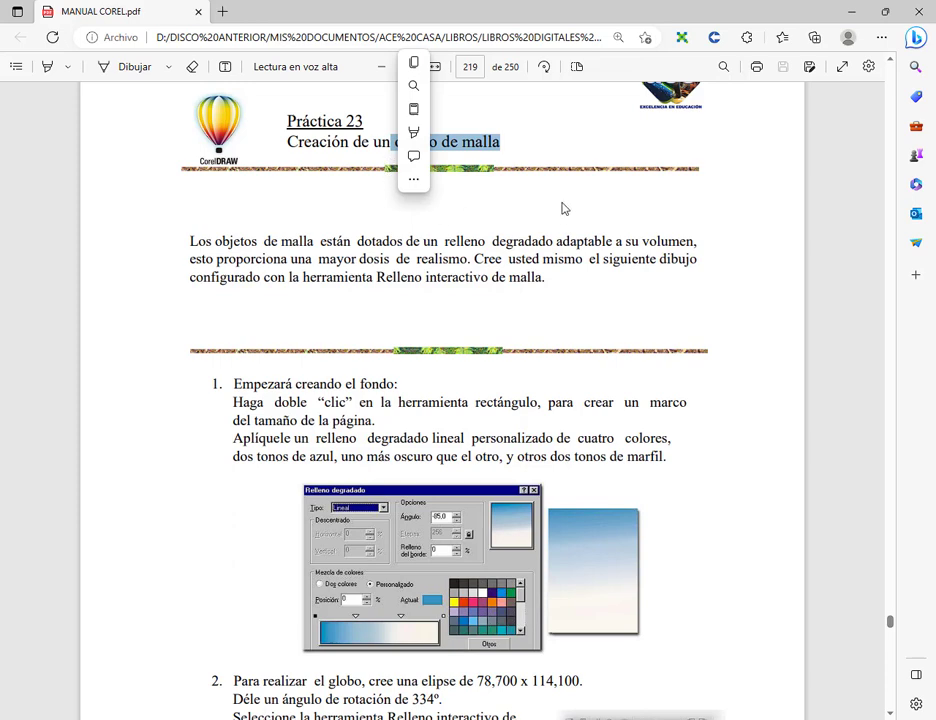
Step: Switch from the PDF manual to CorelDRAW and create a new 210 × 297 mm portrait document in CMYK at 300 ppp
{"action": "left_click", "coordinate": [467, 140]}
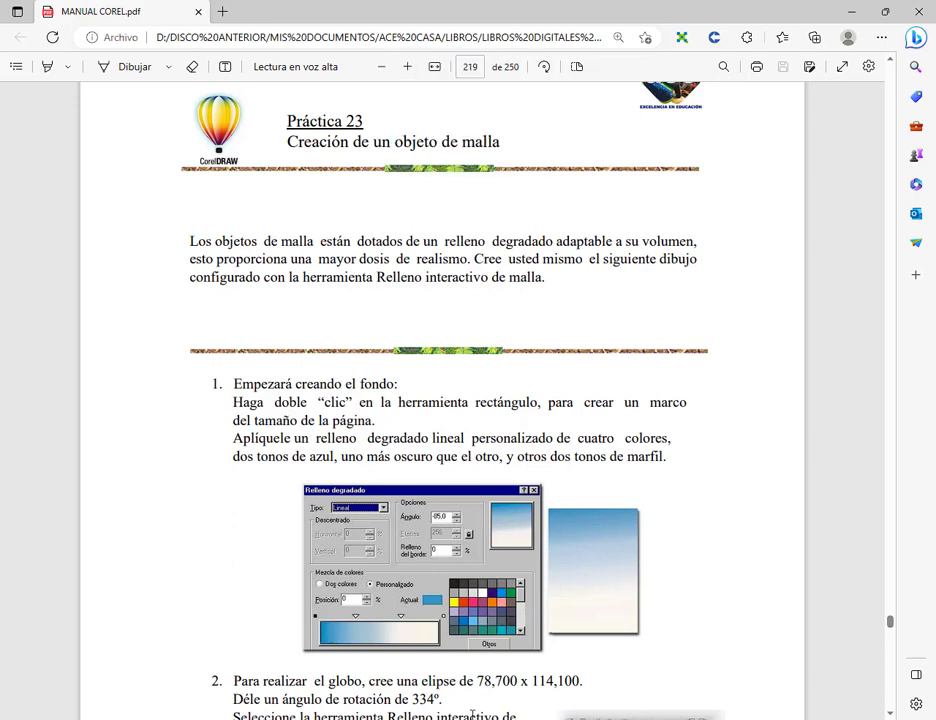
{"action": "key", "text": "alt+Tab"}
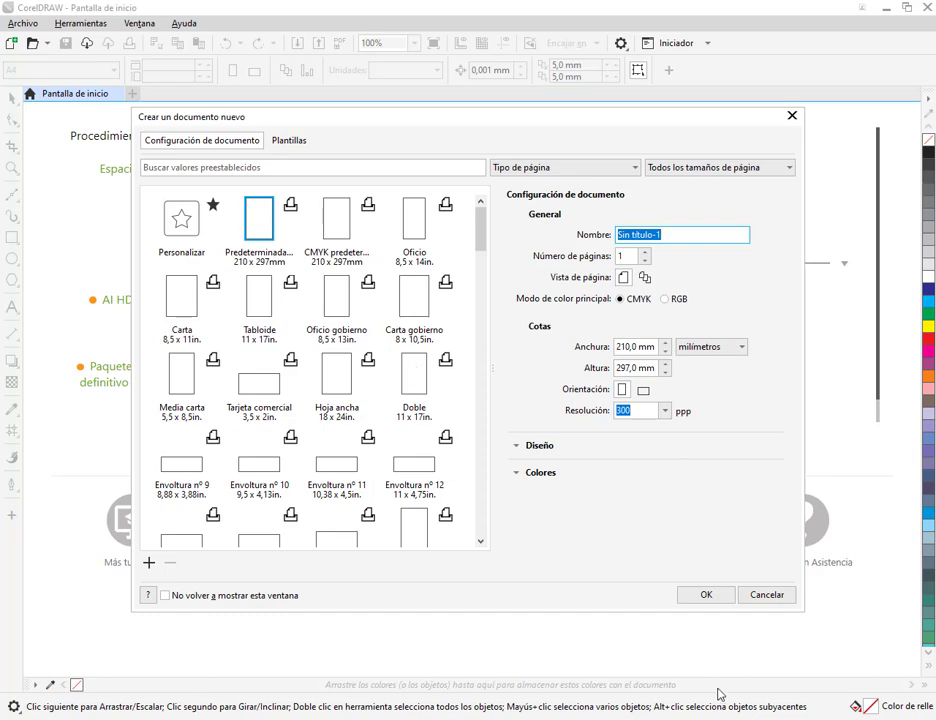
{"action": "left_click", "coordinate": [706, 594]}
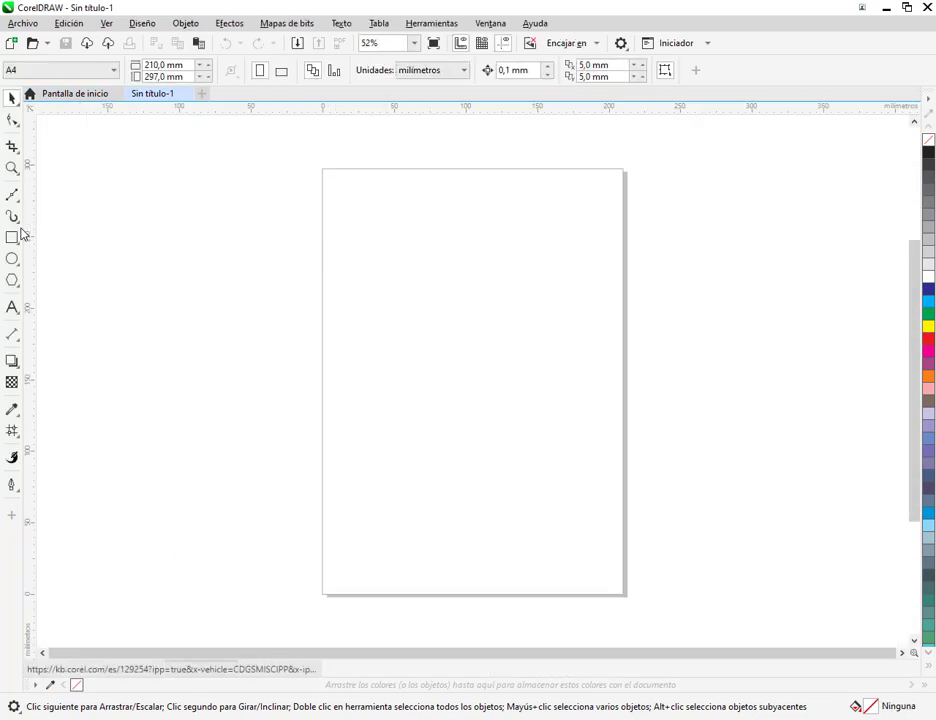
Step: Draw a rectangle about 55 × 39 mm near the page's upper-left corner and fill it with green
{"action": "left_click", "coordinate": [12, 237]}
{"action": "left_click_drag", "start_coordinate": [342, 208], "coordinate": [430, 272]}
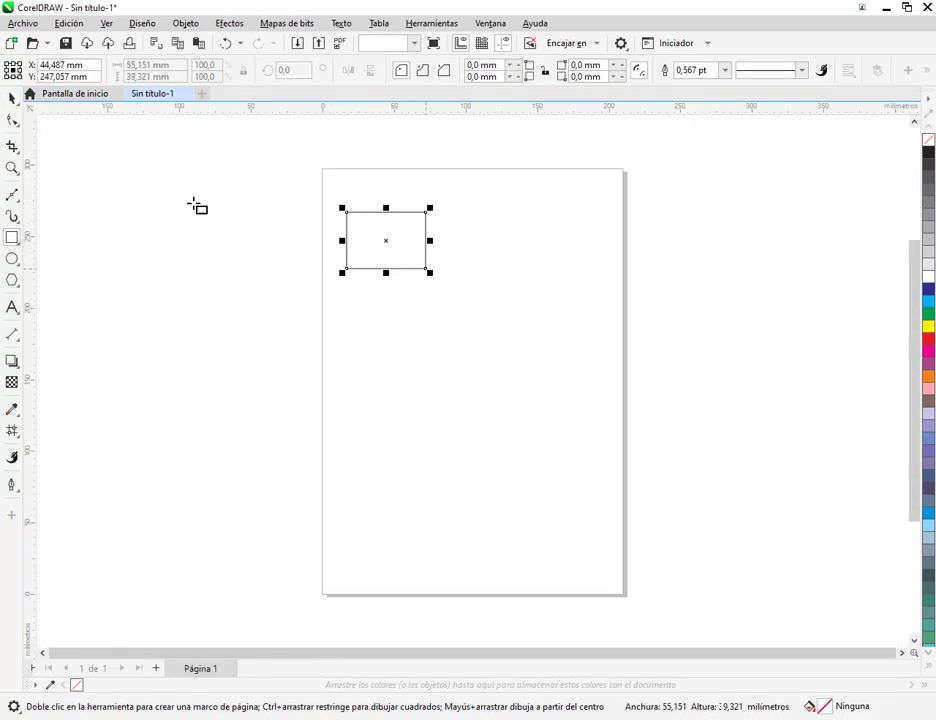
{"action": "left_click", "coordinate": [10, 97]}
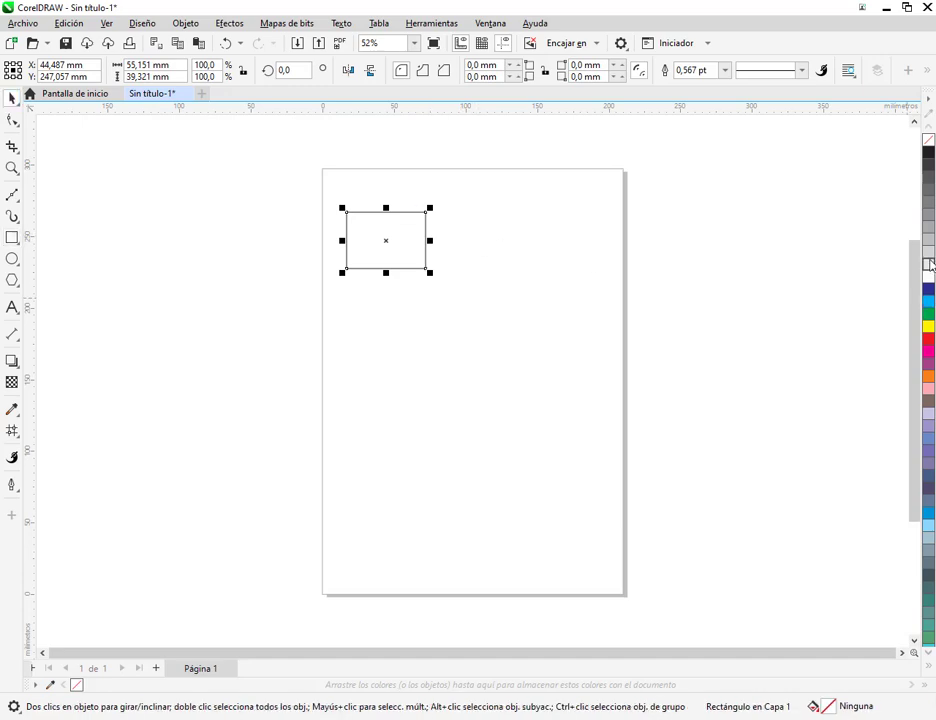
{"action": "left_click", "coordinate": [928, 315]}
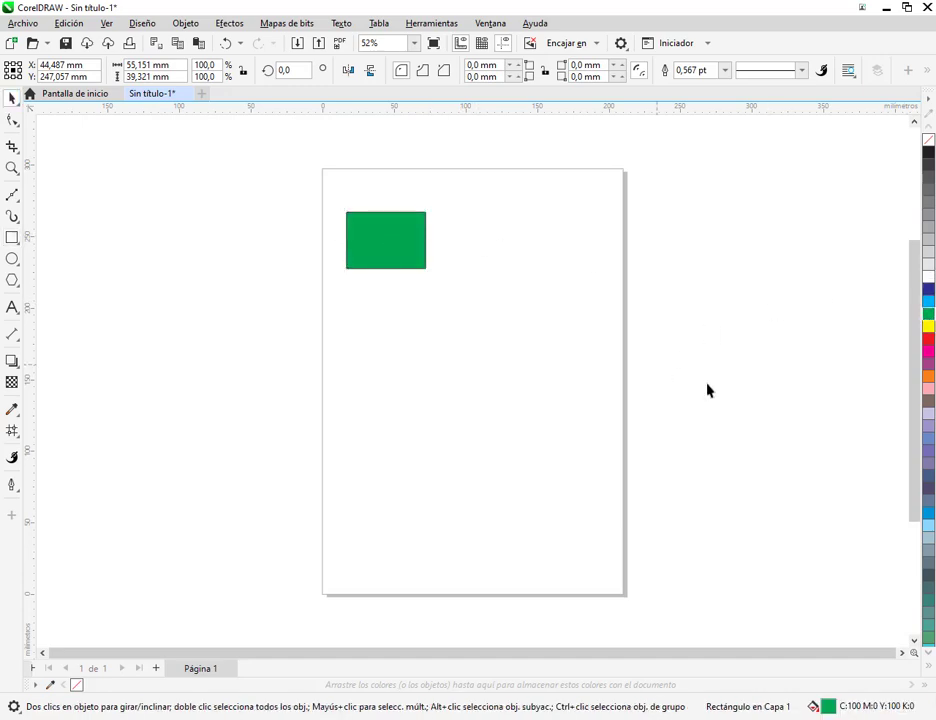
{"action": "left_click", "coordinate": [710, 390]}
Step: Switch to the Windows accessibility settings and set the size of apps and text on the main display to 125%
{"action": "key", "text": "super"}
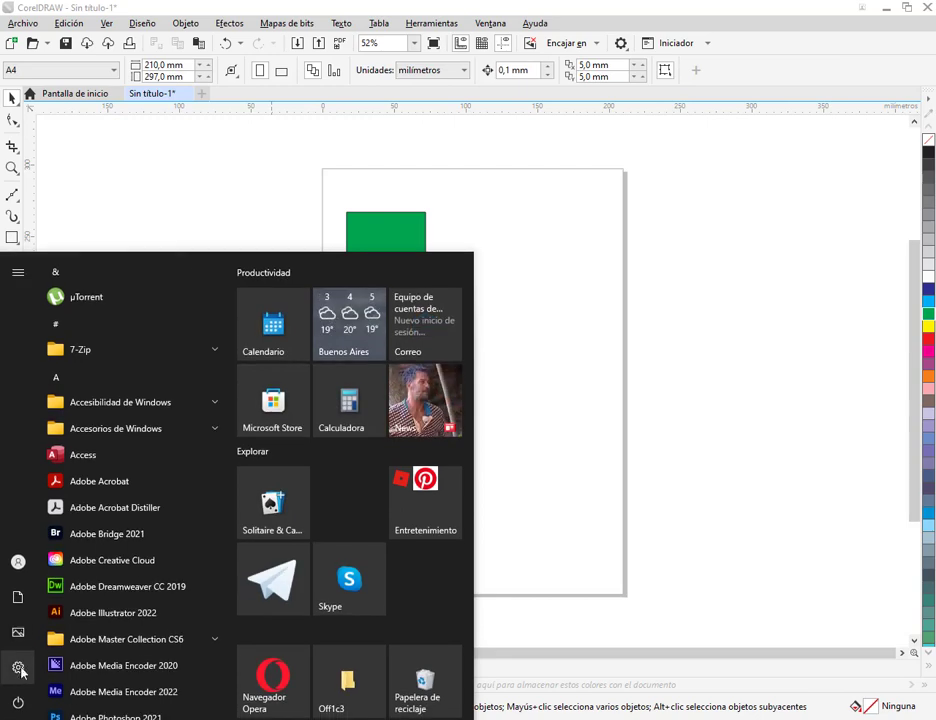
{"action": "left_click", "coordinate": [17, 664]}
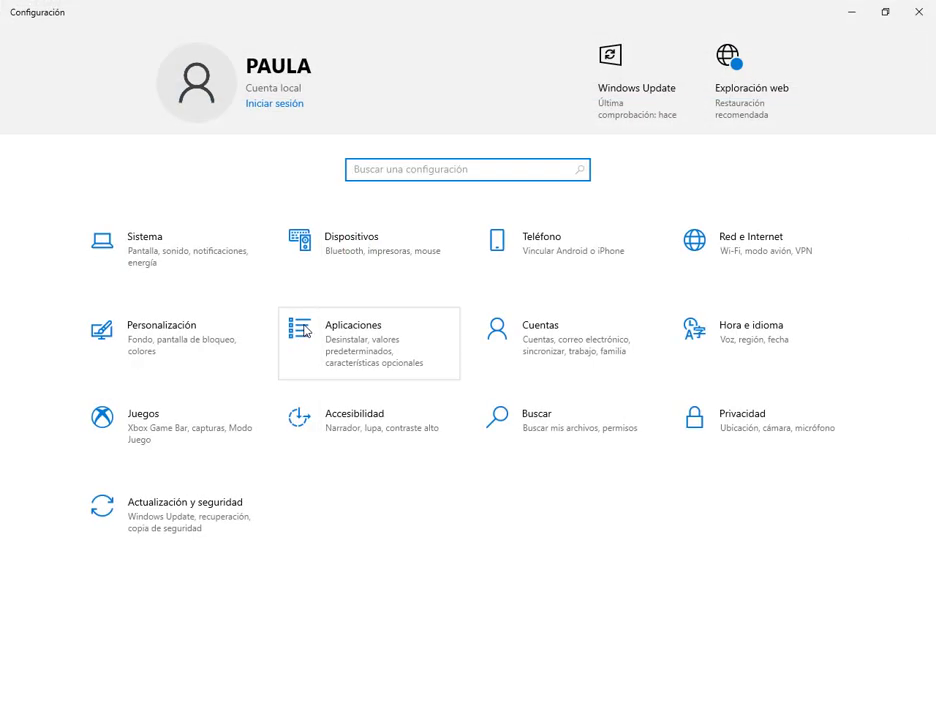
{"action": "left_click", "coordinate": [361, 415]}
{"action": "left_click", "coordinate": [347, 385]}
{"action": "left_click", "coordinate": [328, 409]}
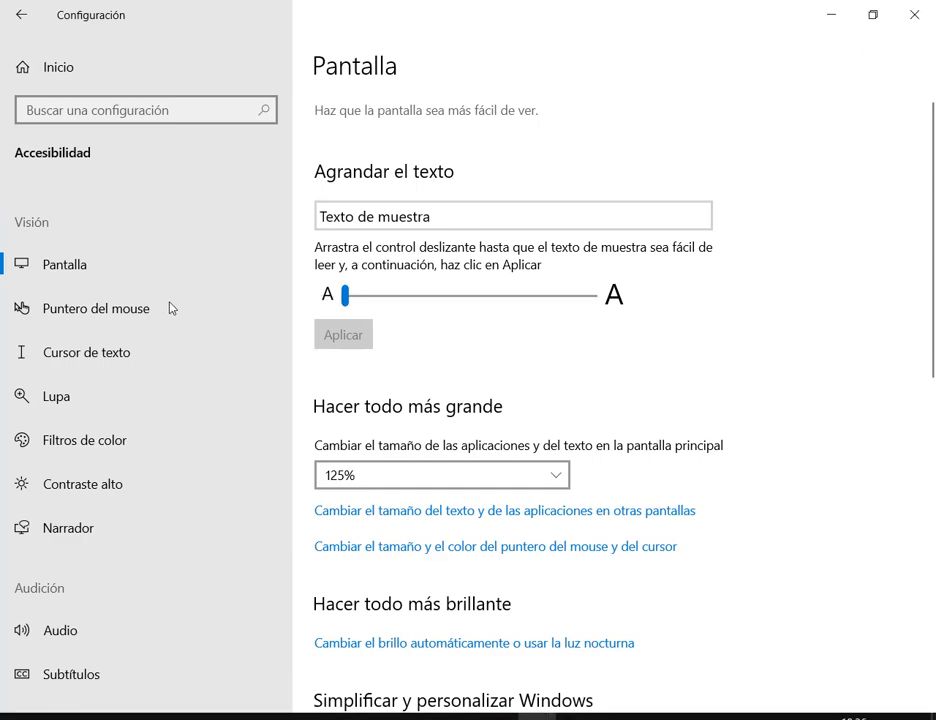
Step: Increase the mouse pointer size slightly in the Windows accessibility settings
{"action": "left_click", "coordinate": [67, 357]}
{"action": "left_click", "coordinate": [97, 314]}
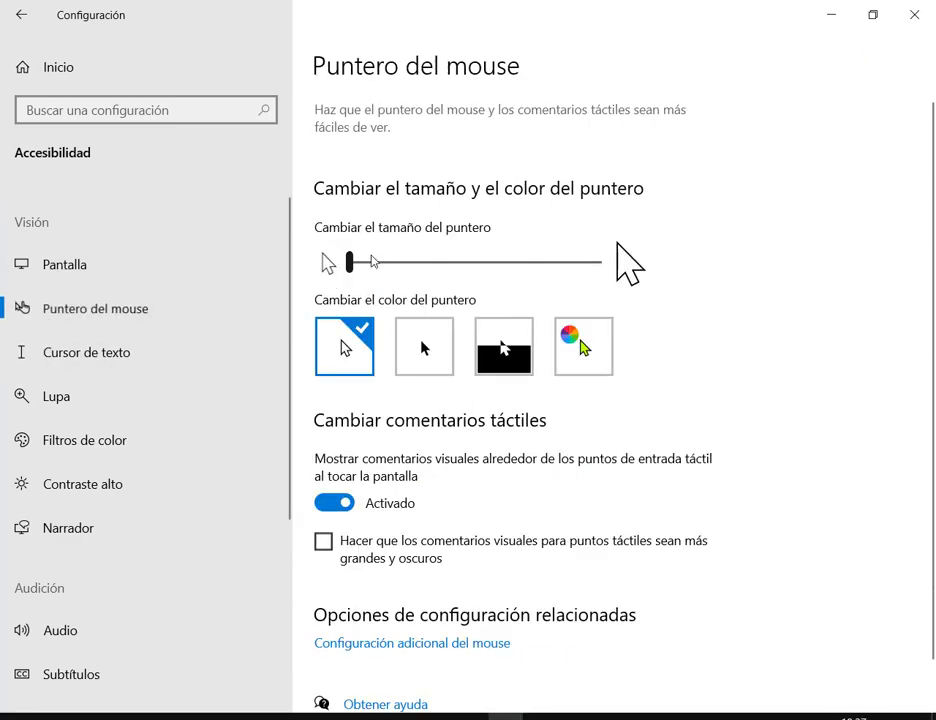
{"action": "left_click", "coordinate": [372, 262]}
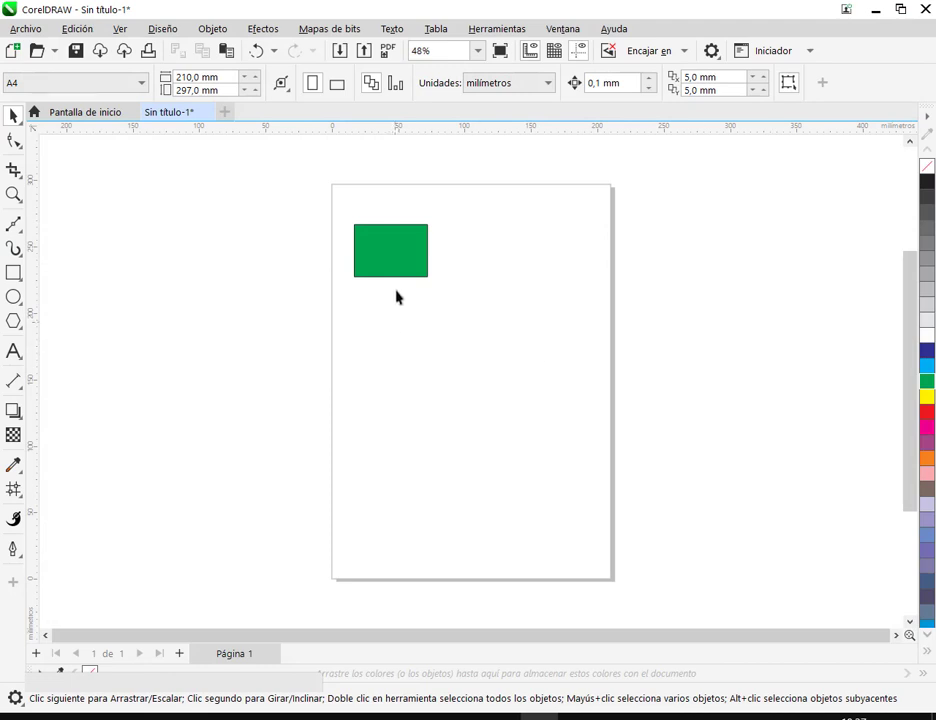
Step: Back in CorelDRAW, shift the green rectangle slightly and place a copy of it to its right
{"action": "mouse_move", "coordinate": [398, 249]}
{"action": "left_mouse_down"}
{"action": "mouse_move", "coordinate": [418, 258]}
{"action": "mouse_move", "coordinate": [400, 265]}
{"action": "left_mouse_up"}
{"action": "left_click", "coordinate": [448, 210]}
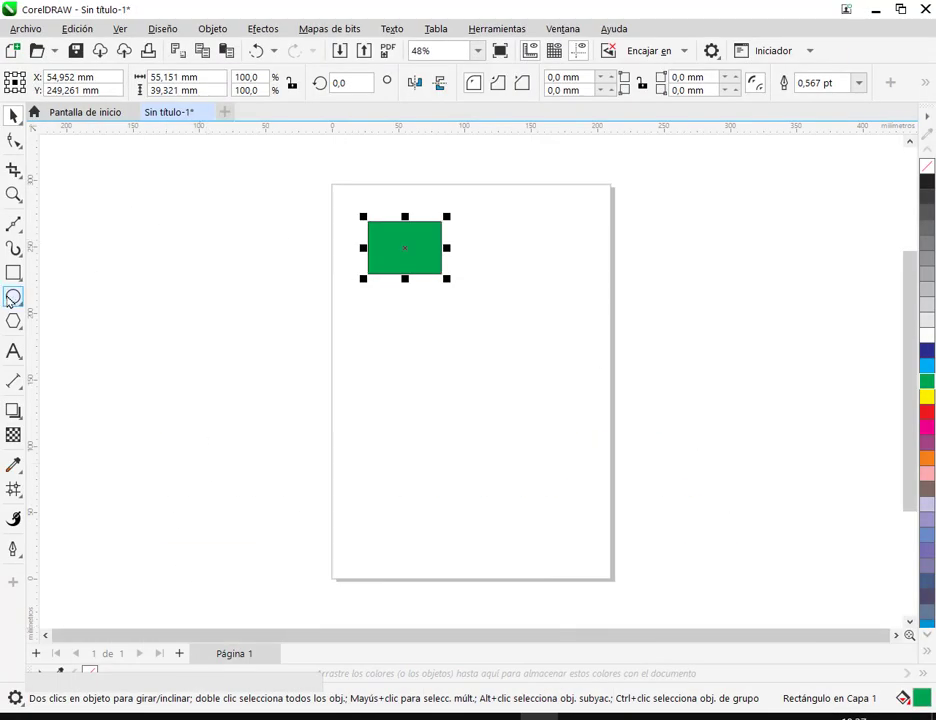
{"action": "left_click", "coordinate": [13, 297]}
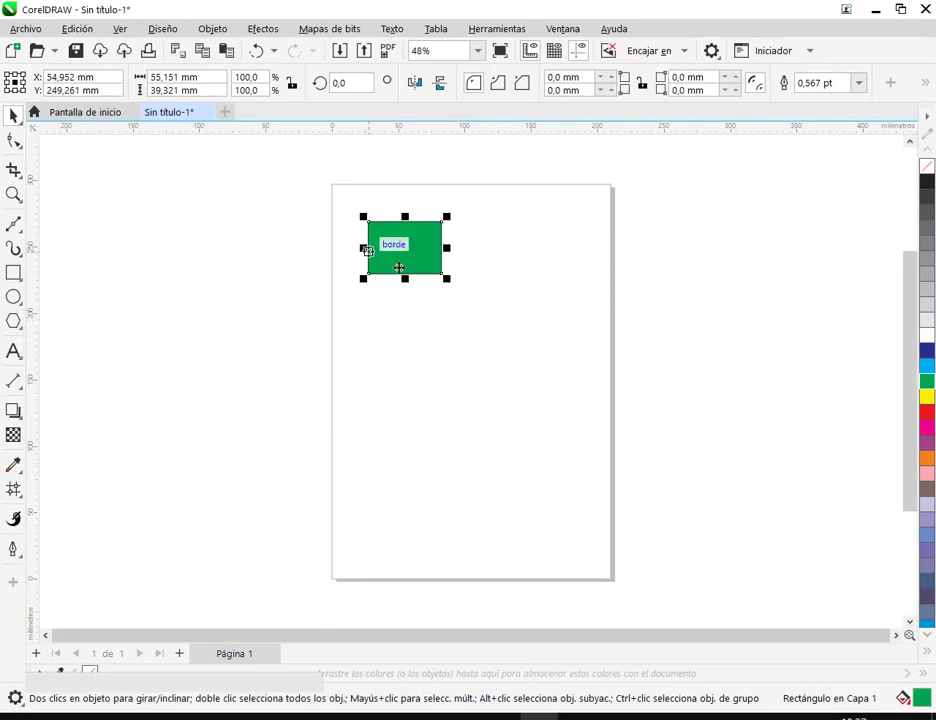
{"action": "left_click_drag", "start_coordinate": [411, 267], "coordinate": [528, 251]}
{"action": "scroll", "coordinate": [485, 240], "scroll_direction": "up", "scroll_amount": 2}
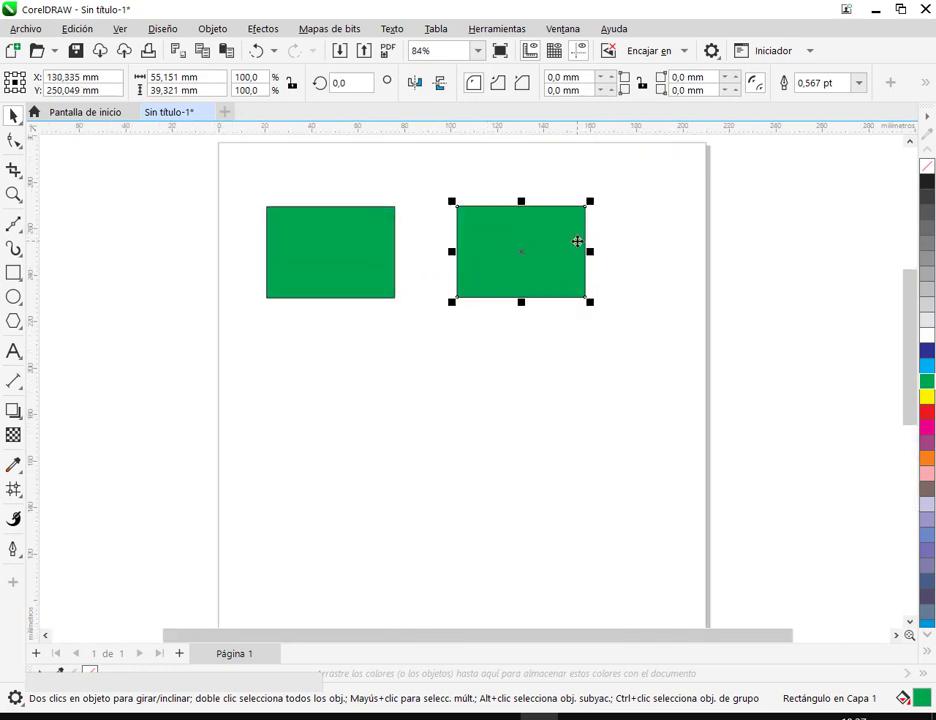
{"action": "left_click", "coordinate": [740, 260]}
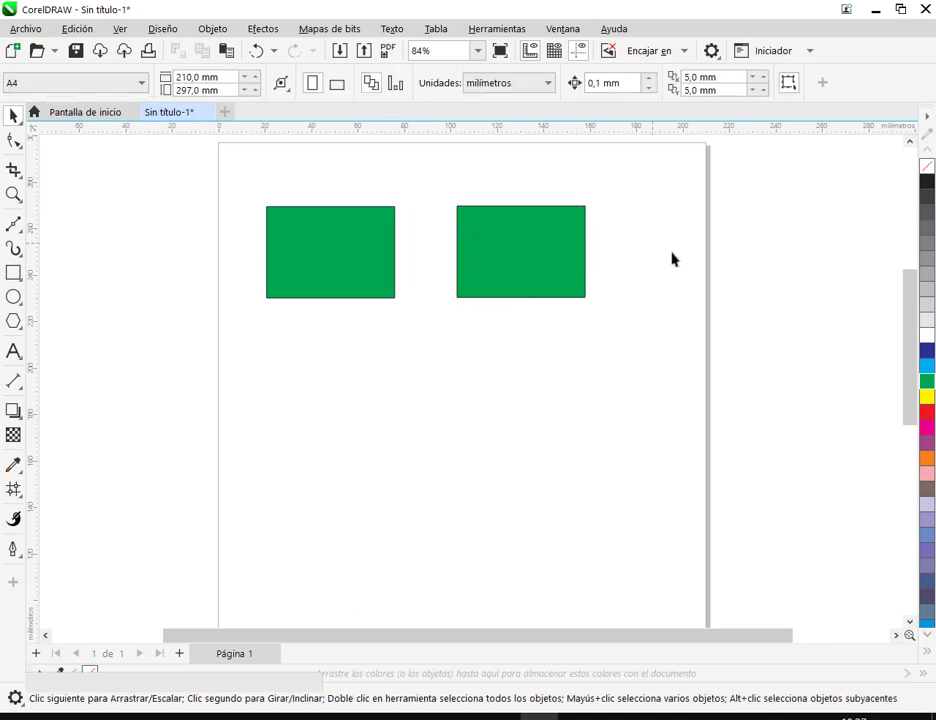
Step: Import the purple lightning photo from the FOTOS DE EJEMPLO folder in Imágenes and place it in the drawing
{"action": "left_click", "coordinate": [26, 29]}
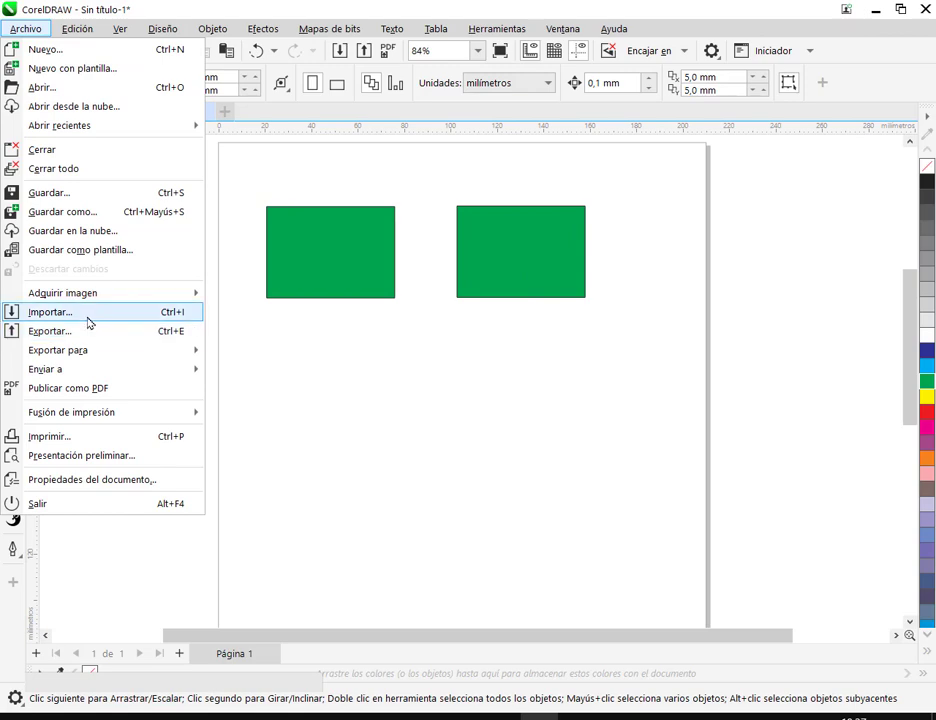
{"action": "left_click", "coordinate": [86, 314]}
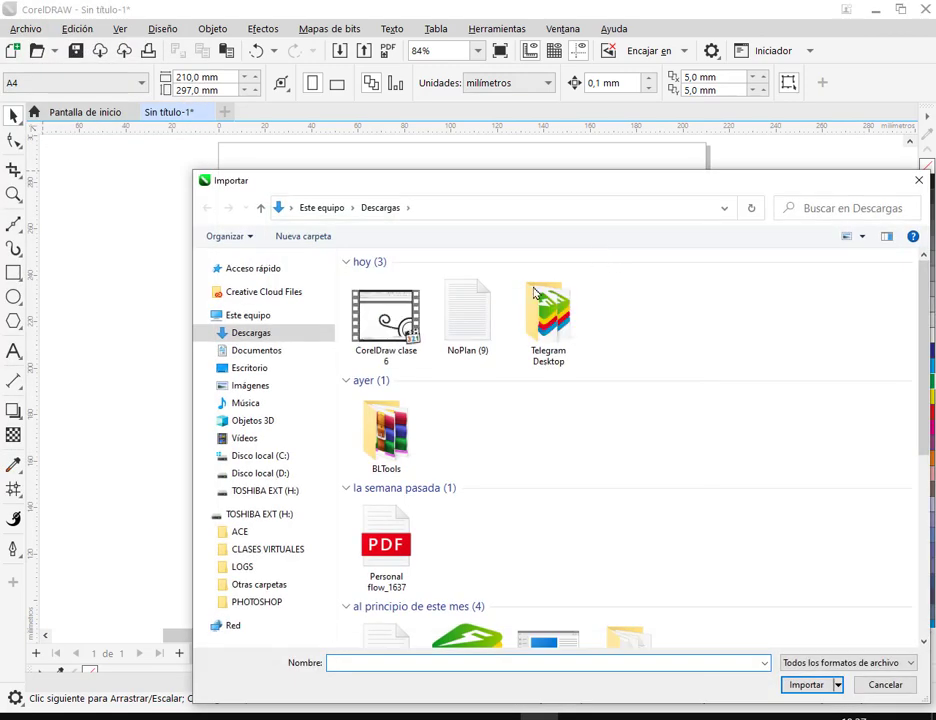
{"action": "left_click", "coordinate": [258, 387]}
{"action": "double_click", "coordinate": [388, 385]}
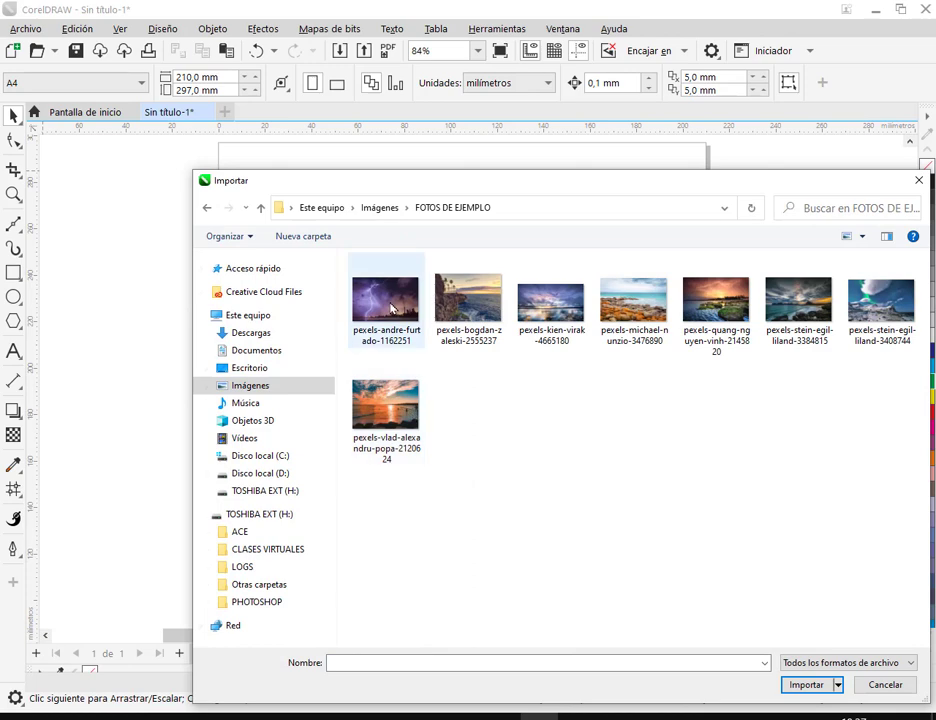
{"action": "double_click", "coordinate": [390, 305]}
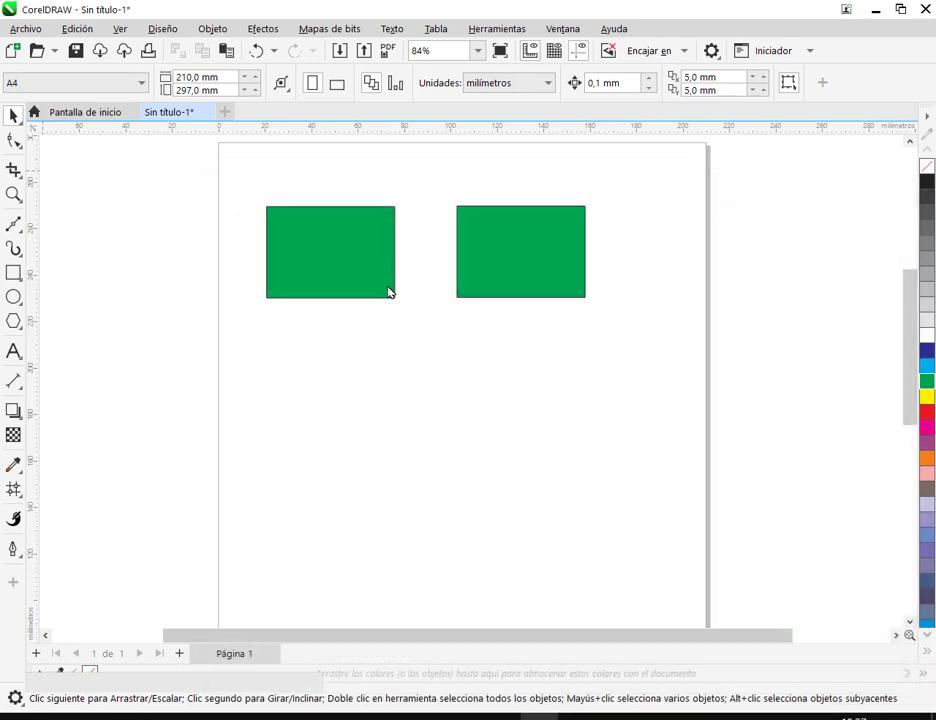
{"action": "left_click", "coordinate": [650, 282]}
Step: Shrink the lightning photo to about 105 × 67 mm and move it to the right of the green rectangles
{"action": "left_click_drag", "start_coordinate": [698, 320], "coordinate": [571, 446]}
{"action": "left_click_drag", "start_coordinate": [682, 540], "coordinate": [292, 241]}
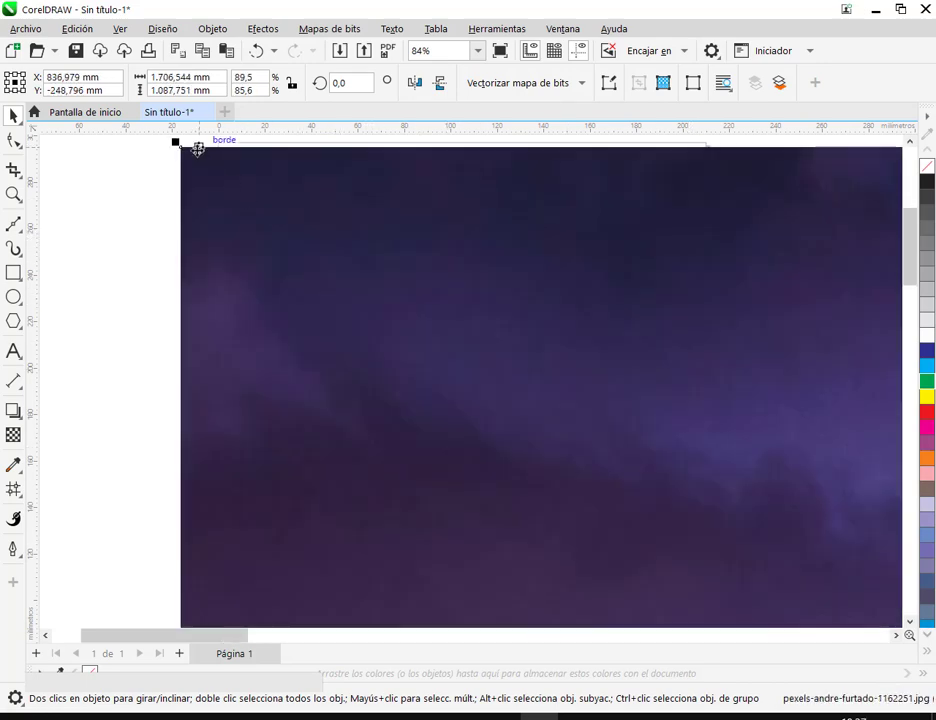
{"action": "left_click_drag", "start_coordinate": [177, 143], "coordinate": [721, 491]}
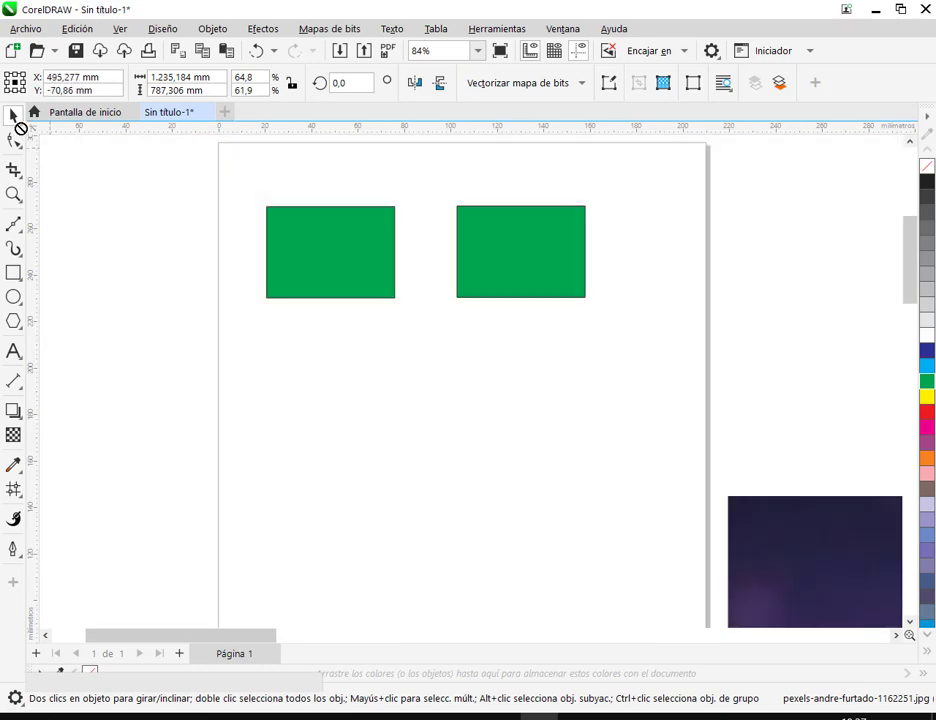
{"action": "left_click_drag", "start_coordinate": [880, 585], "coordinate": [351, 313]}
{"action": "scroll", "coordinate": [477, 332], "scroll_direction": "down", "scroll_amount": 3}
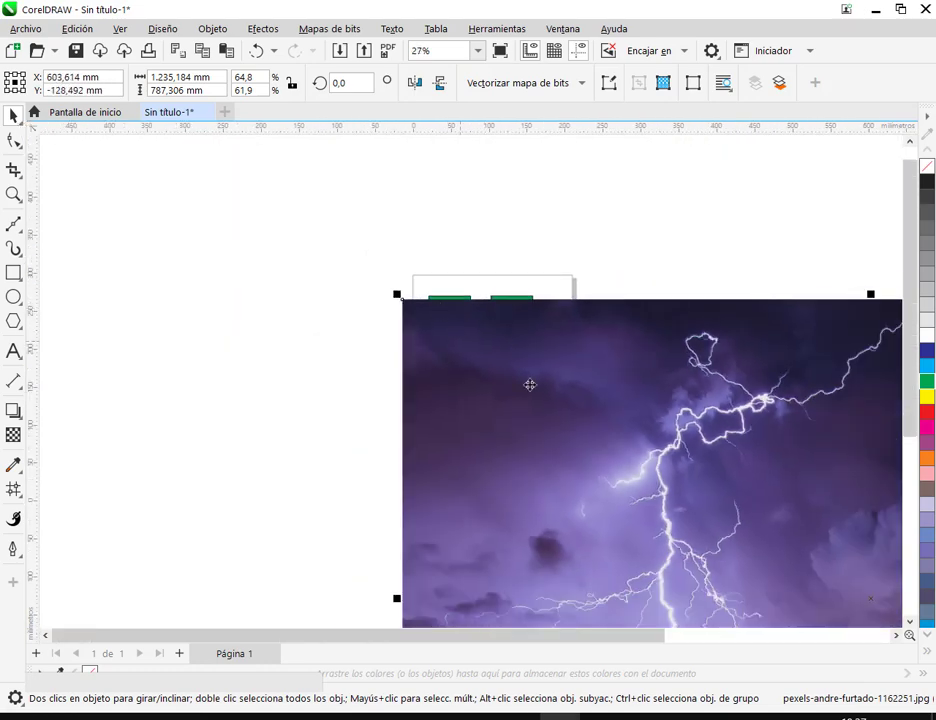
{"action": "left_click_drag", "start_coordinate": [529, 384], "coordinate": [402, 319]}
{"action": "left_click_drag", "start_coordinate": [273, 230], "coordinate": [700, 488]}
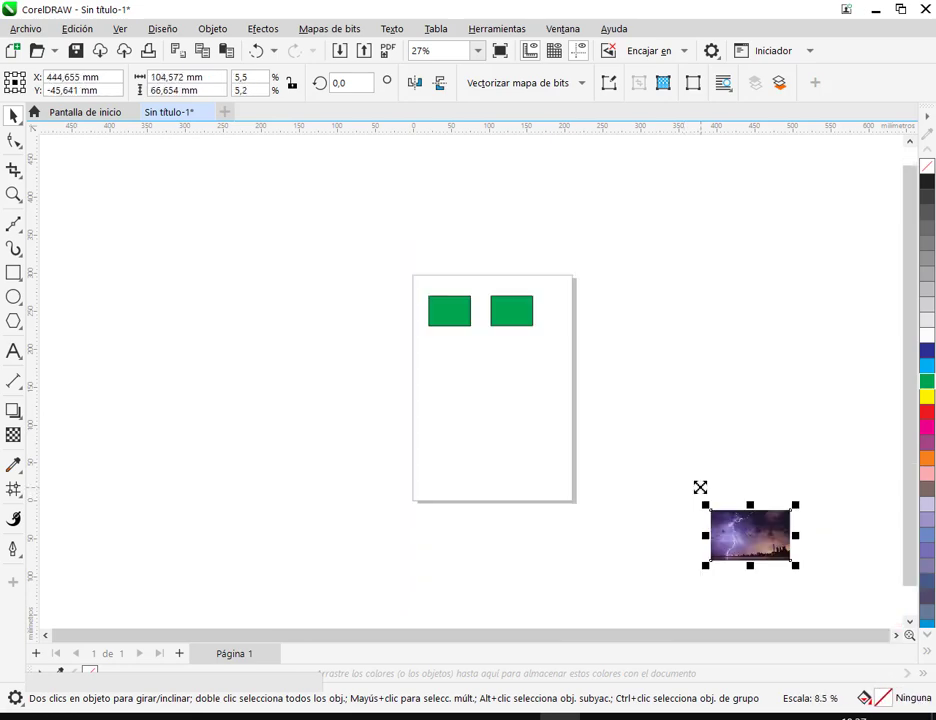
{"action": "left_click_drag", "start_coordinate": [759, 529], "coordinate": [617, 337]}
{"action": "scroll", "coordinate": [615, 335], "scroll_direction": "up", "scroll_amount": 1}
{"action": "scroll", "coordinate": [530, 276], "scroll_direction": "up", "scroll_amount": 1}
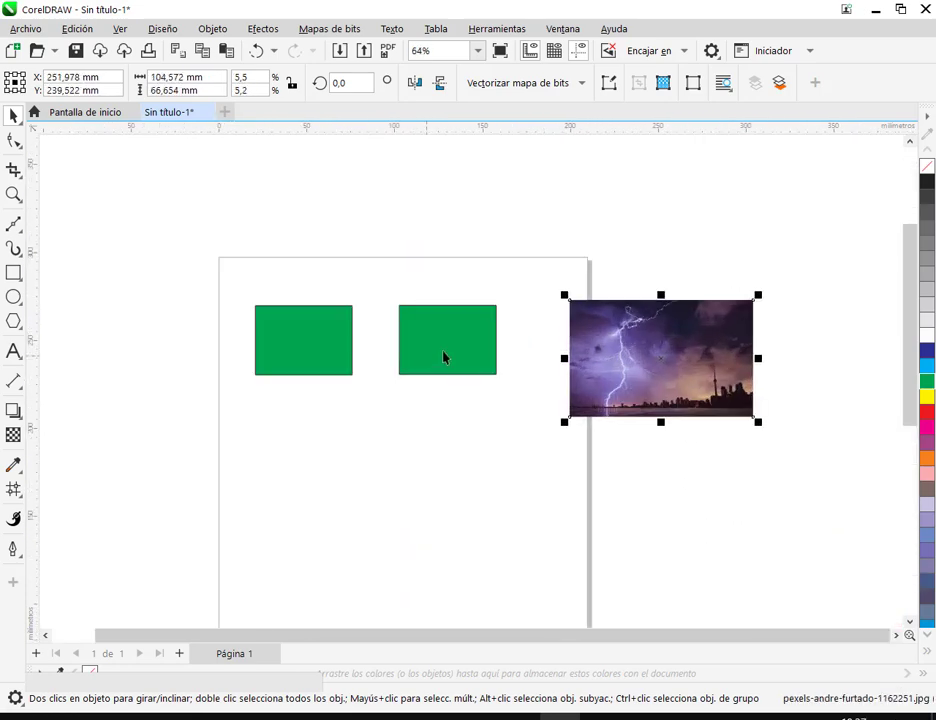
Step: Delete the right-hand green rectangle and draw a heart common shape about 74 × 70 mm in its place
{"action": "left_click", "coordinate": [432, 314]}
{"action": "key", "text": "Delete"}
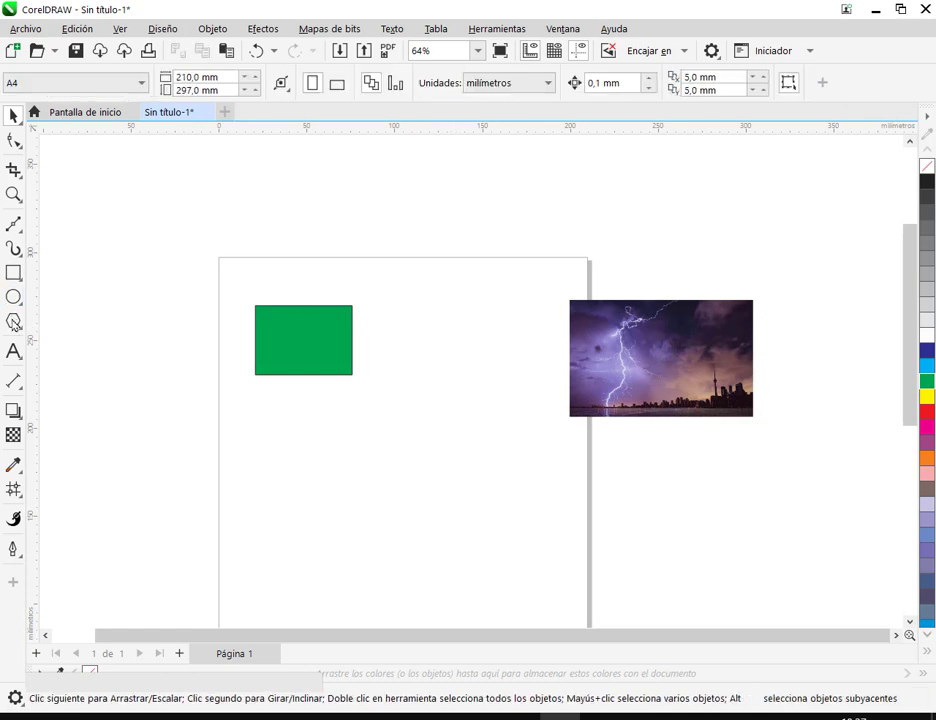
{"action": "left_click", "coordinate": [13, 296]}
{"action": "left_click", "coordinate": [15, 322]}
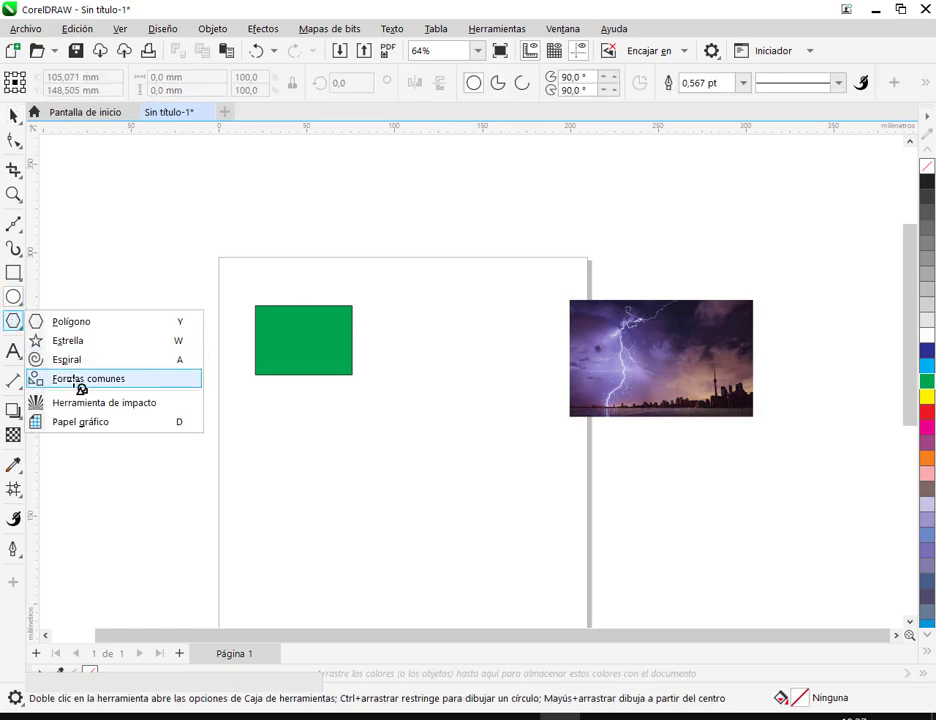
{"action": "left_click", "coordinate": [77, 383]}
{"action": "left_click", "coordinate": [472, 85]}
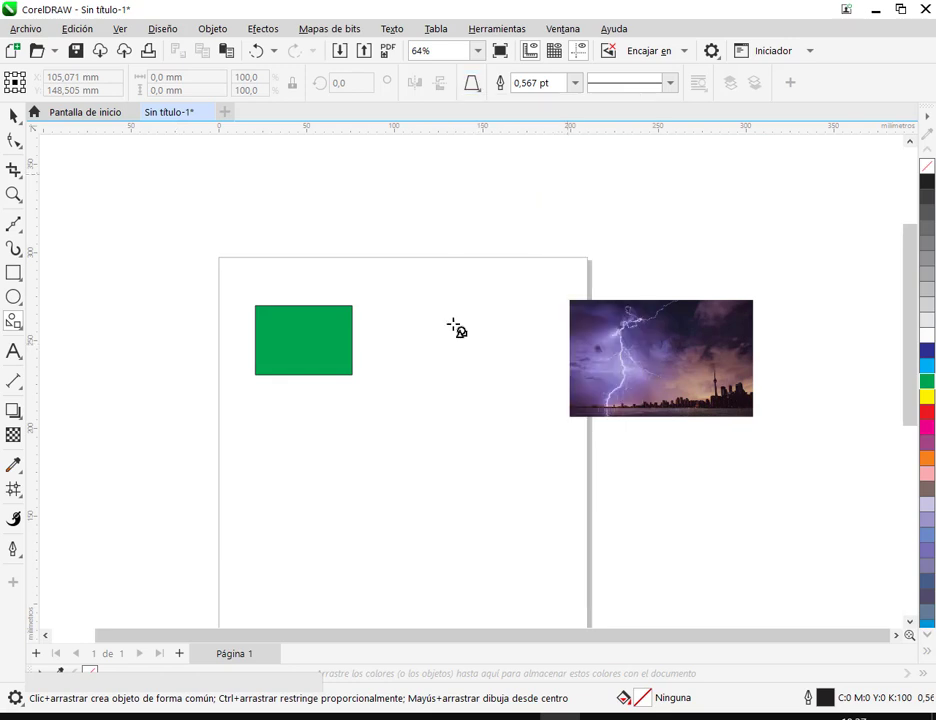
{"action": "mouse_move", "coordinate": [413, 285]}
{"action": "left_mouse_down"}
{"action": "mouse_move", "coordinate": [539, 424]}
{"action": "mouse_move", "coordinate": [553, 419]}
{"action": "left_mouse_up"}
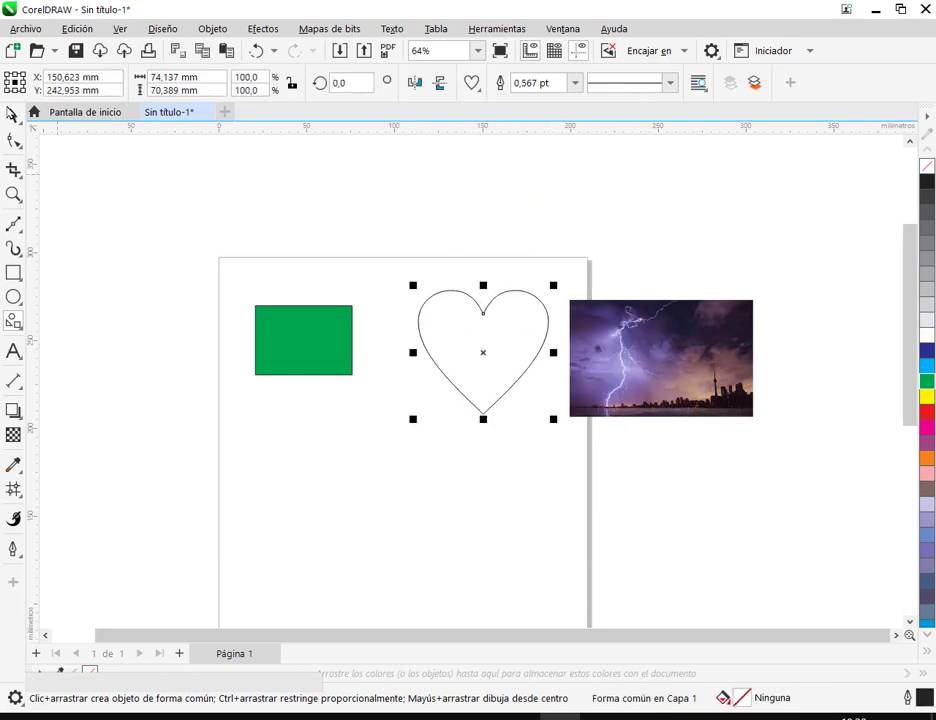
Step: Move the lightning photo closer to the heart and enlarge it to about 125 × 79 mm
{"action": "key", "text": "space"}
{"action": "left_click_drag", "start_coordinate": [696, 362], "coordinate": [679, 327]}
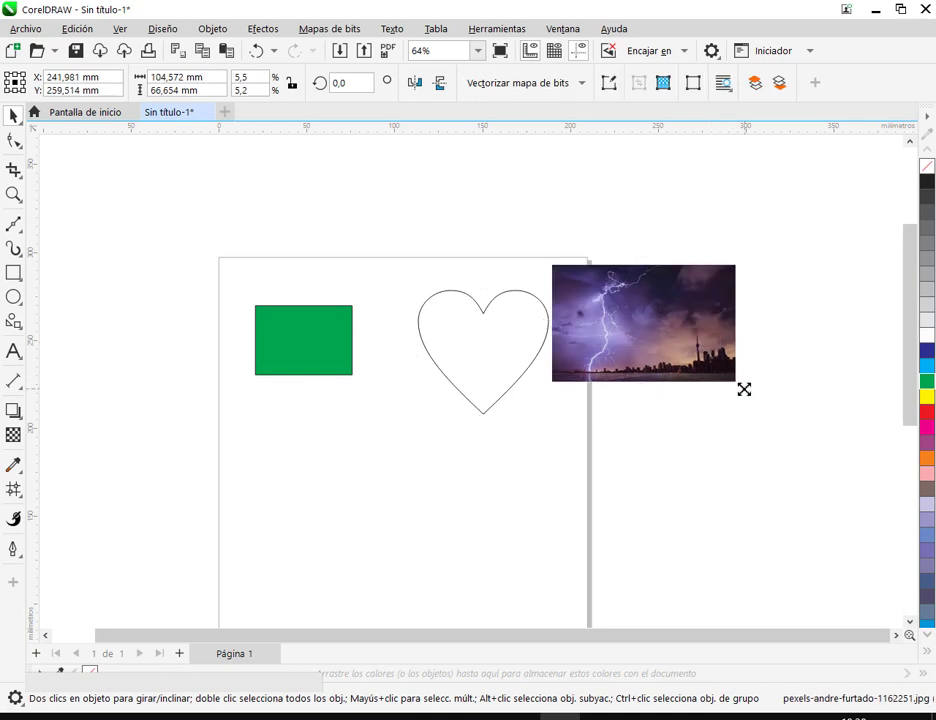
{"action": "left_click_drag", "start_coordinate": [744, 389], "coordinate": [784, 416]}
Step: Place the lightning photo inside the heart with PowerClip and deselect it
{"action": "left_click", "coordinate": [210, 28]}
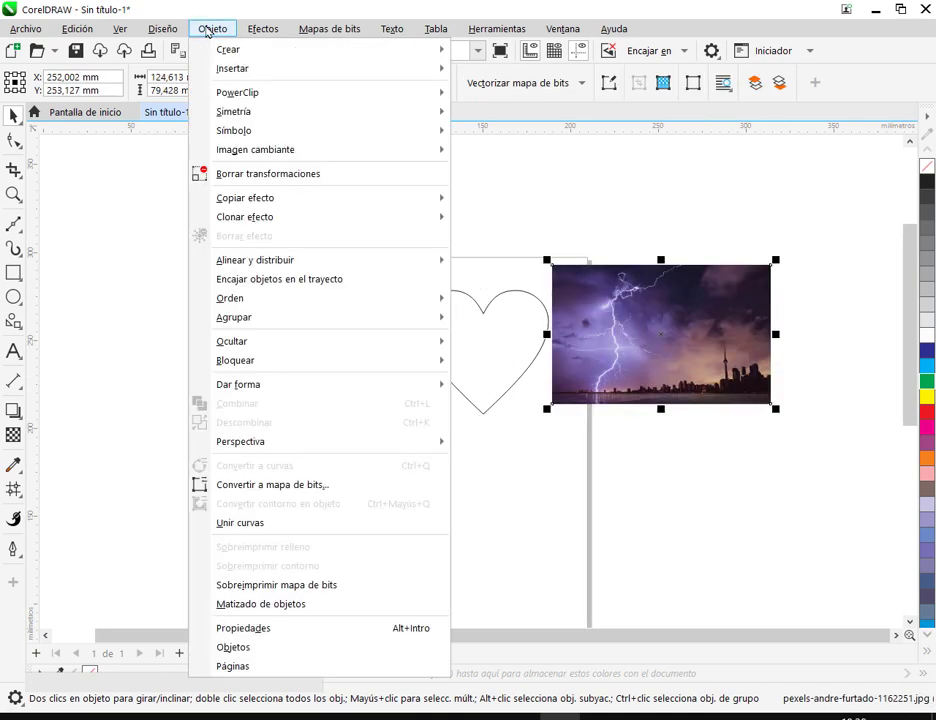
{"action": "mouse_move", "coordinate": [359, 92]}
{"action": "left_click", "coordinate": [481, 92]}
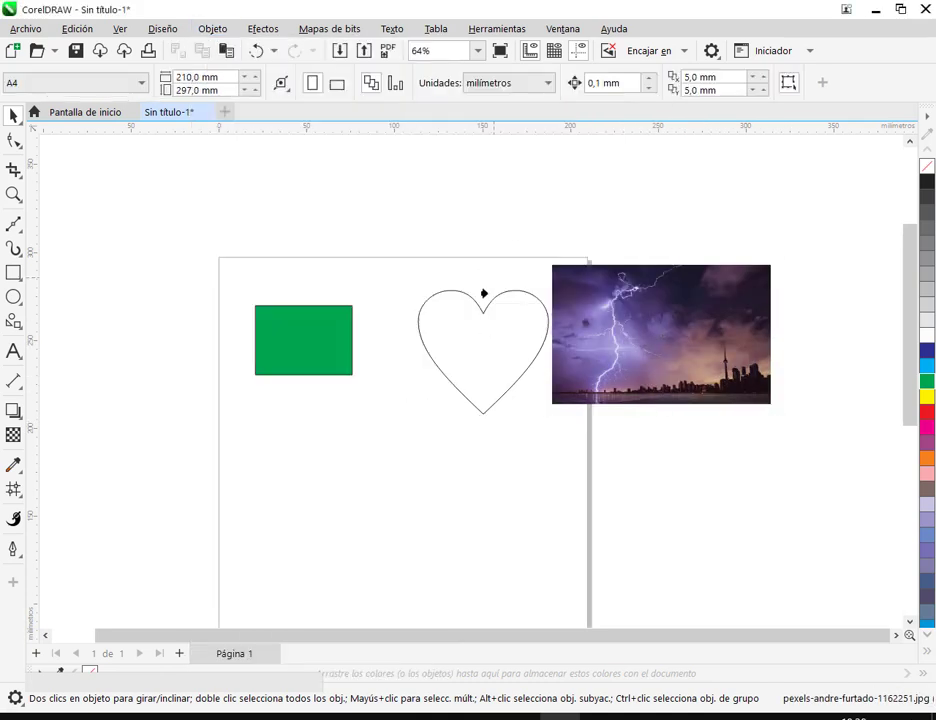
{"action": "left_click", "coordinate": [484, 293]}
{"action": "key", "text": "Escape"}
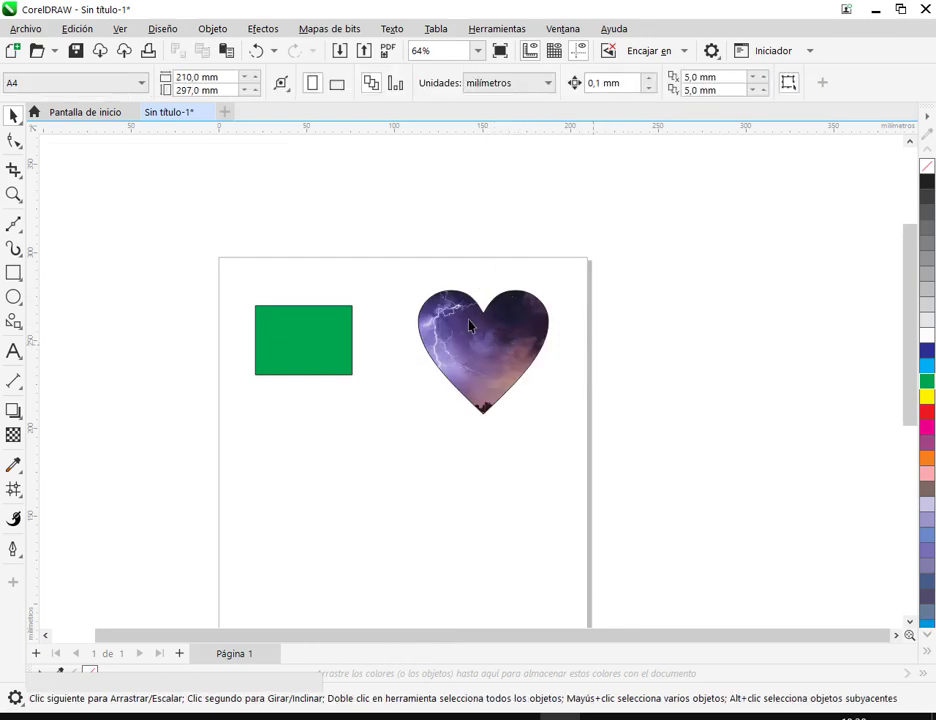
Step: Draw an unfilled rectangle about 68 × 55 mm below the green one and keep it selected
{"action": "left_click_drag", "start_coordinate": [485, 360], "coordinate": [506, 268]}
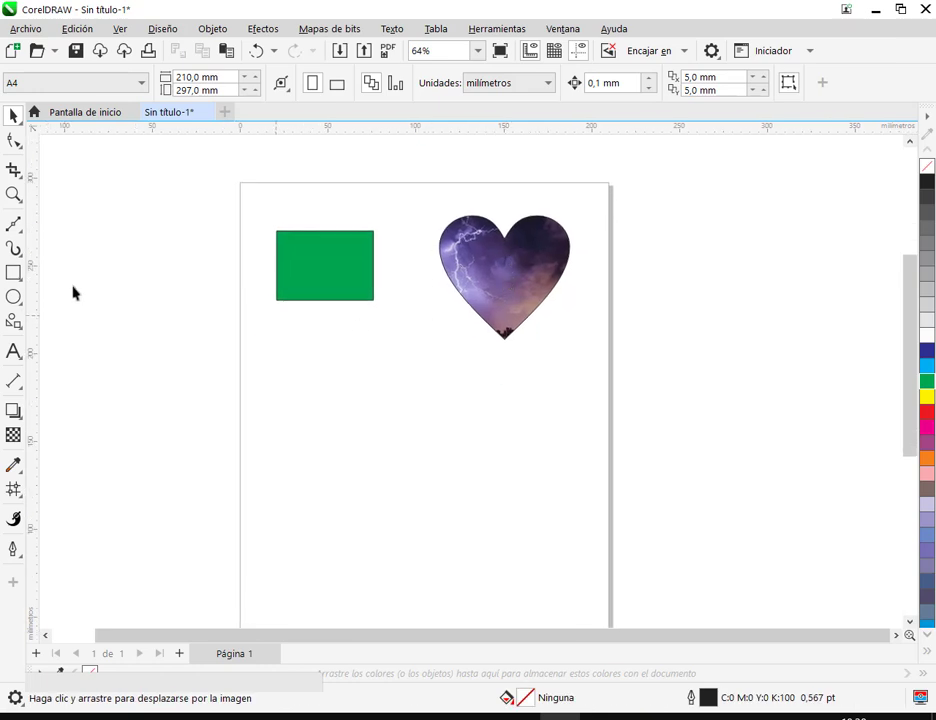
{"action": "left_click", "coordinate": [14, 272]}
{"action": "left_click_drag", "start_coordinate": [273, 335], "coordinate": [398, 436]}
{"action": "left_click", "coordinate": [14, 116]}
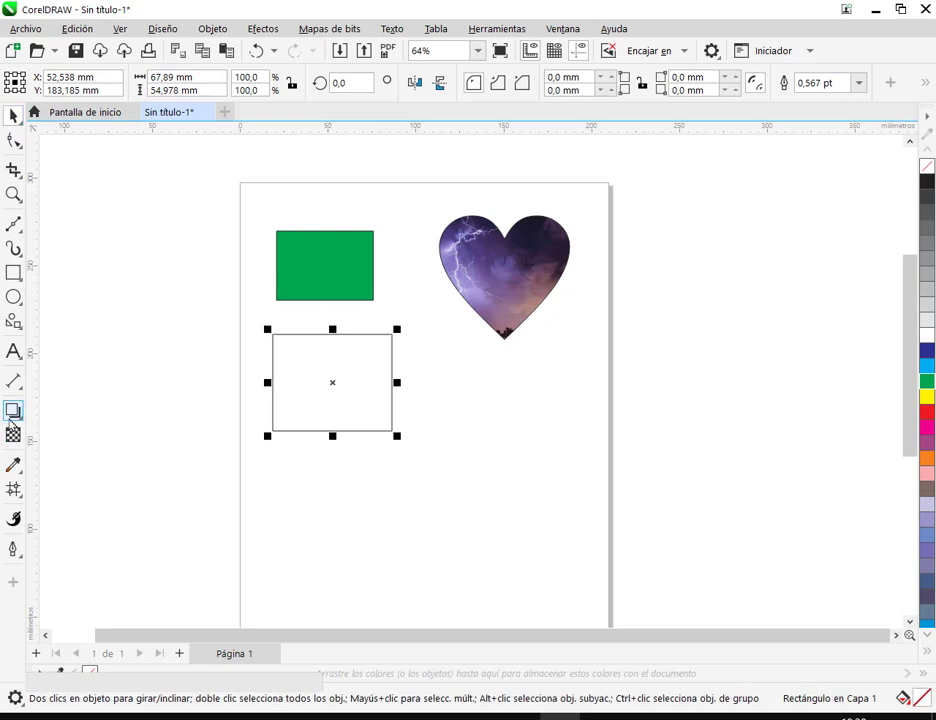
Step: Fill the lower unfilled rectangle with a two-colour dot pattern using Interactive Fill, shrink the pattern tiles and deselect it
{"action": "left_click", "coordinate": [13, 412]}
{"action": "left_click", "coordinate": [13, 489]}
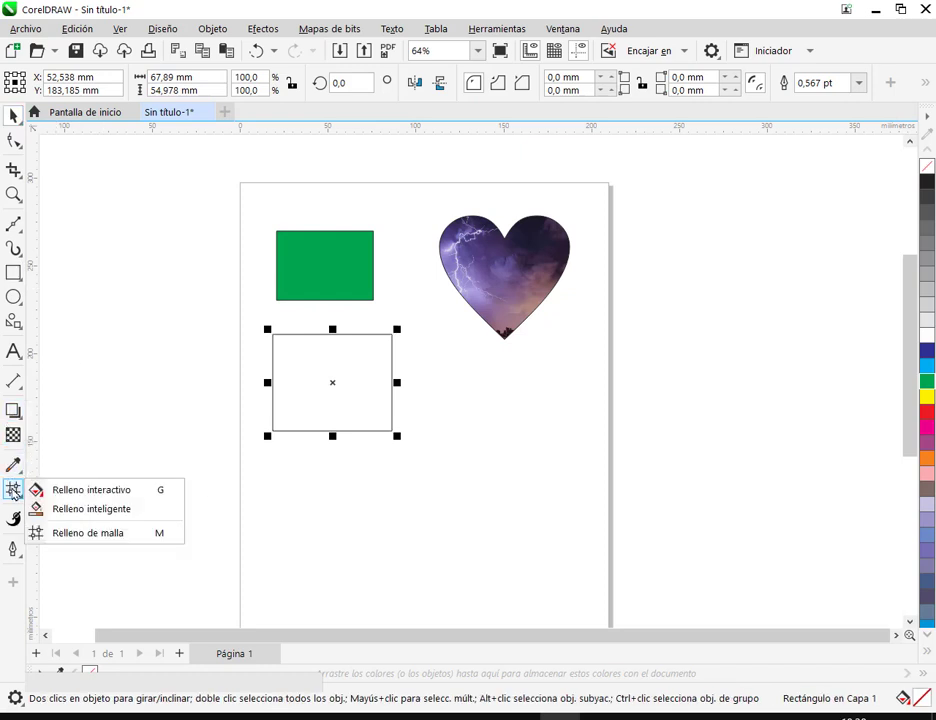
{"action": "left_click", "coordinate": [91, 489]}
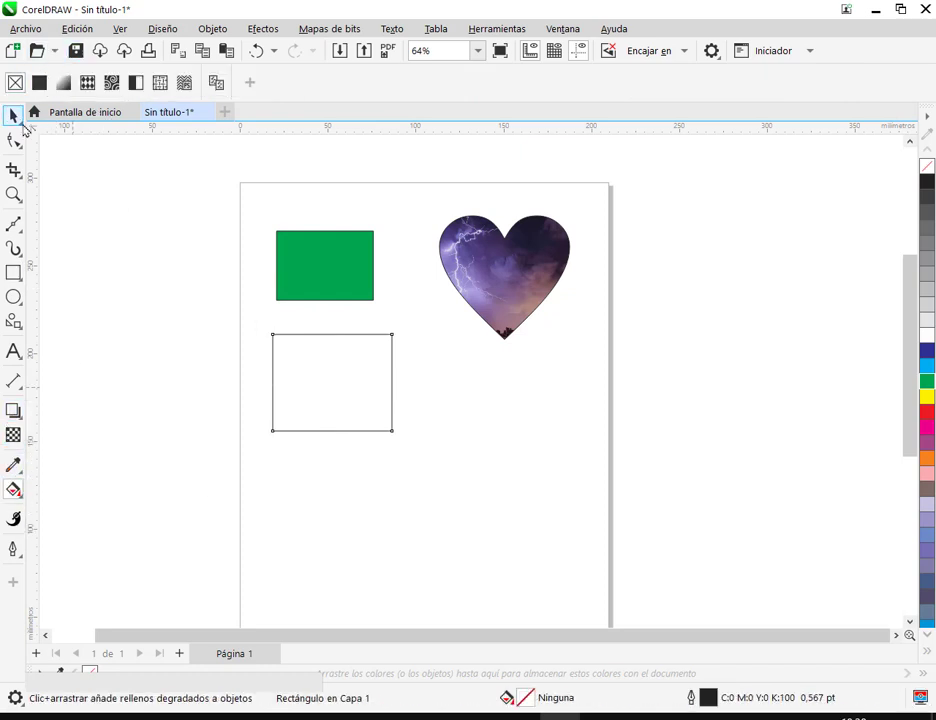
{"action": "left_click", "coordinate": [135, 82]}
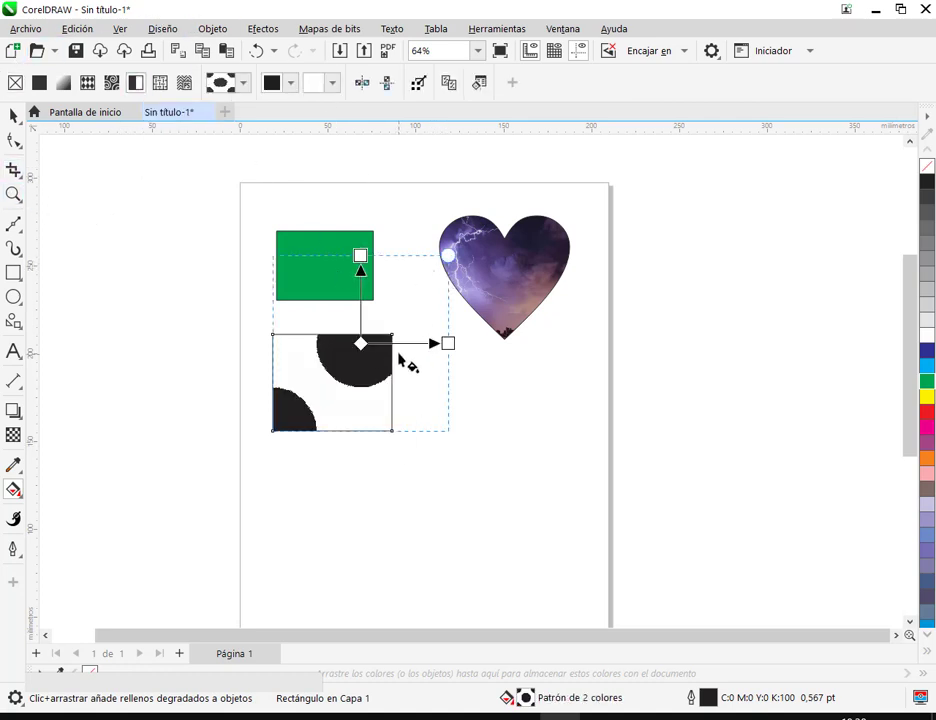
{"action": "left_click_drag", "start_coordinate": [426, 297], "coordinate": [359, 365]}
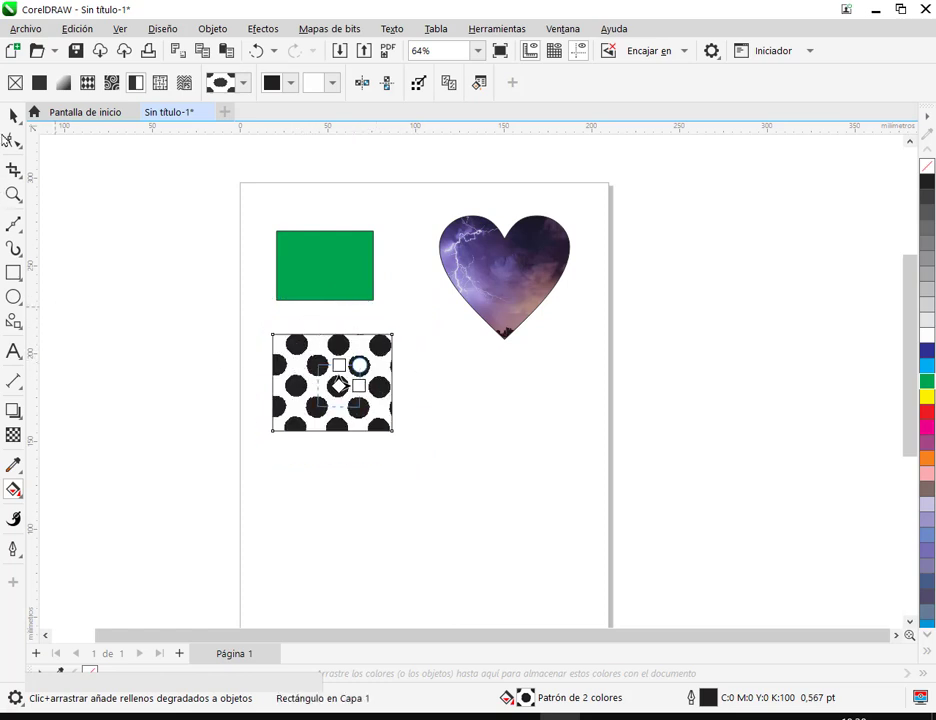
{"action": "left_click", "coordinate": [13, 116]}
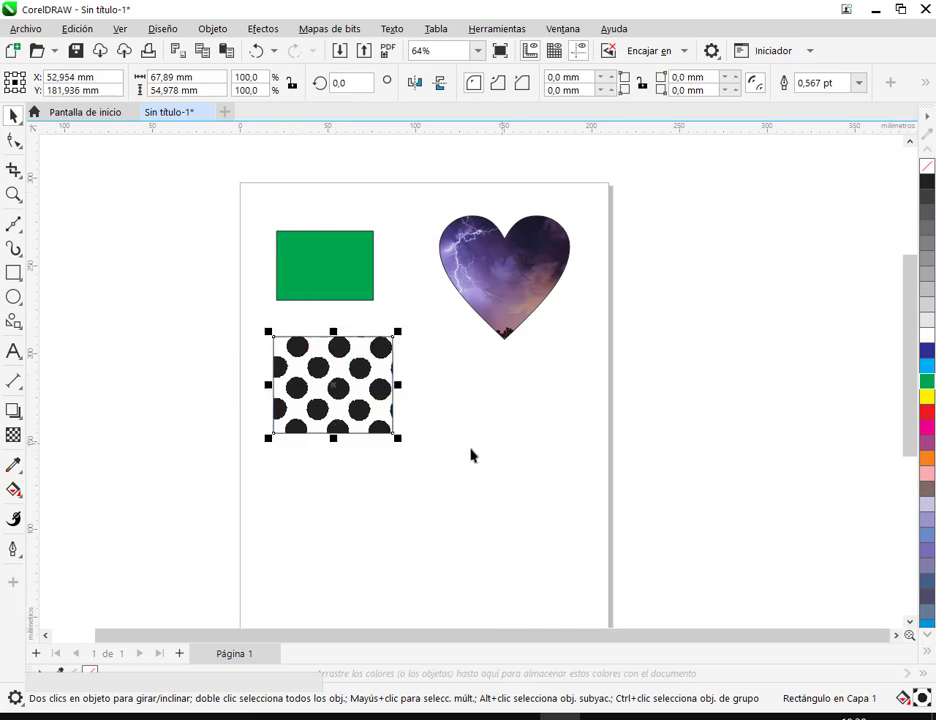
{"action": "left_click", "coordinate": [215, 402]}
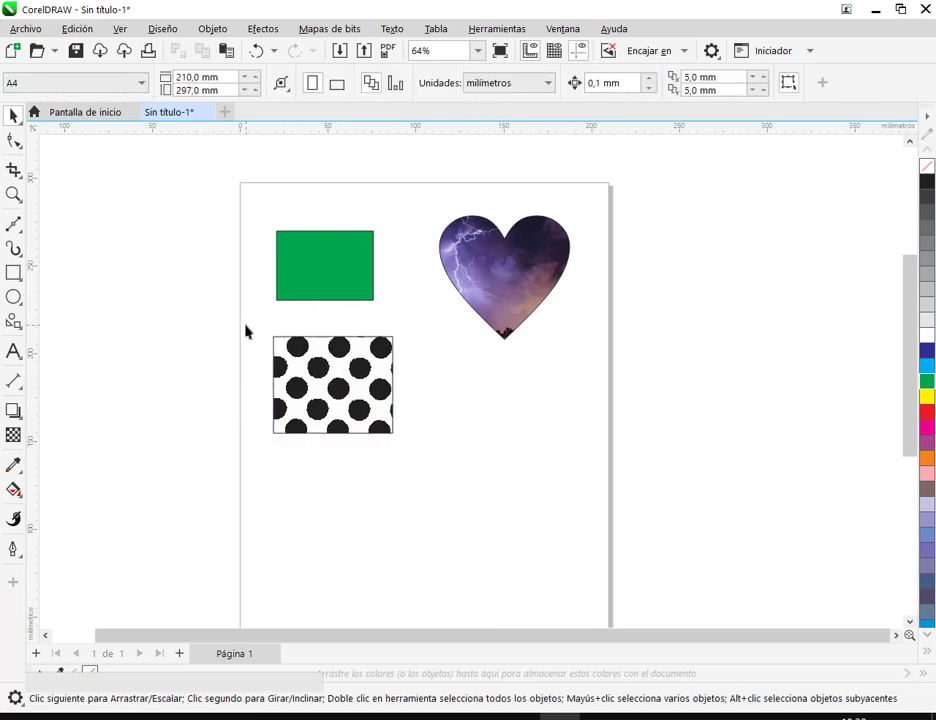
{"action": "left_click_drag", "start_coordinate": [661, 538], "coordinate": [661, 537]}
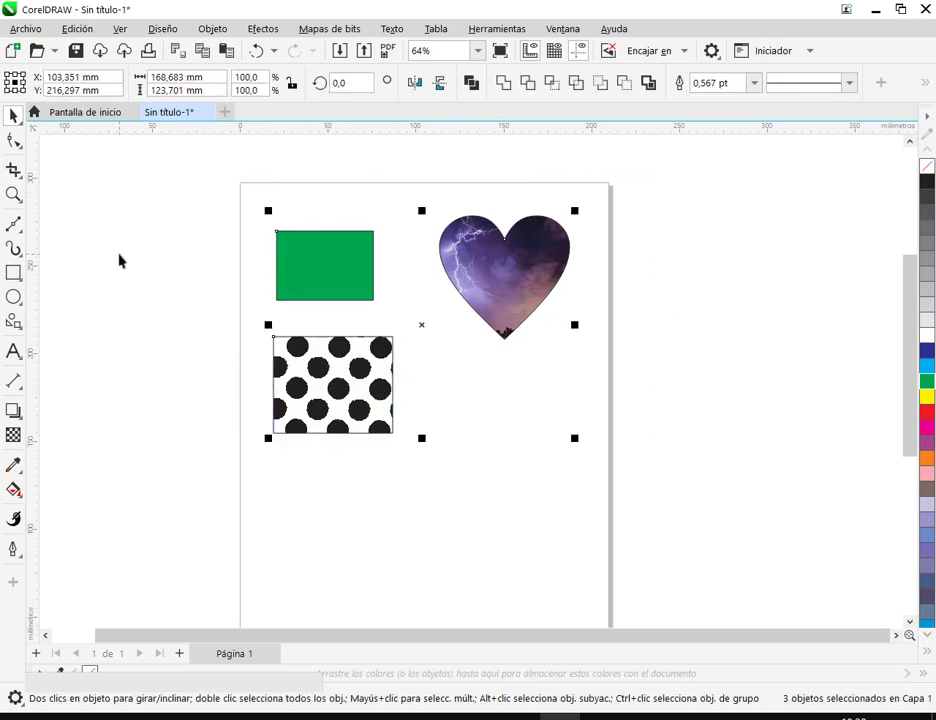
{"action": "left_click", "coordinate": [517, 434]}
Step: Draw an unfilled rectangle about 82 × 70 mm below the heart
{"action": "left_click", "coordinate": [13, 272]}
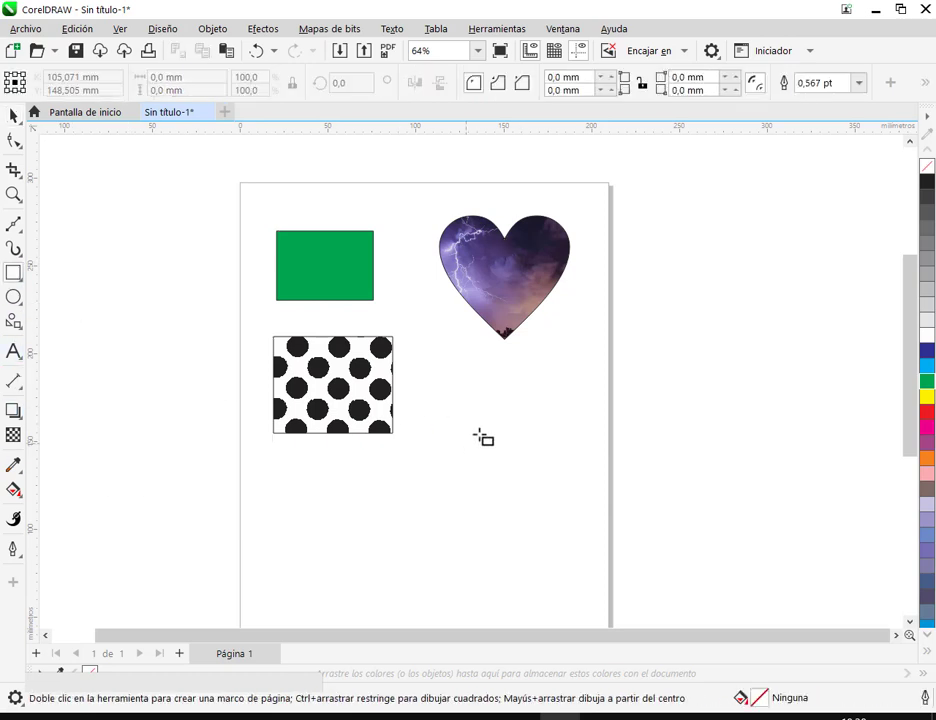
{"action": "left_click_drag", "start_coordinate": [447, 377], "coordinate": [592, 500]}
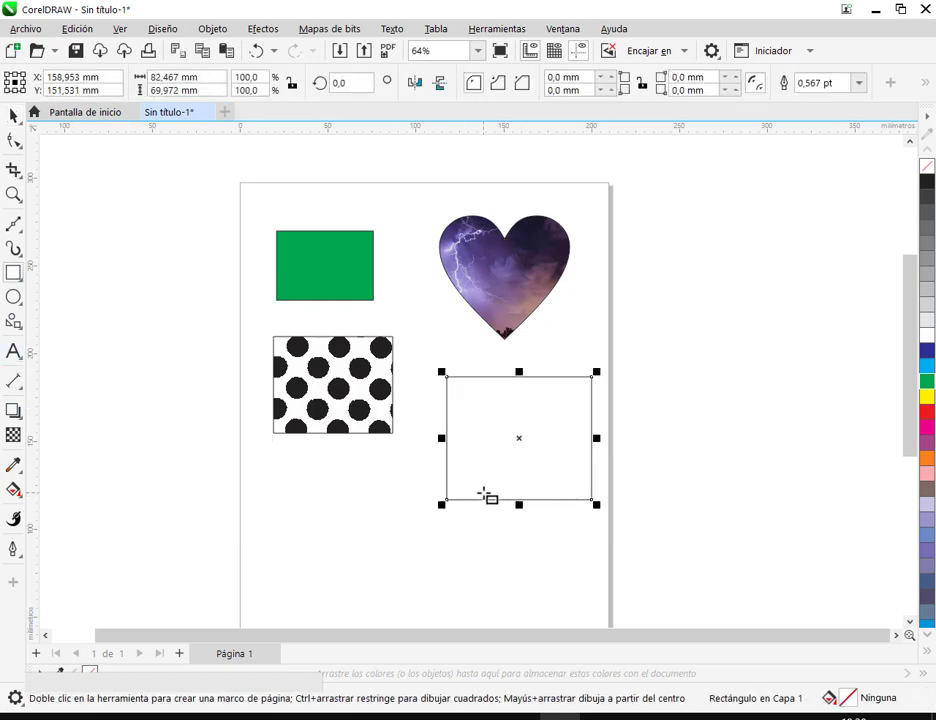
{"action": "left_click_drag", "start_coordinate": [483, 494], "coordinate": [429, 449]}
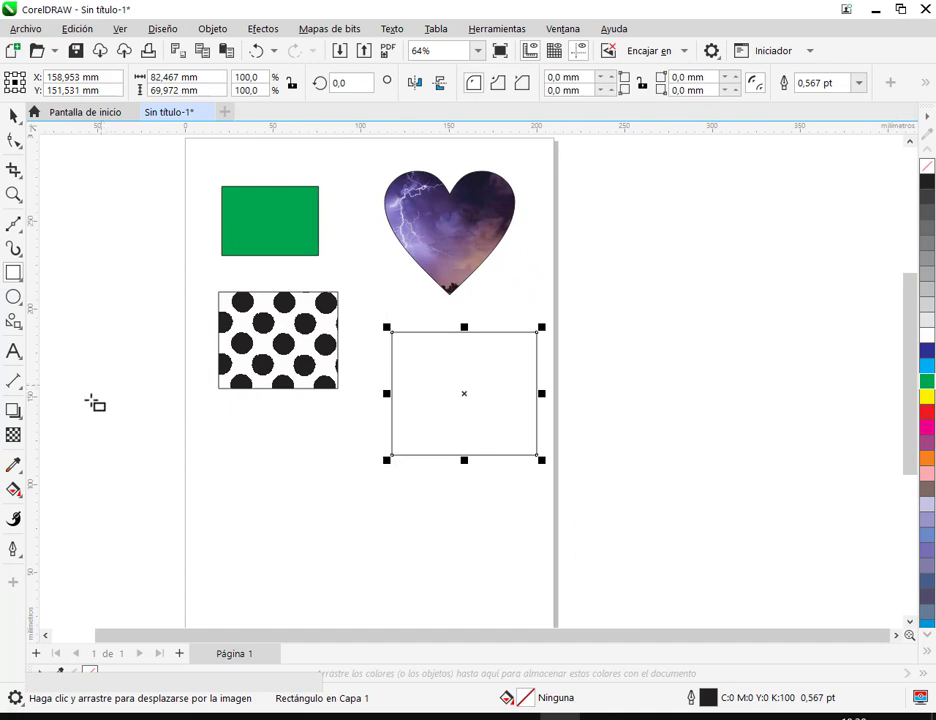
Step: Give the rectangle below the heart a black-to-white elliptical gradient fill and stretch the gradient slightly upwards
{"action": "left_click", "coordinate": [12, 464]}
{"action": "left_click", "coordinate": [13, 489]}
{"action": "left_click", "coordinate": [62, 82]}
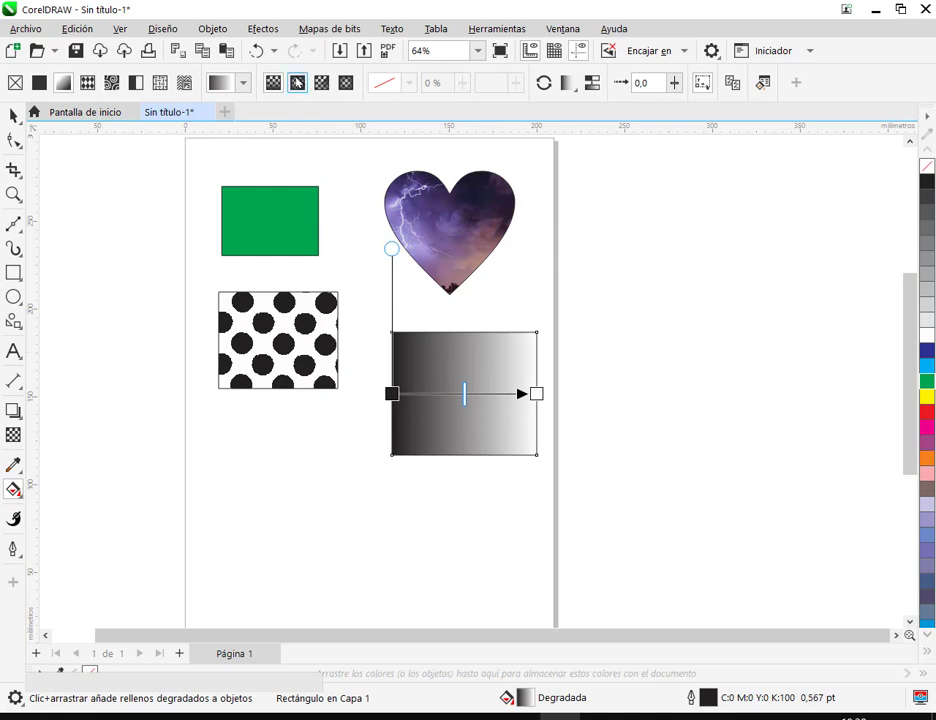
{"action": "left_click", "coordinate": [297, 82]}
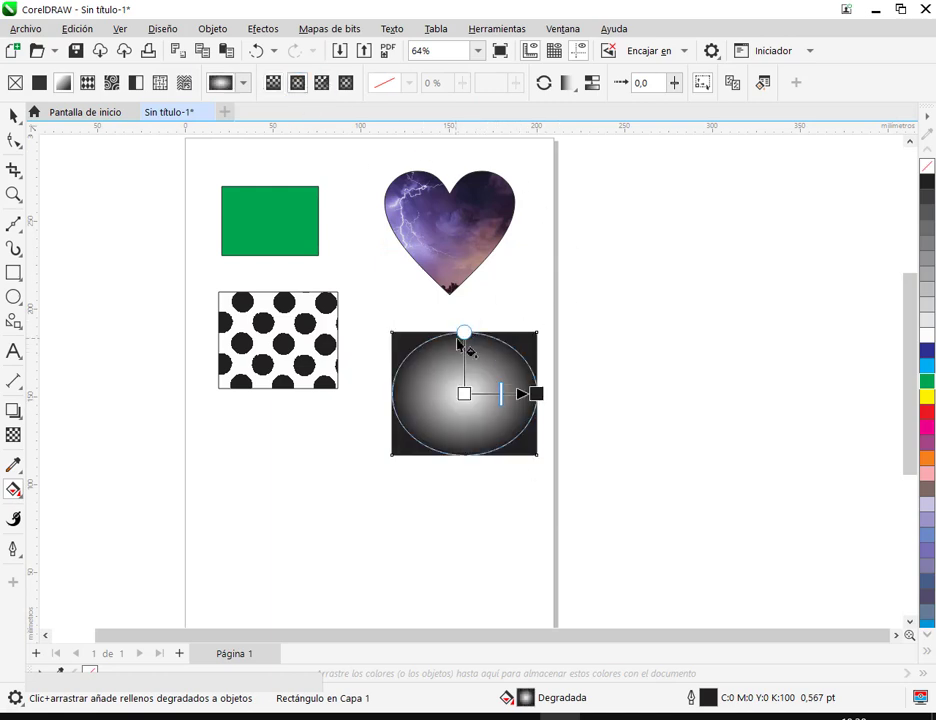
{"action": "left_click_drag", "start_coordinate": [462, 330], "coordinate": [462, 323]}
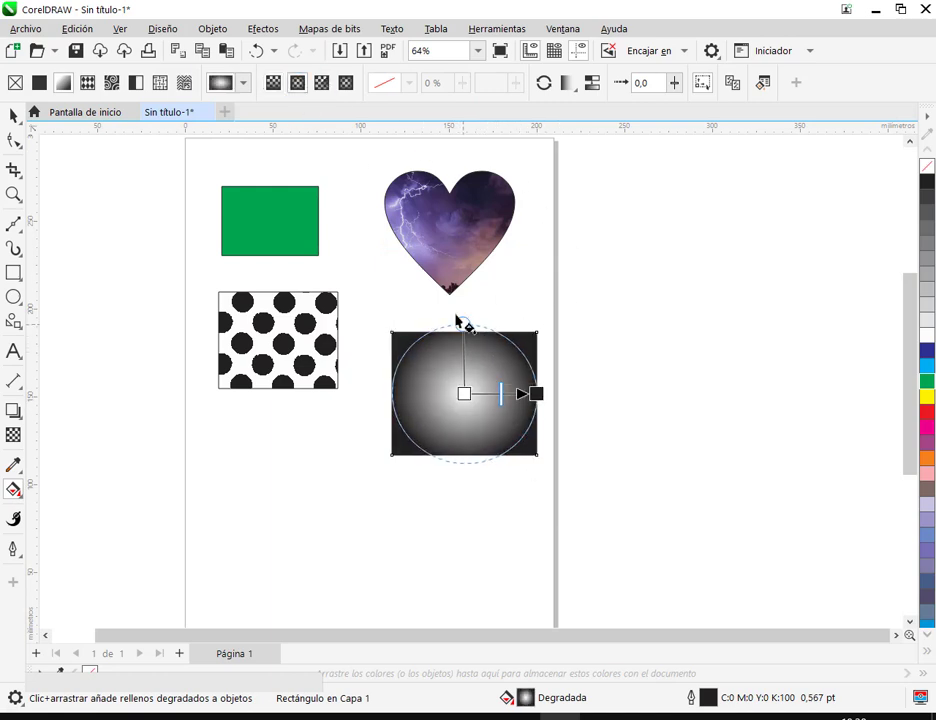
Step: Try the conical gradient on the same rectangle, change it to a rectangular gradient and deselect it
{"action": "left_click", "coordinate": [321, 86]}
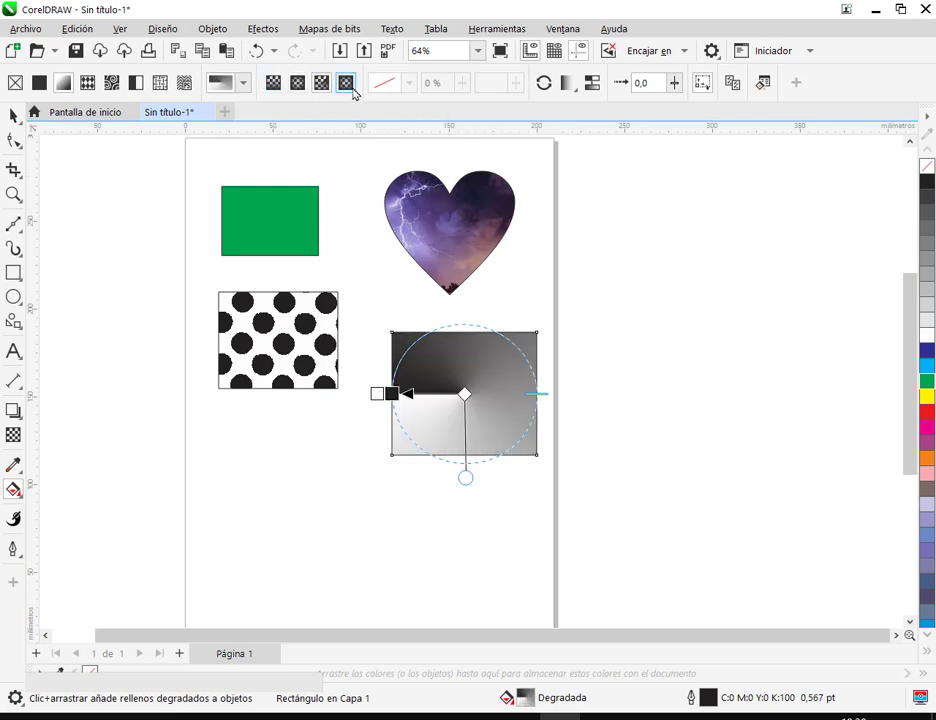
{"action": "left_click", "coordinate": [346, 83]}
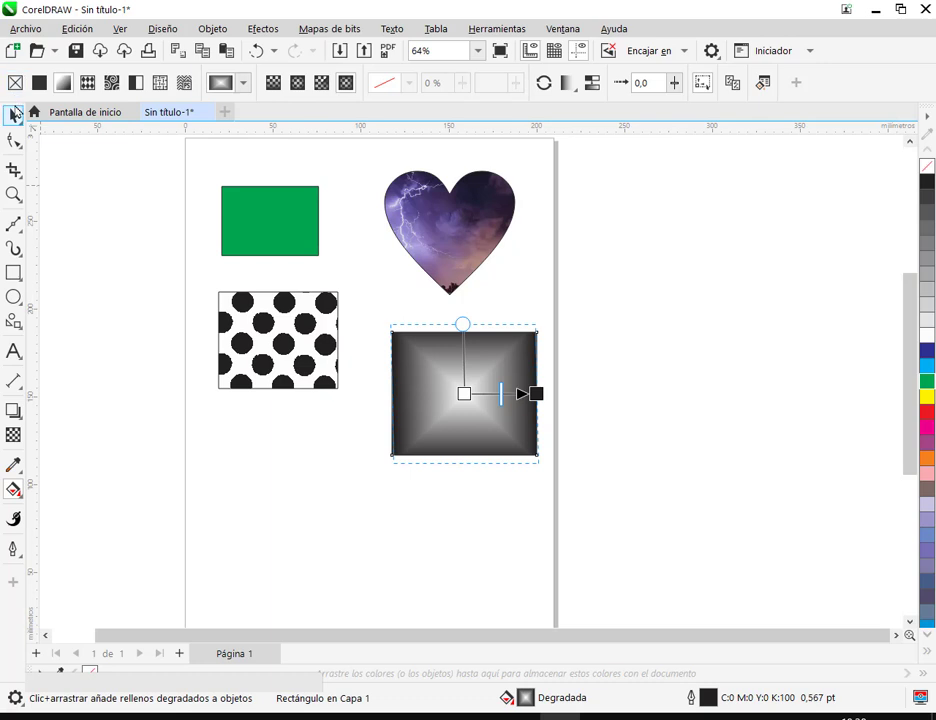
{"action": "left_click", "coordinate": [13, 115]}
{"action": "left_click", "coordinate": [576, 318]}
Step: Delete the four example shapes from the page
{"action": "left_click_drag", "start_coordinate": [609, 336], "coordinate": [628, 361]}
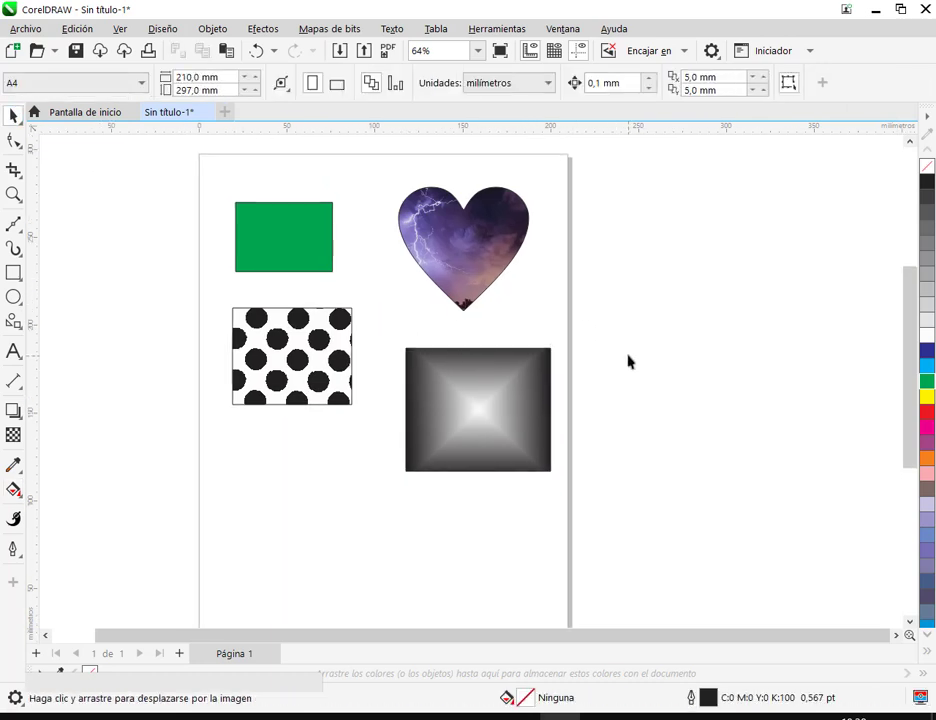
{"action": "left_click_drag", "start_coordinate": [170, 178], "coordinate": [696, 589]}
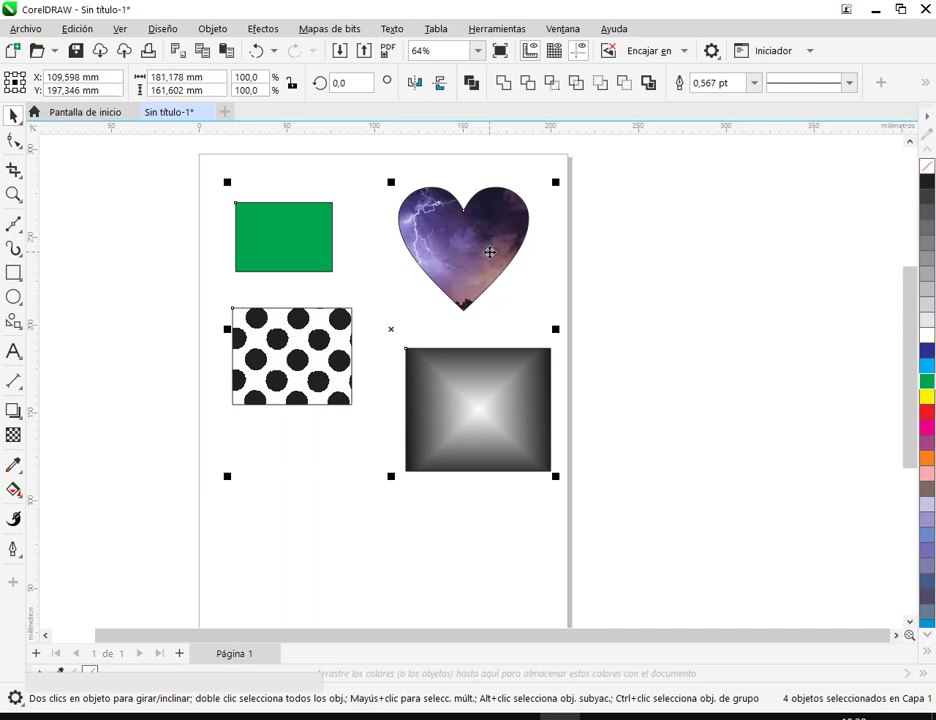
{"action": "key", "text": "Delete"}
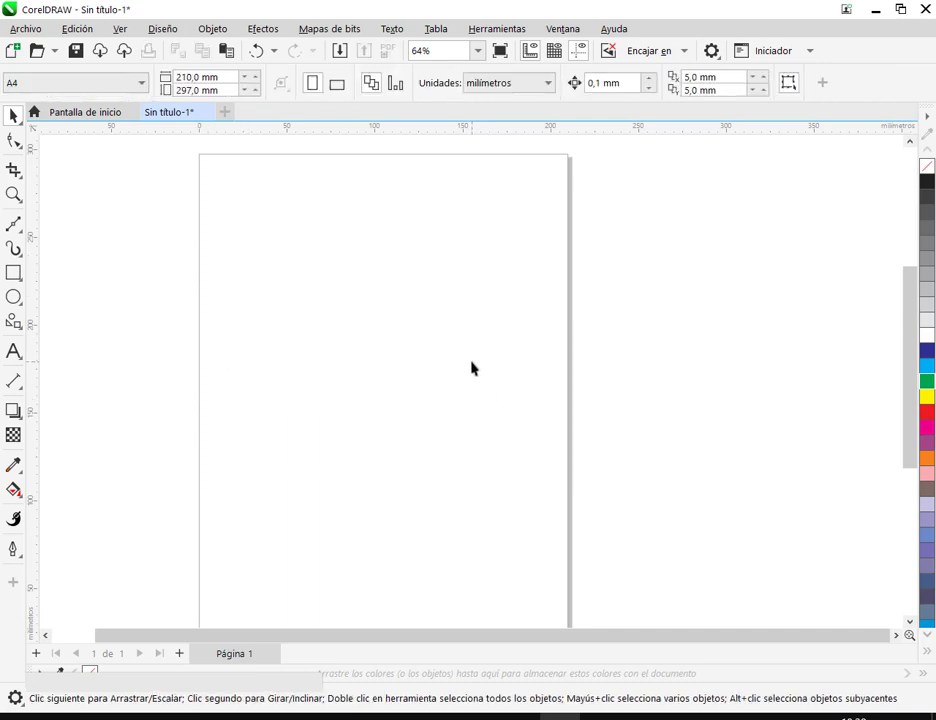
Step: Draw an unfilled rectangle about 114 × 100 mm on the page and a circle about 102 mm in diameter to its left
{"action": "left_click_drag", "start_coordinate": [472, 369], "coordinate": [550, 357]}
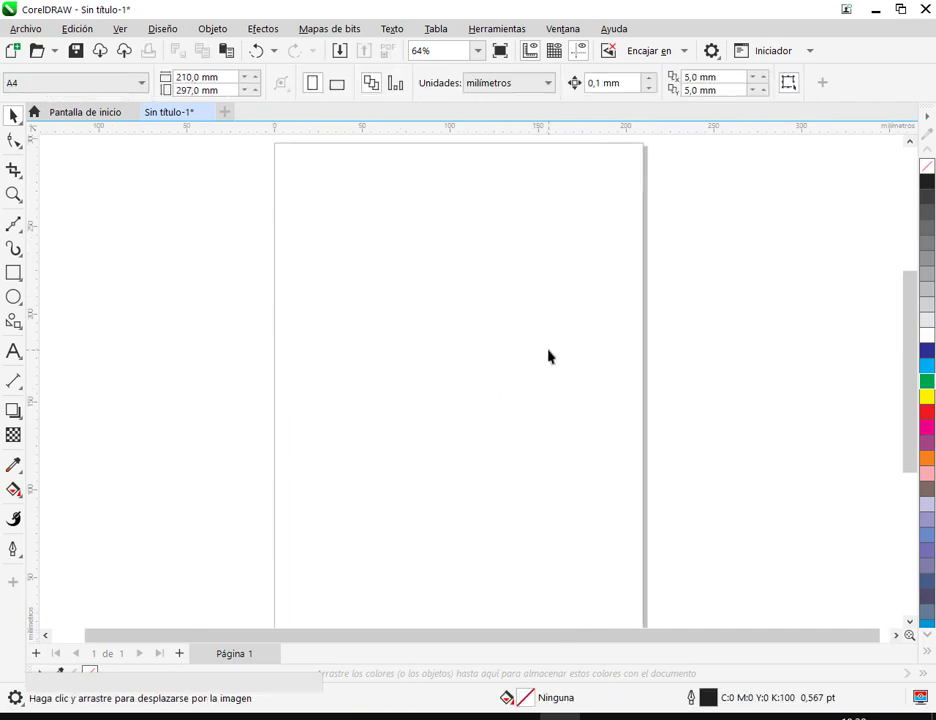
{"action": "left_click", "coordinate": [14, 274]}
{"action": "left_click_drag", "start_coordinate": [341, 215], "coordinate": [541, 391]}
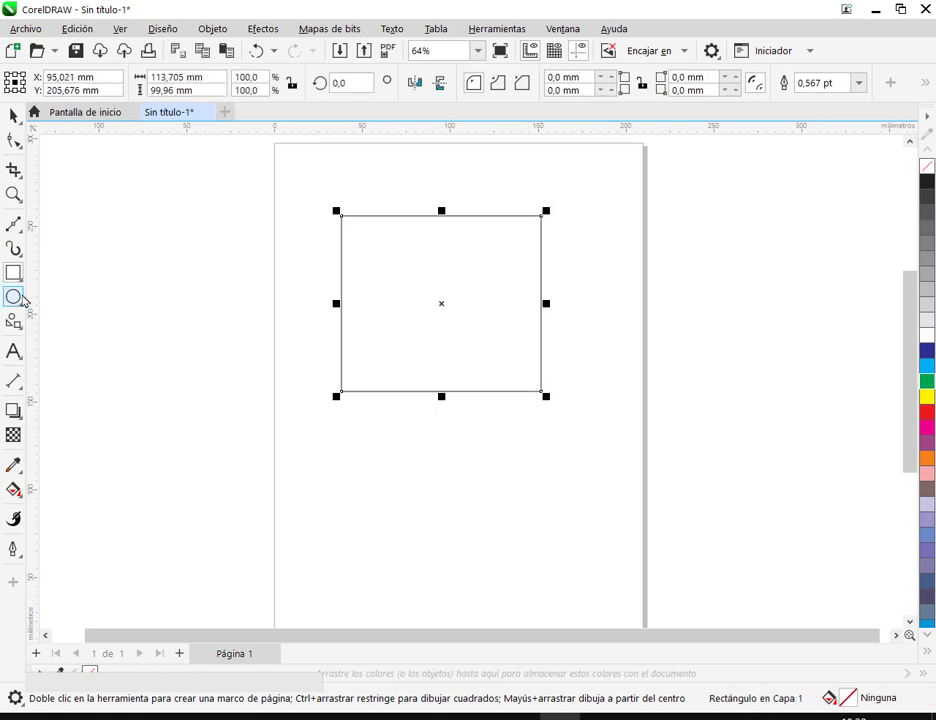
{"action": "left_click", "coordinate": [14, 297]}
{"action": "left_click_drag", "start_coordinate": [132, 240], "coordinate": [315, 420]}
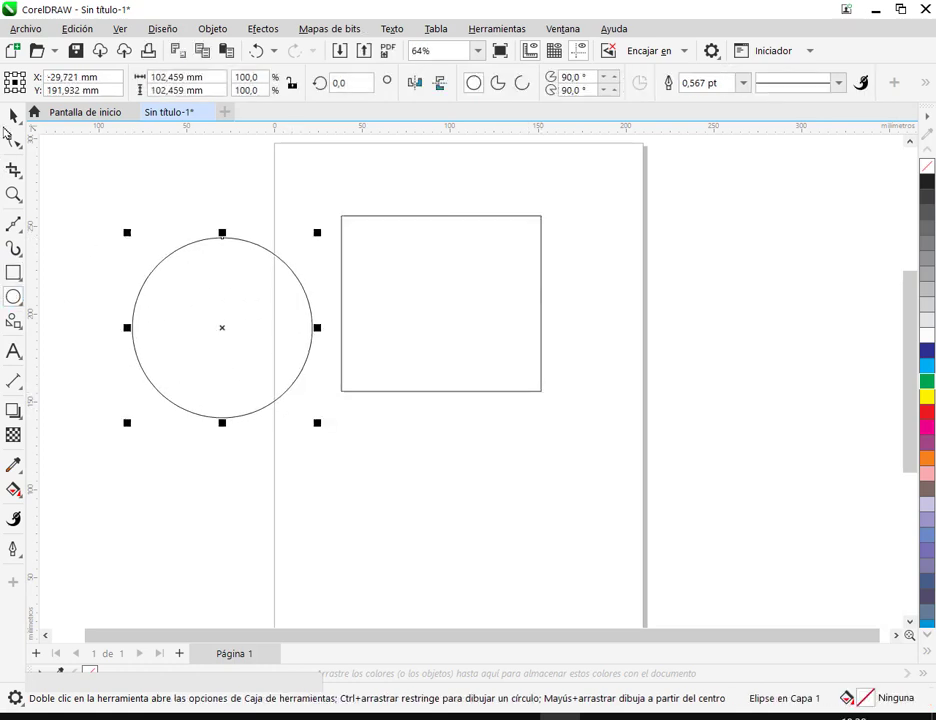
Step: Move the circle below the rectangle, then shift the rectangle slightly and keep it selected
{"action": "key", "text": "space"}
{"action": "left_click_drag", "start_coordinate": [291, 343], "coordinate": [692, 531]}
{"action": "key", "text": "space"}
{"action": "left_click_drag", "start_coordinate": [625, 531], "coordinate": [407, 517]}
{"action": "left_click_drag", "start_coordinate": [423, 321], "coordinate": [426, 318]}
Step: Switch to the Google Meet call to check its messages and return to CorelDRAW
{"action": "mouse_move", "coordinate": [233, 714]}
{"action": "left_click", "coordinate": [130, 655]}
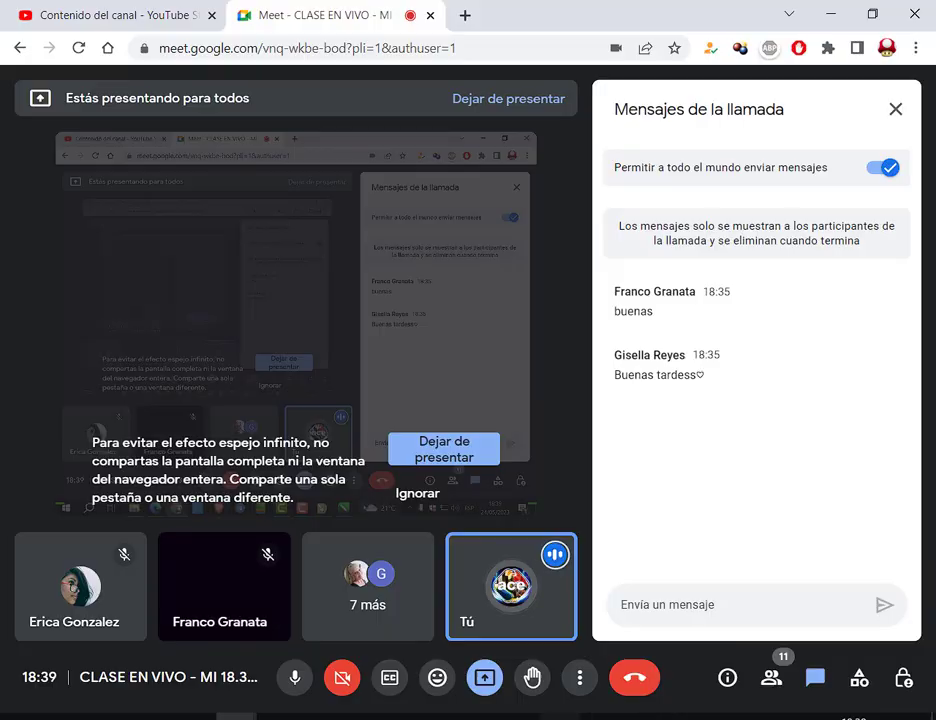
{"action": "key", "text": "alt+Tab"}
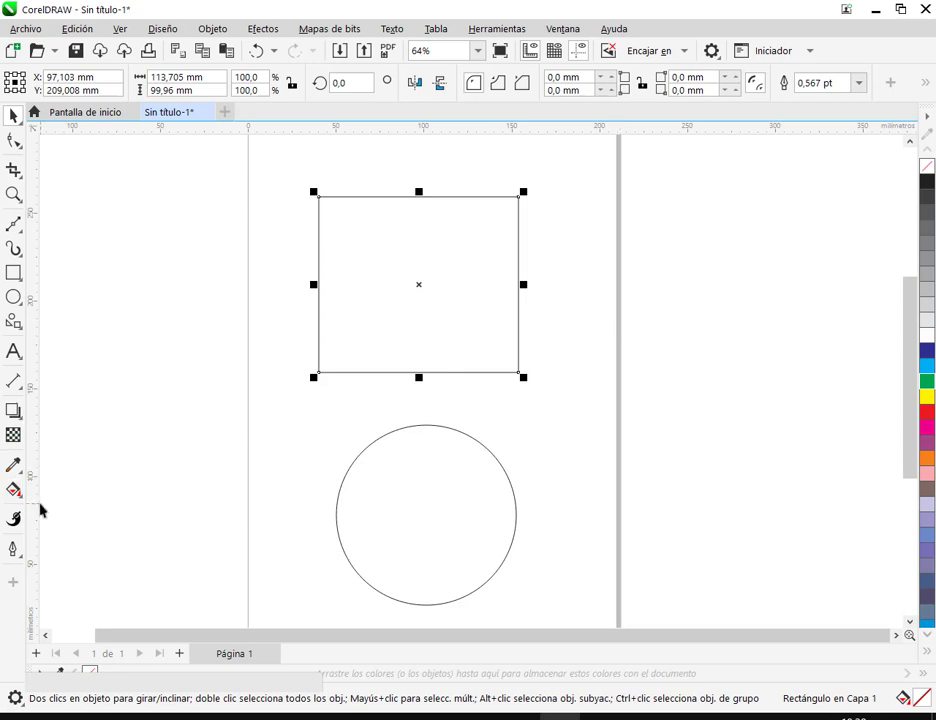
Step: Activate Mesh Fill on the selected rectangle
{"action": "scroll", "coordinate": [391, 196], "scroll_direction": "up", "scroll_amount": 3}
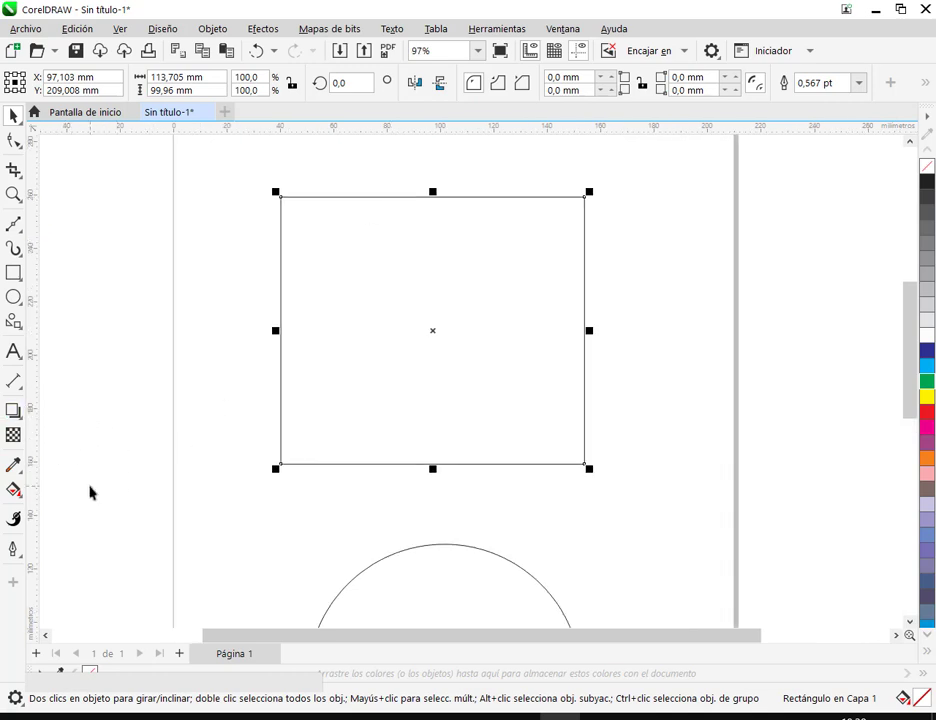
{"action": "left_click", "coordinate": [14, 490]}
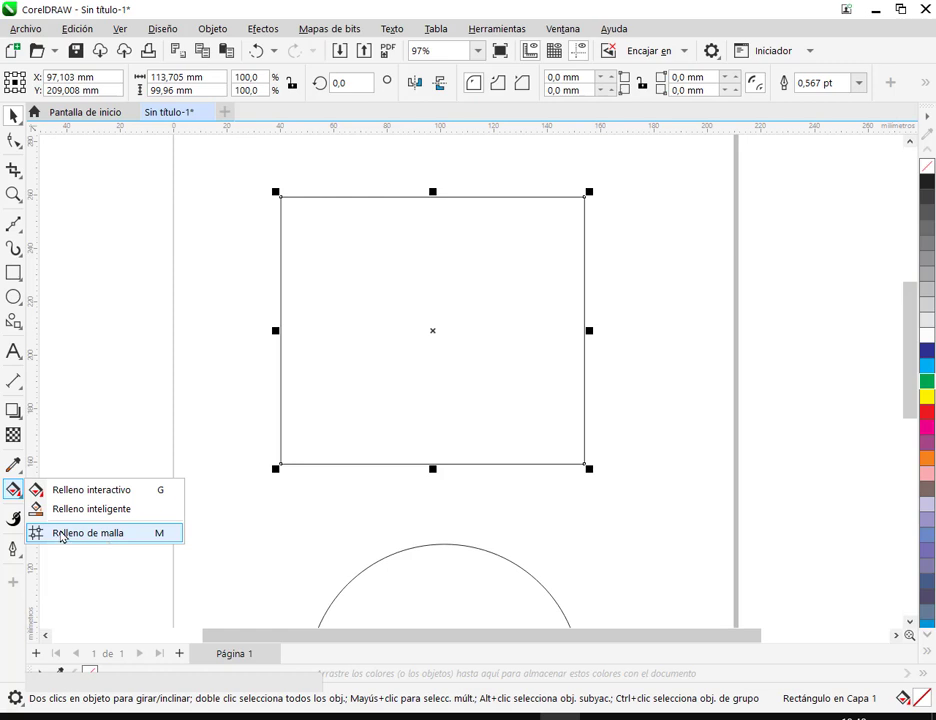
{"action": "left_click", "coordinate": [90, 533]}
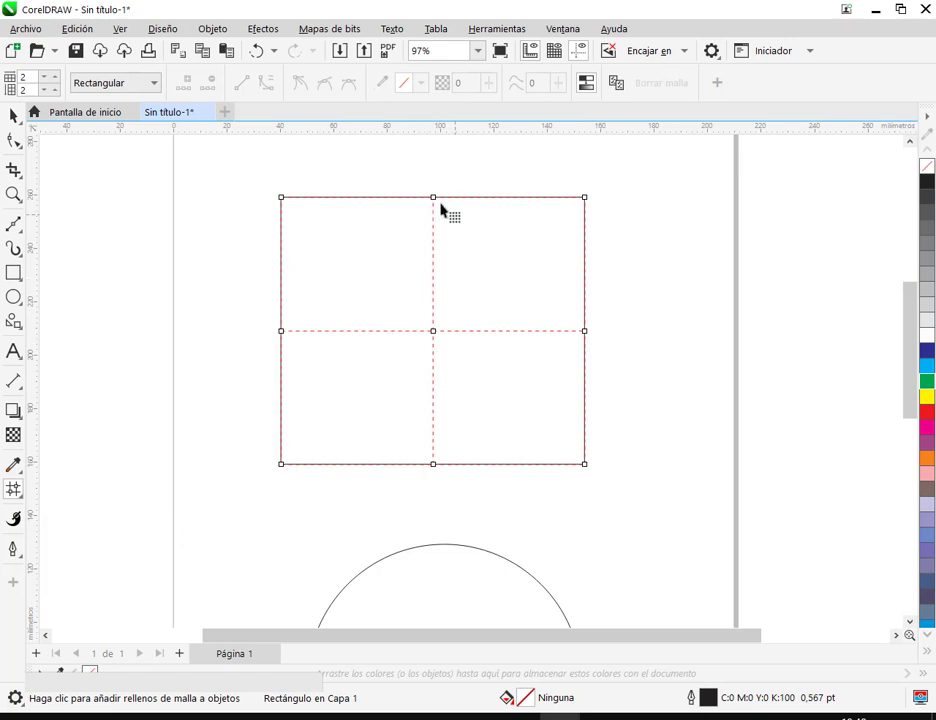
Step: Increase the rectangle's mesh grid to 11 columns and 11 rows
{"action": "scroll", "coordinate": [434, 200], "scroll_direction": "up", "scroll_amount": 2}
{"action": "left_click_drag", "start_coordinate": [306, 443], "coordinate": [393, 249]}
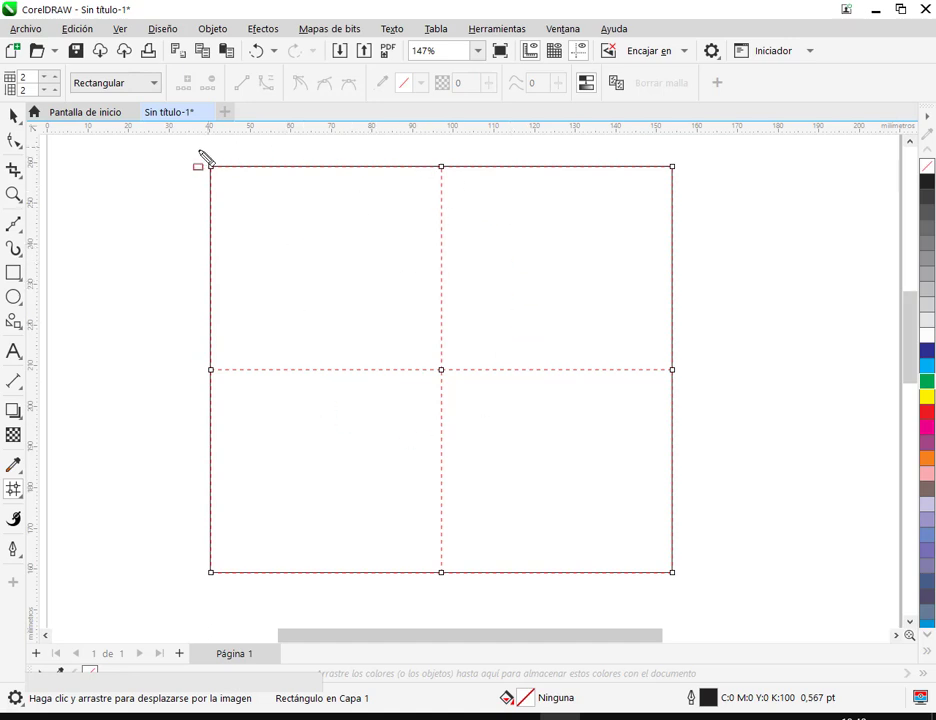
{"action": "left_click_drag", "start_coordinate": [197, 151], "coordinate": [690, 592]}
{"action": "left_click", "coordinate": [56, 77]}
{"action": "left_click_drag", "start_coordinate": [56, 77], "coordinate": [57, 90]}
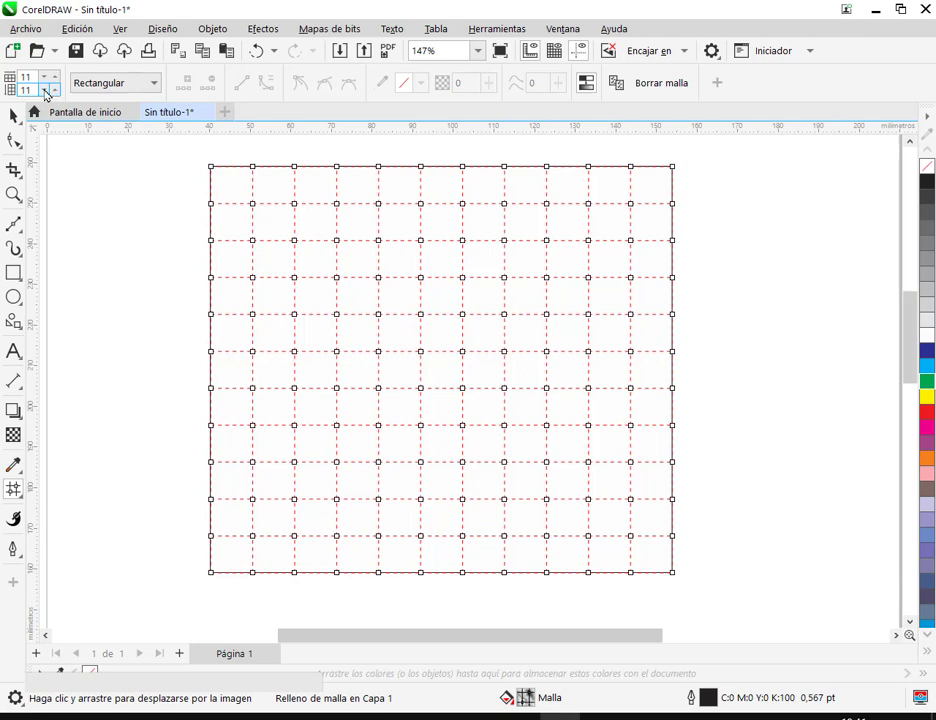
Step: Reduce the mesh grid to 1 × 1, then set it to 2 columns and 2 rows
{"action": "scroll", "coordinate": [45, 93], "scroll_direction": "down", "scroll_amount": 9}
{"action": "scroll", "coordinate": [45, 80], "scroll_direction": "down", "scroll_amount": 2}
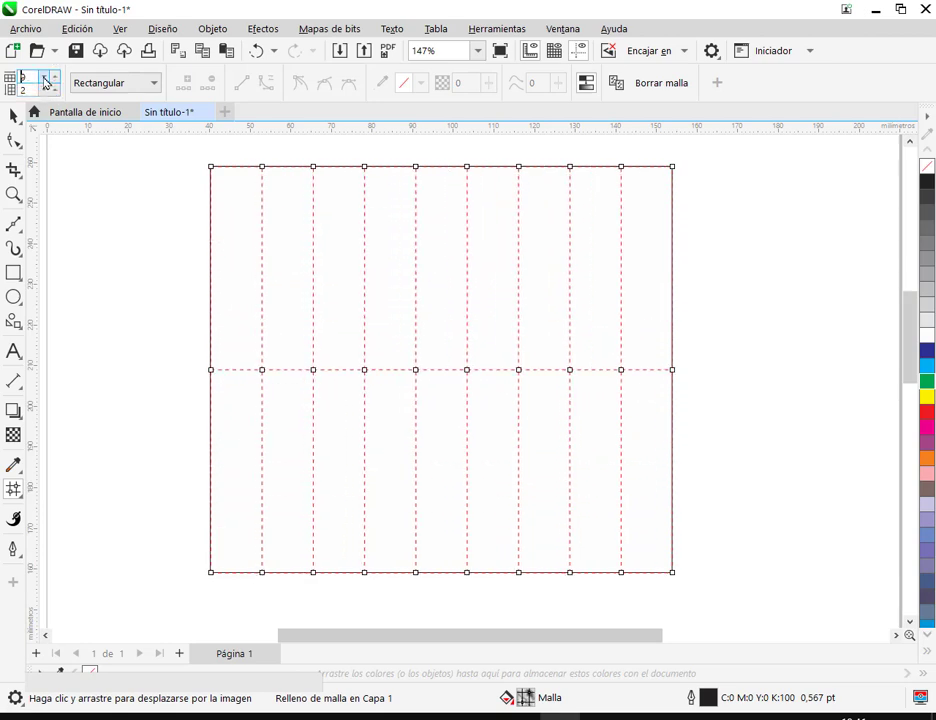
{"action": "scroll", "coordinate": [45, 80], "scroll_direction": "down", "scroll_amount": 8}
{"action": "scroll", "coordinate": [45, 89], "scroll_direction": "down", "scroll_amount": 1}
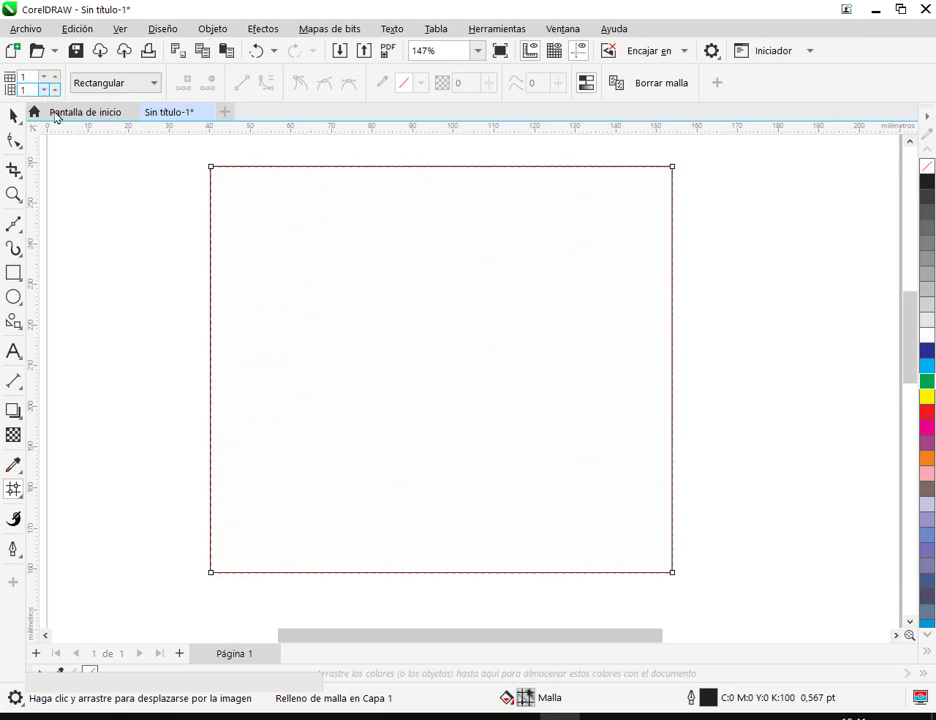
{"action": "scroll", "coordinate": [58, 78], "scroll_direction": "up", "scroll_amount": 1}
{"action": "scroll", "coordinate": [58, 95], "scroll_direction": "up", "scroll_amount": 1}
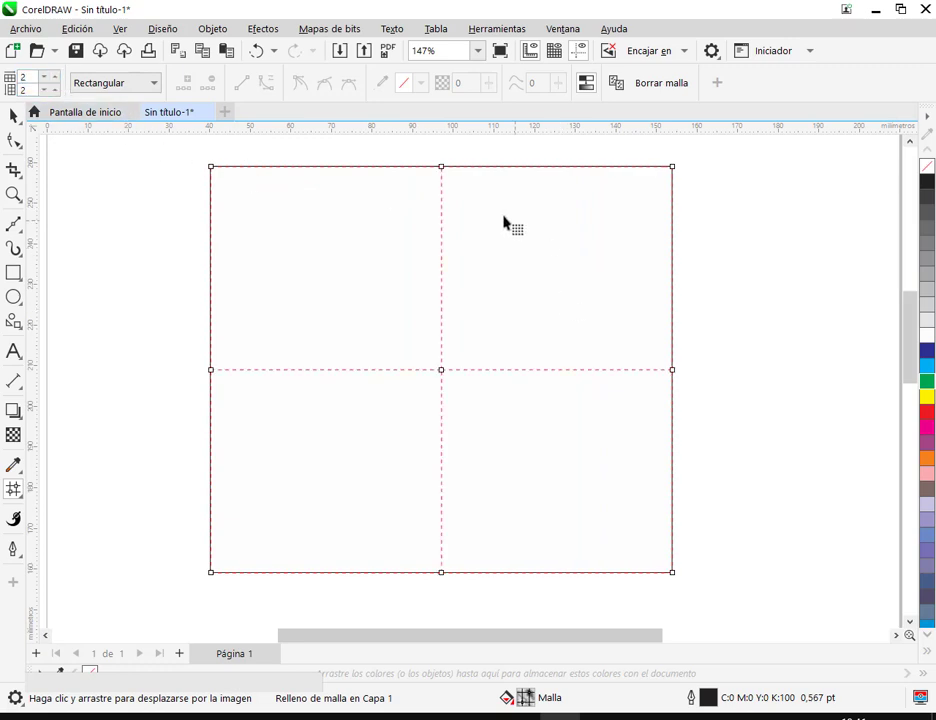
Step: Switch the rectangle to the Interactive Fill tool and return to the Mesh Fill tool
{"action": "left_click", "coordinate": [14, 491]}
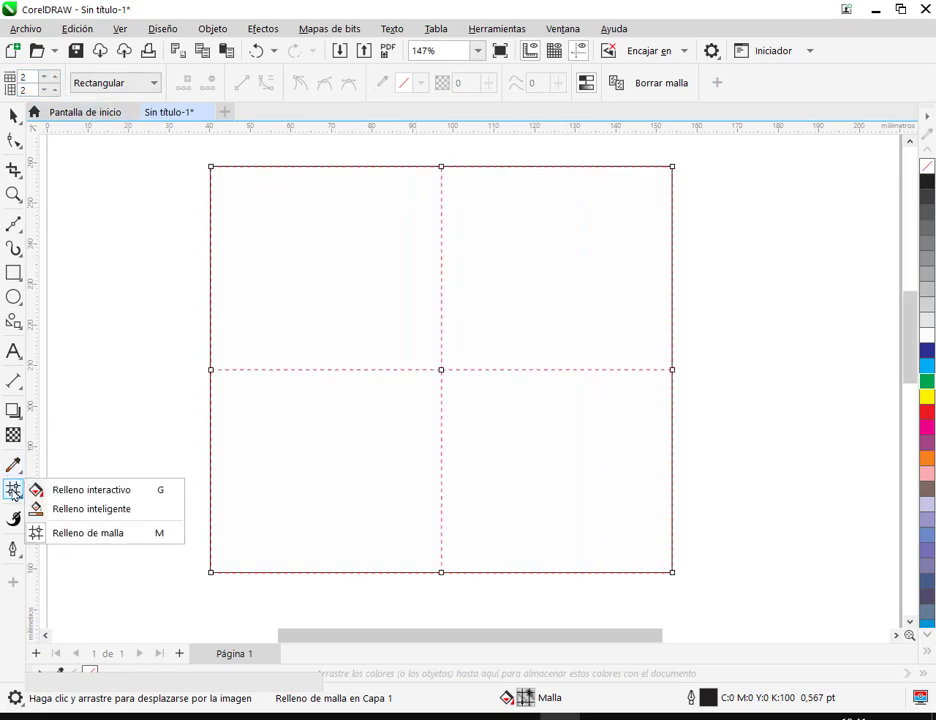
{"action": "left_click", "coordinate": [68, 490]}
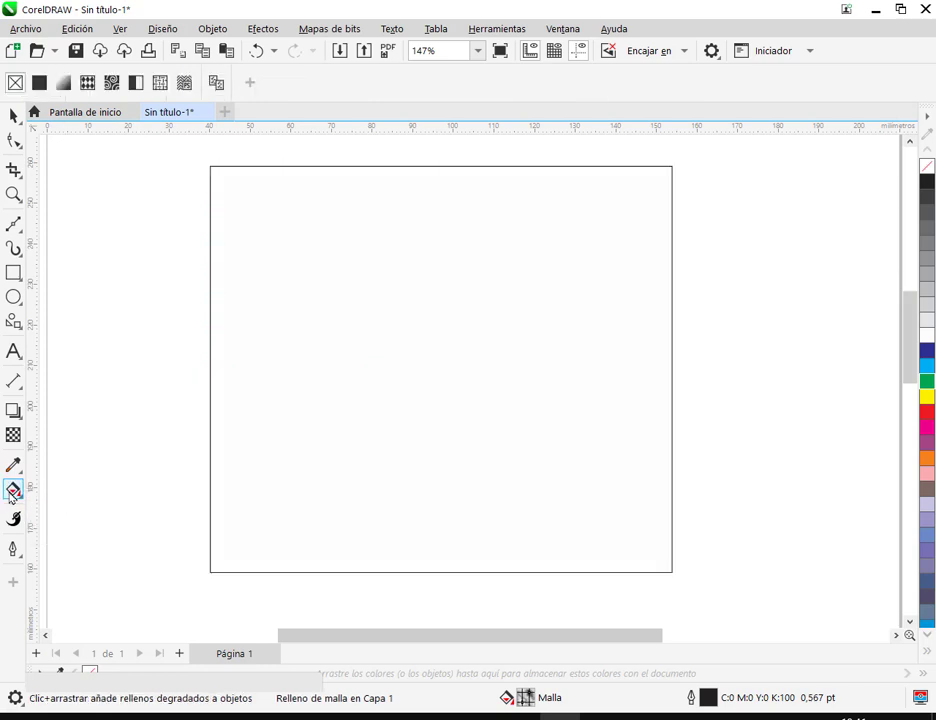
{"action": "left_click", "coordinate": [14, 490]}
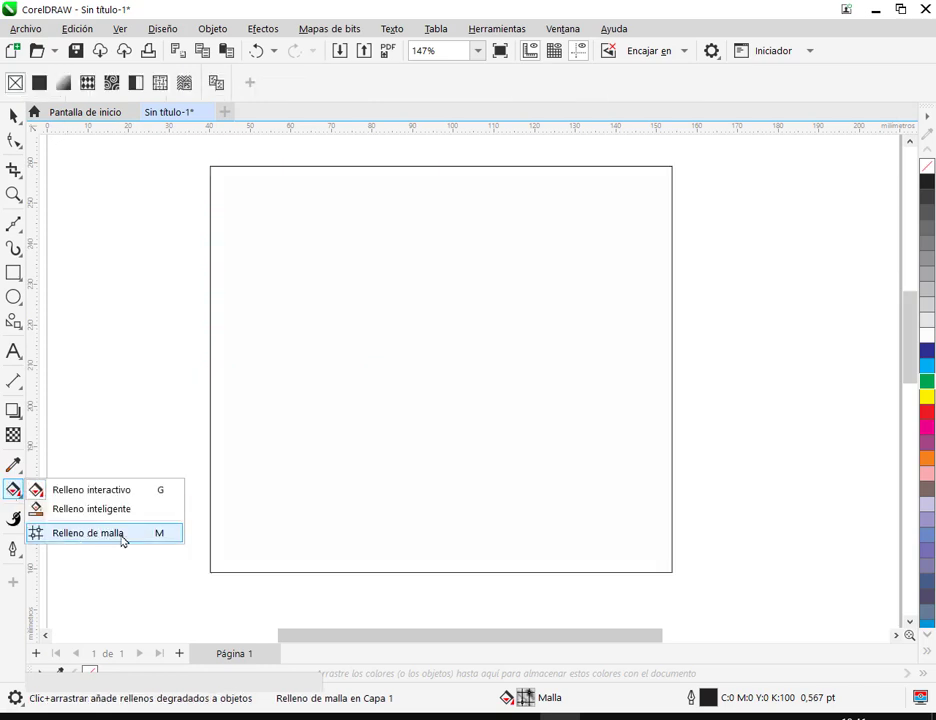
{"action": "left_click", "coordinate": [88, 533]}
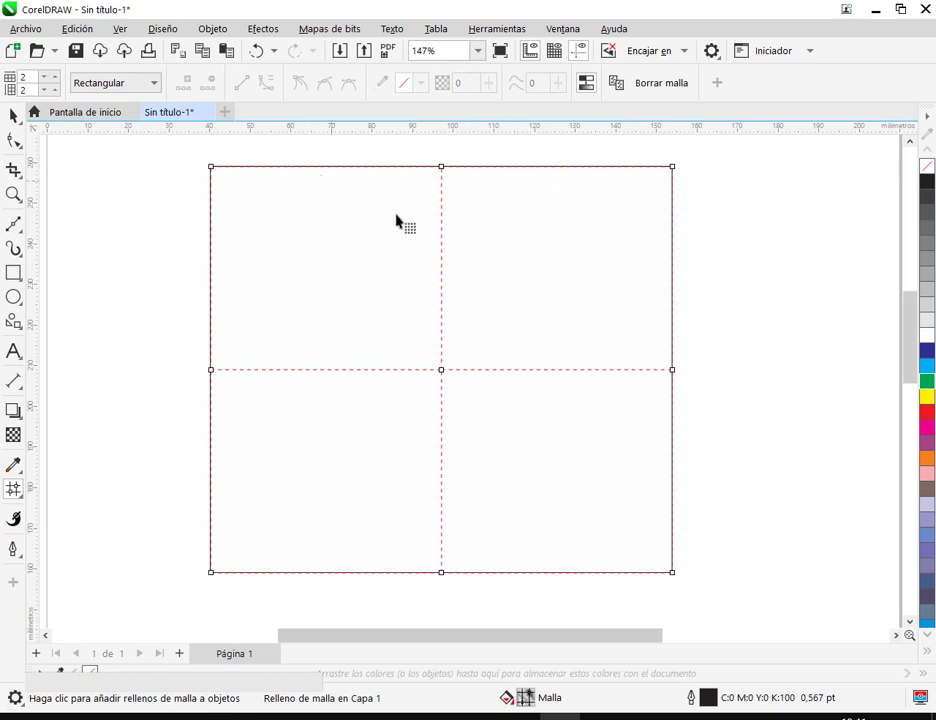
Step: Add vertical mesh lines on both sides of the rectangle and horizontal lines above and below centre, making 5 columns and 4 rows
{"action": "left_click_drag", "start_coordinate": [429, 162], "coordinate": [457, 379]}
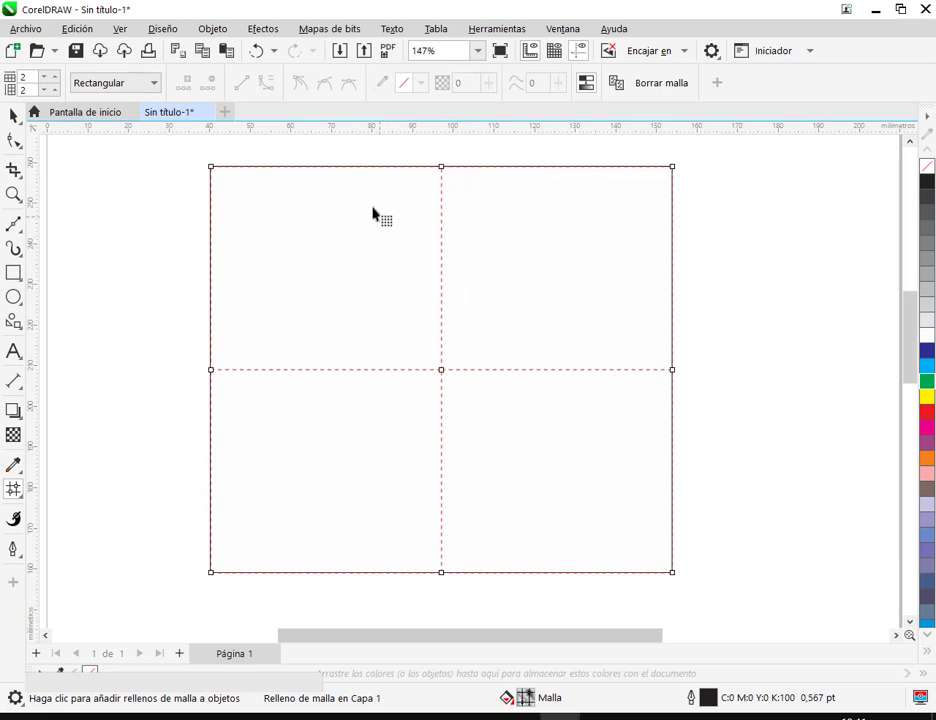
{"action": "double_click", "coordinate": [302, 168]}
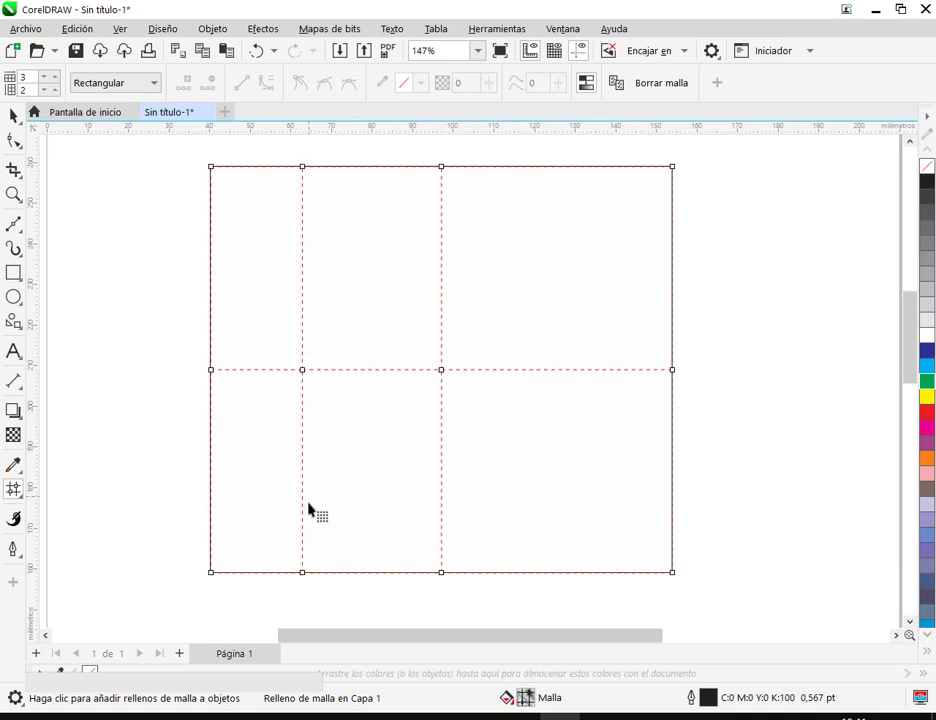
{"action": "double_click", "coordinate": [628, 168]}
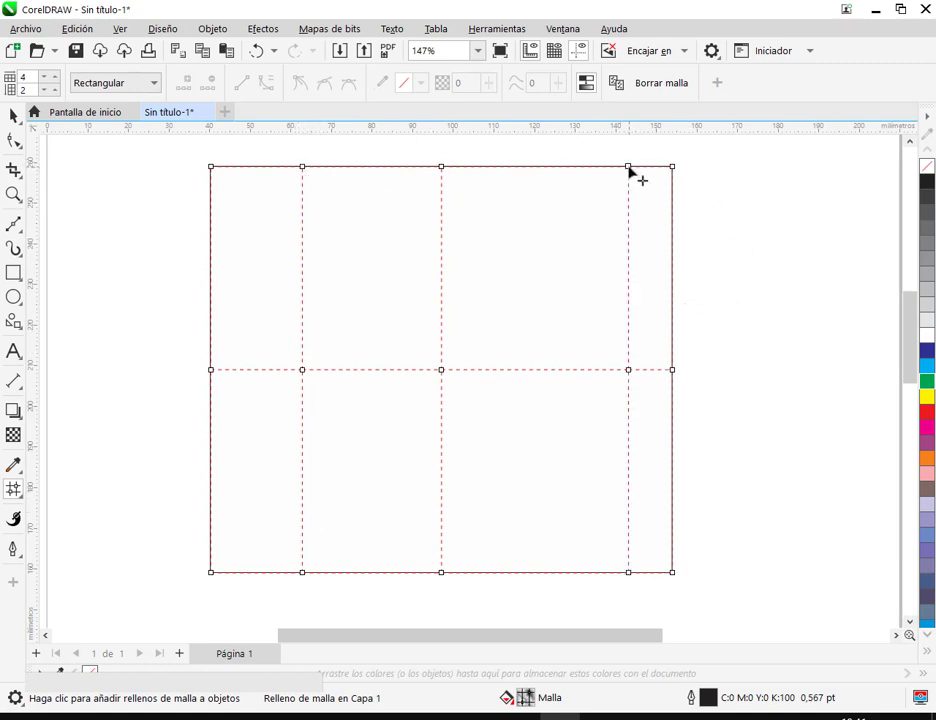
{"action": "double_click", "coordinate": [628, 266]}
{"action": "double_click", "coordinate": [531, 481]}
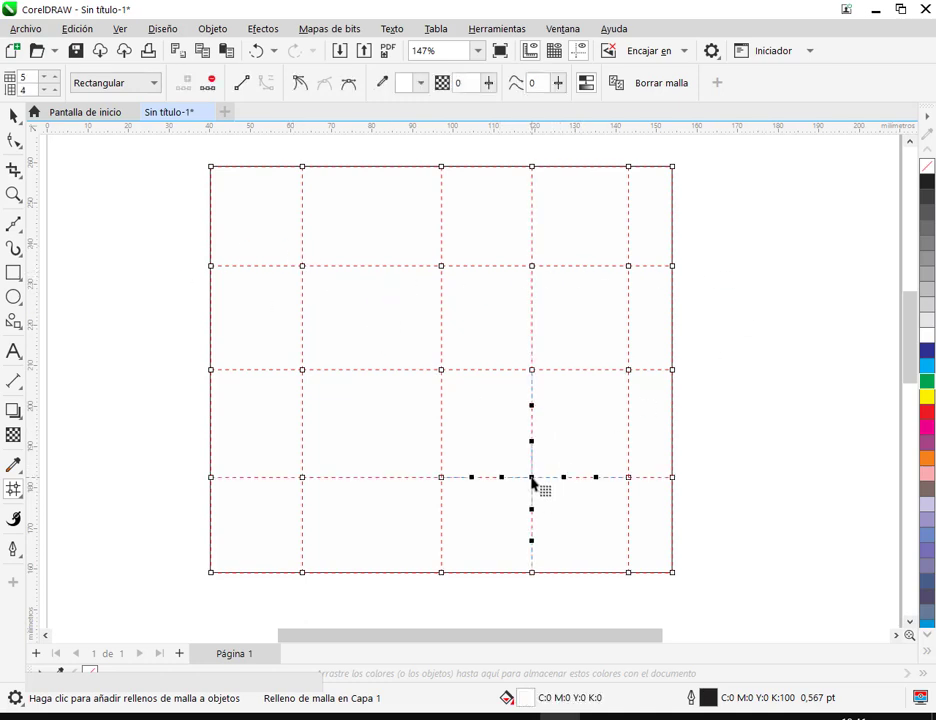
{"action": "left_click_drag", "start_coordinate": [518, 154], "coordinate": [537, 595]}
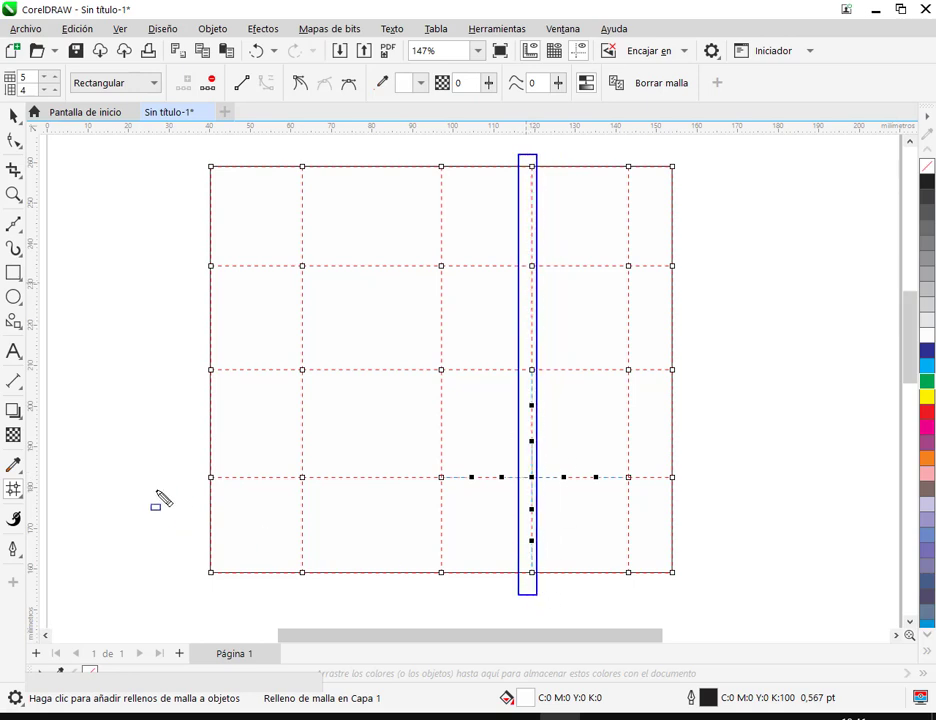
{"action": "left_click_drag", "start_coordinate": [186, 465], "coordinate": [695, 490]}
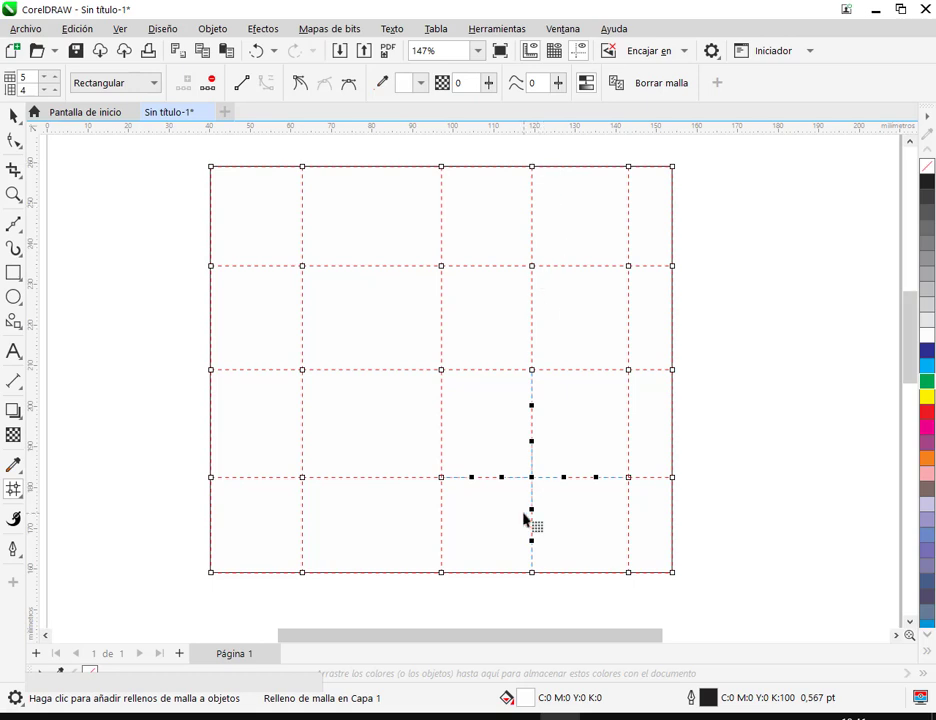
{"action": "left_click", "coordinate": [589, 424]}
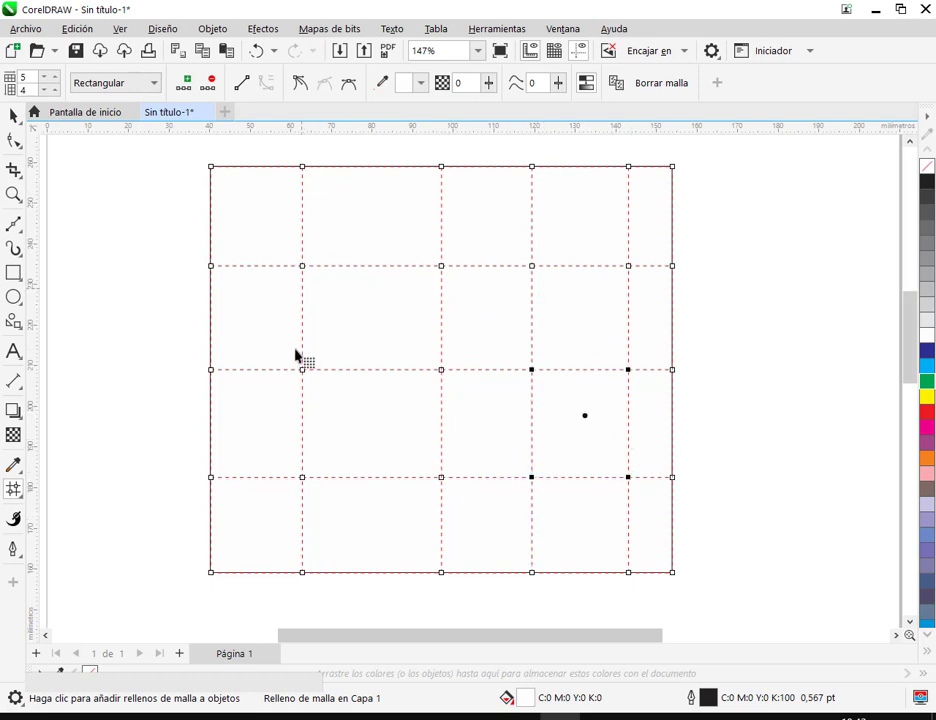
Step: Delete the vertical mesh lines nearest the centre line on either side and remove their leftover nodes from the horizontal lines
{"action": "double_click", "coordinate": [302, 477]}
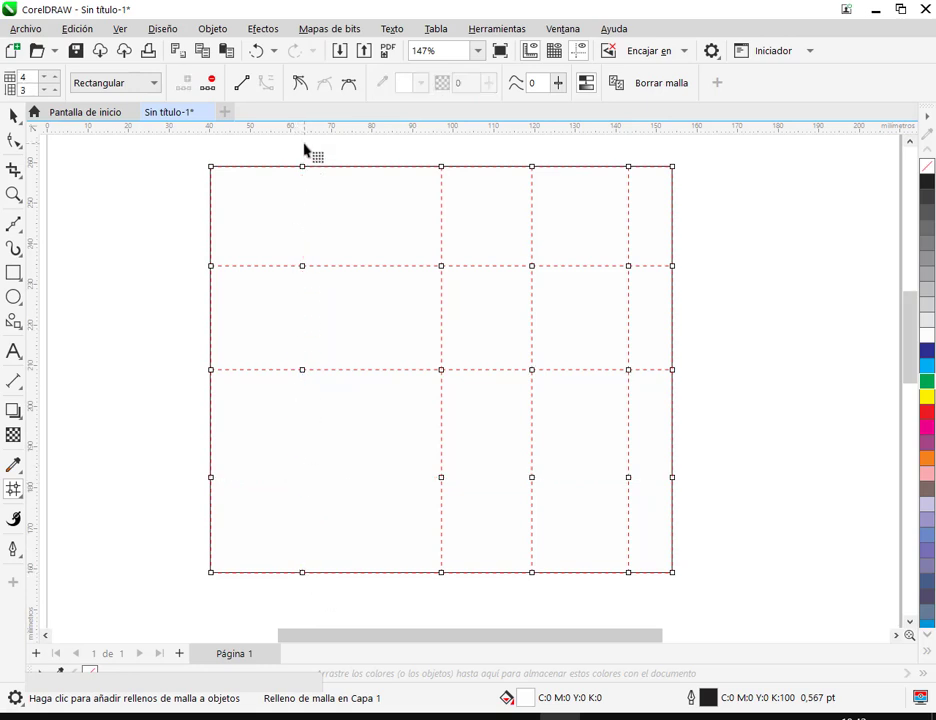
{"action": "key", "text": "ctrl+z"}
{"action": "double_click", "coordinate": [302, 572]}
{"action": "left_click", "coordinate": [532, 573]}
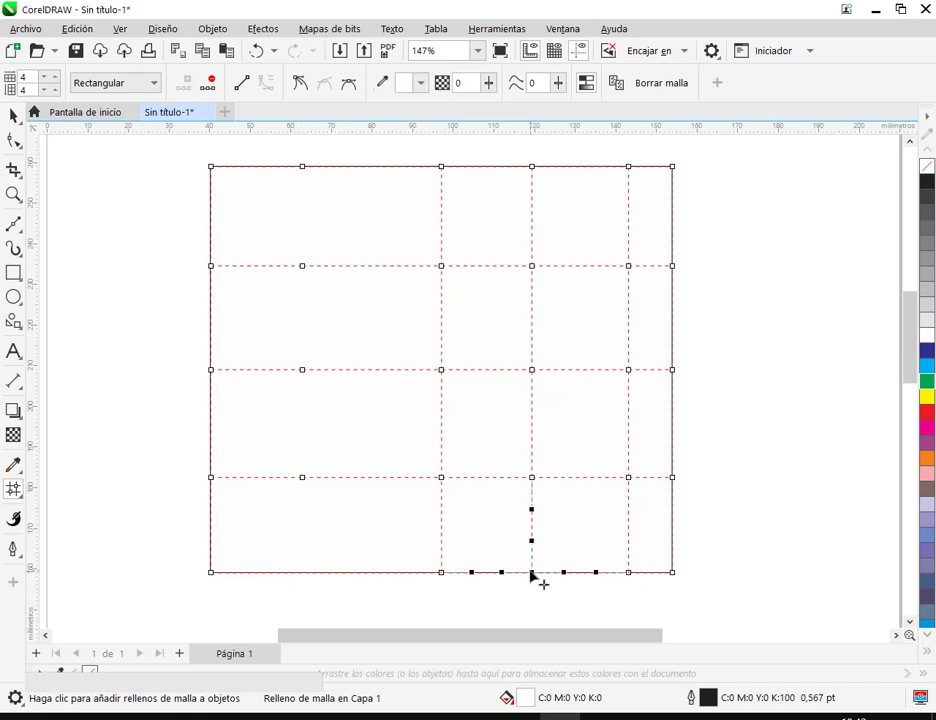
{"action": "key", "text": "Delete"}
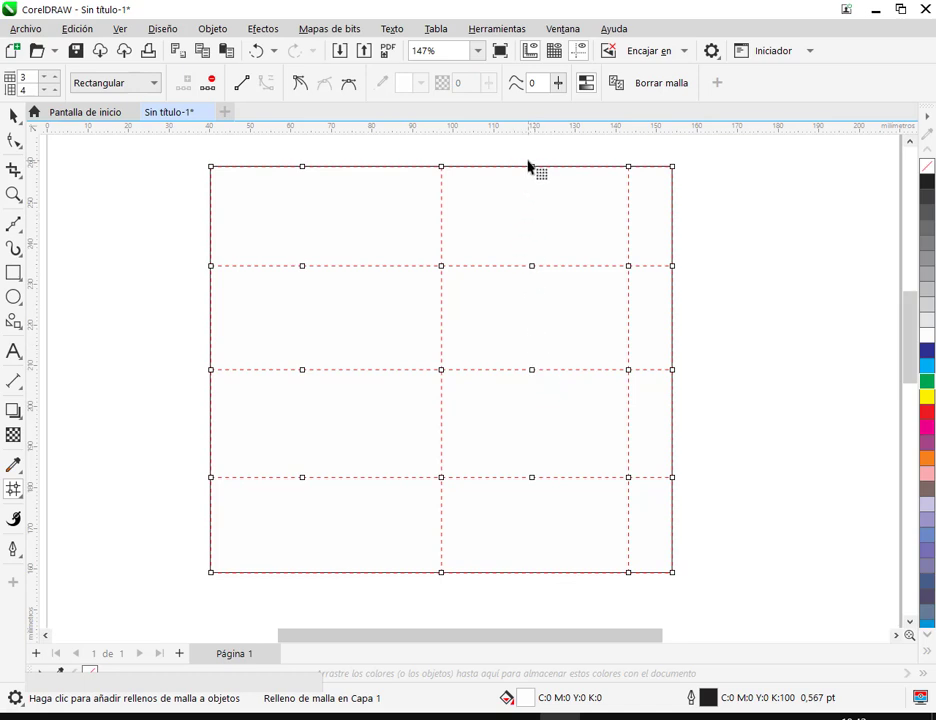
{"action": "left_click_drag", "start_coordinate": [525, 148], "coordinate": [560, 528]}
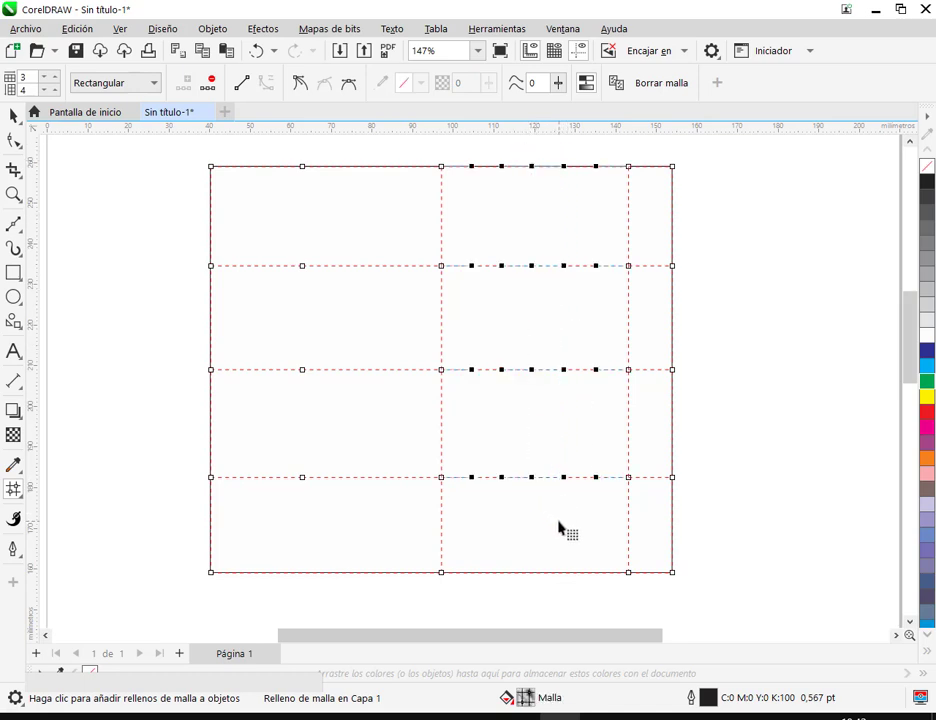
{"action": "left_click_drag", "start_coordinate": [280, 152], "coordinate": [335, 528]}
{"action": "left_click", "coordinate": [480, 215]}
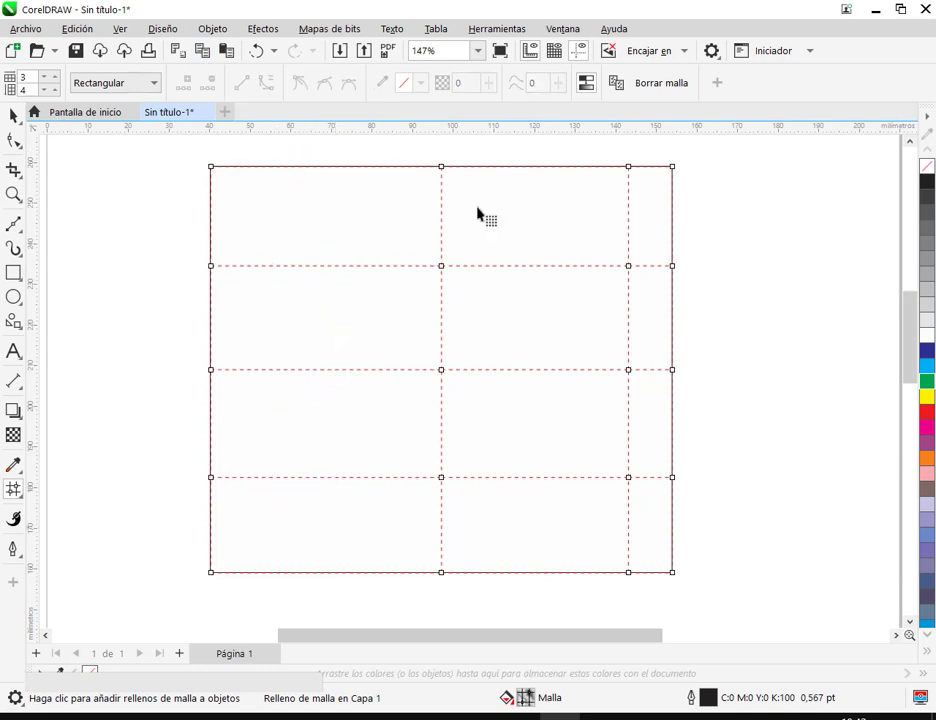
Step: Delete the rightmost vertical line and all horizontal mesh lines with their leftover nodes, and add one horizontal line slightly above centre
{"action": "left_click_drag", "start_coordinate": [587, 142], "coordinate": [650, 603]}
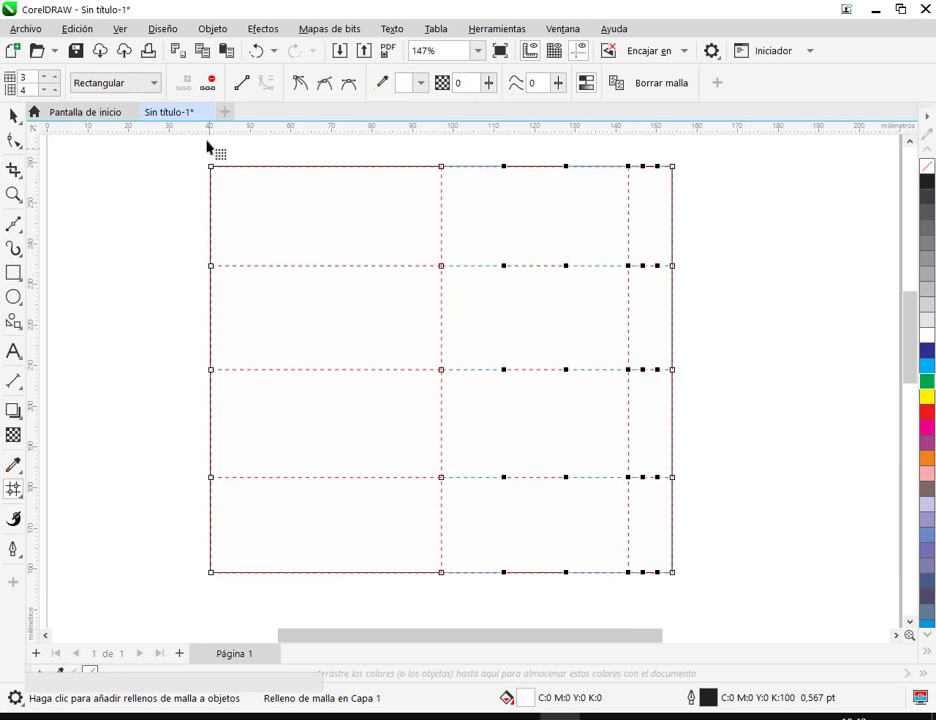
{"action": "left_click", "coordinate": [209, 82]}
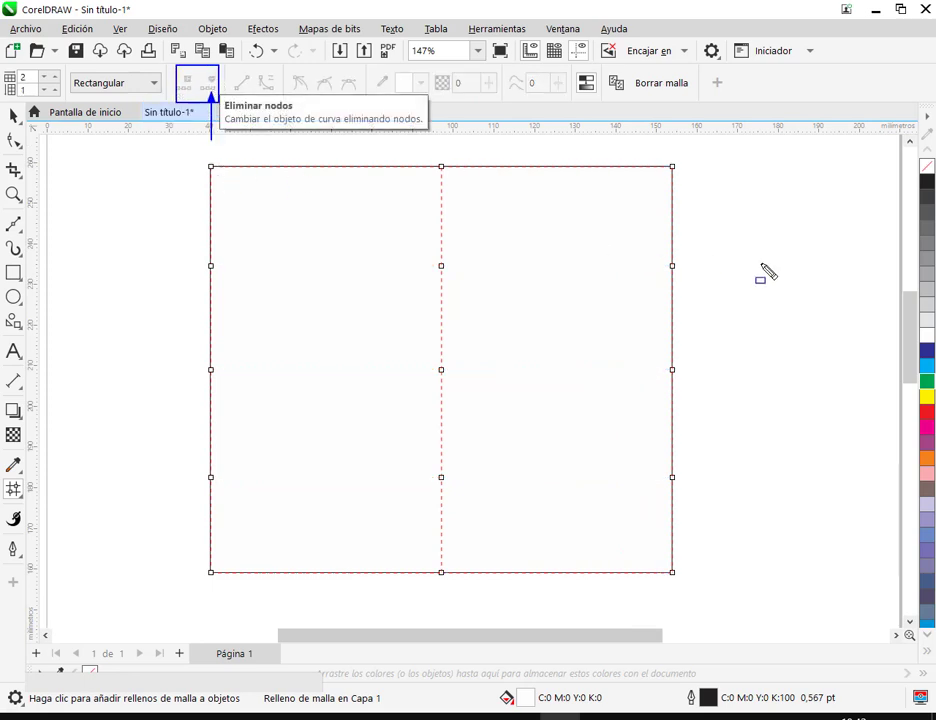
{"action": "left_click_drag", "start_coordinate": [165, 241], "coordinate": [712, 511]}
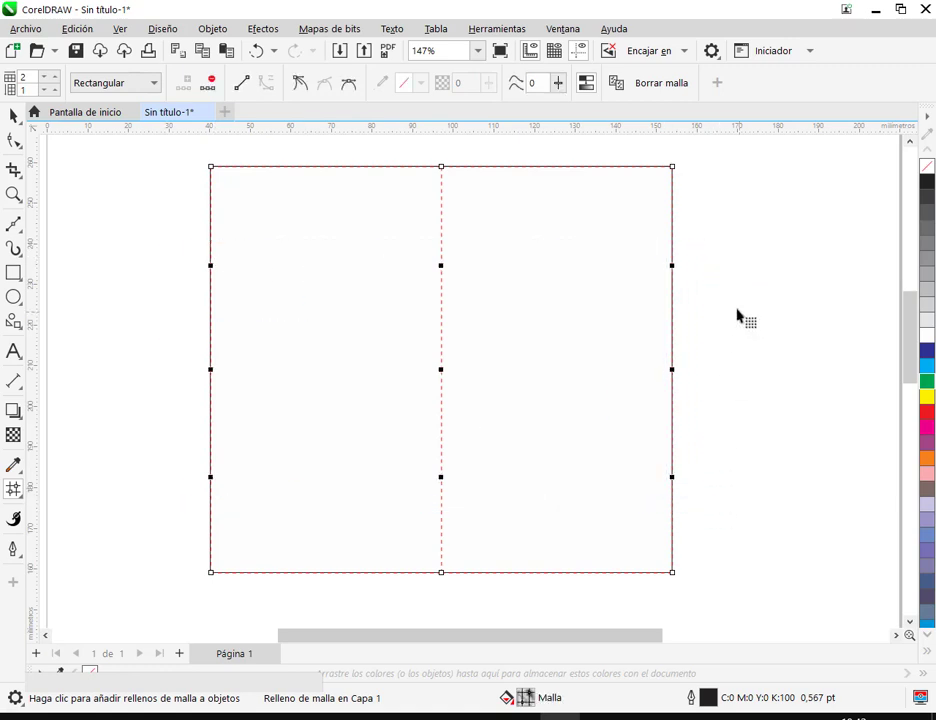
{"action": "left_click", "coordinate": [210, 85]}
{"action": "double_click", "coordinate": [442, 349]}
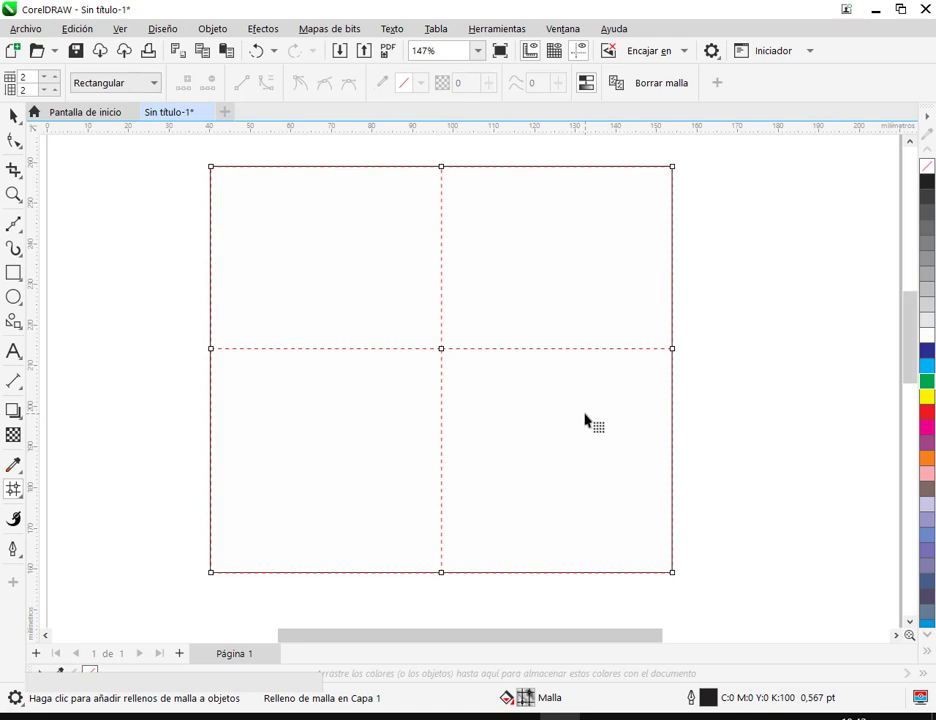
Step: Switch to the Pick tool and back to Mesh Fill, and select all mesh nodes followed by the upper-middle and centre nodes individually
{"action": "left_click", "coordinate": [12, 117]}
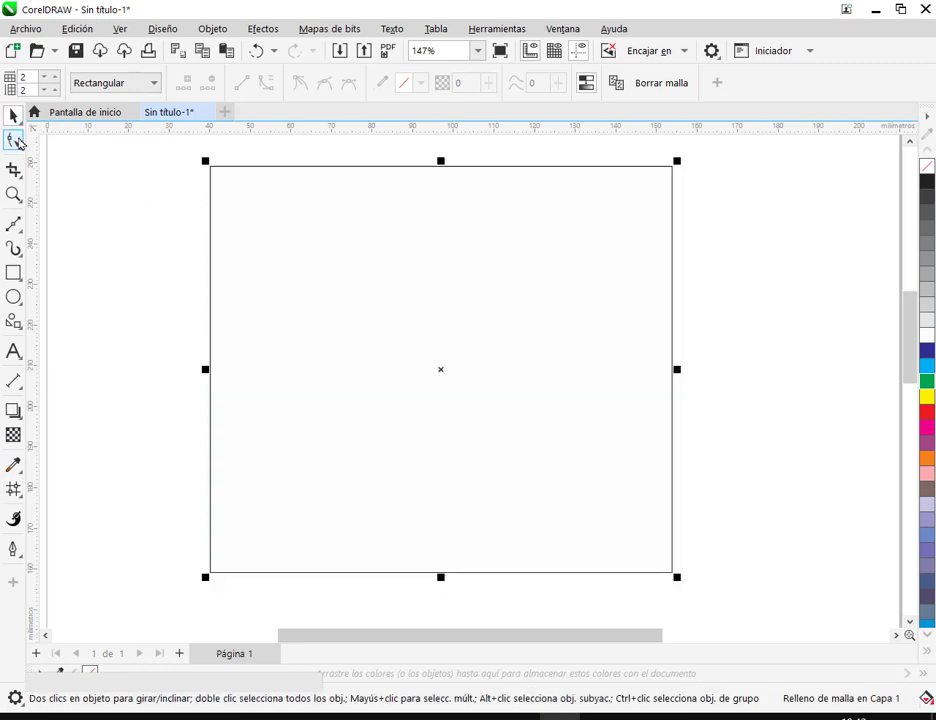
{"action": "key", "text": "m"}
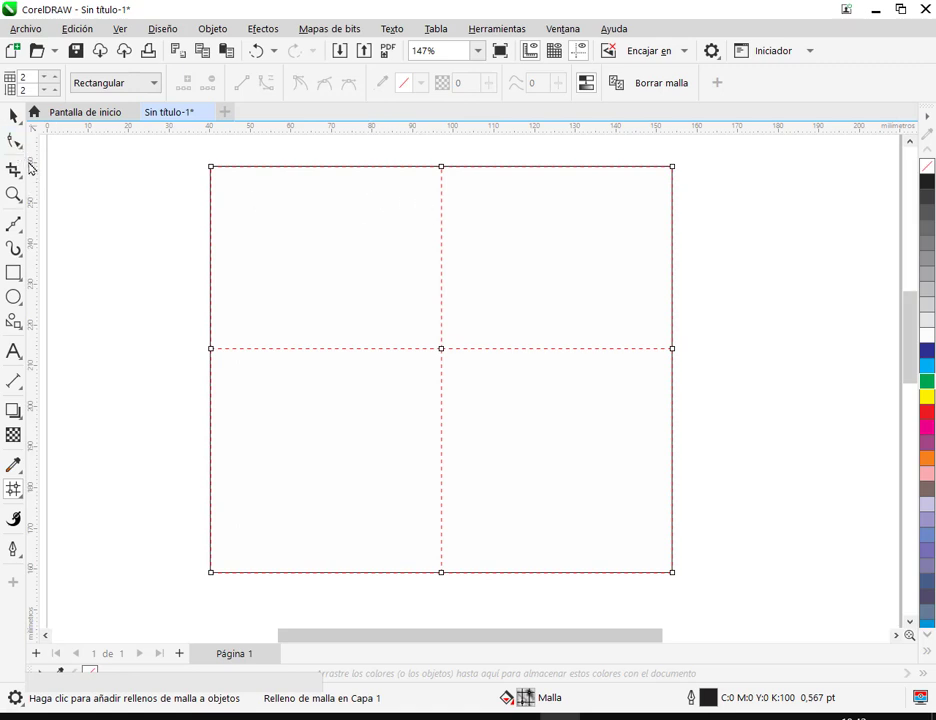
{"action": "key", "text": "ctrl+a"}
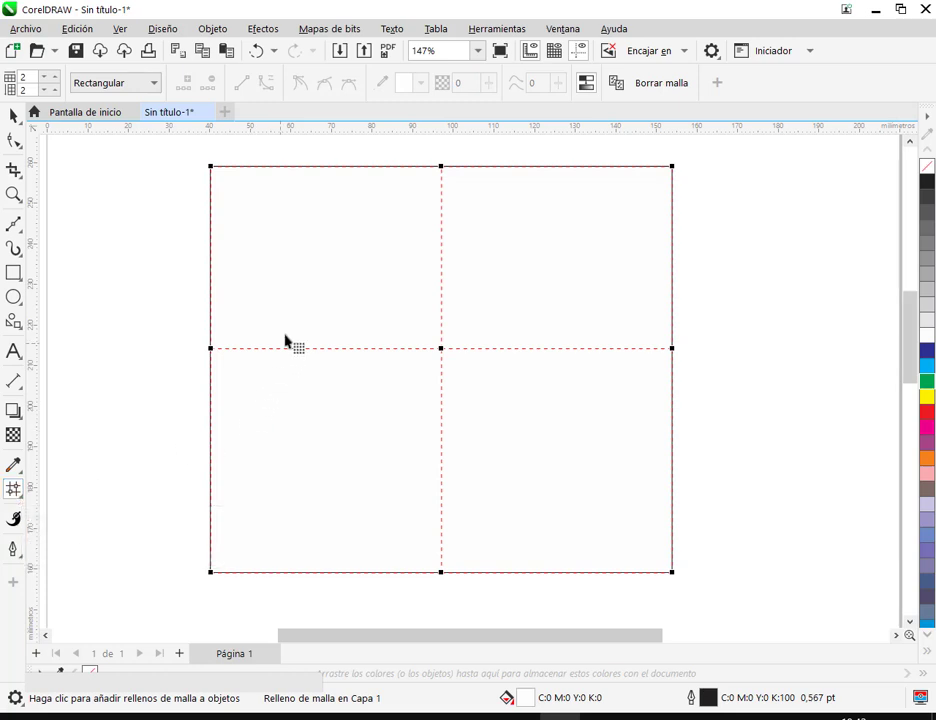
{"action": "left_click", "coordinate": [440, 166]}
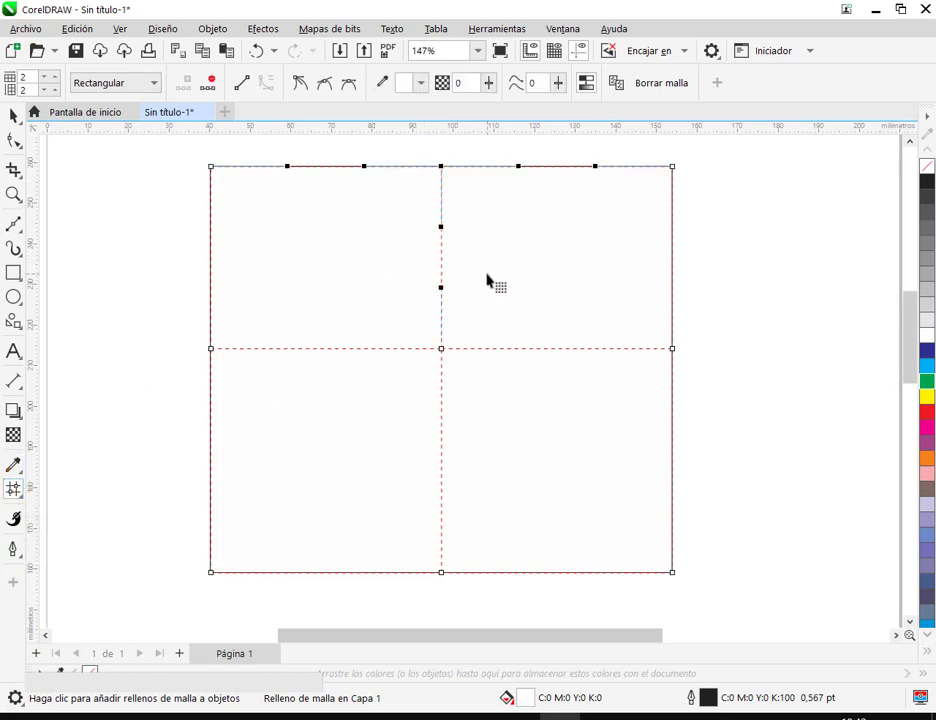
{"action": "left_click", "coordinate": [441, 348]}
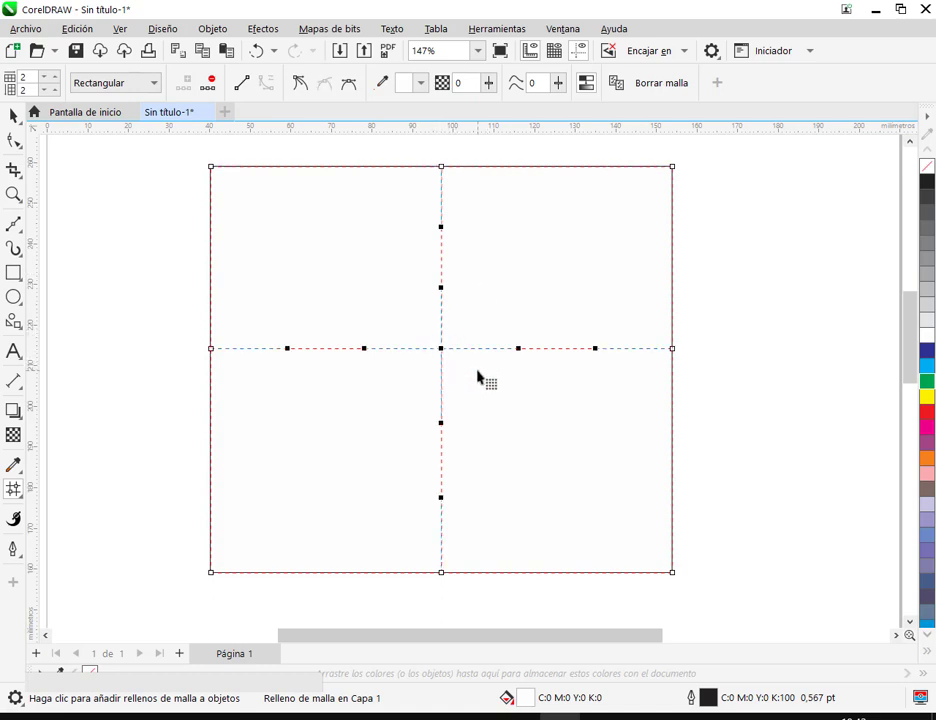
Step: Colour the mesh node at the rectangle's upper-right corner cyan (C:100 M:0 Y:0 K:0)
{"action": "left_click", "coordinate": [672, 167]}
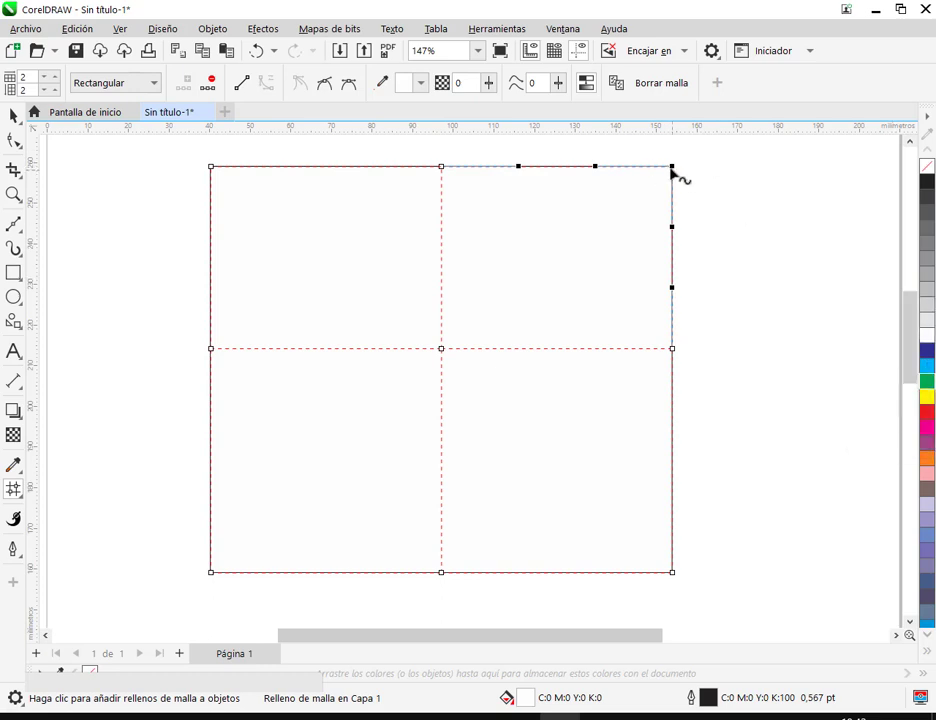
{"action": "left_click", "coordinate": [927, 366]}
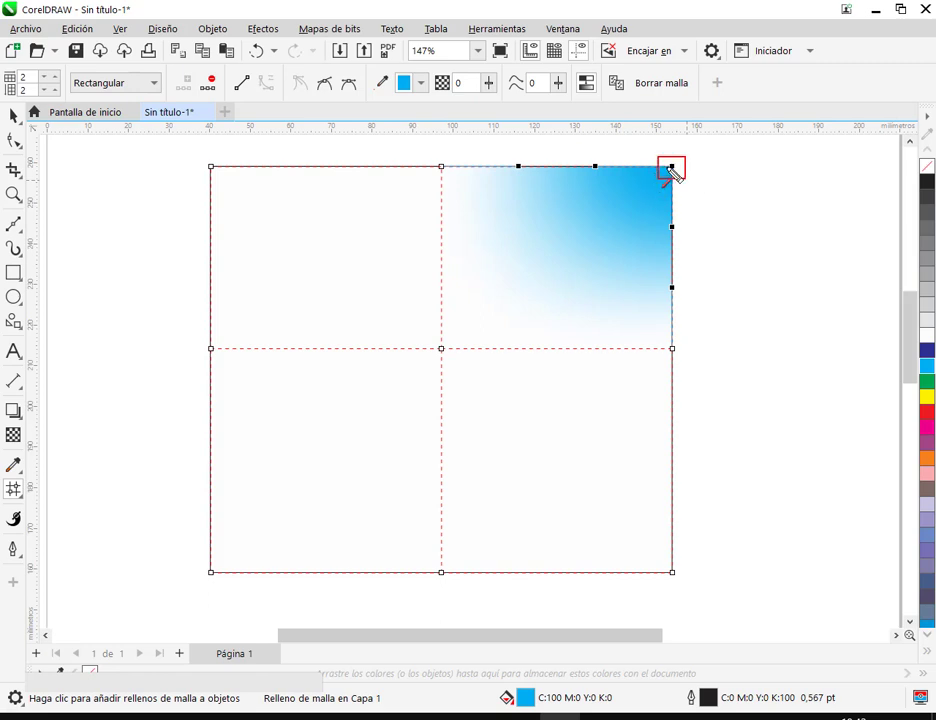
{"action": "left_click_drag", "start_coordinate": [674, 172], "coordinate": [610, 243]}
Step: Fill the lower-left mesh cell with orange (M:60 Y:100), replace it with green (C:100 Y:100), and deselect the nodes
{"action": "left_click", "coordinate": [211, 575]}
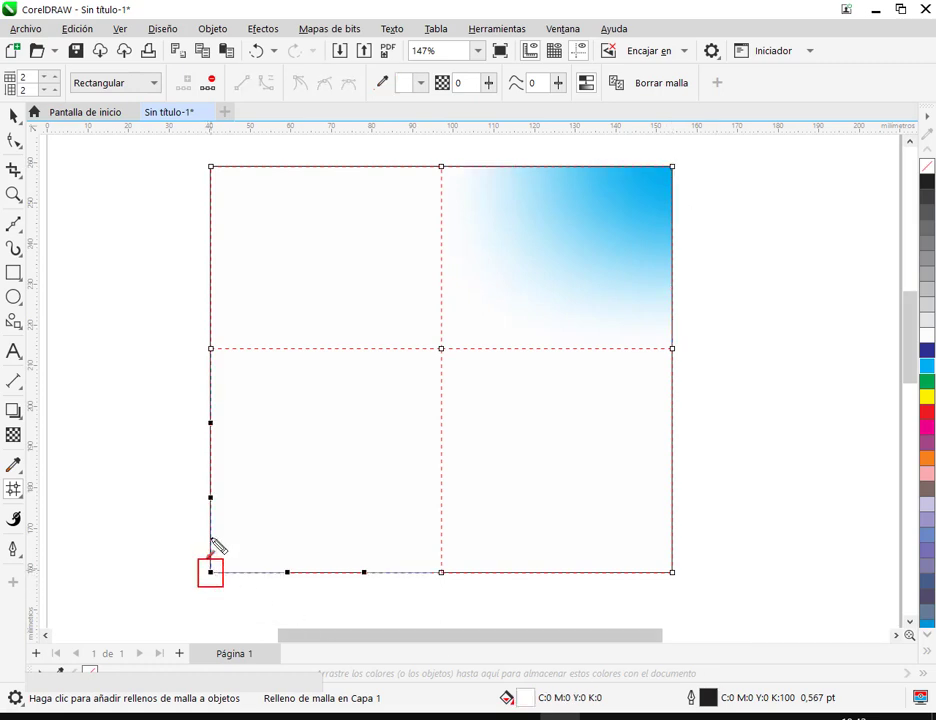
{"action": "left_click_drag", "start_coordinate": [212, 505], "coordinate": [213, 468]}
{"action": "left_click_drag", "start_coordinate": [230, 577], "coordinate": [330, 577]}
{"action": "left_click", "coordinate": [363, 449]}
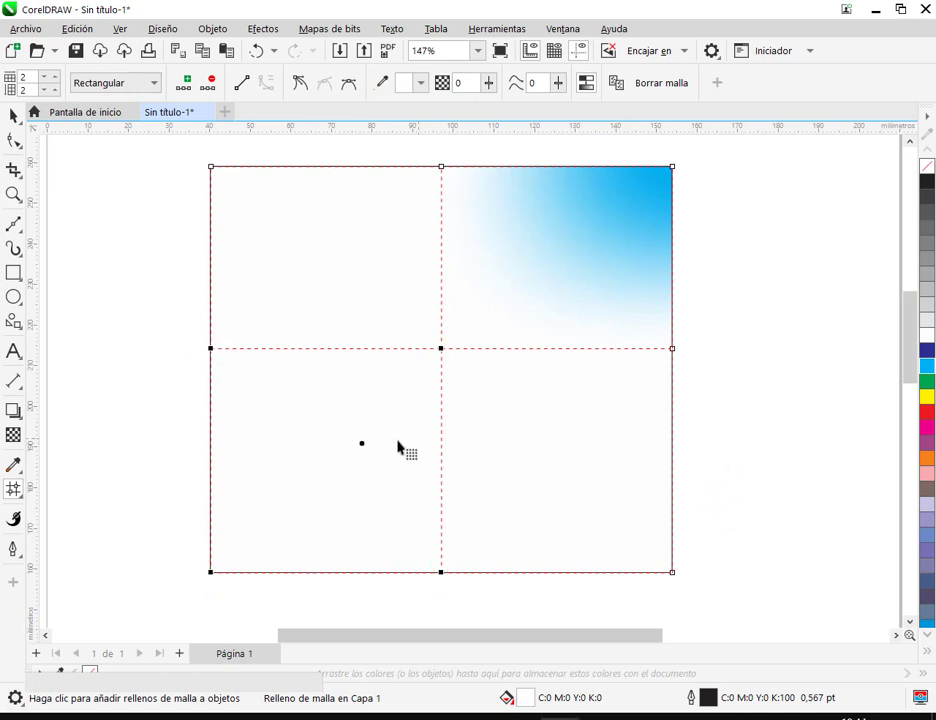
{"action": "left_click", "coordinate": [926, 462]}
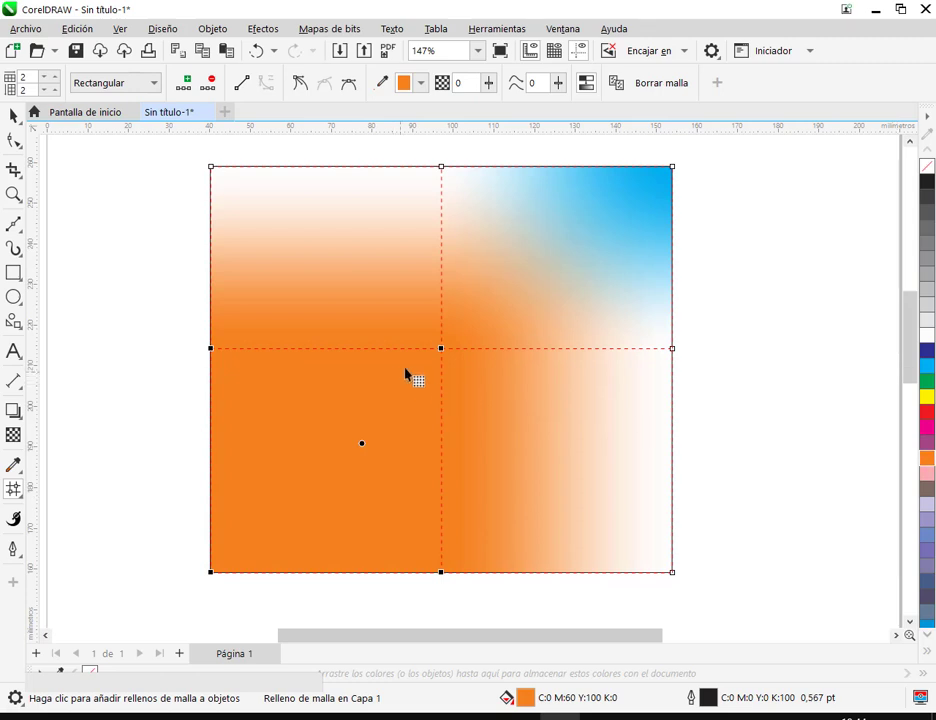
{"action": "left_click_drag", "start_coordinate": [198, 348], "coordinate": [455, 589]}
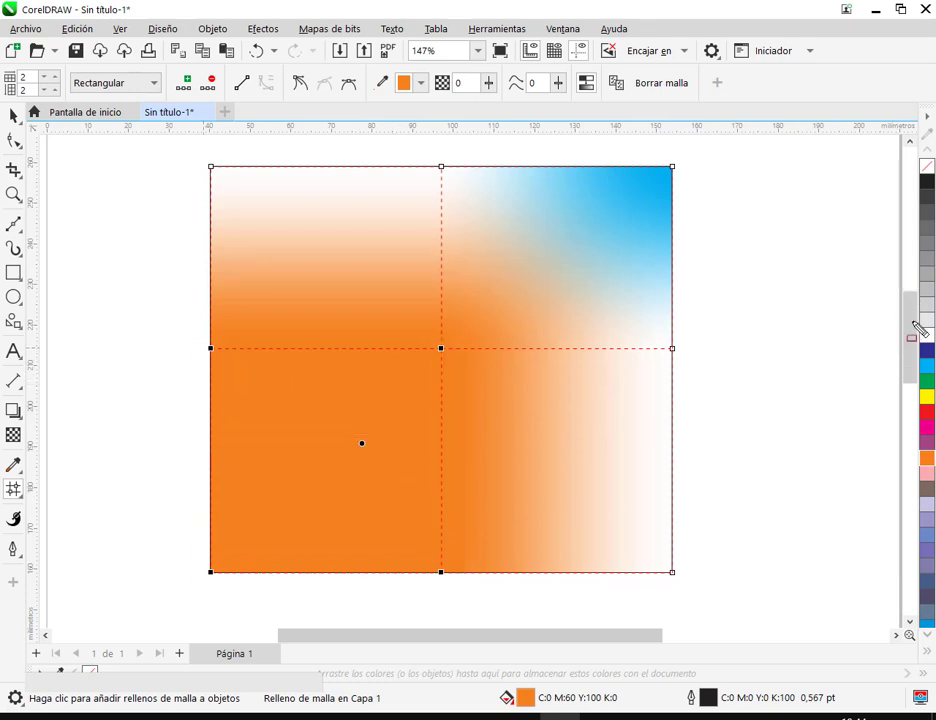
{"action": "left_click", "coordinate": [927, 383]}
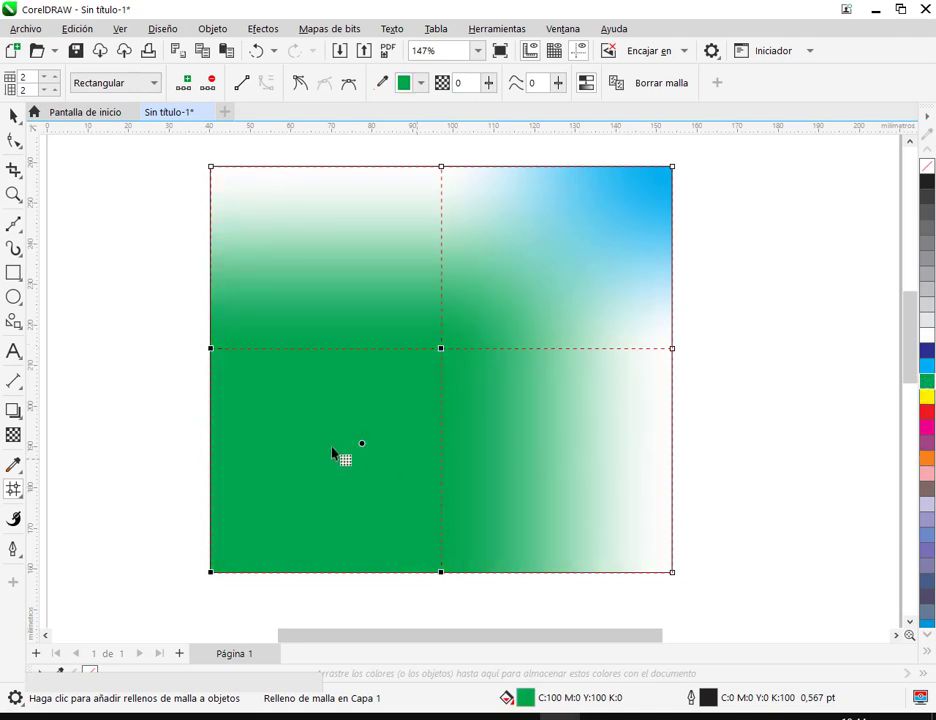
{"action": "left_click_drag", "start_coordinate": [187, 335], "coordinate": [429, 569]}
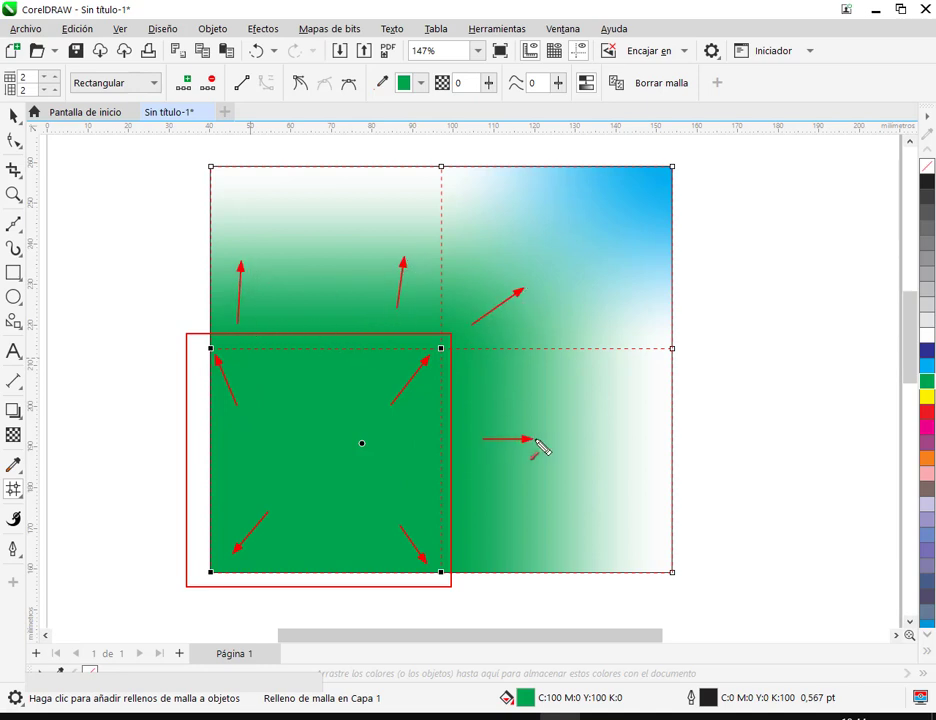
{"action": "left_click", "coordinate": [731, 553]}
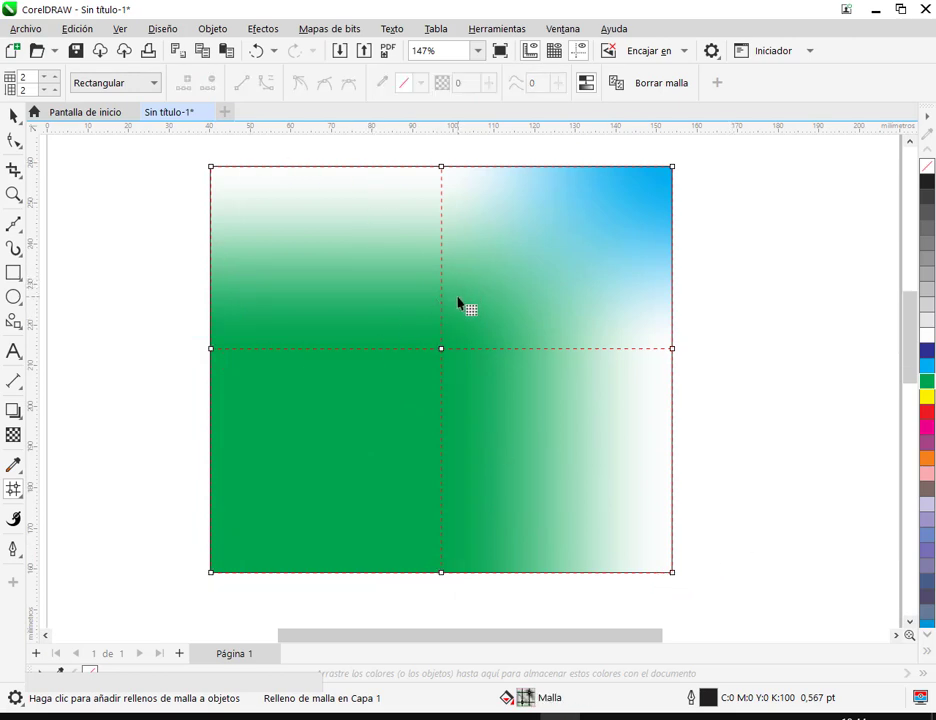
Step: Colour the upper-middle edge node blue (C:100 M:100) and the upper-left corner node red (M:100 Y:100)
{"action": "left_click", "coordinate": [442, 168]}
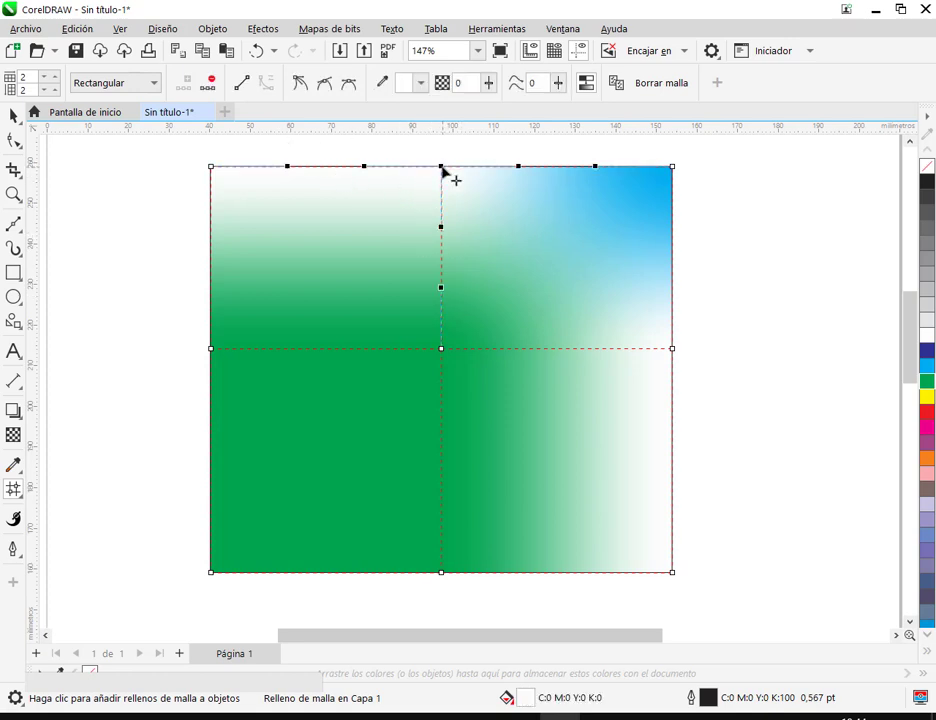
{"action": "left_click", "coordinate": [925, 352]}
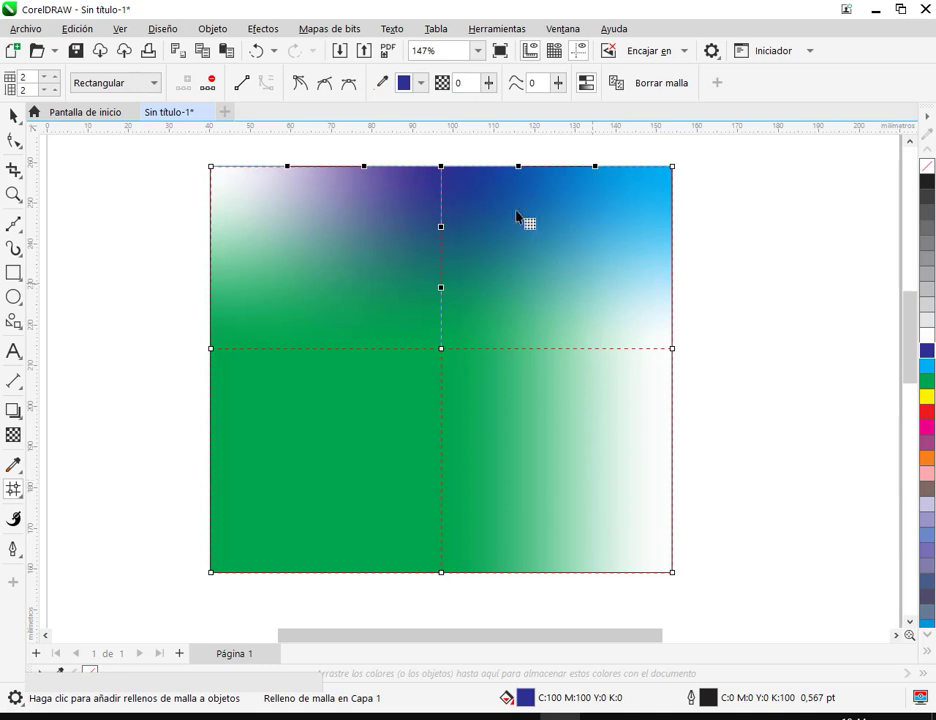
{"action": "left_click", "coordinate": [212, 168]}
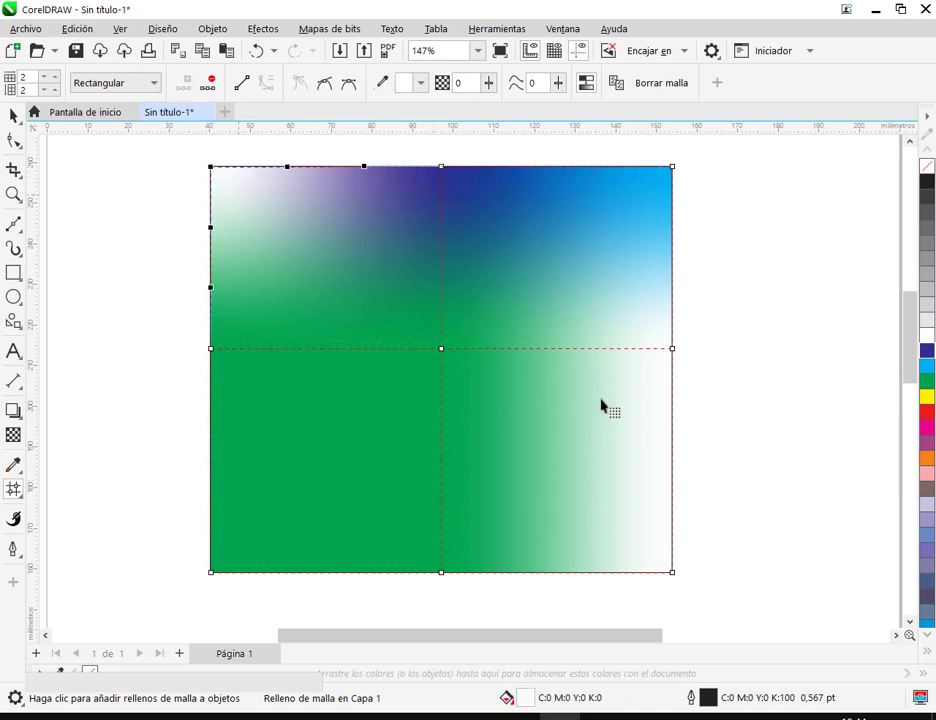
{"action": "left_click", "coordinate": [926, 413]}
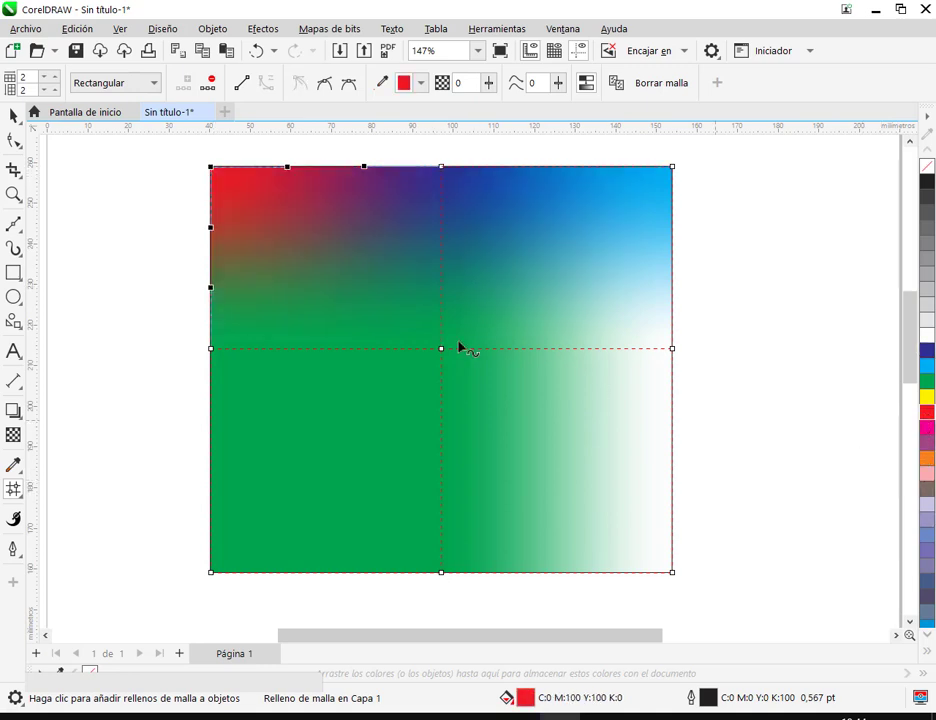
Step: Colour the lower-right corner node orange and the middle node of the right edge pale lavender, and deselect the nodes
{"action": "left_click", "coordinate": [672, 572]}
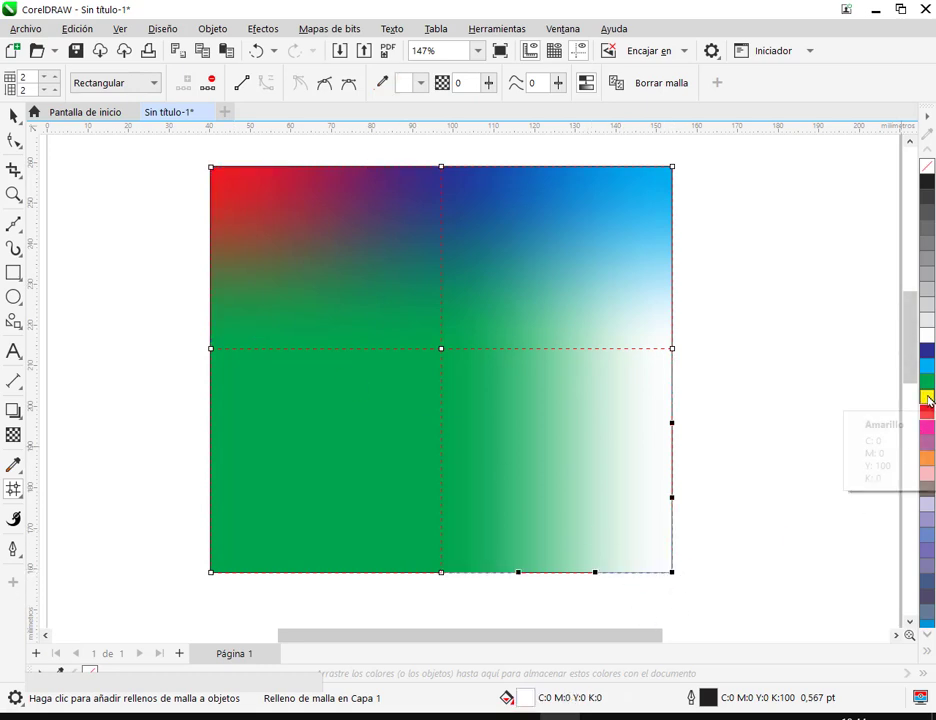
{"action": "left_click", "coordinate": [927, 459]}
{"action": "left_click", "coordinate": [670, 349]}
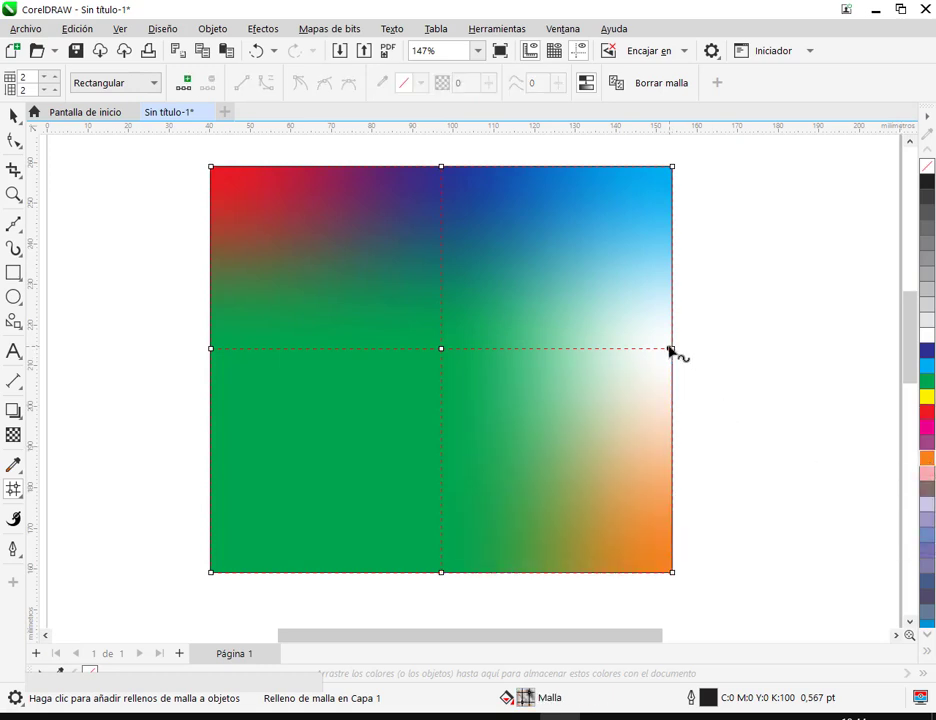
{"action": "left_click", "coordinate": [671, 349]}
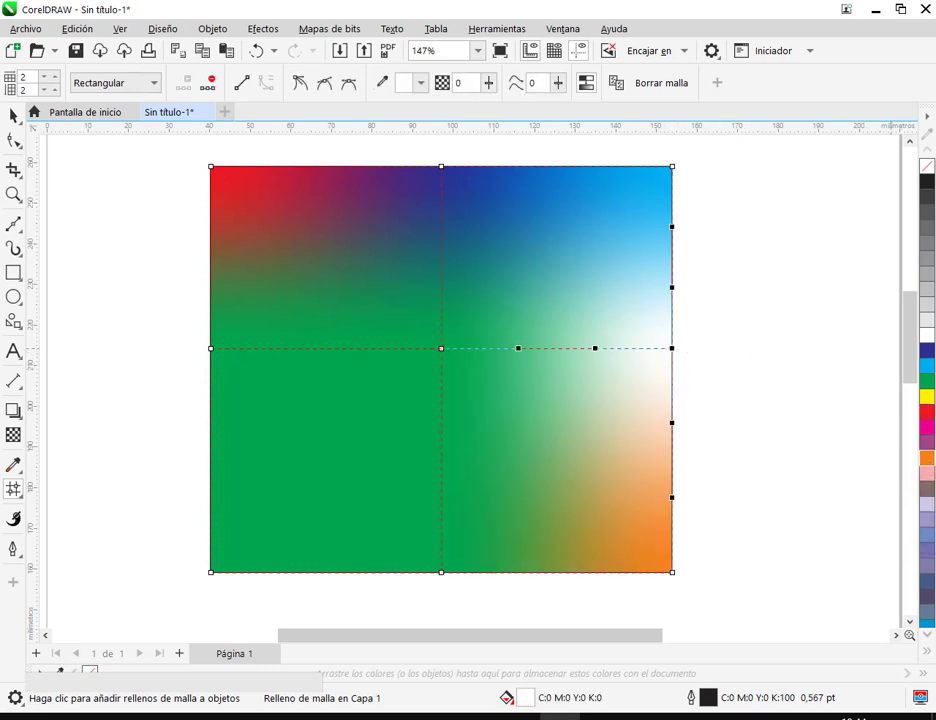
{"action": "left_click", "coordinate": [927, 505]}
{"action": "left_click", "coordinate": [742, 392]}
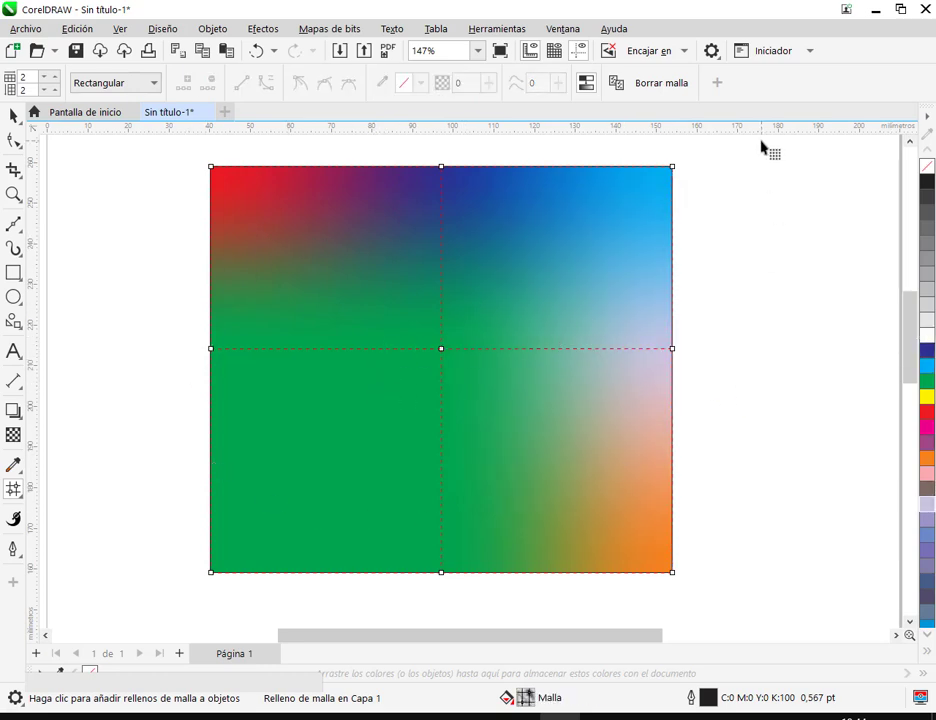
Step: Select all the rectangle's mesh nodes, colour them white (C:0 M:0 Y:0 K:0), and deselect them
{"action": "left_click_drag", "start_coordinate": [167, 146], "coordinate": [794, 579]}
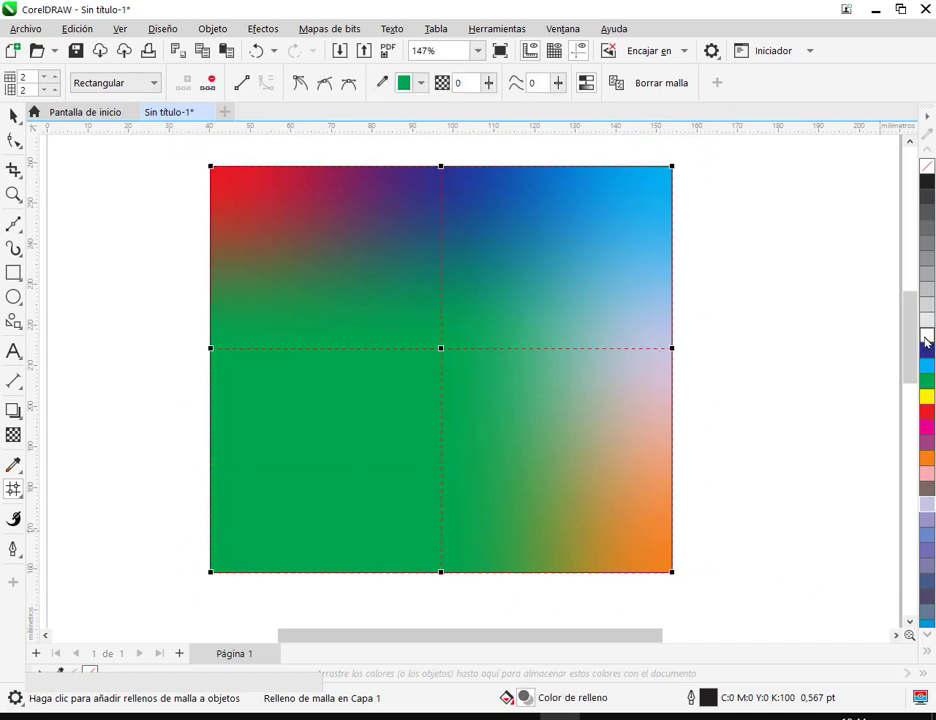
{"action": "left_click", "coordinate": [927, 335]}
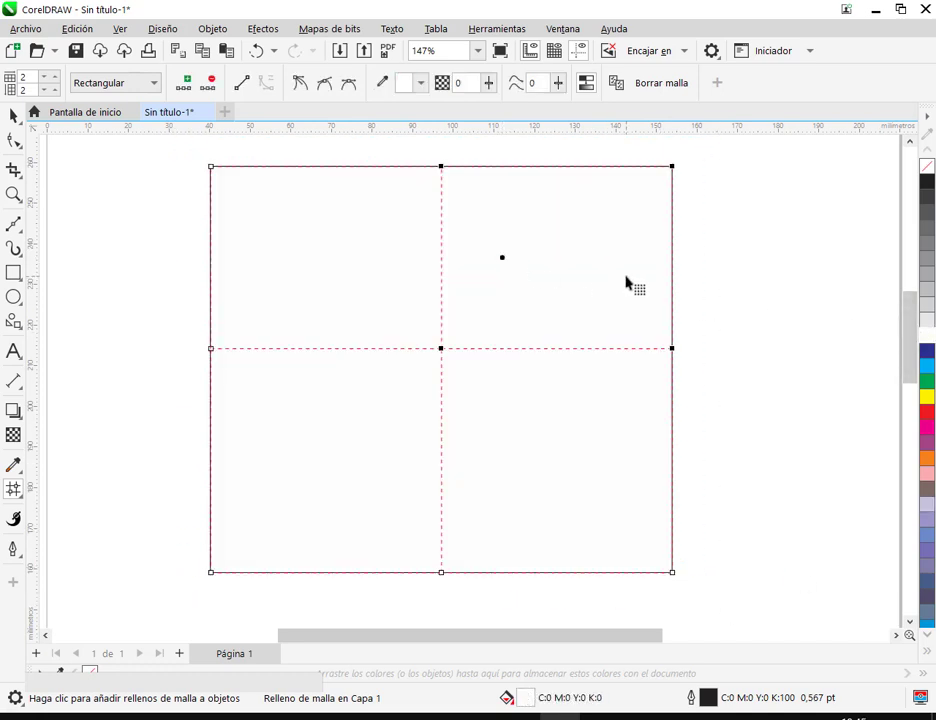
{"action": "left_click", "coordinate": [750, 270]}
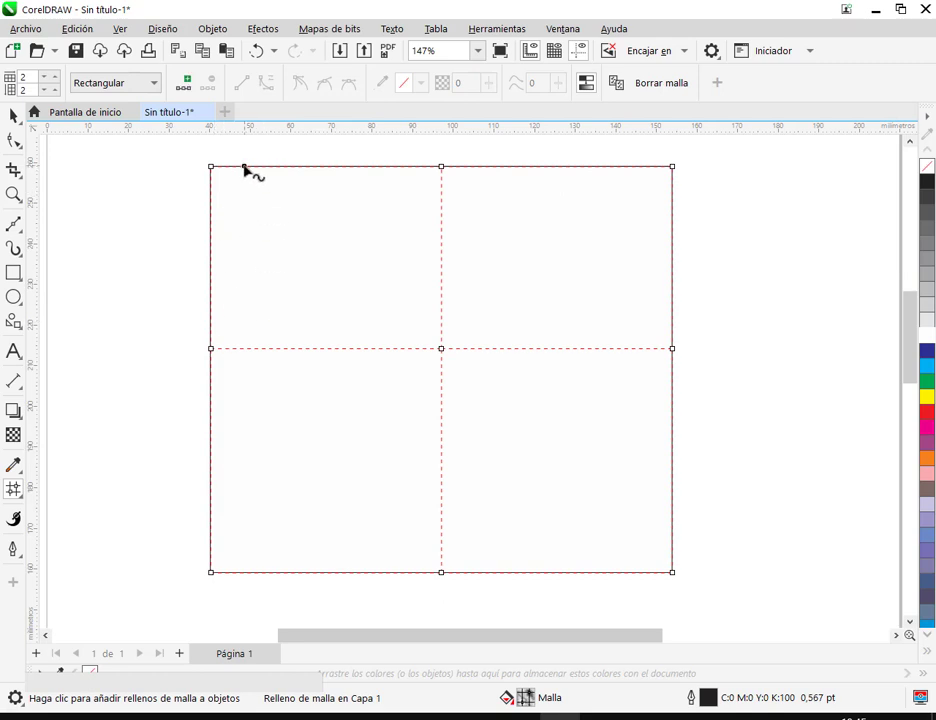
Step: Add a vertical mesh line close to the rectangle's left edge and colour the three left-edge nodes green
{"action": "double_click", "coordinate": [244, 167]}
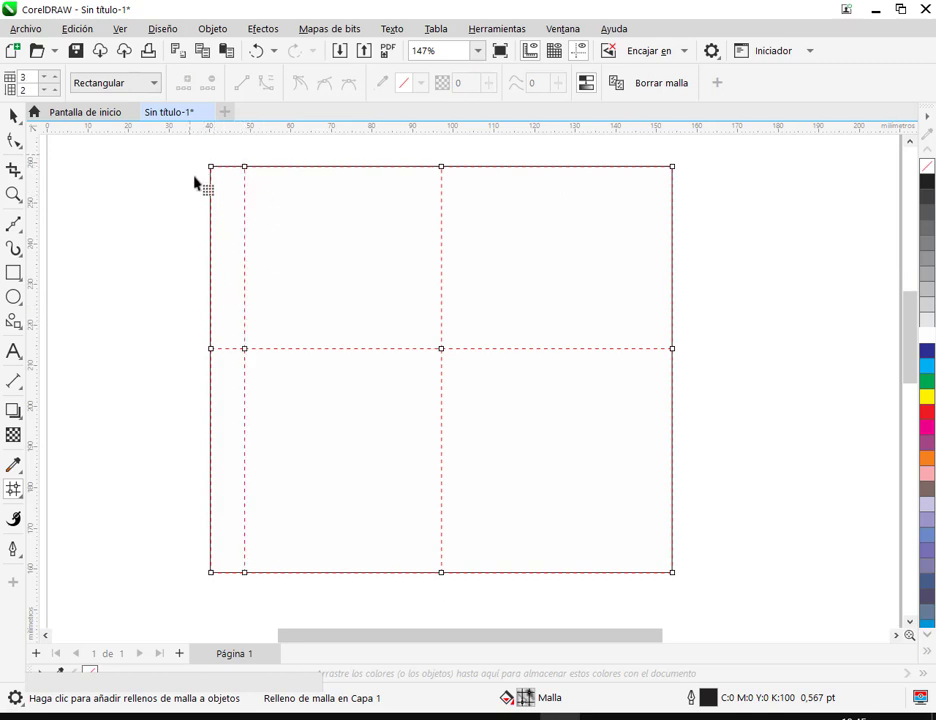
{"action": "left_click_drag", "start_coordinate": [192, 158], "coordinate": [222, 602]}
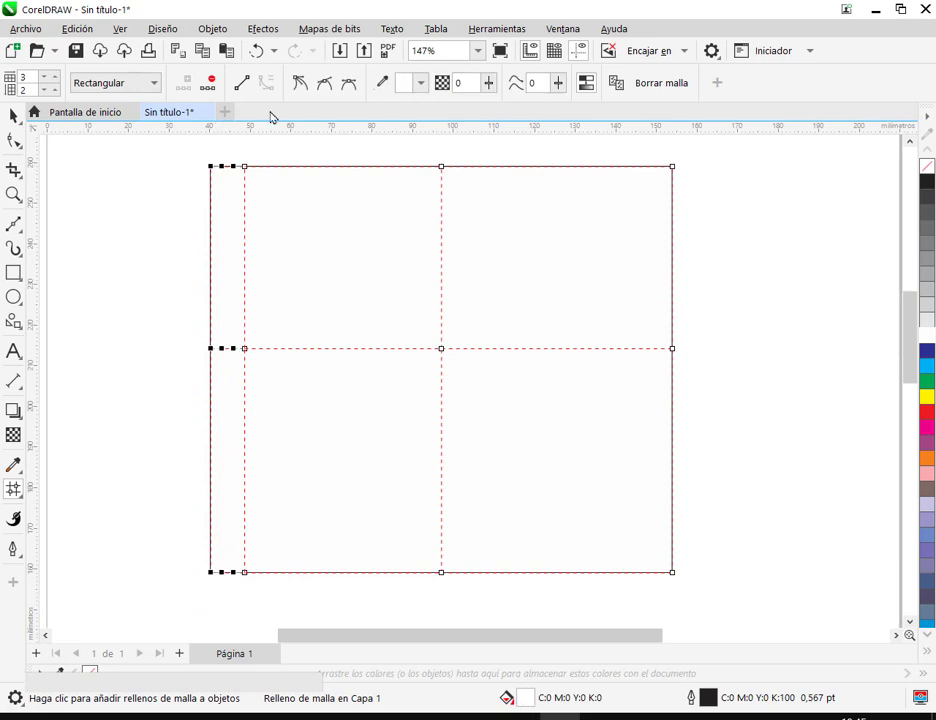
{"action": "left_click", "coordinate": [927, 388]}
{"action": "left_click", "coordinate": [176, 362]}
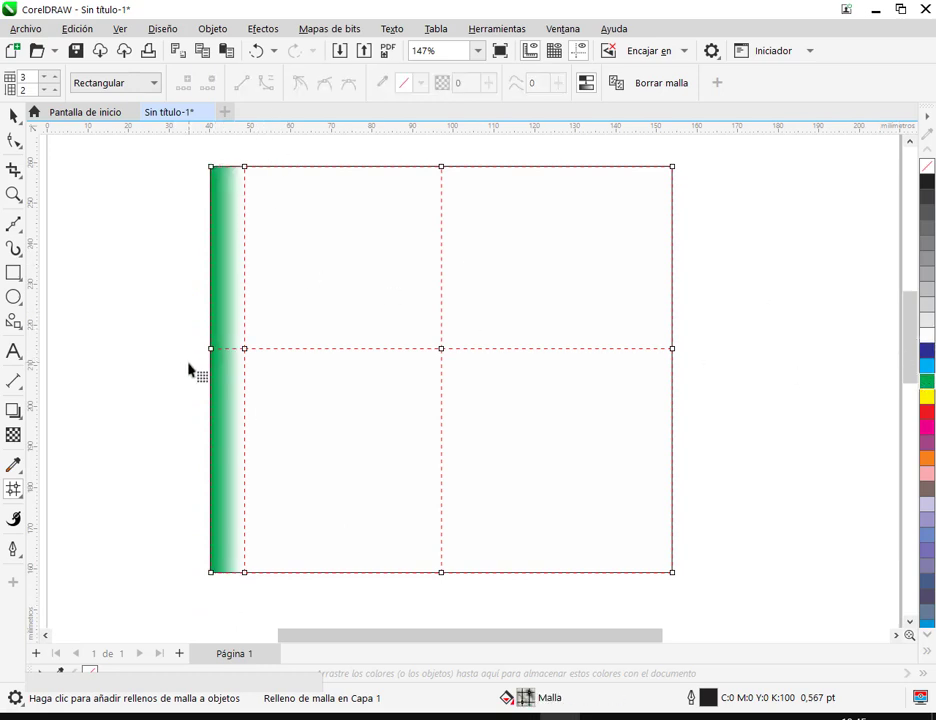
Step: Move the new vertical mesh line right to about the 88 mm ruler mark and delete its selected nodes
{"action": "left_click_drag", "start_coordinate": [237, 160], "coordinate": [351, 579]}
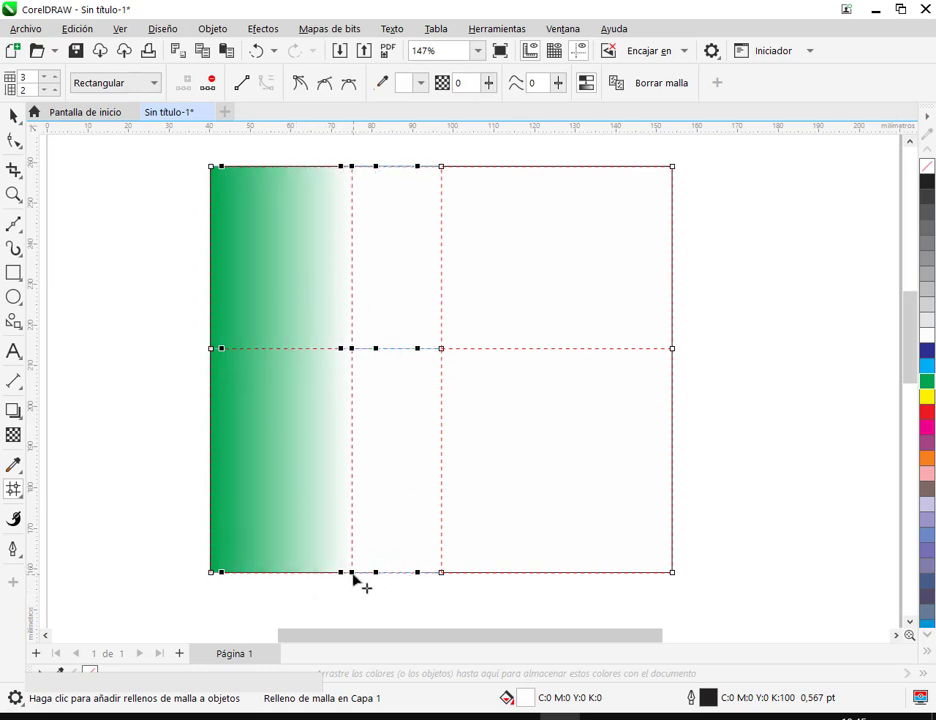
{"action": "left_click_drag", "start_coordinate": [353, 578], "coordinate": [407, 578]}
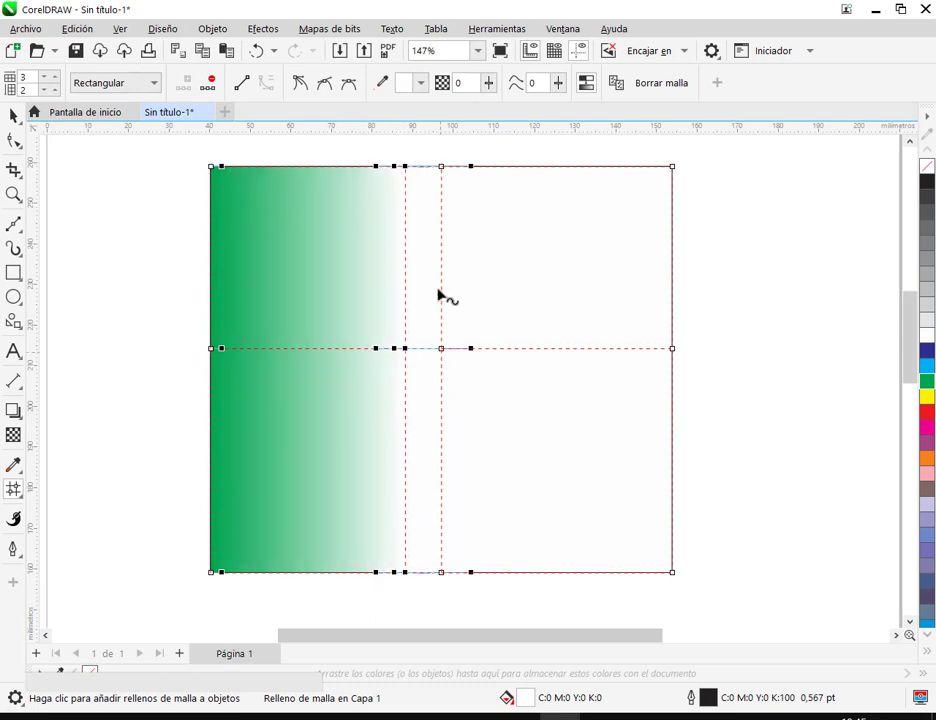
{"action": "left_click", "coordinate": [207, 86]}
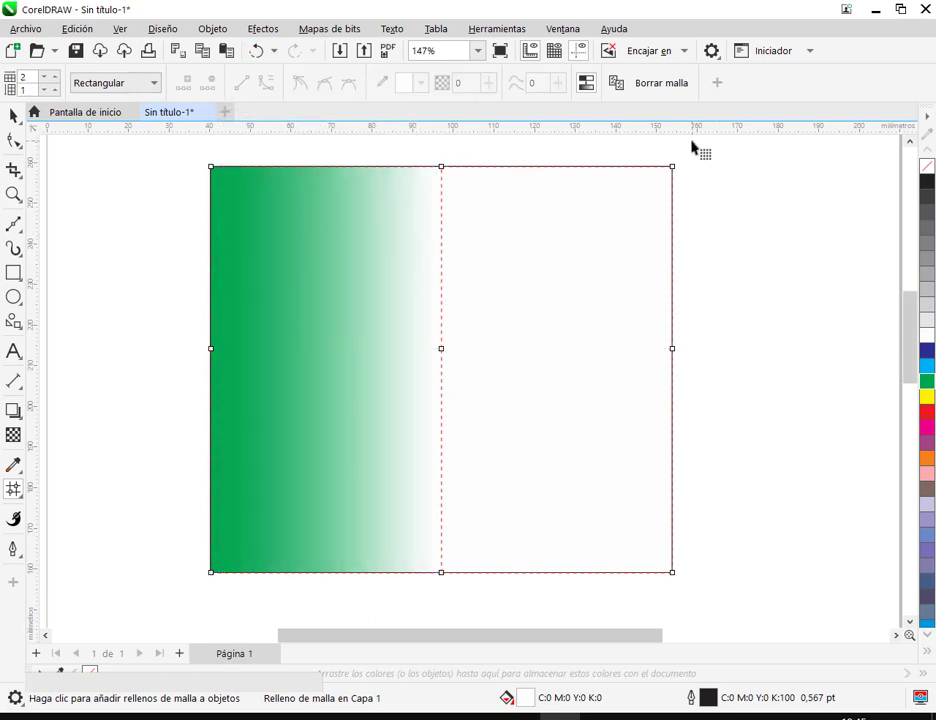
Step: Try colouring the right-edge nodes red (M:100 Y:100), and undo both this colouring and the mesh line deletion
{"action": "left_click_drag", "start_coordinate": [694, 140], "coordinate": [658, 610]}
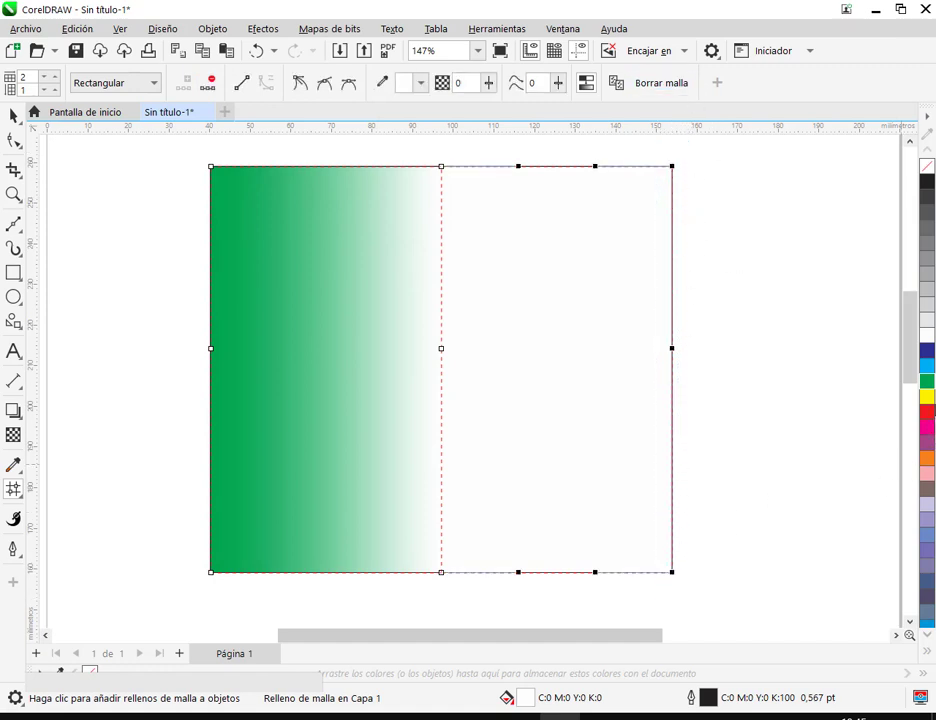
{"action": "left_click", "coordinate": [926, 412]}
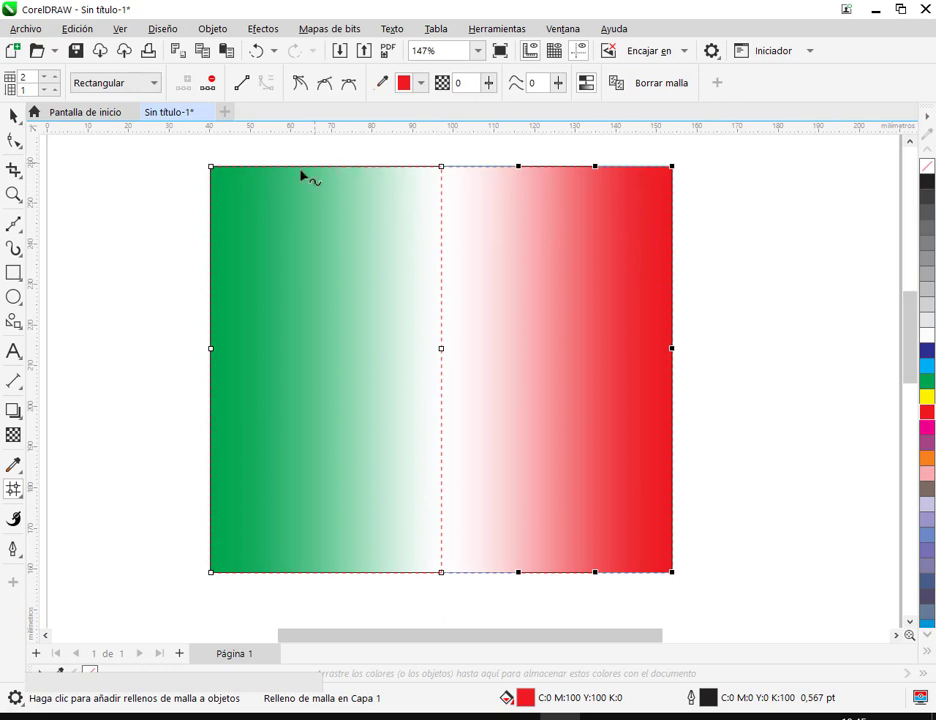
{"action": "key", "text": "ctrl+z"}
{"action": "key", "text": "ctrl+z"}
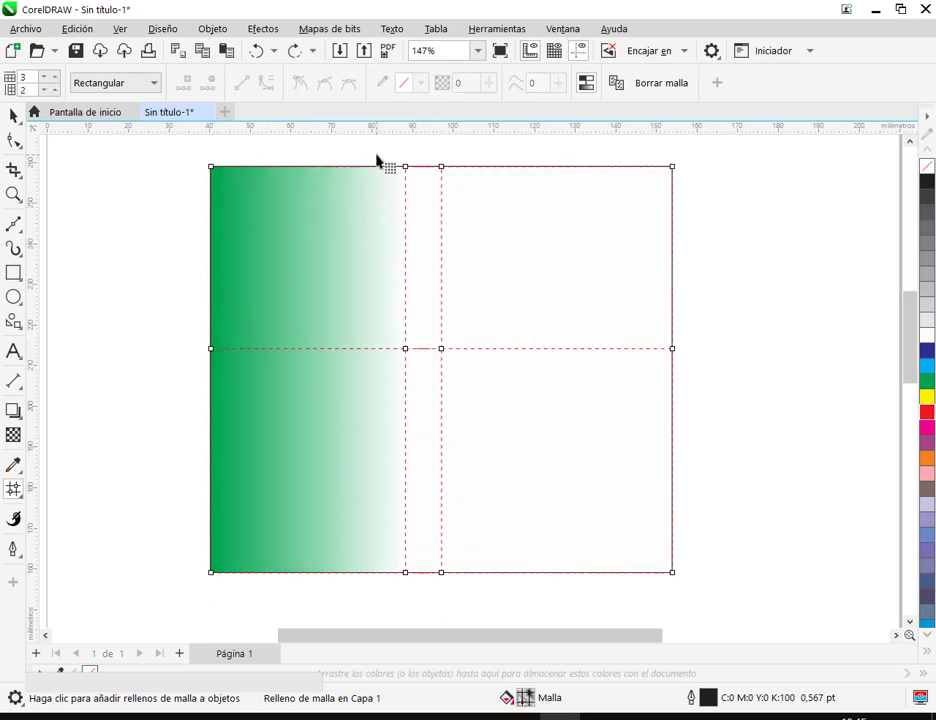
Step: Reduce the mesh to 2 columns and recolour all its nodes white
{"action": "left_click_drag", "start_coordinate": [371, 154], "coordinate": [407, 309]}
{"action": "left_click_drag", "start_coordinate": [188, 142], "coordinate": [553, 447]}
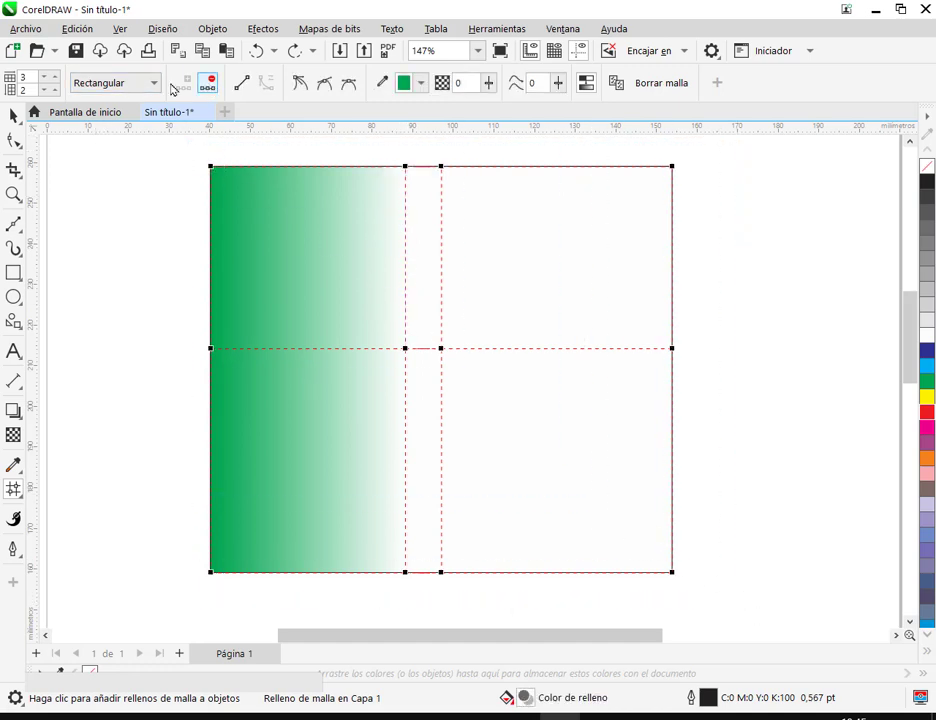
{"action": "left_click", "coordinate": [45, 80]}
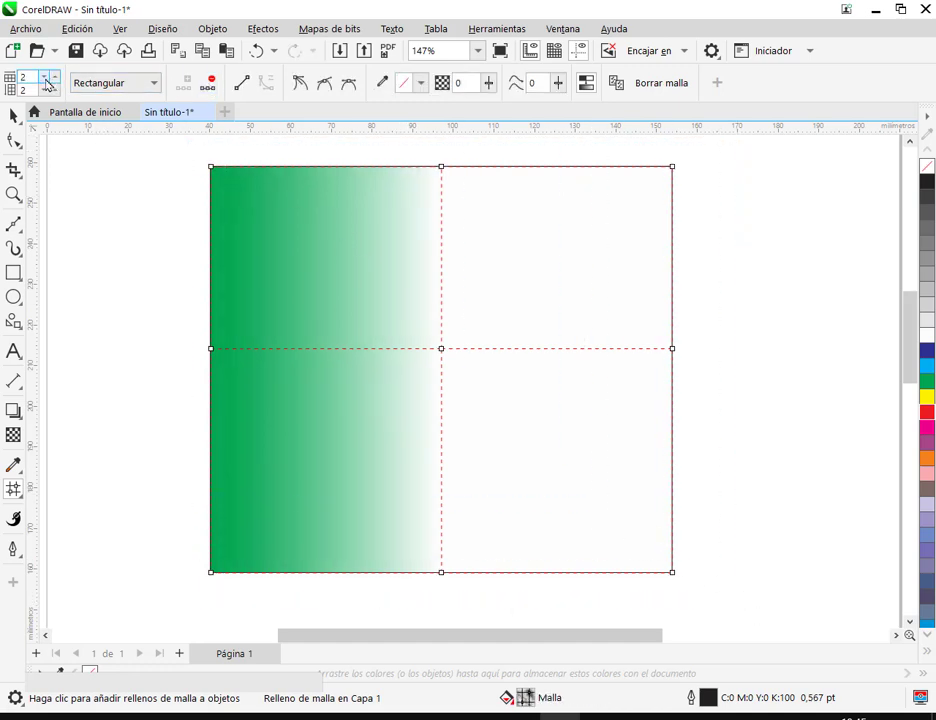
{"action": "left_click_drag", "start_coordinate": [188, 146], "coordinate": [737, 607]}
{"action": "left_click", "coordinate": [929, 334]}
{"action": "left_click", "coordinate": [362, 193]}
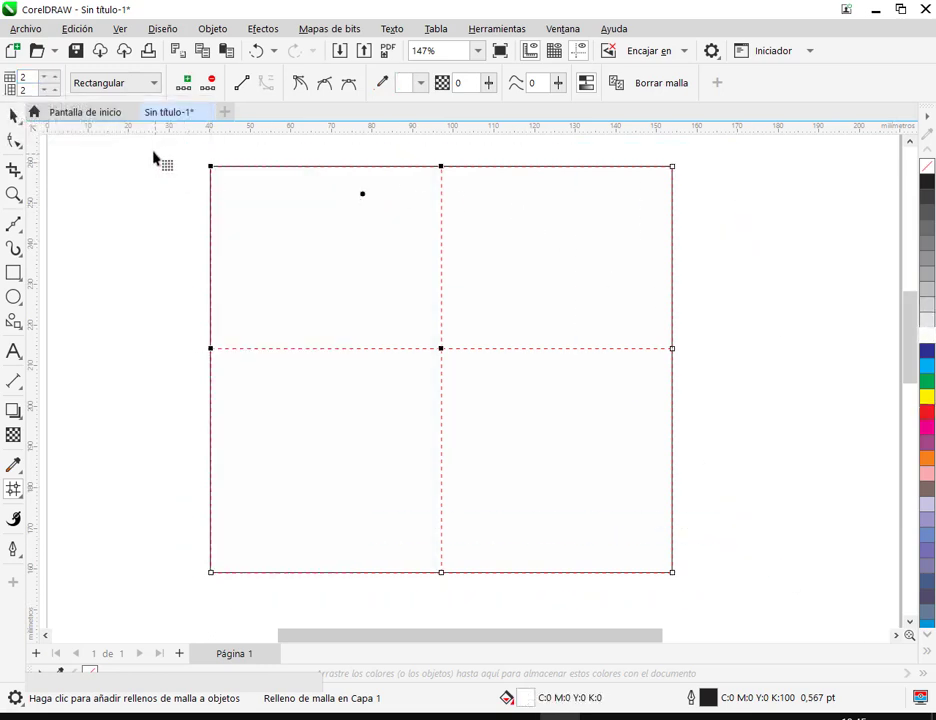
Step: Try colouring the left-edge nodes of the mesh orange (M:60 Y:100), and undo the colouring
{"action": "left_click_drag", "start_coordinate": [195, 158], "coordinate": [236, 595]}
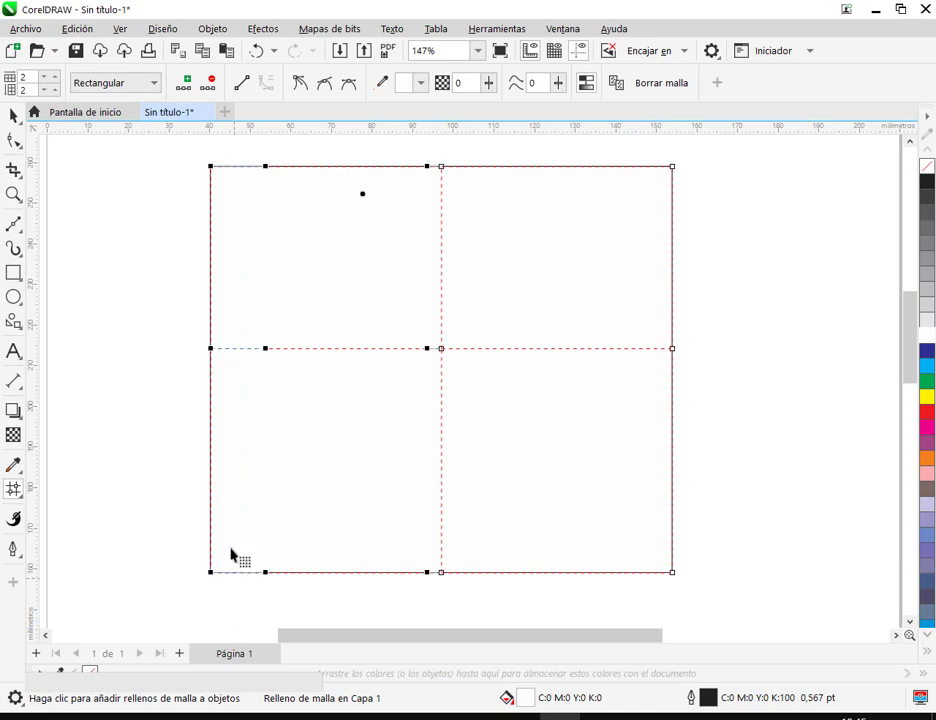
{"action": "left_click", "coordinate": [927, 461]}
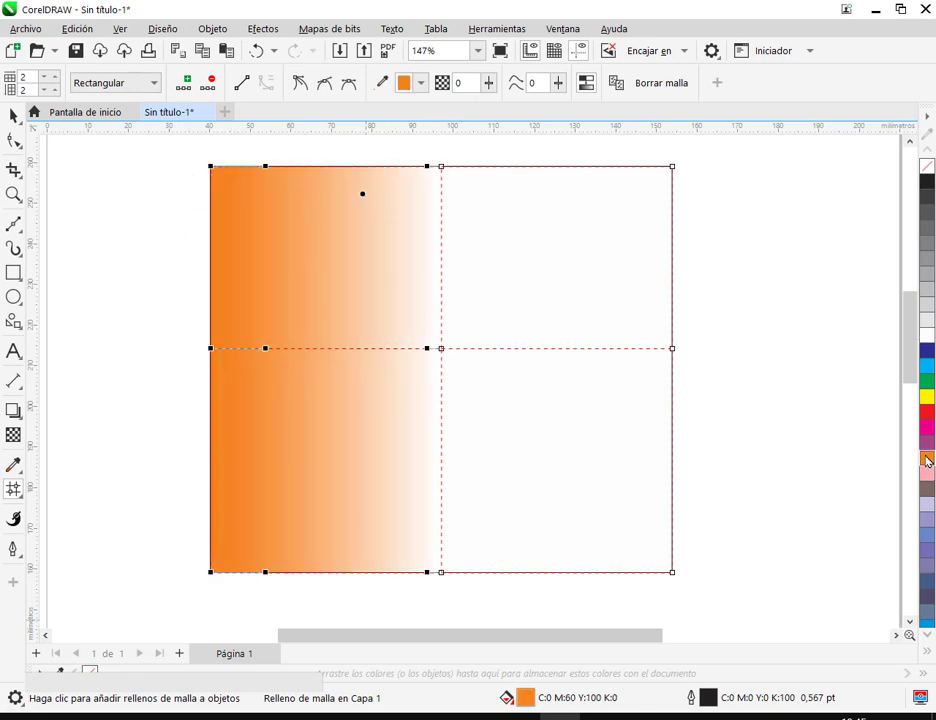
{"action": "mouse_move", "coordinate": [213, 160]}
{"action": "left_mouse_down"}
{"action": "mouse_move", "coordinate": [416, 153]}
{"action": "mouse_move", "coordinate": [444, 172]}
{"action": "left_mouse_up"}
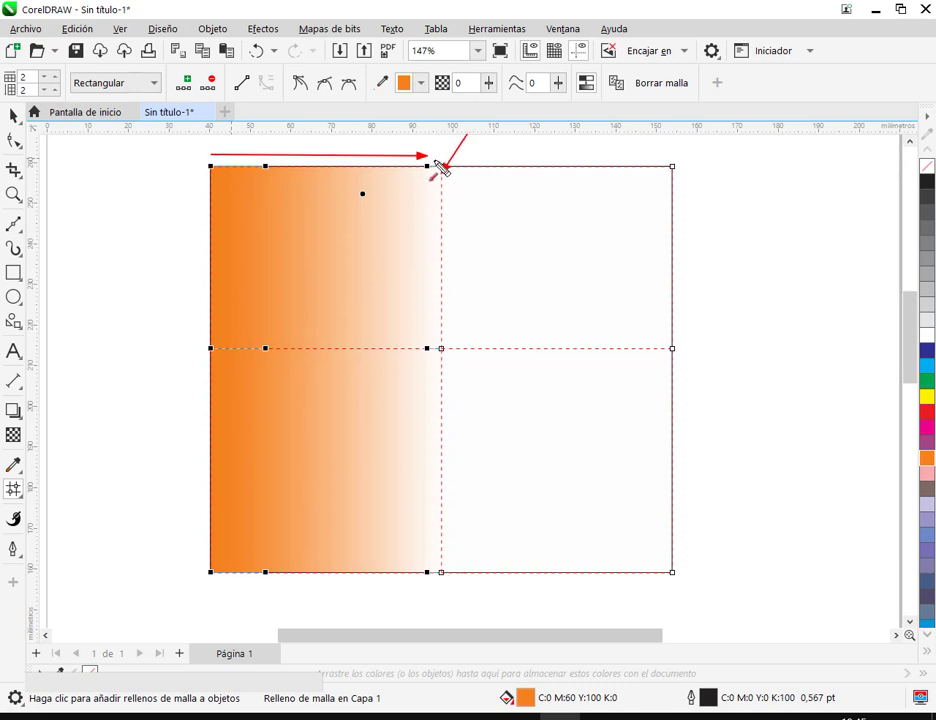
{"action": "key", "text": "Escape"}
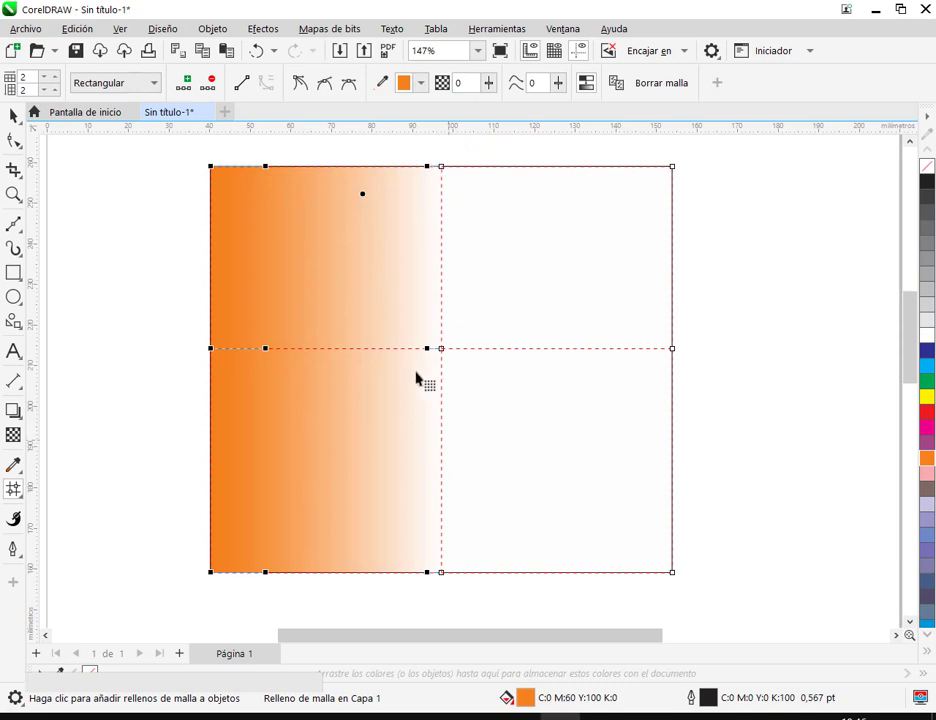
{"action": "key", "text": "ctrl+z"}
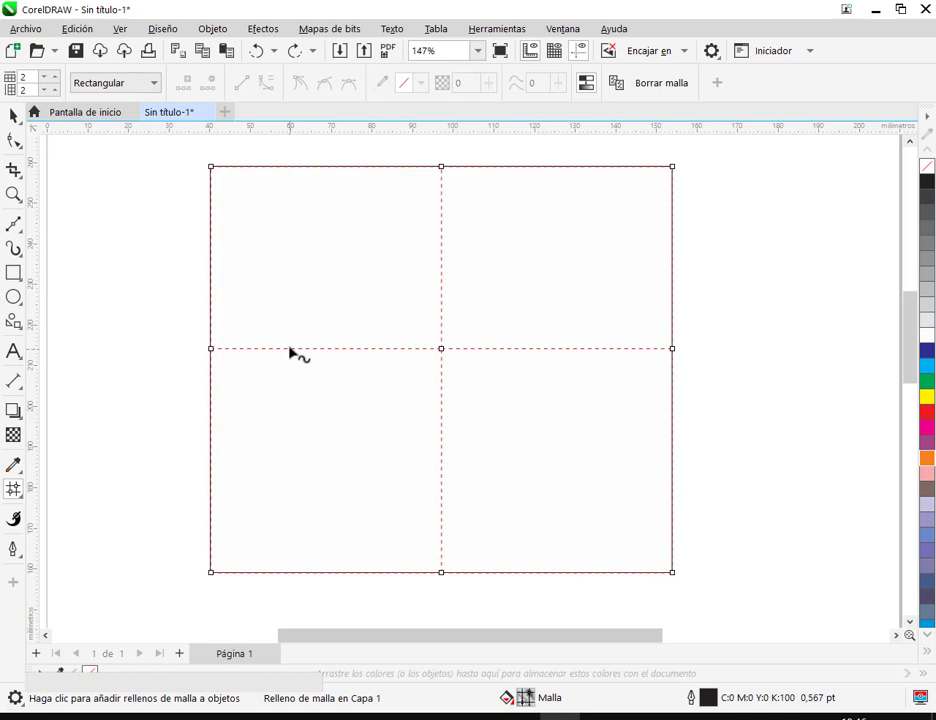
Step: Add a vertical mesh line between the left edge and the centre line, and colour the left-edge nodes cyan (C:100 M:0 Y:0 K:0)
{"action": "double_click", "coordinate": [289, 172]}
{"action": "left_click_drag", "start_coordinate": [200, 148], "coordinate": [227, 604]}
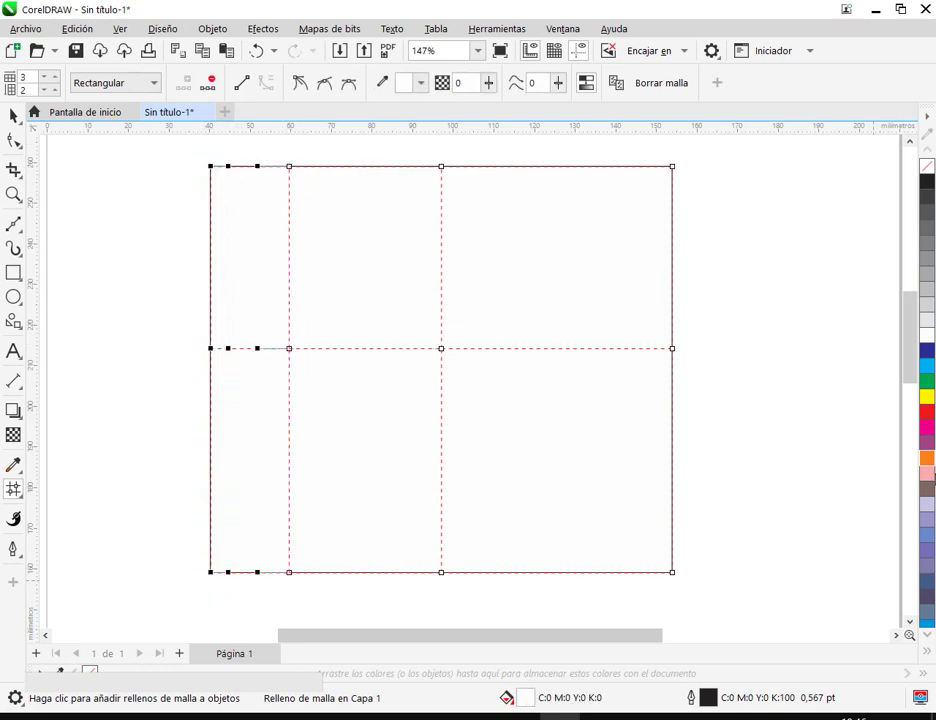
{"action": "left_click", "coordinate": [927, 367]}
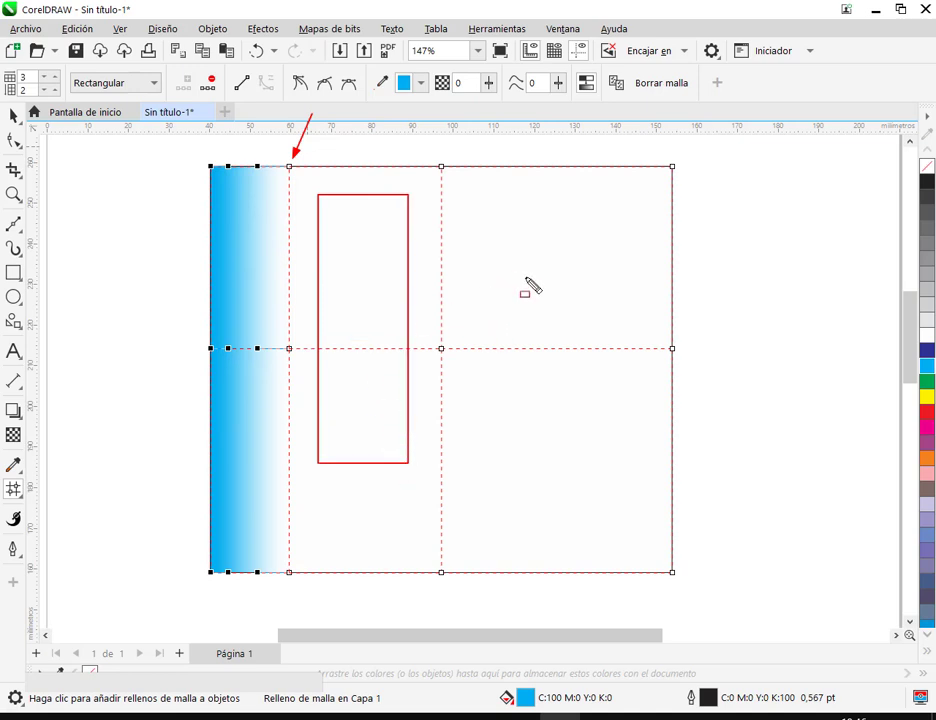
Step: Add a vertical mesh line in the rectangle's right half and a horizontal mesh line in its upper half
{"action": "left_click", "coordinate": [376, 264]}
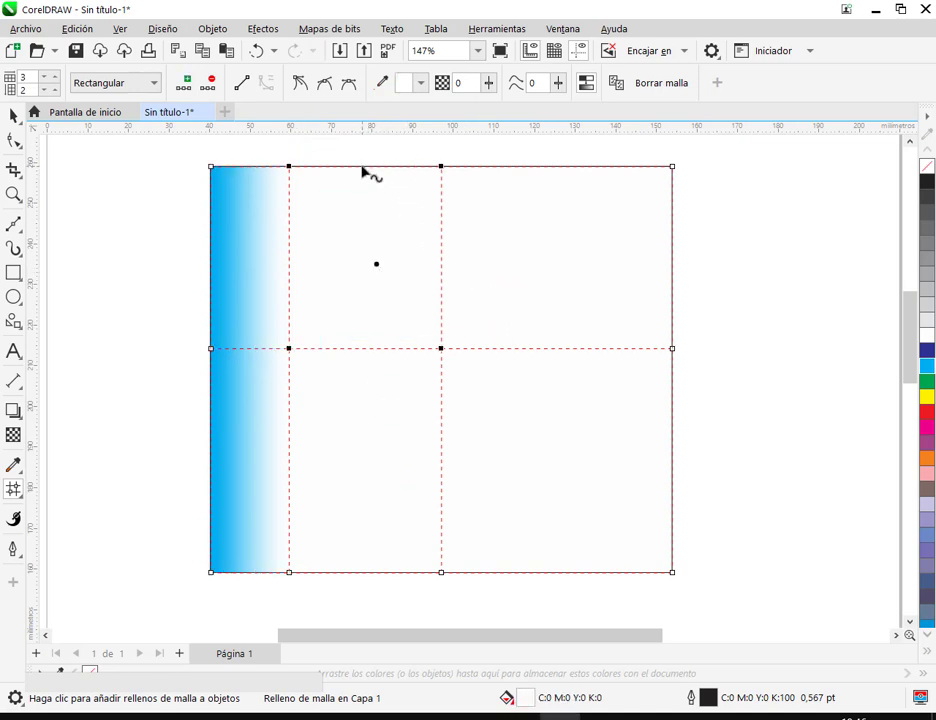
{"action": "double_click", "coordinate": [566, 167]}
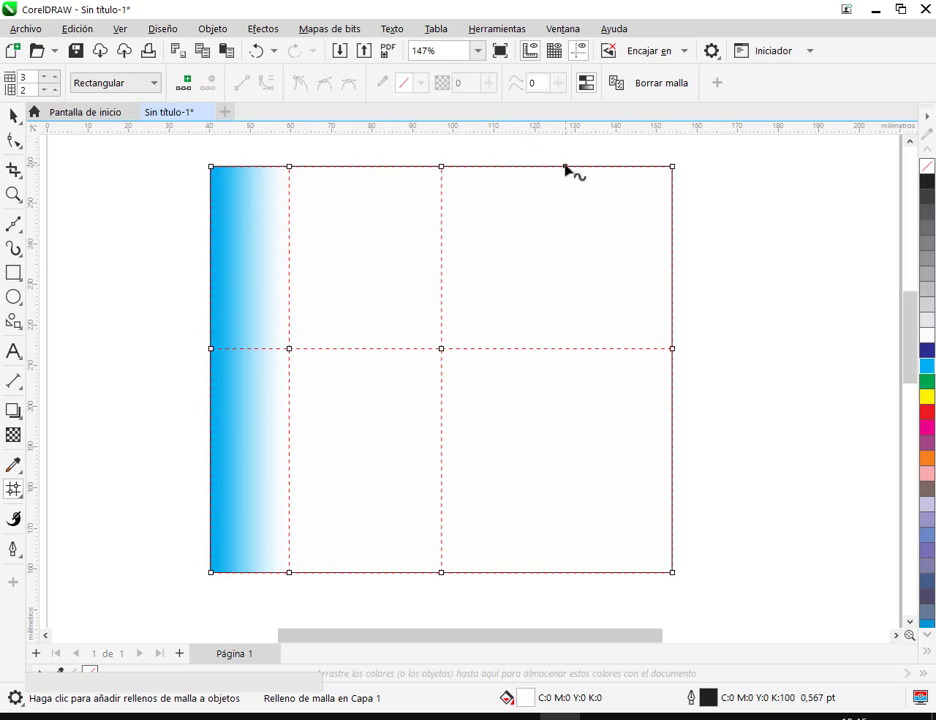
{"action": "double_click", "coordinate": [441, 242]}
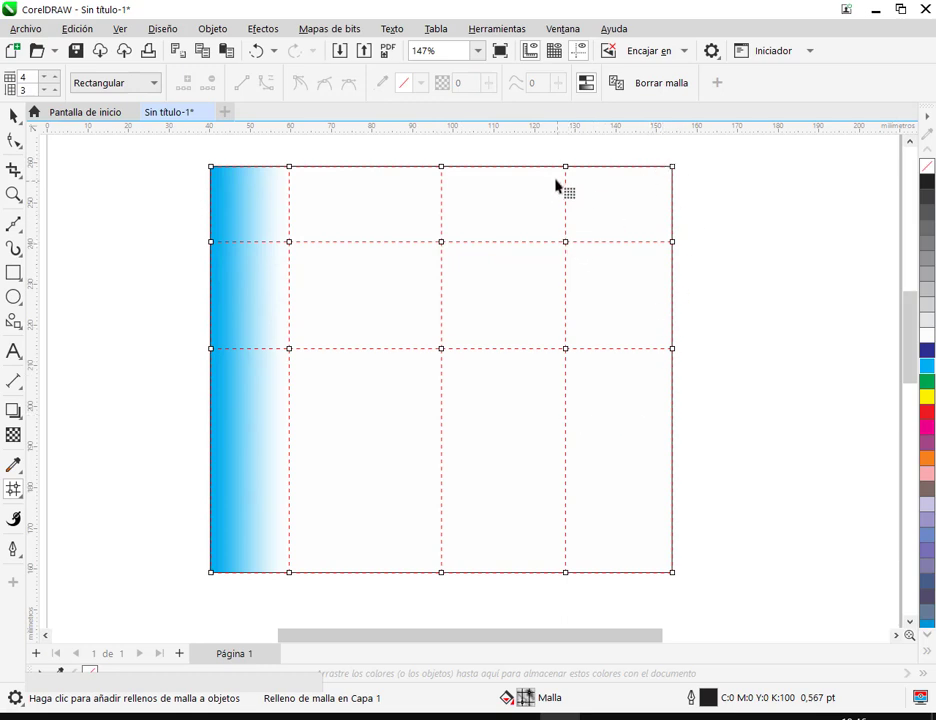
Step: Try filling the upper-right corner mesh cell with solid green (C:100 Y:100), and undo the fill
{"action": "left_click", "coordinate": [598, 216]}
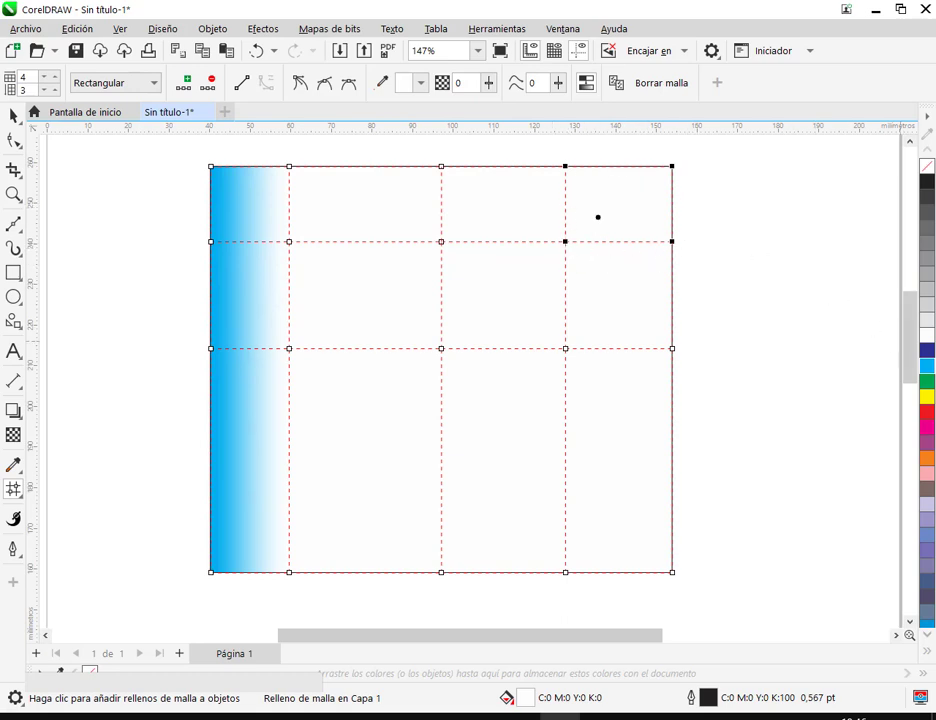
{"action": "left_click", "coordinate": [925, 382]}
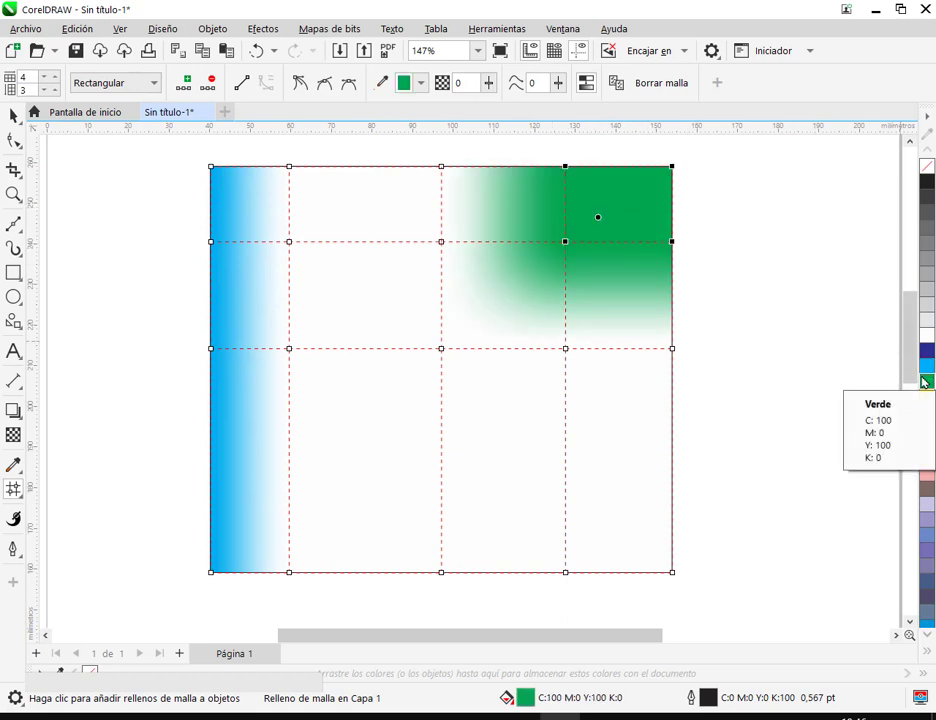
{"action": "left_click", "coordinate": [258, 51]}
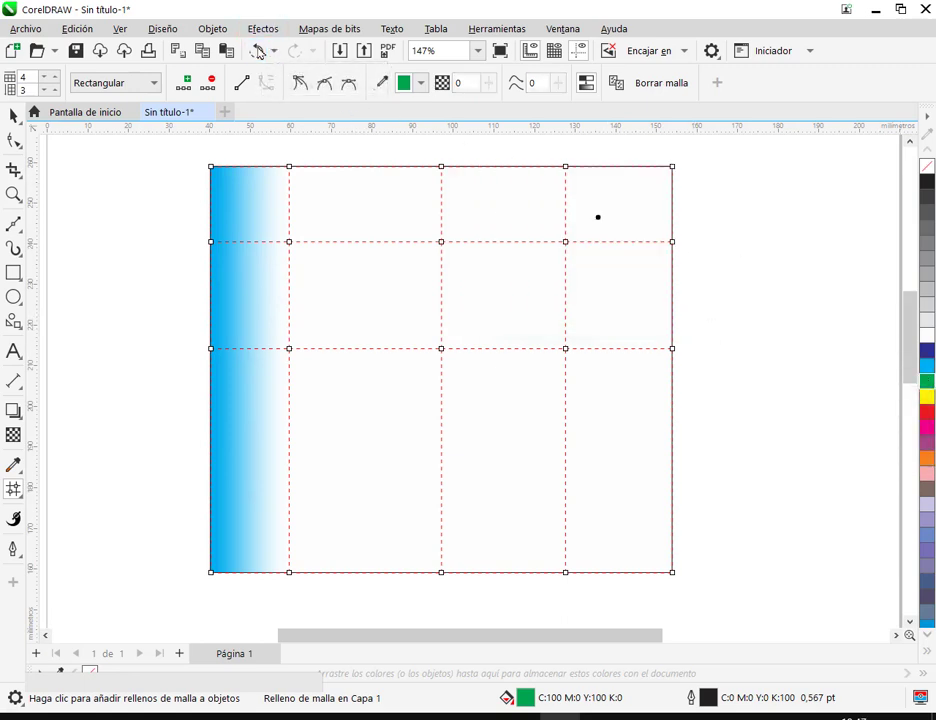
Step: Tint the upper-right corner mesh cell with two small increments of green, up to C:19 M:0 Y:19 K:0
{"action": "left_click", "coordinate": [652, 200]}
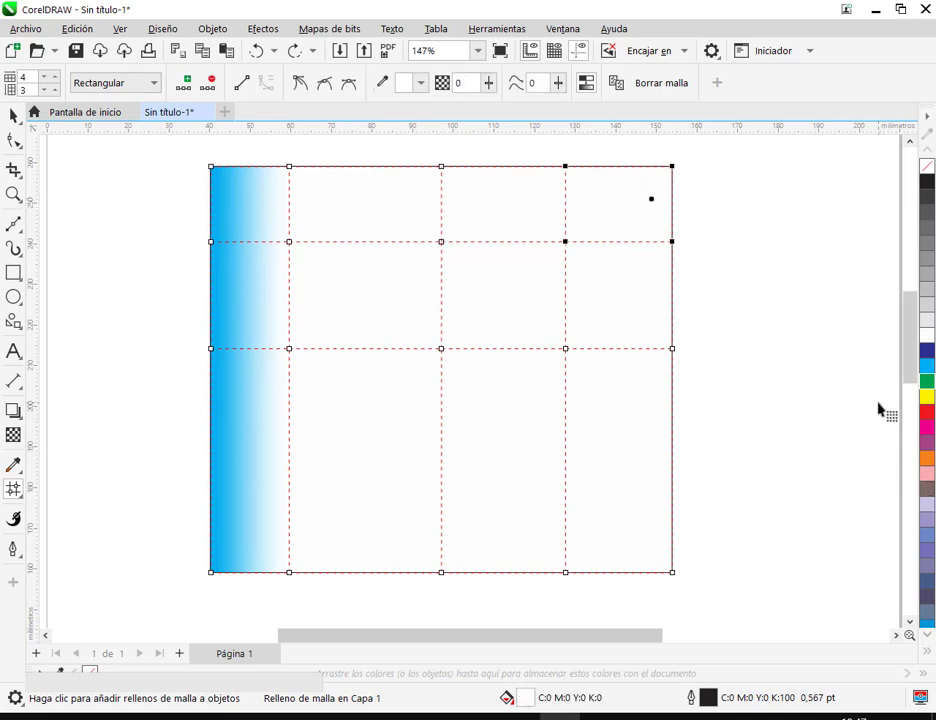
{"action": "left_click", "coordinate": [926, 384]}
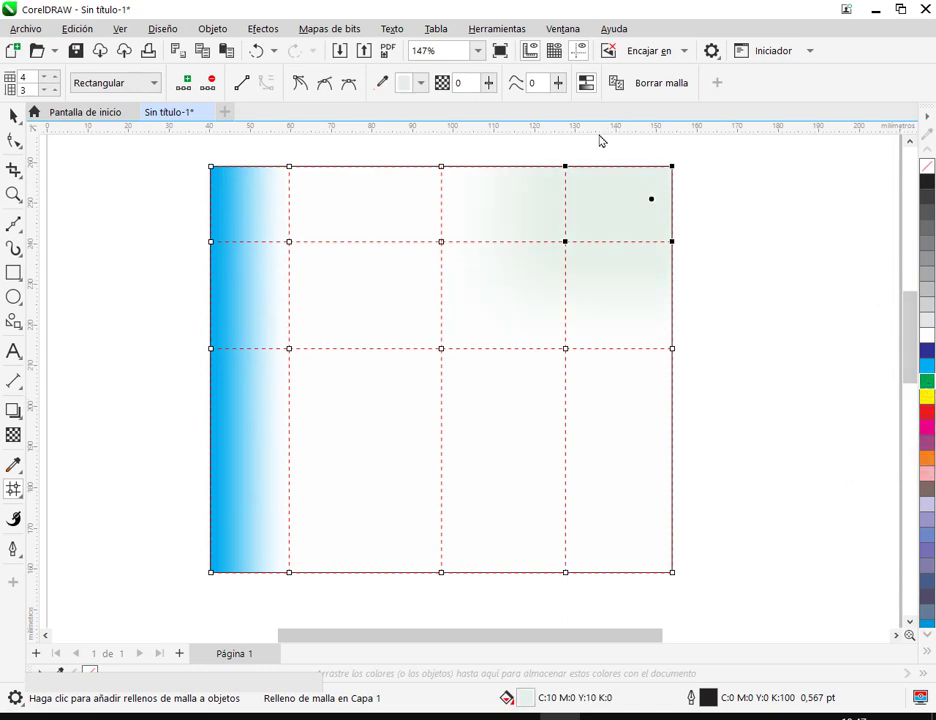
{"action": "left_click", "coordinate": [927, 384]}
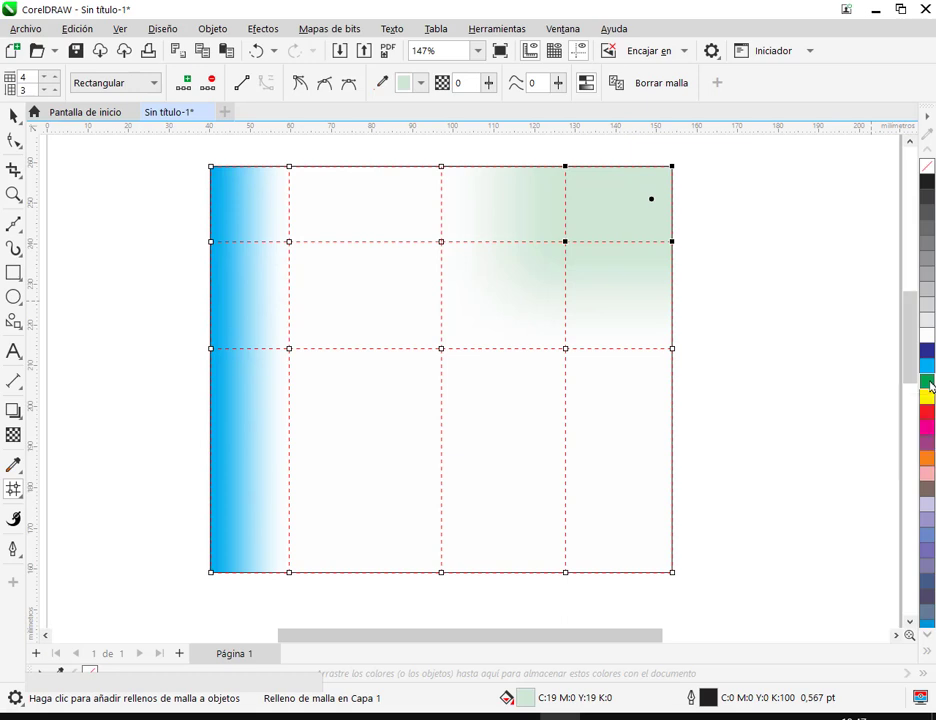
Step: Tint the upper-right corner mesh cell with further small increments of green, up to C:42 M:0 Y:42 K:0
{"action": "left_click", "coordinate": [928, 385]}
{"action": "key", "text": "ctrl+z"}
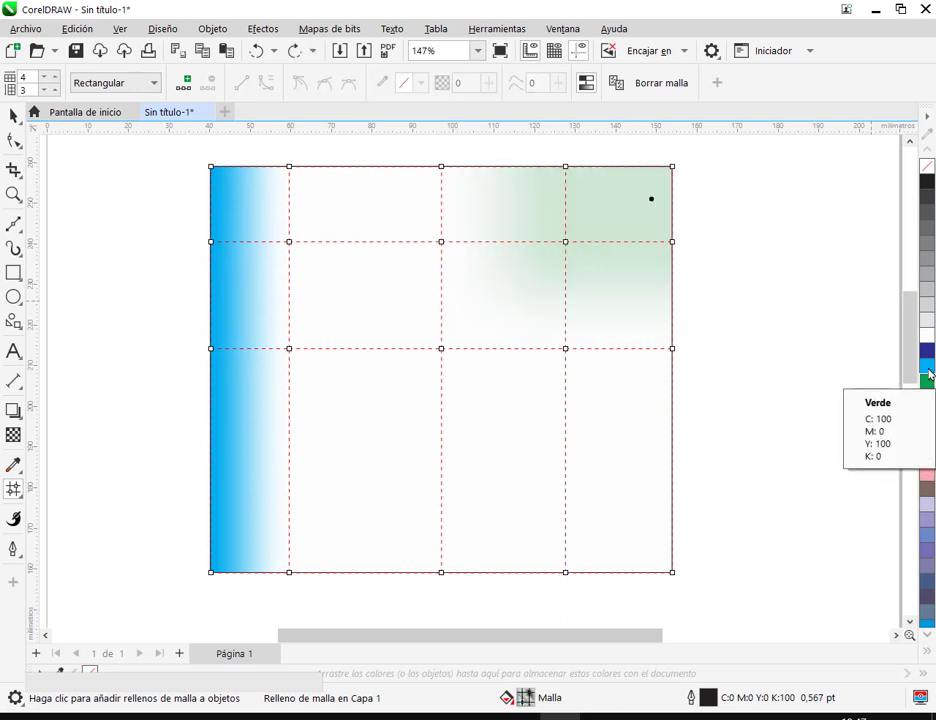
{"action": "left_click", "coordinate": [634, 206]}
{"action": "left_click", "coordinate": [927, 384], "text": "ctrl"}
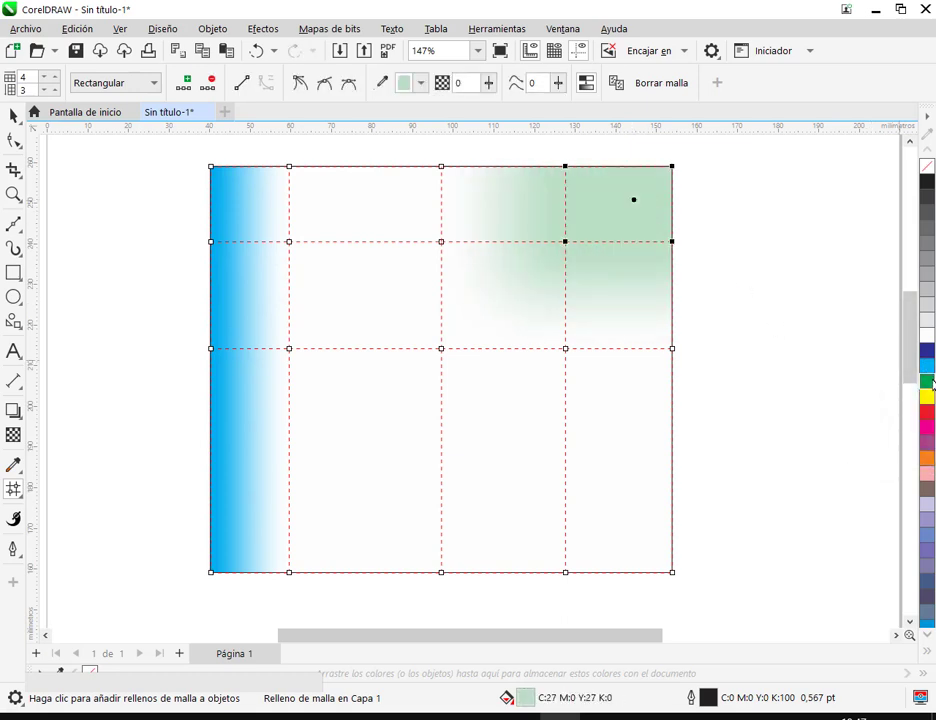
{"action": "left_click", "coordinate": [929, 383], "text": "ctrl"}
{"action": "left_click", "coordinate": [929, 383], "text": "ctrl"}
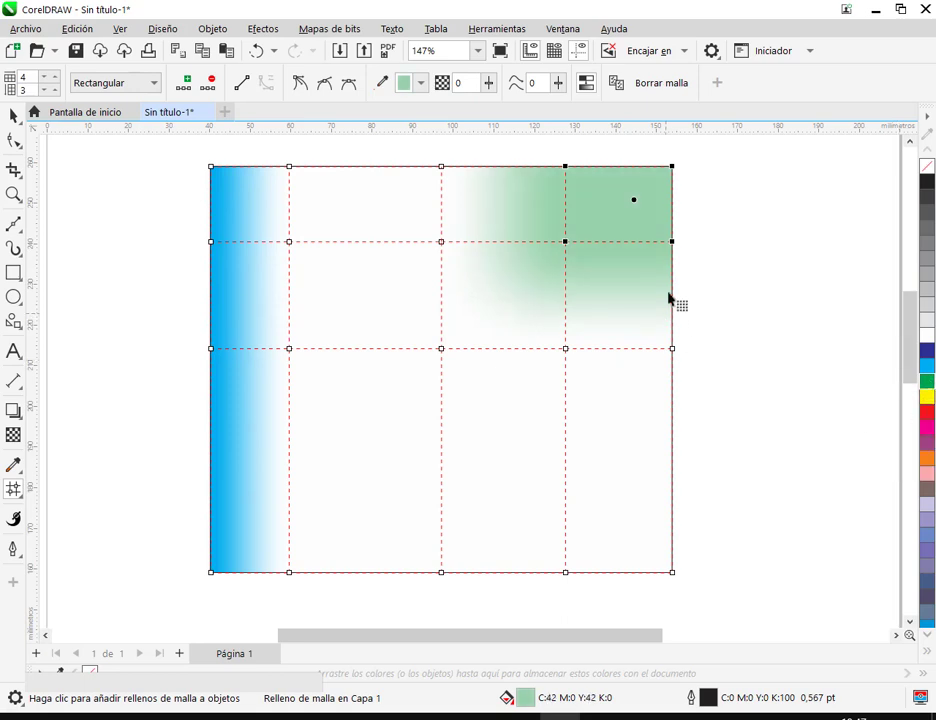
Step: Tint the cell below the upper-right corner cell with small increments of cyan, and the top-row cell beside that corner cell with yellow
{"action": "left_click", "coordinate": [637, 299]}
{"action": "left_click", "coordinate": [930, 371], "text": "ctrl"}
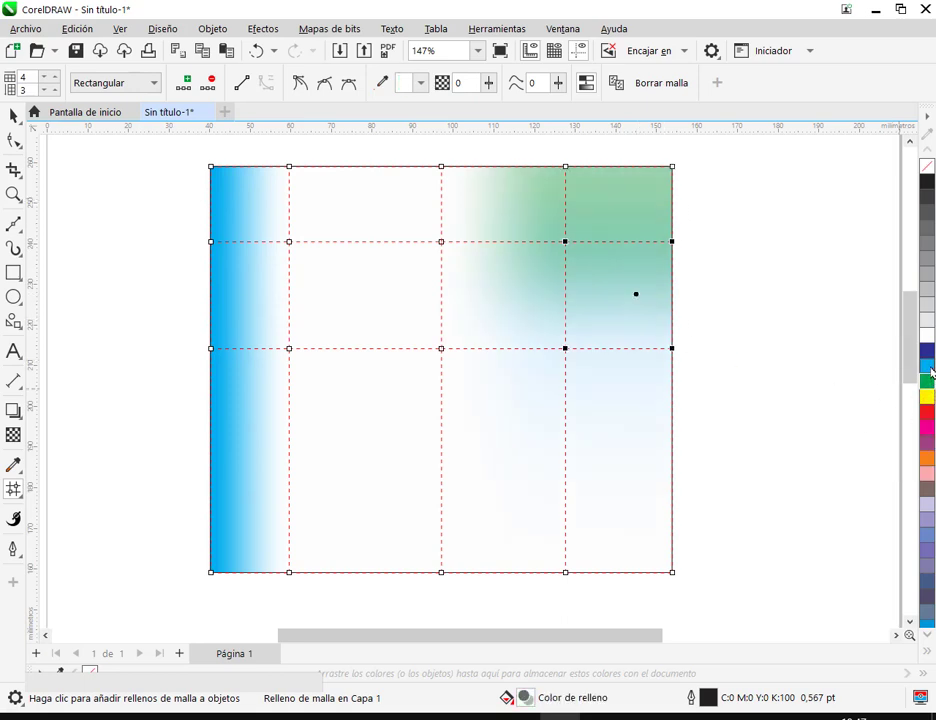
{"action": "left_click", "coordinate": [930, 371], "text": "ctrl"}
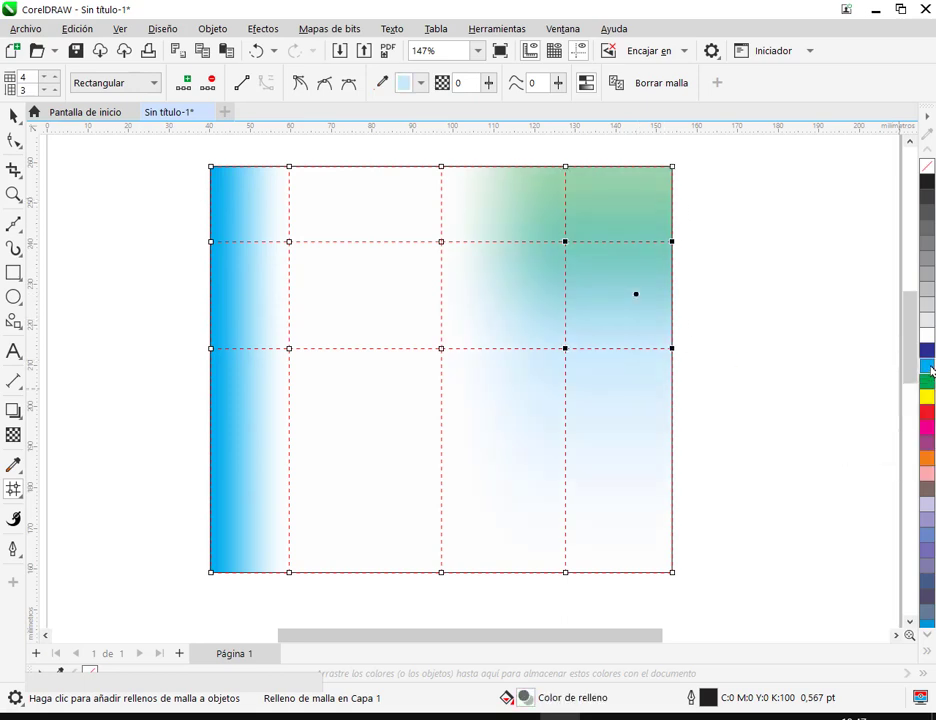
{"action": "left_click", "coordinate": [489, 201]}
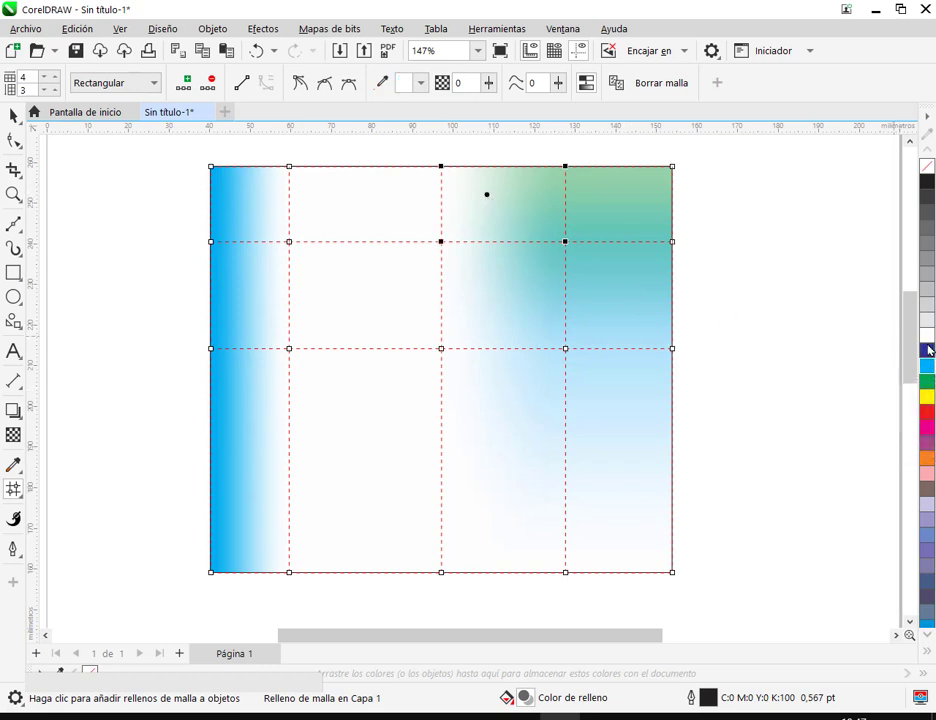
{"action": "left_click", "coordinate": [930, 397], "text": "ctrl"}
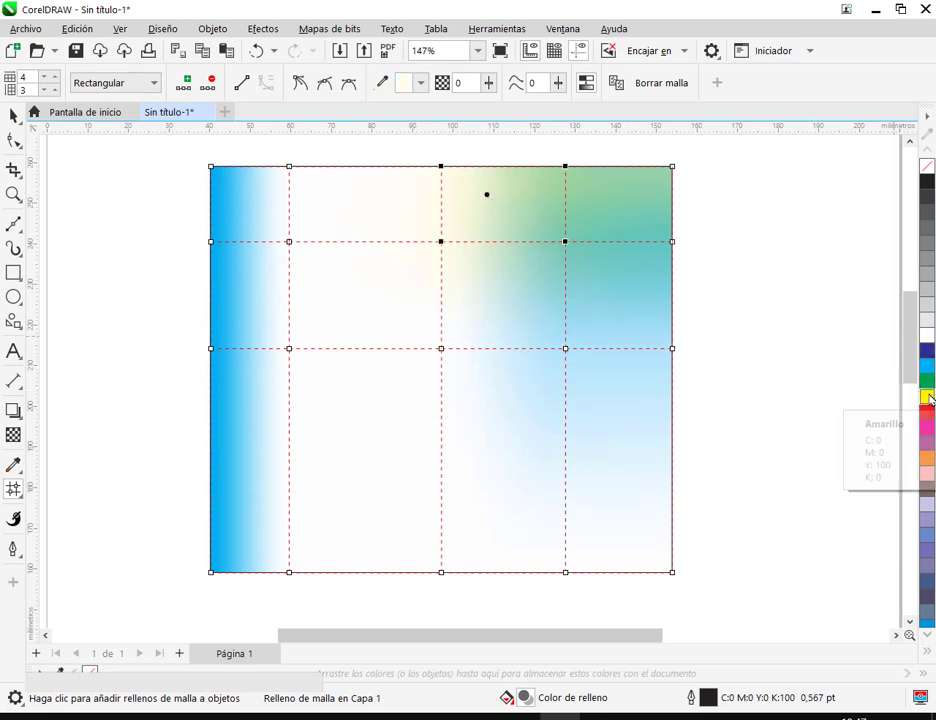
Step: Tint the top-row cell just left of the centre line with four small increments of red
{"action": "left_click", "coordinate": [397, 205]}
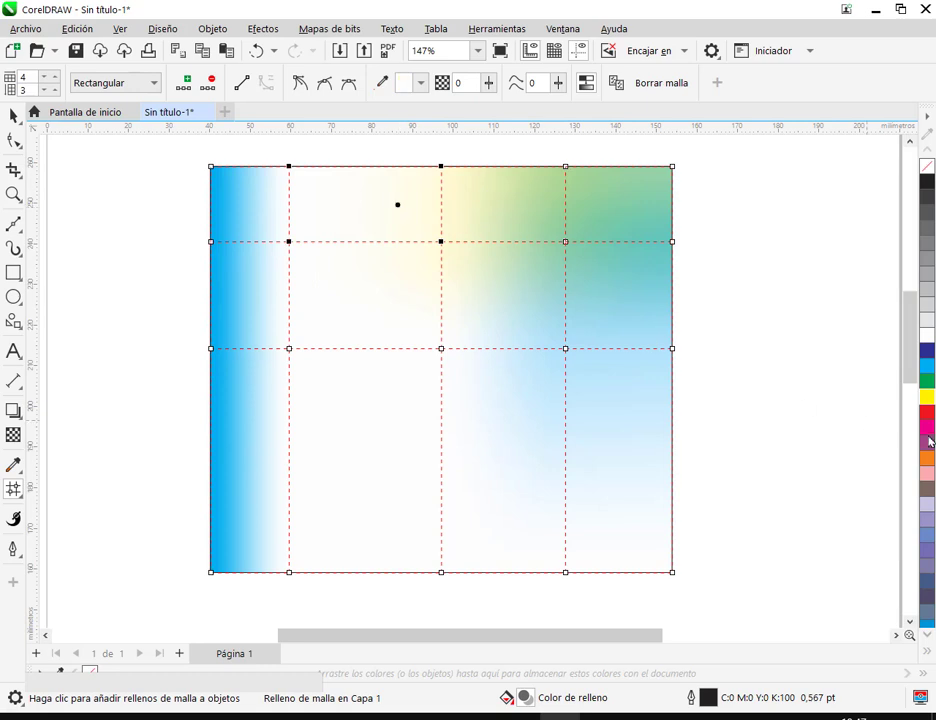
{"action": "left_click", "coordinate": [929, 418], "text": "ctrl"}
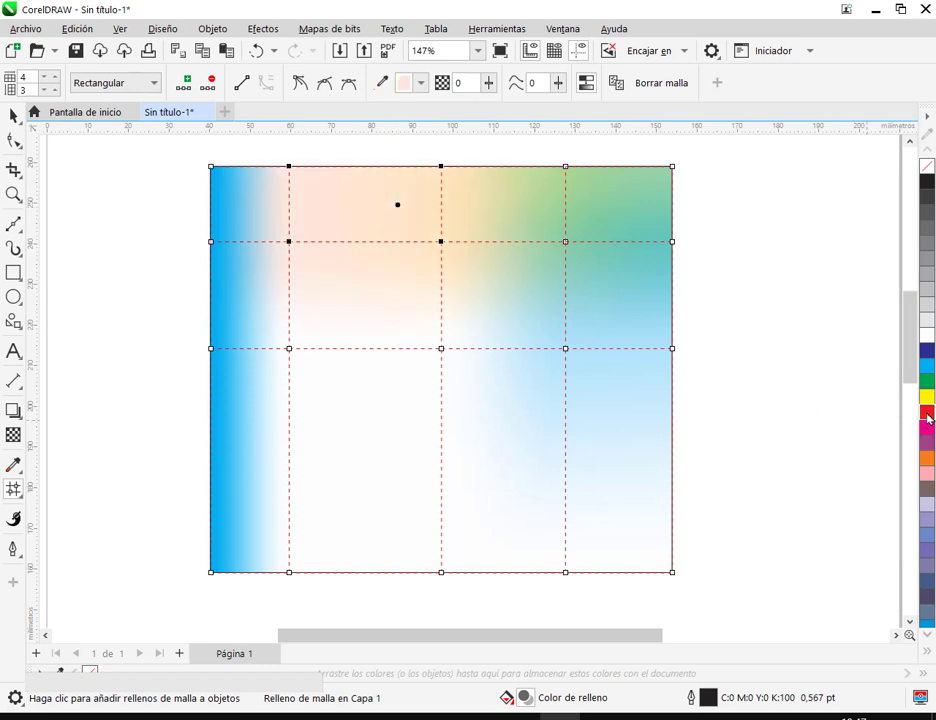
{"action": "left_click", "coordinate": [929, 418], "text": "ctrl"}
{"action": "left_click", "coordinate": [929, 418], "text": "ctrl"}
{"action": "left_click", "coordinate": [929, 418], "text": "ctrl"}
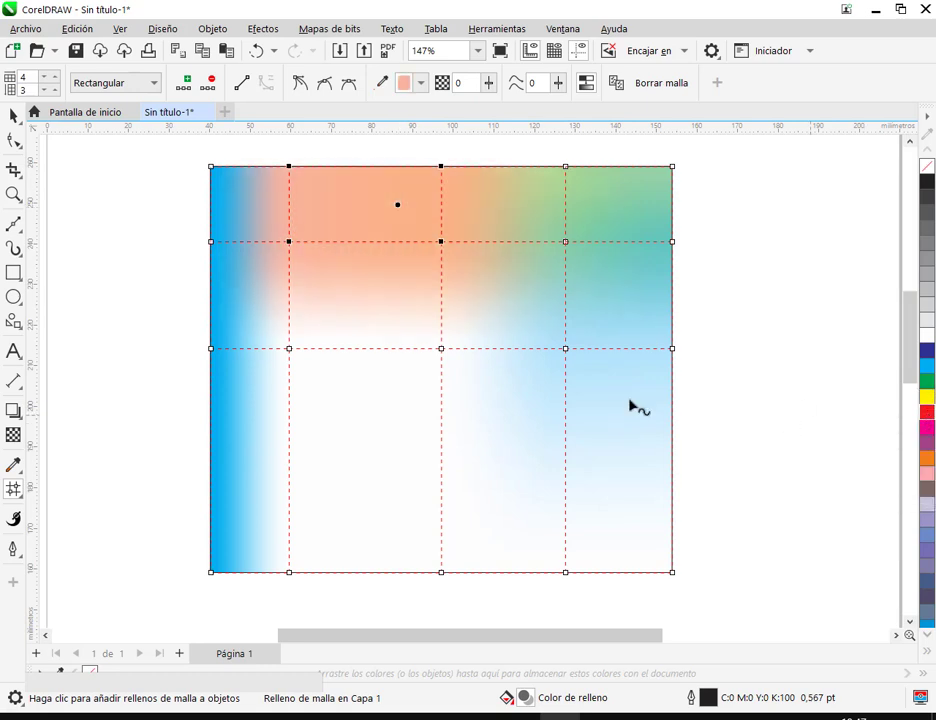
Step: Add a mesh node on the centre line in the rectangle's lower half, colour it yellow (C:0 M:0 Y:100 K:0), and deselect the rectangle
{"action": "left_click", "coordinate": [336, 303]}
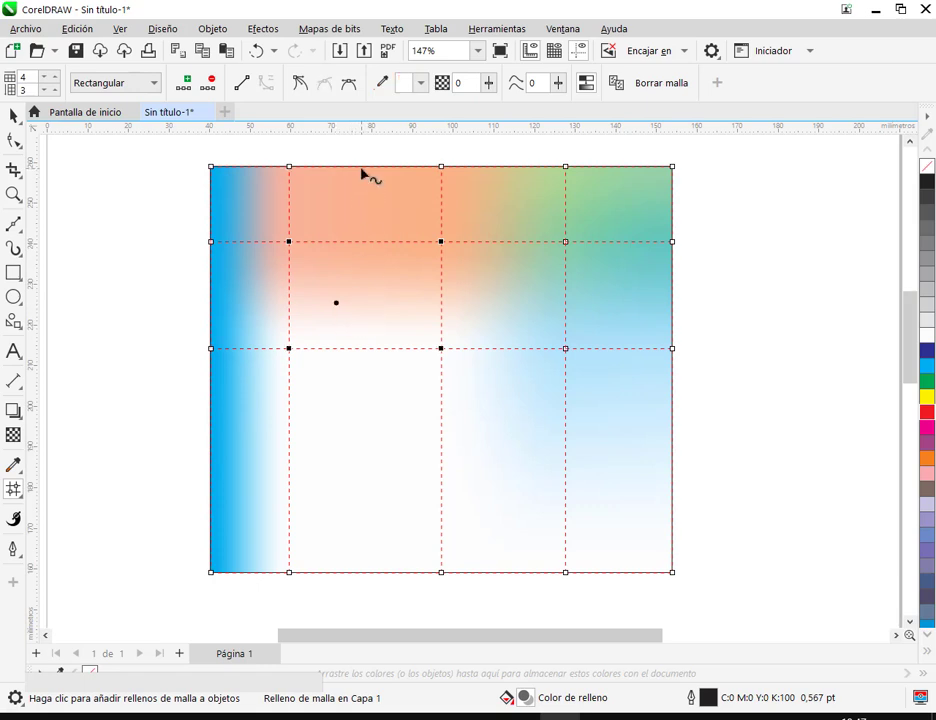
{"action": "left_click", "coordinate": [550, 459]}
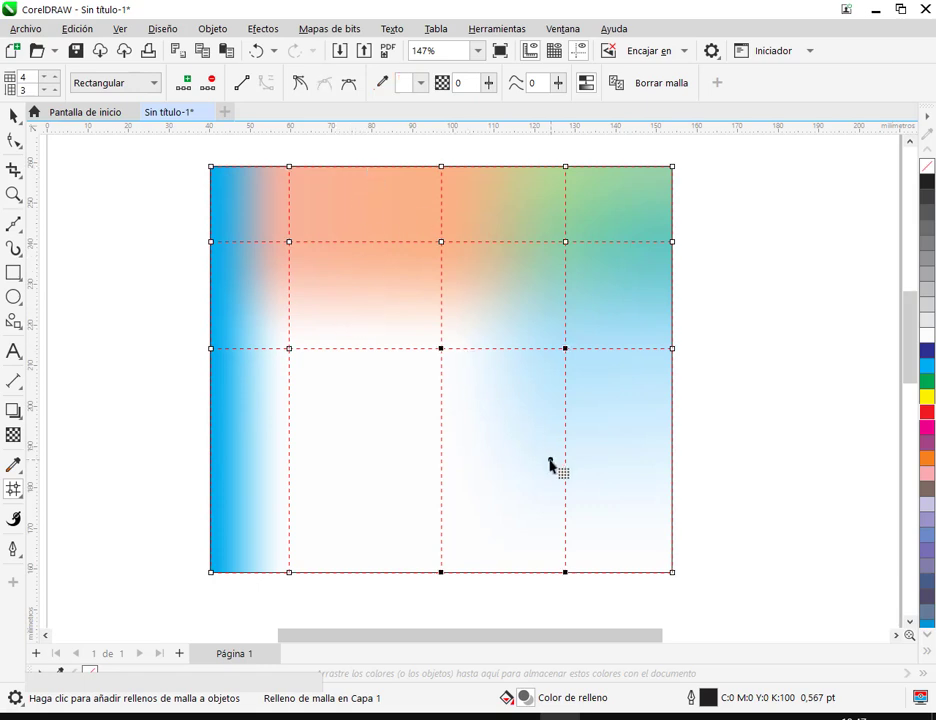
{"action": "double_click", "coordinate": [443, 490]}
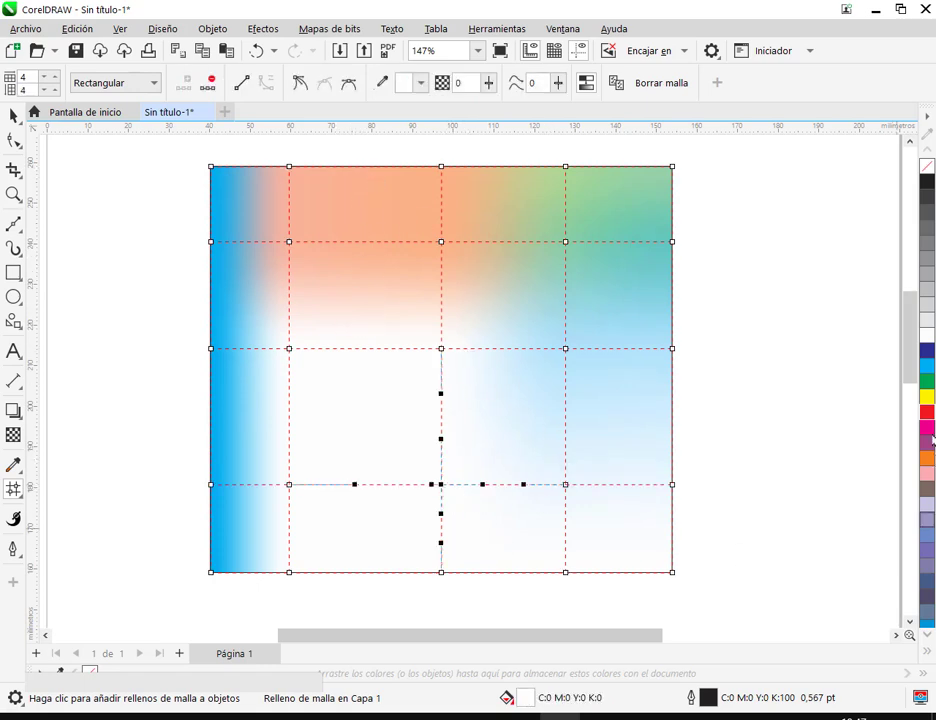
{"action": "left_click", "coordinate": [927, 398]}
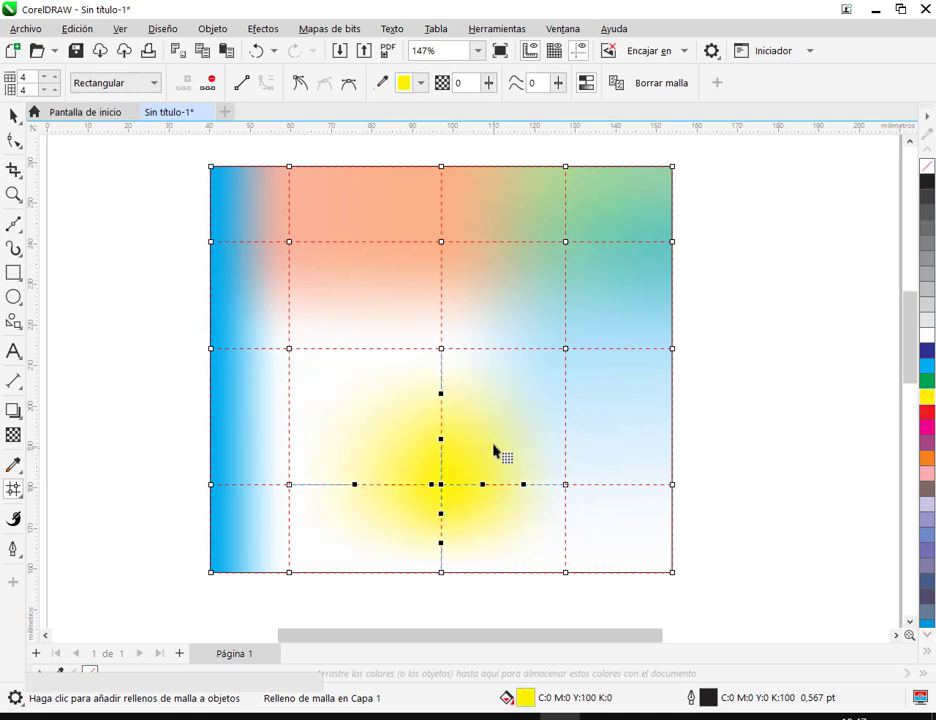
{"action": "left_click", "coordinate": [13, 116]}
{"action": "key", "text": "Escape"}
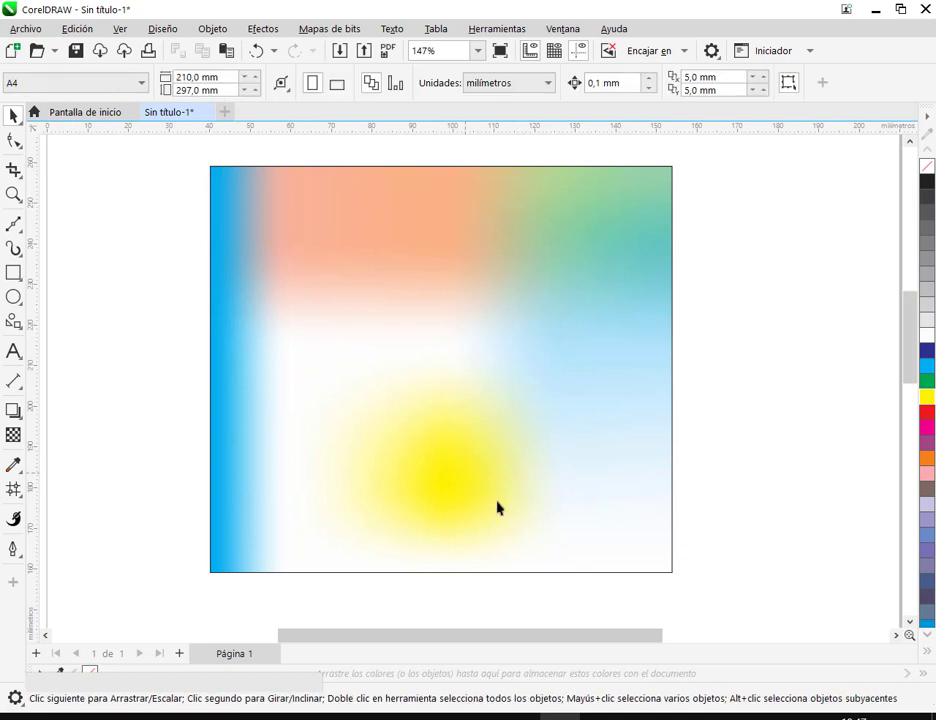
Step: Reselect the rectangle and display its mesh grid with the Mesh Fill tool
{"action": "scroll", "coordinate": [576, 472], "scroll_direction": "down", "scroll_amount": 3}
{"action": "left_click_drag", "start_coordinate": [590, 510], "coordinate": [558, 360]}
{"action": "left_click", "coordinate": [509, 275]}
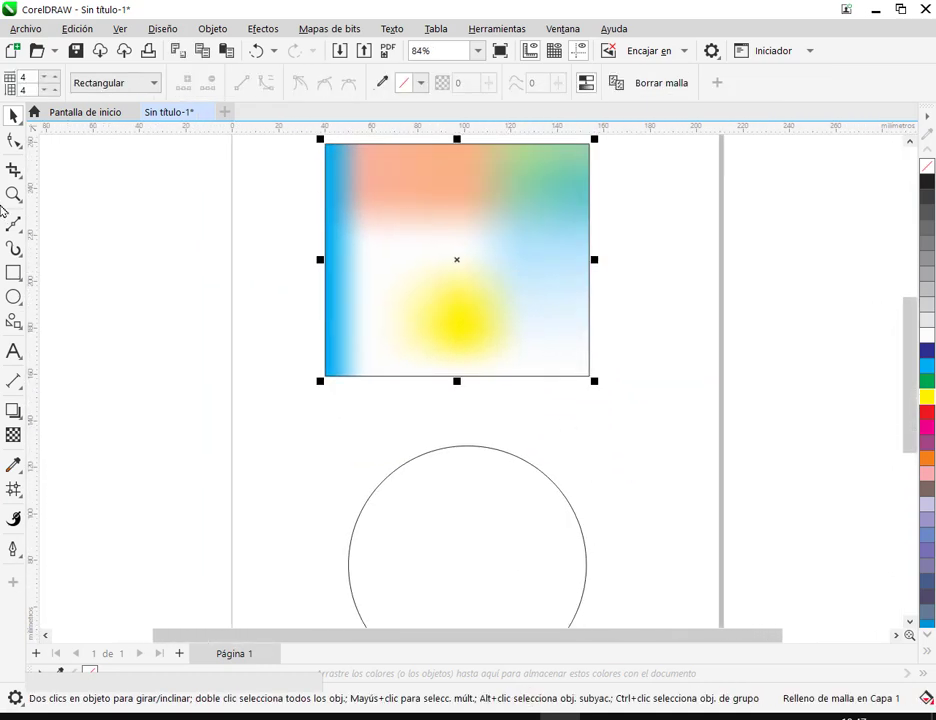
{"action": "left_click", "coordinate": [13, 488]}
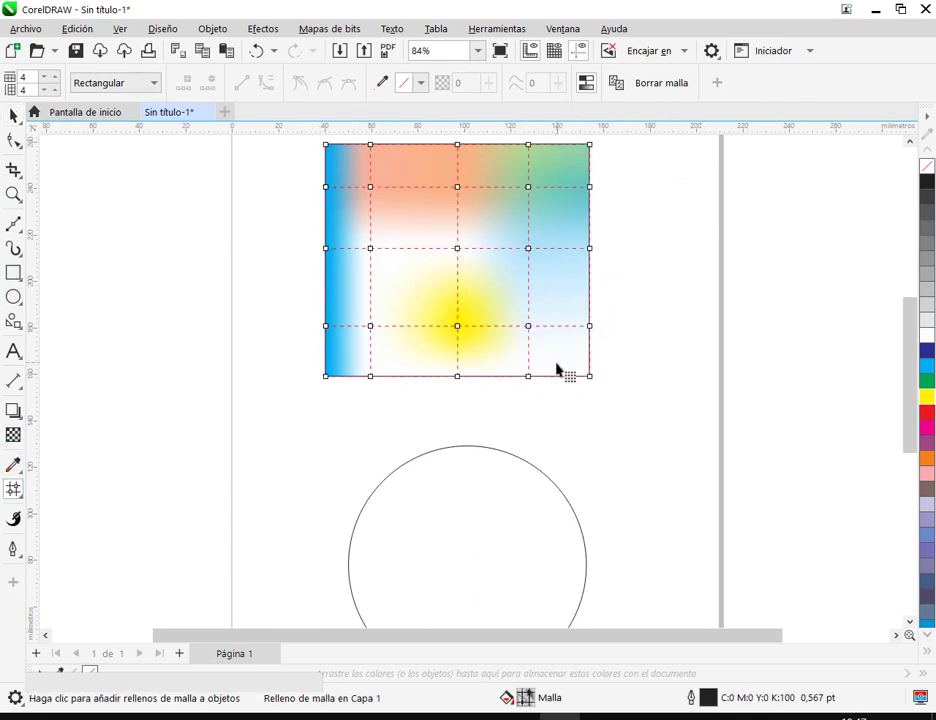
{"action": "left_click_drag", "start_coordinate": [557, 370], "coordinate": [595, 378]}
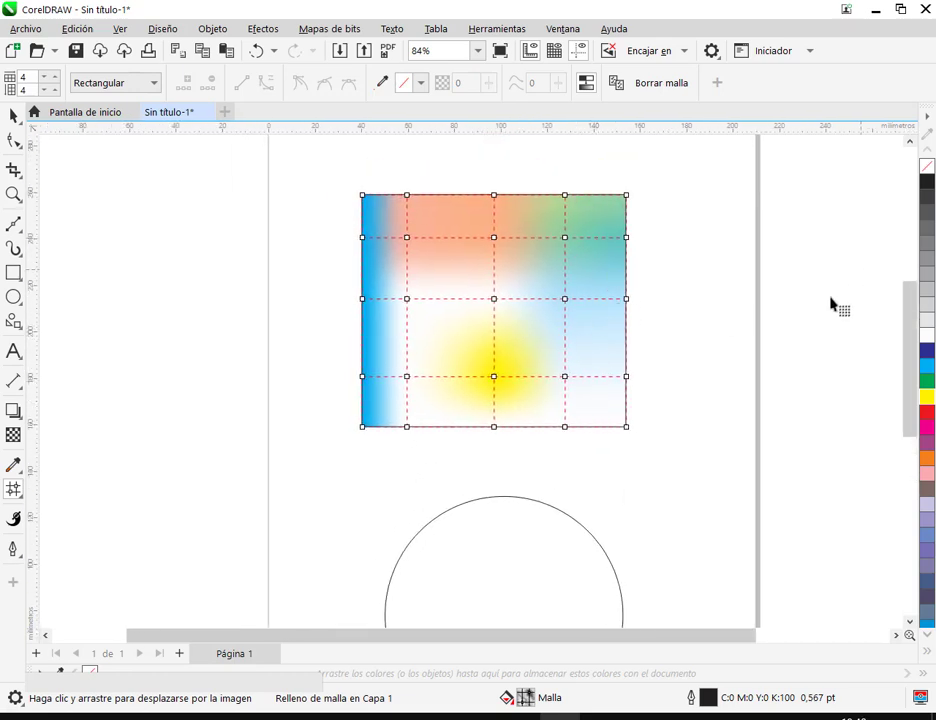
Step: Apply a mesh to the circle, adding two vertical lines in each half and one horizontal line above and below centre, for a 6 by 4 grid
{"action": "left_click_drag", "start_coordinate": [604, 501], "coordinate": [590, 285]}
{"action": "left_click", "coordinate": [550, 396]}
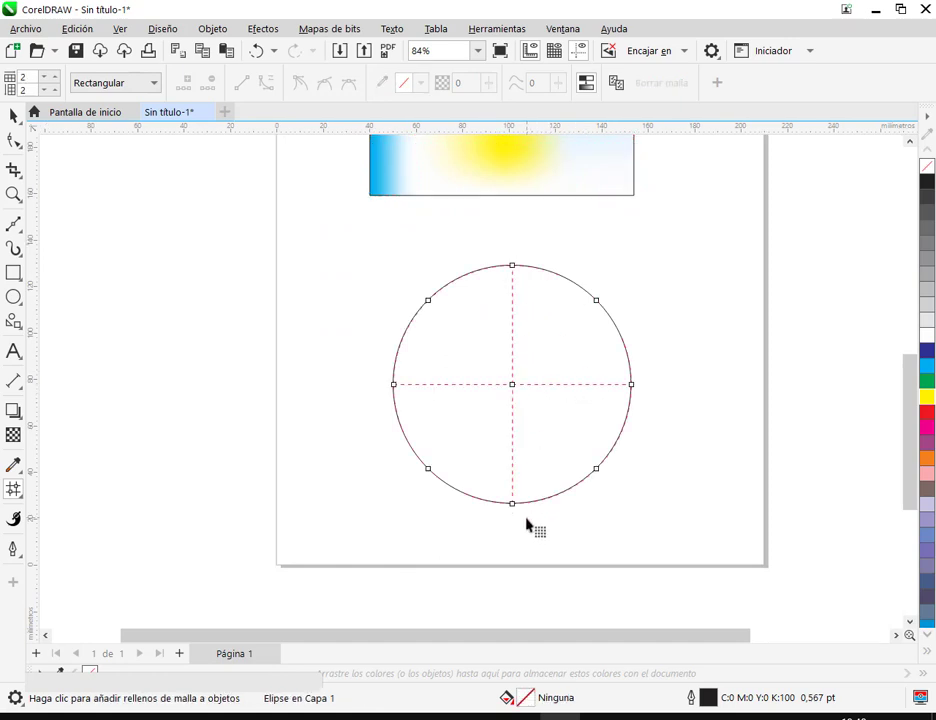
{"action": "scroll", "coordinate": [558, 405], "scroll_direction": "up", "scroll_amount": 2}
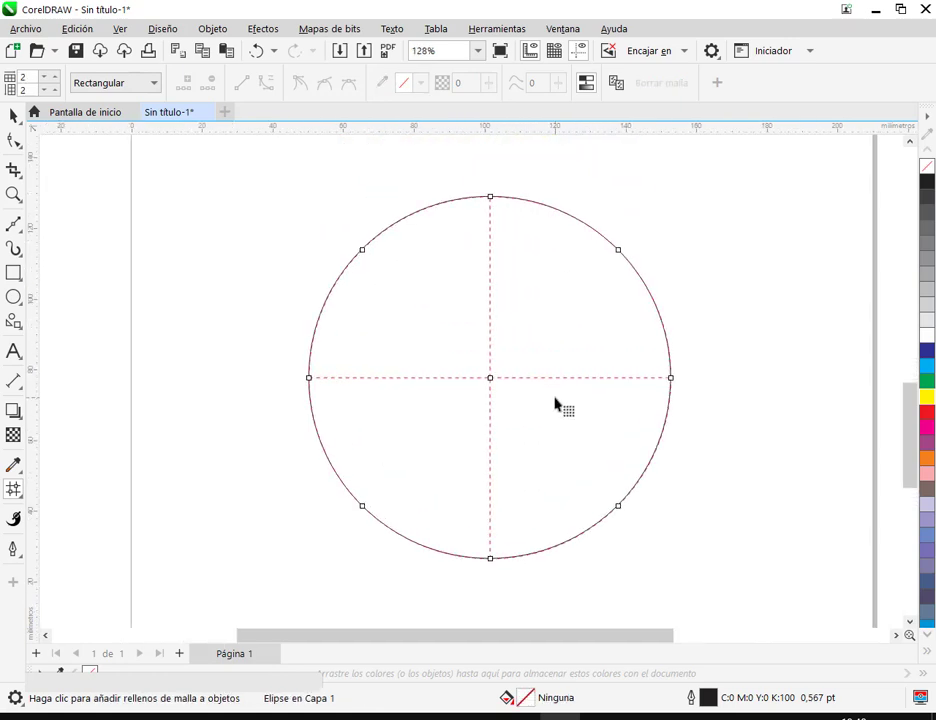
{"action": "double_click", "coordinate": [410, 215]}
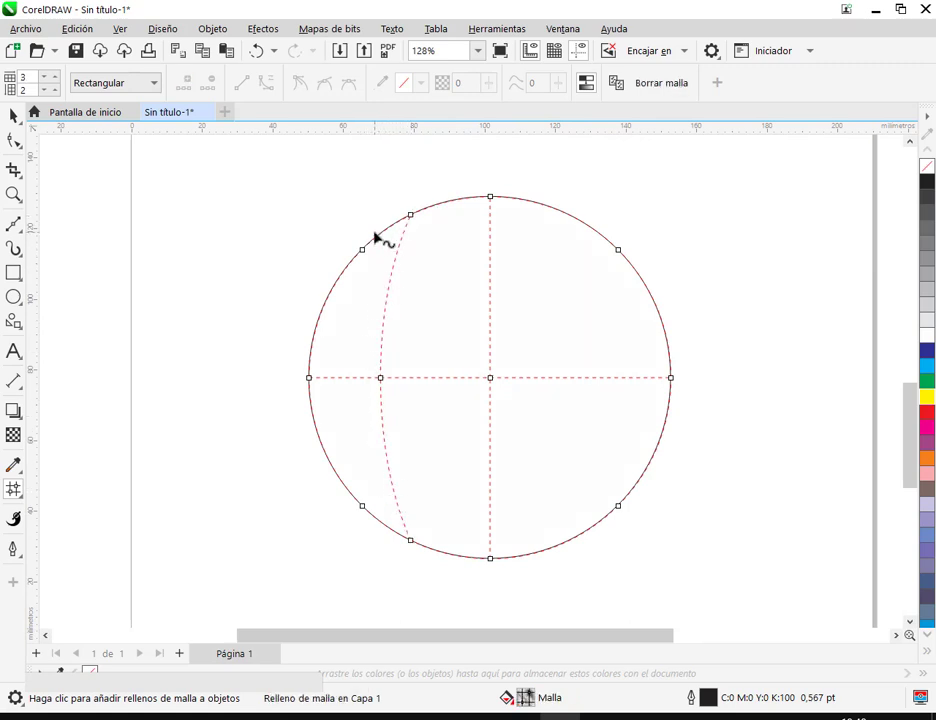
{"action": "double_click", "coordinate": [562, 214]}
{"action": "double_click", "coordinate": [608, 243]}
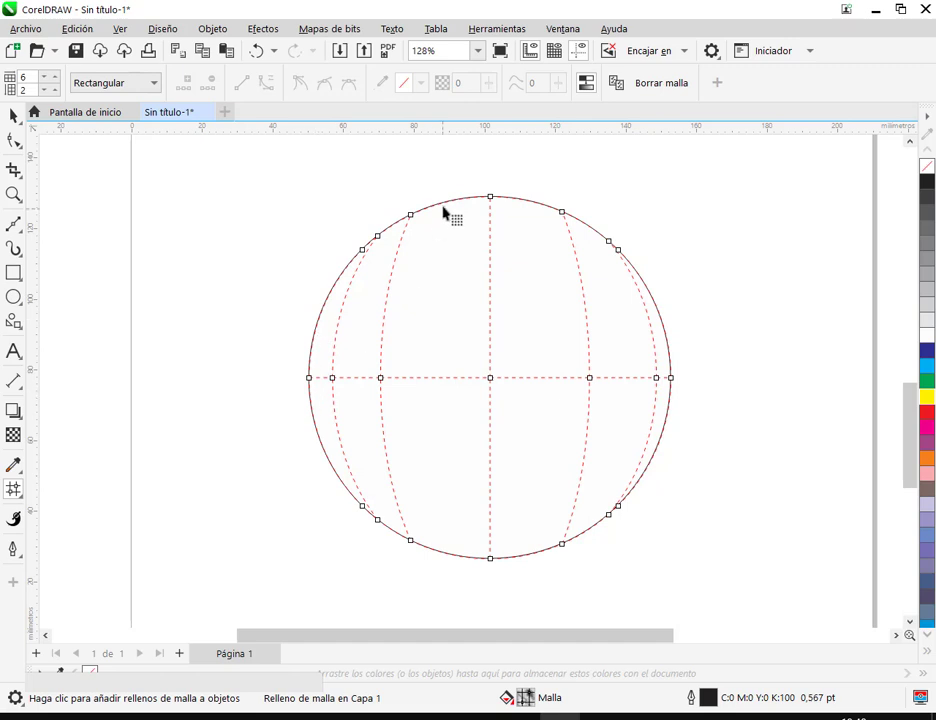
{"action": "double_click", "coordinate": [326, 302]}
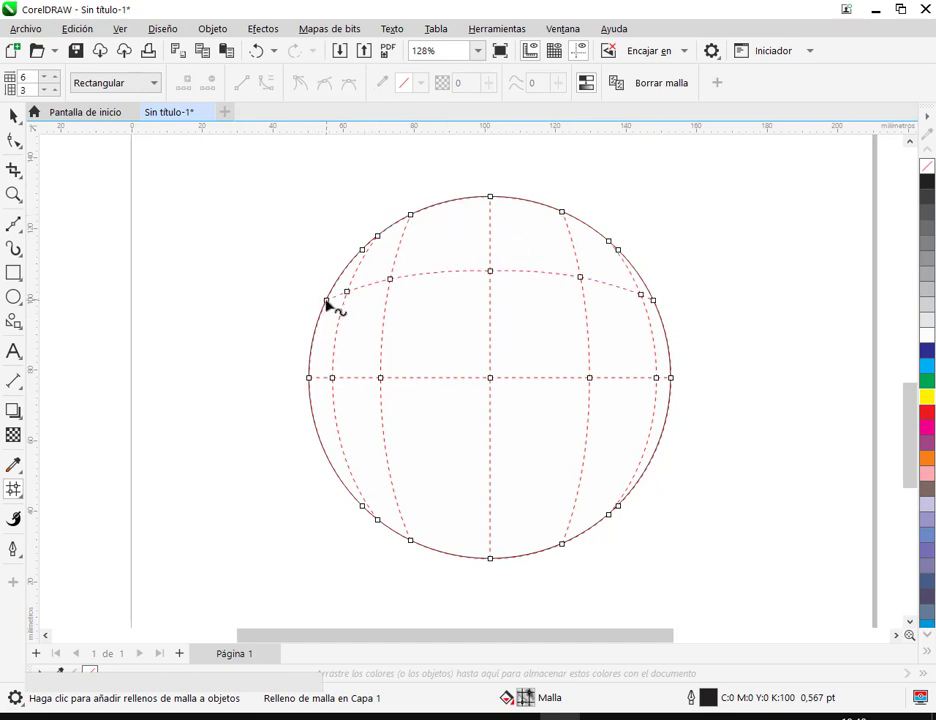
{"action": "double_click", "coordinate": [330, 465]}
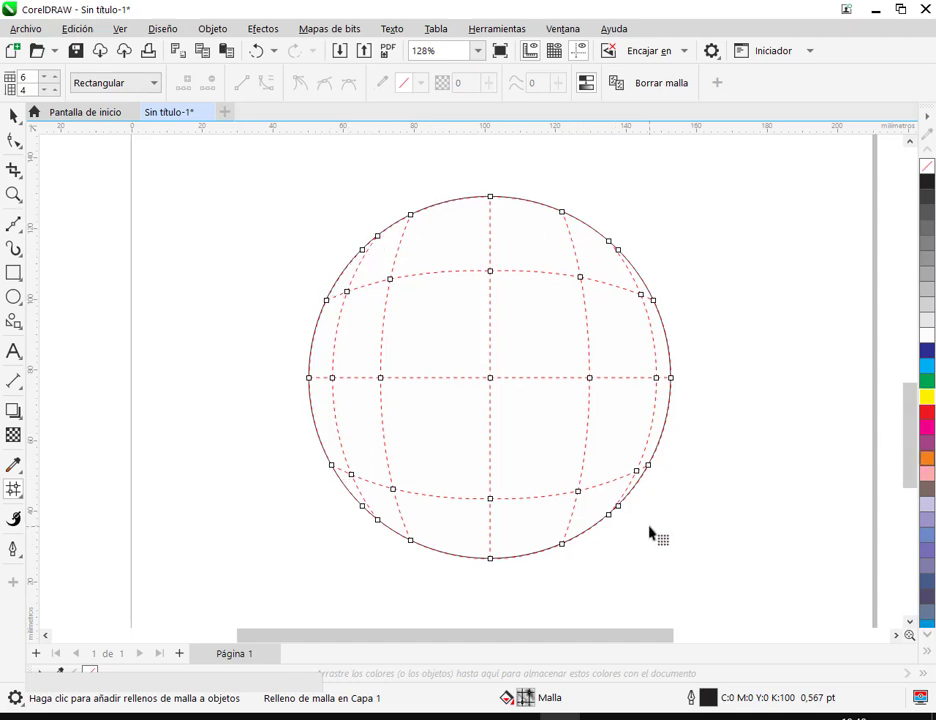
Step: Select the five mesh nodes along the circle's right edge, colour them green (C:100 M:0 Y:100 K:0), and view the fill without the mesh
{"action": "left_click", "coordinate": [618, 251]}
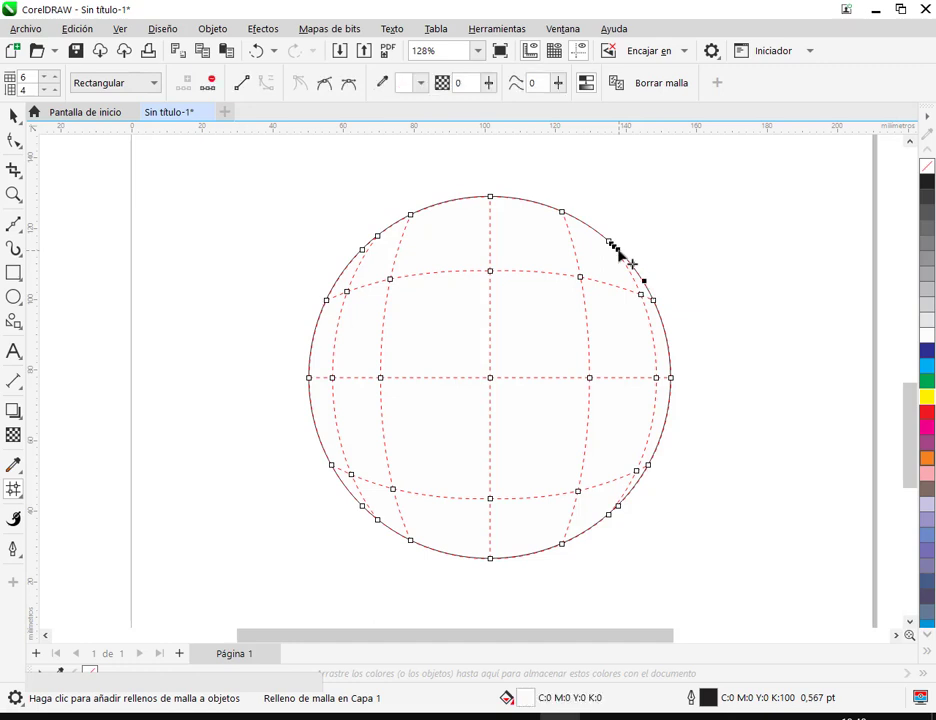
{"action": "left_click", "coordinate": [653, 300], "text": "shift"}
{"action": "left_click", "coordinate": [670, 377], "text": "shift"}
{"action": "left_click", "coordinate": [618, 506], "text": "shift"}
{"action": "left_click", "coordinate": [928, 384]}
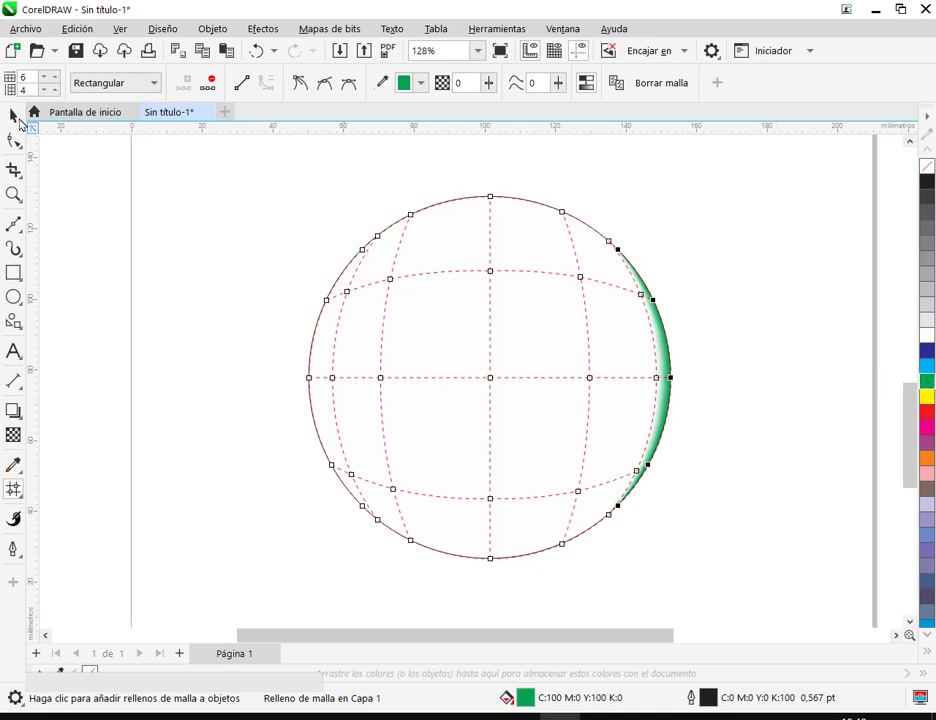
{"action": "left_click", "coordinate": [15, 117]}
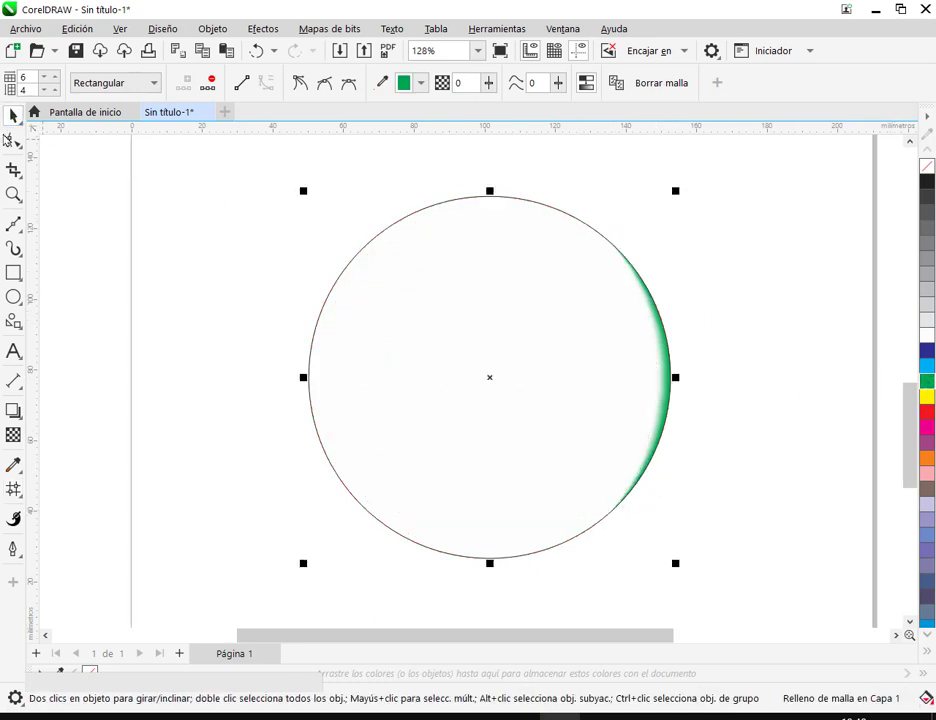
Step: Select the nodes of the vertical mesh line nearest the circle's right edge and colour them cyan (C:100 M:0 Y:0 K:0)
{"action": "key", "text": "m"}
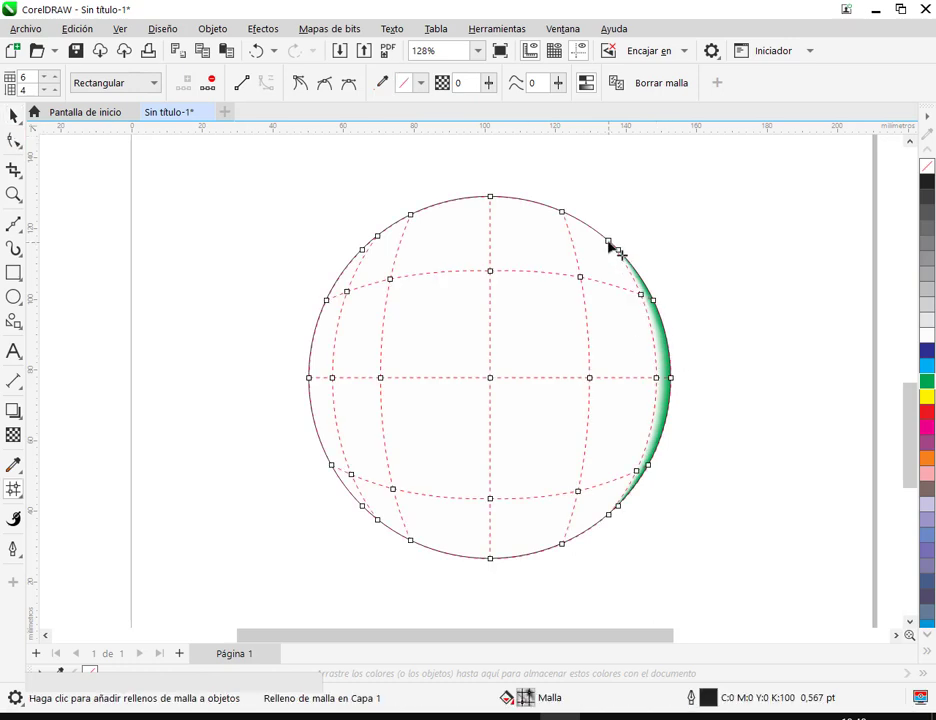
{"action": "left_click", "coordinate": [610, 246]}
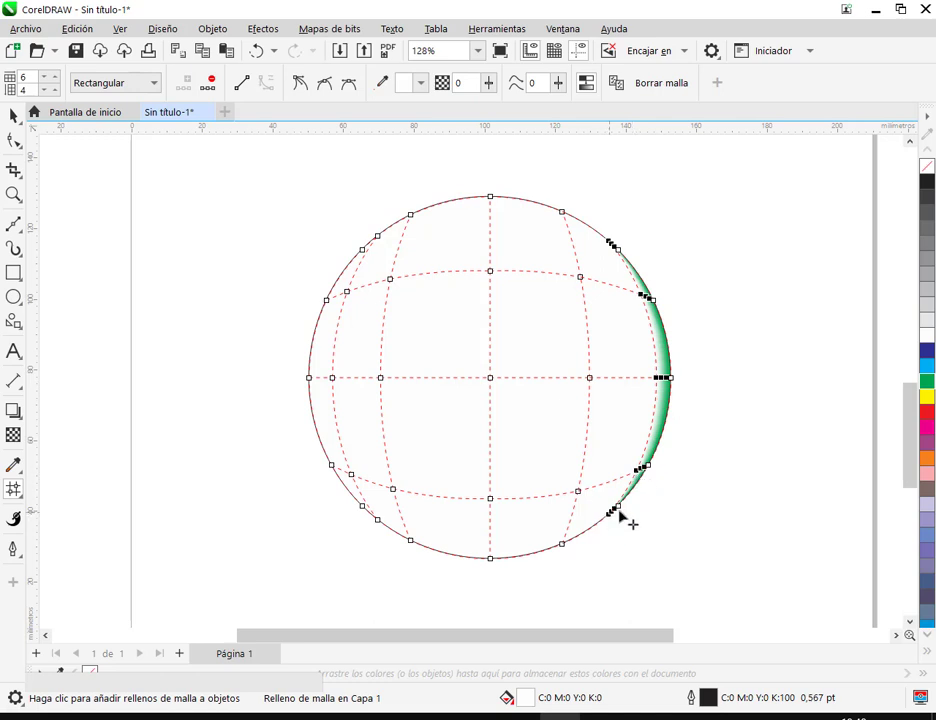
{"action": "left_click", "coordinate": [928, 366]}
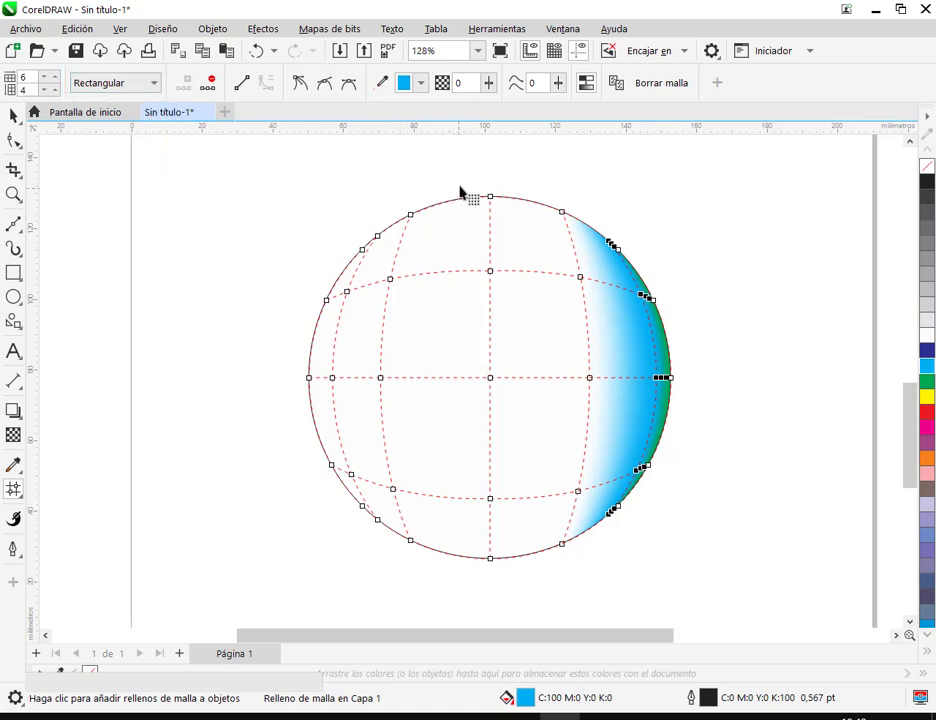
Step: Set the node selection mode to Mano alzada, lasso the circle's central vertical line of nodes, and colour them green (C:100 M:0 Y:100 K:0)
{"action": "left_click_drag", "start_coordinate": [461, 186], "coordinate": [533, 560]}
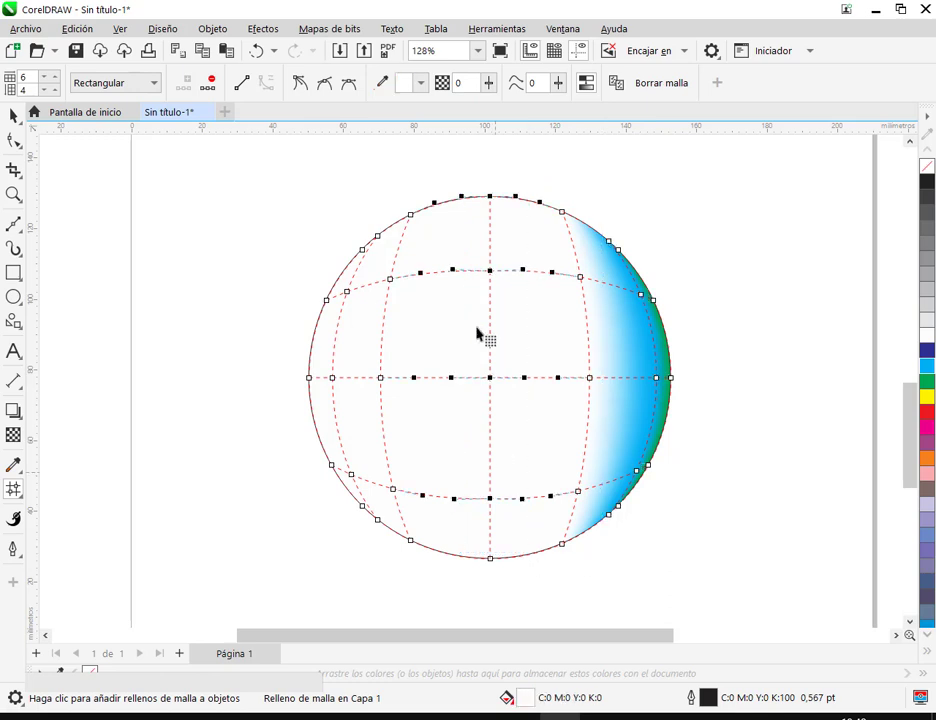
{"action": "left_click", "coordinate": [430, 200]}
{"action": "left_click", "coordinate": [148, 82]}
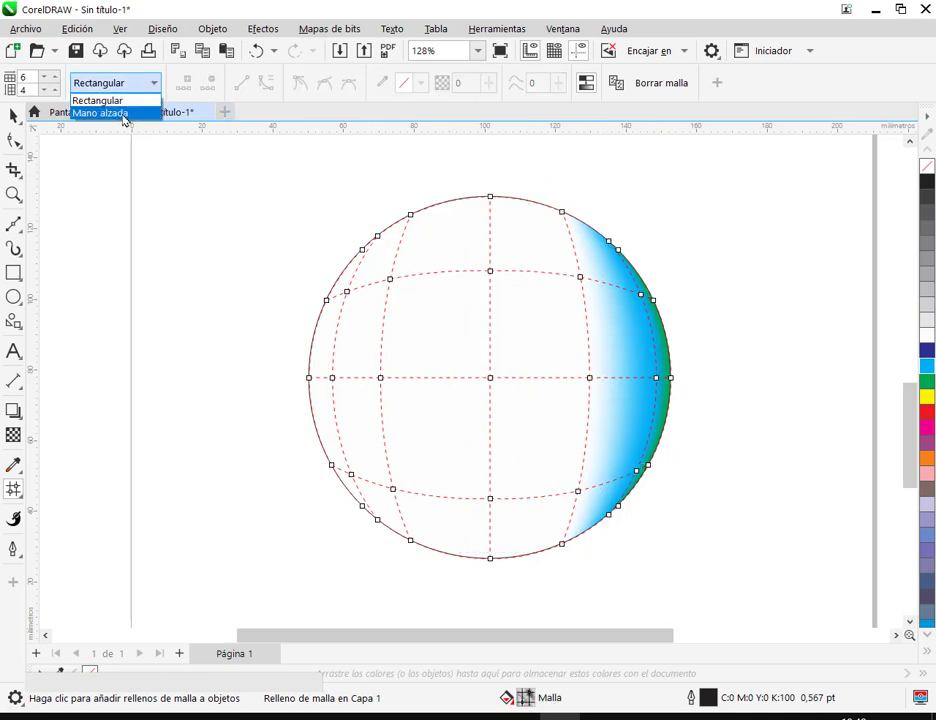
{"action": "left_click", "coordinate": [110, 113]}
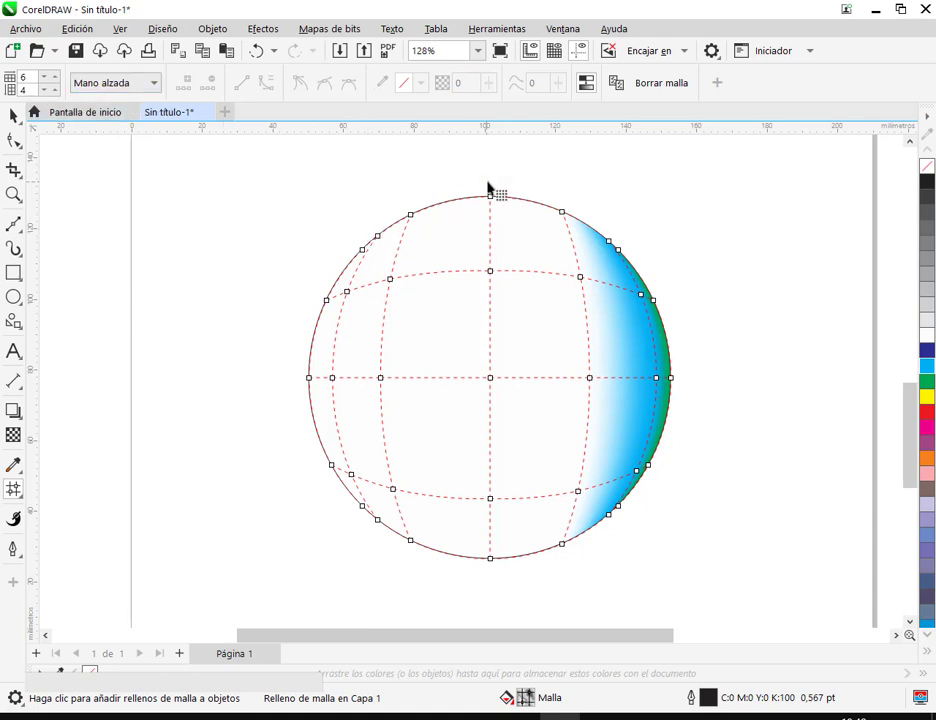
{"action": "mouse_move", "coordinate": [490, 184]}
{"action": "left_mouse_down"}
{"action": "mouse_move", "coordinate": [476, 213]}
{"action": "mouse_move", "coordinate": [464, 380]}
{"action": "mouse_move", "coordinate": [466, 570]}
{"action": "mouse_move", "coordinate": [510, 570]}
{"action": "mouse_move", "coordinate": [504, 486]}
{"action": "mouse_move", "coordinate": [522, 374]}
{"action": "mouse_move", "coordinate": [522, 201]}
{"action": "mouse_move", "coordinate": [483, 184]}
{"action": "mouse_move", "coordinate": [500, 184]}
{"action": "left_mouse_up"}
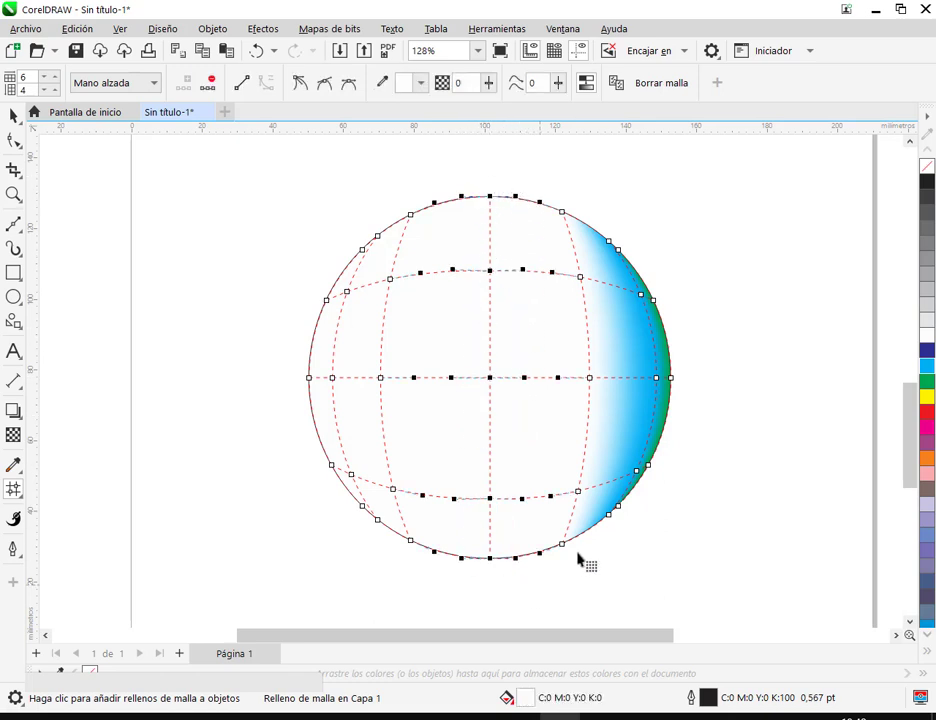
{"action": "left_click", "coordinate": [927, 382]}
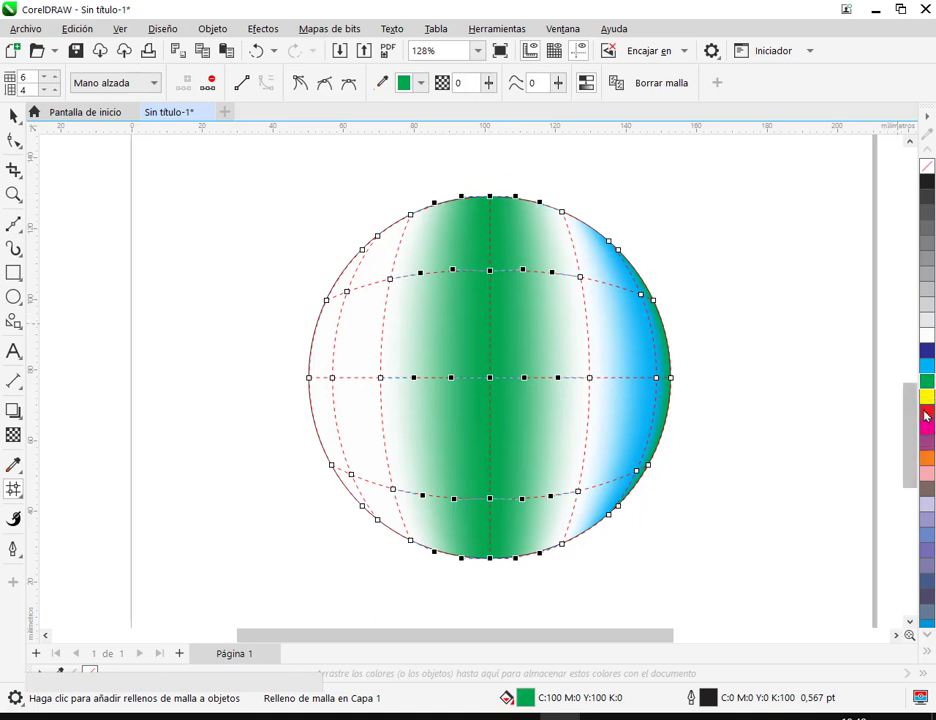
Step: Recolour the selected central line of mesh nodes red, and select the nodes along the circle's left edge and colour them cyan (C:100 M:0 Y:0 K:0)
{"action": "left_click", "coordinate": [927, 411]}
{"action": "left_click", "coordinate": [361, 198]}
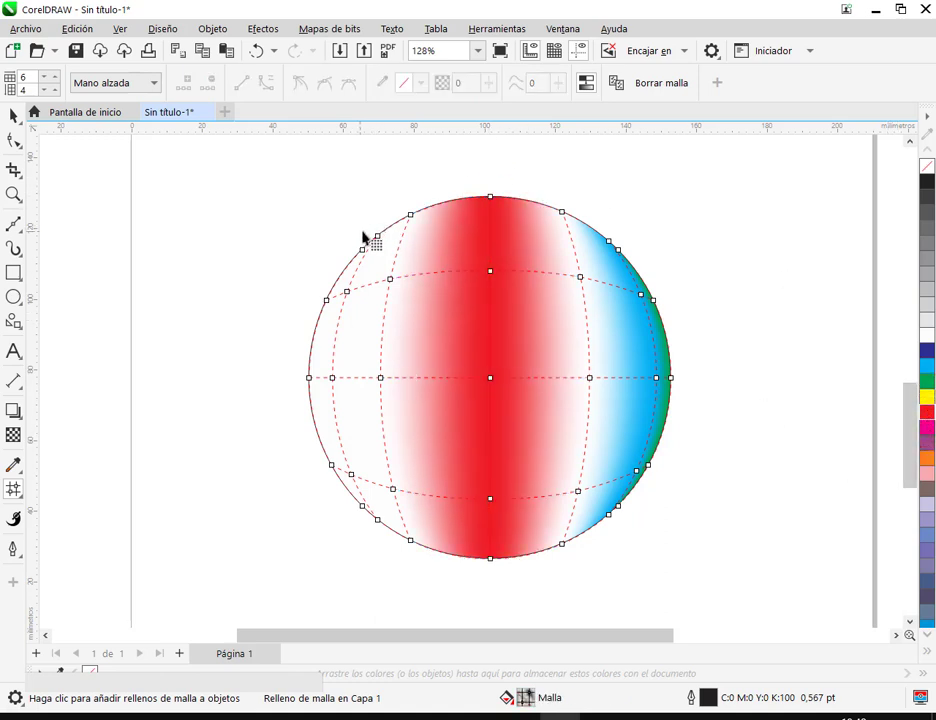
{"action": "mouse_move", "coordinate": [364, 234]}
{"action": "left_mouse_down"}
{"action": "mouse_move", "coordinate": [336, 296]}
{"action": "mouse_move", "coordinate": [324, 442]}
{"action": "mouse_move", "coordinate": [343, 465]}
{"action": "mouse_move", "coordinate": [347, 494]}
{"action": "mouse_move", "coordinate": [372, 498]}
{"action": "mouse_move", "coordinate": [372, 518]}
{"action": "mouse_move", "coordinate": [297, 499]}
{"action": "mouse_move", "coordinate": [263, 378]}
{"action": "mouse_move", "coordinate": [281, 236]}
{"action": "mouse_move", "coordinate": [343, 211]}
{"action": "mouse_move", "coordinate": [365, 236]}
{"action": "left_mouse_up"}
{"action": "left_click", "coordinate": [927, 368]}
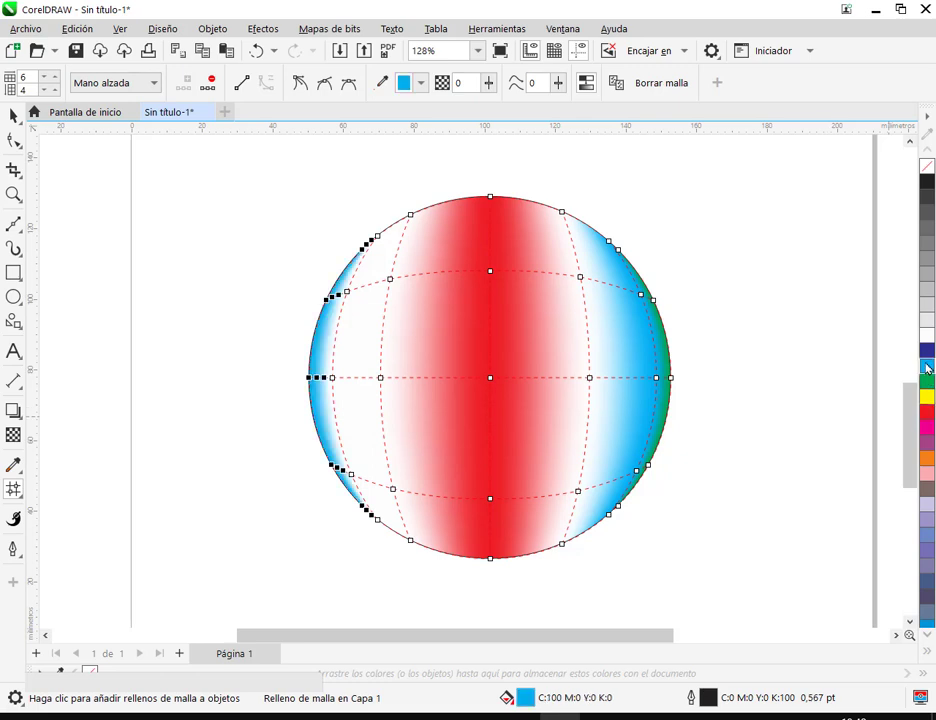
Step: Lasso the nodes of the vertical mesh line nearest the circle's left edge and colour them green
{"action": "mouse_move", "coordinate": [385, 222]}
{"action": "left_mouse_down"}
{"action": "mouse_move", "coordinate": [358, 375]}
{"action": "mouse_move", "coordinate": [387, 523]}
{"action": "mouse_move", "coordinate": [378, 530]}
{"action": "mouse_move", "coordinate": [373, 502]}
{"action": "mouse_move", "coordinate": [349, 476]}
{"action": "mouse_move", "coordinate": [326, 381]}
{"action": "mouse_move", "coordinate": [331, 353]}
{"action": "mouse_move", "coordinate": [349, 334]}
{"action": "mouse_move", "coordinate": [341, 302]}
{"action": "left_mouse_up"}
{"action": "left_click_drag", "start_coordinate": [375, 253], "coordinate": [390, 220]}
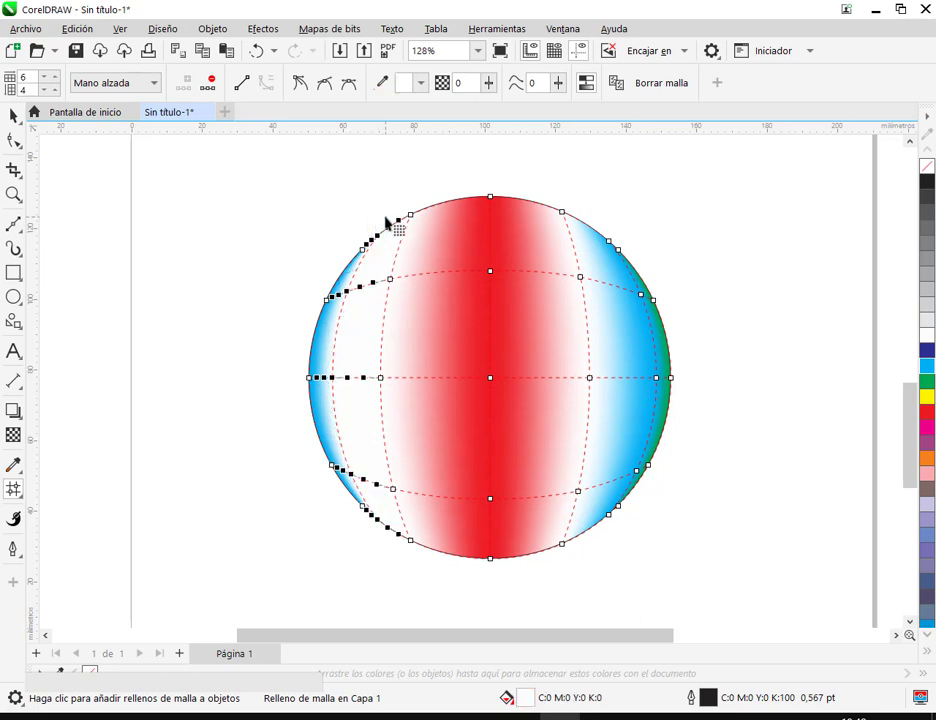
{"action": "left_click", "coordinate": [926, 381]}
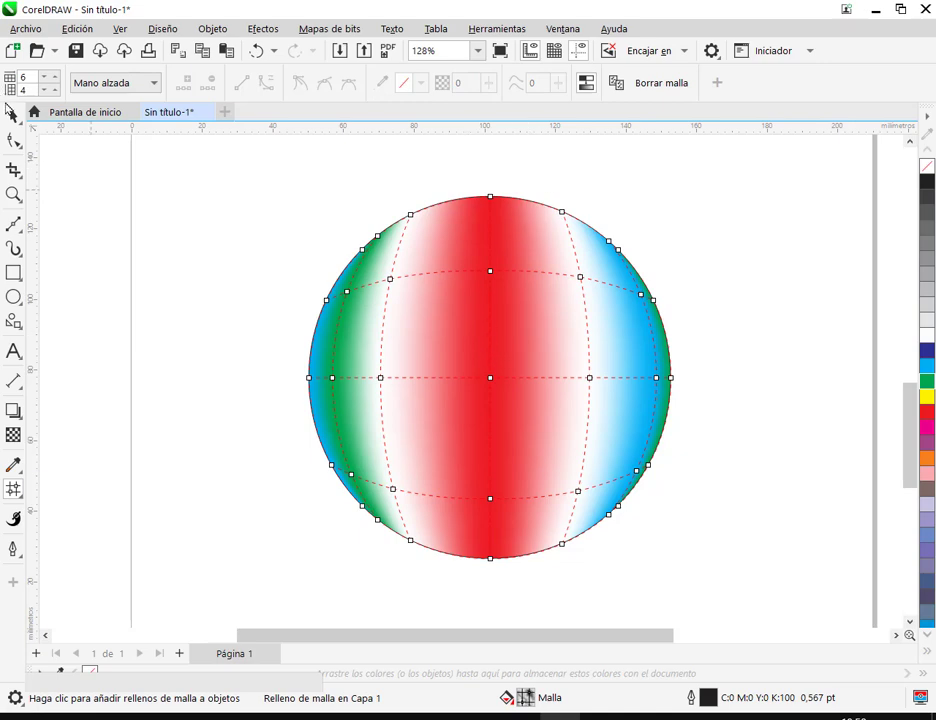
Step: Shift the meshed circle slightly to the left and deselect it to view its fill without the mesh
{"action": "left_click", "coordinate": [14, 116]}
{"action": "left_click", "coordinate": [108, 190]}
{"action": "left_click_drag", "start_coordinate": [596, 371], "coordinate": [588, 370]}
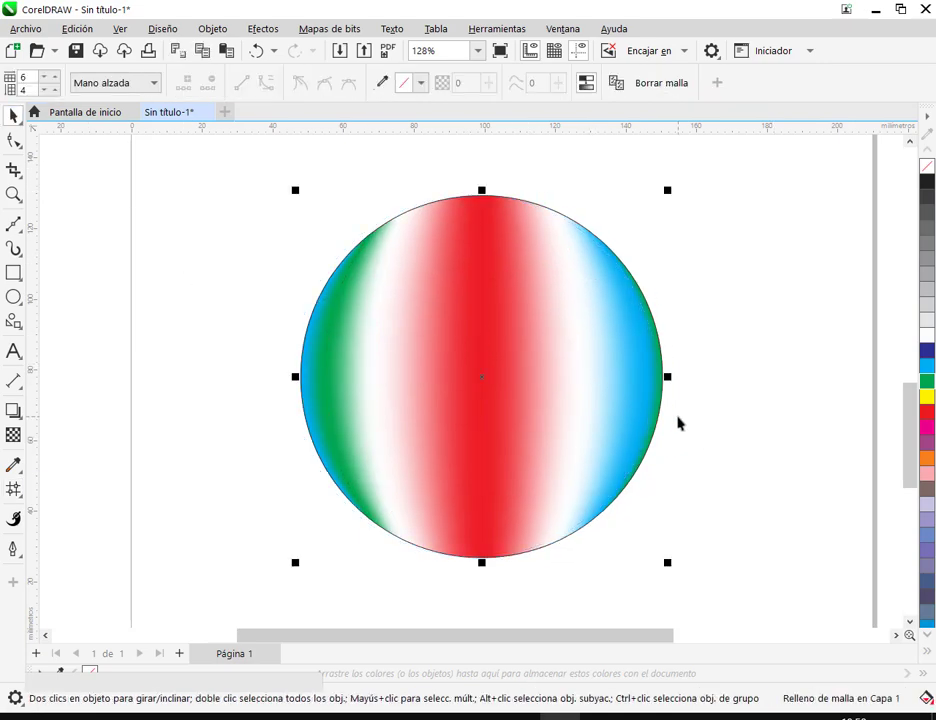
{"action": "left_click", "coordinate": [708, 425]}
{"action": "scroll", "coordinate": [708, 425], "scroll_direction": "down", "scroll_amount": 3}
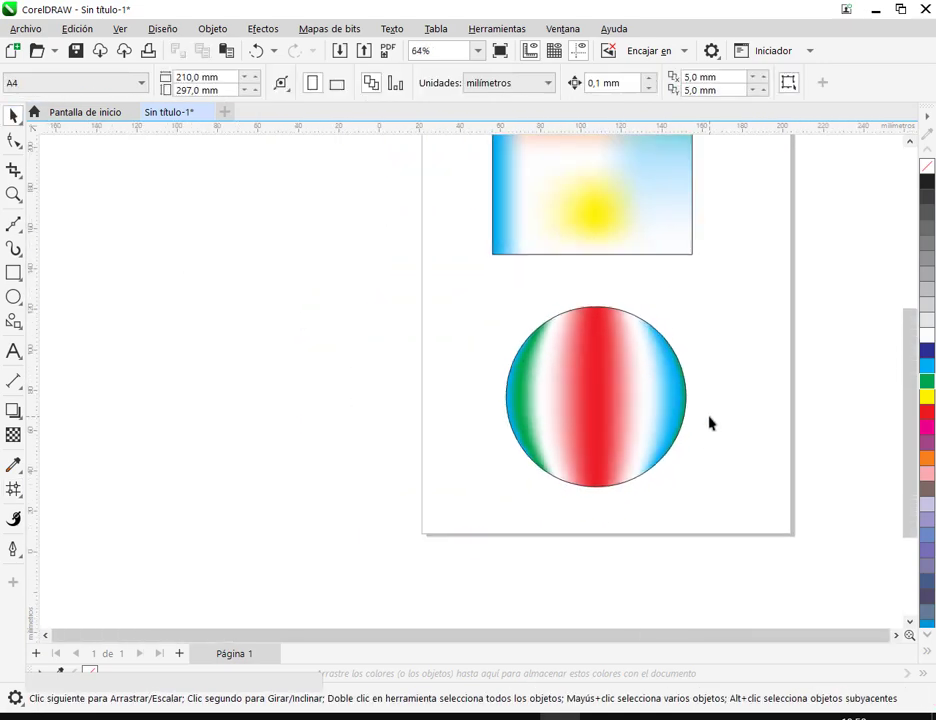
{"action": "scroll", "coordinate": [700, 406], "scroll_direction": "up", "scroll_amount": 2}
Step: Show the circle's mesh again, lasso along its lower horizontal line, and clear the node selection to view the fill without the mesh
{"action": "left_click", "coordinate": [522, 407]}
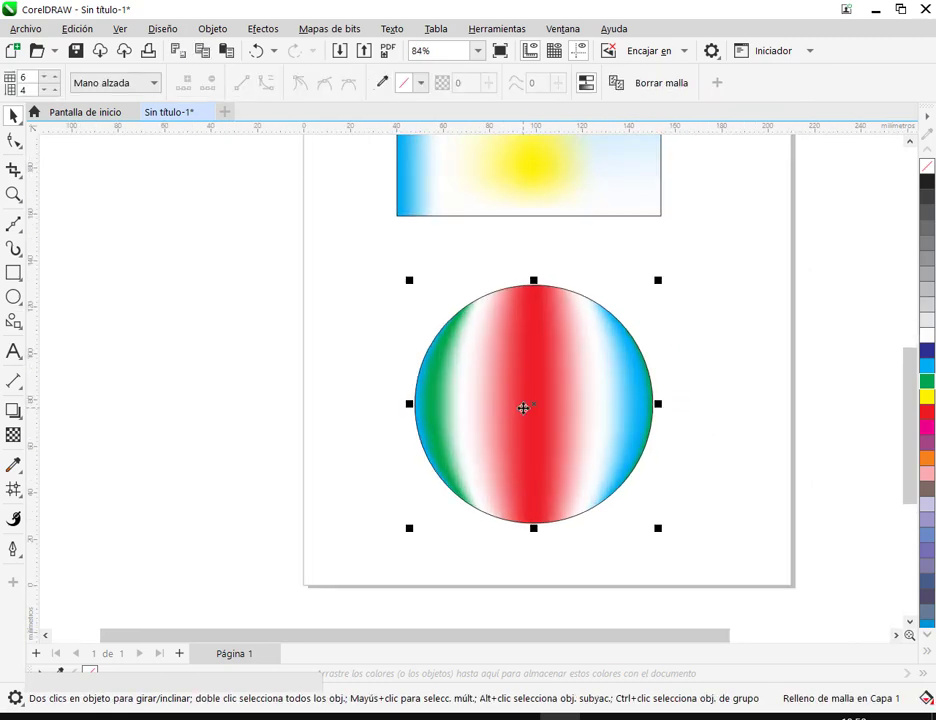
{"action": "scroll", "coordinate": [522, 407], "scroll_direction": "up", "scroll_amount": 2}
{"action": "left_click", "coordinate": [14, 489]}
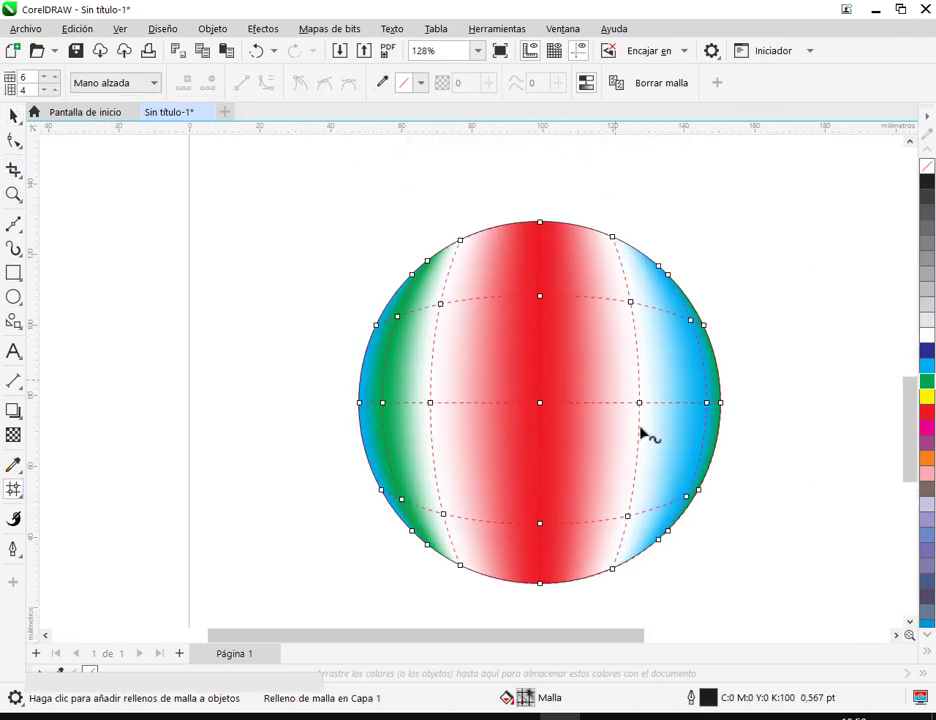
{"action": "scroll", "coordinate": [645, 490], "scroll_direction": "up", "scroll_amount": 1}
{"action": "mouse_move", "coordinate": [327, 483]}
{"action": "left_mouse_down"}
{"action": "mouse_move", "coordinate": [501, 490]}
{"action": "mouse_move", "coordinate": [656, 488]}
{"action": "mouse_move", "coordinate": [722, 473]}
{"action": "mouse_move", "coordinate": [732, 502]}
{"action": "mouse_move", "coordinate": [652, 533]}
{"action": "mouse_move", "coordinate": [575, 544]}
{"action": "mouse_move", "coordinate": [404, 542]}
{"action": "mouse_move", "coordinate": [339, 512]}
{"action": "mouse_move", "coordinate": [320, 479]}
{"action": "mouse_move", "coordinate": [615, 503]}
{"action": "mouse_move", "coordinate": [746, 513]}
{"action": "left_mouse_up"}
{"action": "left_click", "coordinate": [303, 487]}
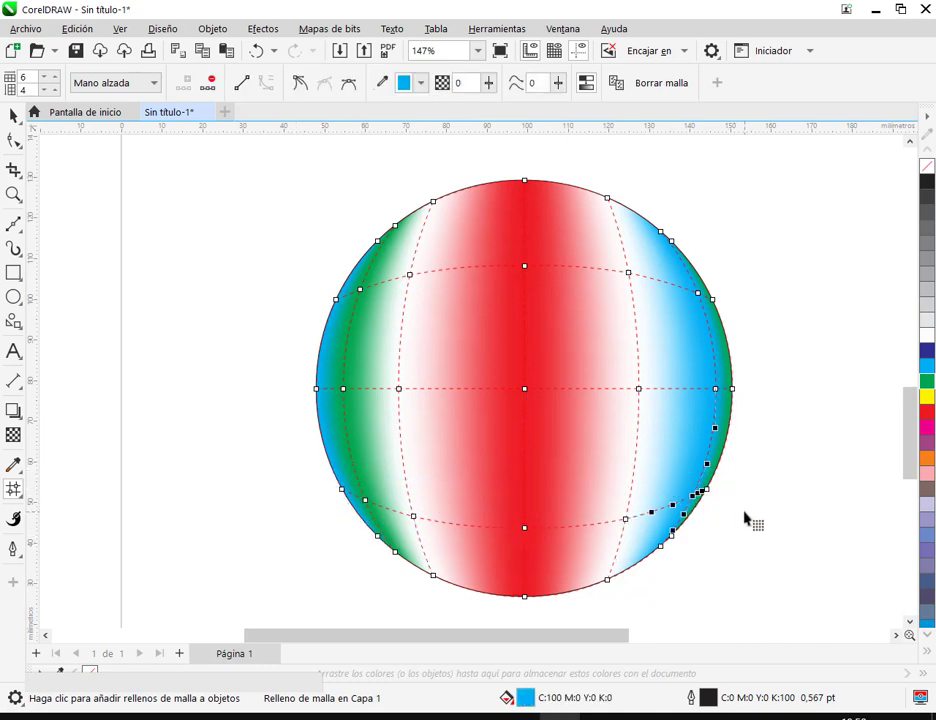
{"action": "left_click", "coordinate": [297, 474]}
{"action": "left_click", "coordinate": [14, 115]}
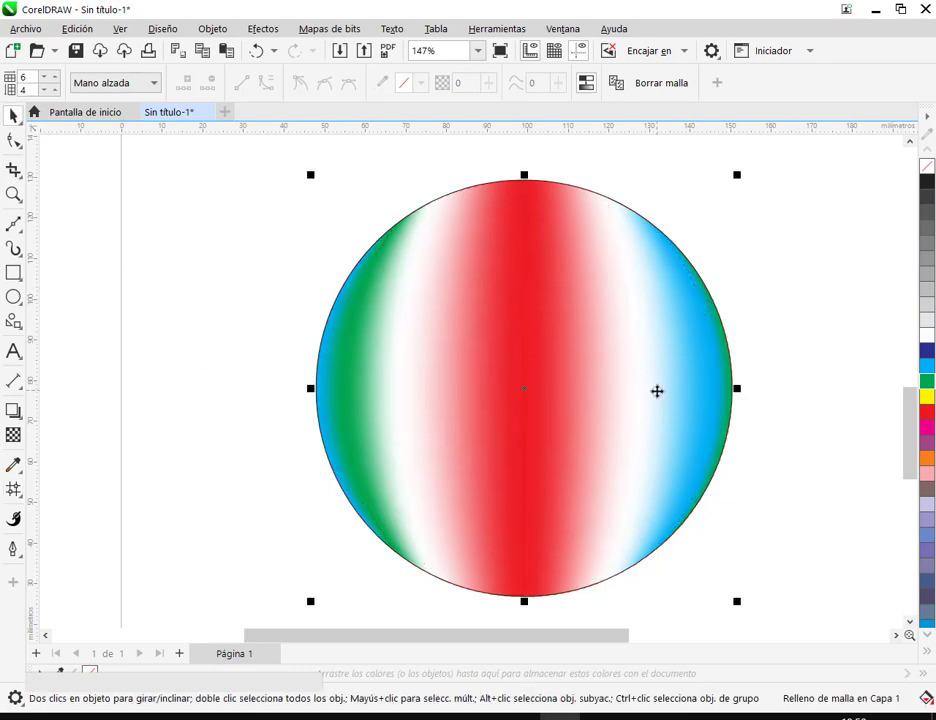
Step: Draw a circle about 91 mm in diameter to the left of the meshed circle and move it slightly upward
{"action": "scroll", "coordinate": [658, 390], "scroll_direction": "down", "scroll_amount": 2}
{"action": "left_click_drag", "start_coordinate": [545, 434], "coordinate": [629, 440]}
{"action": "left_click", "coordinate": [14, 296]}
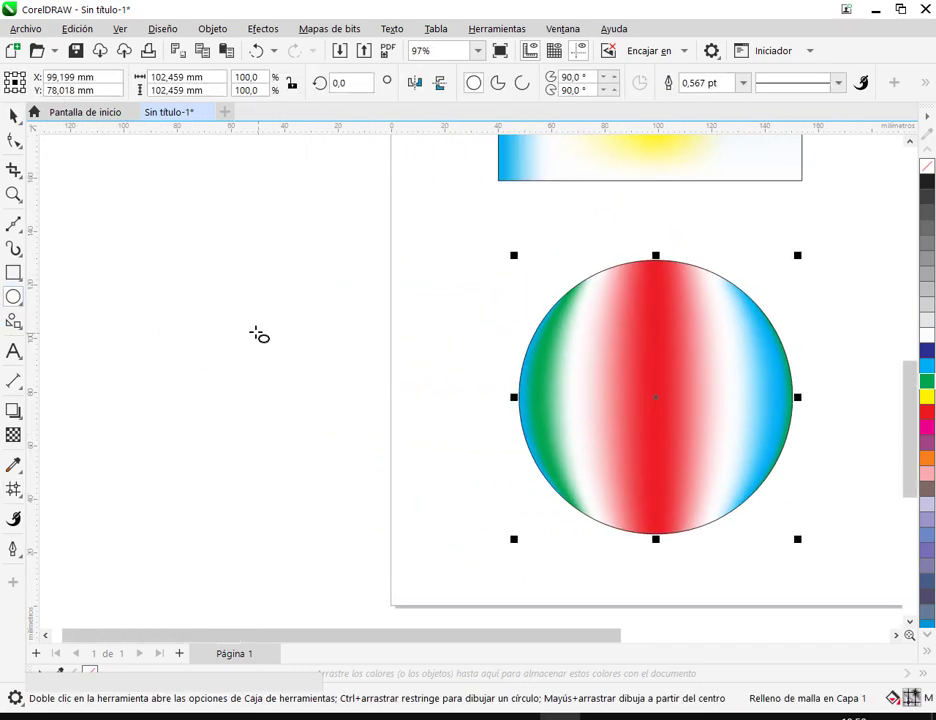
{"action": "left_click_drag", "start_coordinate": [237, 292], "coordinate": [440, 535]}
{"action": "left_click", "coordinate": [14, 115]}
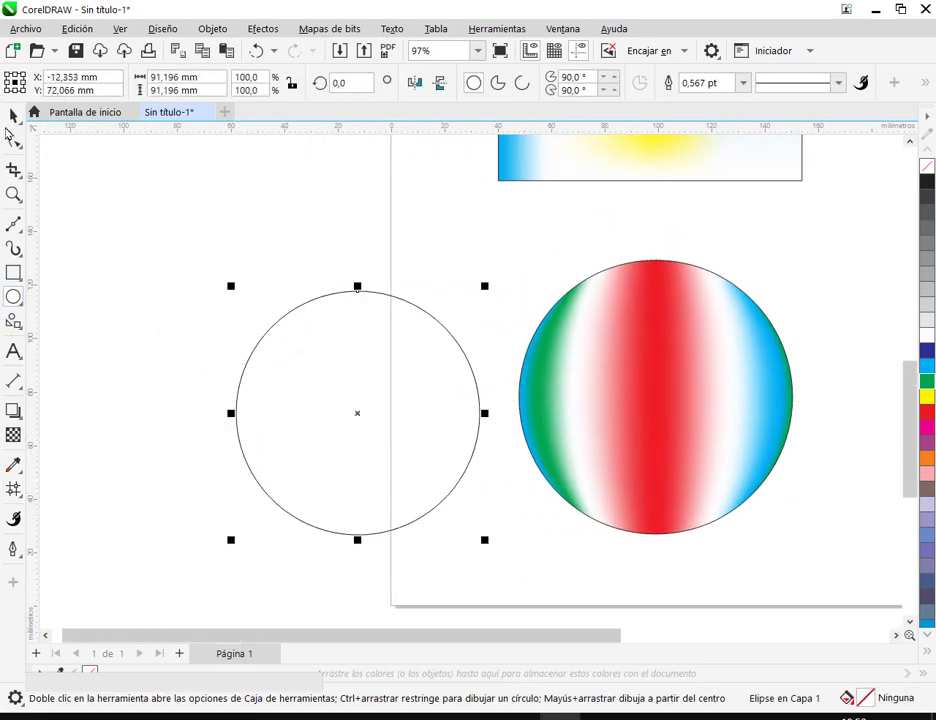
{"action": "left_click_drag", "start_coordinate": [340, 372], "coordinate": [323, 328]}
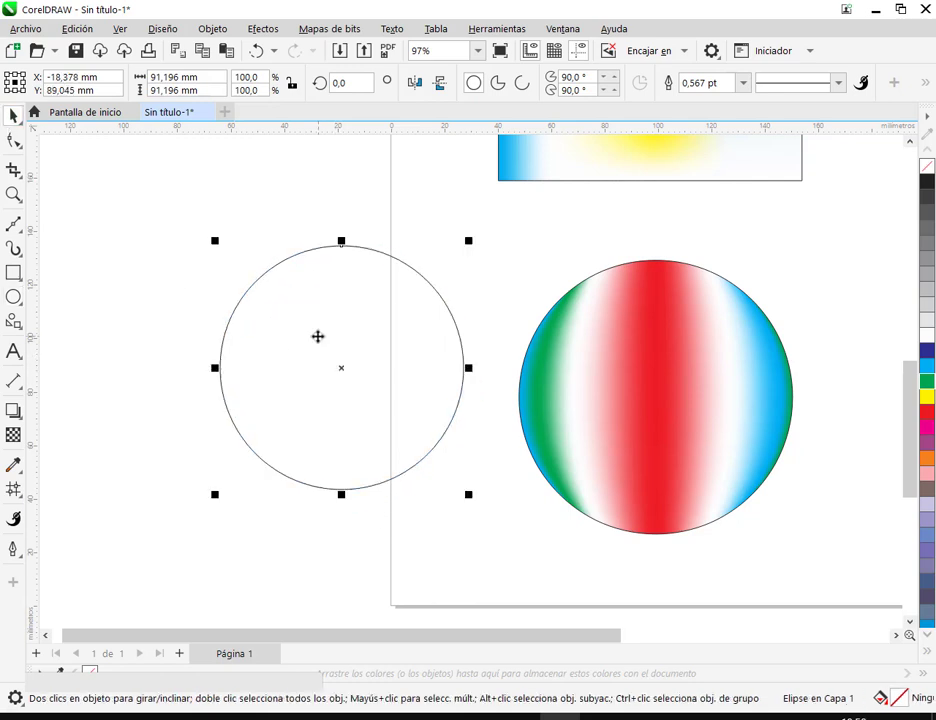
Step: Apply a linear gradient to the new circle with Relleno interactivo and add intermediate colour stops at 23%, 55% and 85%
{"action": "left_click", "coordinate": [18, 492]}
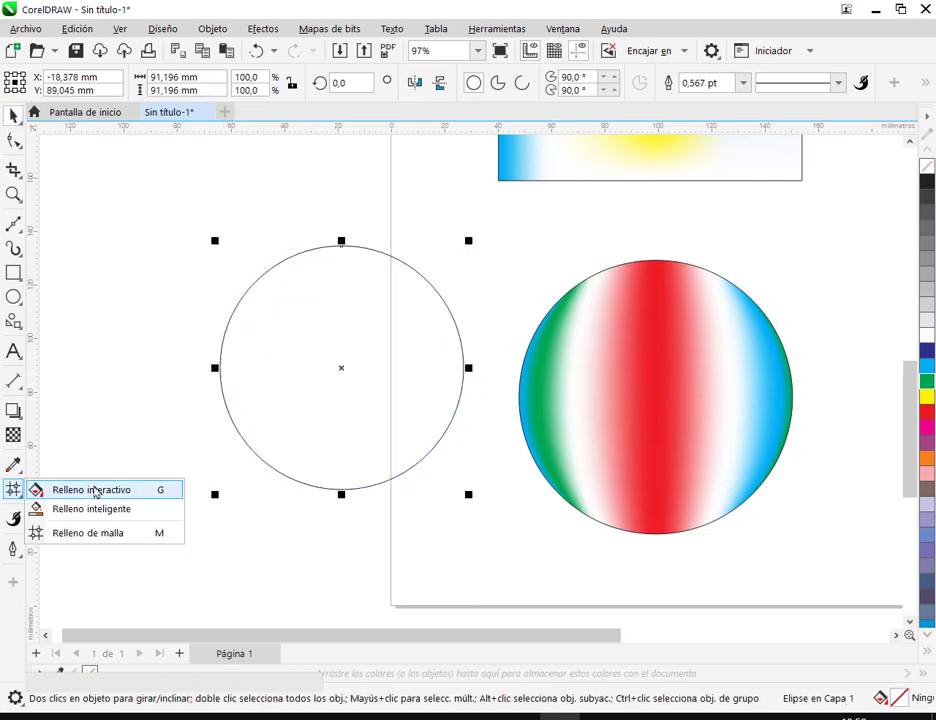
{"action": "left_click", "coordinate": [98, 489]}
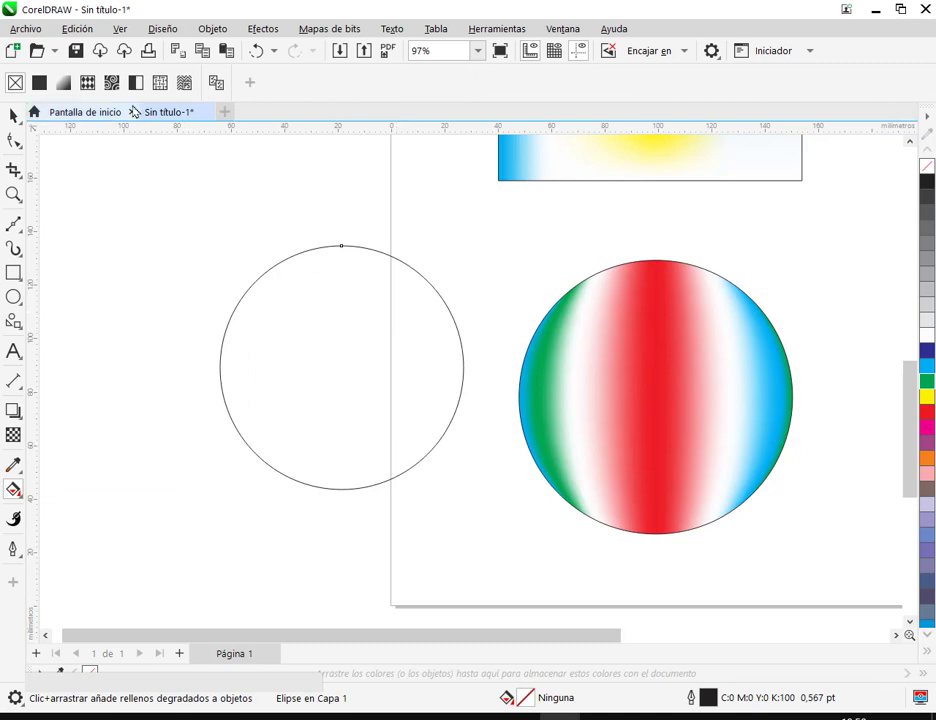
{"action": "left_click", "coordinate": [63, 83]}
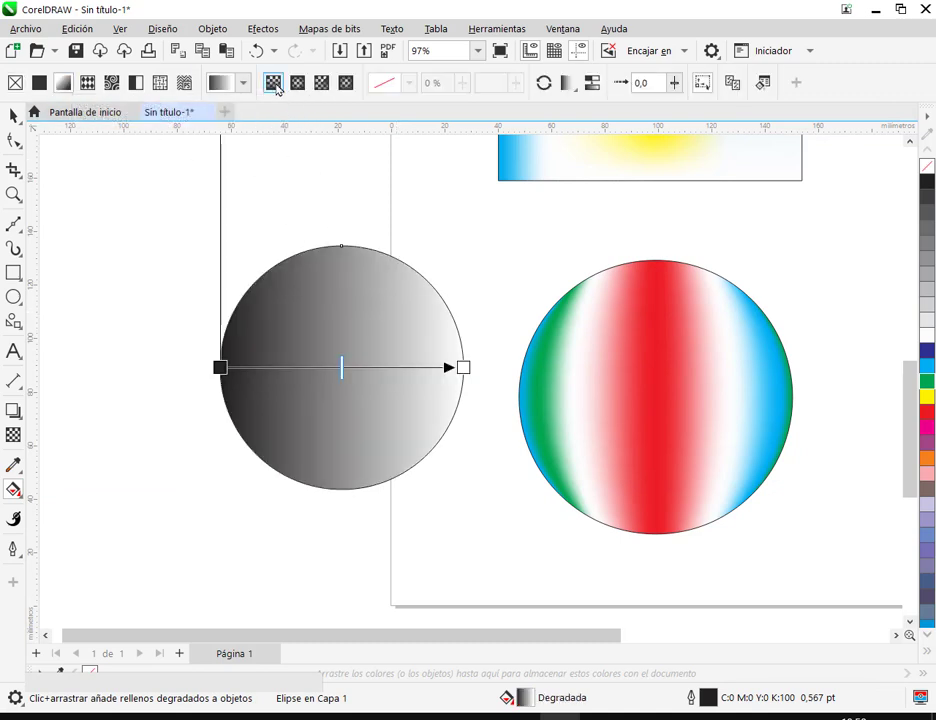
{"action": "left_click", "coordinate": [219, 367]}
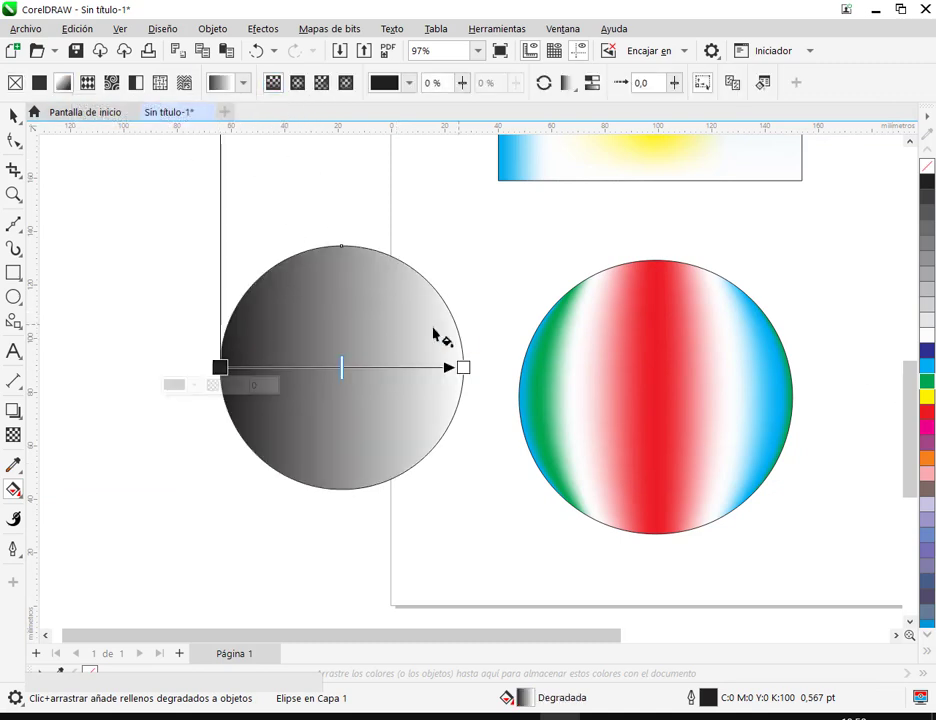
{"action": "double_click", "coordinate": [276, 367]}
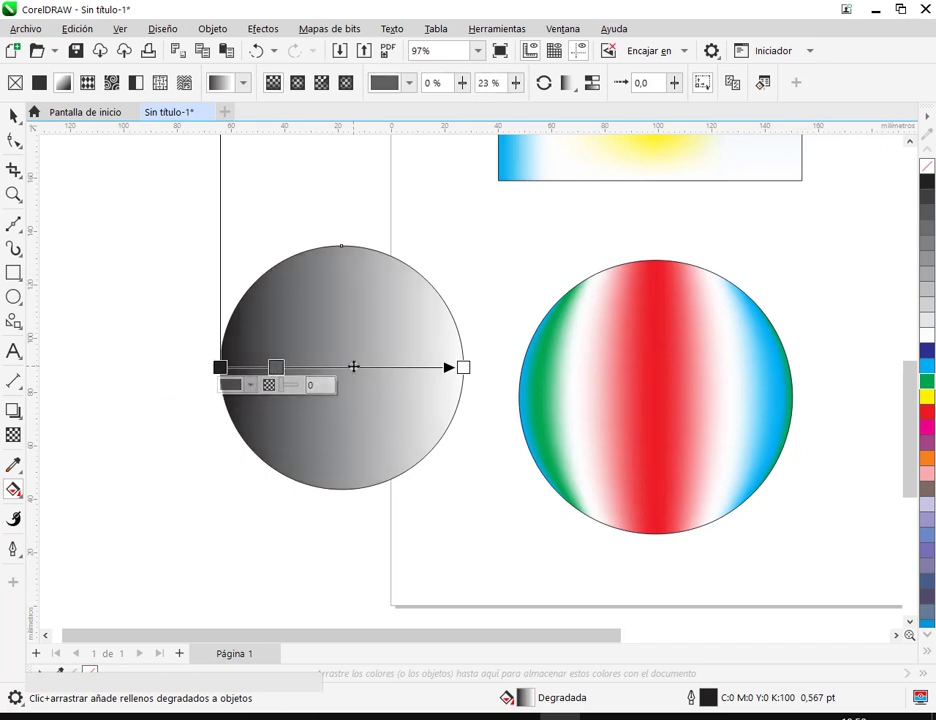
{"action": "double_click", "coordinate": [353, 367]}
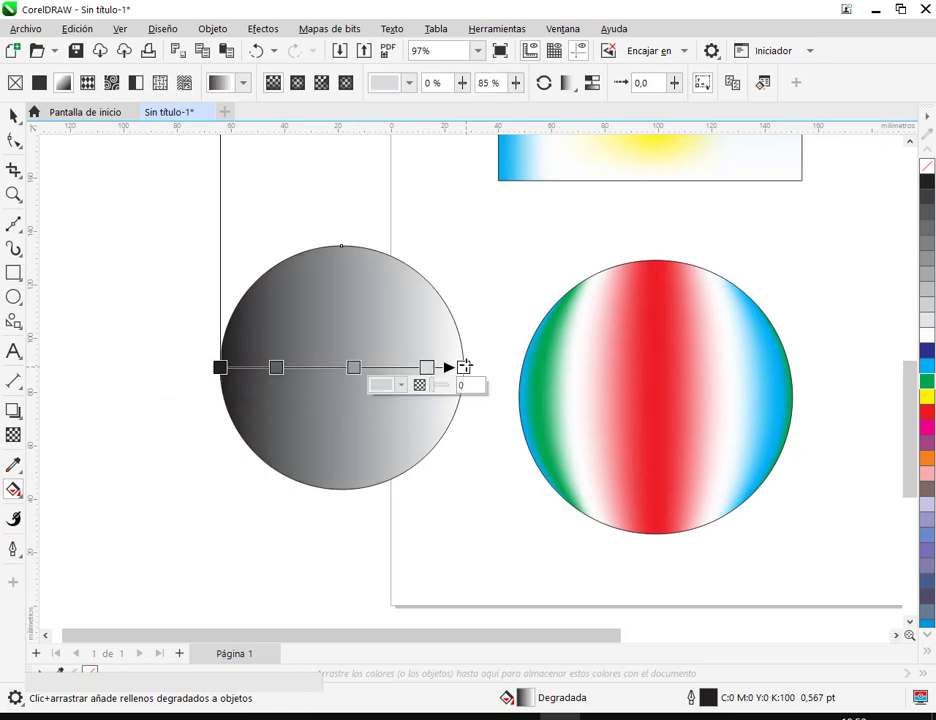
{"action": "double_click", "coordinate": [428, 367]}
Step: Colour both end stops of the gradient cyan and the stops at 23% and 85% green
{"action": "left_click", "coordinate": [928, 366]}
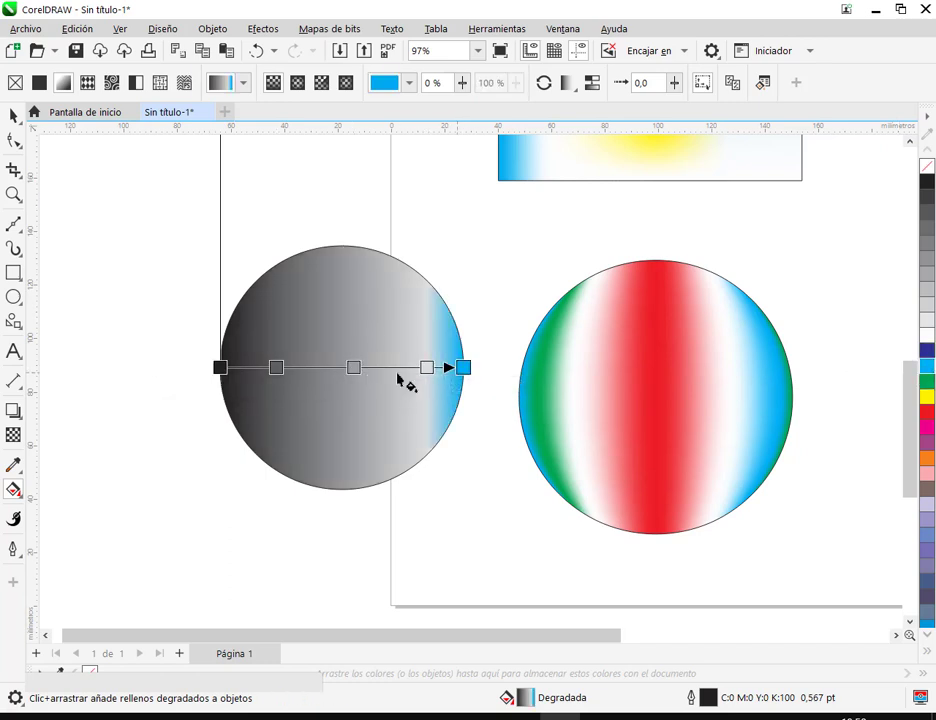
{"action": "left_click", "coordinate": [219, 367]}
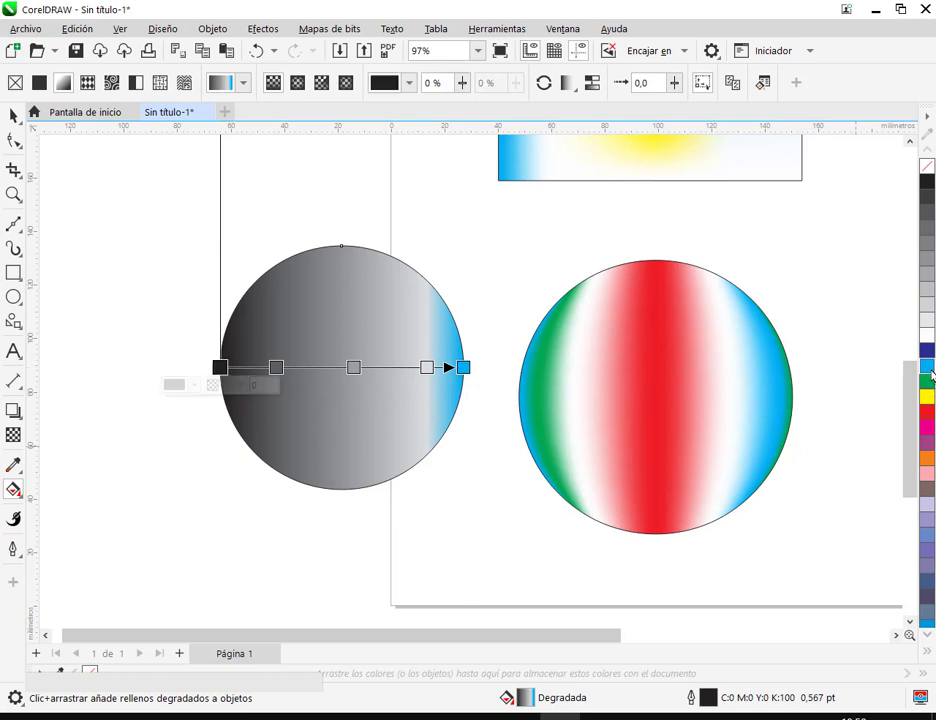
{"action": "left_click", "coordinate": [928, 368]}
{"action": "left_click", "coordinate": [276, 367]}
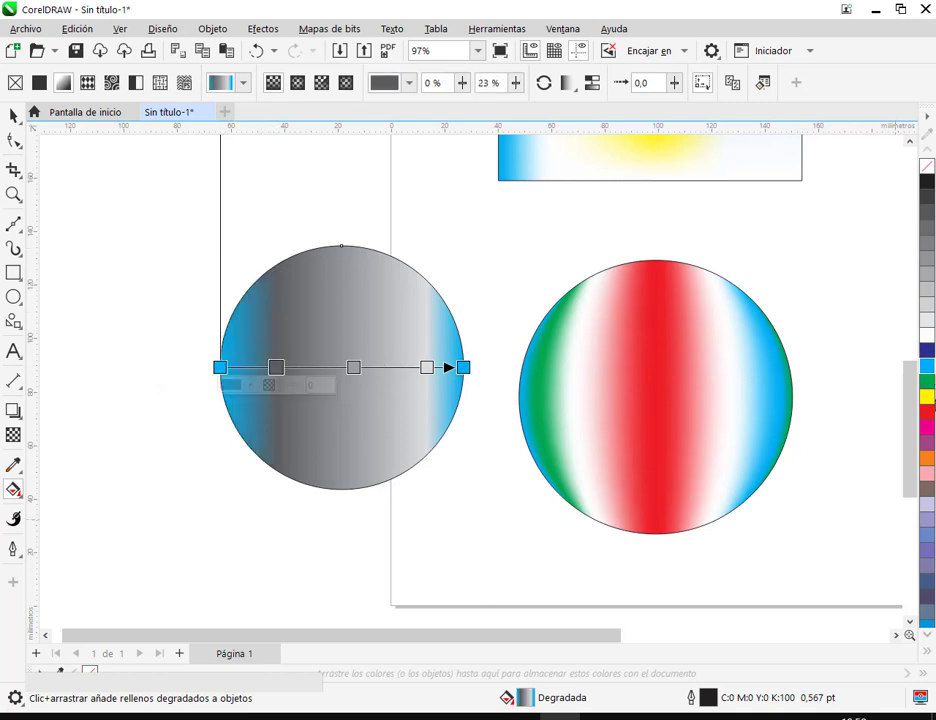
{"action": "left_click", "coordinate": [928, 383]}
{"action": "left_click", "coordinate": [427, 367]}
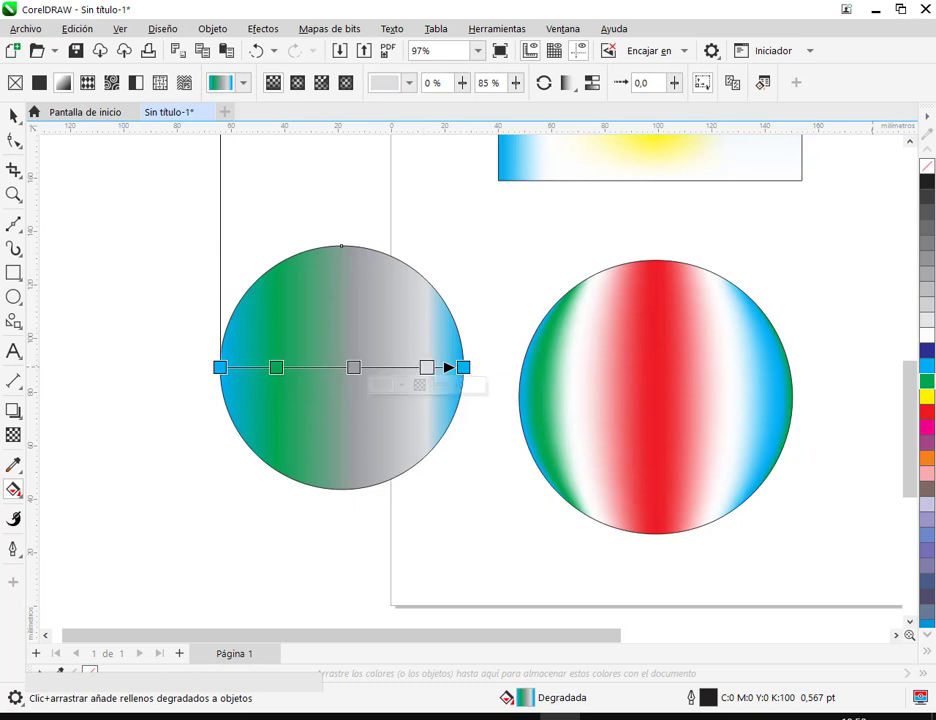
{"action": "left_click", "coordinate": [928, 381]}
Step: Move the middle gradient stop to 50%, colour it red, and deselect the circle to view the result
{"action": "left_click_drag", "start_coordinate": [353, 367], "coordinate": [341, 367]}
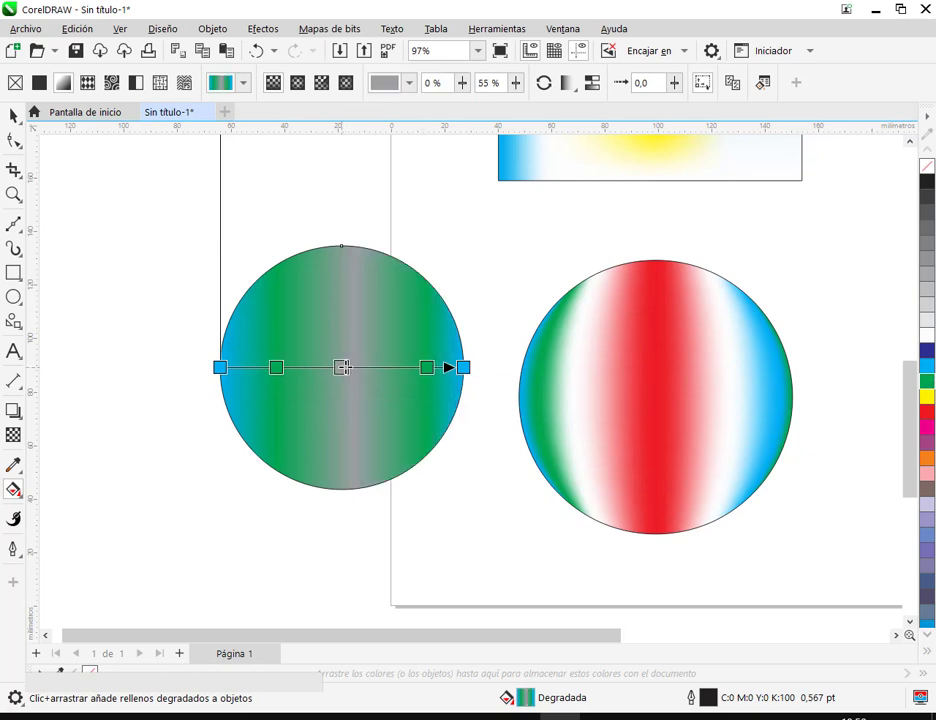
{"action": "left_click", "coordinate": [928, 418]}
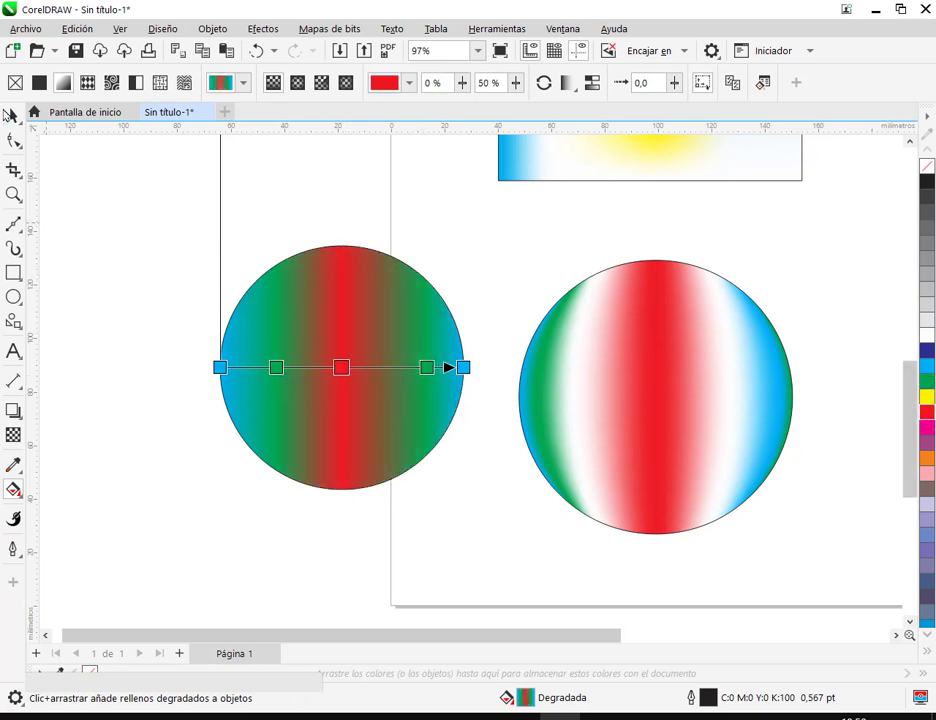
{"action": "left_click", "coordinate": [13, 116]}
{"action": "left_click", "coordinate": [446, 272]}
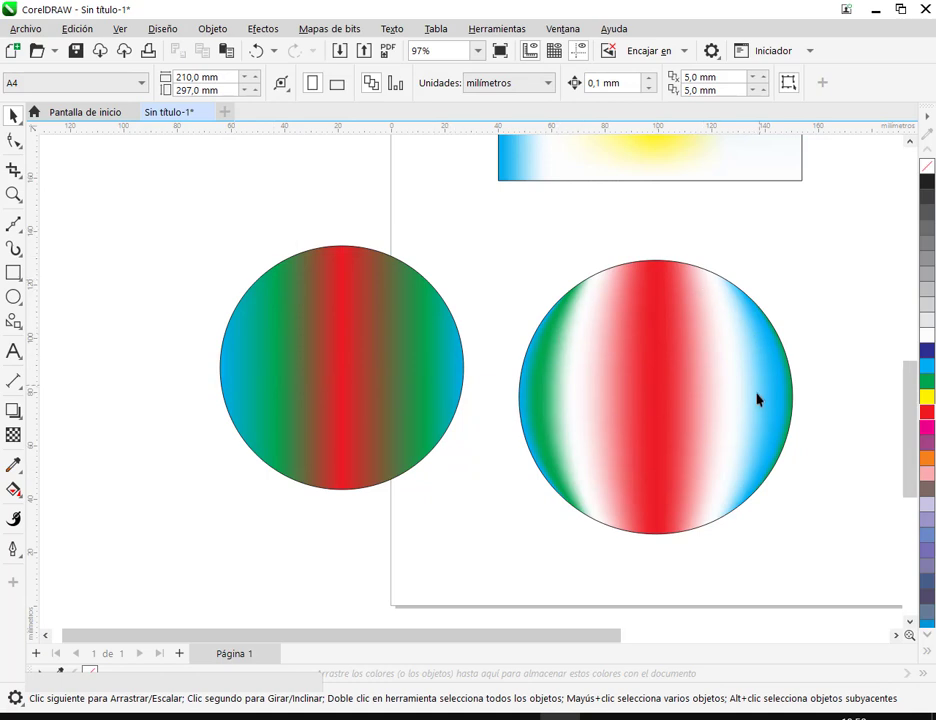
Step: Move the gradient circle up and to the left, and shift its left green stop closer to the left edge
{"action": "left_click_drag", "start_coordinate": [356, 386], "coordinate": [312, 339]}
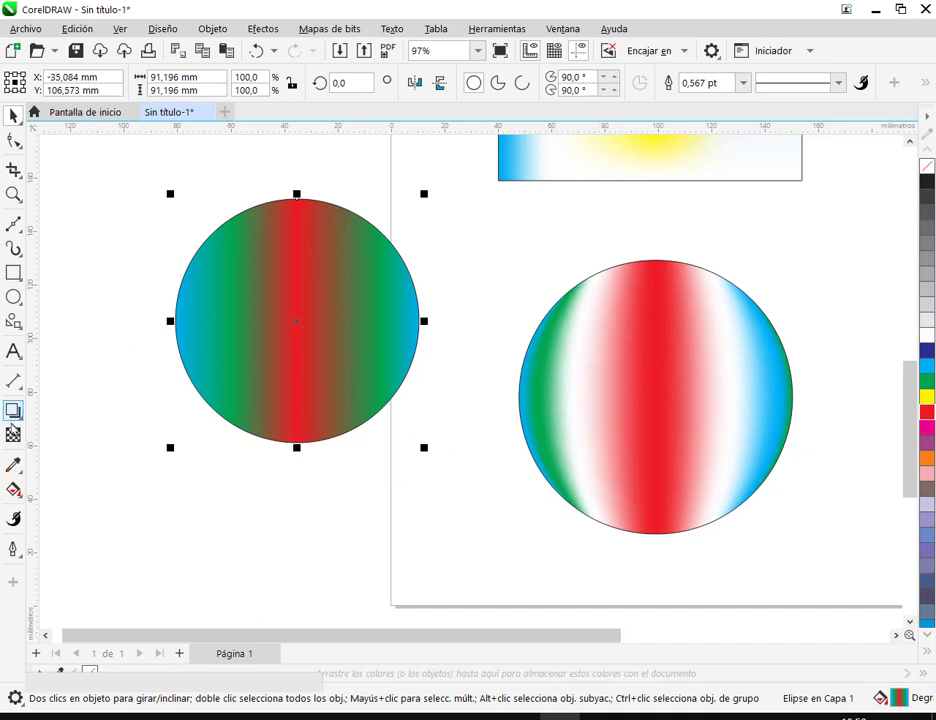
{"action": "left_click", "coordinate": [13, 489]}
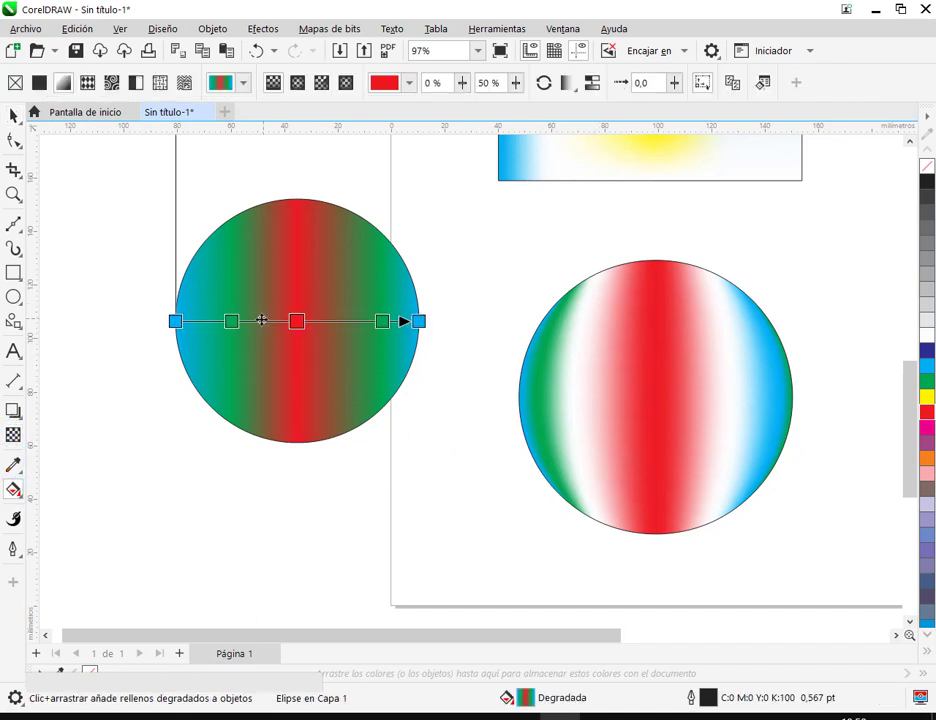
{"action": "left_click_drag", "start_coordinate": [232, 321], "coordinate": [213, 321]}
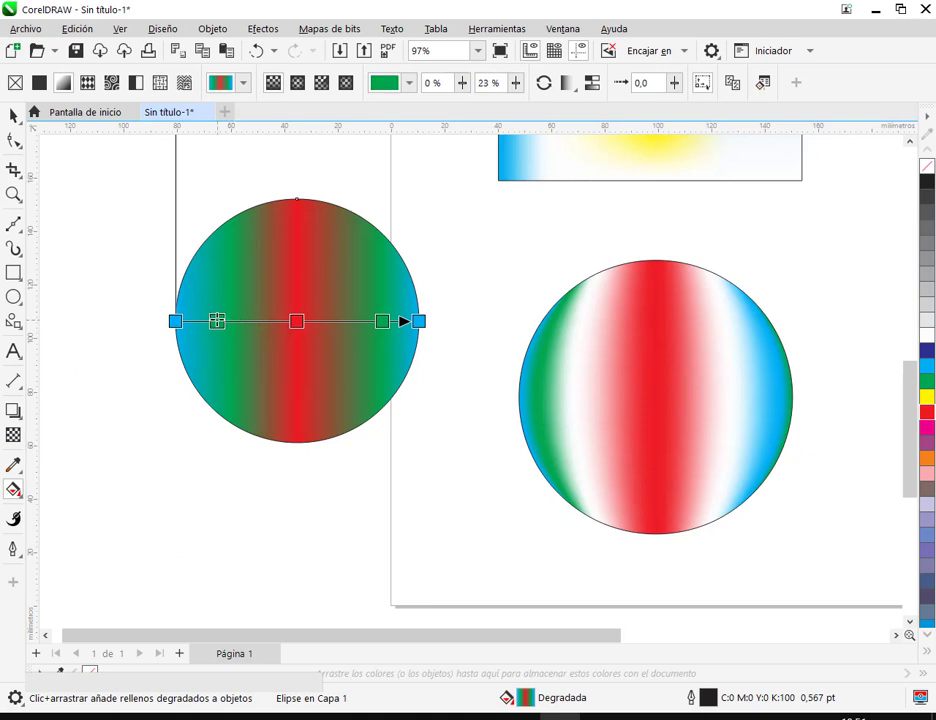
{"action": "left_click", "coordinate": [382, 321]}
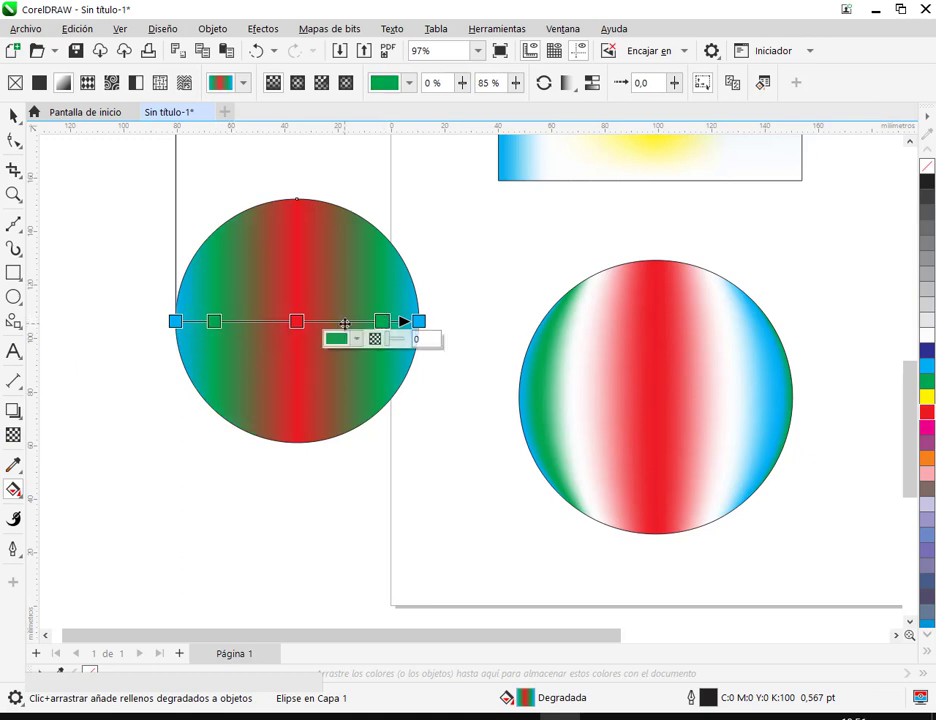
Step: Add white gradient stops at 69% and 29%, between the red centre stop and the green stops
{"action": "double_click", "coordinate": [343, 321]}
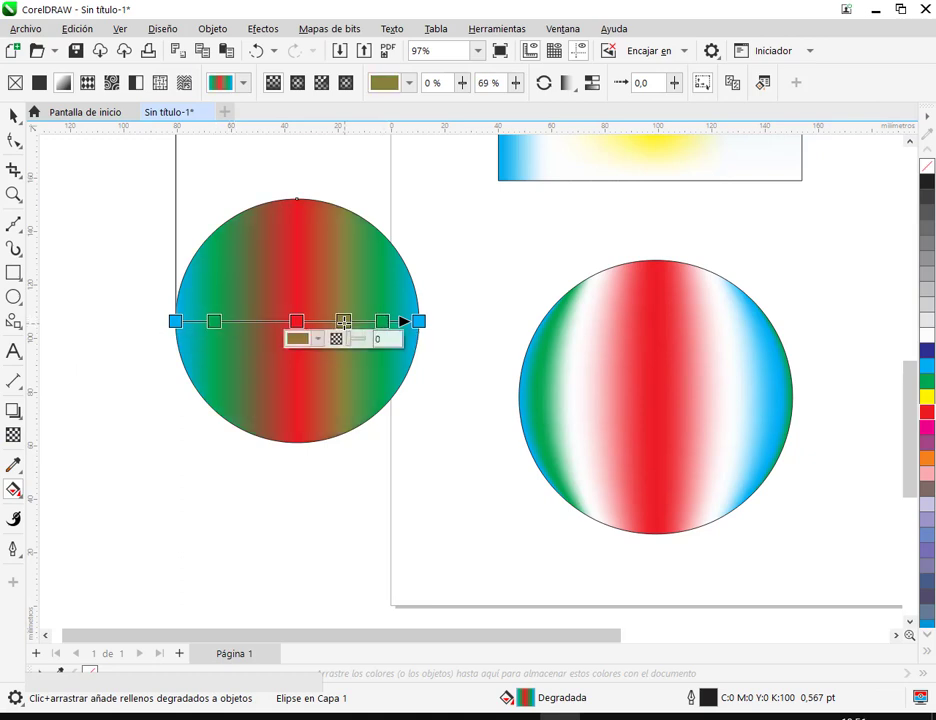
{"action": "left_click", "coordinate": [924, 342]}
{"action": "double_click", "coordinate": [246, 321]}
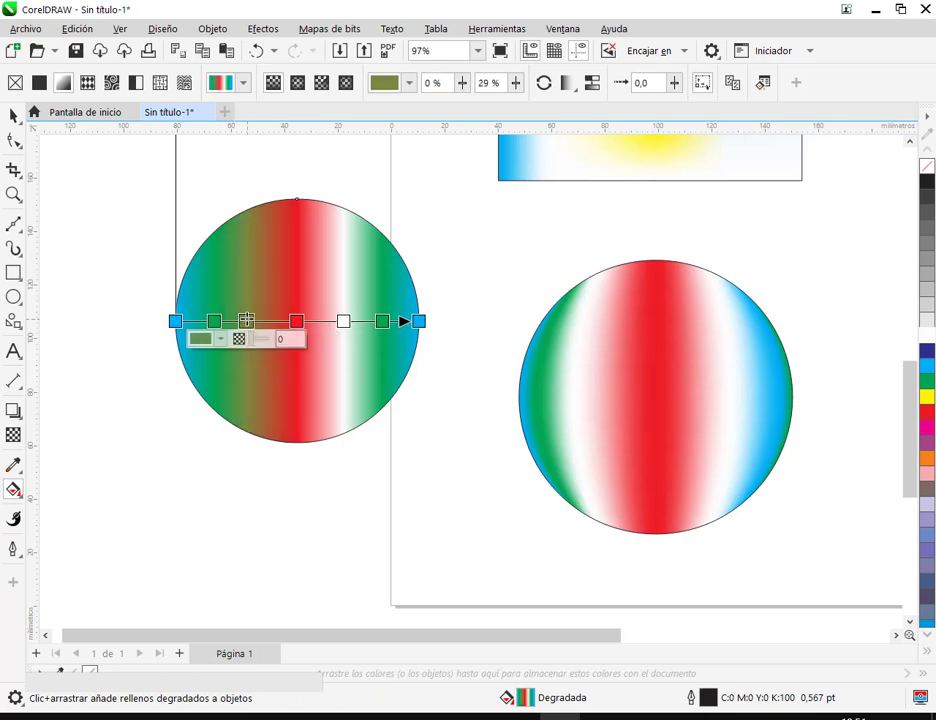
{"action": "left_click", "coordinate": [928, 338]}
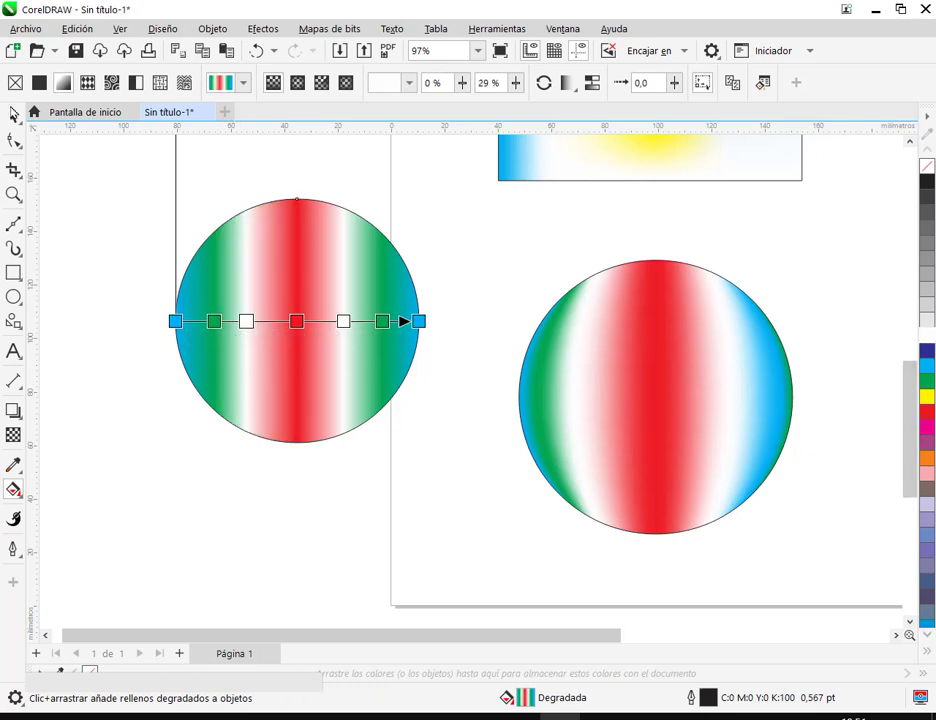
Step: Hide the gradient handles and move the gradient circle down beside the meshed circle to compare the two fills
{"action": "key", "text": "space"}
{"action": "left_click", "coordinate": [428, 252]}
{"action": "left_click_drag", "start_coordinate": [391, 275], "coordinate": [400, 321]}
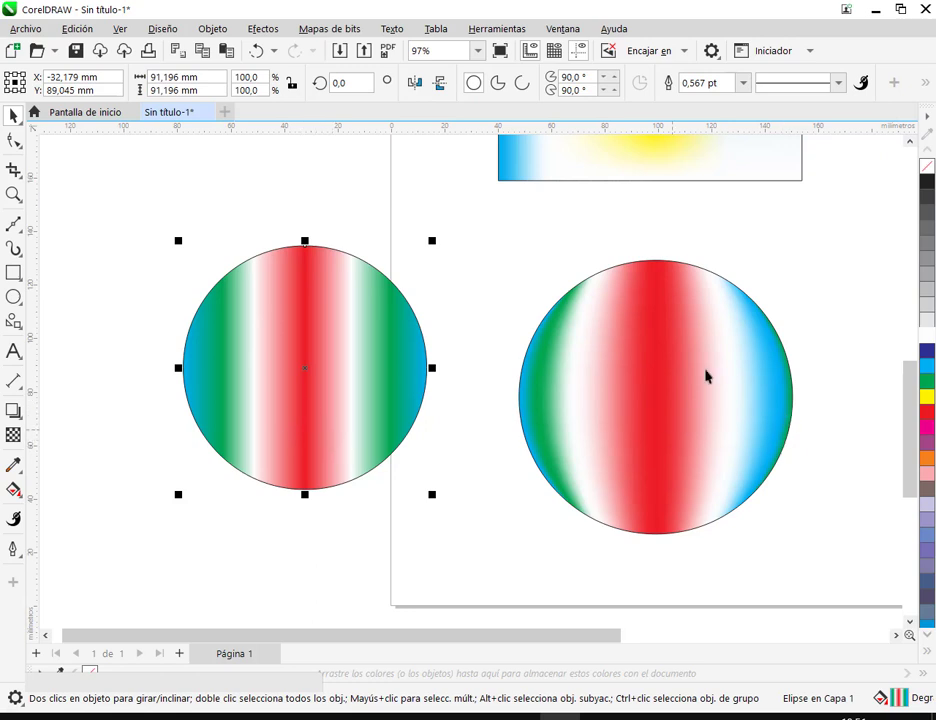
{"action": "scroll", "coordinate": [775, 351], "scroll_direction": "down", "scroll_amount": 4}
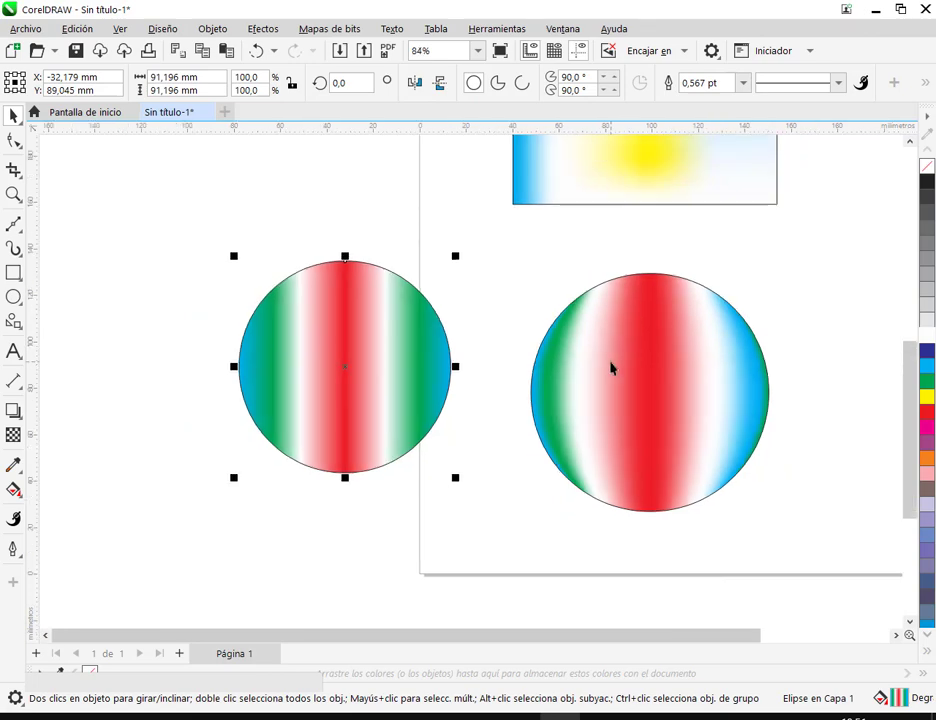
Step: Delete the gradient-filled circle and move the meshed circle up beside the rectangle
{"action": "left_click", "coordinate": [337, 432]}
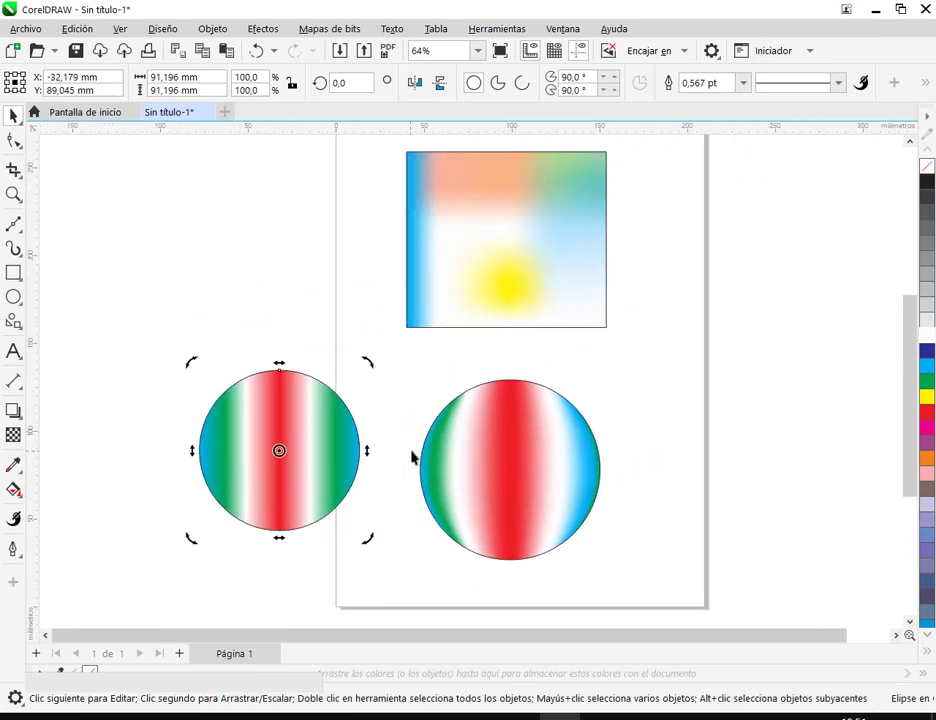
{"action": "key", "text": "Delete"}
{"action": "left_click_drag", "start_coordinate": [504, 478], "coordinate": [662, 295]}
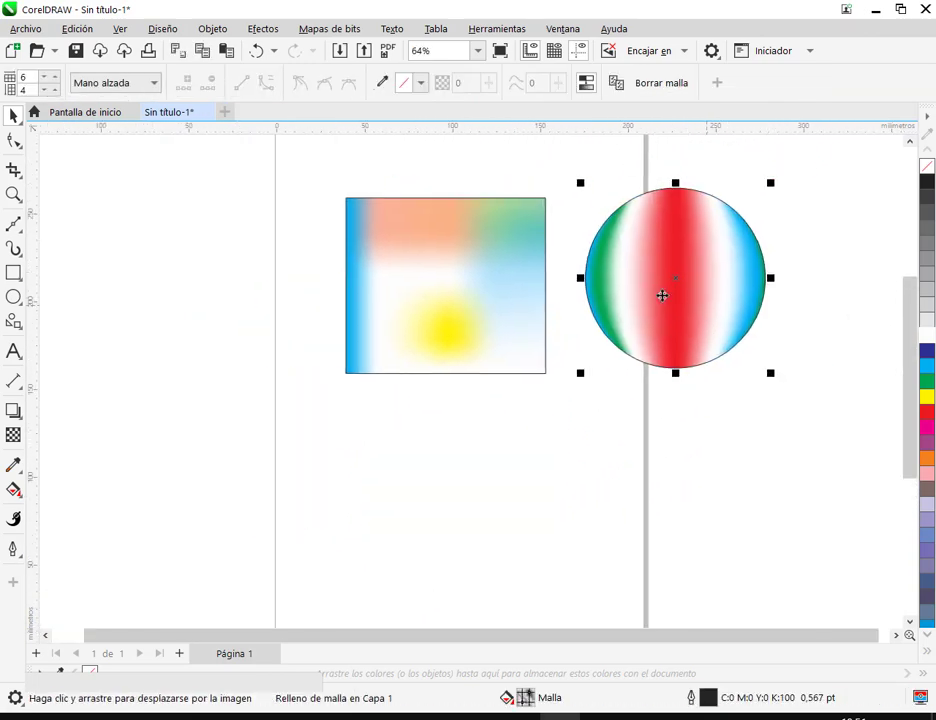
{"action": "left_click", "coordinate": [595, 443]}
{"action": "left_click_drag", "start_coordinate": [595, 443], "coordinate": [522, 432]}
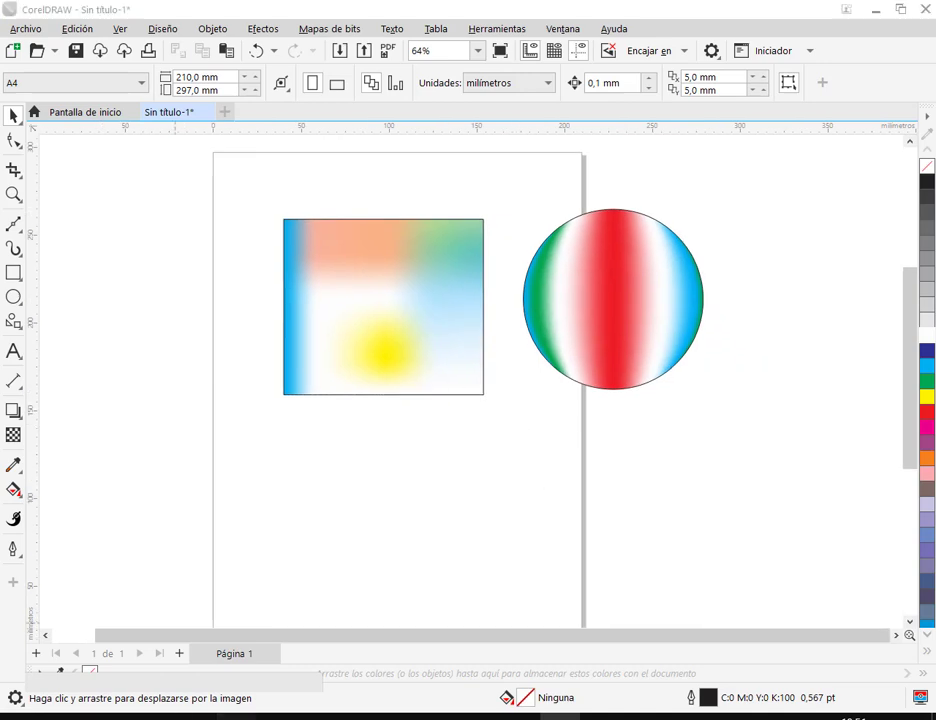
Step: Switch to the Google Meet call to check its chat messages and return to CorelDRAW
{"action": "key", "text": "alt+Tab"}
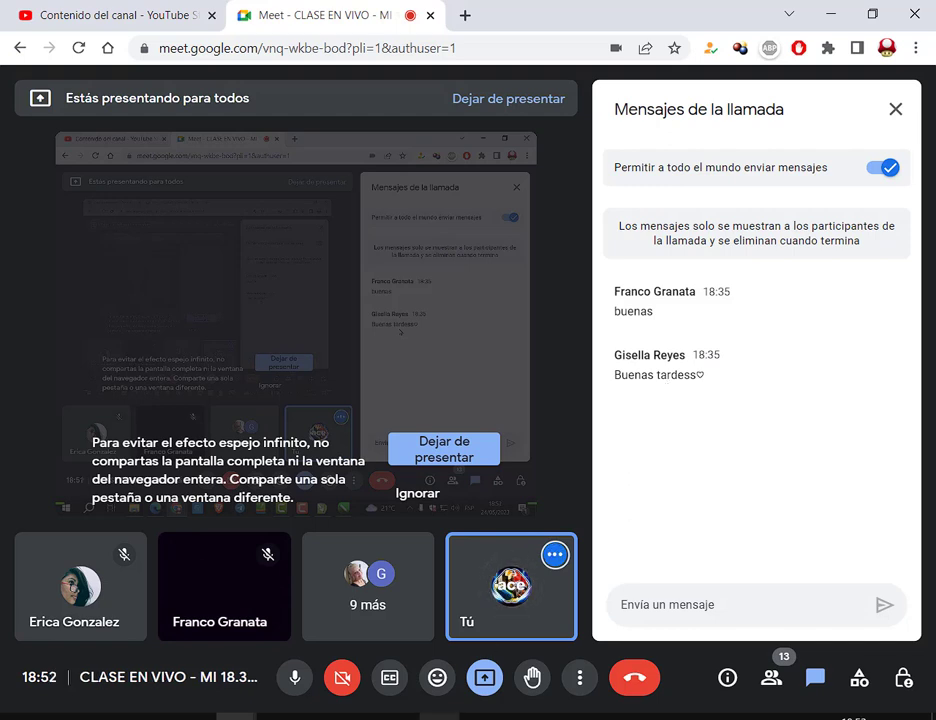
{"action": "left_click", "coordinate": [558, 710]}
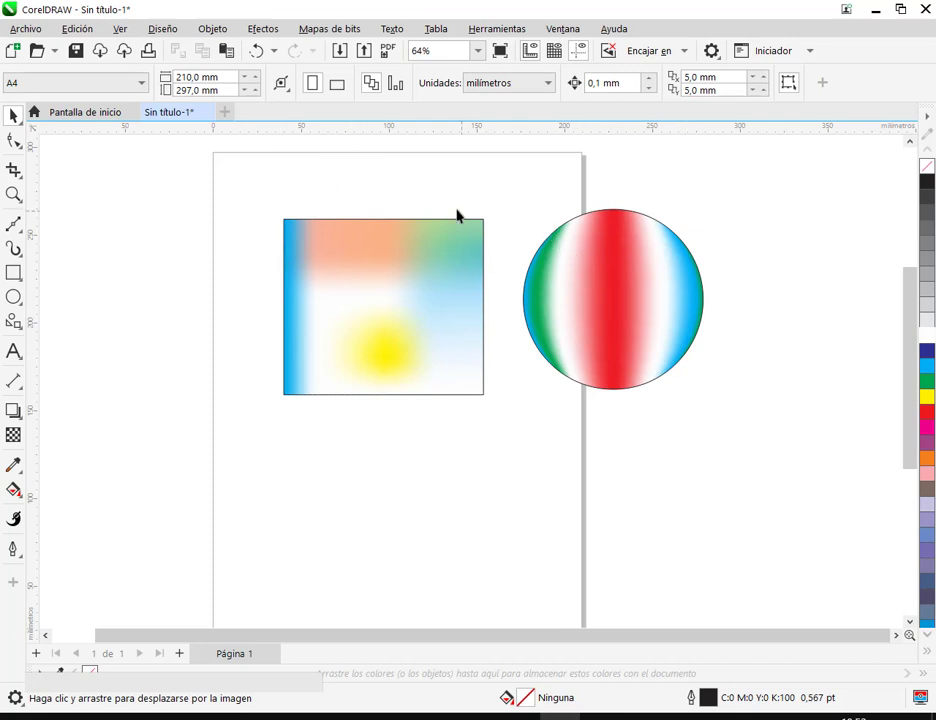
Step: Move the rectangle and meshed circle up and draw a closed freeform Bézier shape with straight and curved sides below them
{"action": "left_click_drag", "start_coordinate": [428, 317], "coordinate": [431, 273]}
{"action": "left_click_drag", "start_coordinate": [616, 308], "coordinate": [660, 286]}
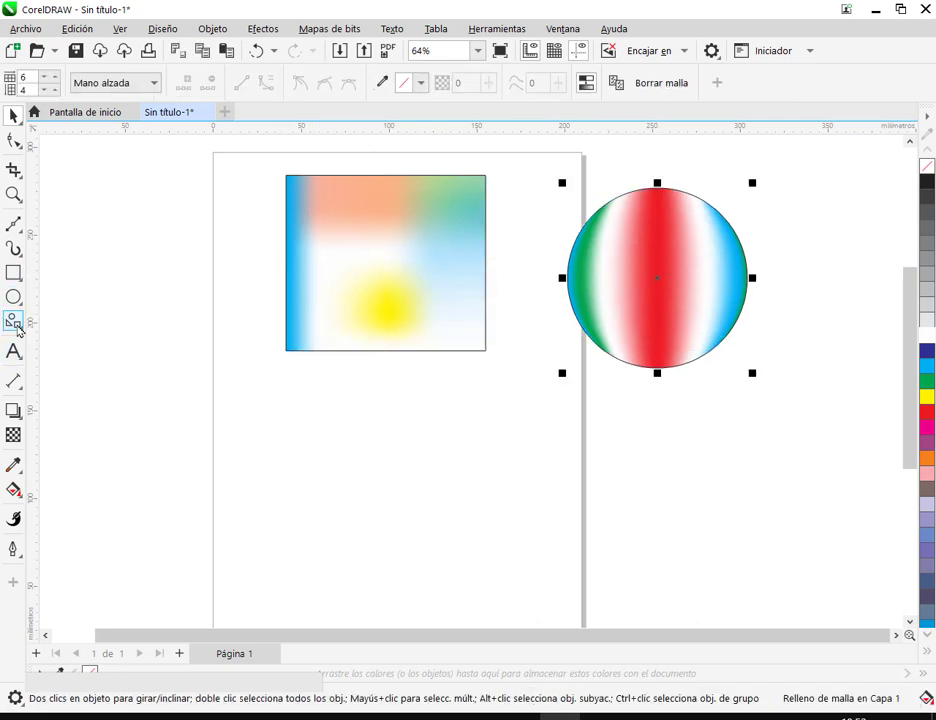
{"action": "left_click", "coordinate": [12, 226]}
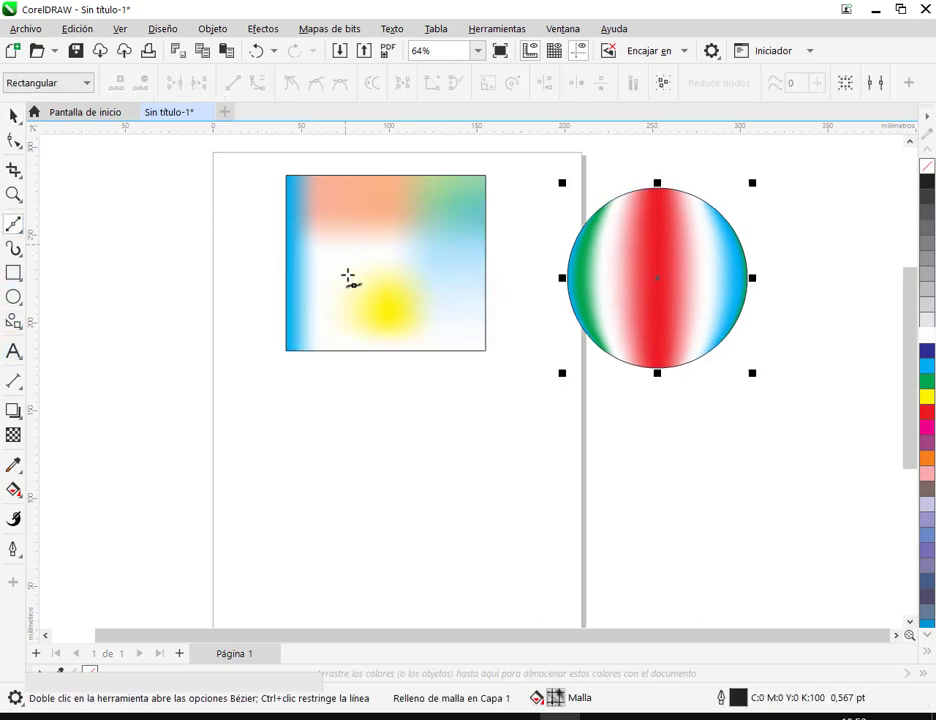
{"action": "left_click", "coordinate": [253, 405]}
{"action": "left_click", "coordinate": [345, 382]}
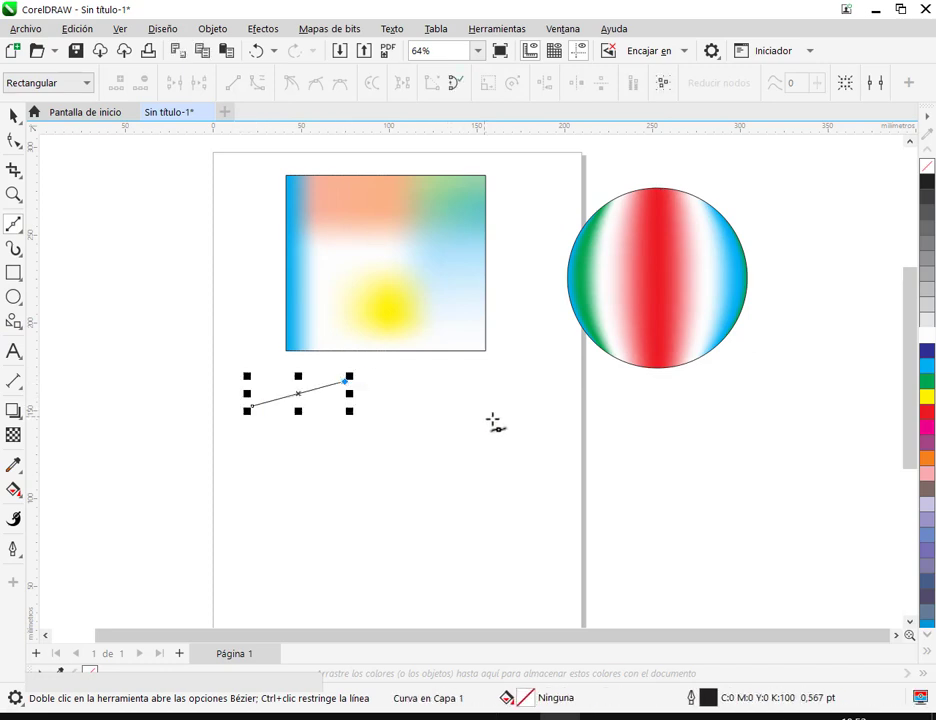
{"action": "left_click_drag", "start_coordinate": [490, 461], "coordinate": [543, 459]}
{"action": "left_click_drag", "start_coordinate": [664, 437], "coordinate": [719, 506]}
{"action": "left_click_drag", "start_coordinate": [650, 577], "coordinate": [634, 579]}
{"action": "left_click", "coordinate": [390, 583]}
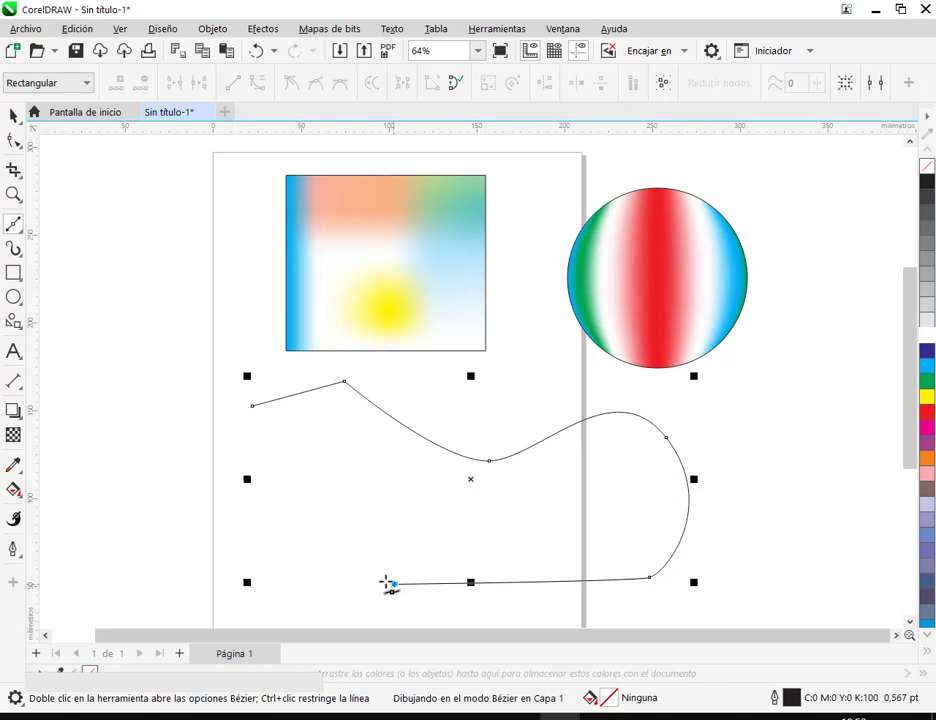
{"action": "left_click", "coordinate": [310, 537]}
{"action": "left_click", "coordinate": [252, 406]}
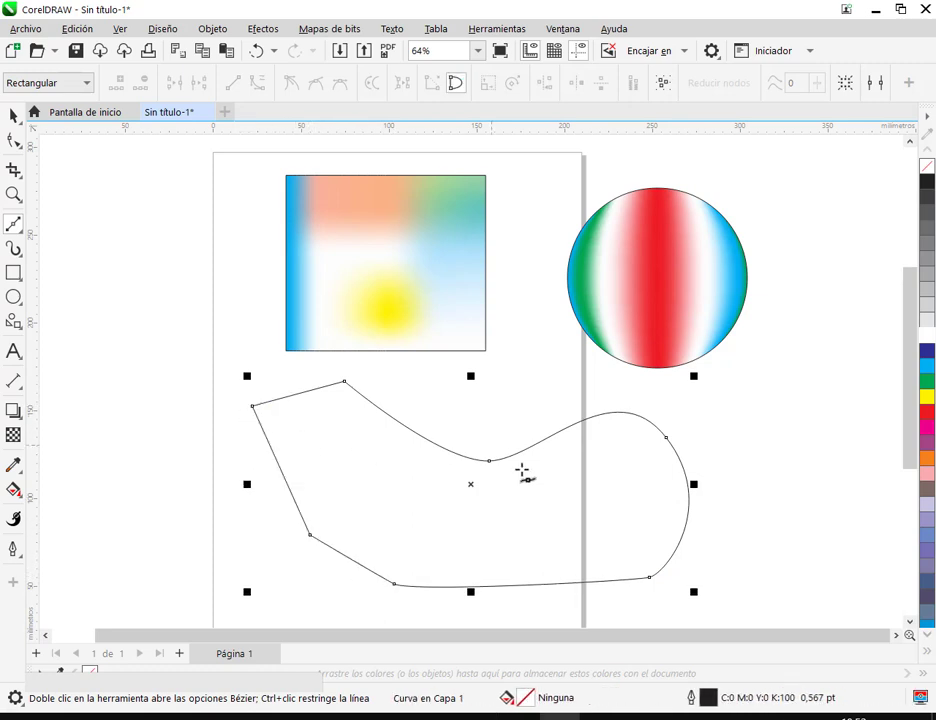
Step: Apply a mesh fill to the freeform shape and add mesh lines from its outline to make a 6 by 4 grid
{"action": "left_click", "coordinate": [14, 489]}
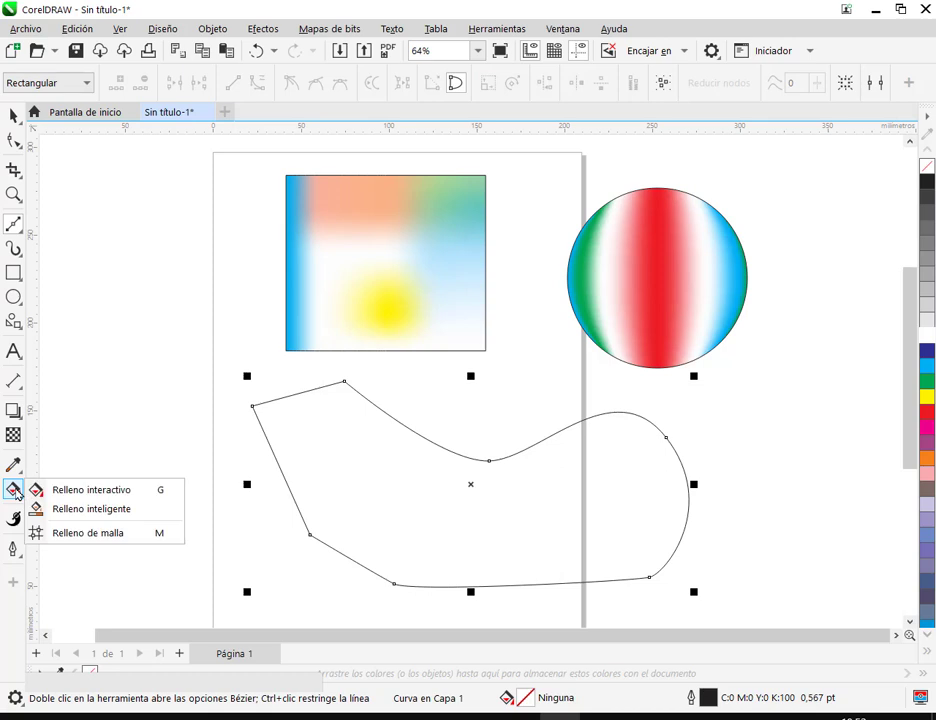
{"action": "left_click", "coordinate": [100, 534]}
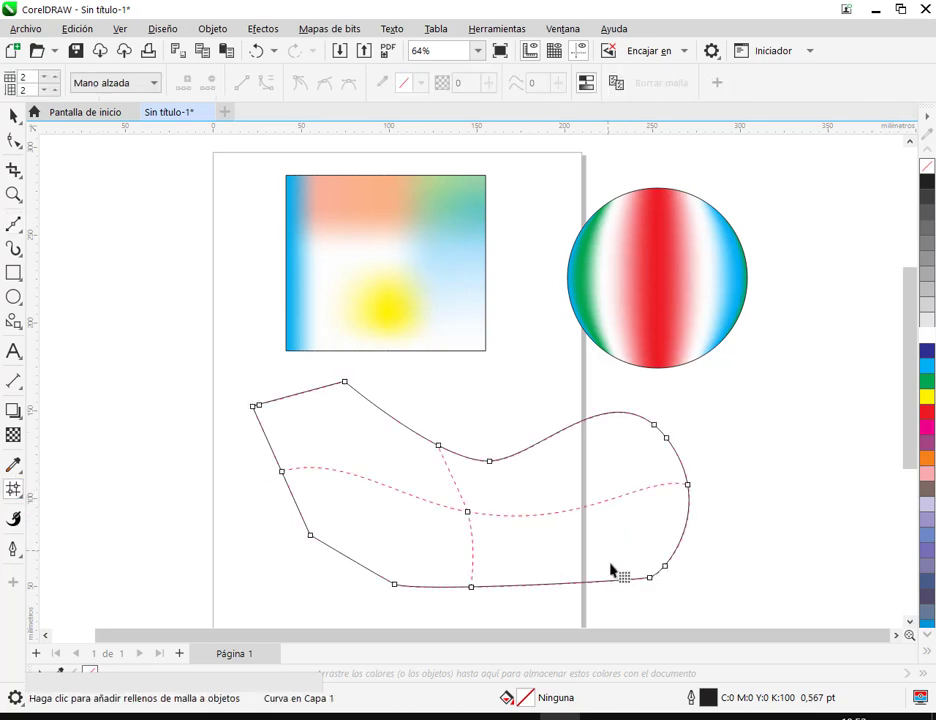
{"action": "scroll", "coordinate": [621, 558], "scroll_direction": "down", "scroll_amount": 2}
{"action": "scroll", "coordinate": [508, 506], "scroll_direction": "up", "scroll_amount": 1}
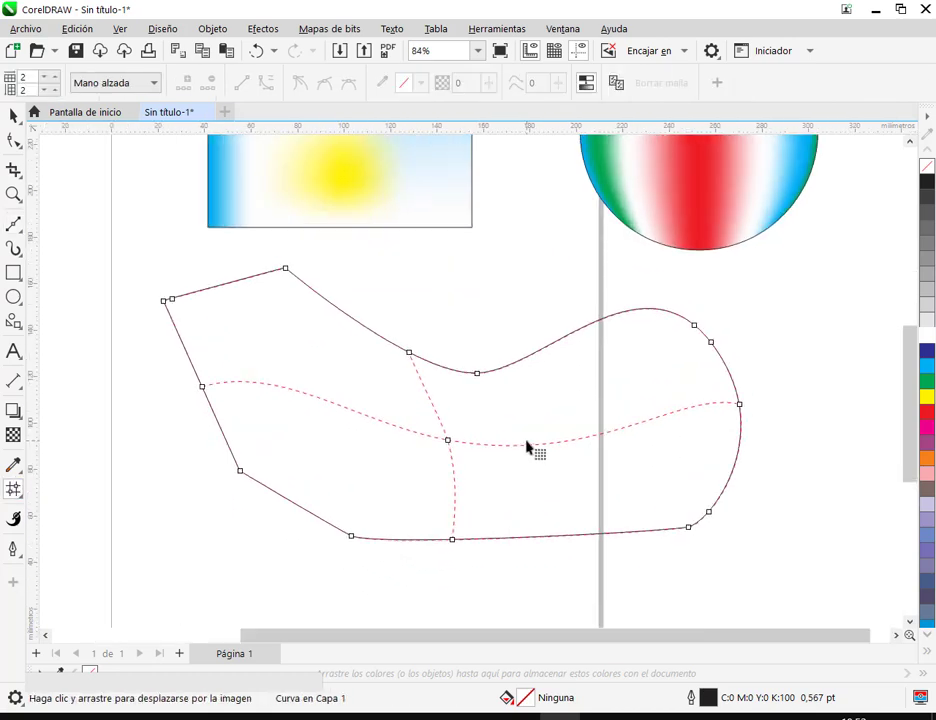
{"action": "double_click", "coordinate": [247, 281]}
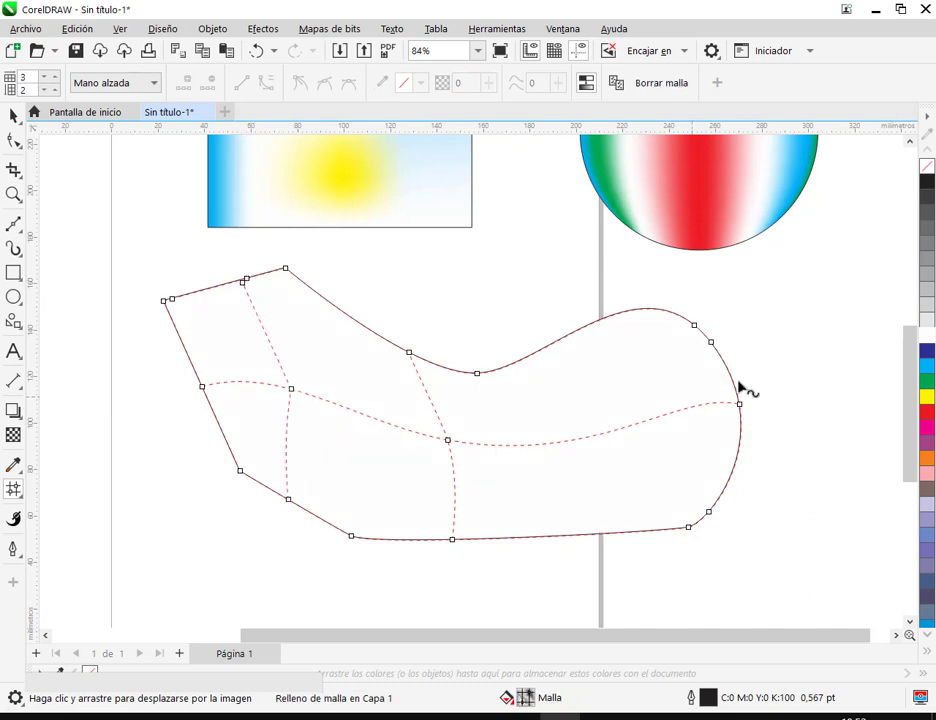
{"action": "double_click", "coordinate": [647, 316]}
{"action": "left_click", "coordinate": [567, 337]}
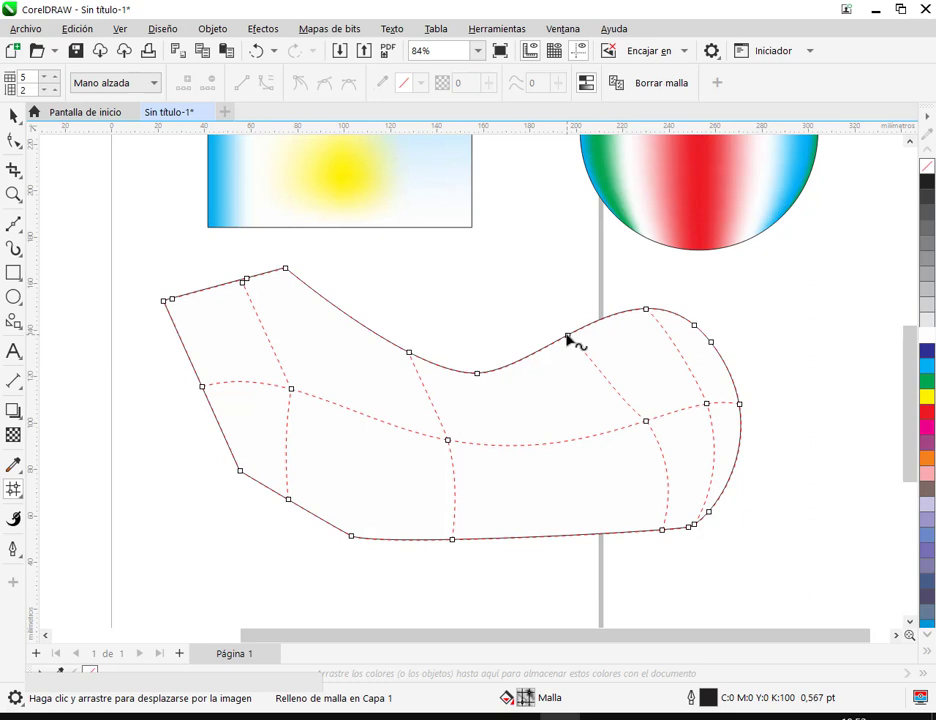
{"action": "double_click", "coordinate": [457, 371]}
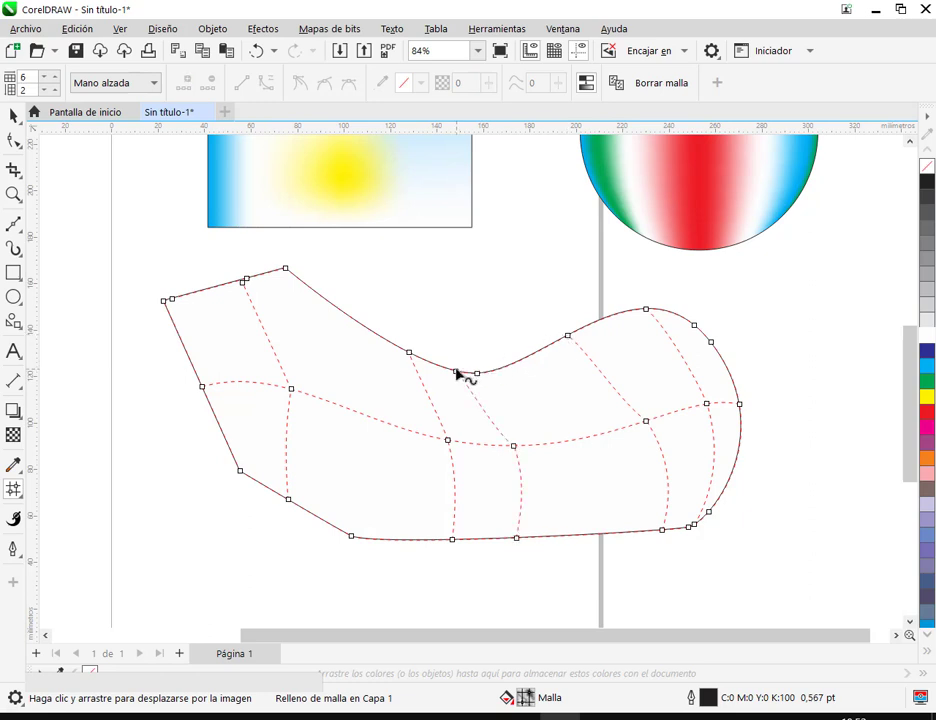
{"action": "double_click", "coordinate": [721, 358]}
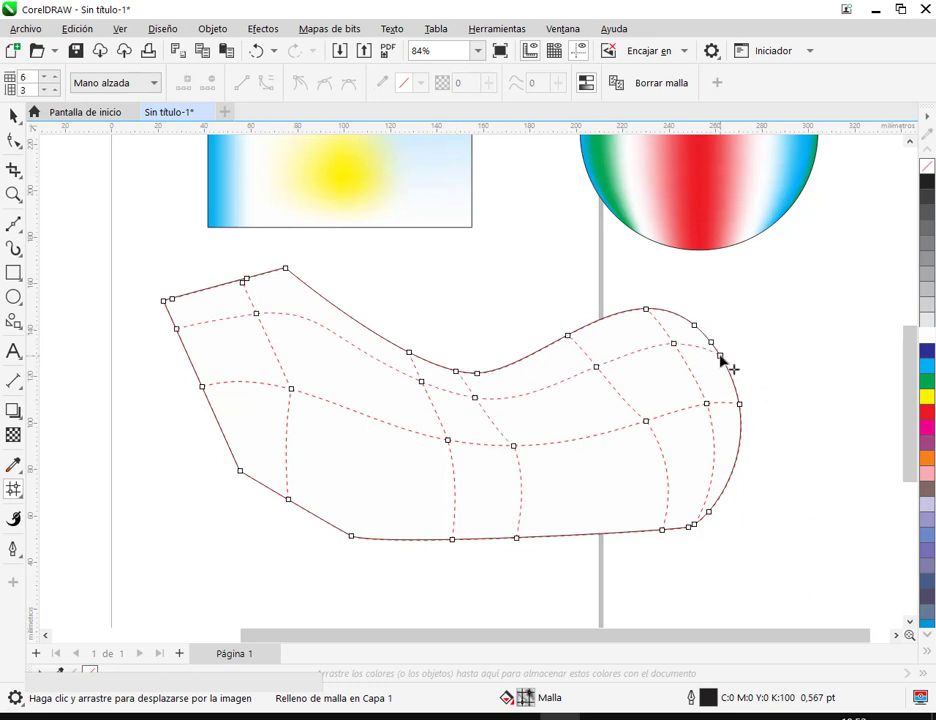
{"action": "double_click", "coordinate": [734, 468]}
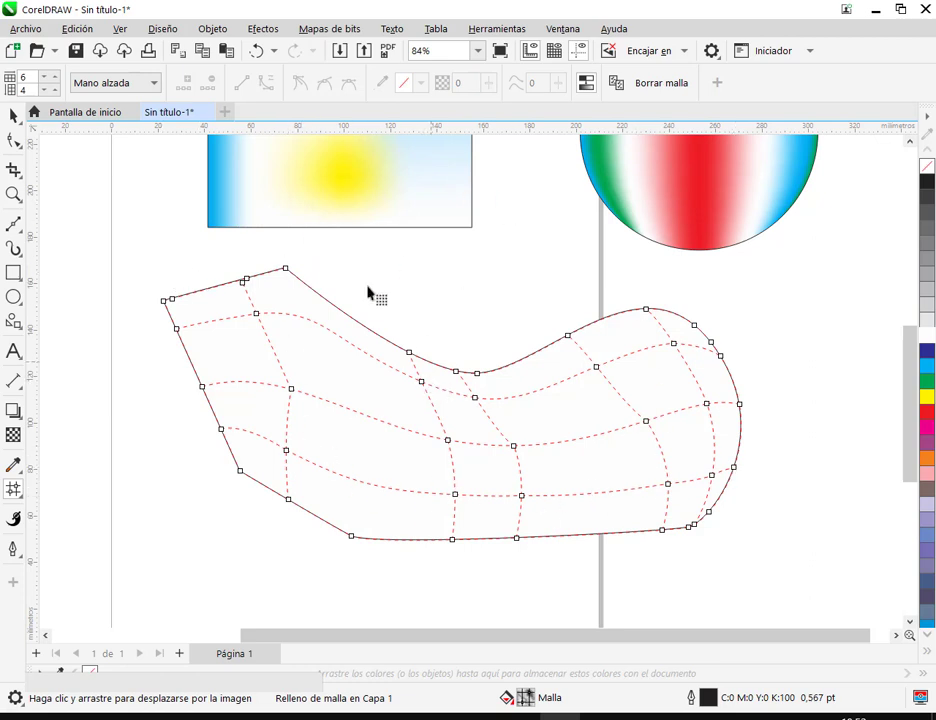
Step: Leave the mesh tool and delete the rectangle, the circle and the freeform shape together to clear the page
{"action": "left_click", "coordinate": [14, 116]}
{"action": "left_click_drag", "start_coordinate": [576, 423], "coordinate": [532, 391]}
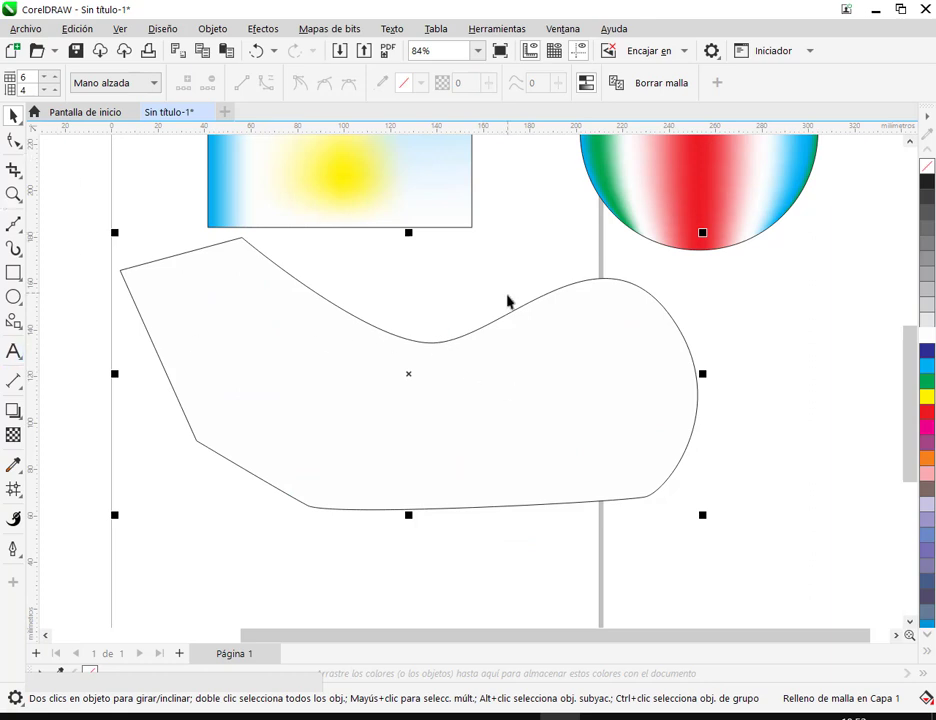
{"action": "scroll", "coordinate": [507, 302], "scroll_direction": "down", "scroll_amount": 2}
{"action": "left_click_drag", "start_coordinate": [263, 222], "coordinate": [770, 587]}
{"action": "key", "text": "Delete"}
{"action": "scroll", "coordinate": [501, 330], "scroll_direction": "up", "scroll_amount": 1}
{"action": "left_click_drag", "start_coordinate": [501, 376], "coordinate": [557, 307]}
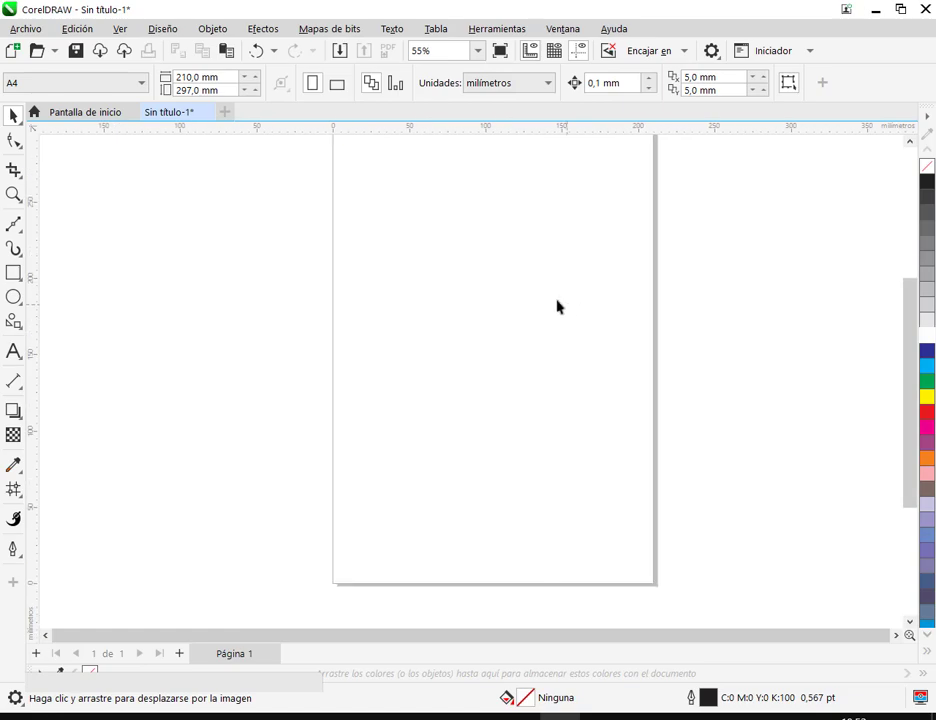
Step: Switch to MANUAL COREL.pdf and look through Práctica 23 from page 219 to the finished balloon picture on page 221
{"action": "key", "text": "alt+Tab"}
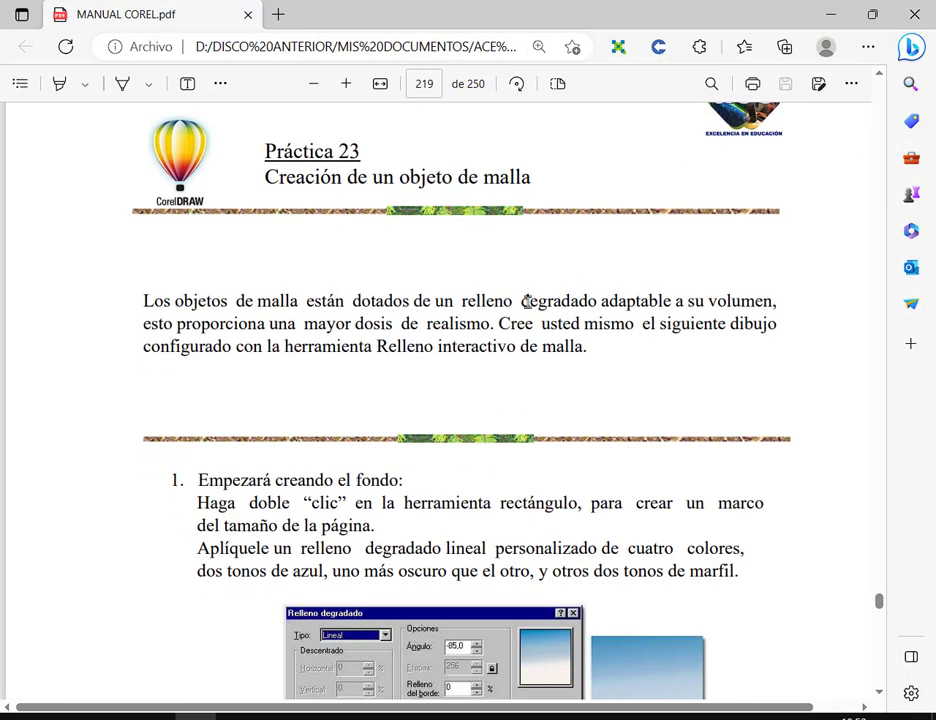
{"action": "scroll", "coordinate": [527, 301], "scroll_direction": "down", "scroll_amount": 5}
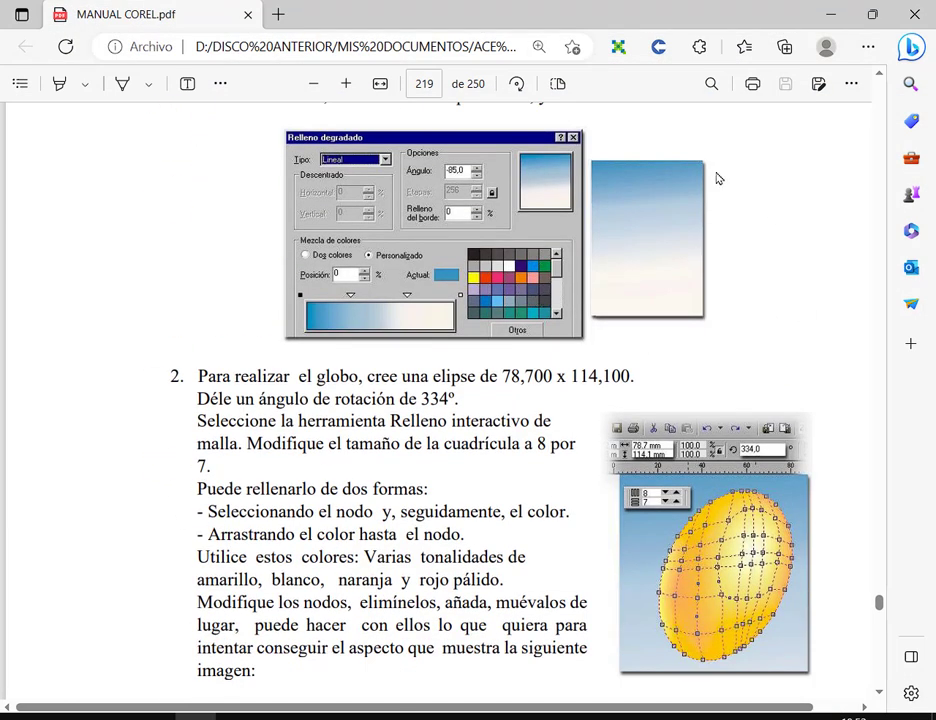
{"action": "scroll", "coordinate": [690, 196], "scroll_direction": "down", "scroll_amount": 4}
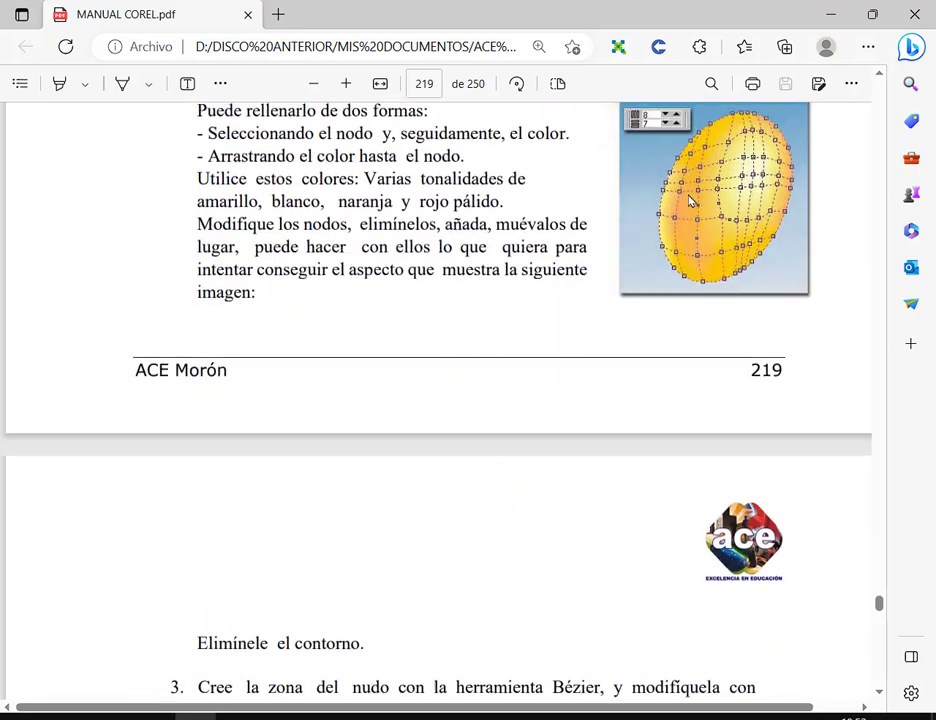
{"action": "scroll", "coordinate": [688, 190], "scroll_direction": "up", "scroll_amount": 4}
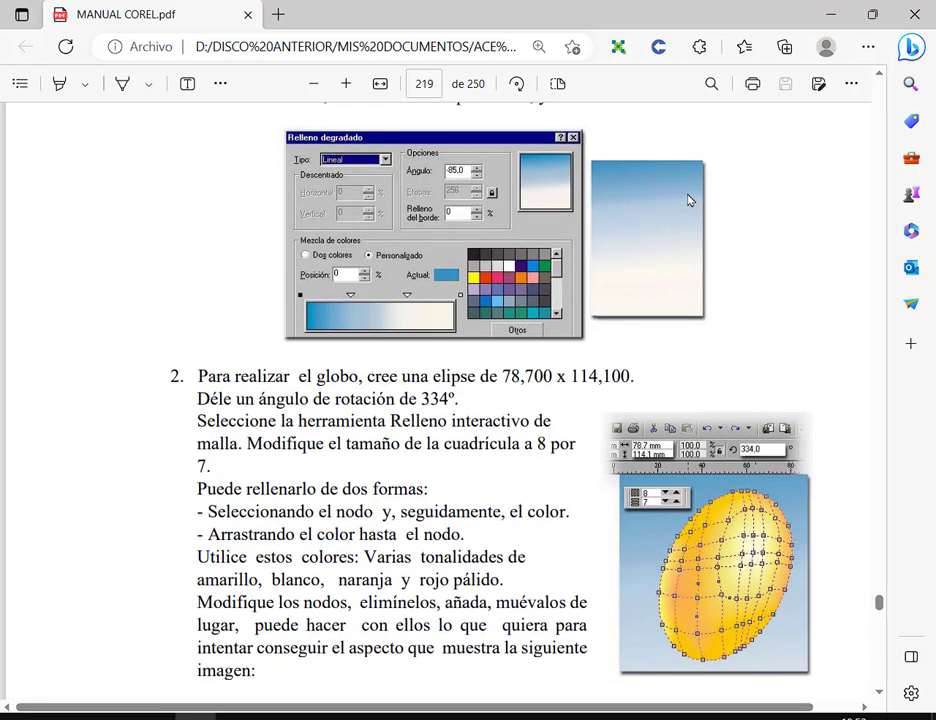
{"action": "scroll", "coordinate": [752, 377], "scroll_direction": "down", "scroll_amount": 14}
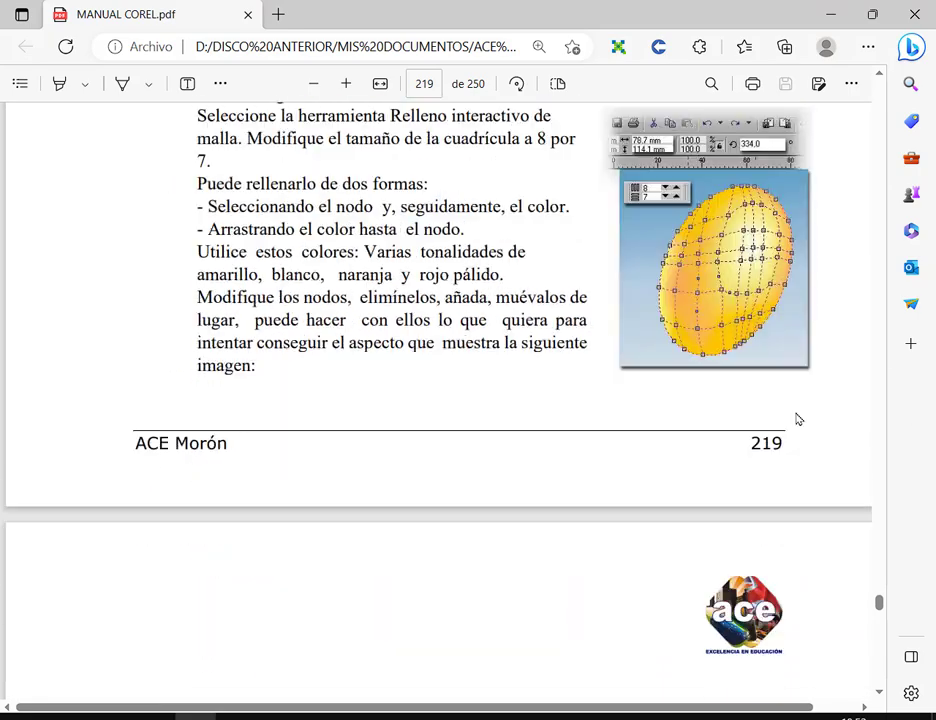
{"action": "scroll", "coordinate": [772, 396], "scroll_direction": "down", "scroll_amount": 7}
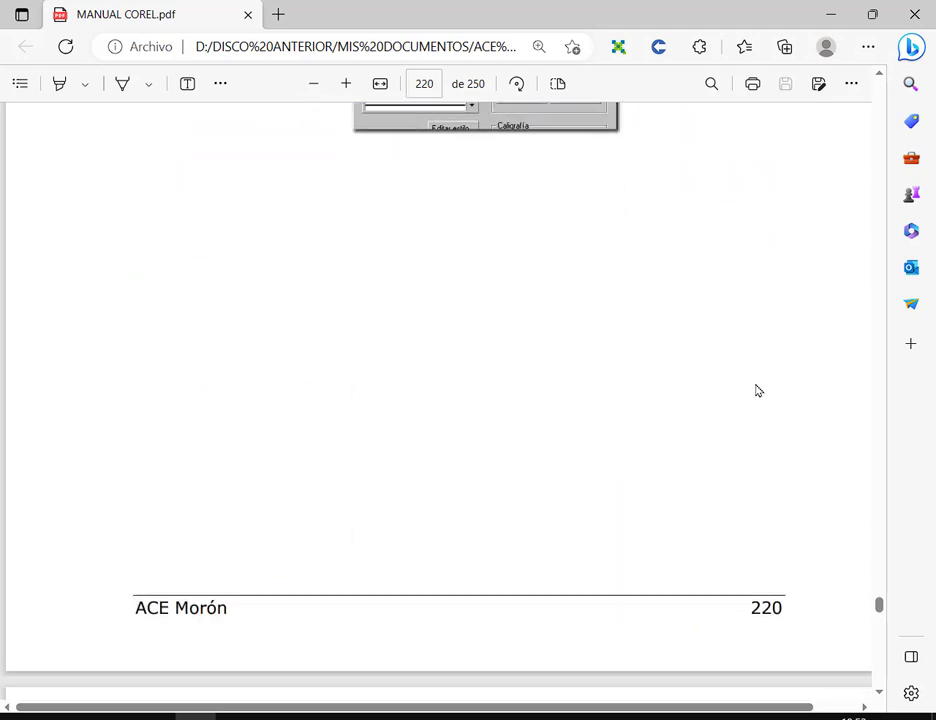
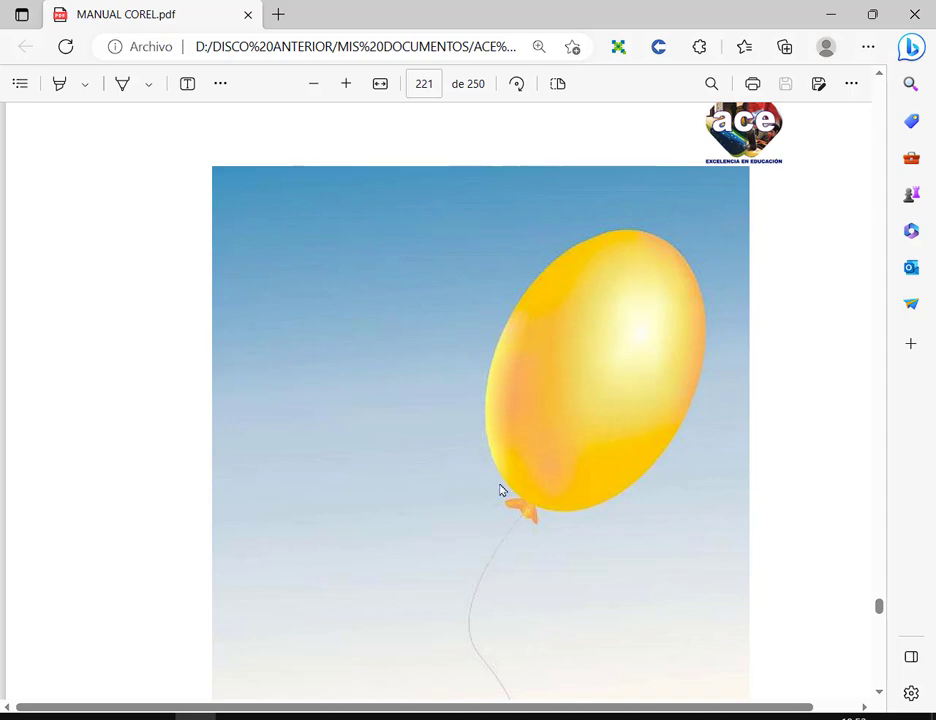
{"action": "scroll", "coordinate": [688, 440], "scroll_direction": "down", "scroll_amount": 1}
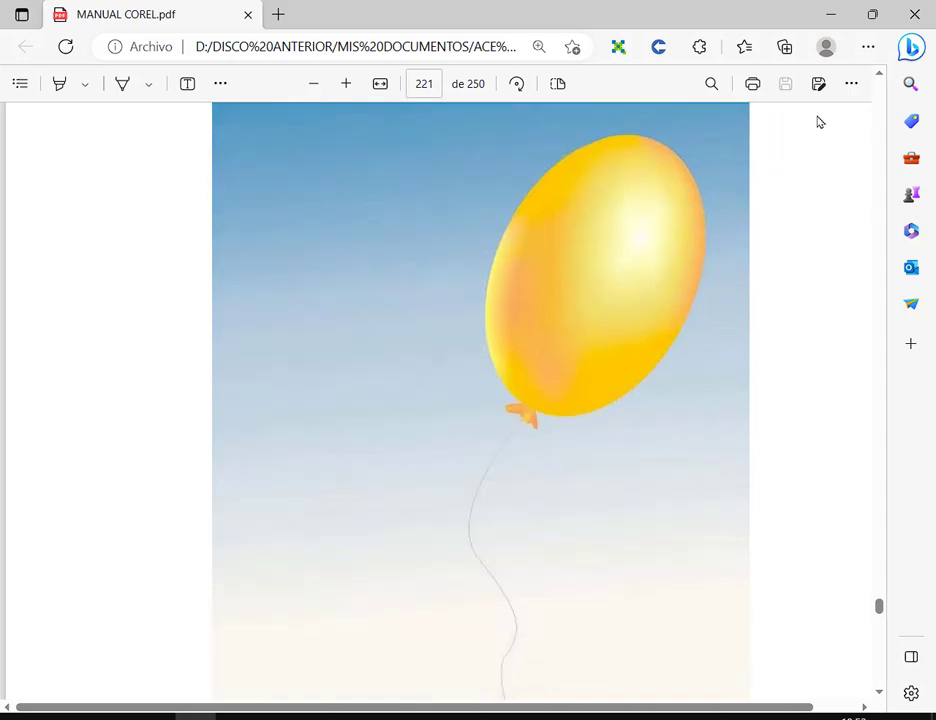
Step: Zoom the PDF out to show the whole balloon picture, capture it and paste the capture into the CorelDRAW document
{"action": "left_click", "coordinate": [316, 83]}
{"action": "left_click", "coordinate": [316, 83]}
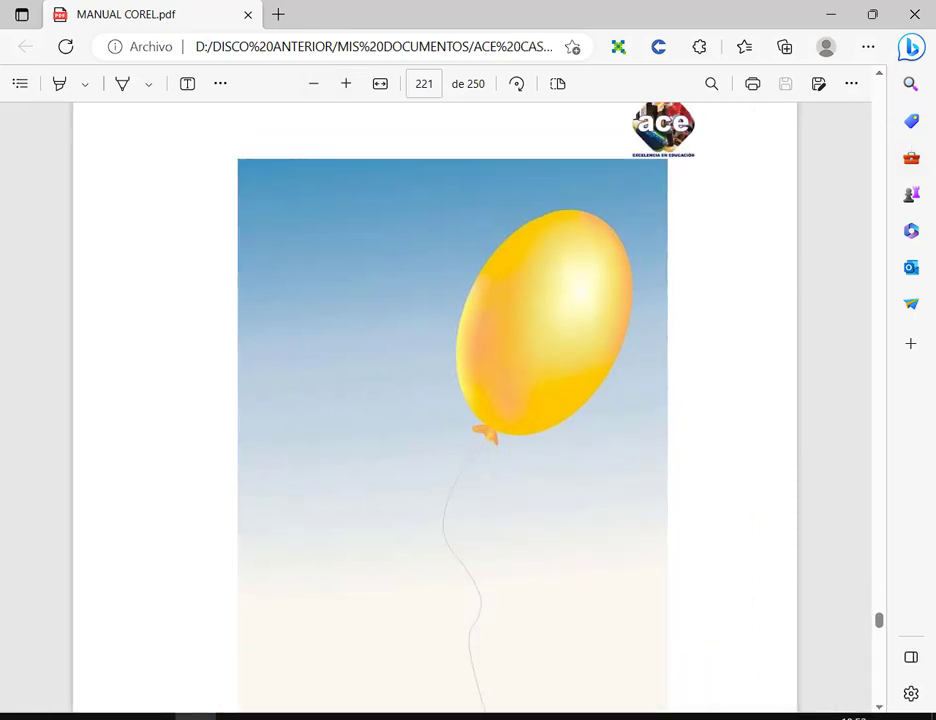
{"action": "left_click", "coordinate": [878, 706]}
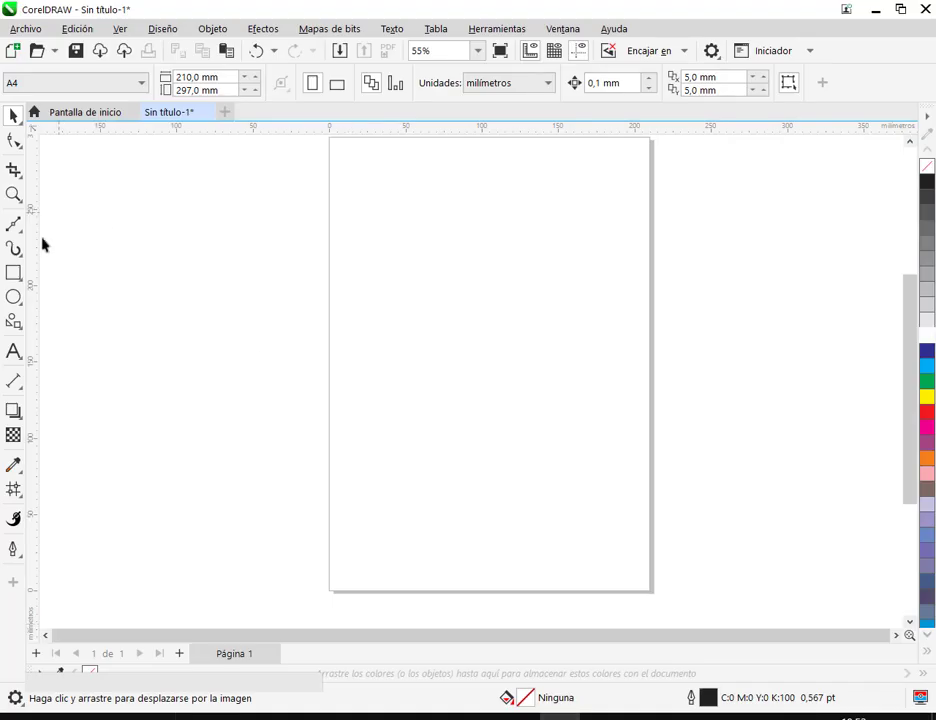
{"action": "left_click", "coordinate": [226, 50]}
Step: Crop the pasted screen capture down to the balloon picture and its sky background
{"action": "left_click", "coordinate": [14, 170]}
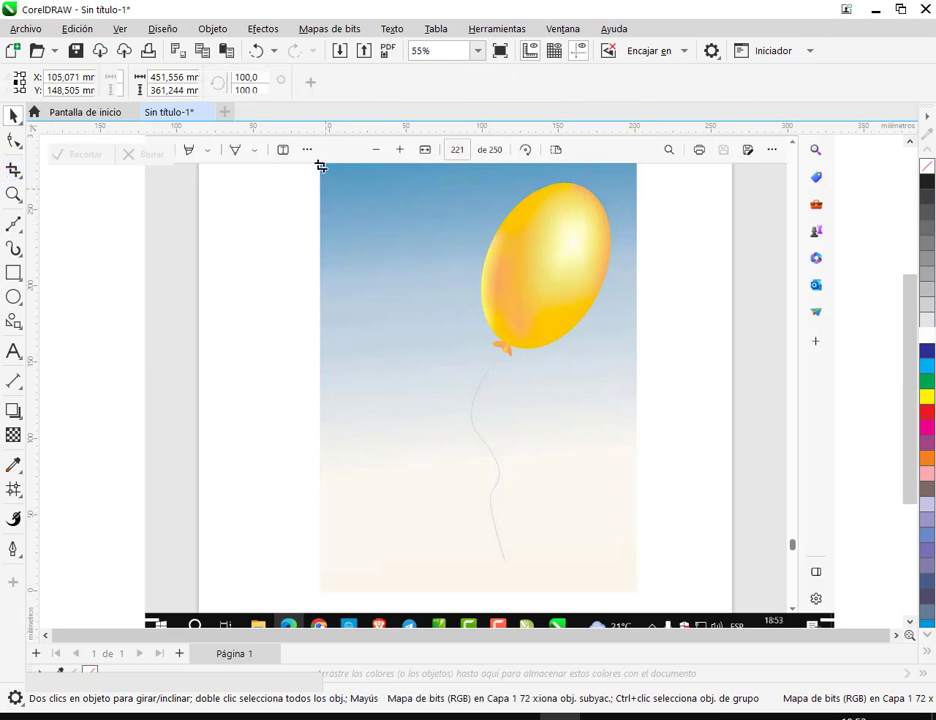
{"action": "left_click_drag", "start_coordinate": [327, 167], "coordinate": [624, 588]}
{"action": "double_click", "coordinate": [560, 386]}
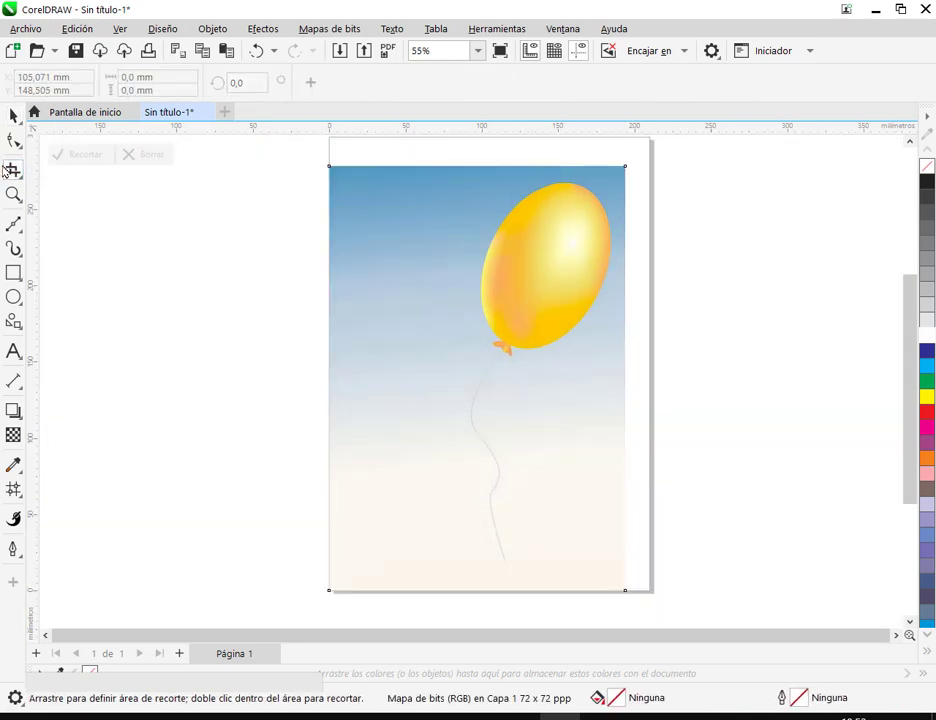
Step: Move the cropped balloon image off the page to its left side and scale it to 50%
{"action": "key", "text": "space"}
{"action": "left_click_drag", "start_coordinate": [535, 272], "coordinate": [244, 261]}
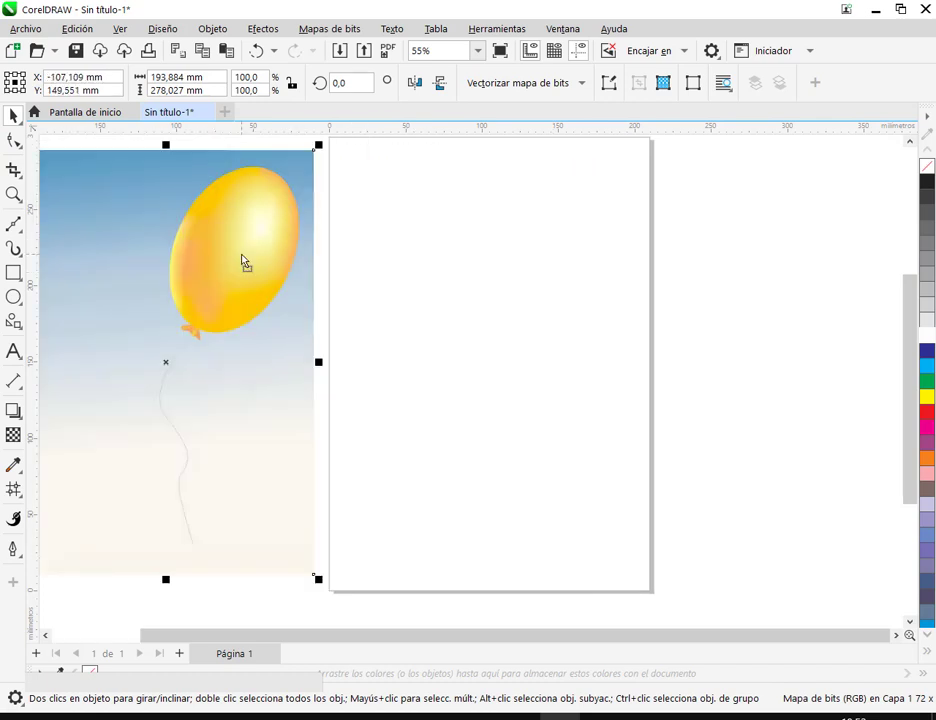
{"action": "right_click", "coordinate": [241, 254]}
{"action": "left_click", "coordinate": [623, 359]}
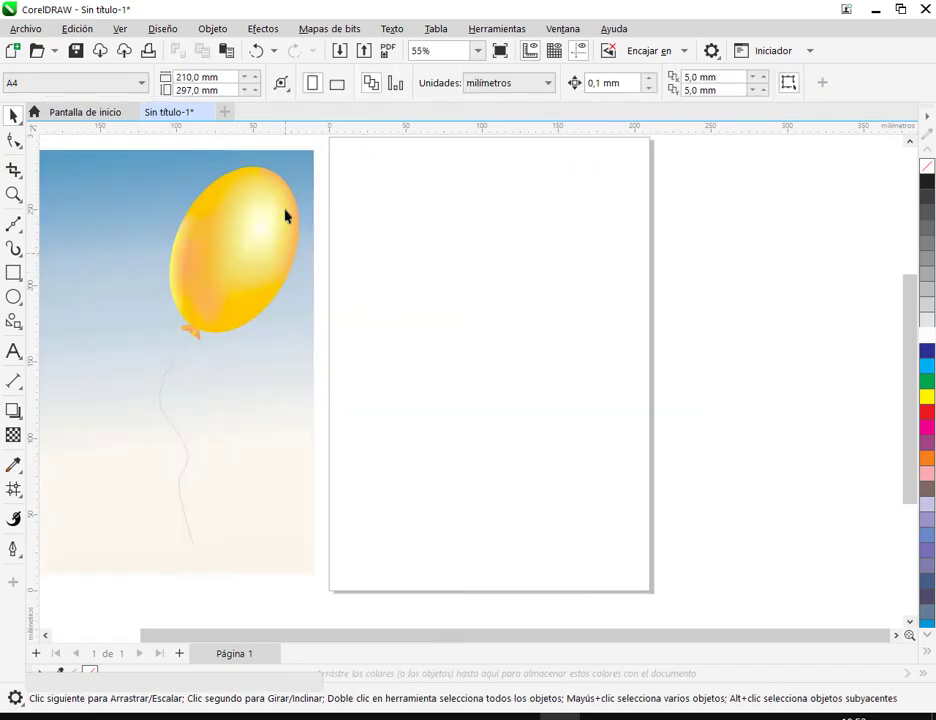
{"action": "left_click", "coordinate": [305, 150]}
{"action": "left_click_drag", "start_coordinate": [317, 145], "coordinate": [171, 357]}
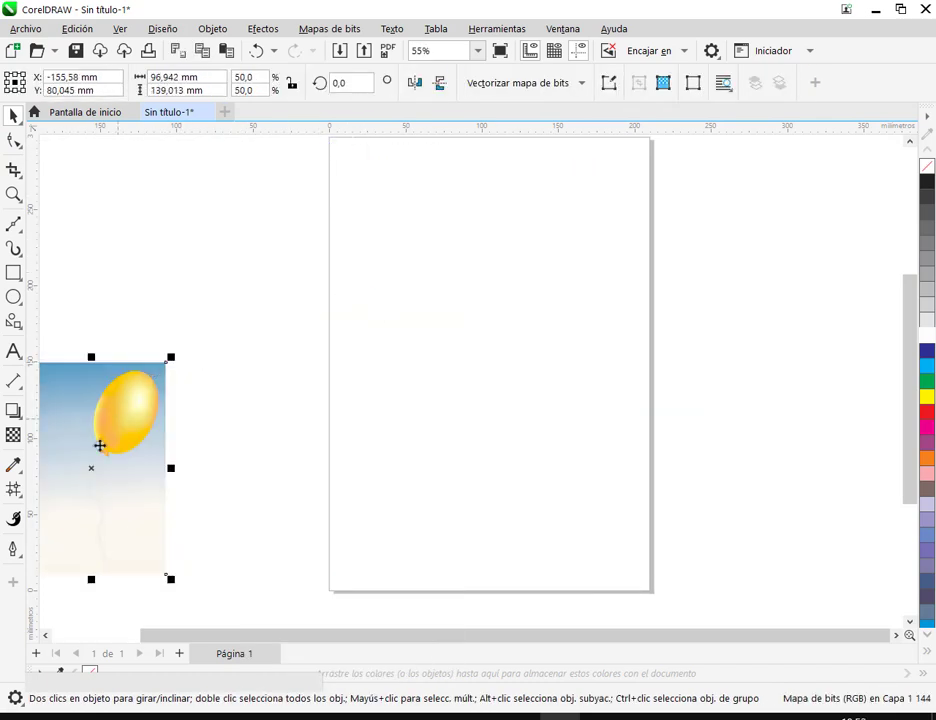
Step: Move the balloon reference image beside the page's upper left part and lock it in place
{"action": "left_click_drag", "start_coordinate": [100, 443], "coordinate": [230, 255]}
{"action": "right_click", "coordinate": [232, 260]}
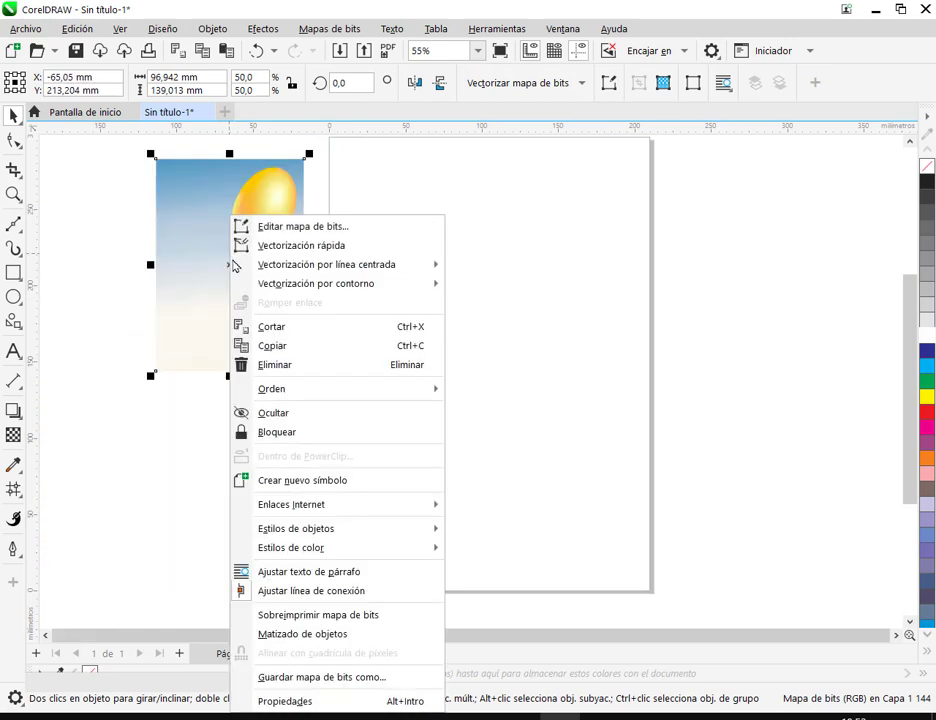
{"action": "left_click", "coordinate": [279, 432]}
{"action": "left_click", "coordinate": [468, 297]}
{"action": "mouse_move", "coordinate": [468, 297]}
{"action": "left_mouse_down"}
{"action": "mouse_move", "coordinate": [506, 328]}
{"action": "mouse_move", "coordinate": [482, 285]}
{"action": "left_mouse_up"}
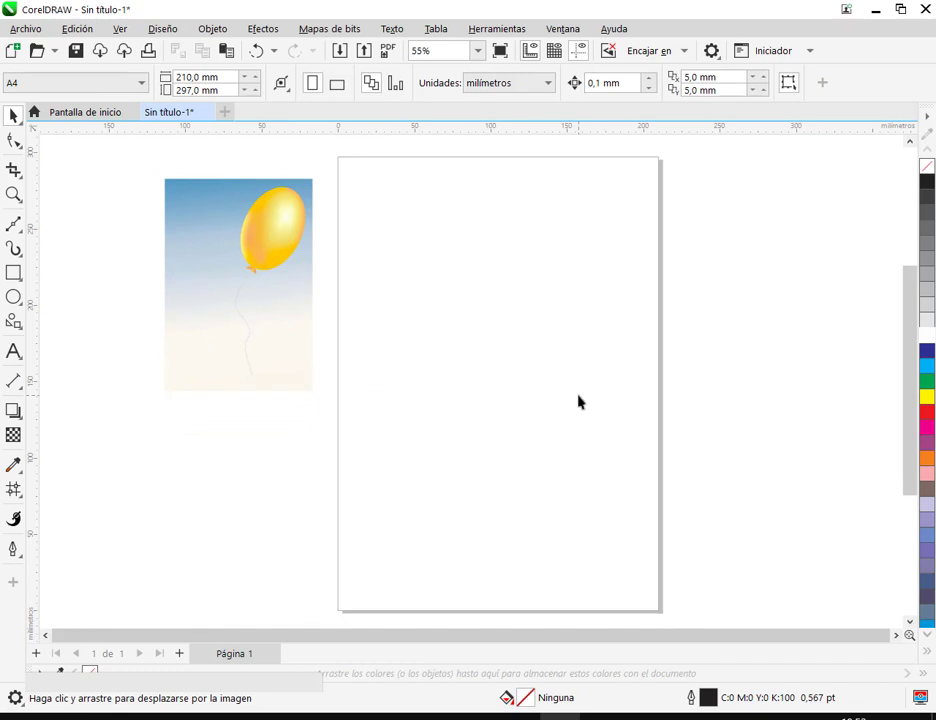
Step: Create a 210 × 297 mm rectangle that covers the whole page and keep it selected
{"action": "double_click", "coordinate": [14, 273]}
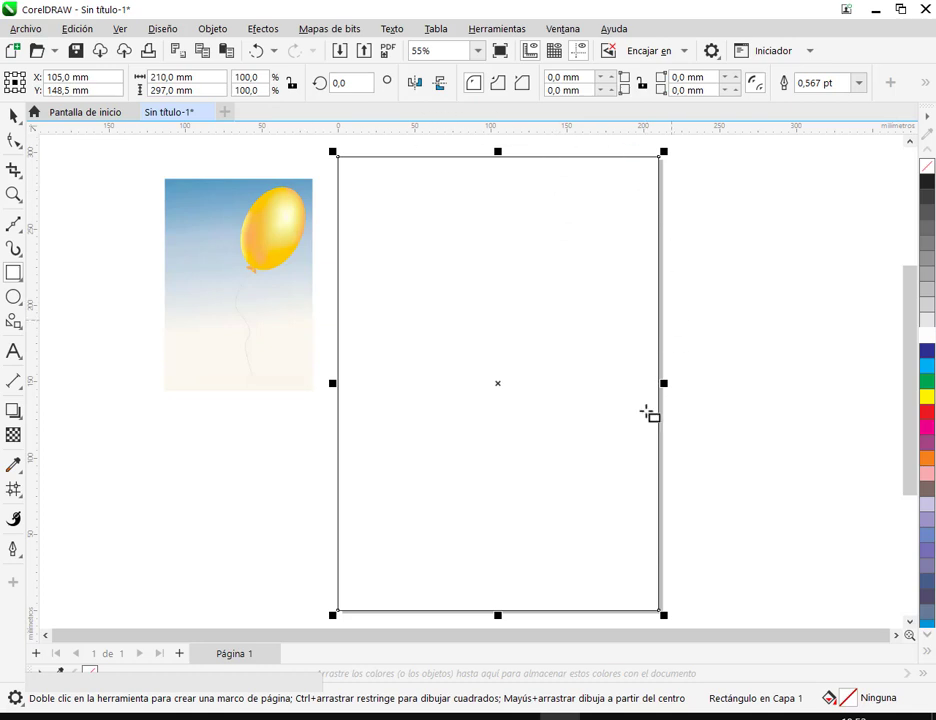
{"action": "left_click", "coordinate": [12, 113]}
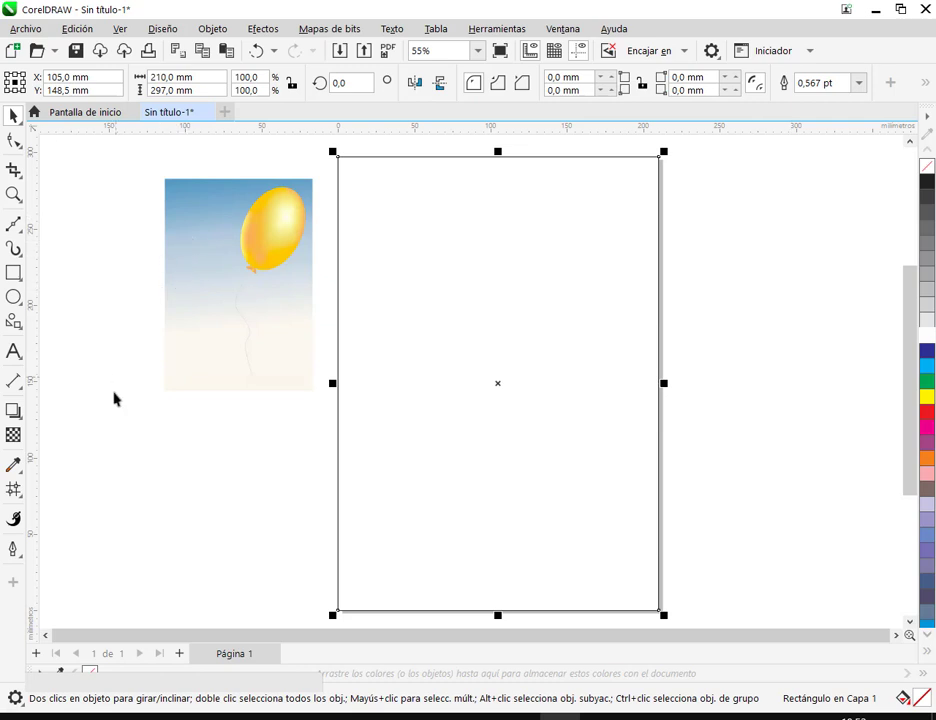
{"action": "scroll", "coordinate": [235, 289], "scroll_direction": "up", "scroll_amount": 1}
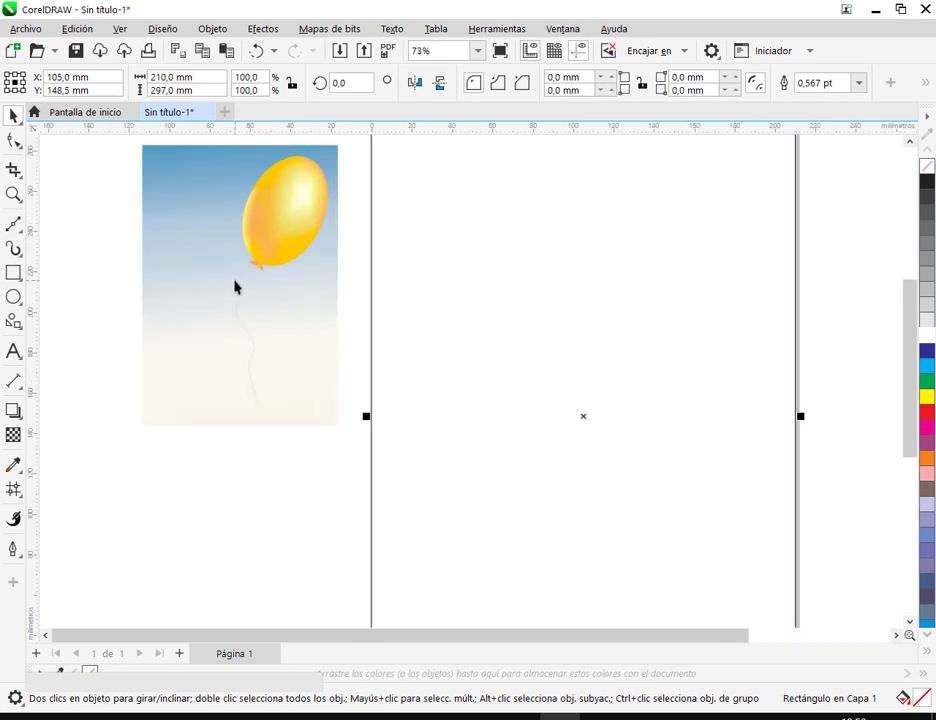
{"action": "scroll", "coordinate": [235, 288], "scroll_direction": "down", "scroll_amount": 1}
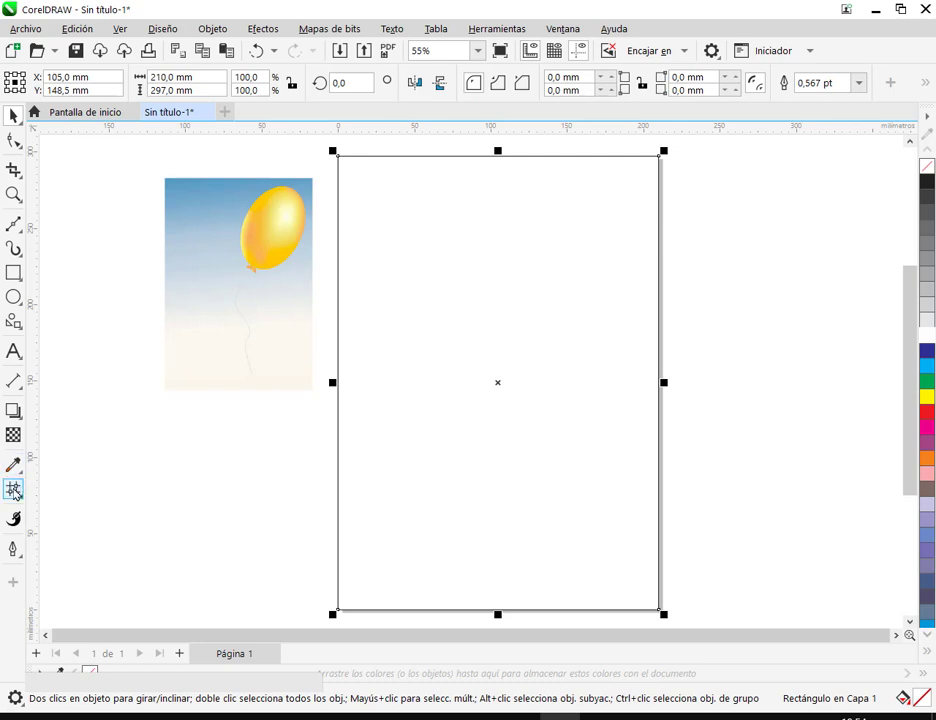
Step: Apply a linear gradient fill to the page rectangle, running vertically from the middle of its top edge to the middle of its bottom edge
{"action": "left_click", "coordinate": [14, 490]}
{"action": "left_click", "coordinate": [37, 490]}
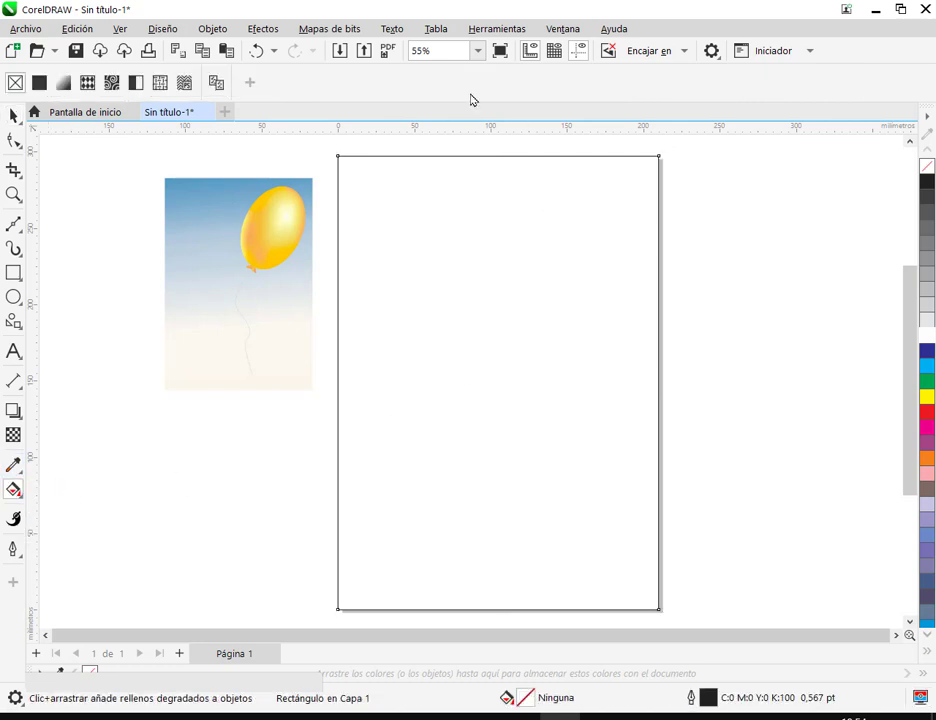
{"action": "left_click", "coordinate": [62, 84]}
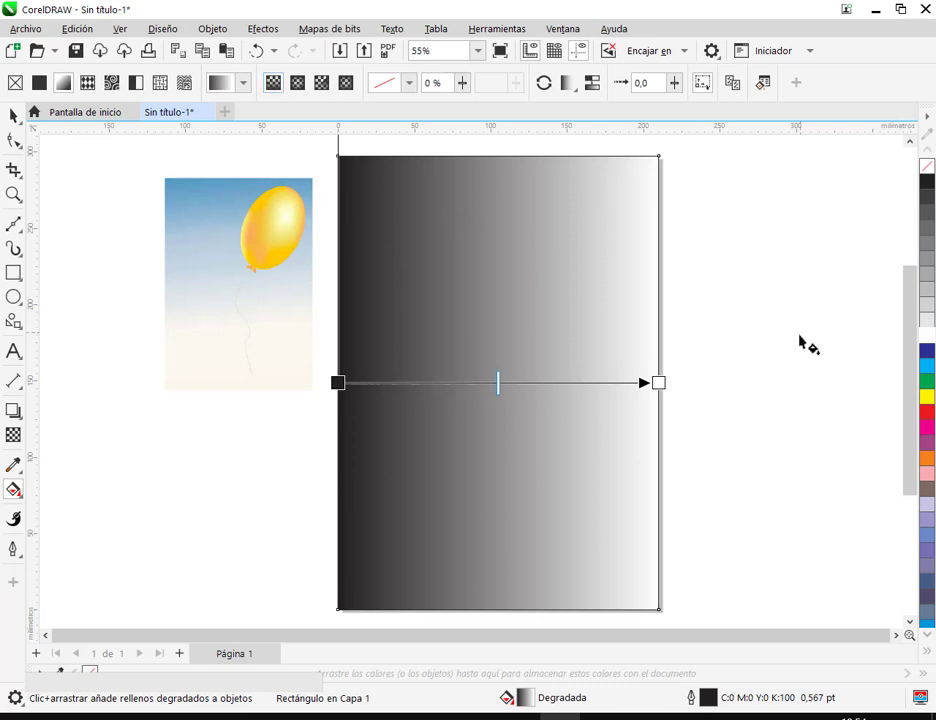
{"action": "scroll", "coordinate": [358, 333], "scroll_direction": "down", "scroll_amount": 3}
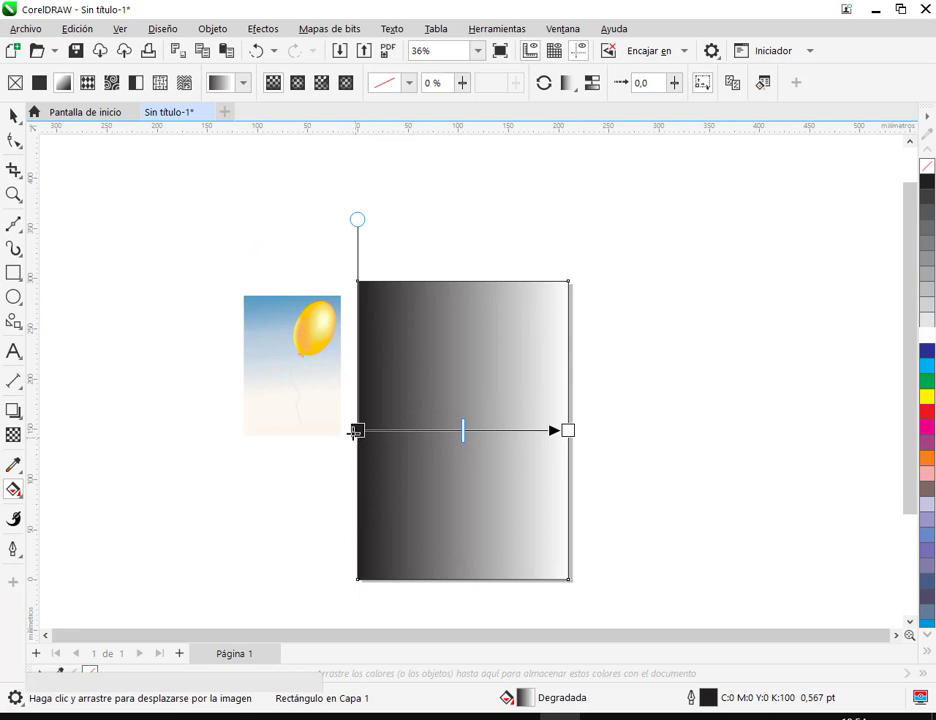
{"action": "left_click_drag", "start_coordinate": [357, 430], "coordinate": [462, 281]}
{"action": "left_click_drag", "start_coordinate": [570, 430], "coordinate": [462, 579]}
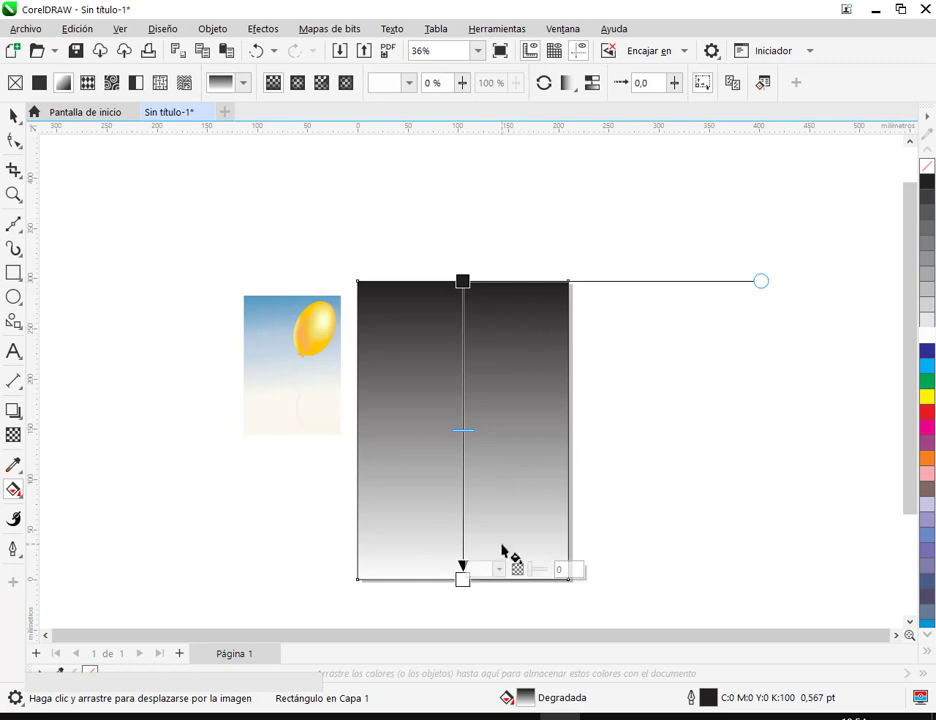
Step: Colour the gradient's upper end cyan and its lower end 10% black, and move the lower end up to about one quarter of the page height
{"action": "scroll", "coordinate": [503, 552], "scroll_direction": "up", "scroll_amount": 1}
{"action": "left_click", "coordinate": [450, 197]}
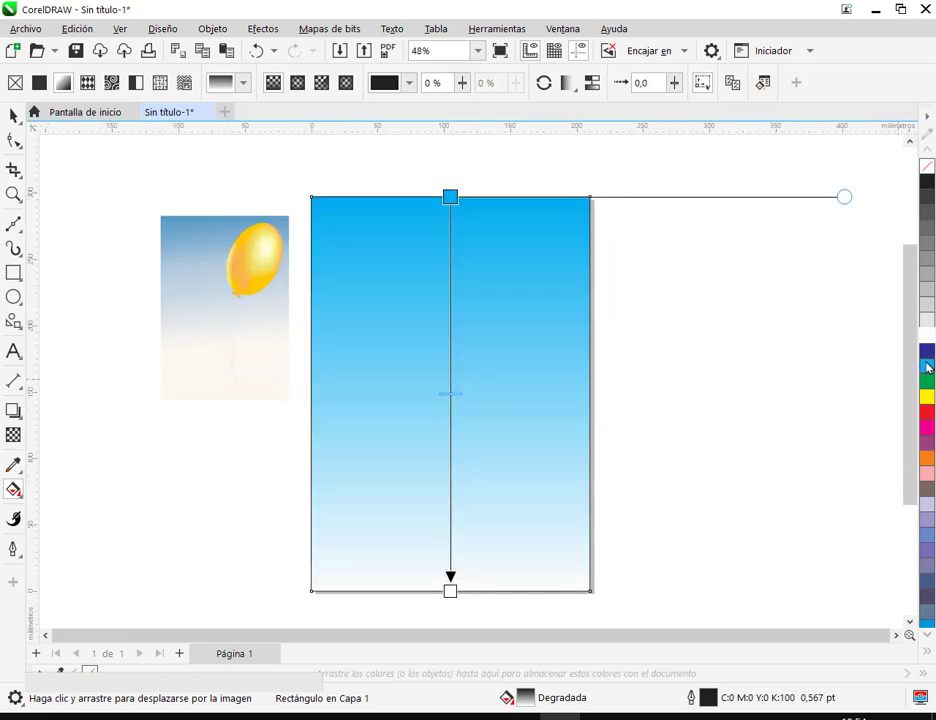
{"action": "left_click", "coordinate": [928, 367]}
{"action": "left_click", "coordinate": [450, 591]}
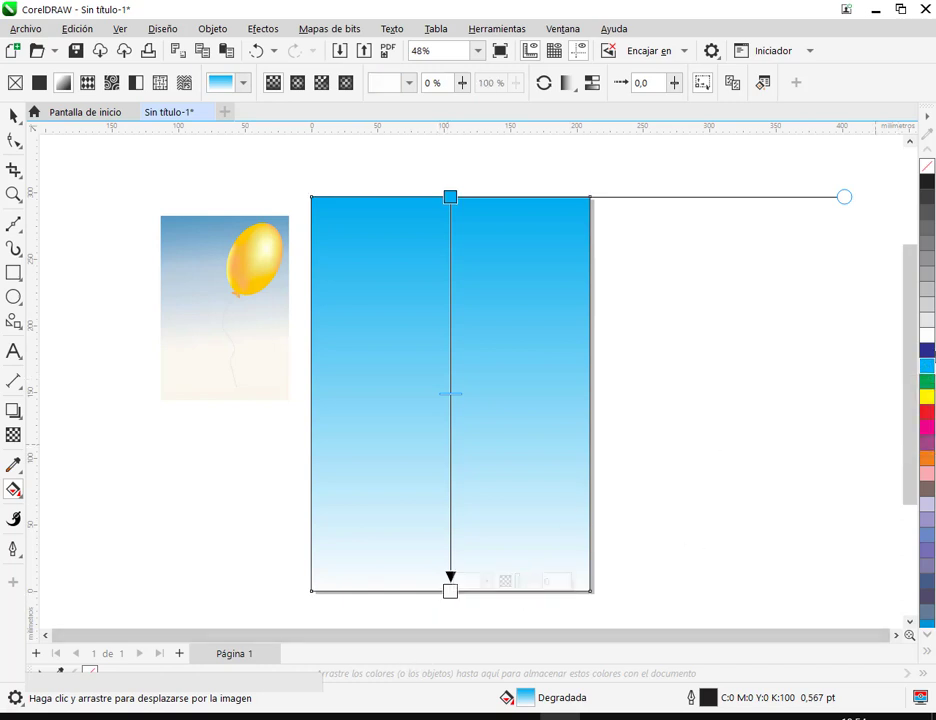
{"action": "left_click", "coordinate": [928, 326]}
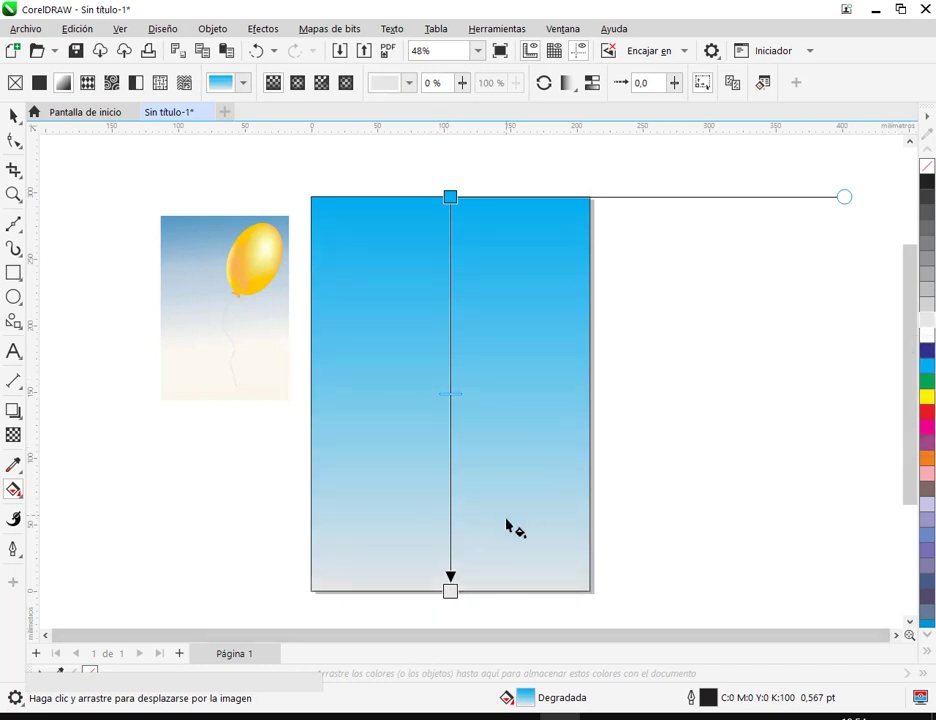
{"action": "left_click_drag", "start_coordinate": [450, 591], "coordinate": [450, 489]}
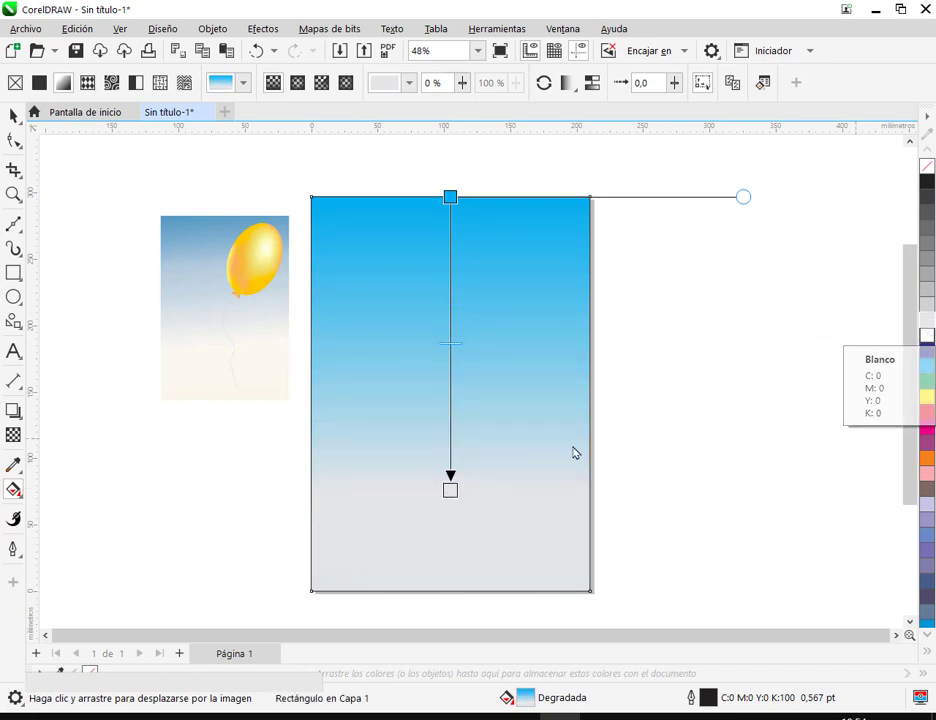
Step: Lighten the gradient's lower end colour to C 5, M 4, Y 4, K 0
{"action": "mouse_move", "coordinate": [449, 487]}
{"action": "left_click", "coordinate": [489, 481]}
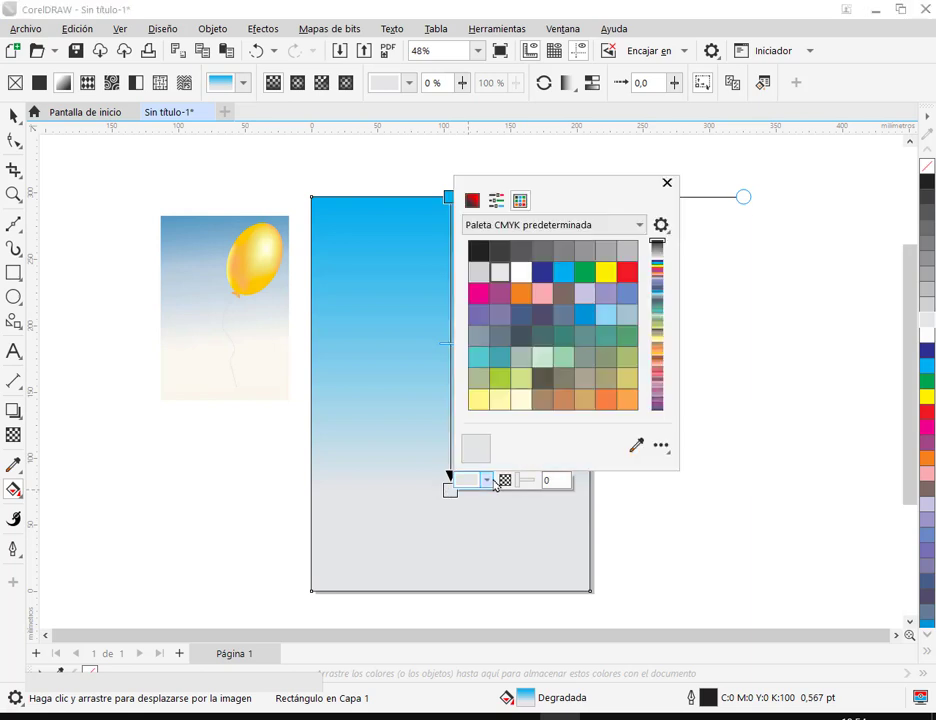
{"action": "left_click", "coordinate": [472, 200]}
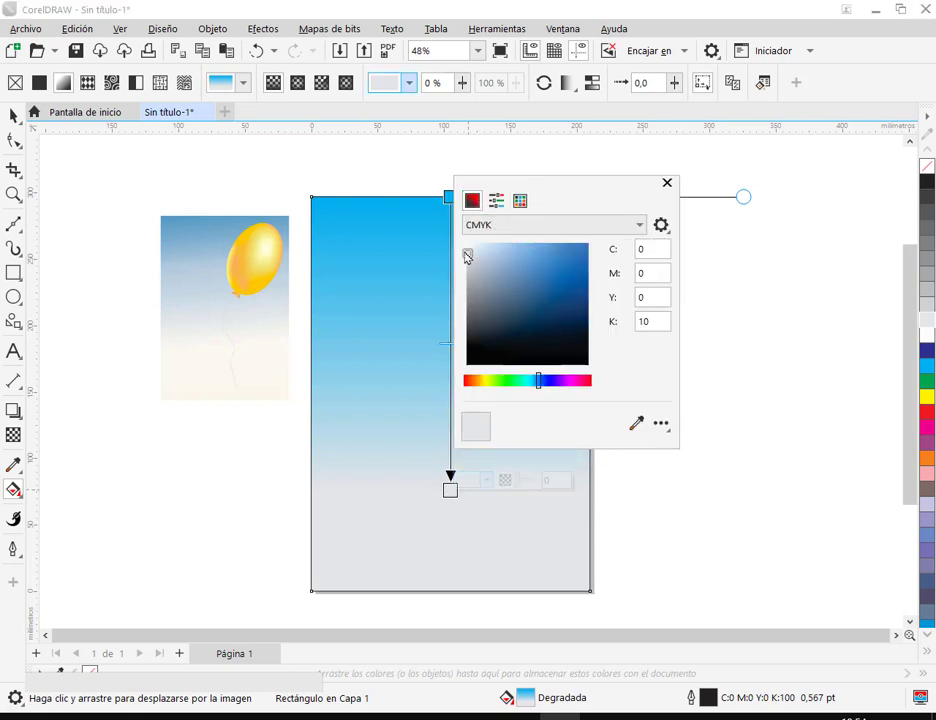
{"action": "left_click", "coordinate": [468, 256]}
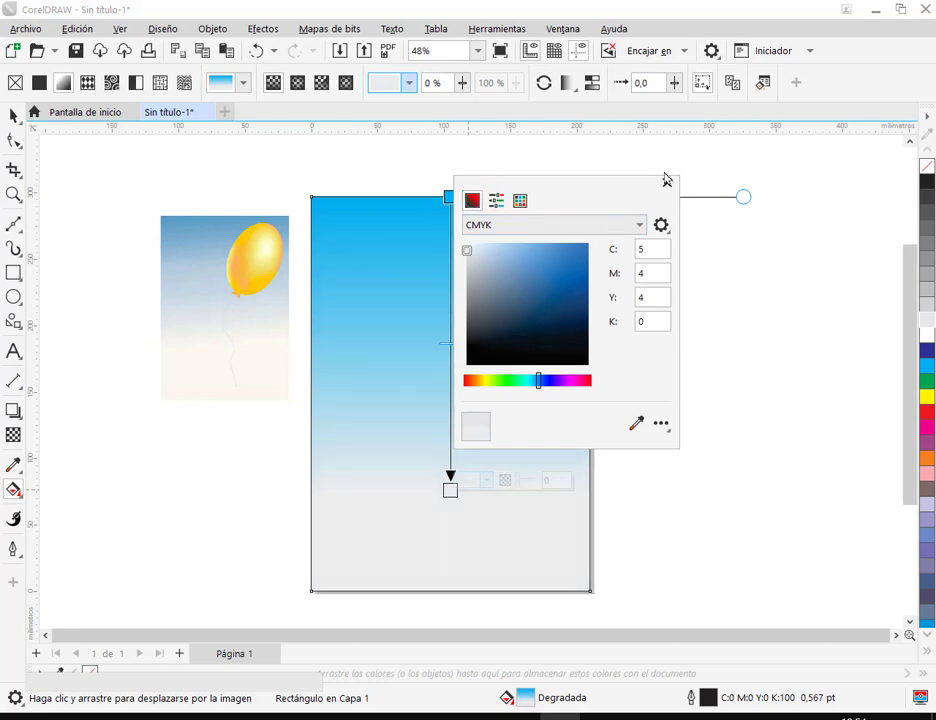
Step: Change the gradient's upper end colour to a muted sky blue of C 58, M 19, Y 5, K 0
{"action": "left_click", "coordinate": [451, 195]}
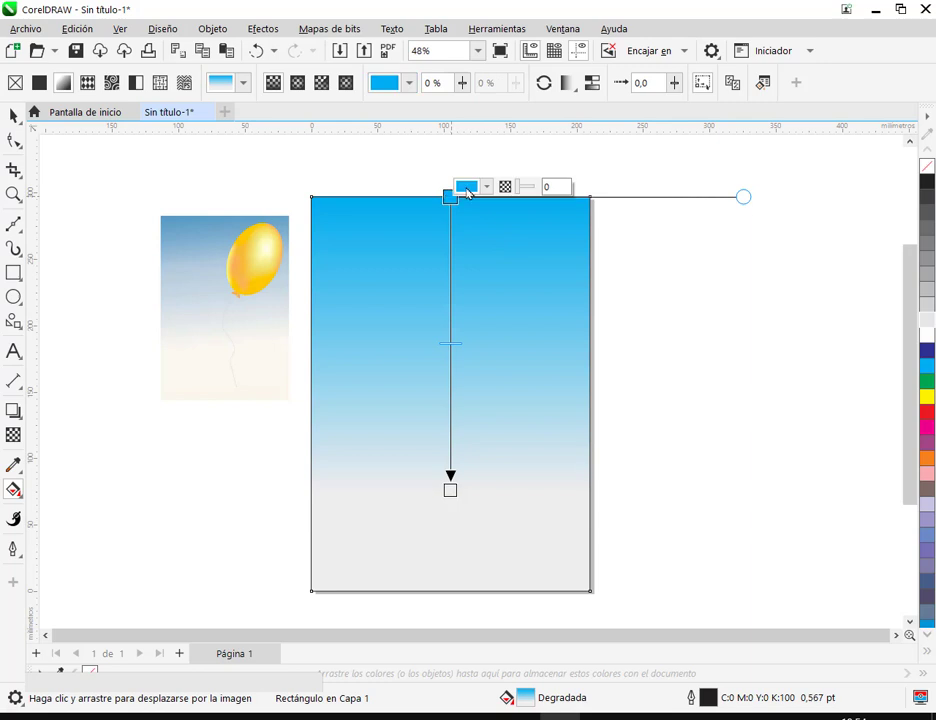
{"action": "left_click", "coordinate": [487, 187]}
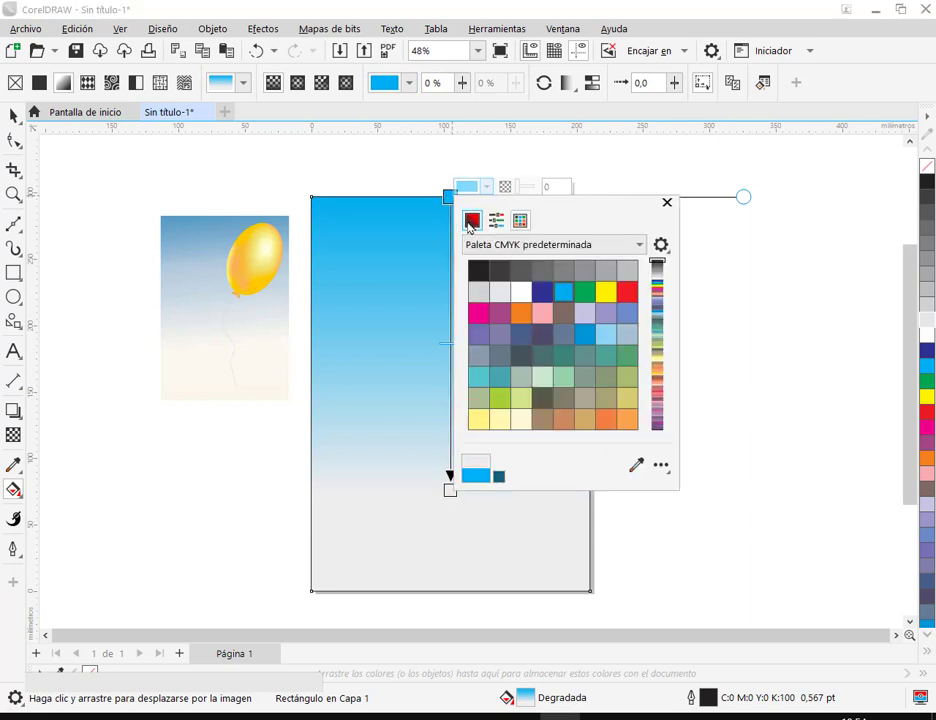
{"action": "left_click", "coordinate": [472, 219]}
{"action": "mouse_move", "coordinate": [588, 271]}
{"action": "left_mouse_down"}
{"action": "mouse_move", "coordinate": [533, 269]}
{"action": "mouse_move", "coordinate": [532, 286]}
{"action": "mouse_move", "coordinate": [515, 282]}
{"action": "left_mouse_up"}
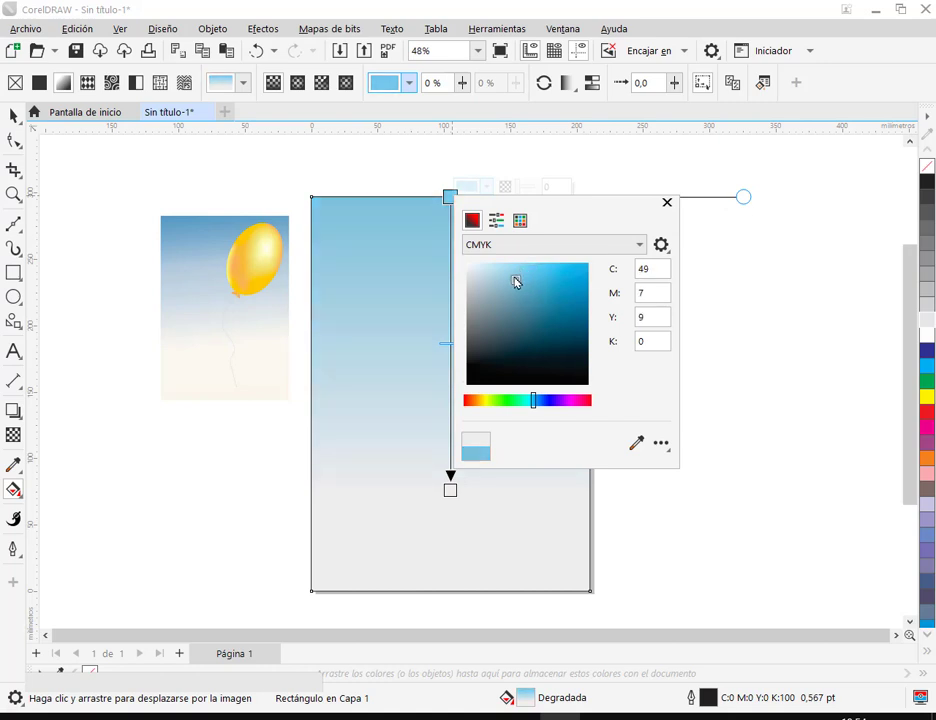
{"action": "left_click_drag", "start_coordinate": [533, 400], "coordinate": [537, 404]}
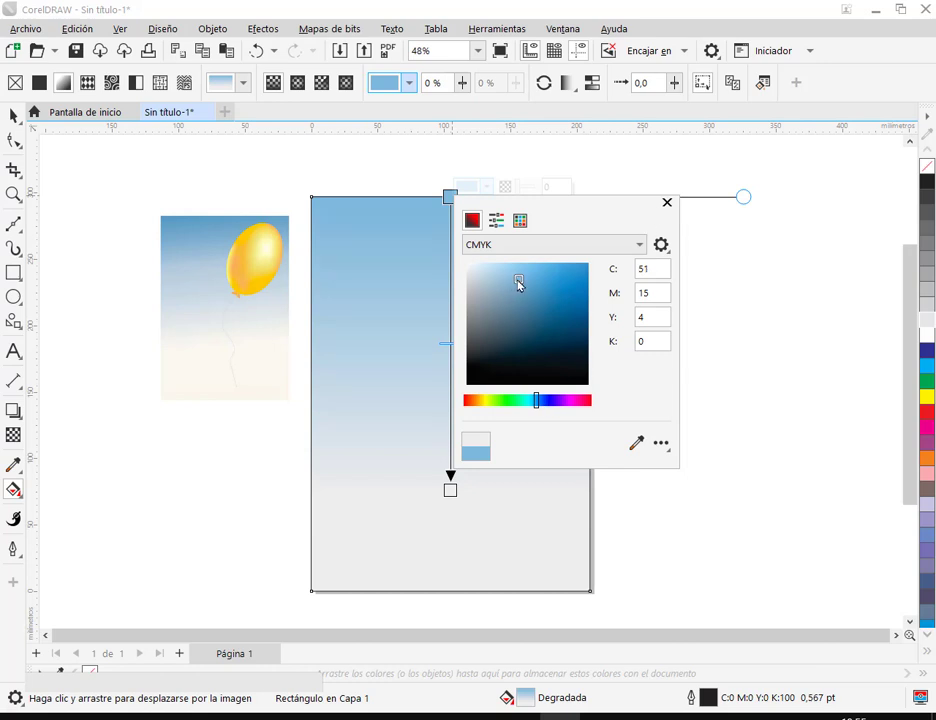
{"action": "left_click_drag", "start_coordinate": [521, 284], "coordinate": [526, 287]}
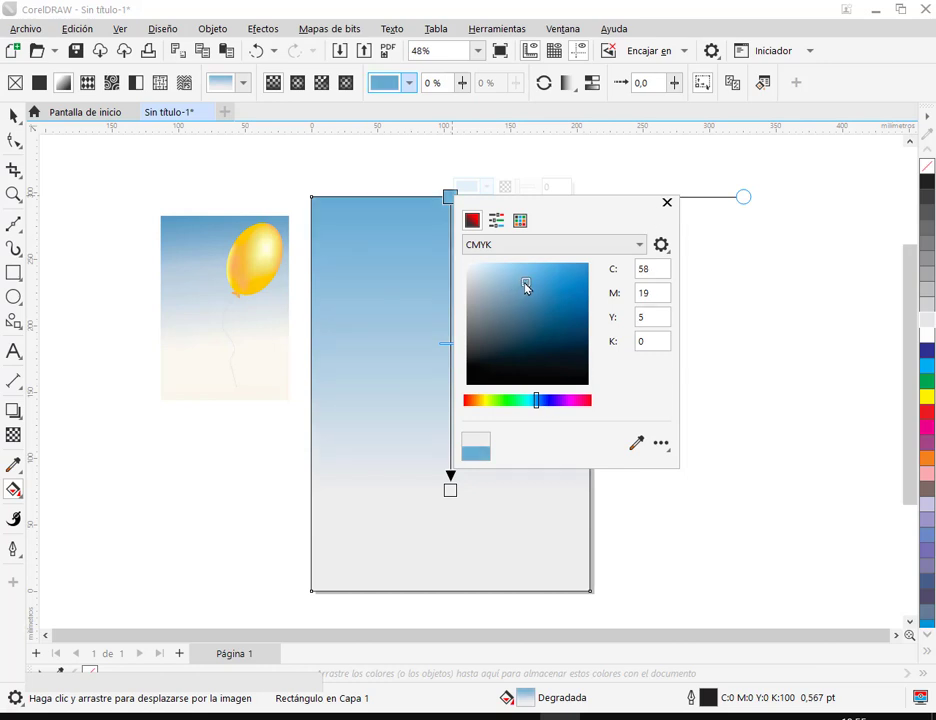
{"action": "left_click", "coordinate": [667, 202]}
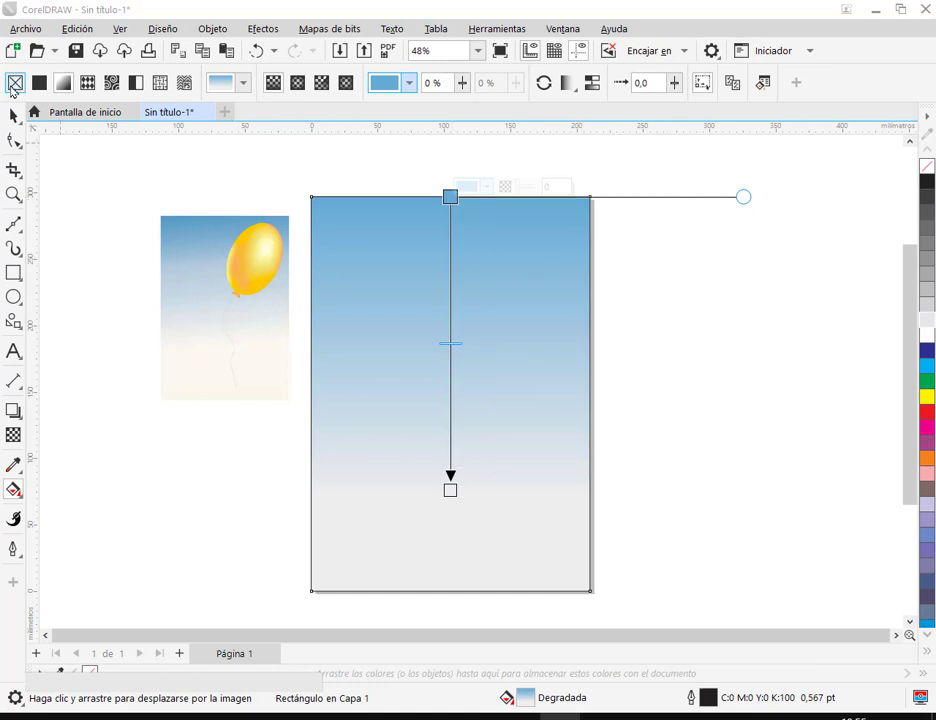
Step: Remove the outline of the gradient-filled page rectangle and select the rectangle again
{"action": "left_click", "coordinate": [14, 117]}
{"action": "right_click", "coordinate": [926, 170]}
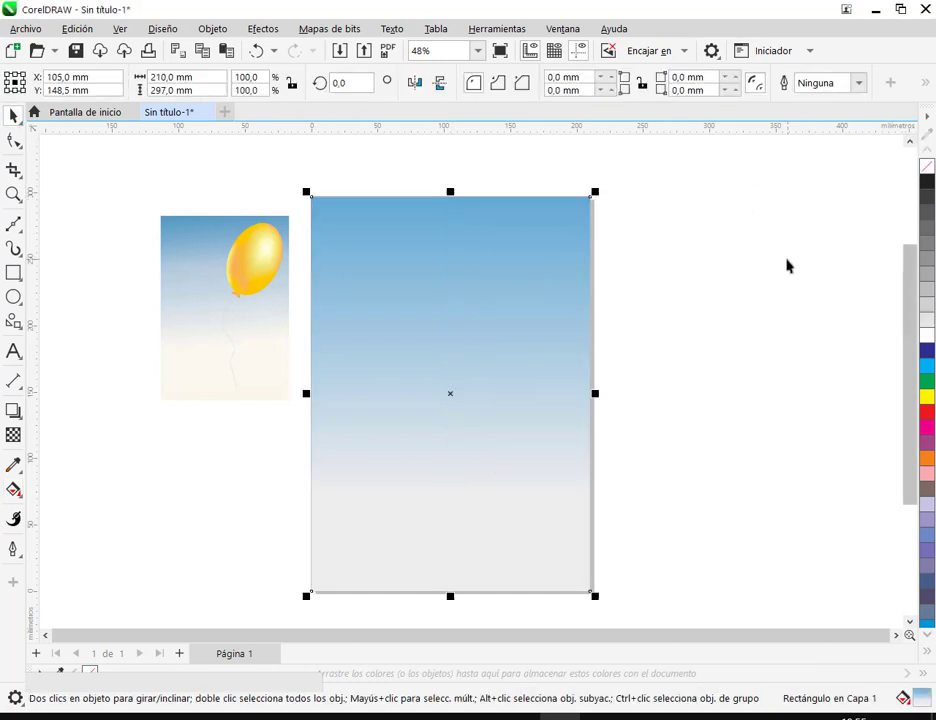
{"action": "left_click", "coordinate": [700, 300]}
{"action": "left_click", "coordinate": [473, 326]}
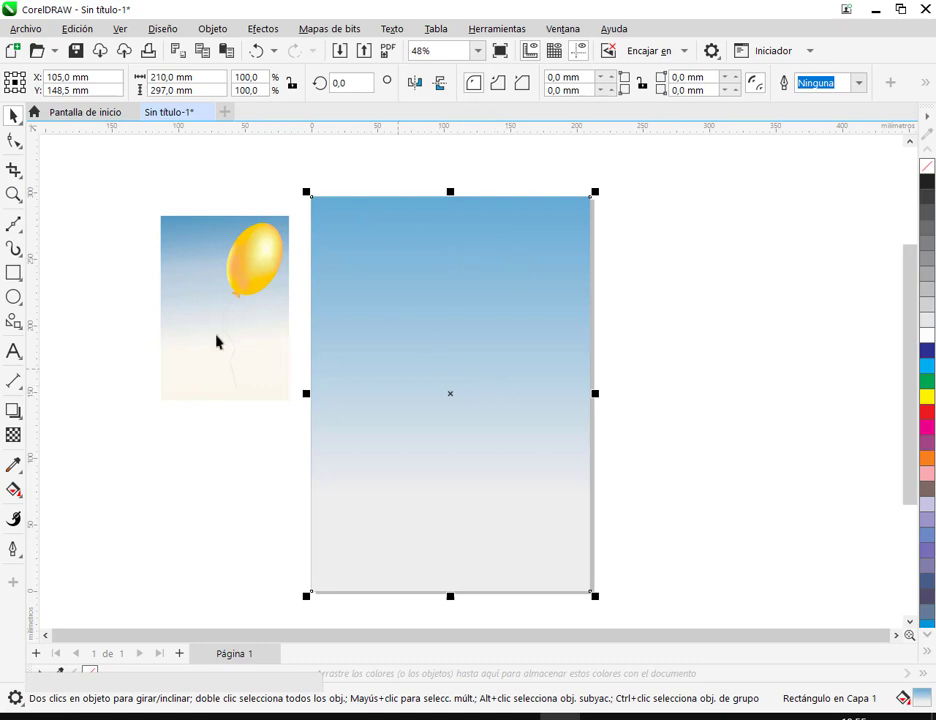
Step: Check the practice number in MANUAL COREL.pdf and save the drawing as Práctico 23 in Documentos, 04. Curso Operador Grafico (Miercoles), CorelDraw
{"action": "left_click", "coordinate": [74, 52]}
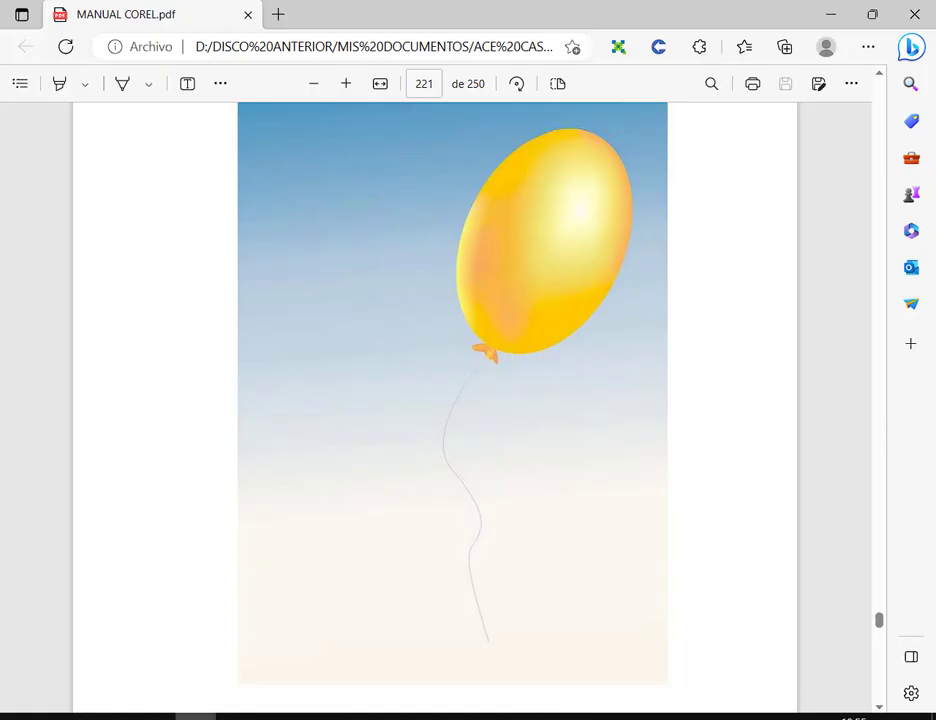
{"action": "scroll", "coordinate": [445, 535], "scroll_direction": "up", "scroll_amount": 10}
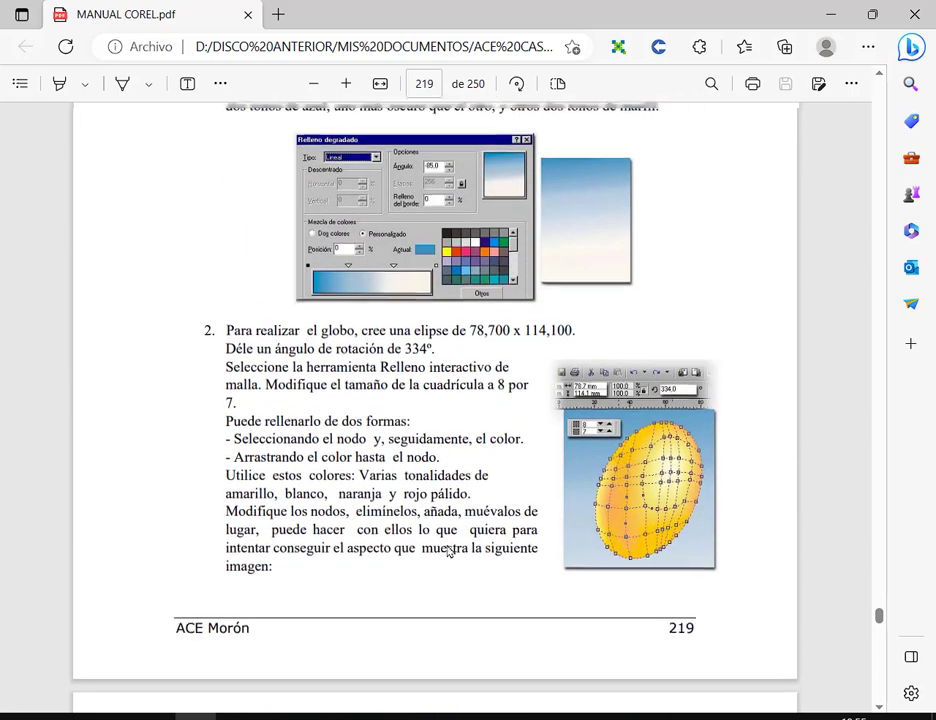
{"action": "scroll", "coordinate": [448, 551], "scroll_direction": "up", "scroll_amount": 5}
{"action": "scroll", "coordinate": [447, 551], "scroll_direction": "down", "scroll_amount": 12}
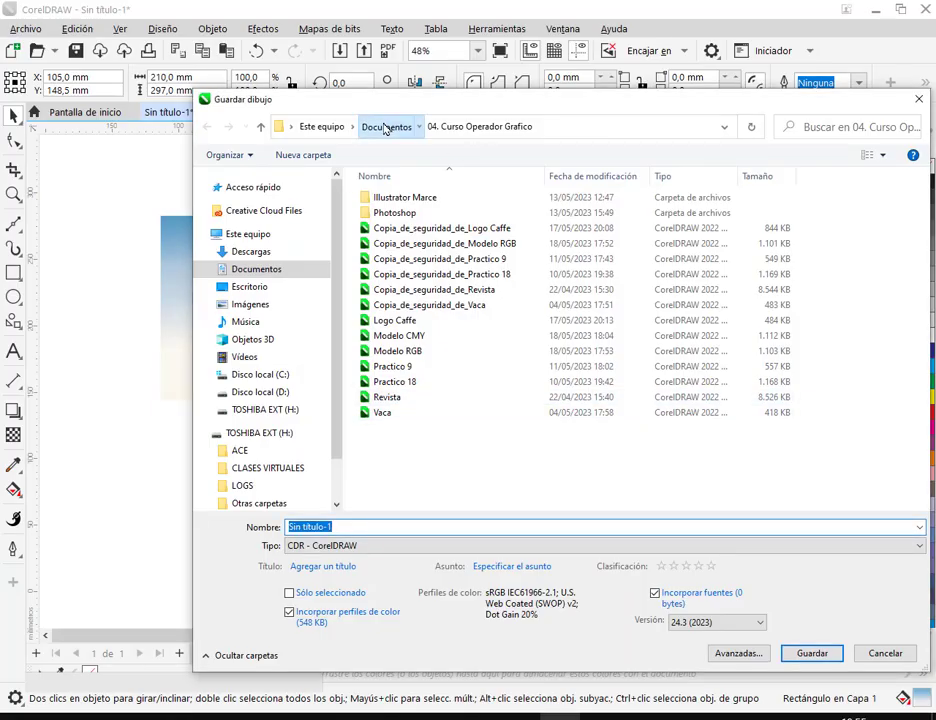
{"action": "left_click", "coordinate": [388, 126]}
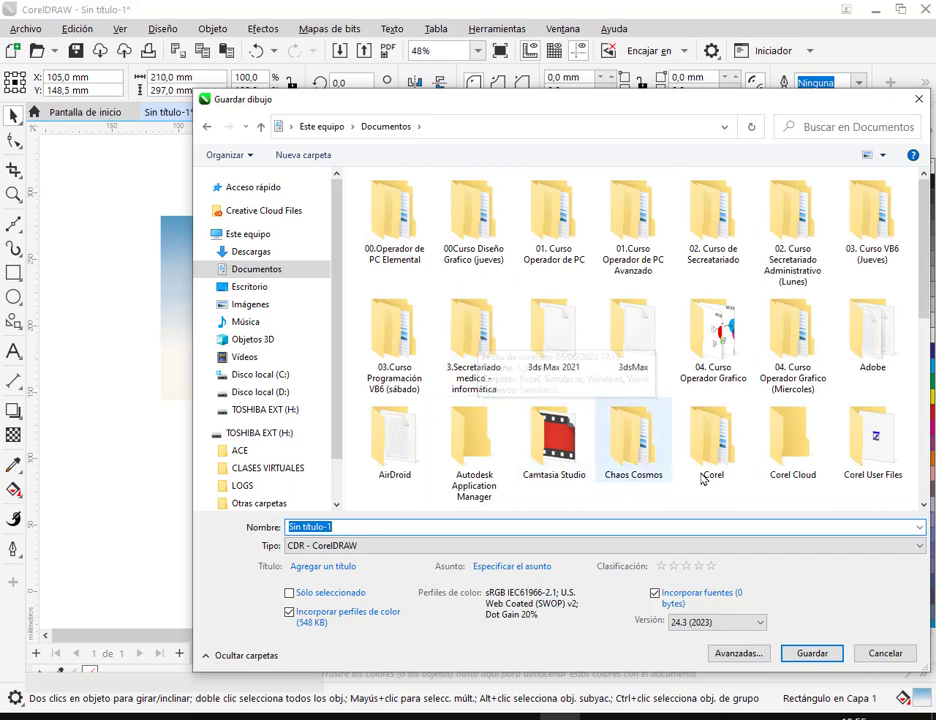
{"action": "left_click", "coordinate": [787, 323]}
{"action": "double_click", "coordinate": [787, 323]}
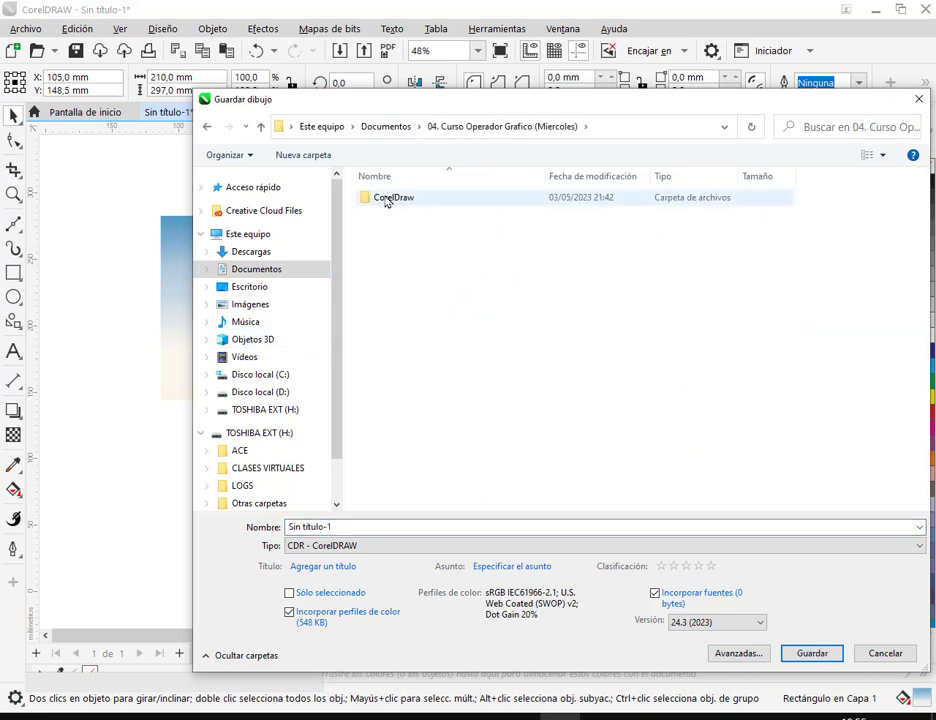
{"action": "double_click", "coordinate": [385, 198]}
{"action": "left_click", "coordinate": [367, 531]}
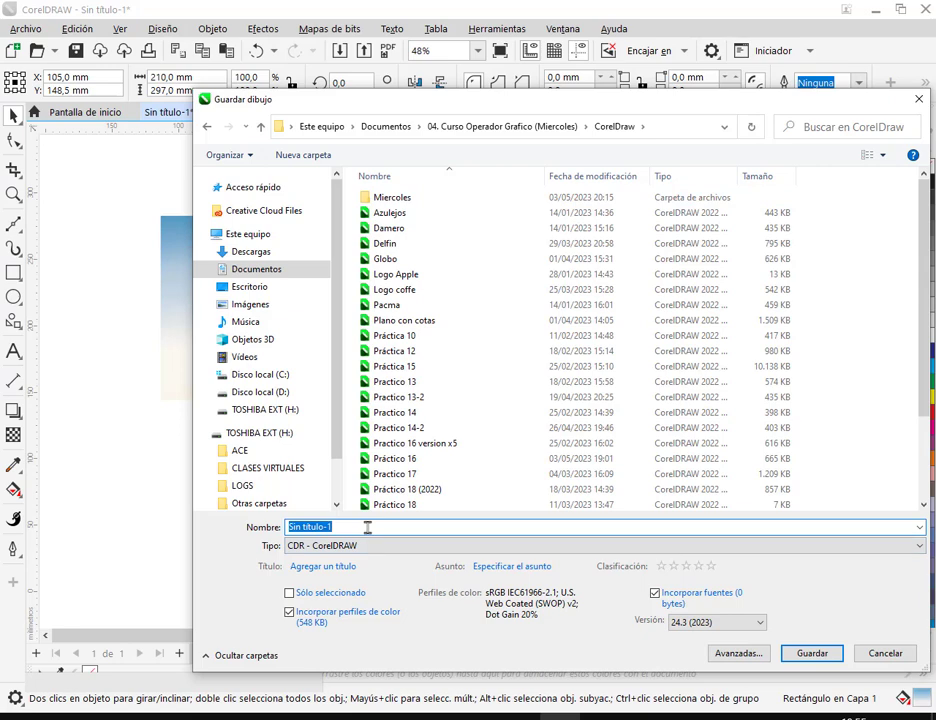
{"action": "type", "text": "Pra"}
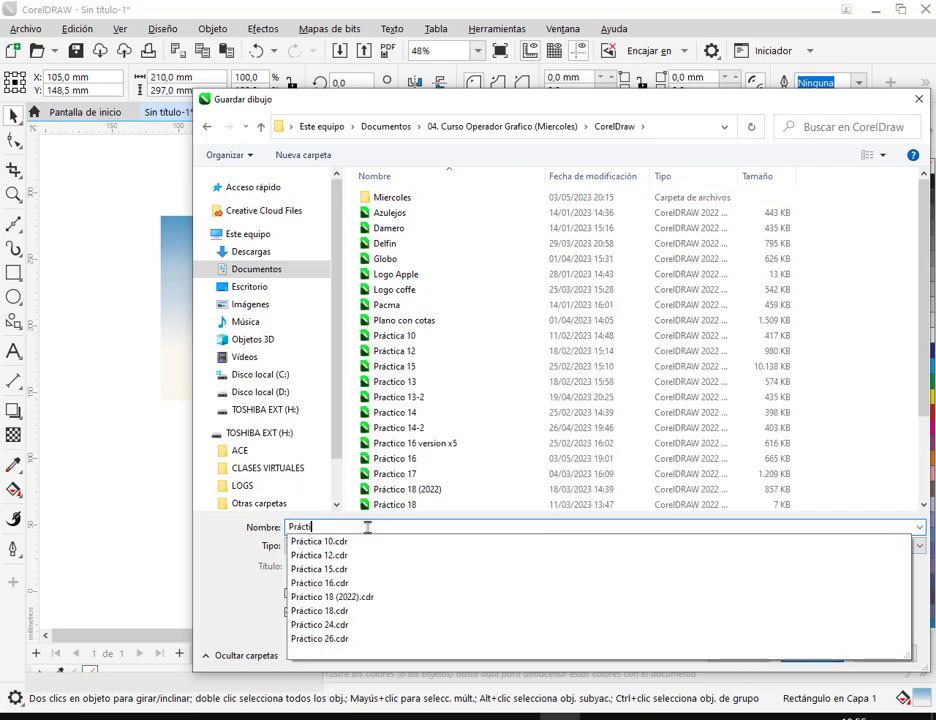
{"action": "type", "text": "ctica 19"}
{"action": "key", "text": "Return"}
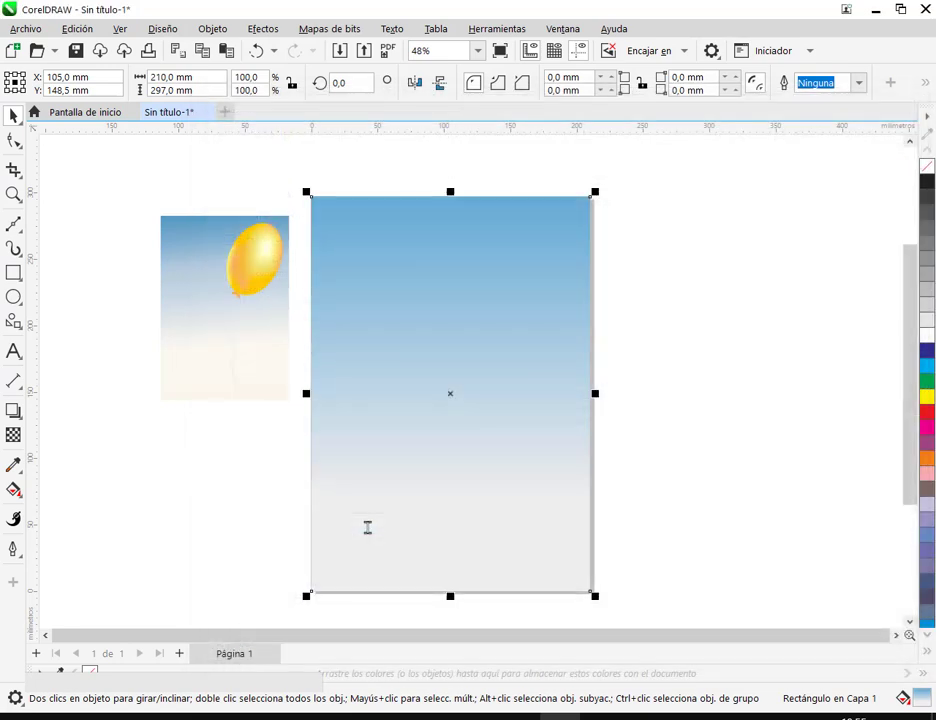
Step: Lock the gradient-filled background rectangle on the page
{"action": "right_click", "coordinate": [449, 346]}
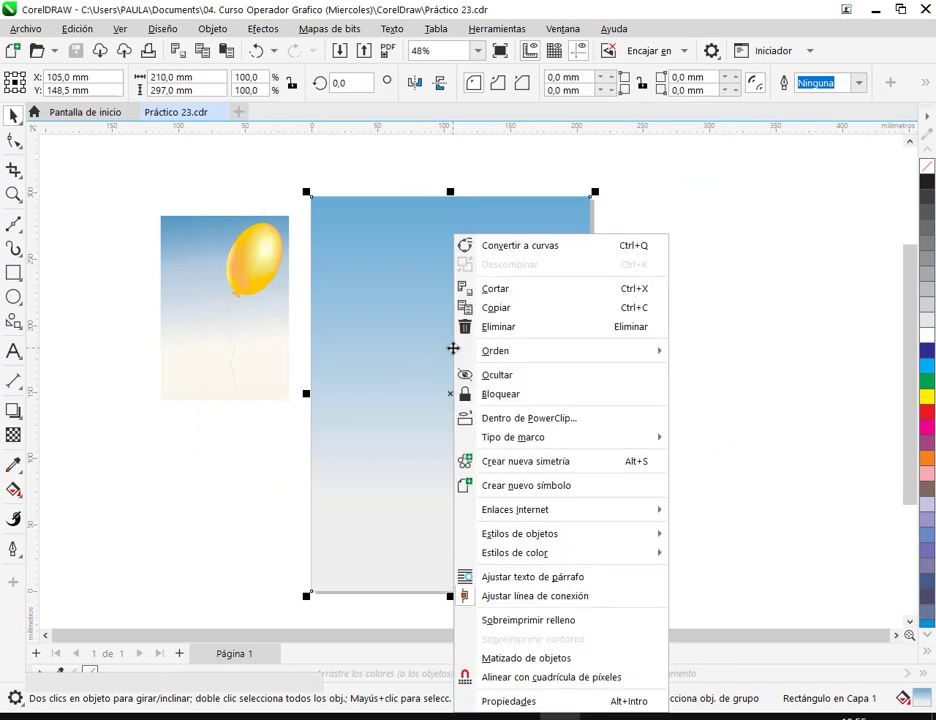
{"action": "left_click", "coordinate": [510, 392]}
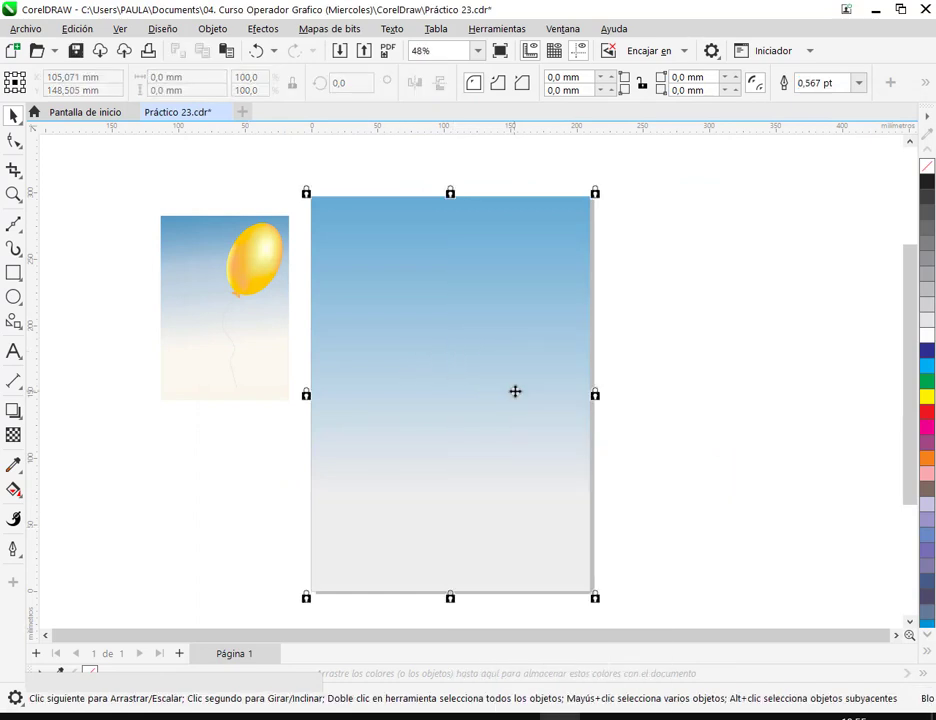
Step: Draw an upright ellipse about 74 × 96 mm over the upper part of the sky background for the balloon
{"action": "scroll", "coordinate": [426, 325], "scroll_direction": "up", "scroll_amount": 3}
{"action": "left_click", "coordinate": [134, 140]}
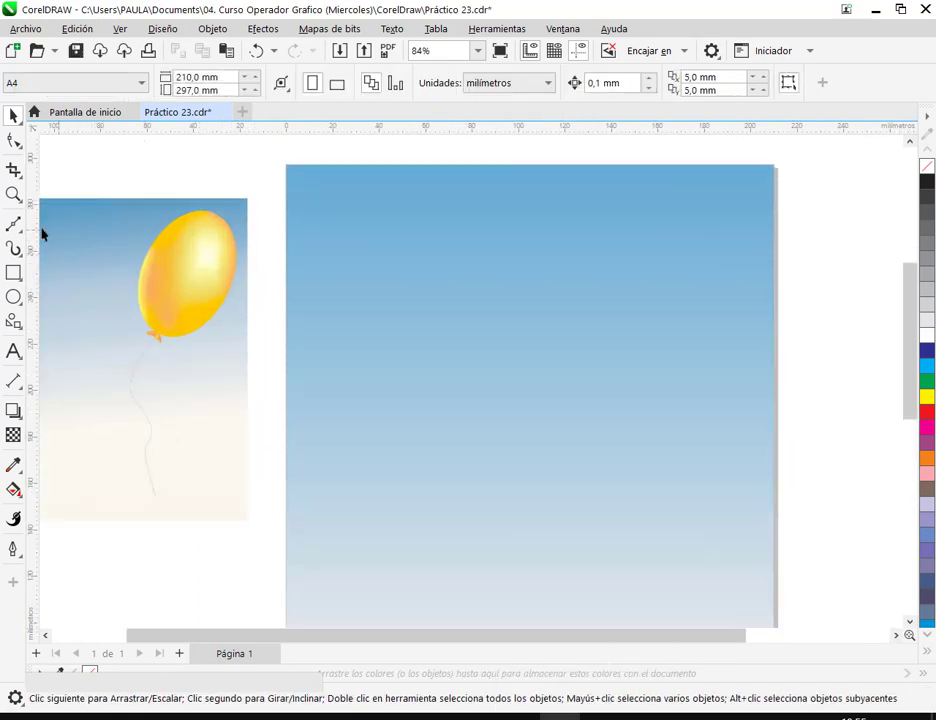
{"action": "left_click", "coordinate": [18, 299]}
{"action": "left_click_drag", "start_coordinate": [479, 210], "coordinate": [655, 436]}
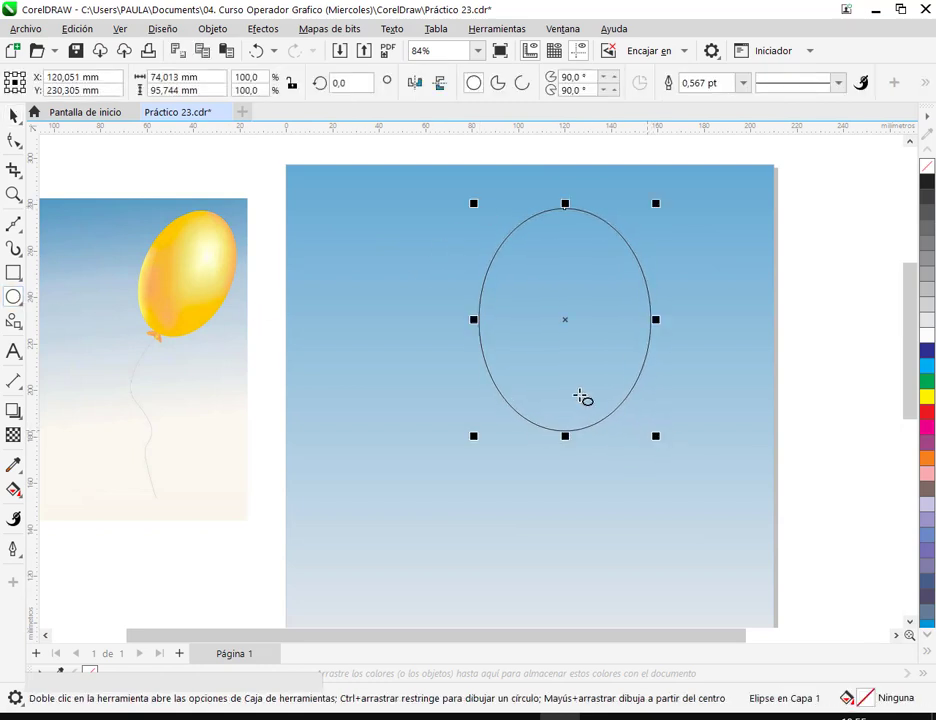
Step: Move the ellipse to the left edge of the sky background, beside the reference balloon
{"action": "left_click", "coordinate": [15, 117]}
{"action": "left_click_drag", "start_coordinate": [604, 306], "coordinate": [440, 298]}
{"action": "scroll", "coordinate": [317, 279], "scroll_direction": "up", "scroll_amount": 2}
{"action": "left_click_drag", "start_coordinate": [545, 347], "coordinate": [478, 352]}
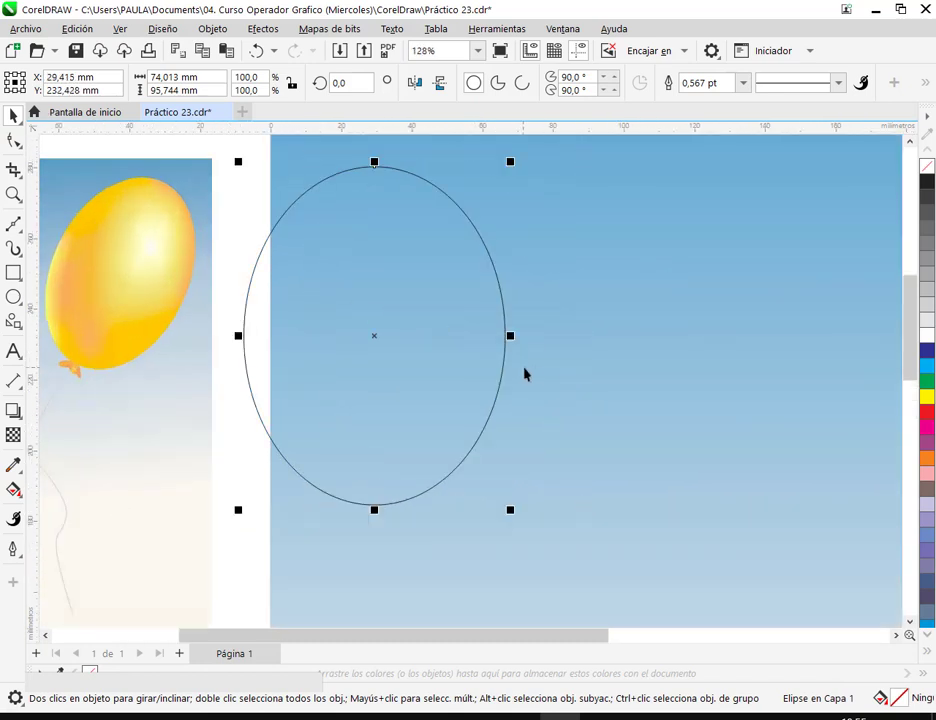
{"action": "left_click_drag", "start_coordinate": [552, 374], "coordinate": [607, 374]}
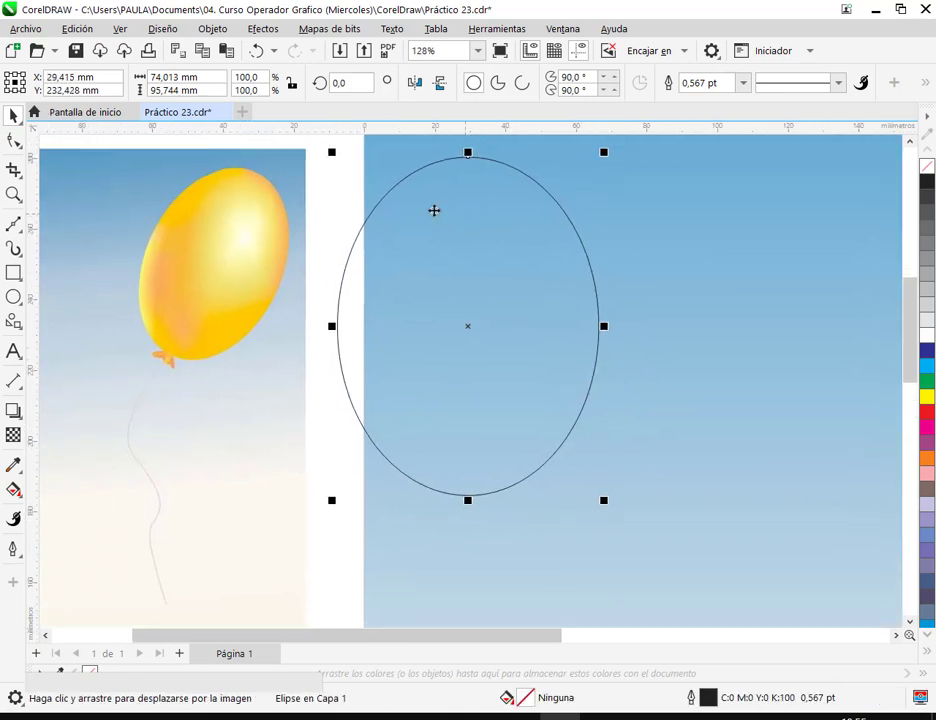
{"action": "left_click_drag", "start_coordinate": [505, 284], "coordinate": [541, 294]}
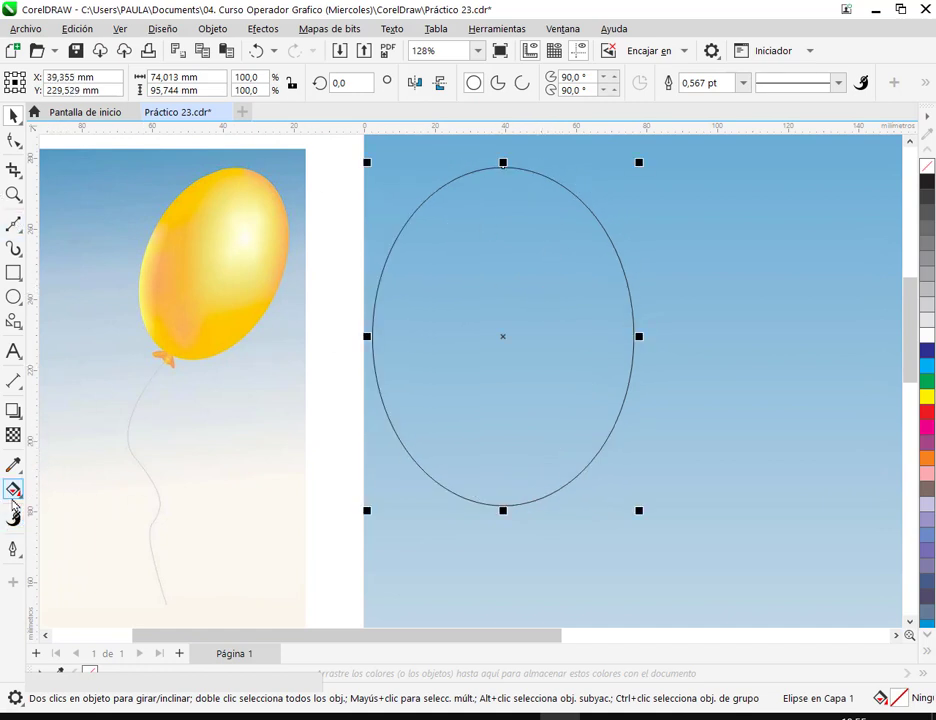
Step: Apply a mesh fill to the ellipse, adding four curved column lines and one row line above the centre for a 6 × 3 grid
{"action": "left_click", "coordinate": [13, 491]}
{"action": "left_click", "coordinate": [60, 533]}
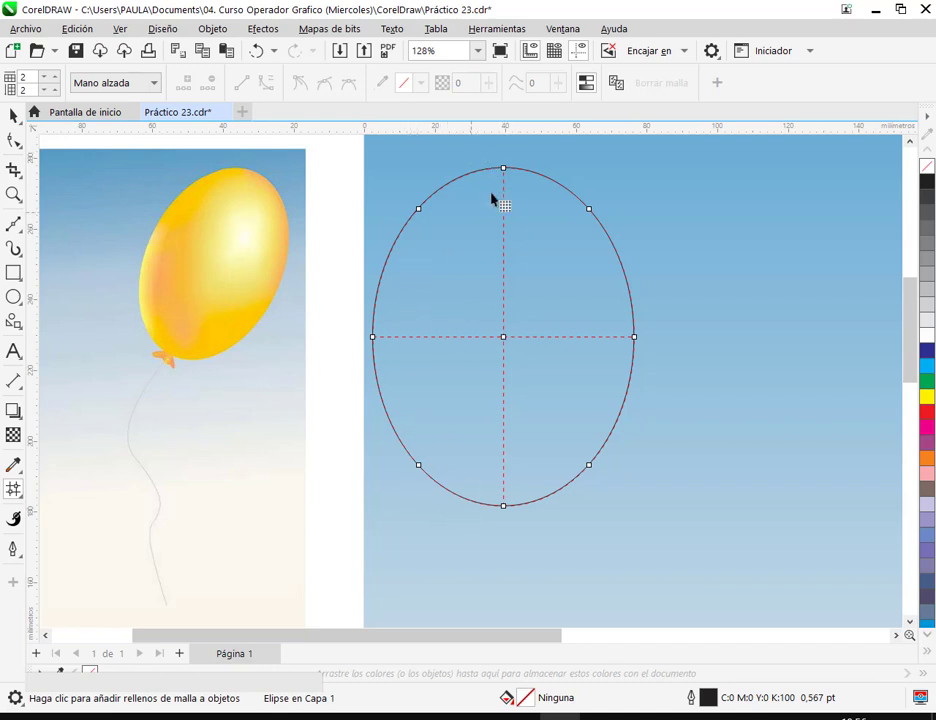
{"action": "double_click", "coordinate": [451, 184]}
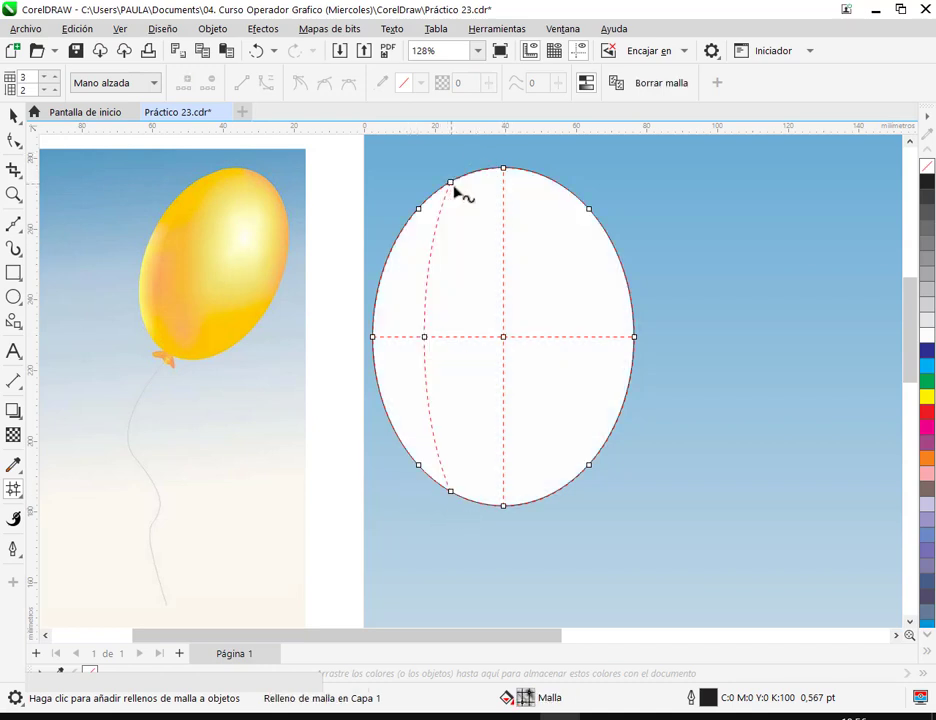
{"action": "double_click", "coordinate": [553, 182]}
{"action": "double_click", "coordinate": [580, 203]}
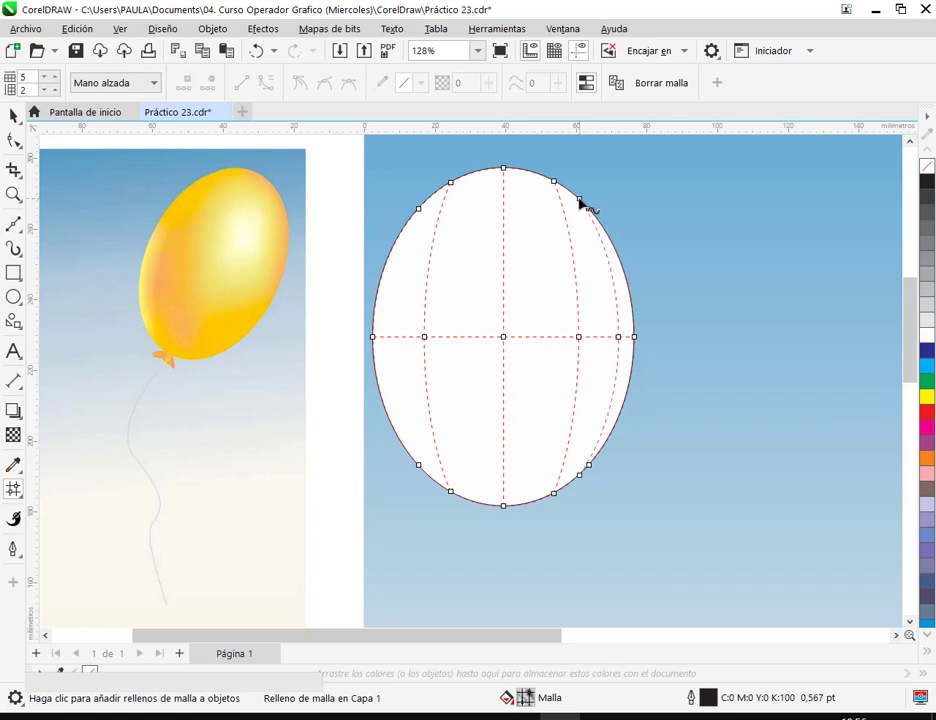
{"action": "double_click", "coordinate": [430, 200]}
{"action": "double_click", "coordinate": [555, 240]}
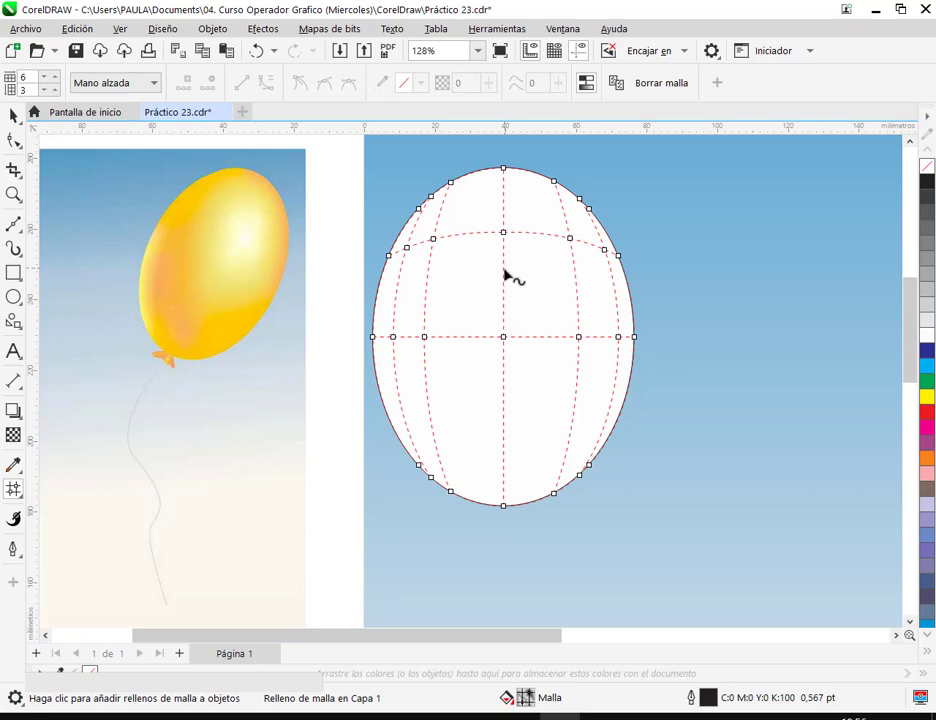
{"action": "scroll", "coordinate": [576, 260], "scroll_direction": "up", "scroll_amount": 2}
{"action": "scroll", "coordinate": [543, 248], "scroll_direction": "down", "scroll_amount": 2}
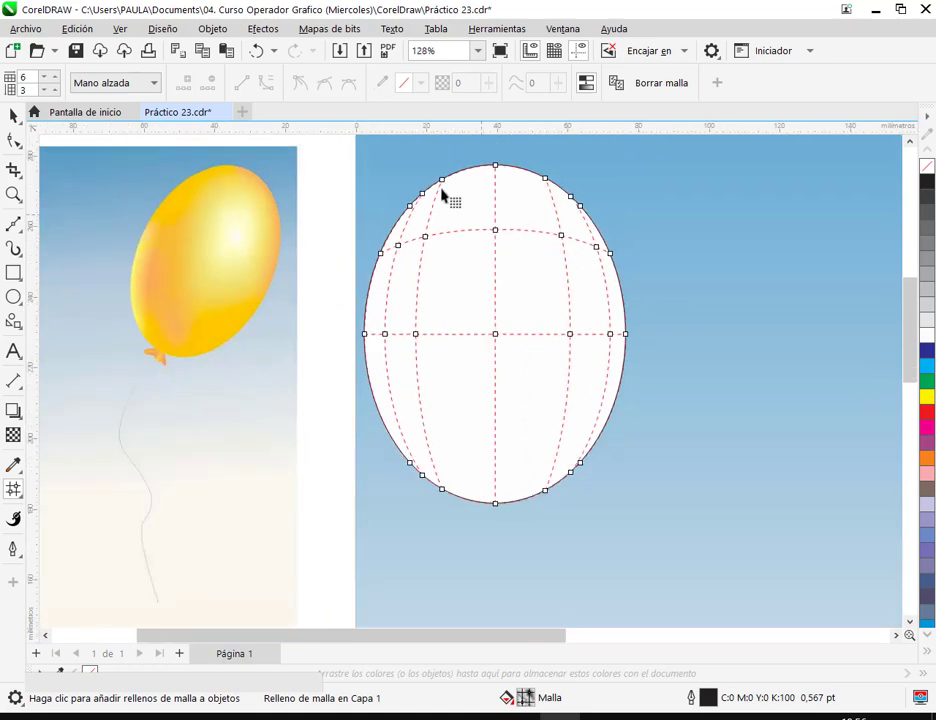
Step: Select all mesh nodes with a rectangular selection and colour them yellow, C 0, M 0, Y 100, K 0
{"action": "mouse_move", "coordinate": [422, 176]}
{"action": "left_mouse_down"}
{"action": "mouse_move", "coordinate": [641, 478]}
{"action": "mouse_move", "coordinate": [560, 445]}
{"action": "left_mouse_up"}
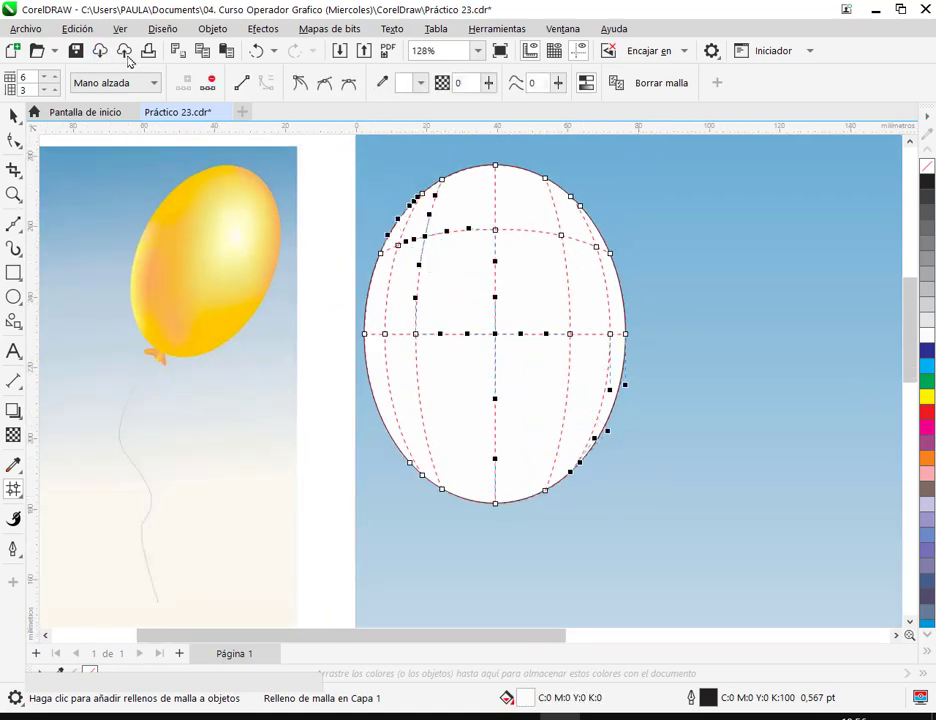
{"action": "left_click", "coordinate": [142, 82]}
{"action": "left_click", "coordinate": [128, 98]}
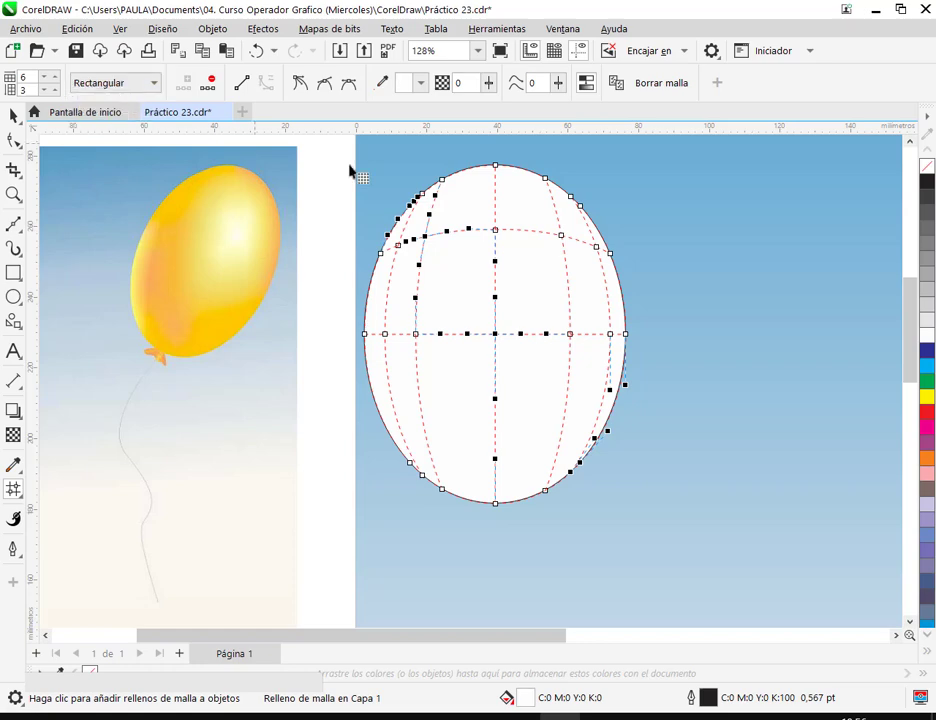
{"action": "left_click_drag", "start_coordinate": [332, 148], "coordinate": [744, 591]}
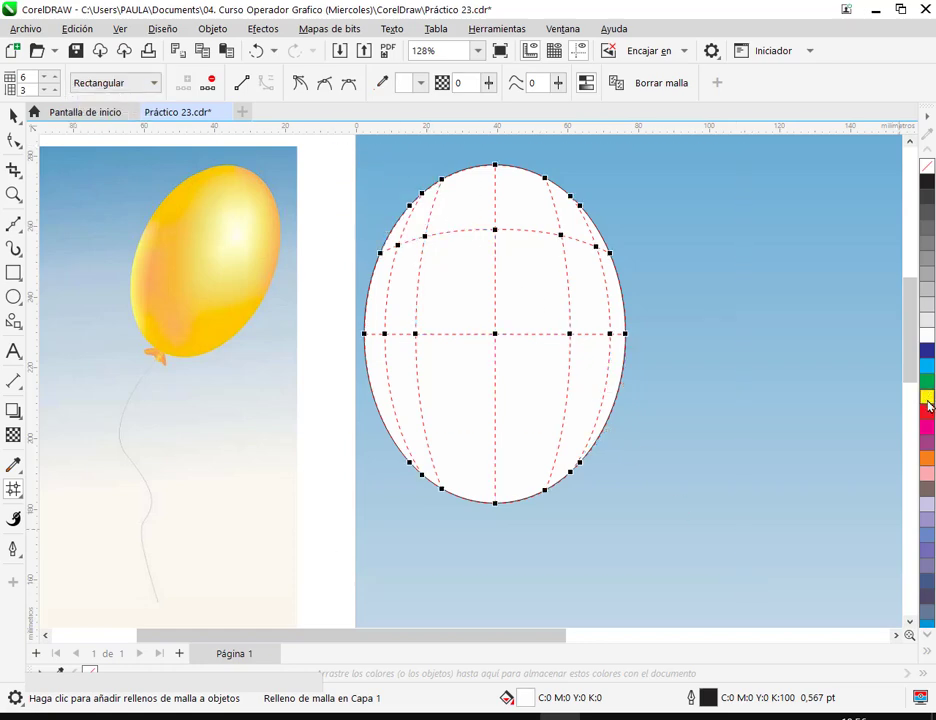
{"action": "left_click", "coordinate": [928, 460]}
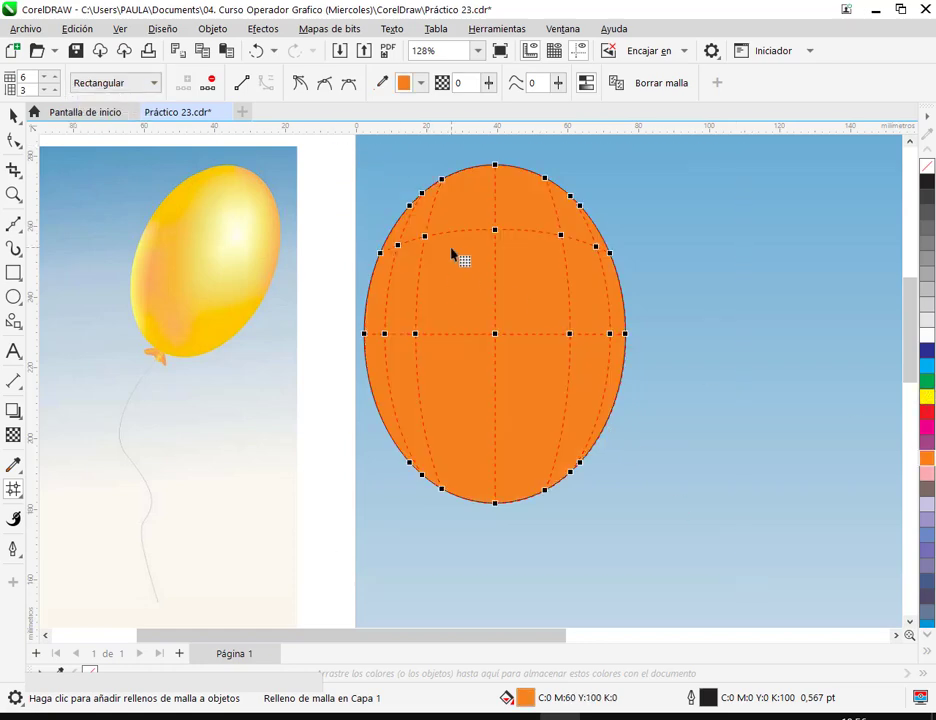
{"action": "left_click", "coordinate": [926, 398]}
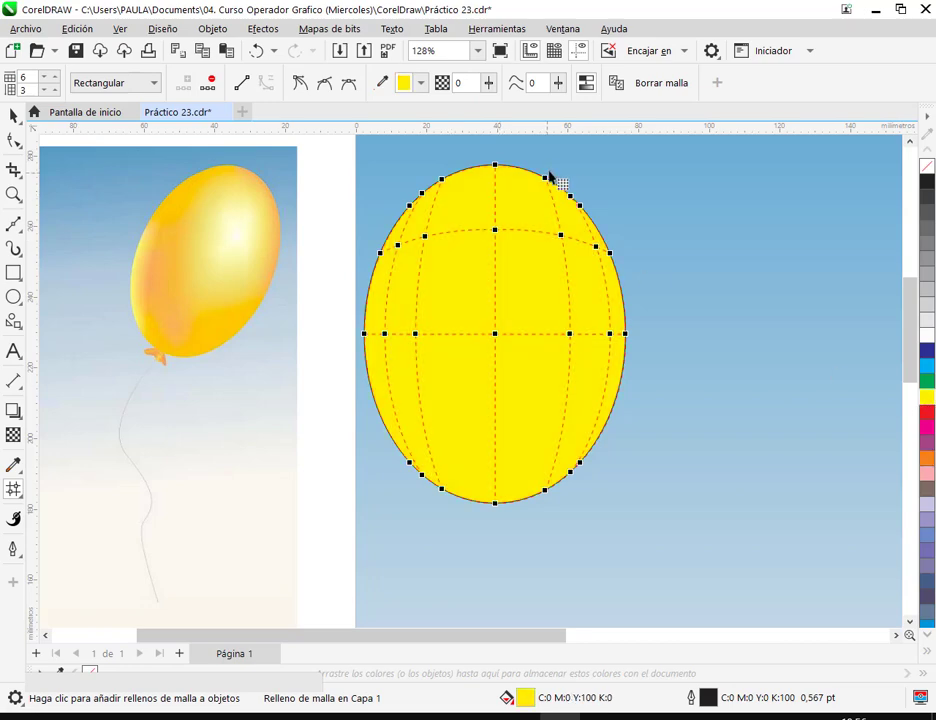
{"action": "left_click", "coordinate": [623, 198]}
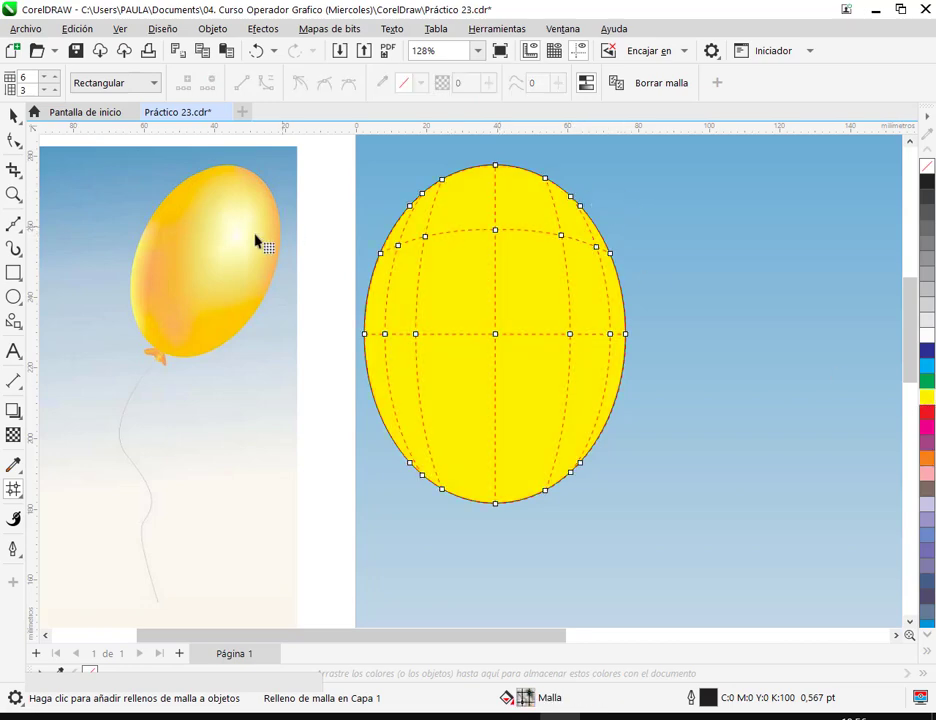
Step: Try a white highlight on the balloon's upper-right mesh node and undo it
{"action": "left_click", "coordinate": [561, 236]}
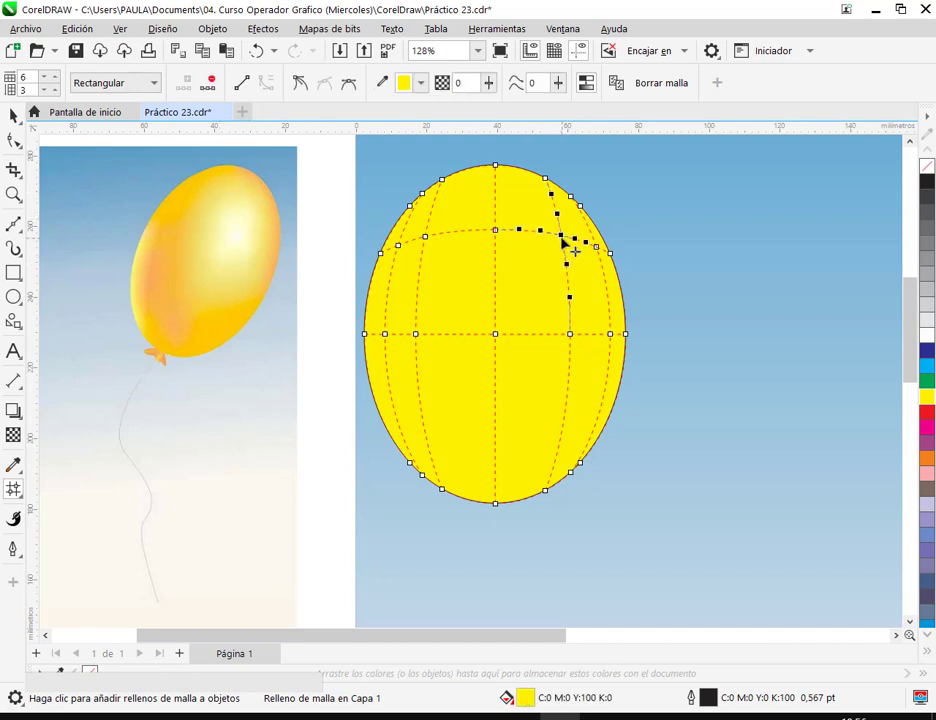
{"action": "left_click", "coordinate": [925, 337]}
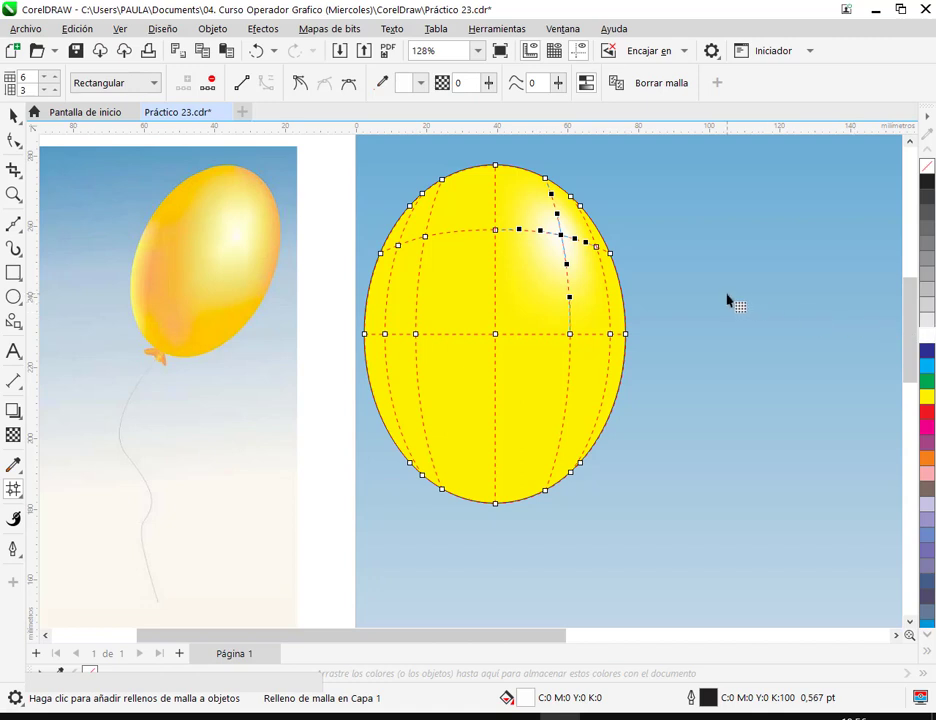
{"action": "left_click", "coordinate": [728, 301]}
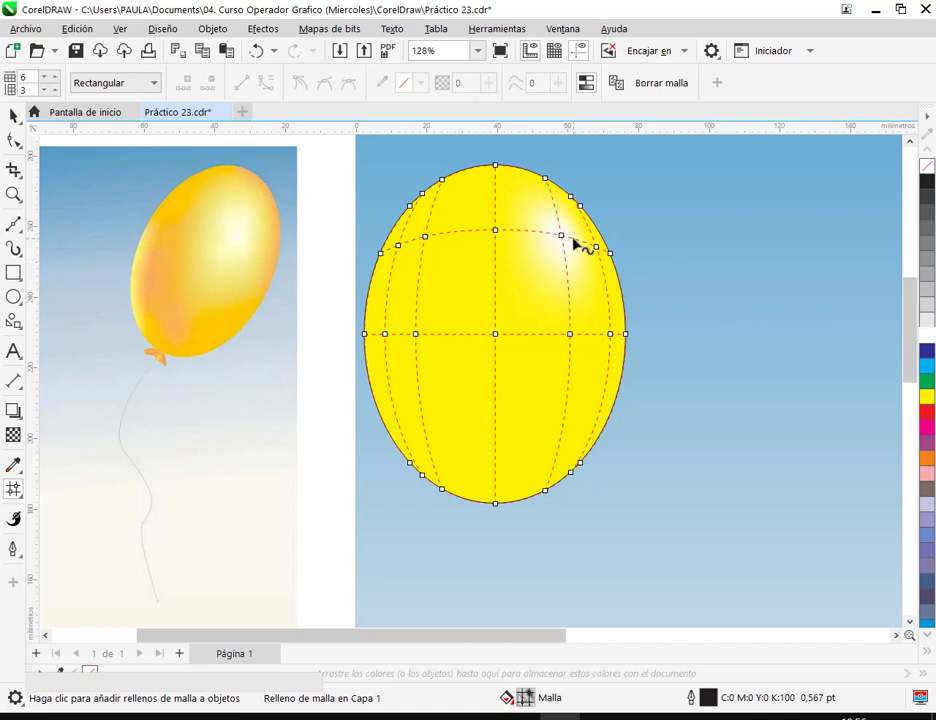
{"action": "left_click", "coordinate": [257, 50]}
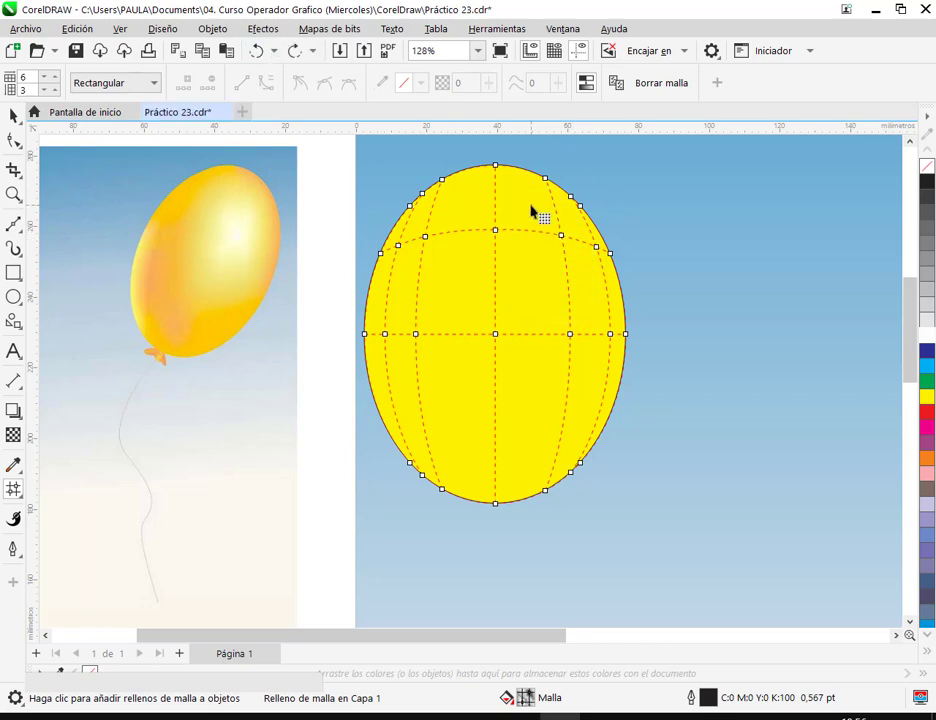
Step: Simplify the balloon's mesh to three columns and two rows, keeping a centre column line and one curved line near the right edge
{"action": "scroll", "coordinate": [531, 210], "scroll_direction": "up", "scroll_amount": 3}
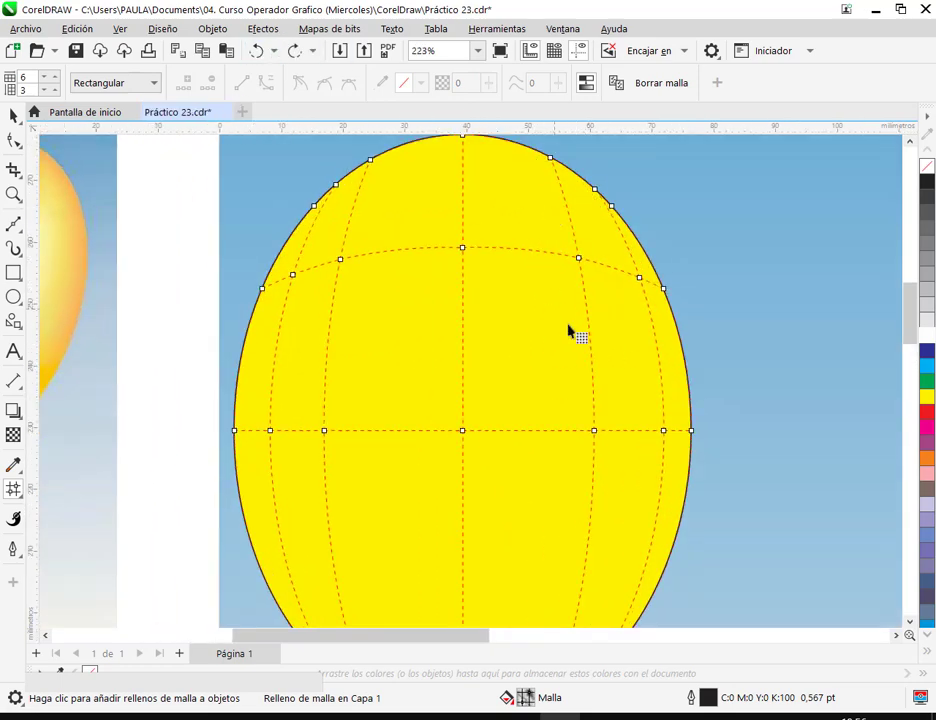
{"action": "scroll", "coordinate": [570, 330], "scroll_direction": "down", "scroll_amount": 2}
{"action": "left_click", "coordinate": [535, 330]}
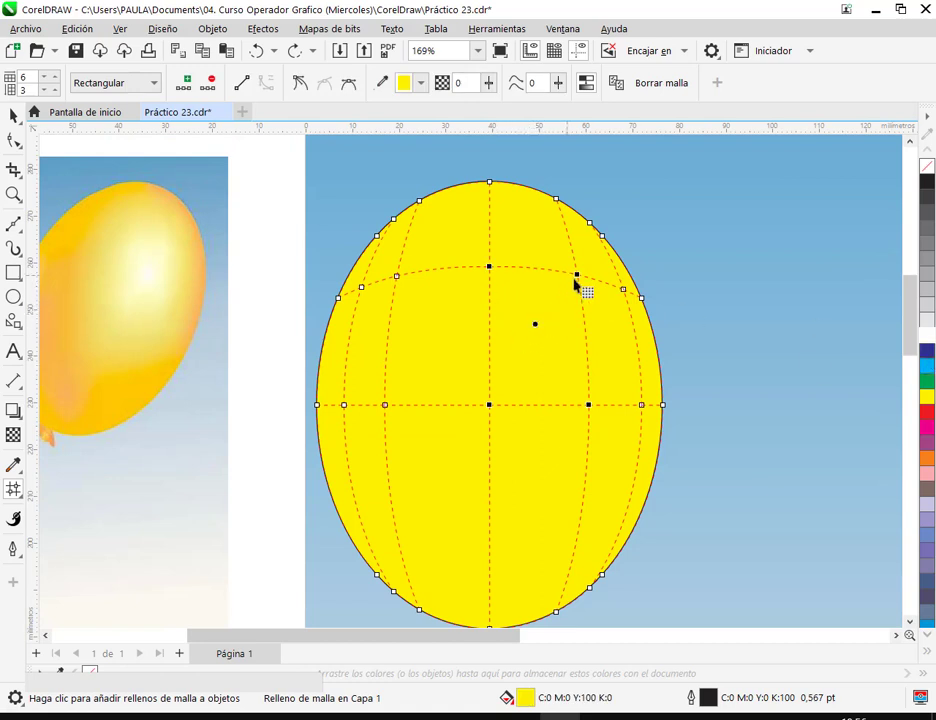
{"action": "left_click", "coordinate": [652, 310]}
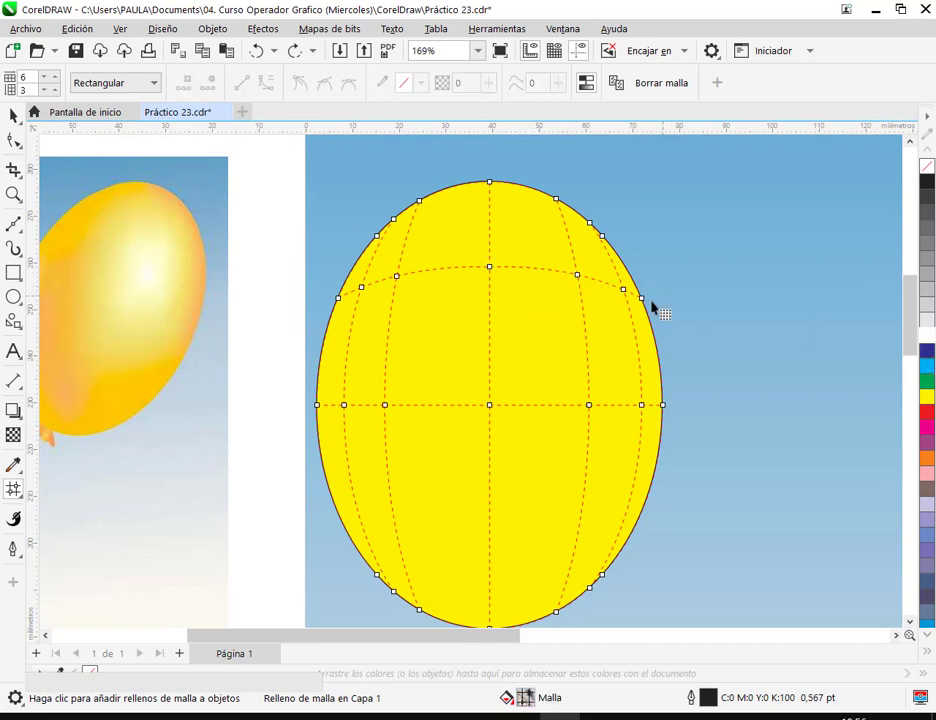
{"action": "left_click", "coordinate": [577, 290]}
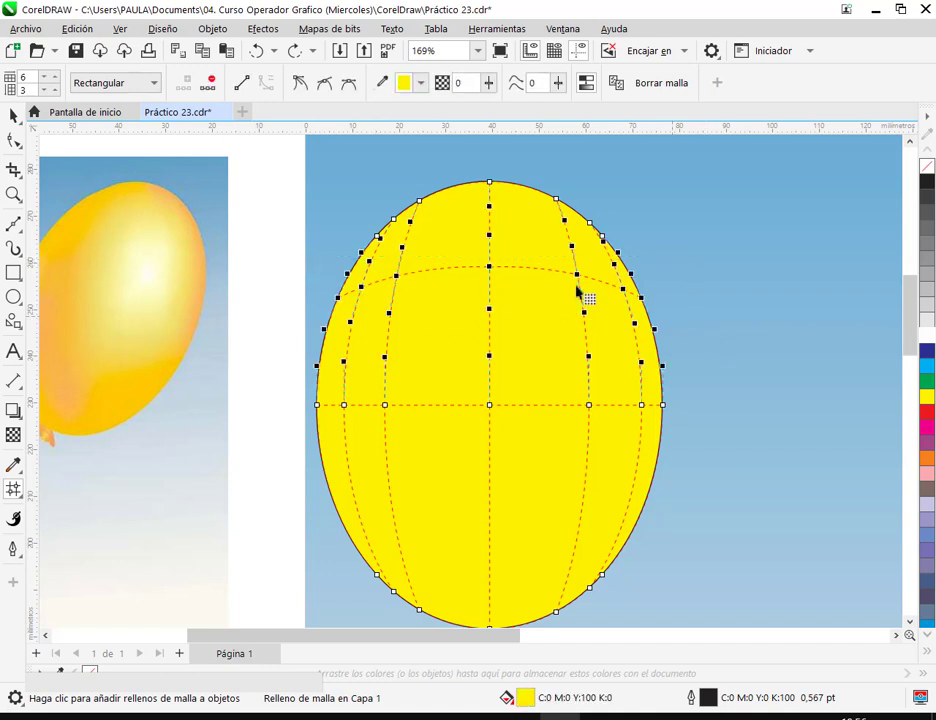
{"action": "left_click", "coordinate": [210, 86]}
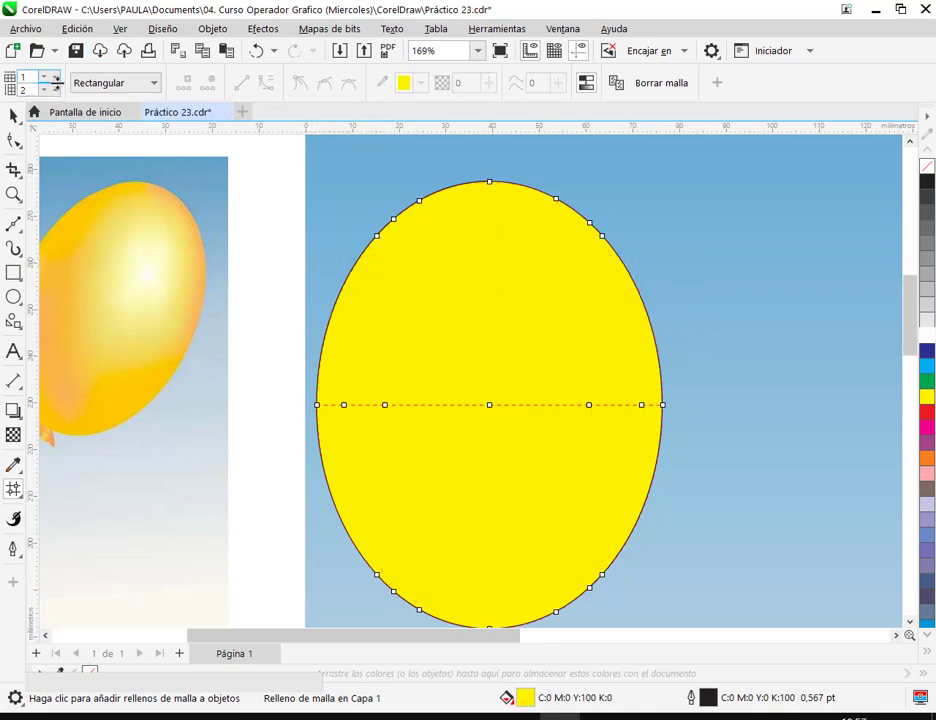
{"action": "left_click", "coordinate": [56, 78]}
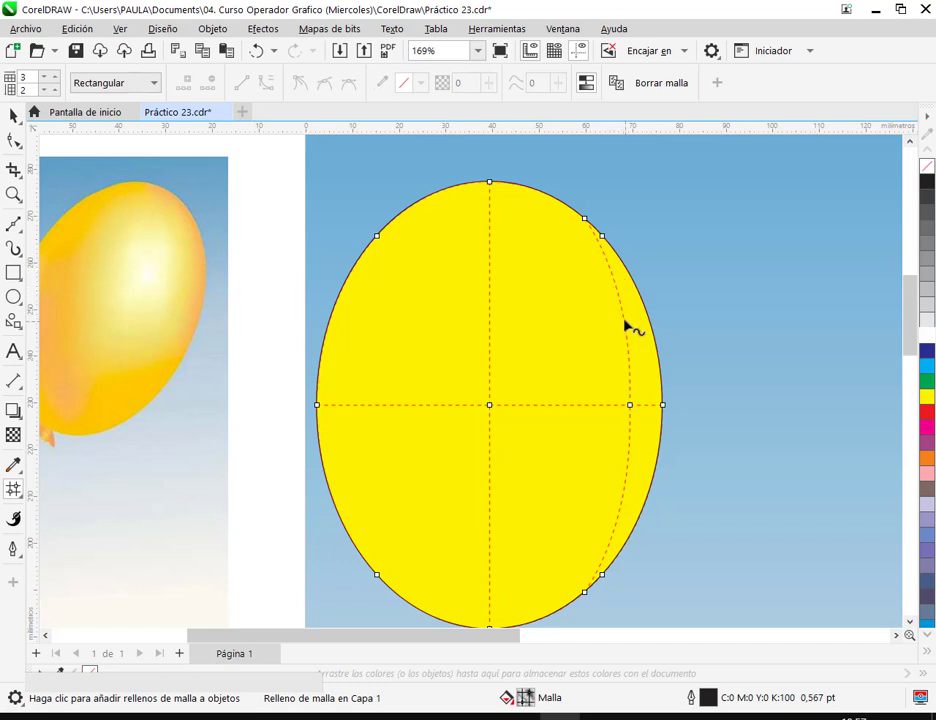
Step: Add two curved mesh row lines across the balloon's upper half, and undo the trial column line beside the centre
{"action": "double_click", "coordinate": [624, 320]}
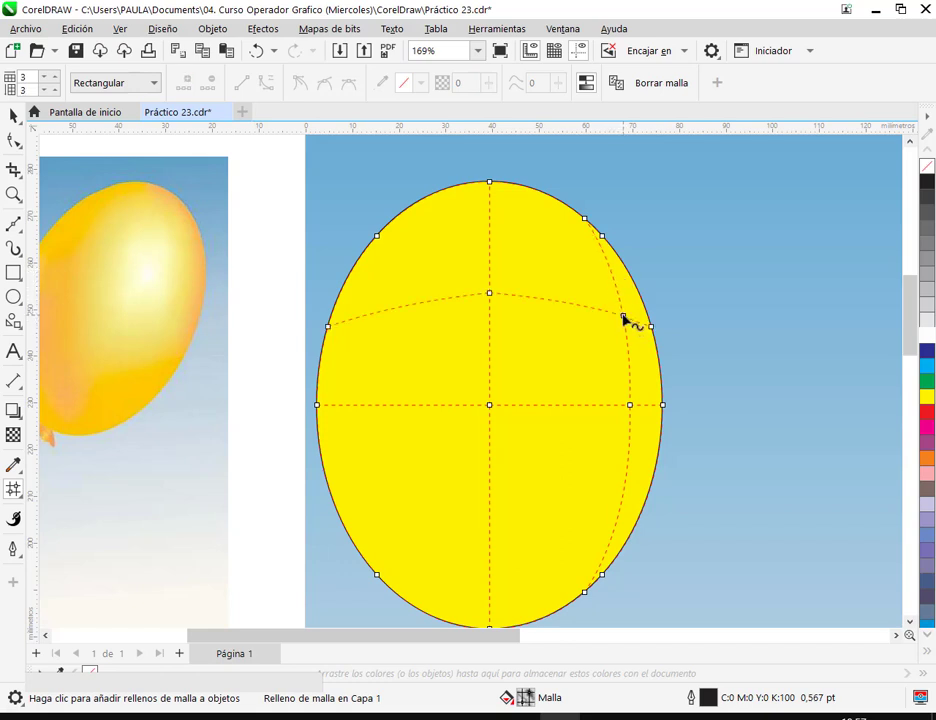
{"action": "double_click", "coordinate": [490, 238]}
{"action": "double_click", "coordinate": [505, 185]}
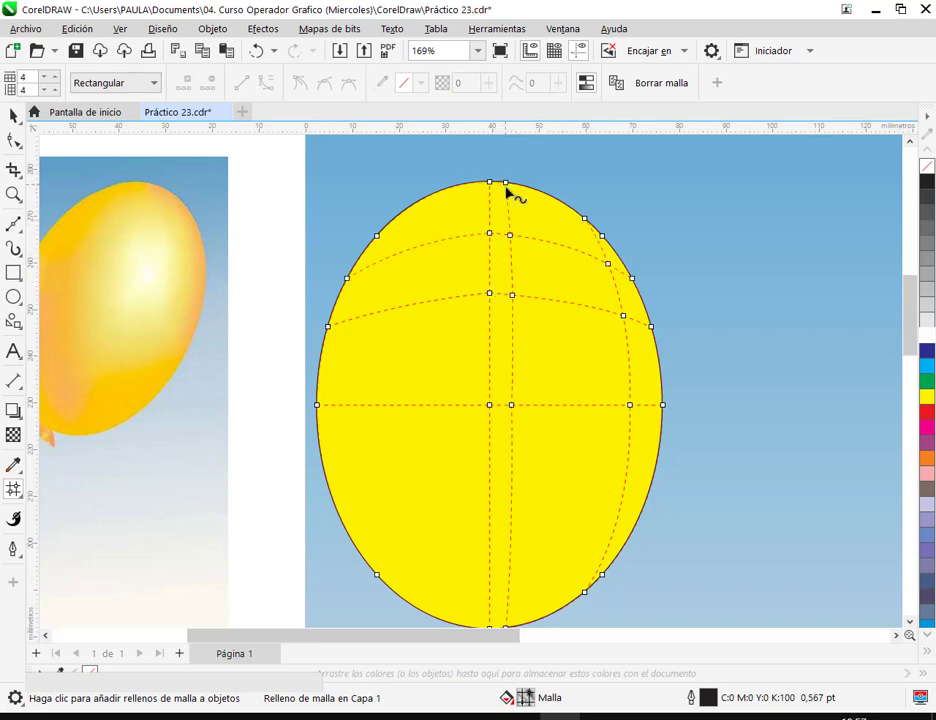
{"action": "left_click", "coordinate": [256, 50]}
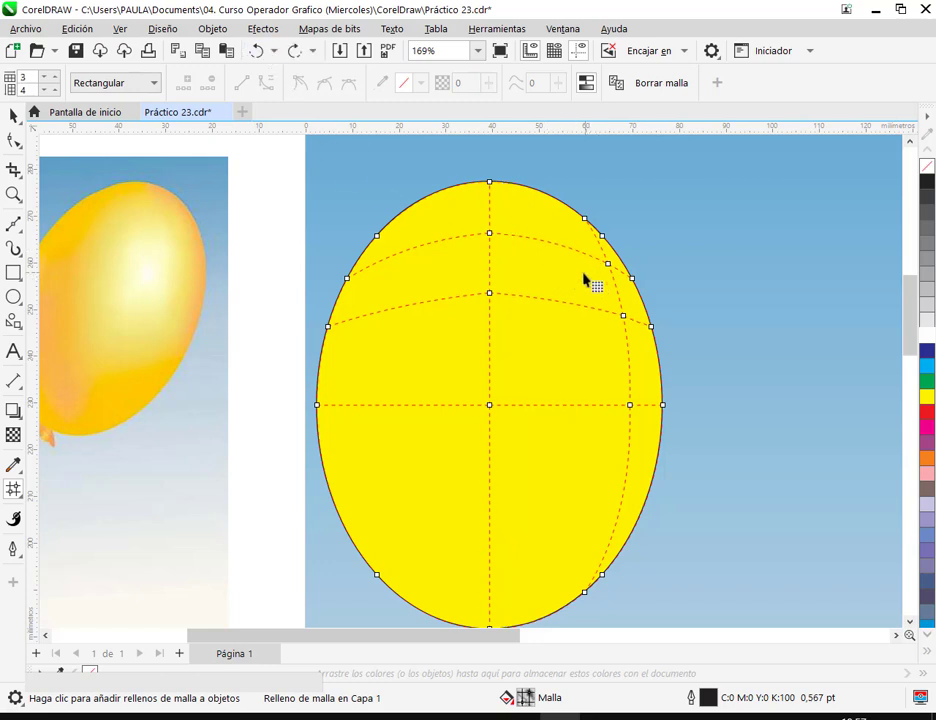
Step: Try filling the upper-right mesh cell between the two curved row lines with white and undo it
{"action": "left_click", "coordinate": [568, 270]}
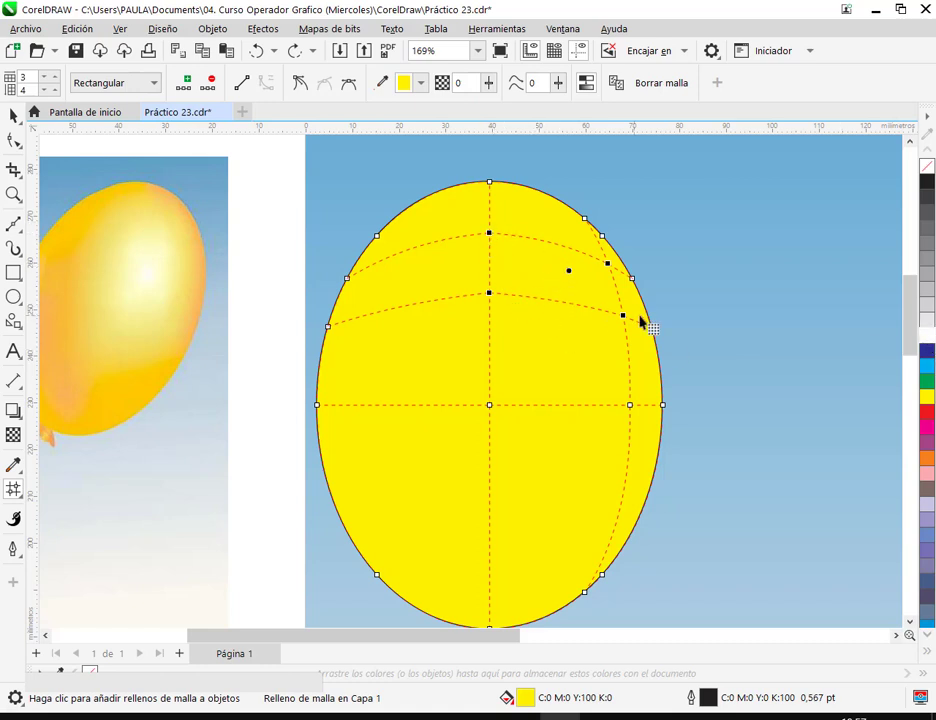
{"action": "left_click", "coordinate": [927, 338]}
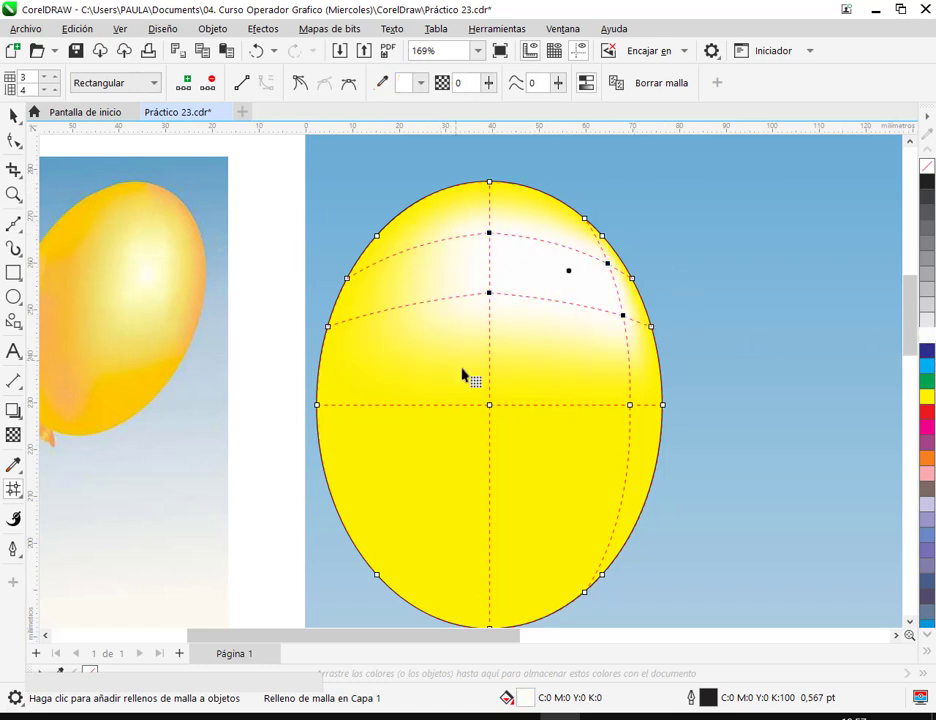
{"action": "left_click", "coordinate": [256, 50]}
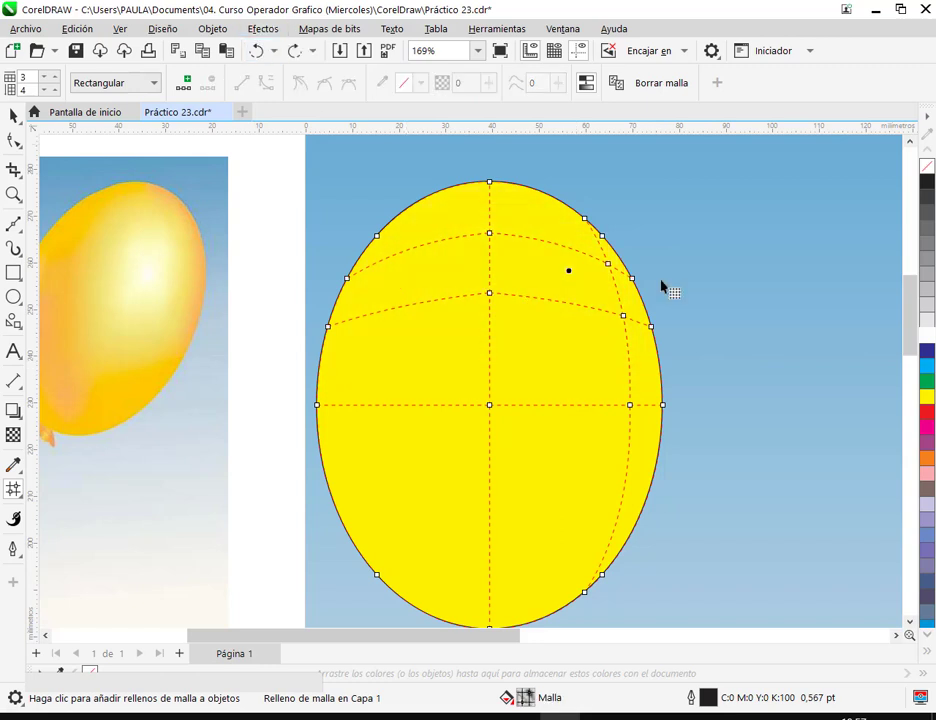
Step: Add two mesh column lines between the centre and right-hand lines, and select the upper cell enclosed between them
{"action": "scroll", "coordinate": [577, 212], "scroll_direction": "up", "scroll_amount": 2}
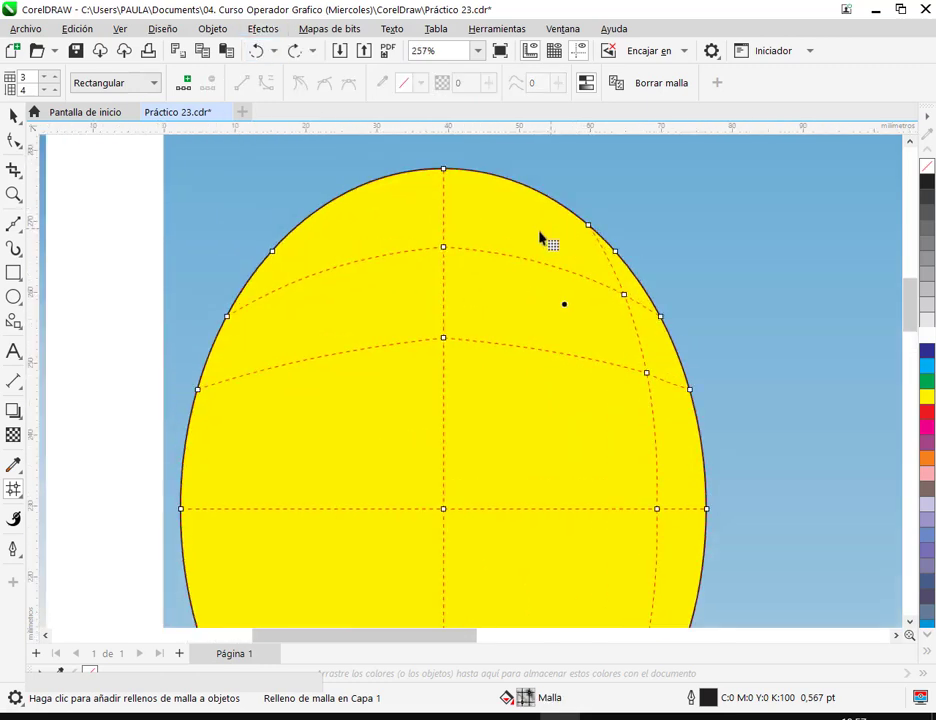
{"action": "double_click", "coordinate": [488, 175]}
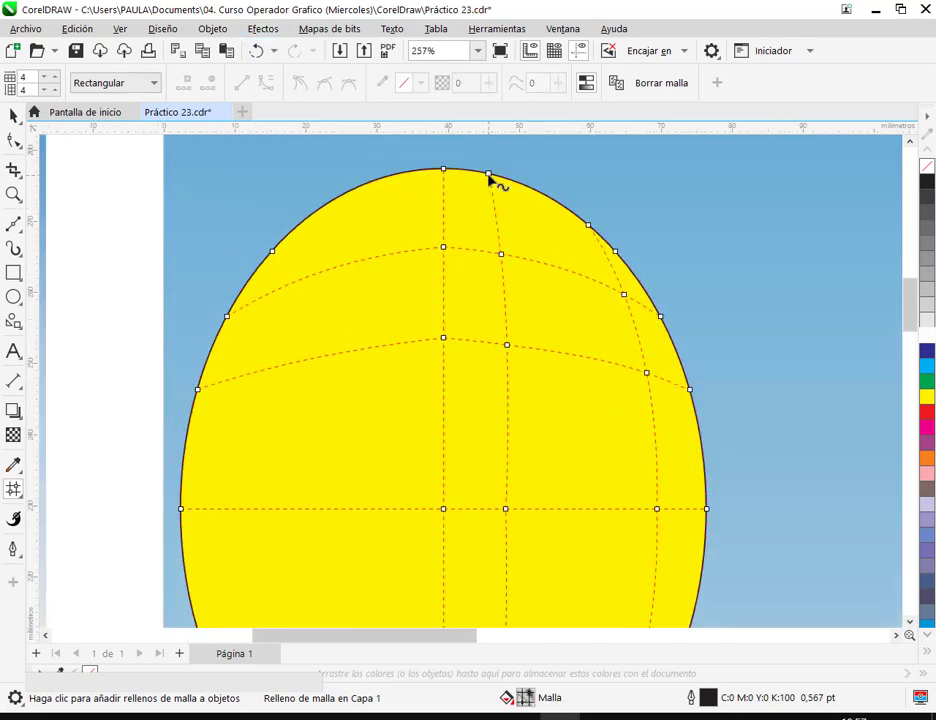
{"action": "double_click", "coordinate": [555, 202]}
{"action": "left_click", "coordinate": [549, 316]}
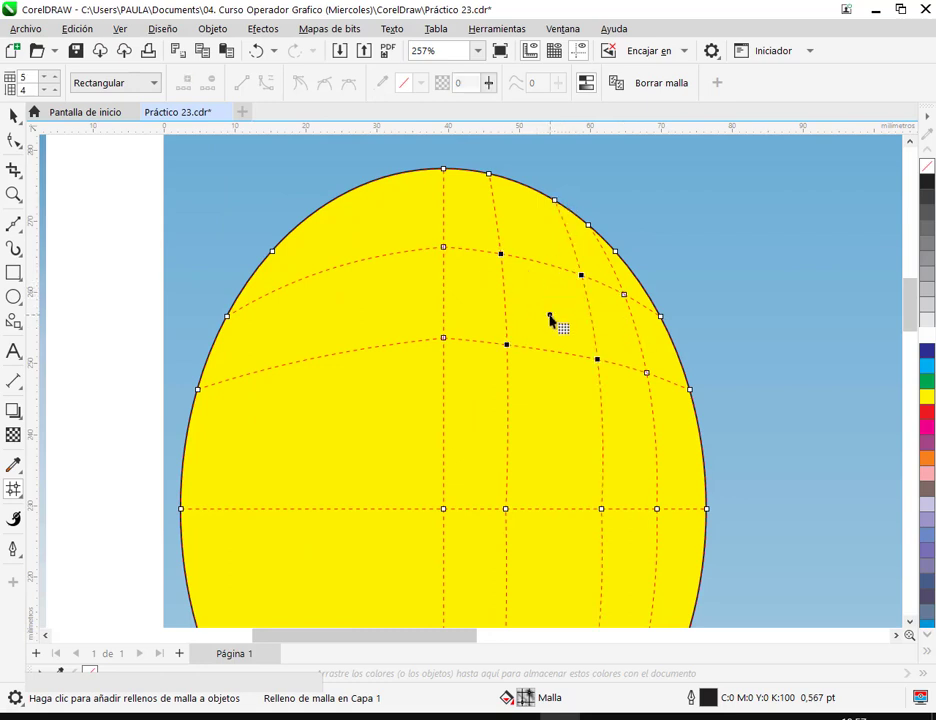
Step: Fill the selected upper mesh cell with white and compare the highlight with the reference balloon
{"action": "left_click", "coordinate": [928, 335]}
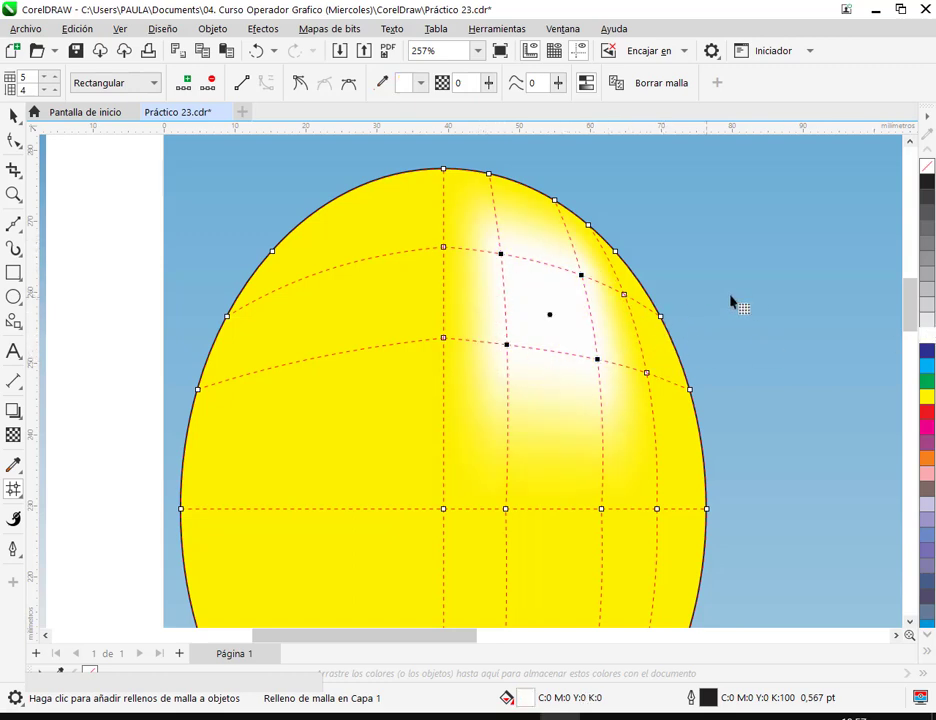
{"action": "scroll", "coordinate": [577, 328], "scroll_direction": "down", "scroll_amount": 2}
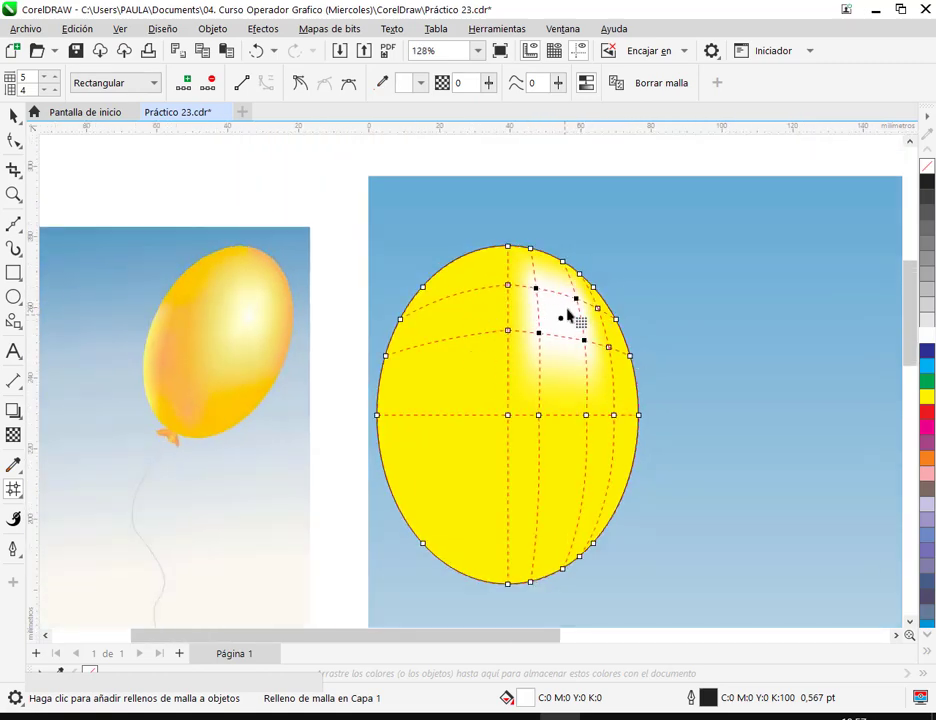
{"action": "scroll", "coordinate": [548, 288], "scroll_direction": "up", "scroll_amount": 1}
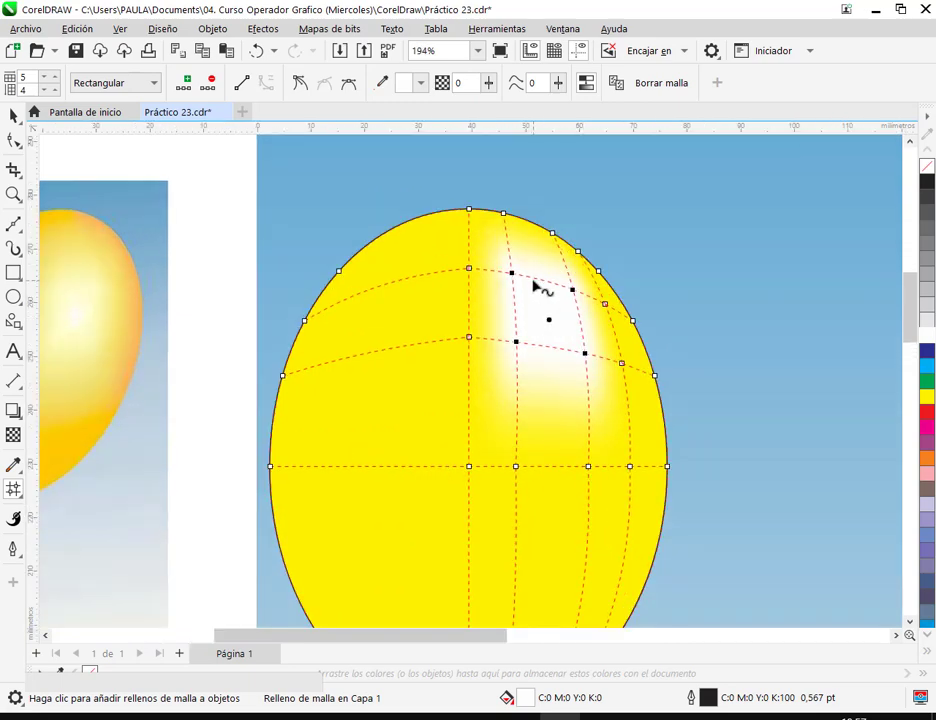
{"action": "scroll", "coordinate": [522, 288], "scroll_direction": "down", "scroll_amount": 1}
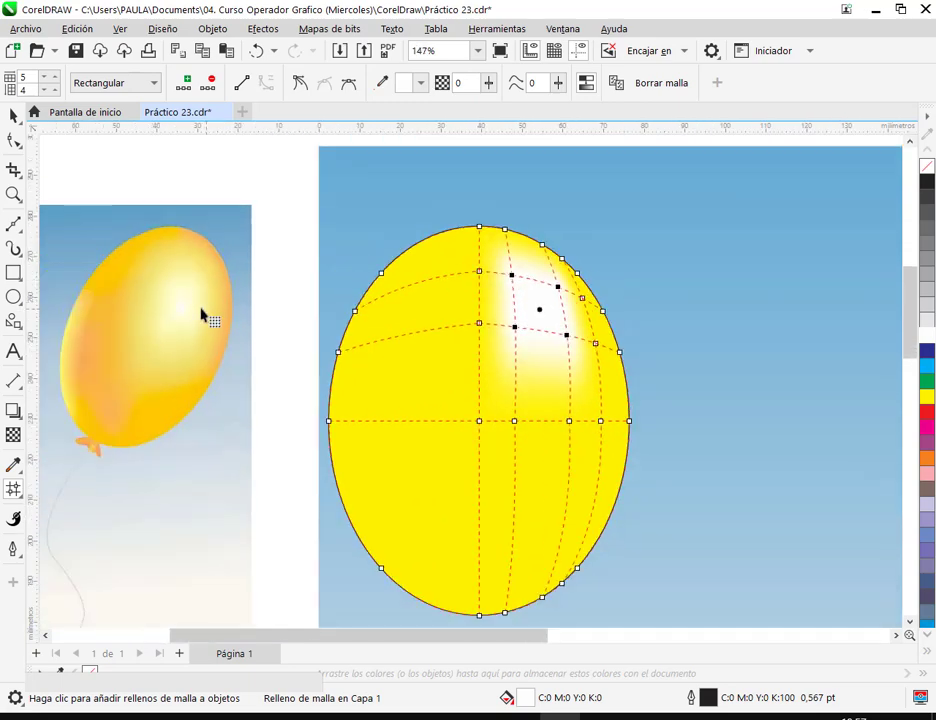
{"action": "scroll", "coordinate": [573, 298], "scroll_direction": "up", "scroll_amount": 3}
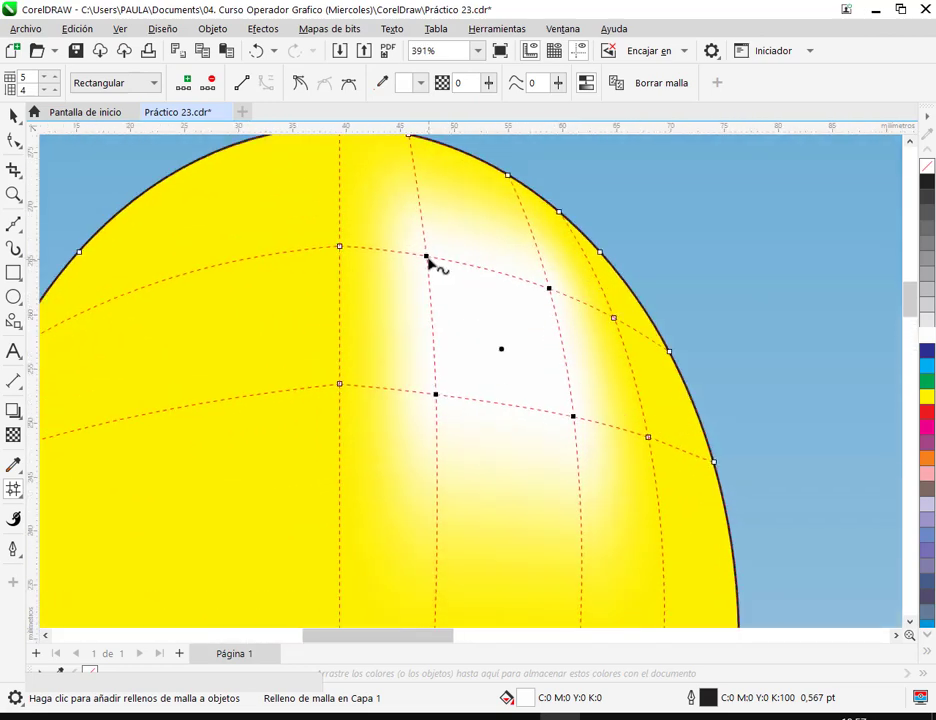
Step: Make the white cell's upper-left node a cusp and bow the cell's top edge upward into an arch
{"action": "left_click", "coordinate": [339, 248]}
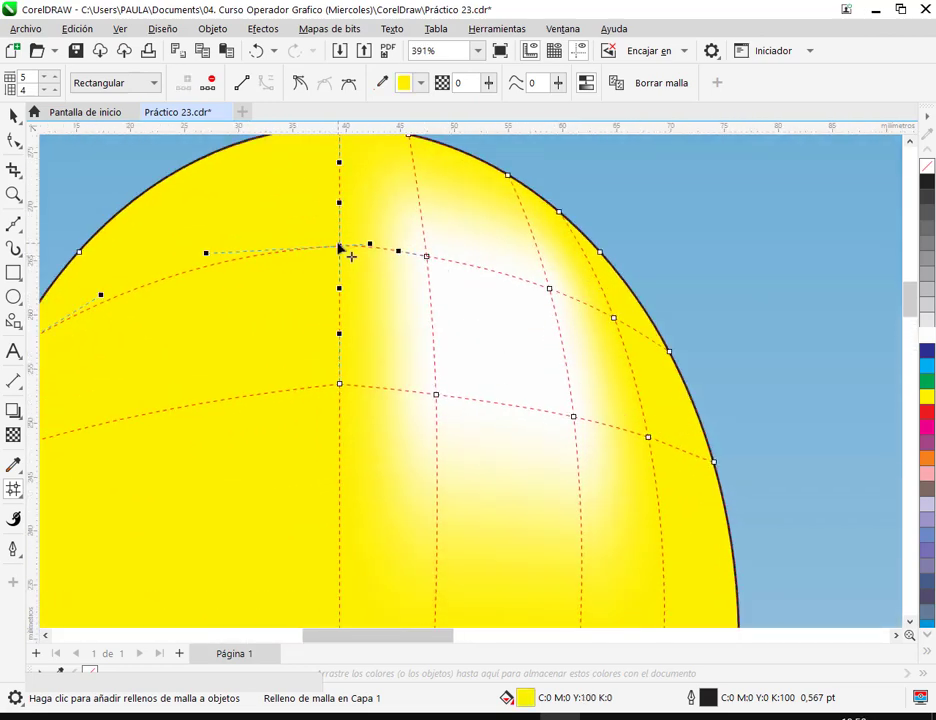
{"action": "left_click", "coordinate": [428, 258]}
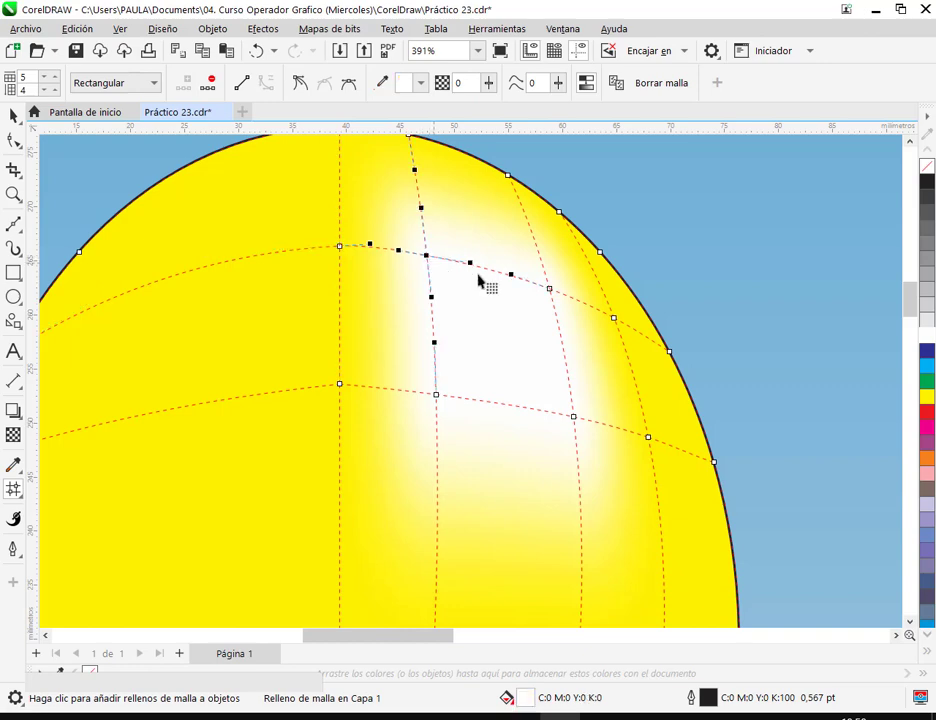
{"action": "scroll", "coordinate": [467, 299], "scroll_direction": "up", "scroll_amount": 1}
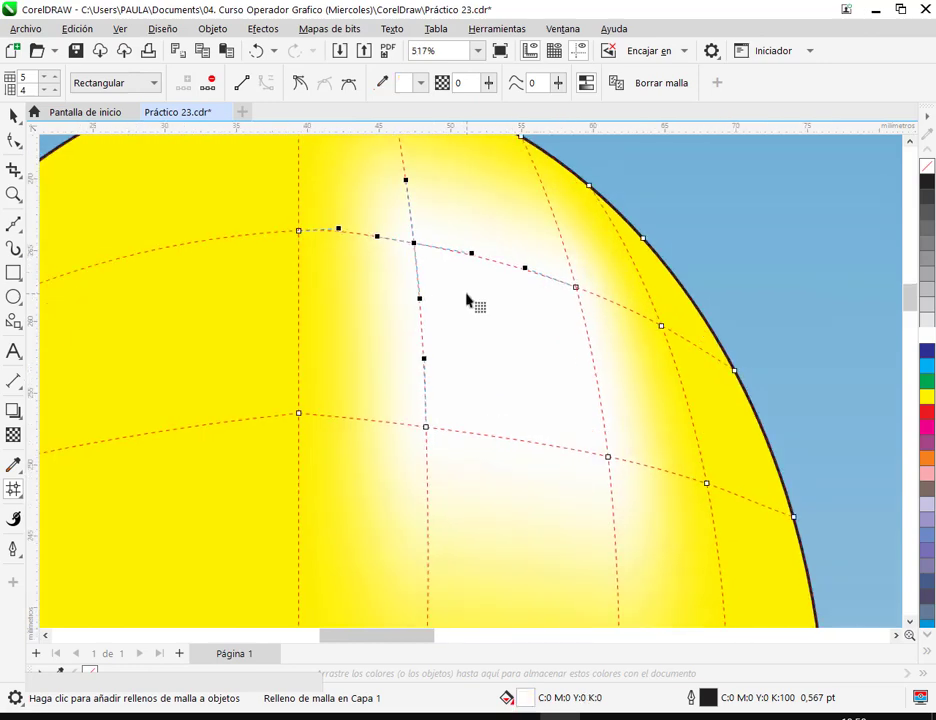
{"action": "key", "text": "Escape"}
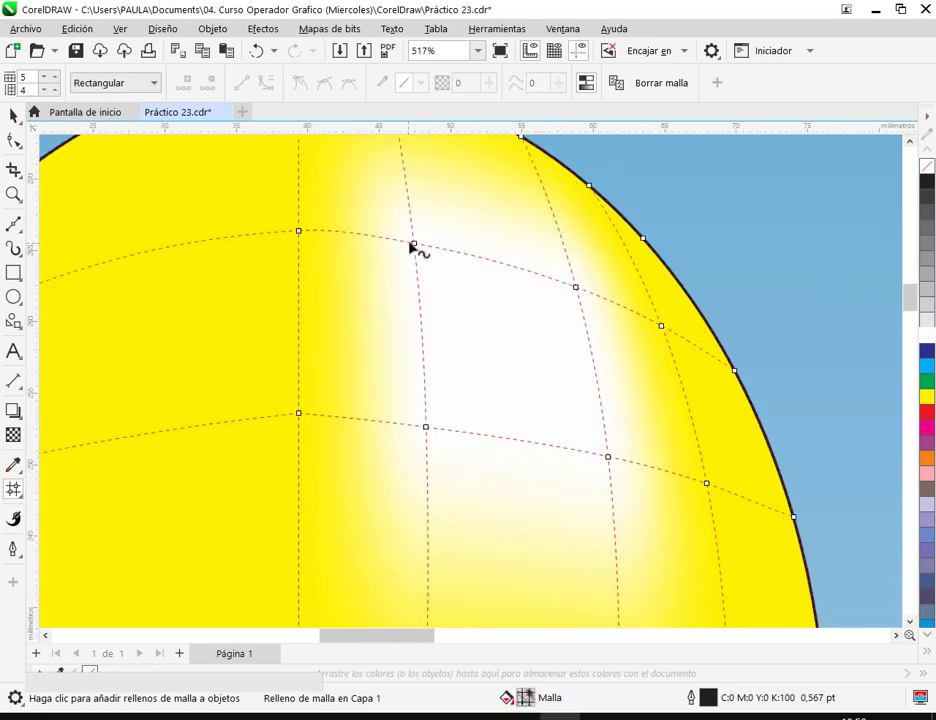
{"action": "left_click", "coordinate": [414, 245]}
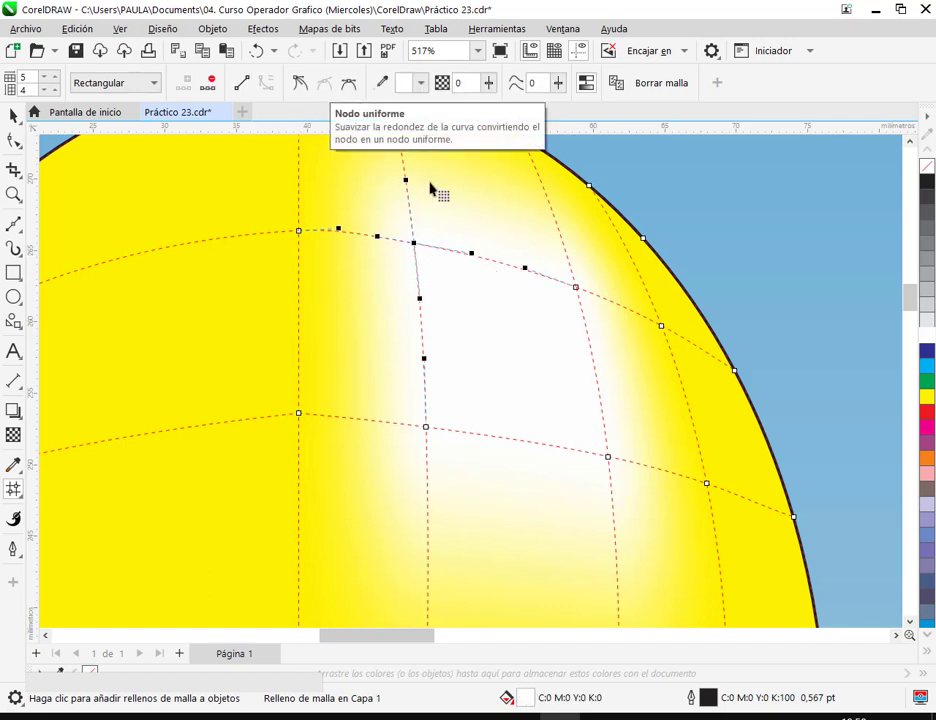
{"action": "mouse_move", "coordinate": [471, 253]}
{"action": "left_mouse_down"}
{"action": "mouse_move", "coordinate": [462, 278]}
{"action": "mouse_move", "coordinate": [464, 253]}
{"action": "left_mouse_up"}
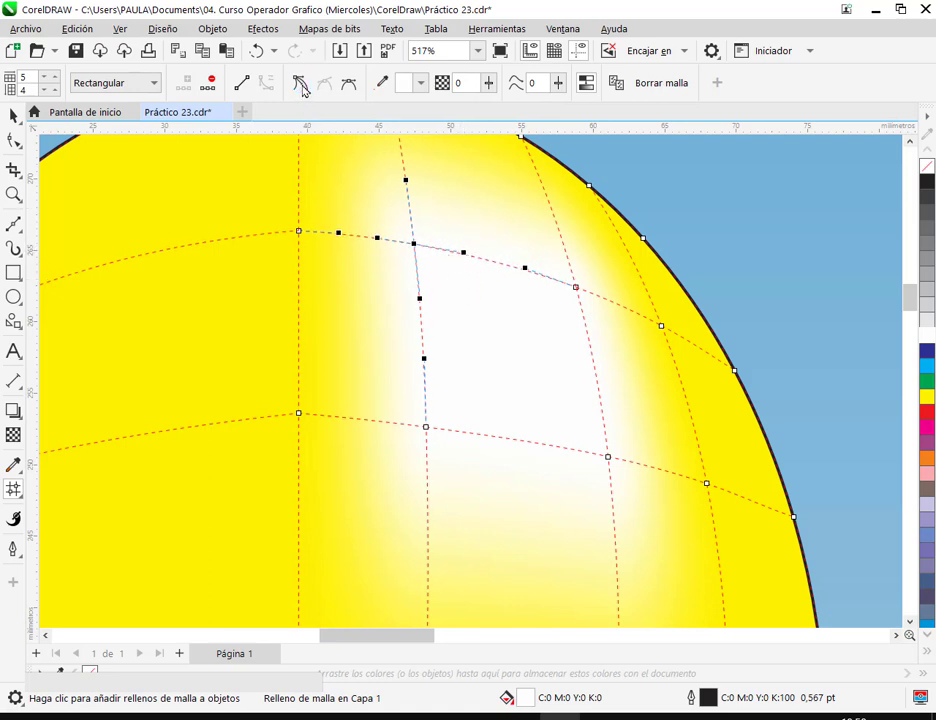
{"action": "left_click", "coordinate": [303, 88]}
{"action": "left_click_drag", "start_coordinate": [463, 254], "coordinate": [482, 222]}
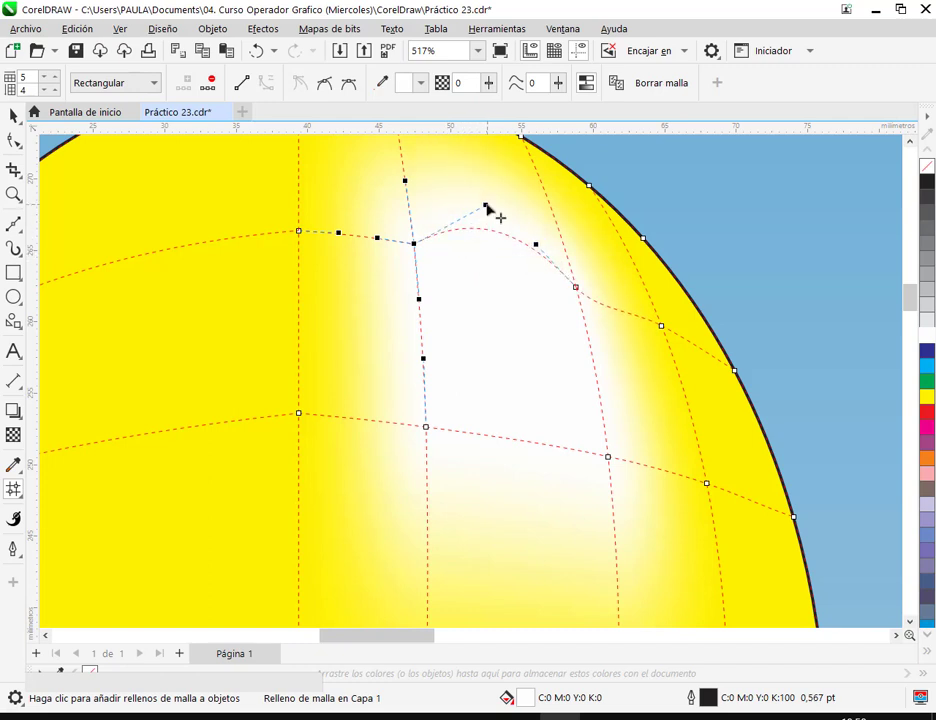
{"action": "left_click_drag", "start_coordinate": [537, 245], "coordinate": [547, 218]}
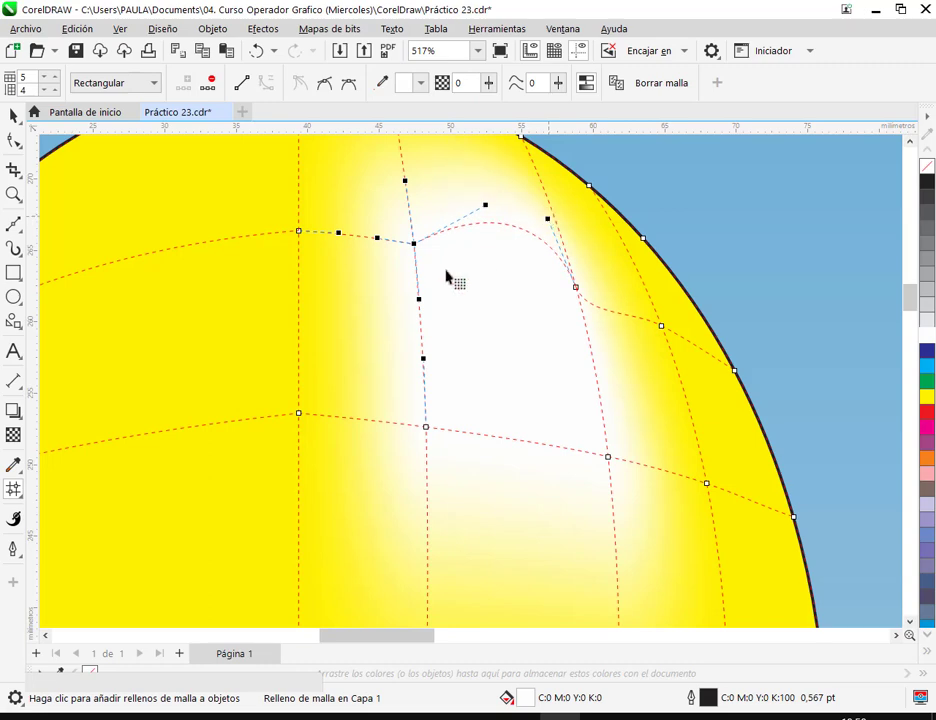
{"action": "left_click", "coordinate": [323, 86]}
{"action": "left_click_drag", "start_coordinate": [494, 221], "coordinate": [459, 190]}
{"action": "left_click", "coordinate": [299, 83]}
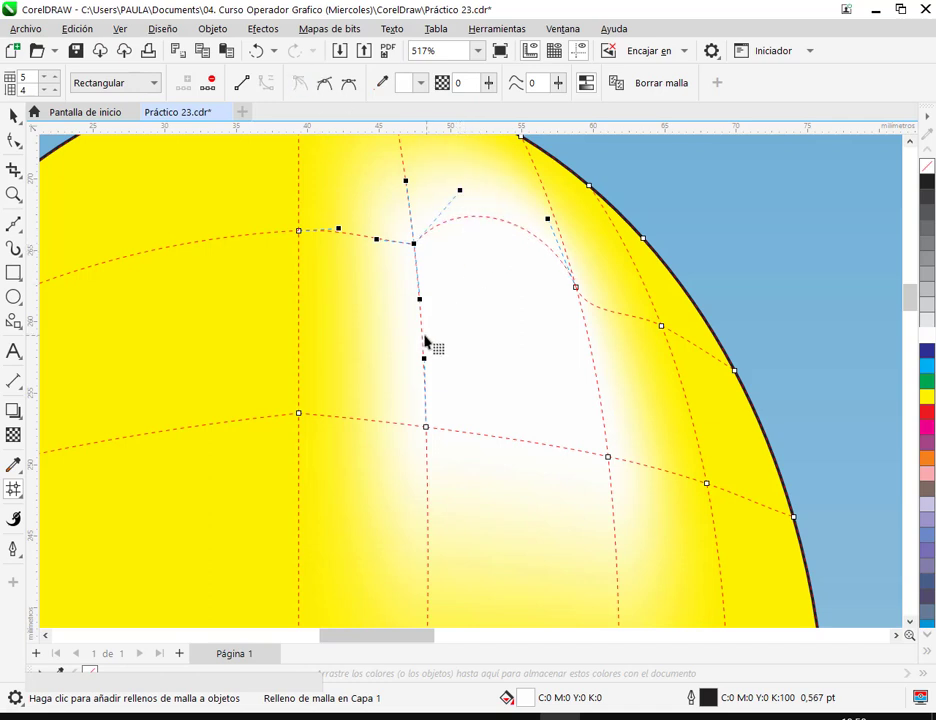
Step: Make the white cell's lower-left node a cusp and bow the cell's left edge outward
{"action": "mouse_move", "coordinate": [421, 338]}
{"action": "left_mouse_down"}
{"action": "mouse_move", "coordinate": [382, 318]}
{"action": "mouse_move", "coordinate": [430, 341]}
{"action": "left_mouse_up"}
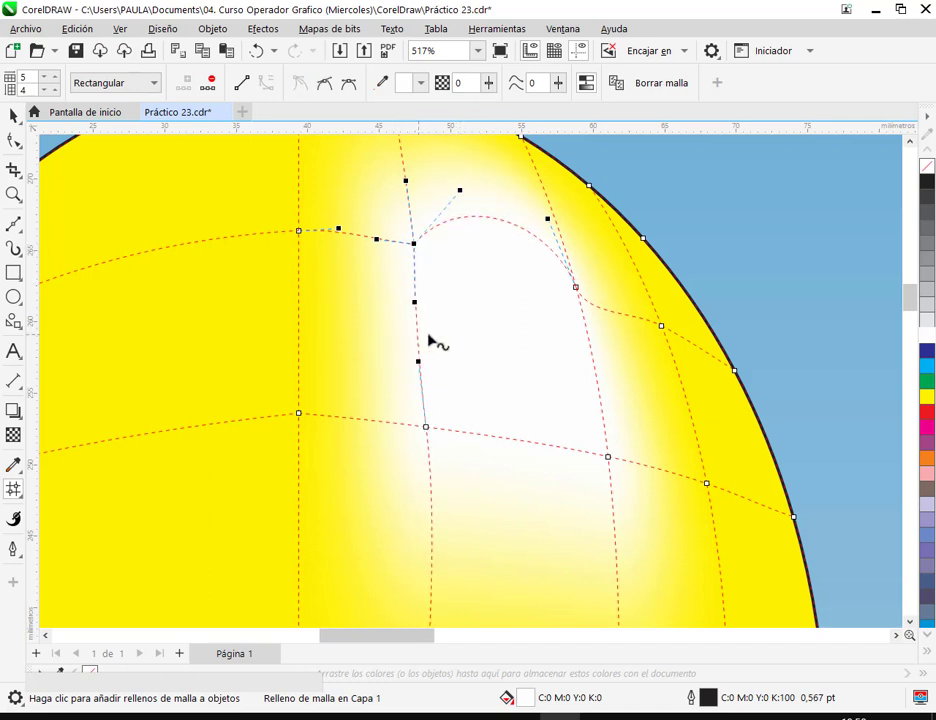
{"action": "left_click", "coordinate": [425, 428]}
{"action": "left_click", "coordinate": [301, 84]}
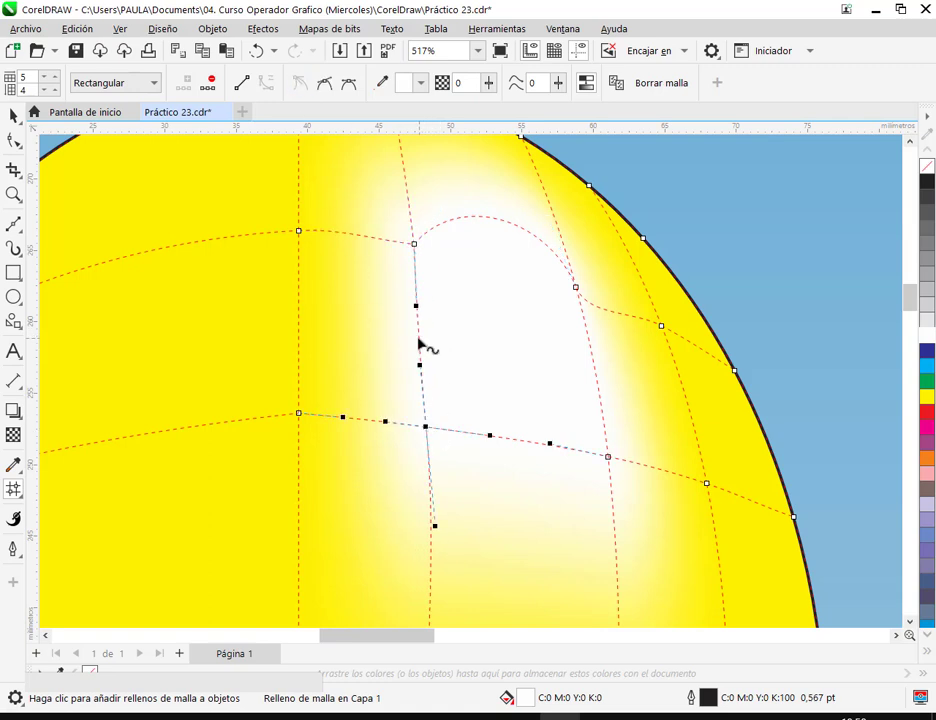
{"action": "left_click_drag", "start_coordinate": [421, 342], "coordinate": [389, 341]}
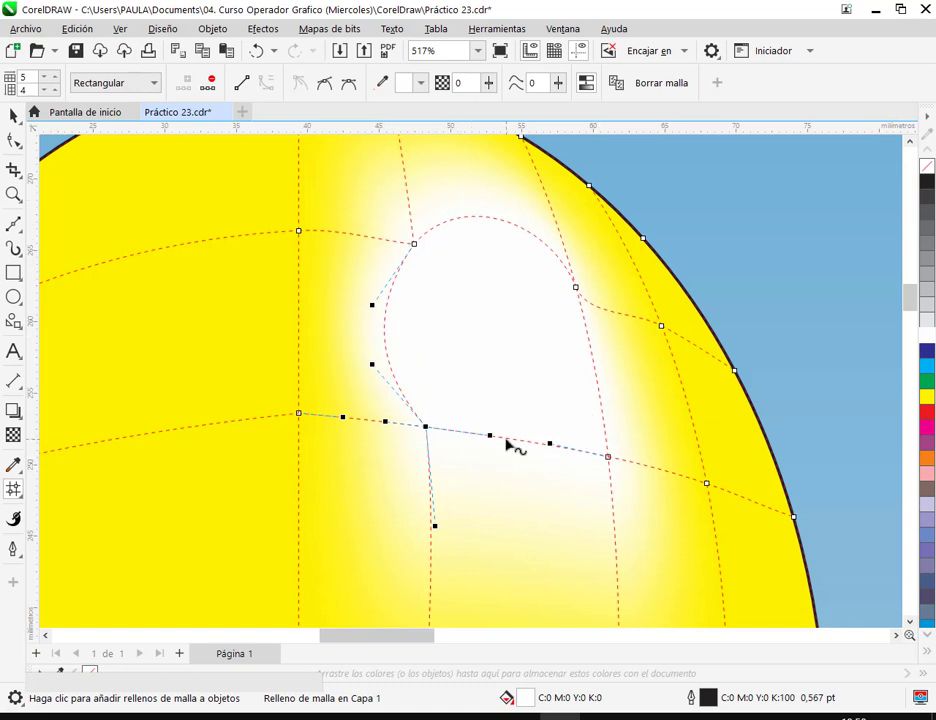
Step: Make the white cell's two right-hand nodes cusps and bow its right and bottom edges outward
{"action": "left_click", "coordinate": [609, 459]}
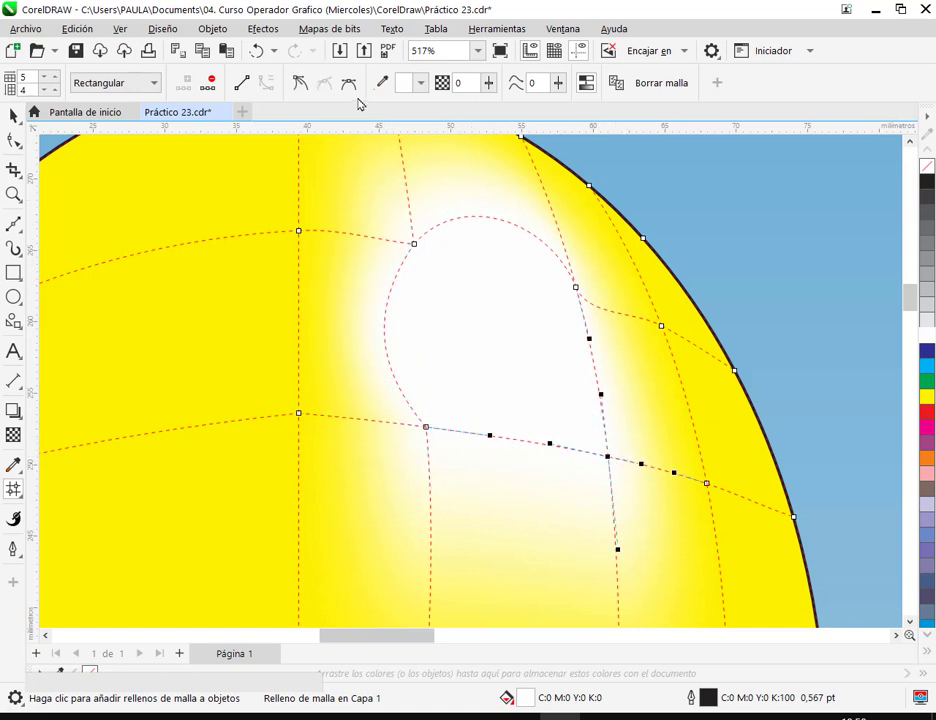
{"action": "left_click", "coordinate": [577, 291]}
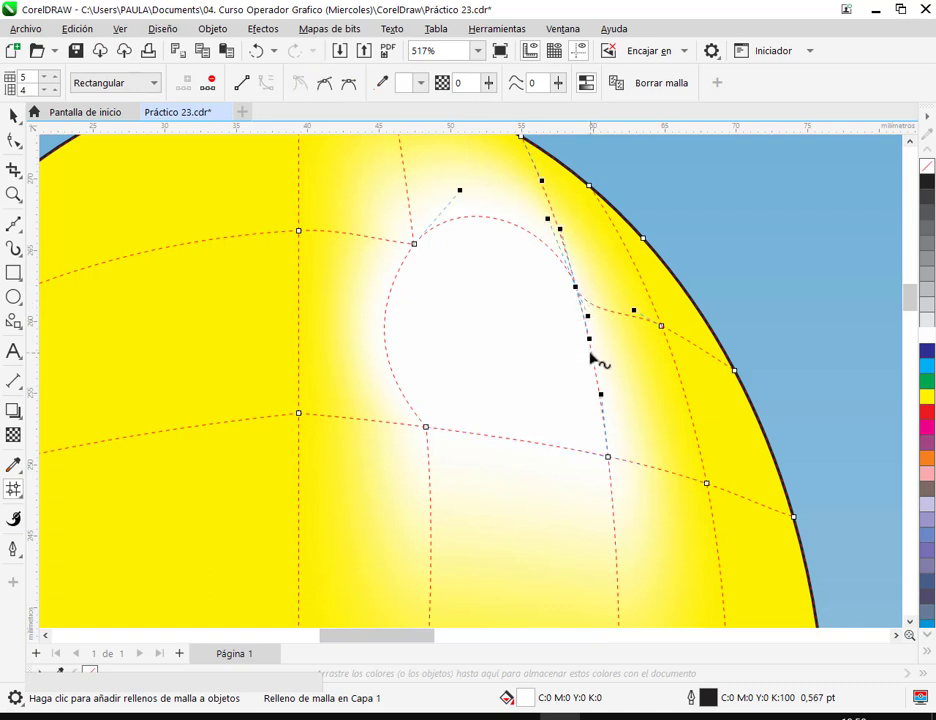
{"action": "left_click_drag", "start_coordinate": [590, 358], "coordinate": [612, 359]}
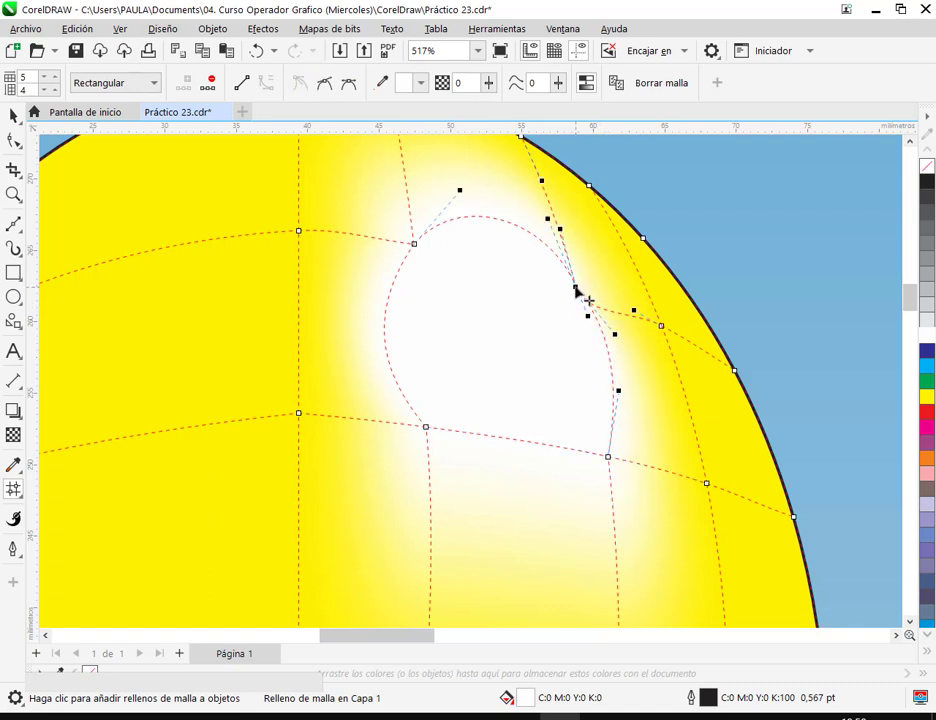
{"action": "left_click_drag", "start_coordinate": [577, 291], "coordinate": [583, 289]}
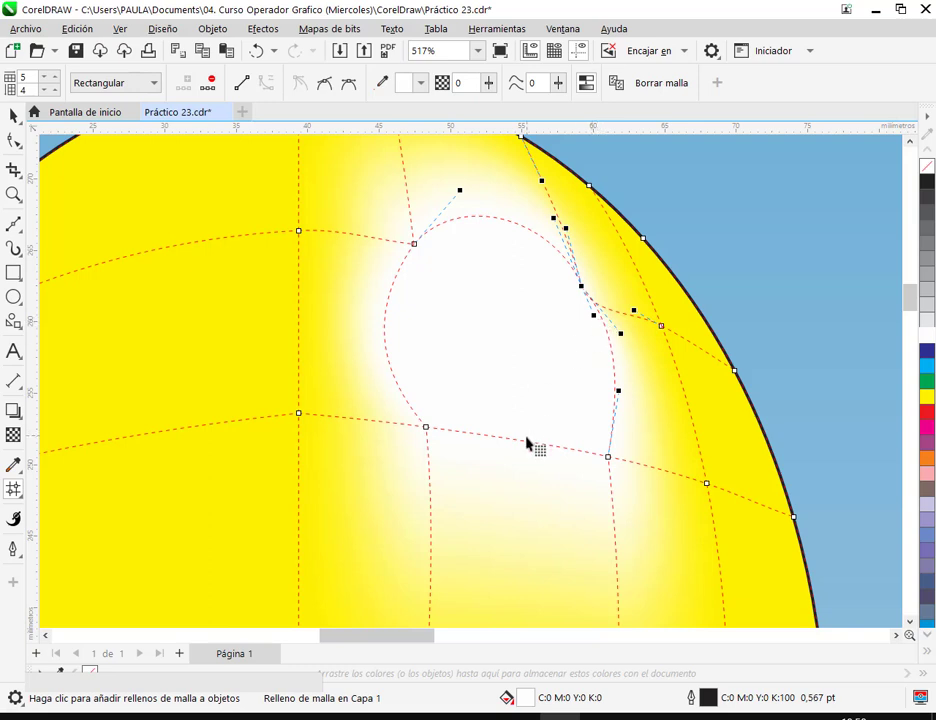
{"action": "left_click_drag", "start_coordinate": [530, 447], "coordinate": [516, 498]}
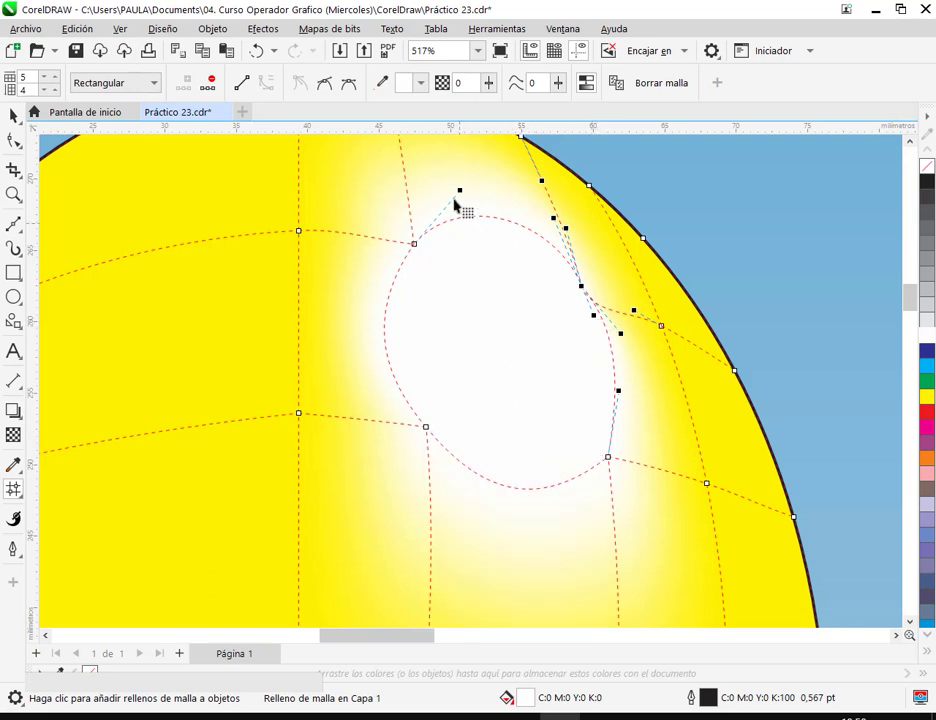
Step: Refine the arch of the white cell's top edge and curve the row segment outside its upper-right node
{"action": "left_click_drag", "start_coordinate": [464, 193], "coordinate": [497, 210]}
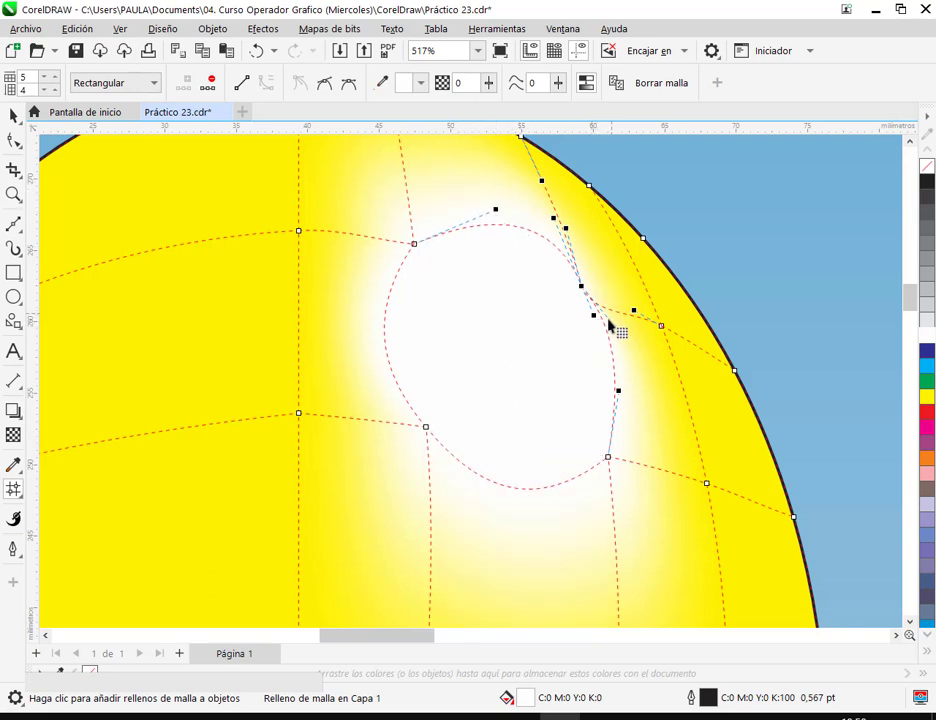
{"action": "left_click_drag", "start_coordinate": [594, 318], "coordinate": [642, 309]}
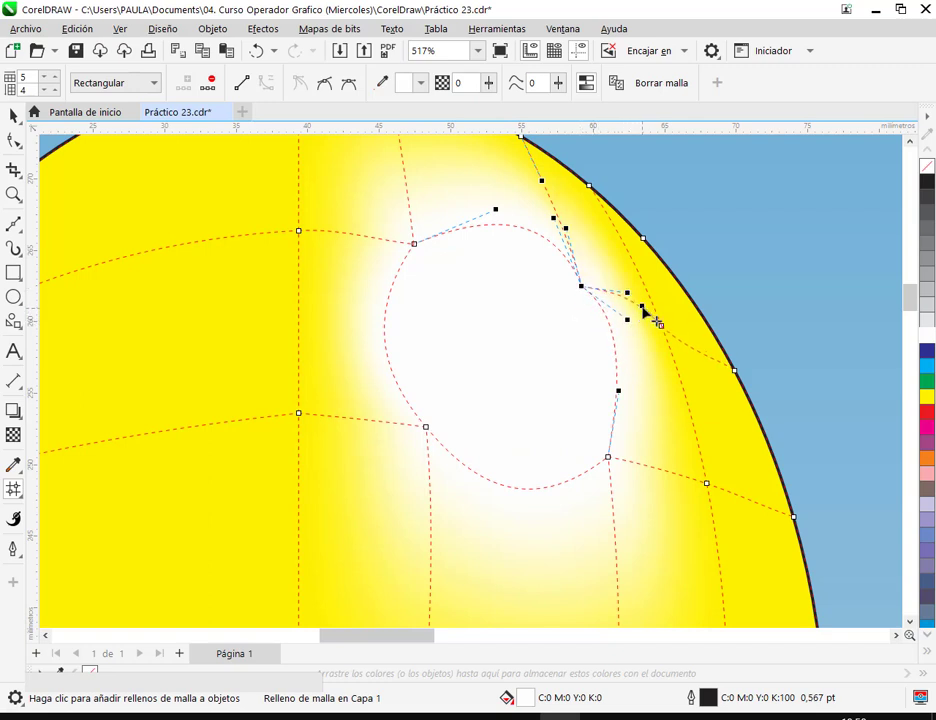
{"action": "left_click", "coordinate": [560, 235]}
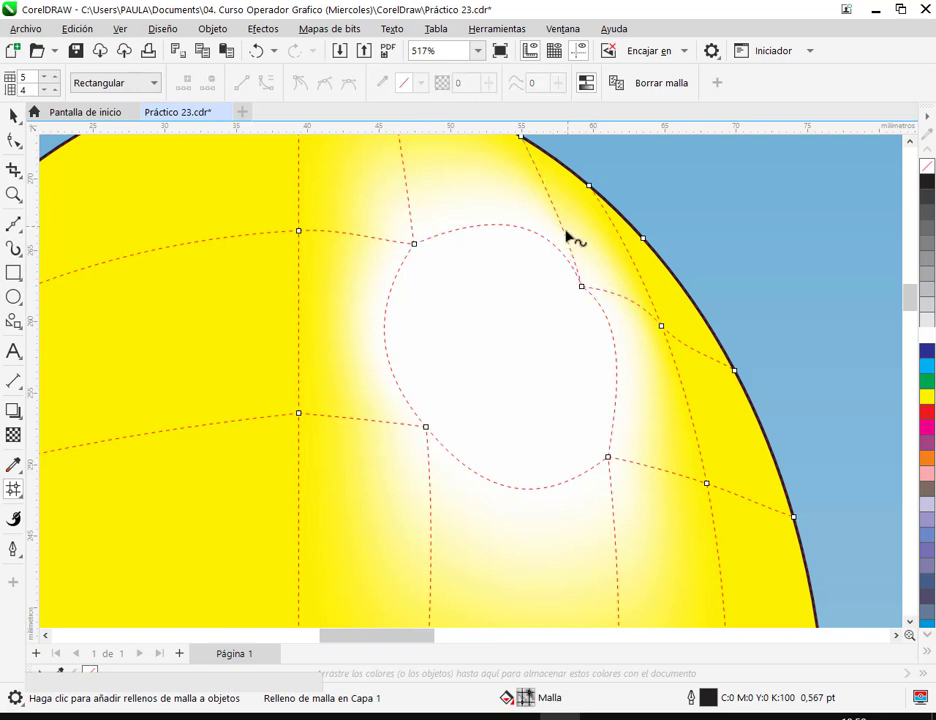
{"action": "left_click", "coordinate": [418, 247]}
{"action": "left_click_drag", "start_coordinate": [496, 210], "coordinate": [453, 199]}
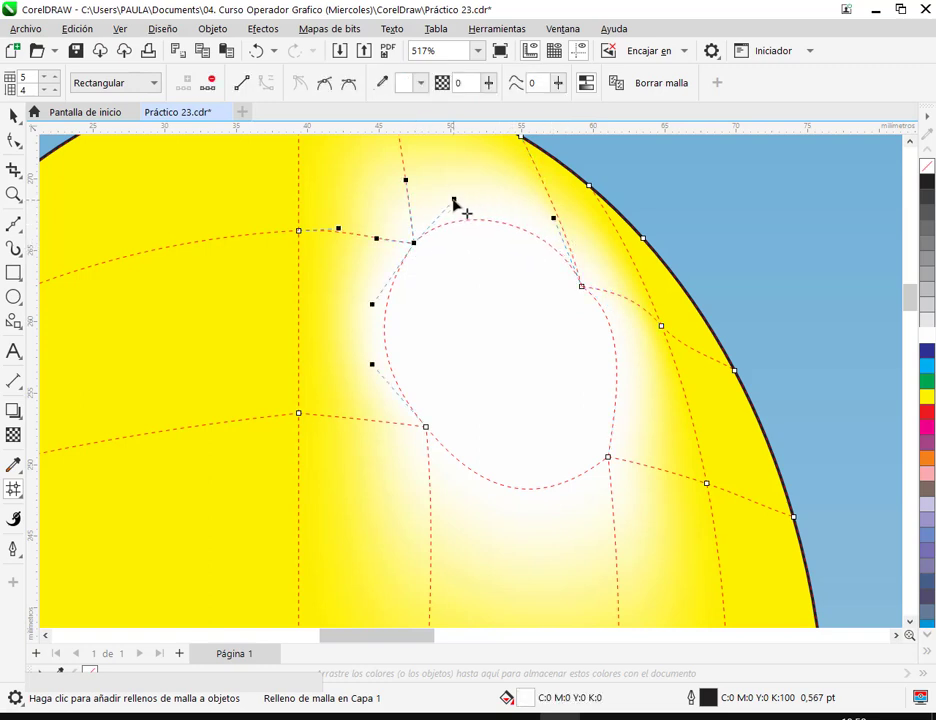
Step: Raise the white cell's upper-right node slightly and adjust the curve handles of its adjoining edges
{"action": "left_click", "coordinate": [581, 288]}
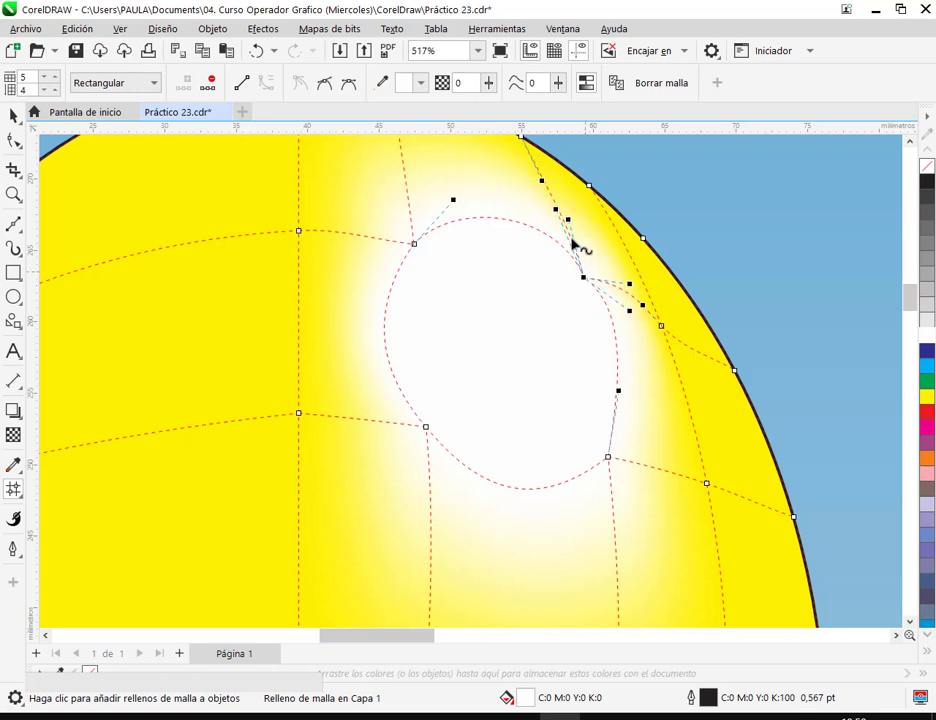
{"action": "left_click_drag", "start_coordinate": [557, 211], "coordinate": [553, 219]}
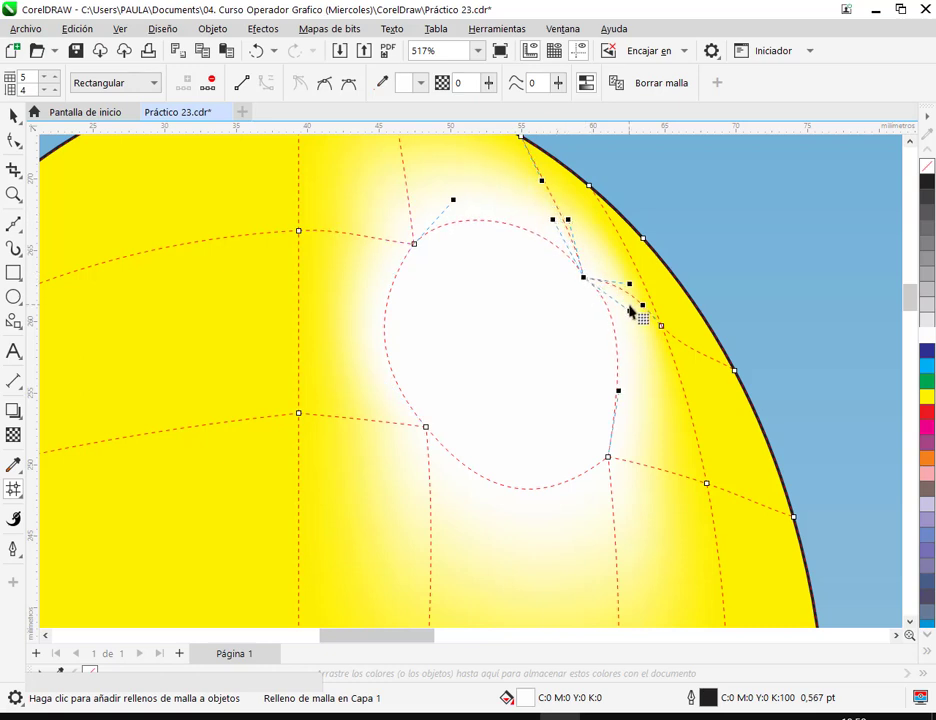
{"action": "left_click_drag", "start_coordinate": [628, 313], "coordinate": [616, 315]}
{"action": "left_click", "coordinate": [257, 50]}
Step: Shift the white cell's two lower nodes to the left and round off its bottom and left edges
{"action": "left_click_drag", "start_coordinate": [608, 460], "coordinate": [585, 438]}
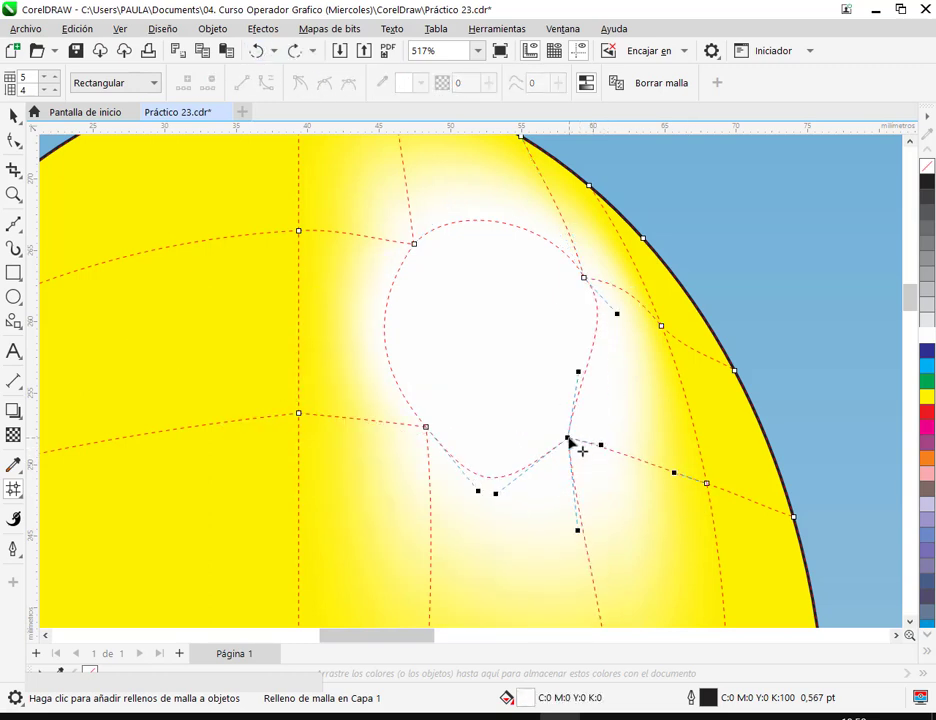
{"action": "left_click", "coordinate": [418, 428]}
{"action": "left_click_drag", "start_coordinate": [418, 428], "coordinate": [411, 427]}
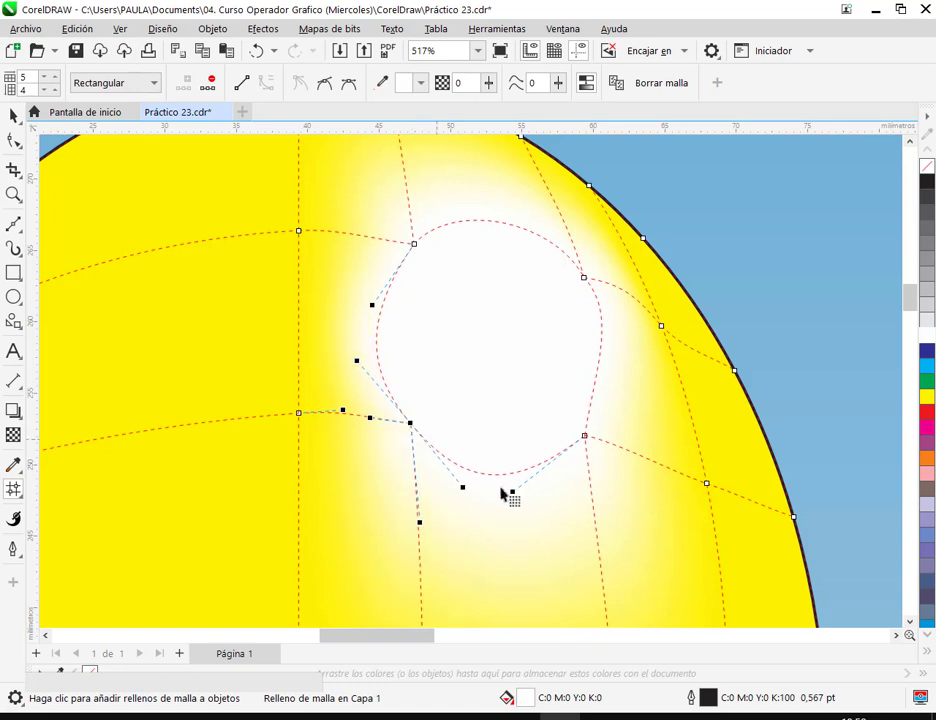
{"action": "left_click_drag", "start_coordinate": [503, 479], "coordinate": [503, 465]}
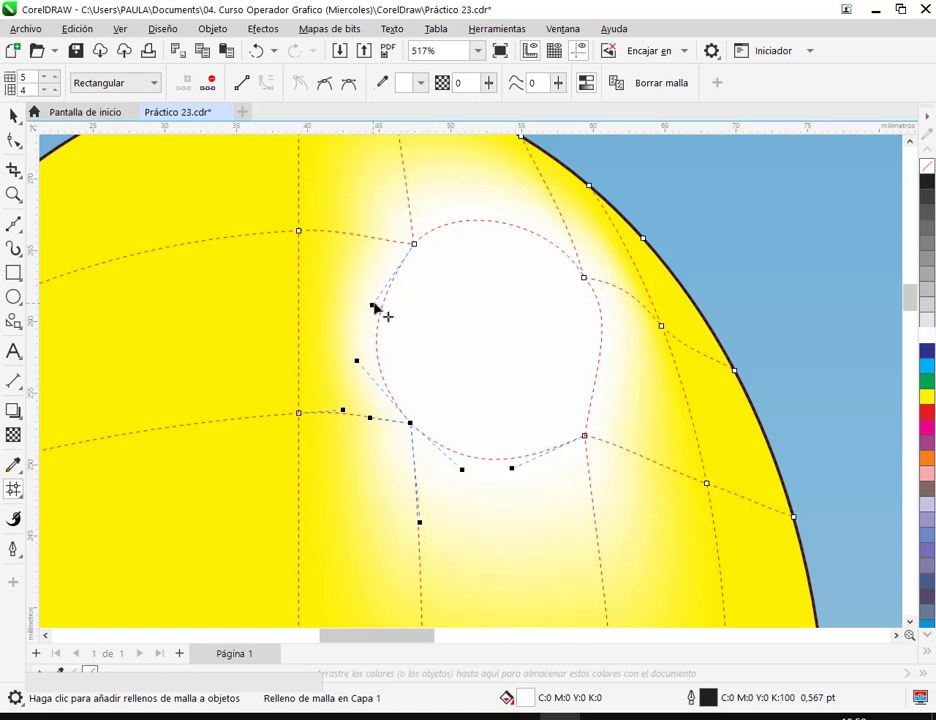
{"action": "left_click_drag", "start_coordinate": [372, 306], "coordinate": [378, 272]}
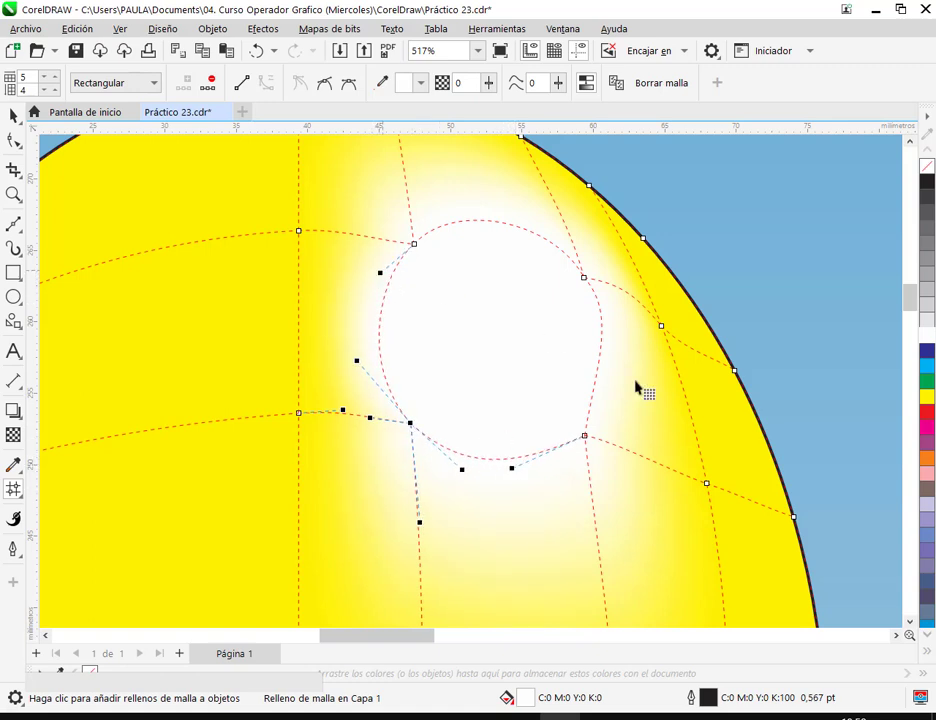
Step: Adjust the handles of the white cell's right edge and lower-right node to make its outline nearly circular
{"action": "left_click", "coordinate": [585, 437]}
{"action": "left_click_drag", "start_coordinate": [596, 373], "coordinate": [612, 401]}
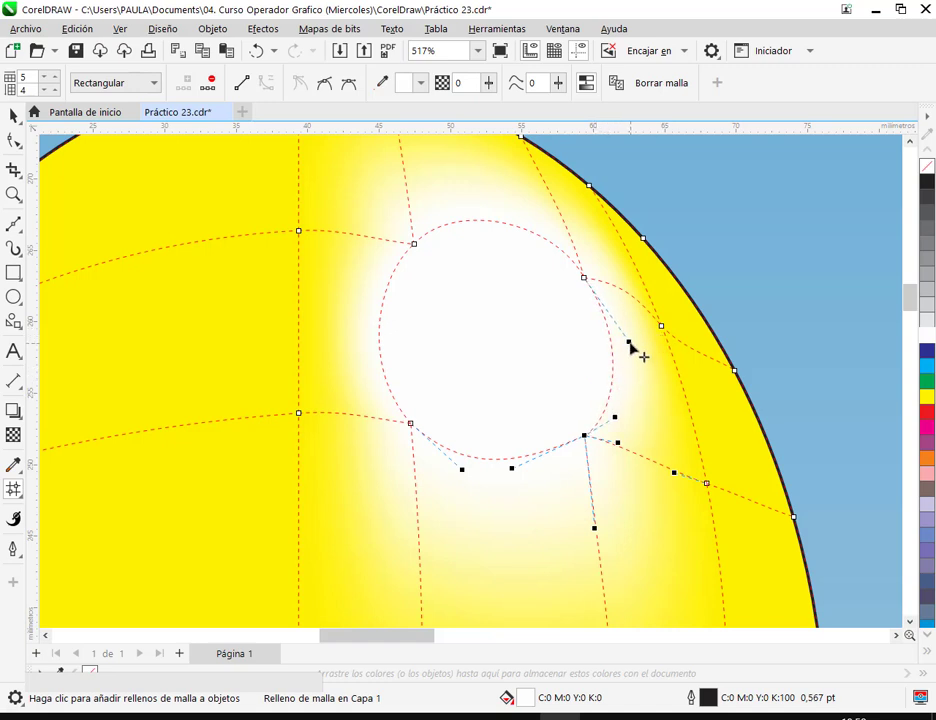
{"action": "left_click_drag", "start_coordinate": [628, 343], "coordinate": [626, 309]}
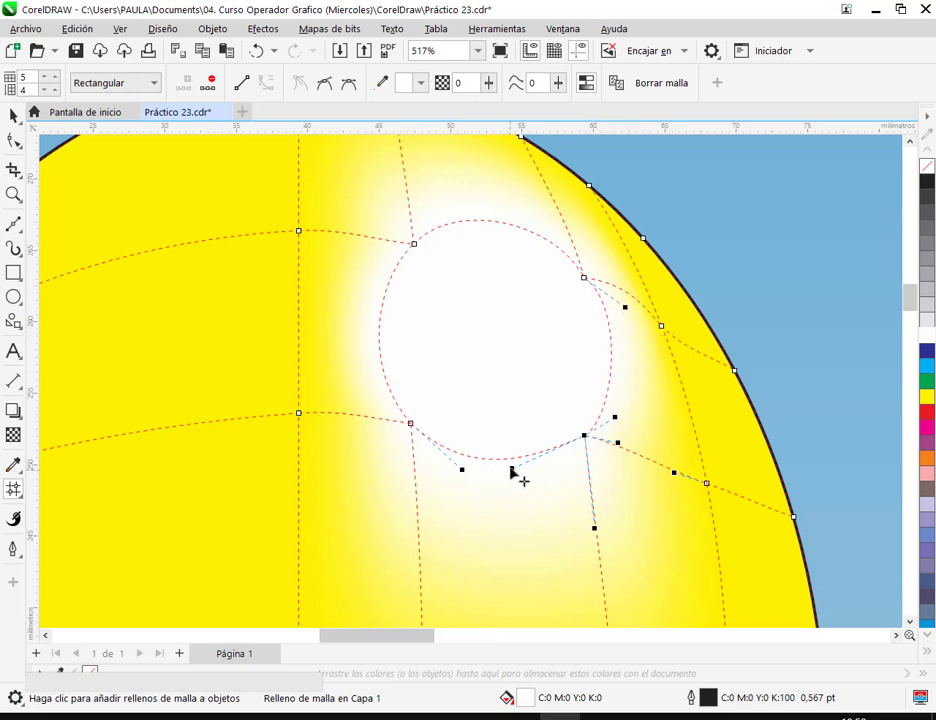
{"action": "left_click_drag", "start_coordinate": [511, 471], "coordinate": [541, 468]}
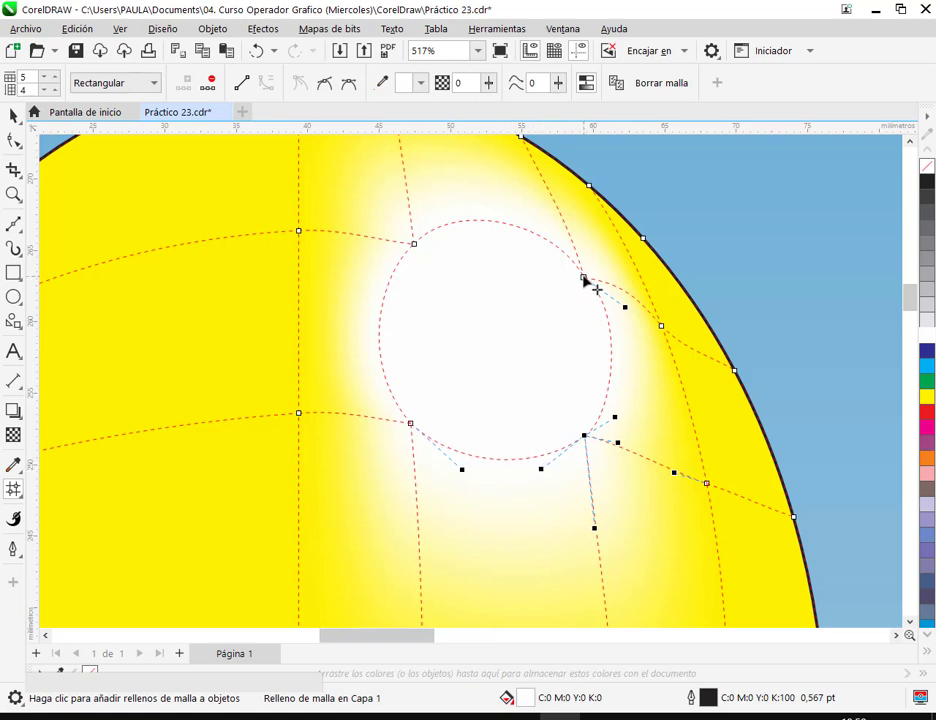
Step: Add a mesh column and row crossing near the centre of the circular white highlight, making a 6 by 5 mesh
{"action": "left_click", "coordinate": [584, 278]}
{"action": "scroll", "coordinate": [620, 300], "scroll_direction": "down", "scroll_amount": 3}
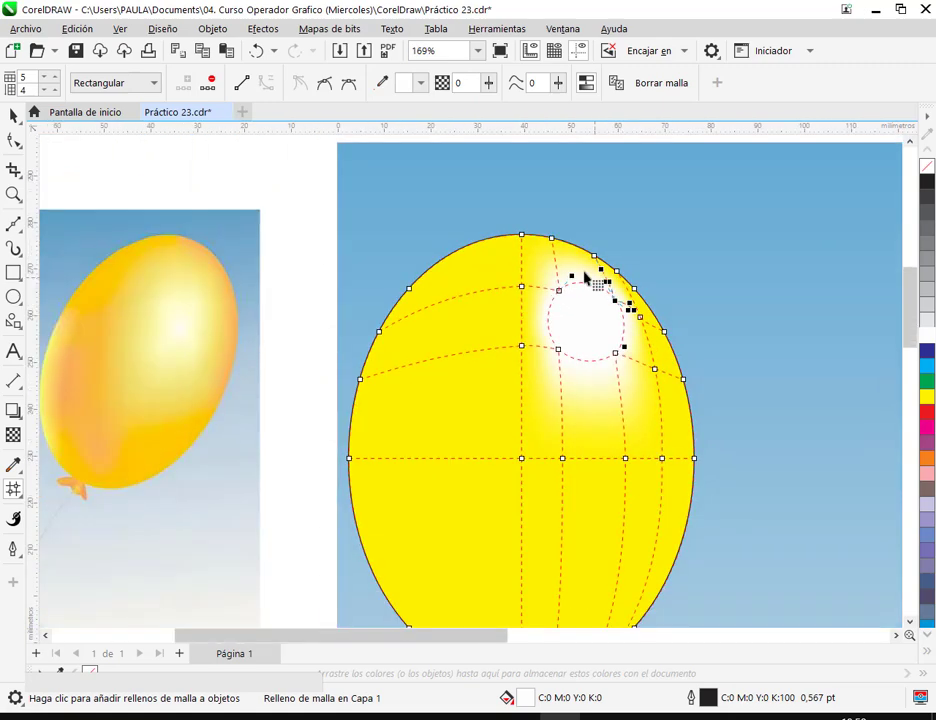
{"action": "left_click", "coordinate": [13, 117]}
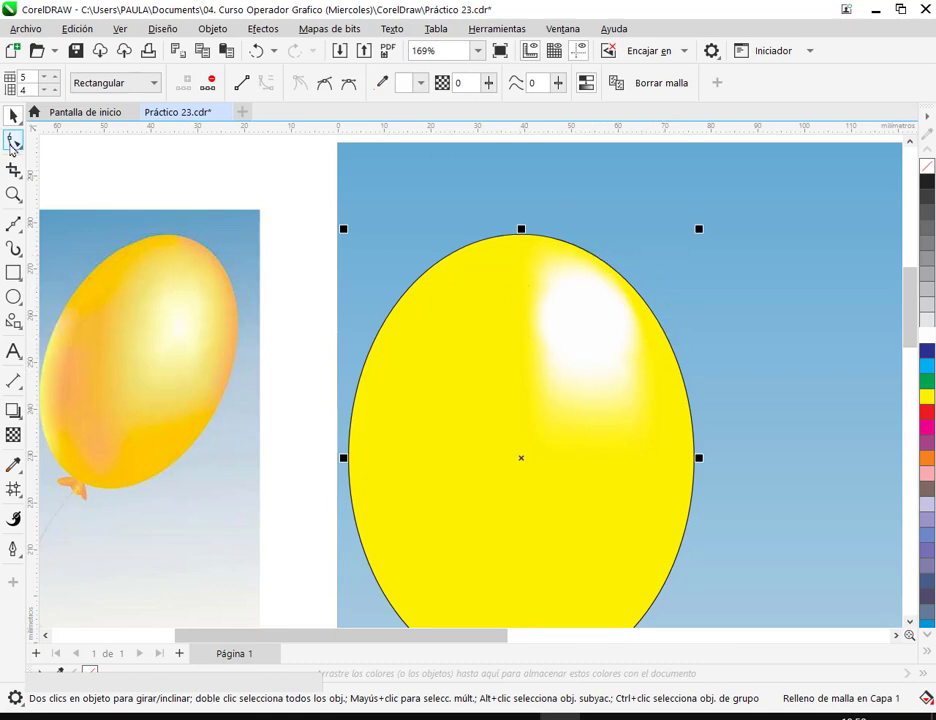
{"action": "key", "text": "m"}
{"action": "scroll", "coordinate": [596, 303], "scroll_direction": "up", "scroll_amount": 2}
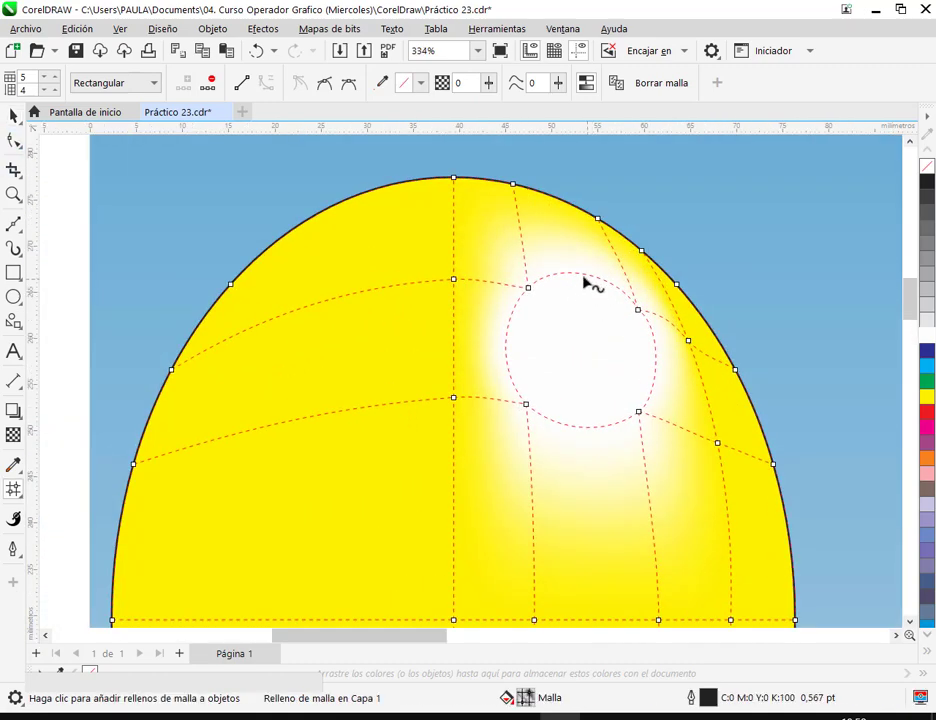
{"action": "double_click", "coordinate": [578, 278]}
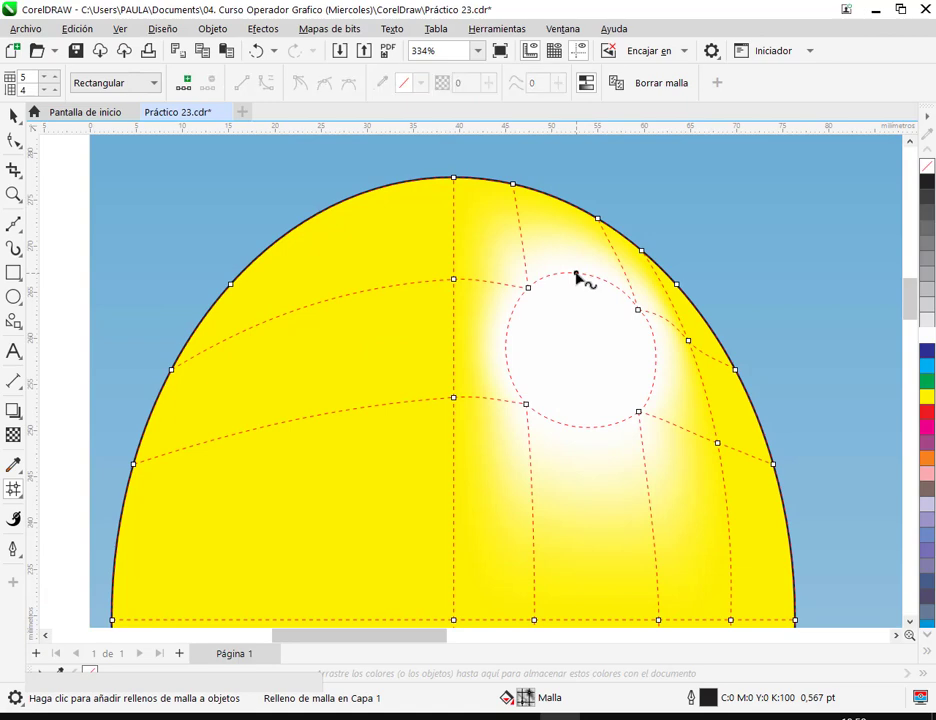
{"action": "double_click", "coordinate": [571, 345]}
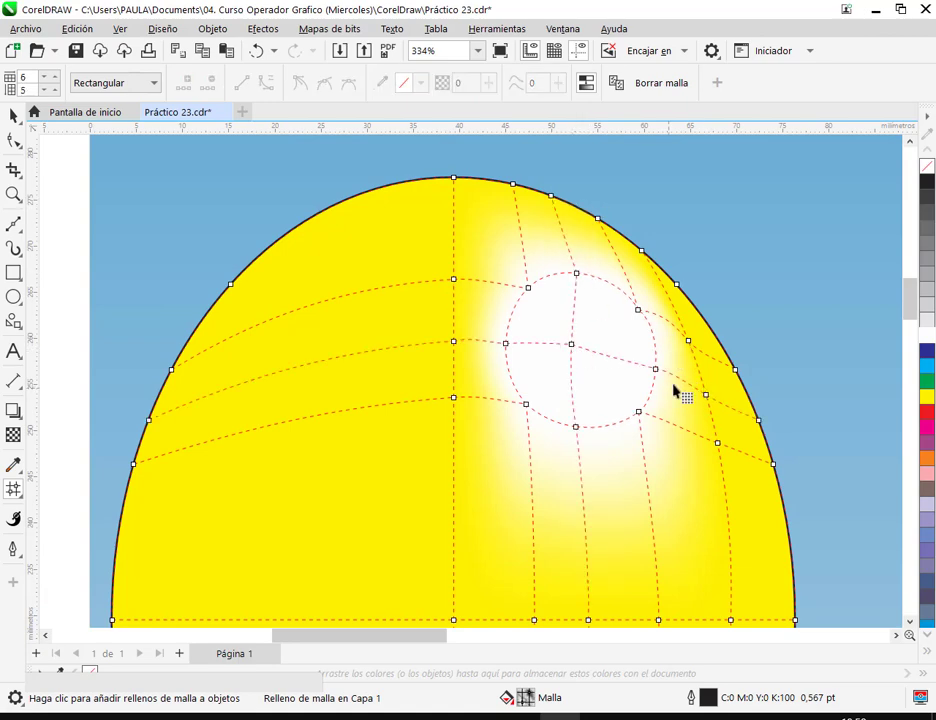
Step: Fill the highlight's mesh nodes and the neighbouring nodes at the upper right of the balloon with yellow
{"action": "scroll", "coordinate": [520, 268], "scroll_direction": "down", "scroll_amount": 1}
{"action": "scroll", "coordinate": [490, 215], "scroll_direction": "down", "scroll_amount": 1}
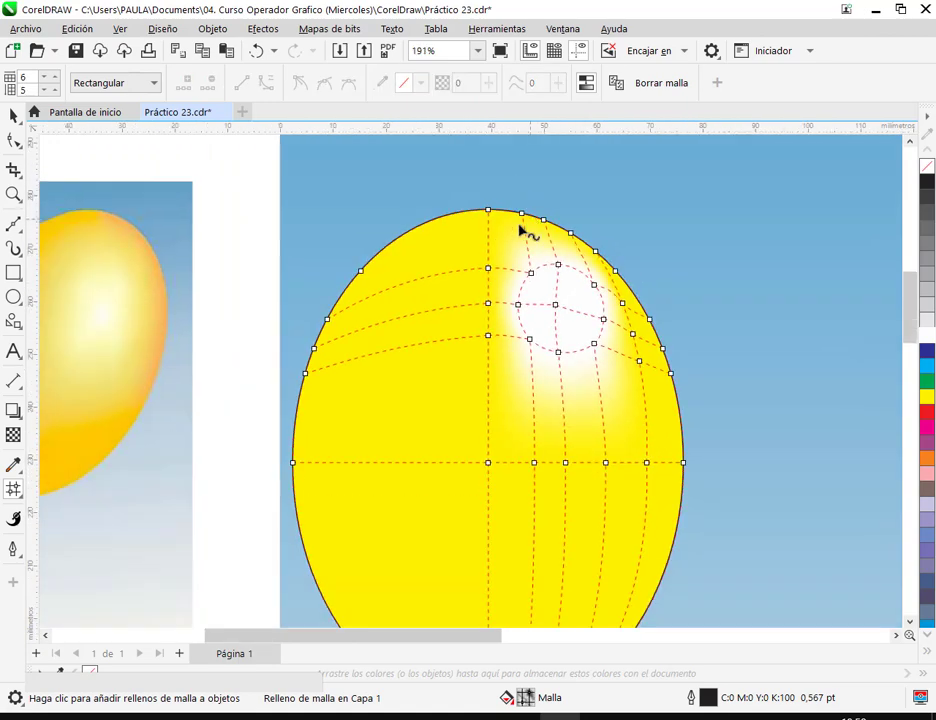
{"action": "left_click_drag", "start_coordinate": [504, 234], "coordinate": [636, 405]}
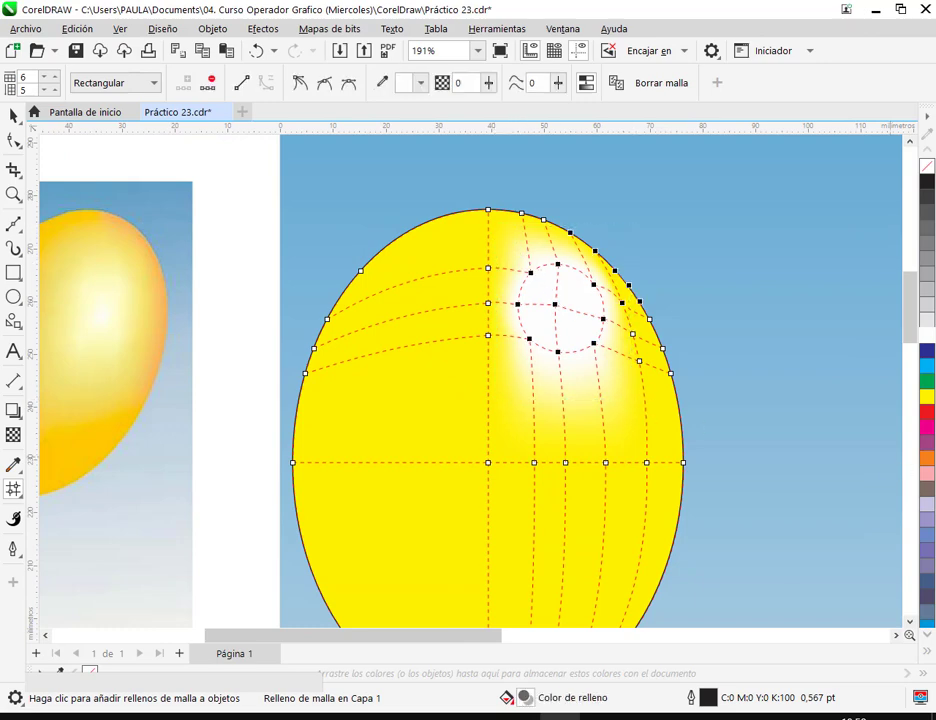
{"action": "left_click", "coordinate": [928, 397]}
{"action": "left_click", "coordinate": [574, 307]}
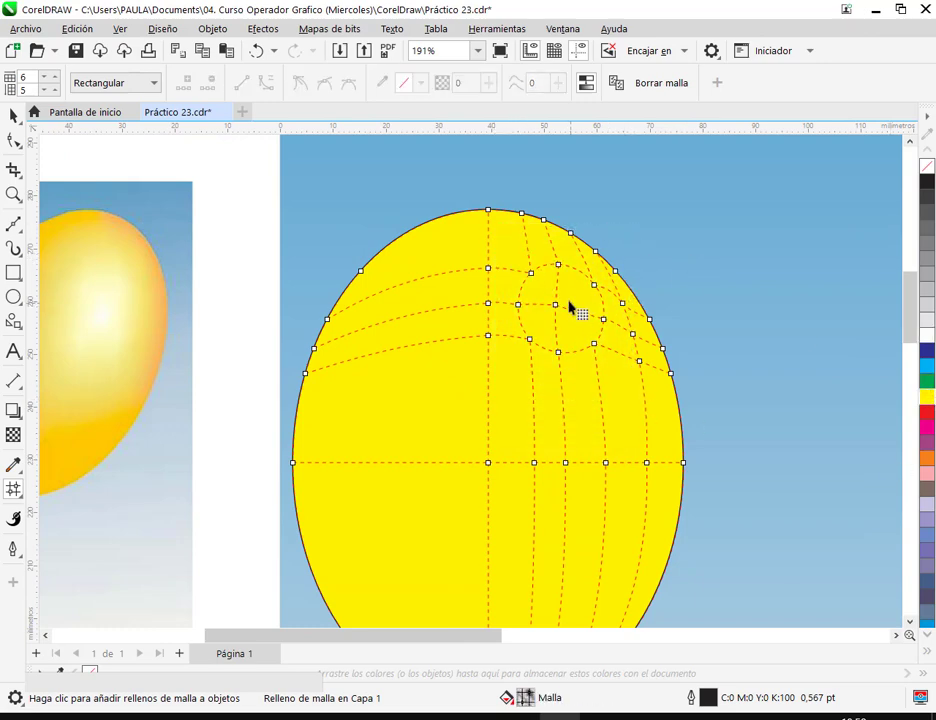
Step: Colour the centre node of the circular mesh area white
{"action": "left_click", "coordinate": [556, 305]}
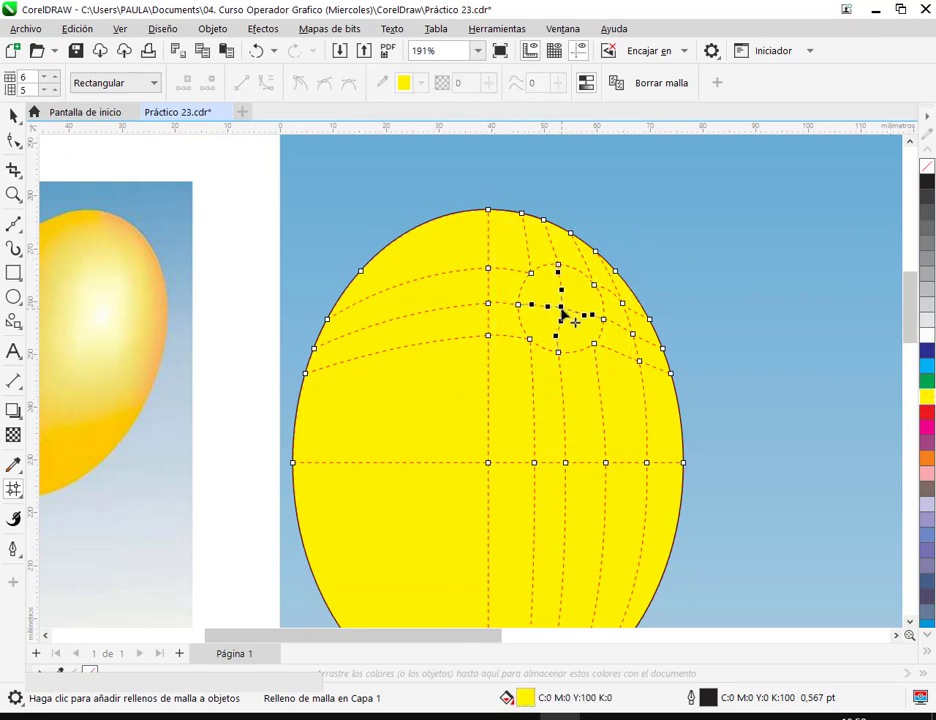
{"action": "left_click", "coordinate": [927, 334]}
{"action": "scroll", "coordinate": [602, 324], "scroll_direction": "up", "scroll_amount": 4}
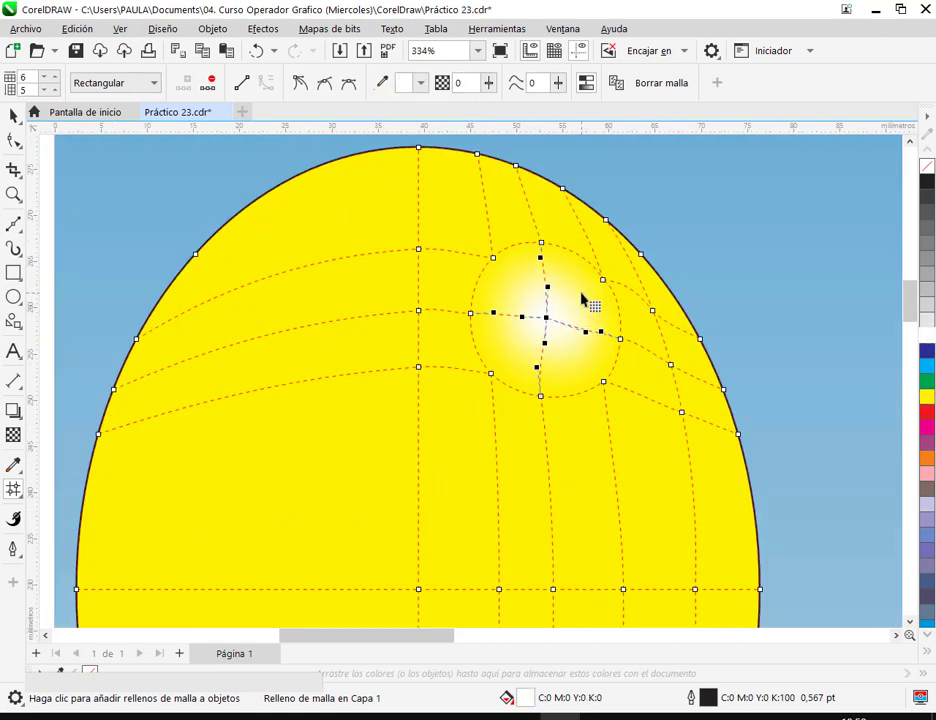
Step: Select the four mesh cells inside the circle and tint them slightly with white
{"action": "left_click", "coordinate": [592, 300]}
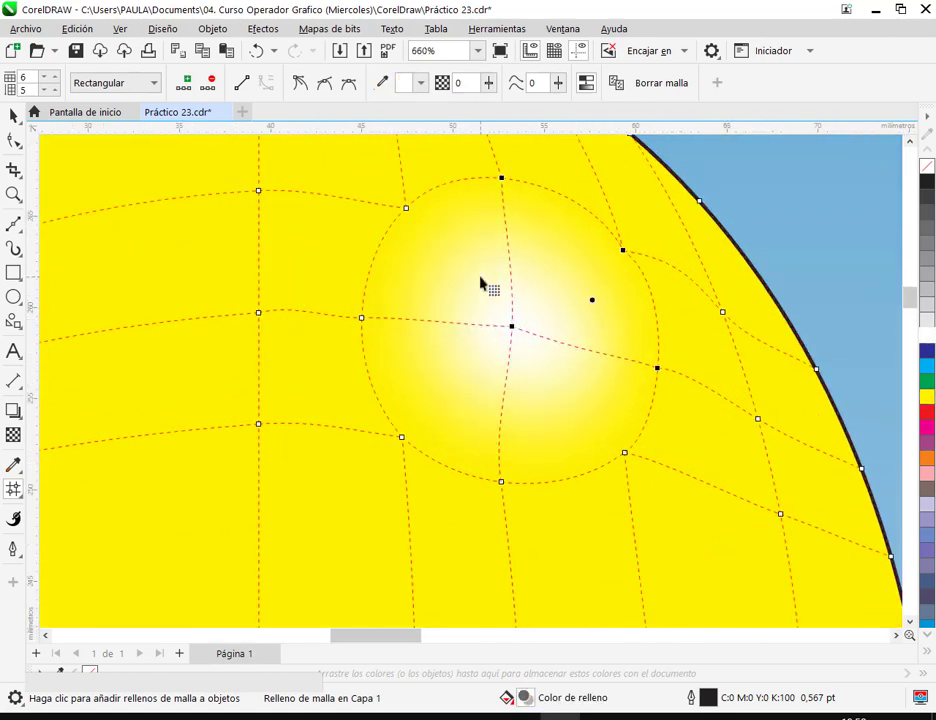
{"action": "left_click", "coordinate": [472, 364]}
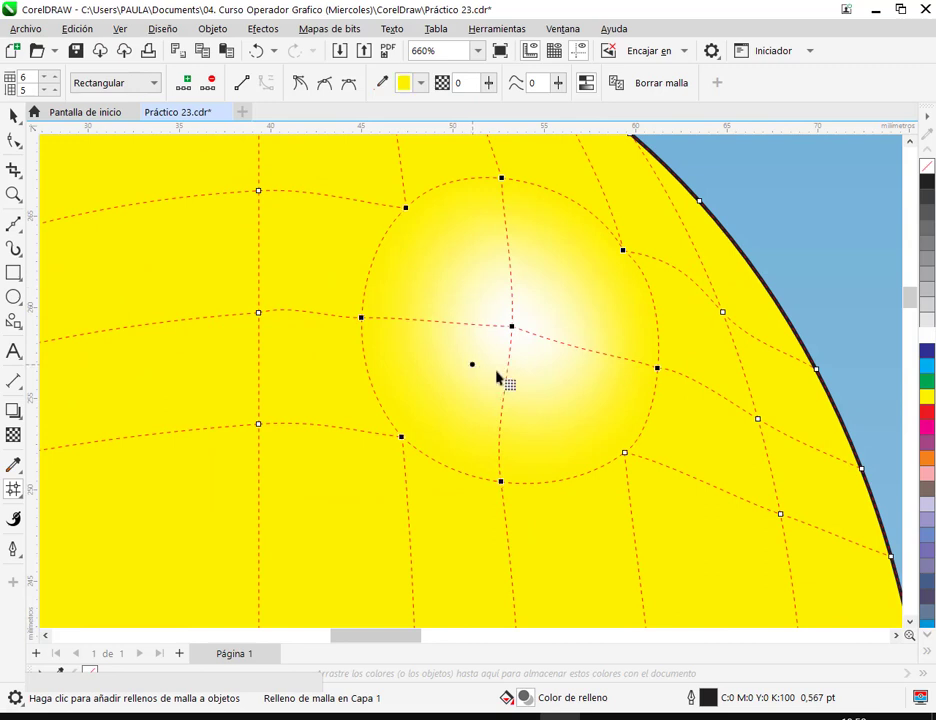
{"action": "left_click", "coordinate": [575, 398]}
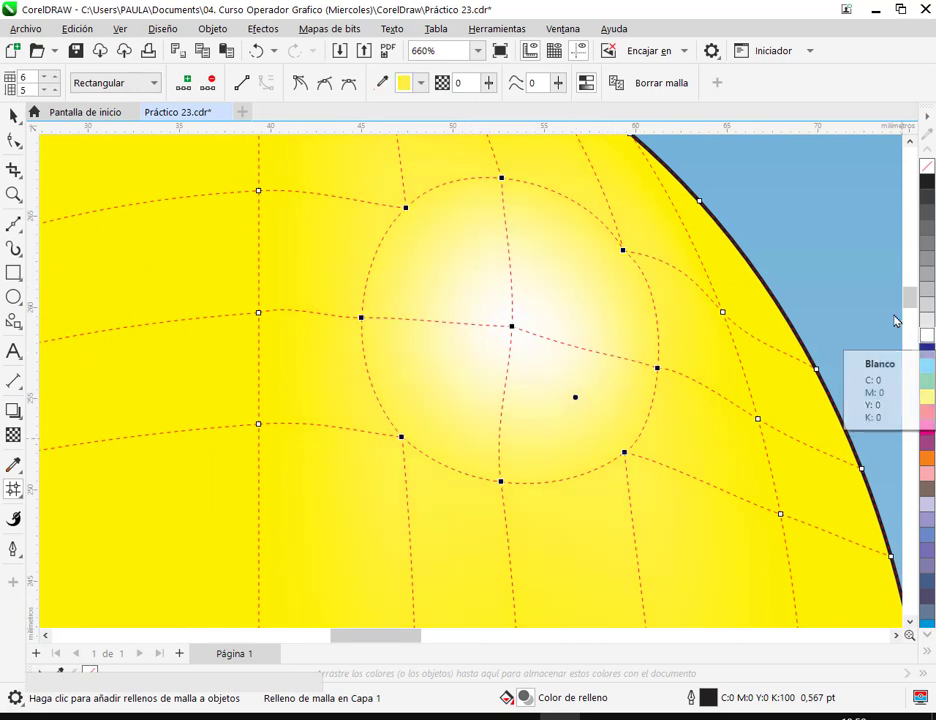
{"action": "left_click", "coordinate": [800, 213]}
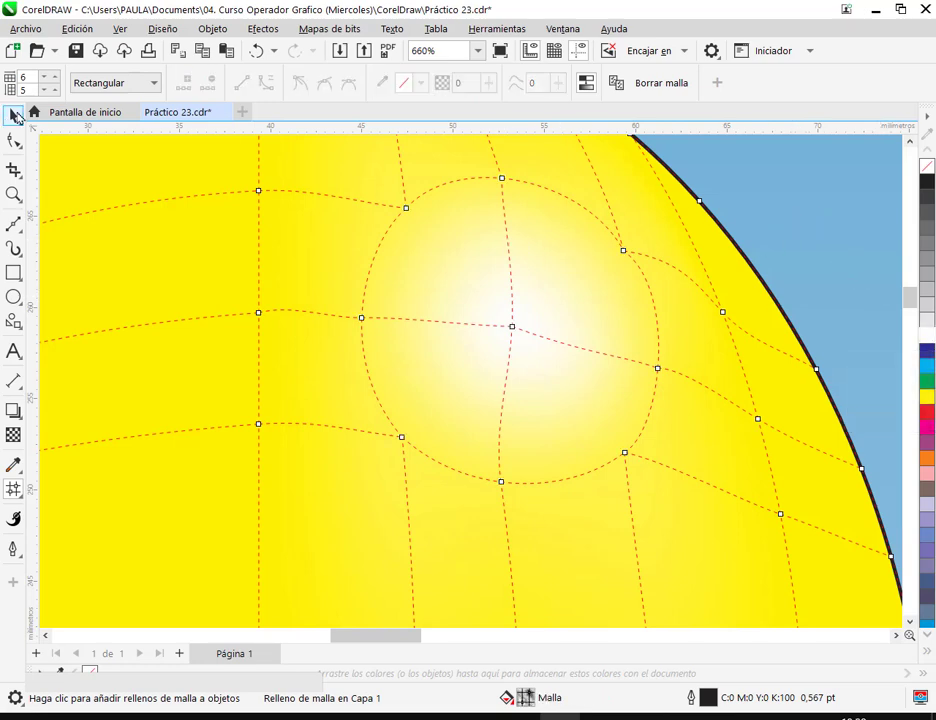
{"action": "left_click", "coordinate": [15, 116]}
{"action": "scroll", "coordinate": [648, 350], "scroll_direction": "down", "scroll_amount": 4}
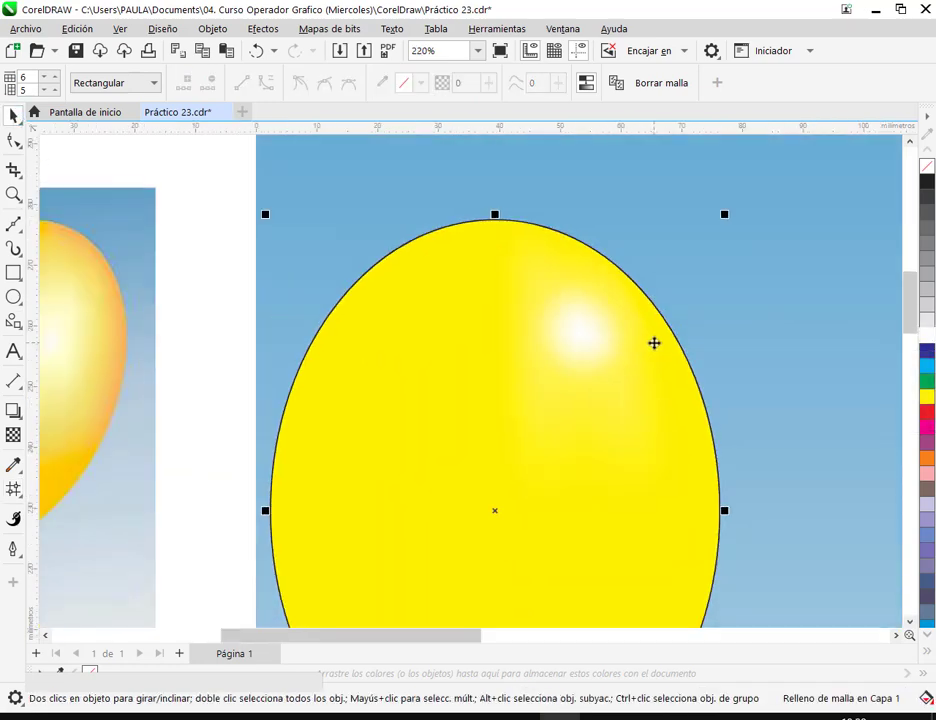
Step: Reset the nodes in and around the circle to solid yellow and colour its centre node white
{"action": "key", "text": "m"}
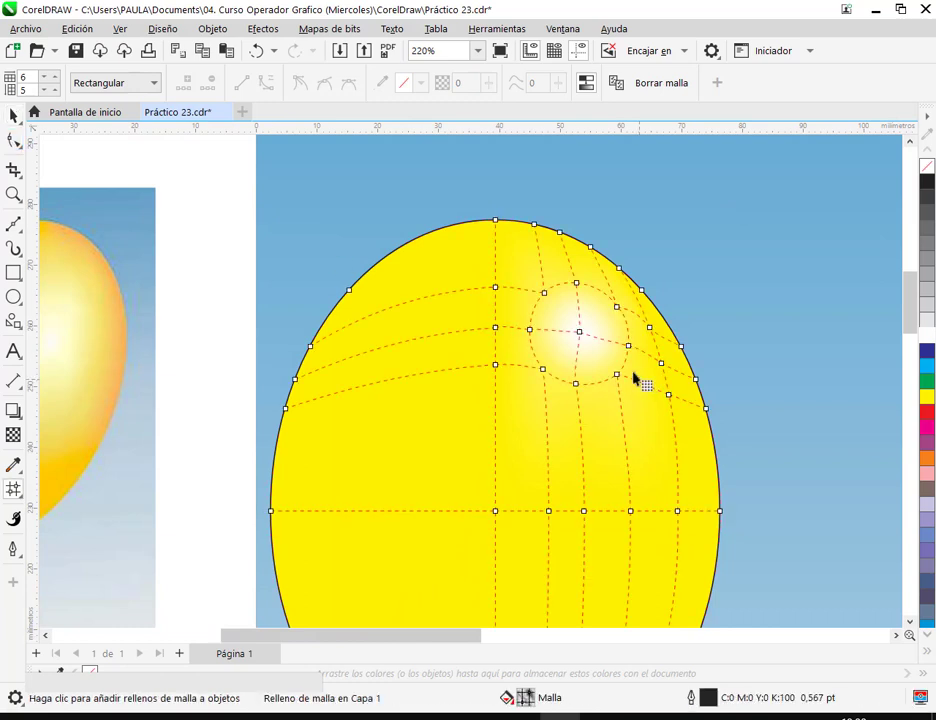
{"action": "left_click_drag", "start_coordinate": [527, 265], "coordinate": [675, 400]}
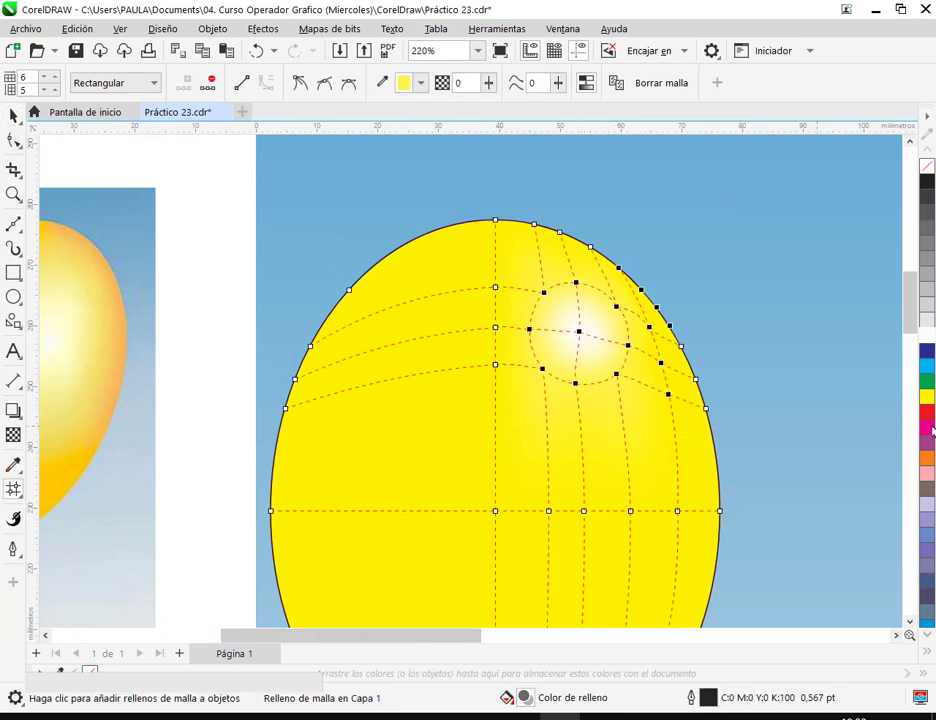
{"action": "left_click", "coordinate": [928, 398]}
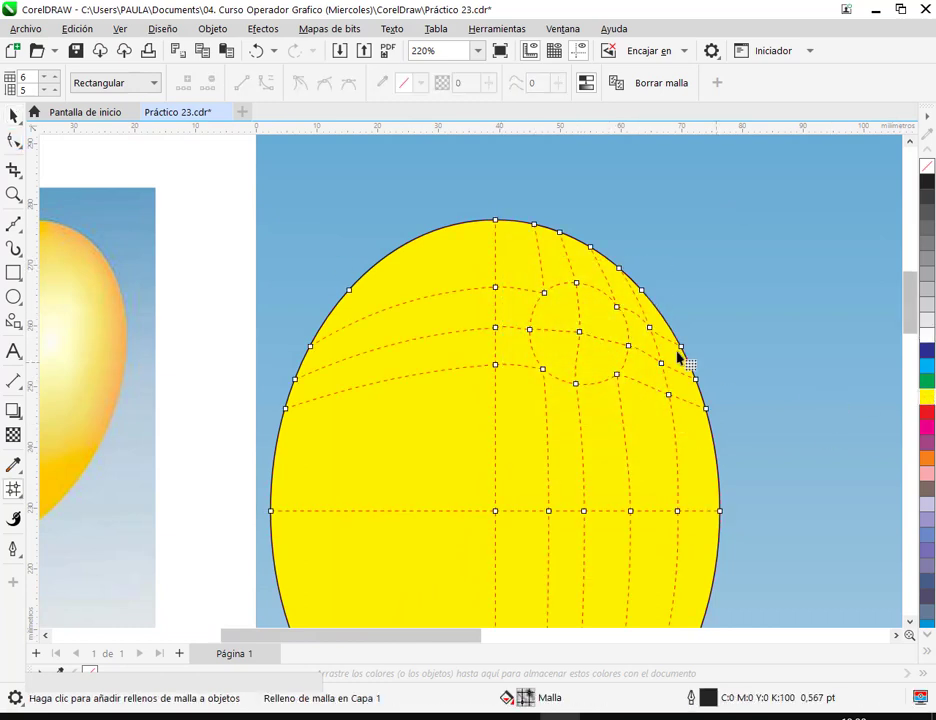
{"action": "left_click", "coordinate": [580, 333]}
{"action": "key", "text": "ctrl+z"}
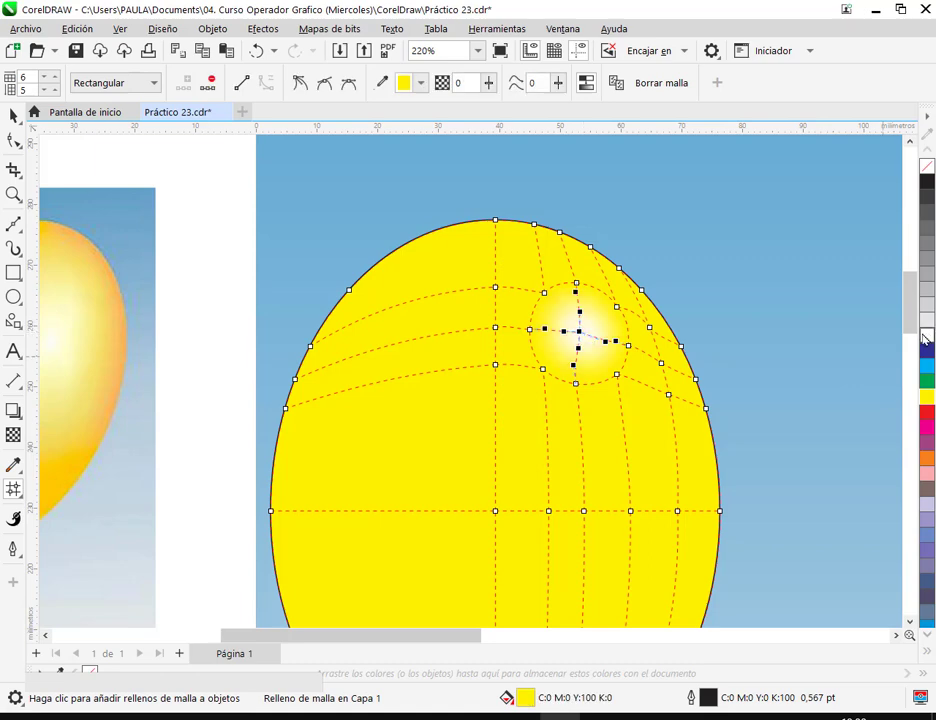
Step: Select the four cells inside the circle, lighten their yellow with a slight white tint, and check the balloon without the mesh
{"action": "left_click", "coordinate": [14, 116]}
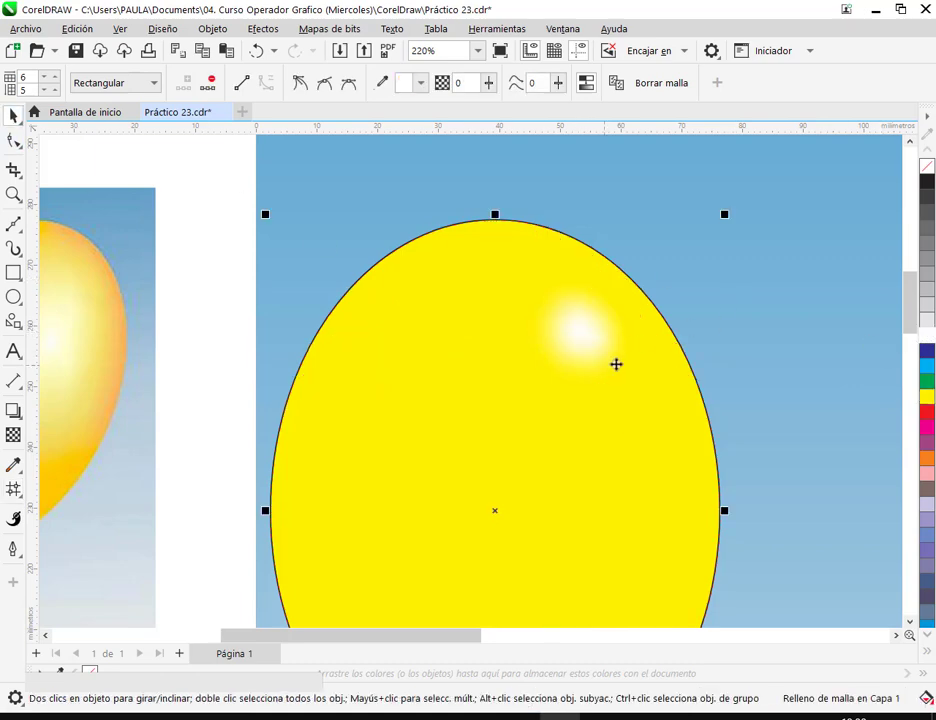
{"action": "key", "text": "m"}
{"action": "left_click", "coordinate": [578, 331]}
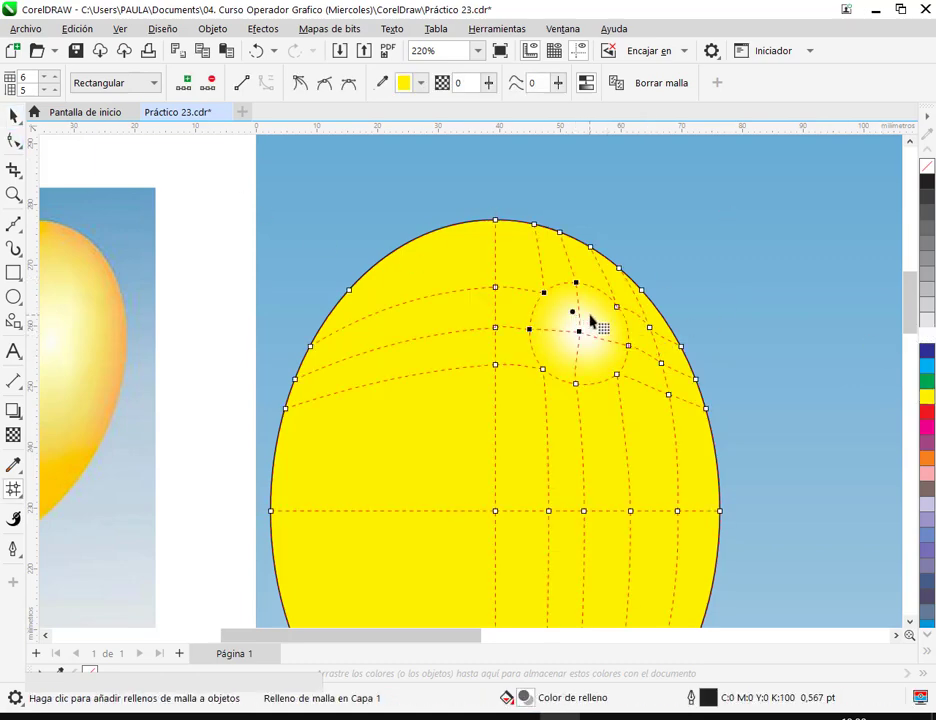
{"action": "left_click_drag", "start_coordinate": [592, 338], "coordinate": [560, 355]}
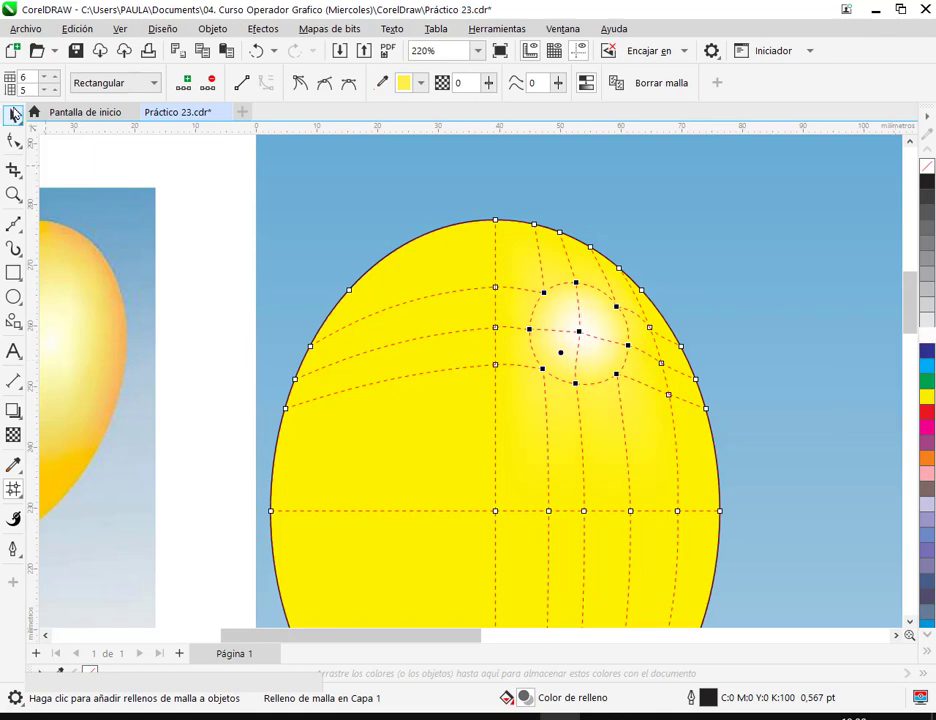
{"action": "left_click", "coordinate": [13, 115]}
{"action": "left_click", "coordinate": [111, 157]}
{"action": "scroll", "coordinate": [571, 315], "scroll_direction": "down", "scroll_amount": 2}
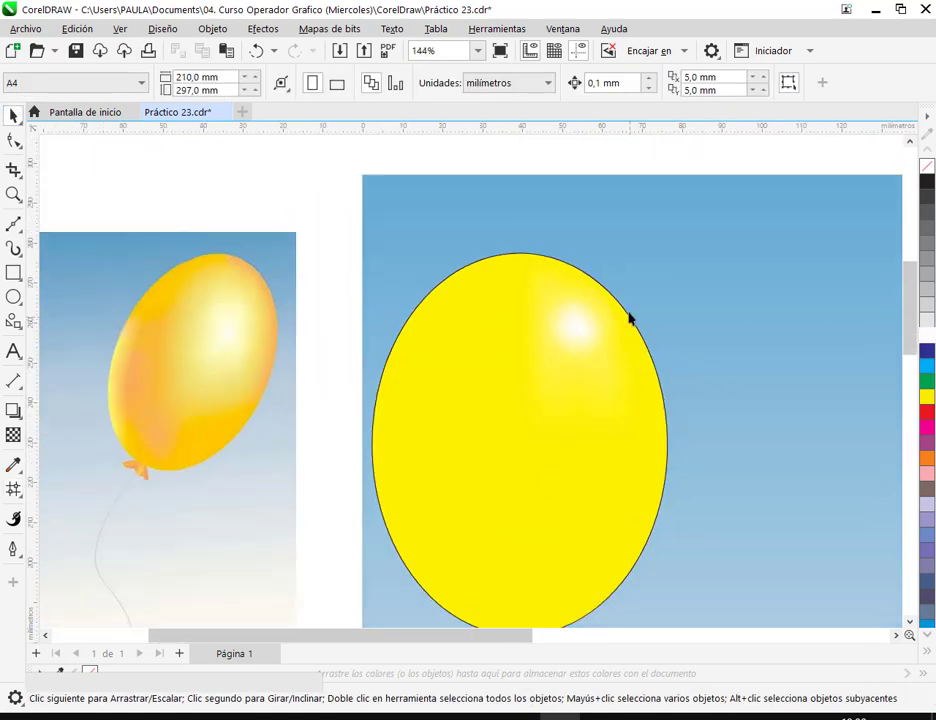
{"action": "left_click", "coordinate": [548, 379]}
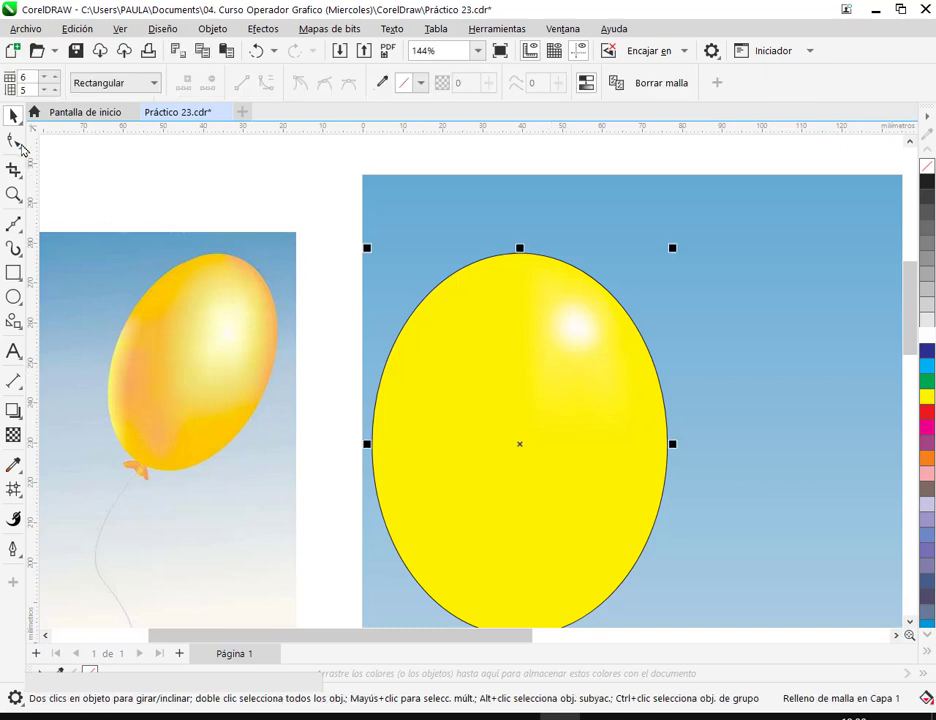
Step: Reshape the mesh ring around the balloon's white highlight, lengthening it downward and repositioning its surrounding nodes
{"action": "key", "text": "m"}
{"action": "scroll", "coordinate": [606, 339], "scroll_direction": "up", "scroll_amount": 3}
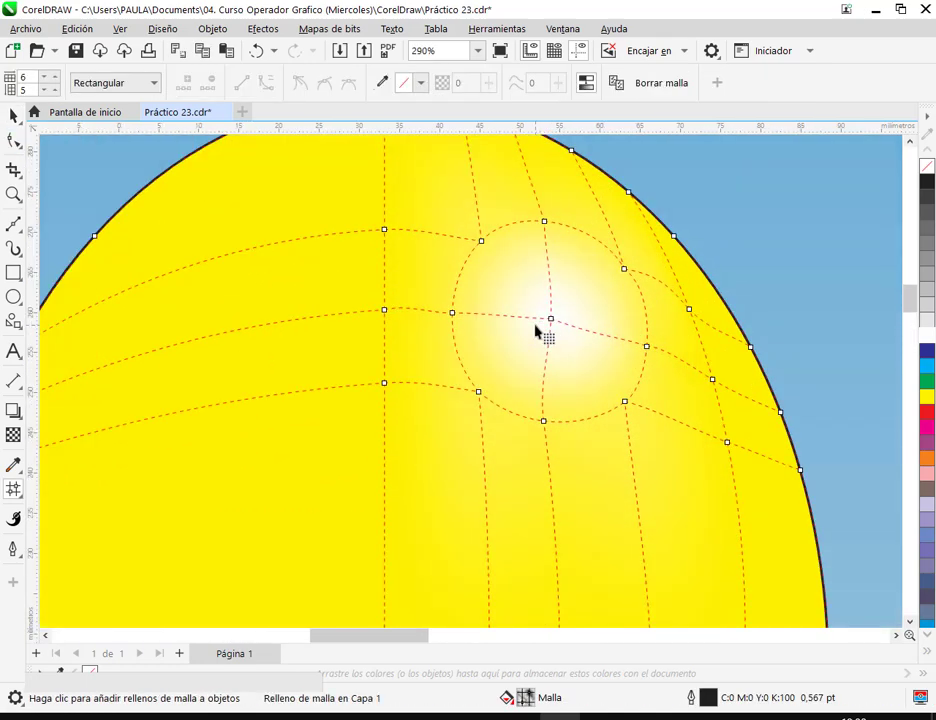
{"action": "left_click_drag", "start_coordinate": [545, 436], "coordinate": [551, 494]}
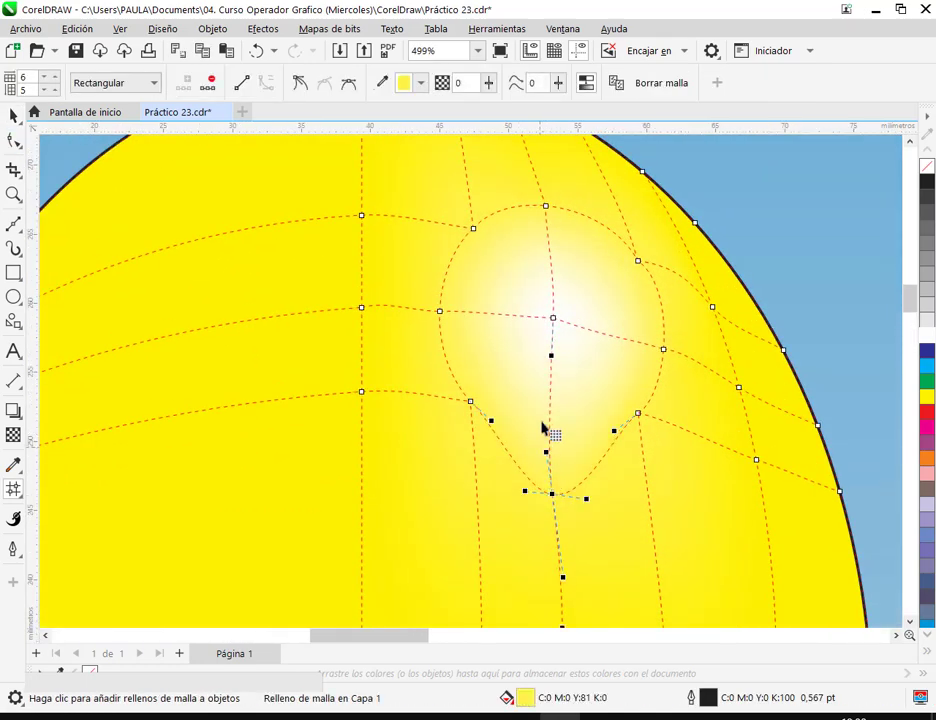
{"action": "left_click_drag", "start_coordinate": [470, 402], "coordinate": [436, 438]}
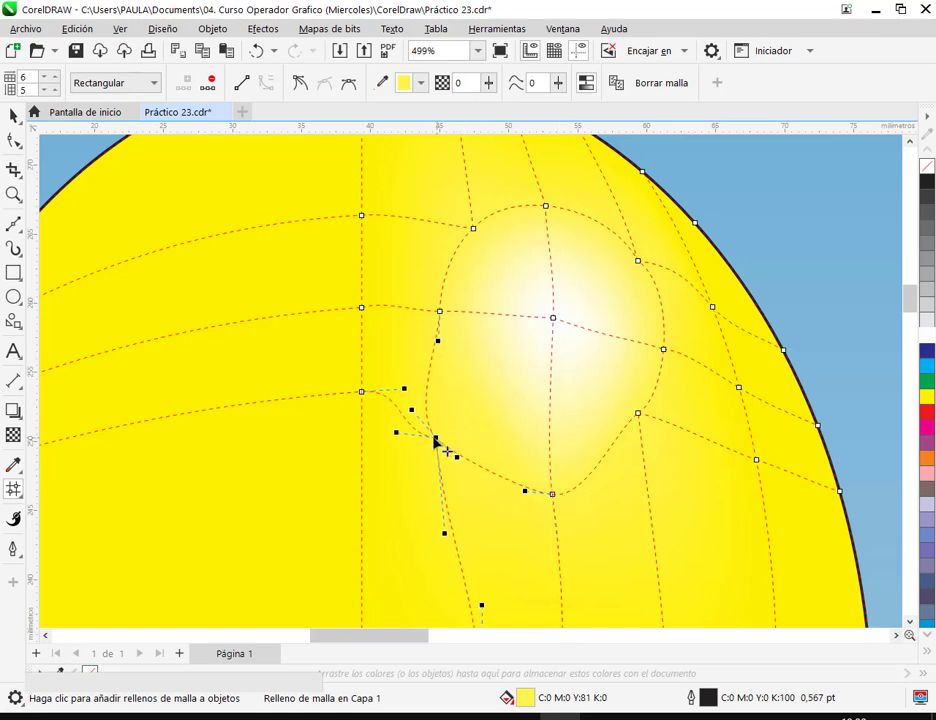
{"action": "left_click_drag", "start_coordinate": [638, 414], "coordinate": [653, 447]}
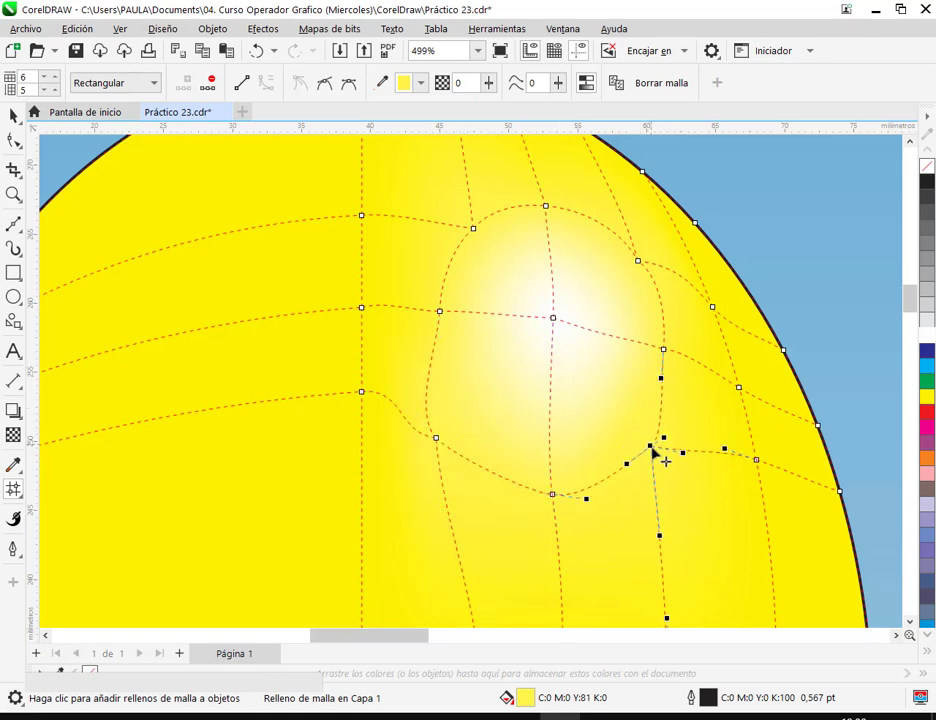
{"action": "left_click_drag", "start_coordinate": [663, 350], "coordinate": [610, 243]}
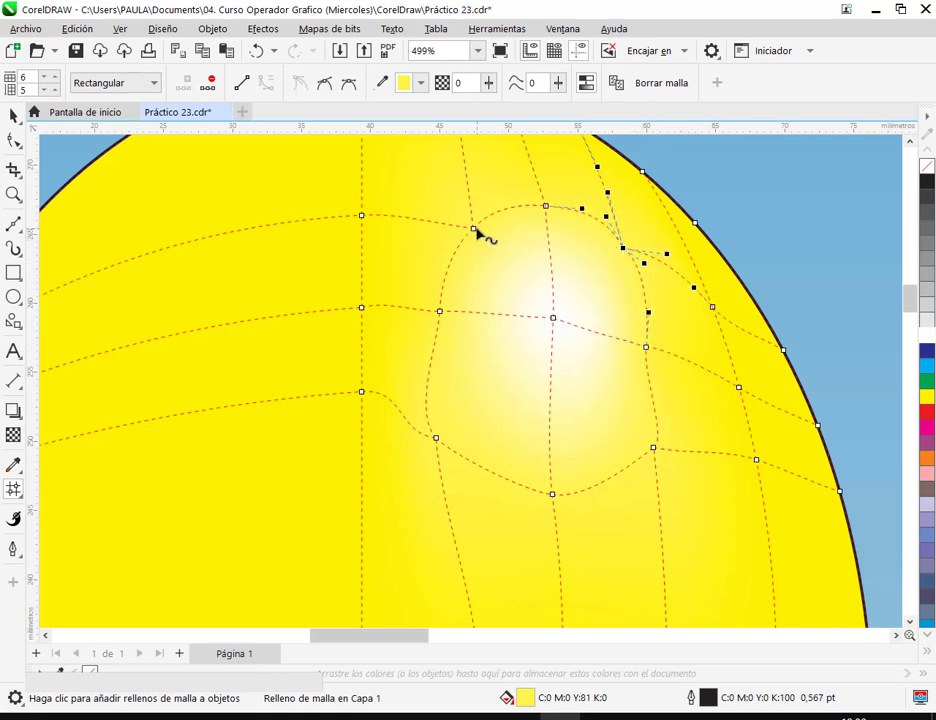
{"action": "left_click_drag", "start_coordinate": [474, 228], "coordinate": [484, 217]}
{"action": "left_click_drag", "start_coordinate": [547, 206], "coordinate": [545, 192]}
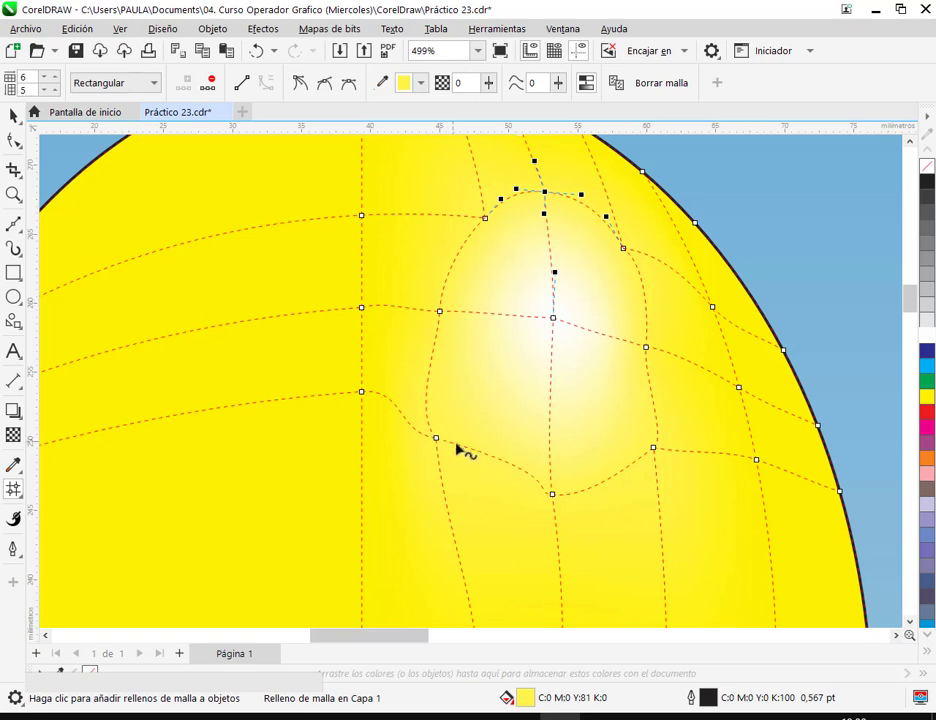
Step: Smooth the highlight ring into an even oval by adjusting its lower and side nodes and their curve handles
{"action": "left_click_drag", "start_coordinate": [436, 445], "coordinate": [474, 452]}
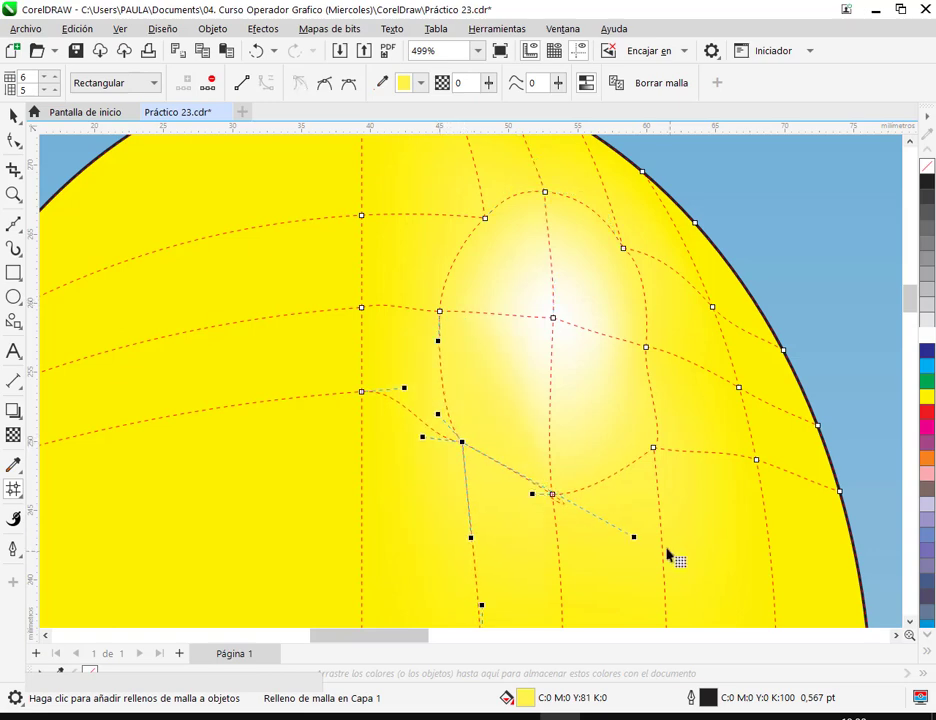
{"action": "left_click_drag", "start_coordinate": [638, 543], "coordinate": [514, 481]}
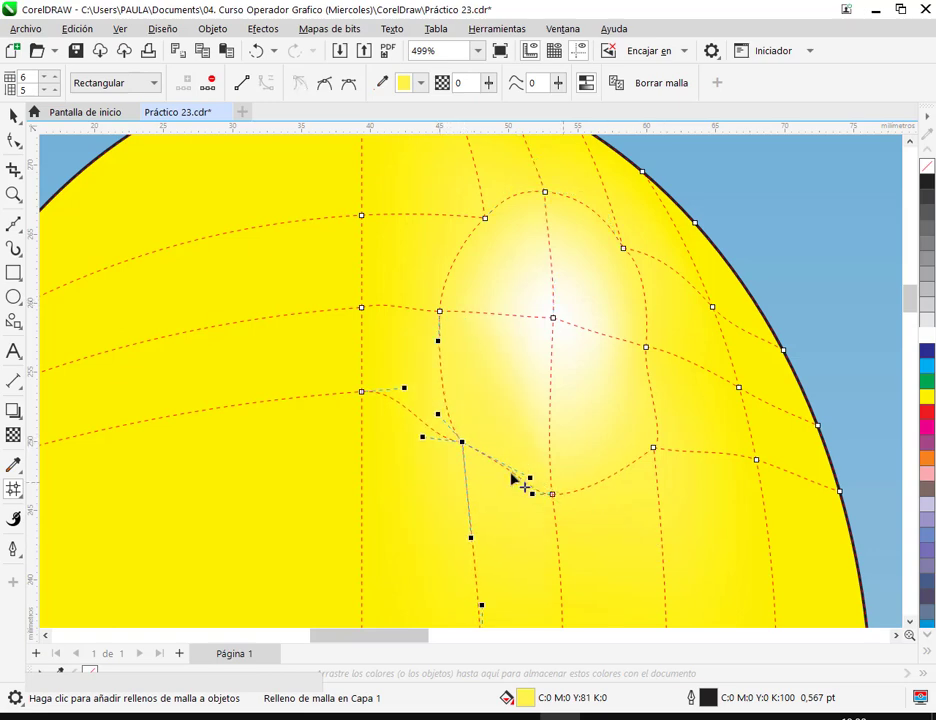
{"action": "left_click", "coordinate": [648, 346]}
{"action": "left_click", "coordinate": [650, 378]}
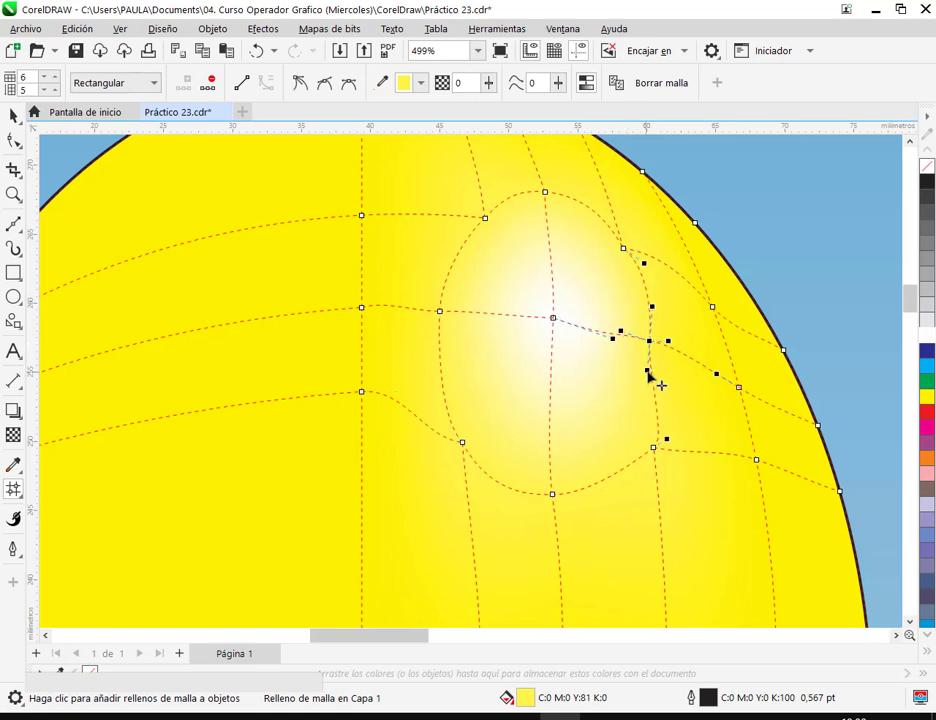
{"action": "left_click_drag", "start_coordinate": [650, 376], "coordinate": [660, 384]}
{"action": "left_click_drag", "start_coordinate": [653, 448], "coordinate": [627, 486]}
{"action": "left_click", "coordinate": [484, 217]}
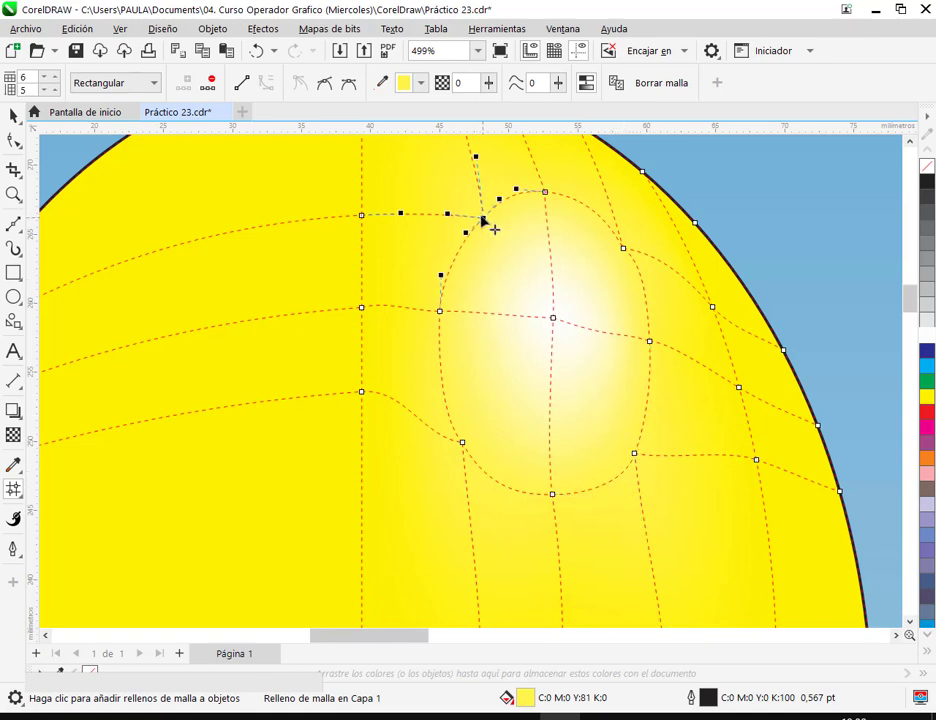
Step: Smooth the mesh lines through the highlight's centre and shorten the overlong curve handle at the ring's upper-right node
{"action": "left_click", "coordinate": [553, 320]}
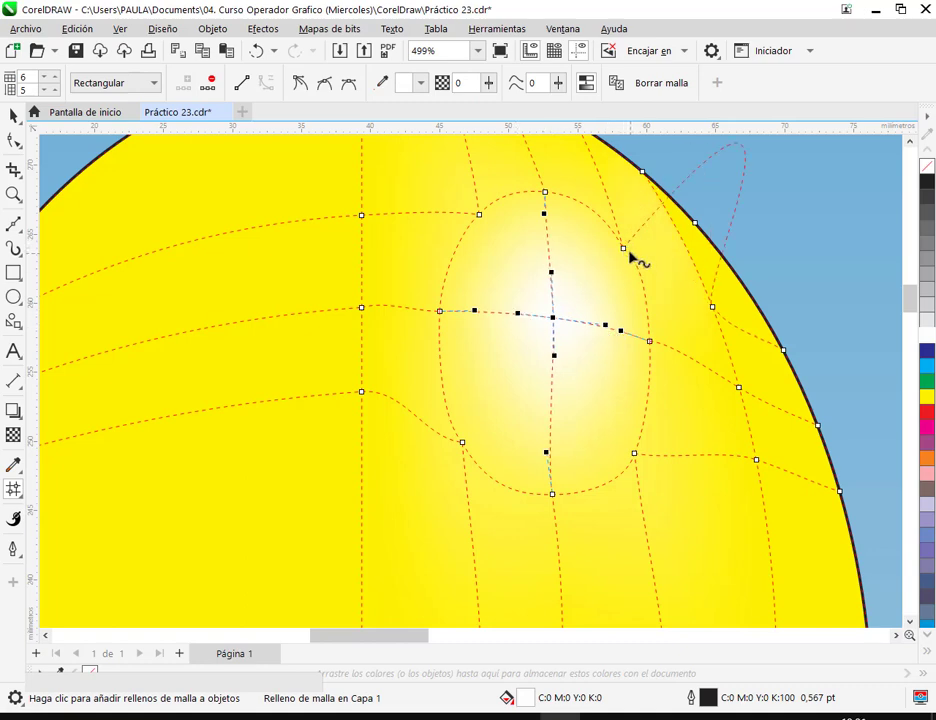
{"action": "left_click", "coordinate": [623, 249]}
{"action": "scroll", "coordinate": [757, 188], "scroll_direction": "down", "scroll_amount": 1}
{"action": "scroll", "coordinate": [769, 259], "scroll_direction": "up", "scroll_amount": 2}
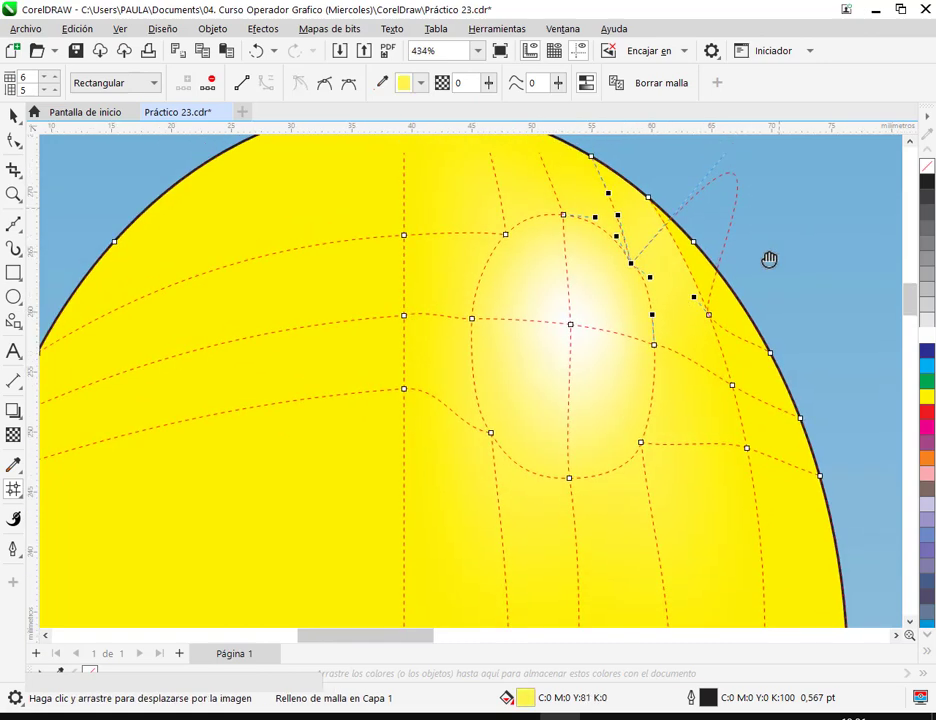
{"action": "scroll", "coordinate": [745, 238], "scroll_direction": "up", "scroll_amount": 2}
{"action": "scroll", "coordinate": [745, 238], "scroll_direction": "right", "scroll_amount": 1}
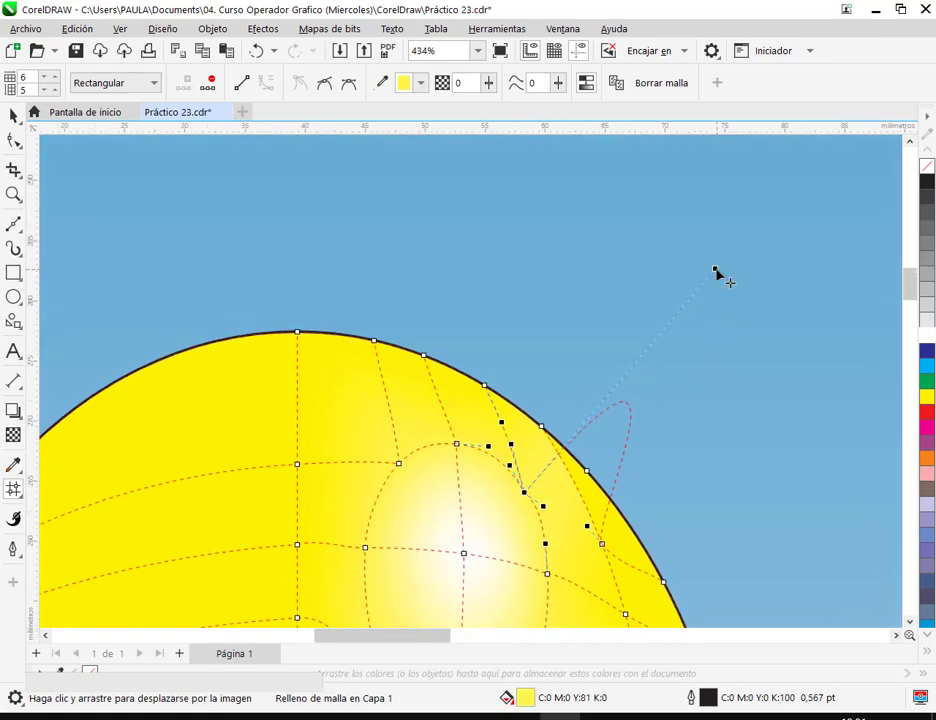
{"action": "left_click_drag", "start_coordinate": [621, 503], "coordinate": [581, 522]}
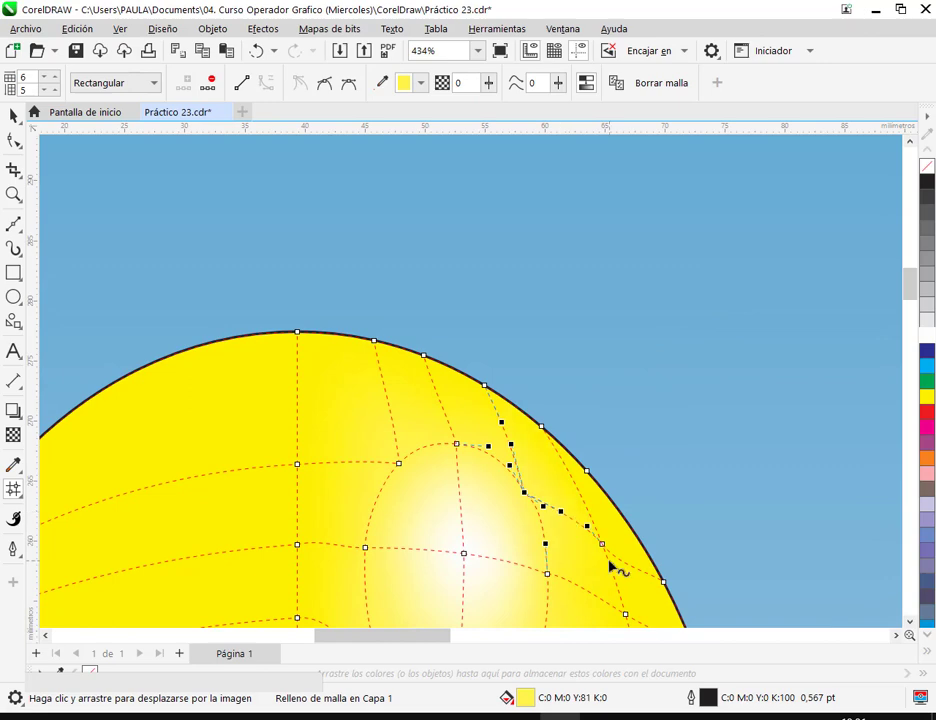
{"action": "scroll", "coordinate": [610, 564], "scroll_direction": "up", "scroll_amount": 4}
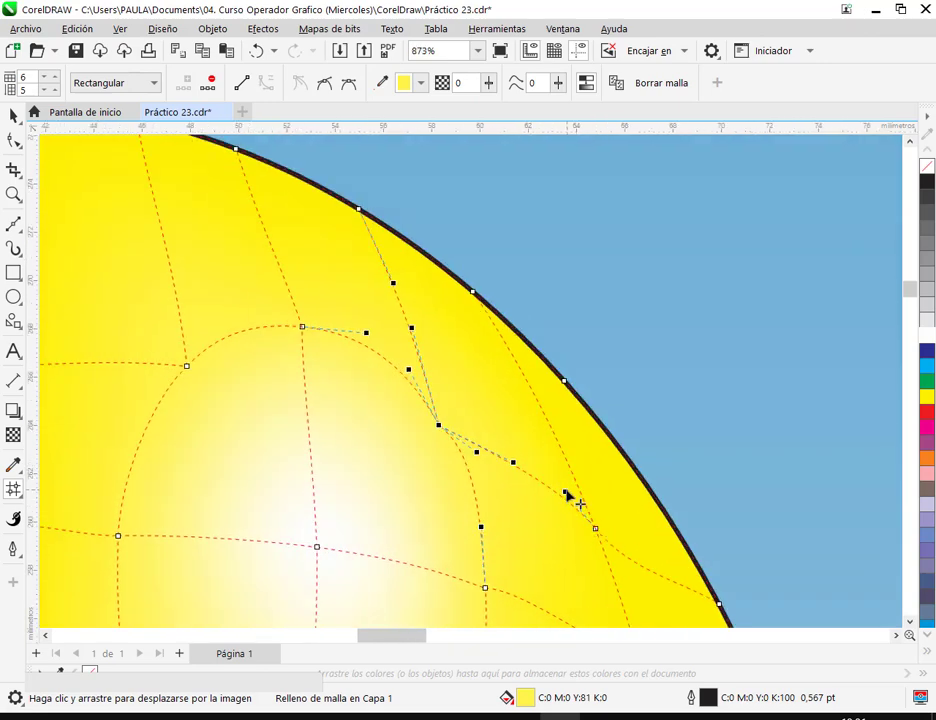
{"action": "scroll", "coordinate": [566, 503], "scroll_direction": "down", "scroll_amount": 4}
{"action": "scroll", "coordinate": [560, 480], "scroll_direction": "down", "scroll_amount": 2}
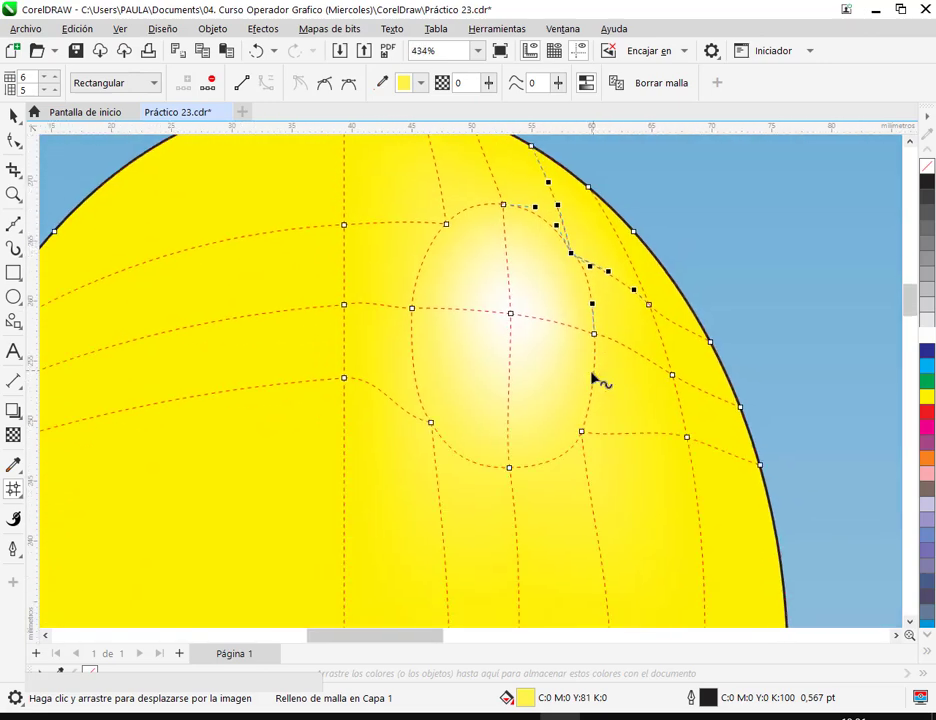
Step: Set the mesh node selection mode to Mano alzada and clear the current node selection
{"action": "scroll", "coordinate": [592, 383], "scroll_direction": "down", "scroll_amount": 4}
{"action": "scroll", "coordinate": [592, 383], "scroll_direction": "down", "scroll_amount": 3}
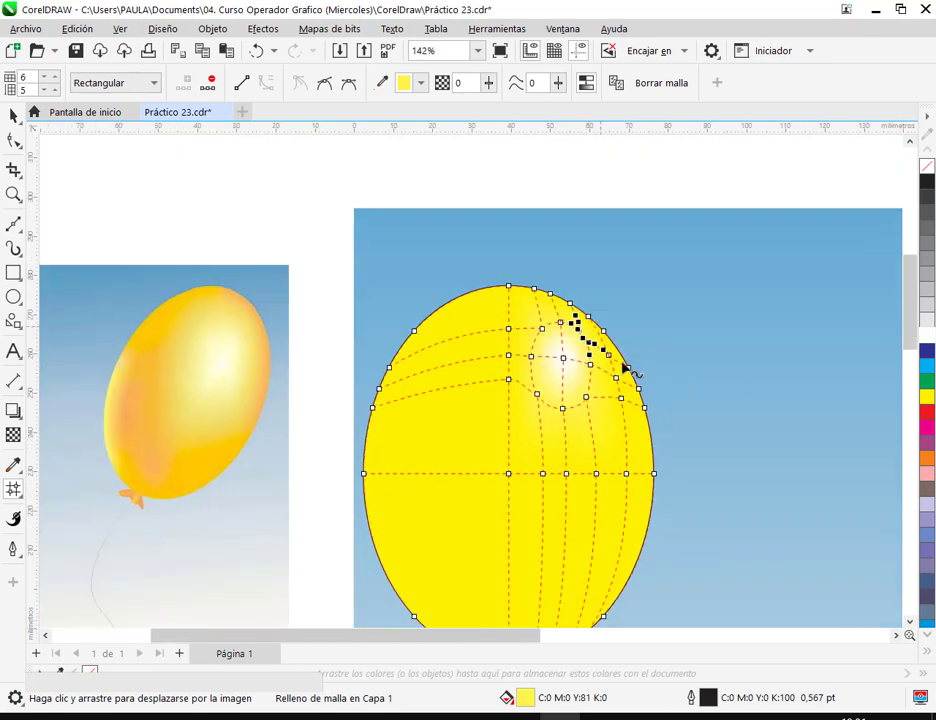
{"action": "scroll", "coordinate": [535, 209], "scroll_direction": "up", "scroll_amount": 4}
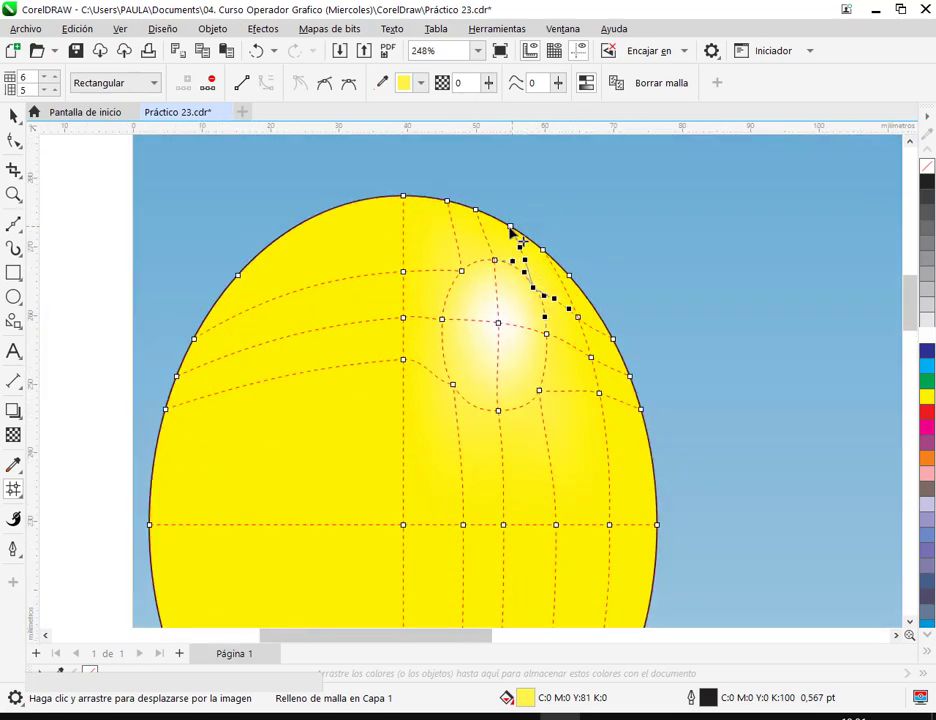
{"action": "scroll", "coordinate": [510, 260], "scroll_direction": "down", "scroll_amount": 3}
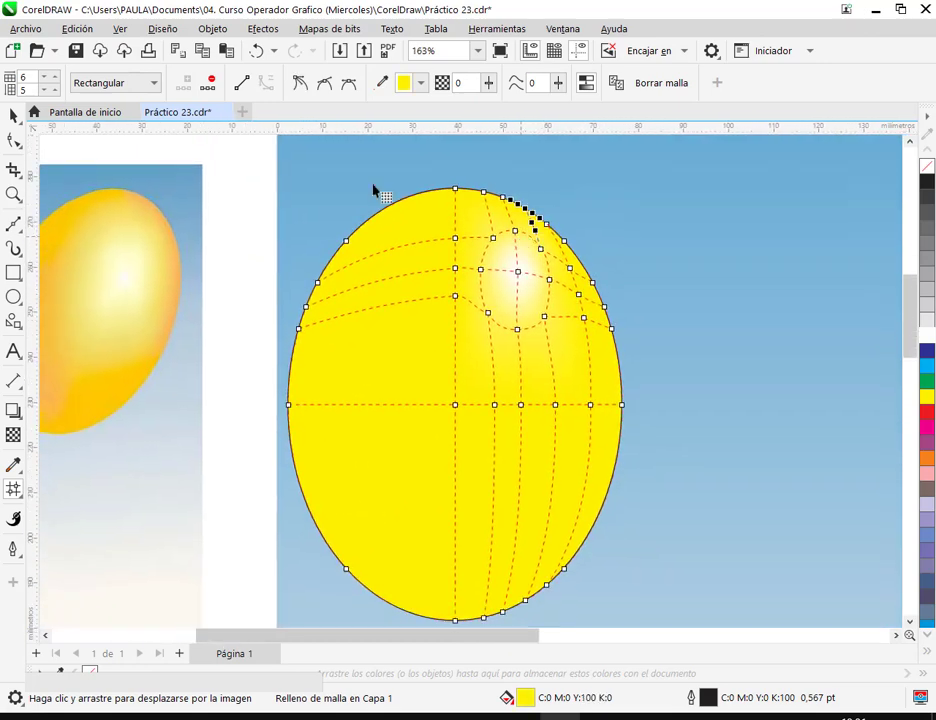
{"action": "left_click", "coordinate": [139, 88]}
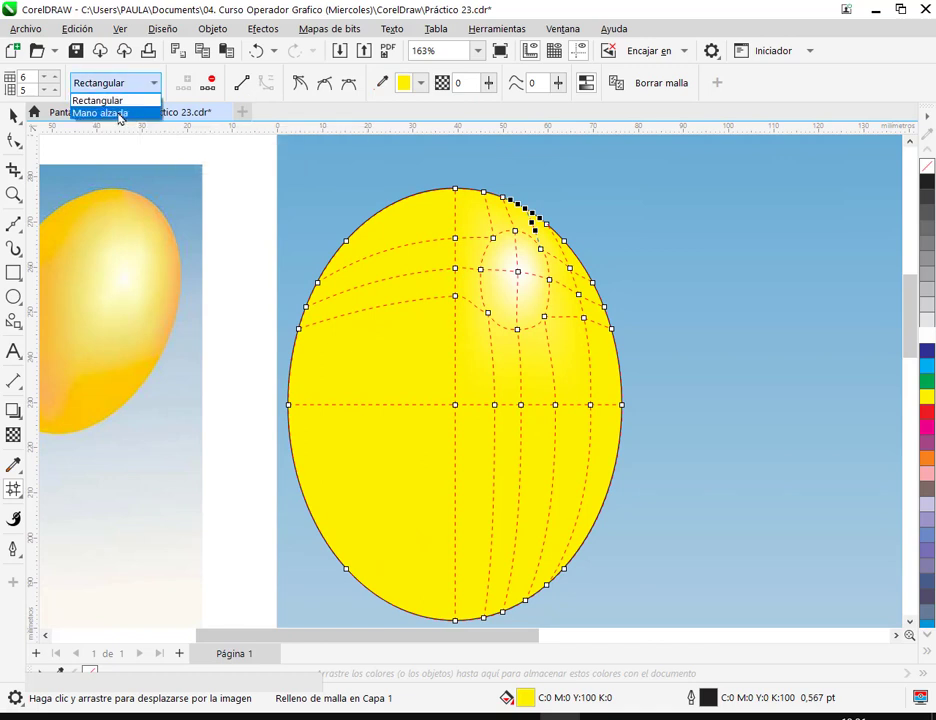
{"action": "left_click", "coordinate": [123, 115]}
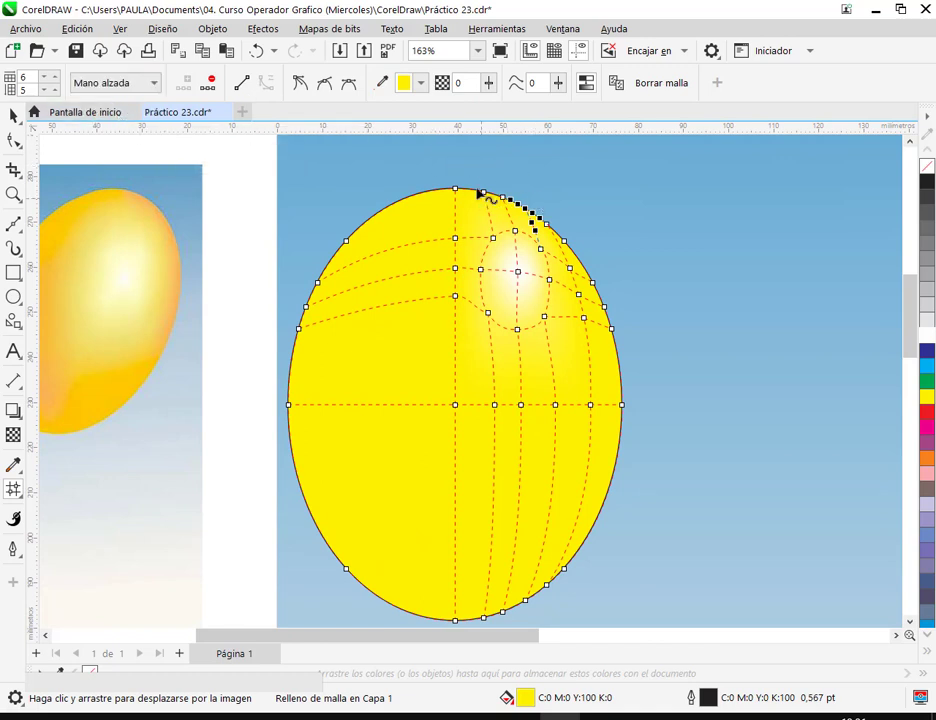
{"action": "left_click", "coordinate": [555, 204]}
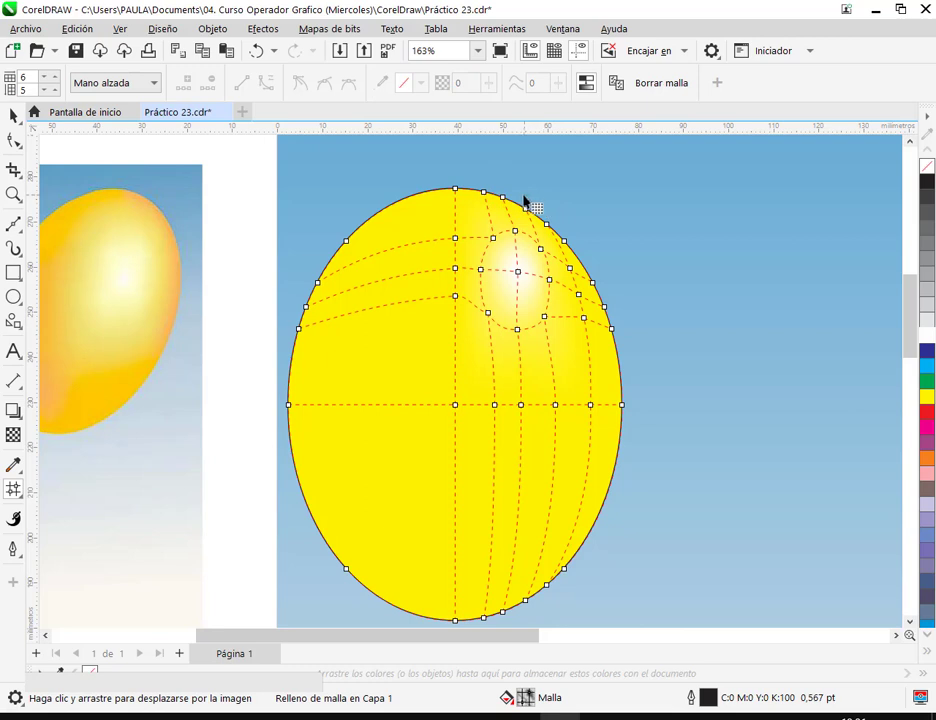
Step: Select the mesh nodes along the balloon's right edge and gradually tint them with Naranja to C:0 M:20 Y:100 K:0
{"action": "mouse_move", "coordinate": [524, 201]}
{"action": "left_mouse_down"}
{"action": "mouse_move", "coordinate": [528, 218]}
{"action": "mouse_move", "coordinate": [583, 272]}
{"action": "mouse_move", "coordinate": [604, 320]}
{"action": "mouse_move", "coordinate": [613, 458]}
{"action": "mouse_move", "coordinate": [654, 265]}
{"action": "mouse_move", "coordinate": [541, 178]}
{"action": "mouse_move", "coordinate": [526, 196]}
{"action": "left_mouse_up"}
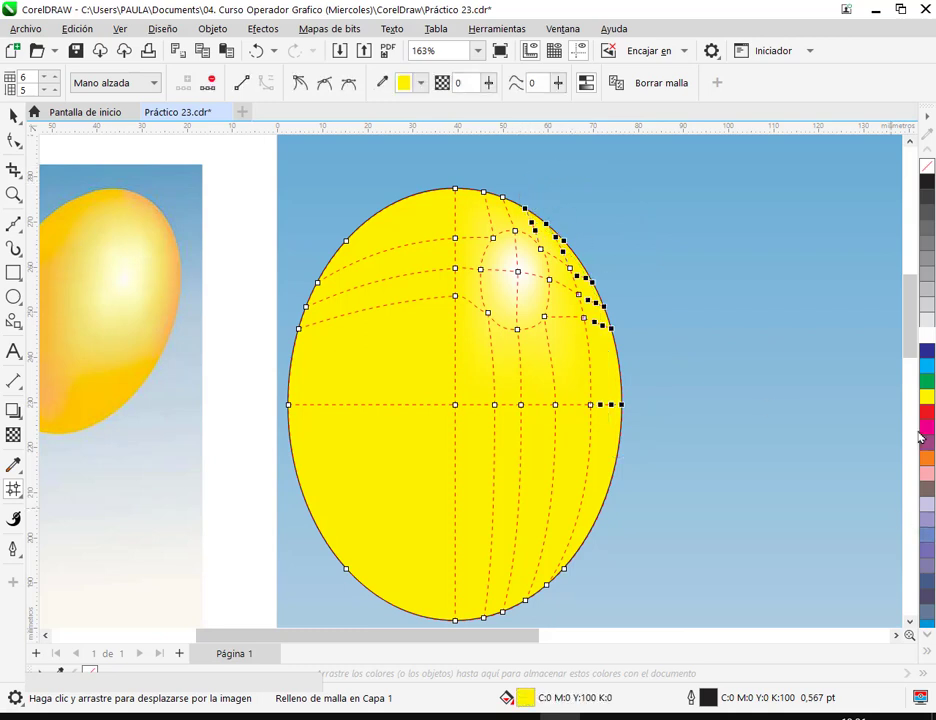
{"action": "left_click", "coordinate": [928, 462], "text": "ctrl"}
{"action": "left_click", "coordinate": [928, 462], "text": "ctrl"}
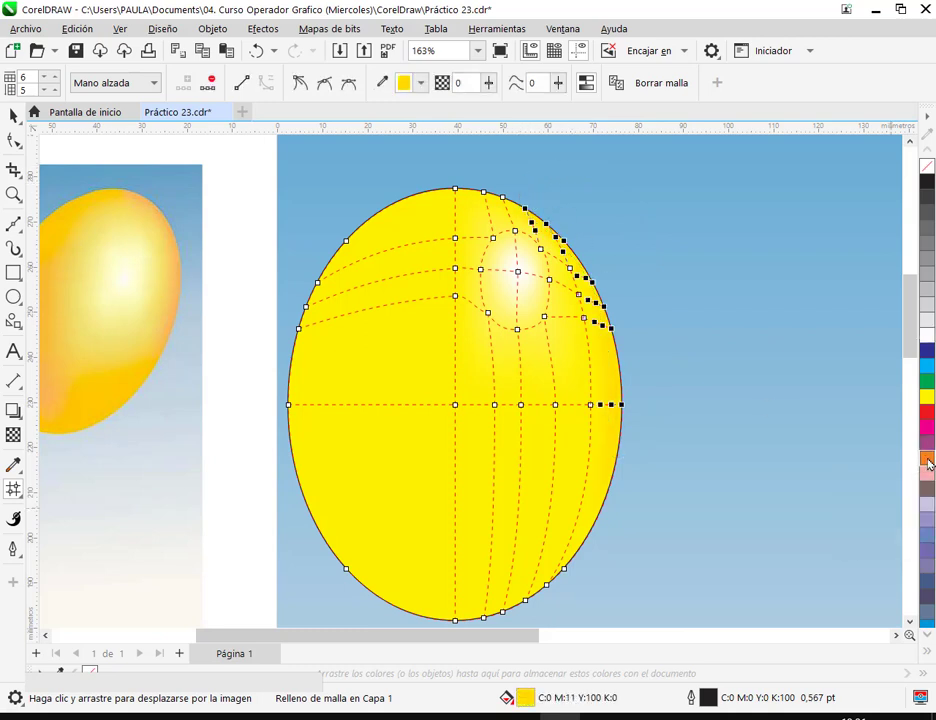
{"action": "left_click", "coordinate": [928, 462], "text": "ctrl"}
{"action": "left_click", "coordinate": [928, 462], "text": "ctrl"}
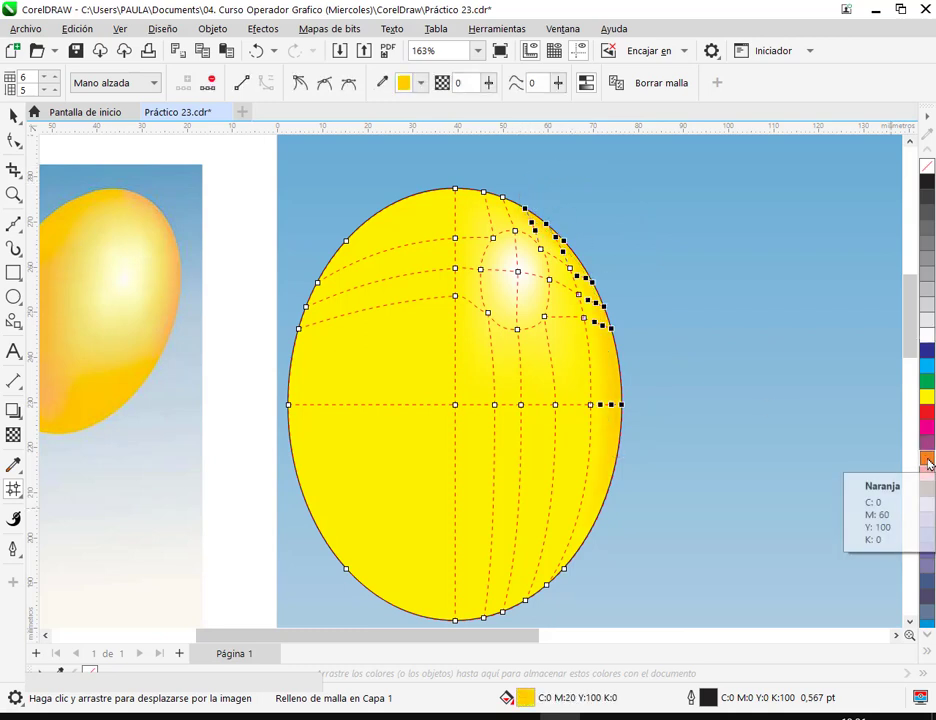
{"action": "left_click", "coordinate": [928, 462], "text": "ctrl"}
{"action": "left_click", "coordinate": [928, 462]}
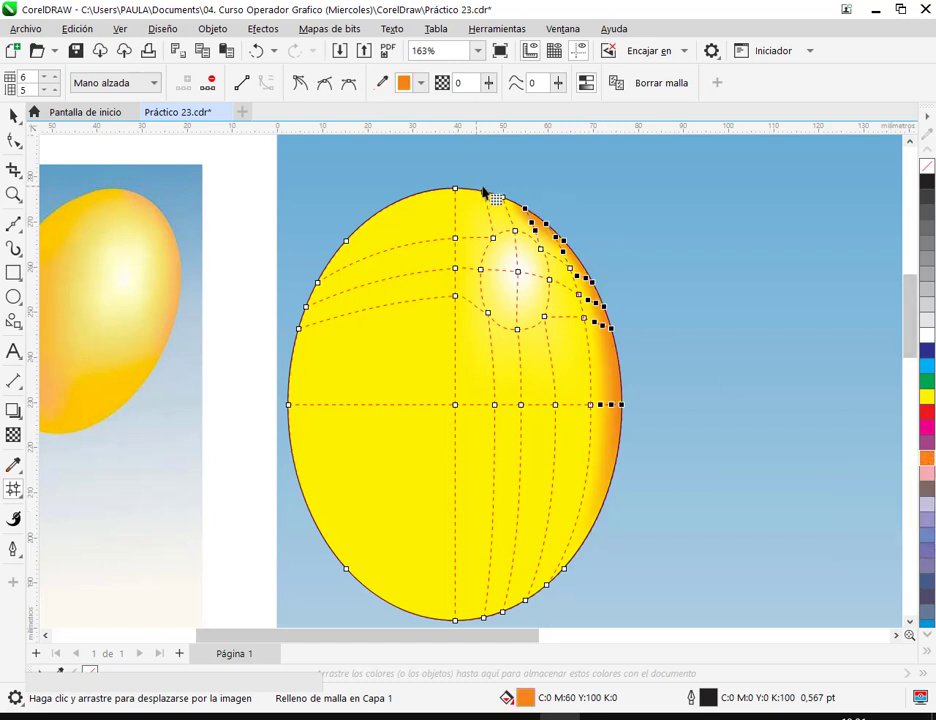
{"action": "key", "text": "ctrl+z"}
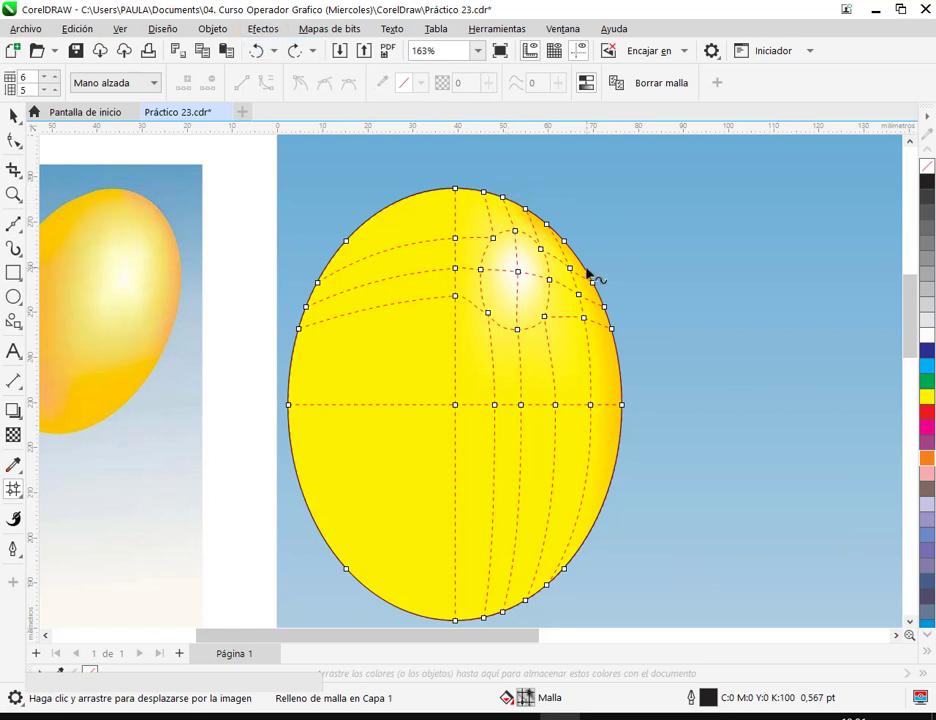
{"action": "mouse_move", "coordinate": [529, 199]}
{"action": "left_mouse_down"}
{"action": "mouse_move", "coordinate": [520, 207]}
{"action": "mouse_move", "coordinate": [545, 244]}
{"action": "mouse_move", "coordinate": [585, 272]}
{"action": "mouse_move", "coordinate": [608, 367]}
{"action": "mouse_move", "coordinate": [673, 355]}
{"action": "mouse_move", "coordinate": [535, 192]}
{"action": "mouse_move", "coordinate": [527, 197]}
{"action": "left_mouse_up"}
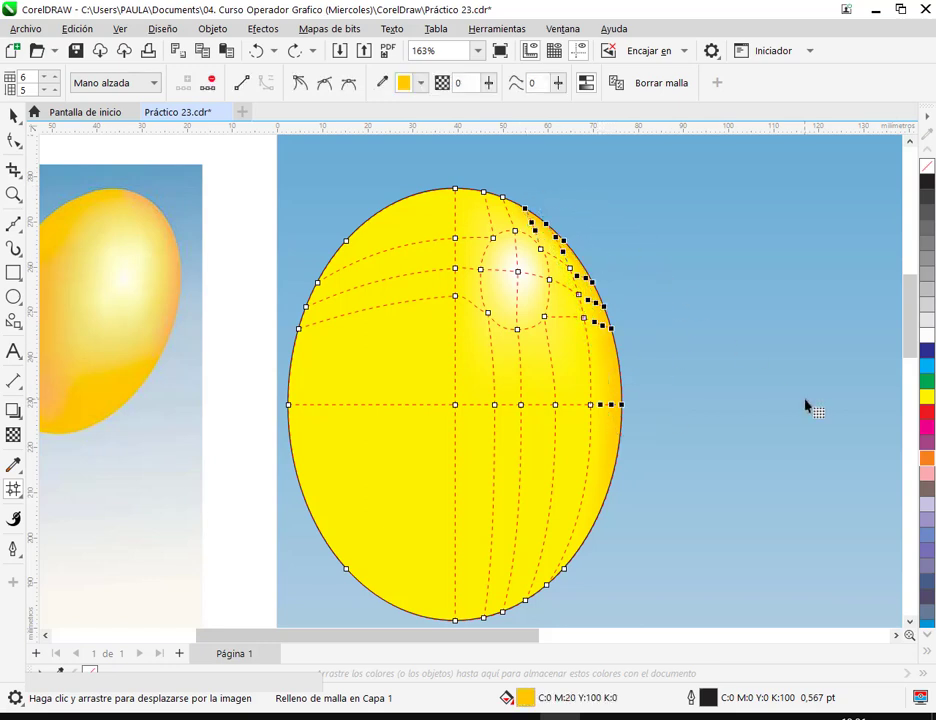
Step: Preview the balloon's shading without the mesh lines, then resume mesh editing
{"action": "left_click", "coordinate": [15, 116]}
{"action": "key", "text": "Escape"}
{"action": "left_click", "coordinate": [578, 322]}
{"action": "key", "text": "m"}
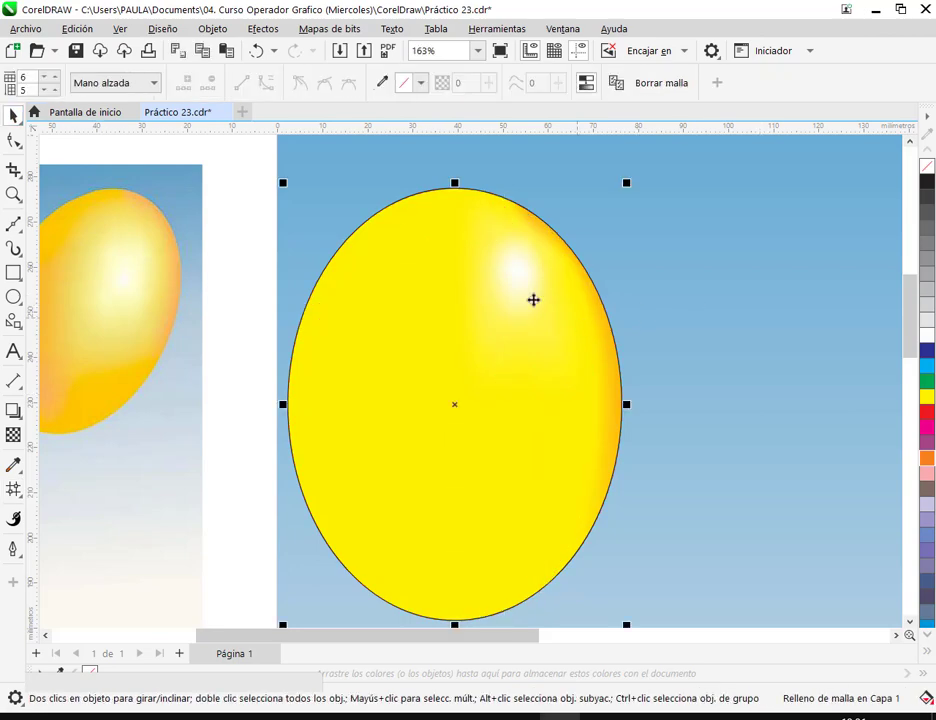
Step: Add a vertical mesh line through the balloon's left half, crossing its horizontal middle line
{"action": "scroll", "coordinate": [626, 303], "scroll_direction": "up", "scroll_amount": 3}
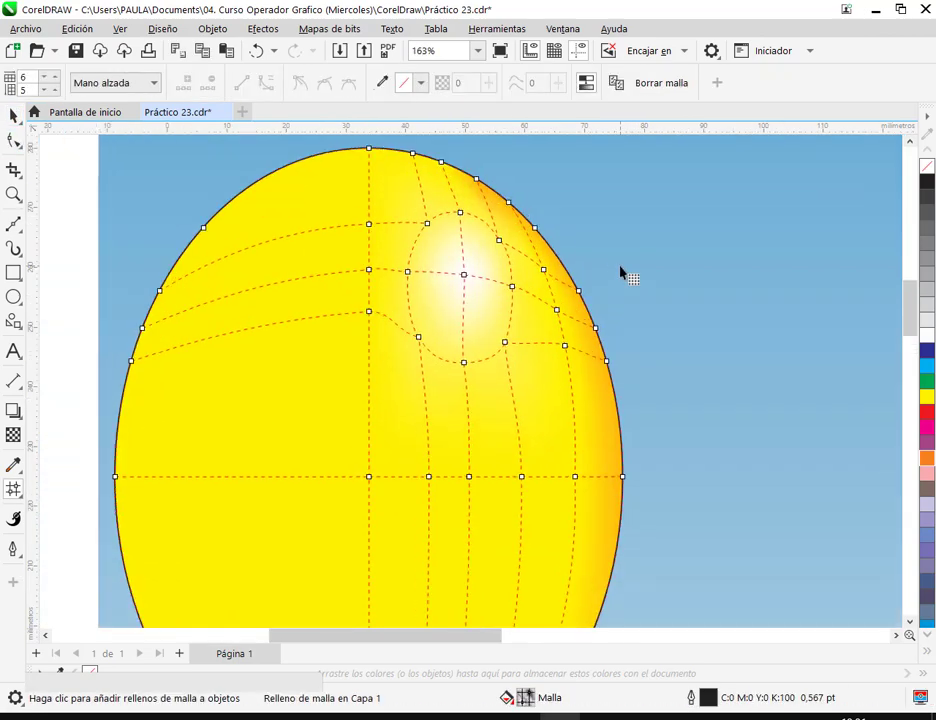
{"action": "left_click", "coordinate": [503, 272]}
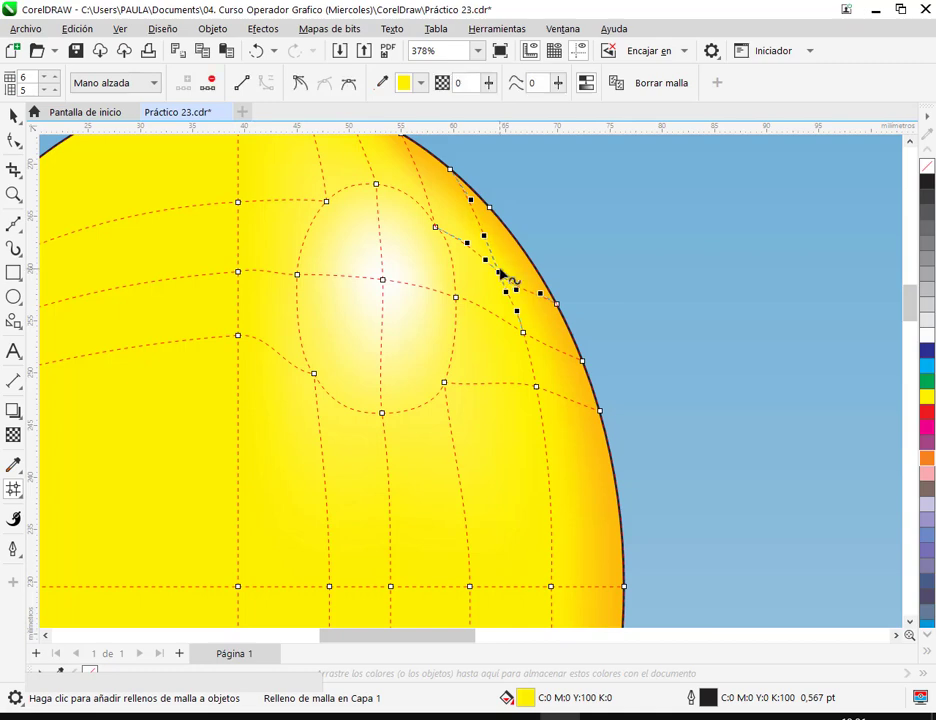
{"action": "scroll", "coordinate": [517, 268], "scroll_direction": "down", "scroll_amount": 4}
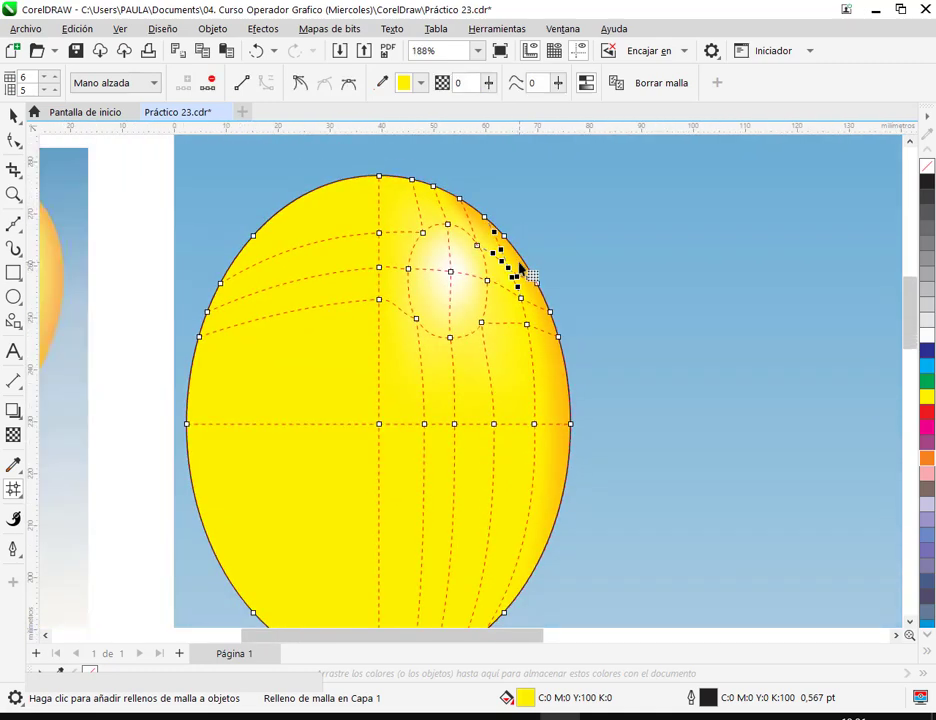
{"action": "left_click_drag", "start_coordinate": [528, 318], "coordinate": [633, 300]}
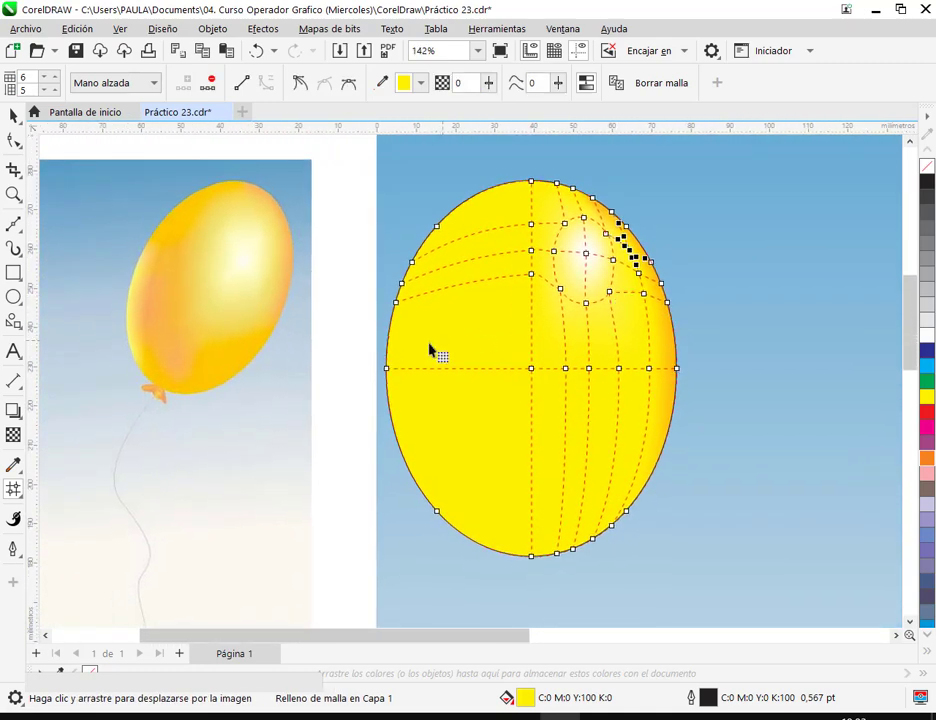
{"action": "key", "text": "Escape"}
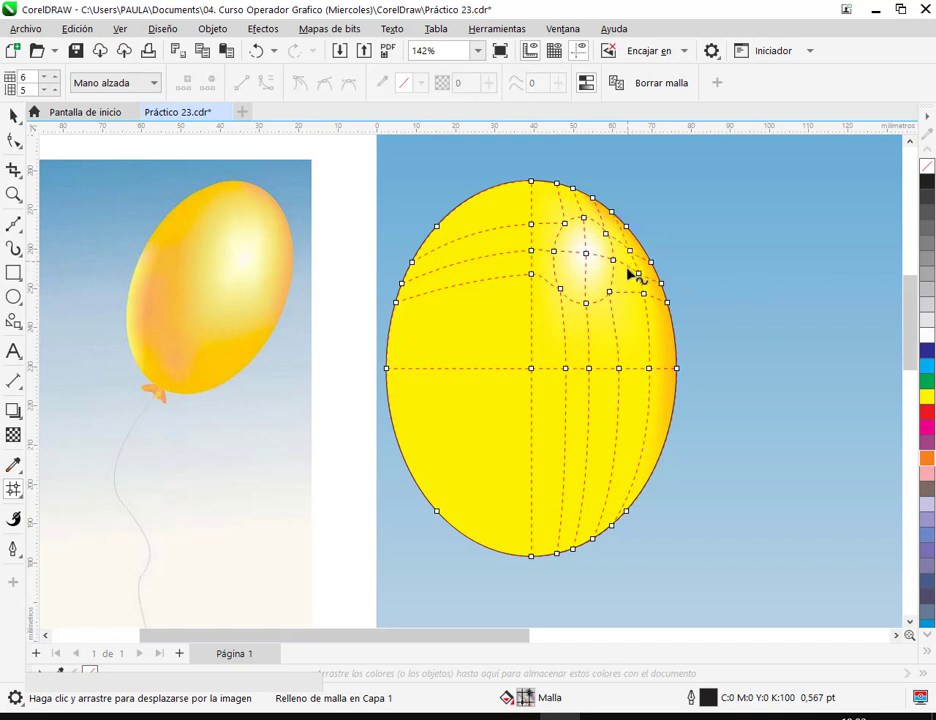
{"action": "double_click", "coordinate": [437, 369]}
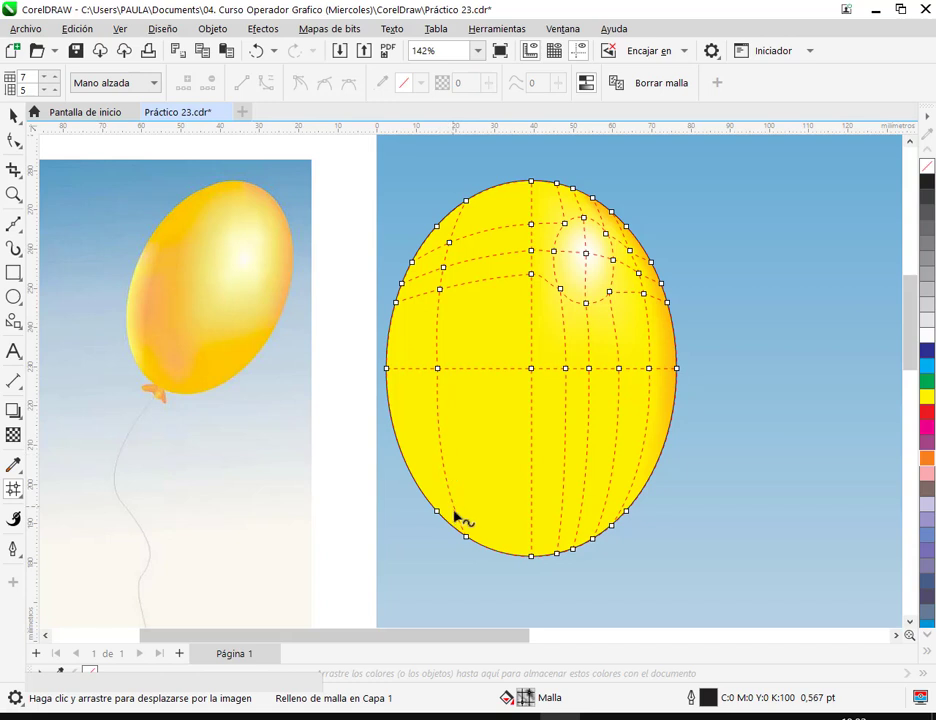
Step: Add a horizontal mesh line across the balloon's lower part and nudge the middle node of the left vertical line outward
{"action": "double_click", "coordinate": [443, 459]}
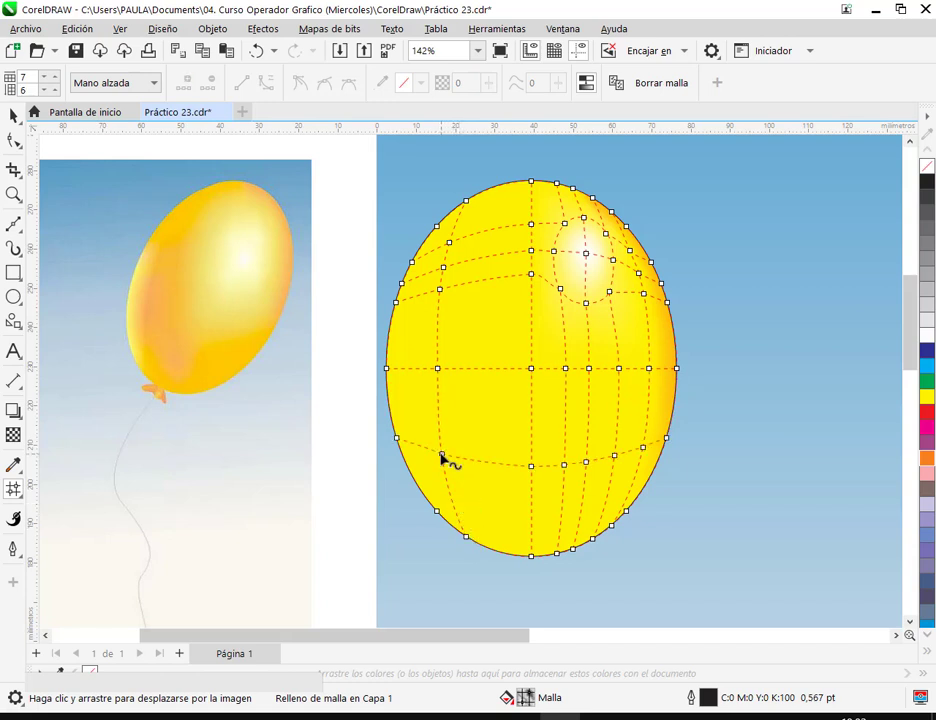
{"action": "left_click", "coordinate": [436, 369]}
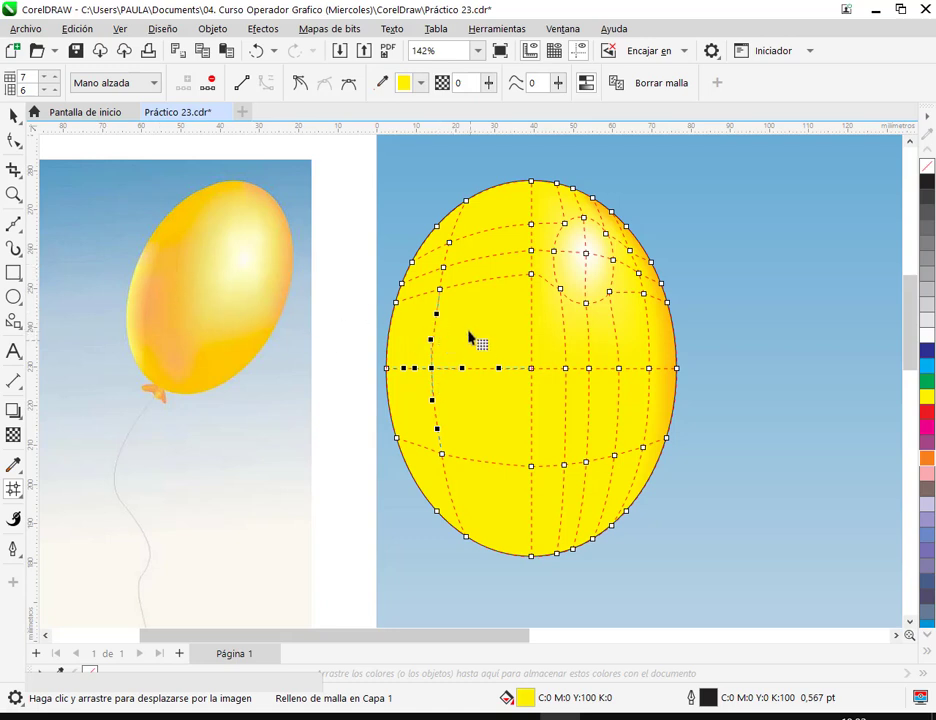
Step: Tint three nodes of the left vertical mesh line lightly with Naranja and deepen the middle and lower ones to C:0 M:34 Y:100 K:0
{"action": "left_click", "coordinate": [440, 290], "text": "shift"}
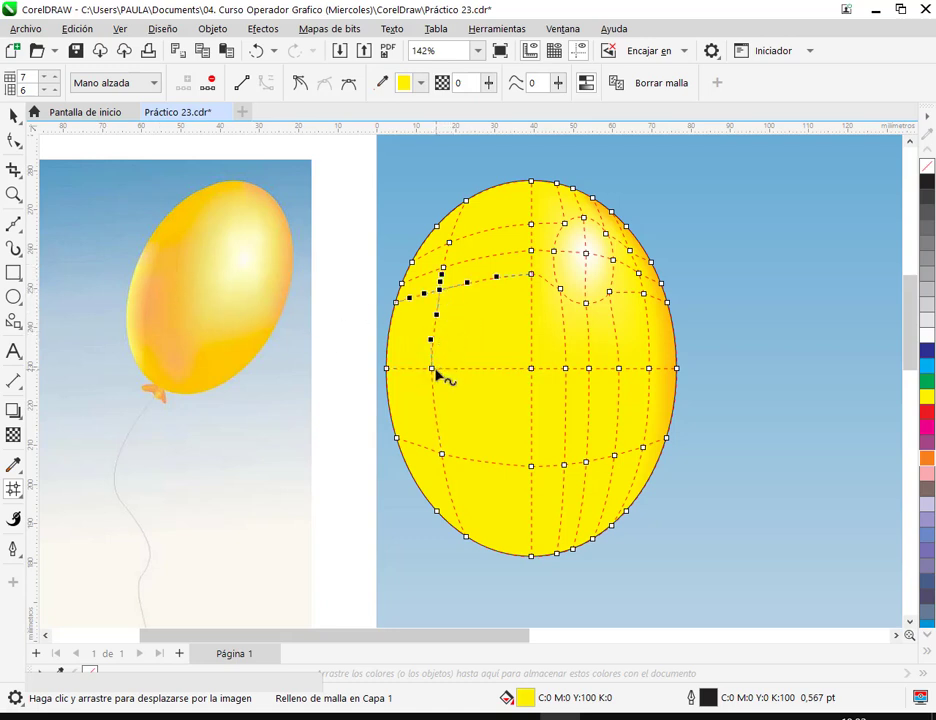
{"action": "left_click", "coordinate": [443, 456]}
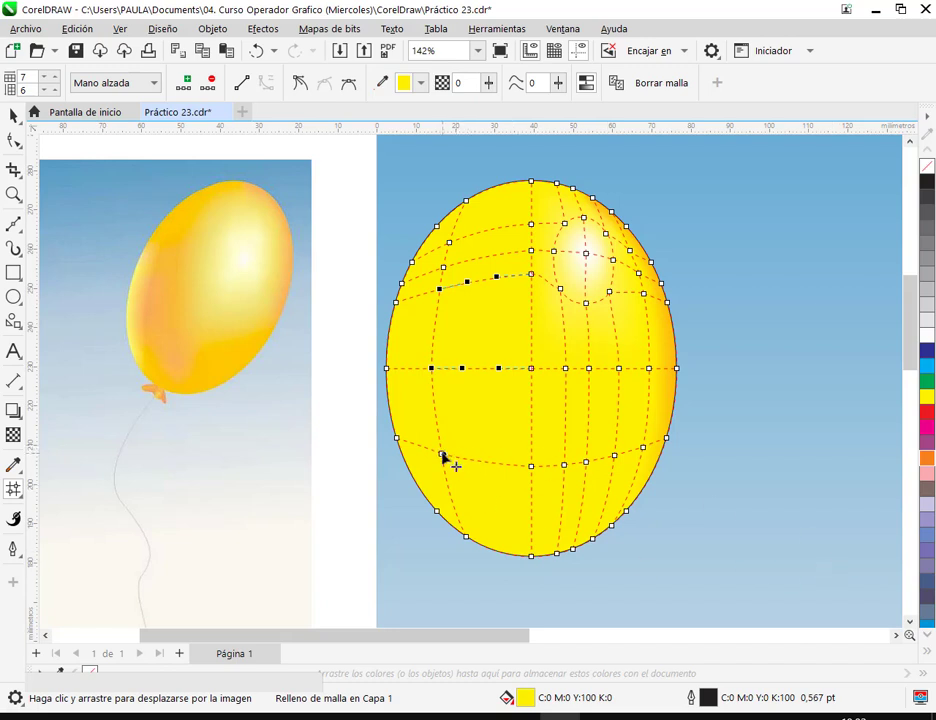
{"action": "left_click", "coordinate": [443, 456]}
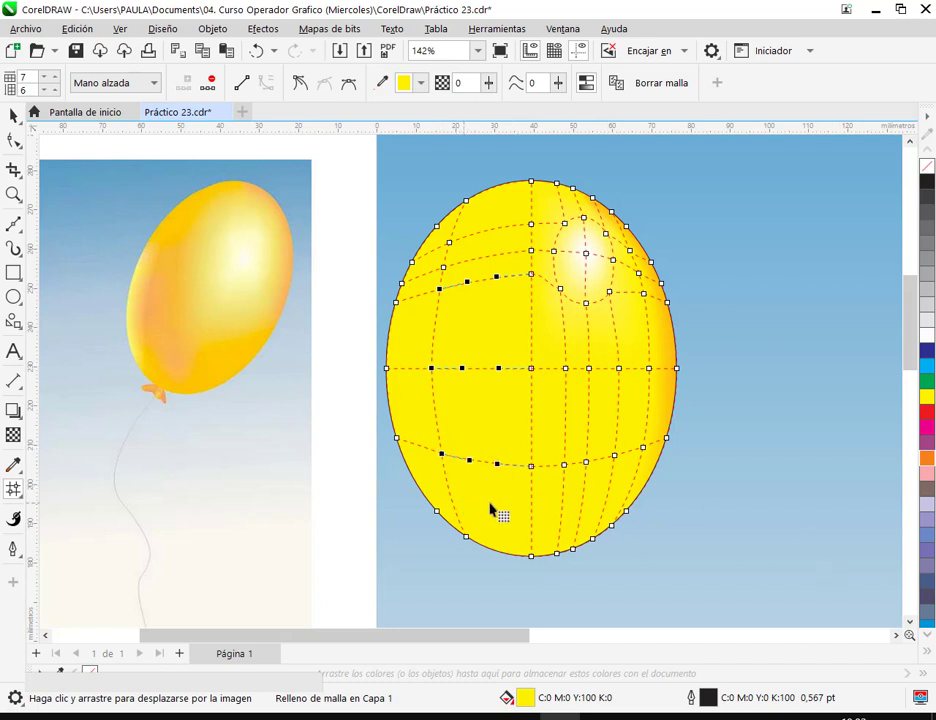
{"action": "left_click", "coordinate": [928, 459], "text": "ctrl"}
{"action": "left_click", "coordinate": [928, 459]}
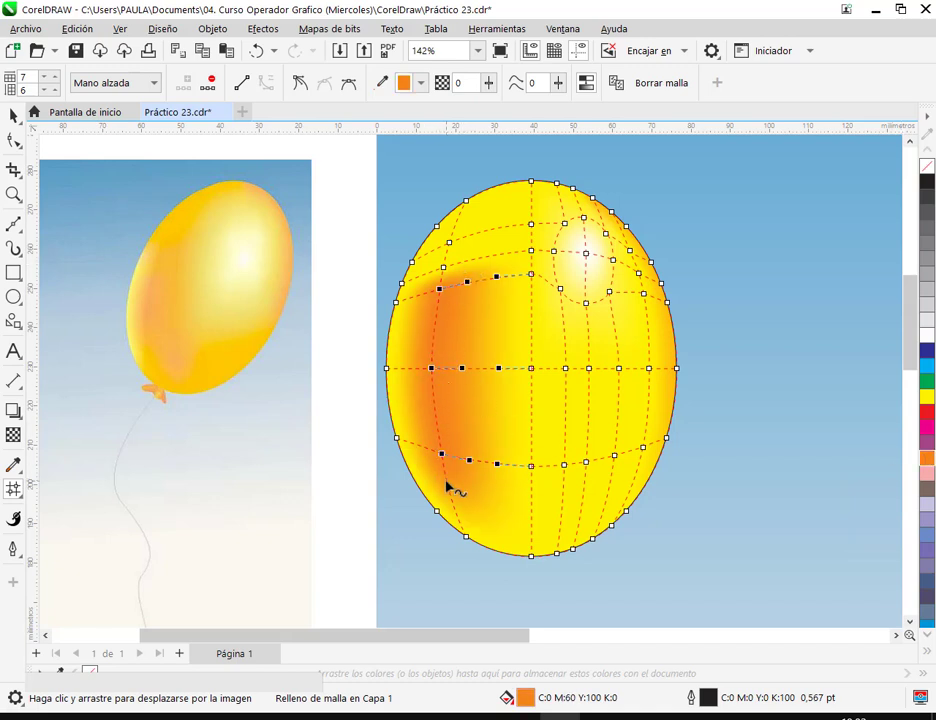
{"action": "key", "text": "ctrl+z"}
{"action": "left_click", "coordinate": [432, 370]}
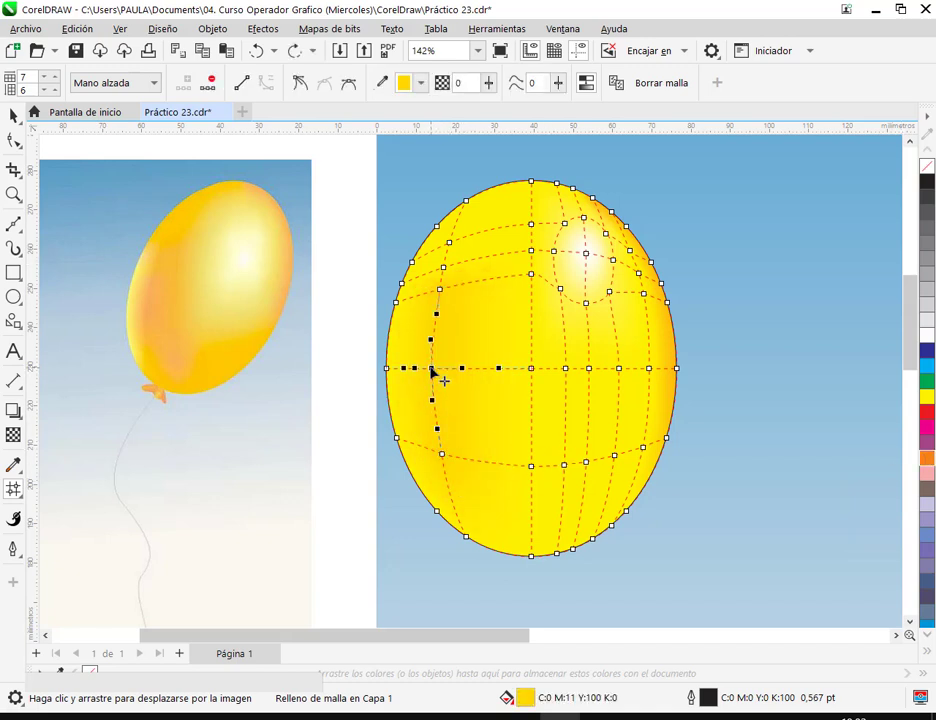
{"action": "left_click", "coordinate": [441, 455]}
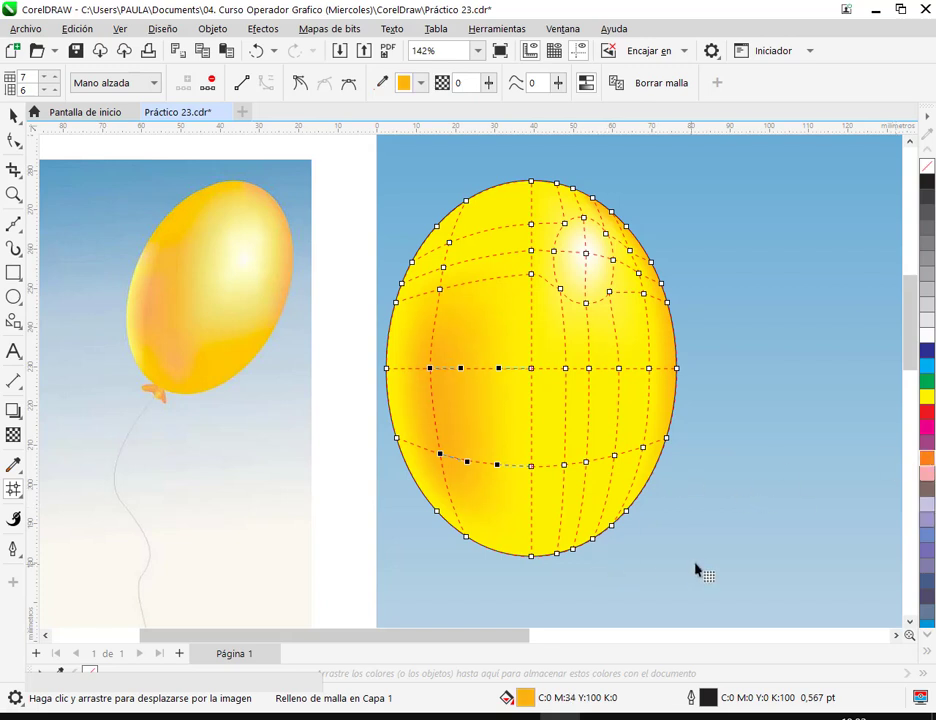
Step: Clear the mesh node selection and remove the balloon's outline
{"action": "left_click", "coordinate": [641, 571]}
{"action": "left_click", "coordinate": [14, 114]}
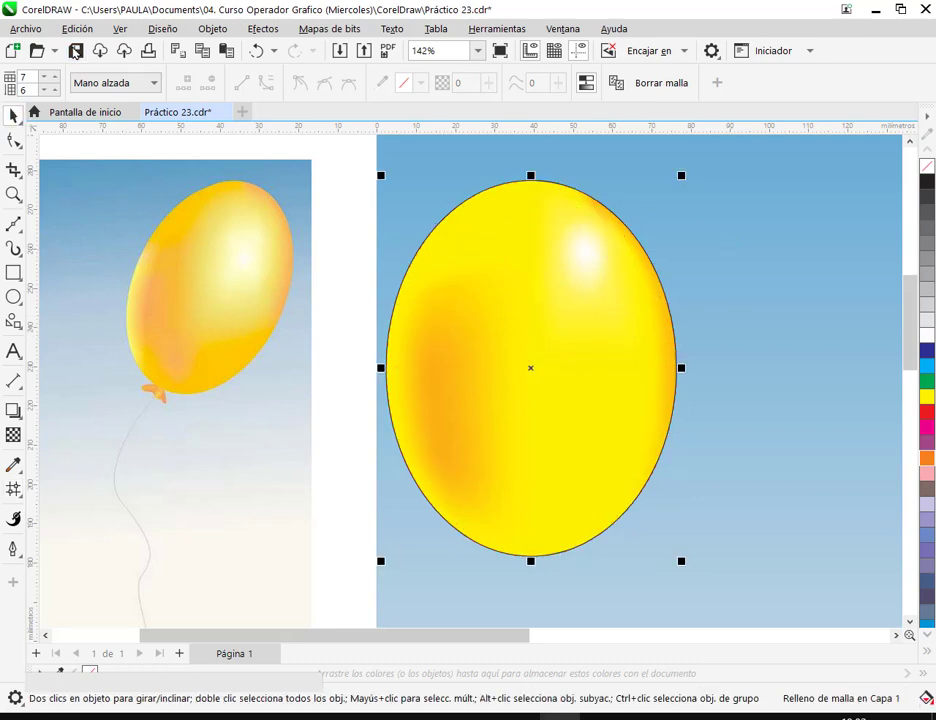
{"action": "left_click", "coordinate": [76, 51]}
{"action": "right_click", "coordinate": [928, 170]}
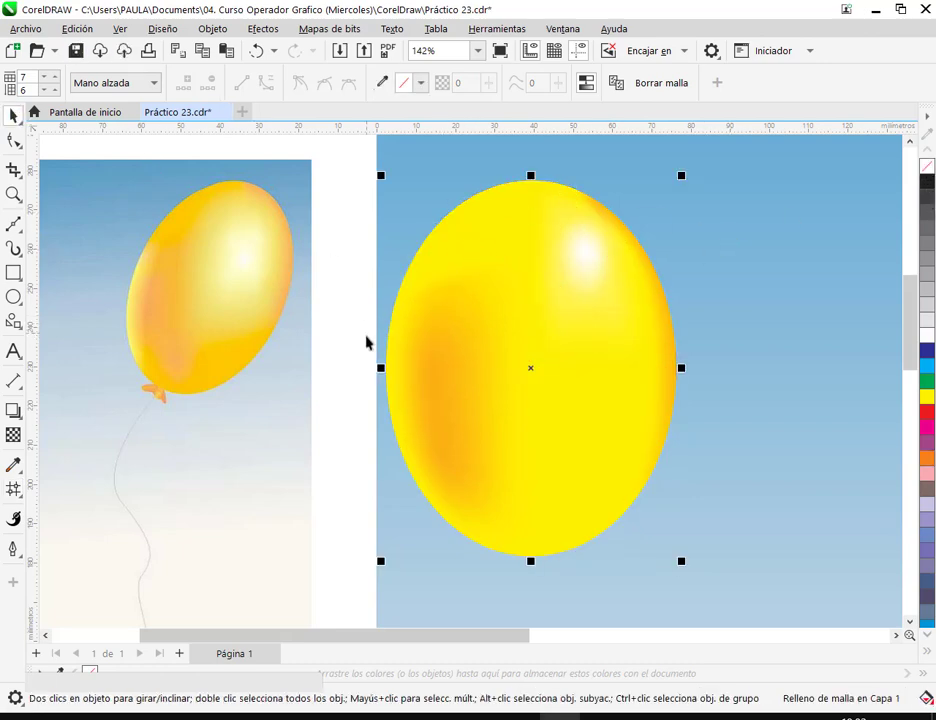
Step: Resume mesh editing and enlarge the white highlight by moving its three lower mesh nodes outward and down
{"action": "key", "text": "m"}
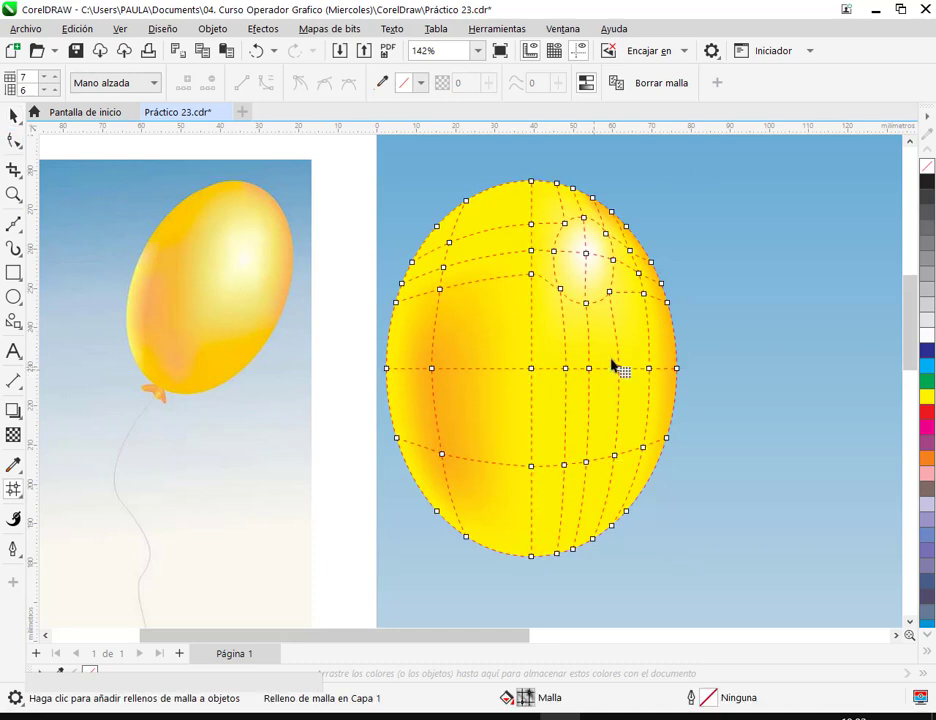
{"action": "scroll", "coordinate": [605, 262], "scroll_direction": "up", "scroll_amount": 1}
{"action": "scroll", "coordinate": [605, 262], "scroll_direction": "up", "scroll_amount": 2}
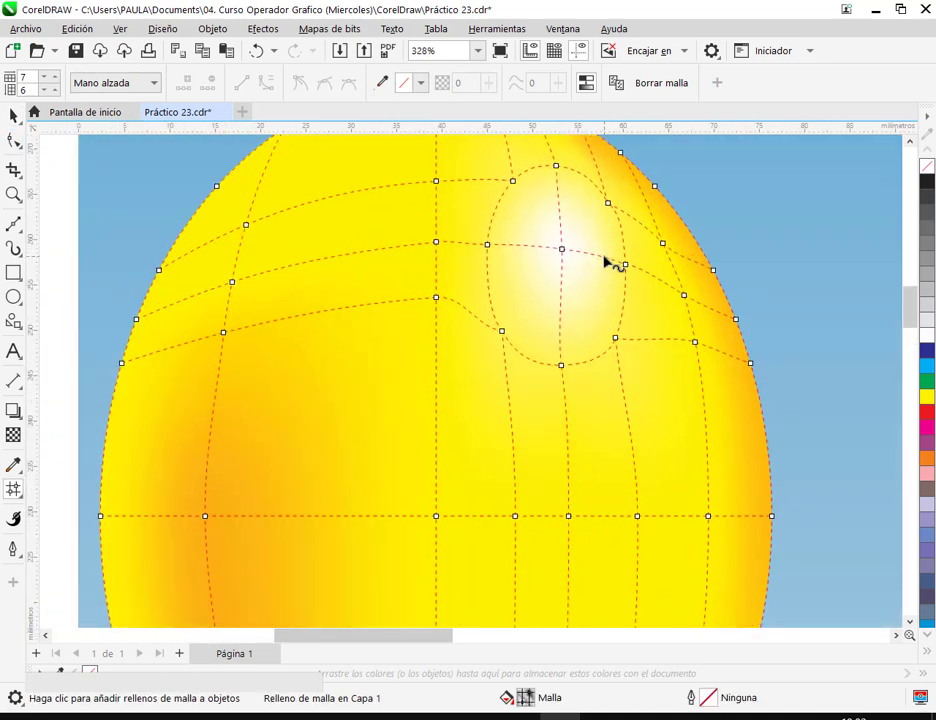
{"action": "left_click_drag", "start_coordinate": [502, 333], "coordinate": [491, 342]}
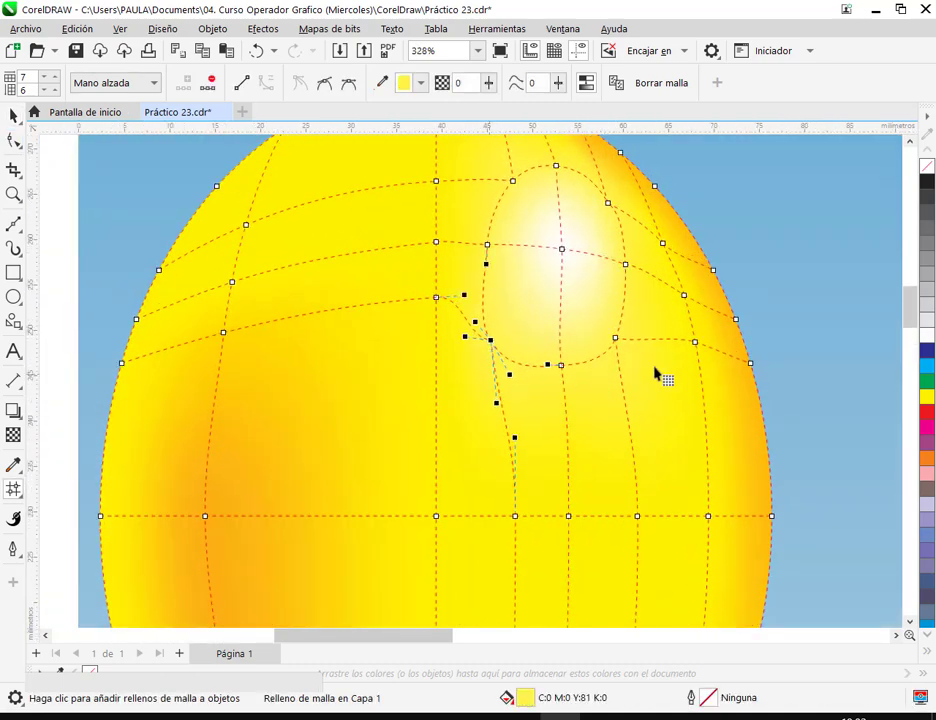
{"action": "left_click", "coordinate": [618, 343]}
{"action": "left_click_drag", "start_coordinate": [622, 347], "coordinate": [625, 357]}
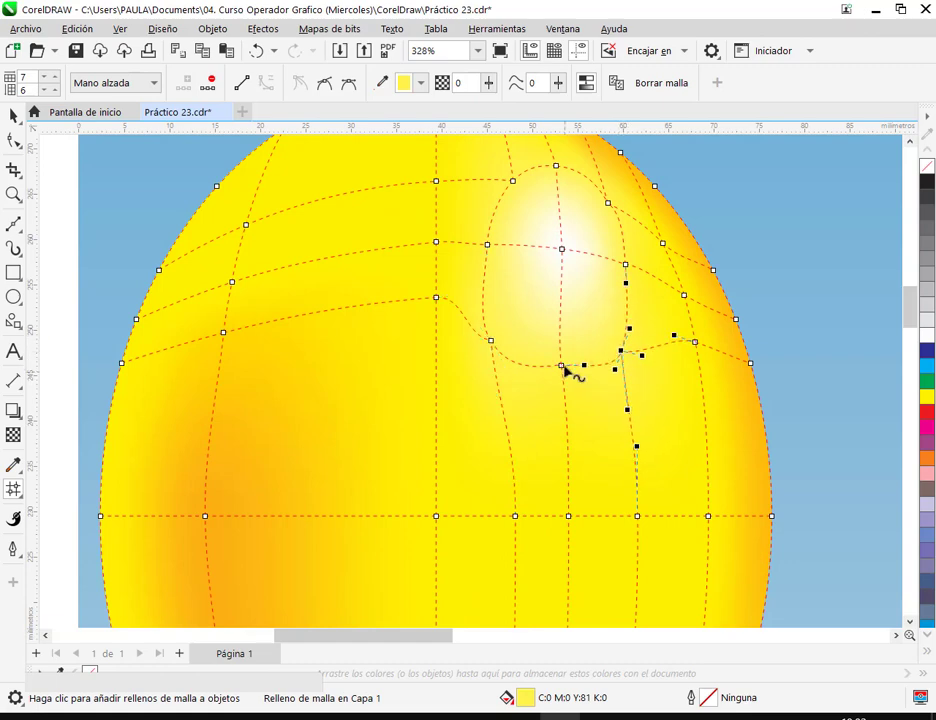
{"action": "left_click_drag", "start_coordinate": [561, 367], "coordinate": [562, 390]}
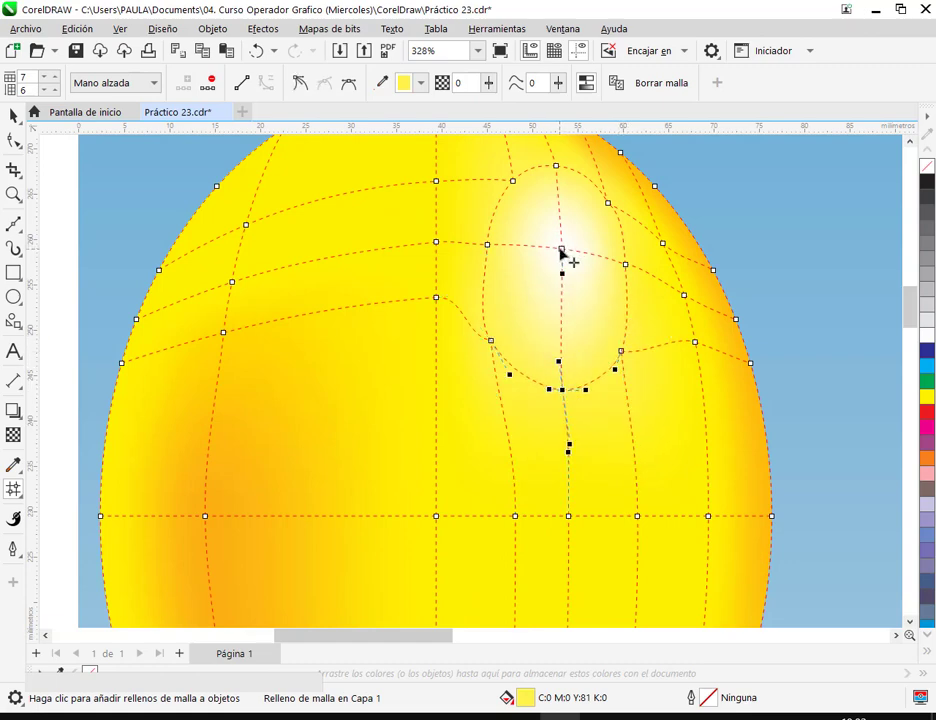
Step: Select the mesh nodes around the white highlight, and compare the balloon without mesh lines to the reference balloon
{"action": "left_click", "coordinate": [535, 215]}
{"action": "left_click", "coordinate": [587, 234], "text": "shift"}
{"action": "left_click", "coordinate": [587, 267], "text": "shift"}
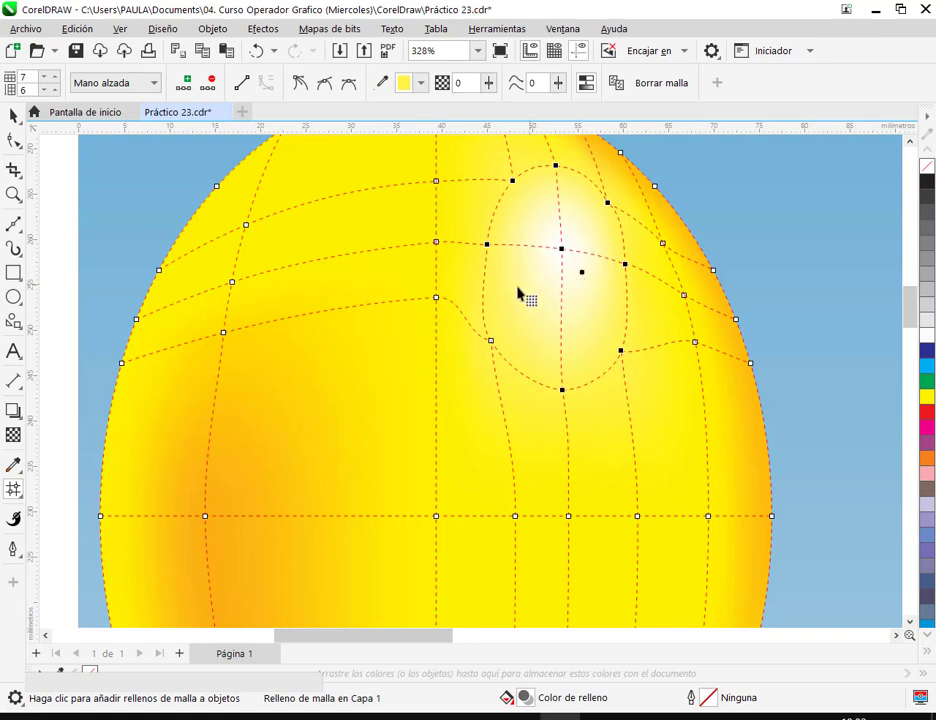
{"action": "left_click", "coordinate": [518, 292], "text": "shift"}
{"action": "left_click", "coordinate": [14, 116]}
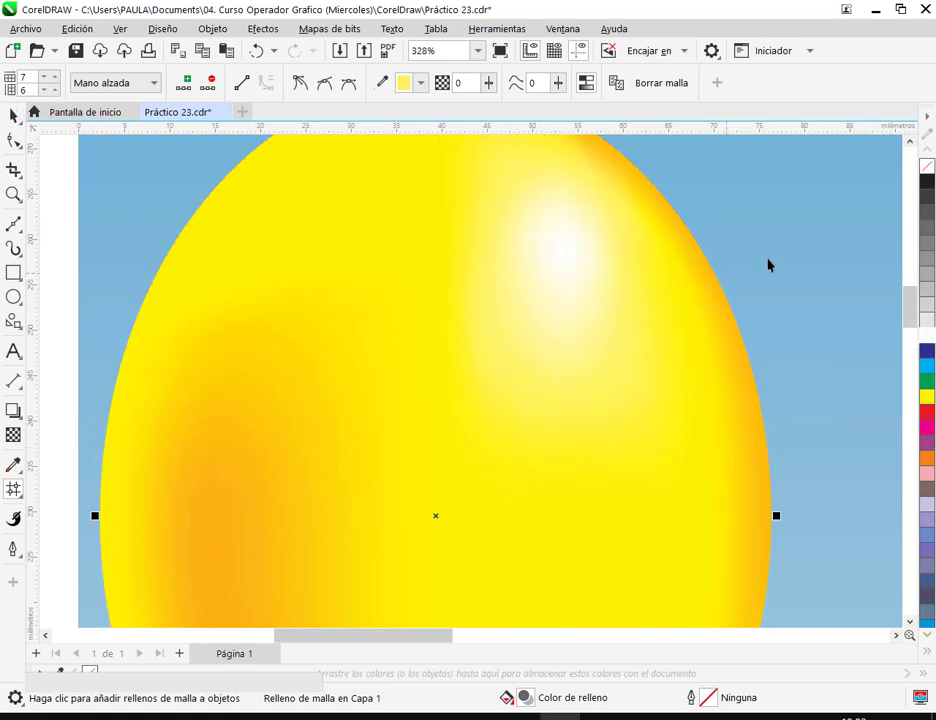
{"action": "key", "text": "Escape"}
{"action": "scroll", "coordinate": [554, 318], "scroll_direction": "down", "scroll_amount": 3}
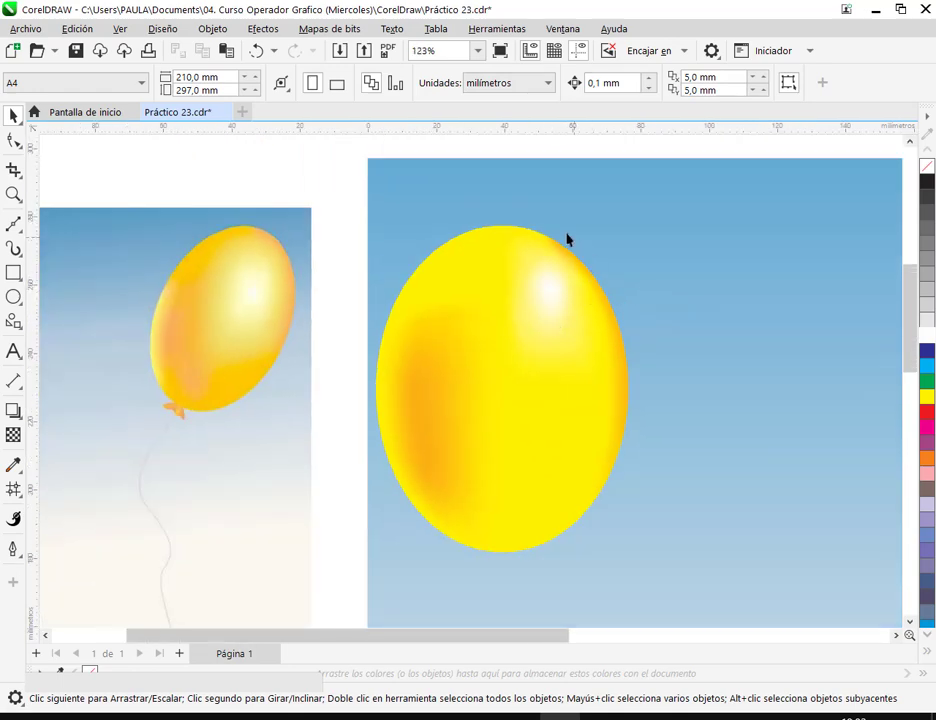
{"action": "scroll", "coordinate": [494, 321], "scroll_direction": "up", "scroll_amount": 2}
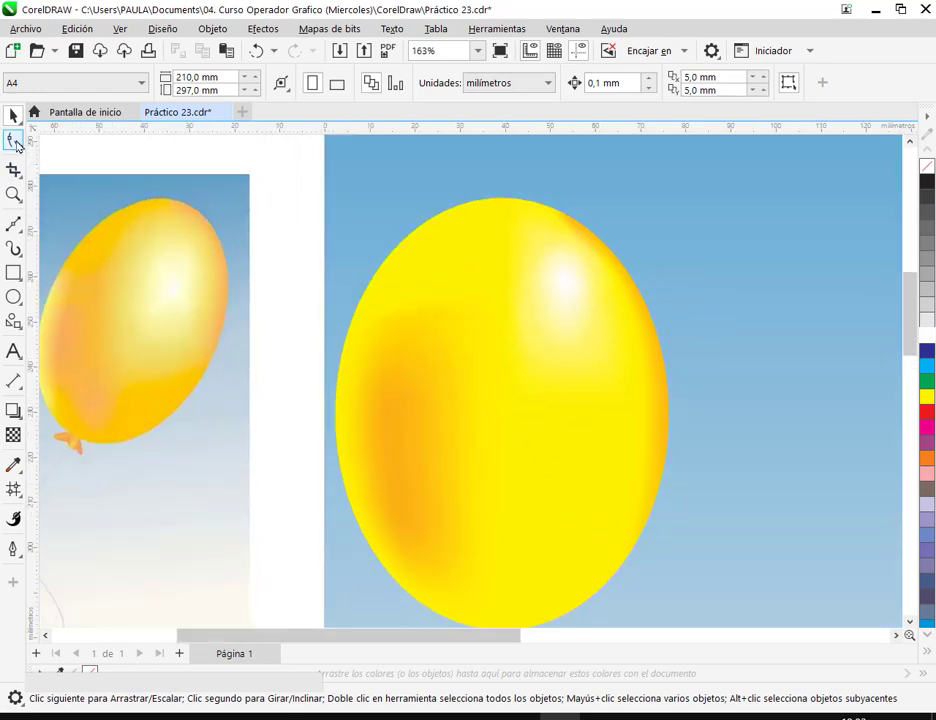
Step: Resume mesh editing, set the node selection mode to Rectangular, and lightly tint all nodes on the balloon's left side with orange
{"action": "left_click", "coordinate": [16, 145]}
{"action": "key", "text": "m"}
{"action": "left_click", "coordinate": [518, 409]}
{"action": "scroll", "coordinate": [430, 338], "scroll_direction": "down", "scroll_amount": 1}
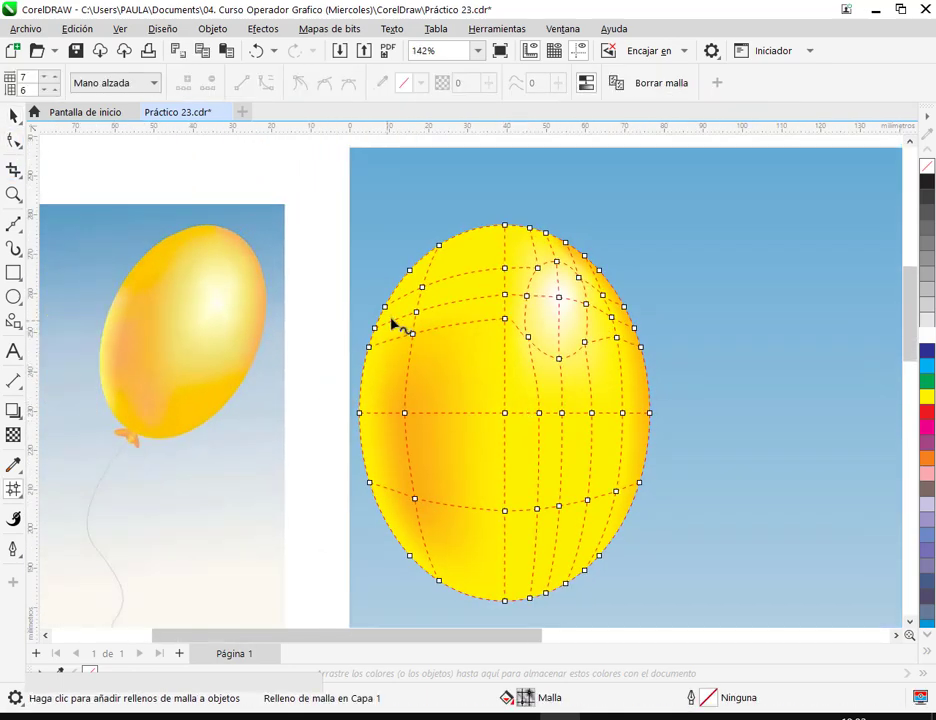
{"action": "mouse_move", "coordinate": [320, 193]}
{"action": "left_mouse_down"}
{"action": "mouse_move", "coordinate": [481, 581]}
{"action": "mouse_move", "coordinate": [416, 600]}
{"action": "mouse_move", "coordinate": [318, 320]}
{"action": "mouse_move", "coordinate": [445, 230]}
{"action": "mouse_move", "coordinate": [332, 178]}
{"action": "left_mouse_up"}
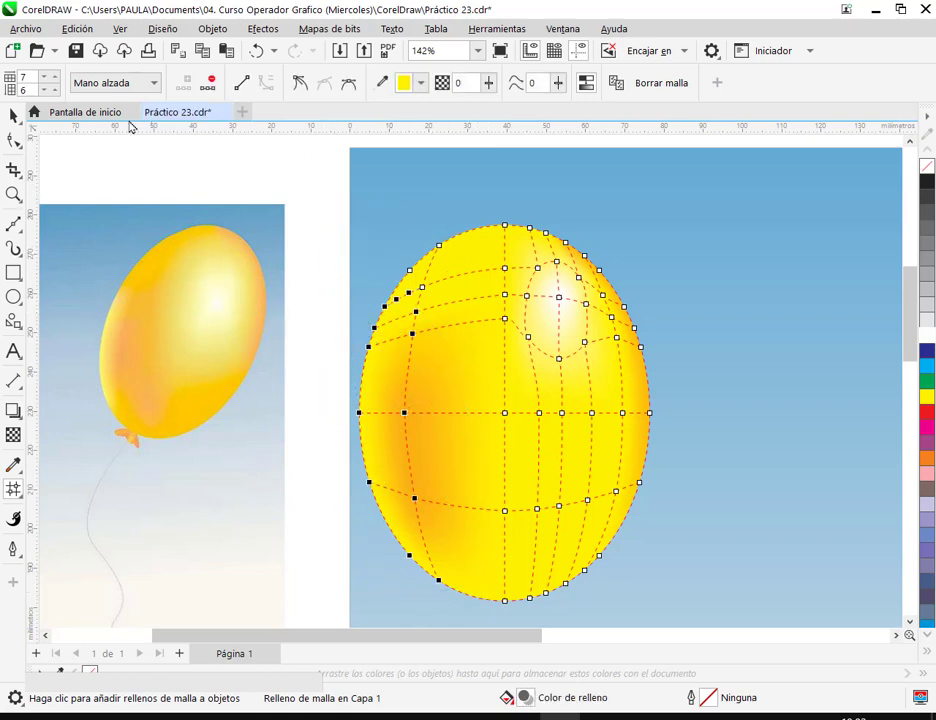
{"action": "left_click", "coordinate": [115, 82]}
{"action": "left_click_drag", "start_coordinate": [304, 205], "coordinate": [468, 608]}
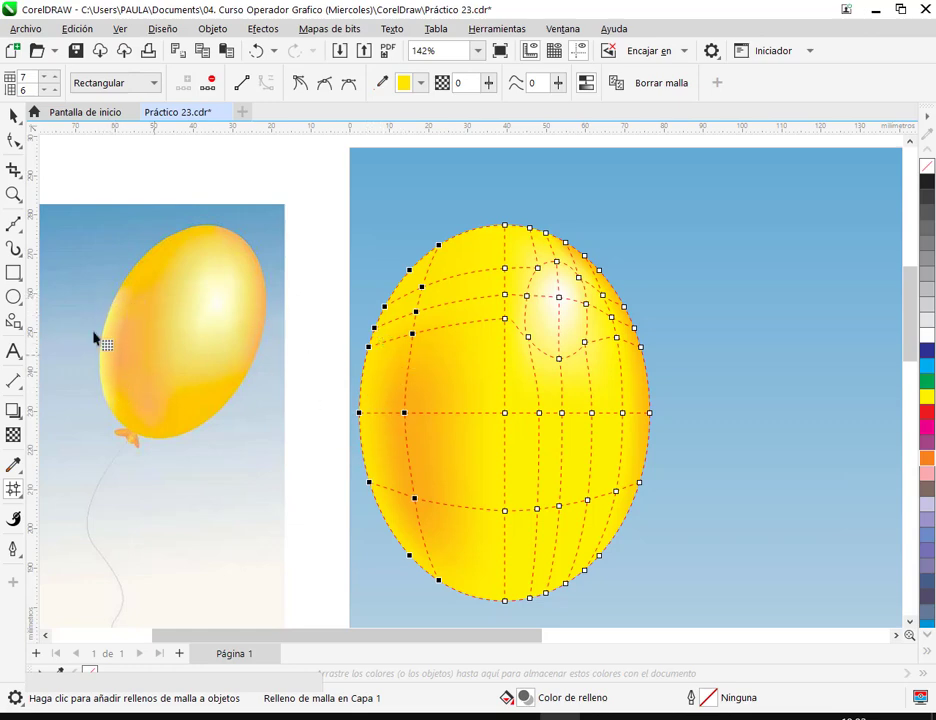
Step: Try filling the lower-left edge nodes with C:0 M:0 Y:100 K:0, compare with the reference balloon, and undo the fill
{"action": "left_click_drag", "start_coordinate": [345, 403], "coordinate": [395, 545]}
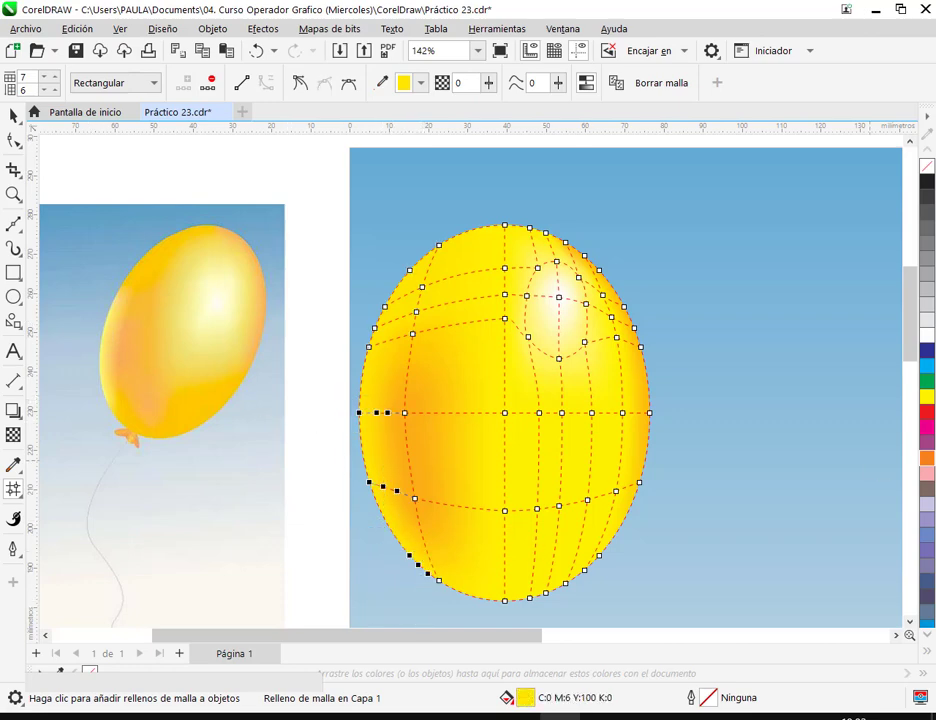
{"action": "left_click", "coordinate": [928, 398]}
{"action": "scroll", "coordinate": [400, 540], "scroll_direction": "up", "scroll_amount": 3}
{"action": "scroll", "coordinate": [399, 539], "scroll_direction": "down", "scroll_amount": 1}
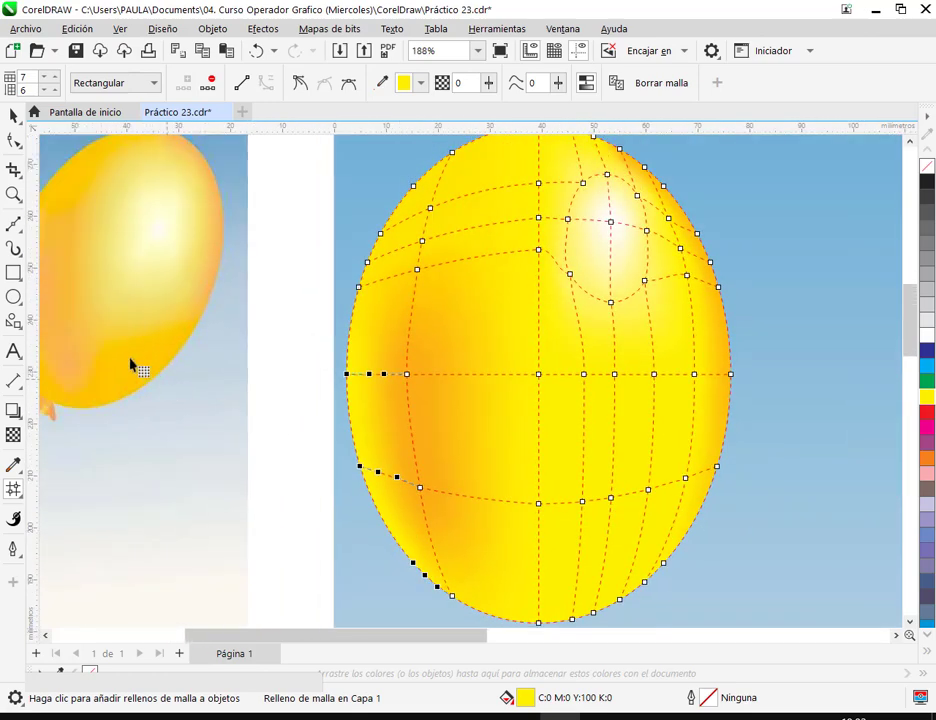
{"action": "scroll", "coordinate": [130, 365], "scroll_direction": "down", "scroll_amount": 1}
{"action": "scroll", "coordinate": [160, 374], "scroll_direction": "left", "scroll_amount": 2}
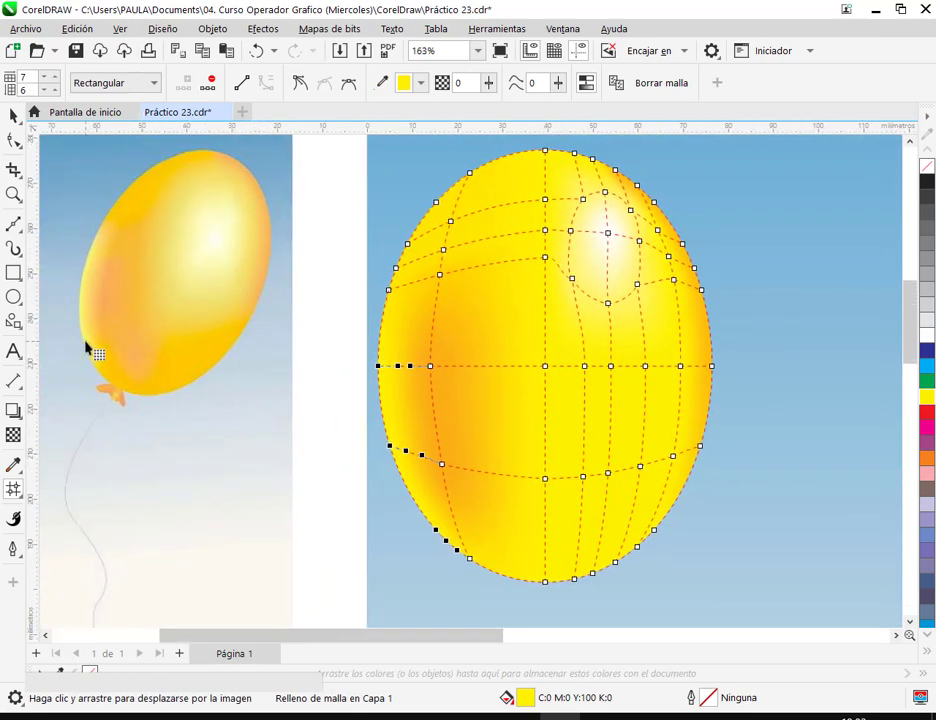
{"action": "key", "text": "ctrl+z"}
Step: Add a vertical mesh line close to the balloon's left edge and fill the lower-left edge nodes with pure yellow
{"action": "left_click", "coordinate": [407, 472]}
{"action": "scroll", "coordinate": [381, 438], "scroll_direction": "up", "scroll_amount": 6}
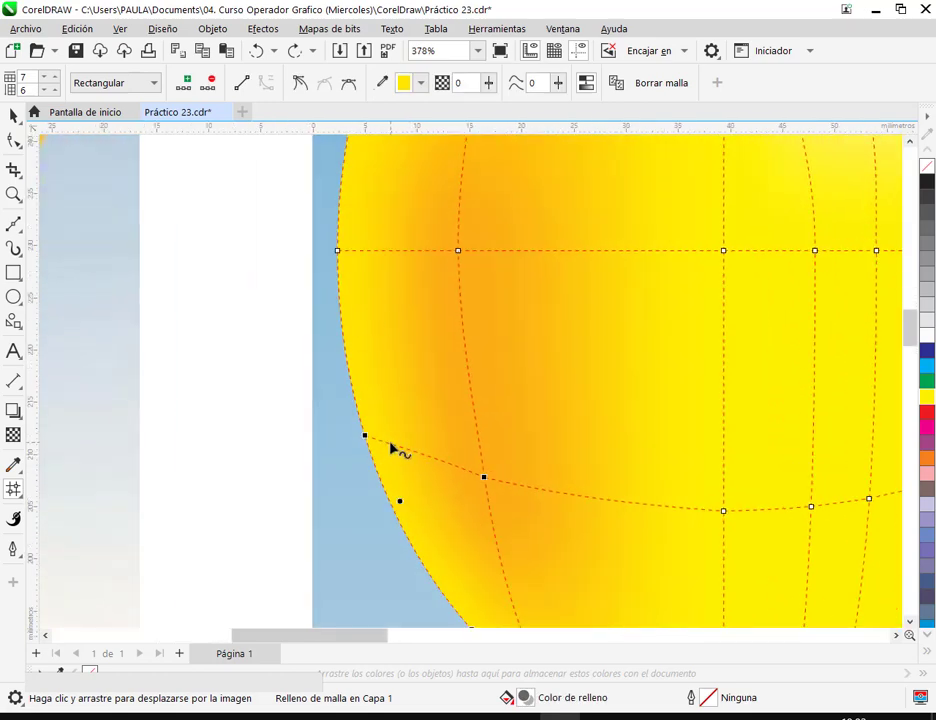
{"action": "double_click", "coordinate": [381, 444]}
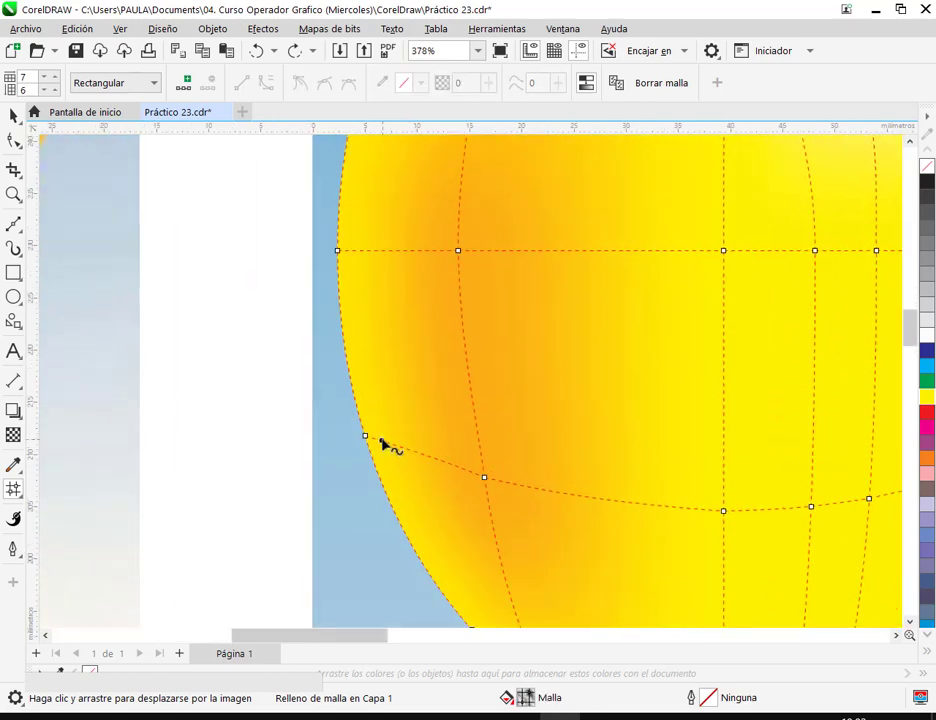
{"action": "left_click", "coordinate": [337, 250]}
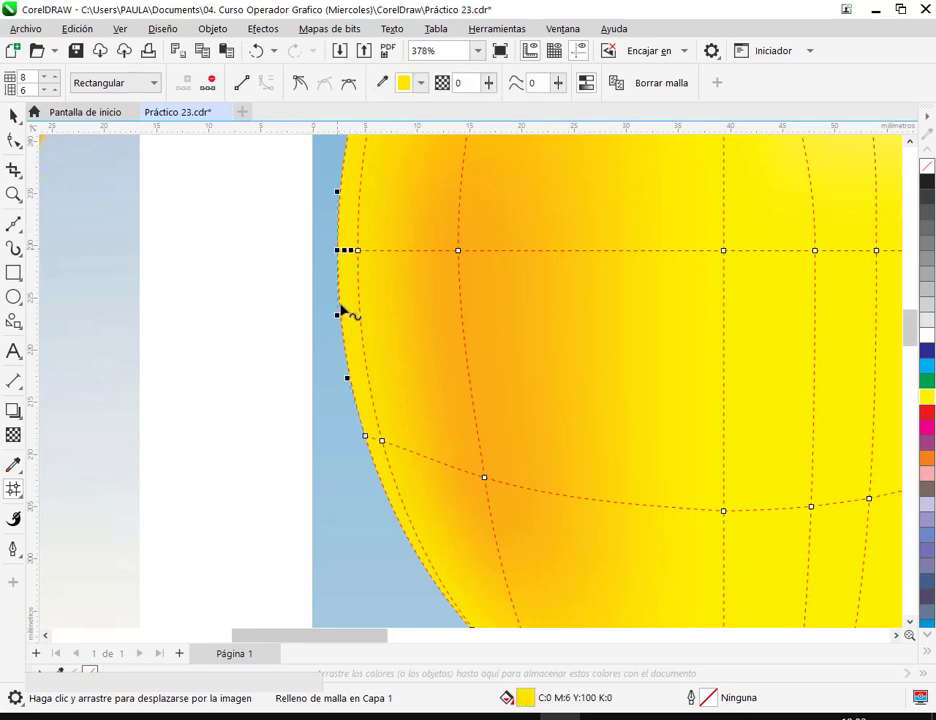
{"action": "scroll", "coordinate": [367, 441], "scroll_direction": "down", "scroll_amount": 3}
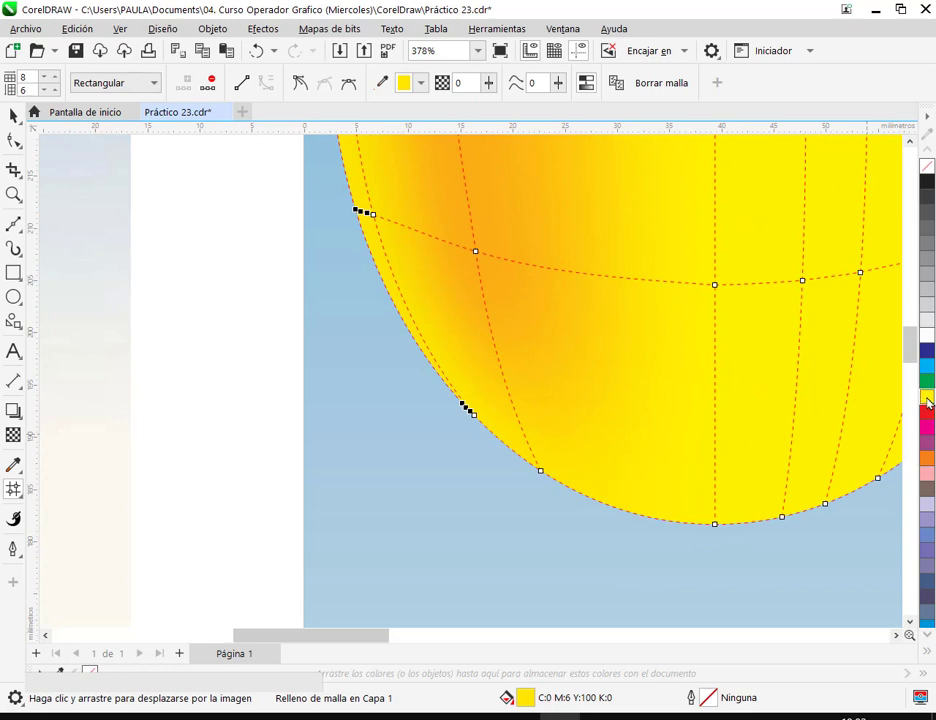
Step: Examine the balloon's lower-left edge shading without mesh lines, up close and next to the reference balloon
{"action": "left_click", "coordinate": [13, 116]}
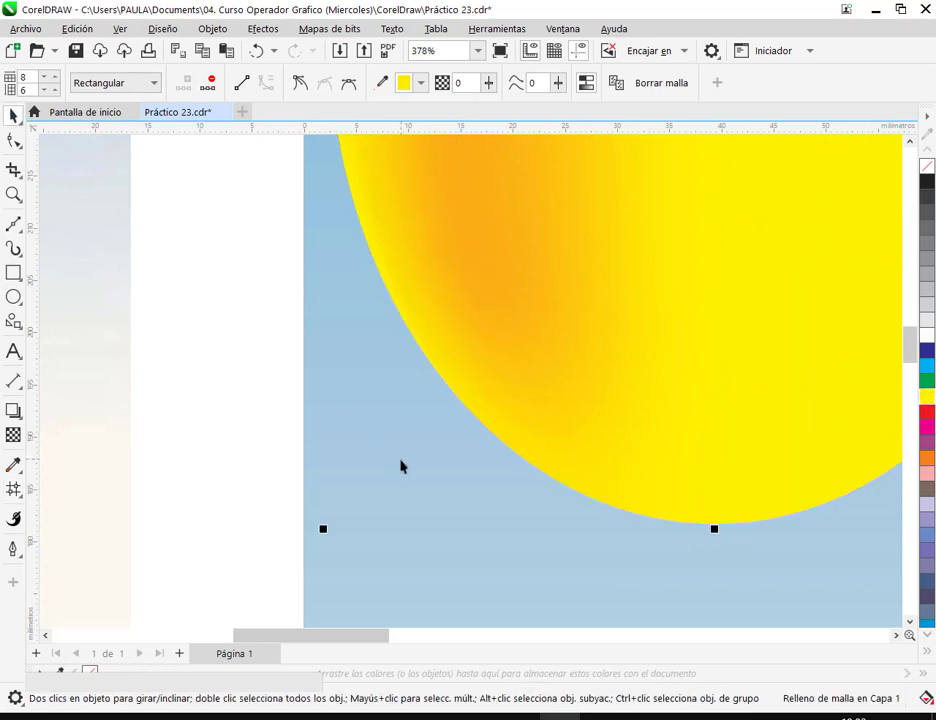
{"action": "key", "text": "Escape"}
{"action": "scroll", "coordinate": [457, 355], "scroll_direction": "down", "scroll_amount": 3}
{"action": "left_click_drag", "start_coordinate": [472, 334], "coordinate": [496, 462]}
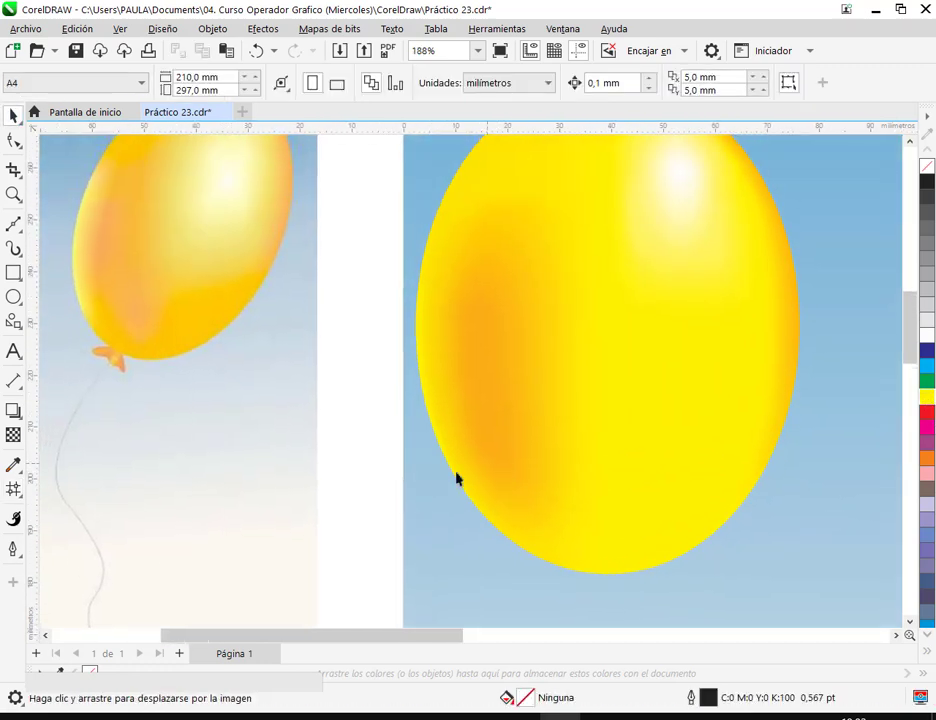
{"action": "left_click_drag", "start_coordinate": [401, 533], "coordinate": [443, 463]}
{"action": "scroll", "coordinate": [453, 445], "scroll_direction": "up", "scroll_amount": 5}
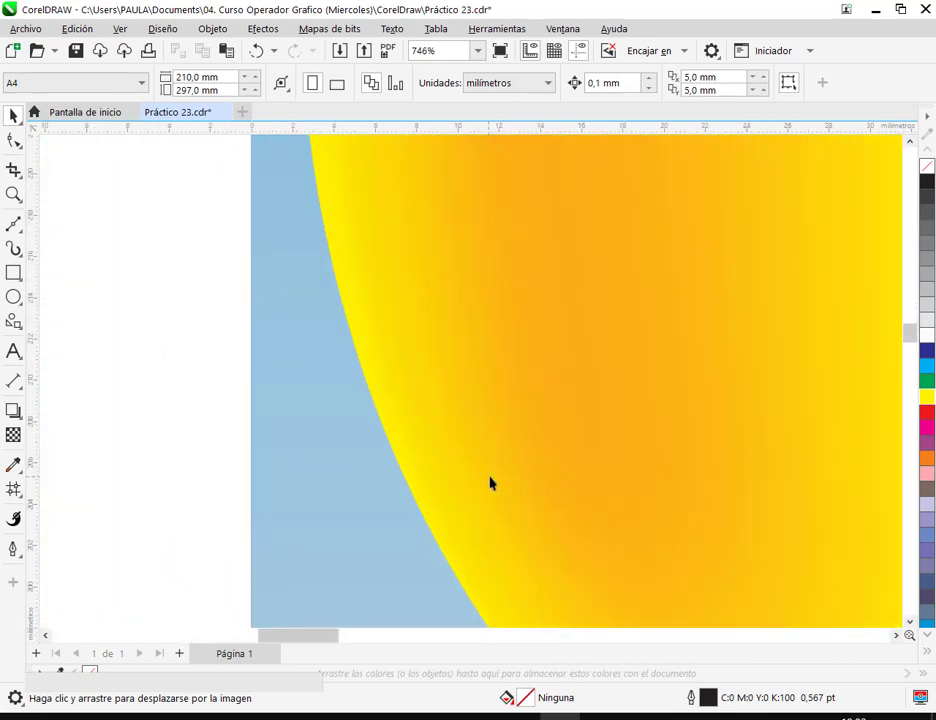
{"action": "scroll", "coordinate": [490, 483], "scroll_direction": "down", "scroll_amount": 6}
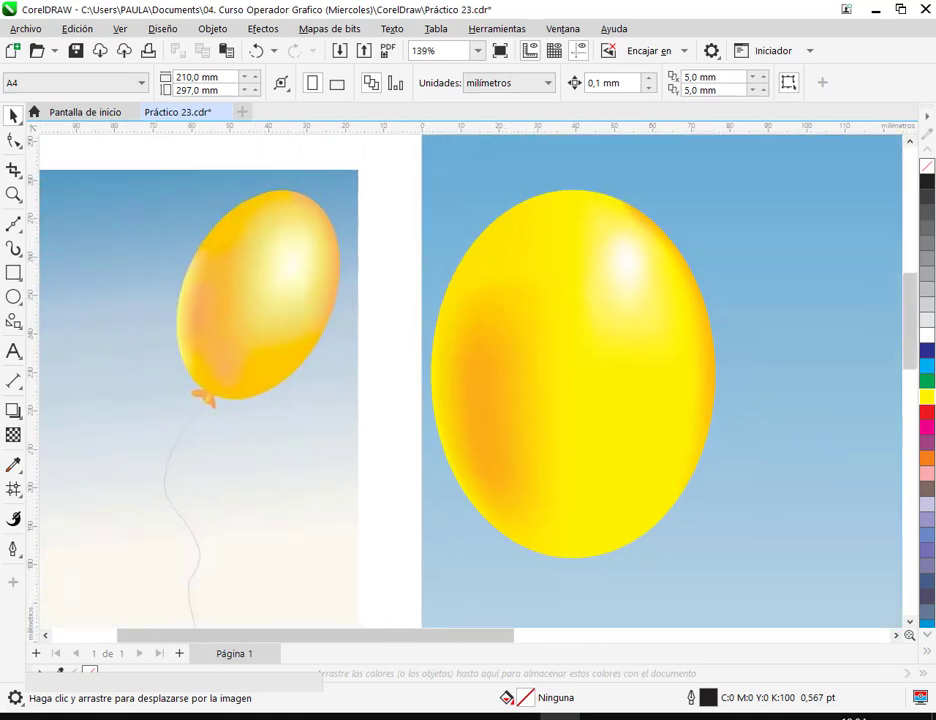
Step: Resume mesh editing, set the node selection mode to Mano alzada, and lightly tint the balloon's upper-left nodes with orange
{"action": "key", "text": "m"}
{"action": "left_click", "coordinate": [483, 367]}
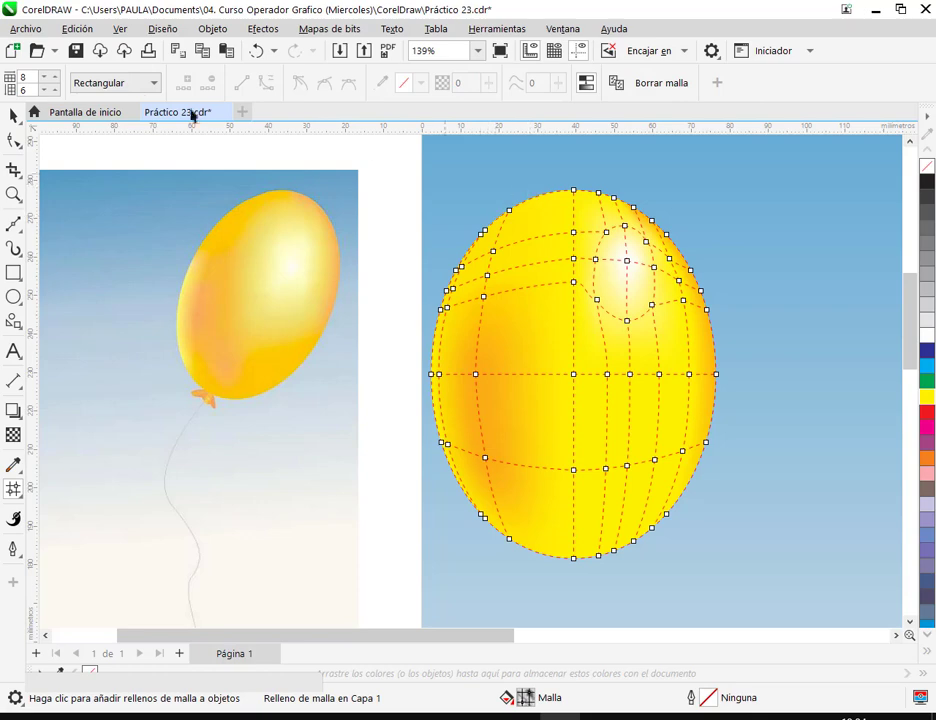
{"action": "left_click", "coordinate": [102, 85]}
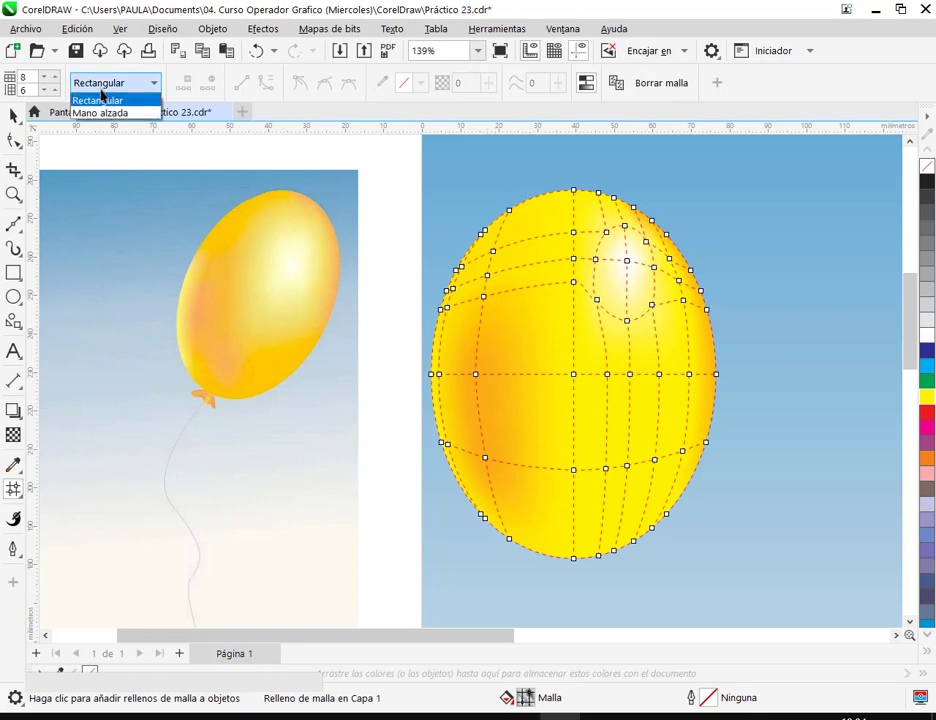
{"action": "left_click", "coordinate": [80, 112]}
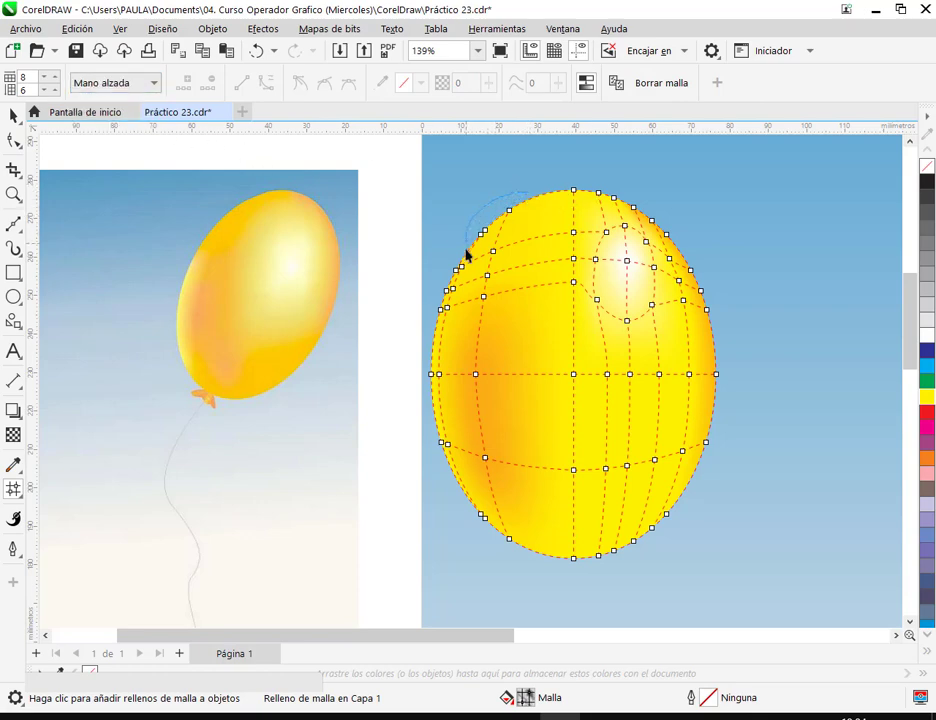
{"action": "mouse_move", "coordinate": [453, 290]}
{"action": "left_mouse_down"}
{"action": "mouse_move", "coordinate": [440, 378]}
{"action": "mouse_move", "coordinate": [538, 265]}
{"action": "left_mouse_up"}
{"action": "mouse_move", "coordinate": [520, 200]}
{"action": "left_mouse_down"}
{"action": "mouse_move", "coordinate": [467, 383]}
{"action": "mouse_move", "coordinate": [468, 452]}
{"action": "mouse_move", "coordinate": [483, 539]}
{"action": "mouse_move", "coordinate": [517, 561]}
{"action": "mouse_move", "coordinate": [567, 455]}
{"action": "mouse_move", "coordinate": [531, 190]}
{"action": "mouse_move", "coordinate": [554, 567]}
{"action": "mouse_move", "coordinate": [537, 574]}
{"action": "mouse_move", "coordinate": [502, 556]}
{"action": "mouse_move", "coordinate": [483, 523]}
{"action": "mouse_move", "coordinate": [463, 357]}
{"action": "mouse_move", "coordinate": [489, 212]}
{"action": "left_mouse_up"}
{"action": "left_click", "coordinate": [538, 252]}
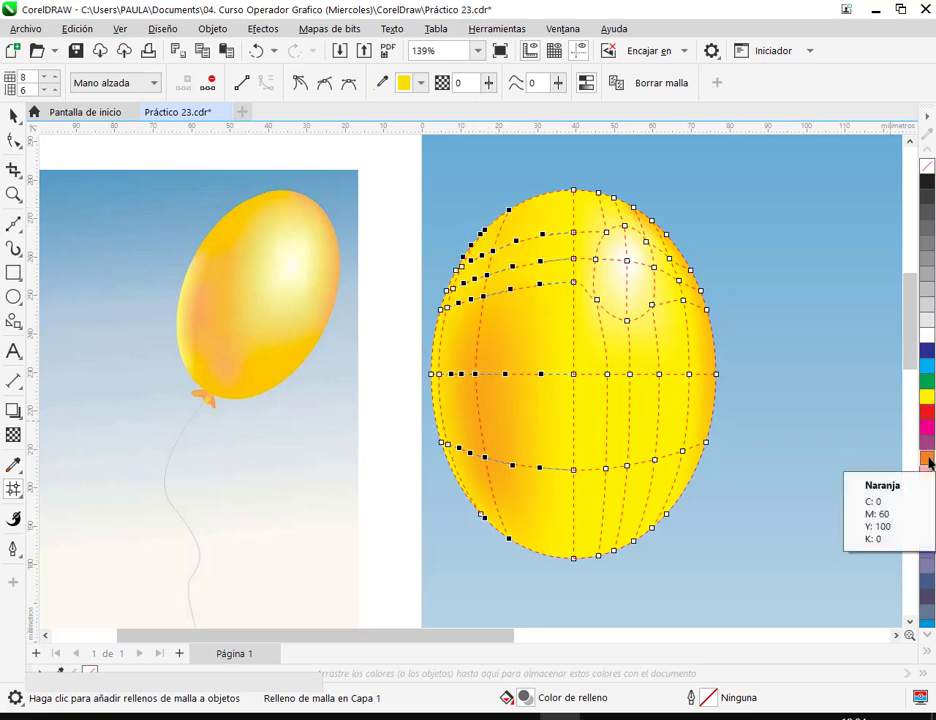
Step: Set the selection mode back to Rectangular, tint the nodes along the balloon's lower-right edge to C:0 M:11 Y:100 K:0, and deselect the balloon
{"action": "mouse_move", "coordinate": [515, 605]}
{"action": "left_mouse_down"}
{"action": "mouse_move", "coordinate": [729, 493]}
{"action": "mouse_move", "coordinate": [646, 522]}
{"action": "left_mouse_up"}
{"action": "left_click", "coordinate": [97, 84]}
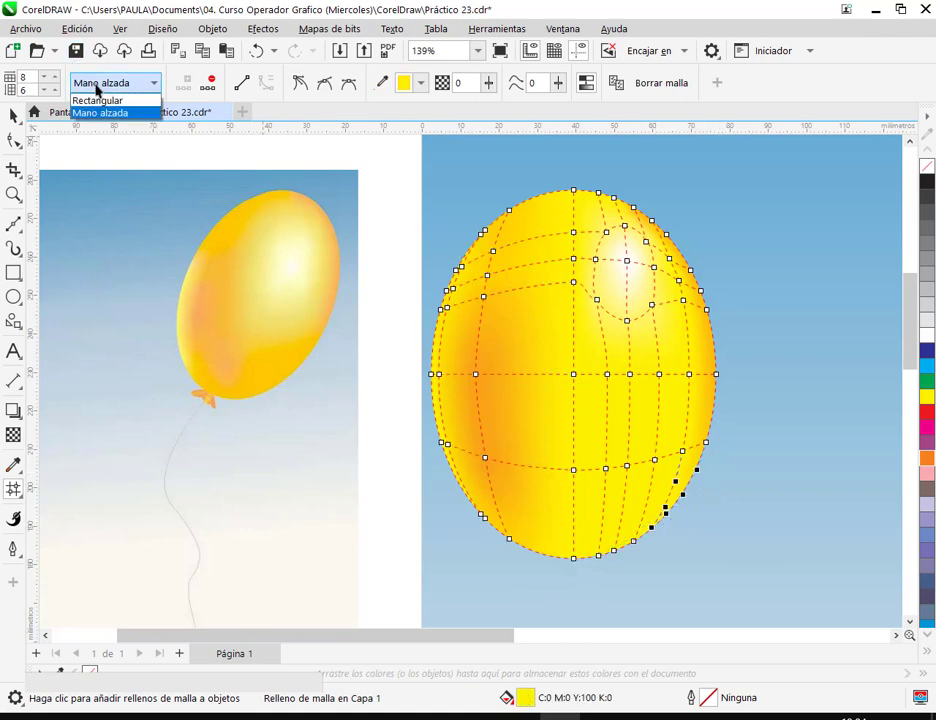
{"action": "left_click", "coordinate": [98, 100]}
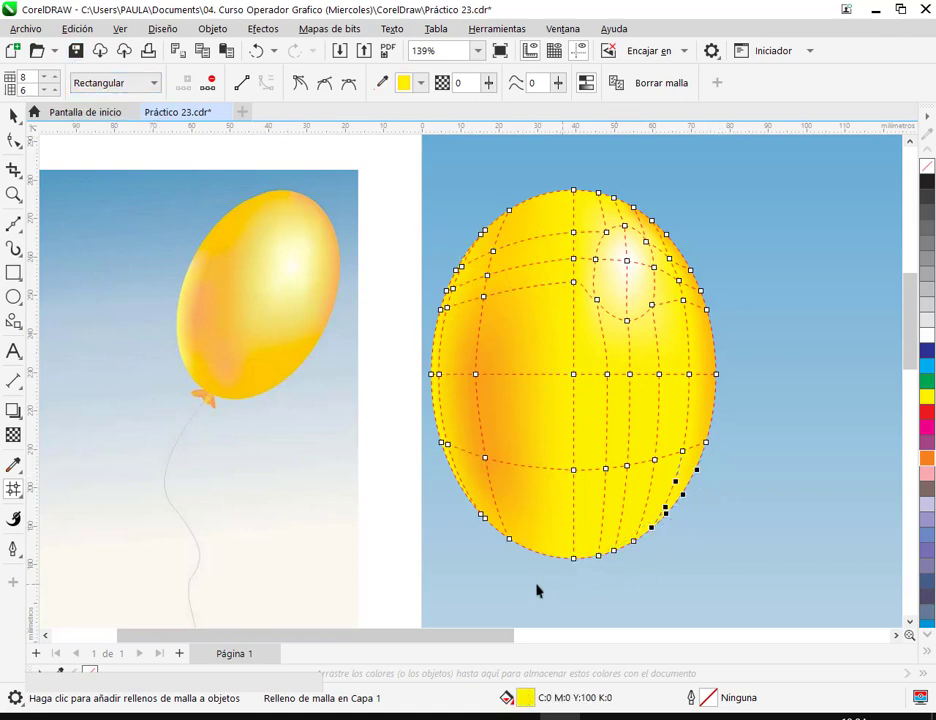
{"action": "left_click_drag", "start_coordinate": [539, 591], "coordinate": [740, 462]}
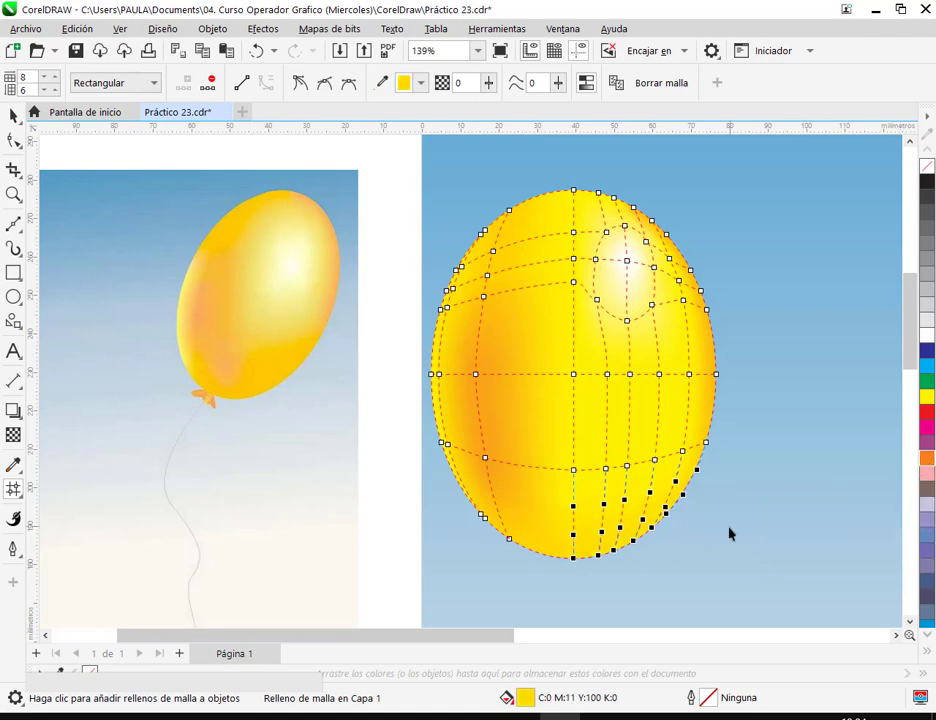
{"action": "left_click", "coordinate": [696, 517]}
{"action": "key", "text": "space"}
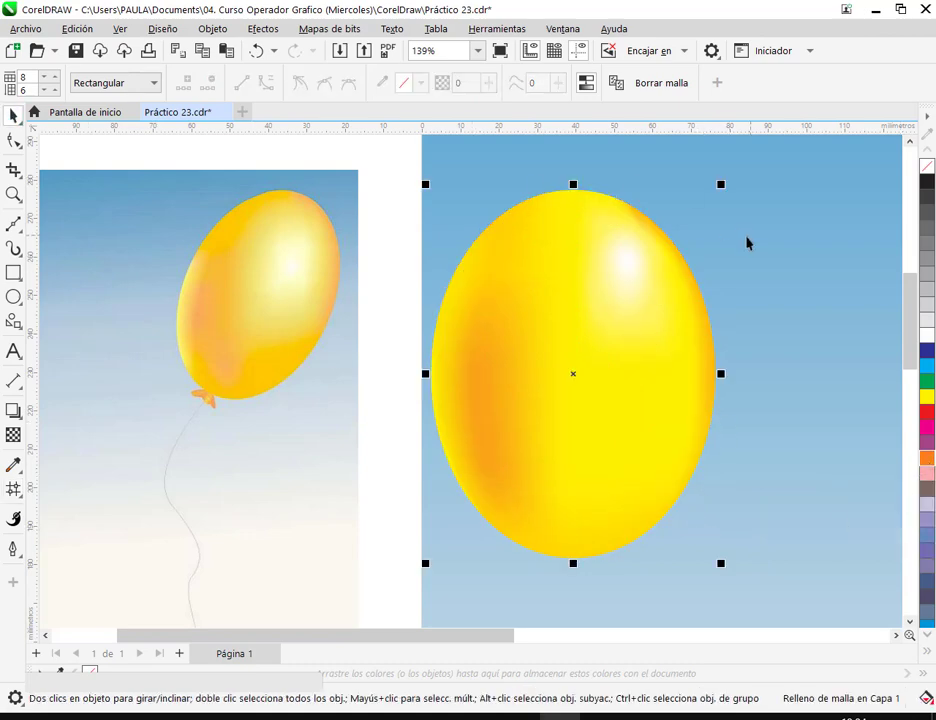
{"action": "key", "text": "Escape"}
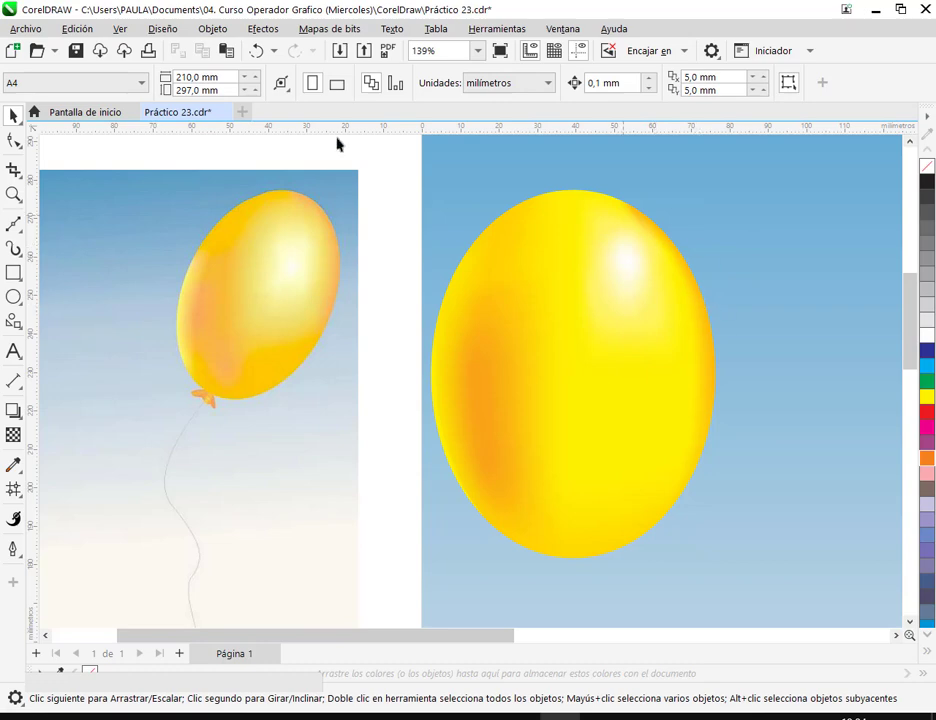
Step: Resume mesh editing and tint the two nodes at the balloon's top centre to C:0 M:11 Y:100 K:0
{"action": "key", "text": "space"}
{"action": "left_click", "coordinate": [608, 215]}
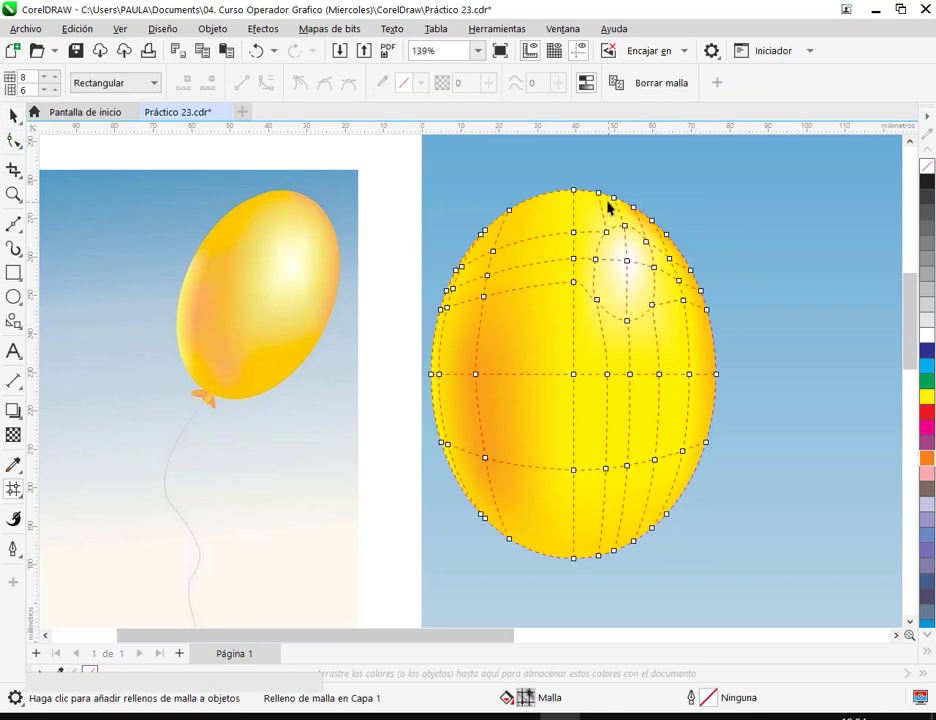
{"action": "scroll", "coordinate": [608, 205], "scroll_direction": "up", "scroll_amount": 3}
{"action": "left_click", "coordinate": [539, 179]}
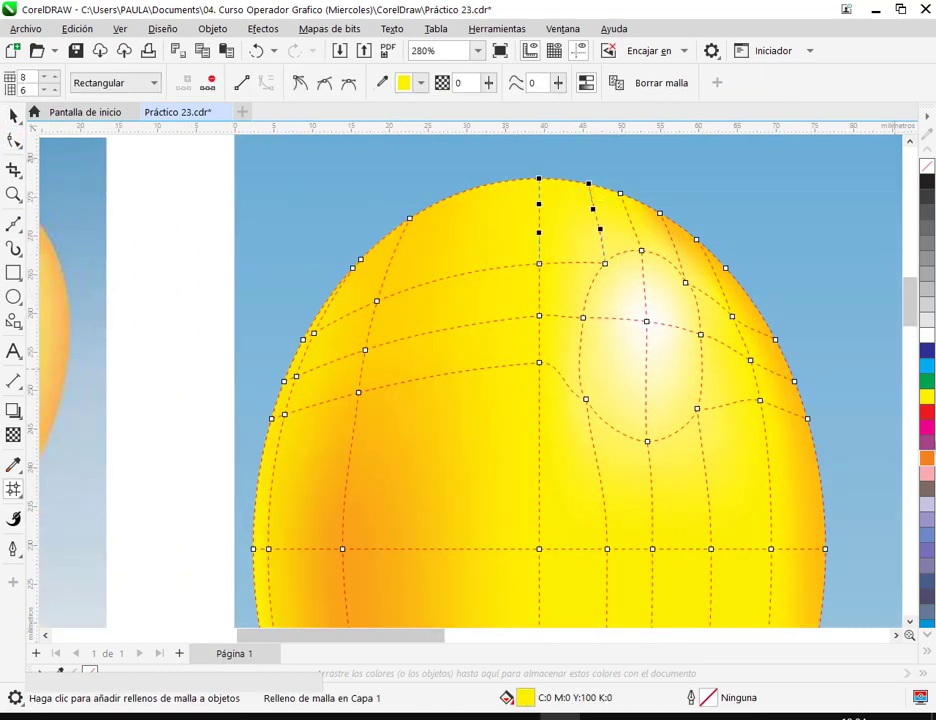
{"action": "left_click", "coordinate": [926, 461]}
{"action": "key", "text": "ctrl+z"}
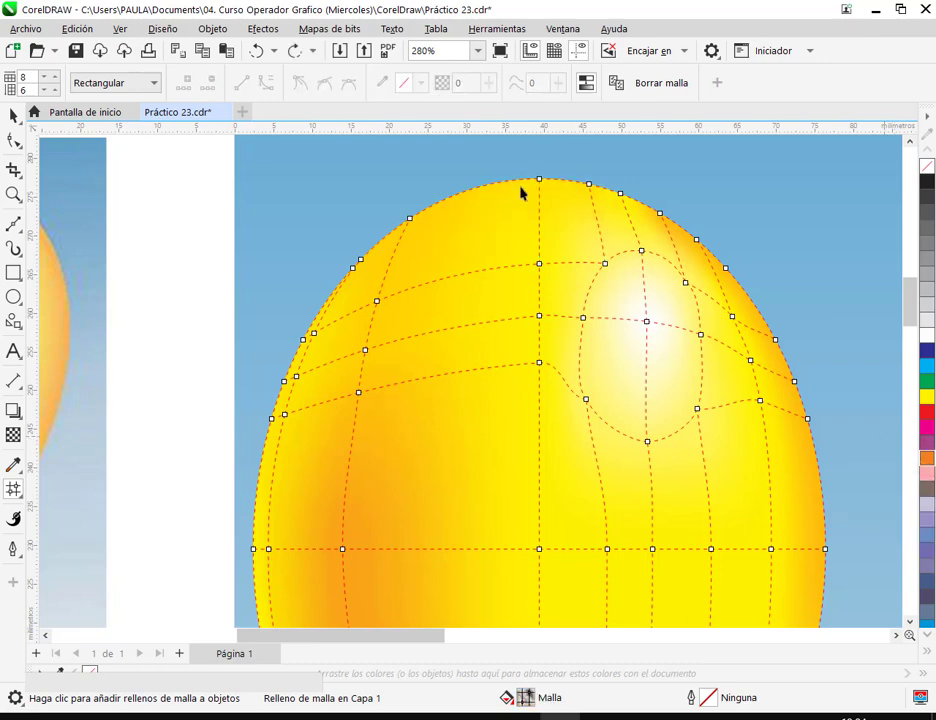
{"action": "left_click", "coordinate": [930, 449]}
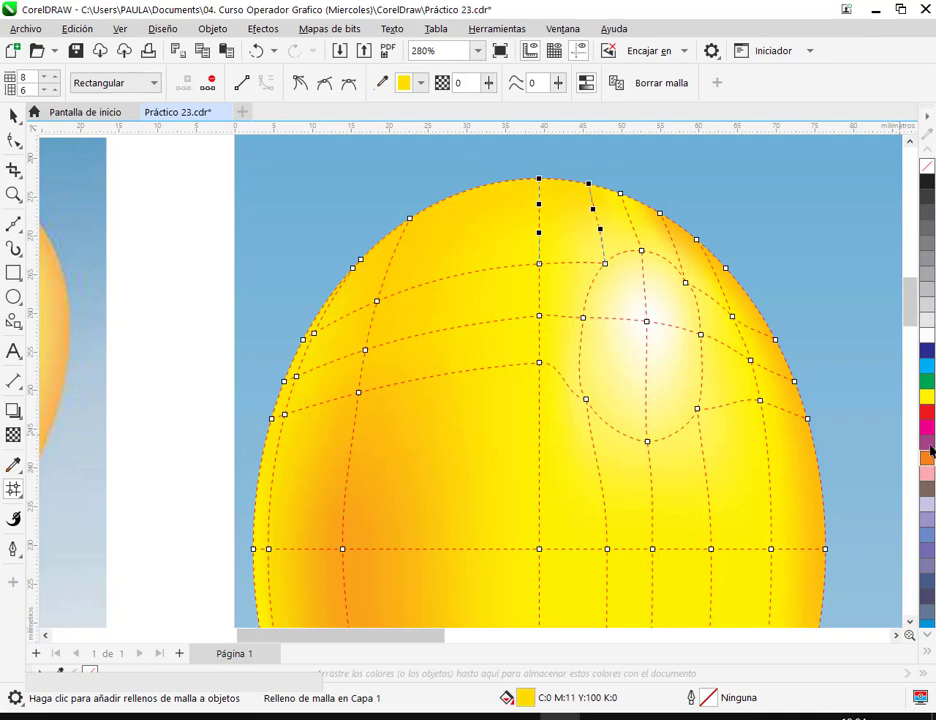
{"action": "scroll", "coordinate": [735, 424], "scroll_direction": "down", "scroll_amount": 3}
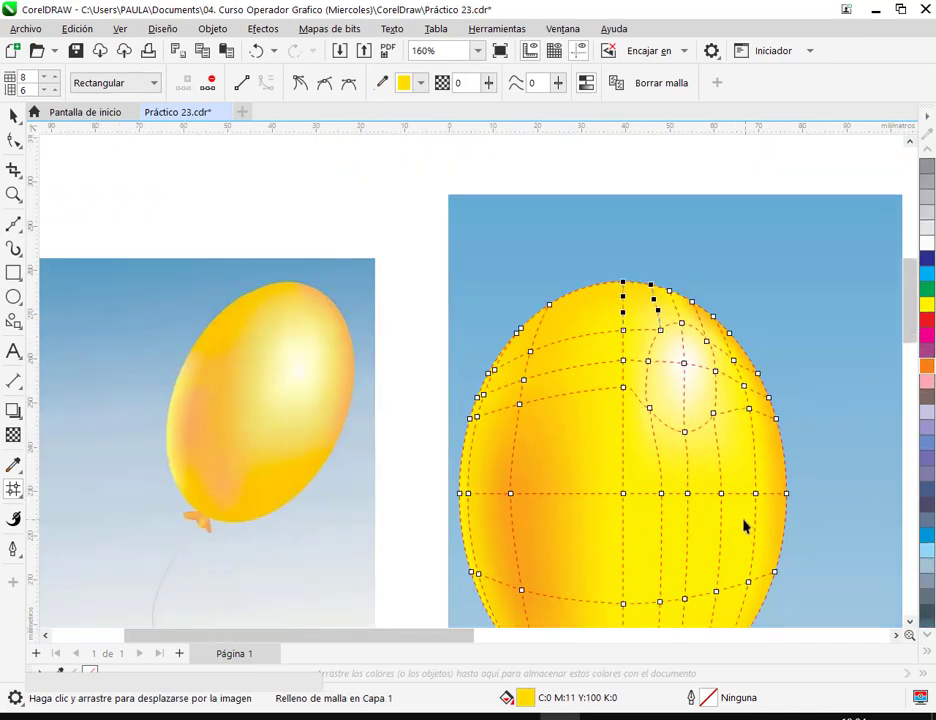
{"action": "left_click_drag", "start_coordinate": [744, 524], "coordinate": [641, 418]}
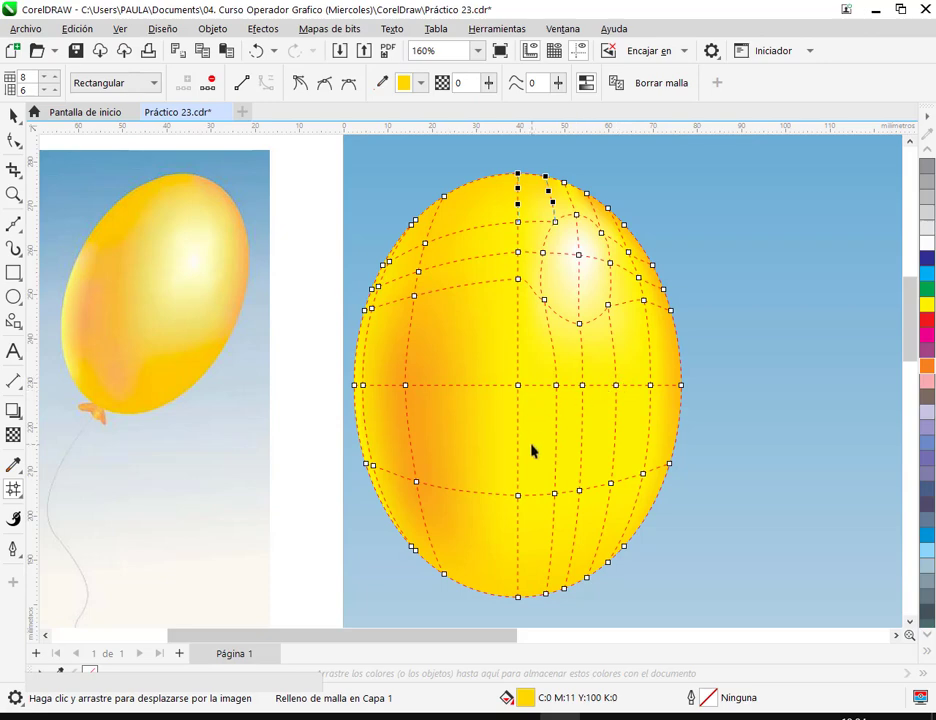
Step: Adjust the curve handles of the lower-left orange node and check the balloon without mesh lines
{"action": "left_click", "coordinate": [414, 484]}
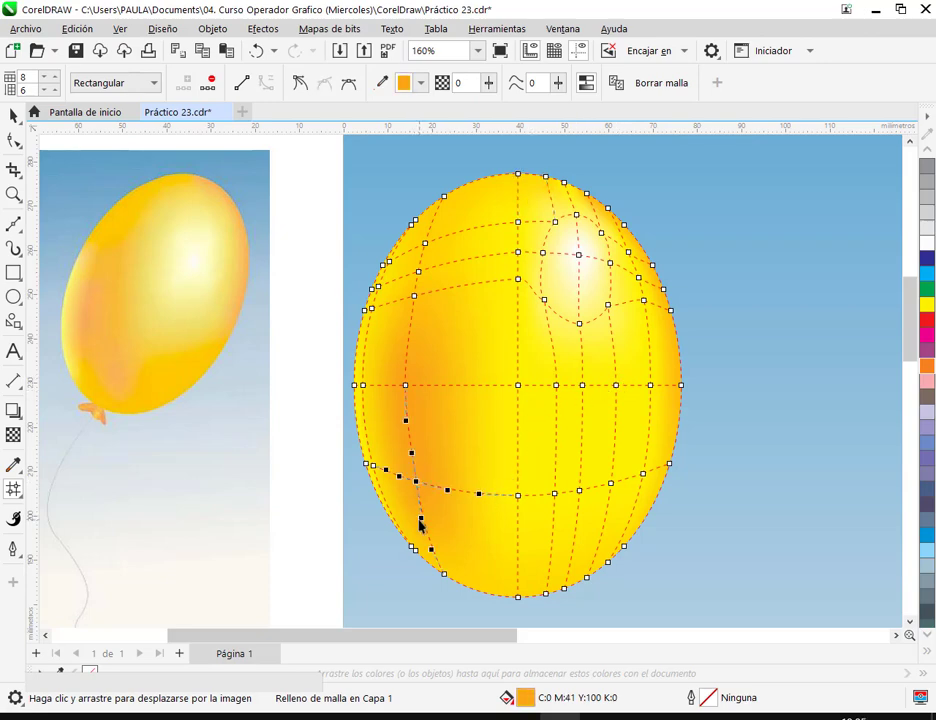
{"action": "left_click_drag", "start_coordinate": [421, 522], "coordinate": [425, 523]}
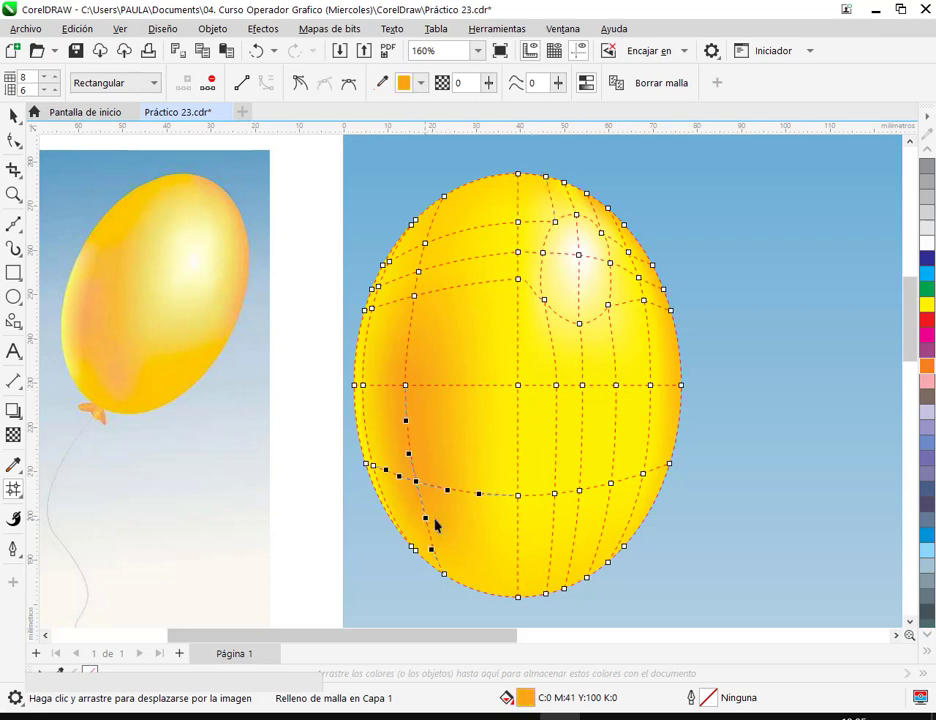
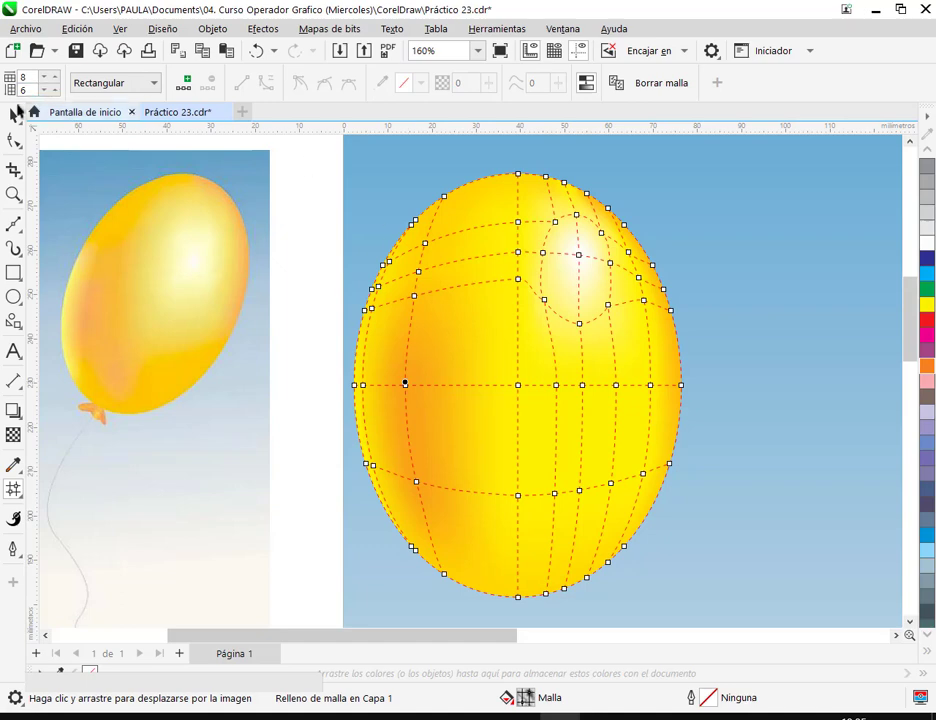
{"action": "left_click", "coordinate": [15, 113]}
{"action": "key", "text": "Escape"}
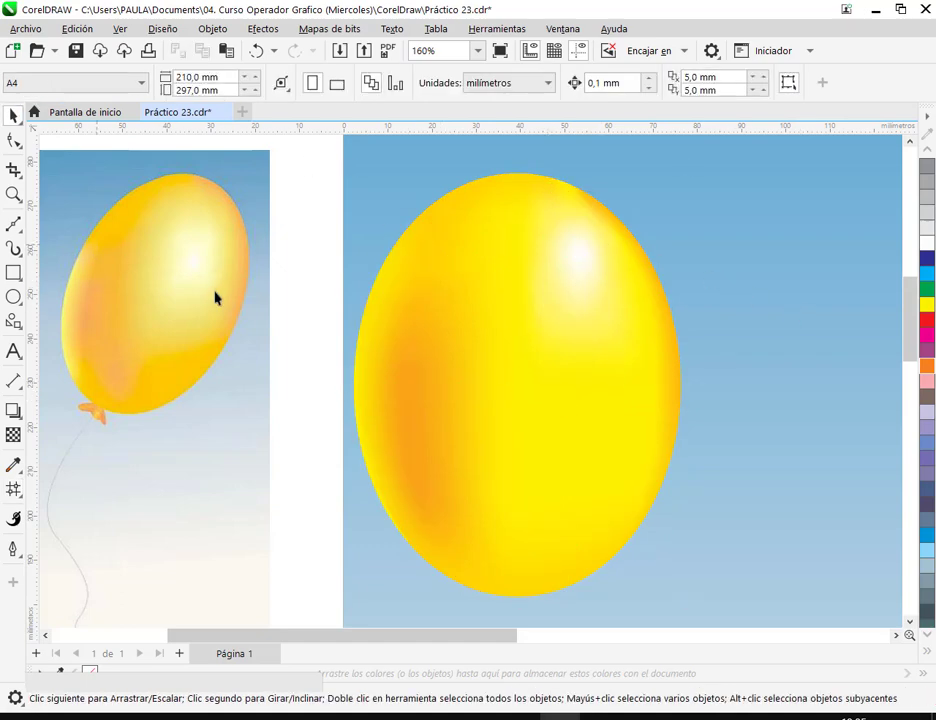
Step: Resume mesh editing and move the middle-row nodes beneath the white highlight downward
{"action": "left_click", "coordinate": [581, 380]}
{"action": "key", "text": "m"}
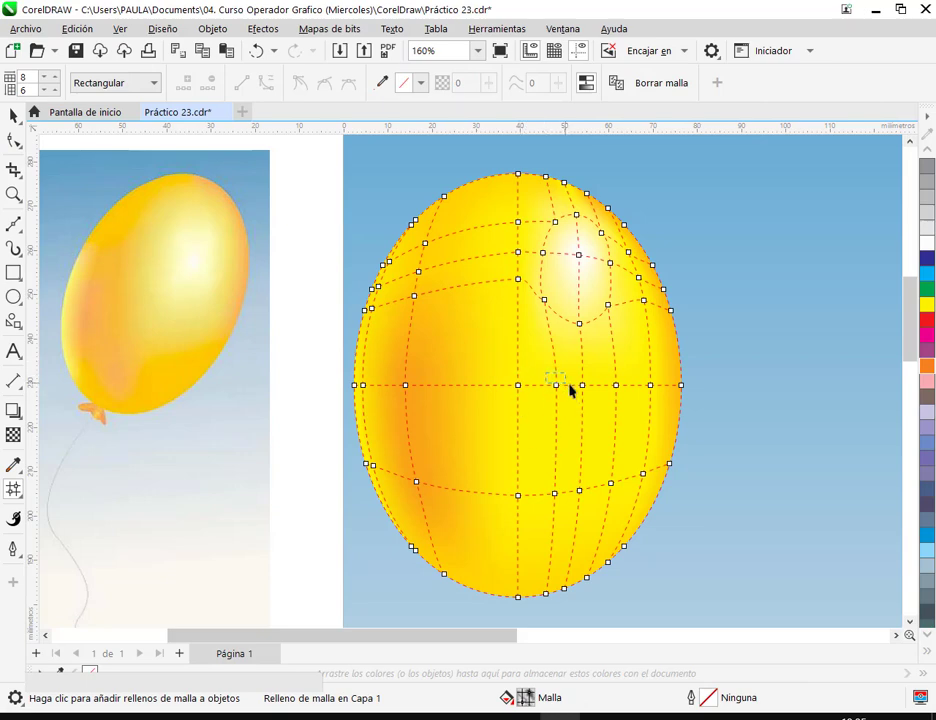
{"action": "left_click_drag", "start_coordinate": [664, 416], "coordinate": [546, 365]}
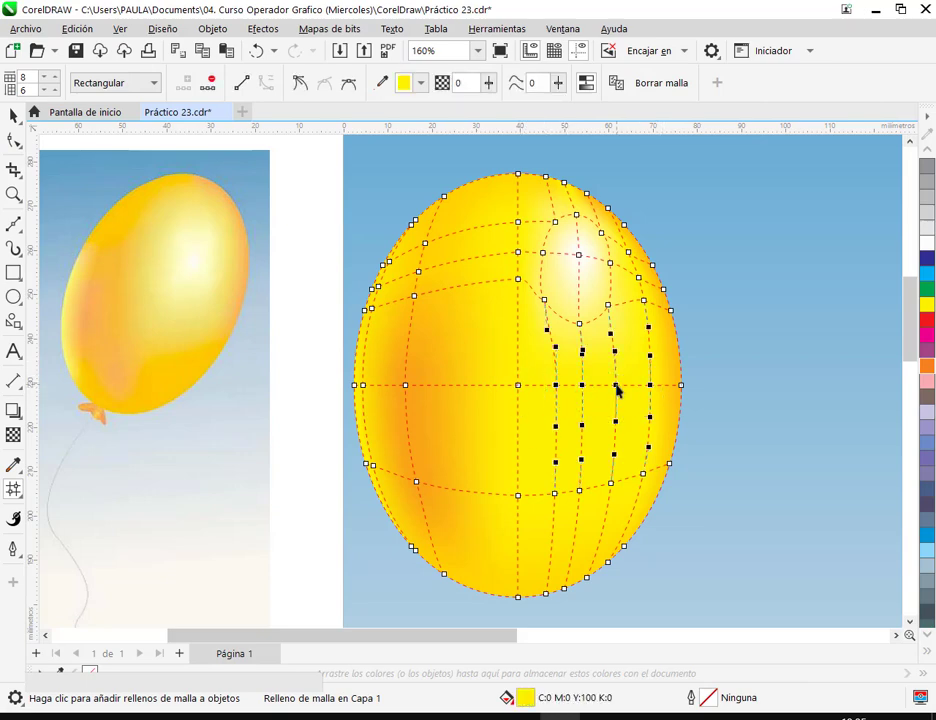
{"action": "left_click_drag", "start_coordinate": [617, 391], "coordinate": [617, 401]}
{"action": "scroll", "coordinate": [617, 401], "scroll_direction": "up", "scroll_amount": 2}
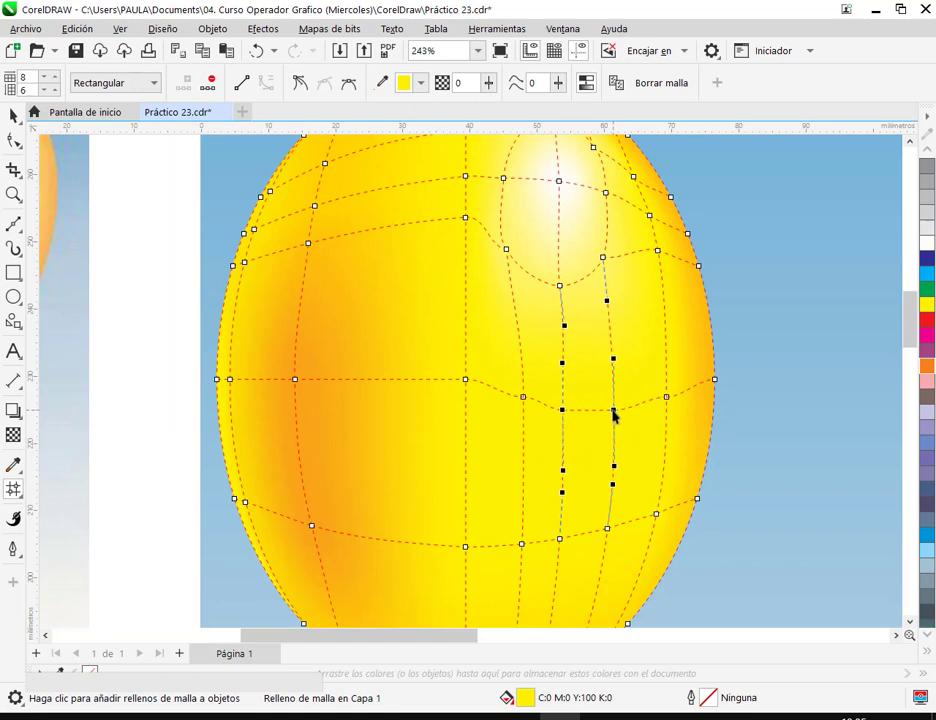
{"action": "scroll", "coordinate": [606, 425], "scroll_direction": "up", "scroll_amount": 2}
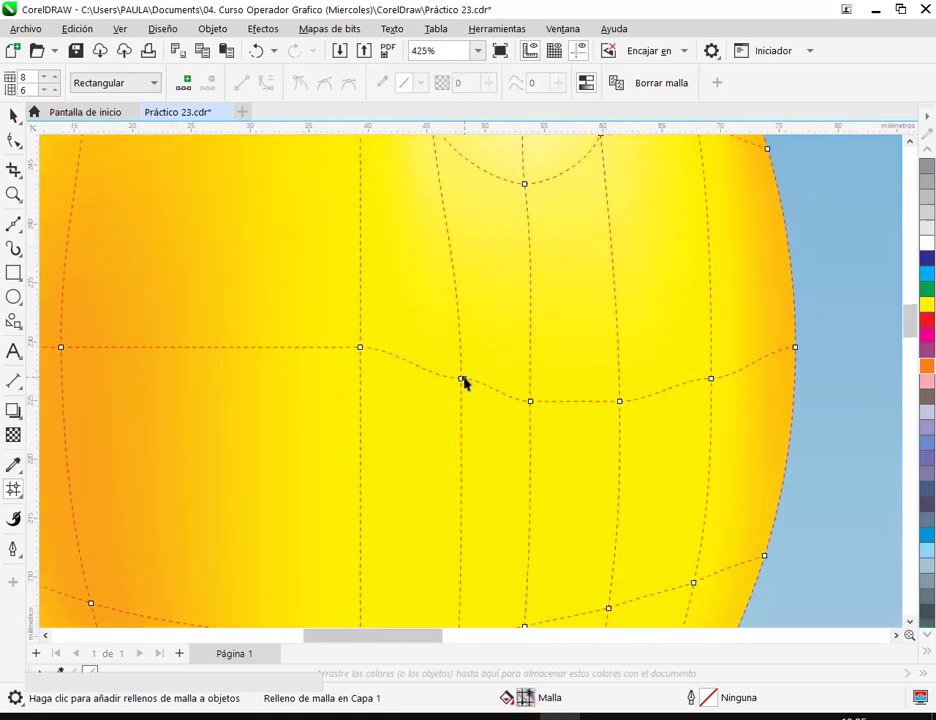
Step: Round the lowered mesh line beneath the highlight by adjusting its nodes' handles and lowering its two central nodes slightly
{"action": "left_click", "coordinate": [462, 380]}
{"action": "left_click_drag", "start_coordinate": [484, 380], "coordinate": [484, 393]}
{"action": "left_click", "coordinate": [531, 402]}
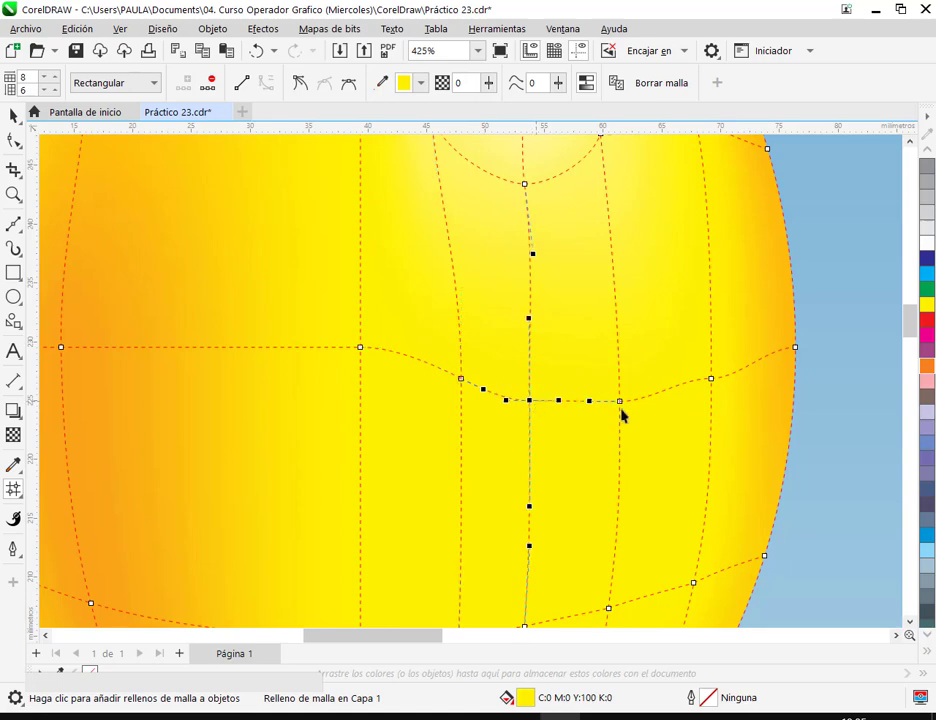
{"action": "left_click", "coordinate": [620, 402]}
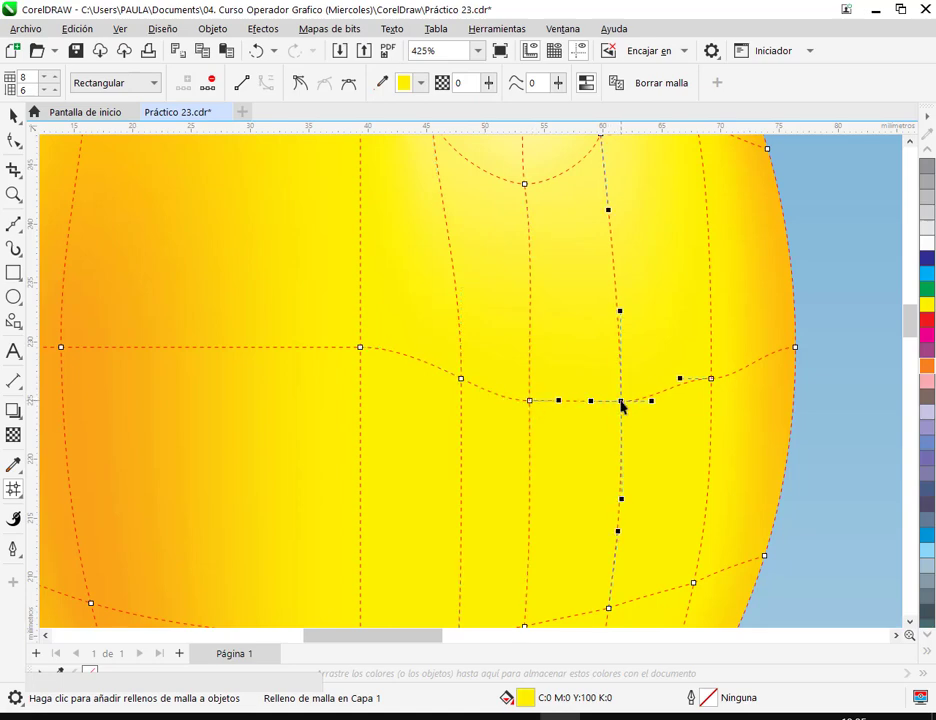
{"action": "left_click", "coordinate": [711, 380]}
{"action": "left_click_drag", "start_coordinate": [738, 380], "coordinate": [620, 412]}
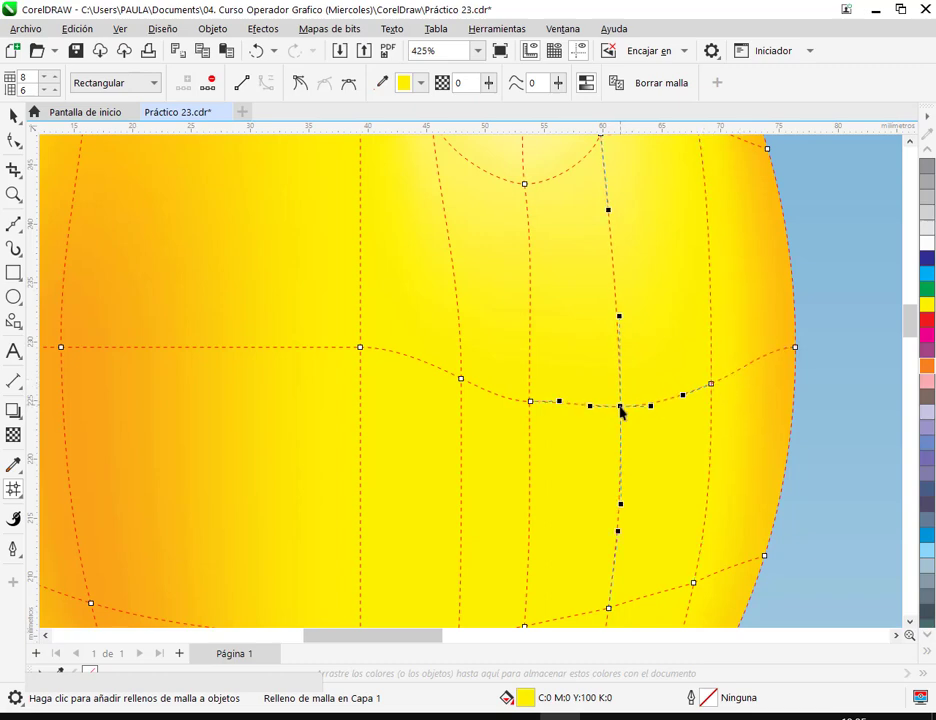
{"action": "left_click", "coordinate": [530, 402]}
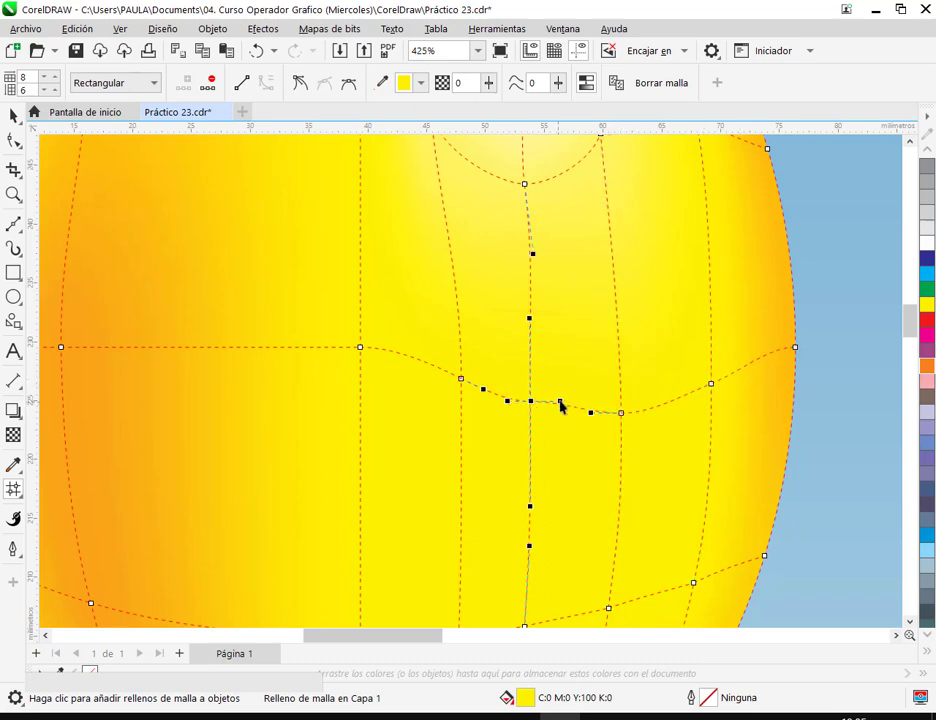
{"action": "left_click_drag", "start_coordinate": [560, 402], "coordinate": [531, 410]}
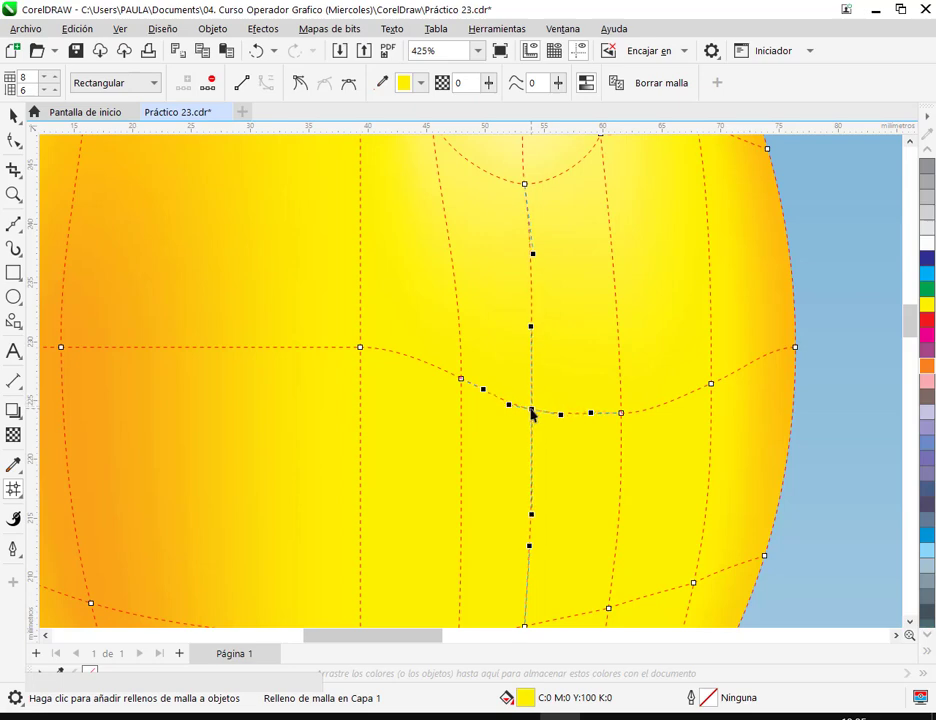
Step: Bend the horizontal mesh line downward from the centre node and fine-tune the remaining nodes into one smooth curve toward the right edge
{"action": "left_click", "coordinate": [359, 348]}
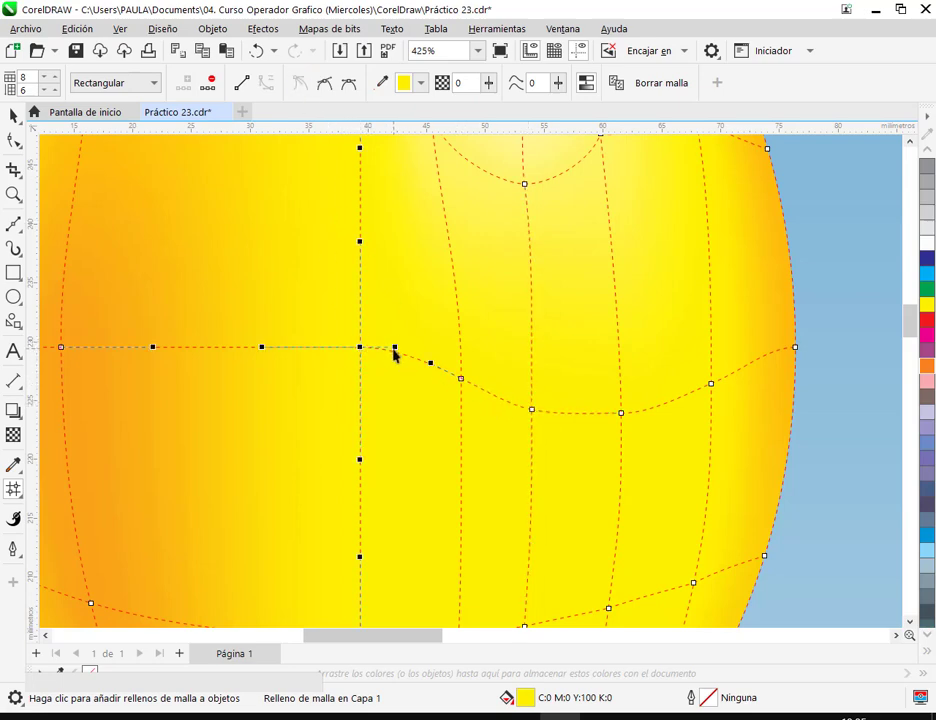
{"action": "left_click_drag", "start_coordinate": [394, 347], "coordinate": [390, 366]}
{"action": "left_click_drag", "start_coordinate": [461, 381], "coordinate": [459, 391]}
{"action": "left_click", "coordinate": [532, 410]}
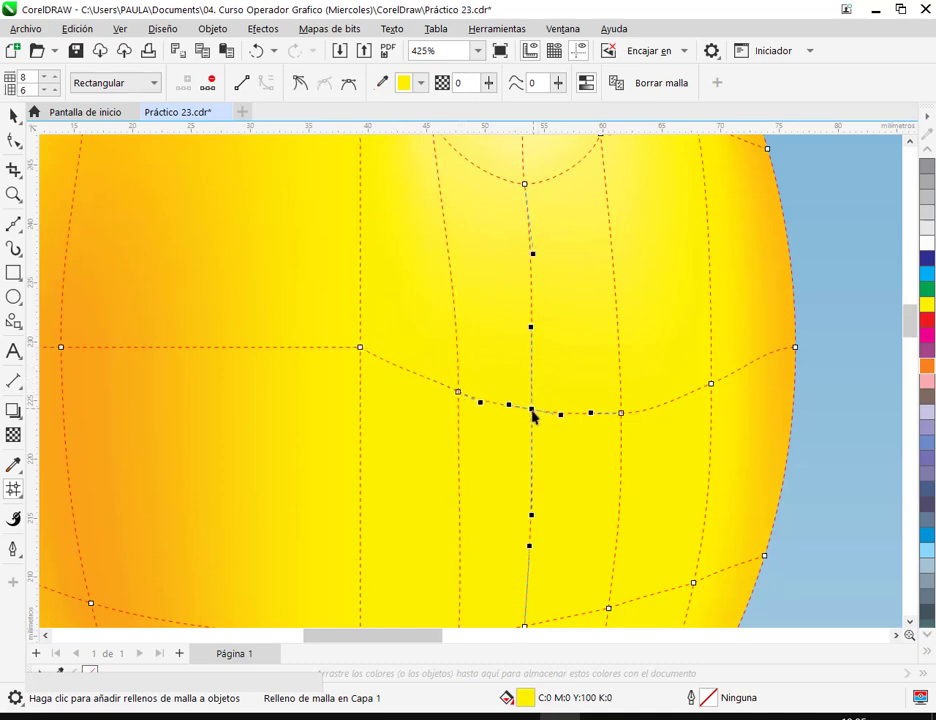
{"action": "left_click_drag", "start_coordinate": [531, 410], "coordinate": [532, 413]}
{"action": "left_click_drag", "start_coordinate": [621, 418], "coordinate": [687, 404]}
{"action": "left_click", "coordinate": [711, 385]}
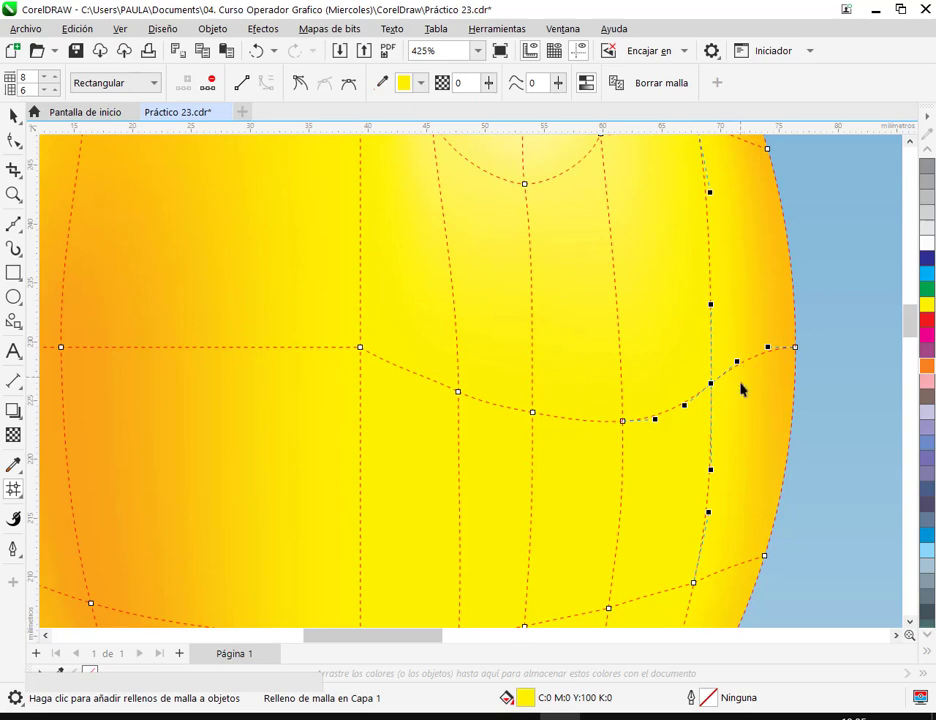
{"action": "scroll", "coordinate": [698, 407], "scroll_direction": "down", "scroll_amount": 2}
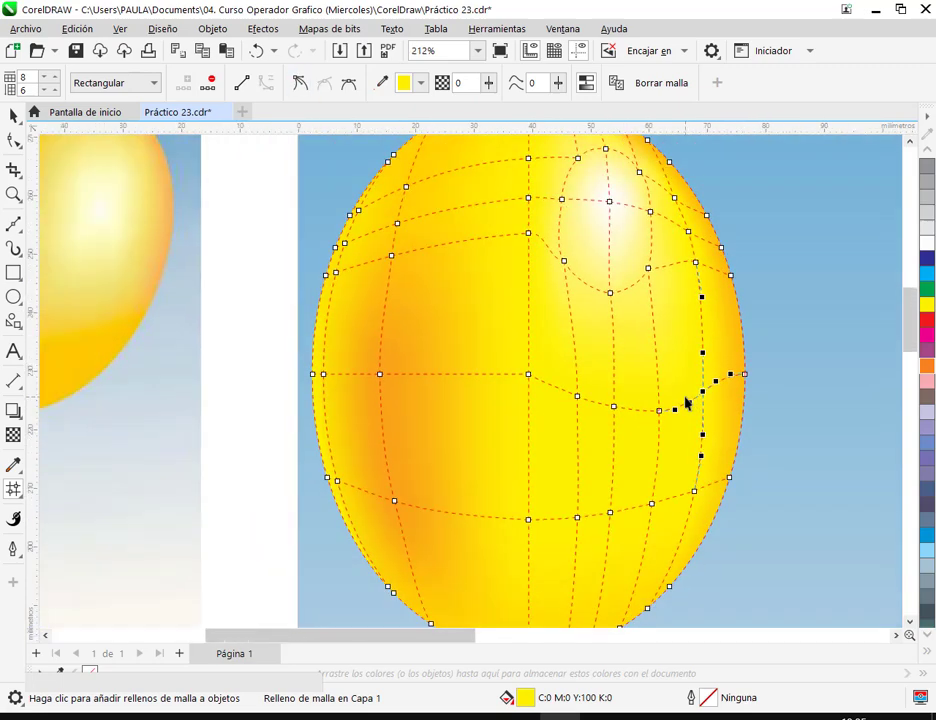
{"action": "scroll", "coordinate": [686, 402], "scroll_direction": "down", "scroll_amount": 1}
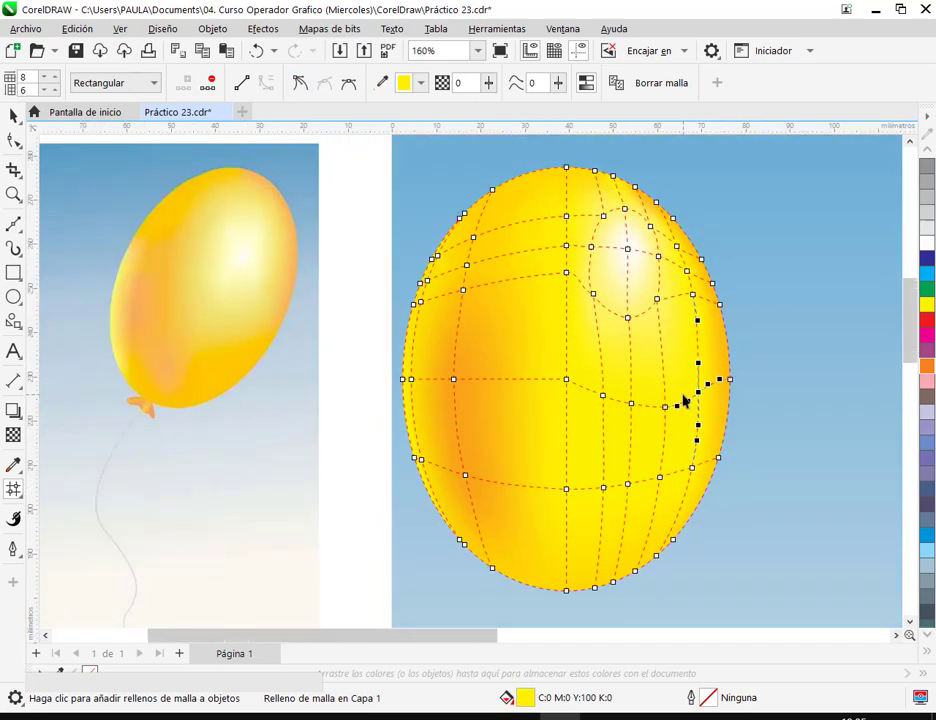
Step: Add a vertical mesh line between the balloon's left orange line and its centre line
{"action": "double_click", "coordinate": [530, 178]}
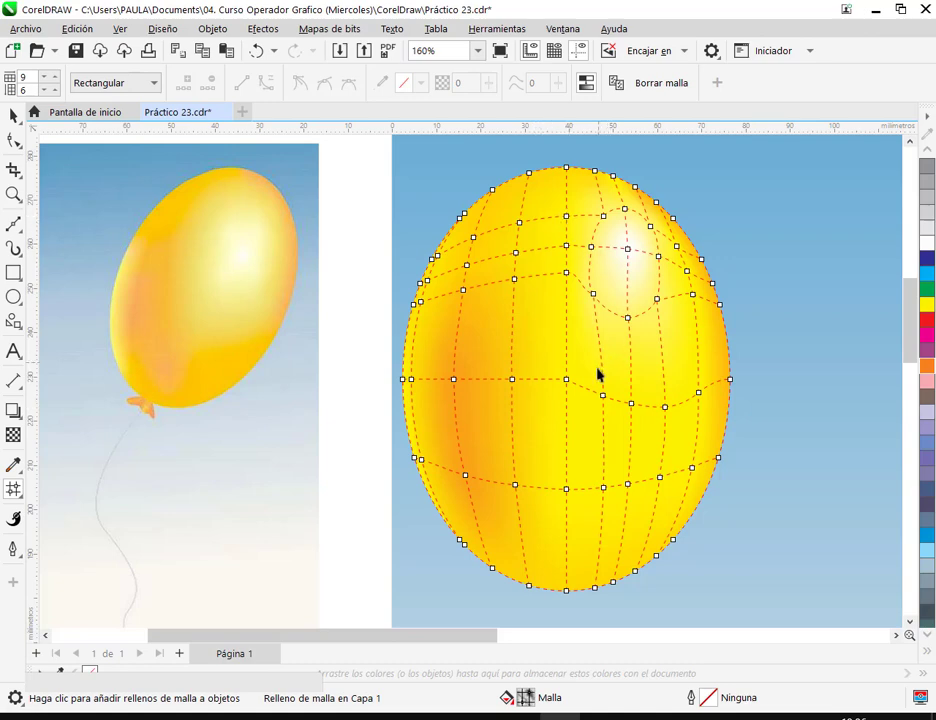
{"action": "scroll", "coordinate": [563, 290], "scroll_direction": "up", "scroll_amount": 2}
{"action": "scroll", "coordinate": [593, 242], "scroll_direction": "down", "scroll_amount": 1}
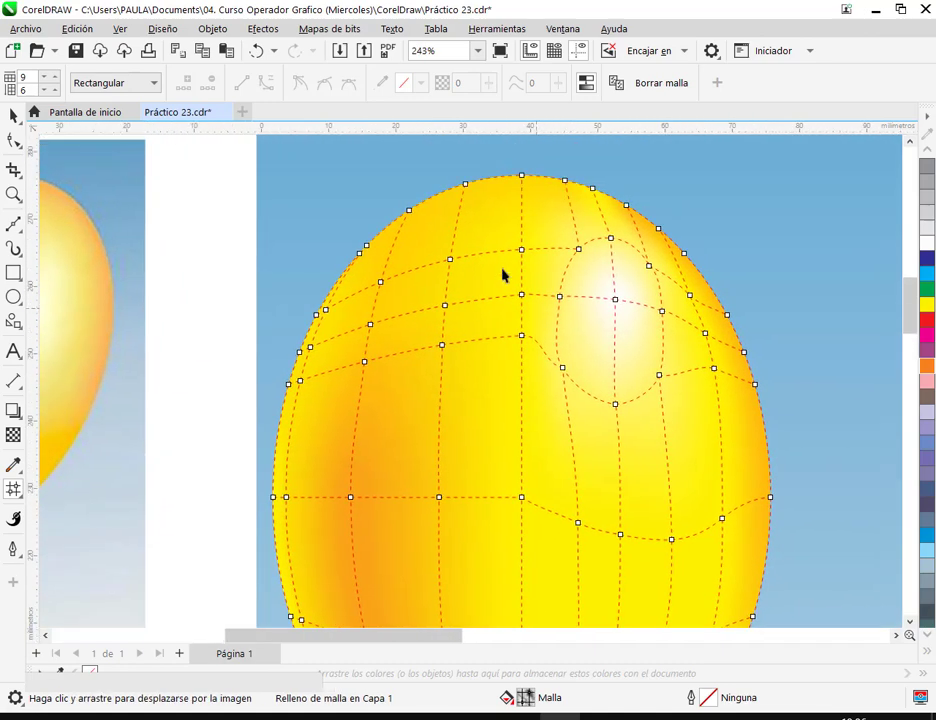
Step: Move the centre vertical mesh line's three nodes beside the highlight left and bow the segment beneath them outward with its handles
{"action": "left_click_drag", "start_coordinate": [503, 265], "coordinate": [503, 343]}
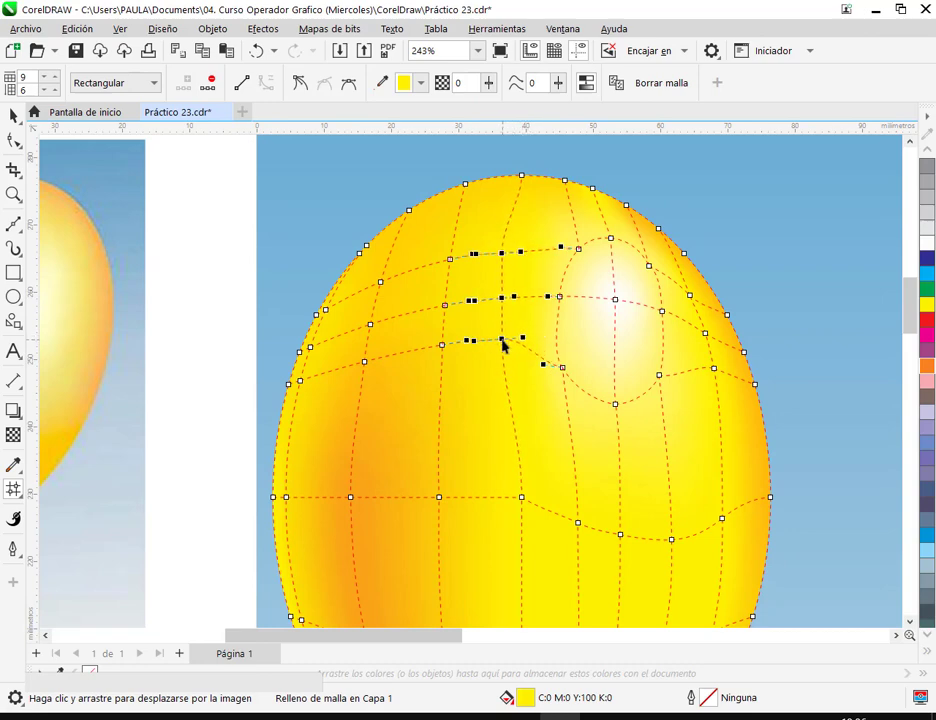
{"action": "left_click", "coordinate": [521, 498]}
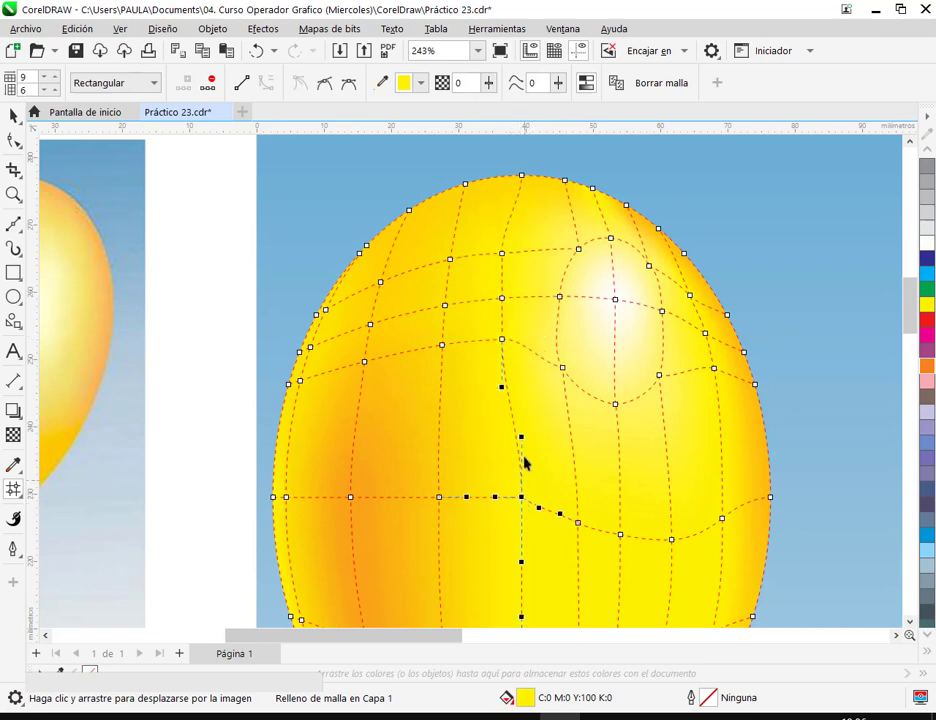
{"action": "left_click_drag", "start_coordinate": [522, 443], "coordinate": [488, 432]}
{"action": "left_click_drag", "start_coordinate": [502, 389], "coordinate": [497, 389]}
{"action": "scroll", "coordinate": [527, 361], "scroll_direction": "up", "scroll_amount": 1}
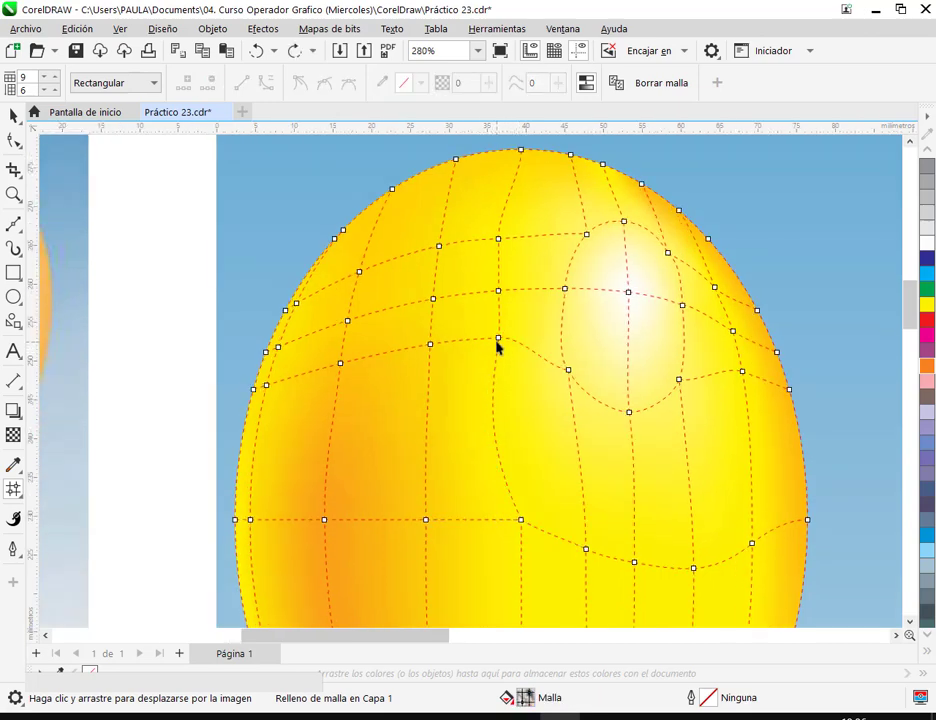
Step: Shift the centre line's third and second nodes further left and tilt the first node's lower handle toward them
{"action": "left_click_drag", "start_coordinate": [497, 337], "coordinate": [486, 336]}
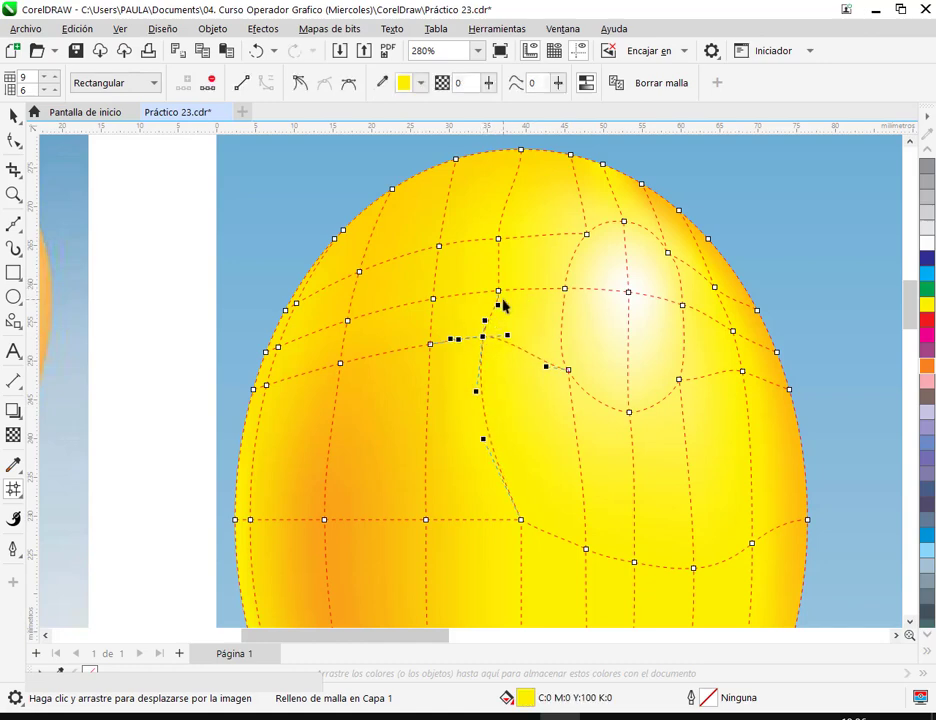
{"action": "scroll", "coordinate": [501, 305], "scroll_direction": "up", "scroll_amount": 2}
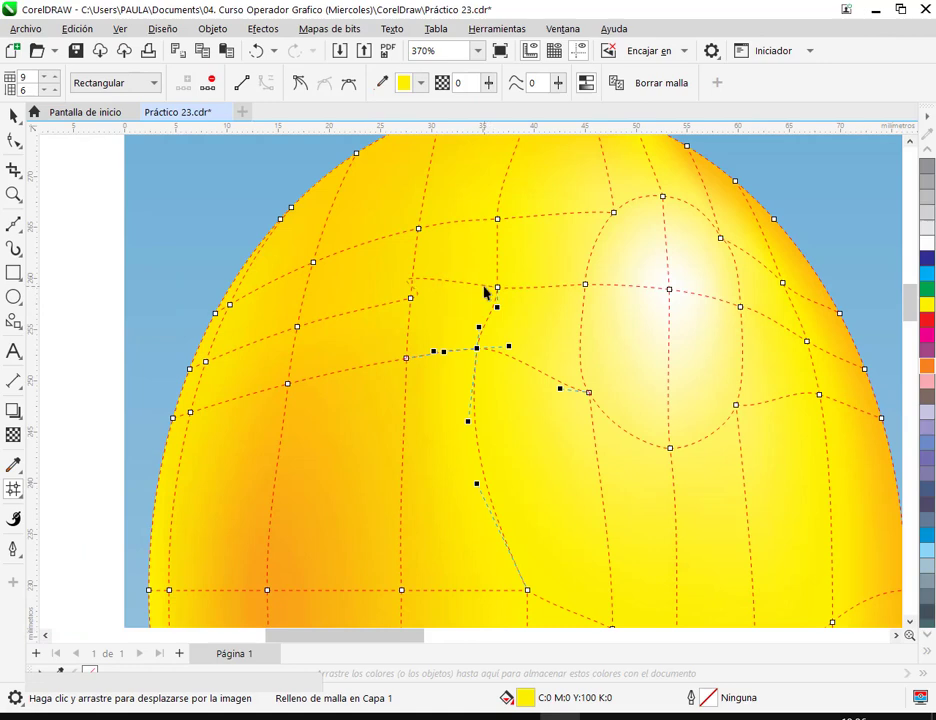
{"action": "left_click", "coordinate": [259, 50]}
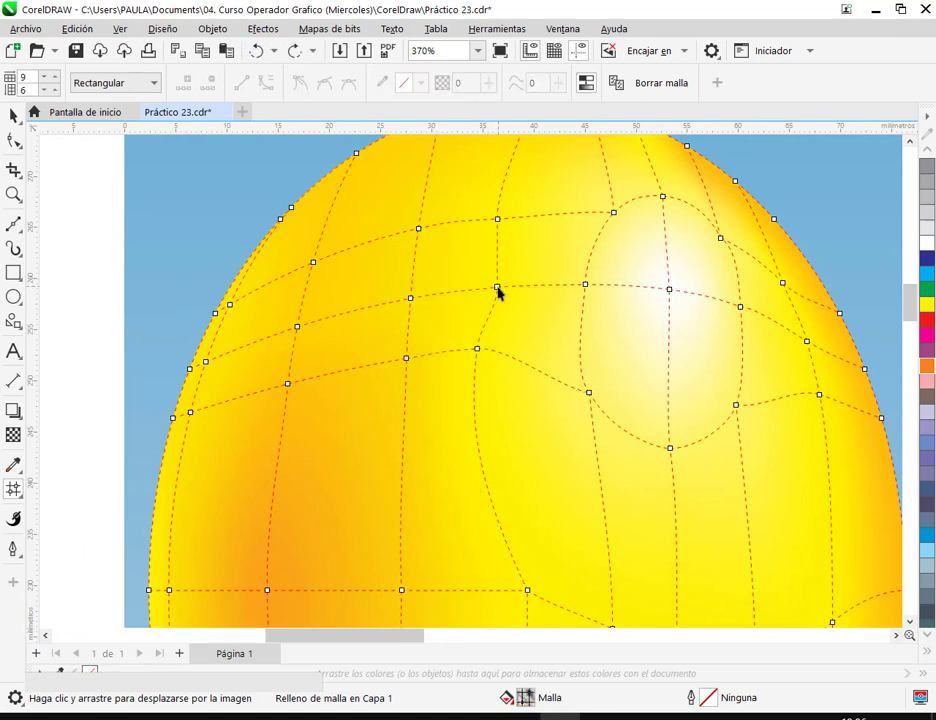
{"action": "mouse_move", "coordinate": [497, 291]}
{"action": "left_mouse_down"}
{"action": "mouse_move", "coordinate": [485, 299]}
{"action": "mouse_move", "coordinate": [484, 290]}
{"action": "mouse_move", "coordinate": [492, 286]}
{"action": "mouse_move", "coordinate": [485, 307]}
{"action": "mouse_move", "coordinate": [481, 284]}
{"action": "left_mouse_up"}
{"action": "left_click", "coordinate": [498, 220]}
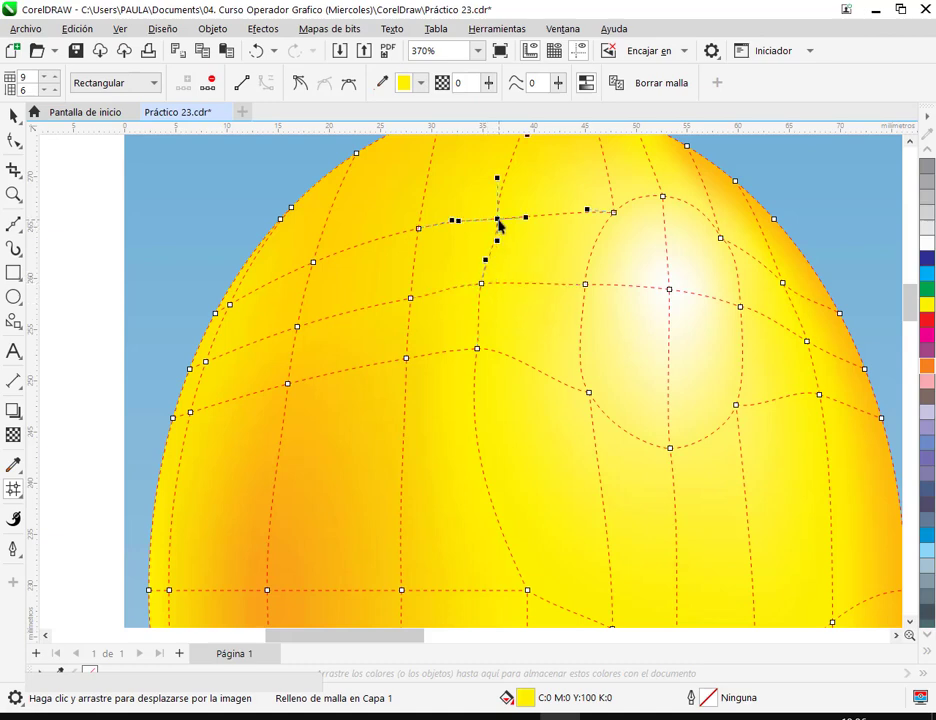
{"action": "left_click_drag", "start_coordinate": [500, 240], "coordinate": [488, 237]}
Step: Move the centre line's first node below the top edge left and curve its upper segment with the handles
{"action": "scroll", "coordinate": [540, 225], "scroll_direction": "down", "scroll_amount": 2}
{"action": "scroll", "coordinate": [507, 235], "scroll_direction": "up", "scroll_amount": 3}
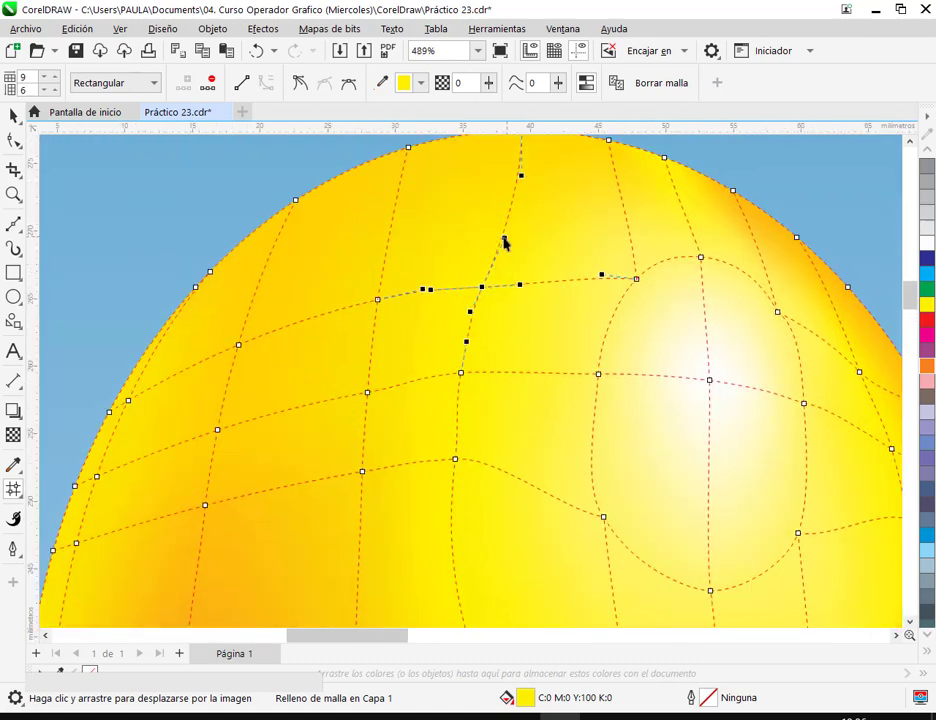
{"action": "left_click_drag", "start_coordinate": [505, 241], "coordinate": [494, 235]}
{"action": "left_click_drag", "start_coordinate": [482, 290], "coordinate": [470, 281]}
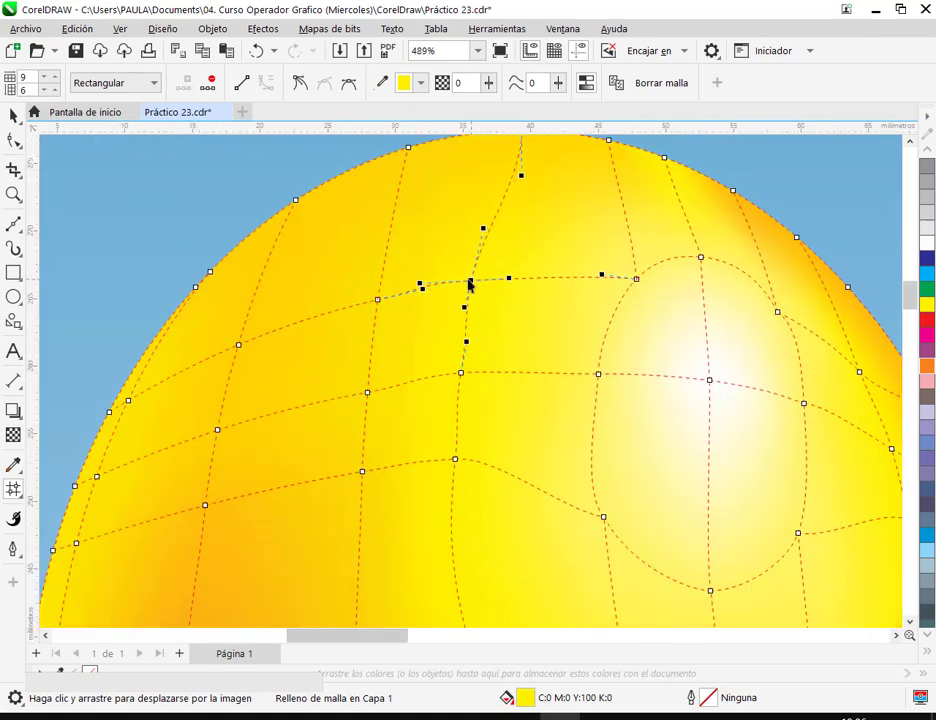
{"action": "left_click_drag", "start_coordinate": [522, 179], "coordinate": [491, 173]}
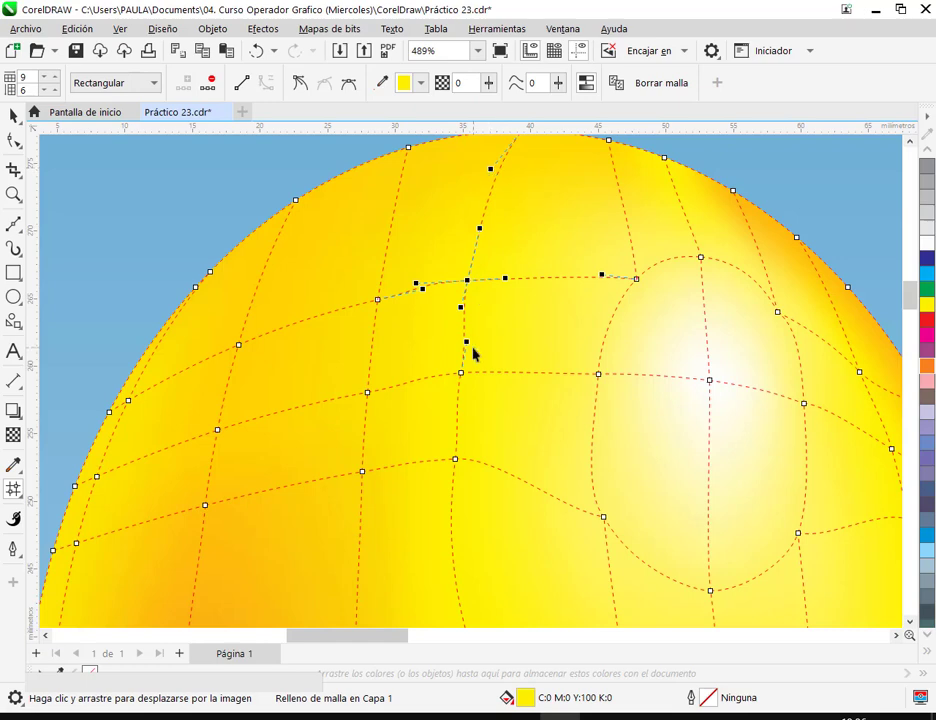
Step: Nudge the centre line's second node left and align the third node's upper handle to smooth the segment between them
{"action": "left_click", "coordinate": [457, 459]}
{"action": "left_click_drag", "start_coordinate": [460, 374], "coordinate": [450, 378]}
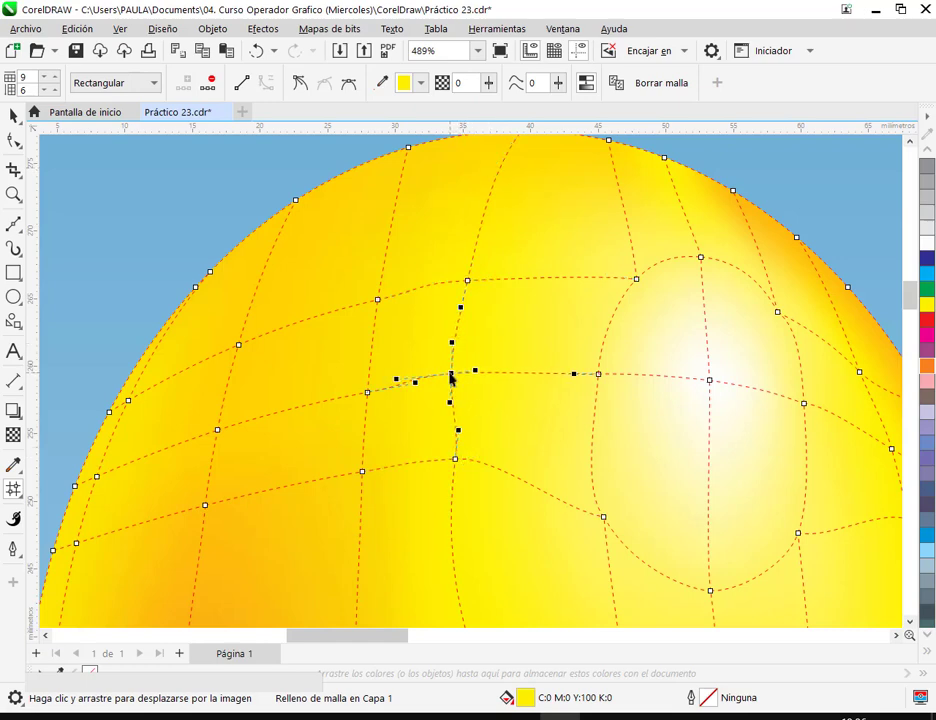
{"action": "left_click", "coordinate": [455, 460]}
{"action": "left_click_drag", "start_coordinate": [458, 430], "coordinate": [454, 433]}
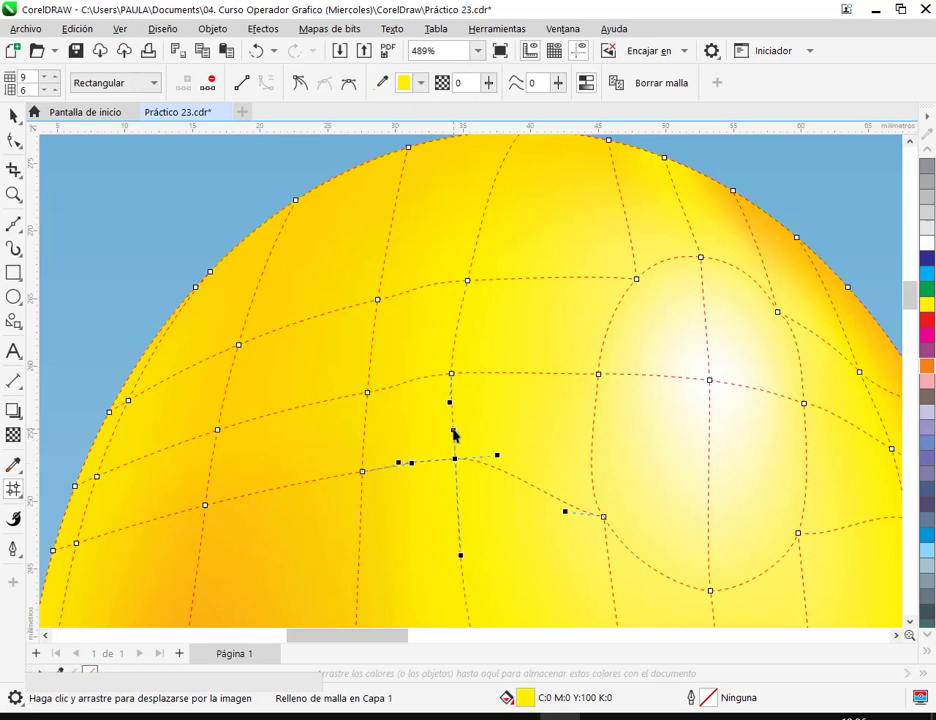
Step: Lower the first node right of the centre line on the curved horizontal mesh line beneath the highlight
{"action": "scroll", "coordinate": [511, 427], "scroll_direction": "down", "scroll_amount": 3}
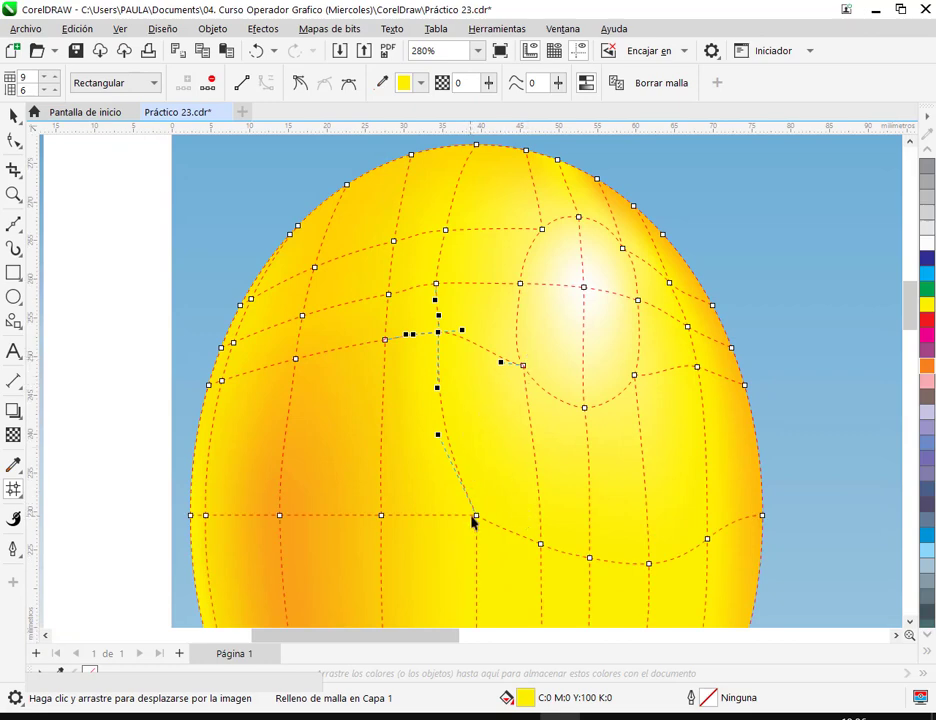
{"action": "left_click", "coordinate": [475, 516]}
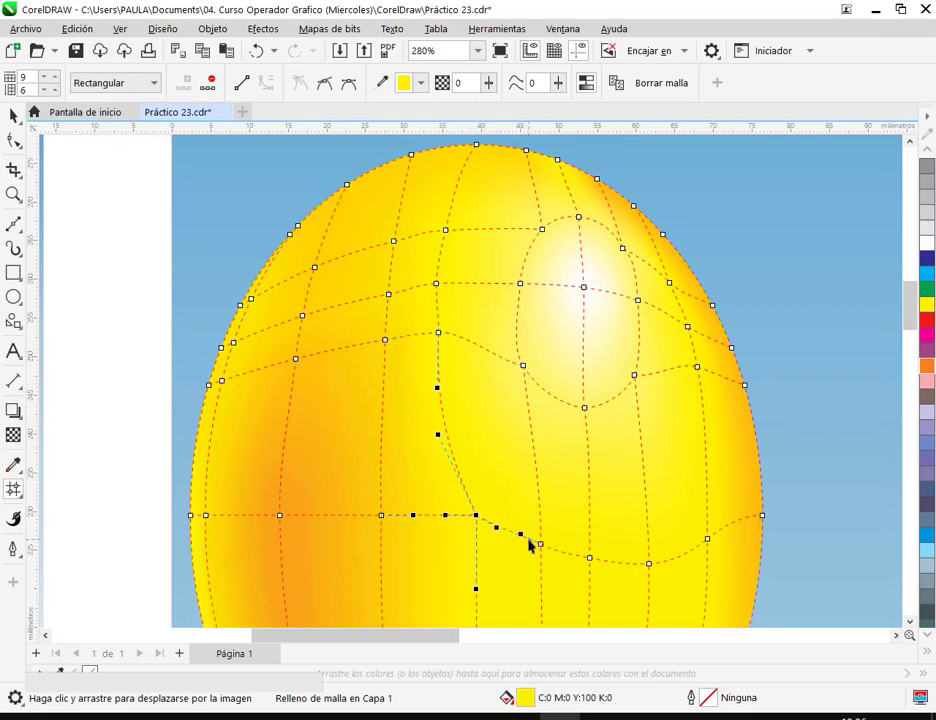
{"action": "left_click_drag", "start_coordinate": [540, 548], "coordinate": [542, 556]}
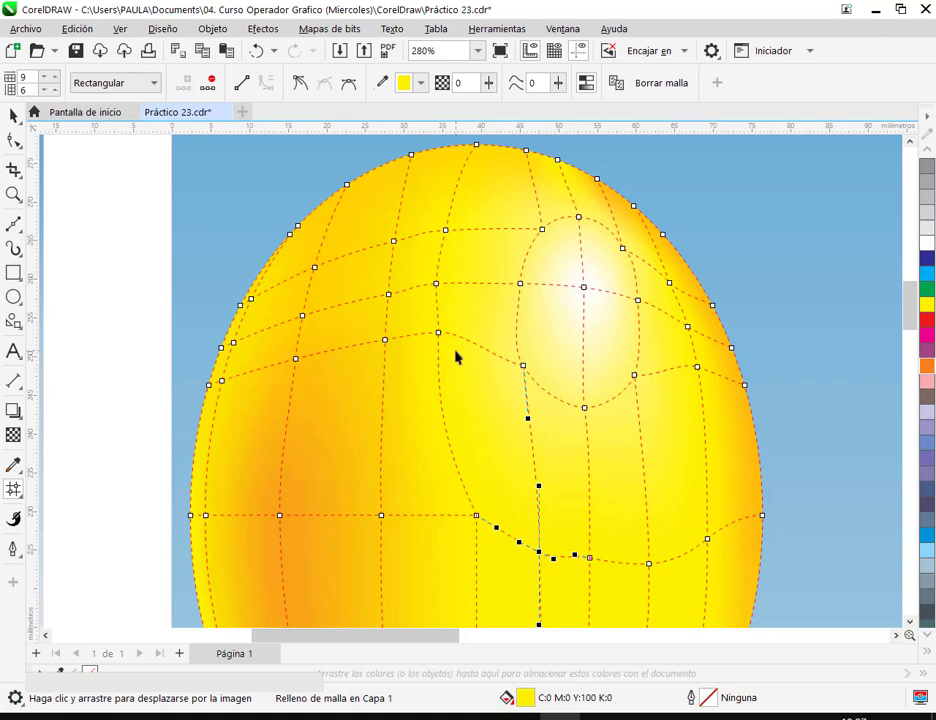
Step: Nudge the centre line's third node slightly left to even out the curve with the second node above it
{"action": "scroll", "coordinate": [443, 319], "scroll_direction": "up", "scroll_amount": 2}
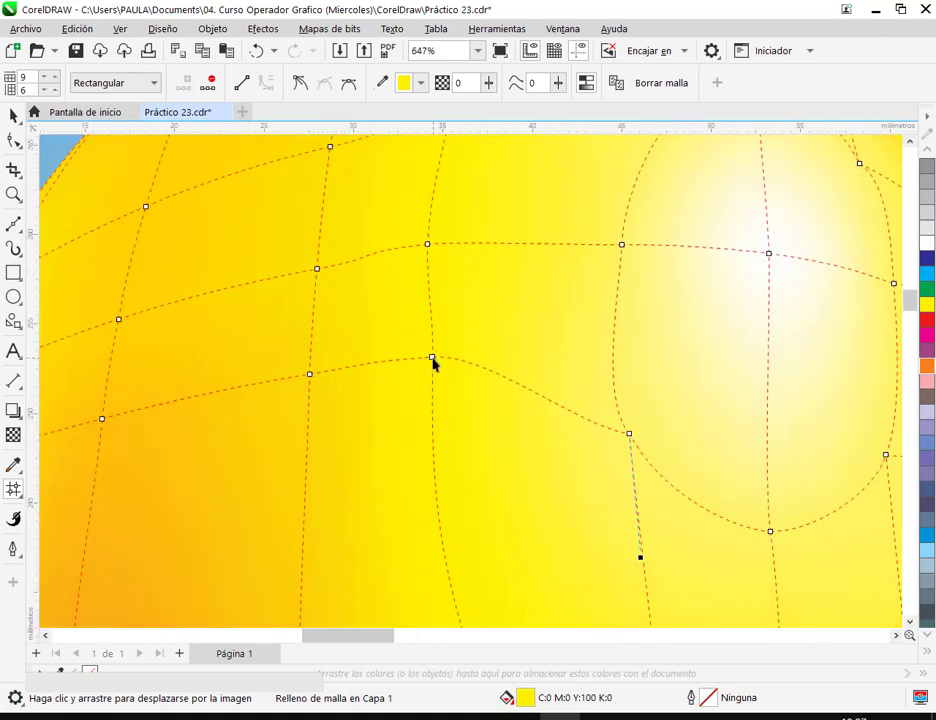
{"action": "left_click_drag", "start_coordinate": [433, 363], "coordinate": [423, 364]}
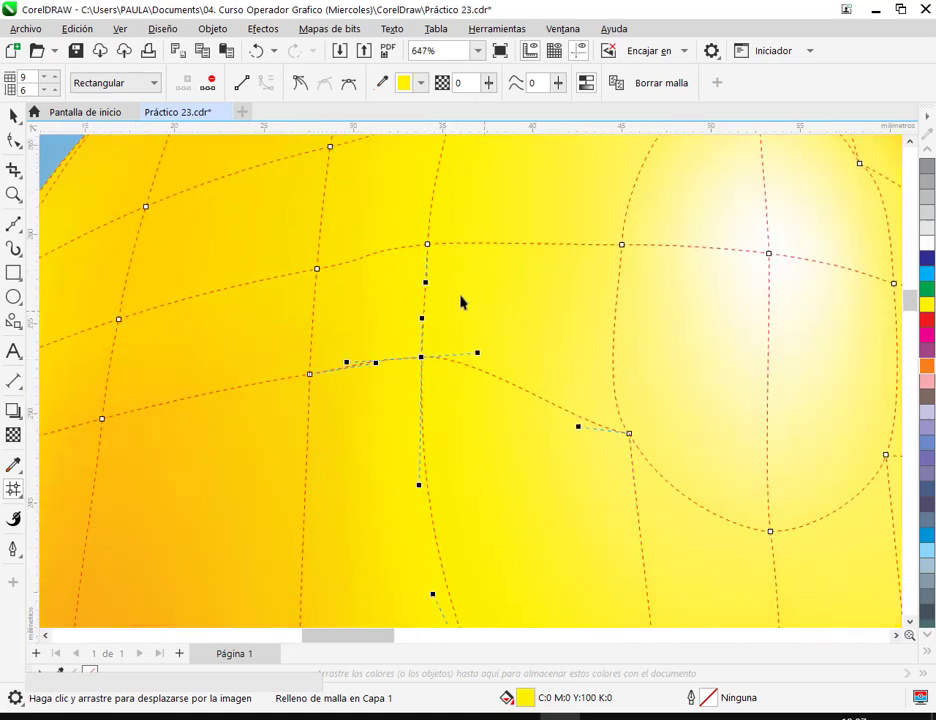
{"action": "left_click", "coordinate": [427, 246]}
{"action": "scroll", "coordinate": [520, 292], "scroll_direction": "down", "scroll_amount": 1}
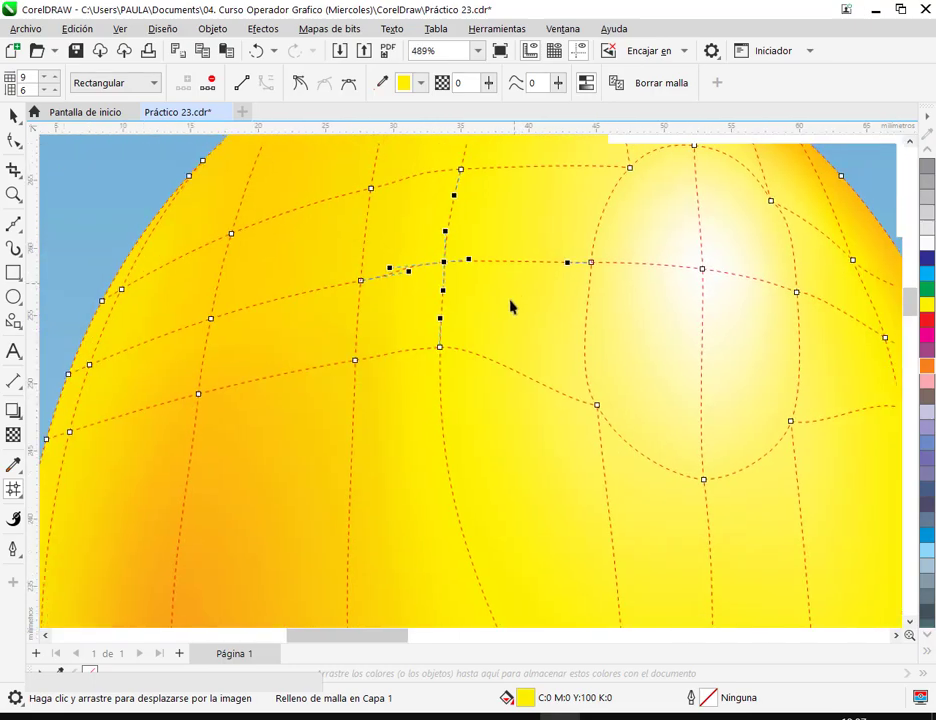
{"action": "scroll", "coordinate": [443, 242], "scroll_direction": "up", "scroll_amount": 2}
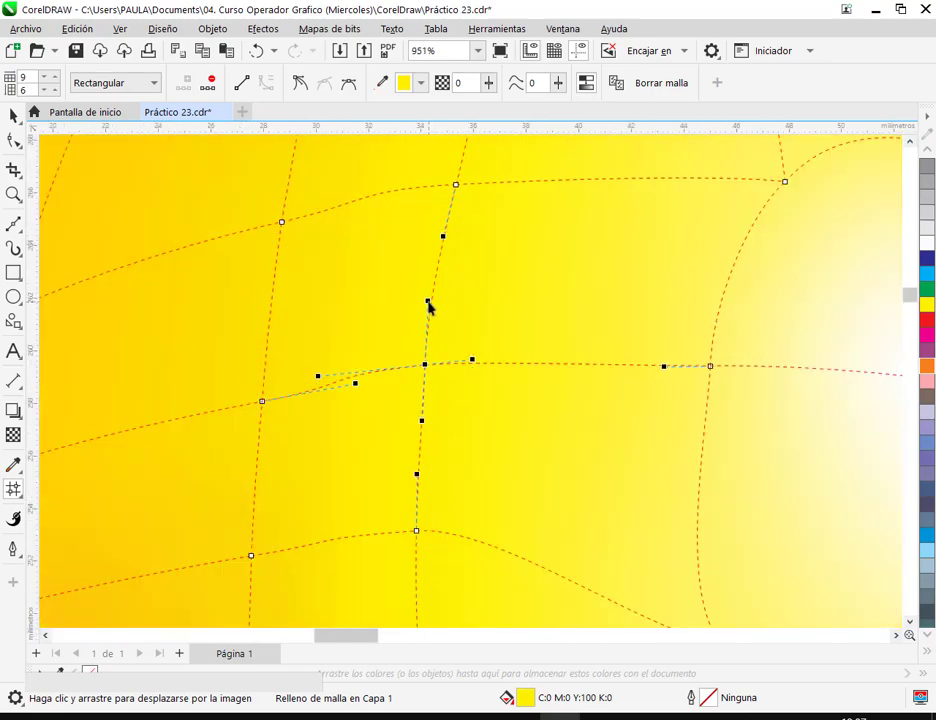
{"action": "scroll", "coordinate": [440, 308], "scroll_direction": "down", "scroll_amount": 2}
{"action": "scroll", "coordinate": [466, 306], "scroll_direction": "down", "scroll_amount": 2}
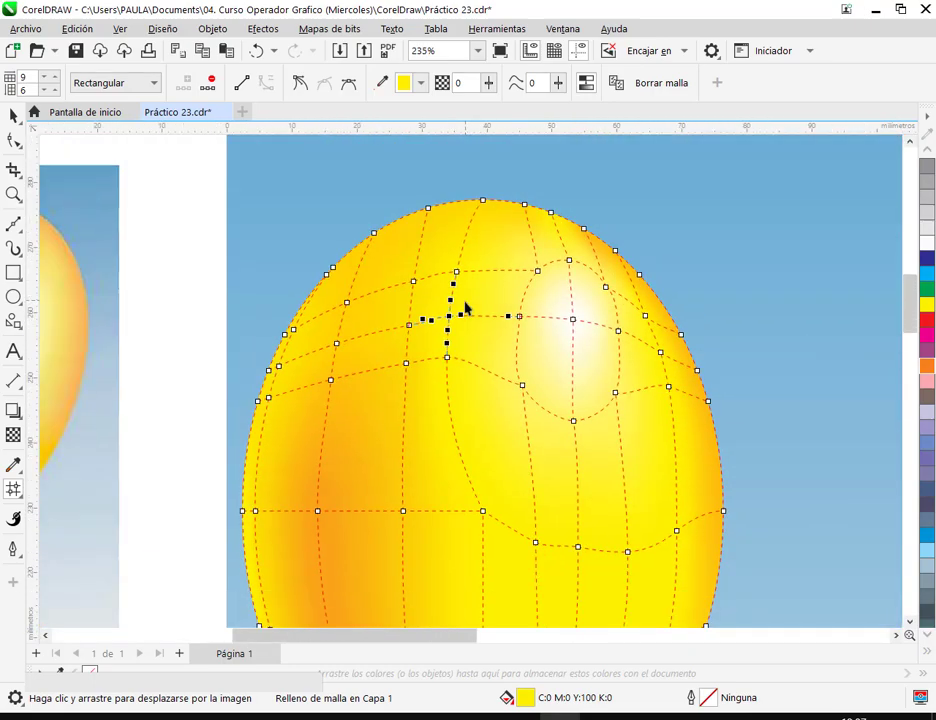
Step: Select the mesh nodes left of the highlight and across the lower balloon, and tint them slightly toward orange, undoing the full orange fill
{"action": "left_click", "coordinate": [487, 257]}
{"action": "left_click", "coordinate": [480, 426]}
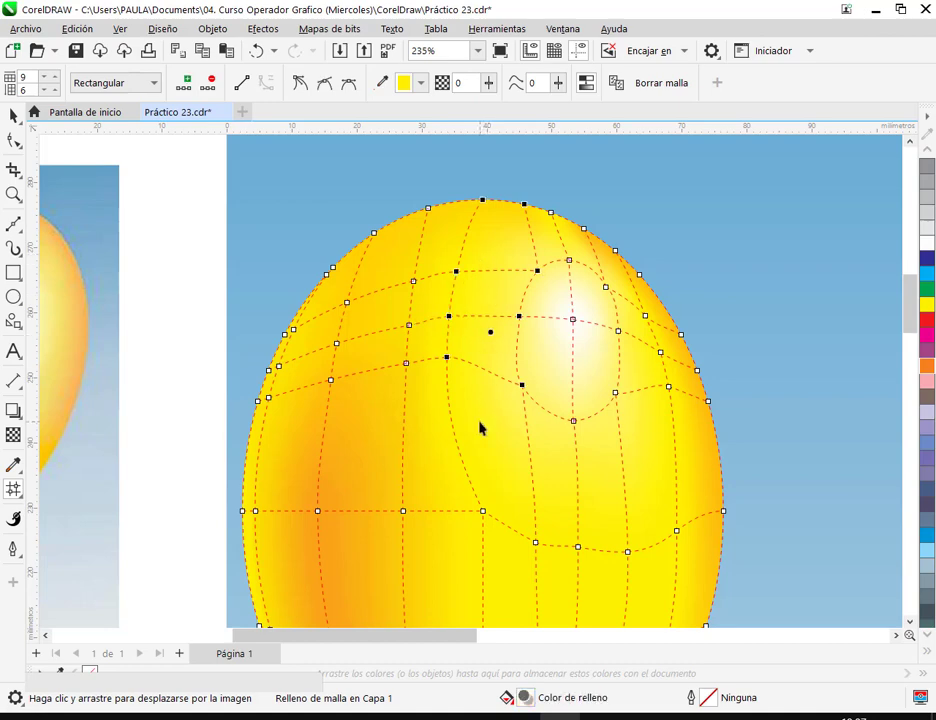
{"action": "mouse_move", "coordinate": [455, 238]}
{"action": "left_mouse_down"}
{"action": "mouse_move", "coordinate": [432, 330]}
{"action": "mouse_move", "coordinate": [436, 545]}
{"action": "mouse_move", "coordinate": [426, 312]}
{"action": "left_mouse_up"}
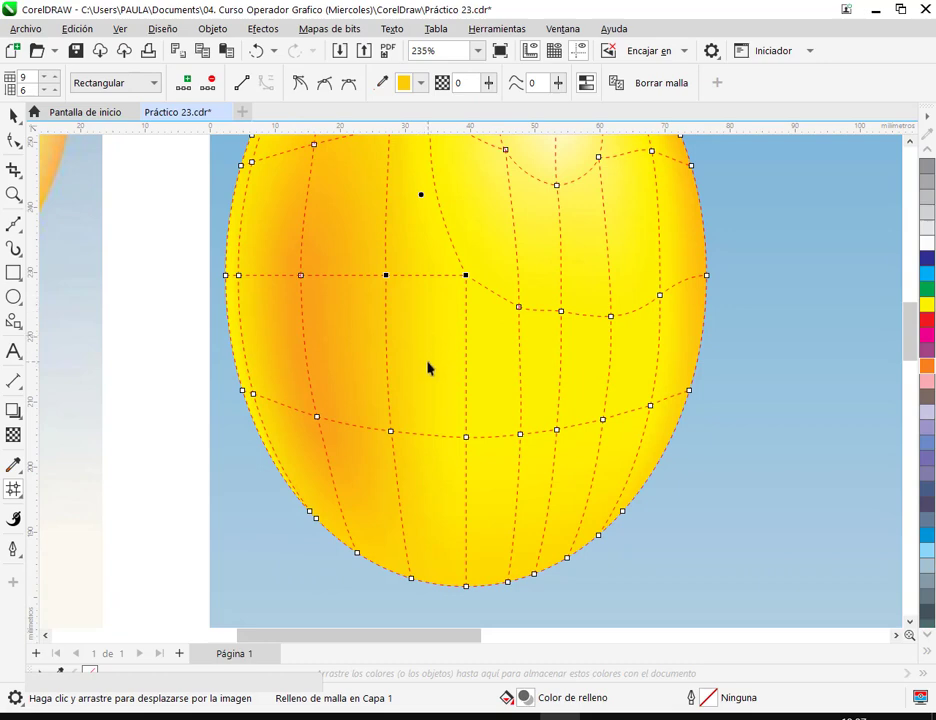
{"action": "mouse_move", "coordinate": [427, 368]}
{"action": "left_mouse_down"}
{"action": "mouse_move", "coordinate": [556, 386]}
{"action": "mouse_move", "coordinate": [671, 357]}
{"action": "mouse_move", "coordinate": [658, 443]}
{"action": "mouse_move", "coordinate": [613, 465]}
{"action": "mouse_move", "coordinate": [484, 494]}
{"action": "left_mouse_up"}
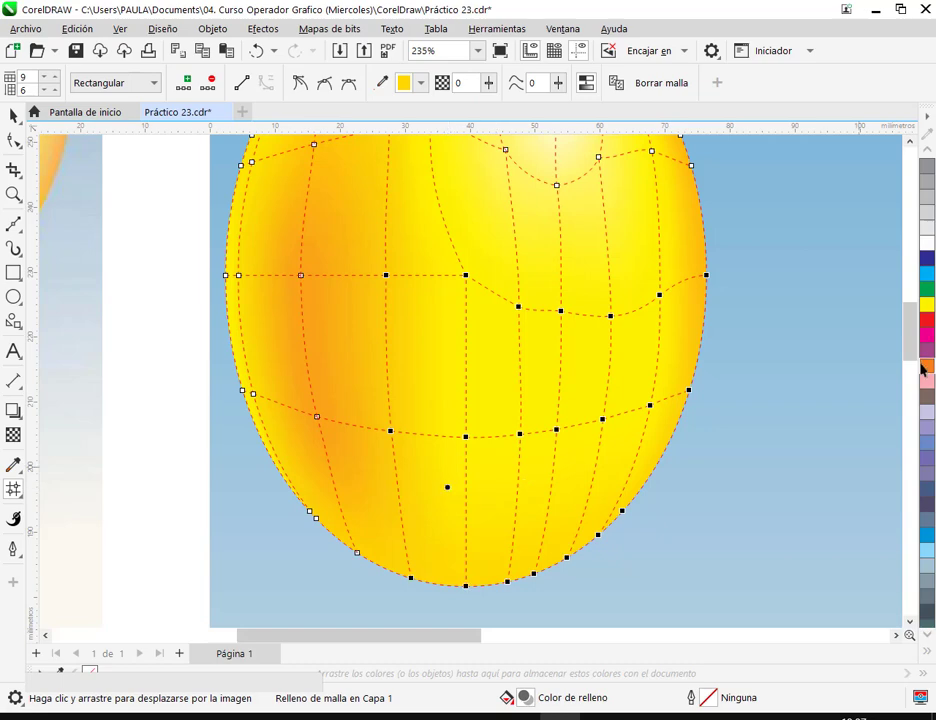
{"action": "scroll", "coordinate": [790, 358], "scroll_direction": "down", "scroll_amount": 1}
{"action": "scroll", "coordinate": [790, 358], "scroll_direction": "down", "scroll_amount": 1}
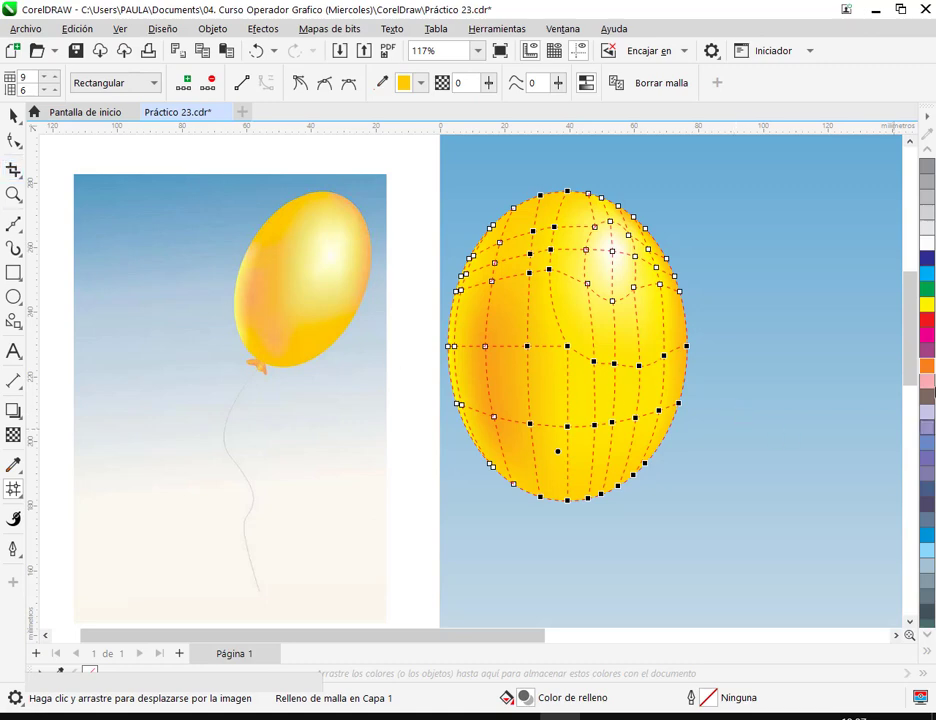
{"action": "left_click", "coordinate": [927, 366]}
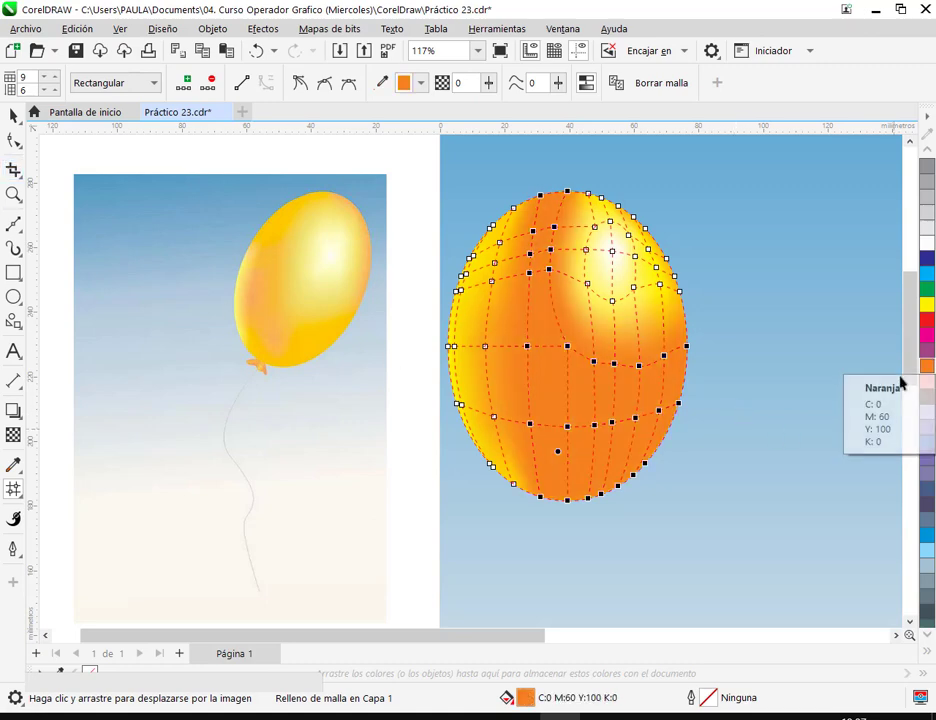
{"action": "key", "text": "ctrl+z"}
Step: Switch the mesh node selection mode to Mano alzada (freehand)
{"action": "scroll", "coordinate": [529, 192], "scroll_direction": "up", "scroll_amount": 2}
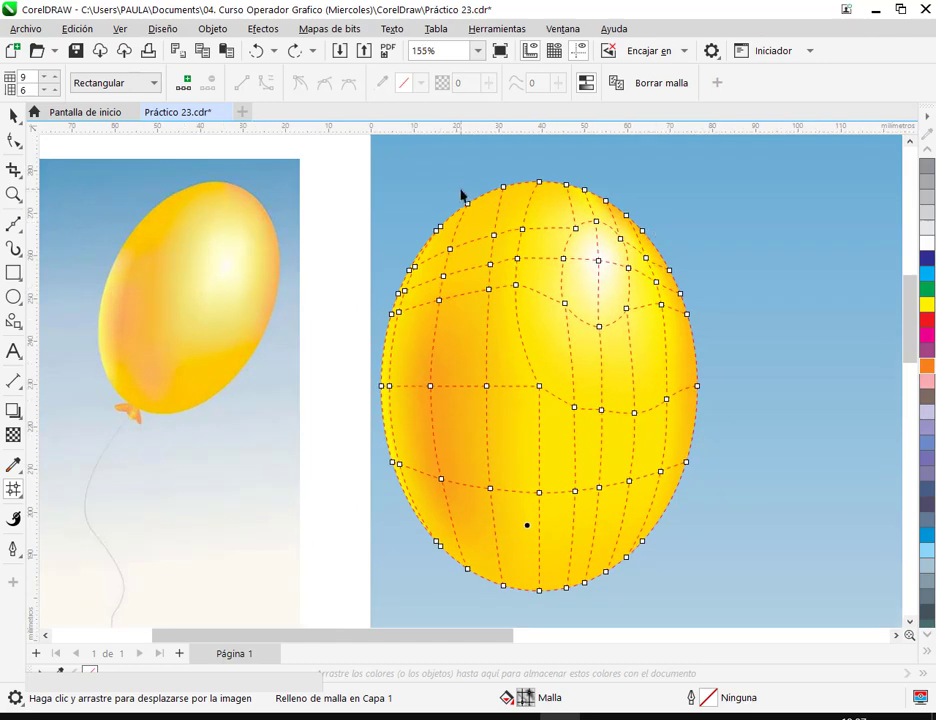
{"action": "left_click", "coordinate": [124, 86]}
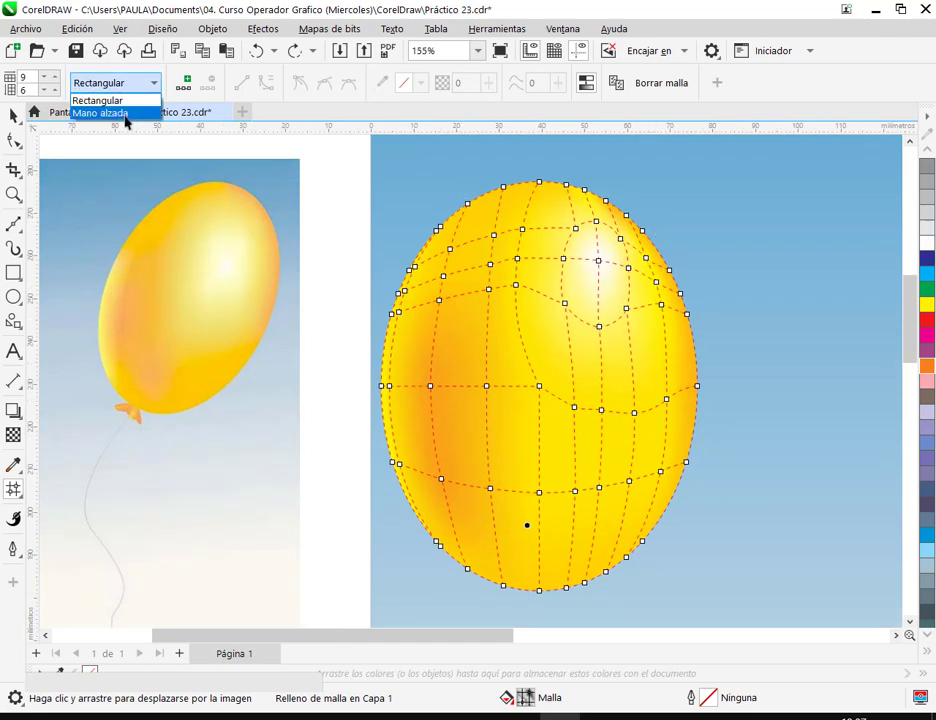
{"action": "left_click", "coordinate": [126, 116]}
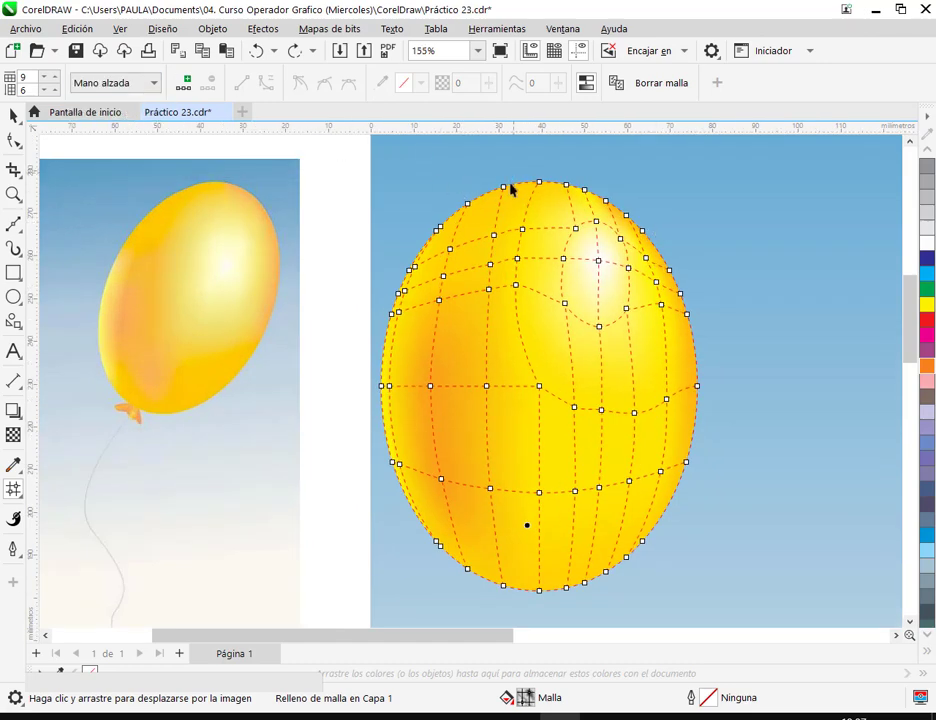
Step: Try a stronger orange tint on freehand-selected nodes left of the highlight and across the lower balloon, and undo it
{"action": "mouse_move", "coordinate": [510, 186]}
{"action": "left_mouse_down"}
{"action": "mouse_move", "coordinate": [502, 345]}
{"action": "mouse_move", "coordinate": [514, 402]}
{"action": "mouse_move", "coordinate": [540, 432]}
{"action": "mouse_move", "coordinate": [701, 440]}
{"action": "mouse_move", "coordinate": [748, 500]}
{"action": "mouse_move", "coordinate": [711, 555]}
{"action": "mouse_move", "coordinate": [644, 590]}
{"action": "mouse_move", "coordinate": [544, 601]}
{"action": "mouse_move", "coordinate": [500, 590]}
{"action": "mouse_move", "coordinate": [485, 560]}
{"action": "mouse_move", "coordinate": [457, 428]}
{"action": "mouse_move", "coordinate": [455, 352]}
{"action": "mouse_move", "coordinate": [475, 203]}
{"action": "mouse_move", "coordinate": [508, 182]}
{"action": "left_mouse_up"}
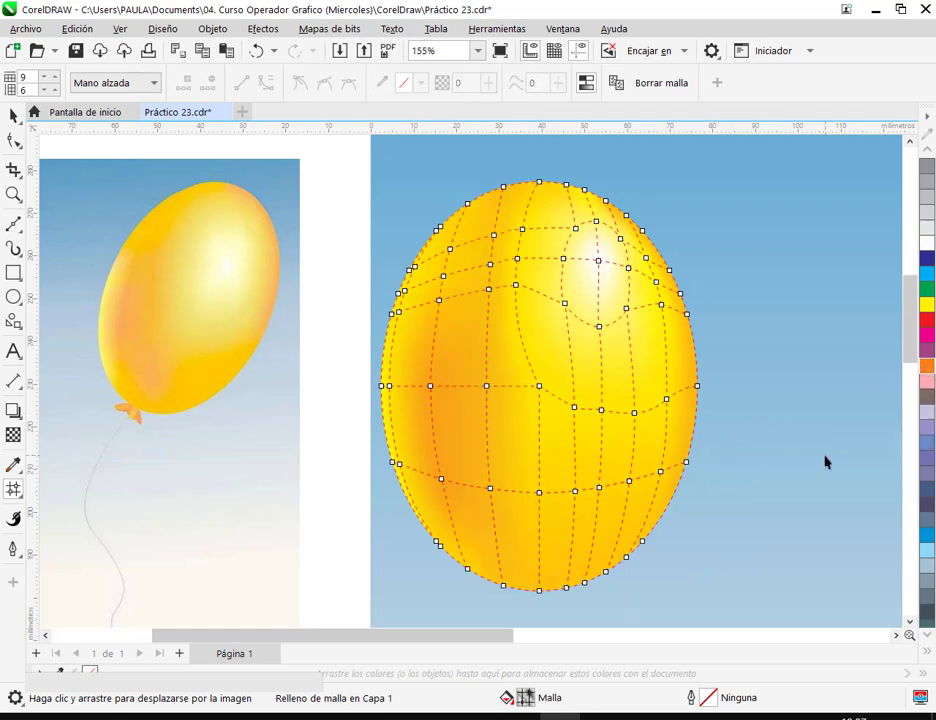
{"action": "left_click", "coordinate": [12, 115]}
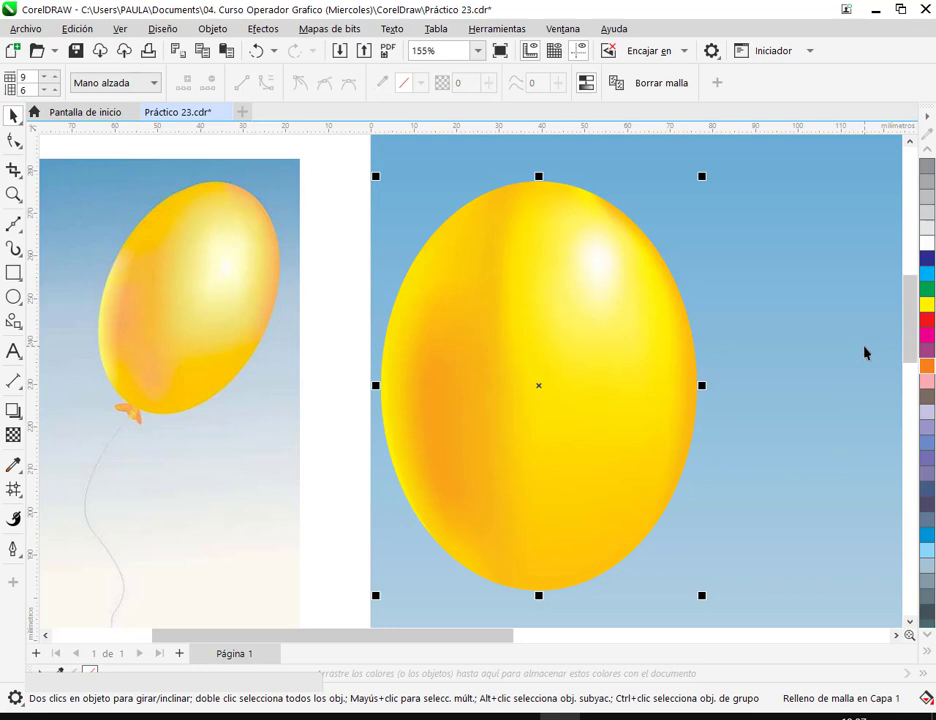
{"action": "key", "text": "ctrl+z"}
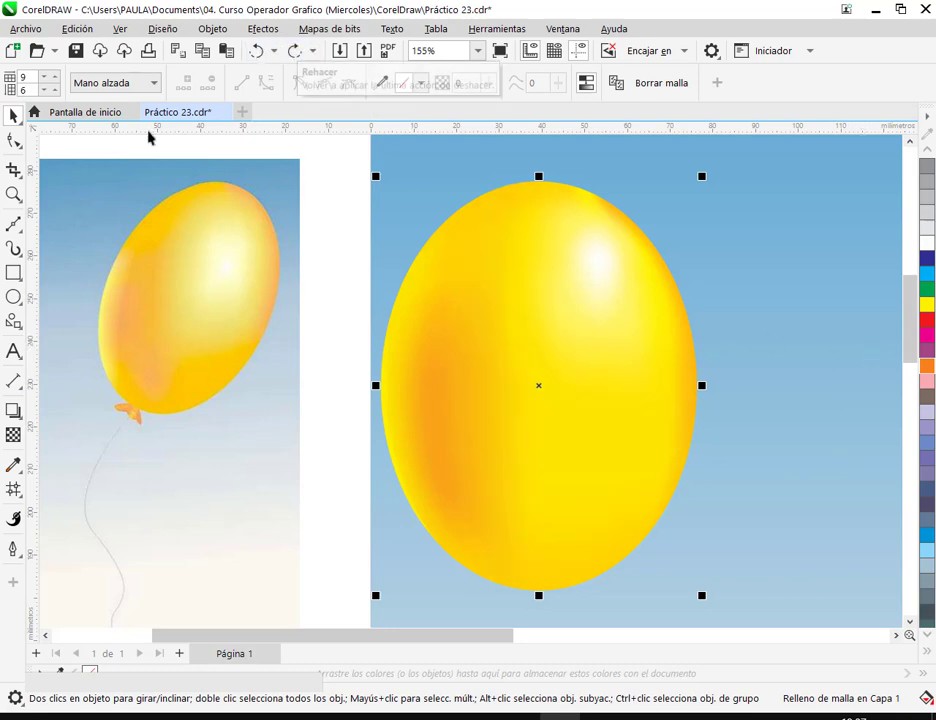
Step: Reopen the balloon's mesh and shift the two upper nodes beside the highlight, on the line just left of centre, further left
{"action": "key", "text": "m"}
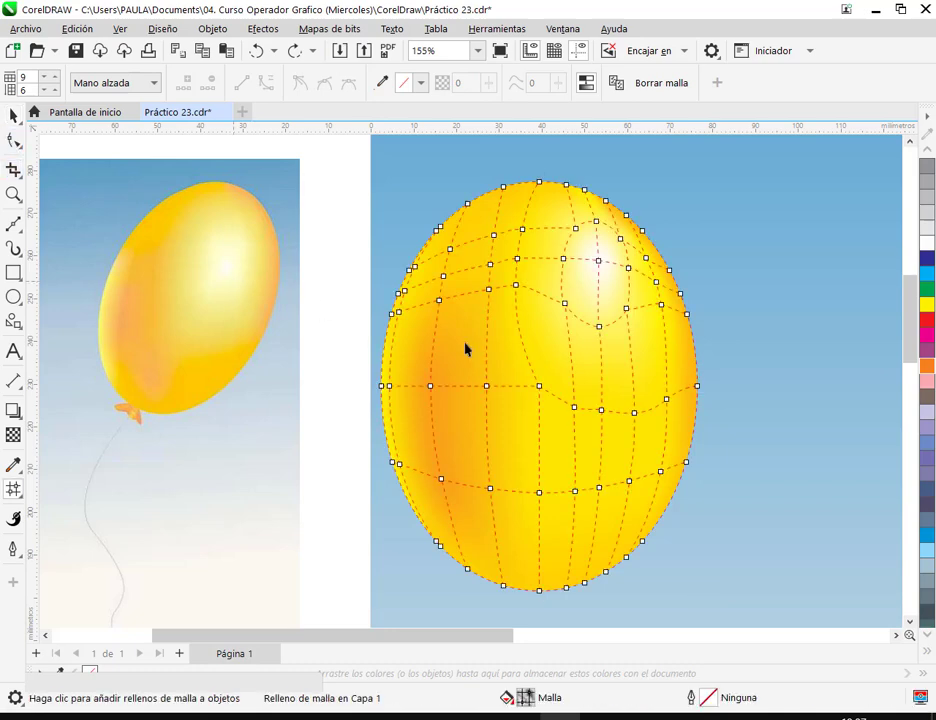
{"action": "left_click", "coordinate": [560, 331]}
{"action": "scroll", "coordinate": [539, 299], "scroll_direction": "up", "scroll_amount": 4}
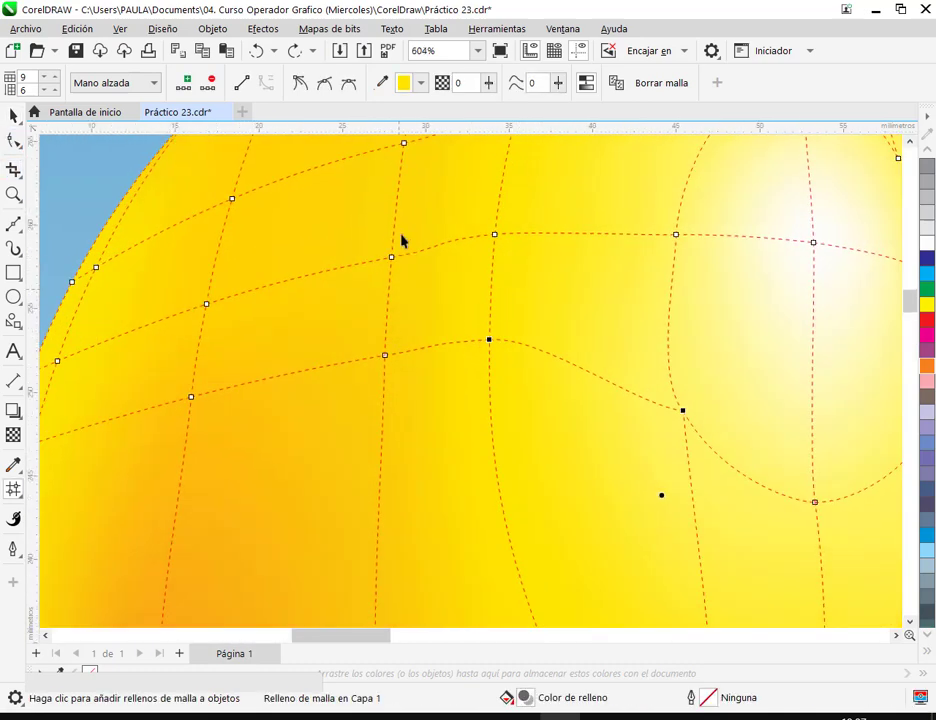
{"action": "left_click_drag", "start_coordinate": [387, 360], "coordinate": [361, 357]}
{"action": "left_click", "coordinate": [392, 259]}
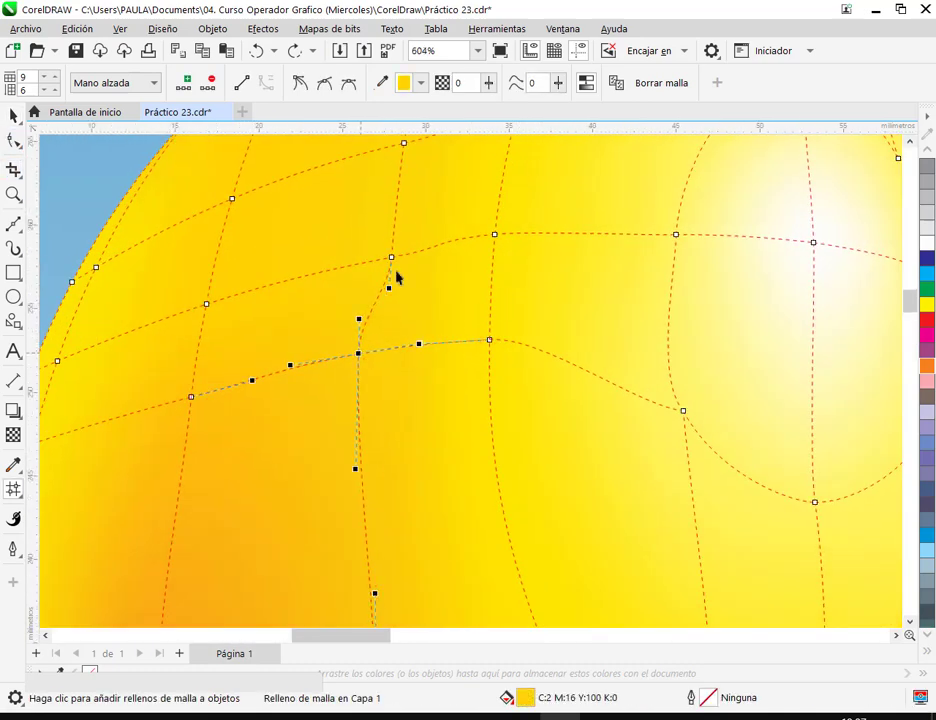
{"action": "left_click_drag", "start_coordinate": [393, 261], "coordinate": [375, 263]}
{"action": "scroll", "coordinate": [462, 228], "scroll_direction": "down", "scroll_amount": 1}
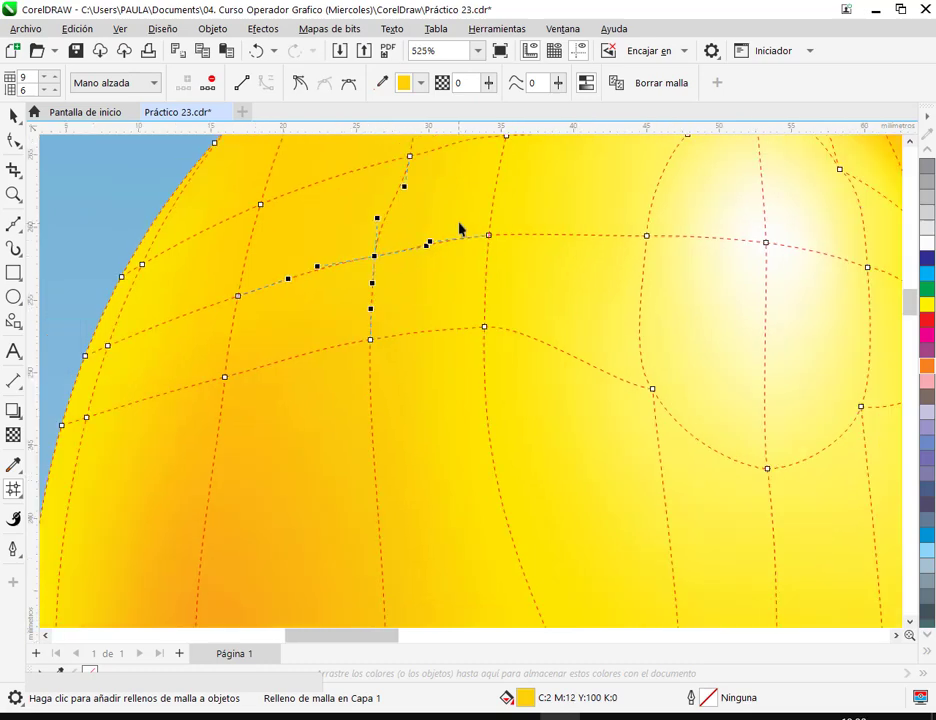
Step: Smooth the upper part of the same mesh line by moving its nodes slightly left and bending its curve at the top edge
{"action": "scroll", "coordinate": [420, 262], "scroll_direction": "up", "scroll_amount": 3}
{"action": "left_click_drag", "start_coordinate": [397, 306], "coordinate": [373, 305]}
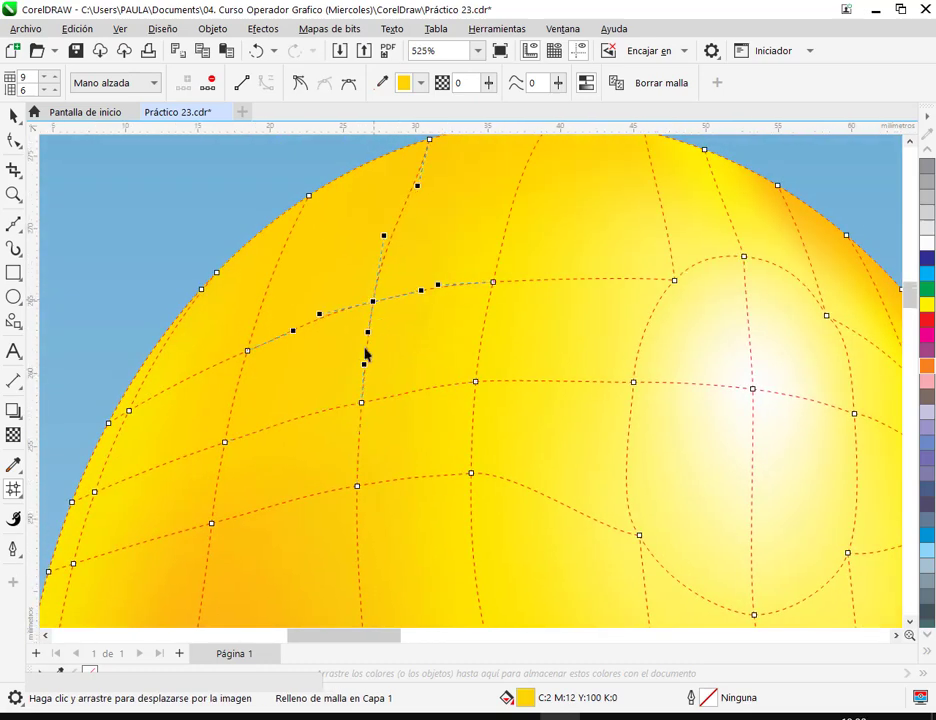
{"action": "left_click_drag", "start_coordinate": [362, 404], "coordinate": [352, 404]}
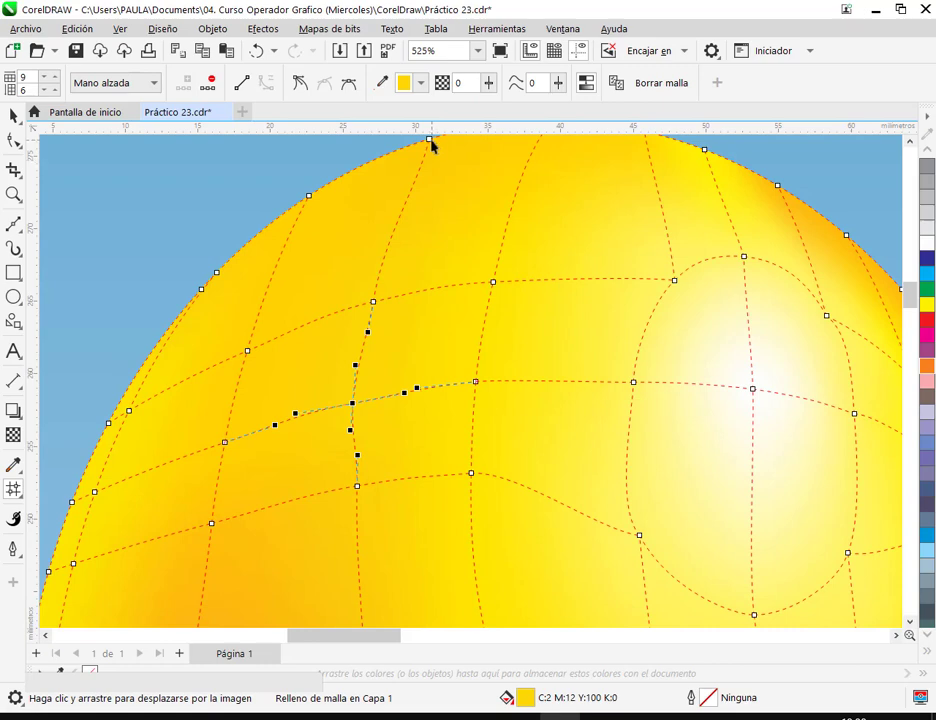
{"action": "left_click", "coordinate": [430, 141]}
{"action": "left_click_drag", "start_coordinate": [420, 190], "coordinate": [412, 190]}
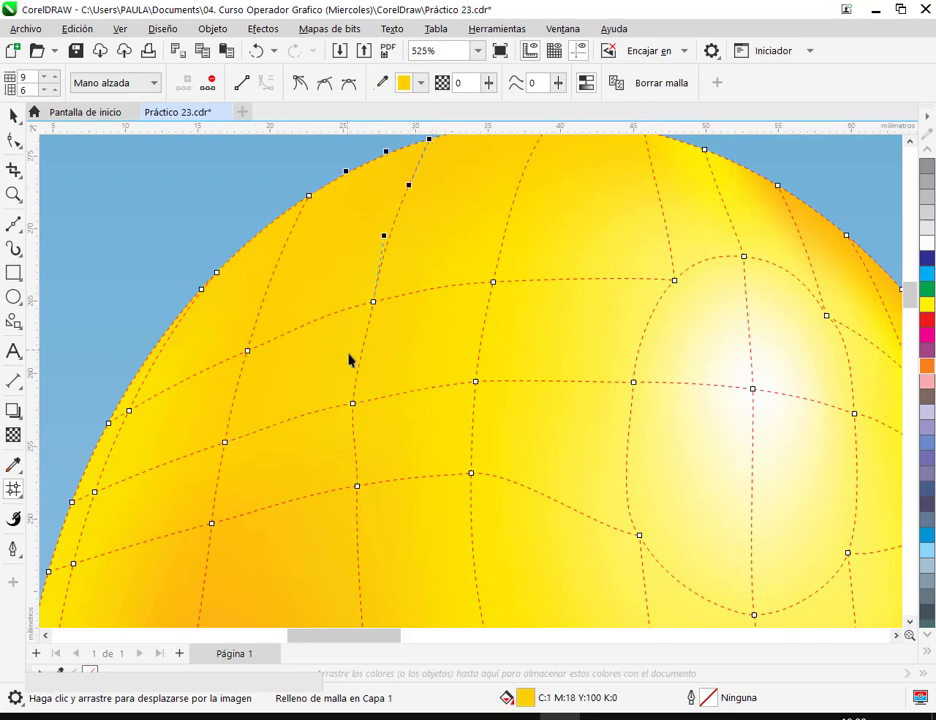
{"action": "left_click_drag", "start_coordinate": [373, 302], "coordinate": [361, 301]}
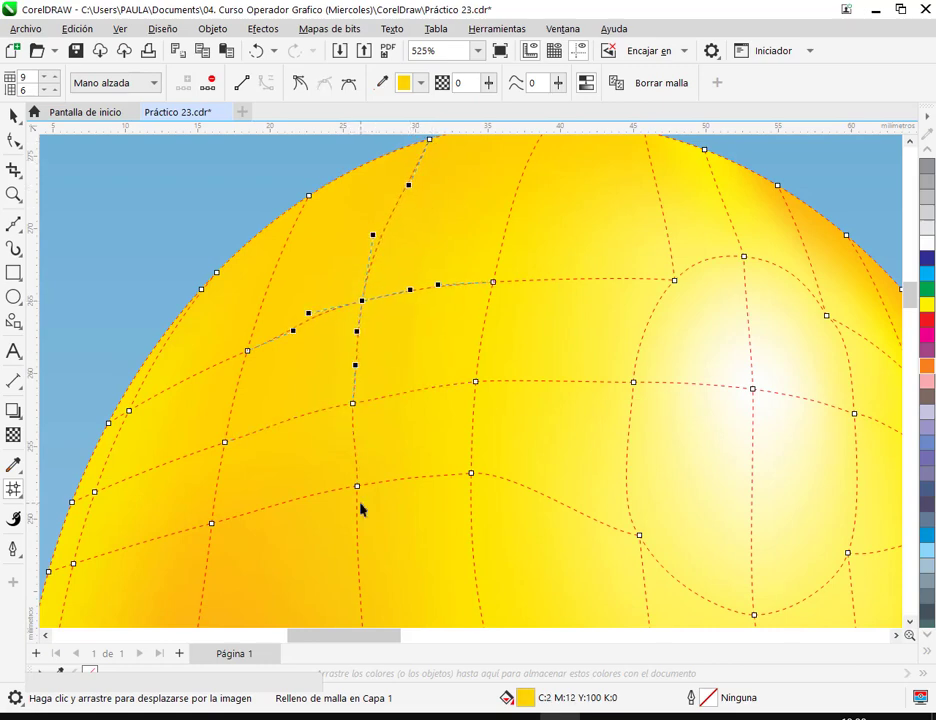
{"action": "left_click", "coordinate": [357, 489]}
{"action": "left_click_drag", "start_coordinate": [357, 489], "coordinate": [352, 489]}
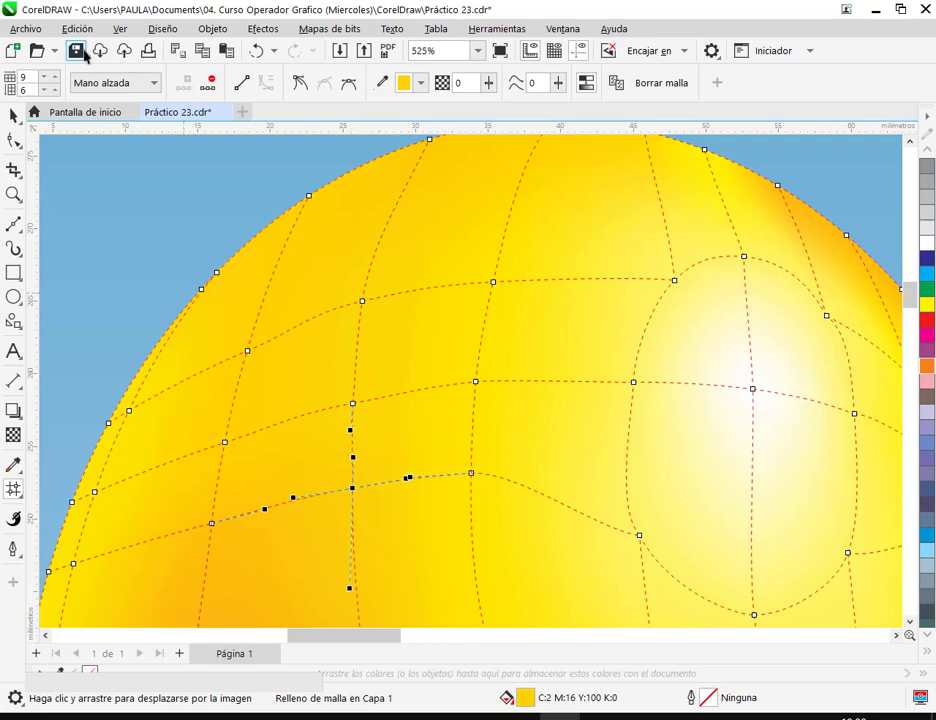
Step: Save the document and move the same mesh line's node at the balloon's mid-height slightly left
{"action": "left_click_drag", "start_coordinate": [420, 436], "coordinate": [334, 225]}
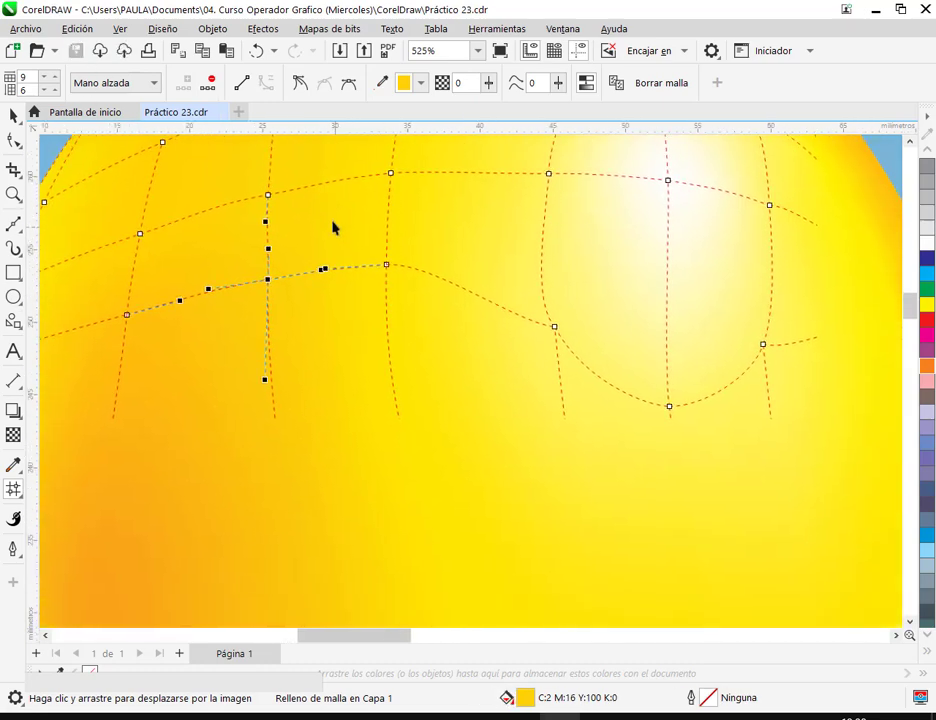
{"action": "scroll", "coordinate": [392, 355], "scroll_direction": "down", "scroll_amount": 3}
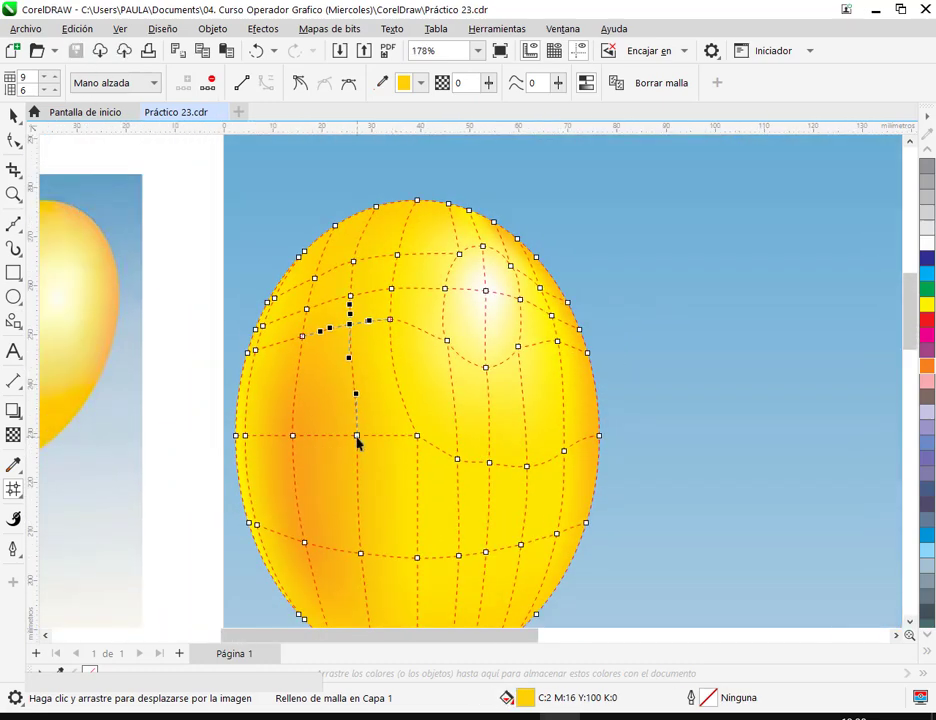
{"action": "left_click_drag", "start_coordinate": [357, 443], "coordinate": [347, 443]}
Step: Select the mesh nodes across the balloon's lower centre and lower right, tint them slightly toward orange, and deselect the balloon
{"action": "left_click_drag", "start_coordinate": [397, 522], "coordinate": [380, 428]}
{"action": "left_click", "coordinate": [370, 393]}
{"action": "left_click", "coordinate": [412, 412]}
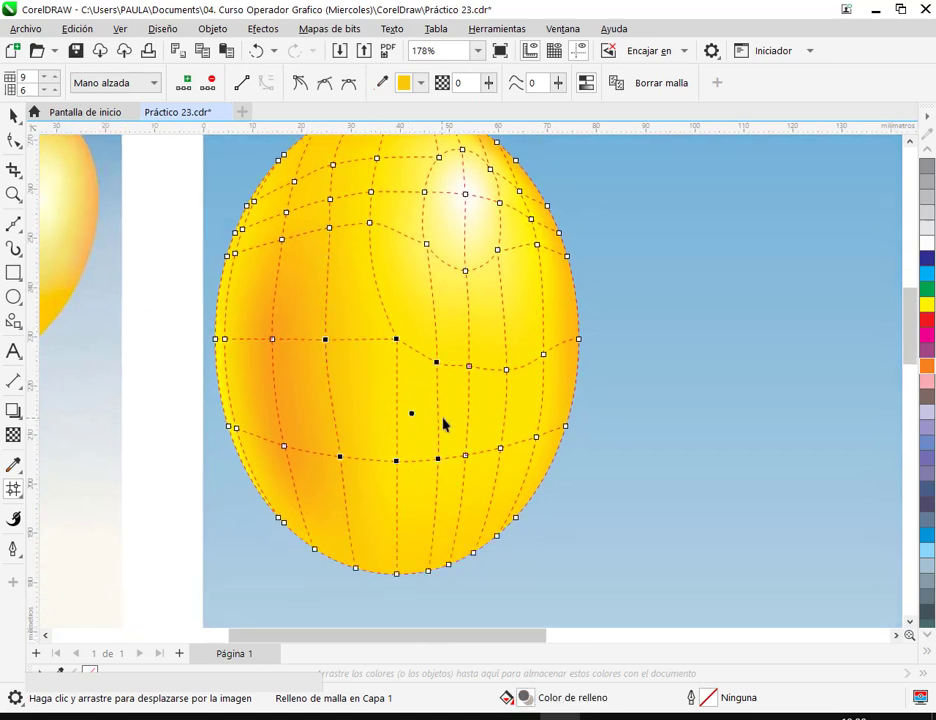
{"action": "left_click", "coordinate": [447, 414]}
{"action": "left_click", "coordinate": [494, 416]}
{"action": "left_click", "coordinate": [549, 412]}
{"action": "left_click", "coordinate": [541, 460]}
{"action": "left_click", "coordinate": [482, 480]}
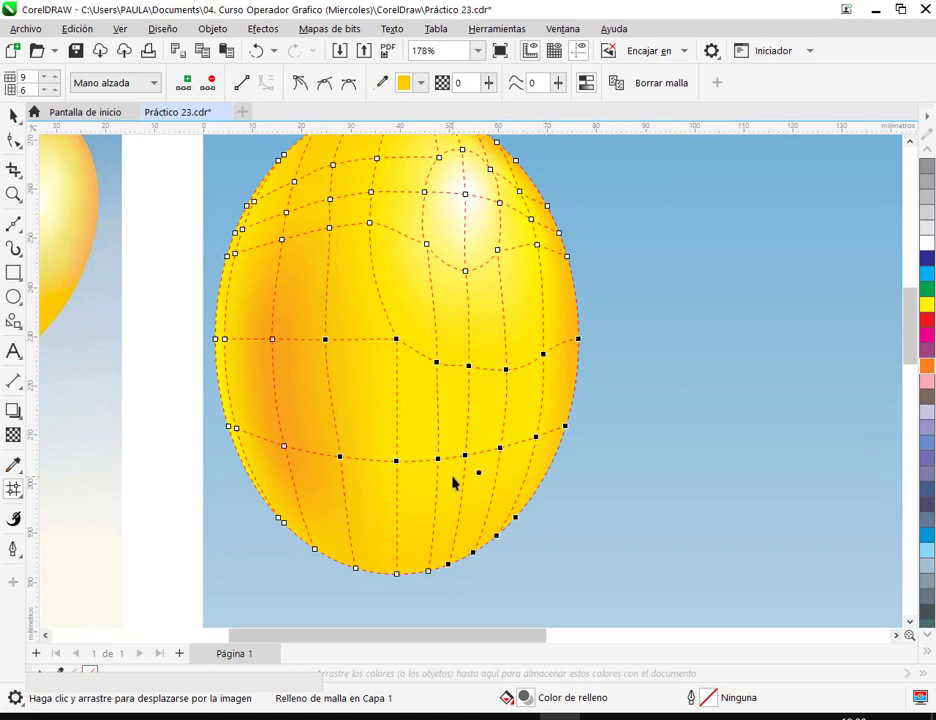
{"action": "left_click", "coordinate": [453, 481]}
{"action": "left_click", "coordinate": [420, 495]}
{"action": "left_click", "coordinate": [378, 499]}
{"action": "scroll", "coordinate": [648, 489], "scroll_direction": "down", "scroll_amount": 2}
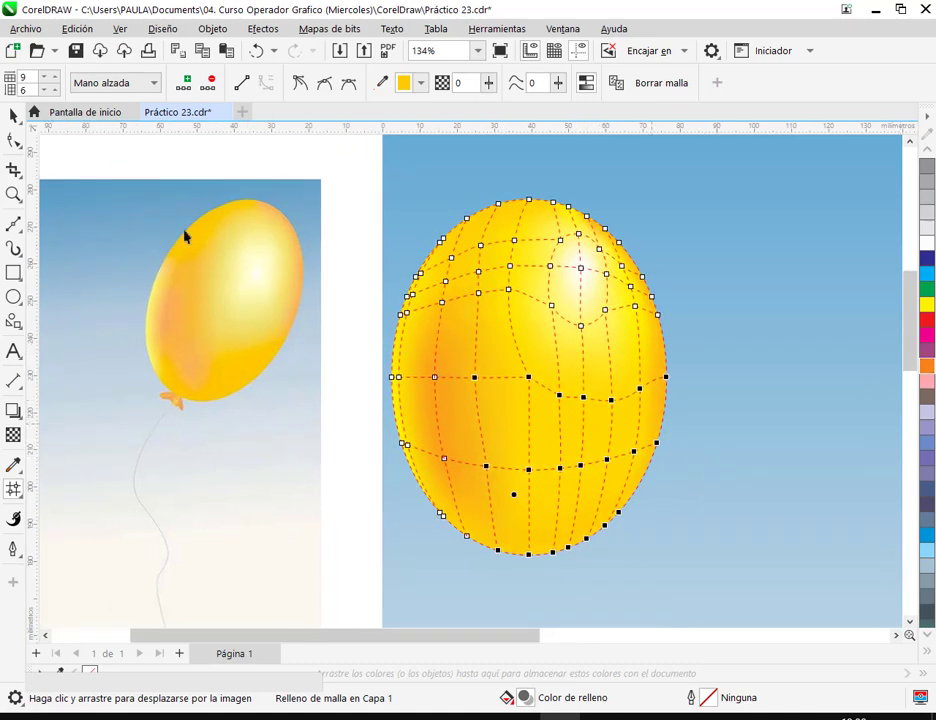
{"action": "left_click", "coordinate": [12, 116]}
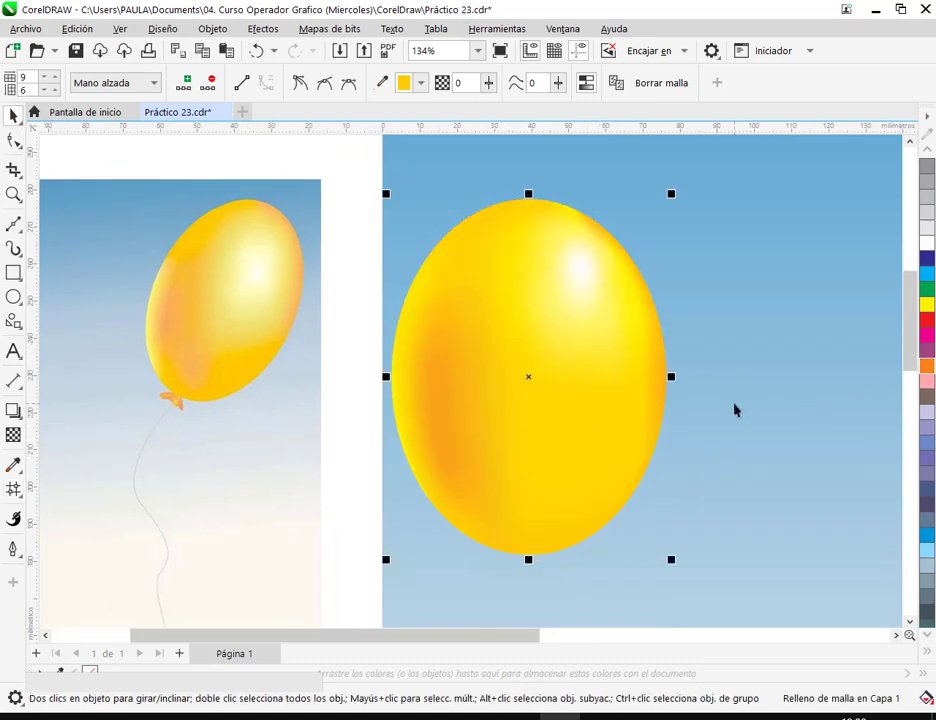
{"action": "key", "text": "Escape"}
Step: Add a mesh row between the highlight and the balloon's upper edge, crossing the orange area at the upper right
{"action": "left_click", "coordinate": [548, 337]}
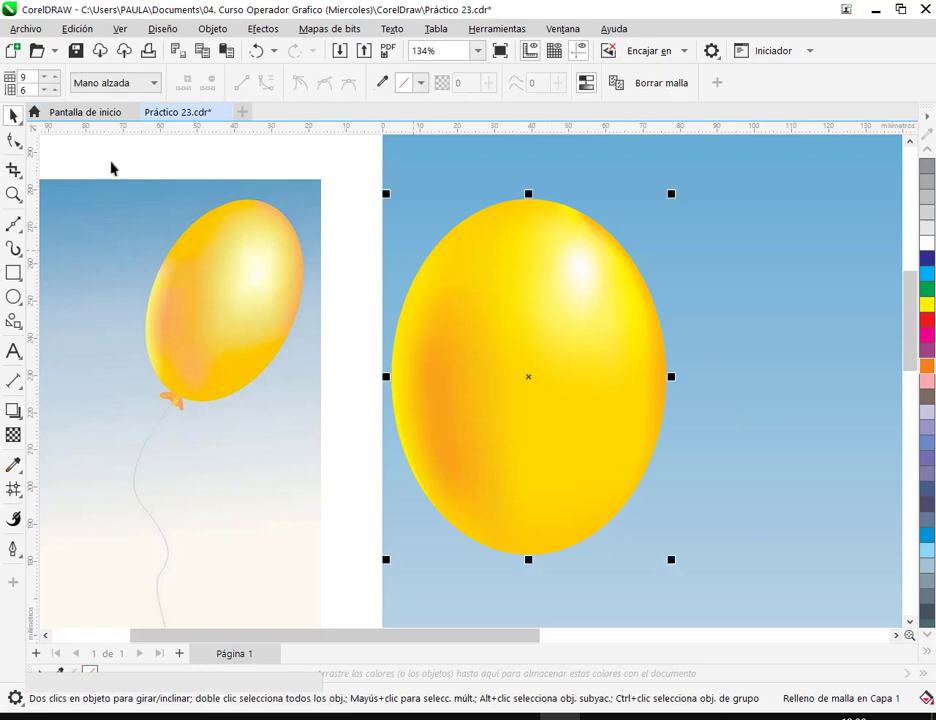
{"action": "key", "text": "m"}
{"action": "scroll", "coordinate": [600, 175], "scroll_direction": "up", "scroll_amount": 2}
{"action": "scroll", "coordinate": [558, 232], "scroll_direction": "up", "scroll_amount": 2}
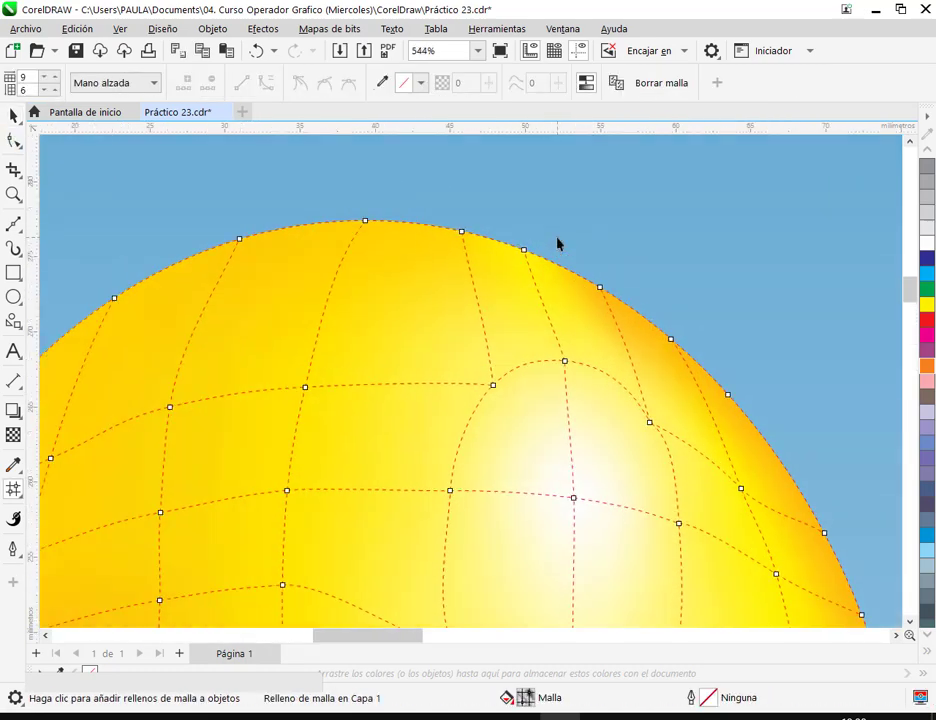
{"action": "double_click", "coordinate": [629, 350]}
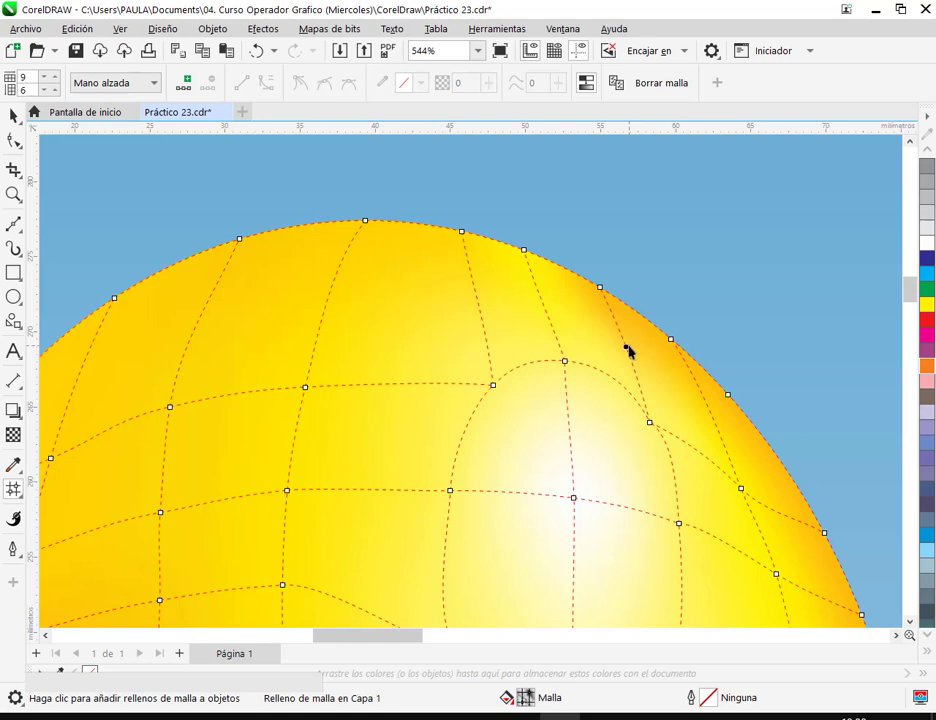
Step: Nudge the new row's nodes above and right of the highlight slightly upward and adjust its curve between them
{"action": "left_click", "coordinate": [626, 347]}
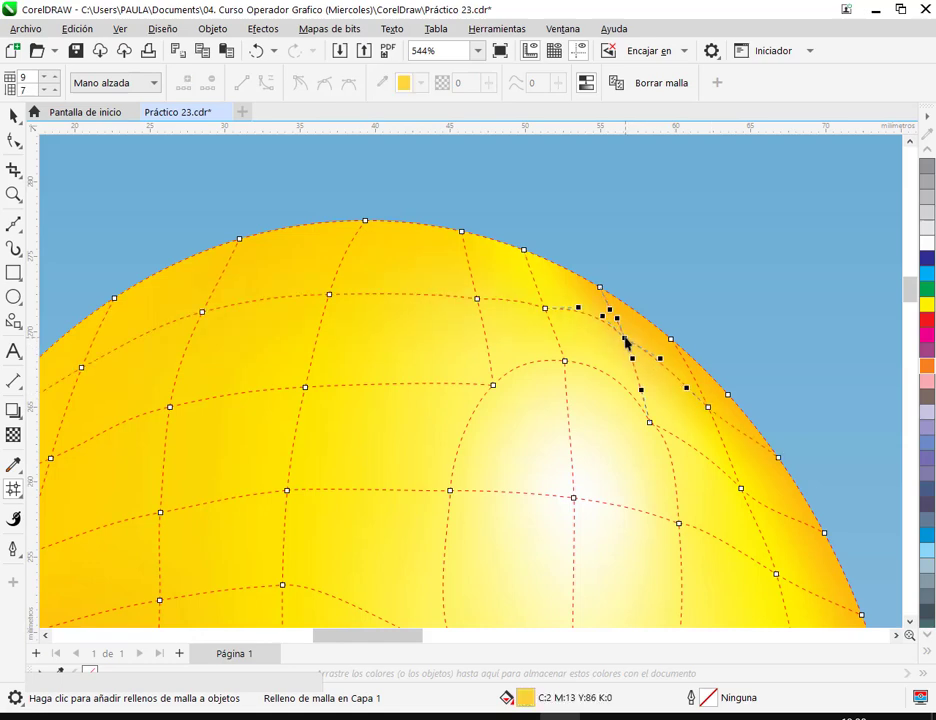
{"action": "left_click_drag", "start_coordinate": [579, 309], "coordinate": [565, 326]}
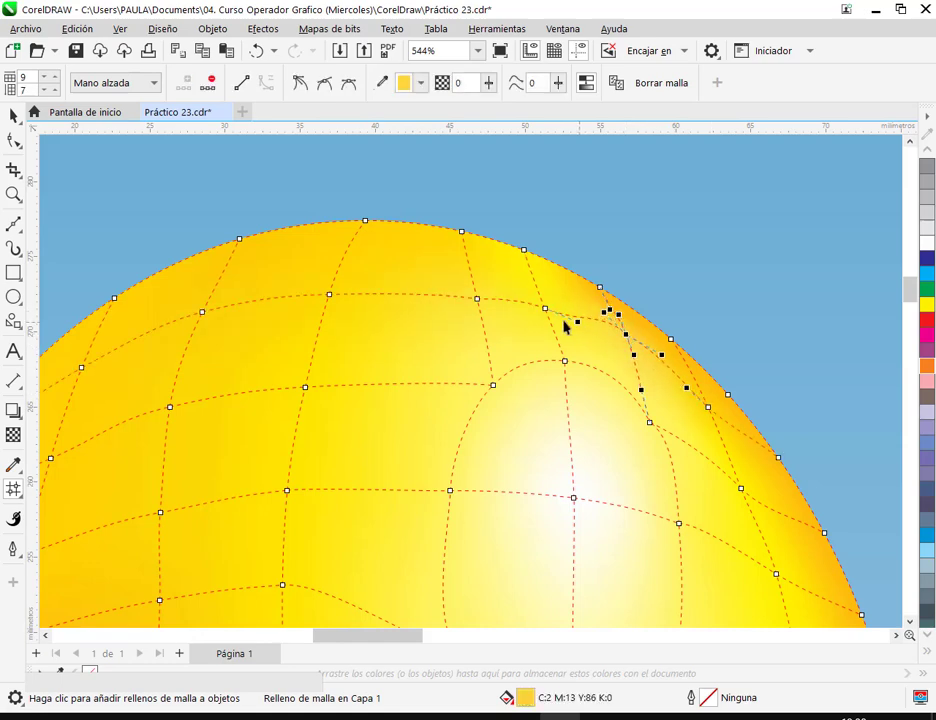
{"action": "left_click", "coordinate": [545, 309]}
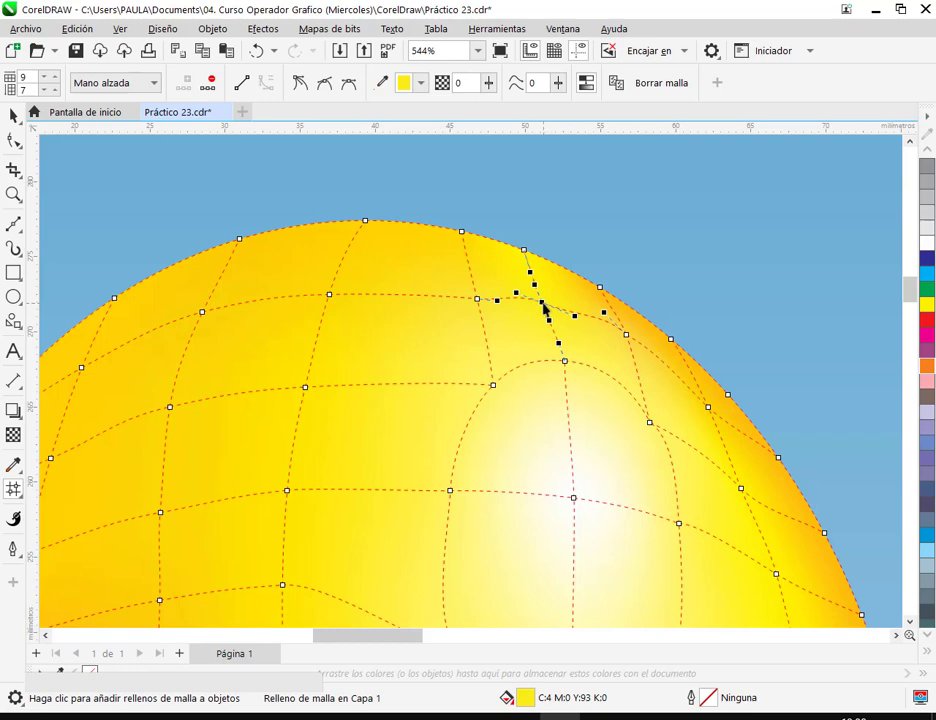
{"action": "left_click", "coordinate": [708, 408]}
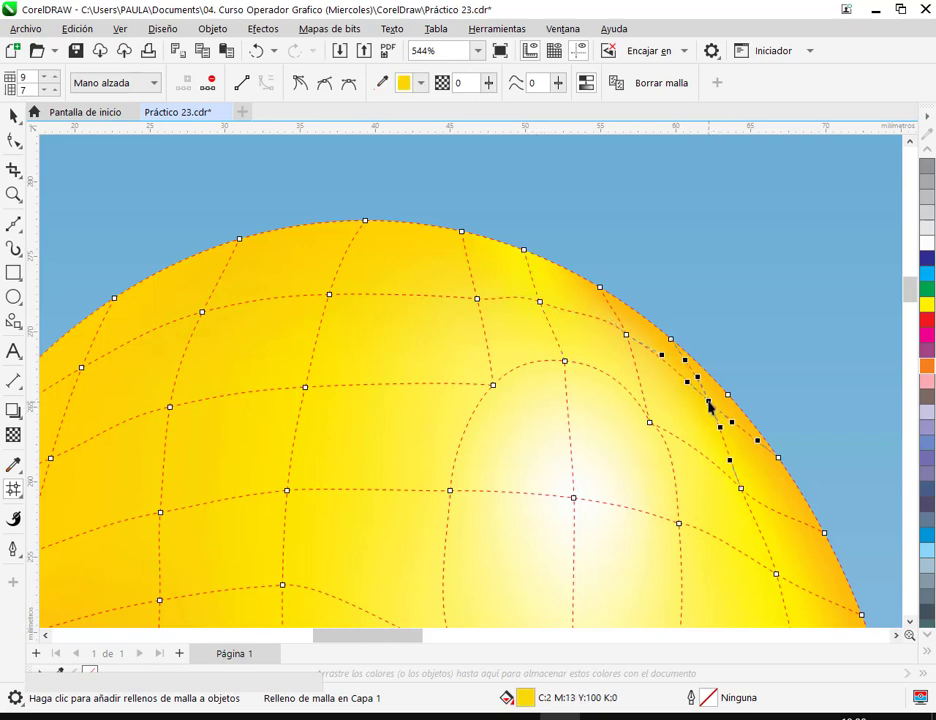
{"action": "left_click", "coordinate": [540, 304]}
Step: Tint the bright yellow top-edge node above the highlight toward orange, to C:0 M:16 Y:100 K:0
{"action": "left_click", "coordinate": [525, 252]}
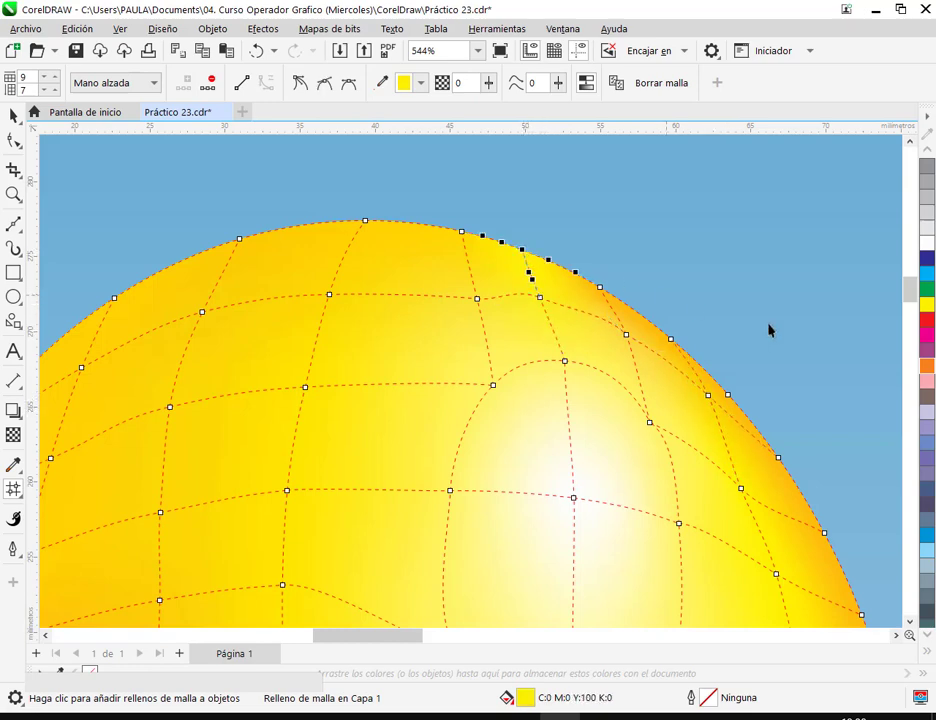
{"action": "left_click", "coordinate": [928, 367], "text": "ctrl"}
{"action": "left_click", "coordinate": [928, 367], "text": "ctrl"}
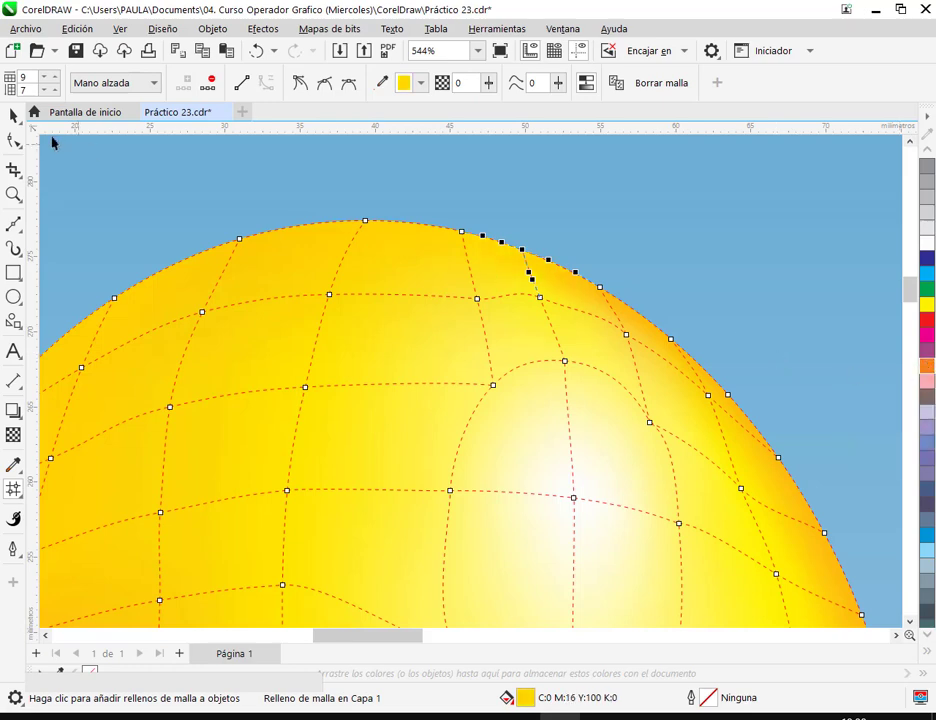
{"action": "key", "text": "Escape"}
{"action": "key", "text": "space"}
{"action": "scroll", "coordinate": [658, 359], "scroll_direction": "down", "scroll_amount": 5}
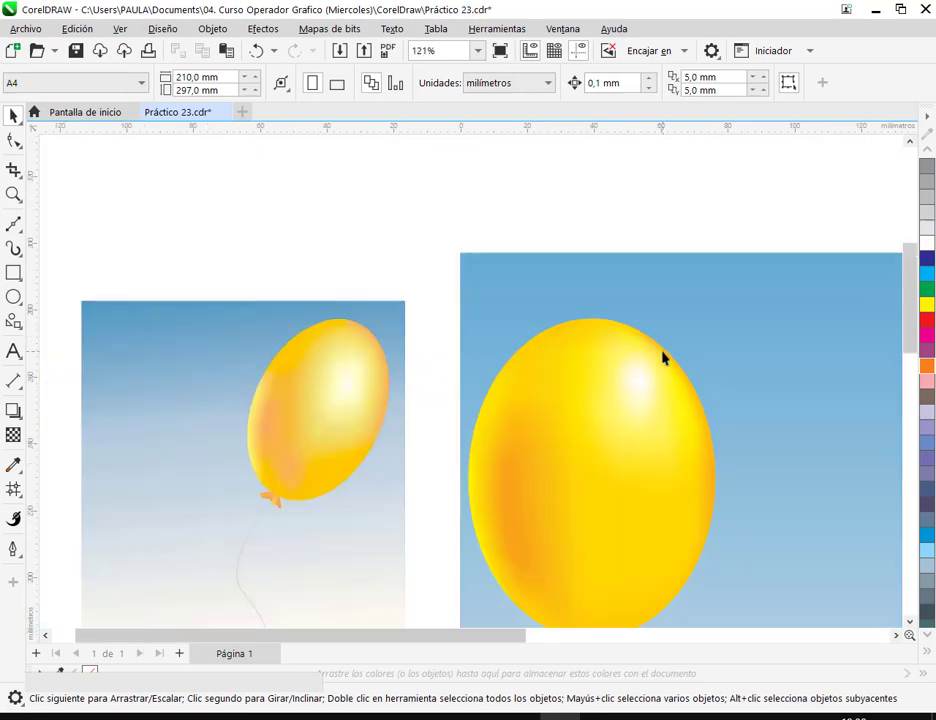
{"action": "left_click_drag", "start_coordinate": [694, 489], "coordinate": [675, 322]}
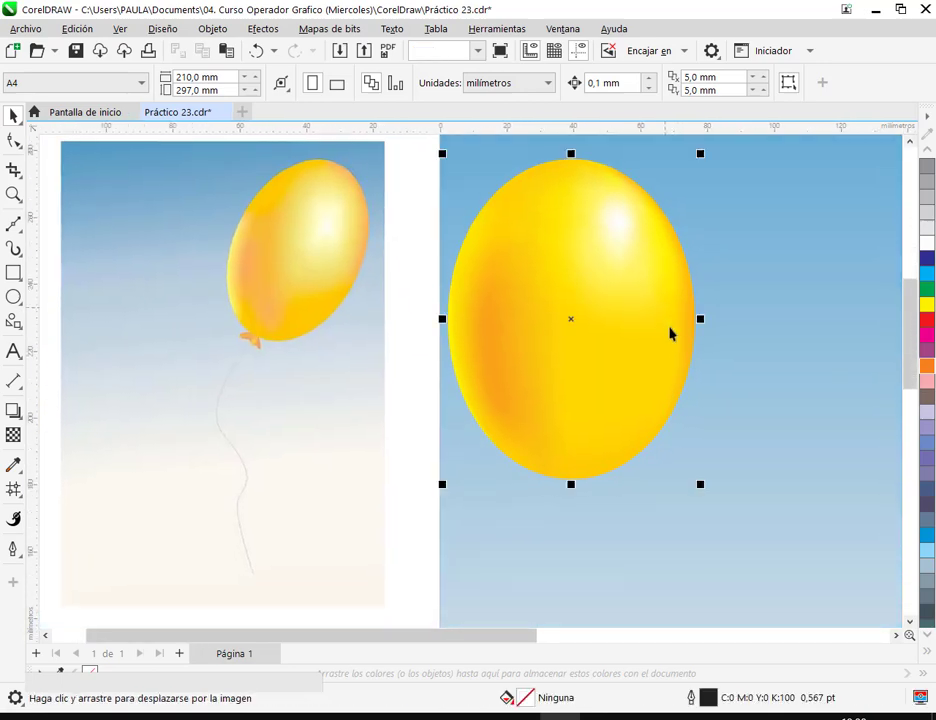
Step: Select the mesh nodes around the lower half of the white highlight, and leave mesh editing
{"action": "key", "text": "space"}
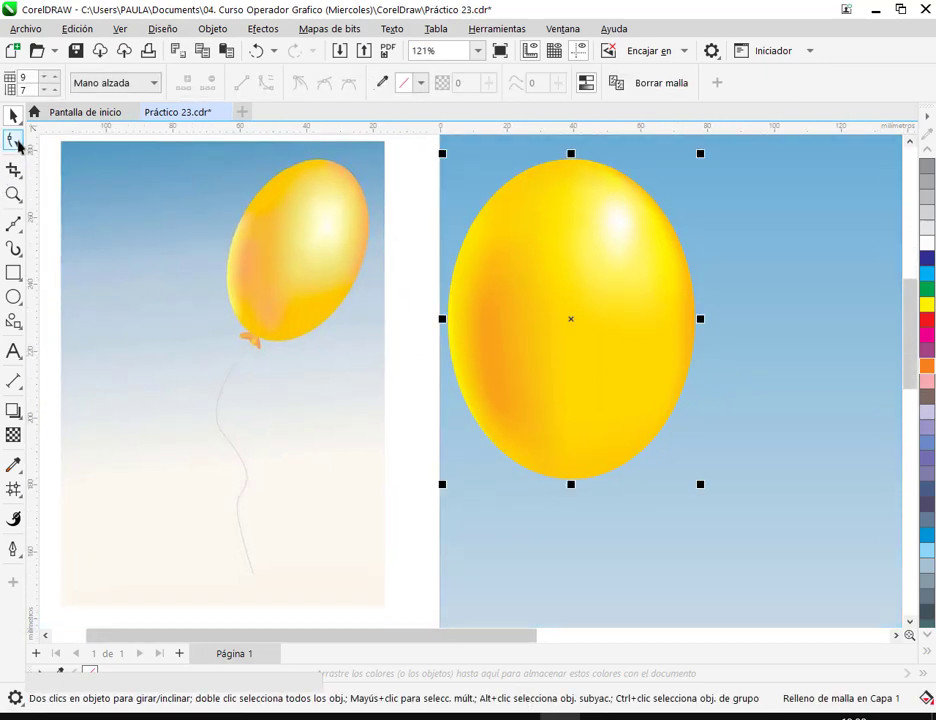
{"action": "scroll", "coordinate": [645, 218], "scroll_direction": "up", "scroll_amount": 5}
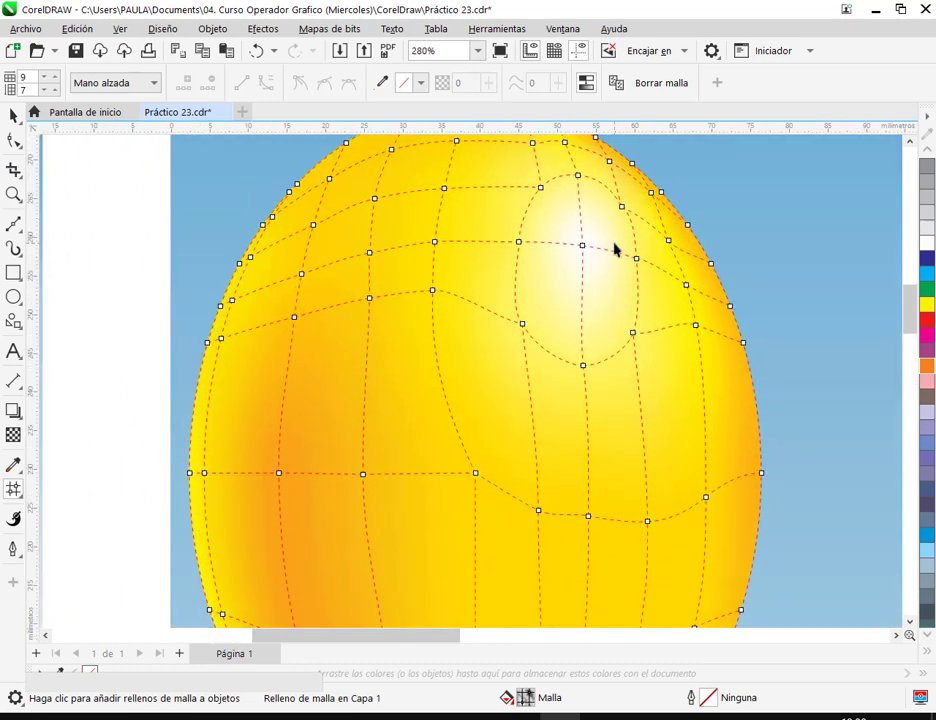
{"action": "left_click", "coordinate": [620, 309]}
{"action": "left_click", "coordinate": [549, 343], "text": "shift"}
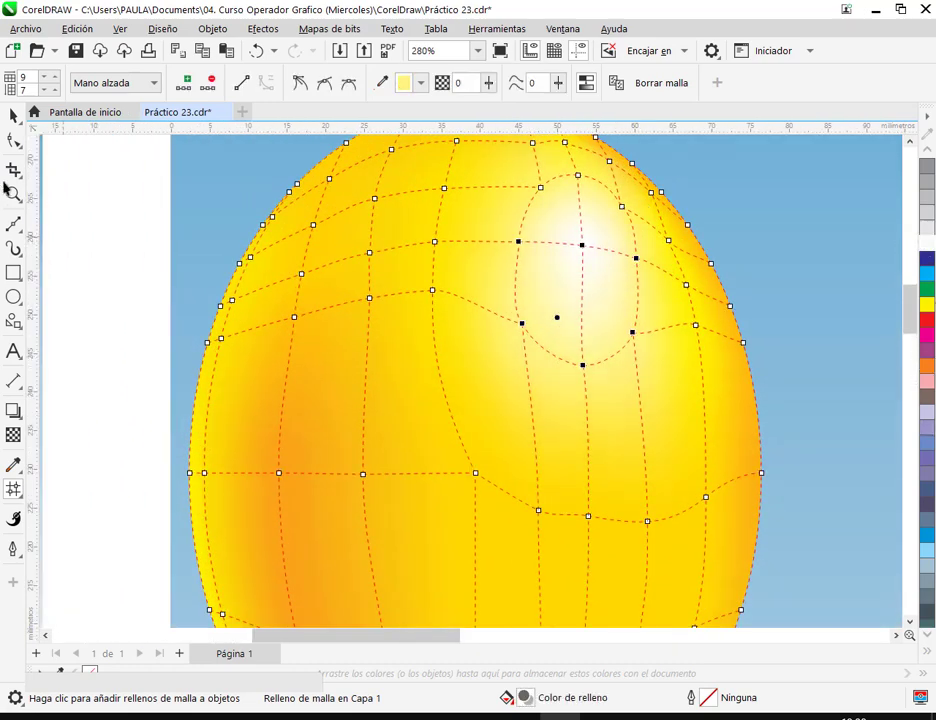
{"action": "left_click", "coordinate": [14, 116]}
{"action": "scroll", "coordinate": [826, 338], "scroll_direction": "down", "scroll_amount": 4}
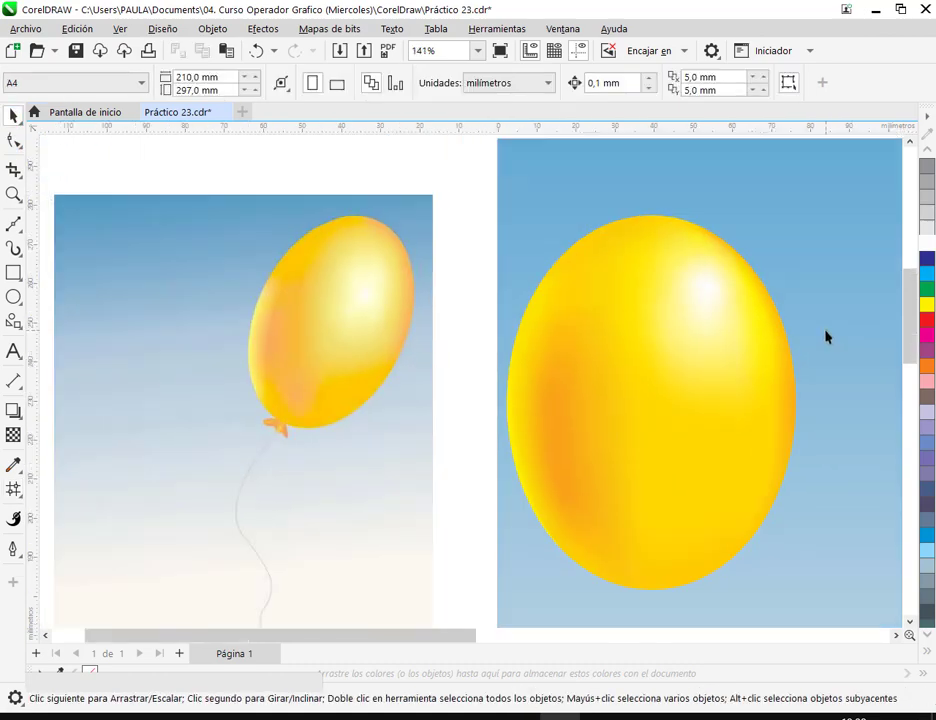
Step: Save the document and move the balloon right to about the horizontal middle of the page's upper area
{"action": "left_click_drag", "start_coordinate": [783, 521], "coordinate": [635, 483]}
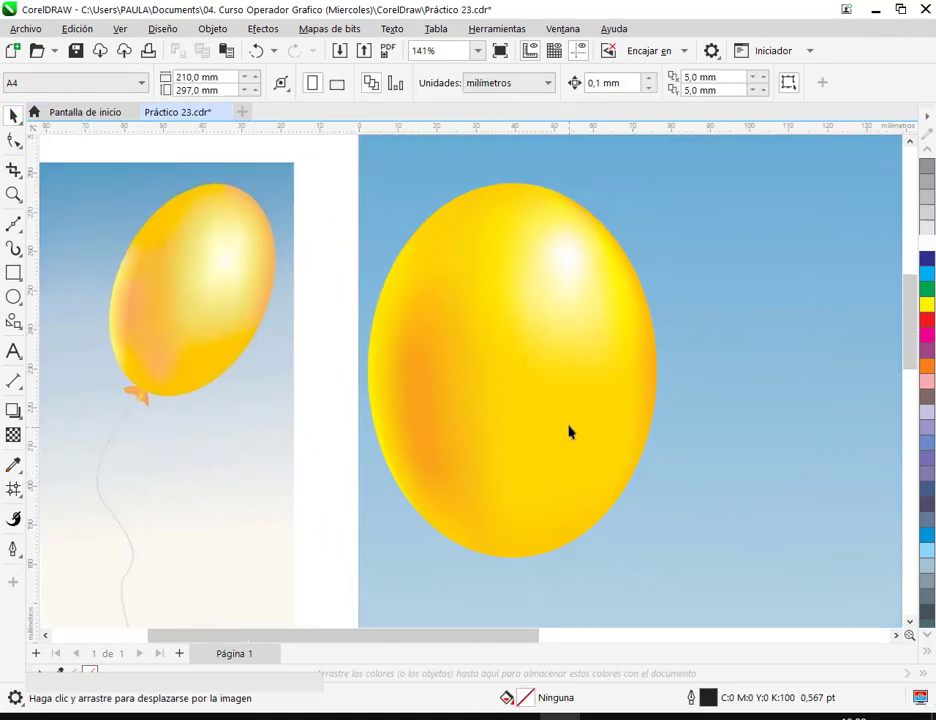
{"action": "left_click", "coordinate": [75, 50]}
{"action": "left_click_drag", "start_coordinate": [570, 389], "coordinate": [718, 415]}
{"action": "left_click_drag", "start_coordinate": [762, 479], "coordinate": [735, 464]}
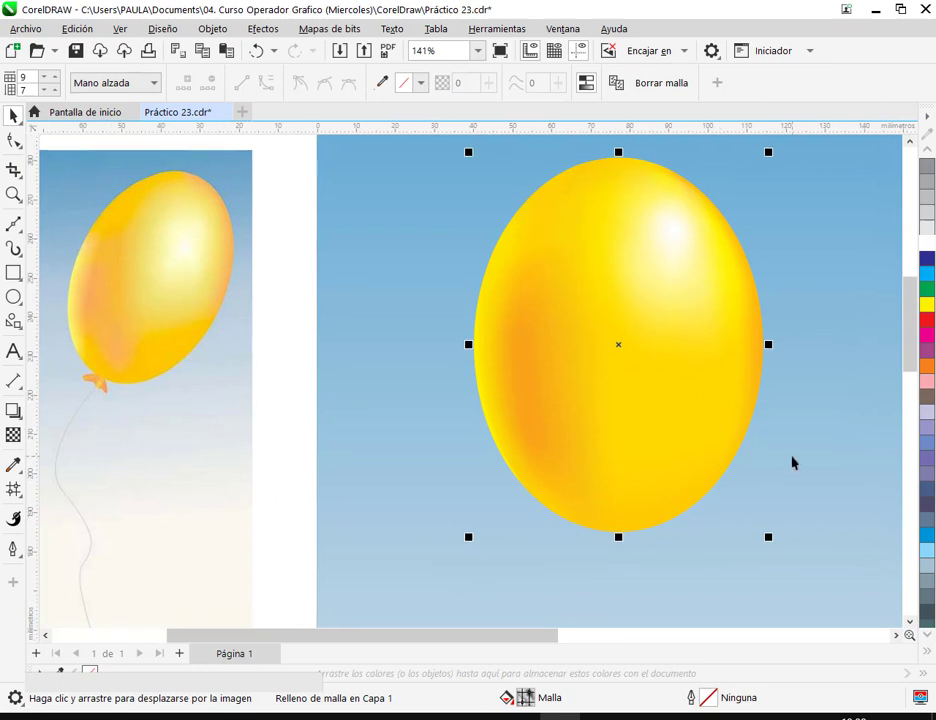
{"action": "scroll", "coordinate": [792, 462], "scroll_direction": "down", "scroll_amount": 3}
{"action": "left_click_drag", "start_coordinate": [752, 508], "coordinate": [501, 437]}
{"action": "left_click_drag", "start_coordinate": [469, 352], "coordinate": [520, 365]}
{"action": "left_click", "coordinate": [727, 328]}
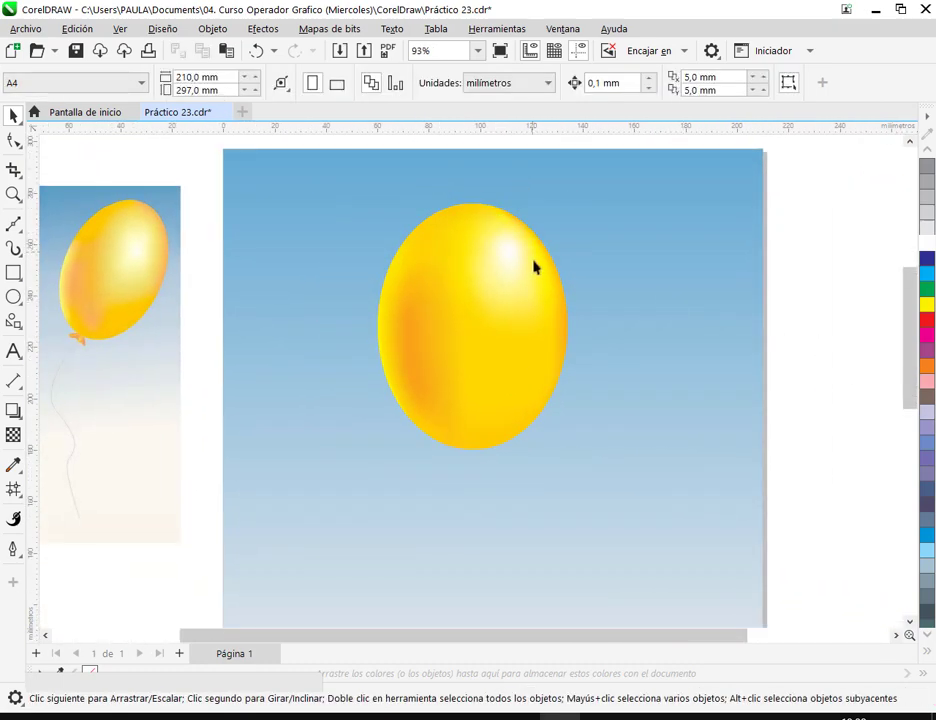
{"action": "left_click_drag", "start_coordinate": [554, 198], "coordinate": [515, 247]}
{"action": "left_click_drag", "start_coordinate": [617, 220], "coordinate": [556, 277]}
{"action": "left_click_drag", "start_coordinate": [363, 205], "coordinate": [427, 321]}
{"action": "left_click_drag", "start_coordinate": [304, 346], "coordinate": [380, 367]}
{"action": "key", "text": "Escape"}
Step: Save the document and bring the reference balloon's knot into close view
{"action": "left_click_drag", "start_coordinate": [483, 398], "coordinate": [598, 380]}
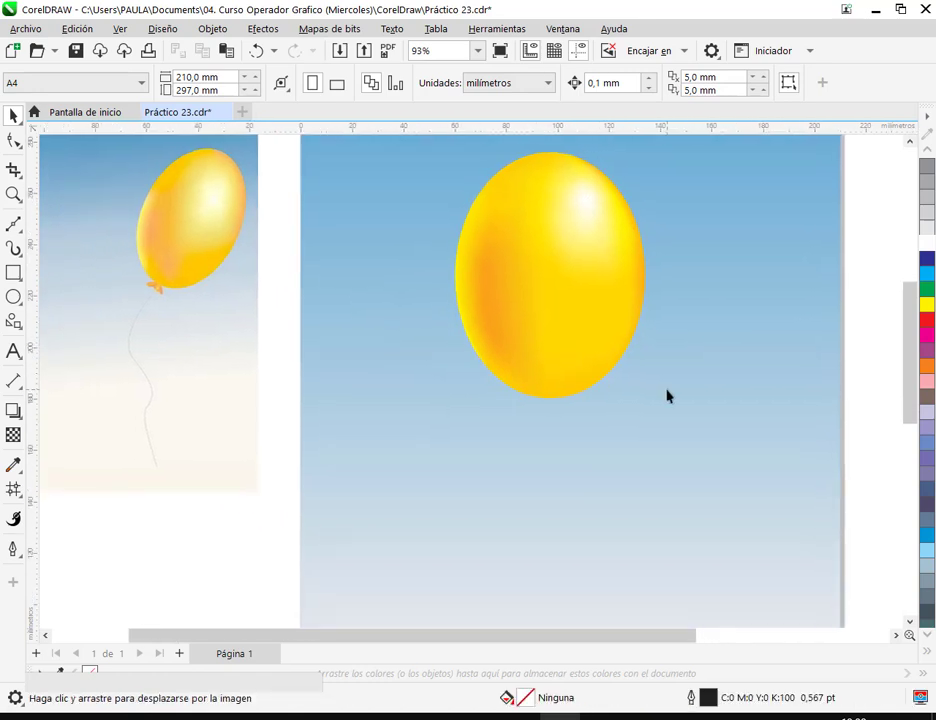
{"action": "left_click", "coordinate": [75, 50]}
{"action": "scroll", "coordinate": [124, 290], "scroll_direction": "up", "scroll_amount": 4}
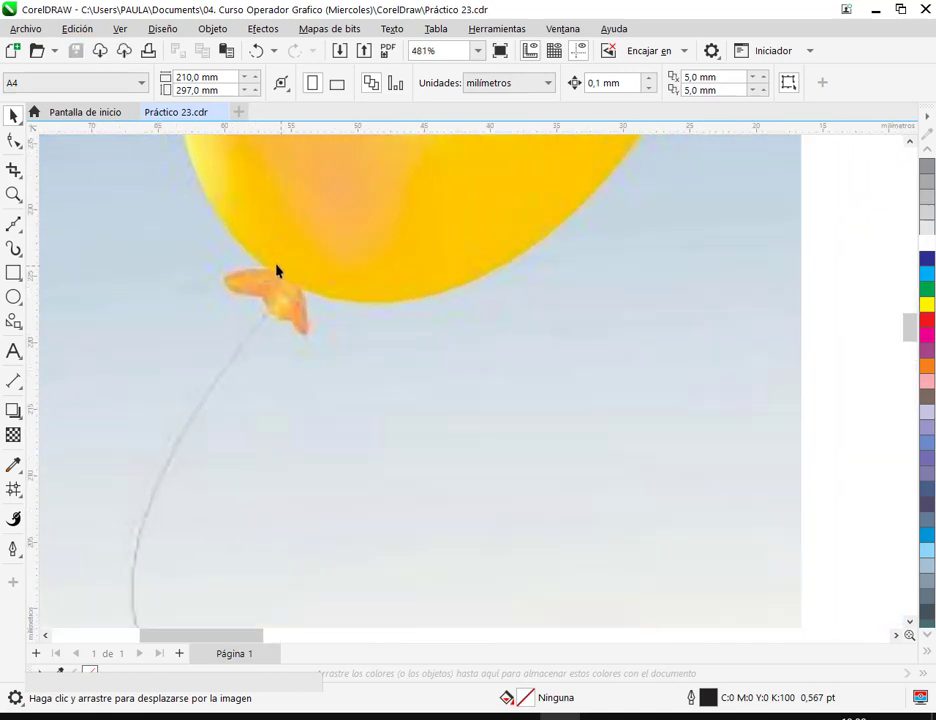
Step: Switch to the Google Meet call to read its chat messages, and return to the CorelDRAW drawing
{"action": "mouse_move", "coordinate": [136, 714]}
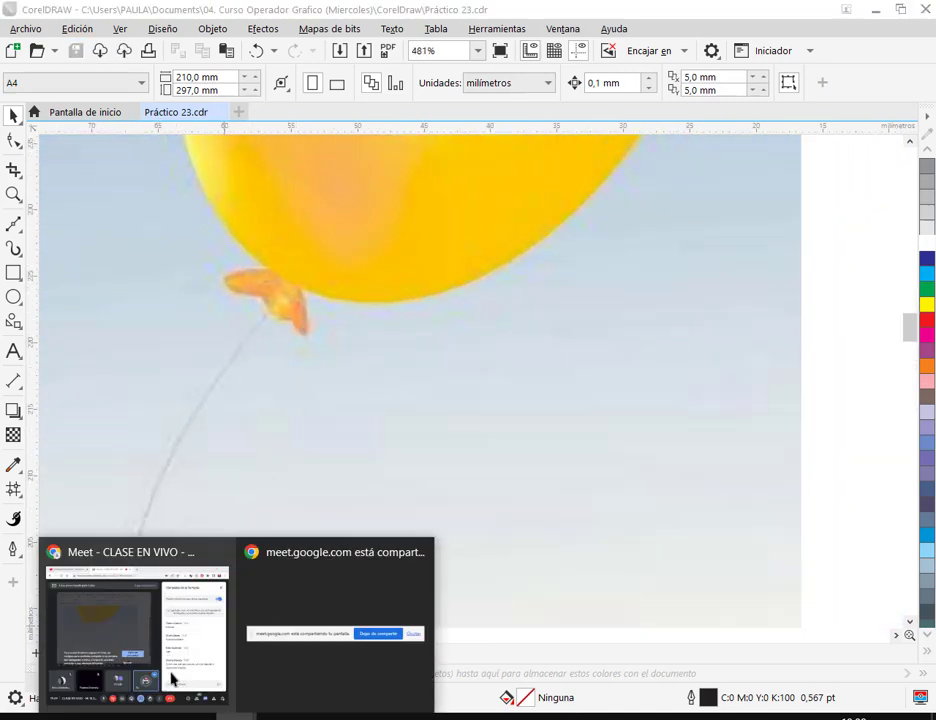
{"action": "left_click", "coordinate": [136, 627]}
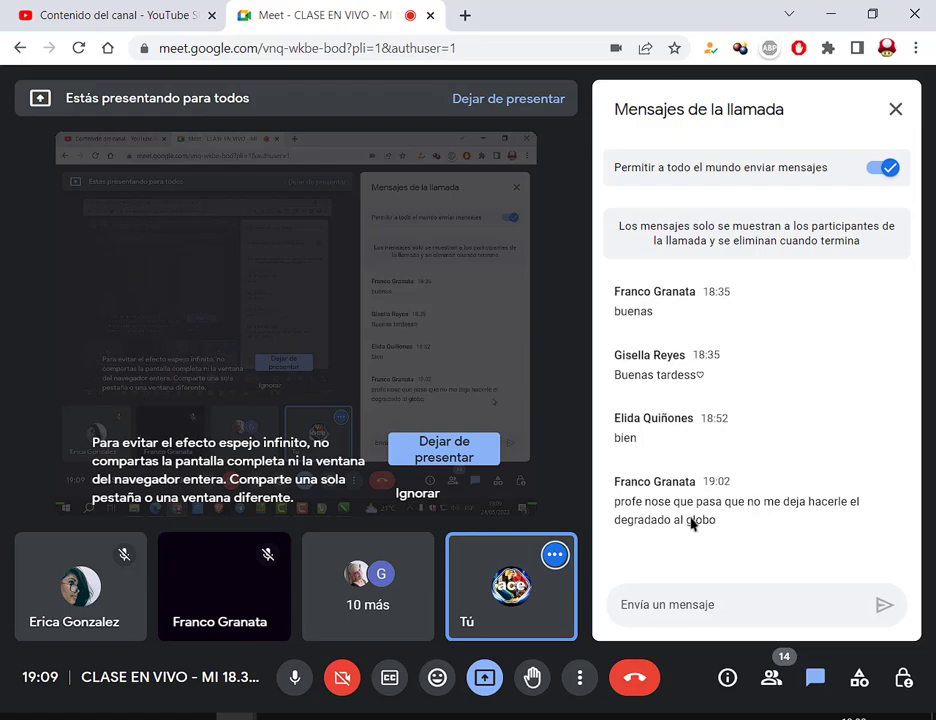
{"action": "key", "text": "alt+Tab"}
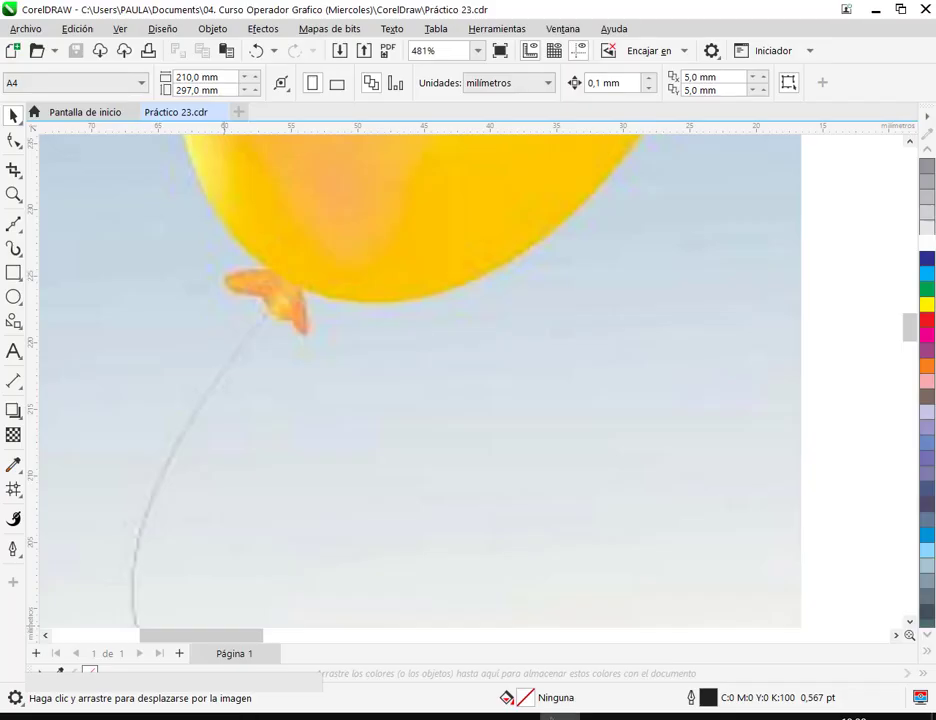
Step: Draw an upright practice ellipse about 57 mm wide and 77 mm high on the blank area beside the sky page
{"action": "scroll", "coordinate": [191, 369], "scroll_direction": "down", "scroll_amount": 3}
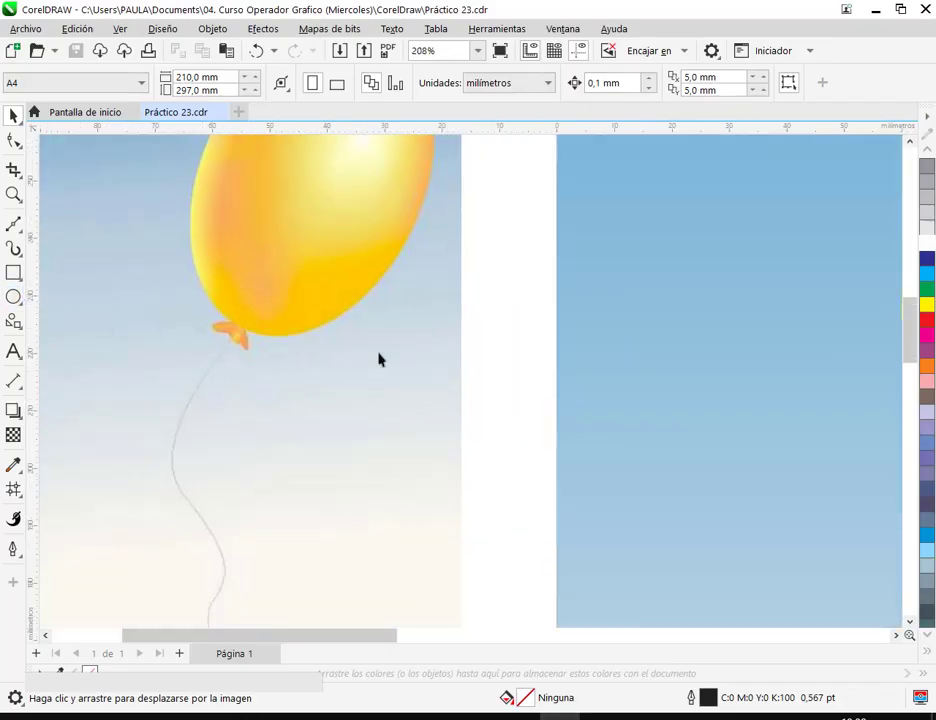
{"action": "key", "text": "F7"}
{"action": "scroll", "coordinate": [175, 319], "scroll_direction": "right", "scroll_amount": 4}
{"action": "scroll", "coordinate": [197, 312], "scroll_direction": "down", "scroll_amount": 2}
{"action": "scroll", "coordinate": [615, 350], "scroll_direction": "right", "scroll_amount": 5}
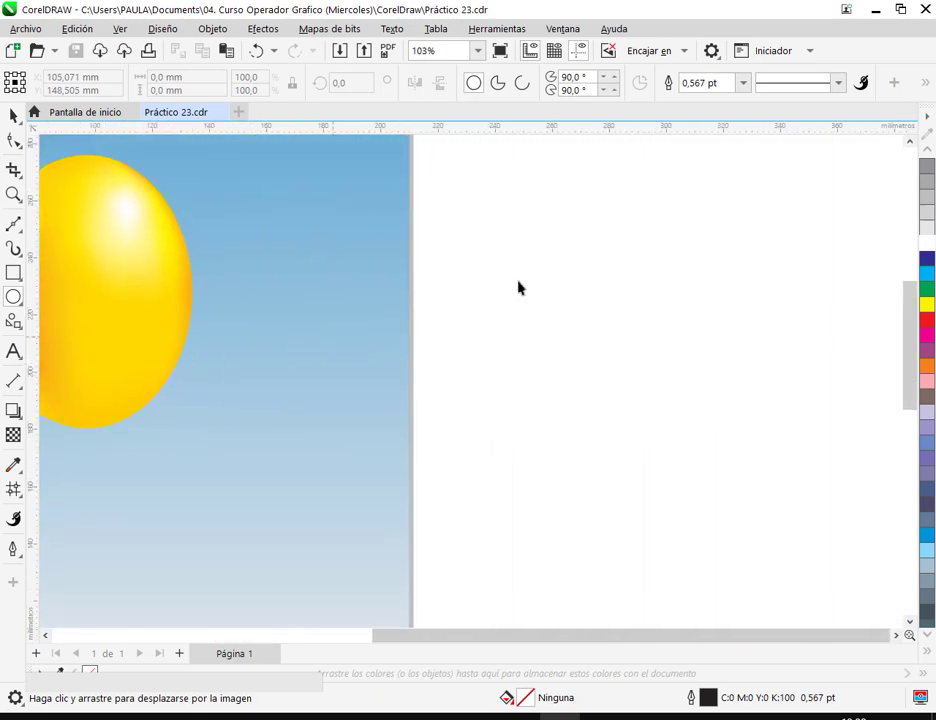
{"action": "left_click_drag", "start_coordinate": [516, 197], "coordinate": [689, 428]}
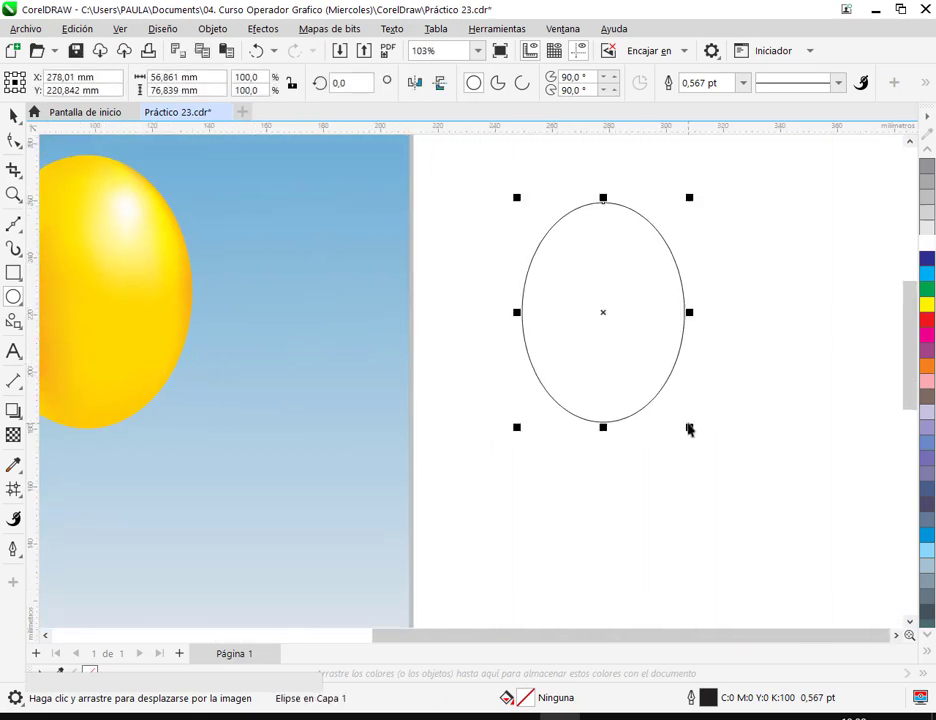
Step: Start a mesh fill on the practice ellipse and add one vertical mesh line on each side of its centre line
{"action": "left_click", "coordinate": [13, 489]}
{"action": "left_click", "coordinate": [57, 489]}
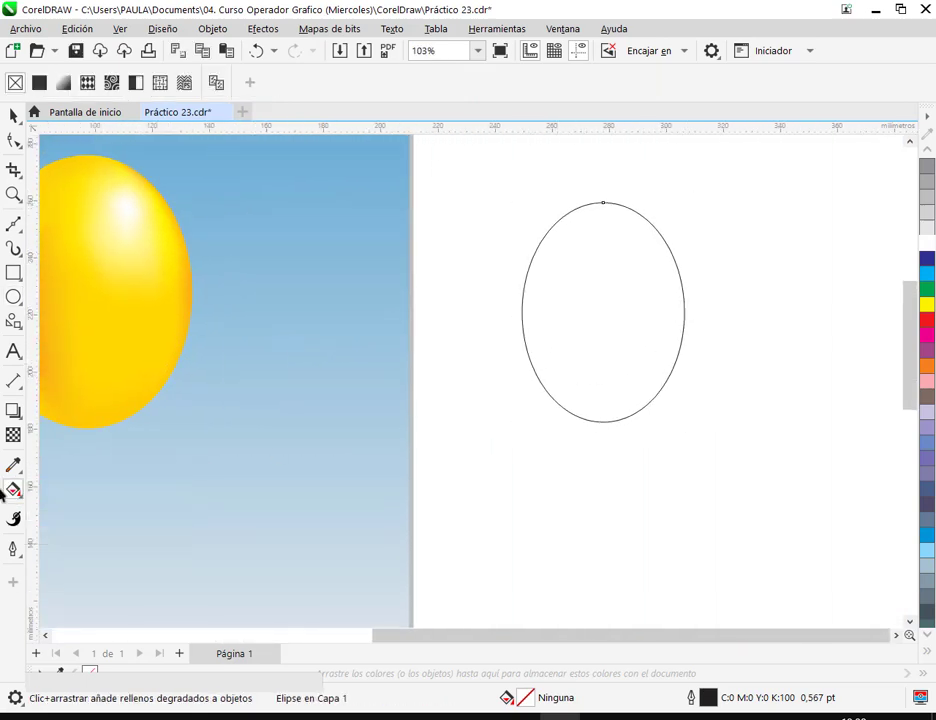
{"action": "left_click", "coordinate": [12, 490]}
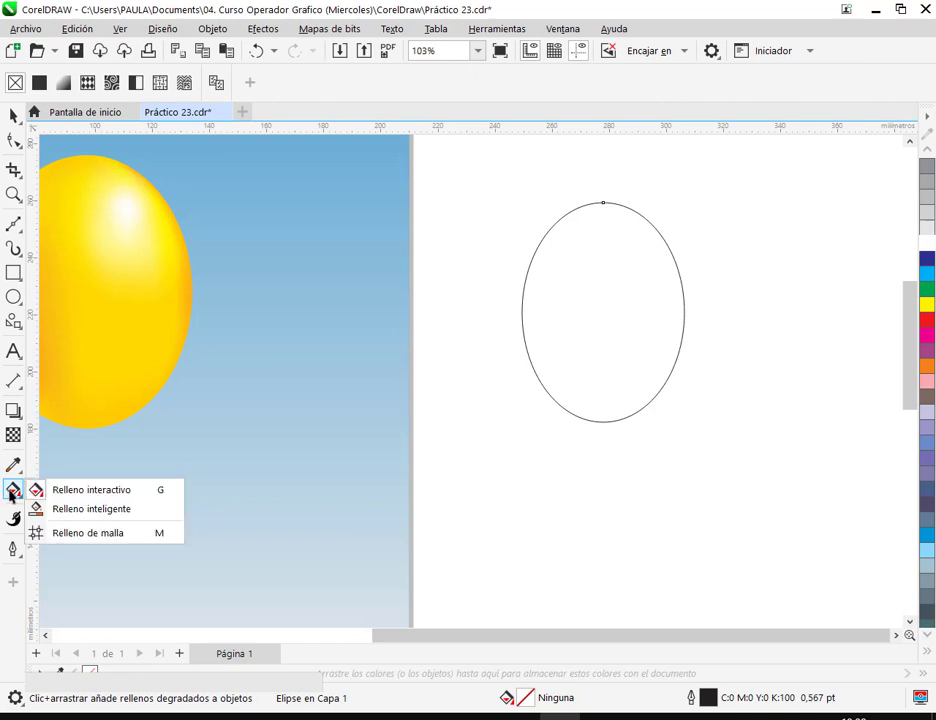
{"action": "left_click", "coordinate": [90, 533]}
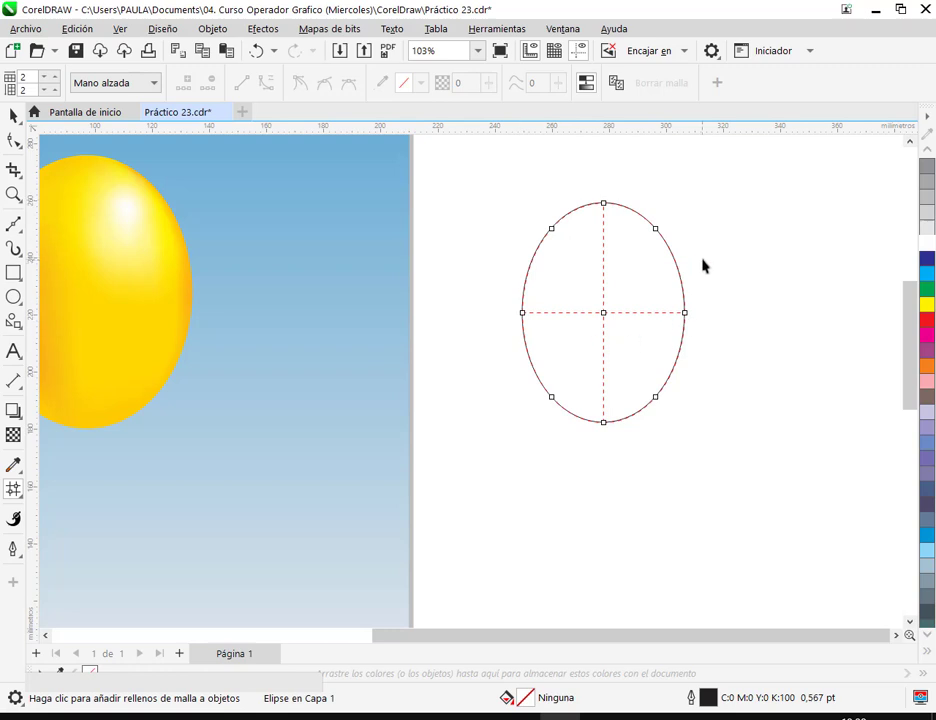
{"action": "scroll", "coordinate": [669, 257], "scroll_direction": "up", "scroll_amount": 4}
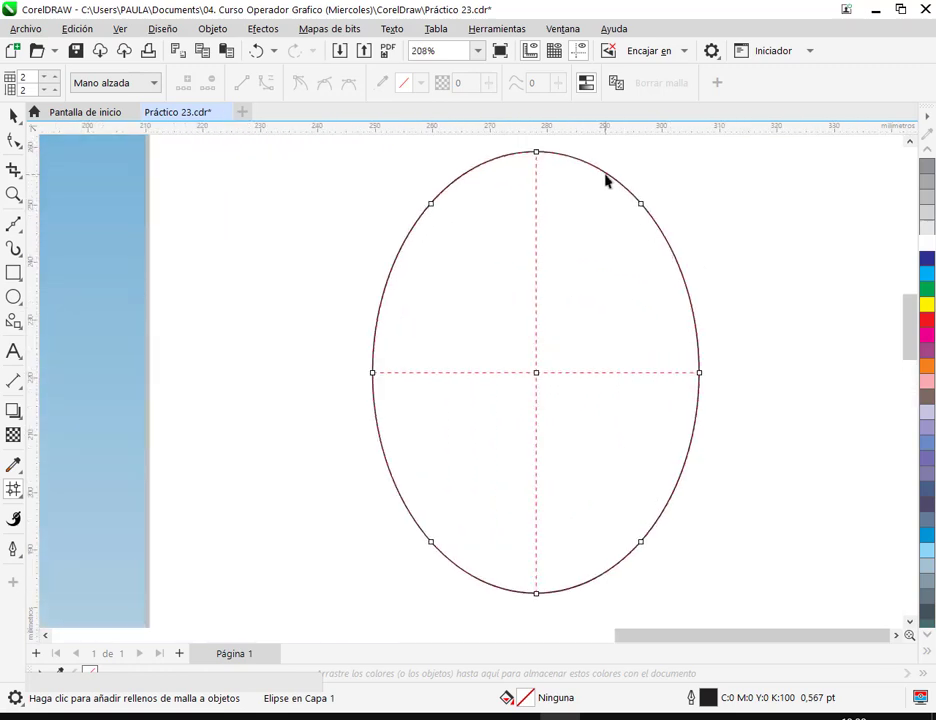
{"action": "left_click", "coordinate": [605, 176]}
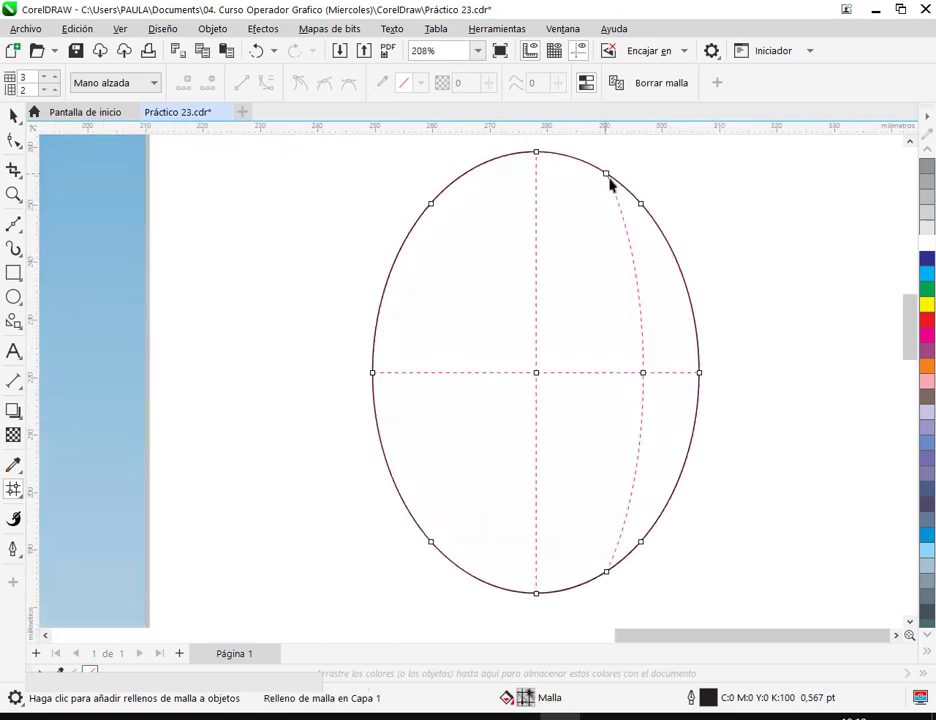
{"action": "left_click", "coordinate": [461, 180]}
{"action": "scroll", "coordinate": [548, 383], "scroll_direction": "down", "scroll_amount": 1}
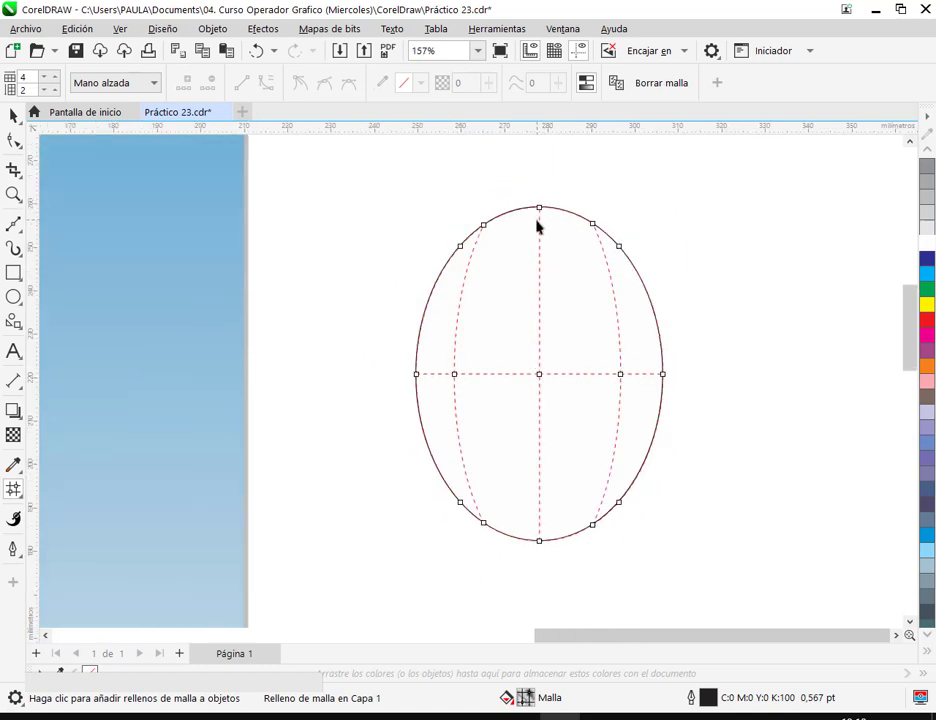
Step: Try orange C:0 M:60 Y:100 K:0 on the ellipse's upper-right nodes and on its lower-centre mesh patch, undoing each fill
{"action": "mouse_move", "coordinate": [432, 189]}
{"action": "left_mouse_down"}
{"action": "mouse_move", "coordinate": [500, 190]}
{"action": "mouse_move", "coordinate": [636, 233]}
{"action": "mouse_move", "coordinate": [650, 265]}
{"action": "mouse_move", "coordinate": [619, 267]}
{"action": "mouse_move", "coordinate": [548, 206]}
{"action": "left_mouse_up"}
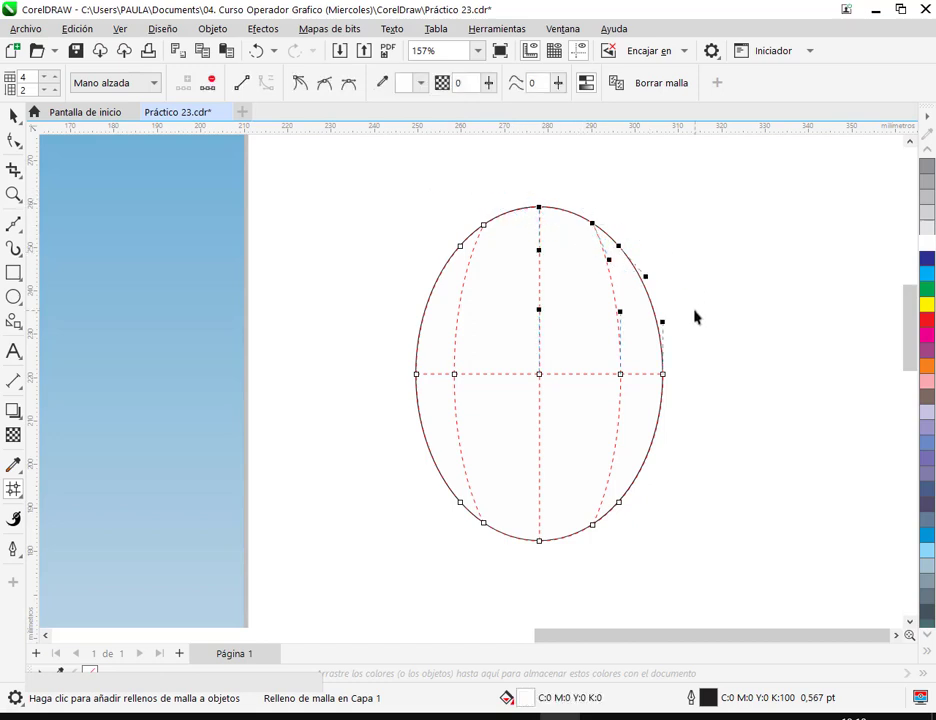
{"action": "left_click", "coordinate": [927, 368]}
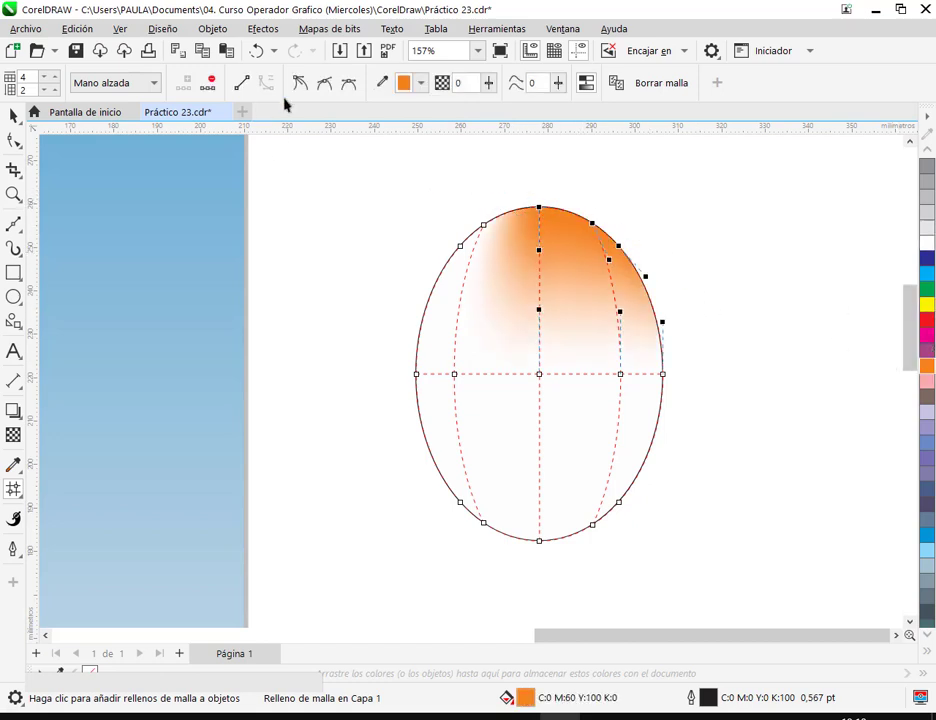
{"action": "left_click", "coordinate": [256, 50]}
{"action": "left_click", "coordinate": [583, 447]}
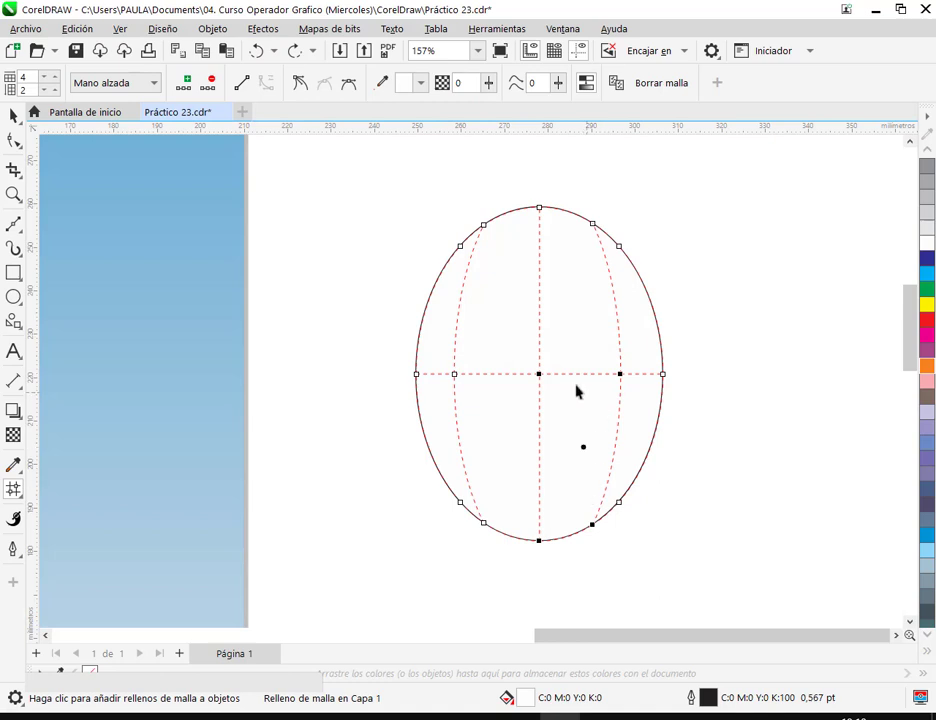
{"action": "left_click", "coordinate": [641, 419]}
{"action": "left_click", "coordinate": [575, 437]}
{"action": "left_click", "coordinate": [927, 365]}
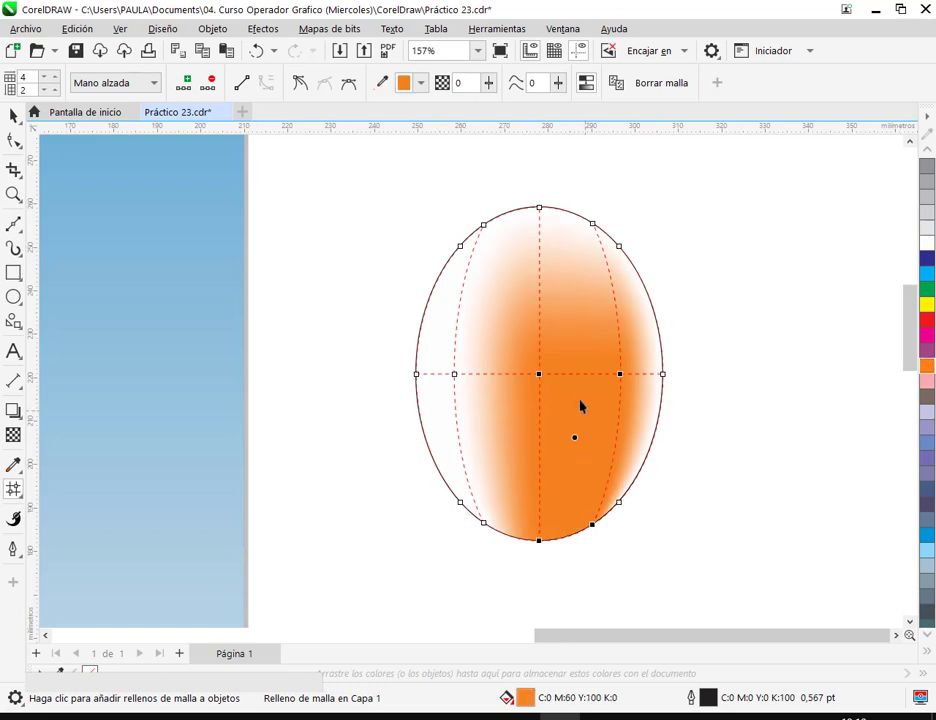
{"action": "key", "text": "ctrl+z"}
Step: Tint the ellipse's lower-right mesh patch gradually with a little orange, and leave mesh editing
{"action": "left_click", "coordinate": [628, 435]}
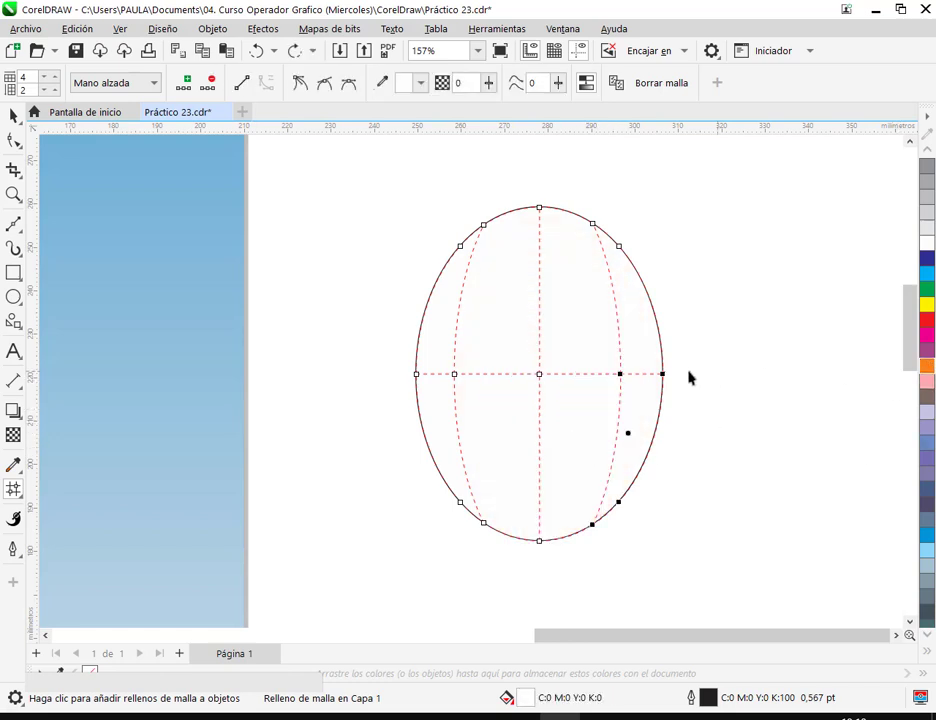
{"action": "scroll", "coordinate": [688, 393], "scroll_direction": "up", "scroll_amount": 1}
{"action": "scroll", "coordinate": [688, 400], "scroll_direction": "up", "scroll_amount": 1}
{"action": "left_click", "coordinate": [927, 365], "text": "ctrl"}
{"action": "left_click", "coordinate": [927, 365], "text": "ctrl"}
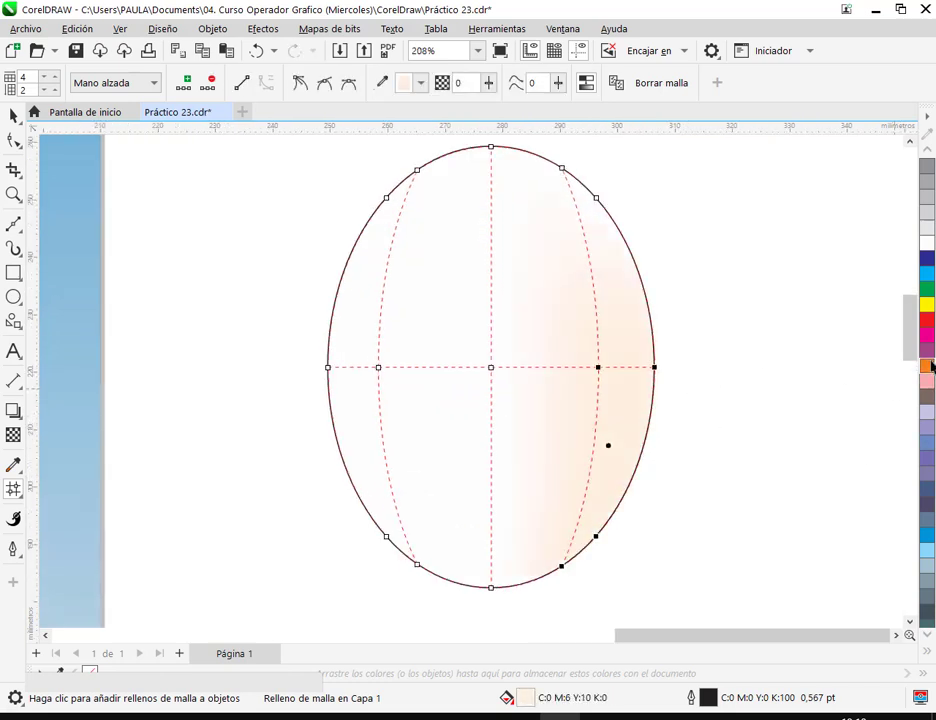
{"action": "key", "text": "Escape"}
{"action": "left_click", "coordinate": [13, 116]}
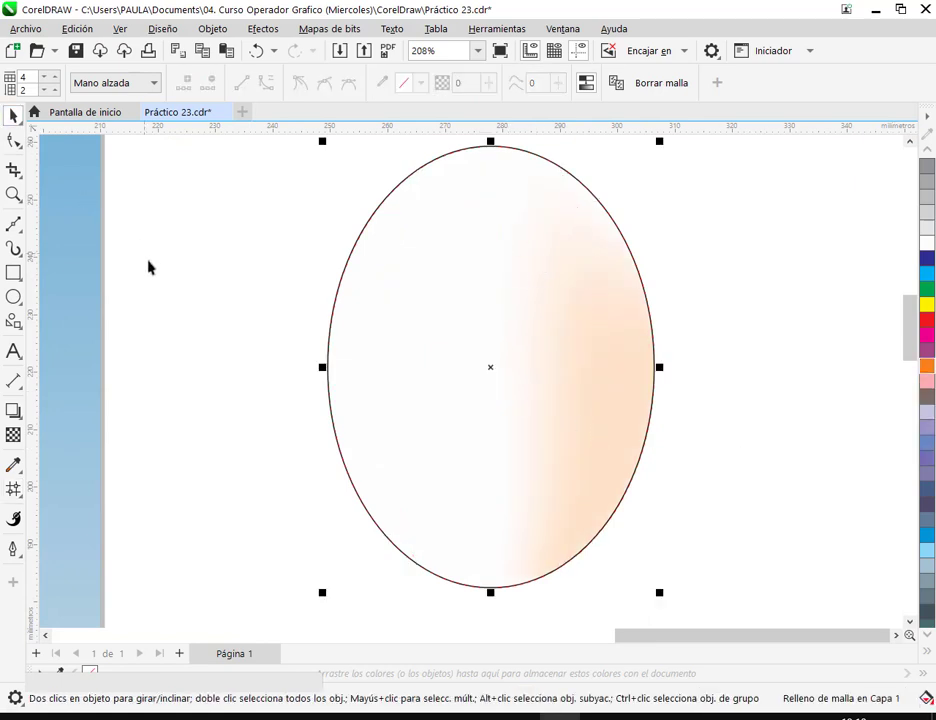
Step: Reopen the practice ellipse's mesh and add two vertical lines in its right half and two horizontal lines in its upper half
{"action": "key", "text": "Escape"}
{"action": "scroll", "coordinate": [537, 319], "scroll_direction": "down", "scroll_amount": 3}
{"action": "left_click_drag", "start_coordinate": [493, 396], "coordinate": [568, 363]}
{"action": "left_click", "coordinate": [279, 339]}
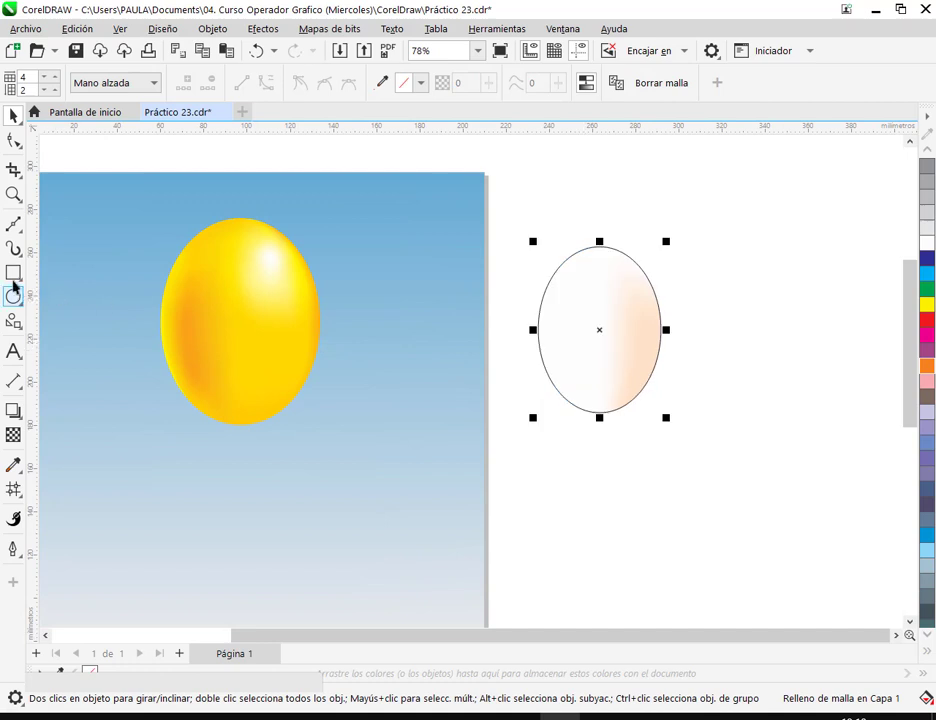
{"action": "left_click", "coordinate": [13, 489]}
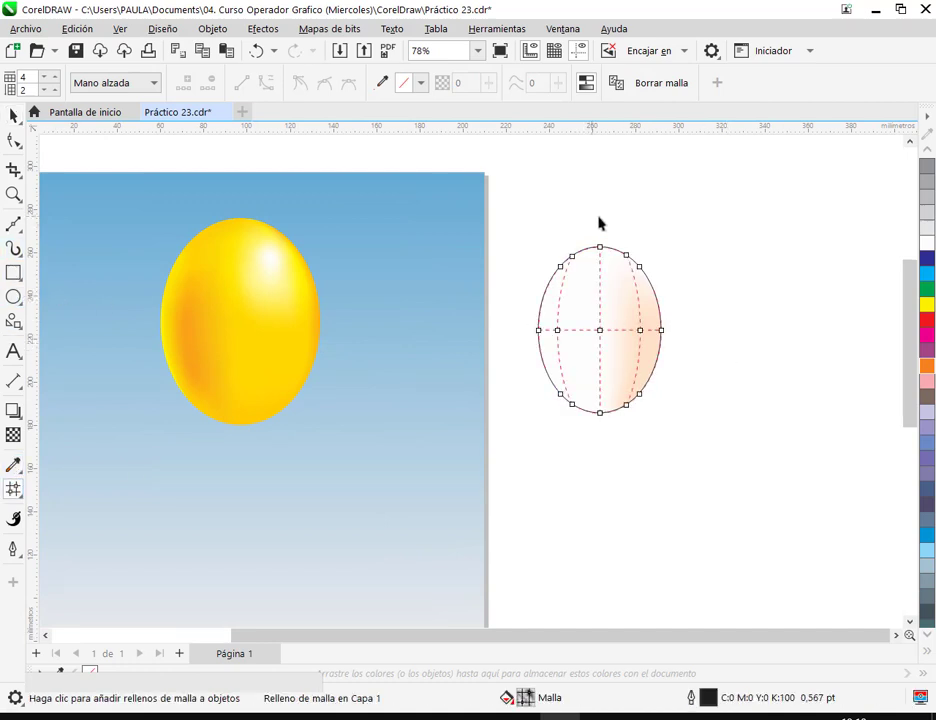
{"action": "scroll", "coordinate": [618, 322], "scroll_direction": "up", "scroll_amount": 2}
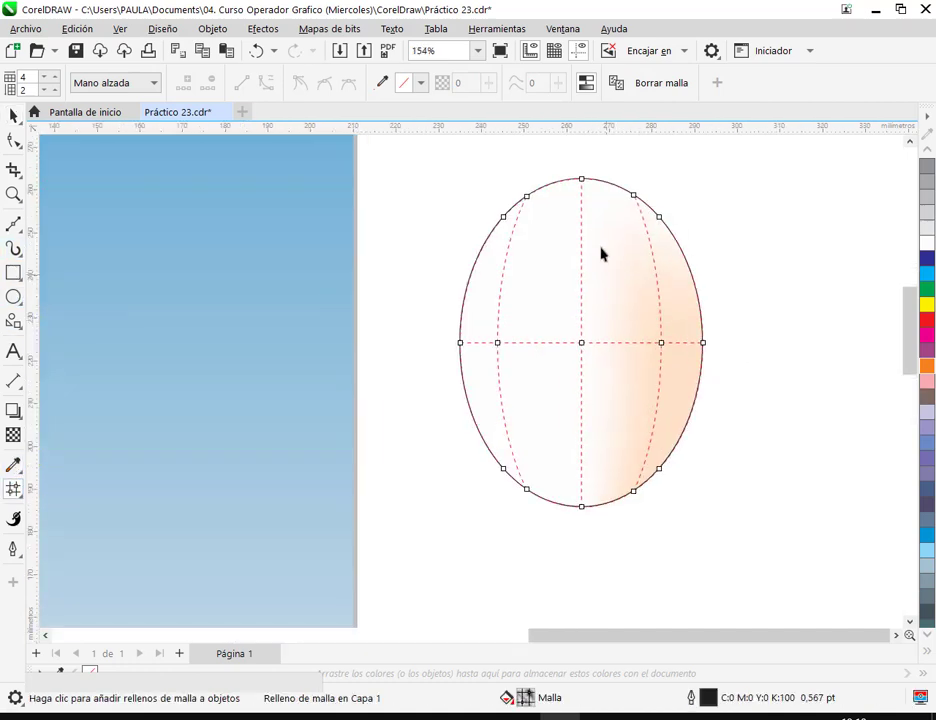
{"action": "double_click", "coordinate": [650, 213]}
{"action": "double_click", "coordinate": [607, 184]}
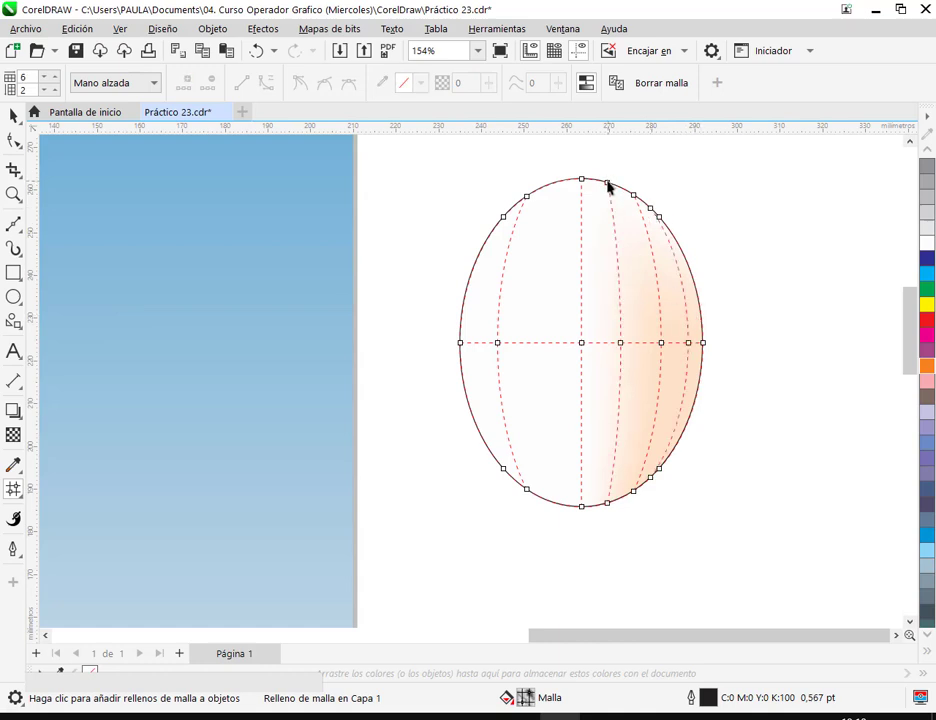
{"action": "double_click", "coordinate": [658, 278]}
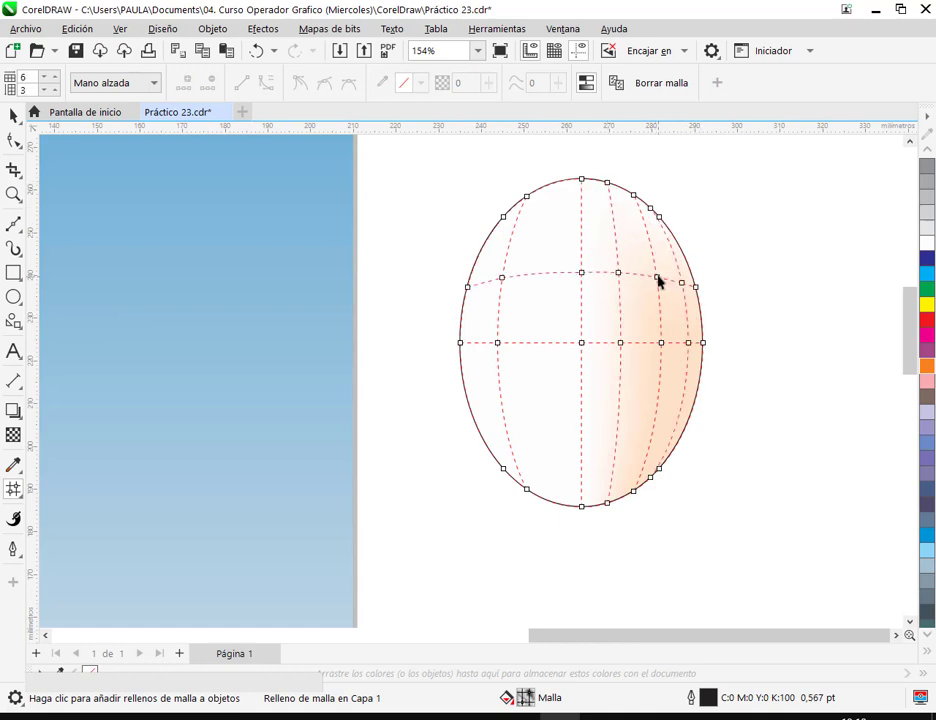
{"action": "double_click", "coordinate": [648, 224]}
Step: Display the yellow balloon's mesh grid to compare it with the practice ellipse, and leave mesh editing
{"action": "scroll", "coordinate": [676, 255], "scroll_direction": "down", "scroll_amount": 2}
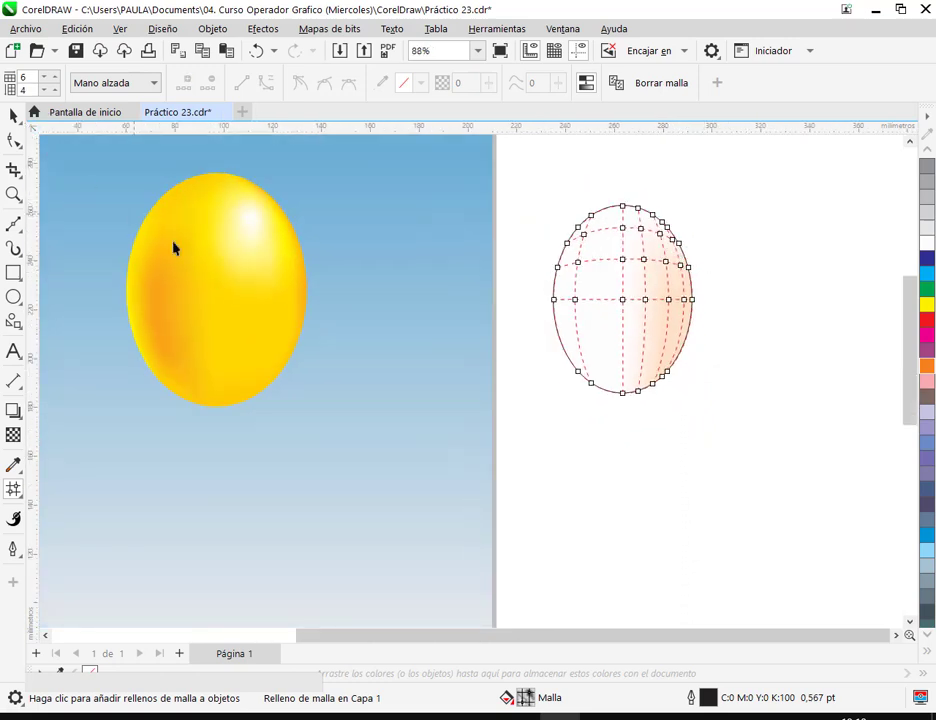
{"action": "left_click", "coordinate": [212, 280]}
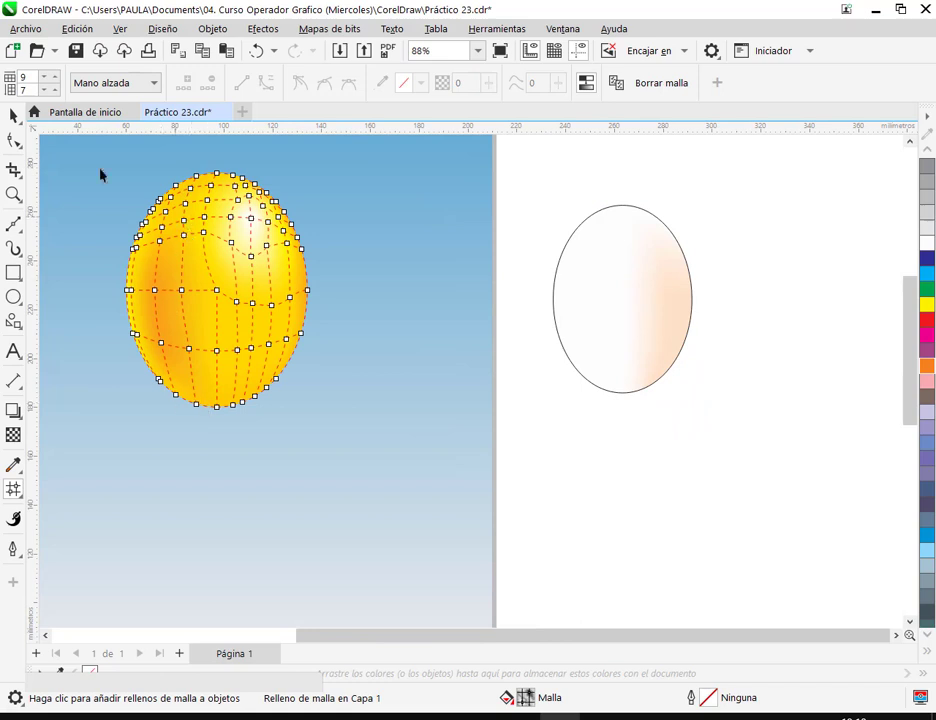
{"action": "left_click", "coordinate": [13, 116]}
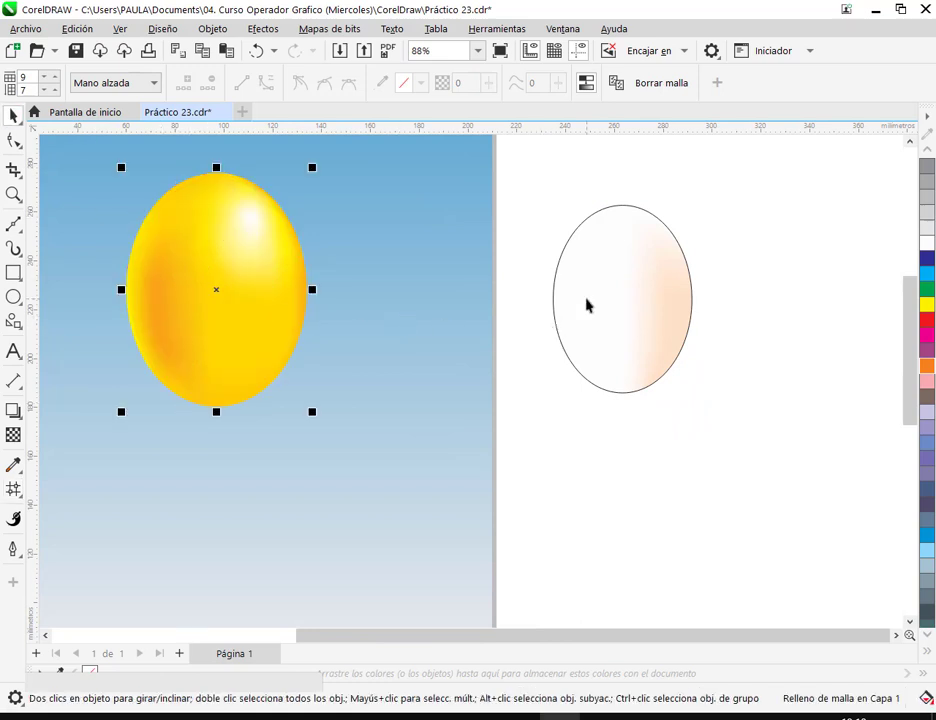
Step: Check the Google Meet call again, and return to the CorelDRAW drawing
{"action": "left_click_drag", "start_coordinate": [361, 336], "coordinate": [533, 280]}
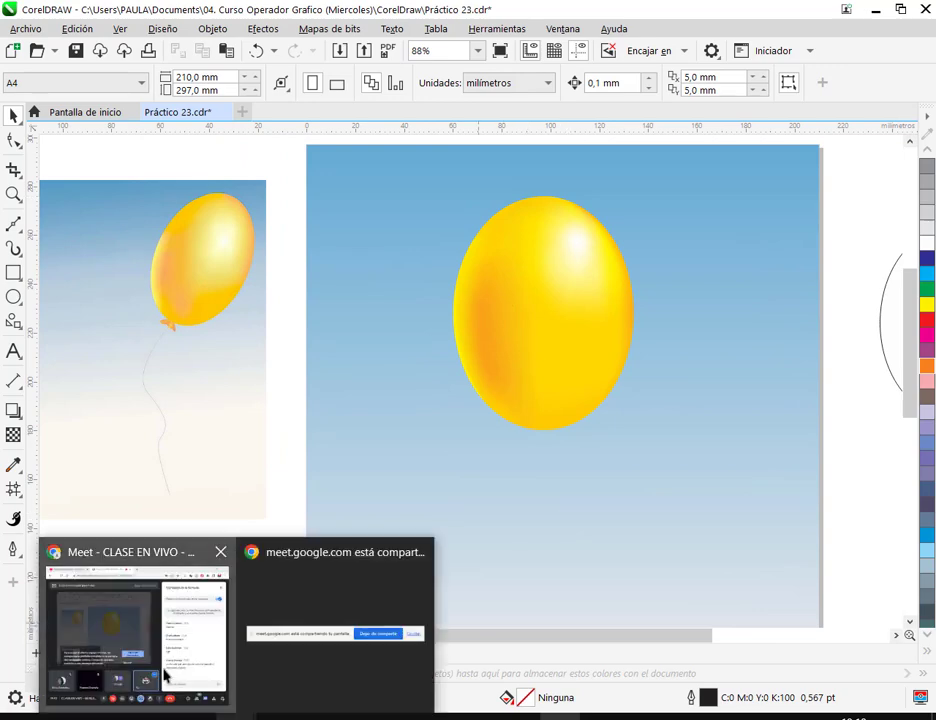
{"action": "left_click", "coordinate": [163, 672]}
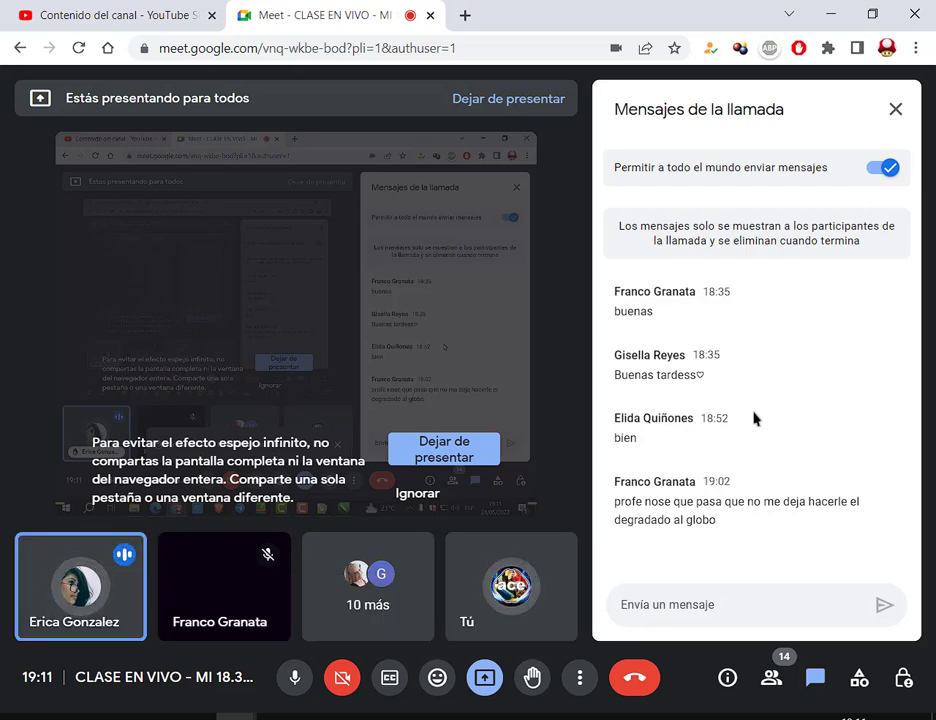
{"action": "key", "text": "alt+Tab"}
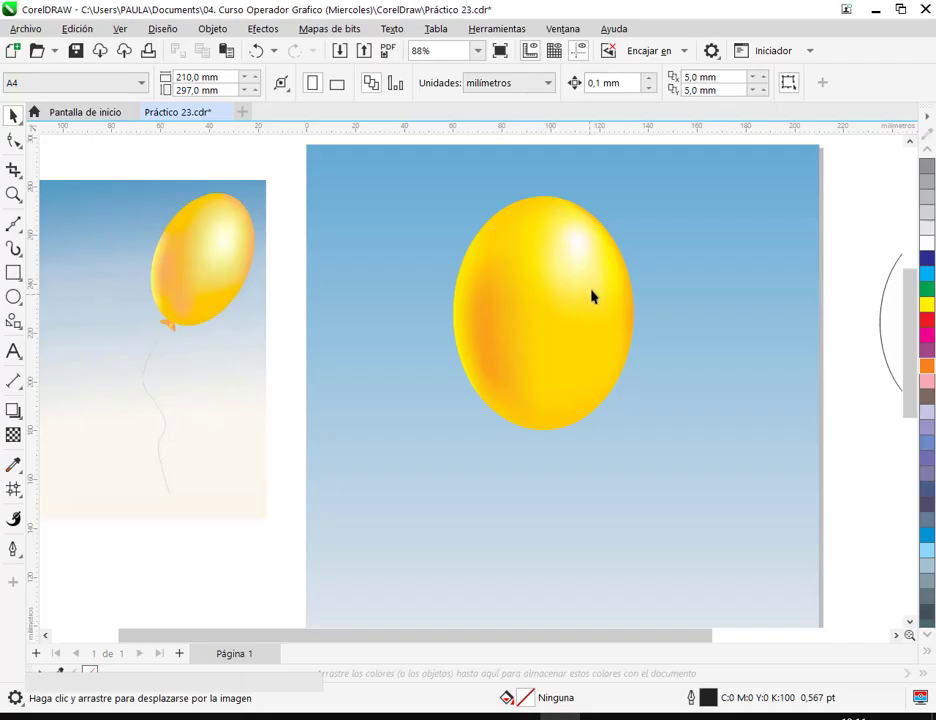
Step: Add another vertical mesh line just left of the practice ellipse's centre line
{"action": "left_click_drag", "start_coordinate": [661, 381], "coordinate": [288, 368]}
{"action": "key", "text": "m"}
{"action": "left_click", "coordinate": [564, 299]}
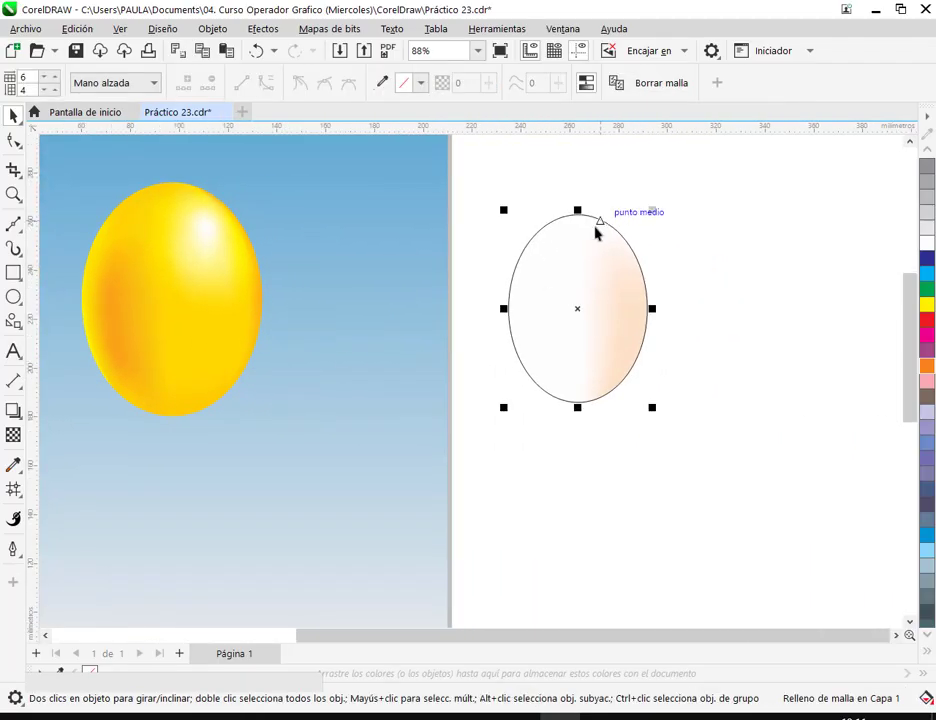
{"action": "scroll", "coordinate": [629, 255], "scroll_direction": "up", "scroll_amount": 3}
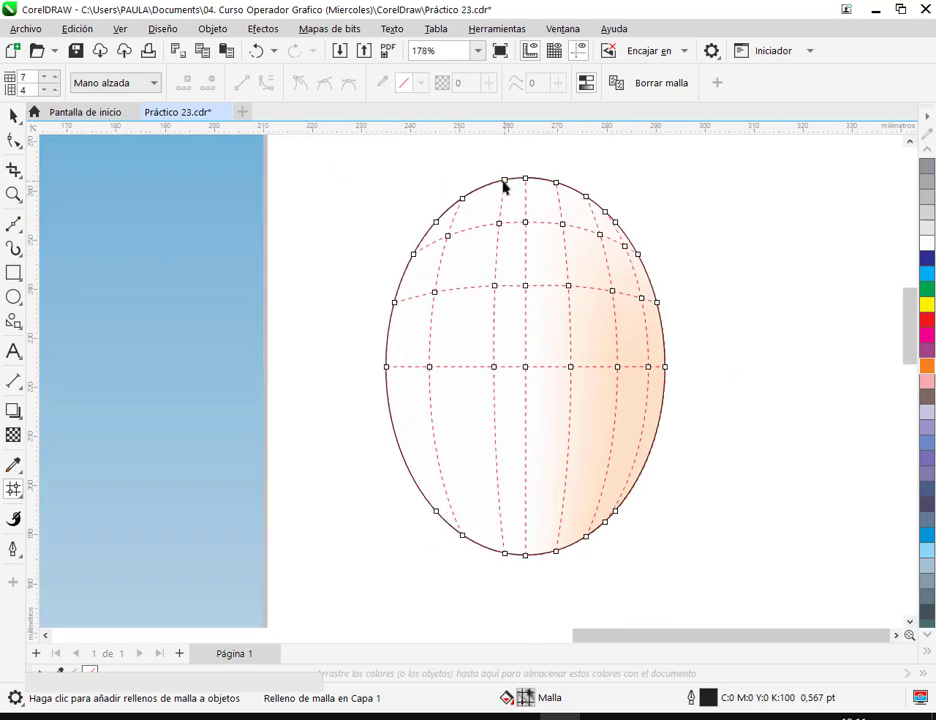
Step: Display the yellow balloon's mesh and examine closely how its lines curve around the white highlight
{"action": "scroll", "coordinate": [437, 286], "scroll_direction": "down", "scroll_amount": 2}
{"action": "left_click_drag", "start_coordinate": [437, 286], "coordinate": [669, 303]}
{"action": "left_click", "coordinate": [392, 297]}
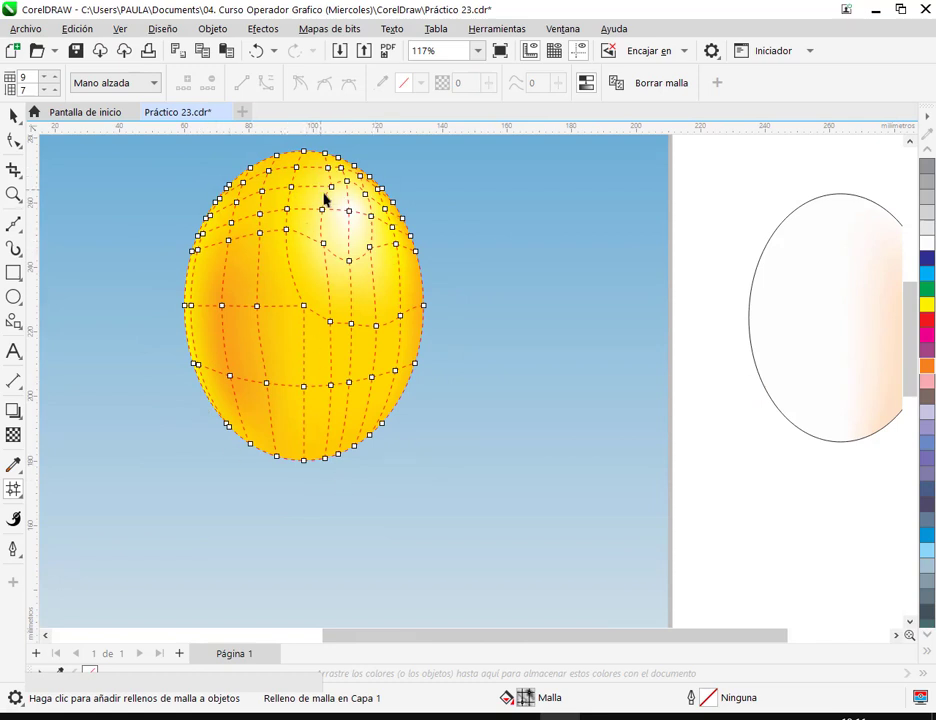
{"action": "scroll", "coordinate": [333, 197], "scroll_direction": "up", "scroll_amount": 1}
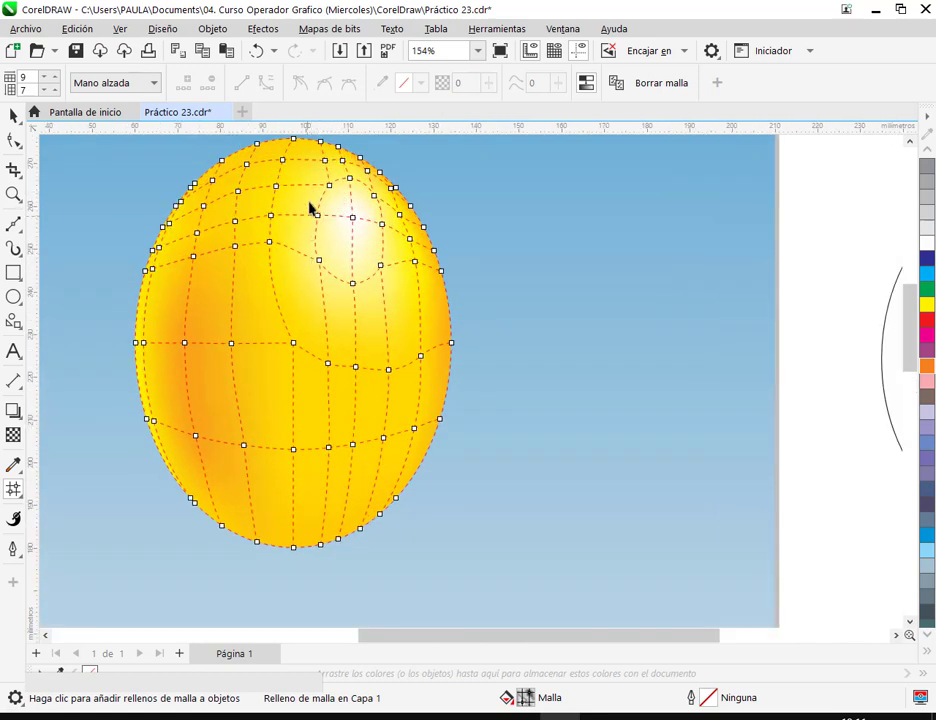
{"action": "scroll", "coordinate": [328, 183], "scroll_direction": "up", "scroll_amount": 1}
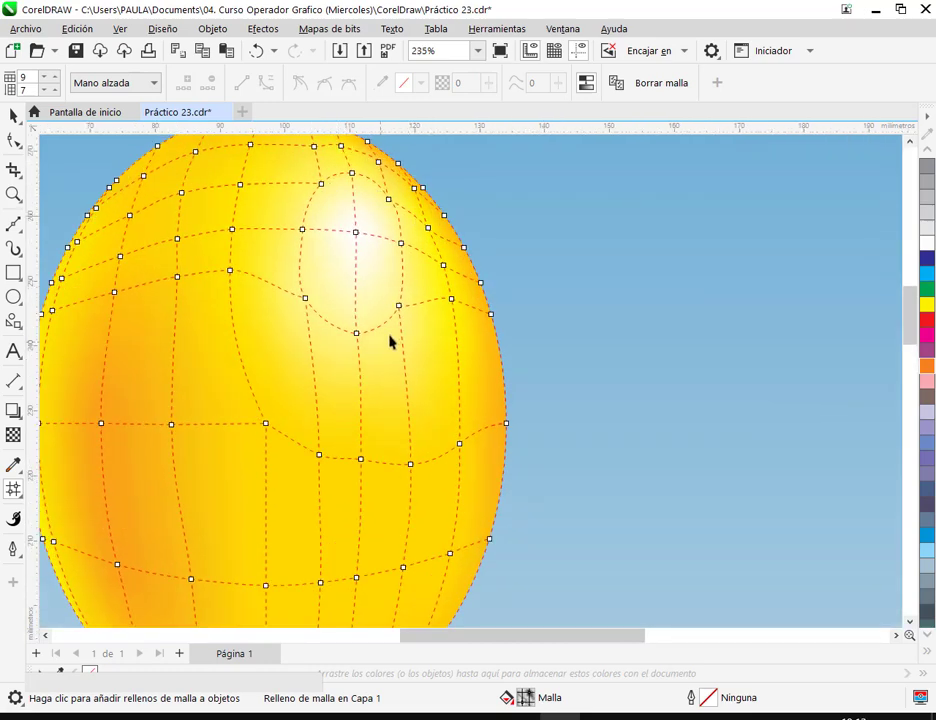
Step: Return to the practice ellipse and undo its added mesh lines and orange tint, back to the initial 2 by 2 mesh
{"action": "scroll", "coordinate": [706, 376], "scroll_direction": "down", "scroll_amount": 1}
{"action": "scroll", "coordinate": [518, 367], "scroll_direction": "right", "scroll_amount": 5}
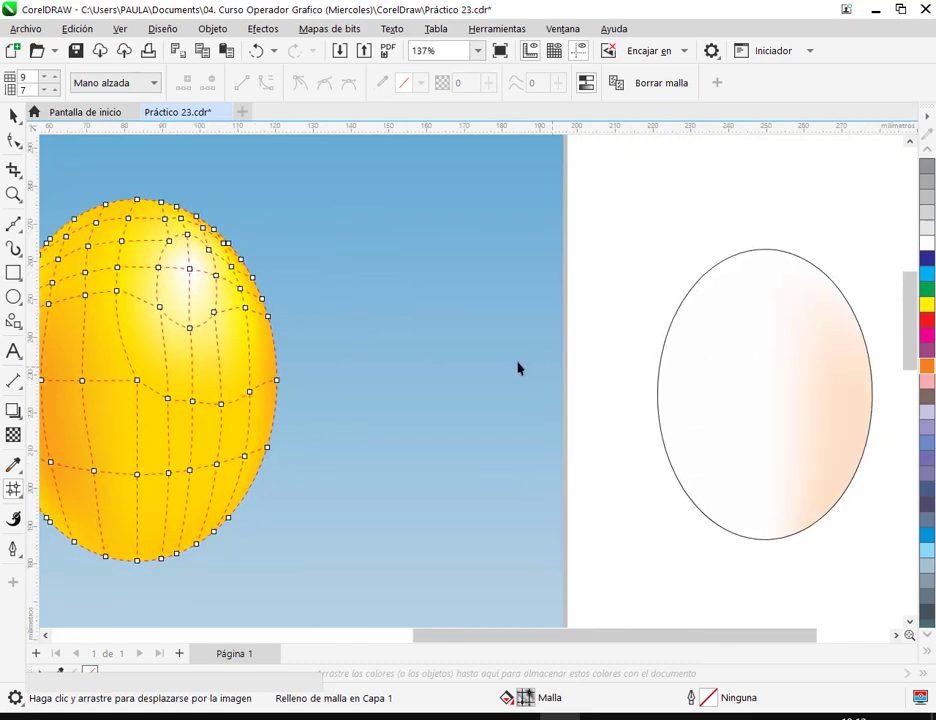
{"action": "left_click", "coordinate": [700, 345]}
{"action": "scroll", "coordinate": [712, 352], "scroll_direction": "up", "scroll_amount": 3}
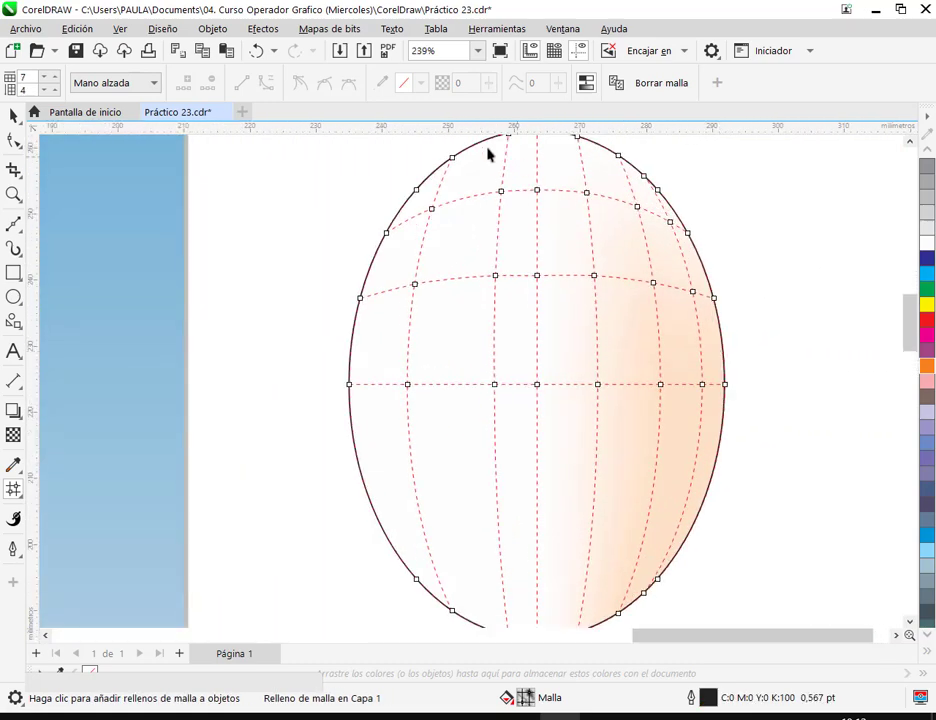
{"action": "left_click", "coordinate": [256, 52]}
{"action": "left_click", "coordinate": [256, 52]}
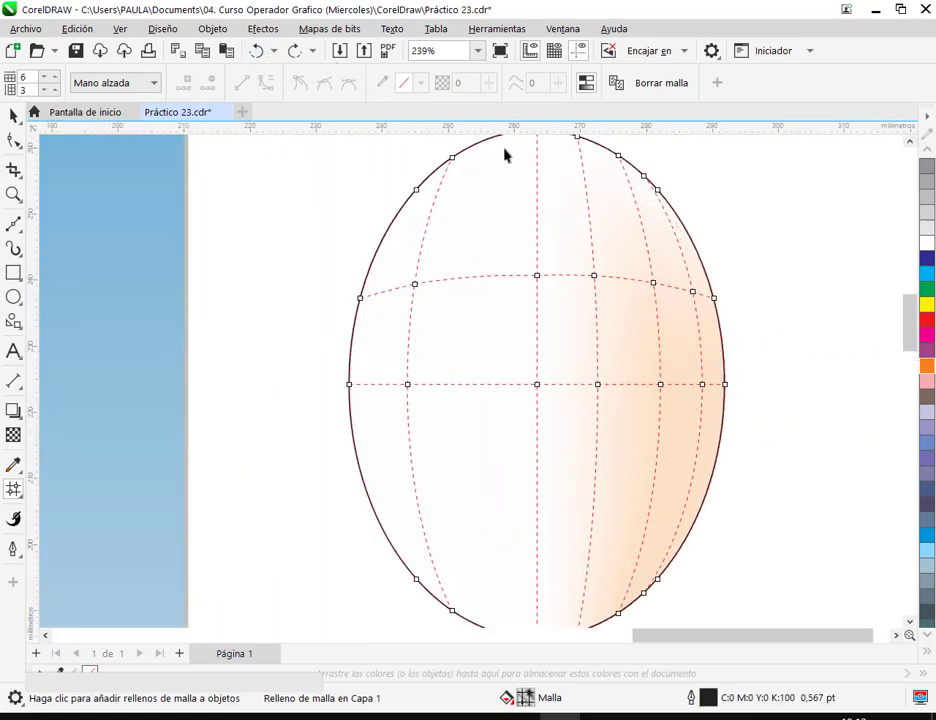
{"action": "left_click", "coordinate": [256, 52]}
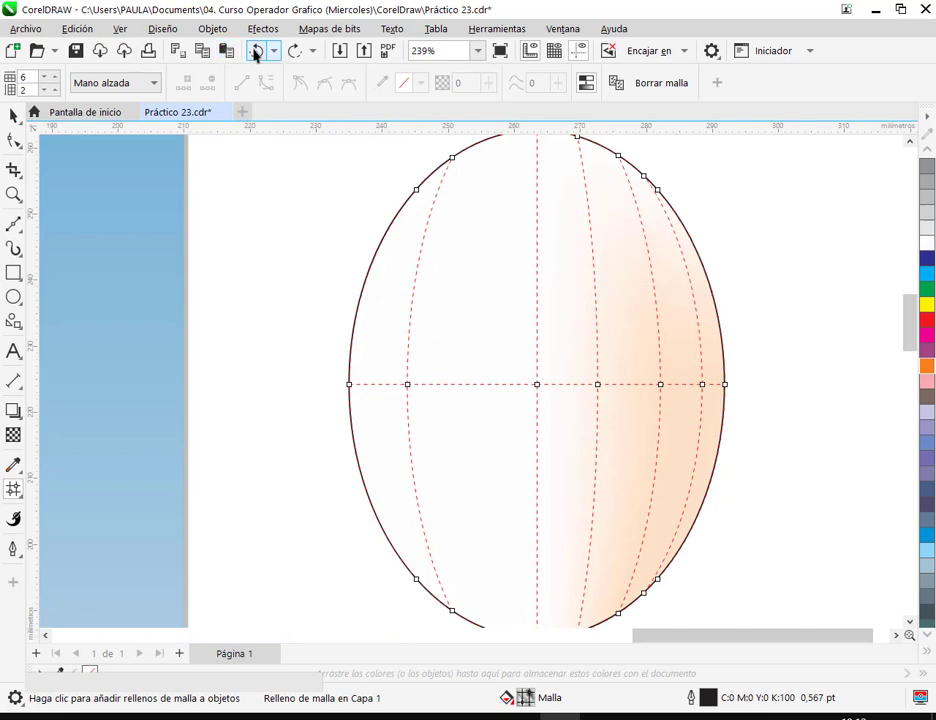
{"action": "left_click", "coordinate": [256, 52]}
{"action": "left_click", "coordinate": [256, 52]}
{"action": "left_click", "coordinate": [256, 52]}
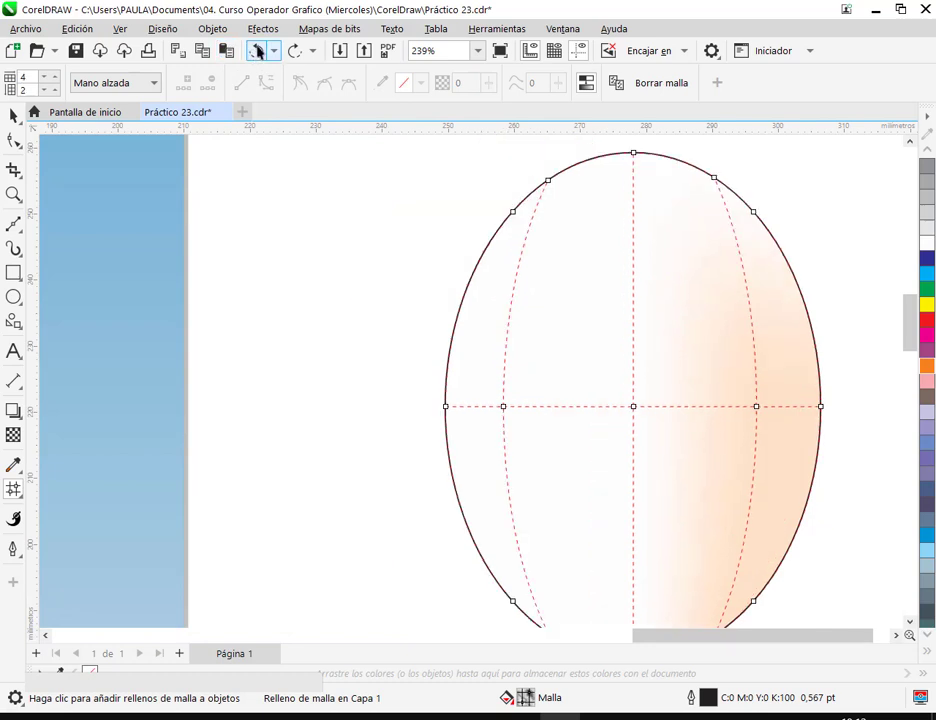
{"action": "left_click", "coordinate": [258, 52]}
{"action": "left_click", "coordinate": [258, 52]}
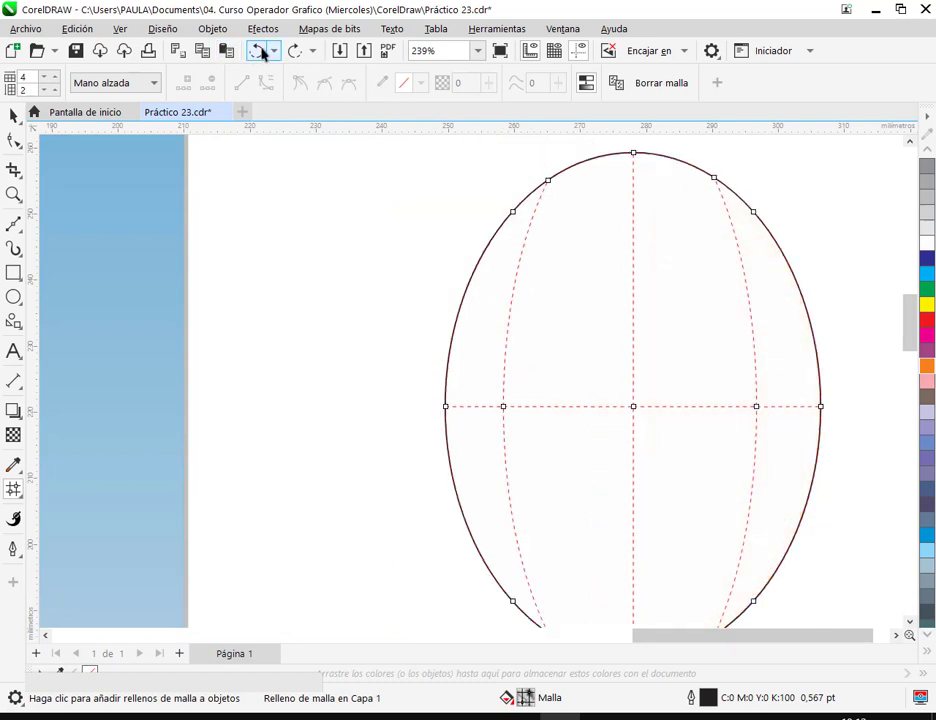
{"action": "left_click", "coordinate": [258, 52]}
{"action": "left_click", "coordinate": [258, 52]}
{"action": "scroll", "coordinate": [432, 244], "scroll_direction": "down", "scroll_amount": 3}
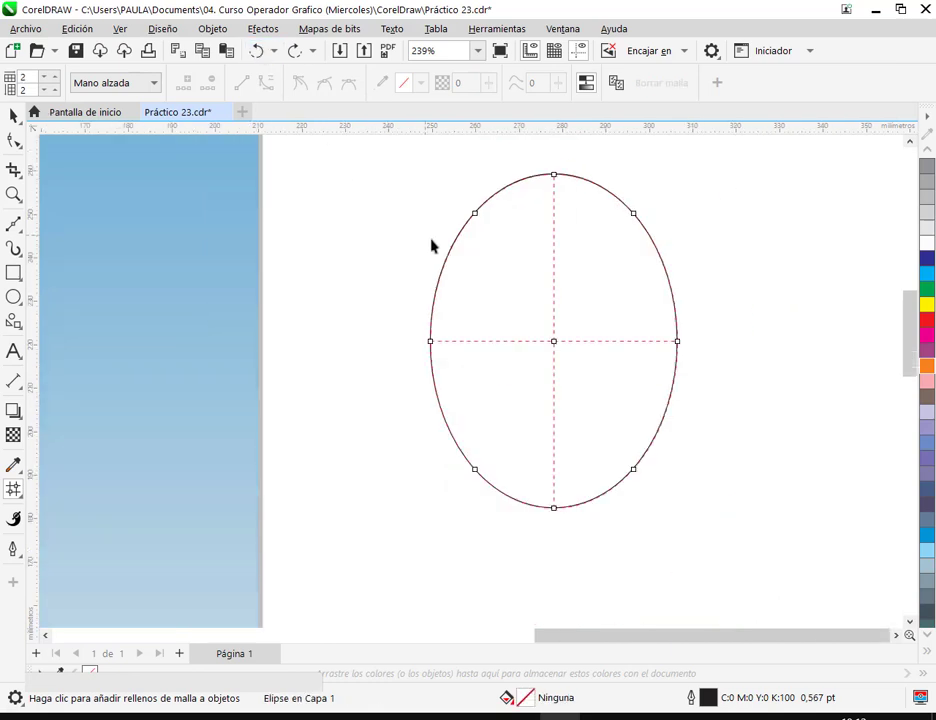
Step: Add horizontal mesh lines near the practice ellipse's lower and upper ends, plus two vertical lines on each side of its centre
{"action": "scroll", "coordinate": [510, 286], "scroll_direction": "up", "scroll_amount": 1}
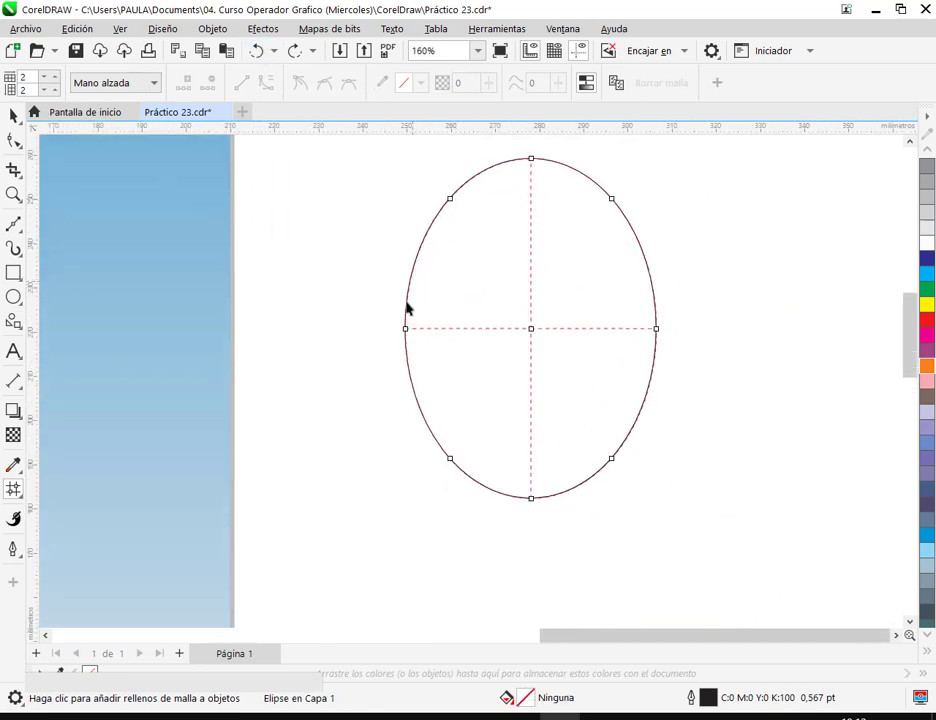
{"action": "double_click", "coordinate": [440, 450]}
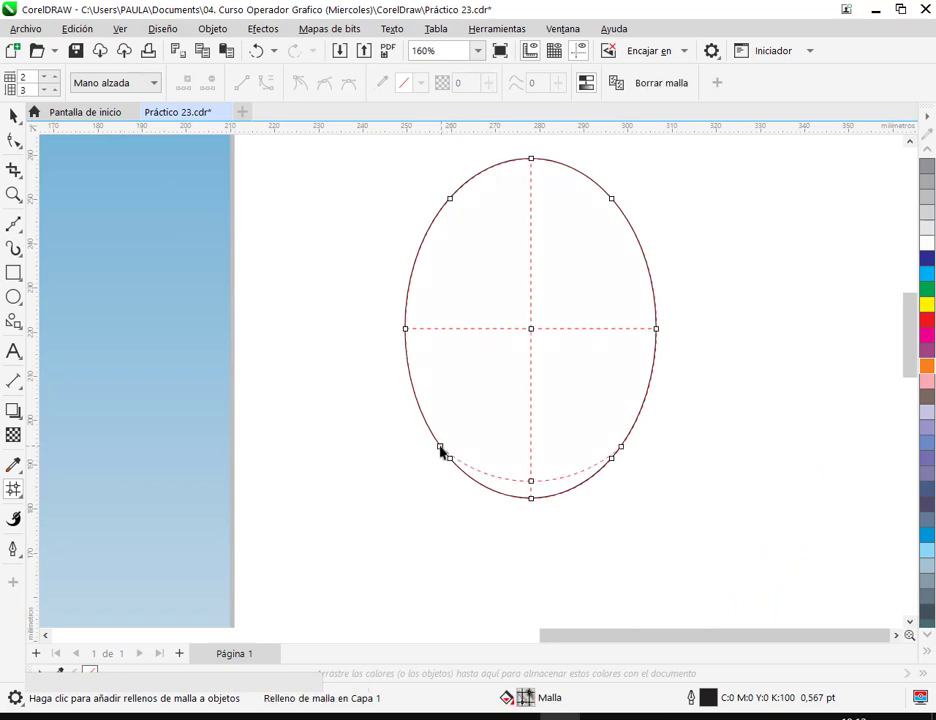
{"action": "double_click", "coordinate": [591, 183]}
{"action": "double_click", "coordinate": [607, 197]}
{"action": "double_click", "coordinate": [474, 182]}
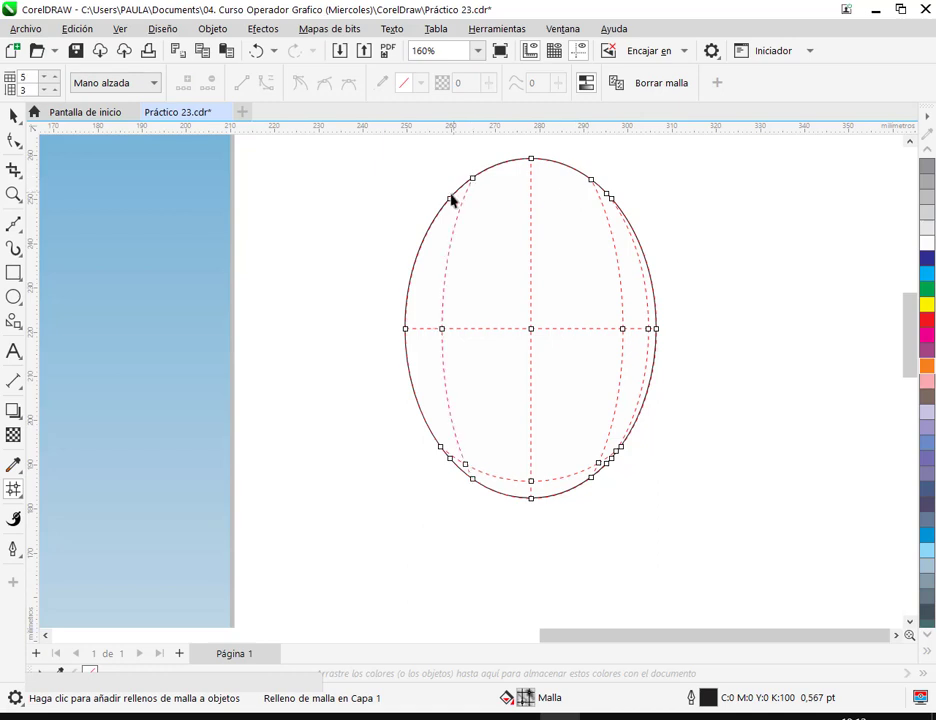
{"action": "double_click", "coordinate": [446, 206]}
{"action": "double_click", "coordinate": [465, 188]}
{"action": "scroll", "coordinate": [468, 196], "scroll_direction": "up", "scroll_amount": 3}
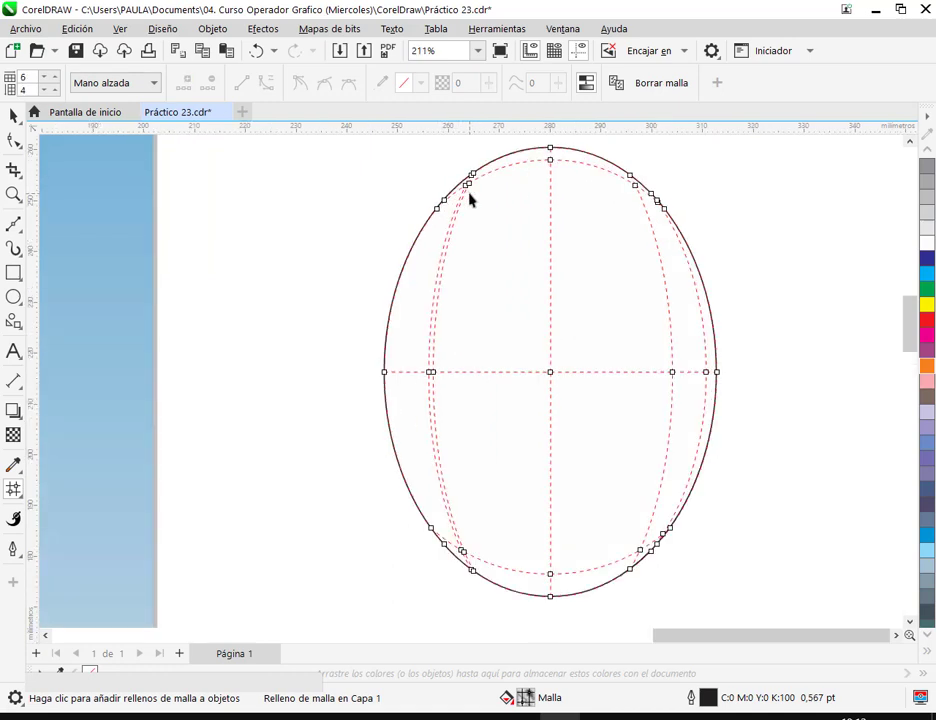
Step: Try to remove the practice ellipse's upper horizontal mesh line by deleting its centre node, and undo the deletion
{"action": "left_click_drag", "start_coordinate": [411, 180], "coordinate": [300, 247]}
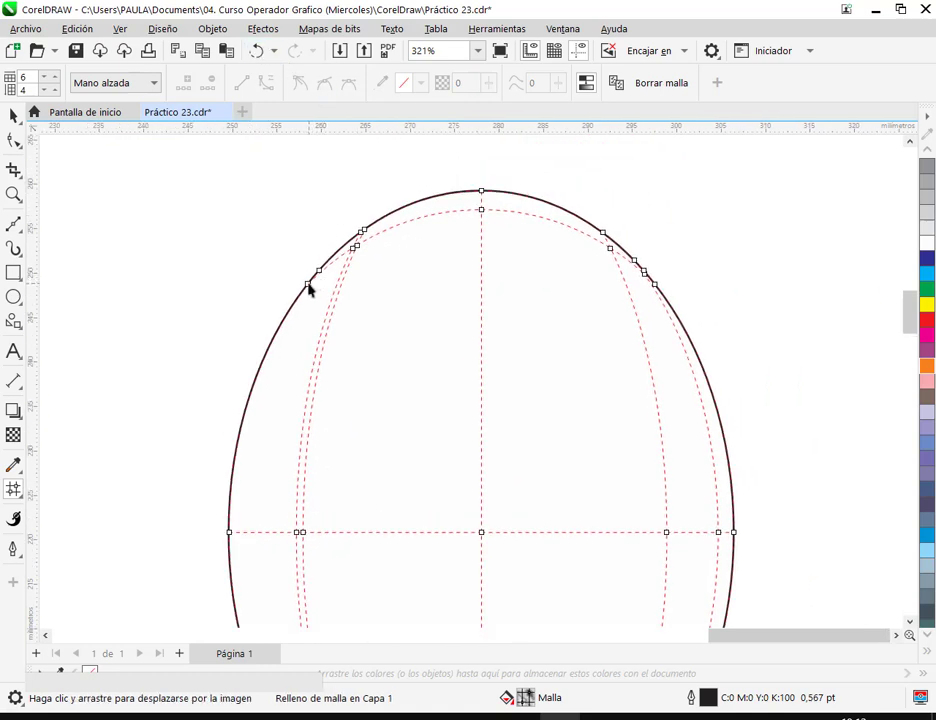
{"action": "left_click", "coordinate": [309, 287]}
{"action": "left_click", "coordinate": [482, 210]}
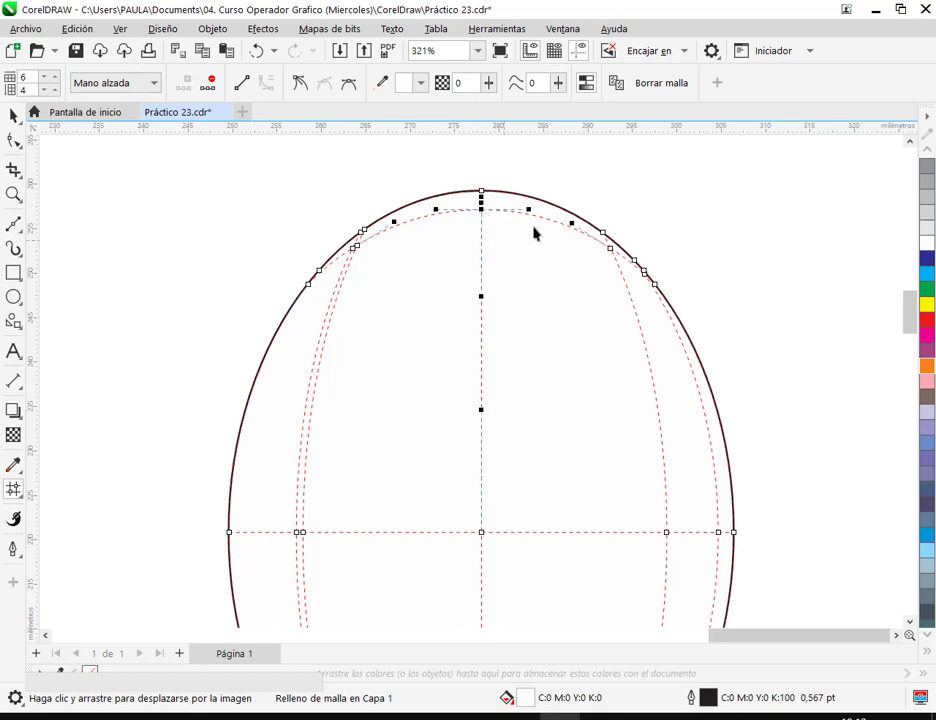
{"action": "left_click", "coordinate": [209, 83]}
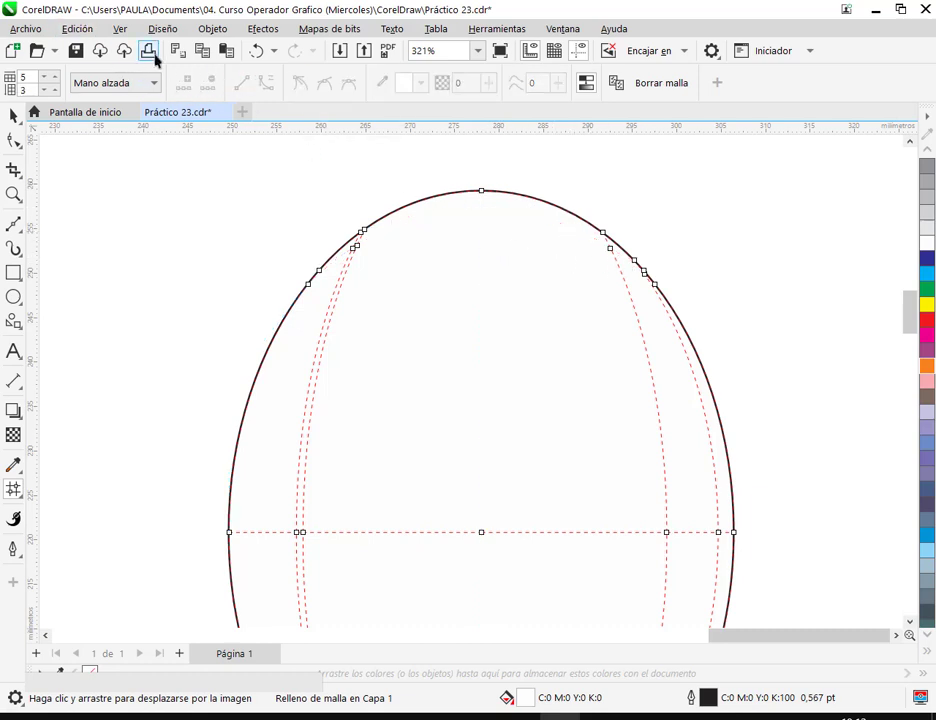
{"action": "left_click", "coordinate": [256, 50]}
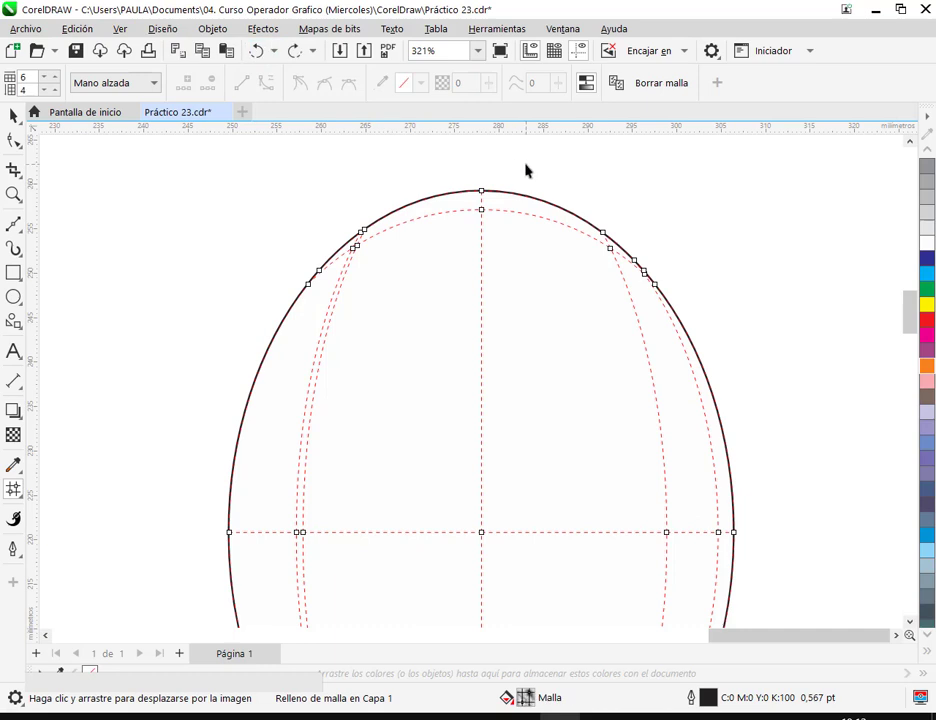
Step: Remove the practice ellipse's upper horizontal mesh line from its outline node, and delete the leftover node on the inner right vertical line
{"action": "left_click", "coordinate": [655, 285]}
{"action": "key", "text": "Delete"}
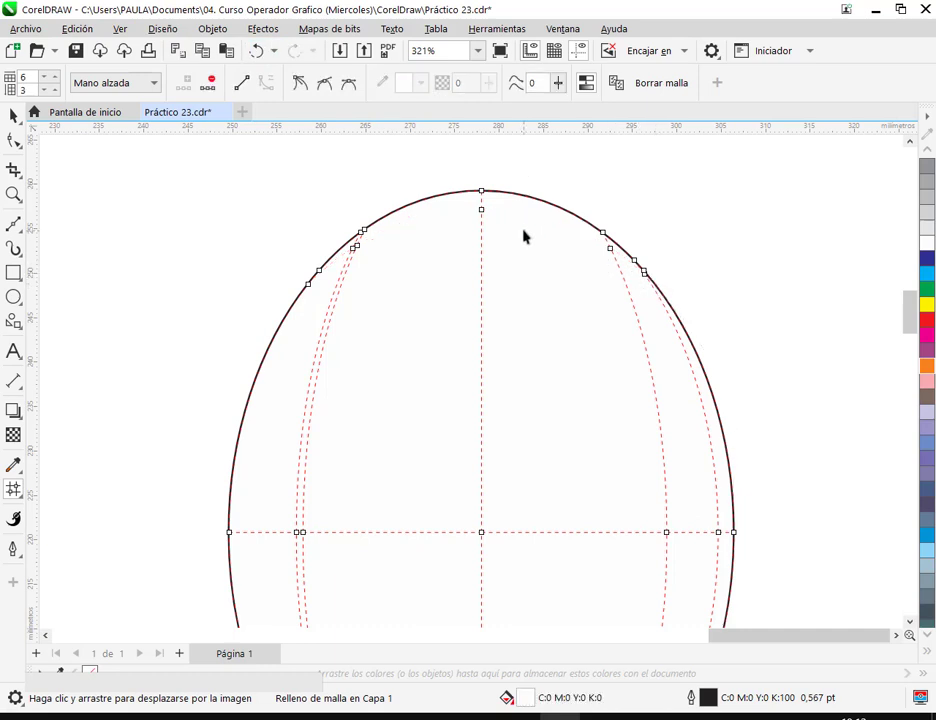
{"action": "left_click", "coordinate": [610, 250]}
{"action": "key", "text": "Delete"}
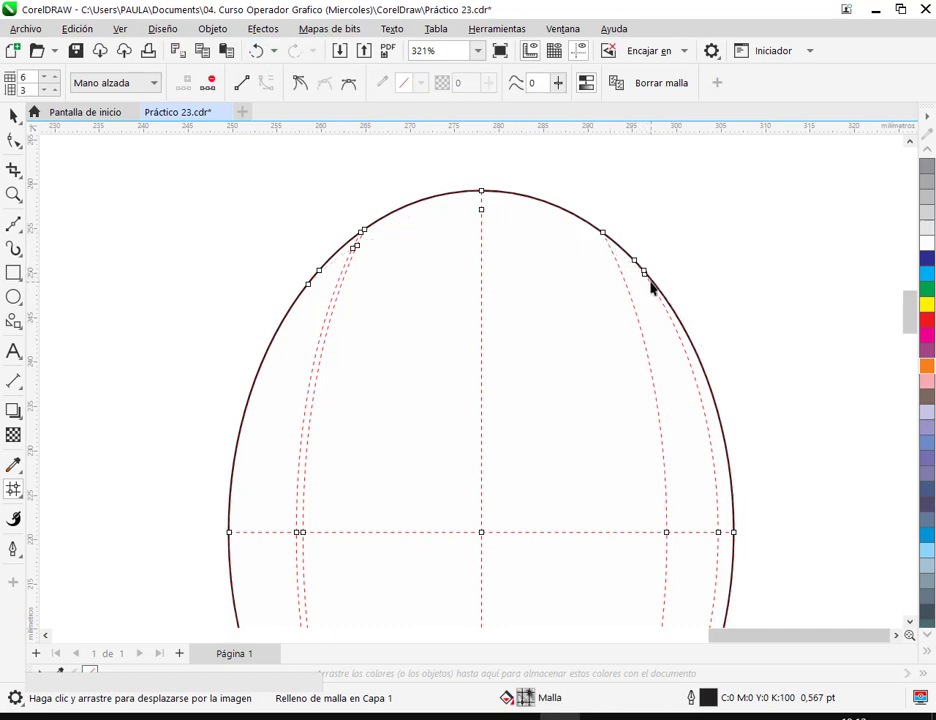
{"action": "key", "text": "Escape"}
Step: Delete the surplus vertical mesh line on the practice ellipse's left side and add one closer to its left edge
{"action": "left_click", "coordinate": [360, 235]}
{"action": "key", "text": "Delete"}
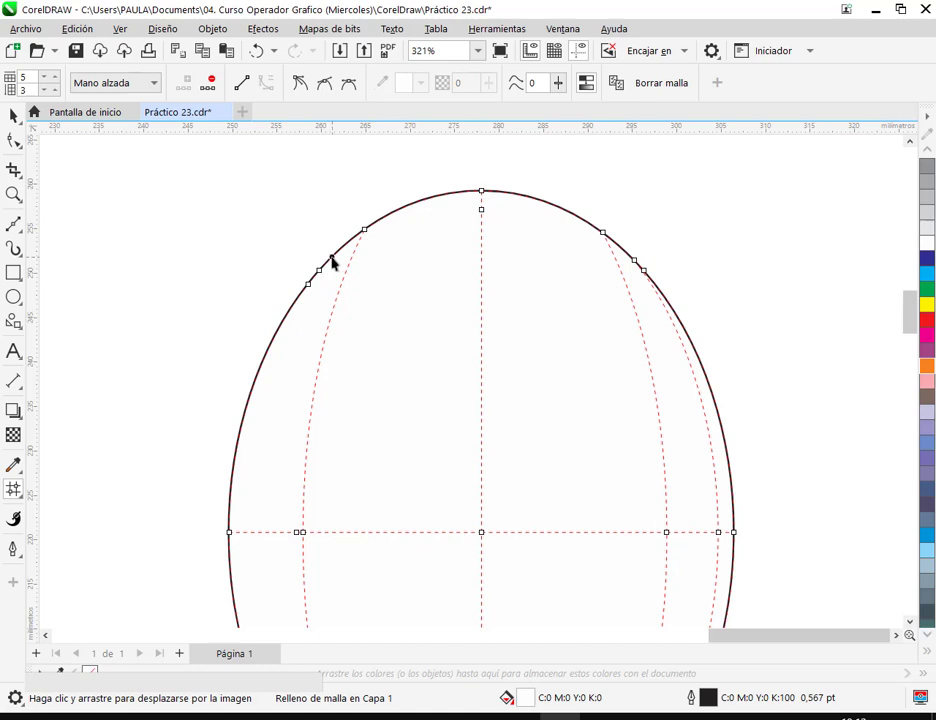
{"action": "double_click", "coordinate": [332, 262]}
{"action": "scroll", "coordinate": [382, 440], "scroll_direction": "down", "scroll_amount": 1}
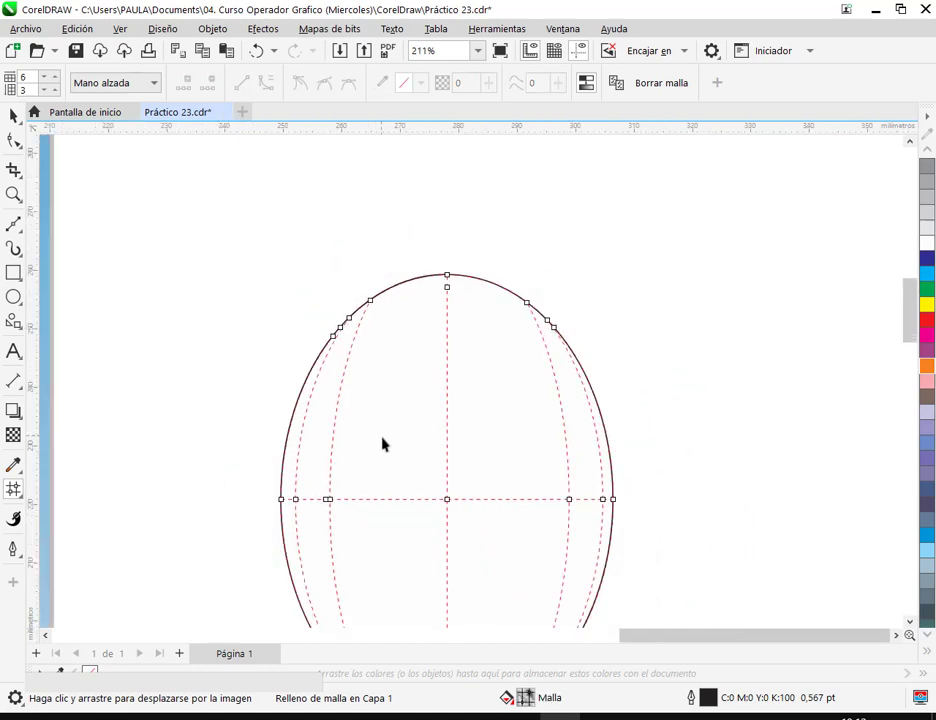
Step: Remove the horizontal mesh line near the practice ellipse's lower end using its outline nodes
{"action": "scroll", "coordinate": [579, 355], "scroll_direction": "down", "scroll_amount": 1}
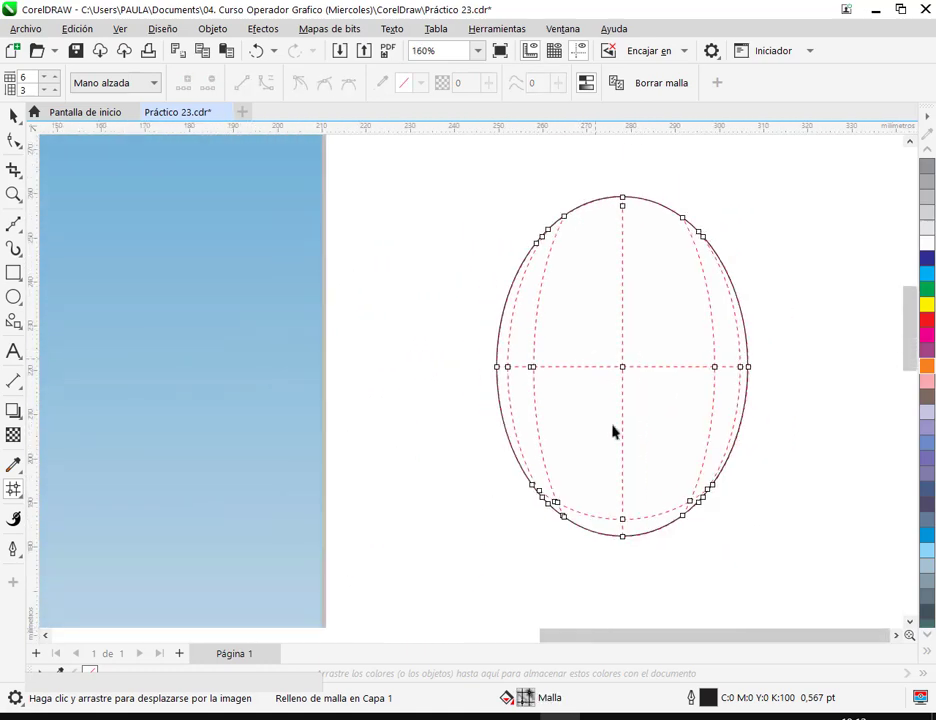
{"action": "scroll", "coordinate": [756, 530], "scroll_direction": "up", "scroll_amount": 1}
{"action": "scroll", "coordinate": [671, 528], "scroll_direction": "up", "scroll_amount": 1}
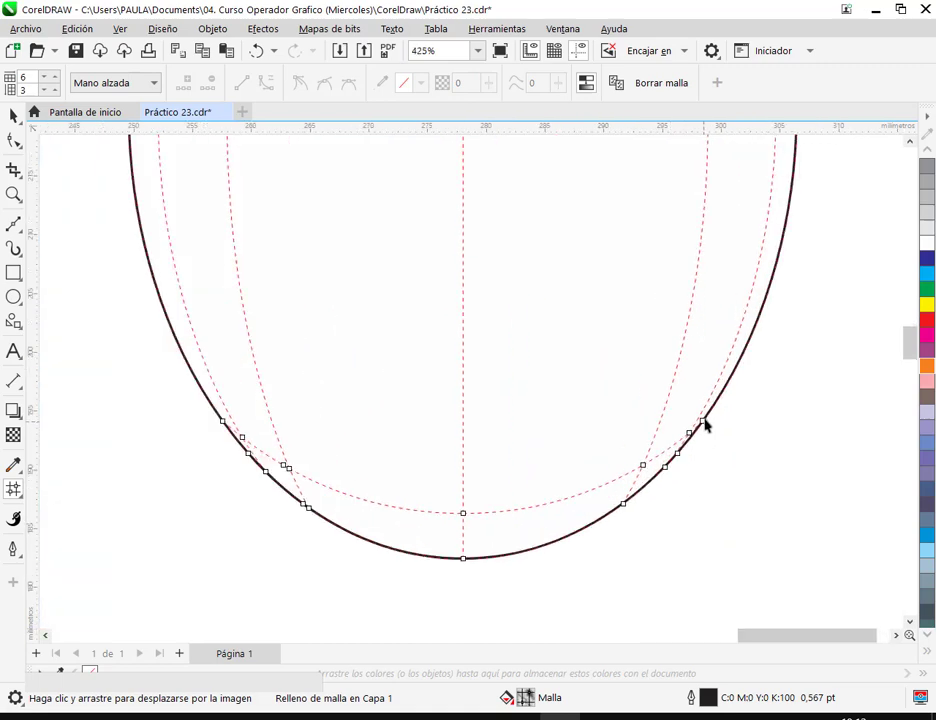
{"action": "left_click", "coordinate": [704, 427]}
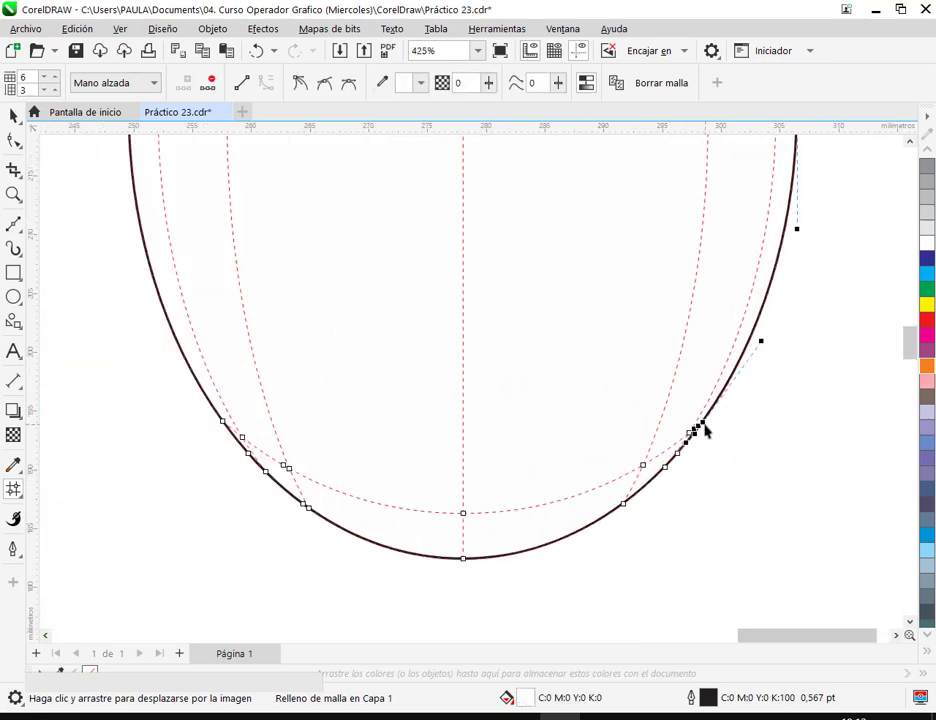
{"action": "left_click", "coordinate": [224, 428]}
{"action": "scroll", "coordinate": [564, 380], "scroll_direction": "down", "scroll_amount": 2}
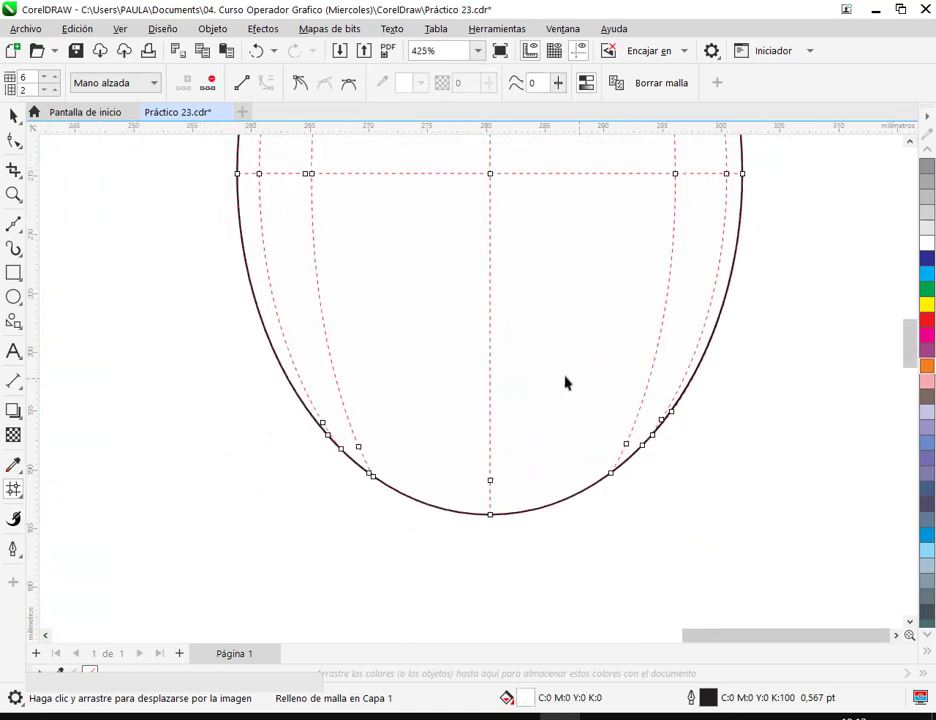
{"action": "scroll", "coordinate": [522, 370], "scroll_direction": "down", "scroll_amount": 2}
Step: Display the yellow balloon's mesh and examine the lines around the orange shading on its left side
{"action": "left_click", "coordinate": [13, 116]}
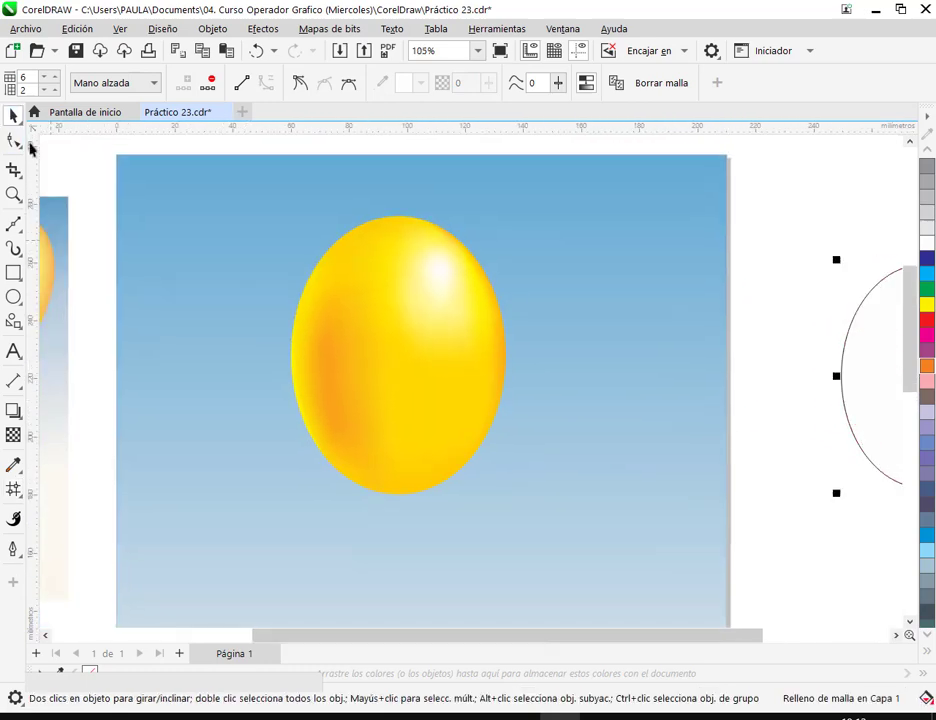
{"action": "left_click", "coordinate": [450, 348]}
{"action": "left_click", "coordinate": [625, 395]}
{"action": "left_click", "coordinate": [309, 351]}
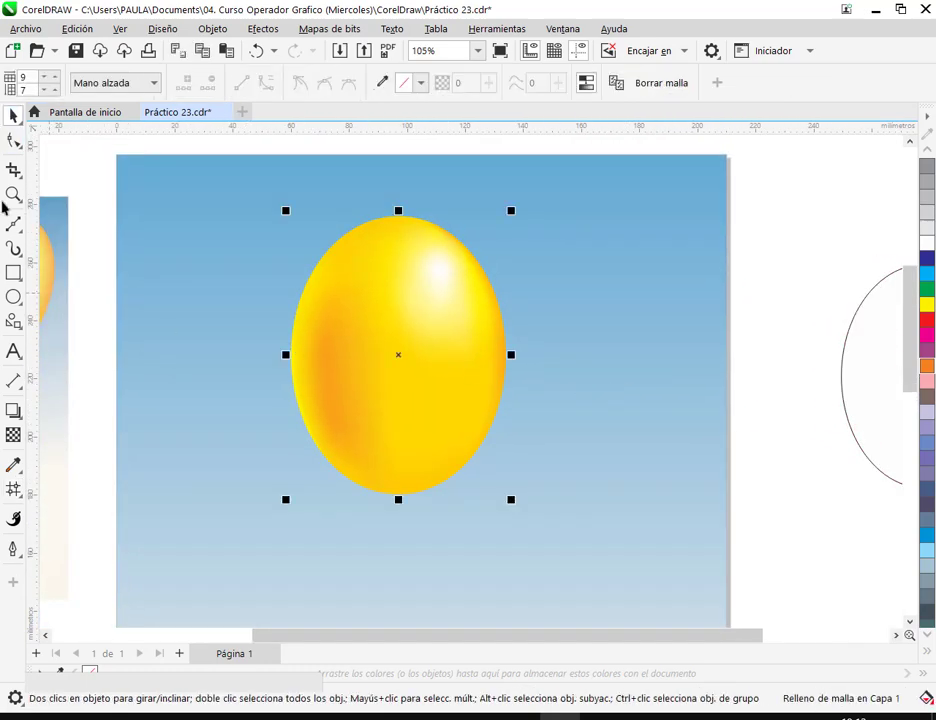
{"action": "left_click", "coordinate": [13, 489]}
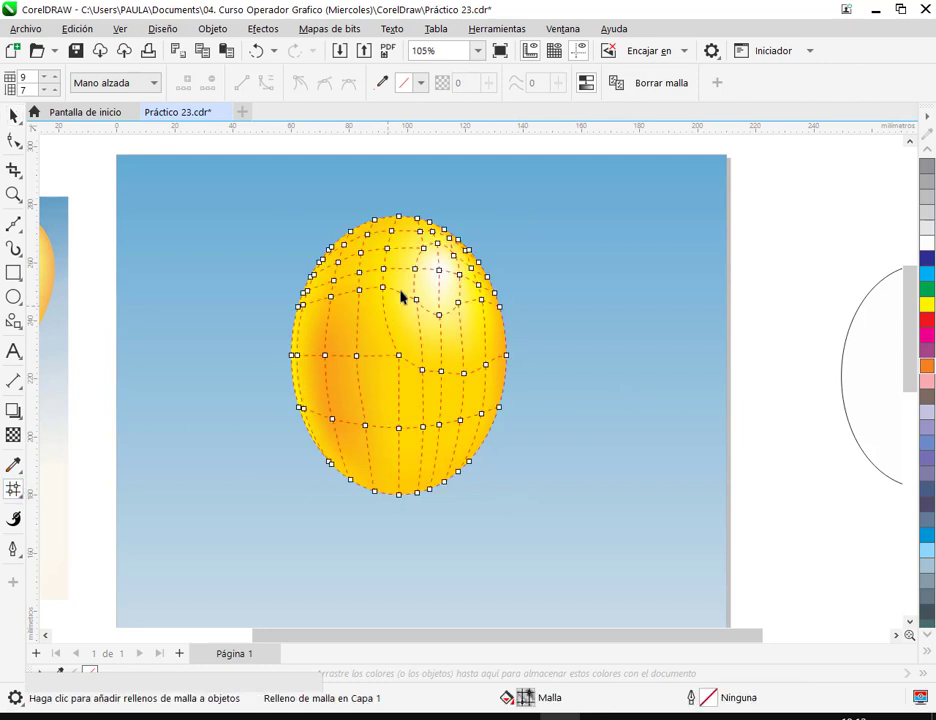
{"action": "scroll", "coordinate": [403, 294], "scroll_direction": "up", "scroll_amount": 1}
{"action": "scroll", "coordinate": [389, 287], "scroll_direction": "up", "scroll_amount": 1}
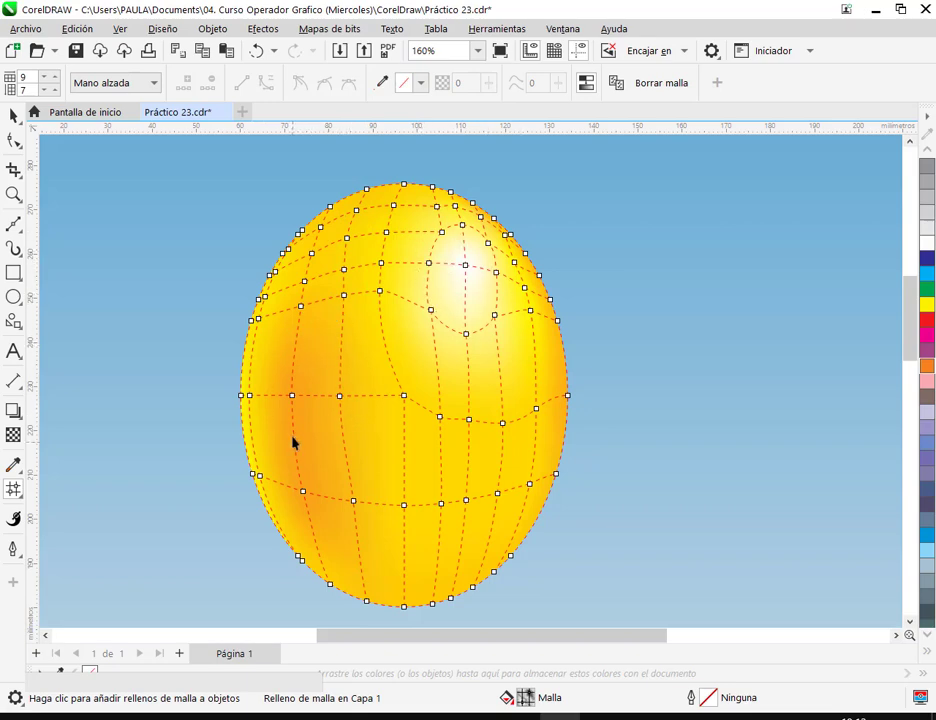
{"action": "scroll", "coordinate": [293, 443], "scroll_direction": "up", "scroll_amount": 4}
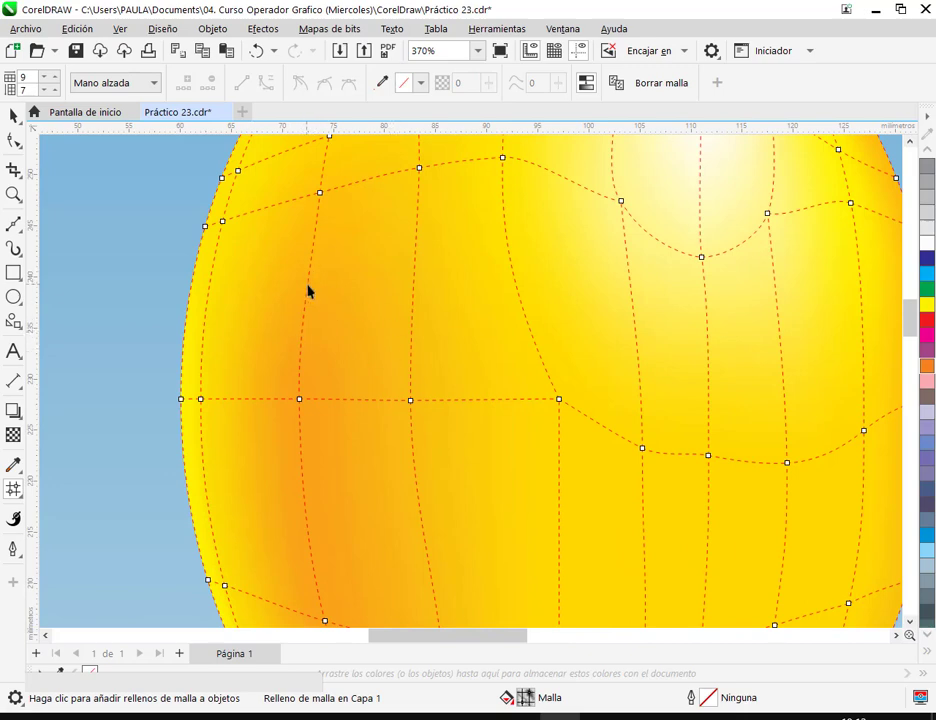
Step: Try adding a horizontal mesh line across the balloon above its middle line, trace its path, and undo it
{"action": "double_click", "coordinate": [308, 289]}
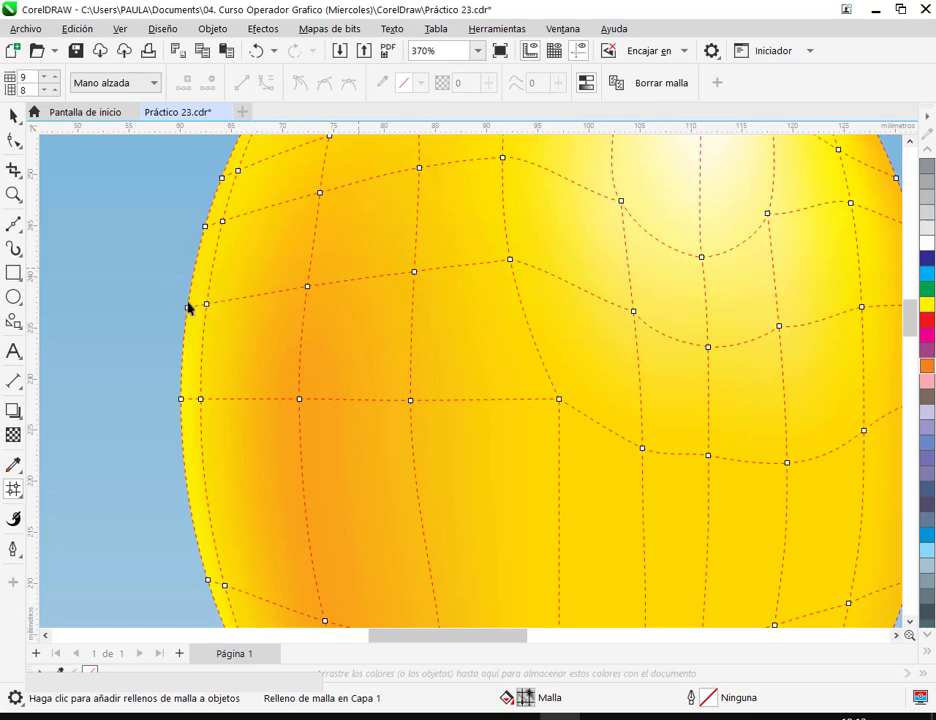
{"action": "left_click_drag", "start_coordinate": [184, 310], "coordinate": [253, 322]}
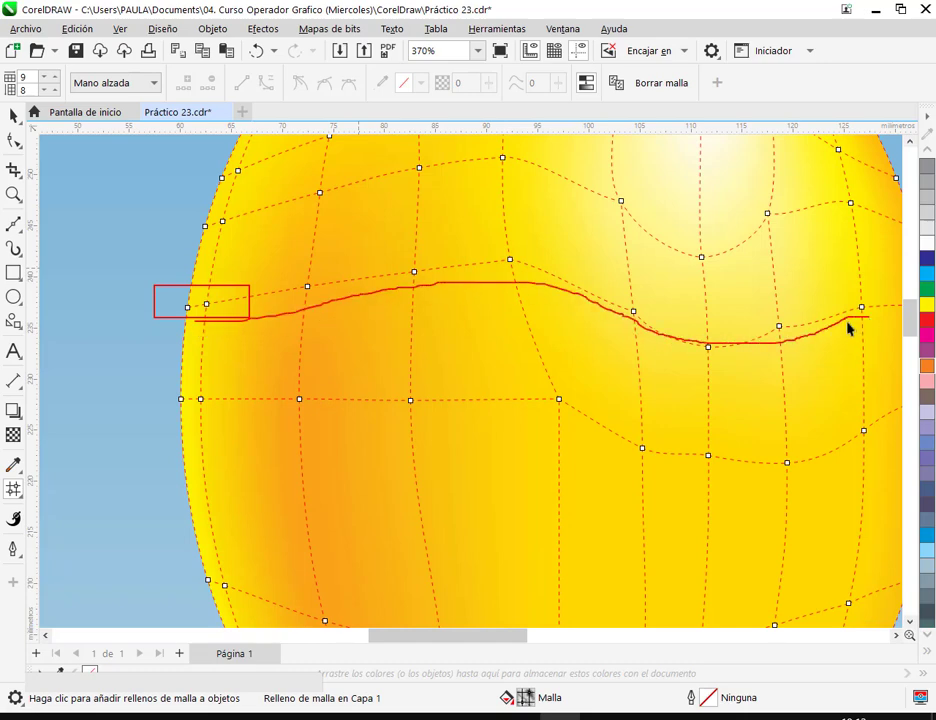
{"action": "left_click_drag", "start_coordinate": [848, 328], "coordinate": [848, 328]}
{"action": "key", "text": "Delete"}
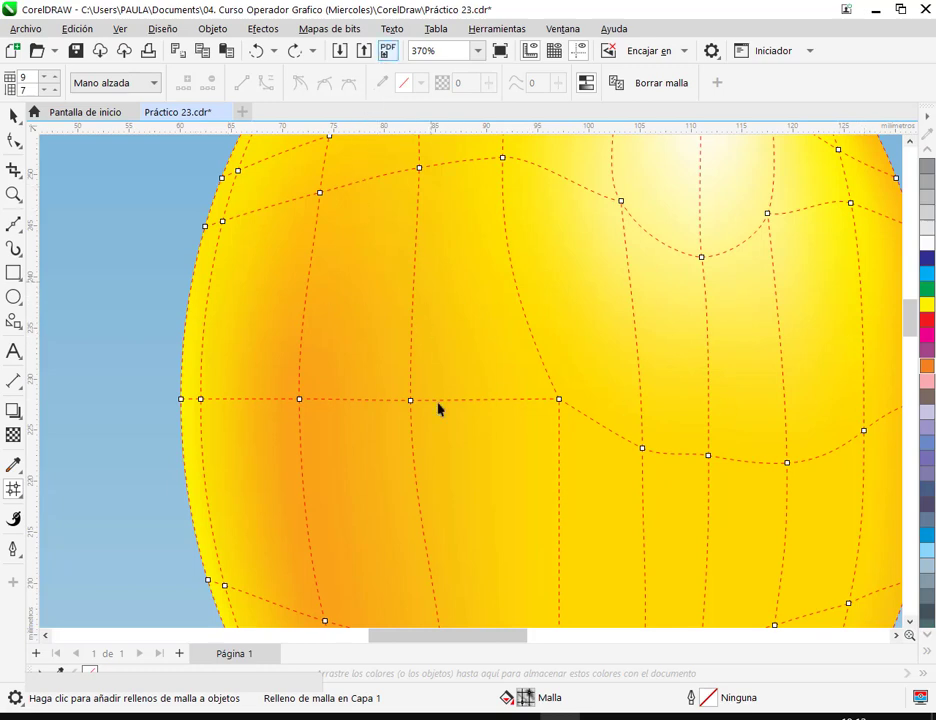
Step: Leave the balloon's mesh editing and delete the practice ellipse beside the page
{"action": "scroll", "coordinate": [491, 490], "scroll_direction": "down", "scroll_amount": 5}
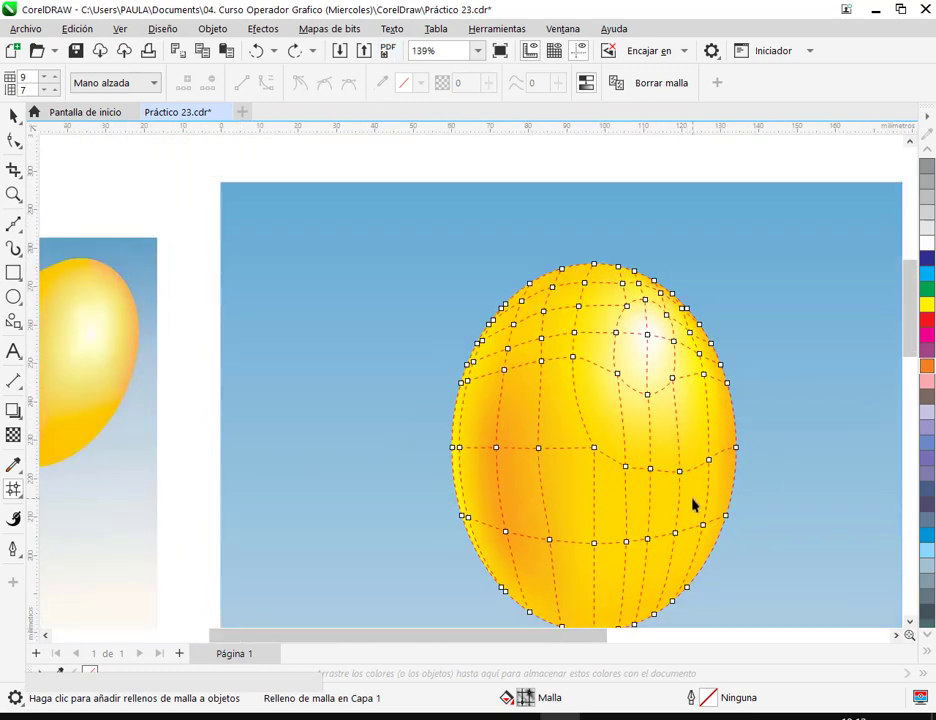
{"action": "left_click_drag", "start_coordinate": [694, 506], "coordinate": [558, 441]}
{"action": "left_click", "coordinate": [14, 115]}
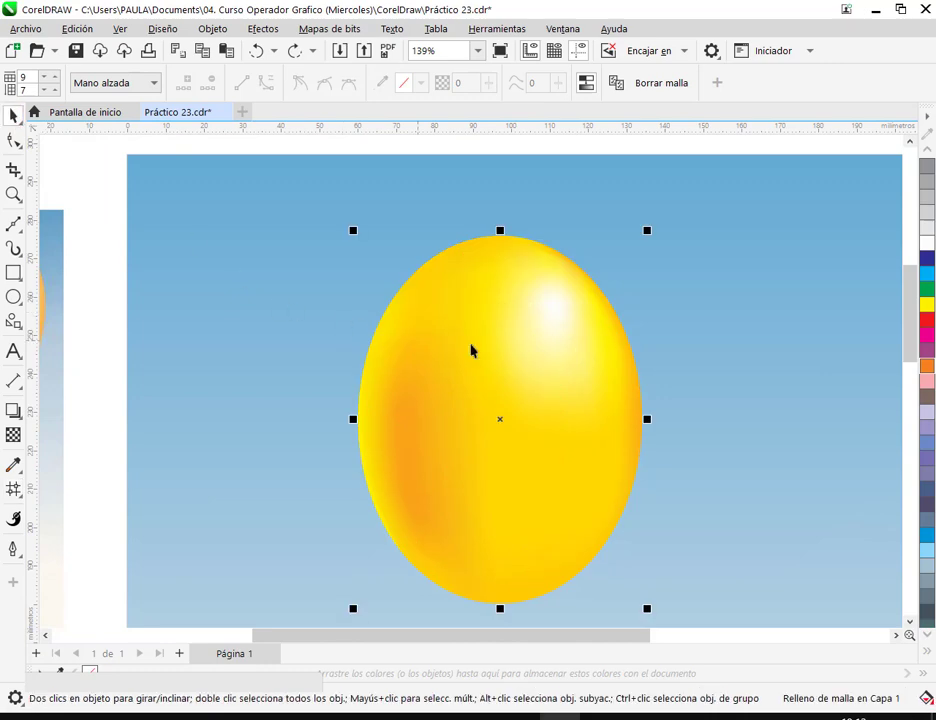
{"action": "scroll", "coordinate": [639, 396], "scroll_direction": "down", "scroll_amount": 3}
{"action": "left_click_drag", "start_coordinate": [646, 491], "coordinate": [535, 355]}
{"action": "key", "text": "Escape"}
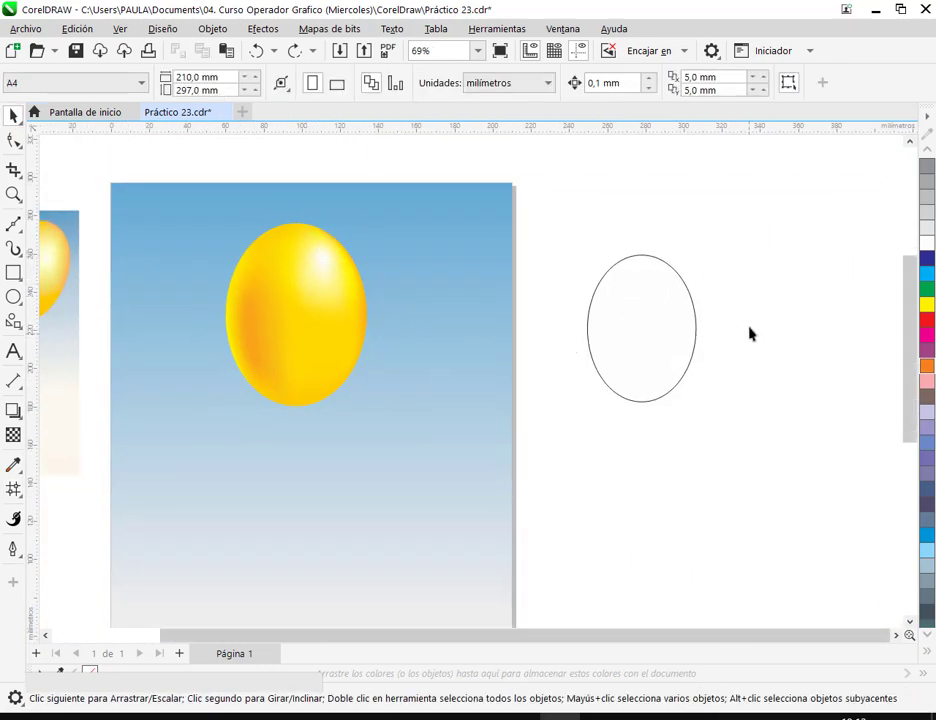
{"action": "left_click", "coordinate": [660, 350]}
{"action": "key", "text": "Delete"}
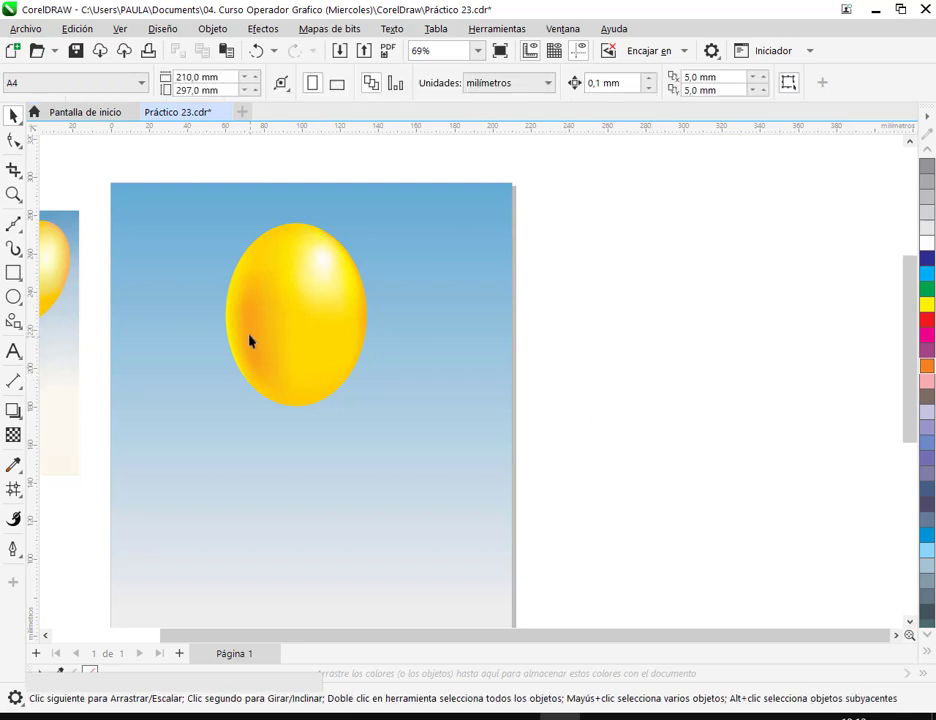
{"action": "scroll", "coordinate": [413, 313], "scroll_direction": "left", "scroll_amount": 5}
{"action": "scroll", "coordinate": [354, 312], "scroll_direction": "up", "scroll_amount": 2}
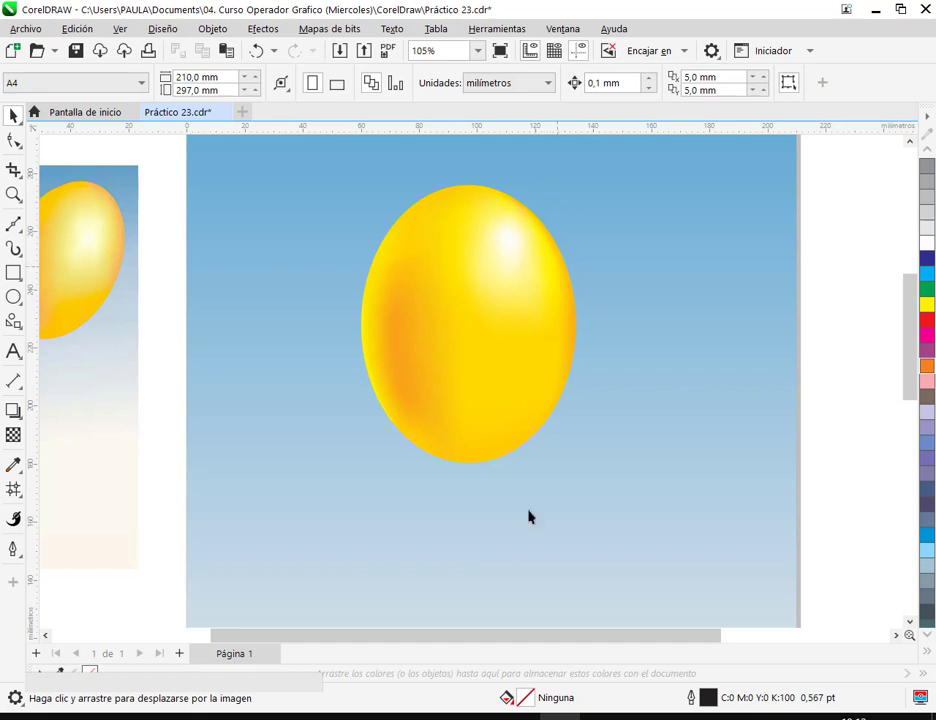
Step: Switch to CorelDRAW X5 and create a new A4 portrait document in CMYK at 300 ppp
{"action": "left_click", "coordinate": [130, 600]}
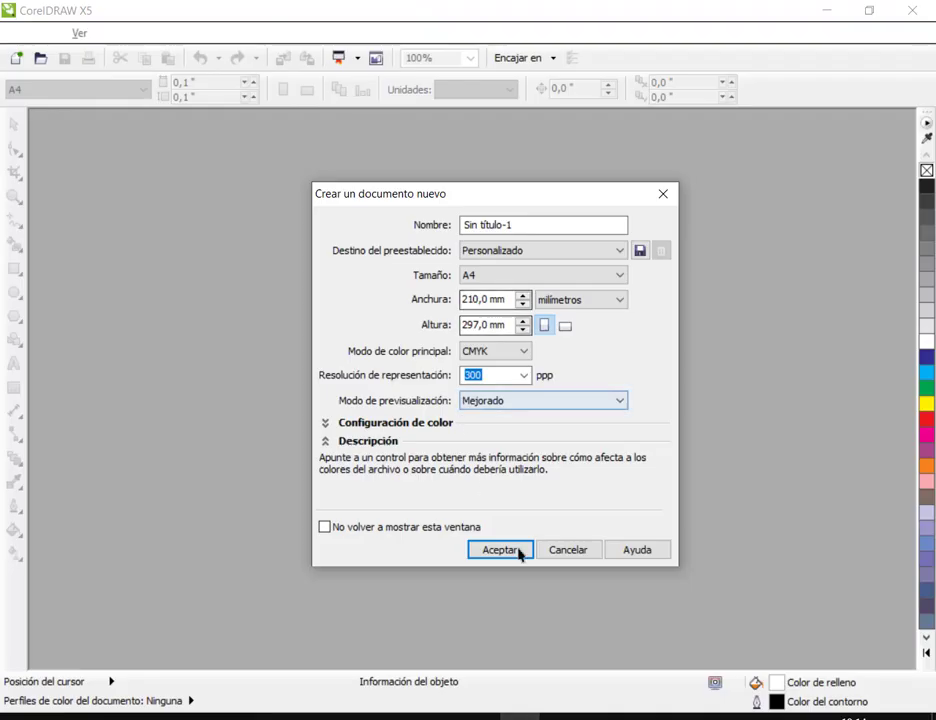
{"action": "left_click", "coordinate": [518, 551]}
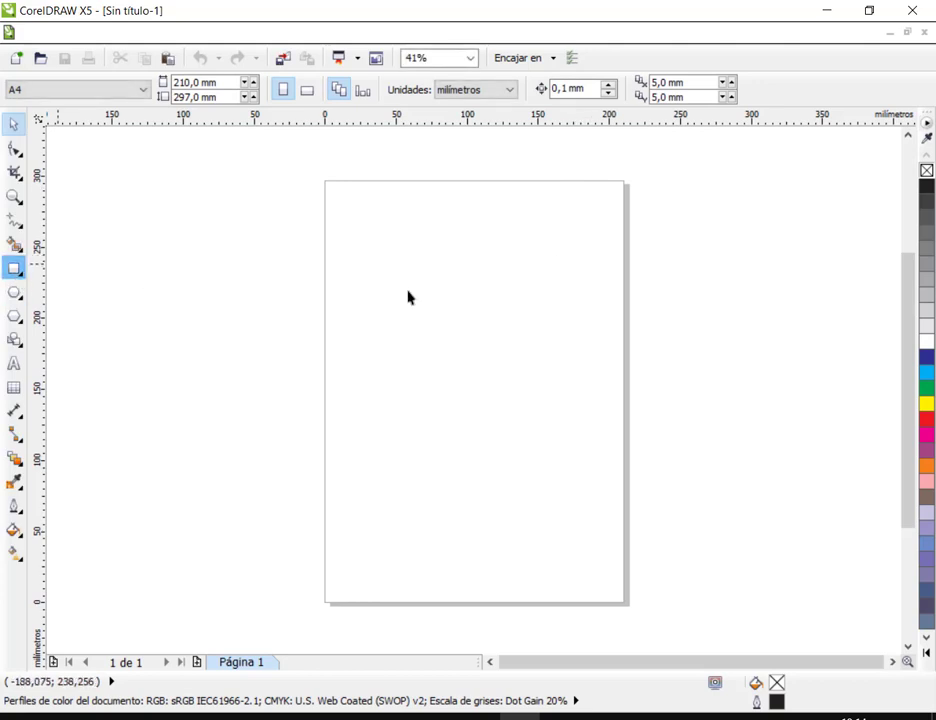
Step: Draw an ellipse about 120 by 125 mm on the page and move it about 43 mm toward the page's left edge
{"action": "left_click", "coordinate": [15, 269]}
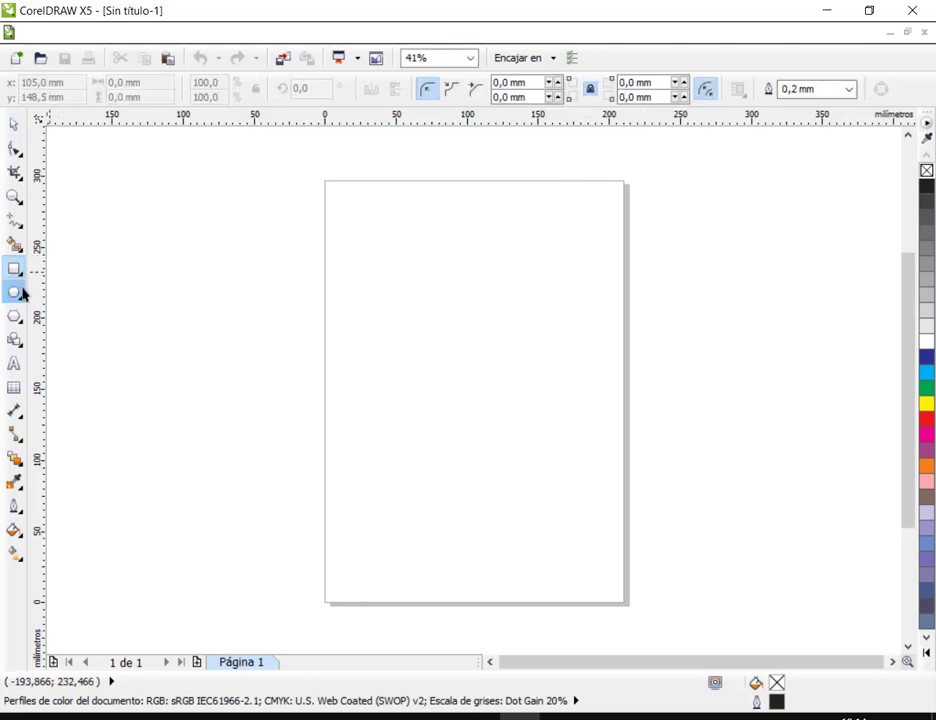
{"action": "mouse_move", "coordinate": [423, 250]}
{"action": "left_mouse_down"}
{"action": "mouse_move", "coordinate": [560, 405]}
{"action": "mouse_move", "coordinate": [593, 428]}
{"action": "left_mouse_up"}
{"action": "key", "text": "space"}
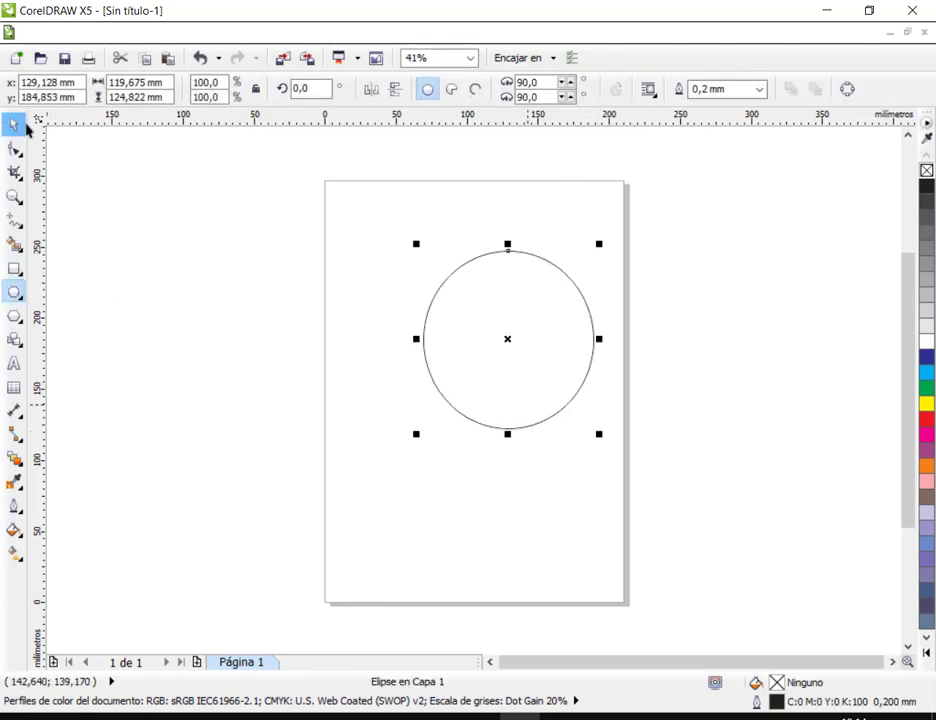
{"action": "left_click_drag", "start_coordinate": [540, 349], "coordinate": [479, 335]}
{"action": "scroll", "coordinate": [474, 267], "scroll_direction": "up", "scroll_amount": 7}
{"action": "scroll", "coordinate": [474, 267], "scroll_direction": "down", "scroll_amount": 5}
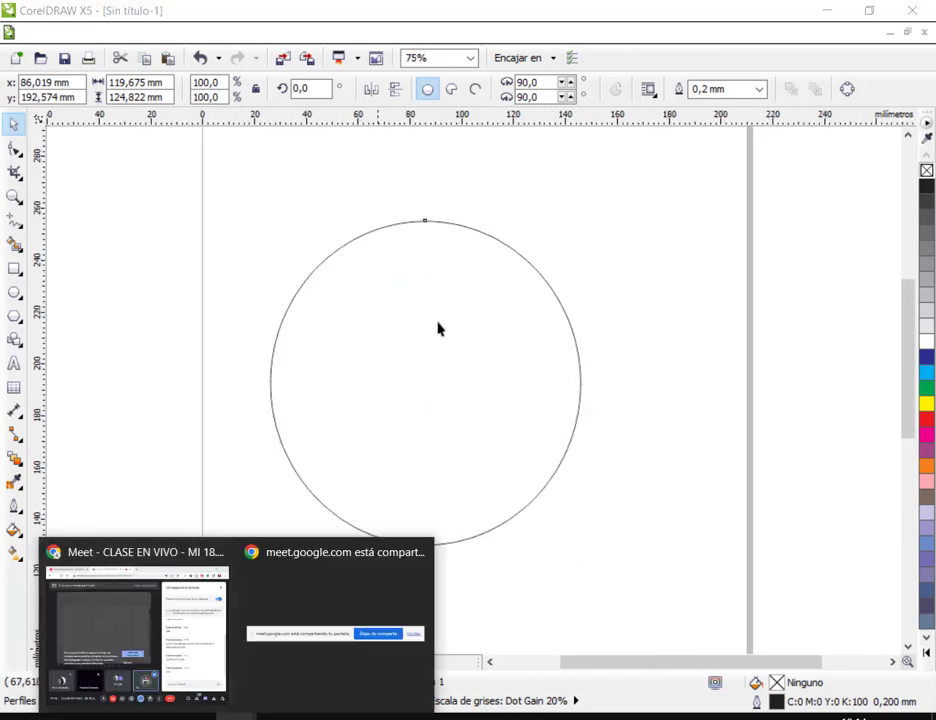
Step: Switch to Chrome and open a separate browser window under another profile
{"action": "mouse_move", "coordinate": [175, 714]}
{"action": "left_click", "coordinate": [140, 600]}
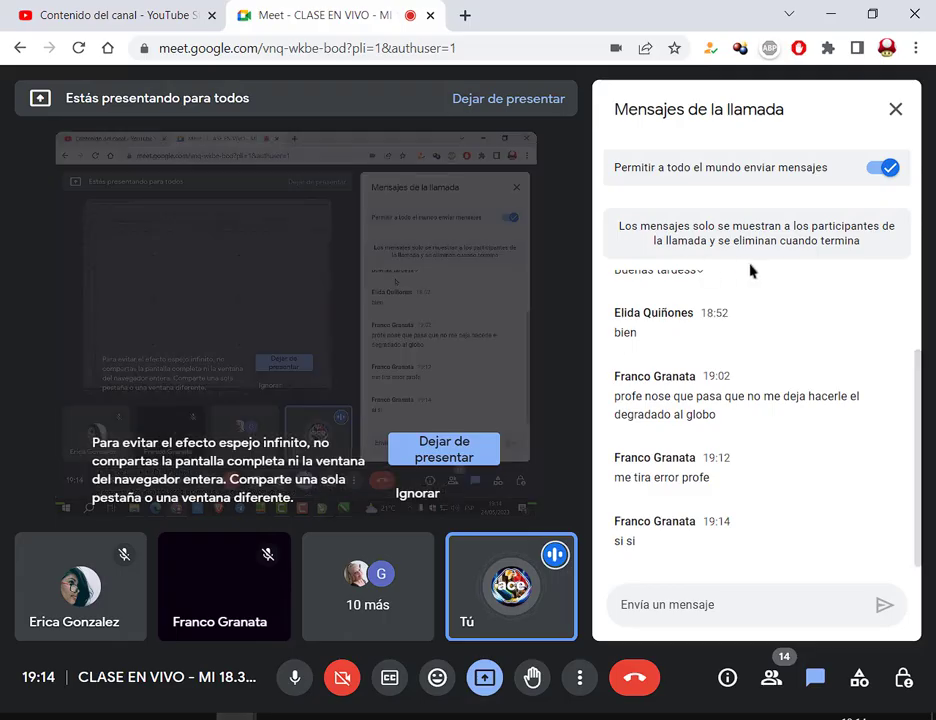
{"action": "left_click", "coordinate": [465, 15]}
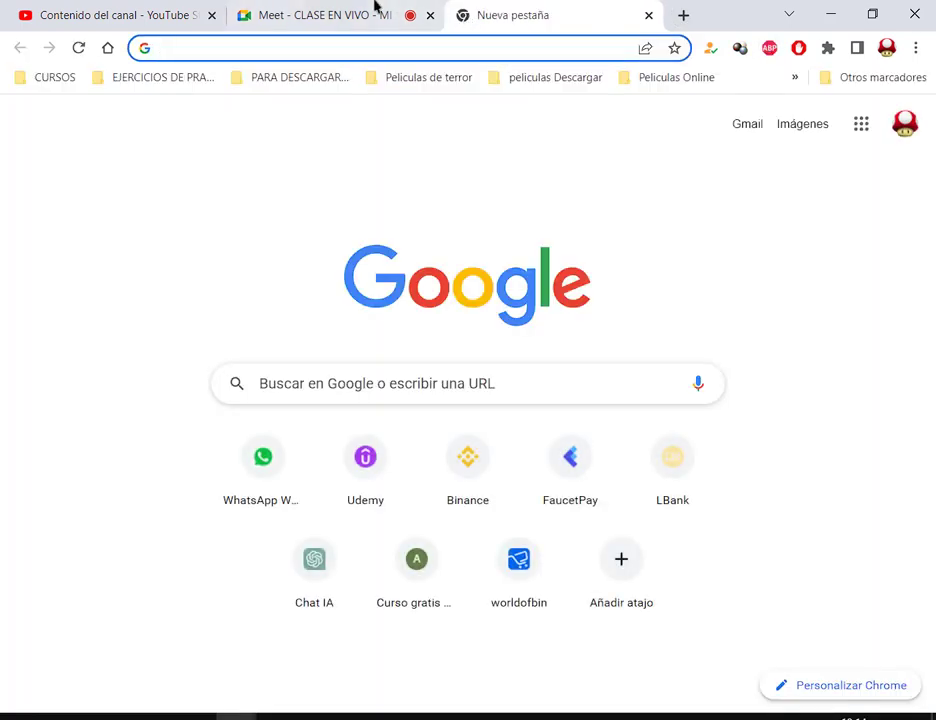
{"action": "left_click", "coordinate": [373, 8]}
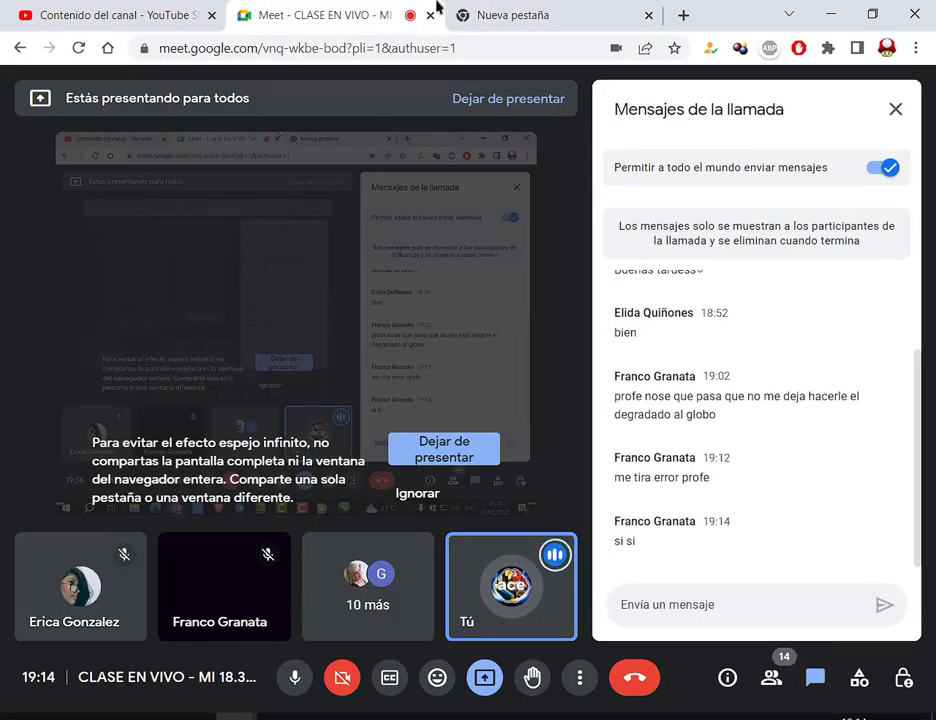
{"action": "left_click", "coordinate": [497, 12]}
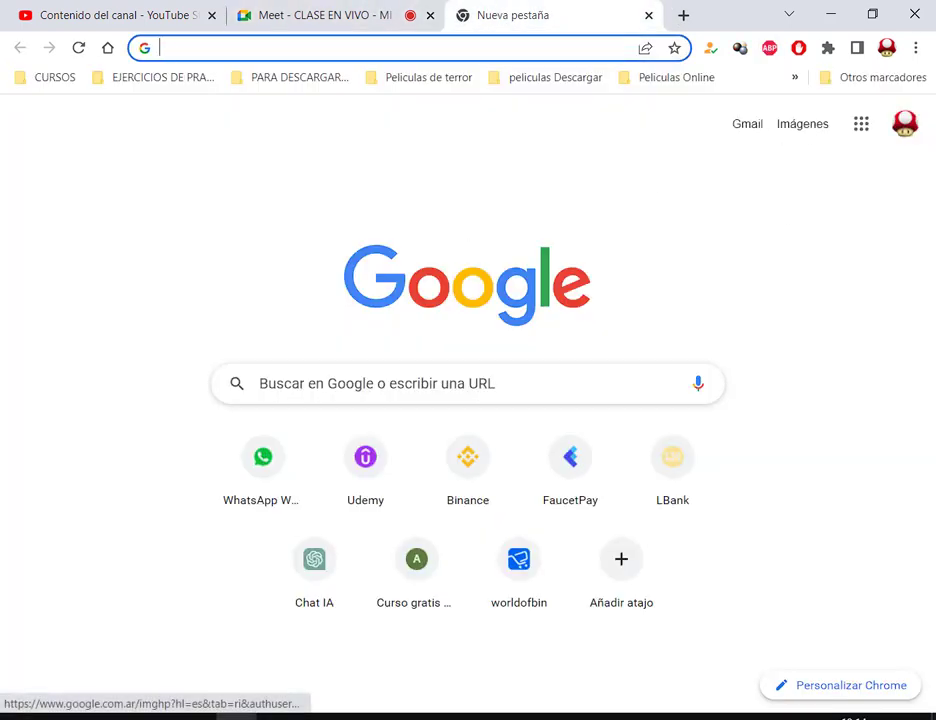
{"action": "left_click", "coordinate": [886, 47]}
{"action": "left_click", "coordinate": [706, 430]}
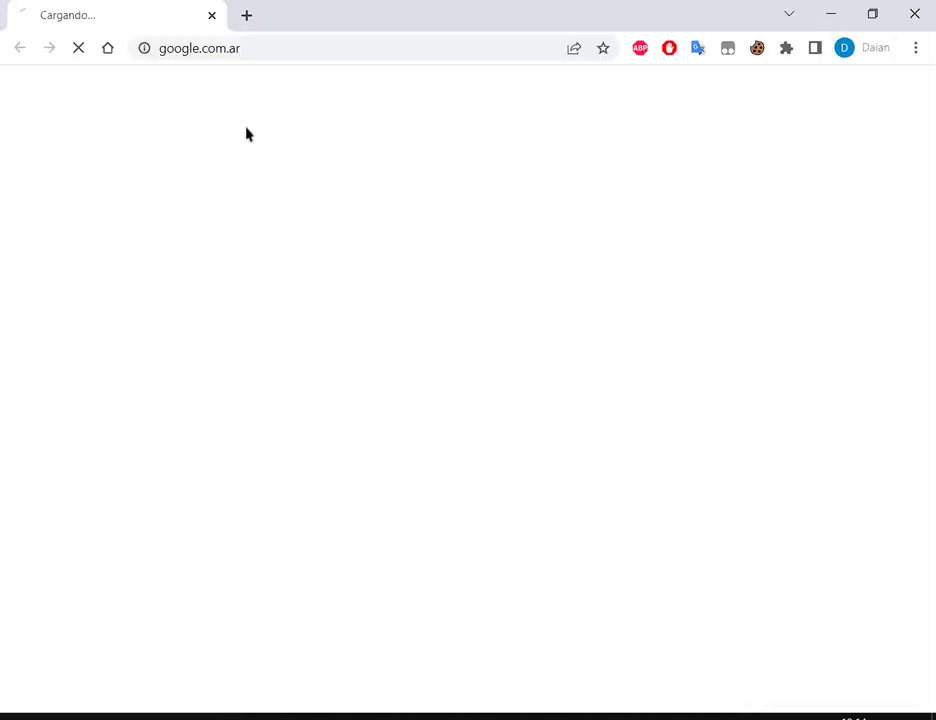
Step: Search Google Images for "mesh tool examples"
{"action": "left_click", "coordinate": [745, 97]}
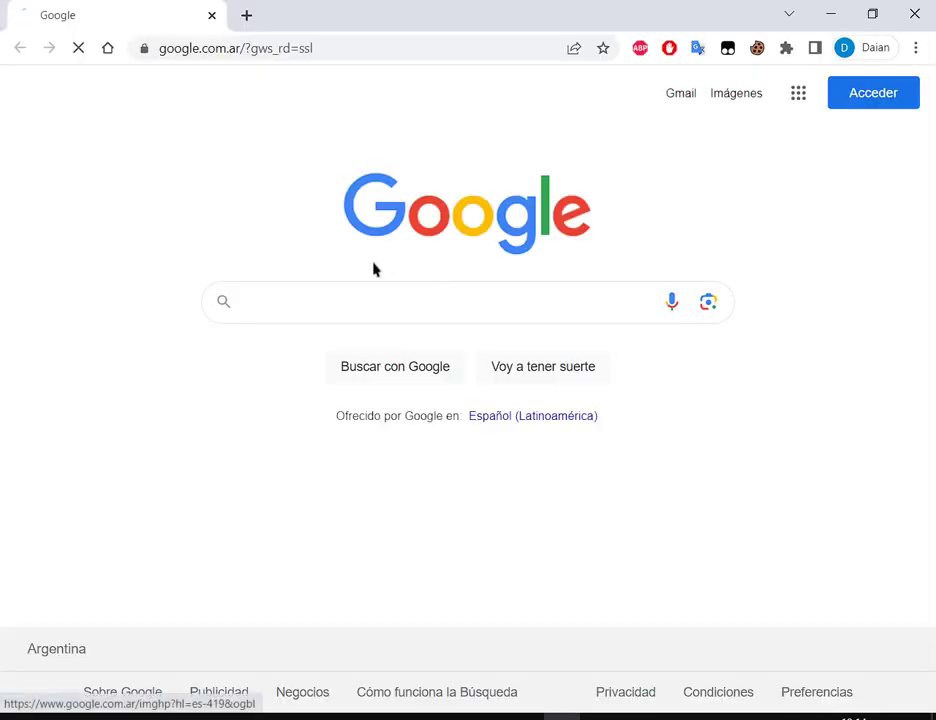
{"action": "type", "text": "mesh"}
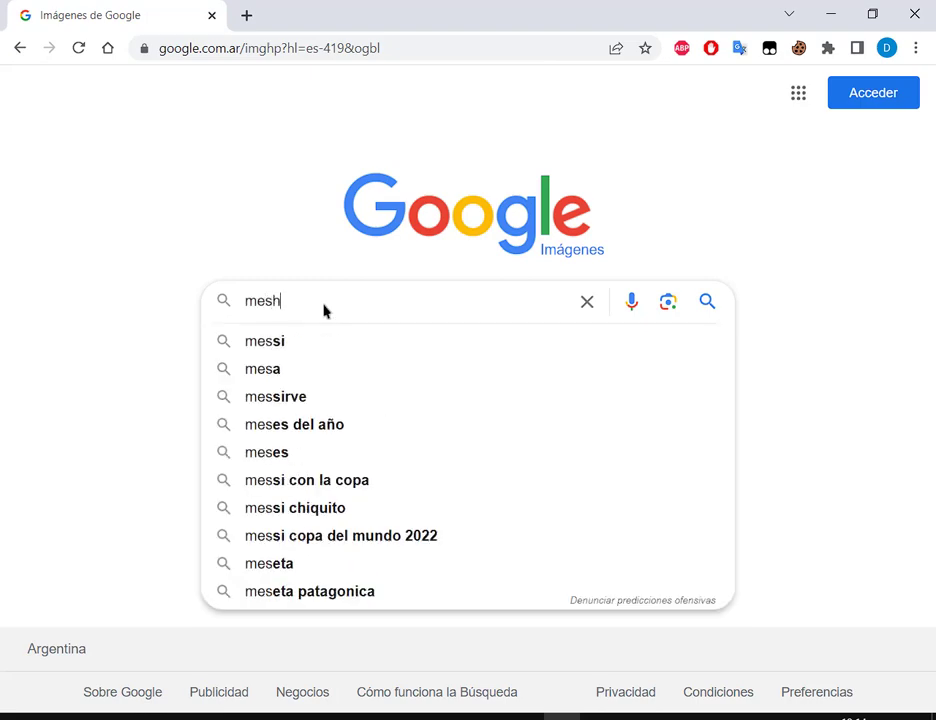
{"action": "type", "text": " tool examples"}
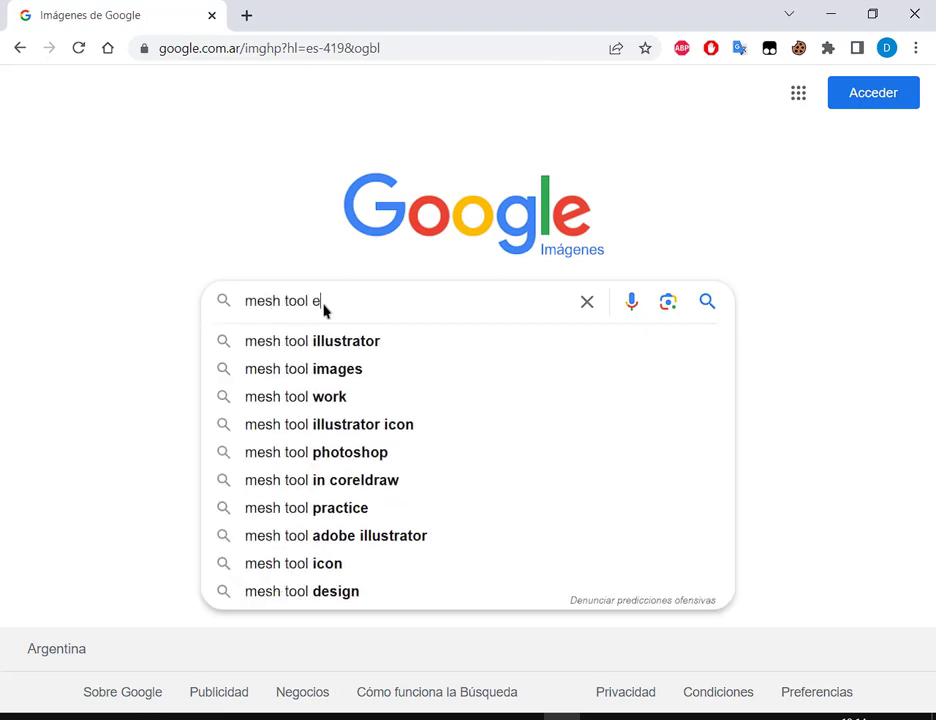
{"action": "key", "text": "Return"}
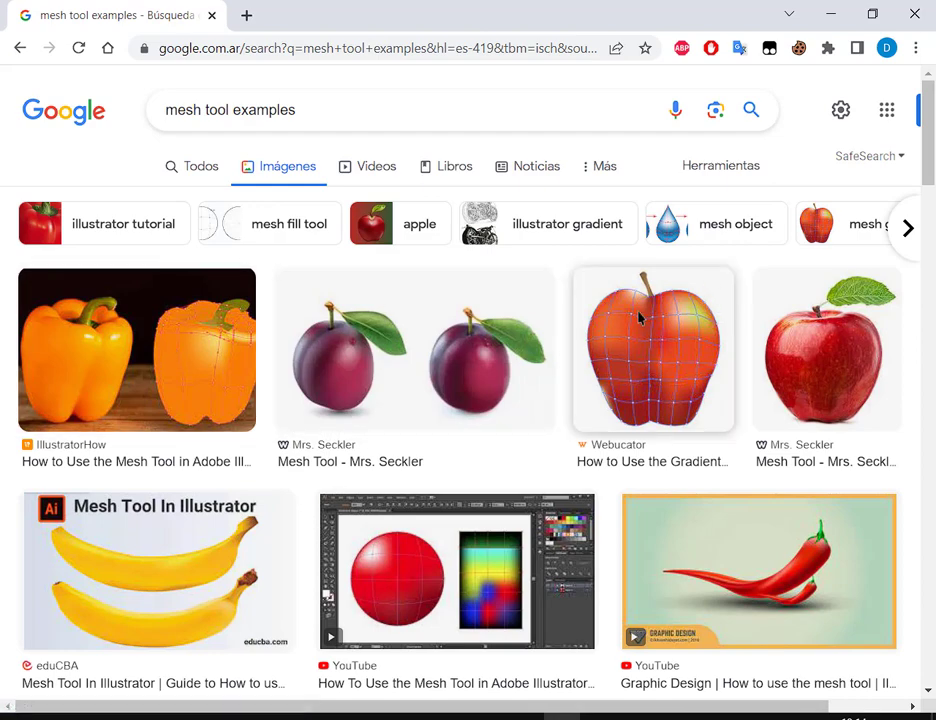
Step: Preview the plum example and the related Spoon Graphics and Adobe Tutorial cherry images
{"action": "left_click", "coordinate": [344, 354]}
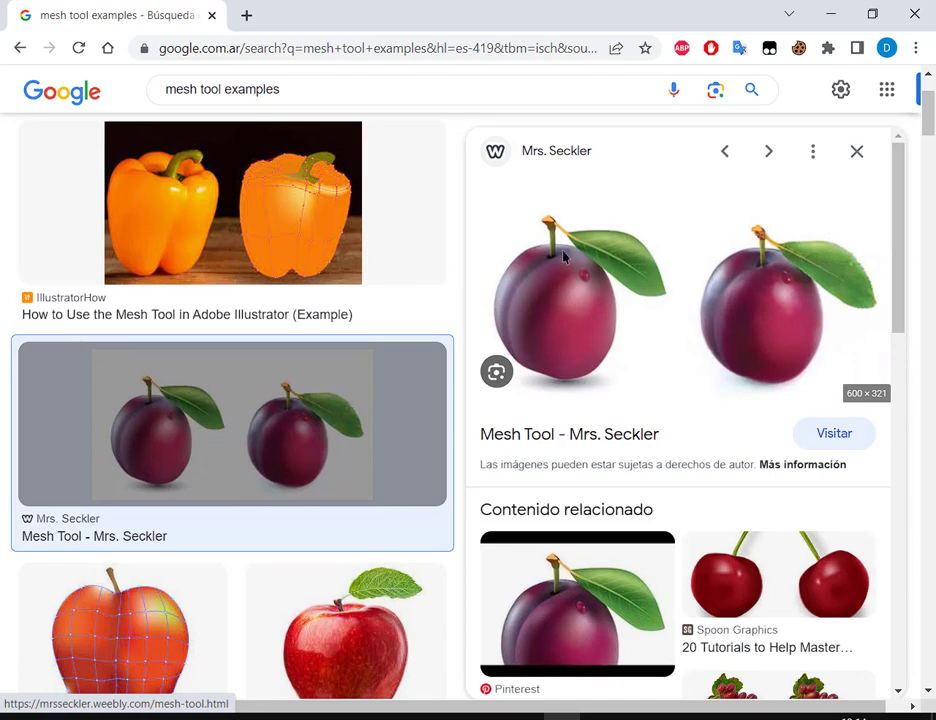
{"action": "scroll", "coordinate": [562, 257], "scroll_direction": "down", "scroll_amount": 3}
{"action": "left_click", "coordinate": [745, 340]}
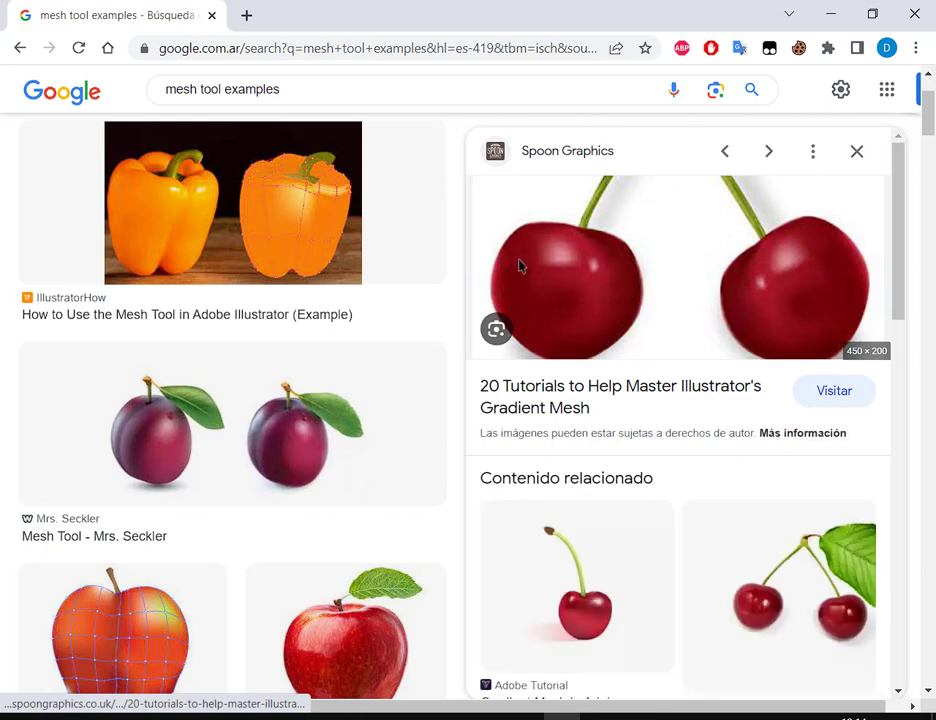
{"action": "scroll", "coordinate": [696, 365], "scroll_direction": "down", "scroll_amount": 3}
{"action": "left_click", "coordinate": [614, 367]}
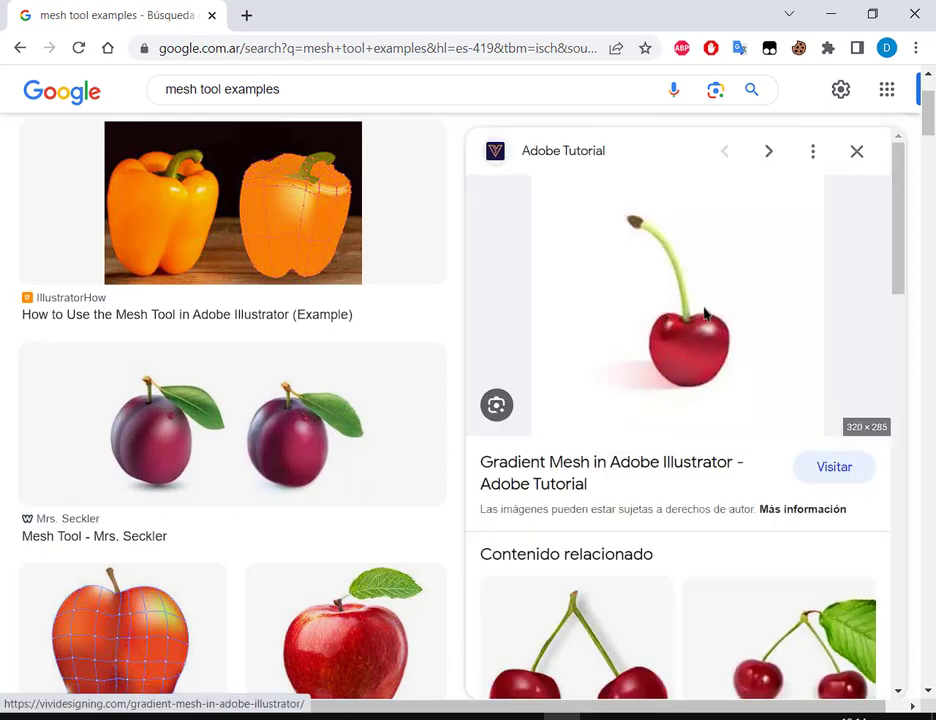
Step: Browse the related cherry images, preview the Shutterstock cherry pair with a leaf, and close the preview
{"action": "scroll", "coordinate": [690, 340], "scroll_direction": "down", "scroll_amount": 3}
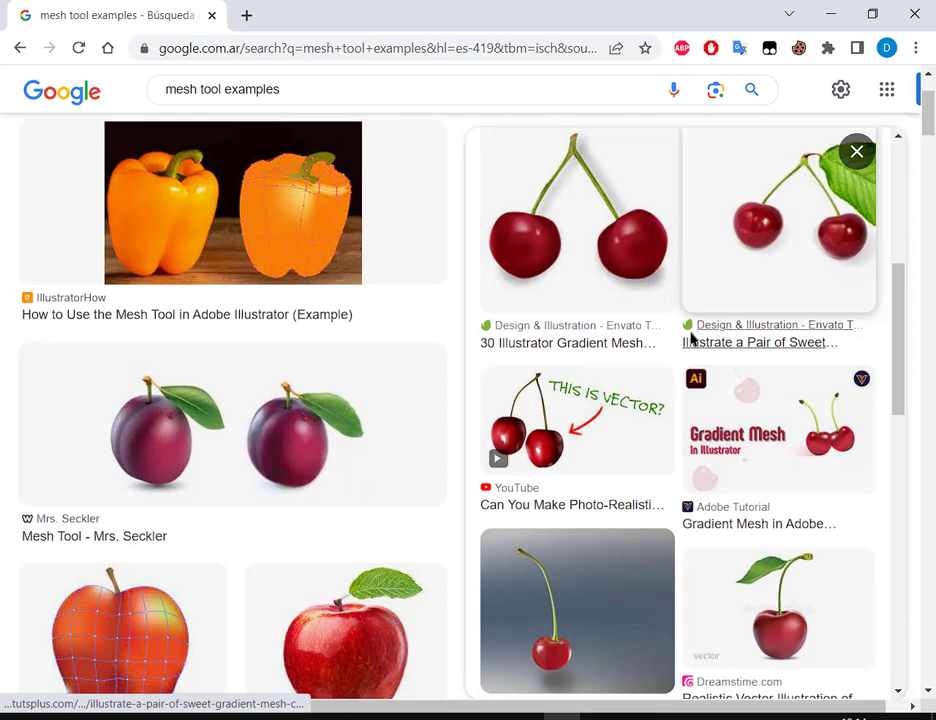
{"action": "scroll", "coordinate": [769, 413], "scroll_direction": "down", "scroll_amount": 5}
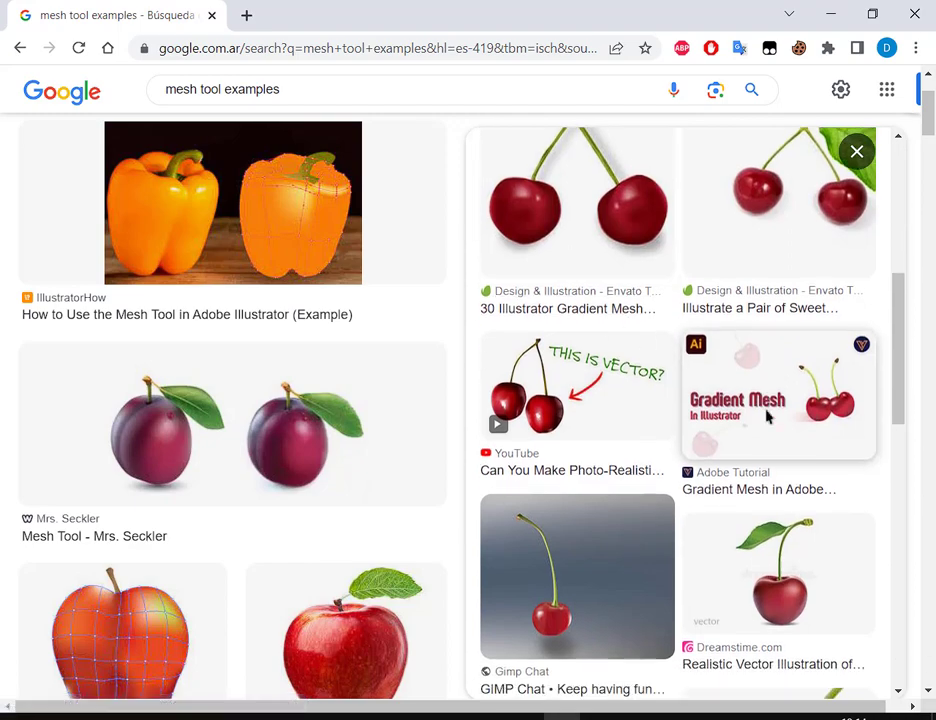
{"action": "scroll", "coordinate": [767, 420], "scroll_direction": "down", "scroll_amount": 2}
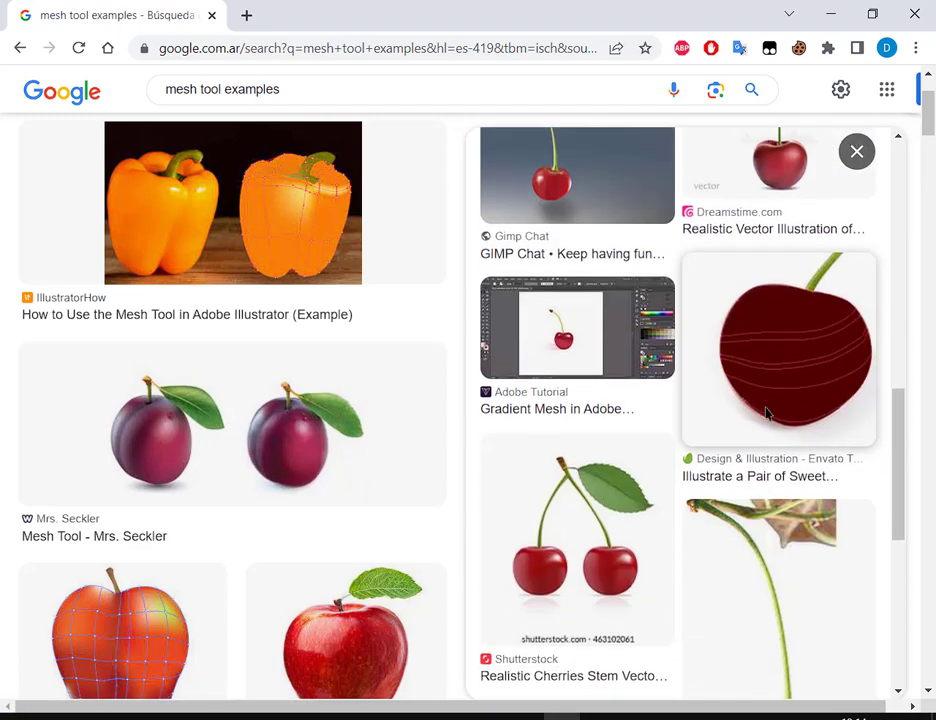
{"action": "left_click", "coordinate": [597, 437]}
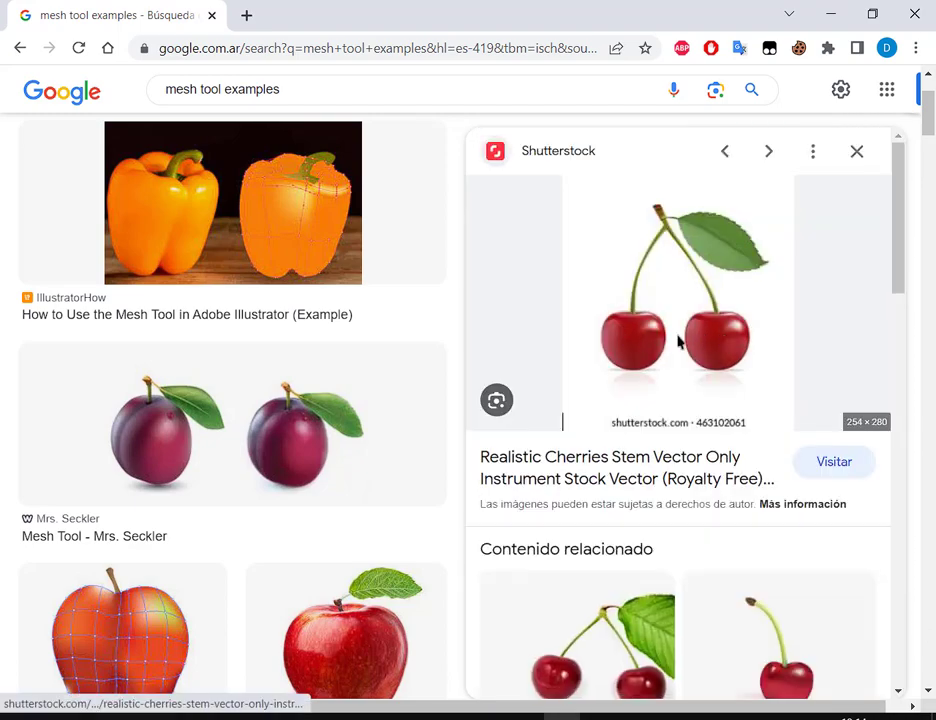
{"action": "scroll", "coordinate": [697, 330], "scroll_direction": "down", "scroll_amount": 4}
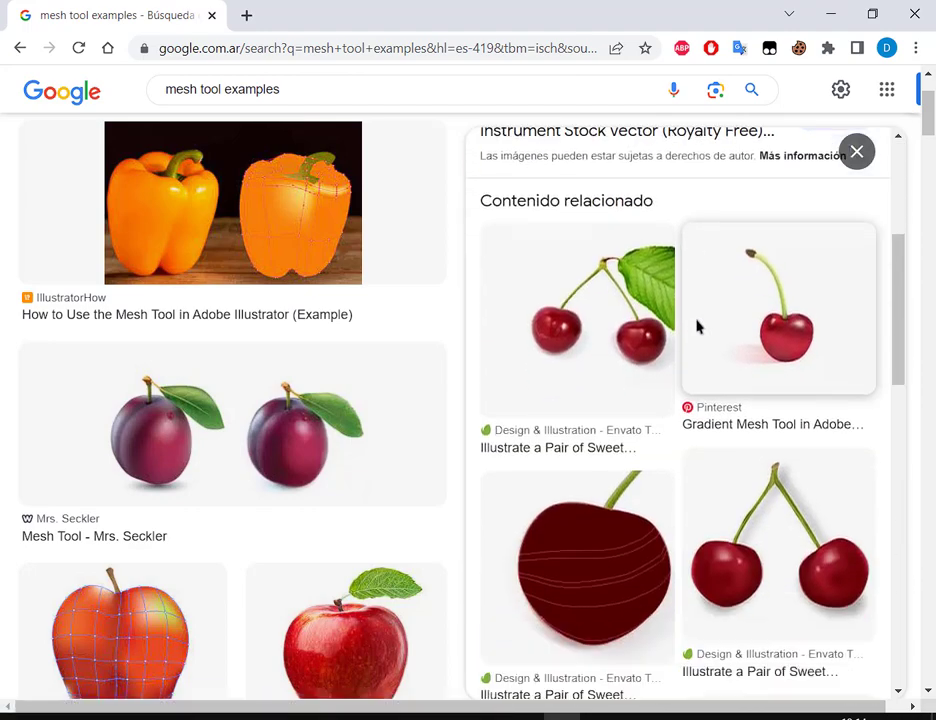
{"action": "scroll", "coordinate": [700, 322], "scroll_direction": "down", "scroll_amount": 5}
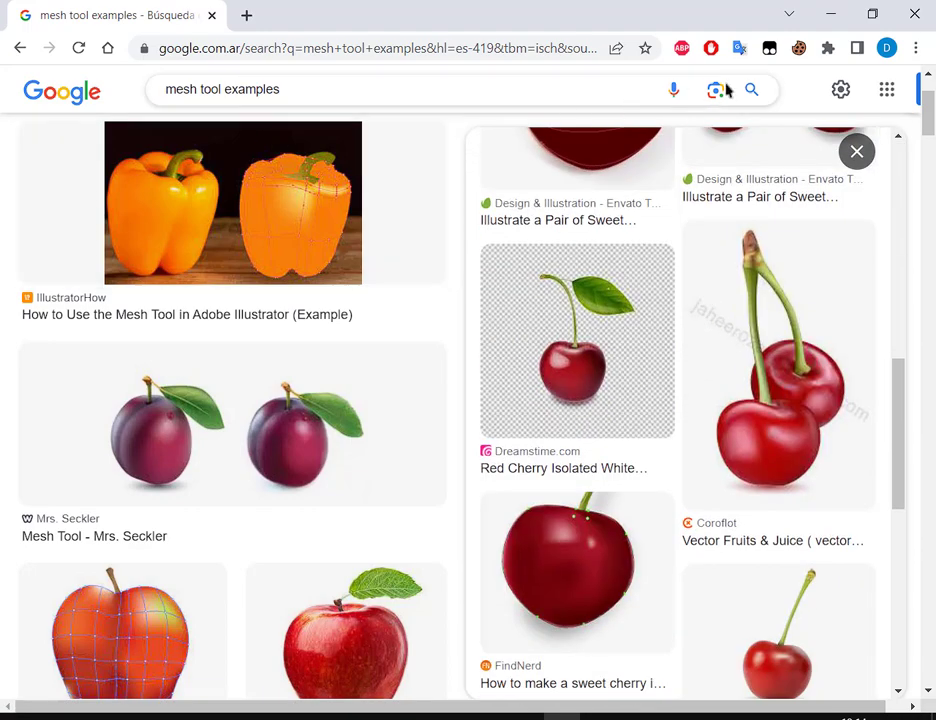
{"action": "left_click", "coordinate": [857, 151]}
Step: Browse further mesh tool results and preview the burning match and the motorcycle wireframe examples
{"action": "scroll", "coordinate": [631, 355], "scroll_direction": "down", "scroll_amount": 5}
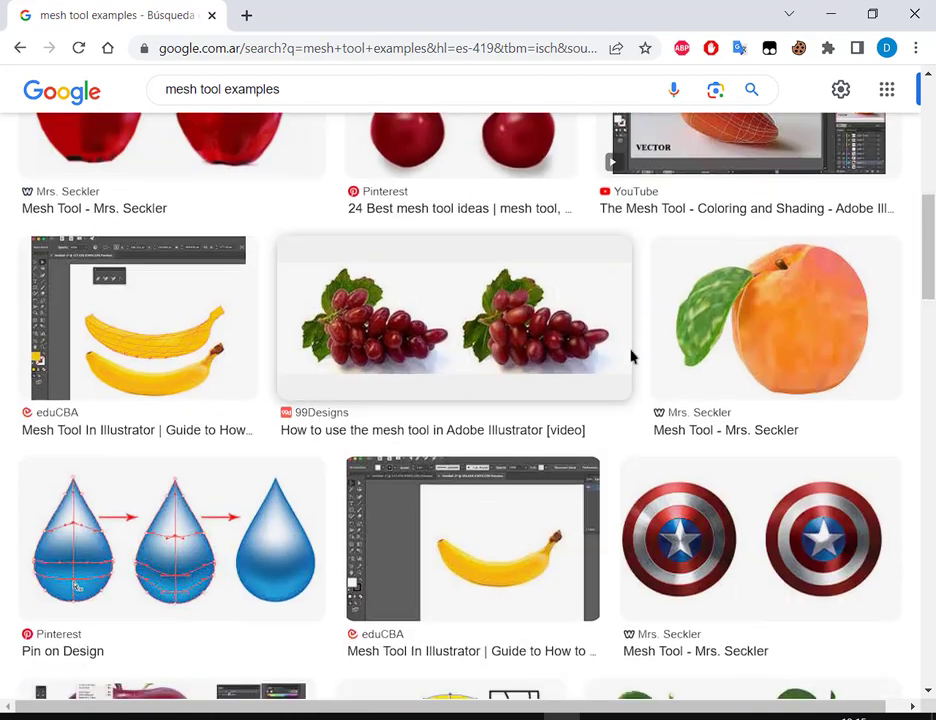
{"action": "scroll", "coordinate": [631, 355], "scroll_direction": "down", "scroll_amount": 4}
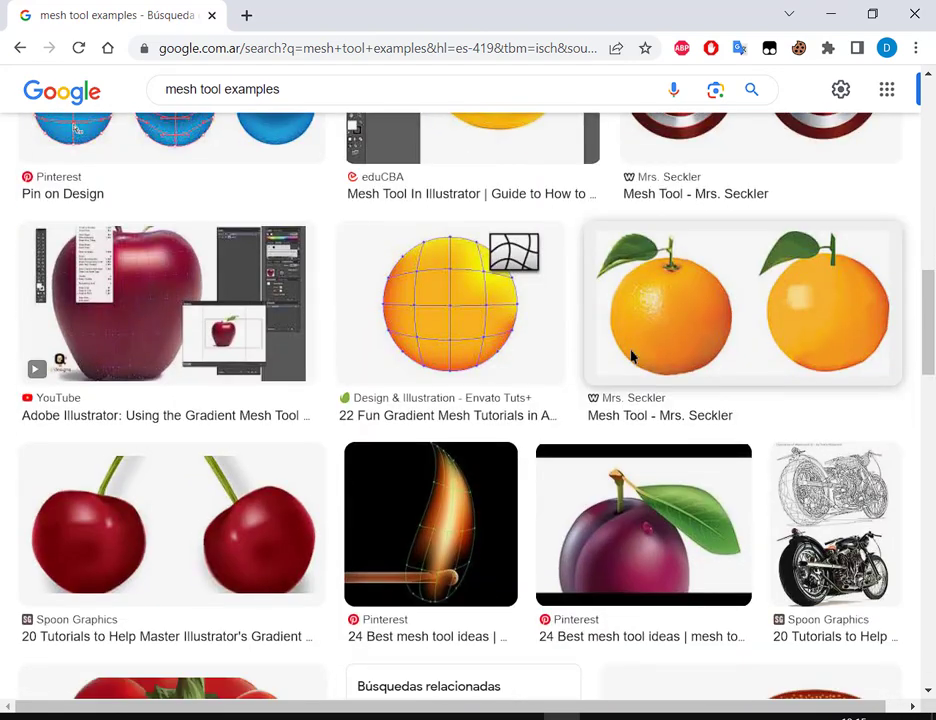
{"action": "scroll", "coordinate": [632, 356], "scroll_direction": "down", "scroll_amount": 2}
{"action": "left_click", "coordinate": [442, 280]}
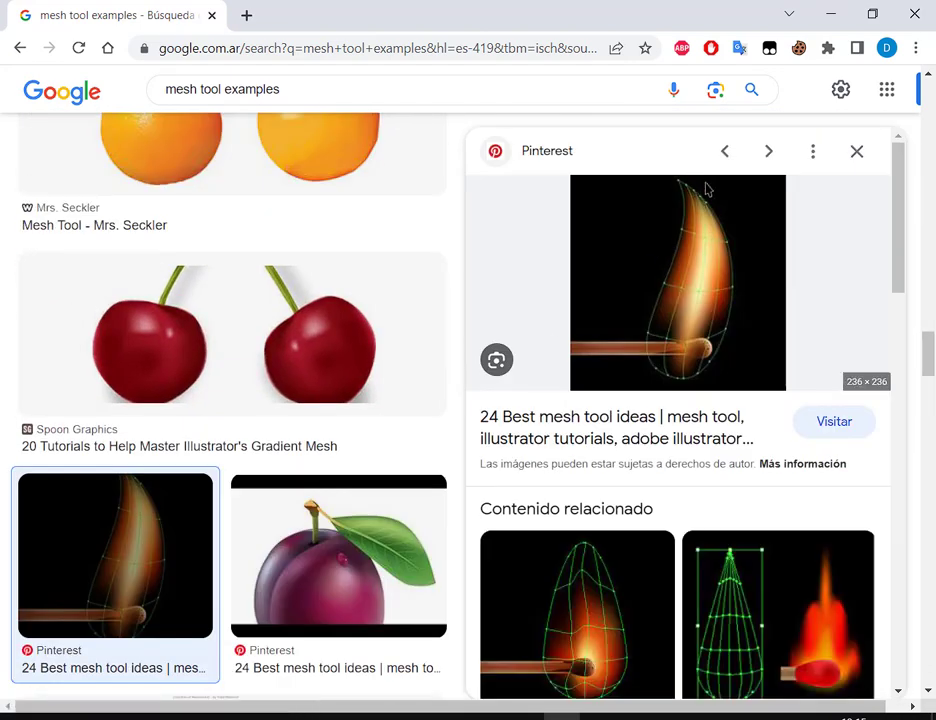
{"action": "left_click", "coordinate": [856, 152]}
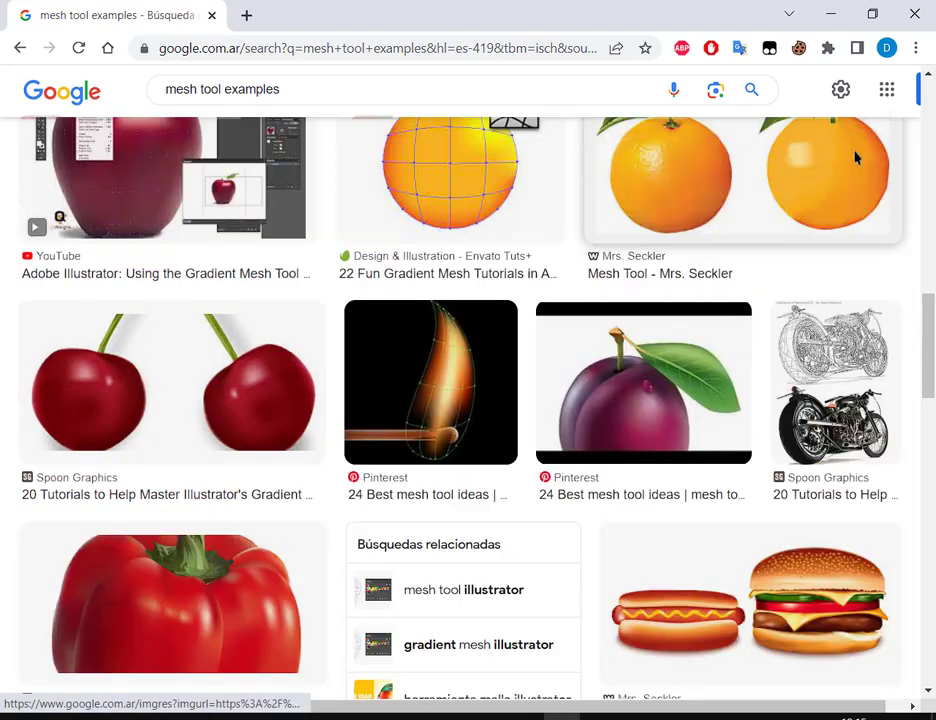
{"action": "left_click", "coordinate": [852, 400]}
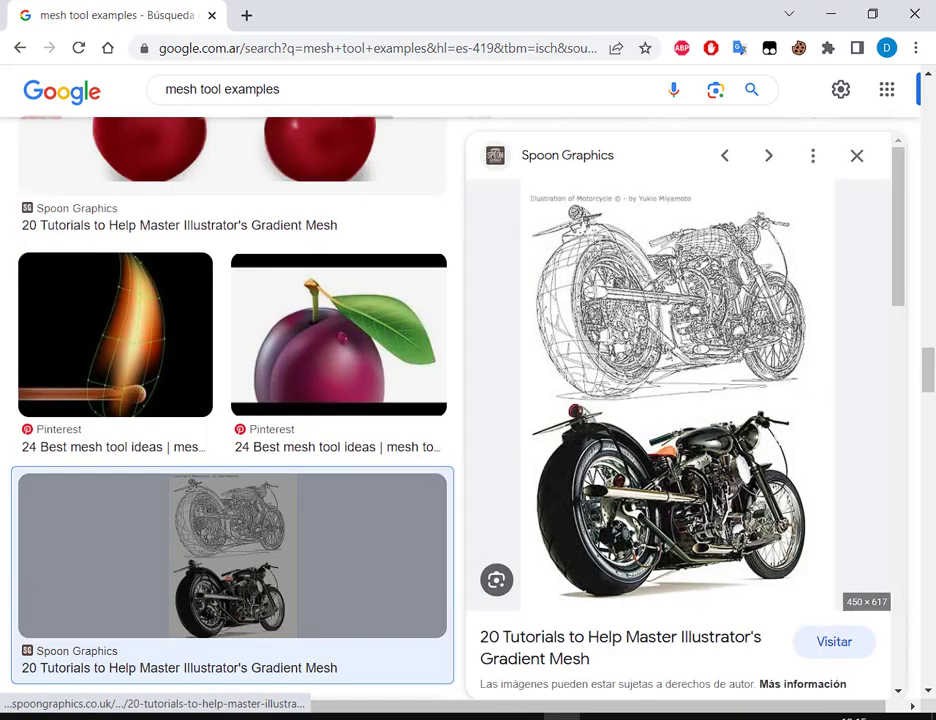
{"action": "left_click", "coordinate": [858, 156]}
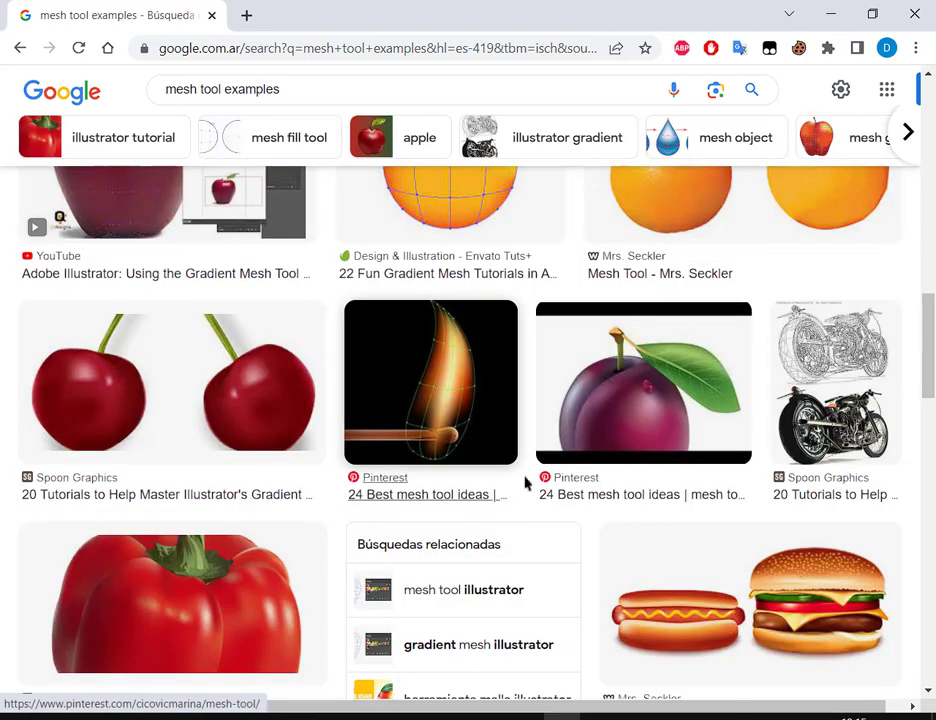
Step: Browse to the leather boot among the mesh tool results, preview it, and close the preview
{"action": "scroll", "coordinate": [522, 478], "scroll_direction": "down", "scroll_amount": 5}
{"action": "scroll", "coordinate": [537, 448], "scroll_direction": "down", "scroll_amount": 2}
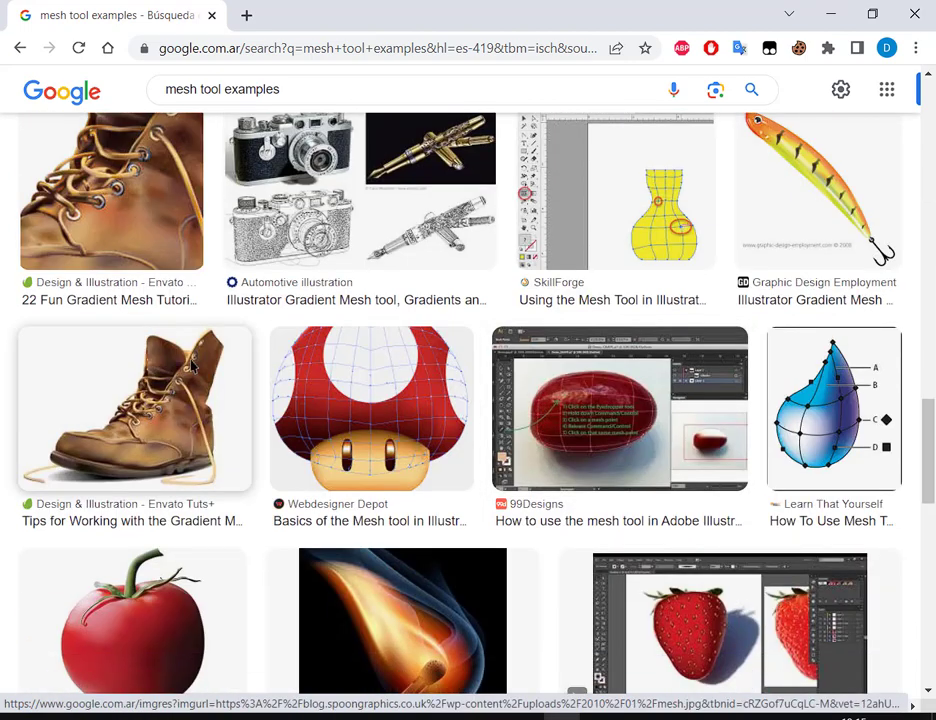
{"action": "left_click", "coordinate": [136, 395]}
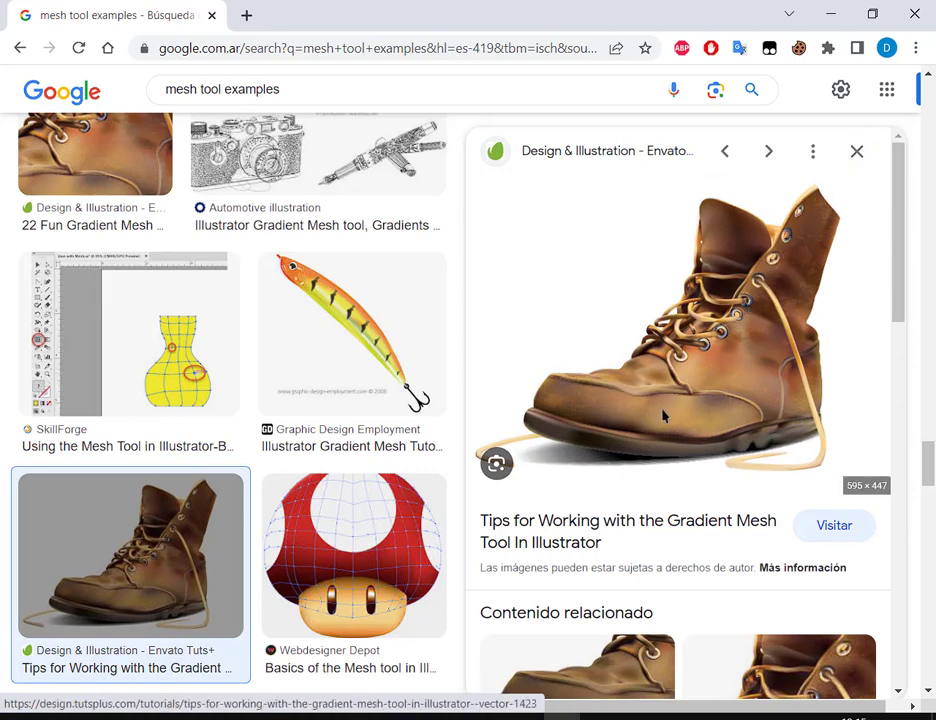
{"action": "left_click", "coordinate": [855, 153]}
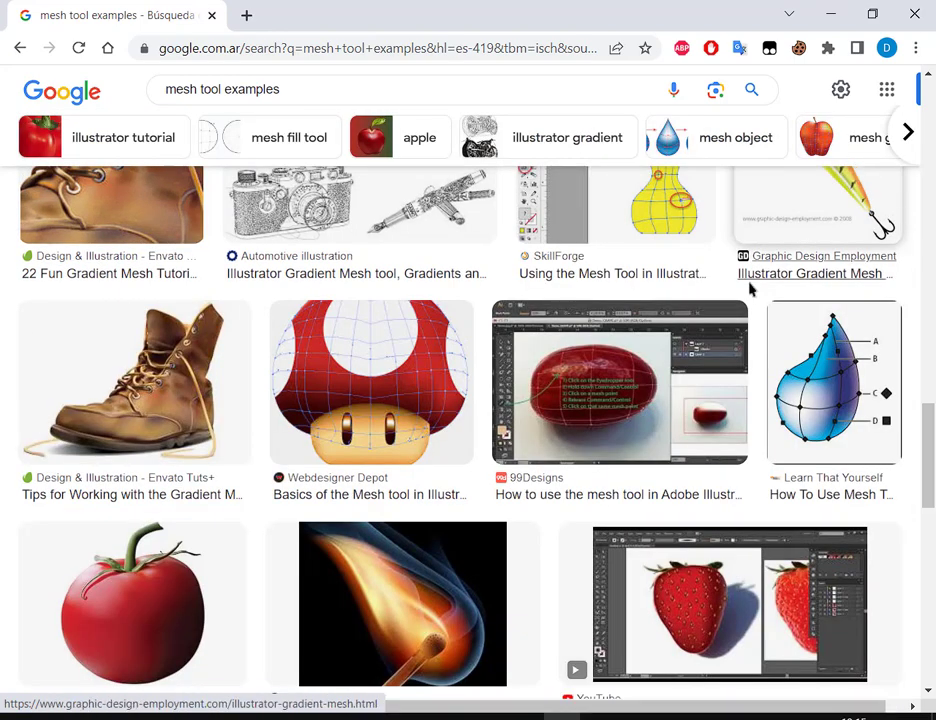
Step: Browse further mesh tool results around the portrait with wireframe, the soccer ball and the orange pumpkin examples
{"action": "scroll", "coordinate": [752, 288], "scroll_direction": "down", "scroll_amount": 5}
{"action": "scroll", "coordinate": [476, 376], "scroll_direction": "down", "scroll_amount": 5}
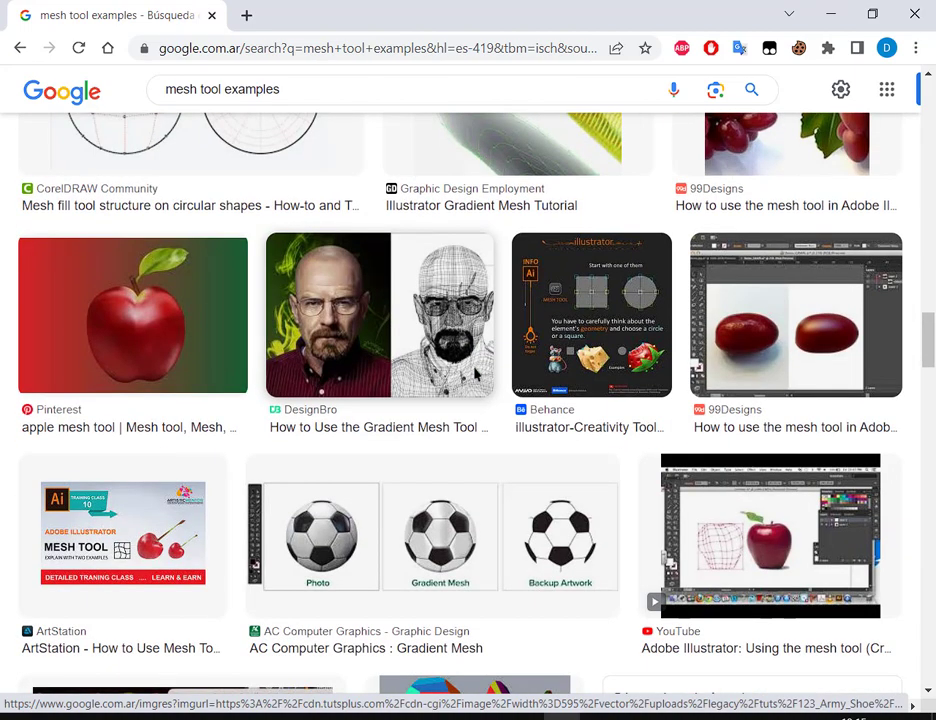
{"action": "scroll", "coordinate": [487, 366], "scroll_direction": "down", "scroll_amount": 1}
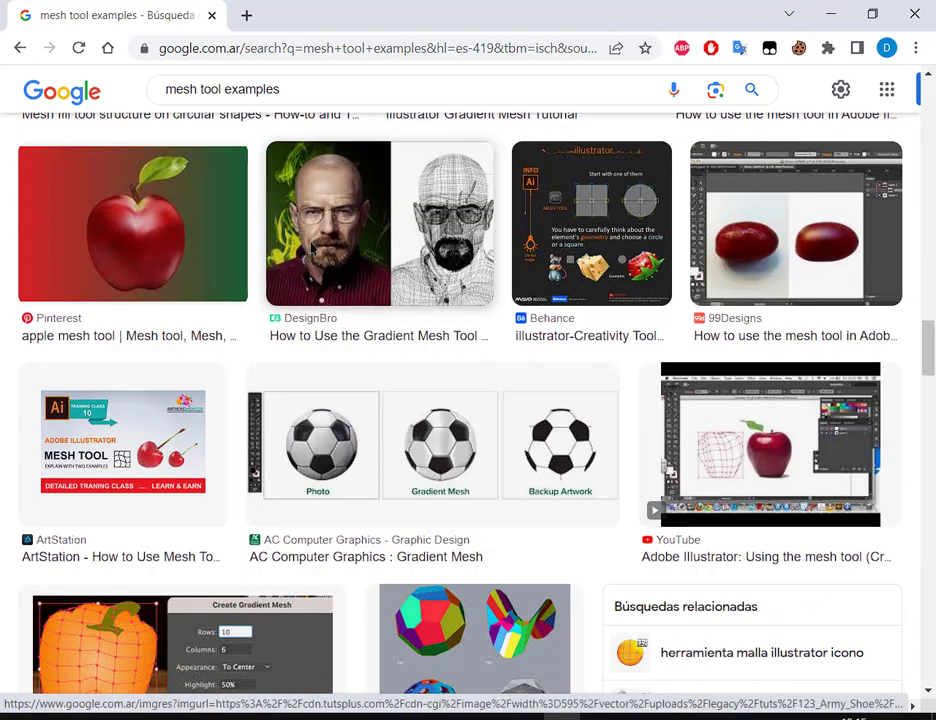
{"action": "left_click", "coordinate": [485, 345]}
{"action": "left_click", "coordinate": [860, 151]}
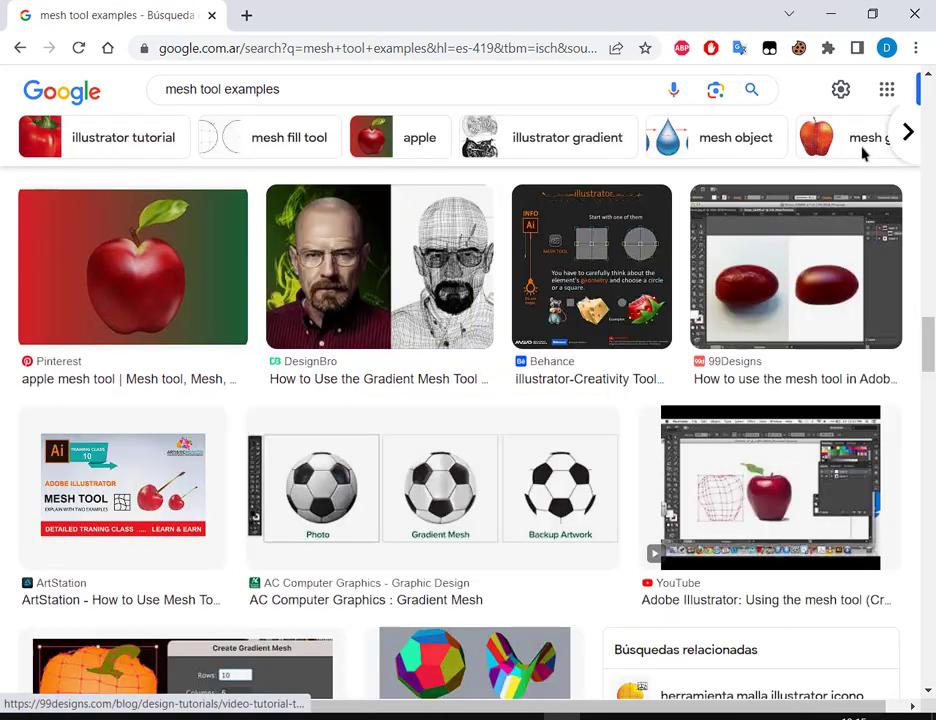
{"action": "scroll", "coordinate": [800, 333], "scroll_direction": "down", "scroll_amount": 3}
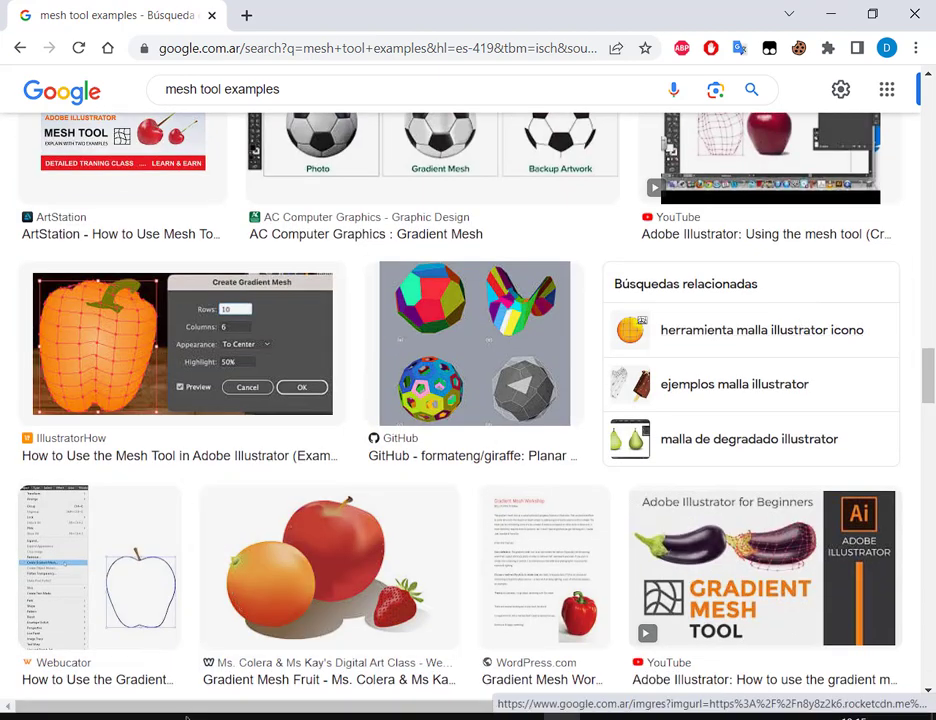
Step: Switch to the Google Meet class call in the browser and dismiss the screen-sharing notice
{"action": "mouse_move", "coordinate": [228, 714]}
{"action": "left_click", "coordinate": [166, 655]}
{"action": "left_click", "coordinate": [324, 8]}
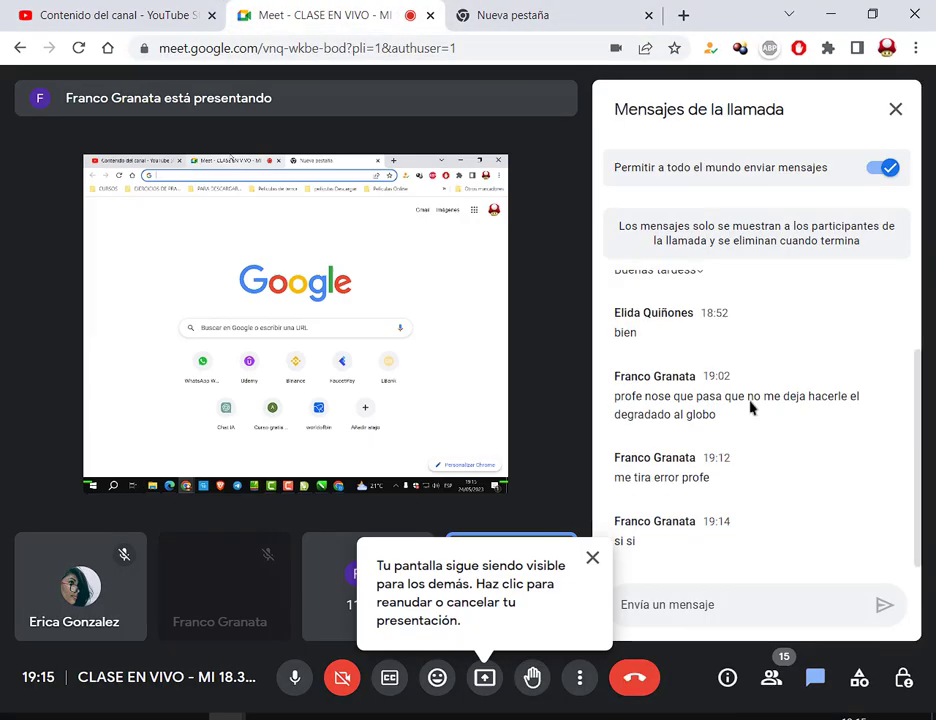
{"action": "left_click", "coordinate": [593, 558]}
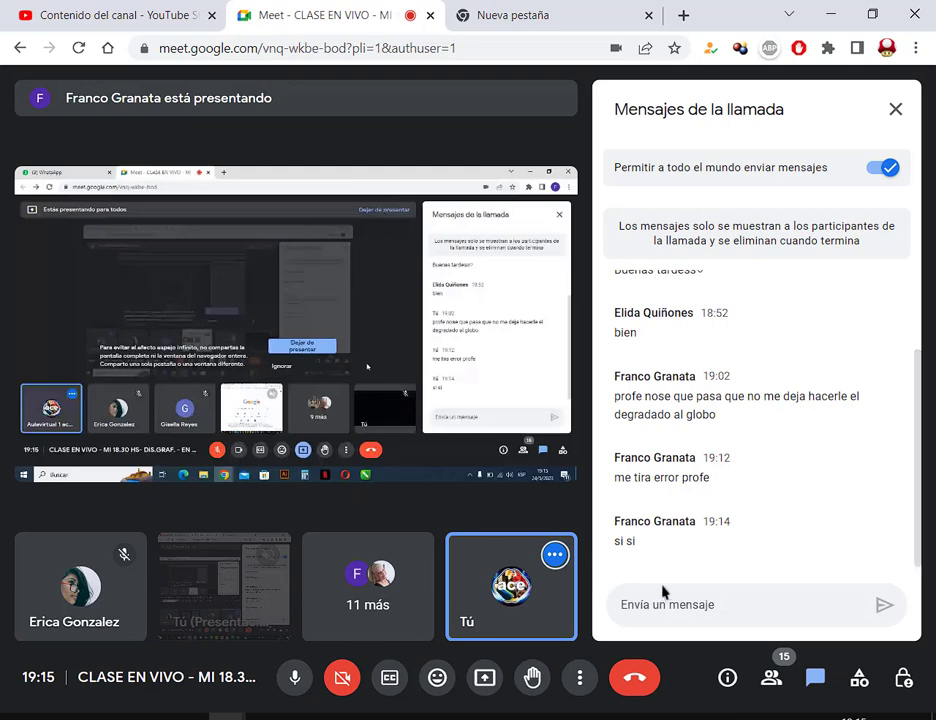
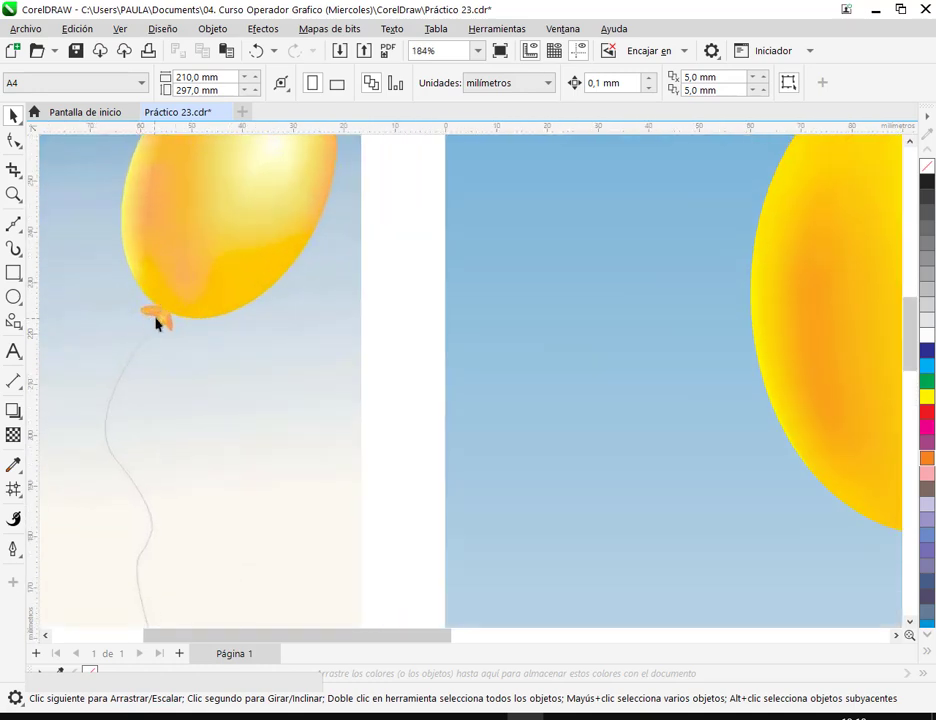
Step: Draw a closed six-node Bézier outline of the balloon knot, about 13 mm wide, beside the reference picture
{"action": "scroll", "coordinate": [157, 323], "scroll_direction": "up", "scroll_amount": 2}
{"action": "left_click_drag", "start_coordinate": [278, 361], "coordinate": [318, 330]}
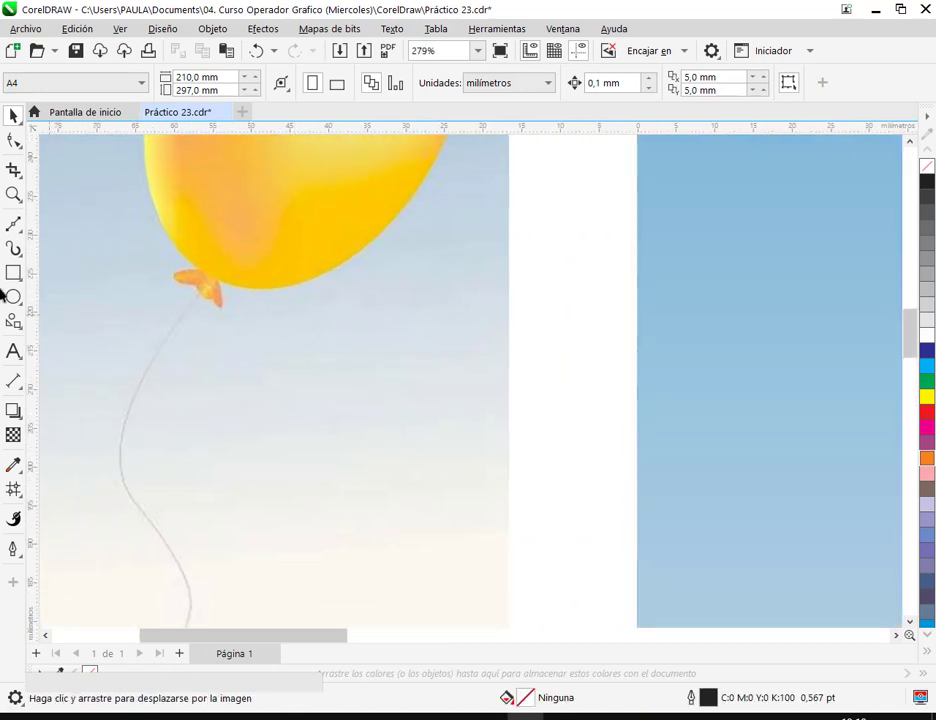
{"action": "left_click", "coordinate": [12, 225]}
{"action": "left_click", "coordinate": [529, 283]}
{"action": "left_click", "coordinate": [582, 298]}
{"action": "left_click", "coordinate": [578, 369]}
{"action": "left_click", "coordinate": [561, 346]}
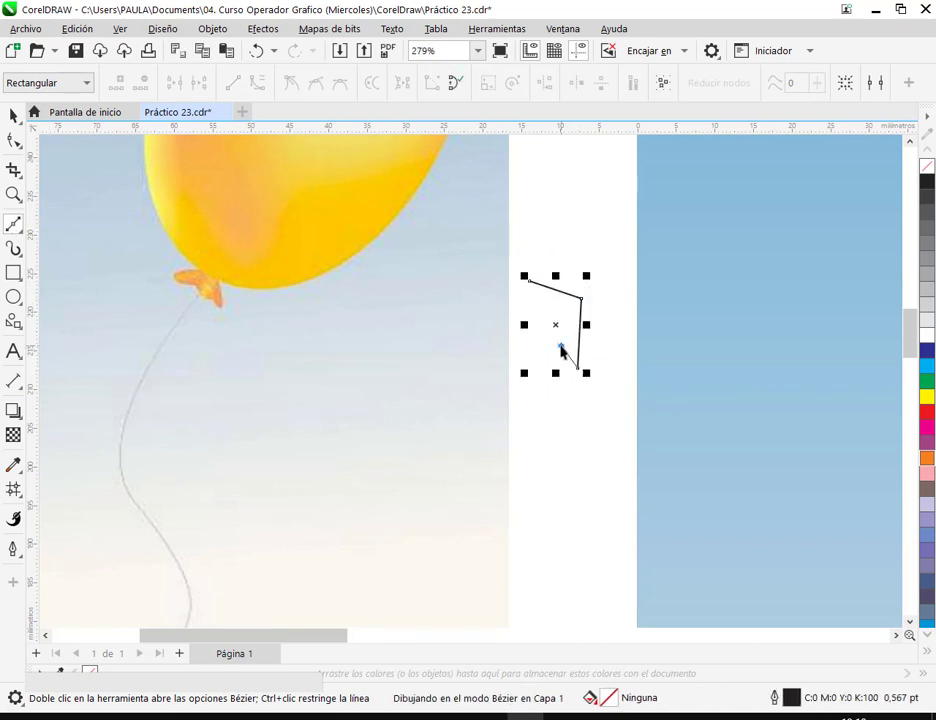
{"action": "left_click", "coordinate": [528, 325]}
{"action": "left_click", "coordinate": [478, 321]}
{"action": "left_click", "coordinate": [529, 283]}
{"action": "scroll", "coordinate": [535, 351], "scroll_direction": "up", "scroll_amount": 1}
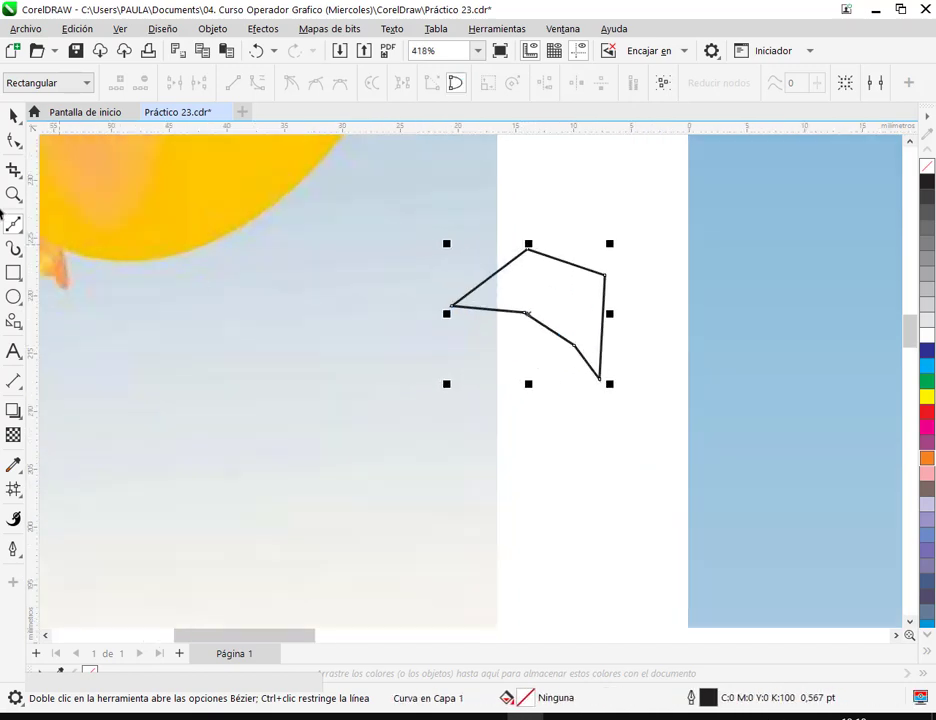
Step: Convert all segments of the knot outline to curves with the Shape tool and clear the node selection
{"action": "left_click", "coordinate": [14, 141]}
{"action": "left_click_drag", "start_coordinate": [508, 298], "coordinate": [643, 365]}
{"action": "double_click", "coordinate": [567, 342]}
{"action": "left_click_drag", "start_coordinate": [505, 246], "coordinate": [727, 446]}
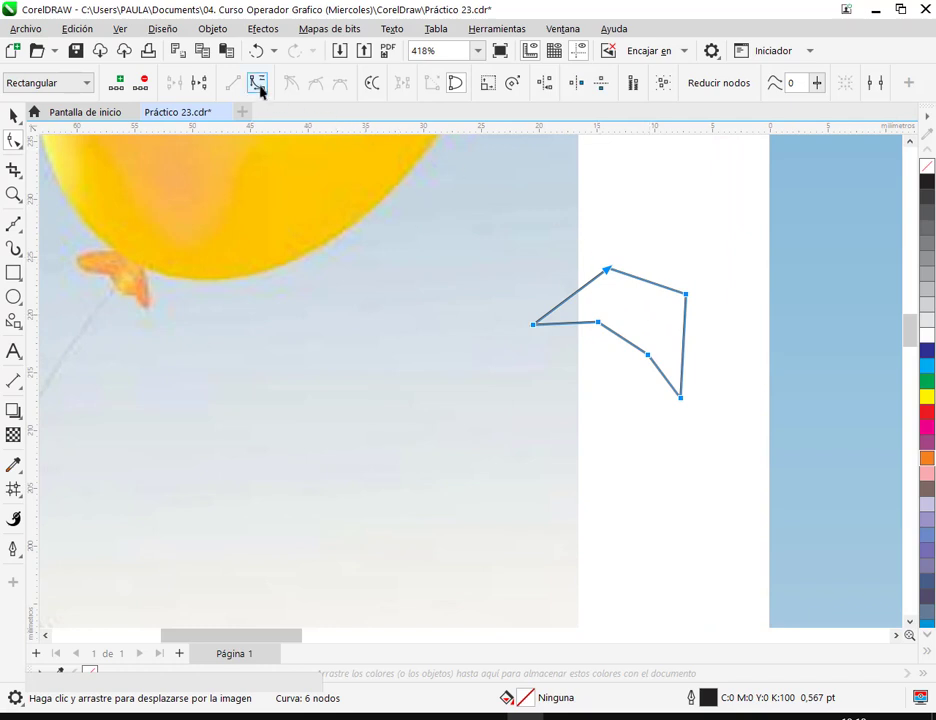
{"action": "left_click", "coordinate": [686, 262]}
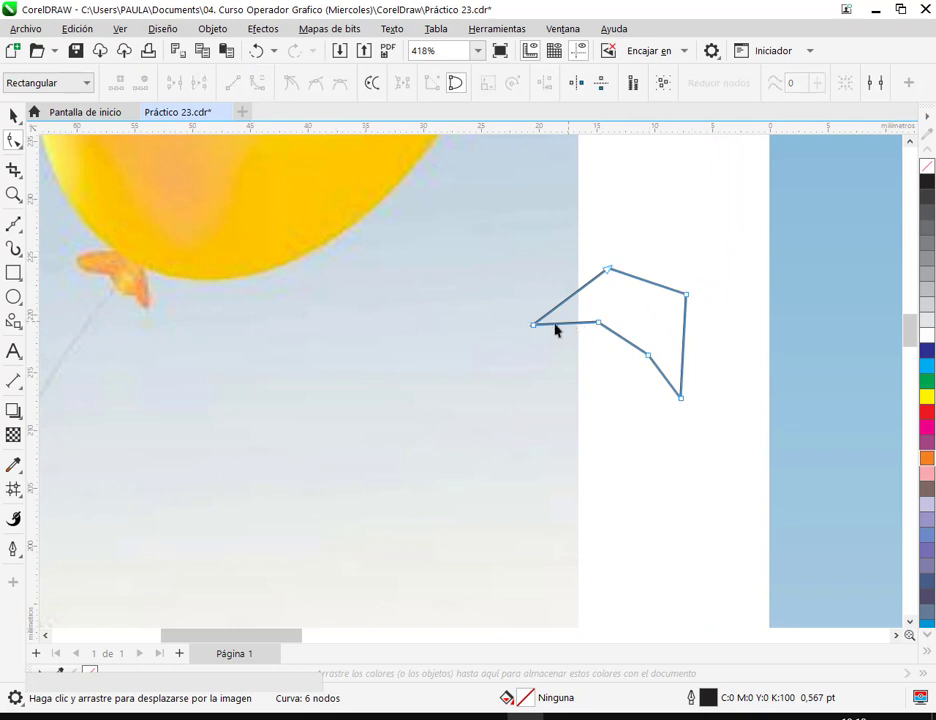
Step: Round the knot outline's left tip and bend its central lower segment into a curve by adjusting nodes and handles
{"action": "left_click", "coordinate": [533, 325]}
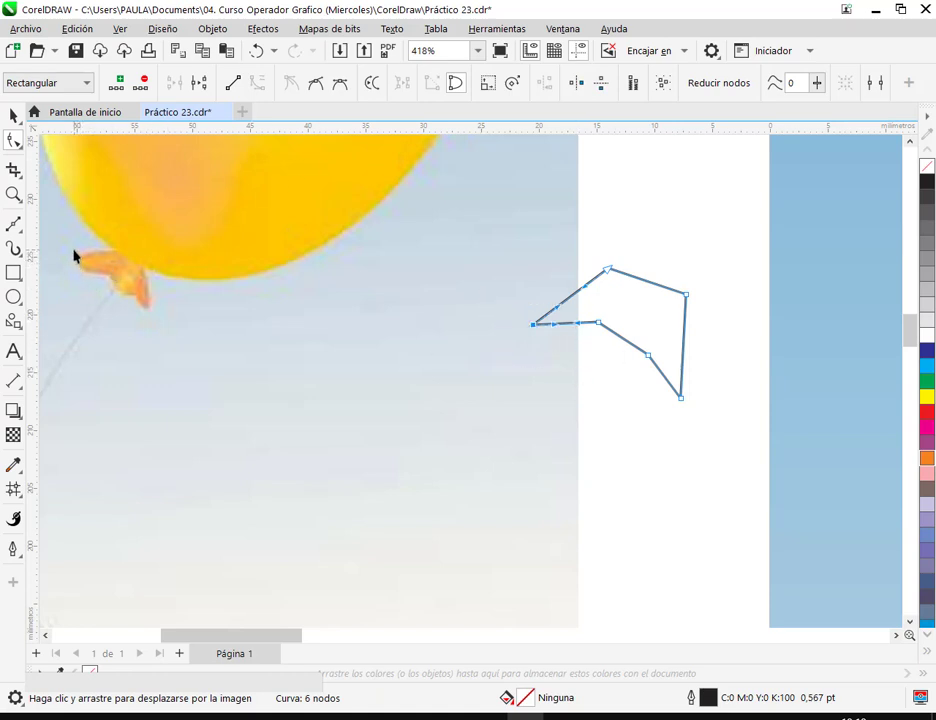
{"action": "left_click", "coordinate": [316, 83]}
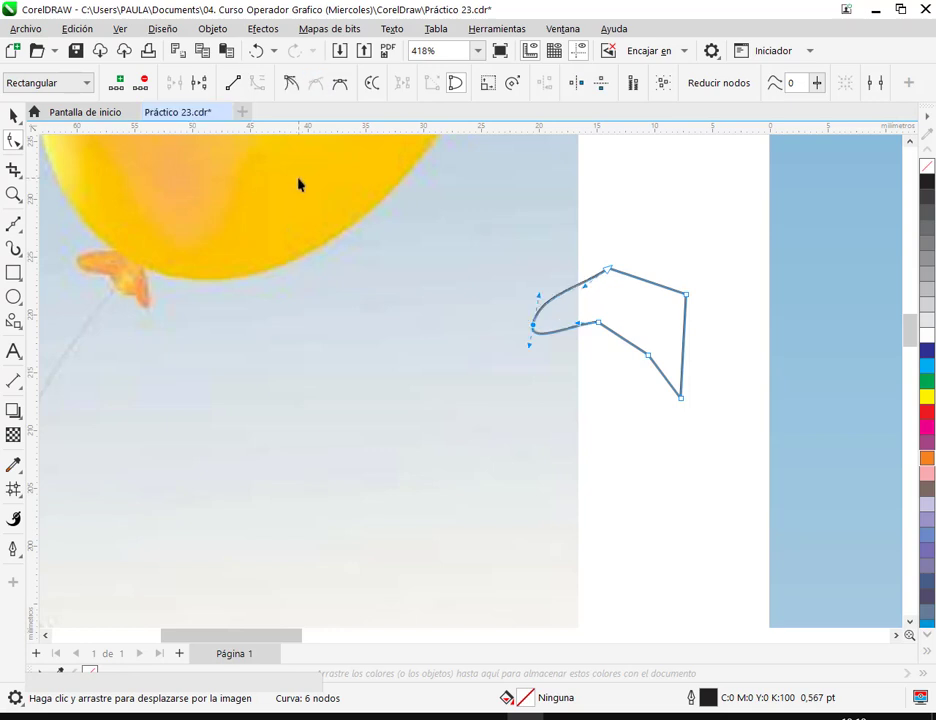
{"action": "left_click_drag", "start_coordinate": [528, 350], "coordinate": [539, 349]}
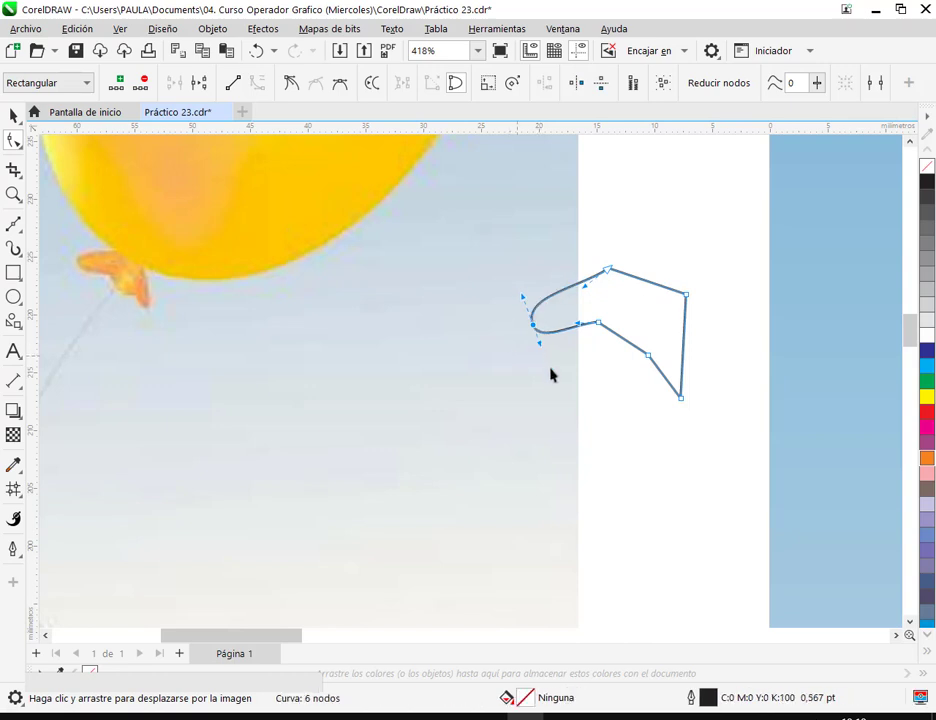
{"action": "mouse_move", "coordinate": [618, 340]}
{"action": "left_mouse_down"}
{"action": "mouse_move", "coordinate": [604, 361]}
{"action": "mouse_move", "coordinate": [606, 348]}
{"action": "left_mouse_up"}
{"action": "left_click", "coordinate": [598, 324]}
{"action": "left_click_drag", "start_coordinate": [532, 333], "coordinate": [541, 347]}
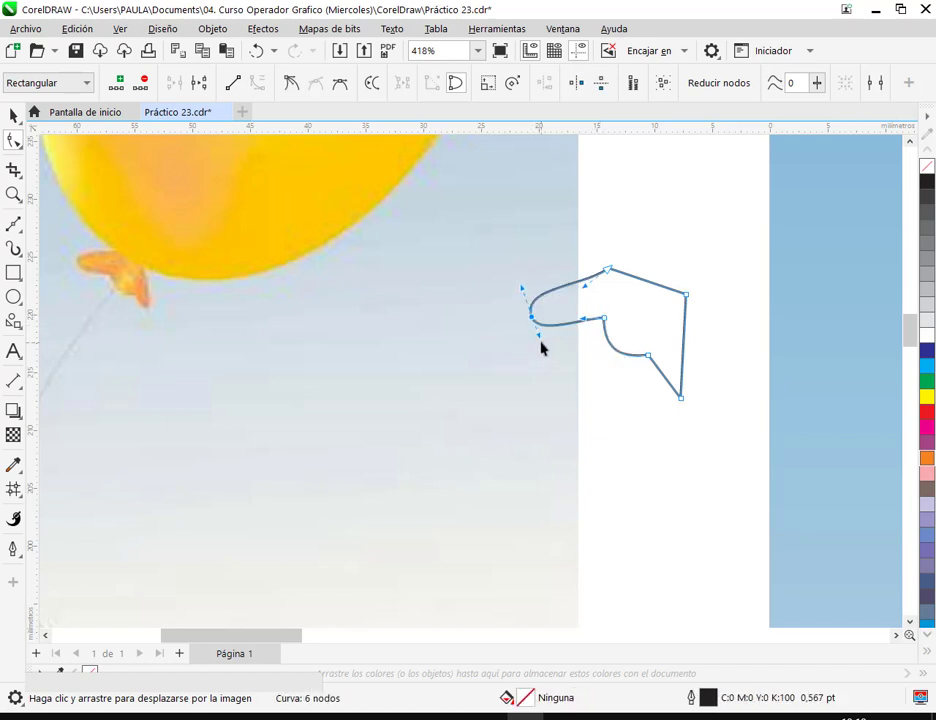
{"action": "left_click", "coordinate": [340, 84]}
{"action": "left_click_drag", "start_coordinate": [541, 345], "coordinate": [585, 324]}
Step: Turn off all snapping so the outline's nodes and handles move freely
{"action": "left_click", "coordinate": [118, 33]}
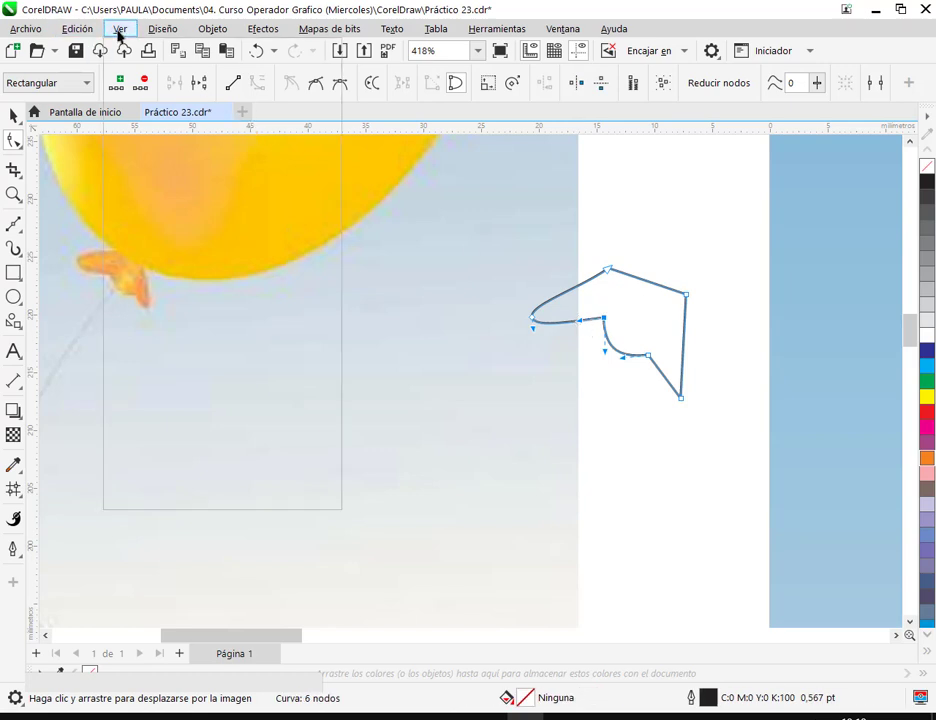
{"action": "mouse_move", "coordinate": [180, 445]}
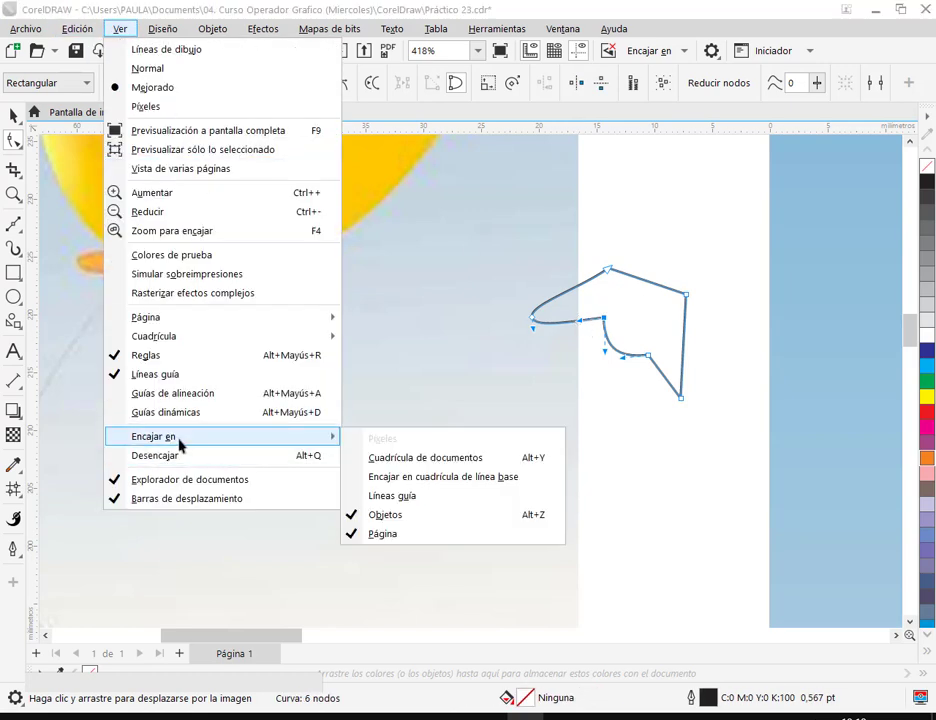
{"action": "left_click", "coordinate": [155, 456]}
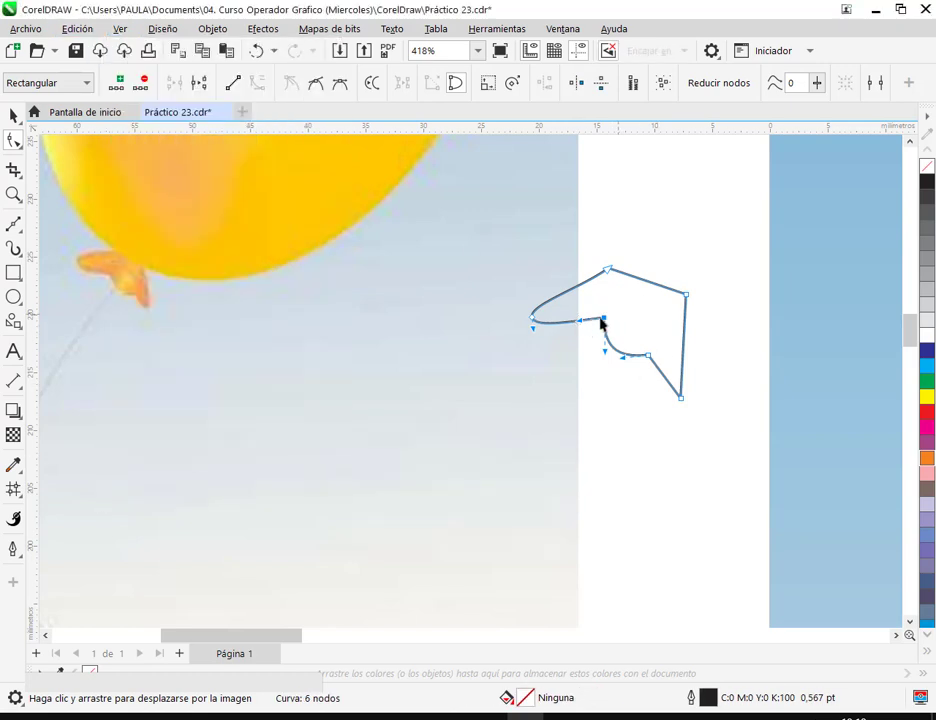
Step: Curve the lower and upper edges of the knot's left lobe to make it fuller
{"action": "left_click_drag", "start_coordinate": [582, 327], "coordinate": [582, 334]}
{"action": "left_click", "coordinate": [609, 272]}
{"action": "left_click_drag", "start_coordinate": [586, 288], "coordinate": [567, 268]}
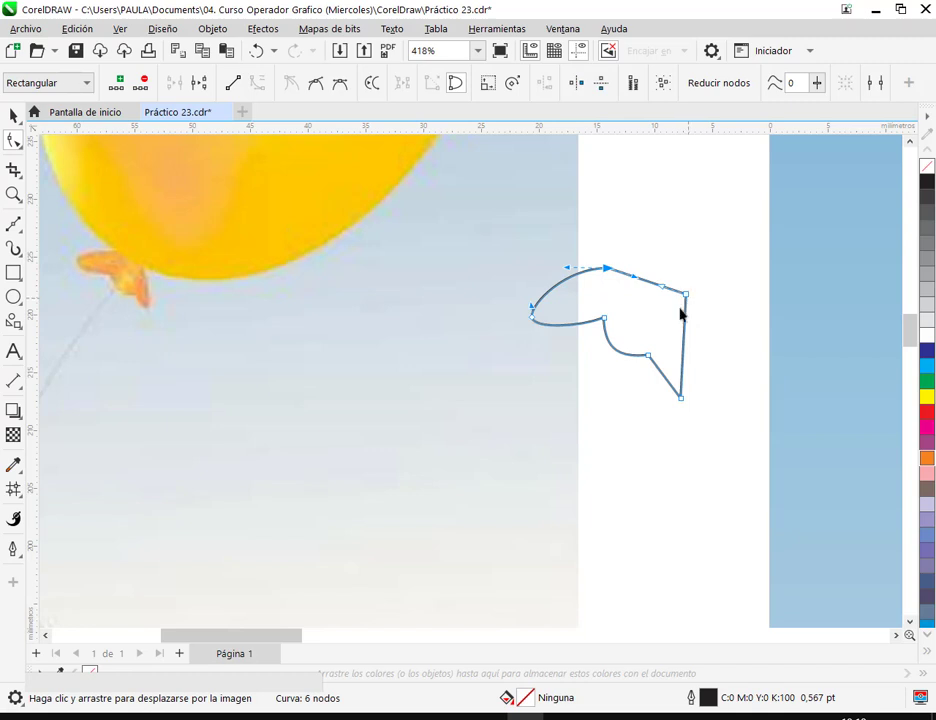
Step: Round the tip of the knot's lower right lobe with a symmetrical node and curve the lobe's two sides
{"action": "left_click_drag", "start_coordinate": [668, 387], "coordinate": [661, 384]}
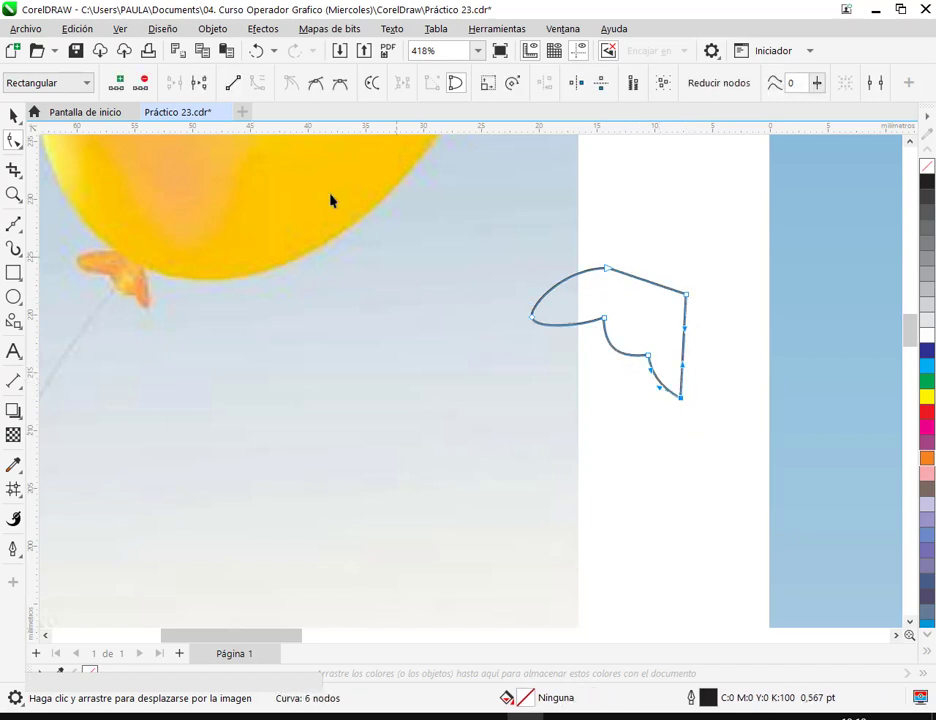
{"action": "left_click", "coordinate": [342, 83]}
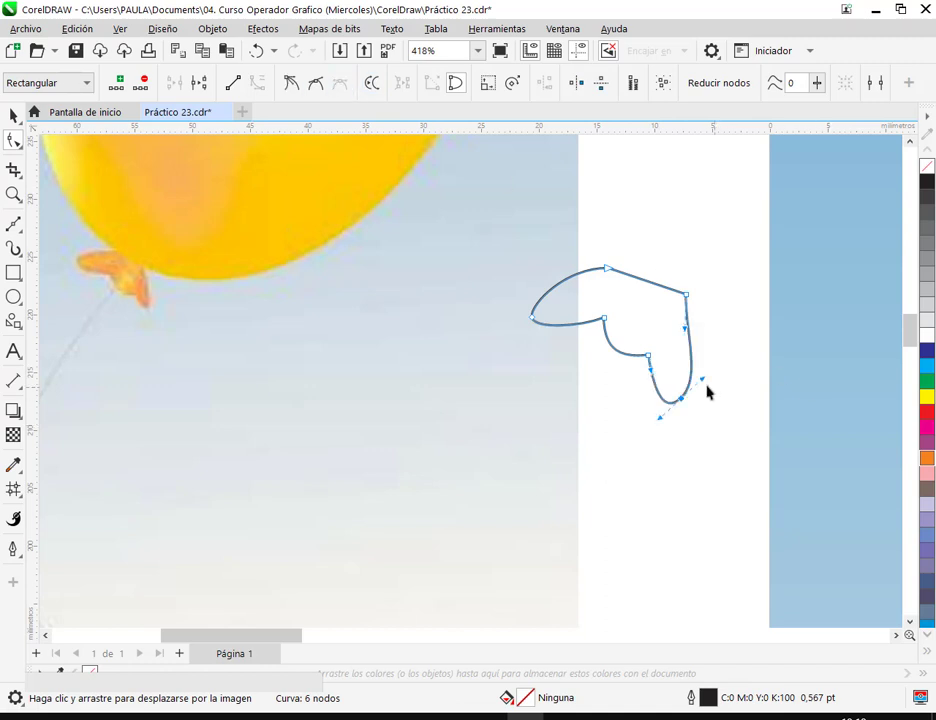
{"action": "left_click_drag", "start_coordinate": [705, 385], "coordinate": [692, 336]}
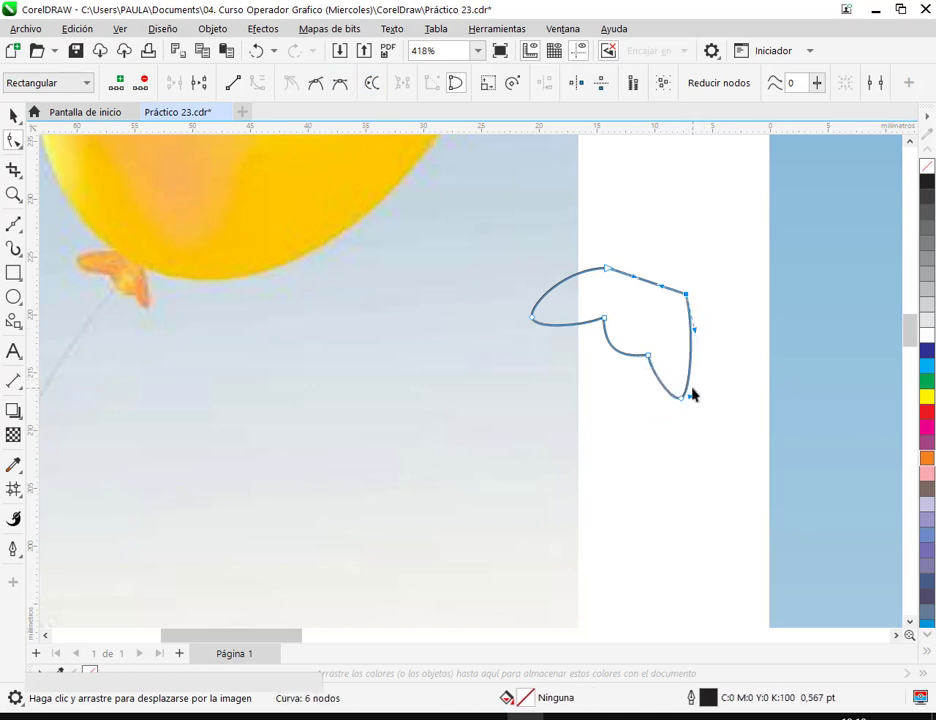
{"action": "left_click_drag", "start_coordinate": [681, 399], "coordinate": [658, 368]}
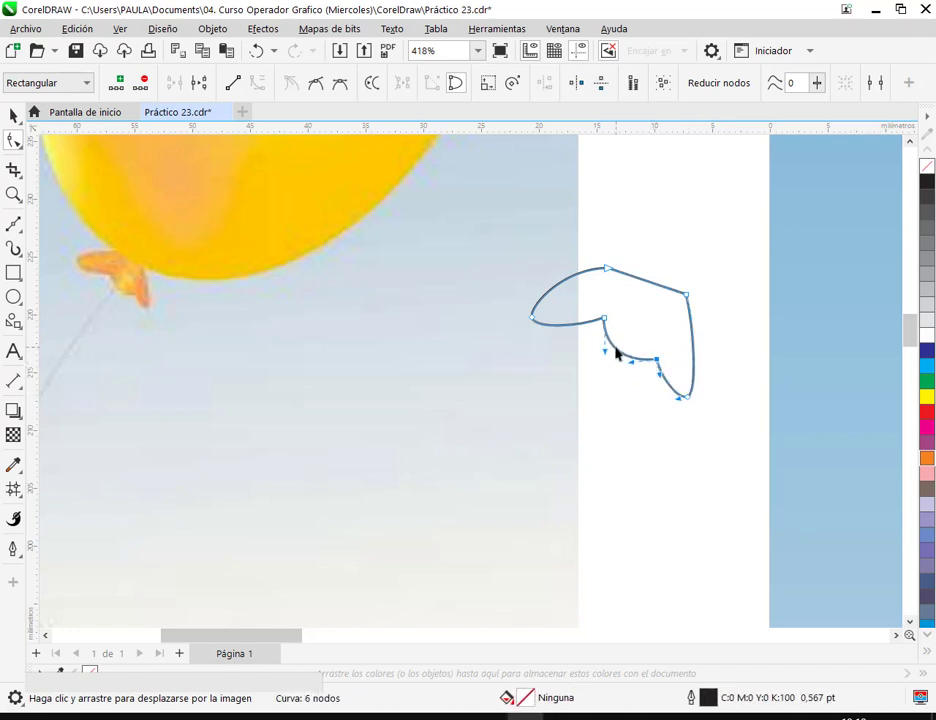
Step: Shift the left inner corner and the left tip of the knot outline to refine the left lobe
{"action": "left_click", "coordinate": [605, 322]}
{"action": "left_click_drag", "start_coordinate": [605, 322], "coordinate": [599, 322]}
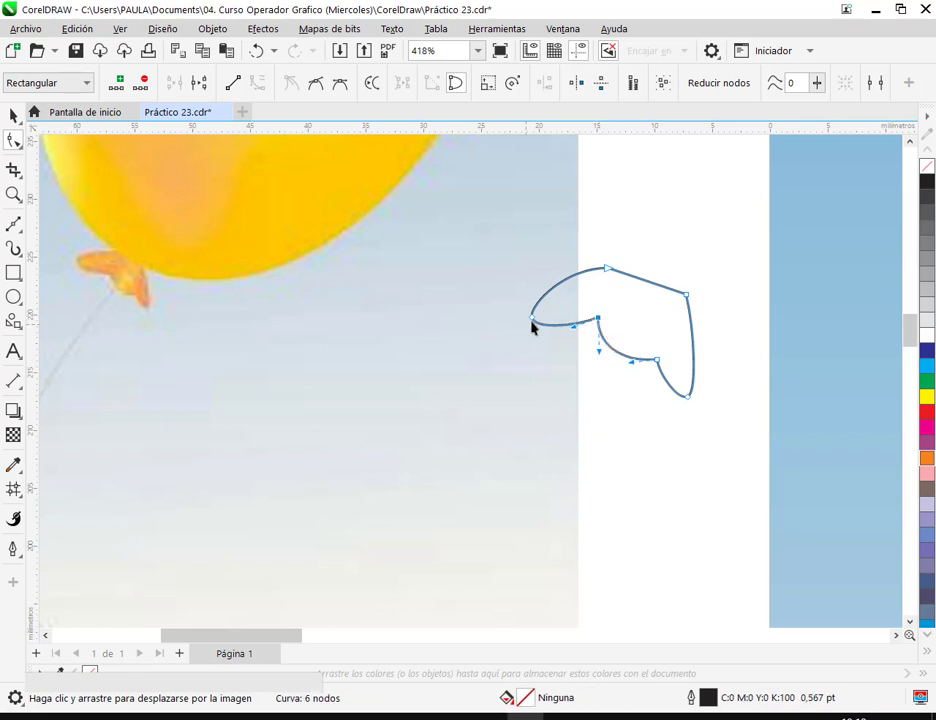
{"action": "left_click_drag", "start_coordinate": [530, 321], "coordinate": [527, 314]}
{"action": "left_click_drag", "start_coordinate": [602, 323], "coordinate": [600, 315]}
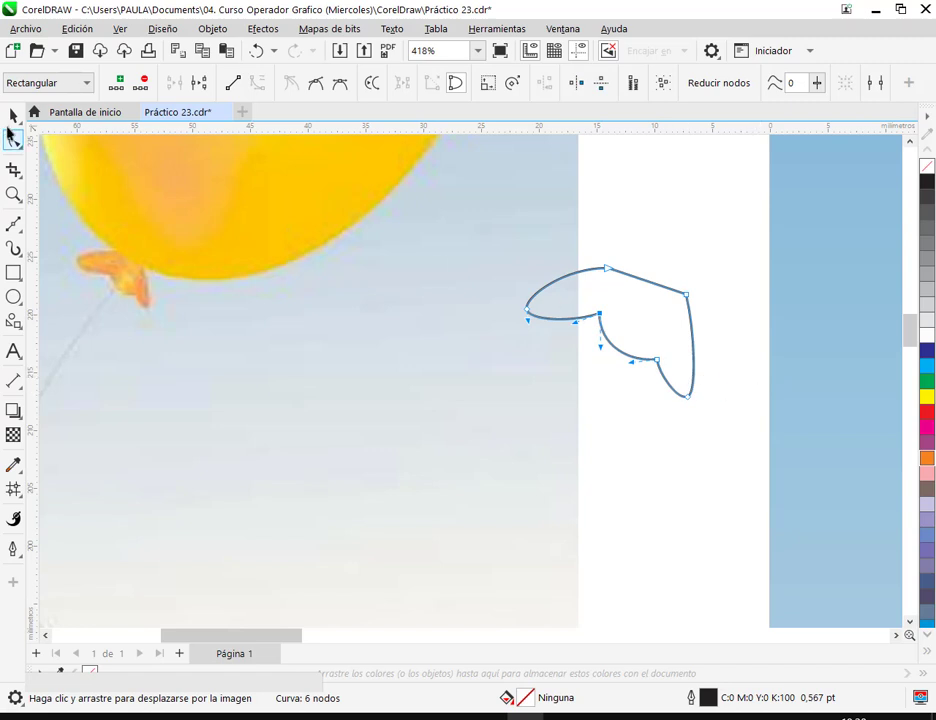
Step: Move the knot outline partly over the reference sky and bend its straight top edge into an upward curve
{"action": "key", "text": "space"}
{"action": "left_click_drag", "start_coordinate": [637, 324], "coordinate": [538, 355]}
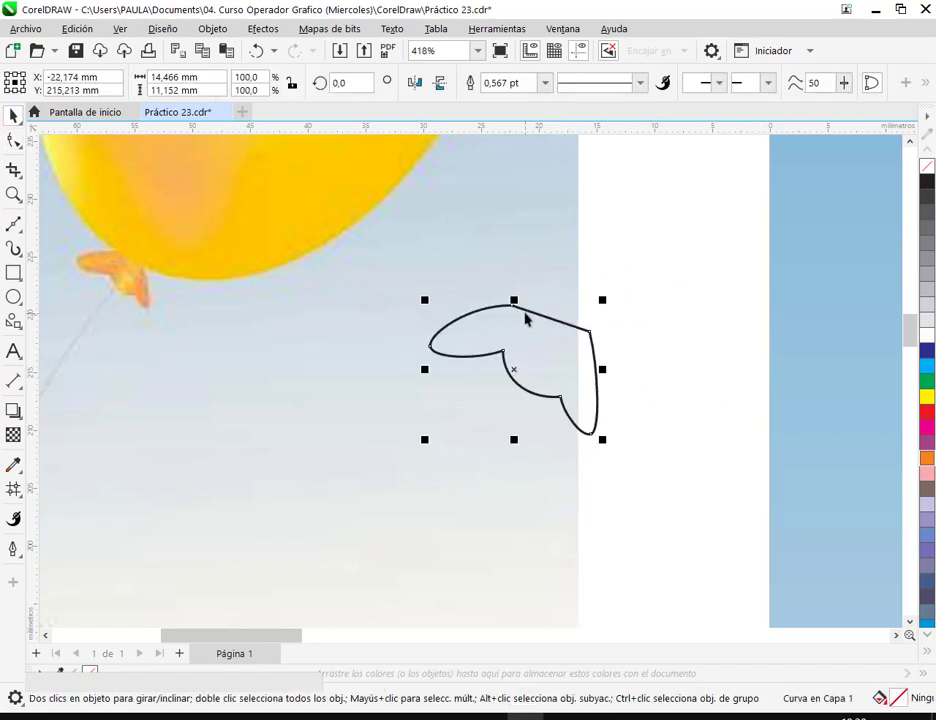
{"action": "left_click", "coordinate": [14, 141]}
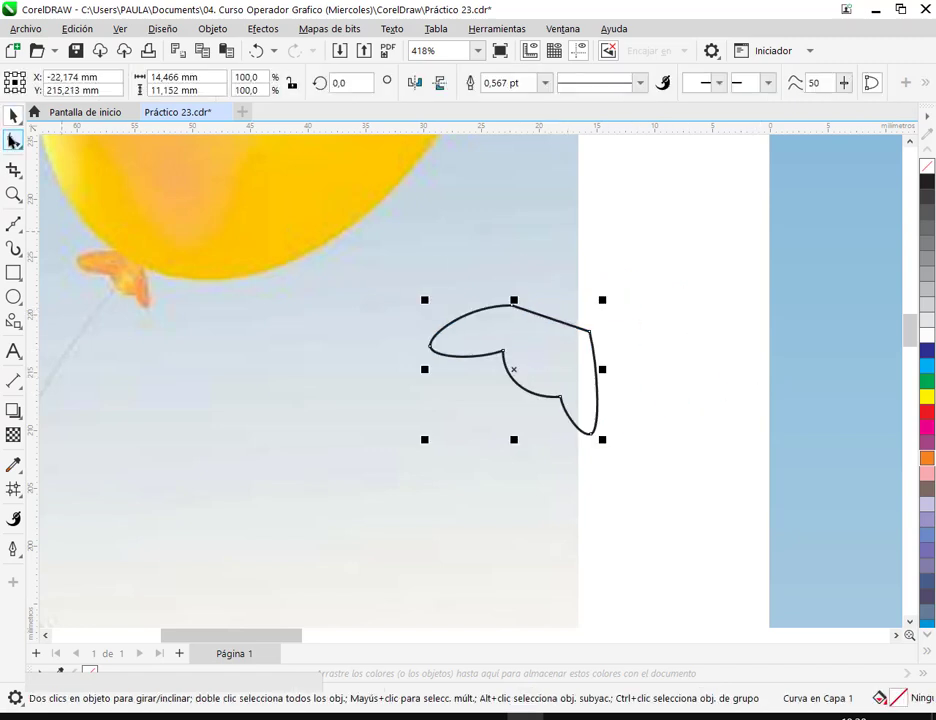
{"action": "double_click", "coordinate": [531, 305]}
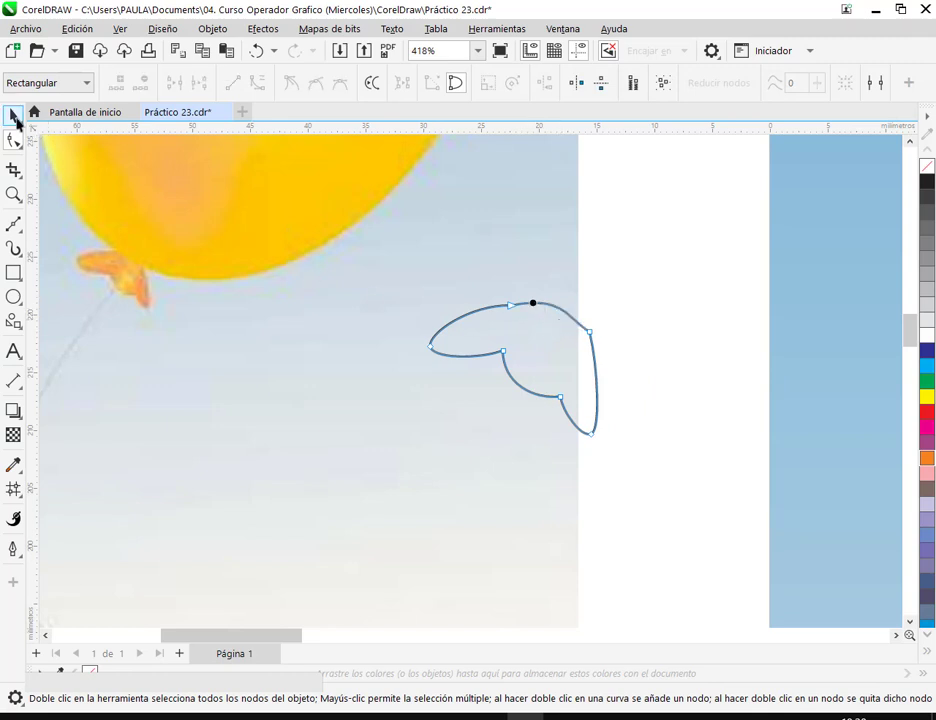
{"action": "left_click", "coordinate": [15, 118]}
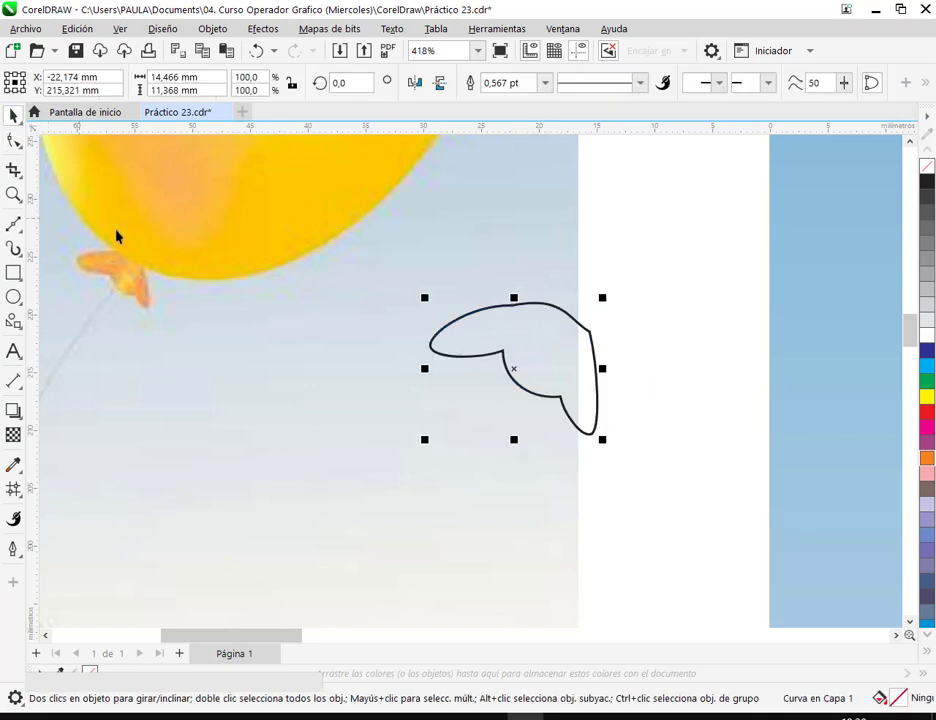
{"action": "left_click", "coordinate": [14, 141]}
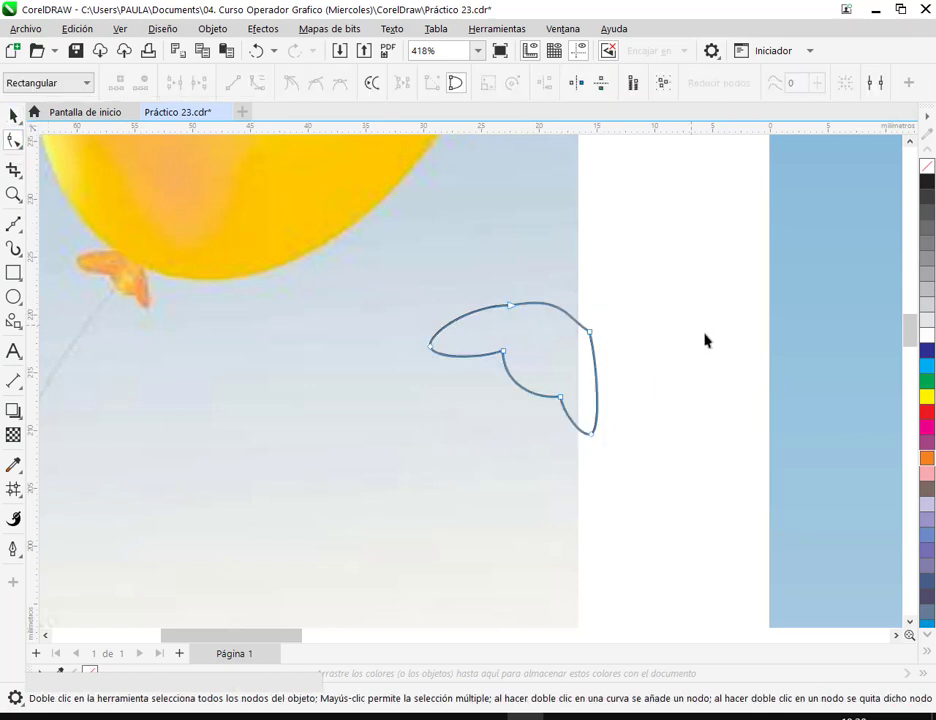
{"action": "left_click", "coordinate": [590, 334]}
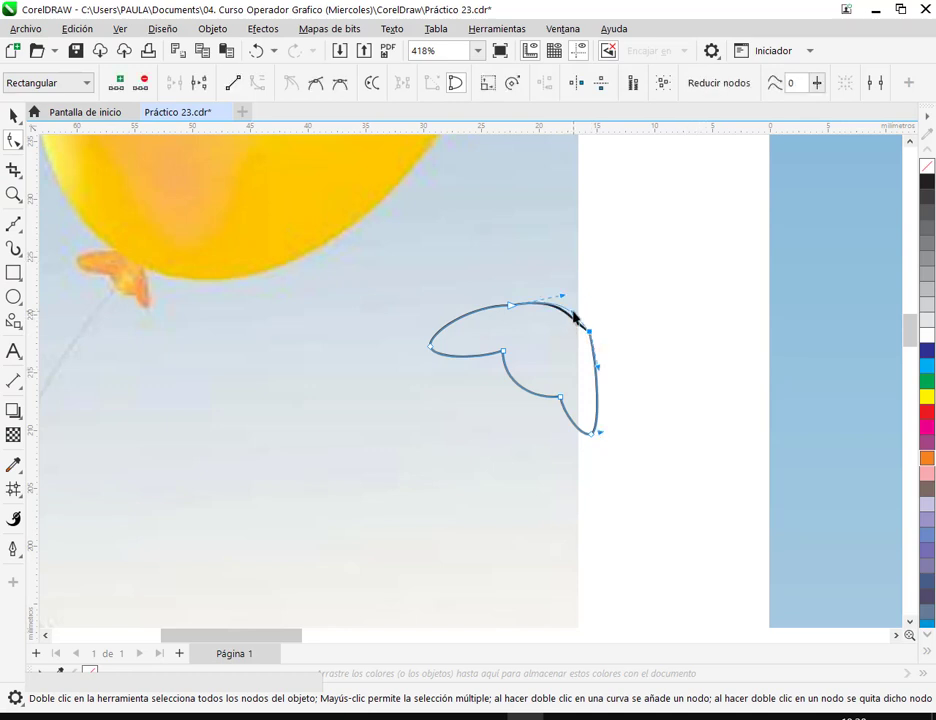
Step: Fill the knot shape with orange (C:0 M:60 Y:100 K:0) and start a 2 × 2 mesh fill on it
{"action": "left_click", "coordinate": [10, 116]}
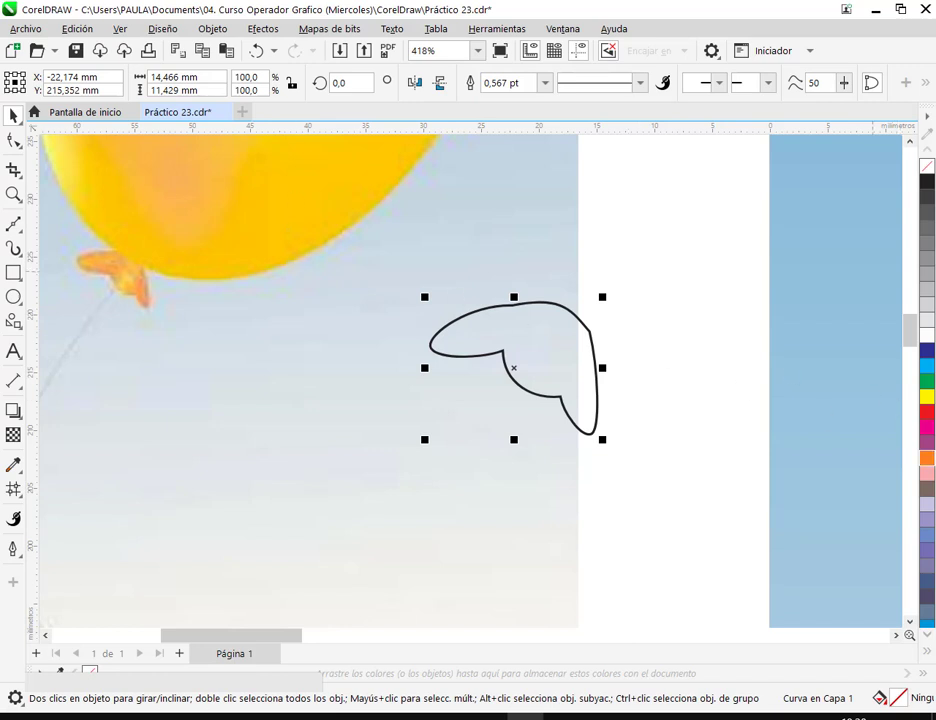
{"action": "left_click_drag", "start_coordinate": [677, 335], "coordinate": [510, 333]}
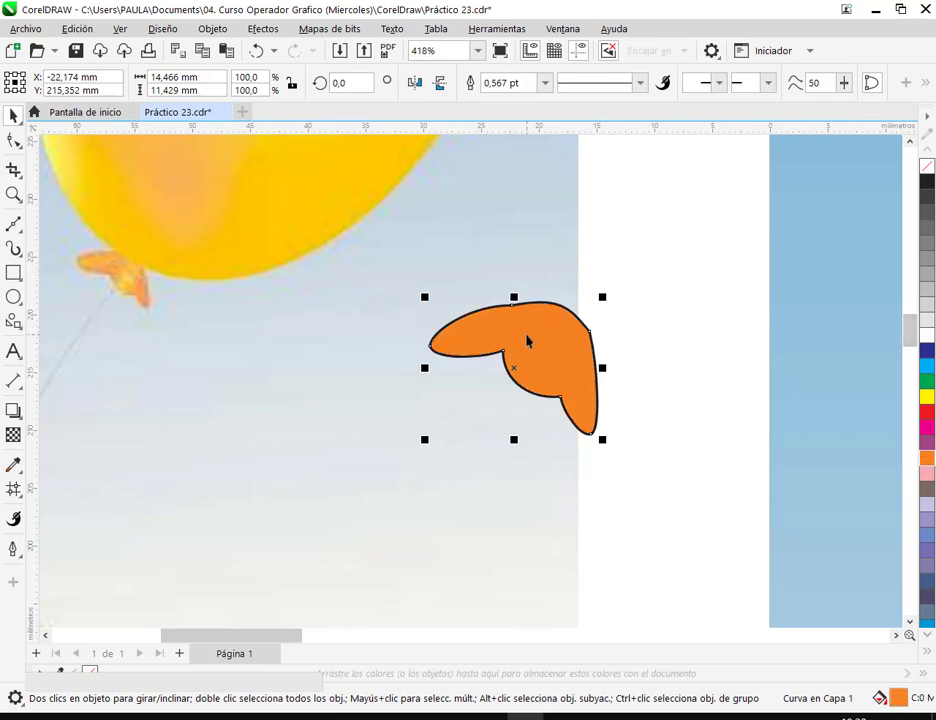
{"action": "left_click", "coordinate": [13, 489]}
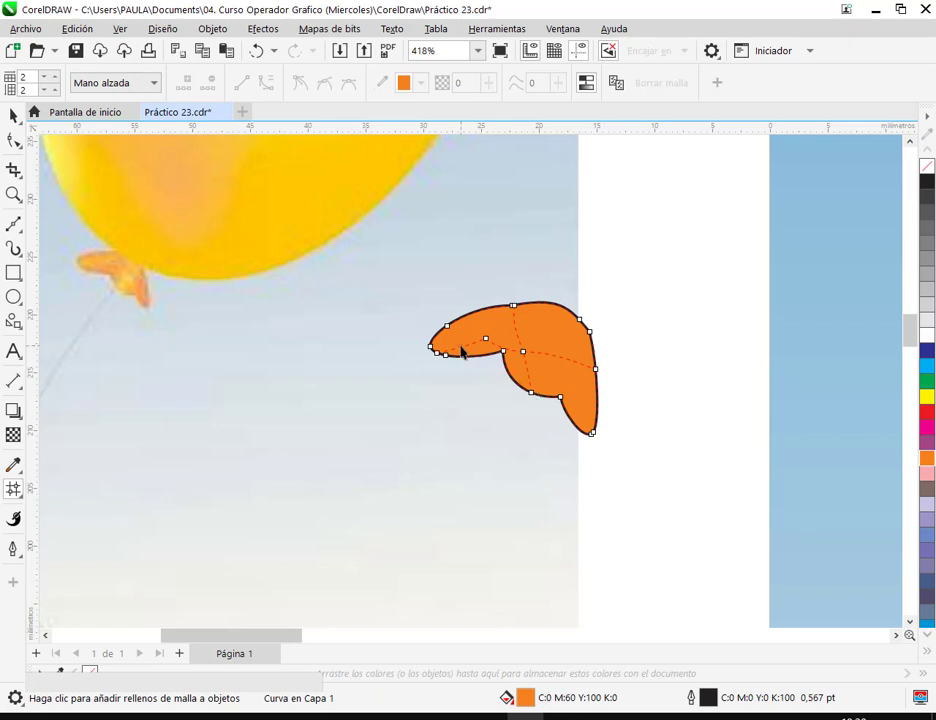
Step: Add a mesh row from the tip of the knot's left lobe and recolor the whole knot yellow (C:0 M:0 Y:100 K:0)
{"action": "scroll", "coordinate": [567, 352], "scroll_direction": "up", "scroll_amount": 3}
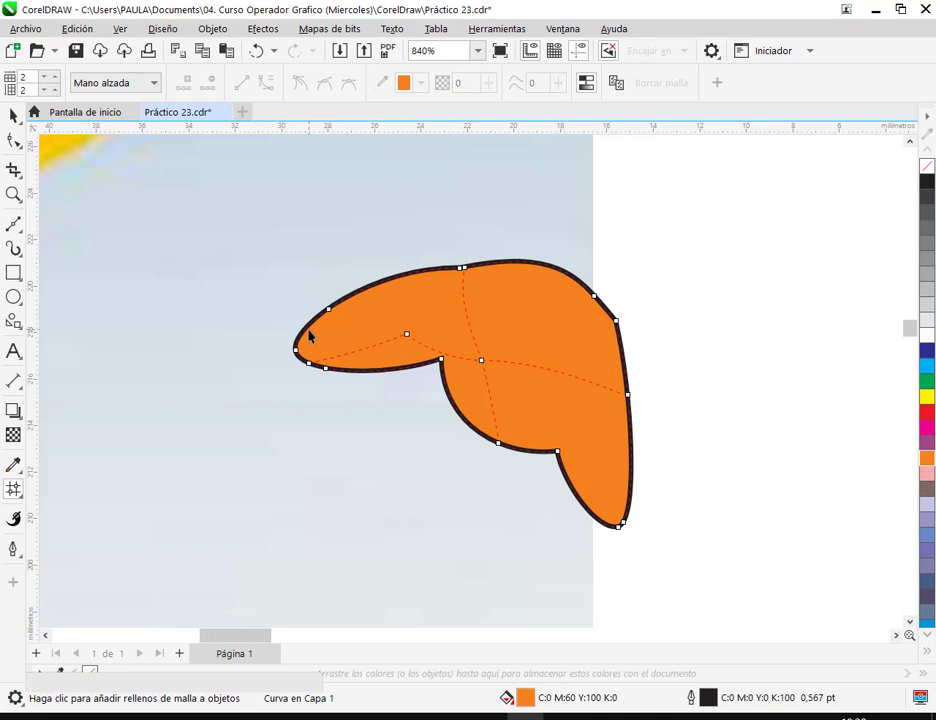
{"action": "double_click", "coordinate": [306, 330]}
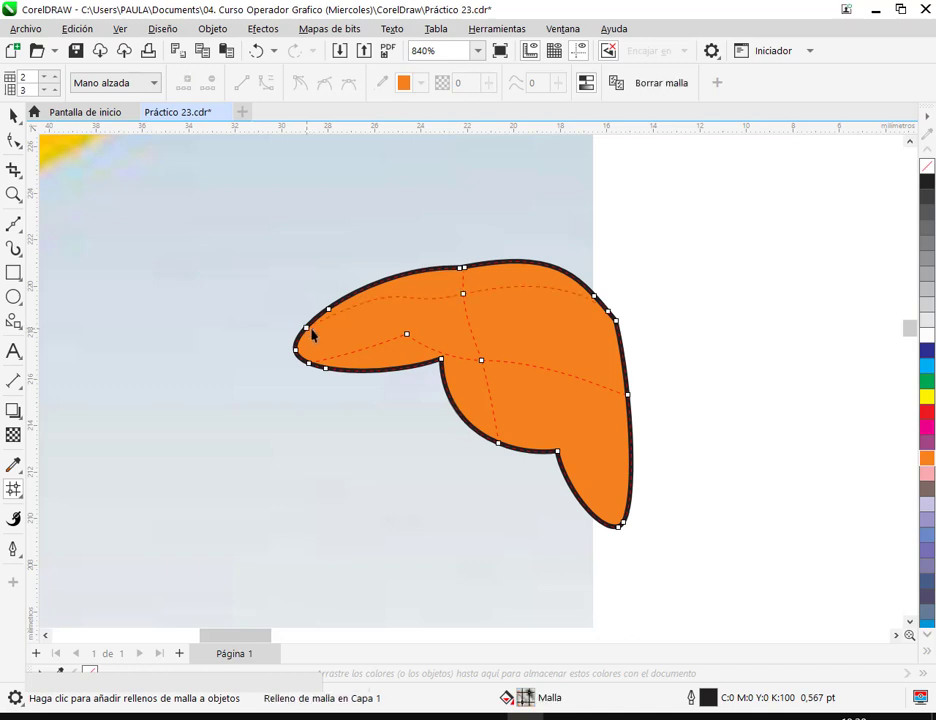
{"action": "left_click", "coordinate": [13, 117]}
{"action": "left_click", "coordinate": [926, 402]}
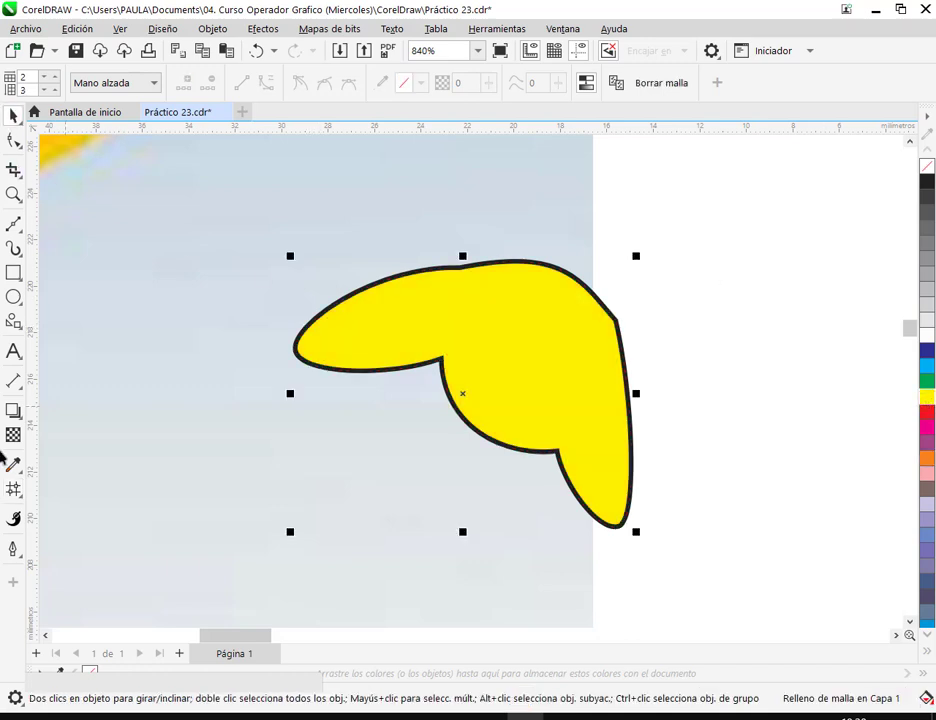
Step: Add a mesh column from the knot's upper edge and further rows from its right edge to reach a 3 × 5 mesh
{"action": "left_click", "coordinate": [13, 488]}
{"action": "double_click", "coordinate": [536, 265]}
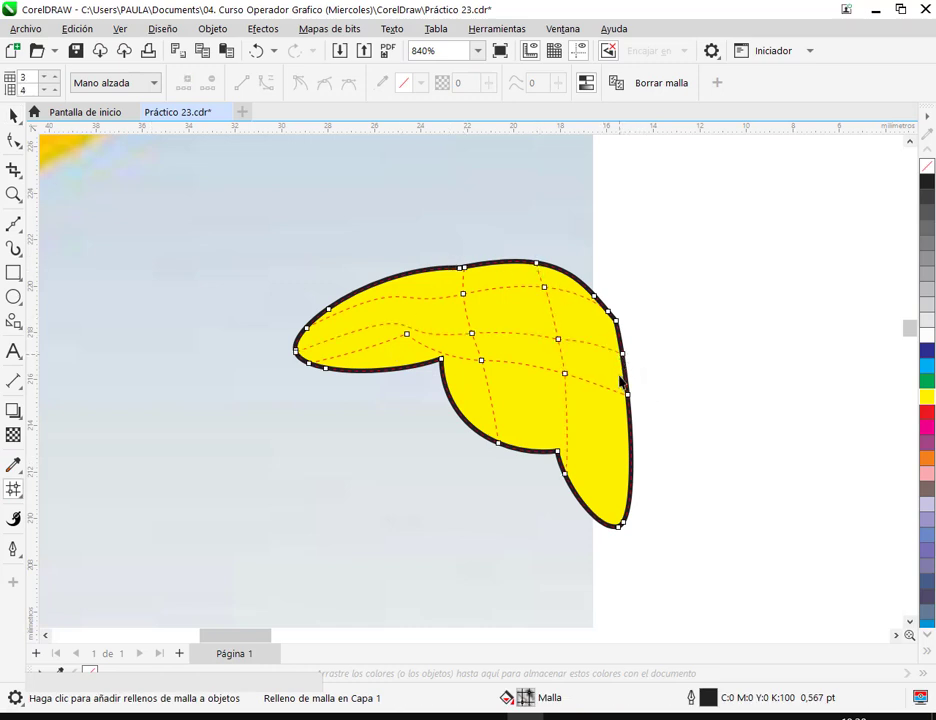
{"action": "double_click", "coordinate": [628, 448]}
{"action": "left_click", "coordinate": [489, 395]}
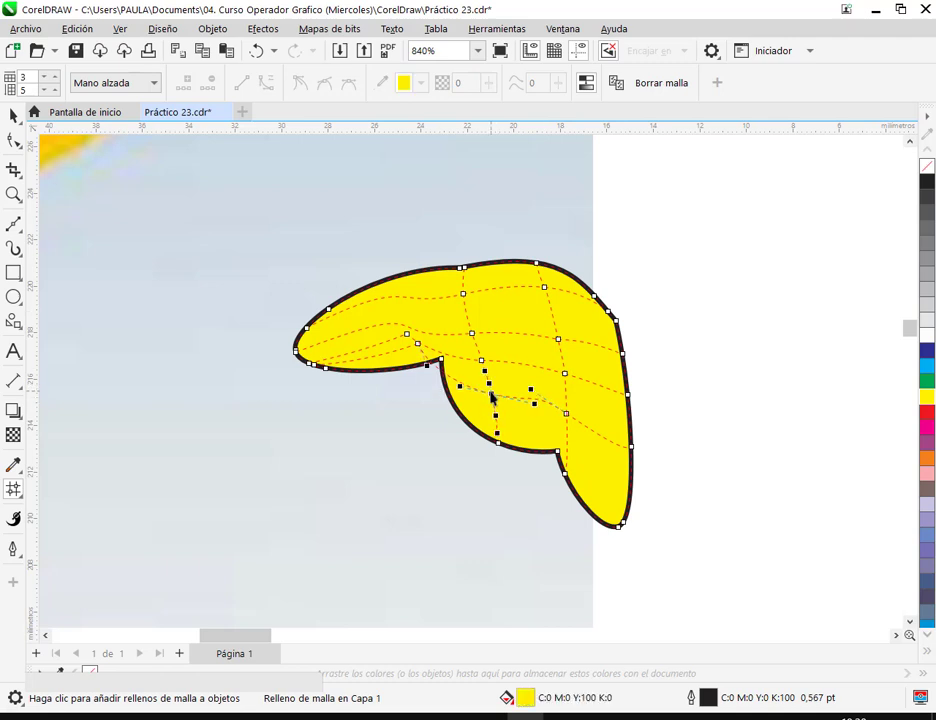
Step: Pull the left lobe's lowest inner mesh node inward and color it and the node above the bottom bulge red (C:0 M:100 Y:100 K:0)
{"action": "scroll", "coordinate": [455, 405], "scroll_direction": "up", "scroll_amount": 4}
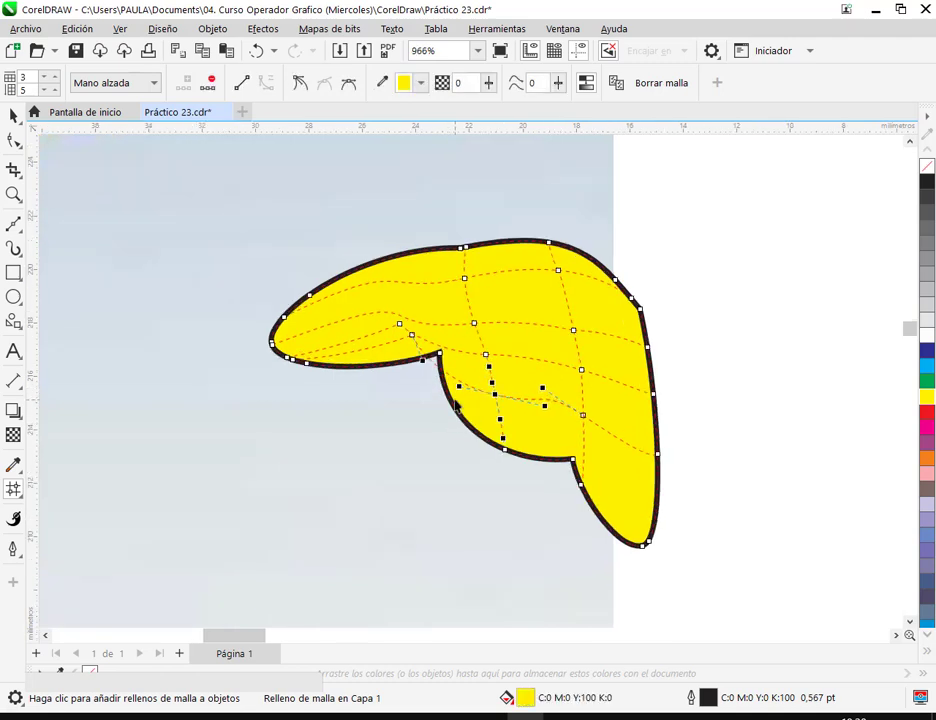
{"action": "left_click_drag", "start_coordinate": [381, 297], "coordinate": [353, 310]}
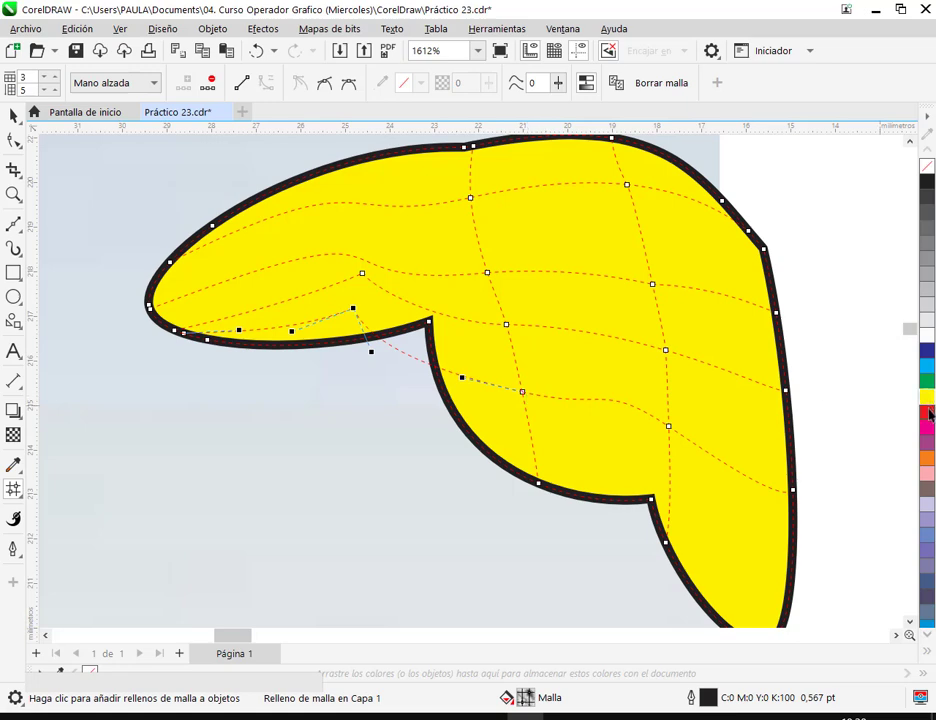
{"action": "left_click", "coordinate": [524, 394]}
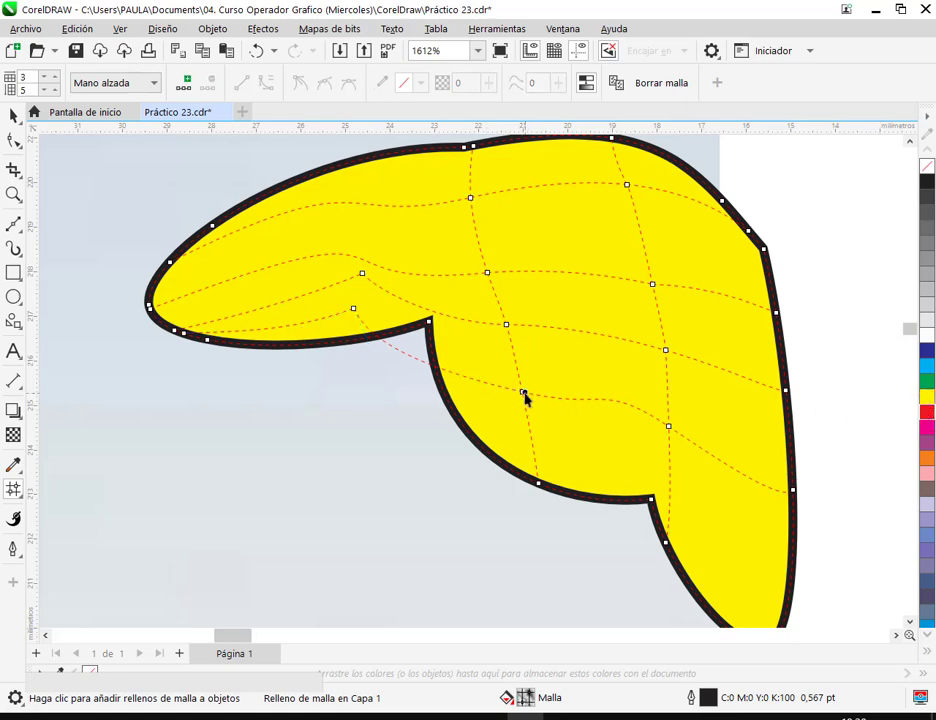
{"action": "left_click", "coordinate": [353, 311]}
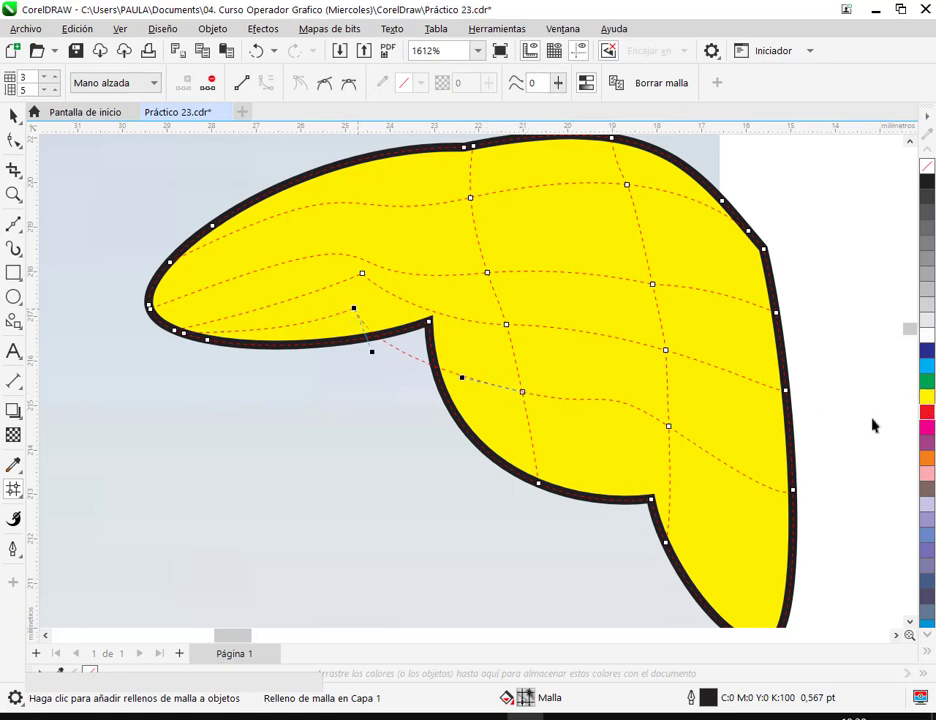
{"action": "left_click", "coordinate": [522, 393]}
{"action": "left_click", "coordinate": [353, 311], "text": "shift"}
{"action": "left_click", "coordinate": [927, 415]}
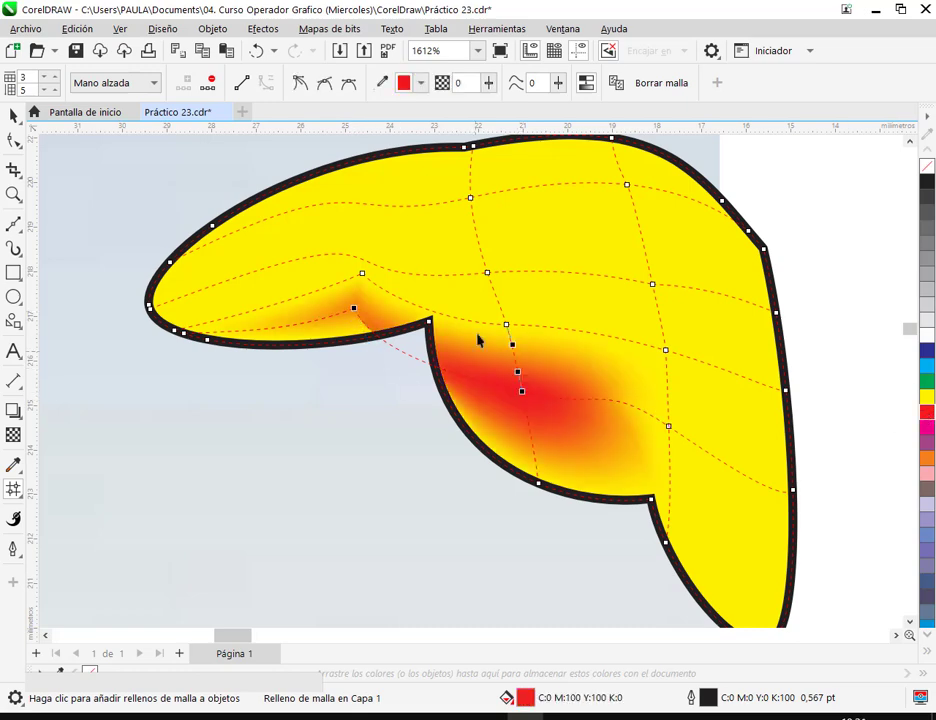
Step: Bring the stray handle of the left lobe's red node inside the outline and deselect the knot to check the shading
{"action": "left_click", "coordinate": [388, 428]}
{"action": "left_click", "coordinate": [355, 311]}
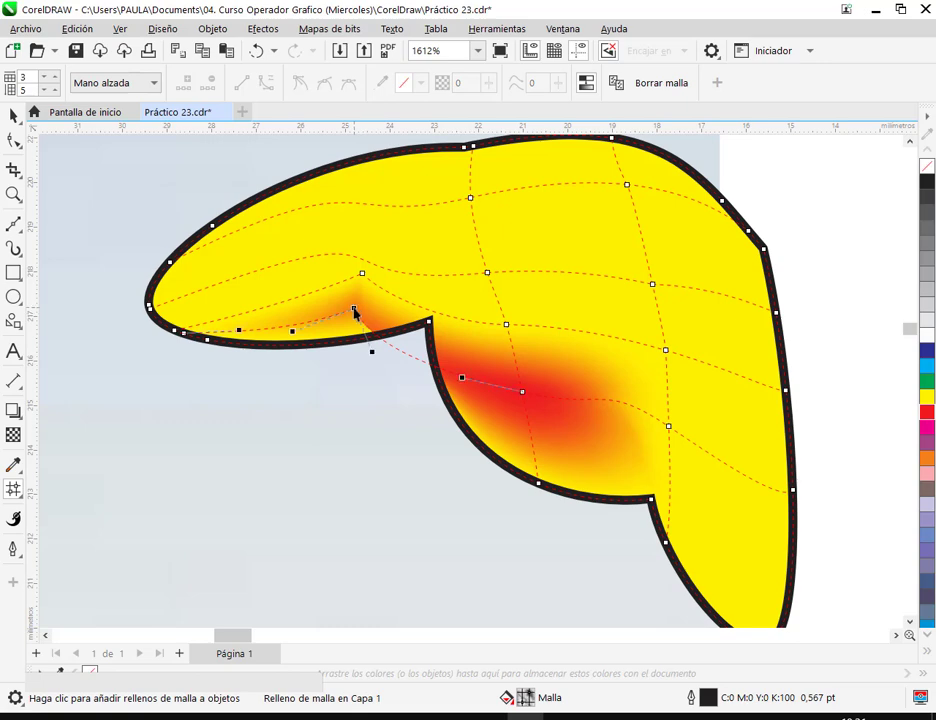
{"action": "left_click_drag", "start_coordinate": [373, 355], "coordinate": [403, 317]}
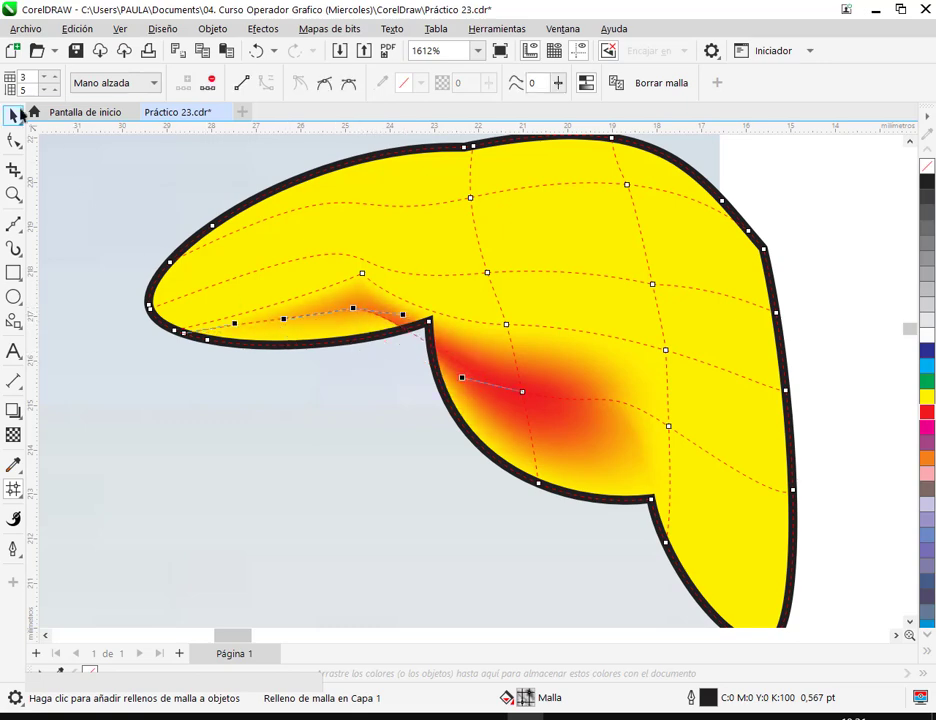
{"action": "left_click", "coordinate": [14, 116]}
{"action": "left_click", "coordinate": [350, 346]}
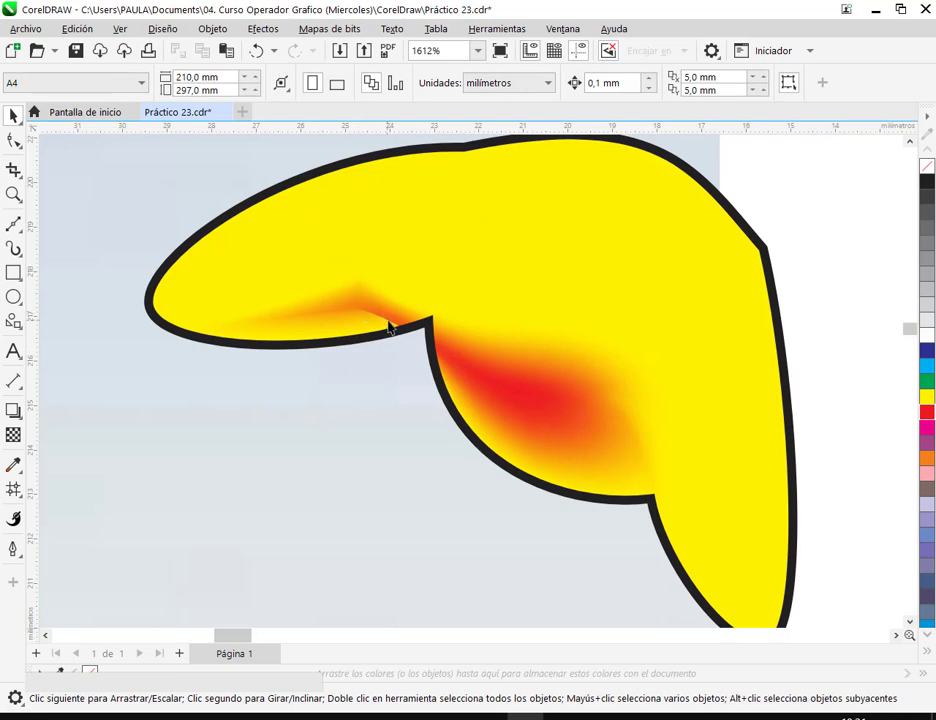
Step: Move the knot onto the white strip and draw a test rectangle and an ellipse about 16 × 19 mm below it
{"action": "scroll", "coordinate": [395, 326], "scroll_direction": "down", "scroll_amount": 4}
{"action": "mouse_move", "coordinate": [445, 328]}
{"action": "left_mouse_down"}
{"action": "mouse_move", "coordinate": [546, 331]}
{"action": "mouse_move", "coordinate": [530, 274]}
{"action": "left_mouse_up"}
{"action": "left_click", "coordinate": [22, 278]}
{"action": "left_click_drag", "start_coordinate": [111, 369], "coordinate": [323, 468]}
{"action": "left_click", "coordinate": [14, 297]}
{"action": "left_click_drag", "start_coordinate": [416, 387], "coordinate": [600, 605]}
{"action": "left_click", "coordinate": [12, 117]}
{"action": "left_click_drag", "start_coordinate": [538, 447], "coordinate": [493, 362]}
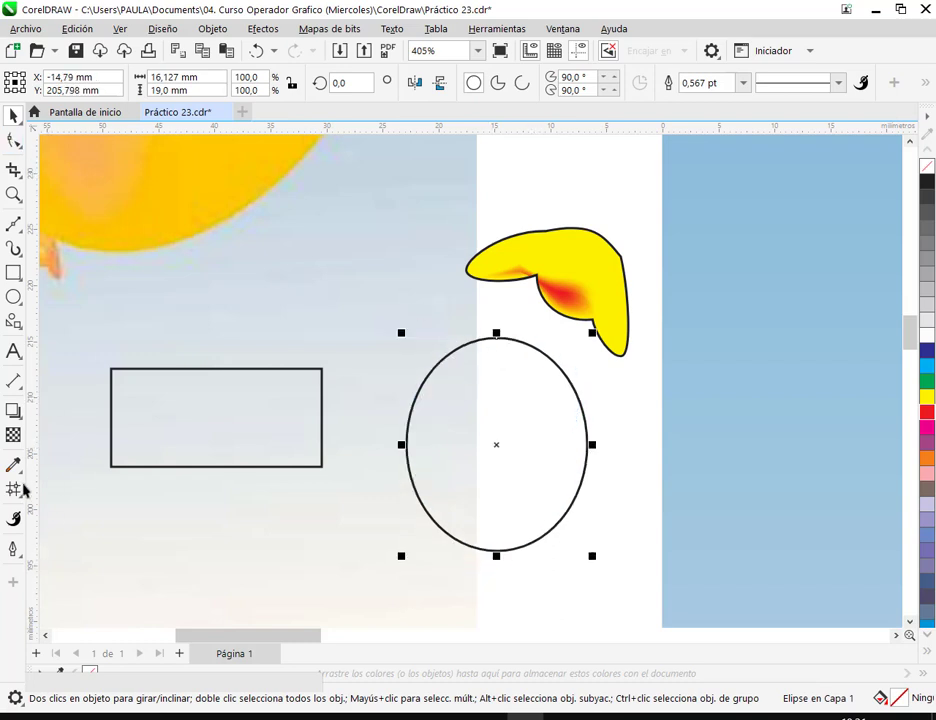
Step: Apply a 2 × 2 mesh fill to the ellipse and add mesh rows from its right edge, comparing it with the knot's mesh
{"action": "key", "text": "m"}
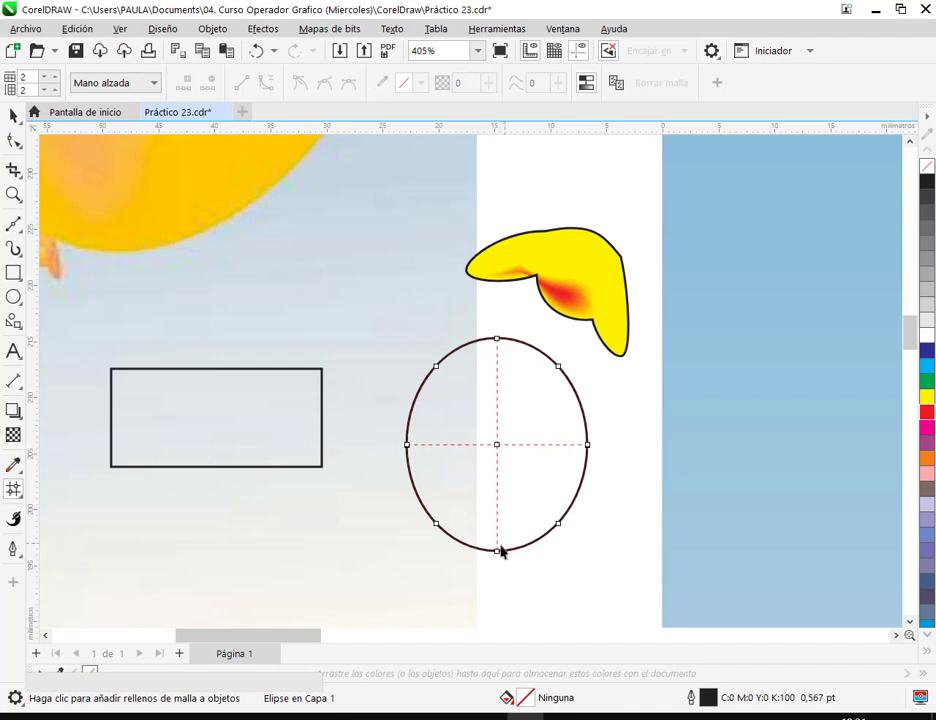
{"action": "left_click", "coordinate": [580, 405]}
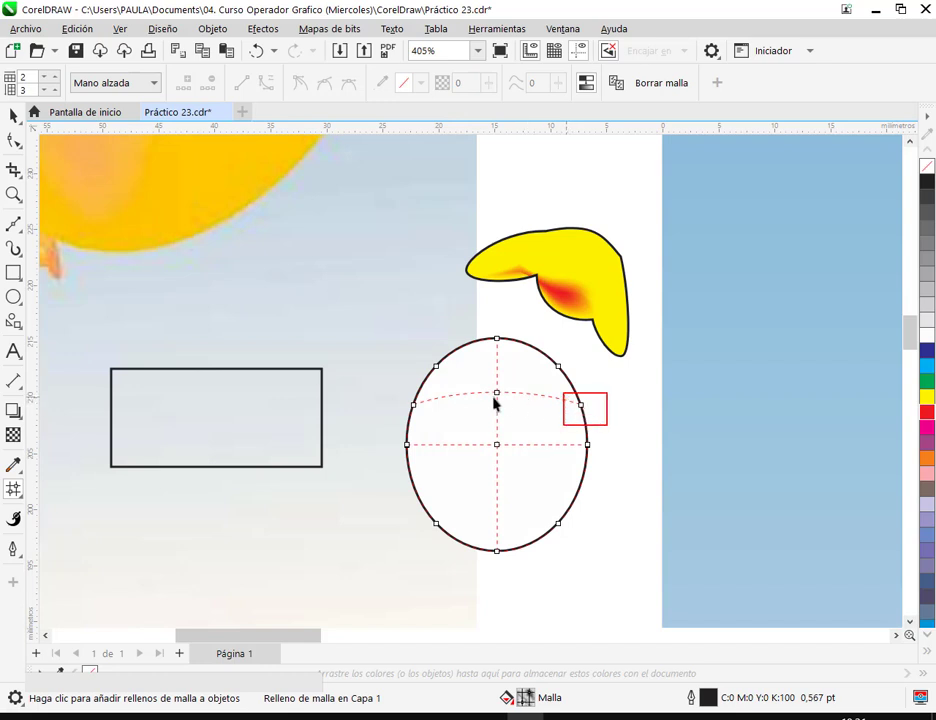
{"action": "left_click", "coordinate": [568, 281]}
{"action": "scroll", "coordinate": [597, 247], "scroll_direction": "up", "scroll_amount": 3}
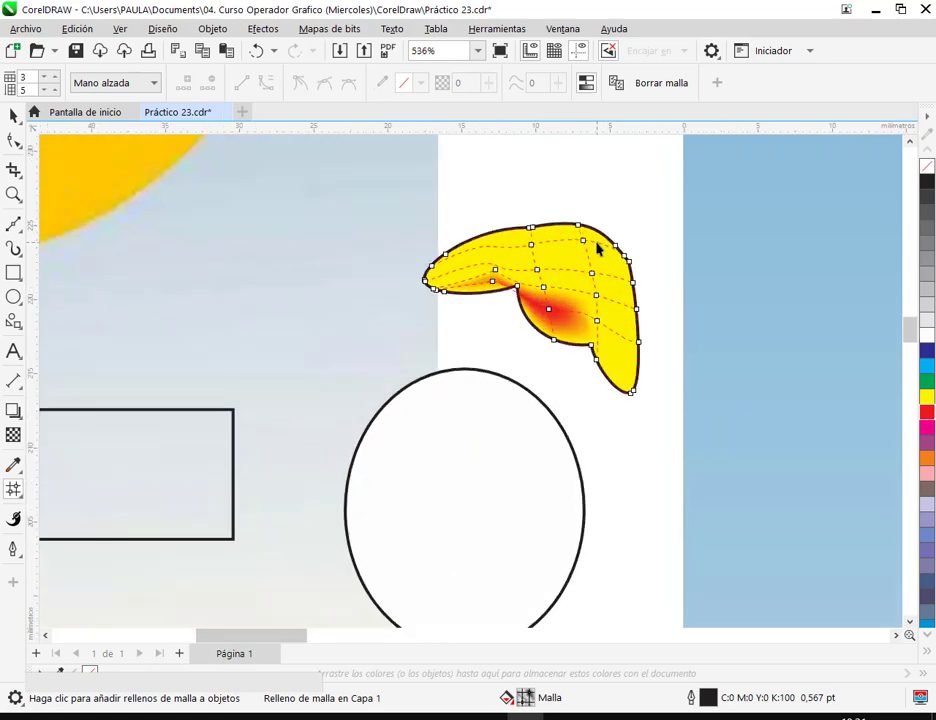
{"action": "scroll", "coordinate": [540, 270], "scroll_direction": "down", "scroll_amount": 2}
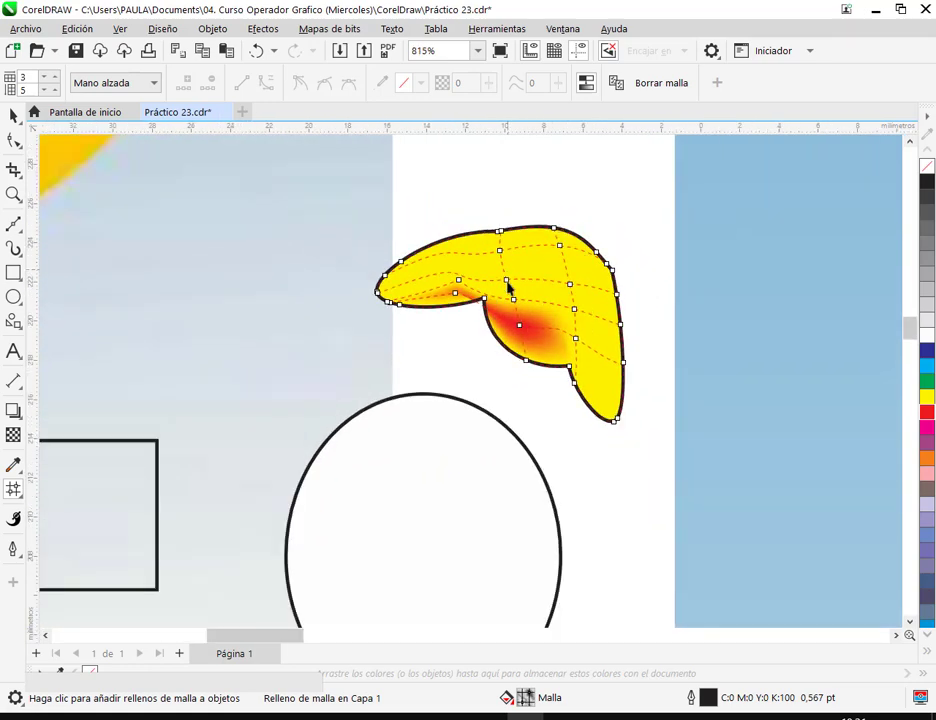
{"action": "left_click", "coordinate": [432, 401]}
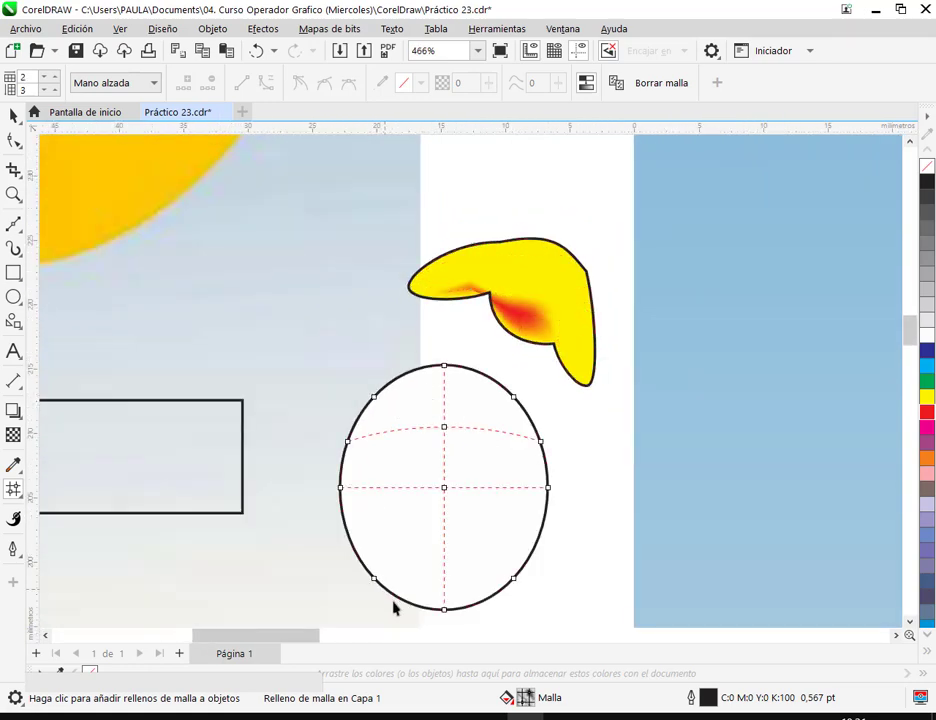
{"action": "double_click", "coordinate": [533, 552]}
{"action": "left_click", "coordinate": [575, 278]}
{"action": "scroll", "coordinate": [577, 278], "scroll_direction": "up", "scroll_amount": 2}
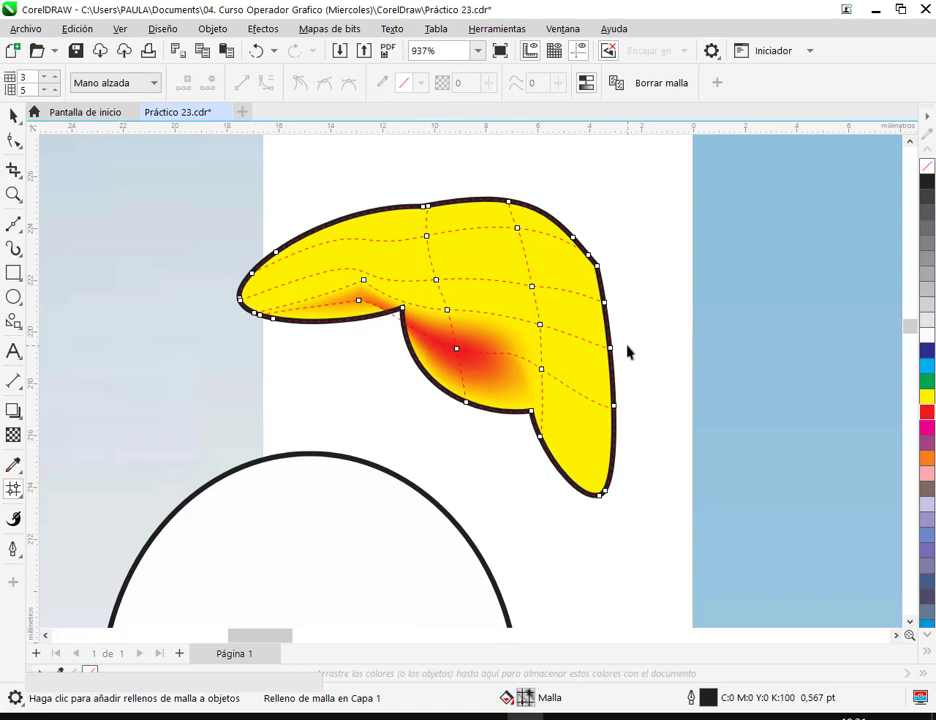
{"action": "scroll", "coordinate": [465, 275], "scroll_direction": "down", "scroll_amount": 2}
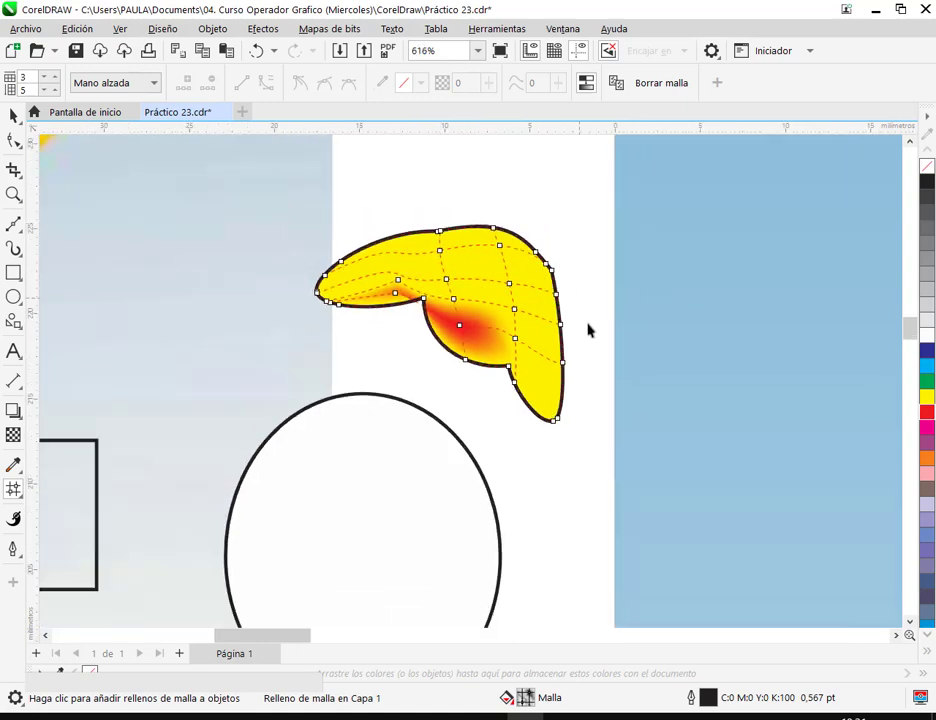
{"action": "scroll", "coordinate": [436, 275], "scroll_direction": "up", "scroll_amount": 3}
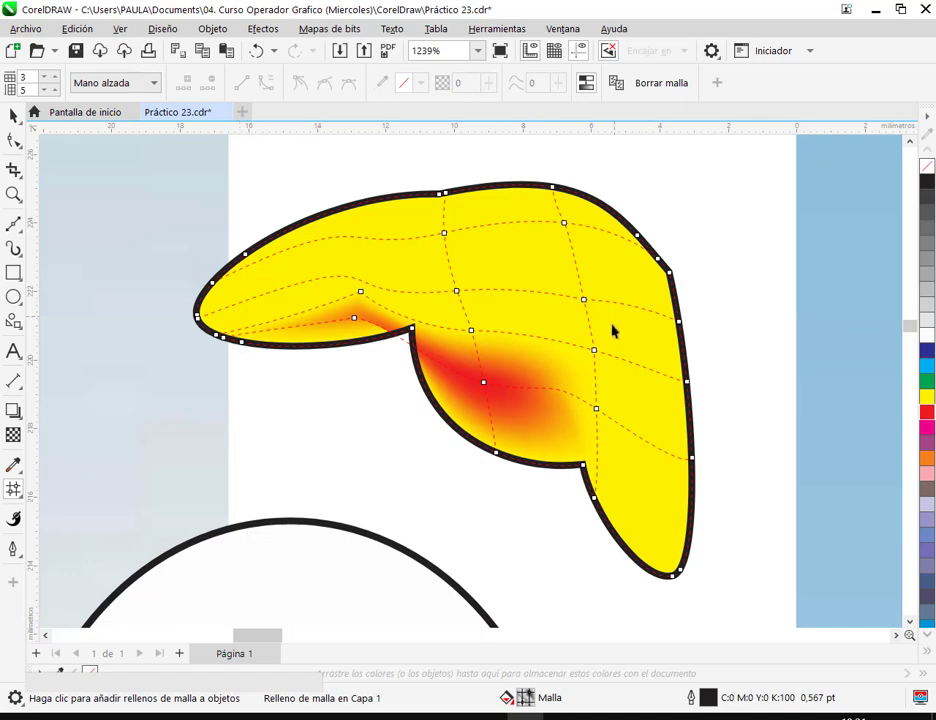
{"action": "scroll", "coordinate": [655, 310], "scroll_direction": "down", "scroll_amount": 5}
Step: Delete the test ellipse and the test rectangle
{"action": "key", "text": "space"}
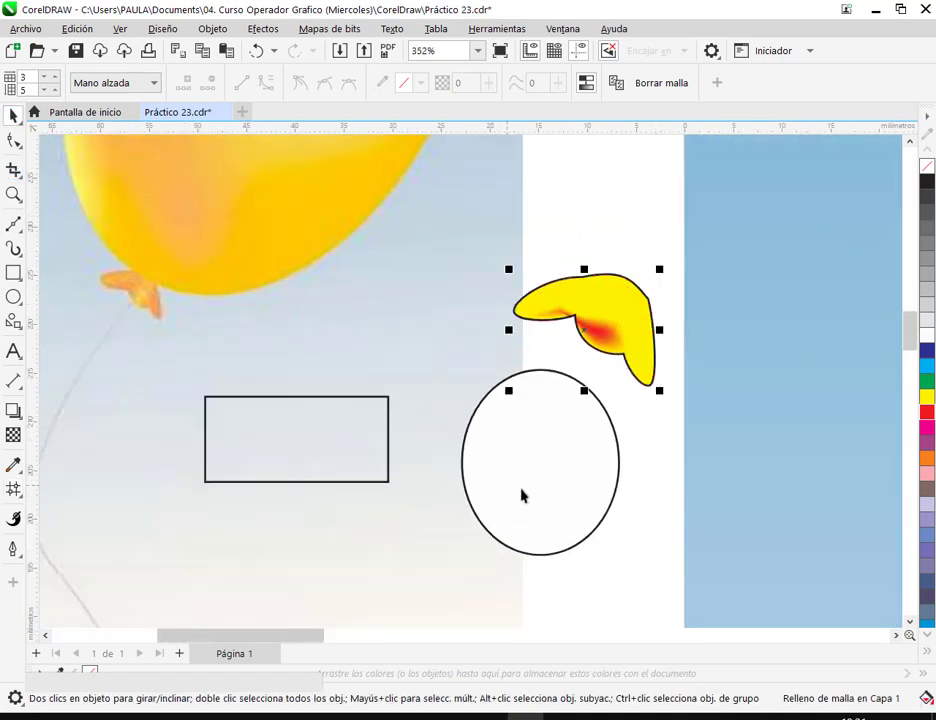
{"action": "left_click", "coordinate": [537, 482]}
{"action": "left_click", "coordinate": [292, 437], "text": "shift"}
{"action": "key", "text": "Delete"}
Step: Move the knot higher on the white strip, against the edge of the blue sky background
{"action": "left_click_drag", "start_coordinate": [631, 328], "coordinate": [642, 256]}
{"action": "left_click_drag", "start_coordinate": [628, 391], "coordinate": [530, 397]}
{"action": "left_click", "coordinate": [534, 366]}
{"action": "mouse_move", "coordinate": [538, 298]}
{"action": "left_mouse_down"}
{"action": "mouse_move", "coordinate": [552, 276]}
{"action": "mouse_move", "coordinate": [552, 284]}
{"action": "left_mouse_up"}
Step: Draw a rectangle below the knot, converted to curves, and start a 2 × 2 mesh fill on it
{"action": "left_click", "coordinate": [14, 272]}
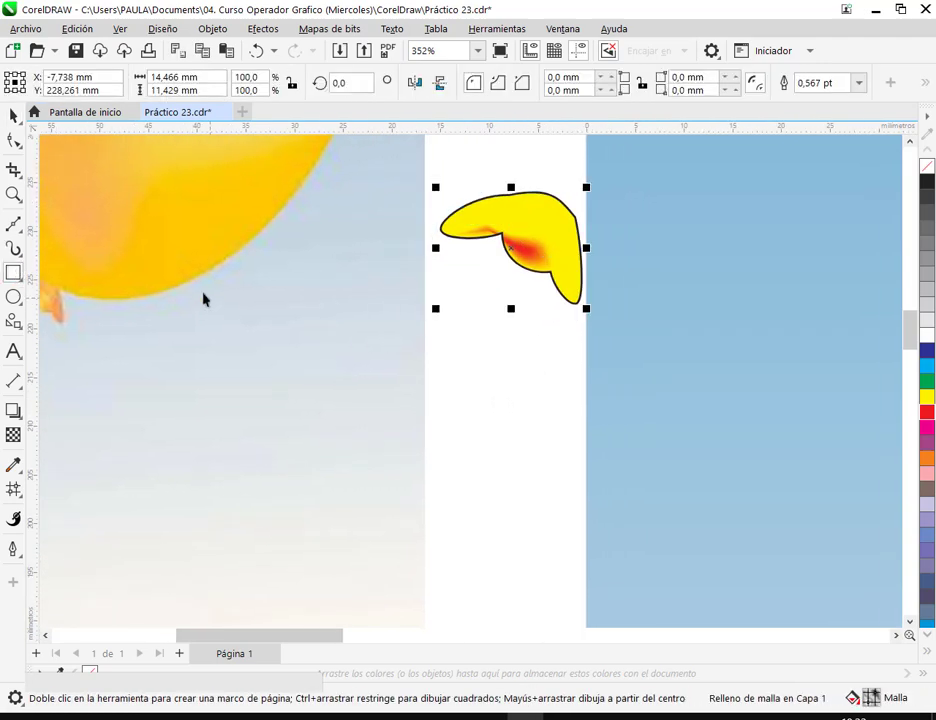
{"action": "left_click_drag", "start_coordinate": [347, 359], "coordinate": [577, 466]}
{"action": "left_click", "coordinate": [14, 141]}
{"action": "right_click", "coordinate": [503, 405]}
{"action": "left_click", "coordinate": [540, 244]}
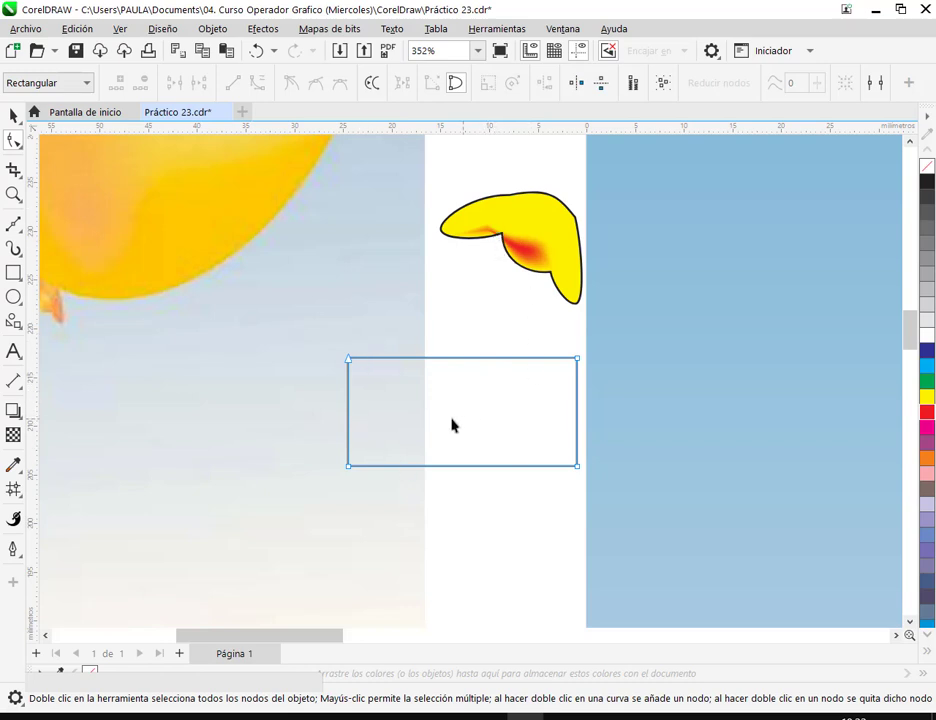
{"action": "left_click", "coordinate": [12, 489]}
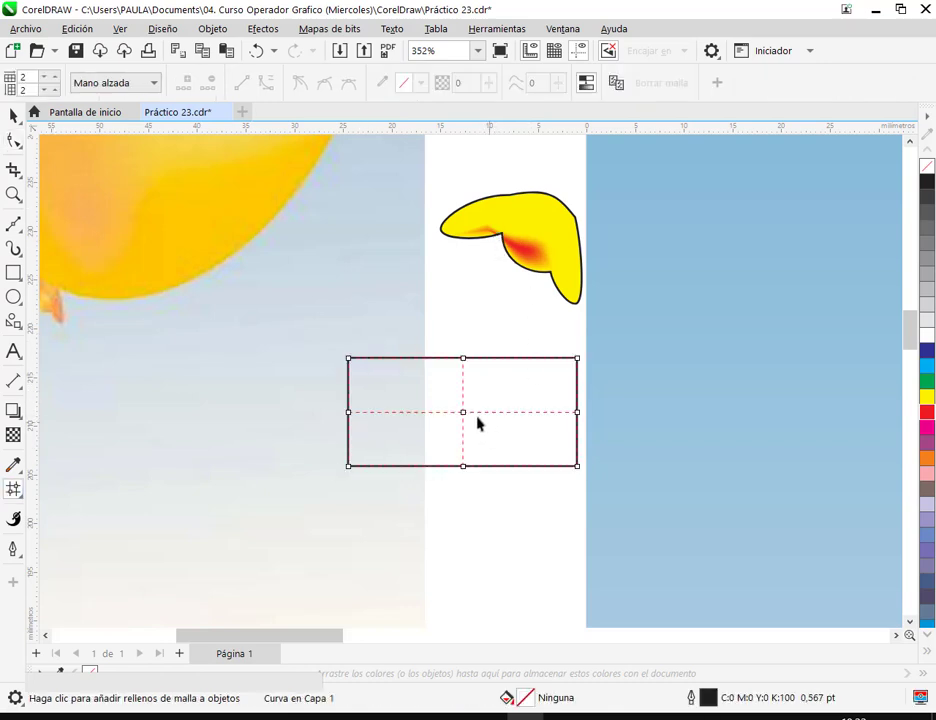
Step: Try shifting the middle node of the rectangle's top edge down and to the left, and undo it
{"action": "scroll", "coordinate": [477, 392], "scroll_direction": "up", "scroll_amount": 1}
{"action": "left_click_drag", "start_coordinate": [459, 351], "coordinate": [428, 365]}
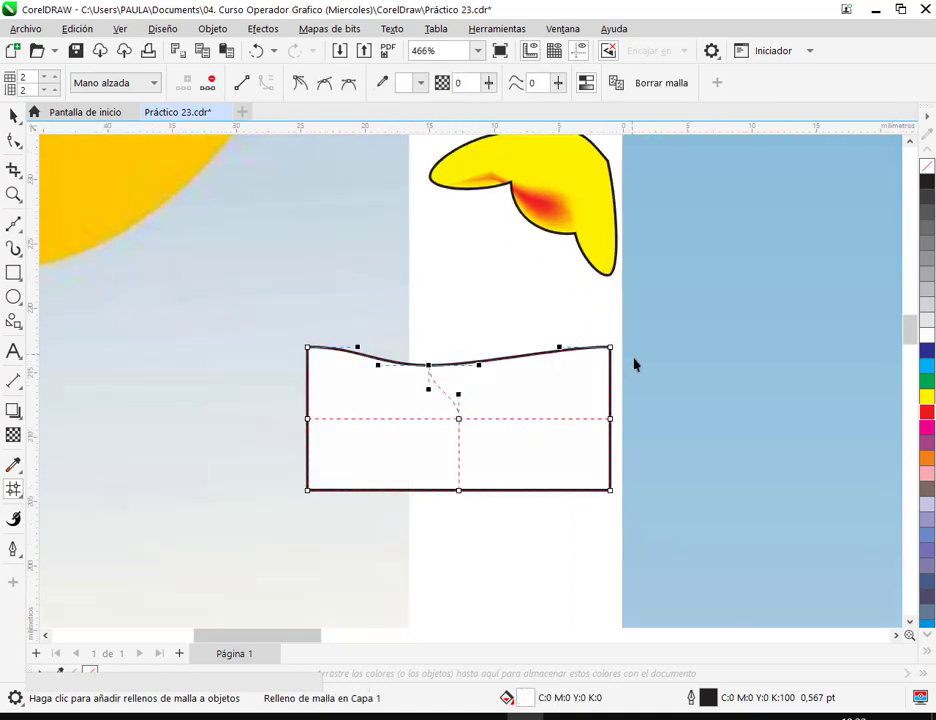
{"action": "key", "text": "ctrl+z"}
Step: Convert all the rectangle's mesh segments to lines using Rectangular node selection and shift its upper left corner slightly to the right
{"action": "left_click_drag", "start_coordinate": [270, 323], "coordinate": [585, 463]}
{"action": "left_click", "coordinate": [110, 83]}
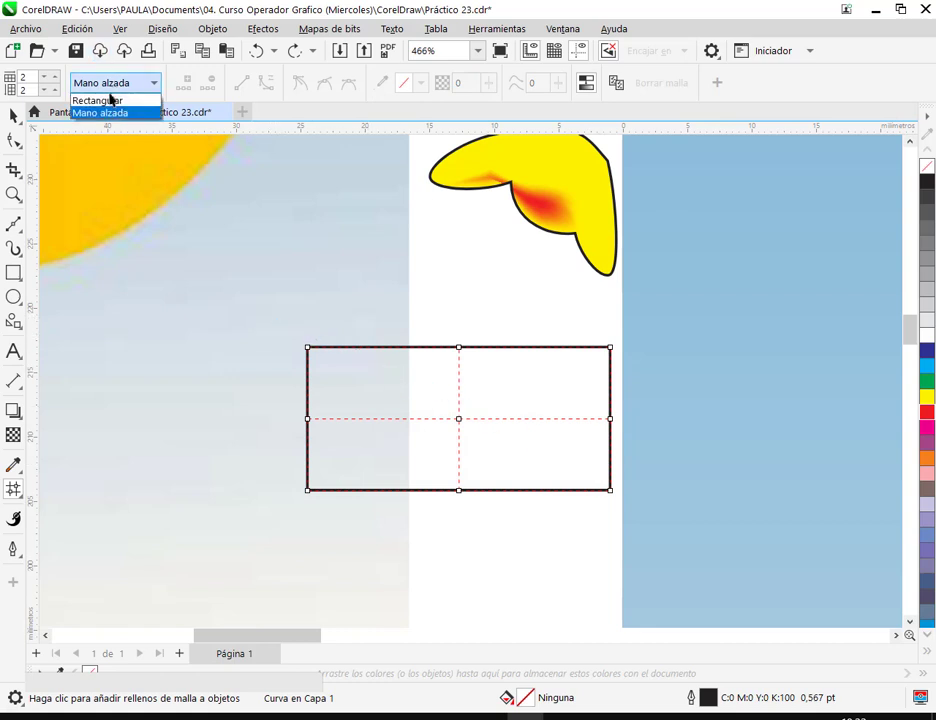
{"action": "left_click", "coordinate": [110, 98]}
{"action": "left_click_drag", "start_coordinate": [256, 292], "coordinate": [626, 441]}
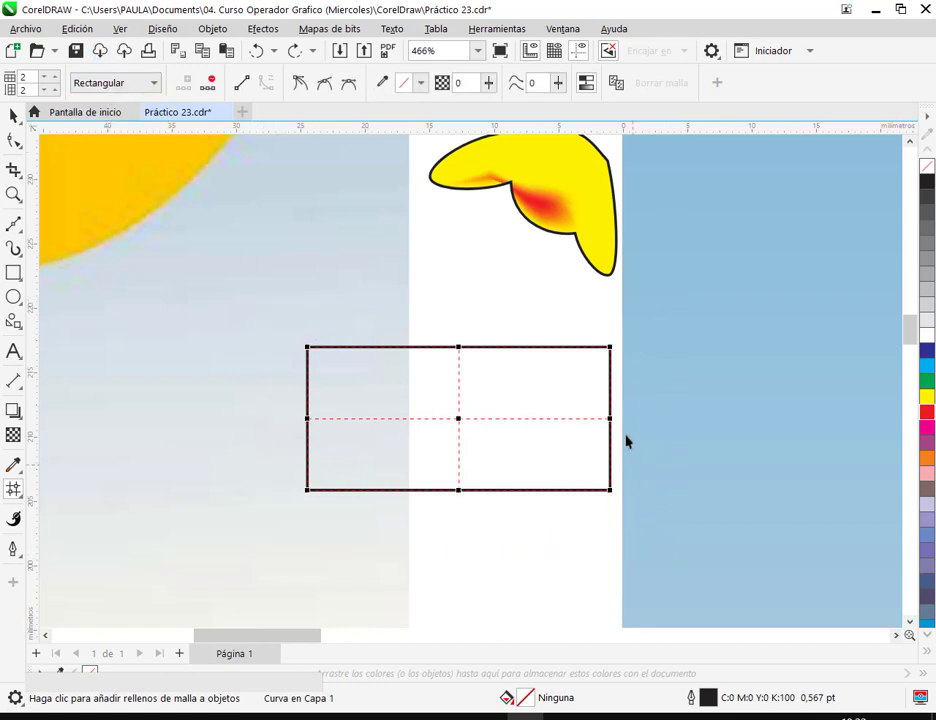
{"action": "left_click", "coordinate": [240, 87]}
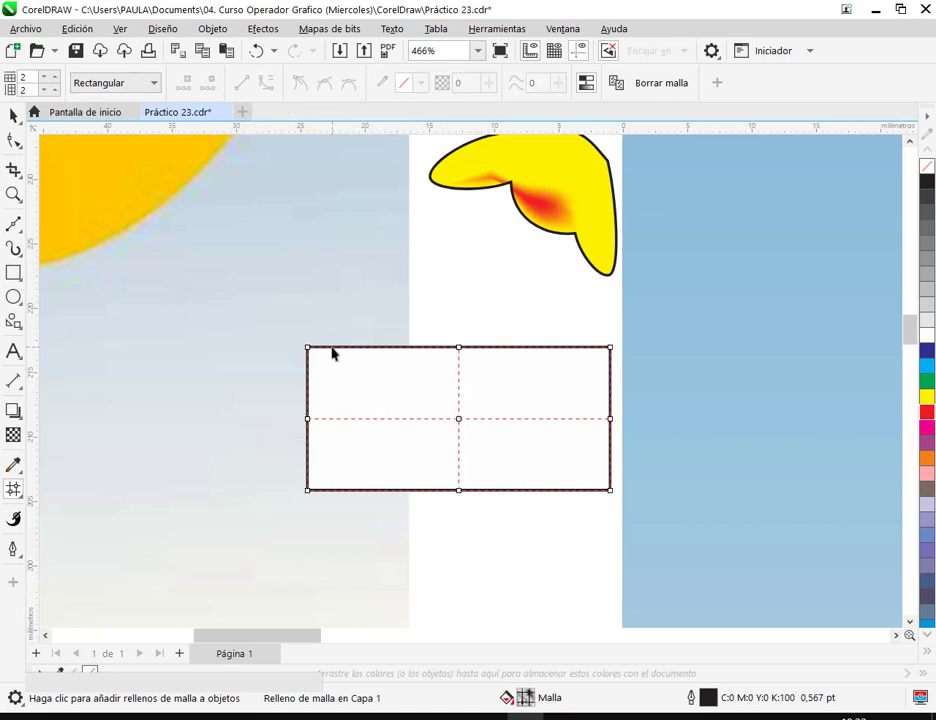
{"action": "left_click_drag", "start_coordinate": [309, 351], "coordinate": [323, 349]}
Step: Move the mesh rectangle over the knot and remove the fill color from all its mesh nodes
{"action": "scroll", "coordinate": [430, 357], "scroll_direction": "down", "scroll_amount": 2}
{"action": "left_click", "coordinate": [12, 117]}
{"action": "left_click_drag", "start_coordinate": [466, 422], "coordinate": [507, 250]}
{"action": "scroll", "coordinate": [506, 332], "scroll_direction": "up", "scroll_amount": 5}
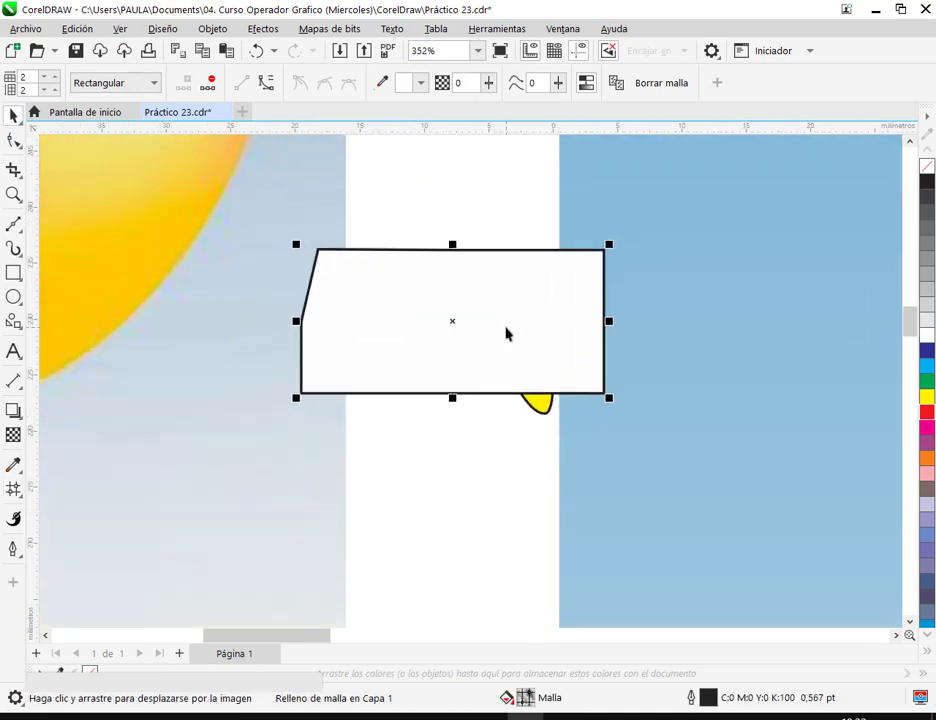
{"action": "key", "text": "m"}
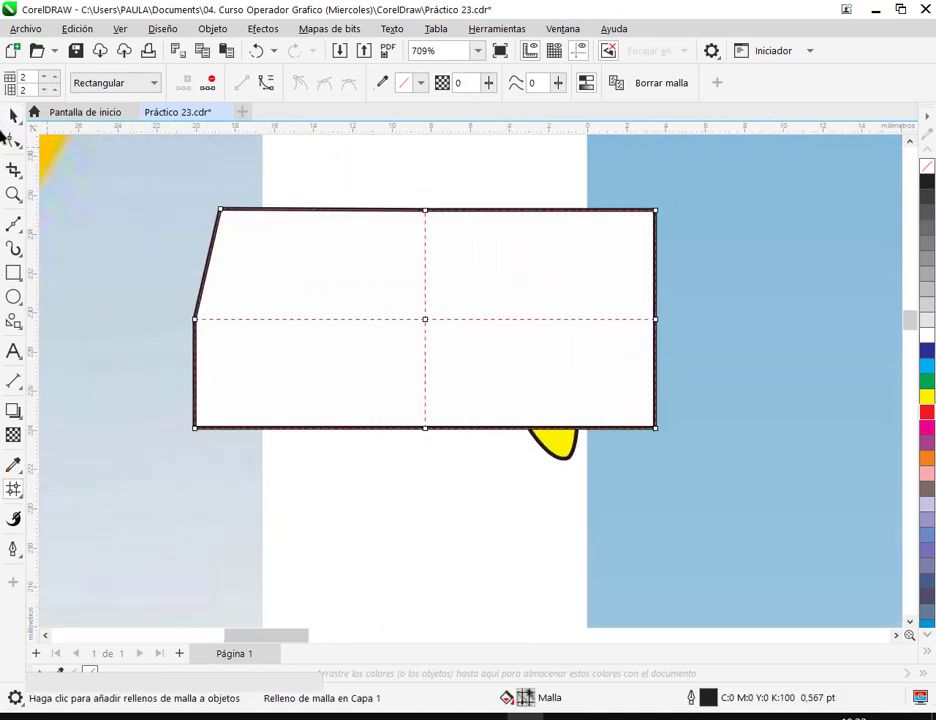
{"action": "left_click_drag", "start_coordinate": [186, 173], "coordinate": [700, 453]}
{"action": "left_click", "coordinate": [926, 168]}
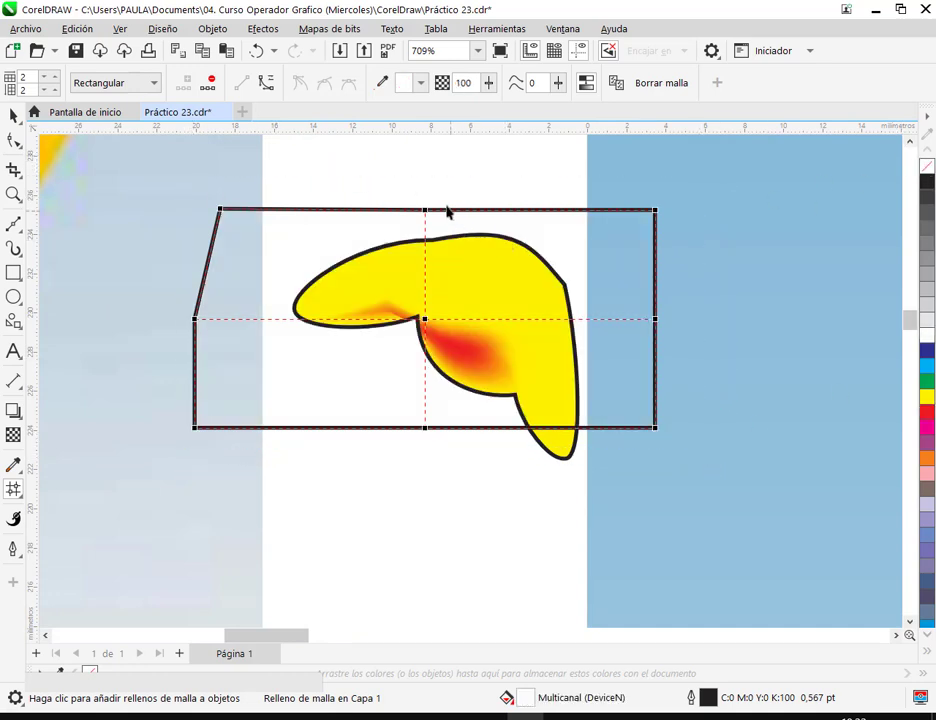
{"action": "left_click_drag", "start_coordinate": [165, 184], "coordinate": [690, 440]}
Step: Move the unfilled mesh rectangle below the knot and shift the knot slightly up and to the left
{"action": "left_click", "coordinate": [14, 117]}
{"action": "left_click_drag", "start_coordinate": [570, 299], "coordinate": [610, 542]}
{"action": "left_click_drag", "start_coordinate": [529, 345], "coordinate": [497, 322]}
Step: Rotate the knot counterclockwise until both lobes point downward, center it above the mesh rectangle and select the rectangle
{"action": "left_click", "coordinate": [497, 322]}
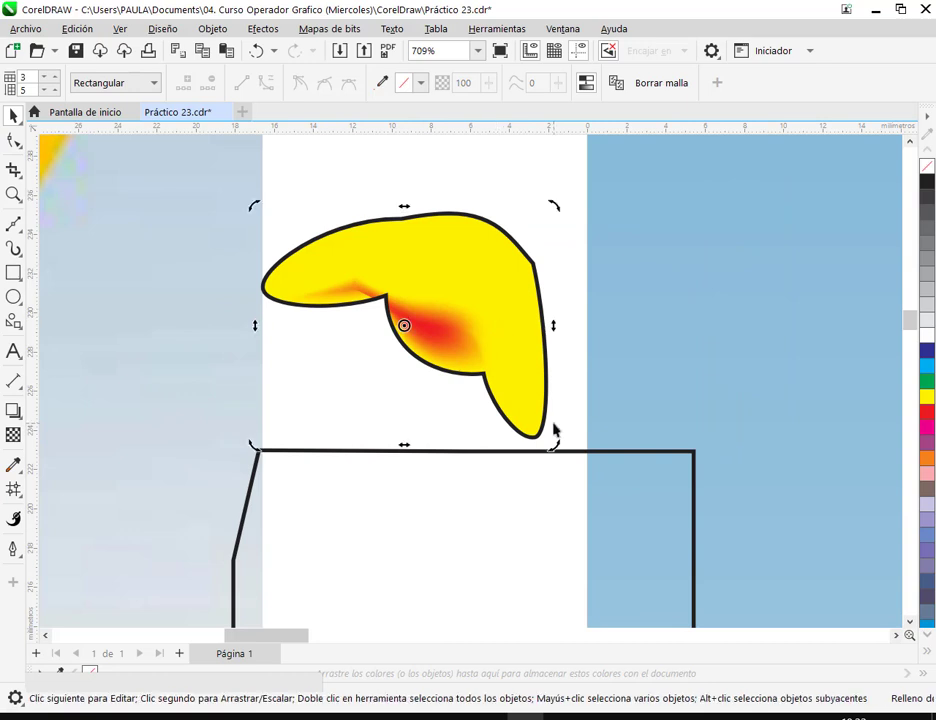
{"action": "left_click_drag", "start_coordinate": [556, 450], "coordinate": [607, 362]}
{"action": "left_click_drag", "start_coordinate": [495, 307], "coordinate": [537, 340]}
{"action": "left_click_drag", "start_coordinate": [604, 391], "coordinate": [574, 305]}
{"action": "left_click", "coordinate": [284, 374]}
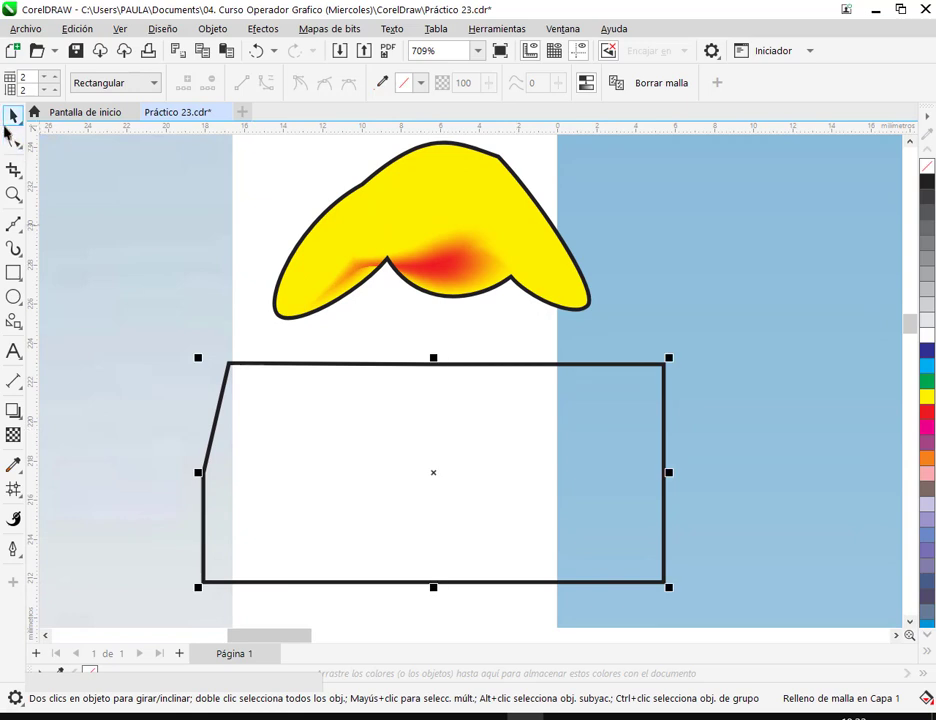
Step: Move the mesh rectangle over the knot and shrink it slightly until it frames the knot's outline
{"action": "left_click", "coordinate": [224, 428]}
{"action": "scroll", "coordinate": [224, 428], "scroll_direction": "down", "scroll_amount": 1}
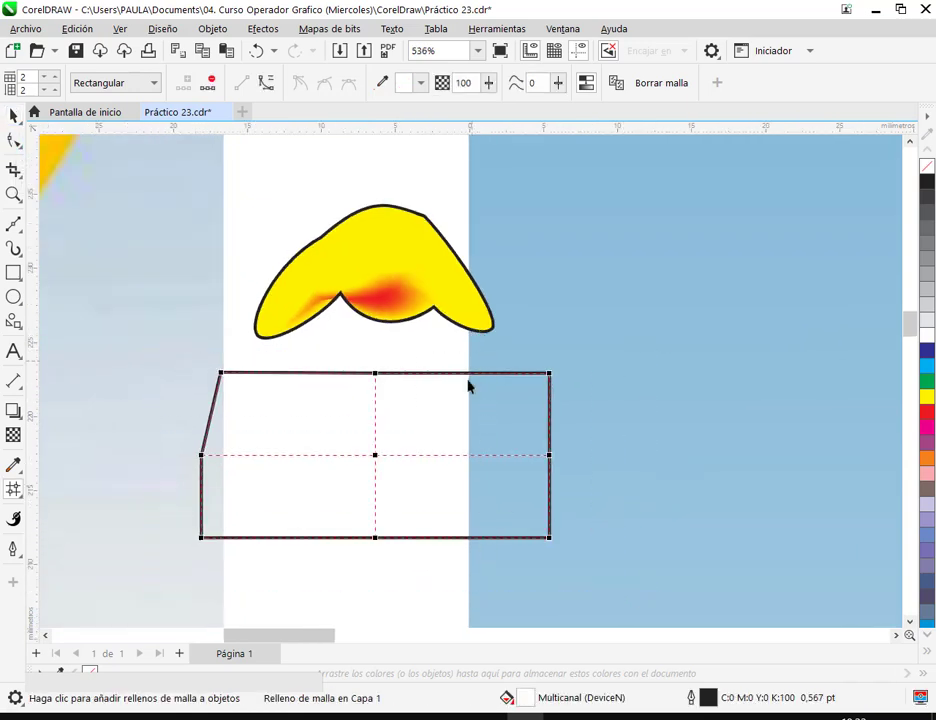
{"action": "left_click_drag", "start_coordinate": [126, 358], "coordinate": [631, 580]}
{"action": "key", "text": "space"}
{"action": "left_click_drag", "start_coordinate": [383, 450], "coordinate": [386, 257]}
{"action": "scroll", "coordinate": [386, 257], "scroll_direction": "up", "scroll_amount": 2}
{"action": "left_click_drag", "start_coordinate": [632, 167], "coordinate": [535, 211]}
{"action": "left_click_drag", "start_coordinate": [387, 312], "coordinate": [435, 265]}
{"action": "key", "text": "space"}
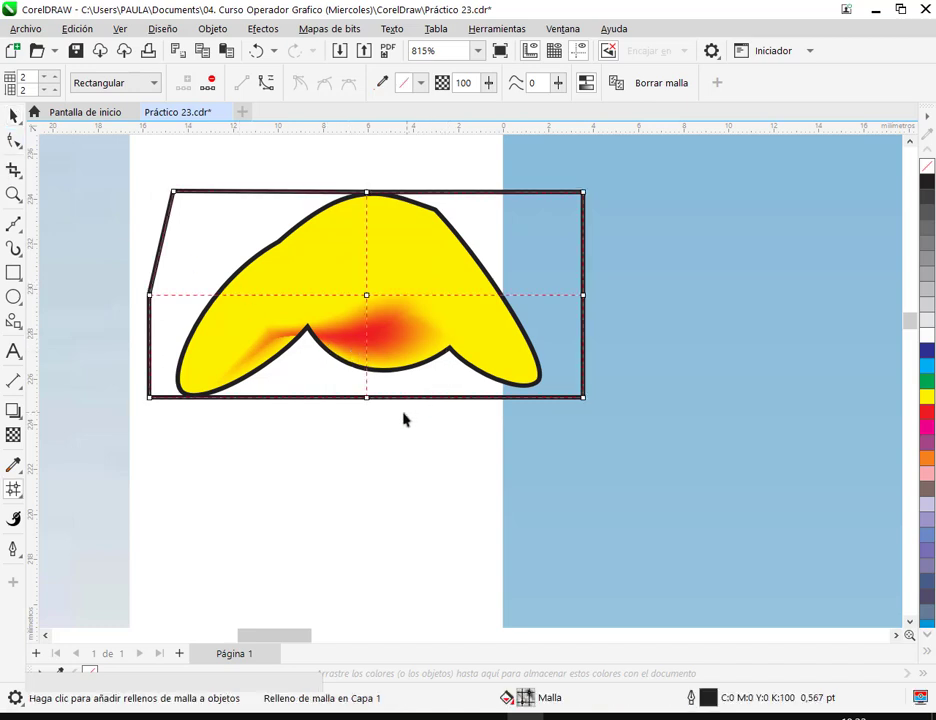
Step: Lower the mesh's bottom middle node slightly and add a vertical mesh line on each side of the center line
{"action": "left_click_drag", "start_coordinate": [368, 403], "coordinate": [368, 409]}
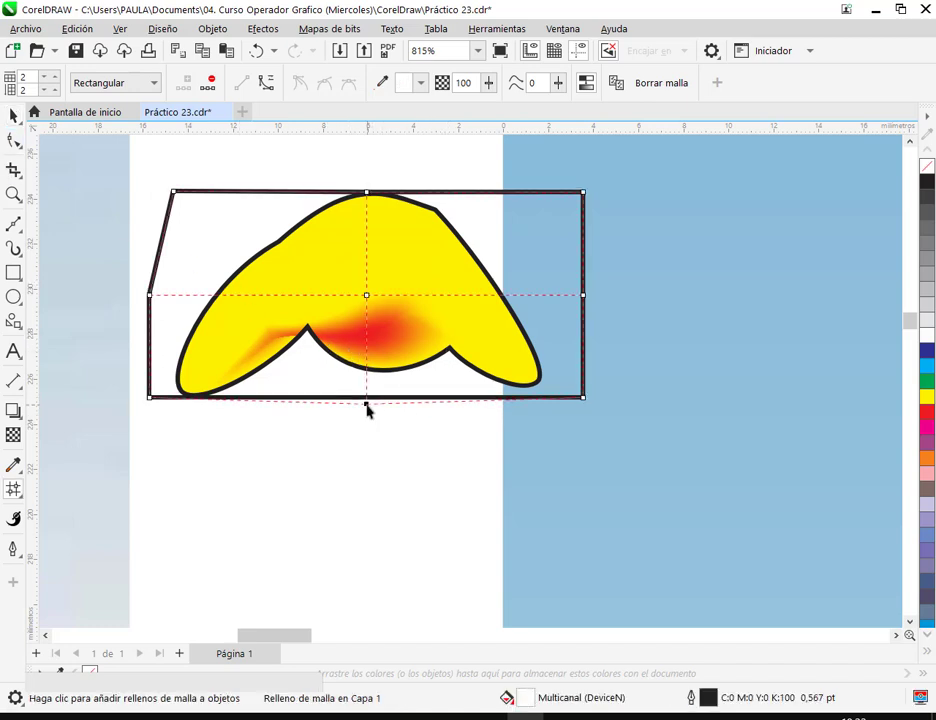
{"action": "double_click", "coordinate": [255, 192]}
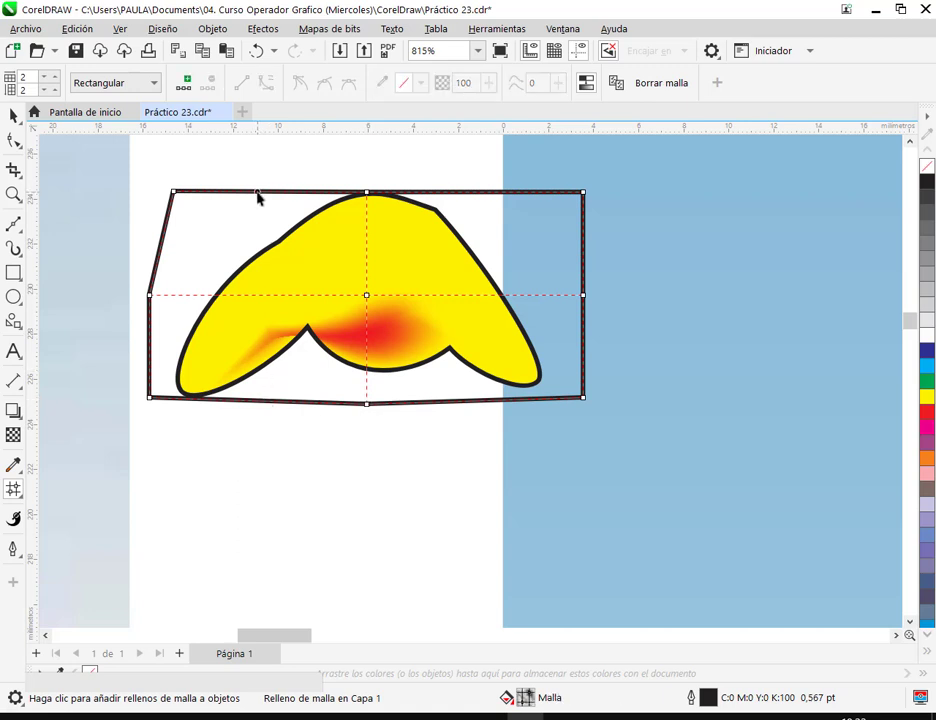
{"action": "left_click", "coordinate": [484, 193]}
{"action": "double_click", "coordinate": [484, 194]}
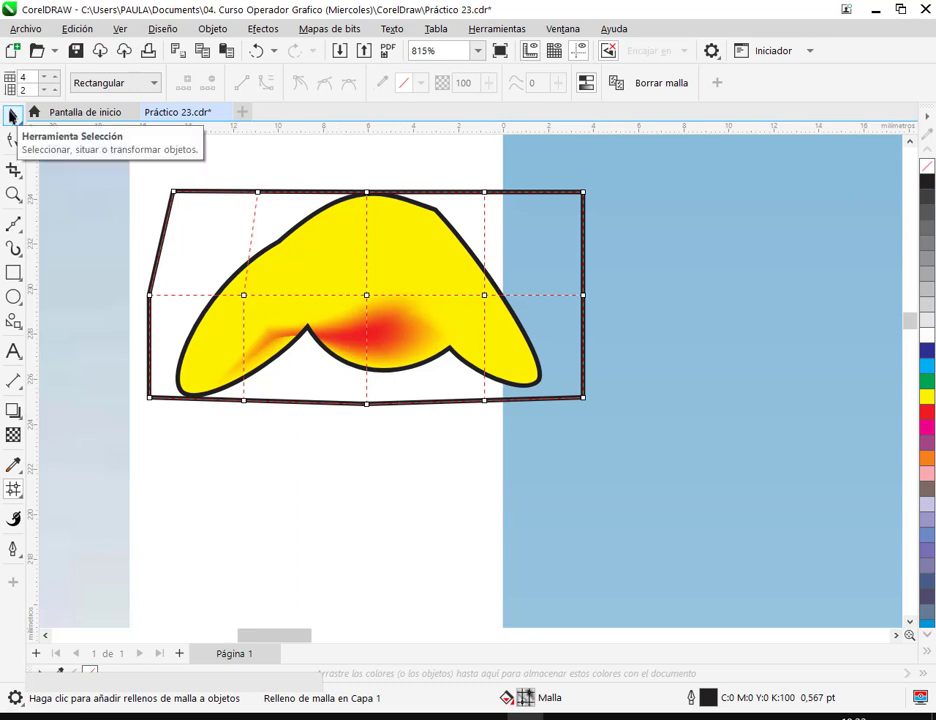
Step: Scale the mesh down over the knot and shift its two added vertical lines inward to the notches in the knot's lower edge
{"action": "left_click", "coordinate": [13, 116]}
{"action": "left_click_drag", "start_coordinate": [588, 410], "coordinate": [483, 357]}
{"action": "left_click_drag", "start_coordinate": [390, 297], "coordinate": [452, 307]}
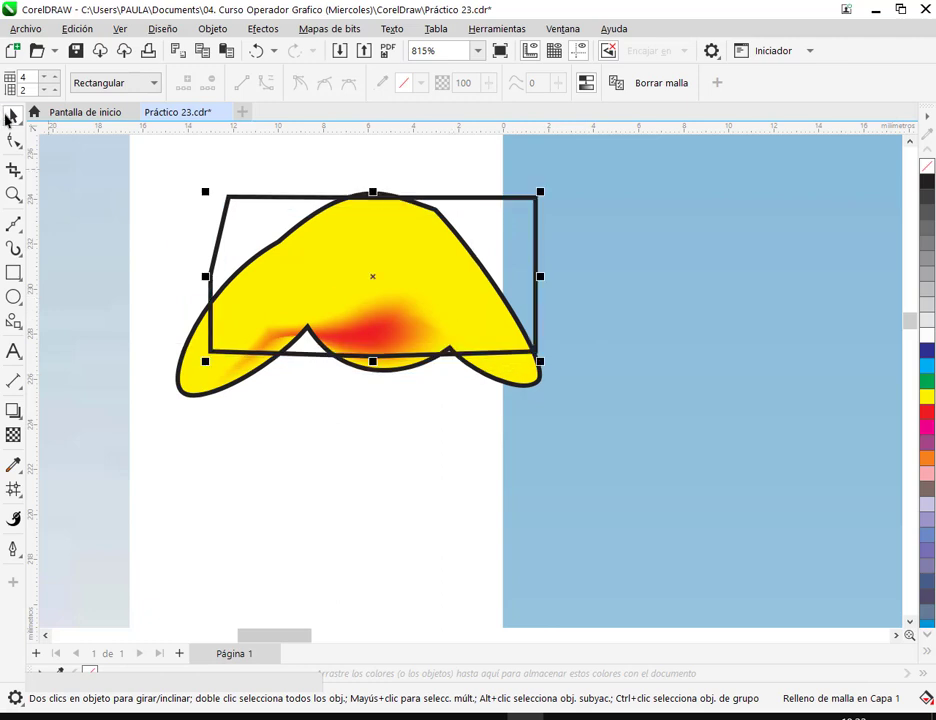
{"action": "key", "text": "m"}
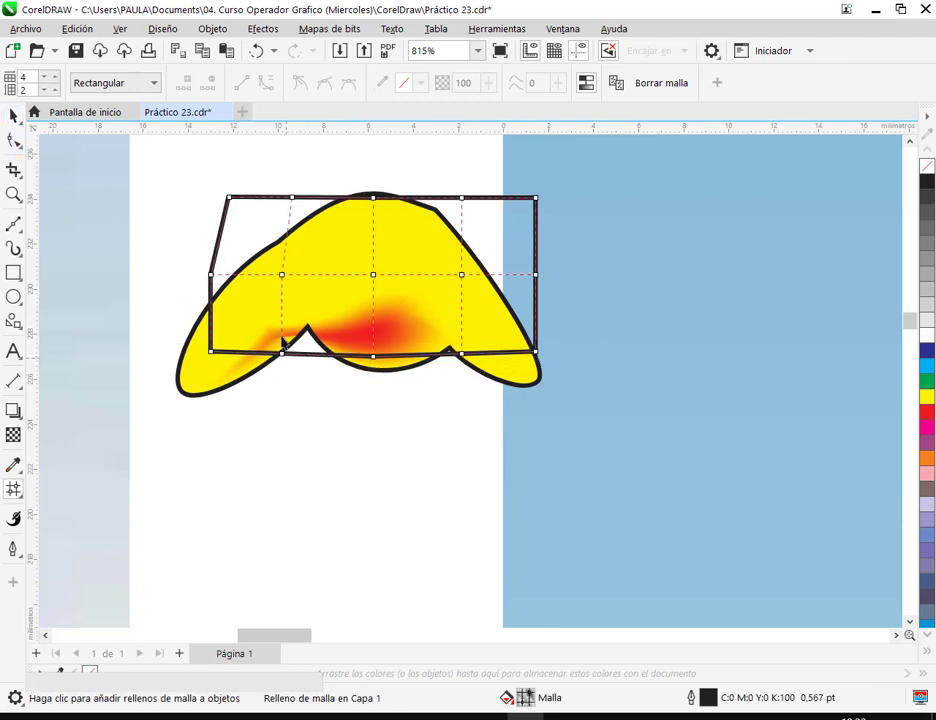
{"action": "left_click_drag", "start_coordinate": [278, 182], "coordinate": [303, 357]}
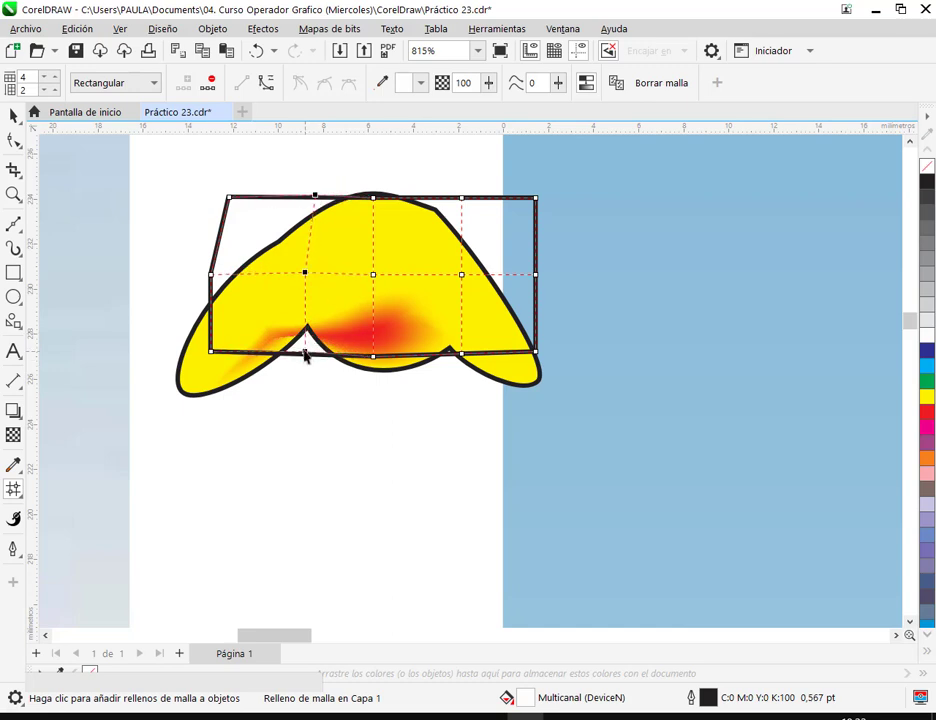
{"action": "left_click_drag", "start_coordinate": [427, 176], "coordinate": [497, 398]}
{"action": "left_click_drag", "start_coordinate": [461, 354], "coordinate": [450, 360]}
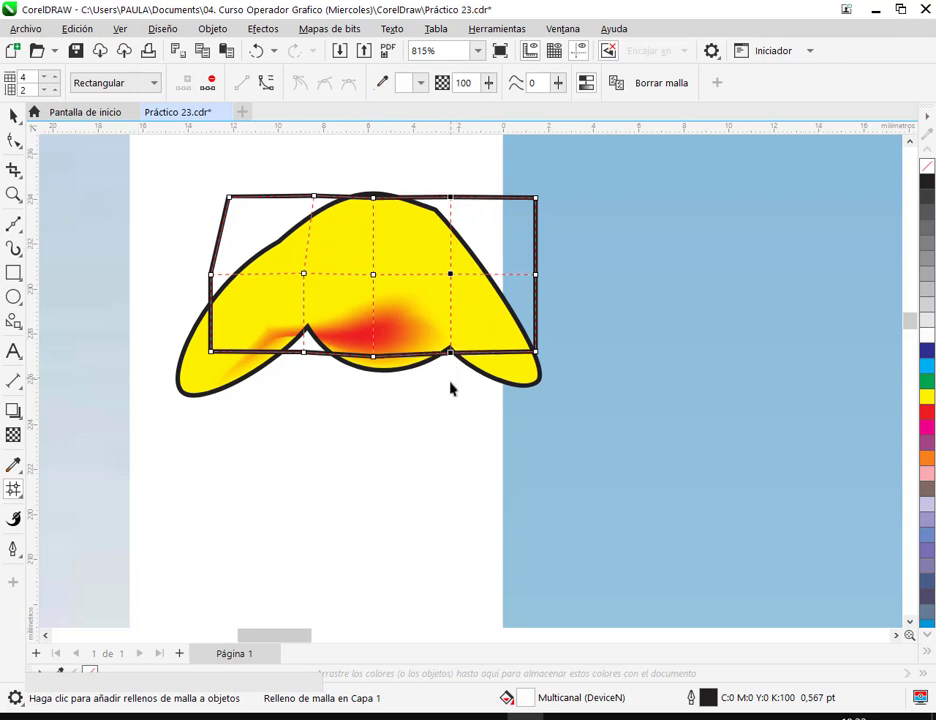
Step: Lower the mesh's bottom middle node to the central lobe's edge and raise its two neighboring nodes to the knot's notches
{"action": "left_click_drag", "start_coordinate": [328, 405], "coordinate": [375, 374]}
{"action": "left_click_drag", "start_coordinate": [305, 353], "coordinate": [306, 326]}
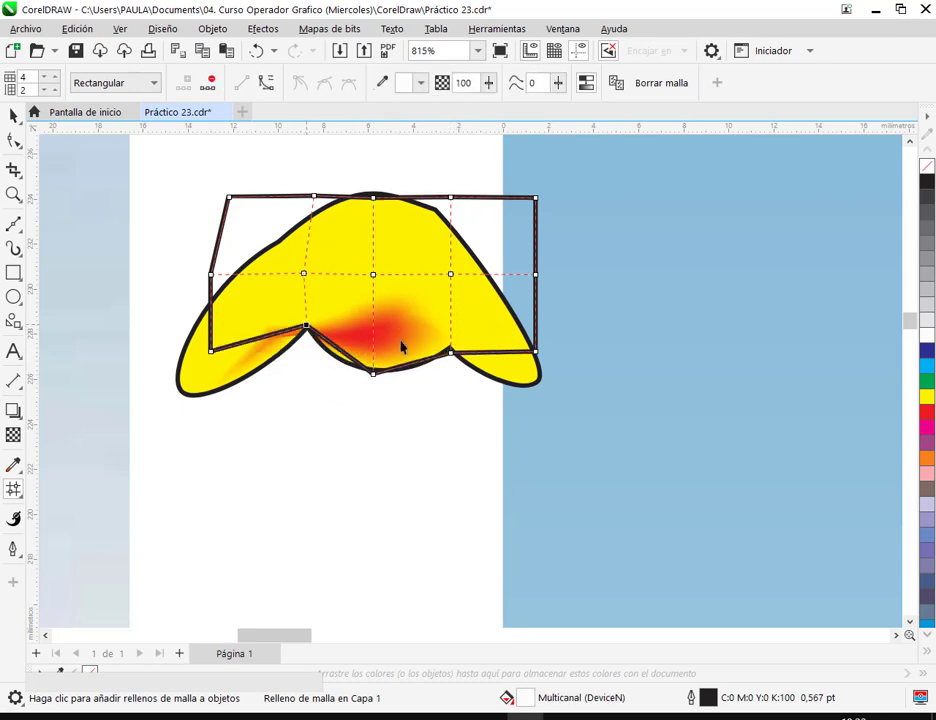
{"action": "left_click_drag", "start_coordinate": [450, 353], "coordinate": [450, 344]}
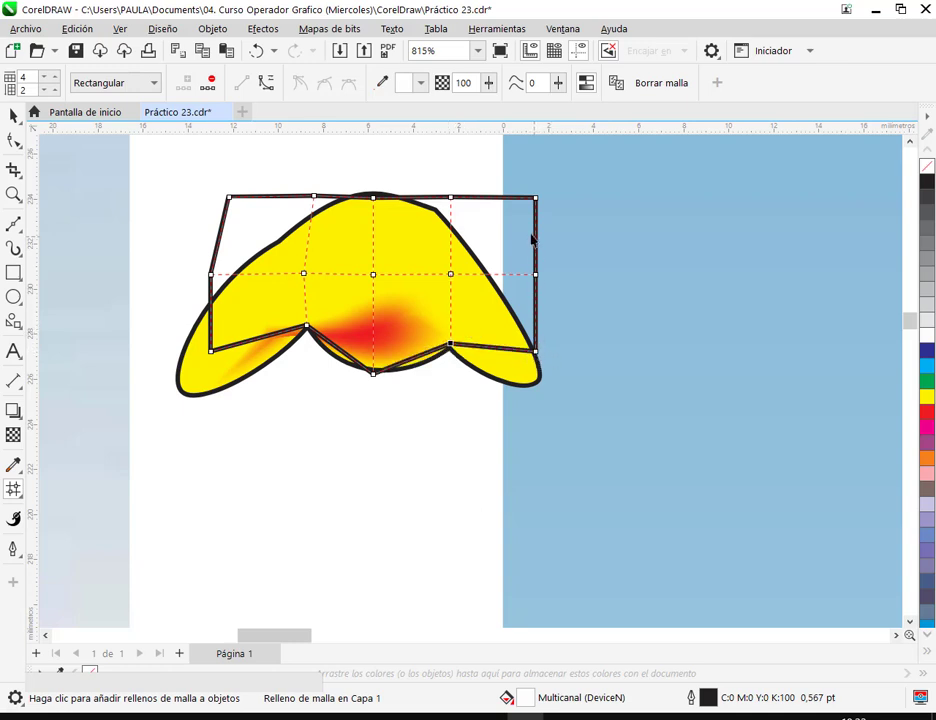
Step: Reposition the mesh's inner top nodes and right-side nodes to follow the knot's crown and right lobe
{"action": "scroll", "coordinate": [389, 201], "scroll_direction": "up", "scroll_amount": 2}
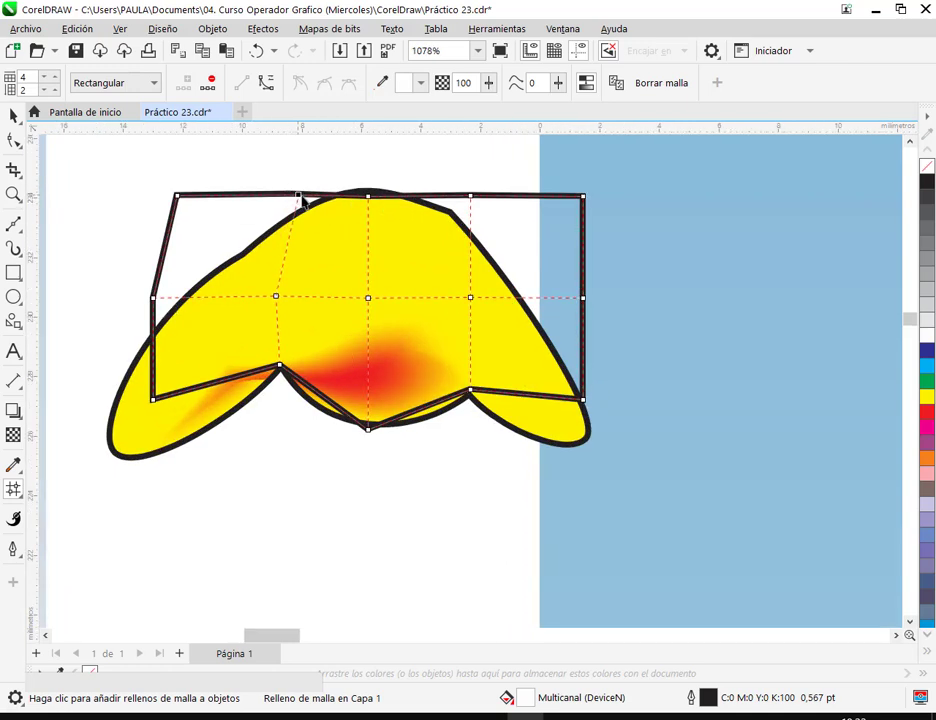
{"action": "left_click_drag", "start_coordinate": [311, 198], "coordinate": [317, 196]}
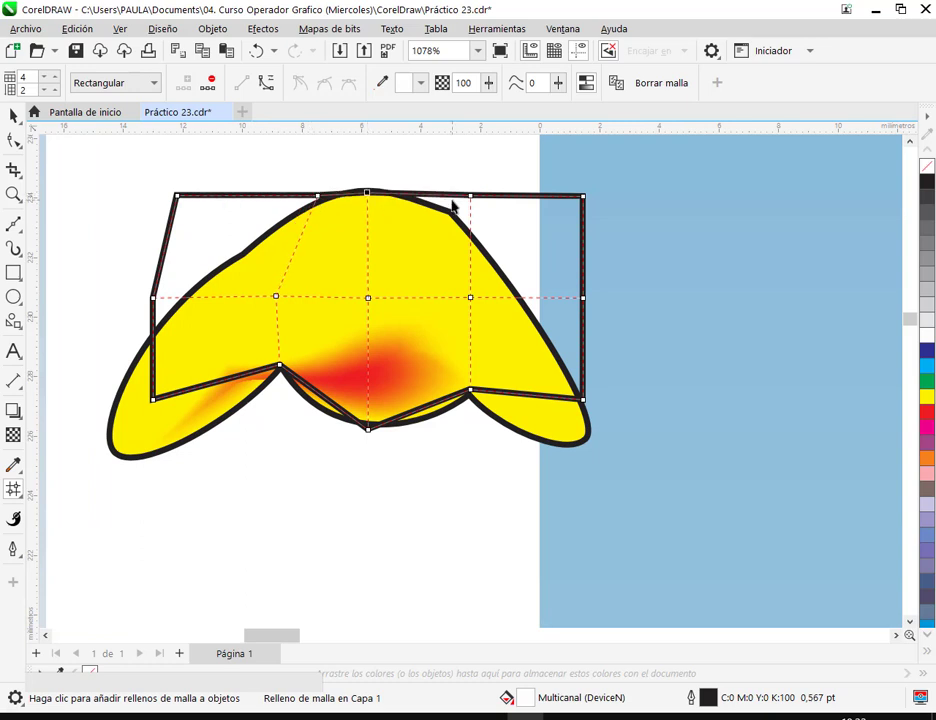
{"action": "left_click_drag", "start_coordinate": [472, 201], "coordinate": [456, 205]}
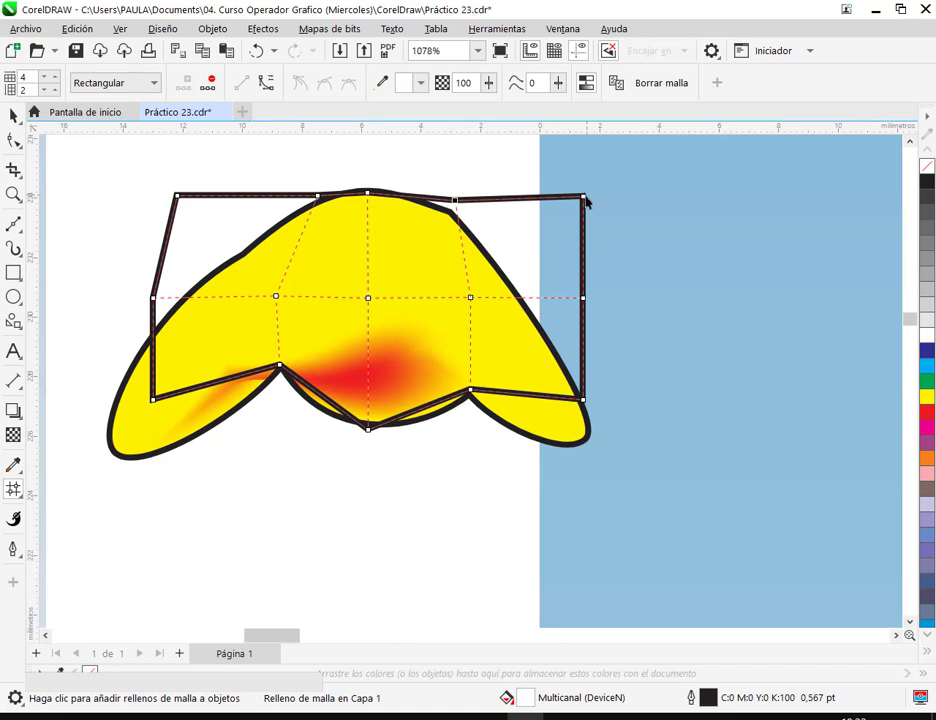
{"action": "left_click_drag", "start_coordinate": [584, 199], "coordinate": [512, 236]}
{"action": "left_click_drag", "start_coordinate": [582, 297], "coordinate": [543, 312]}
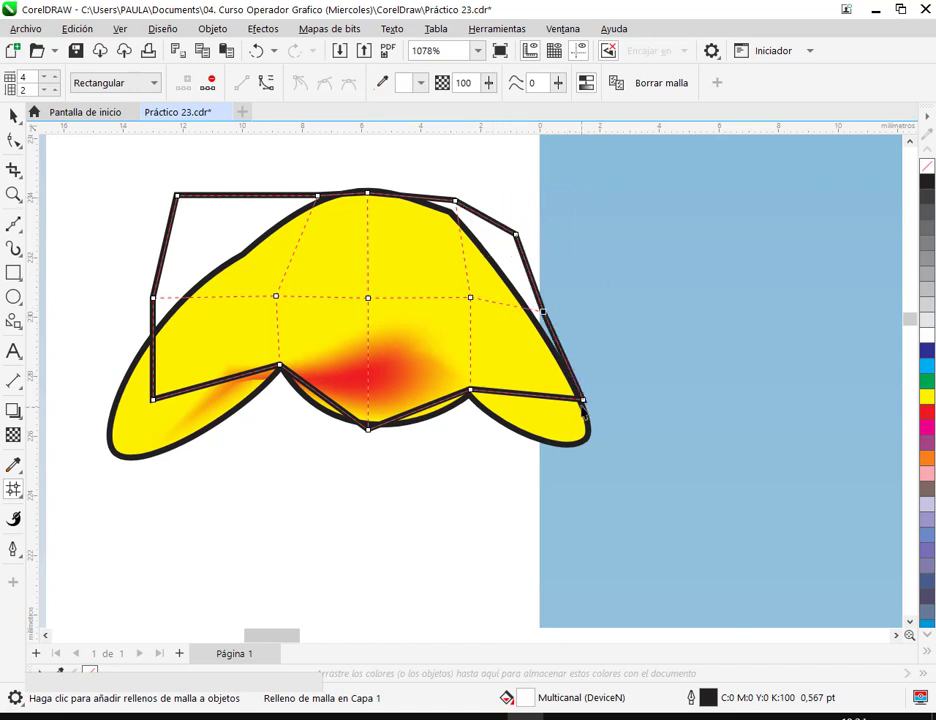
{"action": "left_click_drag", "start_coordinate": [584, 401], "coordinate": [592, 409]}
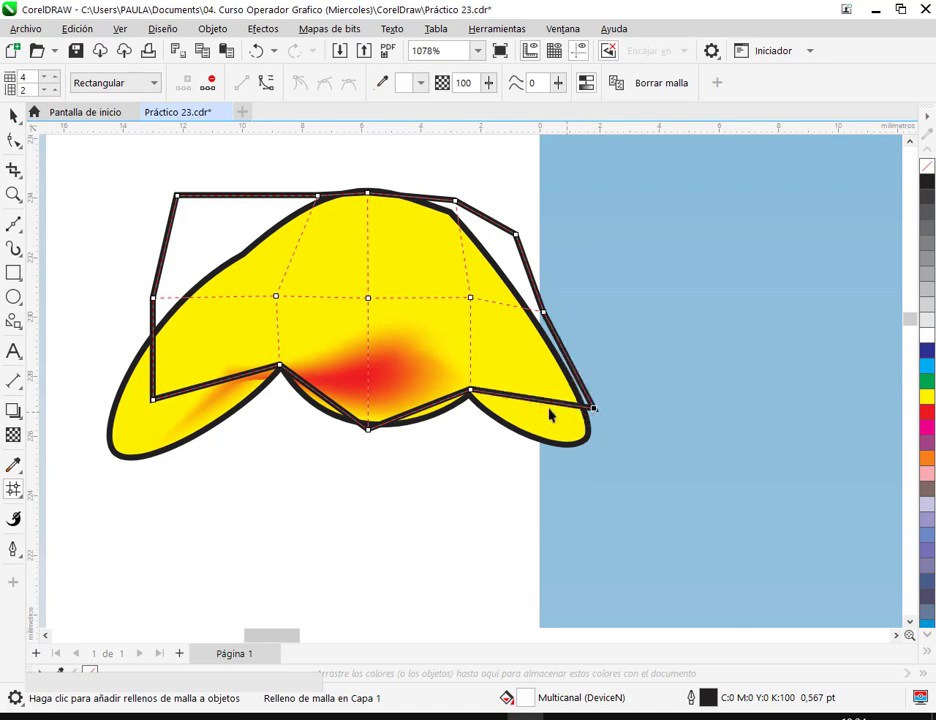
Step: Fit the mesh's left-side nodes to the knot's left lobe and nudge the adjacent lower node onto the left notch
{"action": "left_click_drag", "start_coordinate": [177, 198], "coordinate": [240, 219]}
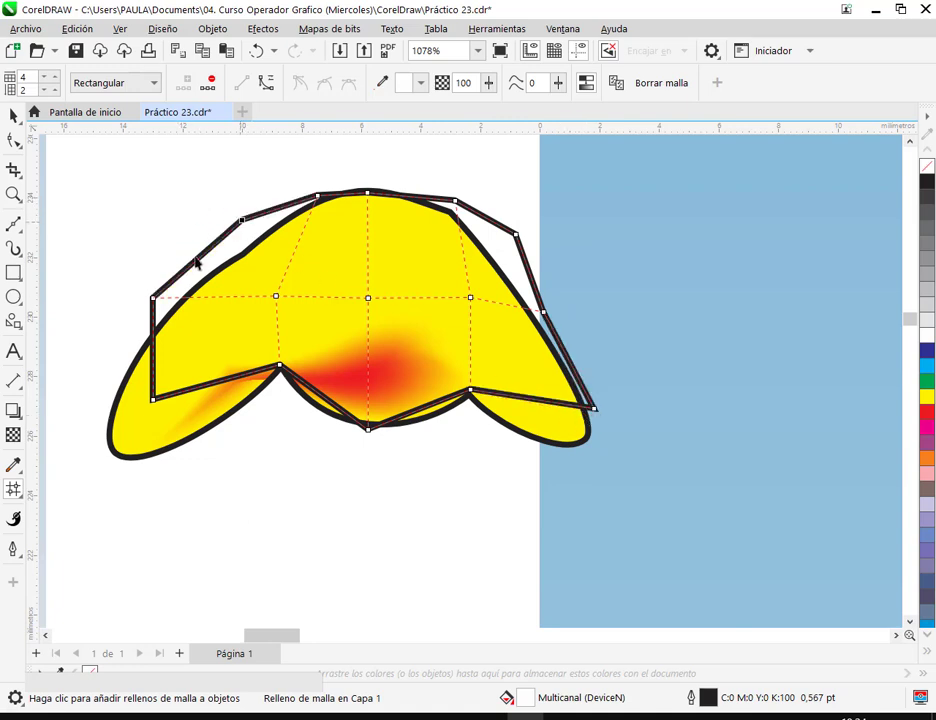
{"action": "left_click_drag", "start_coordinate": [153, 305], "coordinate": [167, 305]}
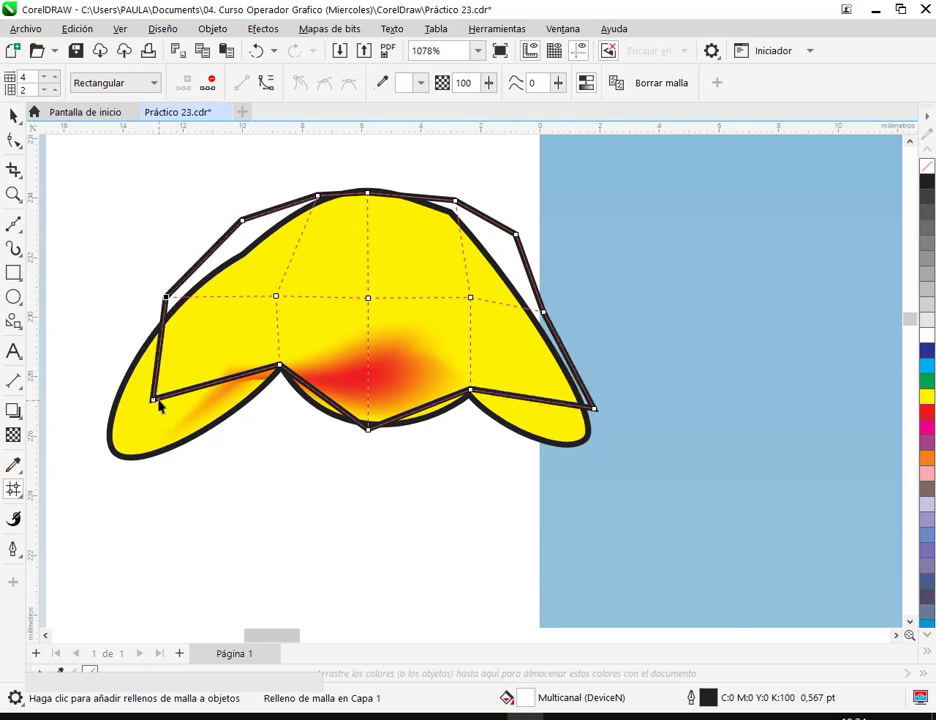
{"action": "left_click_drag", "start_coordinate": [153, 400], "coordinate": [104, 430]}
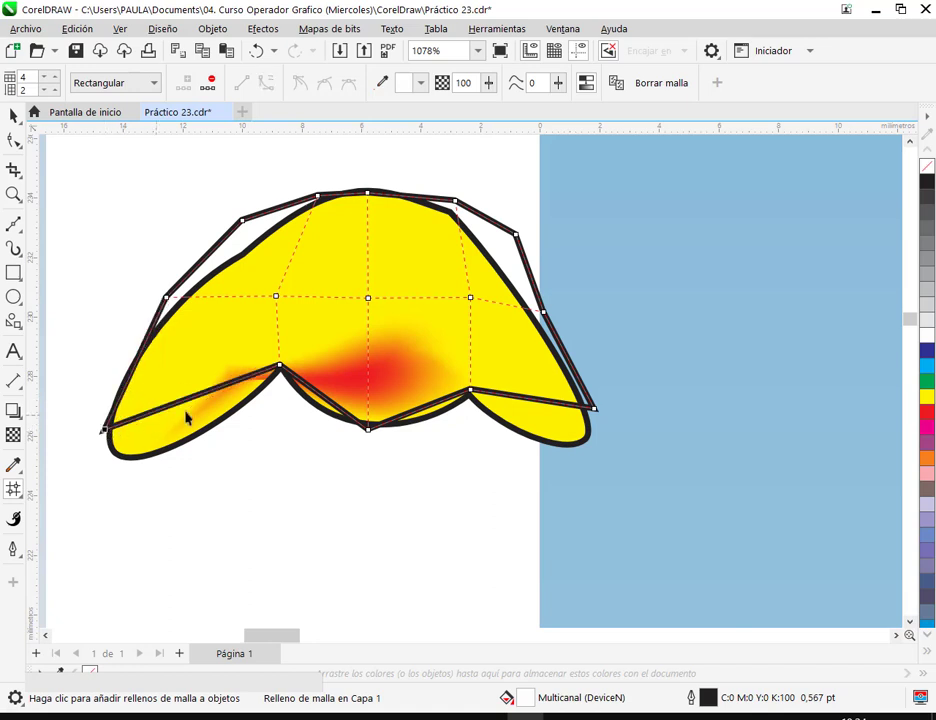
{"action": "left_click_drag", "start_coordinate": [285, 375], "coordinate": [283, 377]}
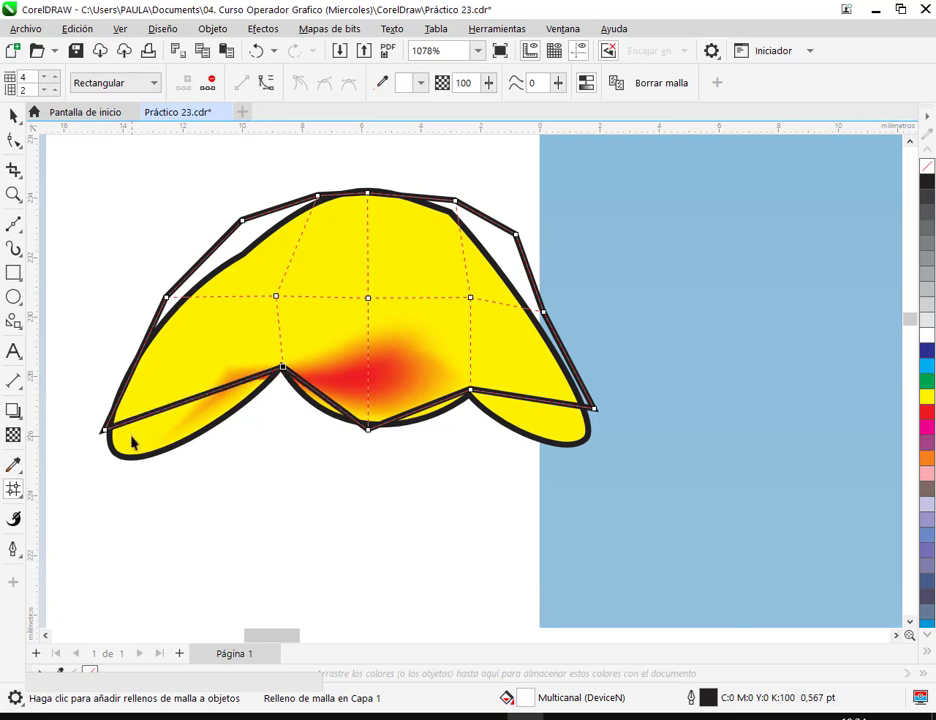
{"action": "left_click_drag", "start_coordinate": [108, 438], "coordinate": [114, 443]}
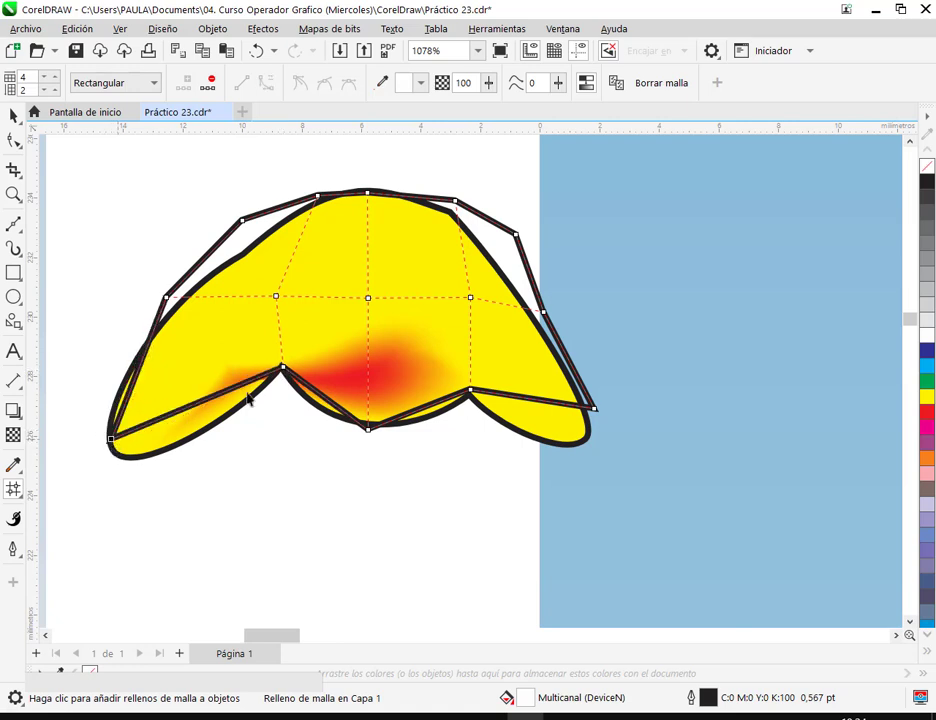
Step: Move the mesh shape below the knot and convert all its mesh segments to curves
{"action": "left_click", "coordinate": [13, 115]}
{"action": "left_click", "coordinate": [317, 262]}
{"action": "scroll", "coordinate": [317, 262], "scroll_direction": "down", "scroll_amount": 2}
{"action": "left_click_drag", "start_coordinate": [317, 262], "coordinate": [357, 340]}
{"action": "key", "text": "m"}
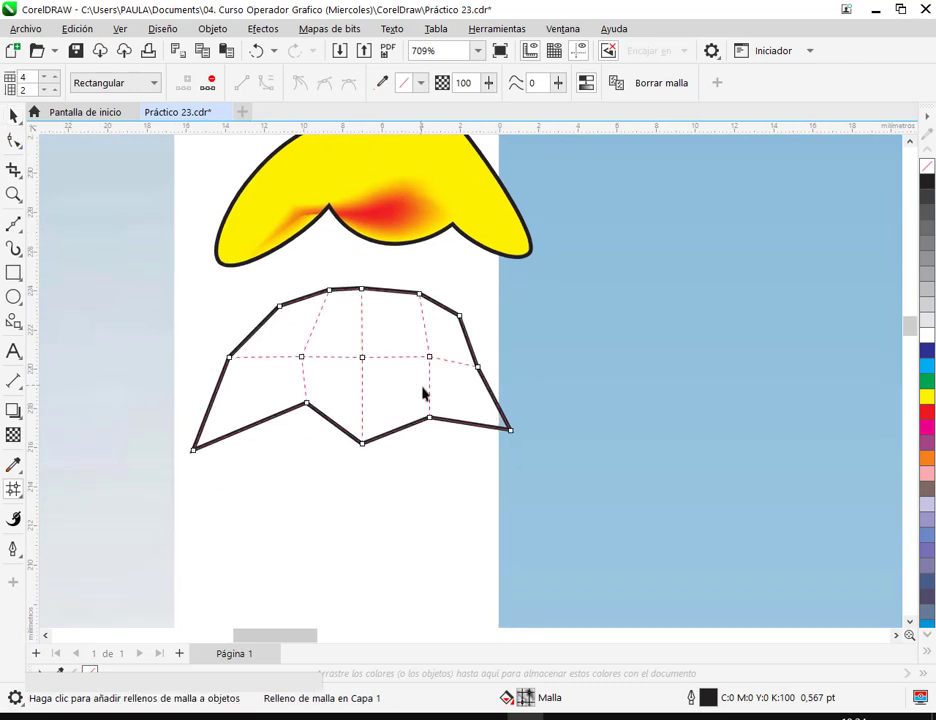
{"action": "scroll", "coordinate": [377, 323], "scroll_direction": "up", "scroll_amount": 1}
{"action": "left_click_drag", "start_coordinate": [110, 253], "coordinate": [670, 517]}
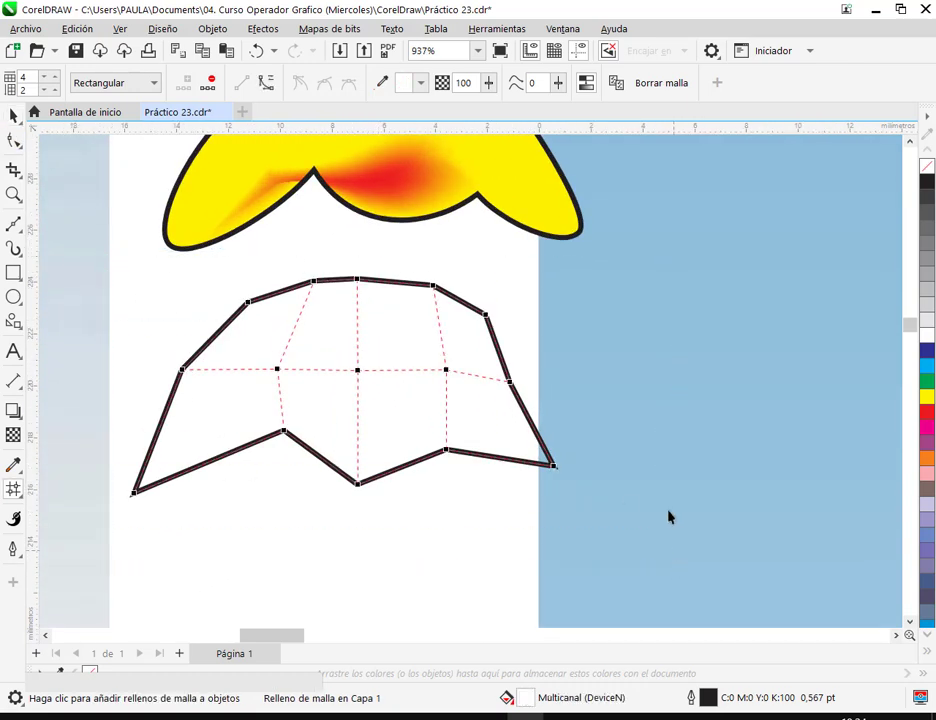
{"action": "left_click", "coordinate": [266, 89]}
{"action": "left_click", "coordinate": [366, 505]}
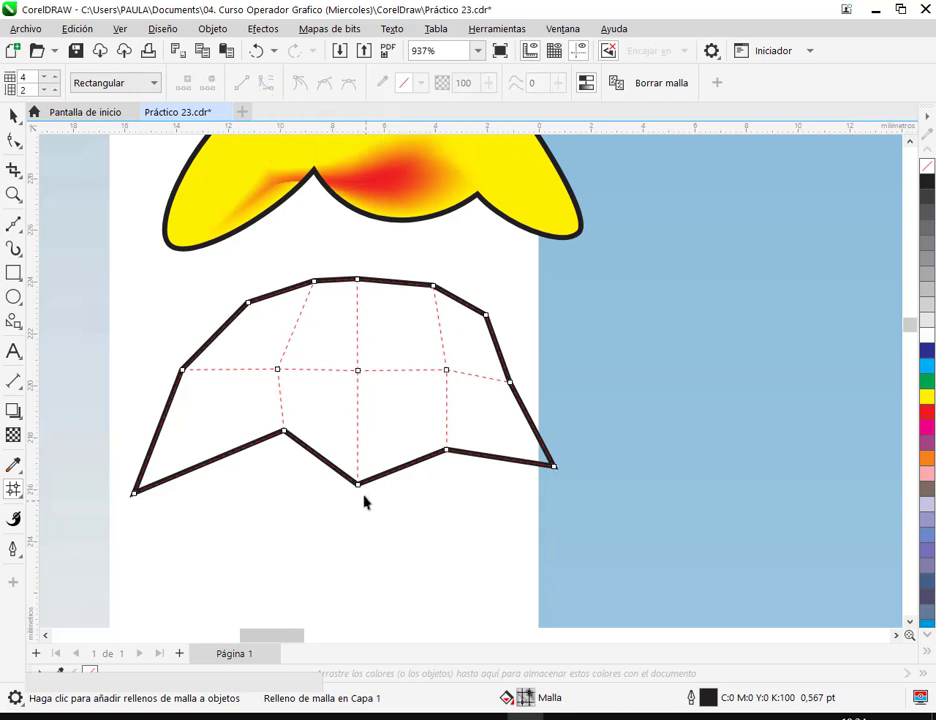
Step: Round the mesh's central lower lobe into a smooth curve between its two notches
{"action": "left_click", "coordinate": [359, 486]}
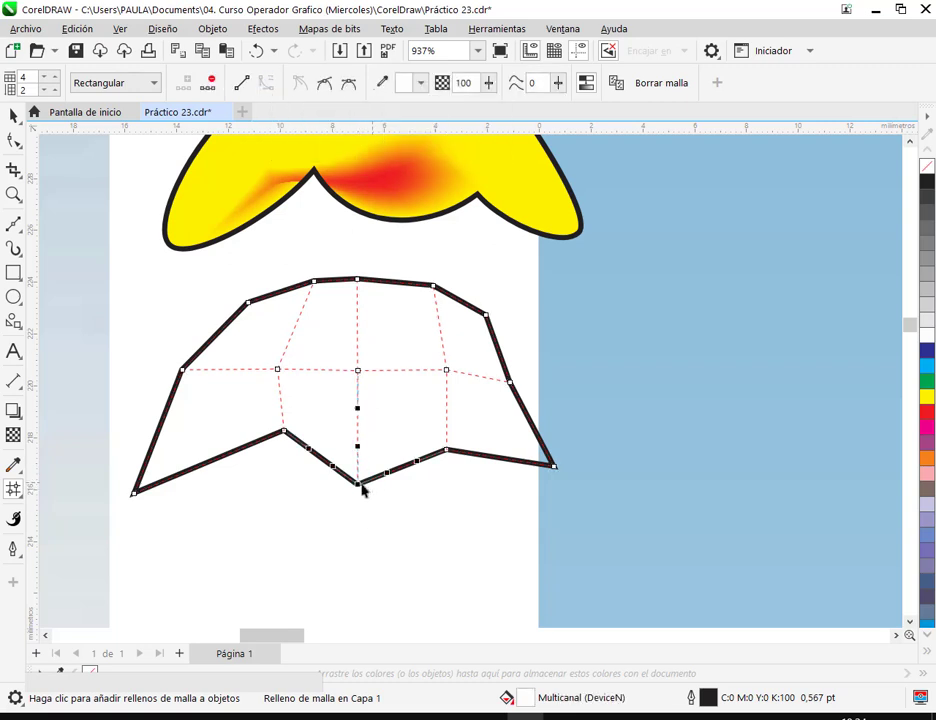
{"action": "left_click", "coordinate": [348, 84]}
{"action": "left_click_drag", "start_coordinate": [359, 483], "coordinate": [424, 476]}
{"action": "key", "text": "ctrl+z"}
{"action": "left_click", "coordinate": [359, 490]}
{"action": "left_click", "coordinate": [284, 434]}
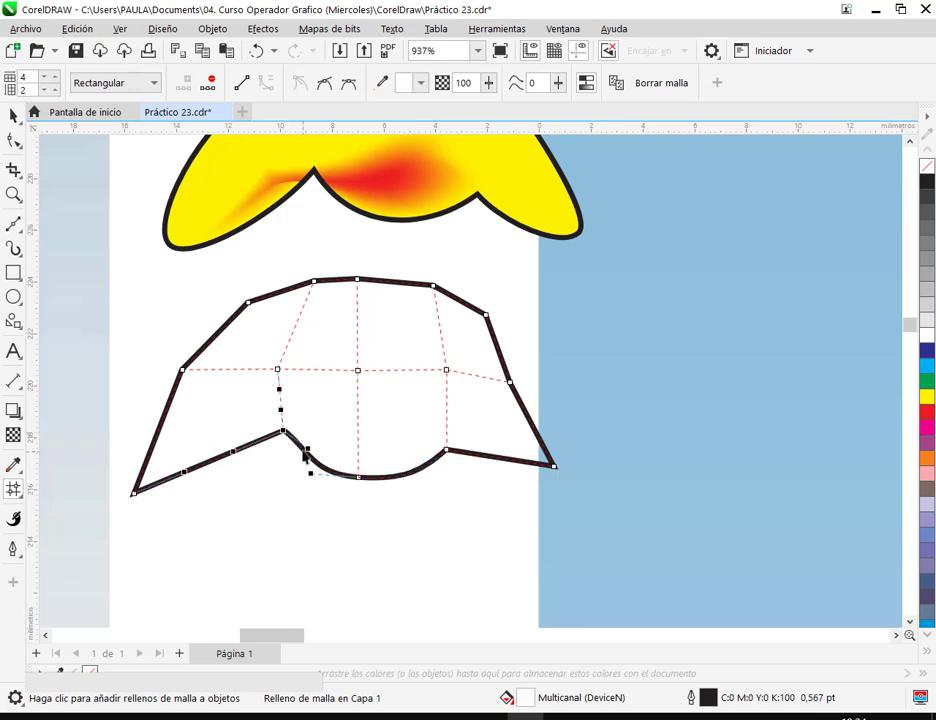
Step: Bend the mesh's right and left outer sides outward into smooth curves around their middle nodes
{"action": "left_click_drag", "start_coordinate": [445, 386], "coordinate": [462, 434]}
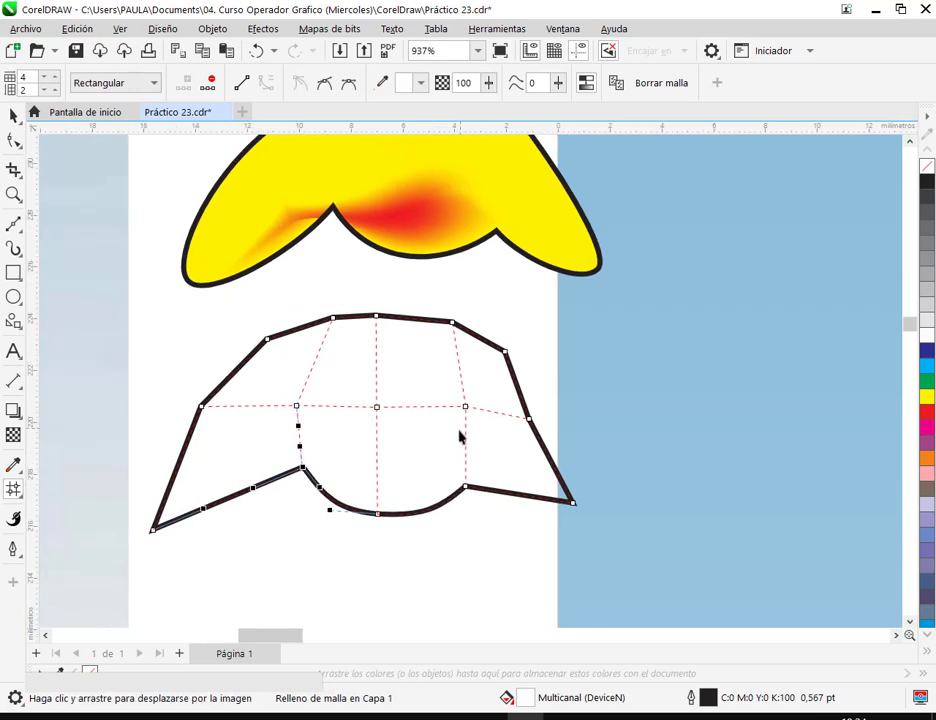
{"action": "left_click_drag", "start_coordinate": [531, 419], "coordinate": [520, 375]}
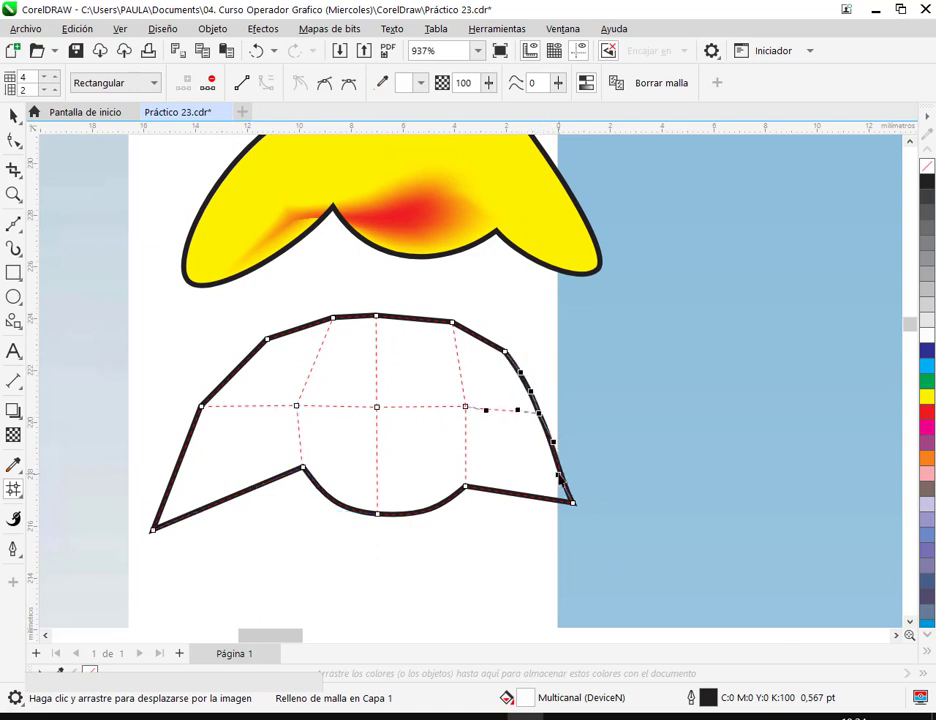
{"action": "left_click", "coordinate": [200, 408]}
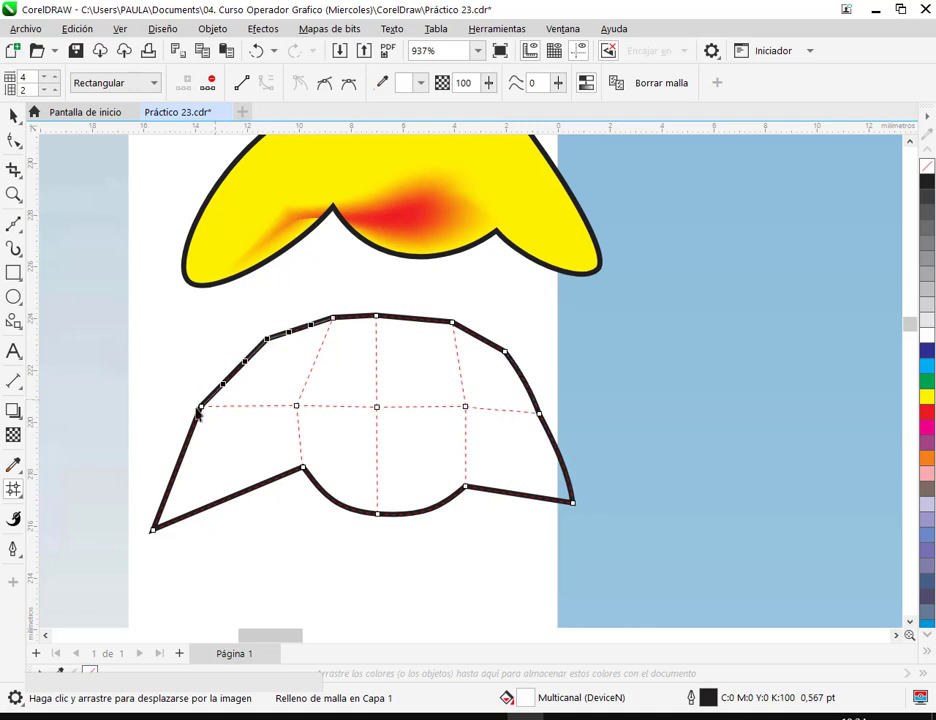
{"action": "left_click", "coordinate": [201, 408]}
{"action": "left_click_drag", "start_coordinate": [224, 390], "coordinate": [223, 373]}
{"action": "left_click_drag", "start_coordinate": [185, 452], "coordinate": [156, 488]}
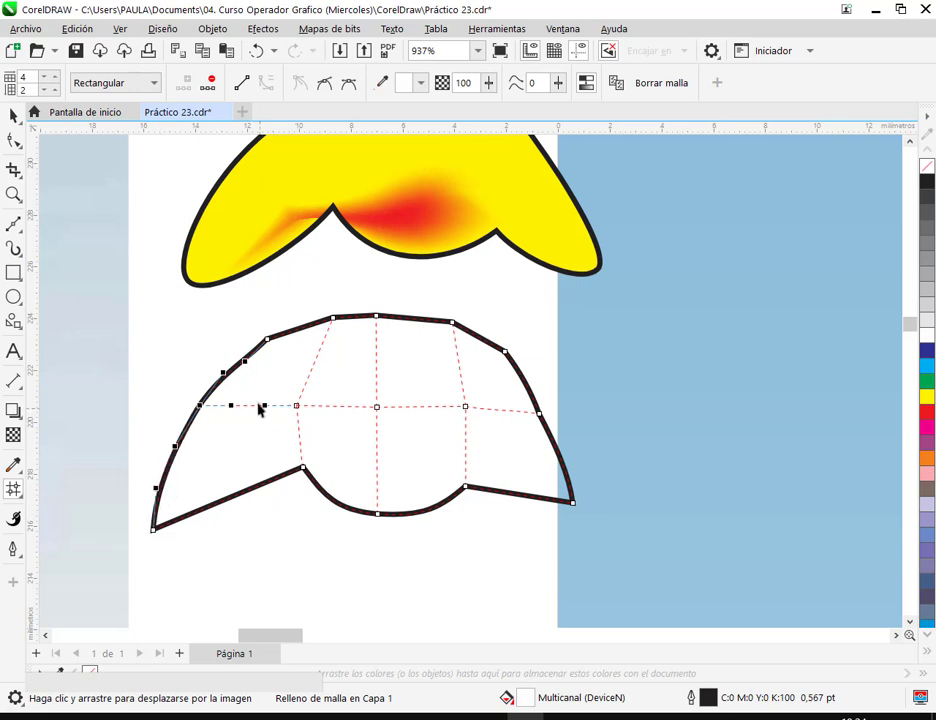
Step: Round the white mesh shape's upper-left shoulder by repositioning its corner node and bending the curve handles on both sides
{"action": "left_click", "coordinate": [266, 340]}
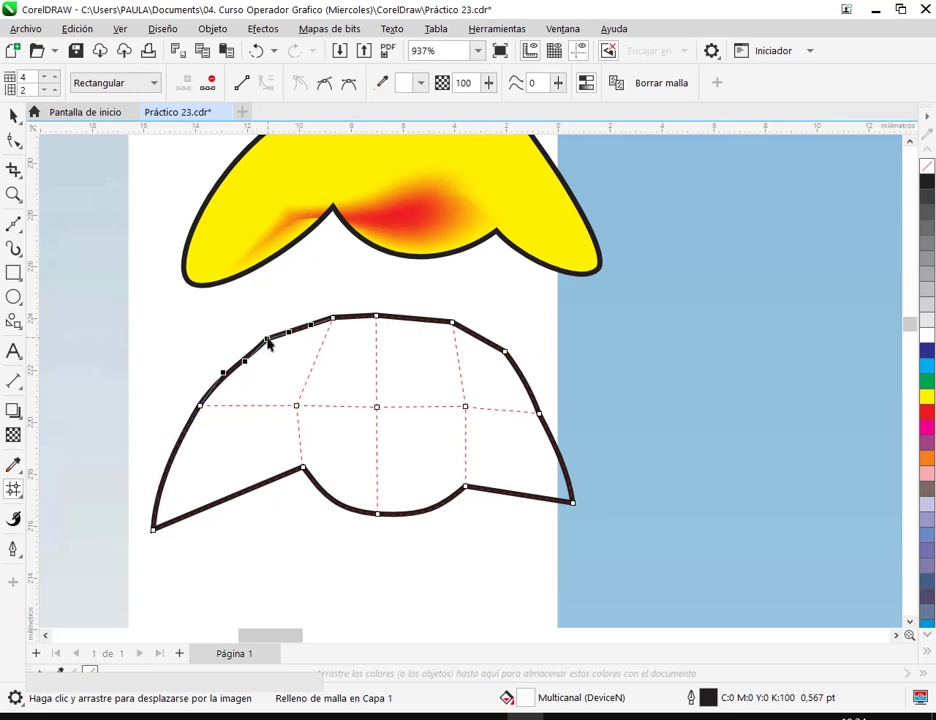
{"action": "left_click", "coordinate": [265, 343]}
{"action": "left_click_drag", "start_coordinate": [266, 340], "coordinate": [269, 345]}
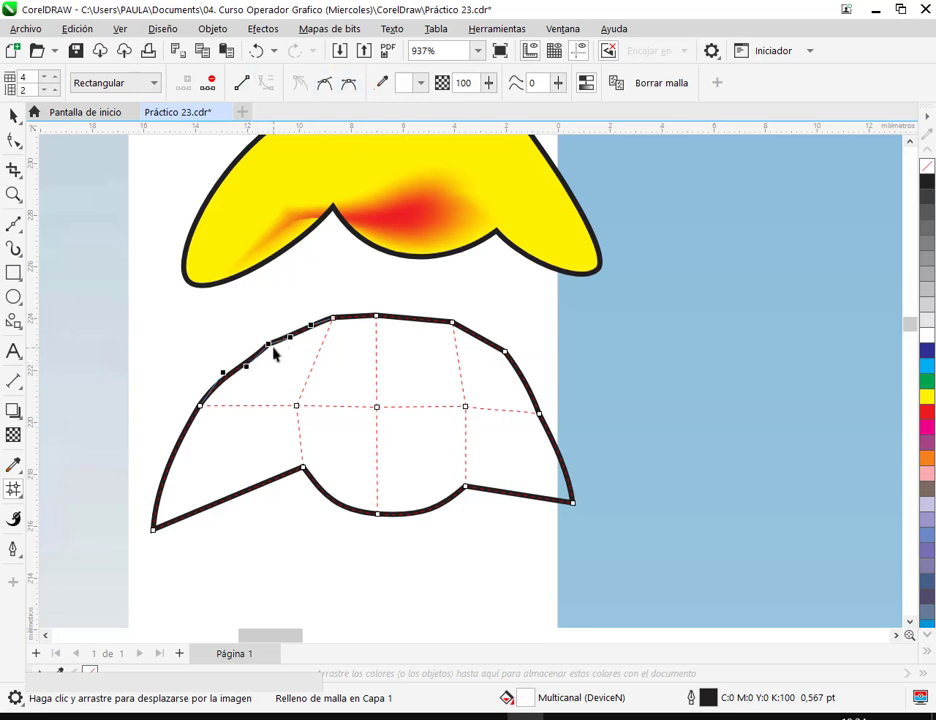
{"action": "left_click_drag", "start_coordinate": [270, 345], "coordinate": [265, 335]}
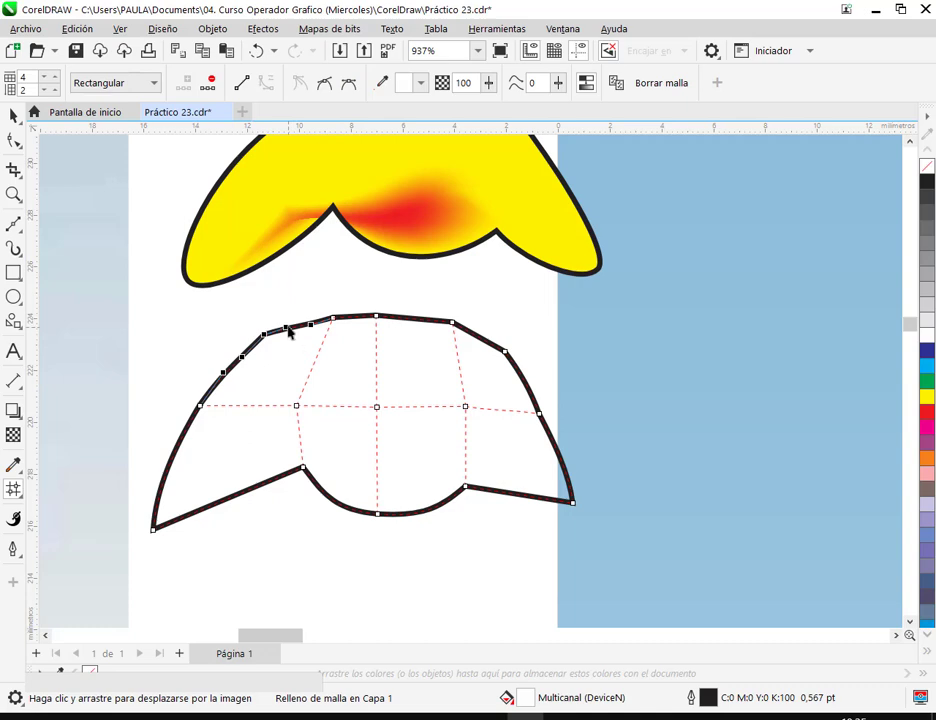
{"action": "scroll", "coordinate": [270, 336], "scroll_direction": "up", "scroll_amount": 4}
{"action": "left_click_drag", "start_coordinate": [289, 302], "coordinate": [267, 326]}
{"action": "left_click_drag", "start_coordinate": [207, 385], "coordinate": [201, 373]}
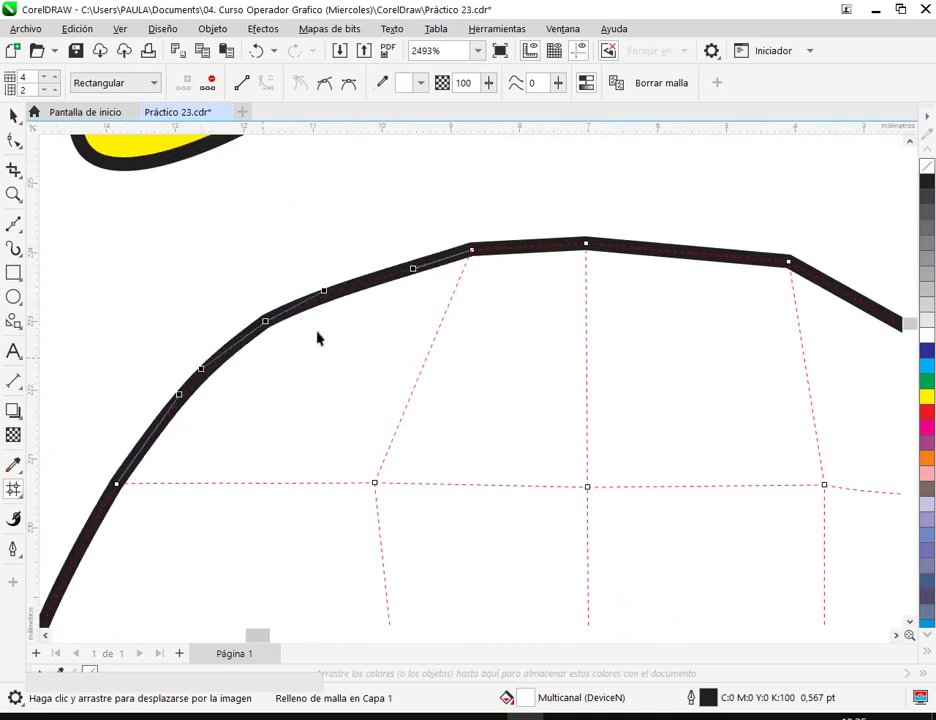
{"action": "left_click_drag", "start_coordinate": [325, 291], "coordinate": [331, 279]}
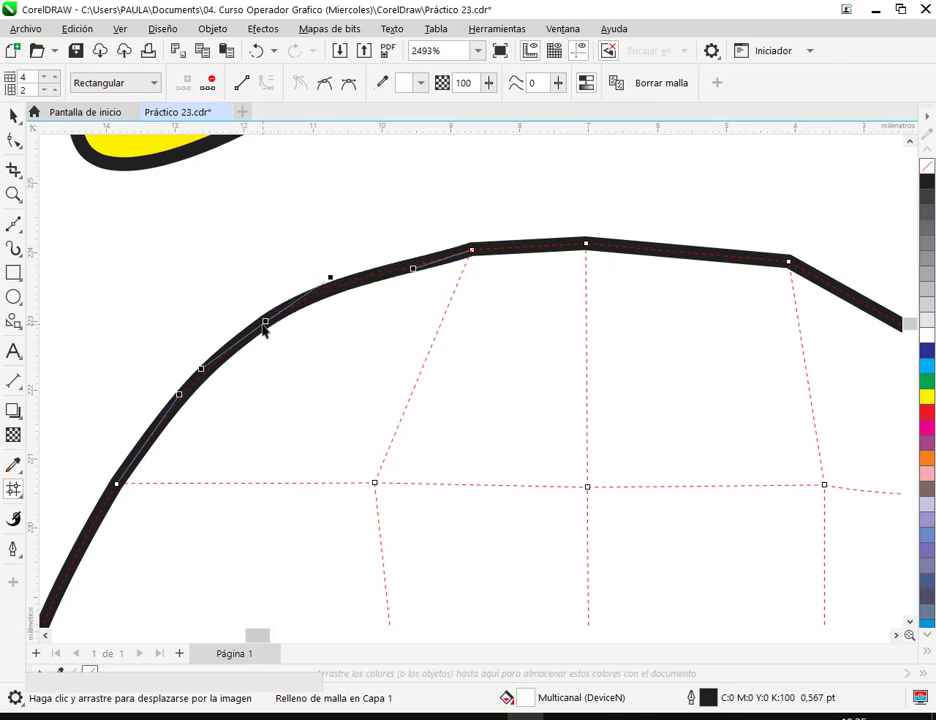
Step: Round the white shape's upper-right shoulder by adjusting its corner node, the adjoining curve handles and the right-side node below it
{"action": "scroll", "coordinate": [518, 290], "scroll_direction": "right", "scroll_amount": 3}
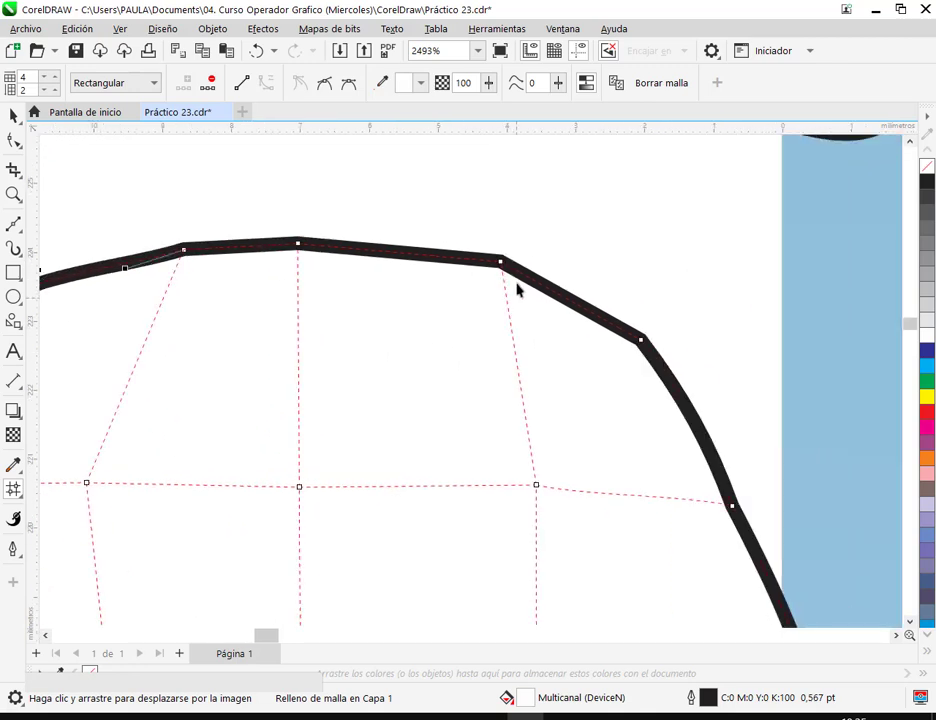
{"action": "left_click", "coordinate": [641, 341]}
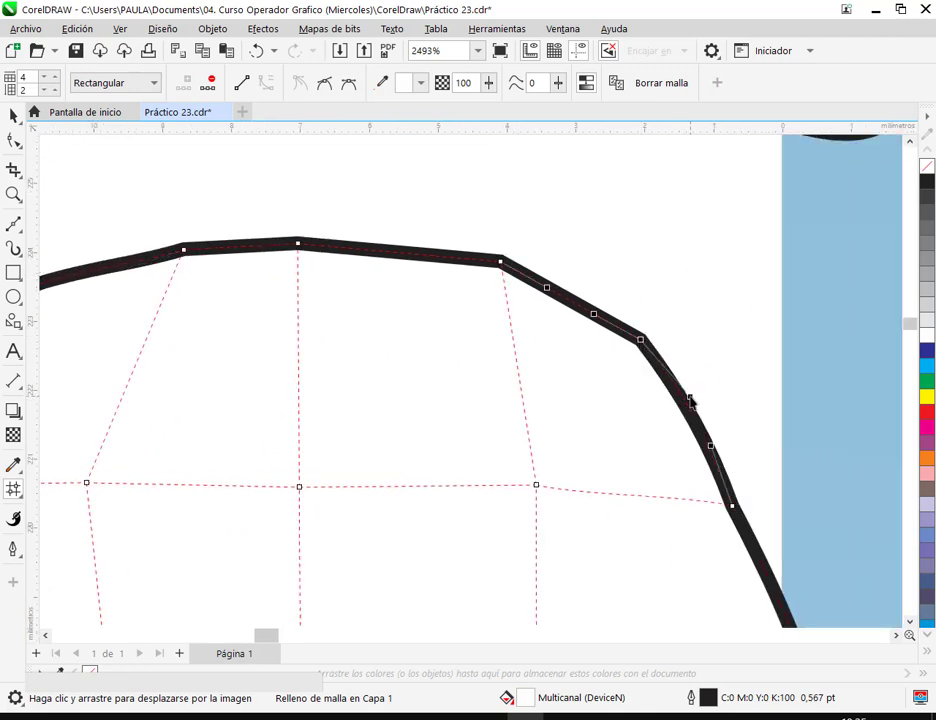
{"action": "left_click_drag", "start_coordinate": [596, 314], "coordinate": [595, 297]}
{"action": "left_click_drag", "start_coordinate": [641, 340], "coordinate": [638, 351]}
{"action": "left_click", "coordinate": [733, 507]}
{"action": "left_click_drag", "start_coordinate": [735, 510], "coordinate": [746, 505]}
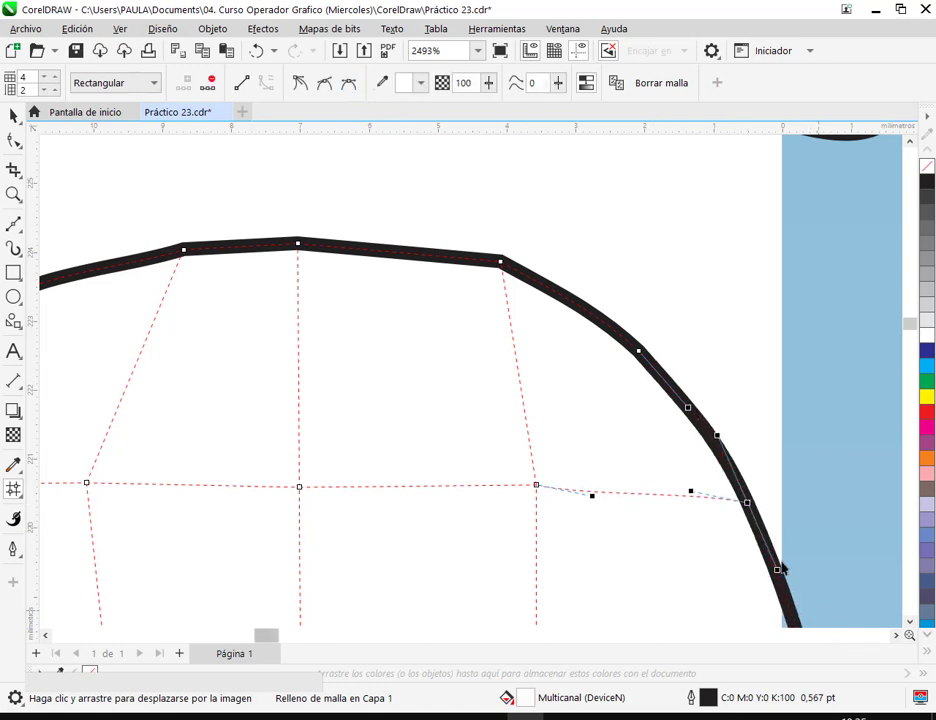
{"action": "key", "text": "Right"}
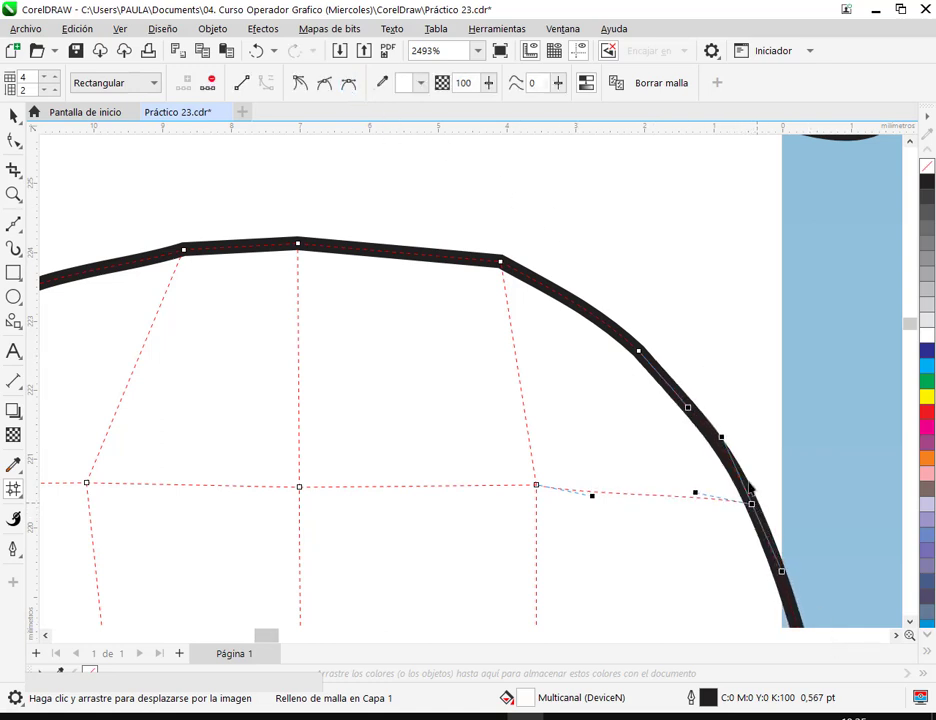
Step: Round the top edge by making the top-right node symmetrical and the other two top nodes smooth, shifting the top-left one slightly right
{"action": "left_click", "coordinate": [503, 264]}
{"action": "left_click", "coordinate": [348, 82]}
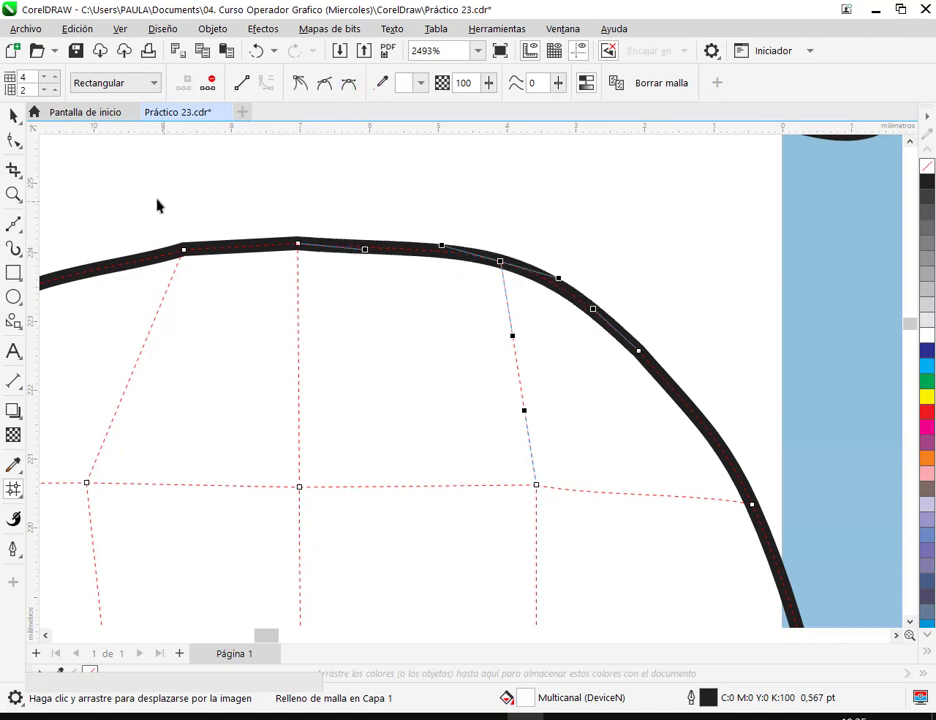
{"action": "left_click_drag", "start_coordinate": [159, 207], "coordinate": [389, 311]}
{"action": "left_click", "coordinate": [324, 82]}
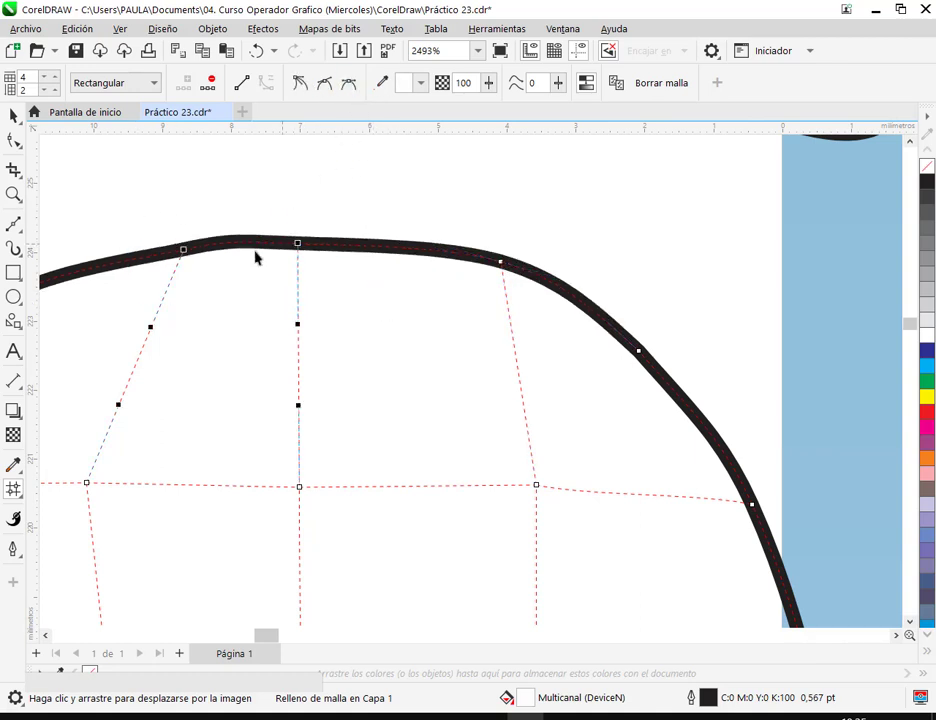
{"action": "left_click", "coordinate": [181, 252]}
{"action": "left_click_drag", "start_coordinate": [181, 252], "coordinate": [209, 250]}
{"action": "left_click", "coordinate": [299, 246]}
{"action": "scroll", "coordinate": [384, 351], "scroll_direction": "down", "scroll_amount": 4}
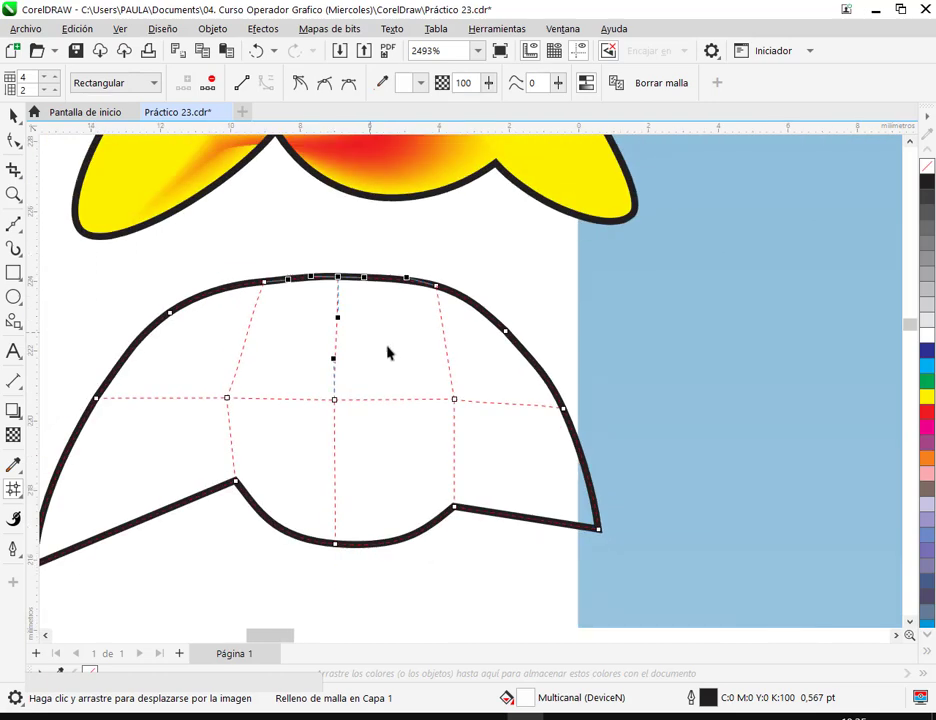
{"action": "left_click_drag", "start_coordinate": [428, 418], "coordinate": [495, 372]}
{"action": "scroll", "coordinate": [457, 368], "scroll_direction": "up", "scroll_amount": 1}
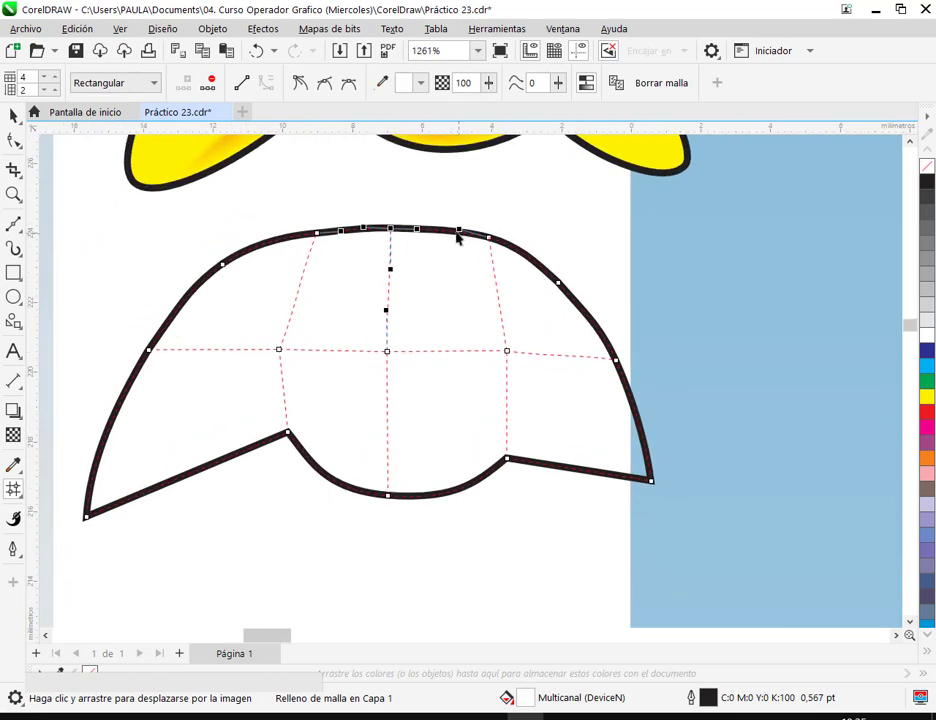
{"action": "scroll", "coordinate": [447, 248], "scroll_direction": "down", "scroll_amount": 3}
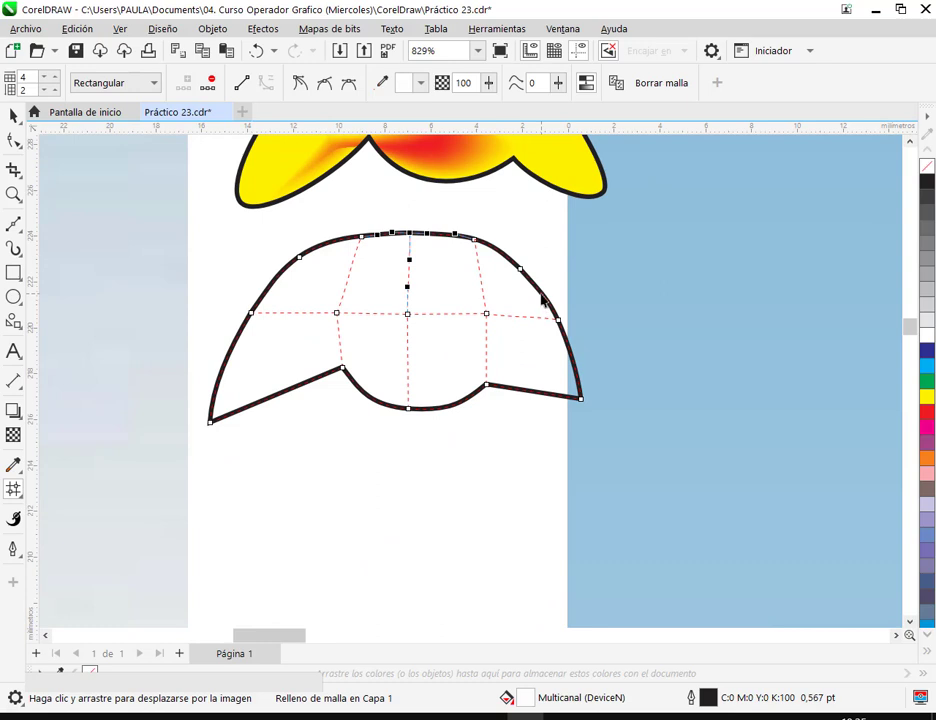
{"action": "double_click", "coordinate": [541, 296]}
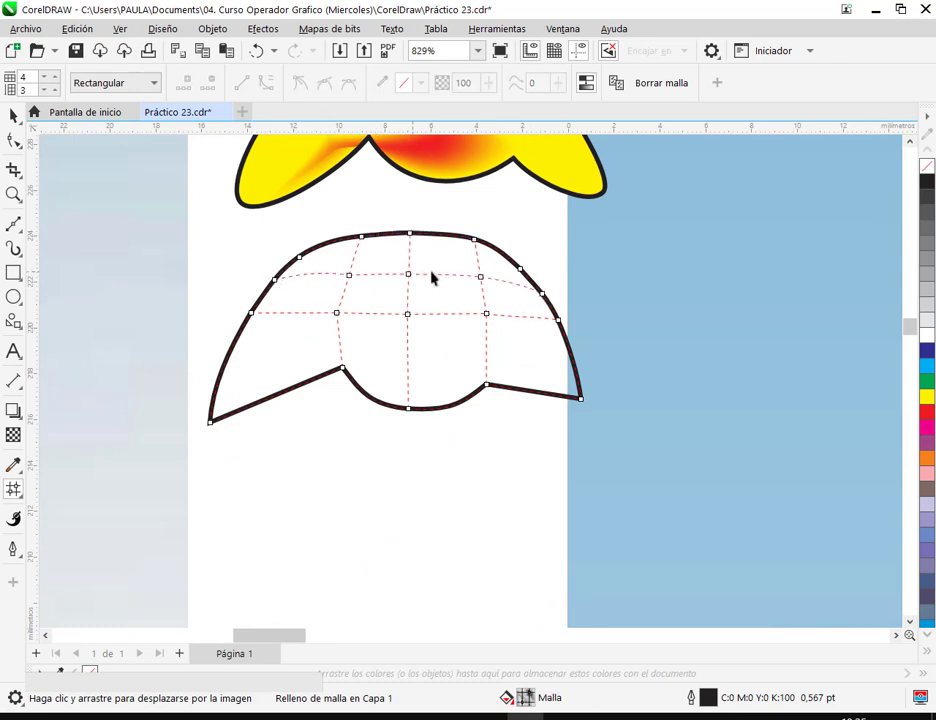
{"action": "key", "text": "ctrl+z"}
{"action": "double_click", "coordinate": [232, 350]}
{"action": "scroll", "coordinate": [358, 343], "scroll_direction": "up", "scroll_amount": 1}
{"action": "key", "text": "ctrl+z"}
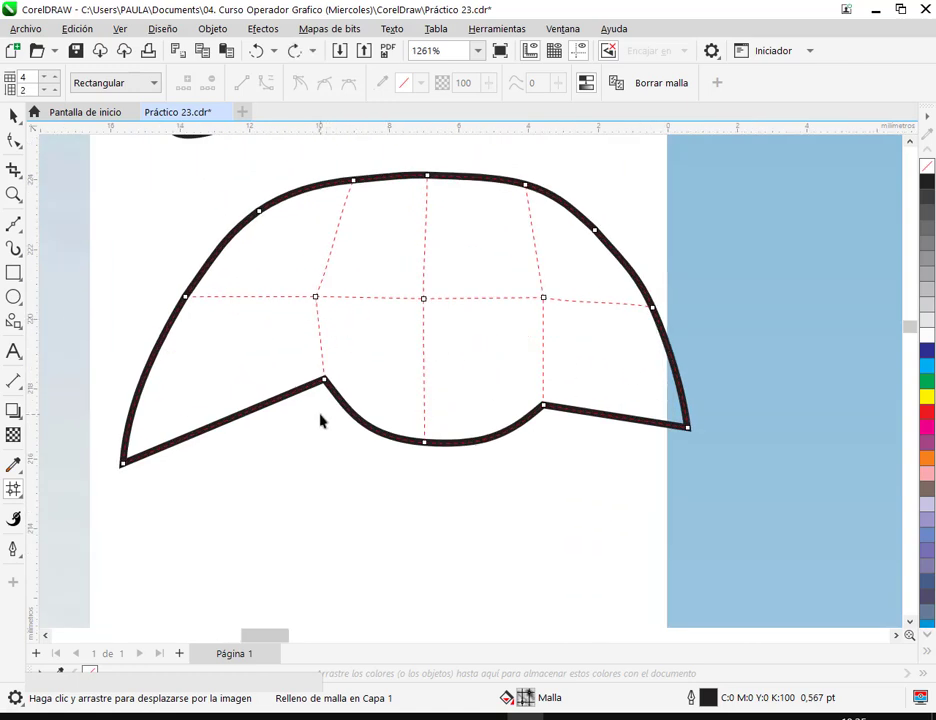
{"action": "double_click", "coordinate": [218, 428]}
{"action": "key", "text": "ctrl+z"}
Step: Round the white shape's lower-left tip and bow the edge from it to the left notch by adjusting their curve handles
{"action": "left_click", "coordinate": [122, 464]}
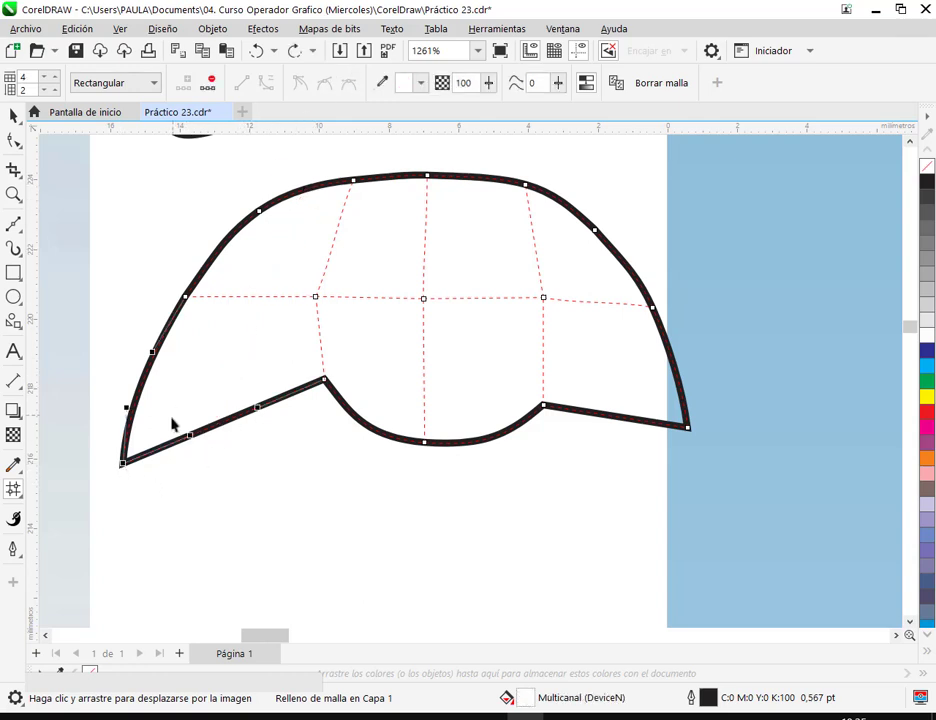
{"action": "left_click_drag", "start_coordinate": [191, 443], "coordinate": [177, 508]}
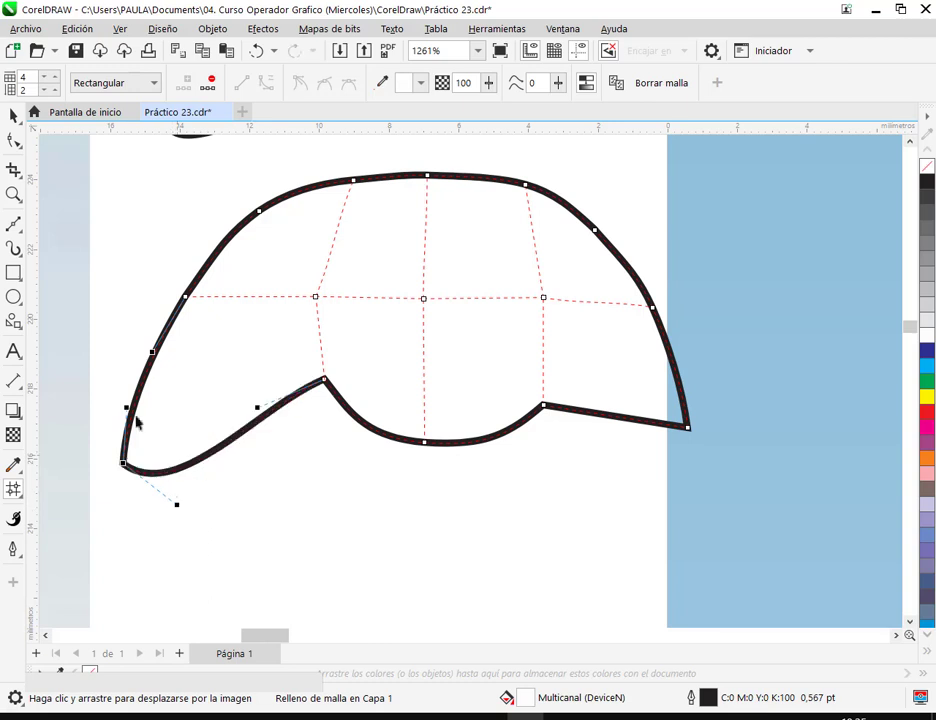
{"action": "left_click_drag", "start_coordinate": [126, 409], "coordinate": [110, 425]}
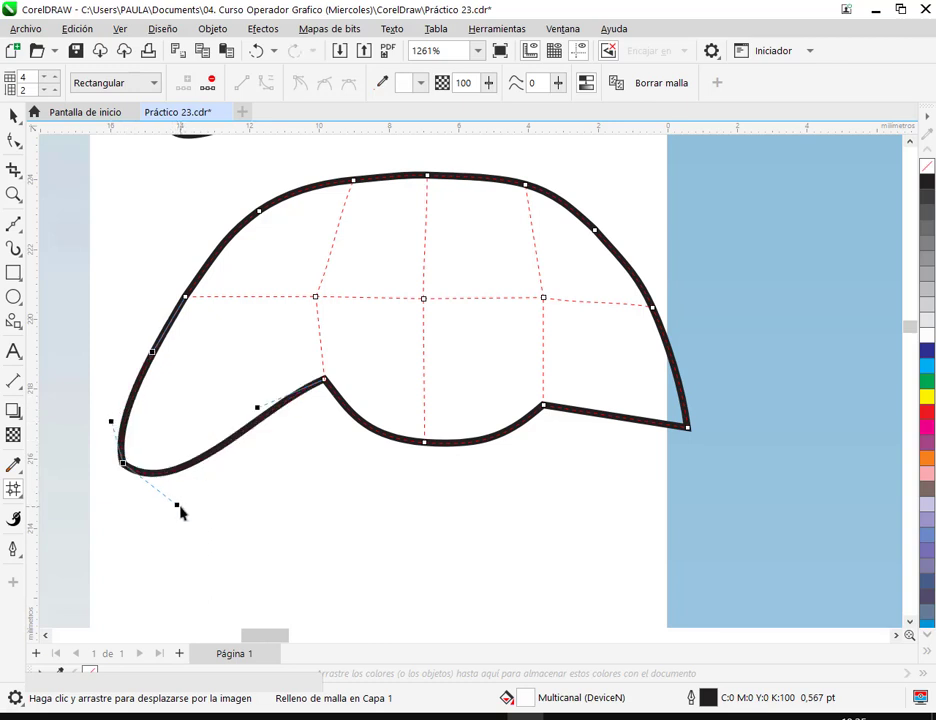
{"action": "left_click", "coordinate": [129, 476]}
{"action": "left_click", "coordinate": [123, 466]}
{"action": "left_click_drag", "start_coordinate": [177, 505], "coordinate": [134, 493]}
{"action": "left_click_drag", "start_coordinate": [112, 426], "coordinate": [112, 440]}
{"action": "left_click_drag", "start_coordinate": [256, 406], "coordinate": [275, 433]}
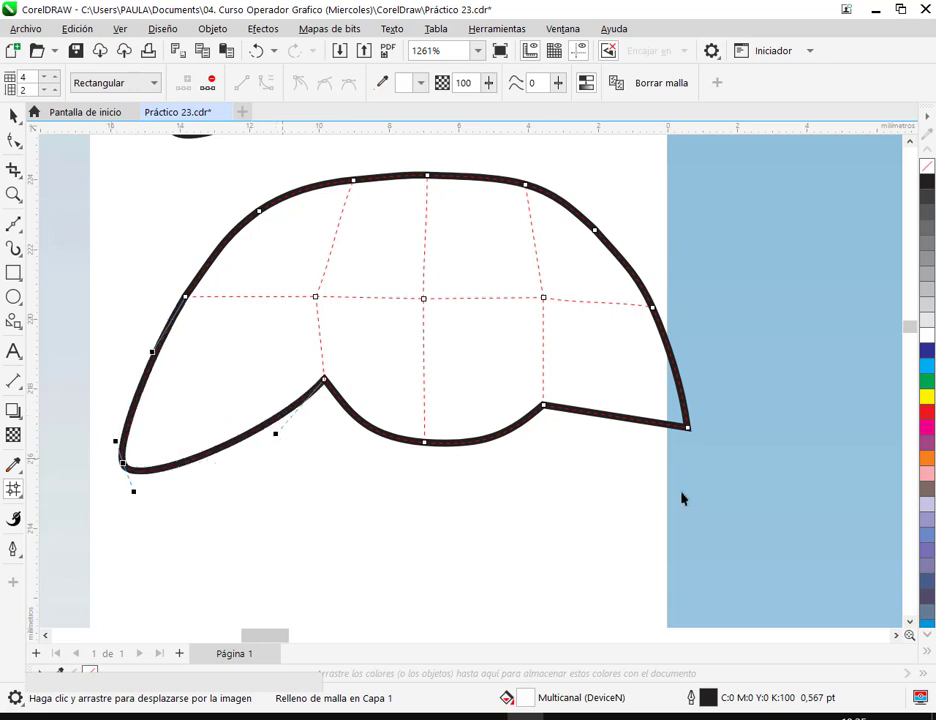
Step: Move the lower-right tip further down and out, and bend its adjoining edges into a rounded lobe
{"action": "left_click", "coordinate": [688, 429]}
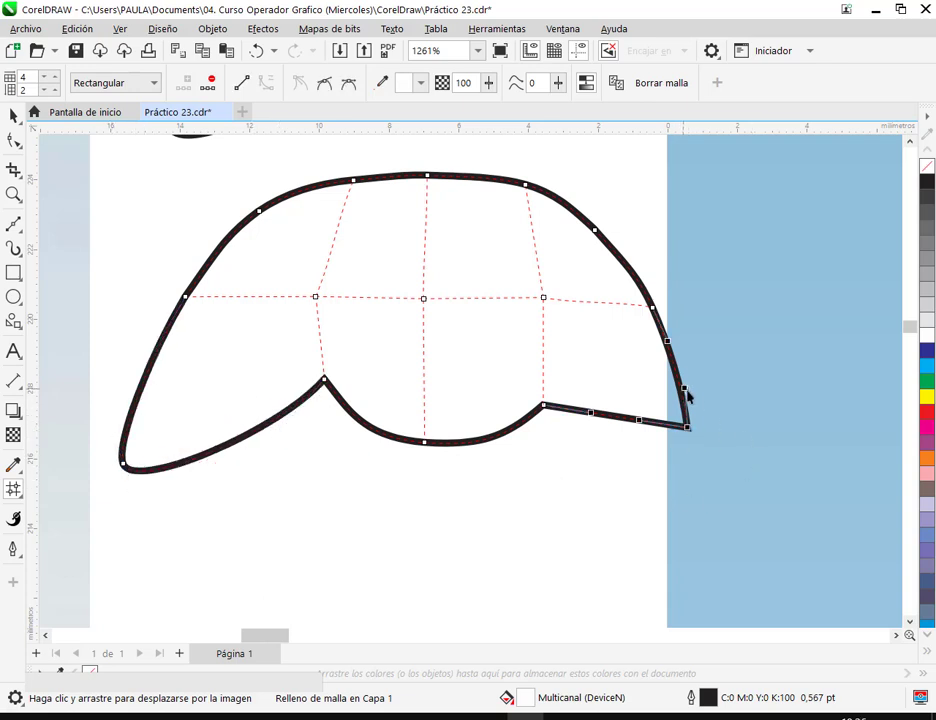
{"action": "left_click_drag", "start_coordinate": [688, 429], "coordinate": [697, 462]}
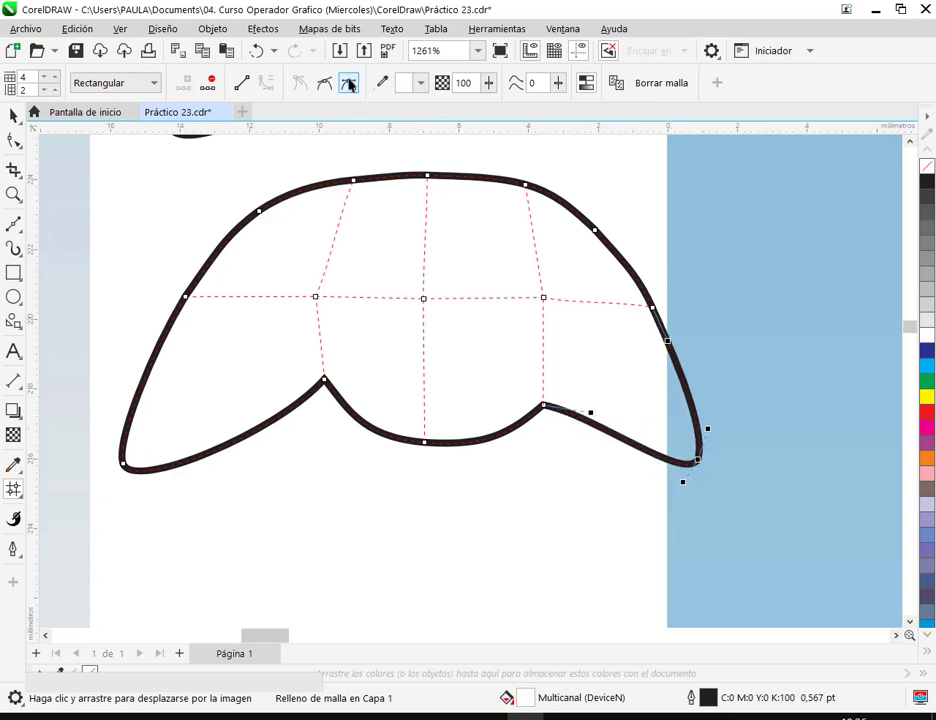
{"action": "left_click_drag", "start_coordinate": [707, 431], "coordinate": [713, 438]}
{"action": "left_click_drag", "start_coordinate": [591, 413], "coordinate": [582, 440]}
{"action": "left_click_drag", "start_coordinate": [668, 343], "coordinate": [677, 341]}
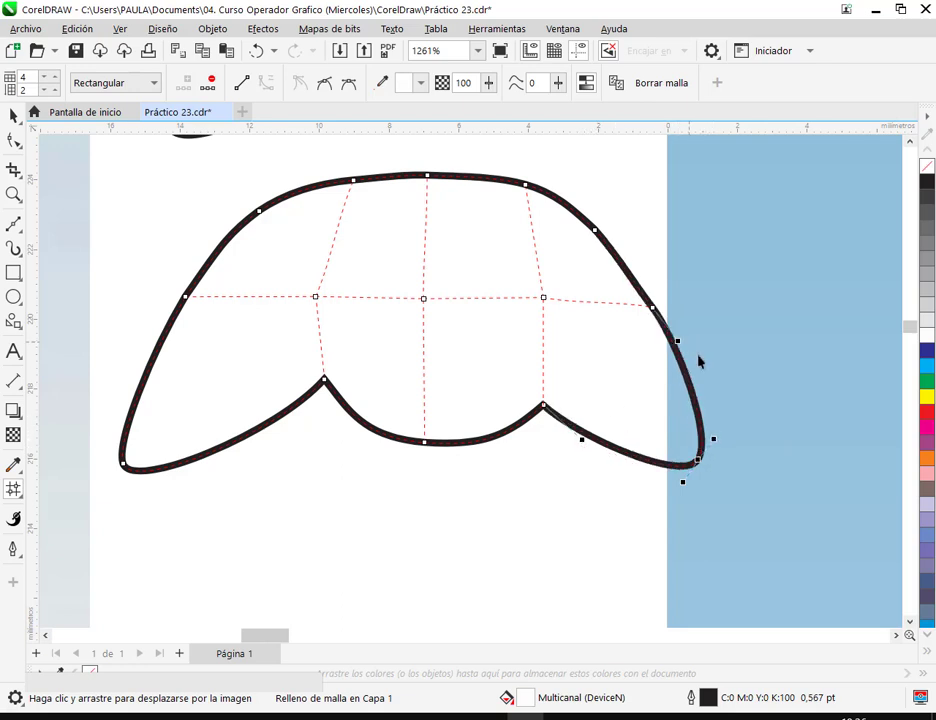
{"action": "left_click_drag", "start_coordinate": [700, 464], "coordinate": [687, 488]}
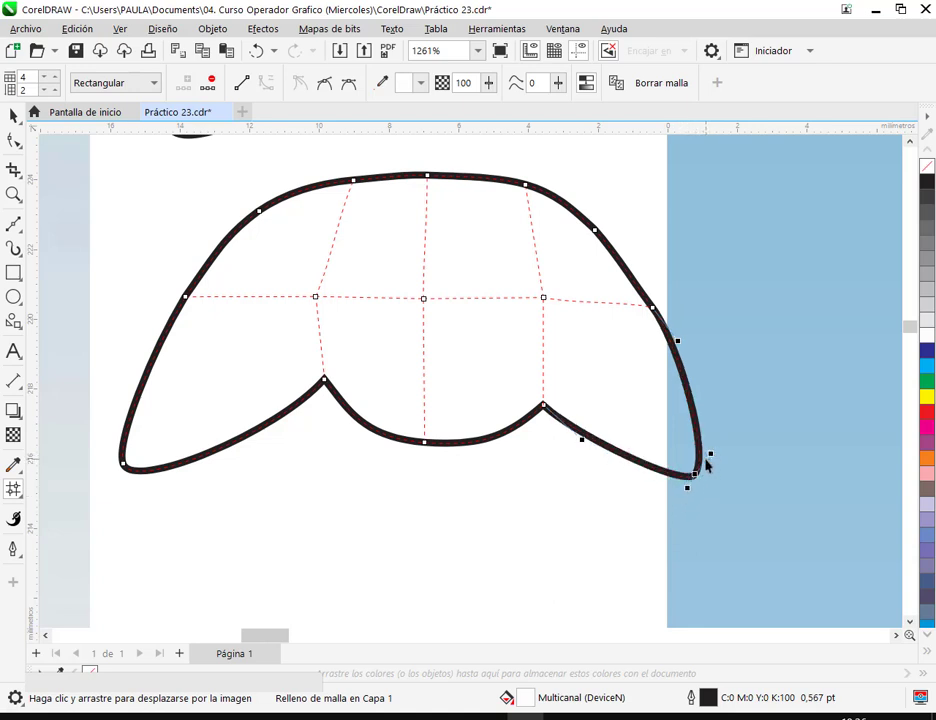
{"action": "left_click", "coordinate": [705, 462]}
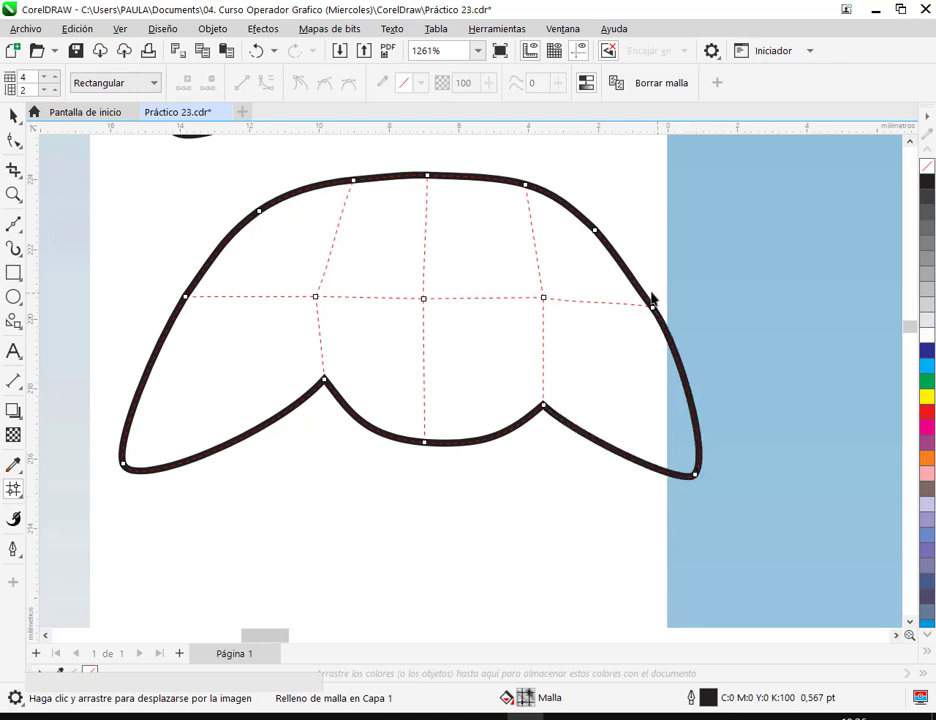
Step: Fine-tune the outline by nudging the right shoulder, left notch and left side nodes and tightening the lower-left tip's curve
{"action": "left_click", "coordinate": [595, 233]}
{"action": "left_click_drag", "start_coordinate": [324, 381], "coordinate": [318, 379]}
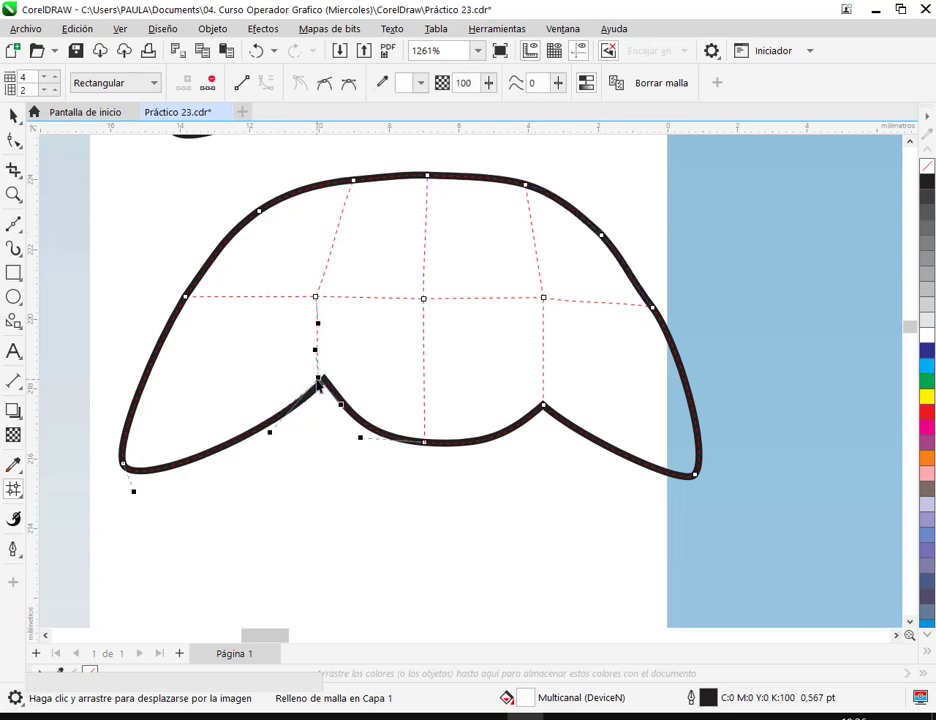
{"action": "left_click", "coordinate": [185, 300]}
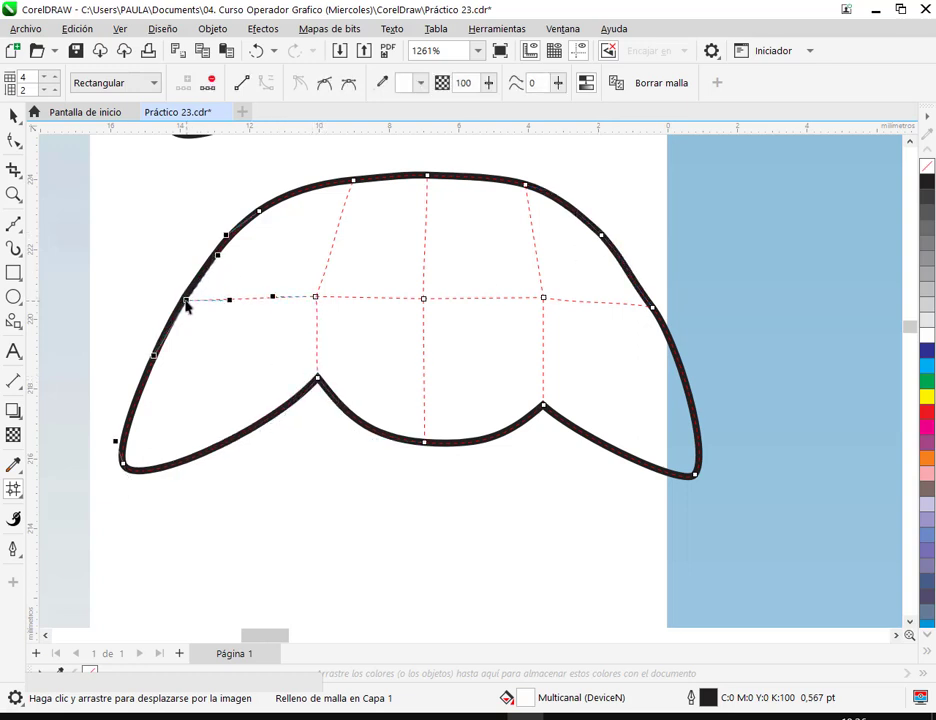
{"action": "left_click", "coordinate": [123, 465]}
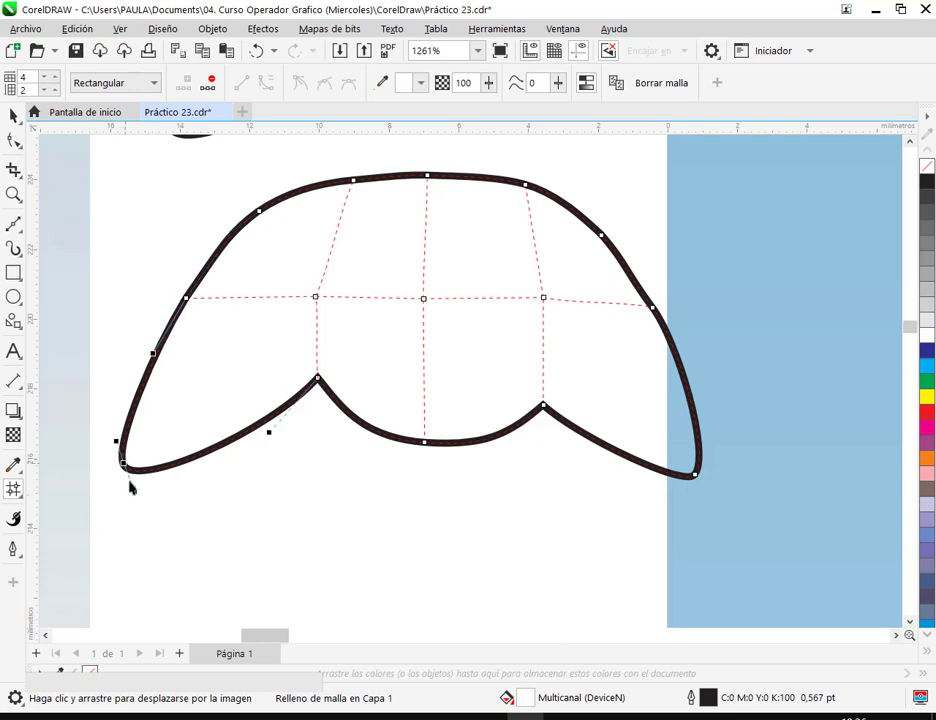
{"action": "left_click_drag", "start_coordinate": [131, 484], "coordinate": [128, 480]}
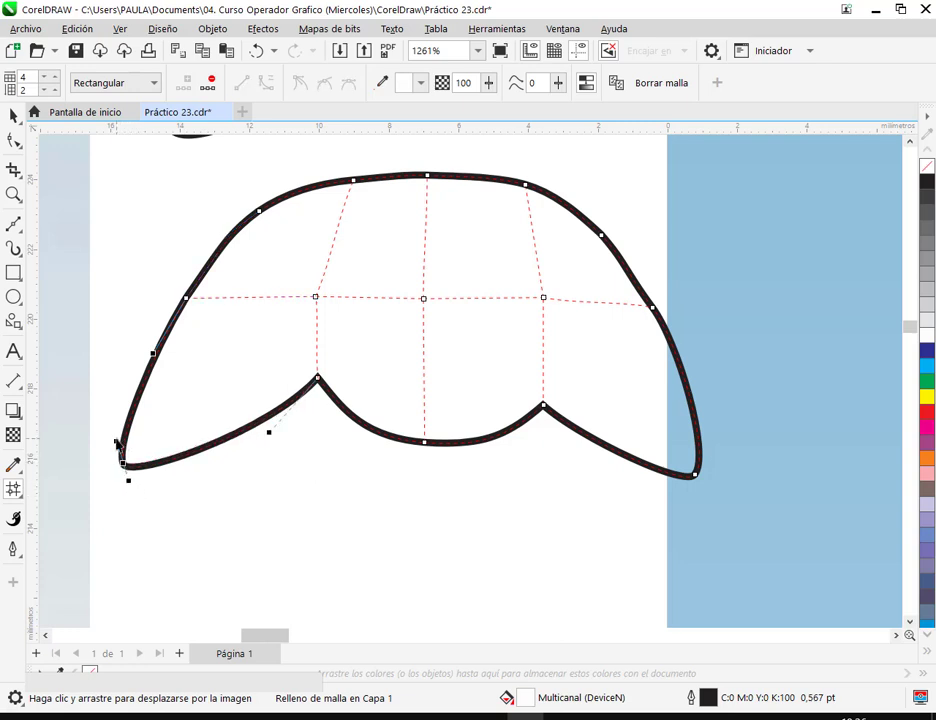
{"action": "double_click", "coordinate": [148, 466]}
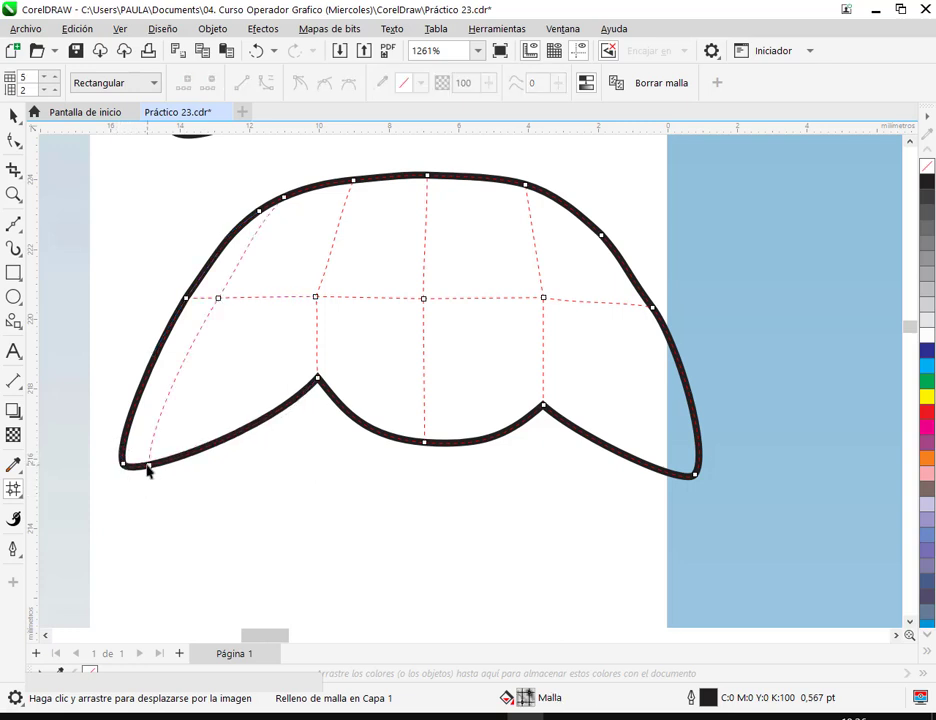
{"action": "key", "text": "ctrl+z"}
{"action": "scroll", "coordinate": [462, 307], "scroll_direction": "down", "scroll_amount": 3}
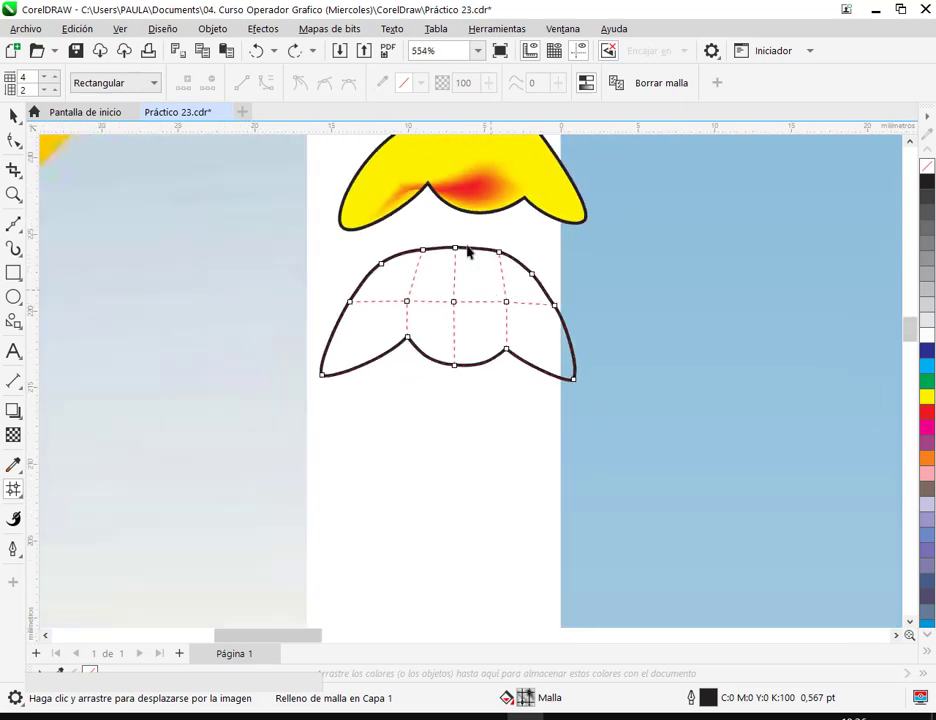
Step: Compare with the yellow shape's mesh and add one mesh column through each lower lobe of the white shape, making six columns
{"action": "left_click", "coordinate": [475, 186]}
{"action": "scroll", "coordinate": [553, 337], "scroll_direction": "up", "scroll_amount": 2}
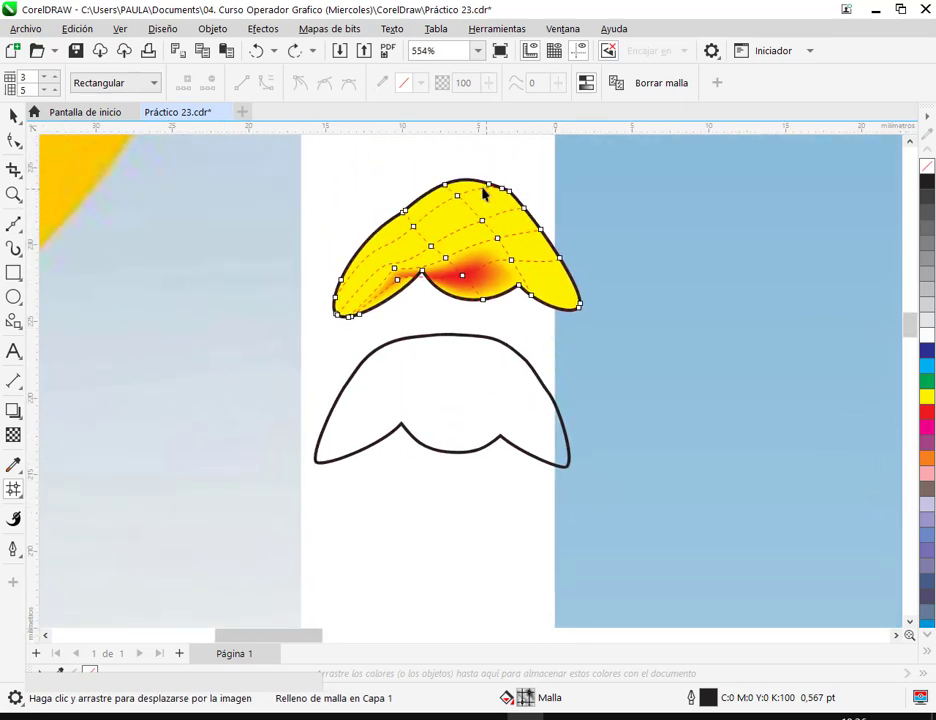
{"action": "left_click", "coordinate": [467, 368]}
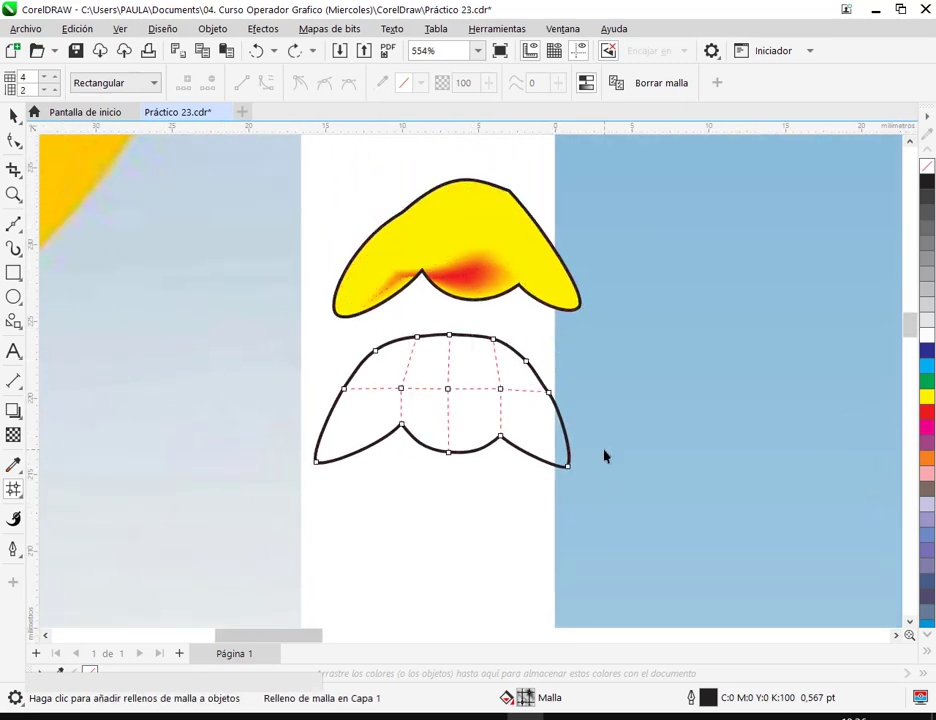
{"action": "left_click", "coordinate": [474, 270]}
{"action": "left_click", "coordinate": [470, 378]}
{"action": "scroll", "coordinate": [443, 434], "scroll_direction": "up", "scroll_amount": 3}
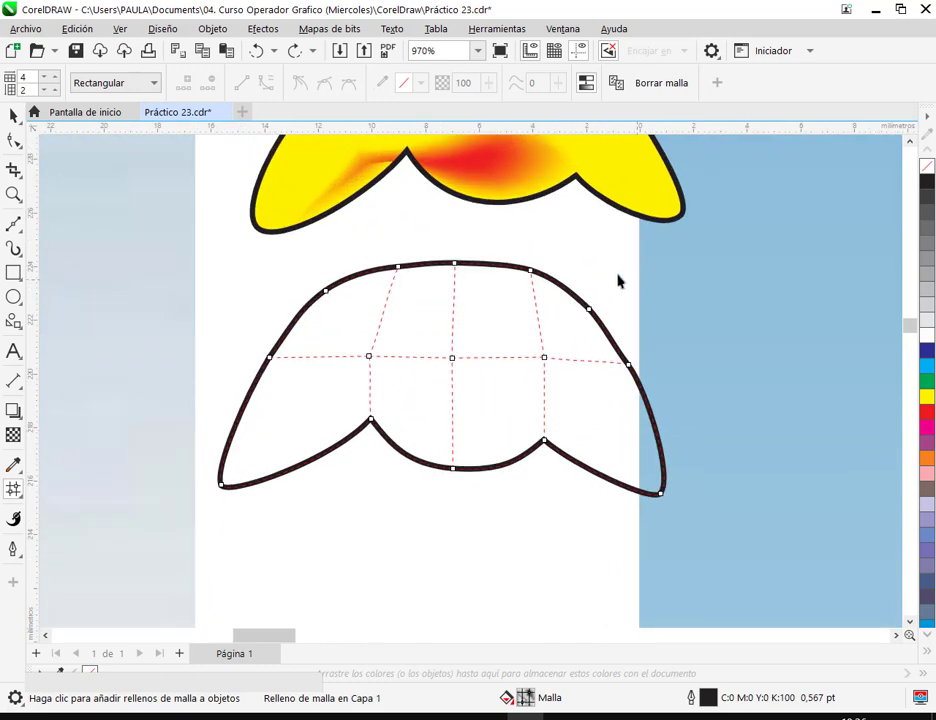
{"action": "double_click", "coordinate": [271, 484]}
{"action": "left_click_drag", "start_coordinate": [617, 330], "coordinate": [606, 420]}
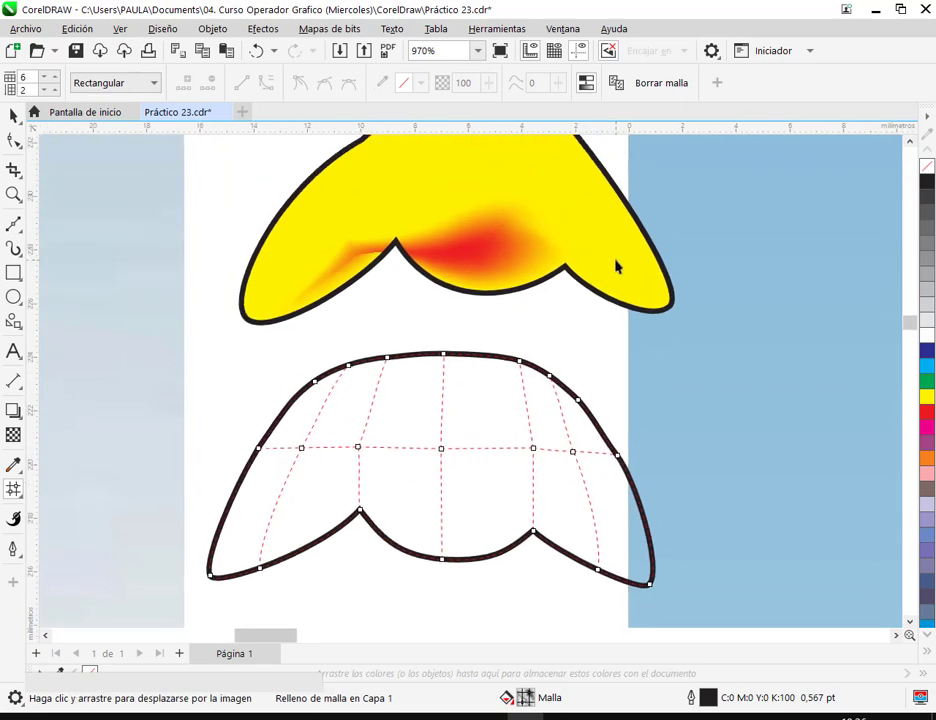
Step: Try an extra mesh column through the yellow shape's lower-left lobe and examine how the mesh lines run there
{"action": "left_click", "coordinate": [621, 296]}
{"action": "double_click", "coordinate": [624, 308]}
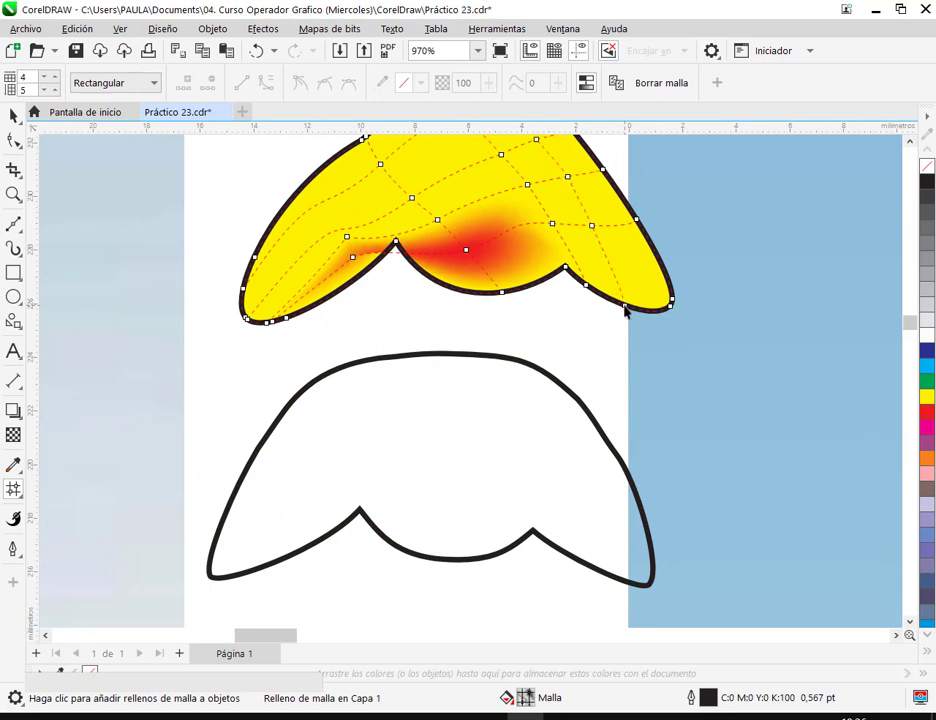
{"action": "scroll", "coordinate": [626, 311], "scroll_direction": "down", "scroll_amount": 1}
{"action": "scroll", "coordinate": [608, 290], "scroll_direction": "up", "scroll_amount": 2}
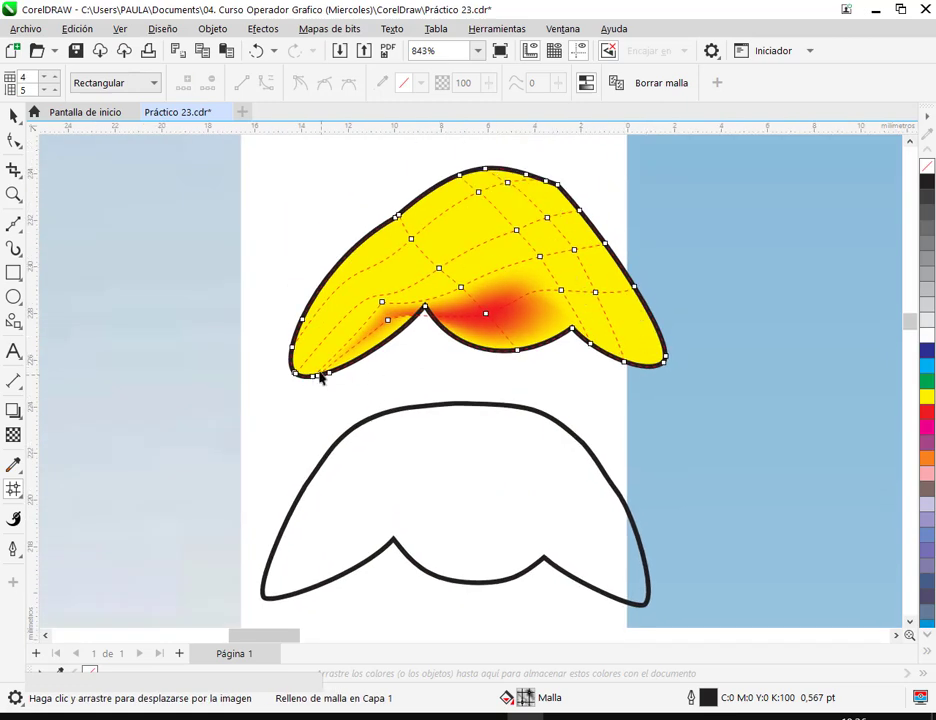
{"action": "double_click", "coordinate": [361, 361]}
{"action": "left_click_drag", "start_coordinate": [299, 284], "coordinate": [380, 382]}
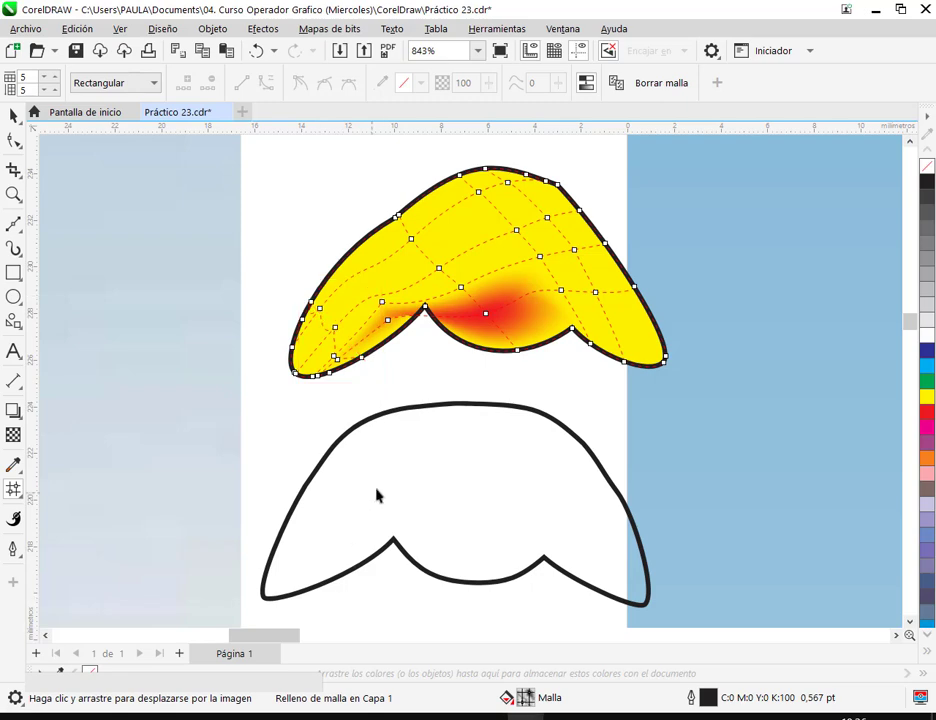
{"action": "left_click", "coordinate": [388, 566]}
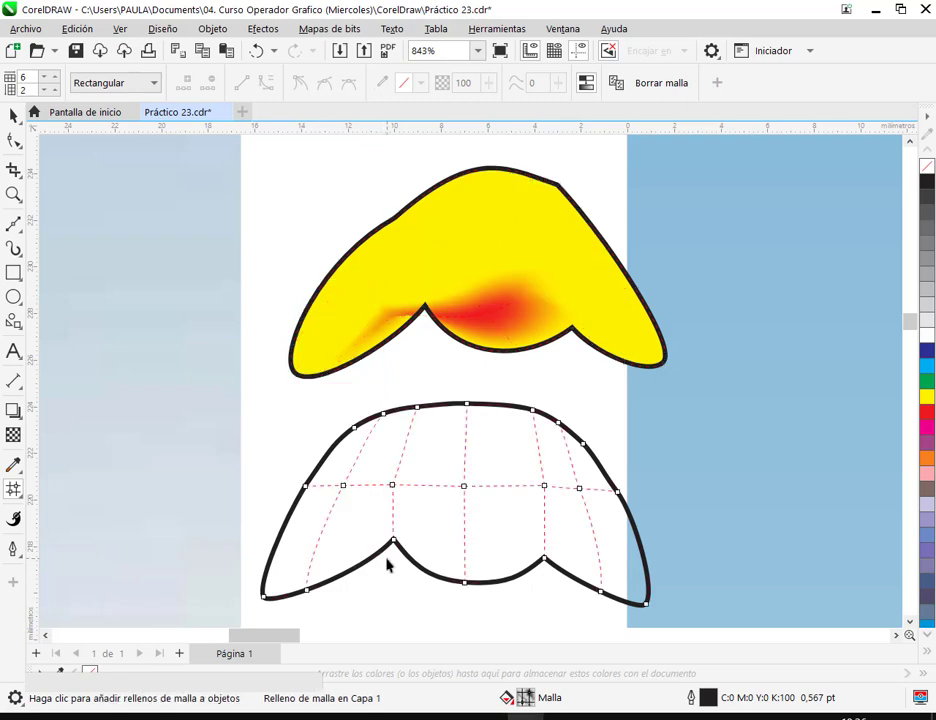
{"action": "left_click", "coordinate": [381, 309]}
{"action": "scroll", "coordinate": [352, 333], "scroll_direction": "up", "scroll_amount": 2}
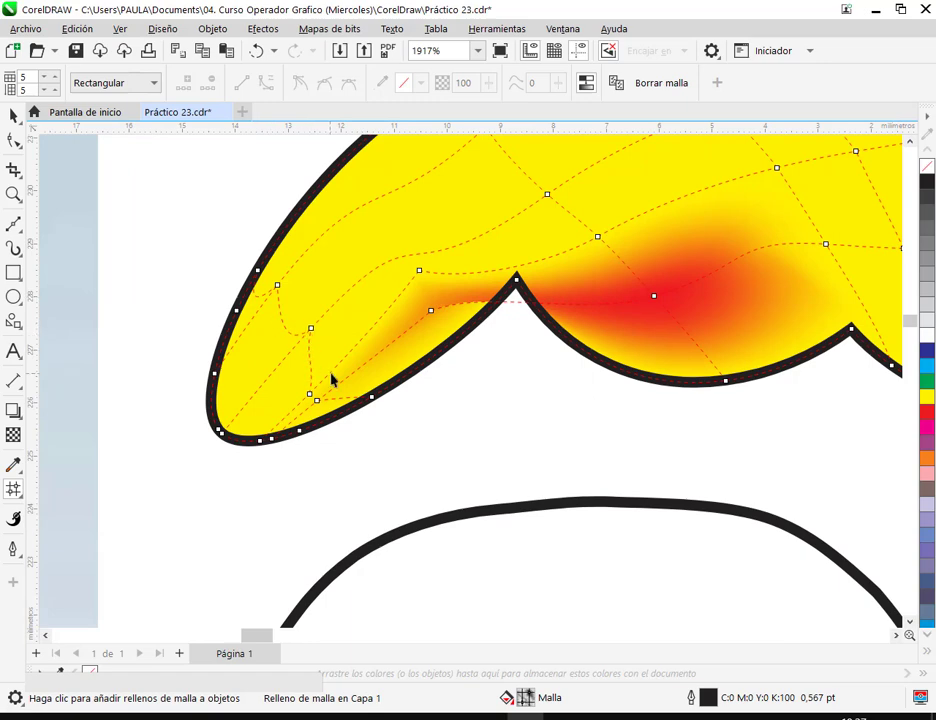
{"action": "scroll", "coordinate": [468, 343], "scroll_direction": "down", "scroll_amount": 3}
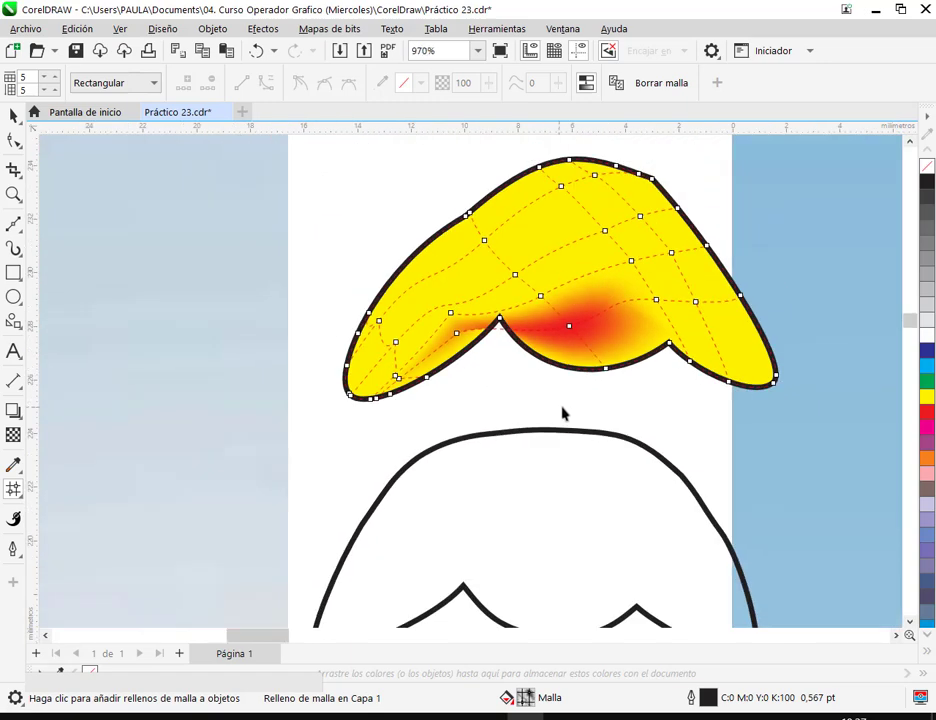
Step: Delete the yellow shape and move the white mesh shape up into its place
{"action": "key", "text": "space"}
{"action": "left_click_drag", "start_coordinate": [554, 292], "coordinate": [535, 257]}
{"action": "key", "text": "Delete"}
{"action": "left_click_drag", "start_coordinate": [502, 444], "coordinate": [484, 388]}
{"action": "key", "text": "space"}
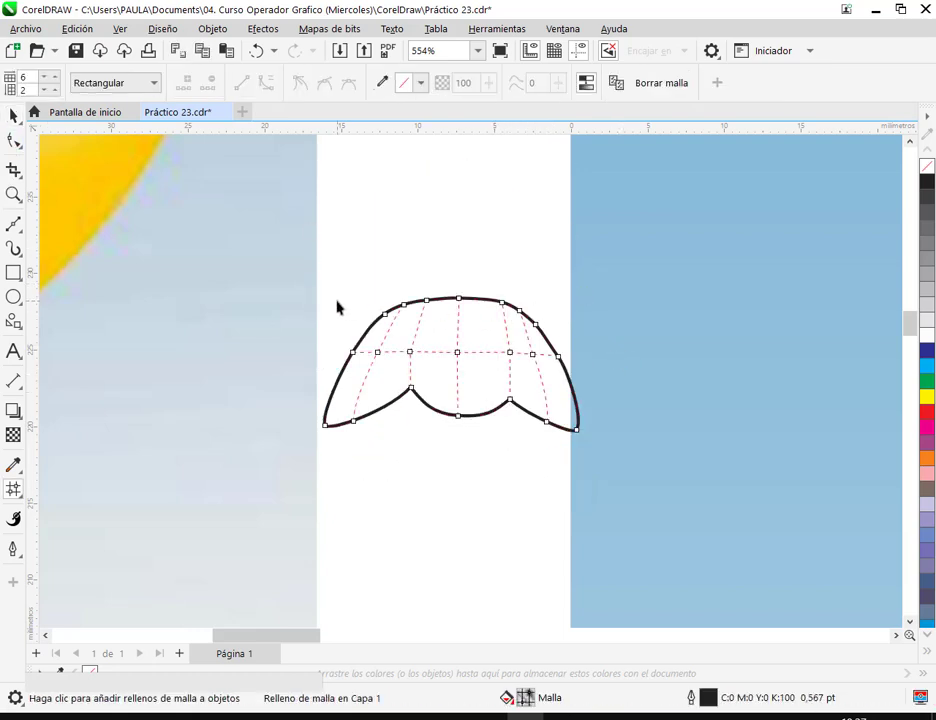
Step: Add two mesh rows across the white shape, one through its upper part and one just above the notches, making four rows
{"action": "left_click_drag", "start_coordinate": [310, 266], "coordinate": [620, 476]}
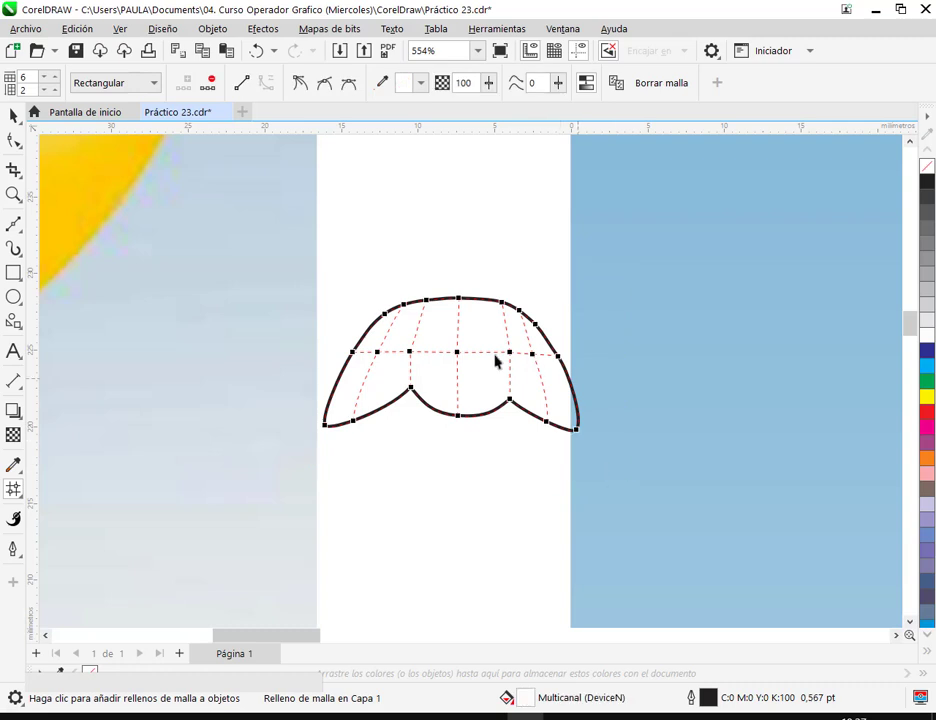
{"action": "scroll", "coordinate": [512, 388], "scroll_direction": "up", "scroll_amount": 2}
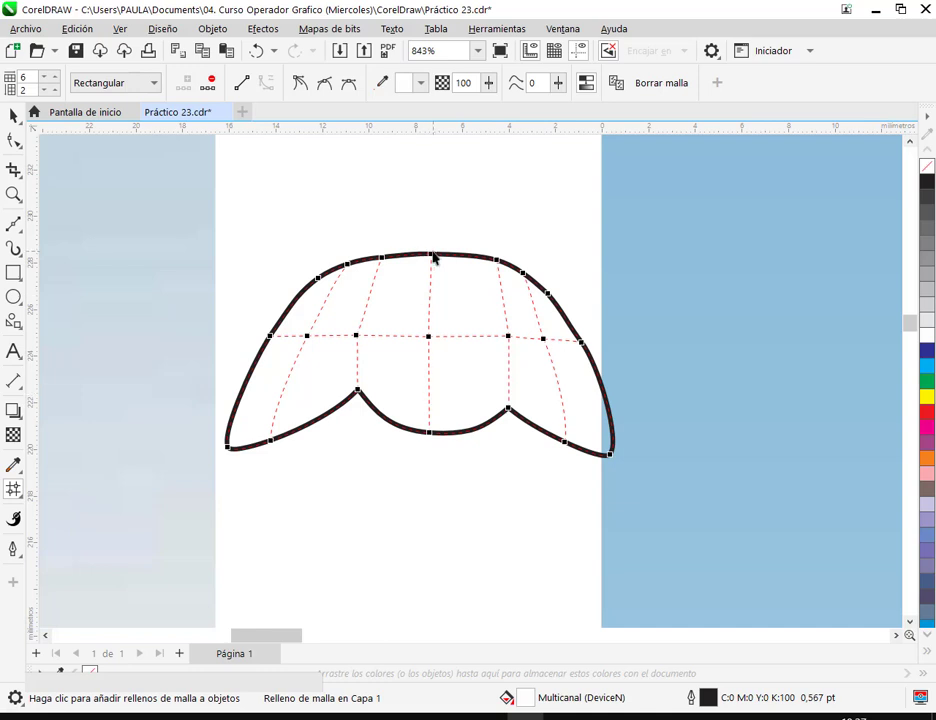
{"action": "double_click", "coordinate": [299, 300]}
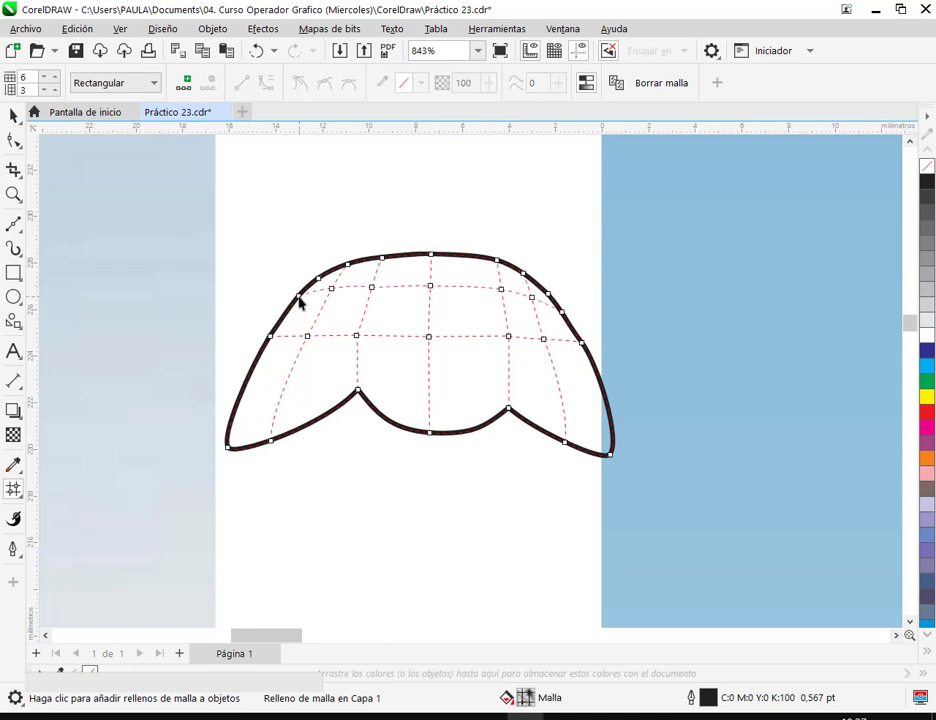
{"action": "double_click", "coordinate": [357, 392]}
Step: Move the mesh shape onto the balloon photo, just below the yellow balloon and beside its knot
{"action": "scroll", "coordinate": [436, 404], "scroll_direction": "down", "scroll_amount": 2}
{"action": "scroll", "coordinate": [436, 404], "scroll_direction": "down", "scroll_amount": 2}
{"action": "left_click_drag", "start_coordinate": [430, 417], "coordinate": [591, 449]}
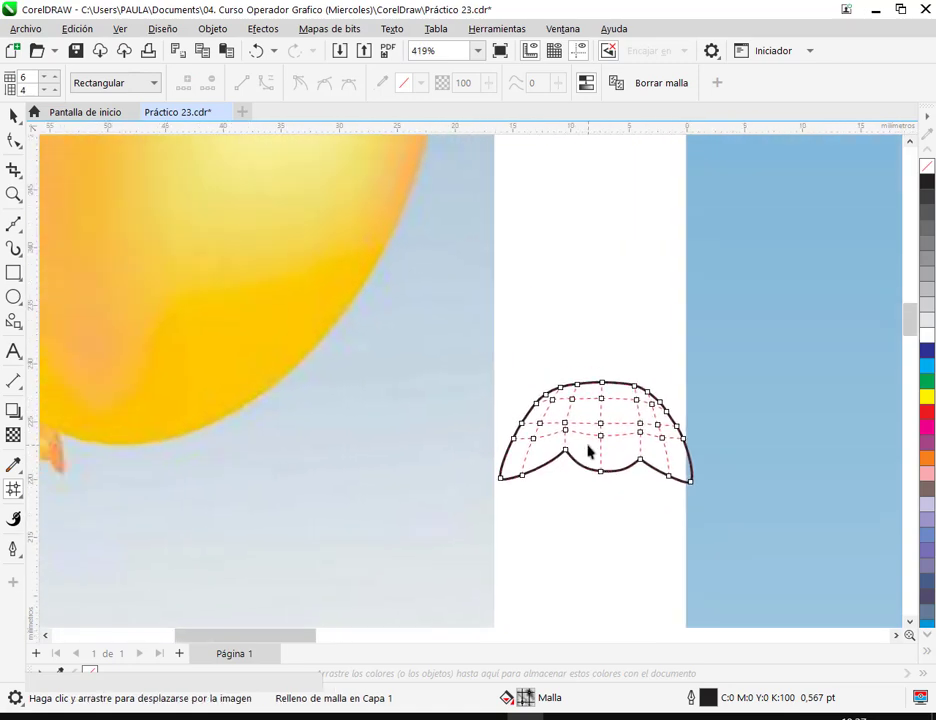
{"action": "scroll", "coordinate": [591, 445], "scroll_direction": "down", "scroll_amount": 2}
{"action": "scroll", "coordinate": [592, 455], "scroll_direction": "down", "scroll_amount": 2}
{"action": "scroll", "coordinate": [602, 469], "scroll_direction": "up", "scroll_amount": 2}
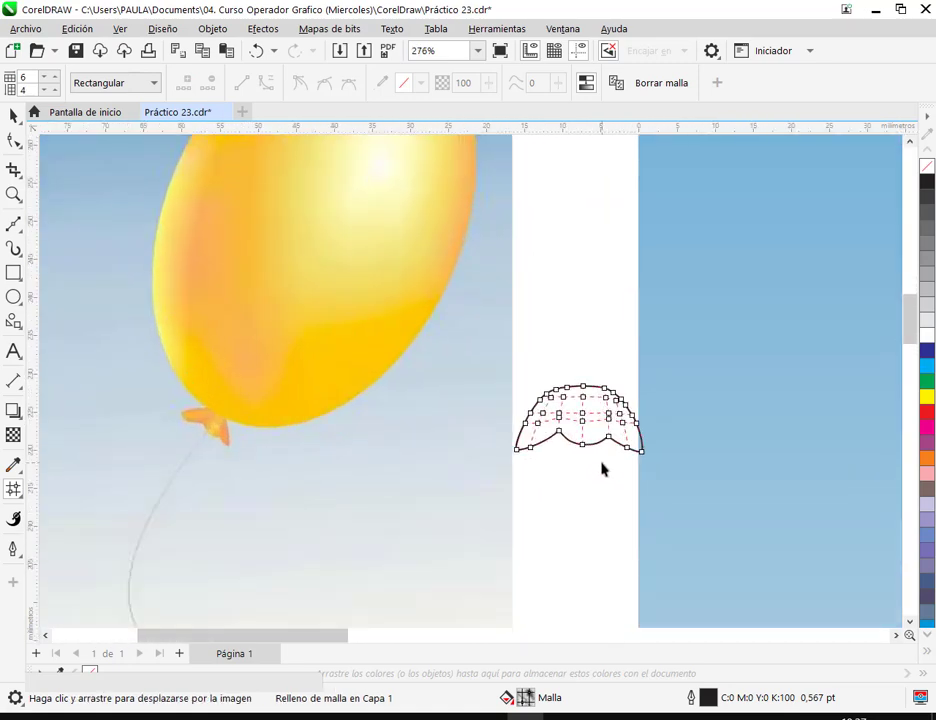
{"action": "left_click", "coordinate": [13, 116]}
{"action": "left_click_drag", "start_coordinate": [559, 453], "coordinate": [345, 465]}
{"action": "scroll", "coordinate": [301, 493], "scroll_direction": "up", "scroll_amount": 3}
{"action": "left_click_drag", "start_coordinate": [251, 327], "coordinate": [306, 296]}
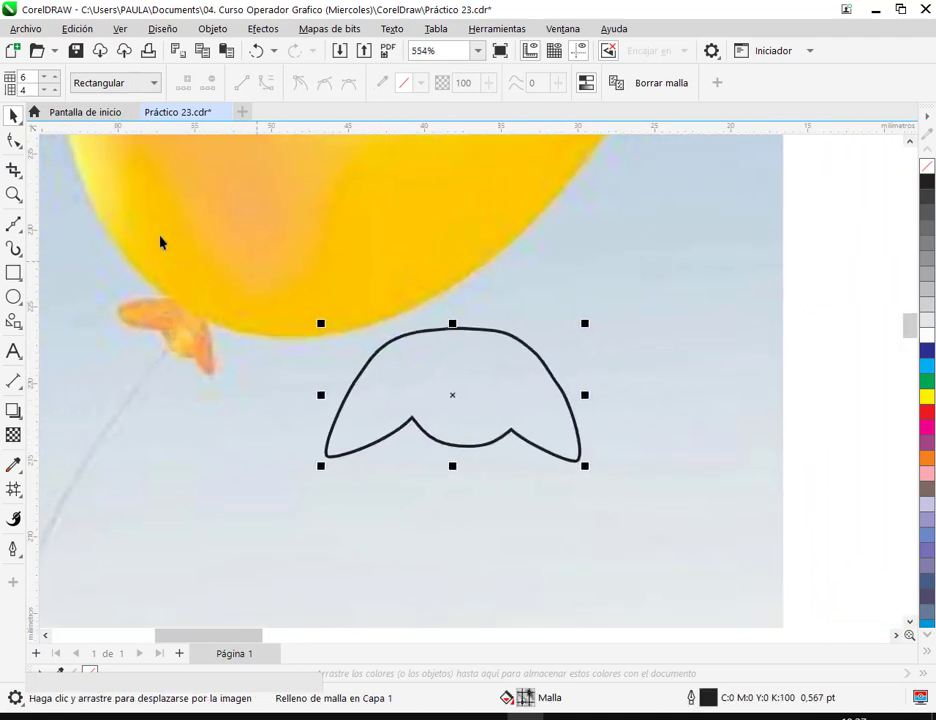
Step: Add one mesh column on each side of the shape's centre line, making eight columns
{"action": "left_click", "coordinate": [19, 488]}
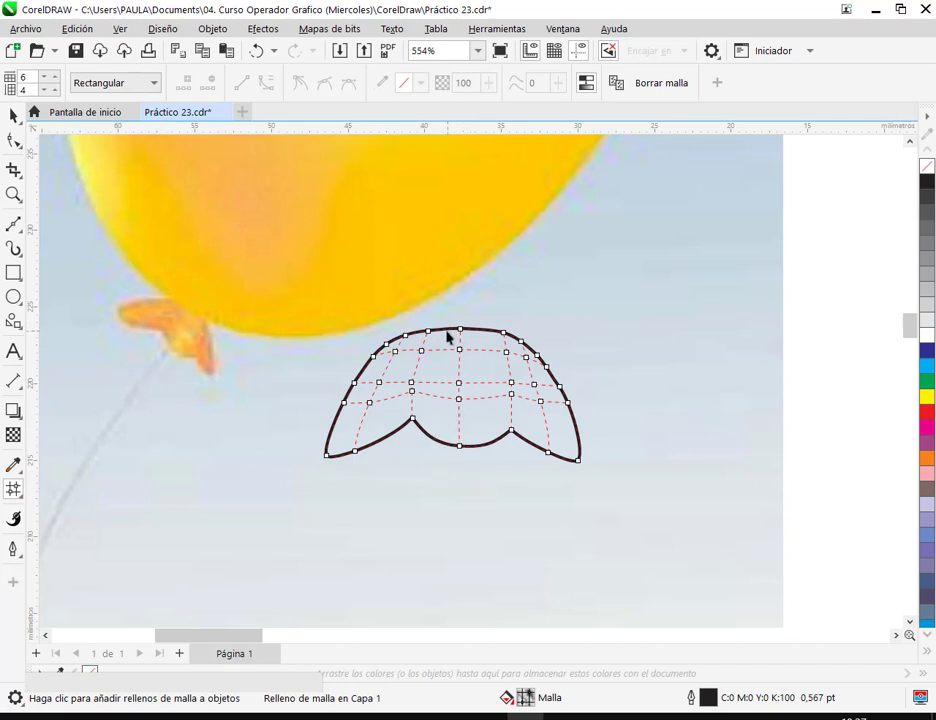
{"action": "double_click", "coordinate": [442, 331]}
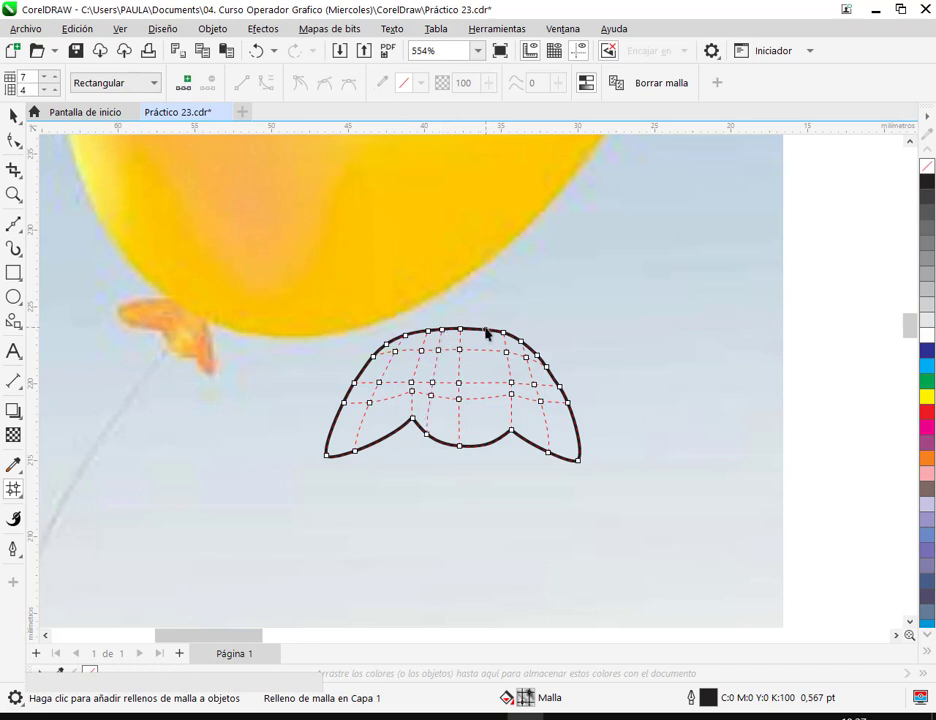
{"action": "double_click", "coordinate": [486, 336]}
{"action": "scroll", "coordinate": [485, 389], "scroll_direction": "up", "scroll_amount": 2}
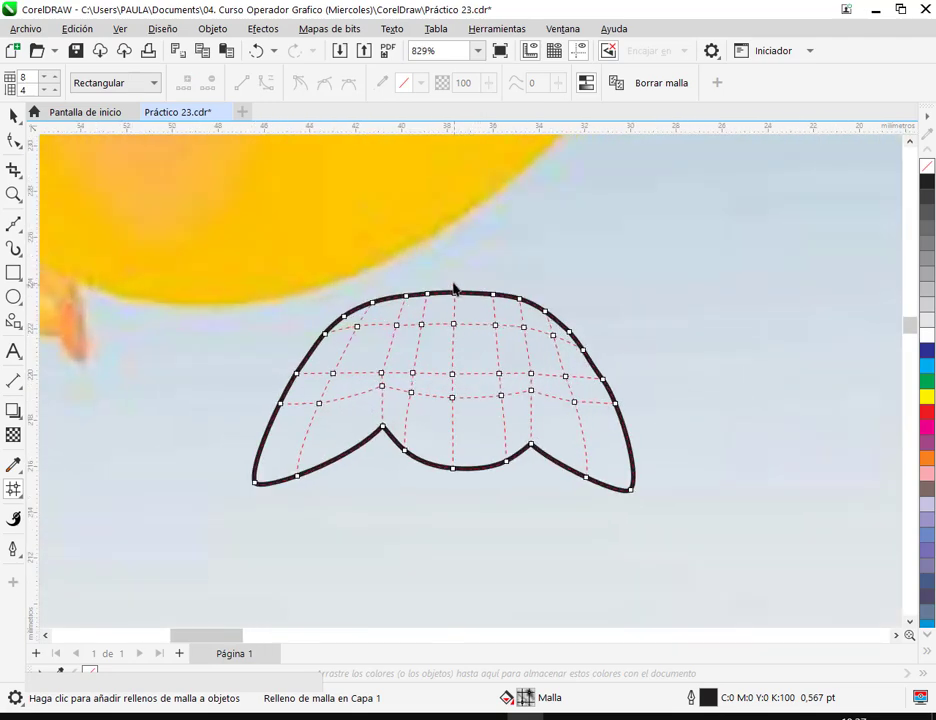
Step: Select all of the shape's mesh nodes and colour them orange
{"action": "mouse_move", "coordinate": [508, 309]}
{"action": "left_mouse_down"}
{"action": "mouse_move", "coordinate": [687, 286]}
{"action": "mouse_move", "coordinate": [529, 295]}
{"action": "mouse_move", "coordinate": [528, 410]}
{"action": "left_mouse_up"}
{"action": "left_click_drag", "start_coordinate": [265, 232], "coordinate": [727, 536]}
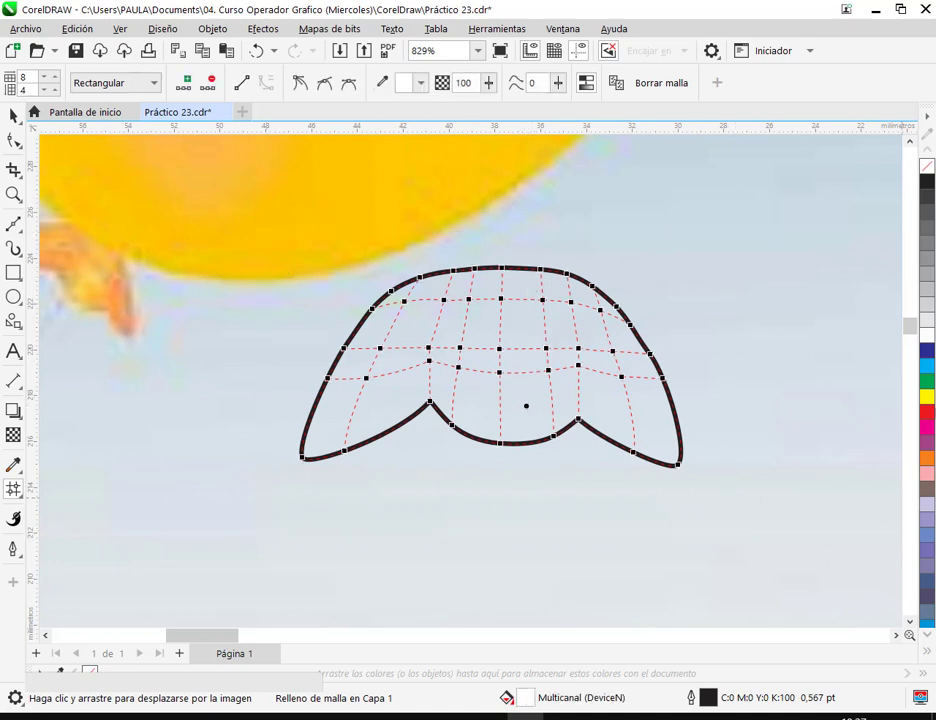
{"action": "left_click", "coordinate": [926, 459]}
{"action": "left_click", "coordinate": [512, 261]}
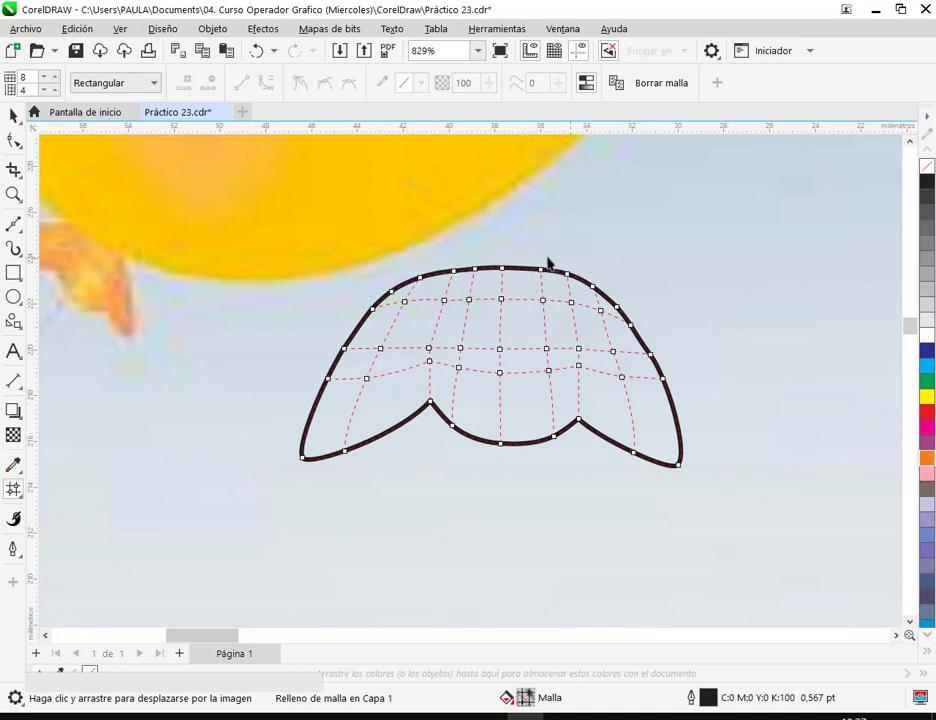
{"action": "left_click_drag", "start_coordinate": [375, 300], "coordinate": [840, 466]}
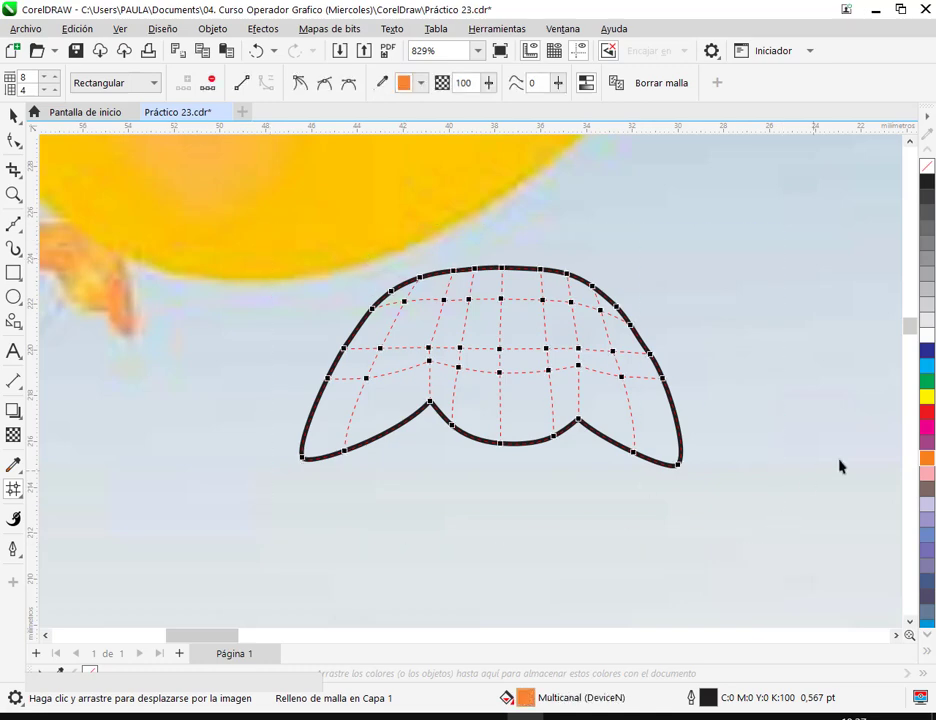
Step: Select the mesh patch at the shape's upper centre and try no colour, black and orange on it
{"action": "left_click", "coordinate": [400, 297]}
{"action": "left_click_drag", "start_coordinate": [490, 340], "coordinate": [615, 396]}
{"action": "left_click", "coordinate": [687, 386]}
{"action": "left_click", "coordinate": [507, 331]}
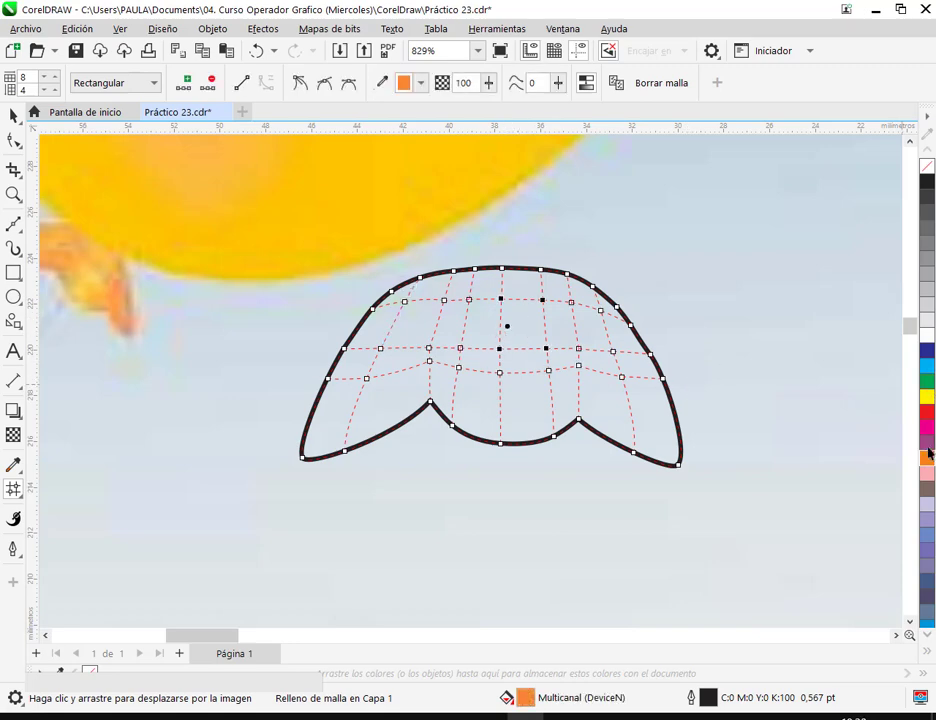
{"action": "left_click", "coordinate": [926, 172]}
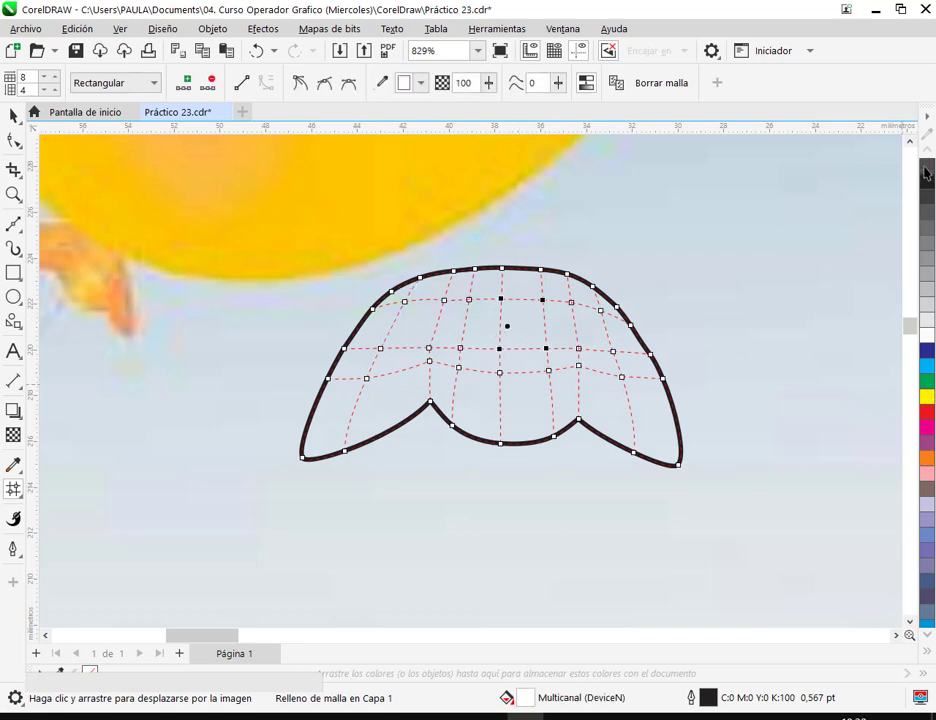
{"action": "left_click", "coordinate": [926, 180]}
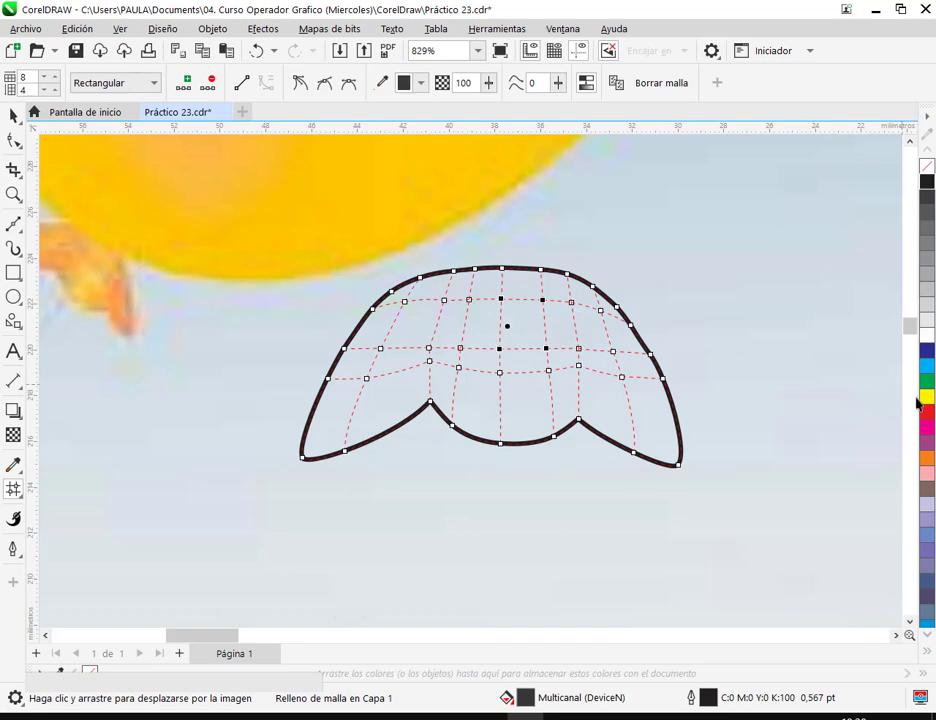
{"action": "left_click", "coordinate": [926, 457]}
{"action": "left_click", "coordinate": [527, 283]}
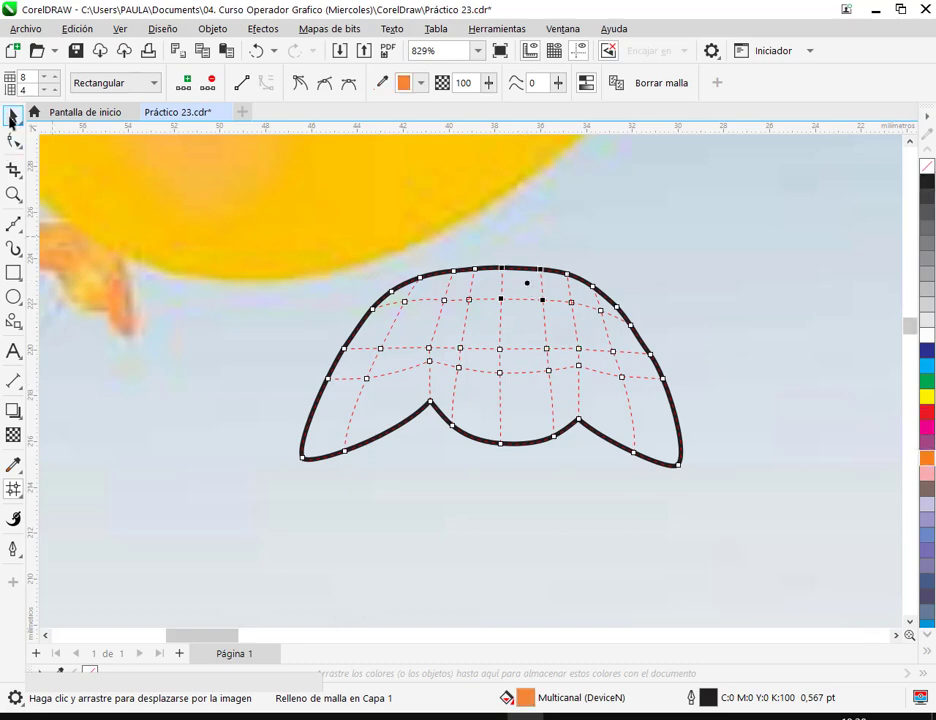
Step: Inspect a mesh node of the yellow balloon on the blue background to check its colour and transparency settings
{"action": "left_click", "coordinate": [13, 116]}
{"action": "left_click", "coordinate": [650, 282]}
{"action": "scroll", "coordinate": [648, 274], "scroll_direction": "down", "scroll_amount": 2}
{"action": "scroll", "coordinate": [640, 290], "scroll_direction": "down", "scroll_amount": 2}
{"action": "left_click", "coordinate": [617, 318]}
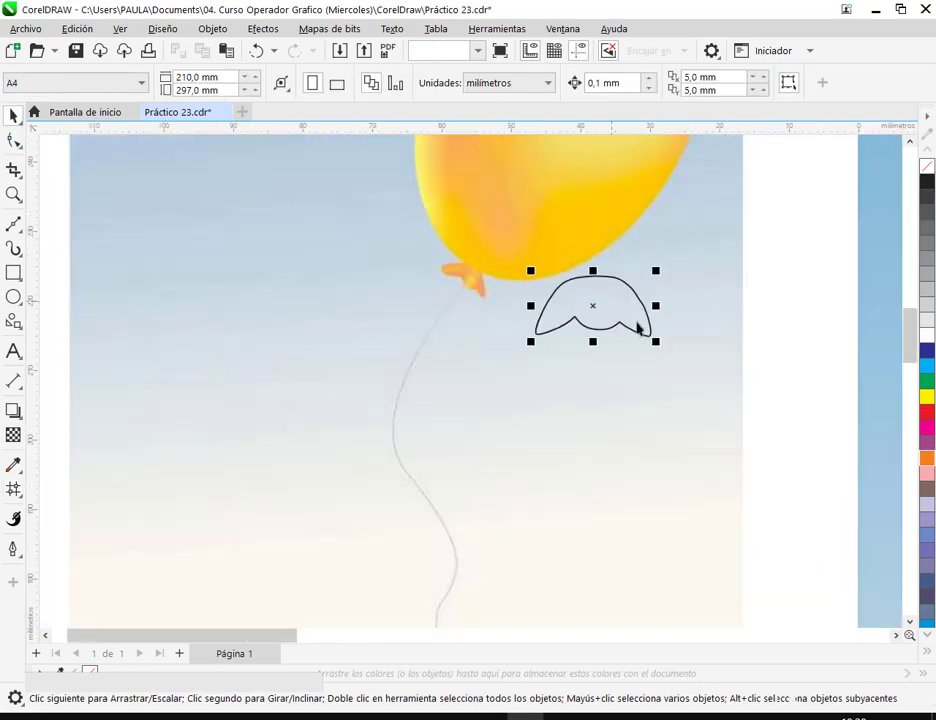
{"action": "key", "text": "m"}
{"action": "left_click_drag", "start_coordinate": [617, 318], "coordinate": [309, 403]}
{"action": "left_click", "coordinate": [889, 350]}
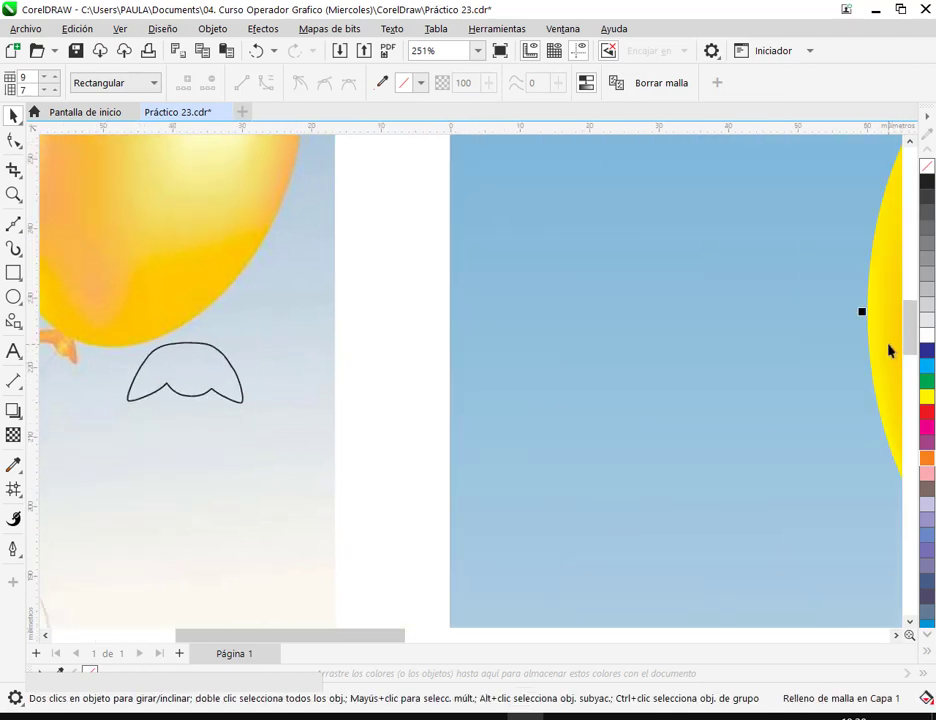
{"action": "left_click", "coordinate": [14, 488]}
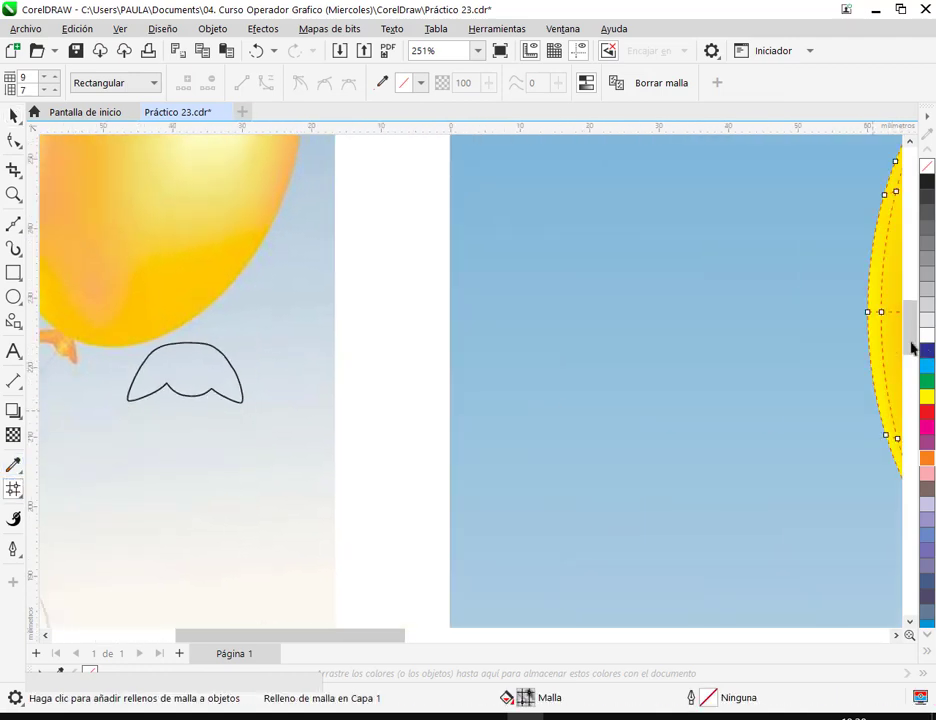
{"action": "left_click", "coordinate": [881, 313]}
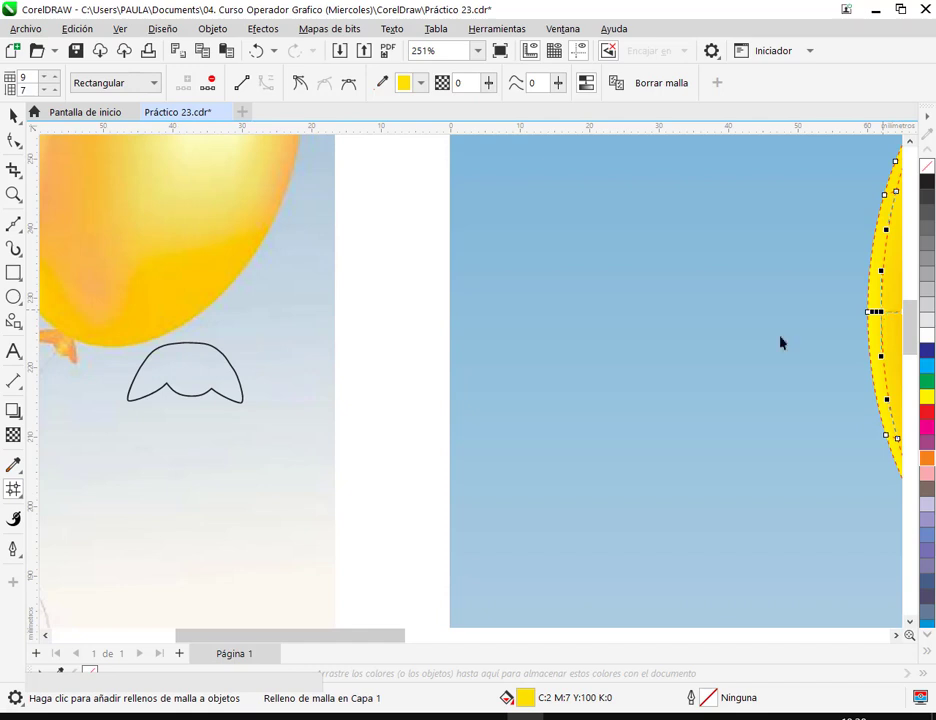
Step: Select all mesh nodes of the lobed shape and set their transparency to 0
{"action": "left_click", "coordinate": [192, 362]}
{"action": "scroll", "coordinate": [78, 376], "scroll_direction": "up", "scroll_amount": 3}
{"action": "left_click_drag", "start_coordinate": [163, 259], "coordinate": [531, 490]}
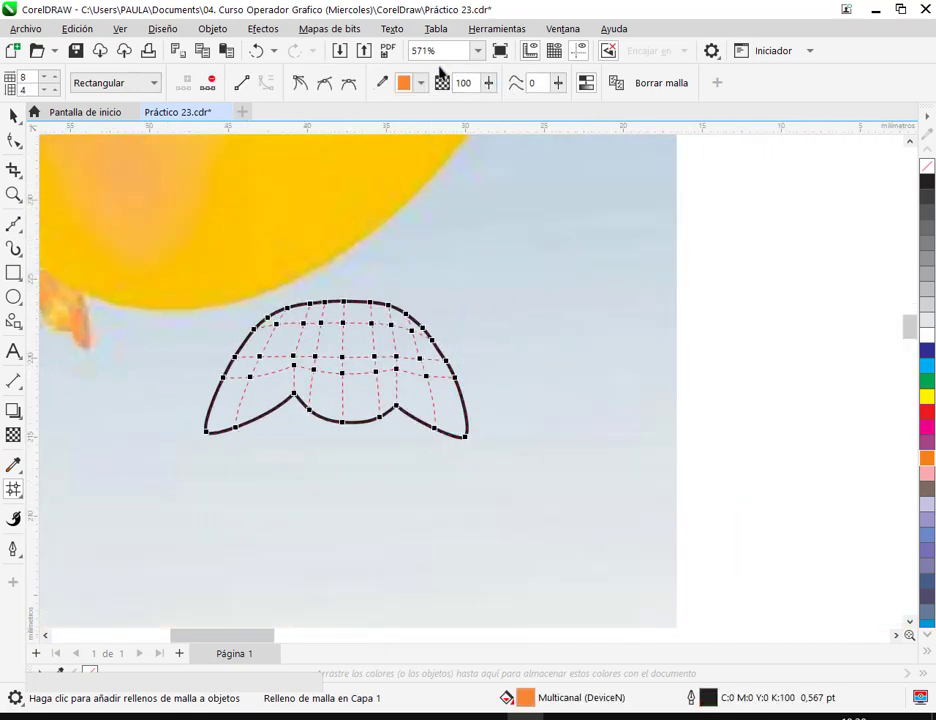
{"action": "left_click", "coordinate": [490, 84]}
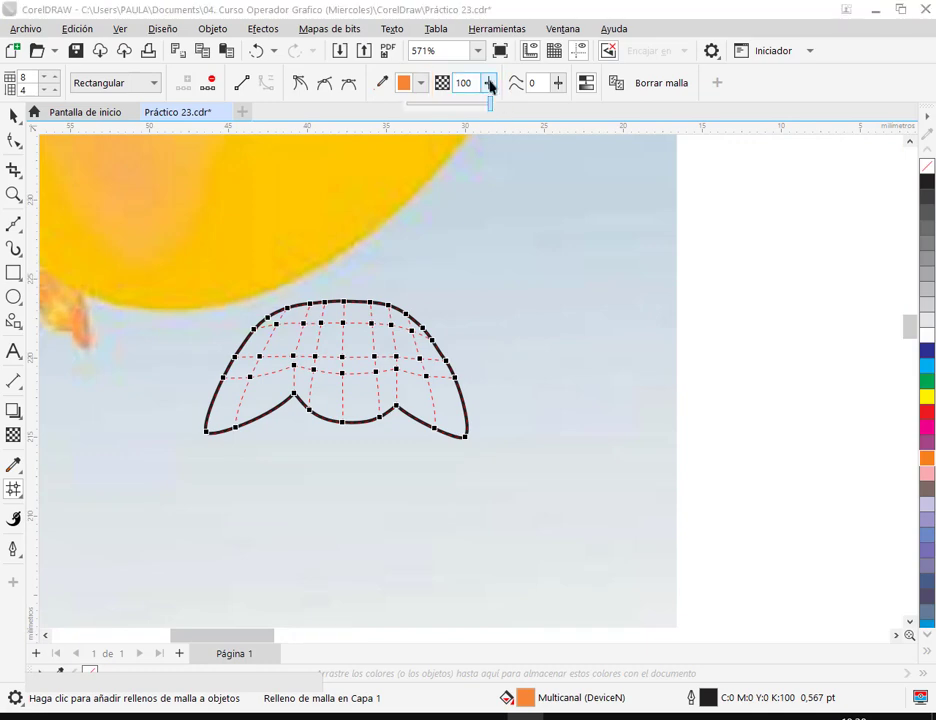
{"action": "left_click_drag", "start_coordinate": [490, 104], "coordinate": [263, 113]}
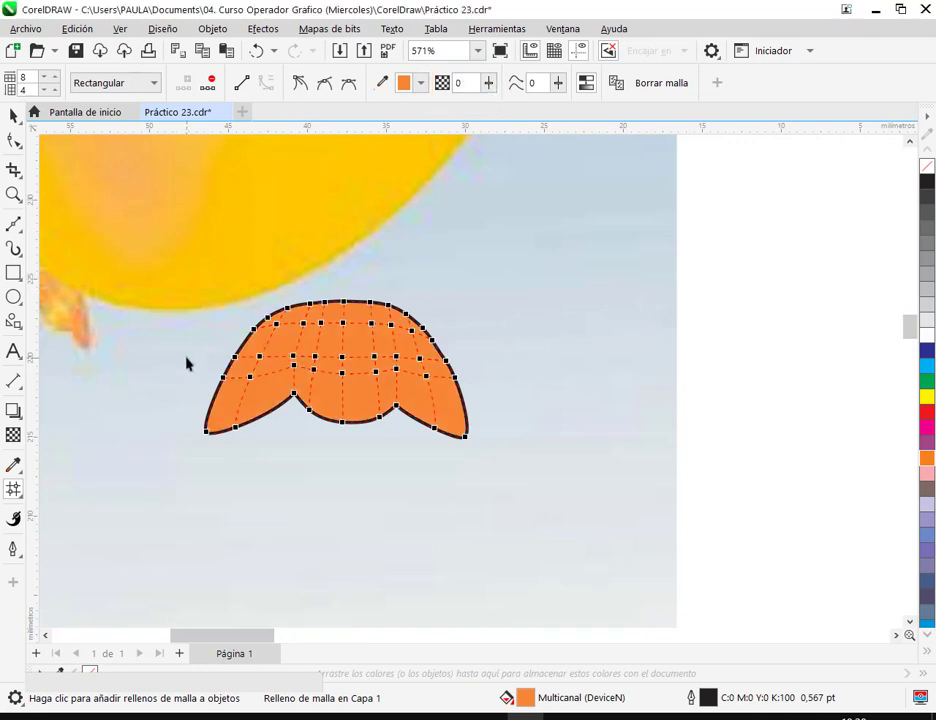
Step: Set the transparency of all the lobed shape's mesh nodes to 100
{"action": "scroll", "coordinate": [186, 364], "scroll_direction": "up", "scroll_amount": 2}
{"action": "left_click_drag", "start_coordinate": [245, 368], "coordinate": [468, 334]}
{"action": "left_click_drag", "start_coordinate": [635, 318], "coordinate": [436, 285]}
{"action": "left_click", "coordinate": [464, 82]}
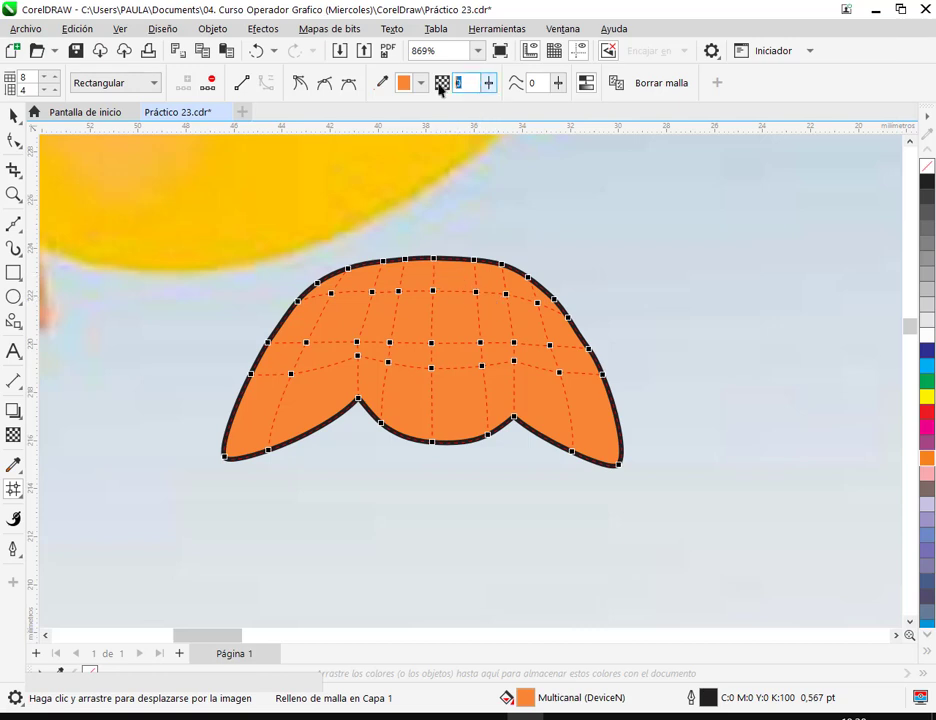
{"action": "type", "text": "100"}
{"action": "key", "text": "Return"}
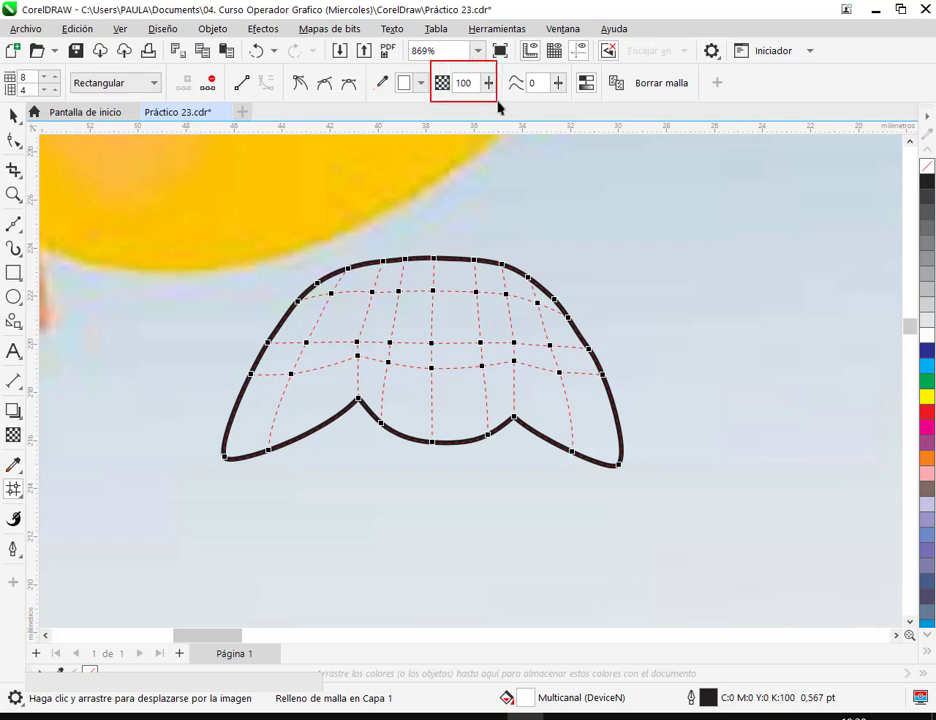
Step: Set the transparency of all the shape's mesh nodes to 0 and colour them orange
{"action": "left_click_drag", "start_coordinate": [488, 87], "coordinate": [320, 146]}
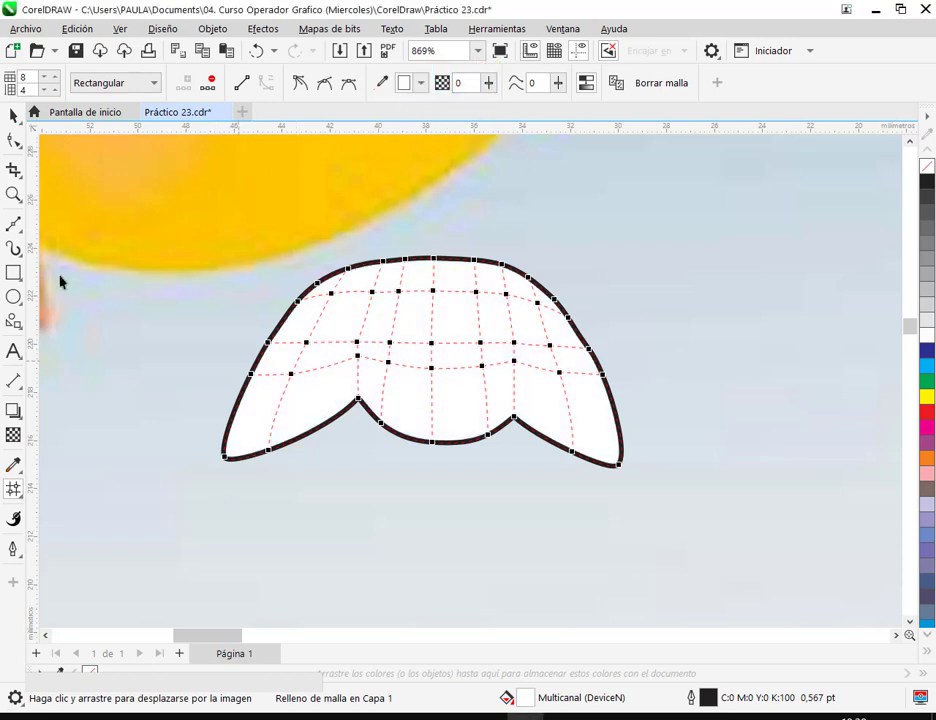
{"action": "left_click_drag", "start_coordinate": [183, 214], "coordinate": [665, 488]}
{"action": "left_click", "coordinate": [923, 461]}
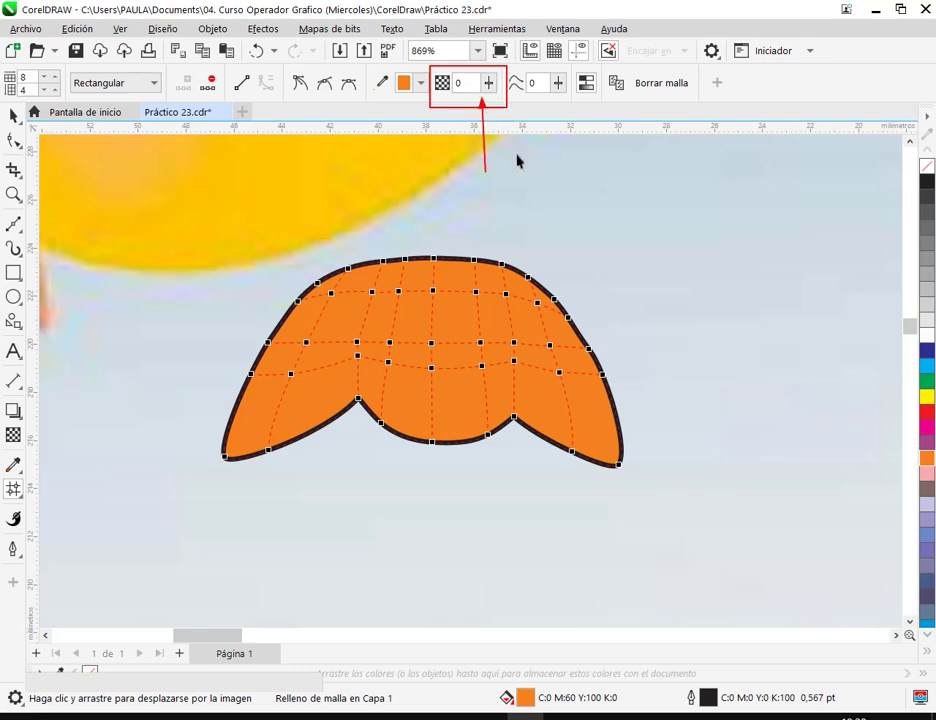
{"action": "left_click_drag", "start_coordinate": [416, 405], "coordinate": [515, 430]}
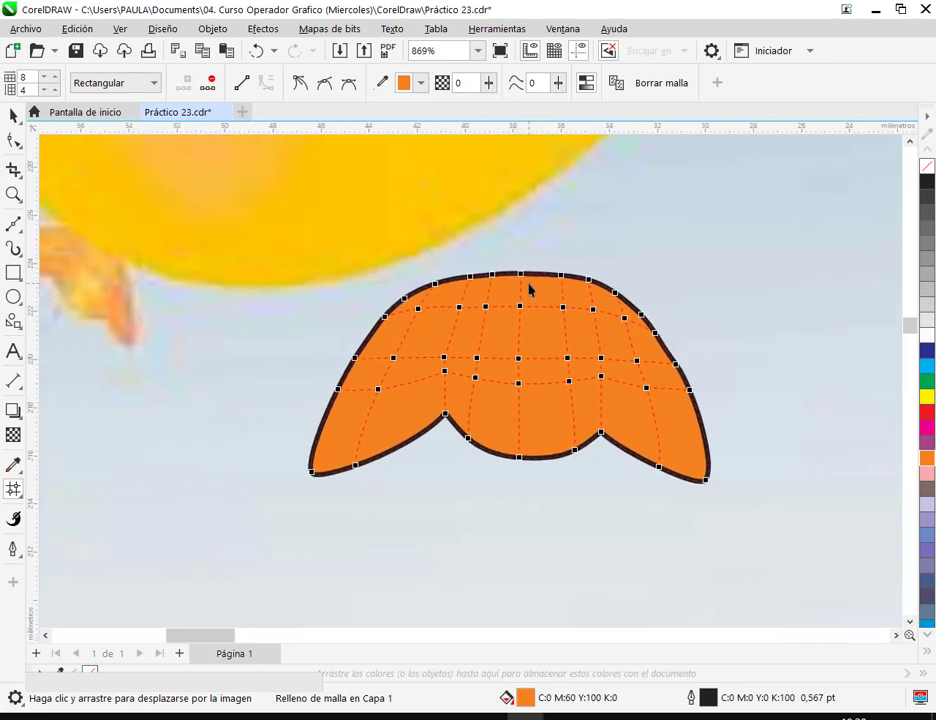
Step: Try tinting the lobed shape's central band of mesh nodes slightly toward yellow
{"action": "left_click", "coordinate": [528, 283]}
{"action": "left_click", "coordinate": [544, 344]}
{"action": "left_click", "coordinate": [547, 368]}
{"action": "left_click", "coordinate": [547, 403]}
{"action": "left_click", "coordinate": [925, 397], "text": "ctrl"}
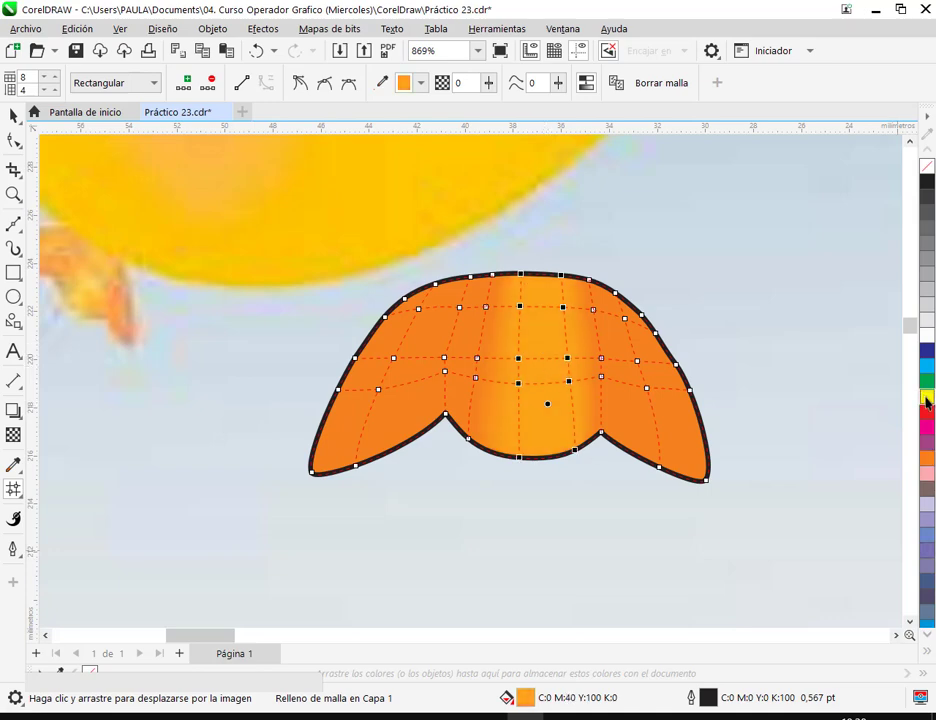
Step: Colour the two central columns of mesh nodes solid yellow to form a bright vertical band
{"action": "left_click", "coordinate": [539, 526]}
{"action": "scroll", "coordinate": [565, 410], "scroll_direction": "down", "scroll_amount": 1}
{"action": "left_click", "coordinate": [559, 423]}
{"action": "left_click", "coordinate": [550, 372]}
{"action": "left_click", "coordinate": [549, 349]}
{"action": "left_click", "coordinate": [546, 303]}
{"action": "left_click", "coordinate": [927, 385]}
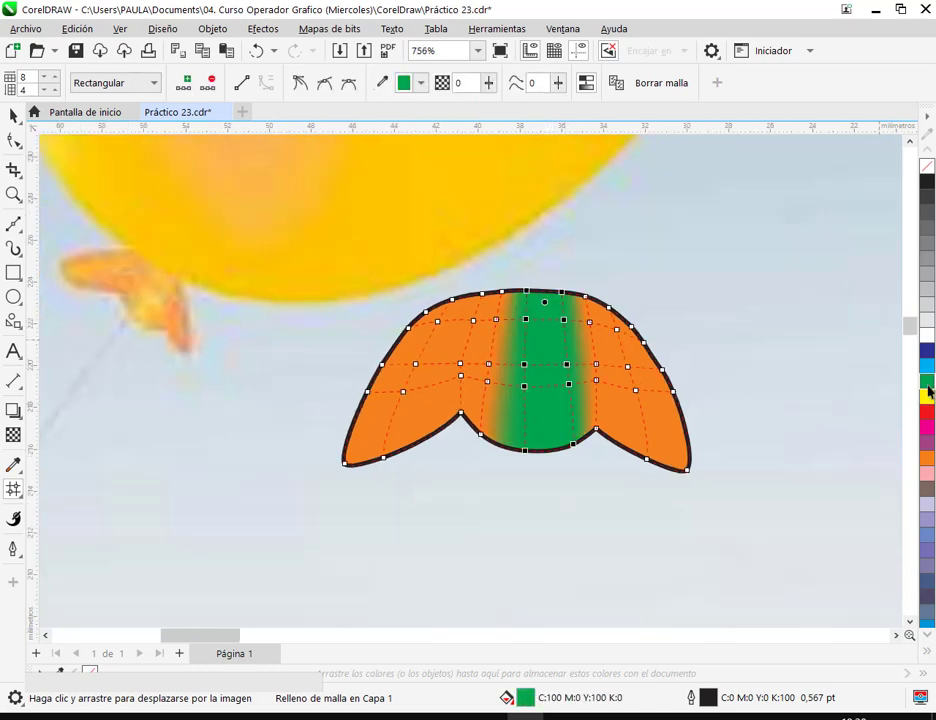
{"action": "left_click", "coordinate": [928, 395]}
{"action": "left_click", "coordinate": [600, 278]}
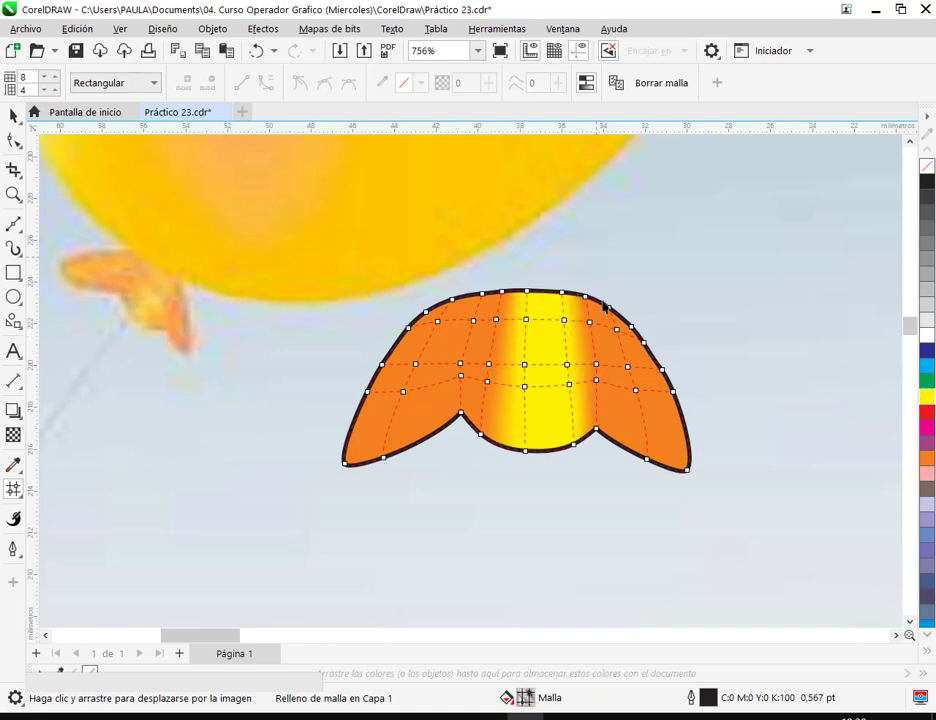
Step: Insert an extra mesh column down the middle of the yellow band
{"action": "scroll", "coordinate": [585, 368], "scroll_direction": "up", "scroll_amount": 4}
{"action": "mouse_move", "coordinate": [594, 513]}
{"action": "left_mouse_down"}
{"action": "mouse_move", "coordinate": [581, 336]}
{"action": "mouse_move", "coordinate": [481, 268]}
{"action": "mouse_move", "coordinate": [414, 297]}
{"action": "mouse_move", "coordinate": [405, 440]}
{"action": "left_mouse_up"}
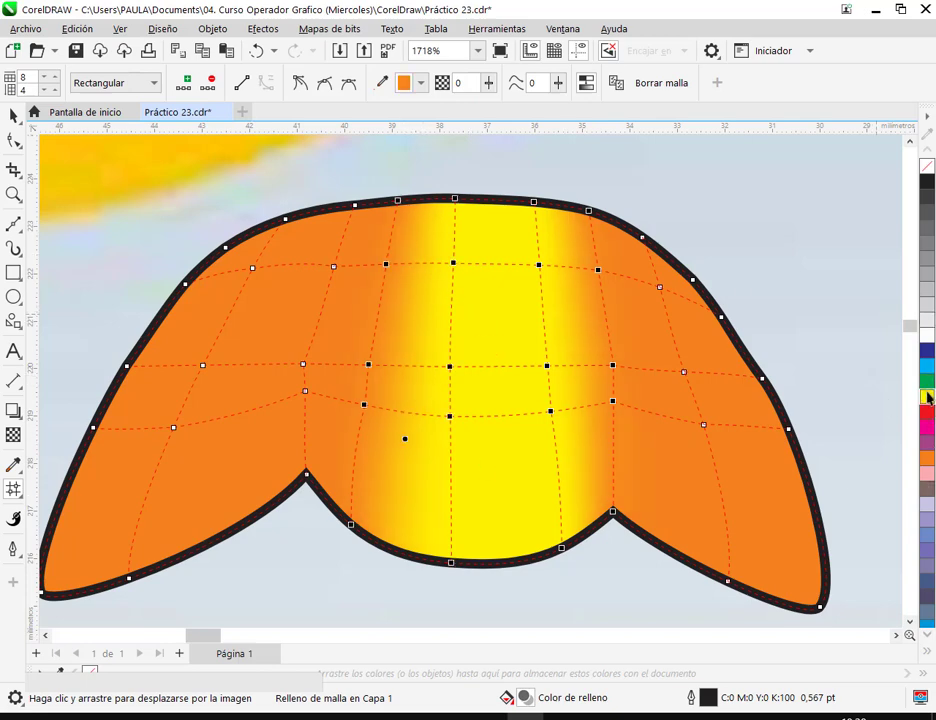
{"action": "left_click", "coordinate": [536, 293]}
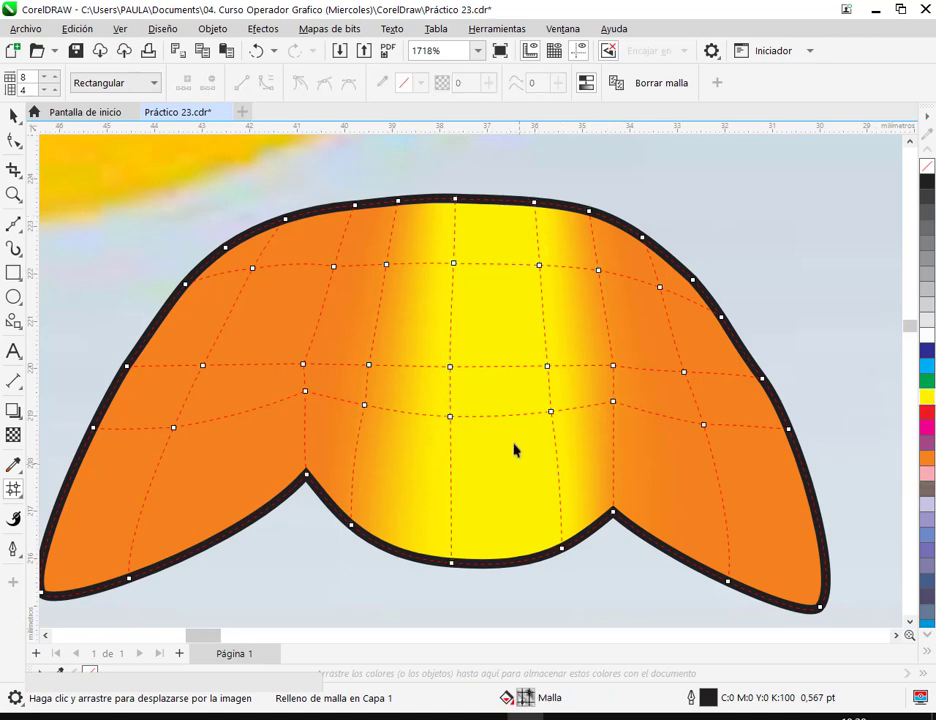
{"action": "left_click_drag", "start_coordinate": [517, 182], "coordinate": [556, 582]}
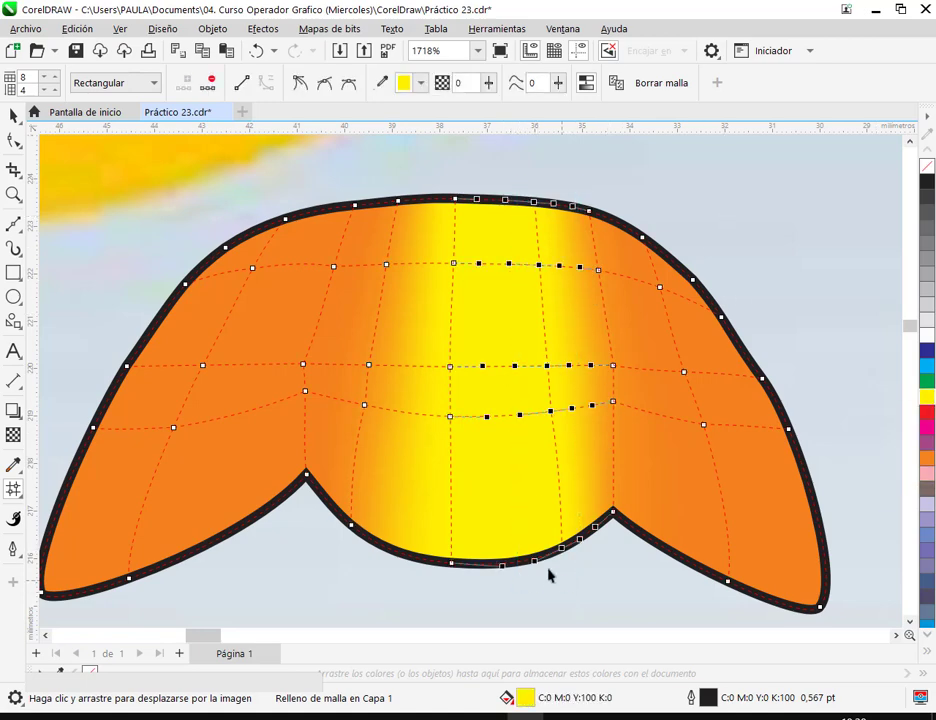
{"action": "double_click", "coordinate": [493, 203]}
Step: Try deleting whole columns of mesh nodes in the yellow band, and undo each deletion
{"action": "left_click_drag", "start_coordinate": [445, 178], "coordinate": [464, 600]}
{"action": "key", "text": "Delete"}
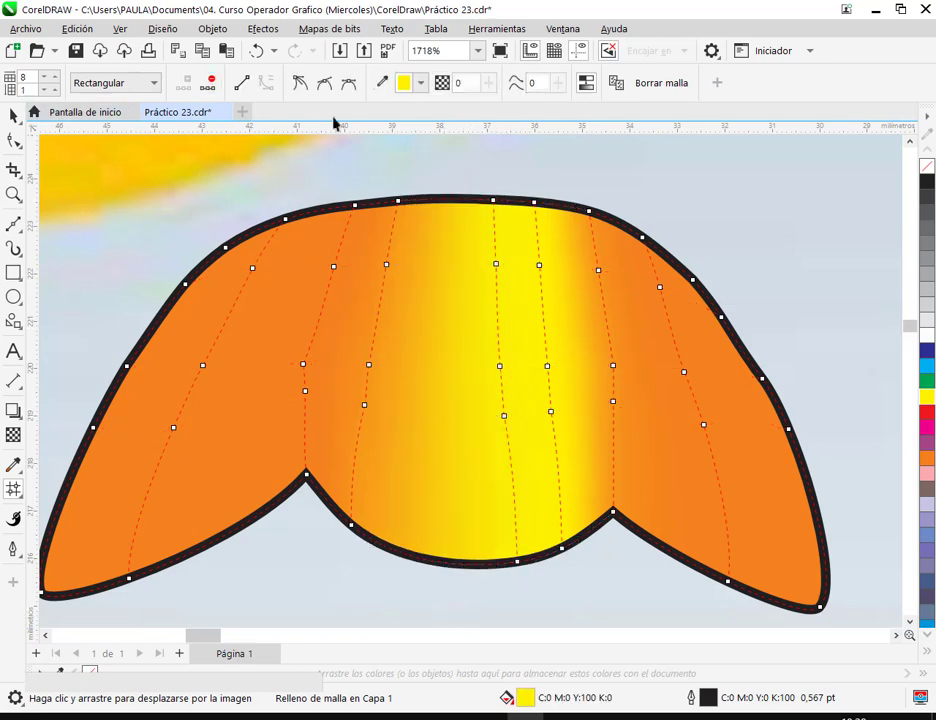
{"action": "left_click_drag", "start_coordinate": [520, 182], "coordinate": [577, 587]}
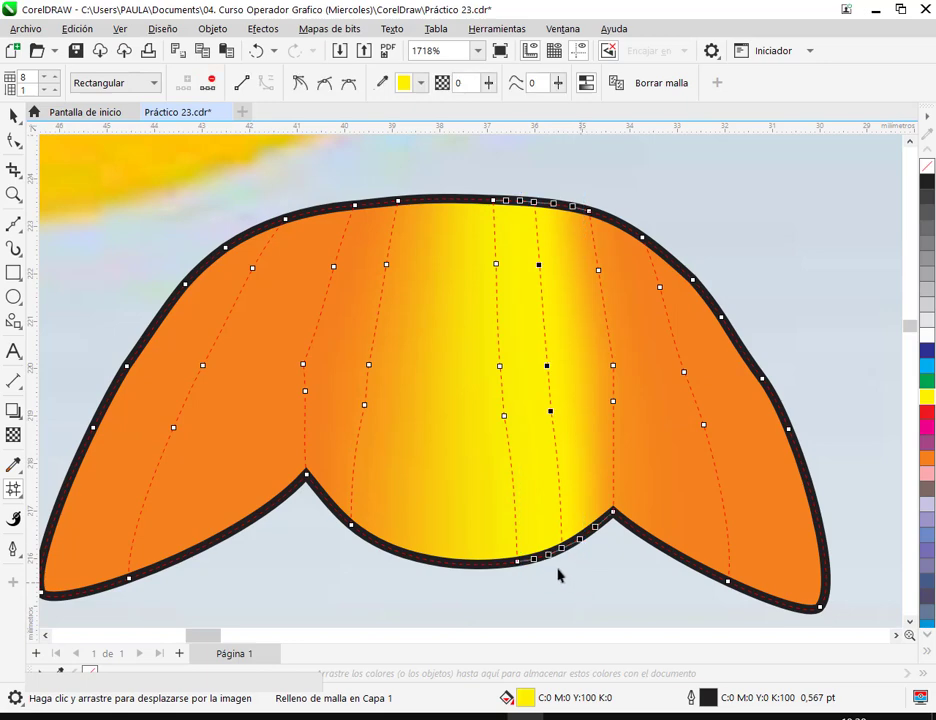
{"action": "key", "text": "ctrl+z"}
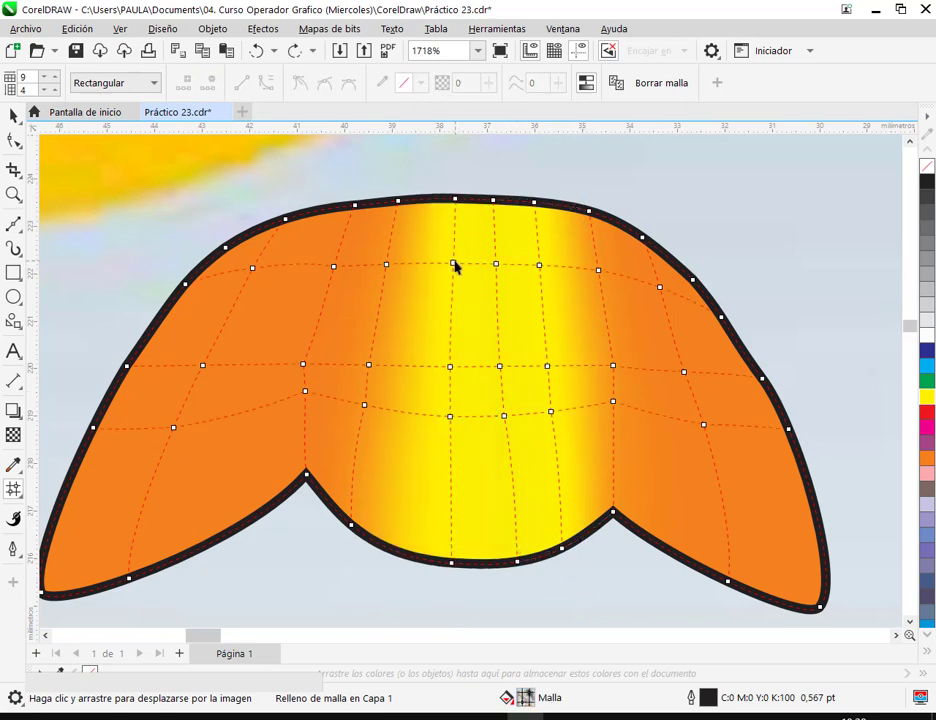
{"action": "left_click_drag", "start_coordinate": [443, 182], "coordinate": [469, 598]}
{"action": "left_click", "coordinate": [211, 83]}
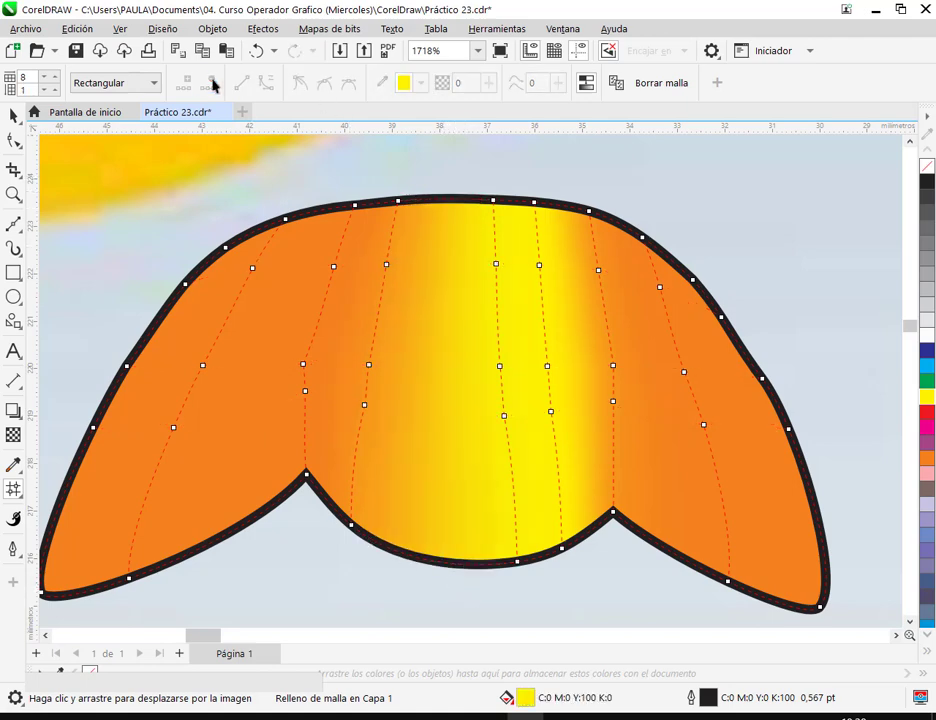
{"action": "key", "text": "ctrl+z"}
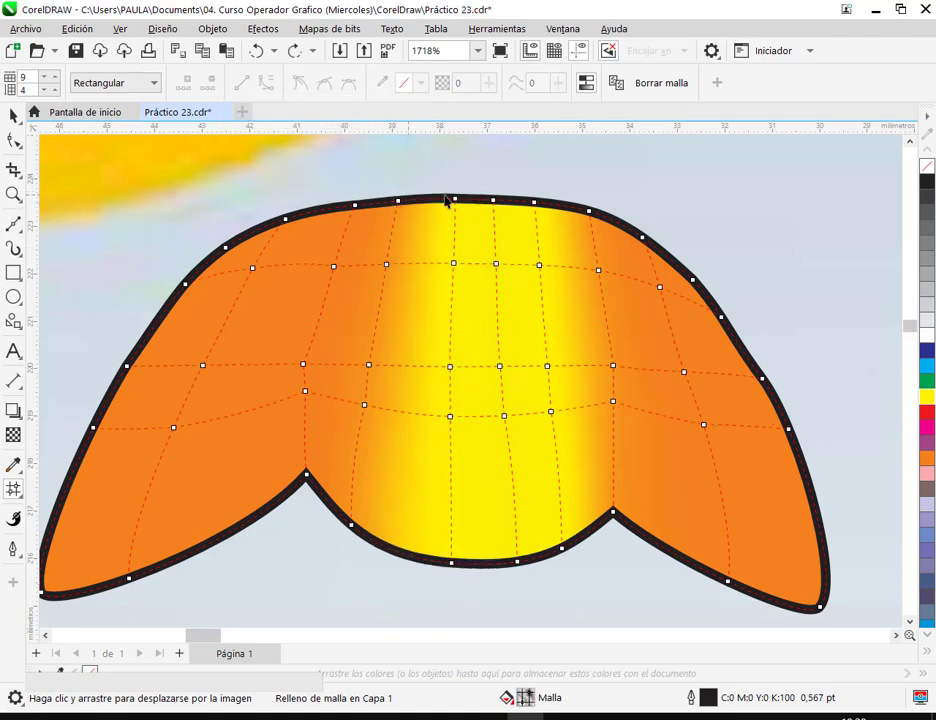
{"action": "left_click_drag", "start_coordinate": [483, 192], "coordinate": [541, 577]}
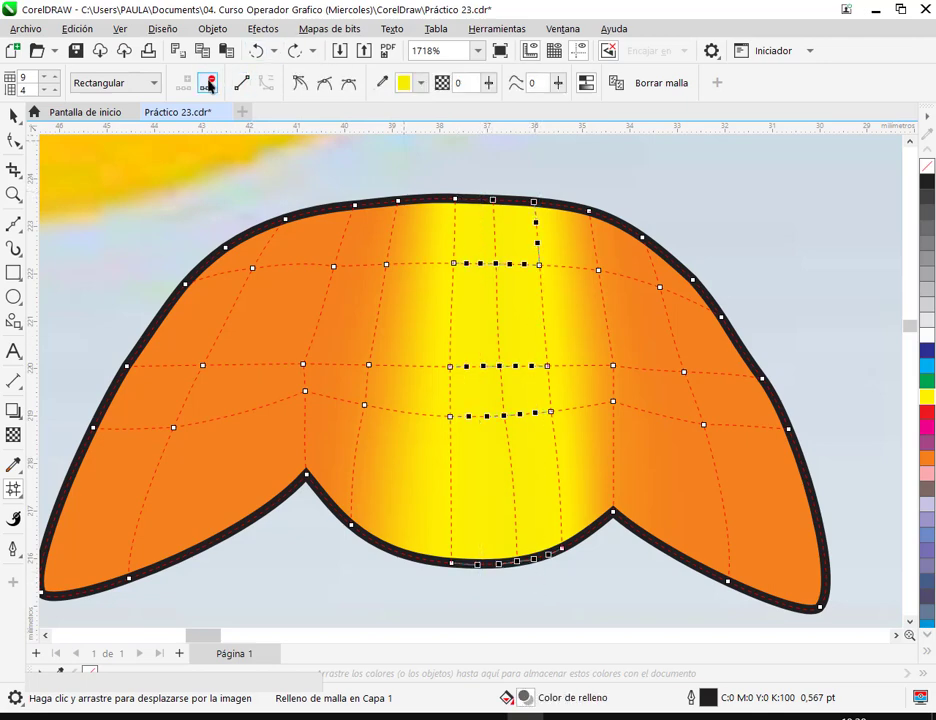
{"action": "left_click", "coordinate": [209, 84]}
{"action": "key", "text": "ctrl+z"}
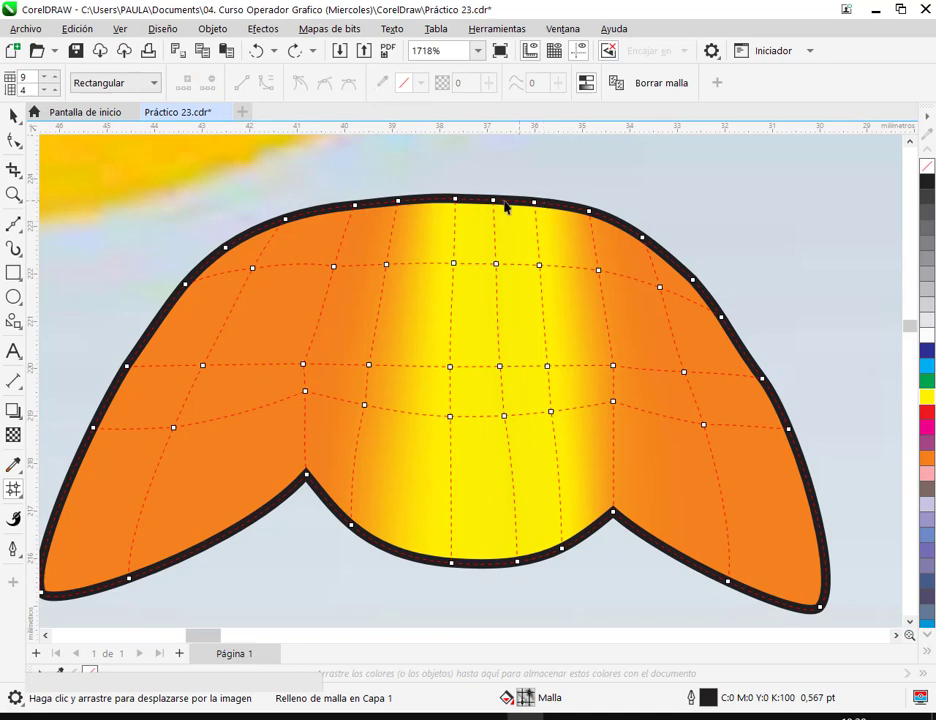
Step: Delete the two mesh columns flanking the yellow band's centre line, including their leftover interior nodes
{"action": "left_click", "coordinate": [455, 202]}
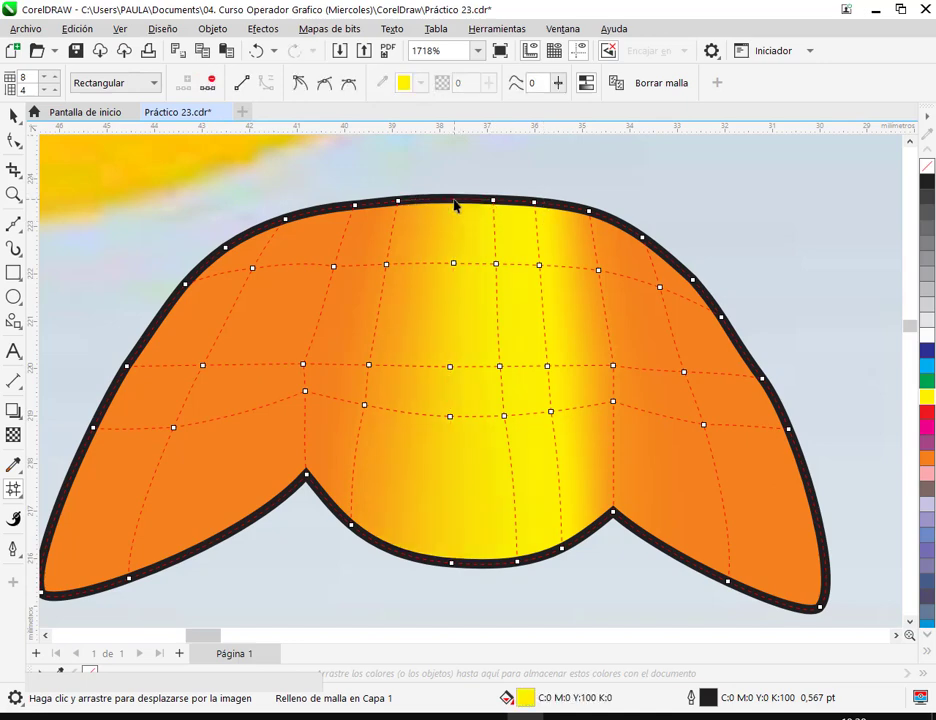
{"action": "left_click", "coordinate": [536, 202]}
{"action": "key", "text": "Delete"}
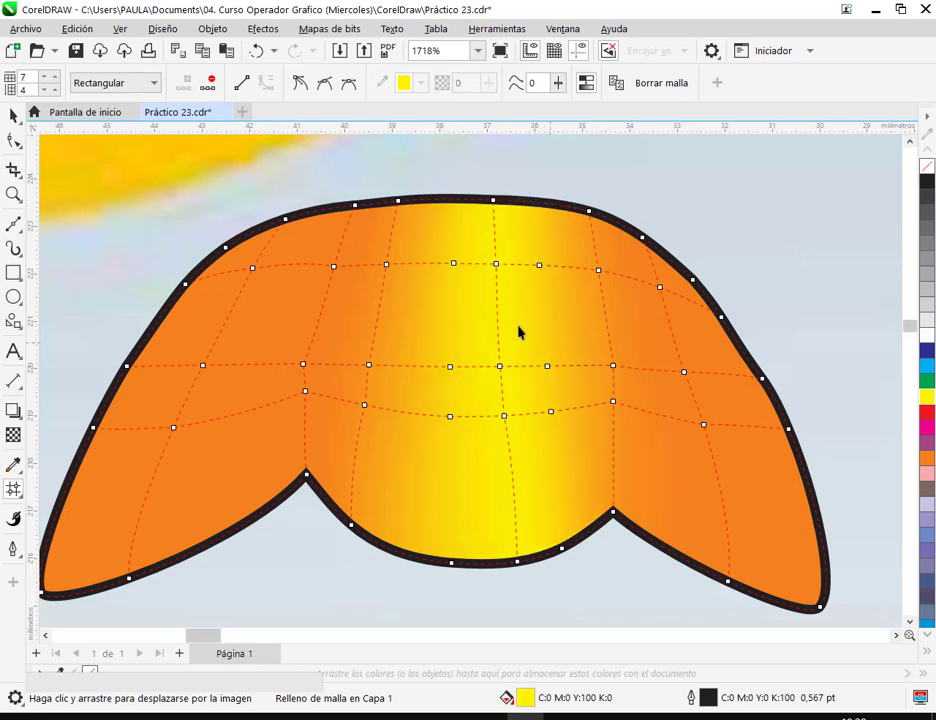
{"action": "left_click_drag", "start_coordinate": [440, 252], "coordinate": [562, 425]}
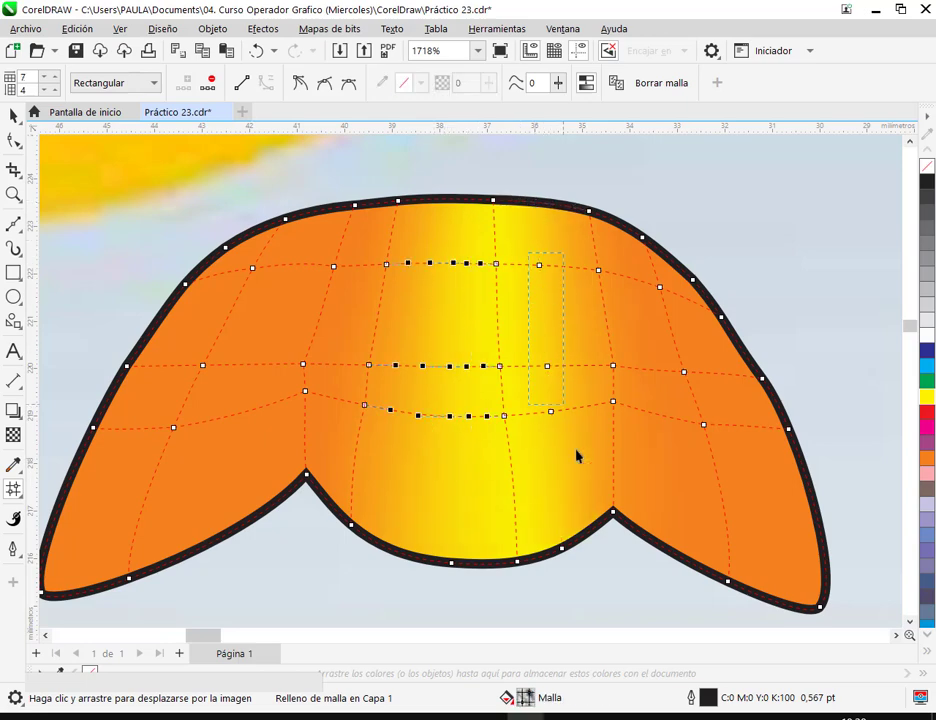
{"action": "left_click", "coordinate": [209, 83]}
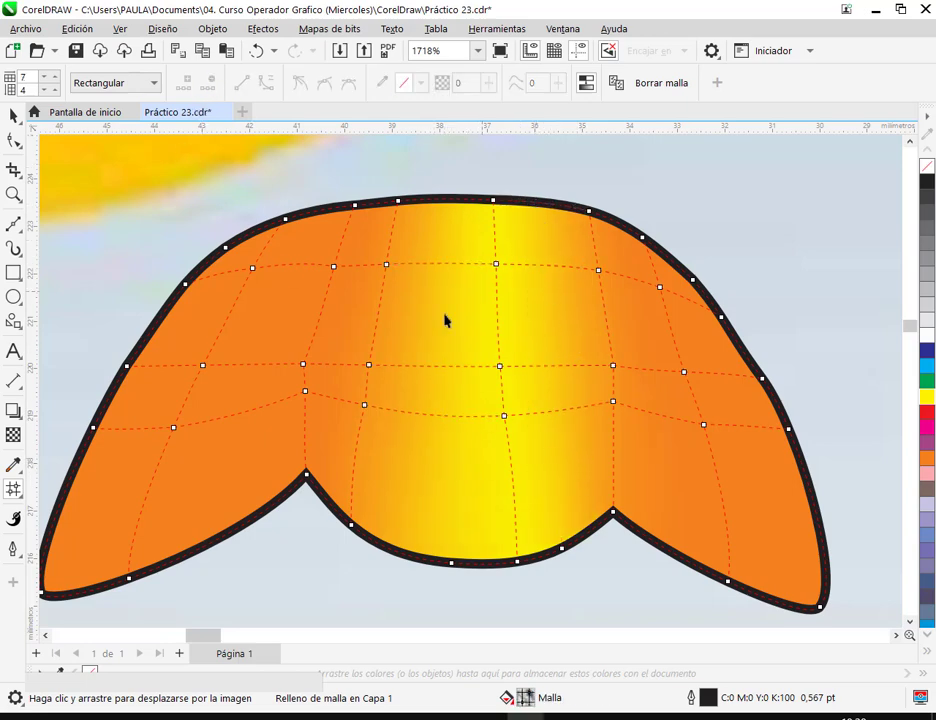
Step: Add two mesh columns across the left lobe, one on each side of its existing middle column
{"action": "scroll", "coordinate": [547, 418], "scroll_direction": "down", "scroll_amount": 2}
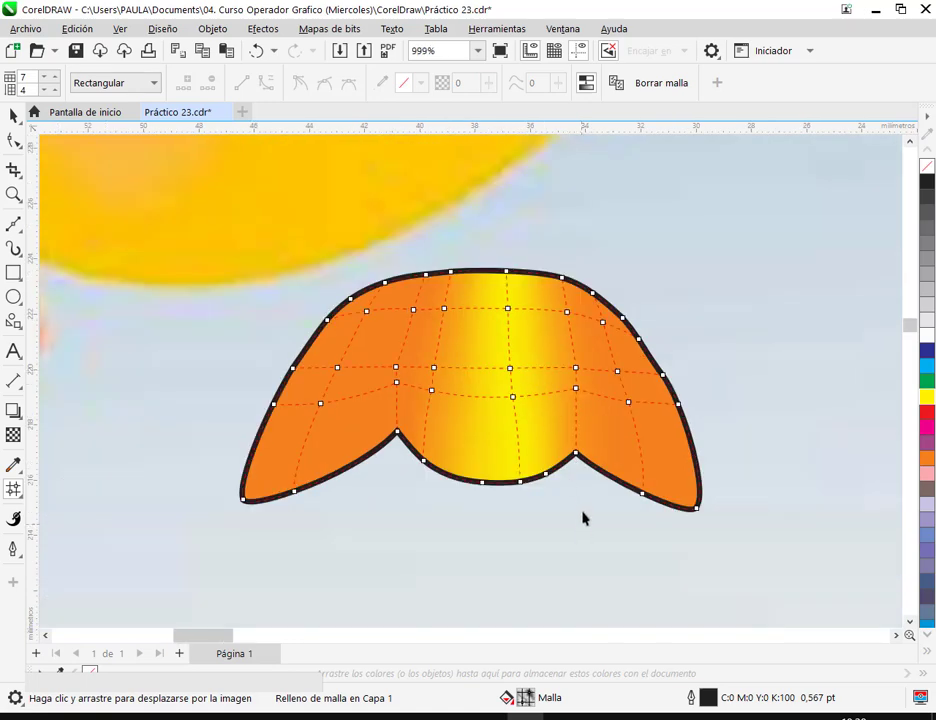
{"action": "scroll", "coordinate": [575, 494], "scroll_direction": "down", "scroll_amount": 2}
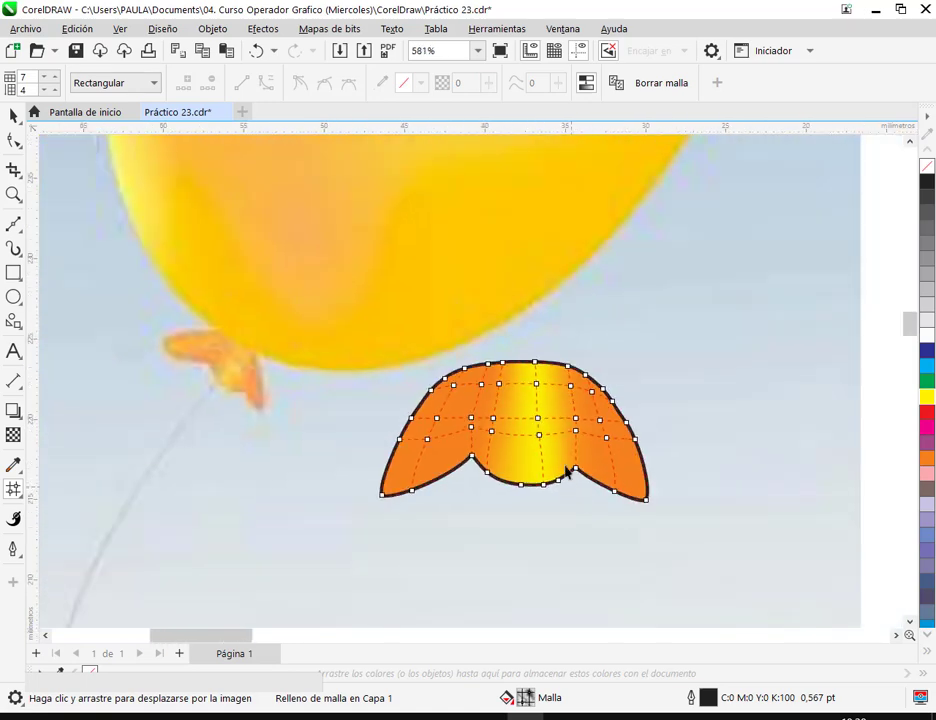
{"action": "scroll", "coordinate": [547, 452], "scroll_direction": "up", "scroll_amount": 3}
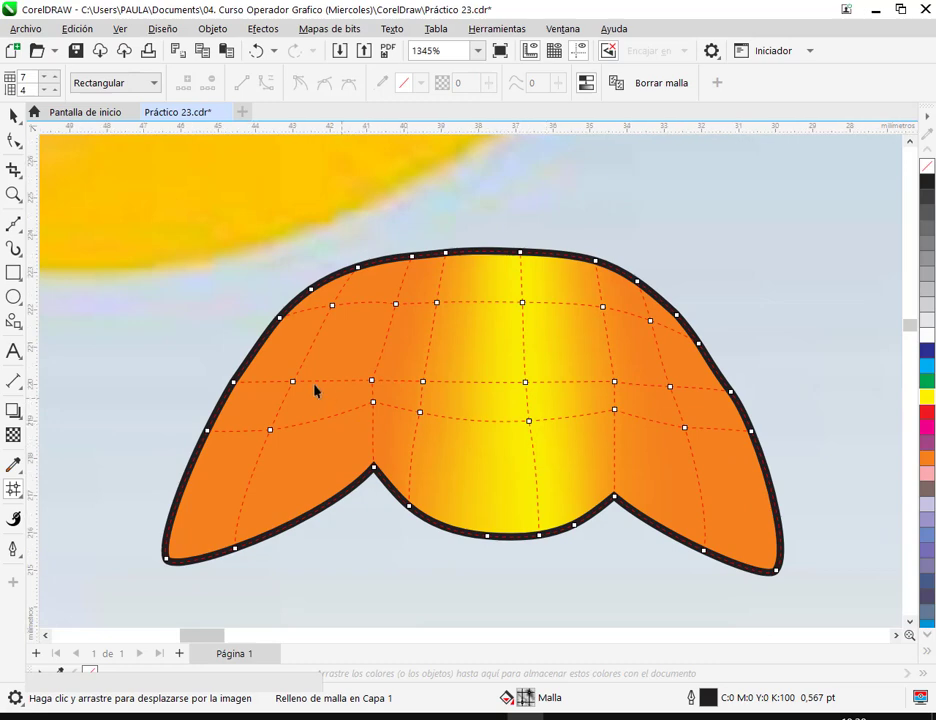
{"action": "left_click_drag", "start_coordinate": [233, 556], "coordinate": [271, 435]}
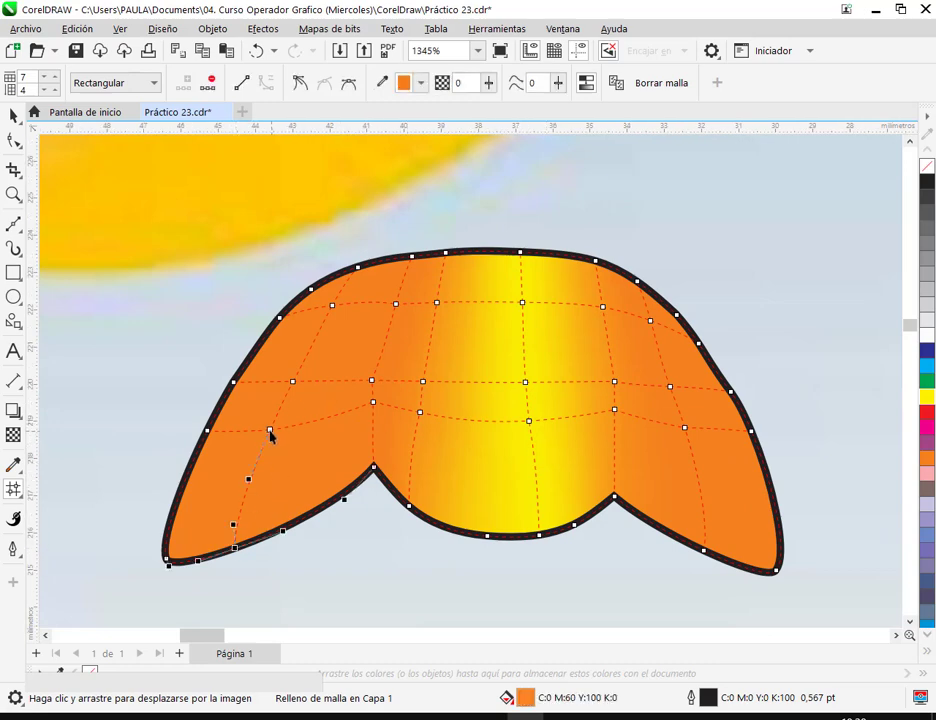
{"action": "double_click", "coordinate": [390, 264]}
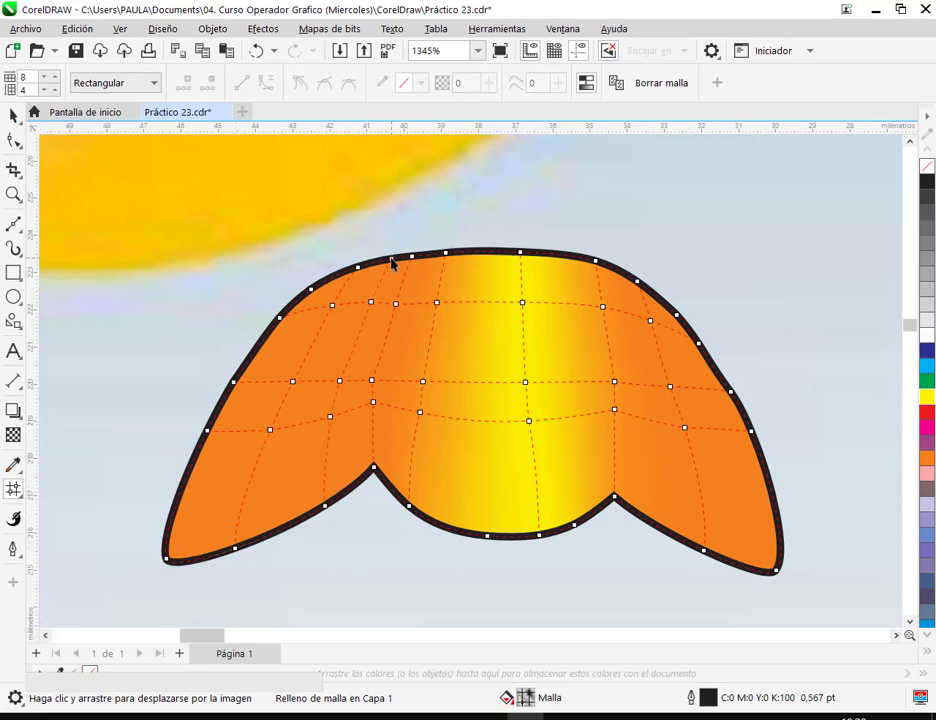
{"action": "double_click", "coordinate": [322, 284]}
{"action": "key", "text": "ctrl+z"}
{"action": "key", "text": "ctrl+shift+z"}
Step: Tint the left lobe's middle column of mesh nodes toward yellow, to C:0 M:32 Y:100 K:0
{"action": "scroll", "coordinate": [298, 432], "scroll_direction": "up", "scroll_amount": 1}
{"action": "left_click", "coordinate": [213, 585]}
{"action": "left_click", "coordinate": [259, 428]}
{"action": "left_click", "coordinate": [290, 363]}
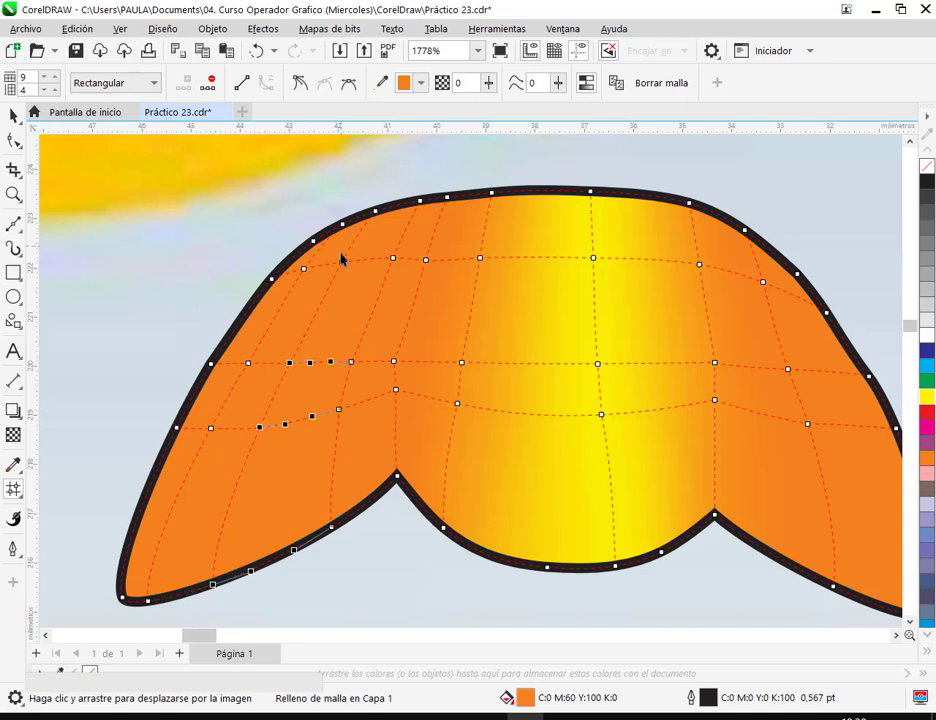
{"action": "left_click", "coordinate": [342, 263]}
{"action": "left_click", "coordinate": [375, 212]}
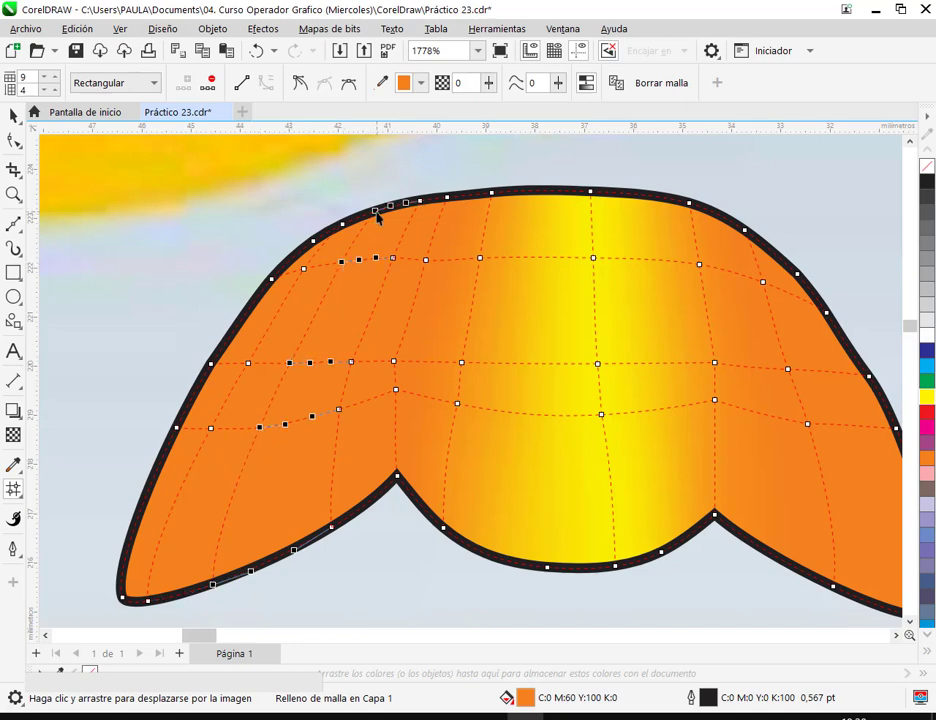
{"action": "left_click", "coordinate": [924, 400], "text": "ctrl"}
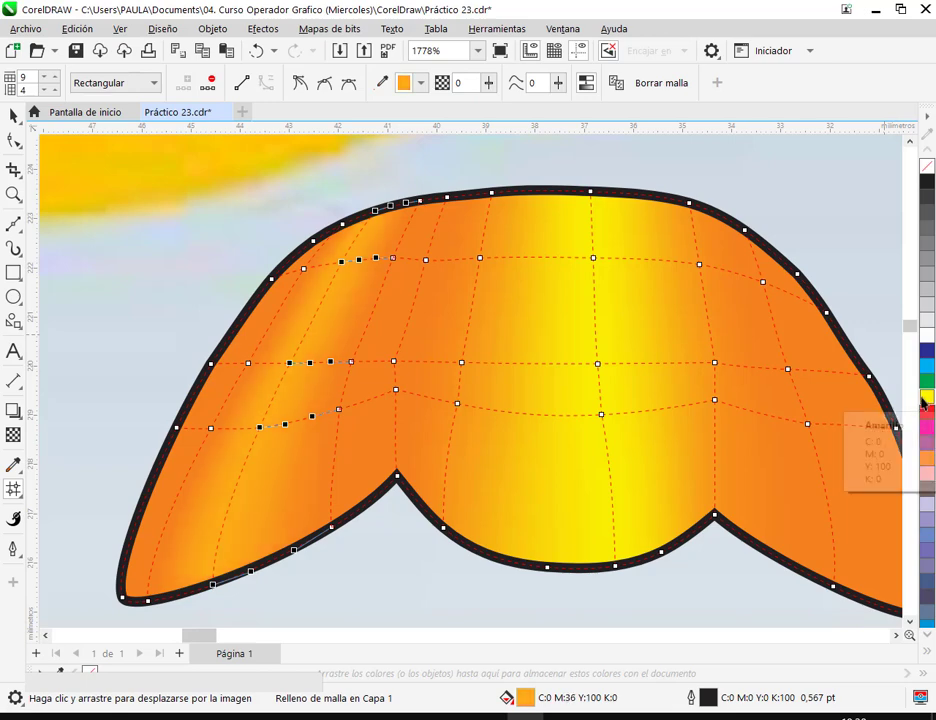
{"action": "left_click", "coordinate": [924, 400], "text": "ctrl"}
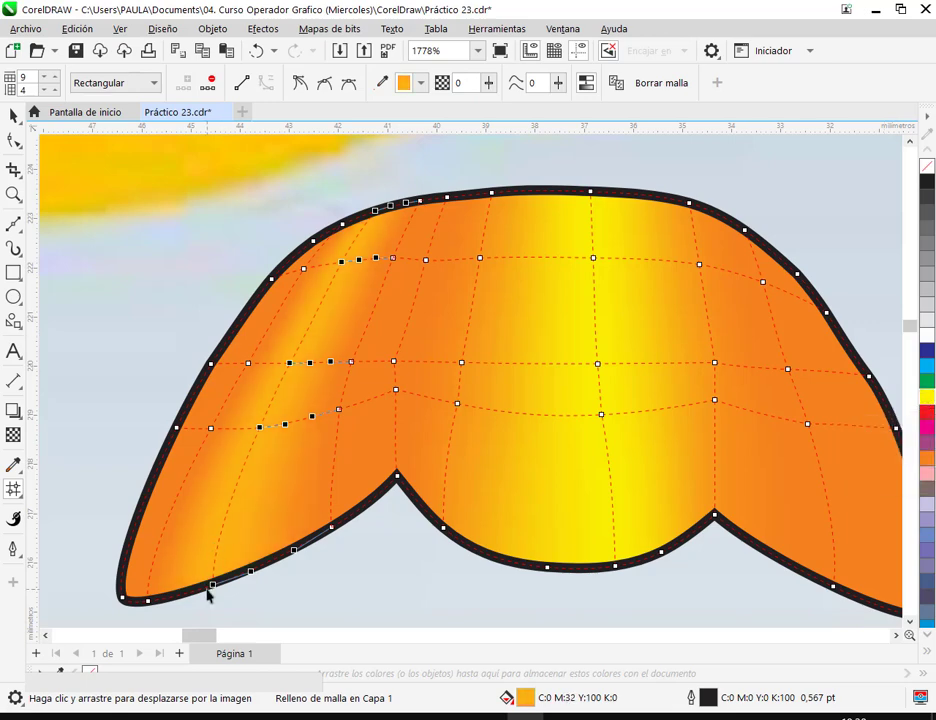
{"action": "left_click", "coordinate": [284, 601]}
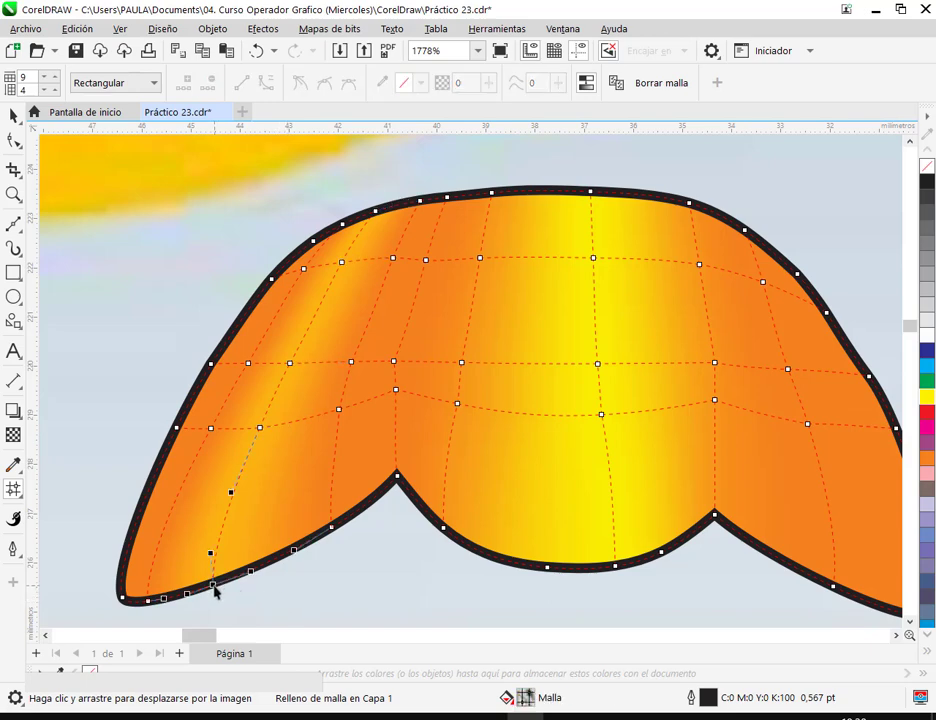
Step: Colour the lower-edge node of the left lobe's highlight column solid yellow
{"action": "left_click", "coordinate": [213, 586]}
{"action": "left_click", "coordinate": [924, 398]}
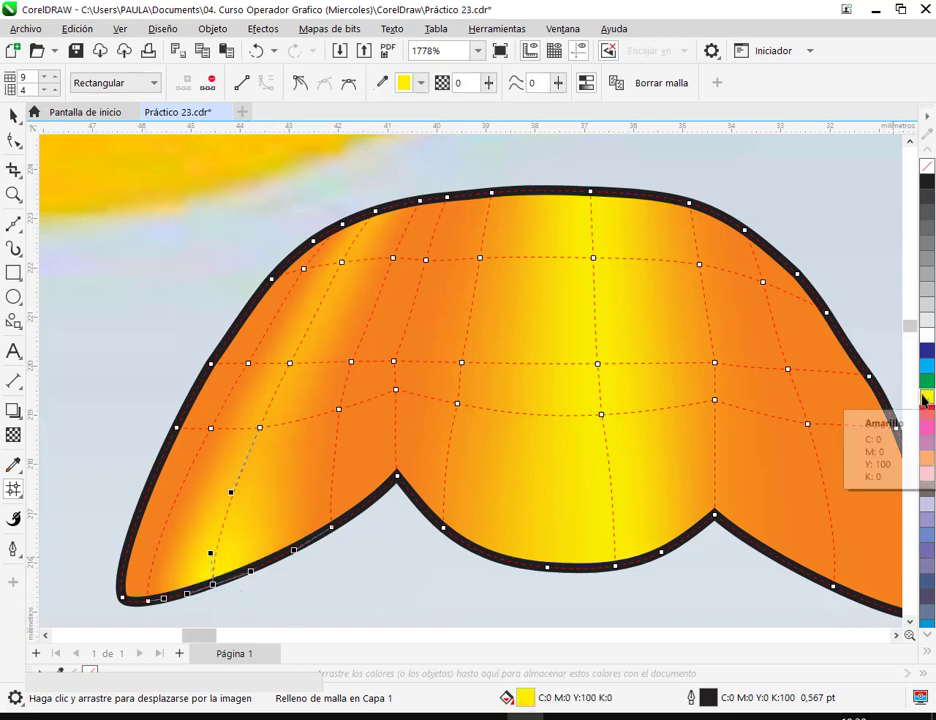
{"action": "left_click", "coordinate": [334, 593]}
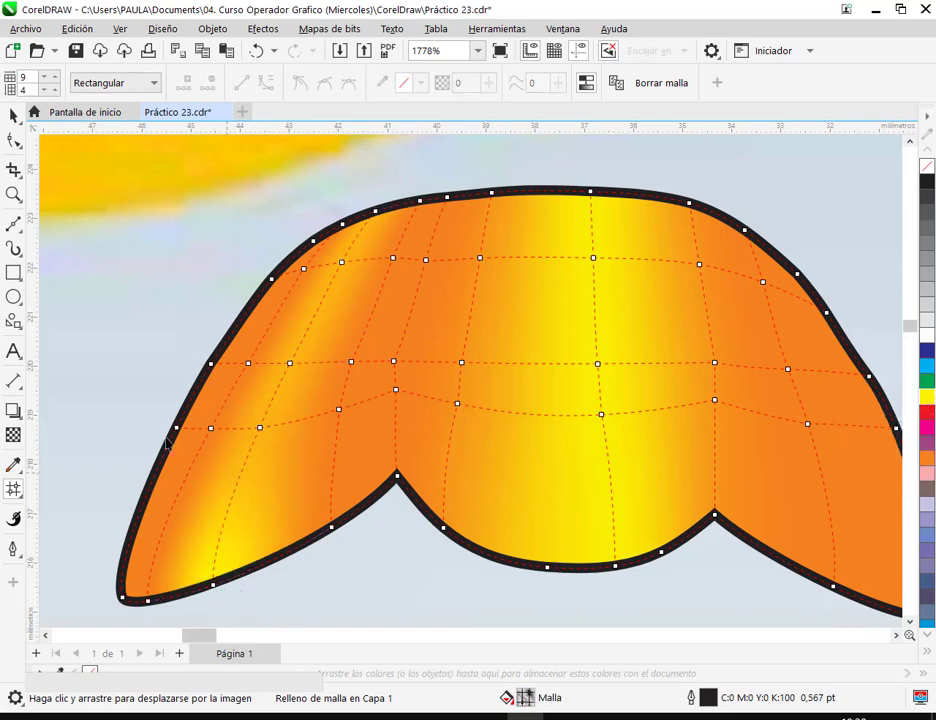
Step: Remove the outline from the lobed mesh shape
{"action": "left_click", "coordinate": [13, 115]}
{"action": "left_click", "coordinate": [522, 300]}
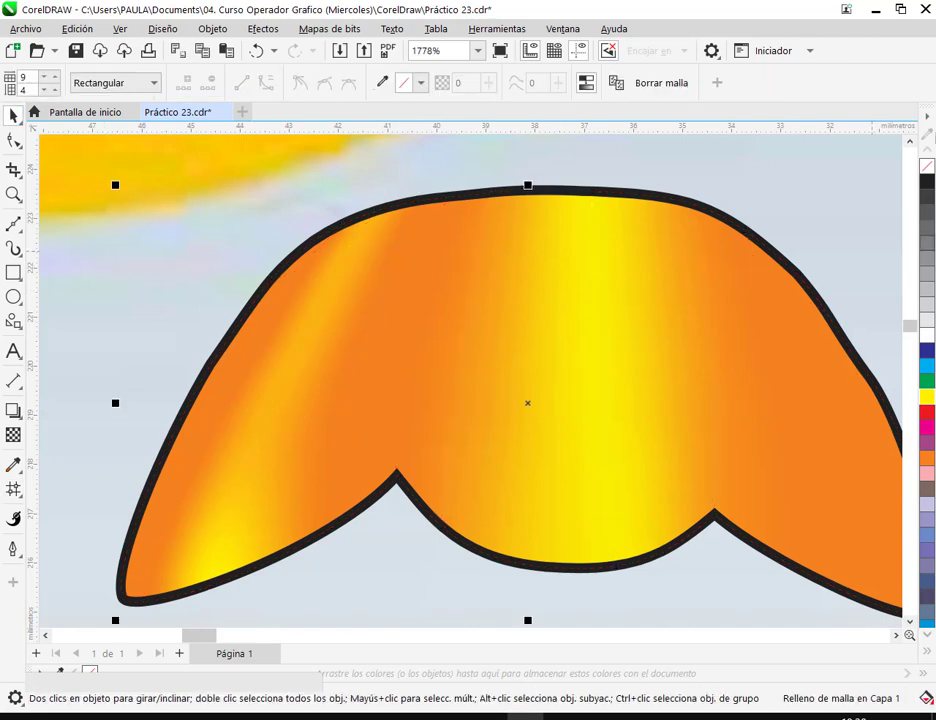
{"action": "right_click", "coordinate": [924, 166]}
{"action": "scroll", "coordinate": [326, 296], "scroll_direction": "down", "scroll_amount": 2}
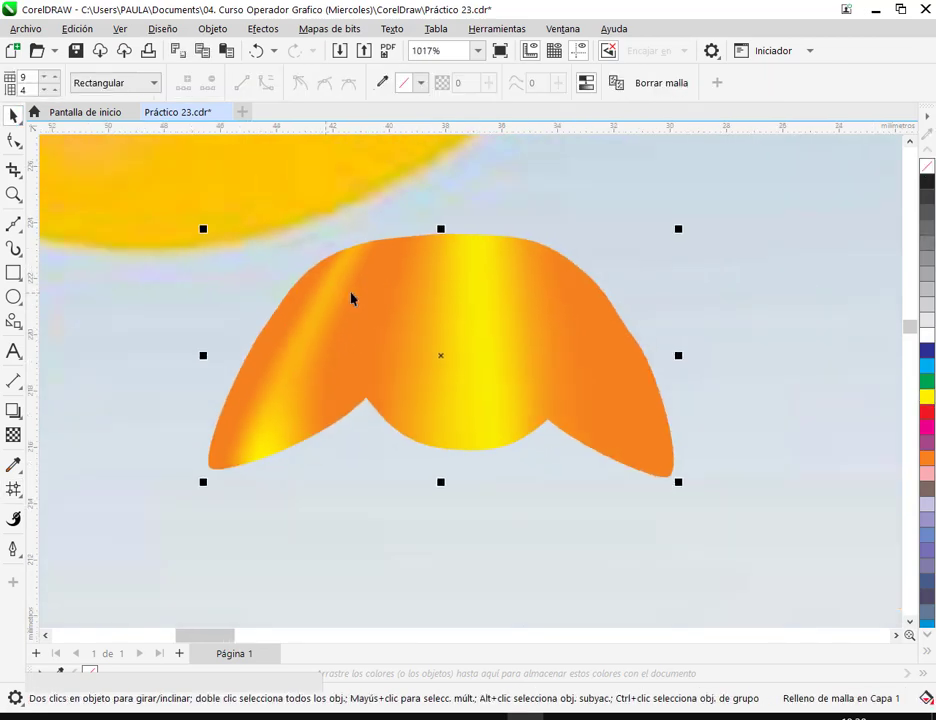
{"action": "scroll", "coordinate": [351, 297], "scroll_direction": "down", "scroll_amount": 2}
{"action": "left_click_drag", "start_coordinate": [437, 323], "coordinate": [479, 366]}
Step: Move the three inner nodes of the mesh column between the left lobe's highlight and the left notch closer to the notch
{"action": "key", "text": "m"}
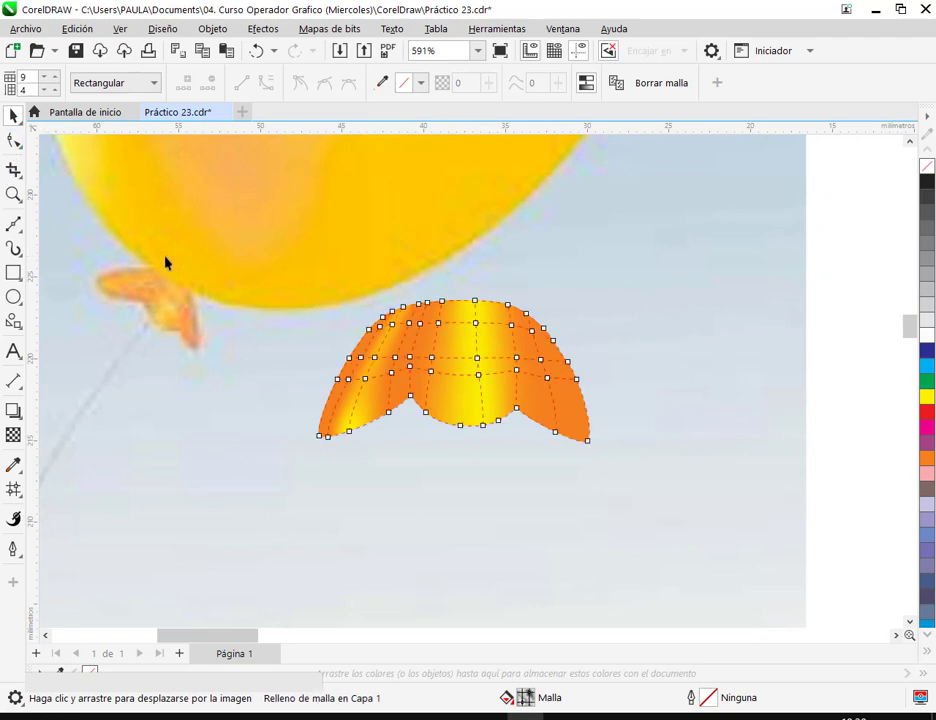
{"action": "scroll", "coordinate": [397, 335], "scroll_direction": "up", "scroll_amount": 5}
{"action": "scroll", "coordinate": [397, 335], "scroll_direction": "up", "scroll_amount": 1}
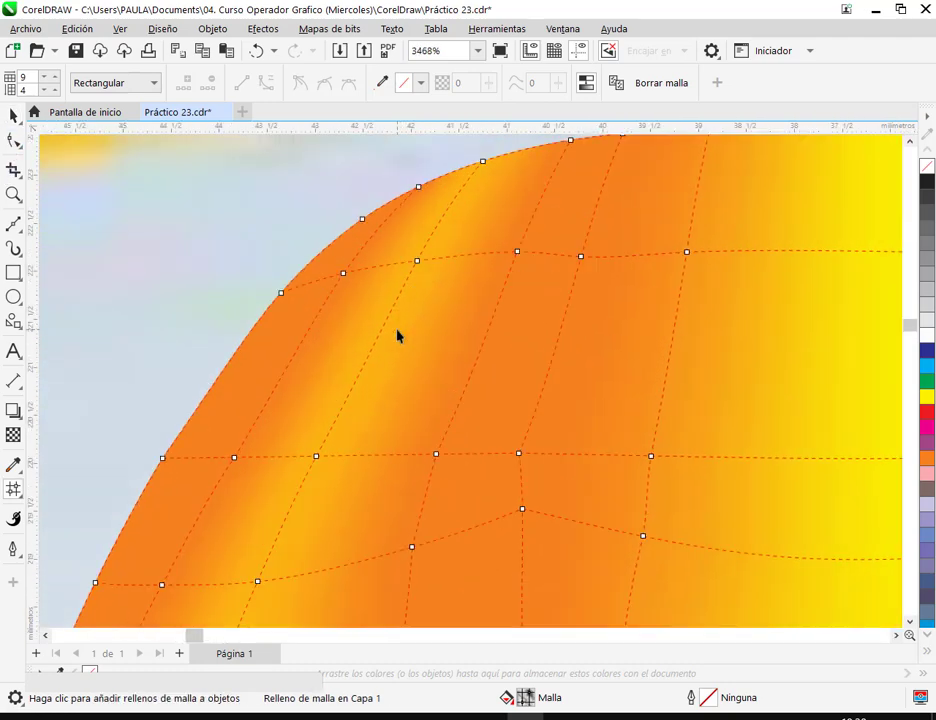
{"action": "scroll", "coordinate": [576, 372], "scroll_direction": "down", "scroll_amount": 2}
{"action": "left_click_drag", "start_coordinate": [587, 409], "coordinate": [449, 361]}
{"action": "scroll", "coordinate": [482, 270], "scroll_direction": "up", "scroll_amount": 1}
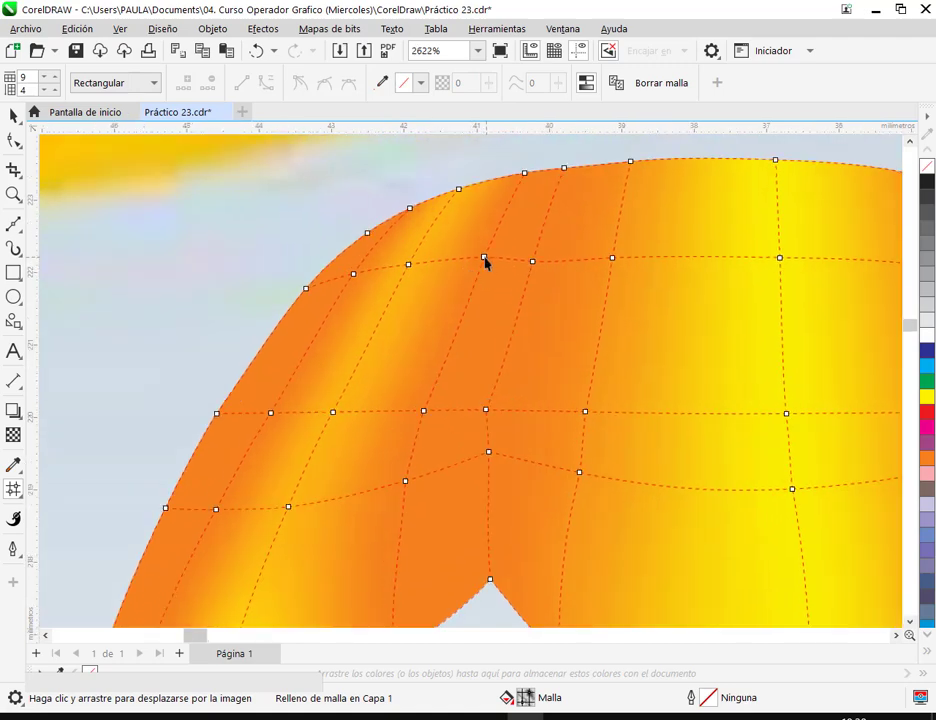
{"action": "left_click", "coordinate": [499, 262]}
{"action": "left_click", "coordinate": [424, 411]}
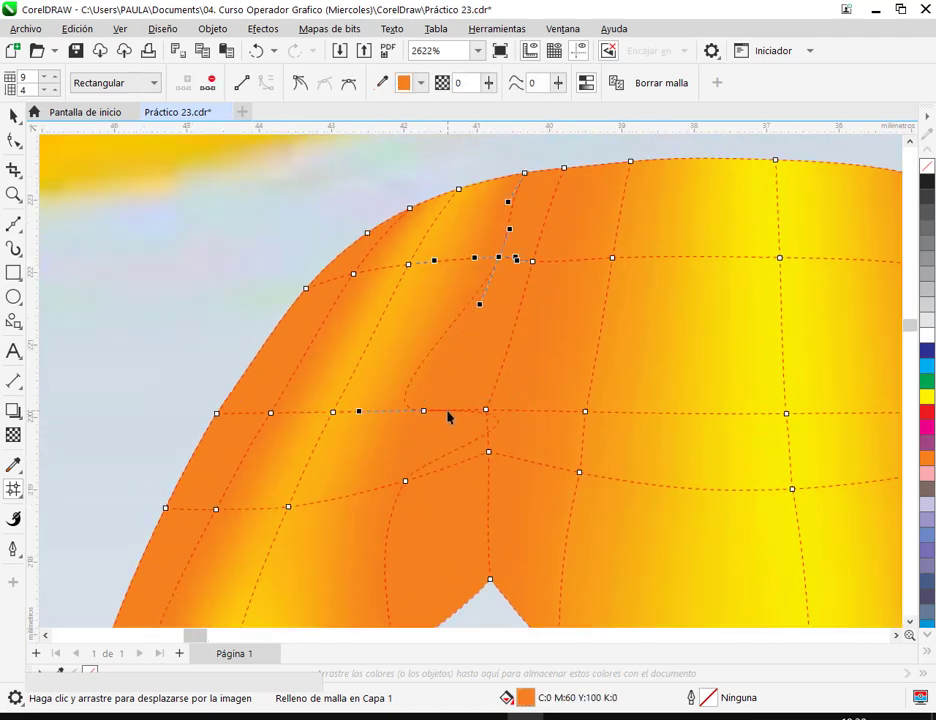
{"action": "key", "text": "Escape"}
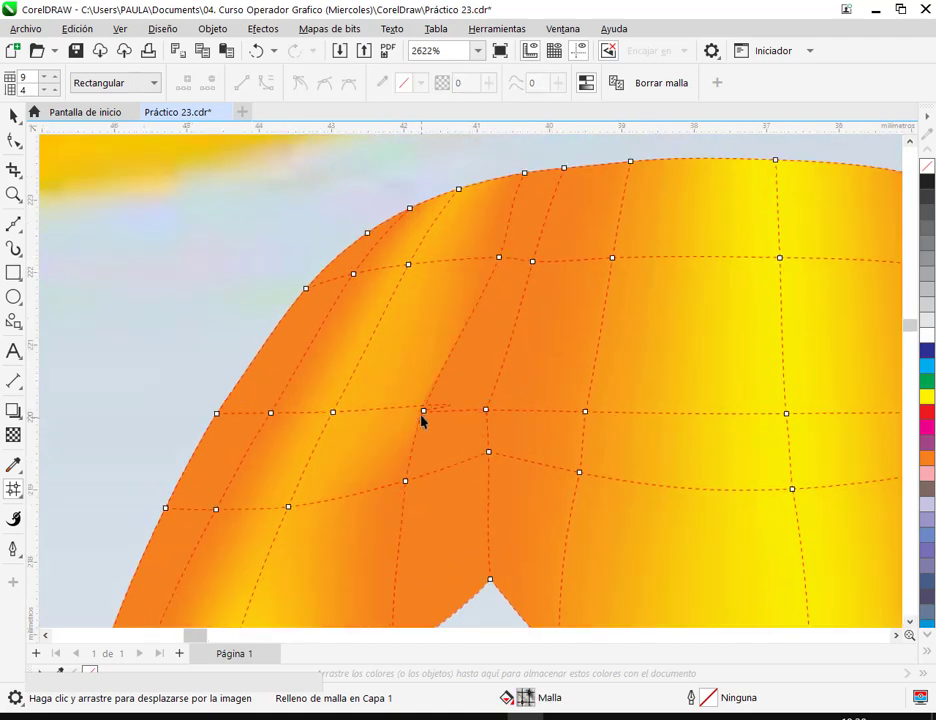
{"action": "left_click", "coordinate": [425, 413]}
{"action": "left_click_drag", "start_coordinate": [405, 487], "coordinate": [439, 487]}
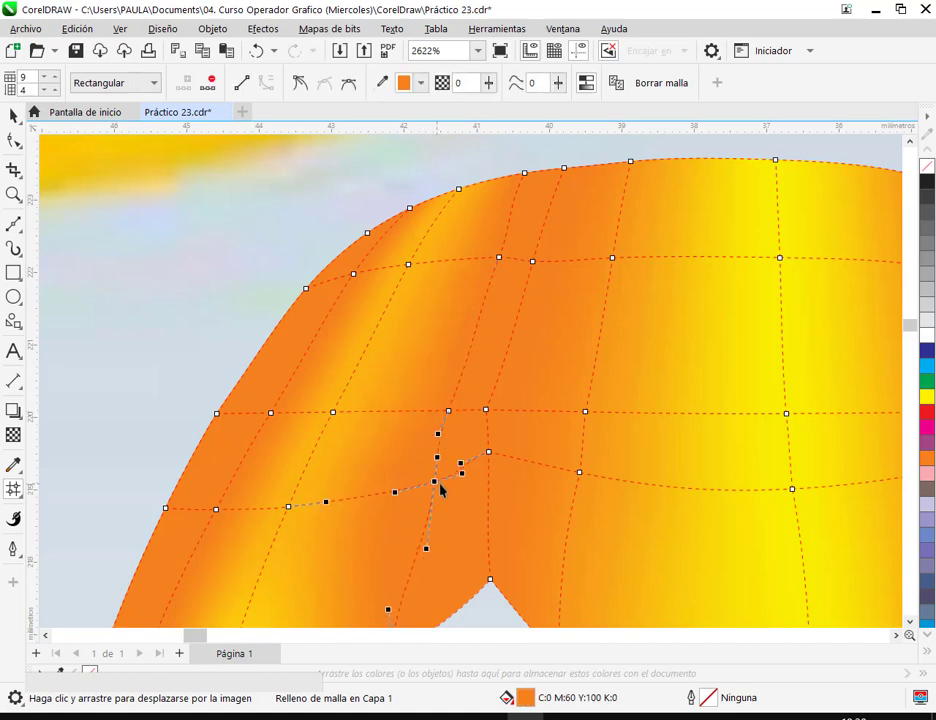
{"action": "scroll", "coordinate": [439, 313], "scroll_direction": "down", "scroll_amount": 3}
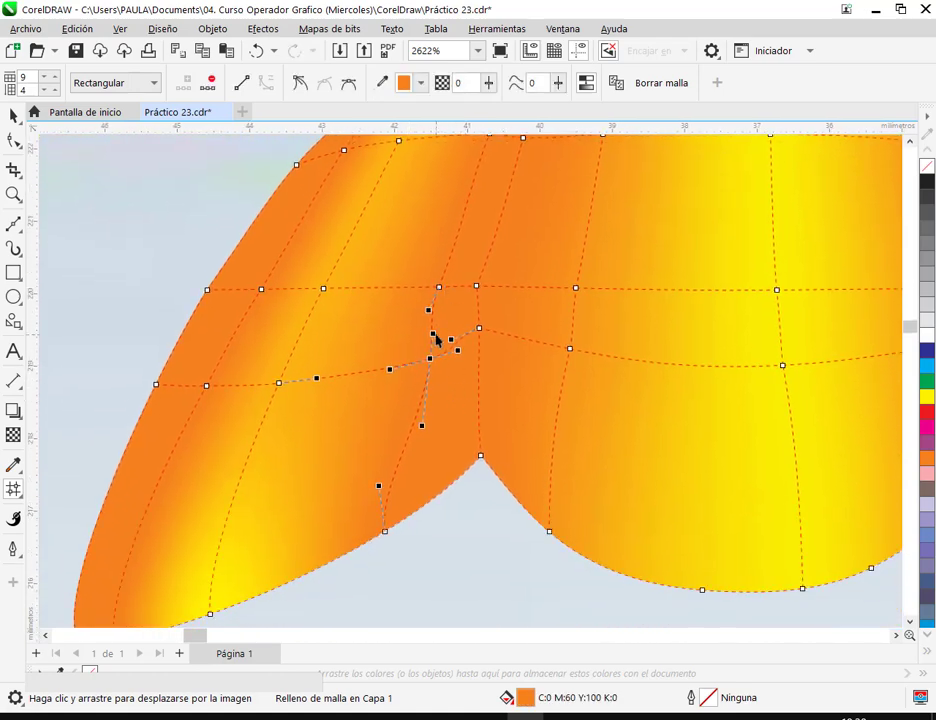
{"action": "left_click_drag", "start_coordinate": [452, 338], "coordinate": [467, 332]}
Step: Shift the three inner nodes of the left lobe's yellow highlight column toward the notch to follow the neighbouring column
{"action": "left_click_drag", "start_coordinate": [280, 389], "coordinate": [304, 387]}
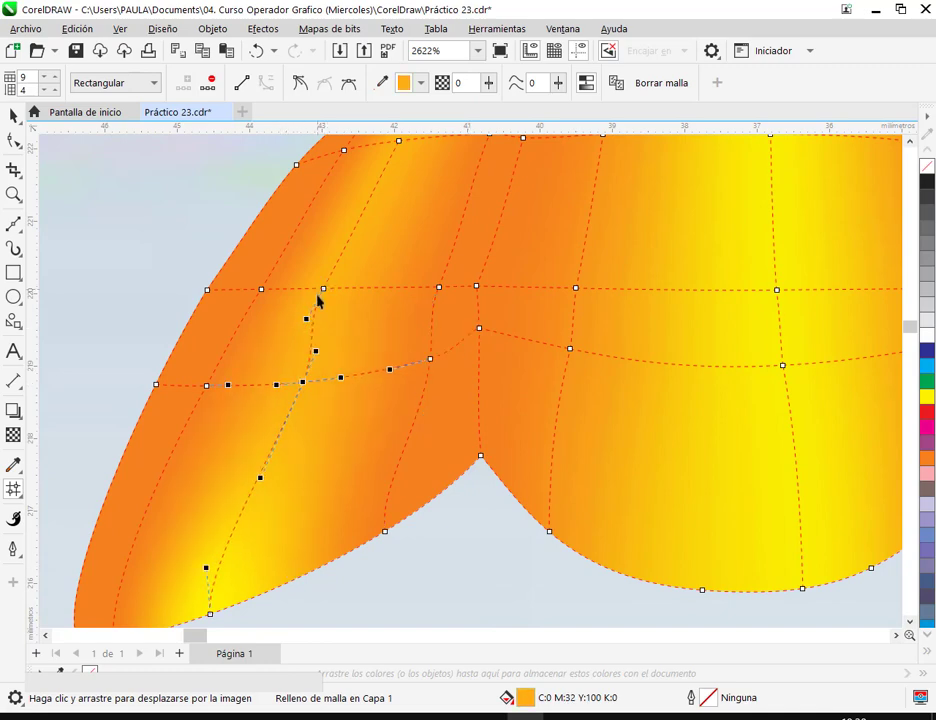
{"action": "left_click_drag", "start_coordinate": [322, 290], "coordinate": [347, 292]}
{"action": "scroll", "coordinate": [351, 290], "scroll_direction": "down", "scroll_amount": 1}
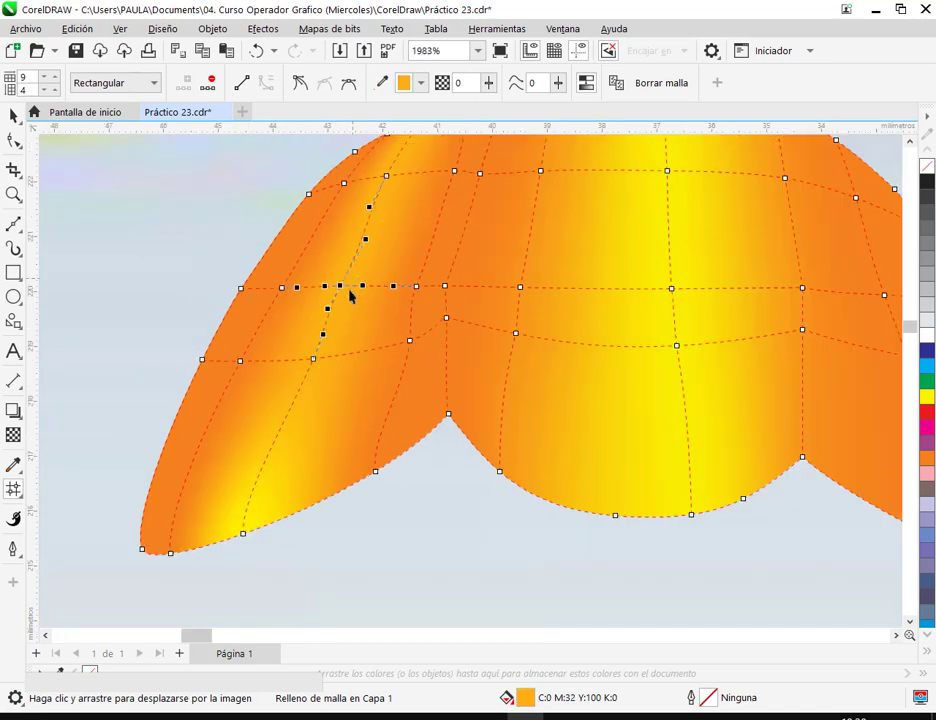
{"action": "scroll", "coordinate": [350, 260], "scroll_direction": "up", "scroll_amount": 1}
{"action": "left_click", "coordinate": [376, 242]}
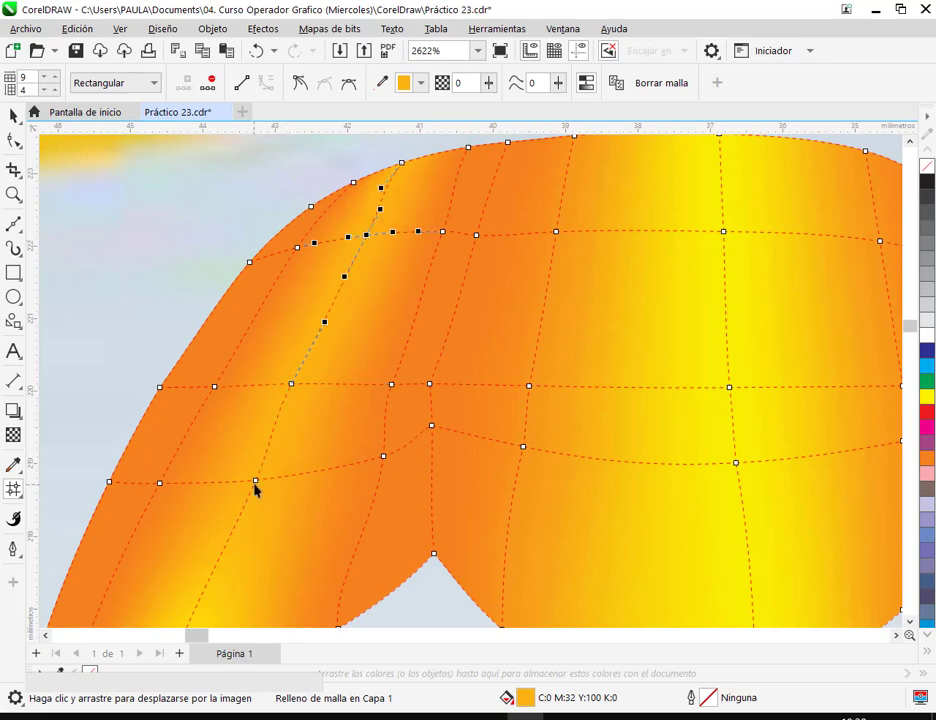
{"action": "scroll", "coordinate": [446, 407], "scroll_direction": "down", "scroll_amount": 1}
{"action": "scroll", "coordinate": [393, 433], "scroll_direction": "right", "scroll_amount": 3}
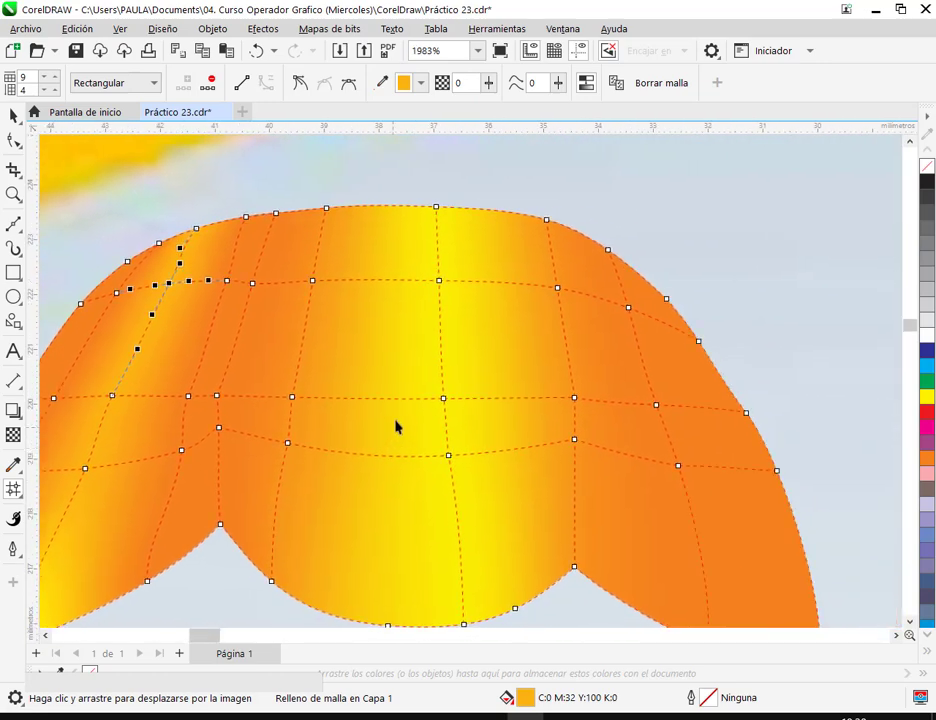
{"action": "scroll", "coordinate": [380, 427], "scroll_direction": "left", "scroll_amount": 3}
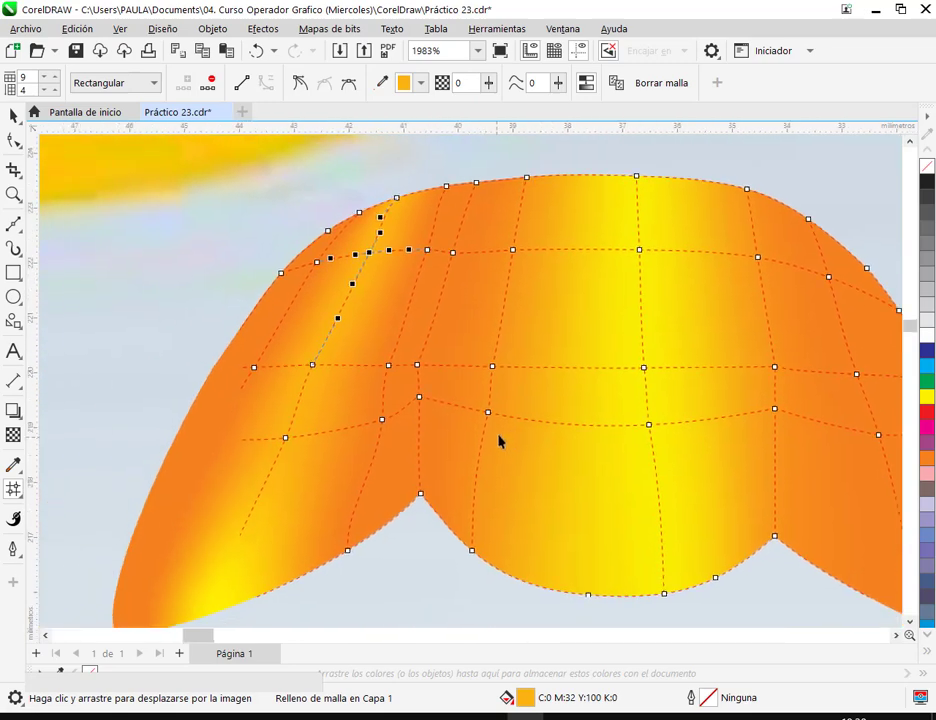
Step: Nudge the highlight column's node on the middle mesh row slightly upward and toward the notch
{"action": "left_click", "coordinate": [480, 305]}
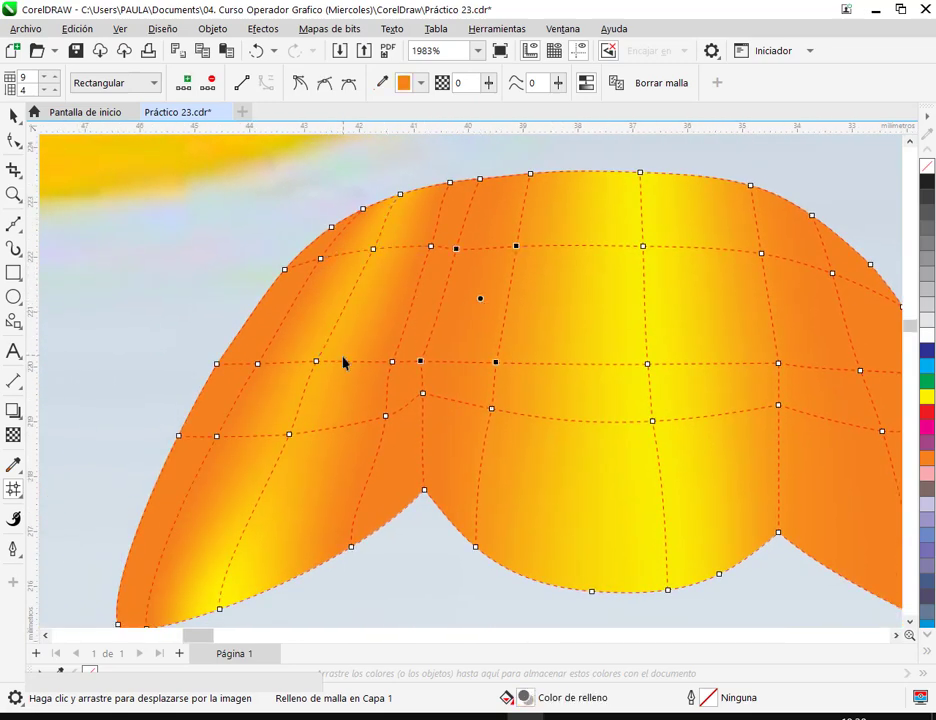
{"action": "scroll", "coordinate": [343, 361], "scroll_direction": "up", "scroll_amount": 2}
{"action": "left_click", "coordinate": [296, 366]}
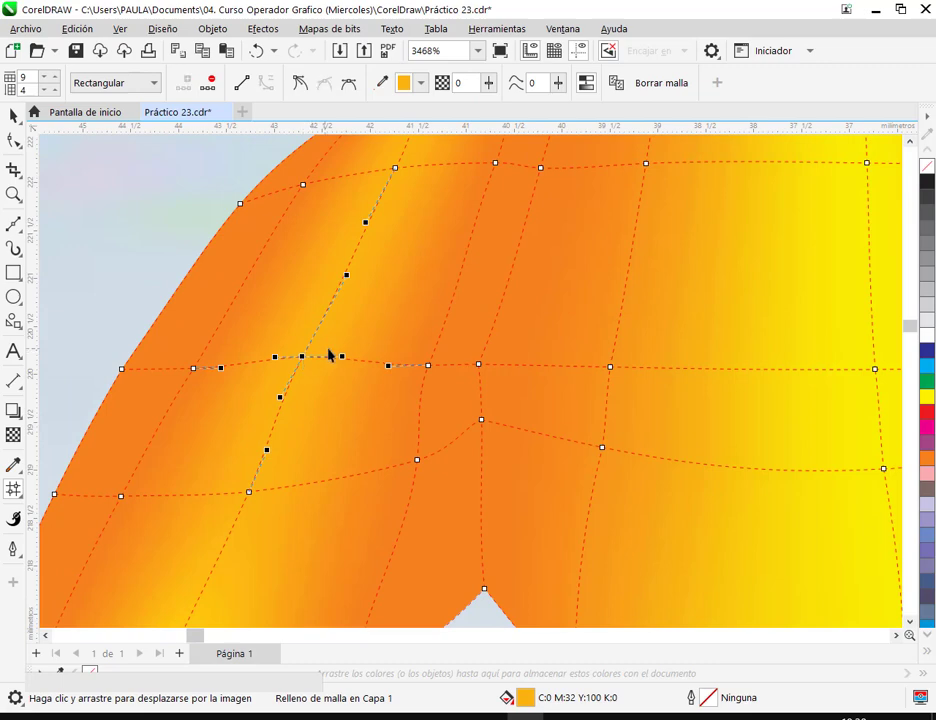
{"action": "scroll", "coordinate": [345, 350], "scroll_direction": "down", "scroll_amount": 2}
{"action": "scroll", "coordinate": [370, 362], "scroll_direction": "down", "scroll_amount": 3}
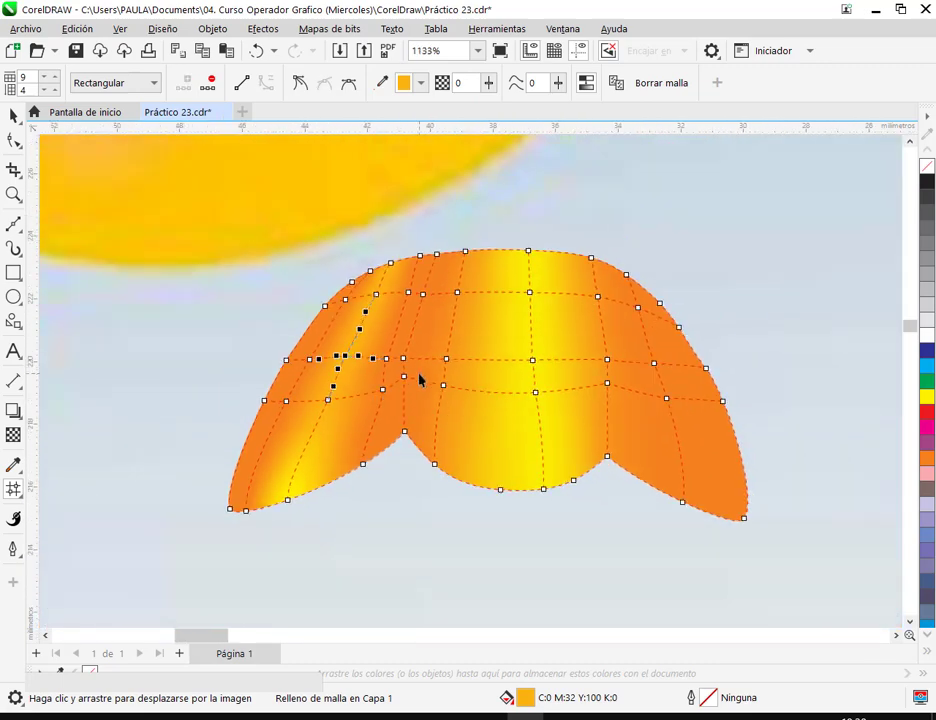
Step: Delete the uppermost and lowermost of the three inner mesh rows
{"action": "left_click_drag", "start_coordinate": [393, 389], "coordinate": [571, 395]}
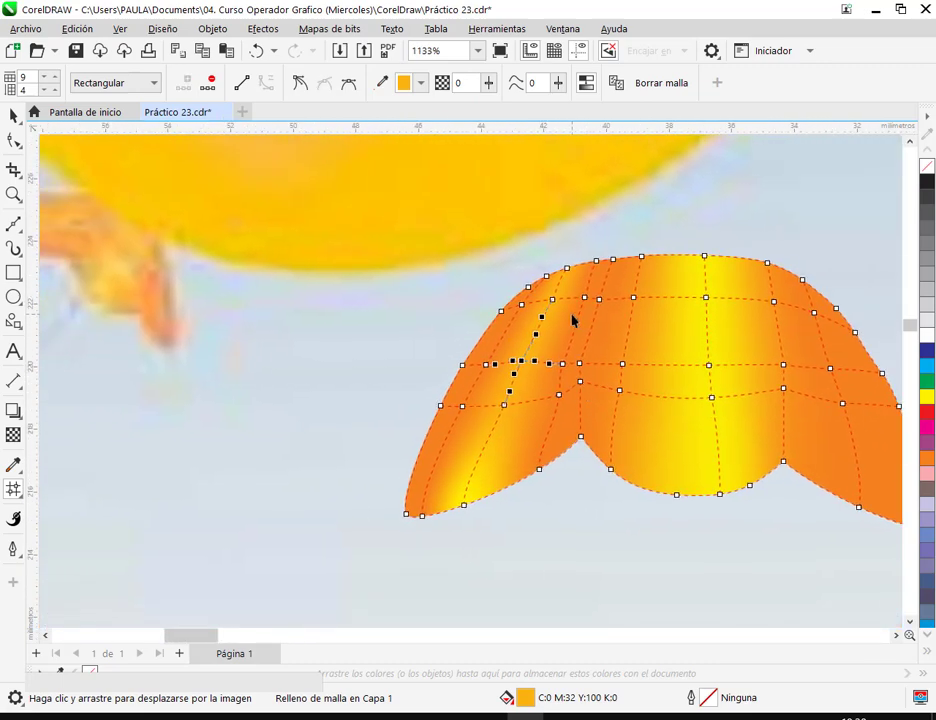
{"action": "double_click", "coordinate": [501, 313]}
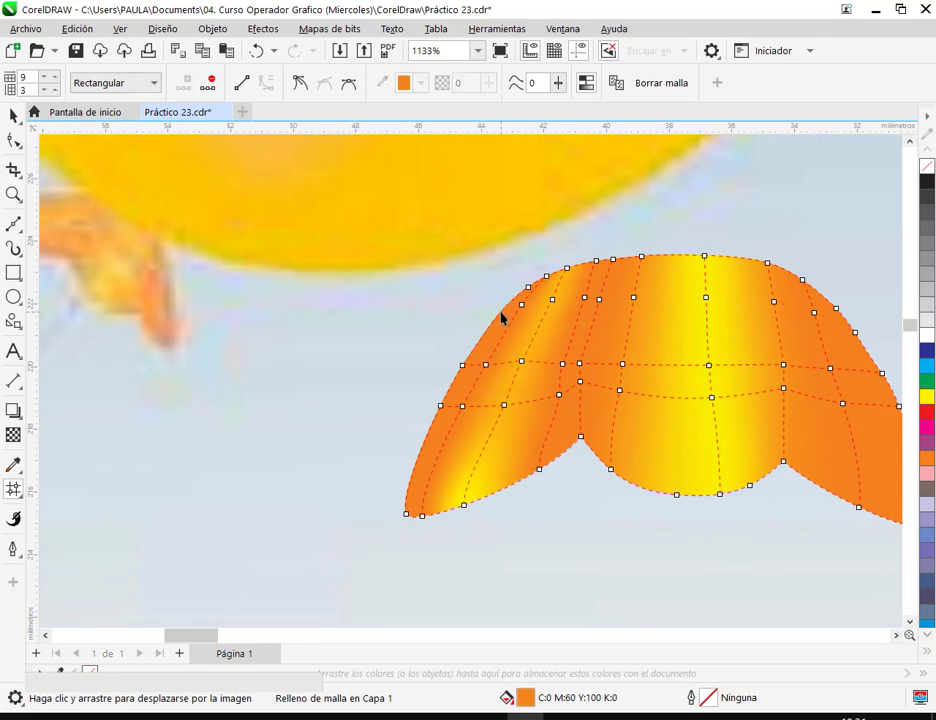
{"action": "left_click_drag", "start_coordinate": [460, 401], "coordinate": [565, 403]}
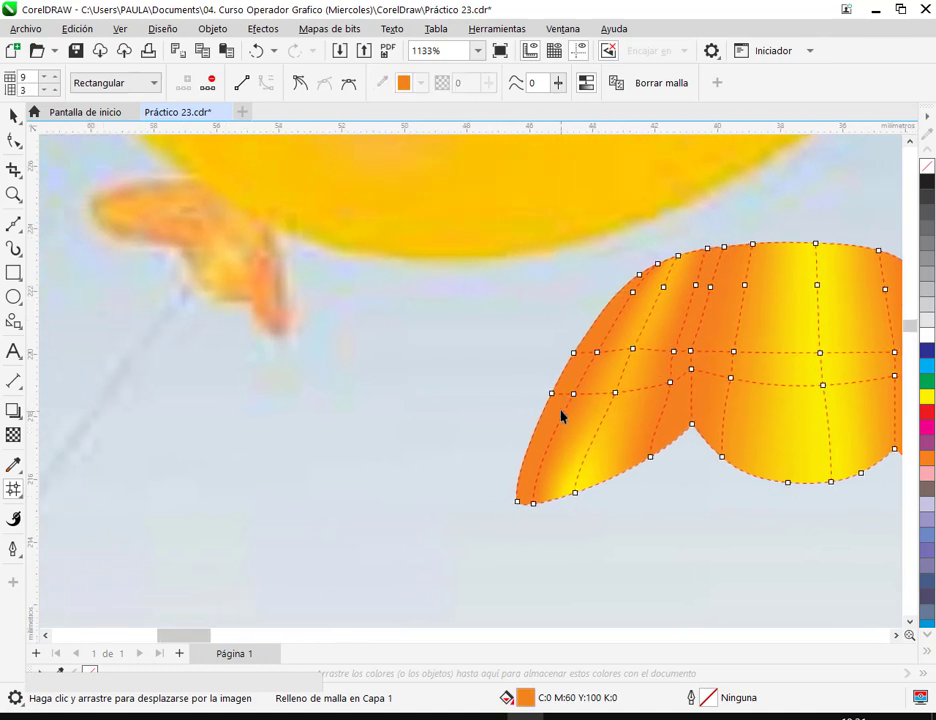
{"action": "double_click", "coordinate": [551, 394]}
{"action": "left_click_drag", "start_coordinate": [749, 418], "coordinate": [546, 397]}
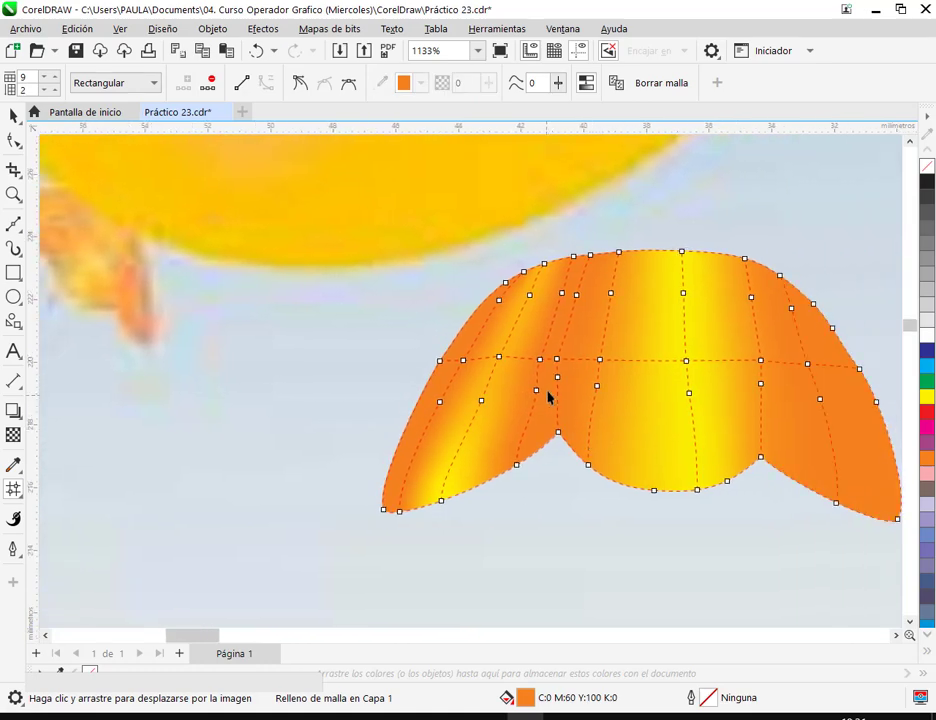
Step: Tint the upper-edge nodes toward yellow, from the left lobe's outer column to the column just before the central highlight
{"action": "left_click", "coordinate": [539, 392]}
{"action": "left_click_drag", "start_coordinate": [531, 325], "coordinate": [604, 330]}
{"action": "scroll", "coordinate": [633, 300], "scroll_direction": "up", "scroll_amount": 3}
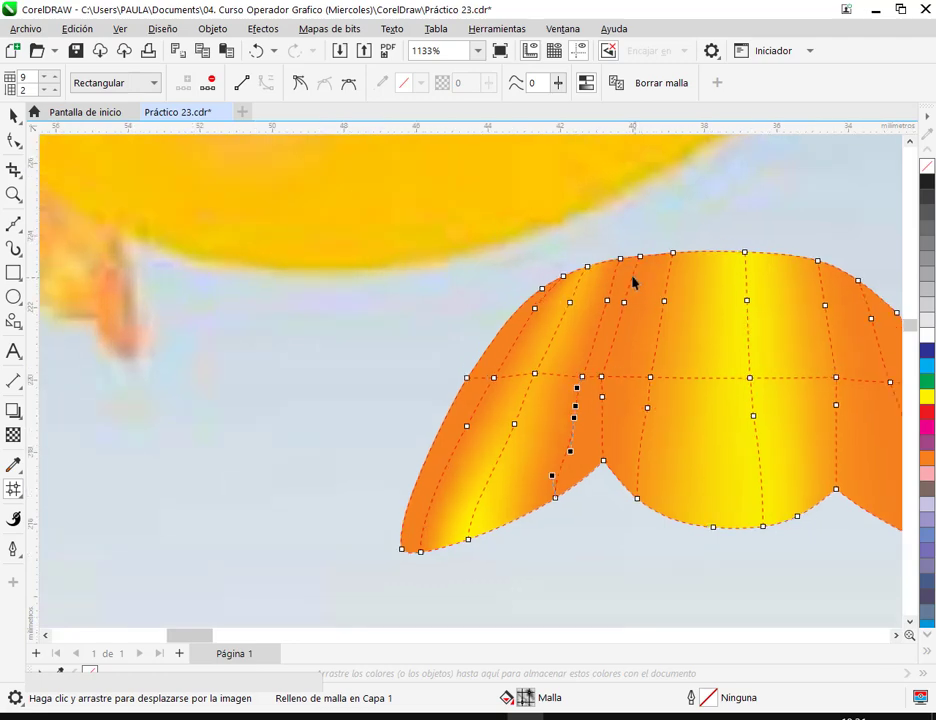
{"action": "left_click", "coordinate": [541, 259]}
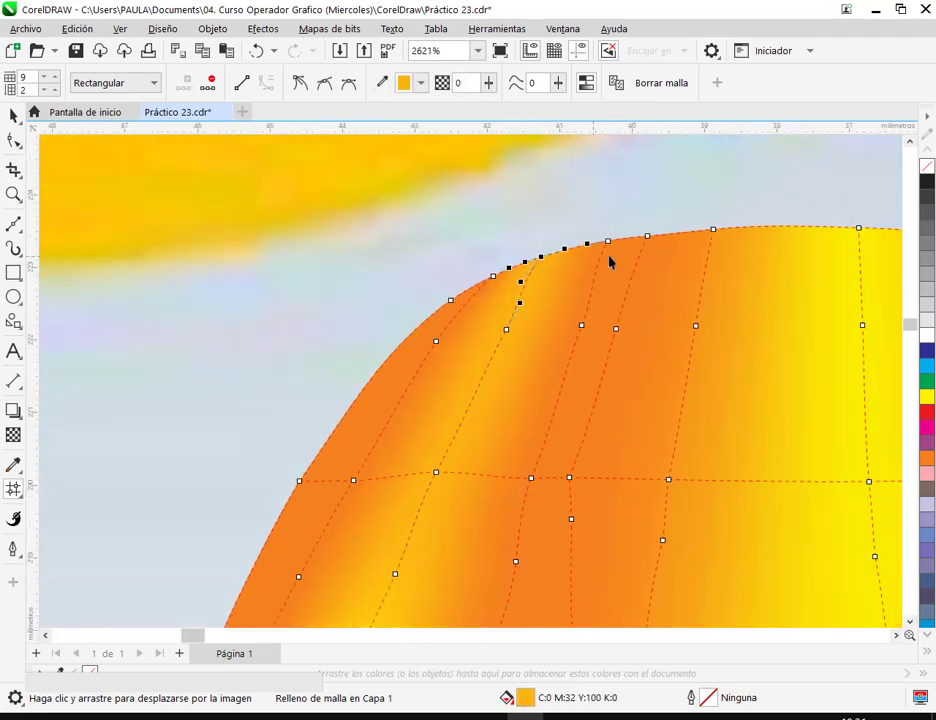
{"action": "left_click", "coordinate": [607, 249]}
{"action": "left_click", "coordinate": [566, 252]}
{"action": "left_click", "coordinate": [541, 259], "text": "shift"}
{"action": "left_click", "coordinate": [493, 277], "text": "shift"}
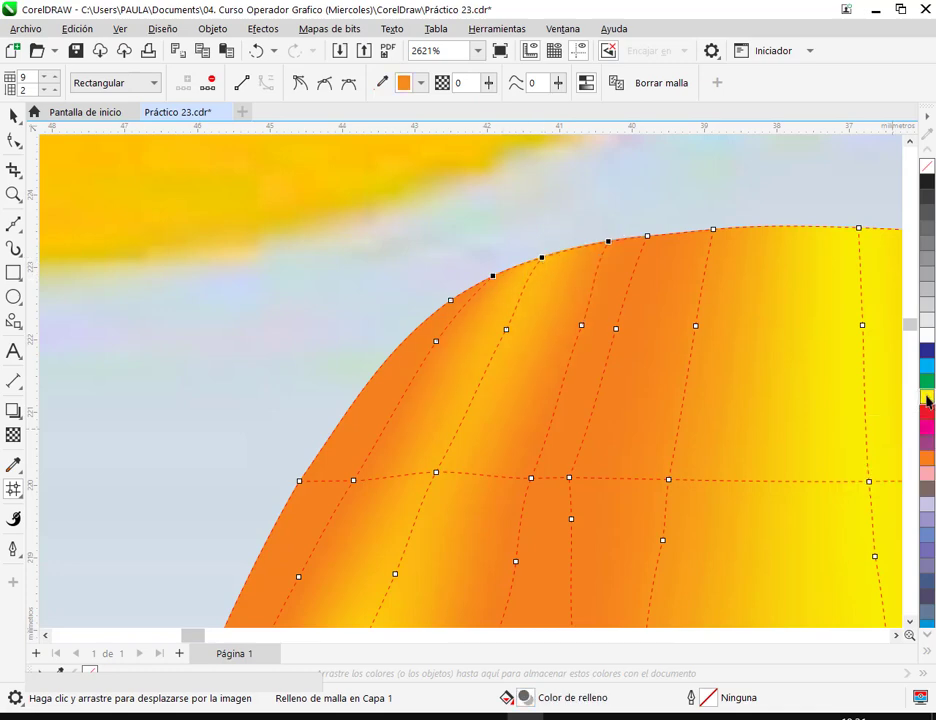
{"action": "left_click_drag", "start_coordinate": [604, 196], "coordinate": [702, 238]}
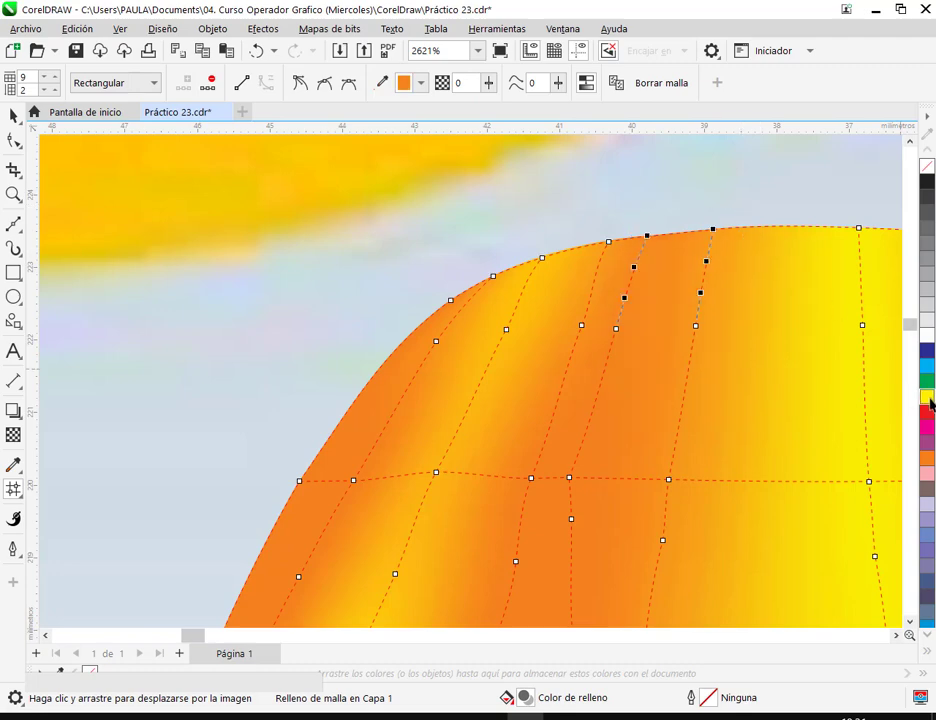
Step: Leave mesh editing, deselect the shape and save the document
{"action": "left_click", "coordinate": [13, 116]}
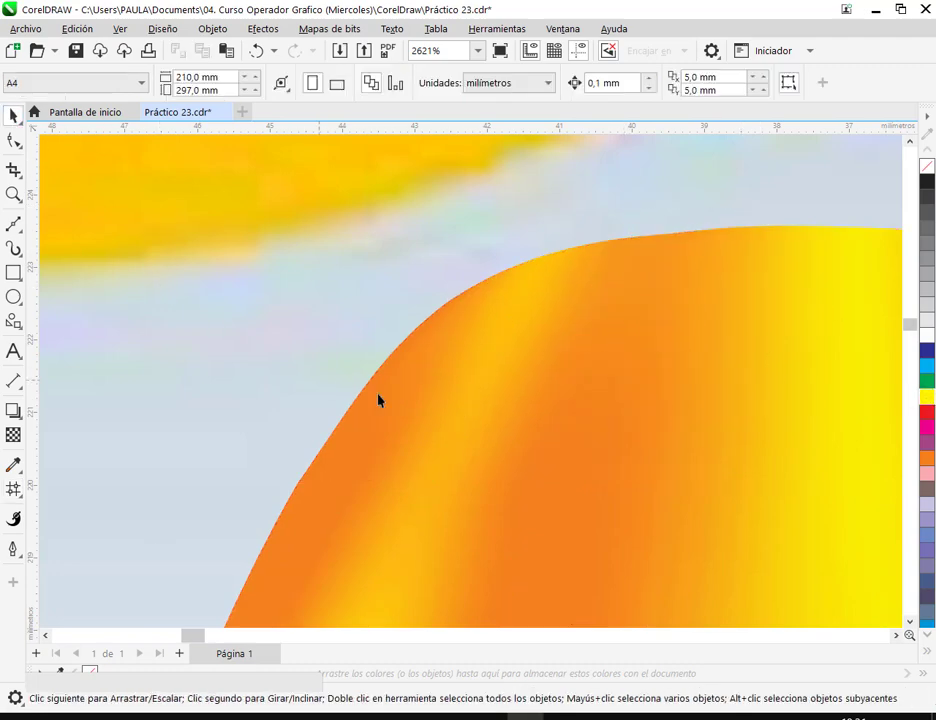
{"action": "key", "text": "Escape"}
{"action": "scroll", "coordinate": [567, 391], "scroll_direction": "down", "scroll_amount": 1}
{"action": "scroll", "coordinate": [567, 391], "scroll_direction": "down", "scroll_amount": 3}
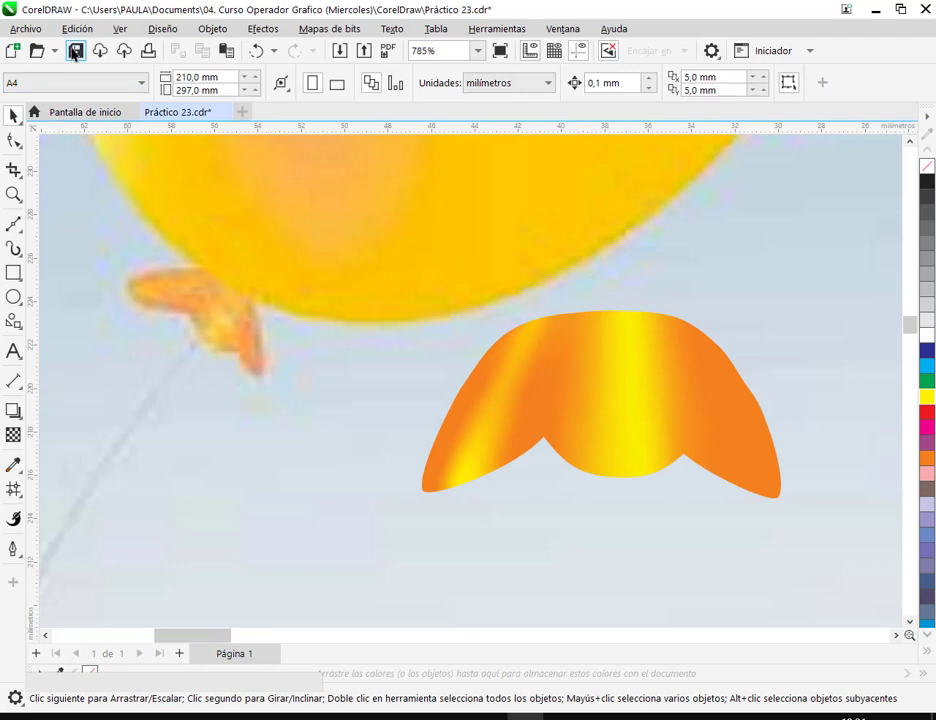
{"action": "key", "text": "ctrl+s"}
Step: Tint the left lobe's highlight column and the adjoining outer mesh column toward yellow
{"action": "left_click", "coordinate": [497, 413]}
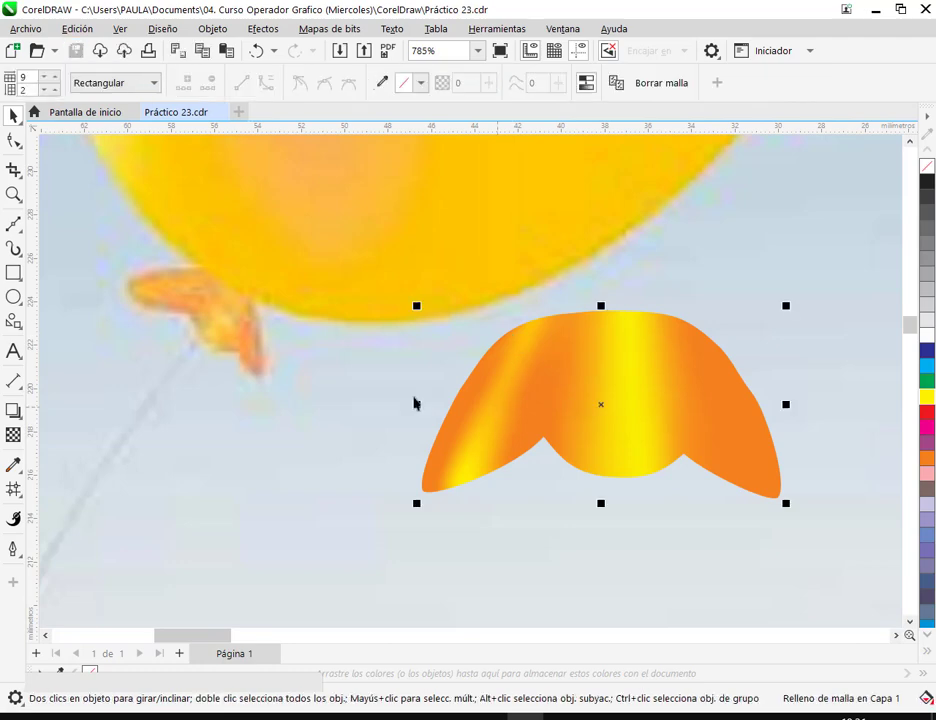
{"action": "key", "text": "m"}
{"action": "scroll", "coordinate": [489, 412], "scroll_direction": "up", "scroll_amount": 3}
{"action": "left_click", "coordinate": [485, 397]}
{"action": "left_click", "coordinate": [521, 307]}
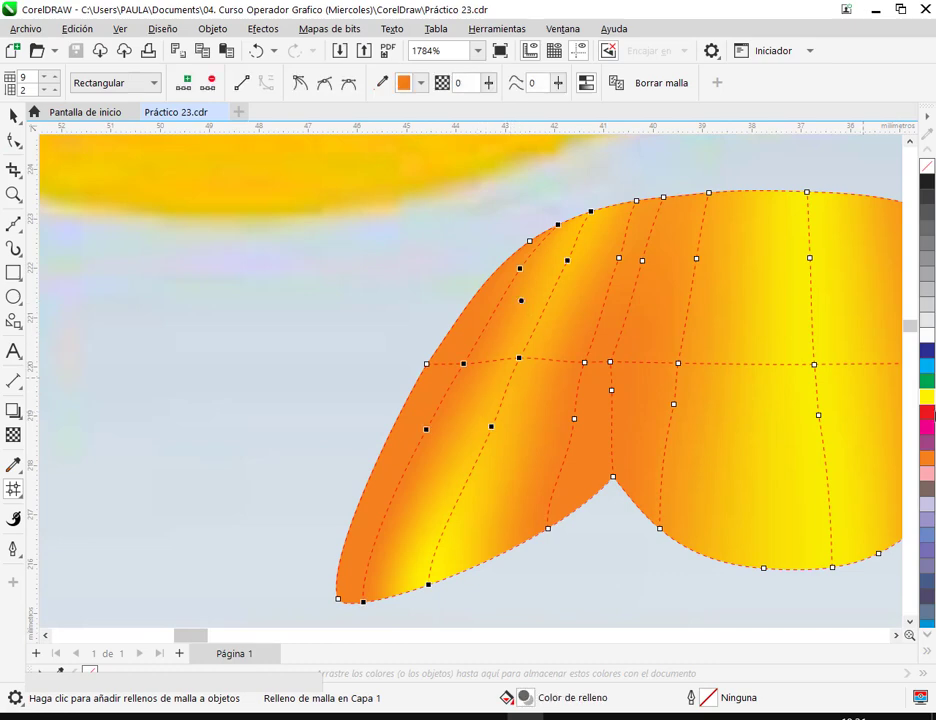
{"action": "left_click", "coordinate": [926, 399]}
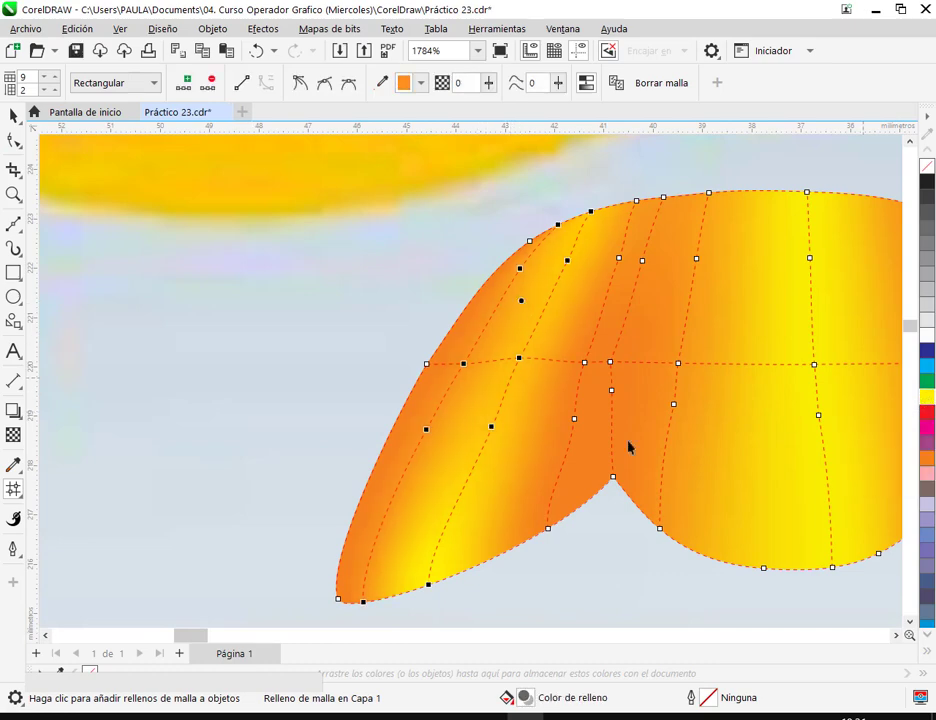
Step: Move the inner nodes of the left lobe's outer mesh column closer to the lobe's outer edge
{"action": "left_click", "coordinate": [470, 615]}
{"action": "left_click", "coordinate": [520, 270]}
{"action": "left_click_drag", "start_coordinate": [466, 370], "coordinate": [450, 367]}
{"action": "left_click_drag", "start_coordinate": [424, 432], "coordinate": [407, 438]}
{"action": "left_click", "coordinate": [280, 497]}
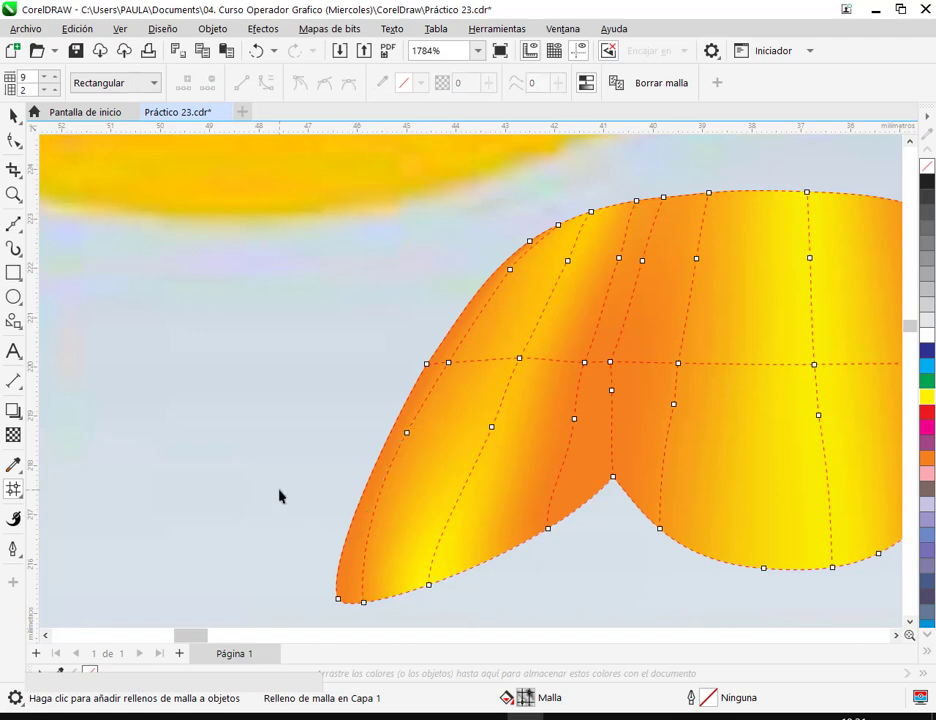
{"action": "left_click", "coordinate": [13, 116]}
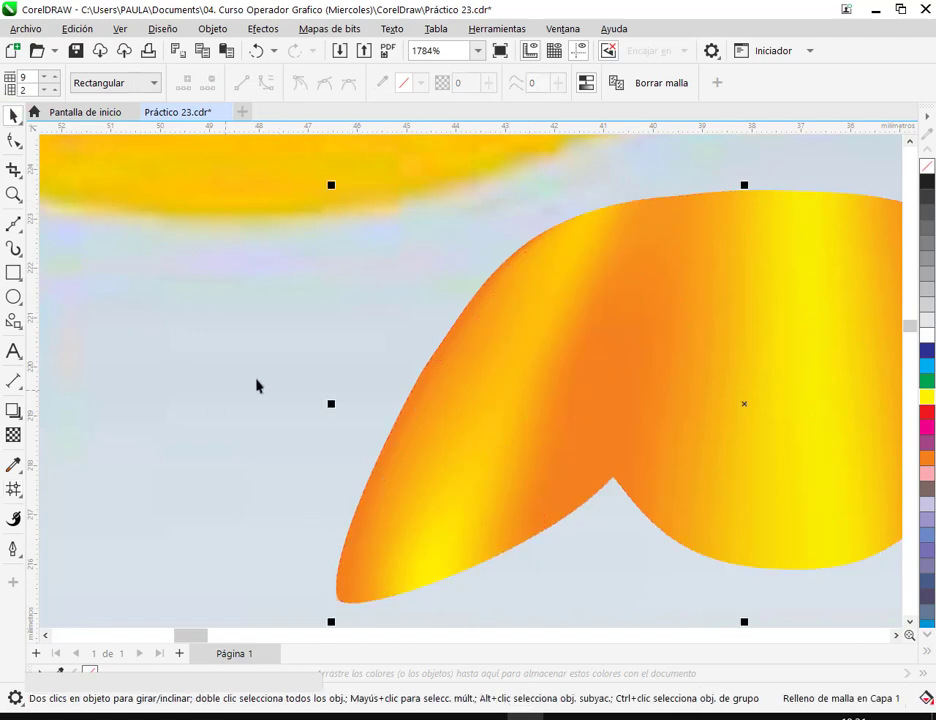
{"action": "scroll", "coordinate": [297, 338], "scroll_direction": "down", "scroll_amount": 3}
{"action": "scroll", "coordinate": [294, 339], "scroll_direction": "down", "scroll_amount": 2}
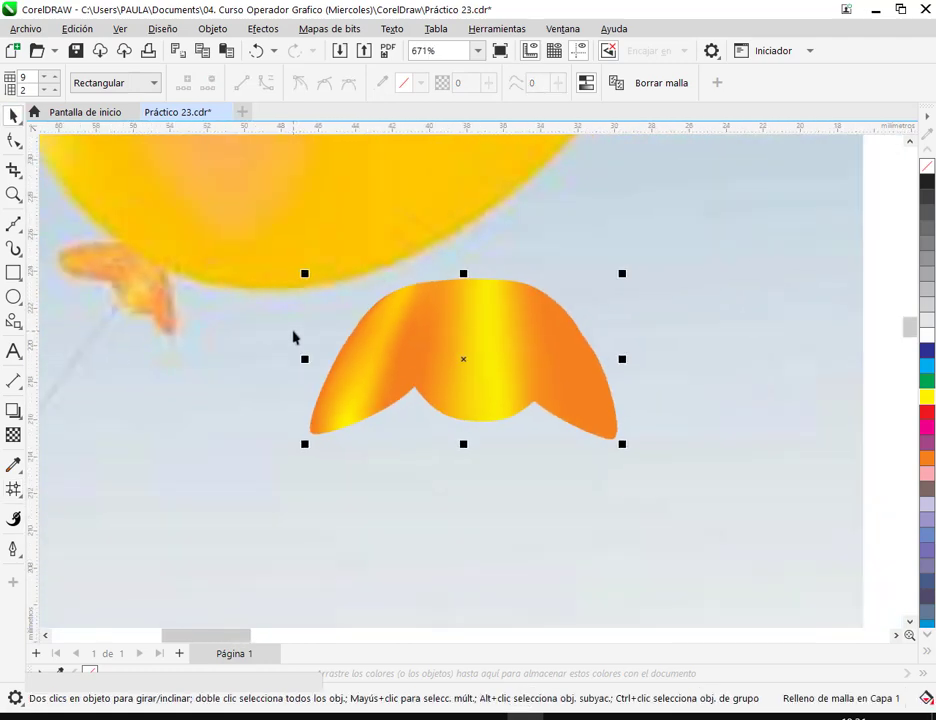
Step: Delete the mesh column between the left lobe's highlight and the left notch, and leave mesh editing
{"action": "scroll", "coordinate": [362, 343], "scroll_direction": "up", "scroll_amount": 3}
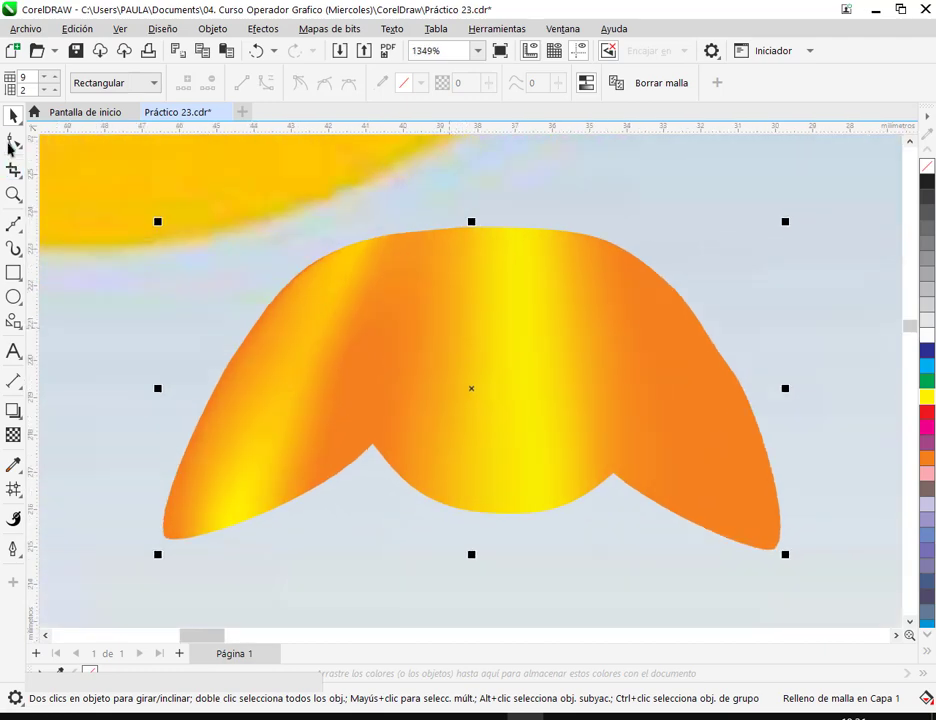
{"action": "key", "text": "m"}
{"action": "scroll", "coordinate": [350, 290], "scroll_direction": "up", "scroll_amount": 3}
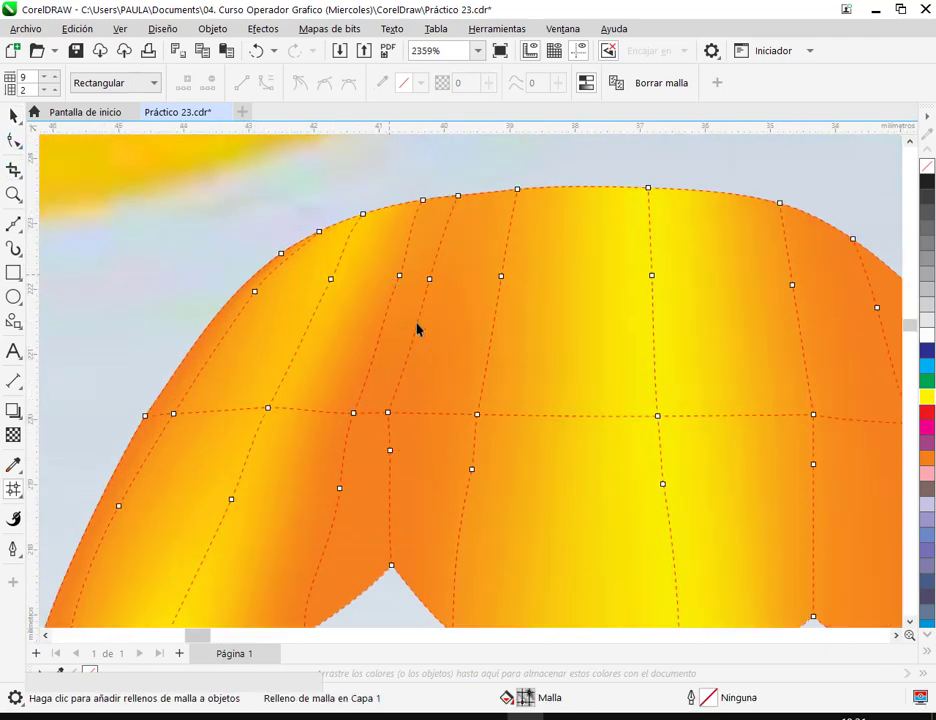
{"action": "double_click", "coordinate": [424, 206]}
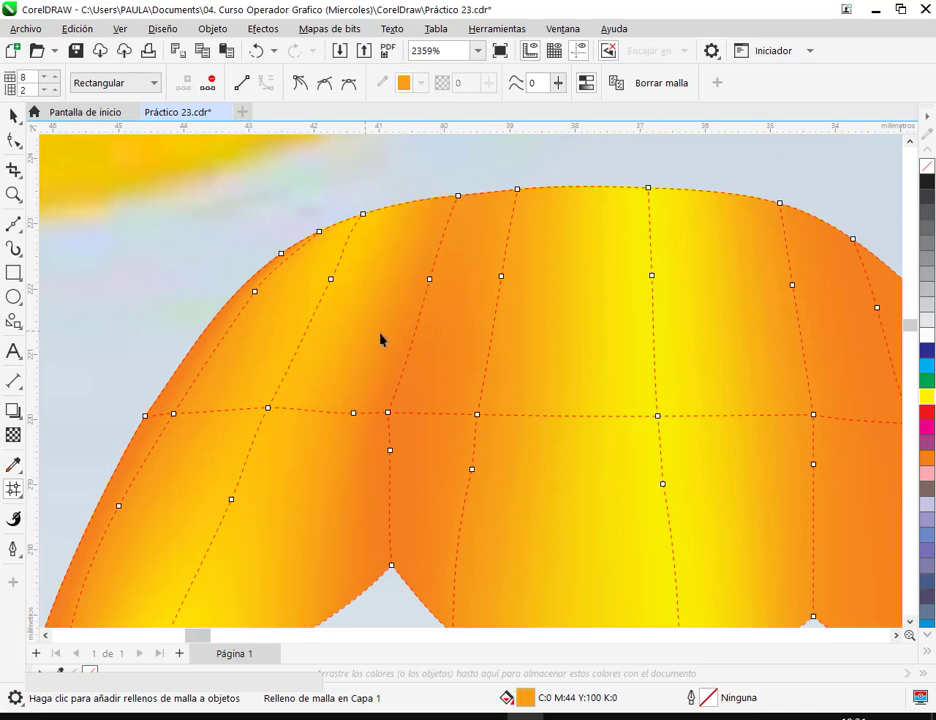
{"action": "scroll", "coordinate": [371, 339], "scroll_direction": "down", "scroll_amount": 2}
{"action": "left_click", "coordinate": [14, 115]}
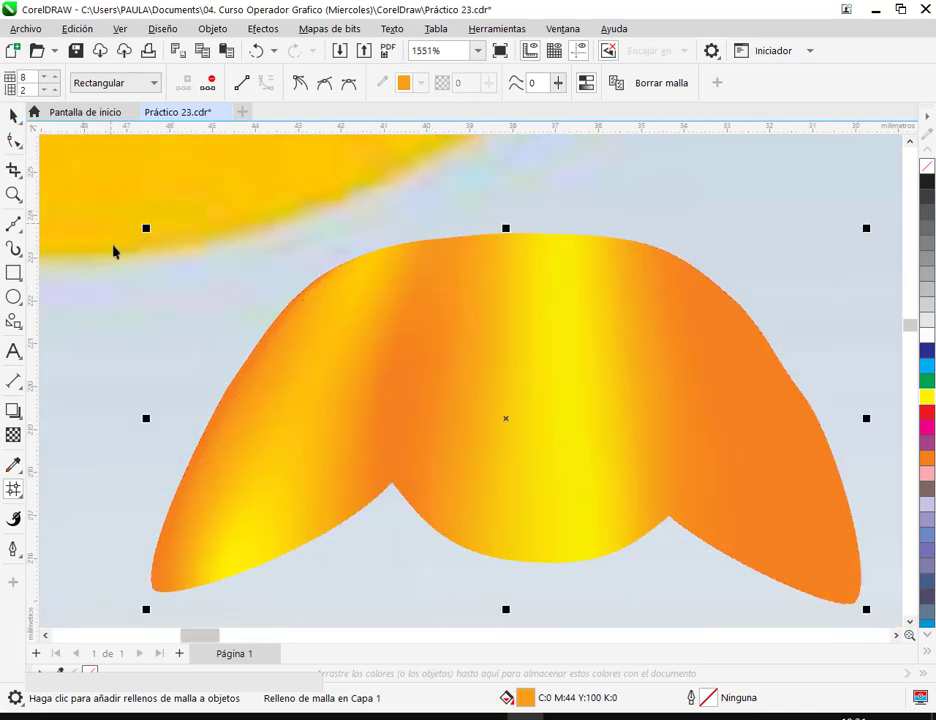
Step: Recolour the middle lobe's highlight mesh column with the palette orange and tint it slightly toward yellow
{"action": "scroll", "coordinate": [691, 324], "scroll_direction": "down", "scroll_amount": 1}
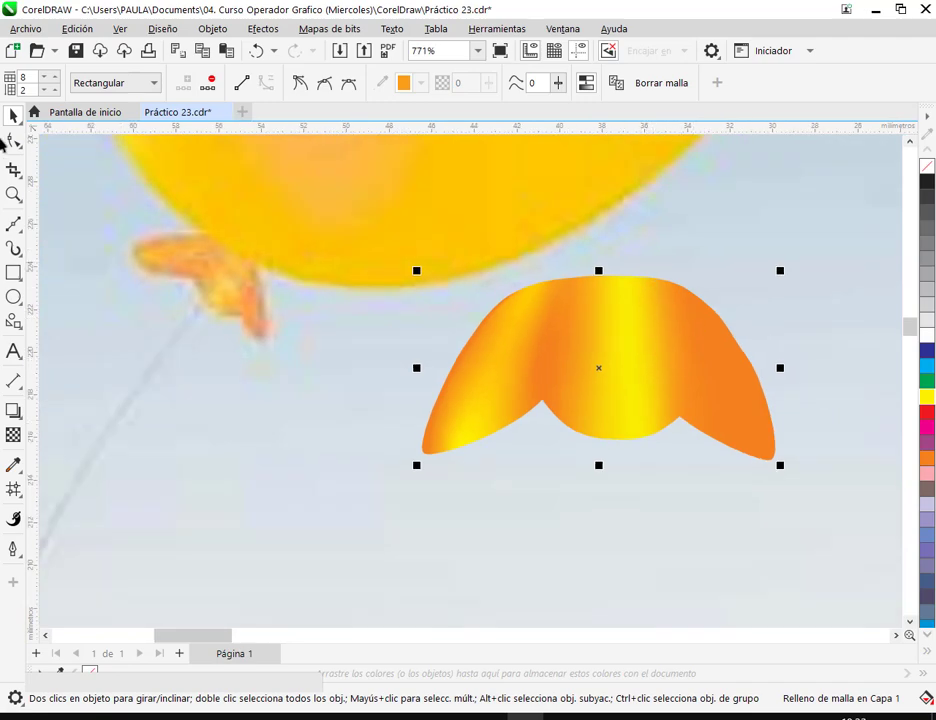
{"action": "left_click", "coordinate": [635, 360]}
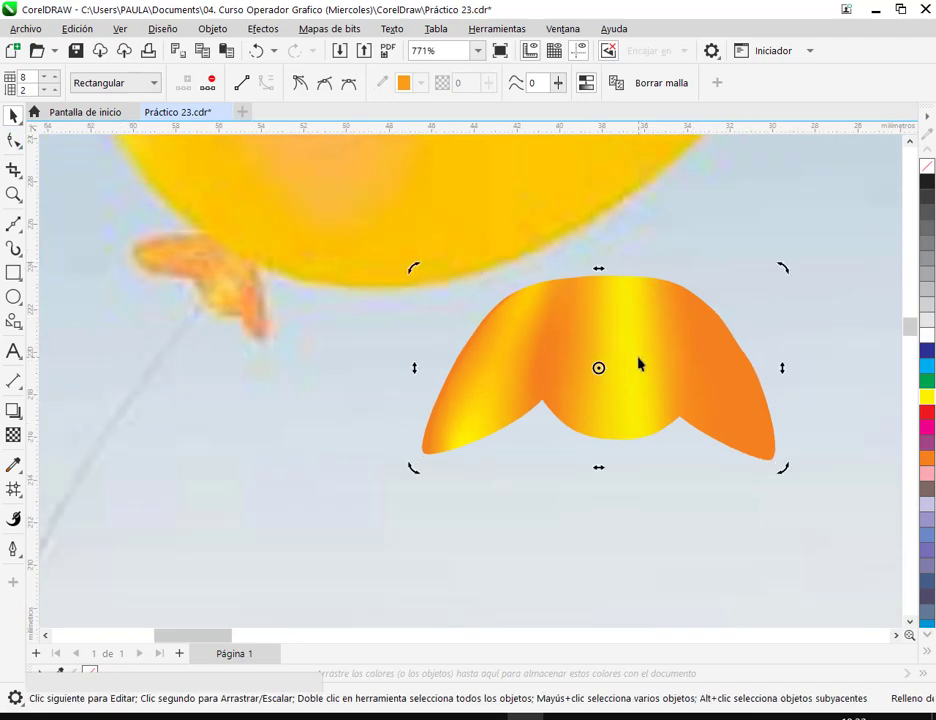
{"action": "left_click", "coordinate": [14, 489]}
{"action": "scroll", "coordinate": [697, 363], "scroll_direction": "up", "scroll_amount": 2}
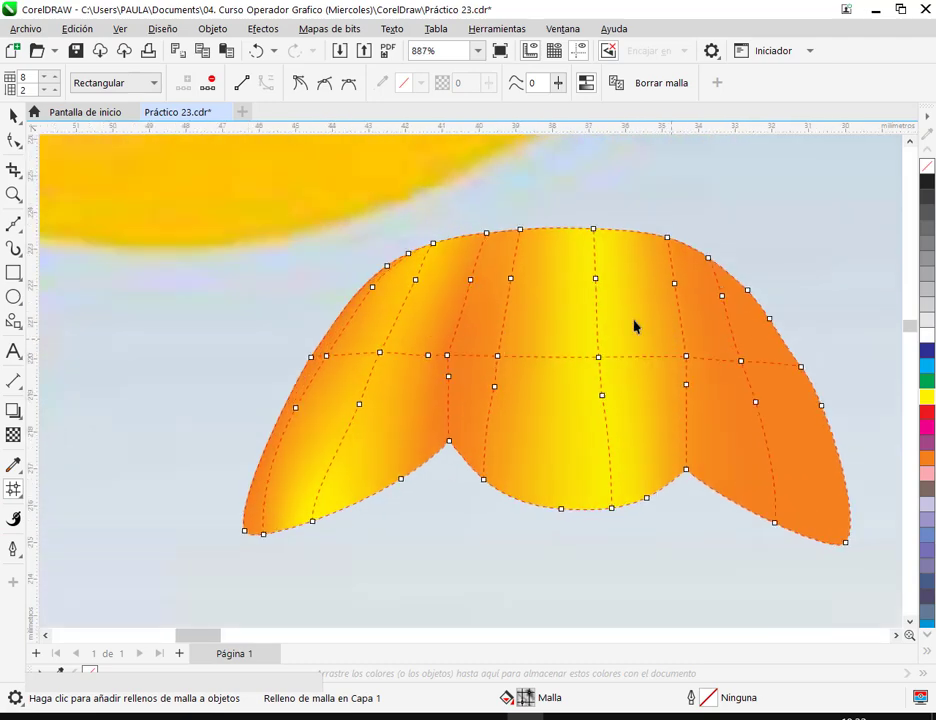
{"action": "left_click_drag", "start_coordinate": [568, 203], "coordinate": [662, 562]}
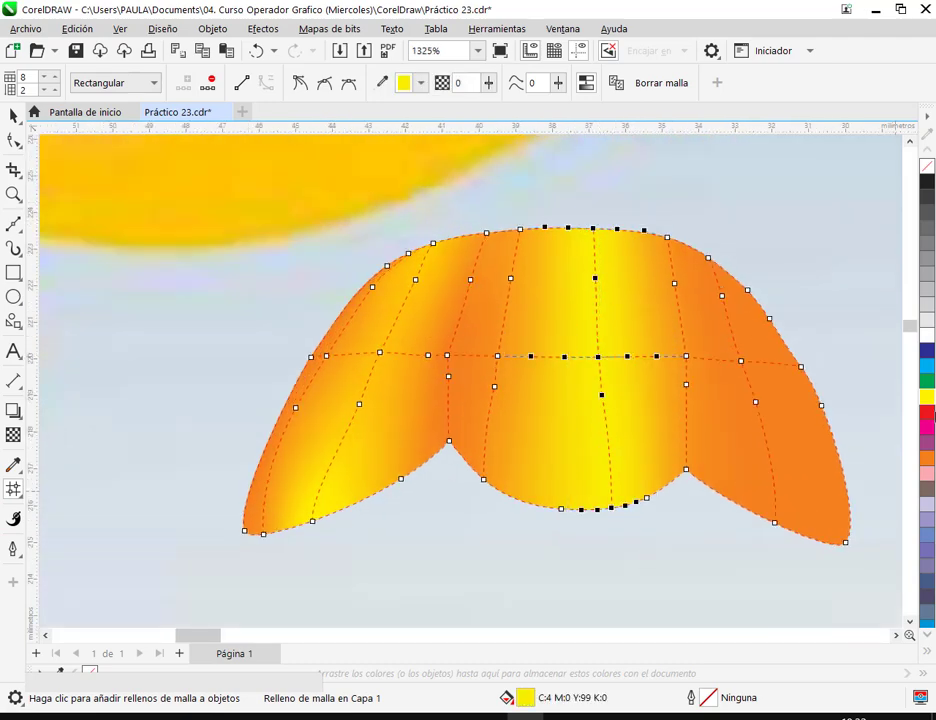
{"action": "left_click", "coordinate": [927, 457]}
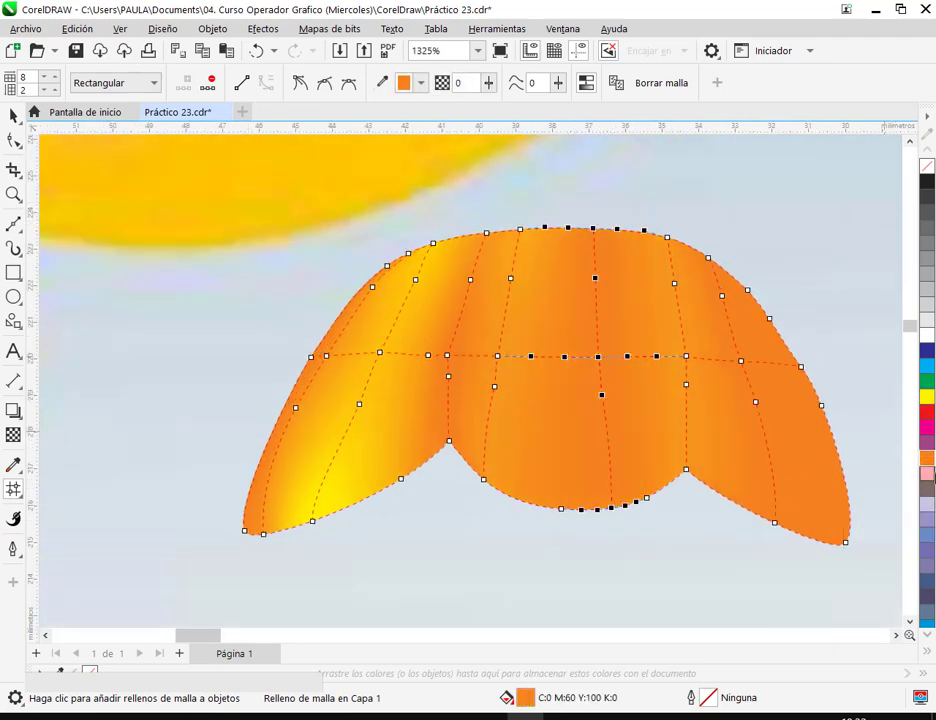
{"action": "left_click", "coordinate": [927, 405], "text": "ctrl"}
{"action": "left_click", "coordinate": [927, 405], "text": "ctrl"}
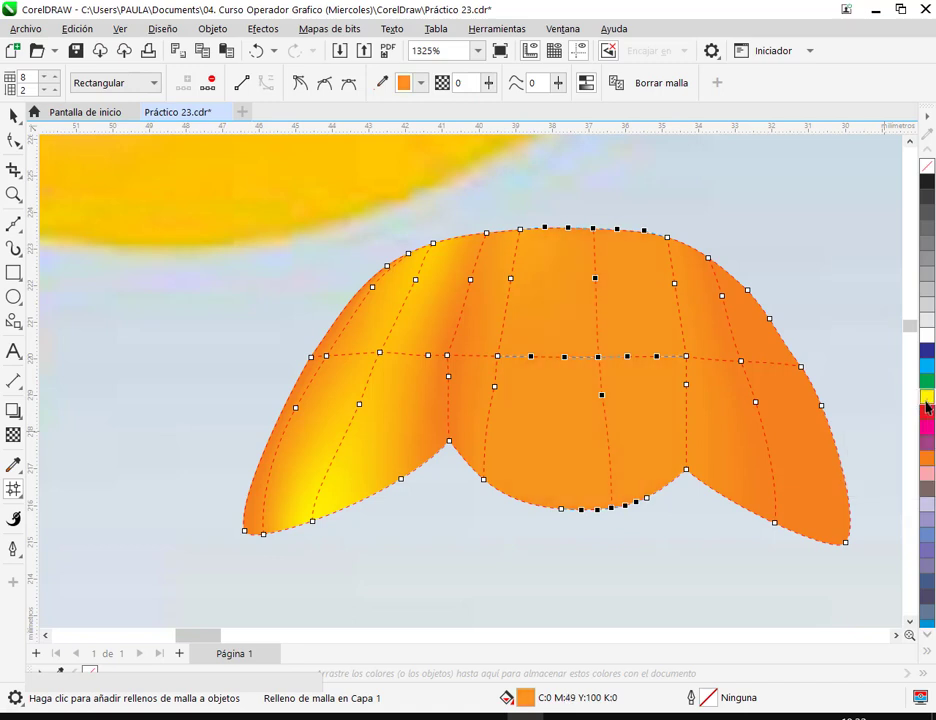
Step: Add a mesh column on each side of the middle lobe's central column and bow the right one's upper half outward
{"action": "double_click", "coordinate": [561, 231]}
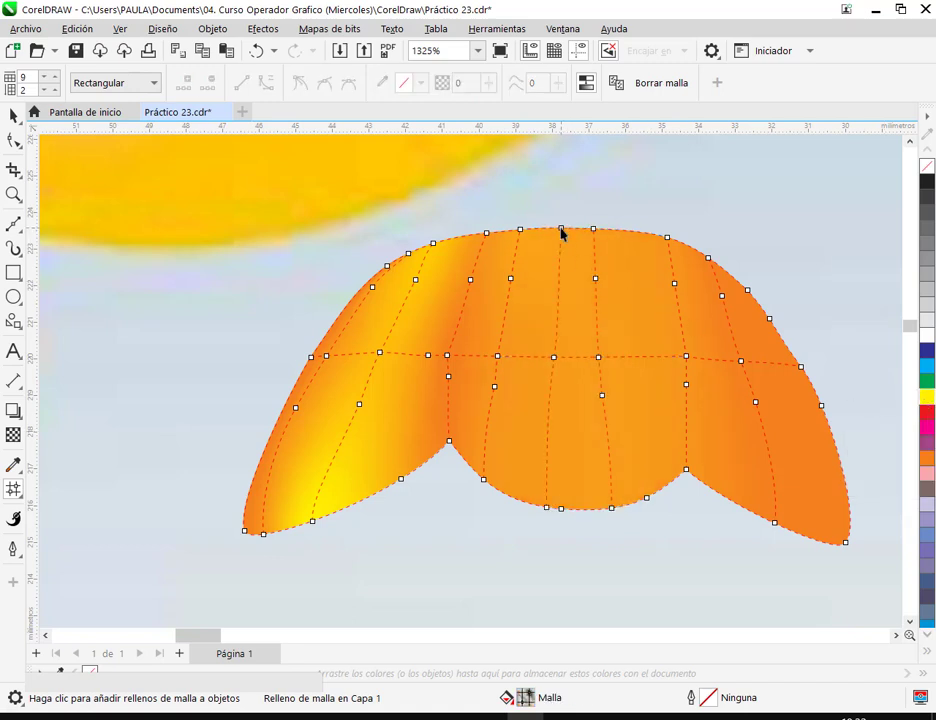
{"action": "scroll", "coordinate": [670, 348], "scroll_direction": "up", "scroll_amount": 2}
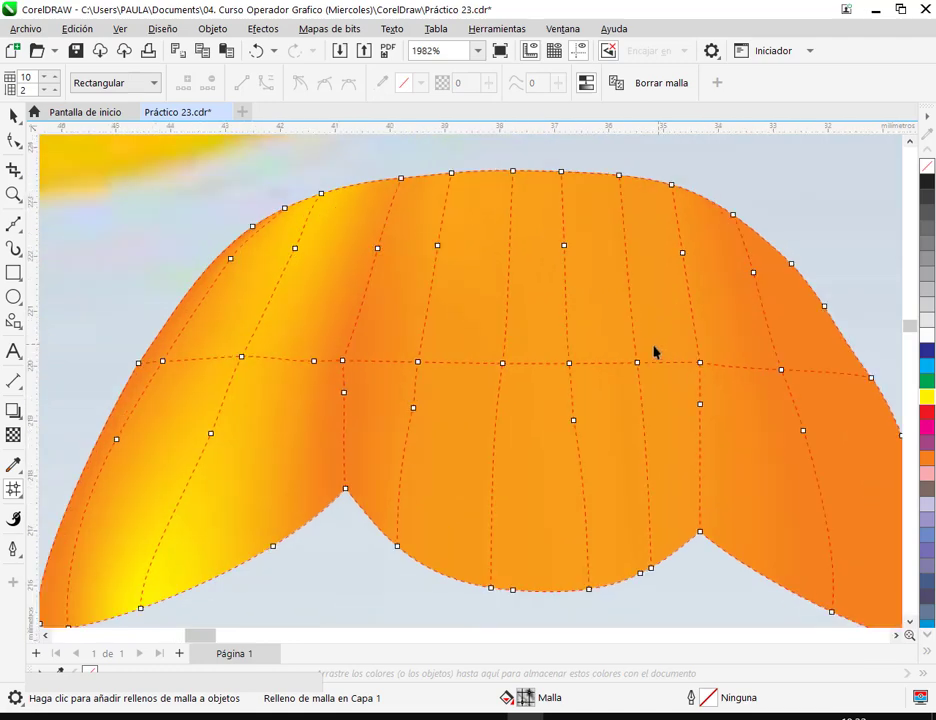
{"action": "double_click", "coordinate": [647, 366]}
{"action": "left_click_drag", "start_coordinate": [647, 366], "coordinate": [657, 365]}
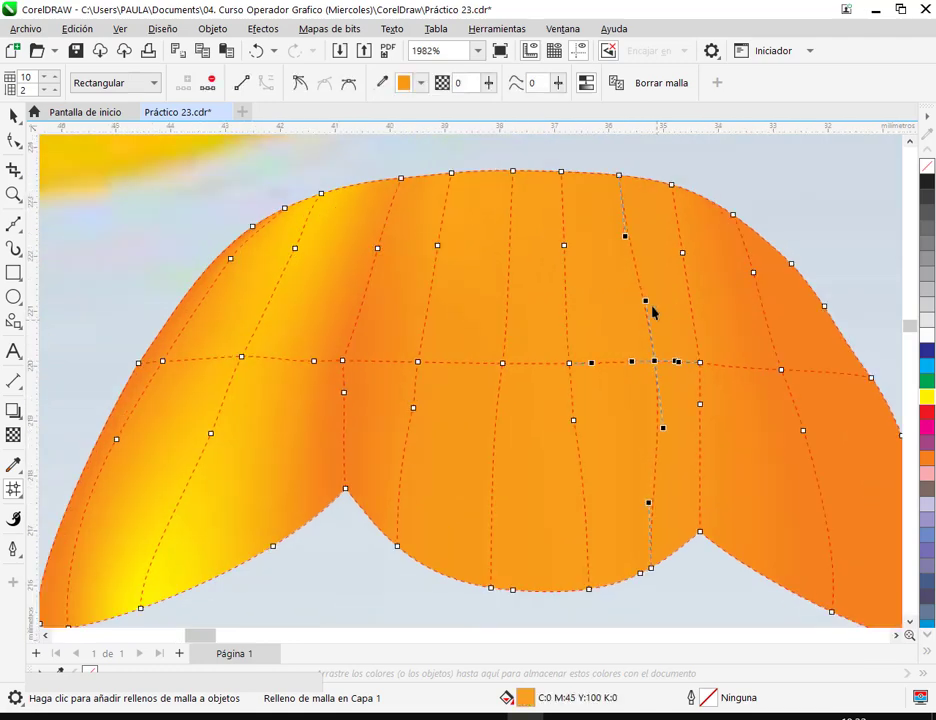
{"action": "left_click_drag", "start_coordinate": [646, 306], "coordinate": [638, 238]}
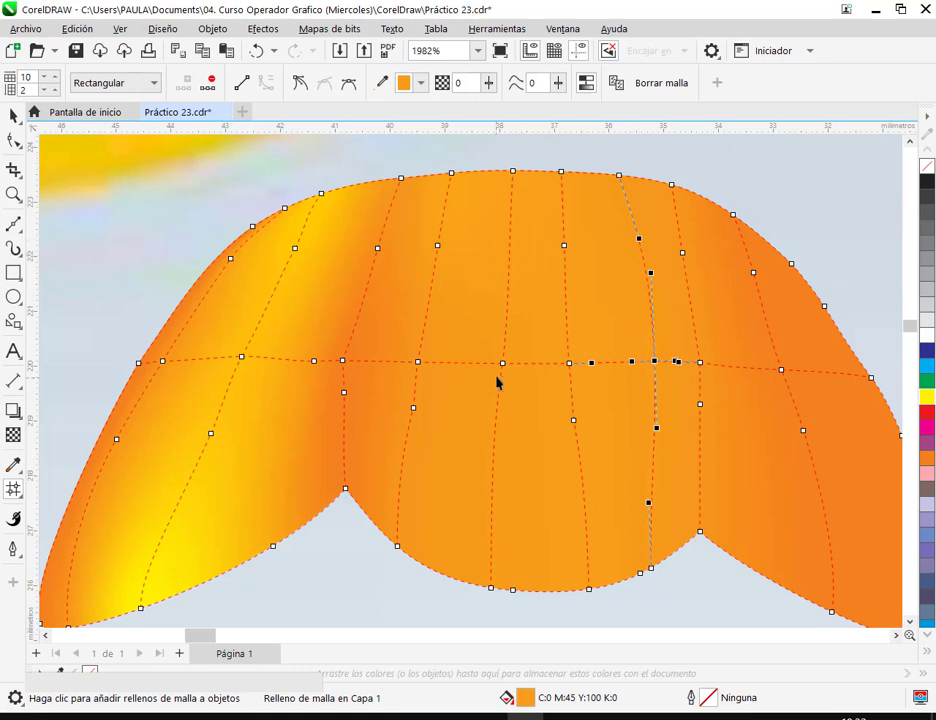
Step: Bow the middle lobe's new left mesh column outward and curve the lower half of its new right column to match
{"action": "left_click_drag", "start_coordinate": [502, 362], "coordinate": [472, 362]}
{"action": "left_click_drag", "start_coordinate": [507, 227], "coordinate": [479, 212]}
{"action": "left_click_drag", "start_coordinate": [479, 320], "coordinate": [470, 318]}
{"action": "left_click_drag", "start_coordinate": [491, 514], "coordinate": [464, 512]}
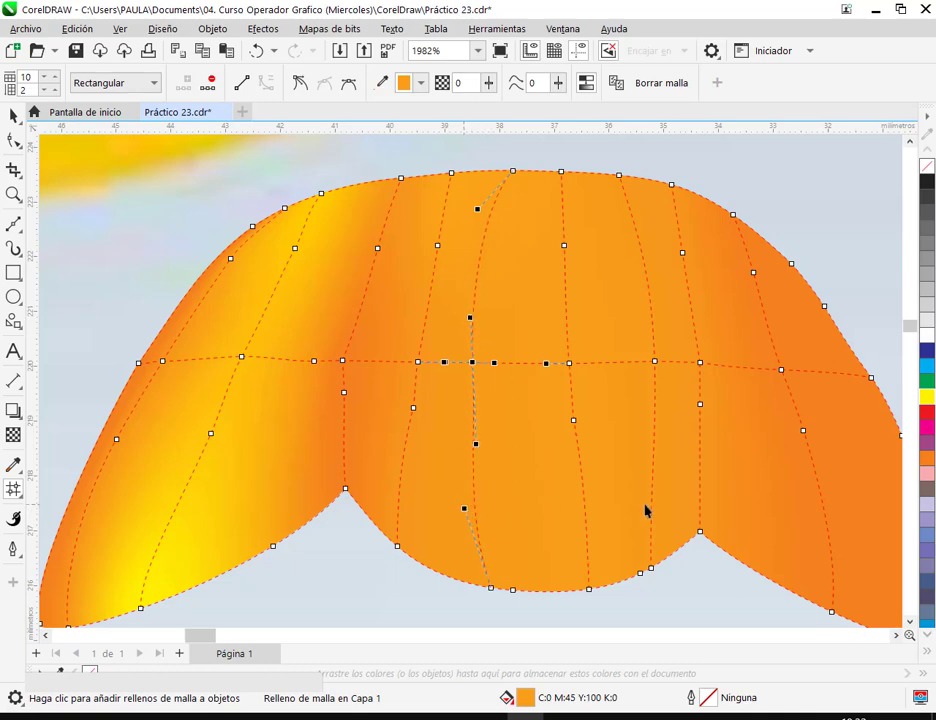
{"action": "left_click", "coordinate": [640, 578]}
{"action": "left_click_drag", "start_coordinate": [649, 503], "coordinate": [669, 483]}
{"action": "left_click_drag", "start_coordinate": [657, 429], "coordinate": [661, 429]}
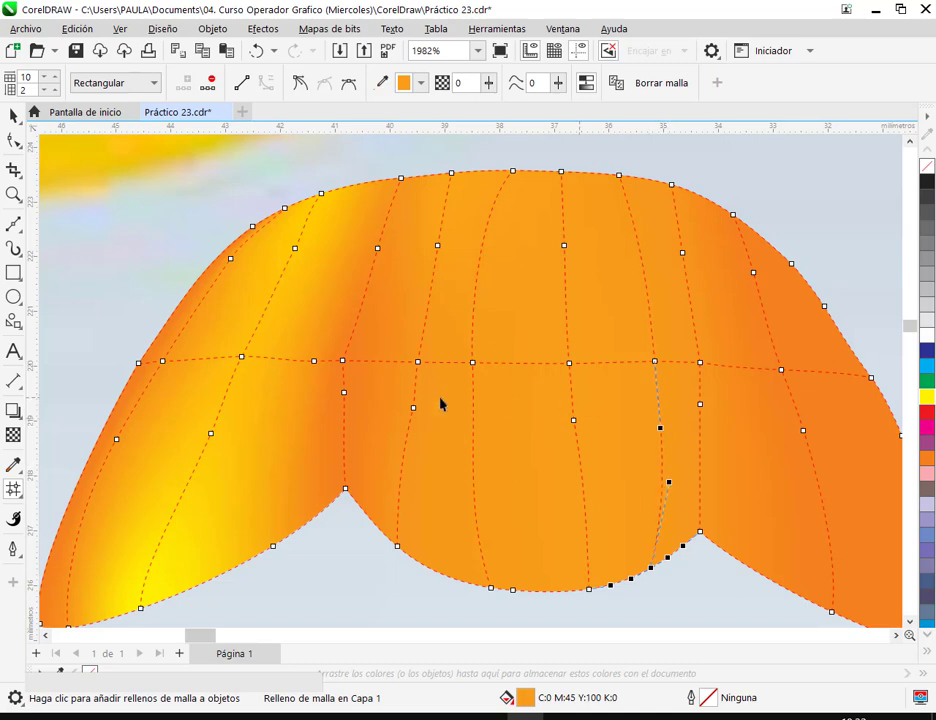
Step: Delete the surplus mesh nodes between the horizontal mesh line and the shape's upper and lower edges
{"action": "left_click_drag", "start_coordinate": [573, 442], "coordinate": [828, 466]}
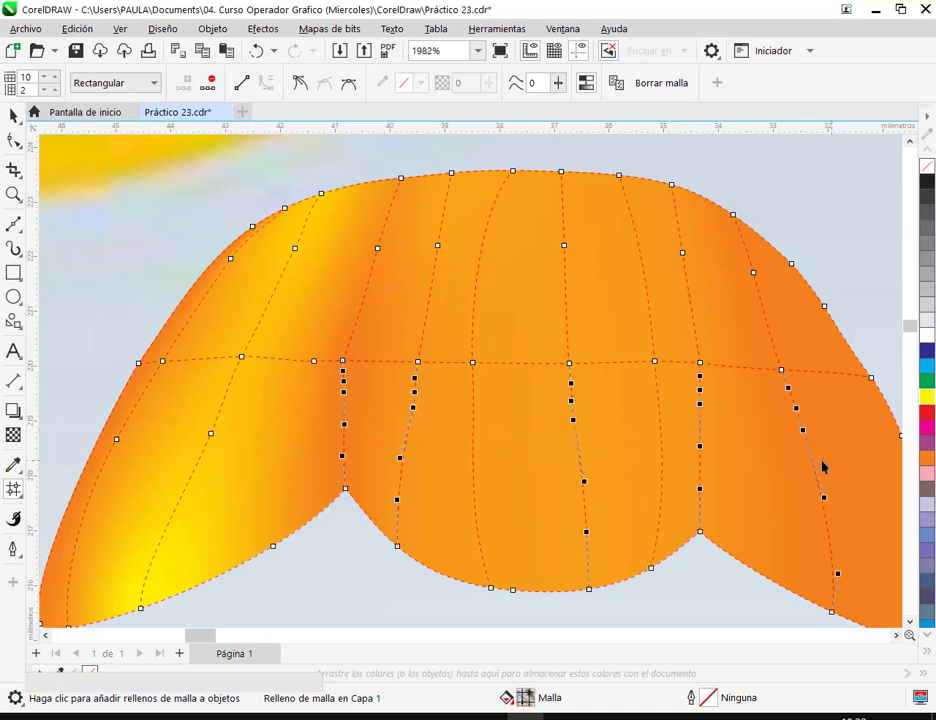
{"action": "left_click", "coordinate": [210, 85]}
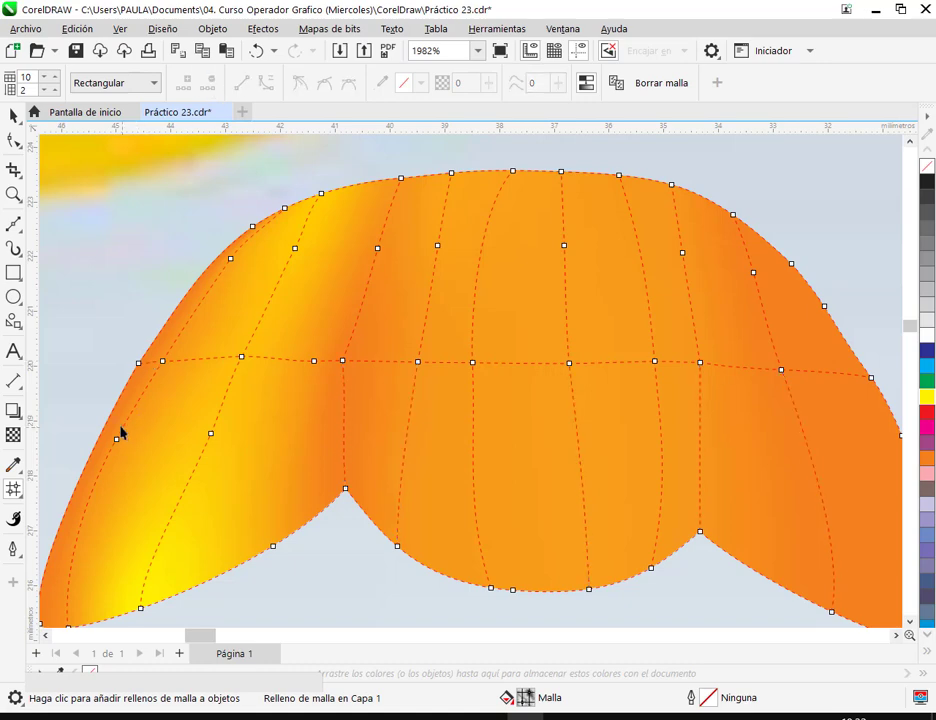
{"action": "left_click_drag", "start_coordinate": [105, 455], "coordinate": [282, 372]}
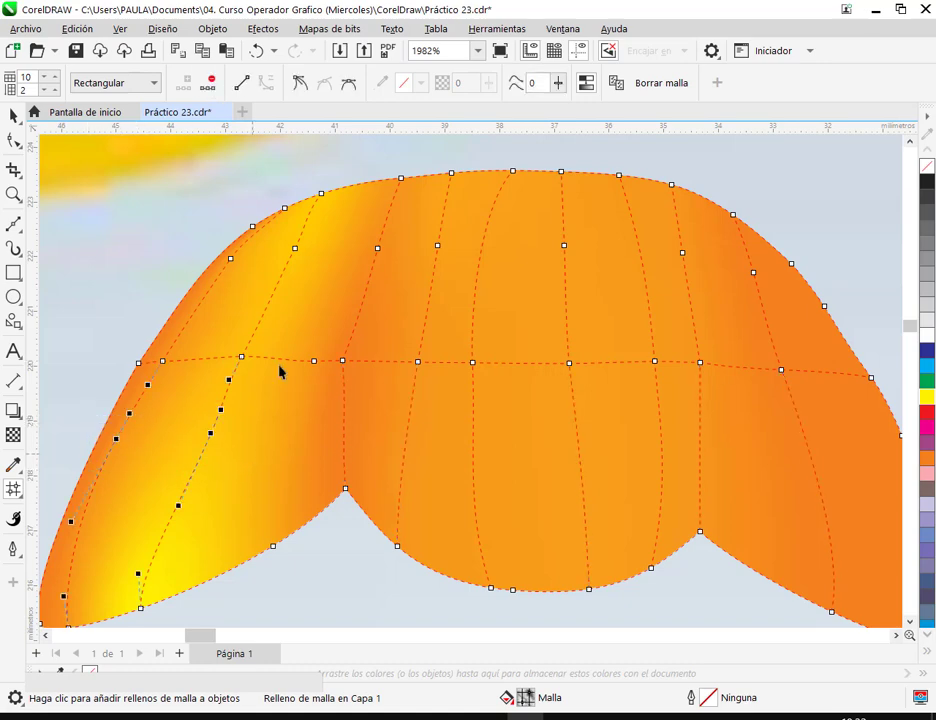
{"action": "left_click", "coordinate": [210, 85]}
{"action": "left_click_drag", "start_coordinate": [216, 247], "coordinate": [813, 292]}
{"action": "left_click", "coordinate": [212, 86]}
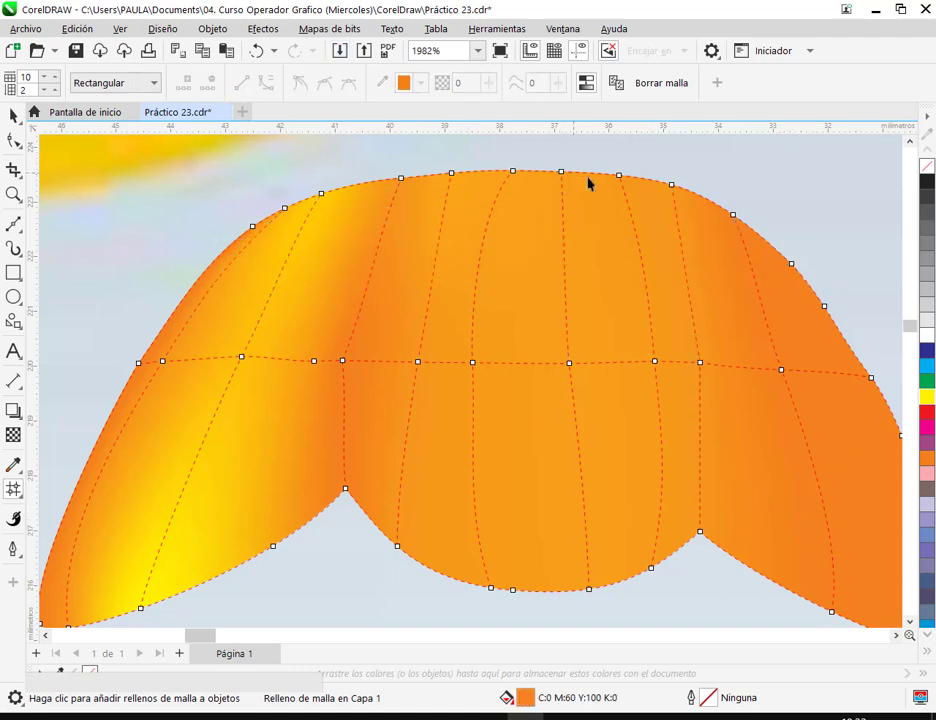
Step: Move the middle node of the middle lobe's new right mesh column slightly closer to the right notch
{"action": "left_click", "coordinate": [619, 176]}
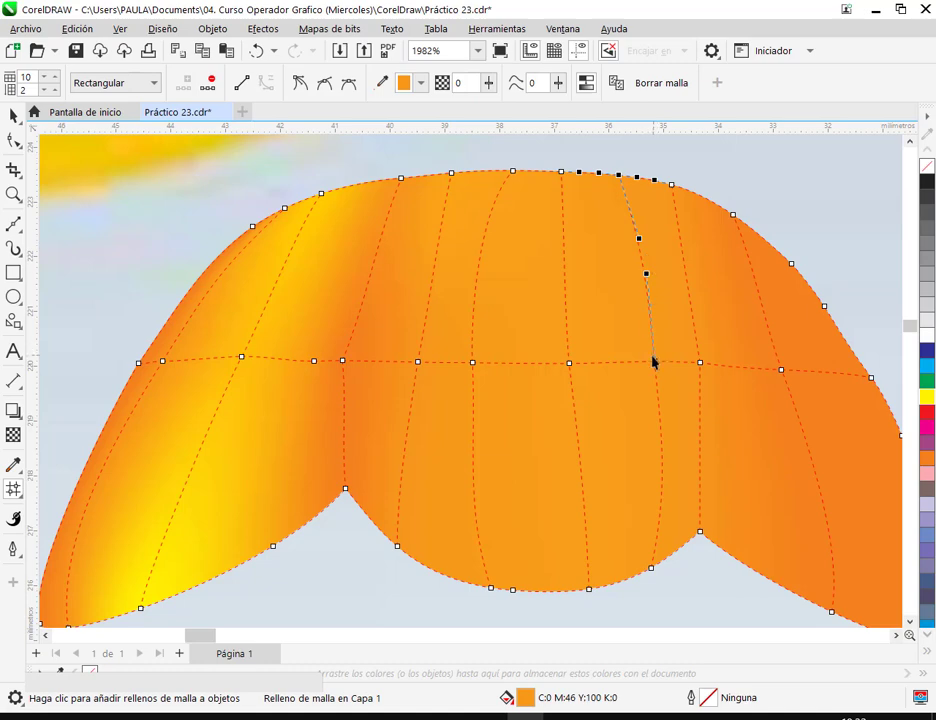
{"action": "left_click_drag", "start_coordinate": [655, 368], "coordinate": [665, 368]}
{"action": "left_click", "coordinate": [544, 326]}
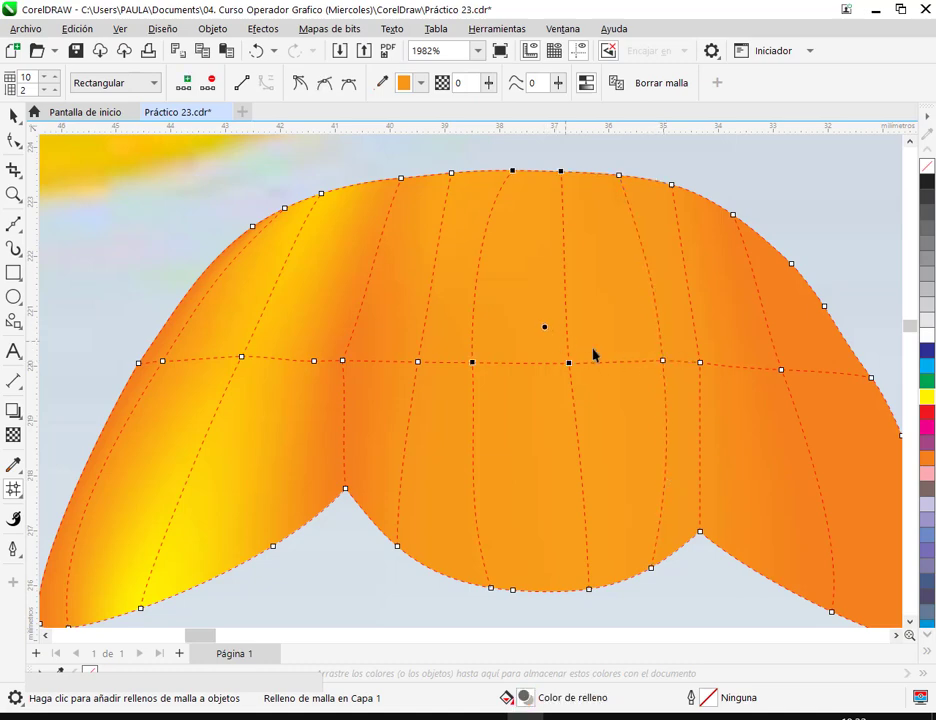
{"action": "left_click", "coordinate": [637, 443]}
{"action": "left_click", "coordinate": [533, 462]}
{"action": "left_click_drag", "start_coordinate": [542, 153], "coordinate": [612, 619]}
{"action": "left_click", "coordinate": [929, 398]}
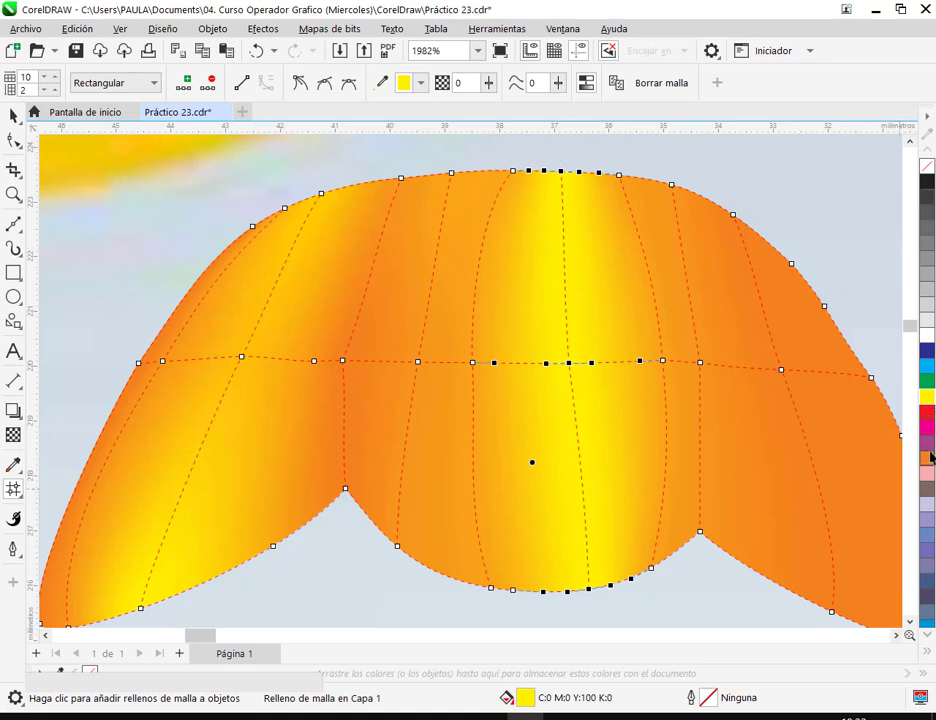
{"action": "key", "text": "ctrl+z"}
Step: Tint the middle lobe's central mesh column and the patch to the right of its upper half toward yellow
{"action": "left_click_drag", "start_coordinate": [545, 160], "coordinate": [612, 616]}
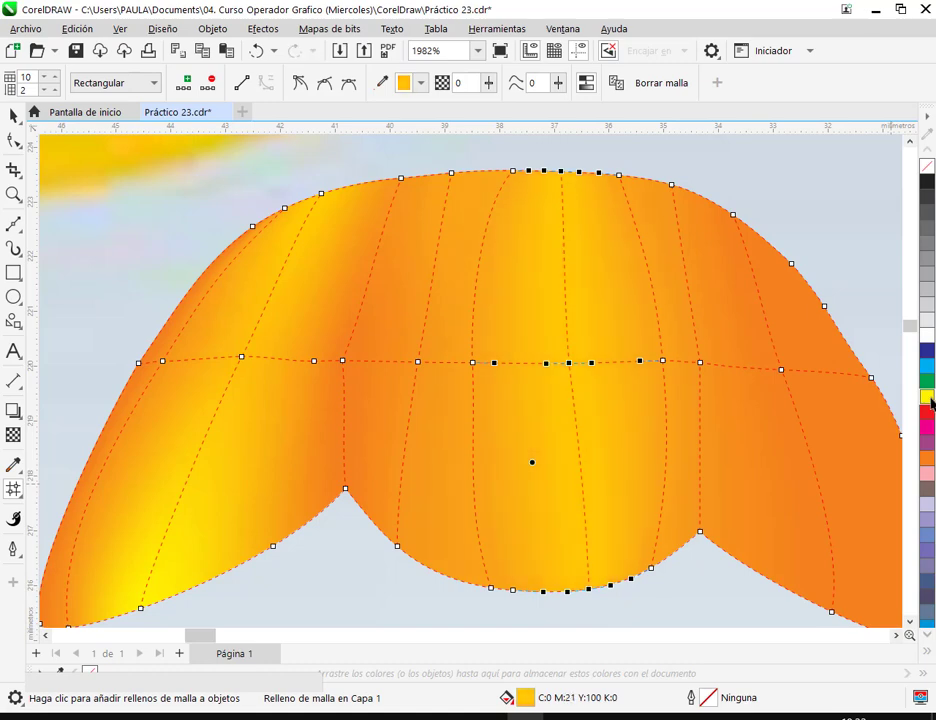
{"action": "left_click", "coordinate": [679, 602]}
{"action": "left_click", "coordinate": [616, 286]}
{"action": "scroll", "coordinate": [631, 316], "scroll_direction": "down", "scroll_amount": 2}
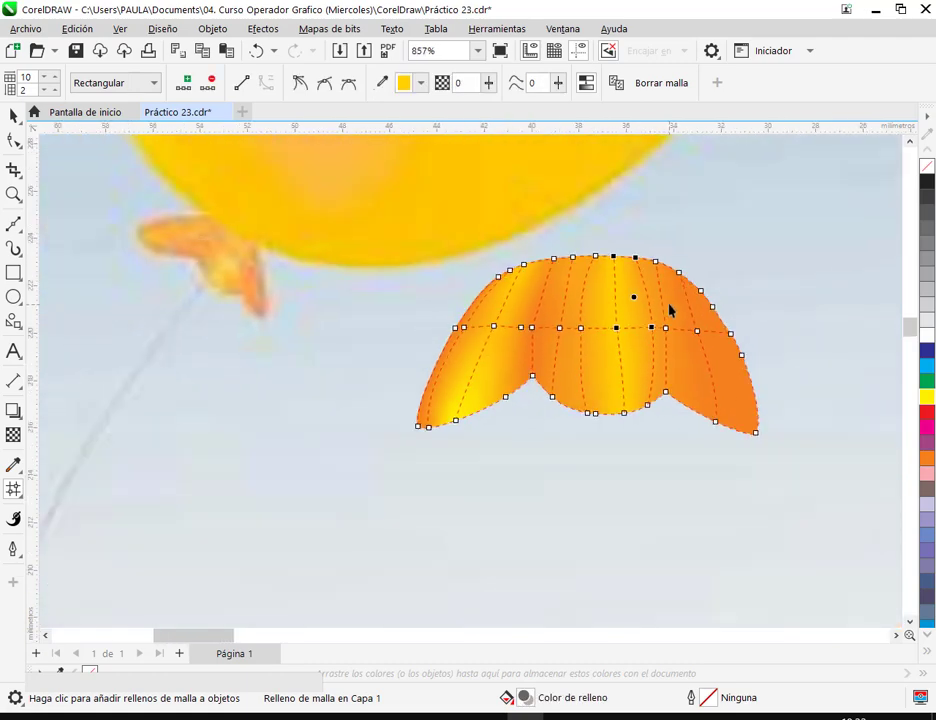
{"action": "scroll", "coordinate": [669, 309], "scroll_direction": "down", "scroll_amount": 1}
{"action": "scroll", "coordinate": [669, 309], "scroll_direction": "up", "scroll_amount": 3}
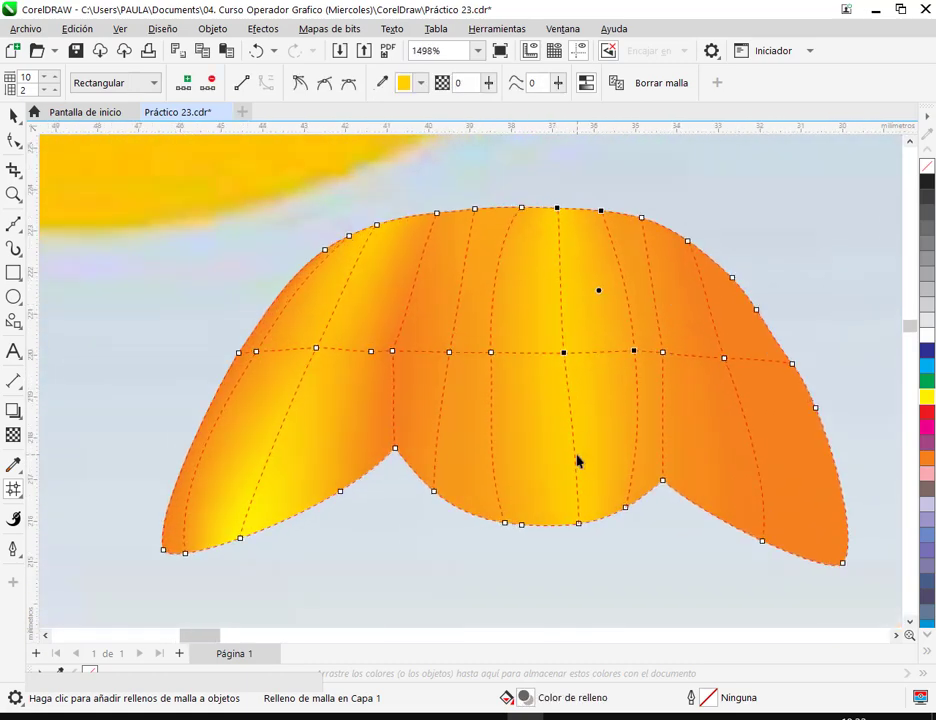
Step: Tint the bottom node of the middle lobe's central mesh column toward yellow, then leave mesh editing and deselect the shape
{"action": "scroll", "coordinate": [577, 461], "scroll_direction": "down", "scroll_amount": 2}
{"action": "left_click_drag", "start_coordinate": [572, 459], "coordinate": [683, 441]}
{"action": "left_click", "coordinate": [688, 487]}
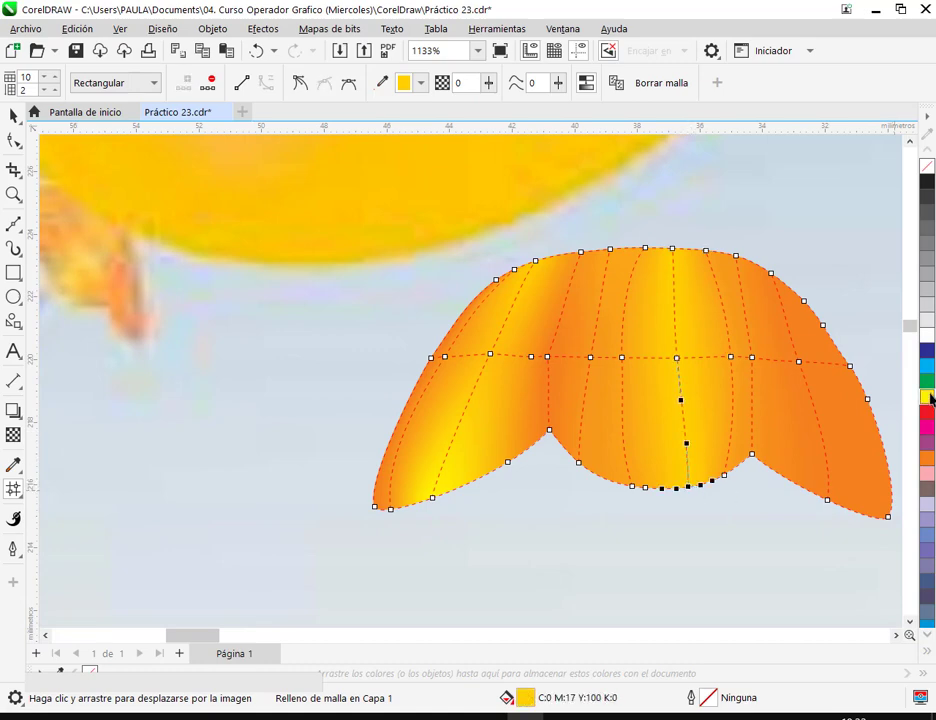
{"action": "left_click", "coordinate": [717, 543]}
{"action": "scroll", "coordinate": [725, 413], "scroll_direction": "down", "scroll_amount": 1}
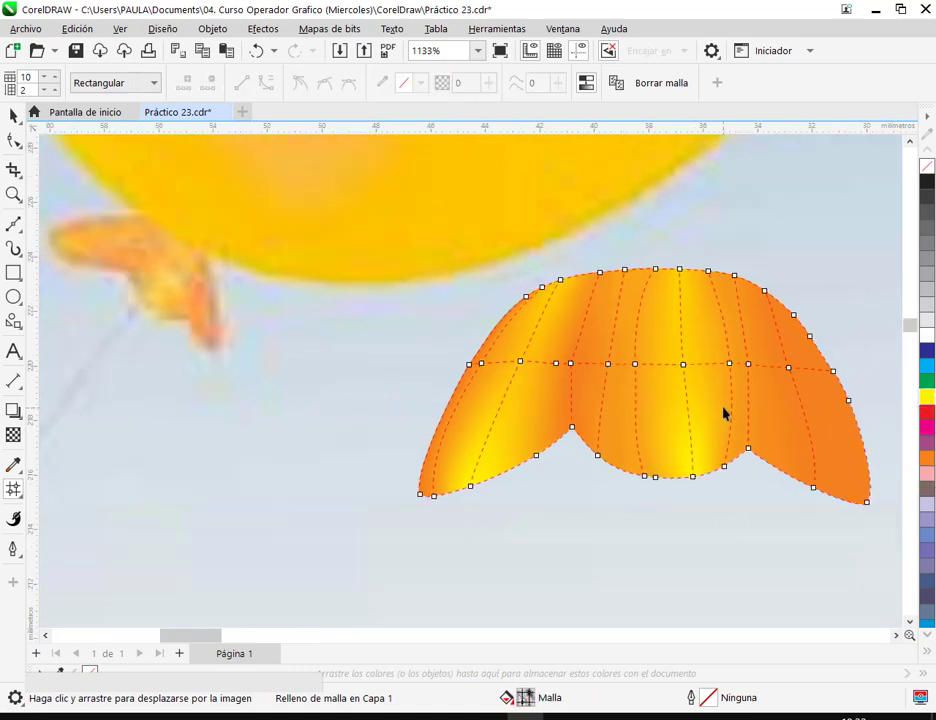
{"action": "scroll", "coordinate": [725, 413], "scroll_direction": "down", "scroll_amount": 1}
{"action": "left_click", "coordinate": [13, 117]}
{"action": "left_click", "coordinate": [625, 536]}
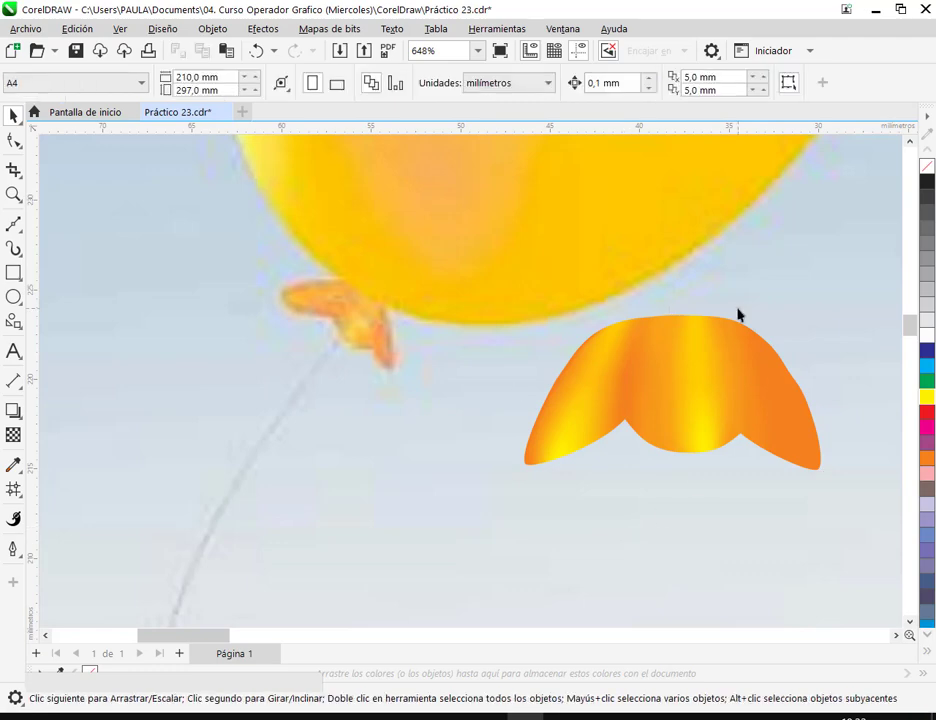
Step: Tint the mesh patch to the right of the middle lobe's lower highlight toward yellow, and leave mesh editing
{"action": "scroll", "coordinate": [685, 401], "scroll_direction": "up", "scroll_amount": 2}
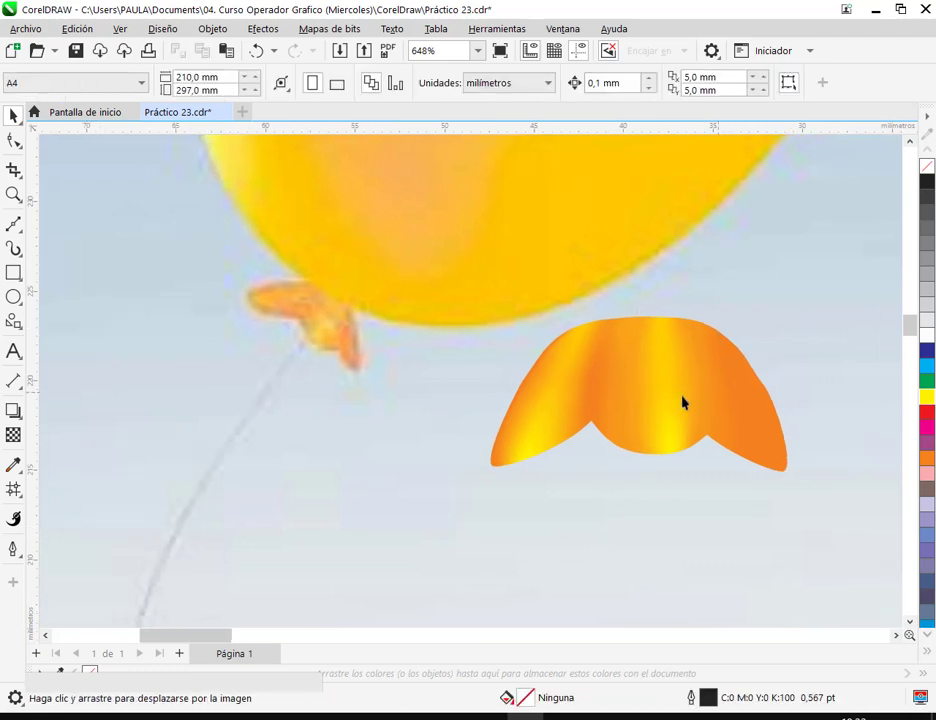
{"action": "left_click", "coordinate": [673, 416]}
{"action": "key", "text": "m"}
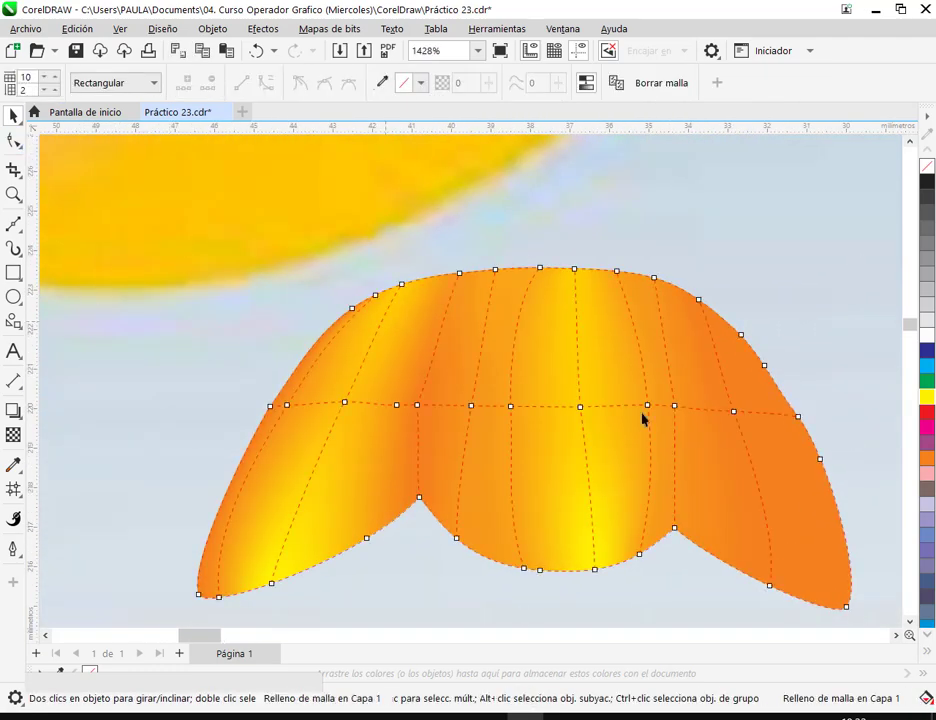
{"action": "left_click", "coordinate": [627, 491]}
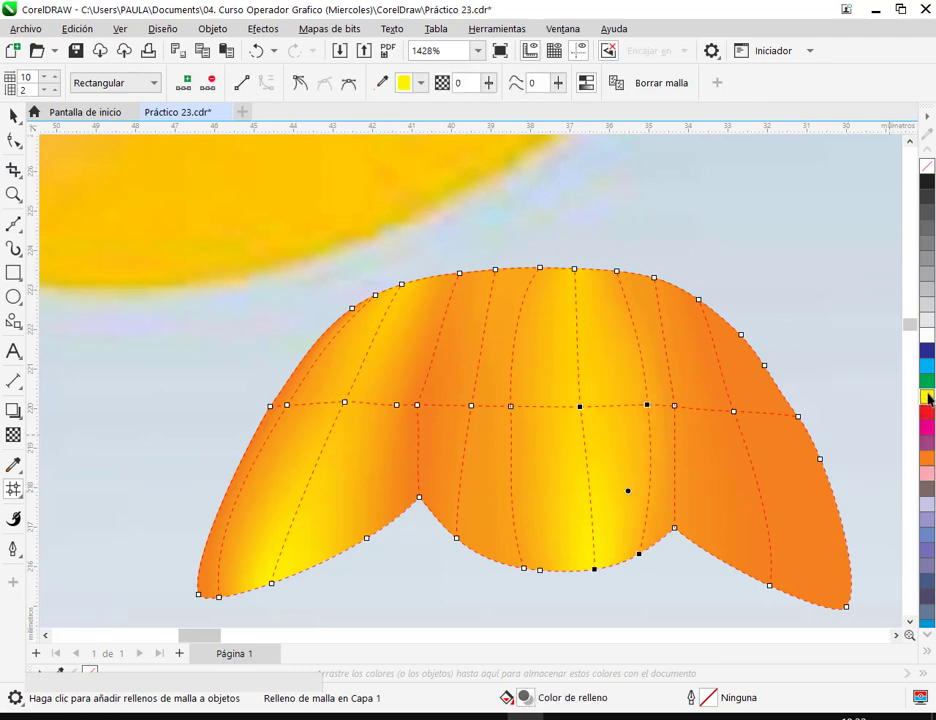
{"action": "left_click", "coordinate": [14, 116]}
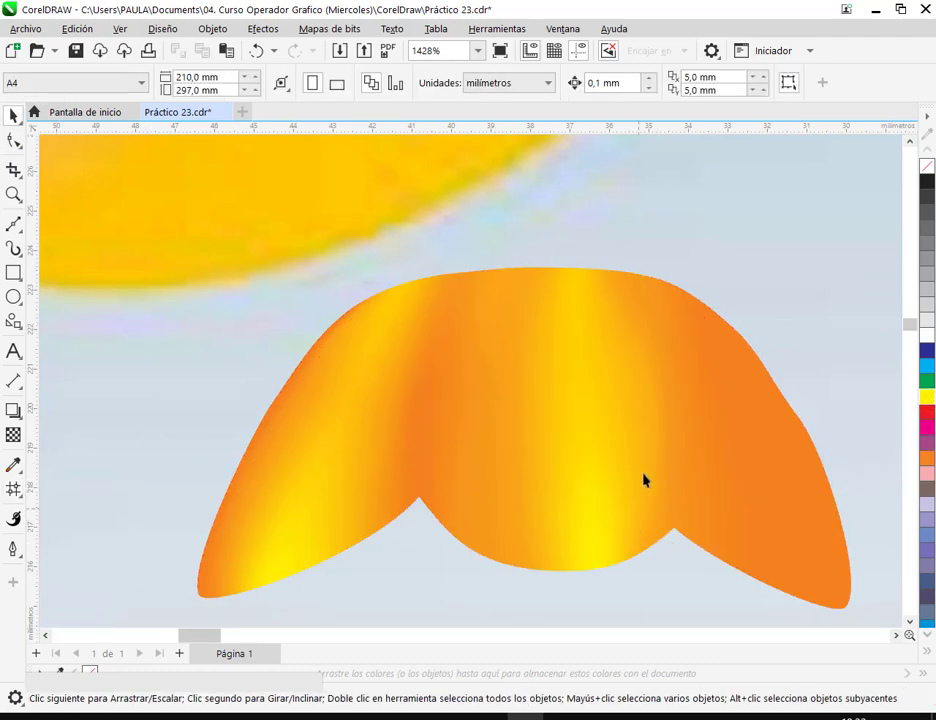
Step: Reopen the shape's mesh and push the middle lobe's lower right patch further toward yellow, then leave mesh editing
{"action": "key", "text": "m"}
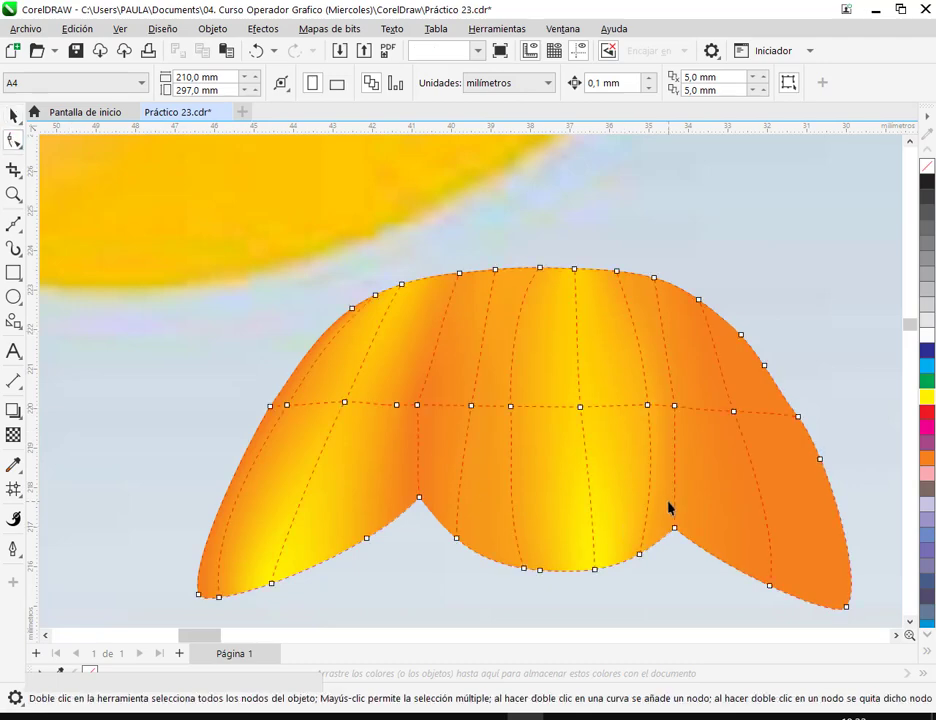
{"action": "scroll", "coordinate": [650, 537], "scroll_direction": "up", "scroll_amount": 2}
{"action": "left_click", "coordinate": [624, 509]}
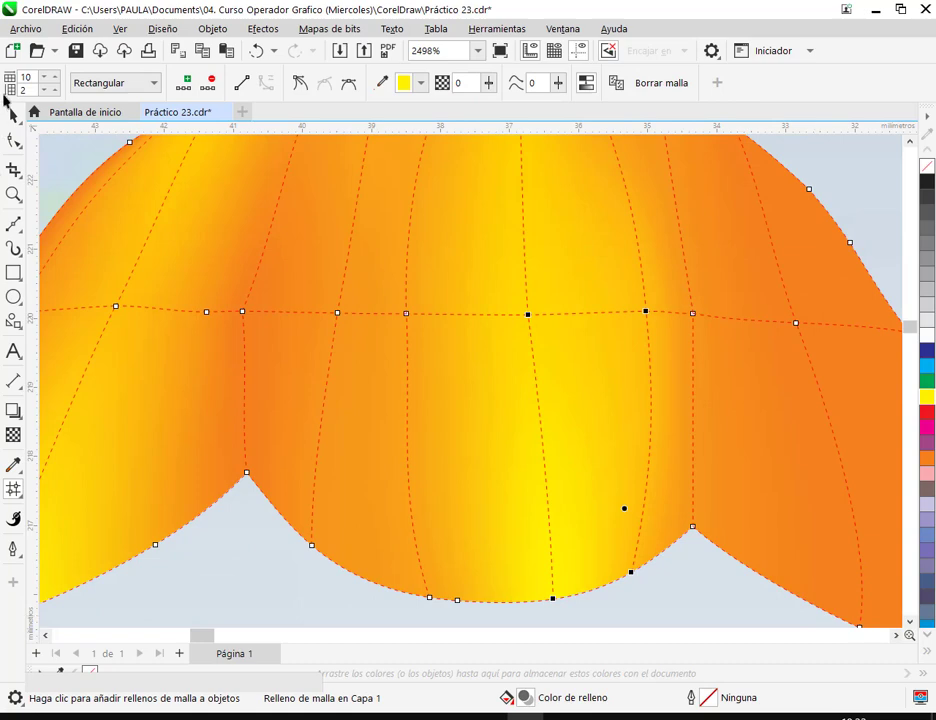
{"action": "left_click", "coordinate": [13, 116]}
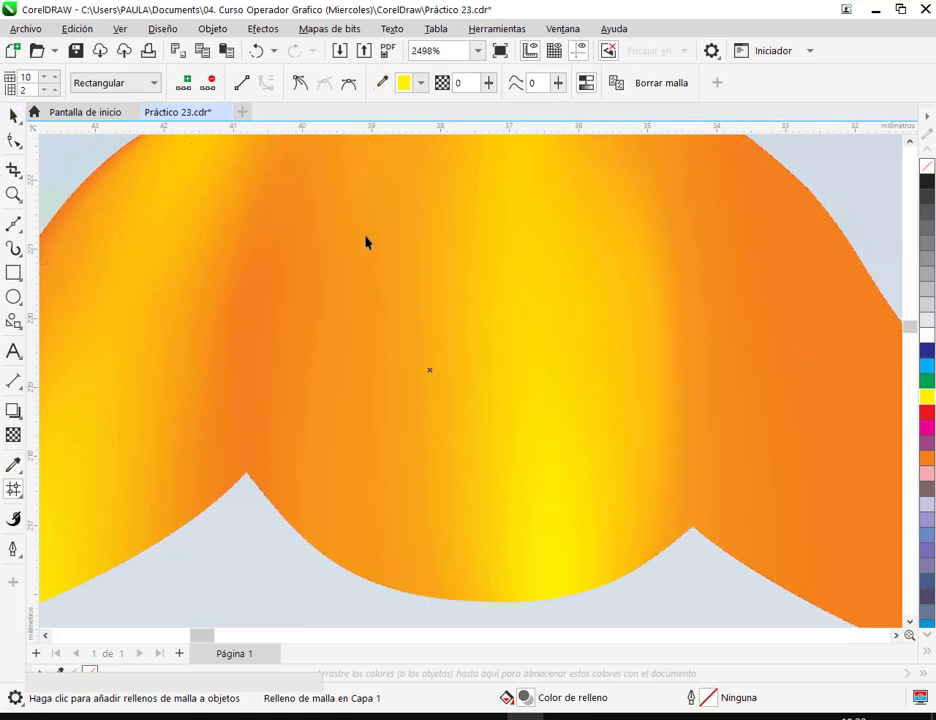
{"action": "scroll", "coordinate": [602, 277], "scroll_direction": "down", "scroll_amount": 5}
{"action": "scroll", "coordinate": [677, 257], "scroll_direction": "up", "scroll_amount": 2}
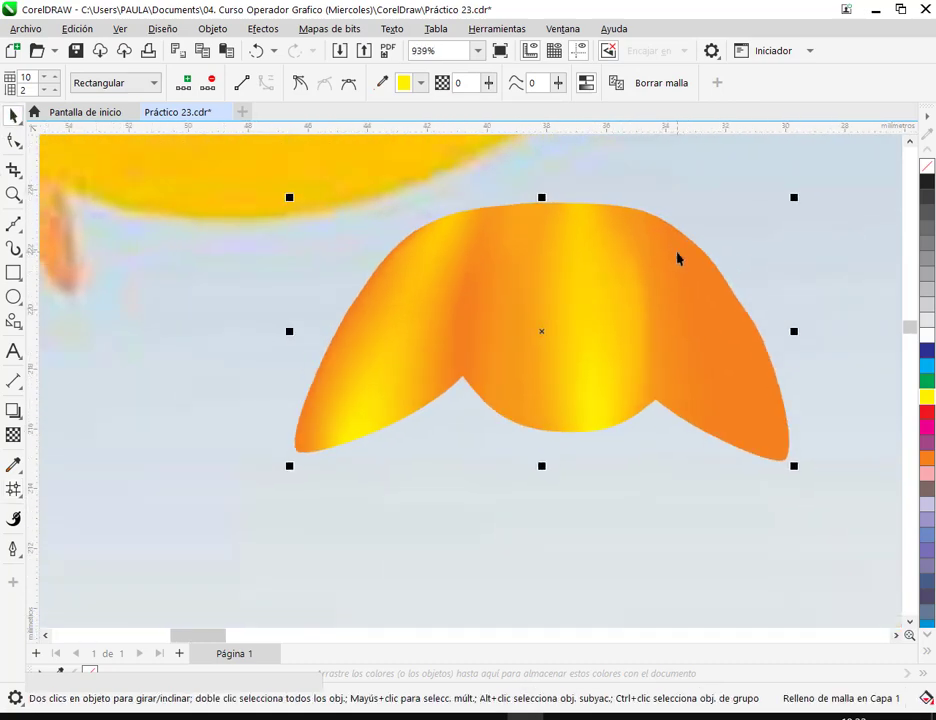
Step: Tint the middle lobe's upper right mesh patch further toward yellow, then leave mesh editing and deselect the shape
{"action": "key", "text": "m"}
{"action": "left_click", "coordinate": [585, 255]}
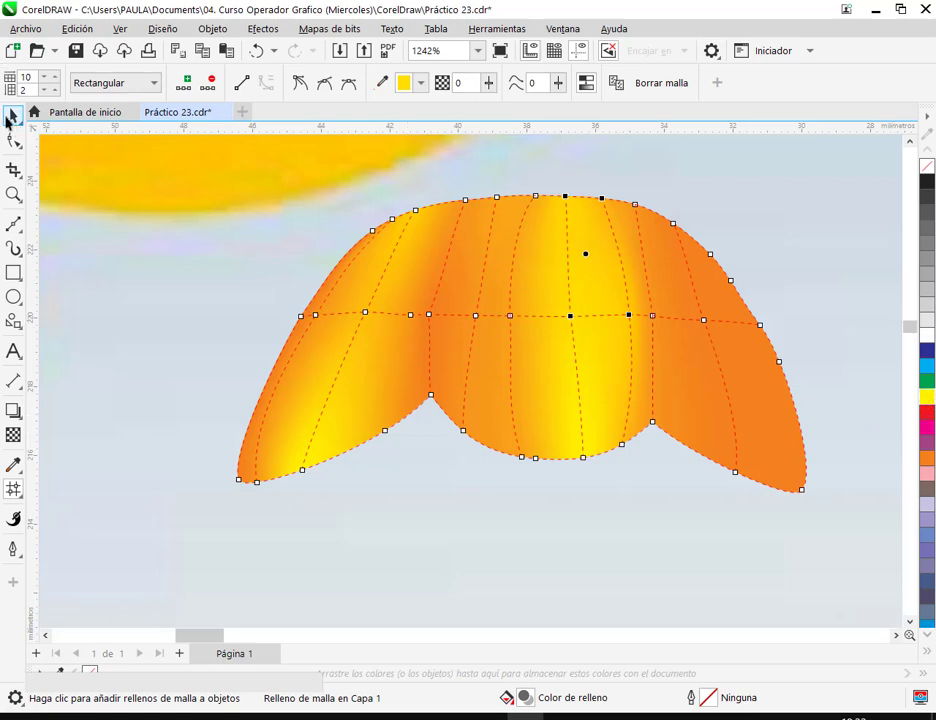
{"action": "left_click", "coordinate": [10, 117]}
{"action": "scroll", "coordinate": [140, 317], "scroll_direction": "down", "scroll_amount": 5}
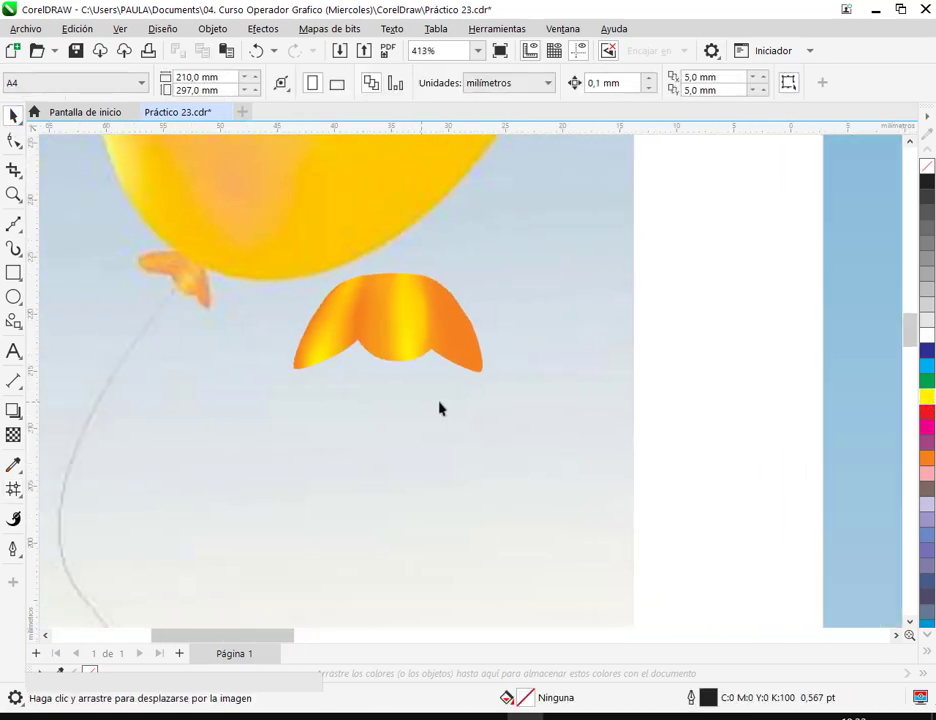
Step: Tint the mid-row and notch mesh nodes between the middle and right lobes toward red to C0 M63 Y100 K0, then leave mesh editing
{"action": "left_click_drag", "start_coordinate": [434, 408], "coordinate": [459, 406]}
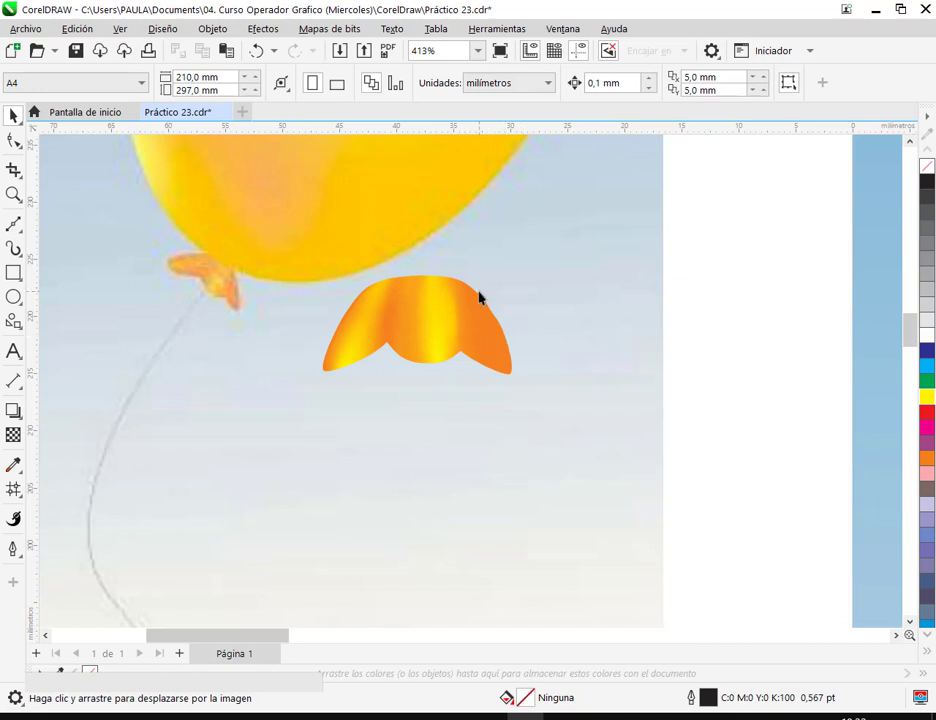
{"action": "scroll", "coordinate": [463, 326], "scroll_direction": "up", "scroll_amount": 4}
{"action": "key", "text": "m"}
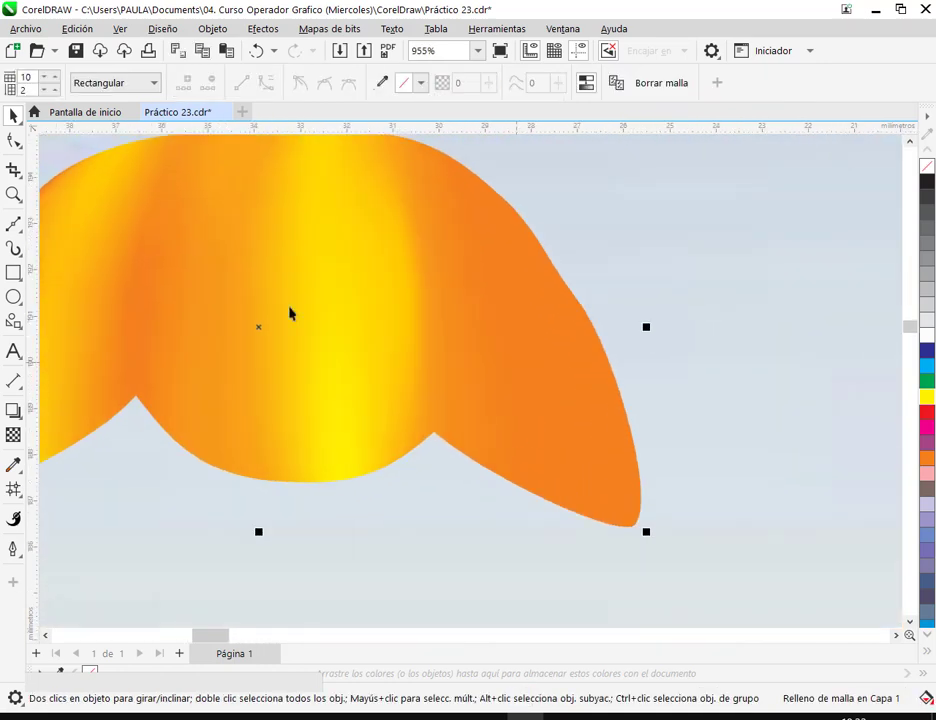
{"action": "key", "text": "m"}
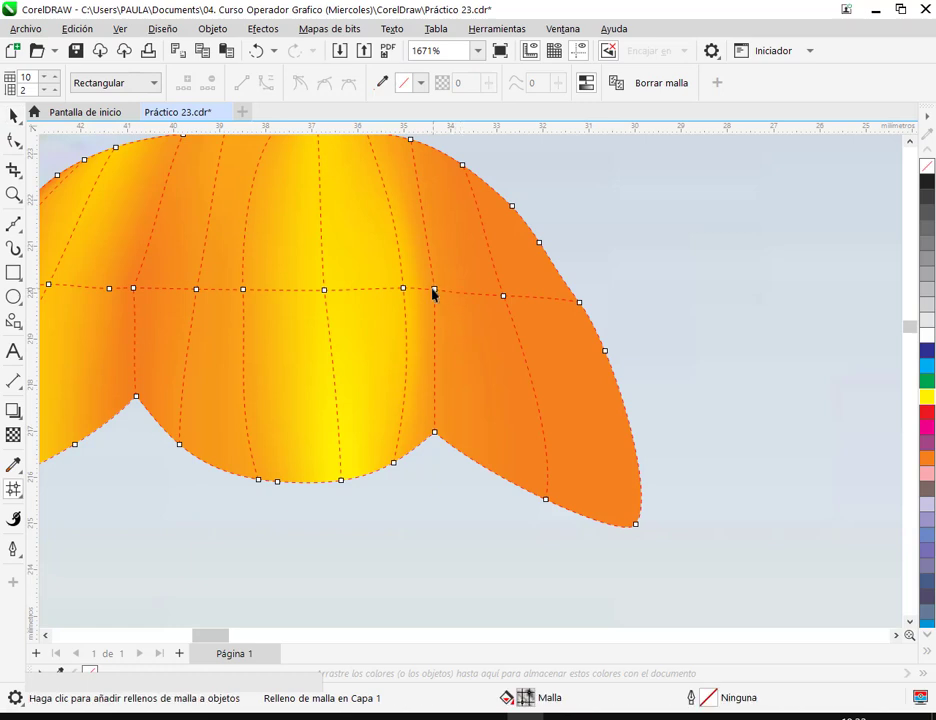
{"action": "left_click", "coordinate": [434, 290]}
{"action": "left_click", "coordinate": [434, 433]}
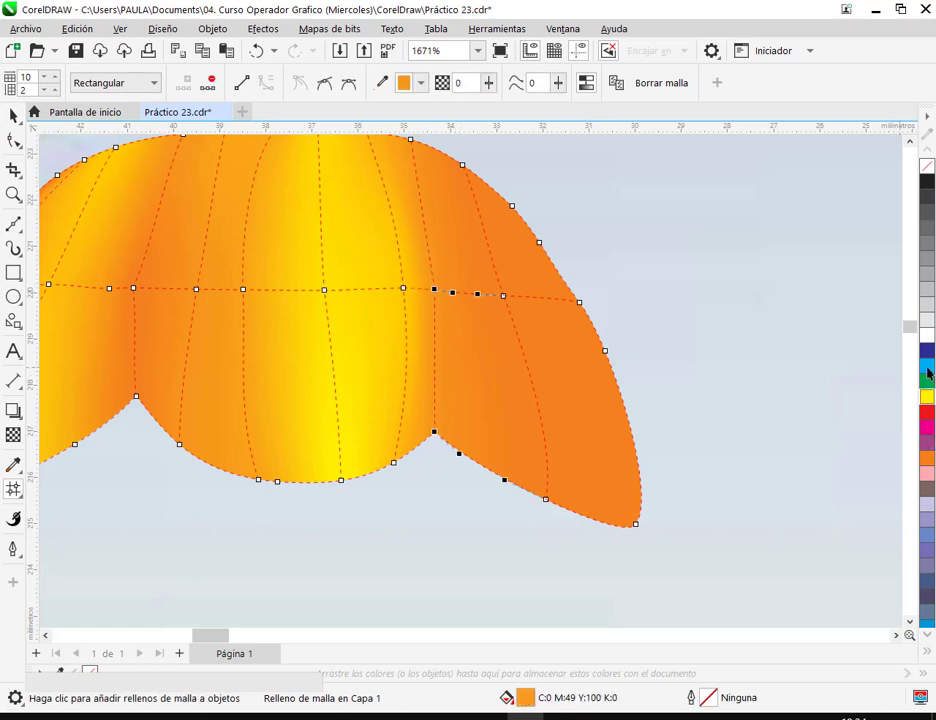
{"action": "left_click", "coordinate": [928, 417], "text": "ctrl"}
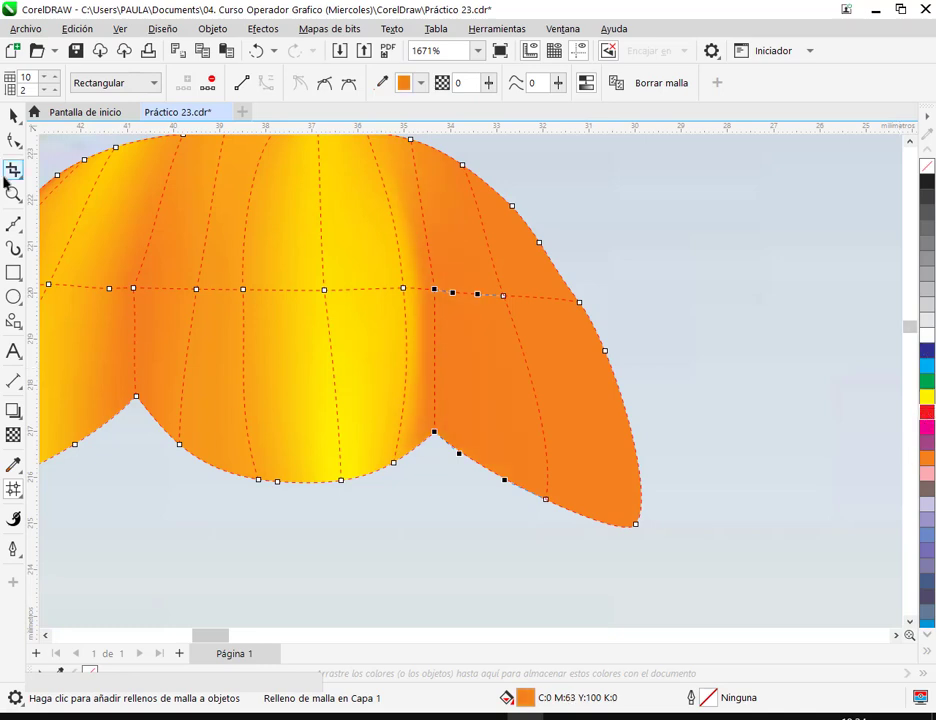
{"action": "left_click", "coordinate": [13, 117]}
{"action": "scroll", "coordinate": [733, 413], "scroll_direction": "down", "scroll_amount": 3}
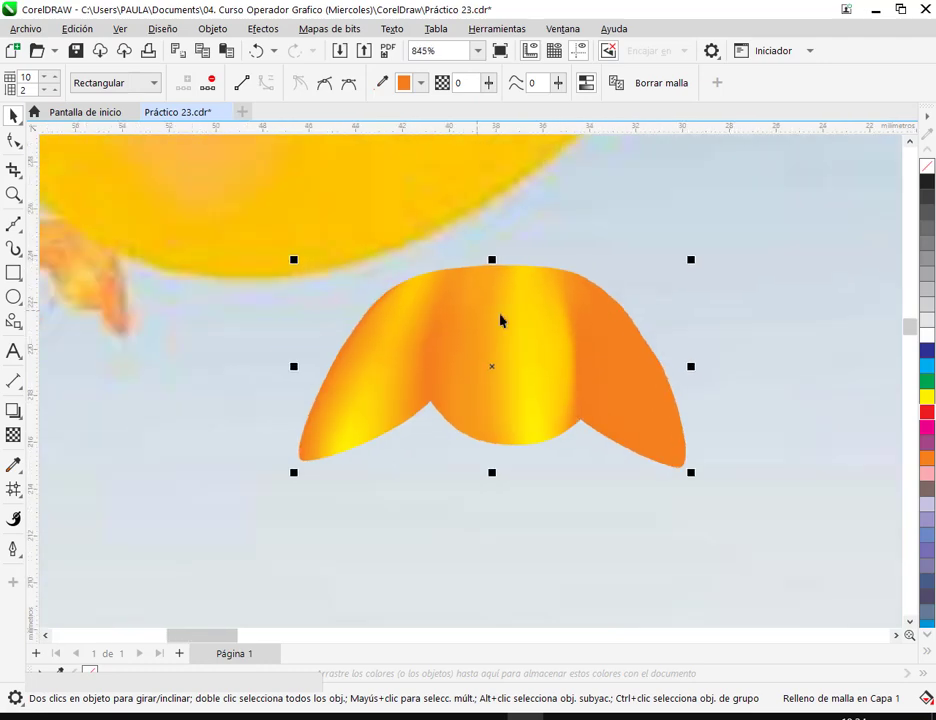
{"action": "scroll", "coordinate": [865, 378], "scroll_direction": "down", "scroll_amount": 2}
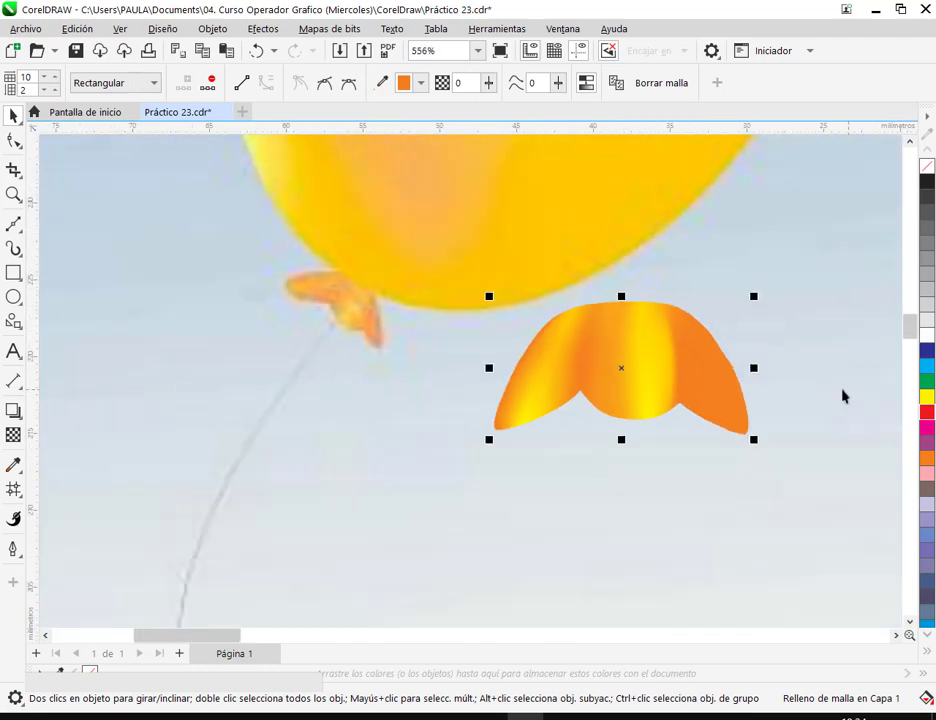
Step: Reopen the shape's mesh and add a mesh column just inside the right lobe's outer edge
{"action": "scroll", "coordinate": [733, 405], "scroll_direction": "up", "scroll_amount": 3}
{"action": "key", "text": "m"}
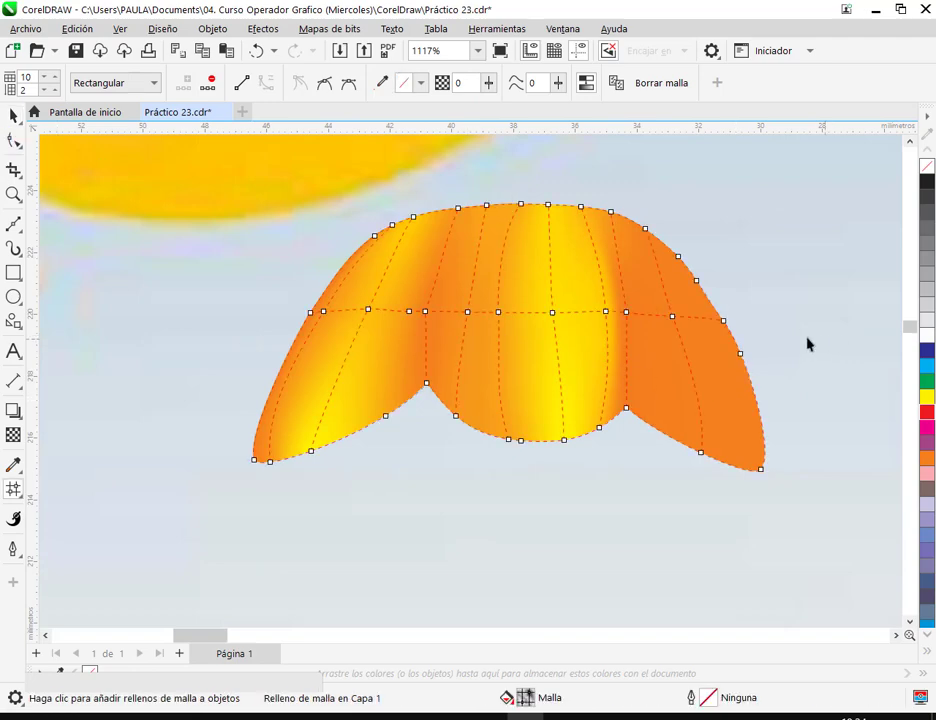
{"action": "scroll", "coordinate": [817, 345], "scroll_direction": "up", "scroll_amount": 3}
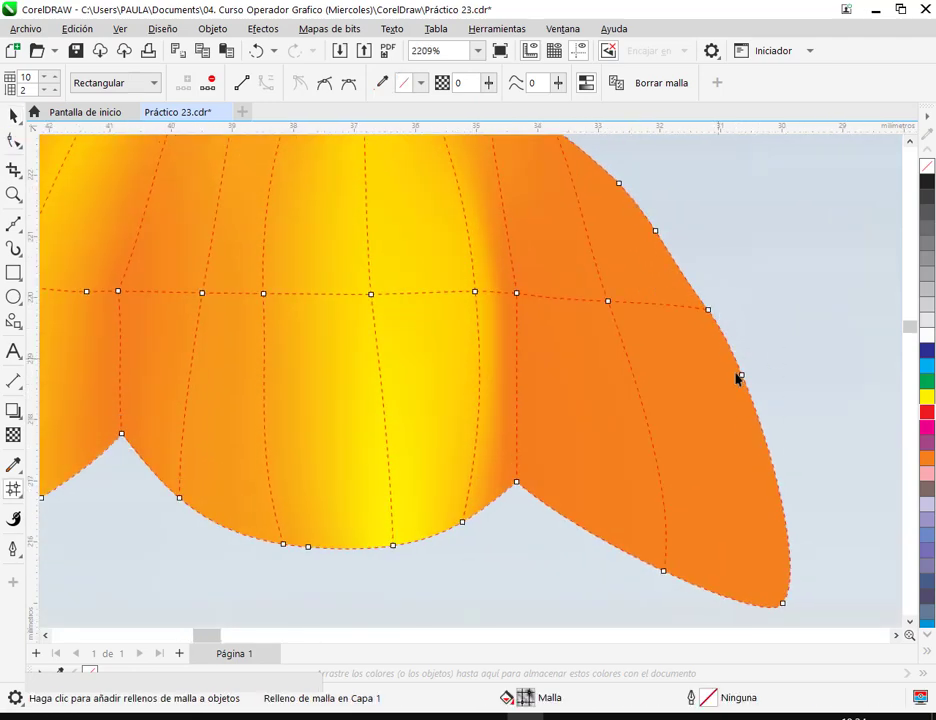
{"action": "scroll", "coordinate": [725, 370], "scroll_direction": "down", "scroll_amount": 1}
{"action": "double_click", "coordinate": [582, 220]}
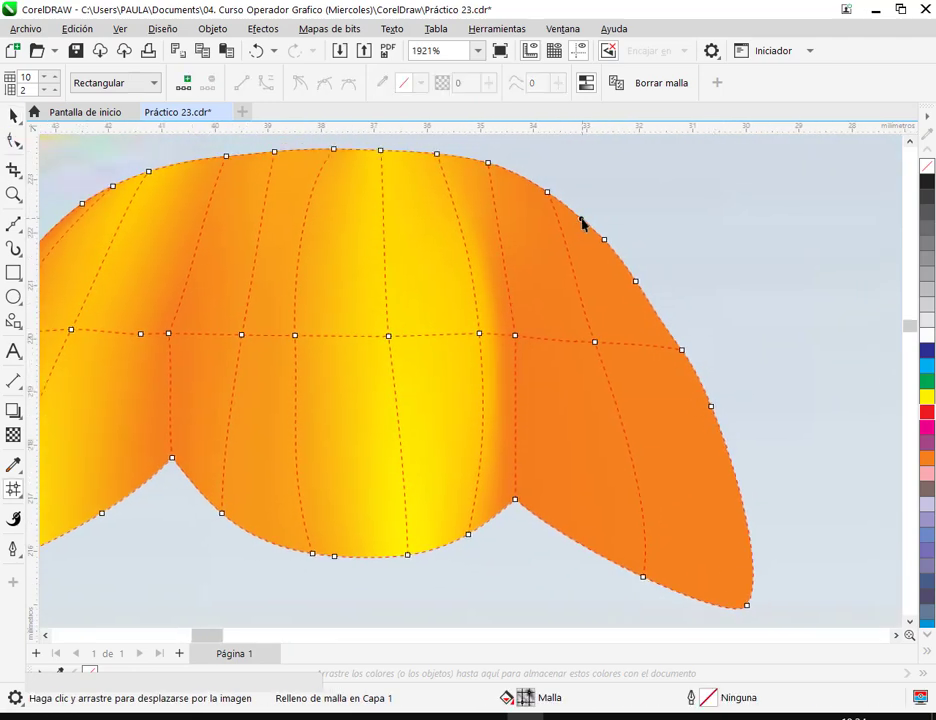
Step: Try another mesh column tighter against the right lobe's outer edge, deleting the column beside it
{"action": "double_click", "coordinate": [739, 609]}
{"action": "left_click", "coordinate": [721, 607]}
{"action": "key", "text": "Delete"}
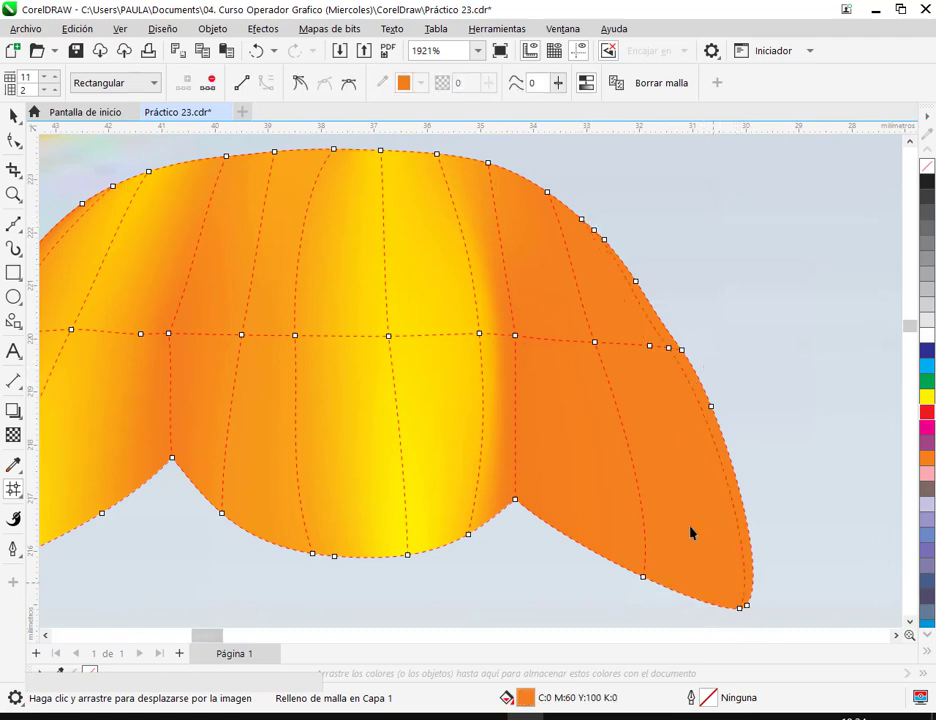
{"action": "left_click", "coordinate": [650, 347]}
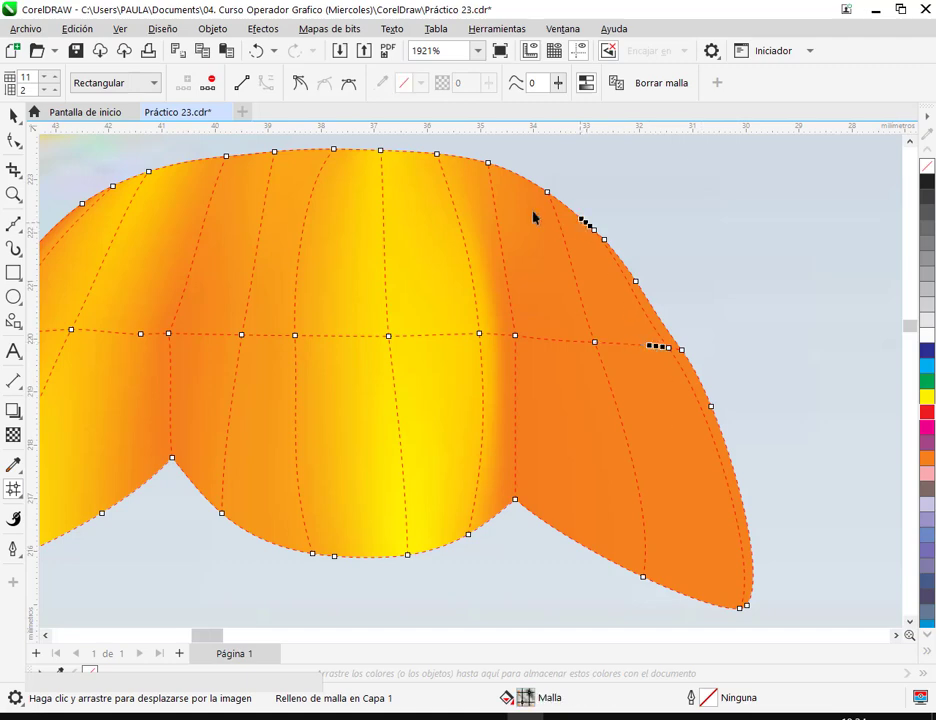
{"action": "left_click", "coordinate": [207, 85]}
Step: Try filling the right lobe's outer edge nodes with solid yellow, then undo back to the mesh column placed farther inside the edge
{"action": "scroll", "coordinate": [618, 358], "scroll_direction": "right", "scroll_amount": 1}
{"action": "scroll", "coordinate": [587, 267], "scroll_direction": "up", "scroll_amount": 2}
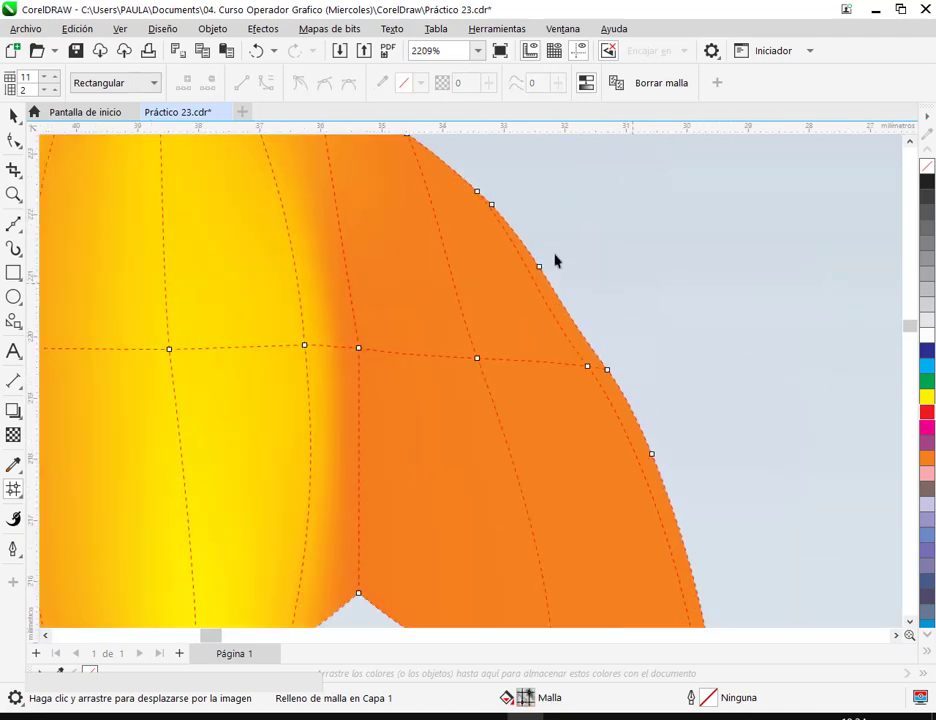
{"action": "left_click", "coordinate": [489, 204]}
{"action": "left_click", "coordinate": [539, 268]}
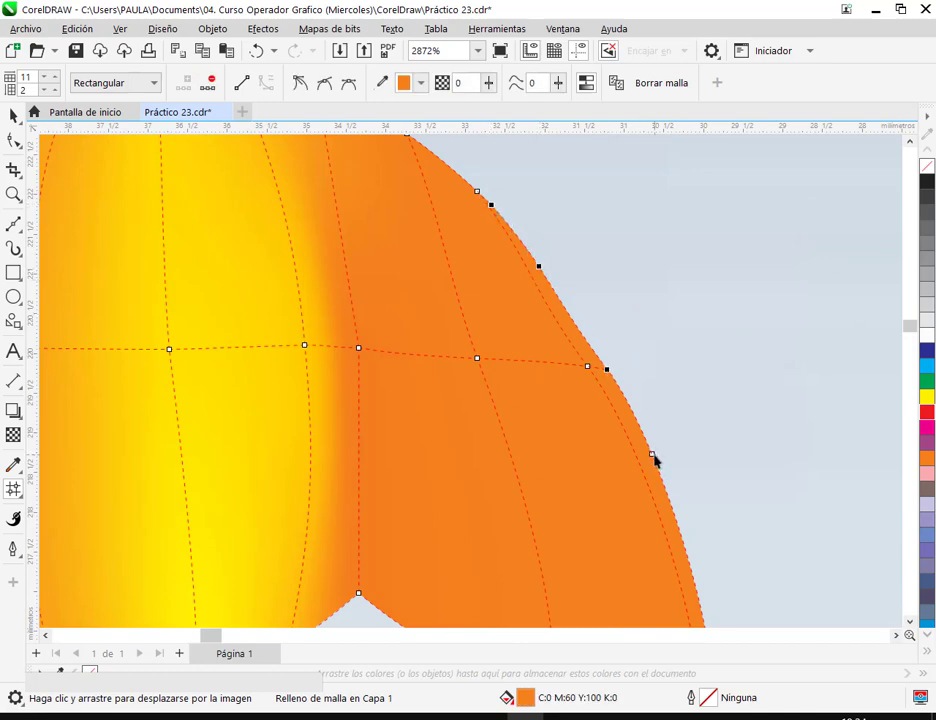
{"action": "scroll", "coordinate": [730, 510], "scroll_direction": "down", "scroll_amount": 2}
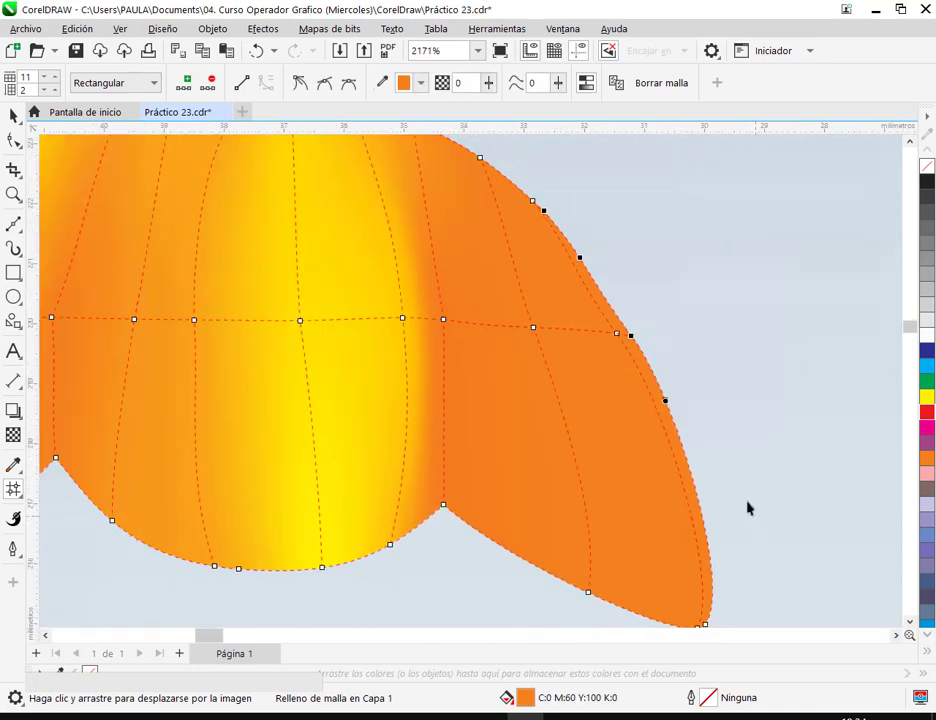
{"action": "left_click", "coordinate": [927, 397]}
{"action": "scroll", "coordinate": [672, 360], "scroll_direction": "down", "scroll_amount": 5}
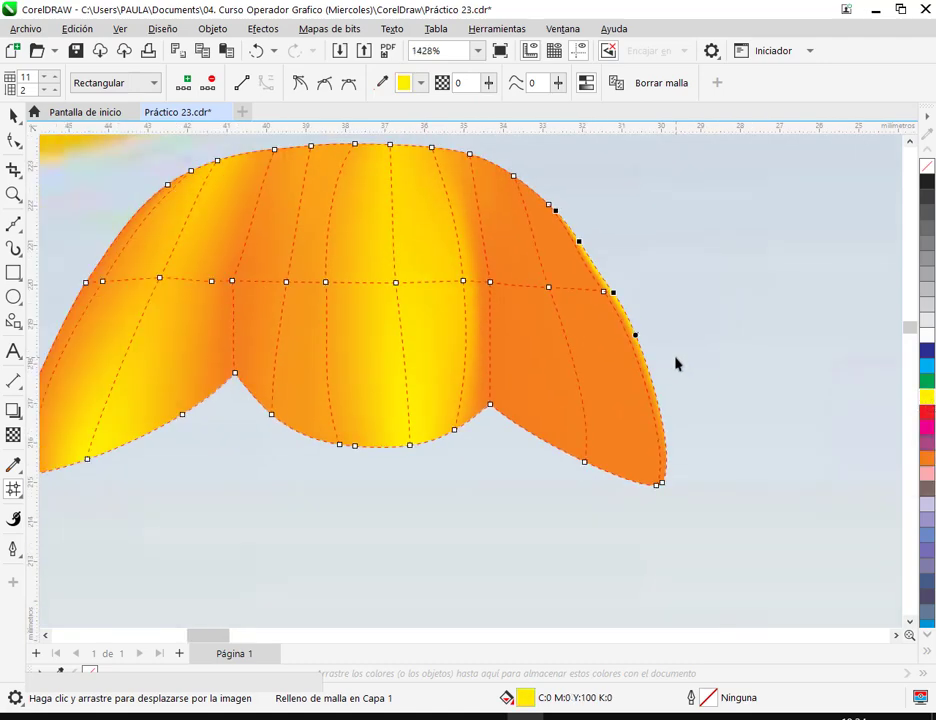
{"action": "left_click", "coordinate": [13, 116]}
{"action": "left_click", "coordinate": [654, 378]}
{"action": "key", "text": "m"}
{"action": "scroll", "coordinate": [640, 315], "scroll_direction": "up", "scroll_amount": 1}
{"action": "scroll", "coordinate": [645, 318], "scroll_direction": "up", "scroll_amount": 3}
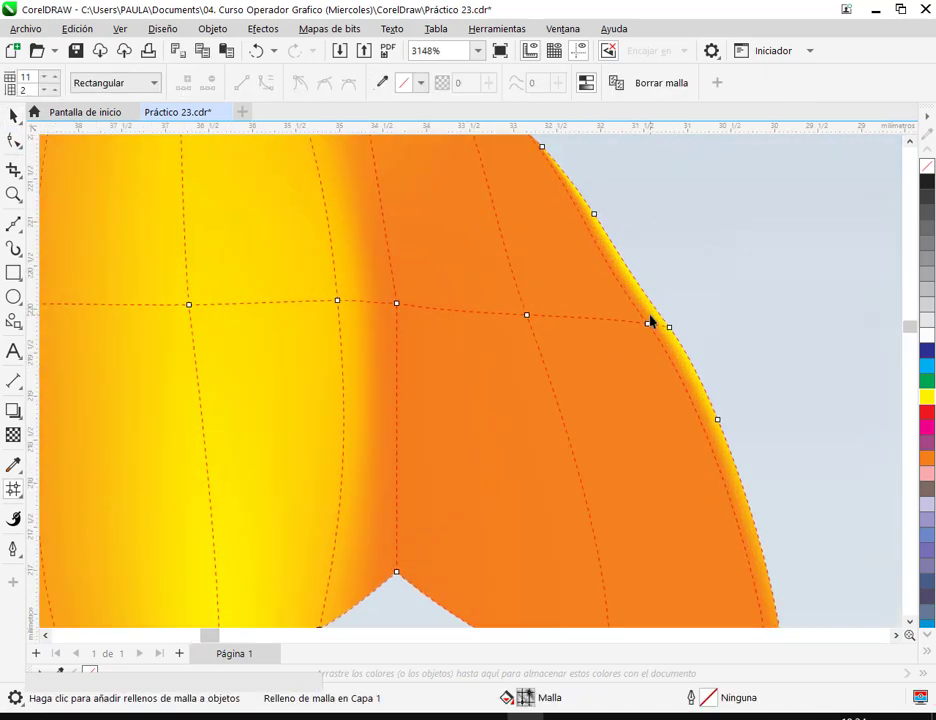
{"action": "scroll", "coordinate": [720, 458], "scroll_direction": "down", "scroll_amount": 1}
{"action": "key", "text": "ctrl+z"}
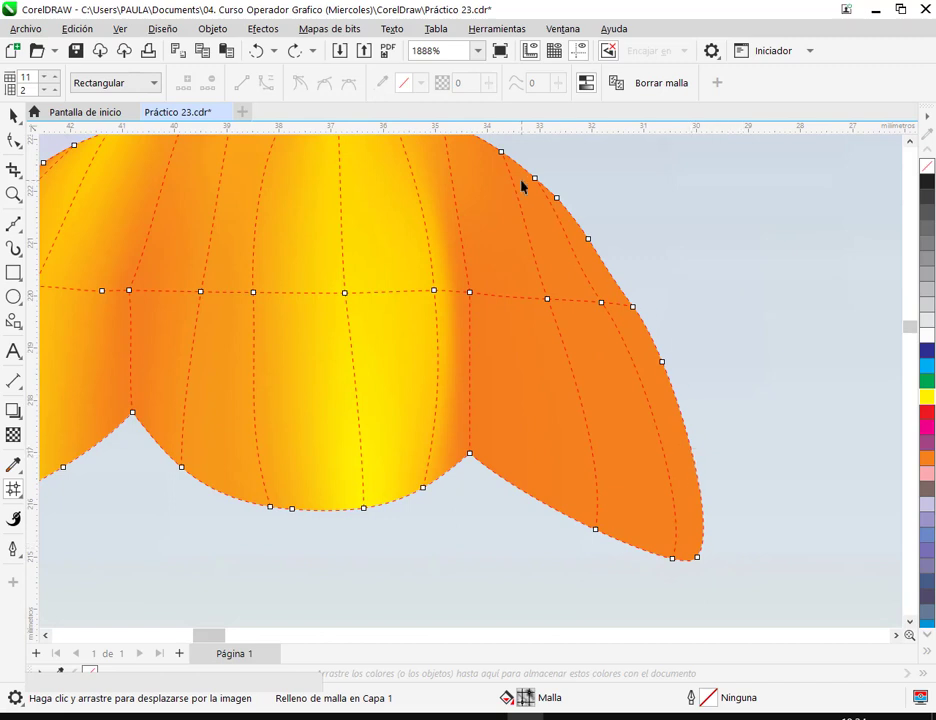
Step: Try solid yellow C0 M0 Y100 K0 on four nodes along the right lobe's outer edge, then undo the fill
{"action": "left_click_drag", "start_coordinate": [534, 182], "coordinate": [575, 235]}
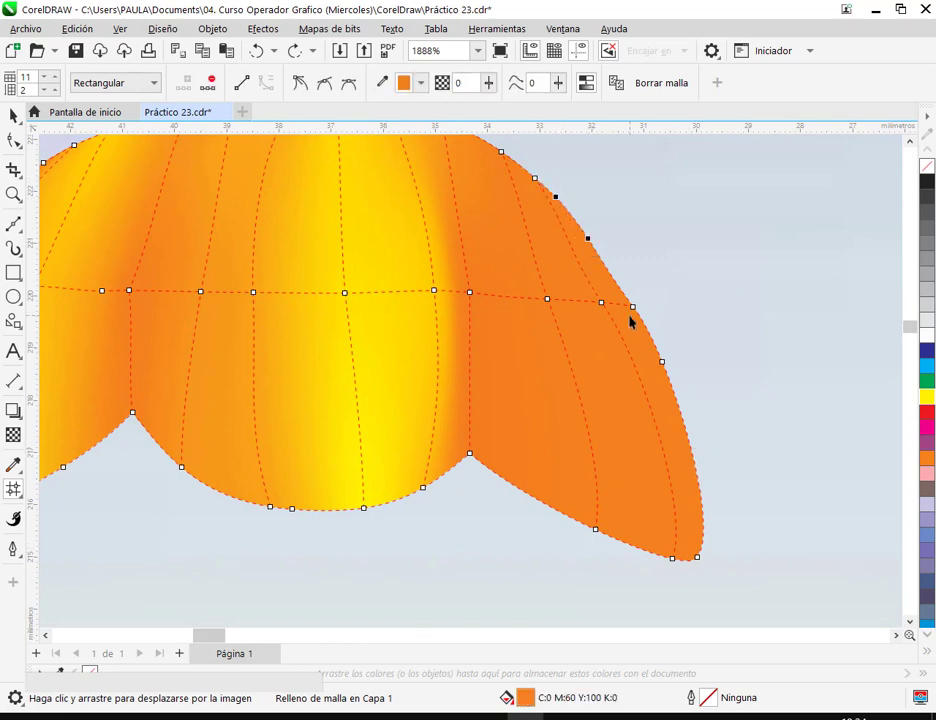
{"action": "left_click", "coordinate": [661, 361], "text": "shift"}
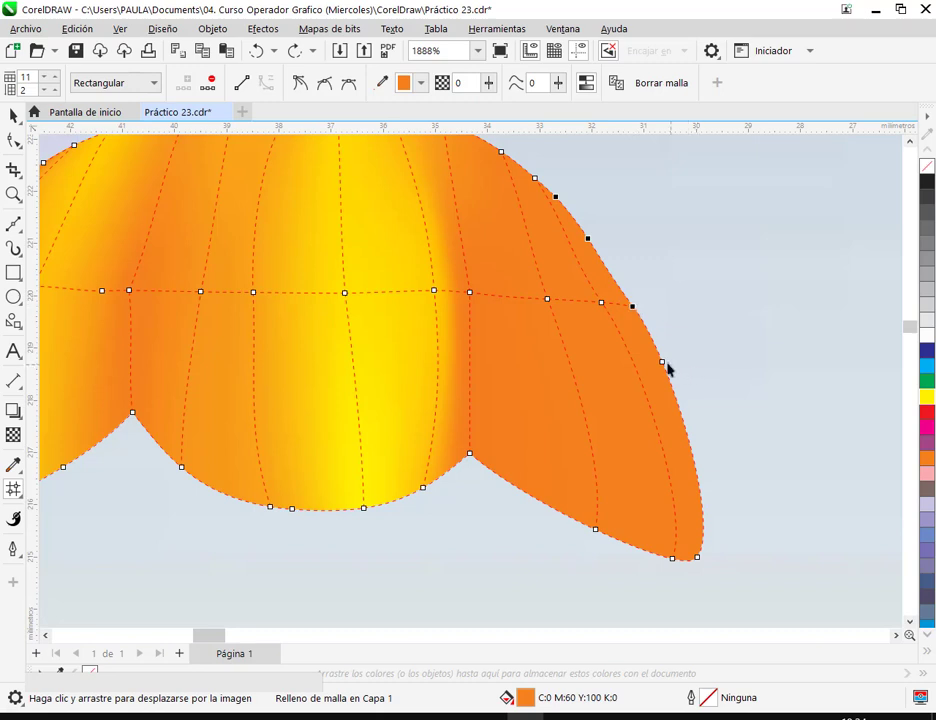
{"action": "left_click", "coordinate": [928, 398]}
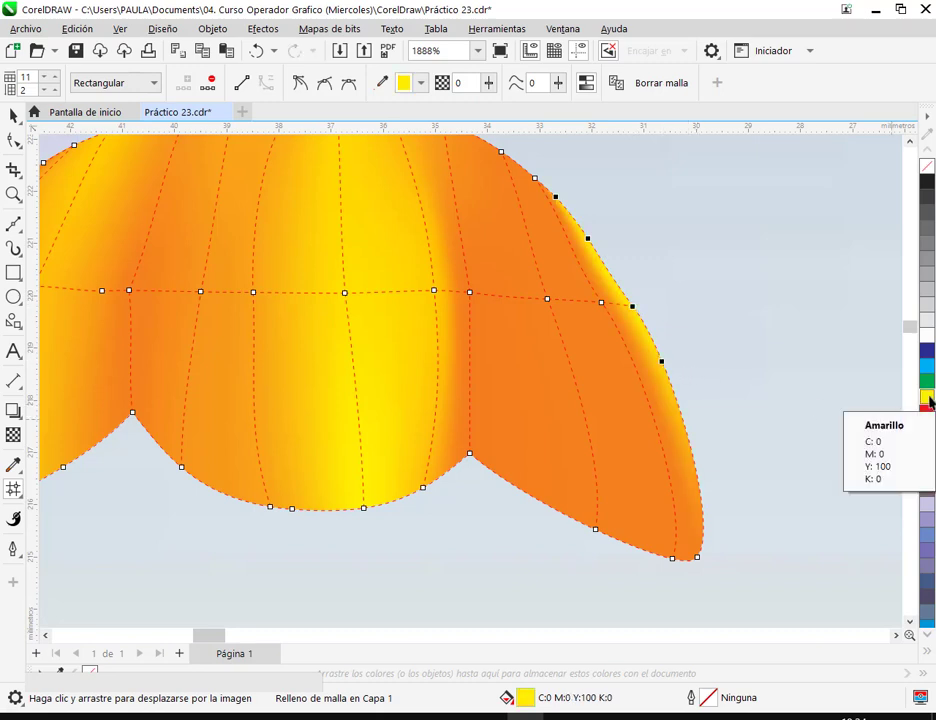
{"action": "key", "text": "ctrl+z"}
Step: Tint the four outer edge nodes of the right lobe toward yellow to C0 M26 Y100 K0, then leave mesh editing and deselect the shape
{"action": "left_click", "coordinate": [565, 211]}
{"action": "left_click", "coordinate": [642, 322]}
{"action": "left_click", "coordinate": [661, 362]}
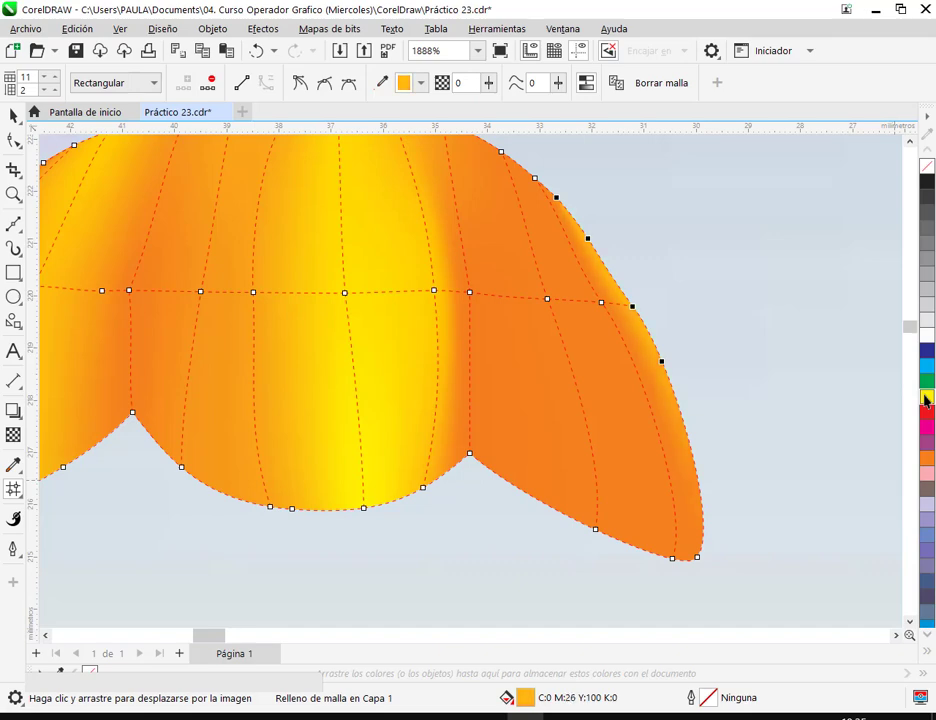
{"action": "key", "text": "space"}
{"action": "left_click", "coordinate": [671, 318]}
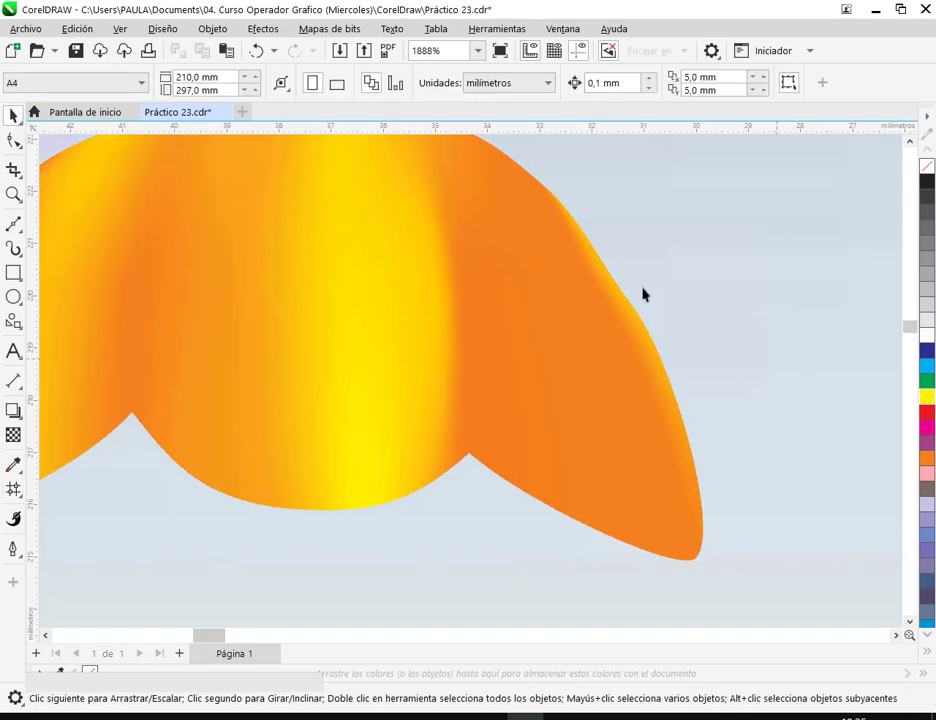
{"action": "scroll", "coordinate": [727, 395], "scroll_direction": "down", "scroll_amount": 2}
{"action": "scroll", "coordinate": [731, 391], "scroll_direction": "down", "scroll_amount": 1}
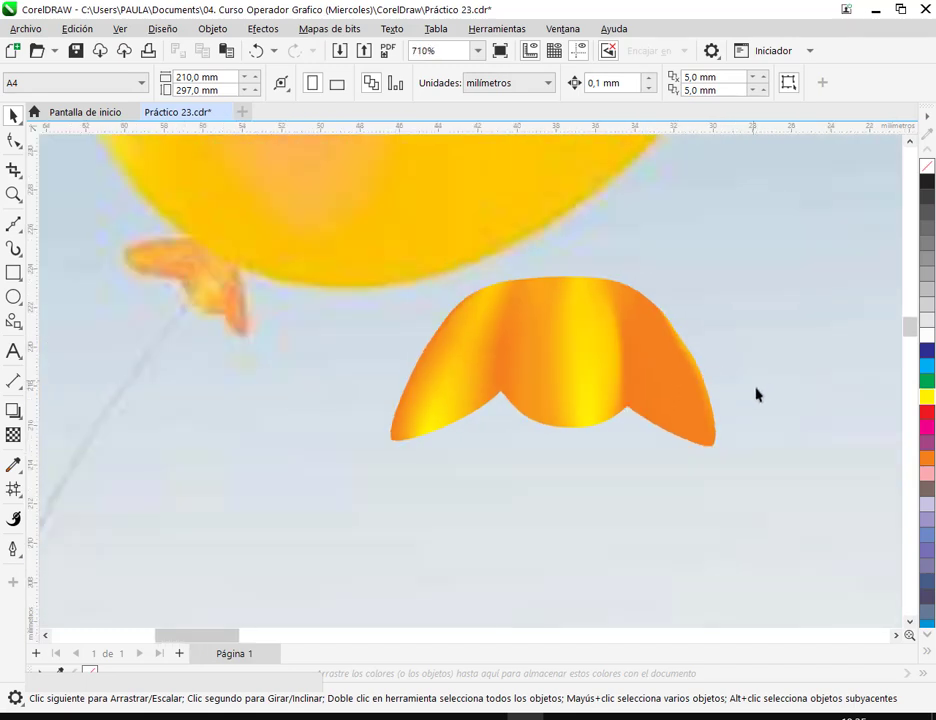
Step: Reopen the shape's mesh and push the right lobe's four outer edge nodes further toward yellow, to C0 M11 Y100 K0
{"action": "scroll", "coordinate": [756, 389], "scroll_direction": "up", "scroll_amount": 2}
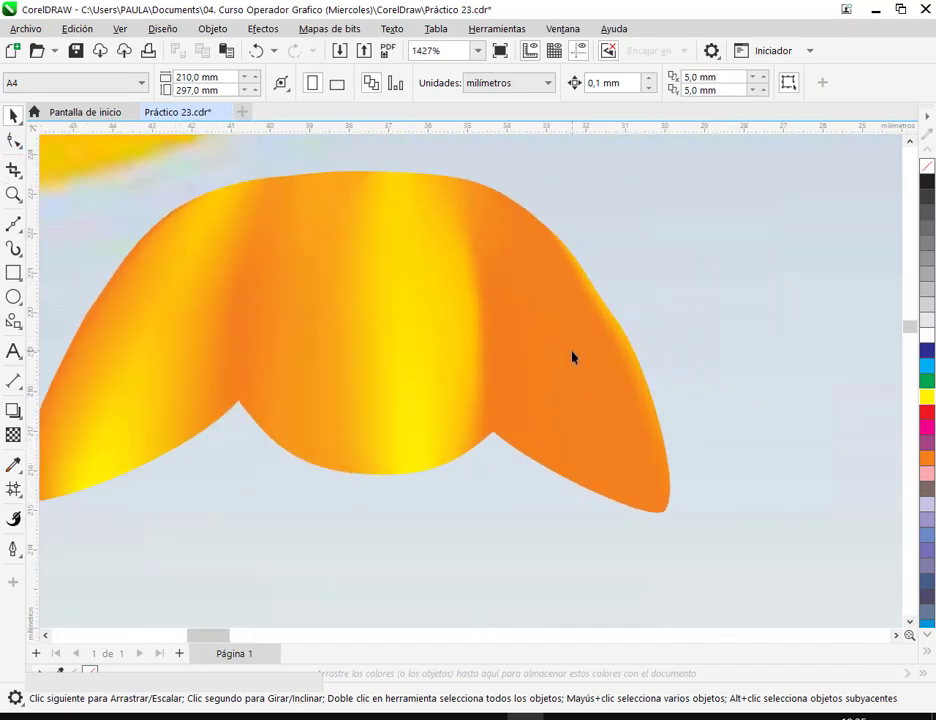
{"action": "left_click", "coordinate": [305, 246]}
{"action": "left_click", "coordinate": [13, 489]}
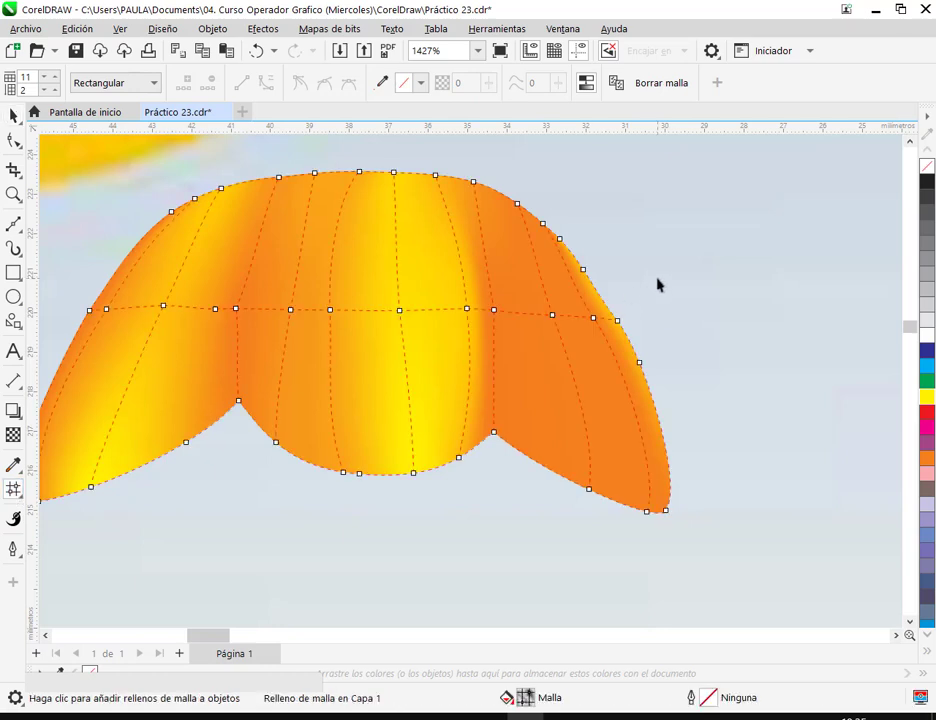
{"action": "scroll", "coordinate": [657, 285], "scroll_direction": "up", "scroll_amount": 1}
{"action": "left_click_drag", "start_coordinate": [506, 210], "coordinate": [554, 278]}
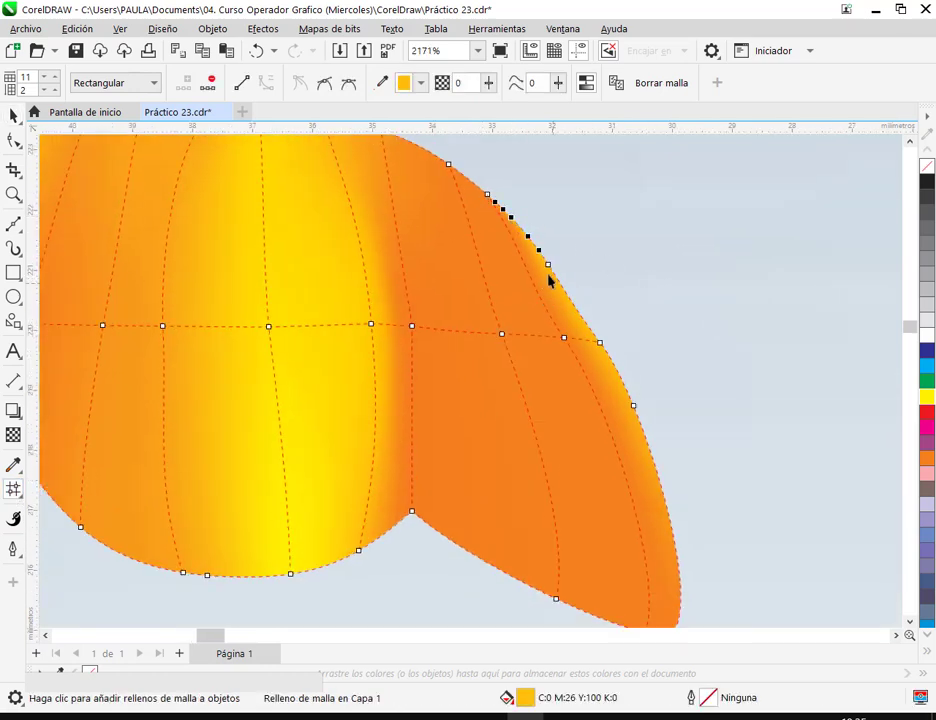
{"action": "left_click", "coordinate": [598, 344], "text": "shift"}
{"action": "left_click", "coordinate": [633, 406], "text": "shift"}
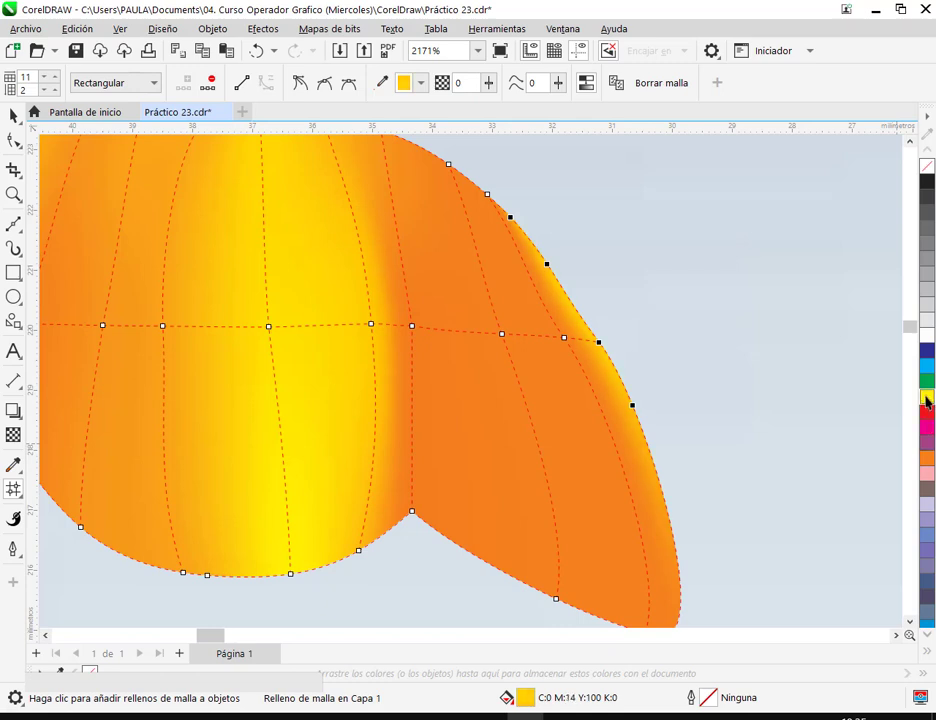
{"action": "left_click", "coordinate": [926, 398]}
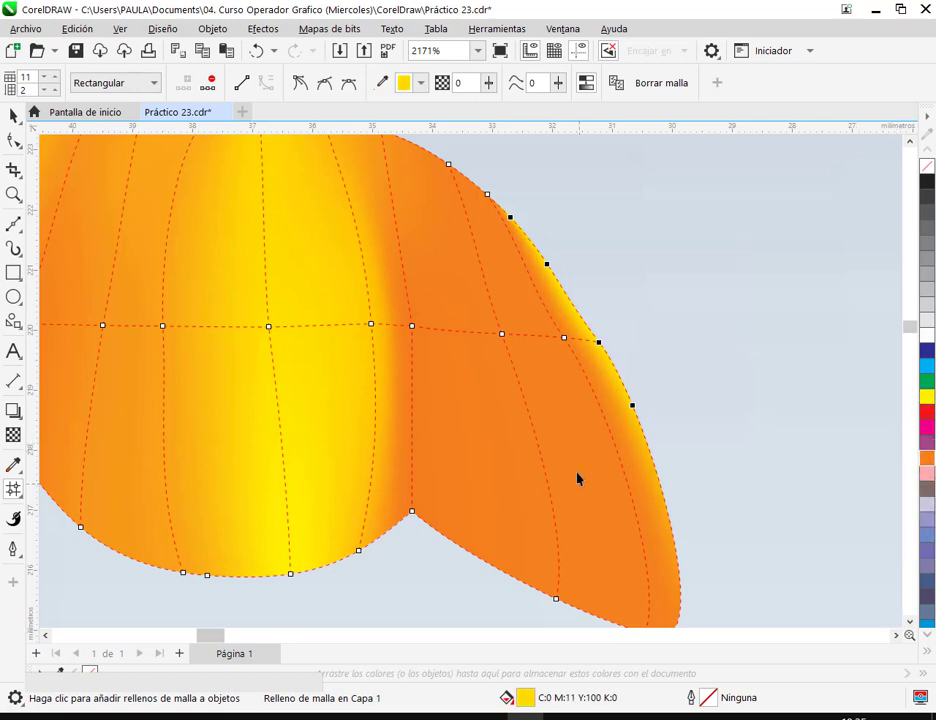
Step: Tint the mesh patch along the right lobe's outer edge slightly toward yellow, leave mesh editing, deselect the shape and save the document
{"action": "left_click", "coordinate": [540, 265]}
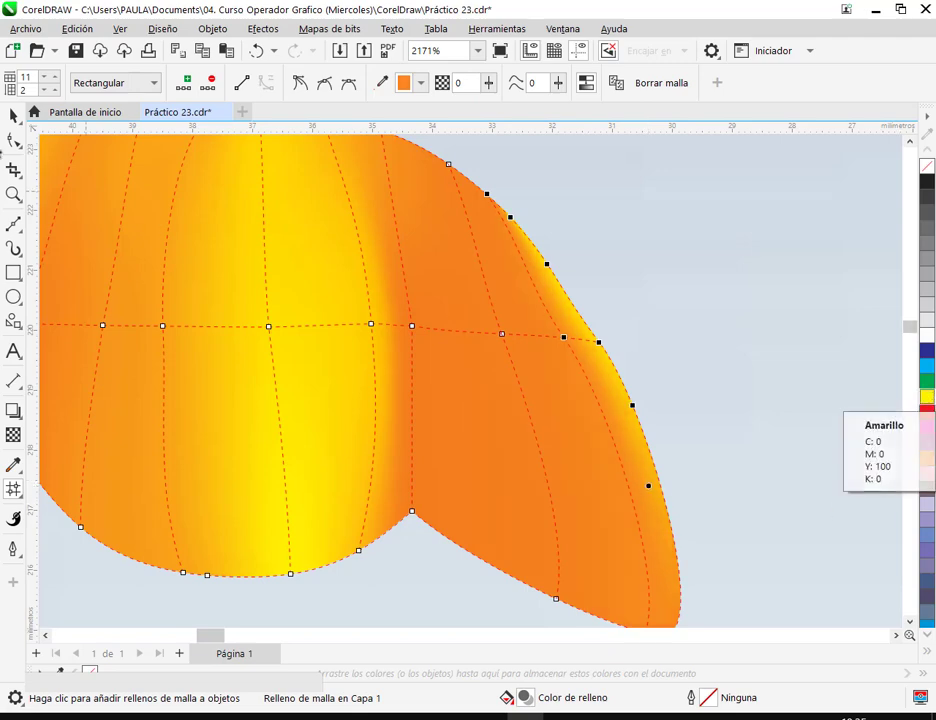
{"action": "left_click", "coordinate": [13, 117]}
{"action": "scroll", "coordinate": [702, 337], "scroll_direction": "down", "scroll_amount": 5}
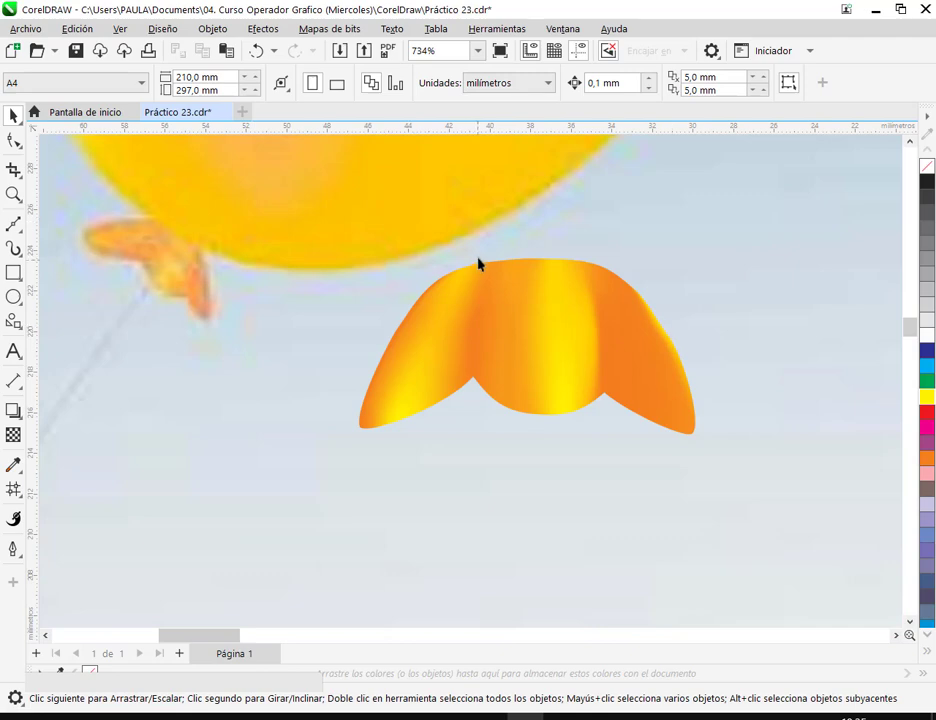
{"action": "key", "text": "ctrl+s"}
Step: Move the knot to the bottom end of the large yellow balloon and order it behind the balloon
{"action": "scroll", "coordinate": [636, 375], "scroll_direction": "down", "scroll_amount": 6}
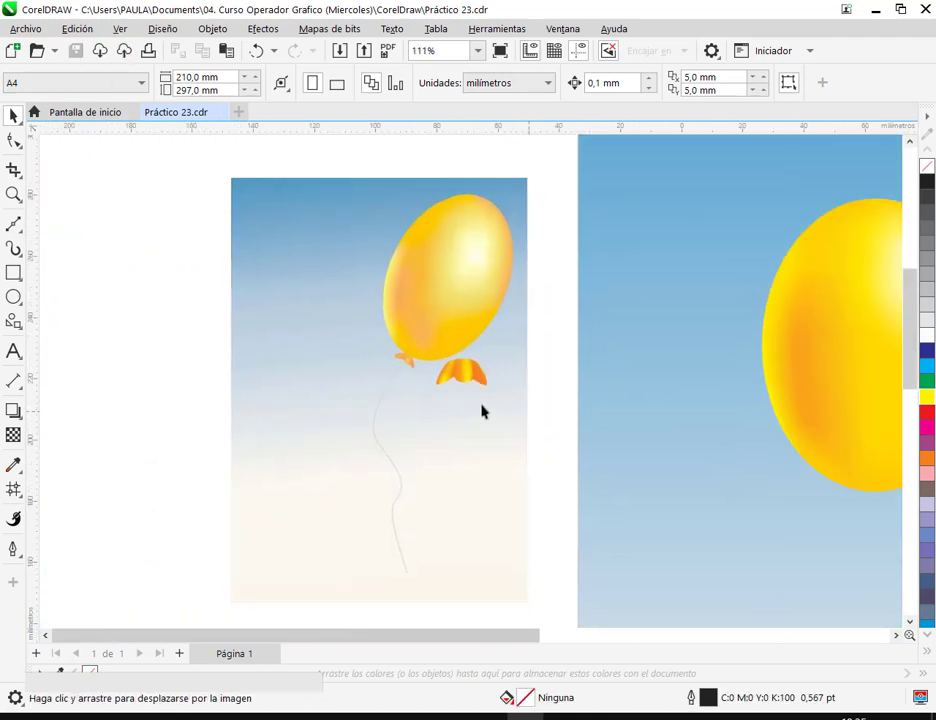
{"action": "left_click_drag", "start_coordinate": [481, 410], "coordinate": [387, 370]}
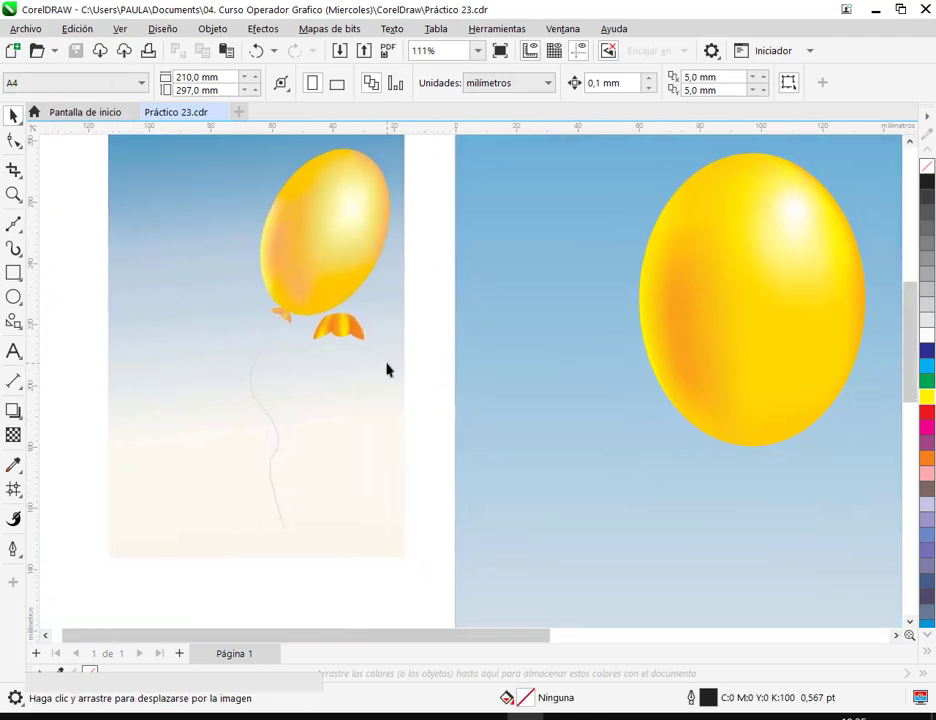
{"action": "left_click_drag", "start_coordinate": [346, 333], "coordinate": [601, 455]}
{"action": "right_click", "coordinate": [601, 455]}
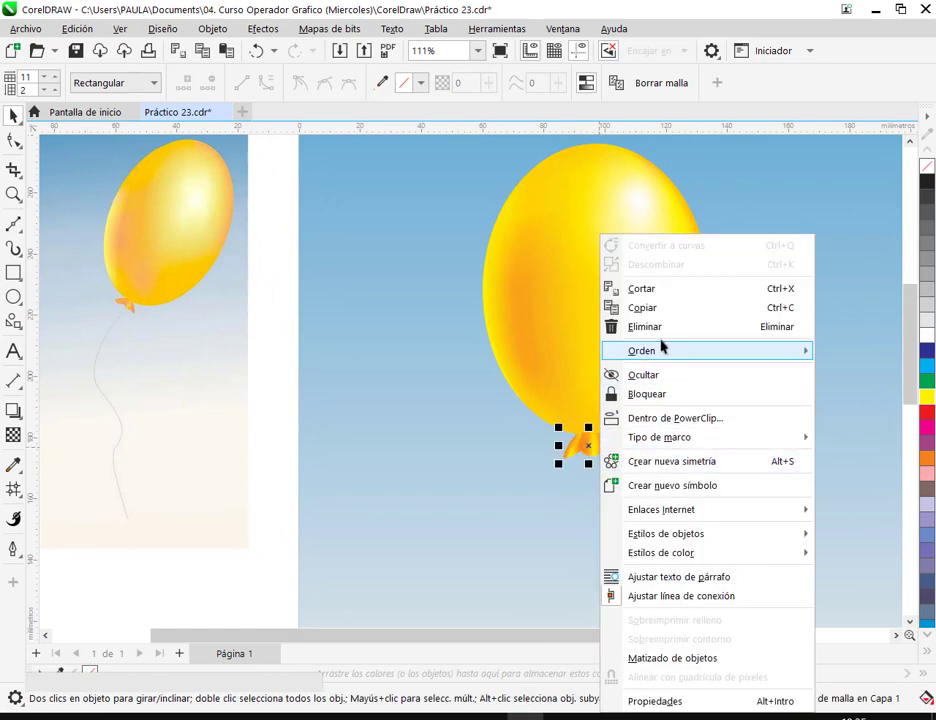
{"action": "mouse_move", "coordinate": [641, 352]}
{"action": "left_click", "coordinate": [486, 476]}
{"action": "left_click", "coordinate": [601, 362]}
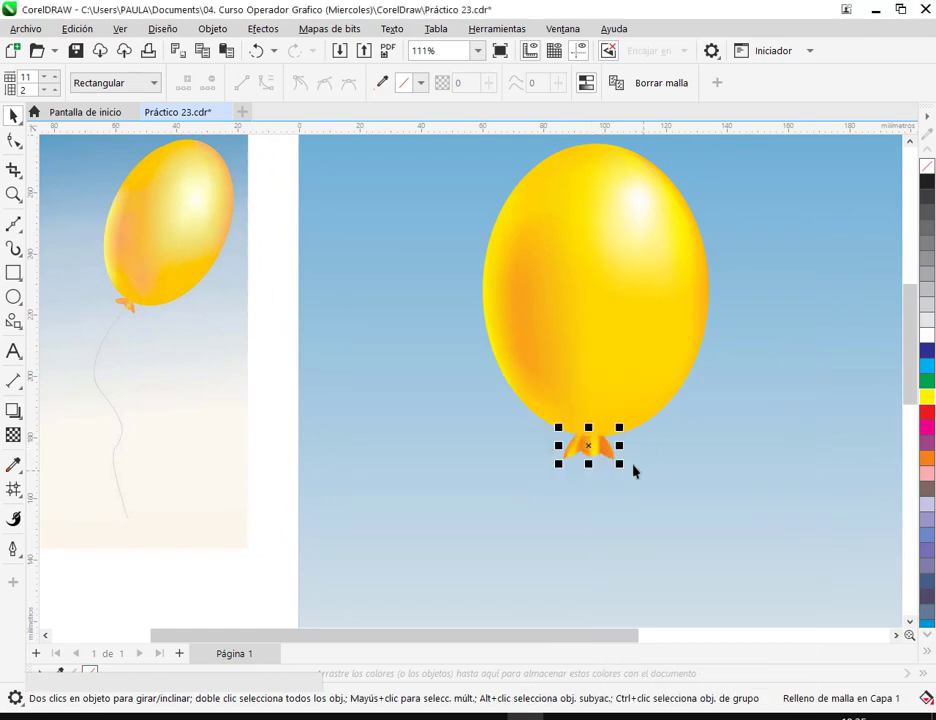
Step: Stretch the knot slightly wider from its right side beneath the balloon and deselect it
{"action": "scroll", "coordinate": [643, 478], "scroll_direction": "up", "scroll_amount": 4}
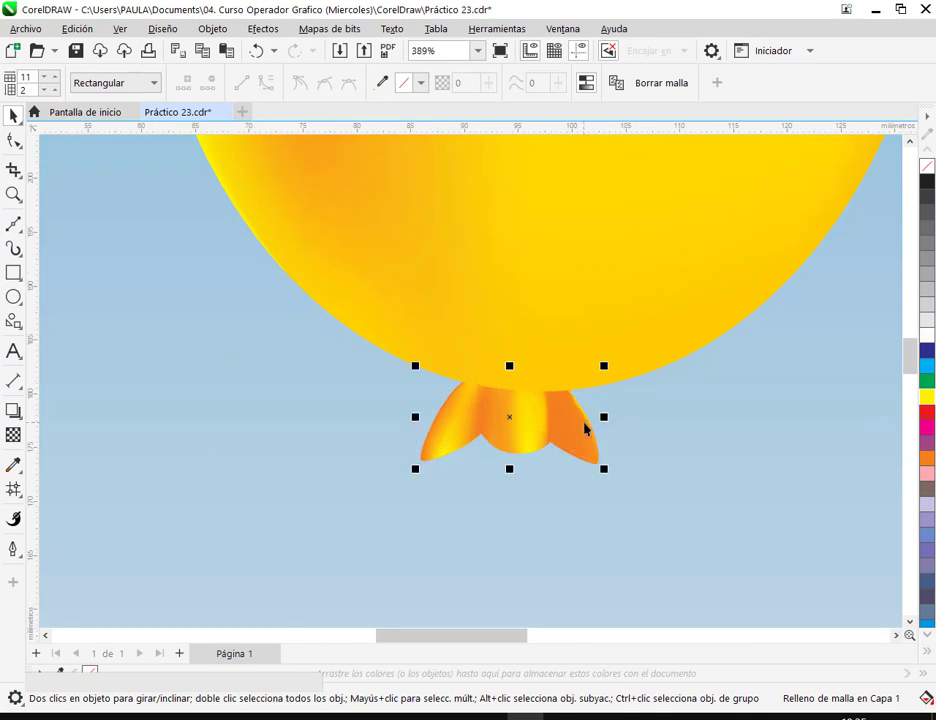
{"action": "left_click_drag", "start_coordinate": [603, 417], "coordinate": [618, 420]}
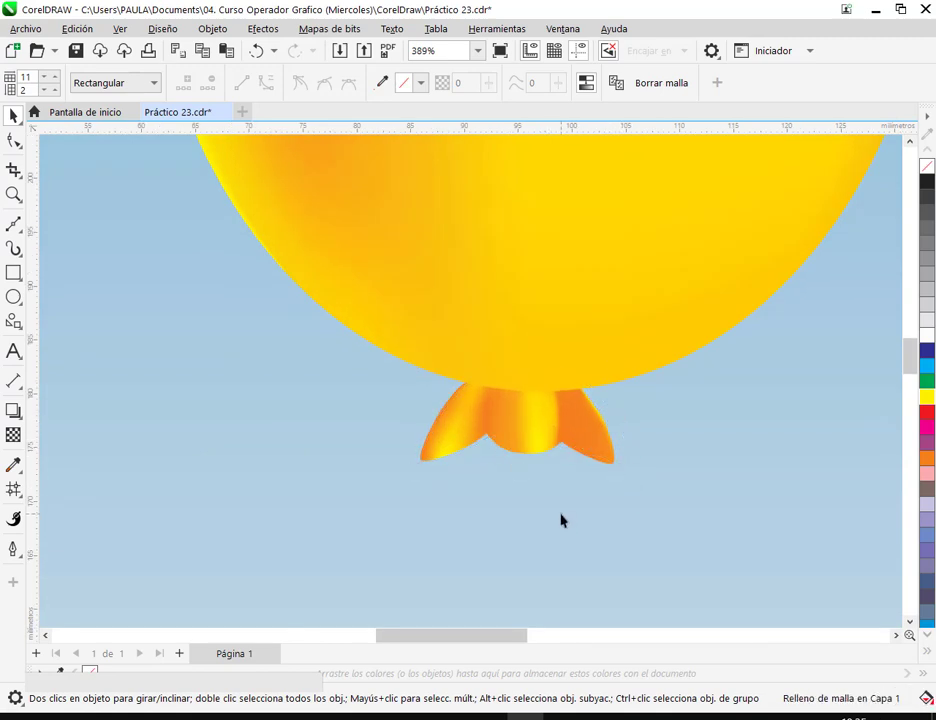
{"action": "left_click", "coordinate": [618, 518]}
{"action": "scroll", "coordinate": [567, 518], "scroll_direction": "down", "scroll_amount": 1}
{"action": "scroll", "coordinate": [567, 518], "scroll_direction": "down", "scroll_amount": 4}
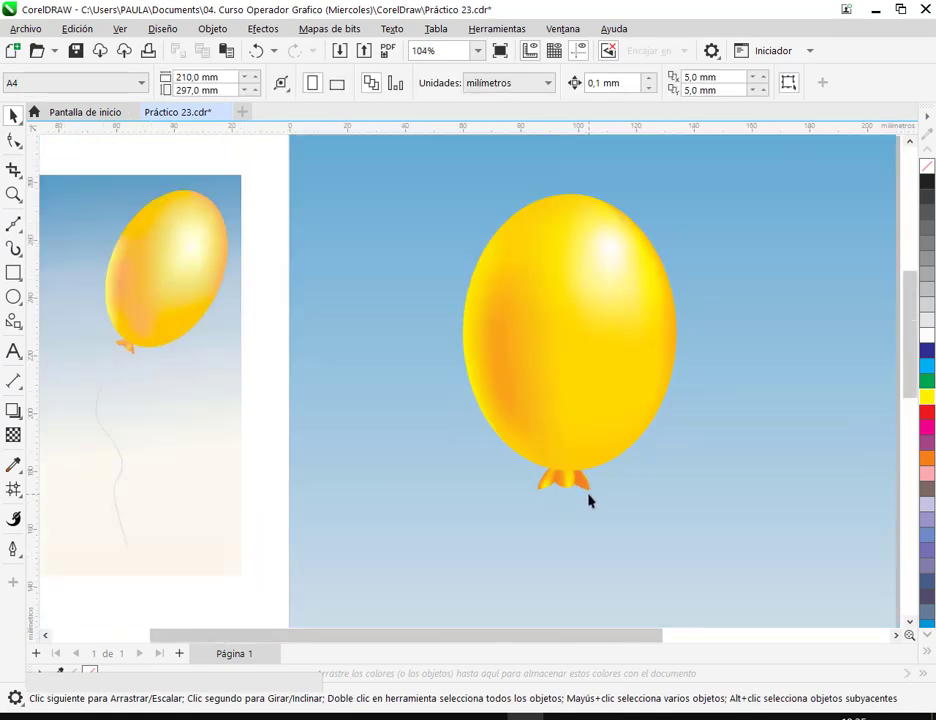
{"action": "left_click", "coordinate": [576, 492]}
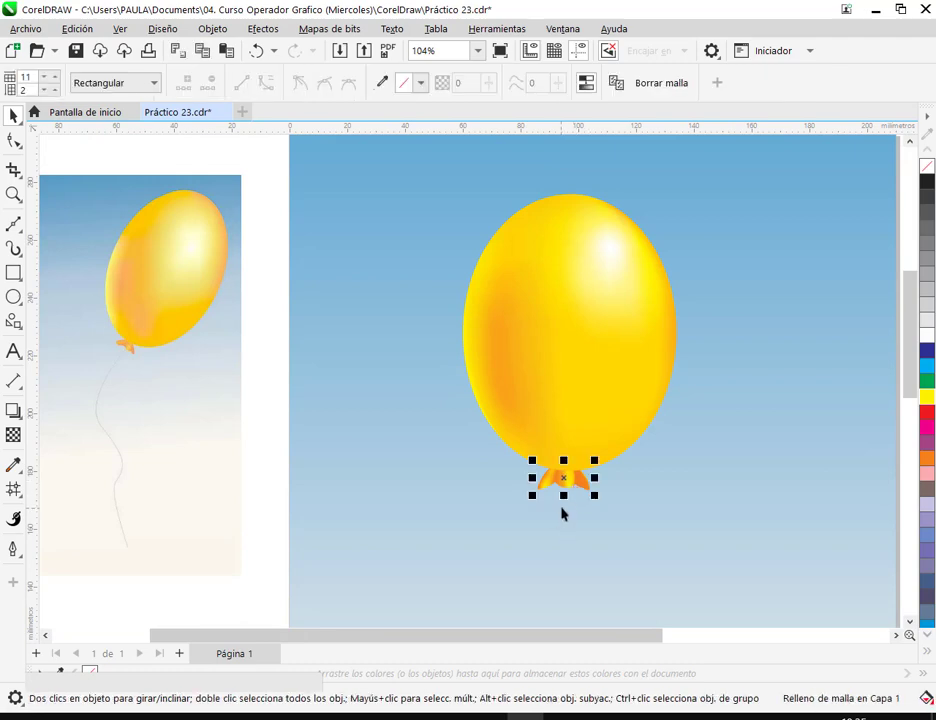
{"action": "scroll", "coordinate": [566, 508], "scroll_direction": "up", "scroll_amount": 5}
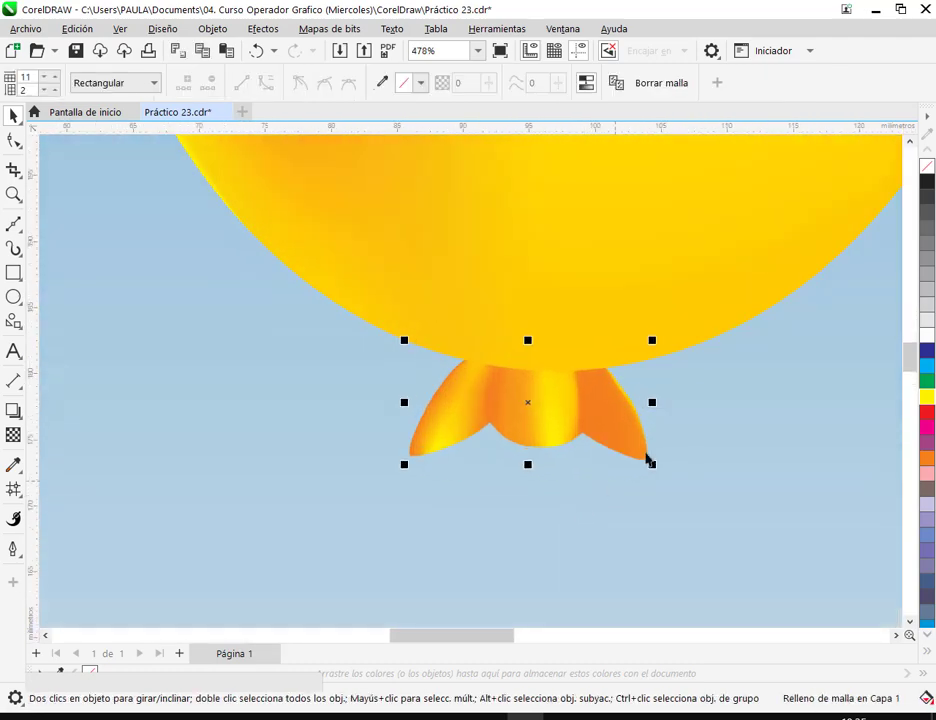
{"action": "key", "text": "m"}
{"action": "scroll", "coordinate": [591, 483], "scroll_direction": "up", "scroll_amount": 2}
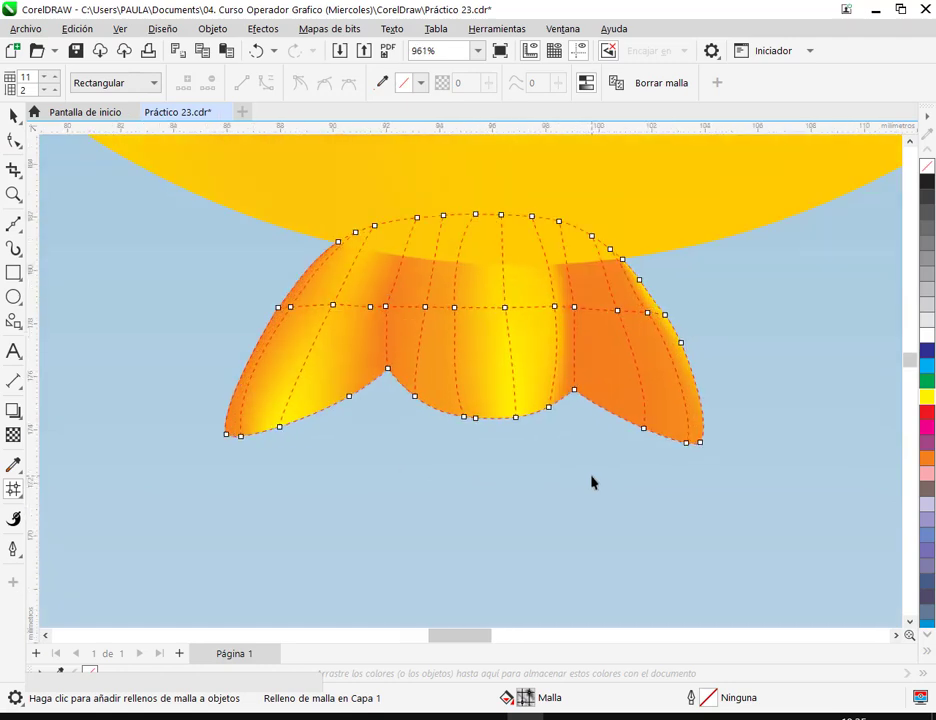
{"action": "left_click", "coordinate": [12, 115]}
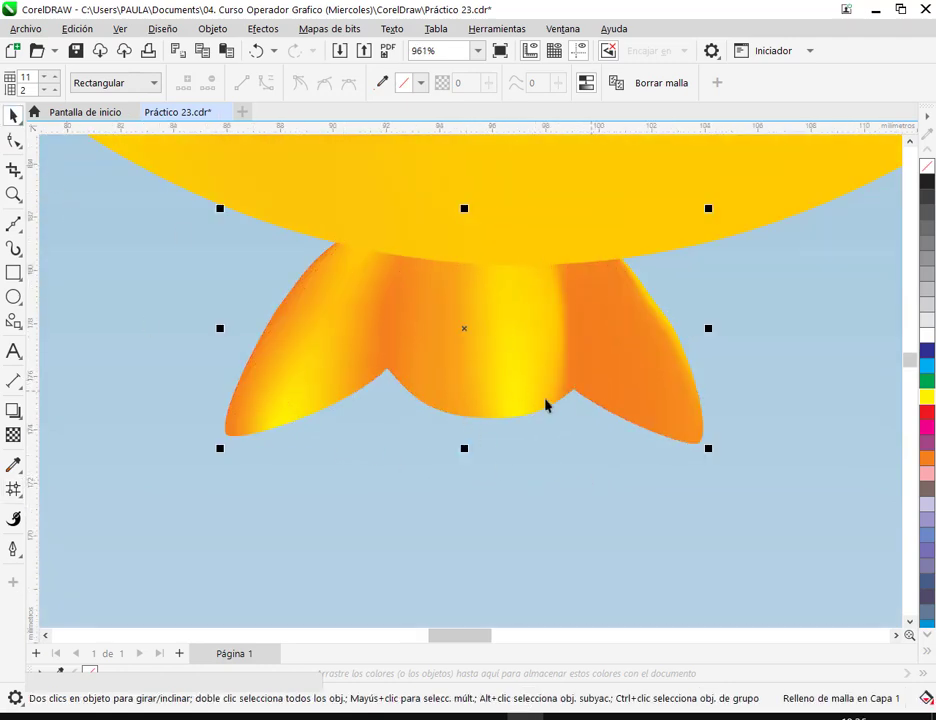
{"action": "scroll", "coordinate": [345, 366], "scroll_direction": "down", "scroll_amount": 6}
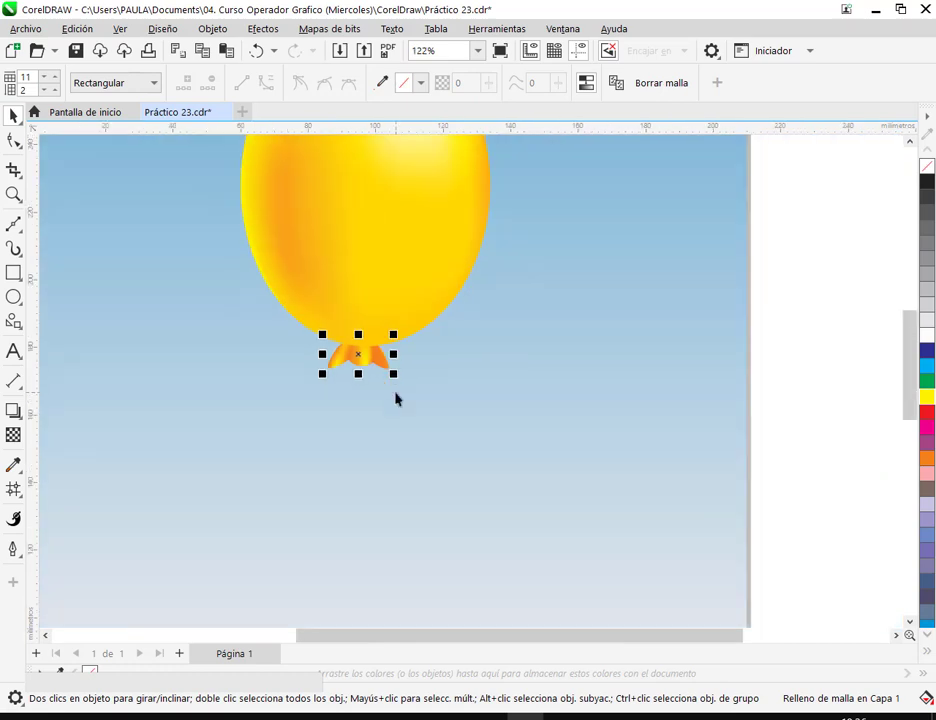
{"action": "left_click", "coordinate": [418, 349]}
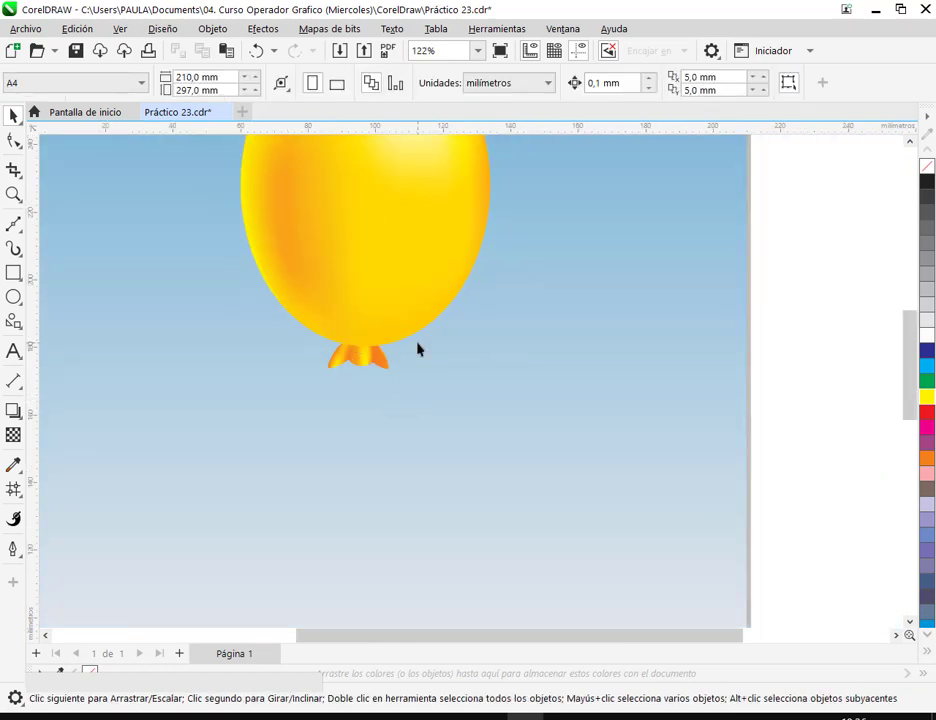
Step: Group the large yellow balloon and its knot
{"action": "scroll", "coordinate": [418, 349], "scroll_direction": "down", "scroll_amount": 3}
{"action": "left_click_drag", "start_coordinate": [435, 409], "coordinate": [532, 402]}
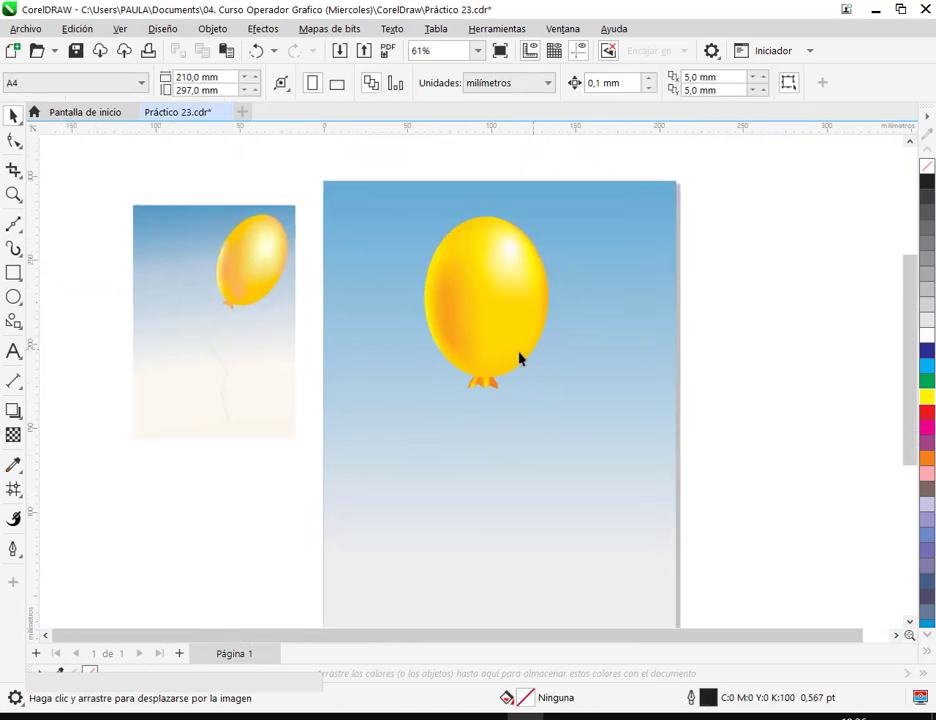
{"action": "scroll", "coordinate": [443, 382], "scroll_direction": "up", "scroll_amount": 4}
{"action": "scroll", "coordinate": [449, 355], "scroll_direction": "down", "scroll_amount": 1}
{"action": "left_click_drag", "start_coordinate": [449, 355], "coordinate": [470, 407]}
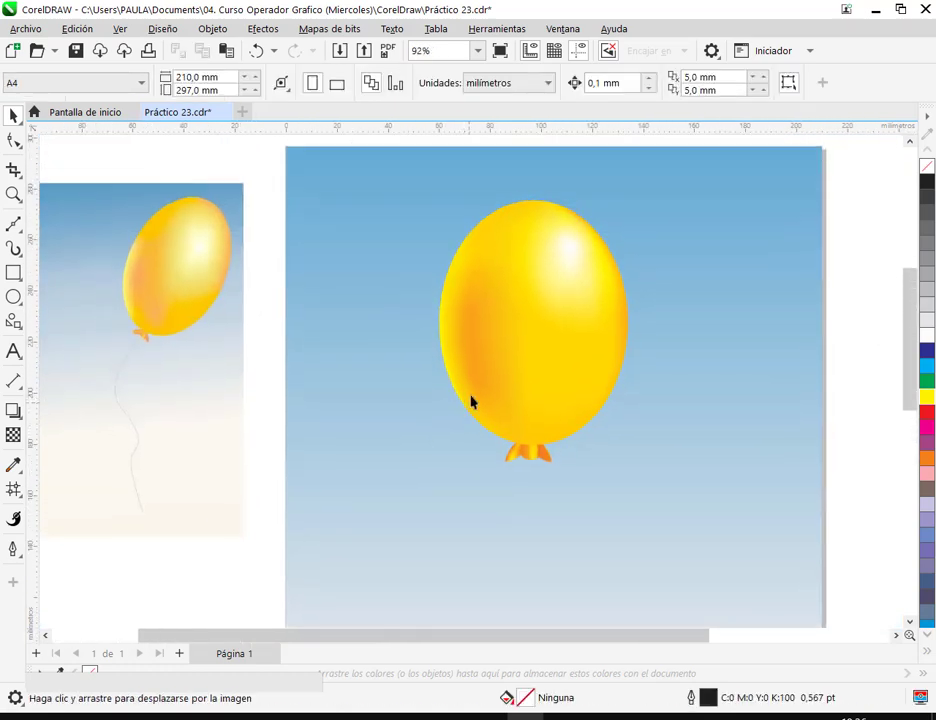
{"action": "left_click_drag", "start_coordinate": [410, 185], "coordinate": [666, 553]}
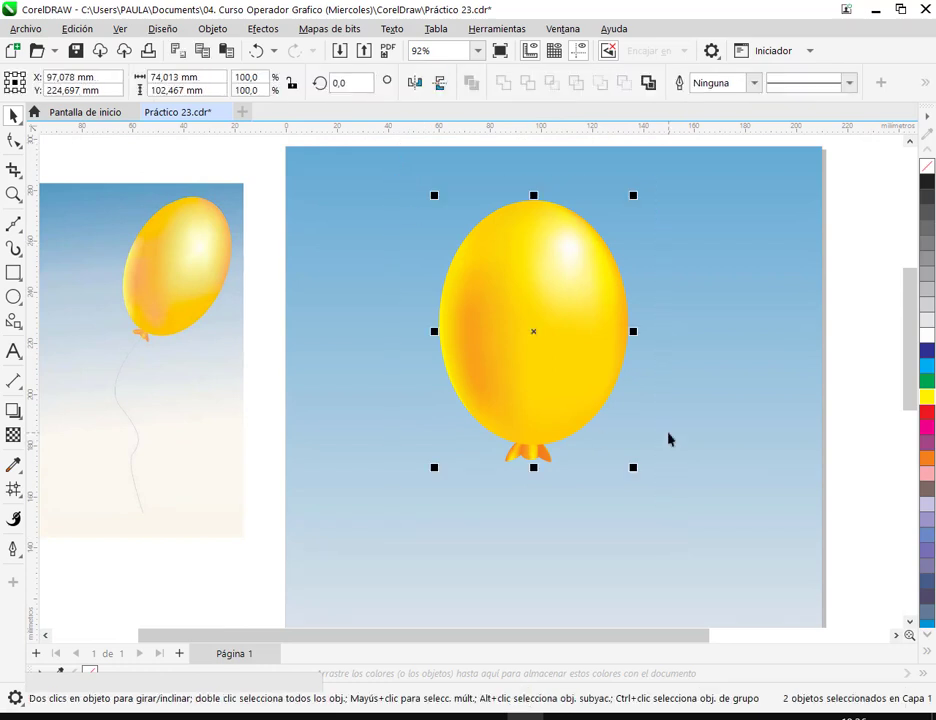
{"action": "key", "text": "ctrl+g"}
Step: Tilt the balloon group clockwise to about 340.2° and move it to about X 146.3 mm, Y 234.7 mm, near the page's upper right
{"action": "left_click", "coordinate": [559, 383]}
{"action": "left_click_drag", "start_coordinate": [623, 476], "coordinate": [565, 482]}
{"action": "key", "text": "Escape"}
{"action": "left_click_drag", "start_coordinate": [564, 378], "coordinate": [668, 374]}
{"action": "left_click", "coordinate": [663, 386]}
{"action": "left_click_drag", "start_coordinate": [750, 460], "coordinate": [759, 460]}
{"action": "left_click_drag", "start_coordinate": [686, 353], "coordinate": [710, 337]}
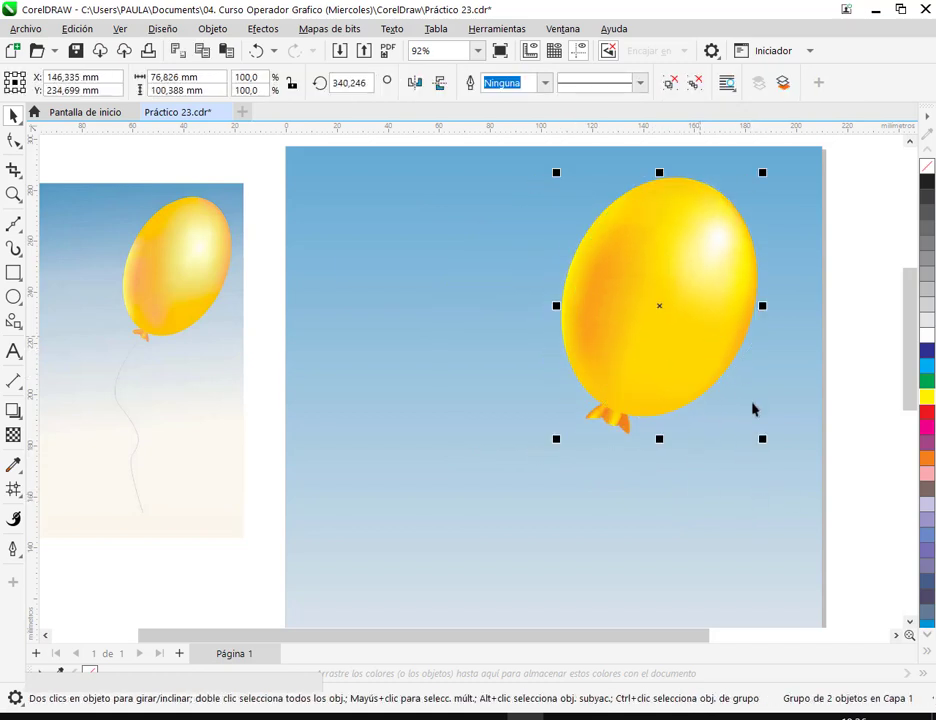
{"action": "key", "text": "Escape"}
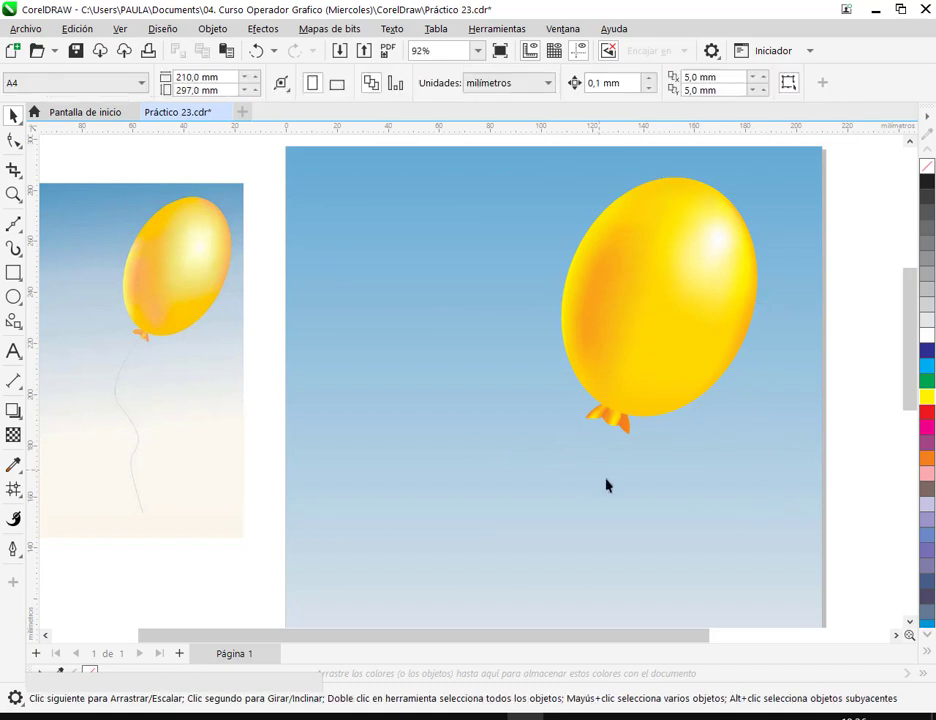
{"action": "left_click_drag", "start_coordinate": [621, 497], "coordinate": [529, 337]}
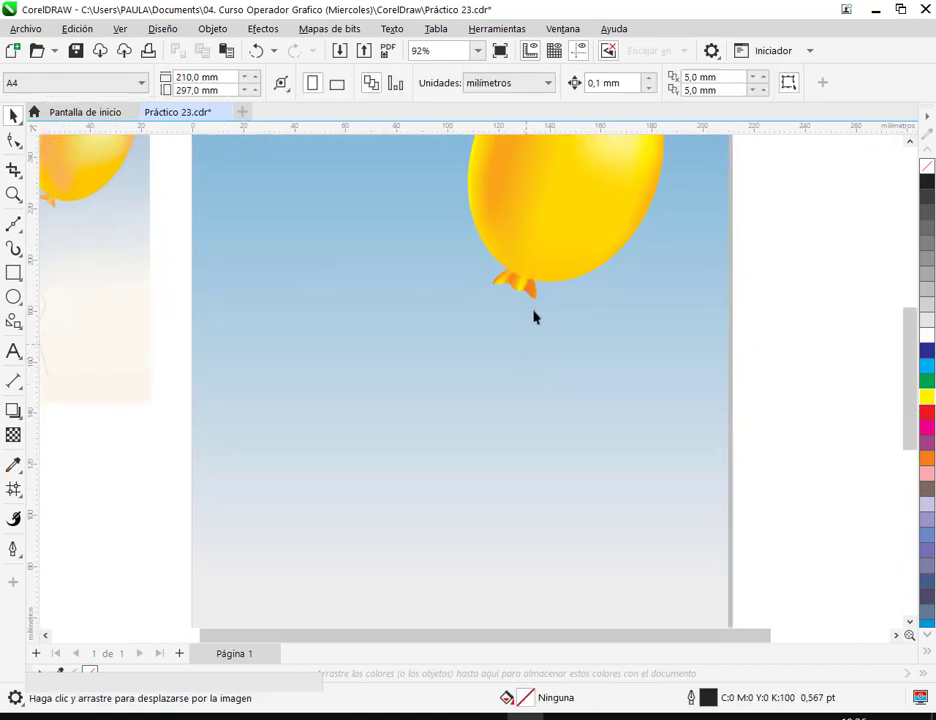
{"action": "left_click_drag", "start_coordinate": [124, 282], "coordinate": [235, 302]}
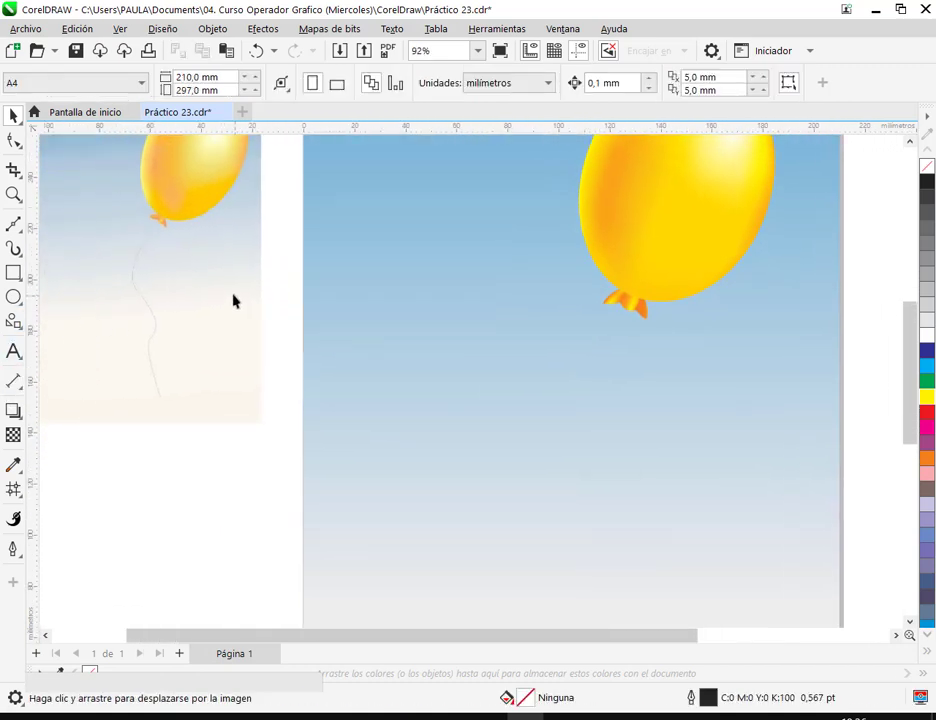
{"action": "left_click", "coordinate": [17, 228]}
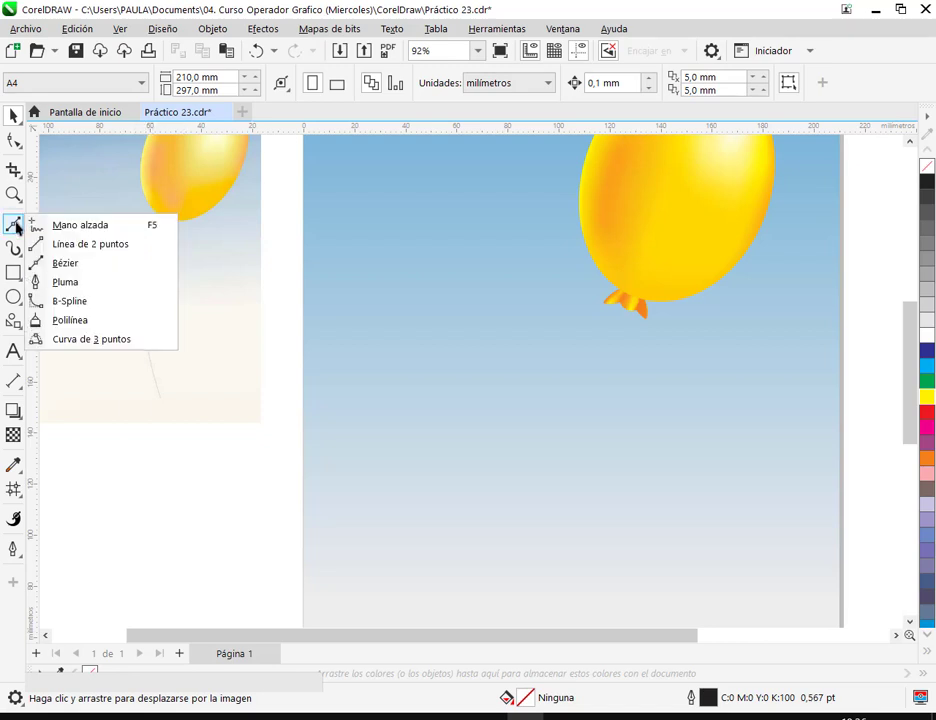
{"action": "left_click", "coordinate": [80, 225]}
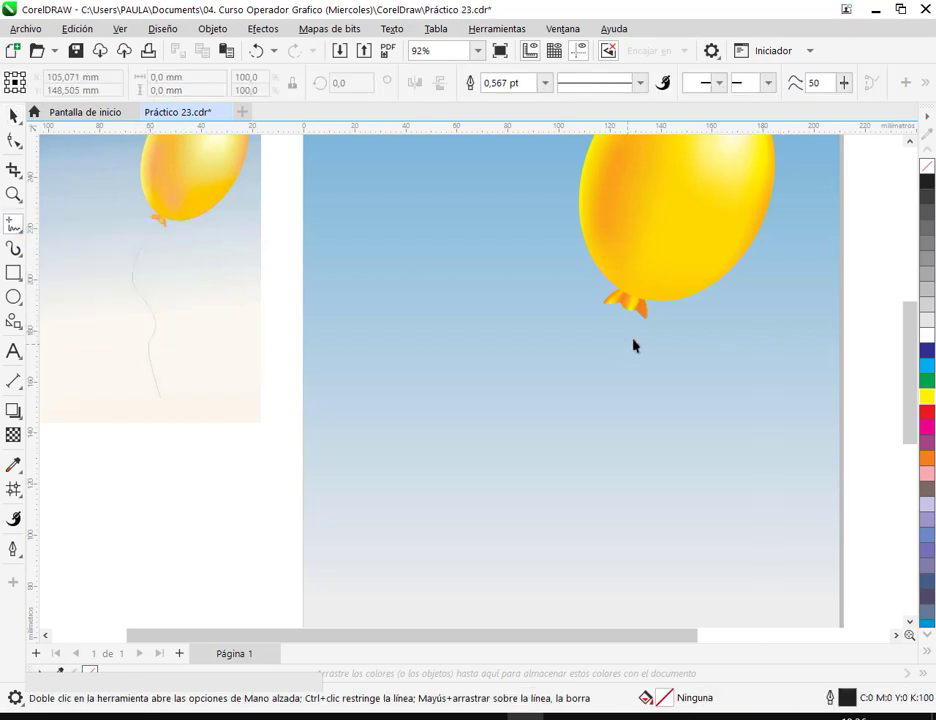
{"action": "left_click", "coordinate": [13, 115]}
Step: Ungroup the balloon and knot, and rotate the knot slightly clockwise on its own
{"action": "right_click", "coordinate": [676, 217]}
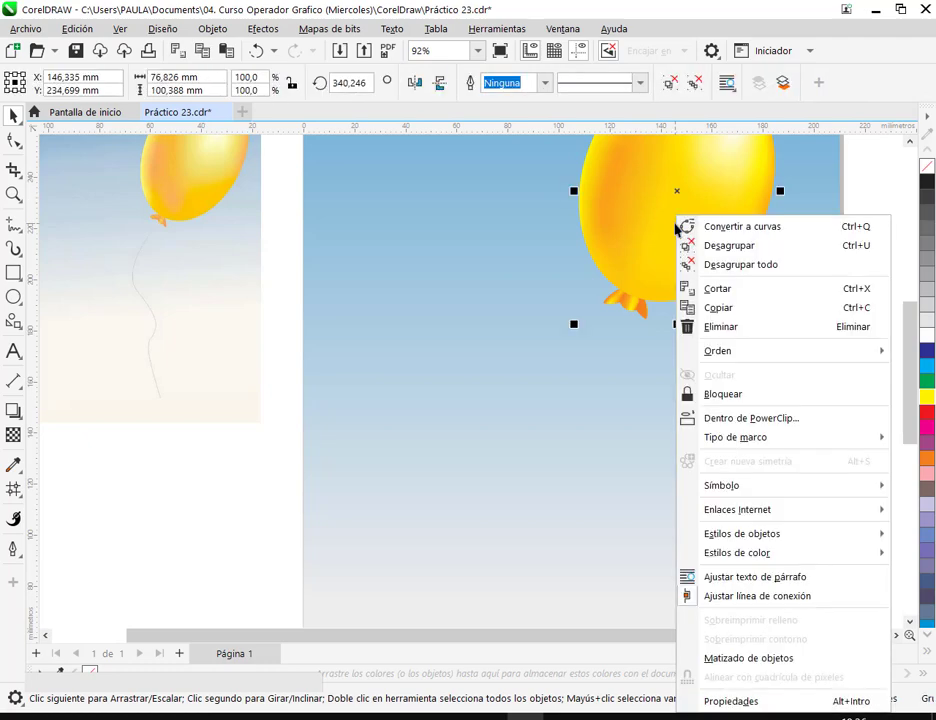
{"action": "left_click", "coordinate": [722, 245]}
{"action": "left_click", "coordinate": [640, 311]}
{"action": "left_click", "coordinate": [640, 351]}
{"action": "left_click", "coordinate": [634, 316]}
{"action": "scroll", "coordinate": [650, 310], "scroll_direction": "up", "scroll_amount": 5}
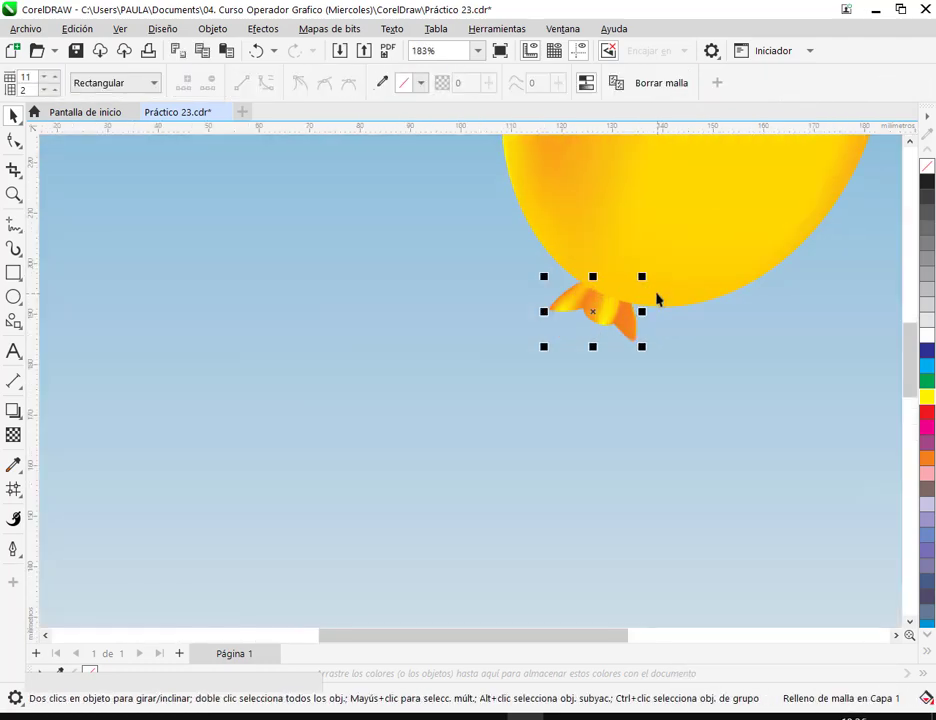
{"action": "left_click", "coordinate": [605, 385]}
{"action": "left_click_drag", "start_coordinate": [640, 404], "coordinate": [628, 415]}
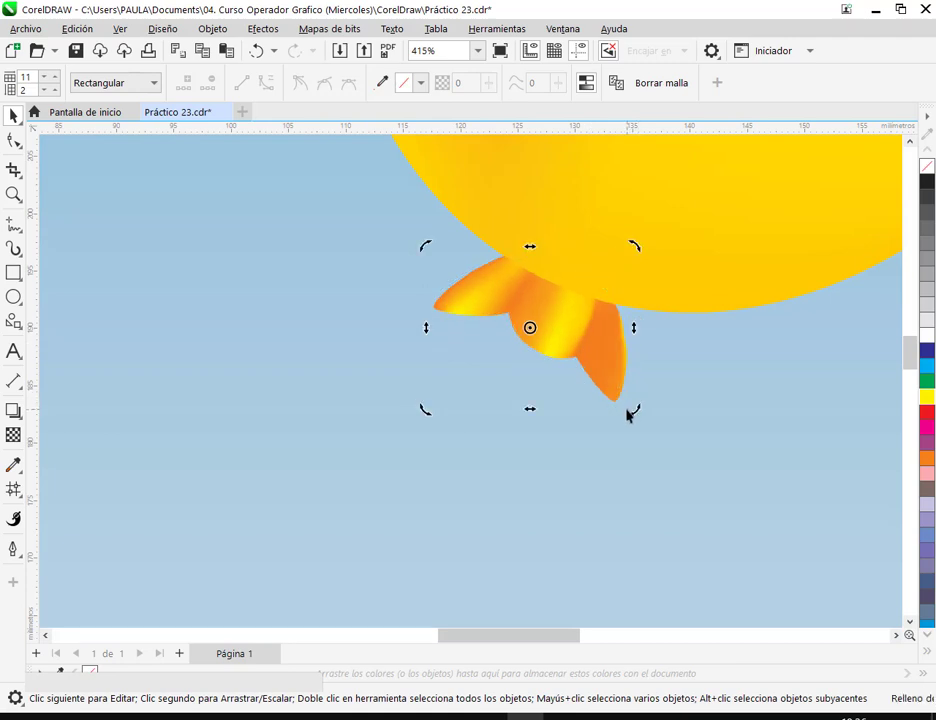
Step: Group the balloon with its rotated knot again and deselect the group
{"action": "left_click", "coordinate": [736, 250], "text": "shift"}
{"action": "right_click", "coordinate": [740, 238]}
{"action": "key", "text": "Escape"}
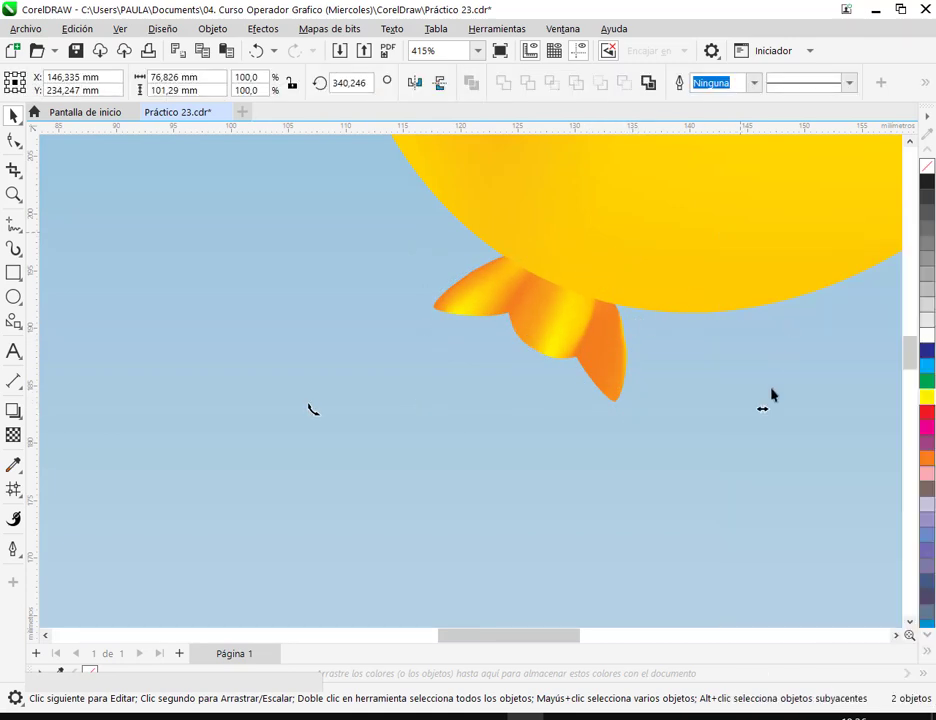
{"action": "key", "text": "Escape"}
Step: Ungroup the balloon and knot, shrink the knot proportionally to about 12 mm wide and move it up against the balloon's base
{"action": "scroll", "coordinate": [770, 395], "scroll_direction": "down", "scroll_amount": 2}
{"action": "scroll", "coordinate": [770, 395], "scroll_direction": "down", "scroll_amount": 3}
{"action": "left_click_drag", "start_coordinate": [771, 392], "coordinate": [643, 312]}
{"action": "right_click", "coordinate": [650, 261]}
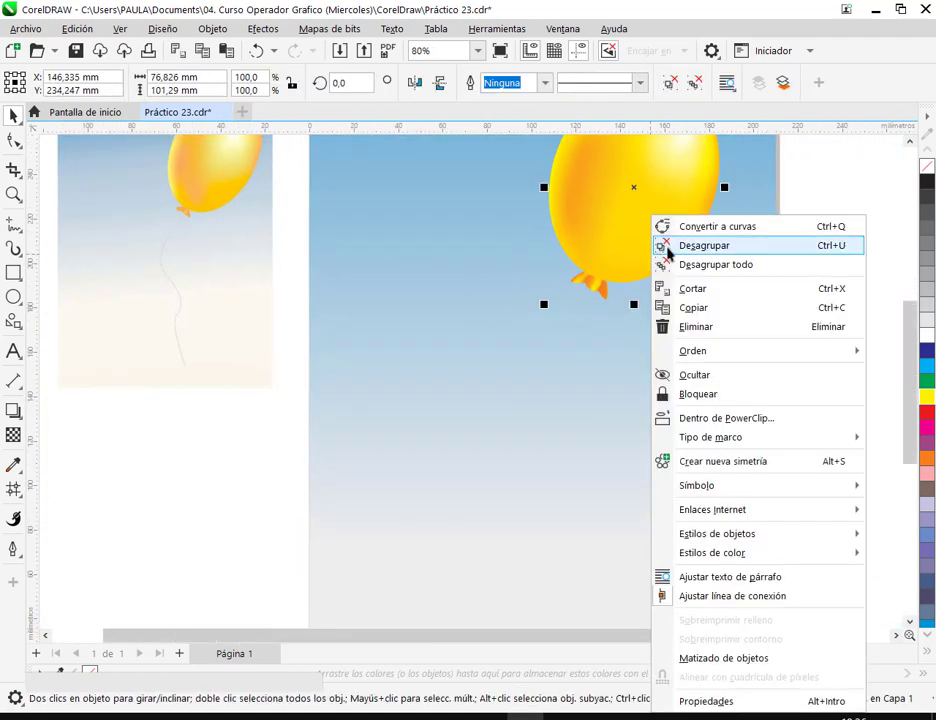
{"action": "left_click", "coordinate": [681, 246]}
{"action": "left_click", "coordinate": [600, 290]}
{"action": "scroll", "coordinate": [600, 290], "scroll_direction": "up", "scroll_amount": 3}
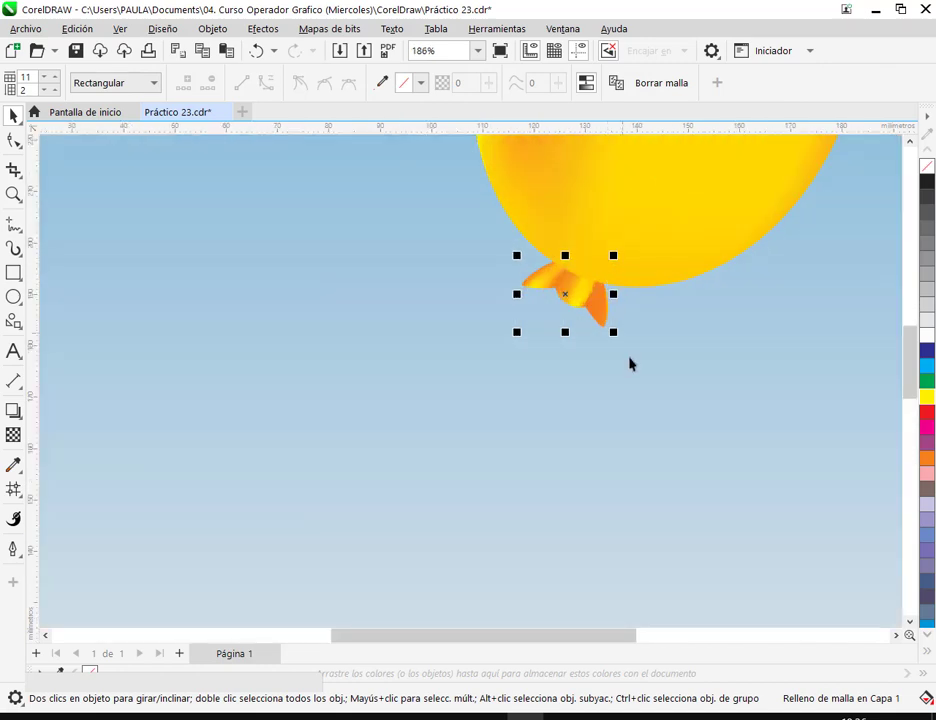
{"action": "left_click_drag", "start_coordinate": [613, 333], "coordinate": [603, 324]}
{"action": "scroll", "coordinate": [589, 302], "scroll_direction": "up", "scroll_amount": 4}
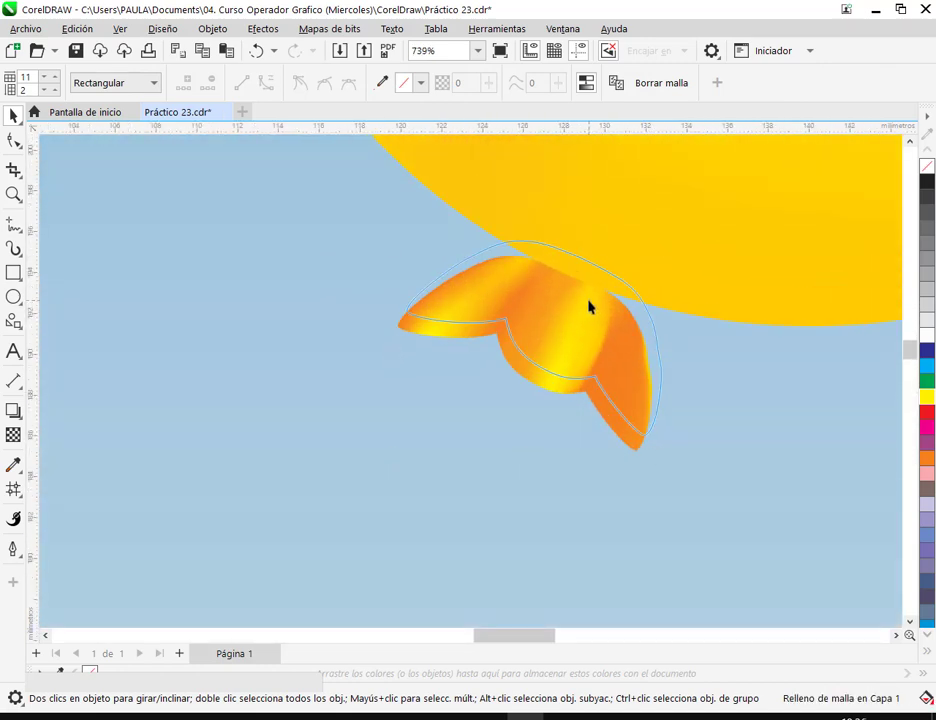
Step: Regroup the balloon with the smaller knot and clear the selection
{"action": "left_click", "coordinate": [770, 271], "text": "shift"}
{"action": "right_click", "coordinate": [553, 239]}
{"action": "left_click", "coordinate": [737, 462]}
{"action": "left_click", "coordinate": [738, 461]}
Step: Ungroup the balloon and knot, shrink the knot to about 10.5 mm wide, shift it slightly right along the balloon's base and deselect it
{"action": "scroll", "coordinate": [739, 459], "scroll_direction": "down", "scroll_amount": 2}
{"action": "scroll", "coordinate": [738, 459], "scroll_direction": "down", "scroll_amount": 7}
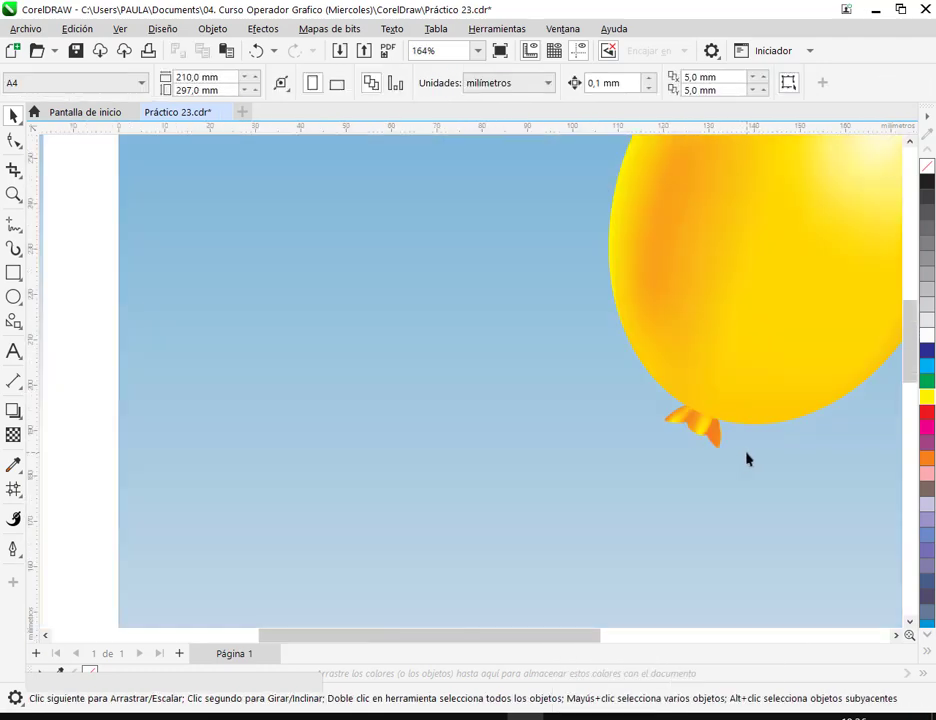
{"action": "left_click_drag", "start_coordinate": [757, 485], "coordinate": [660, 416]}
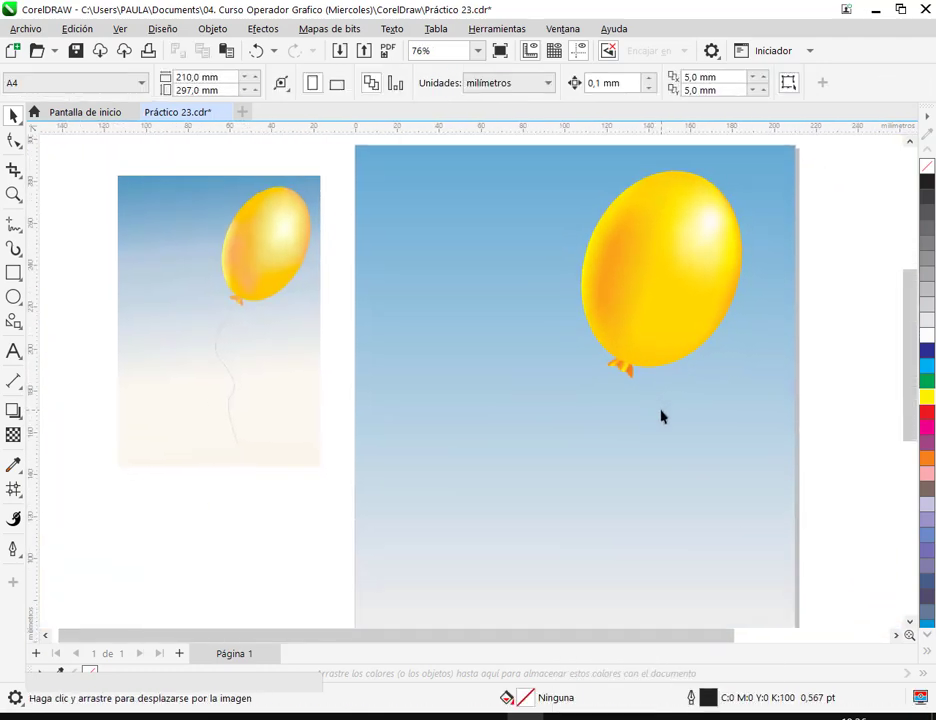
{"action": "right_click", "coordinate": [662, 355]}
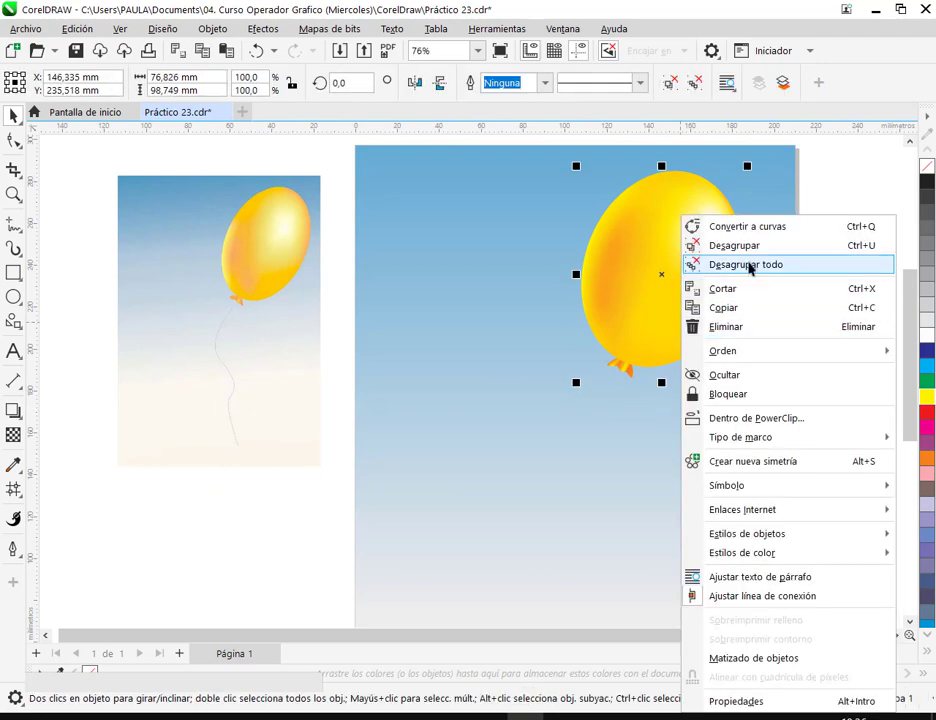
{"action": "left_click", "coordinate": [735, 378]}
{"action": "left_click", "coordinate": [735, 378]}
{"action": "scroll", "coordinate": [649, 342], "scroll_direction": "up", "scroll_amount": 7}
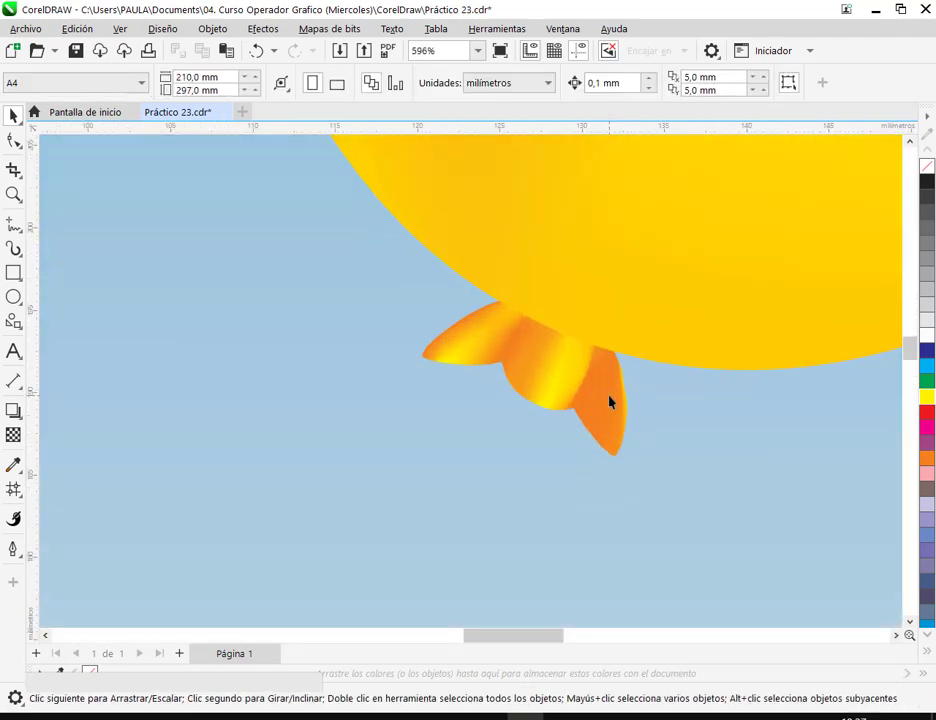
{"action": "left_click", "coordinate": [610, 403]}
{"action": "left_click_drag", "start_coordinate": [633, 463], "coordinate": [633, 449]}
{"action": "left_click_drag", "start_coordinate": [560, 380], "coordinate": [577, 379]}
{"action": "scroll", "coordinate": [604, 443], "scroll_direction": "down", "scroll_amount": 7}
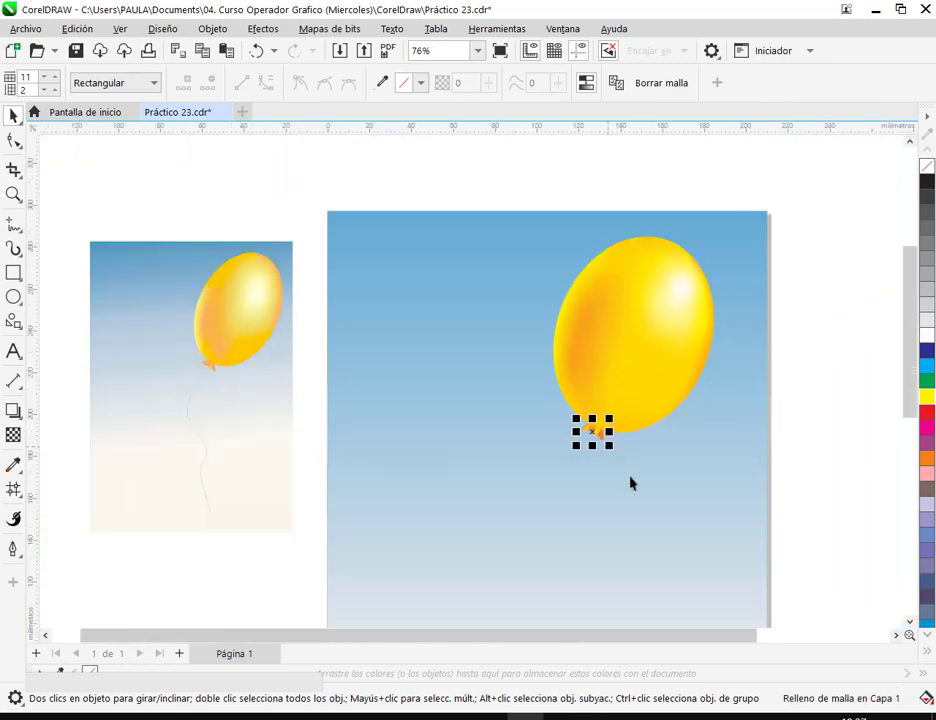
{"action": "key", "text": "Escape"}
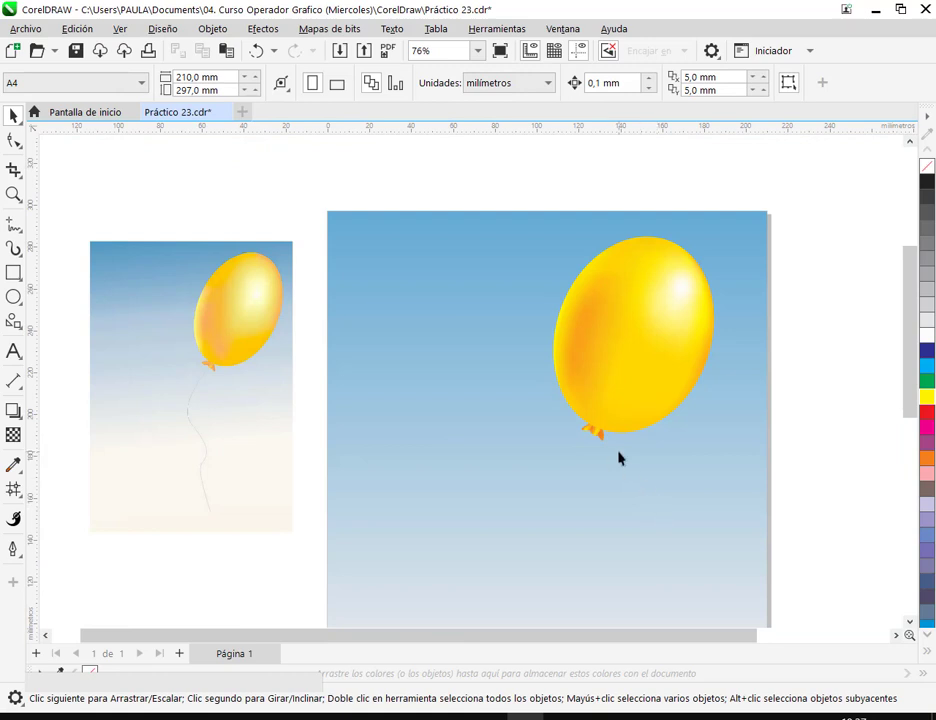
Step: Shrink the knot further to about 8 mm wide, keeping it at the balloon's base, and deselect it
{"action": "scroll", "coordinate": [591, 428], "scroll_direction": "up", "scroll_amount": 4}
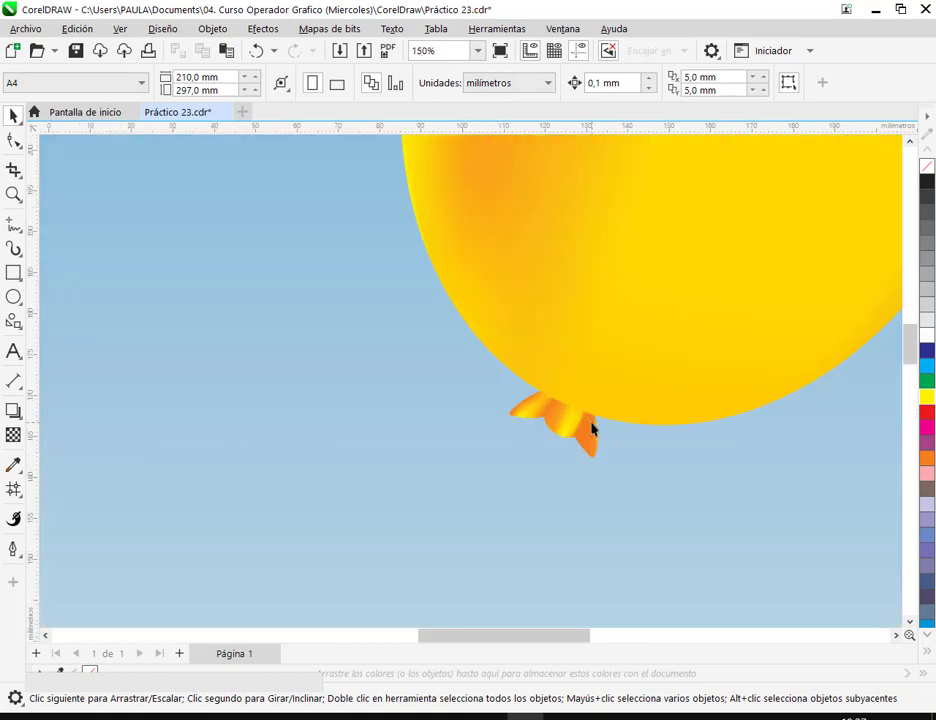
{"action": "left_click", "coordinate": [591, 428]}
{"action": "scroll", "coordinate": [591, 428], "scroll_direction": "up", "scroll_amount": 3}
{"action": "left_click_drag", "start_coordinate": [623, 506], "coordinate": [574, 438]}
{"action": "scroll", "coordinate": [654, 497], "scroll_direction": "down", "scroll_amount": 7}
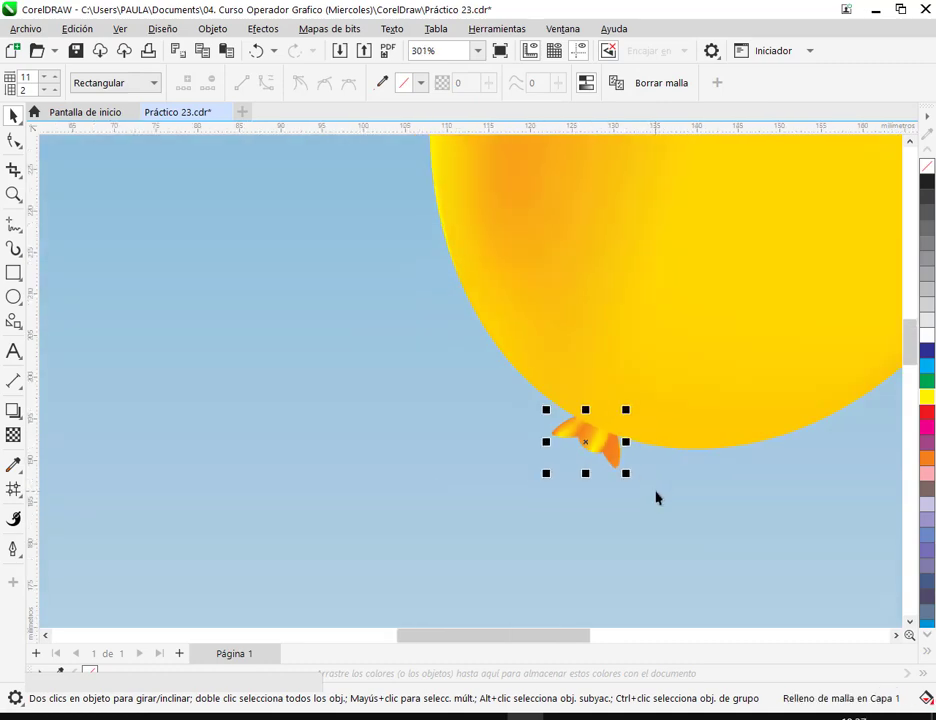
{"action": "key", "text": "Escape"}
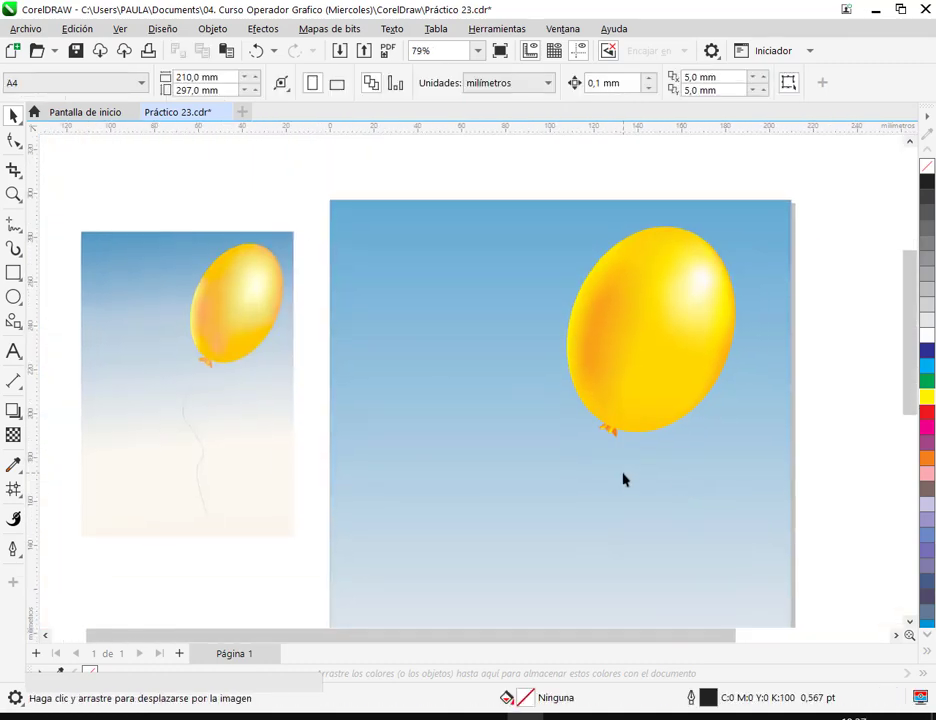
Step: Undo the last shrinking and repositioning of the knot and clear the selection
{"action": "scroll", "coordinate": [659, 471], "scroll_direction": "up", "scroll_amount": 4}
{"action": "left_click", "coordinate": [540, 416]}
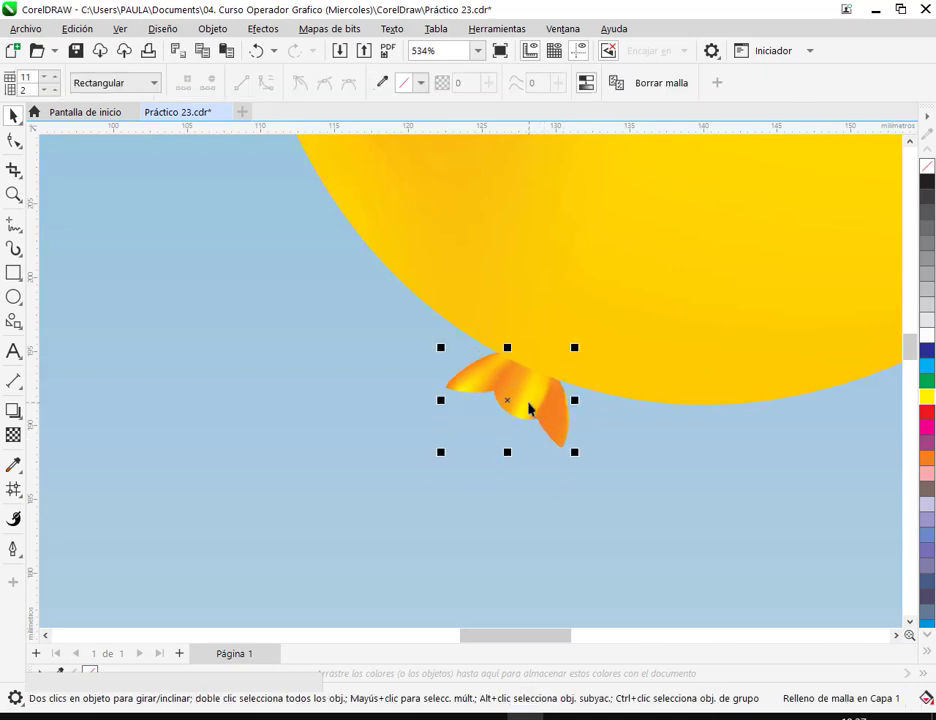
{"action": "scroll", "coordinate": [530, 408], "scroll_direction": "down", "scroll_amount": 6}
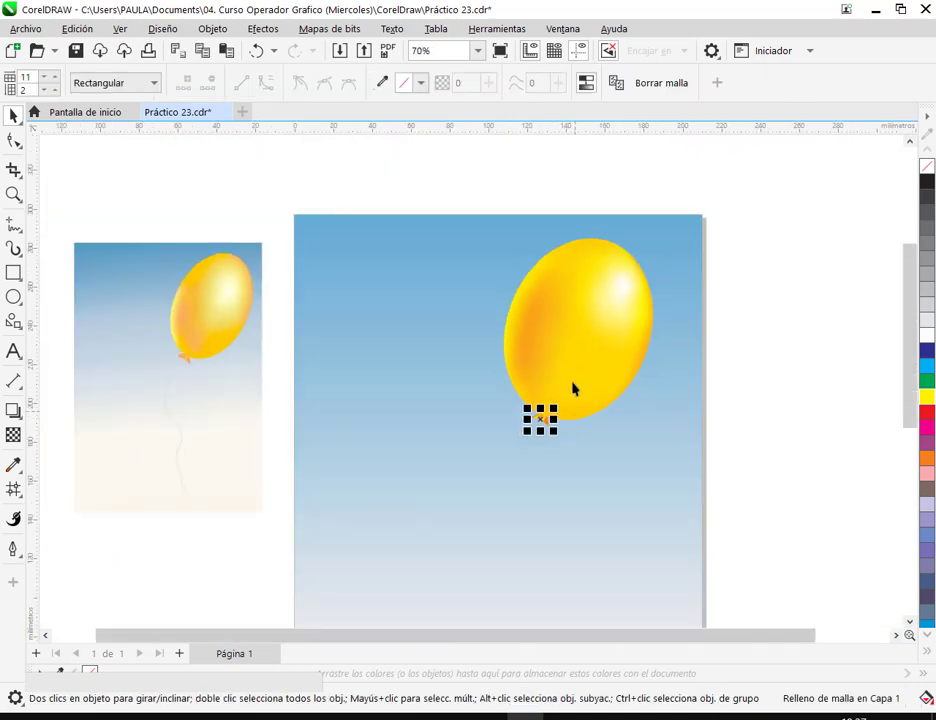
{"action": "left_click", "coordinate": [583, 418], "text": "shift"}
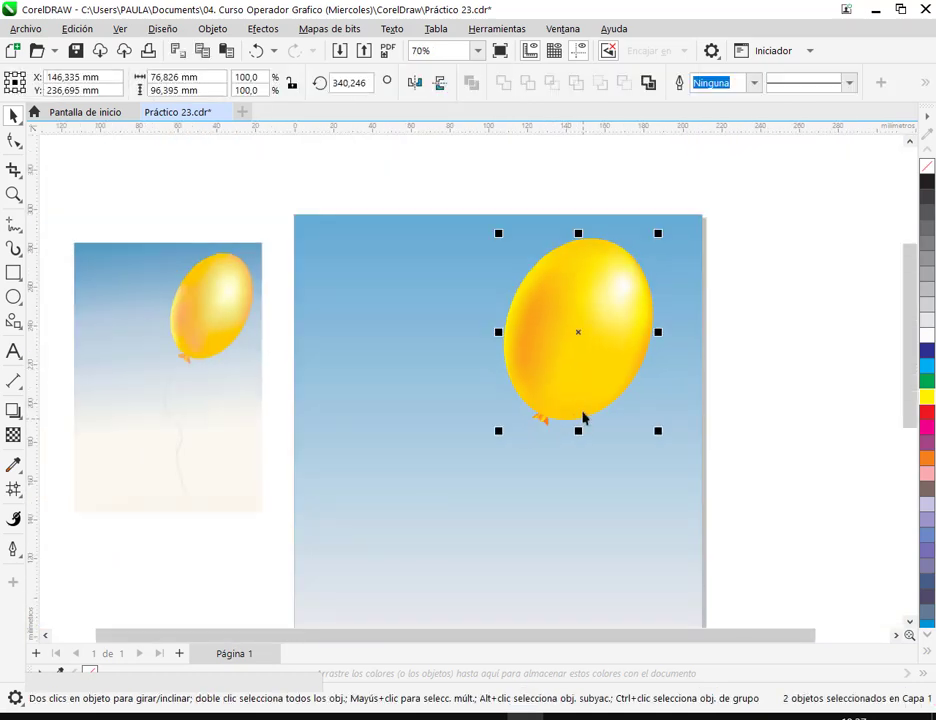
{"action": "left_click", "coordinate": [256, 52]}
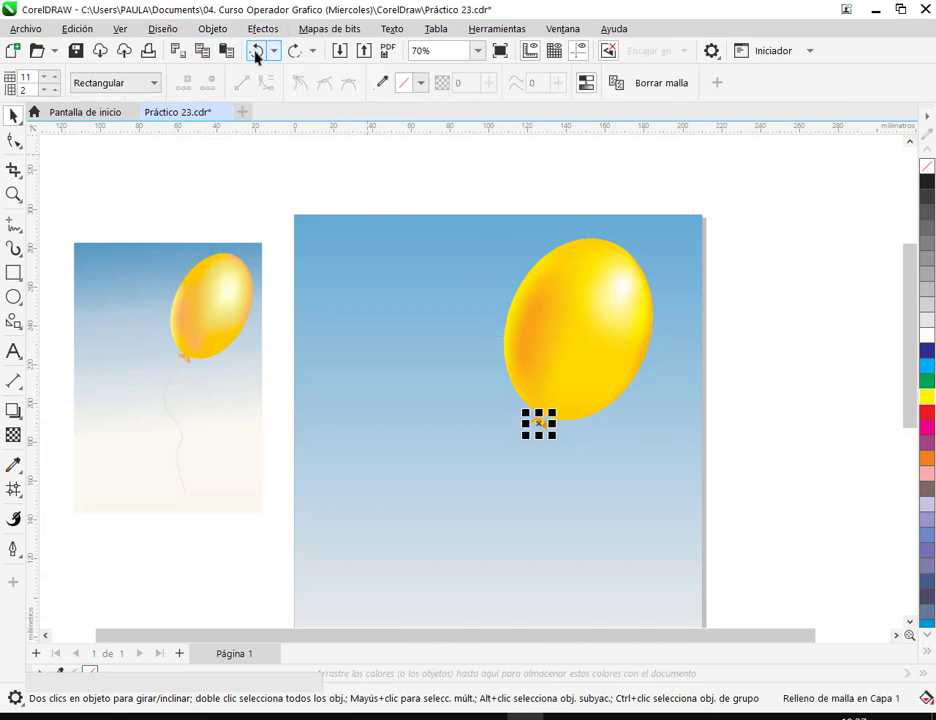
{"action": "left_click", "coordinate": [256, 52]}
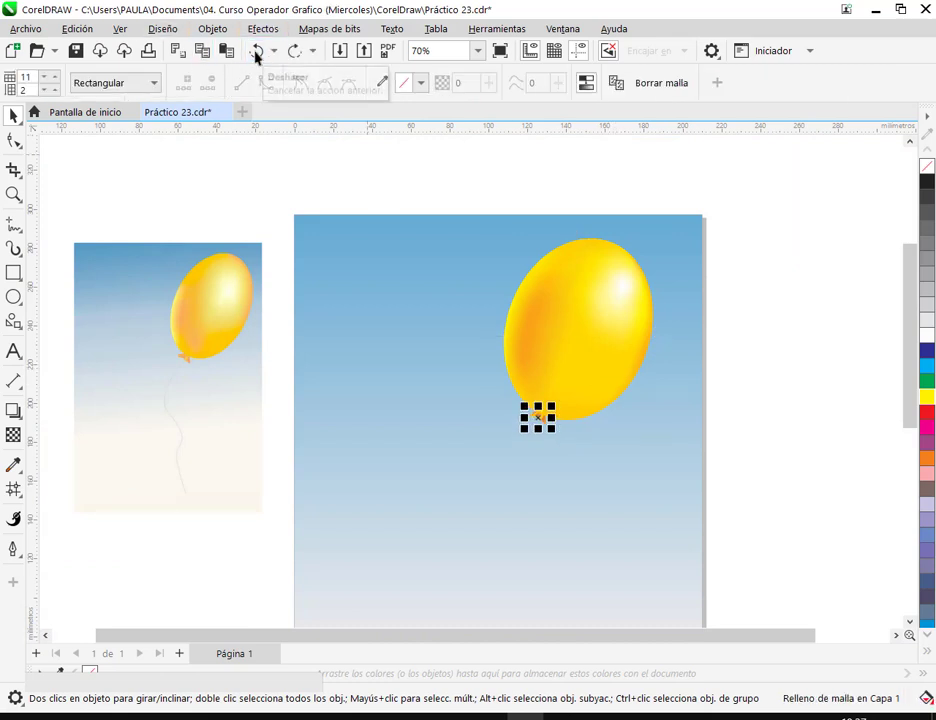
{"action": "left_click", "coordinate": [418, 182]}
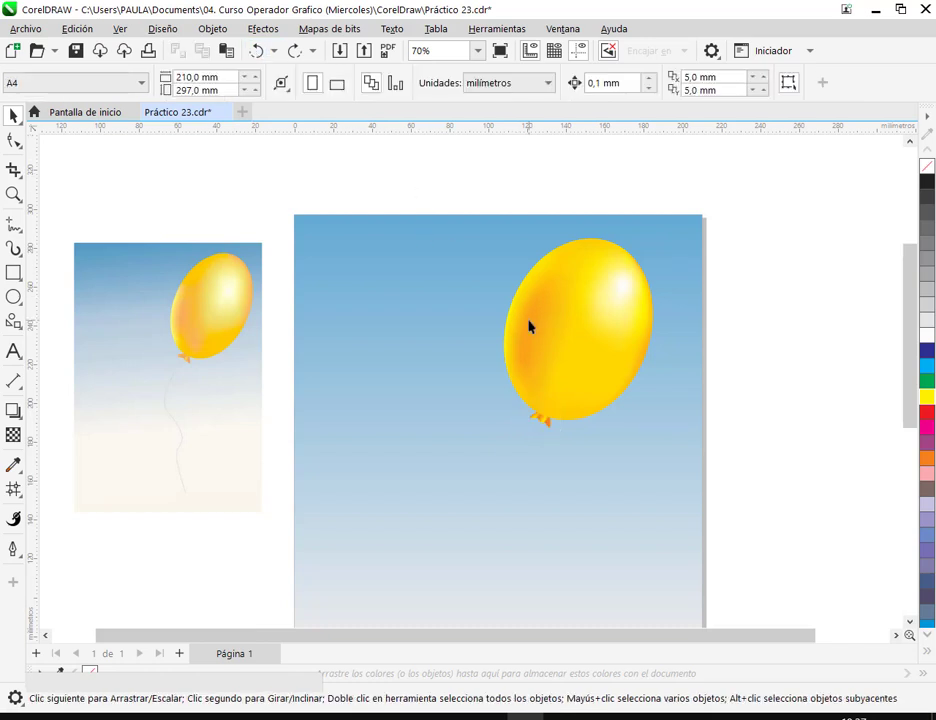
Step: Adjust the knot's position so it sits against the balloon's lower edge
{"action": "scroll", "coordinate": [573, 443], "scroll_direction": "up", "scroll_amount": 5}
{"action": "left_click", "coordinate": [520, 418]}
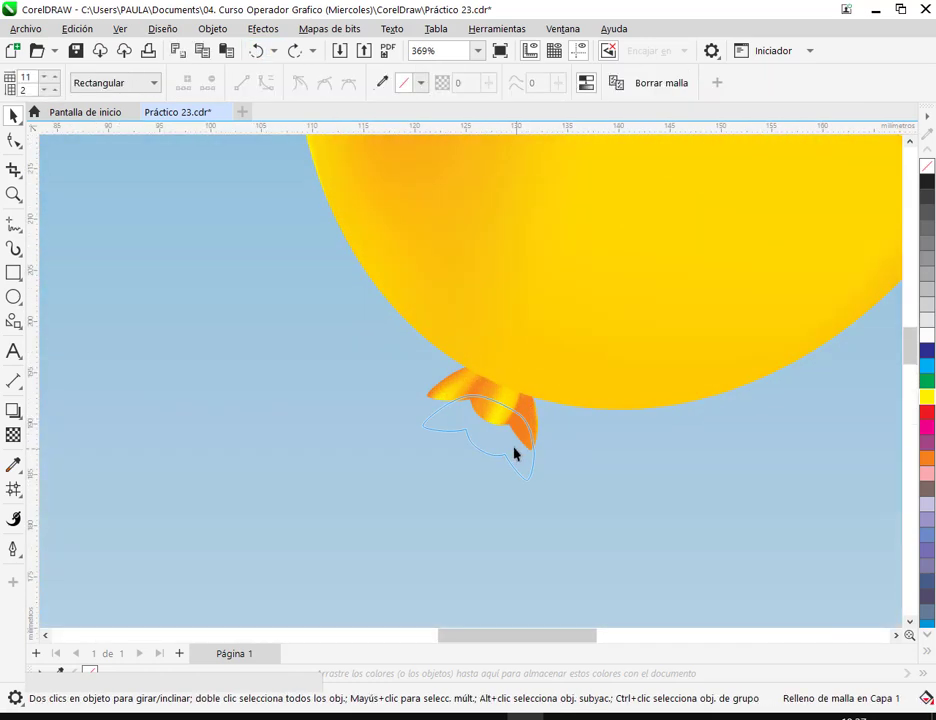
{"action": "left_click", "coordinate": [523, 422]}
{"action": "scroll", "coordinate": [533, 418], "scroll_direction": "down", "scroll_amount": 5}
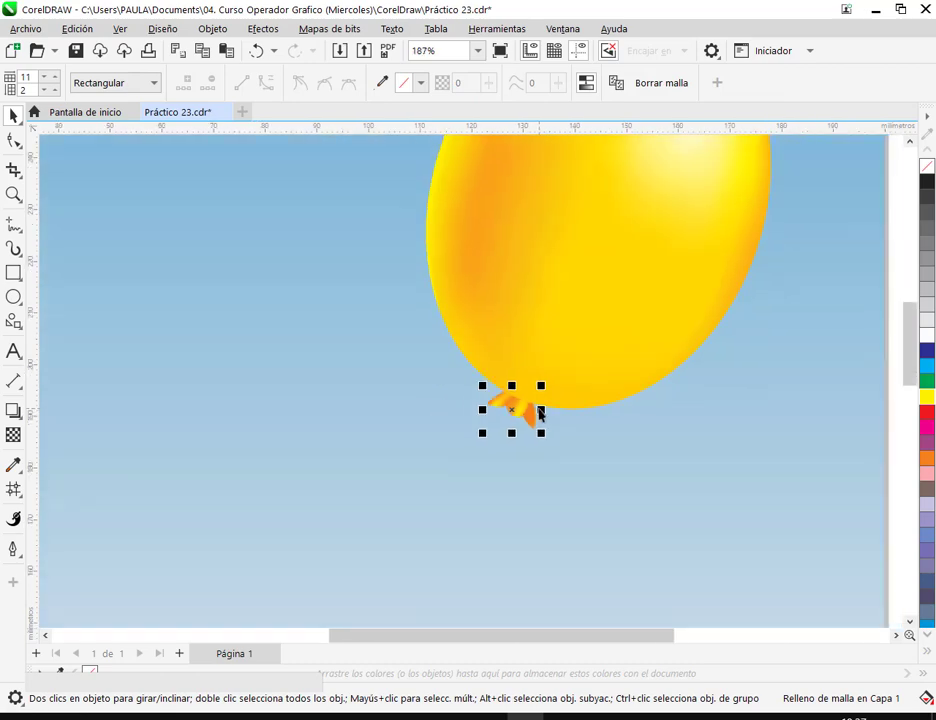
Step: Group the balloon with its knot and clear the selection
{"action": "left_click", "coordinate": [612, 334], "text": "shift"}
{"action": "right_click", "coordinate": [612, 332]}
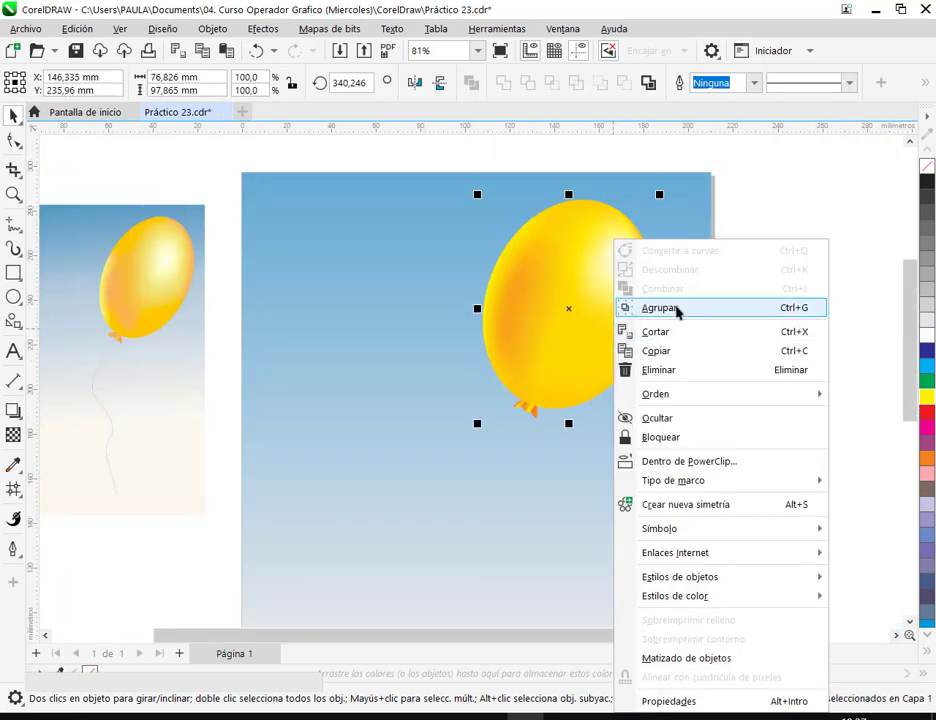
{"action": "left_click", "coordinate": [675, 309]}
{"action": "left_click", "coordinate": [687, 427]}
Step: Draw a wavy freehand string about 32 mm wide and 188 mm high from the knot to near the page's lower edge
{"action": "scroll", "coordinate": [687, 427], "scroll_direction": "down", "scroll_amount": 1}
{"action": "scroll", "coordinate": [633, 428], "scroll_direction": "down", "scroll_amount": 3}
{"action": "left_click", "coordinate": [14, 224]}
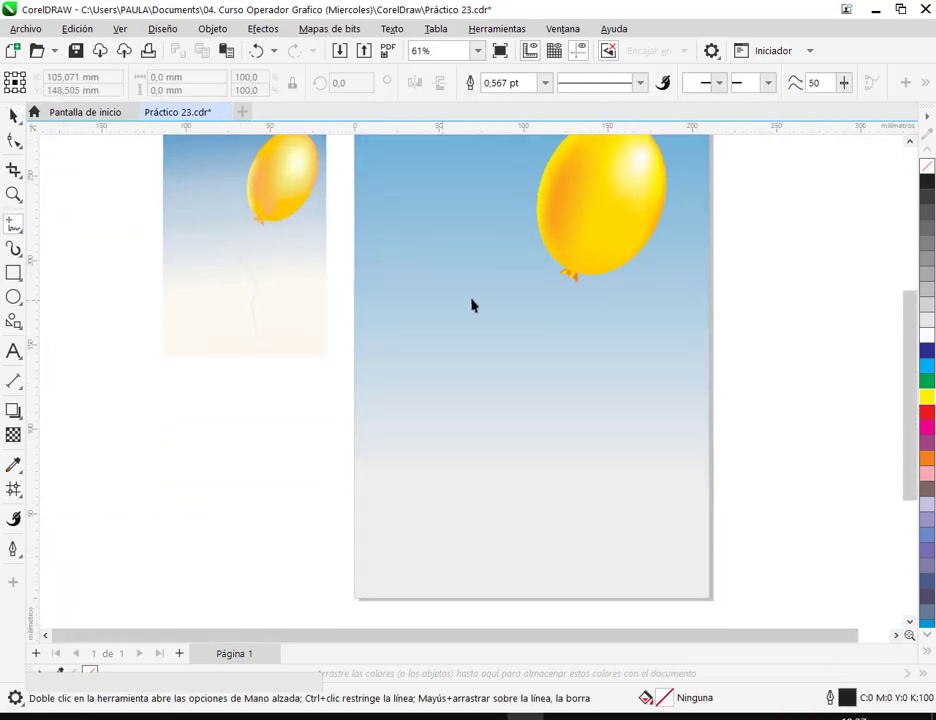
{"action": "mouse_move", "coordinate": [569, 282]}
{"action": "left_mouse_down"}
{"action": "mouse_move", "coordinate": [507, 338]}
{"action": "mouse_move", "coordinate": [502, 376]}
{"action": "mouse_move", "coordinate": [546, 431]}
{"action": "mouse_move", "coordinate": [553, 464]}
{"action": "mouse_move", "coordinate": [539, 489]}
{"action": "mouse_move", "coordinate": [535, 536]}
{"action": "mouse_move", "coordinate": [555, 578]}
{"action": "left_mouse_up"}
{"action": "key", "text": "ctrl+z"}
{"action": "mouse_move", "coordinate": [573, 273]}
{"action": "left_mouse_down"}
{"action": "mouse_move", "coordinate": [533, 378]}
{"action": "mouse_move", "coordinate": [565, 479]}
{"action": "mouse_move", "coordinate": [543, 499]}
{"action": "mouse_move", "coordinate": [587, 605]}
{"action": "mouse_move", "coordinate": [586, 590]}
{"action": "left_mouse_up"}
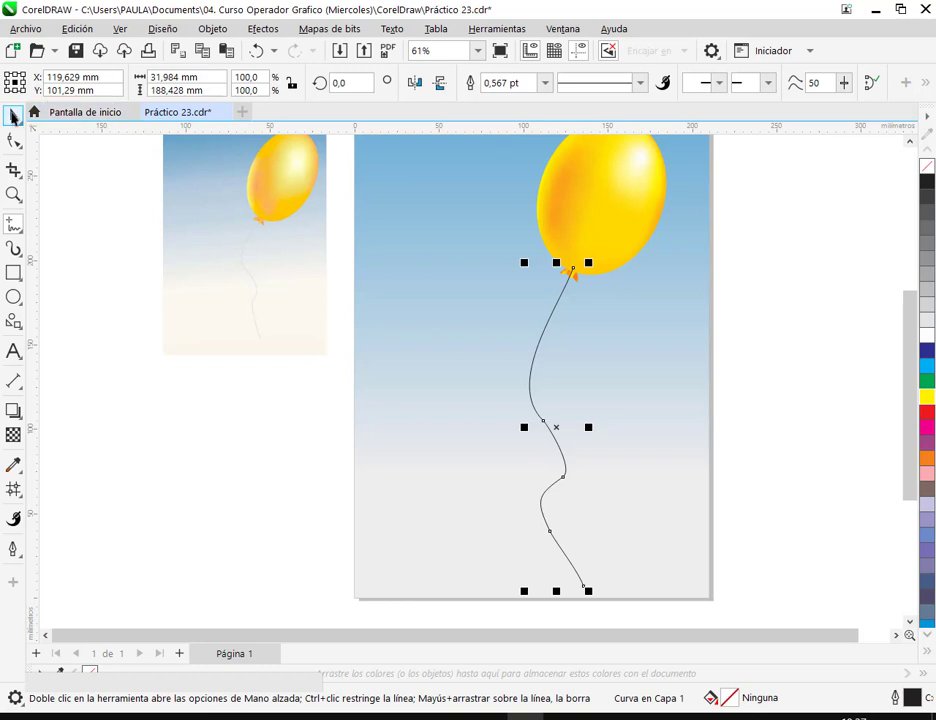
Step: Reshape the string's upper bends by shifting its middle node slightly up and left and lengthening the node's lower handle
{"action": "left_click", "coordinate": [15, 115]}
{"action": "scroll", "coordinate": [566, 484], "scroll_direction": "up", "scroll_amount": 2}
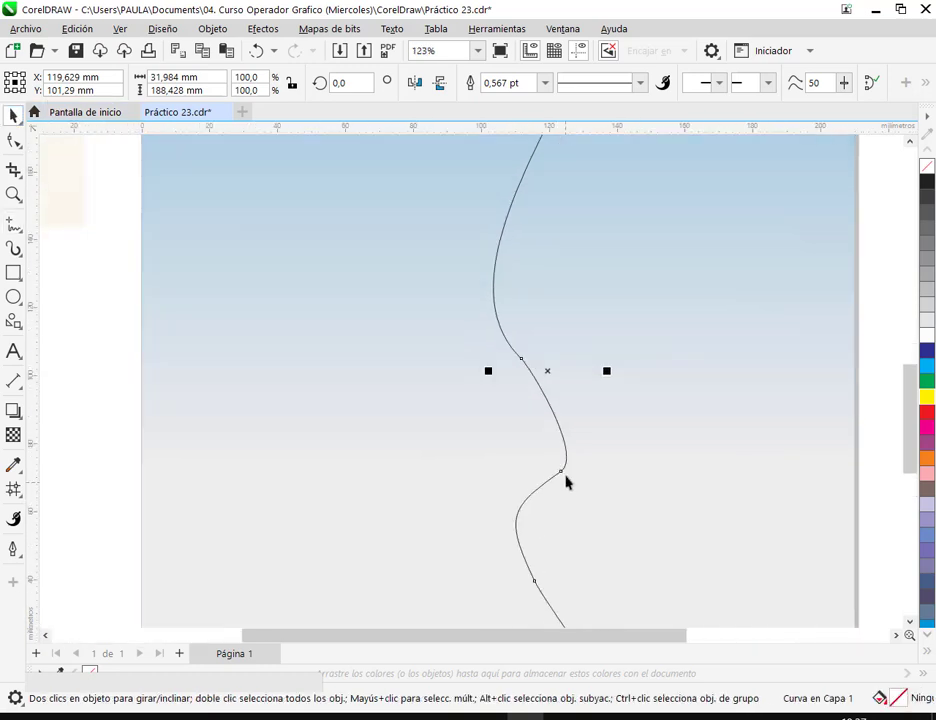
{"action": "left_click", "coordinate": [12, 138]}
{"action": "double_click", "coordinate": [521, 360]}
{"action": "key", "text": "ctrl+z"}
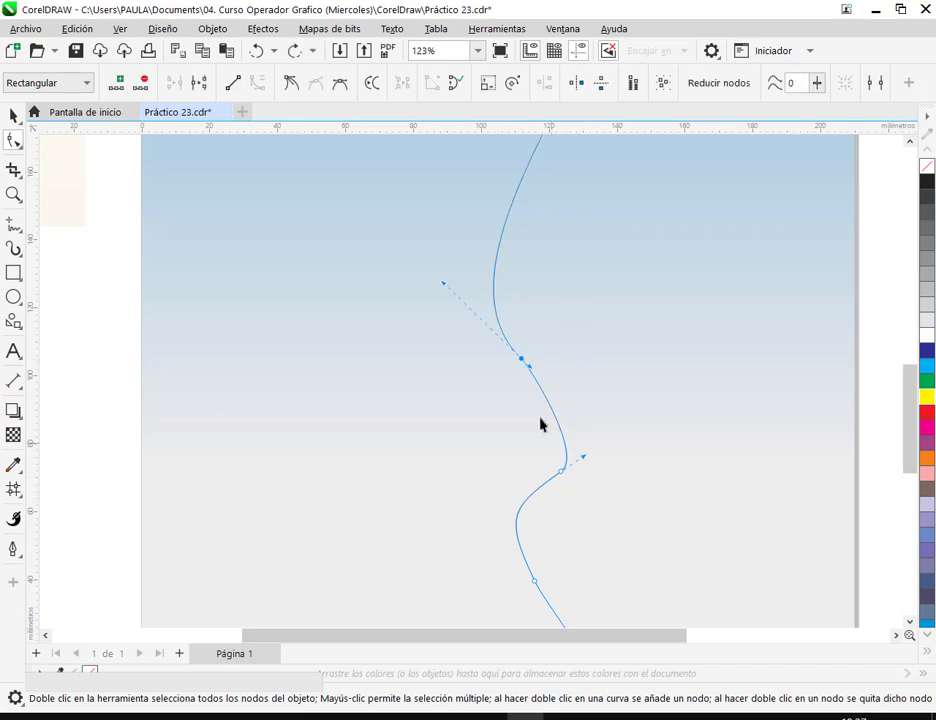
{"action": "left_click_drag", "start_coordinate": [522, 358], "coordinate": [551, 388]}
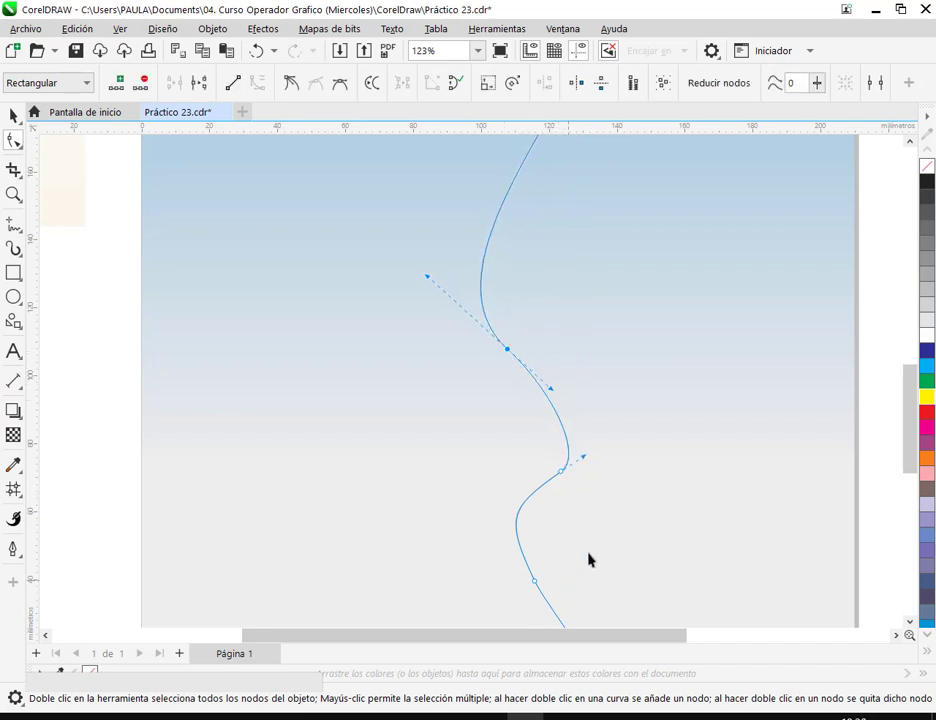
Step: Delete the node just above the string's lower end to smooth the last bend, and finish node editing
{"action": "scroll", "coordinate": [583, 575], "scroll_direction": "down", "scroll_amount": 2}
{"action": "mouse_move", "coordinate": [579, 543]}
{"action": "left_mouse_down"}
{"action": "mouse_move", "coordinate": [549, 458]}
{"action": "mouse_move", "coordinate": [535, 464]}
{"action": "mouse_move", "coordinate": [577, 537]}
{"action": "left_mouse_up"}
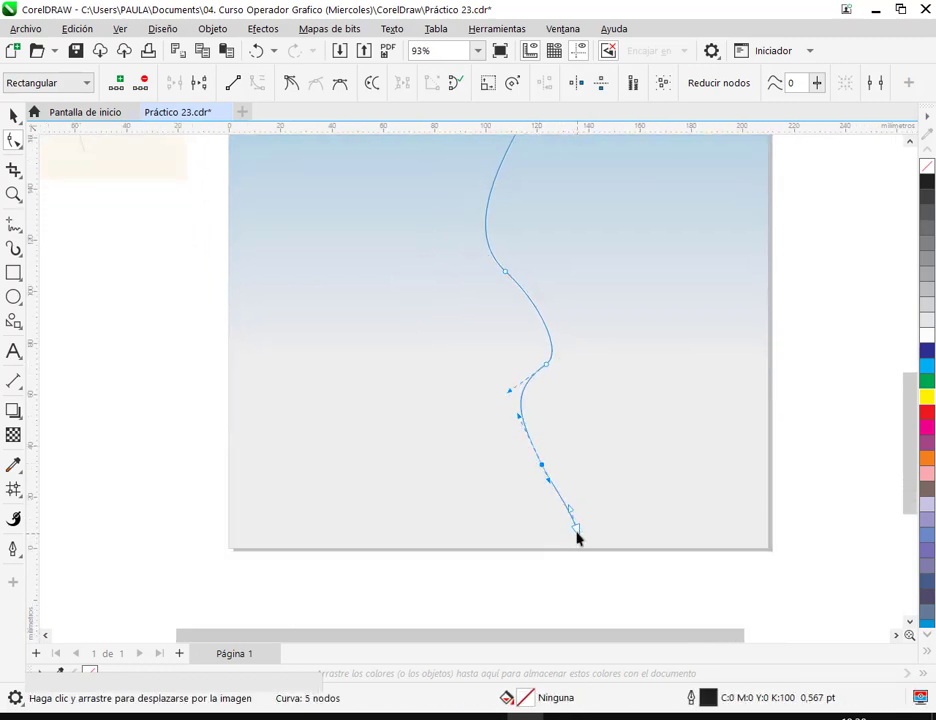
{"action": "double_click", "coordinate": [543, 468]}
{"action": "scroll", "coordinate": [591, 447], "scroll_direction": "down", "scroll_amount": 3}
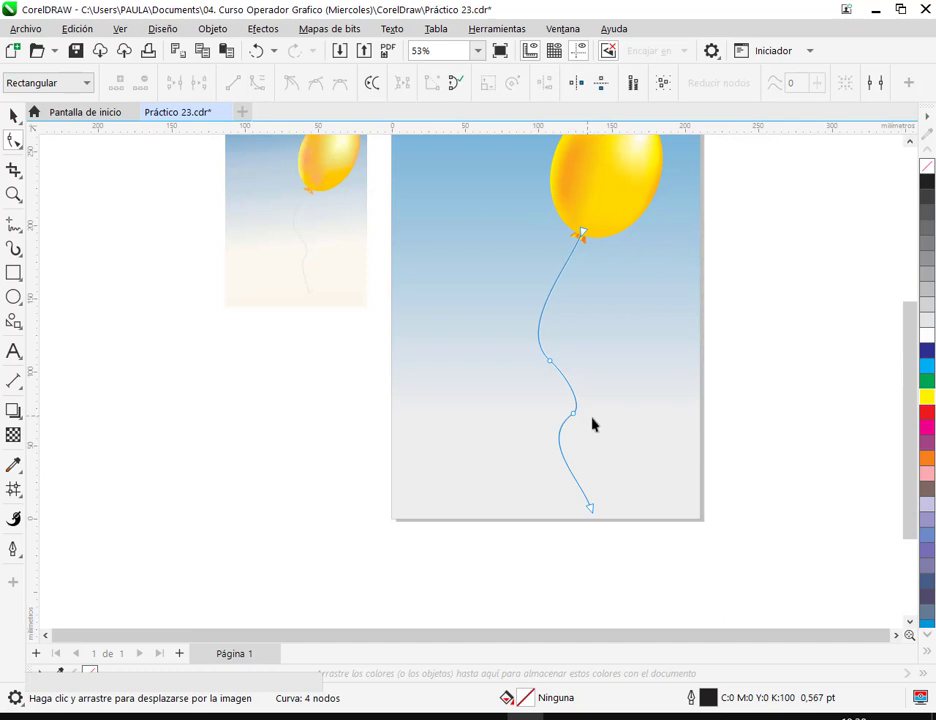
{"action": "scroll", "coordinate": [586, 420], "scroll_direction": "up", "scroll_amount": 3}
{"action": "left_click", "coordinate": [565, 419]}
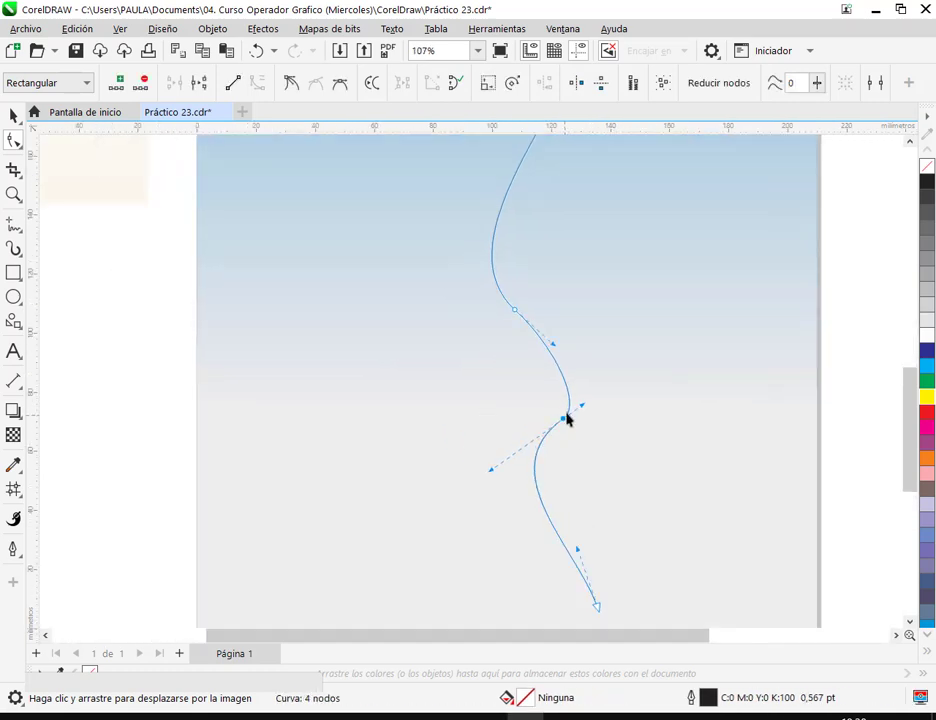
{"action": "scroll", "coordinate": [565, 419], "scroll_direction": "down", "scroll_amount": 2}
{"action": "left_click", "coordinate": [11, 116]}
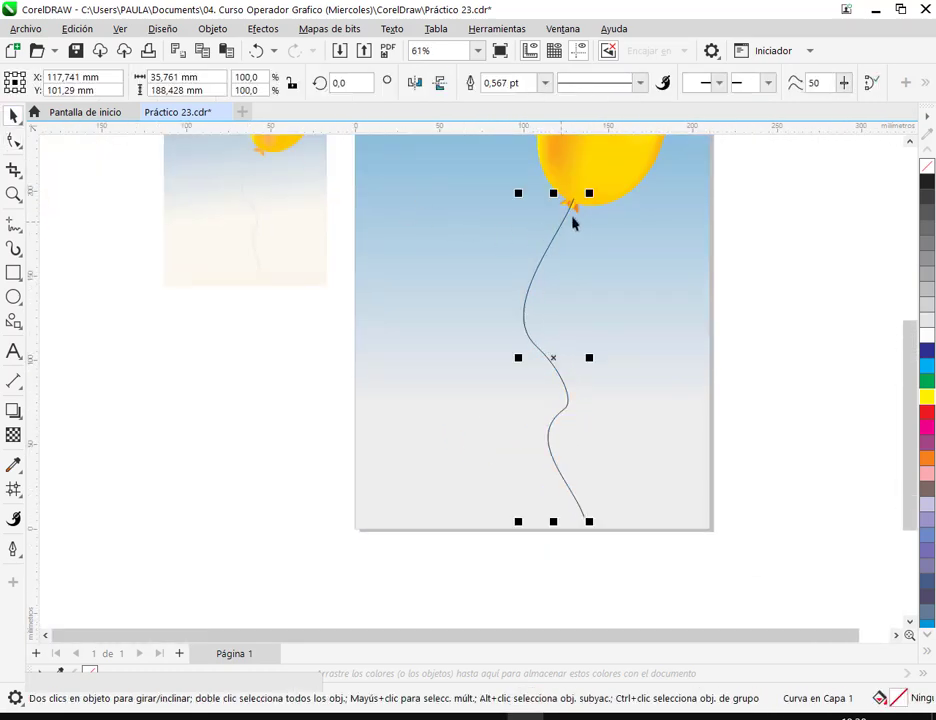
Step: Change the string's stacking order so it passes behind the balloon and knot
{"action": "left_click_drag", "start_coordinate": [594, 173], "coordinate": [550, 236]}
{"action": "scroll", "coordinate": [503, 318], "scroll_direction": "up", "scroll_amount": 2}
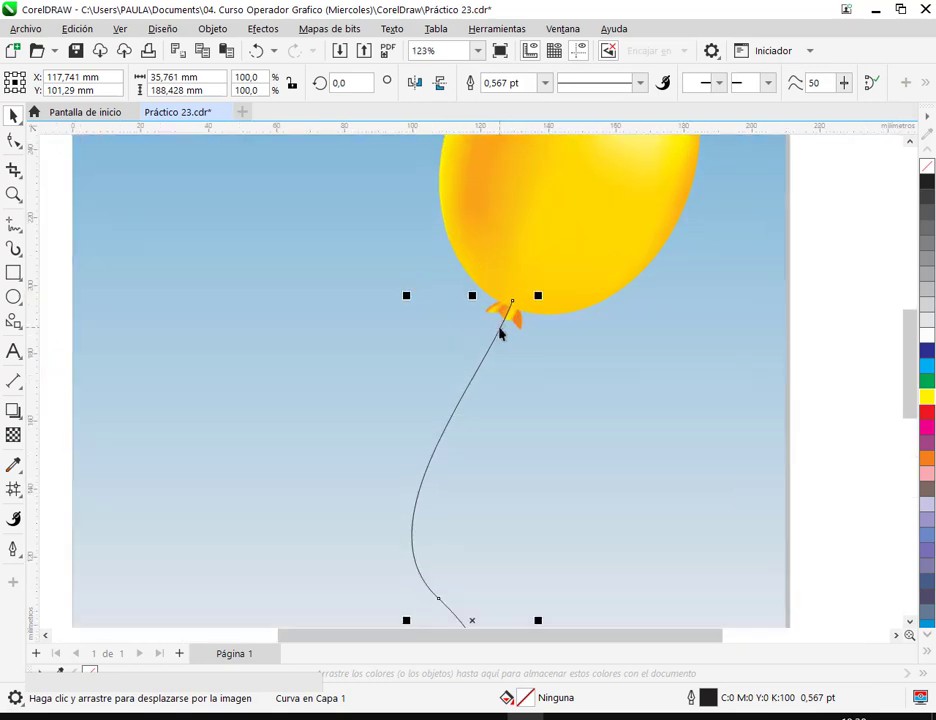
{"action": "right_click", "coordinate": [501, 334]}
{"action": "mouse_move", "coordinate": [606, 354]}
{"action": "left_click", "coordinate": [388, 494]}
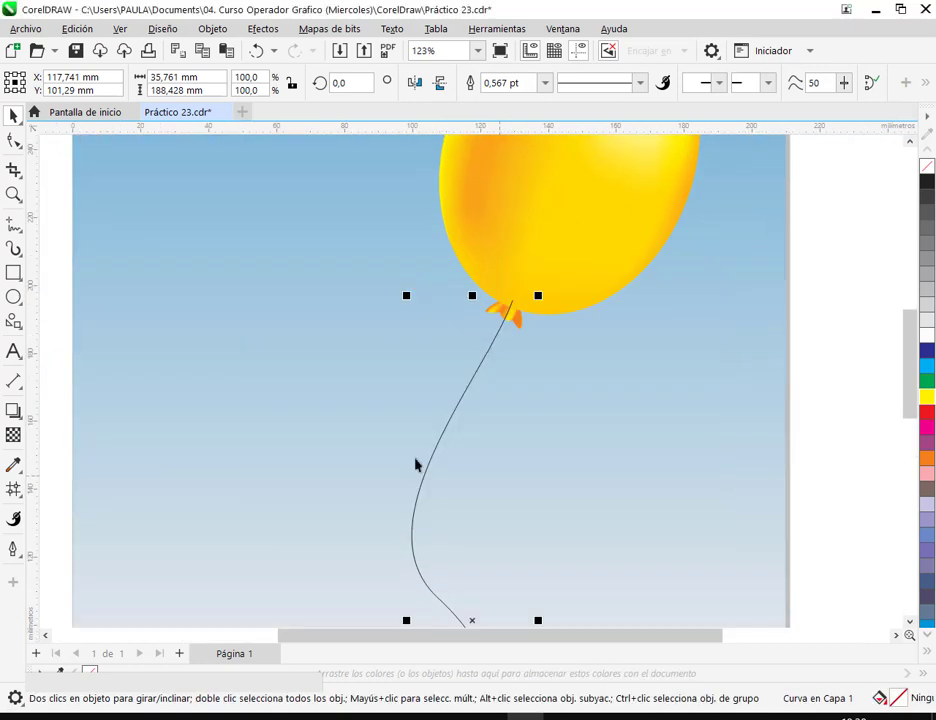
Step: Try several greys on the string's outline, settle on a medium grey and deselect the string
{"action": "right_click", "coordinate": [927, 308]}
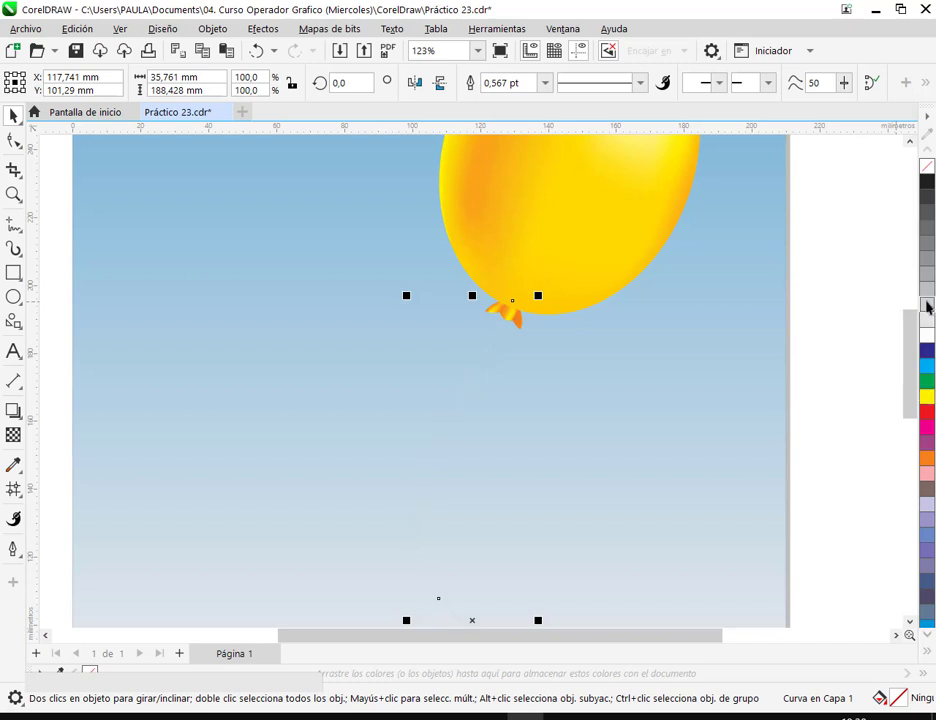
{"action": "right_click", "coordinate": [929, 213]}
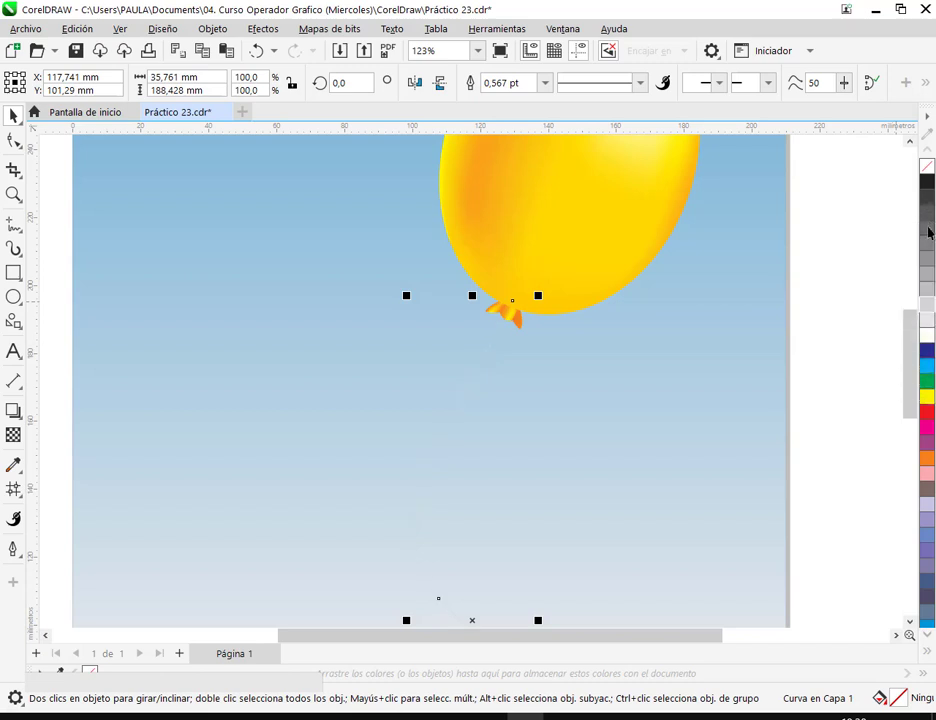
{"action": "right_click", "coordinate": [929, 289]}
{"action": "left_click", "coordinate": [826, 320]}
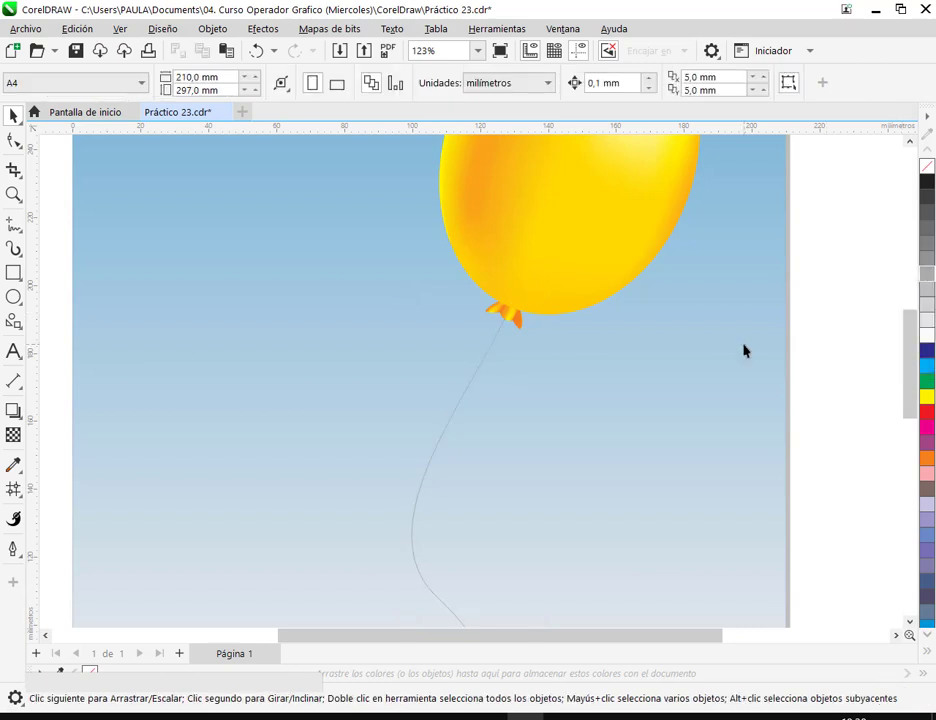
Step: Set the string's outline width to 1.0 pt
{"action": "scroll", "coordinate": [744, 351], "scroll_direction": "down", "scroll_amount": 2}
{"action": "scroll", "coordinate": [585, 343], "scroll_direction": "up", "scroll_amount": 5}
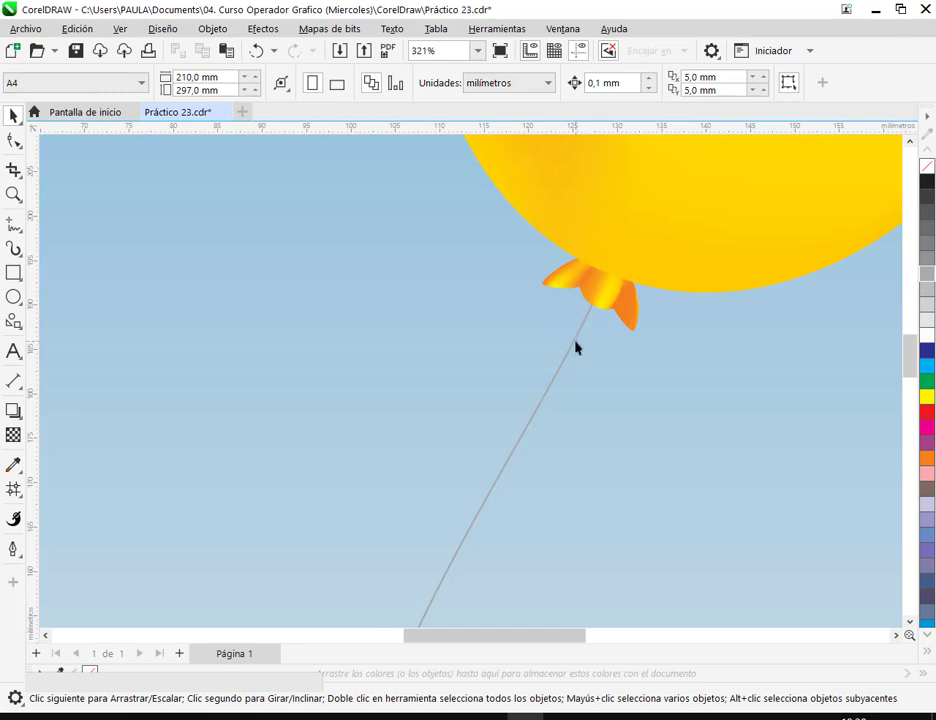
{"action": "left_click", "coordinate": [573, 346]}
{"action": "left_click", "coordinate": [545, 83]}
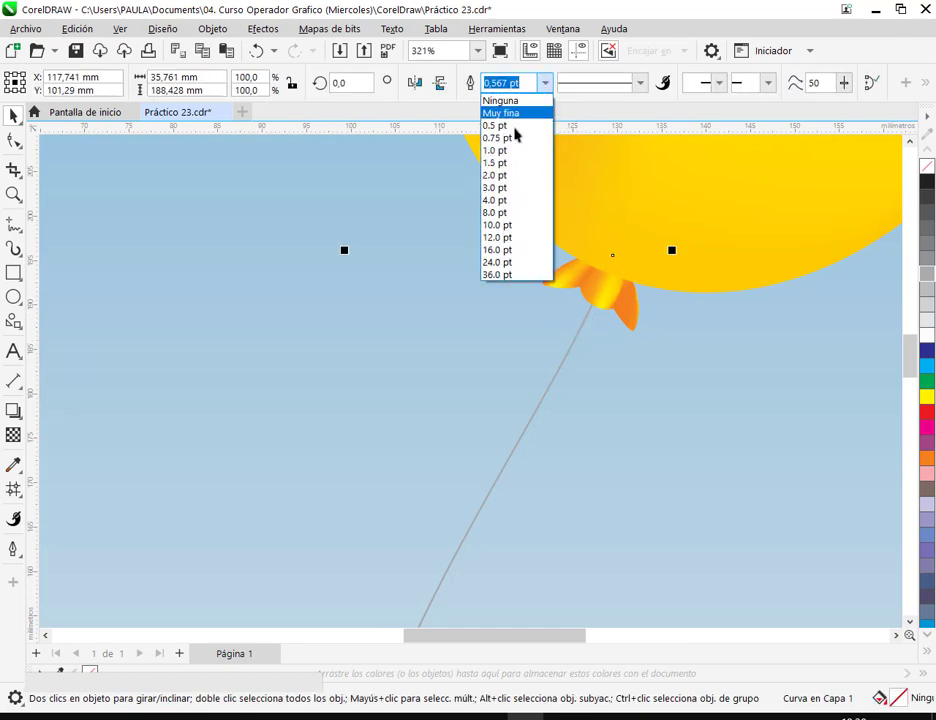
{"action": "left_click", "coordinate": [512, 152]}
{"action": "scroll", "coordinate": [585, 361], "scroll_direction": "down", "scroll_amount": 4}
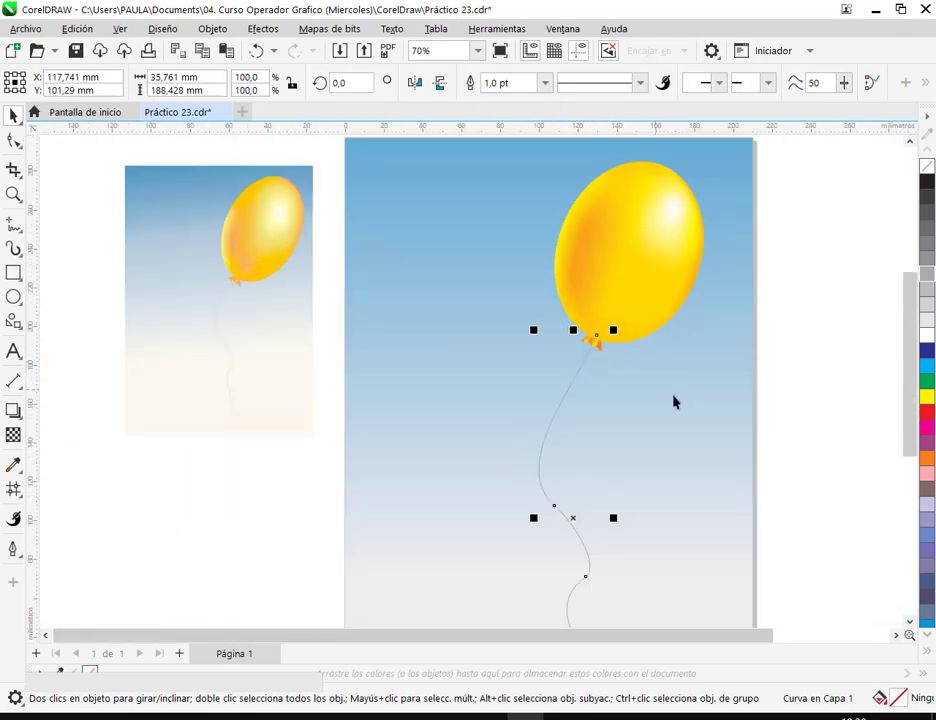
Step: Clear the selection and save the document
{"action": "key", "text": "Escape"}
{"action": "left_click_drag", "start_coordinate": [697, 432], "coordinate": [595, 355]}
{"action": "scroll", "coordinate": [592, 356], "scroll_direction": "down", "scroll_amount": 1}
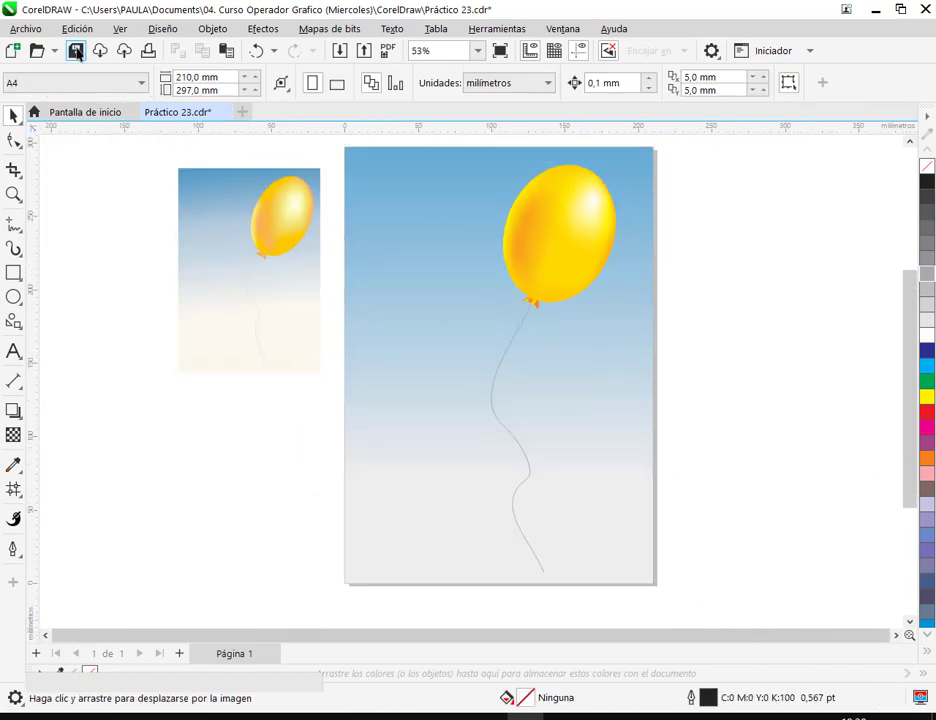
{"action": "key", "text": "ctrl+s"}
Step: Ungroup the balloon and knot and clear the selection
{"action": "left_click", "coordinate": [580, 210]}
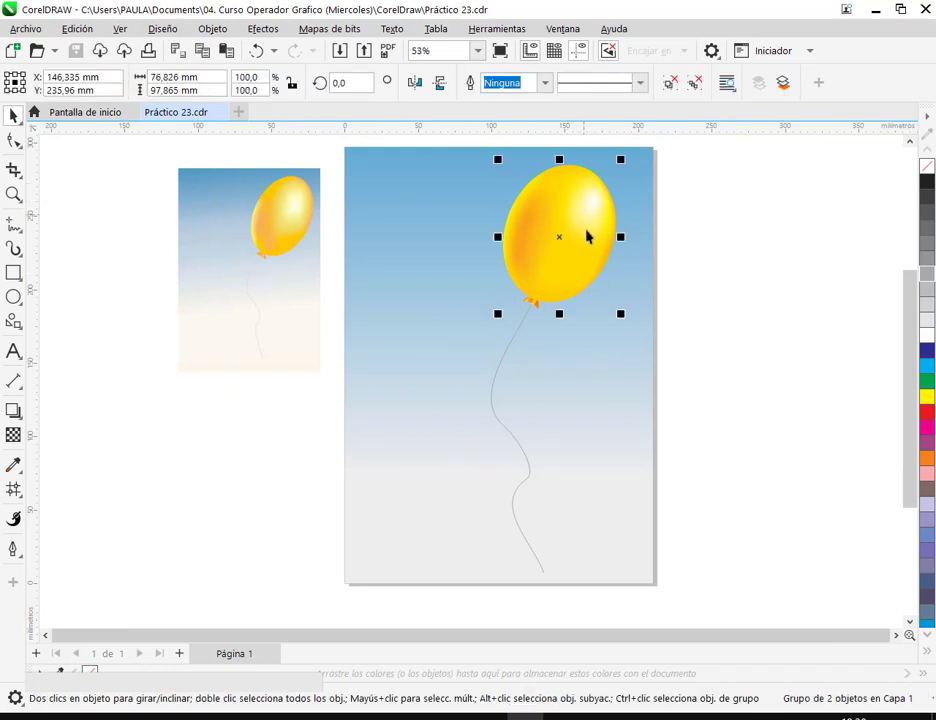
{"action": "right_click", "coordinate": [590, 247]}
{"action": "left_click", "coordinate": [604, 244]}
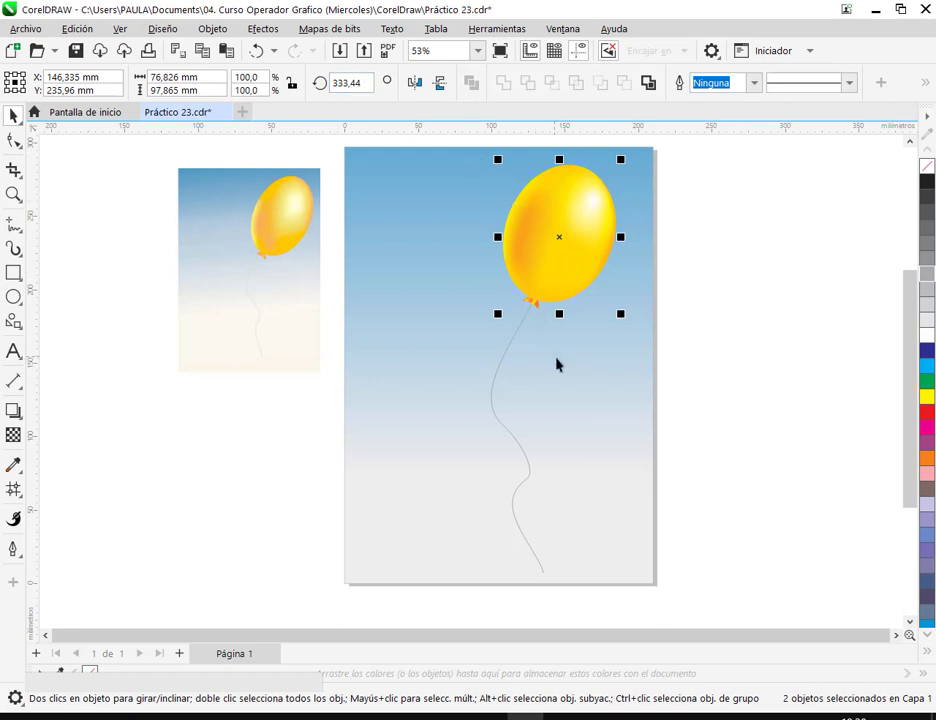
{"action": "key", "text": "Escape"}
Step: Select the knot and balloon together, set their rotation angle to 0 and deselect them
{"action": "left_click", "coordinate": [535, 306]}
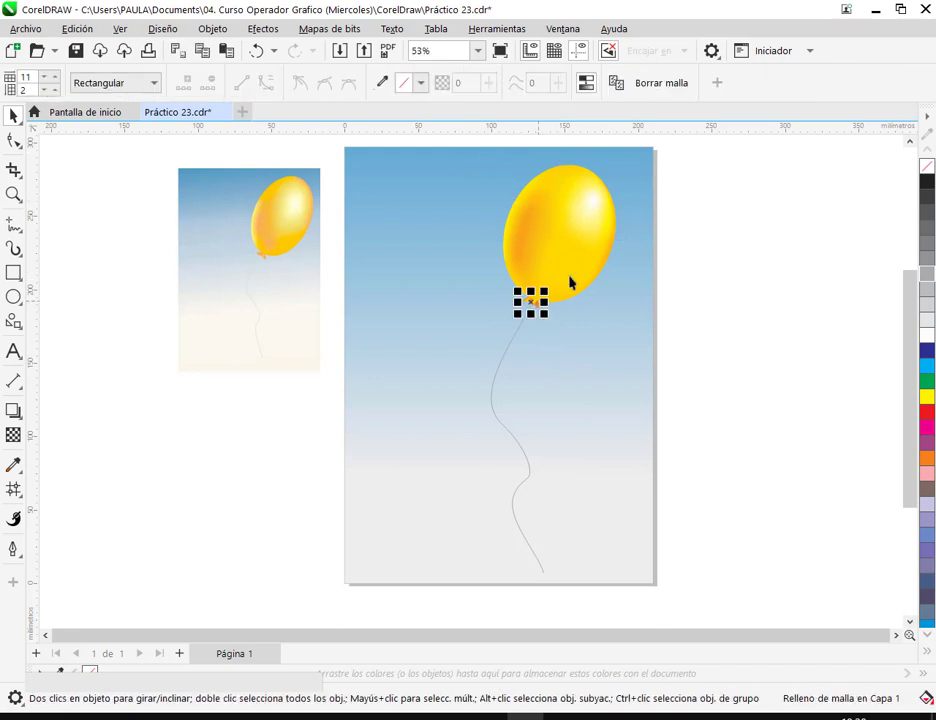
{"action": "left_click", "coordinate": [591, 221], "text": "shift"}
{"action": "double_click", "coordinate": [362, 84]}
{"action": "type", "text": "0"}
{"action": "key", "text": "Return"}
{"action": "left_click", "coordinate": [693, 243]}
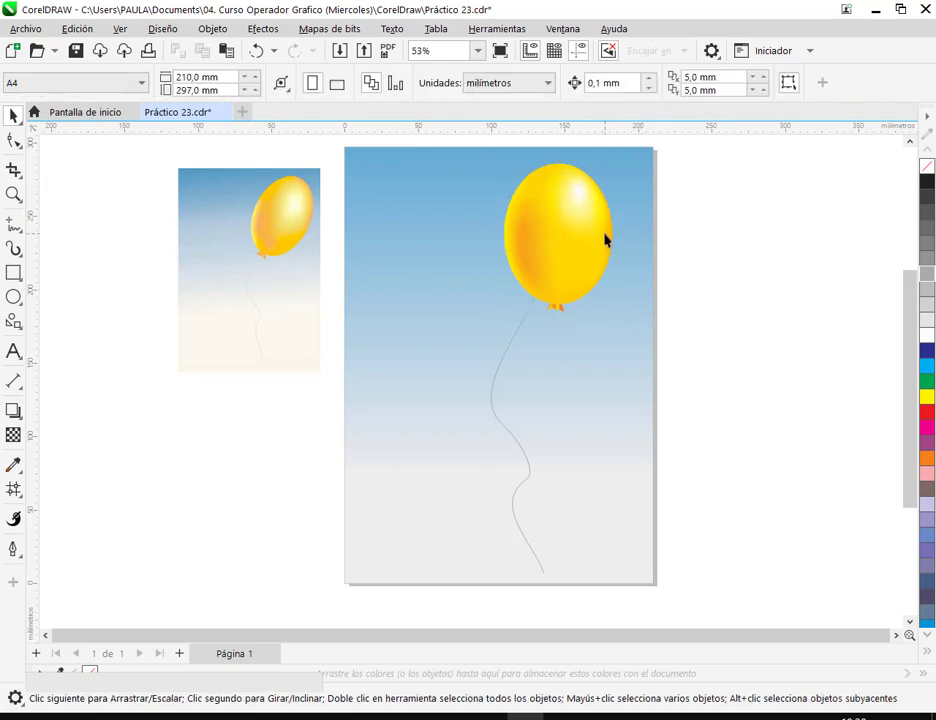
Step: Narrow the balloon horizontally to about 69 mm wide
{"action": "left_click", "coordinate": [578, 225]}
{"action": "scroll", "coordinate": [578, 215], "scroll_direction": "up", "scroll_amount": 3}
{"action": "left_click_drag", "start_coordinate": [631, 262], "coordinate": [622, 263]}
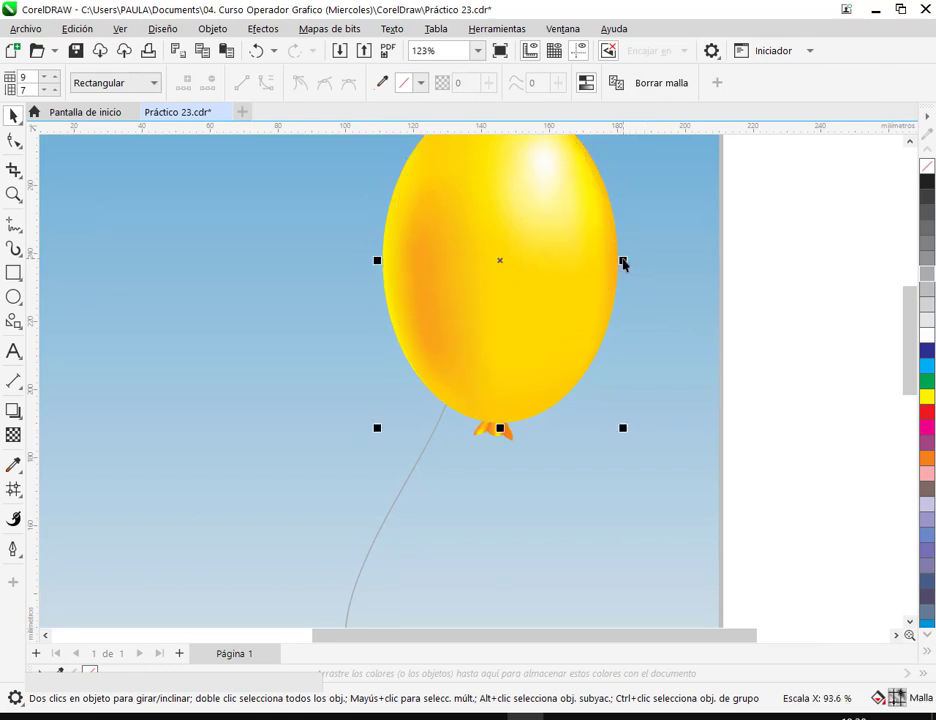
Step: Group the narrowed balloon with its knot and tilt the group clockwise to a rotation angle of about 340°, bringing the knot onto the string
{"action": "left_click", "coordinate": [507, 433], "text": "shift"}
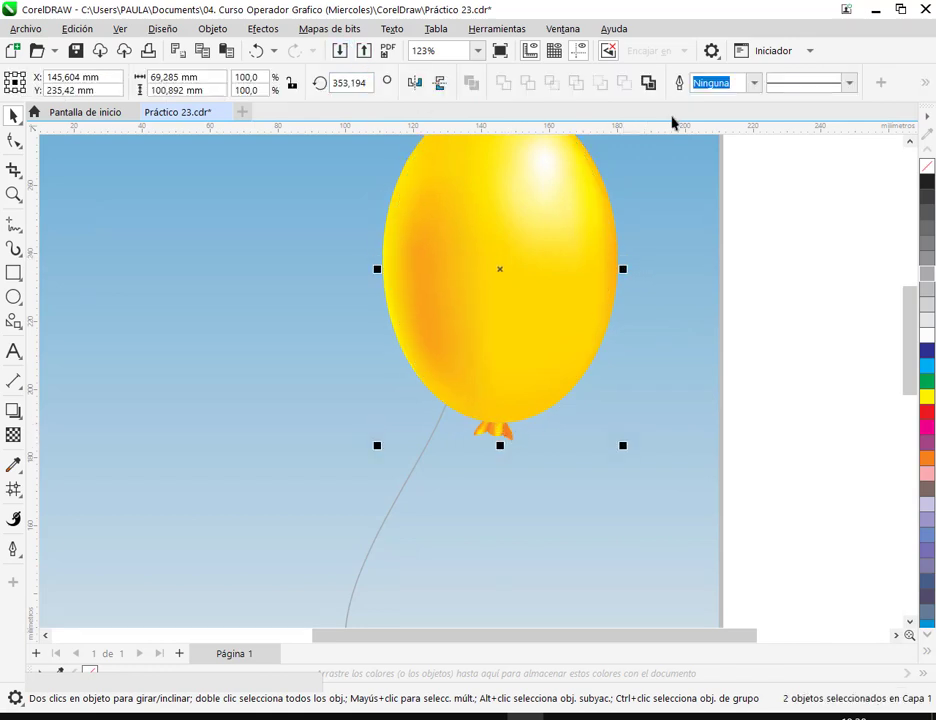
{"action": "right_click", "coordinate": [539, 266]}
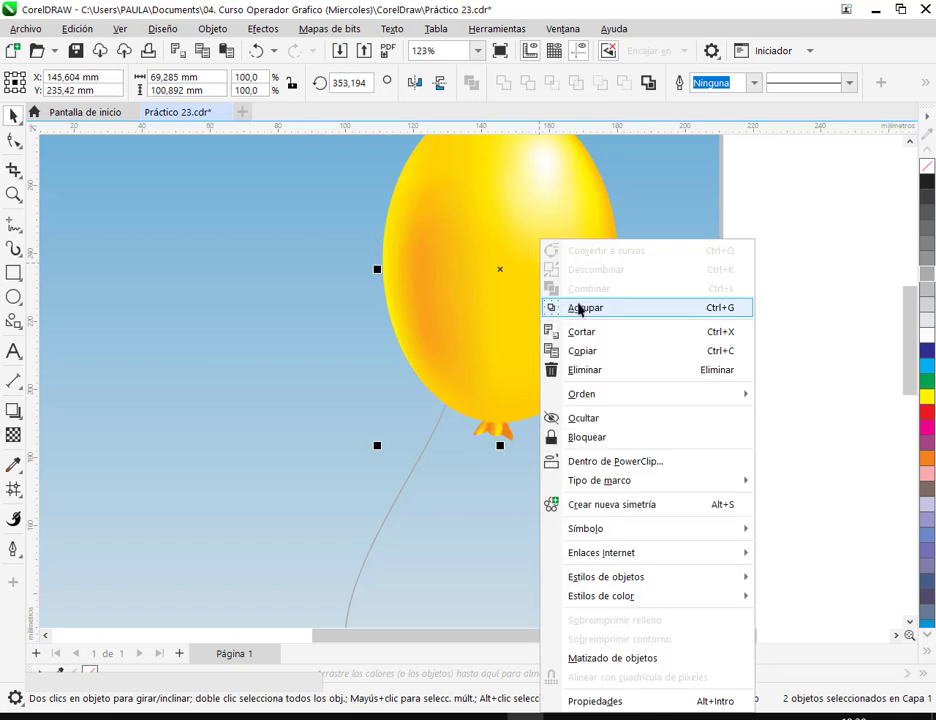
{"action": "left_click", "coordinate": [579, 310]}
{"action": "left_click", "coordinate": [564, 303]}
{"action": "left_click_drag", "start_coordinate": [621, 452], "coordinate": [548, 448]}
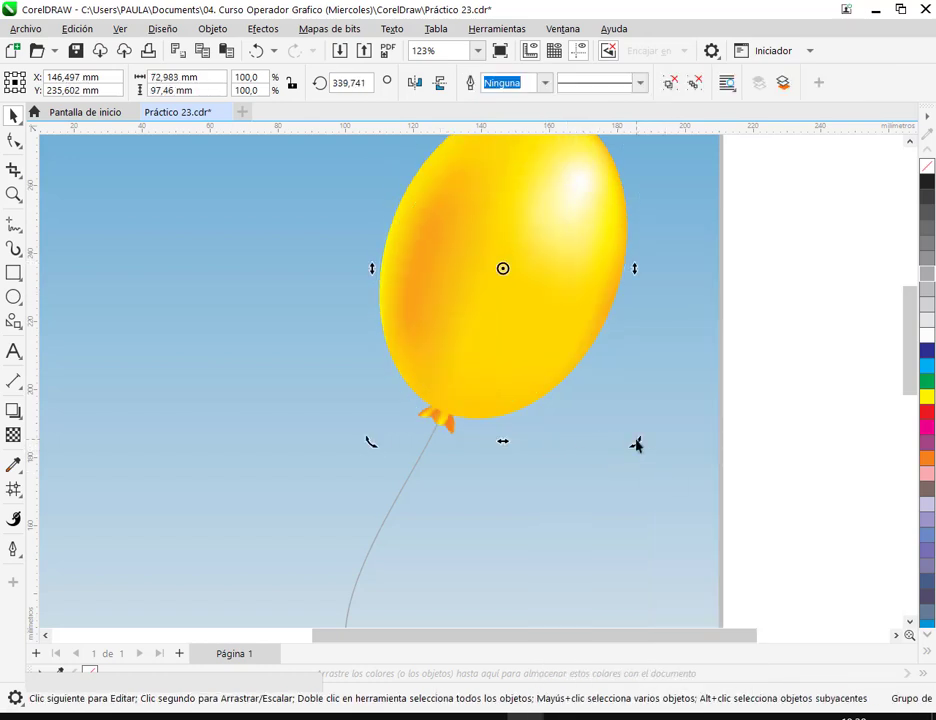
Step: Deselect the balloon group and save the finished balloon drawing
{"action": "scroll", "coordinate": [483, 440], "scroll_direction": "up", "scroll_amount": 3}
{"action": "left_click_drag", "start_coordinate": [232, 445], "coordinate": [246, 453]}
{"action": "key", "text": "Escape"}
{"action": "scroll", "coordinate": [570, 540], "scroll_direction": "down", "scroll_amount": 5}
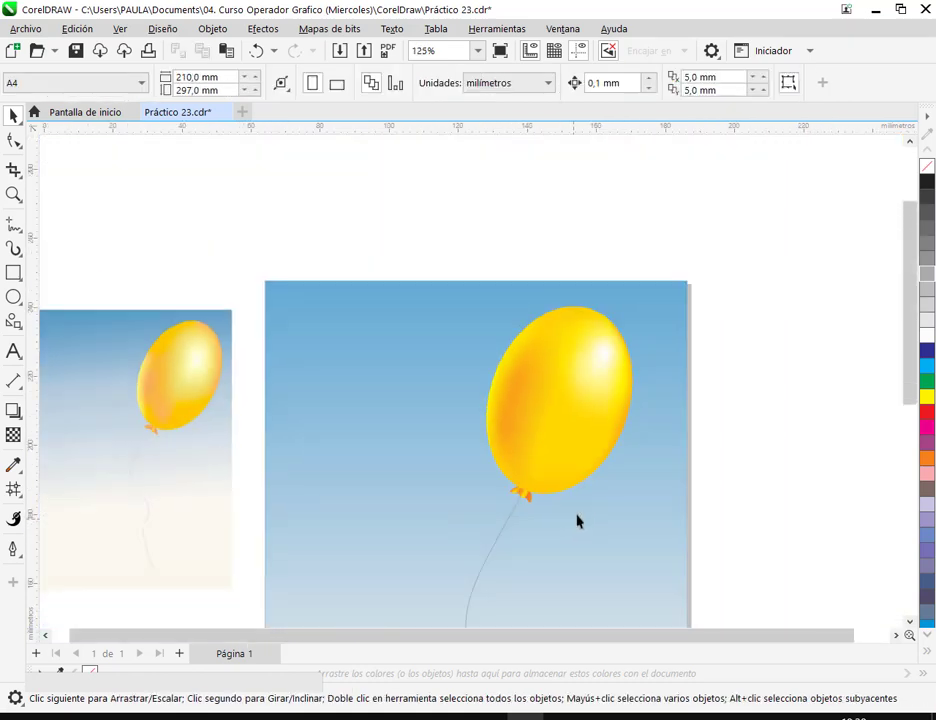
{"action": "scroll", "coordinate": [758, 401], "scroll_direction": "down", "scroll_amount": 1}
{"action": "scroll", "coordinate": [765, 495], "scroll_direction": "down", "scroll_amount": 1}
{"action": "left_click_drag", "start_coordinate": [765, 495], "coordinate": [640, 453]}
{"action": "left_click", "coordinate": [75, 50]}
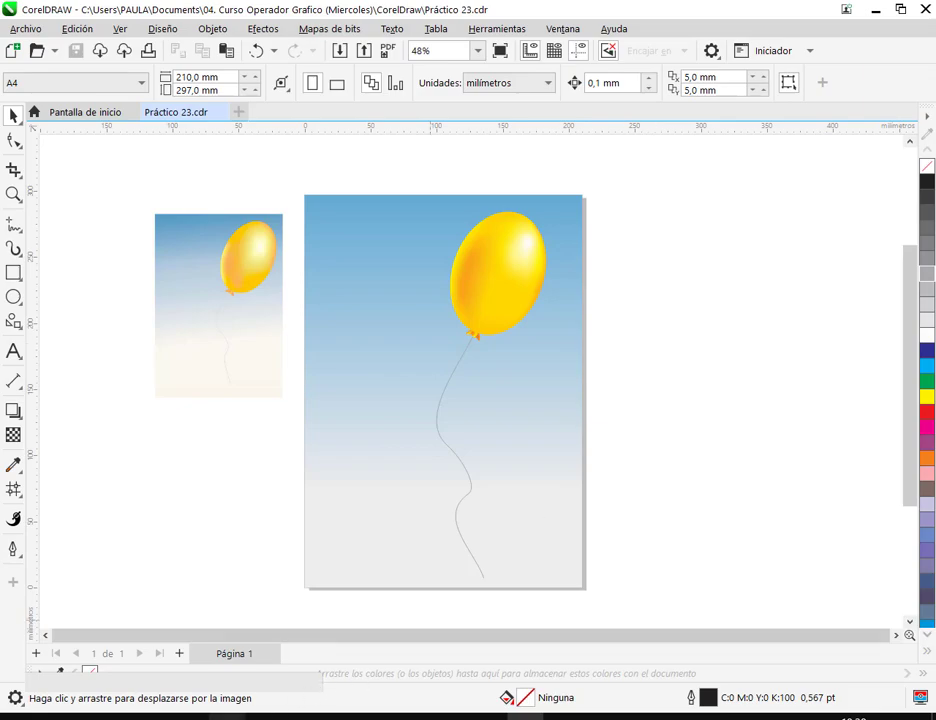
{"action": "left_click", "coordinate": [194, 678]}
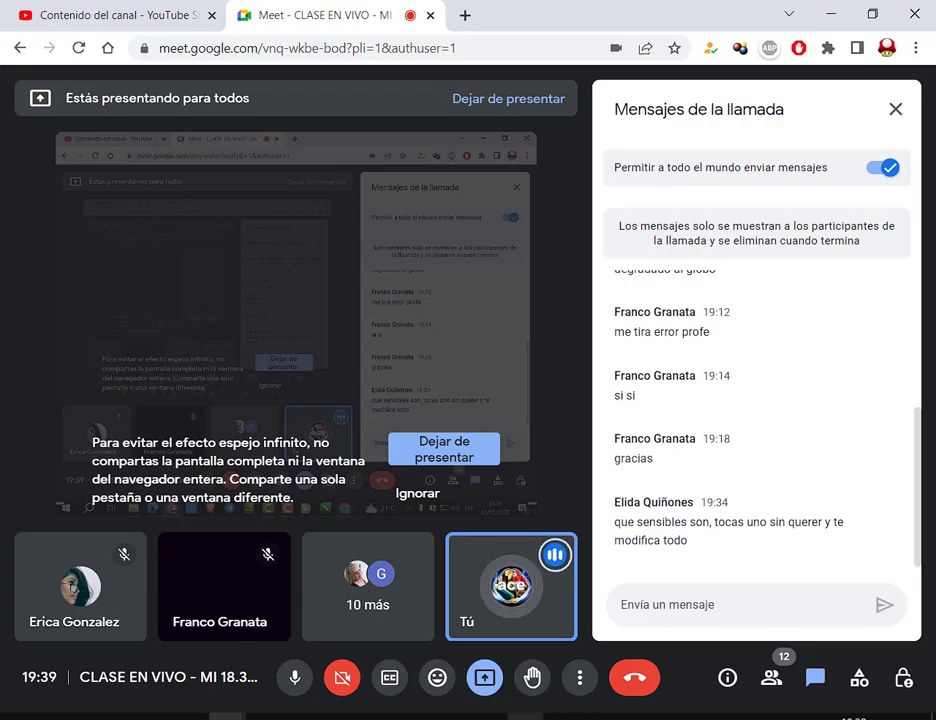
{"action": "key", "text": "alt+Tab"}
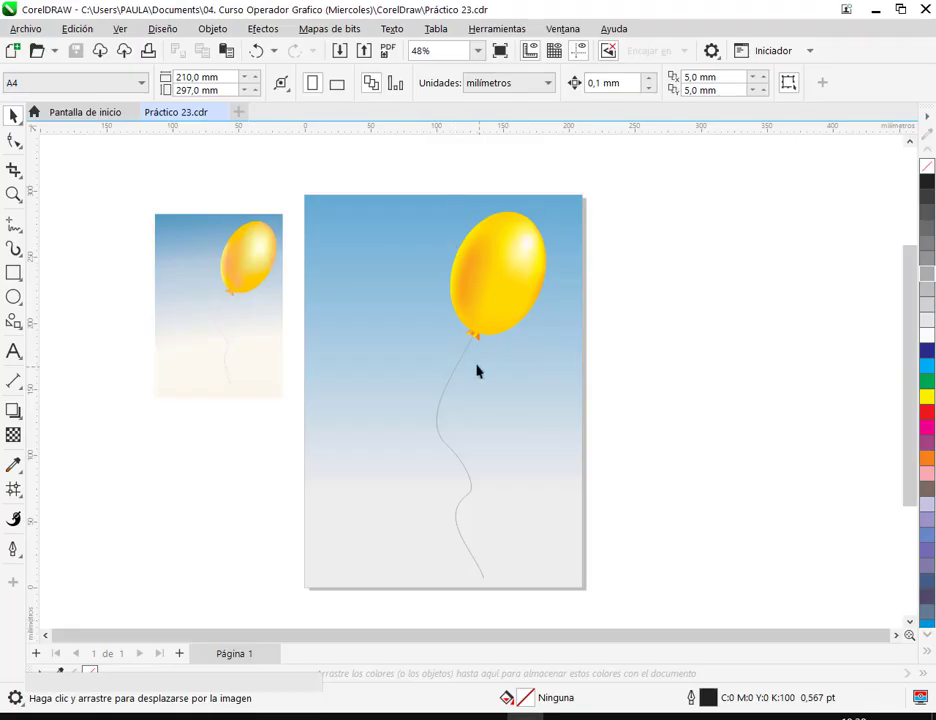
{"action": "scroll", "coordinate": [476, 365], "scroll_direction": "up", "scroll_amount": 1}
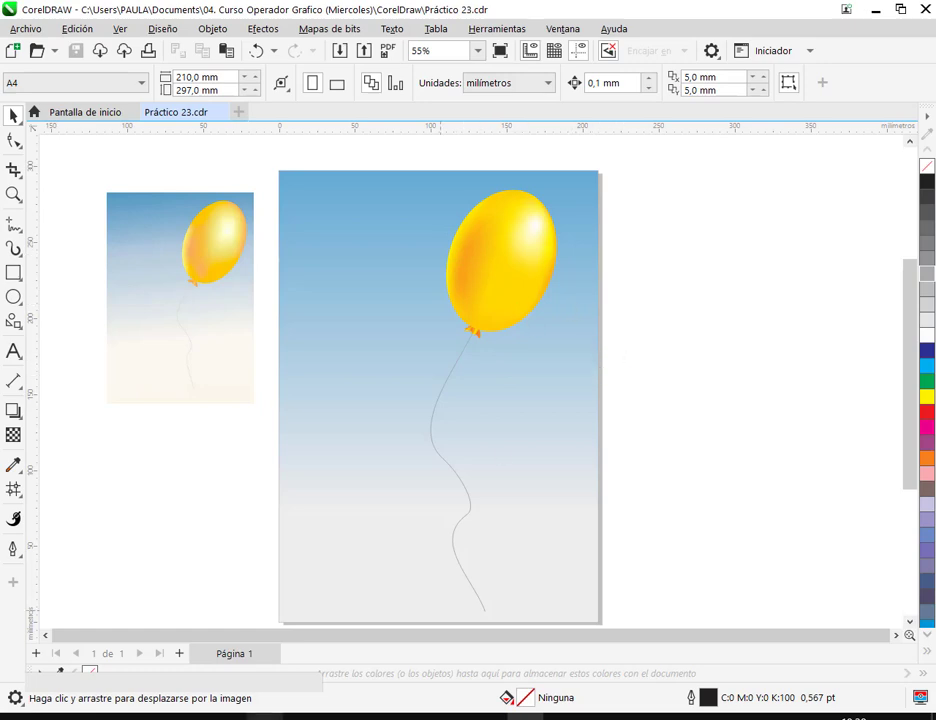
{"action": "key", "text": "alt+Tab"}
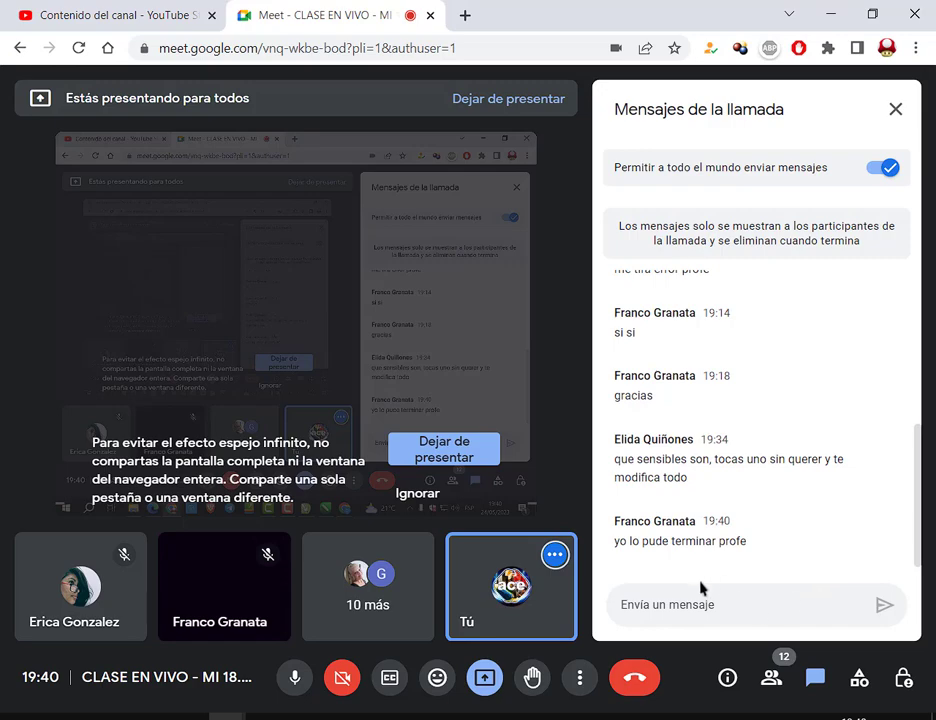
{"action": "key", "text": "alt+Tab"}
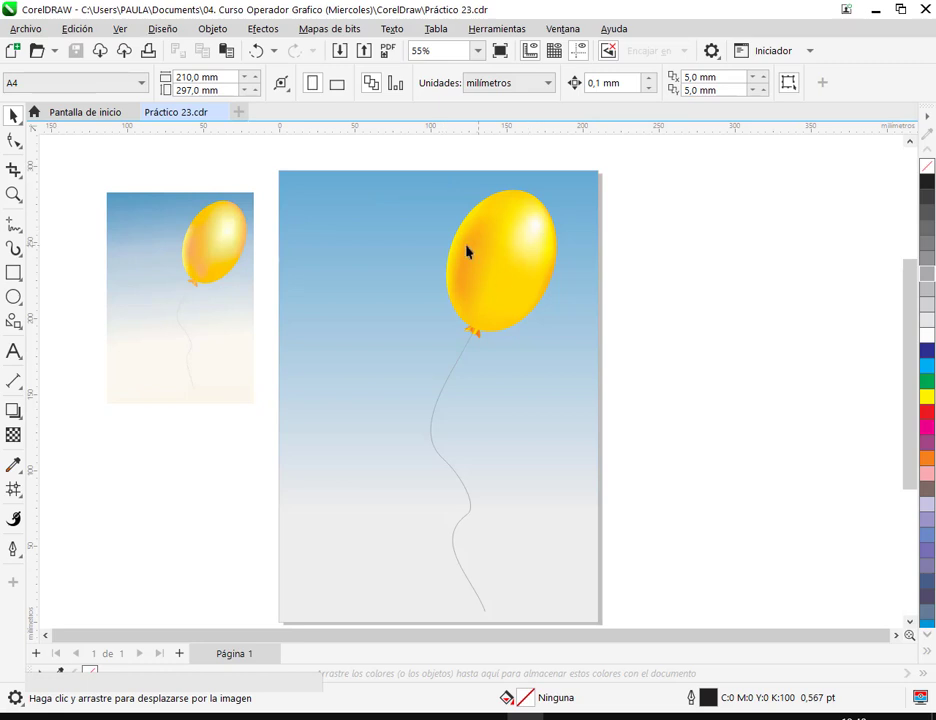
Step: Close the Práctico 23 document, switch to MANUAL COREL.pdf in Edge and go to Práctica 24 on page 222
{"action": "left_click", "coordinate": [220, 112]}
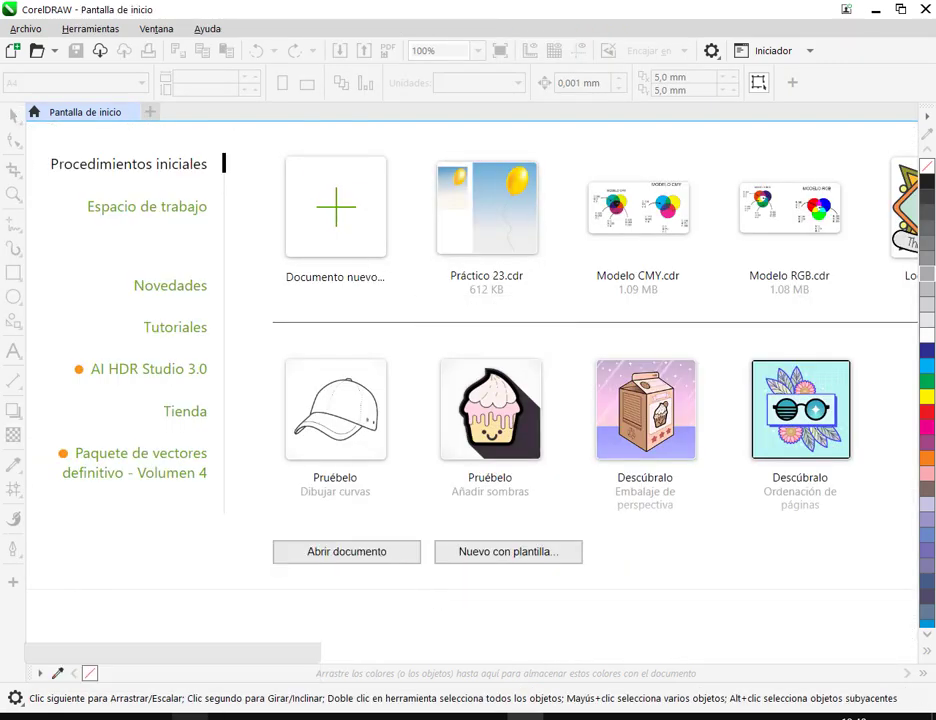
{"action": "mouse_move", "coordinate": [190, 716]}
{"action": "left_click", "coordinate": [341, 603]}
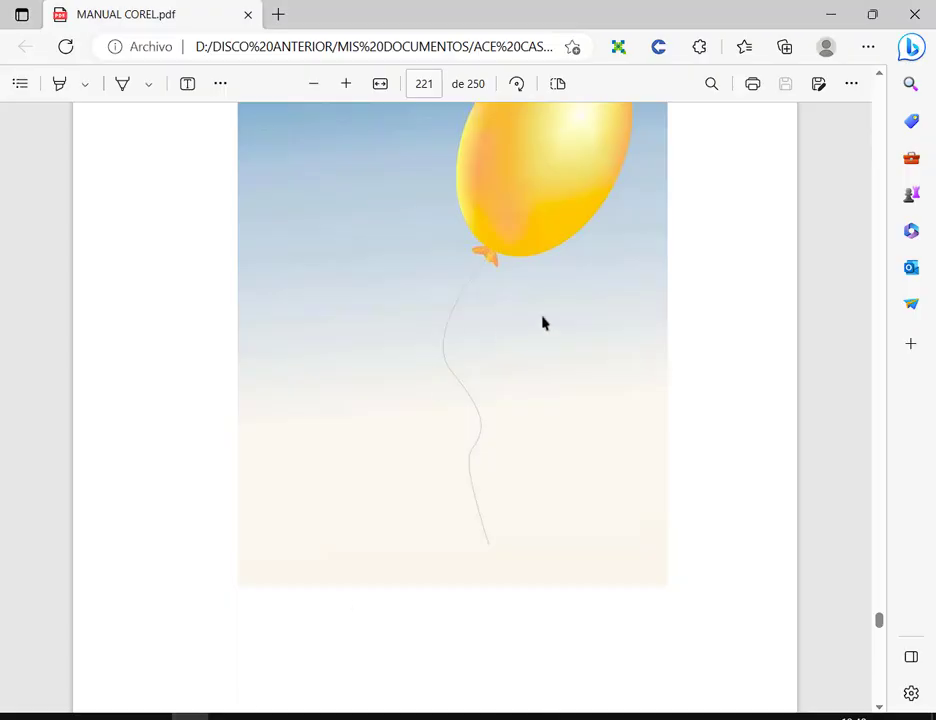
{"action": "scroll", "coordinate": [564, 334], "scroll_direction": "down", "scroll_amount": 5}
{"action": "scroll", "coordinate": [564, 334], "scroll_direction": "down", "scroll_amount": 3}
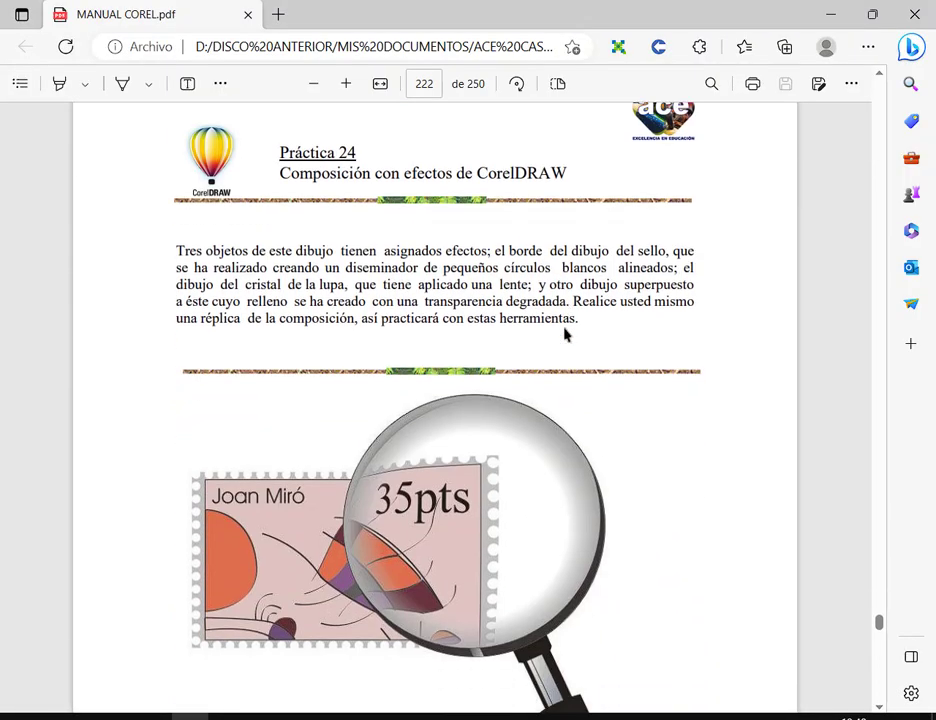
{"action": "scroll", "coordinate": [564, 334], "scroll_direction": "down", "scroll_amount": 2}
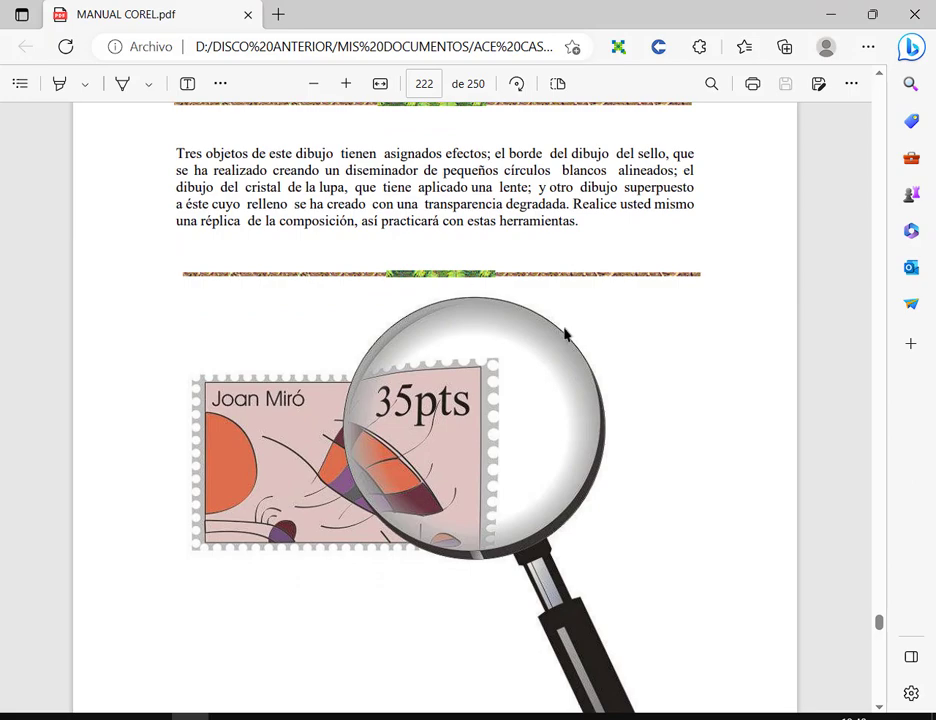
{"action": "scroll", "coordinate": [564, 334], "scroll_direction": "down", "scroll_amount": 10}
{"action": "scroll", "coordinate": [564, 334], "scroll_direction": "up", "scroll_amount": 11}
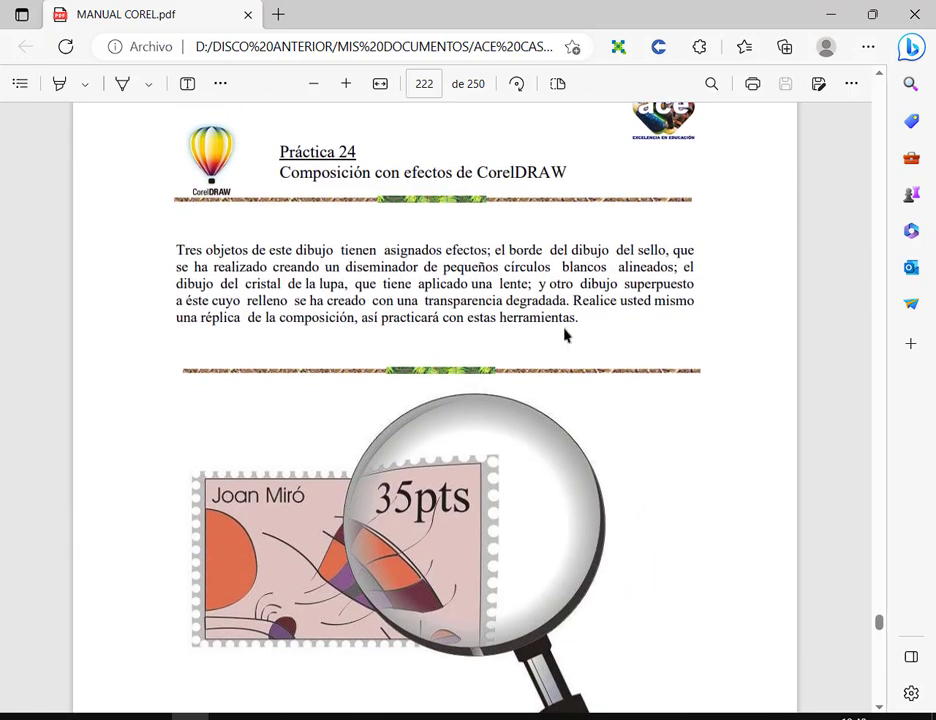
{"action": "left_click_drag", "start_coordinate": [280, 174], "coordinate": [564, 180]}
{"action": "left_click", "coordinate": [434, 183]}
{"action": "scroll", "coordinate": [434, 261], "scroll_direction": "down", "scroll_amount": 2}
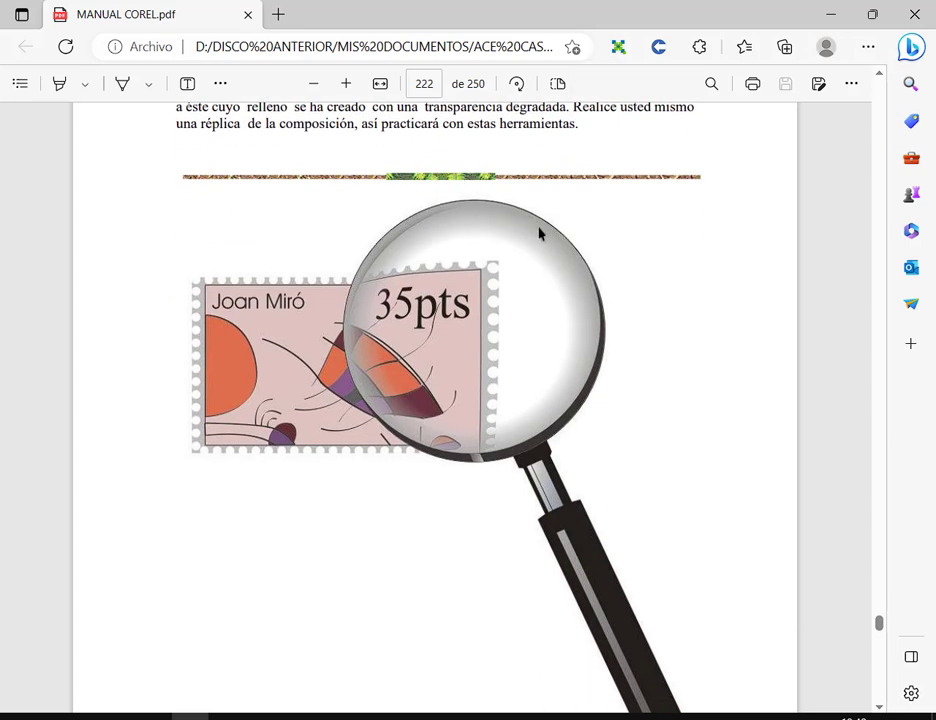
{"action": "mouse_move", "coordinate": [190, 716]}
{"action": "left_click", "coordinate": [130, 635]}
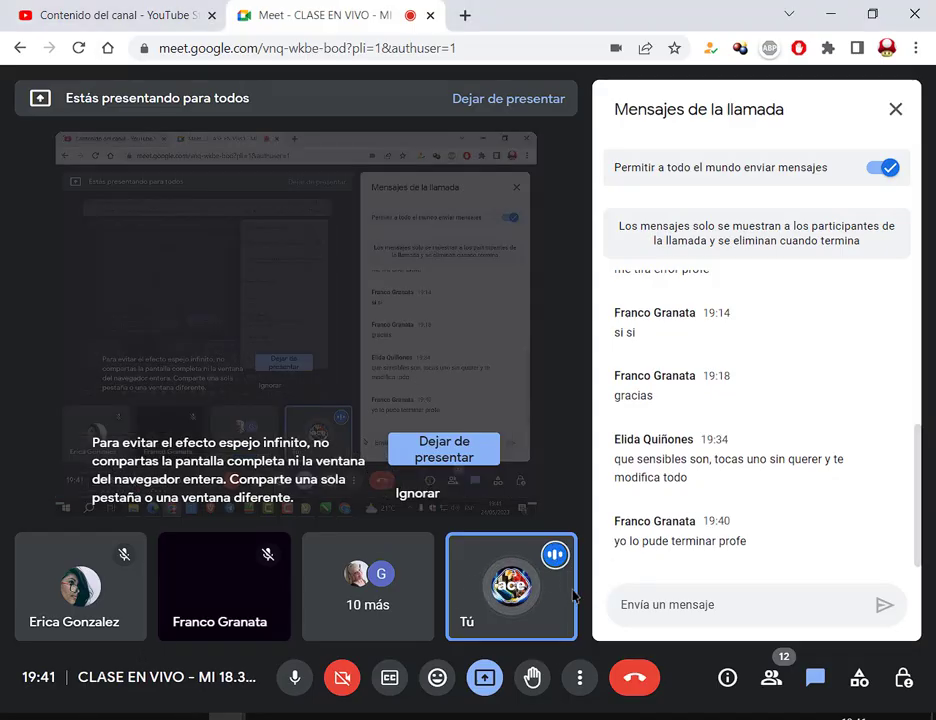
{"action": "key", "text": "alt+Tab"}
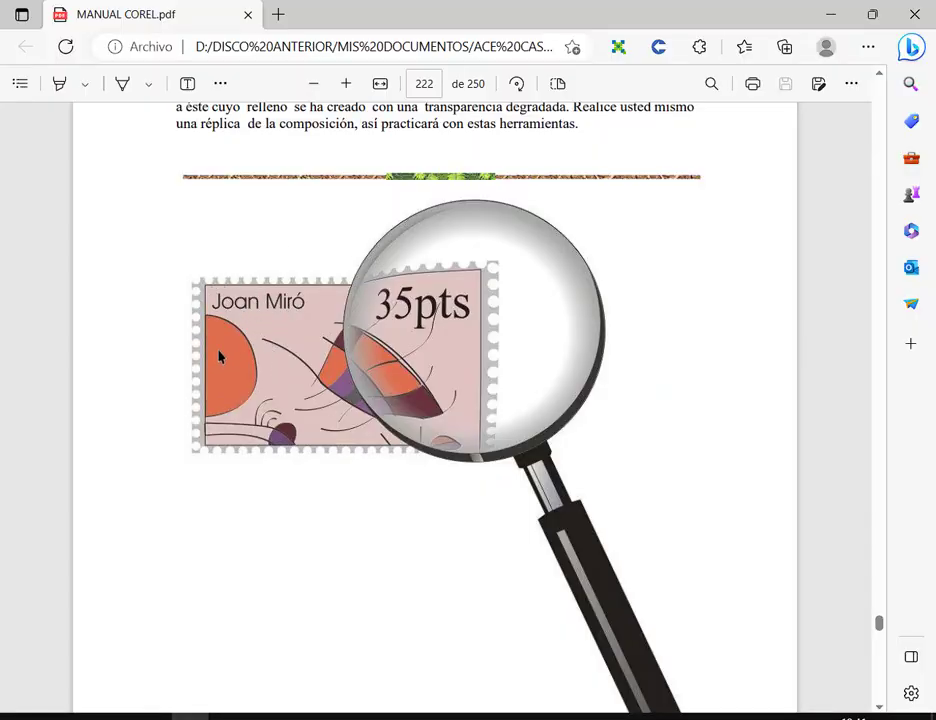
Step: Examine the Práctica 24 illustration closely, especially the coloured shapes and perforated border of the stamp where the magnifying glass overlaps them
{"action": "left_click", "coordinate": [346, 83]}
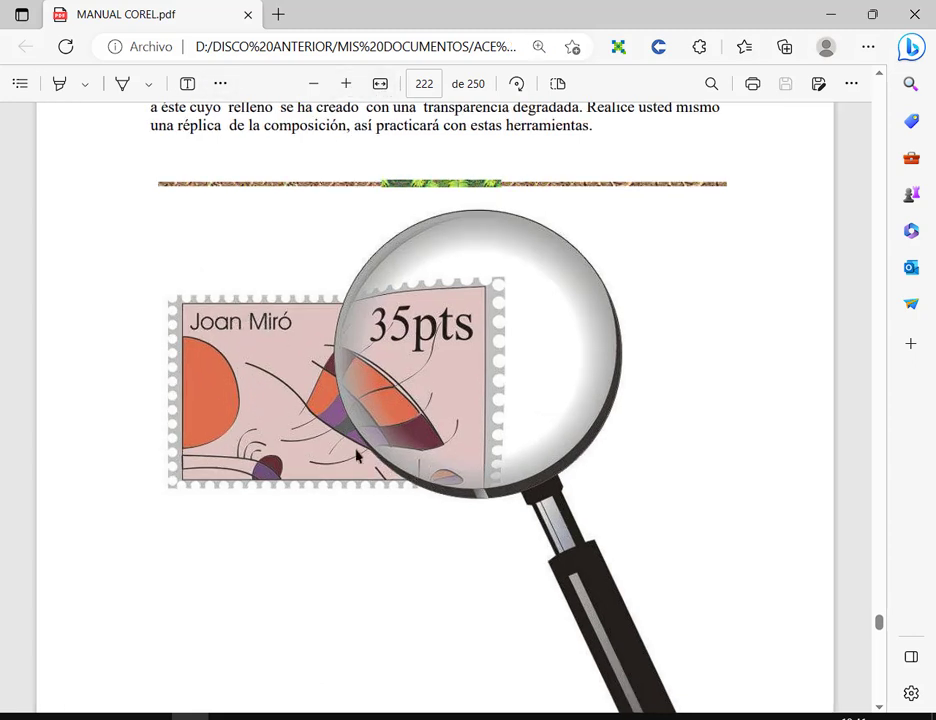
{"action": "left_click_drag", "start_coordinate": [350, 428], "coordinate": [478, 506]}
{"action": "scroll", "coordinate": [170, 425], "scroll_direction": "up", "scroll_amount": 2}
{"action": "scroll", "coordinate": [195, 420], "scroll_direction": "down", "scroll_amount": 4}
{"action": "scroll", "coordinate": [214, 320], "scroll_direction": "up", "scroll_amount": 2}
{"action": "scroll", "coordinate": [218, 241], "scroll_direction": "up", "scroll_amount": 1}
{"action": "left_click_drag", "start_coordinate": [173, 524], "coordinate": [193, 472]}
{"action": "scroll", "coordinate": [237, 490], "scroll_direction": "up", "scroll_amount": 1}
{"action": "scroll", "coordinate": [237, 490], "scroll_direction": "up", "scroll_amount": 1, "text": "ctrl"}
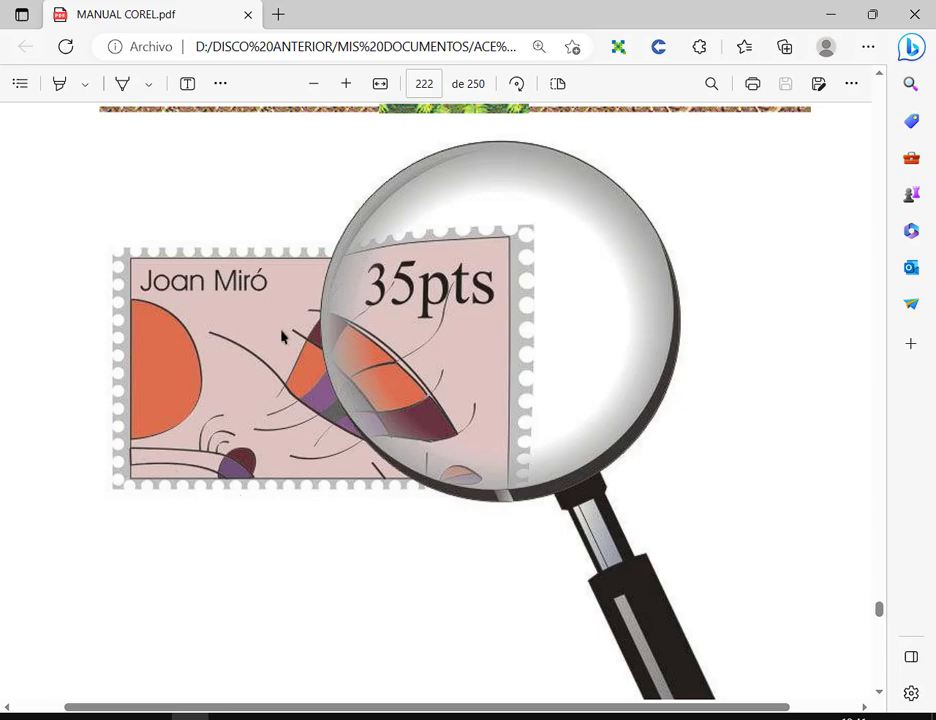
{"action": "left_click_drag", "start_coordinate": [254, 308], "coordinate": [292, 362]}
{"action": "left_click_drag", "start_coordinate": [277, 274], "coordinate": [303, 318]}
{"action": "left_click_drag", "start_coordinate": [287, 443], "coordinate": [305, 401]}
{"action": "left_click_drag", "start_coordinate": [334, 471], "coordinate": [350, 435]}
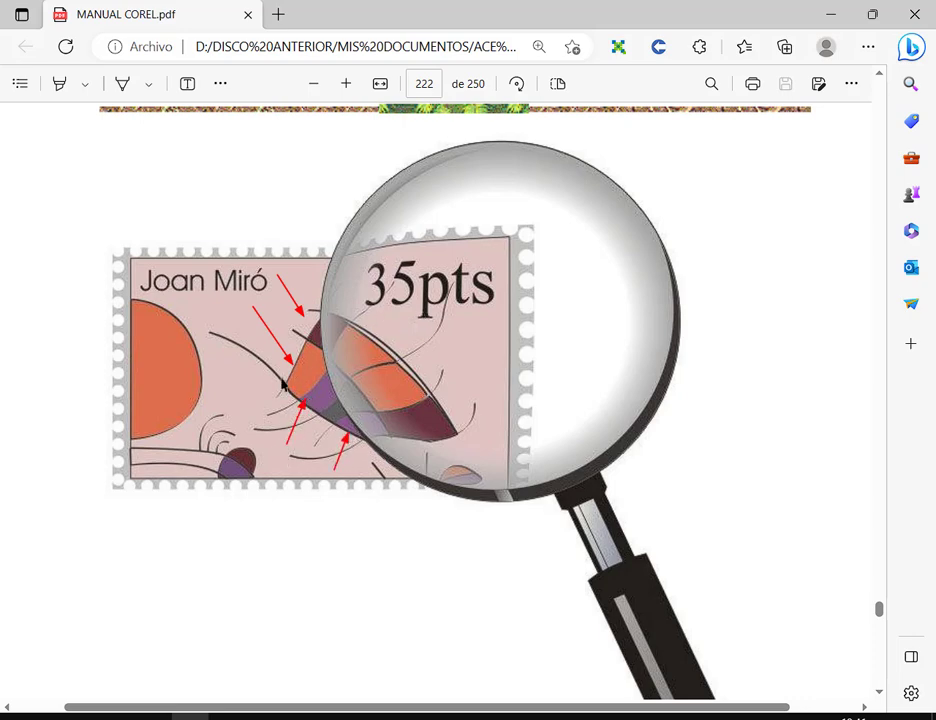
{"action": "key", "text": "Escape"}
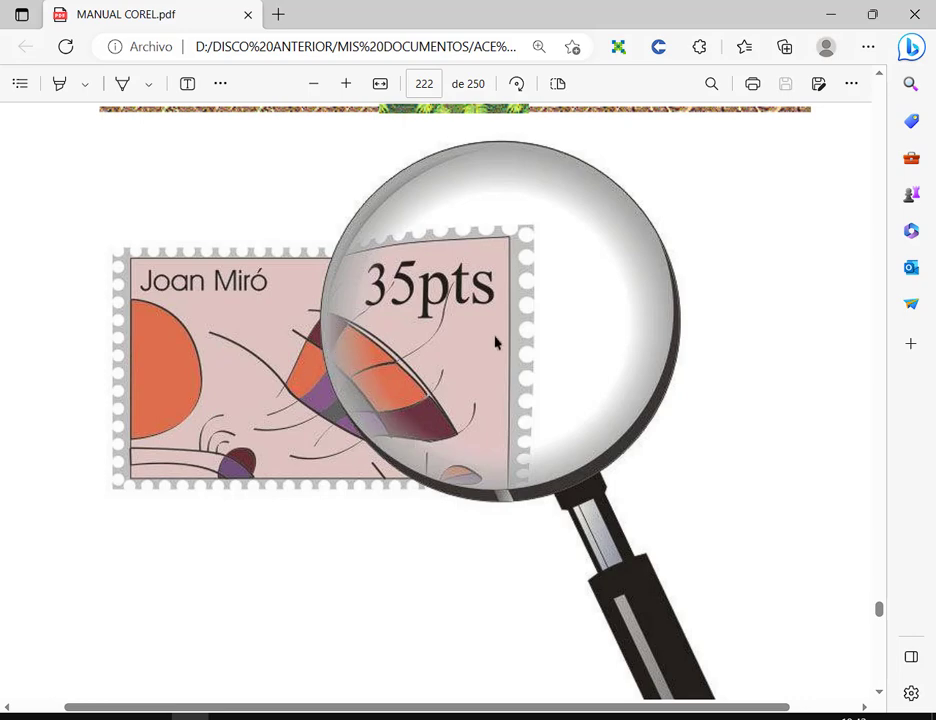
Step: Capture the whole Práctica 24 illustration, switch to CorelDRAW, create a new 210 × 297 mm CMYK document and paste the screenshot
{"action": "scroll", "coordinate": [495, 340], "scroll_direction": "down", "scroll_amount": 1}
{"action": "scroll", "coordinate": [530, 344], "scroll_direction": "down", "scroll_amount": 2, "text": "ctrl"}
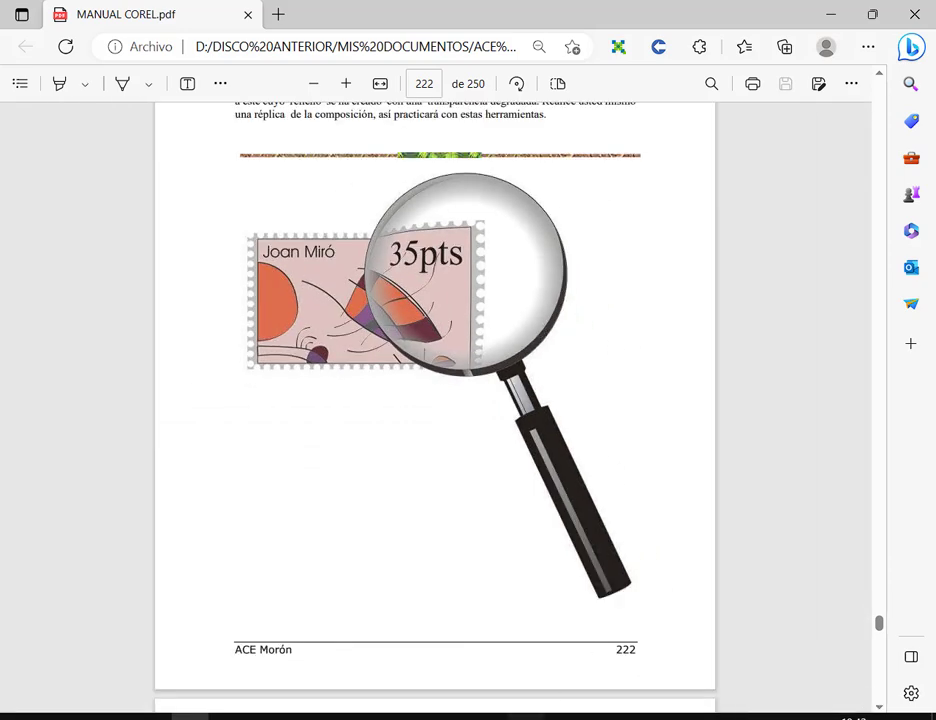
{"action": "left_click", "coordinate": [526, 717]}
{"action": "key", "text": "ctrl+n"}
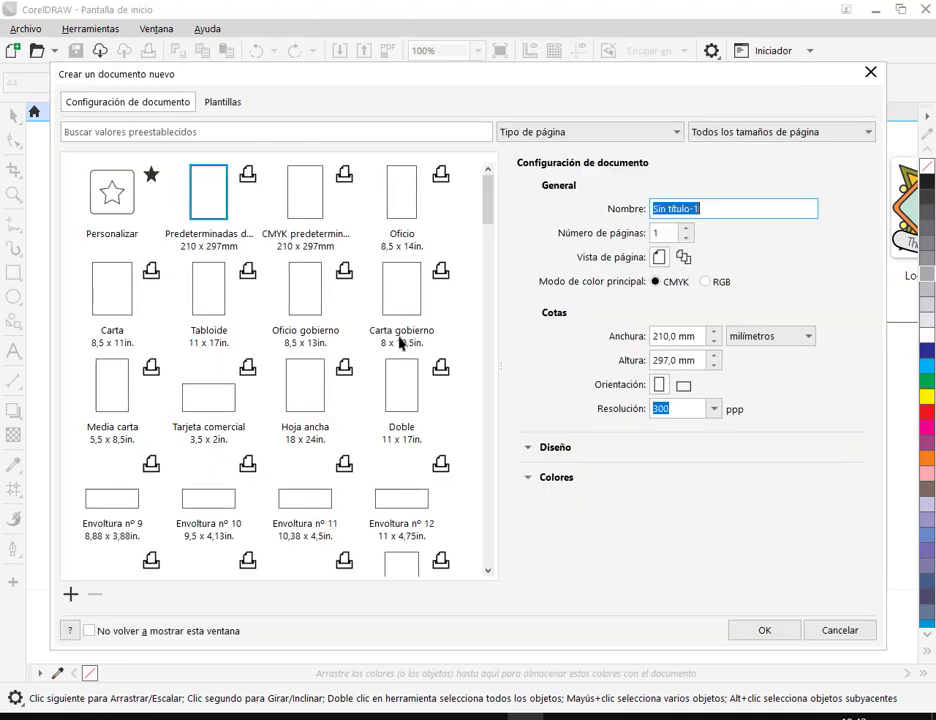
{"action": "left_click", "coordinate": [775, 690]}
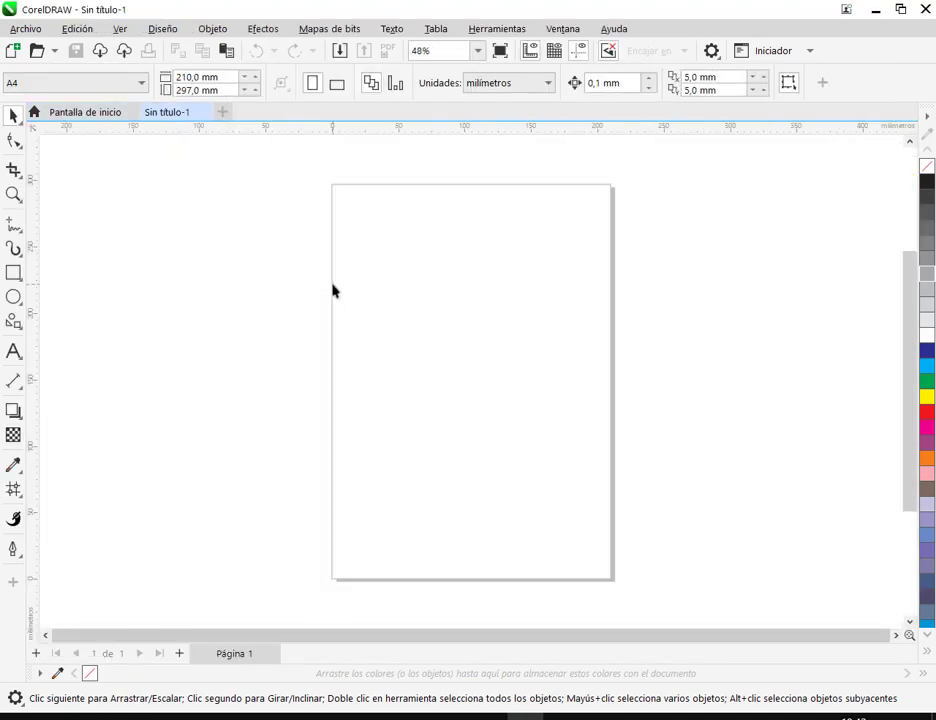
{"action": "key", "text": "ctrl+v"}
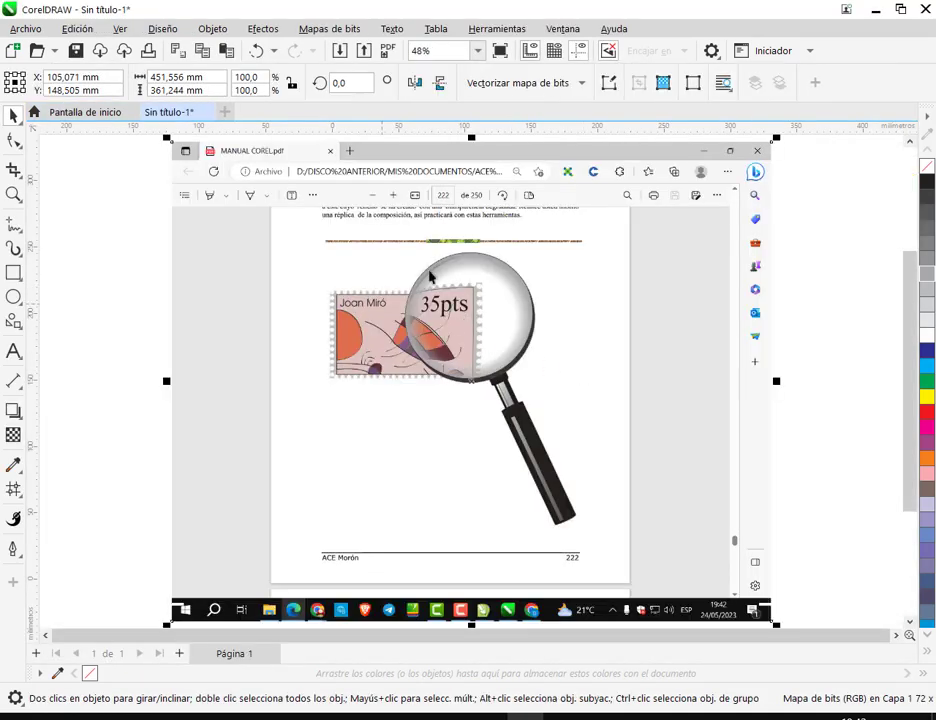
Step: Crop the pasted screenshot to the stamp and magnifying glass, about 194 mm wide and 218 mm high
{"action": "left_click", "coordinate": [14, 170]}
{"action": "left_click_drag", "start_coordinate": [327, 253], "coordinate": [586, 540]}
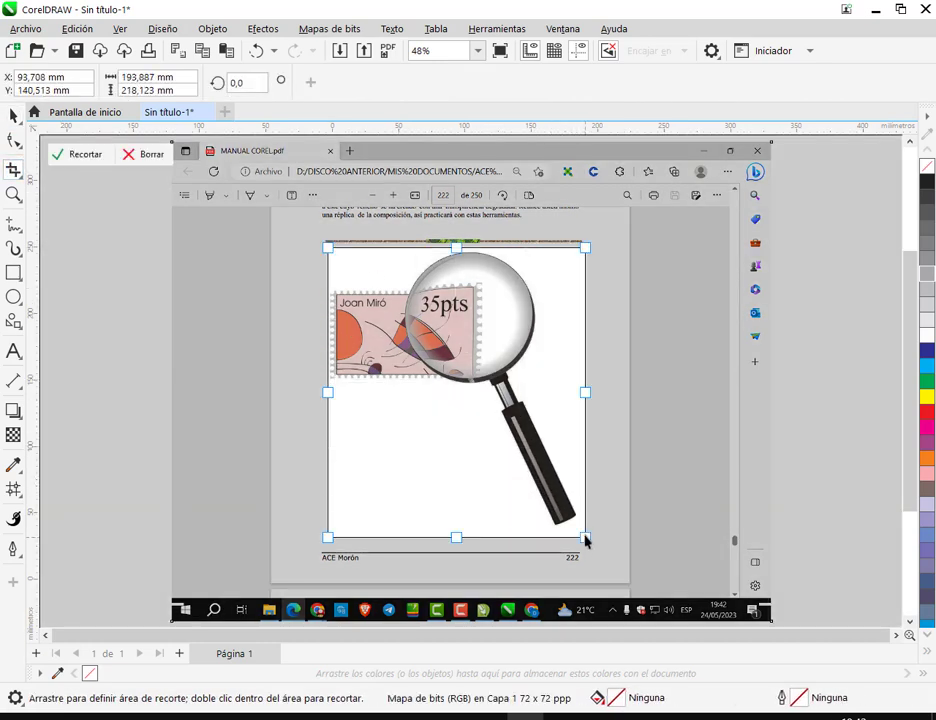
{"action": "double_click", "coordinate": [443, 362]}
Step: Move the cropped reference image off the page to its left side and lock it
{"action": "left_click", "coordinate": [14, 115]}
{"action": "left_click_drag", "start_coordinate": [491, 351], "coordinate": [312, 281]}
{"action": "scroll", "coordinate": [204, 272], "scroll_direction": "up", "scroll_amount": 3}
{"action": "right_click", "coordinate": [310, 280]}
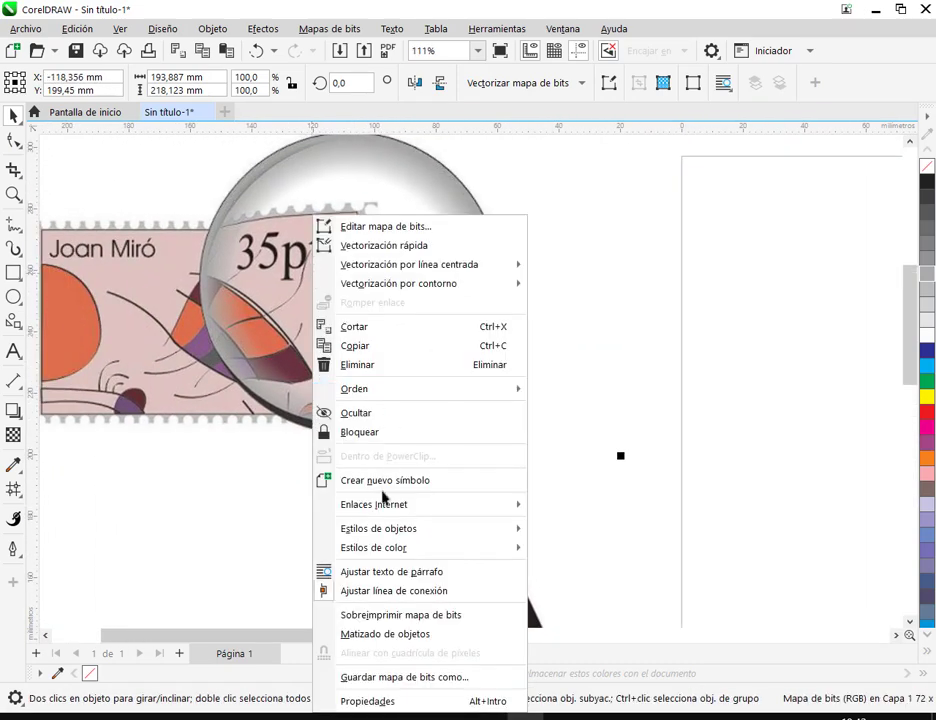
{"action": "left_click", "coordinate": [348, 414]}
Step: Deselect the reference image and examine the stamp area under the lens and the thin curved strokes near the stamp's lower edge
{"action": "scroll", "coordinate": [226, 260], "scroll_direction": "up", "scroll_amount": 3}
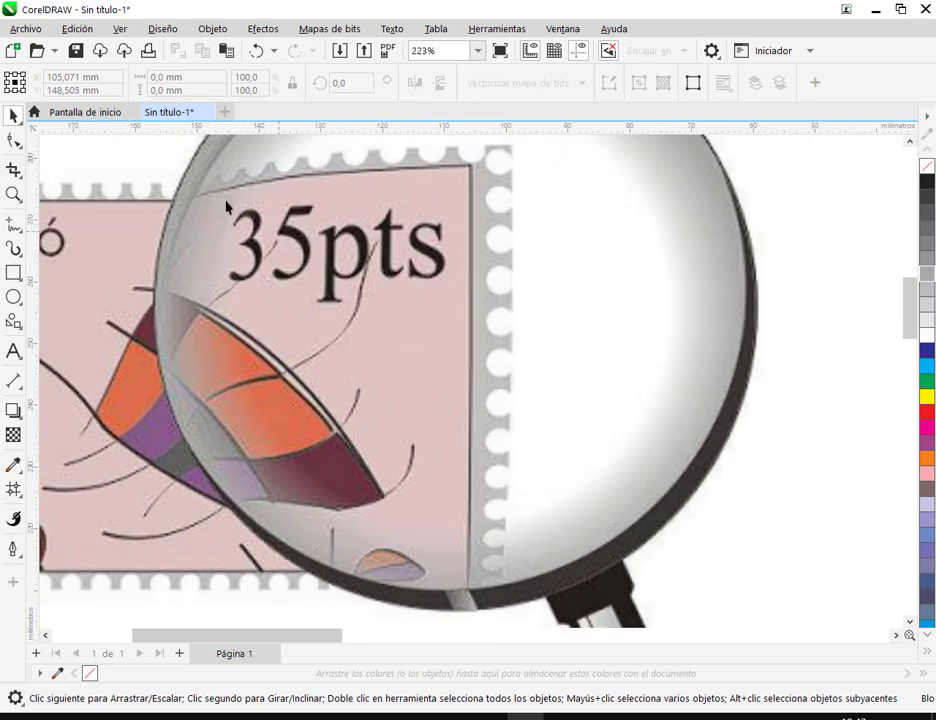
{"action": "mouse_move", "coordinate": [192, 208]}
{"action": "left_mouse_down"}
{"action": "mouse_move", "coordinate": [300, 178]}
{"action": "mouse_move", "coordinate": [455, 163]}
{"action": "mouse_move", "coordinate": [474, 172]}
{"action": "mouse_move", "coordinate": [467, 498]}
{"action": "left_mouse_up"}
{"action": "left_click_drag", "start_coordinate": [474, 430], "coordinate": [468, 378]}
{"action": "scroll", "coordinate": [403, 293], "scroll_direction": "down", "scroll_amount": 3}
{"action": "scroll", "coordinate": [403, 293], "scroll_direction": "down", "scroll_amount": 2}
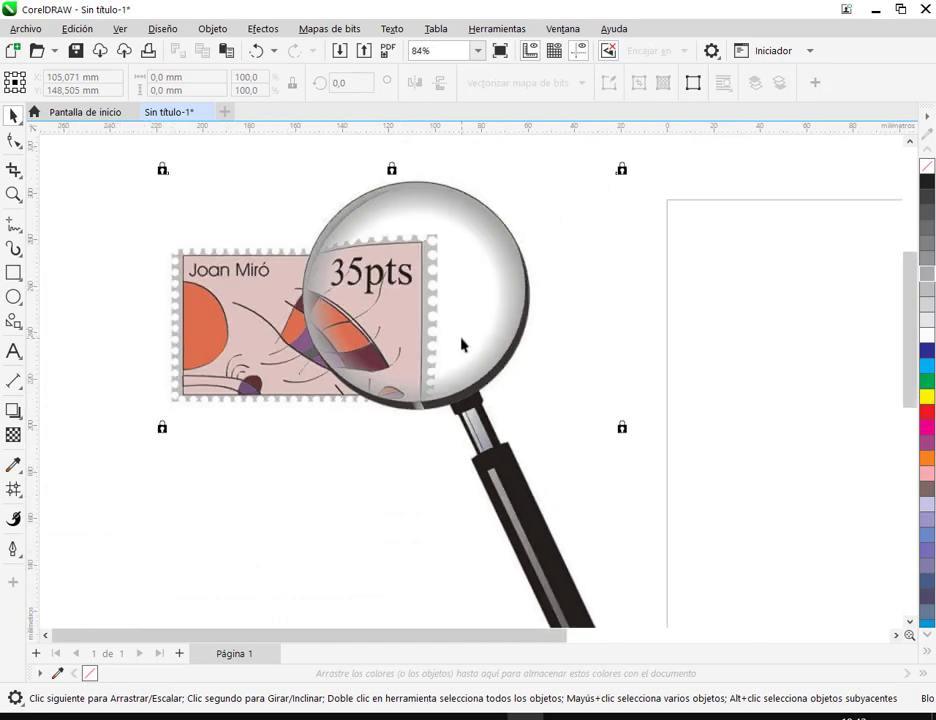
{"action": "left_click", "coordinate": [662, 253]}
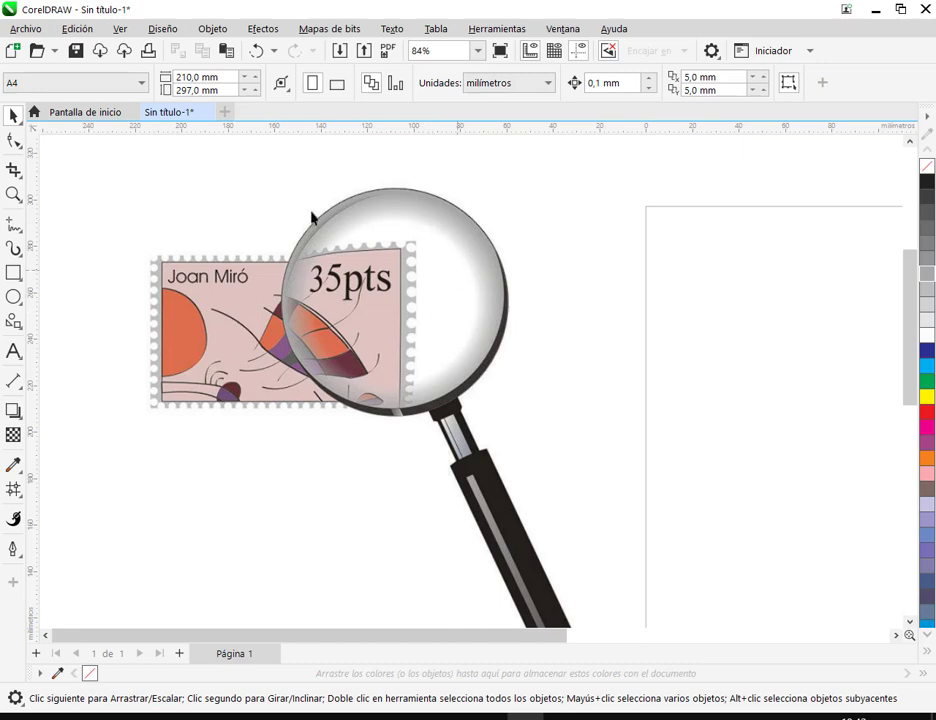
{"action": "scroll", "coordinate": [270, 265], "scroll_direction": "up", "scroll_amount": 5}
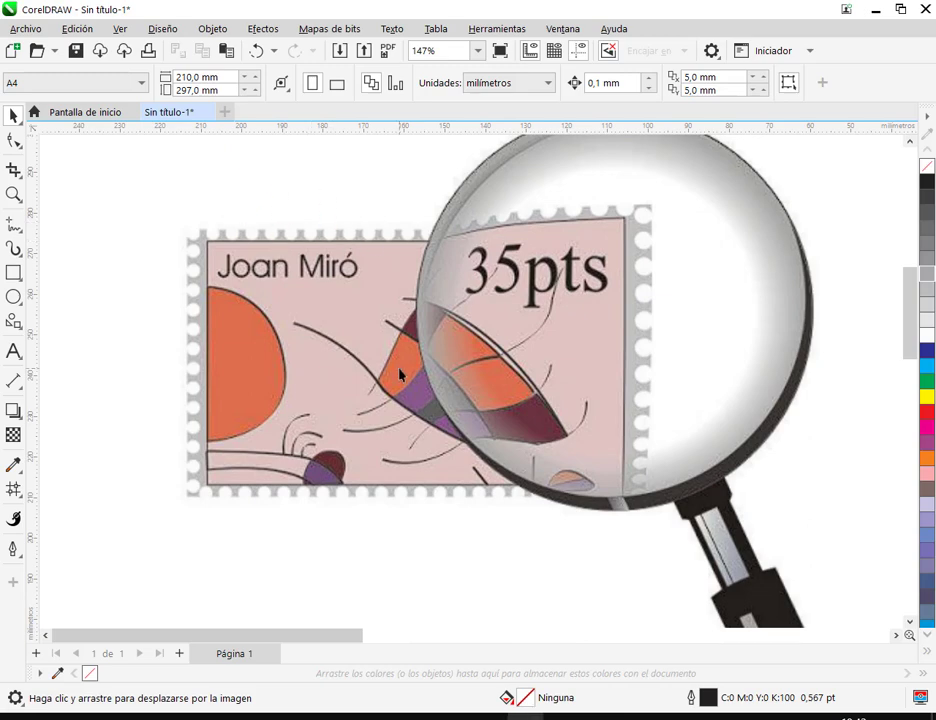
{"action": "scroll", "coordinate": [399, 374], "scroll_direction": "down", "scroll_amount": 2}
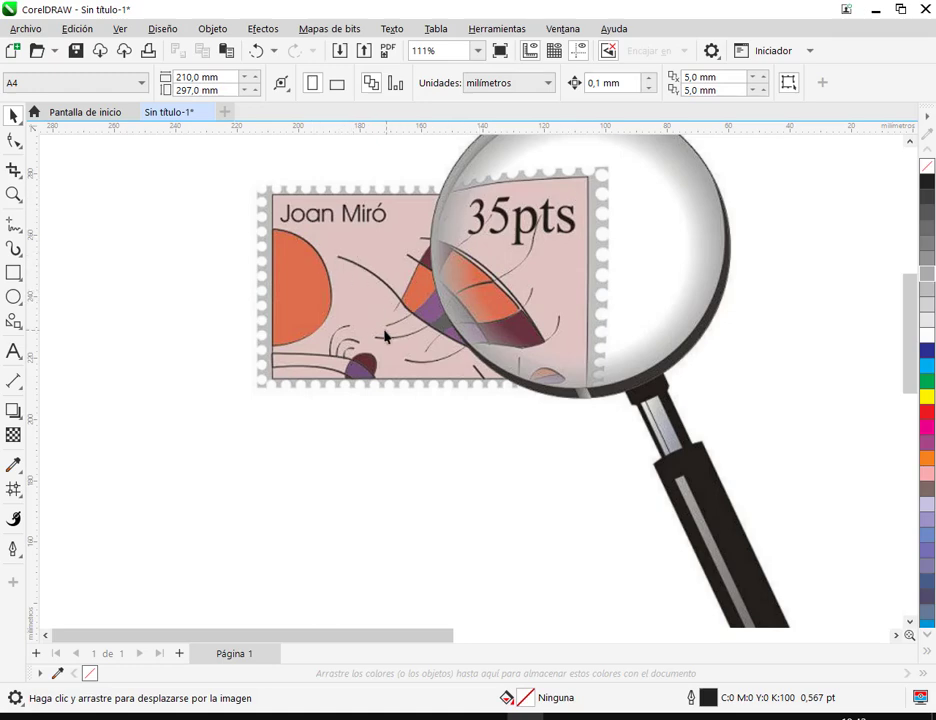
{"action": "scroll", "coordinate": [325, 392], "scroll_direction": "up", "scroll_amount": 3}
{"action": "left_click_drag", "start_coordinate": [320, 252], "coordinate": [399, 334]}
{"action": "left_click_drag", "start_coordinate": [386, 203], "coordinate": [369, 265]}
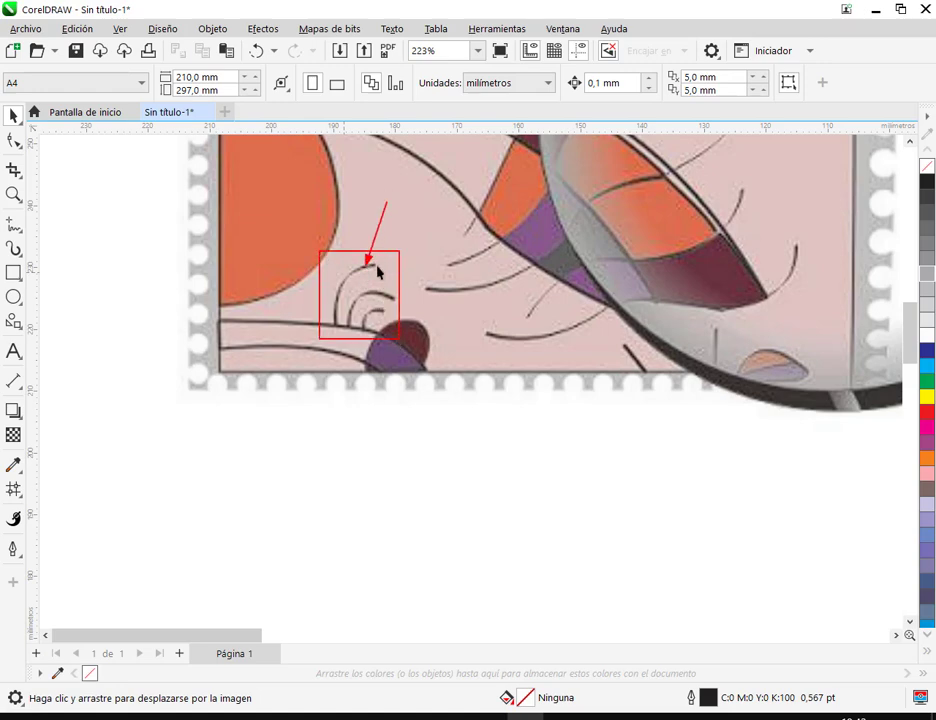
{"action": "left_click_drag", "start_coordinate": [450, 341], "coordinate": [447, 293]}
{"action": "key", "text": "Escape"}
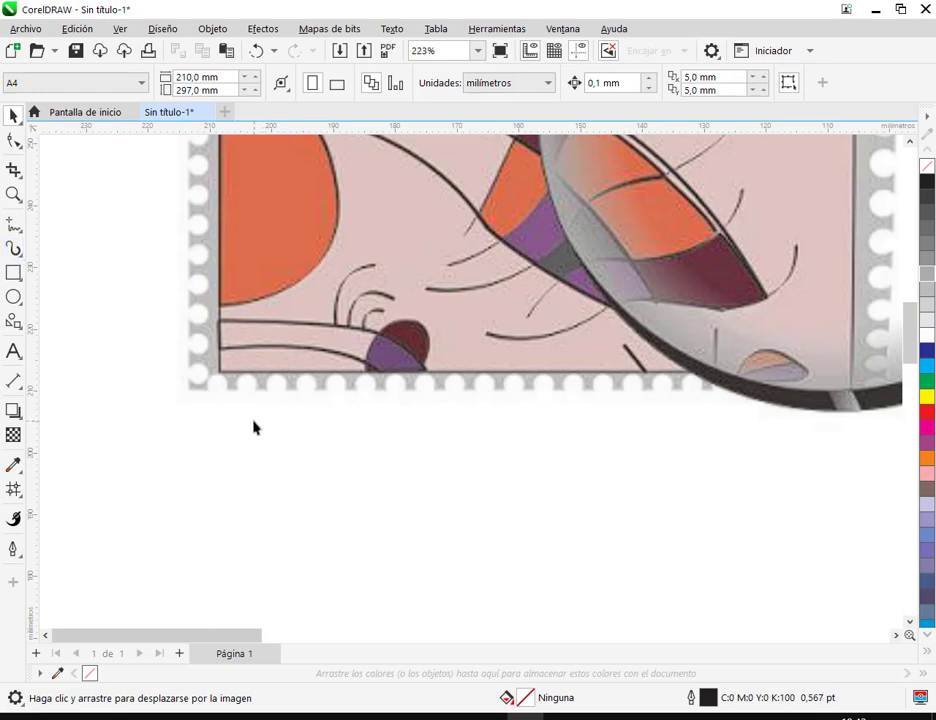
Step: Draw a rectangle about 81 mm wide and 50 mm high directly below the reference stamp and keep it selected
{"action": "scroll", "coordinate": [437, 333], "scroll_direction": "down", "scroll_amount": 2}
{"action": "mouse_move", "coordinate": [485, 457]}
{"action": "left_mouse_down"}
{"action": "mouse_move", "coordinate": [455, 526]}
{"action": "mouse_move", "coordinate": [468, 465]}
{"action": "left_mouse_up"}
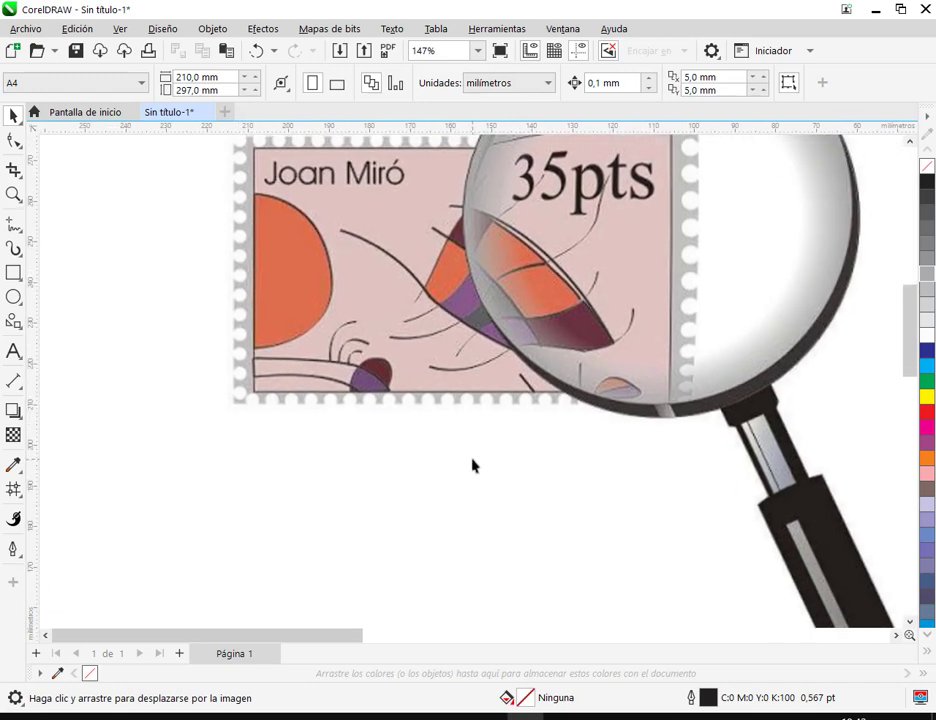
{"action": "left_click", "coordinate": [14, 272]}
{"action": "mouse_move", "coordinate": [268, 440]}
{"action": "left_mouse_down"}
{"action": "mouse_move", "coordinate": [595, 620]}
{"action": "mouse_move", "coordinate": [570, 570]}
{"action": "mouse_move", "coordinate": [603, 585]}
{"action": "mouse_move", "coordinate": [614, 592]}
{"action": "mouse_move", "coordinate": [597, 621]}
{"action": "left_mouse_up"}
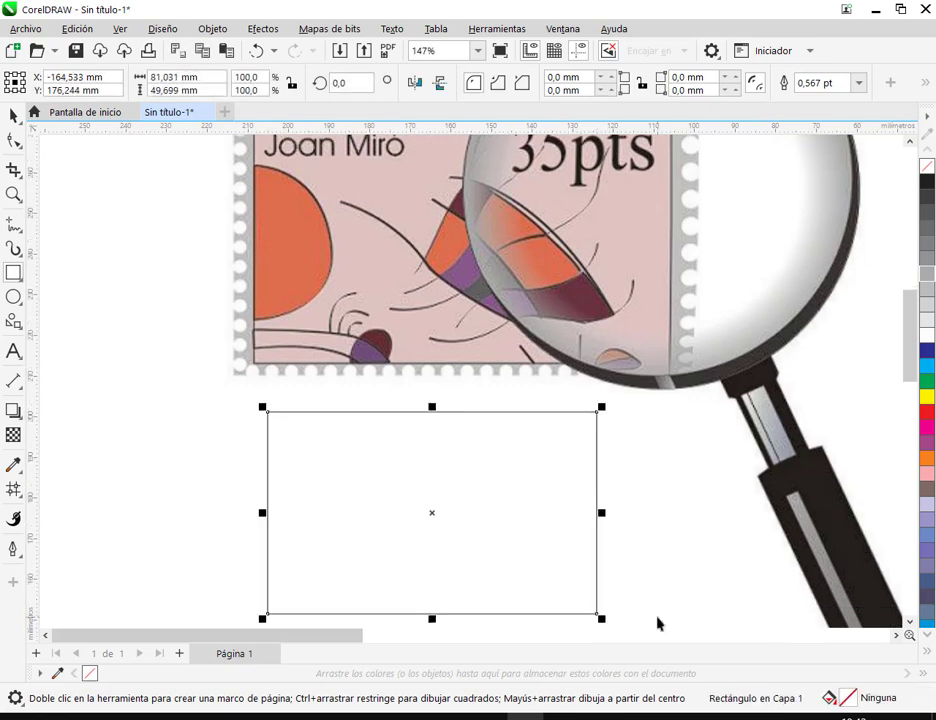
{"action": "left_click", "coordinate": [14, 115]}
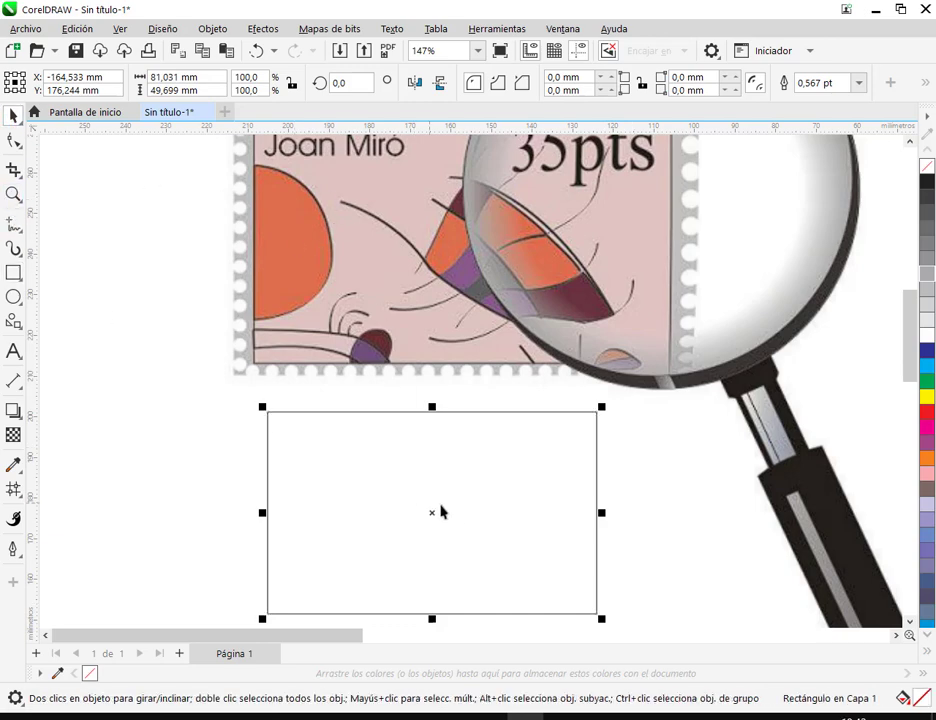
Step: Widen the rectangle to about 88 mm and draw an ellipse about 35 by 36 mm across its left edge
{"action": "left_click_drag", "start_coordinate": [414, 486], "coordinate": [418, 477]}
{"action": "left_click_drag", "start_coordinate": [605, 504], "coordinate": [632, 506]}
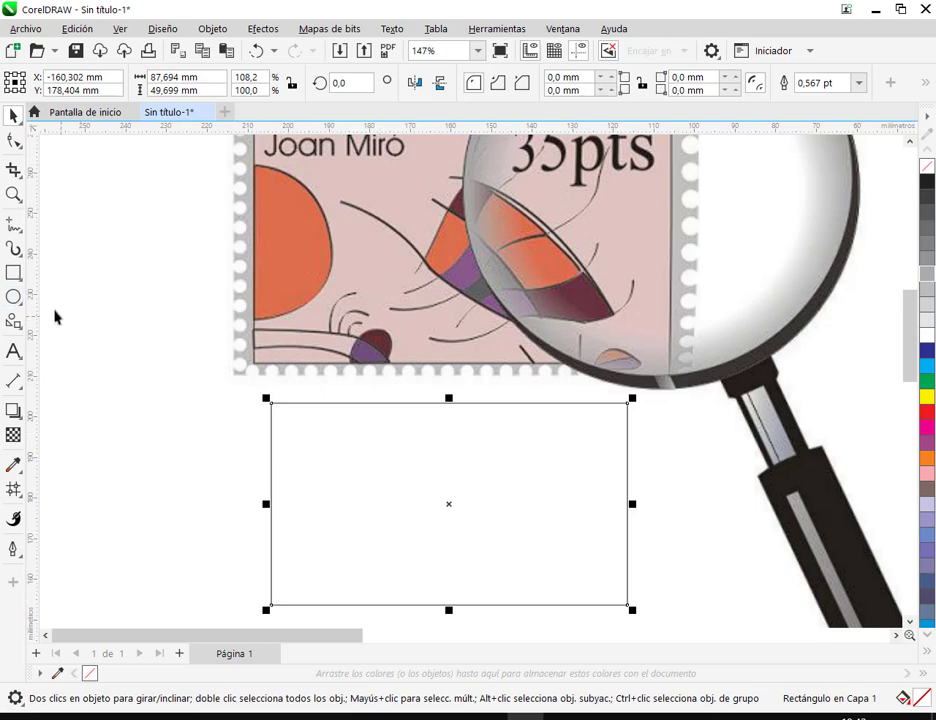
{"action": "left_click", "coordinate": [14, 297]}
{"action": "left_click_drag", "start_coordinate": [223, 423], "coordinate": [371, 575]}
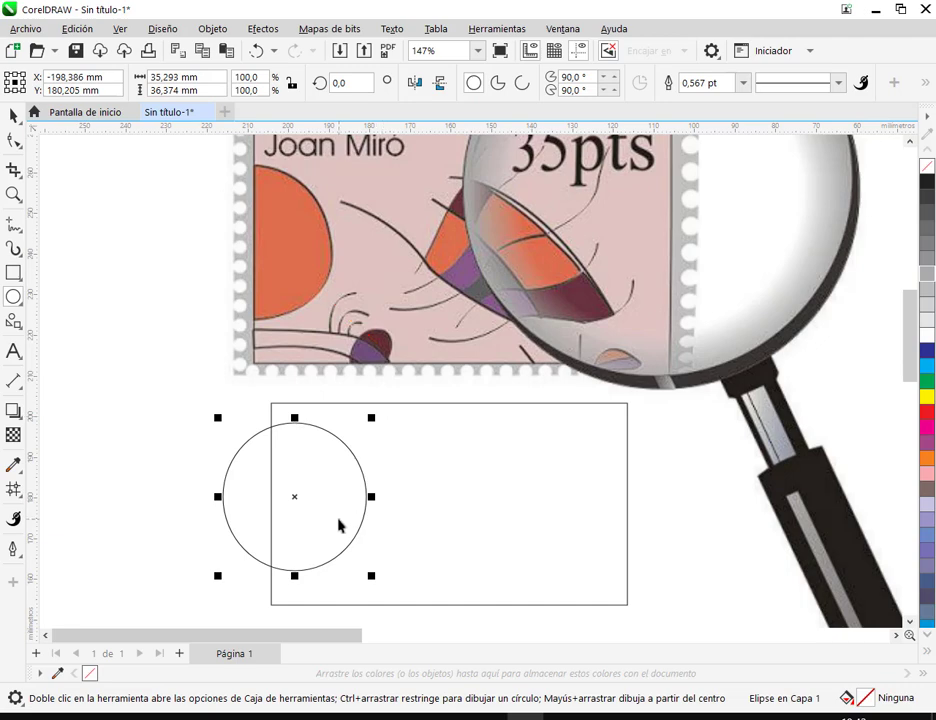
{"action": "left_click", "coordinate": [13, 115]}
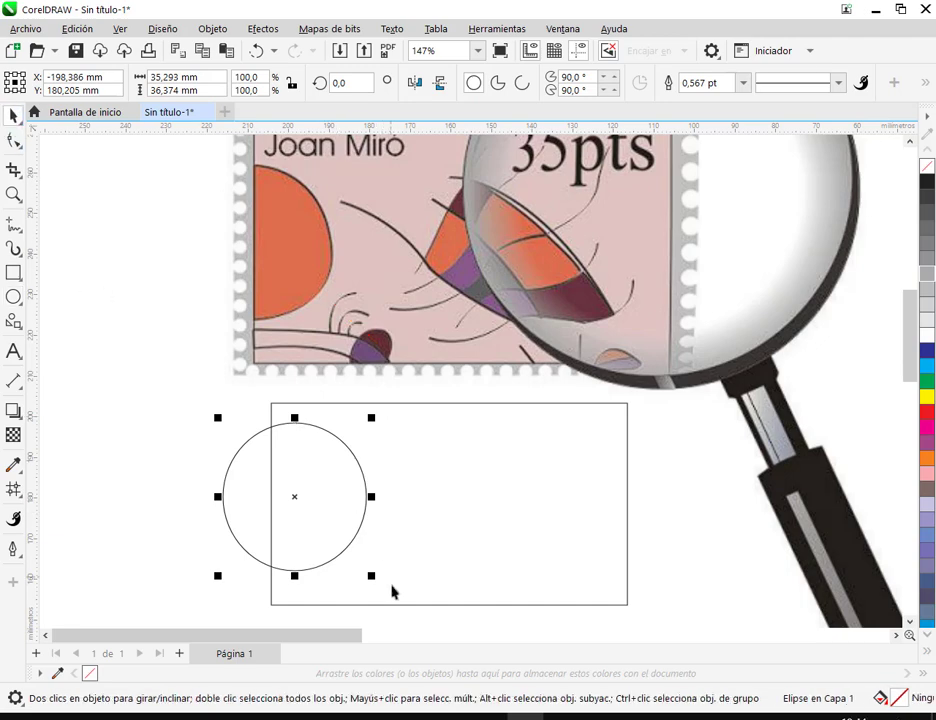
Step: Convert the ellipse to curves, shift its top node left and bottom node right, and remove its right node
{"action": "right_click", "coordinate": [323, 508]}
{"action": "left_click", "coordinate": [390, 33]}
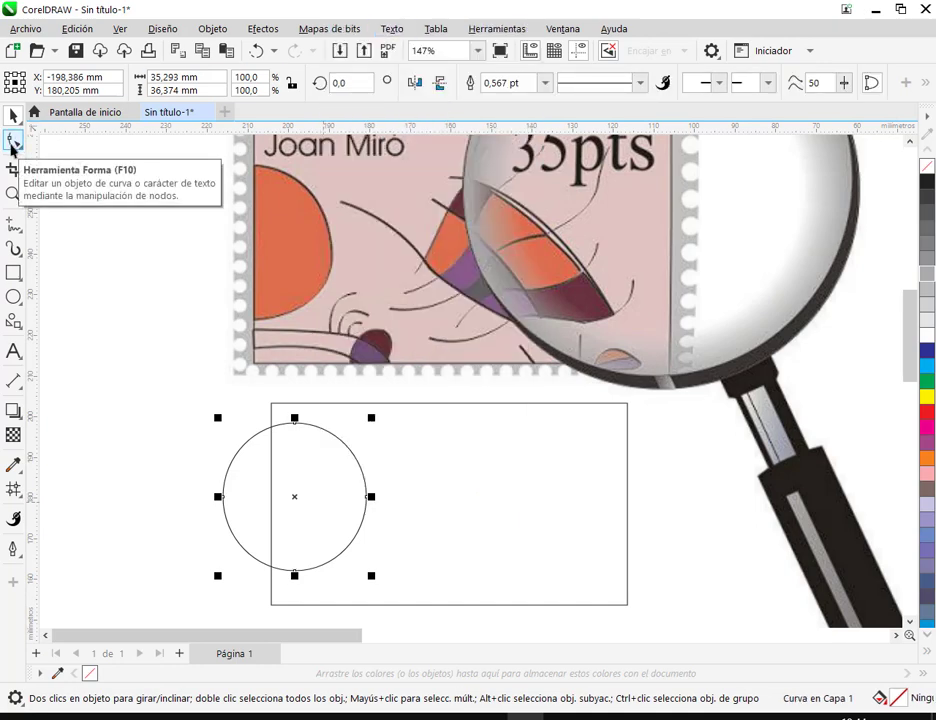
{"action": "left_click", "coordinate": [13, 143]}
{"action": "left_click_drag", "start_coordinate": [295, 574], "coordinate": [311, 577]}
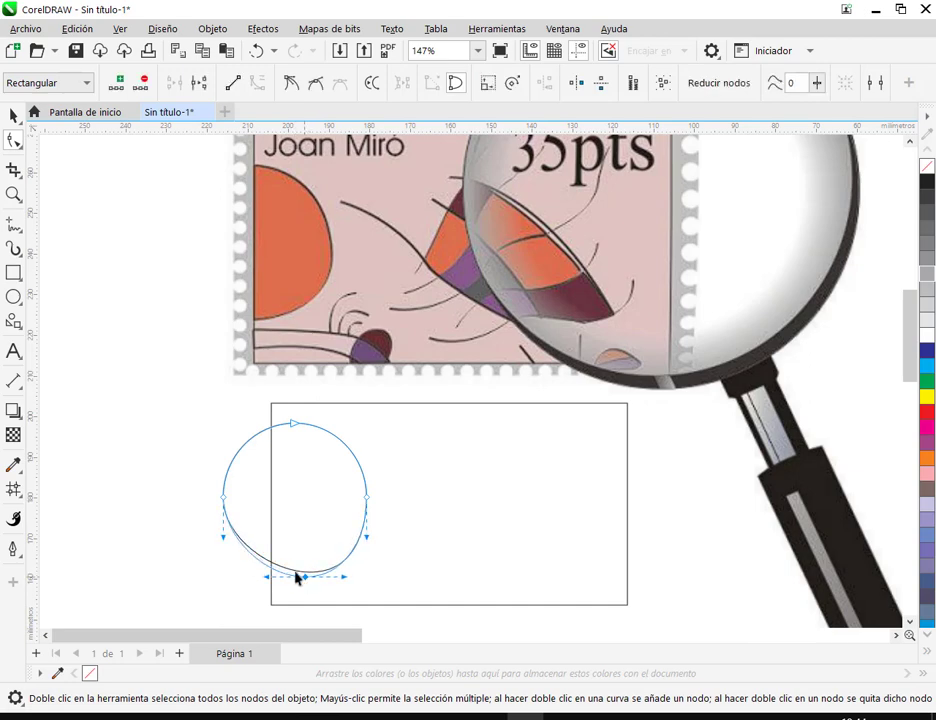
{"action": "left_click_drag", "start_coordinate": [293, 425], "coordinate": [275, 425]}
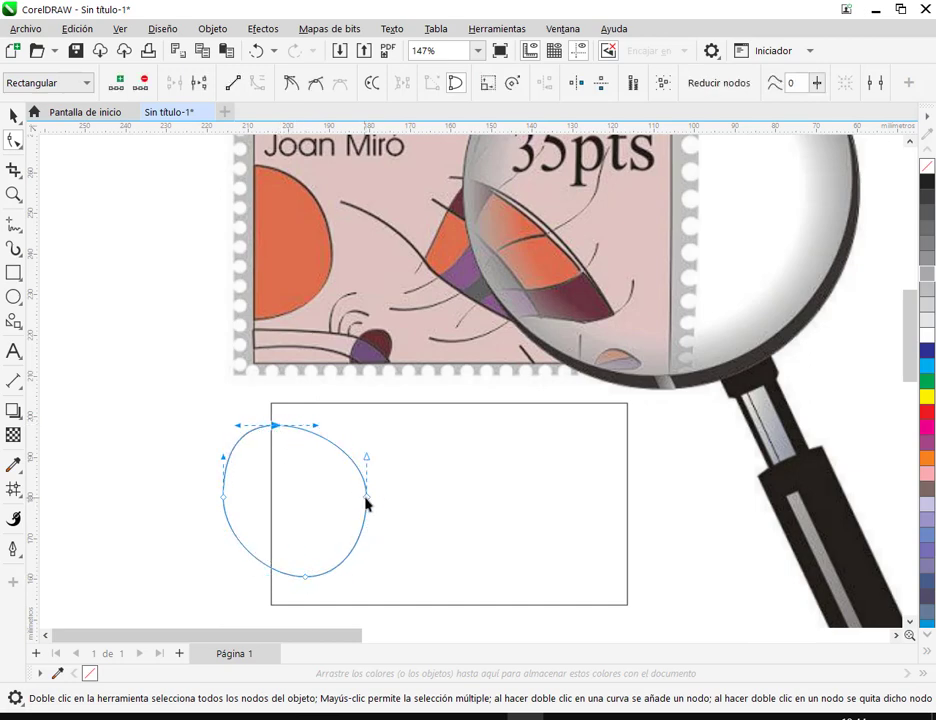
{"action": "left_click", "coordinate": [366, 501]}
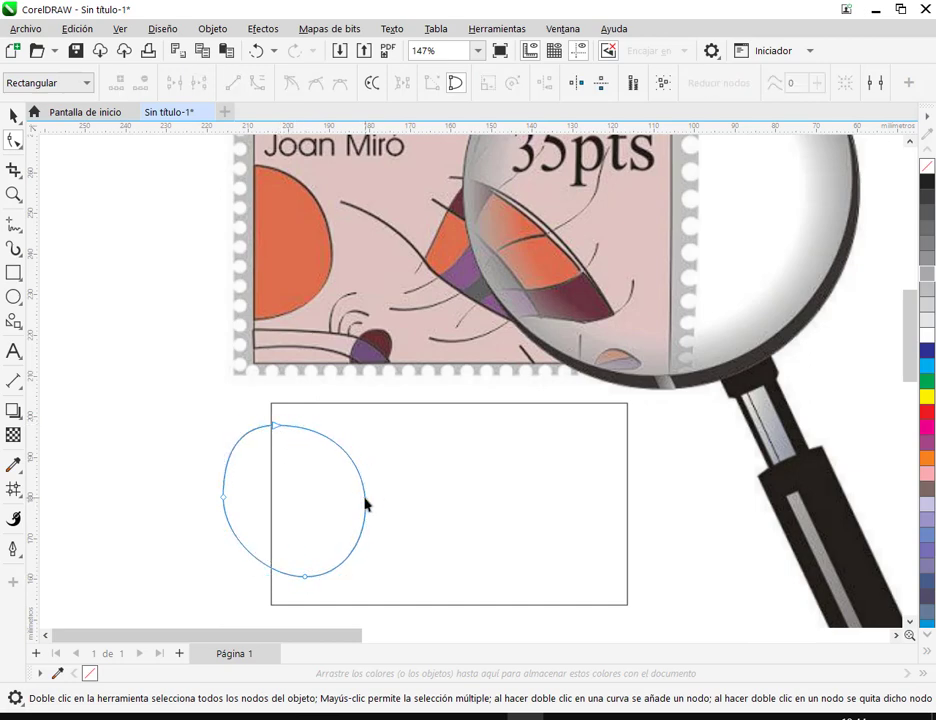
{"action": "left_click", "coordinate": [304, 580]}
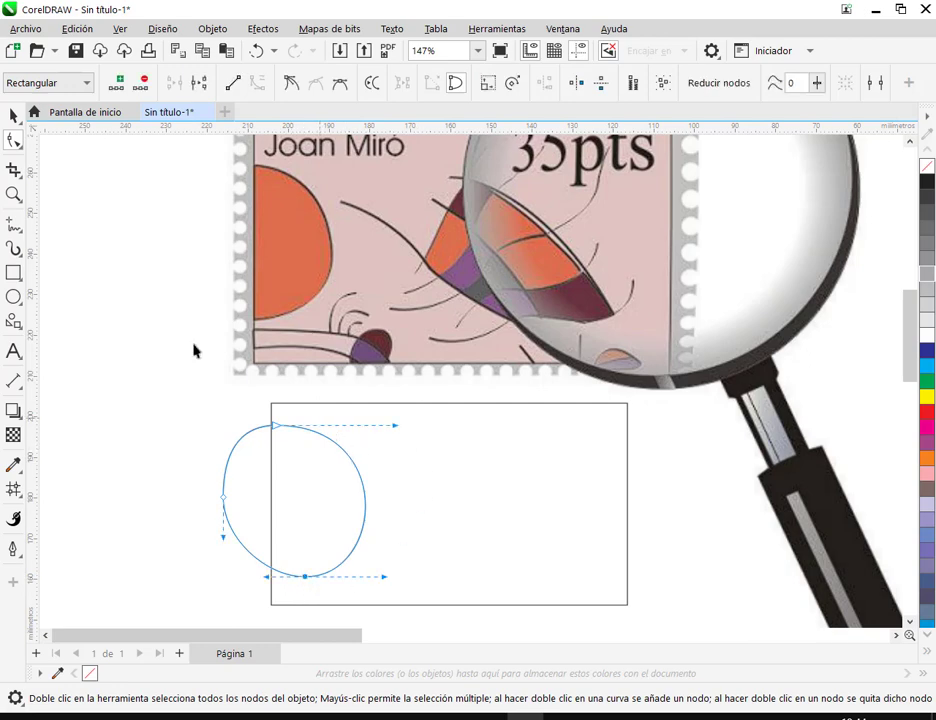
{"action": "left_click", "coordinate": [14, 115]}
{"action": "left_click", "coordinate": [242, 547]}
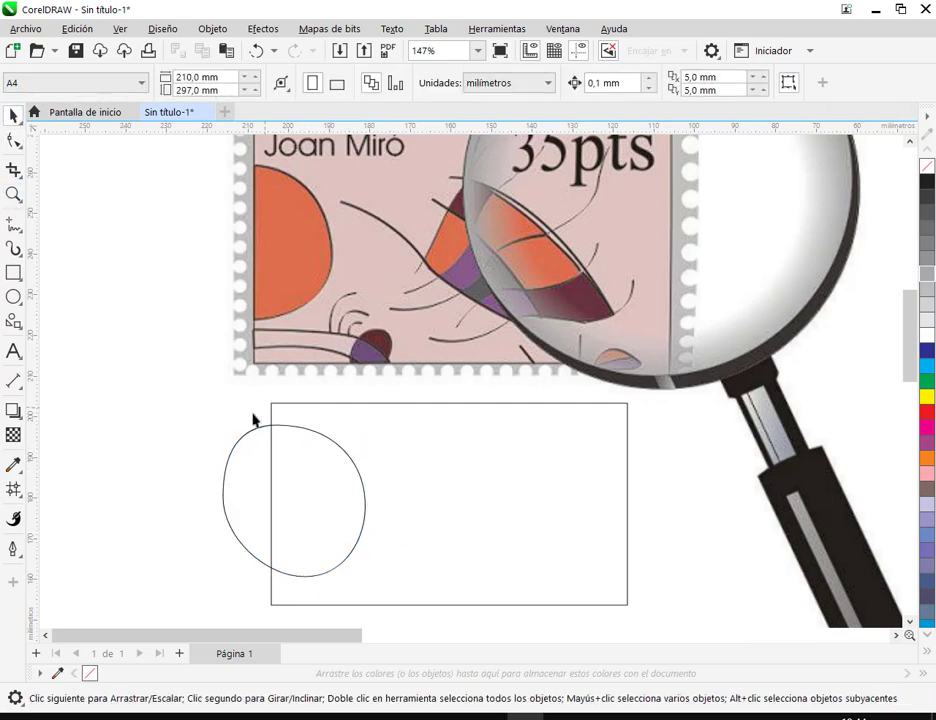
Step: Make the curve's top node a cusp, move it slightly left and adjust its two handles to round the outline
{"action": "left_click", "coordinate": [354, 540]}
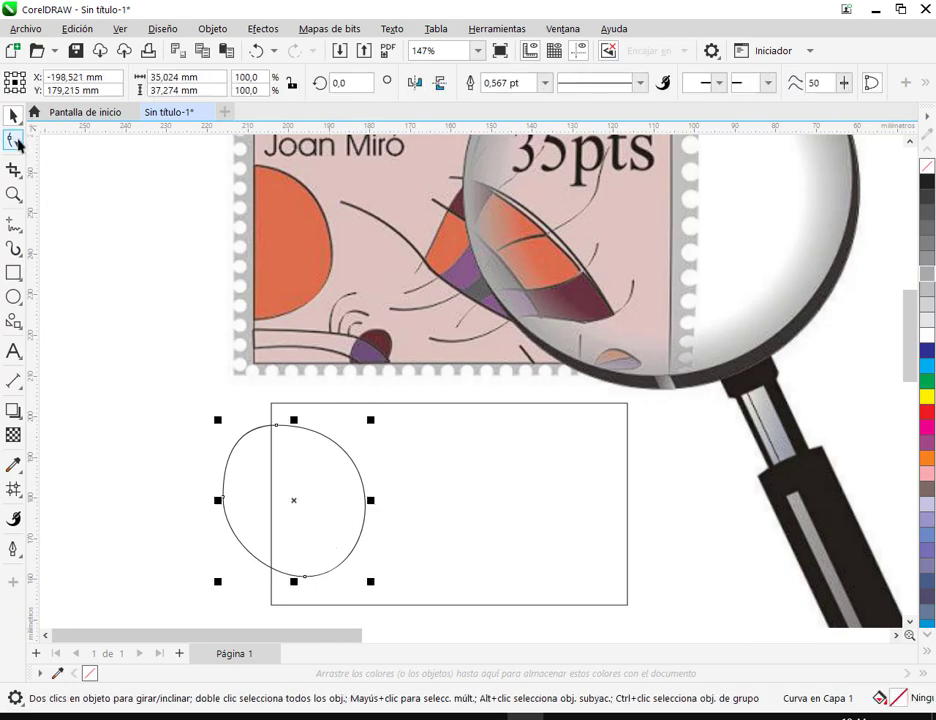
{"action": "key", "text": "F10"}
{"action": "left_click_drag", "start_coordinate": [271, 430], "coordinate": [330, 443]}
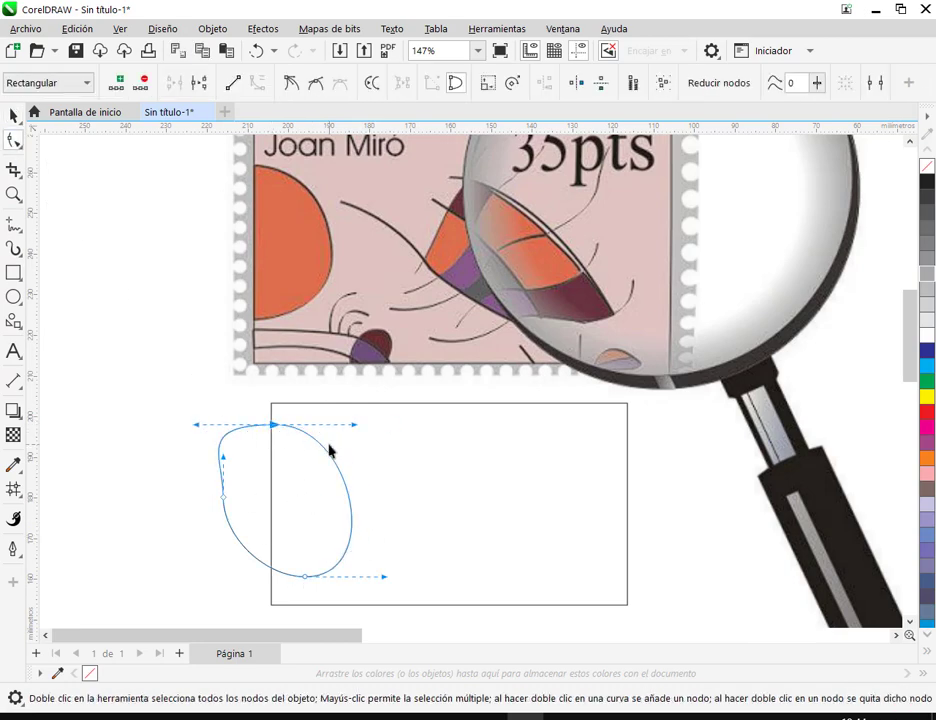
{"action": "left_click", "coordinate": [256, 50]}
{"action": "left_click_drag", "start_coordinate": [395, 427], "coordinate": [384, 422]}
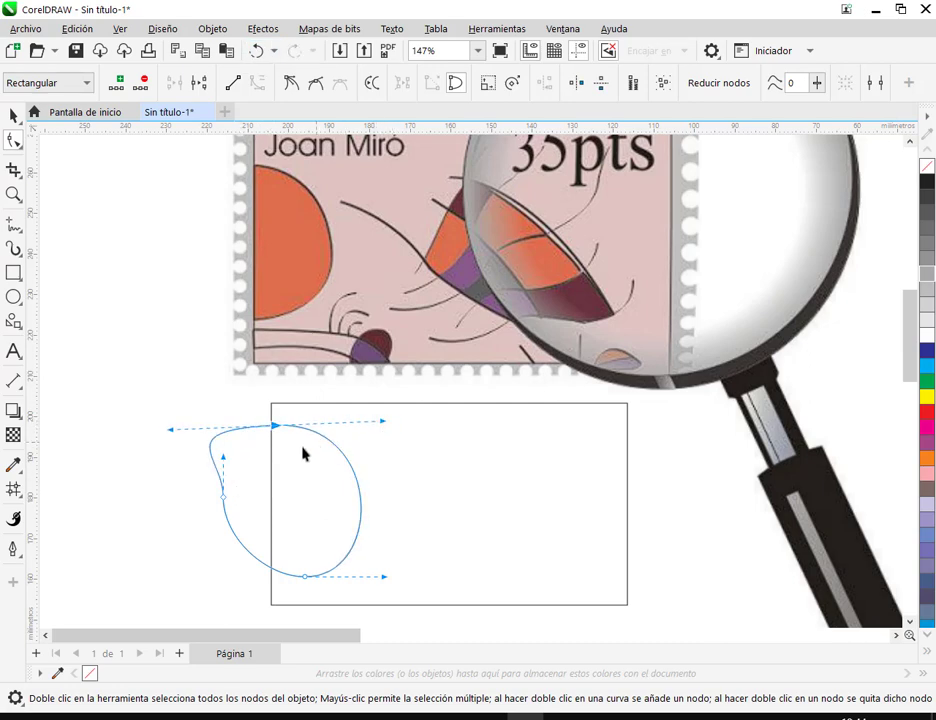
{"action": "left_click", "coordinate": [290, 84]}
{"action": "left_click_drag", "start_coordinate": [173, 432], "coordinate": [238, 422]}
{"action": "left_click", "coordinate": [306, 577]}
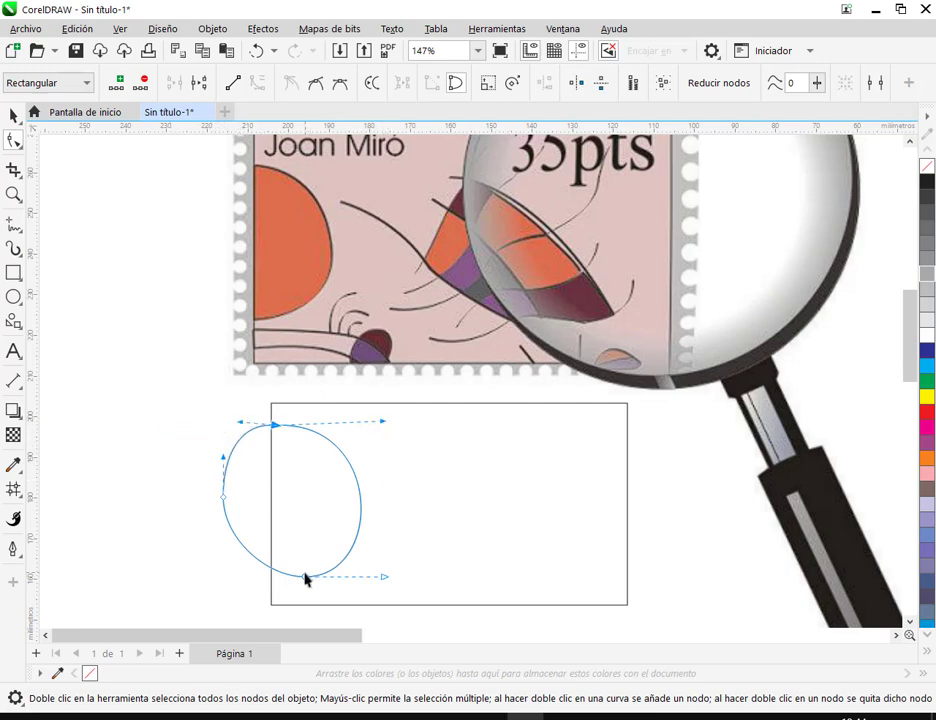
{"action": "left_click_drag", "start_coordinate": [276, 430], "coordinate": [268, 426]}
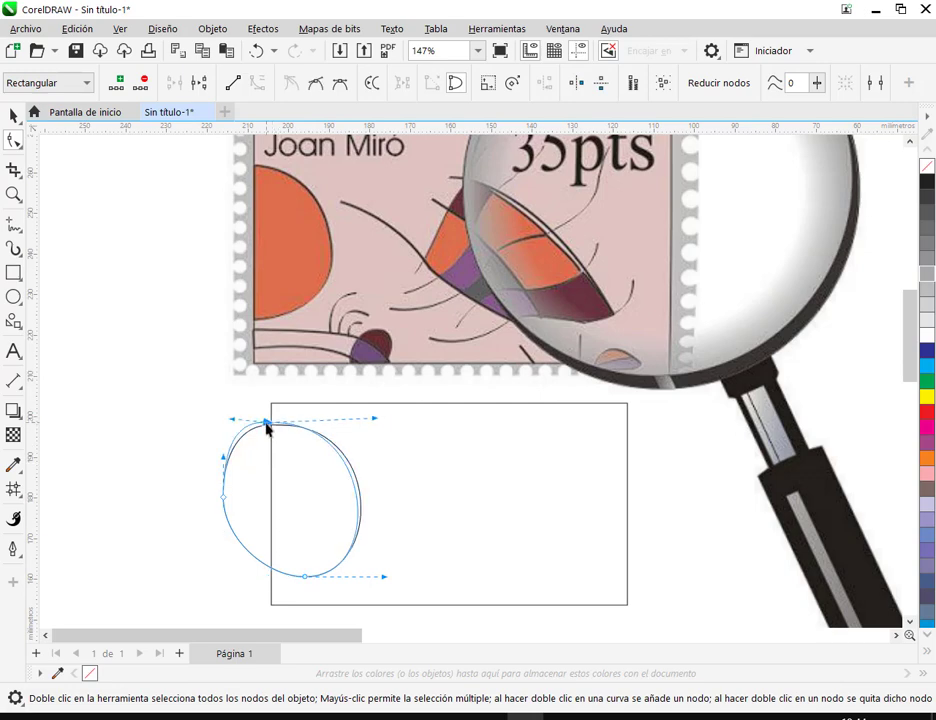
{"action": "left_click_drag", "start_coordinate": [373, 422], "coordinate": [376, 425]}
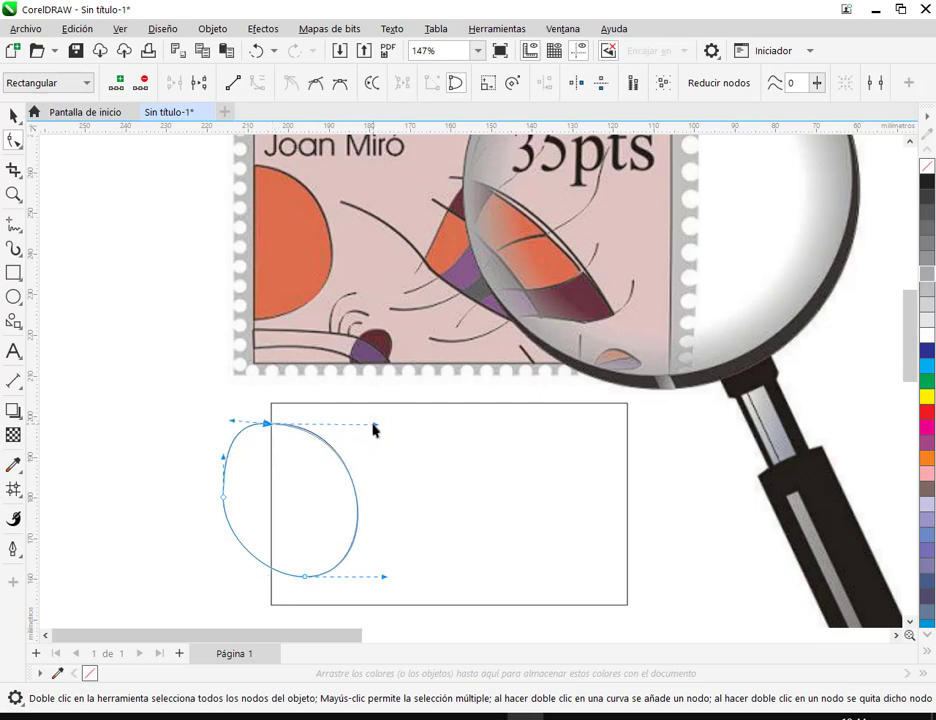
Step: Add two nodes on the right side of the curve and nudge the lower one to refine the bulge
{"action": "double_click", "coordinate": [339, 462]}
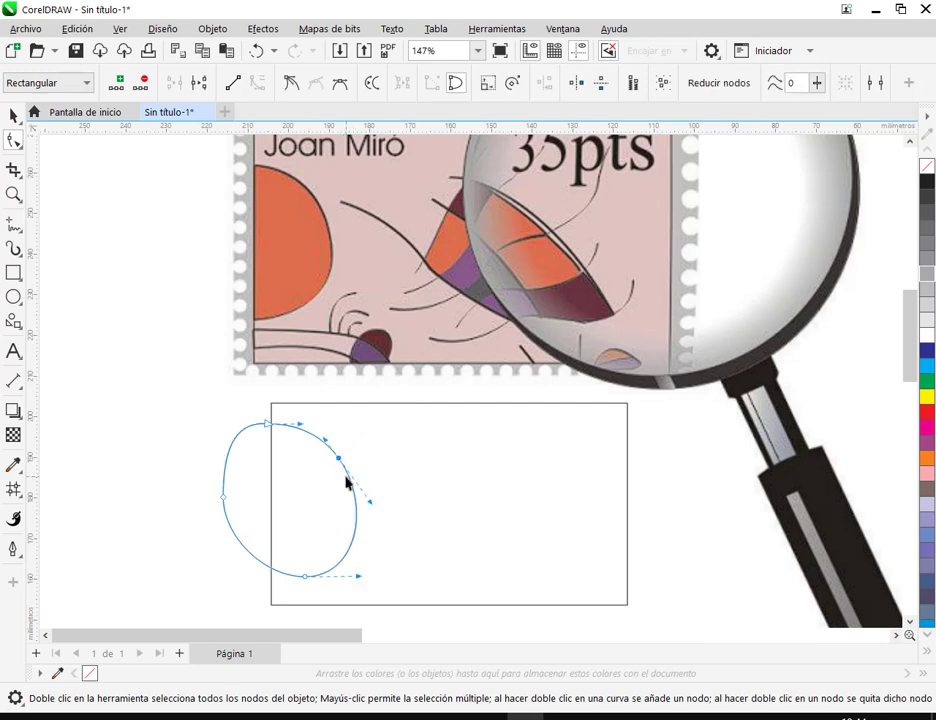
{"action": "scroll", "coordinate": [346, 483], "scroll_direction": "up", "scroll_amount": 1}
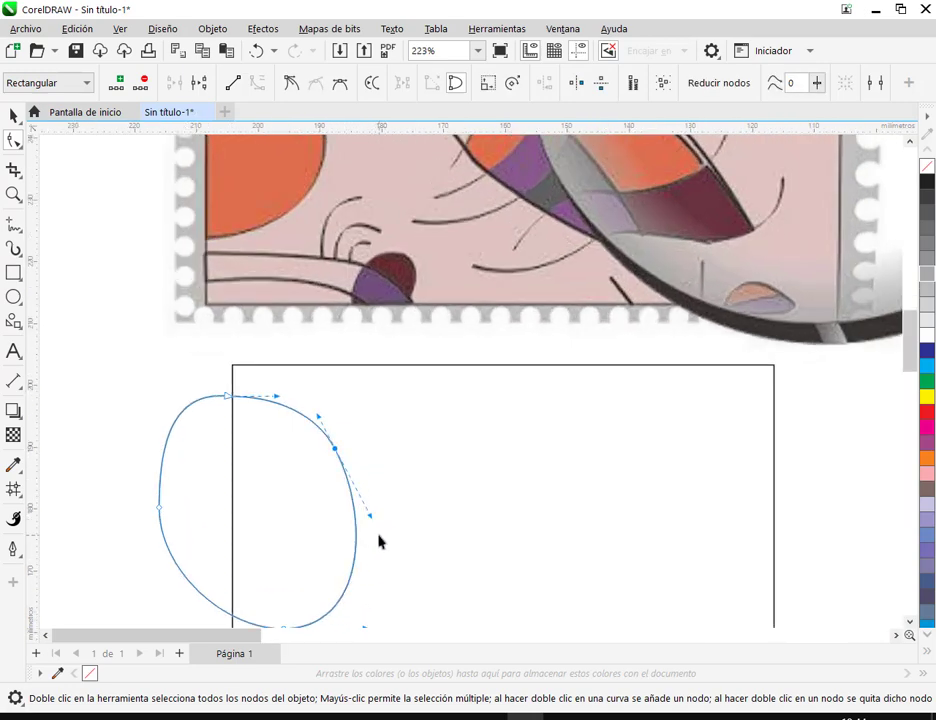
{"action": "scroll", "coordinate": [379, 541], "scroll_direction": "down", "scroll_amount": 1}
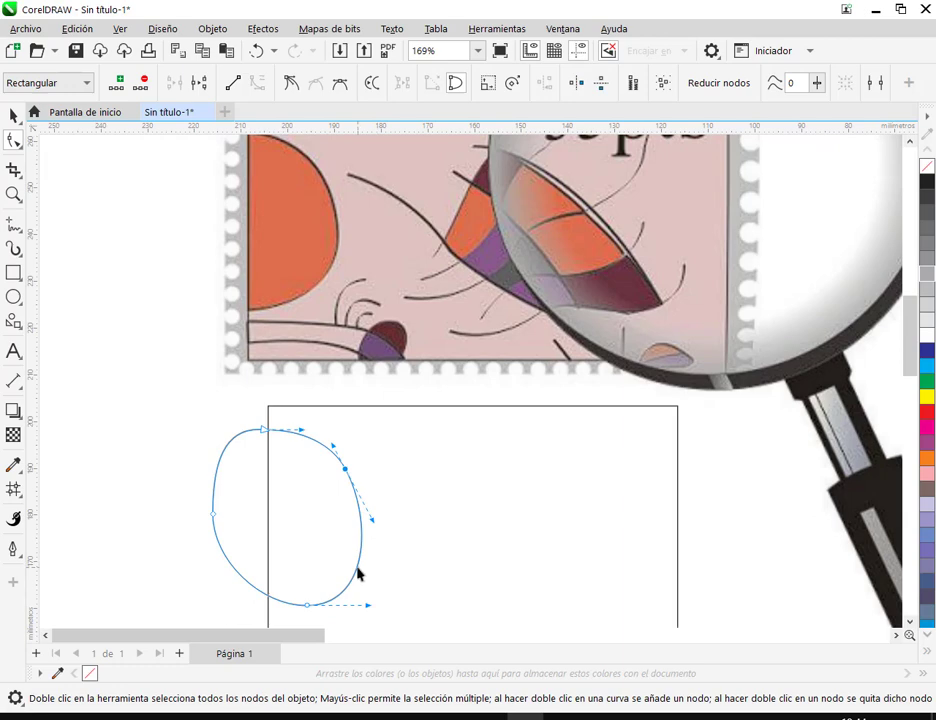
{"action": "scroll", "coordinate": [358, 572], "scroll_direction": "up", "scroll_amount": 1}
{"action": "double_click", "coordinate": [358, 558]}
{"action": "left_click_drag", "start_coordinate": [357, 557], "coordinate": [356, 551]}
{"action": "scroll", "coordinate": [419, 483], "scroll_direction": "down", "scroll_amount": 1}
{"action": "left_click", "coordinate": [13, 116]}
{"action": "left_click", "coordinate": [334, 445]}
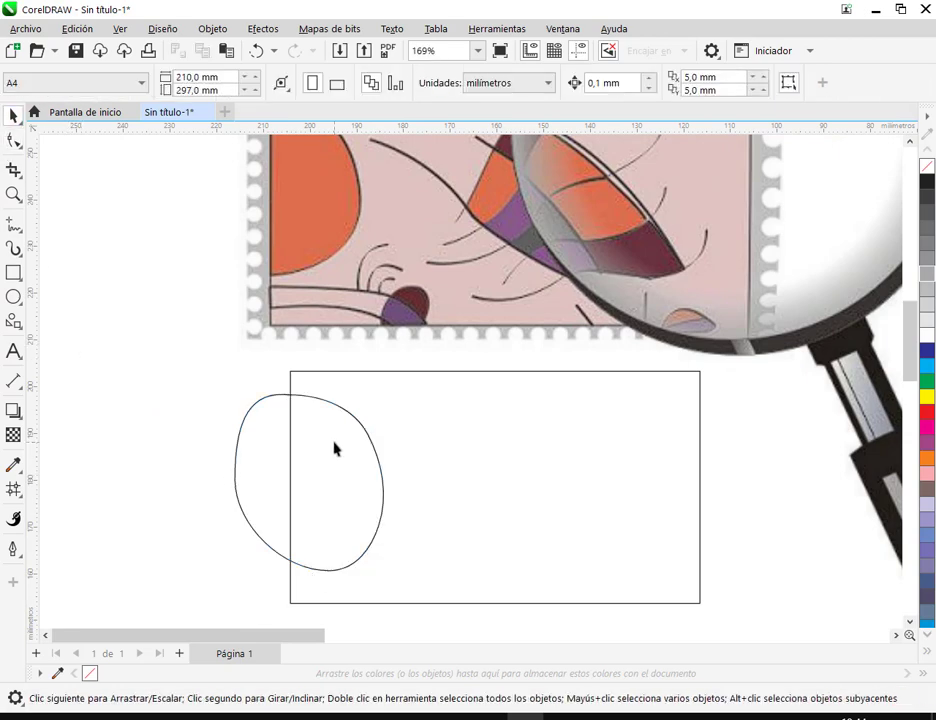
Step: Fill the closed curve with the orange sampled from the large round shape in the reference stamp
{"action": "left_click", "coordinate": [338, 455]}
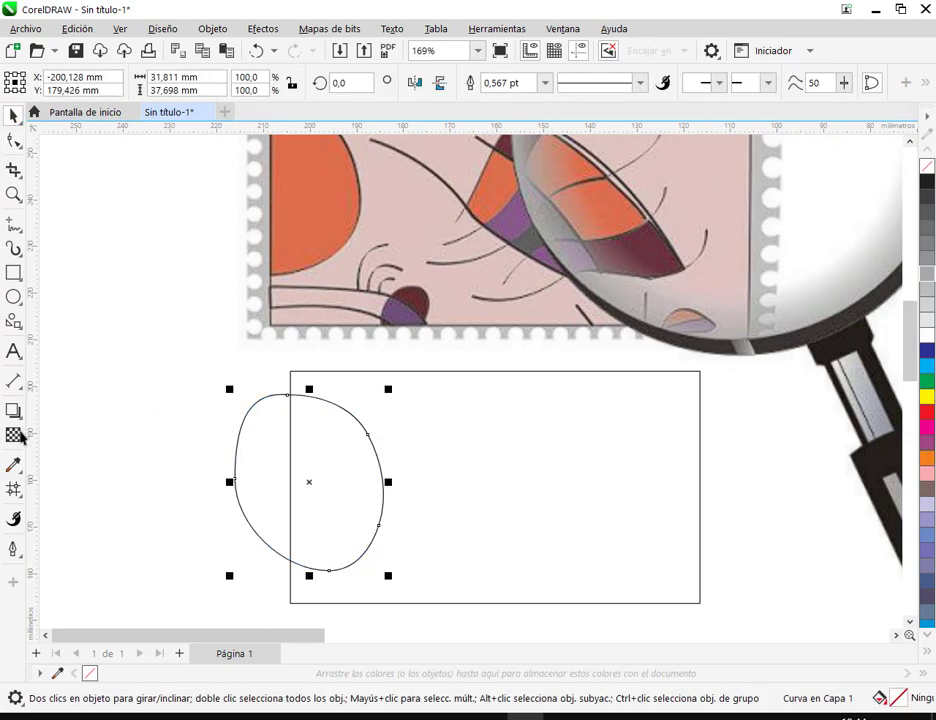
{"action": "left_click", "coordinate": [219, 354]}
{"action": "key", "text": "i"}
{"action": "left_click", "coordinate": [309, 204]}
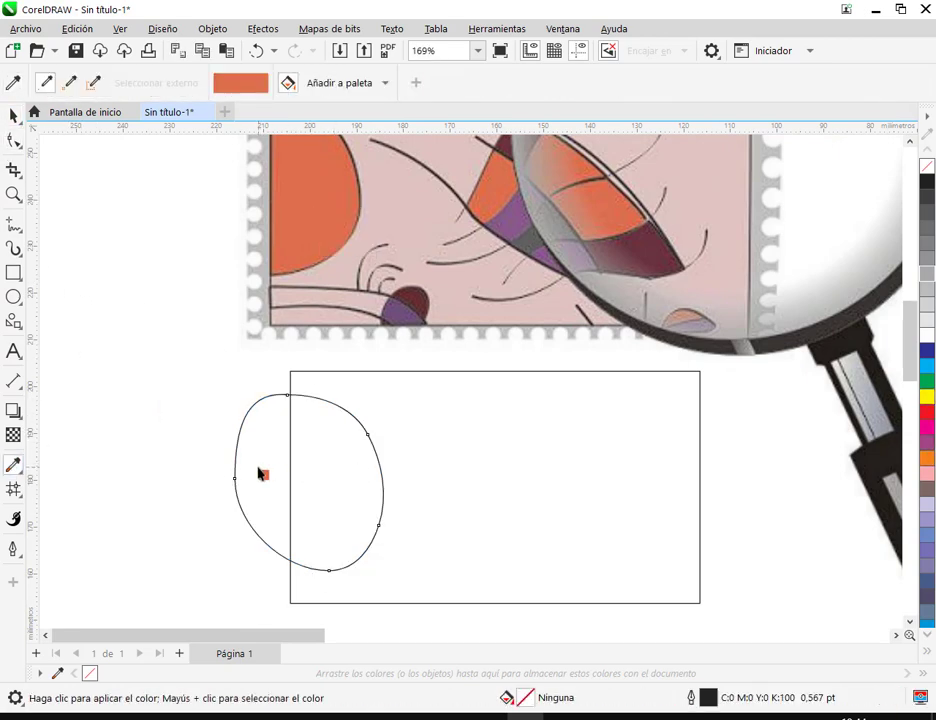
{"action": "left_click", "coordinate": [260, 474]}
{"action": "key", "text": "space"}
{"action": "left_click", "coordinate": [305, 478]}
{"action": "key", "text": "Escape"}
{"action": "left_click", "coordinate": [345, 430]}
Step: Place the orange shape inside the rectangle as a PowerClip so the part beyond the left edge is cropped
{"action": "scroll", "coordinate": [320, 513], "scroll_direction": "down", "scroll_amount": 2}
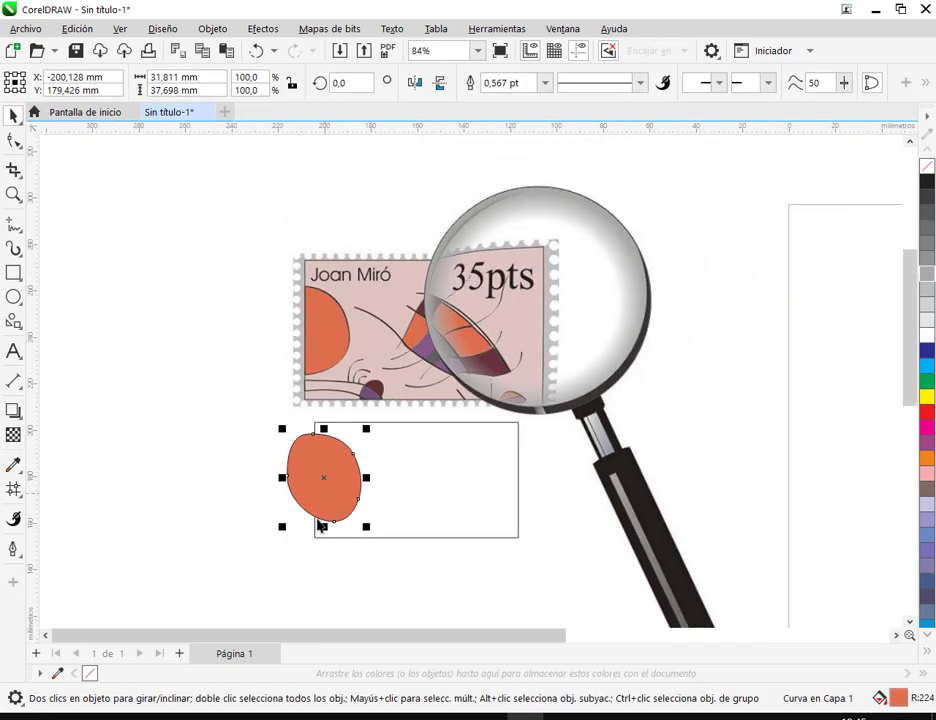
{"action": "left_click_drag", "start_coordinate": [320, 513], "coordinate": [320, 480]}
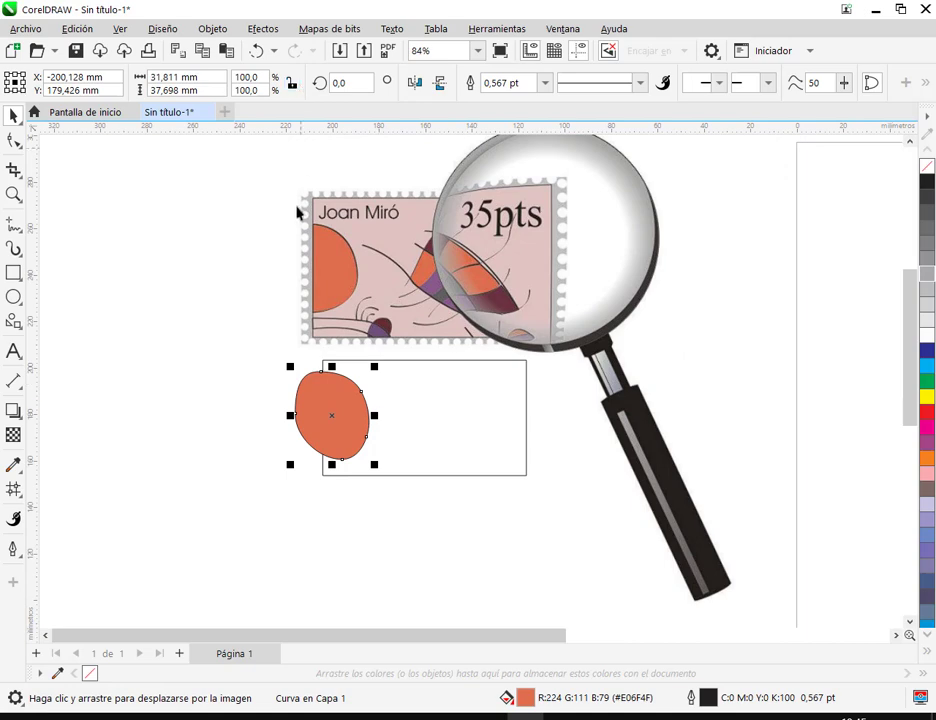
{"action": "left_click", "coordinate": [212, 28]}
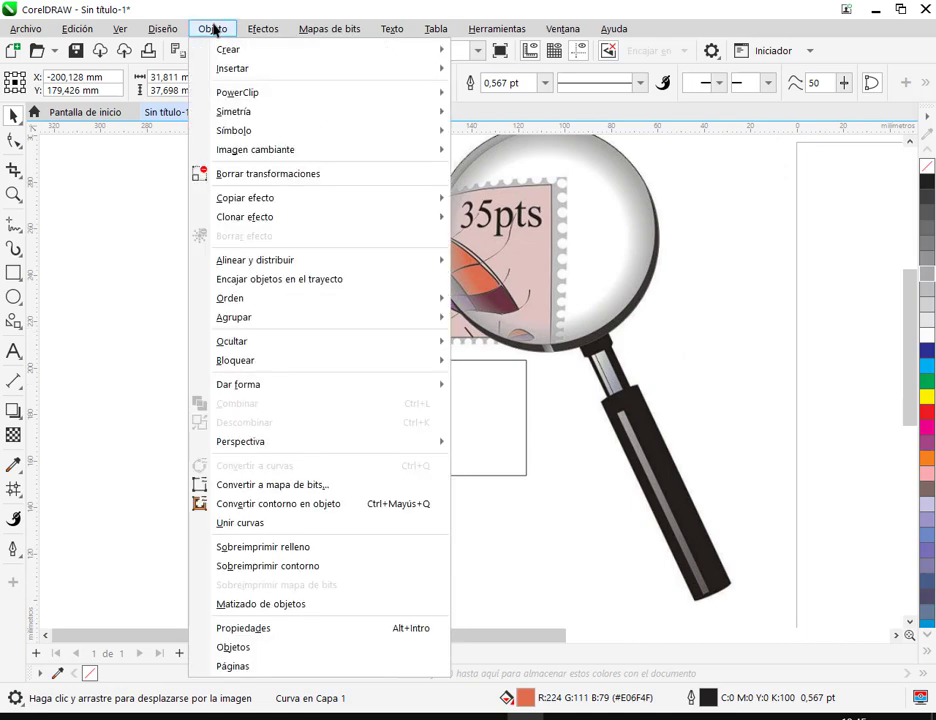
{"action": "mouse_move", "coordinate": [245, 32]}
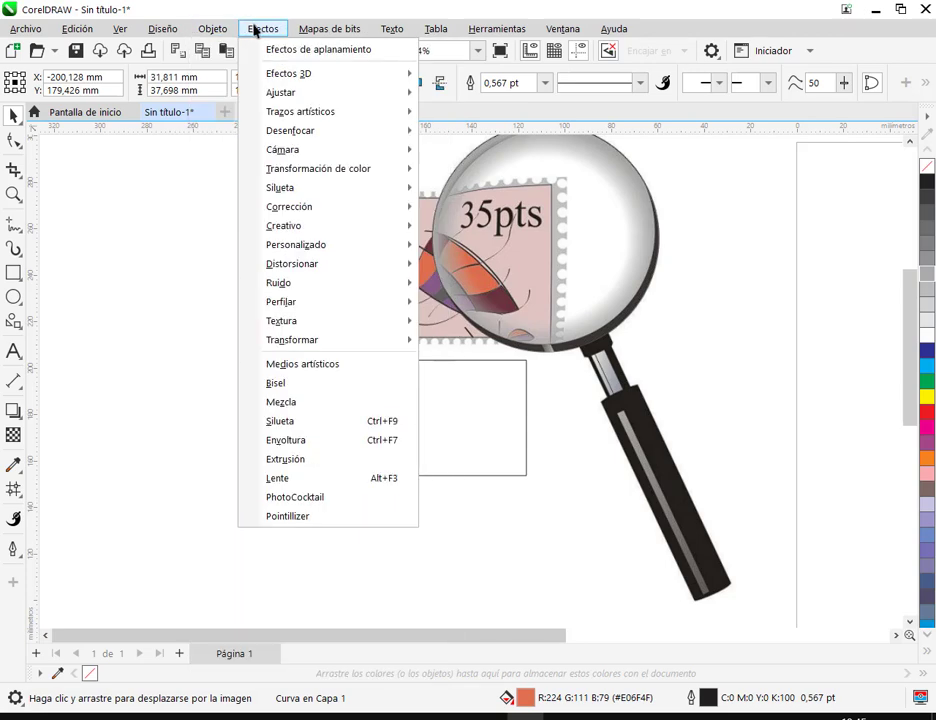
{"action": "mouse_move", "coordinate": [205, 28]}
{"action": "mouse_move", "coordinate": [259, 93]}
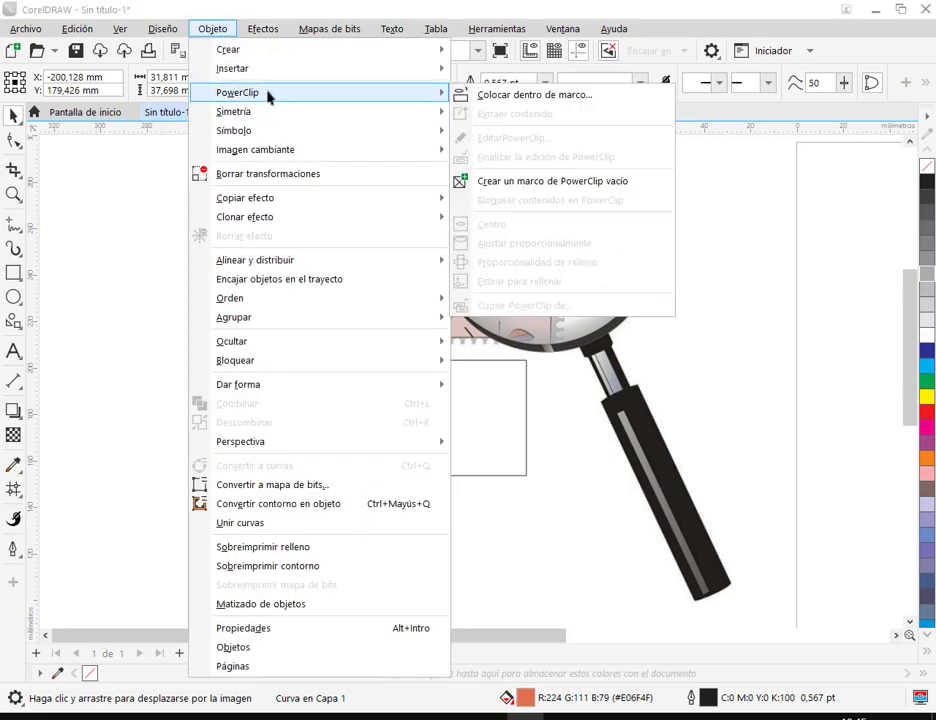
{"action": "left_click", "coordinate": [467, 96]}
{"action": "left_click", "coordinate": [400, 407]}
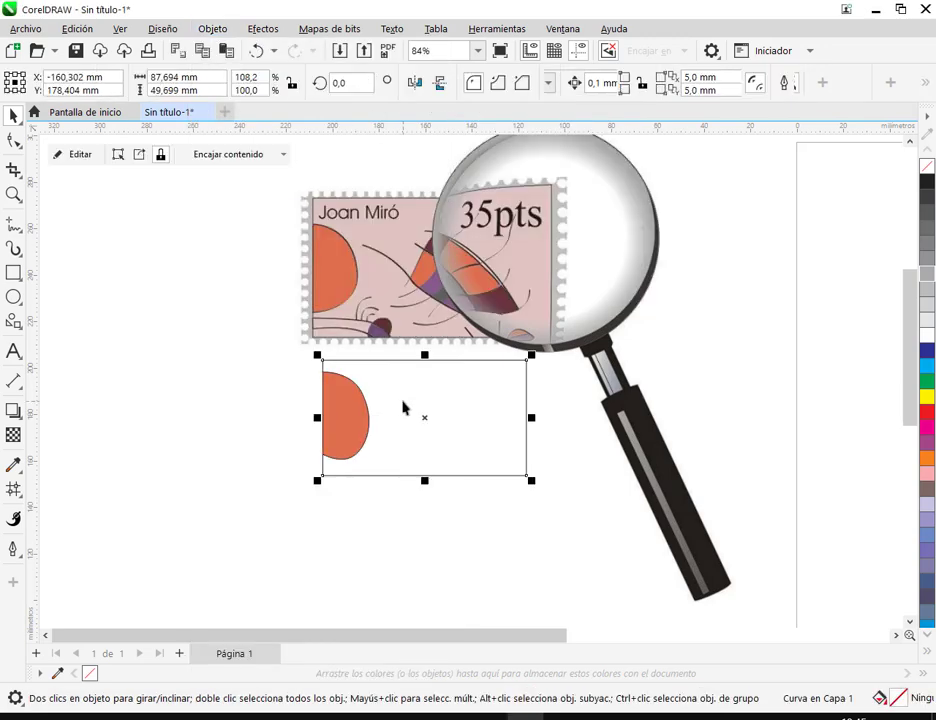
{"action": "left_click", "coordinate": [369, 511]}
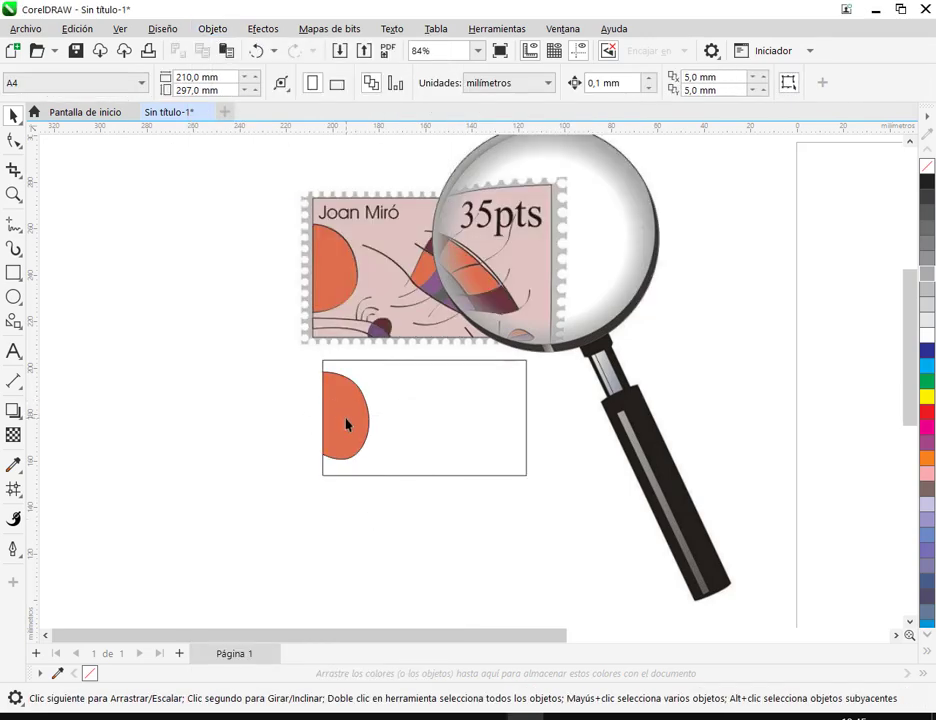
Step: Select the rectangle's PowerClip and open its contents for editing
{"action": "left_click", "coordinate": [407, 467]}
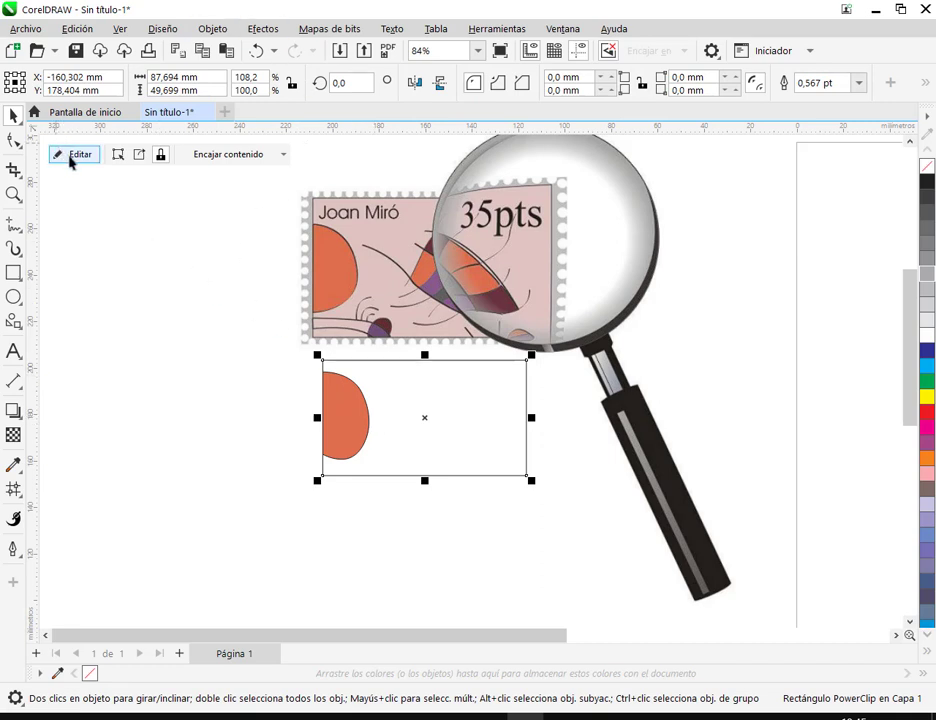
{"action": "left_click", "coordinate": [222, 30]}
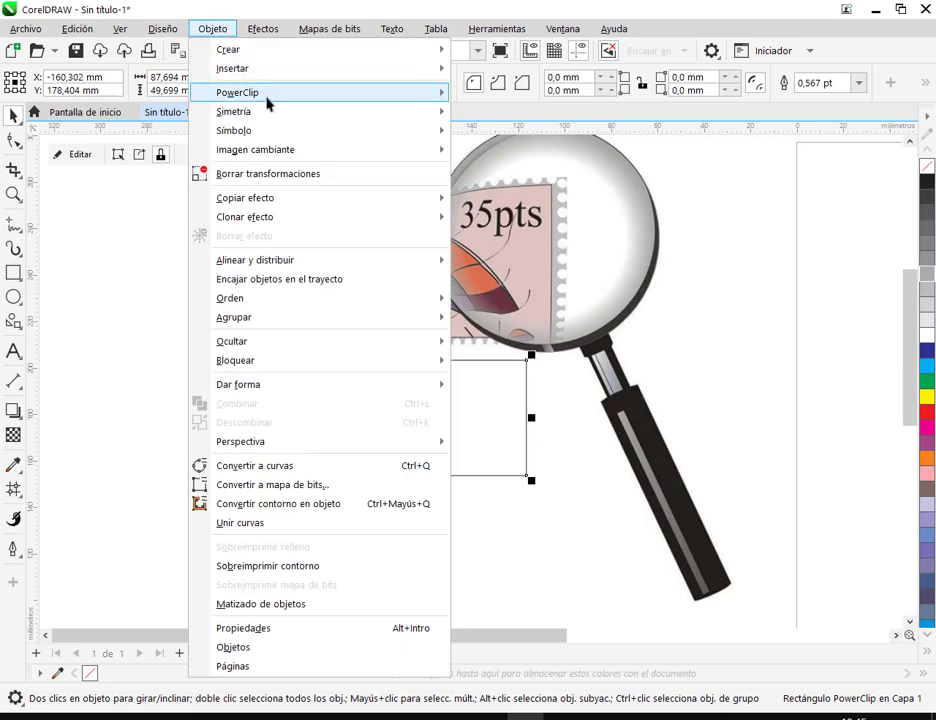
{"action": "mouse_move", "coordinate": [267, 95]}
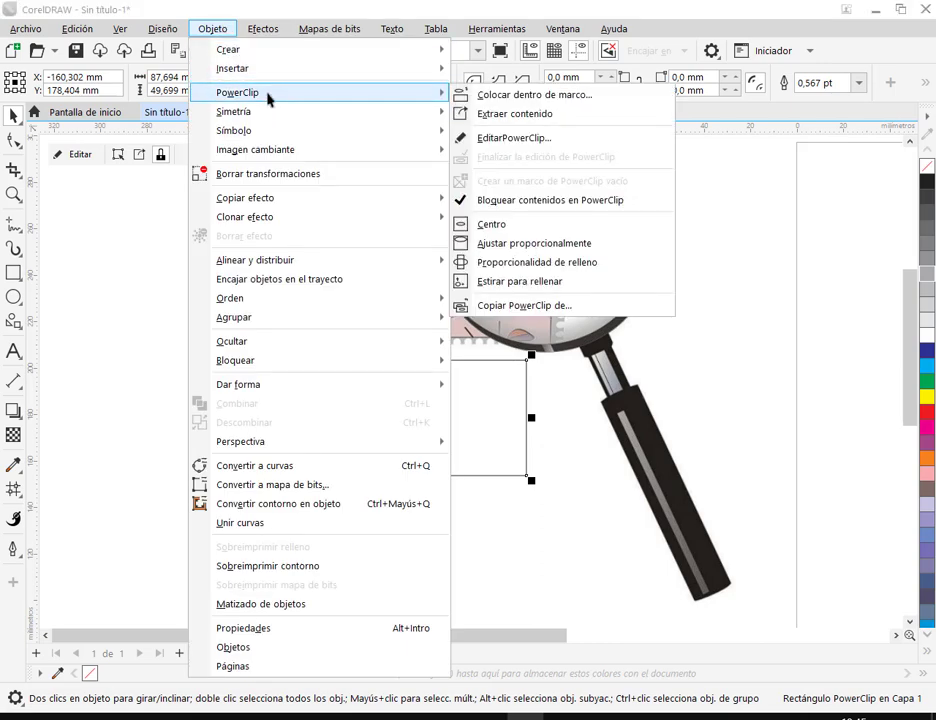
{"action": "left_click", "coordinate": [514, 139]}
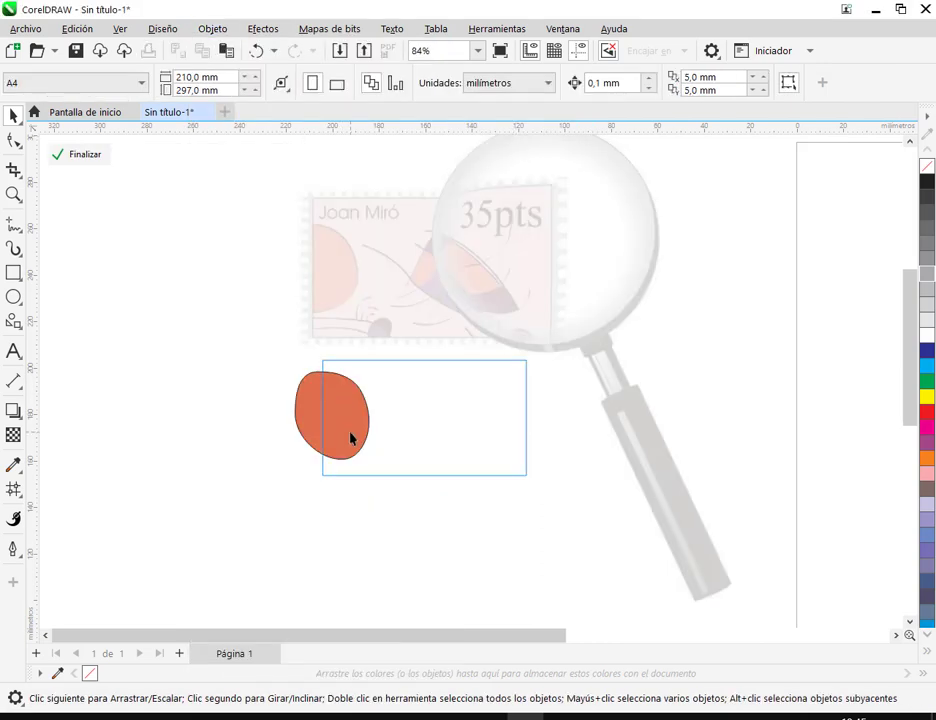
Step: Reshape the orange curve inside the PowerClip by lowering its left node and adjusting the handle beneath it
{"action": "left_click", "coordinate": [14, 140]}
{"action": "left_click", "coordinate": [342, 423]}
{"action": "scroll", "coordinate": [320, 469], "scroll_direction": "up", "scroll_amount": 2}
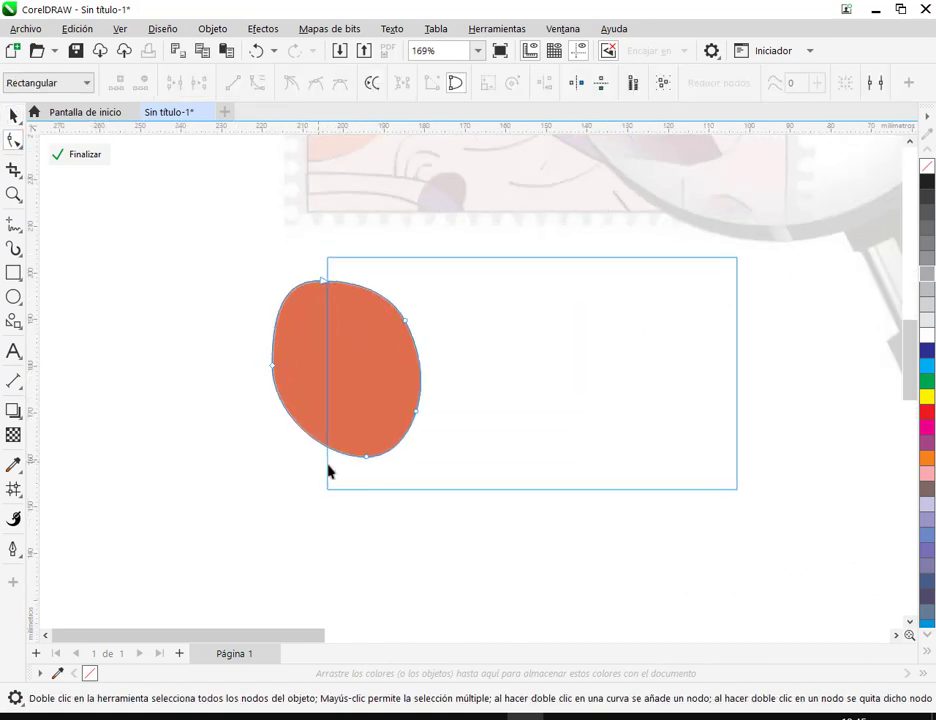
{"action": "left_click_drag", "start_coordinate": [272, 370], "coordinate": [267, 443]}
{"action": "left_click_drag", "start_coordinate": [323, 461], "coordinate": [332, 476]}
{"action": "left_click", "coordinate": [365, 457]}
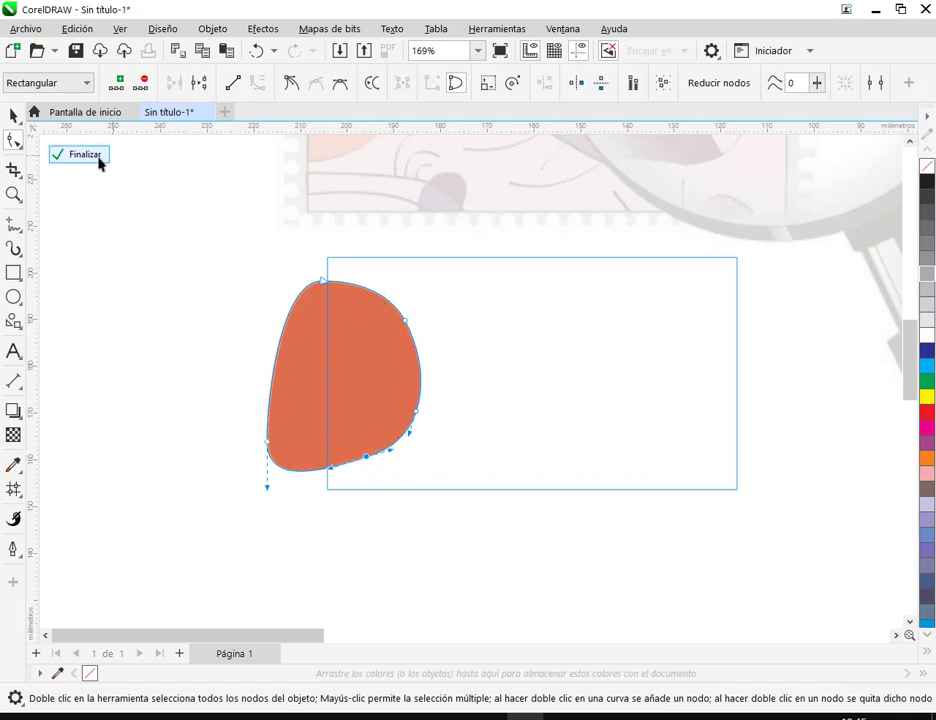
Step: Finish editing the PowerClip so the reshaped orange curve is cropped by the rectangle
{"action": "left_click", "coordinate": [212, 28]}
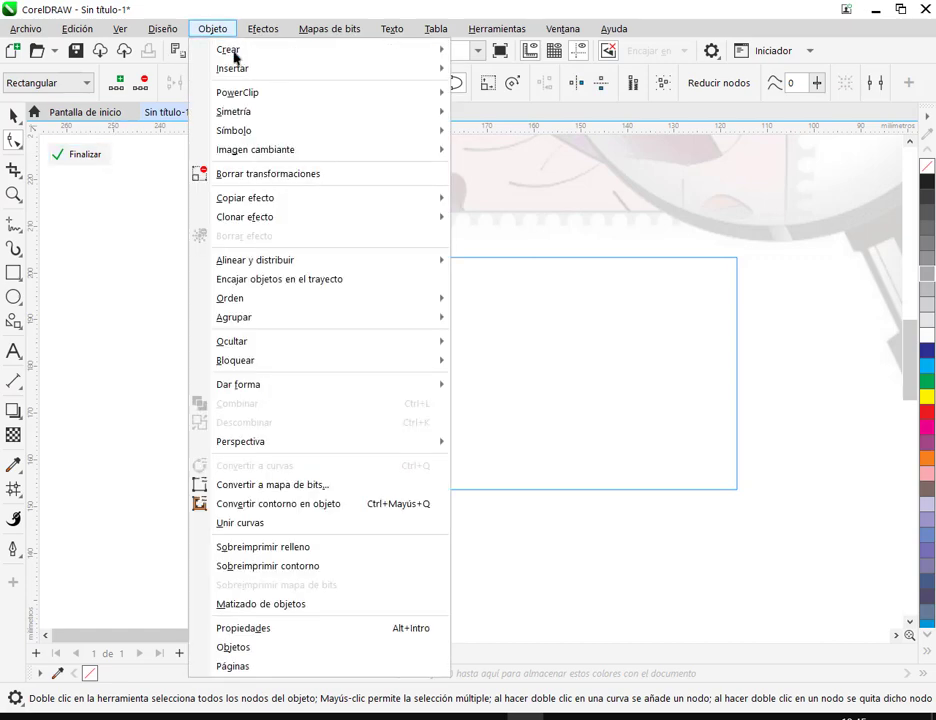
{"action": "mouse_move", "coordinate": [291, 95]}
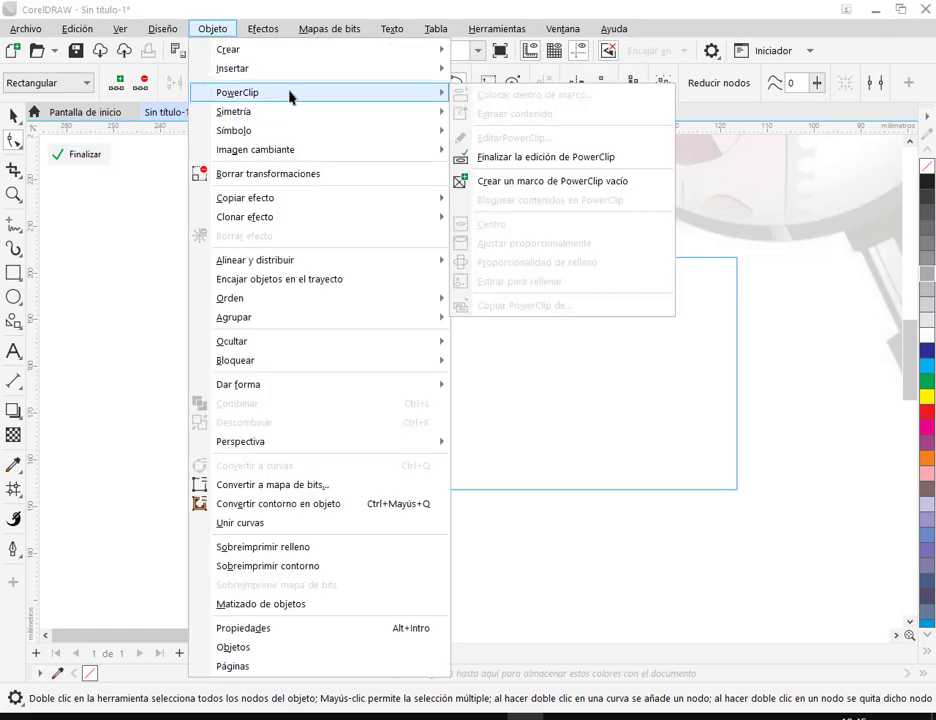
{"action": "left_click", "coordinate": [531, 160]}
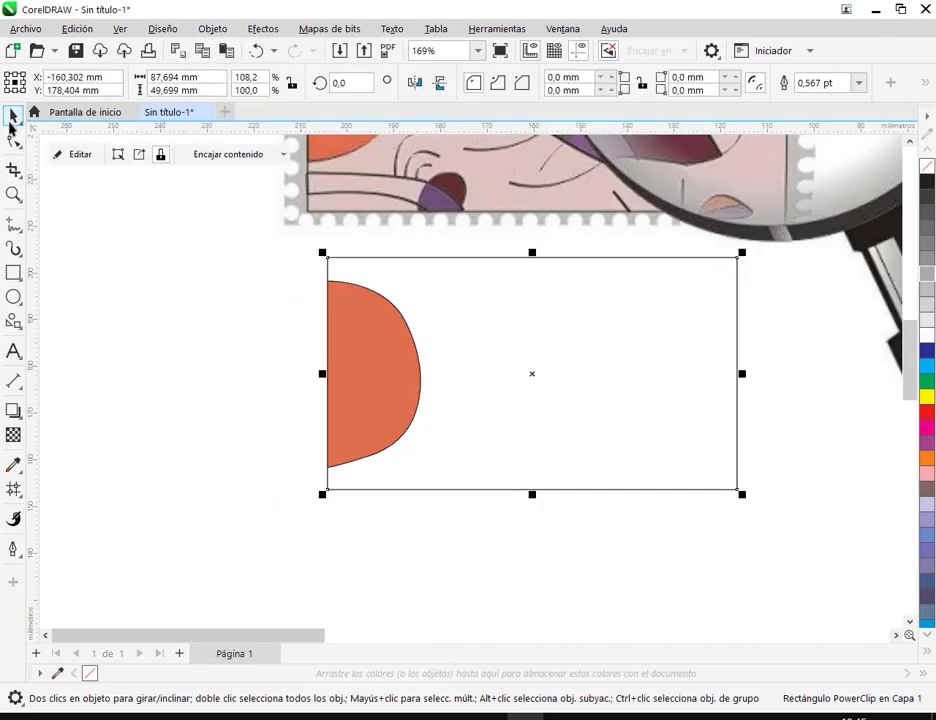
Step: Extract the orange curve from the rectangle's PowerClip, move it outside the frame and delete it
{"action": "left_click", "coordinate": [401, 481]}
{"action": "left_click", "coordinate": [139, 155]}
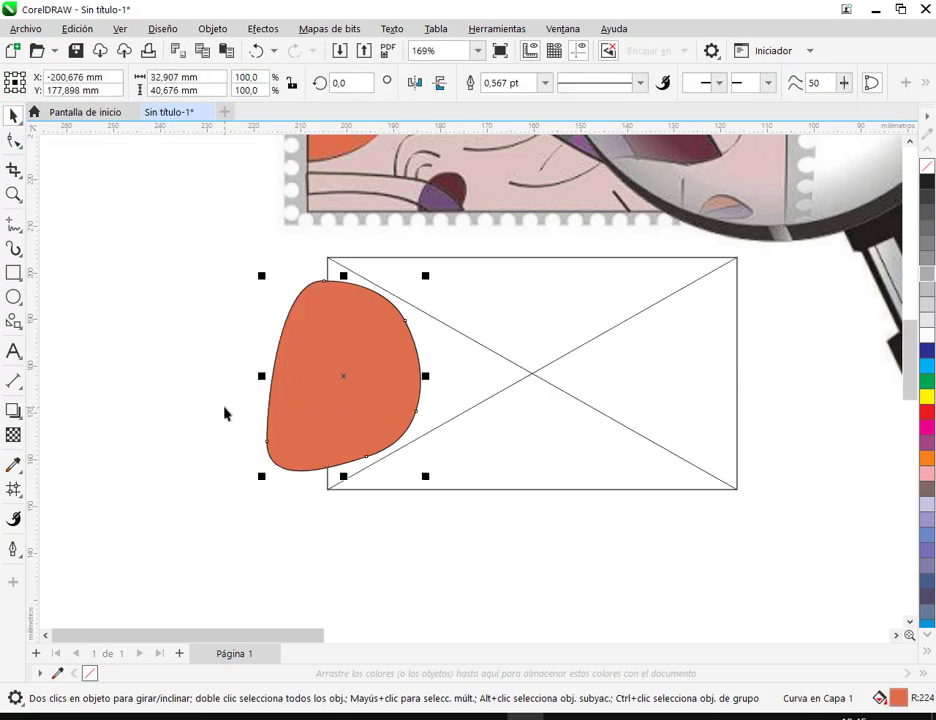
{"action": "left_click", "coordinate": [225, 413]}
{"action": "left_click_drag", "start_coordinate": [334, 403], "coordinate": [197, 408]}
{"action": "key", "text": "Delete"}
Step: Delete the empty PowerClip rectangle below the reference stamp
{"action": "left_click", "coordinate": [450, 358]}
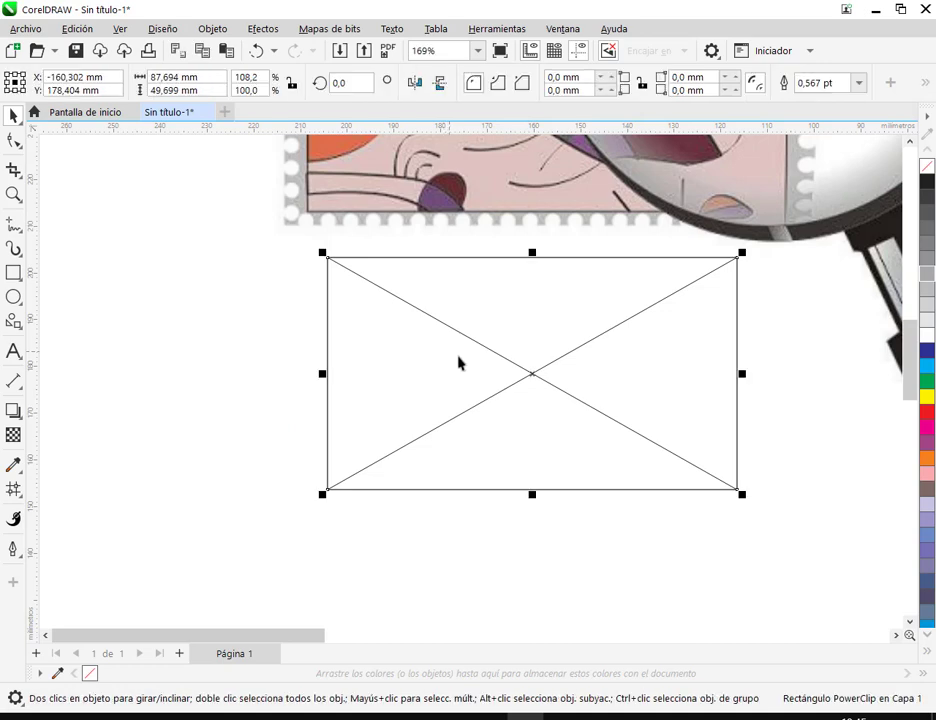
{"action": "right_click", "coordinate": [450, 358]}
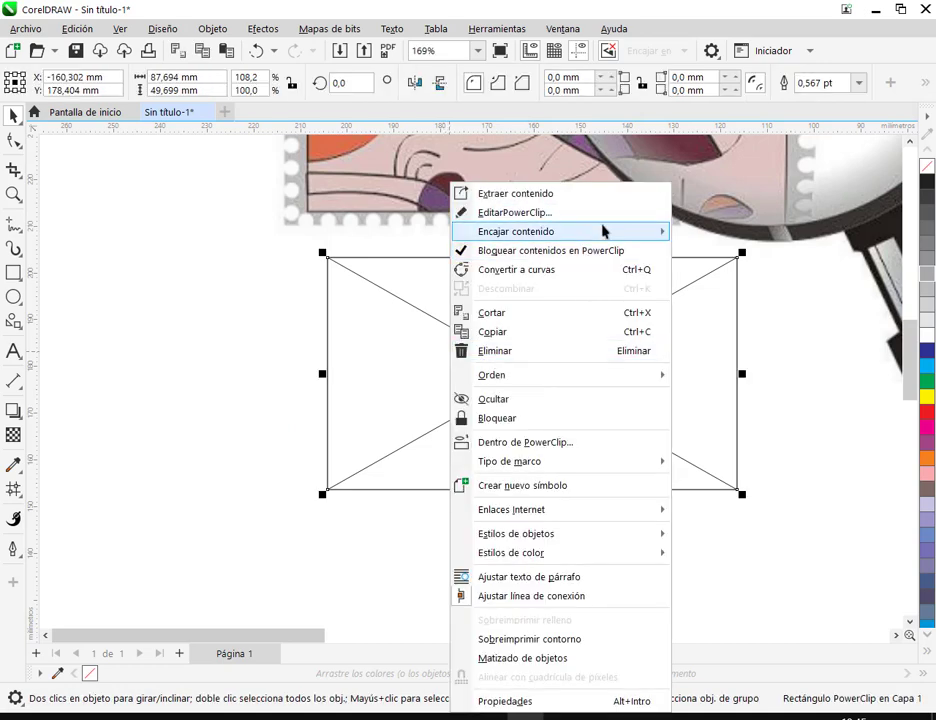
{"action": "mouse_move", "coordinate": [603, 231]}
{"action": "left_click", "coordinate": [278, 376]}
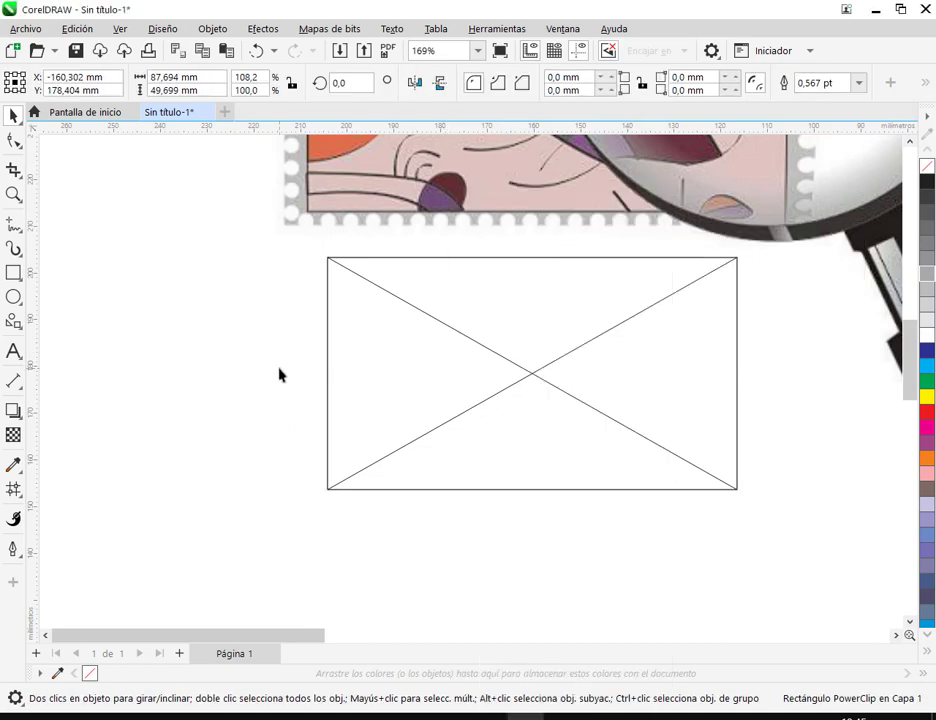
{"action": "left_click_drag", "start_coordinate": [483, 401], "coordinate": [455, 403]}
{"action": "key", "text": "Delete"}
Step: Draw a rectangle about 101 × 54 mm below the reference stamp and an ellipse about 40 × 42 mm overlapping its left edge
{"action": "left_click", "coordinate": [13, 272]}
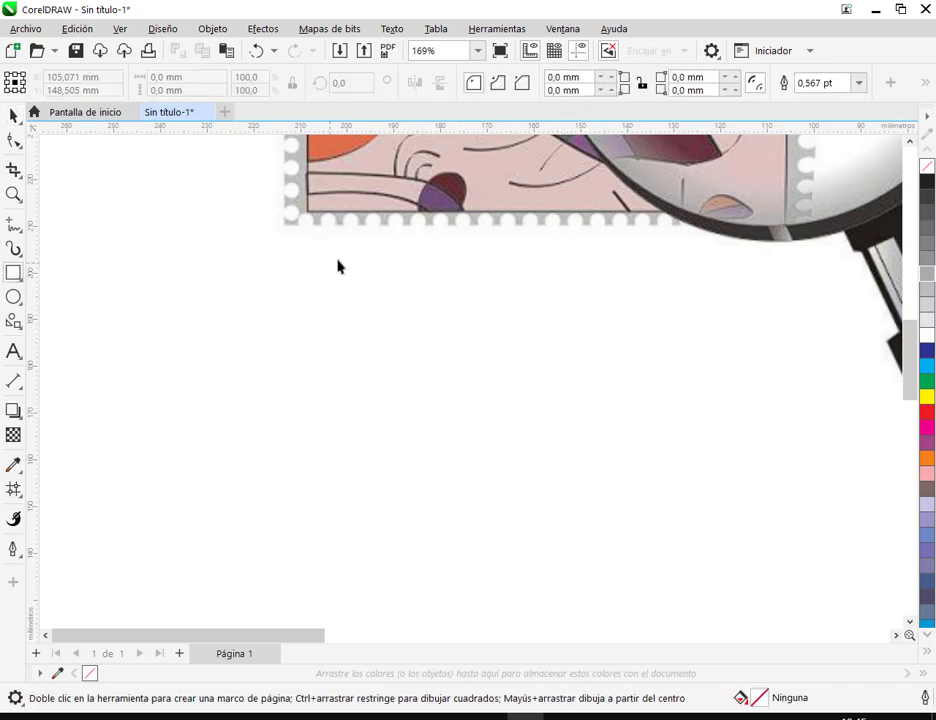
{"action": "mouse_move", "coordinate": [307, 251]}
{"action": "left_mouse_down"}
{"action": "mouse_move", "coordinate": [773, 516]}
{"action": "mouse_move", "coordinate": [778, 505]}
{"action": "left_mouse_up"}
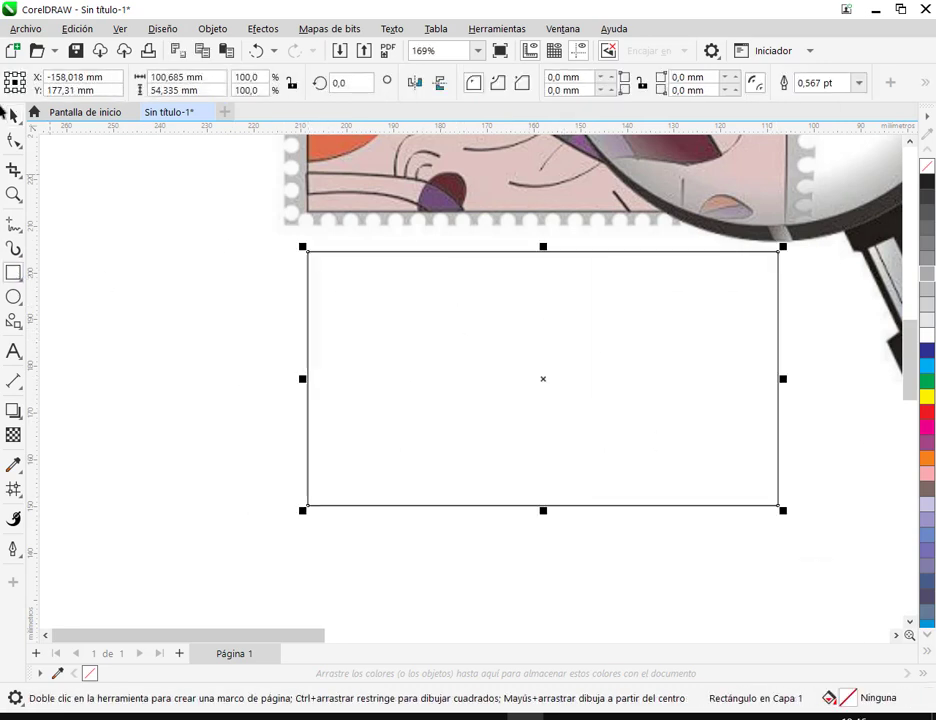
{"action": "left_click", "coordinate": [13, 297]}
{"action": "mouse_move", "coordinate": [228, 283]}
{"action": "left_mouse_down"}
{"action": "mouse_move", "coordinate": [309, 364]}
{"action": "mouse_move", "coordinate": [432, 455]}
{"action": "mouse_move", "coordinate": [407, 478]}
{"action": "mouse_move", "coordinate": [416, 480]}
{"action": "left_mouse_up"}
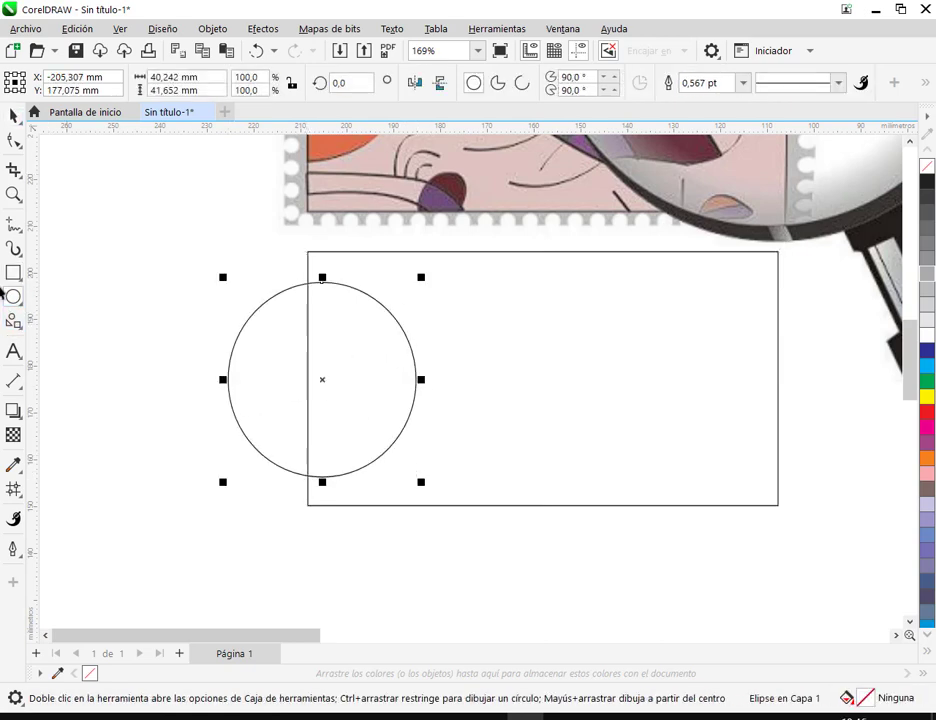
Step: Convert the ellipse to curves and shift its top node slightly to the left
{"action": "key", "text": "F10"}
{"action": "right_click", "coordinate": [247, 340]}
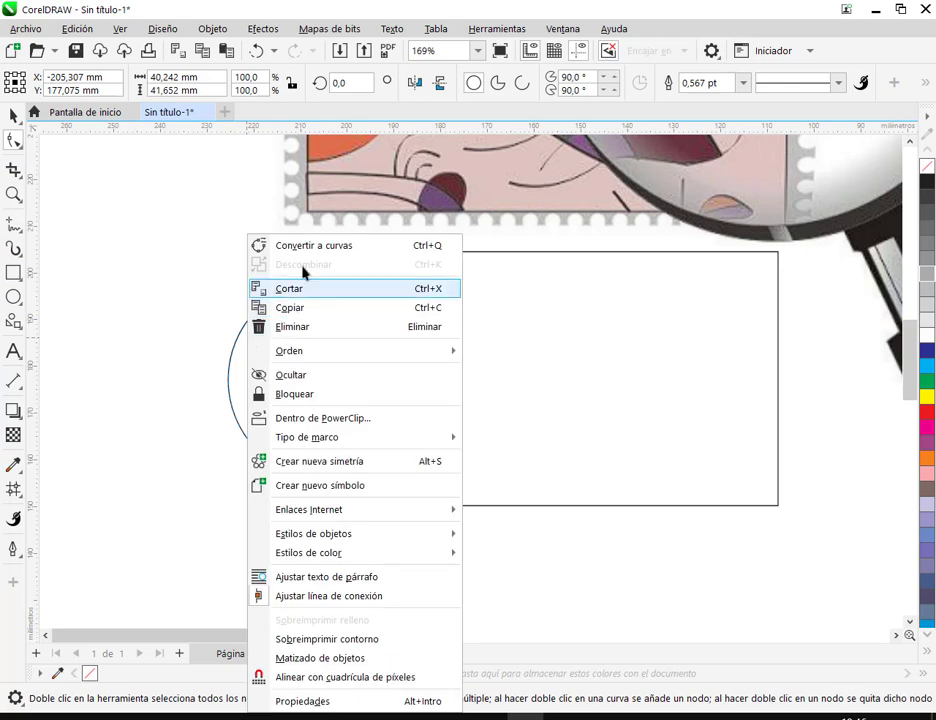
{"action": "left_click", "coordinate": [259, 246]}
{"action": "left_click", "coordinate": [312, 283]}
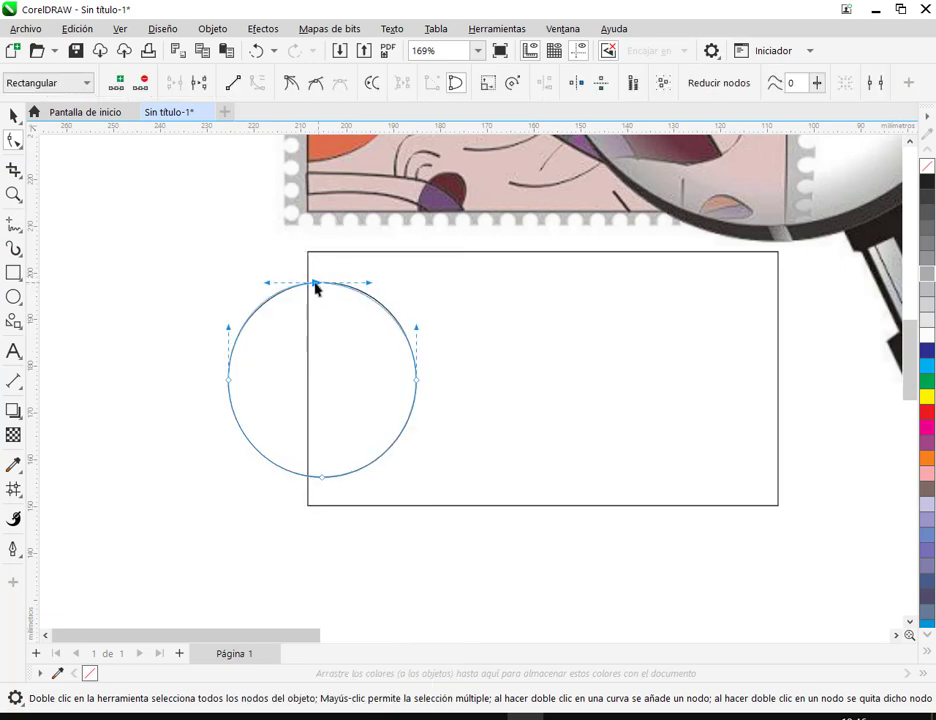
Step: Move the curve's top node further left and its right node inward to mimic the stamp's irregular round shape
{"action": "left_click", "coordinate": [324, 476]}
{"action": "scroll", "coordinate": [392, 404], "scroll_direction": "down", "scroll_amount": 2}
{"action": "left_click_drag", "start_coordinate": [395, 407], "coordinate": [374, 484]}
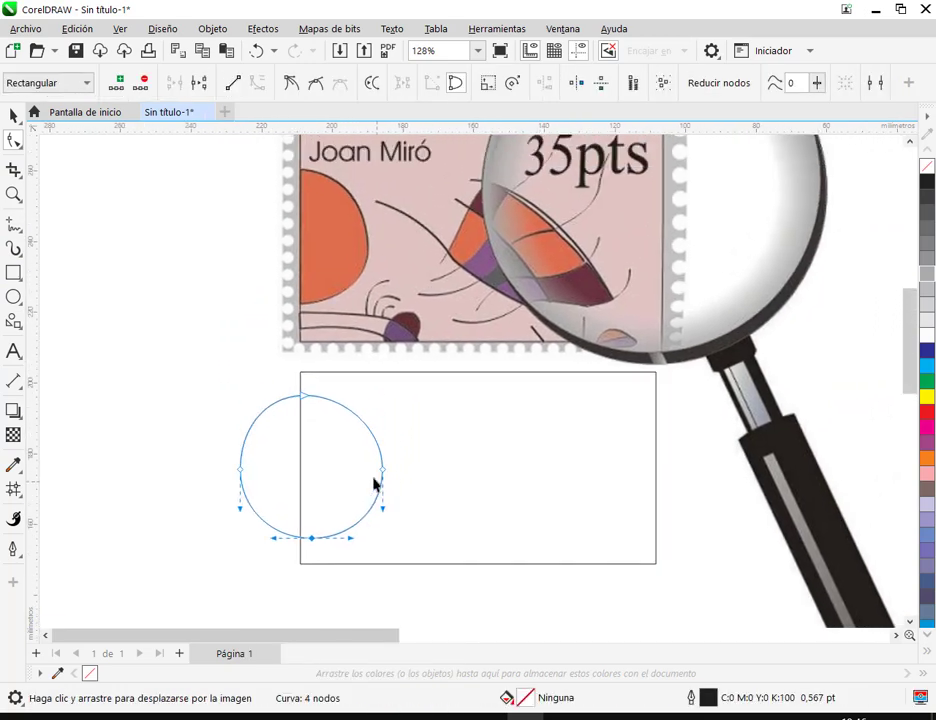
{"action": "left_click_drag", "start_coordinate": [312, 398], "coordinate": [291, 397]}
{"action": "left_click_drag", "start_coordinate": [386, 478], "coordinate": [377, 466]}
{"action": "left_click_drag", "start_coordinate": [352, 539], "coordinate": [356, 546]}
{"action": "left_click_drag", "start_coordinate": [376, 474], "coordinate": [370, 477]}
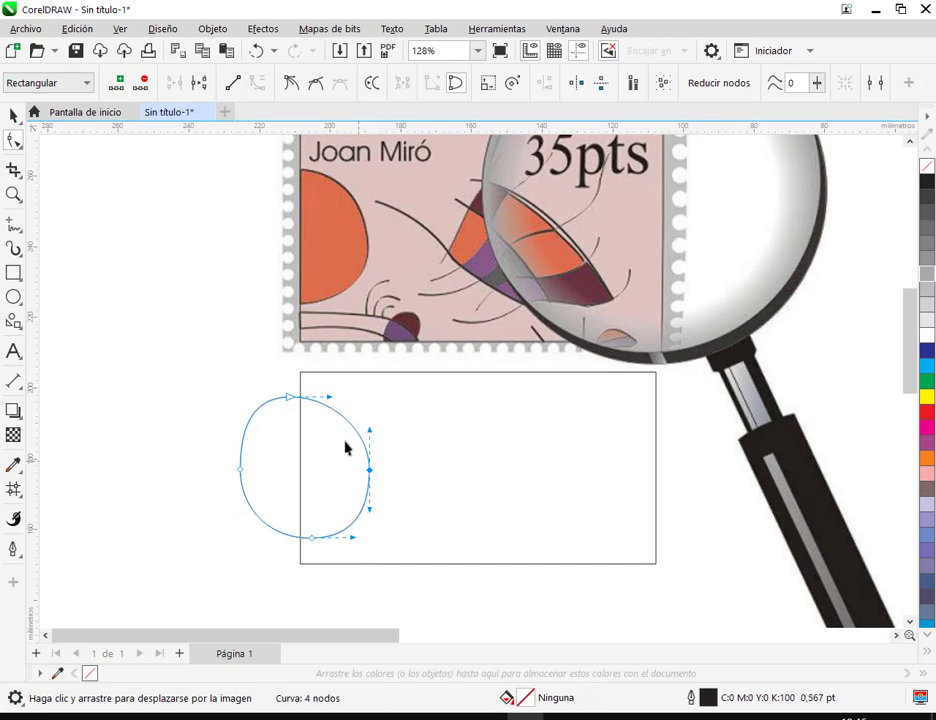
Step: Use Smart Fill to create a filled shape from the overlap of the curve and the rectangle
{"action": "left_click", "coordinate": [13, 117]}
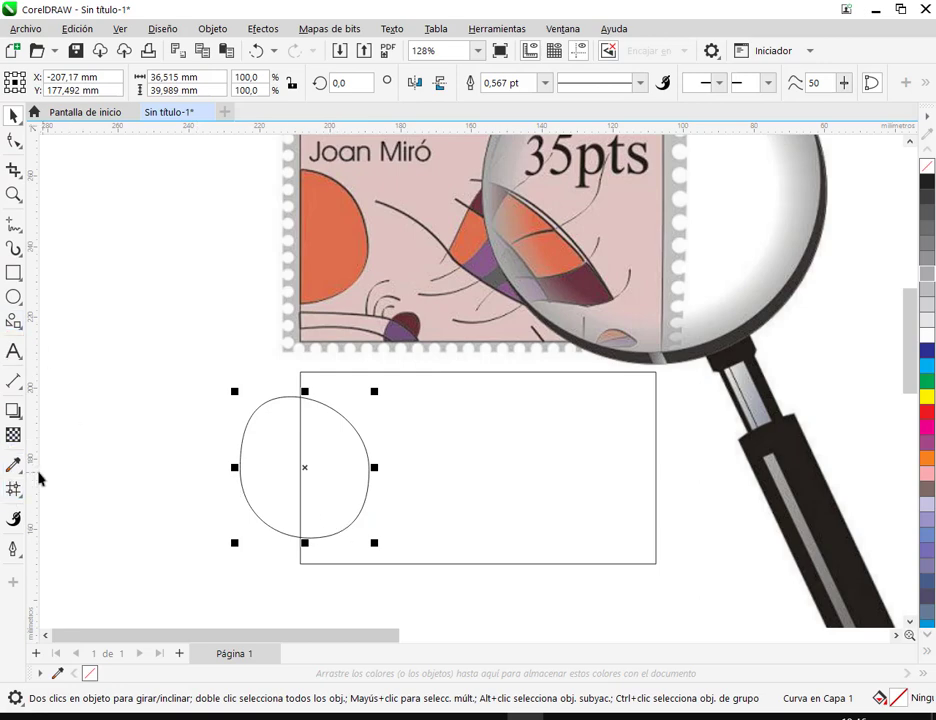
{"action": "left_click", "coordinate": [13, 489]}
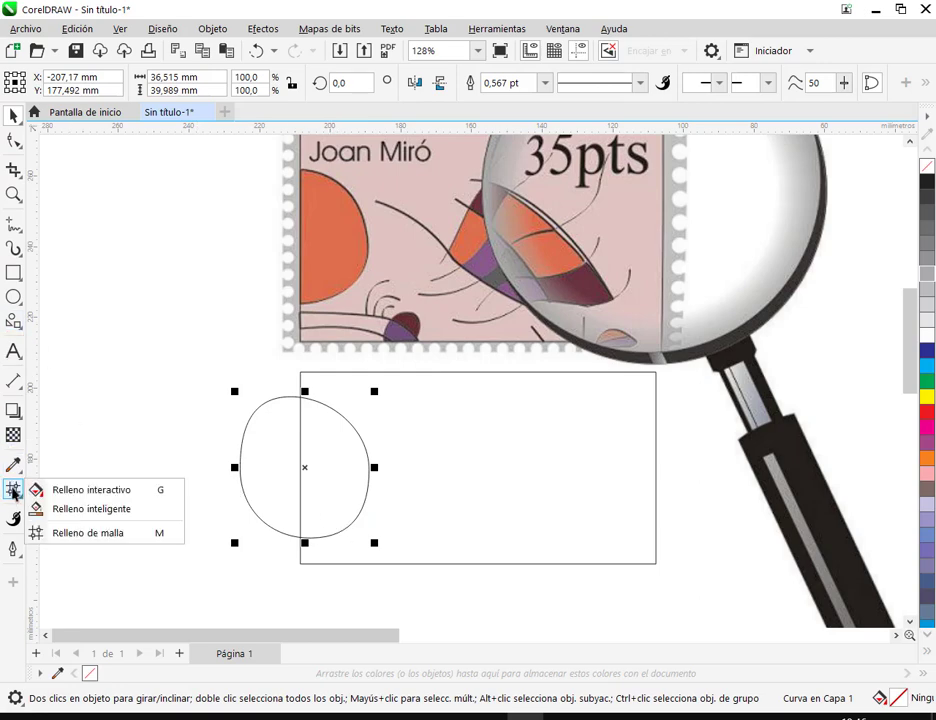
{"action": "left_click", "coordinate": [70, 508]}
{"action": "left_click", "coordinate": [333, 458]}
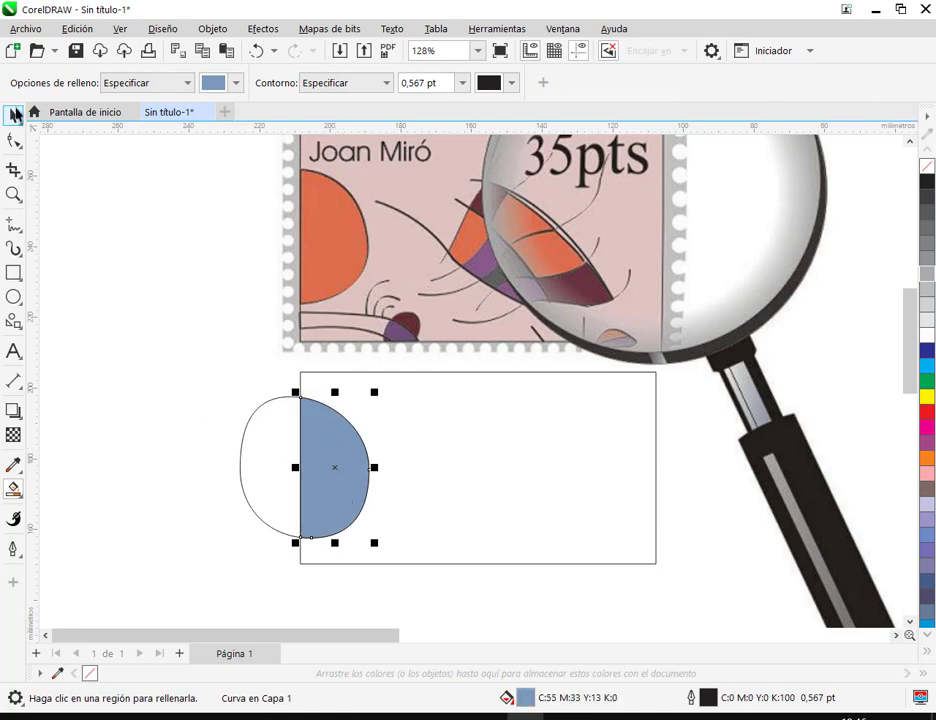
Step: Delete the original closed curve, keeping only the filled overlap at the rectangle's left edge
{"action": "left_click", "coordinate": [13, 114]}
{"action": "left_click_drag", "start_coordinate": [263, 438], "coordinate": [101, 283]}
{"action": "key", "text": "Delete"}
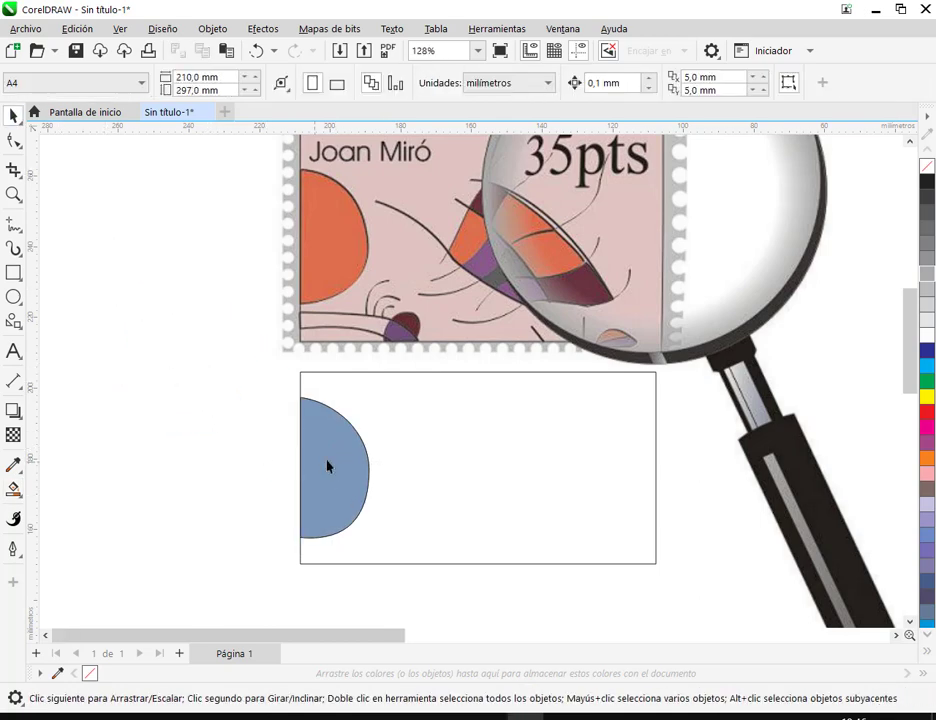
Step: Refine the half-round shape by adjusting its top and right nodes and handles and removing the extra node near its bottom
{"action": "left_click", "coordinate": [318, 466]}
{"action": "left_click", "coordinate": [13, 141]}
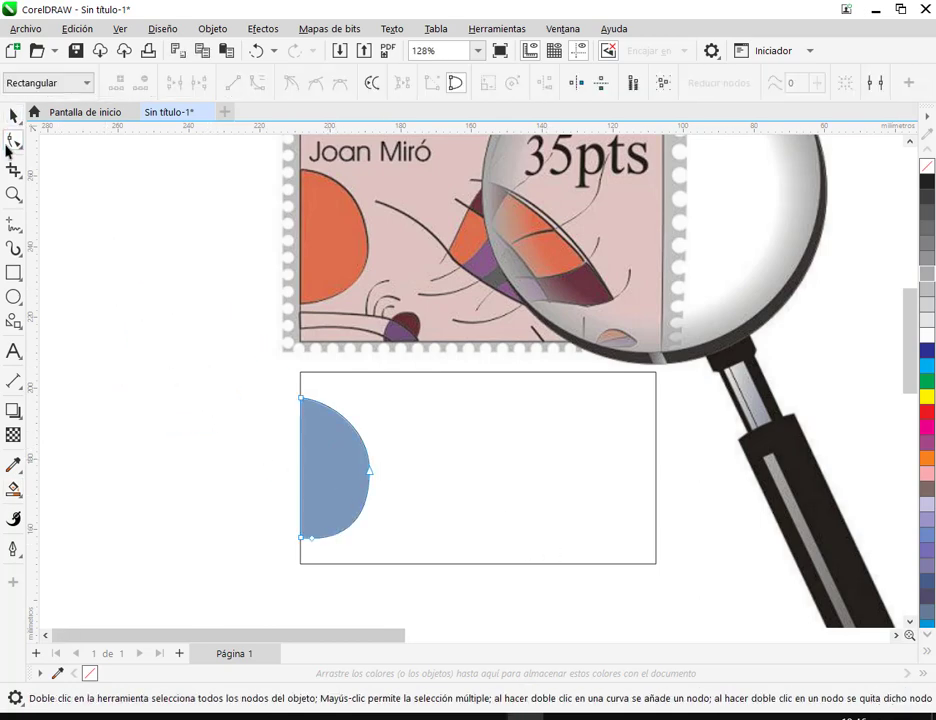
{"action": "left_click", "coordinate": [301, 400]}
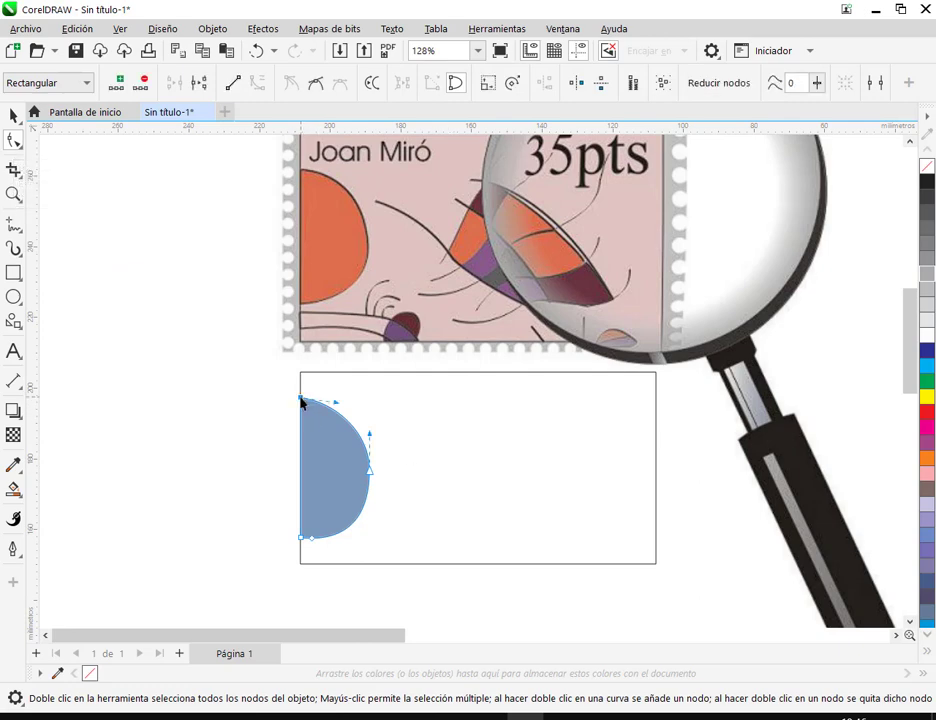
{"action": "left_click_drag", "start_coordinate": [338, 406], "coordinate": [345, 396]}
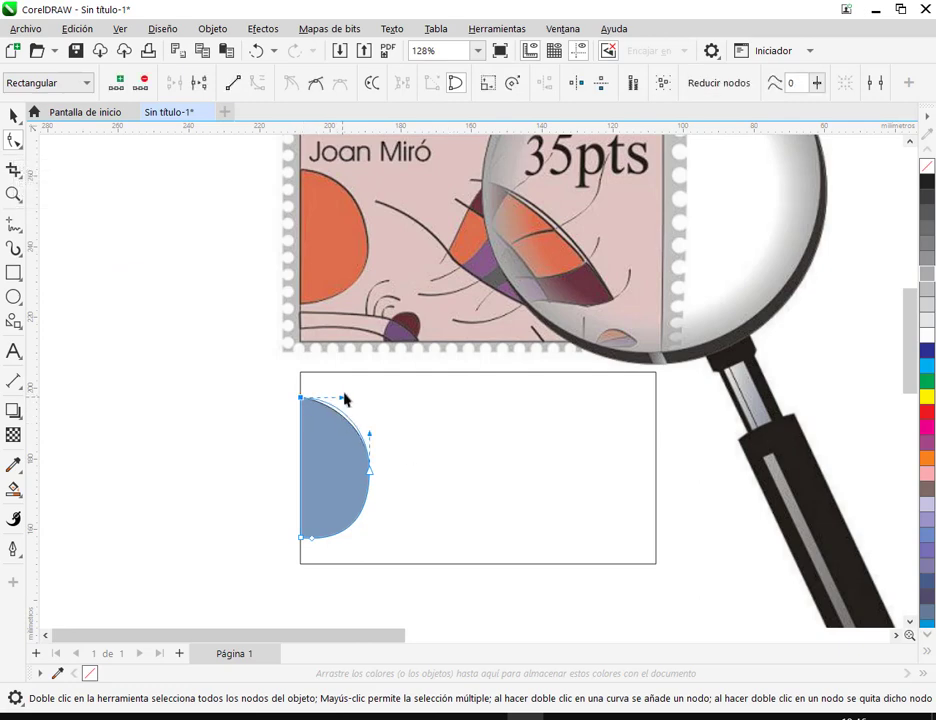
{"action": "left_click", "coordinate": [370, 470]}
{"action": "left_click_drag", "start_coordinate": [372, 511], "coordinate": [377, 513]}
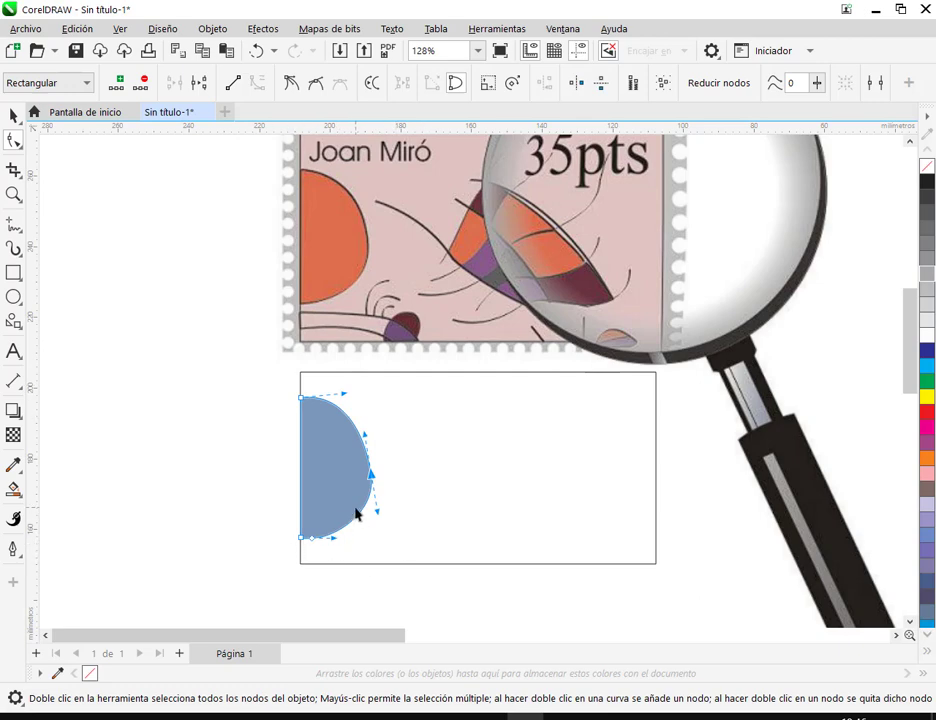
{"action": "left_click", "coordinate": [313, 545]}
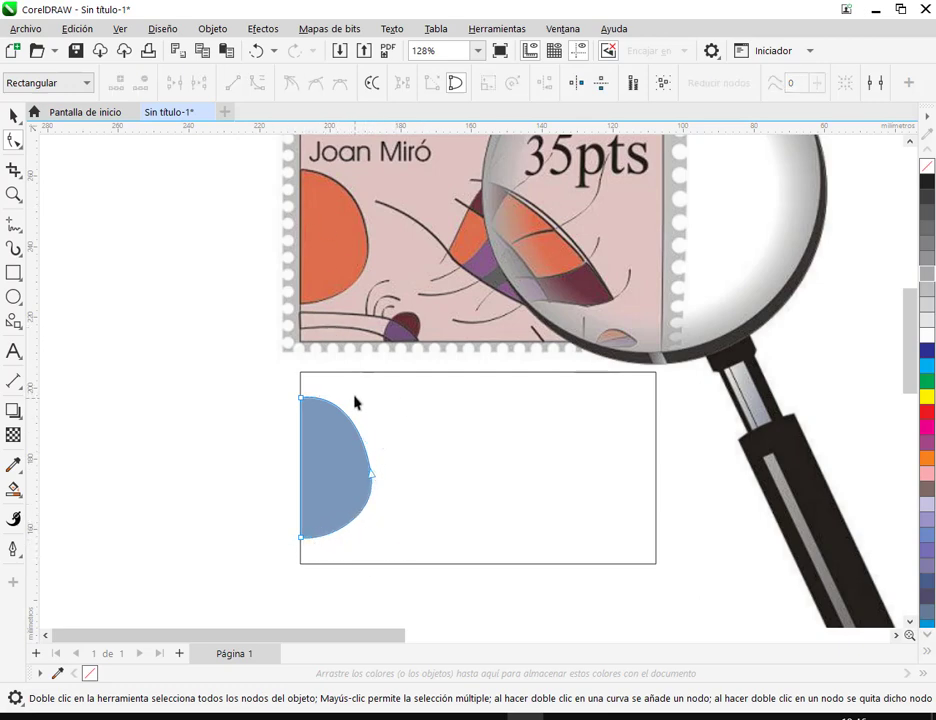
{"action": "left_click", "coordinate": [371, 474]}
Step: Fill the half-round shape with the orange sampled from the reference stamp and deselect it
{"action": "left_click", "coordinate": [14, 116]}
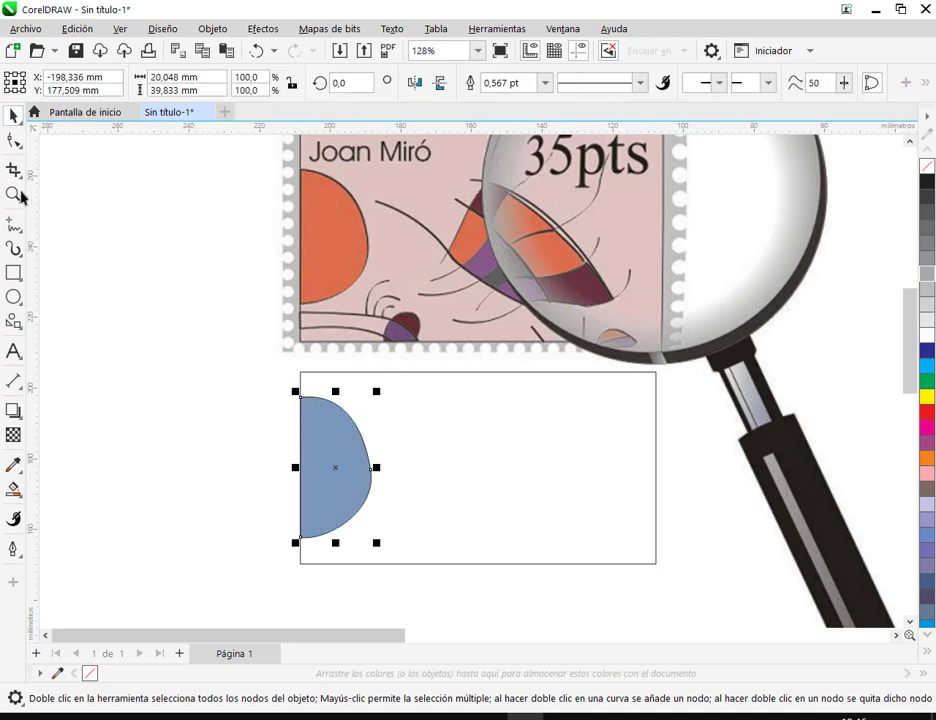
{"action": "left_click", "coordinate": [13, 463]}
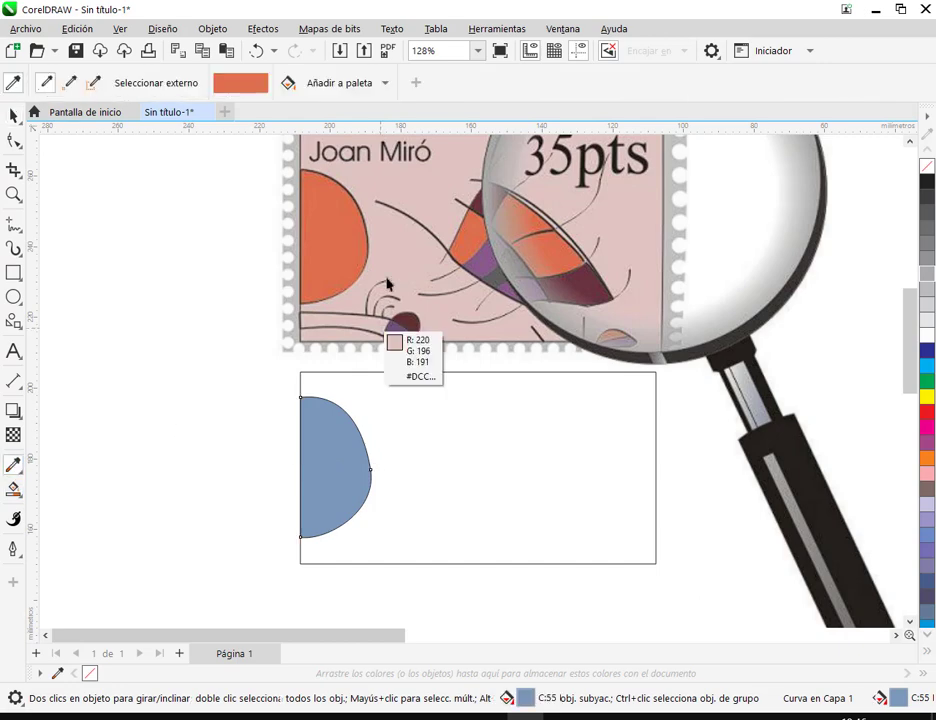
{"action": "left_click", "coordinate": [341, 255]}
{"action": "left_click", "coordinate": [324, 453]}
{"action": "left_click", "coordinate": [14, 116]}
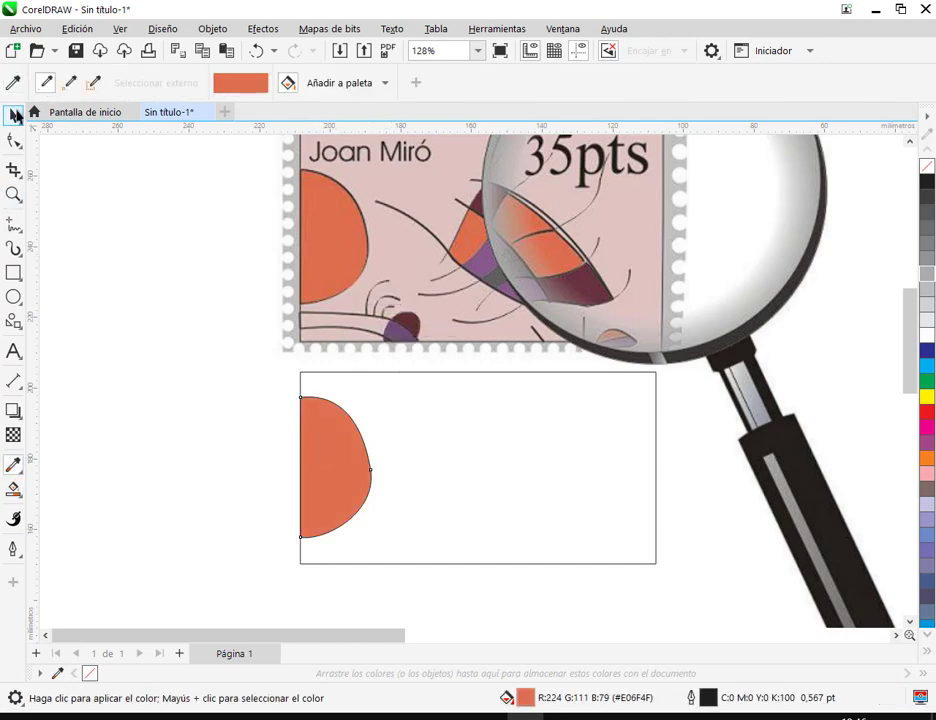
{"action": "left_click", "coordinate": [184, 441]}
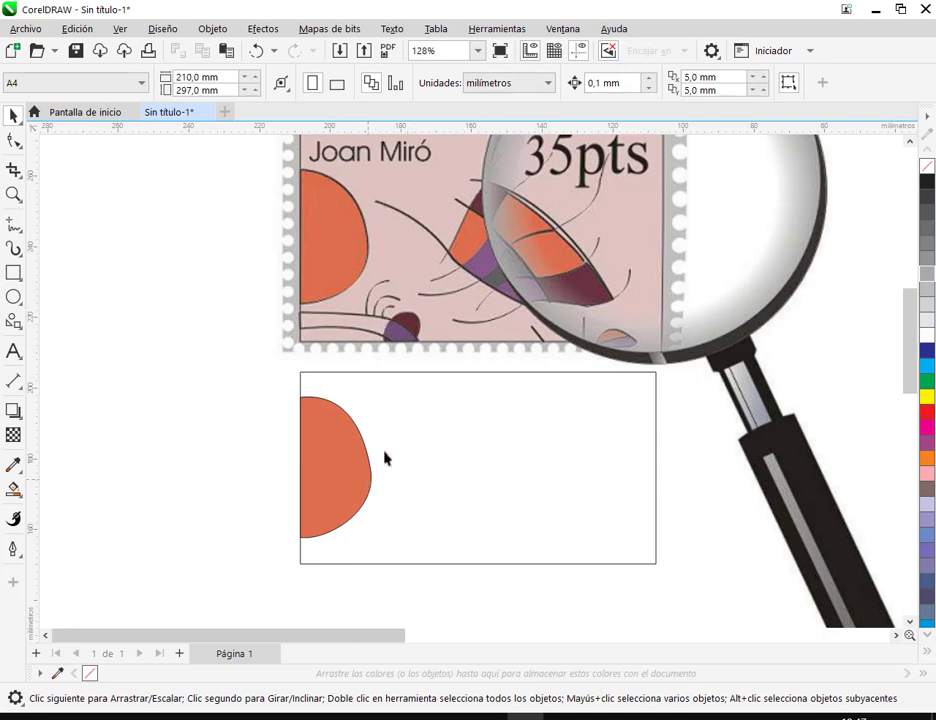
{"action": "key", "text": "h"}
{"action": "left_click_drag", "start_coordinate": [481, 465], "coordinate": [514, 489]}
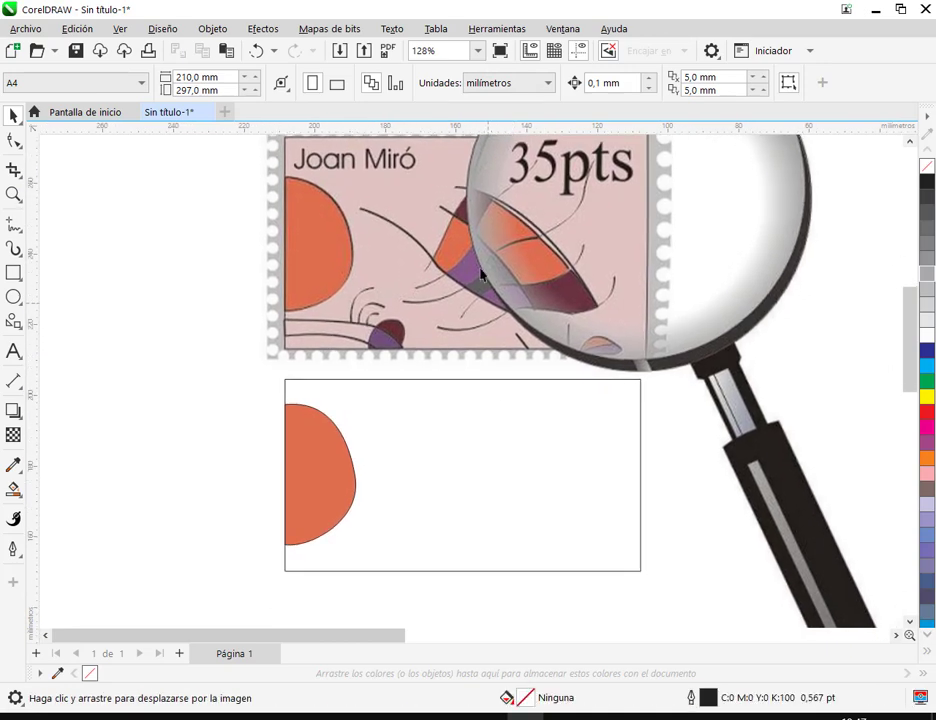
{"action": "key", "text": "space"}
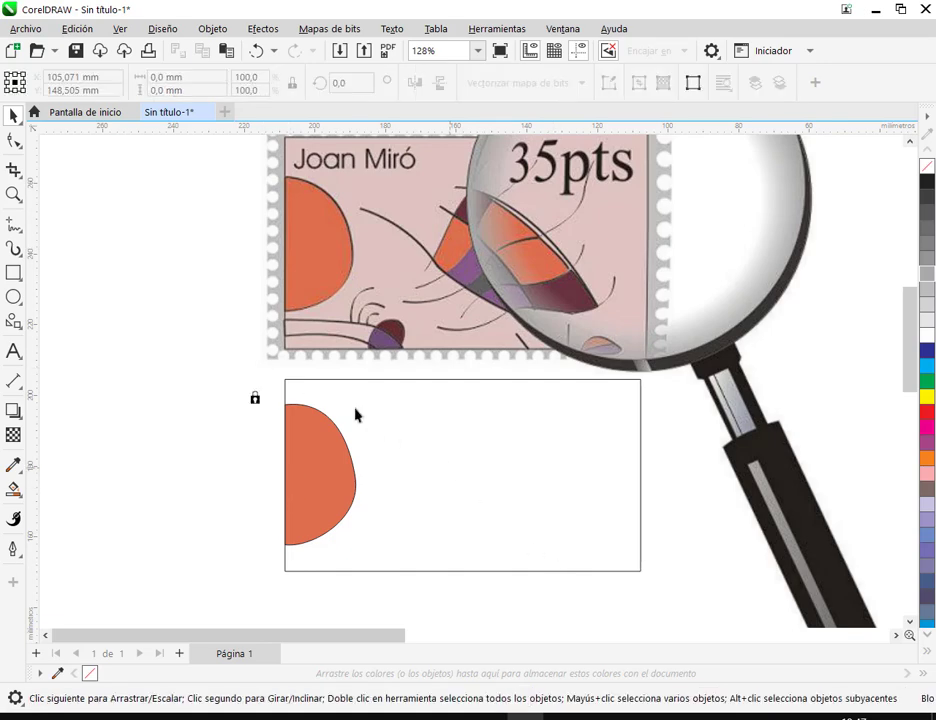
{"action": "left_click", "coordinate": [453, 481]}
{"action": "left_click_drag", "start_coordinate": [254, 603], "coordinate": [655, 360]}
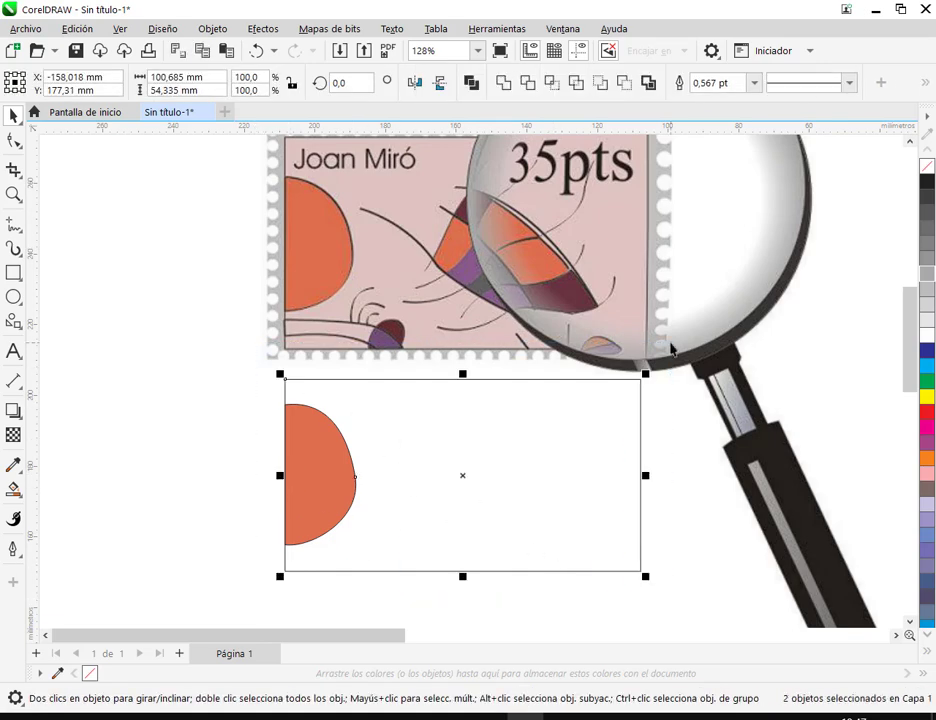
{"action": "key", "text": "Delete"}
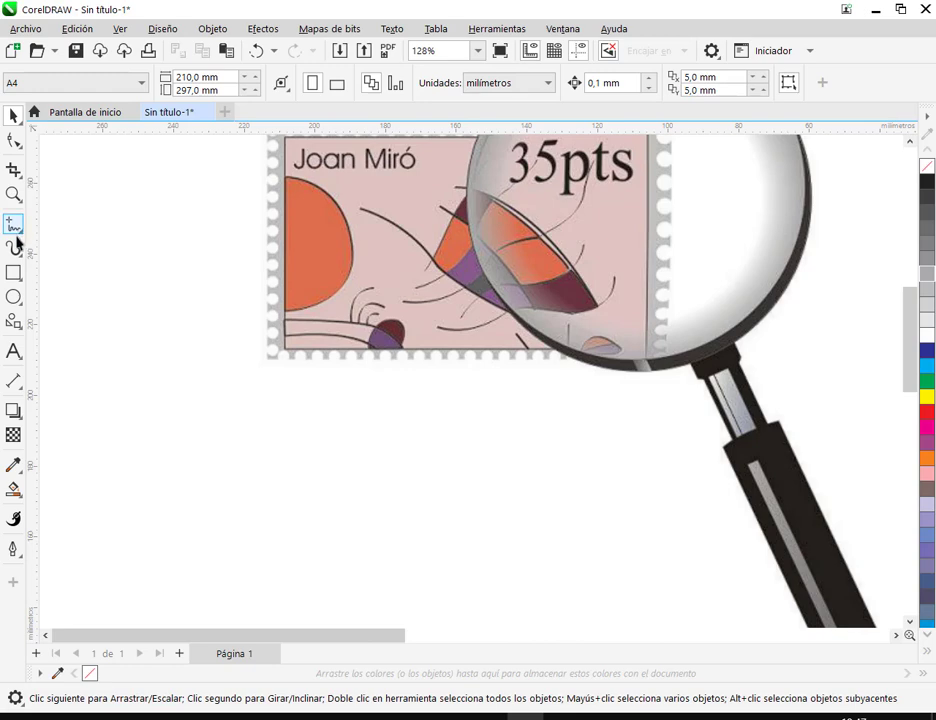
{"action": "left_click", "coordinate": [259, 50]}
Step: Activate the Medios artísticos tool with the half-circle selected and open the Medios artísticos docker
{"action": "left_click", "coordinate": [13, 228]}
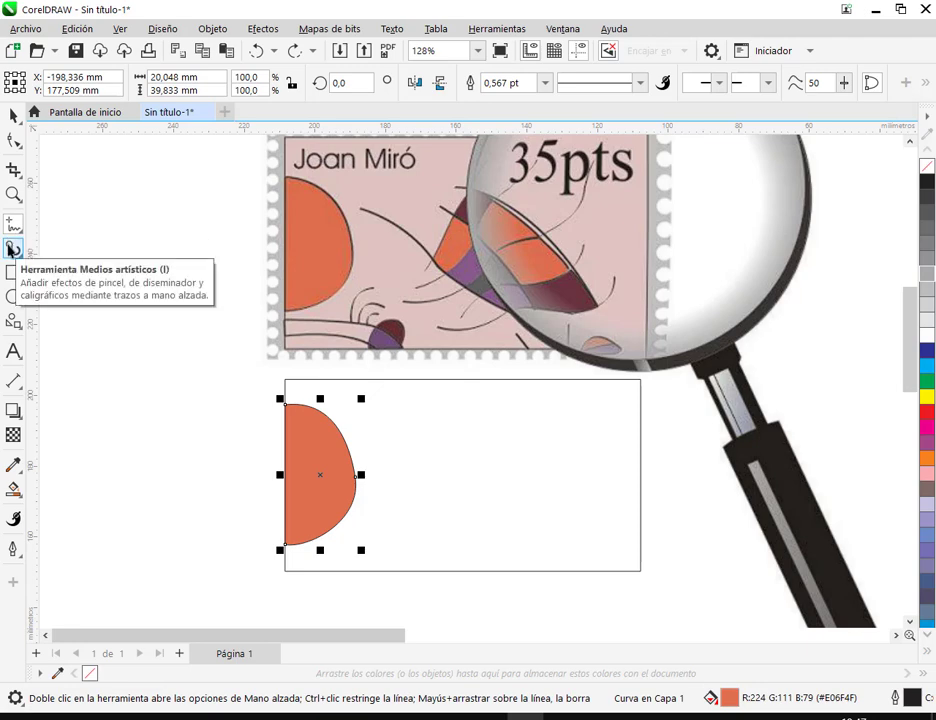
{"action": "left_click", "coordinate": [12, 250]}
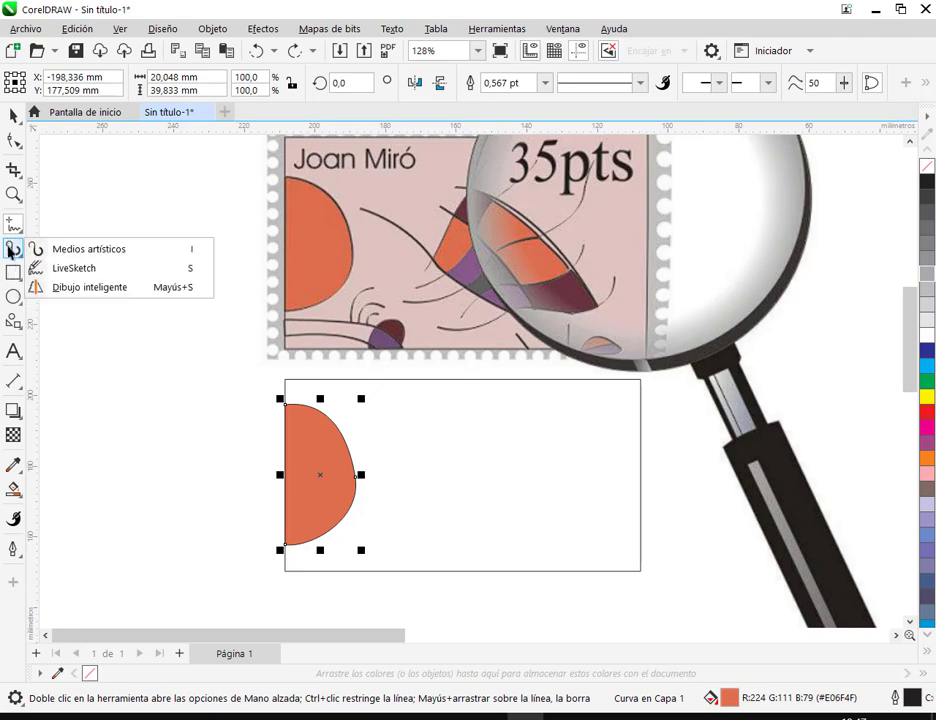
{"action": "left_click", "coordinate": [57, 252]}
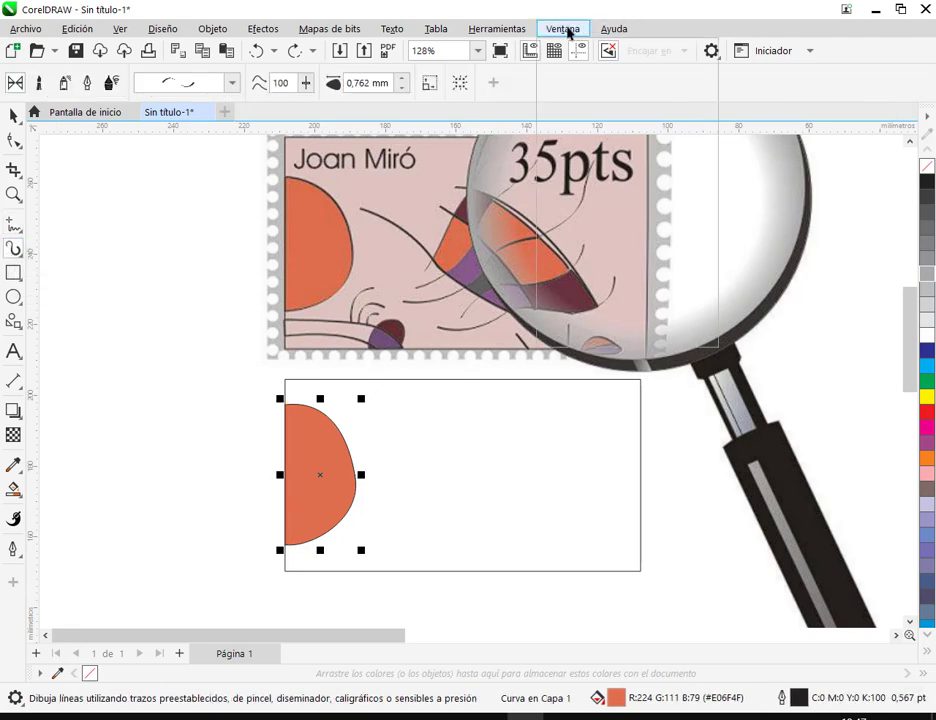
{"action": "left_click", "coordinate": [567, 30]}
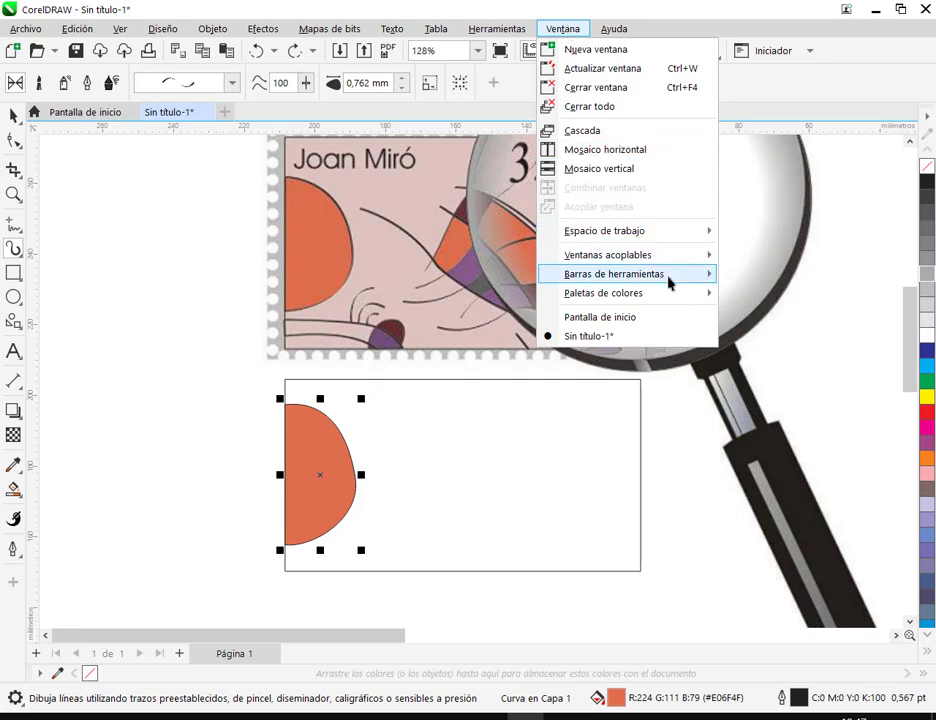
{"action": "mouse_move", "coordinate": [691, 262]}
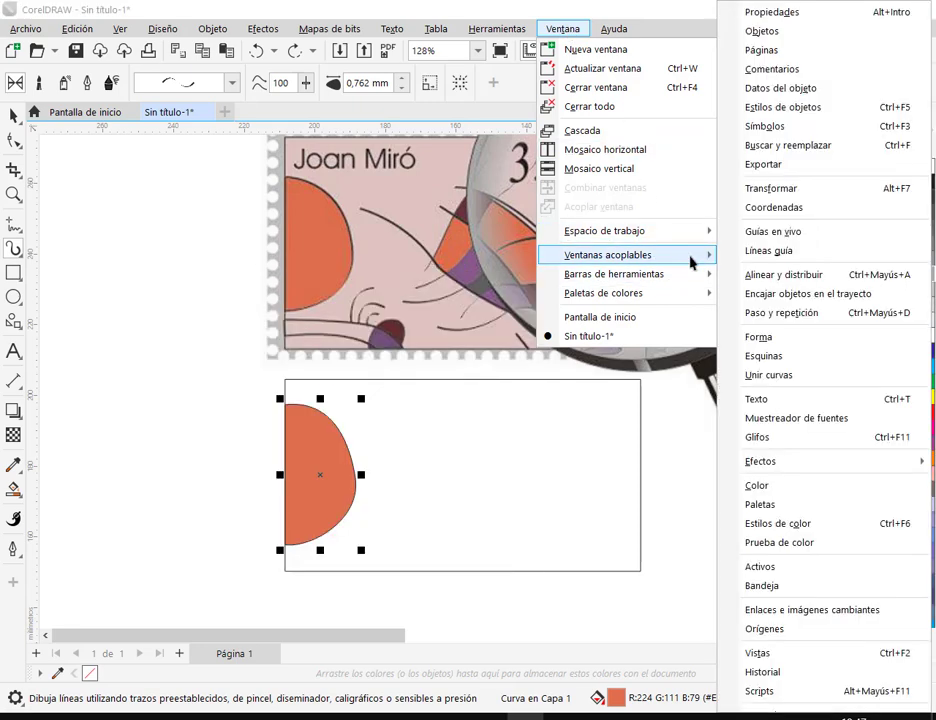
{"action": "mouse_move", "coordinate": [850, 468]}
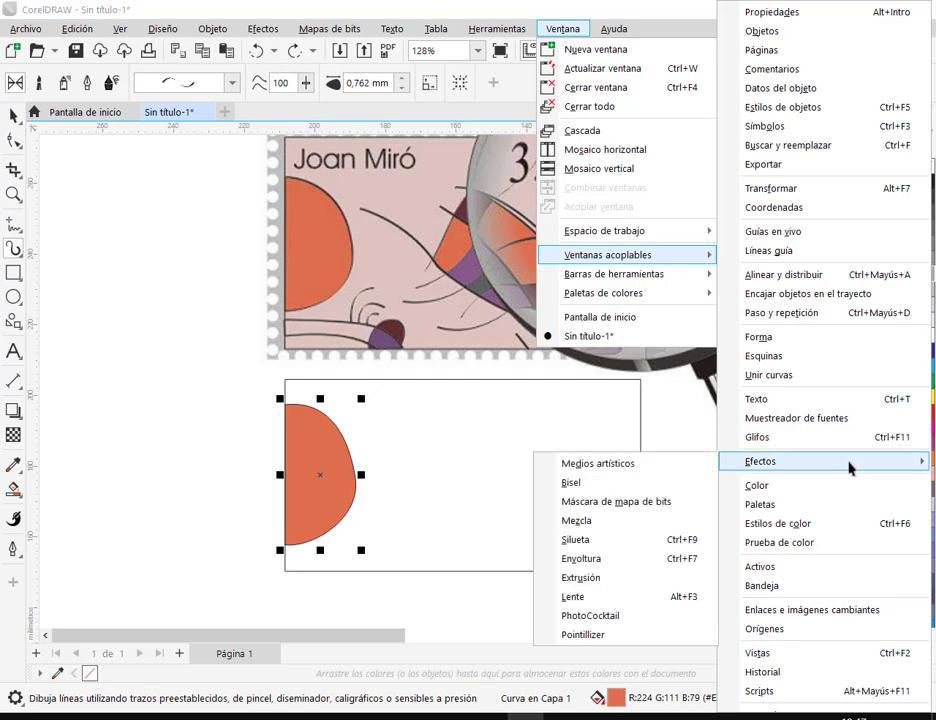
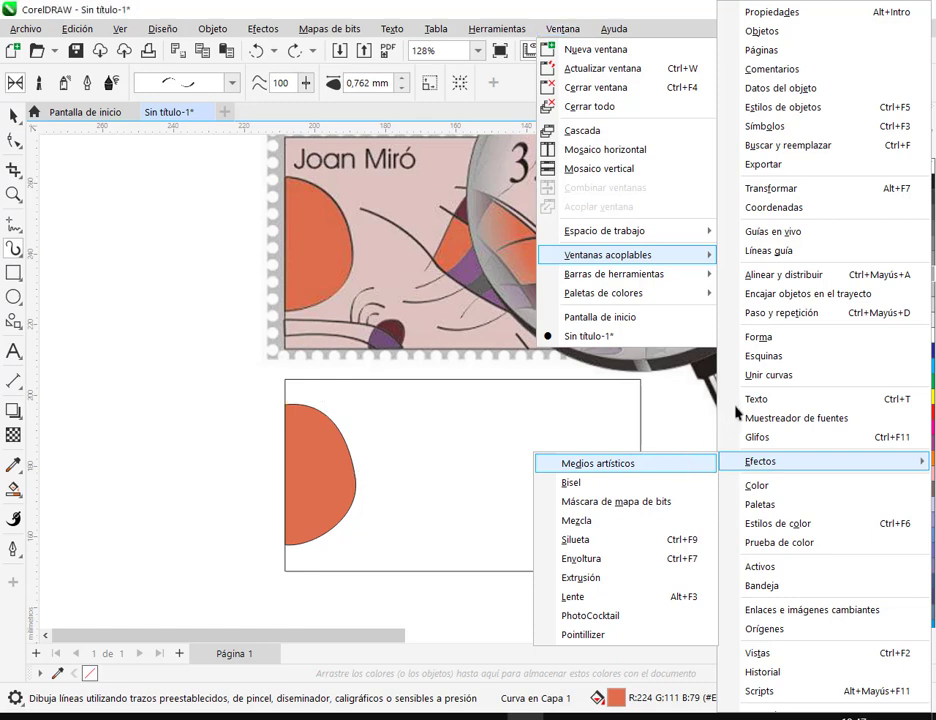
{"action": "key", "text": "Return"}
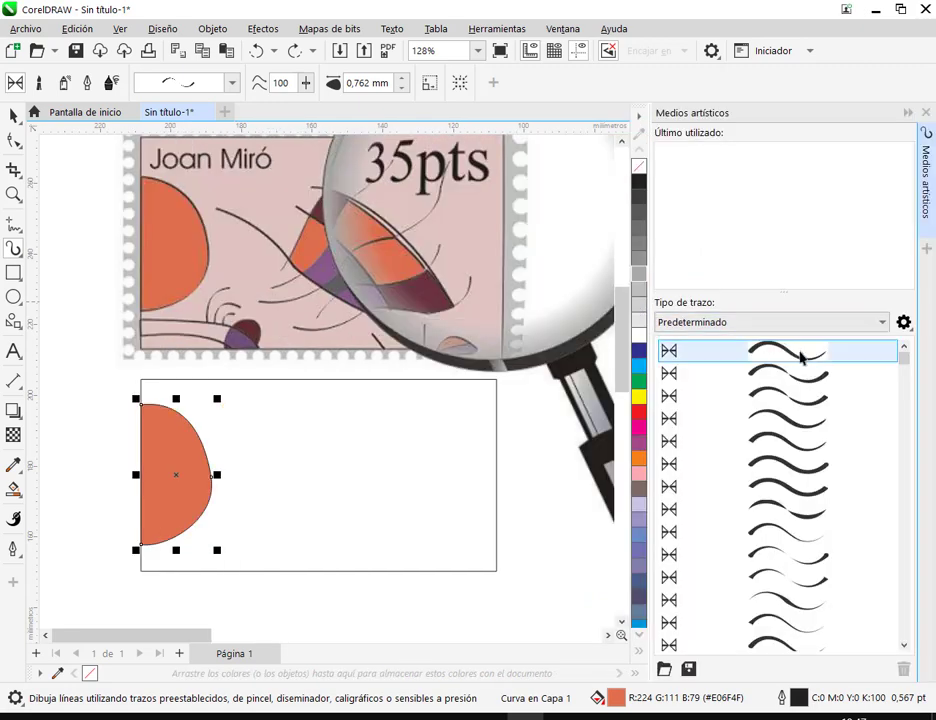
Step: Apply the tenth Predeterminado stroke, with thick ends and a thin middle, to the half-circle's outline and close the Medios artísticos docker
{"action": "left_click", "coordinate": [799, 352]}
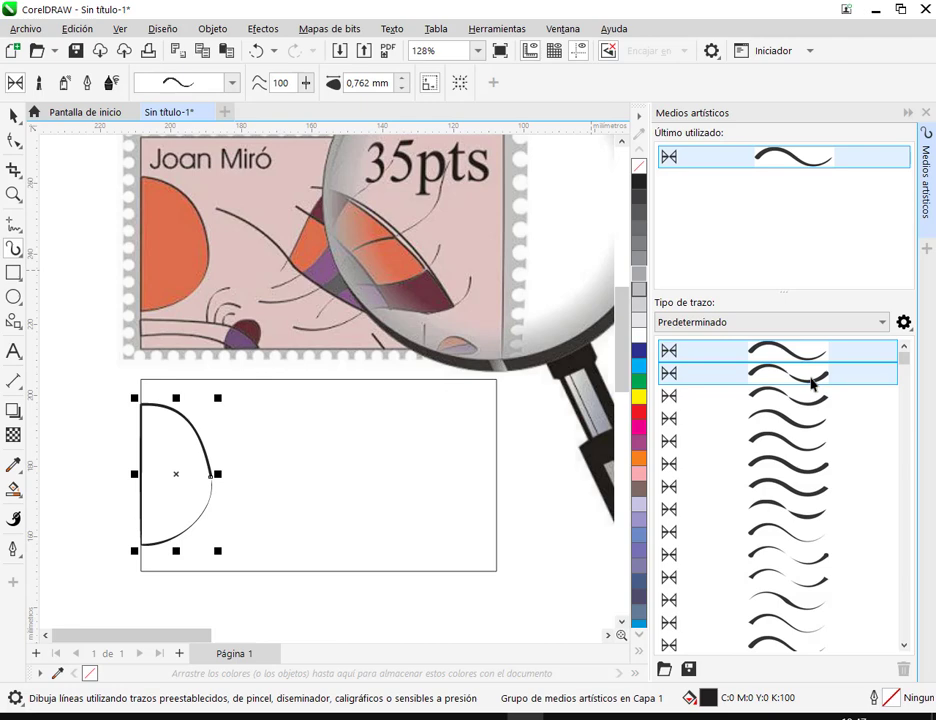
{"action": "left_click", "coordinate": [800, 554]}
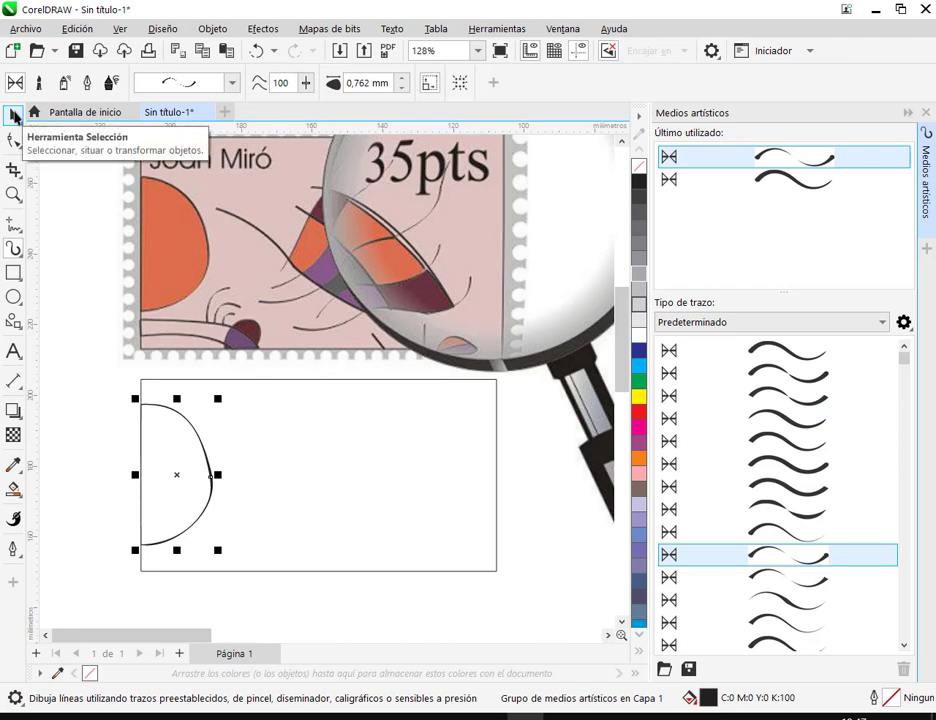
{"action": "left_click", "coordinate": [256, 52]}
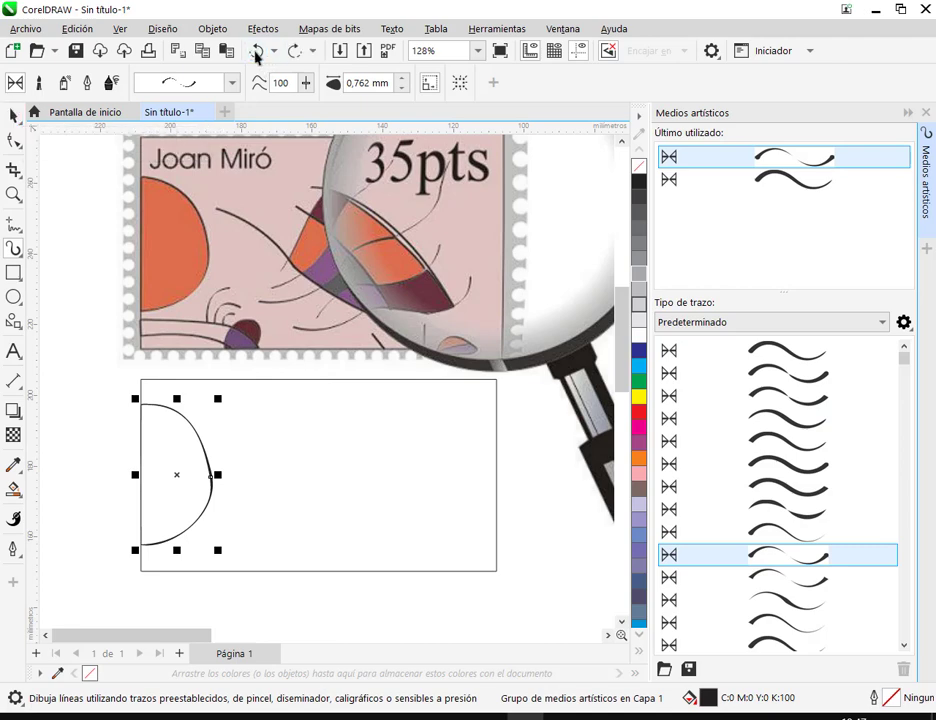
{"action": "key", "text": "space"}
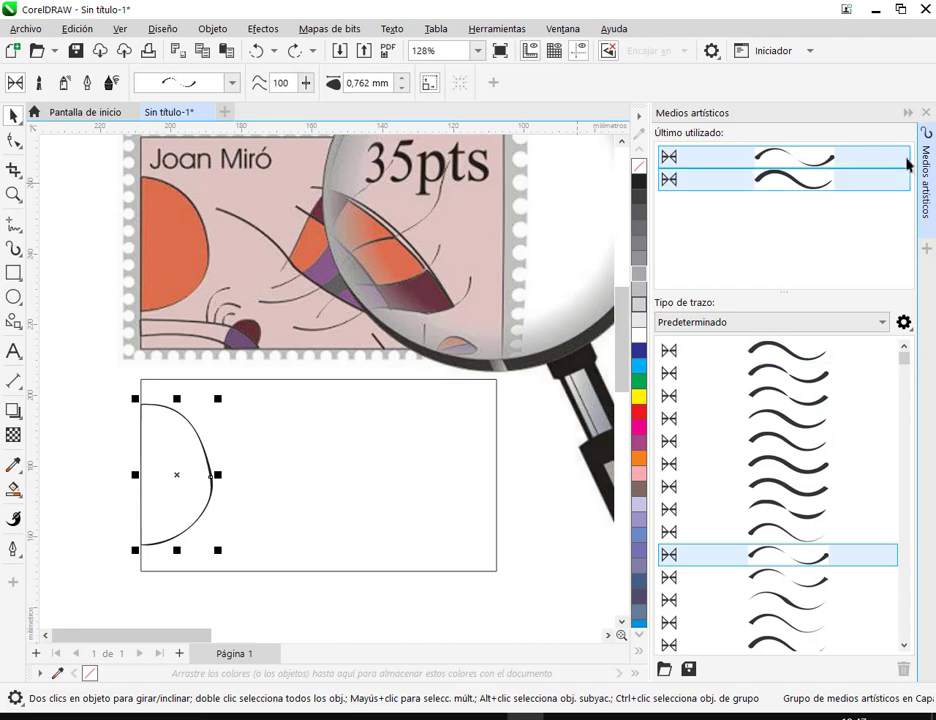
{"action": "left_click", "coordinate": [925, 114]}
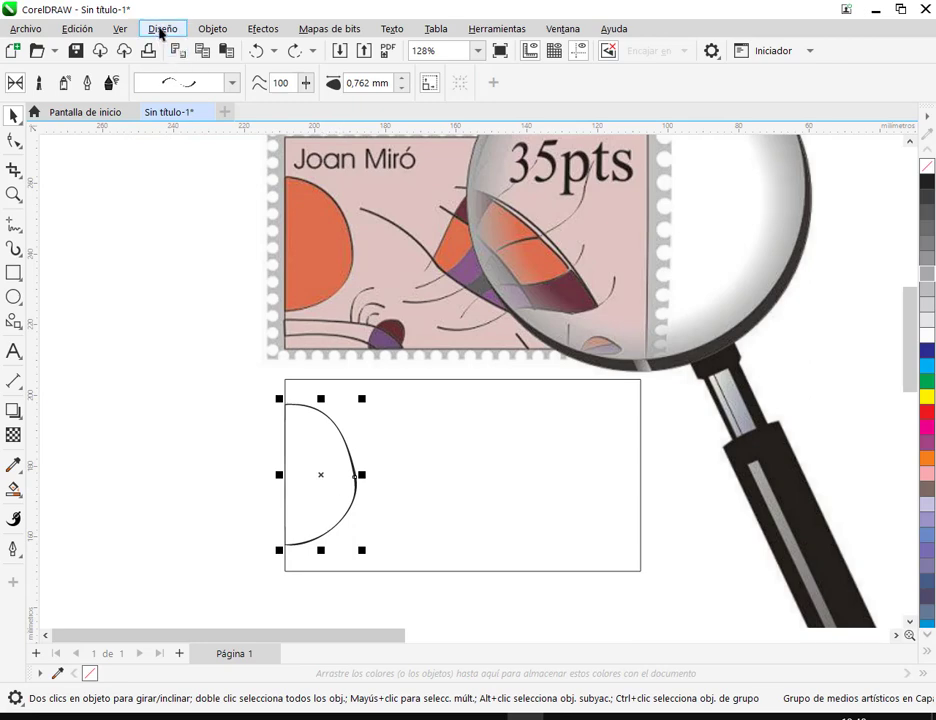
Step: Break the half-circle's artistic media group apart into its stroke and base shape, undoing the trial move of the base shape
{"action": "left_click", "coordinate": [200, 30]}
{"action": "left_click", "coordinate": [348, 463]}
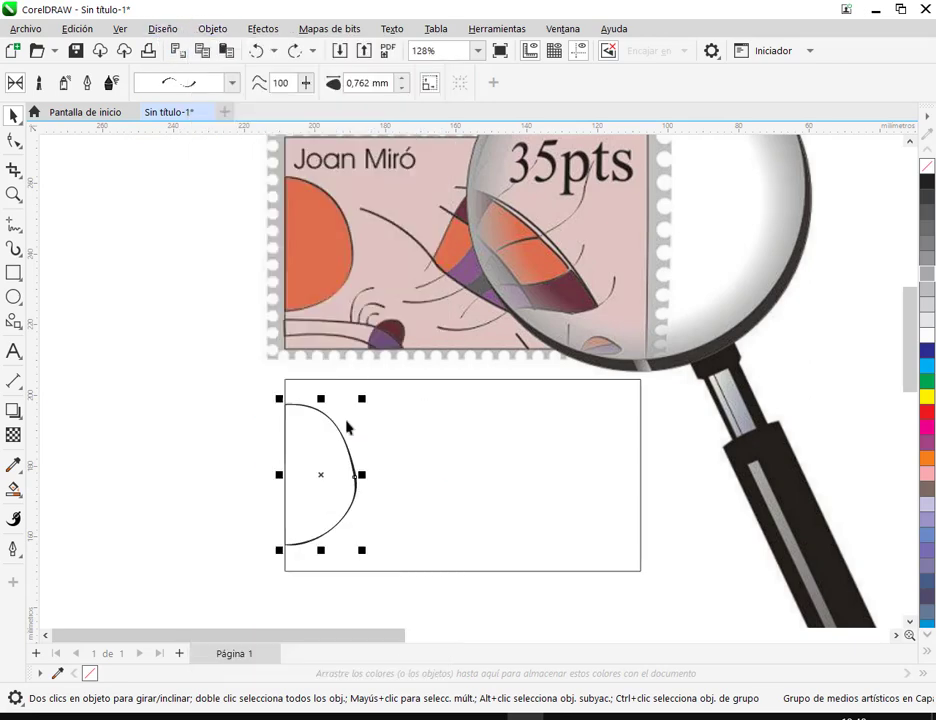
{"action": "left_click_drag", "start_coordinate": [316, 438], "coordinate": [212, 440]}
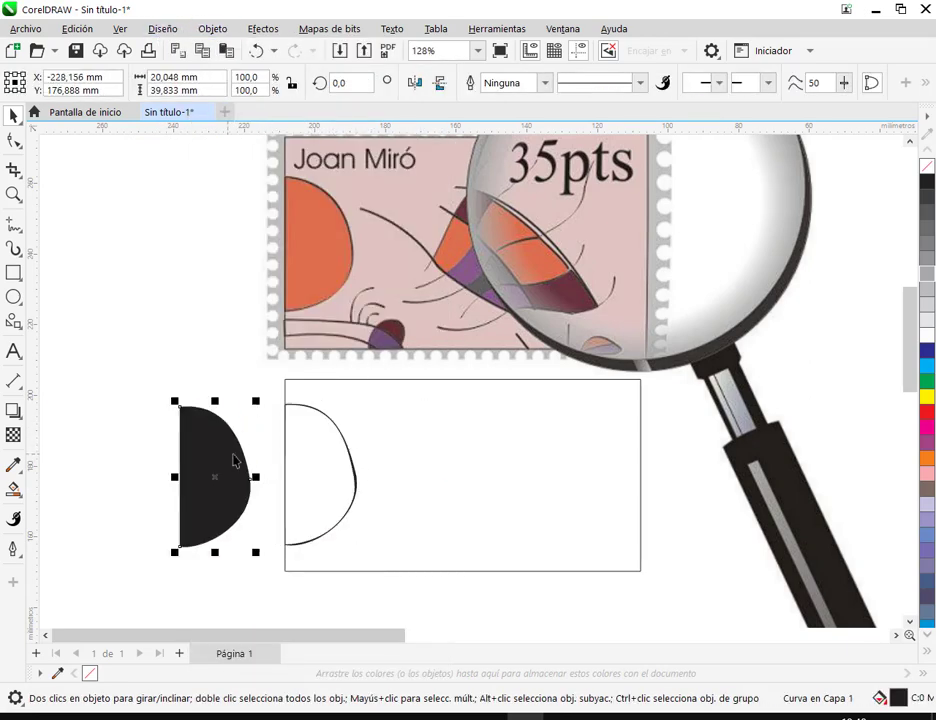
{"action": "left_click", "coordinate": [257, 49]}
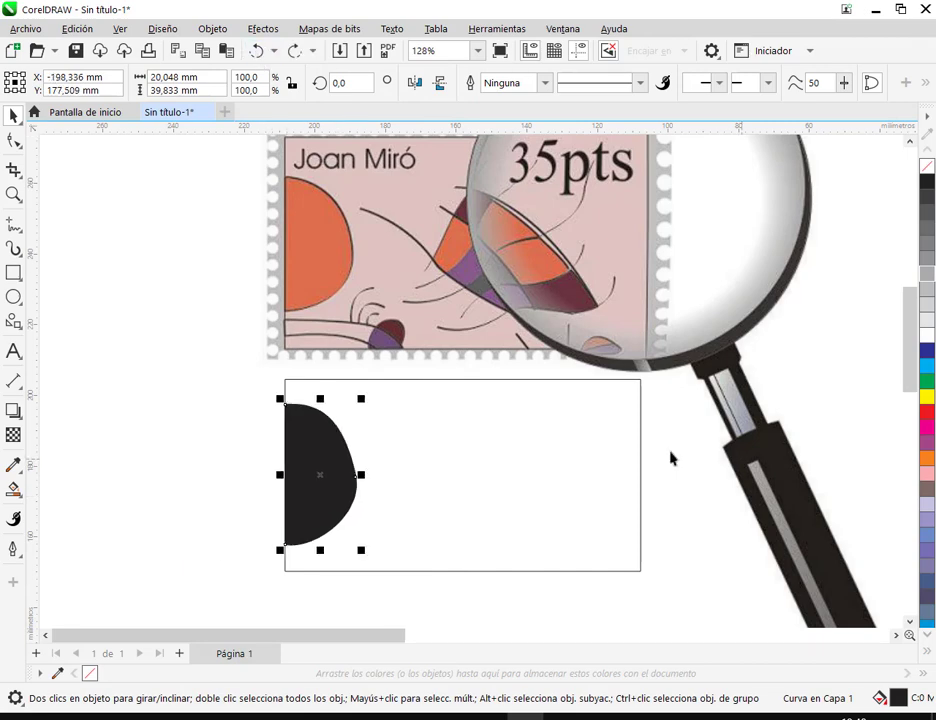
Step: Sample the orange of the stamp's half-circle and fill the black half-circle in the rectangle with it
{"action": "left_click", "coordinate": [13, 465]}
{"action": "left_click", "coordinate": [338, 267]}
{"action": "left_click", "coordinate": [300, 480]}
{"action": "left_click", "coordinate": [8, 118]}
{"action": "left_click", "coordinate": [140, 319]}
Step: Order the orange half-circle behind its artistic media stroke so the full stroke thickness shows
{"action": "scroll", "coordinate": [345, 475], "scroll_direction": "up", "scroll_amount": 5}
{"action": "scroll", "coordinate": [325, 482], "scroll_direction": "down", "scroll_amount": 3}
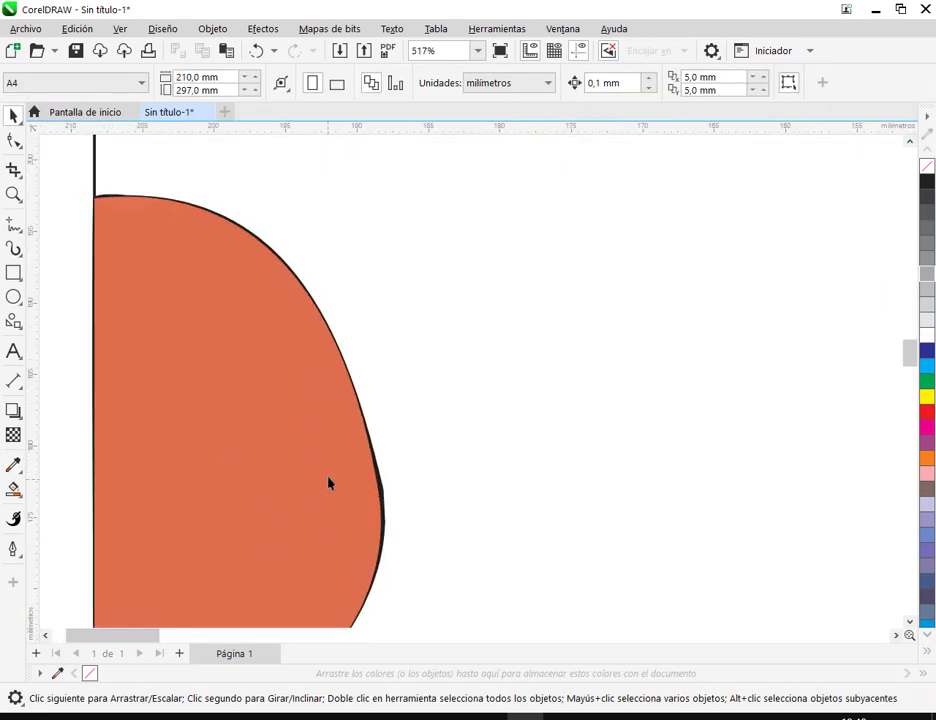
{"action": "left_click", "coordinate": [311, 491]}
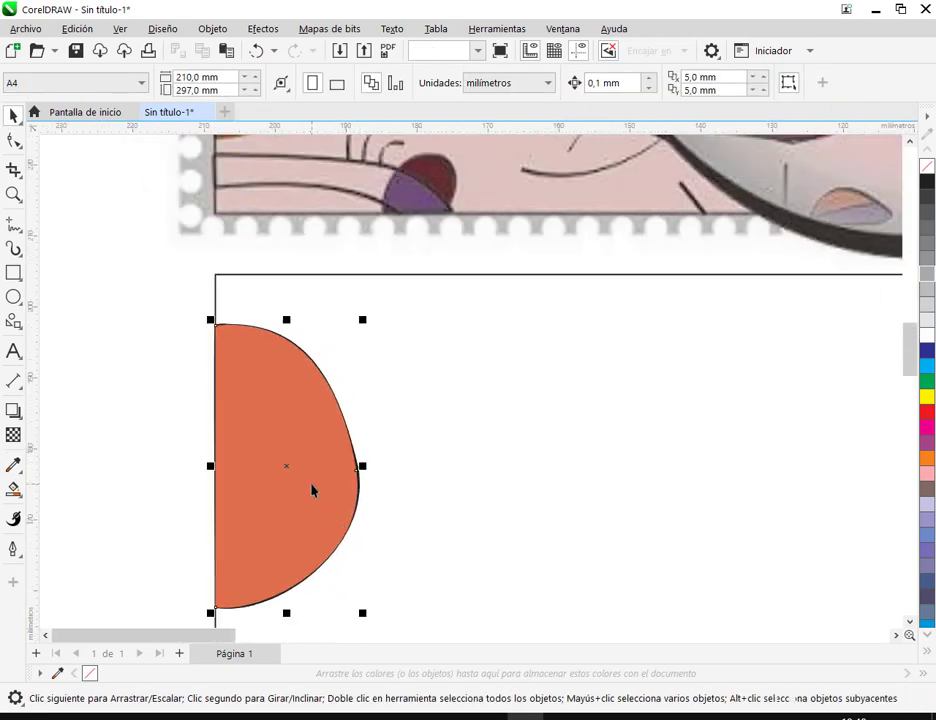
{"action": "scroll", "coordinate": [272, 324], "scroll_direction": "up", "scroll_amount": 6}
{"action": "right_click", "coordinate": [201, 343]}
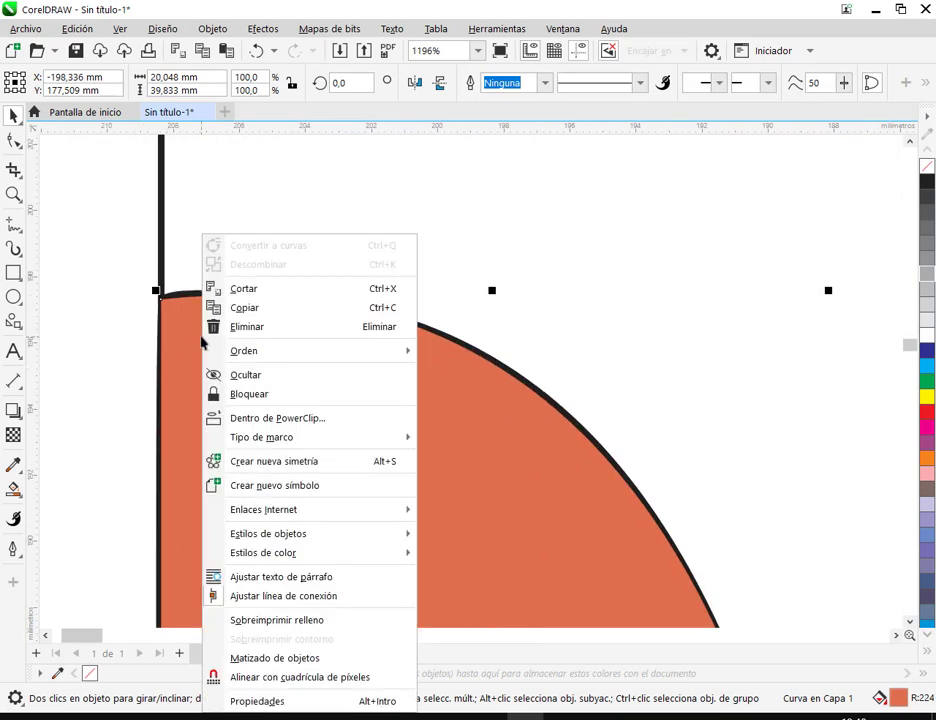
{"action": "mouse_move", "coordinate": [243, 351]}
{"action": "left_click", "coordinate": [468, 497]}
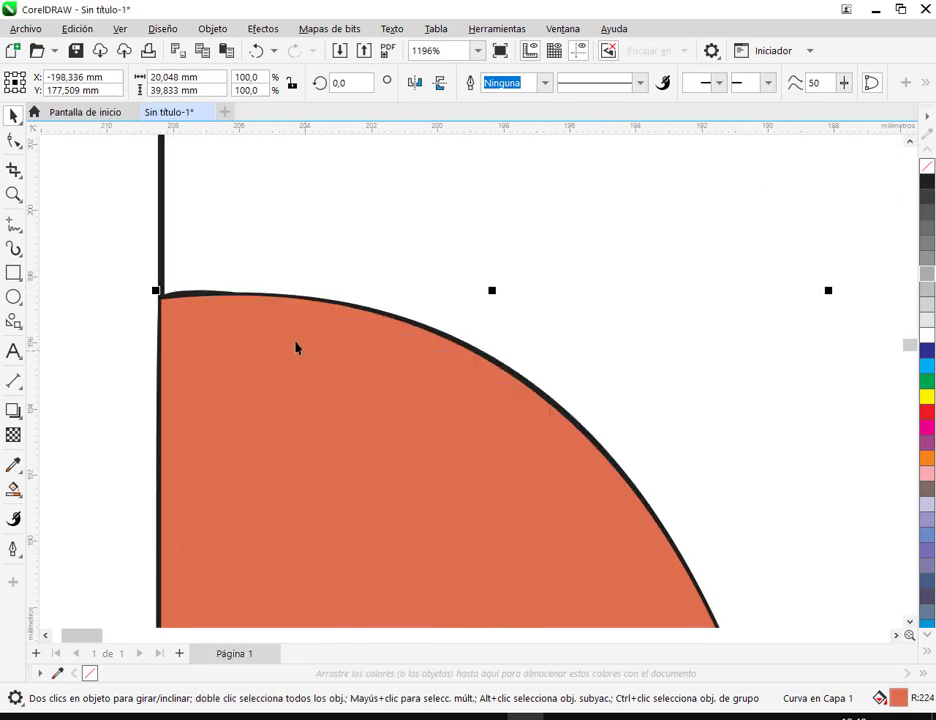
{"action": "left_click", "coordinate": [181, 300]}
{"action": "left_click", "coordinate": [81, 338]}
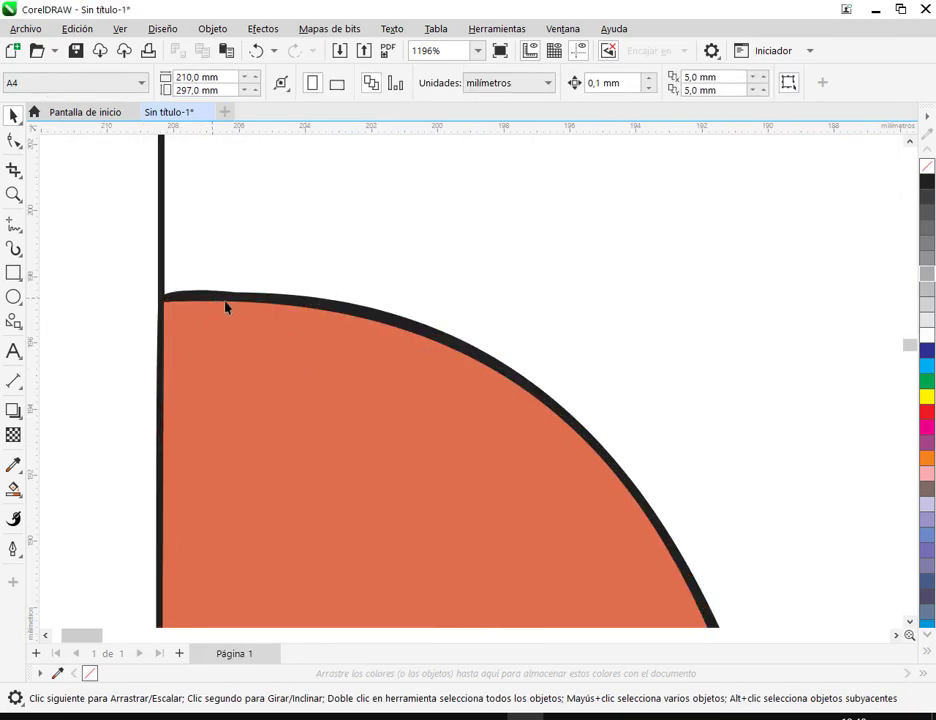
Step: Examine the variable thickness of the half-circle's outline and compare it with the half-circle on the stamp
{"action": "scroll", "coordinate": [373, 418], "scroll_direction": "down", "scroll_amount": 4}
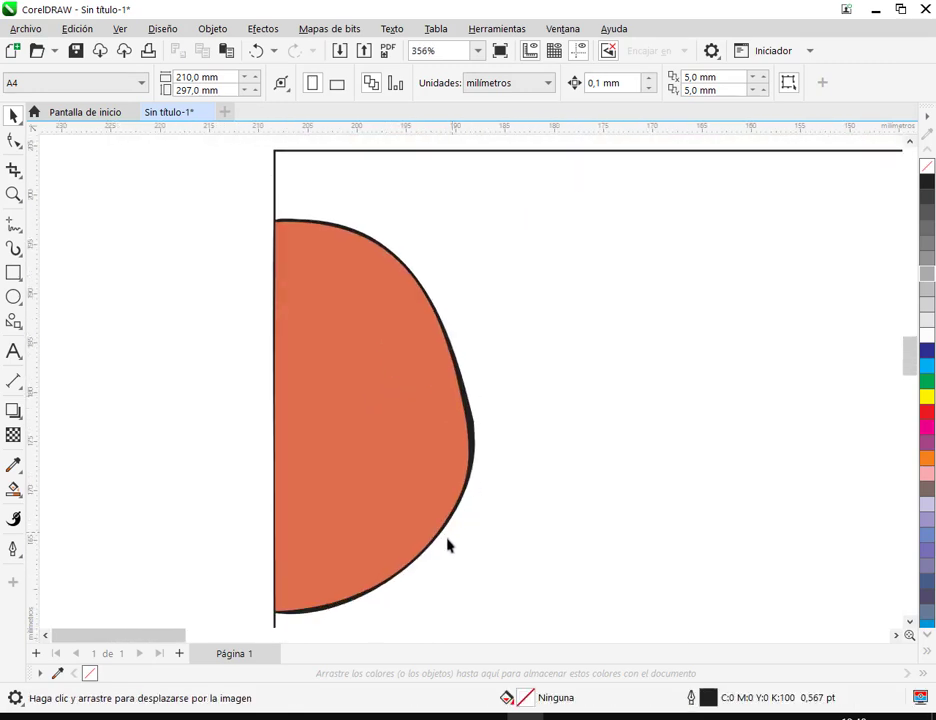
{"action": "left_click", "coordinate": [411, 409]}
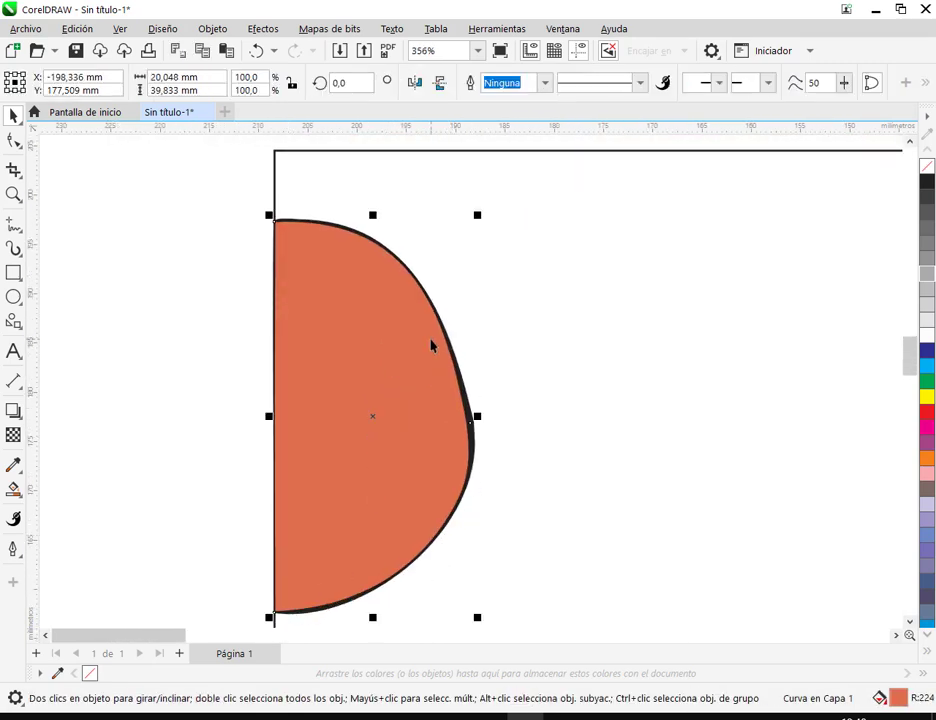
{"action": "scroll", "coordinate": [543, 343], "scroll_direction": "down", "scroll_amount": 2}
{"action": "left_click_drag", "start_coordinate": [540, 275], "coordinate": [483, 432]}
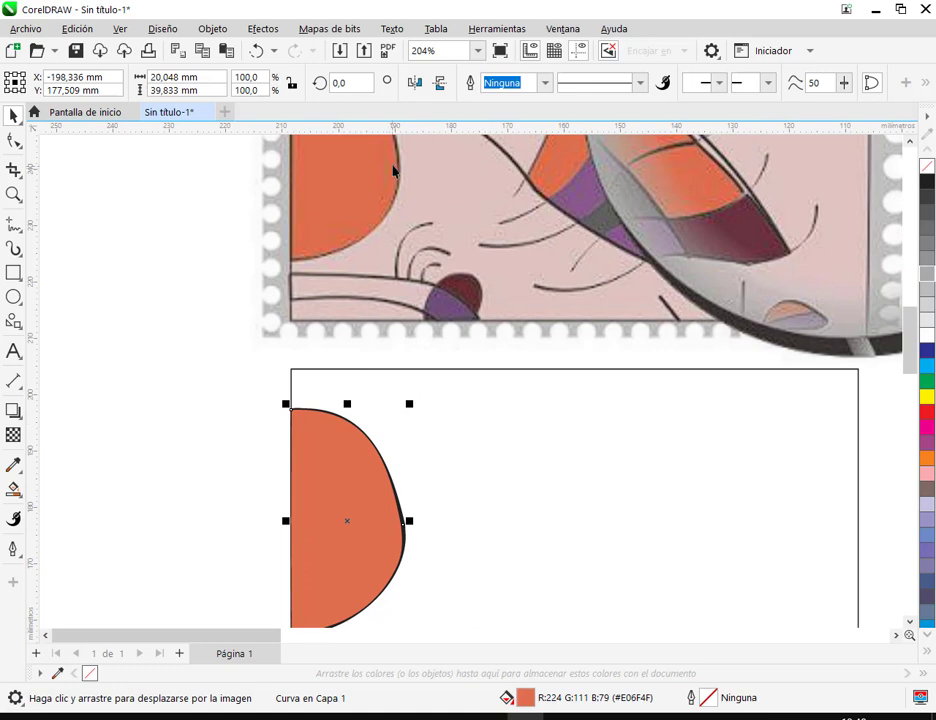
{"action": "scroll", "coordinate": [475, 302], "scroll_direction": "down", "scroll_amount": 1}
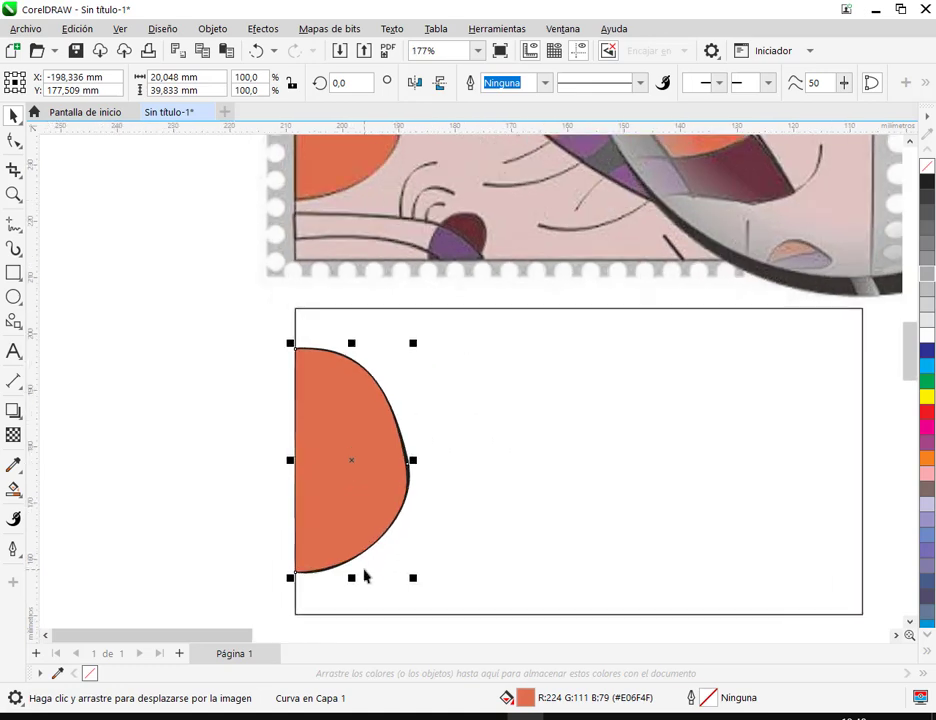
{"action": "scroll", "coordinate": [365, 572], "scroll_direction": "up", "scroll_amount": 2}
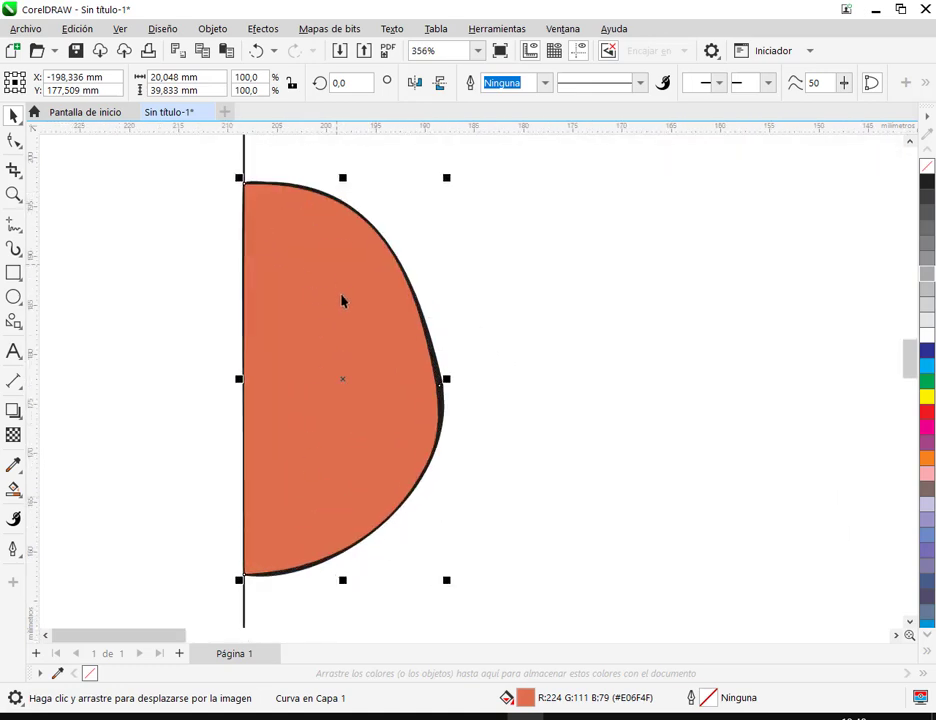
{"action": "left_click", "coordinate": [238, 205]}
{"action": "scroll", "coordinate": [298, 363], "scroll_direction": "down", "scroll_amount": 2}
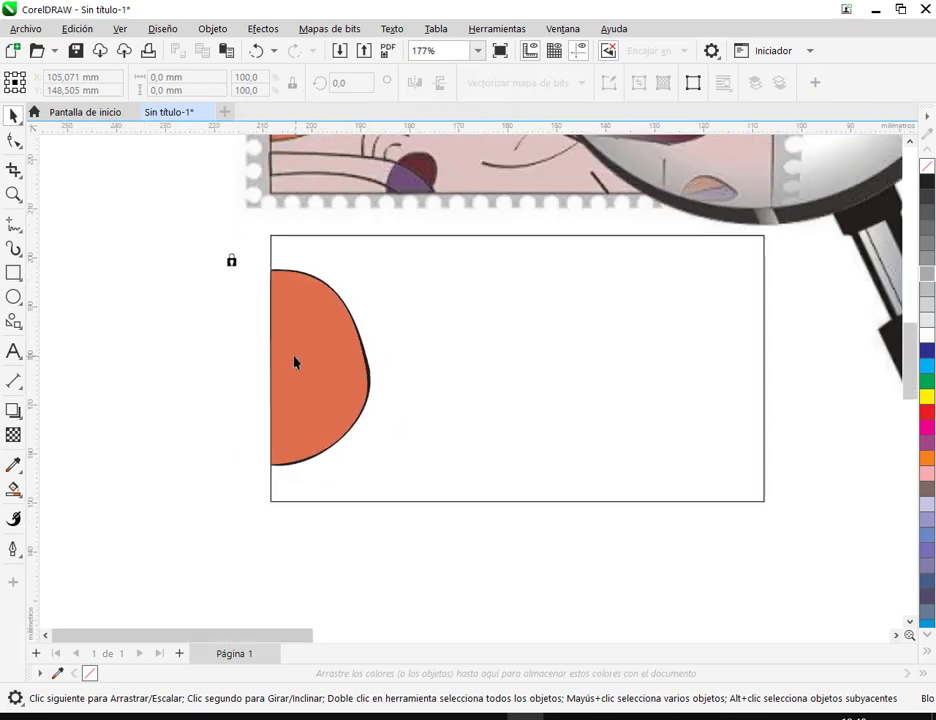
{"action": "left_click", "coordinate": [180, 387]}
{"action": "left_click_drag", "start_coordinate": [472, 364], "coordinate": [432, 398]}
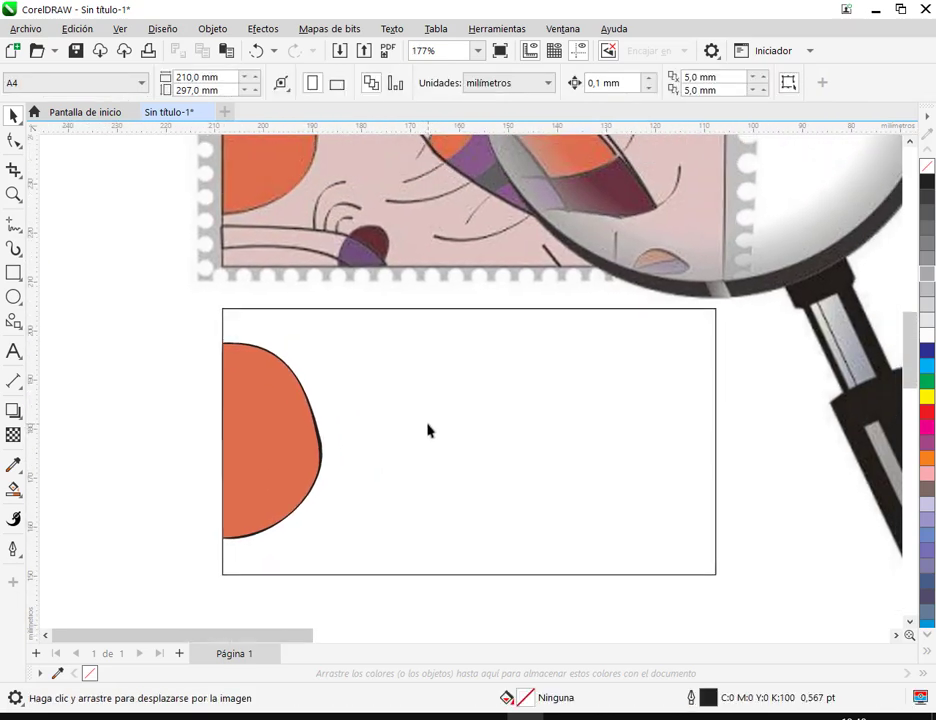
Step: Draw six crossing freehand Medios artísticos strokes, 0,762 mm wide, in the empty part of the rectangle beside the half-circle
{"action": "left_click", "coordinate": [11, 250]}
{"action": "scroll", "coordinate": [562, 258], "scroll_direction": "up", "scroll_amount": 3}
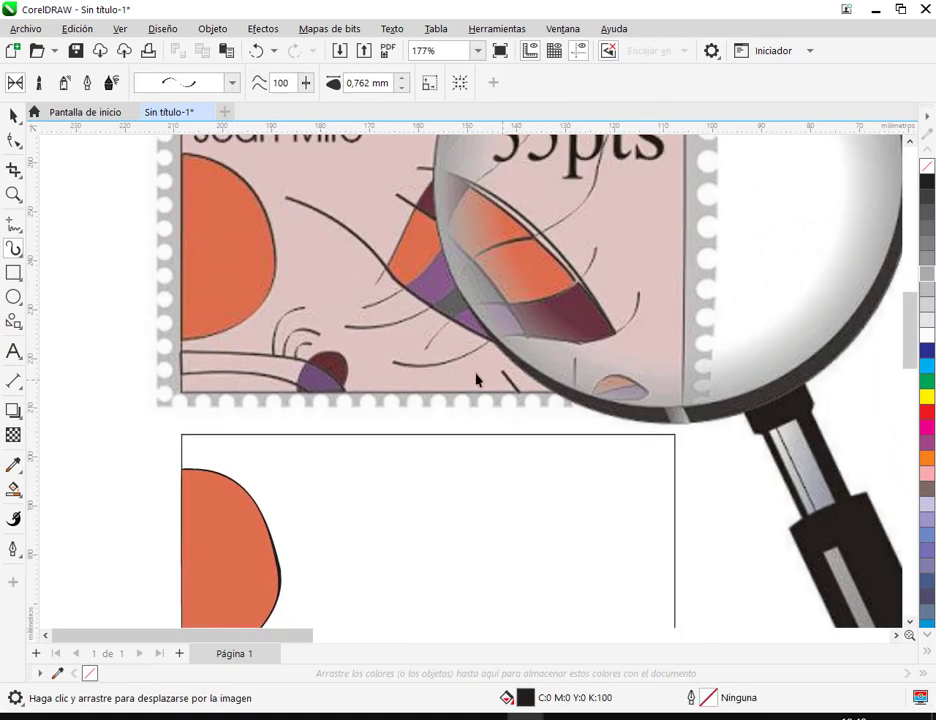
{"action": "scroll", "coordinate": [476, 215], "scroll_direction": "down", "scroll_amount": 2}
{"action": "scroll", "coordinate": [263, 395], "scroll_direction": "left", "scroll_amount": 3}
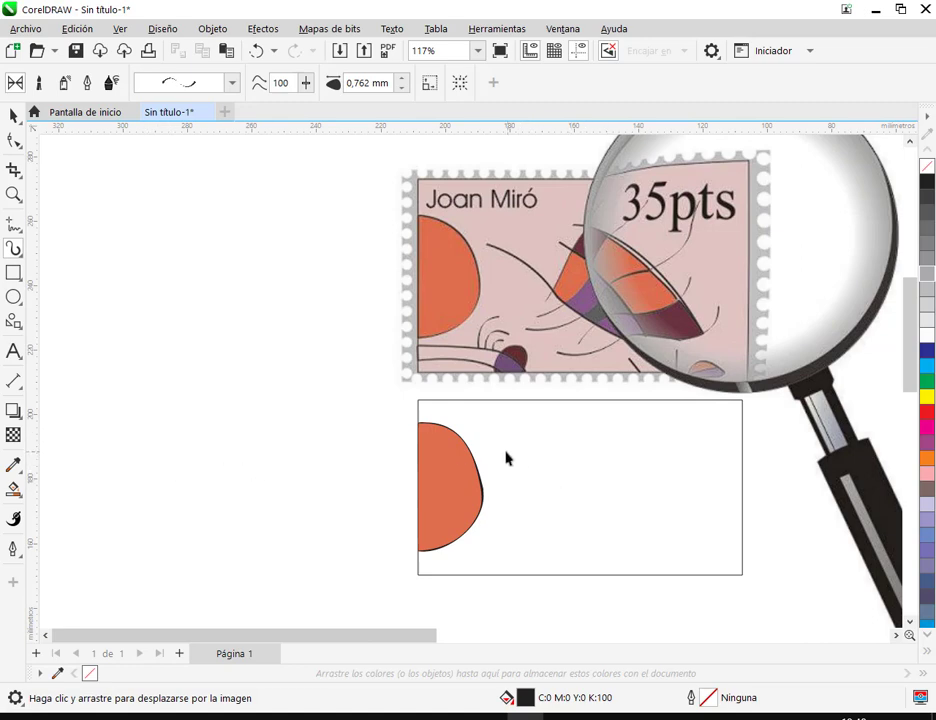
{"action": "mouse_move", "coordinate": [501, 450]}
{"action": "left_mouse_down"}
{"action": "mouse_move", "coordinate": [585, 516]}
{"action": "mouse_move", "coordinate": [641, 537]}
{"action": "left_mouse_up"}
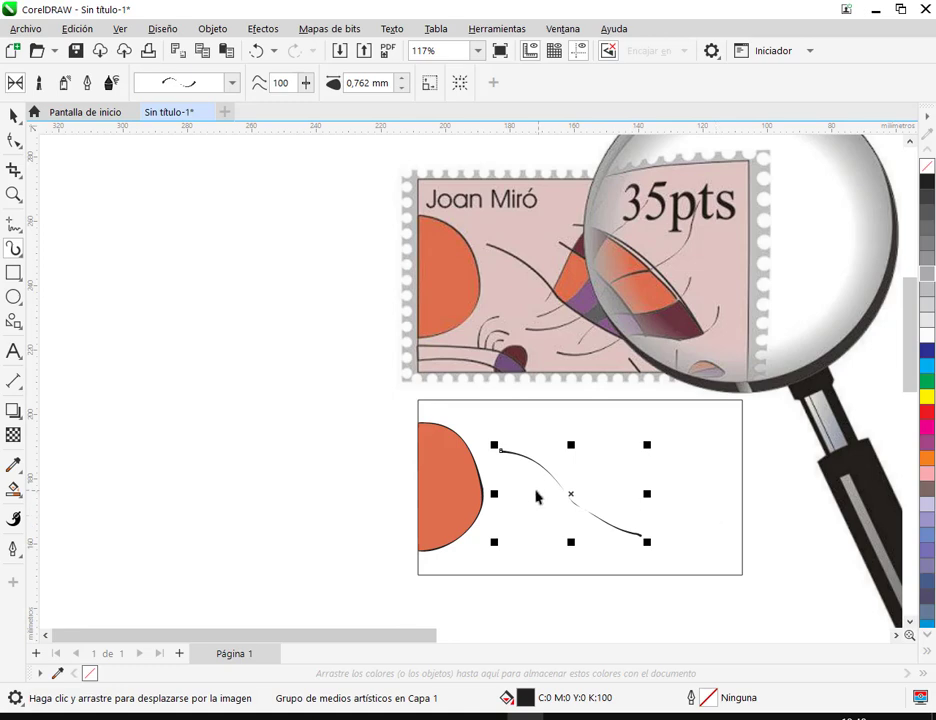
{"action": "left_click_drag", "start_coordinate": [526, 490], "coordinate": [607, 407]}
{"action": "left_click_drag", "start_coordinate": [556, 437], "coordinate": [630, 520]}
{"action": "mouse_move", "coordinate": [546, 543]}
{"action": "left_mouse_down"}
{"action": "mouse_move", "coordinate": [574, 543]}
{"action": "mouse_move", "coordinate": [630, 512]}
{"action": "mouse_move", "coordinate": [679, 501]}
{"action": "mouse_move", "coordinate": [710, 485]}
{"action": "mouse_move", "coordinate": [709, 470]}
{"action": "left_mouse_up"}
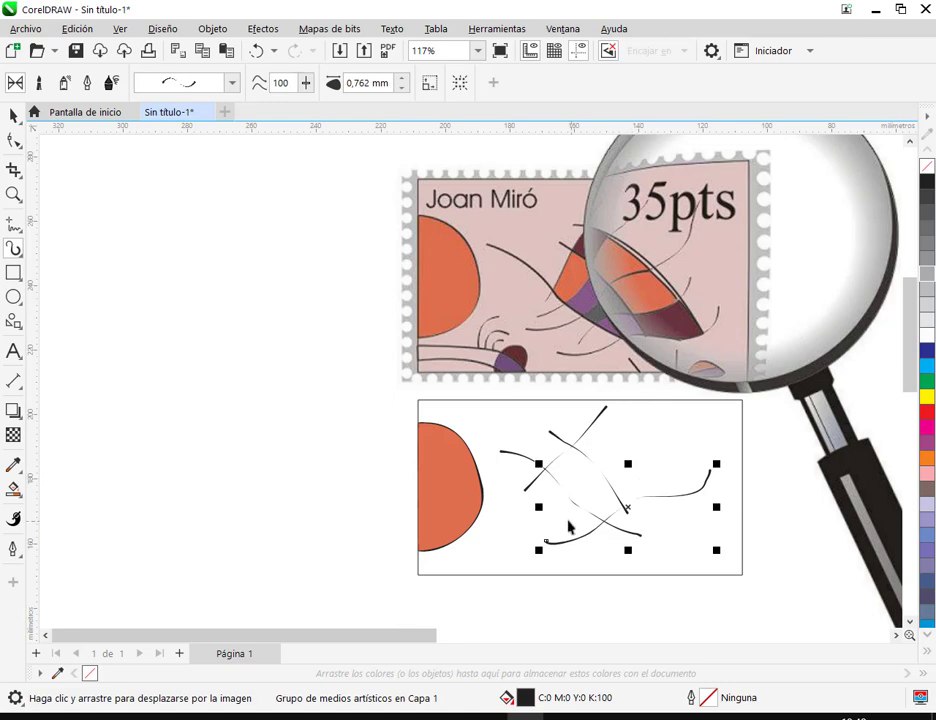
{"action": "mouse_move", "coordinate": [562, 524]}
{"action": "left_mouse_down"}
{"action": "mouse_move", "coordinate": [578, 498]}
{"action": "mouse_move", "coordinate": [645, 484]}
{"action": "mouse_move", "coordinate": [683, 443]}
{"action": "left_mouse_up"}
{"action": "mouse_move", "coordinate": [555, 418]}
{"action": "left_mouse_down"}
{"action": "mouse_move", "coordinate": [615, 439]}
{"action": "mouse_move", "coordinate": [671, 496]}
{"action": "mouse_move", "coordinate": [703, 572]}
{"action": "left_mouse_up"}
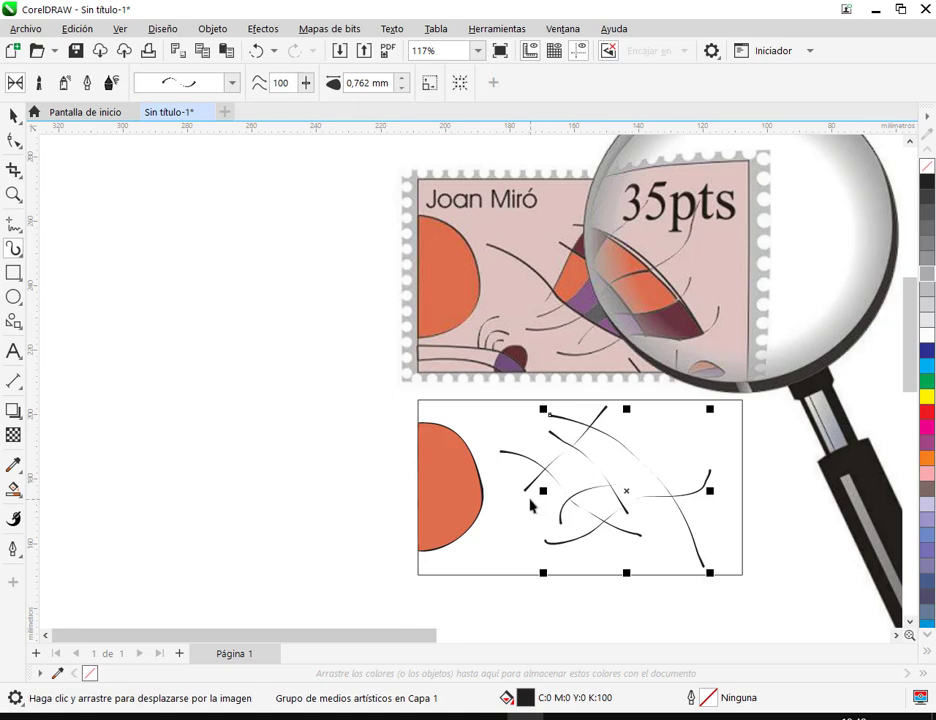
Step: Draw another crossing Medios artísticos stroke, 0,762 mm wide, and clean up nodes near the ends of two neighbouring strokes
{"action": "mouse_move", "coordinate": [531, 505]}
{"action": "left_mouse_down"}
{"action": "mouse_move", "coordinate": [564, 488]}
{"action": "mouse_move", "coordinate": [616, 436]}
{"action": "mouse_move", "coordinate": [660, 421]}
{"action": "left_mouse_up"}
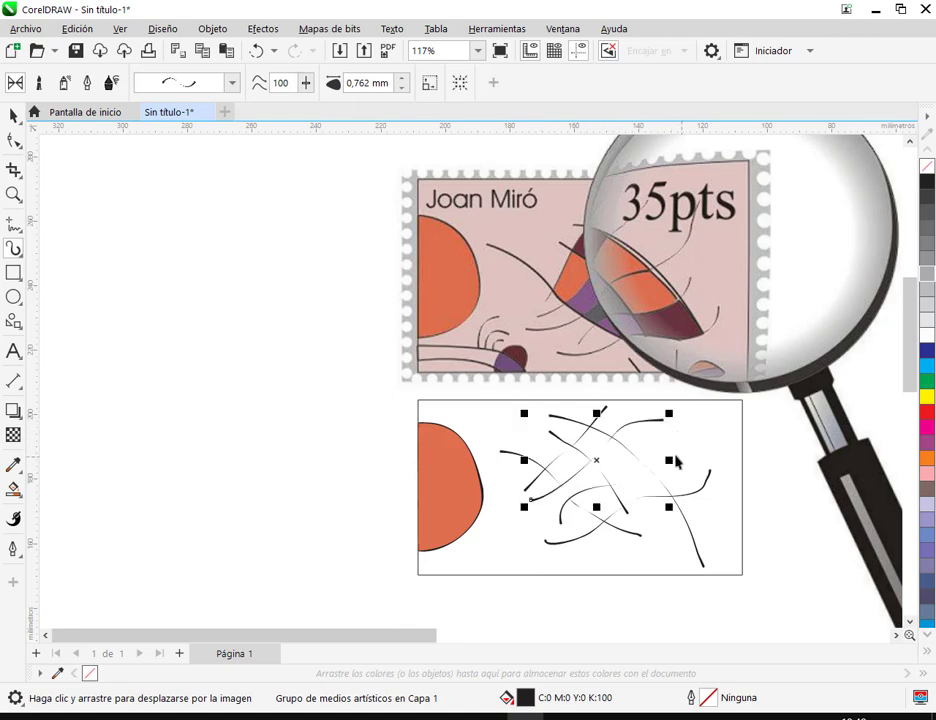
{"action": "left_click", "coordinate": [14, 141]}
{"action": "left_click", "coordinate": [591, 491]}
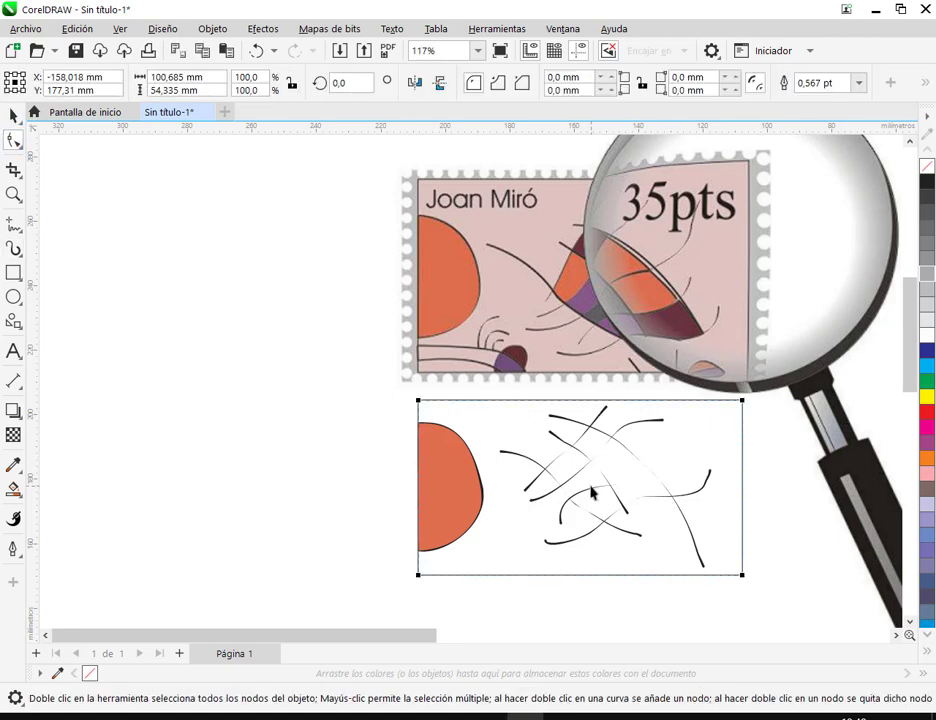
{"action": "left_click", "coordinate": [591, 491]}
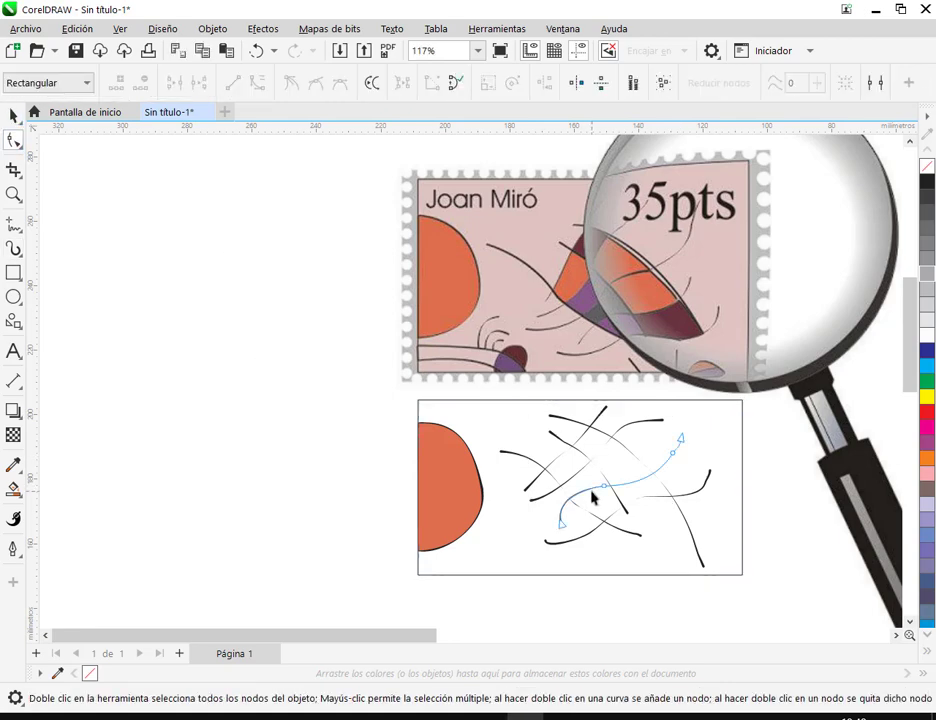
{"action": "left_click", "coordinate": [677, 454]}
{"action": "double_click", "coordinate": [678, 452]}
{"action": "left_click", "coordinate": [681, 440]}
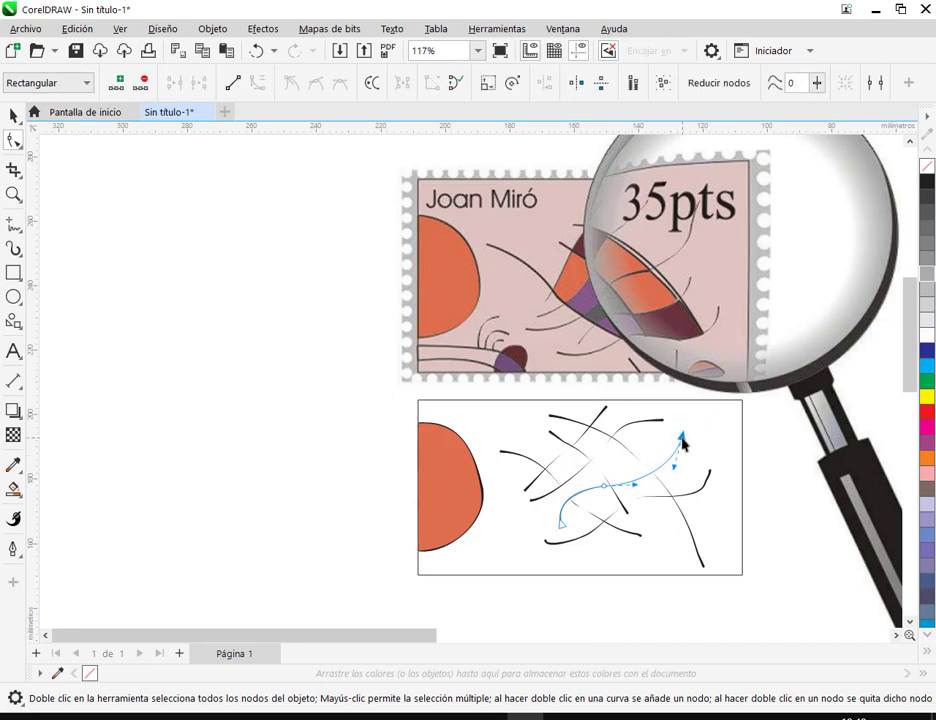
{"action": "left_click", "coordinate": [601, 482]}
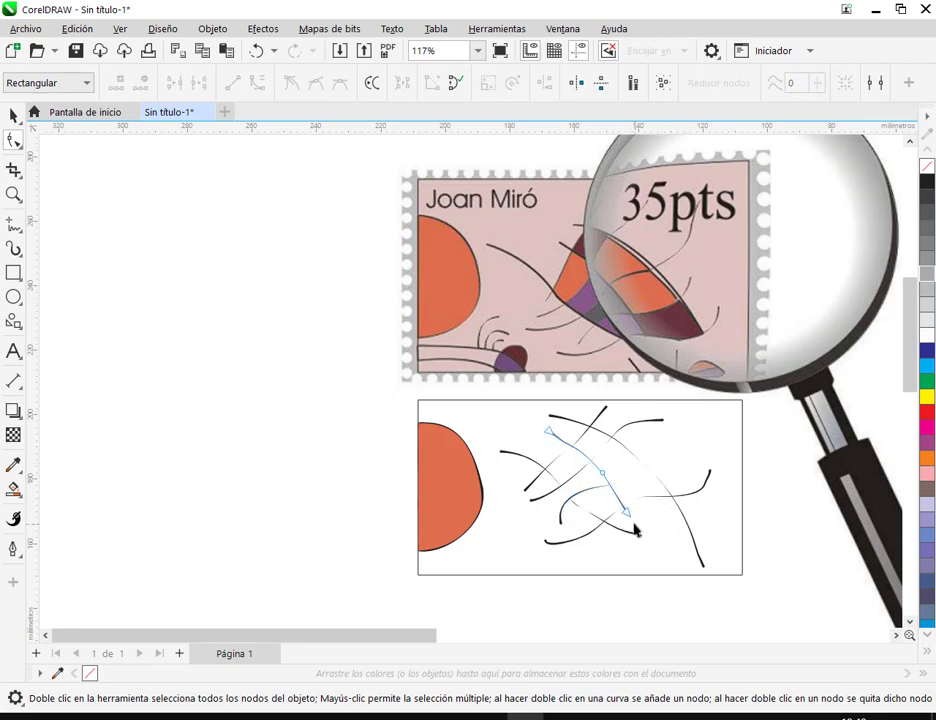
{"action": "left_click", "coordinate": [628, 514]}
{"action": "left_click", "coordinate": [598, 494]}
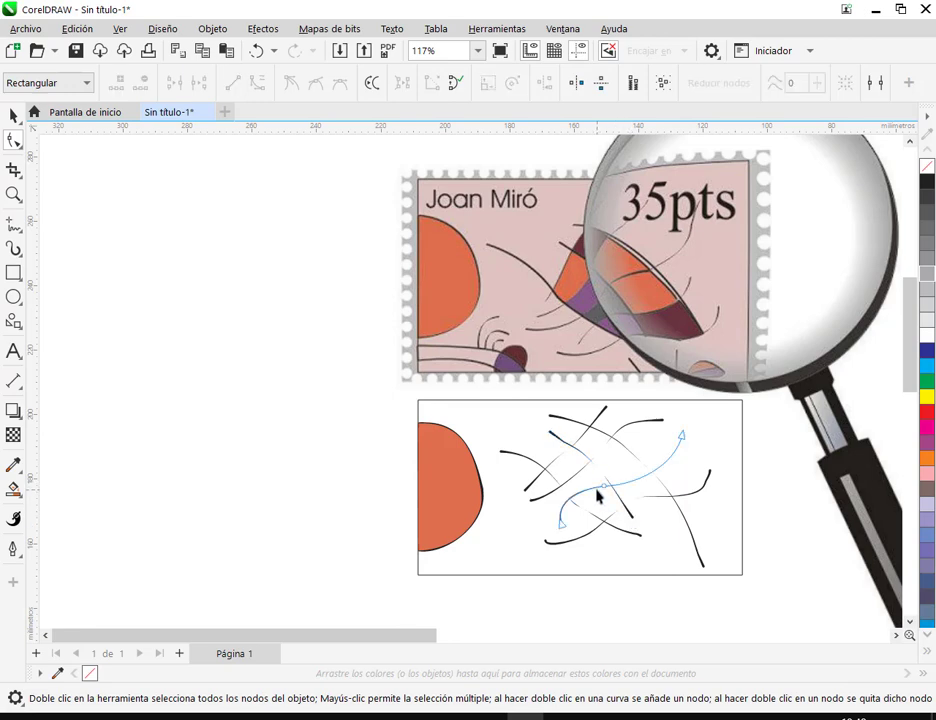
Step: Try Relleno inteligente on the large area enclosed by the crossing artistic media strokes, and undo the fill
{"action": "key", "text": "space"}
{"action": "key", "text": "Escape"}
{"action": "scroll", "coordinate": [593, 538], "scroll_direction": "up", "scroll_amount": 3}
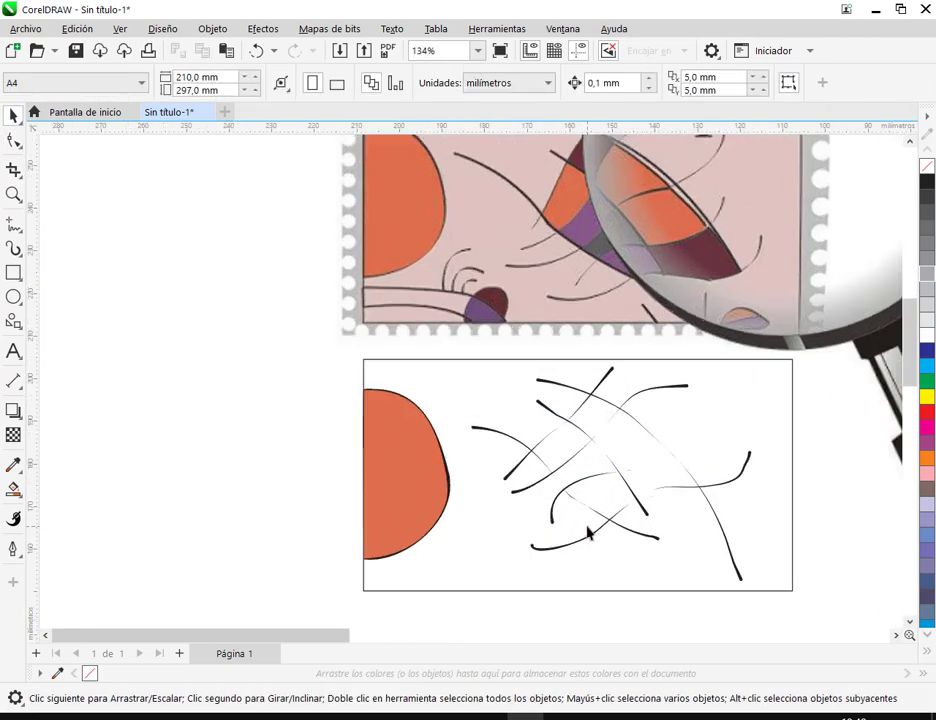
{"action": "left_click", "coordinate": [617, 462]}
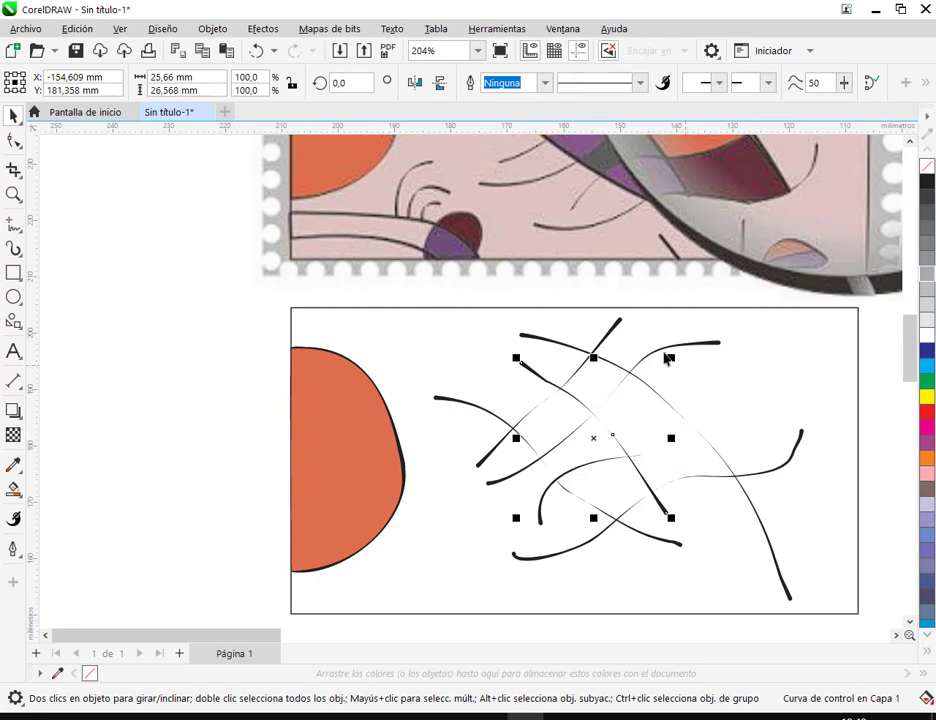
{"action": "left_click", "coordinate": [604, 594]}
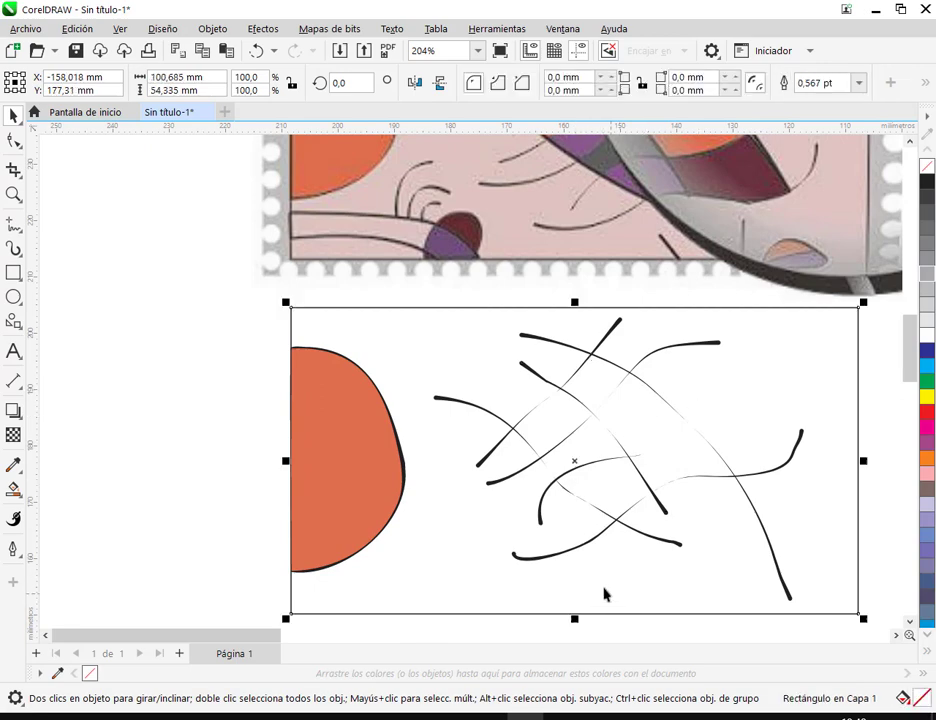
{"action": "left_click", "coordinate": [537, 520]}
{"action": "left_click_drag", "start_coordinate": [678, 522], "coordinate": [587, 553]}
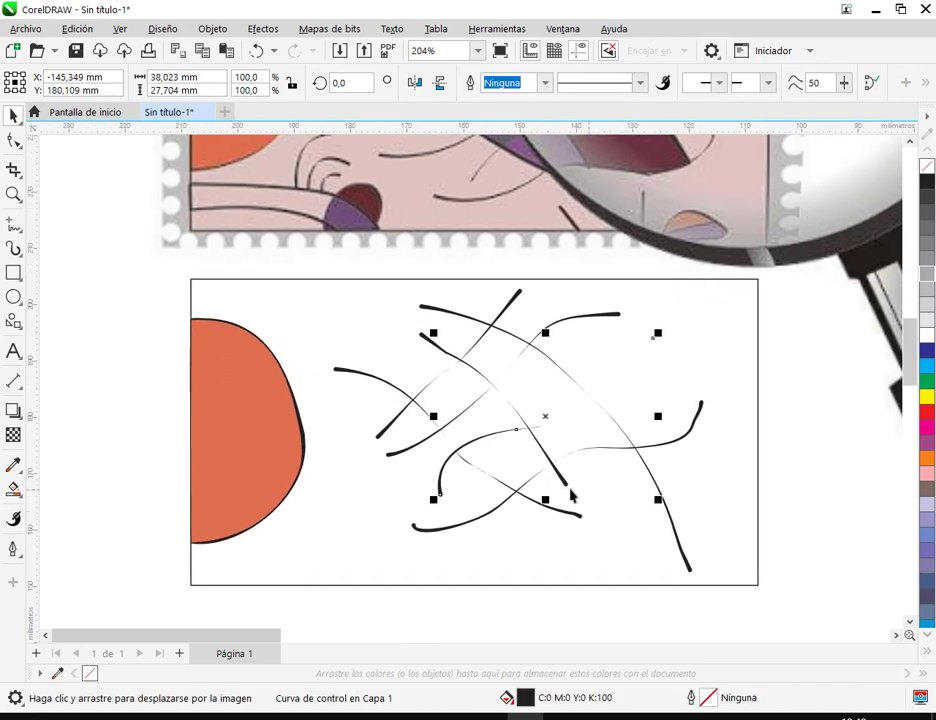
{"action": "left_click", "coordinate": [12, 490]}
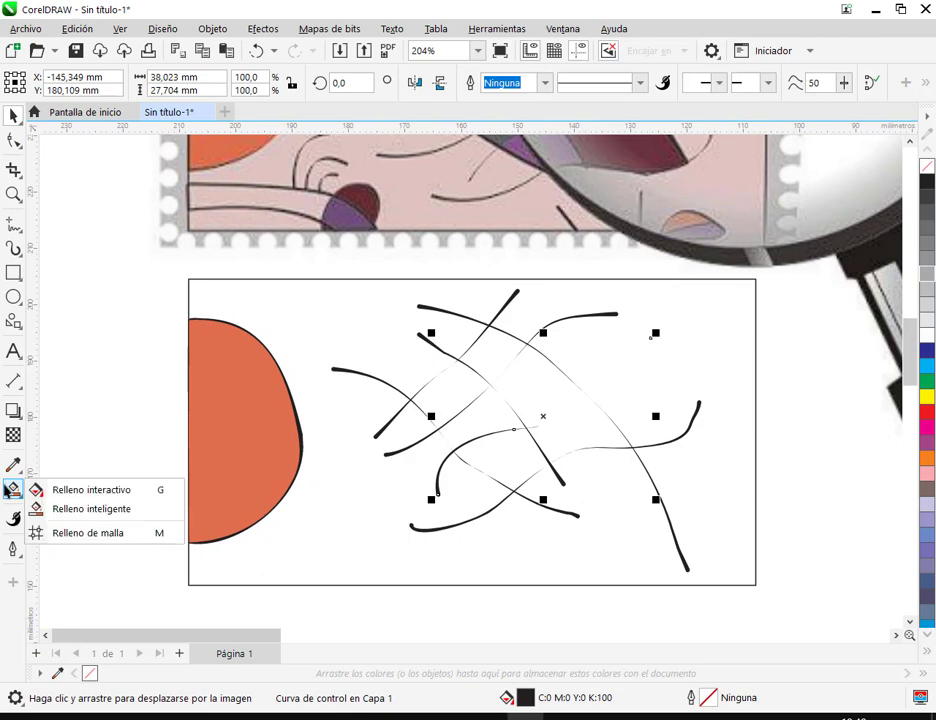
{"action": "left_click", "coordinate": [60, 509]}
{"action": "left_click", "coordinate": [541, 394]}
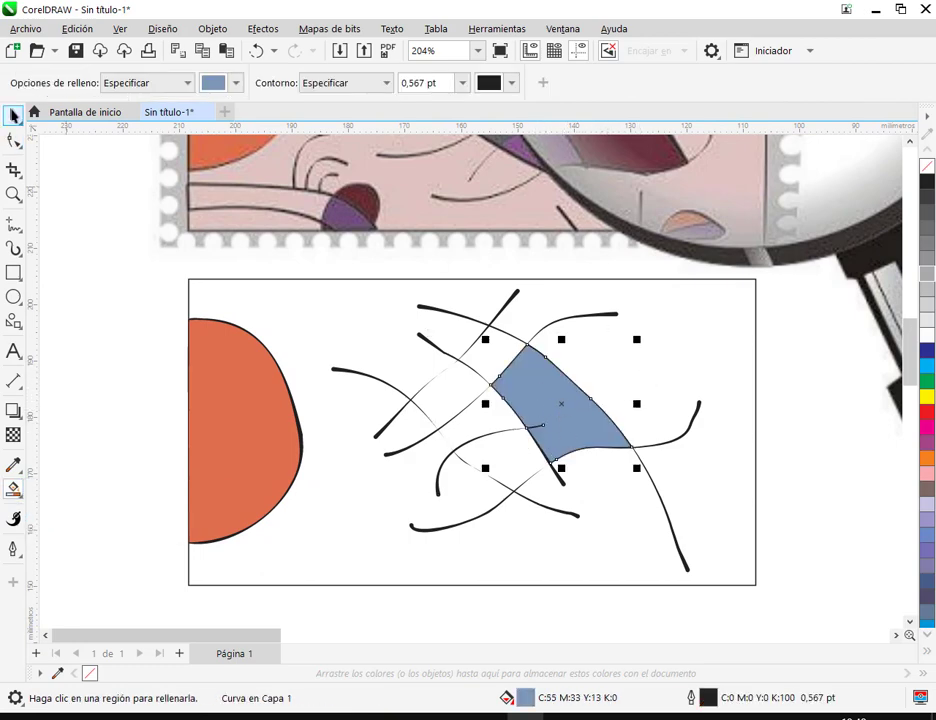
{"action": "key", "text": "space"}
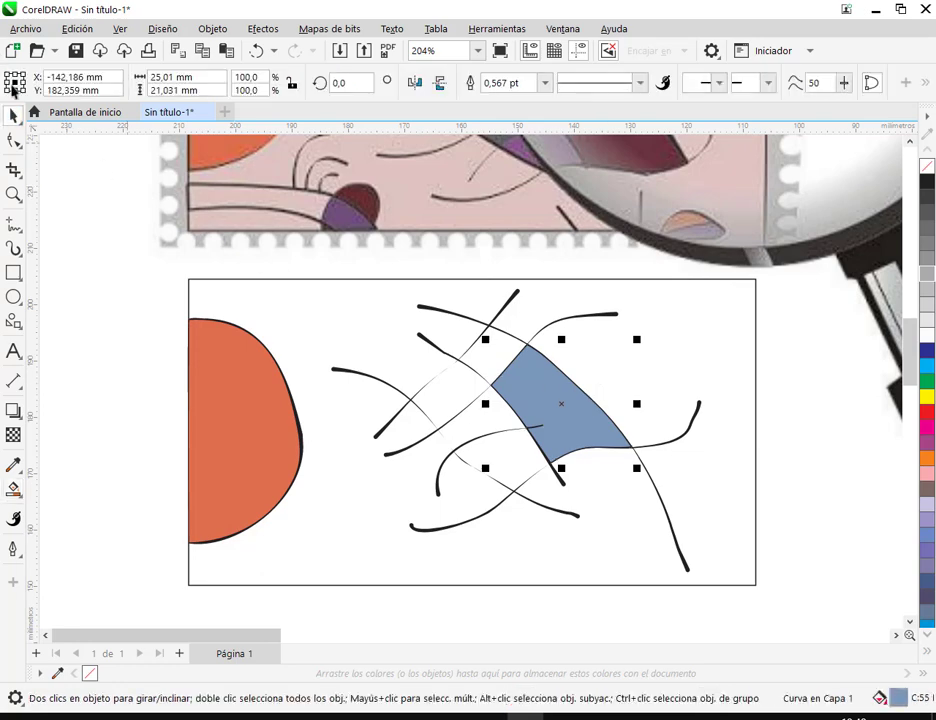
{"action": "left_click", "coordinate": [256, 51]}
Step: Delete all the crossing artistic media strokes beside the orange half-circle, keeping the half-circle and the rectangle
{"action": "scroll", "coordinate": [428, 386], "scroll_direction": "down", "scroll_amount": 1}
{"action": "left_click_drag", "start_coordinate": [334, 586], "coordinate": [660, 300]}
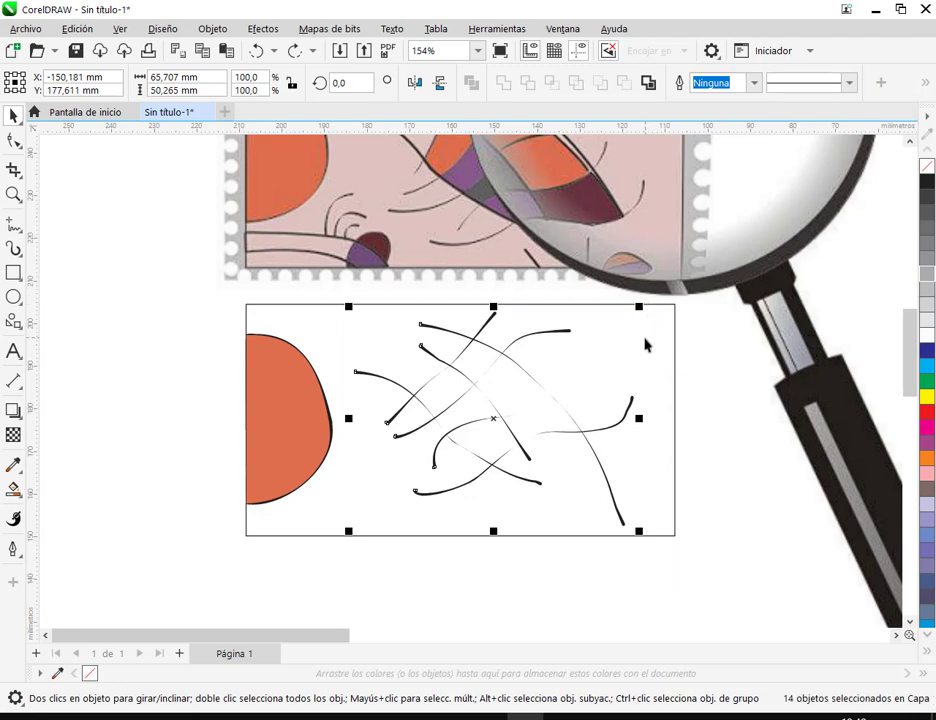
{"action": "key", "text": "Delete"}
Step: Draw eight crossing freehand curves with a 0,567 pt outline in the empty part of the rectangle beside the half-circle
{"action": "left_click", "coordinate": [14, 222]}
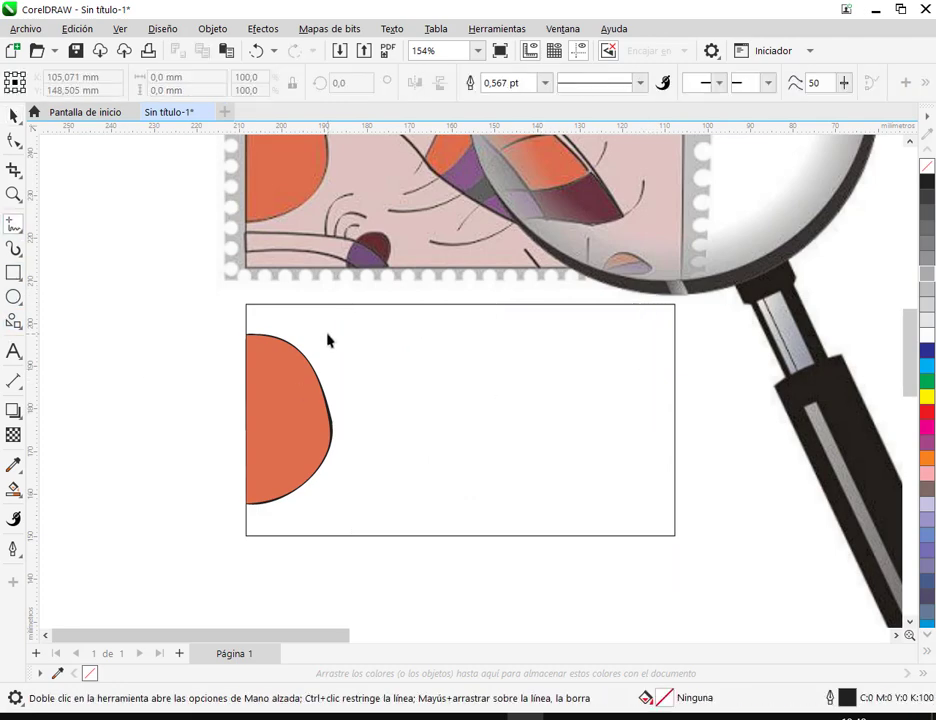
{"action": "scroll", "coordinate": [355, 345], "scroll_direction": "down", "scroll_amount": 1}
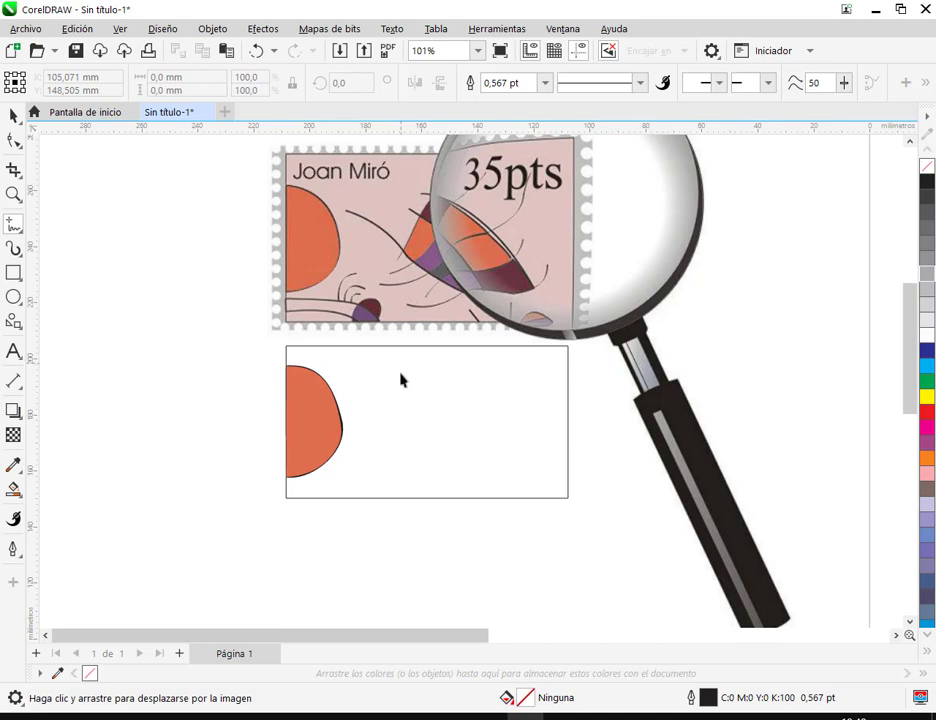
{"action": "mouse_move", "coordinate": [353, 383]}
{"action": "left_mouse_down"}
{"action": "mouse_move", "coordinate": [391, 399]}
{"action": "mouse_move", "coordinate": [433, 446]}
{"action": "mouse_move", "coordinate": [490, 467]}
{"action": "left_mouse_up"}
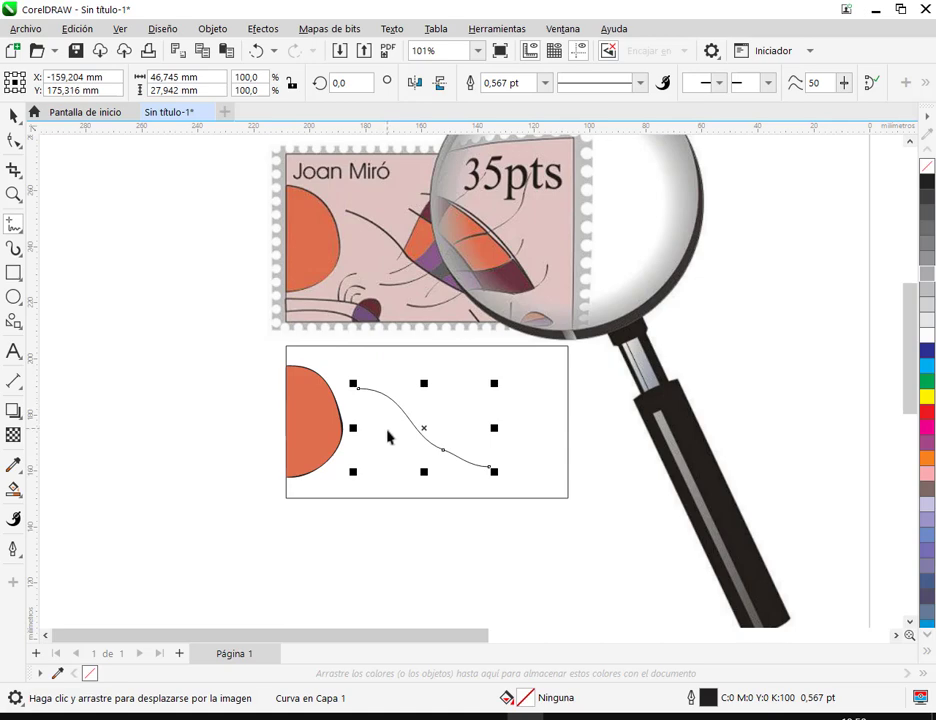
{"action": "left_click_drag", "start_coordinate": [388, 435], "coordinate": [456, 357]}
{"action": "mouse_move", "coordinate": [402, 376]}
{"action": "left_mouse_down"}
{"action": "mouse_move", "coordinate": [447, 397]}
{"action": "mouse_move", "coordinate": [500, 463]}
{"action": "left_mouse_up"}
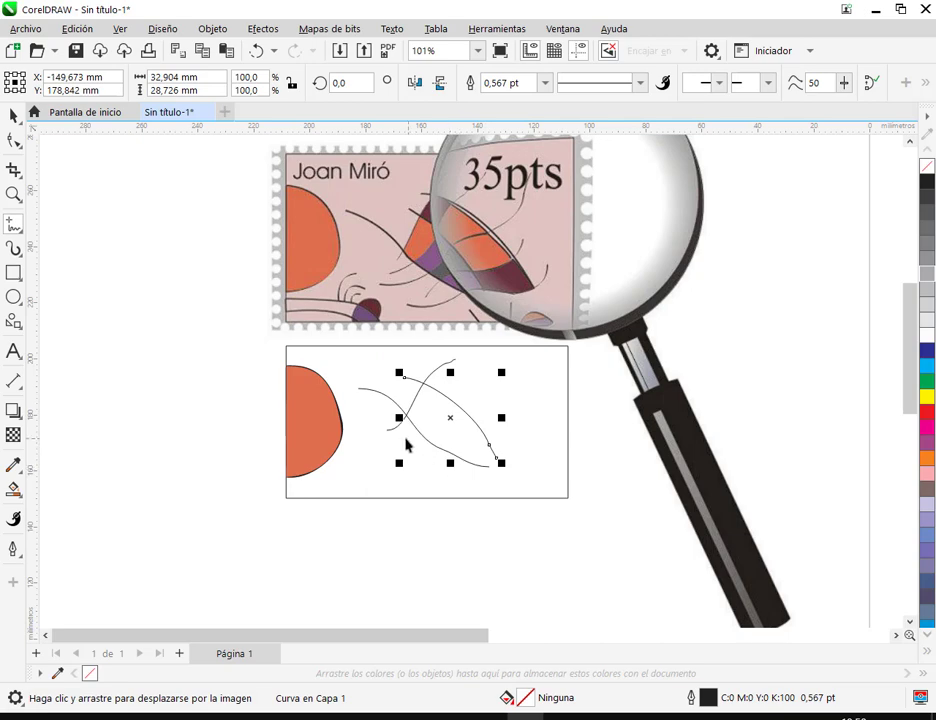
{"action": "mouse_move", "coordinate": [384, 455]}
{"action": "left_mouse_down"}
{"action": "mouse_move", "coordinate": [418, 440]}
{"action": "mouse_move", "coordinate": [468, 381]}
{"action": "mouse_move", "coordinate": [493, 368]}
{"action": "left_mouse_up"}
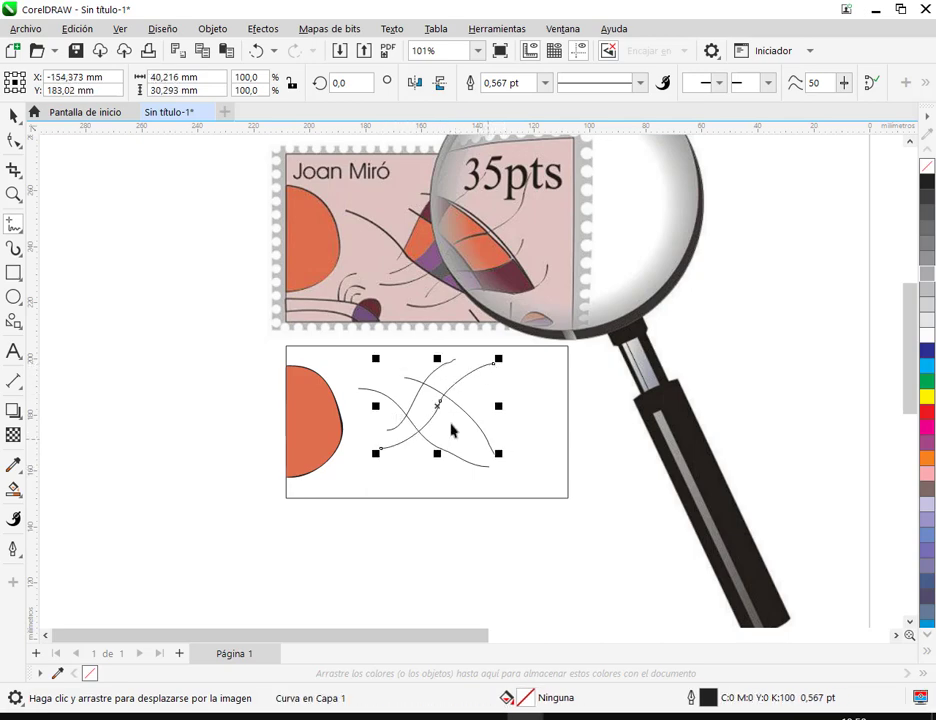
{"action": "mouse_move", "coordinate": [406, 364]}
{"action": "left_mouse_down"}
{"action": "mouse_move", "coordinate": [435, 359]}
{"action": "mouse_move", "coordinate": [503, 408]}
{"action": "mouse_move", "coordinate": [539, 461]}
{"action": "left_mouse_up"}
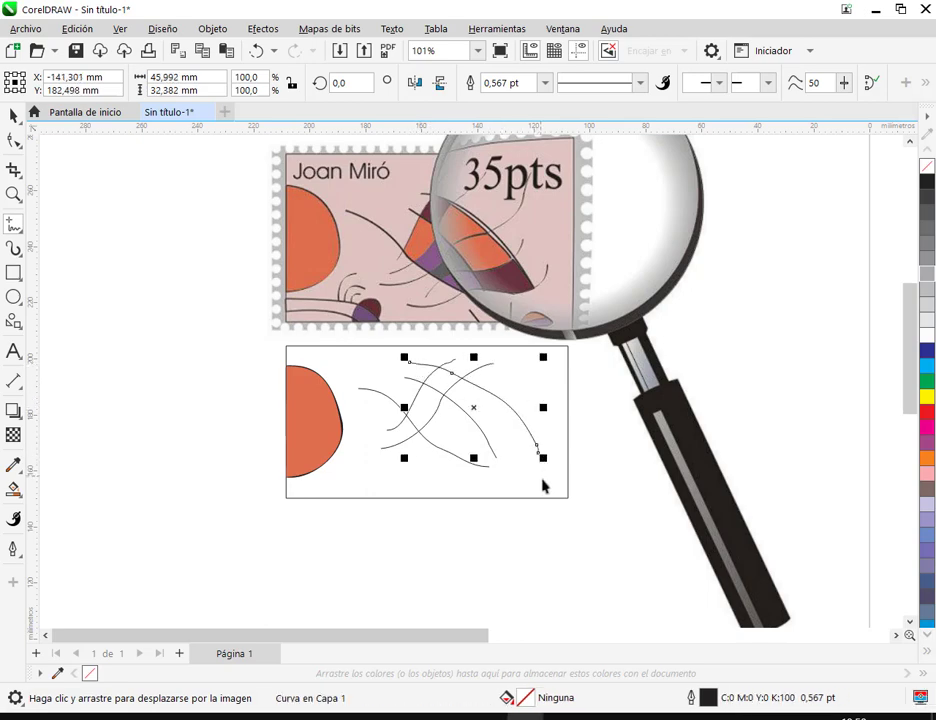
{"action": "mouse_move", "coordinate": [414, 488]}
{"action": "left_mouse_down"}
{"action": "mouse_move", "coordinate": [437, 486]}
{"action": "mouse_move", "coordinate": [483, 457]}
{"action": "mouse_move", "coordinate": [558, 442]}
{"action": "mouse_move", "coordinate": [562, 427]}
{"action": "left_mouse_up"}
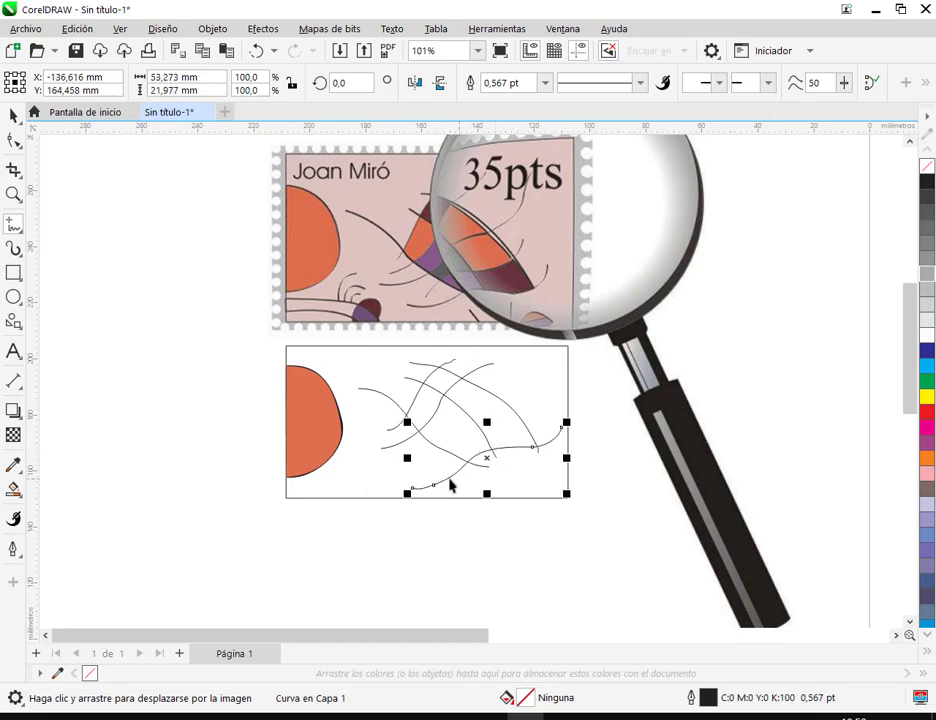
{"action": "mouse_move", "coordinate": [437, 476]}
{"action": "left_mouse_down"}
{"action": "mouse_move", "coordinate": [441, 460]}
{"action": "mouse_move", "coordinate": [529, 424]}
{"action": "mouse_move", "coordinate": [541, 400]}
{"action": "left_mouse_up"}
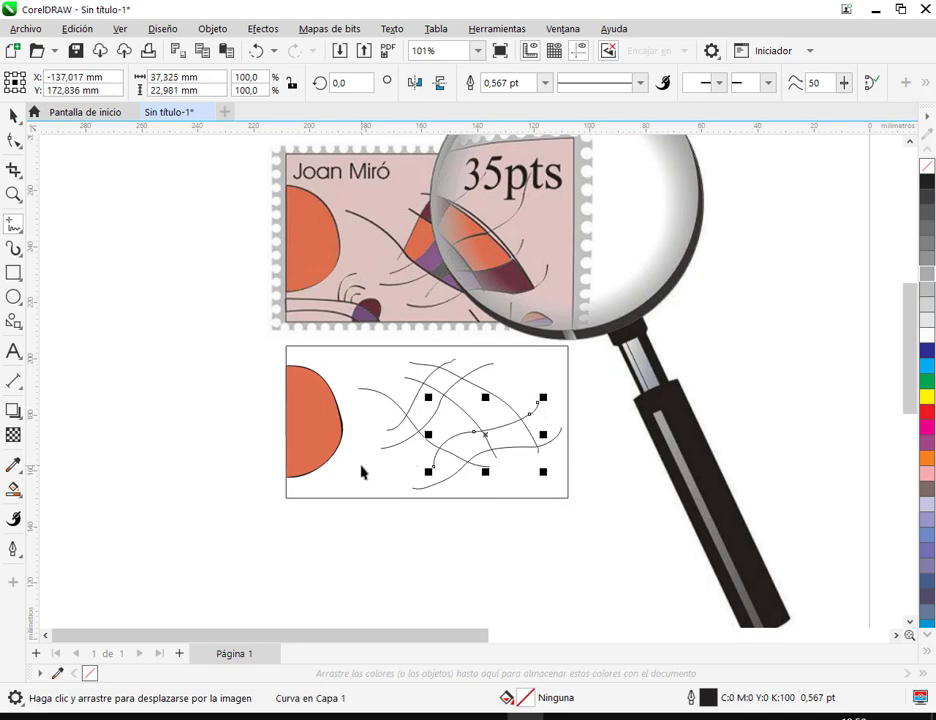
{"action": "mouse_move", "coordinate": [365, 472]}
{"action": "left_mouse_down"}
{"action": "mouse_move", "coordinate": [393, 470]}
{"action": "mouse_move", "coordinate": [487, 401]}
{"action": "mouse_move", "coordinate": [514, 397]}
{"action": "mouse_move", "coordinate": [546, 363]}
{"action": "left_mouse_up"}
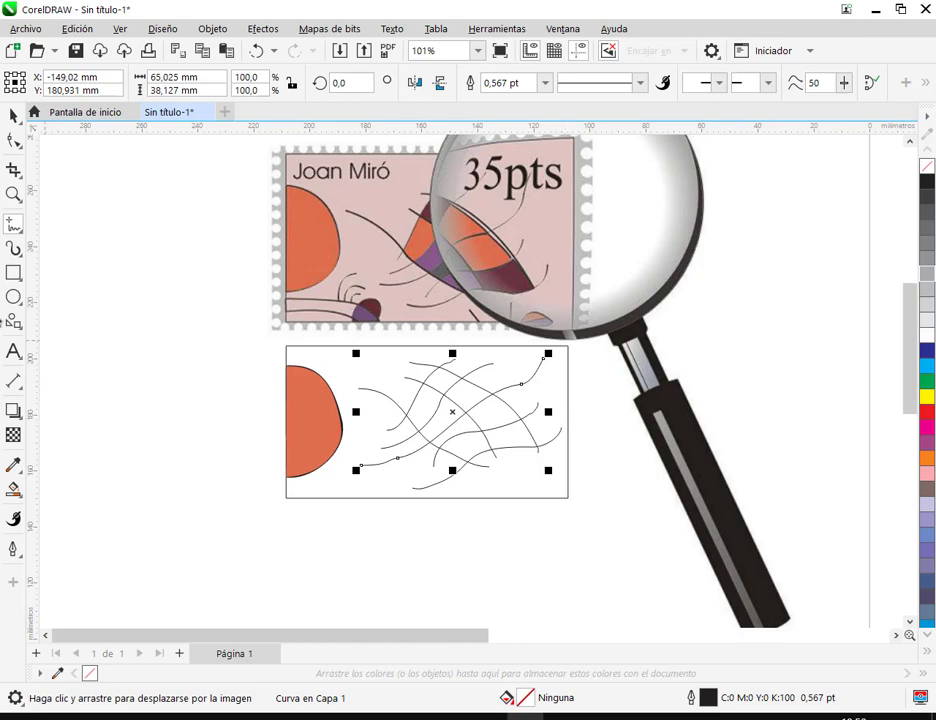
Step: Delete the surplus node near the lower end of the longest rising diagonal curve
{"action": "left_click", "coordinate": [14, 141]}
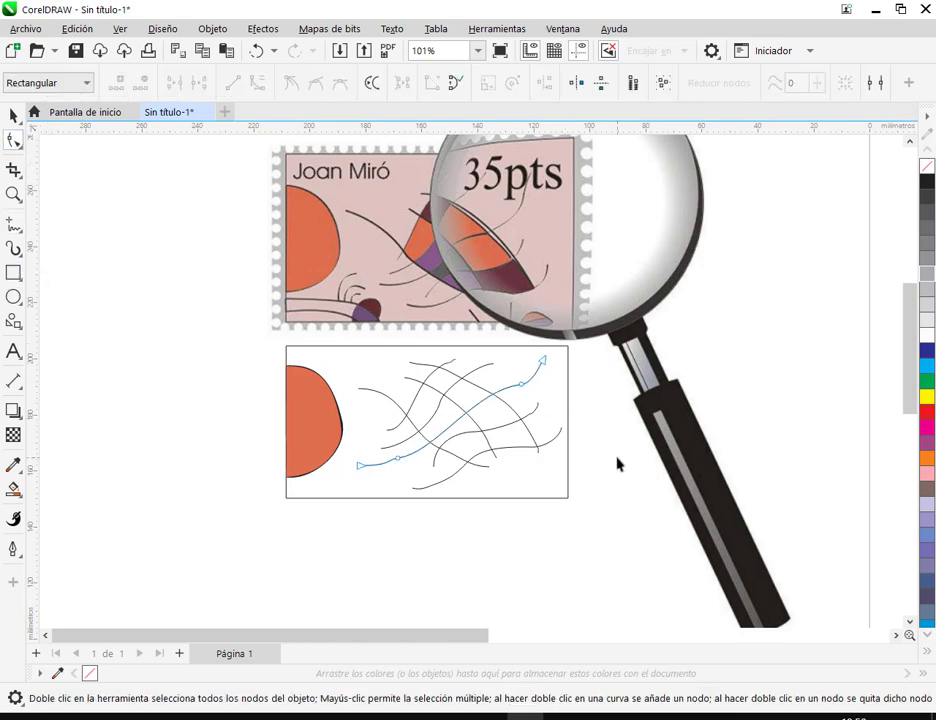
{"action": "left_click", "coordinate": [521, 386]}
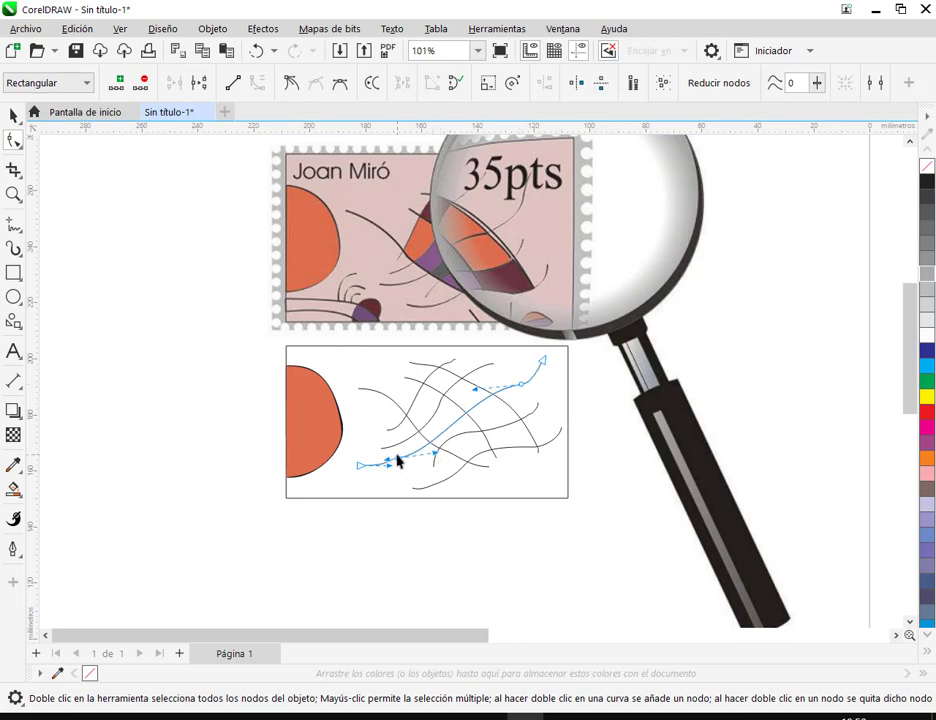
{"action": "left_click", "coordinate": [491, 455]}
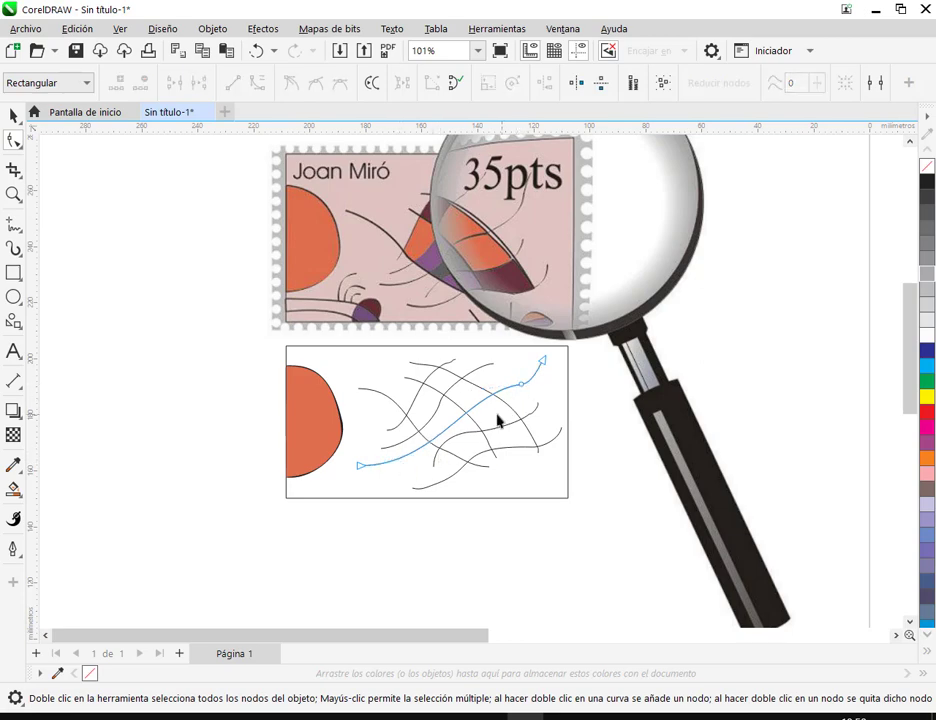
Step: Smooth the upper end of the steep curve nearest the half-circle by deleting the surplus node beside its end node
{"action": "scroll", "coordinate": [455, 370], "scroll_direction": "up", "scroll_amount": 5}
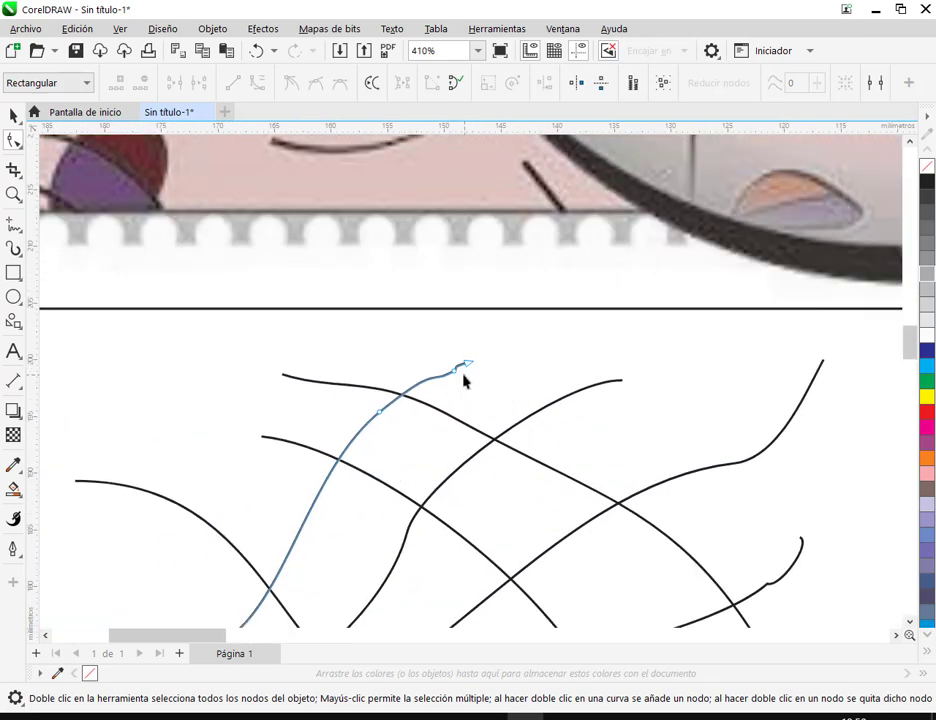
{"action": "left_click", "coordinate": [467, 364]}
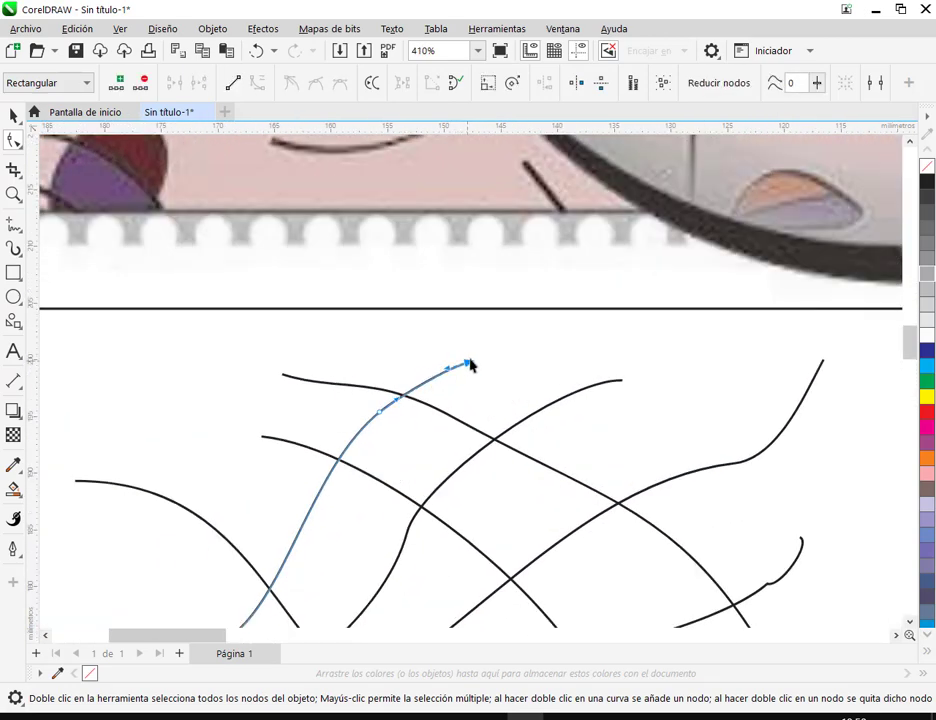
{"action": "left_click", "coordinate": [377, 414]}
{"action": "scroll", "coordinate": [698, 537], "scroll_direction": "down", "scroll_amount": 3}
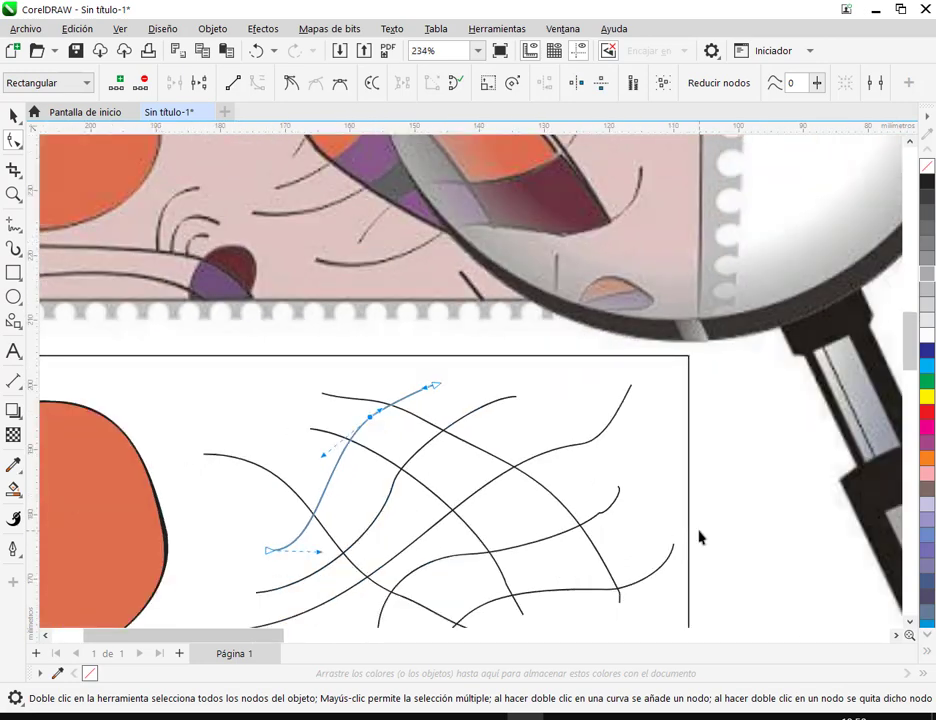
Step: Delete the kinked node near the upper end of the short S-shaped curve and reshape that end with its control handle
{"action": "left_click", "coordinate": [600, 515]}
{"action": "scroll", "coordinate": [600, 515], "scroll_direction": "up", "scroll_amount": 3}
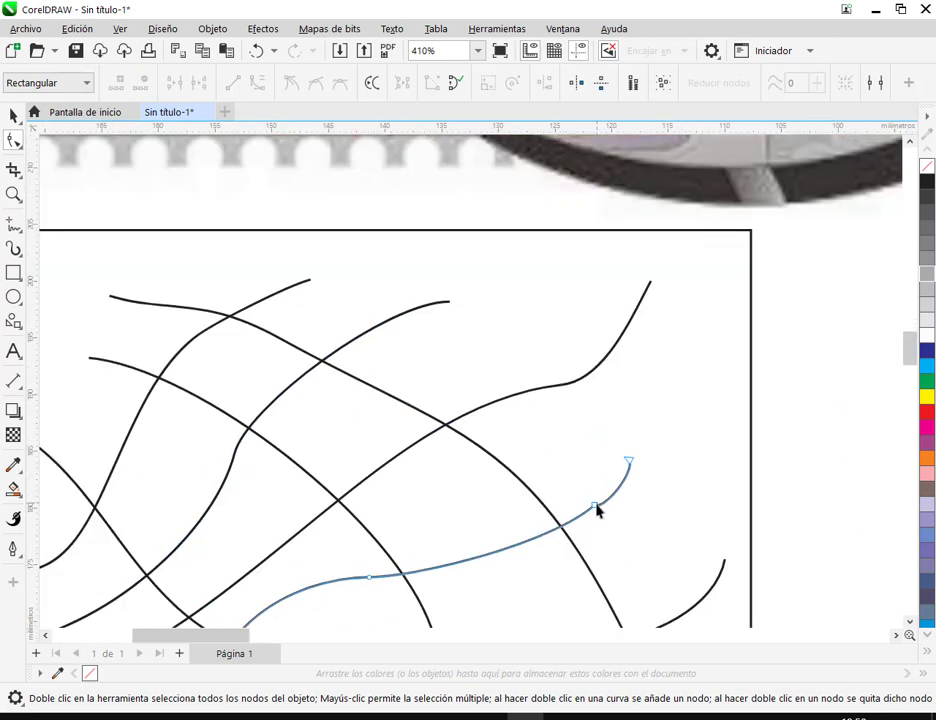
{"action": "scroll", "coordinate": [620, 505], "scroll_direction": "down", "scroll_amount": 1}
{"action": "left_click", "coordinate": [630, 472]}
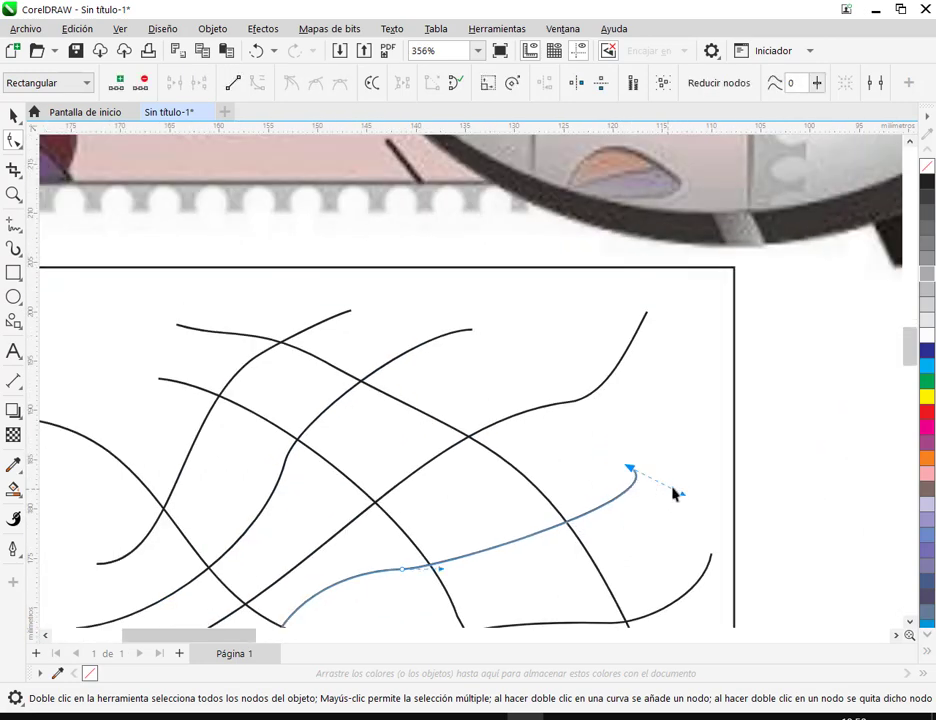
{"action": "left_click_drag", "start_coordinate": [685, 500], "coordinate": [618, 547]}
{"action": "scroll", "coordinate": [590, 545], "scroll_direction": "down", "scroll_amount": 4}
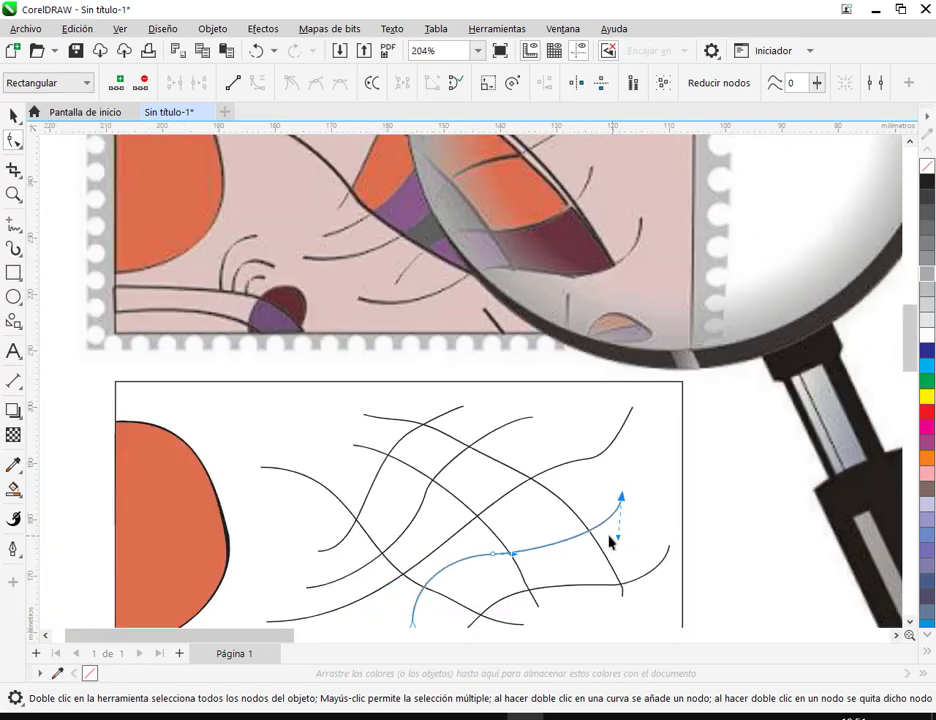
Step: Reshape the lower end of the short S-shaped curve and move its middle node slightly towards the rectangle's far side
{"action": "scroll", "coordinate": [381, 495], "scroll_direction": "down", "scroll_amount": 2}
{"action": "left_click_drag", "start_coordinate": [386, 497], "coordinate": [382, 553]}
{"action": "scroll", "coordinate": [407, 538], "scroll_direction": "down", "scroll_amount": 2}
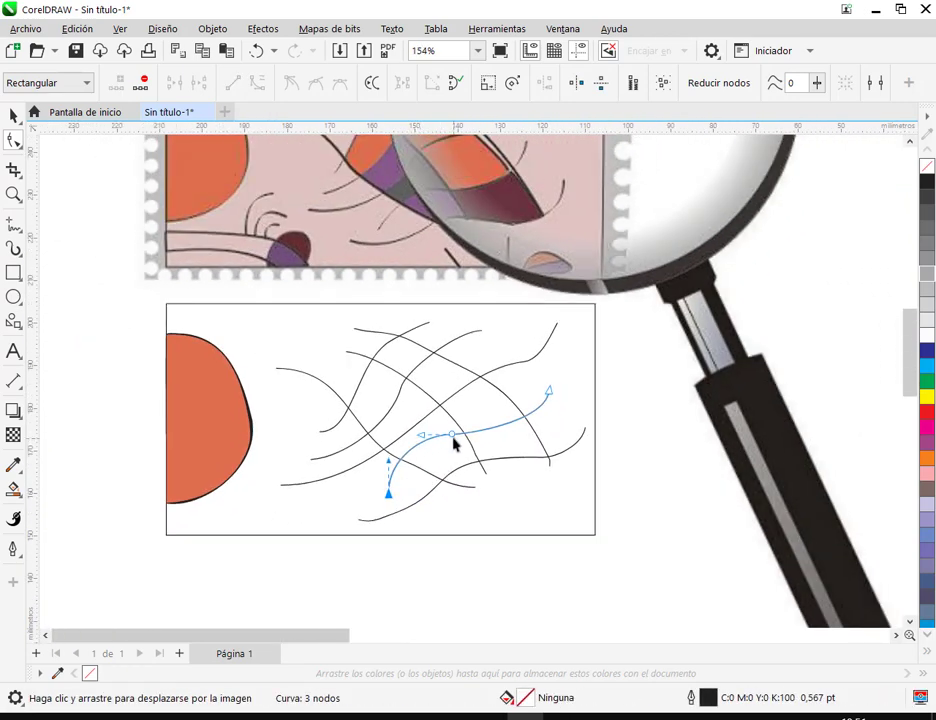
{"action": "left_click_drag", "start_coordinate": [456, 444], "coordinate": [465, 445]}
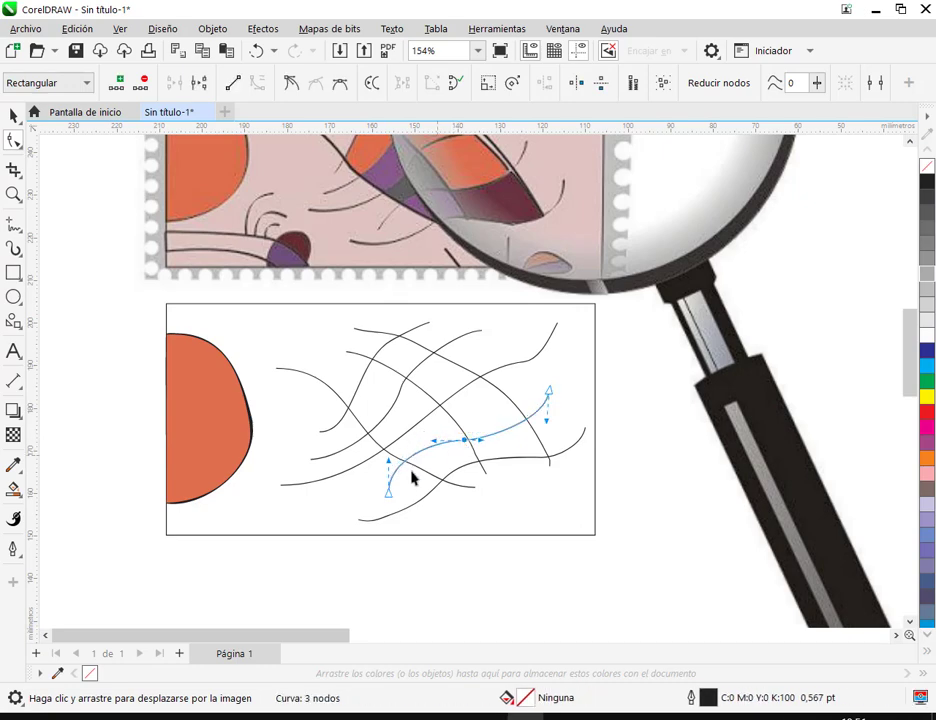
{"action": "left_click_drag", "start_coordinate": [391, 468], "coordinate": [401, 461]}
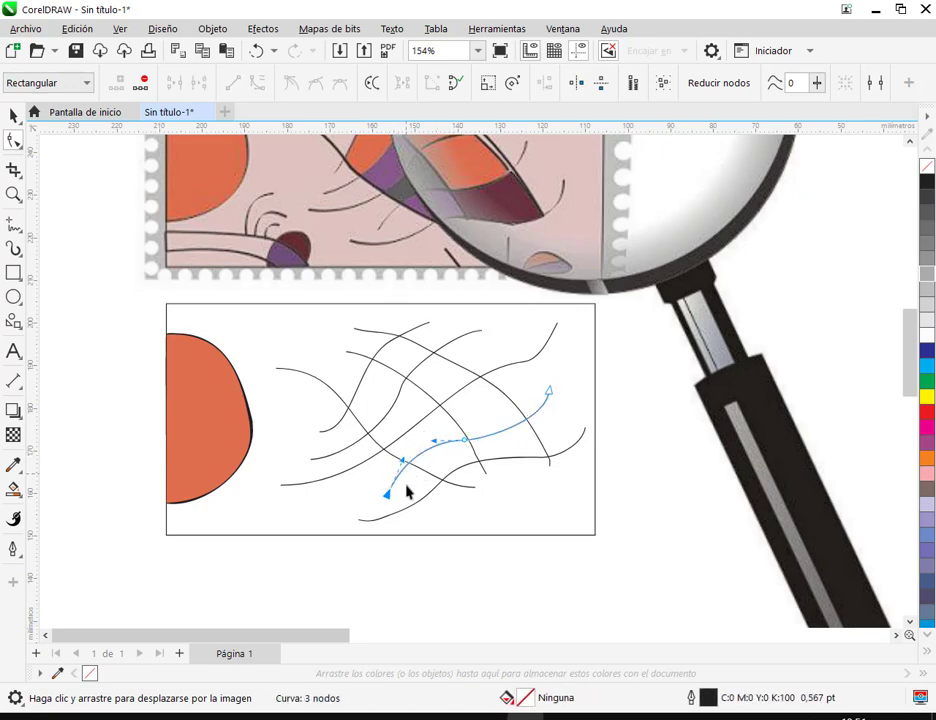
Step: Move the lowest curve's lower end node towards the half-circle's side and delete the surplus node next to it
{"action": "left_click", "coordinate": [362, 521]}
{"action": "left_click_drag", "start_coordinate": [359, 521], "coordinate": [336, 514]}
{"action": "double_click", "coordinate": [388, 517]}
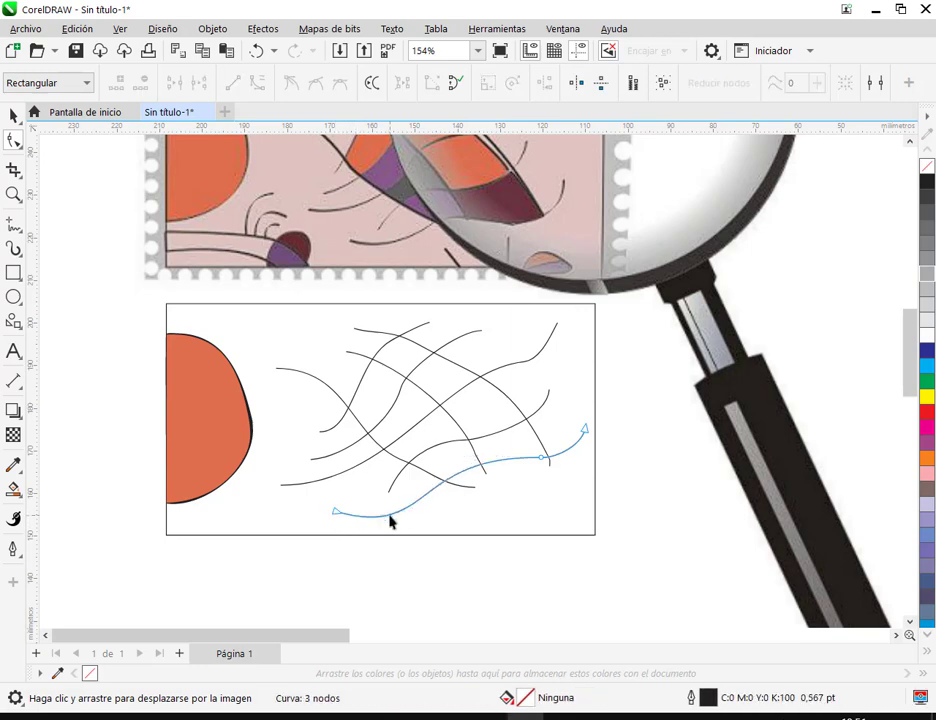
{"action": "double_click", "coordinate": [543, 460]}
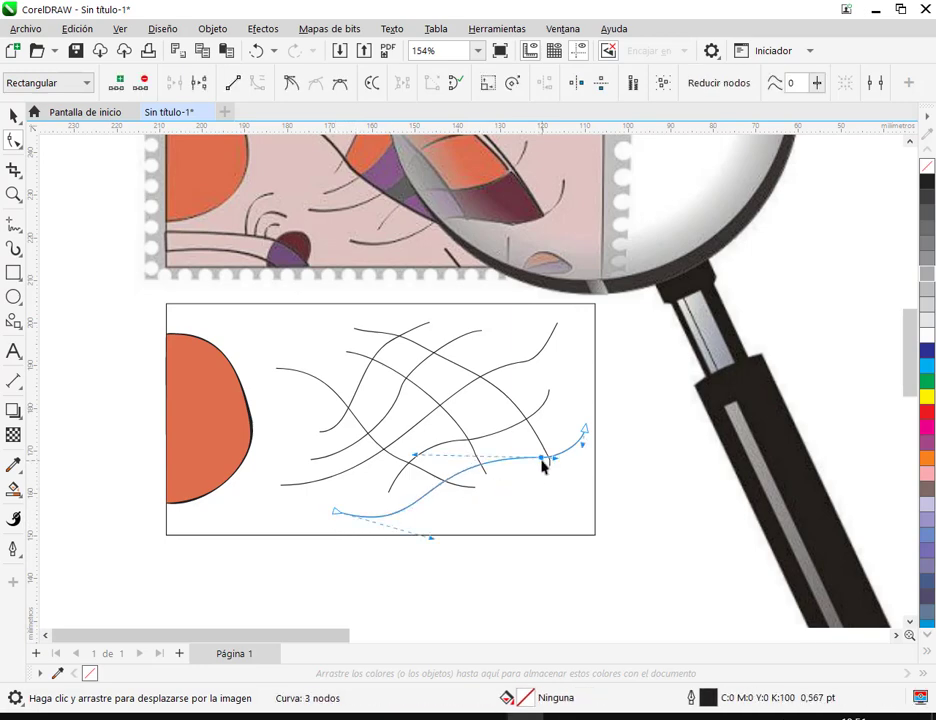
{"action": "left_click", "coordinate": [255, 51]}
Step: Reshape the longest rising diagonal curve by shifting its middle node down and inward and lengthening the handles on its lower span
{"action": "scroll", "coordinate": [497, 524], "scroll_direction": "up", "scroll_amount": 1}
{"action": "scroll", "coordinate": [519, 510], "scroll_direction": "up", "scroll_amount": 1}
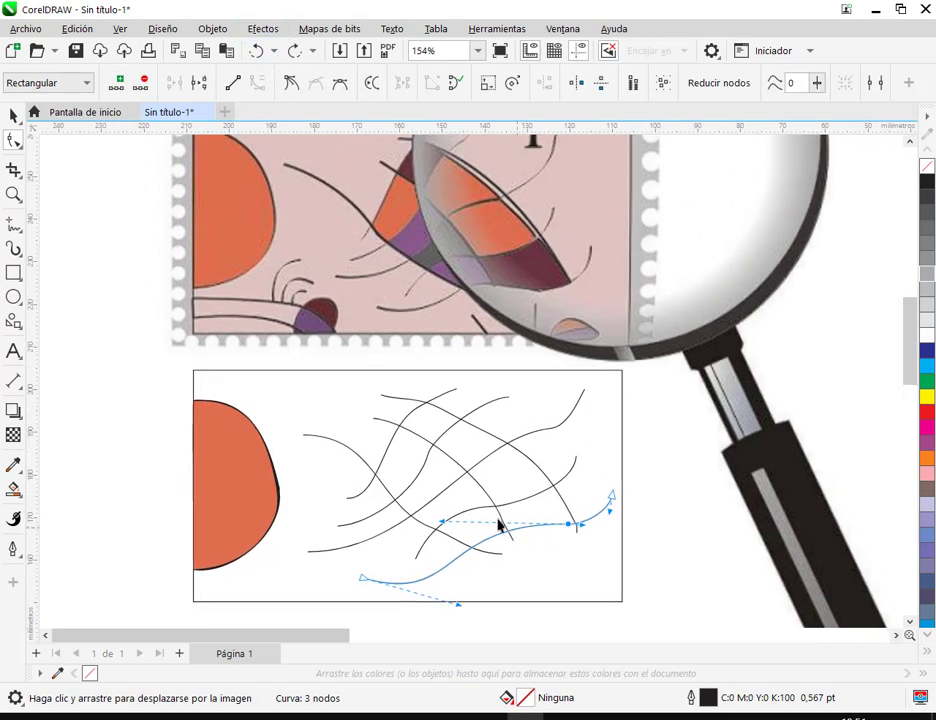
{"action": "left_click", "coordinate": [490, 468]}
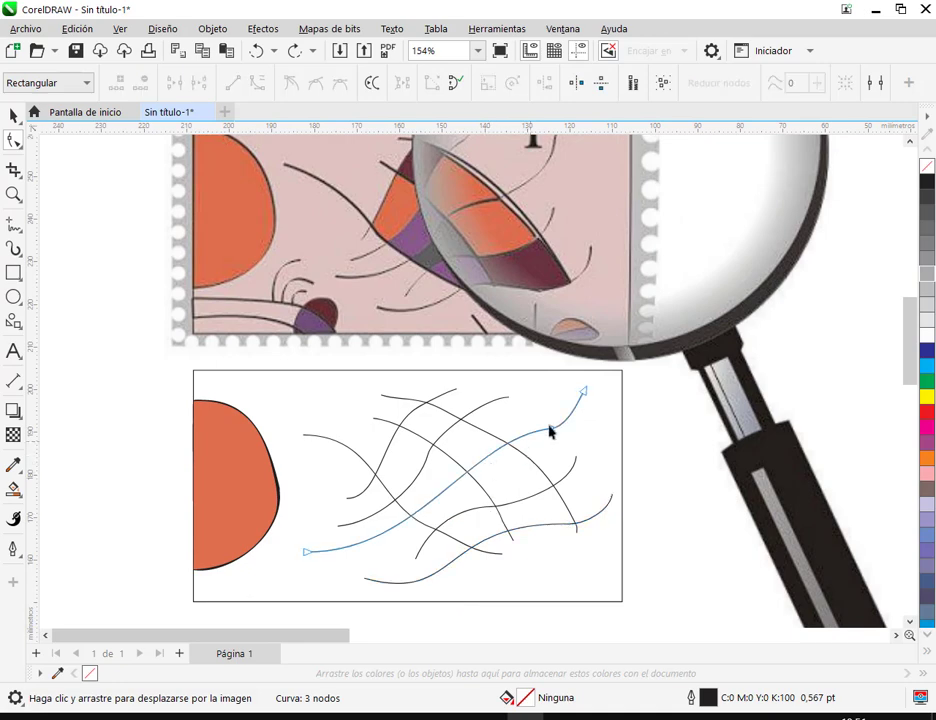
{"action": "mouse_move", "coordinate": [552, 433]}
{"action": "left_mouse_down"}
{"action": "mouse_move", "coordinate": [521, 456]}
{"action": "mouse_move", "coordinate": [530, 443]}
{"action": "mouse_move", "coordinate": [541, 446]}
{"action": "left_mouse_up"}
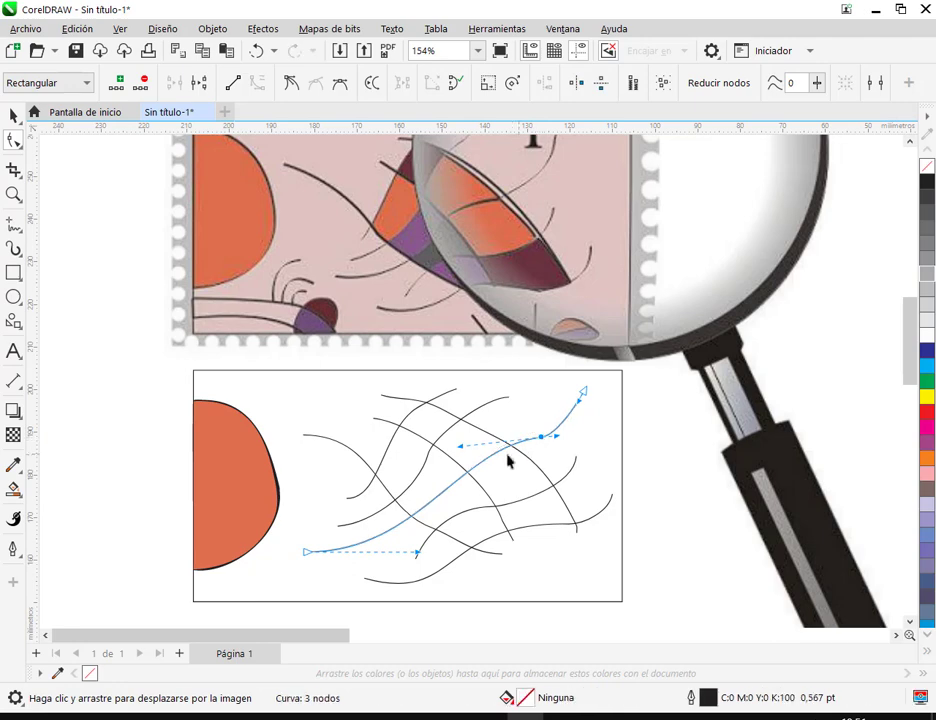
{"action": "left_click_drag", "start_coordinate": [466, 452], "coordinate": [437, 441]}
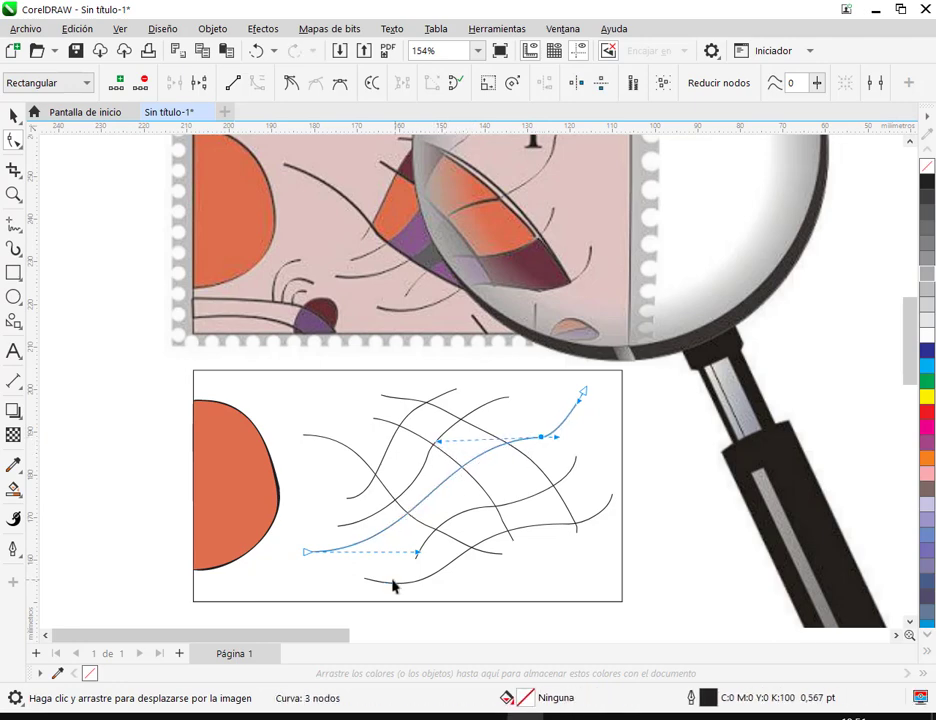
{"action": "left_click_drag", "start_coordinate": [419, 554], "coordinate": [444, 554]}
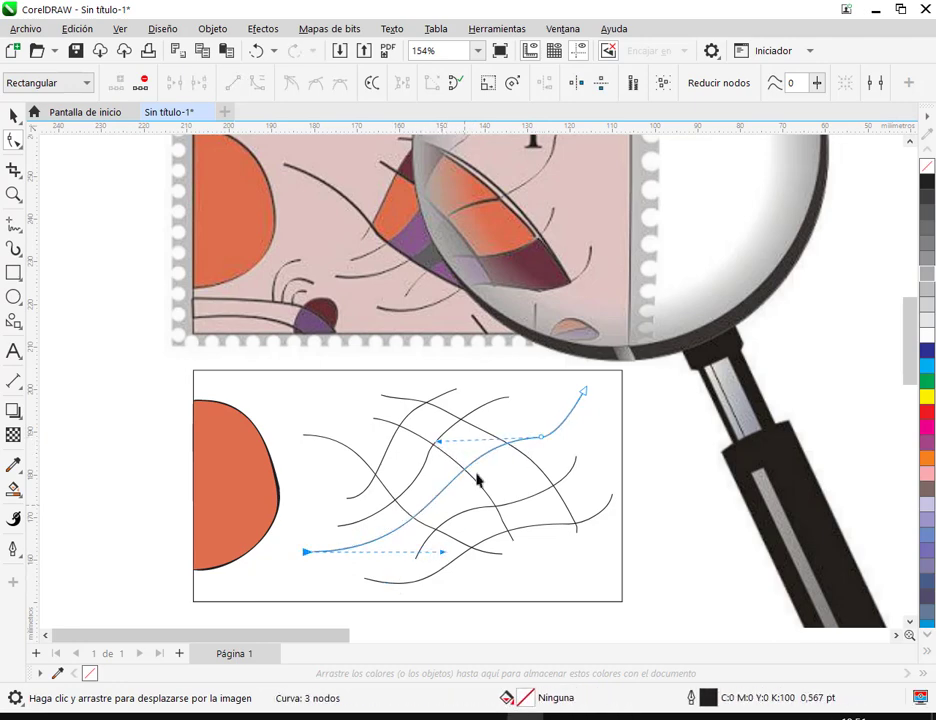
Step: Reposition both end nodes of the steep curve nearest the half-circle, pulling its lower end inward and raising its upper end
{"action": "left_click", "coordinate": [418, 478]}
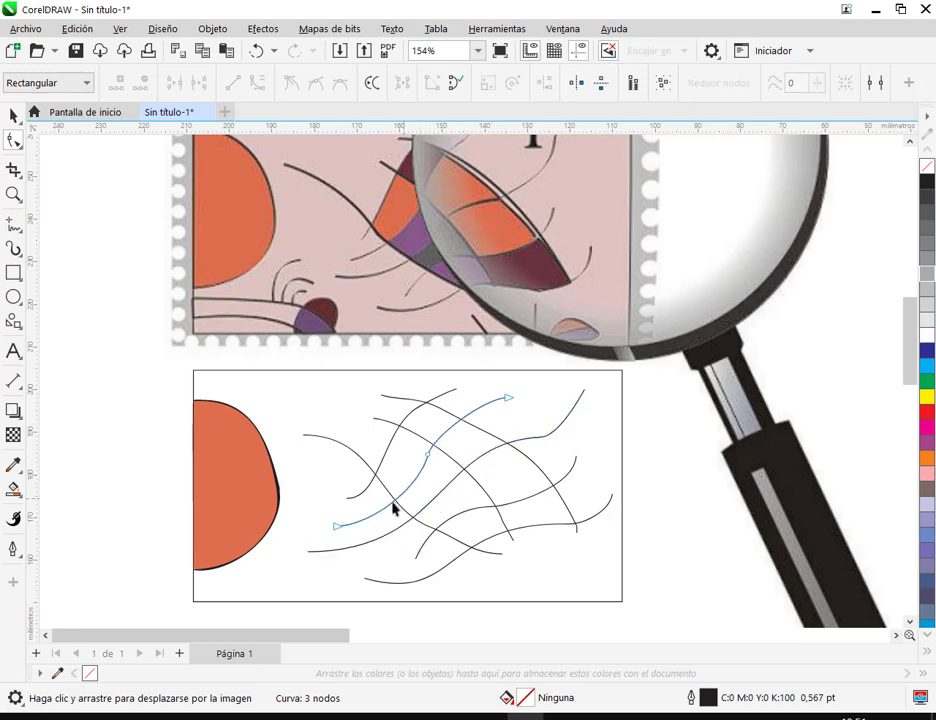
{"action": "left_click", "coordinate": [362, 500]}
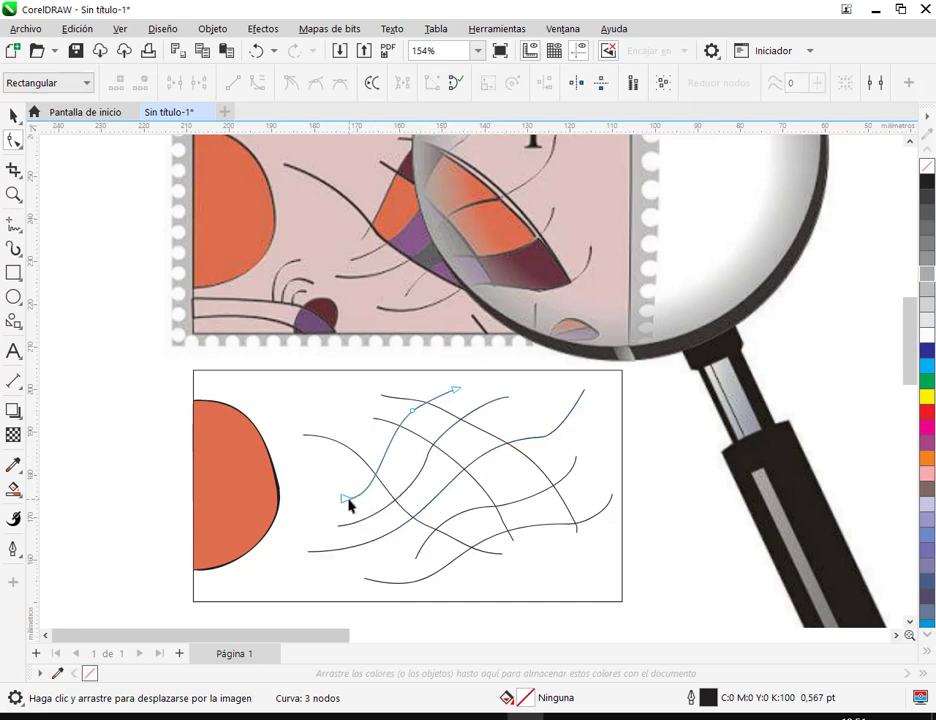
{"action": "mouse_move", "coordinate": [376, 500]}
{"action": "left_mouse_down"}
{"action": "mouse_move", "coordinate": [378, 478]}
{"action": "mouse_move", "coordinate": [350, 501]}
{"action": "mouse_move", "coordinate": [360, 495]}
{"action": "left_mouse_up"}
{"action": "scroll", "coordinate": [380, 491], "scroll_direction": "up", "scroll_amount": 1}
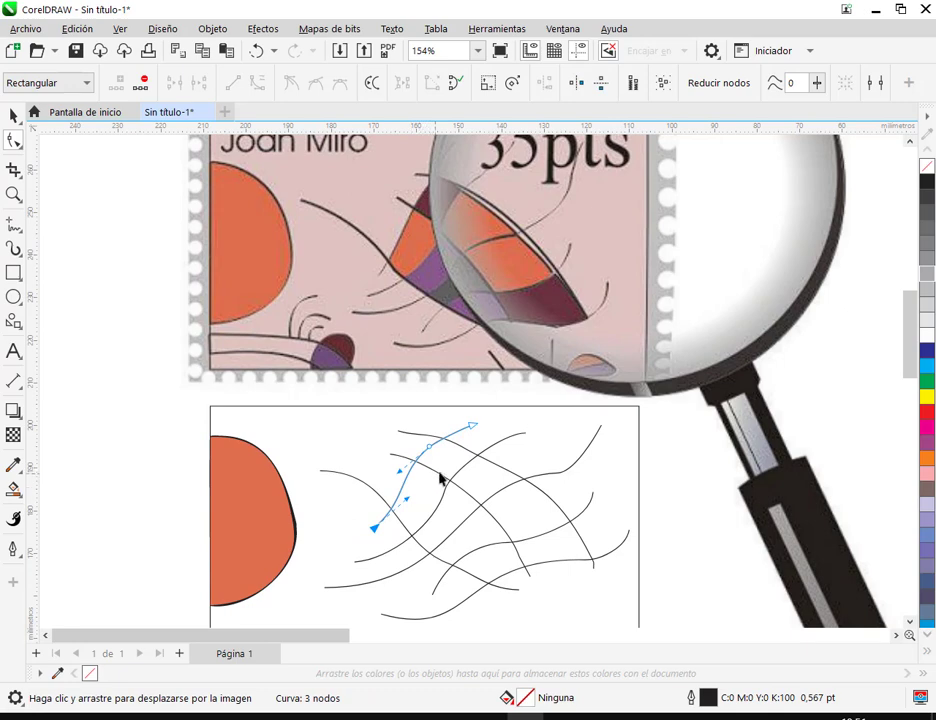
{"action": "left_click_drag", "start_coordinate": [471, 430], "coordinate": [464, 420]}
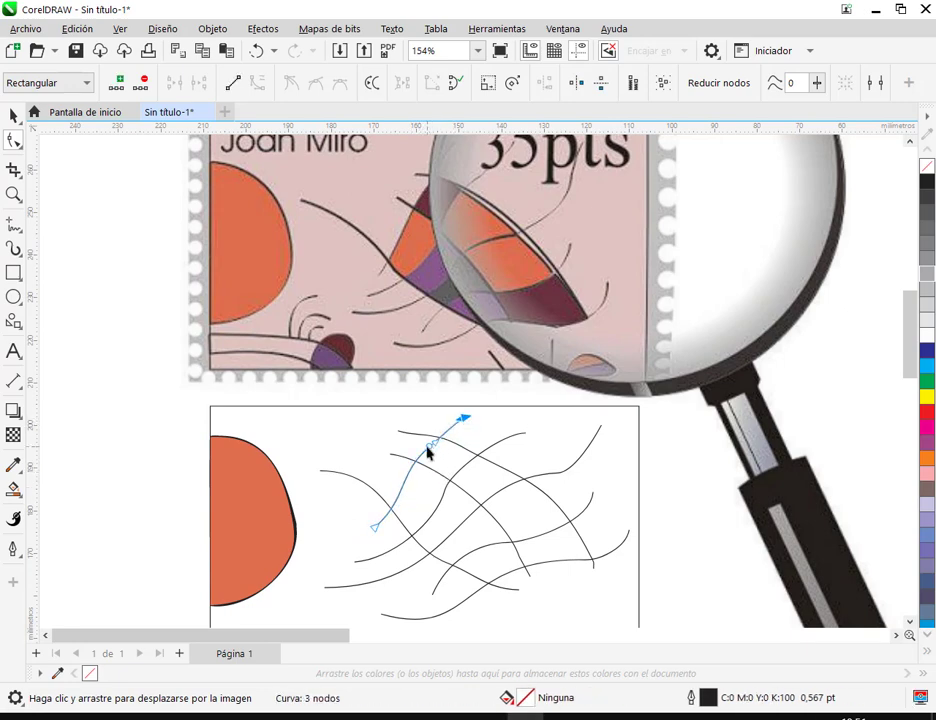
Step: Delete the steep curve's middle node and adjust the bend at its lower end with the control handle
{"action": "key", "text": "Delete"}
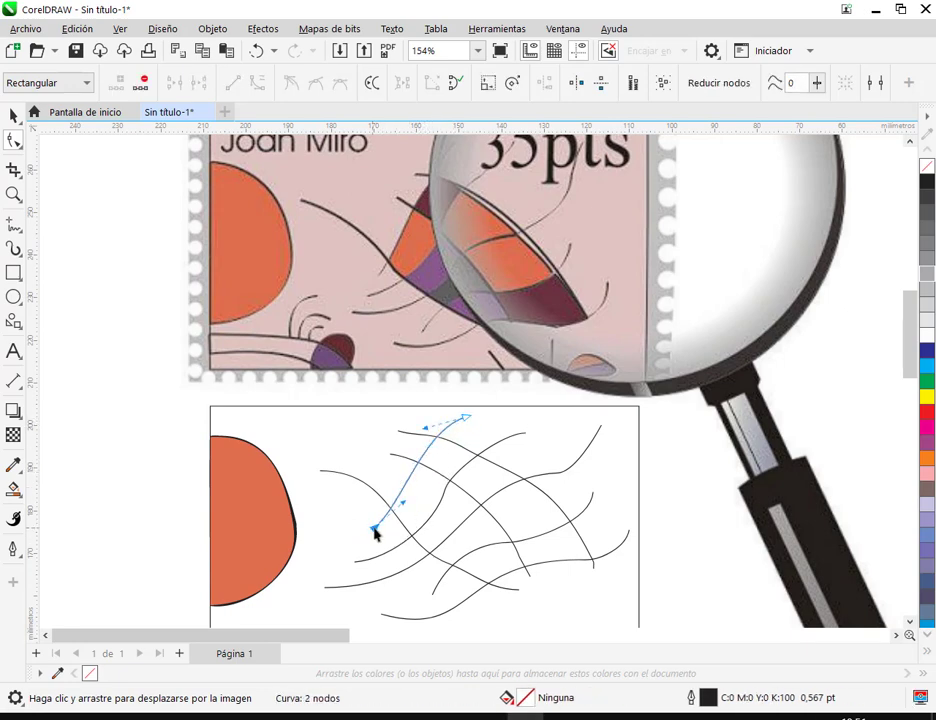
{"action": "left_click_drag", "start_coordinate": [404, 510], "coordinate": [448, 491]}
{"action": "left_click", "coordinate": [447, 498]}
{"action": "left_click", "coordinate": [14, 117]}
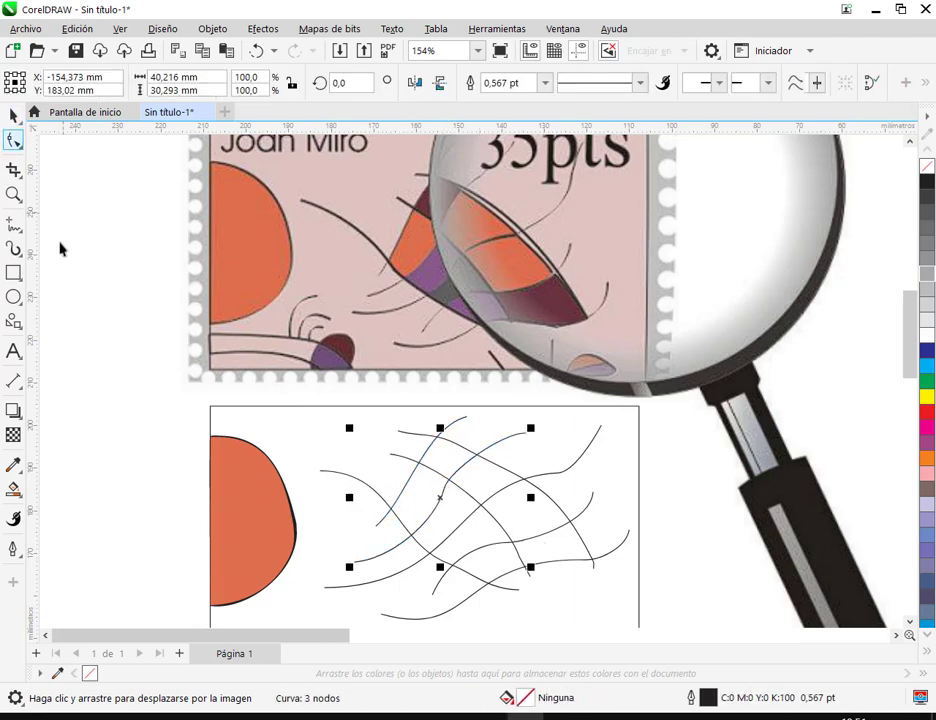
{"action": "left_click", "coordinate": [60, 245]}
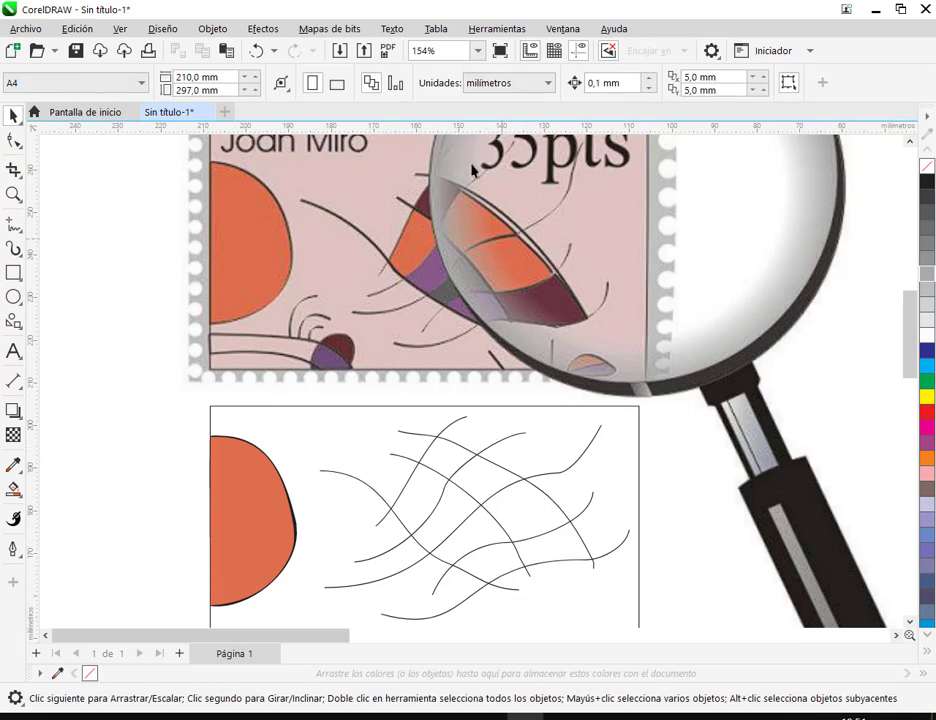
Step: Draw a freehand curve just beneath the longest falling curve and extend its lower end node onto that curve
{"action": "left_click", "coordinate": [14, 222]}
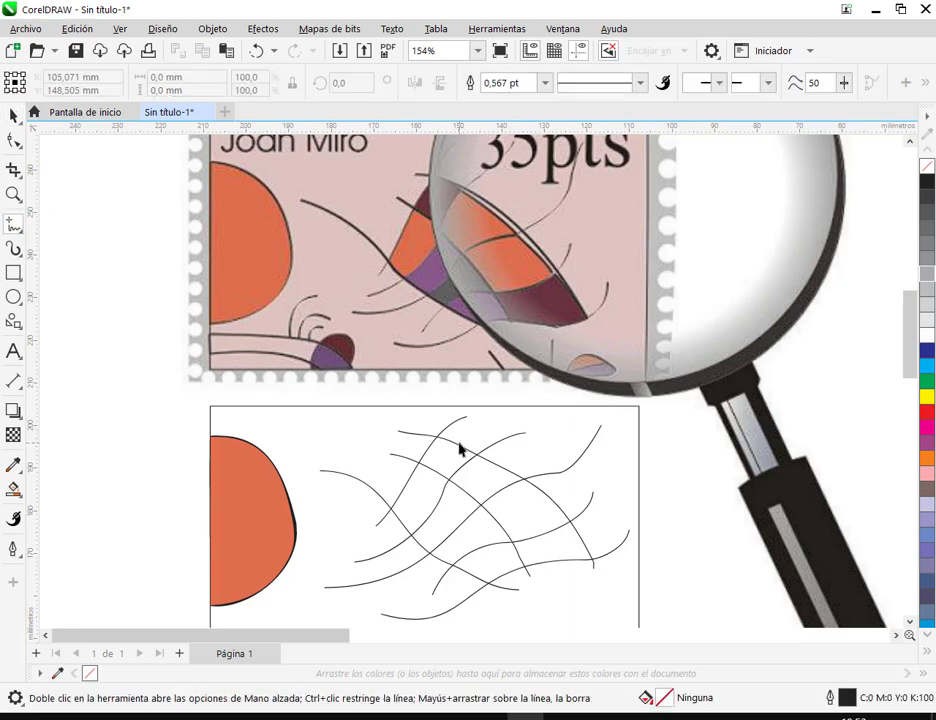
{"action": "left_click_drag", "start_coordinate": [455, 444], "coordinate": [566, 523]}
{"action": "left_click", "coordinate": [14, 140]}
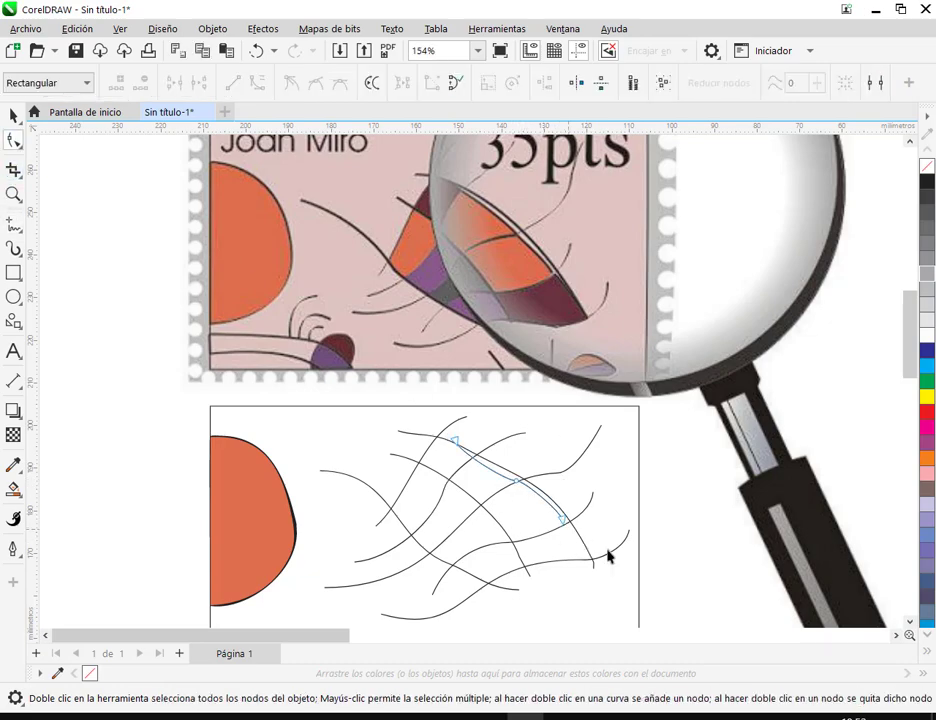
{"action": "scroll", "coordinate": [586, 528], "scroll_direction": "up", "scroll_amount": 5}
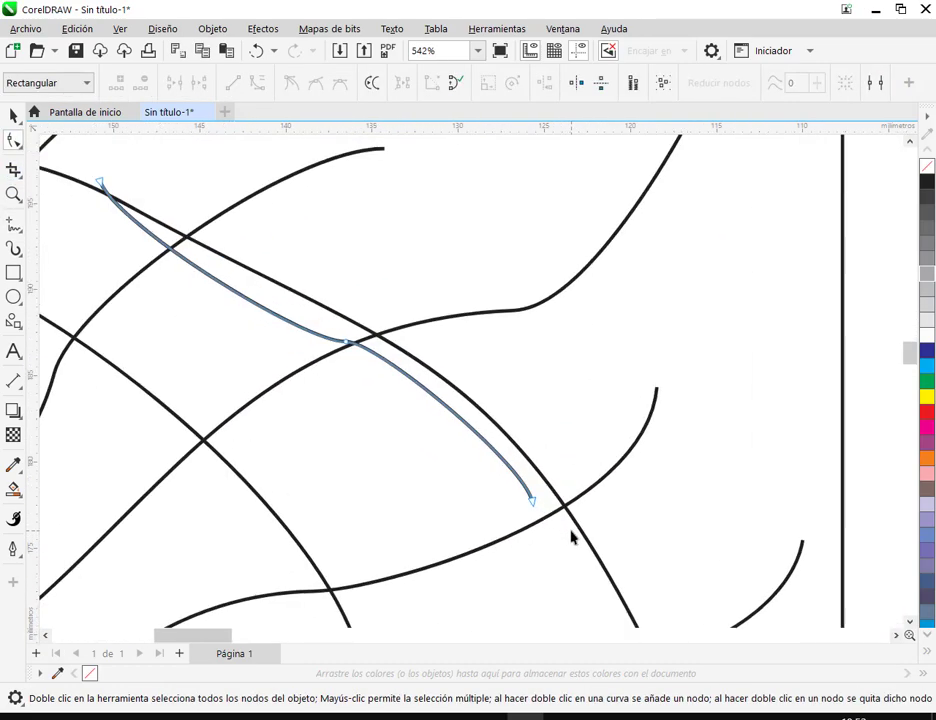
{"action": "left_click_drag", "start_coordinate": [531, 502], "coordinate": [625, 600]}
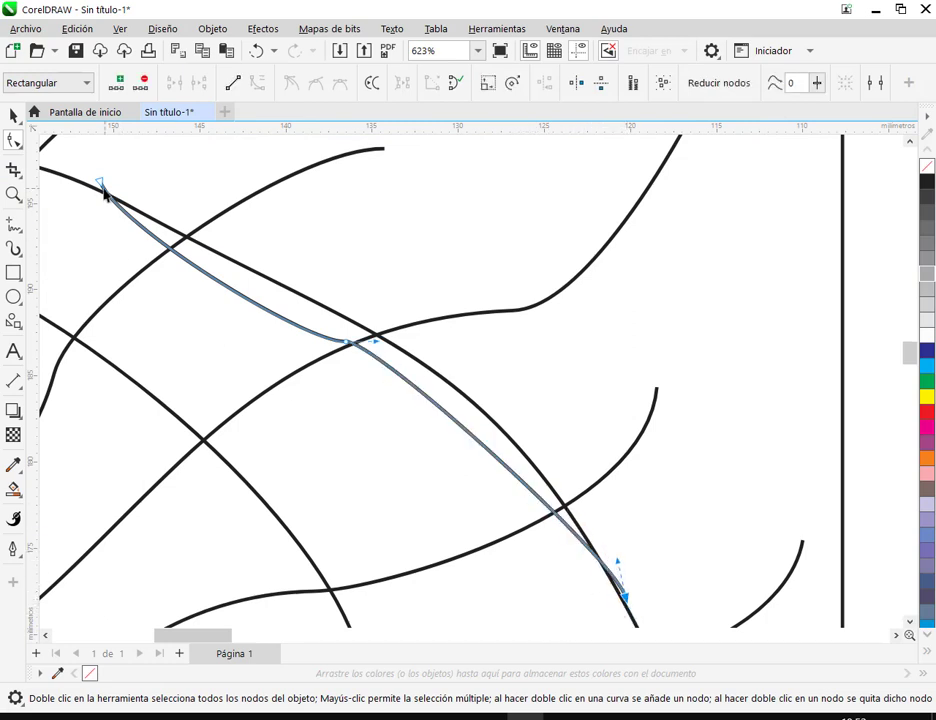
Step: Make the new curve's middle node symmetrical and shift it slightly so the bend flows evenly
{"action": "left_click_drag", "start_coordinate": [345, 345], "coordinate": [389, 368]}
{"action": "left_click", "coordinate": [340, 83]}
{"action": "left_click_drag", "start_coordinate": [328, 341], "coordinate": [330, 337]}
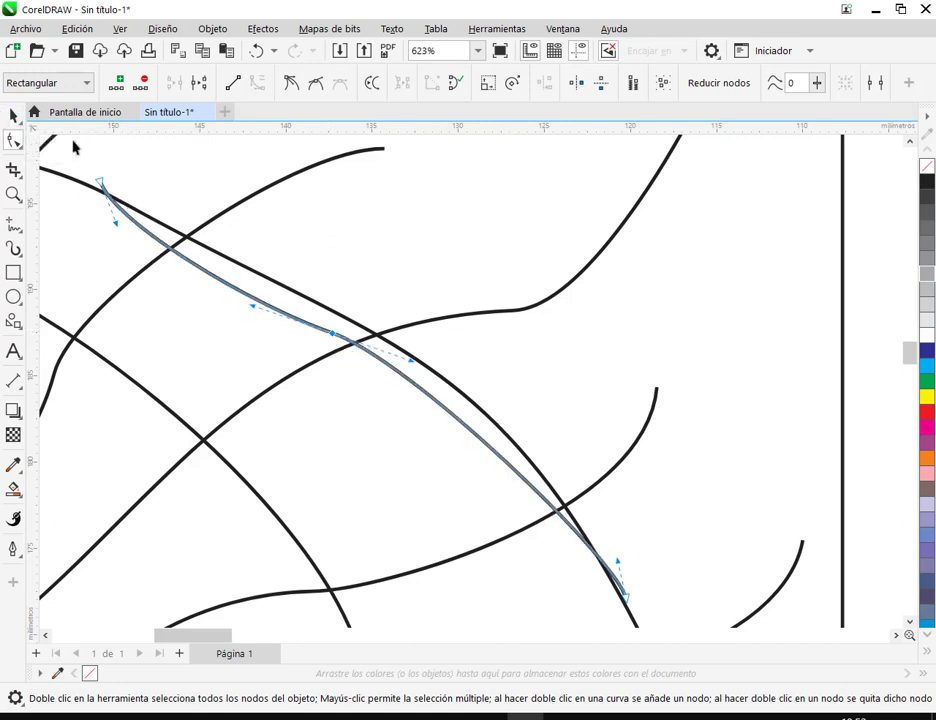
{"action": "left_click", "coordinate": [290, 206]}
{"action": "key", "text": "space"}
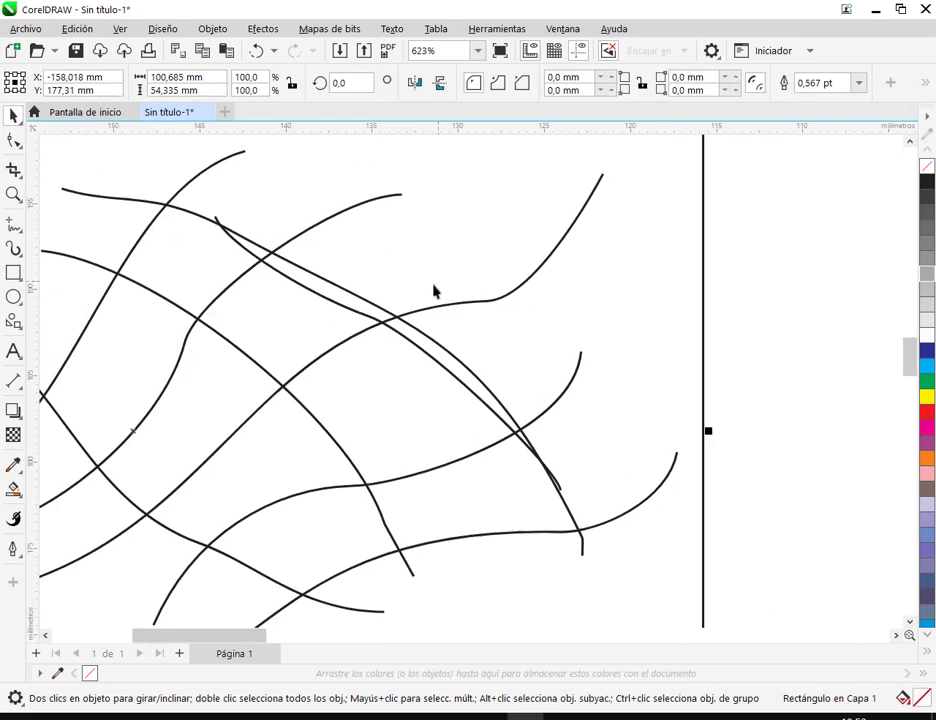
Step: Select all nine crossing curves and move them out of the rectangle into the empty area beside the half-circle's side
{"action": "scroll", "coordinate": [435, 291], "scroll_direction": "down", "scroll_amount": 5}
{"action": "scroll", "coordinate": [387, 403], "scroll_direction": "up", "scroll_amount": 2}
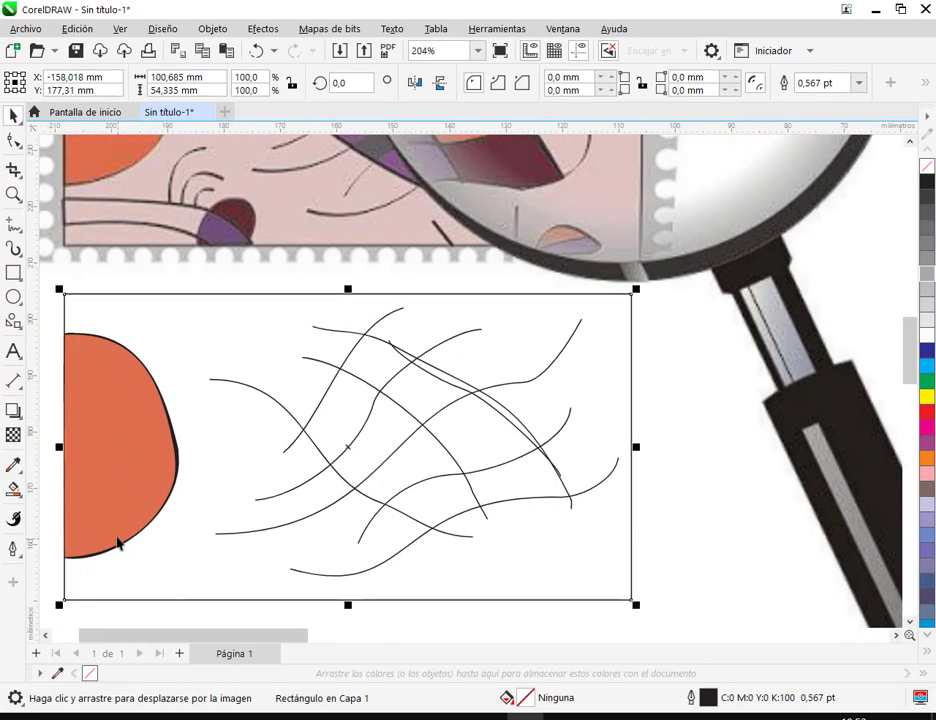
{"action": "scroll", "coordinate": [400, 460], "scroll_direction": "down", "scroll_amount": 2}
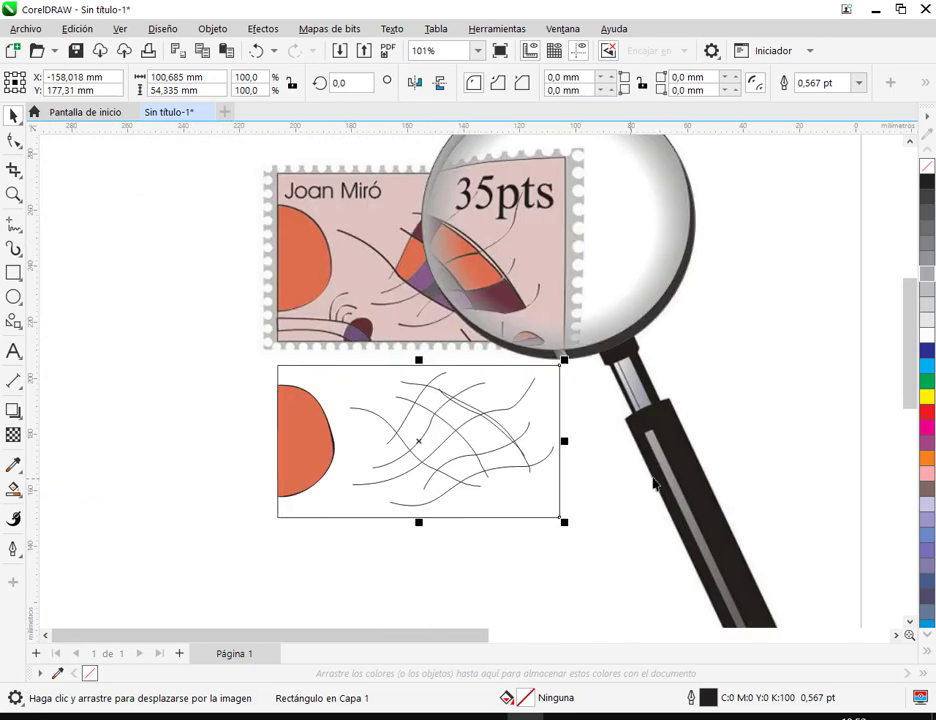
{"action": "left_click", "coordinate": [612, 592]}
{"action": "left_click_drag", "start_coordinate": [322, 560], "coordinate": [604, 357]}
{"action": "left_click_drag", "start_coordinate": [474, 439], "coordinate": [144, 387]}
{"action": "left_click_drag", "start_coordinate": [194, 445], "coordinate": [402, 463]}
{"action": "left_click", "coordinate": [409, 531]}
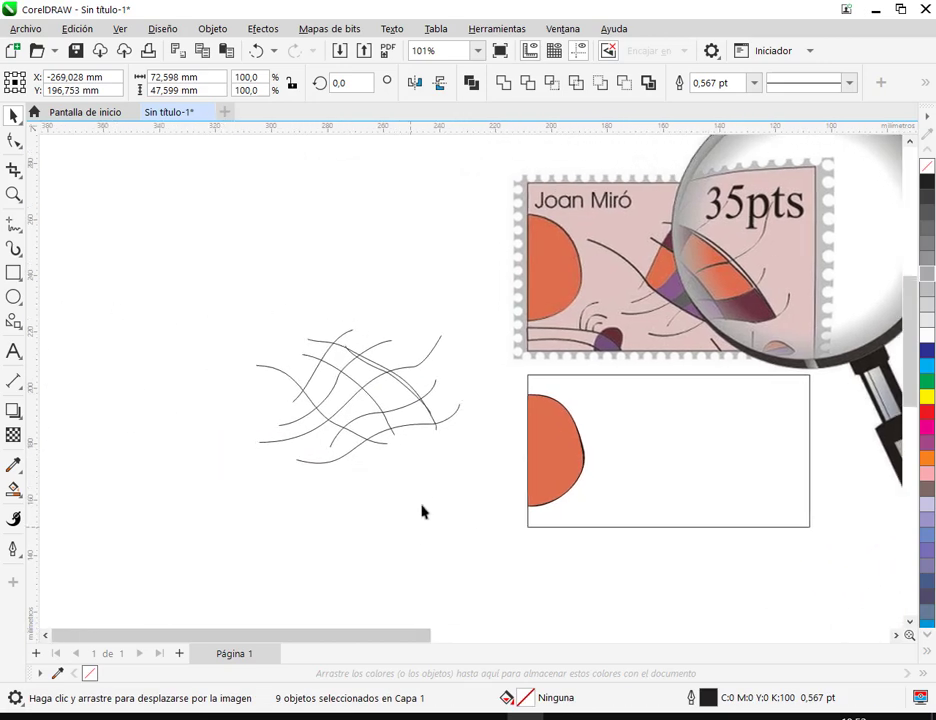
Step: Fill the large enclosed cells of the crossing curves with blue using Smart Fill and a 0.567 pt outline
{"action": "scroll", "coordinate": [433, 376], "scroll_direction": "up", "scroll_amount": 2}
{"action": "scroll", "coordinate": [390, 438], "scroll_direction": "up", "scroll_amount": 2}
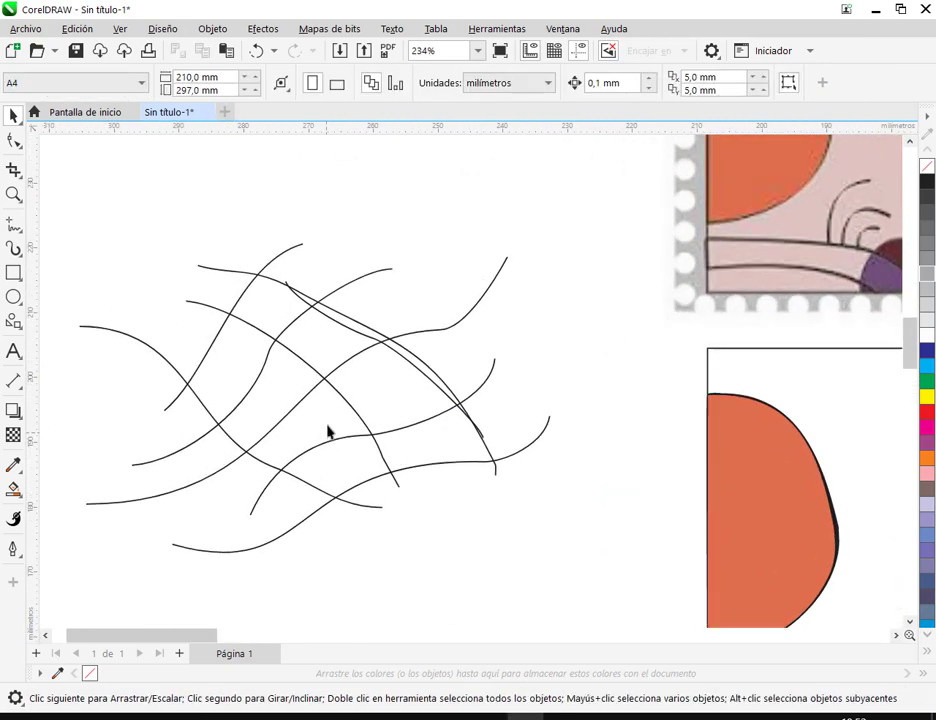
{"action": "left_click", "coordinate": [13, 488]}
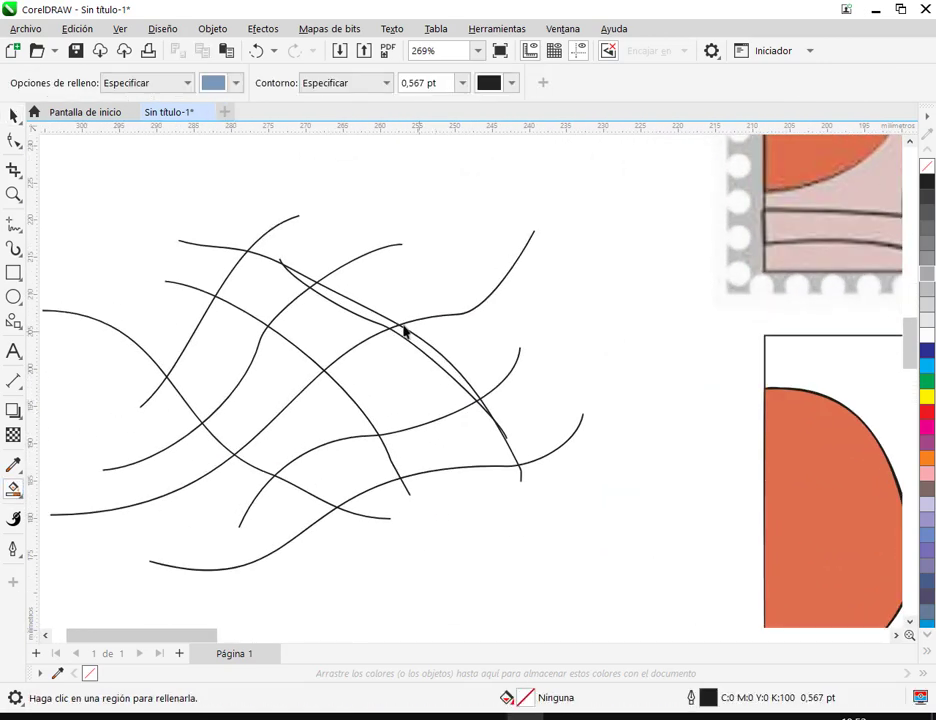
{"action": "left_click", "coordinate": [216, 366]}
{"action": "left_click", "coordinate": [275, 393]}
{"action": "left_click", "coordinate": [339, 425]}
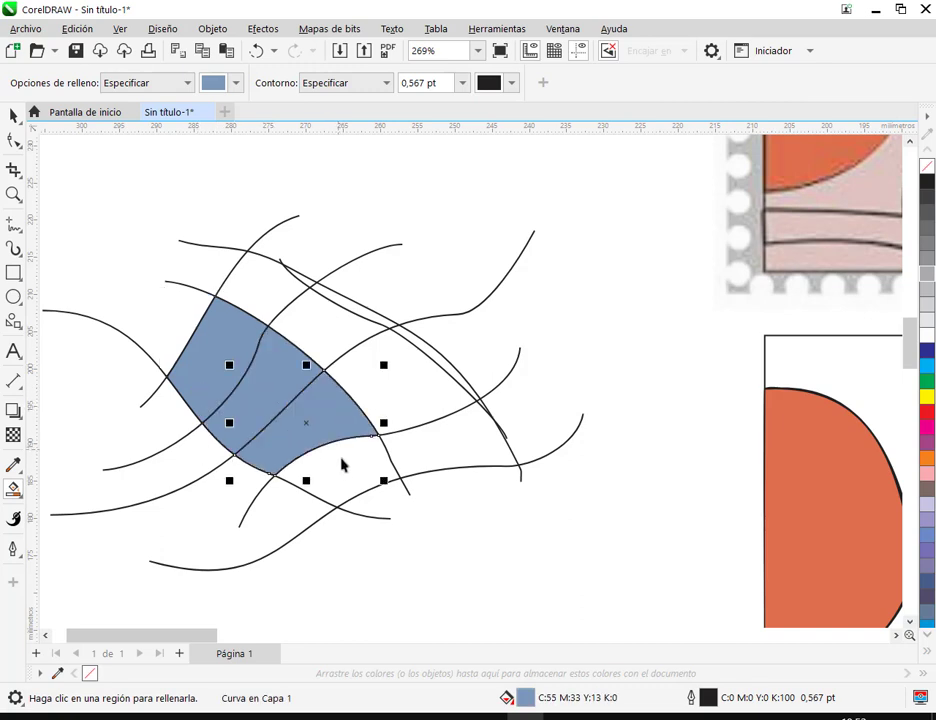
{"action": "left_click", "coordinate": [355, 493]}
{"action": "left_click", "coordinate": [470, 453]}
{"action": "left_click", "coordinate": [395, 370]}
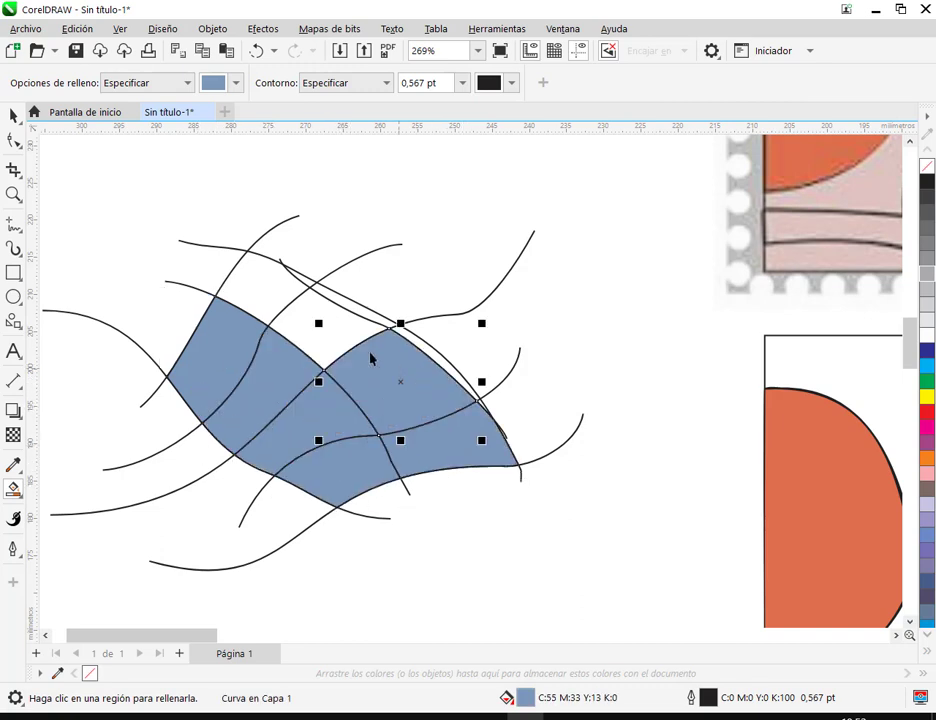
{"action": "left_click", "coordinate": [337, 331]}
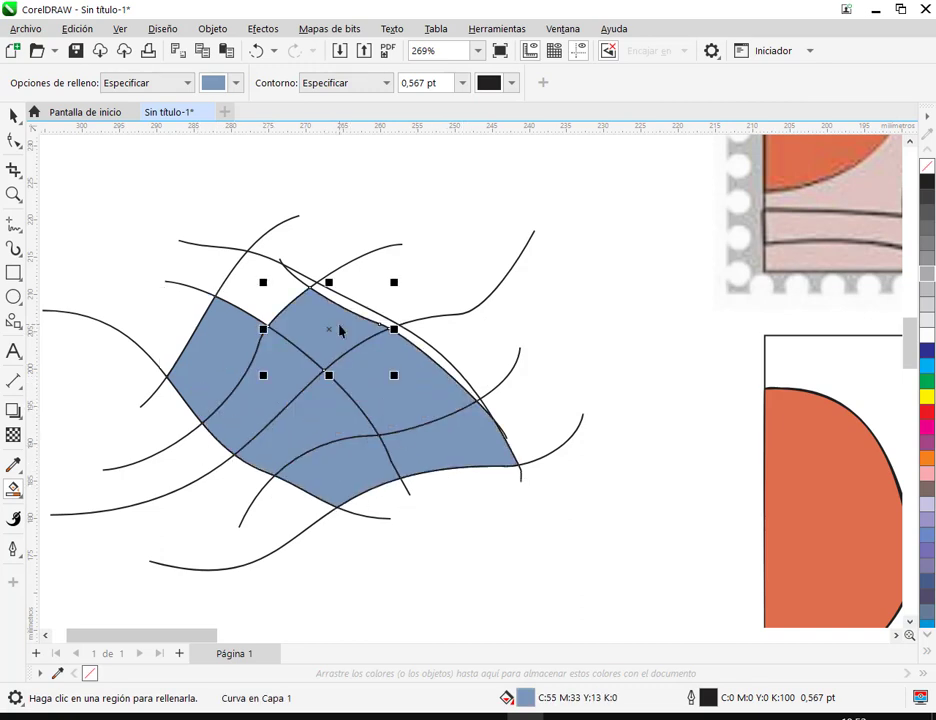
{"action": "left_click", "coordinate": [250, 282]}
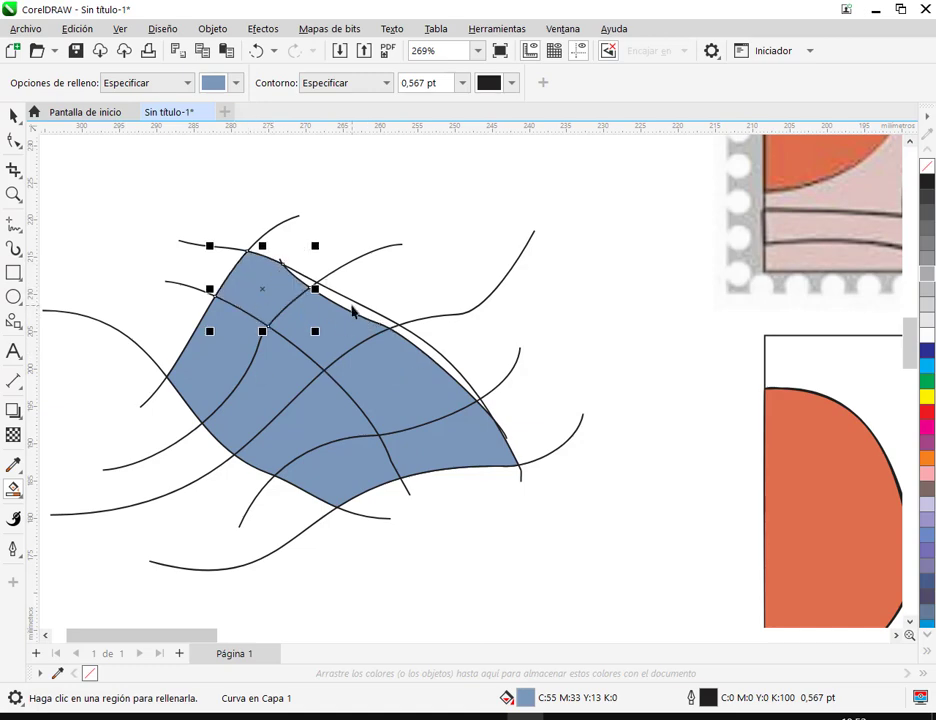
Step: Smart-fill the narrow slivers between the two nearly parallel falling curves with the same blue
{"action": "scroll", "coordinate": [265, 280], "scroll_direction": "up", "scroll_amount": 2}
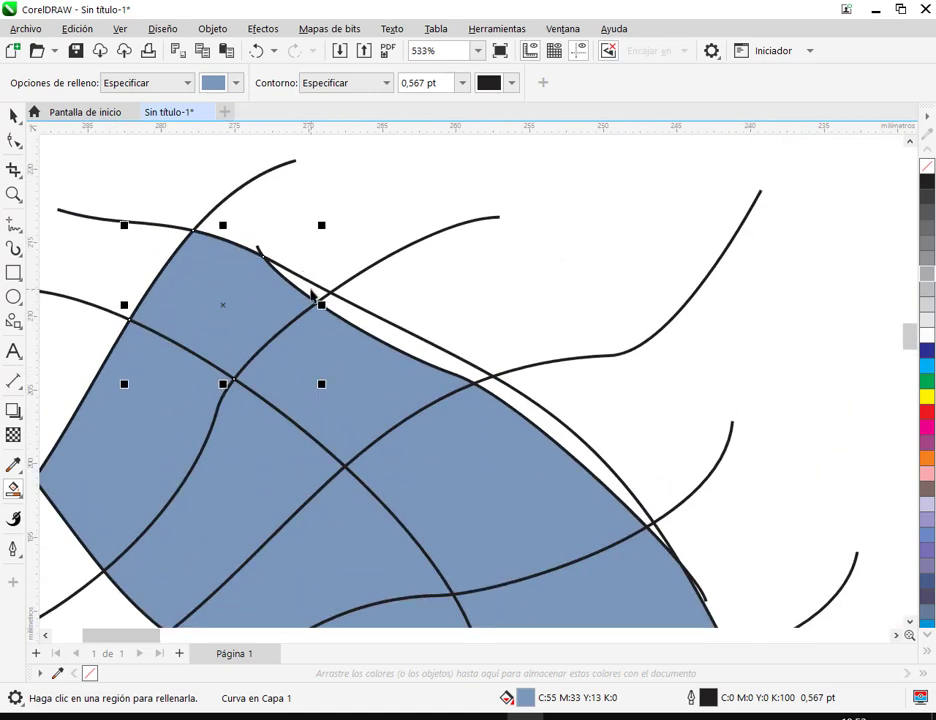
{"action": "left_click", "coordinate": [312, 293]}
{"action": "left_click", "coordinate": [404, 367]}
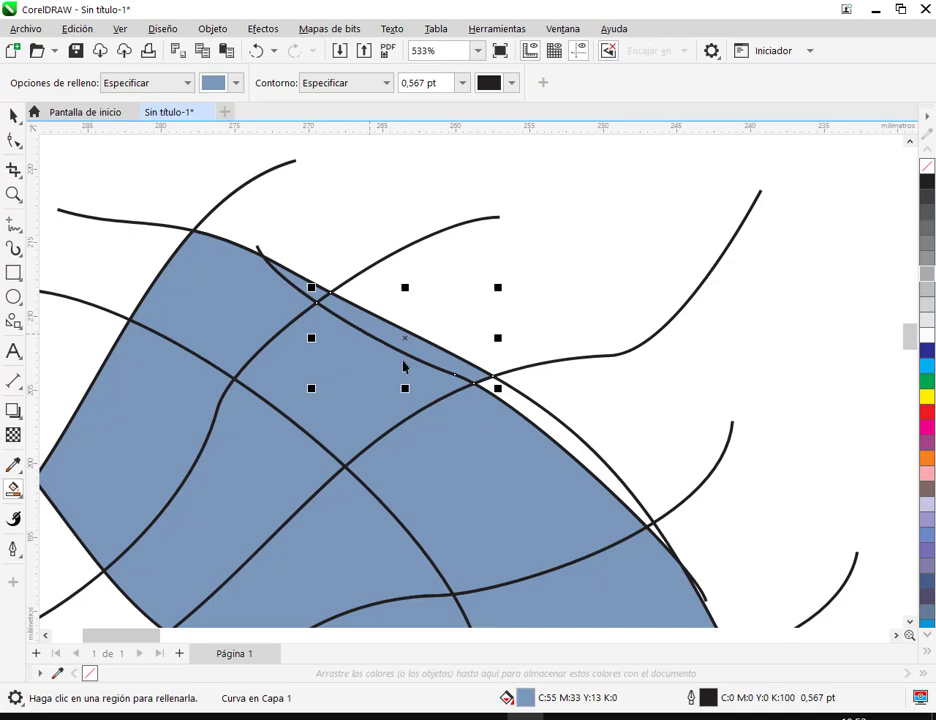
{"action": "left_click", "coordinate": [555, 433]}
{"action": "scroll", "coordinate": [650, 533], "scroll_direction": "up", "scroll_amount": 4}
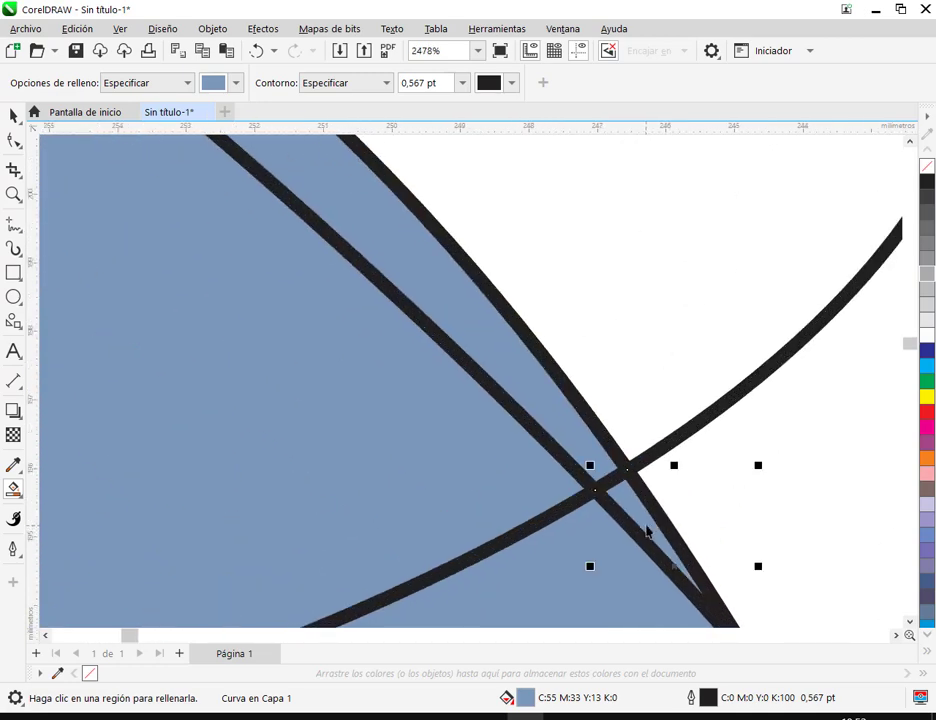
{"action": "left_click", "coordinate": [645, 533]}
{"action": "scroll", "coordinate": [648, 528], "scroll_direction": "down", "scroll_amount": 5}
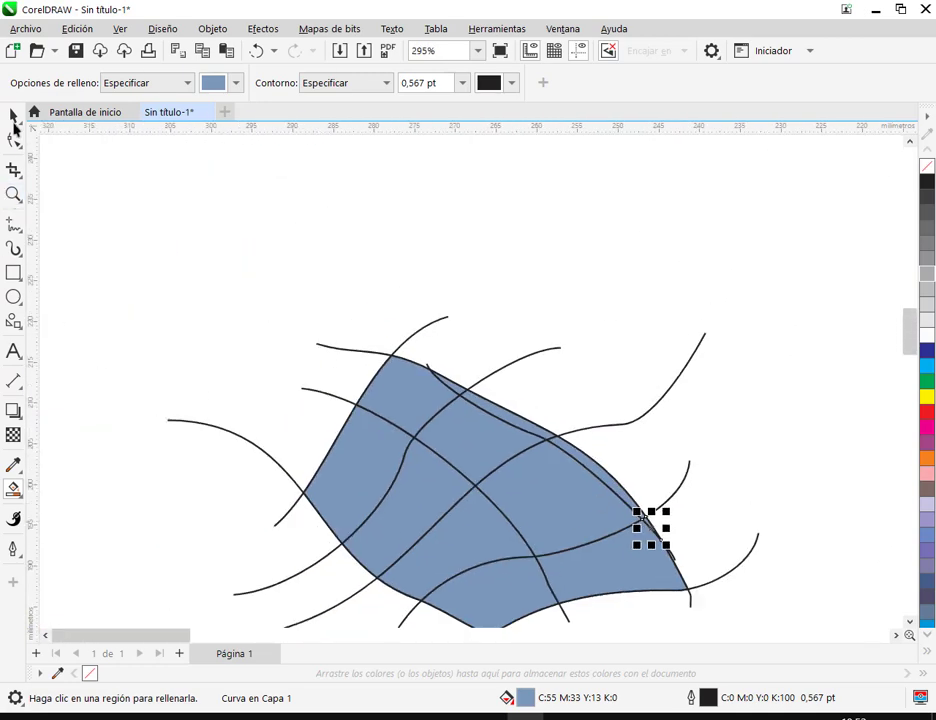
{"action": "left_click", "coordinate": [14, 117]}
{"action": "left_click", "coordinate": [140, 166]}
{"action": "left_click_drag", "start_coordinate": [446, 408], "coordinate": [454, 293]}
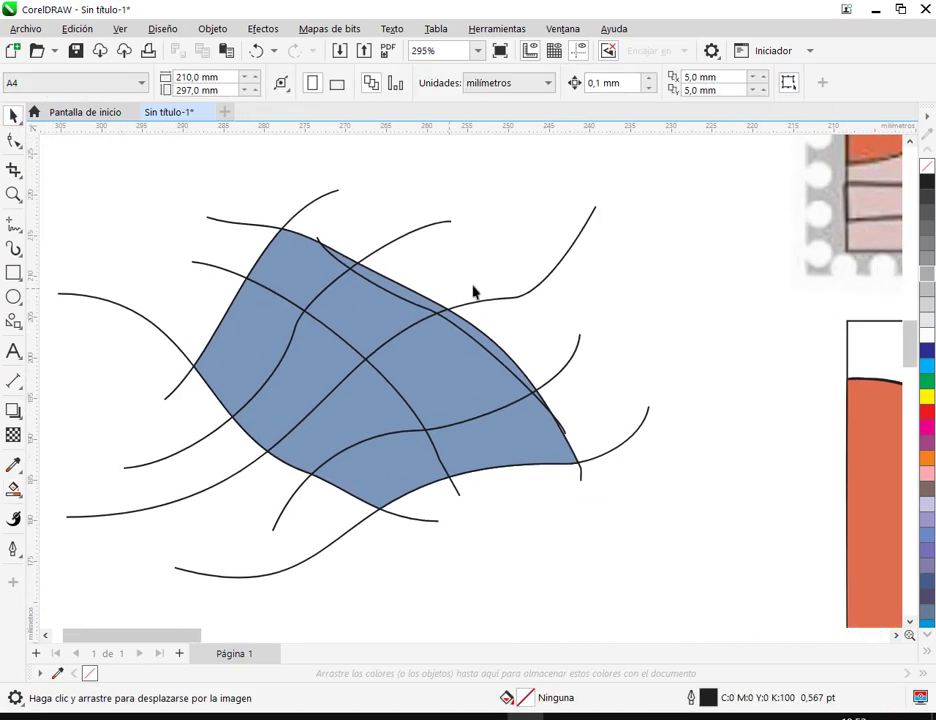
{"action": "scroll", "coordinate": [555, 433], "scroll_direction": "up", "scroll_amount": 2}
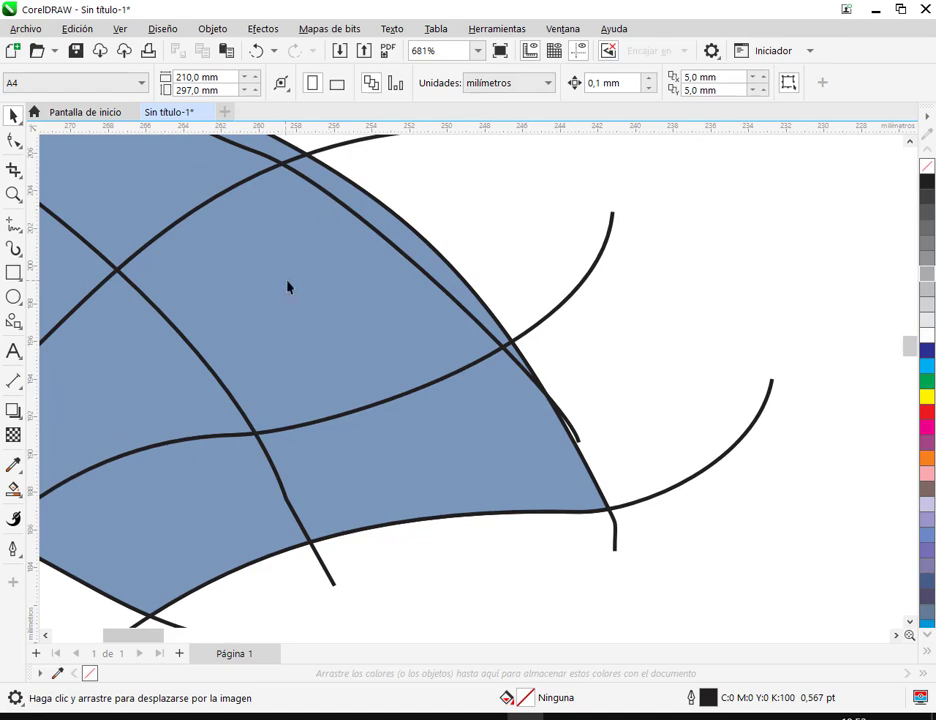
Step: Pull the leftmost filled cell out of the mesh as a separate shape and undo the move
{"action": "scroll", "coordinate": [285, 287], "scroll_direction": "down", "scroll_amount": 4}
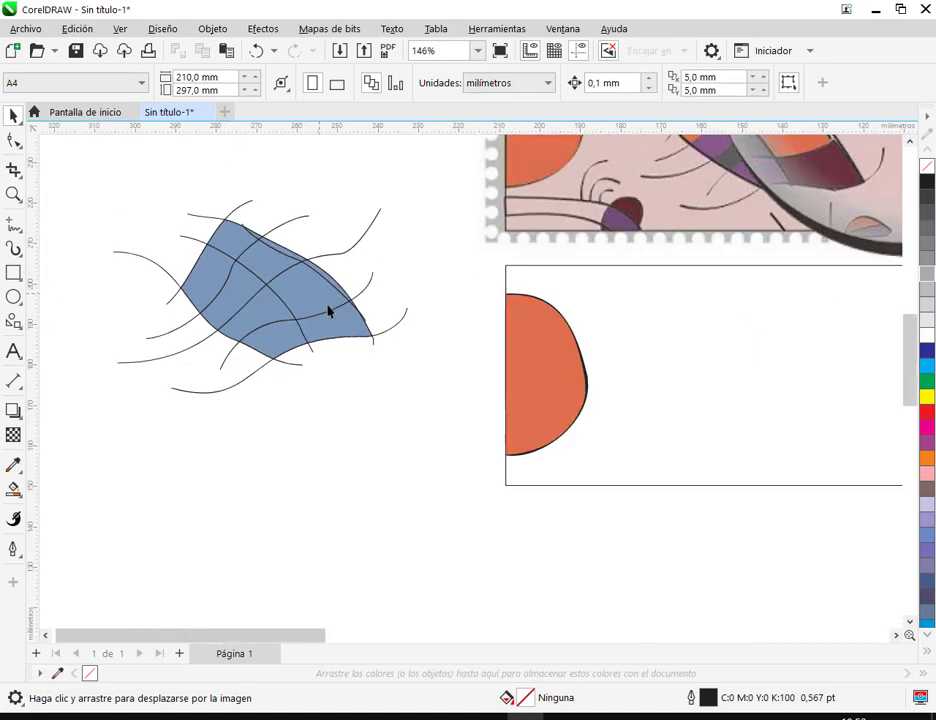
{"action": "scroll", "coordinate": [340, 326], "scroll_direction": "up", "scroll_amount": 2}
{"action": "left_click", "coordinate": [279, 341]}
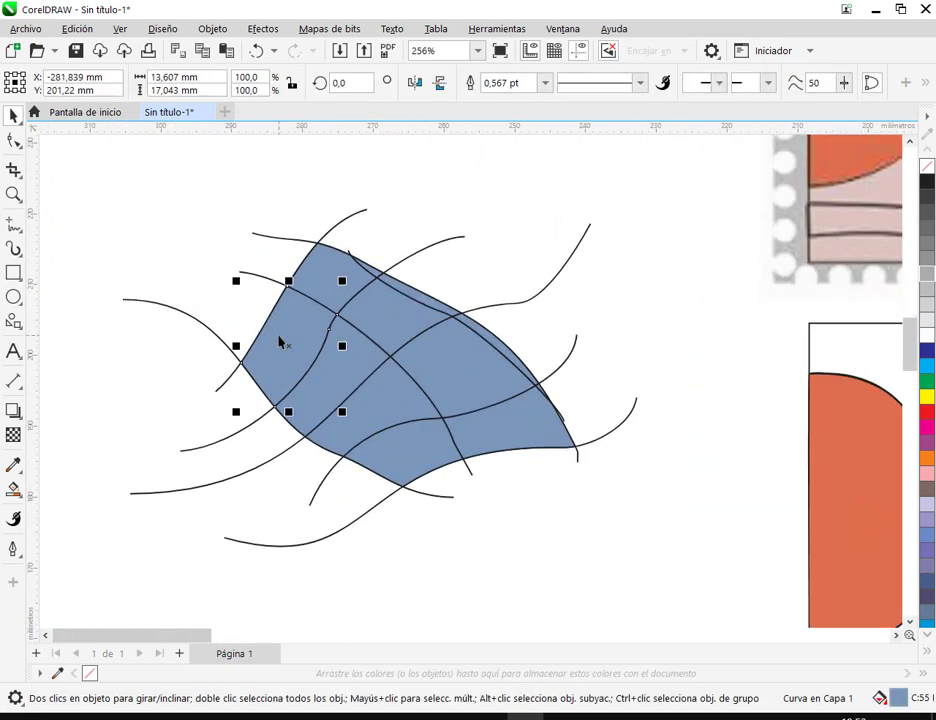
{"action": "left_click_drag", "start_coordinate": [281, 340], "coordinate": [159, 267]}
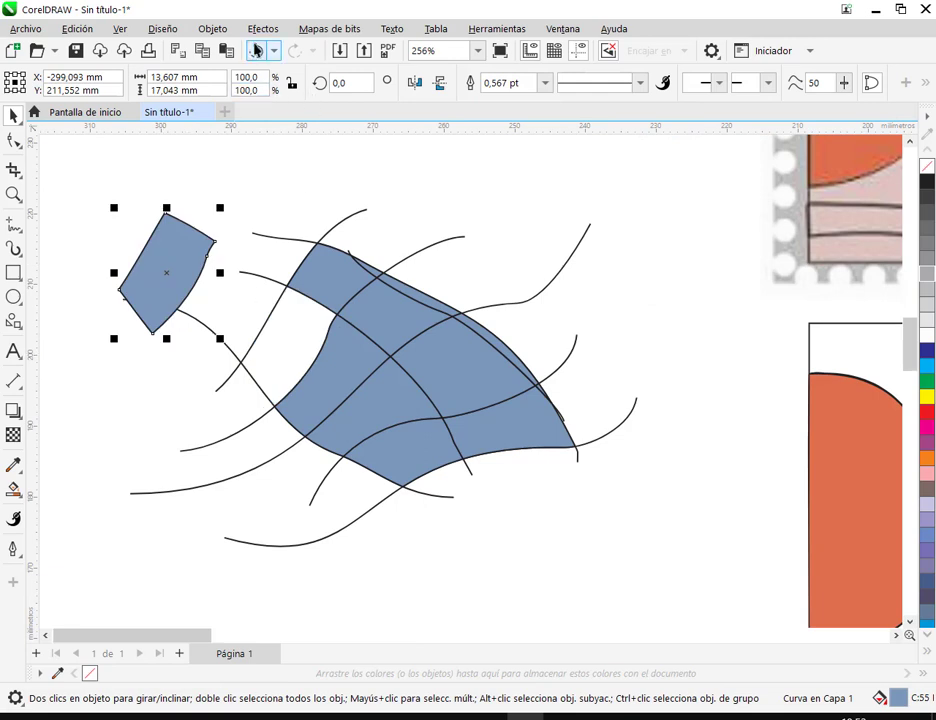
{"action": "left_click", "coordinate": [256, 50]}
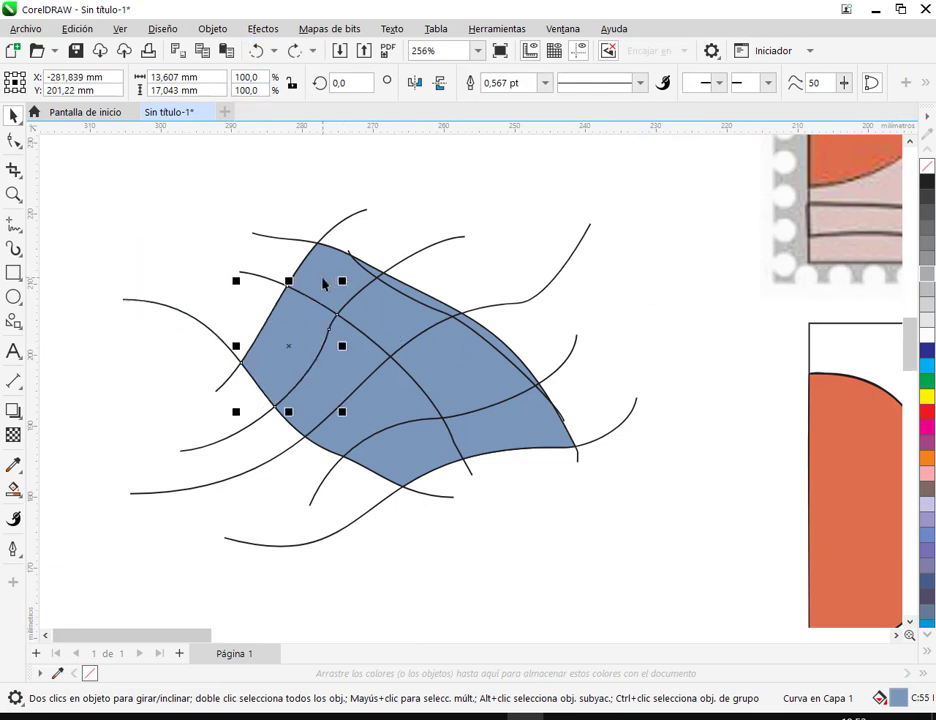
Step: Select all eight large blue cells together and remove their outlines
{"action": "left_click", "coordinate": [385, 326], "text": "shift"}
{"action": "left_click", "coordinate": [401, 347], "text": "shift"}
{"action": "left_click", "coordinate": [349, 376], "text": "shift"}
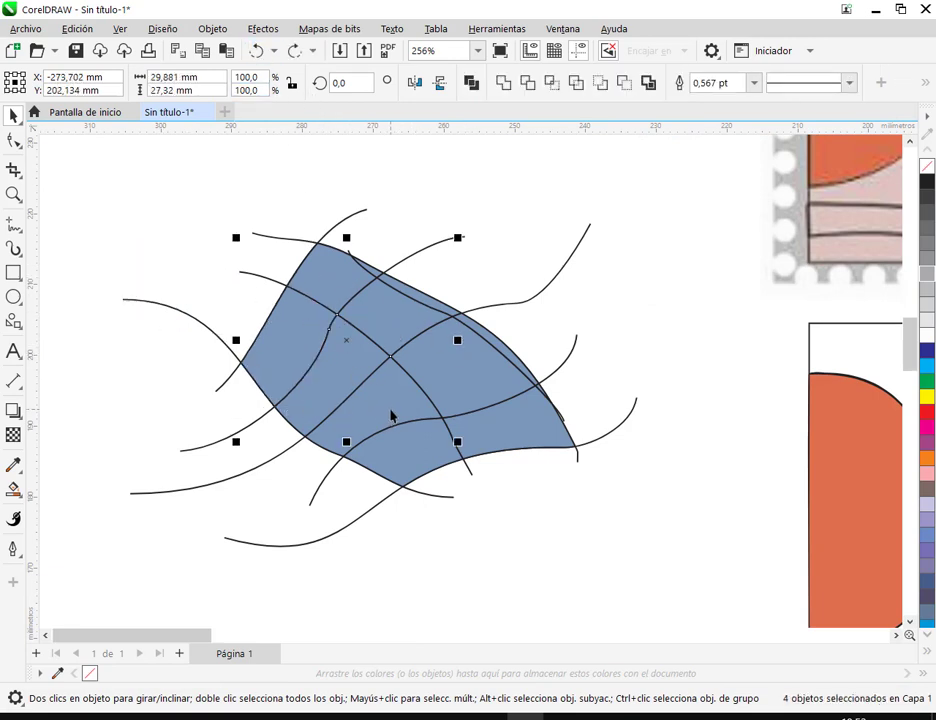
{"action": "left_click", "coordinate": [478, 389], "text": "shift"}
{"action": "left_click", "coordinate": [528, 430], "text": "shift"}
{"action": "left_click", "coordinate": [407, 514], "text": "shift"}
{"action": "left_click", "coordinate": [419, 449], "text": "shift"}
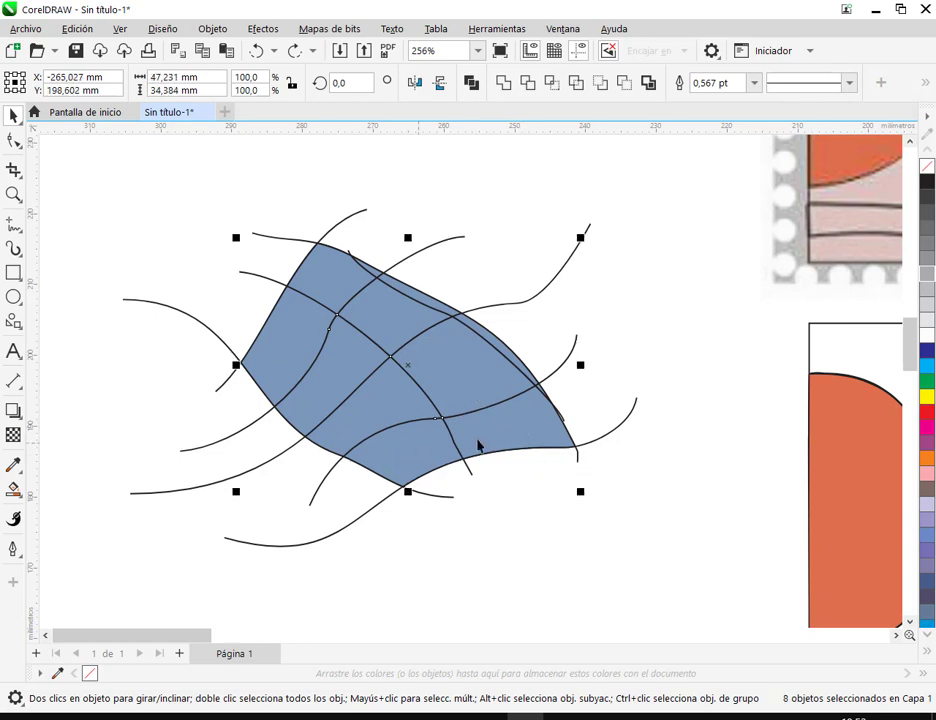
{"action": "right_click", "coordinate": [926, 166]}
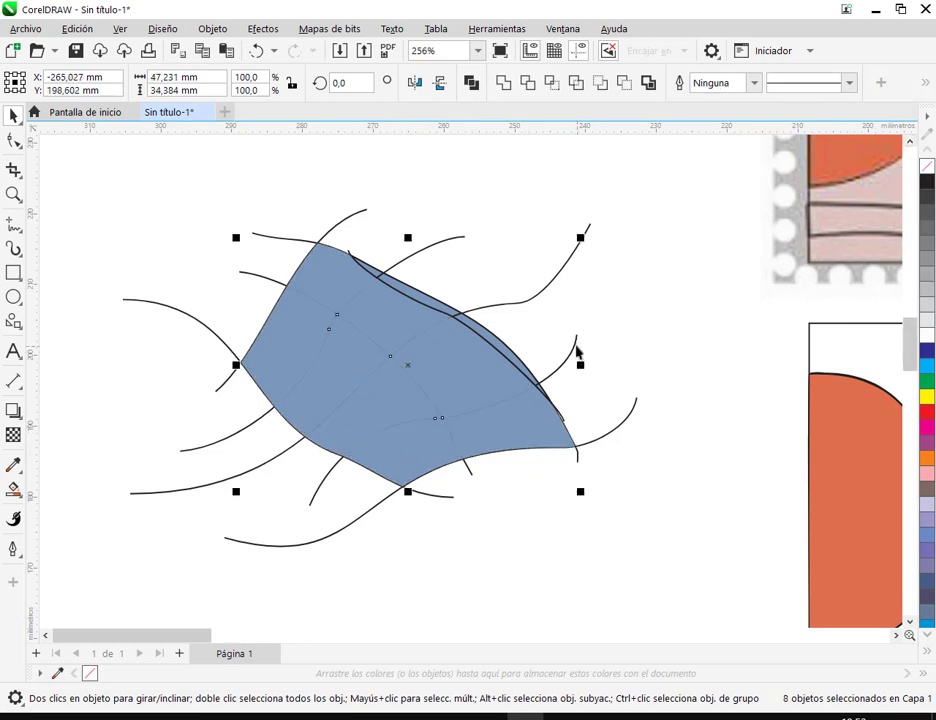
Step: Remove the outlines of the four narrow blue slivers between the nearly parallel falling curves and clear the selection
{"action": "scroll", "coordinate": [392, 291], "scroll_direction": "up", "scroll_amount": 2}
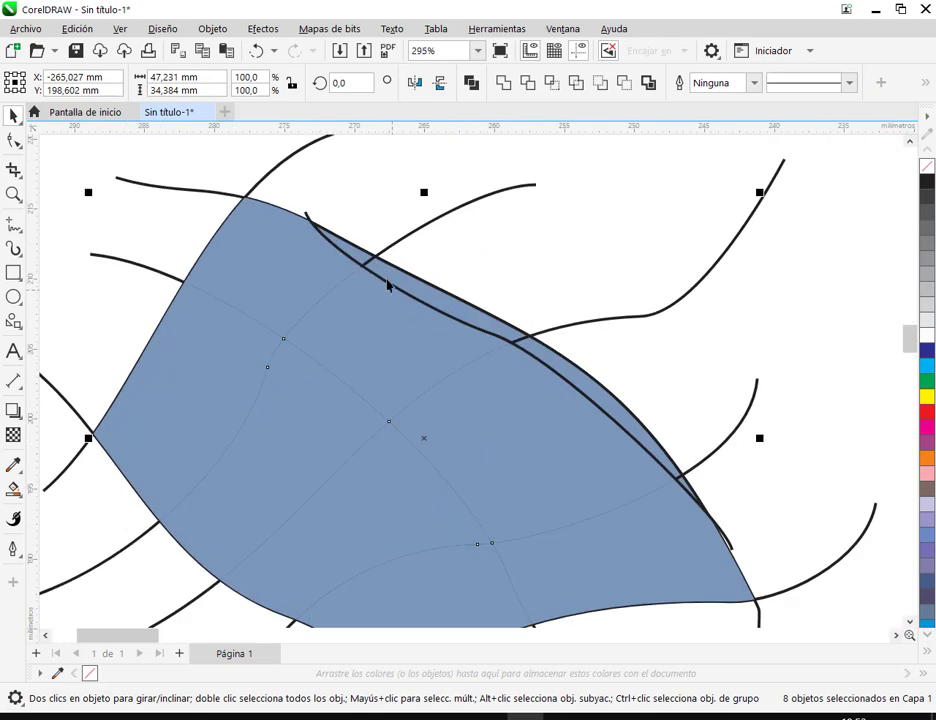
{"action": "left_click", "coordinate": [360, 260]}
{"action": "left_click", "coordinate": [455, 311], "text": "shift"}
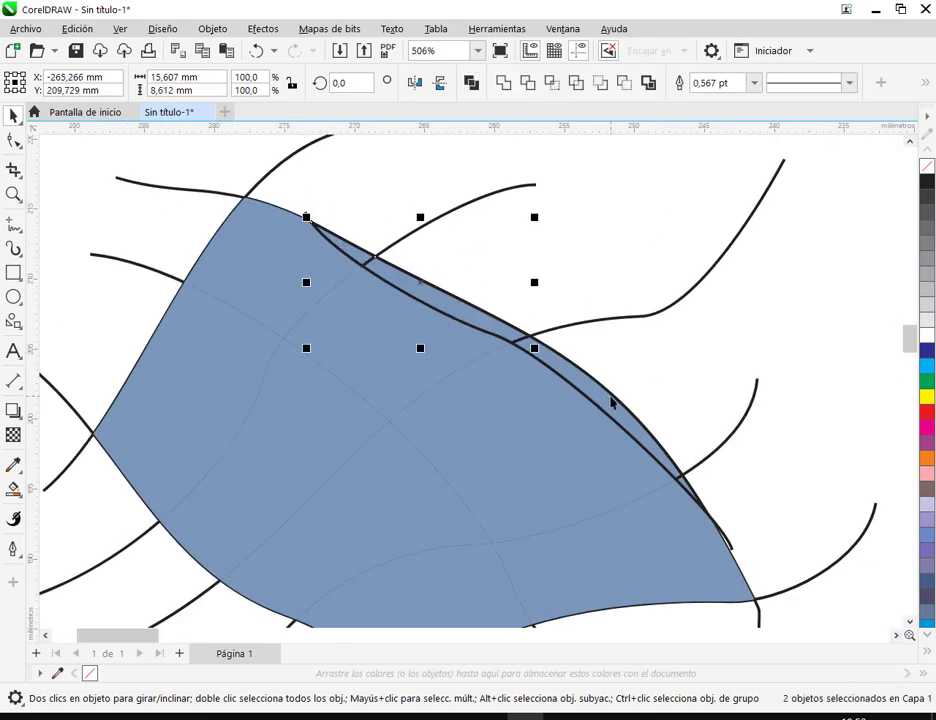
{"action": "left_click", "coordinate": [724, 512], "text": "shift"}
{"action": "scroll", "coordinate": [681, 483], "scroll_direction": "up", "scroll_amount": 8}
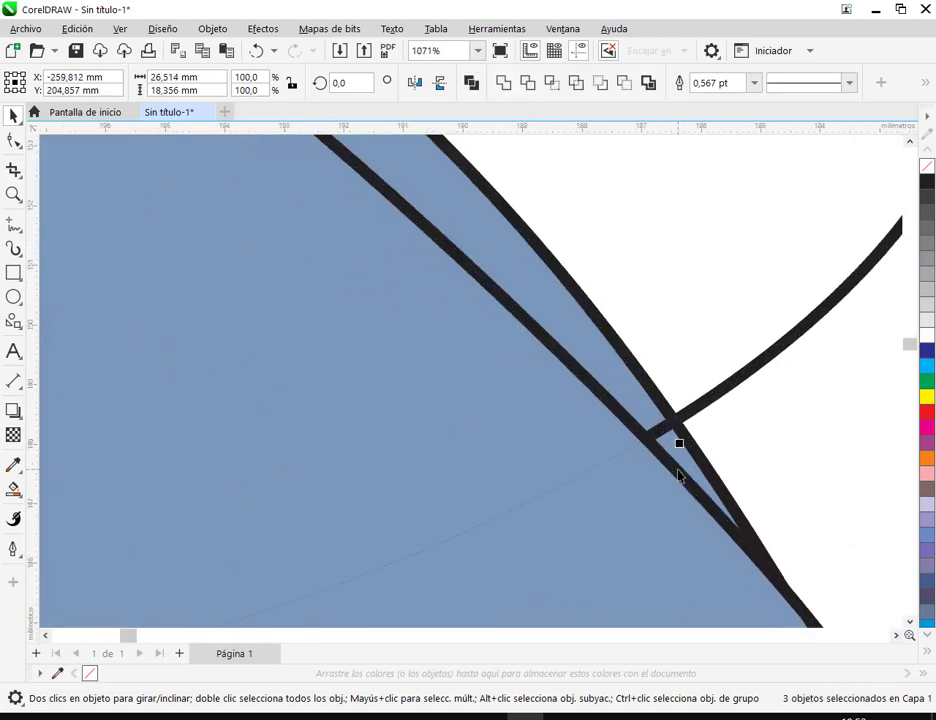
{"action": "left_click", "coordinate": [687, 470], "text": "shift"}
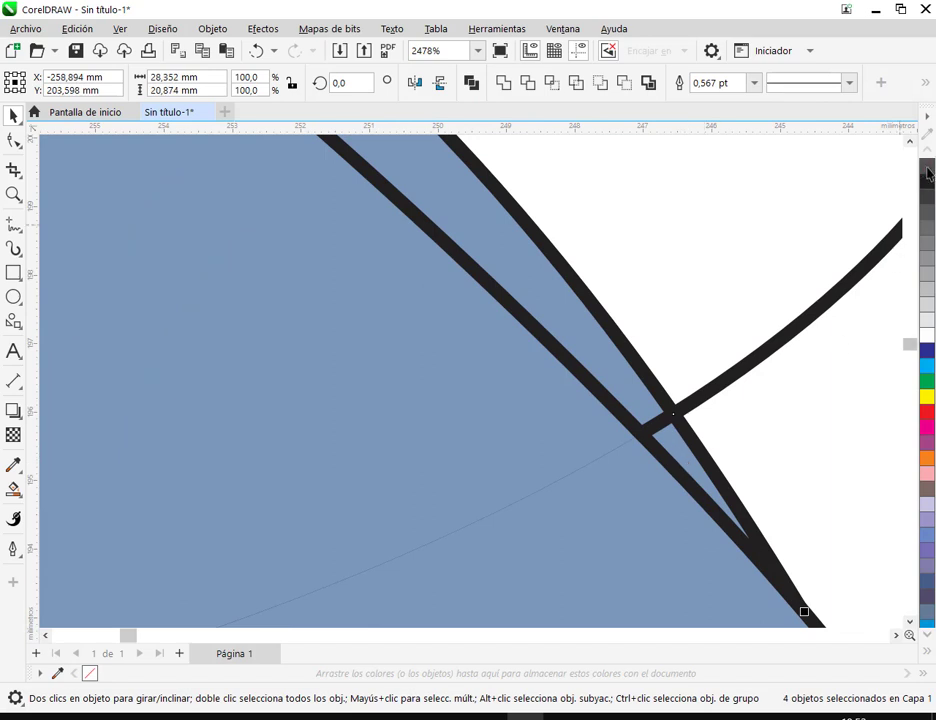
{"action": "right_click", "coordinate": [925, 167]}
{"action": "scroll", "coordinate": [764, 368], "scroll_direction": "down", "scroll_amount": 8}
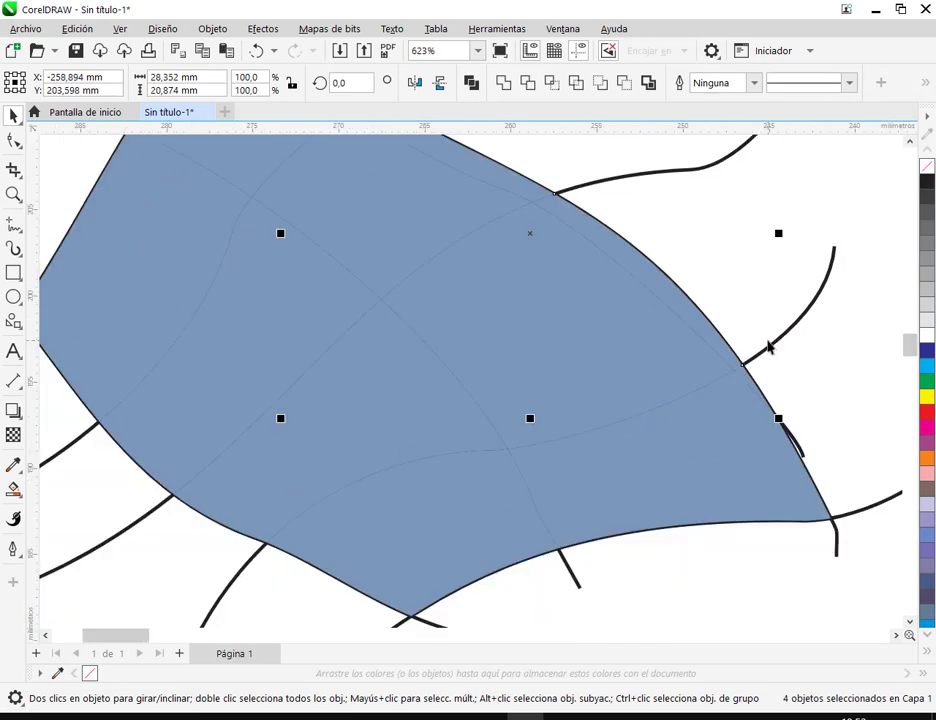
{"action": "left_click", "coordinate": [829, 358]}
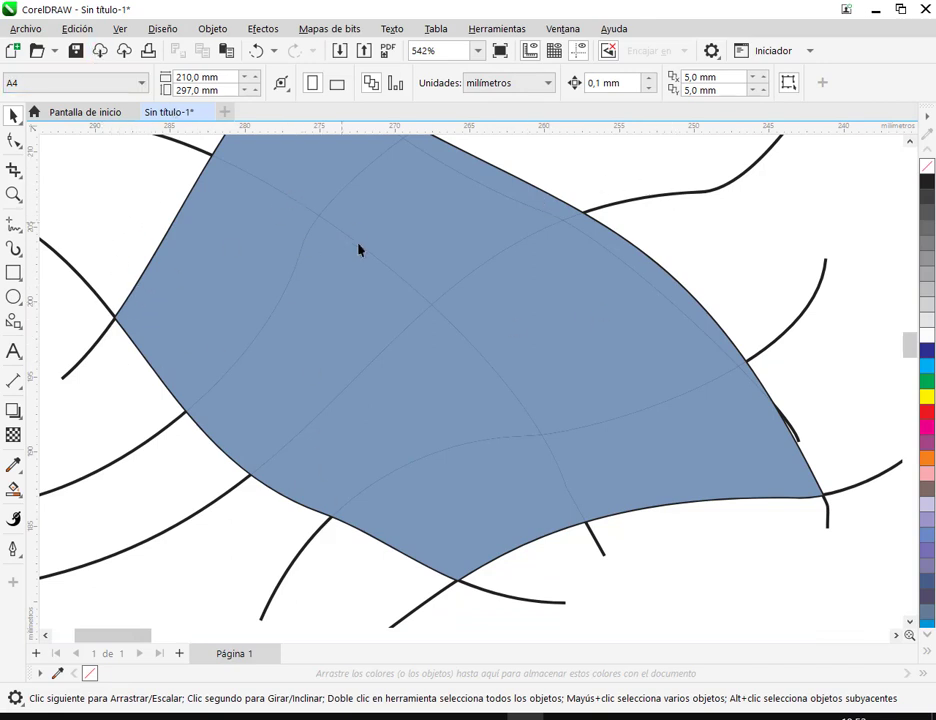
Step: Inspect where the black curves meet the edges of the outline-free cells, and check the Google Meet call chat
{"action": "scroll", "coordinate": [432, 361], "scroll_direction": "left", "scroll_amount": 3}
{"action": "scroll", "coordinate": [240, 338], "scroll_direction": "up", "scroll_amount": 3}
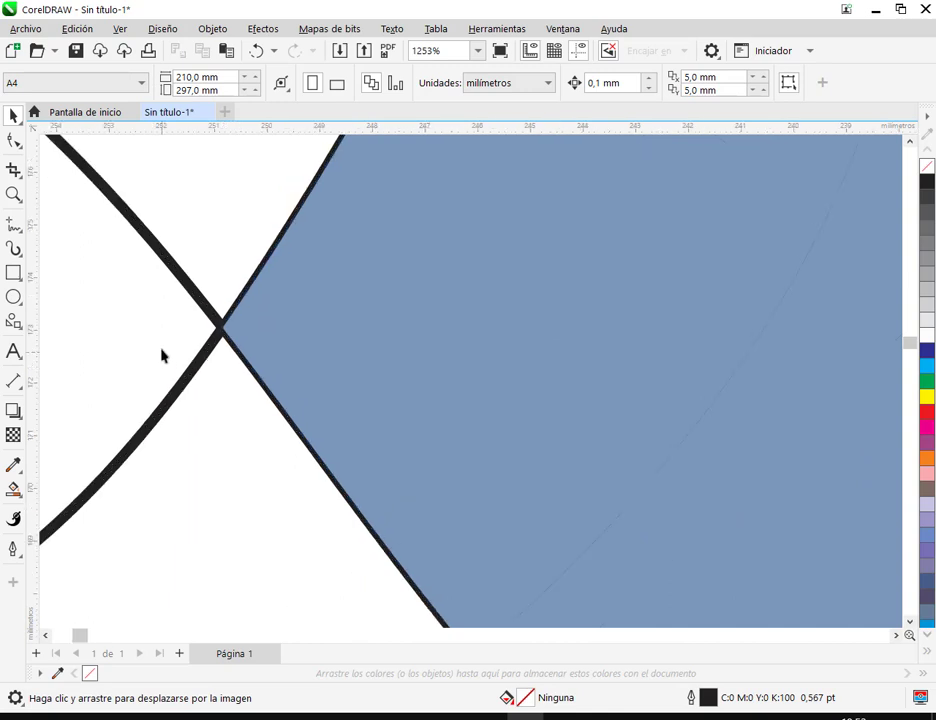
{"action": "scroll", "coordinate": [197, 333], "scroll_direction": "up", "scroll_amount": 2}
{"action": "scroll", "coordinate": [257, 318], "scroll_direction": "down", "scroll_amount": 4}
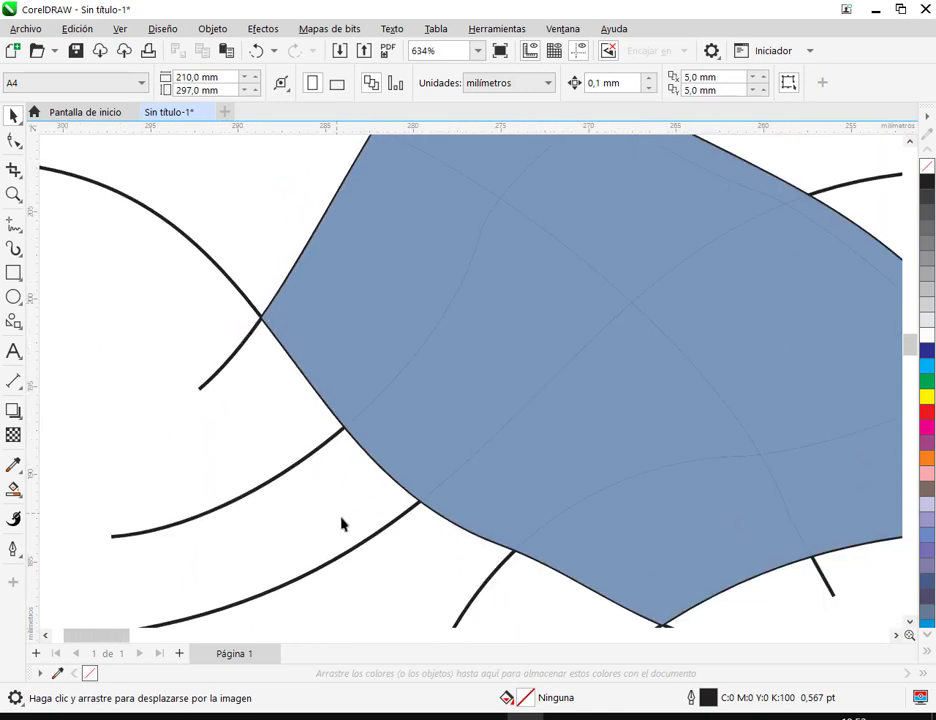
{"action": "scroll", "coordinate": [339, 521], "scroll_direction": "down", "scroll_amount": 3}
{"action": "scroll", "coordinate": [376, 491], "scroll_direction": "down", "scroll_amount": 1}
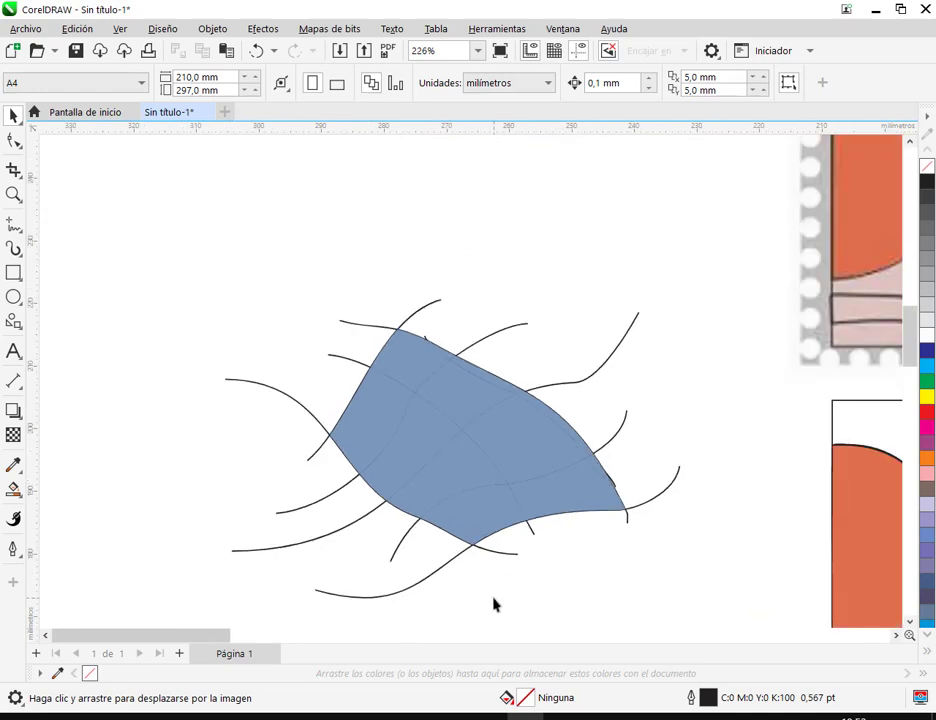
{"action": "left_click", "coordinate": [120, 620]}
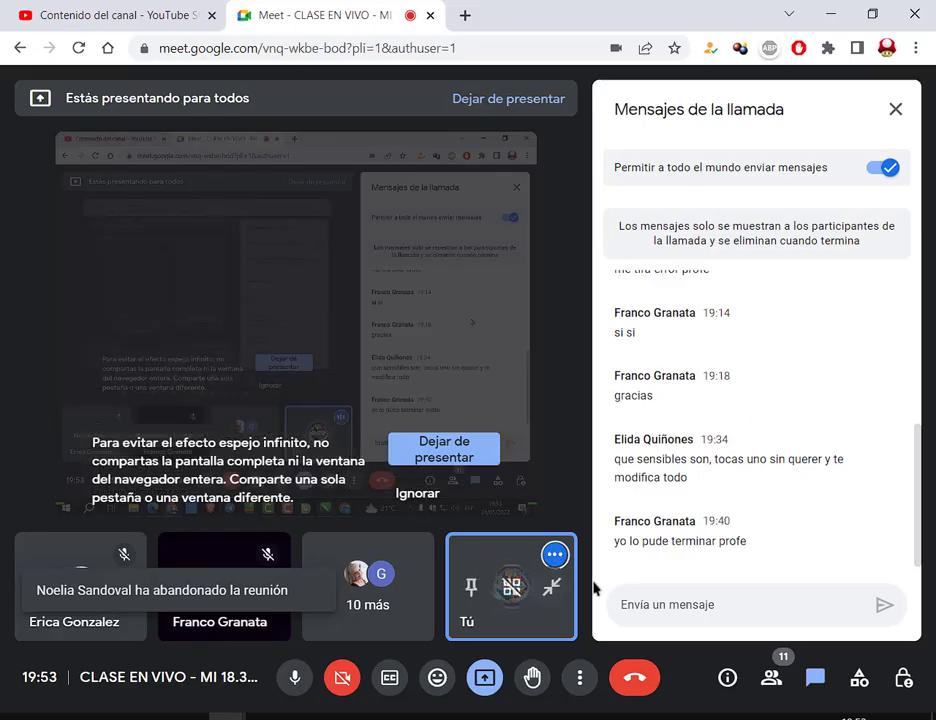
{"action": "key", "text": "alt+Tab"}
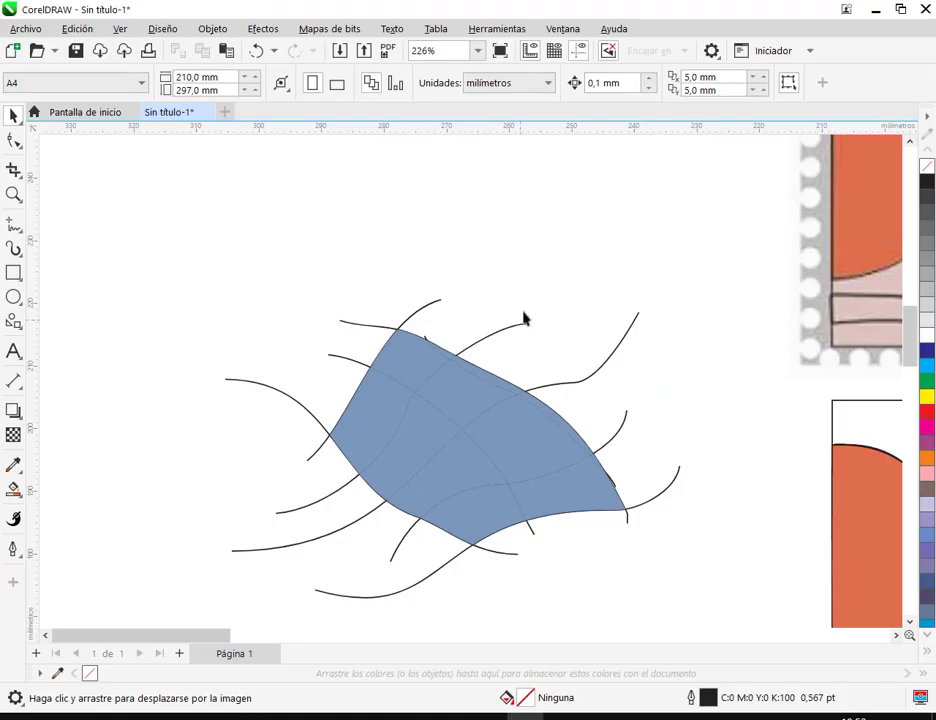
Step: Shift the lowest blue cell slightly out of the mesh and undo the move
{"action": "scroll", "coordinate": [601, 437], "scroll_direction": "up", "scroll_amount": 5}
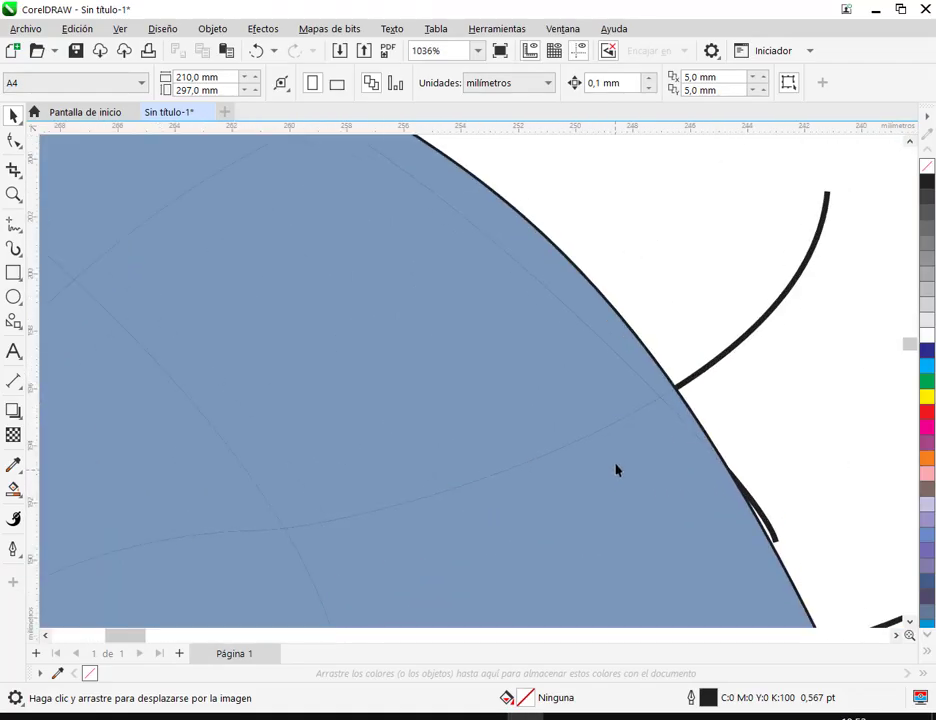
{"action": "scroll", "coordinate": [676, 395], "scroll_direction": "up", "scroll_amount": 4}
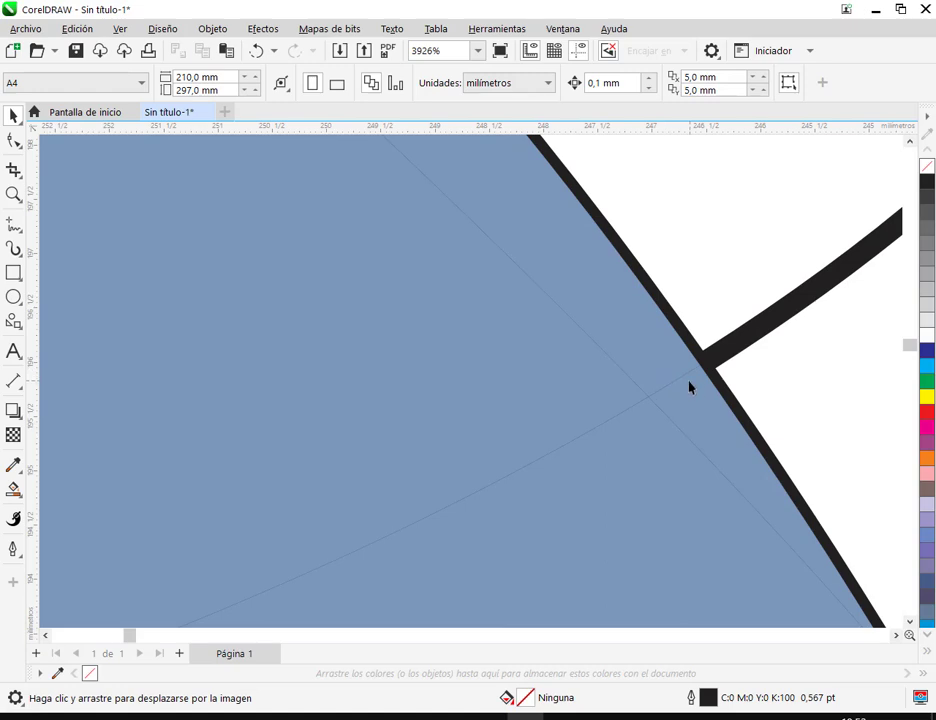
{"action": "scroll", "coordinate": [614, 429], "scroll_direction": "down", "scroll_amount": 4}
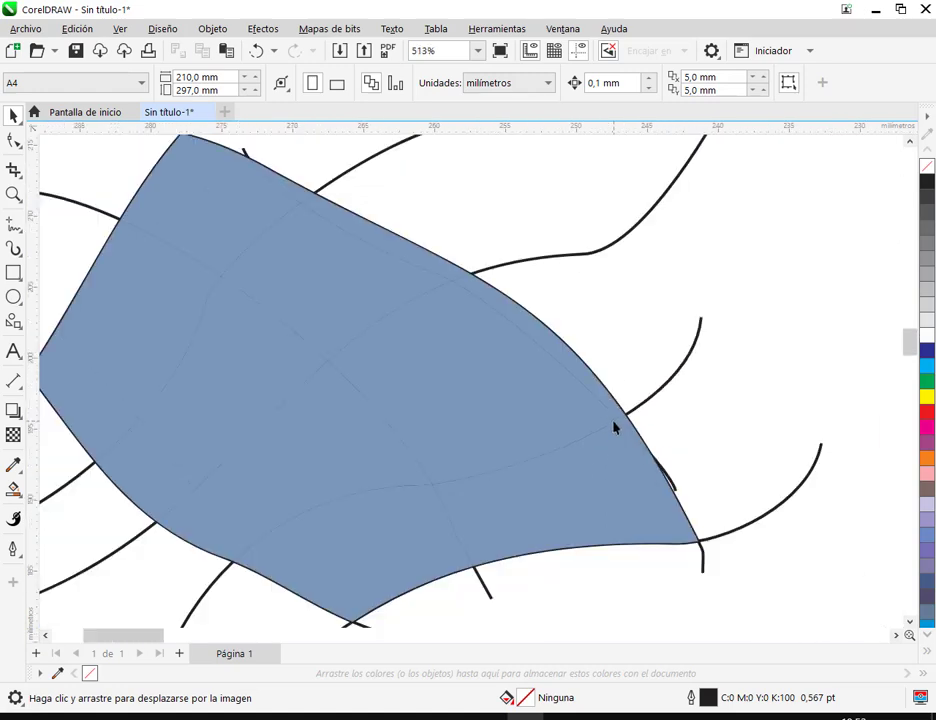
{"action": "scroll", "coordinate": [576, 431], "scroll_direction": "down", "scroll_amount": 1}
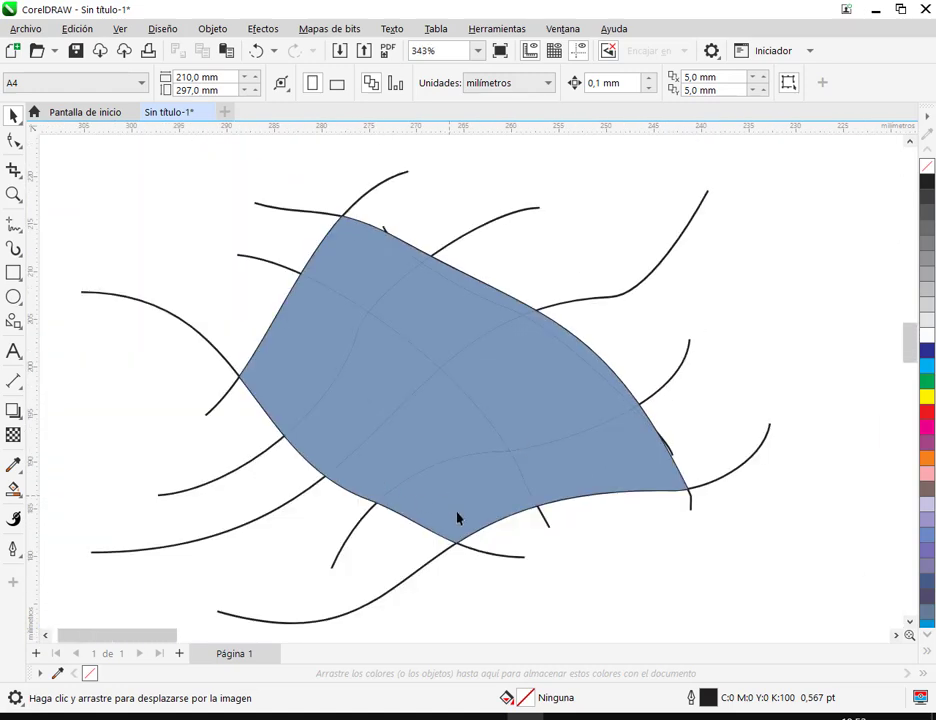
{"action": "left_click_drag", "start_coordinate": [455, 514], "coordinate": [476, 510]}
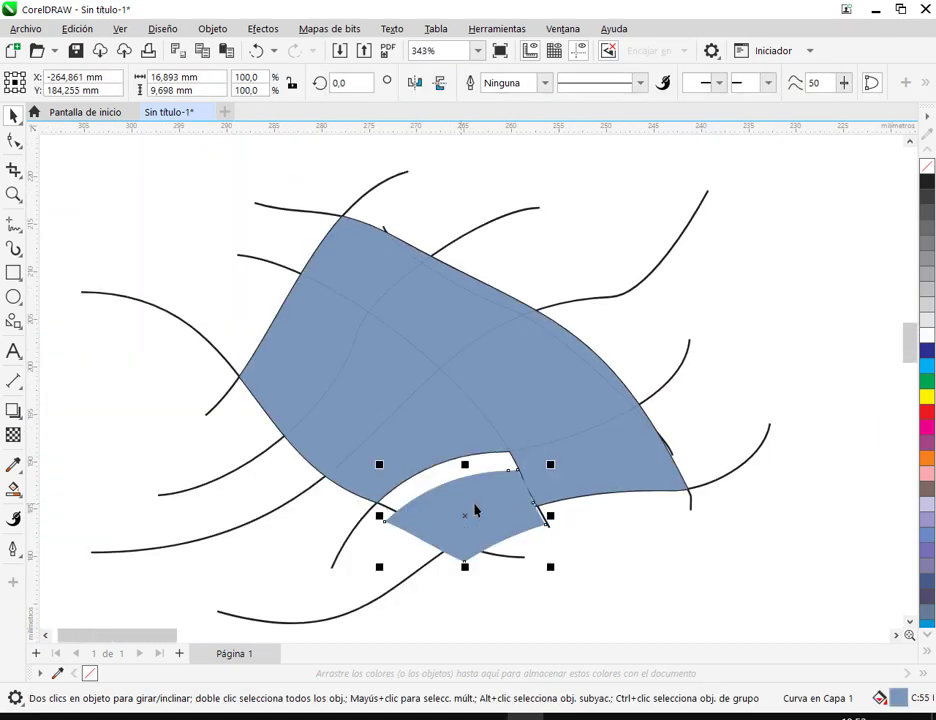
{"action": "left_click", "coordinate": [256, 50]}
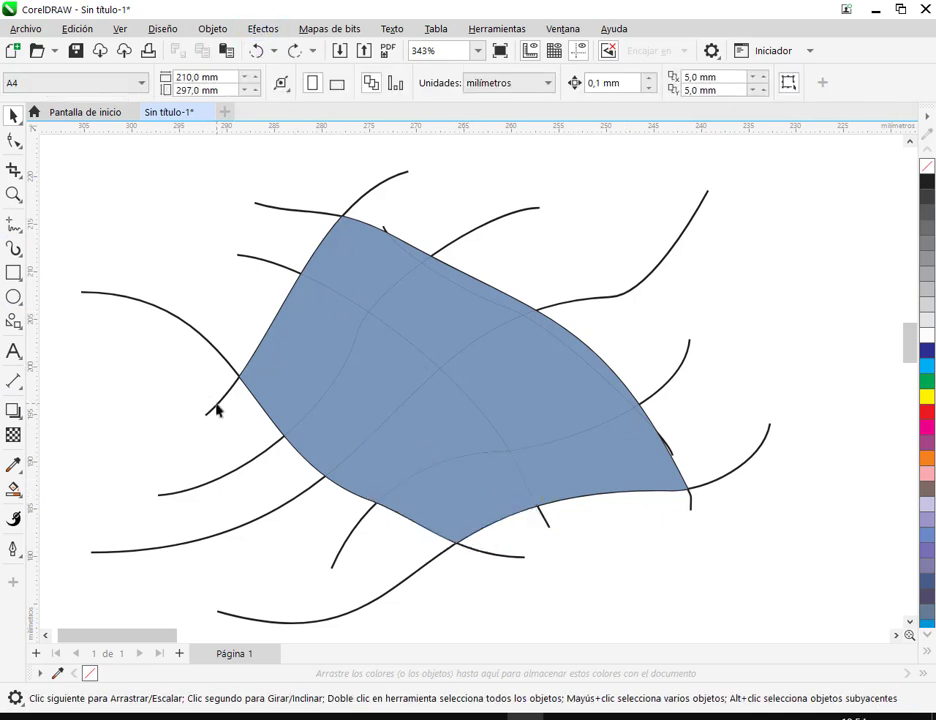
Step: Use the Objects docker to move all nine black line curves above the blue cells in Capa 1's stacking order
{"action": "left_click", "coordinate": [216, 405]}
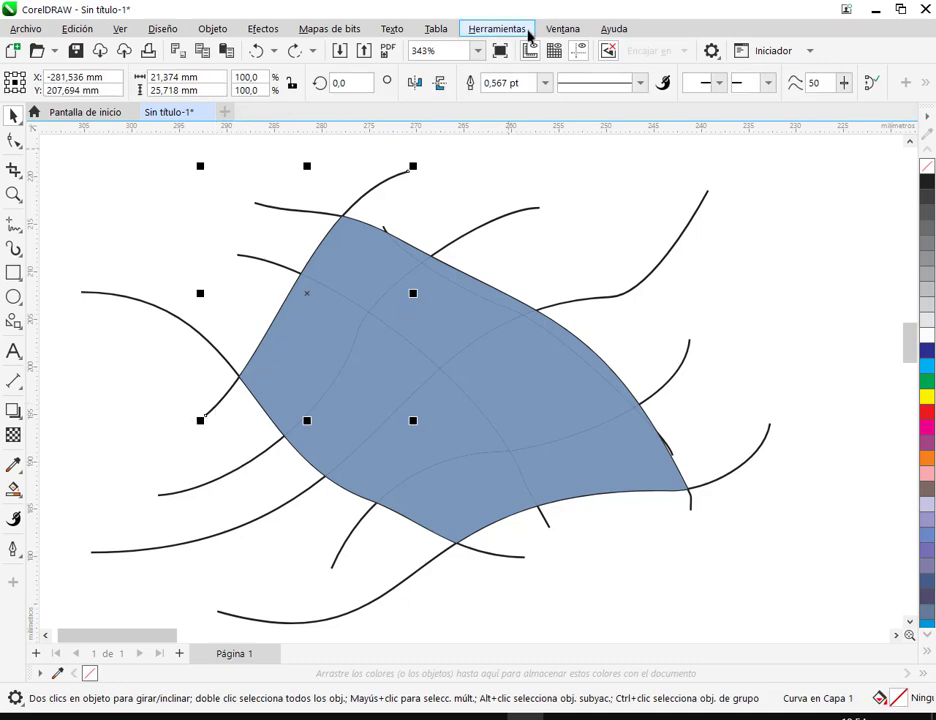
{"action": "left_click", "coordinate": [561, 30]}
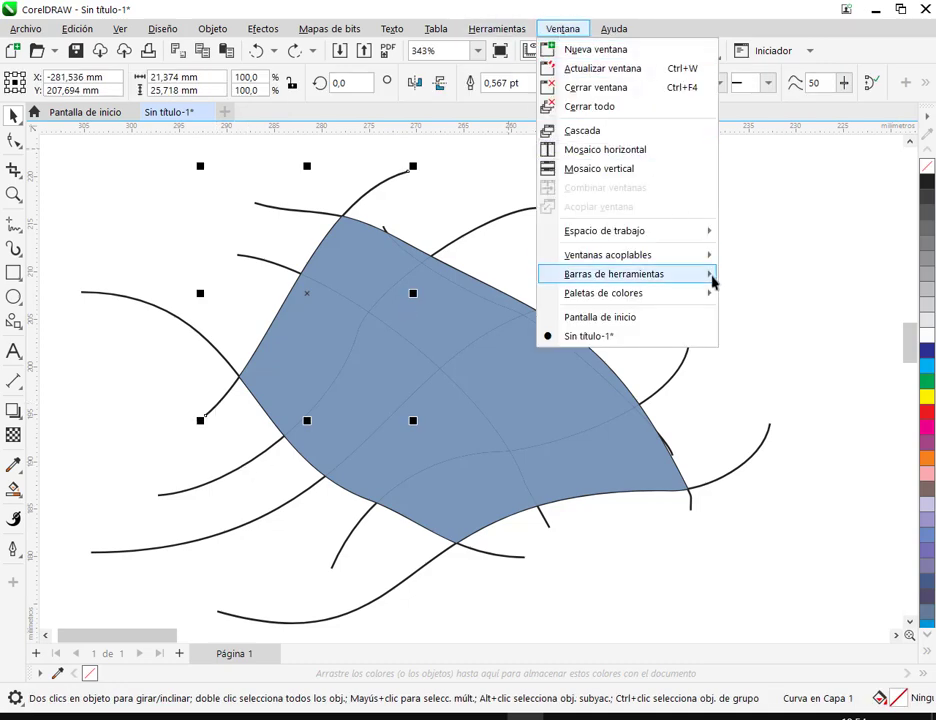
{"action": "mouse_move", "coordinate": [710, 254]}
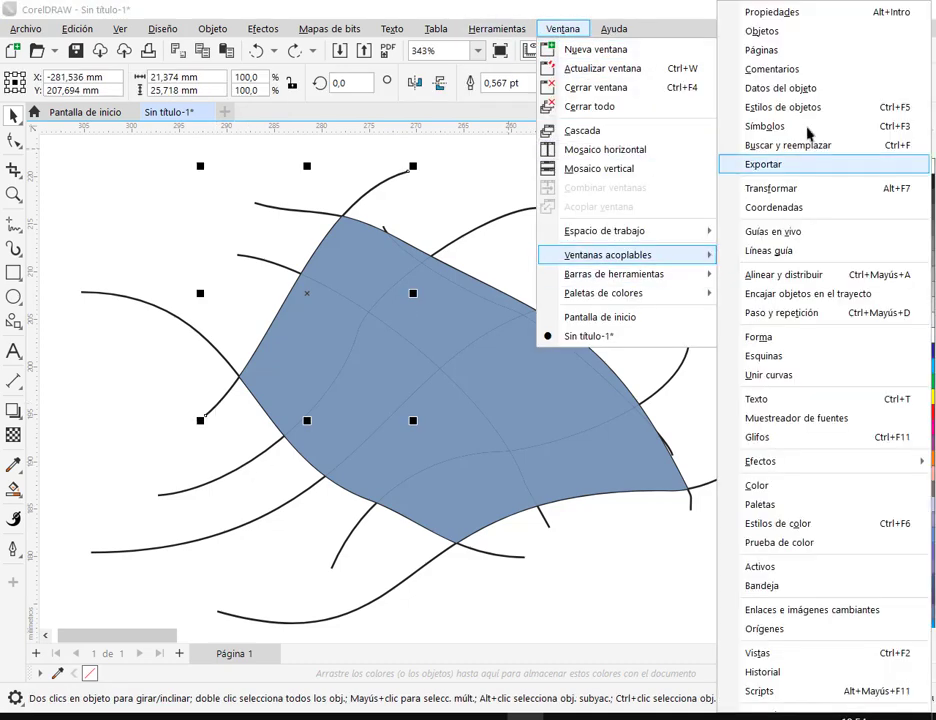
{"action": "left_click", "coordinate": [762, 31]}
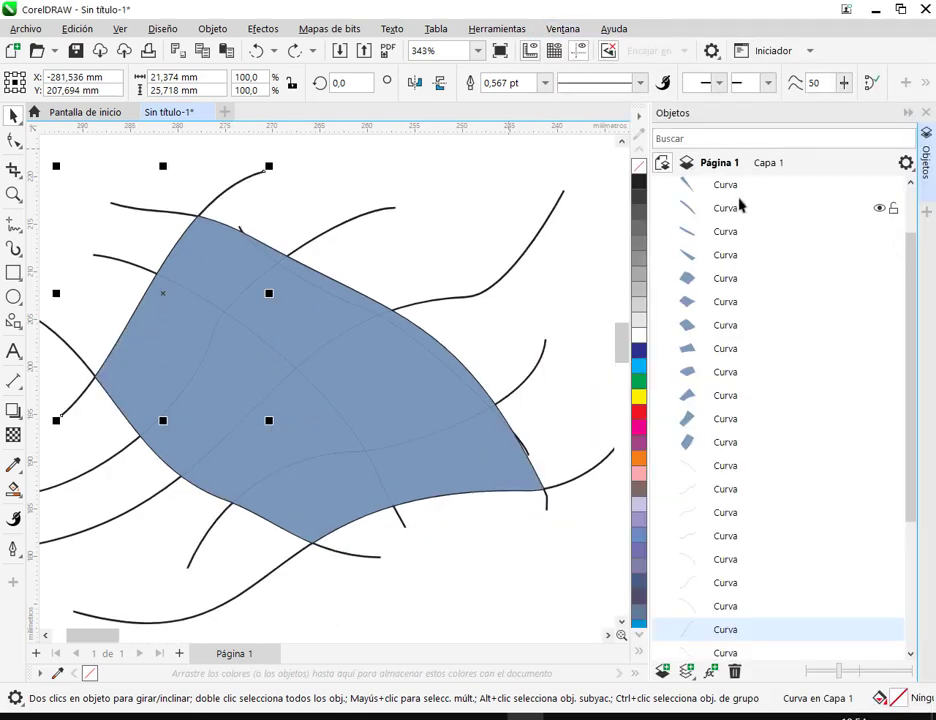
{"action": "left_click", "coordinate": [726, 466]}
{"action": "scroll", "coordinate": [726, 466], "scroll_direction": "down", "scroll_amount": 4}
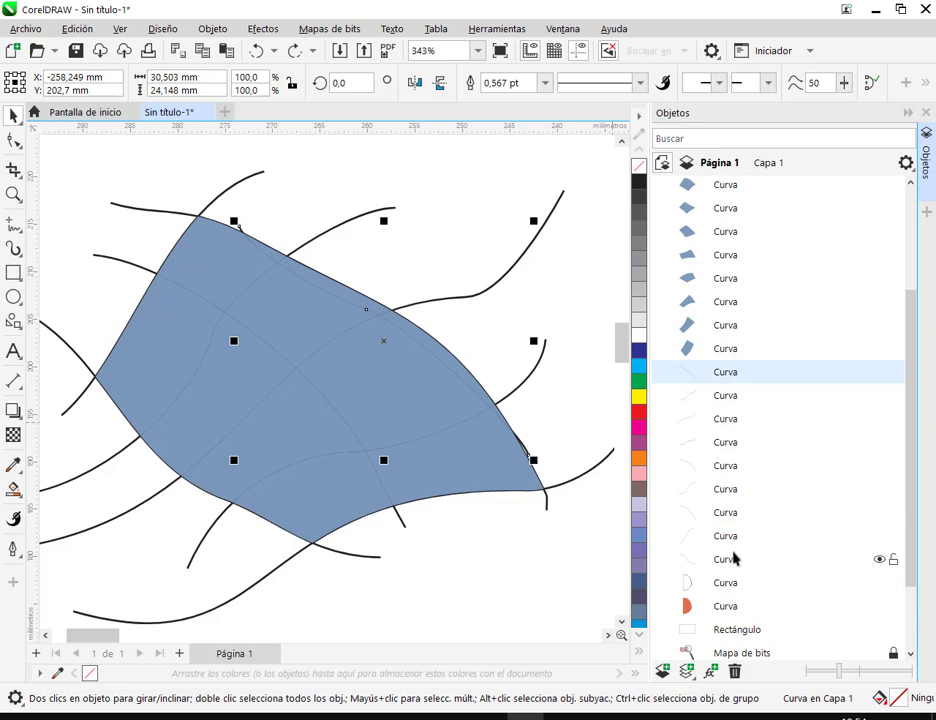
{"action": "left_click", "coordinate": [733, 559], "text": "shift"}
{"action": "scroll", "coordinate": [746, 376], "scroll_direction": "up", "scroll_amount": 3}
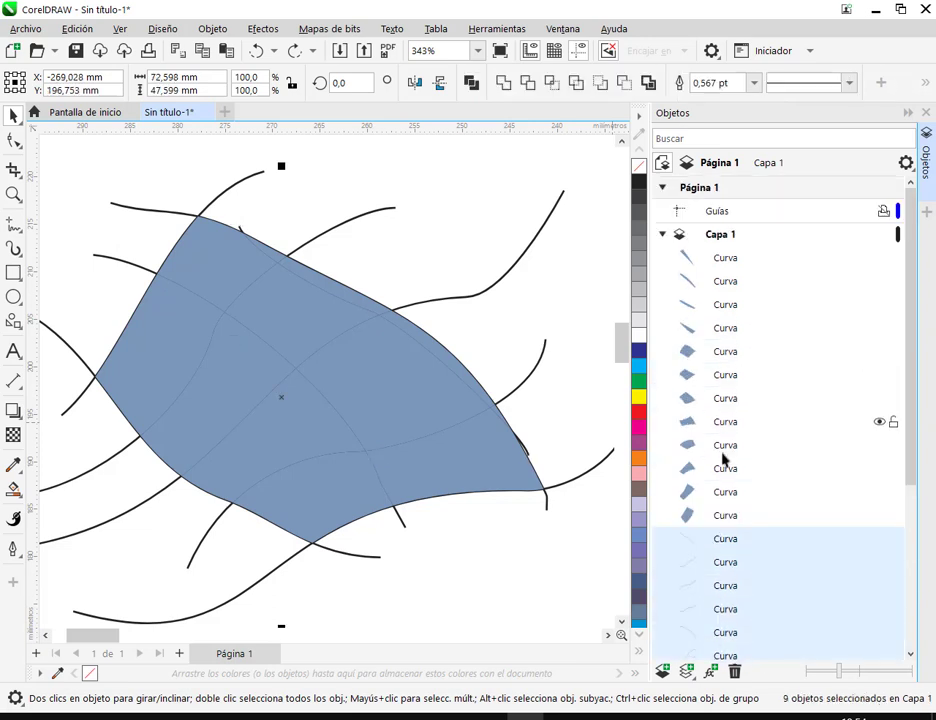
{"action": "left_click_drag", "start_coordinate": [756, 536], "coordinate": [742, 250]}
{"action": "left_click", "coordinate": [568, 315]}
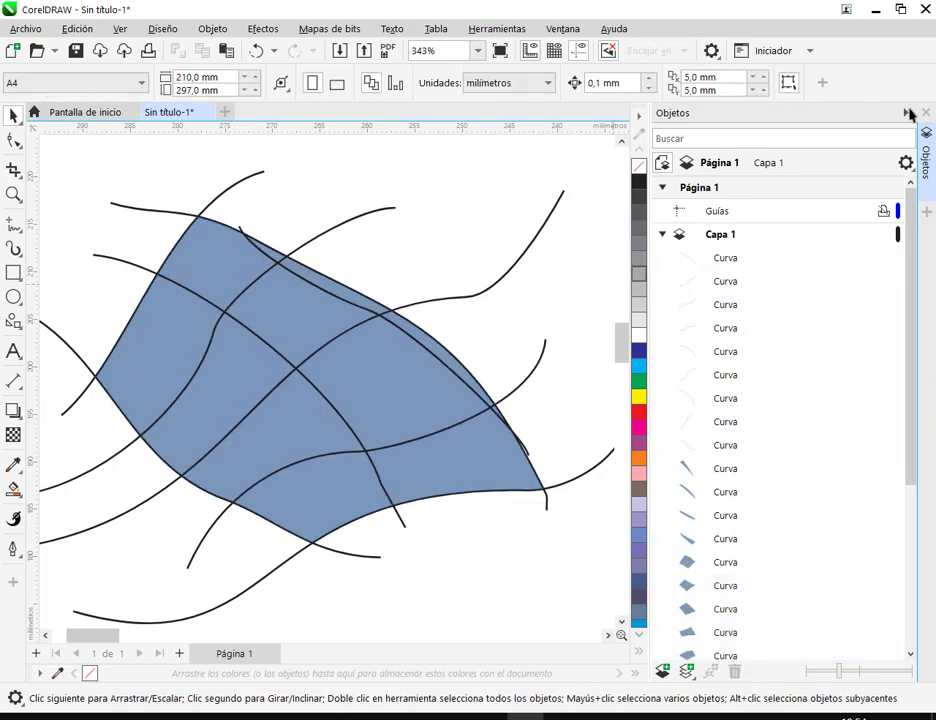
{"action": "left_click", "coordinate": [927, 114]}
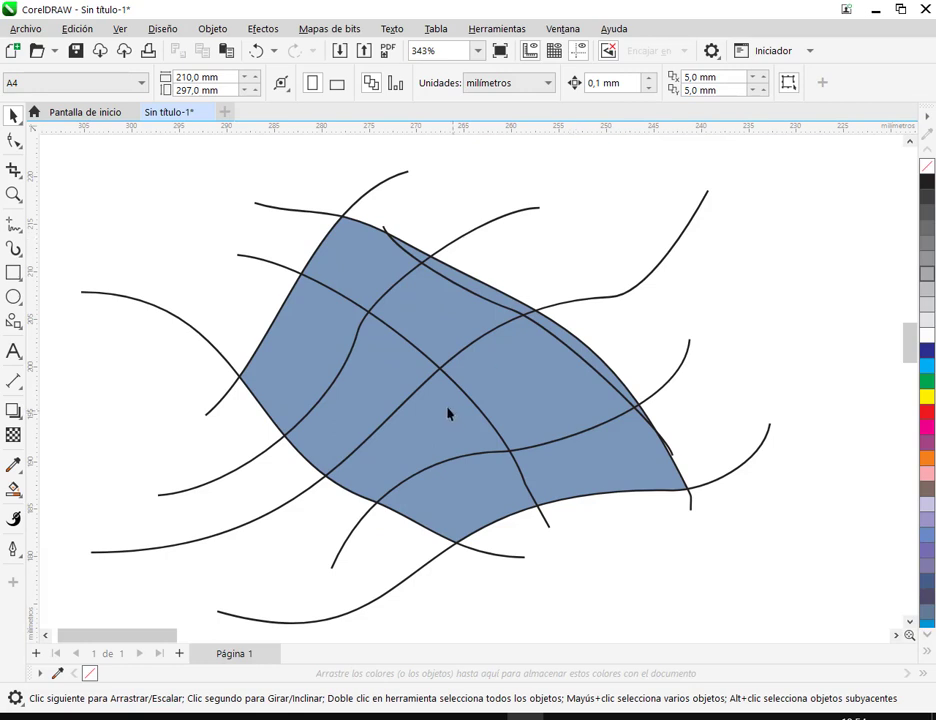
{"action": "key", "text": "F10"}
{"action": "left_click", "coordinate": [546, 528]}
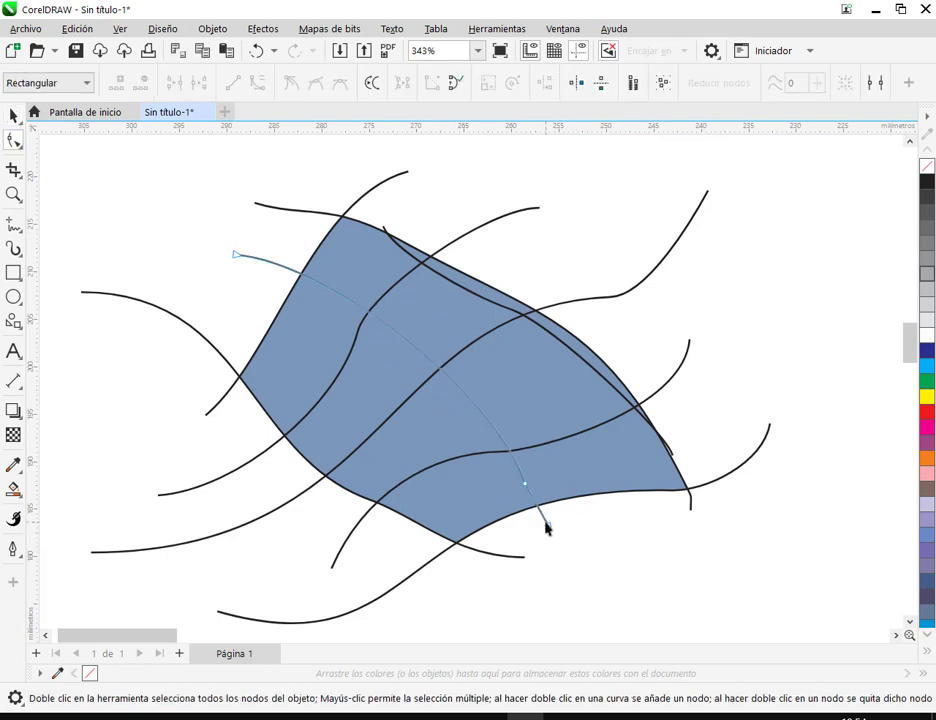
{"action": "key", "text": "space"}
{"action": "key", "text": "Escape"}
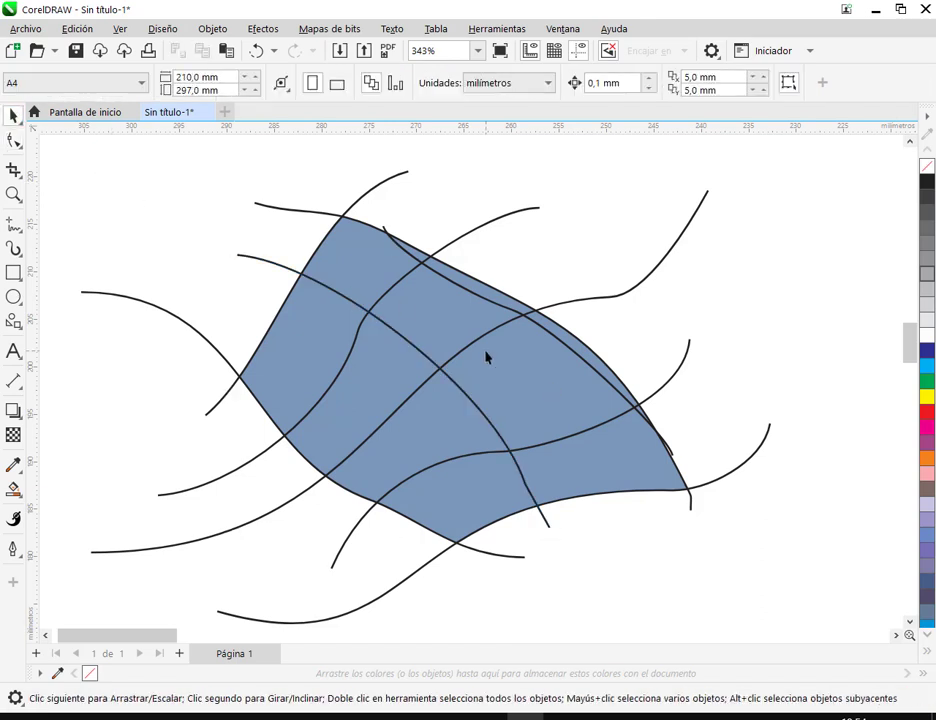
{"action": "left_click", "coordinate": [420, 260]}
{"action": "key", "text": "Escape"}
Step: Try filling the outer falling black curve white, then shift it out of the mesh and undo the move
{"action": "scroll", "coordinate": [491, 274], "scroll_direction": "up", "scroll_amount": 4}
{"action": "left_click", "coordinate": [323, 241]}
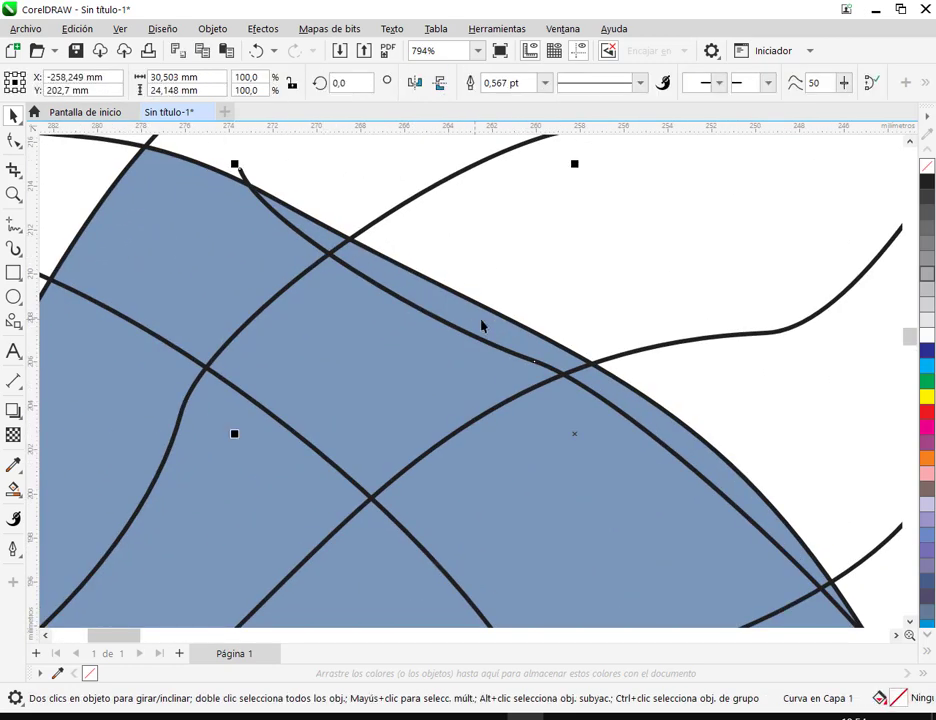
{"action": "left_click", "coordinate": [533, 353]}
{"action": "left_click", "coordinate": [795, 447]}
{"action": "left_click", "coordinate": [700, 468]}
{"action": "scroll", "coordinate": [700, 468], "scroll_direction": "down", "scroll_amount": 4}
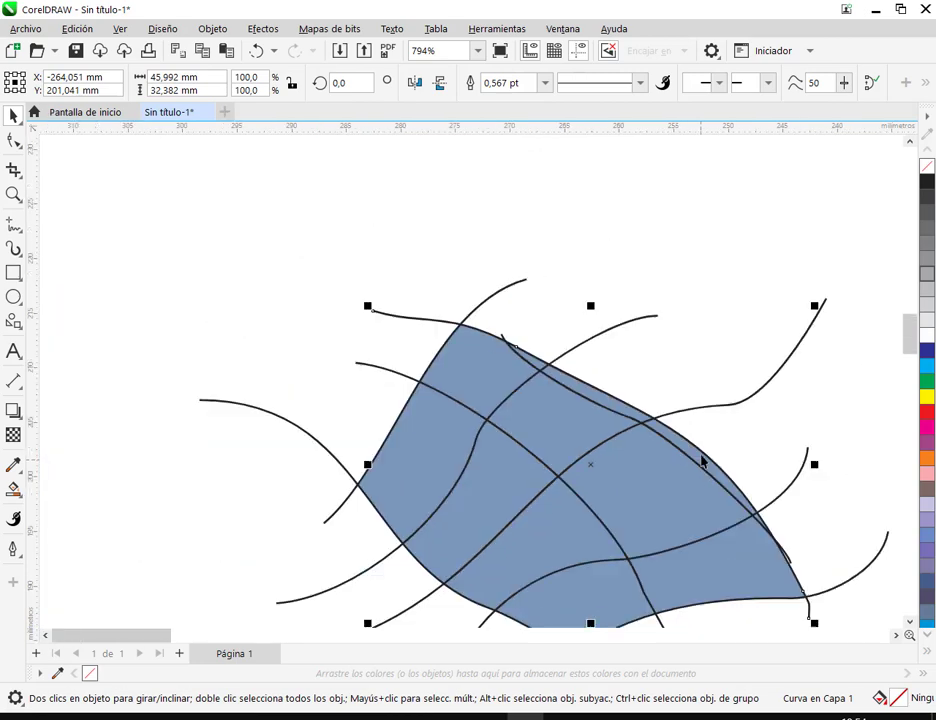
{"action": "left_click", "coordinate": [927, 334]}
{"action": "scroll", "coordinate": [686, 463], "scroll_direction": "up", "scroll_amount": 2}
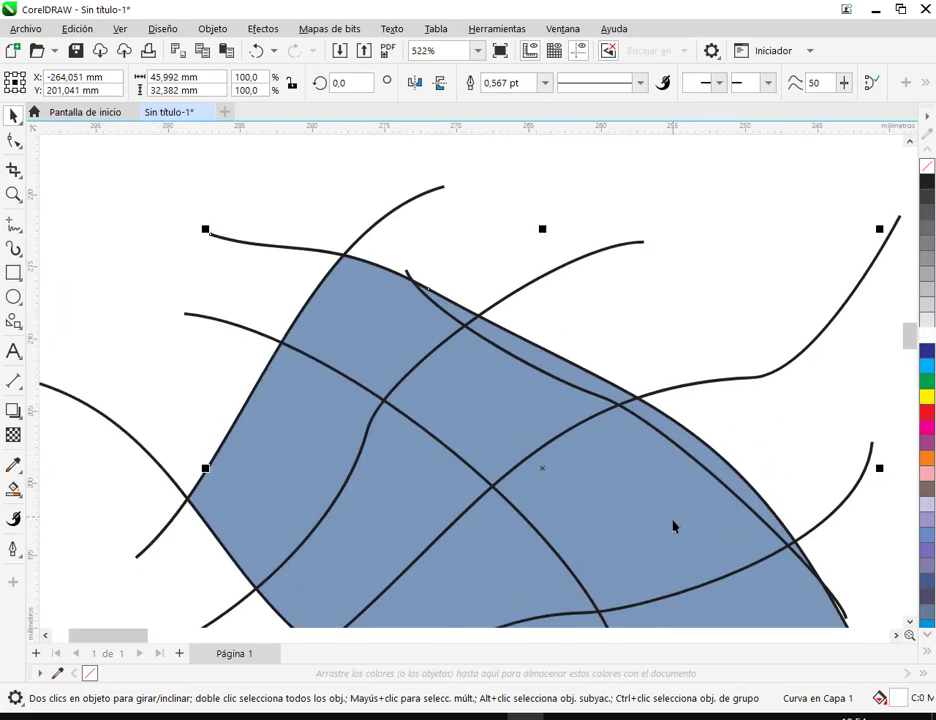
{"action": "left_click_drag", "start_coordinate": [571, 385], "coordinate": [672, 350]}
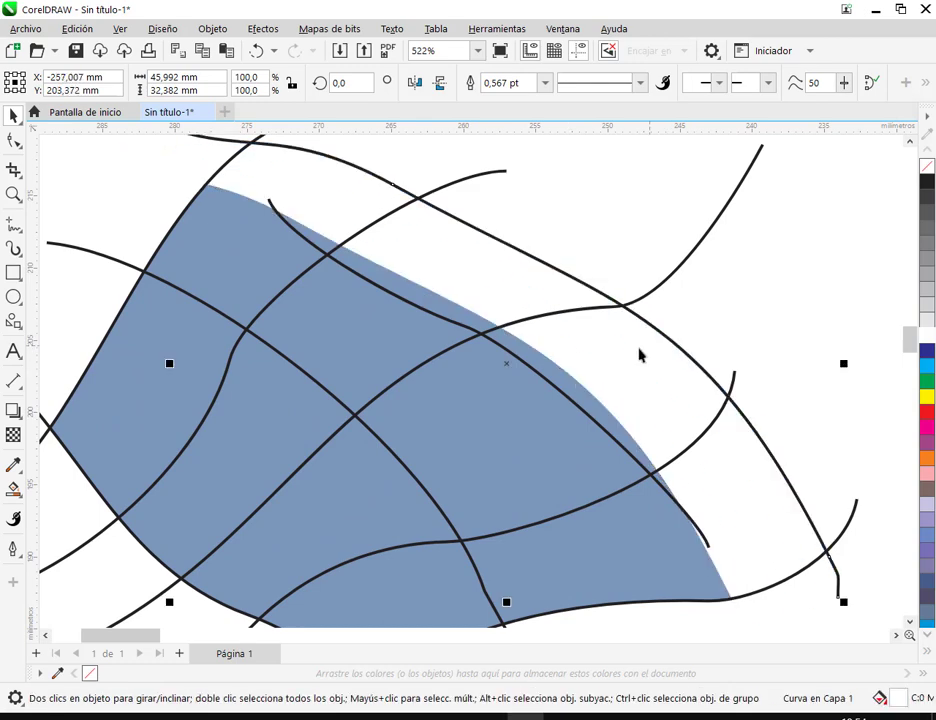
{"action": "key", "text": "ctrl+z"}
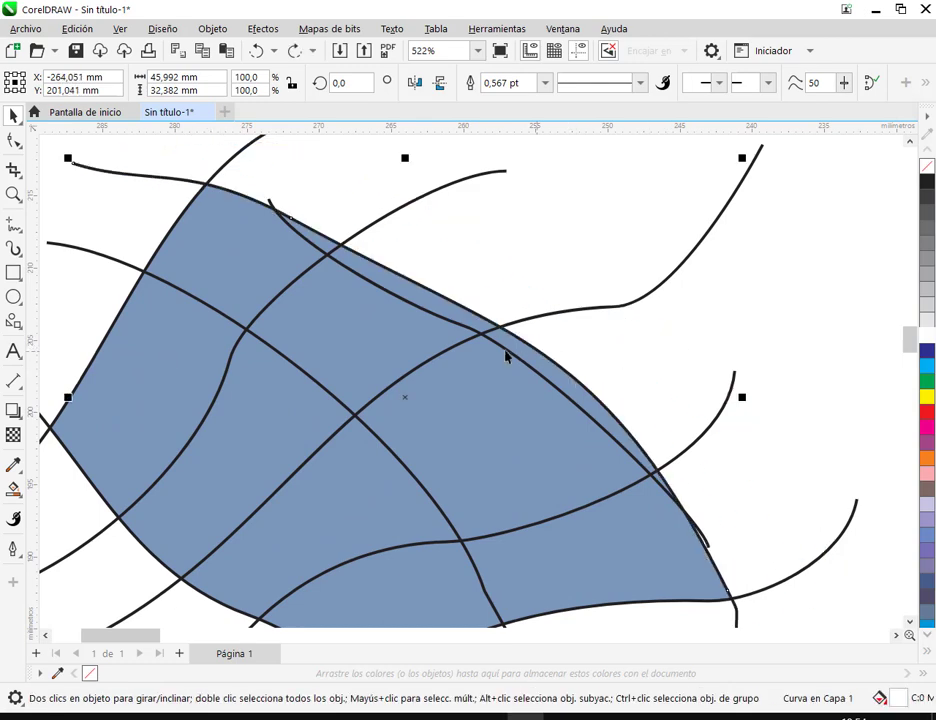
Step: Shift the curve at the mesh's upper edge and undo back through the white fill and the black curves' stacking change
{"action": "left_click", "coordinate": [448, 263]}
{"action": "left_click", "coordinate": [386, 291]}
{"action": "left_click_drag", "start_coordinate": [386, 288], "coordinate": [272, 337]}
{"action": "key", "text": "ctrl+z"}
{"action": "key", "text": "ctrl+z"}
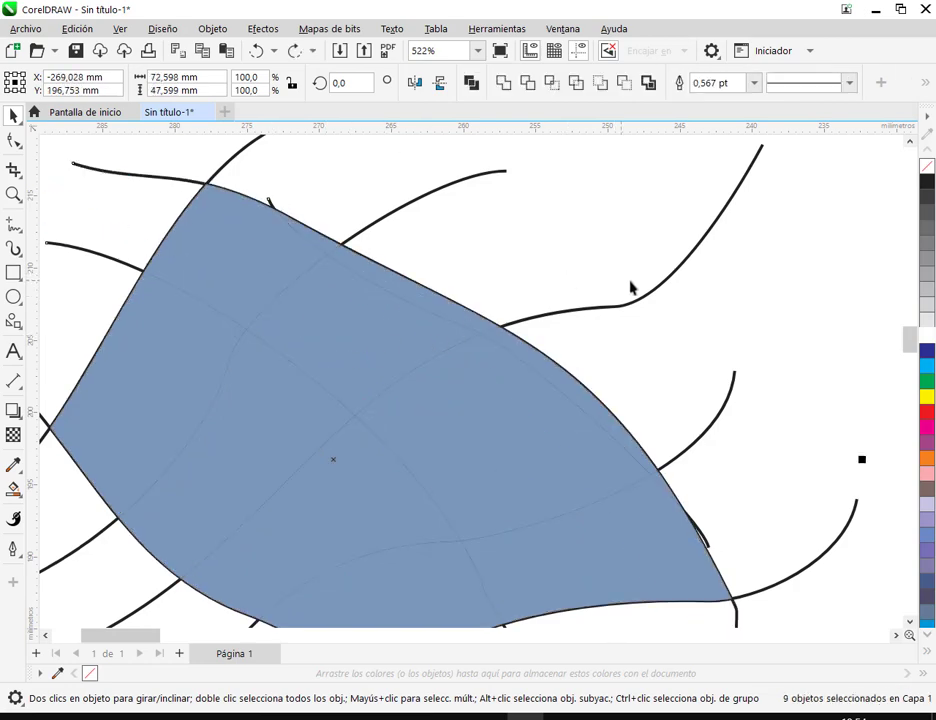
Step: Fill the four narrow slivers between the nearly parallel falling curves with white and clear the selection
{"action": "left_click", "coordinate": [443, 251]}
{"action": "left_click", "coordinate": [330, 240]}
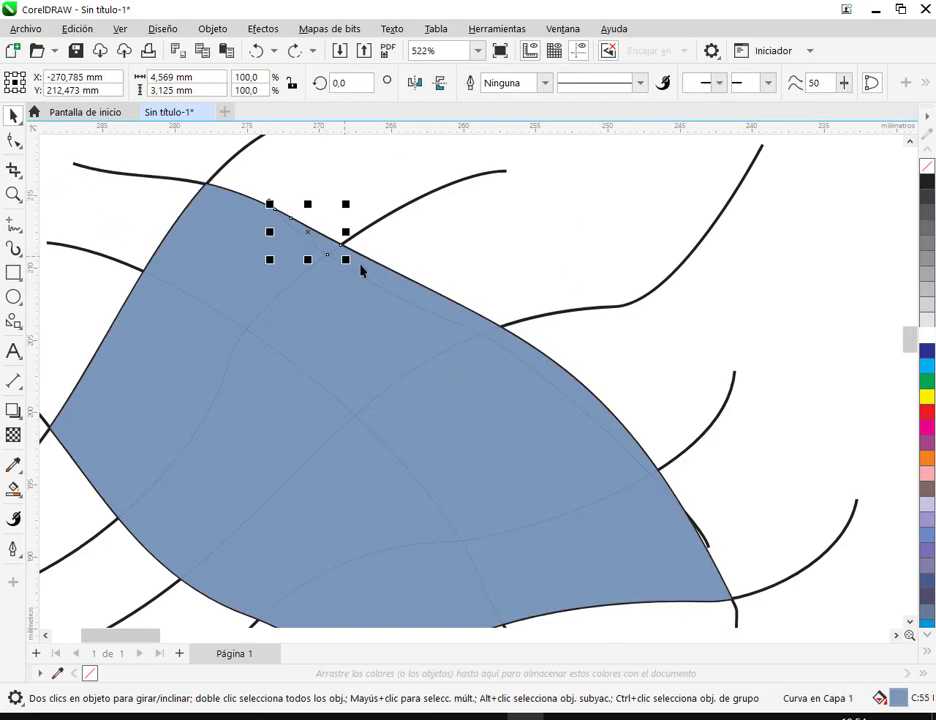
{"action": "left_click", "coordinate": [416, 293], "text": "shift"}
{"action": "left_click", "coordinate": [545, 372], "text": "shift"}
{"action": "scroll", "coordinate": [649, 485], "scroll_direction": "up", "scroll_amount": 5}
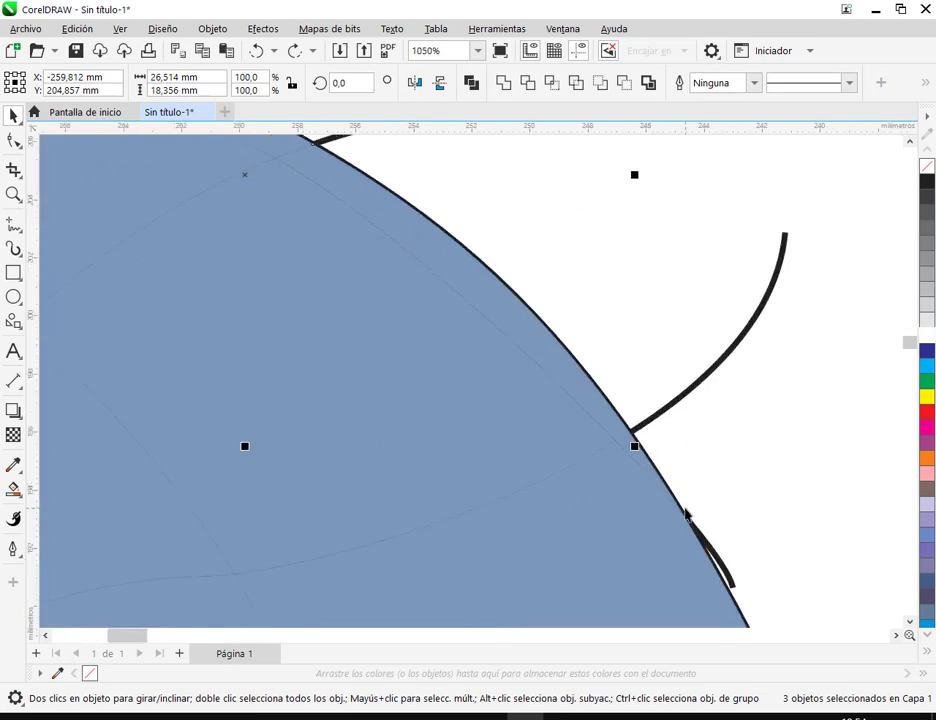
{"action": "left_click", "coordinate": [694, 546], "text": "shift"}
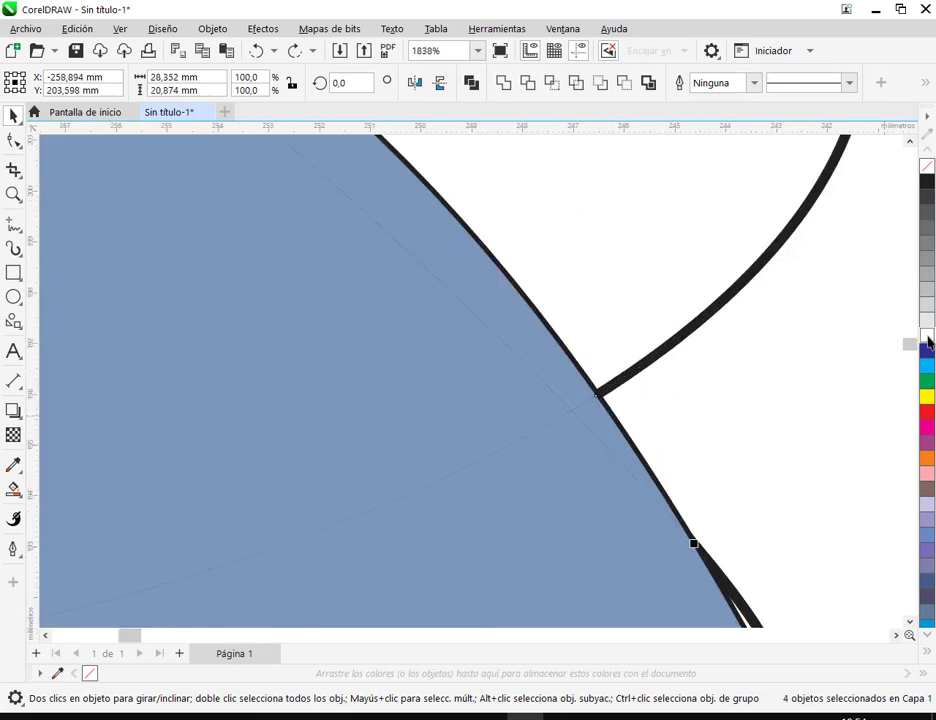
{"action": "left_click", "coordinate": [844, 397]}
Step: Sample the orange of the half circle with the color eyedropper and apply it to the leftmost cell and the two upper-right cells
{"action": "scroll", "coordinate": [844, 397], "scroll_direction": "down", "scroll_amount": 5}
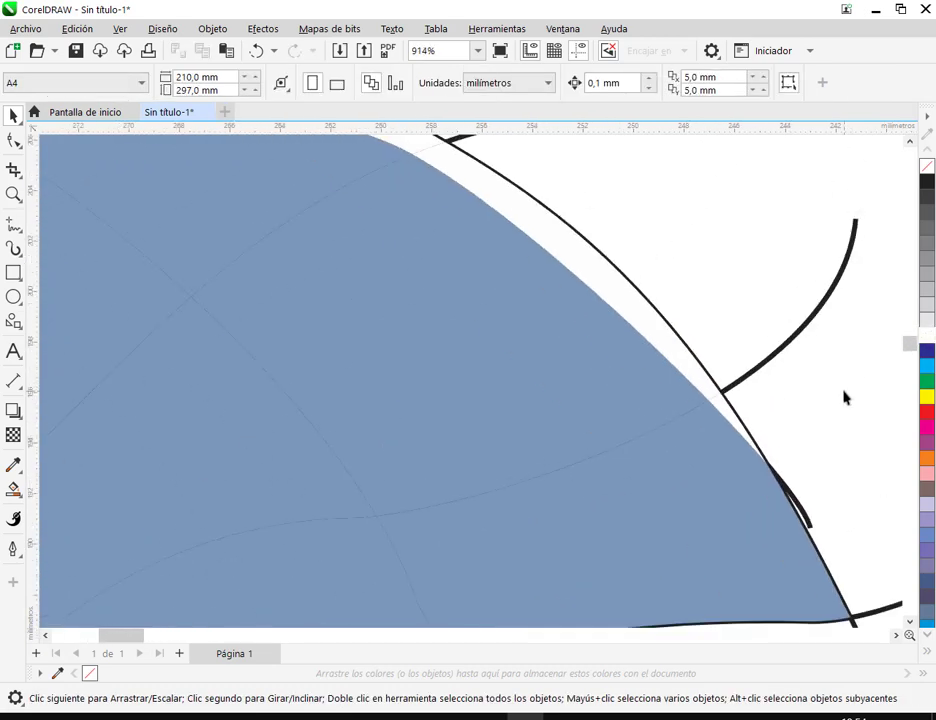
{"action": "scroll", "coordinate": [844, 397], "scroll_direction": "down", "scroll_amount": 2}
{"action": "left_click_drag", "start_coordinate": [661, 331], "coordinate": [510, 485]}
{"action": "scroll", "coordinate": [669, 403], "scroll_direction": "down", "scroll_amount": 2}
{"action": "scroll", "coordinate": [257, 412], "scroll_direction": "down", "scroll_amount": 1}
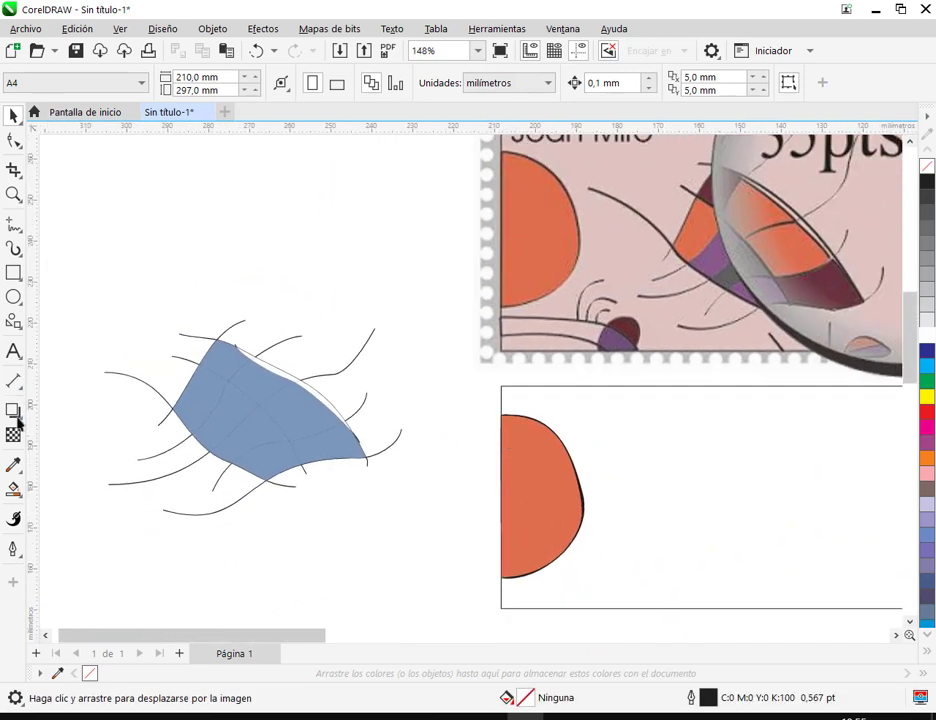
{"action": "left_click", "coordinate": [14, 466]}
{"action": "left_click", "coordinate": [518, 477]}
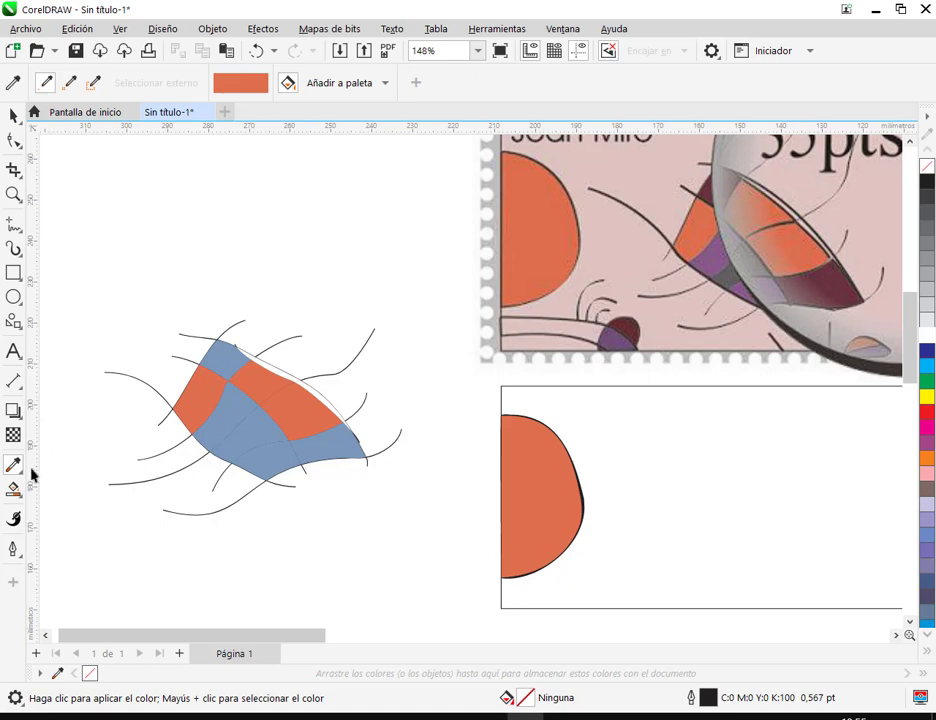
Step: Sample the dark maroon from the stamp image and apply it to the topmost cell and the cells at the lower-right corner
{"action": "left_click", "coordinate": [13, 82]}
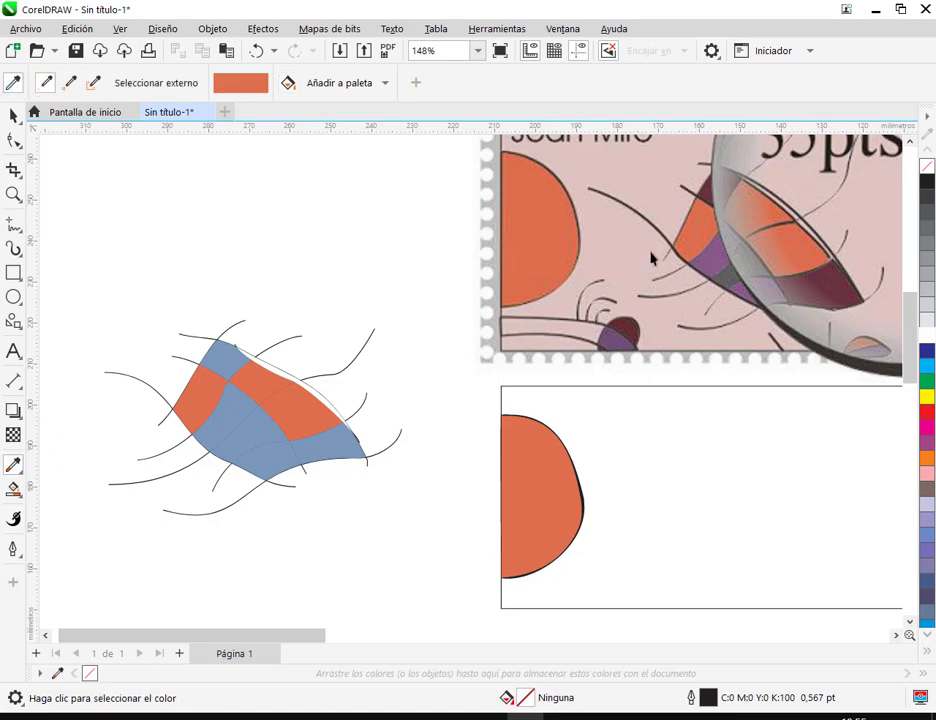
{"action": "left_click", "coordinate": [703, 190]}
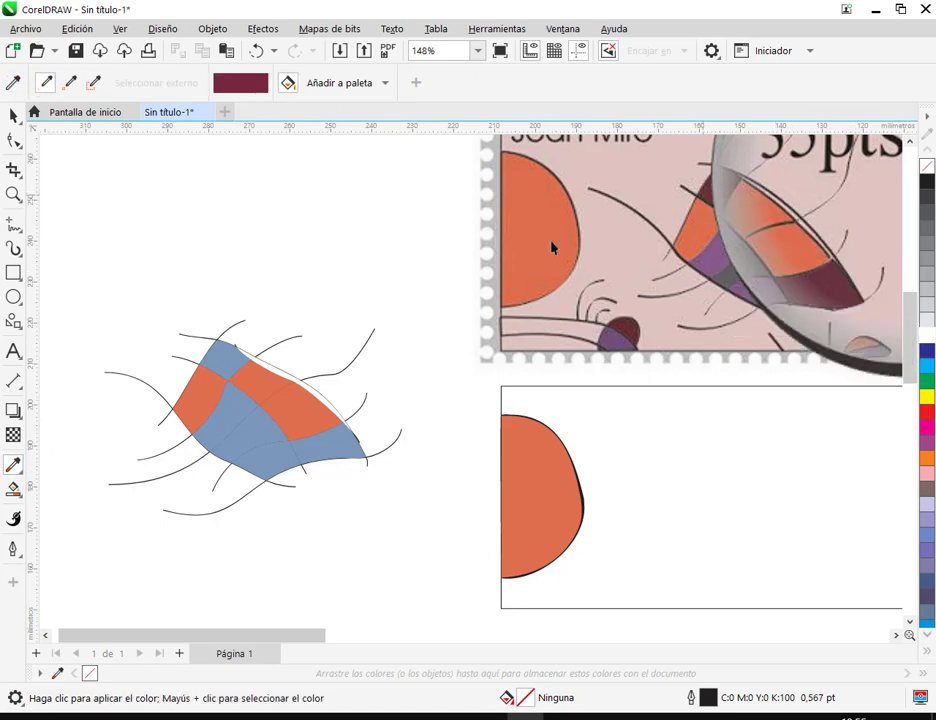
{"action": "left_click", "coordinate": [330, 447]}
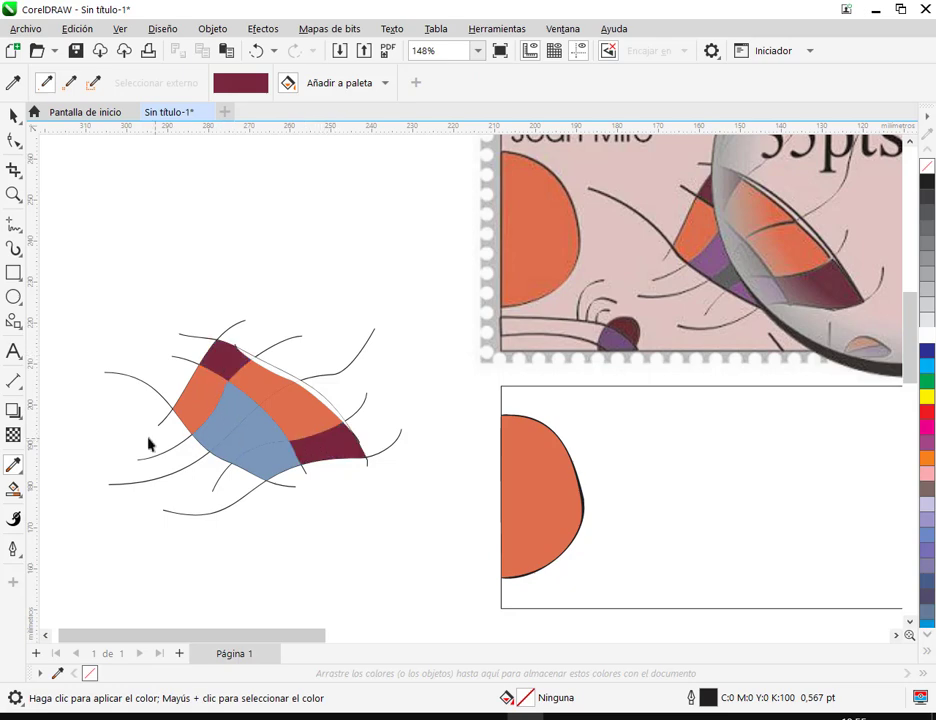
Step: Sample the purple #A1679F from the stamp image and apply it to the lower-left cell and the bottom cell
{"action": "left_click", "coordinate": [13, 83]}
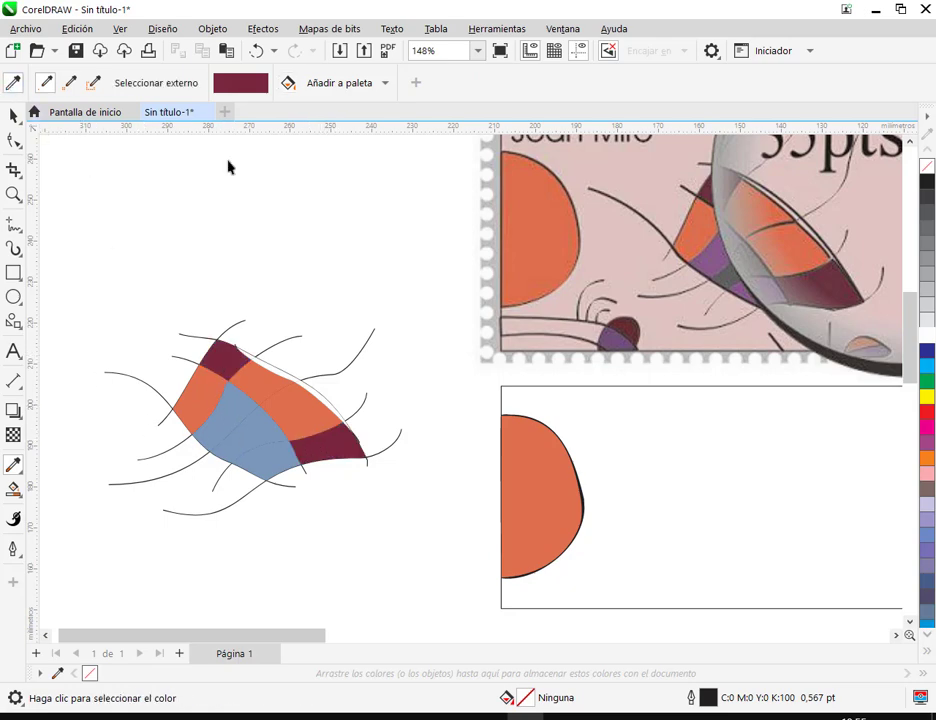
{"action": "left_click", "coordinate": [690, 263]}
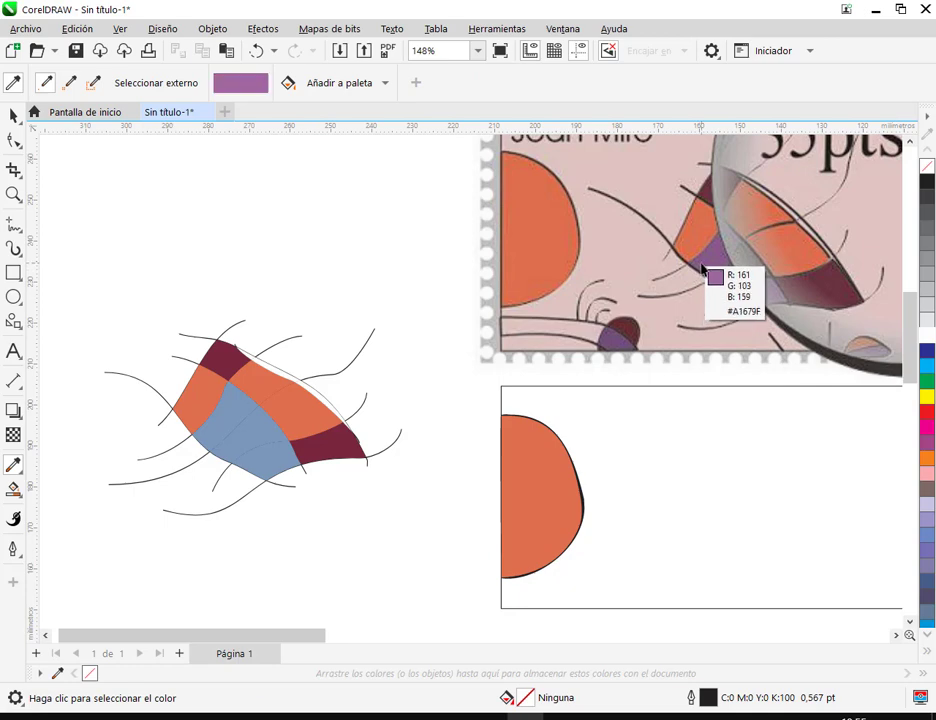
{"action": "left_click", "coordinate": [224, 426]}
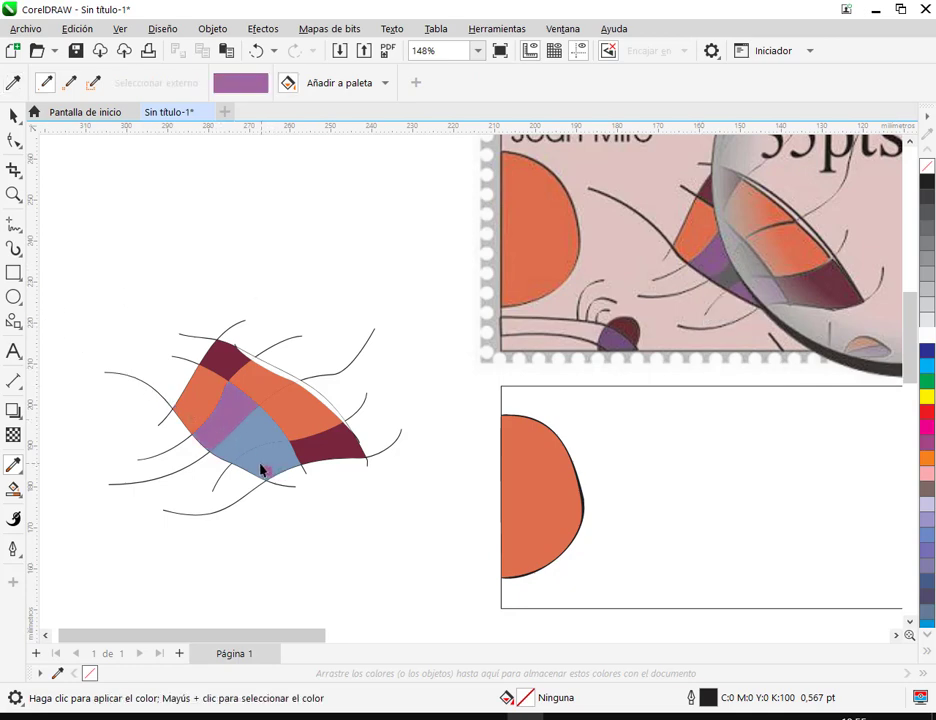
{"action": "left_click", "coordinate": [261, 470]}
Step: Sample the dark grey #5F645F from the stamp image and fill the remaining blue cells in the mesh's lower middle with it
{"action": "left_click", "coordinate": [13, 83]}
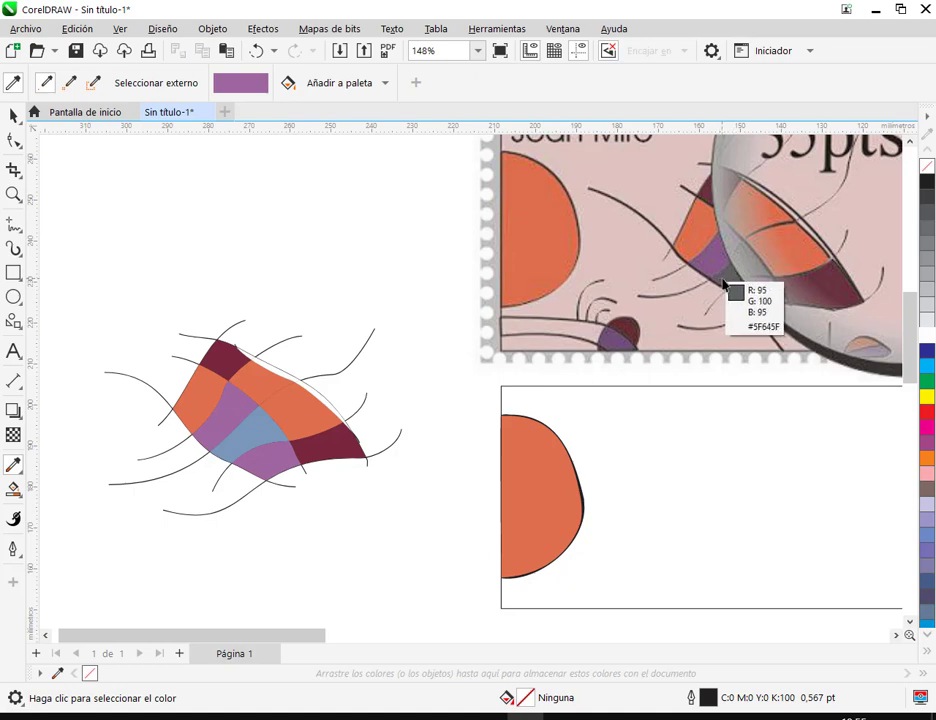
{"action": "left_click", "coordinate": [723, 287]}
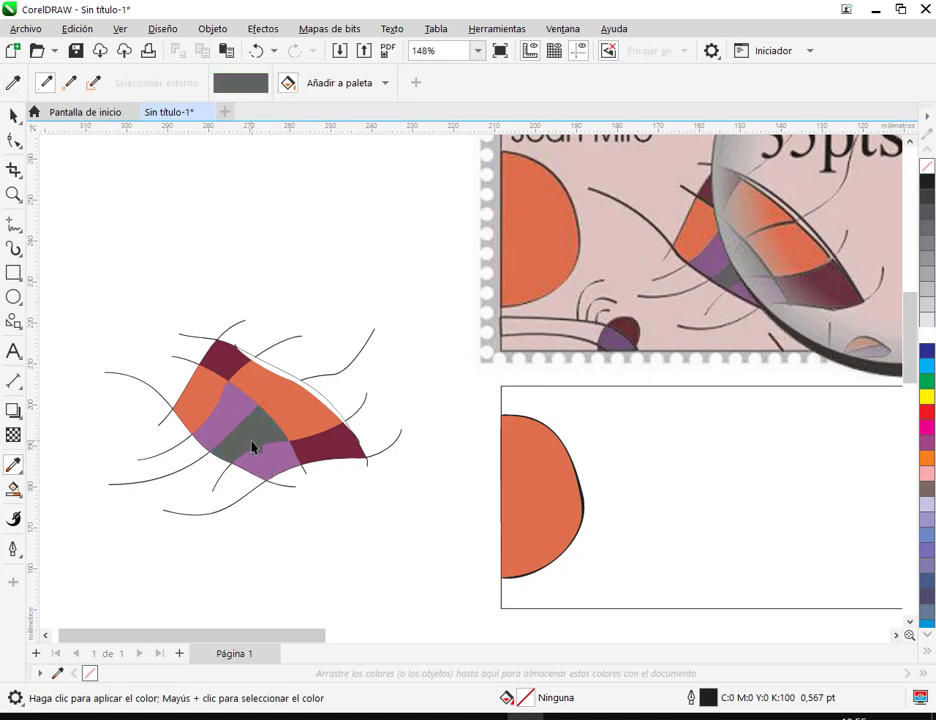
{"action": "left_click", "coordinate": [13, 113]}
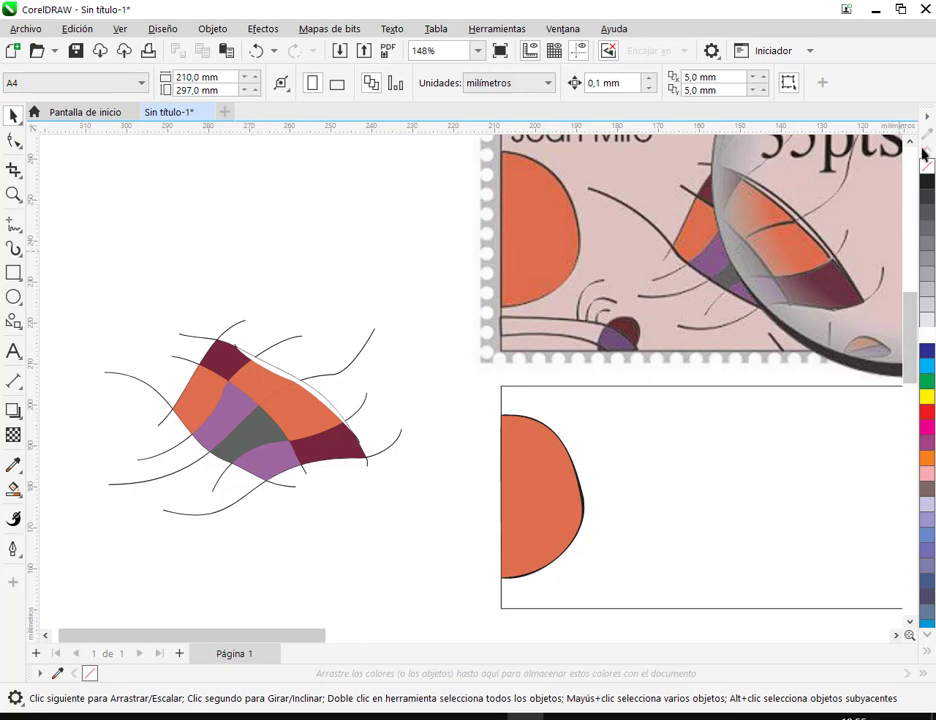
Step: Use the Objects docker to move all nine black line curves to the top of Capa 1, collapse the docker and clear the selection
{"action": "left_click", "coordinate": [565, 30]}
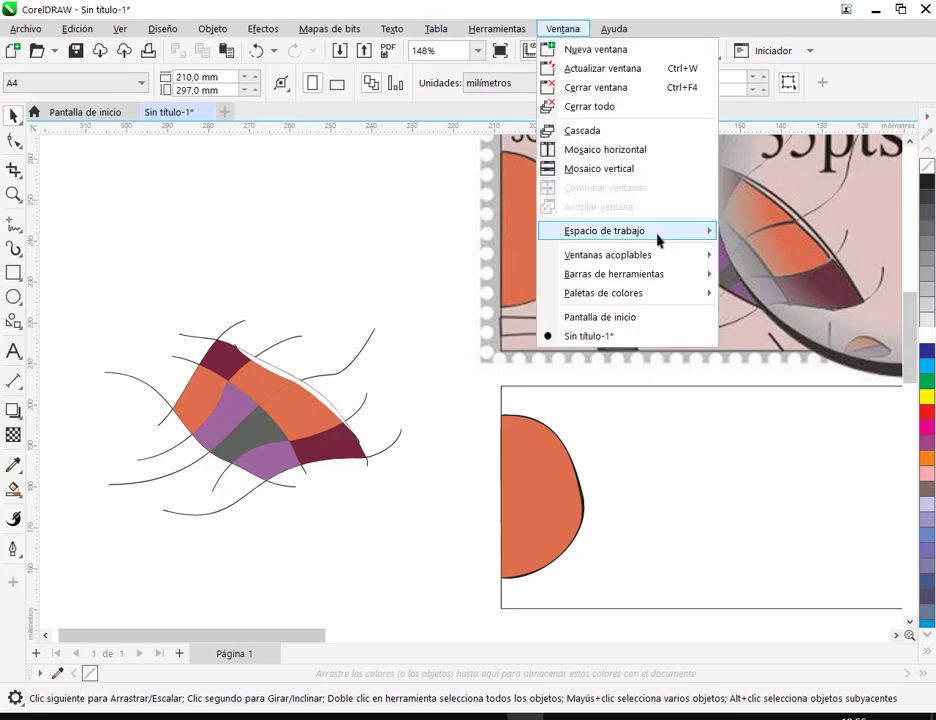
{"action": "mouse_move", "coordinate": [668, 257]}
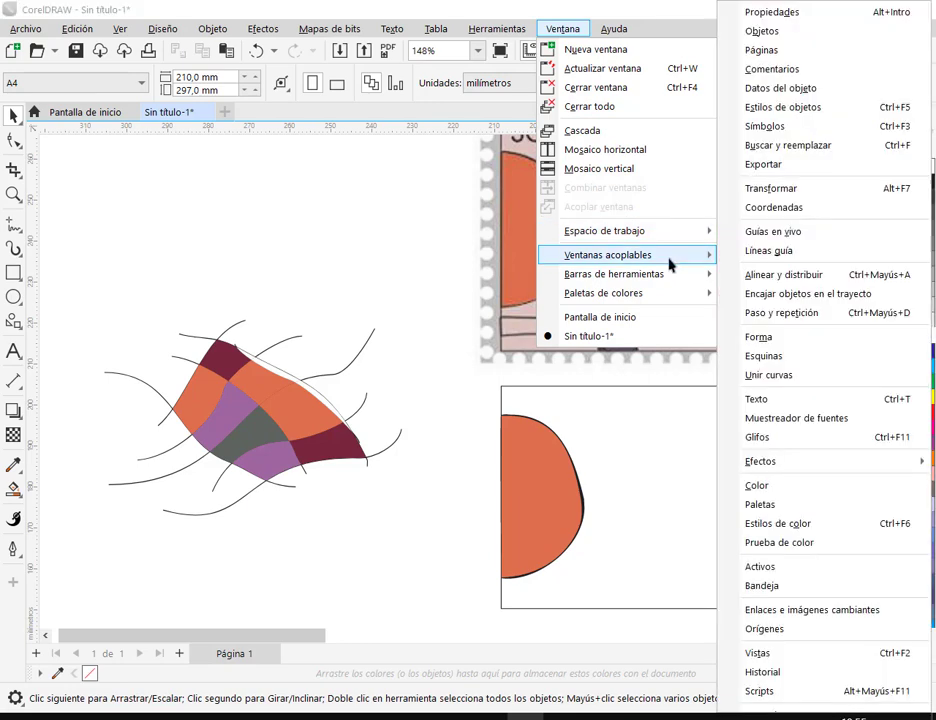
{"action": "left_click", "coordinate": [798, 33]}
{"action": "scroll", "coordinate": [740, 420], "scroll_direction": "down", "scroll_amount": 1}
{"action": "left_click", "coordinate": [733, 446]}
{"action": "scroll", "coordinate": [734, 446], "scroll_direction": "down", "scroll_amount": 2}
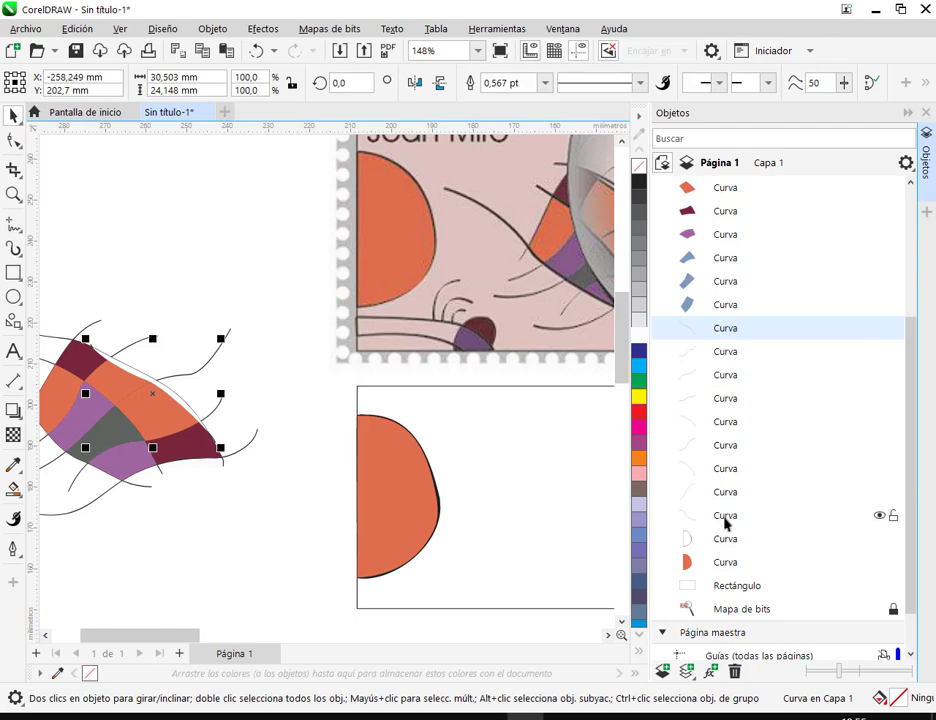
{"action": "left_click", "coordinate": [724, 516], "text": "shift"}
{"action": "scroll", "coordinate": [730, 500], "scroll_direction": "up", "scroll_amount": 2}
{"action": "scroll", "coordinate": [700, 490], "scroll_direction": "up", "scroll_amount": 1}
{"action": "left_click_drag", "start_coordinate": [668, 512], "coordinate": [742, 228]}
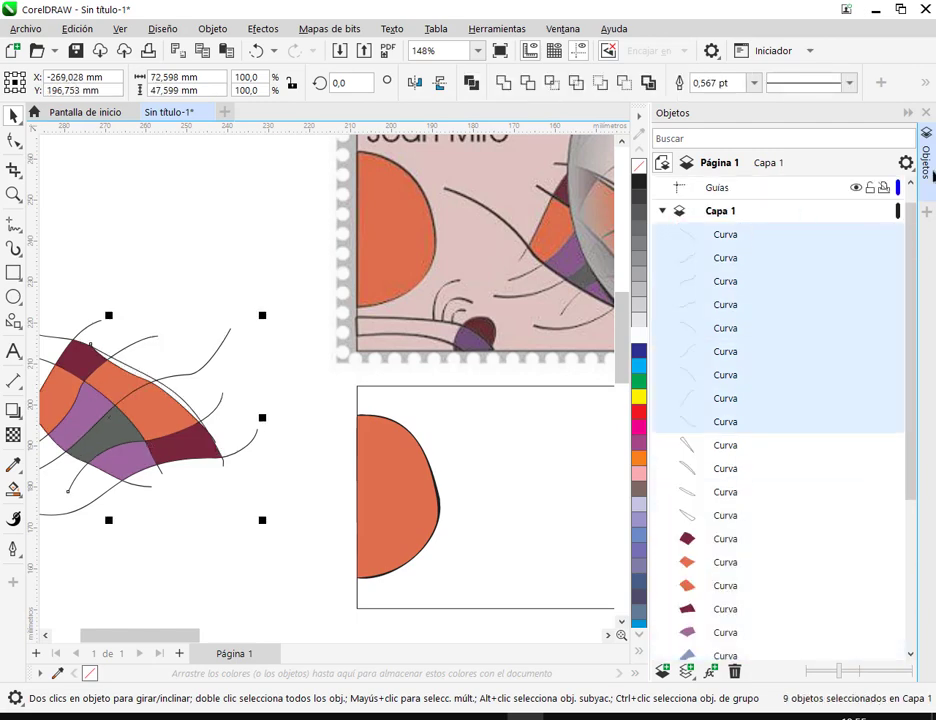
{"action": "left_click", "coordinate": [908, 113]}
{"action": "left_click", "coordinate": [351, 249]}
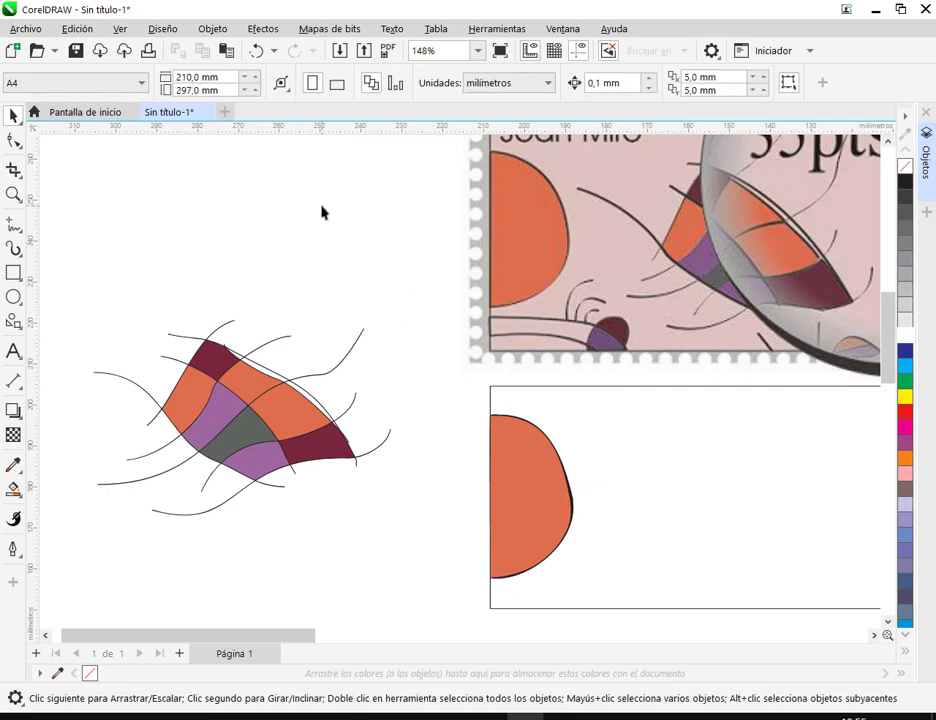
Step: Save the drawing as Practico 24 in the CorelDraw folder, checking the practice number in MANUAL COREL.pdf
{"action": "left_click", "coordinate": [25, 28]}
{"action": "left_click", "coordinate": [53, 213]}
{"action": "scroll", "coordinate": [403, 450], "scroll_direction": "down", "scroll_amount": 3}
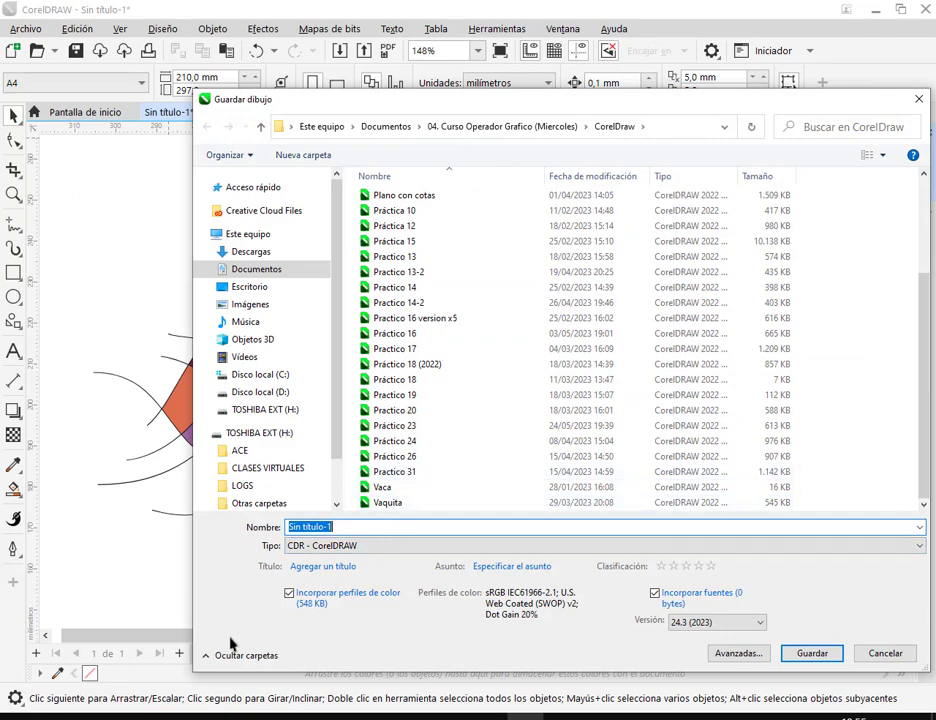
{"action": "left_click", "coordinate": [190, 716]}
{"action": "scroll", "coordinate": [498, 512], "scroll_direction": "up", "scroll_amount": 3}
{"action": "scroll", "coordinate": [498, 512], "scroll_direction": "down", "scroll_amount": 3}
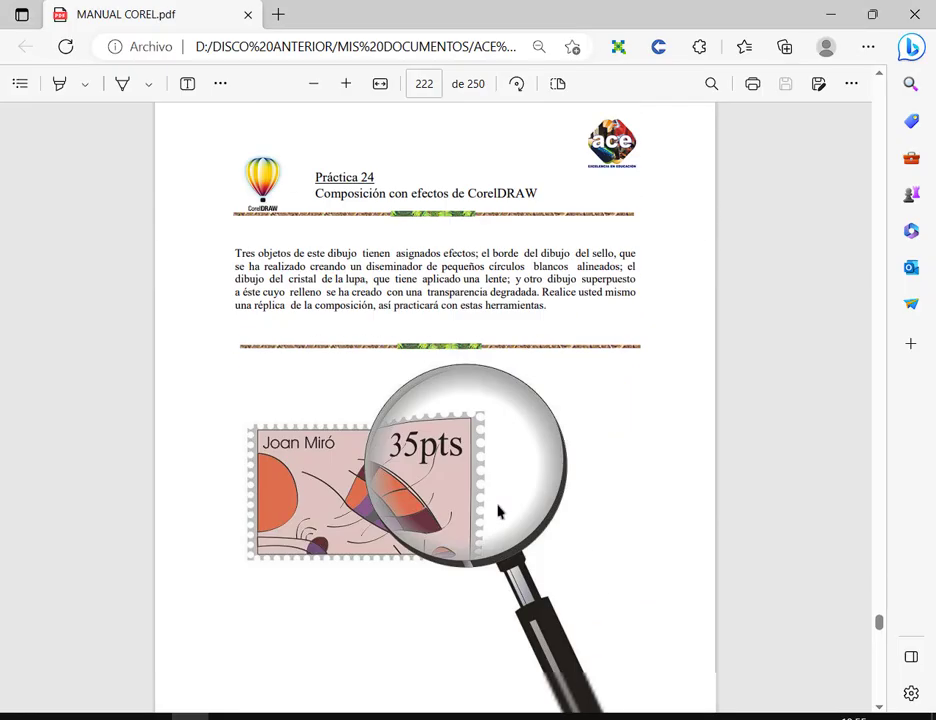
{"action": "left_click", "coordinate": [230, 716]}
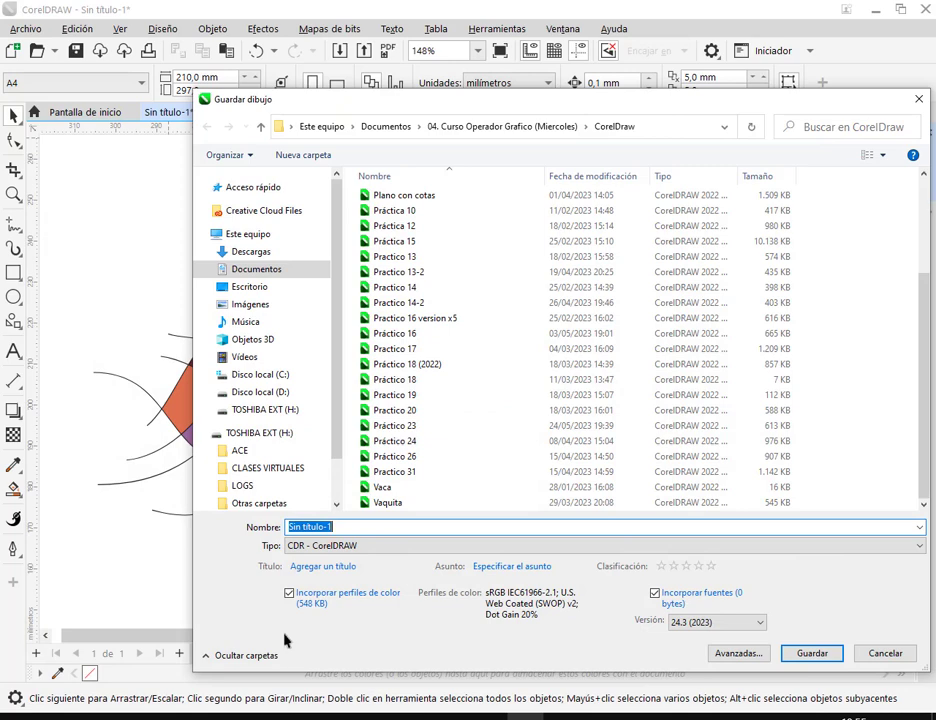
{"action": "type", "text": "Practico 24"}
{"action": "key", "text": "Return"}
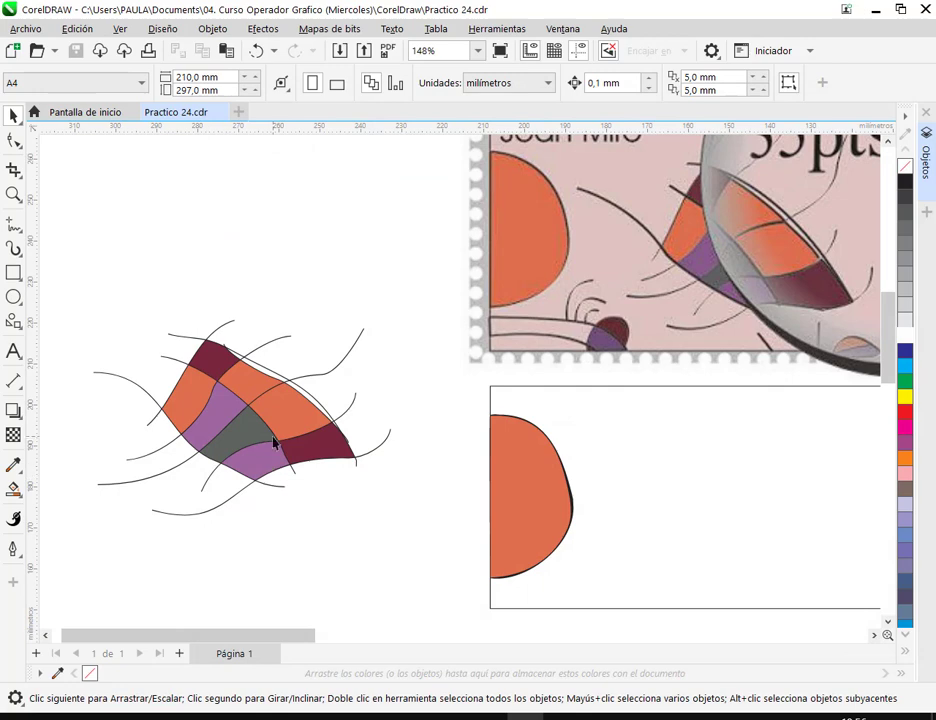
Step: Shift the inner falling curve up and away from the colored cells and undo the move
{"action": "scroll", "coordinate": [275, 443], "scroll_direction": "up", "scroll_amount": 8}
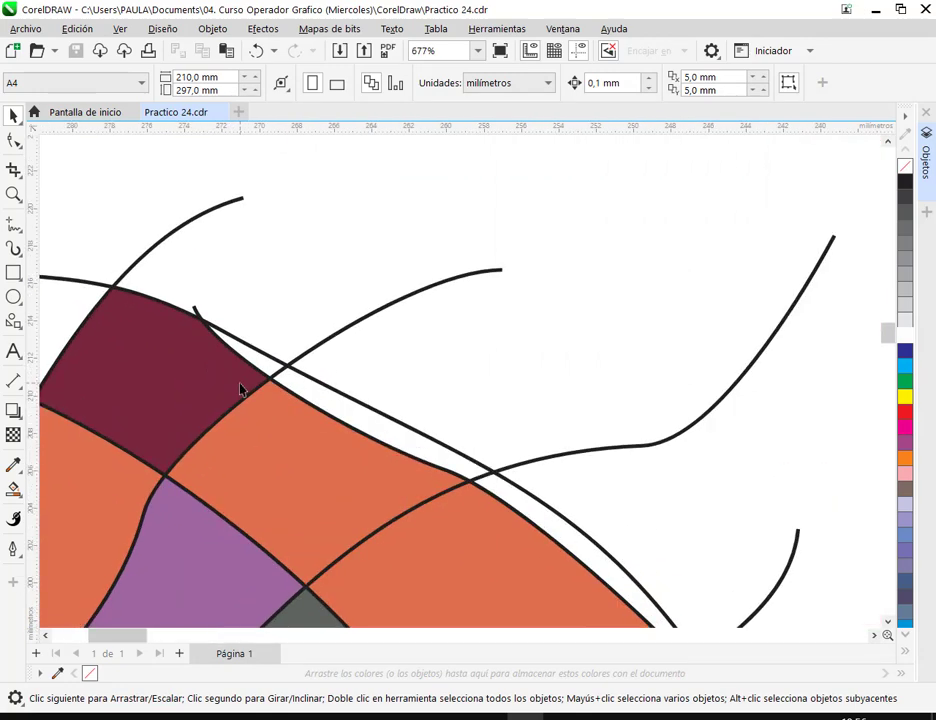
{"action": "left_click_drag", "start_coordinate": [155, 248], "coordinate": [328, 165]}
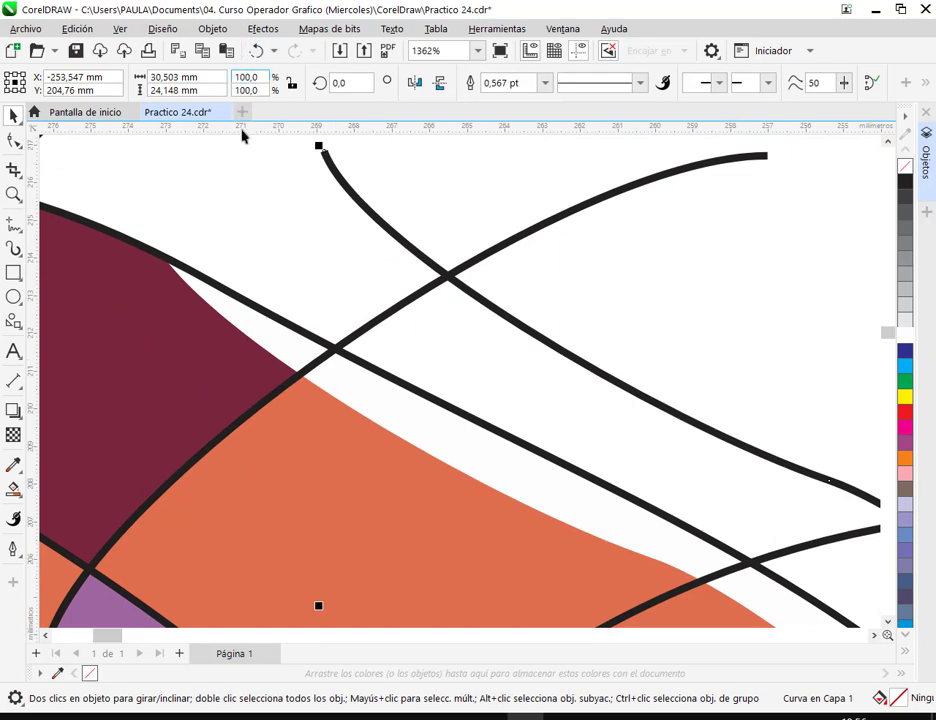
{"action": "left_click", "coordinate": [256, 50]}
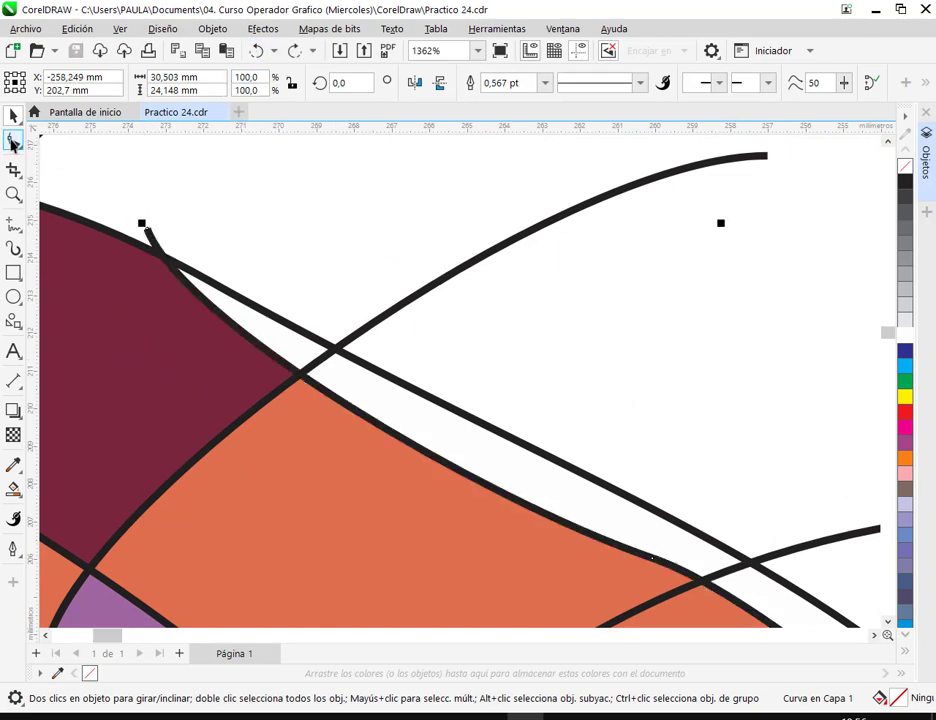
Step: Reshape the inner falling curve with the Shape tool by pulling its upper end node's handle towards the outer curve
{"action": "left_click", "coordinate": [14, 141]}
{"action": "left_click", "coordinate": [147, 227]}
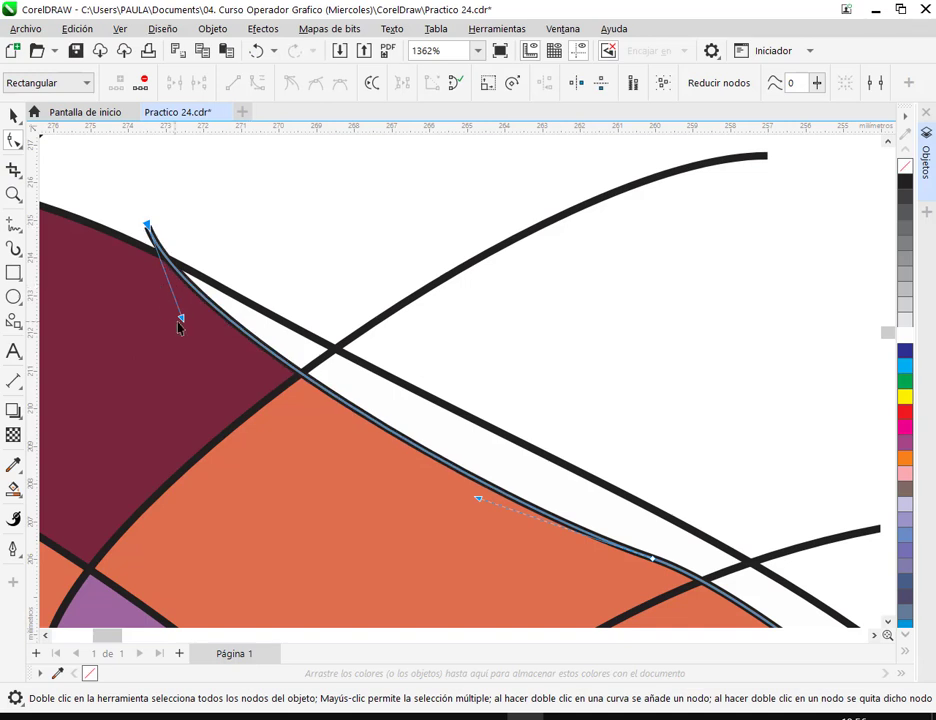
{"action": "left_click_drag", "start_coordinate": [183, 326], "coordinate": [251, 304]}
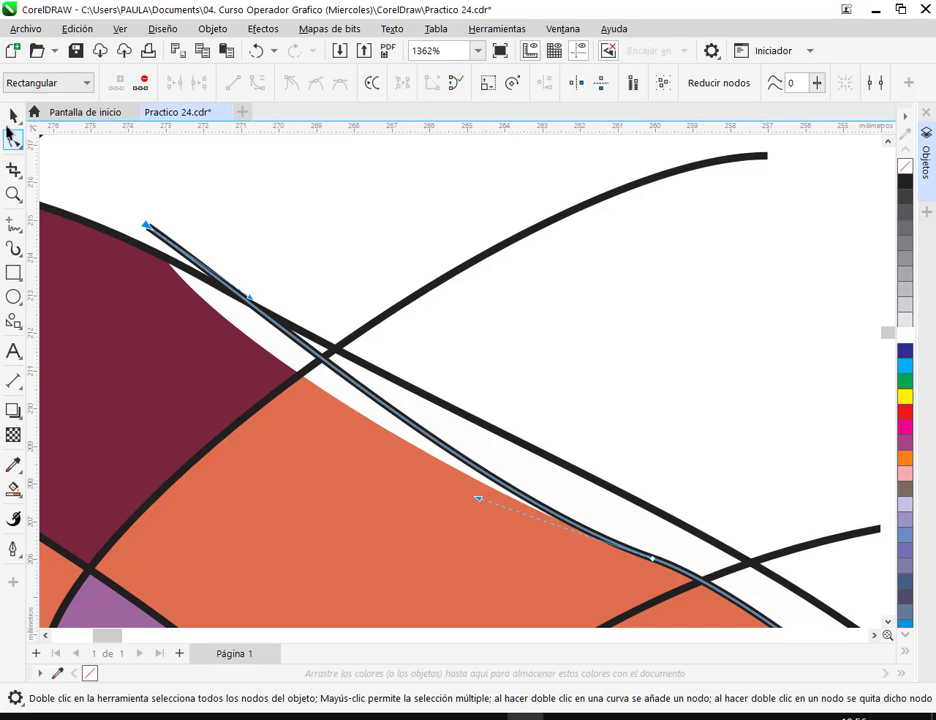
Step: Undo the handle pull and trim the inner falling curve's upper overhang at a cusp node added where it crosses the outer curve
{"action": "left_click", "coordinate": [184, 266]}
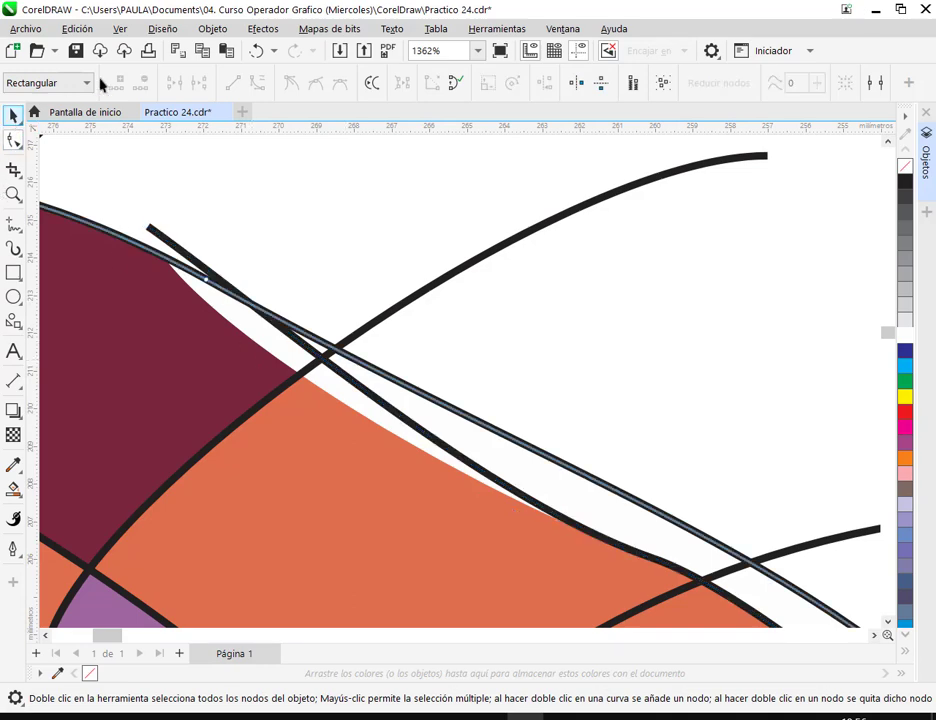
{"action": "left_click", "coordinate": [262, 50]}
{"action": "scroll", "coordinate": [152, 262], "scroll_direction": "up", "scroll_amount": 2}
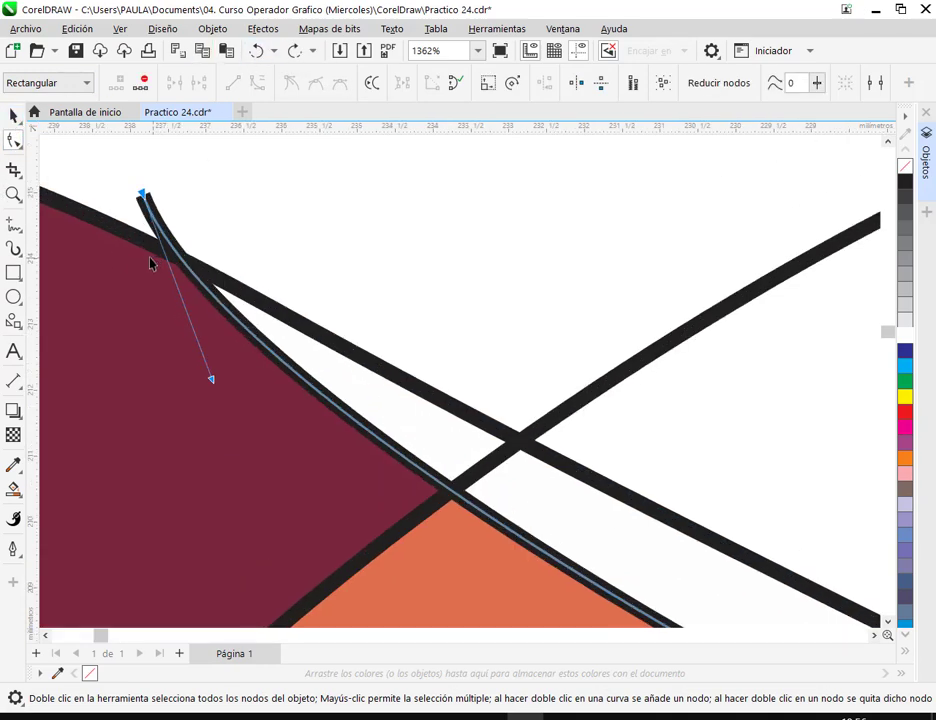
{"action": "scroll", "coordinate": [152, 262], "scroll_direction": "up", "scroll_amount": 3}
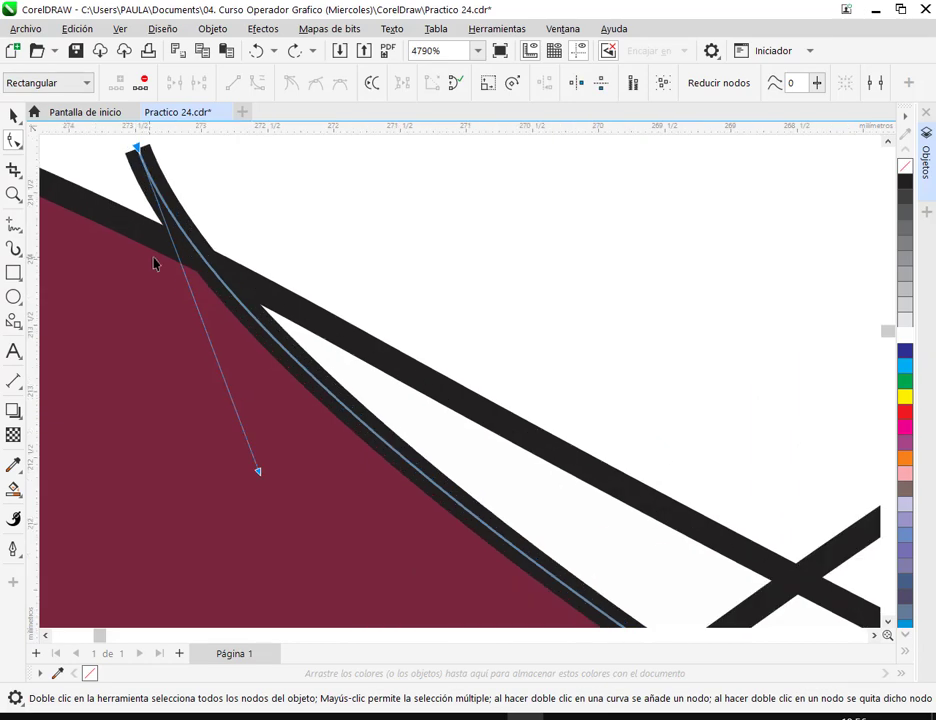
{"action": "double_click", "coordinate": [206, 265]}
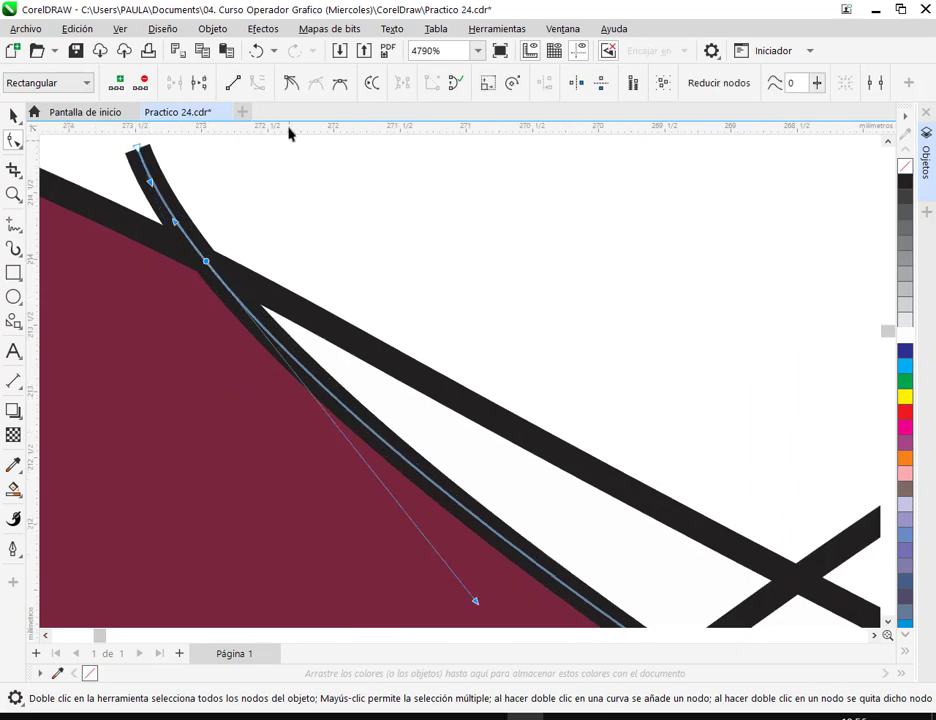
{"action": "left_click", "coordinate": [290, 84]}
{"action": "left_click_drag", "start_coordinate": [100, 106], "coordinate": [155, 190]}
{"action": "key", "text": "Delete"}
Step: Try to trim the inner falling curve's lower end at a cusp node just above its crossing with the outer curve
{"action": "scroll", "coordinate": [407, 267], "scroll_direction": "down", "scroll_amount": 2}
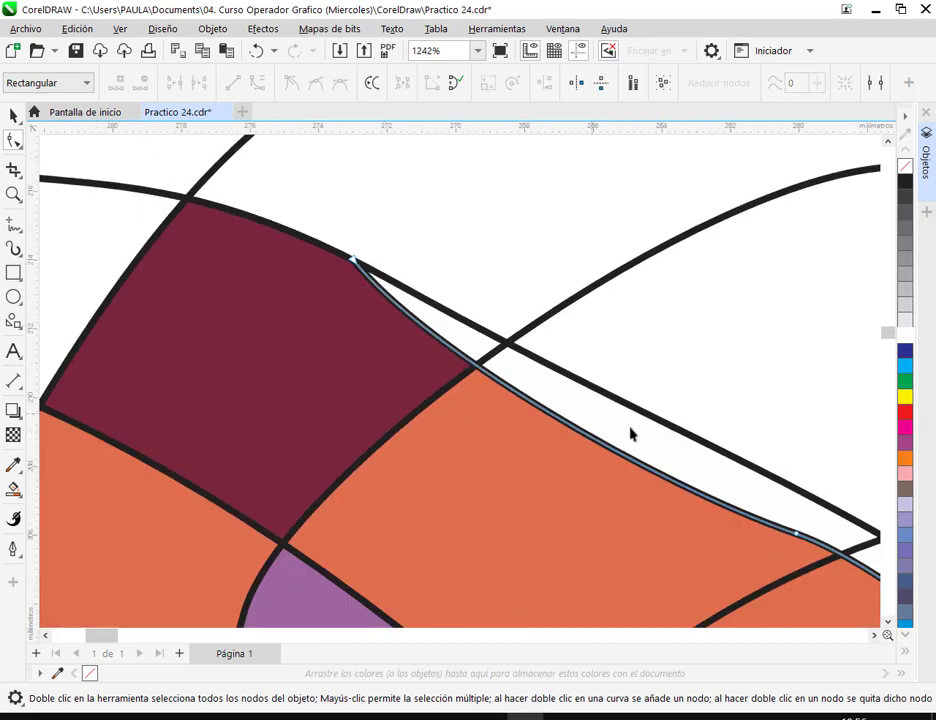
{"action": "left_click_drag", "start_coordinate": [750, 482], "coordinate": [290, 221]}
{"action": "left_click_drag", "start_coordinate": [694, 446], "coordinate": [337, 155]}
{"action": "scroll", "coordinate": [483, 457], "scroll_direction": "up", "scroll_amount": 1}
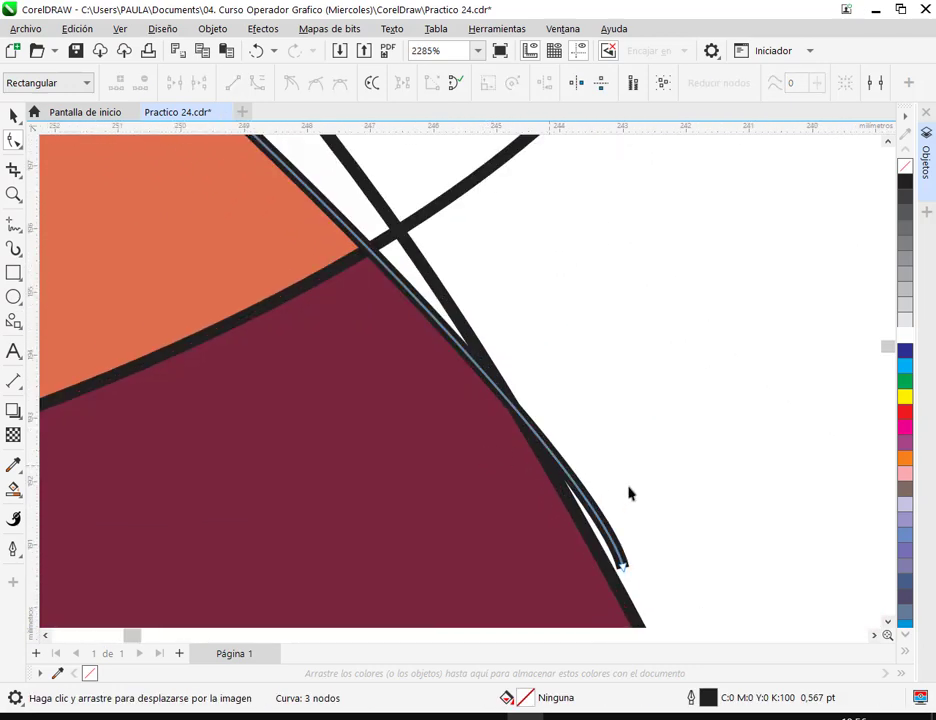
{"action": "double_click", "coordinate": [503, 396]}
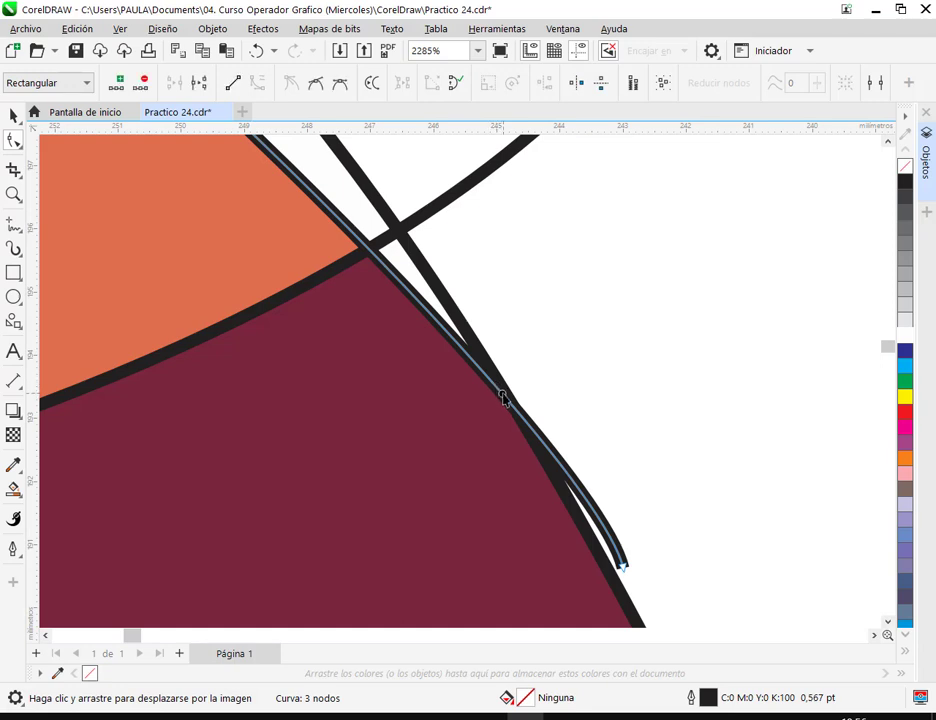
{"action": "left_click", "coordinate": [290, 85]}
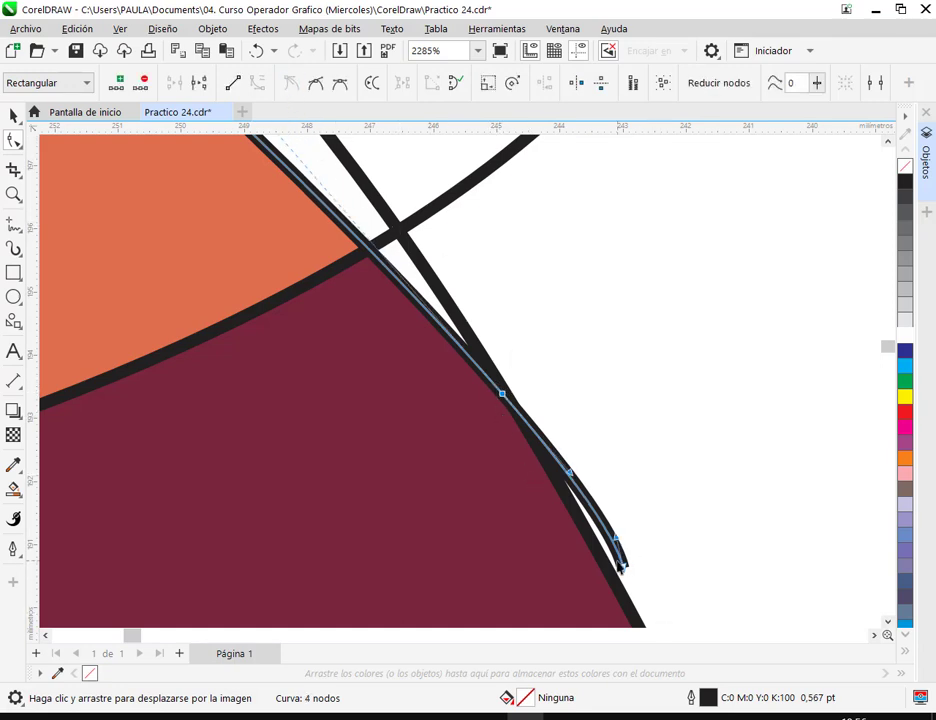
{"action": "left_click", "coordinate": [622, 566]}
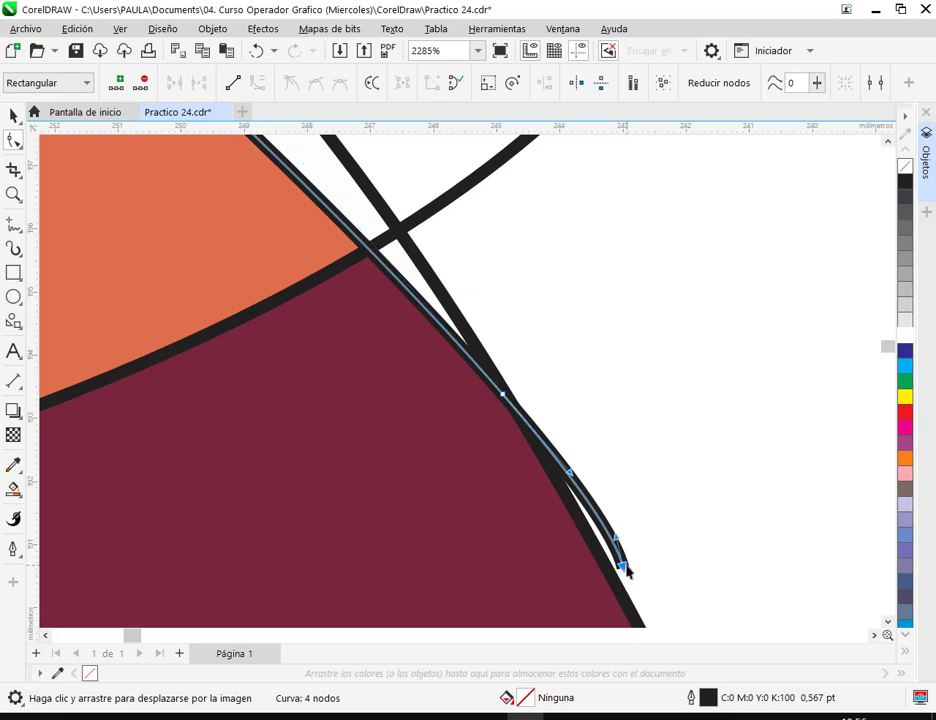
{"action": "key", "text": "Delete"}
{"action": "scroll", "coordinate": [520, 405], "scroll_direction": "up", "scroll_amount": 3}
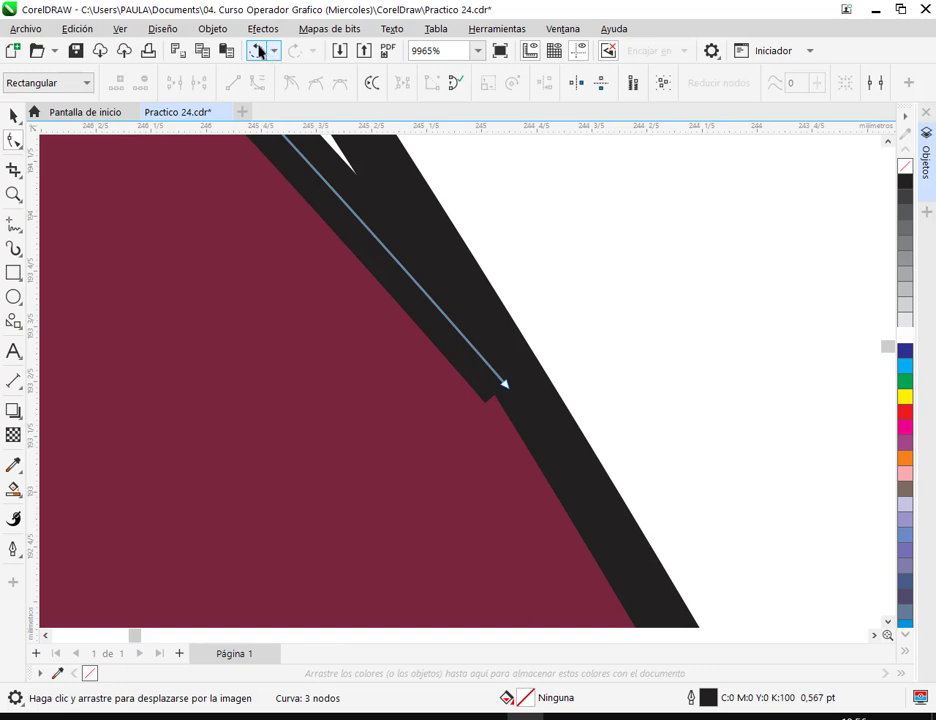
{"action": "left_click", "coordinate": [259, 52]}
Step: Trim the inner curve's lower overhang at a new node slightly further down the crossing, removing the earlier added node and the end node
{"action": "double_click", "coordinate": [550, 439]}
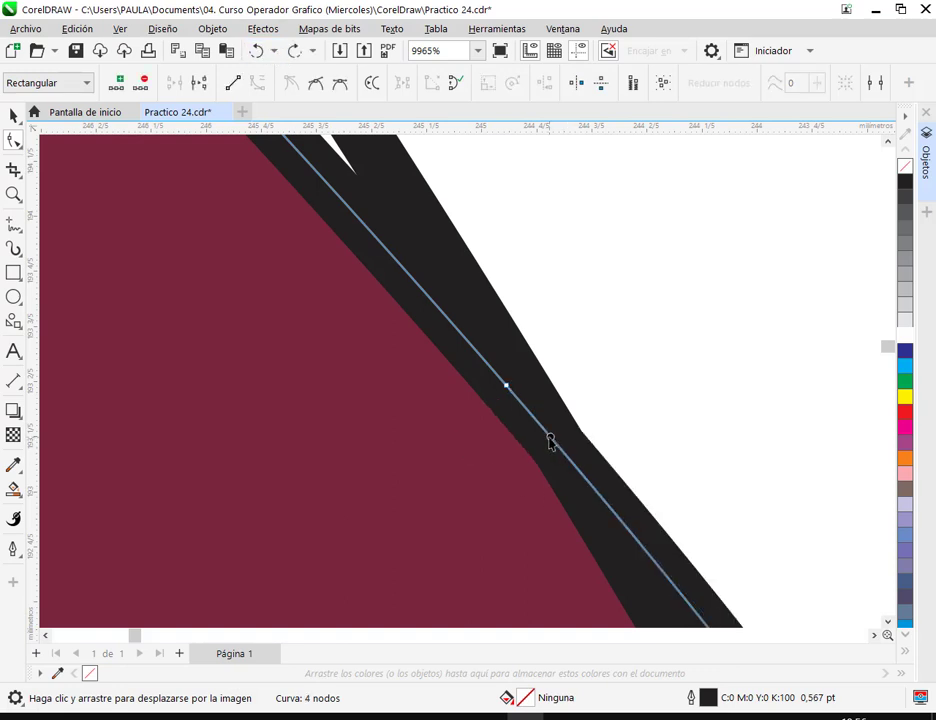
{"action": "double_click", "coordinate": [506, 387]}
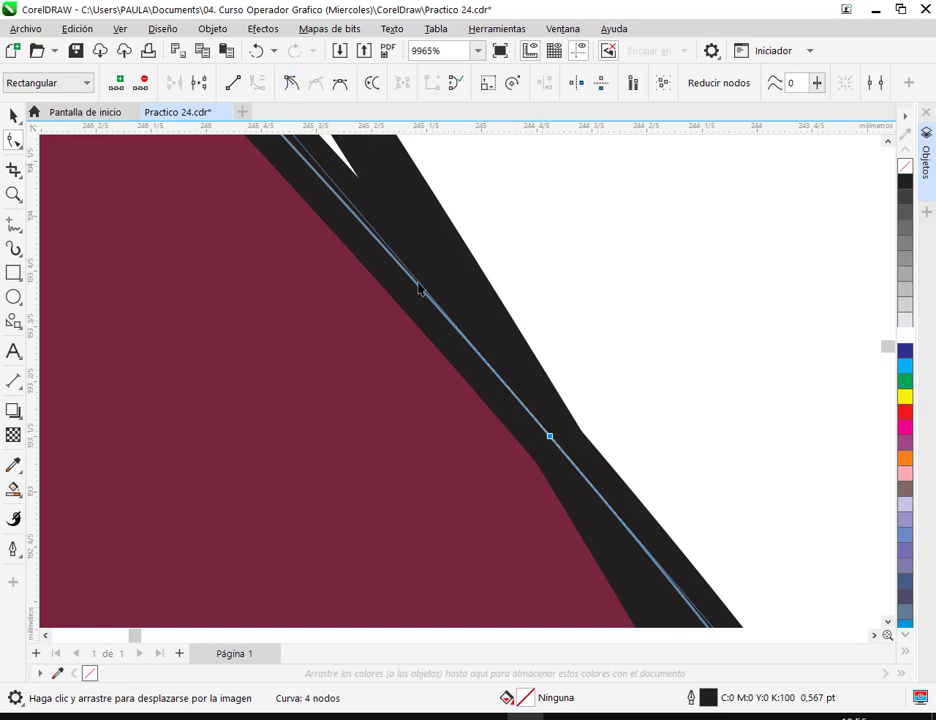
{"action": "scroll", "coordinate": [566, 420], "scroll_direction": "down", "scroll_amount": 4}
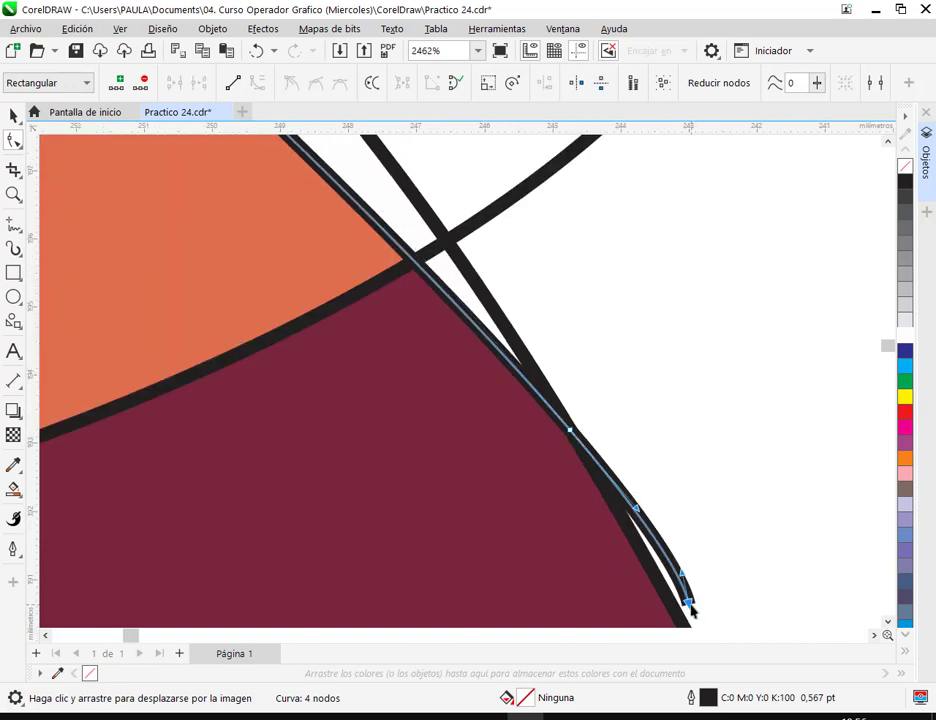
{"action": "double_click", "coordinate": [690, 607]}
{"action": "scroll", "coordinate": [576, 433], "scroll_direction": "up", "scroll_amount": 3}
{"action": "scroll", "coordinate": [576, 433], "scroll_direction": "down", "scroll_amount": 6}
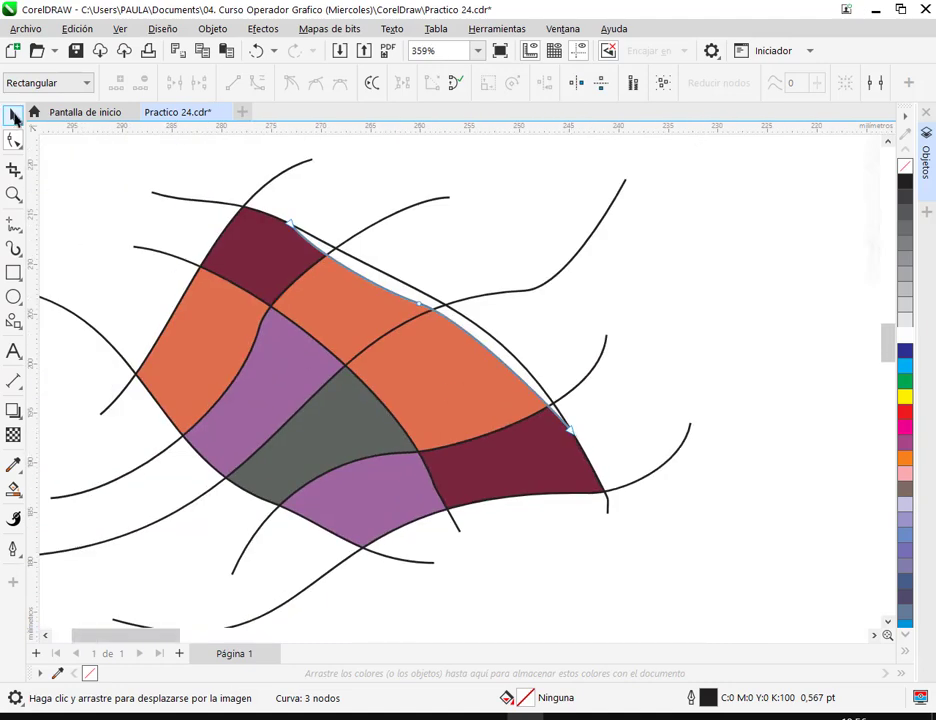
Step: Activate the Artistic Media tool with the inner falling curve selected and show the Medios artísticos docker
{"action": "left_click", "coordinate": [14, 115]}
{"action": "left_click_drag", "start_coordinate": [209, 307], "coordinate": [333, 323]}
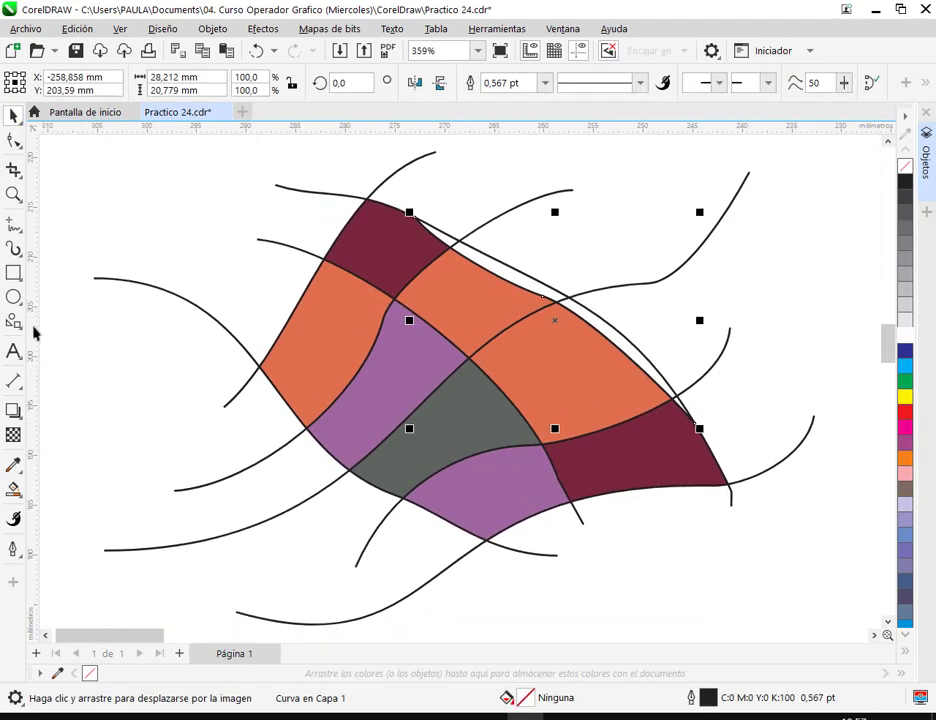
{"action": "left_click", "coordinate": [12, 249]}
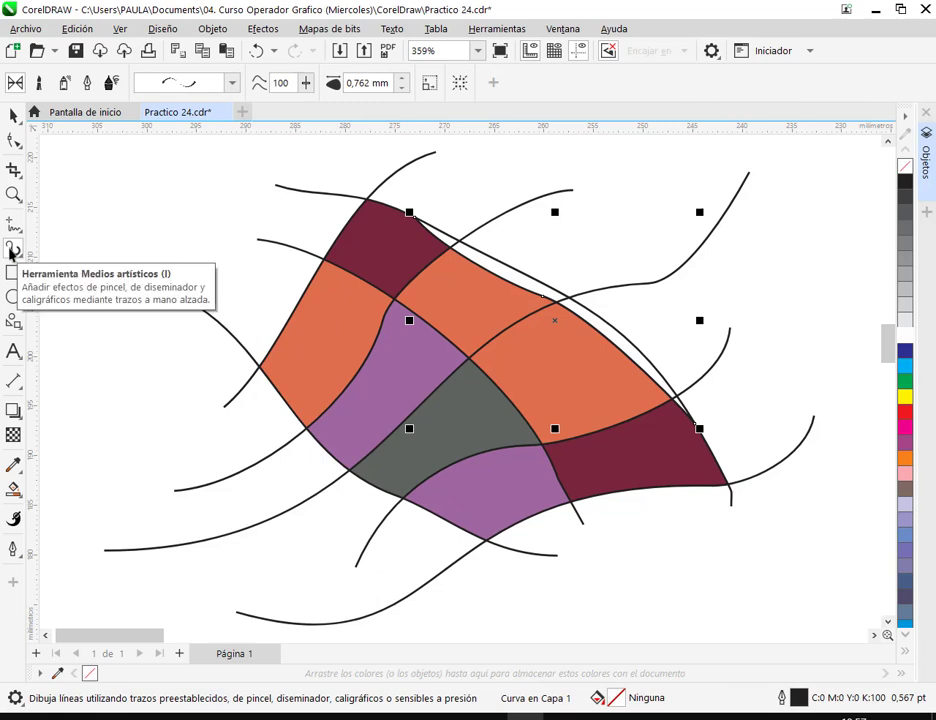
{"action": "left_click", "coordinate": [572, 31]}
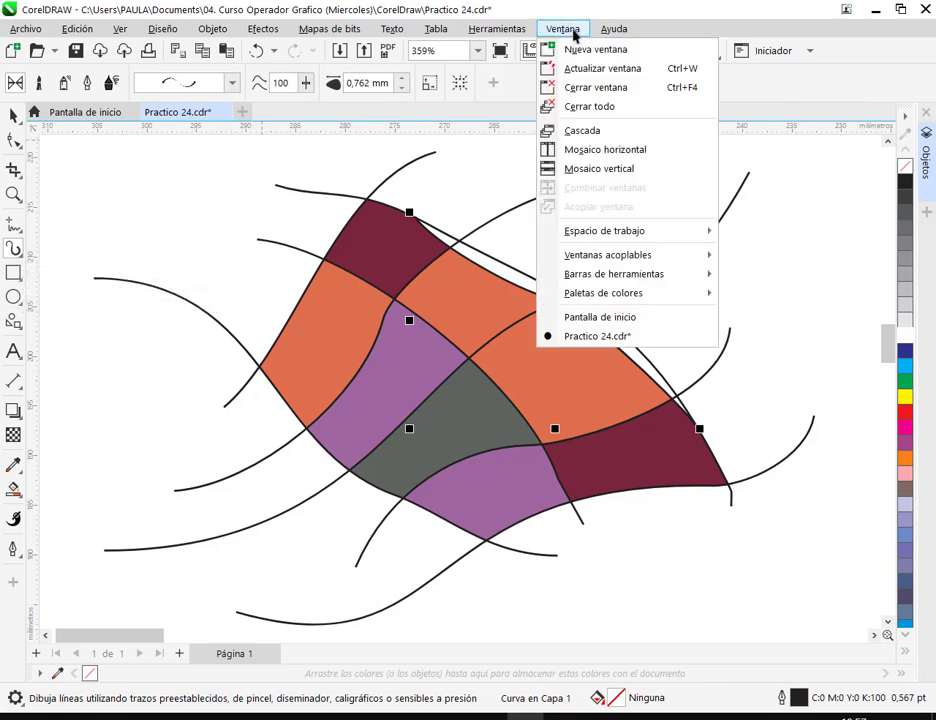
{"action": "mouse_move", "coordinate": [663, 262]}
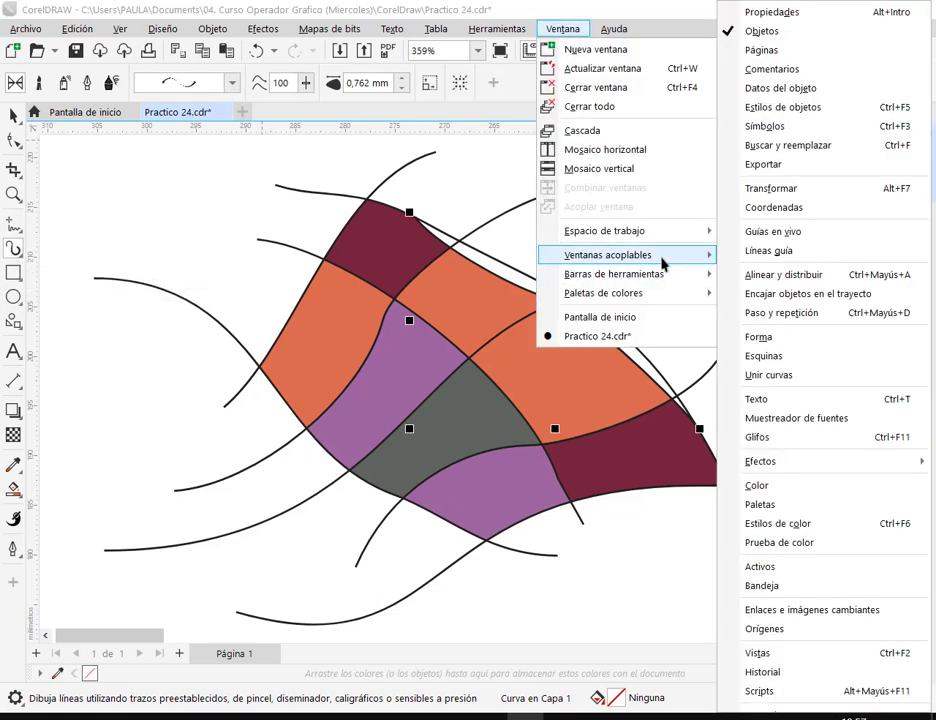
{"action": "mouse_move", "coordinate": [779, 464]}
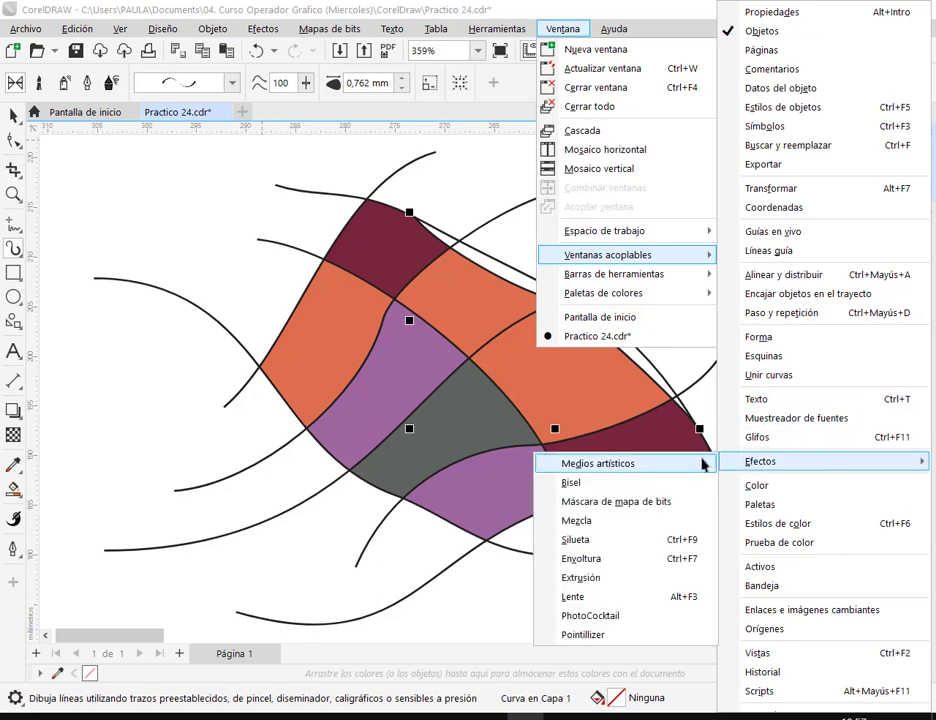
{"action": "left_click", "coordinate": [590, 463]}
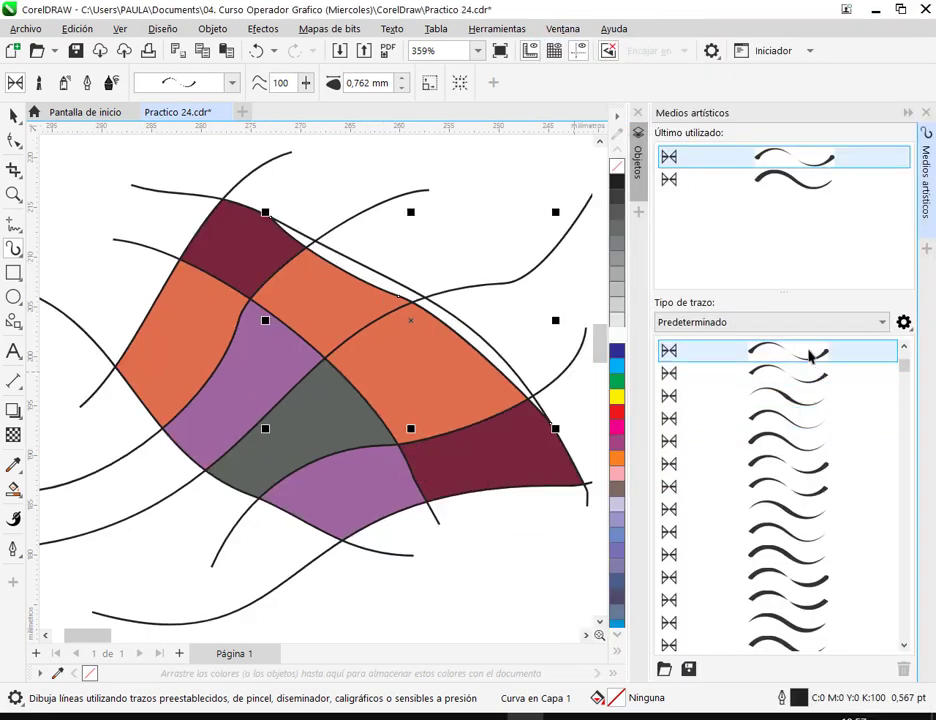
Step: Try several Predeterminado strokes on the inner falling curve and keep one with thick rounded ends and a thin middle
{"action": "left_click", "coordinate": [810, 353]}
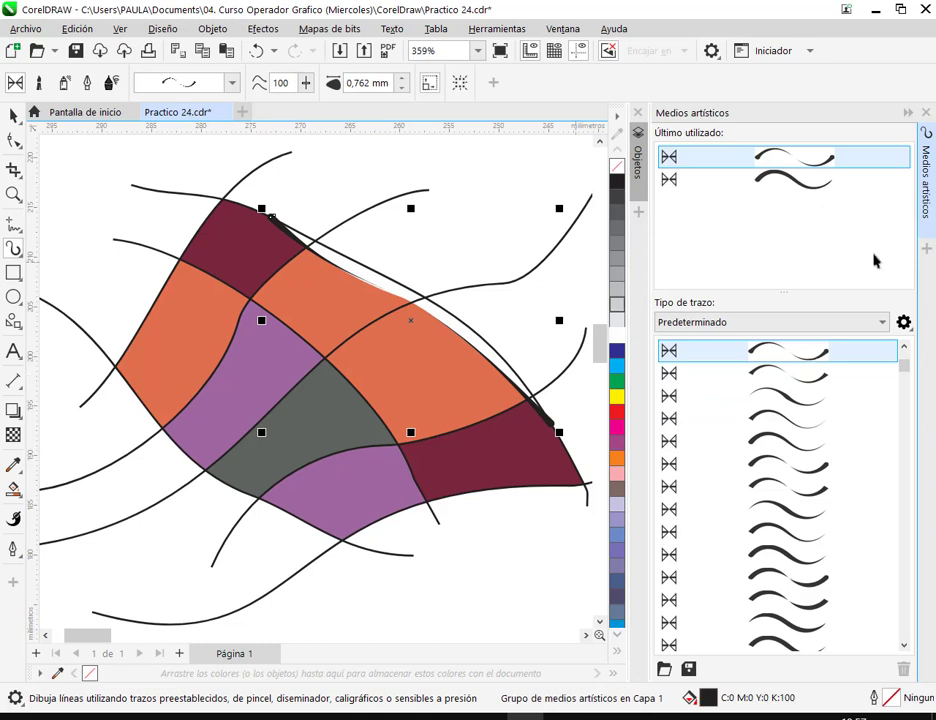
{"action": "left_click", "coordinate": [809, 377]}
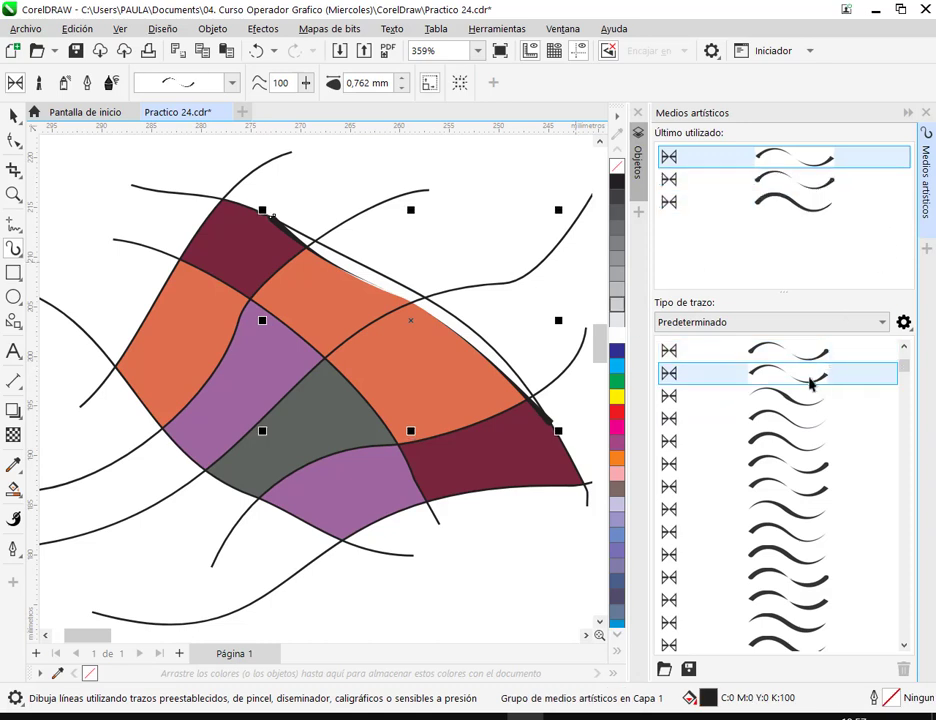
{"action": "left_click", "coordinate": [757, 482]}
{"action": "left_click", "coordinate": [812, 464]}
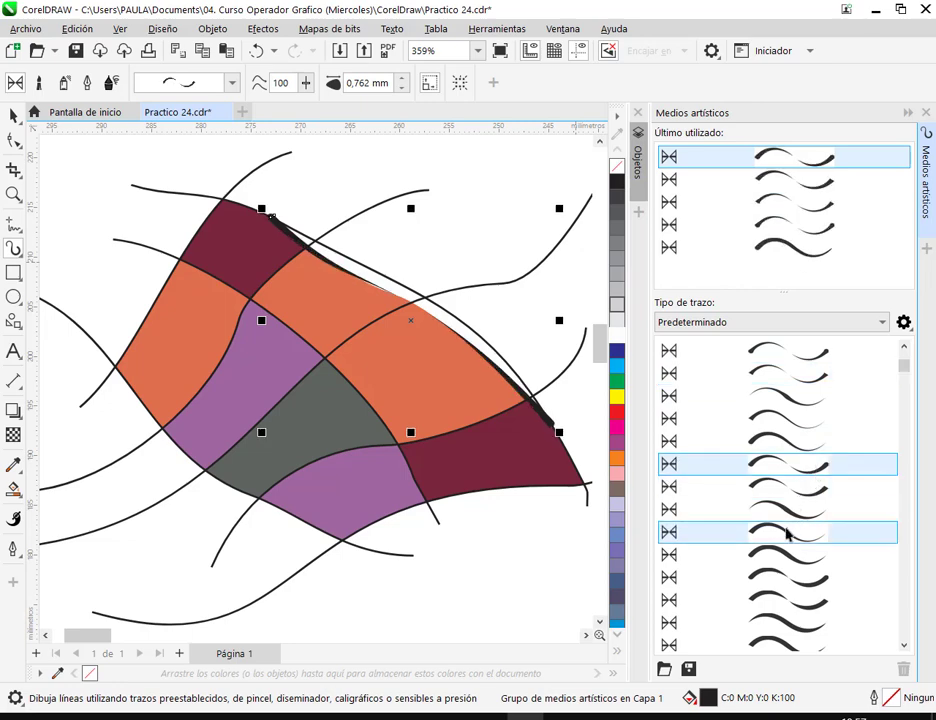
{"action": "scroll", "coordinate": [796, 531], "scroll_direction": "down", "scroll_amount": 1}
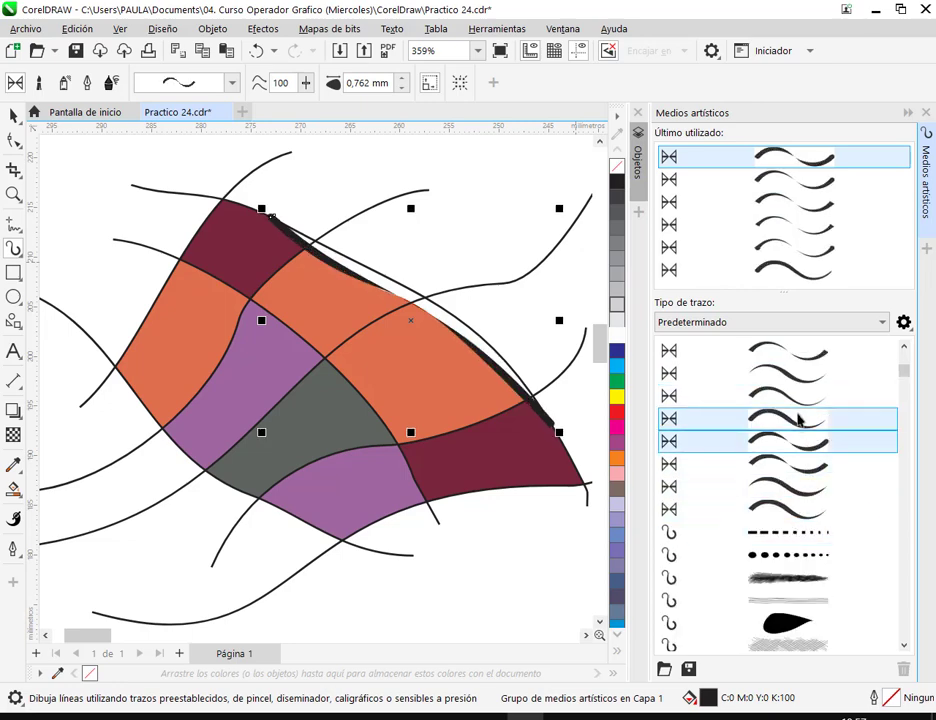
{"action": "left_click", "coordinate": [800, 397]}
{"action": "scroll", "coordinate": [799, 403], "scroll_direction": "up", "scroll_amount": 3}
{"action": "left_click", "coordinate": [810, 380]}
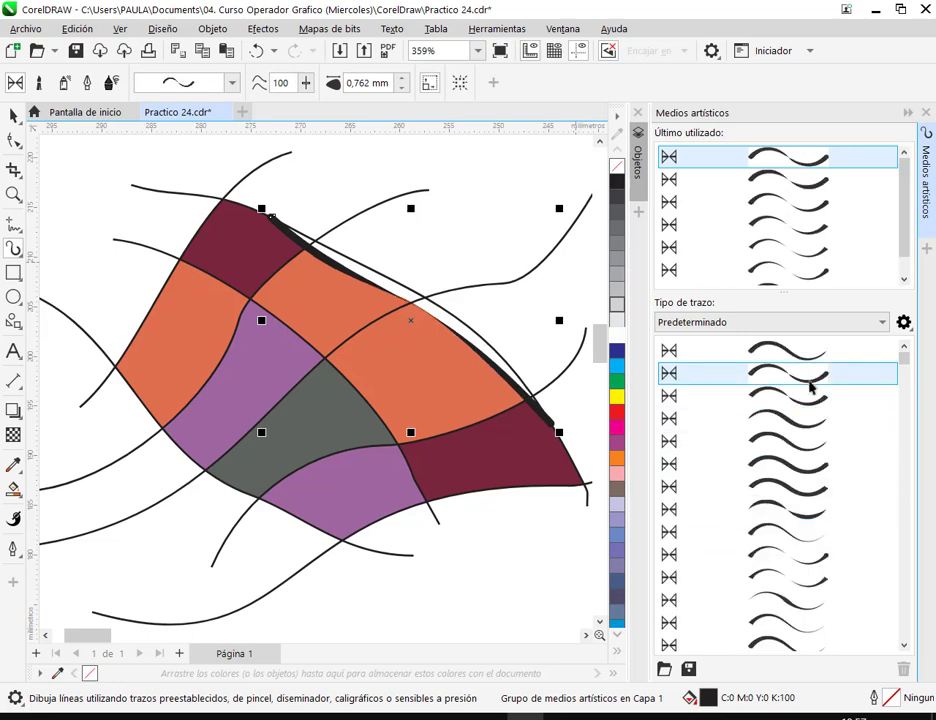
Step: Apply the last used preset stroke to the four rising curves that cross the mesh
{"action": "left_click", "coordinate": [416, 198]}
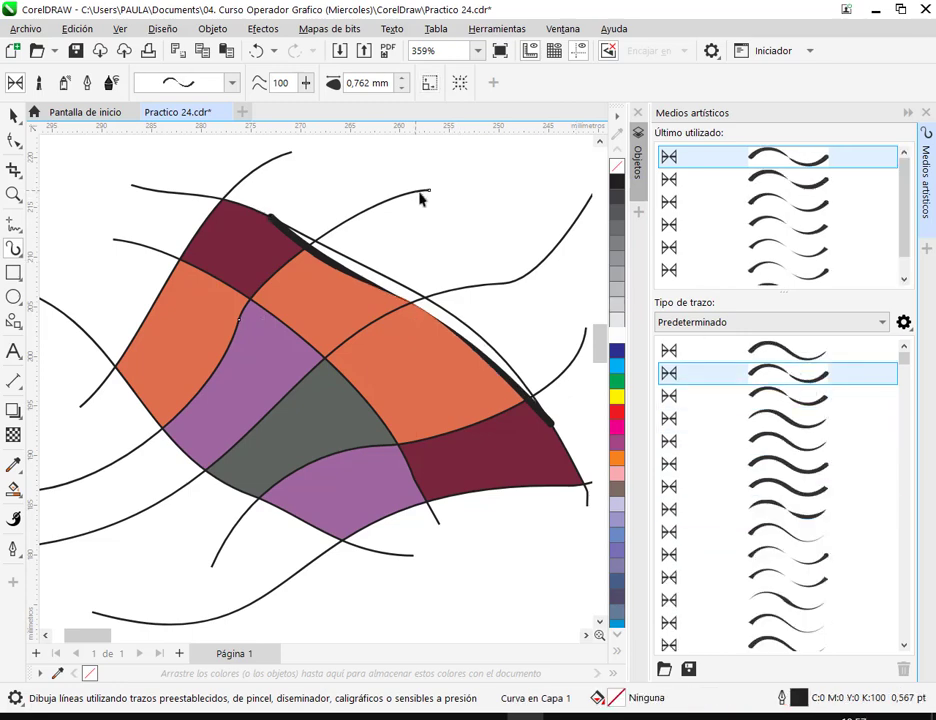
{"action": "left_click", "coordinate": [546, 262], "text": "shift"}
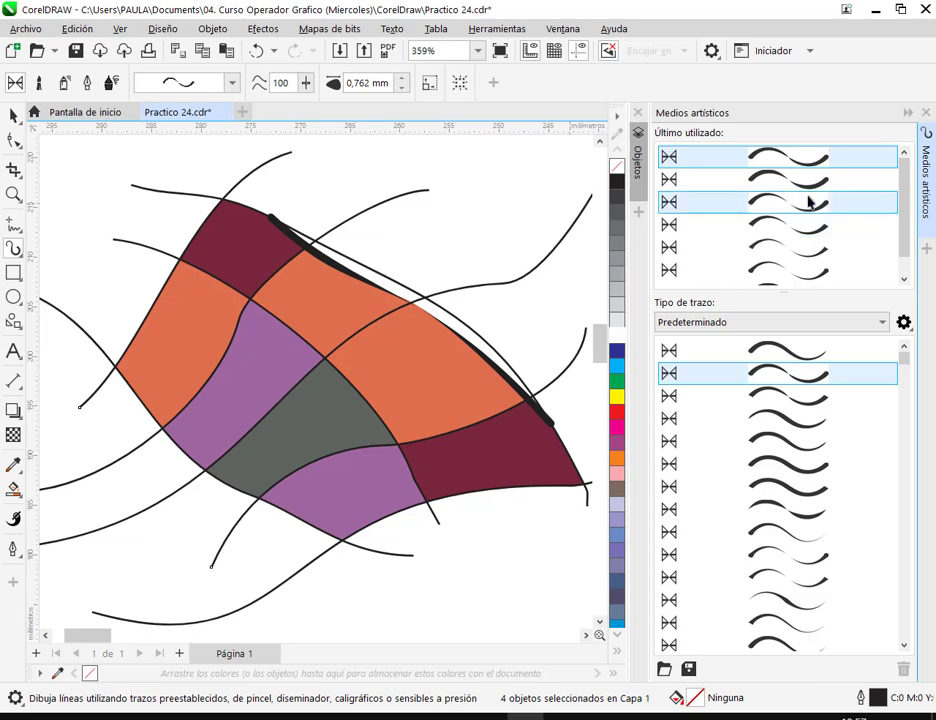
{"action": "left_click", "coordinate": [813, 158]}
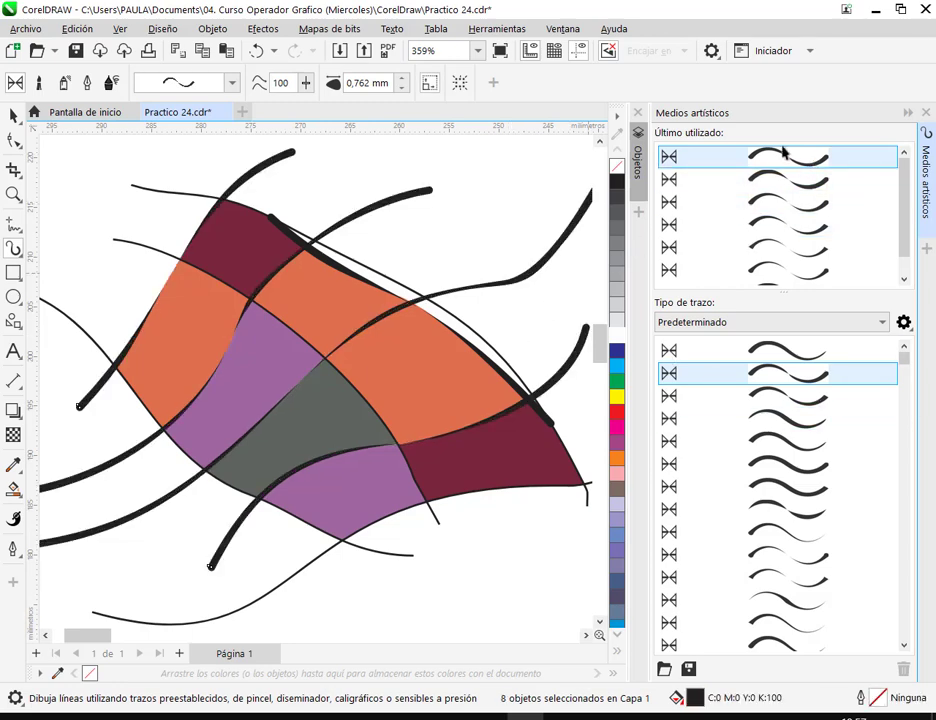
Step: Apply the same preset artistic stroke to the three remaining curves that fall across the mesh
{"action": "scroll", "coordinate": [120, 460], "scroll_direction": "down", "scroll_amount": 1}
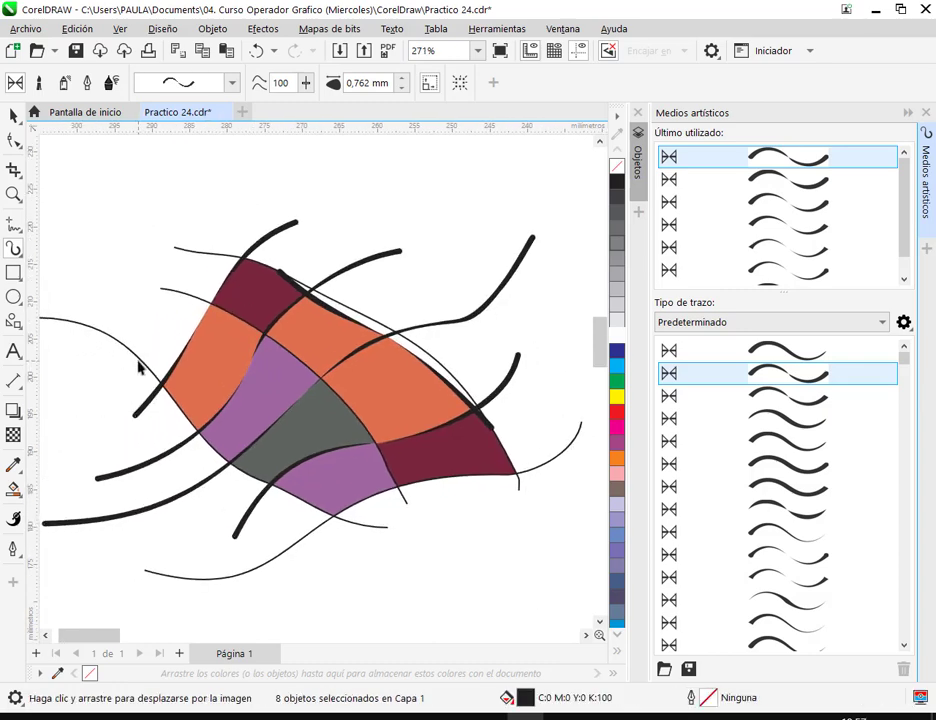
{"action": "key", "text": "Tab"}
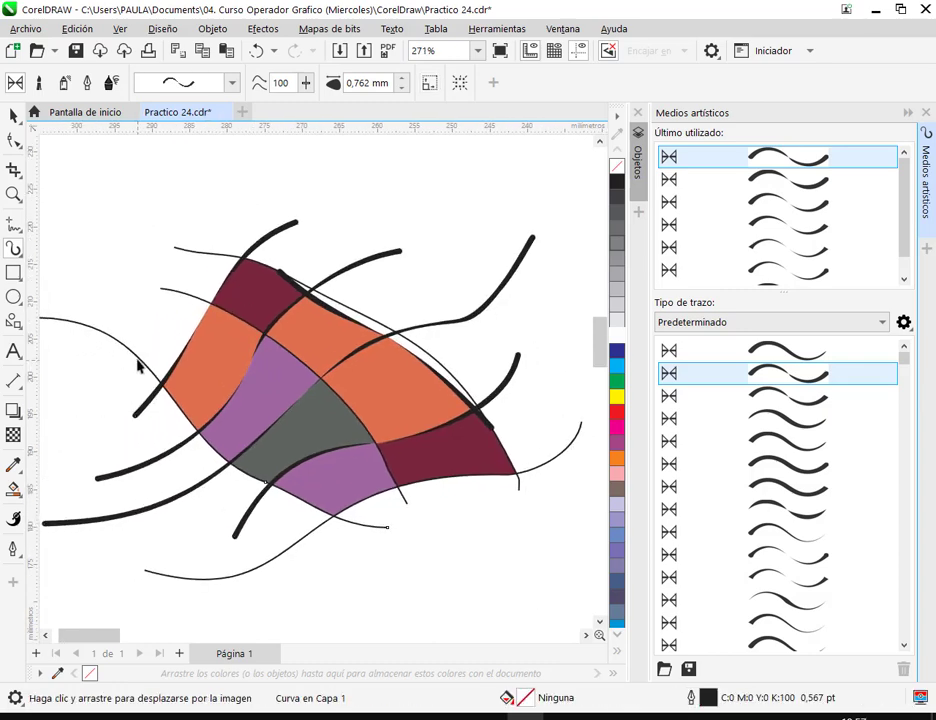
{"action": "left_click", "coordinate": [195, 302], "text": "shift"}
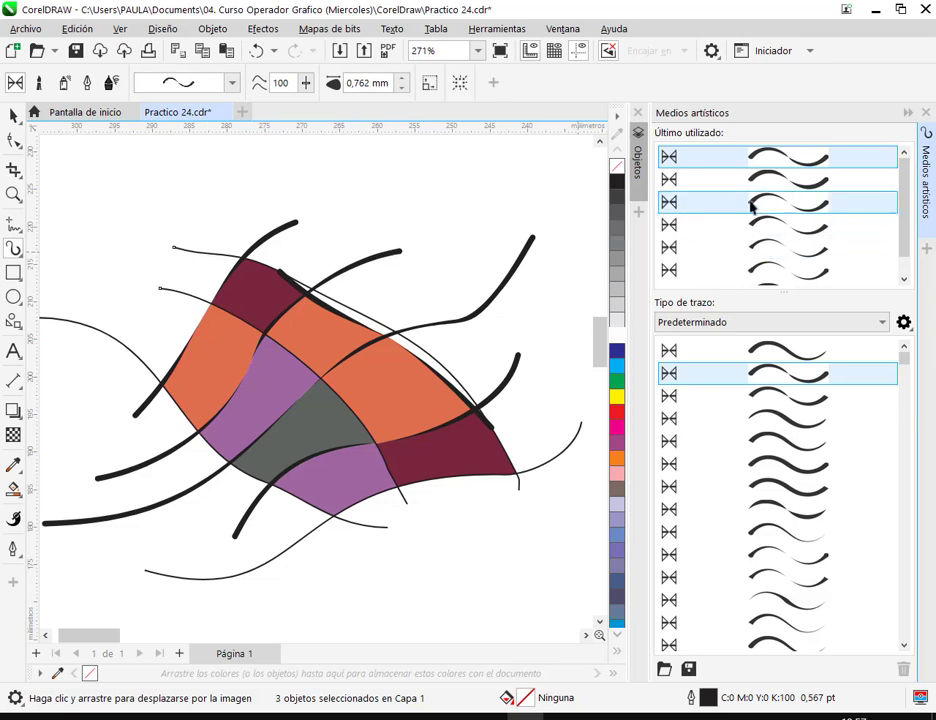
{"action": "left_click", "coordinate": [779, 155]}
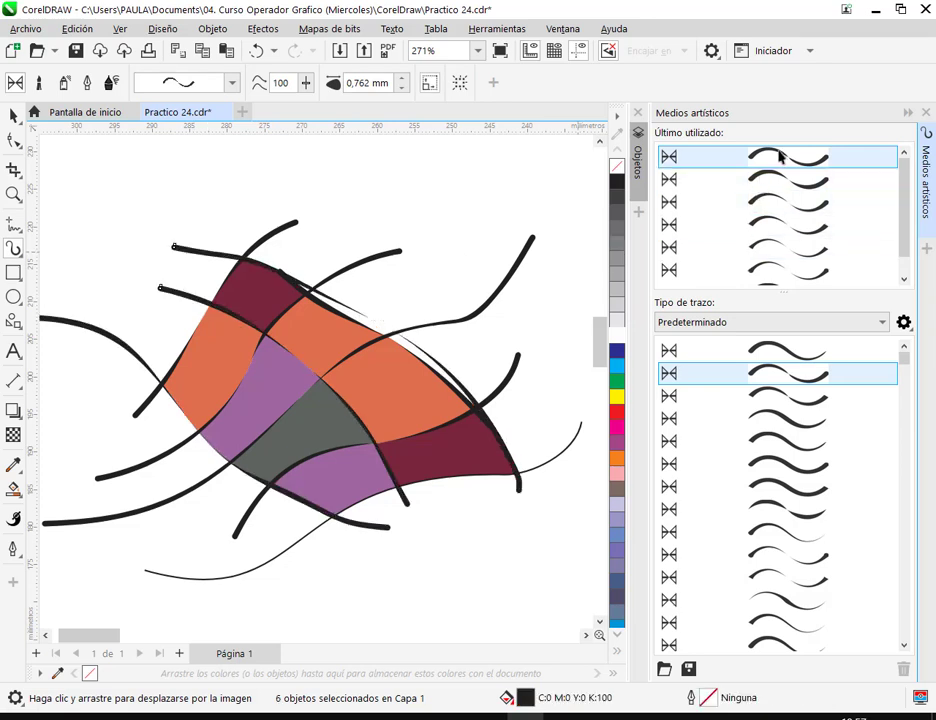
Step: Give the lowest curve under the mesh the same preset stroke and collapse the Medios artísticos docker
{"action": "left_click", "coordinate": [555, 463]}
{"action": "left_click", "coordinate": [779, 165]}
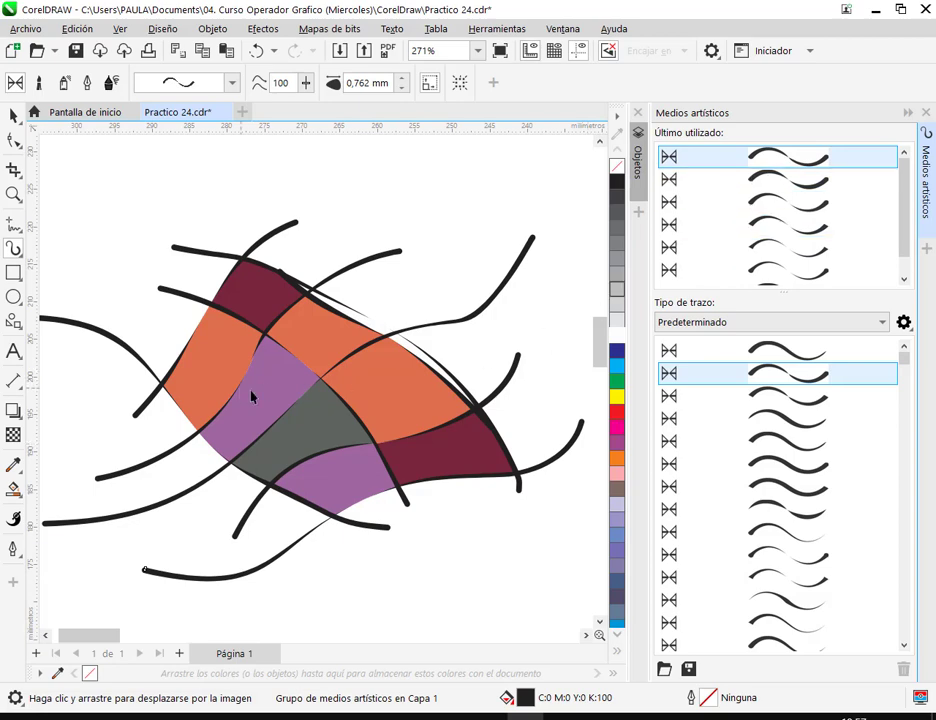
{"action": "scroll", "coordinate": [244, 391], "scroll_direction": "down", "scroll_amount": 2}
{"action": "scroll", "coordinate": [349, 386], "scroll_direction": "up", "scroll_amount": 1}
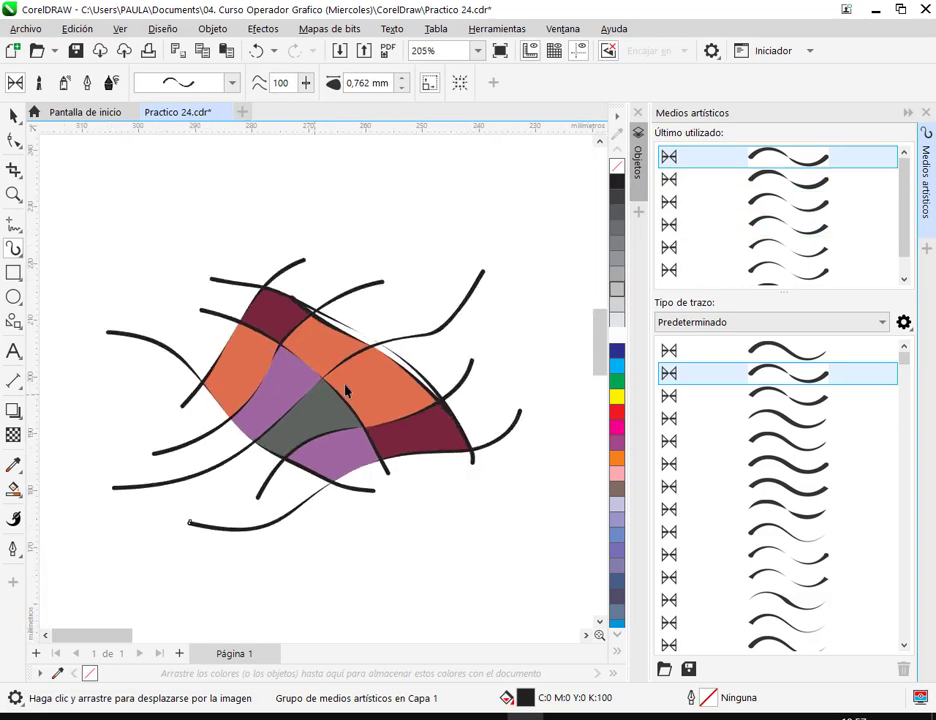
{"action": "left_click", "coordinate": [907, 112]}
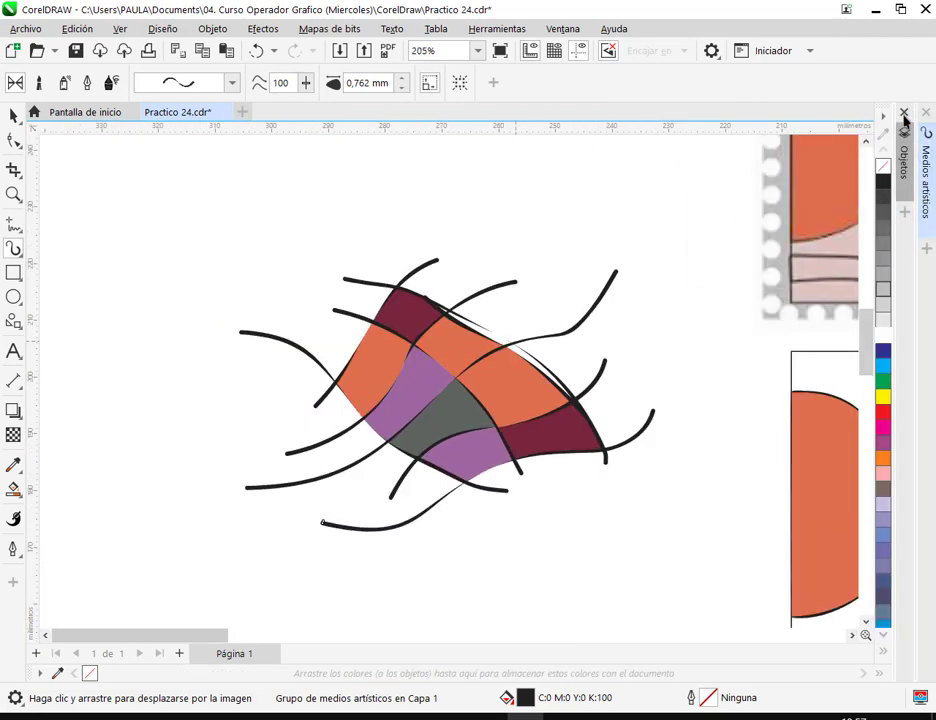
Step: Select the five rising artistic strokes that cross the mesh and set their smoothing to 99
{"action": "left_click", "coordinate": [612, 292]}
{"action": "left_click", "coordinate": [655, 427]}
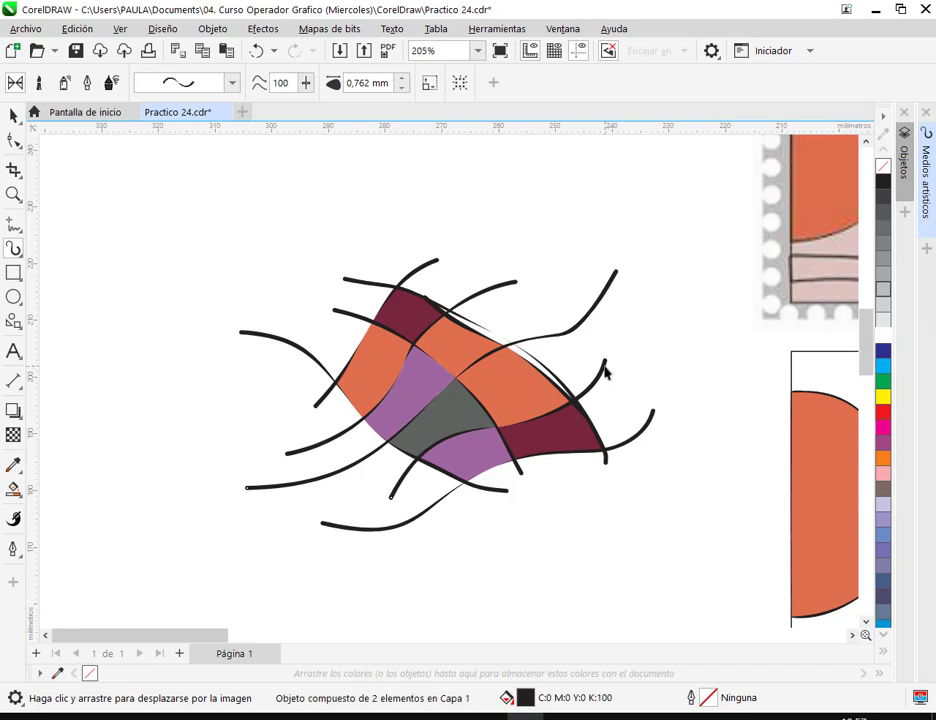
{"action": "left_click", "coordinate": [568, 458], "text": "shift"}
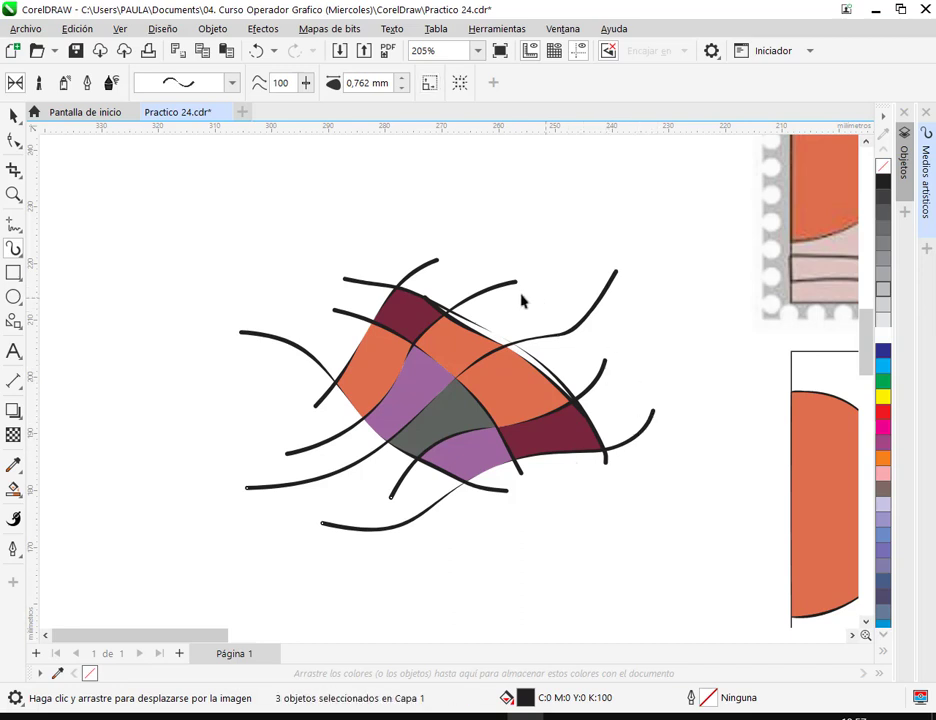
{"action": "left_click", "coordinate": [418, 272], "text": "shift"}
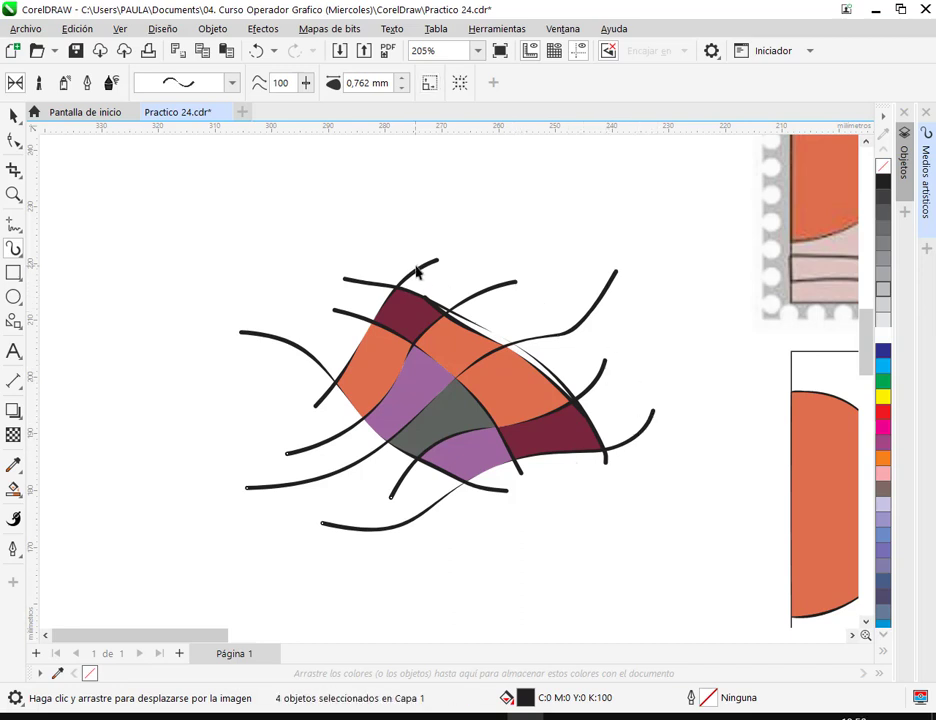
{"action": "left_click", "coordinate": [309, 86]}
{"action": "left_click", "coordinate": [404, 87]}
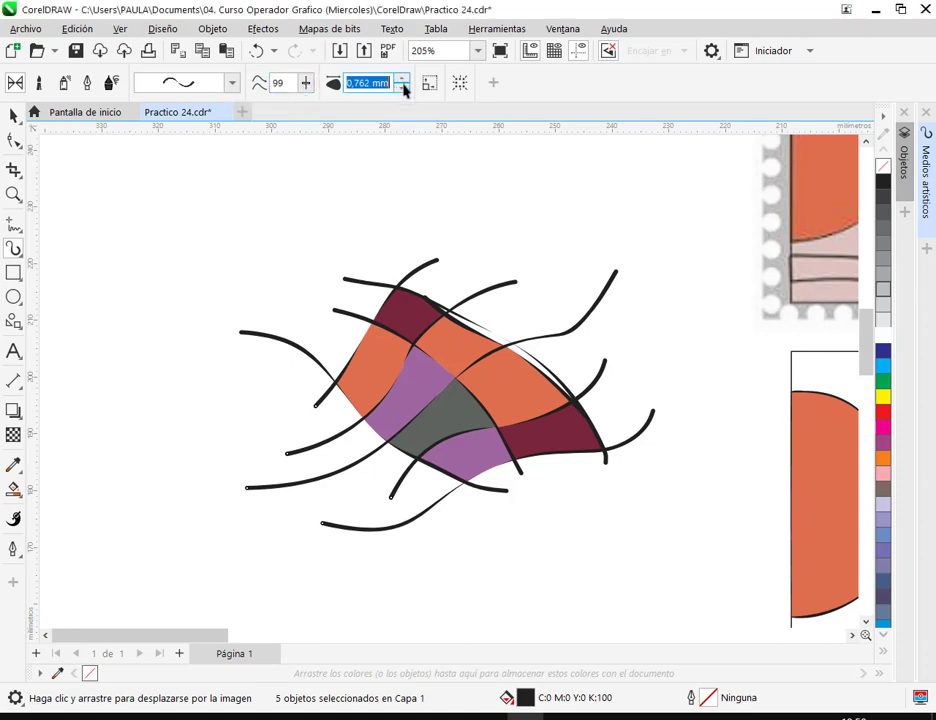
{"action": "key", "text": "shift+F2"}
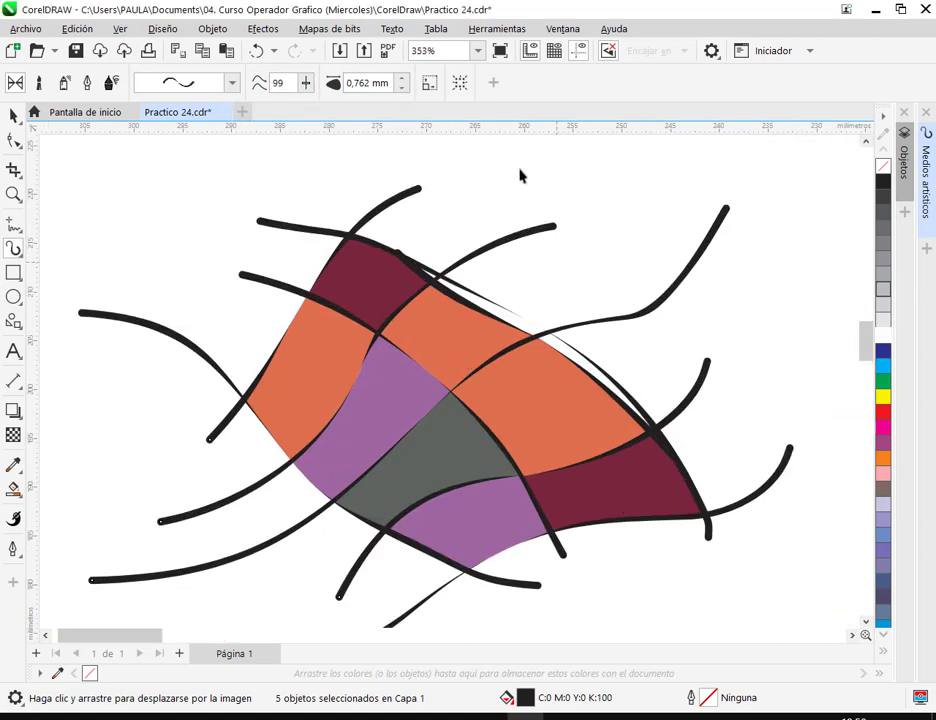
{"action": "left_click_drag", "start_coordinate": [377, 88], "coordinate": [330, 86]}
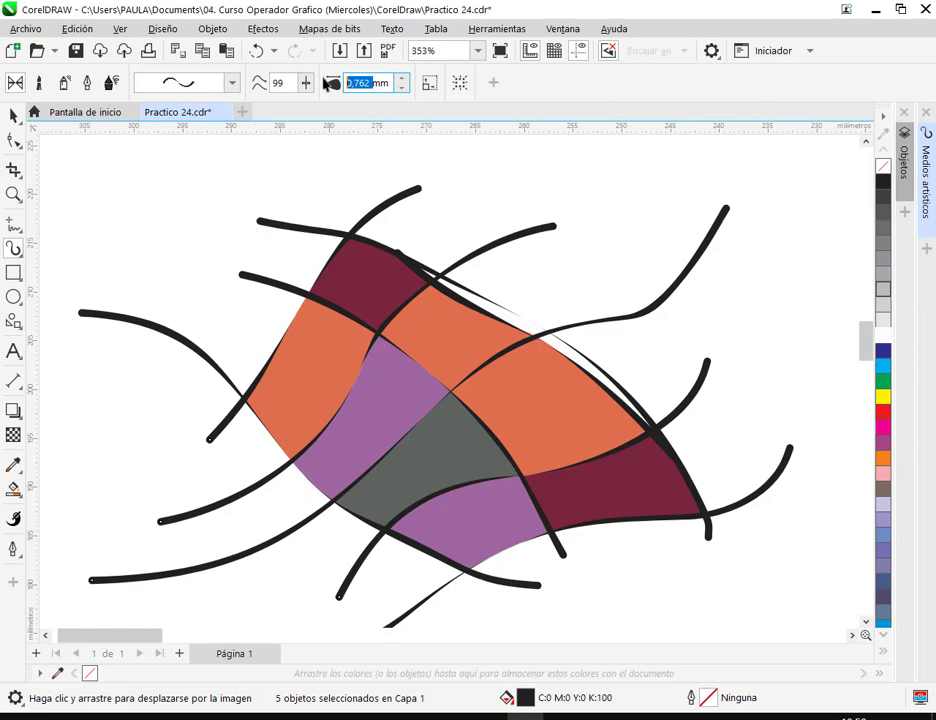
{"action": "type", "text": "0"}
{"action": "key", "text": "Escape"}
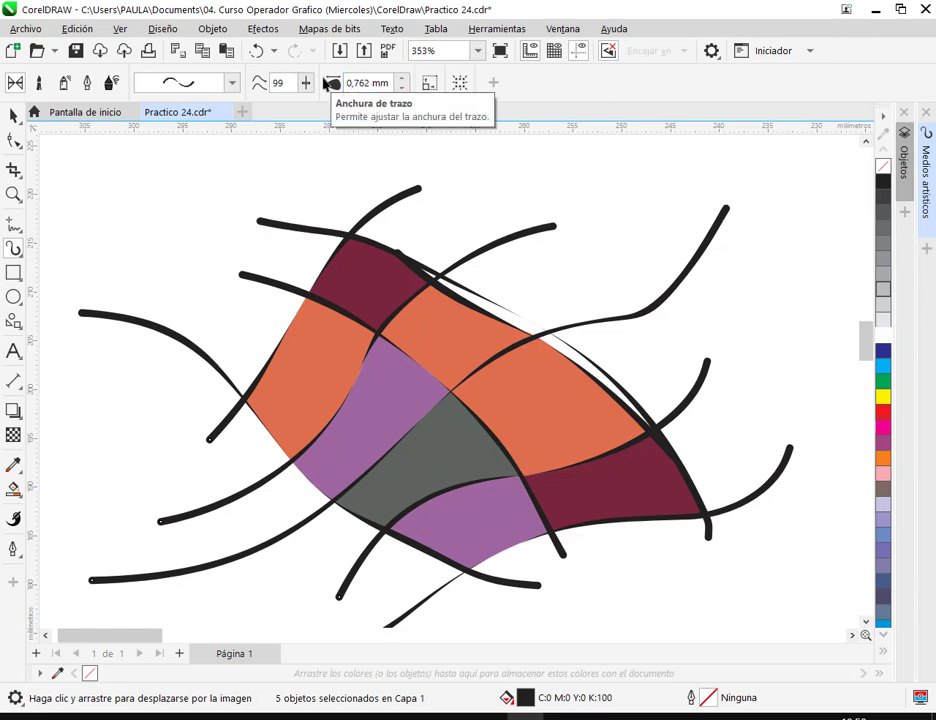
Step: Replace the five rising curves' stroke with the recently used preset that has rounded ends and a very thin middle
{"action": "scroll", "coordinate": [727, 360], "scroll_direction": "down", "scroll_amount": 4}
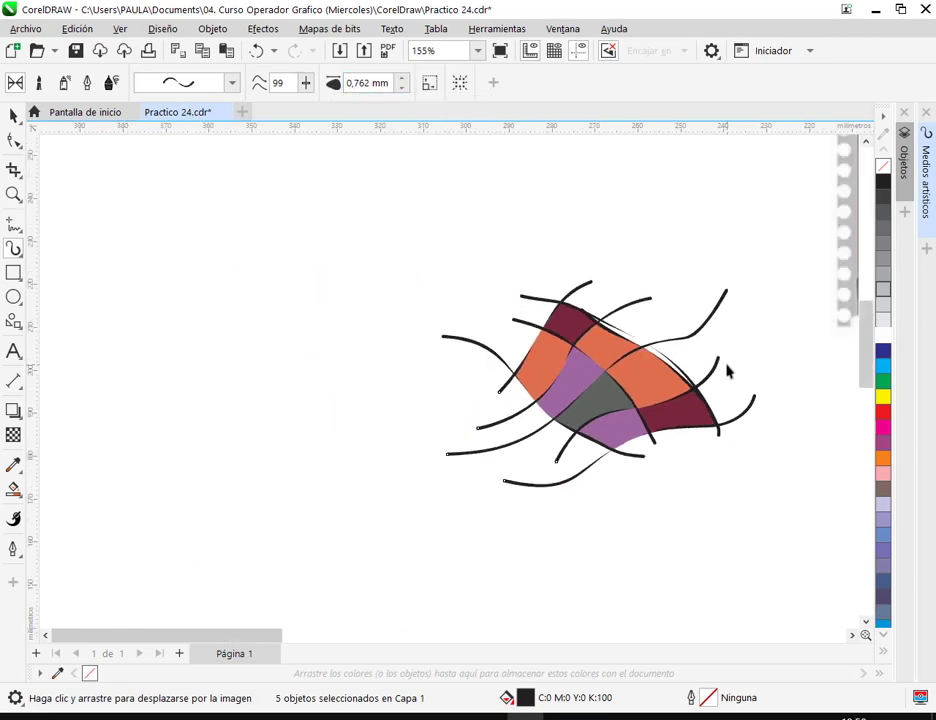
{"action": "left_click_drag", "start_coordinate": [732, 400], "coordinate": [328, 324]}
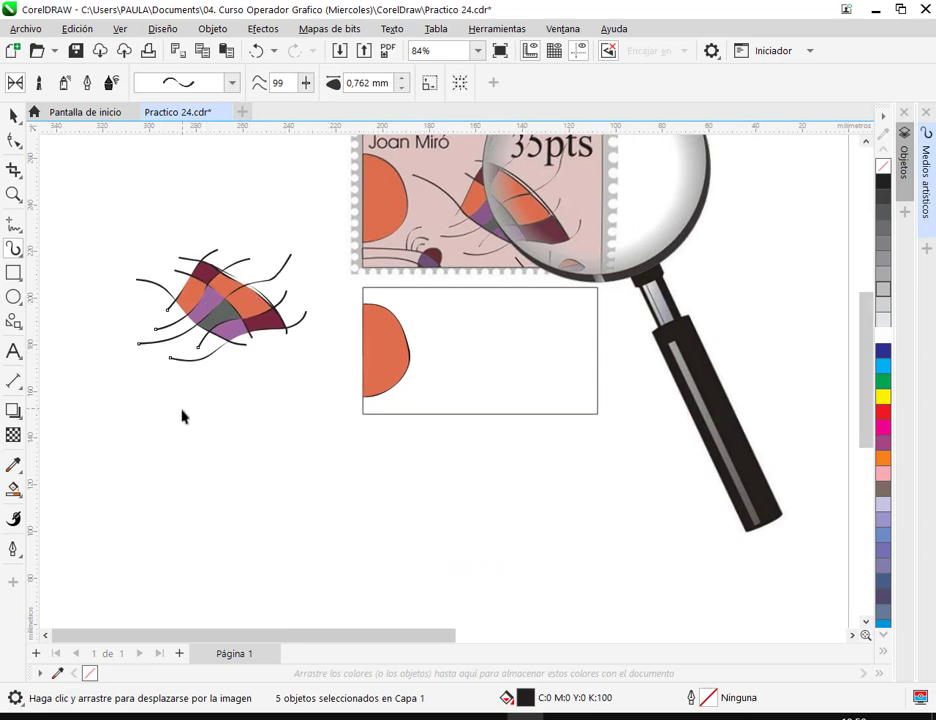
{"action": "scroll", "coordinate": [258, 289], "scroll_direction": "up", "scroll_amount": 2}
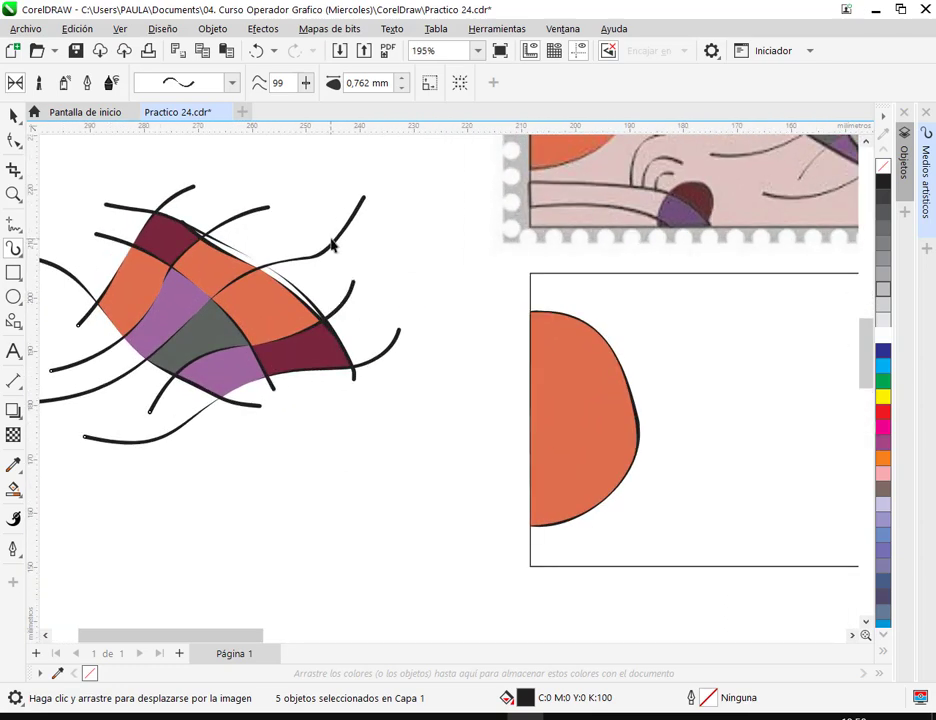
{"action": "left_click", "coordinate": [927, 177]}
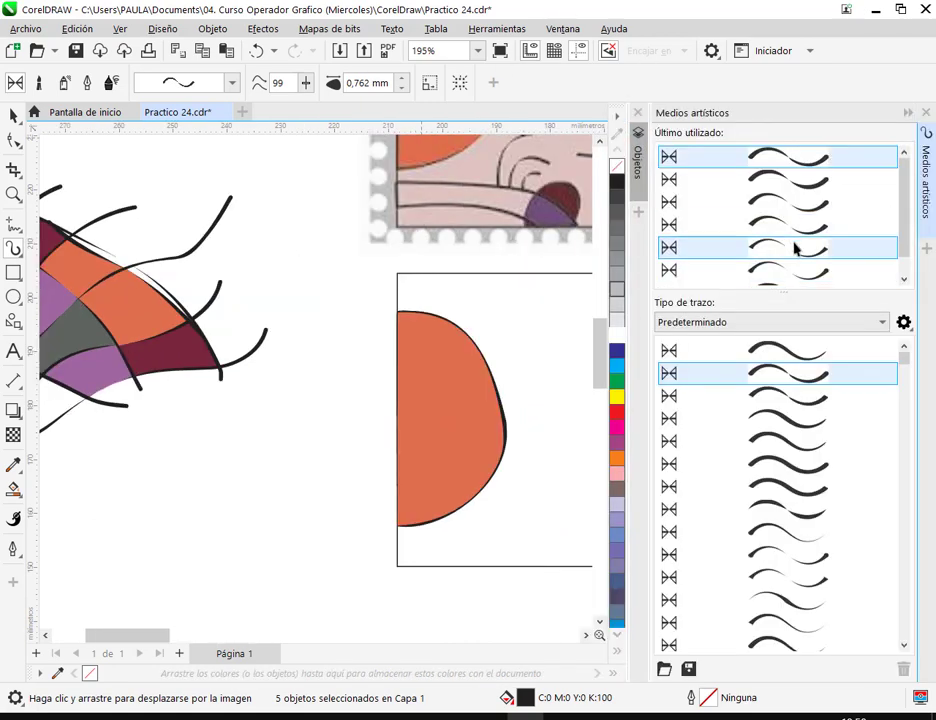
{"action": "left_click", "coordinate": [795, 248]}
{"action": "left_click_drag", "start_coordinate": [311, 386], "coordinate": [406, 357]}
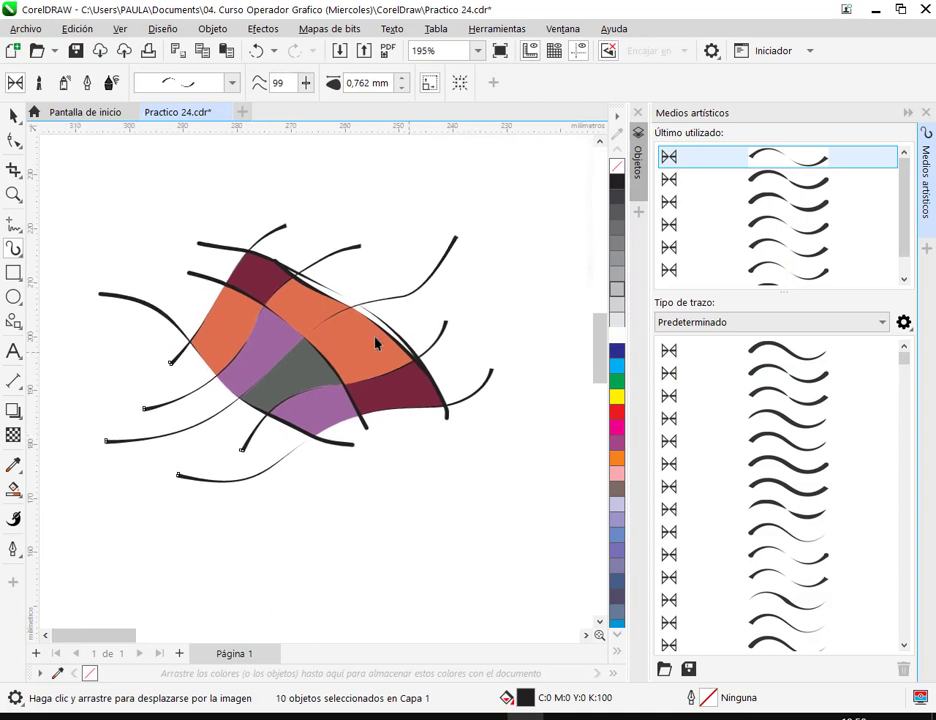
{"action": "scroll", "coordinate": [817, 278], "scroll_direction": "down", "scroll_amount": 1}
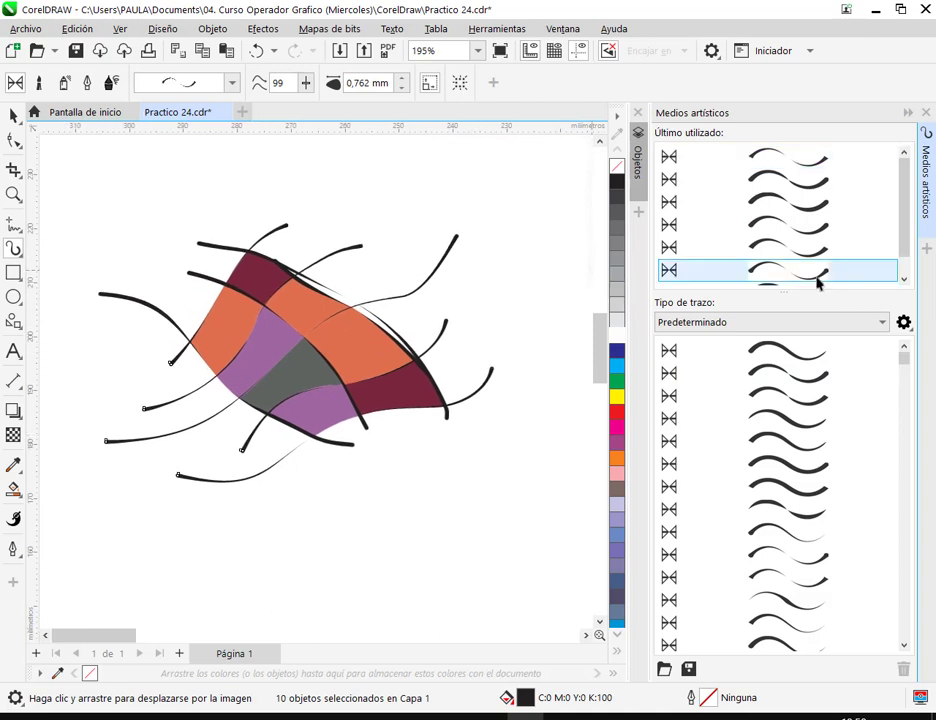
{"action": "scroll", "coordinate": [817, 280], "scroll_direction": "up", "scroll_amount": 1}
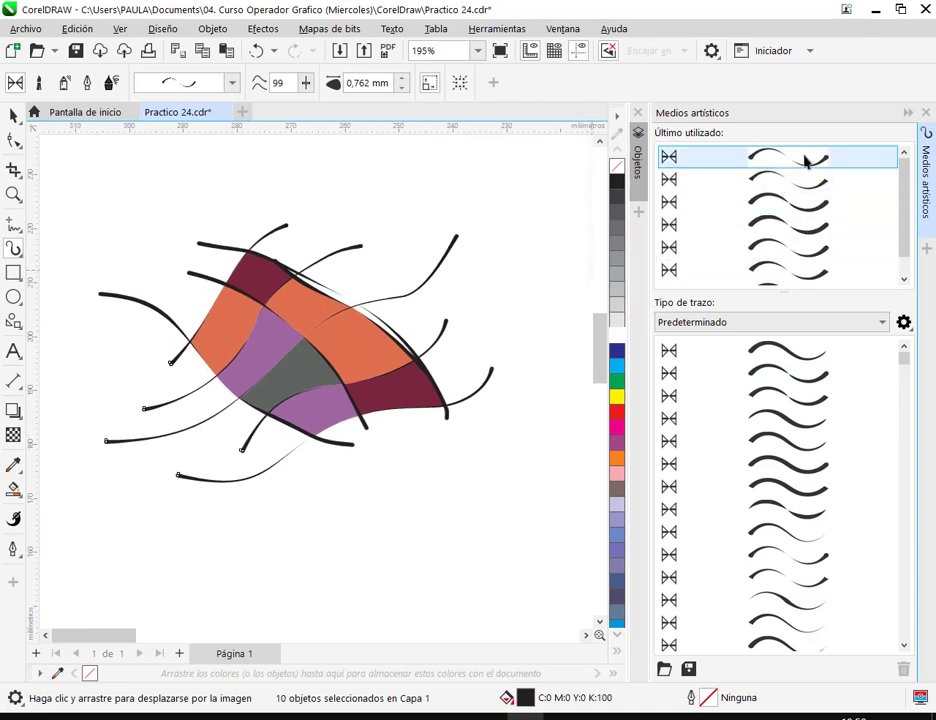
Step: Apply the same thin-middled preset to the three falling curves and the curve along the mesh's upper edge, and collapse the Medios artísticos docker
{"action": "left_click", "coordinate": [203, 252]}
{"action": "left_click", "coordinate": [136, 302]}
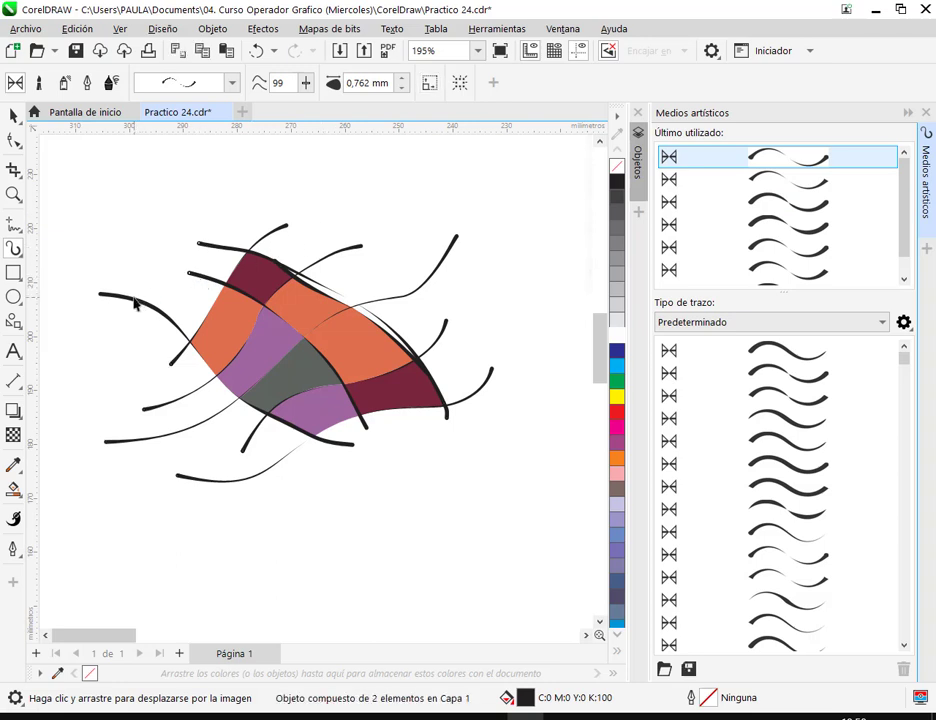
{"action": "left_click", "coordinate": [801, 157]}
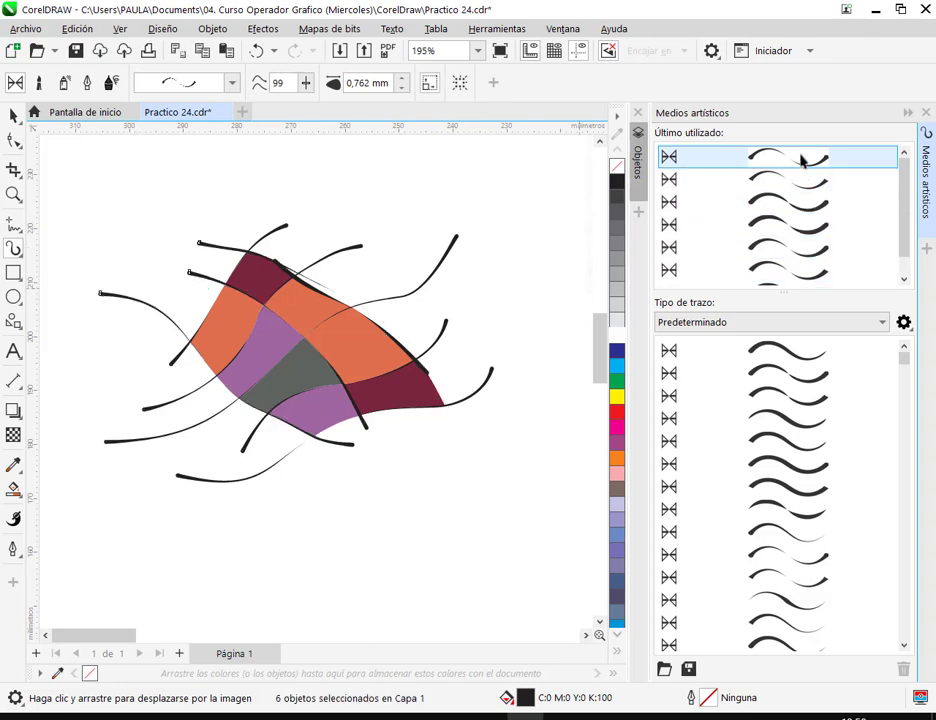
{"action": "left_click", "coordinate": [302, 287]}
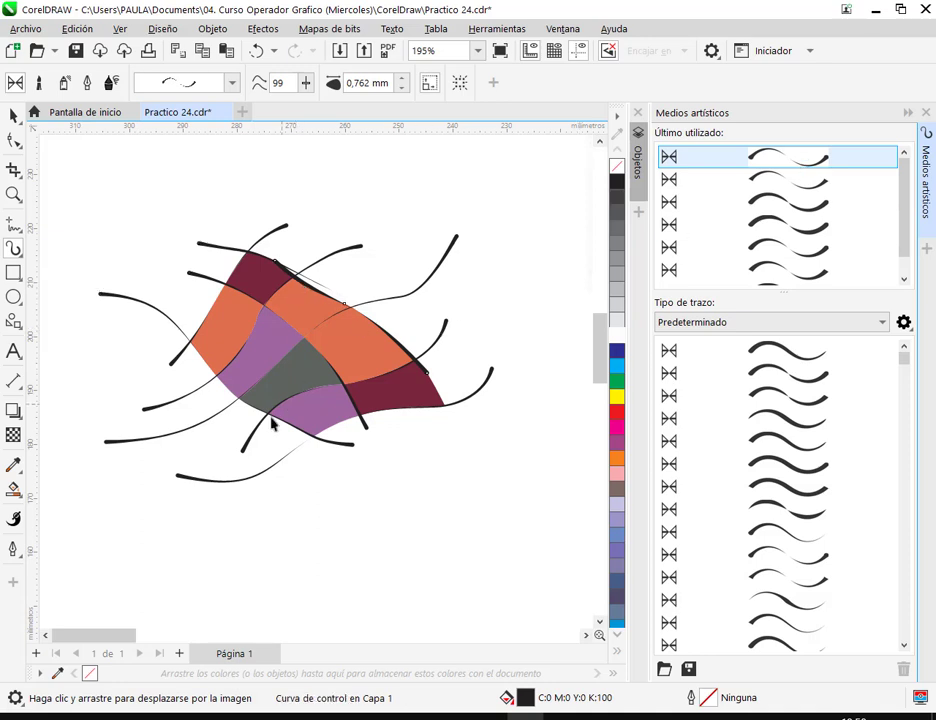
{"action": "left_click", "coordinate": [783, 159]}
{"action": "left_click", "coordinate": [12, 117]}
{"action": "left_click", "coordinate": [125, 211]}
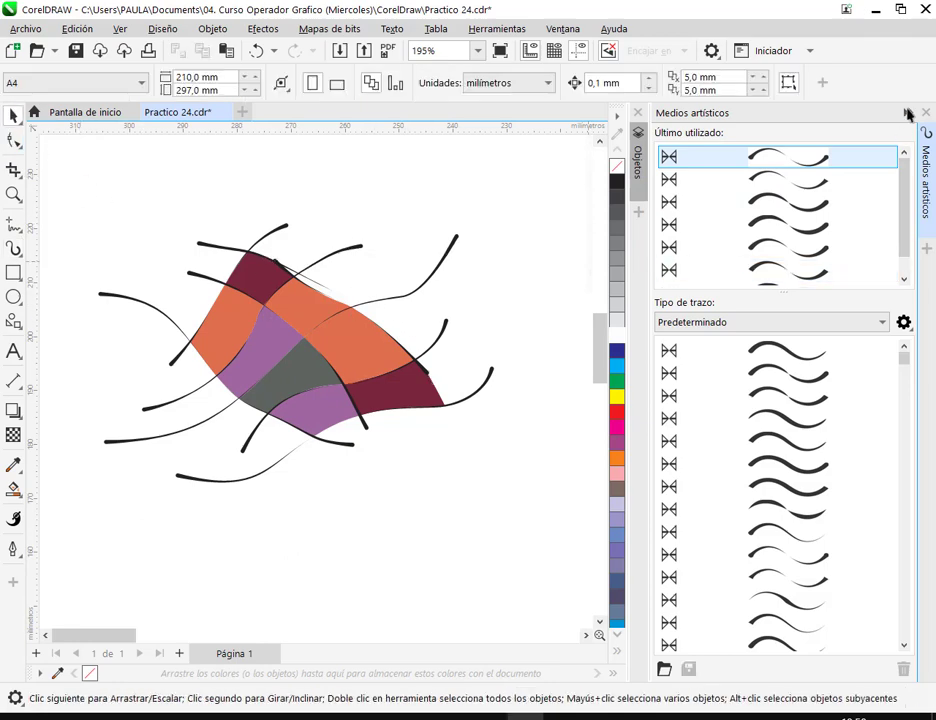
{"action": "left_click", "coordinate": [907, 112]}
{"action": "left_click", "coordinate": [453, 287]}
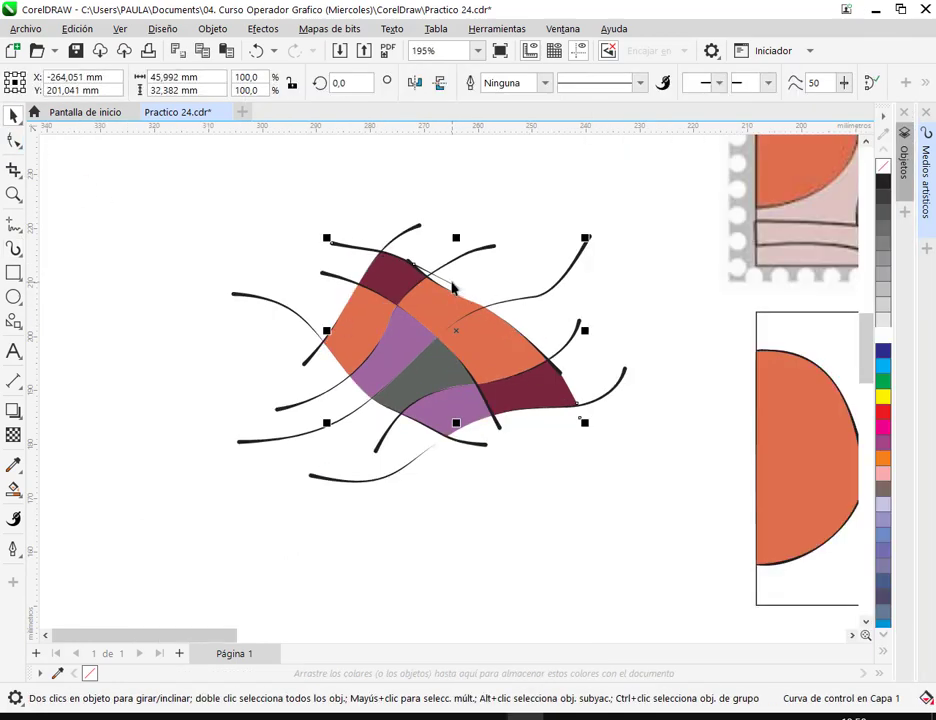
{"action": "left_click", "coordinate": [14, 140]}
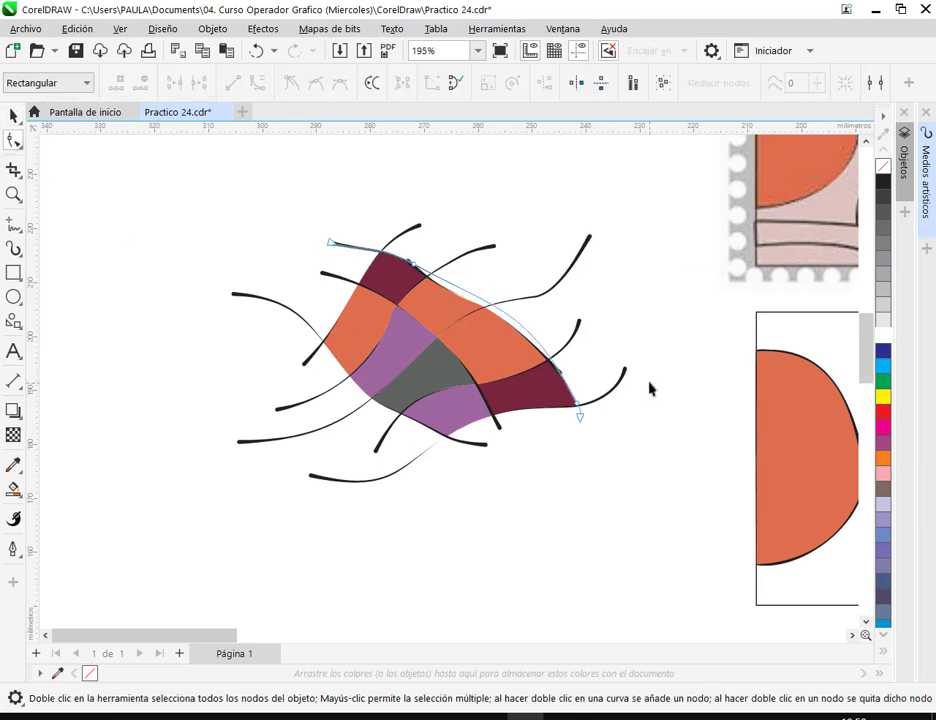
{"action": "left_click", "coordinate": [580, 416]}
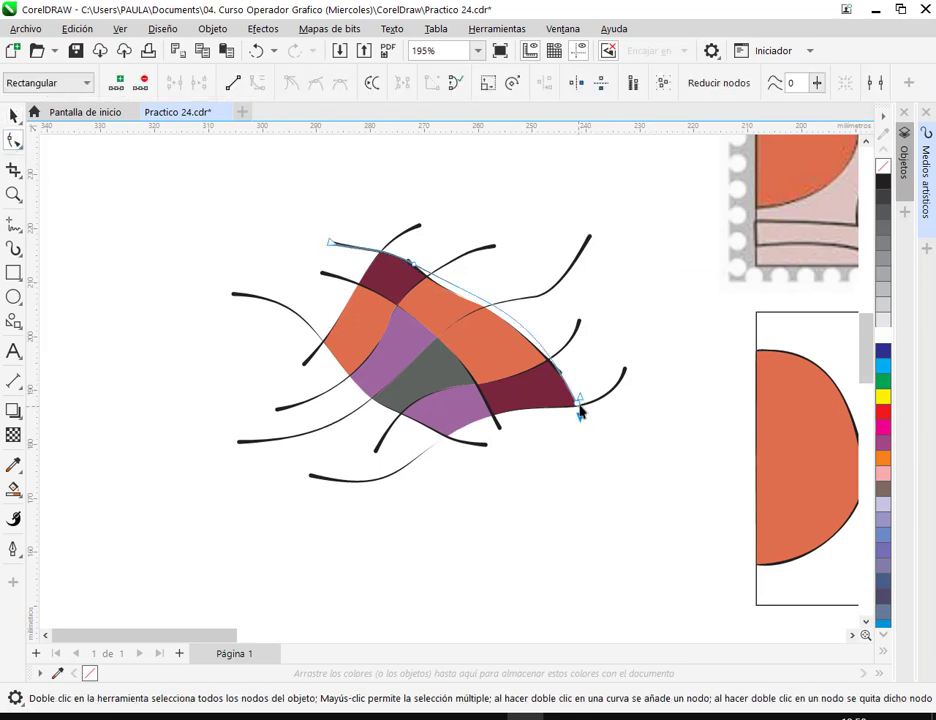
{"action": "left_click", "coordinate": [12, 117]}
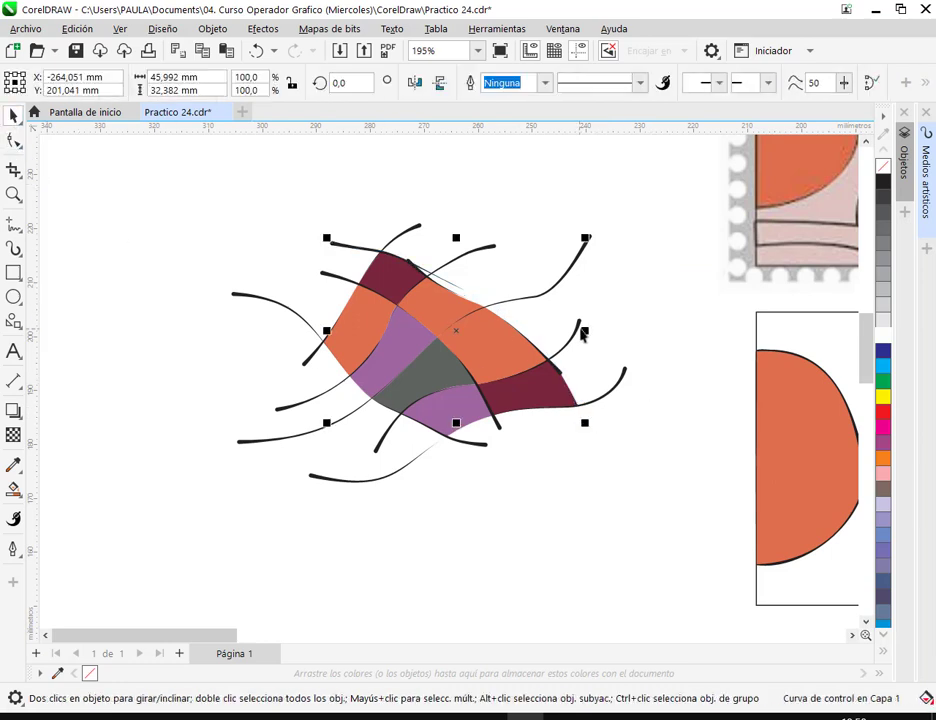
{"action": "left_click", "coordinate": [655, 342]}
Step: Group the colored mesh with all its strokes and place the group inside the stamp frame beside the orange half circle
{"action": "scroll", "coordinate": [604, 366], "scroll_direction": "down", "scroll_amount": 3}
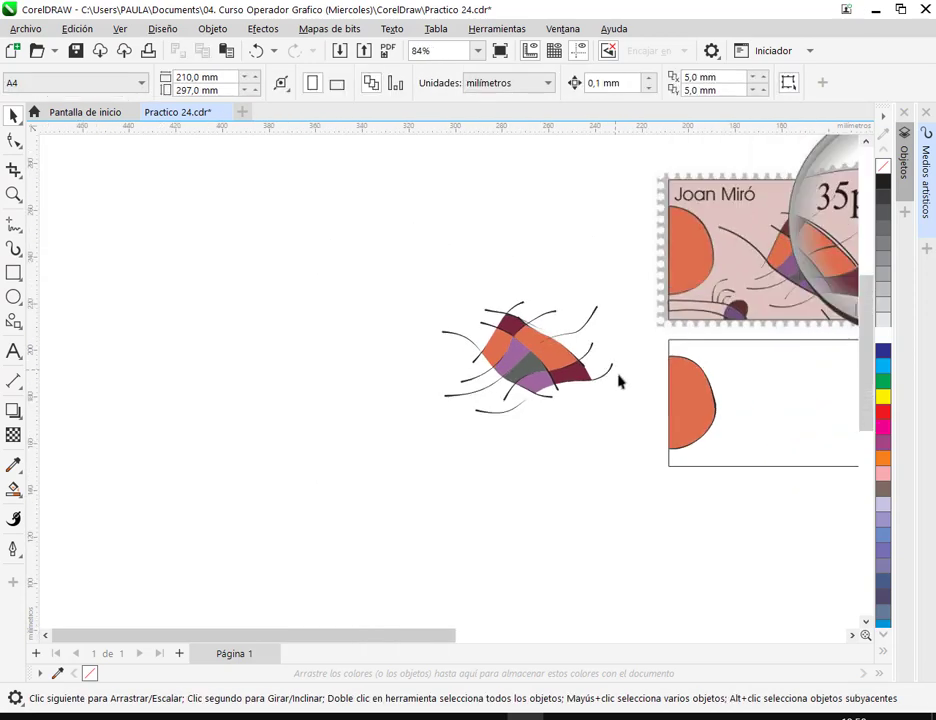
{"action": "left_click_drag", "start_coordinate": [437, 435], "coordinate": [224, 323]}
{"action": "mouse_move", "coordinate": [67, 255]}
{"action": "left_mouse_down"}
{"action": "mouse_move", "coordinate": [351, 434]}
{"action": "mouse_move", "coordinate": [320, 432]}
{"action": "mouse_move", "coordinate": [307, 409]}
{"action": "left_mouse_up"}
{"action": "key", "text": "ctrl+g"}
{"action": "left_click_drag", "start_coordinate": [251, 334], "coordinate": [533, 380]}
{"action": "left_click", "coordinate": [612, 499]}
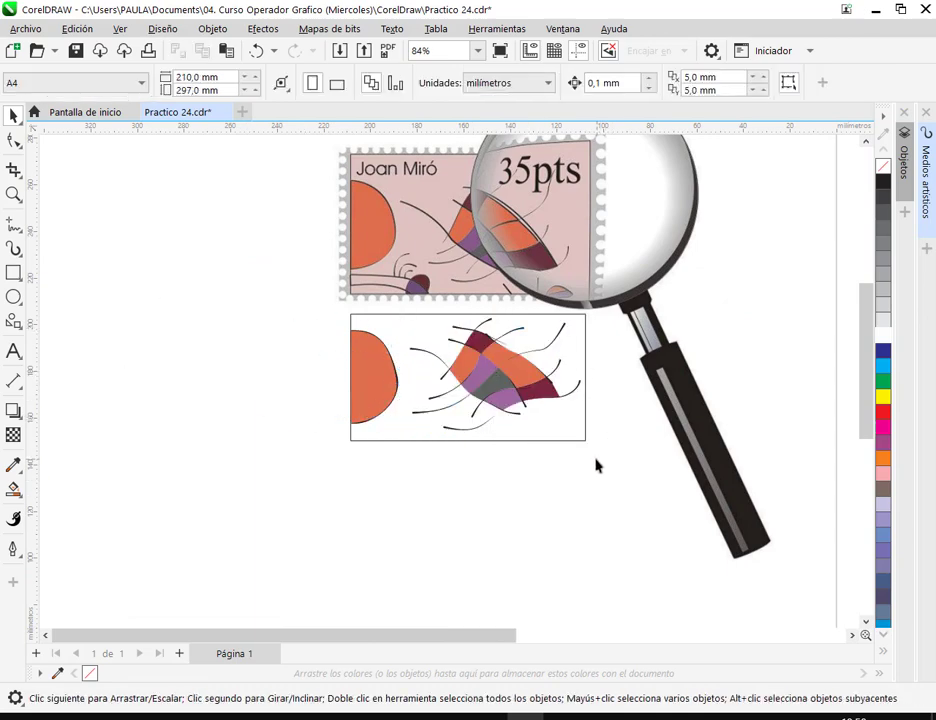
Step: Ungroup the mesh artwork placed inside the stamp frame and clear the selection
{"action": "scroll", "coordinate": [535, 382], "scroll_direction": "up", "scroll_amount": 4}
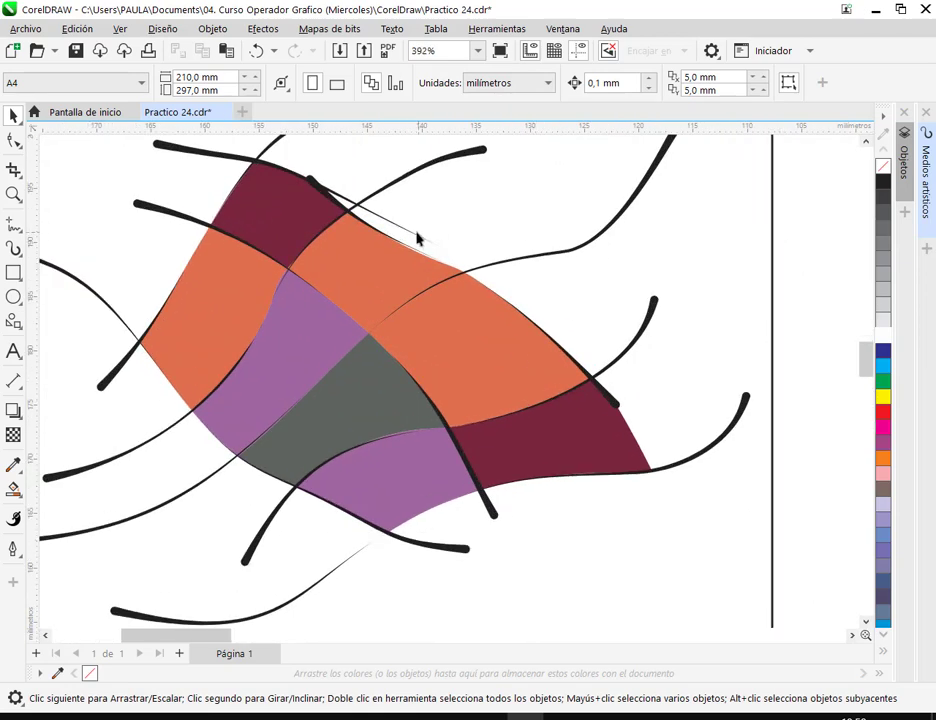
{"action": "left_click", "coordinate": [414, 245]}
{"action": "scroll", "coordinate": [400, 240], "scroll_direction": "down", "scroll_amount": 1}
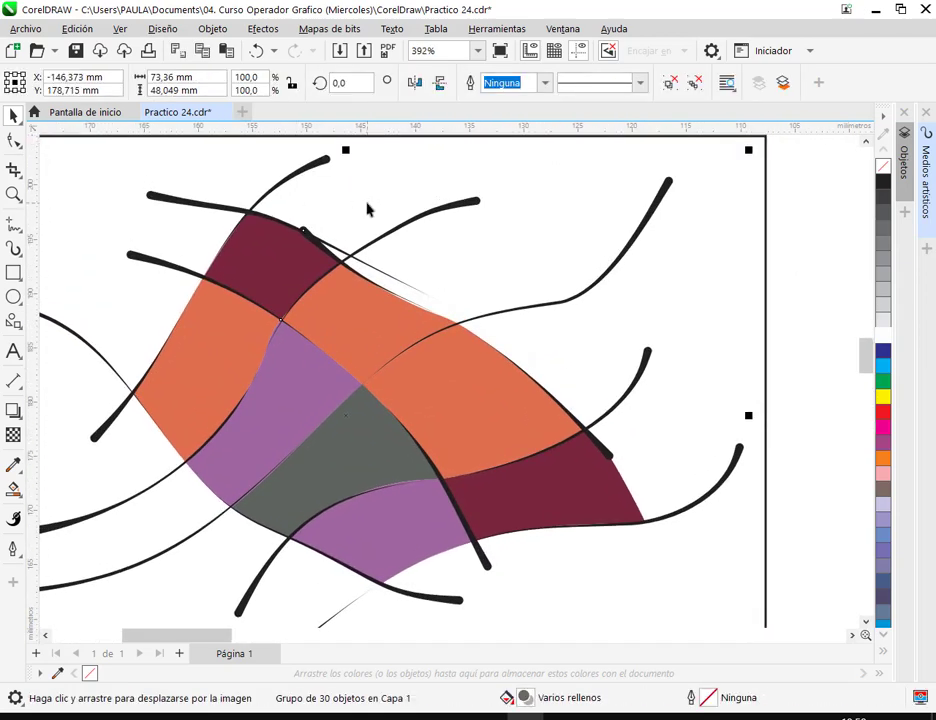
{"action": "scroll", "coordinate": [372, 215], "scroll_direction": "down", "scroll_amount": 1}
{"action": "left_click_drag", "start_coordinate": [375, 225], "coordinate": [442, 304]}
{"action": "left_click_drag", "start_coordinate": [383, 341], "coordinate": [367, 178]}
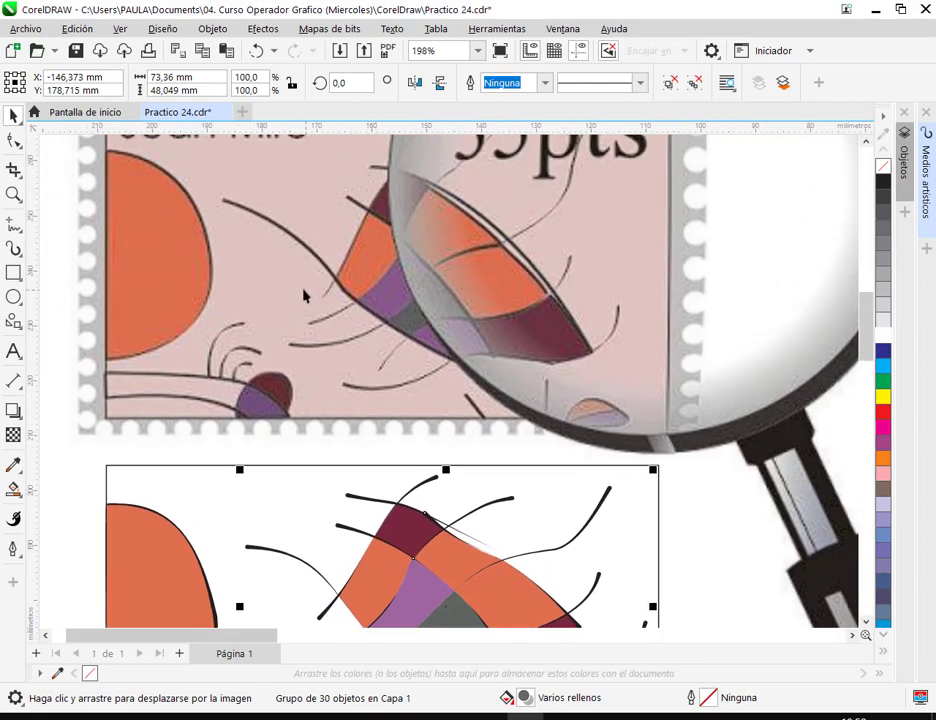
{"action": "scroll", "coordinate": [478, 424], "scroll_direction": "down", "scroll_amount": 3}
{"action": "scroll", "coordinate": [234, 330], "scroll_direction": "up", "scroll_amount": 2}
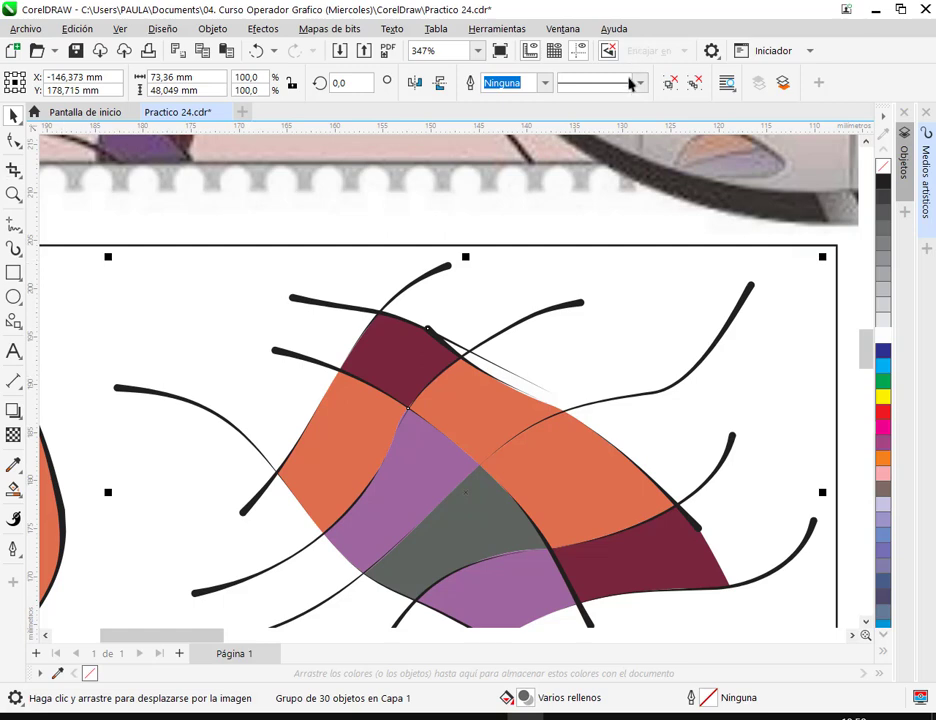
{"action": "key", "text": "space"}
{"action": "left_click", "coordinate": [187, 332]}
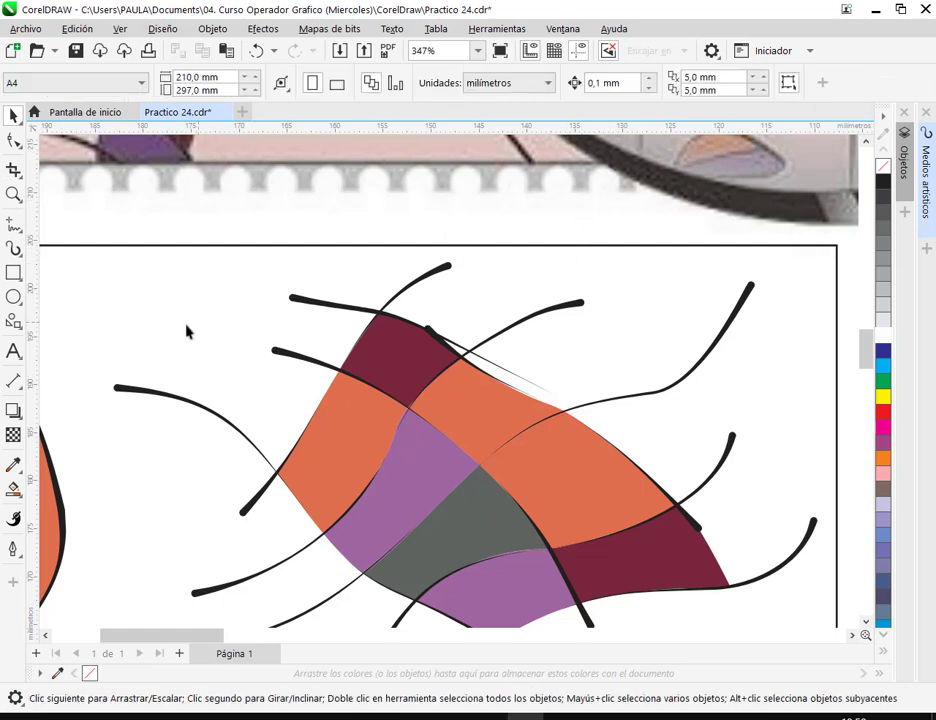
Step: Try to separate the three falling artistic strokes from their control curves and delete the selected objects, and undo it
{"action": "left_click", "coordinate": [307, 311]}
{"action": "left_click", "coordinate": [299, 366], "text": "shift"}
{"action": "left_click", "coordinate": [194, 392], "text": "shift"}
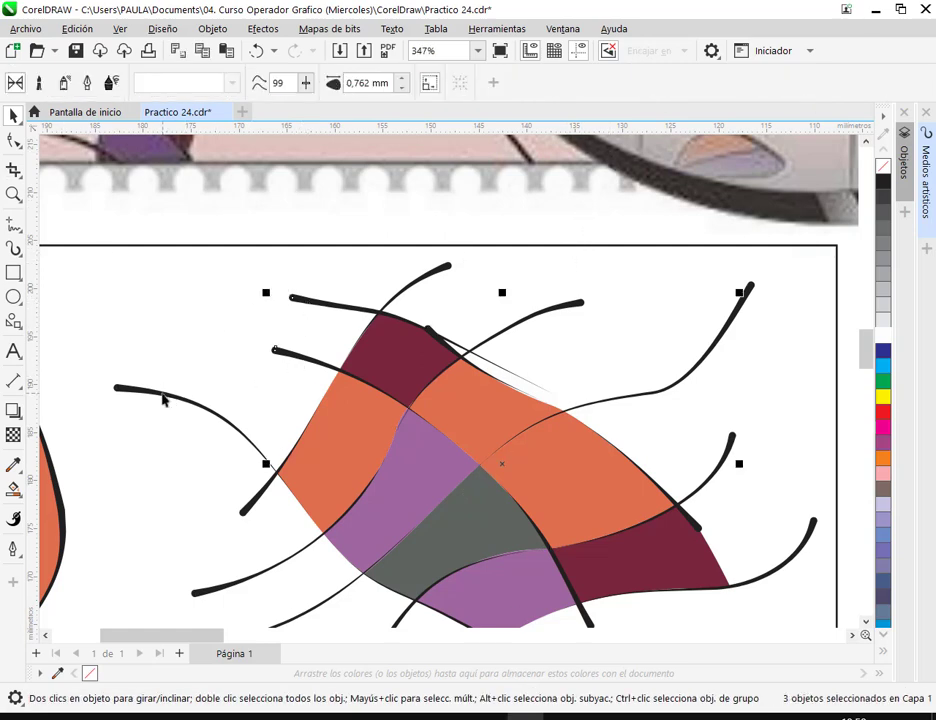
{"action": "left_click", "coordinate": [164, 399], "text": "shift"}
{"action": "left_click", "coordinate": [212, 28]}
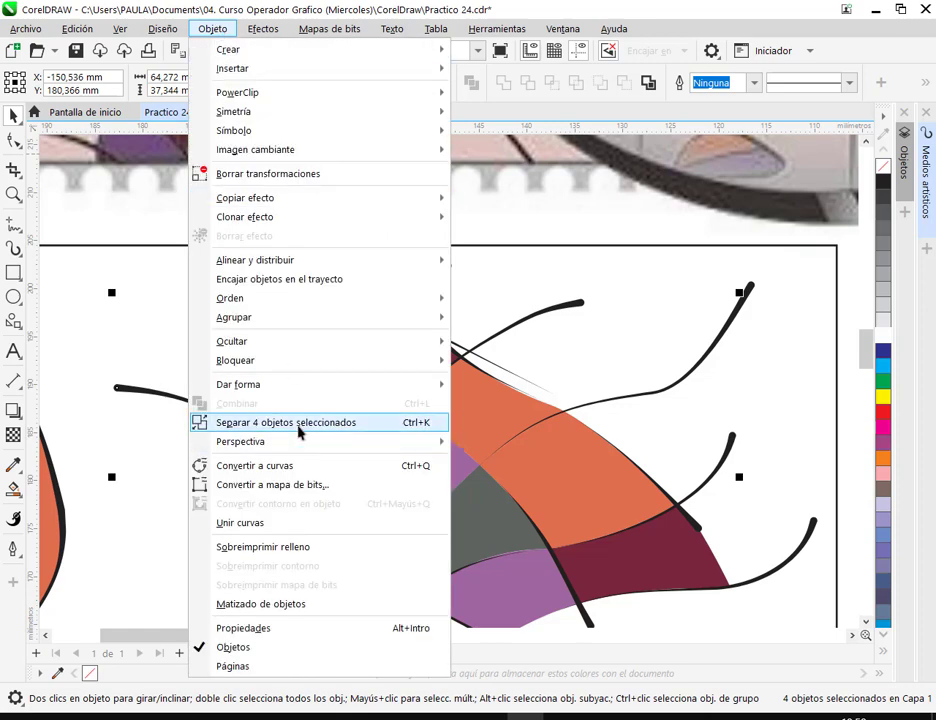
{"action": "left_click", "coordinate": [298, 424]}
{"action": "key", "text": "Delete"}
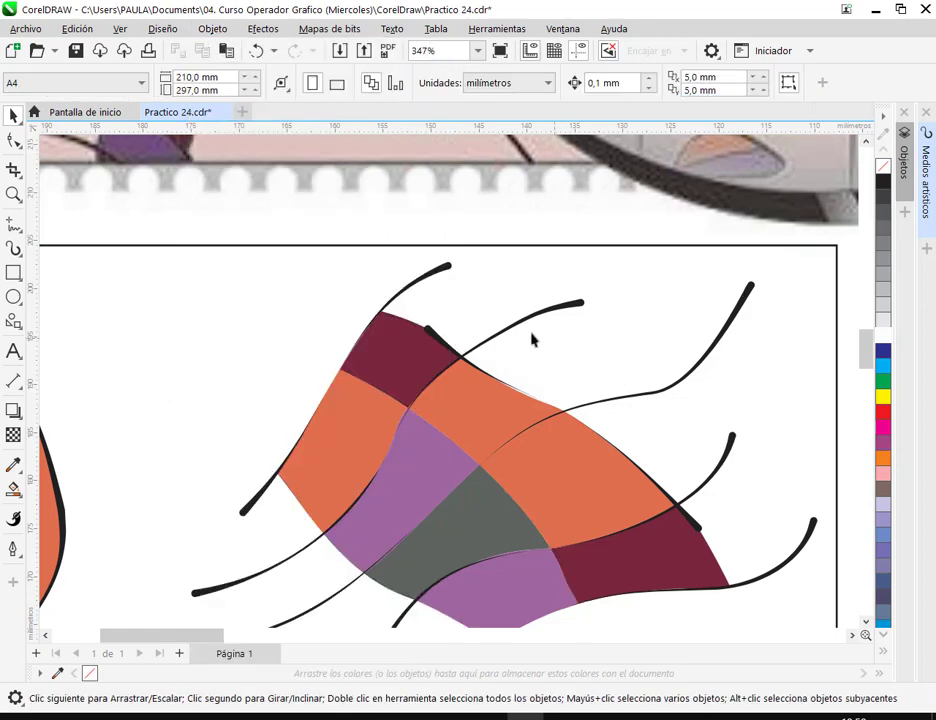
{"action": "key", "text": "ctrl+z"}
{"action": "key", "text": "Escape"}
Step: Undo the trial move of the leftmost falling curve and separate its artistic media group
{"action": "left_click_drag", "start_coordinate": [120, 392], "coordinate": [112, 285]}
{"action": "key", "text": "ctrl+z"}
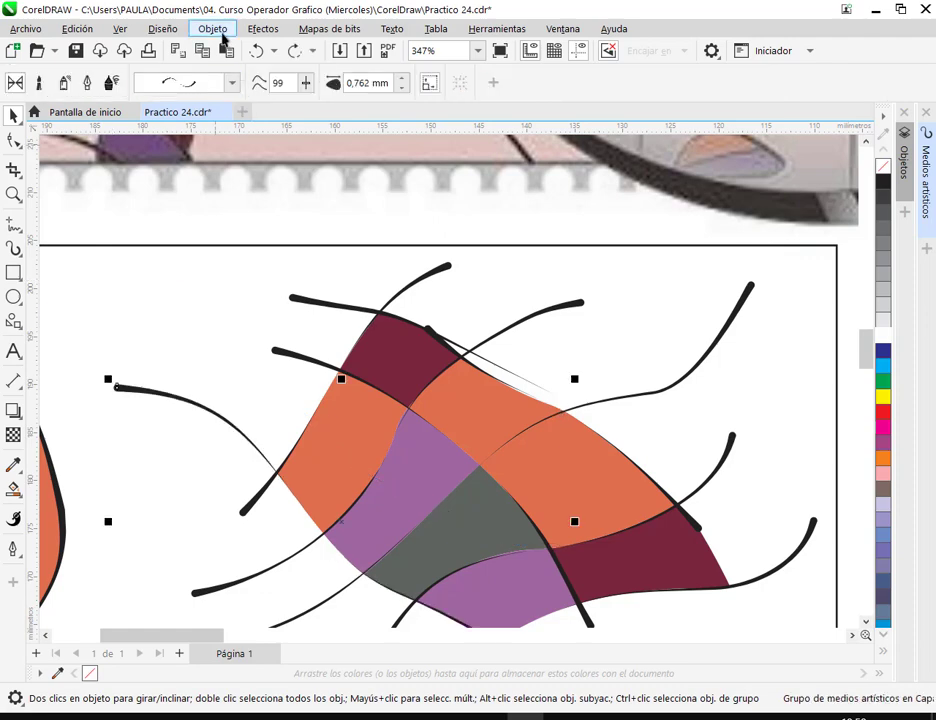
{"action": "left_click", "coordinate": [215, 29]}
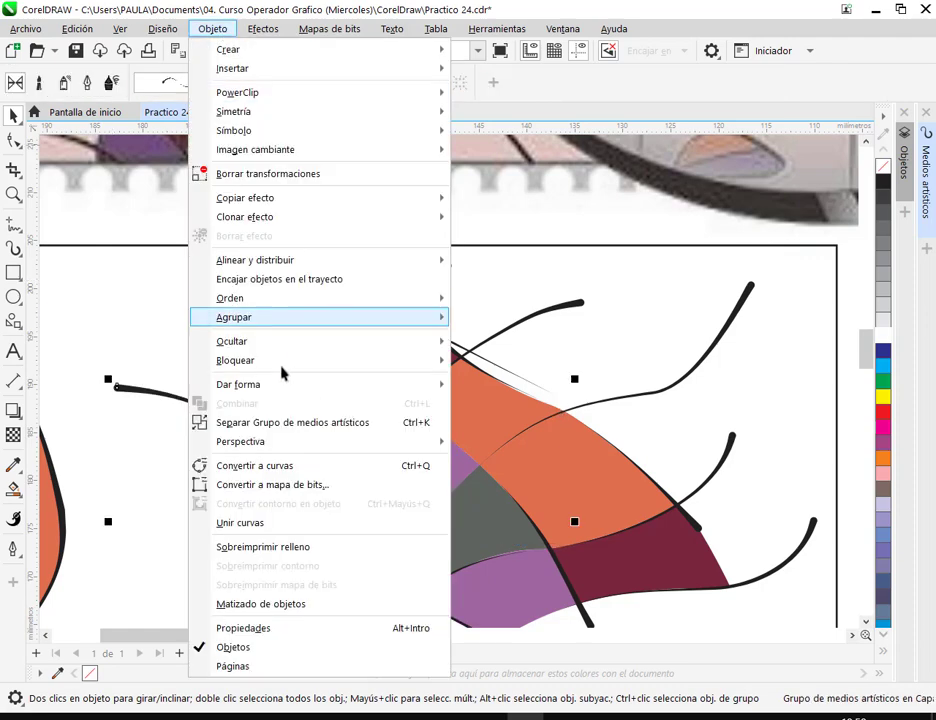
{"action": "left_click", "coordinate": [295, 423]}
{"action": "left_click", "coordinate": [130, 398]}
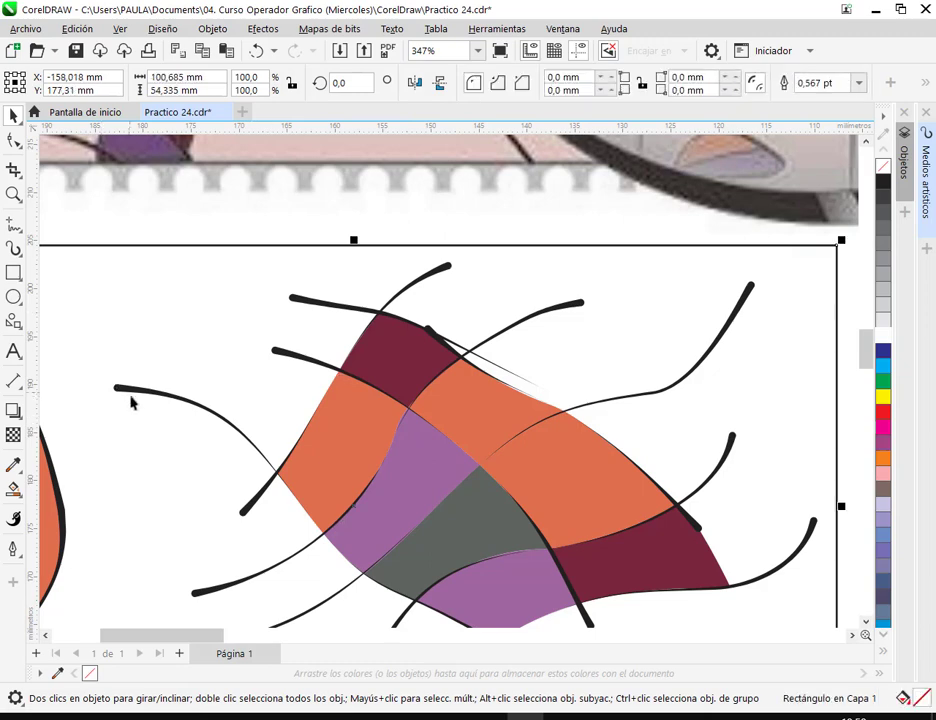
Step: Try moving the leftmost falling stroke and its thin curve apart to check the separation, and undo the moves
{"action": "left_click", "coordinate": [130, 392]}
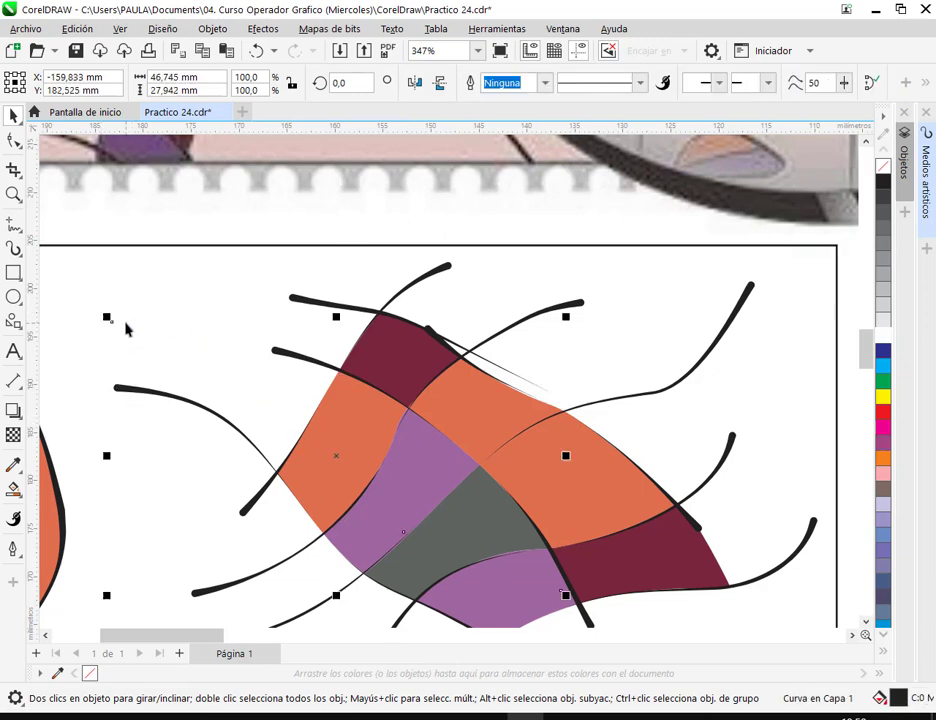
{"action": "left_click", "coordinate": [150, 390]}
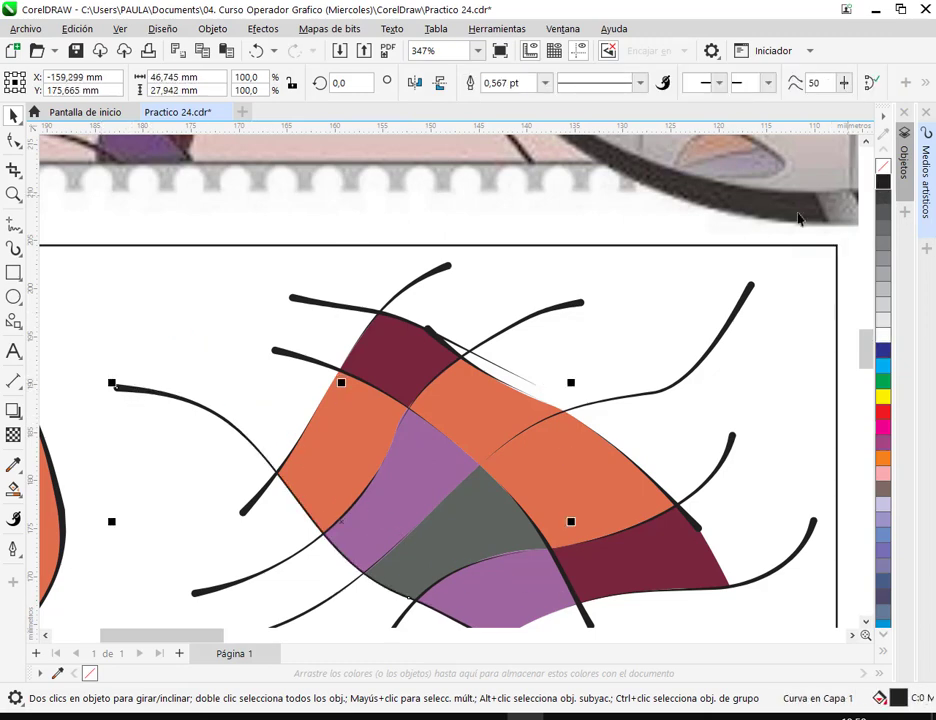
{"action": "left_click", "coordinate": [121, 404]}
{"action": "left_click", "coordinate": [115, 463]}
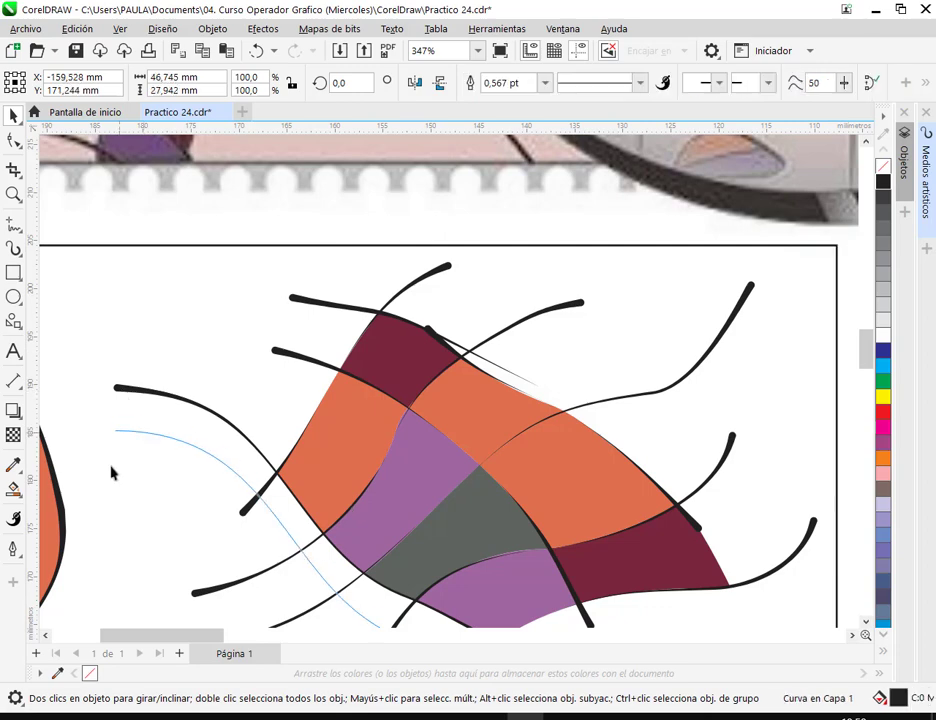
{"action": "left_click", "coordinate": [152, 410]}
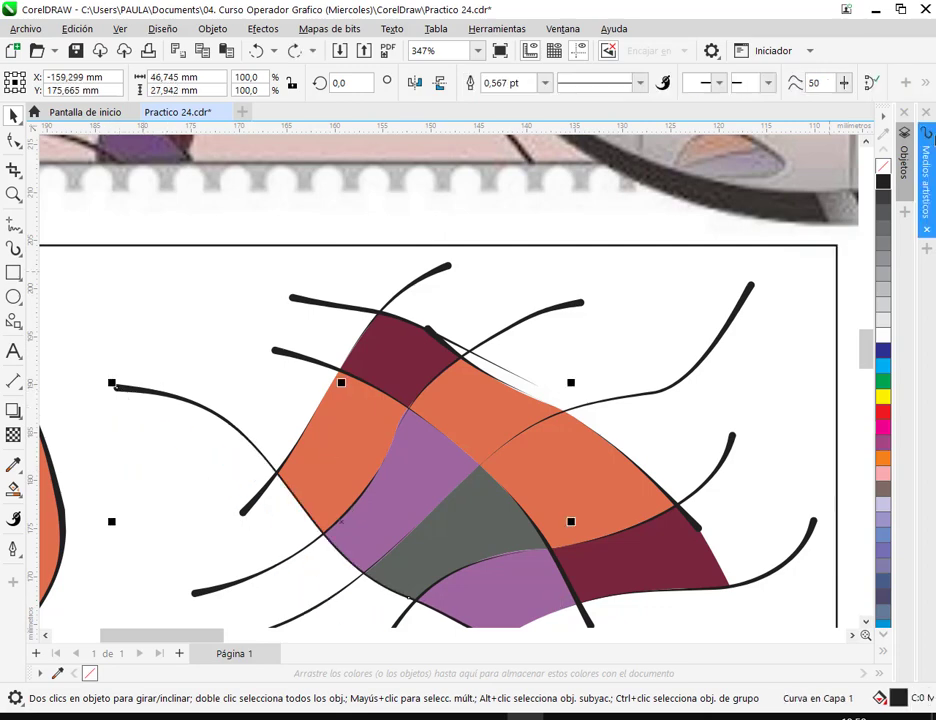
{"action": "left_click", "coordinate": [281, 355]}
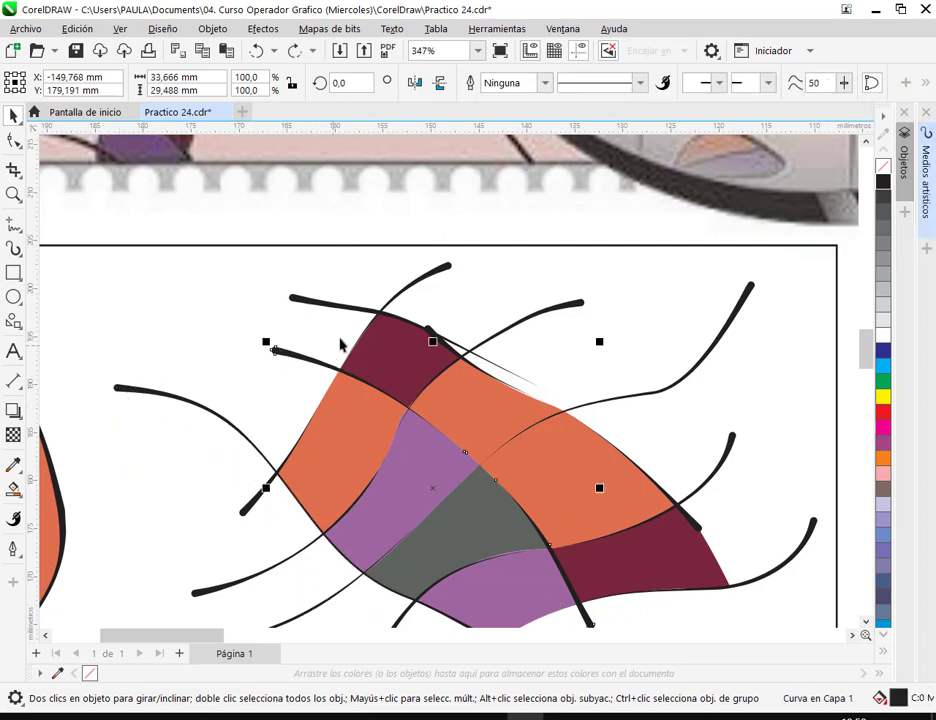
{"action": "left_click", "coordinate": [312, 307], "text": "shift"}
{"action": "left_click", "coordinate": [211, 27]}
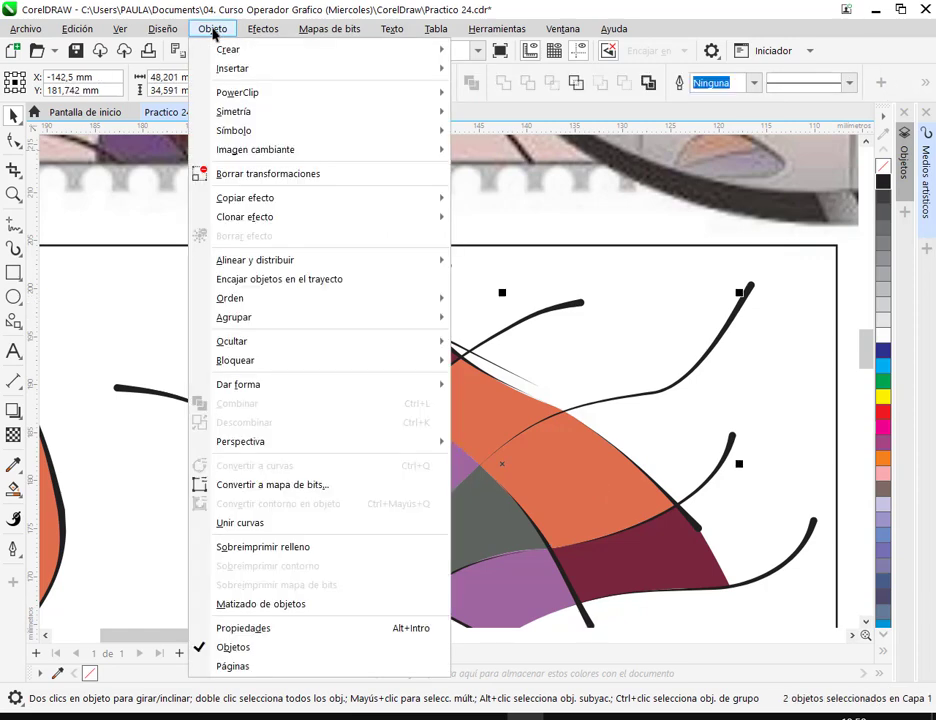
{"action": "left_click", "coordinate": [618, 204]}
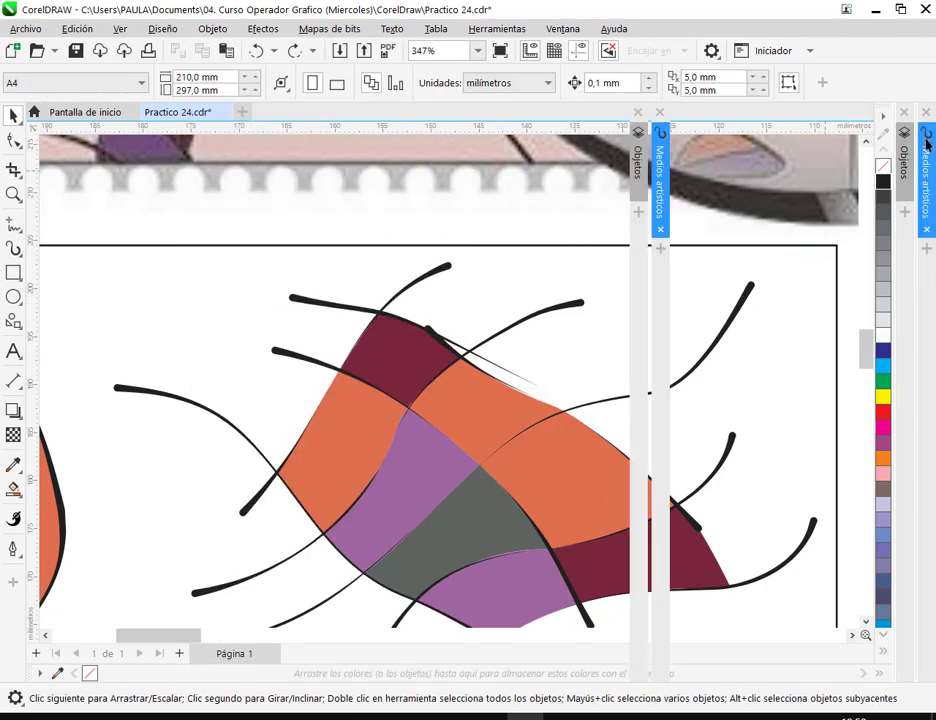
Step: Close the artistic media docker and expand the object list of the page
{"action": "left_click", "coordinate": [926, 180]}
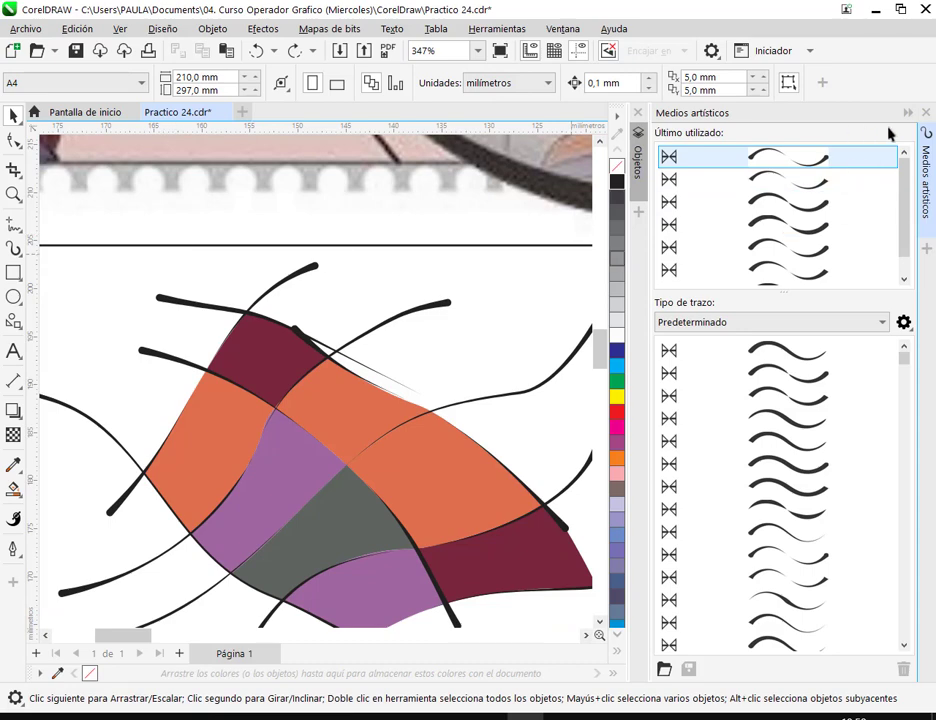
{"action": "left_click", "coordinate": [925, 112]}
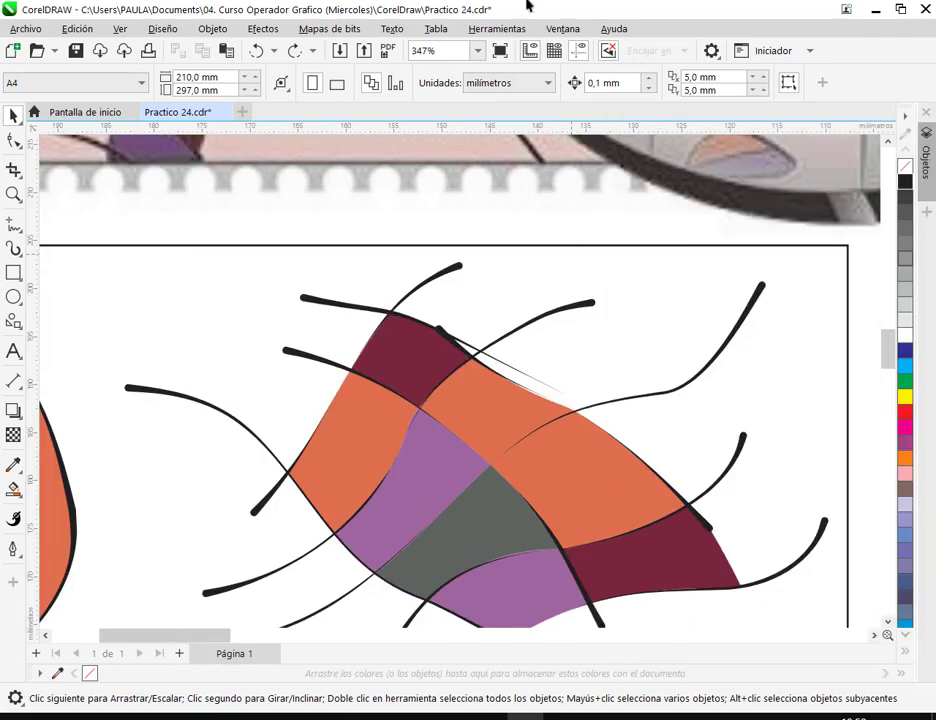
{"action": "left_click", "coordinate": [572, 29]}
{"action": "mouse_move", "coordinate": [662, 263]}
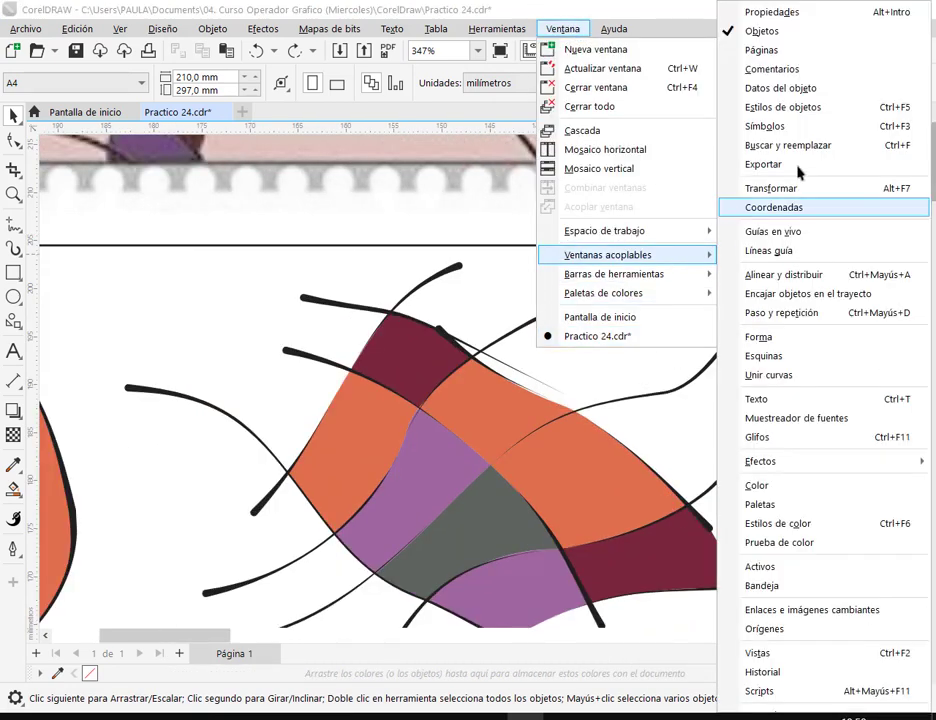
{"action": "left_click", "coordinate": [577, 184]}
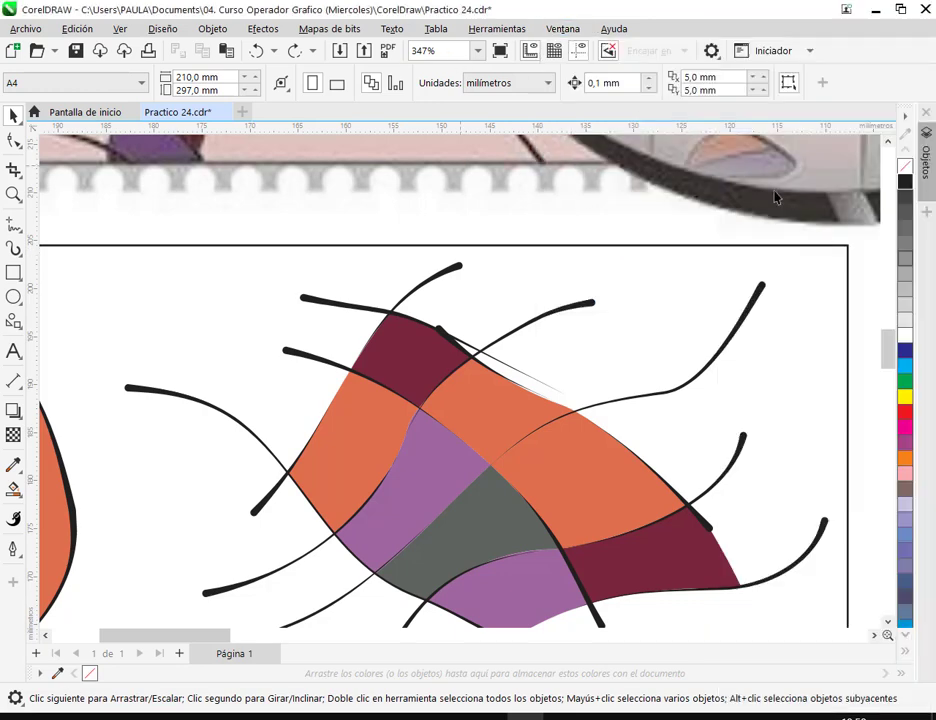
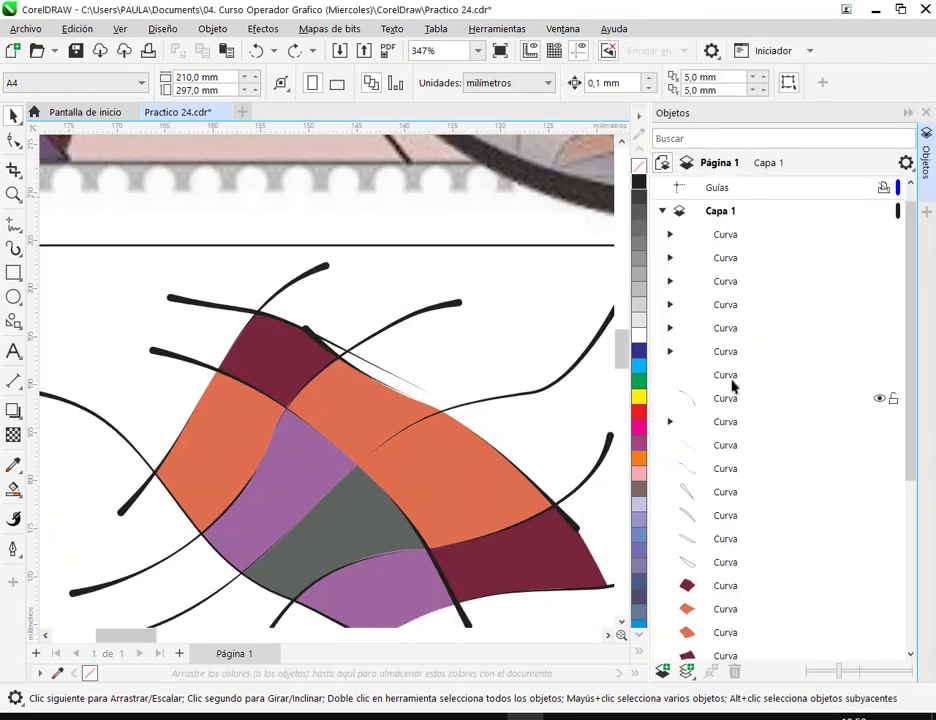
Step: Delete the thick artistic stroke of the leftmost falling curve, keeping its thin 0,567 pt curve
{"action": "left_click", "coordinate": [726, 398]}
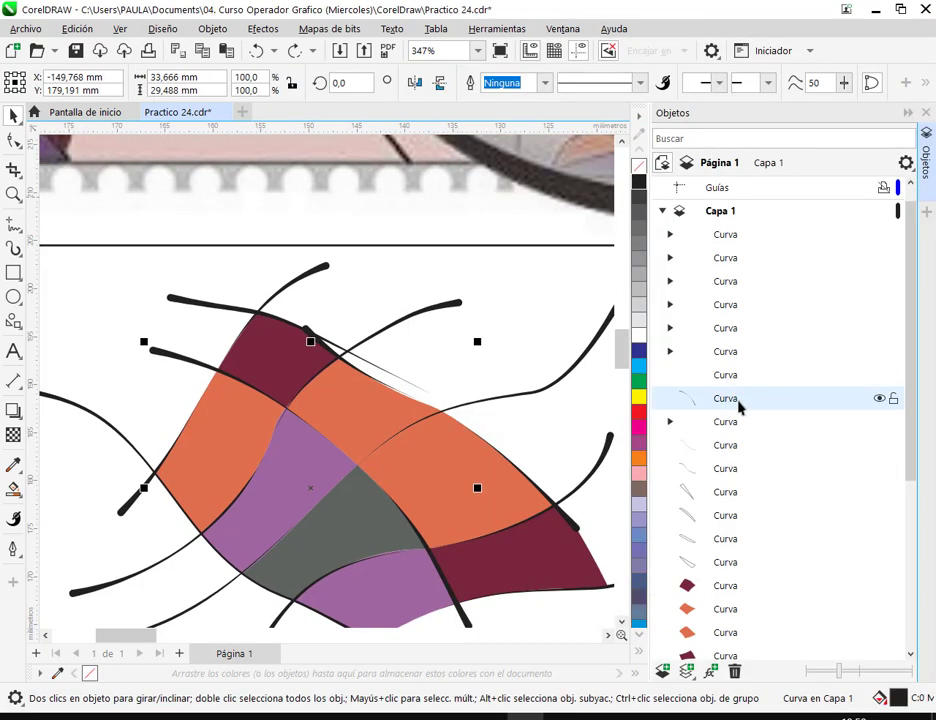
{"action": "scroll", "coordinate": [380, 352], "scroll_direction": "down", "scroll_amount": 1}
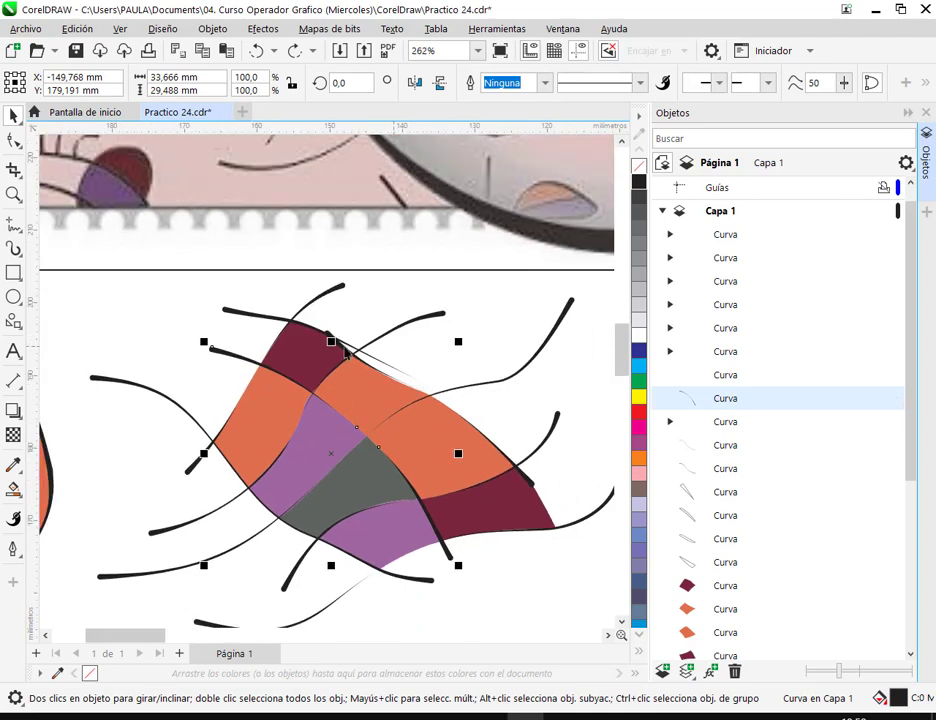
{"action": "left_click", "coordinate": [100, 378]}
{"action": "left_click", "coordinate": [99, 379]}
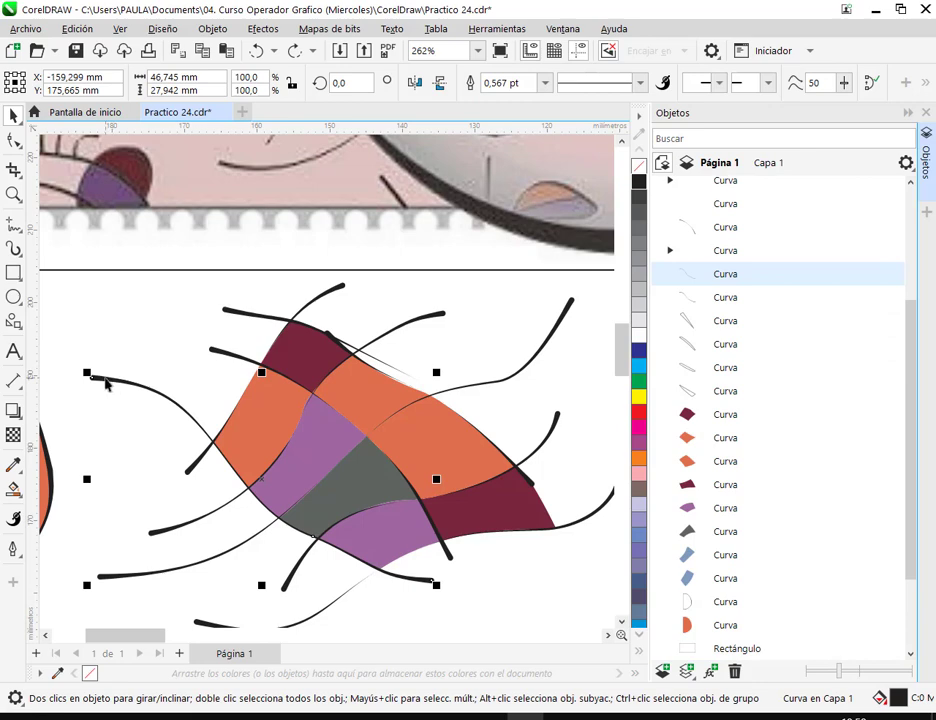
{"action": "left_click_drag", "start_coordinate": [105, 381], "coordinate": [124, 348]}
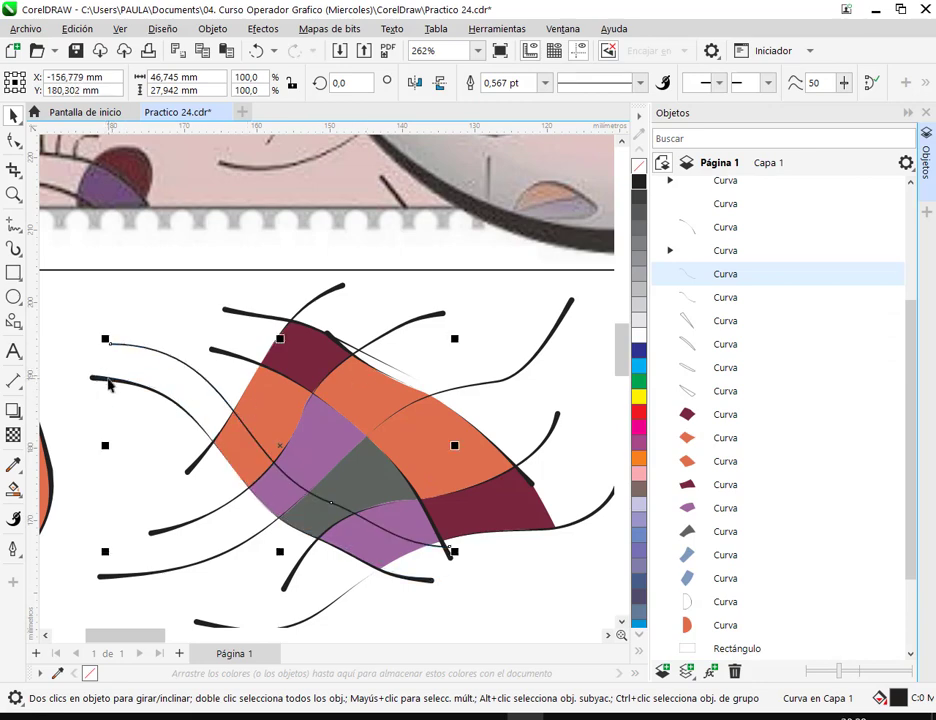
{"action": "key", "text": "ctrl+z"}
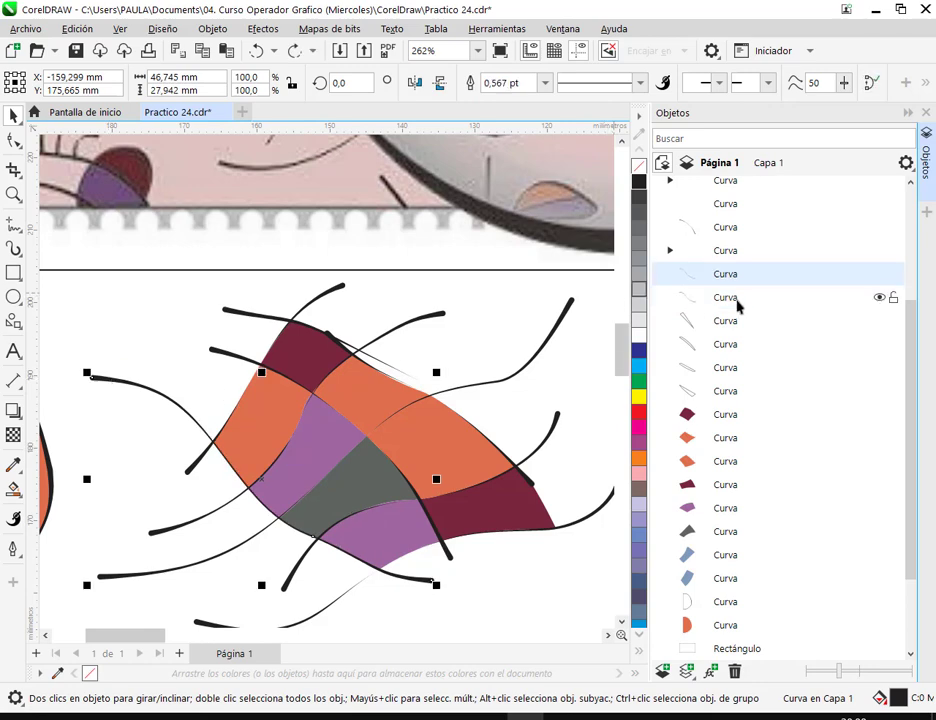
{"action": "key", "text": "Delete"}
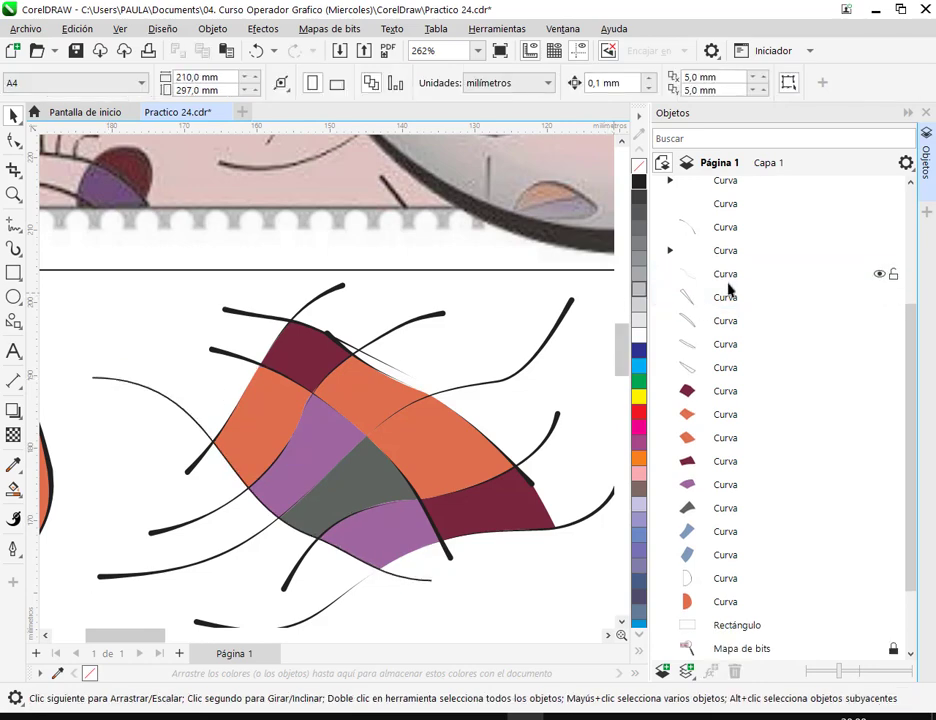
{"action": "left_click", "coordinate": [726, 274]}
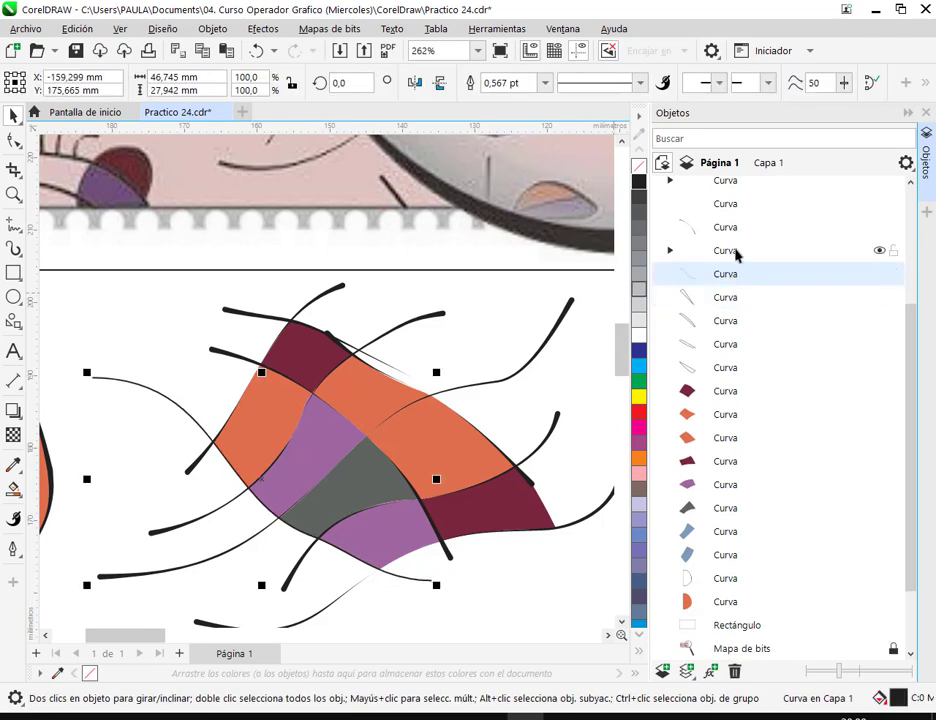
Step: Examine the artistic media group nested under the control curve that crosses the mesh's upper-left edge
{"action": "left_click", "coordinate": [736, 251]}
{"action": "left_click", "coordinate": [668, 251]}
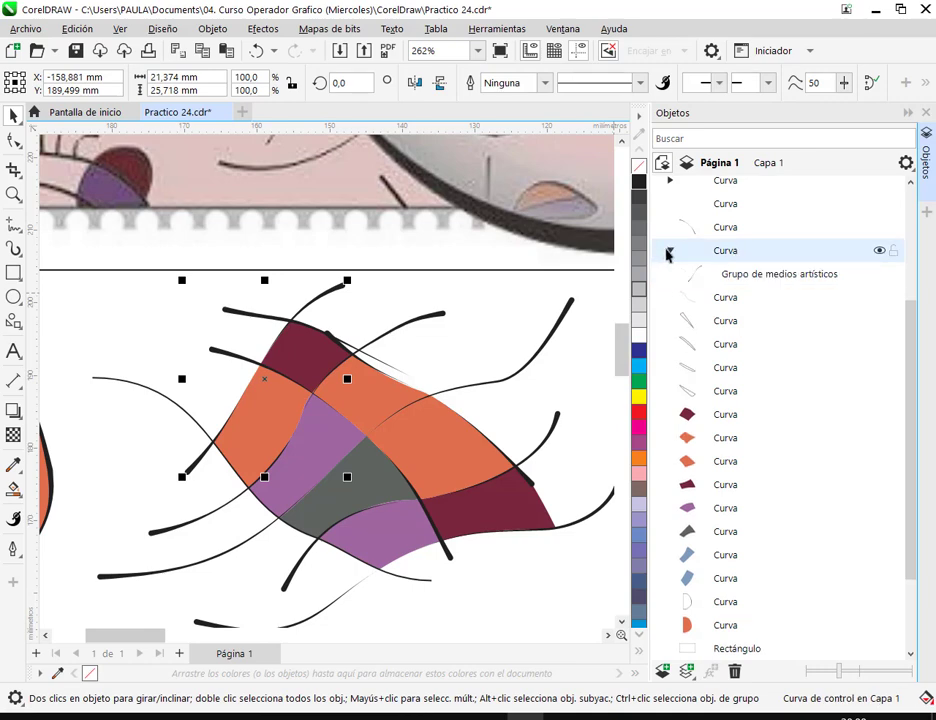
{"action": "left_click", "coordinate": [803, 278]}
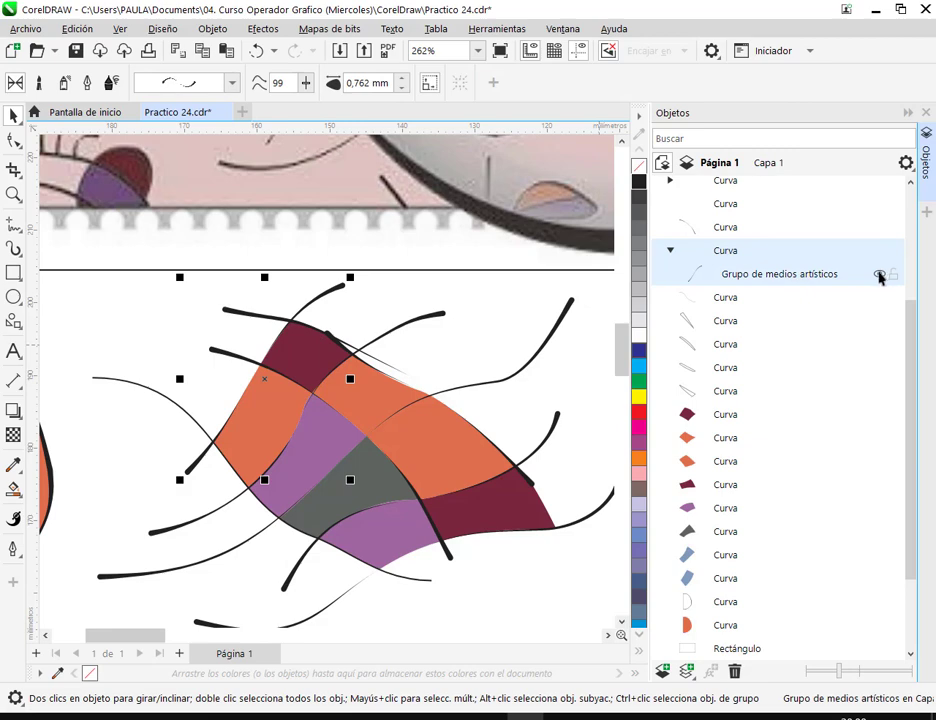
{"action": "left_click", "coordinate": [879, 275]}
{"action": "left_click", "coordinate": [748, 265]}
{"action": "left_click", "coordinate": [670, 250]}
Step: Toggle the visibility of the second falling stroke and of its separated curve to tell them apart
{"action": "left_click", "coordinate": [738, 229]}
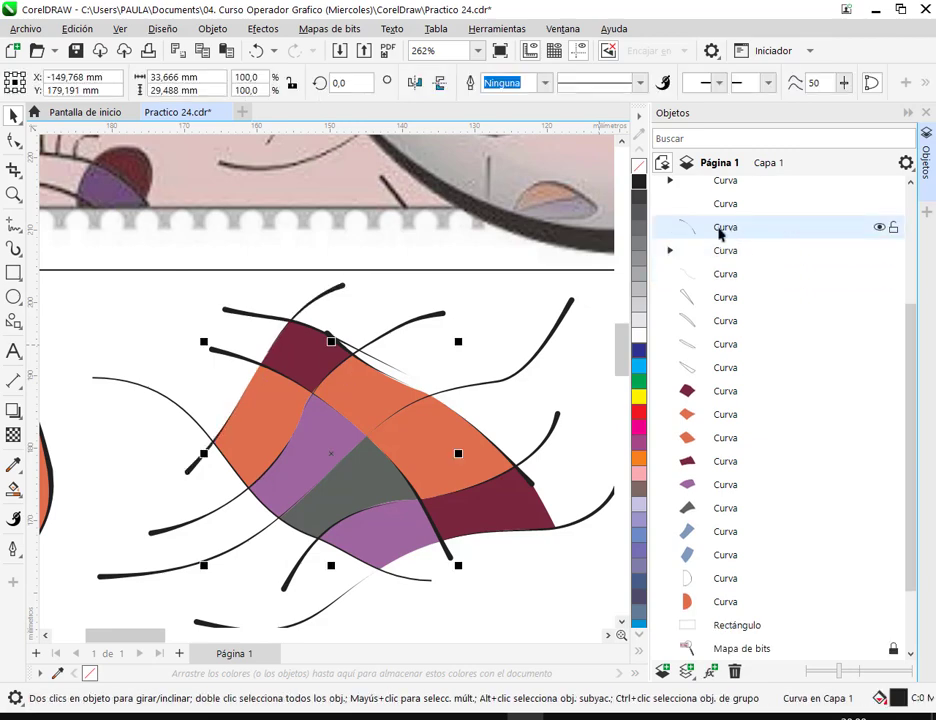
{"action": "left_click", "coordinate": [879, 228]}
{"action": "left_click", "coordinate": [879, 228]}
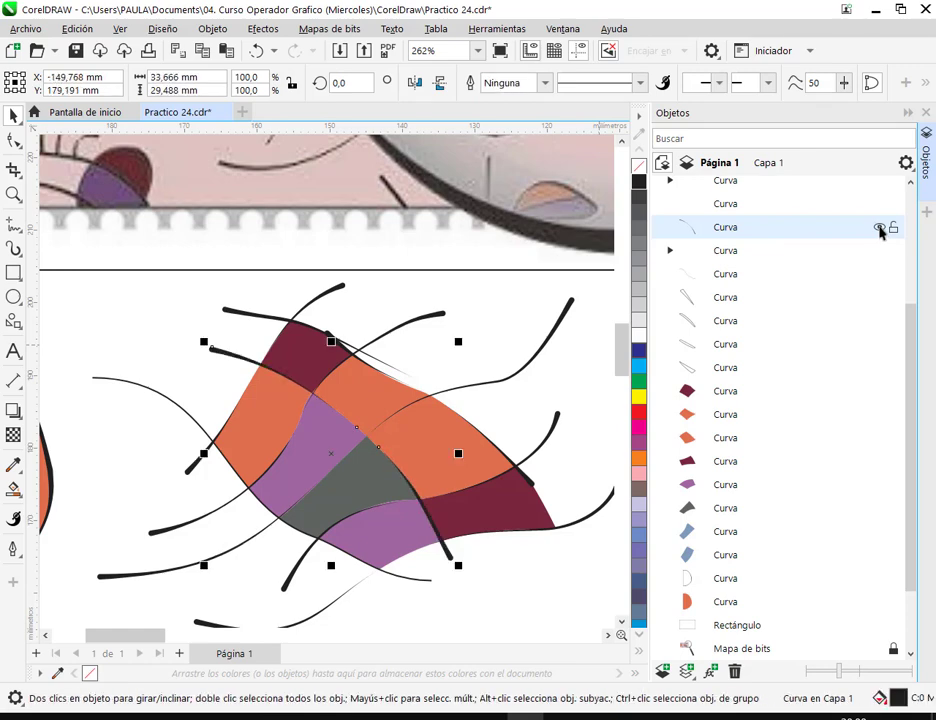
{"action": "left_click", "coordinate": [755, 206]}
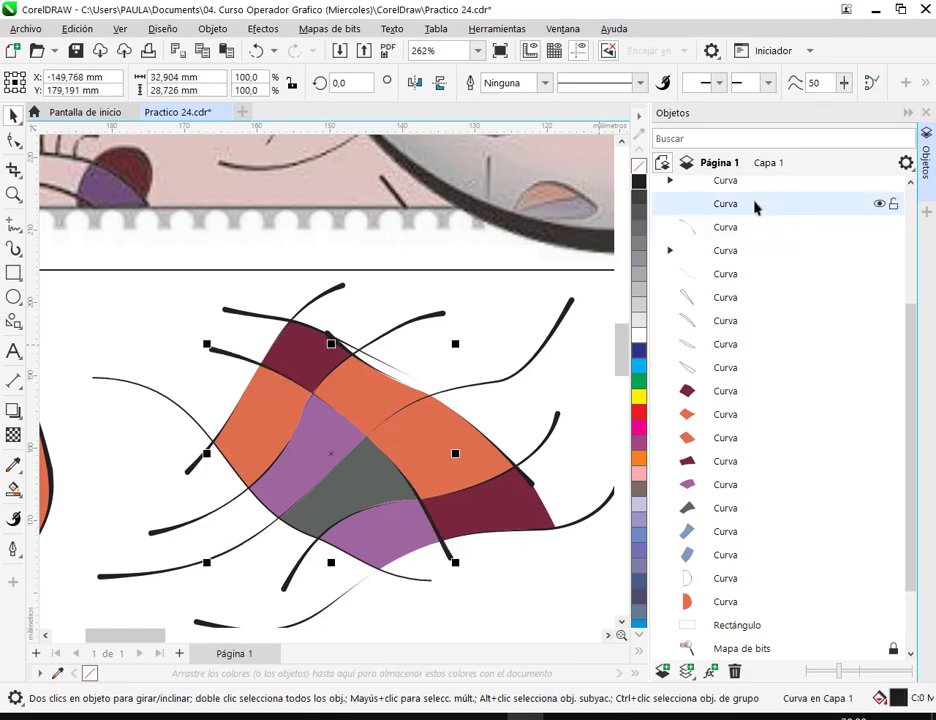
{"action": "left_click", "coordinate": [879, 203]}
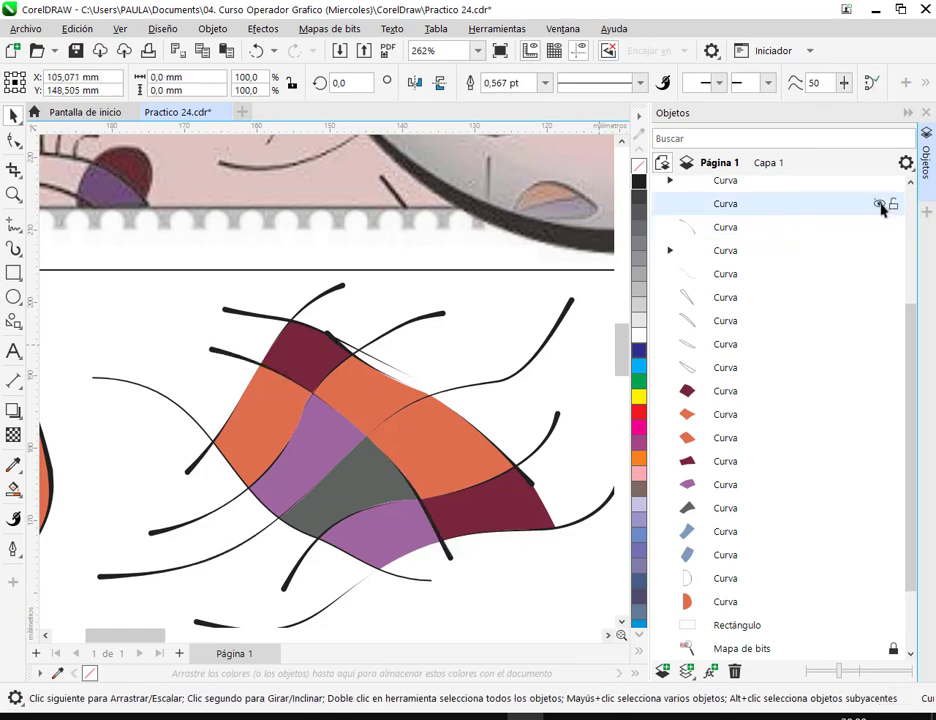
{"action": "left_click", "coordinate": [879, 203]}
Step: Delete the thick stroke of the second falling curve and select the thin curve that remains
{"action": "left_click", "coordinate": [726, 227]}
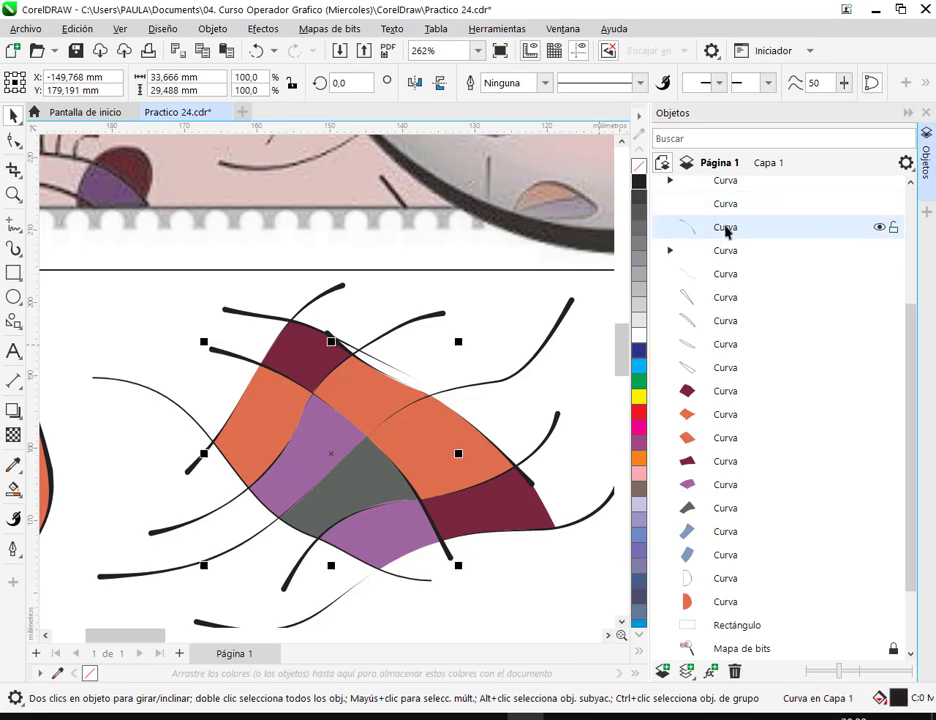
{"action": "left_click_drag", "start_coordinate": [216, 348], "coordinate": [174, 307]}
{"action": "left_click", "coordinate": [257, 51]}
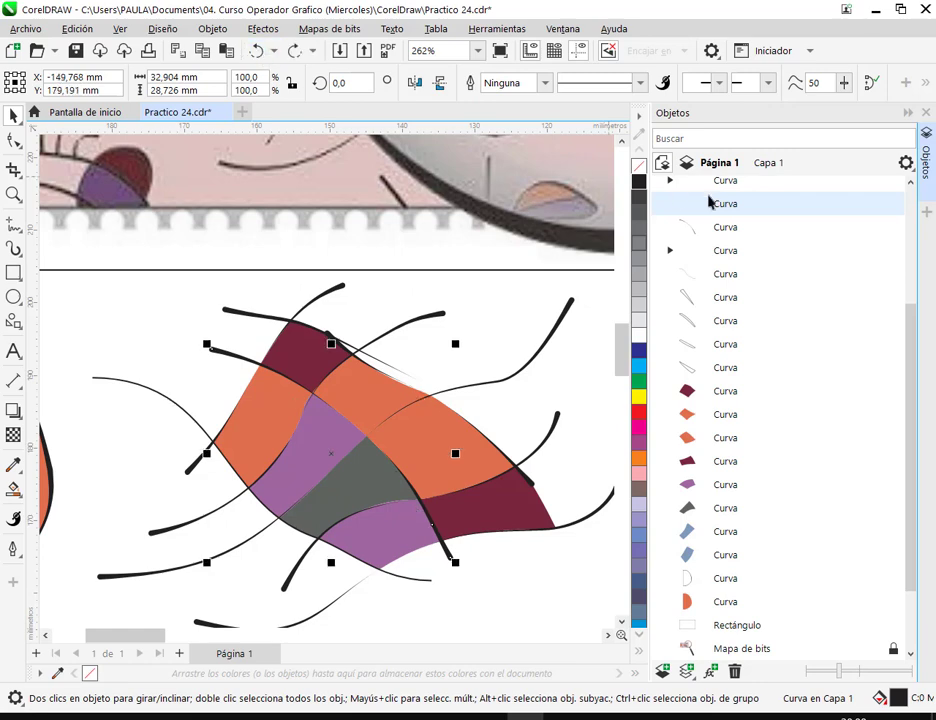
{"action": "left_click", "coordinate": [728, 229]}
{"action": "key", "text": "Delete"}
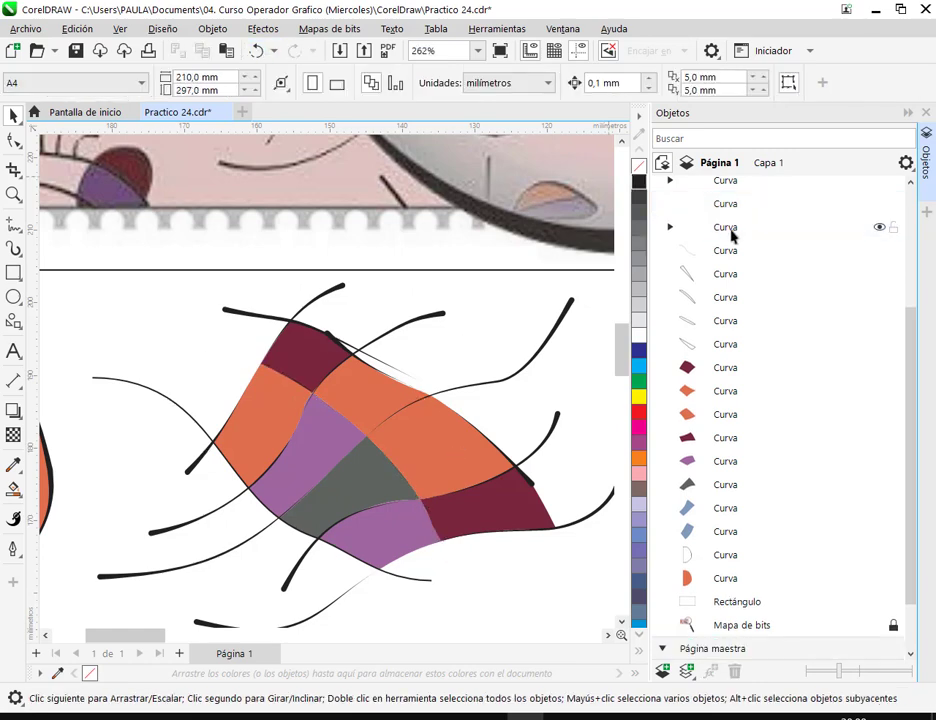
{"action": "left_click", "coordinate": [256, 50]}
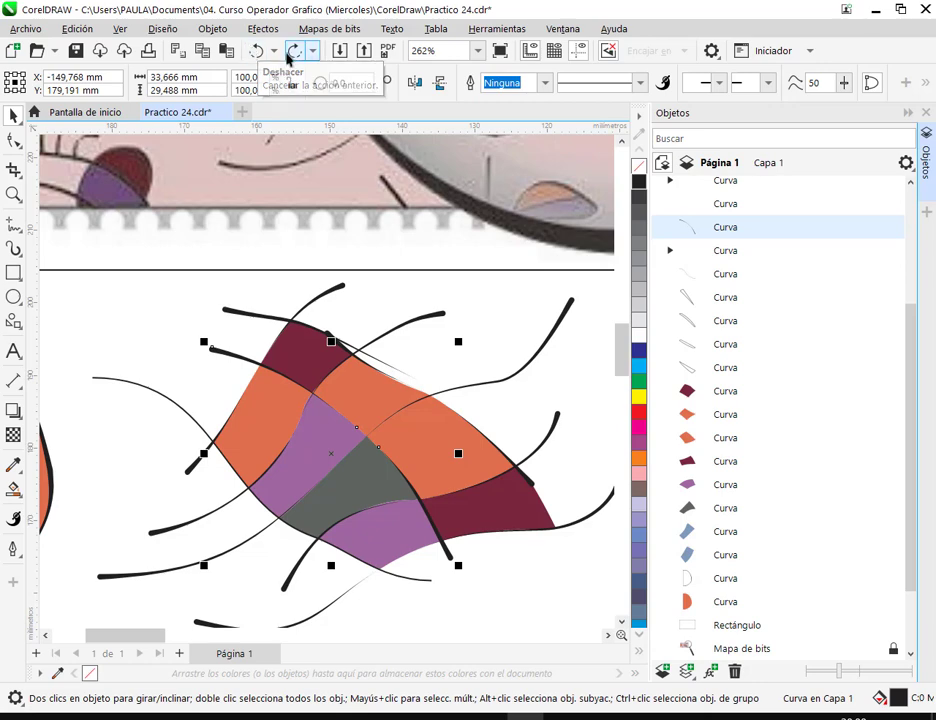
{"action": "key", "text": "Delete"}
{"action": "left_click", "coordinate": [744, 204]}
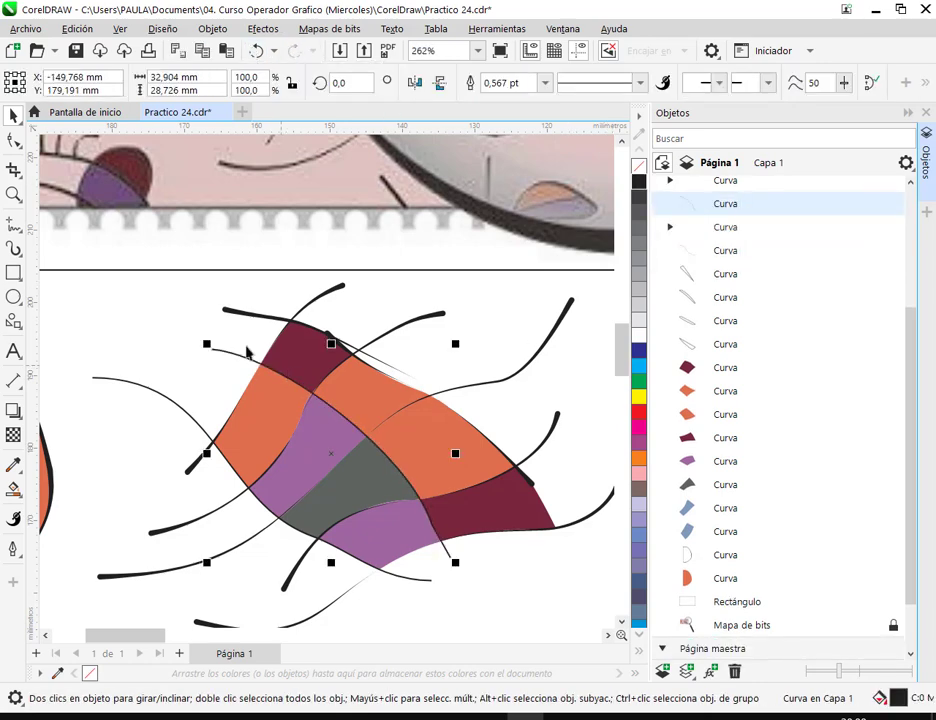
Step: Try moving the uppermost falling curve away from the mesh to check whether its stroke is separated, and undo the move
{"action": "left_click", "coordinate": [229, 316]}
{"action": "scroll", "coordinate": [855, 255], "scroll_direction": "up", "scroll_amount": 2}
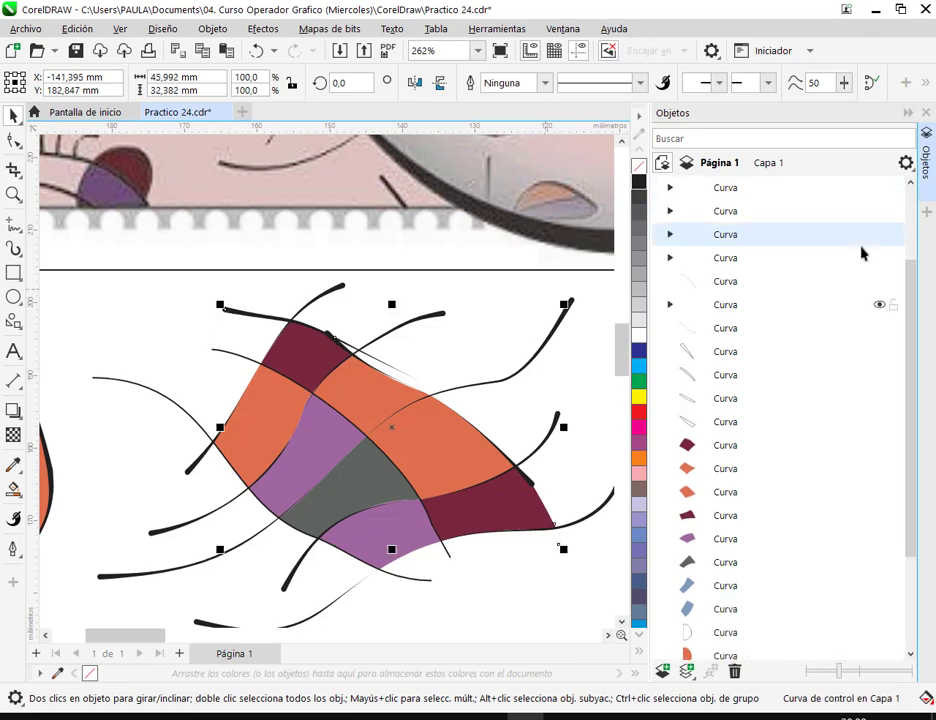
{"action": "left_click", "coordinate": [726, 284]}
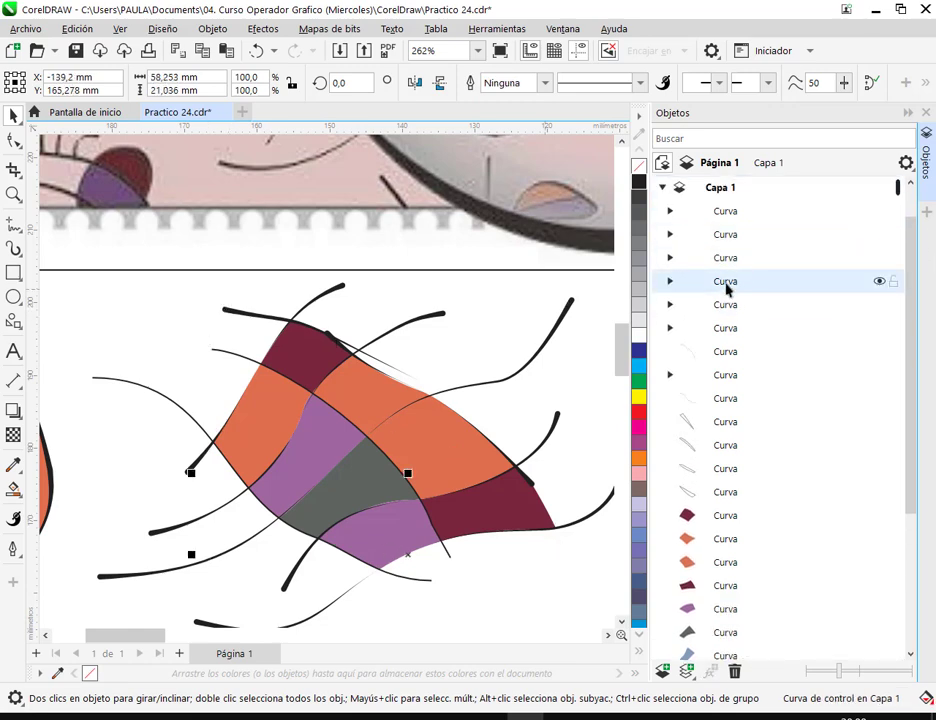
{"action": "left_click", "coordinate": [726, 310]}
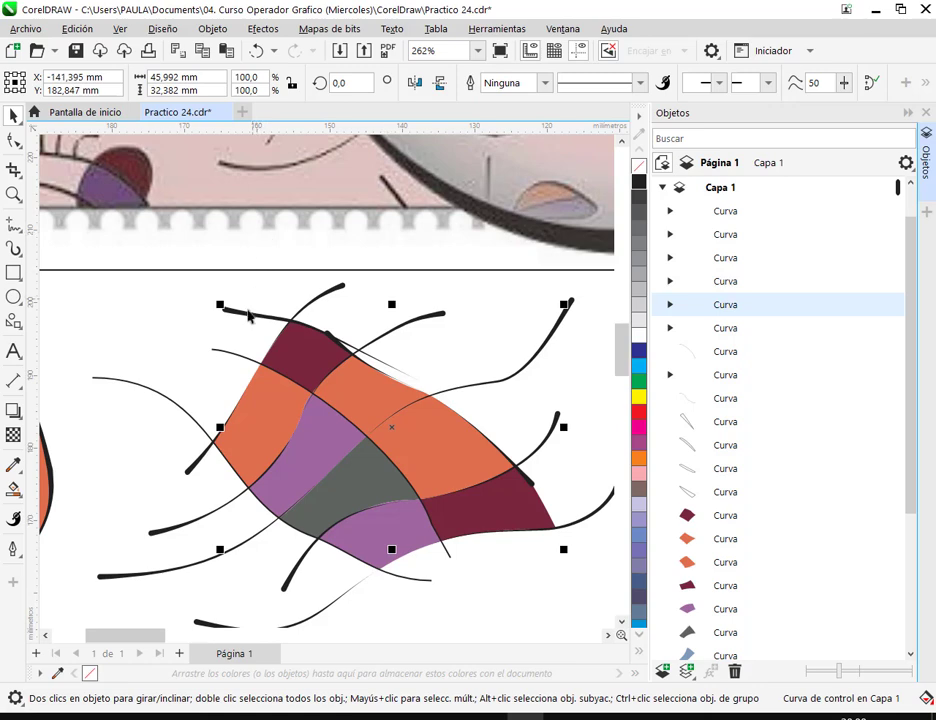
{"action": "left_click", "coordinate": [146, 307]}
{"action": "left_click", "coordinate": [222, 287]}
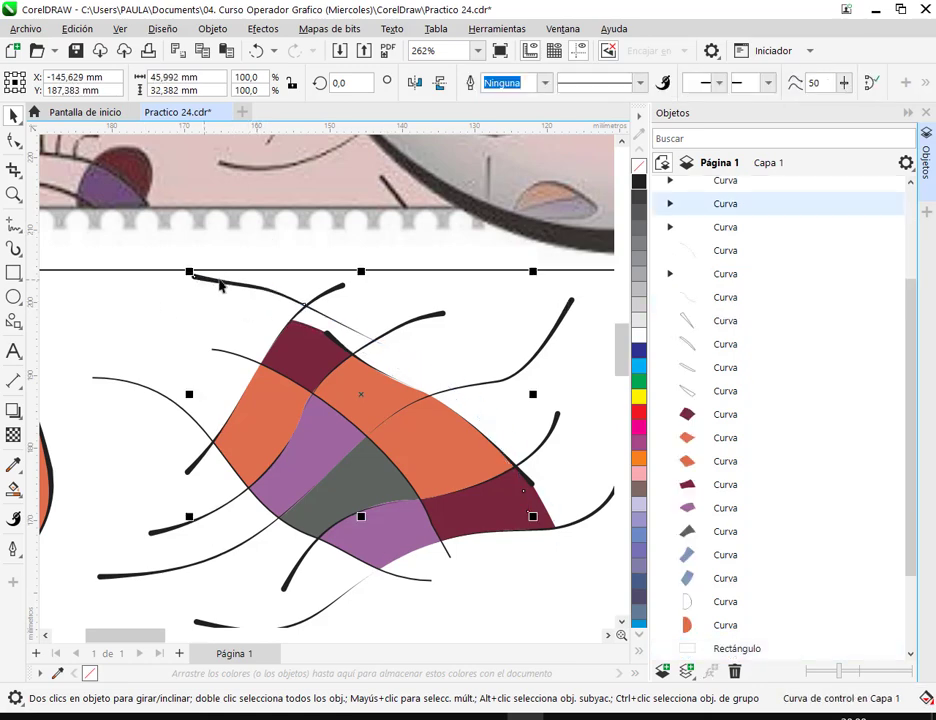
{"action": "left_click", "coordinate": [250, 51]}
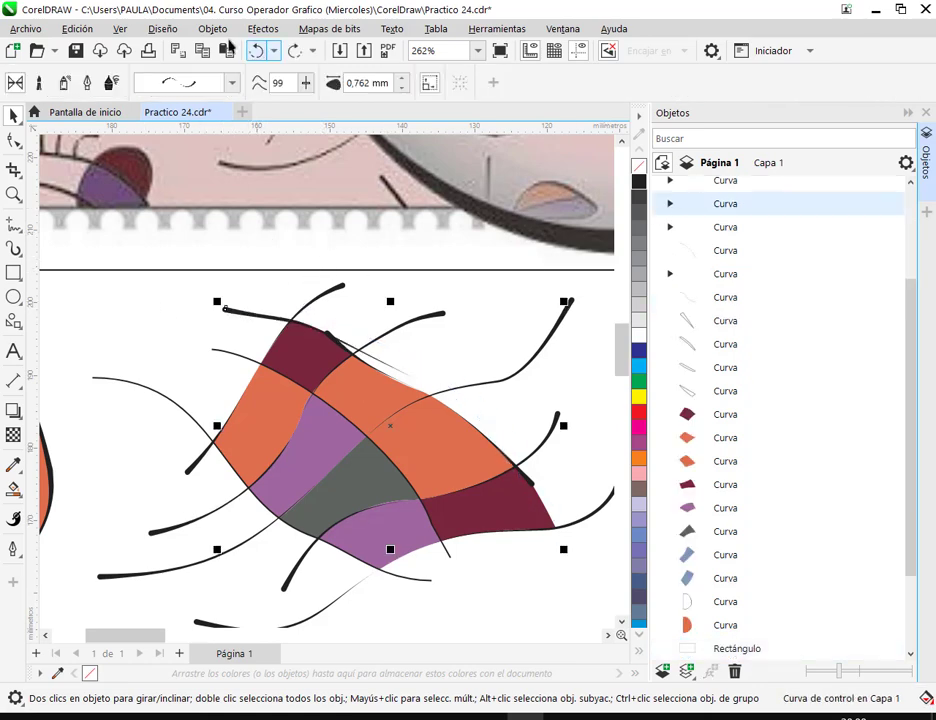
Step: Separate the uppermost falling curve's artistic media group, delete its thick stroke, and give the remaining thin curve a black outline
{"action": "left_click", "coordinate": [212, 29]}
{"action": "left_click", "coordinate": [278, 425]}
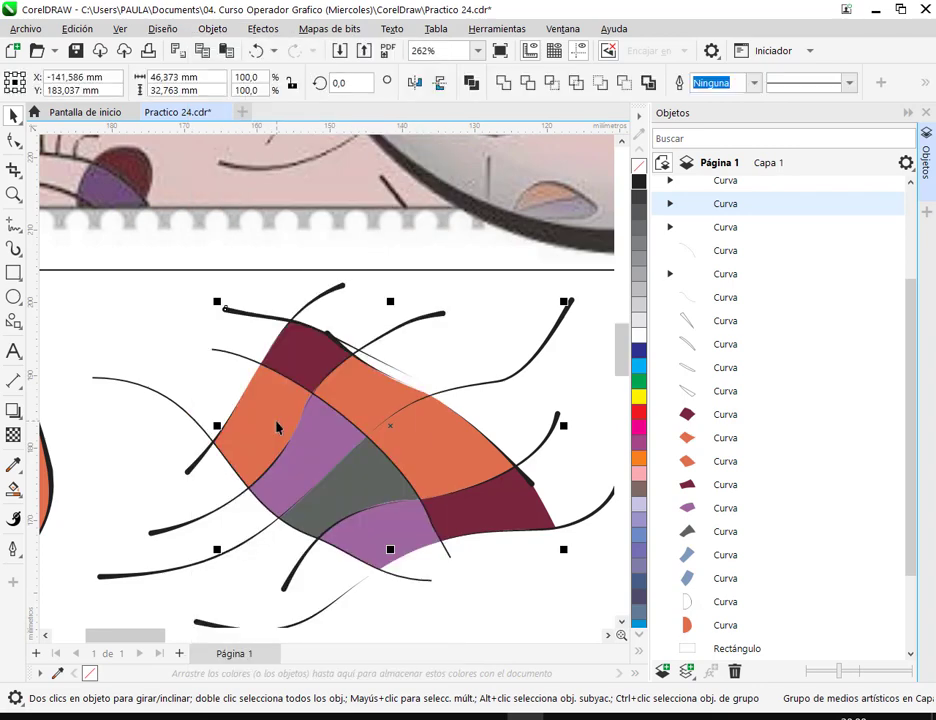
{"action": "left_click", "coordinate": [740, 229]}
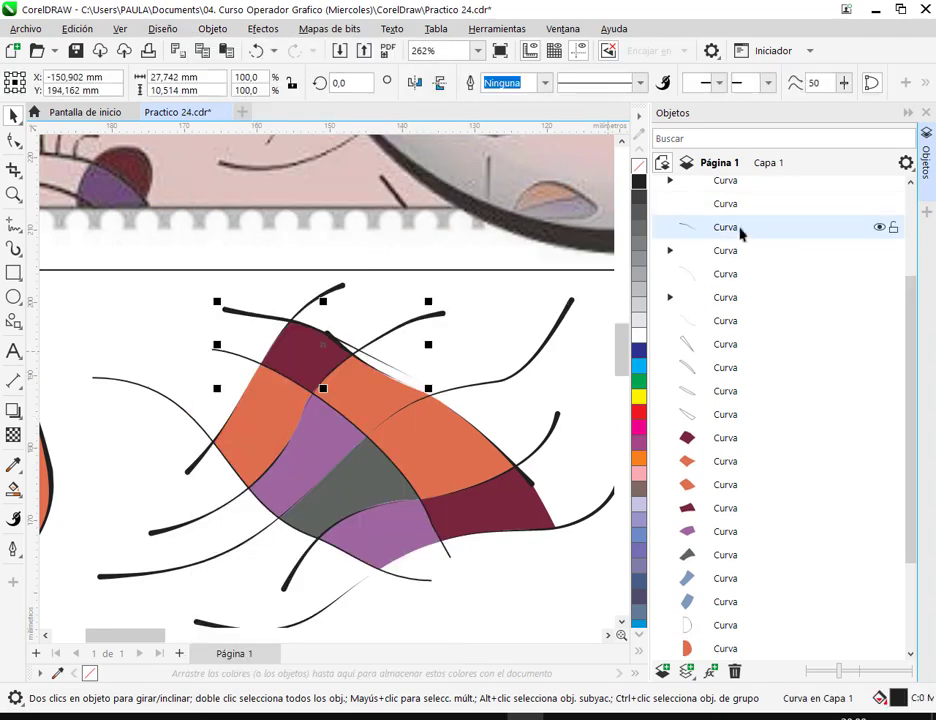
{"action": "key", "text": "Delete"}
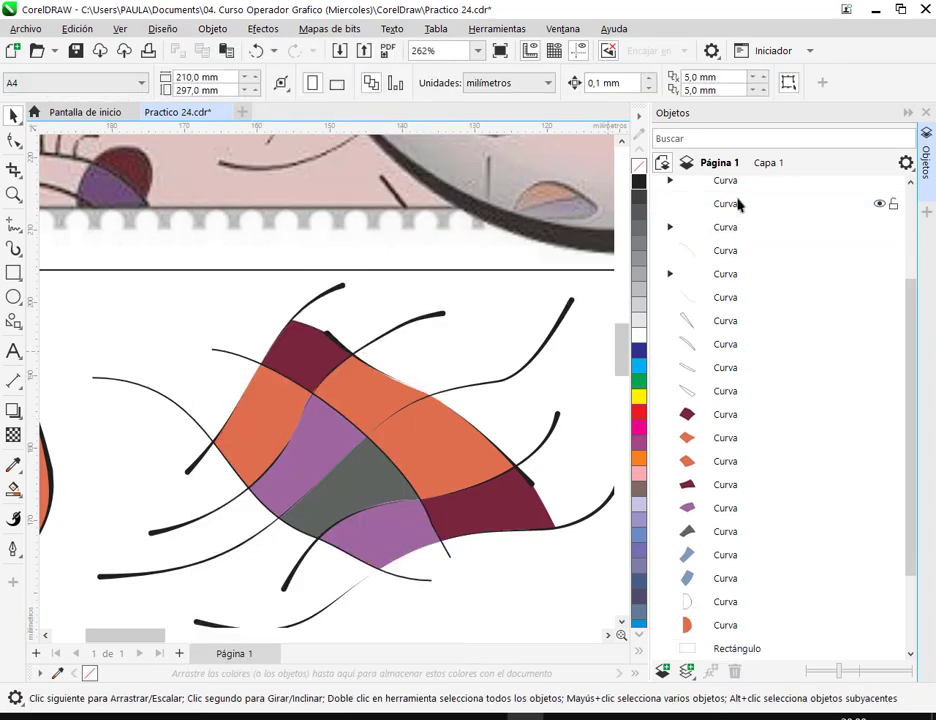
{"action": "left_click", "coordinate": [679, 203]}
{"action": "right_click", "coordinate": [636, 183]}
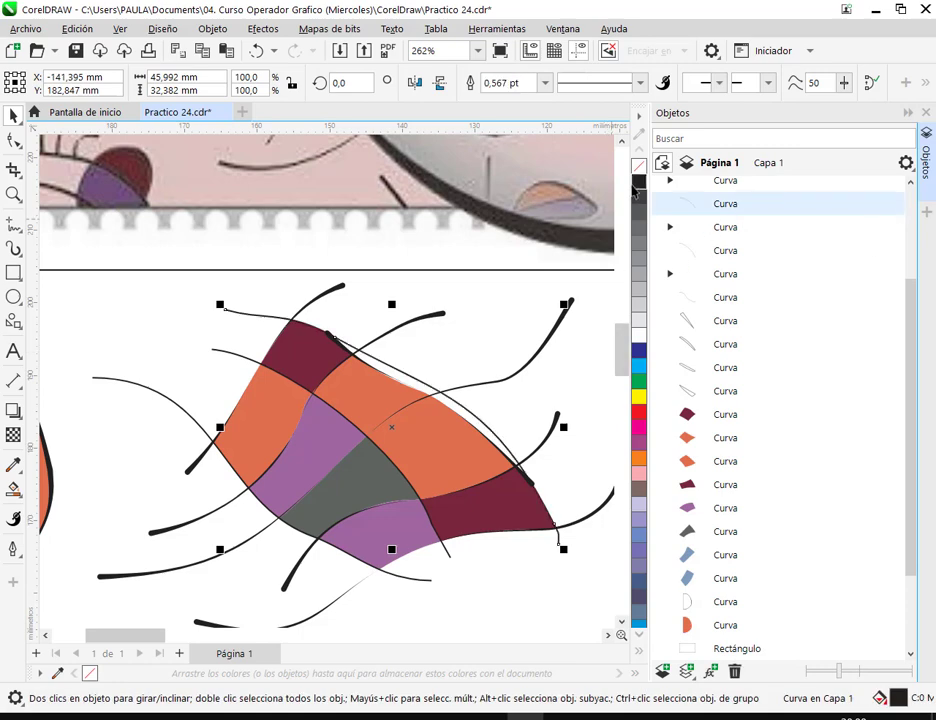
Step: Separate the artistic media stroke along the mesh's upper-right edge, delete the thick part and outline the remaining curve in black
{"action": "left_click", "coordinate": [334, 343]}
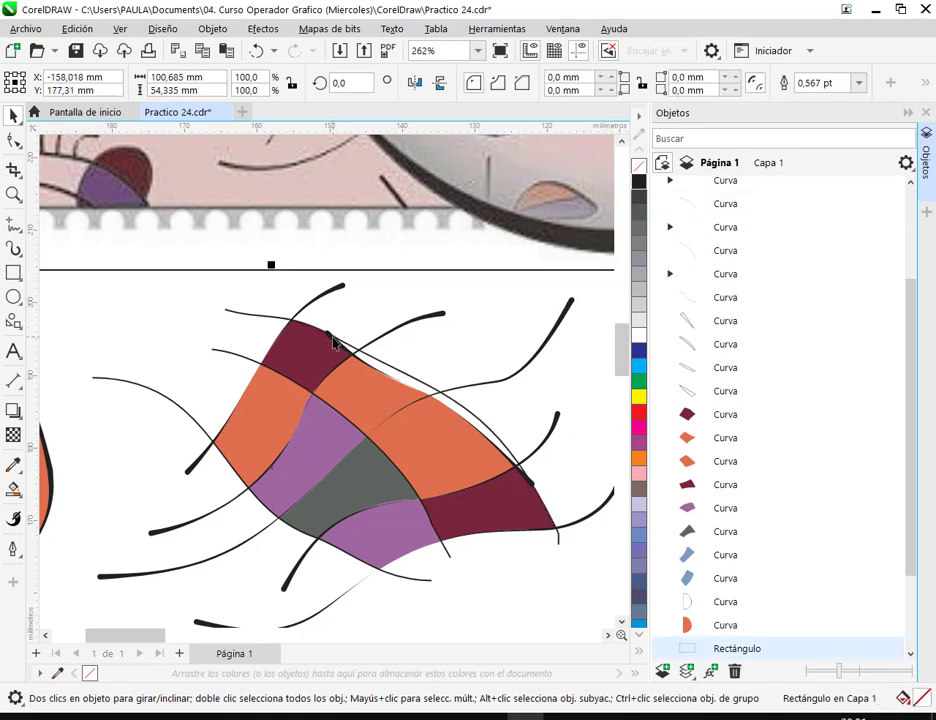
{"action": "left_click", "coordinate": [537, 354]}
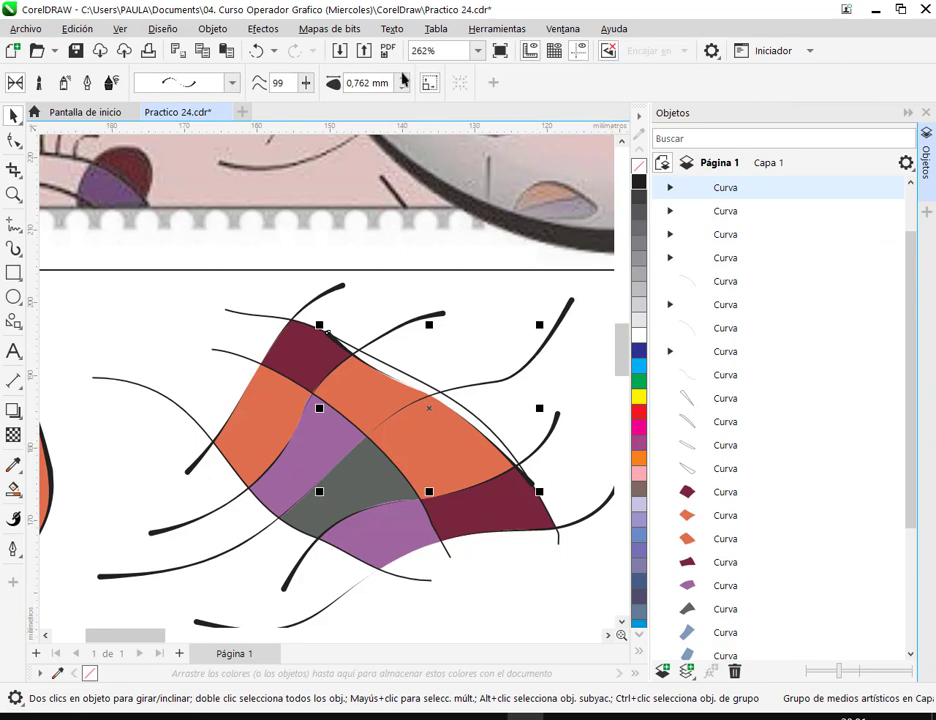
{"action": "left_click", "coordinate": [212, 29]}
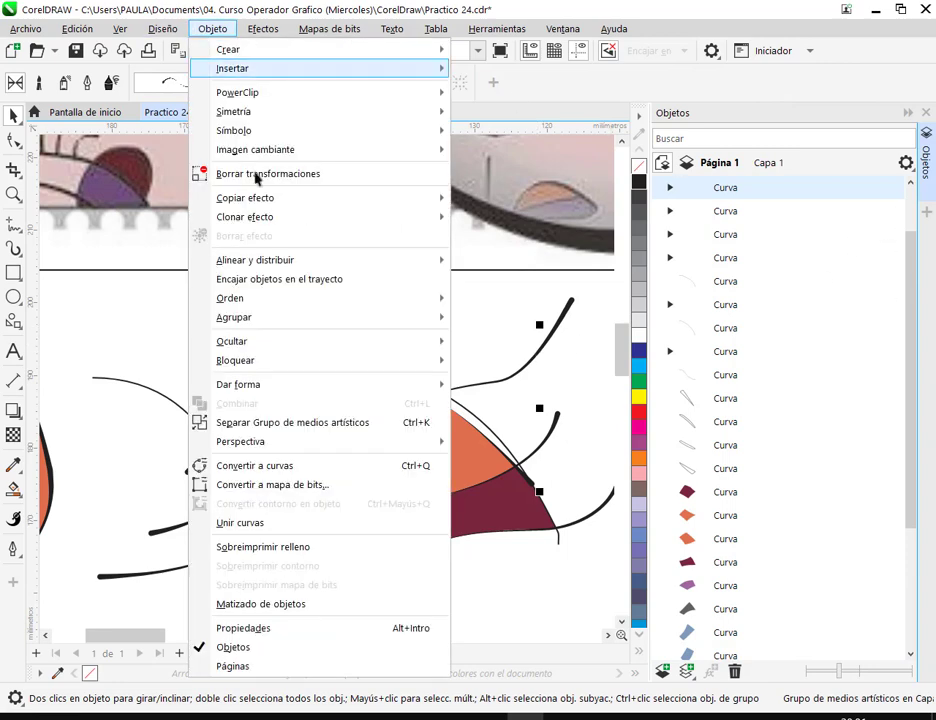
{"action": "left_click", "coordinate": [306, 421]}
{"action": "left_click", "coordinate": [733, 211]}
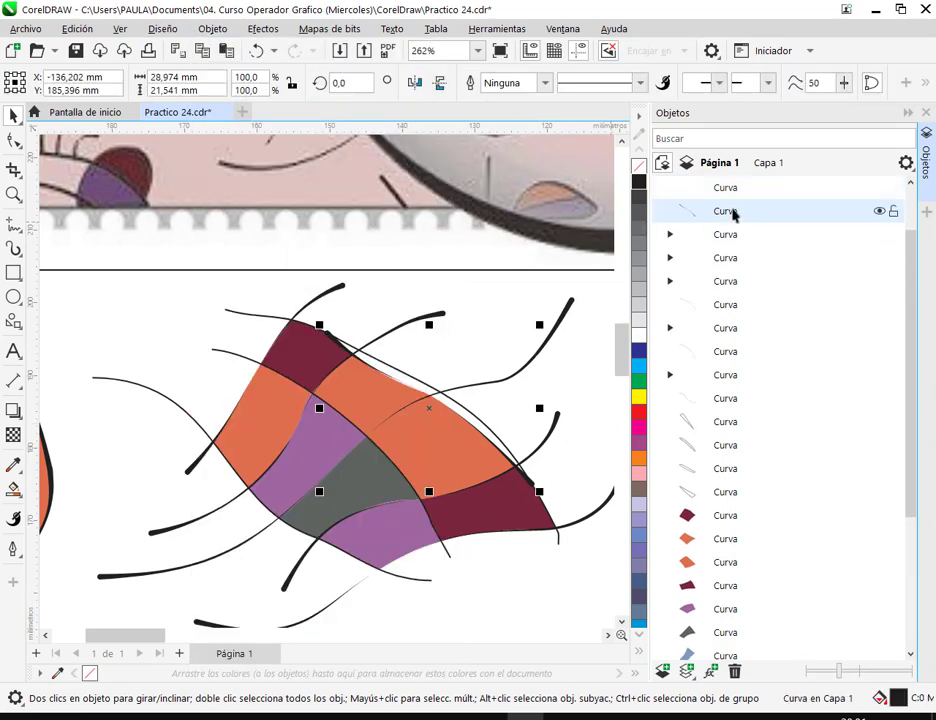
{"action": "key", "text": "Delete"}
{"action": "left_click", "coordinate": [658, 187]}
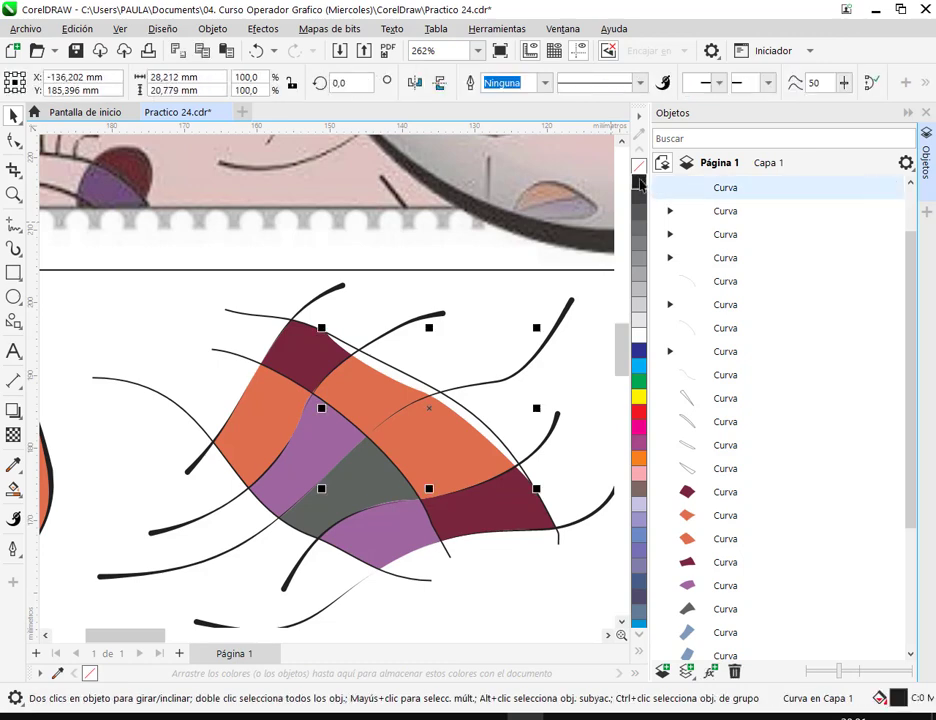
{"action": "left_click", "coordinate": [515, 505]}
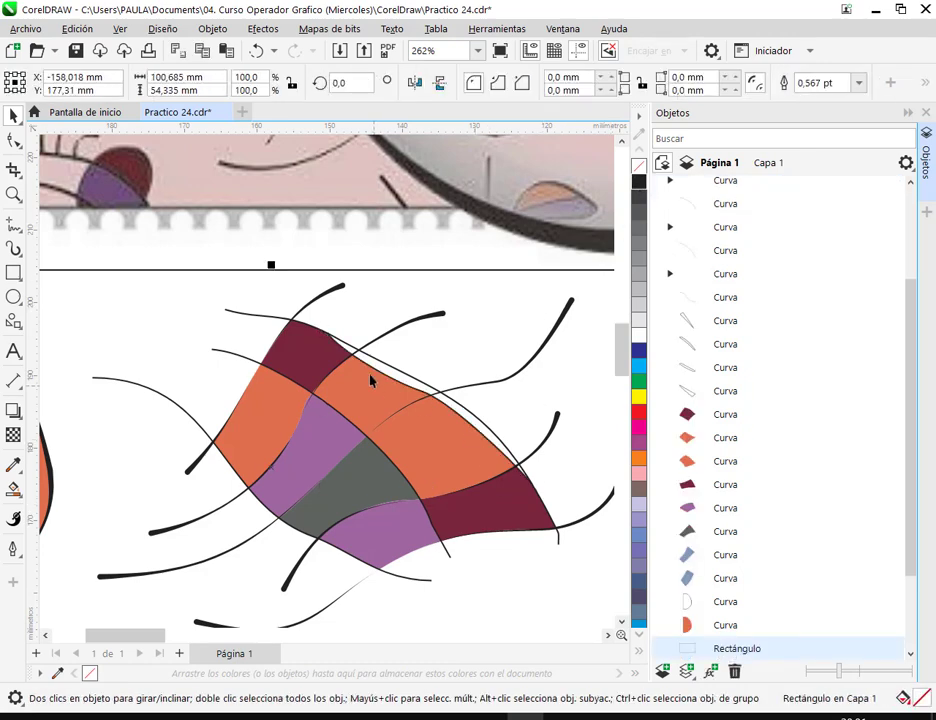
Step: Select the three thin falling curves that extend past the mesh's left side and set their outline width to 0.75 pt
{"action": "scroll", "coordinate": [375, 392], "scroll_direction": "down", "scroll_amount": 3}
{"action": "left_click_drag", "start_coordinate": [365, 105], "coordinate": [365, 175]}
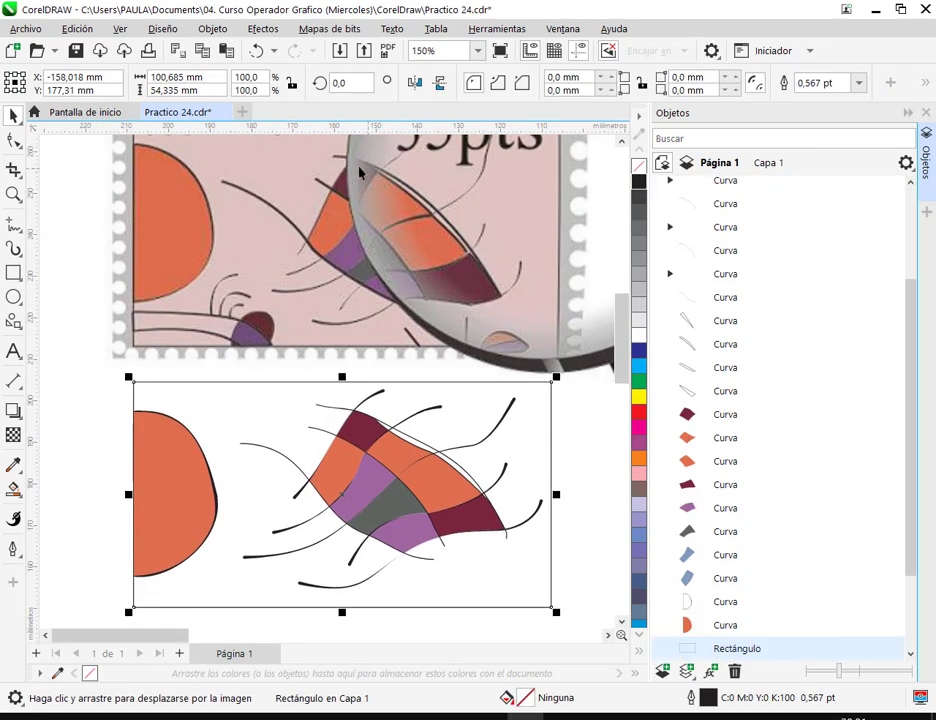
{"action": "left_click", "coordinate": [283, 461]}
{"action": "scroll", "coordinate": [334, 449], "scroll_direction": "up", "scroll_amount": 4}
{"action": "left_click", "coordinate": [318, 401], "text": "shift"}
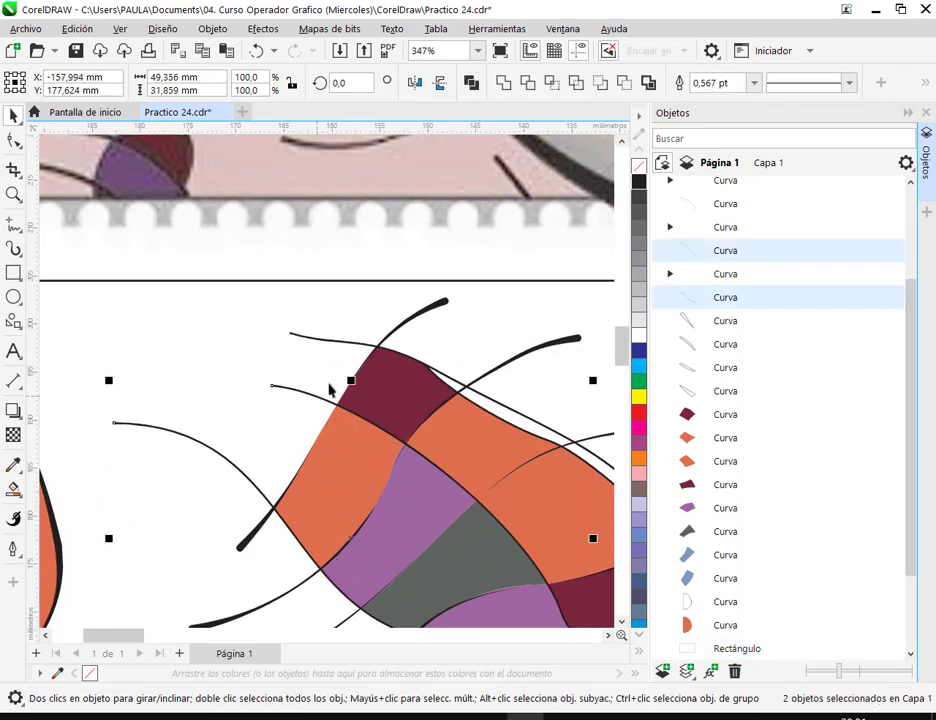
{"action": "left_click", "coordinate": [330, 345], "text": "shift"}
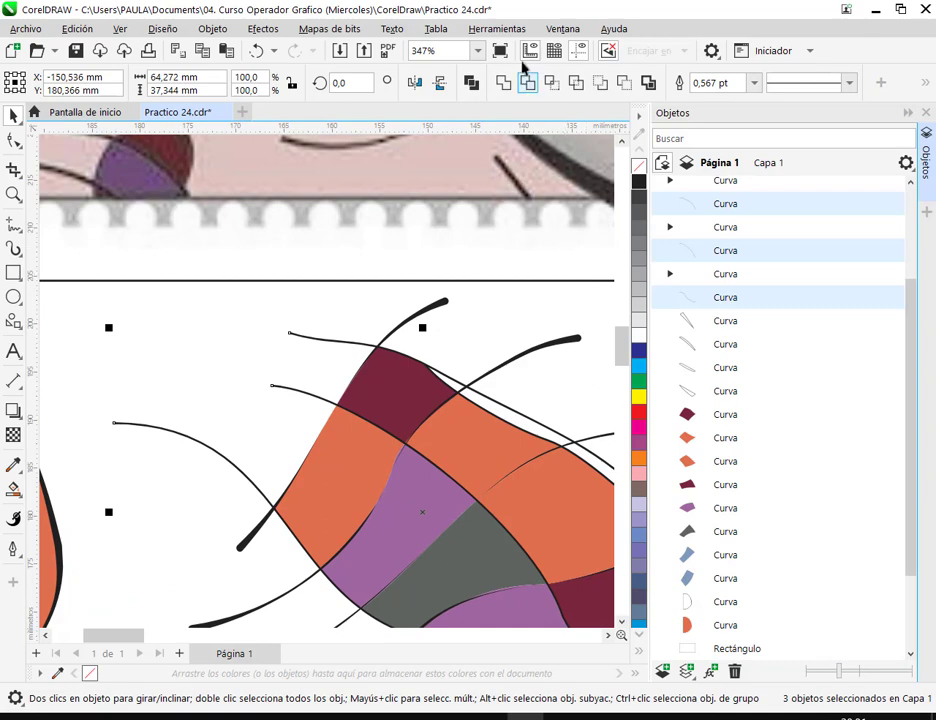
{"action": "left_click", "coordinate": [753, 84]}
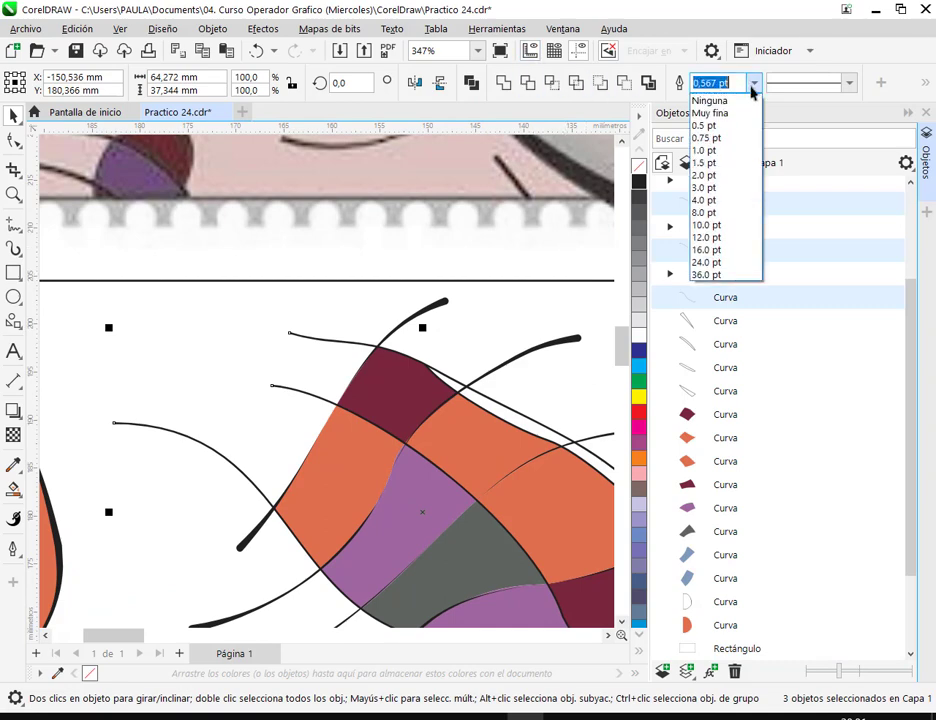
{"action": "left_click", "coordinate": [743, 142]}
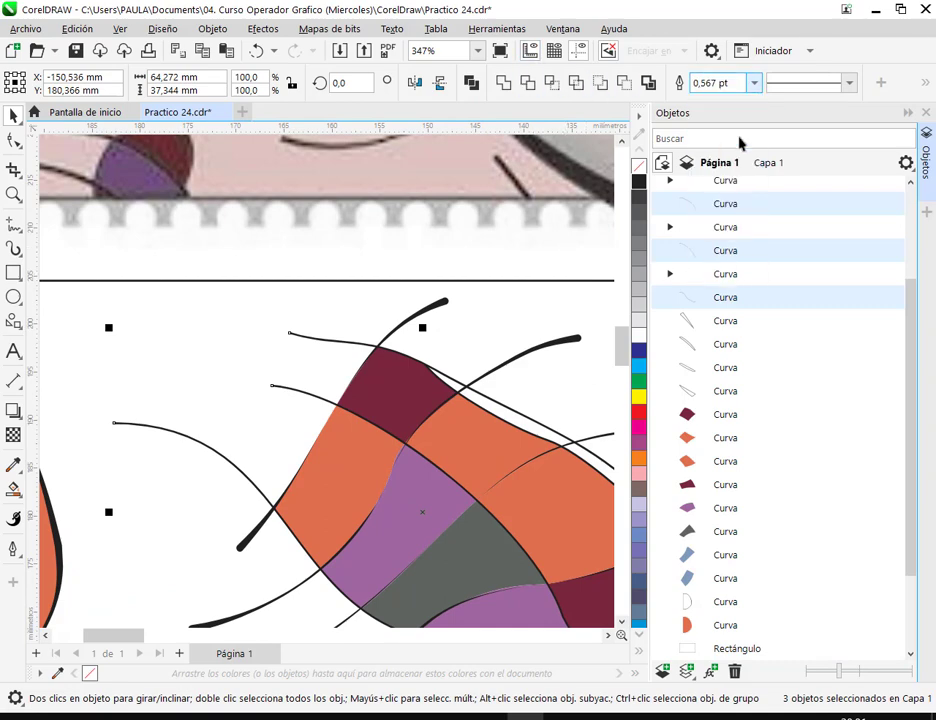
Step: Close the Objects docker, deselect the curves and save the drawing
{"action": "left_click", "coordinate": [925, 117]}
{"action": "left_click", "coordinate": [786, 332]}
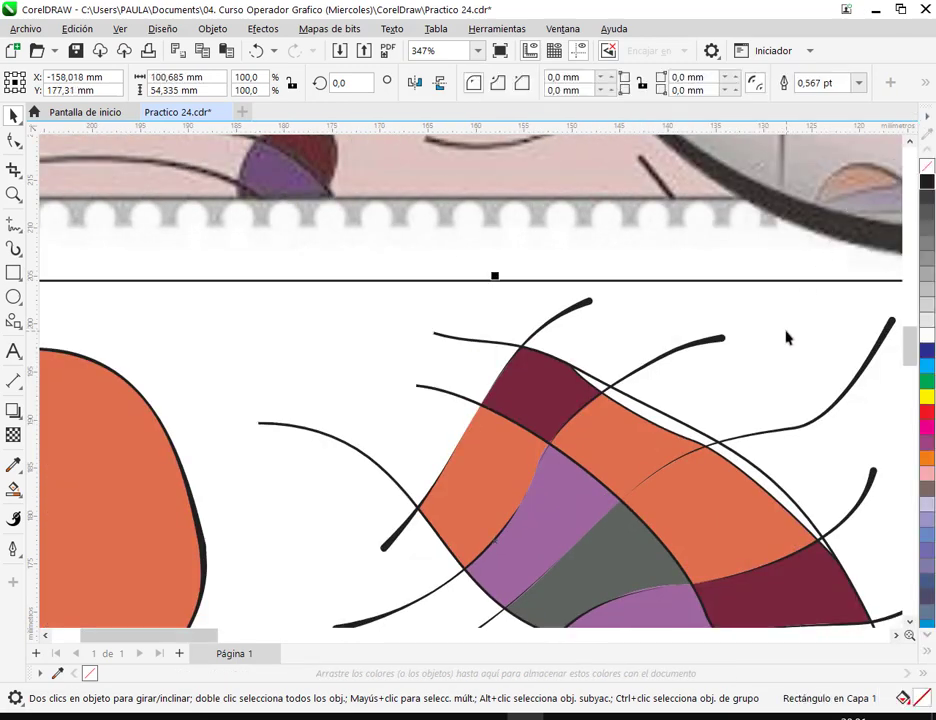
{"action": "scroll", "coordinate": [784, 345], "scroll_direction": "down", "scroll_amount": 2}
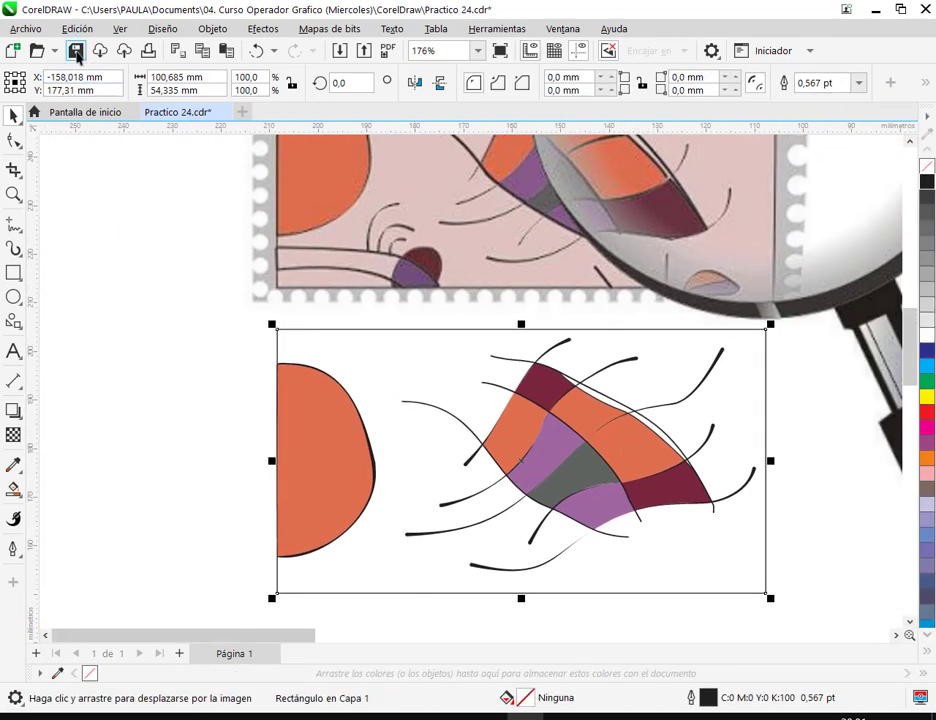
{"action": "key", "text": "ctrl+s"}
{"action": "scroll", "coordinate": [743, 436], "scroll_direction": "down", "scroll_amount": 1}
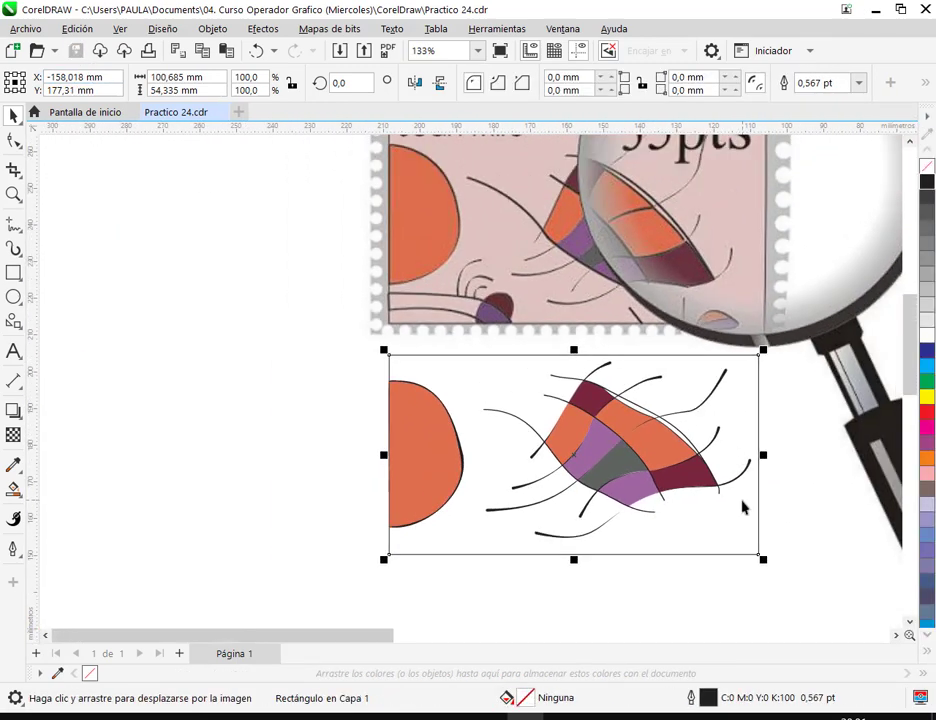
{"action": "scroll", "coordinate": [472, 343], "scroll_direction": "down", "scroll_amount": 1}
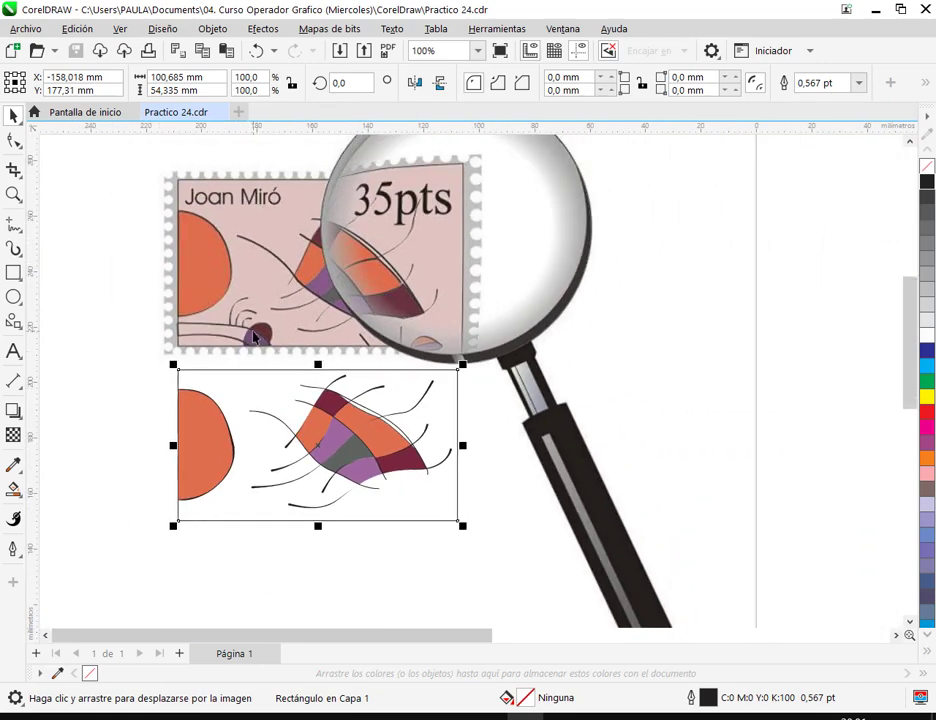
Step: Sample the pink background of the reference stamp and fill the frame rectangle with it
{"action": "left_click", "coordinate": [476, 438]}
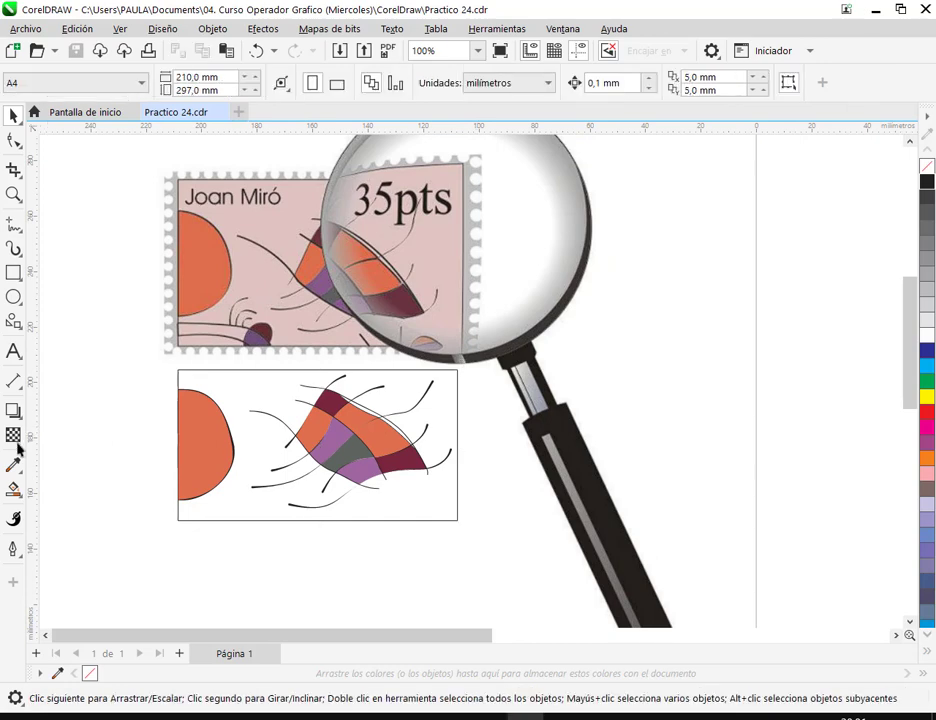
{"action": "left_click", "coordinate": [13, 465]}
{"action": "left_click", "coordinate": [251, 300]}
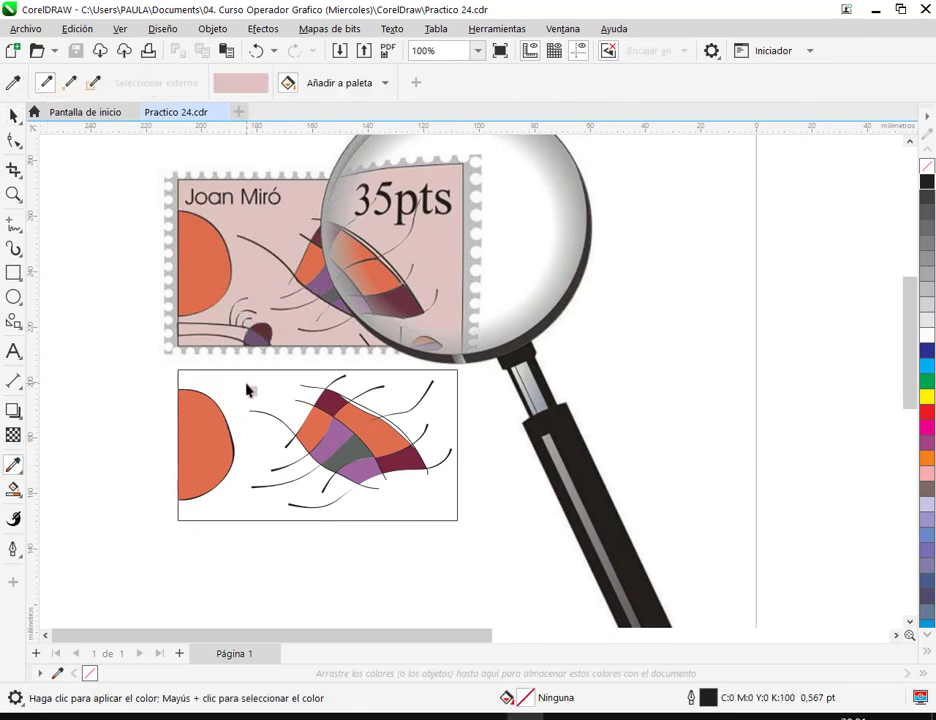
{"action": "left_click", "coordinate": [249, 389]}
{"action": "left_click", "coordinate": [13, 114]}
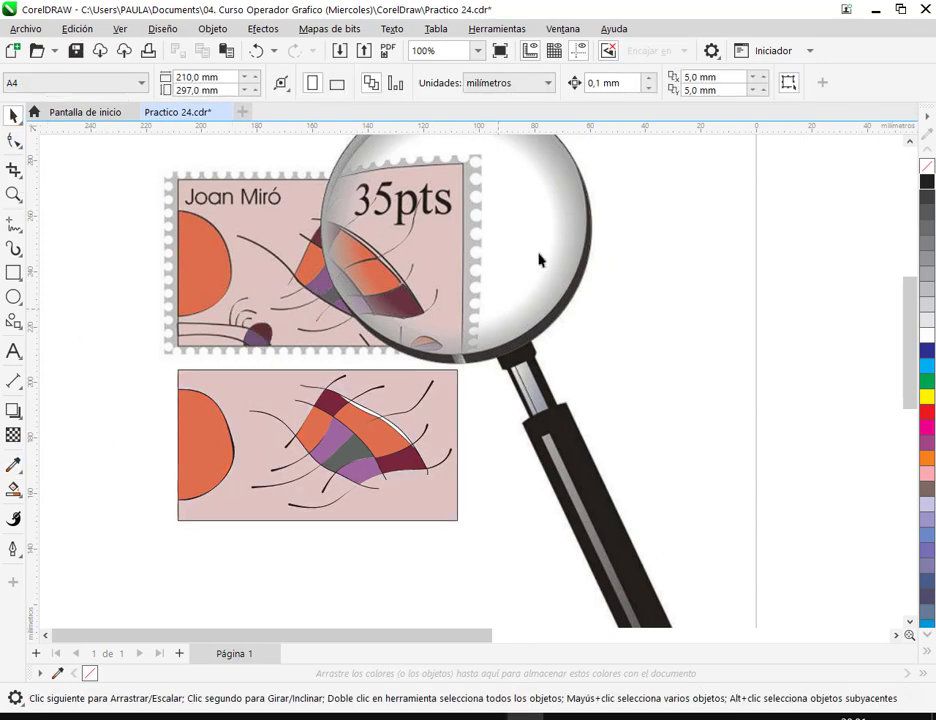
Step: Select all the coloured mesh pieces and strands inside the frame, without the frame or half circle, and group them
{"action": "scroll", "coordinate": [540, 368], "scroll_direction": "down", "scroll_amount": 1}
{"action": "left_click_drag", "start_coordinate": [540, 368], "coordinate": [338, 470]}
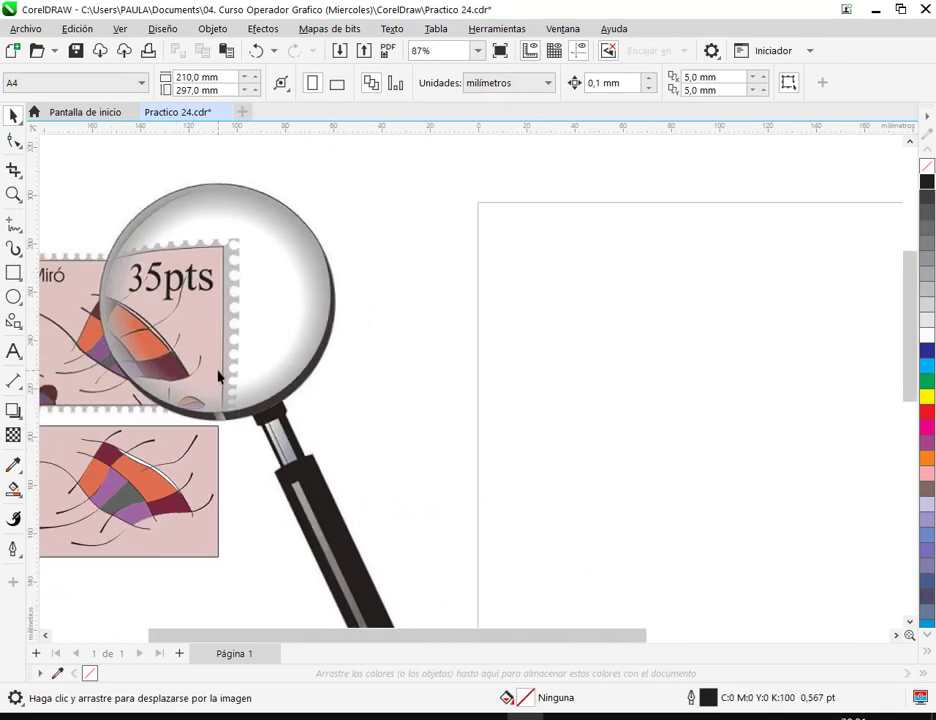
{"action": "left_click_drag", "start_coordinate": [164, 359], "coordinate": [344, 336]}
{"action": "left_click_drag", "start_coordinate": [202, 557], "coordinate": [388, 411]}
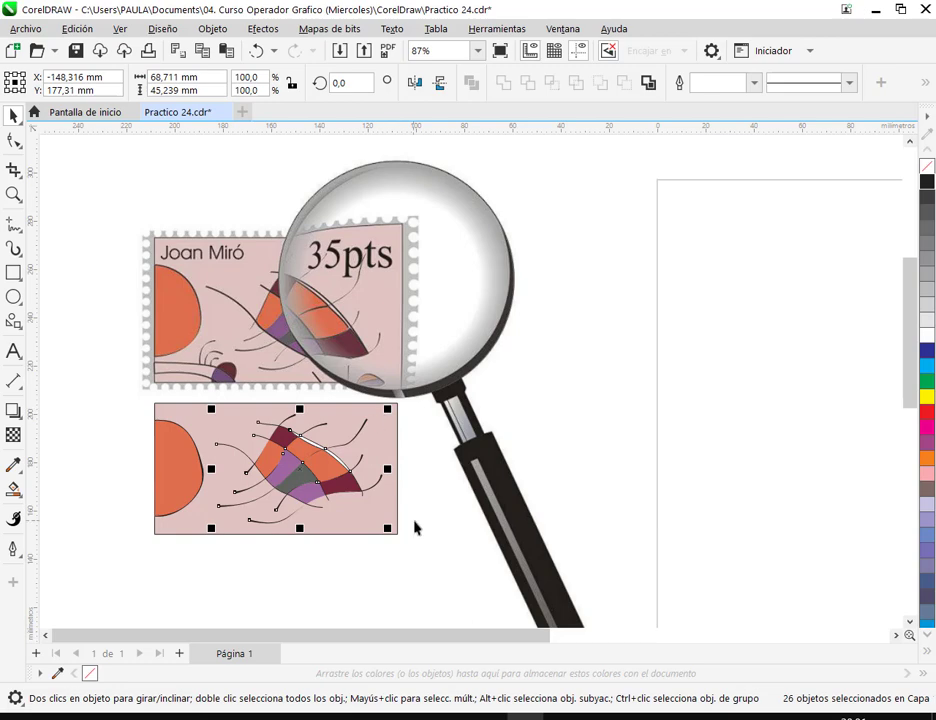
{"action": "left_click", "coordinate": [310, 554]}
{"action": "left_click", "coordinate": [313, 505]}
{"action": "left_click_drag", "start_coordinate": [195, 560], "coordinate": [398, 400]}
{"action": "right_click", "coordinate": [341, 484]}
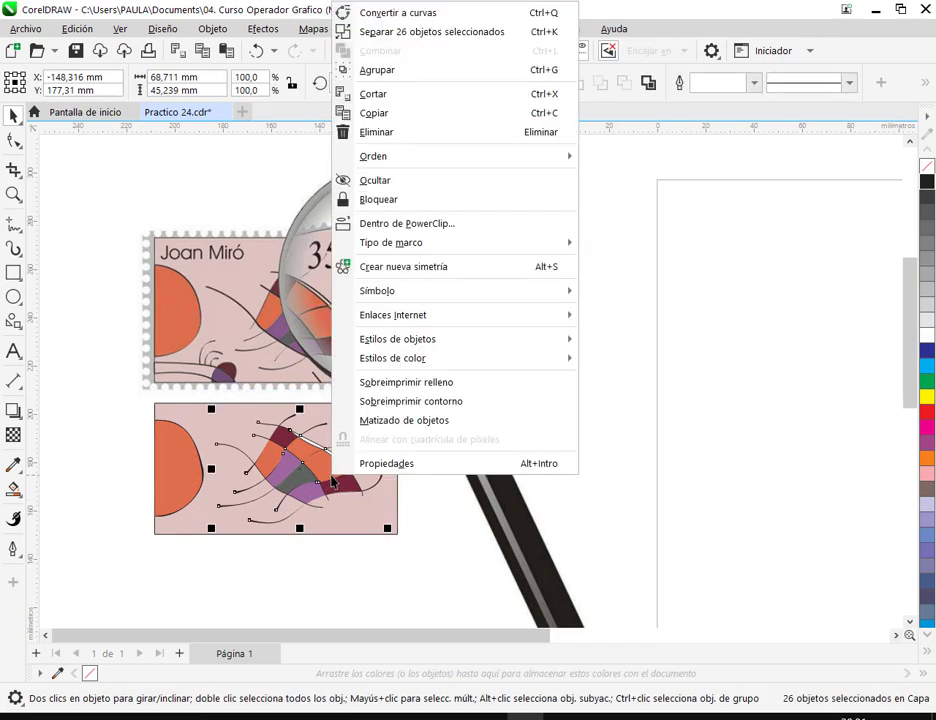
{"action": "left_click", "coordinate": [392, 71]}
{"action": "left_click", "coordinate": [517, 427]}
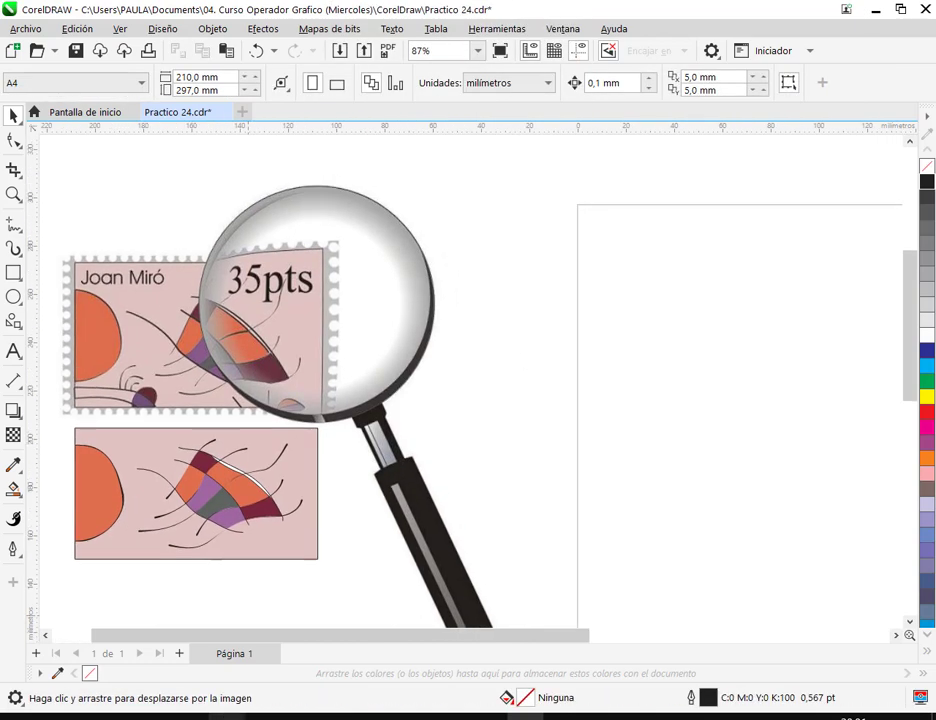
Step: Switch to Google Meet to check the call messages, and return to CorelDRAW
{"action": "mouse_move", "coordinate": [220, 714]}
{"action": "left_click", "coordinate": [120, 600]}
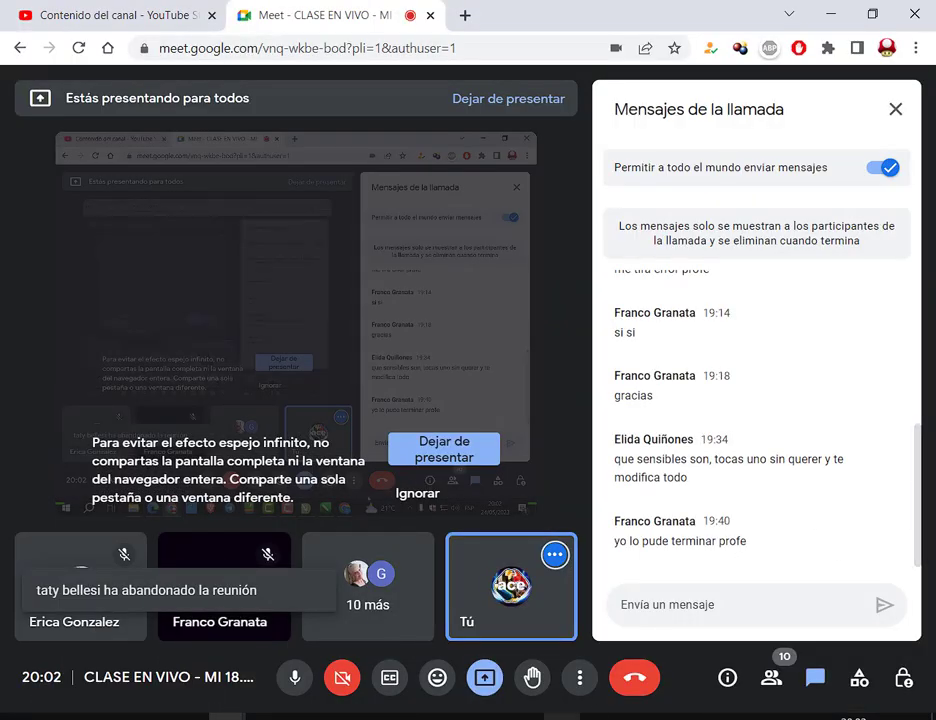
{"action": "left_click", "coordinate": [830, 14]}
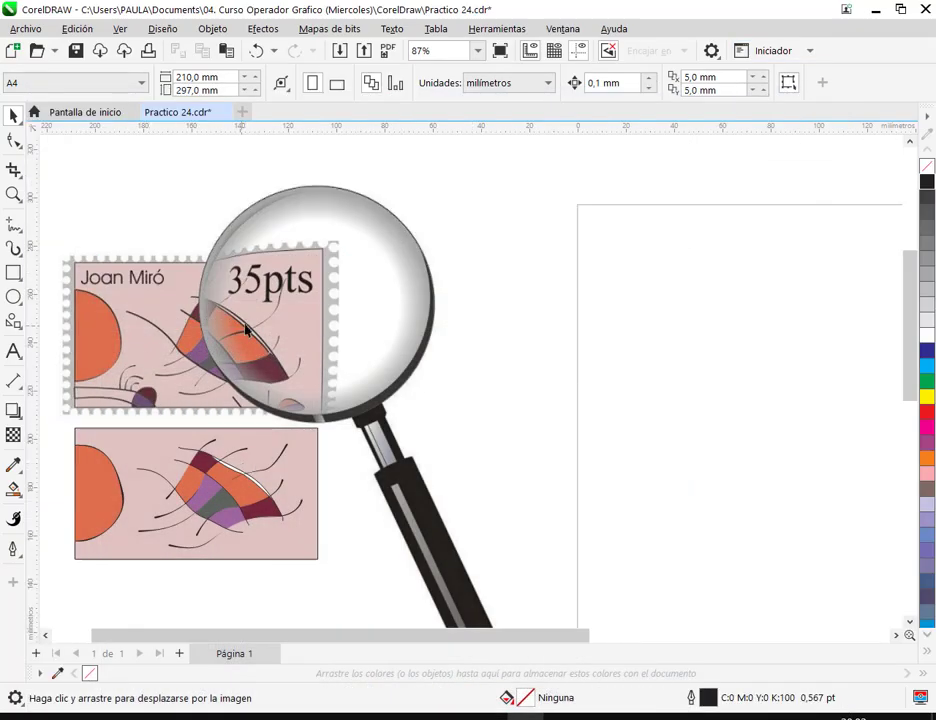
Step: Add the text "35pts" in the upper-right corner of the pink frame
{"action": "left_click", "coordinate": [13, 351]}
{"action": "left_click", "coordinate": [320, 508]}
{"action": "type", "text": "35"}
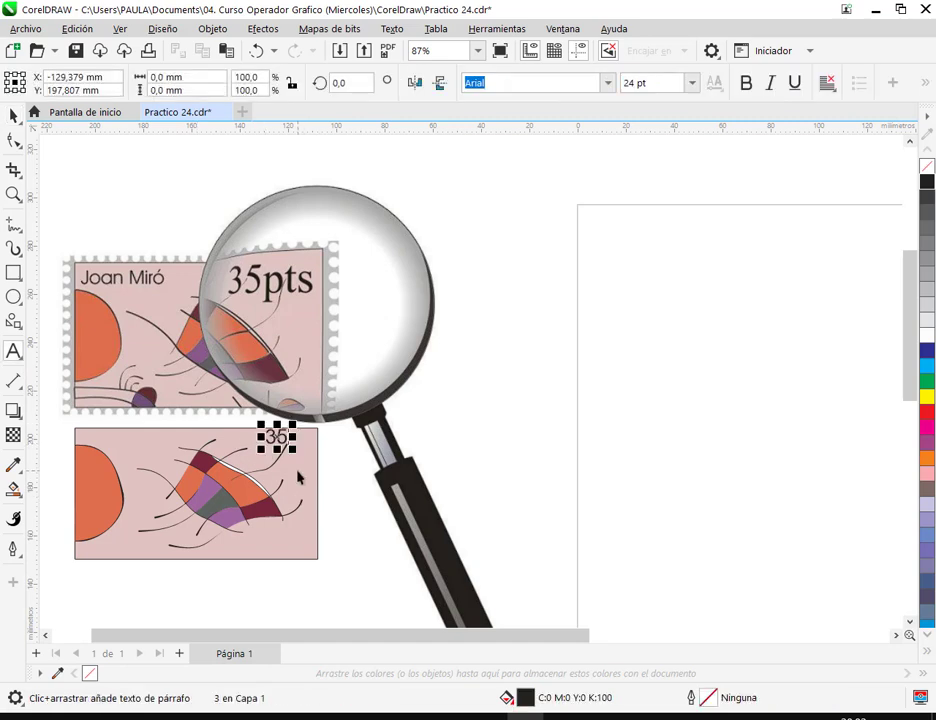
{"action": "type", "text": "pts"}
{"action": "left_click", "coordinate": [14, 115]}
Step: Change the font of the new "35pts" text to Times New Roman and shift the text slightly into the frame
{"action": "scroll", "coordinate": [297, 466], "scroll_direction": "up", "scroll_amount": 1}
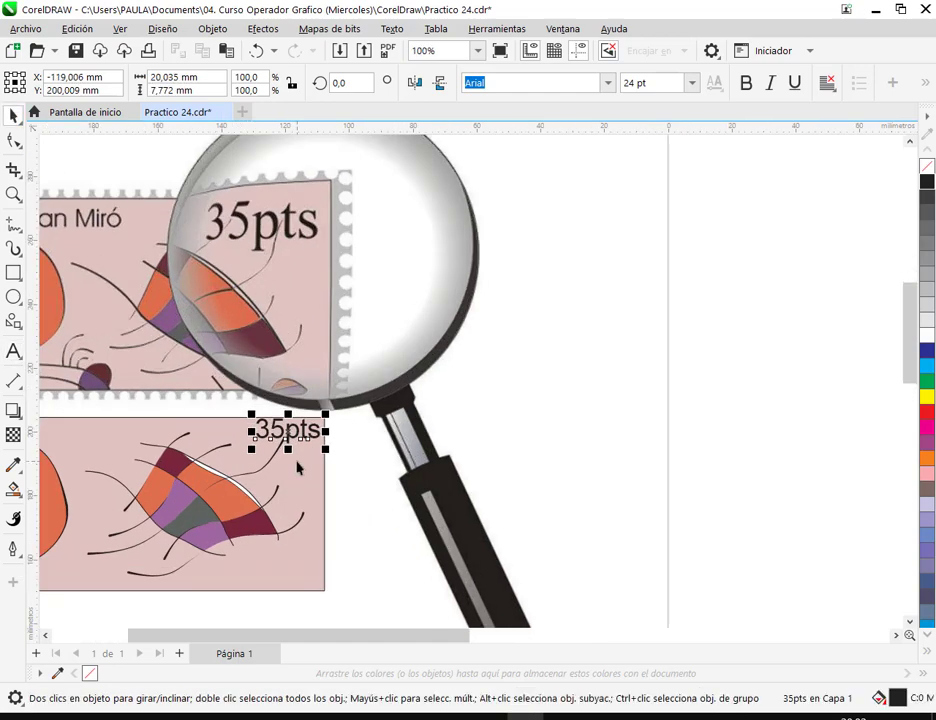
{"action": "scroll", "coordinate": [297, 466], "scroll_direction": "up", "scroll_amount": 2}
{"action": "left_click_drag", "start_coordinate": [508, 268], "coordinate": [550, 404]}
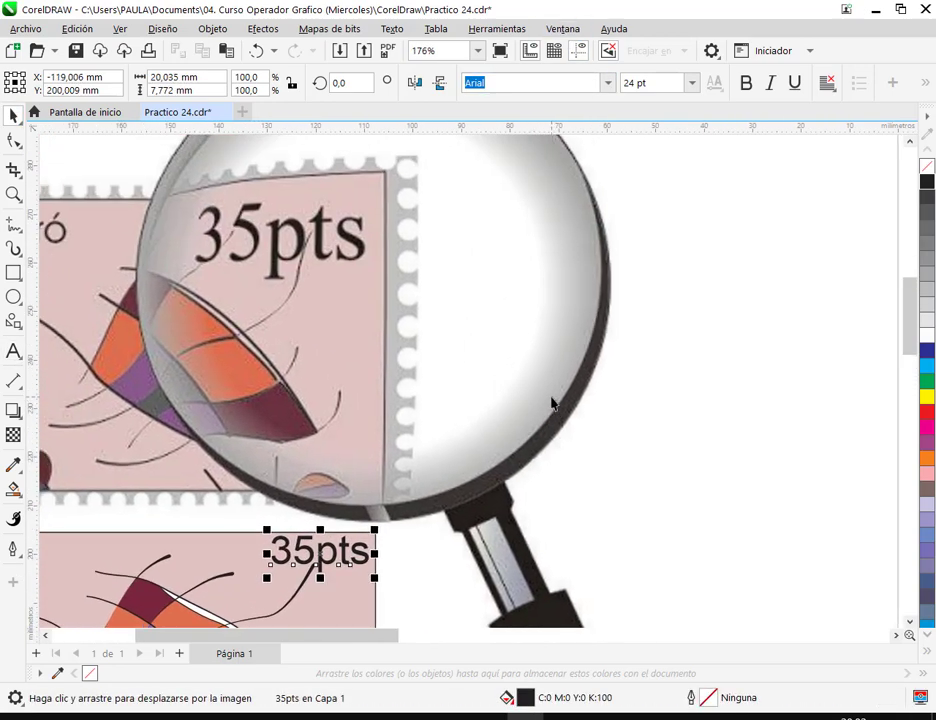
{"action": "left_click", "coordinate": [608, 84]}
{"action": "scroll", "coordinate": [612, 272], "scroll_direction": "down", "scroll_amount": 5}
{"action": "left_click_drag", "start_coordinate": [695, 271], "coordinate": [697, 318]}
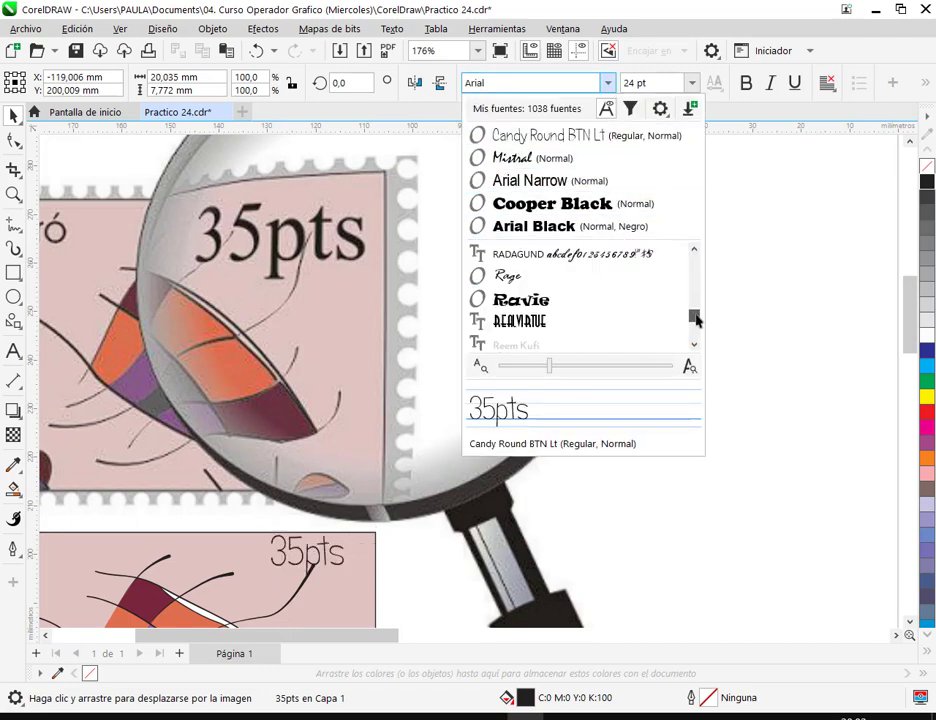
{"action": "scroll", "coordinate": [622, 310], "scroll_direction": "down", "scroll_amount": 15}
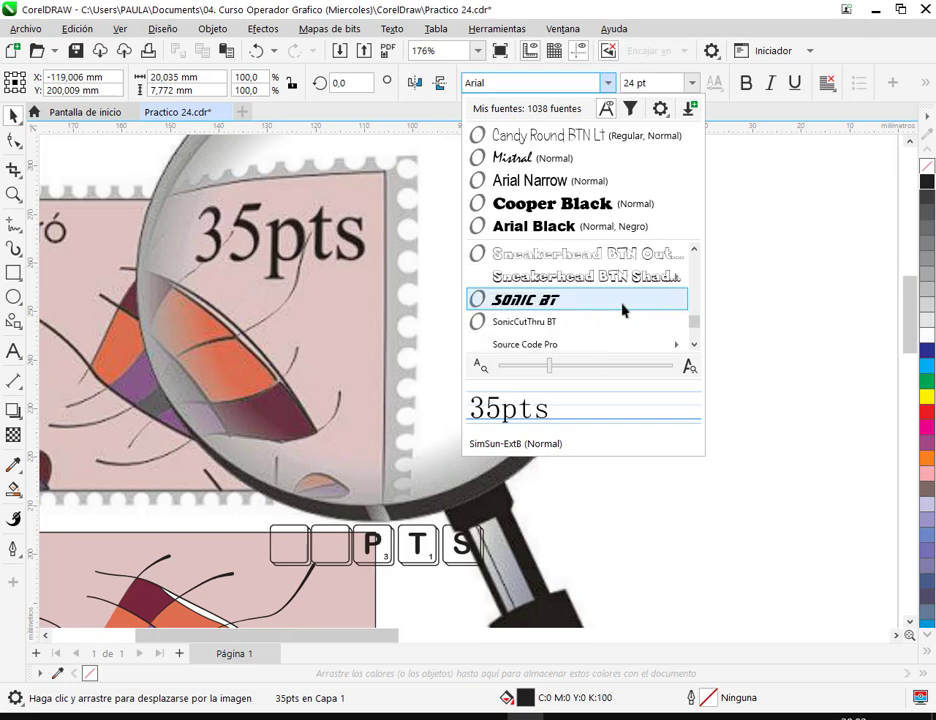
{"action": "scroll", "coordinate": [622, 310], "scroll_direction": "down", "scroll_amount": 8}
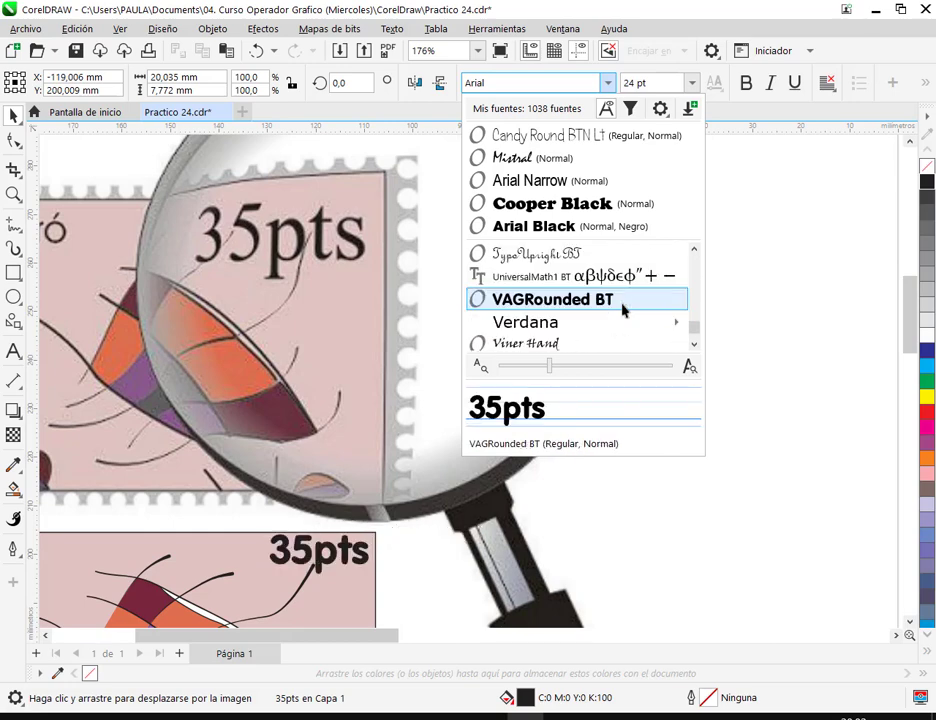
{"action": "scroll", "coordinate": [622, 310], "scroll_direction": "up", "scroll_amount": 5}
{"action": "scroll", "coordinate": [622, 310], "scroll_direction": "up", "scroll_amount": 4}
{"action": "scroll", "coordinate": [622, 310], "scroll_direction": "down", "scroll_amount": 2}
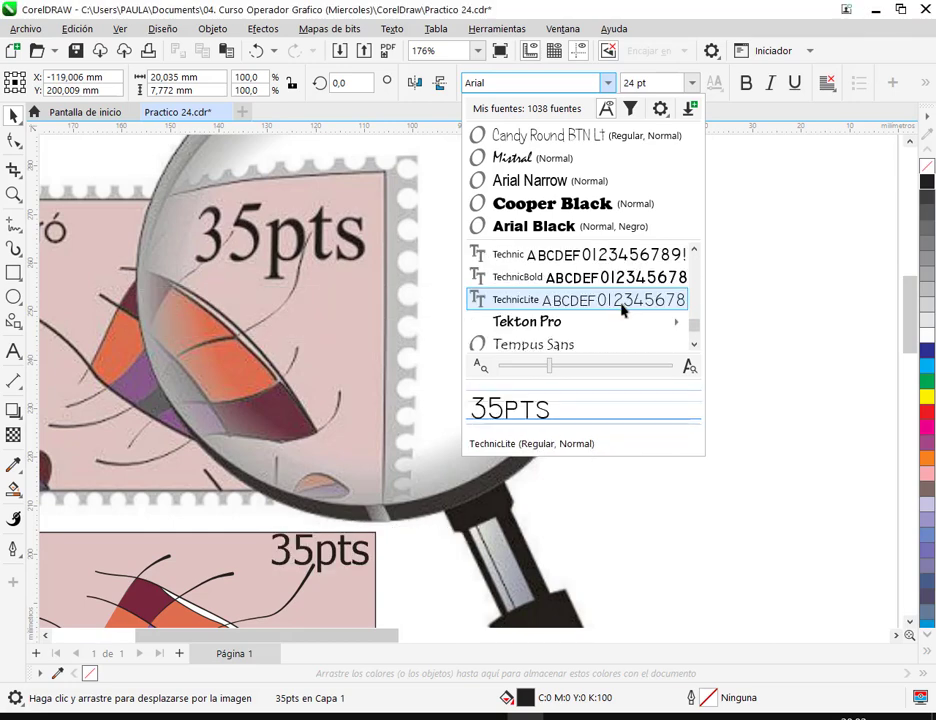
{"action": "scroll", "coordinate": [622, 310], "scroll_direction": "down", "scroll_amount": 3}
{"action": "scroll", "coordinate": [622, 310], "scroll_direction": "down", "scroll_amount": 2}
{"action": "scroll", "coordinate": [622, 310], "scroll_direction": "up", "scroll_amount": 2}
{"action": "mouse_move", "coordinate": [622, 310]}
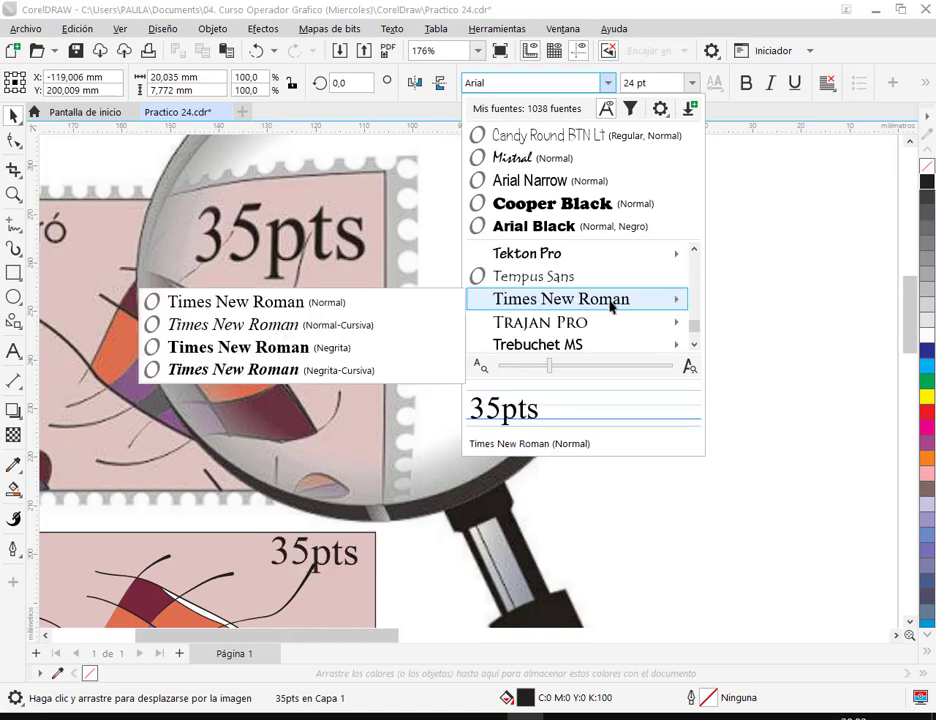
{"action": "left_click", "coordinate": [537, 298]}
{"action": "left_click_drag", "start_coordinate": [347, 576], "coordinate": [395, 478]}
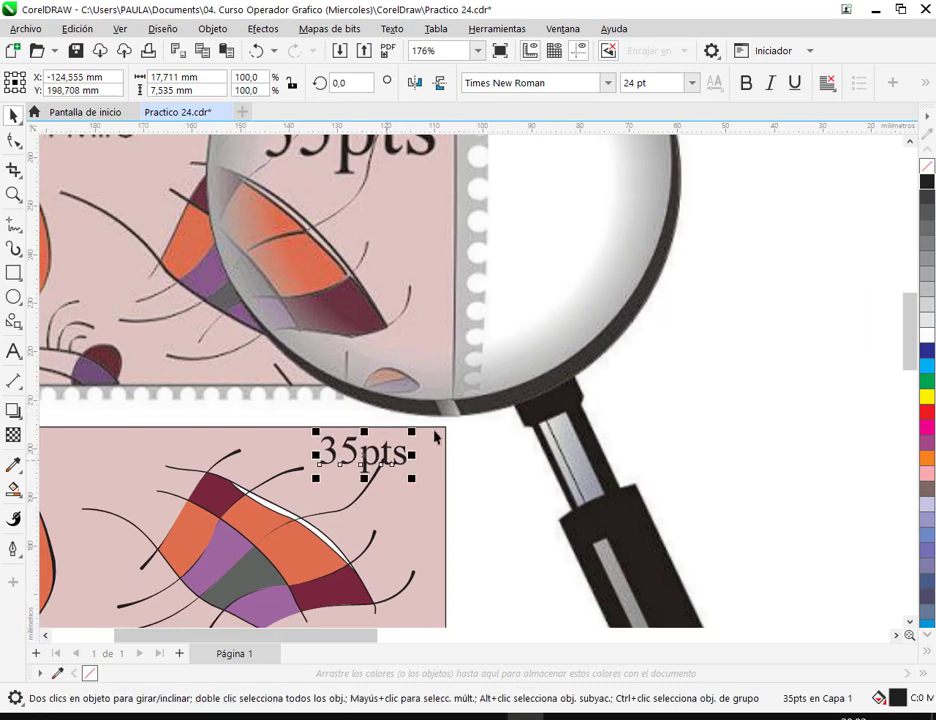
Step: Enlarge the "35pts" text proportionally towards the lower right, trying bold and returning it to regular weight
{"action": "left_click", "coordinate": [745, 84]}
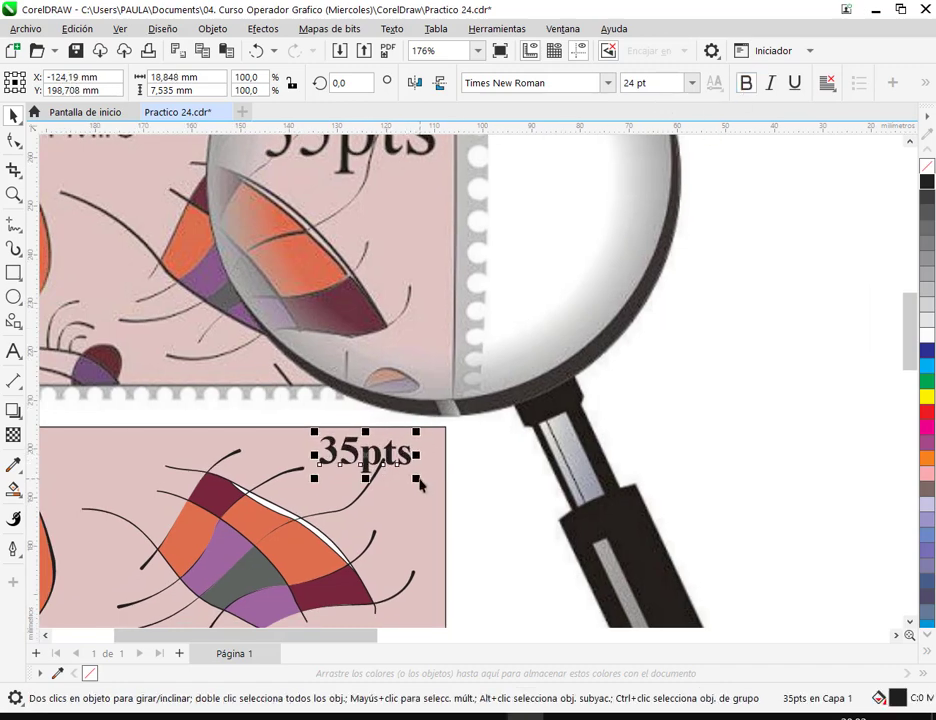
{"action": "left_click_drag", "start_coordinate": [416, 479], "coordinate": [422, 483]}
{"action": "scroll", "coordinate": [424, 493], "scroll_direction": "down", "scroll_amount": 2}
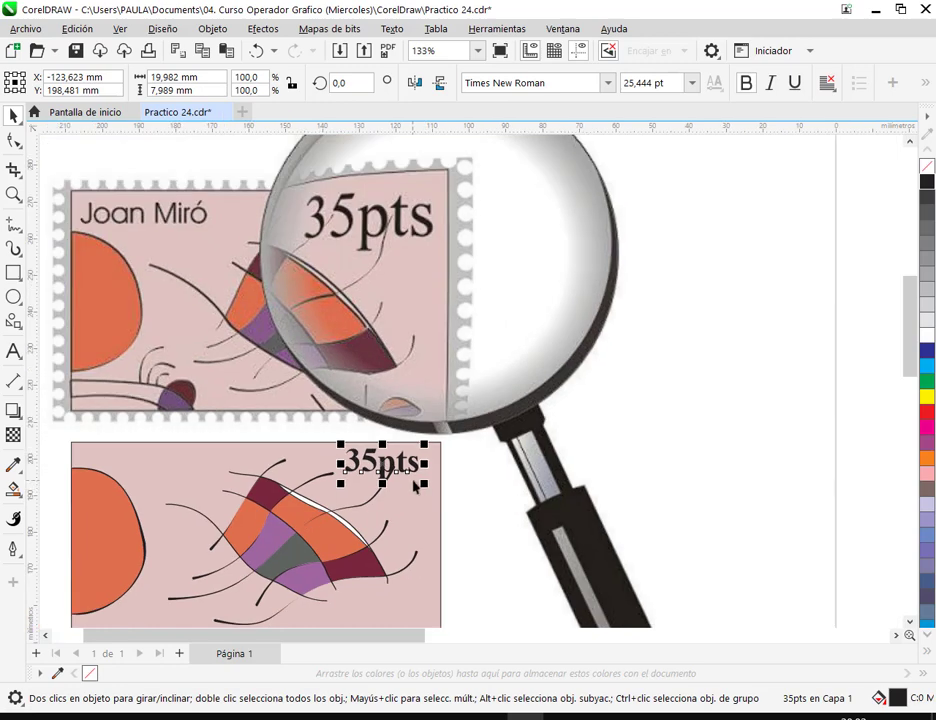
{"action": "left_click", "coordinate": [745, 84]}
{"action": "mouse_move", "coordinate": [417, 488]}
{"action": "left_mouse_down"}
{"action": "mouse_move", "coordinate": [432, 503]}
{"action": "mouse_move", "coordinate": [396, 472]}
{"action": "mouse_move", "coordinate": [427, 504]}
{"action": "left_mouse_up"}
Step: Move the grouped coloured mesh slightly down and to the left, and deselect it
{"action": "left_click", "coordinate": [312, 540]}
{"action": "left_click_drag", "start_coordinate": [312, 538], "coordinate": [311, 537]}
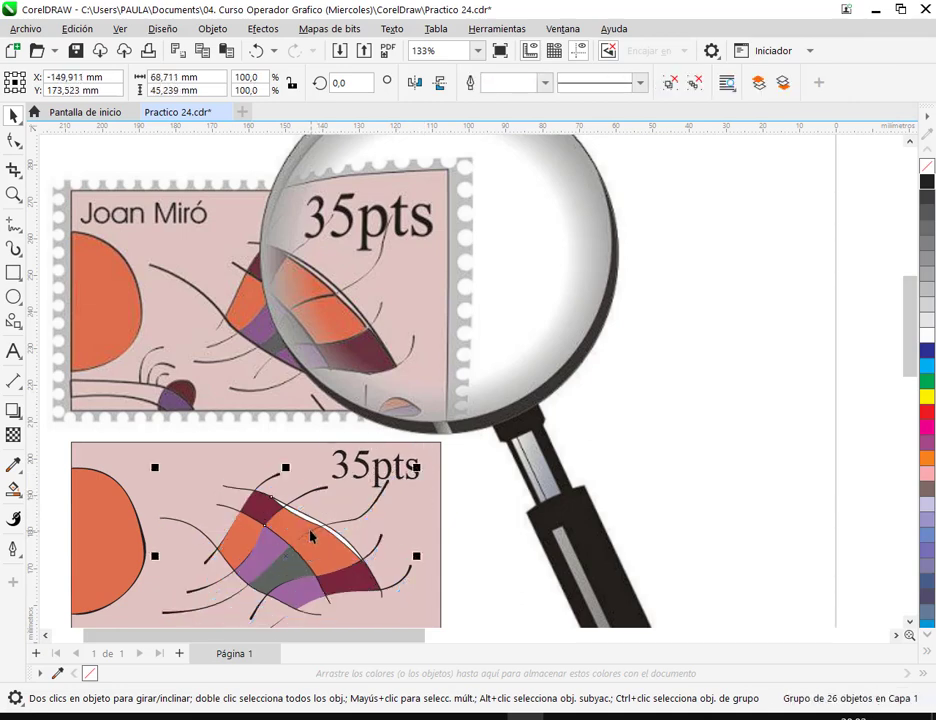
{"action": "key", "text": "Escape"}
Step: Draw a circle about 67 mm in diameter on the empty page and move it slightly up and left
{"action": "left_click_drag", "start_coordinate": [400, 488], "coordinate": [300, 436]}
{"action": "scroll", "coordinate": [496, 426], "scroll_direction": "down", "scroll_amount": 1}
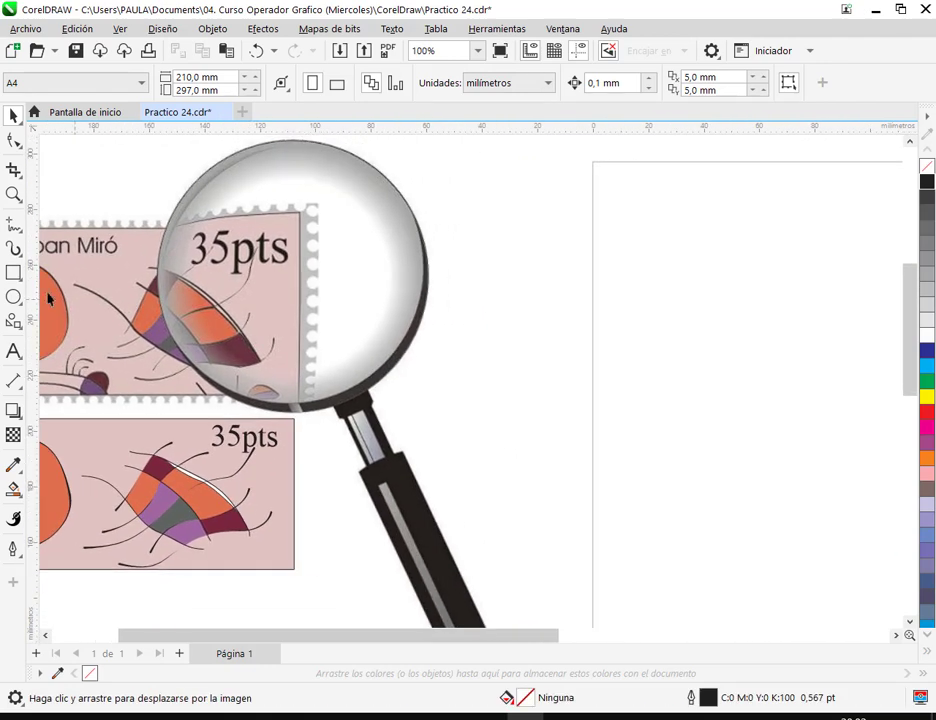
{"action": "left_click", "coordinate": [13, 296]}
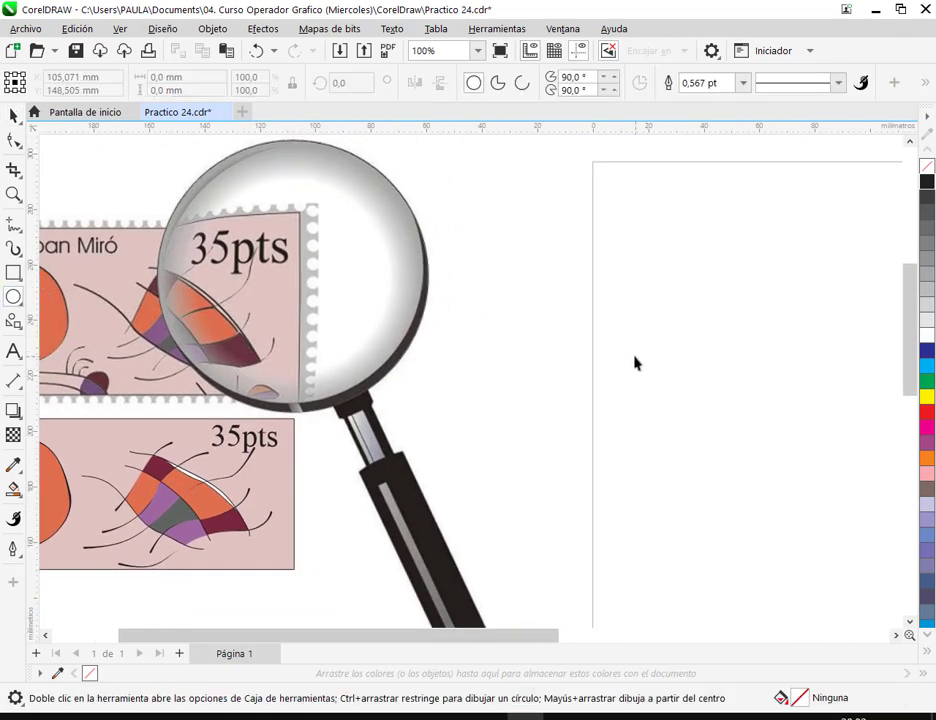
{"action": "left_click_drag", "start_coordinate": [648, 304], "coordinate": [758, 497]}
{"action": "left_click", "coordinate": [13, 115]}
{"action": "left_click_drag", "start_coordinate": [767, 399], "coordinate": [708, 376]}
Step: Move the complete recreated stamp over the page's left edge and place the circle below its right corner
{"action": "scroll", "coordinate": [428, 446], "scroll_direction": "down", "scroll_amount": 1}
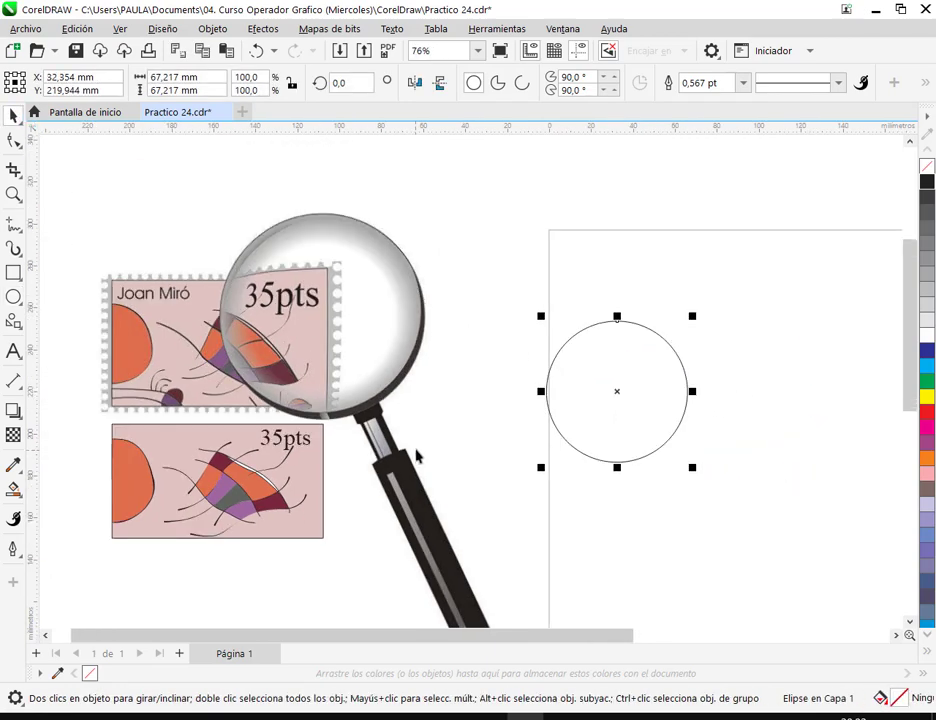
{"action": "scroll", "coordinate": [400, 400], "scroll_direction": "down", "scroll_amount": 2}
{"action": "left_click_drag", "start_coordinate": [316, 318], "coordinate": [332, 292]}
{"action": "left_click_drag", "start_coordinate": [290, 372], "coordinate": [640, 221]}
{"action": "left_click_drag", "start_coordinate": [646, 321], "coordinate": [753, 393]}
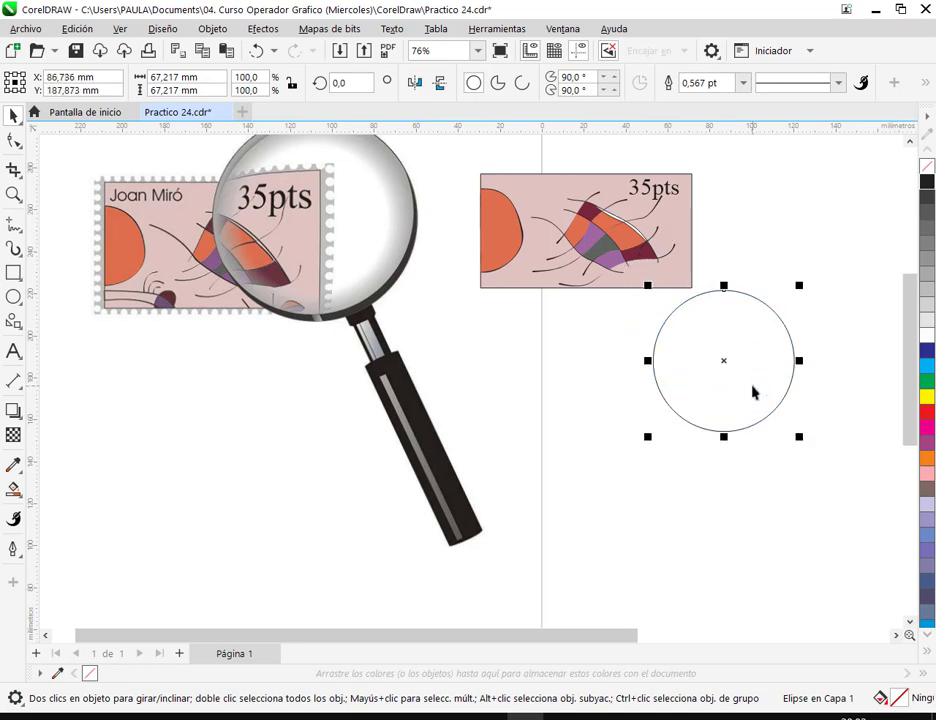
Step: Open the Lente effect settings for the circle and reposition the circle directly beneath the recreated stamp
{"action": "left_click", "coordinate": [263, 30]}
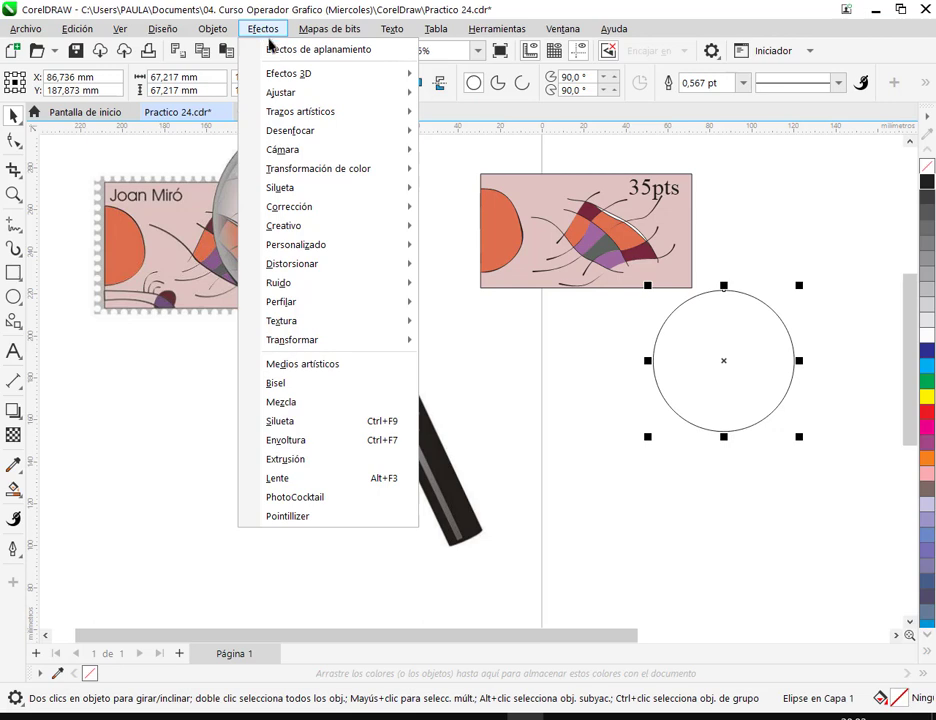
{"action": "mouse_move", "coordinate": [295, 78]}
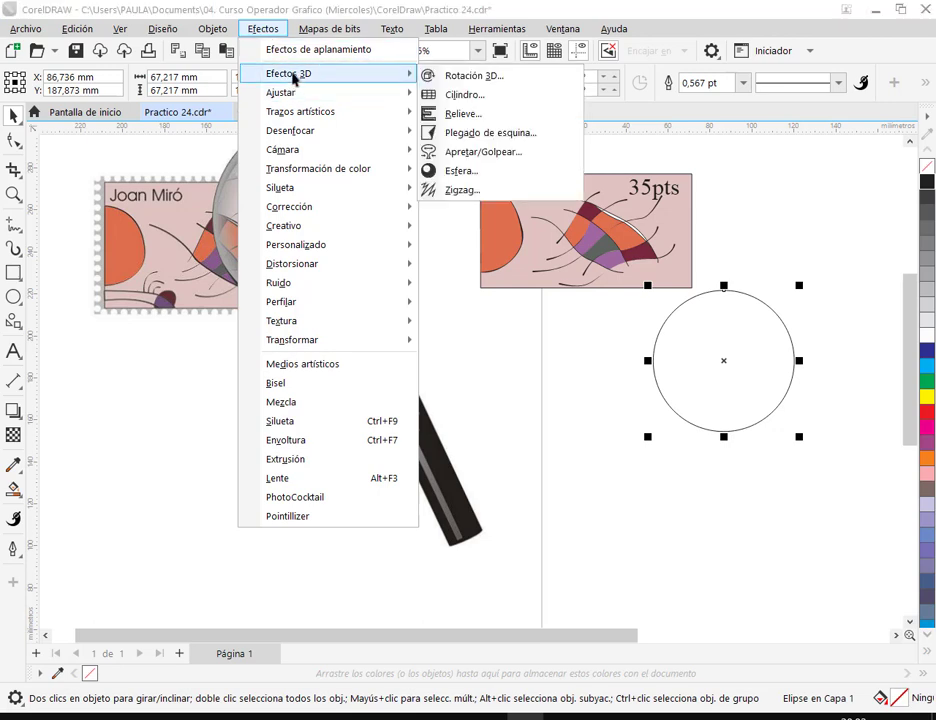
{"action": "mouse_move", "coordinate": [330, 122]}
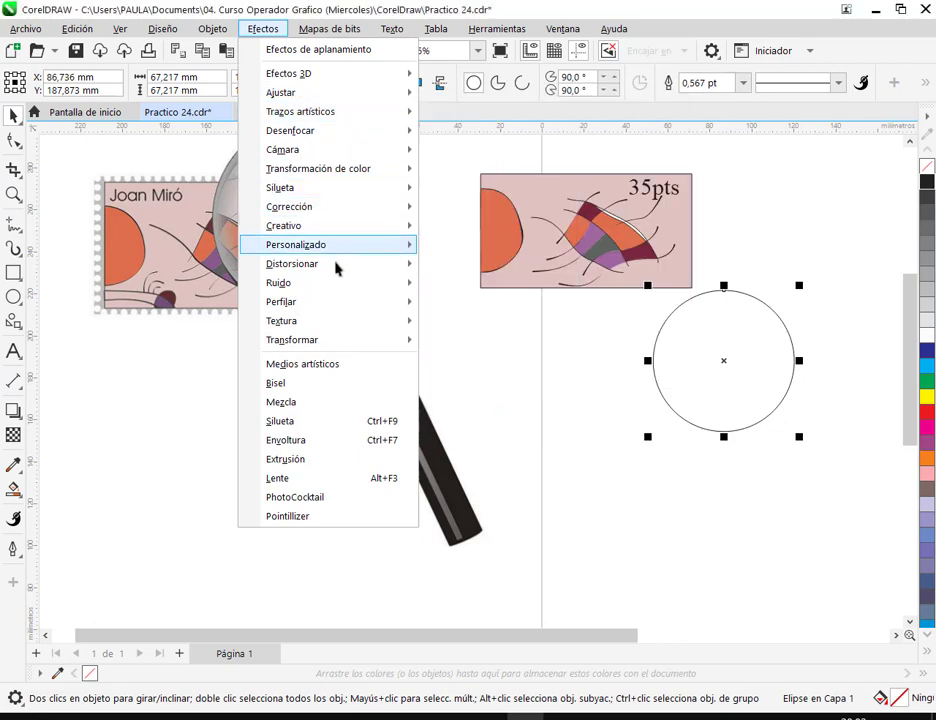
{"action": "mouse_move", "coordinate": [350, 328]}
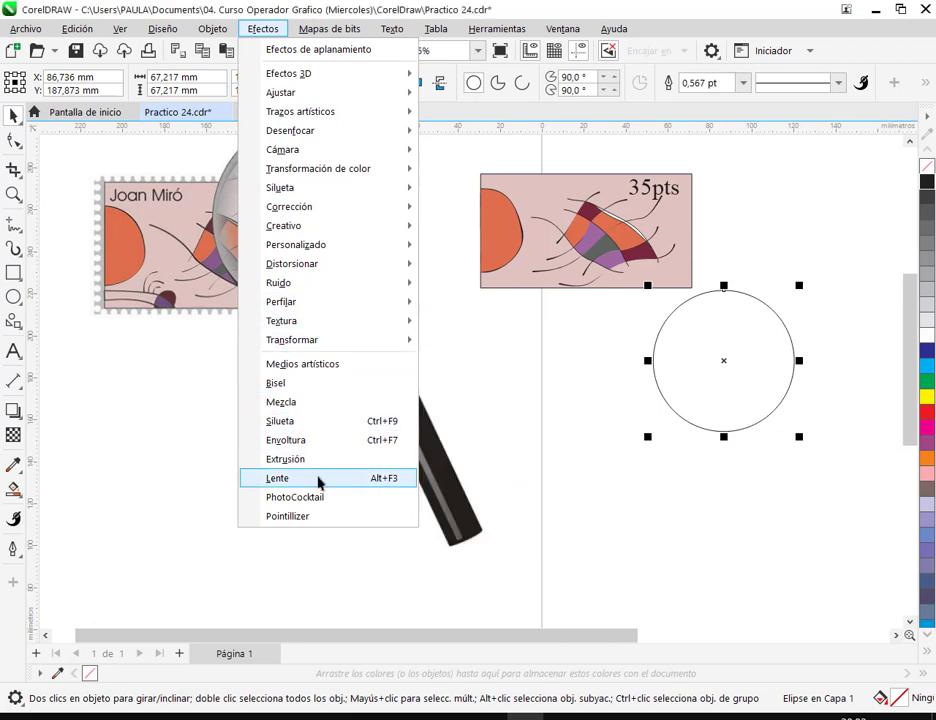
{"action": "left_click", "coordinate": [318, 483]}
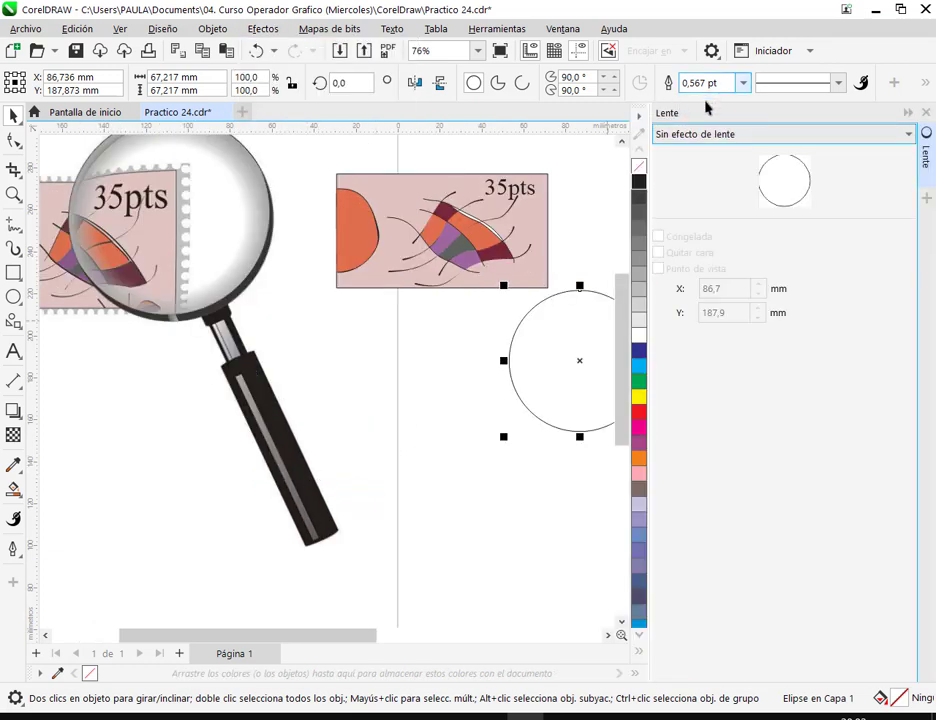
{"action": "left_click_drag", "start_coordinate": [574, 382], "coordinate": [493, 406]}
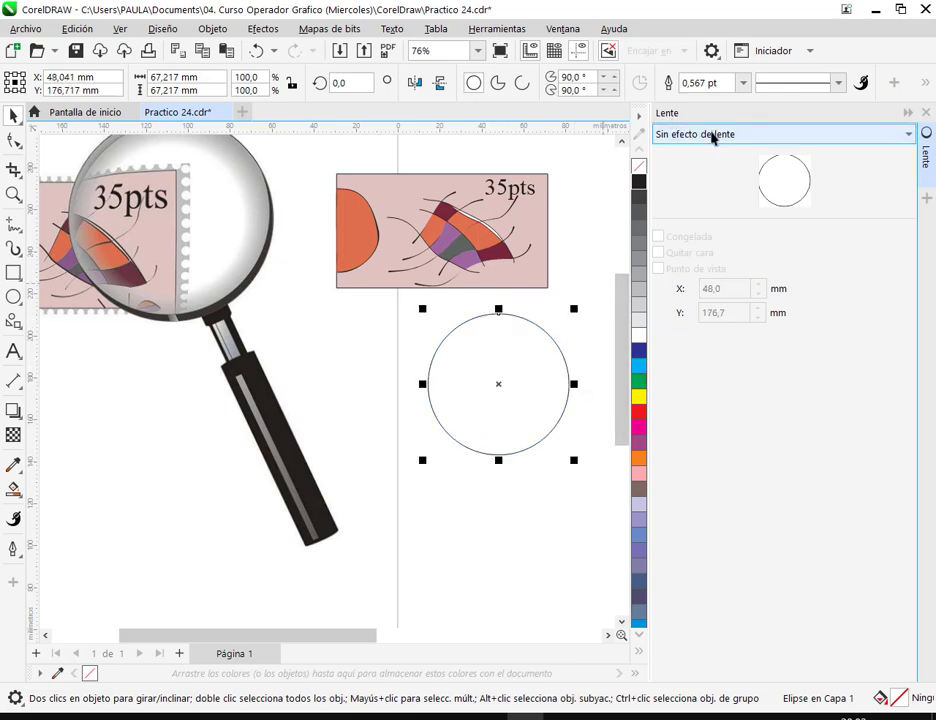
Step: Apply the Aumento lens to the circle and position it over the stamp's "35pts" corner, as in the reference magnifier
{"action": "left_click", "coordinate": [713, 138]}
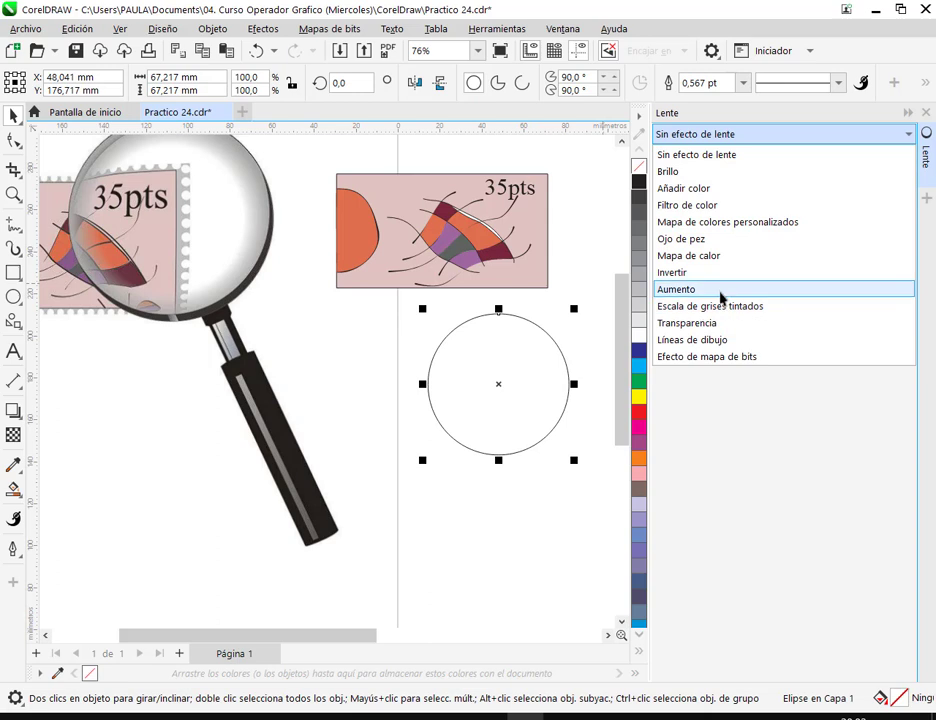
{"action": "left_click", "coordinate": [722, 292]}
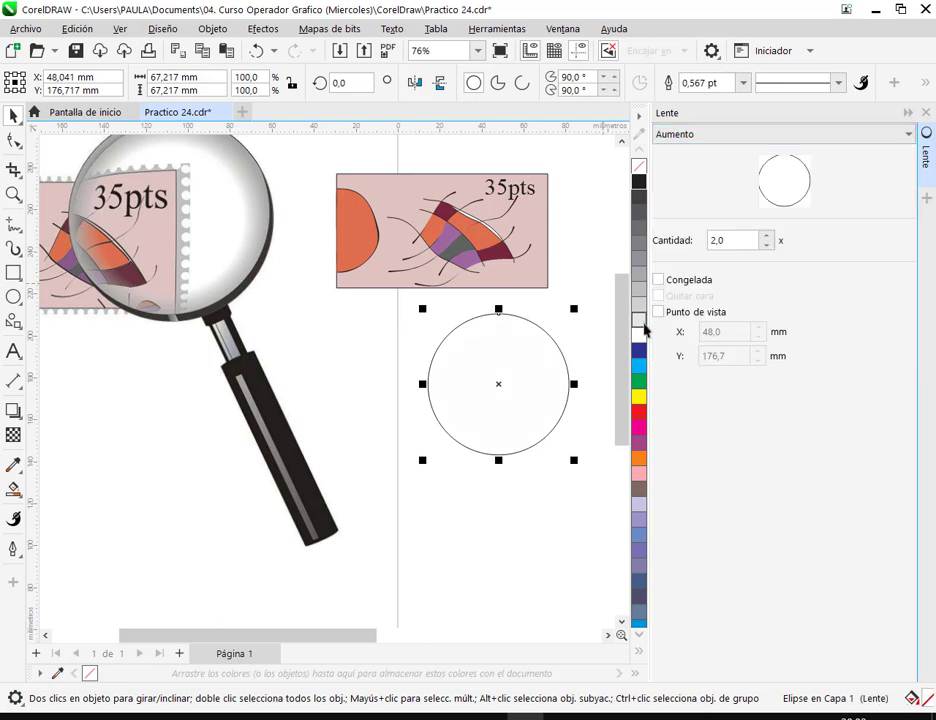
{"action": "left_click_drag", "start_coordinate": [529, 389], "coordinate": [545, 205]}
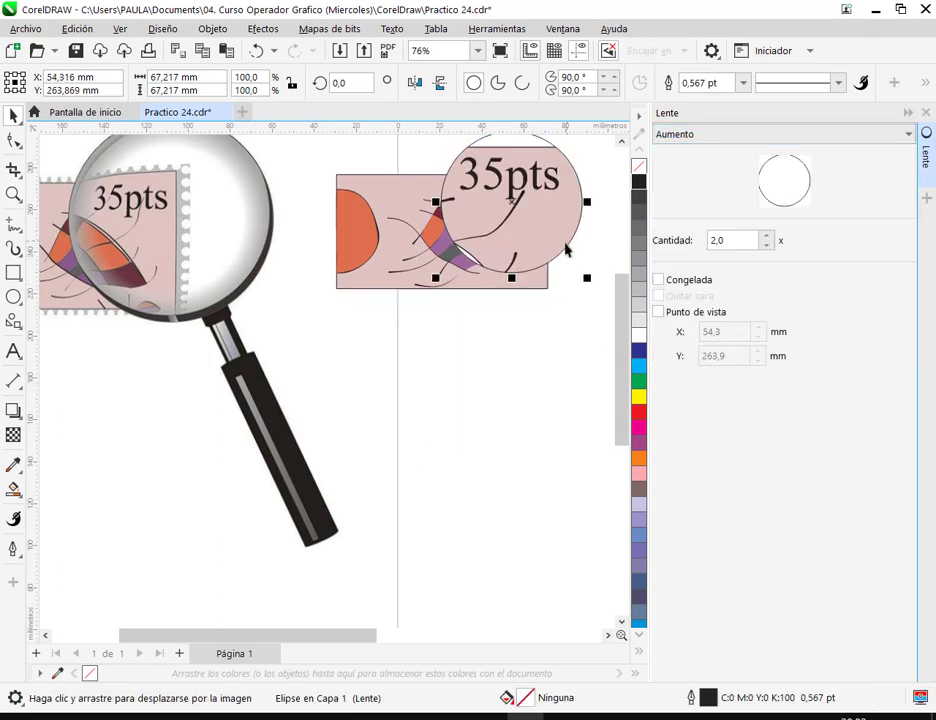
{"action": "scroll", "coordinate": [543, 240], "scroll_direction": "up", "scroll_amount": 2}
{"action": "left_click_drag", "start_coordinate": [543, 274], "coordinate": [545, 233]}
{"action": "left_click_drag", "start_coordinate": [516, 279], "coordinate": [511, 308]}
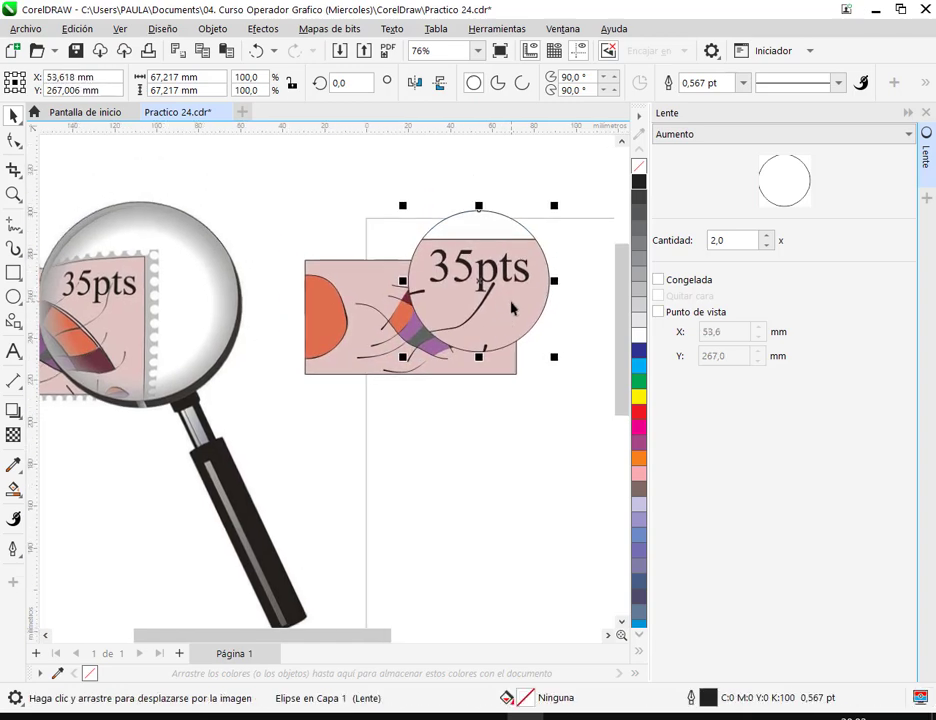
{"action": "scroll", "coordinate": [497, 285], "scroll_direction": "up", "scroll_amount": 2}
{"action": "left_click_drag", "start_coordinate": [41, 275], "coordinate": [172, 244]}
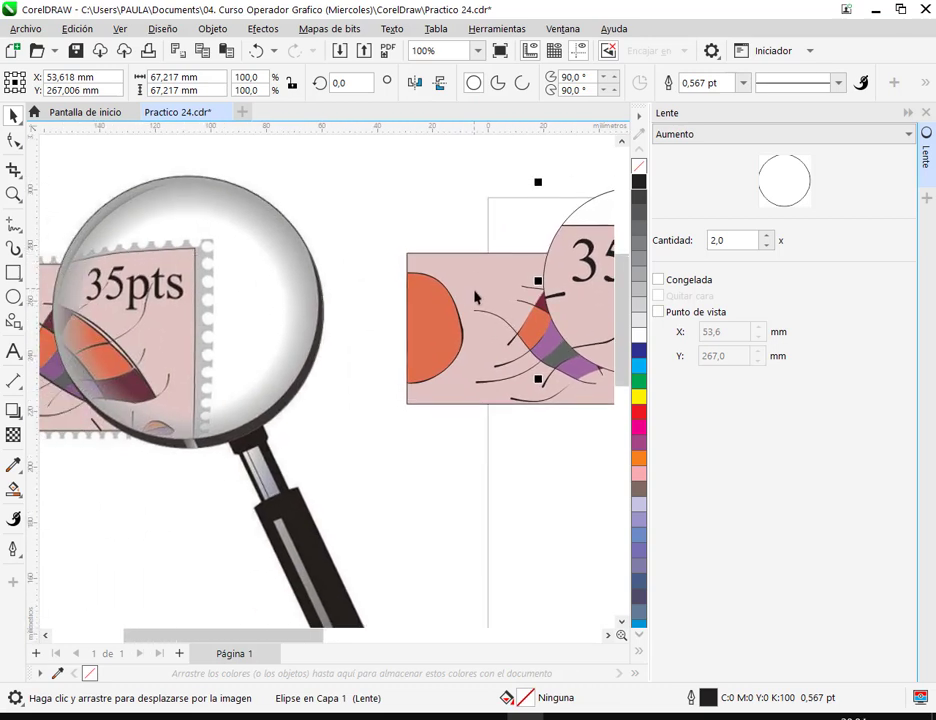
{"action": "left_click_drag", "start_coordinate": [475, 296], "coordinate": [297, 330]}
{"action": "scroll", "coordinate": [440, 330], "scroll_direction": "up", "scroll_amount": 1}
{"action": "mouse_move", "coordinate": [464, 337]}
{"action": "left_mouse_down"}
{"action": "mouse_move", "coordinate": [476, 330]}
{"action": "mouse_move", "coordinate": [473, 337]}
{"action": "mouse_move", "coordinate": [468, 297]}
{"action": "mouse_move", "coordinate": [462, 336]}
{"action": "left_mouse_up"}
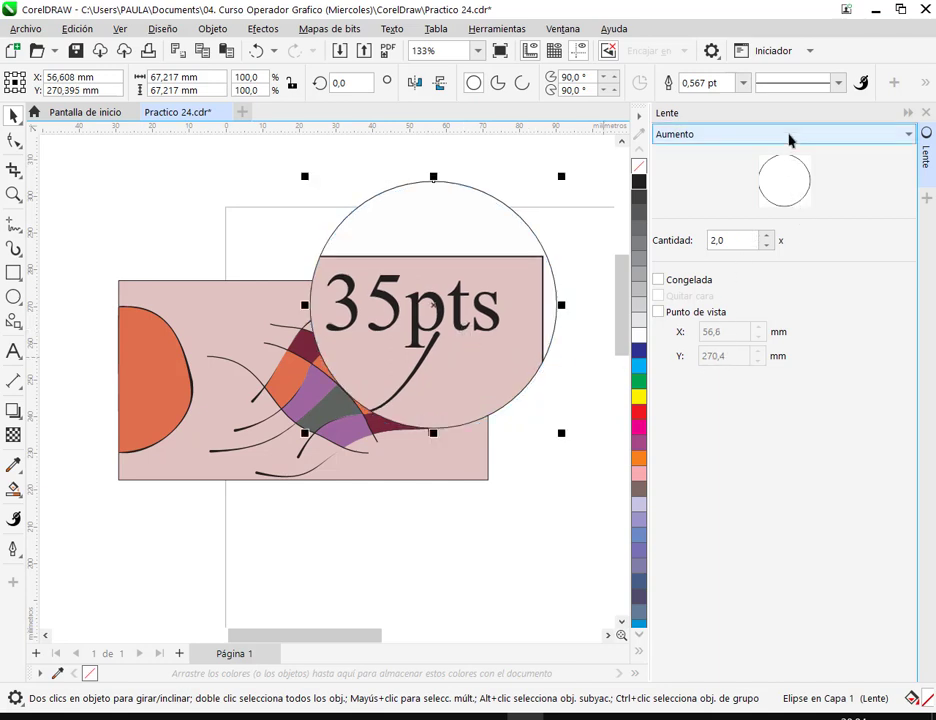
Step: Change the circle's lens type to Ojo de pez and shift the circle slightly to the right
{"action": "left_click", "coordinate": [789, 134]}
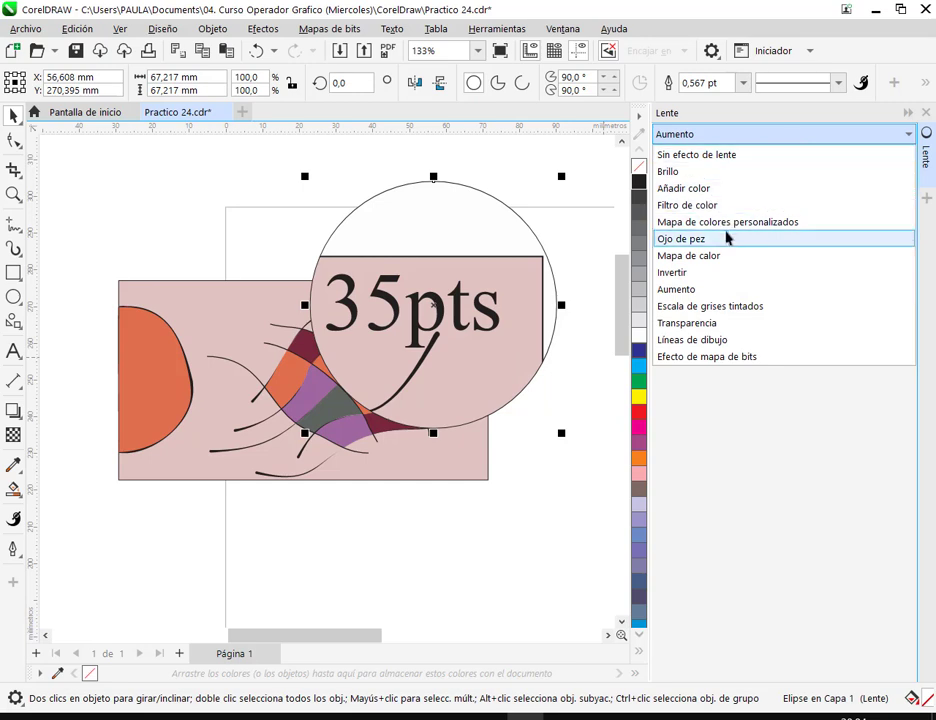
{"action": "left_click", "coordinate": [727, 238]}
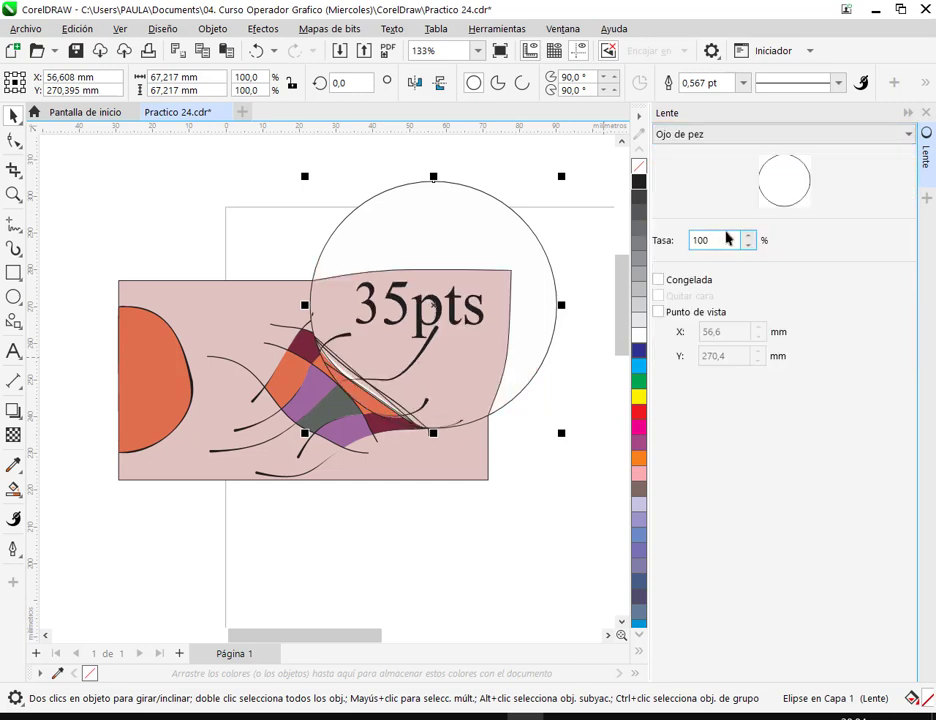
{"action": "left_click_drag", "start_coordinate": [432, 329], "coordinate": [455, 311]}
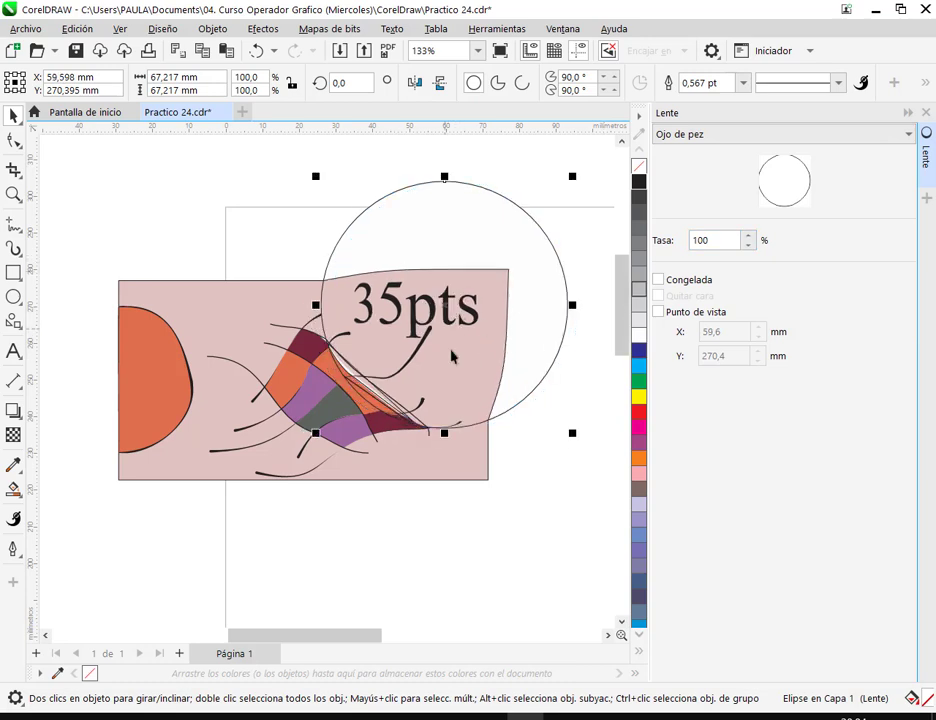
Step: Compare the fisheye circle with the reference magnifying glass and save the document
{"action": "scroll", "coordinate": [465, 341], "scroll_direction": "down", "scroll_amount": 1}
{"action": "key", "text": "h"}
{"action": "left_click_drag", "start_coordinate": [460, 338], "coordinate": [565, 312]}
{"action": "mouse_move", "coordinate": [377, 368]}
{"action": "left_mouse_down"}
{"action": "mouse_move", "coordinate": [485, 352]}
{"action": "mouse_move", "coordinate": [380, 354]}
{"action": "left_mouse_up"}
{"action": "scroll", "coordinate": [410, 332], "scroll_direction": "up", "scroll_amount": 2}
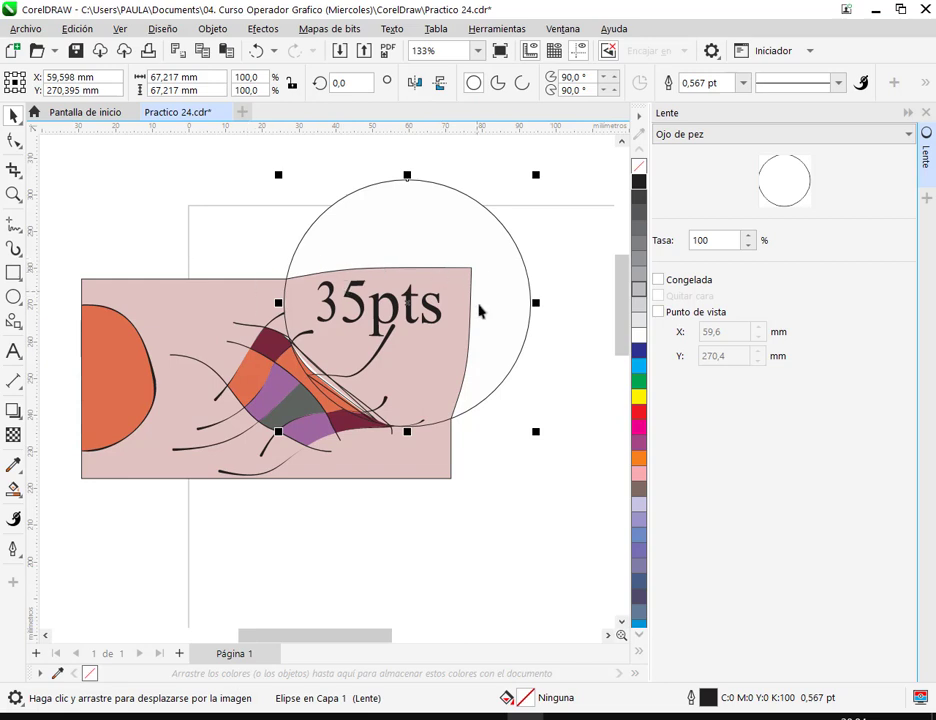
{"action": "left_click", "coordinate": [78, 51]}
Step: Try raising the Ojo de pez lens rate to 130%
{"action": "left_click", "coordinate": [748, 238]}
{"action": "left_click", "coordinate": [748, 238]}
{"action": "left_click", "coordinate": [748, 238]}
{"action": "left_click", "coordinate": [748, 238]}
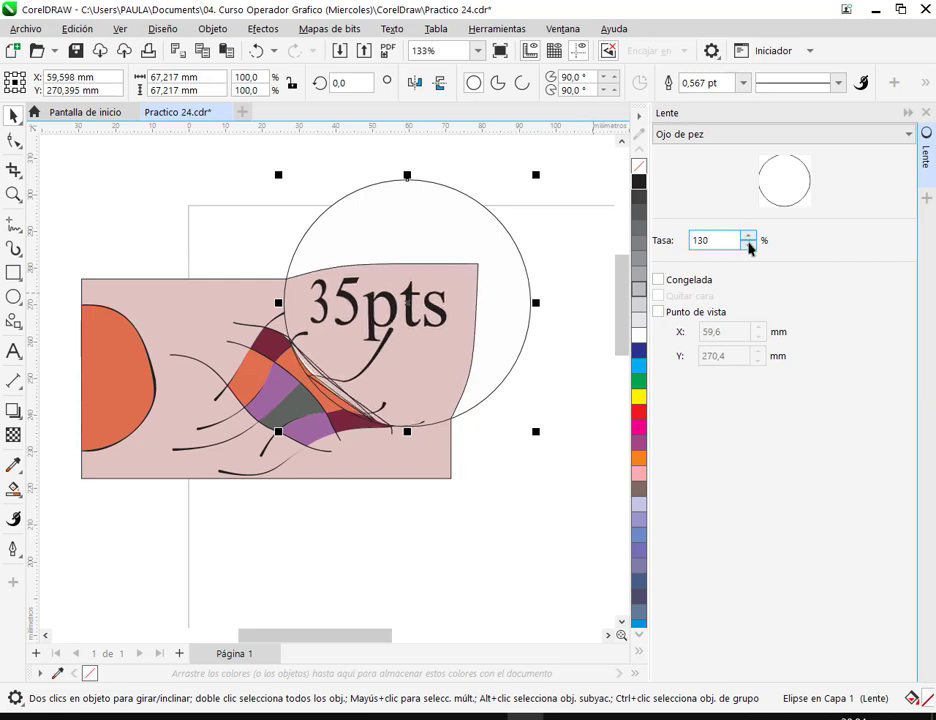
Step: Lower the Ojo de pez lens rate to -90%
{"action": "left_click", "coordinate": [748, 245]}
{"action": "left_click", "coordinate": [748, 245]}
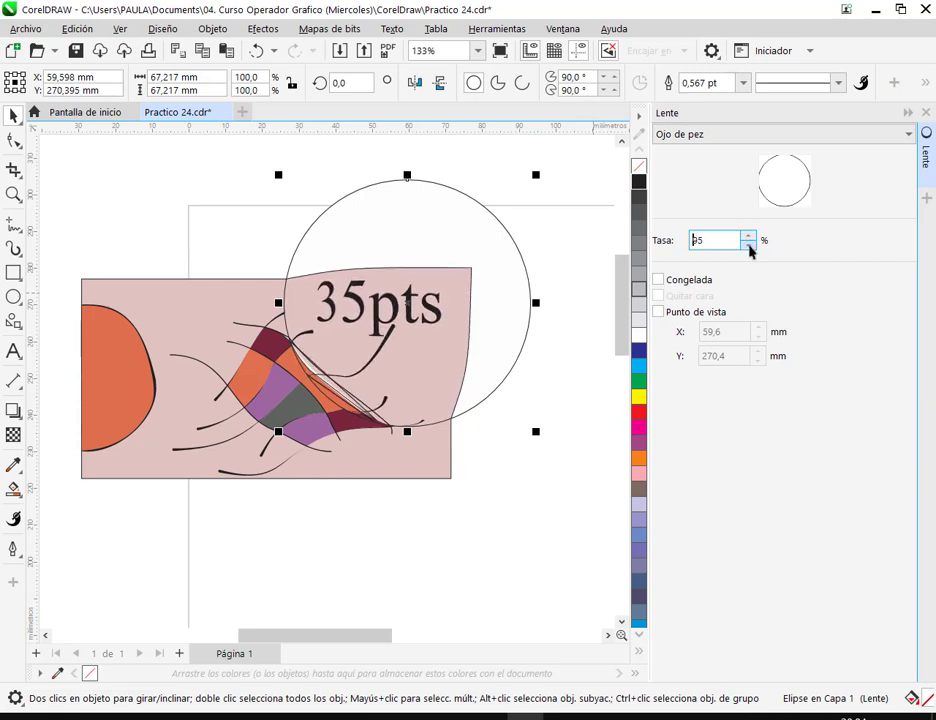
{"action": "left_click", "coordinate": [748, 245]}
{"action": "left_click", "coordinate": [748, 245]}
{"action": "left_click", "coordinate": [748, 245]}
{"action": "left_click", "coordinate": [748, 245]}
{"action": "left_click", "coordinate": [748, 245]}
{"action": "left_click", "coordinate": [748, 245]}
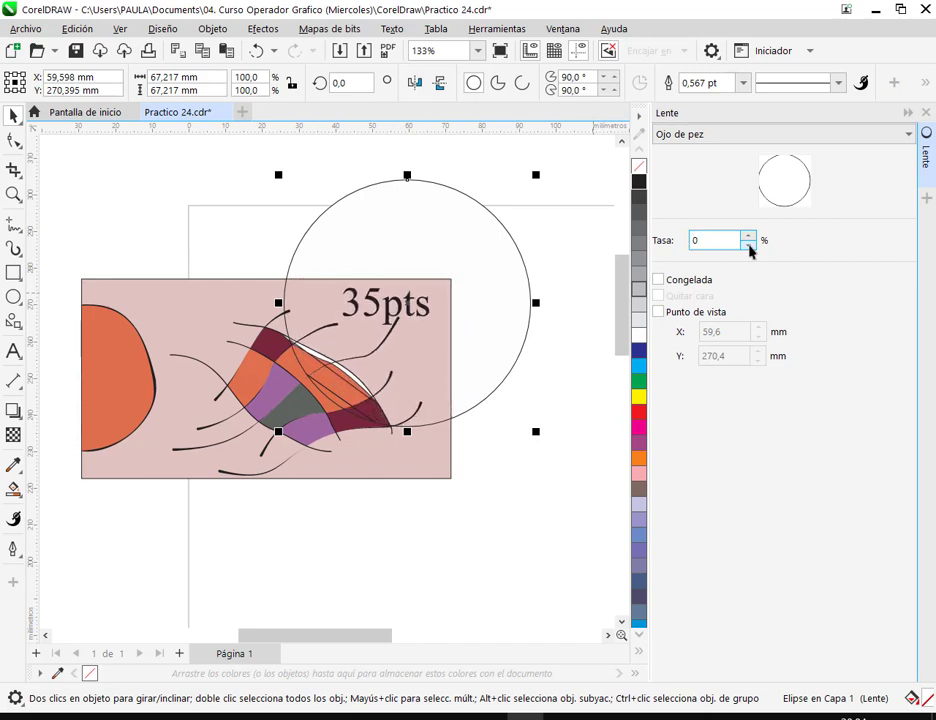
{"action": "left_click", "coordinate": [748, 245]}
{"action": "left_click", "coordinate": [748, 245]}
{"action": "left_click", "coordinate": [748, 245]}
{"action": "left_click", "coordinate": [748, 245]}
{"action": "left_click", "coordinate": [748, 245]}
{"action": "left_click", "coordinate": [748, 245]}
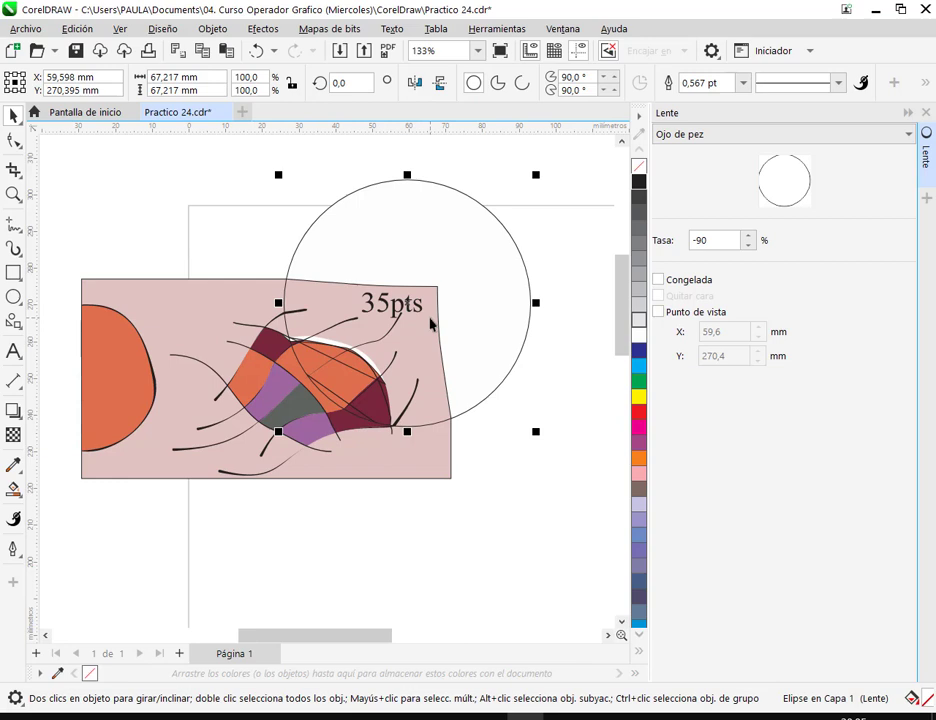
Step: Try an Ojo de pez lens rate of 150% on the circle over the stamp
{"action": "left_click_drag", "start_coordinate": [702, 244], "coordinate": [693, 249]}
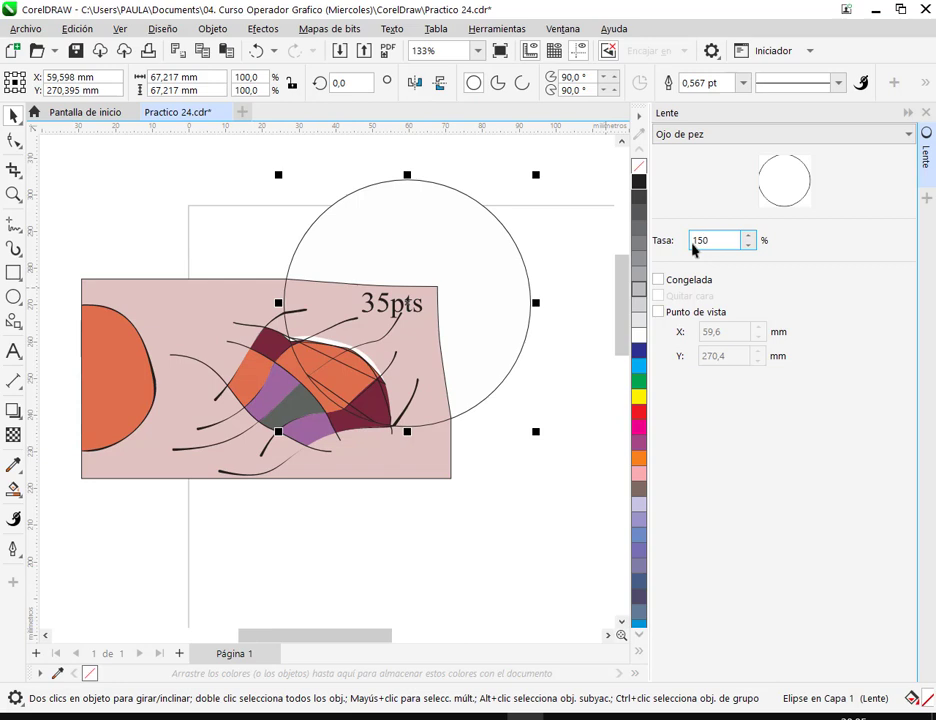
{"action": "left_click", "coordinate": [497, 291]}
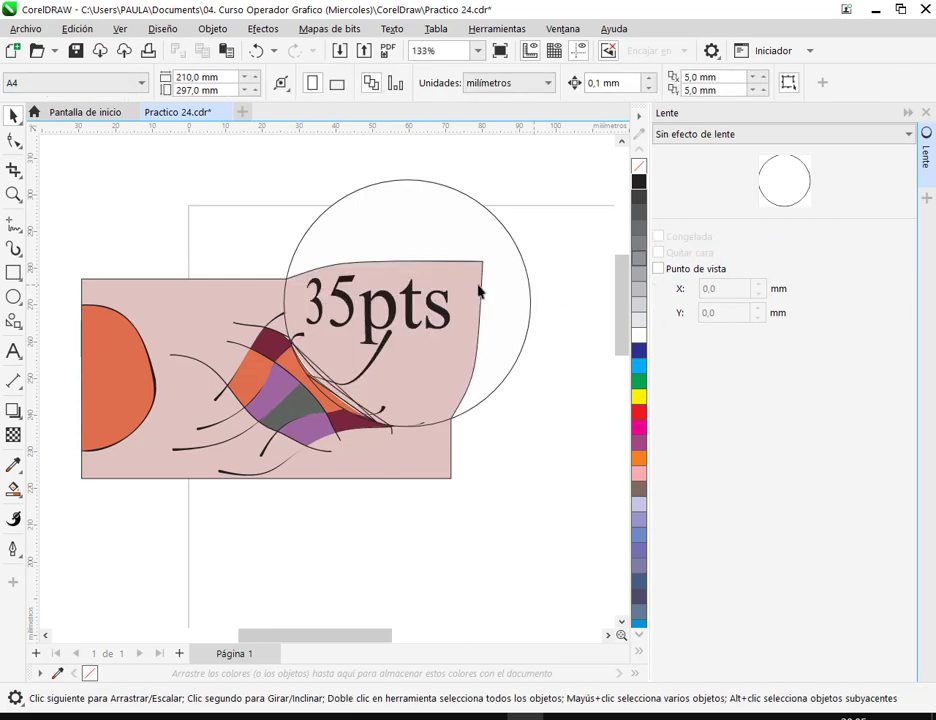
{"action": "left_click", "coordinate": [513, 278]}
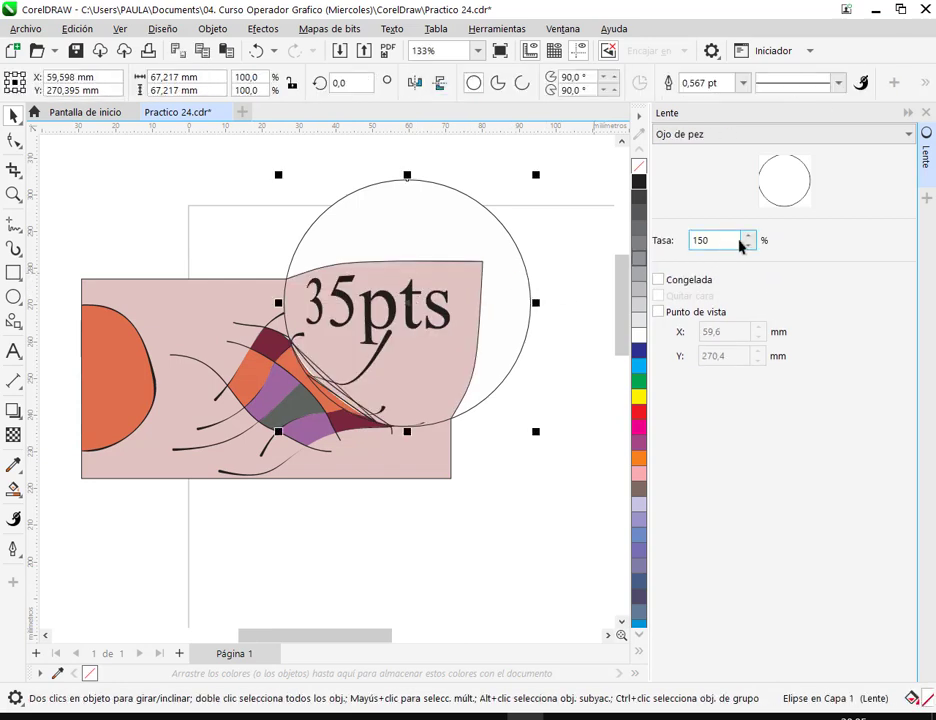
{"action": "left_click", "coordinate": [748, 246]}
{"action": "left_click", "coordinate": [748, 246]}
{"action": "left_click", "coordinate": [748, 236]}
{"action": "left_click", "coordinate": [748, 236]}
Step: Move the lens circle slightly down and to the right over the stamp, comparing it with the reference magnifying glass
{"action": "scroll", "coordinate": [472, 283], "scroll_direction": "down", "scroll_amount": 2}
{"action": "left_click_drag", "start_coordinate": [455, 340], "coordinate": [567, 343]}
{"action": "left_click_drag", "start_coordinate": [511, 349], "coordinate": [580, 378]}
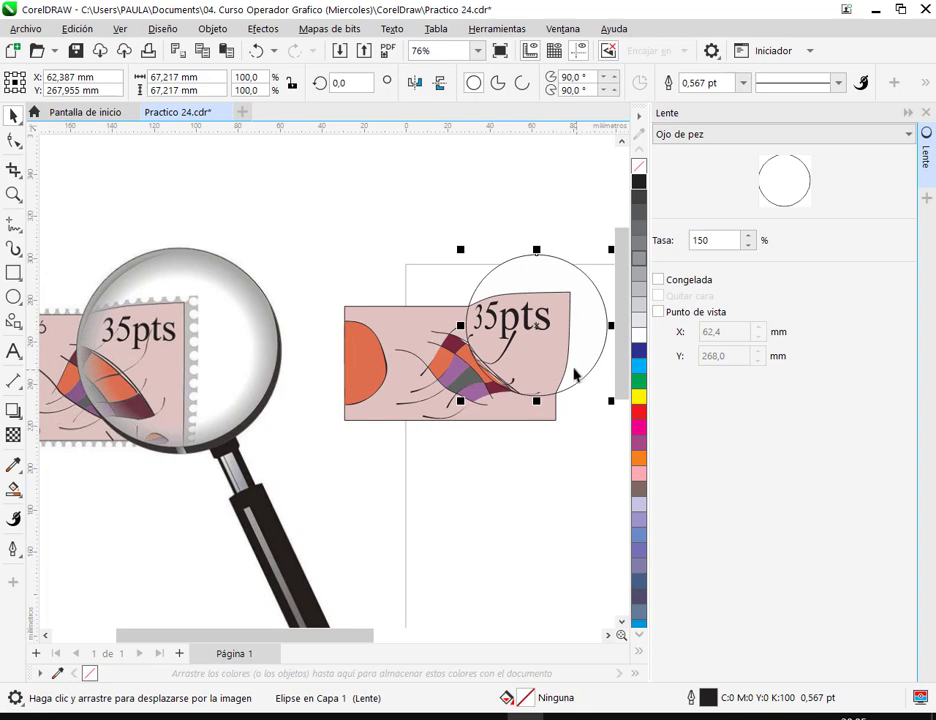
Step: Lower the circle's Ojo de pez lens rate to 100%
{"action": "scroll", "coordinate": [576, 374], "scroll_direction": "up", "scroll_amount": 1}
{"action": "left_click", "coordinate": [749, 246]}
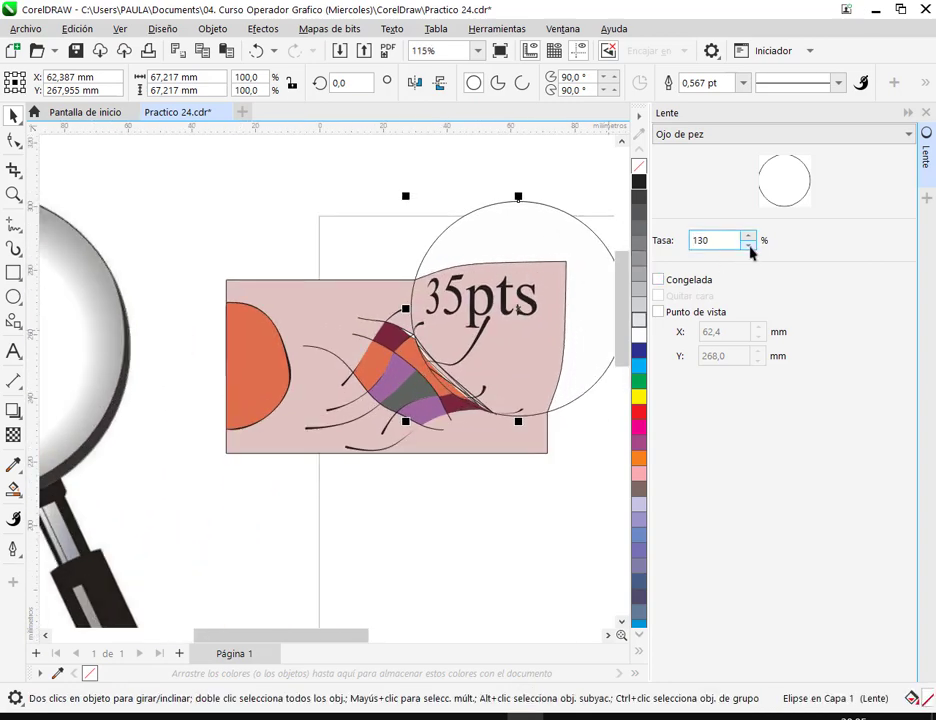
{"action": "left_click", "coordinate": [749, 245]}
{"action": "left_click", "coordinate": [749, 245]}
{"action": "left_click", "coordinate": [749, 245]}
{"action": "left_click", "coordinate": [749, 237]}
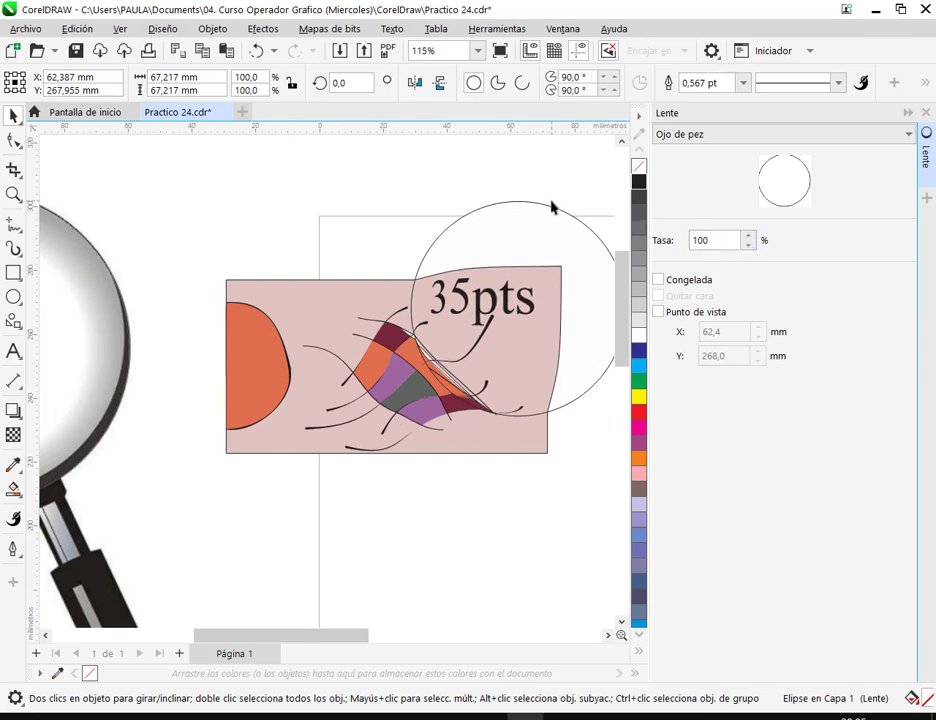
Step: Move the lens circle slightly lower over the stamp, to about Y 263 mm, and save the document
{"action": "left_click", "coordinate": [551, 207]}
{"action": "scroll", "coordinate": [496, 377], "scroll_direction": "down", "scroll_amount": 2}
{"action": "left_click_drag", "start_coordinate": [519, 360], "coordinate": [538, 377]}
{"action": "left_click", "coordinate": [530, 518]}
{"action": "left_click", "coordinate": [540, 348]}
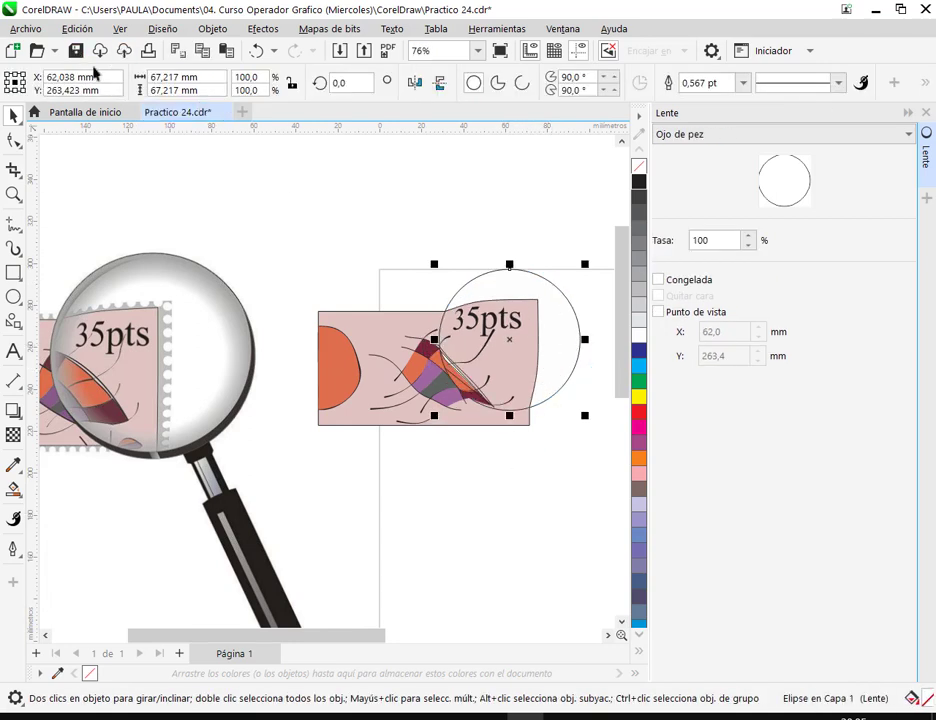
{"action": "left_click", "coordinate": [908, 112]}
{"action": "left_click", "coordinate": [723, 487]}
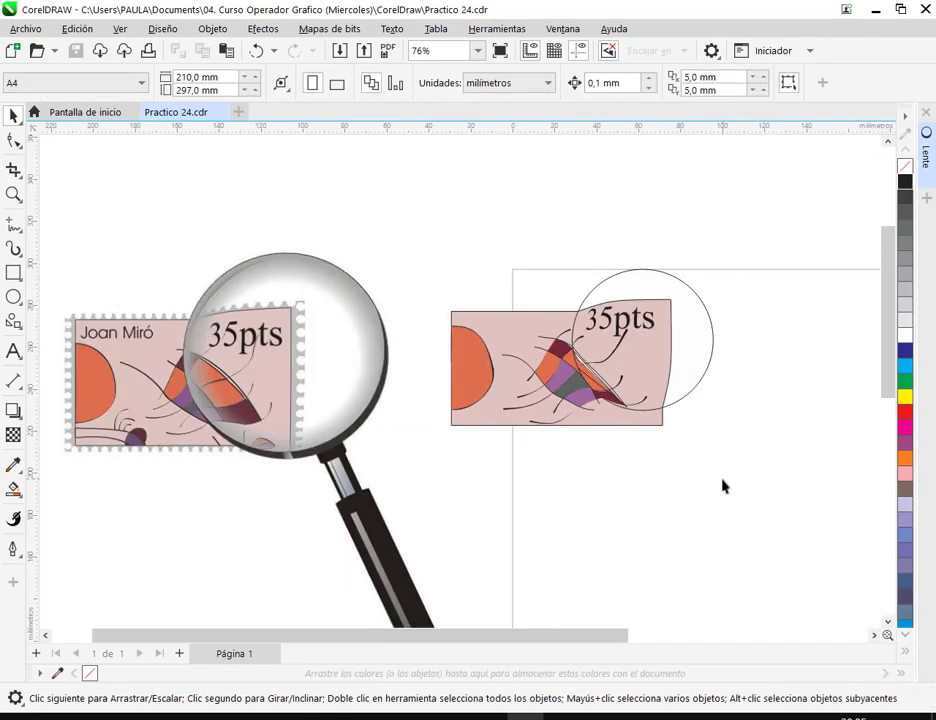
{"action": "left_click_drag", "start_coordinate": [723, 487], "coordinate": [522, 467]}
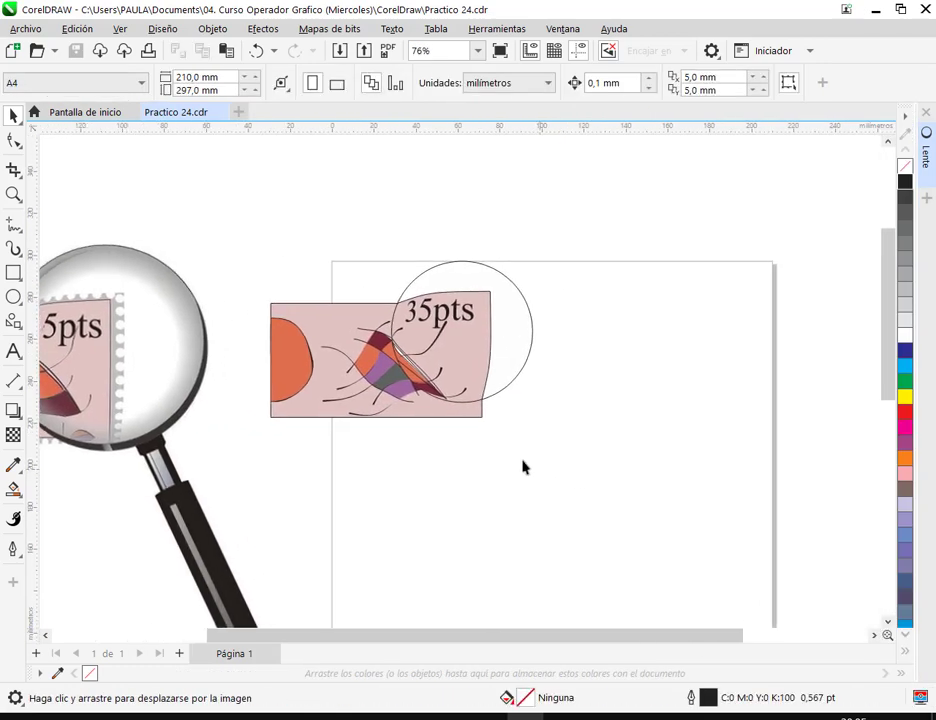
Step: Draw a circle about 58 mm in diameter, place it on the empty page area beside the stamp and open its lens settings
{"action": "left_click", "coordinate": [14, 297]}
{"action": "left_click", "coordinate": [11, 117]}
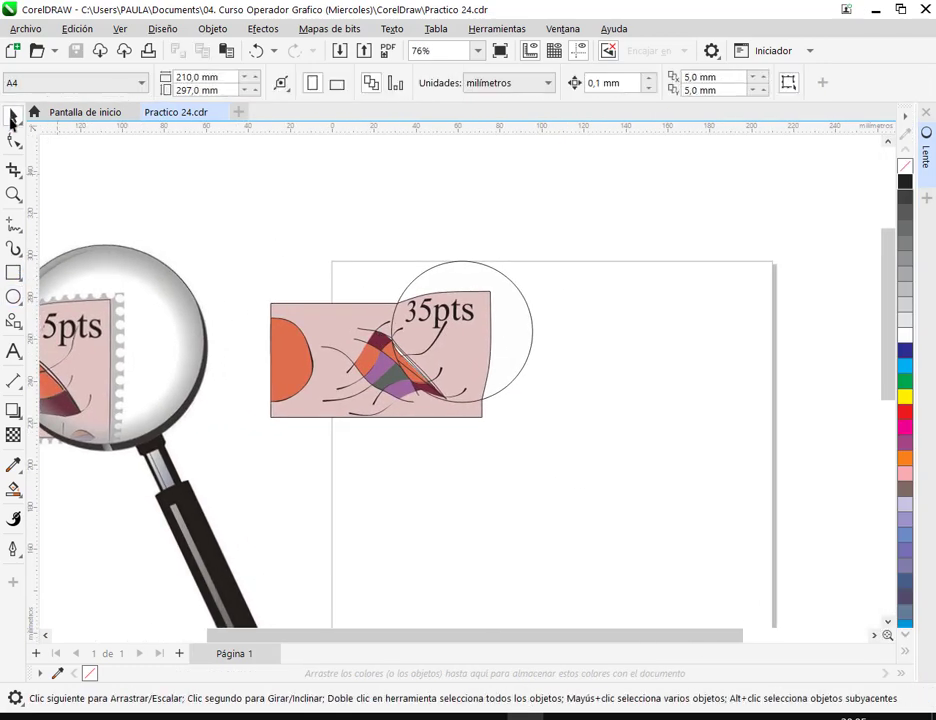
{"action": "left_click", "coordinate": [14, 297]}
{"action": "left_click_drag", "start_coordinate": [305, 202], "coordinate": [438, 335]}
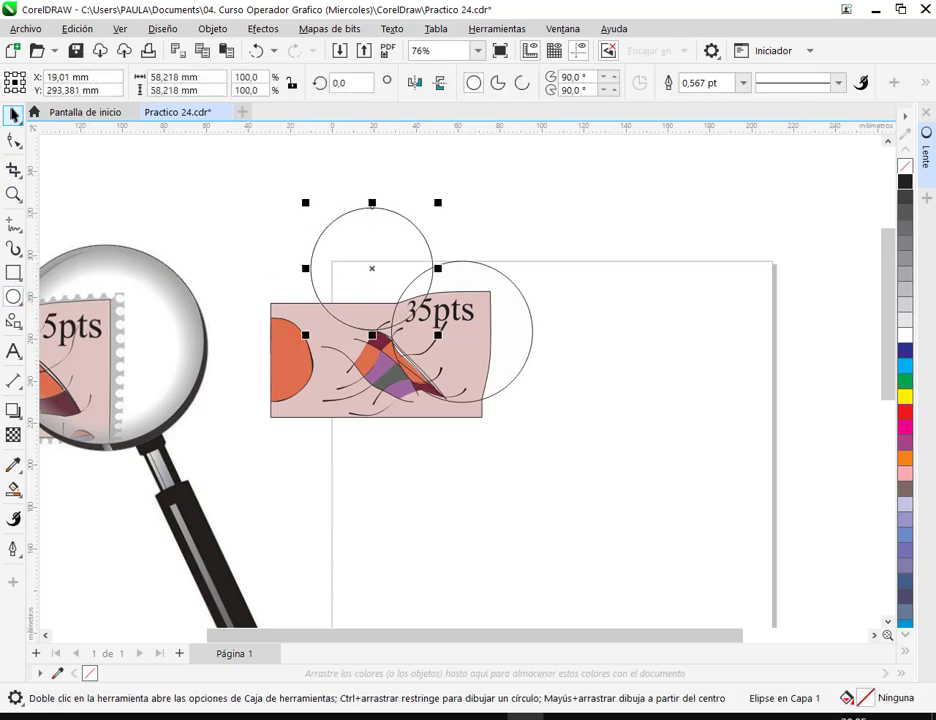
{"action": "key", "text": "space"}
{"action": "left_click_drag", "start_coordinate": [375, 262], "coordinate": [660, 335]}
{"action": "left_click", "coordinate": [927, 155]}
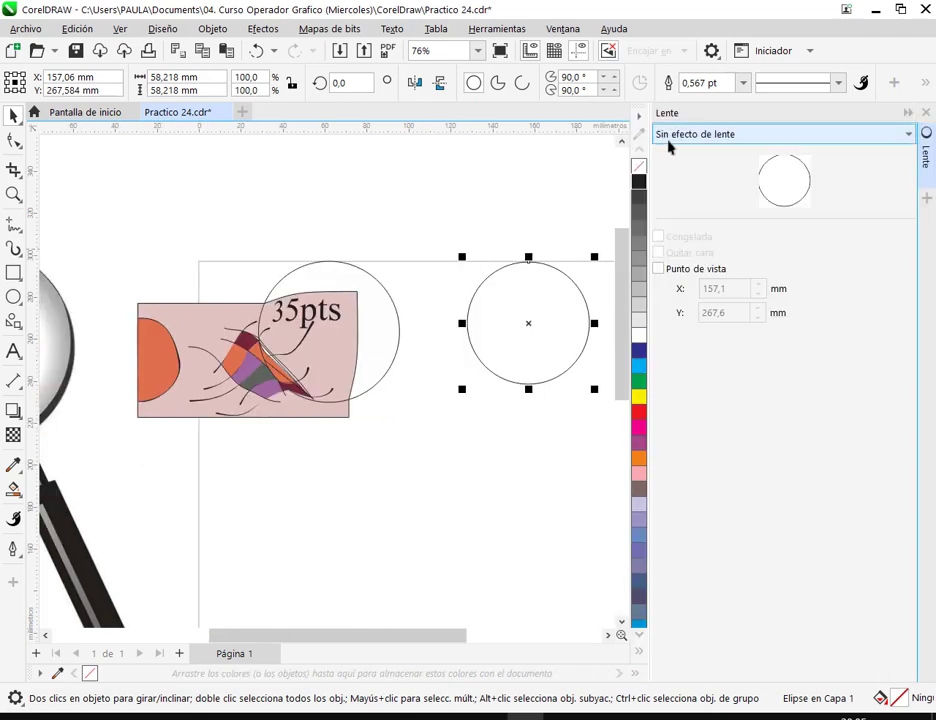
Step: Switch to CorelDRAW X5 and delete the large ellipse on the page
{"action": "left_click", "coordinate": [556, 425]}
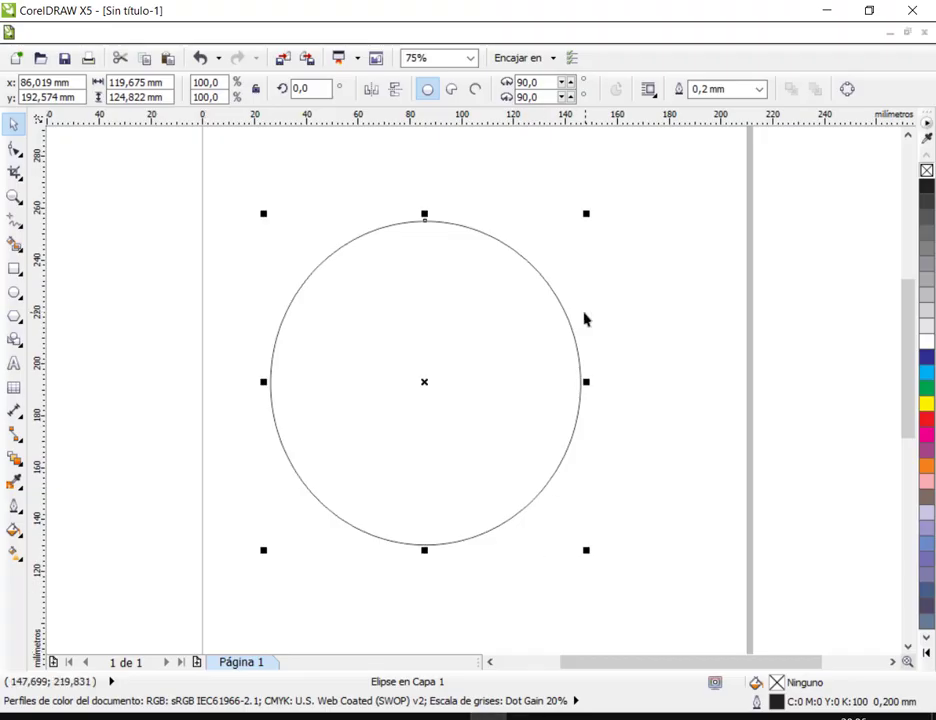
{"action": "scroll", "coordinate": [606, 309], "scroll_direction": "down", "scroll_amount": 2}
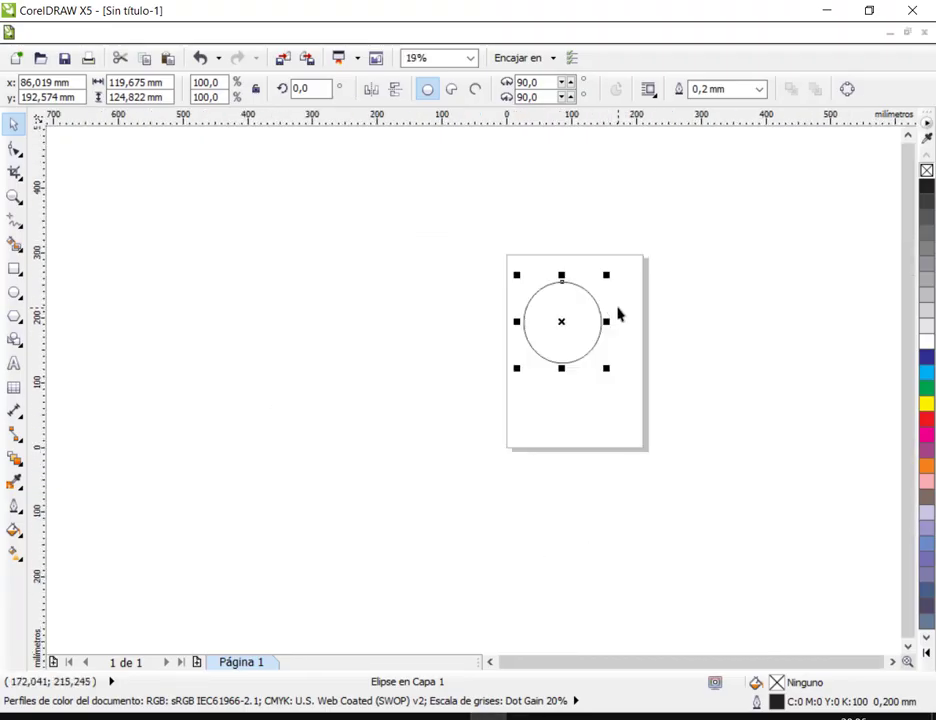
{"action": "scroll", "coordinate": [619, 313], "scroll_direction": "up", "scroll_amount": 2}
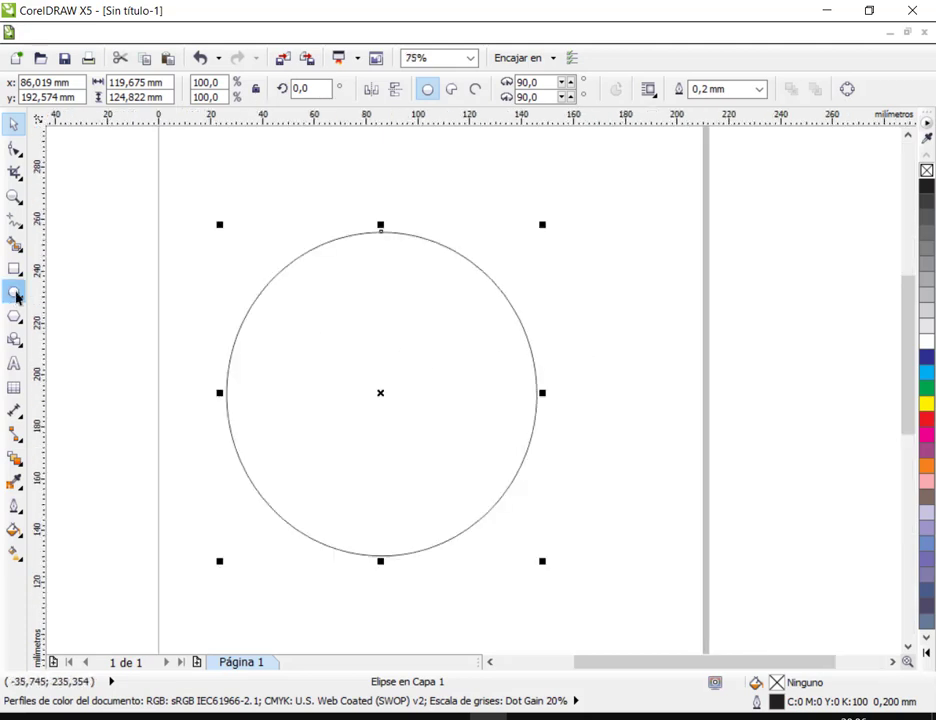
{"action": "key", "text": "Delete"}
Step: Draw a circle on the upper part of the page and enlarge it to about 127 mm in diameter
{"action": "left_click_drag", "start_coordinate": [290, 251], "coordinate": [523, 484]}
{"action": "left_click", "coordinate": [14, 123]}
{"action": "left_click_drag", "start_coordinate": [419, 336], "coordinate": [345, 245]}
{"action": "left_click_drag", "start_coordinate": [450, 397], "coordinate": [506, 448]}
{"action": "left_click_drag", "start_coordinate": [331, 276], "coordinate": [405, 374]}
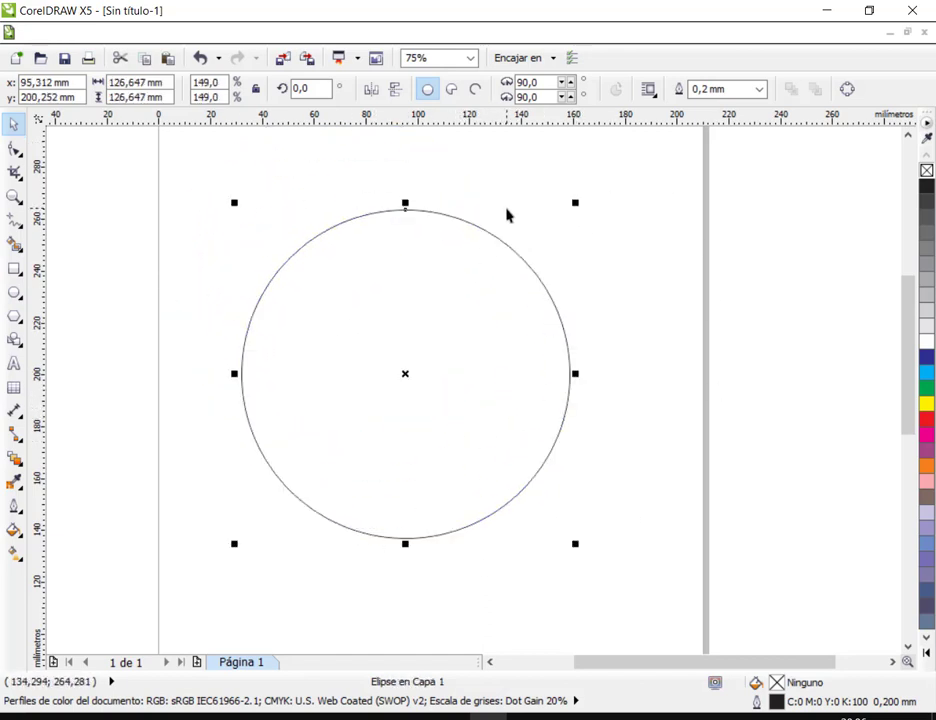
Step: Apply the Ojo de pez lens effect to the circle and move it toward the page's right edge
{"action": "left_click", "coordinate": [305, 38]}
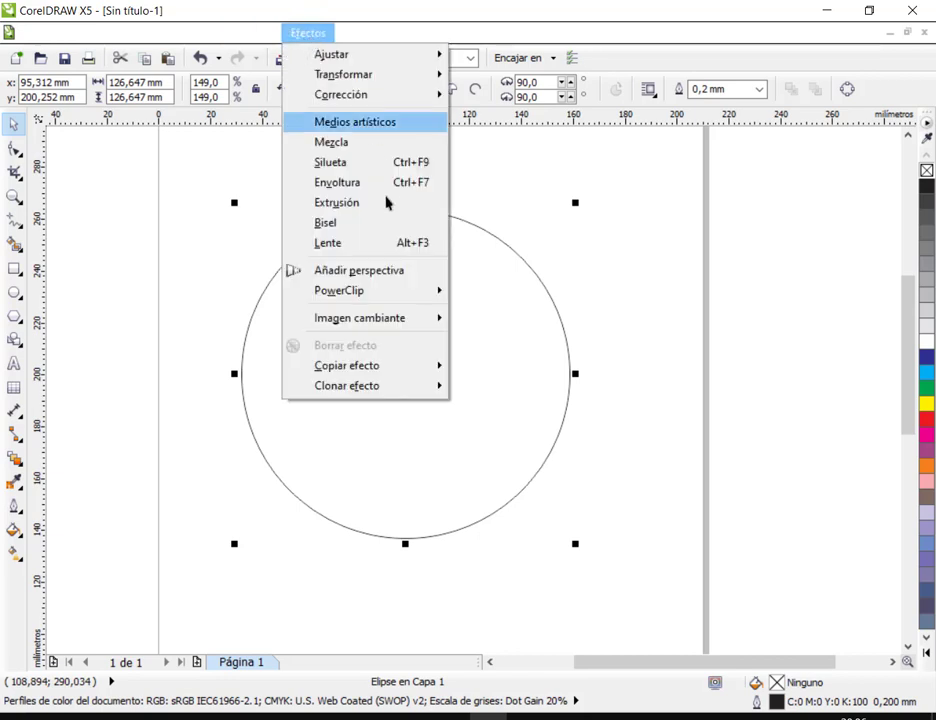
{"action": "left_click", "coordinate": [366, 242]}
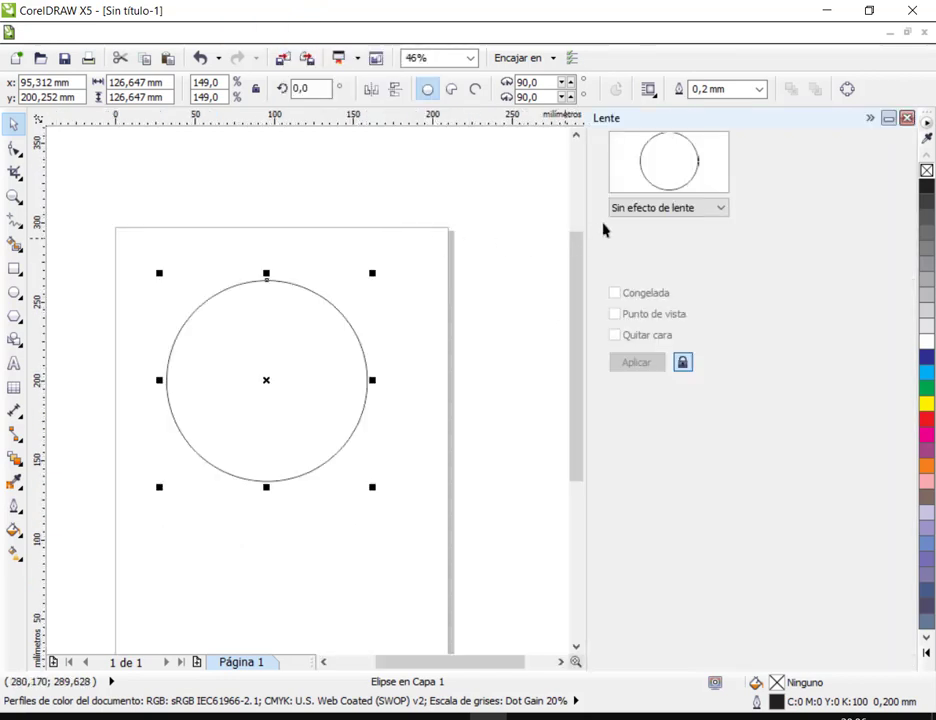
{"action": "left_click", "coordinate": [690, 210]}
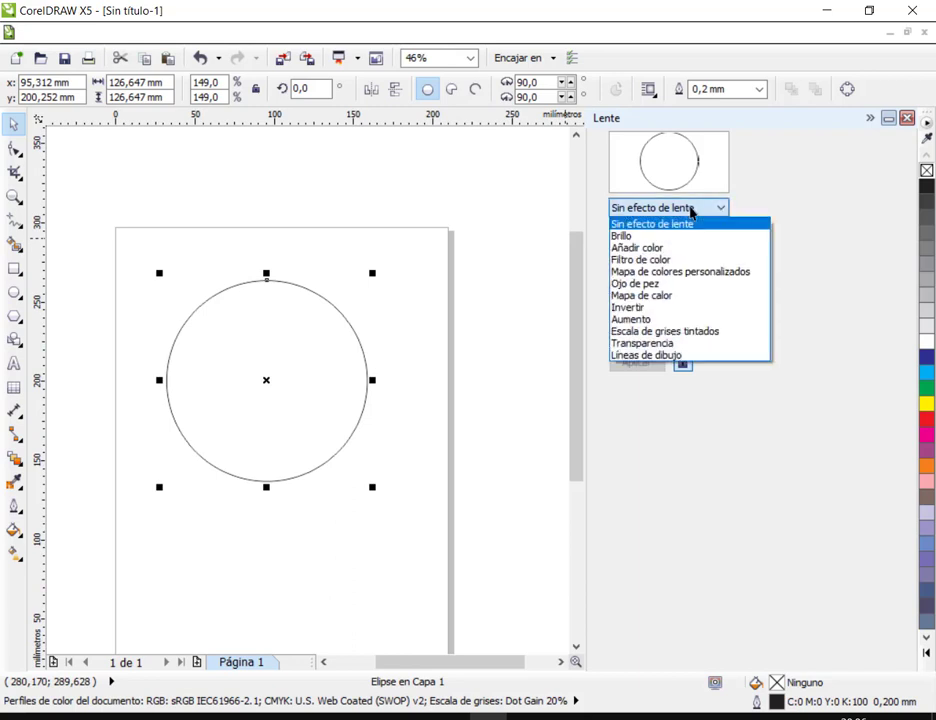
{"action": "left_click", "coordinate": [677, 284]}
{"action": "left_click_drag", "start_coordinate": [330, 378], "coordinate": [415, 405]}
Step: Add an enlarged "Texto de ejemplo" text near the page's upper-left corner and move the lens circle over its end
{"action": "left_click", "coordinate": [186, 318]}
{"action": "left_click", "coordinate": [14, 363]}
{"action": "left_click", "coordinate": [130, 318]}
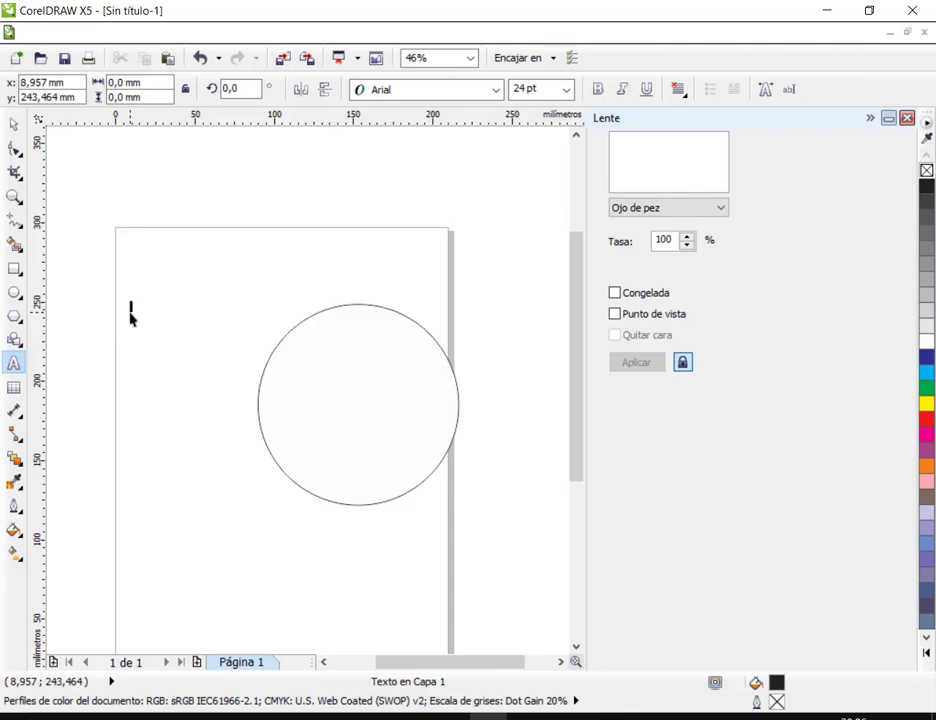
{"action": "type", "text": "Texto de ejemplo"}
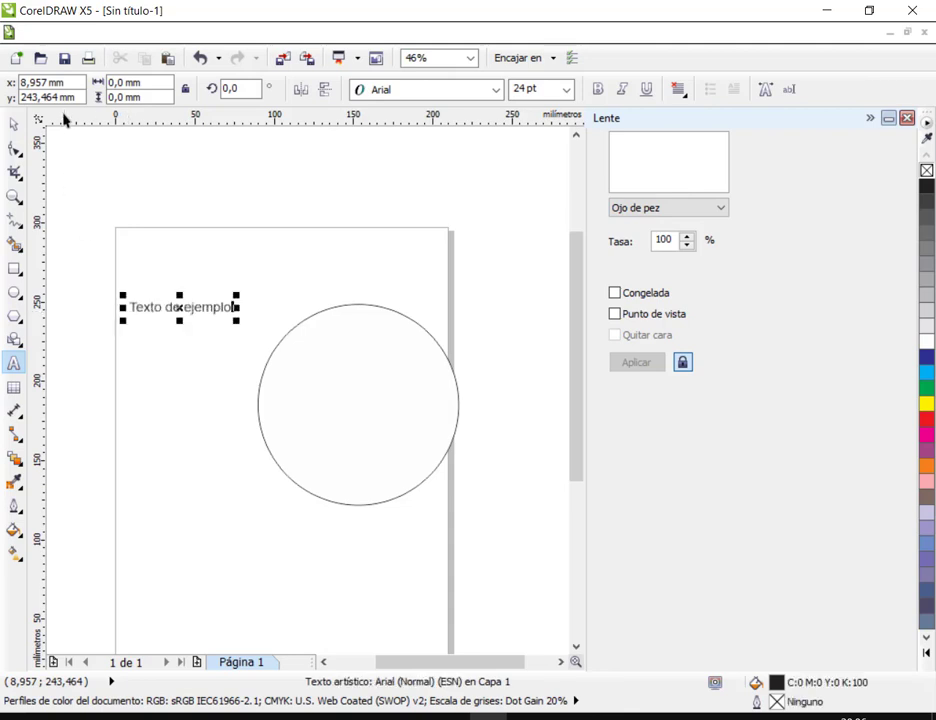
{"action": "left_click", "coordinate": [14, 123]}
{"action": "left_click_drag", "start_coordinate": [237, 327], "coordinate": [338, 345]}
Step: Order the lens circle in front of the "Texto de ejemplo" text
{"action": "right_click", "coordinate": [338, 345]}
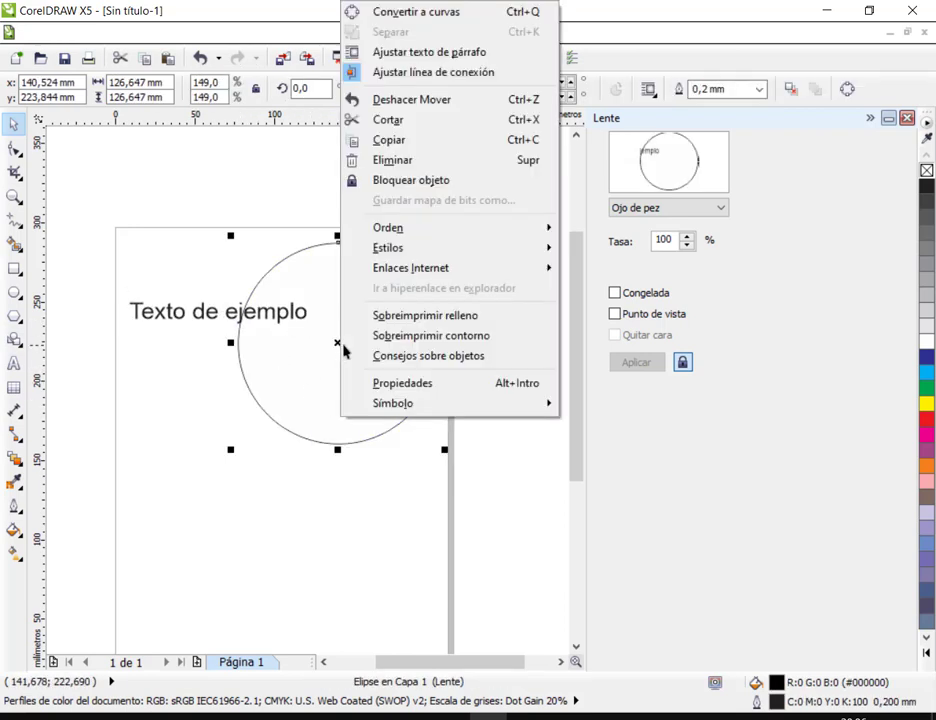
{"action": "mouse_move", "coordinate": [424, 232]}
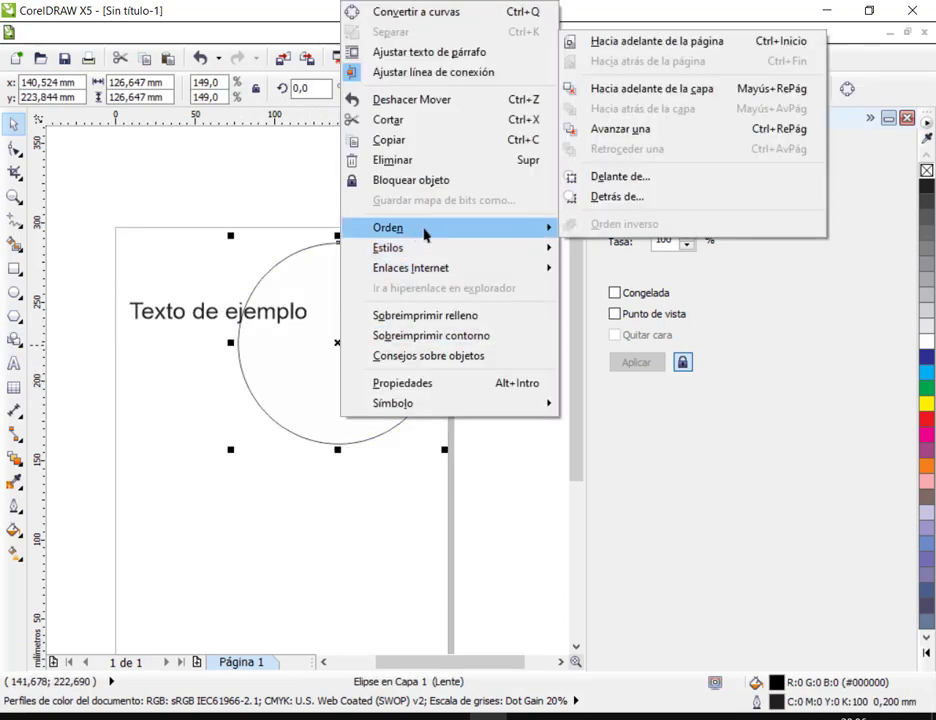
{"action": "left_click", "coordinate": [621, 178]}
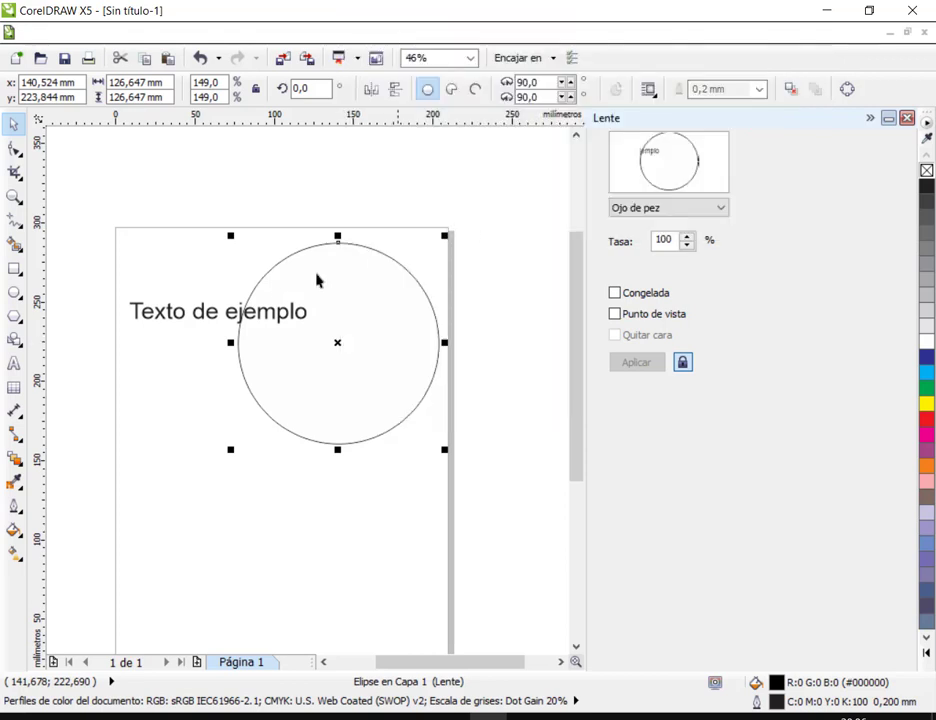
{"action": "left_click", "coordinate": [203, 319]}
Step: Move the lens circle up and to the left so it covers the word "ejemplo"
{"action": "left_click_drag", "start_coordinate": [344, 308], "coordinate": [327, 268]}
{"action": "left_click", "coordinate": [460, 222]}
{"action": "left_click_drag", "start_coordinate": [387, 252], "coordinate": [372, 268]}
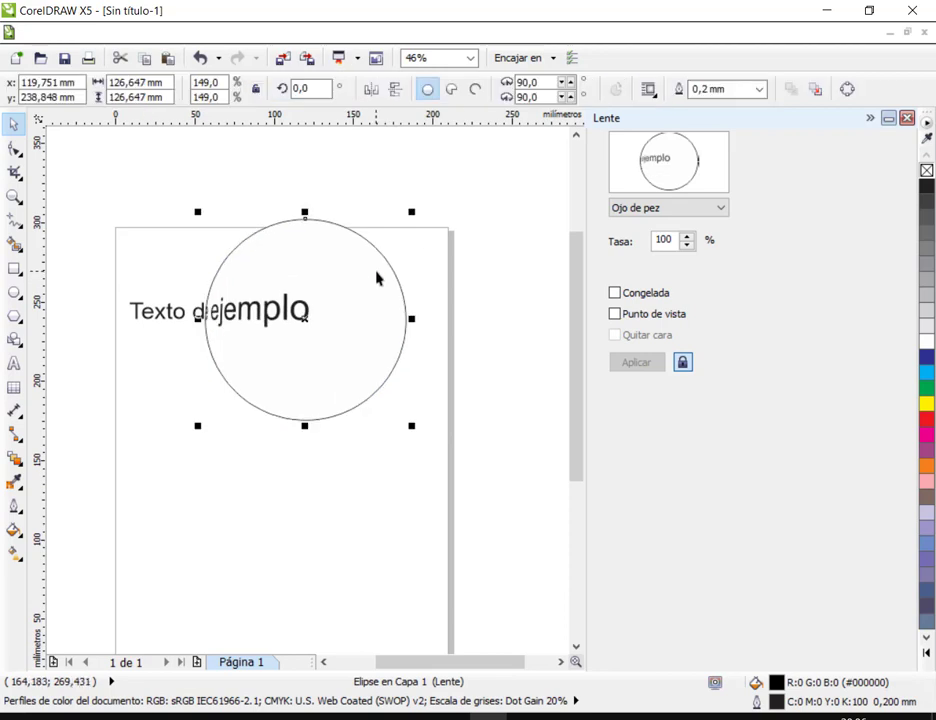
{"action": "left_click", "coordinate": [351, 181]}
{"action": "scroll", "coordinate": [340, 275], "scroll_direction": "up", "scroll_amount": 1}
{"action": "scroll", "coordinate": [290, 300], "scroll_direction": "down", "scroll_amount": 2}
Step: Draw a second, plain ellipse about 82 by 80 mm and place it just below the start of the text
{"action": "left_click", "coordinate": [12, 292]}
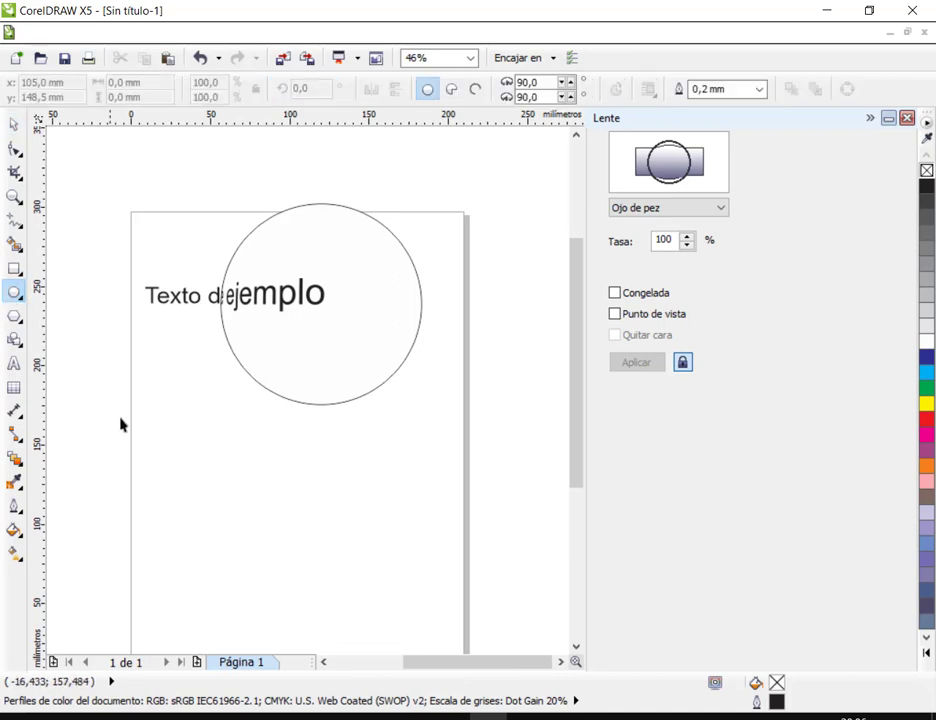
{"action": "left_click_drag", "start_coordinate": [95, 342], "coordinate": [237, 481]}
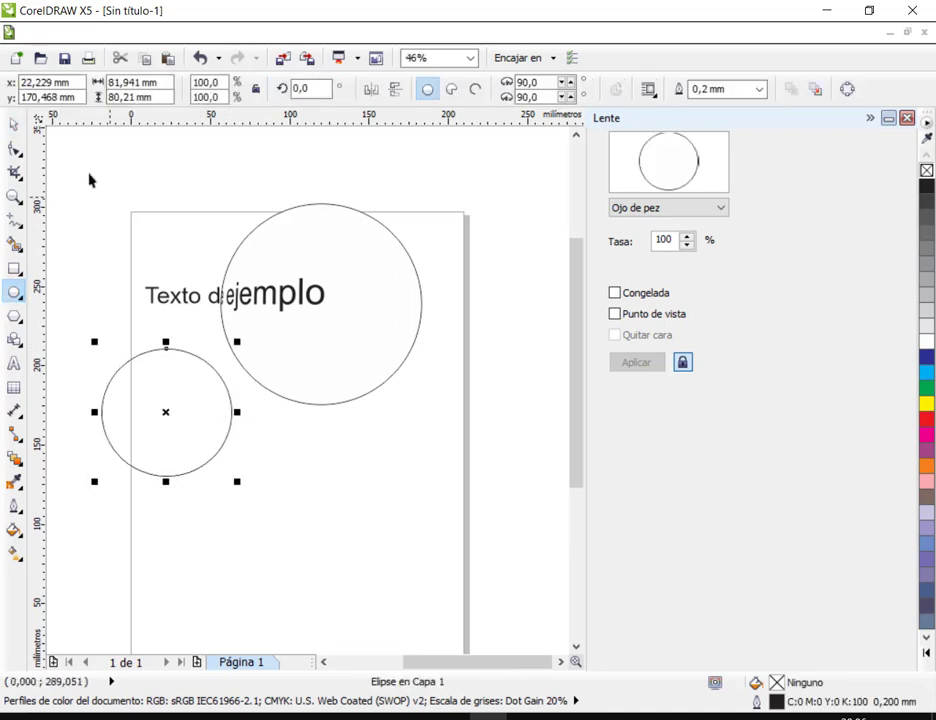
{"action": "left_click", "coordinate": [13, 126]}
{"action": "left_click_drag", "start_coordinate": [181, 455], "coordinate": [208, 414]}
Step: Shift the lens circle to the right and pass the plain ellipse over the text to the page's top edge
{"action": "left_click_drag", "start_coordinate": [380, 360], "coordinate": [444, 354]}
{"action": "left_click_drag", "start_coordinate": [244, 399], "coordinate": [244, 338]}
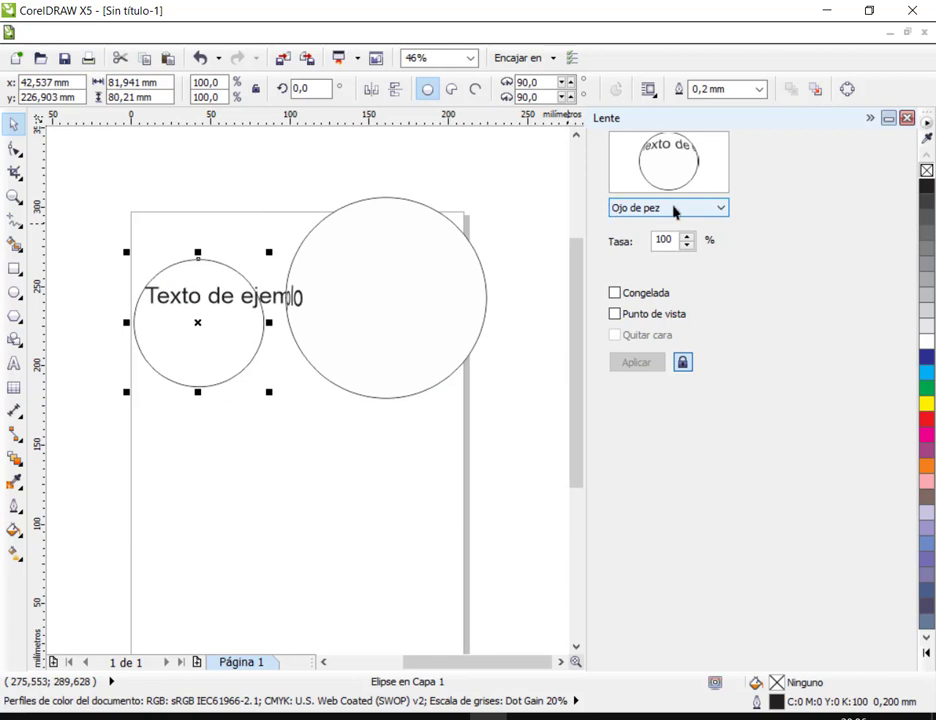
{"action": "left_click", "coordinate": [234, 410]}
{"action": "left_click_drag", "start_coordinate": [224, 365], "coordinate": [222, 223]}
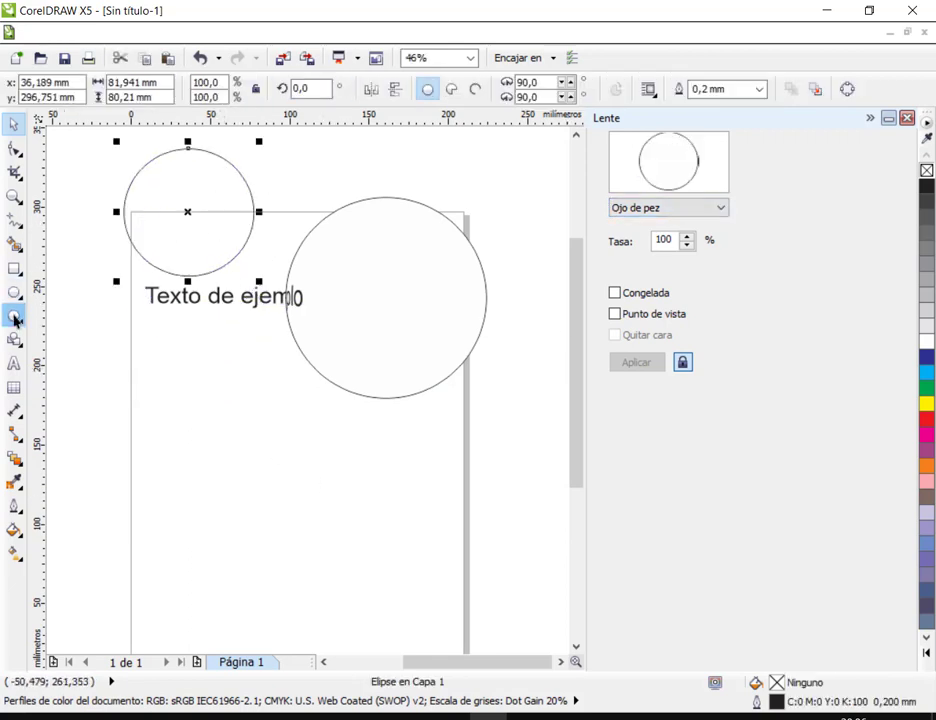
Step: Draw a triangle about 69 by 58 mm, place it over the sample text, and move the large circle clear of the text
{"action": "left_click", "coordinate": [14, 316]}
{"action": "mouse_move", "coordinate": [143, 279]}
{"action": "left_mouse_down"}
{"action": "mouse_move", "coordinate": [187, 340]}
{"action": "mouse_move", "coordinate": [265, 397]}
{"action": "mouse_move", "coordinate": [276, 386]}
{"action": "left_mouse_up"}
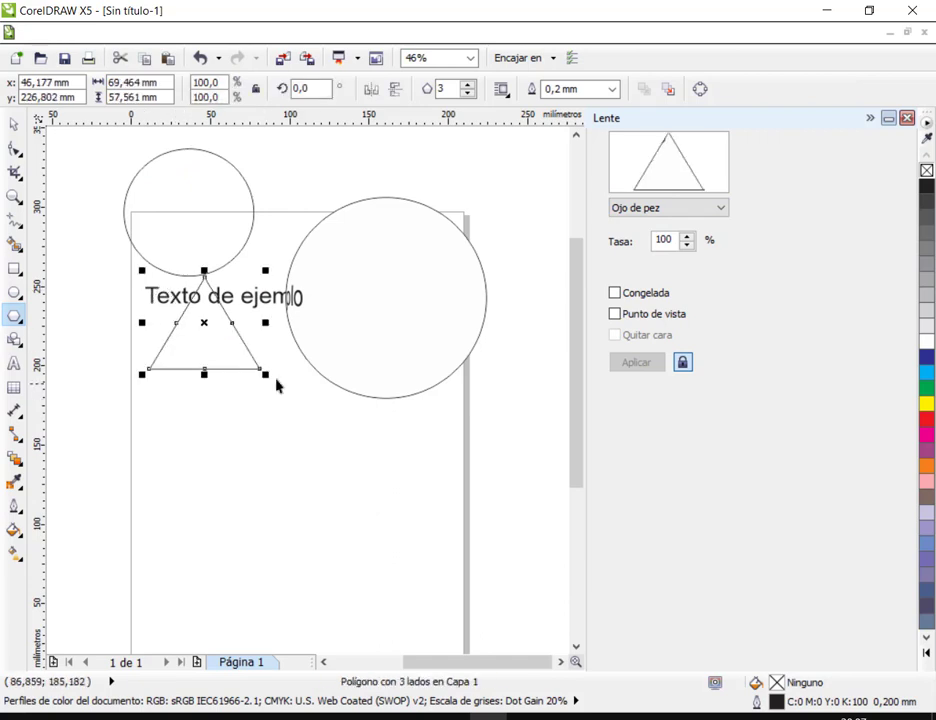
{"action": "left_click", "coordinate": [14, 123]}
{"action": "left_click_drag", "start_coordinate": [192, 359], "coordinate": [230, 336]}
{"action": "left_click_drag", "start_coordinate": [368, 352], "coordinate": [445, 347]}
{"action": "left_click_drag", "start_coordinate": [242, 340], "coordinate": [268, 343]}
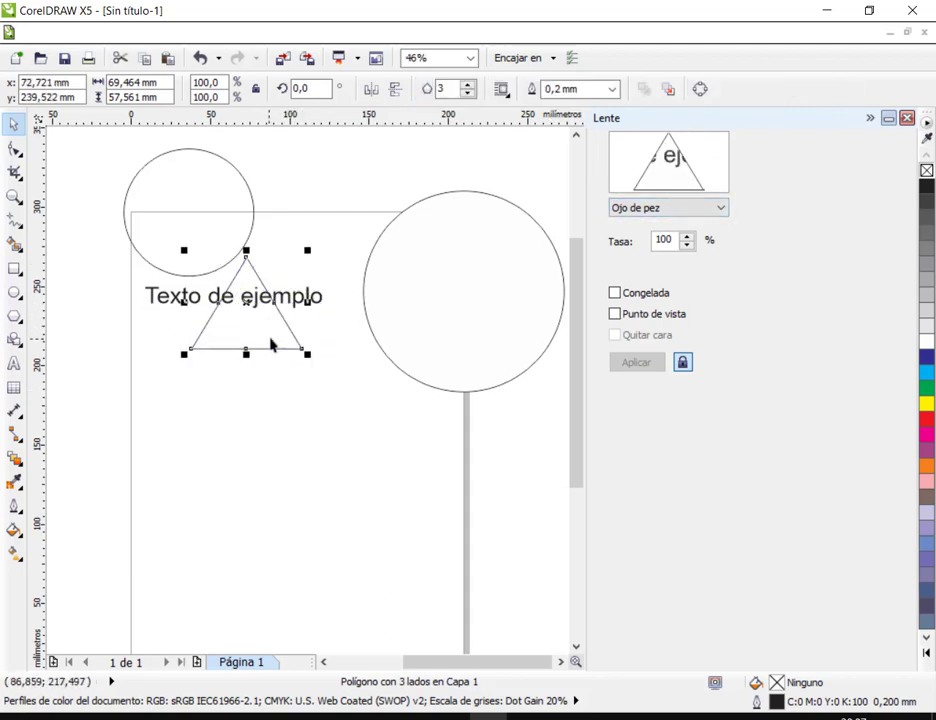
Step: Order the sample text behind the triangle
{"action": "left_click", "coordinate": [318, 300]}
{"action": "right_click", "coordinate": [313, 298]}
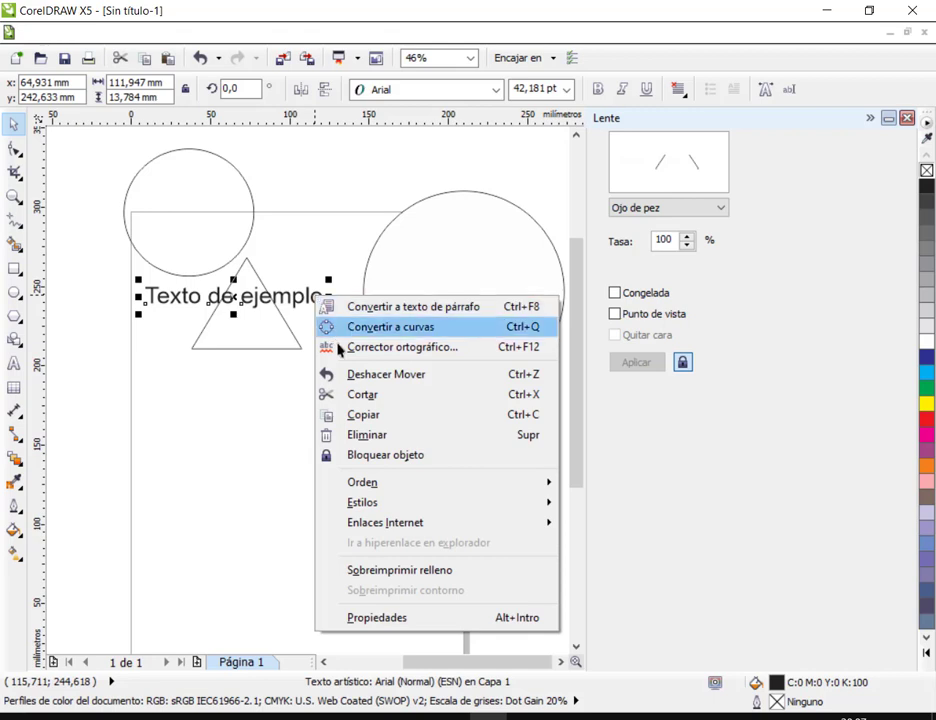
{"action": "mouse_move", "coordinate": [441, 484]}
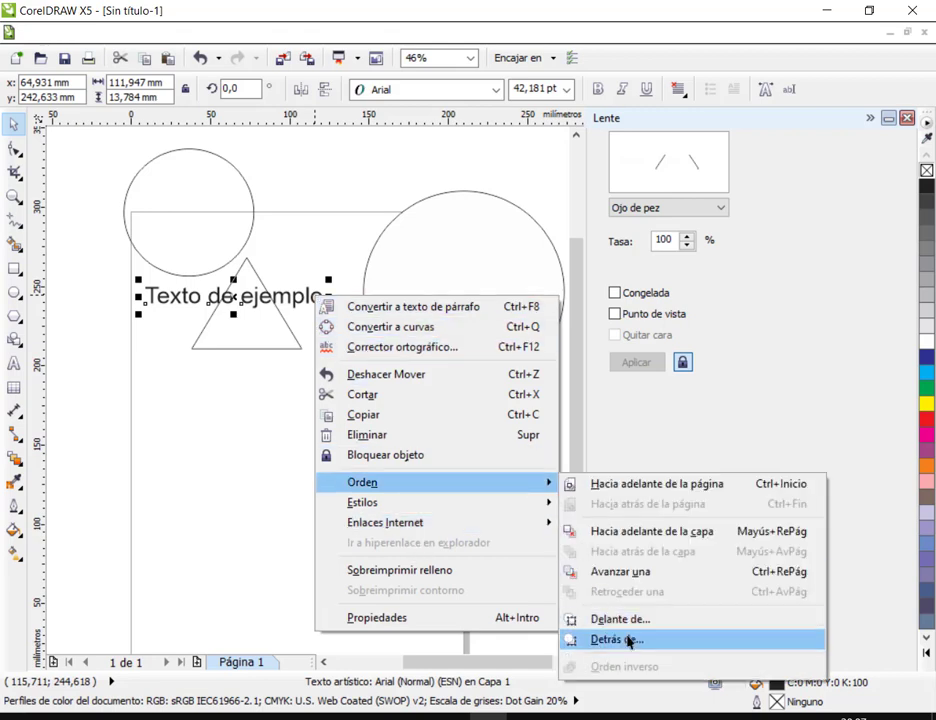
{"action": "left_click", "coordinate": [629, 641]}
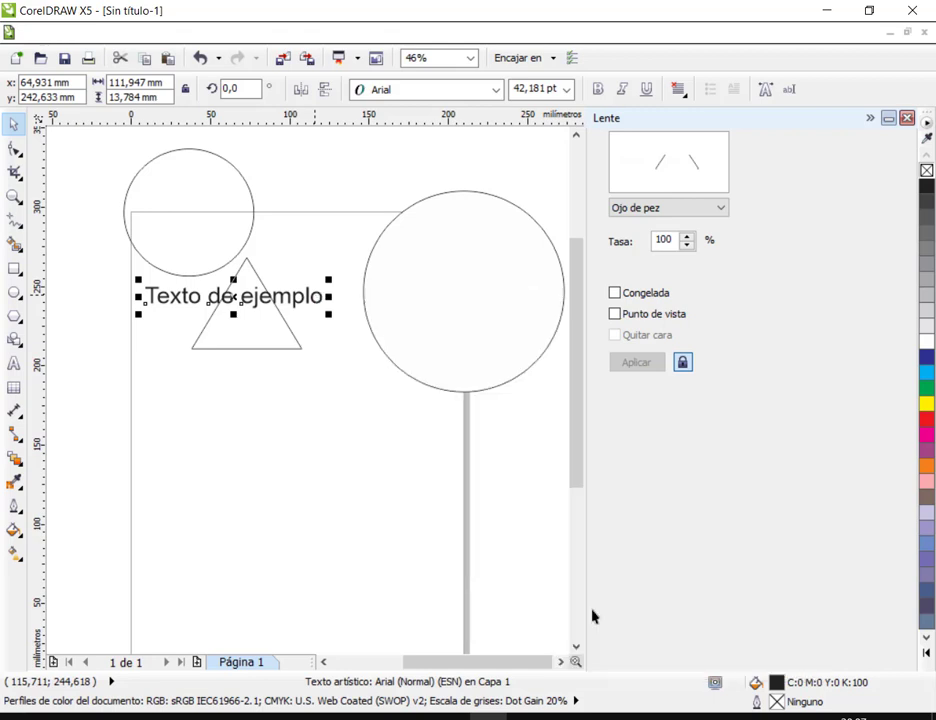
{"action": "left_click", "coordinate": [246, 342]}
{"action": "left_click", "coordinate": [274, 332]}
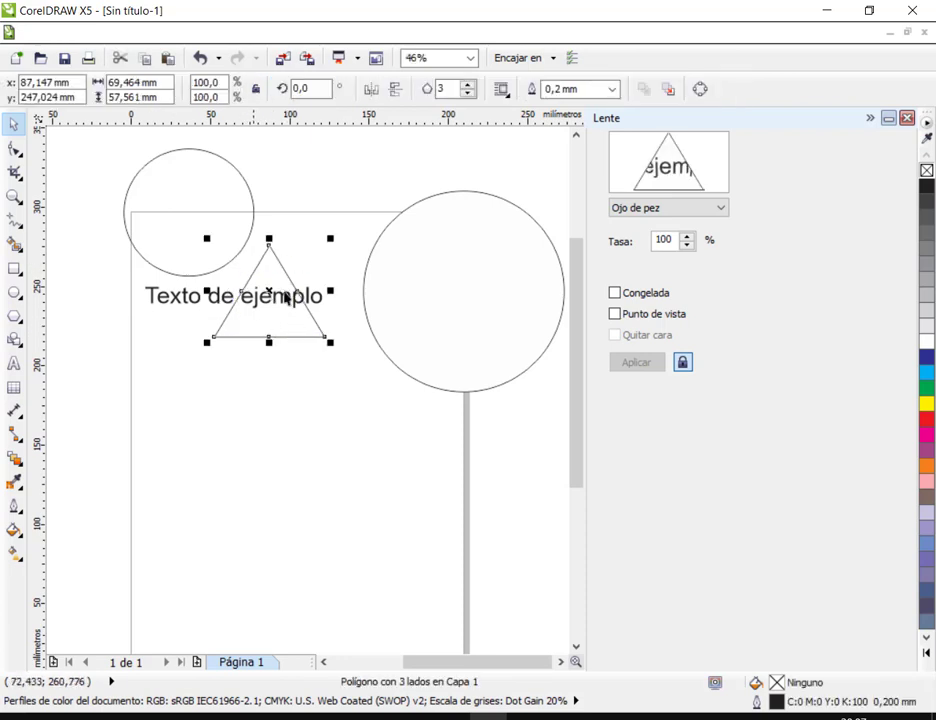
Step: Move the small circle over the start of the sample text
{"action": "left_click_drag", "start_coordinate": [185, 216], "coordinate": [175, 265]}
{"action": "scroll", "coordinate": [282, 290], "scroll_direction": "down", "scroll_amount": 1}
{"action": "scroll", "coordinate": [282, 290], "scroll_direction": "down", "scroll_amount": 2}
{"action": "scroll", "coordinate": [144, 278], "scroll_direction": "up", "scroll_amount": 5}
{"action": "scroll", "coordinate": [430, 372], "scroll_direction": "down", "scroll_amount": 3}
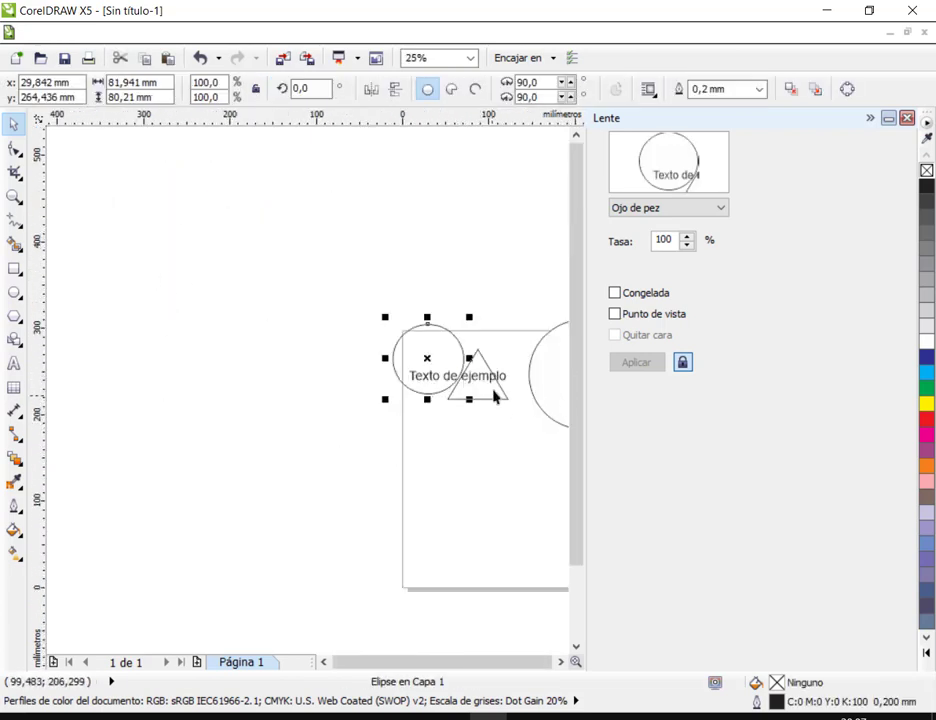
{"action": "left_click", "coordinate": [561, 664]}
{"action": "left_click", "coordinate": [516, 441]}
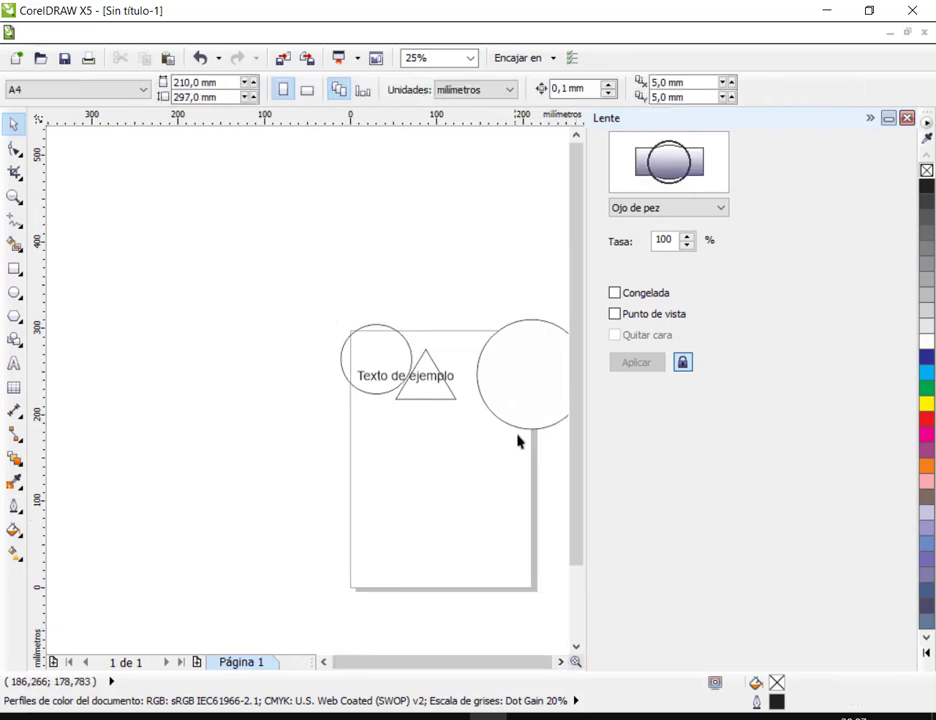
{"action": "scroll", "coordinate": [236, 336], "scroll_direction": "up", "scroll_amount": 3}
{"action": "scroll", "coordinate": [173, 358], "scroll_direction": "down", "scroll_amount": 2}
Step: Spread the shapes out: small circle above the text, triangle below it, and large circle over the end of the text
{"action": "left_click_drag", "start_coordinate": [430, 672], "coordinate": [407, 656]}
{"action": "left_click", "coordinate": [293, 229]}
{"action": "left_click_drag", "start_coordinate": [293, 229], "coordinate": [287, 181]}
{"action": "left_click", "coordinate": [420, 298]}
{"action": "left_click_drag", "start_coordinate": [390, 210], "coordinate": [348, 385]}
{"action": "left_click_drag", "start_coordinate": [517, 273], "coordinate": [422, 250]}
{"action": "left_click_drag", "start_coordinate": [418, 328], "coordinate": [490, 326]}
Step: Order the sample text behind the large circle and shift the text slightly down and to the right
{"action": "left_click", "coordinate": [405, 279]}
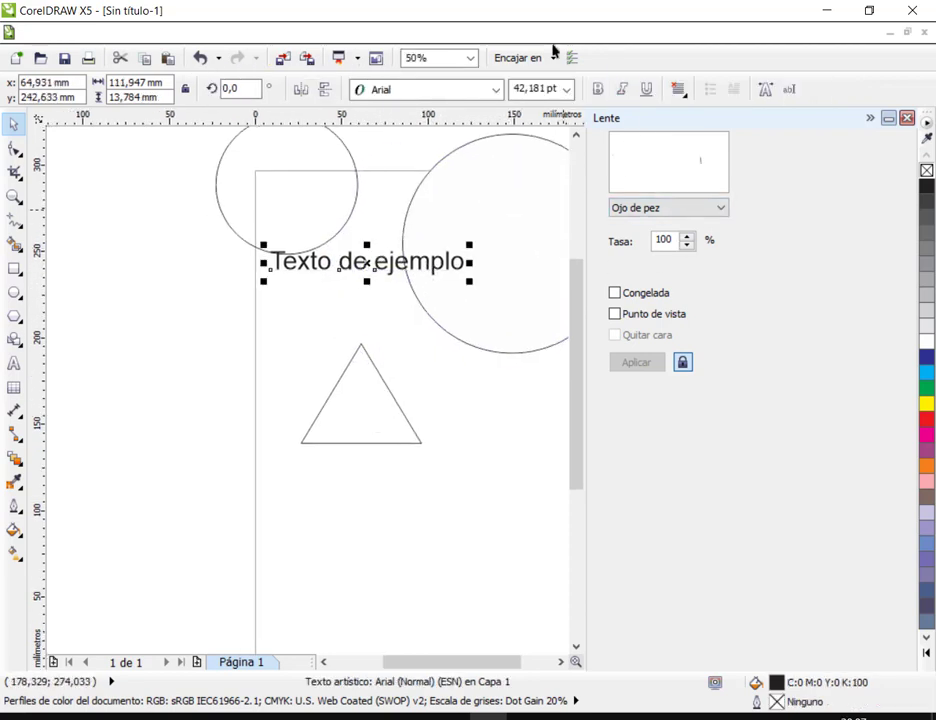
{"action": "right_click", "coordinate": [388, 268]}
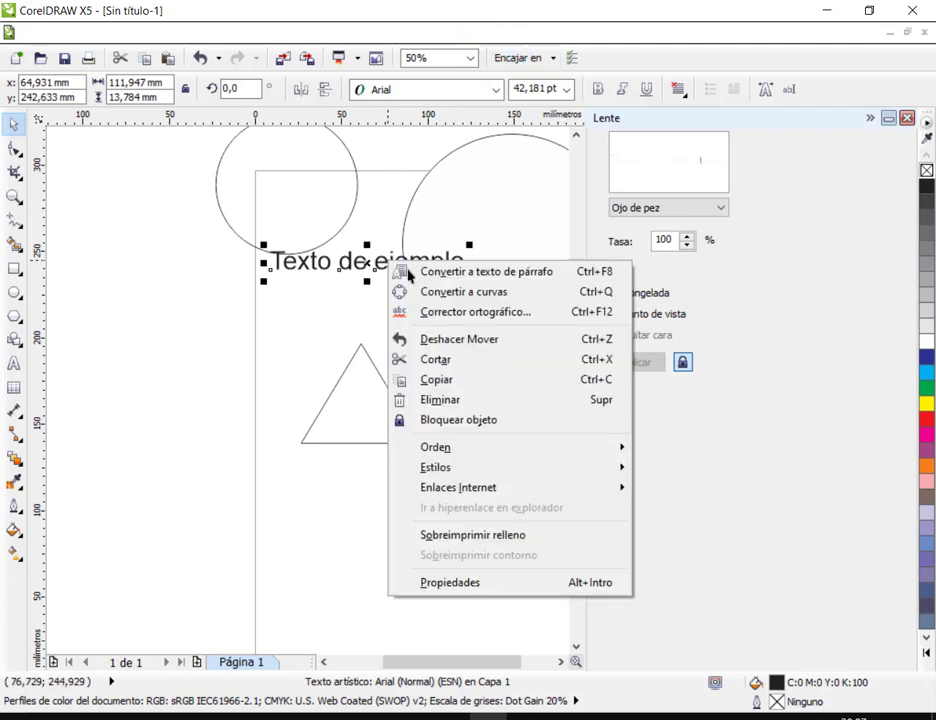
{"action": "mouse_move", "coordinate": [501, 446]}
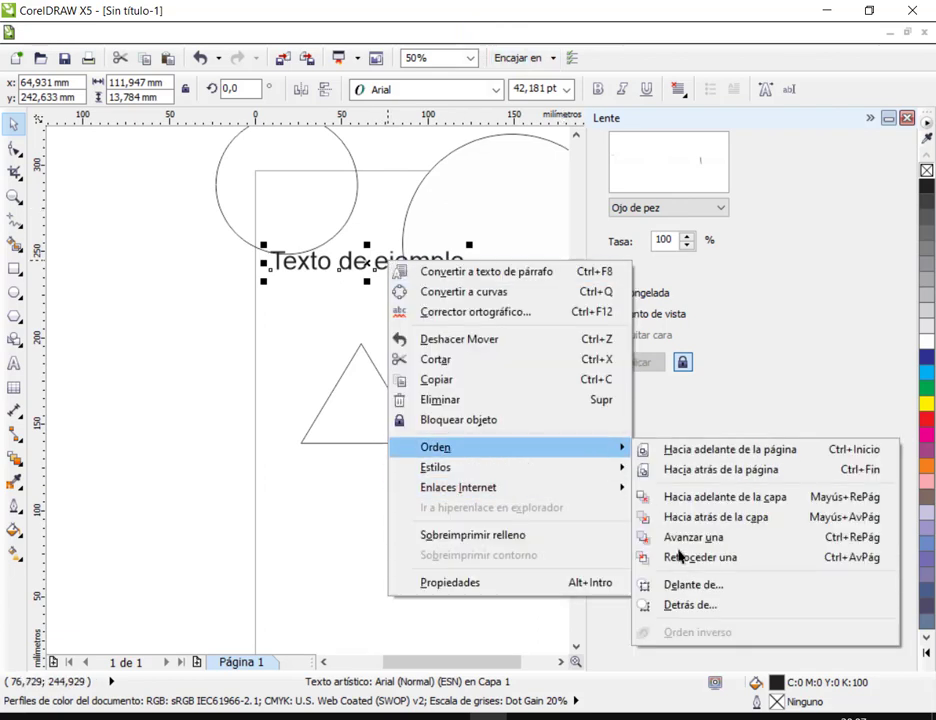
{"action": "left_click", "coordinate": [700, 606]}
{"action": "left_click", "coordinate": [527, 341]}
{"action": "left_click", "coordinate": [392, 284]}
{"action": "left_click_drag", "start_coordinate": [392, 284], "coordinate": [415, 287]}
Step: Move the small circle over the start of the sample text and fill it with 50% black
{"action": "left_click", "coordinate": [537, 280]}
{"action": "left_click_drag", "start_coordinate": [292, 221], "coordinate": [340, 276]}
{"action": "left_click", "coordinate": [928, 296]}
{"action": "left_click", "coordinate": [927, 263]}
Step: Set the small circle's lens to Sin efecto de lente and move the circle up and back over the text
{"action": "left_click", "coordinate": [722, 208]}
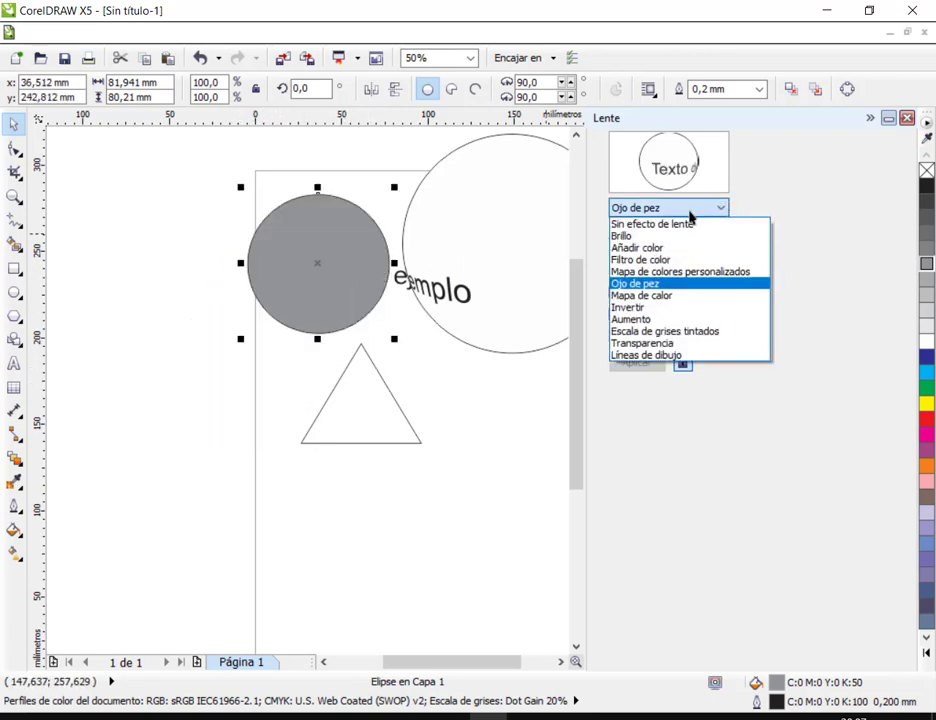
{"action": "left_click", "coordinate": [650, 224]}
{"action": "left_click_drag", "start_coordinate": [351, 224], "coordinate": [335, 173]}
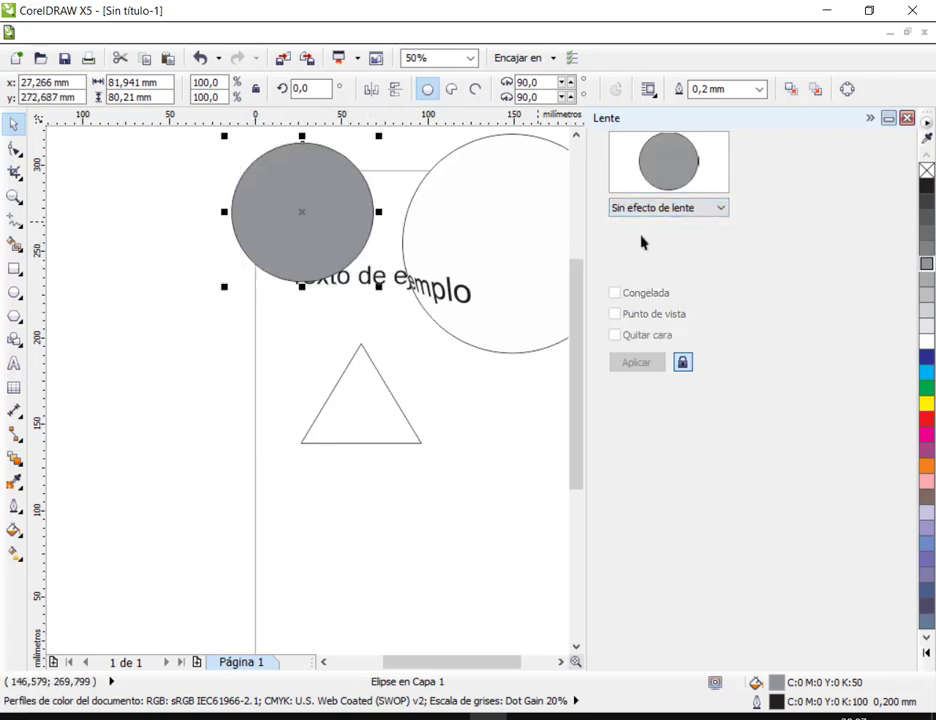
{"action": "left_click_drag", "start_coordinate": [338, 232], "coordinate": [342, 275]}
Step: Apply the Ojo de pez lens to the small circle, reposition it over the text, and move the triangle farther down
{"action": "left_click", "coordinate": [690, 208]}
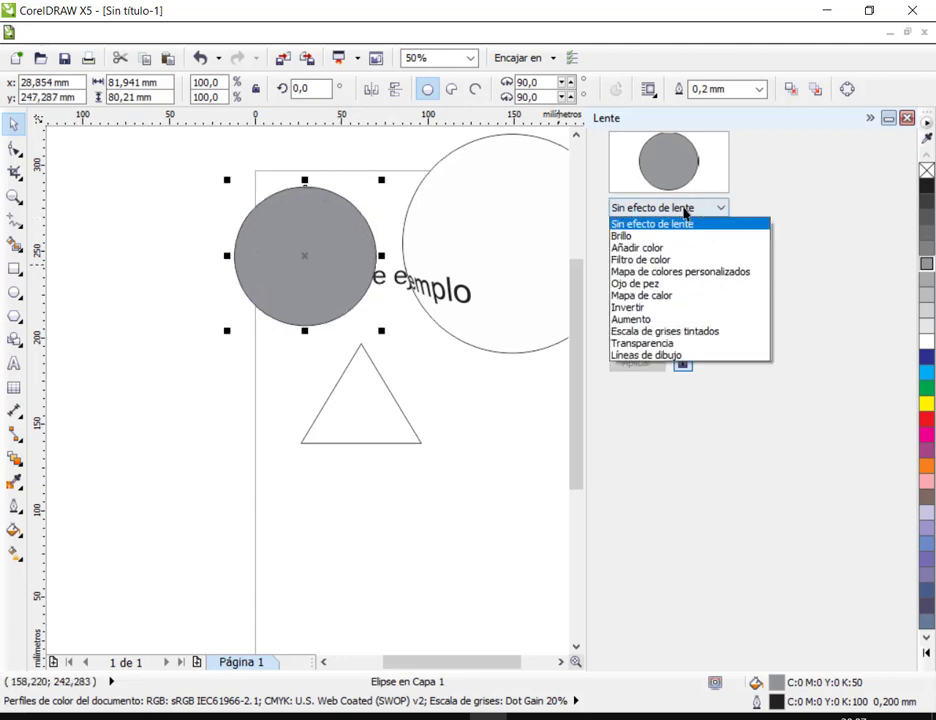
{"action": "left_click", "coordinate": [667, 285]}
{"action": "left_click_drag", "start_coordinate": [307, 255], "coordinate": [335, 330]}
{"action": "left_click_drag", "start_coordinate": [373, 443], "coordinate": [402, 524]}
{"action": "mouse_move", "coordinate": [328, 334]}
{"action": "left_mouse_down"}
{"action": "mouse_move", "coordinate": [357, 330]}
{"action": "mouse_move", "coordinate": [345, 332]}
{"action": "left_mouse_up"}
{"action": "left_click_drag", "start_coordinate": [412, 324], "coordinate": [391, 323]}
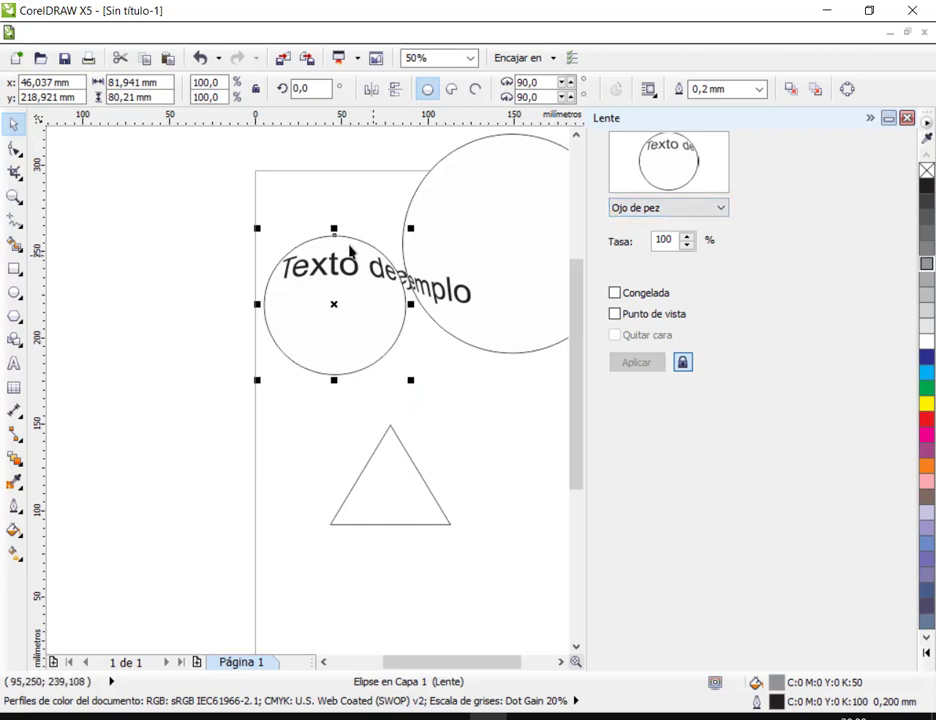
Step: Change the small circle's lens to Aumento and position it so that it magnifies the first word of the text
{"action": "left_click", "coordinate": [694, 208]}
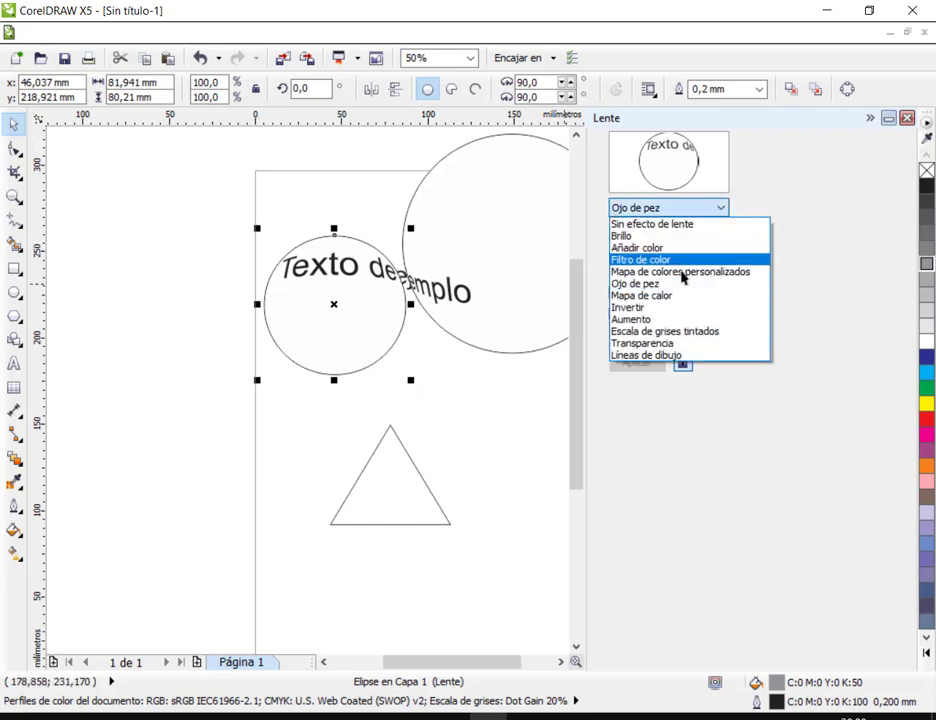
{"action": "left_click", "coordinate": [652, 320]}
{"action": "left_click_drag", "start_coordinate": [365, 341], "coordinate": [350, 318]}
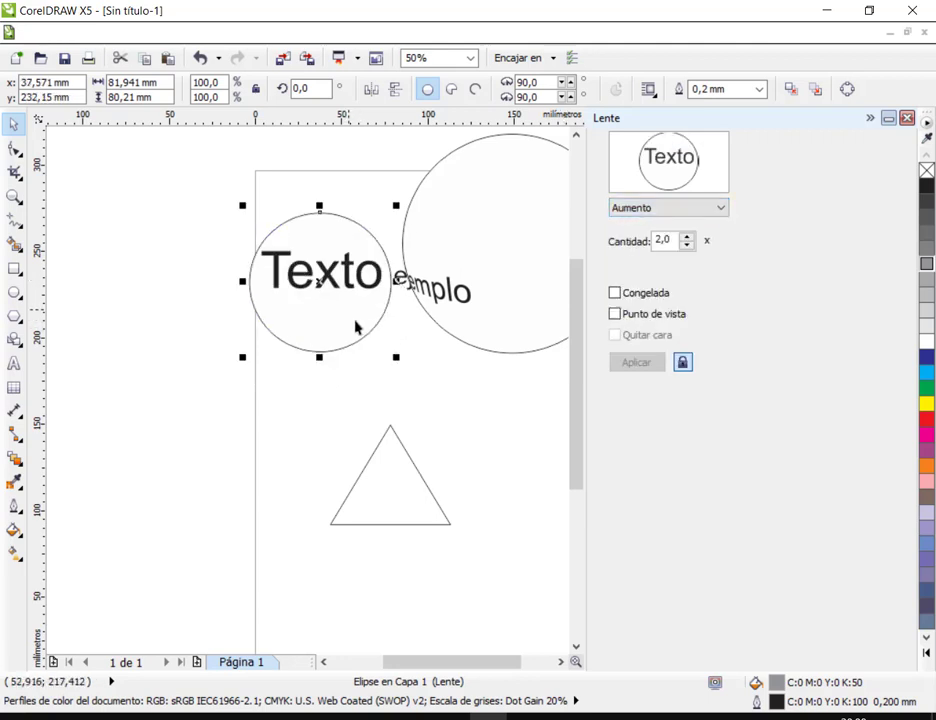
{"action": "left_click", "coordinate": [390, 494]}
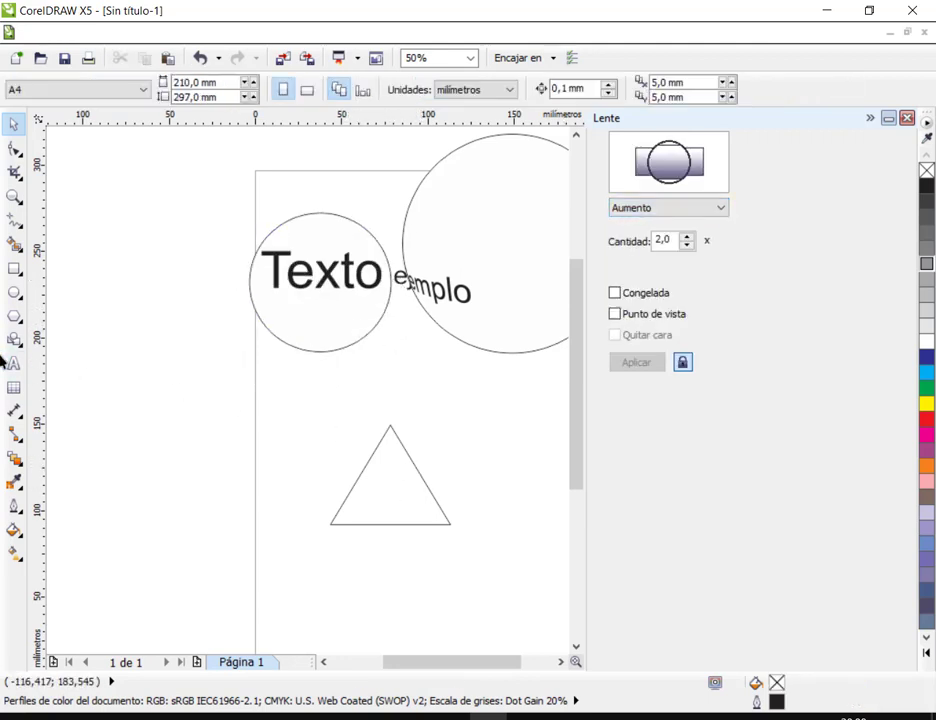
Step: Draw a second triangle about 61 by 60 mm, shift the small circle aside, and move the new triangle below the text
{"action": "left_click", "coordinate": [12, 318]}
{"action": "left_click_drag", "start_coordinate": [134, 322], "coordinate": [393, 325]}
{"action": "key", "text": "space"}
{"action": "left_click_drag", "start_coordinate": [273, 340], "coordinate": [205, 304]}
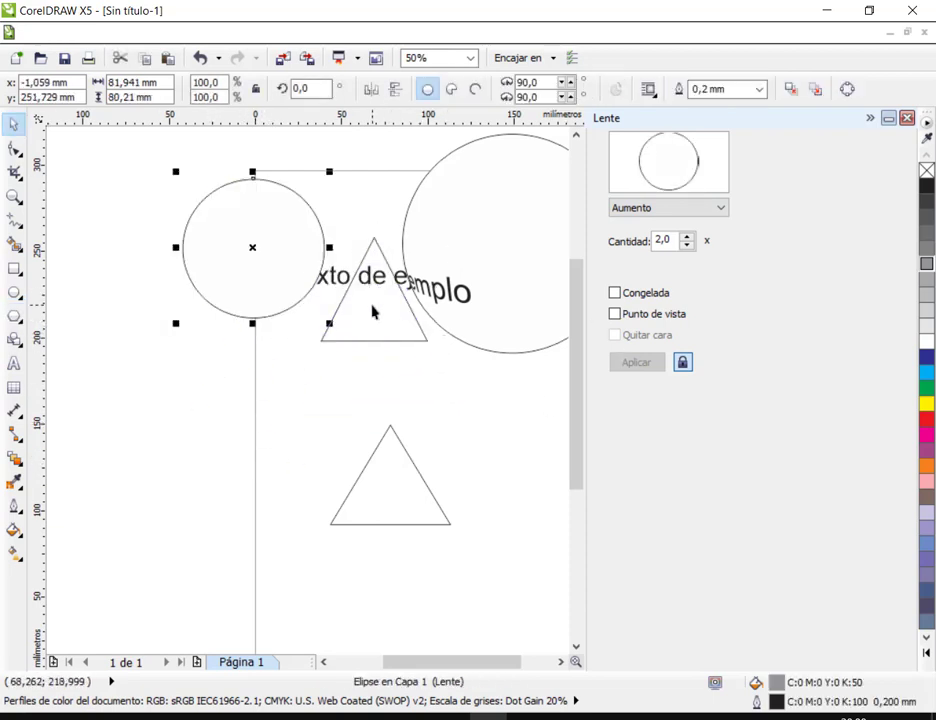
{"action": "left_click", "coordinate": [389, 334]}
{"action": "left_click_drag", "start_coordinate": [389, 334], "coordinate": [395, 424]}
Step: Move the small circle up clear of the text and close the Lente settings
{"action": "left_click_drag", "start_coordinate": [310, 272], "coordinate": [305, 223]}
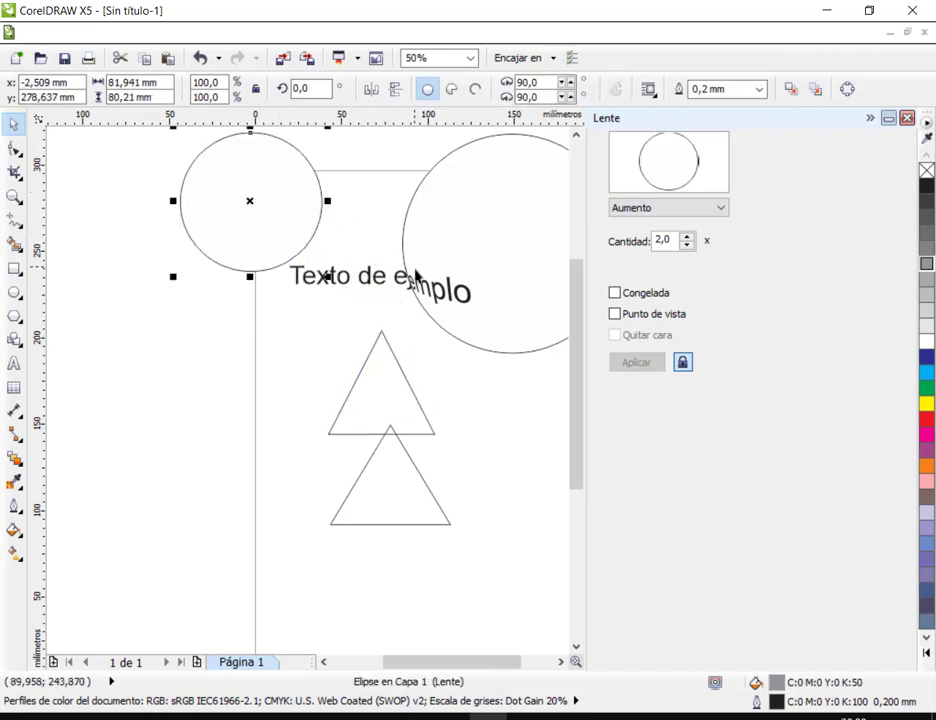
{"action": "left_click", "coordinate": [358, 240]}
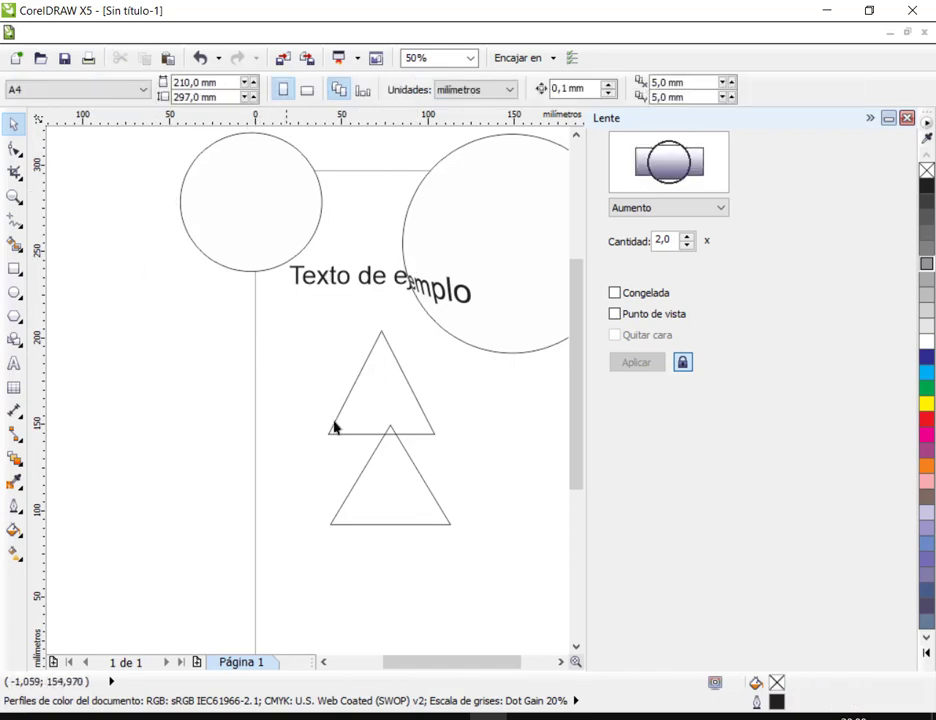
{"action": "left_click", "coordinate": [14, 292]}
{"action": "left_click", "coordinate": [906, 119]}
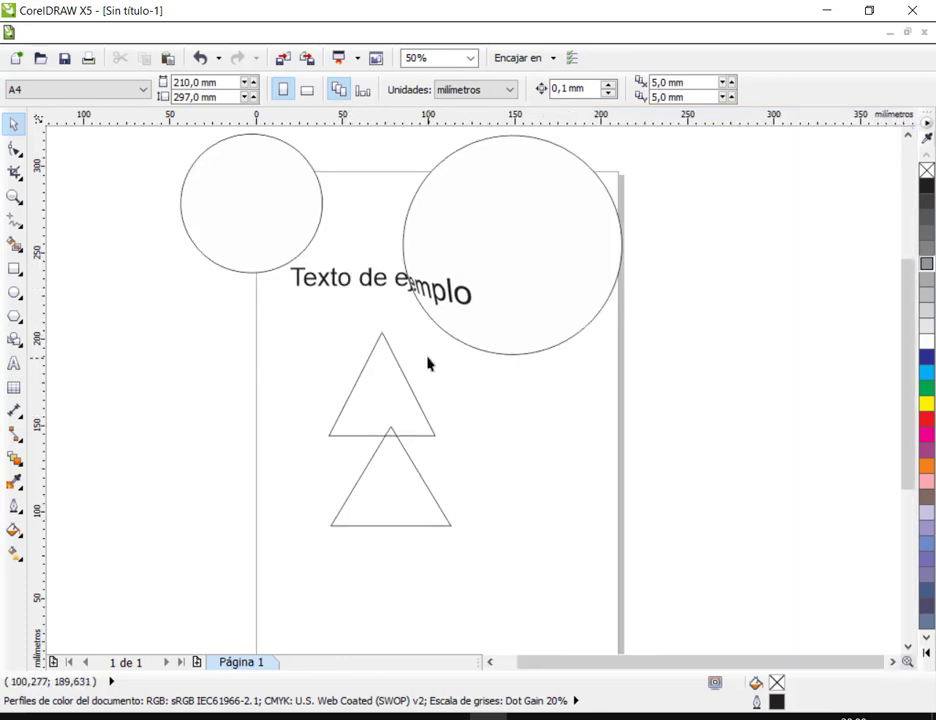
Step: Move the small magnifying circle back over the start of the sample text
{"action": "scroll", "coordinate": [428, 364], "scroll_direction": "down", "scroll_amount": 1}
{"action": "key", "text": "Tab"}
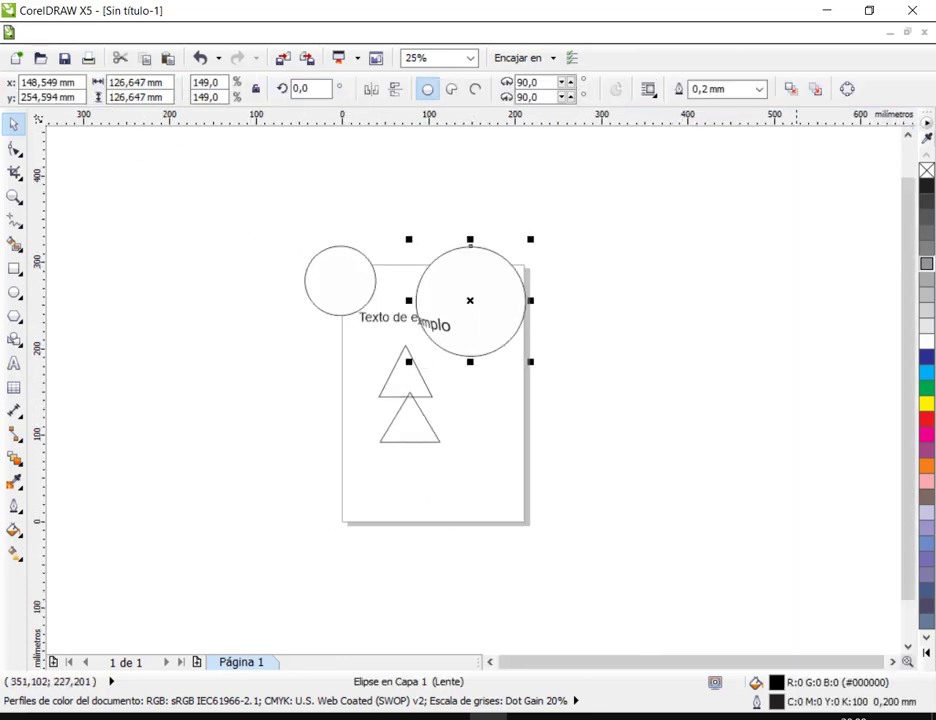
{"action": "left_click", "coordinate": [926, 287]}
{"action": "left_click_drag", "start_coordinate": [343, 281], "coordinate": [381, 254]}
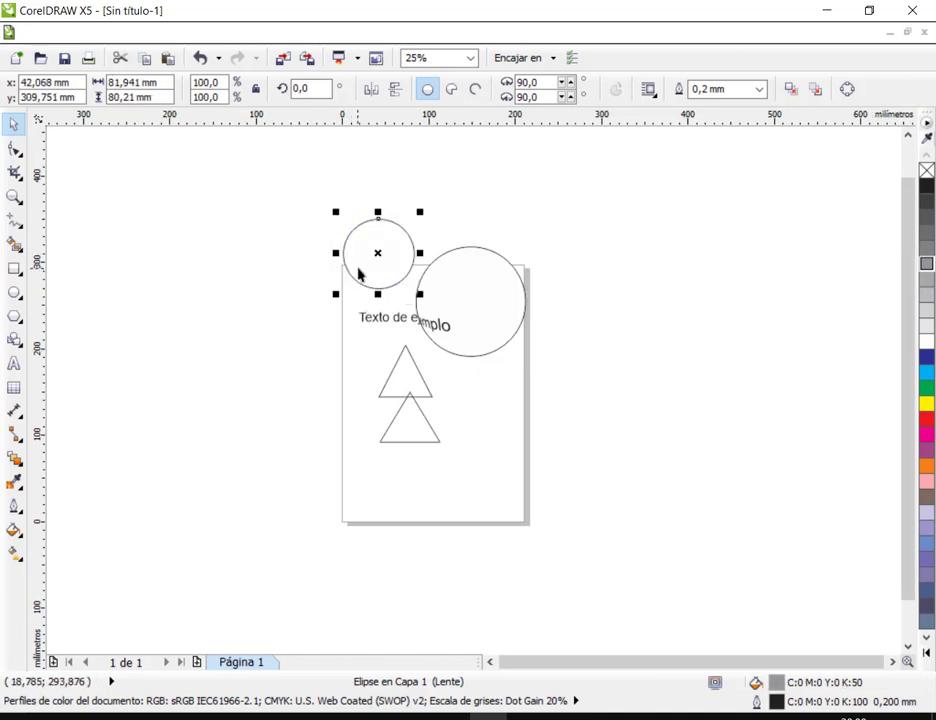
{"action": "left_click_drag", "start_coordinate": [366, 286], "coordinate": [374, 326]}
{"action": "scroll", "coordinate": [389, 307], "scroll_direction": "up", "scroll_amount": 1}
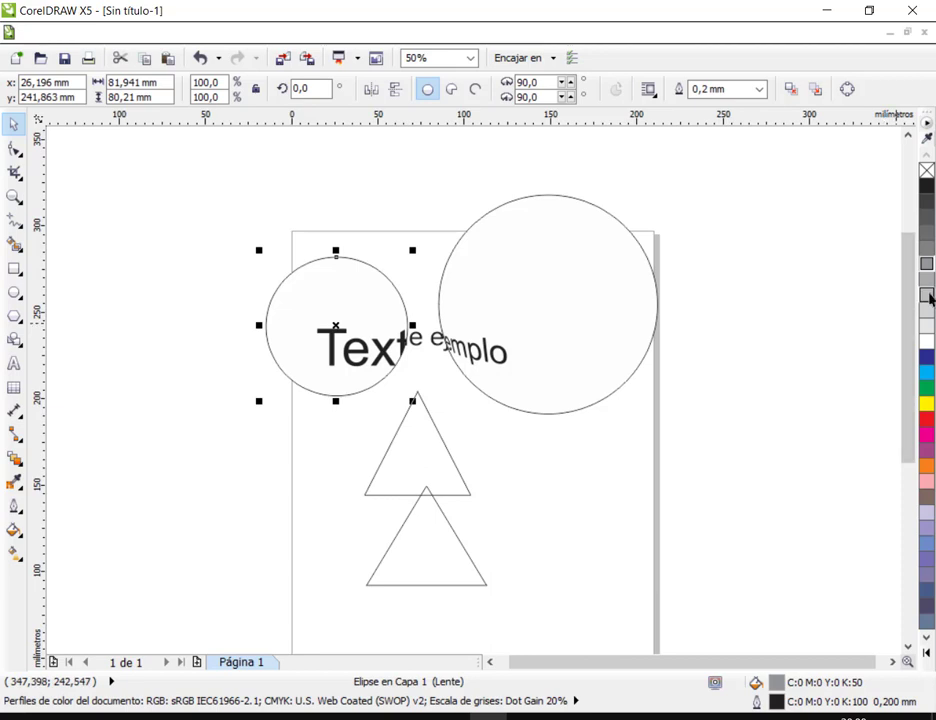
Step: Try a dark grey, a yellow and finally a red fill on the small magnifying circle
{"action": "left_click", "coordinate": [927, 200]}
{"action": "left_click", "coordinate": [926, 402]}
{"action": "left_click", "coordinate": [926, 419]}
Step: Fill the upper triangle with green and the lower triangle with cyan, and nudge the lower one slightly up and left
{"action": "left_click", "coordinate": [410, 447]}
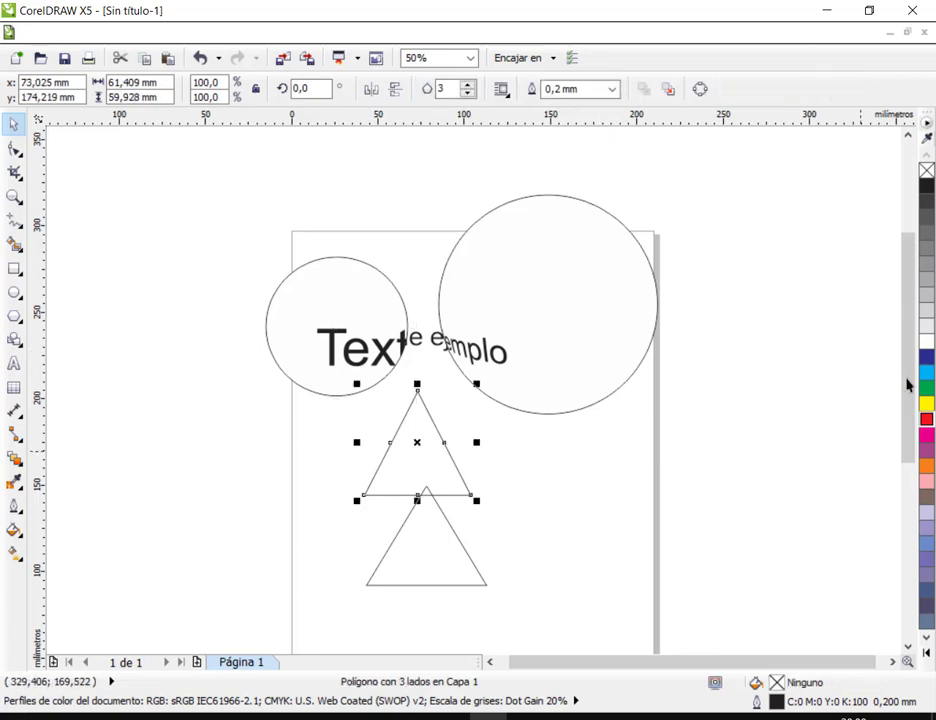
{"action": "left_click", "coordinate": [926, 387]}
{"action": "left_click", "coordinate": [451, 554]}
{"action": "left_click", "coordinate": [926, 372]}
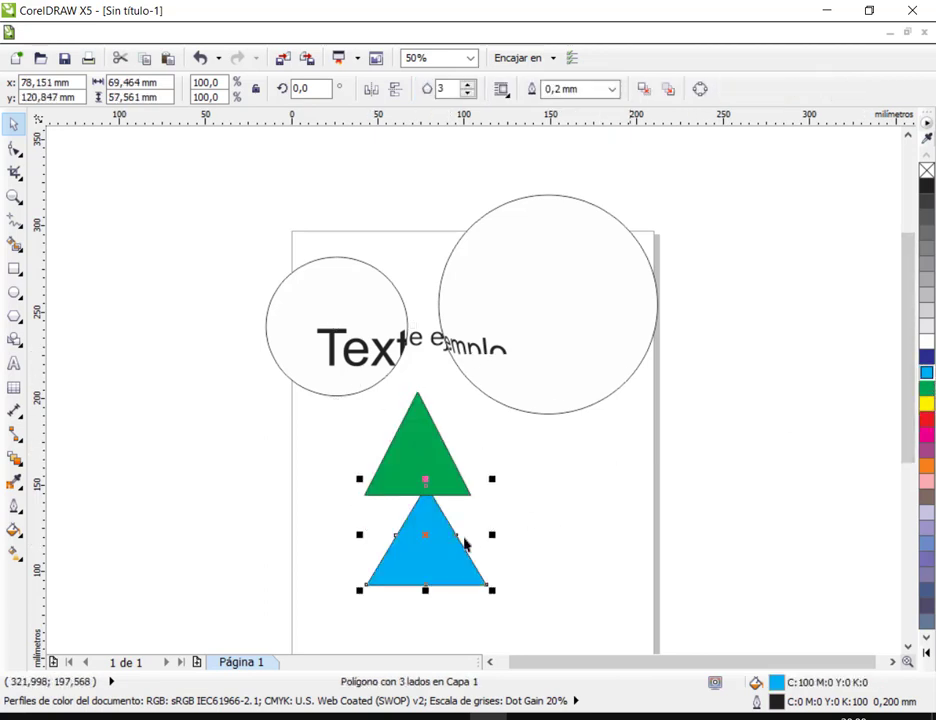
{"action": "left_click_drag", "start_coordinate": [414, 554], "coordinate": [404, 539]}
Step: Switch to the newer CorelDRAW with Practico 24.cdr, close the Lente settings, and delete the separate circle beside the stamp drawing
{"action": "left_click", "coordinate": [553, 496]}
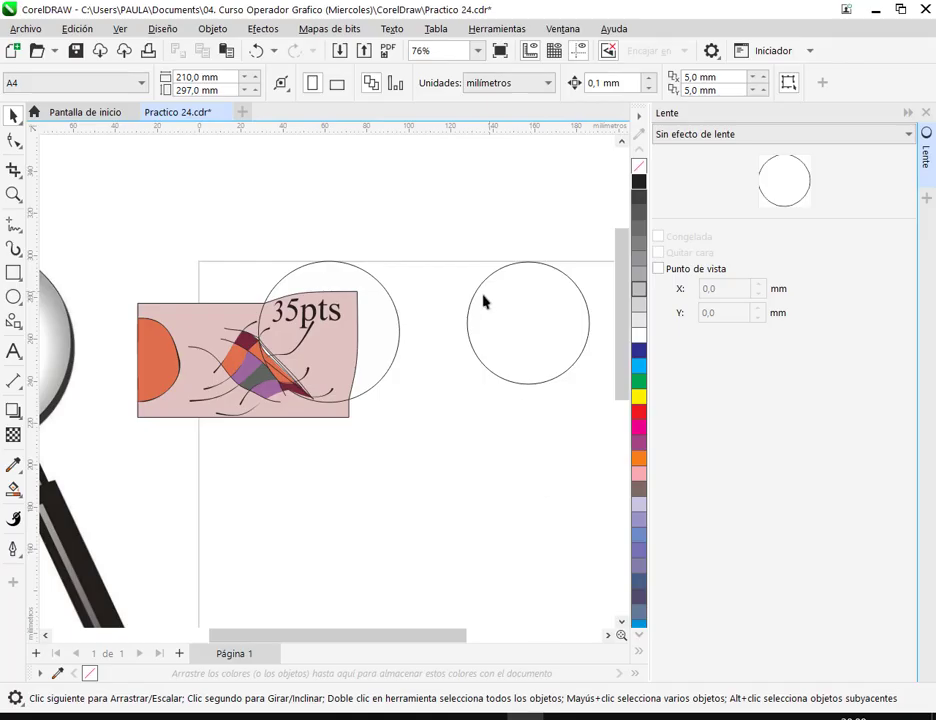
{"action": "left_click", "coordinate": [926, 113]}
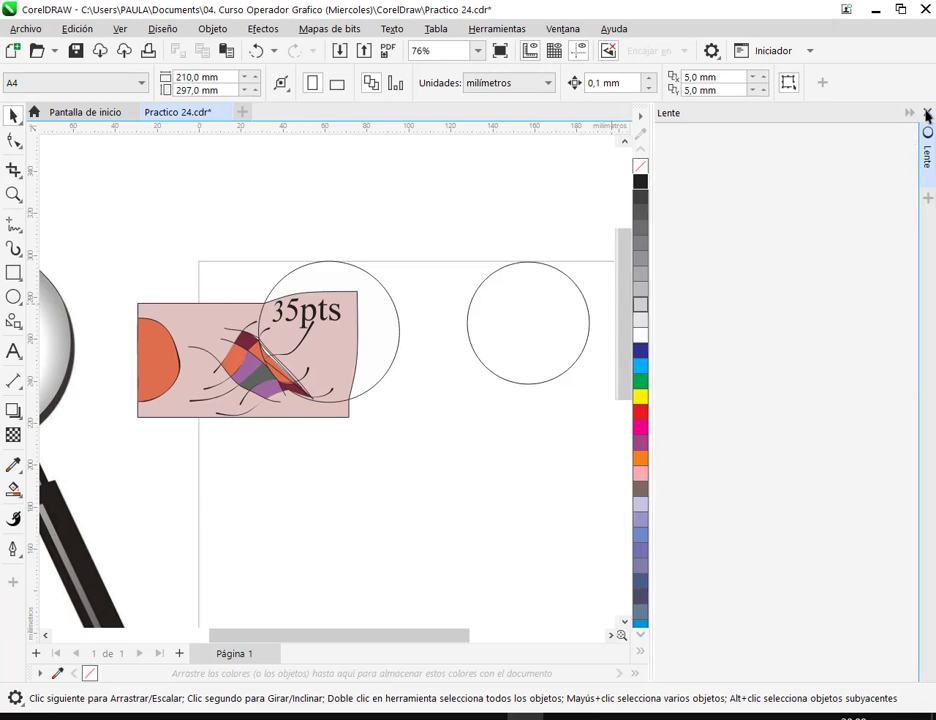
{"action": "left_click", "coordinate": [640, 376]}
{"action": "key", "text": "Delete"}
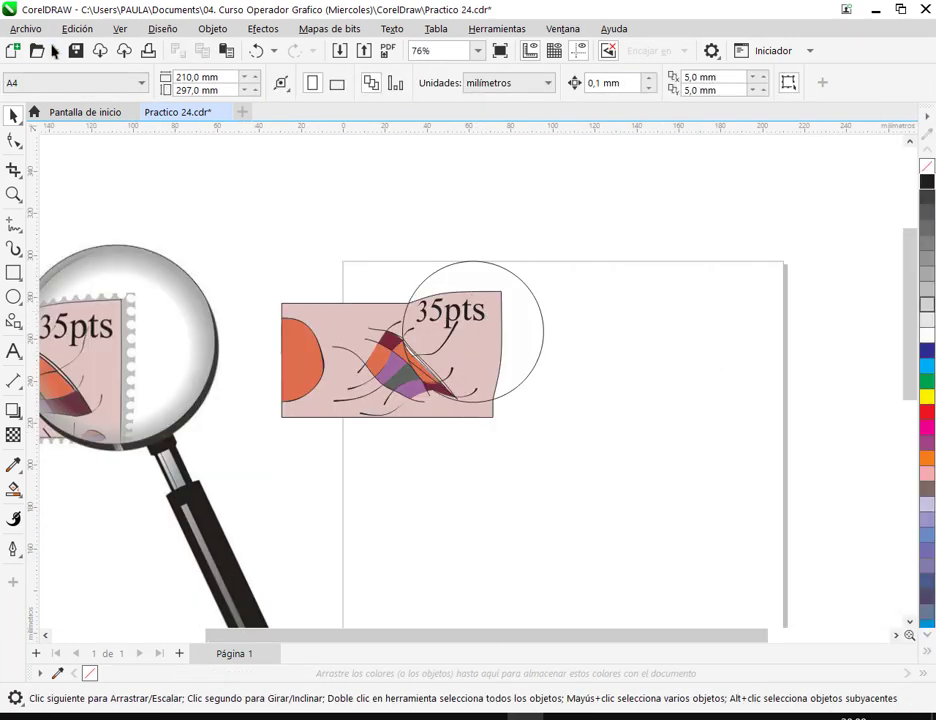
Step: Select the lens circle over the stamp drawing and offset it slightly up and right from the circle beneath
{"action": "scroll", "coordinate": [558, 440], "scroll_direction": "left", "scroll_amount": 2}
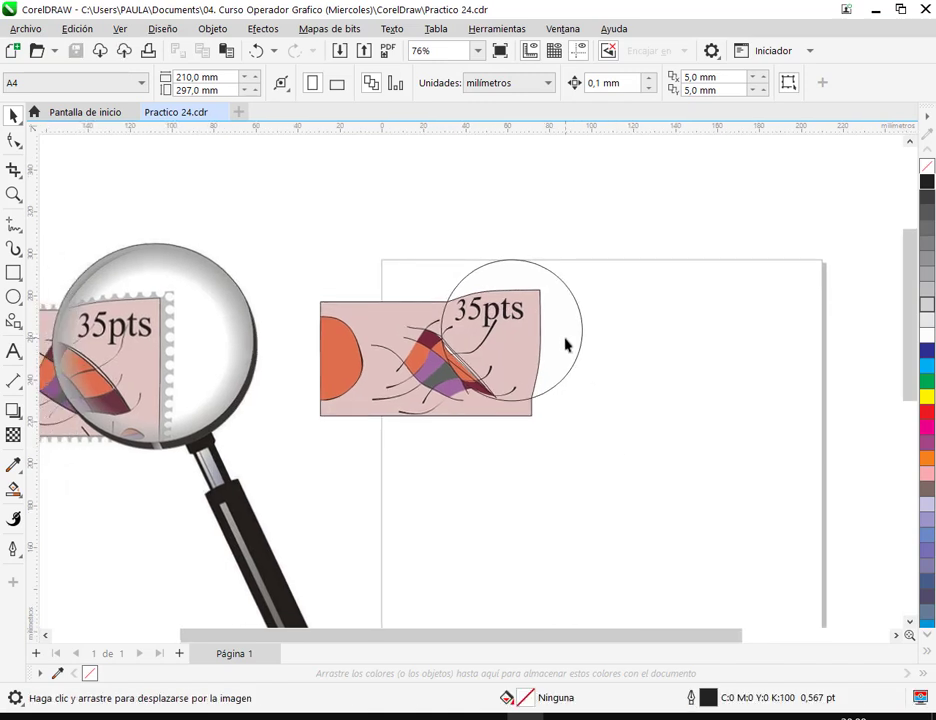
{"action": "left_click", "coordinate": [566, 340]}
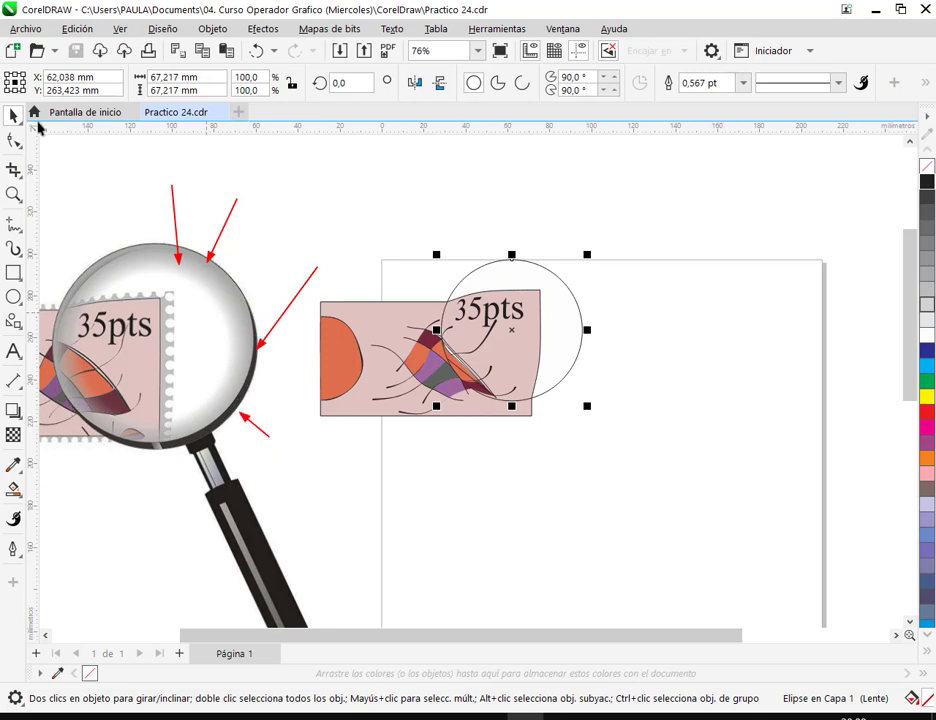
{"action": "left_click", "coordinate": [566, 313]}
{"action": "left_click", "coordinate": [582, 318]}
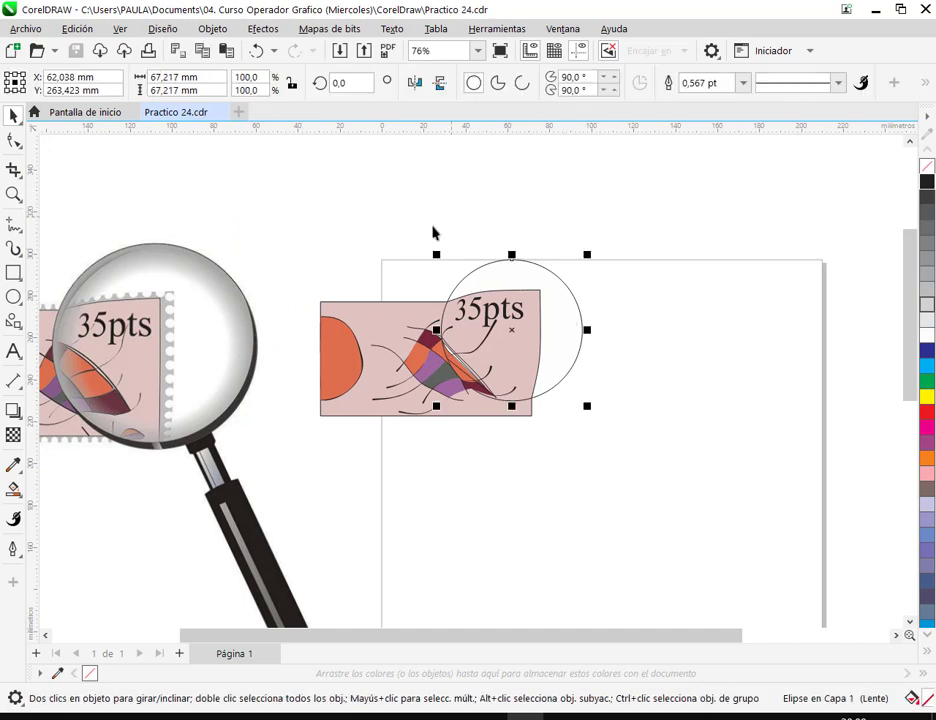
{"action": "left_click_drag", "start_coordinate": [547, 330], "coordinate": [558, 311]}
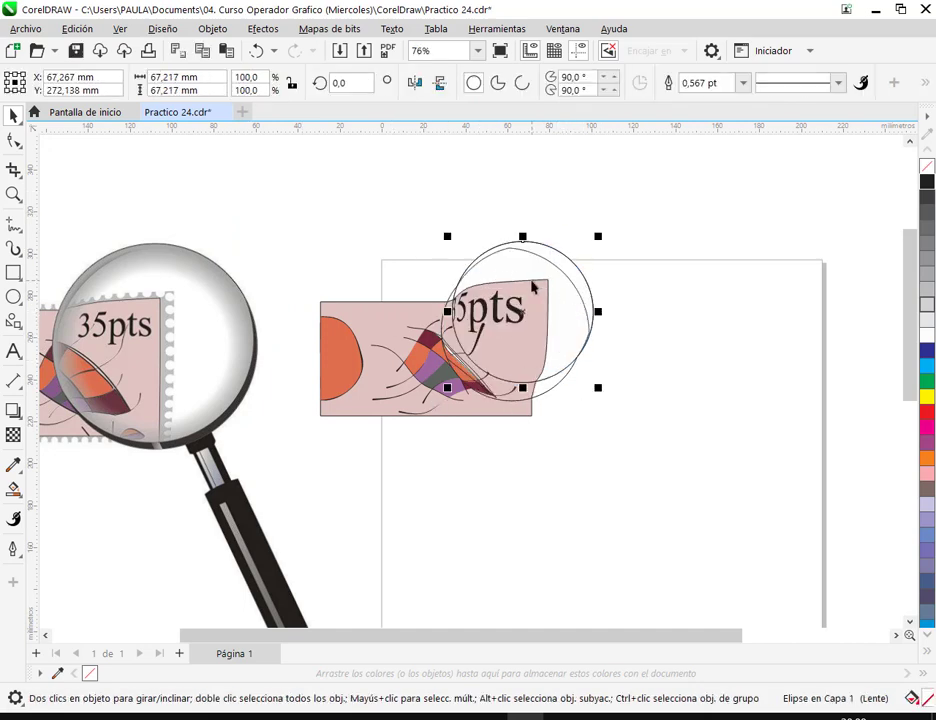
Step: Move the upper lens circle down and right off the stamp drawing and set its lens type to Sin efecto de lente
{"action": "left_click", "coordinate": [266, 30]}
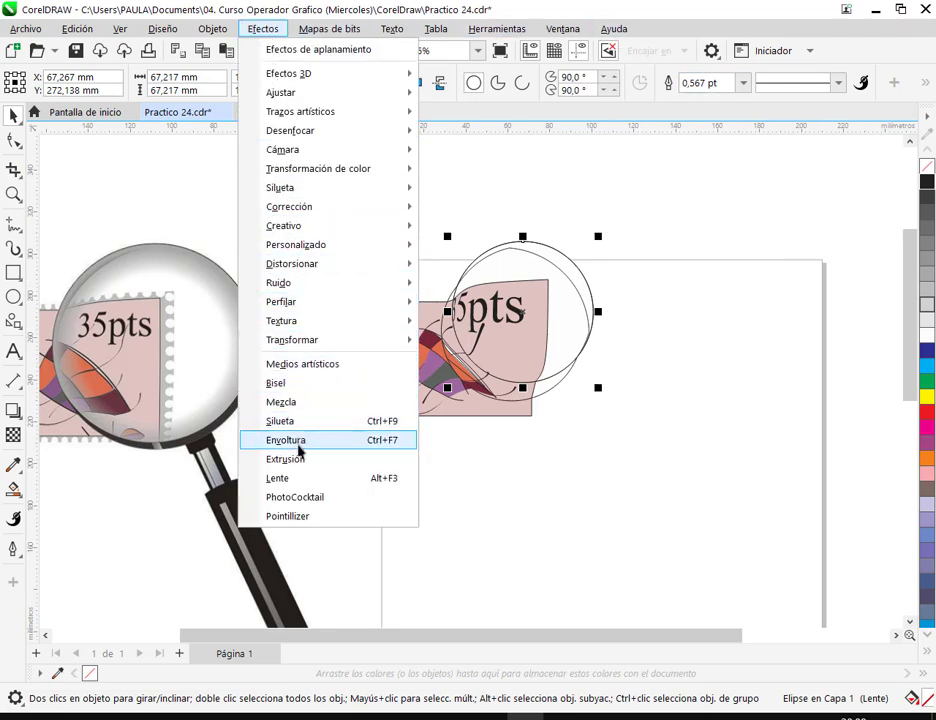
{"action": "left_click", "coordinate": [300, 480]}
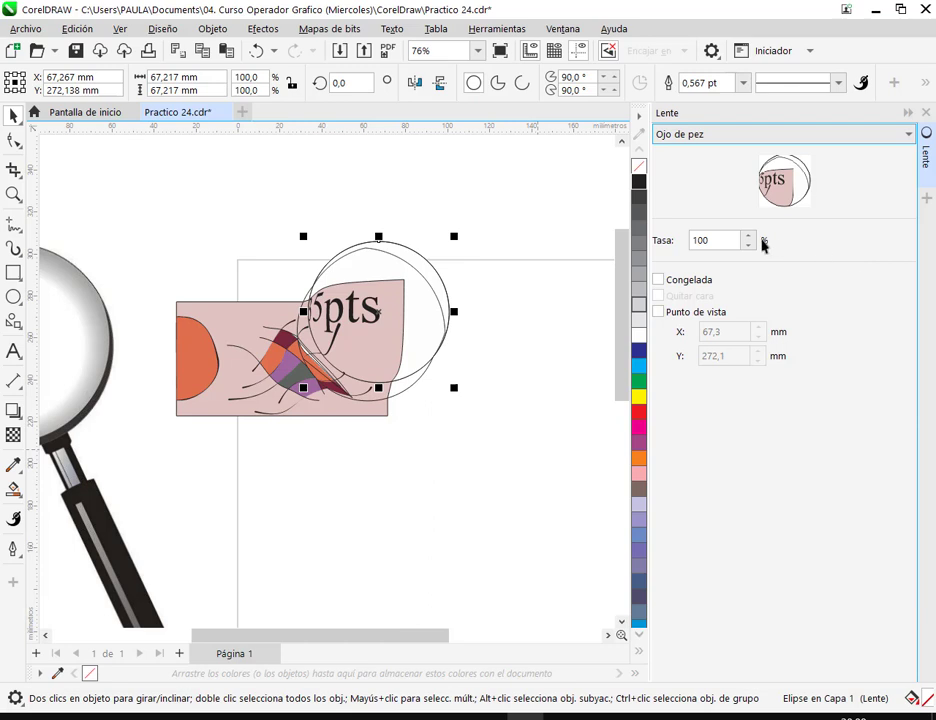
{"action": "left_click_drag", "start_coordinate": [443, 283], "coordinate": [494, 380]}
{"action": "left_click", "coordinate": [736, 134]}
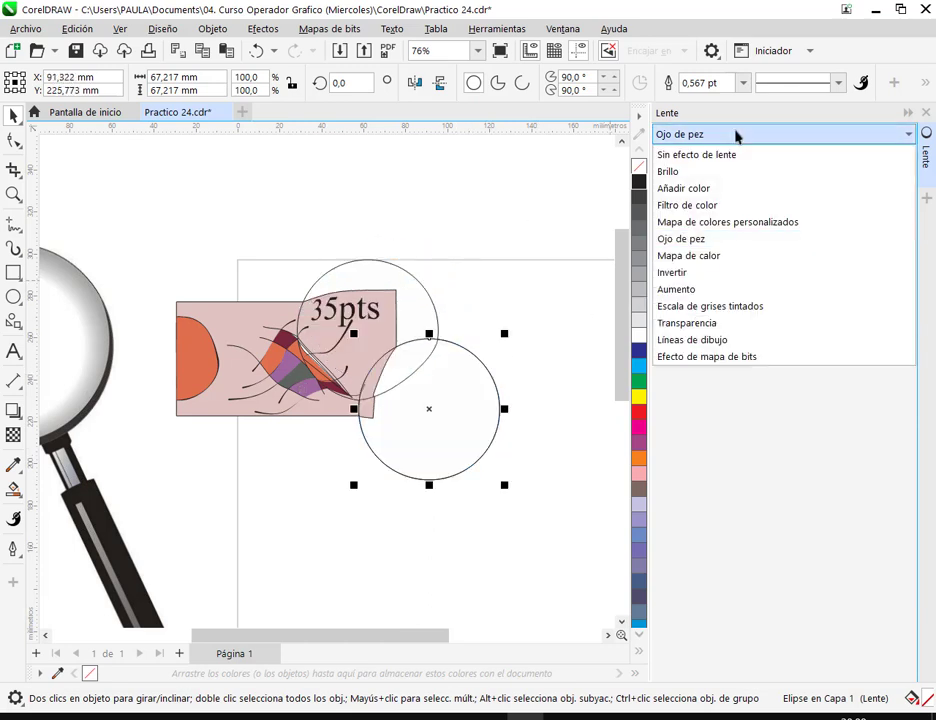
{"action": "left_click", "coordinate": [717, 155]}
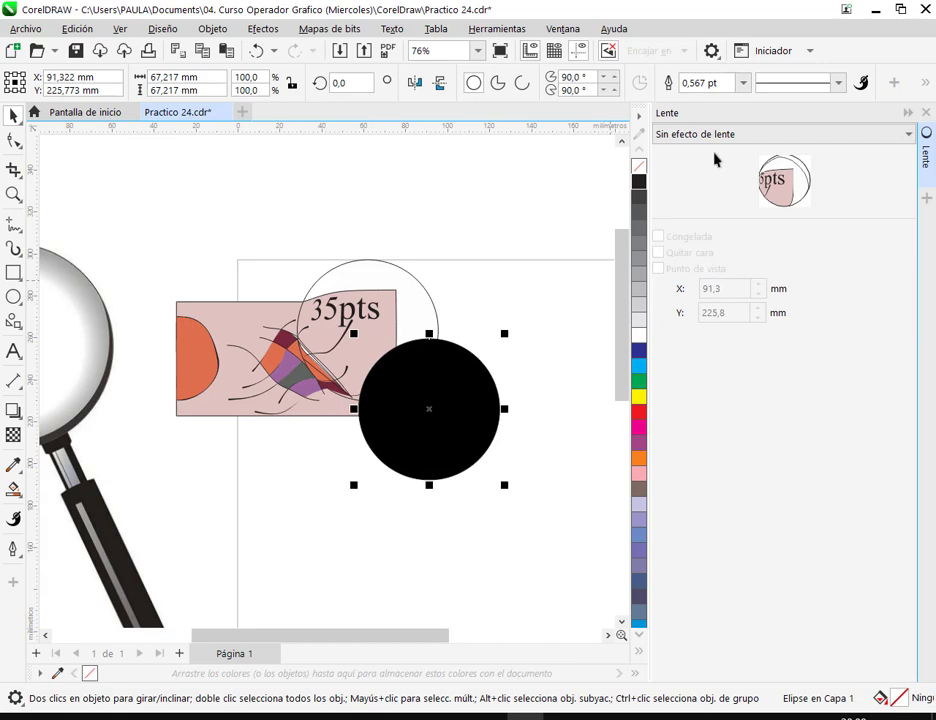
{"action": "left_click", "coordinate": [908, 115]}
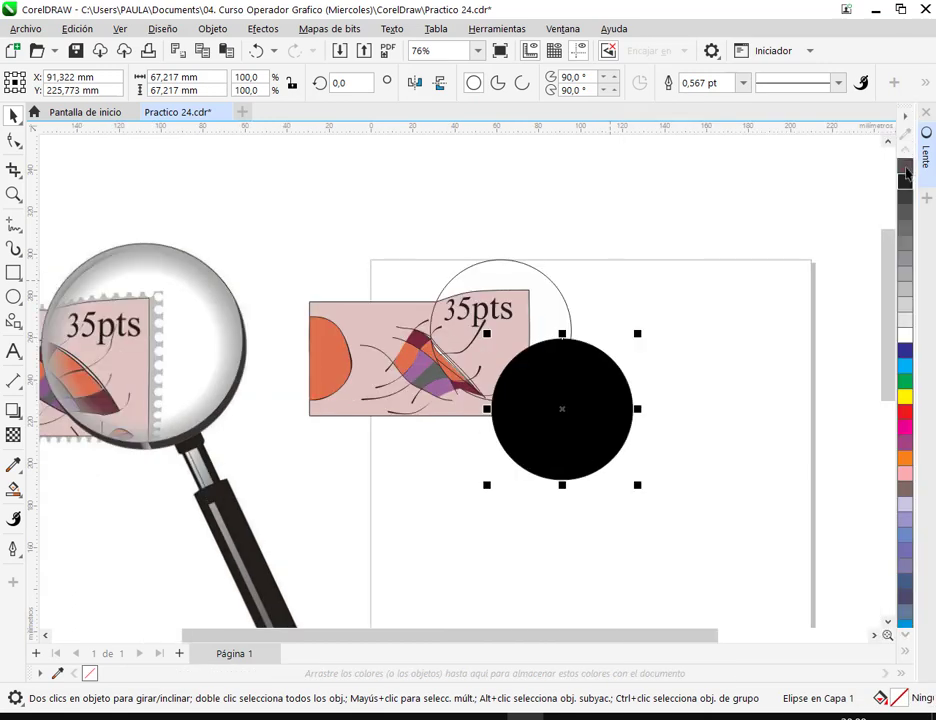
{"action": "left_click", "coordinate": [926, 112]}
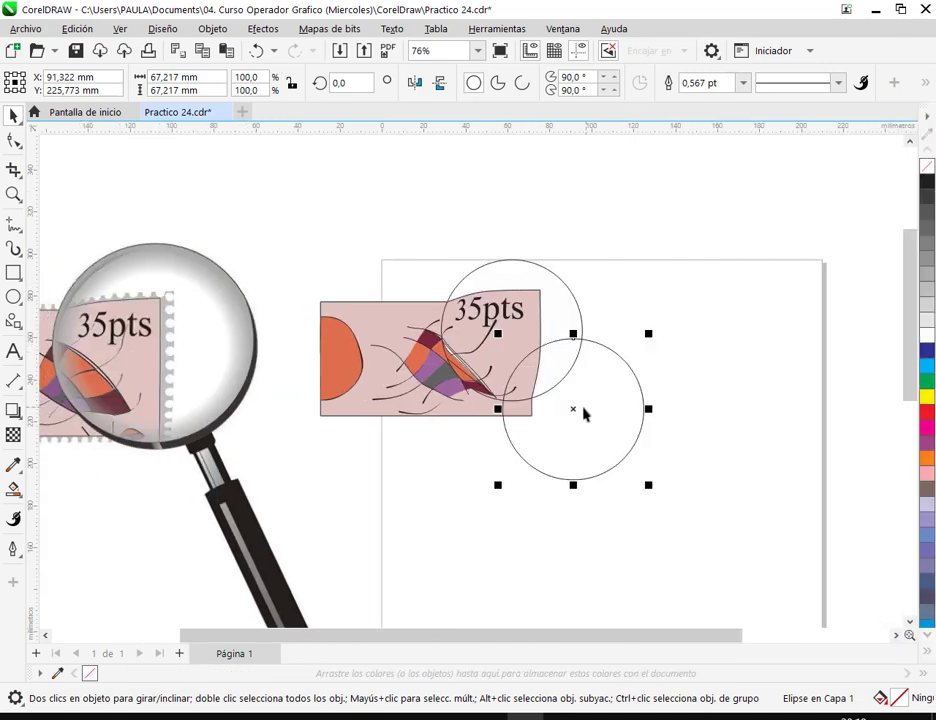
Step: Place the plain circle beside the stamp drawing, make a copy of it, and fill one of the two with black
{"action": "left_click_drag", "start_coordinate": [577, 382], "coordinate": [702, 310]}
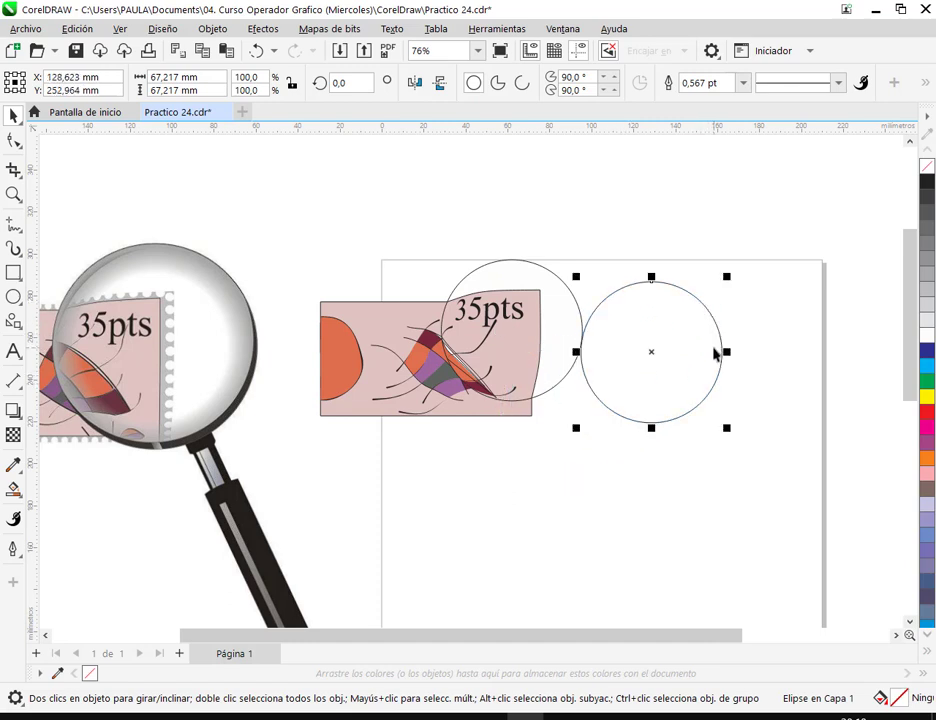
{"action": "left_click_drag", "start_coordinate": [715, 355], "coordinate": [804, 521]}
{"action": "left_click_drag", "start_coordinate": [931, 180], "coordinate": [766, 323]}
{"action": "left_click_drag", "start_coordinate": [677, 420], "coordinate": [677, 320]}
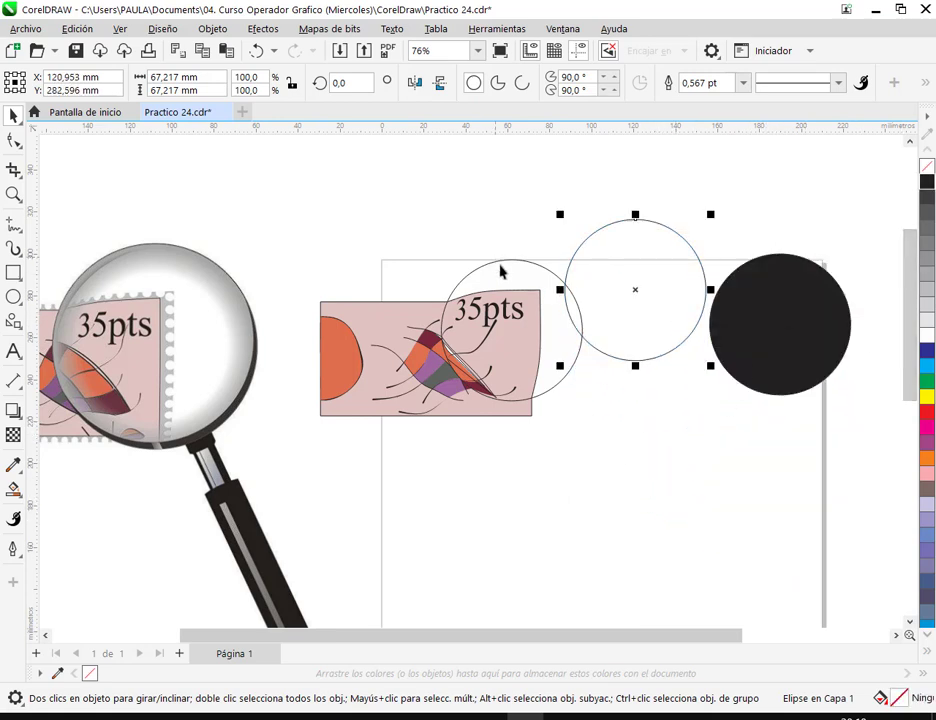
Step: Move the unfilled circle above the stamp drawing and place the black circle over the lens circle
{"action": "left_click", "coordinate": [498, 266]}
{"action": "left_click", "coordinate": [648, 271]}
{"action": "left_click", "coordinate": [755, 322]}
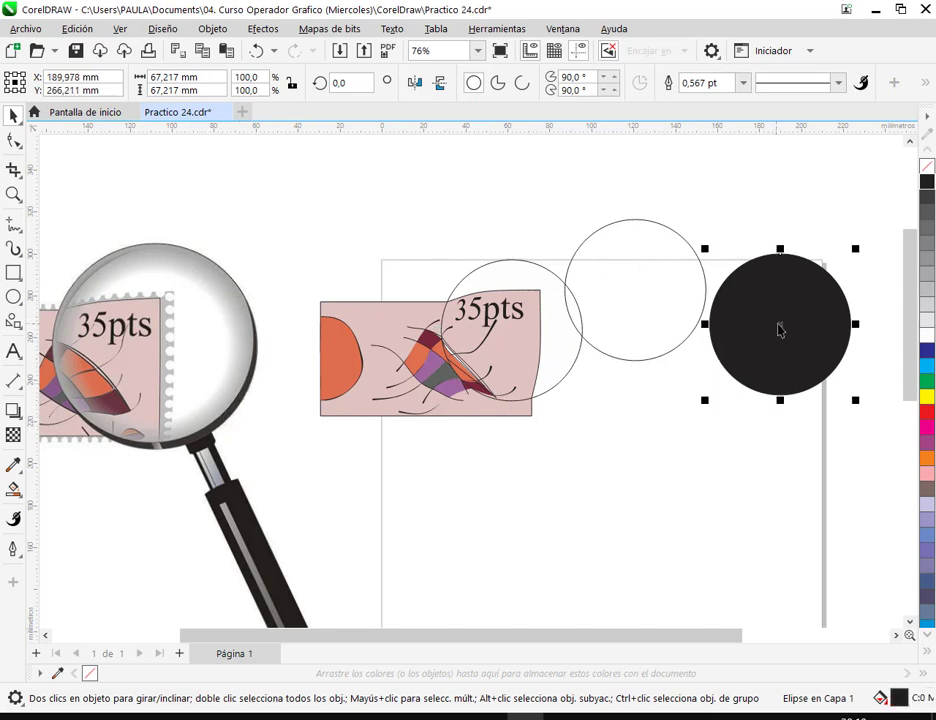
{"action": "left_click_drag", "start_coordinate": [683, 315], "coordinate": [380, 213]}
{"action": "left_click_drag", "start_coordinate": [775, 313], "coordinate": [511, 325]}
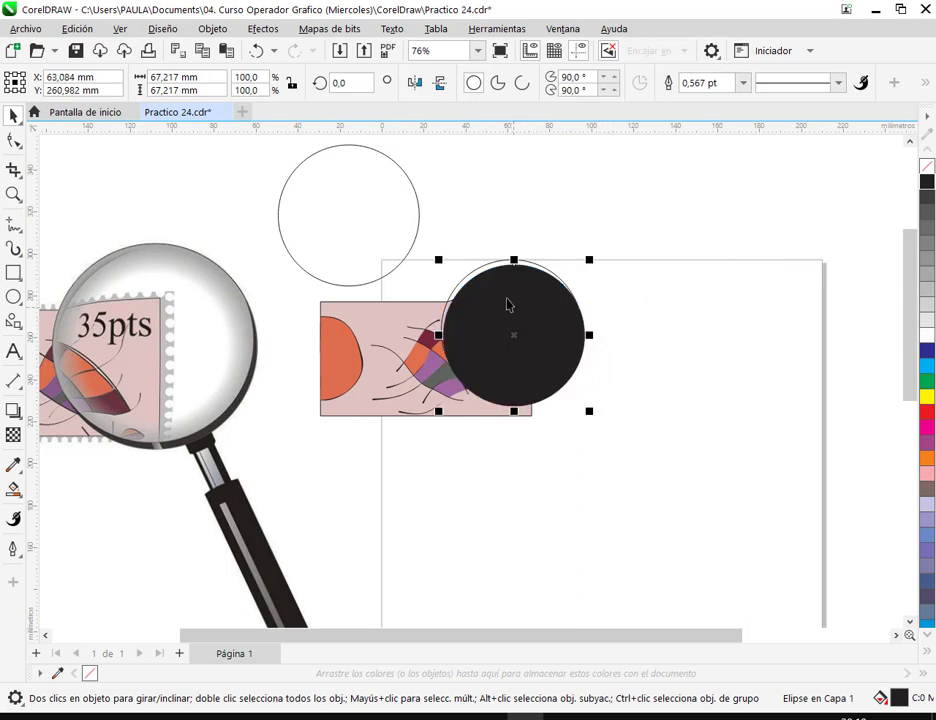
Step: Fill the black circle with dark blue and order it behind the lens circle
{"action": "left_click", "coordinate": [927, 350]}
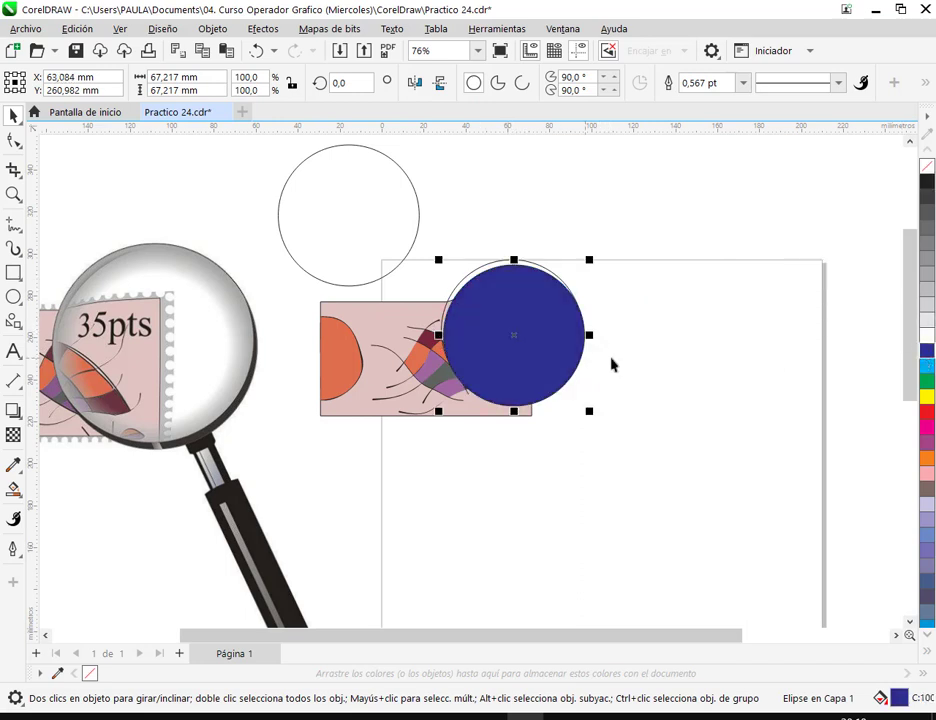
{"action": "right_click", "coordinate": [521, 291]}
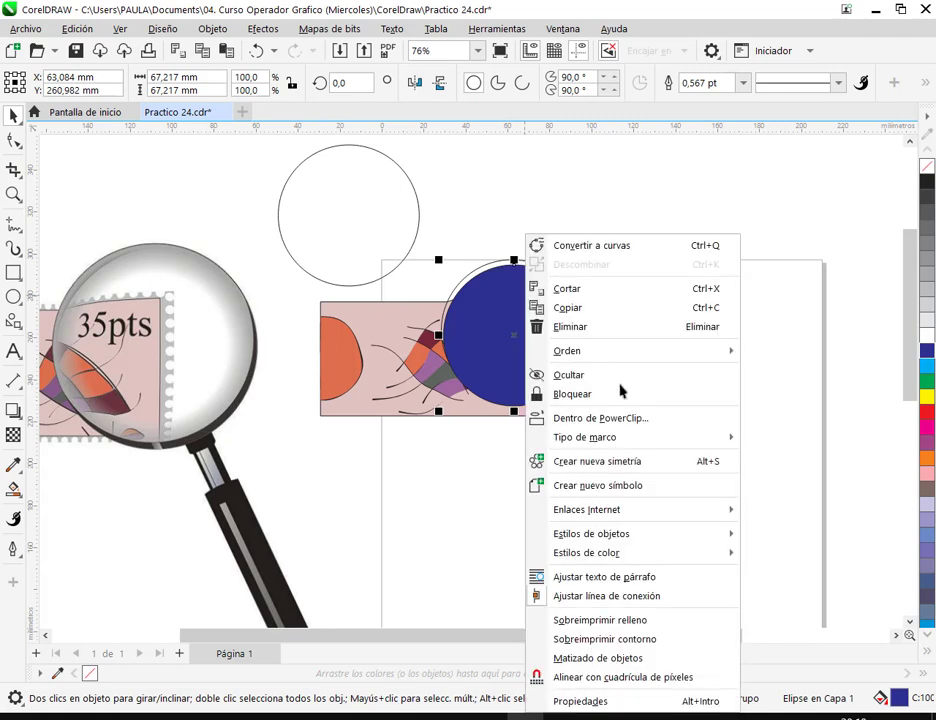
{"action": "mouse_move", "coordinate": [606, 355]}
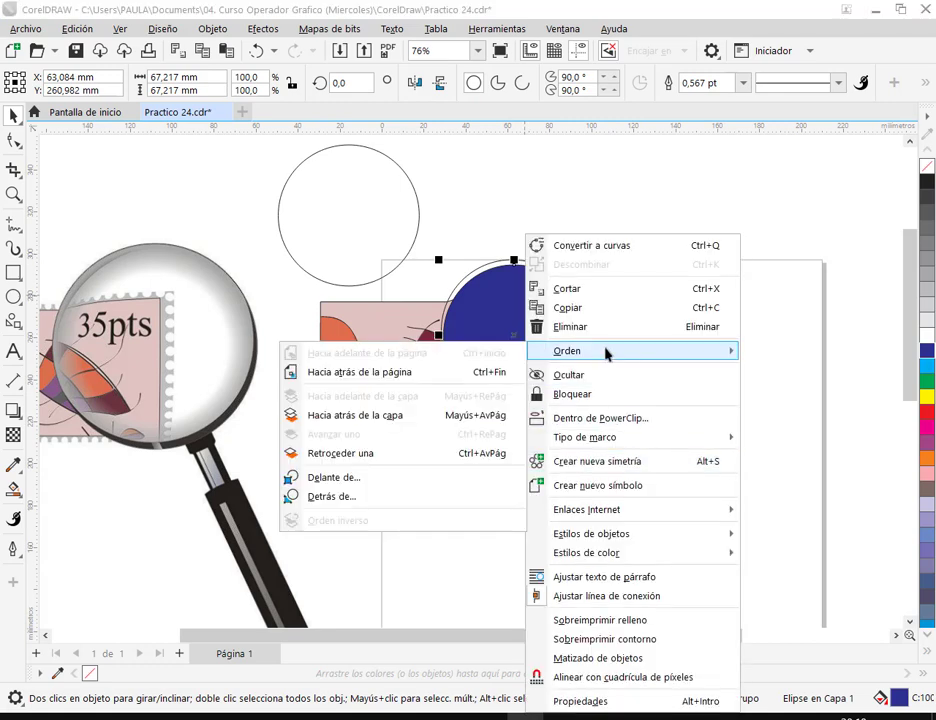
{"action": "left_click", "coordinate": [330, 496]}
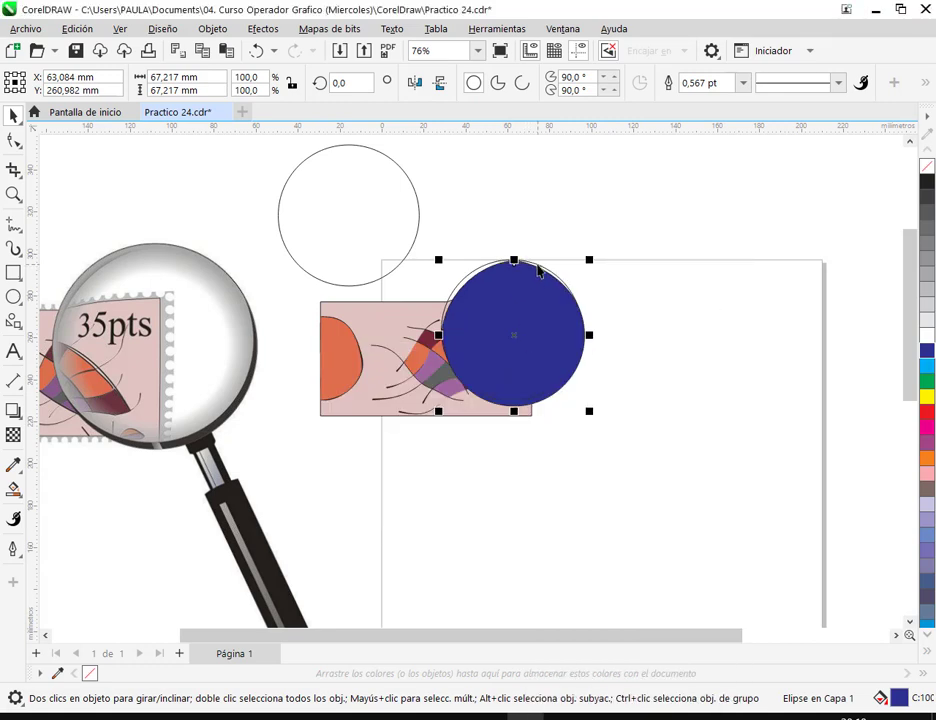
{"action": "left_click", "coordinate": [538, 270]}
{"action": "left_click", "coordinate": [669, 274]}
Step: Offset the dark blue circle slightly down and right so its edge shows beyond the lens circle
{"action": "scroll", "coordinate": [575, 378], "scroll_direction": "up", "scroll_amount": 3}
{"action": "left_click", "coordinate": [575, 378]}
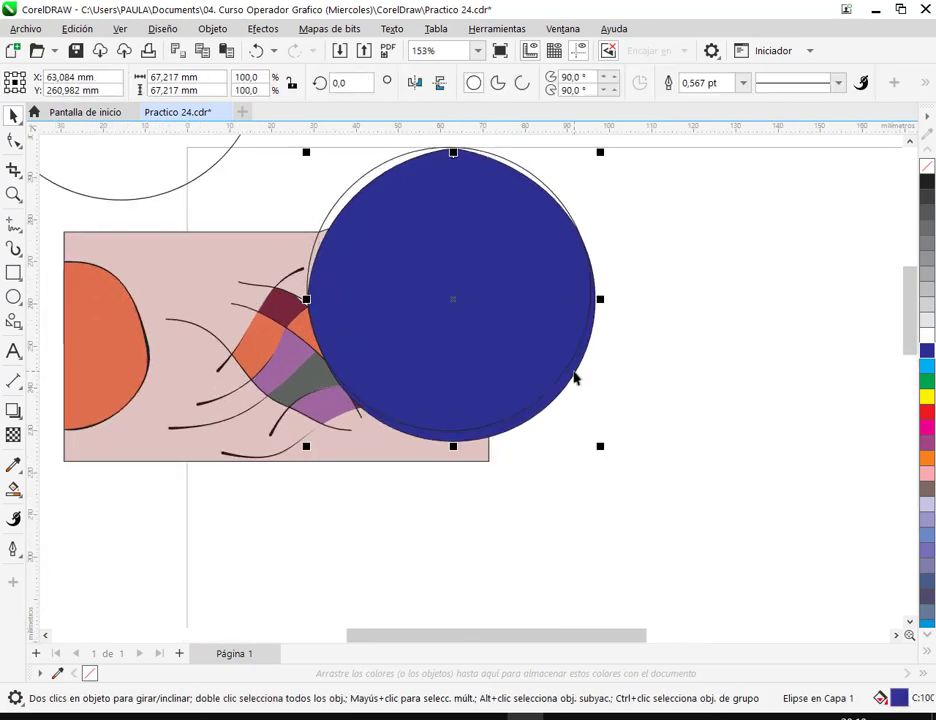
{"action": "scroll", "coordinate": [575, 378], "scroll_direction": "up", "scroll_amount": 1}
{"action": "left_click_drag", "start_coordinate": [660, 326], "coordinate": [686, 392]}
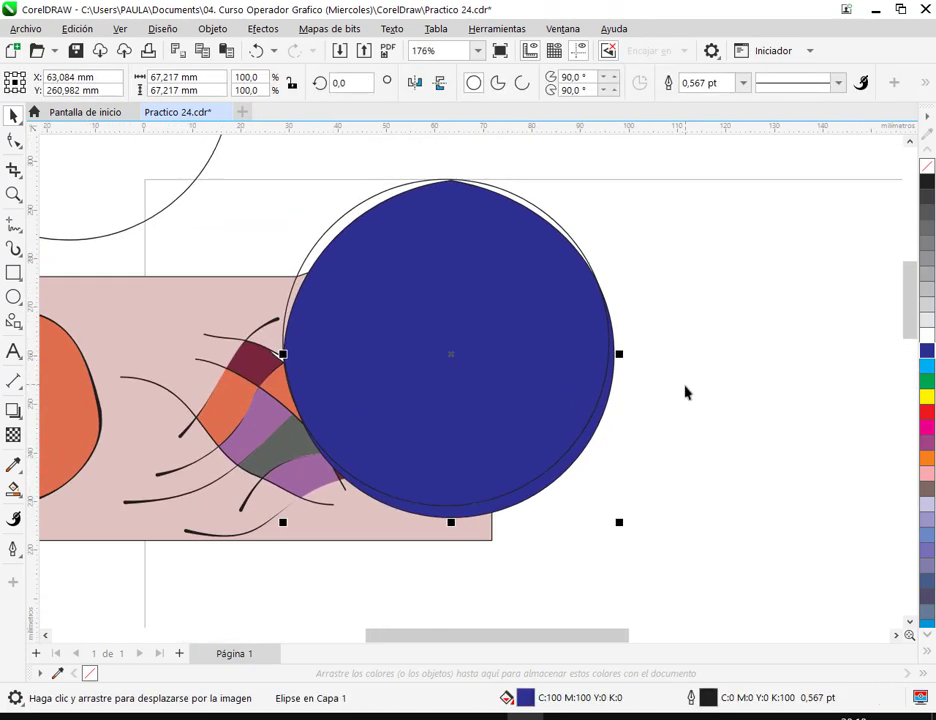
{"action": "left_click", "coordinate": [673, 301]}
{"action": "left_click_drag", "start_coordinate": [567, 476], "coordinate": [602, 510]}
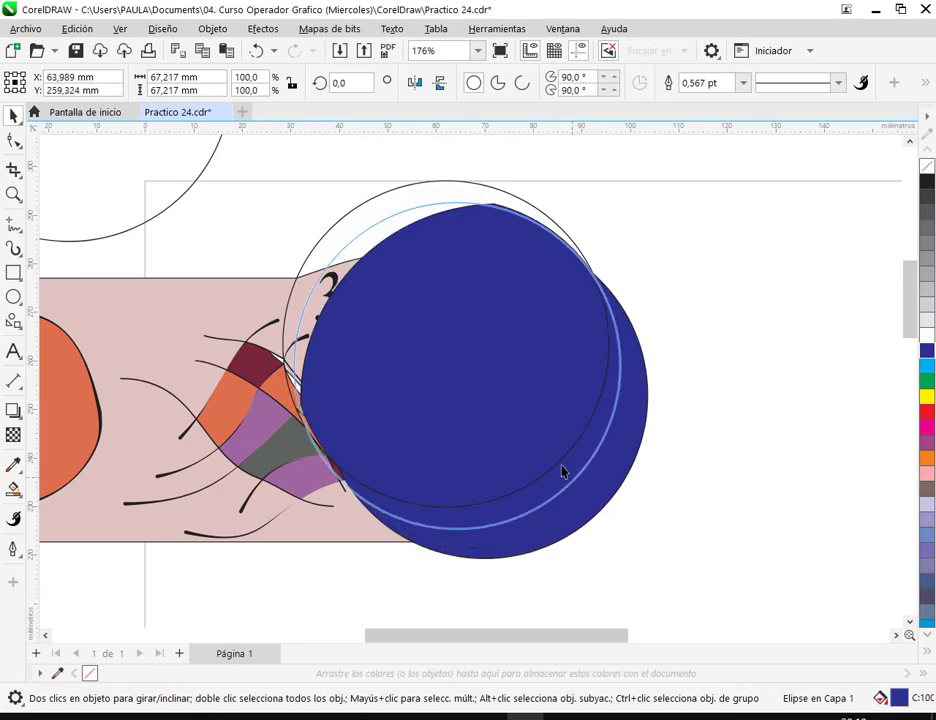
{"action": "left_click_drag", "start_coordinate": [561, 466], "coordinate": [568, 474]}
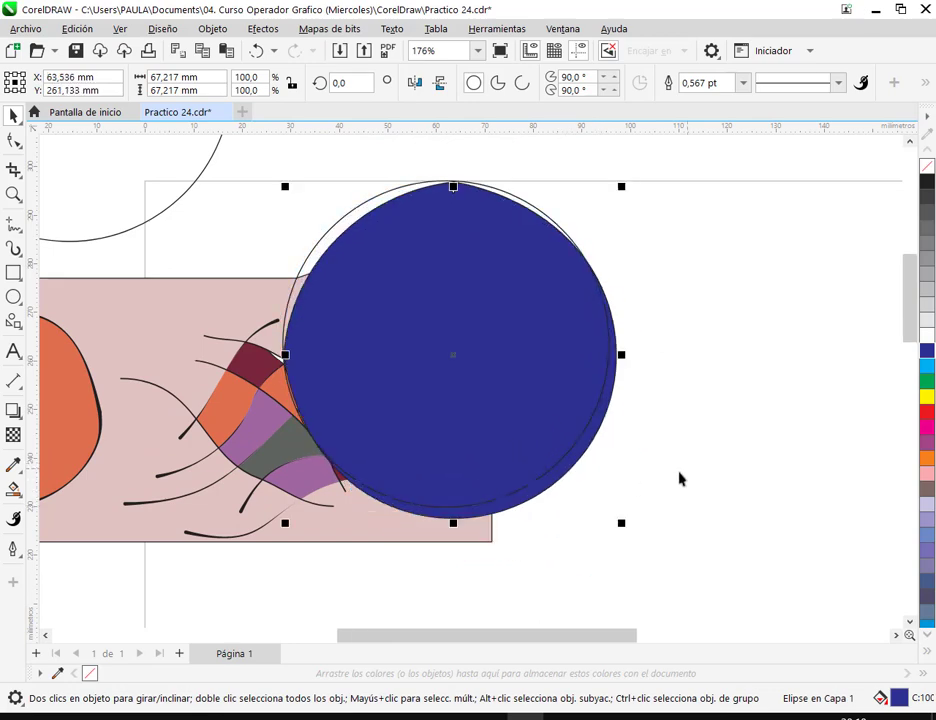
Step: Fill the circle behind the lens with black and select it together with the lens circle
{"action": "scroll", "coordinate": [683, 478], "scroll_direction": "down", "scroll_amount": 2}
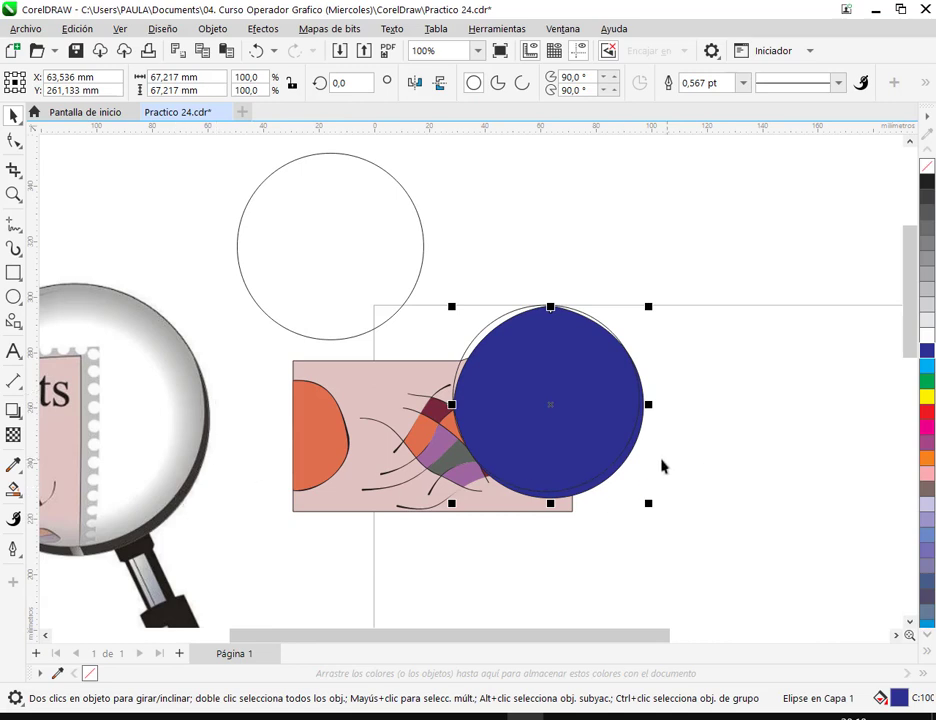
{"action": "scroll", "coordinate": [664, 463], "scroll_direction": "up", "scroll_amount": 2}
{"action": "left_click", "coordinate": [926, 185]}
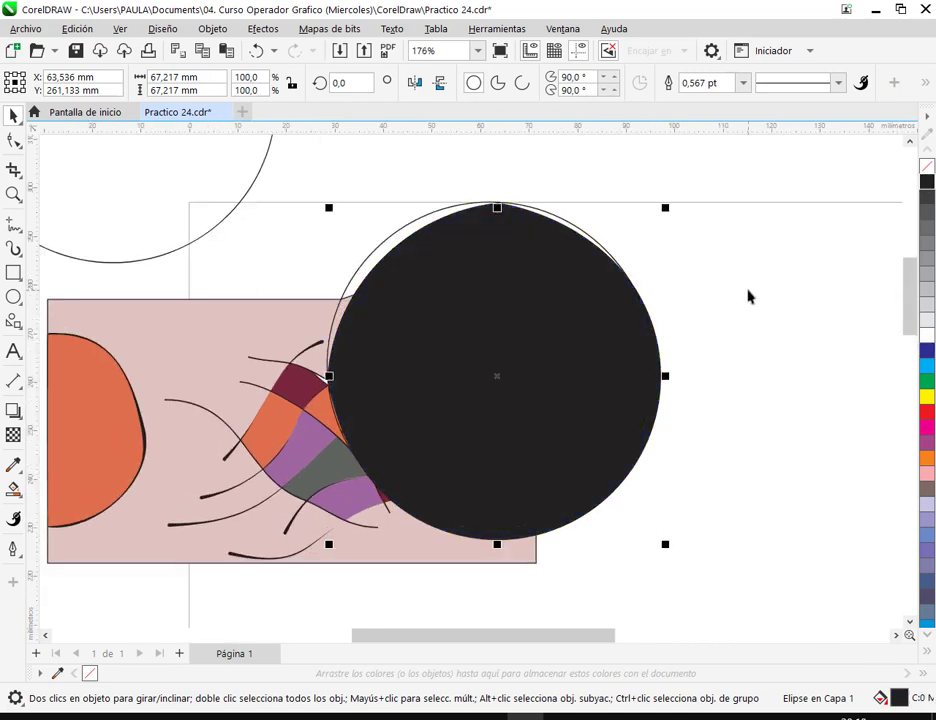
{"action": "left_click", "coordinate": [300, 180]}
{"action": "left_click", "coordinate": [403, 233]}
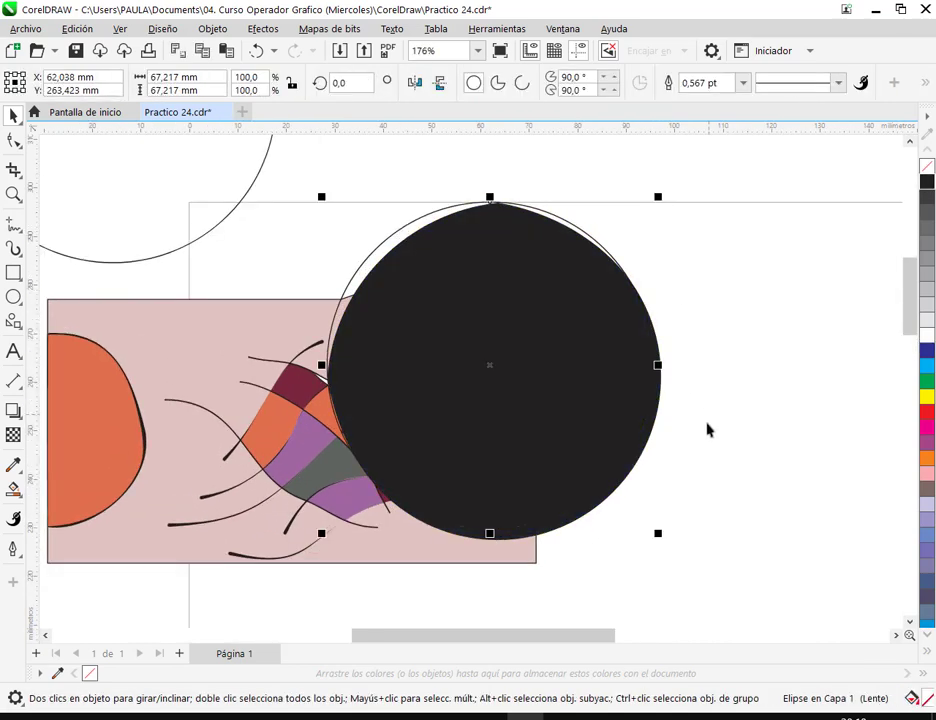
{"action": "left_click", "coordinate": [637, 445], "text": "shift"}
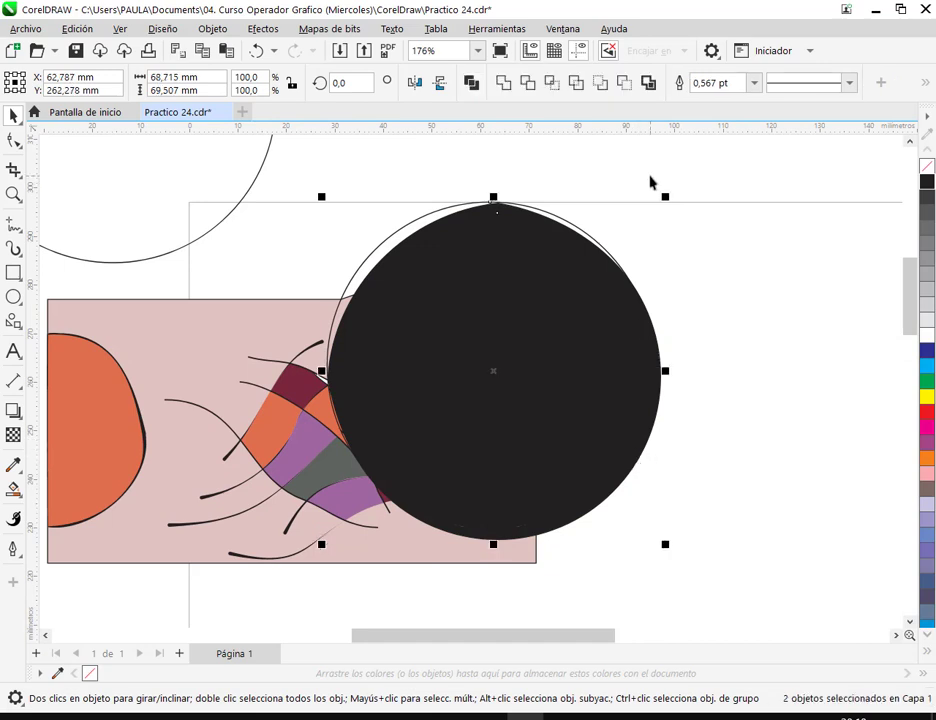
{"action": "left_click", "coordinate": [665, 438]}
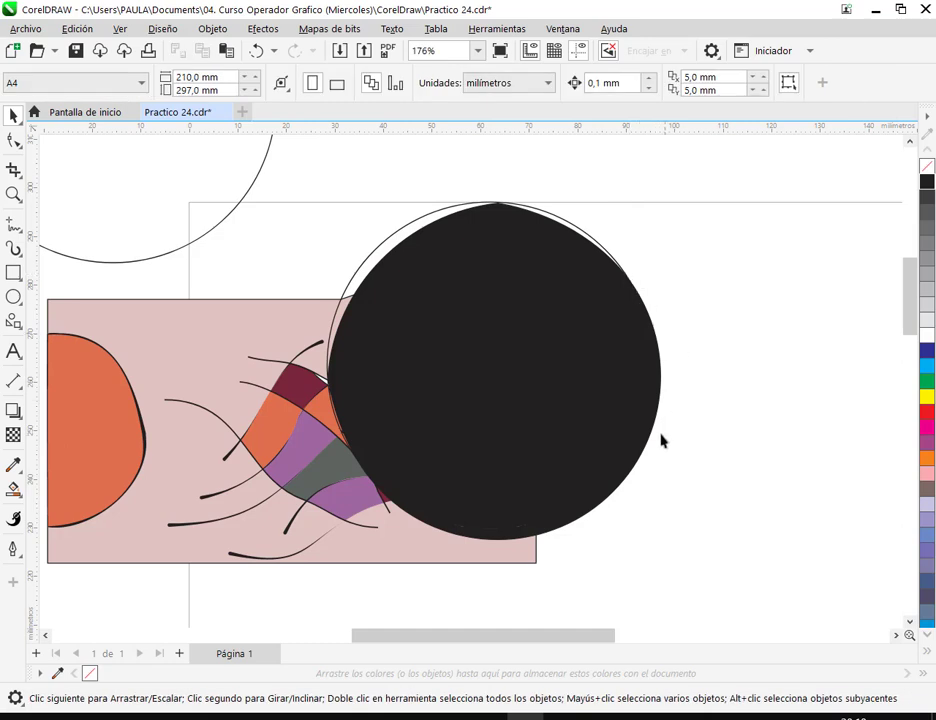
Step: Fill the circle behind the lens with cyan
{"action": "left_click", "coordinate": [648, 442]}
{"action": "left_click", "coordinate": [926, 372]}
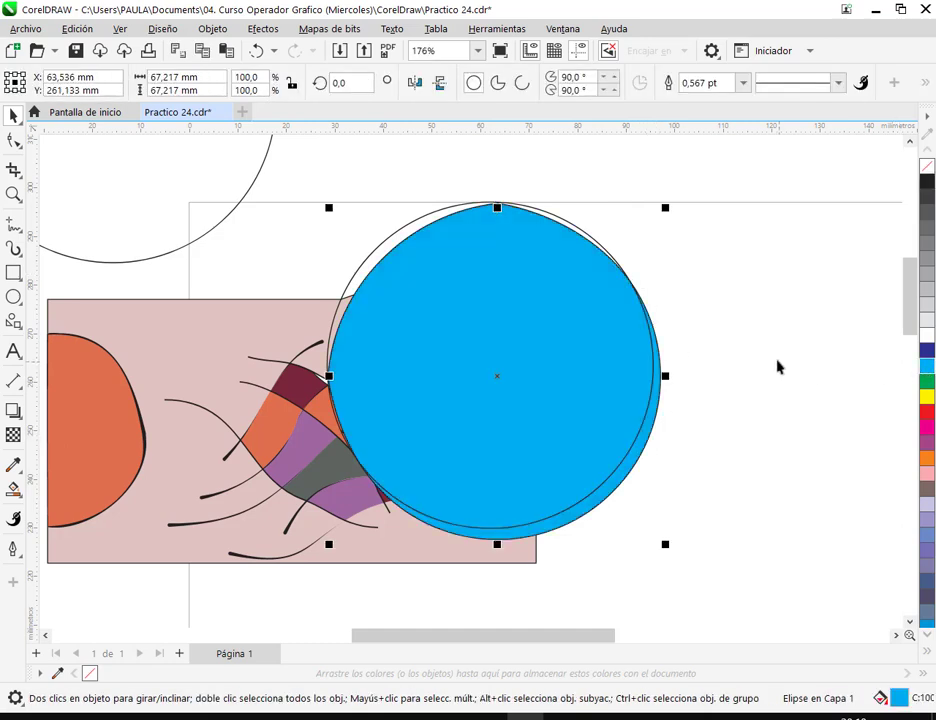
{"action": "left_click", "coordinate": [778, 367]}
Step: Trim the cyan circle with the lens circle, leaving a thin crescent along the lens's lower right edge
{"action": "left_click", "coordinate": [428, 222]}
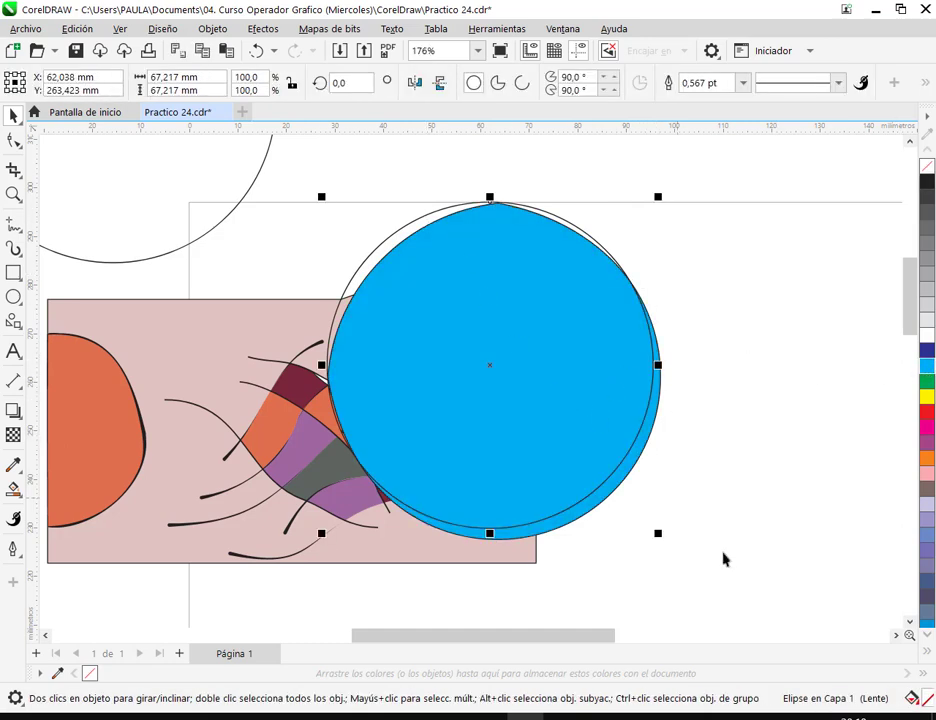
{"action": "left_click", "coordinate": [624, 487], "text": "shift"}
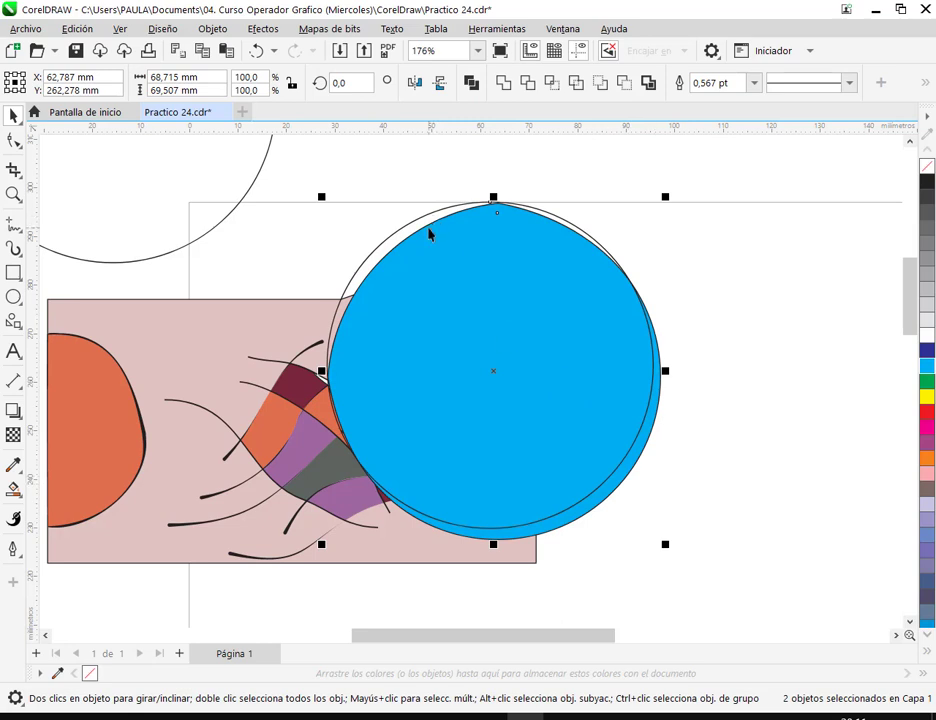
{"action": "left_click", "coordinate": [761, 330]}
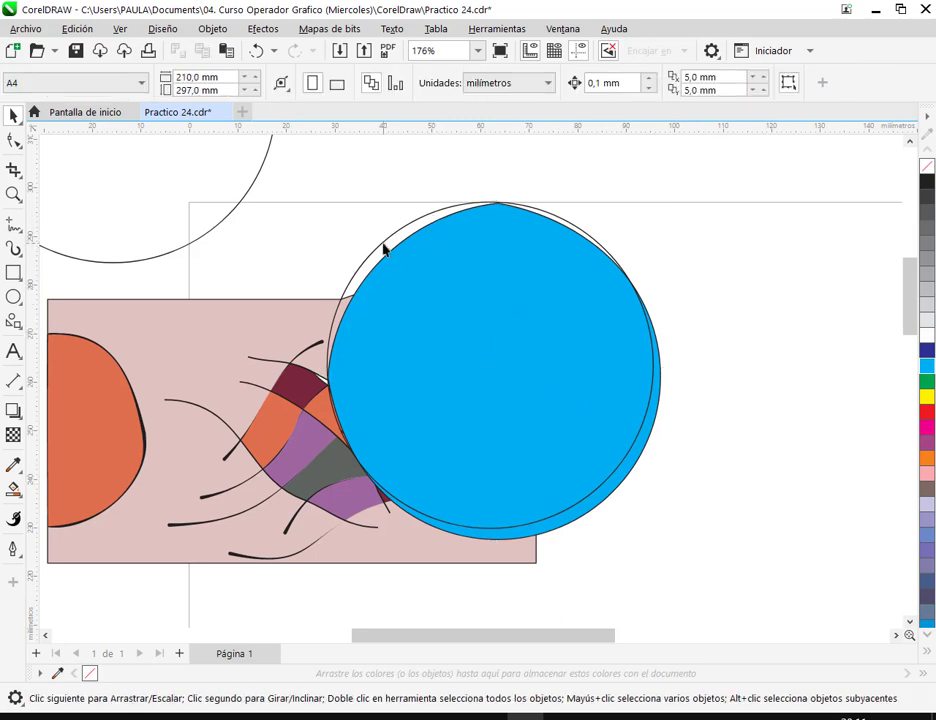
{"action": "left_click", "coordinate": [420, 265]}
{"action": "left_click", "coordinate": [606, 503], "text": "shift"}
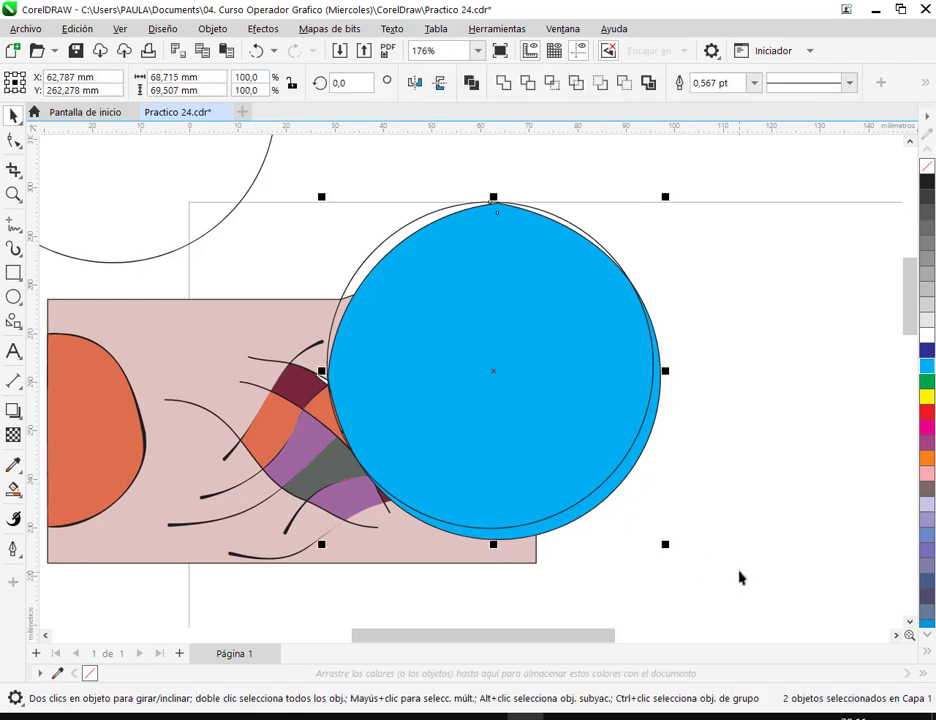
{"action": "left_click", "coordinate": [528, 85]}
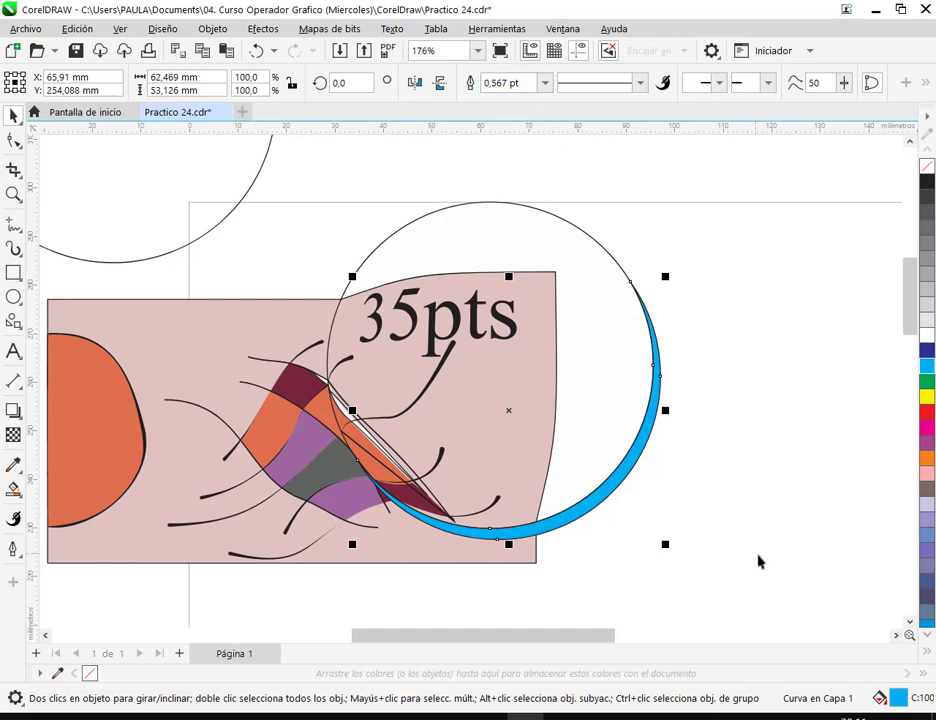
{"action": "left_click", "coordinate": [700, 497]}
{"action": "left_click", "coordinate": [638, 470]}
Step: Fill the crescent with black, then try moving it away from the lens and undo that move
{"action": "scroll", "coordinate": [685, 408], "scroll_direction": "down", "scroll_amount": 2}
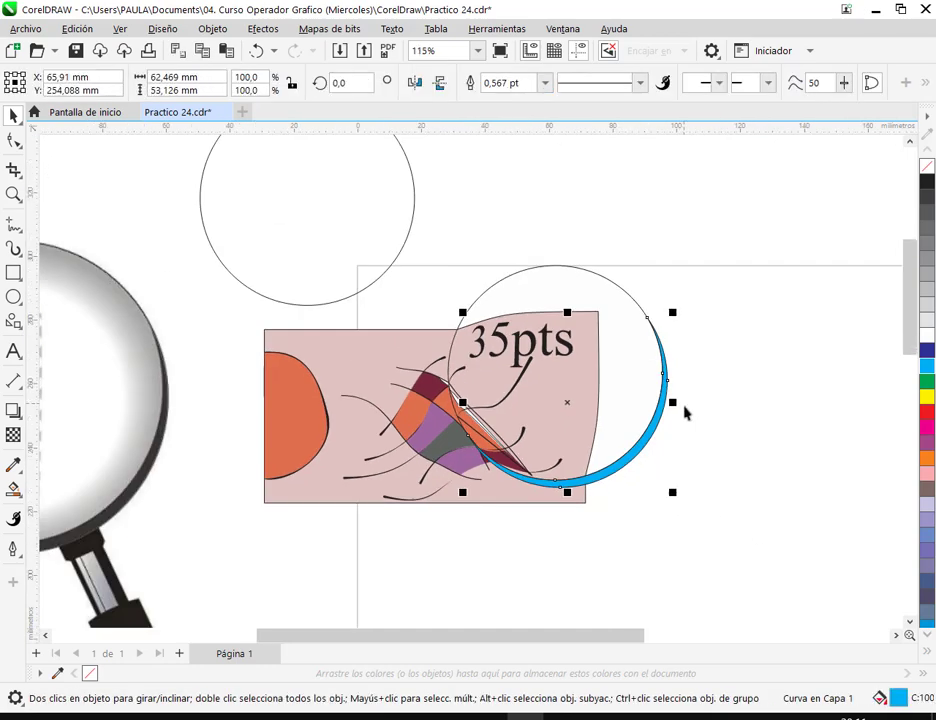
{"action": "scroll", "coordinate": [685, 408], "scroll_direction": "down", "scroll_amount": 1}
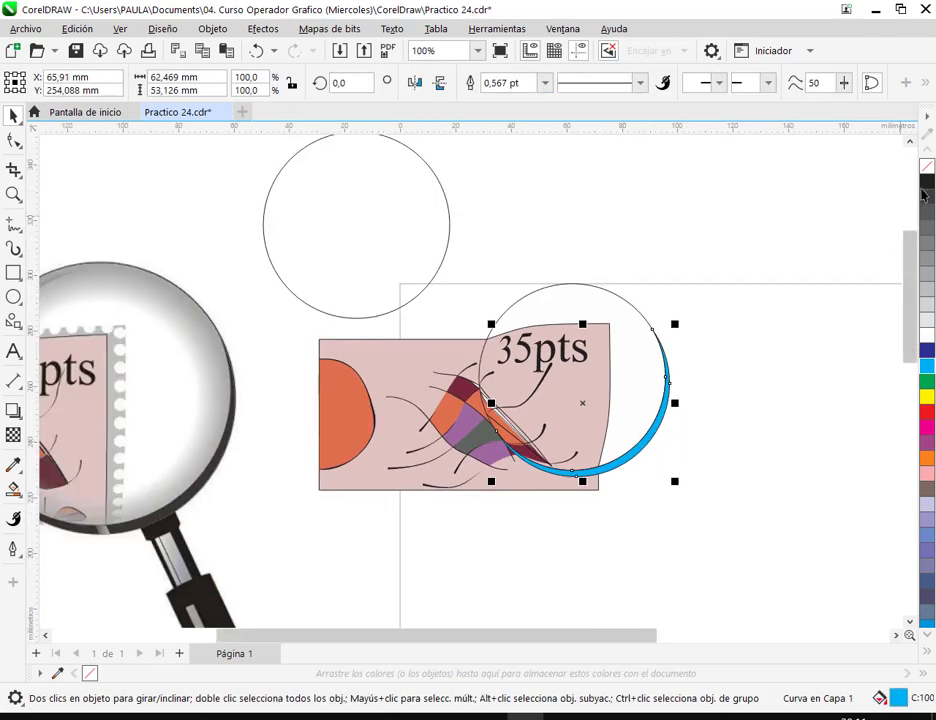
{"action": "left_click", "coordinate": [924, 186]}
{"action": "left_click_drag", "start_coordinate": [627, 463], "coordinate": [669, 525]}
{"action": "left_click", "coordinate": [256, 52]}
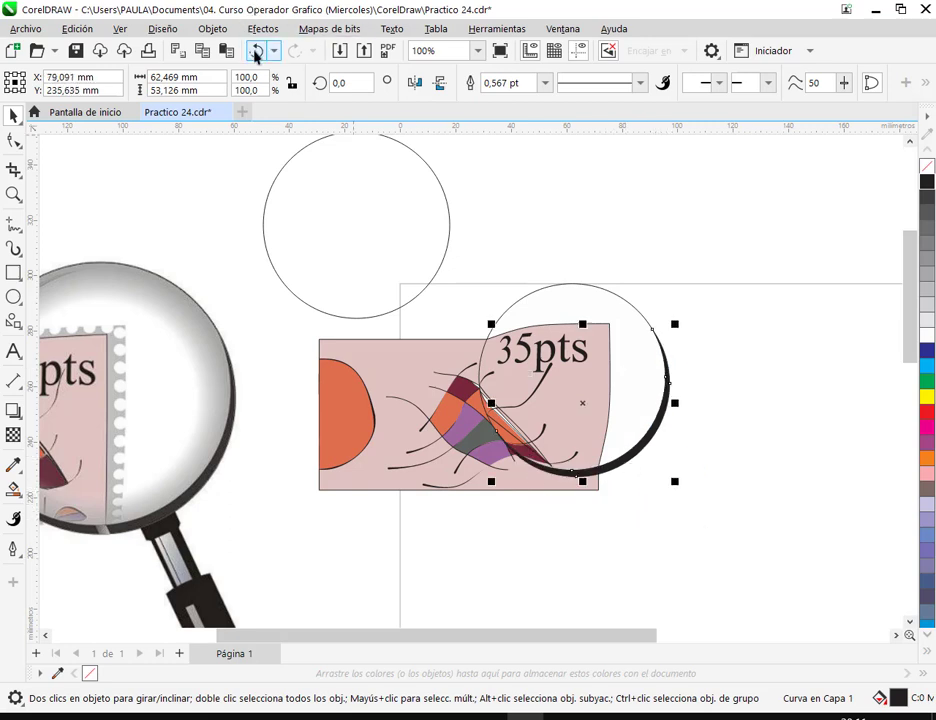
Step: Move the spare unfilled circle slightly down and turn off the Desencajar option
{"action": "left_click", "coordinate": [366, 272]}
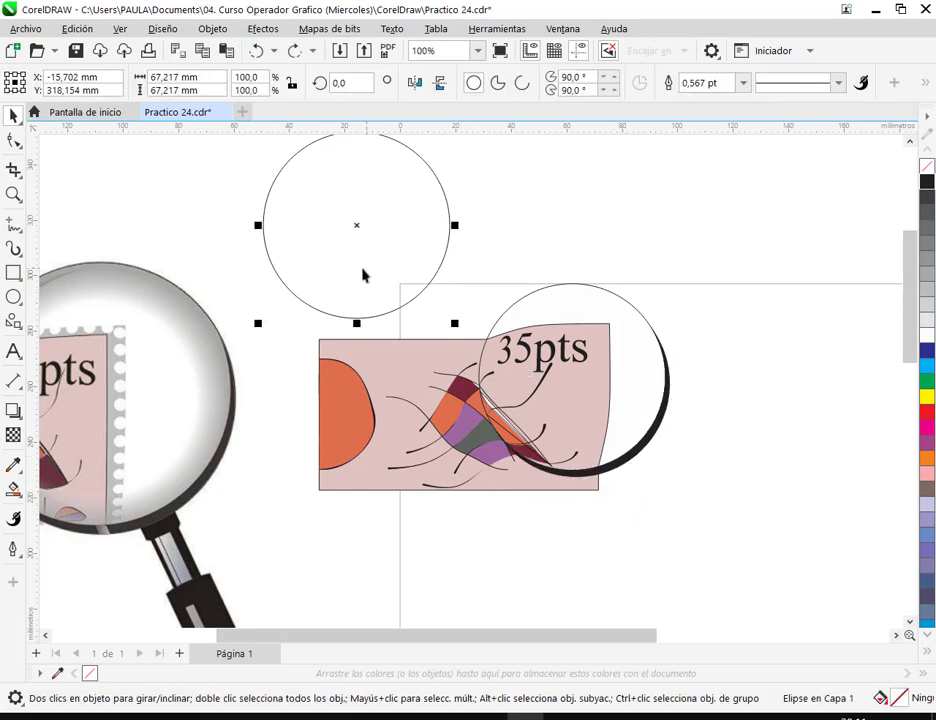
{"action": "left_click_drag", "start_coordinate": [357, 232], "coordinate": [340, 257]}
{"action": "left_click", "coordinate": [119, 28]}
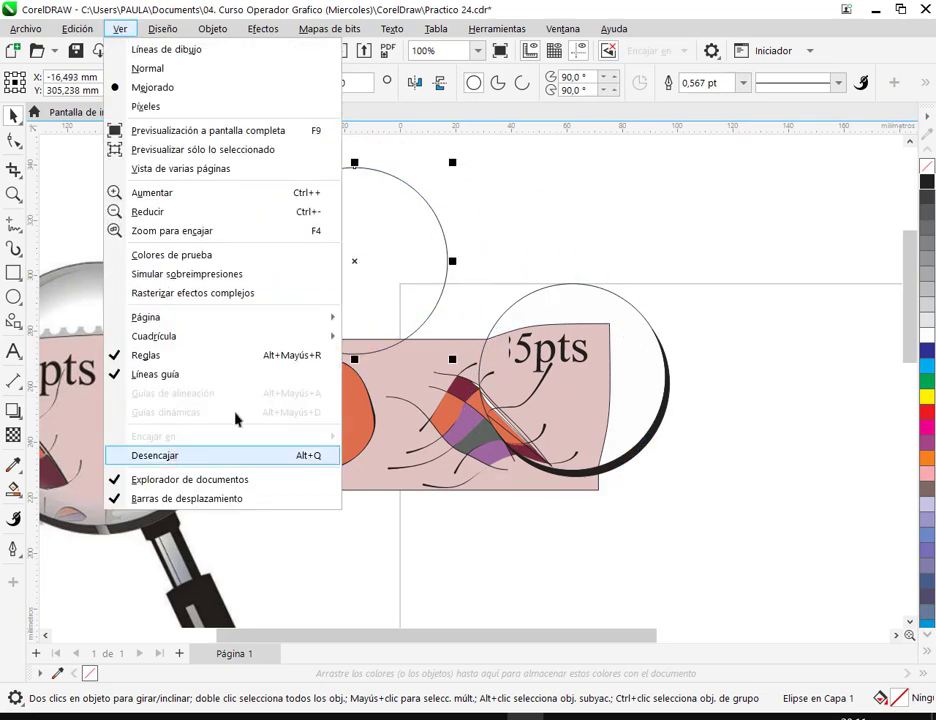
{"action": "left_click", "coordinate": [236, 455]}
Step: Move the spare unfilled circle above and to the right of the lens circle and save the document
{"action": "left_click_drag", "start_coordinate": [355, 265], "coordinate": [695, 232]}
{"action": "left_click", "coordinate": [75, 50]}
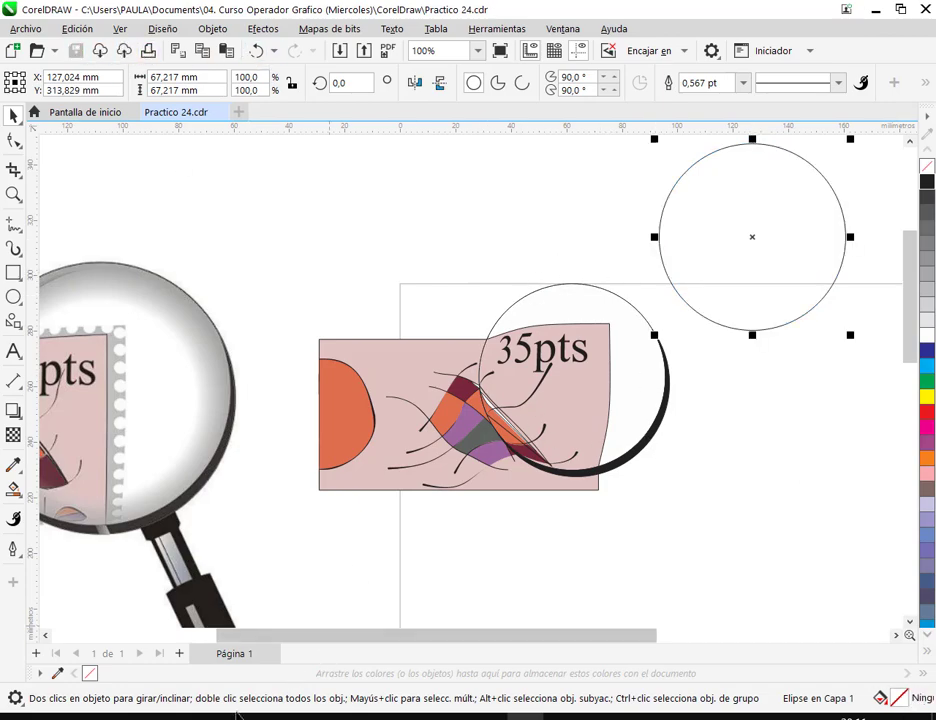
Step: Switch to Google Meet to check the call messages and return to Practico 24.cdr in CorelDRAW
{"action": "left_click", "coordinate": [115, 625]}
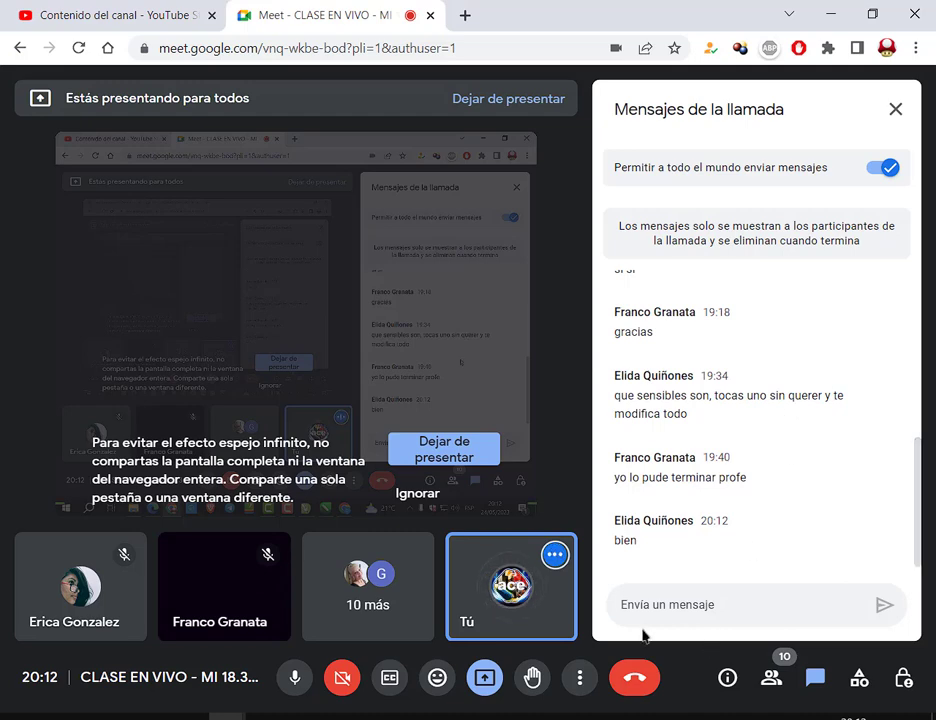
{"action": "mouse_move", "coordinate": [525, 715]}
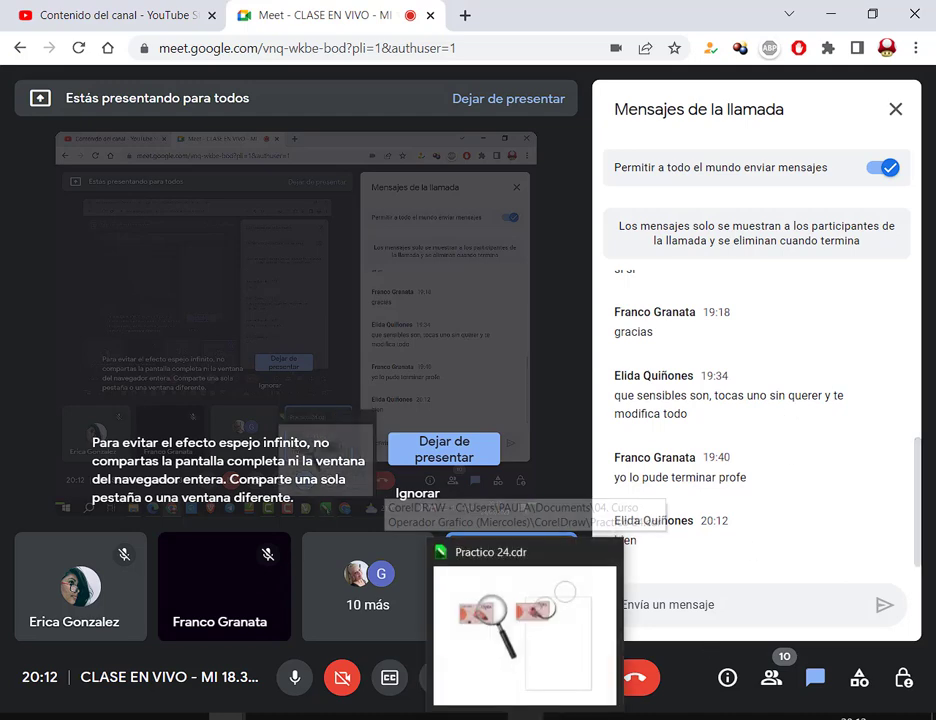
{"action": "left_click", "coordinate": [522, 625]}
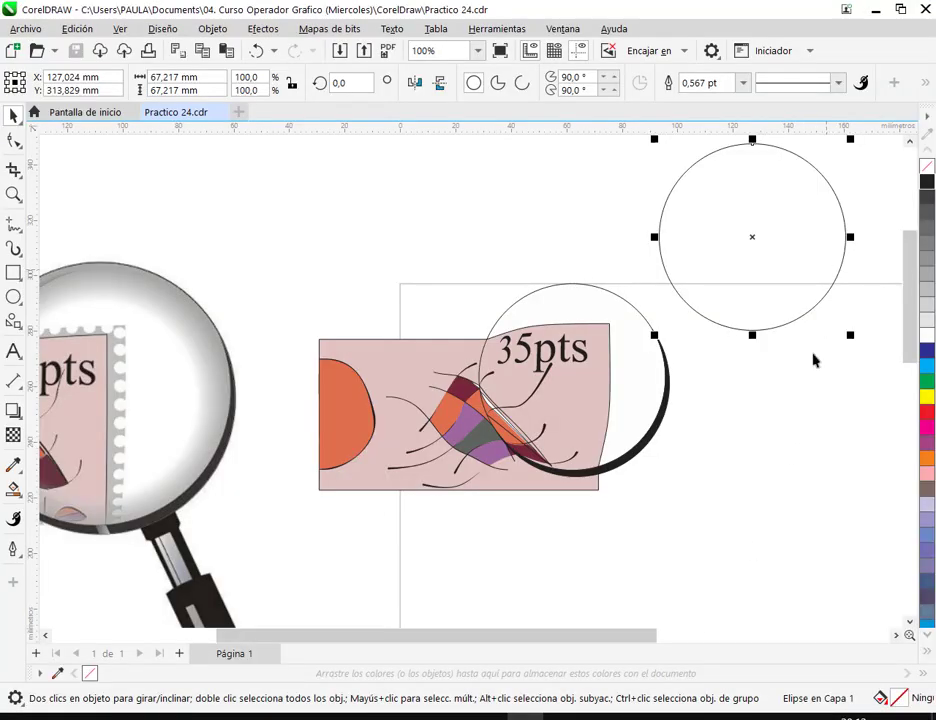
Step: Move the spare unfilled circle back onto the lens, aligned with the lens outline over the stamp
{"action": "left_click", "coordinate": [788, 437]}
{"action": "left_click", "coordinate": [764, 236]}
{"action": "left_click_drag", "start_coordinate": [750, 238], "coordinate": [578, 377]}
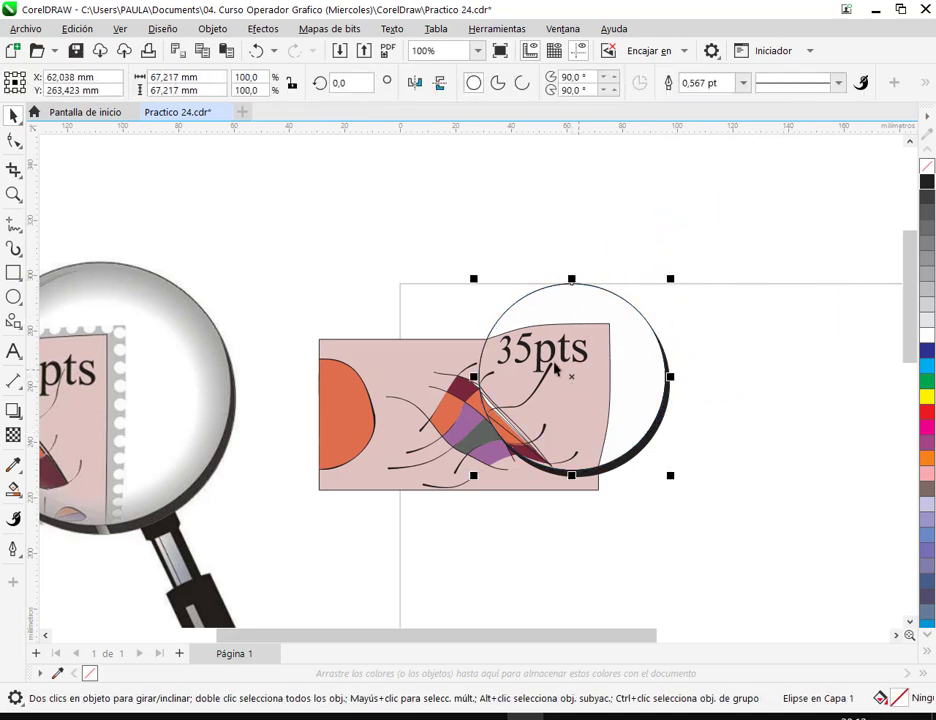
Step: Apply an elliptical gradient fill to the lens circle with a white centre and a grey outer node
{"action": "left_click_drag", "start_coordinate": [229, 365], "coordinate": [285, 365]}
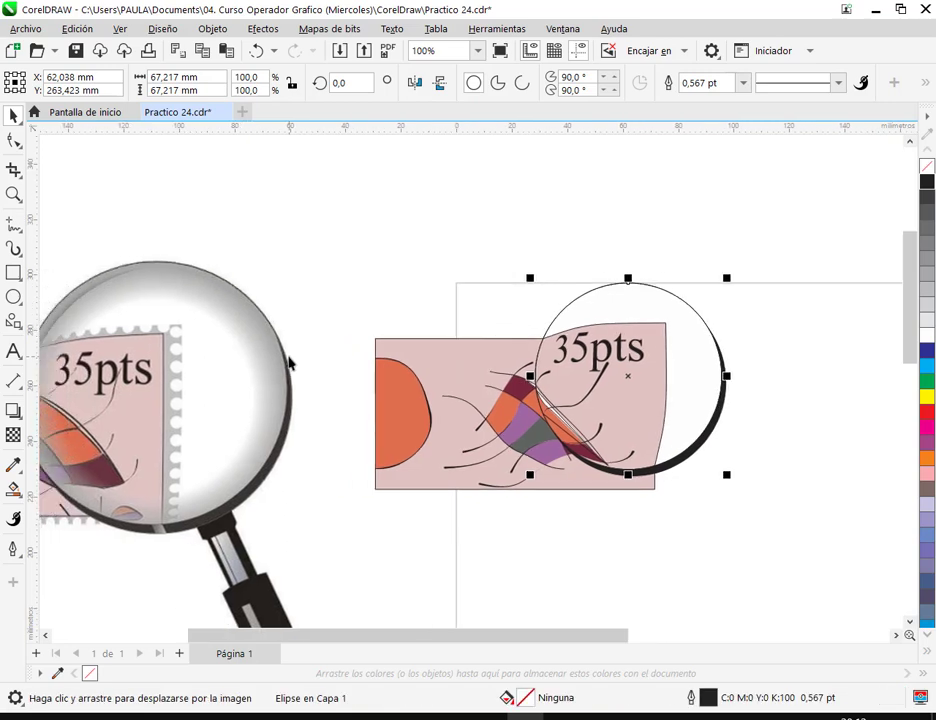
{"action": "left_click", "coordinate": [13, 489]}
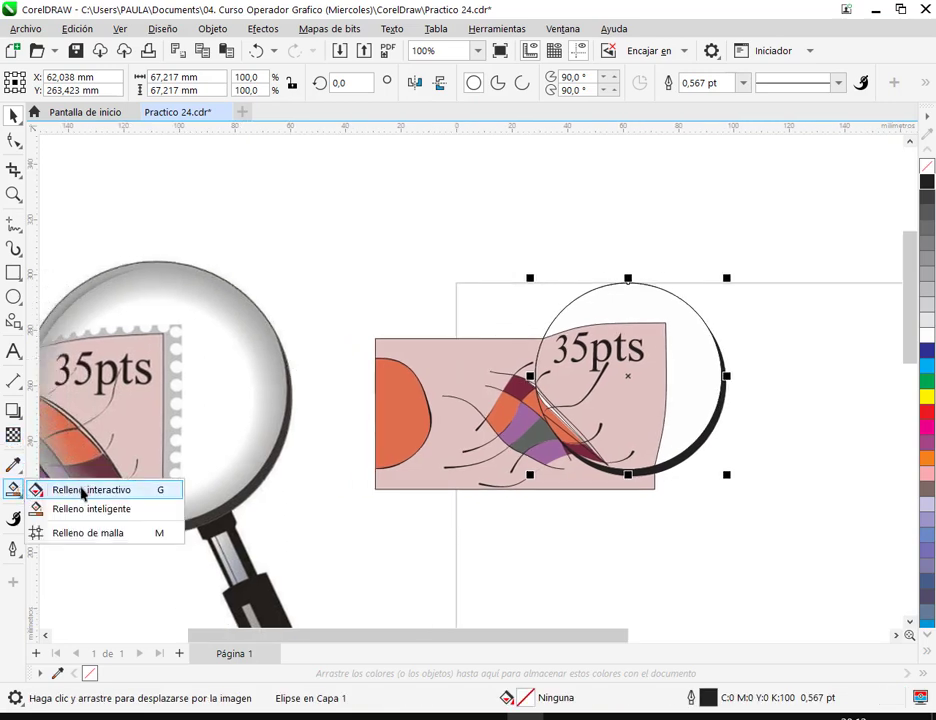
{"action": "left_click", "coordinate": [82, 490]}
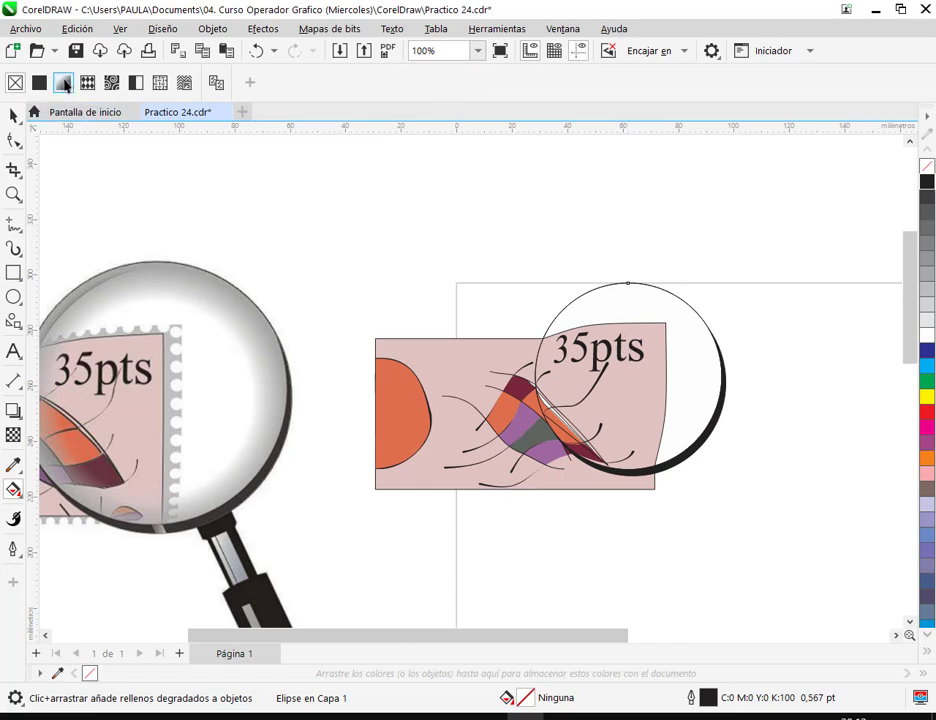
{"action": "left_click", "coordinate": [61, 84]}
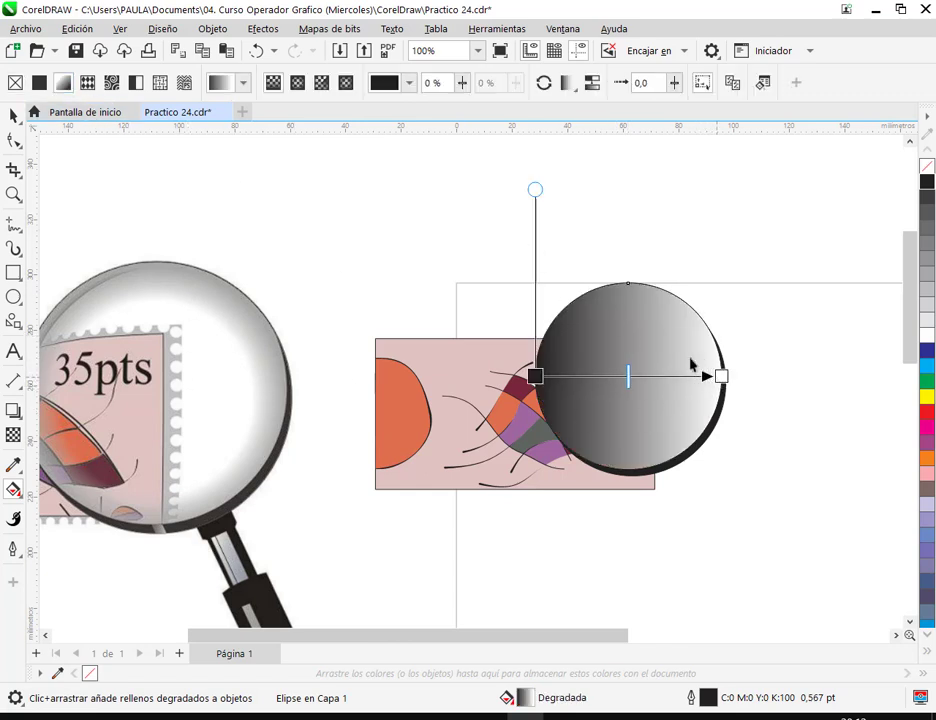
{"action": "left_click", "coordinate": [297, 83]}
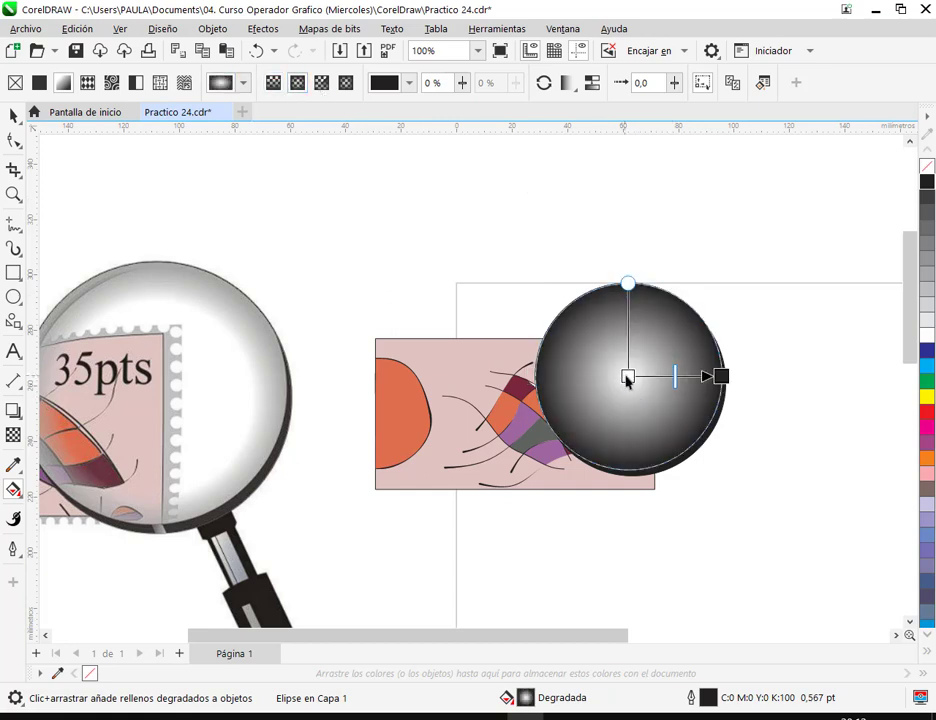
{"action": "left_click", "coordinate": [929, 272]}
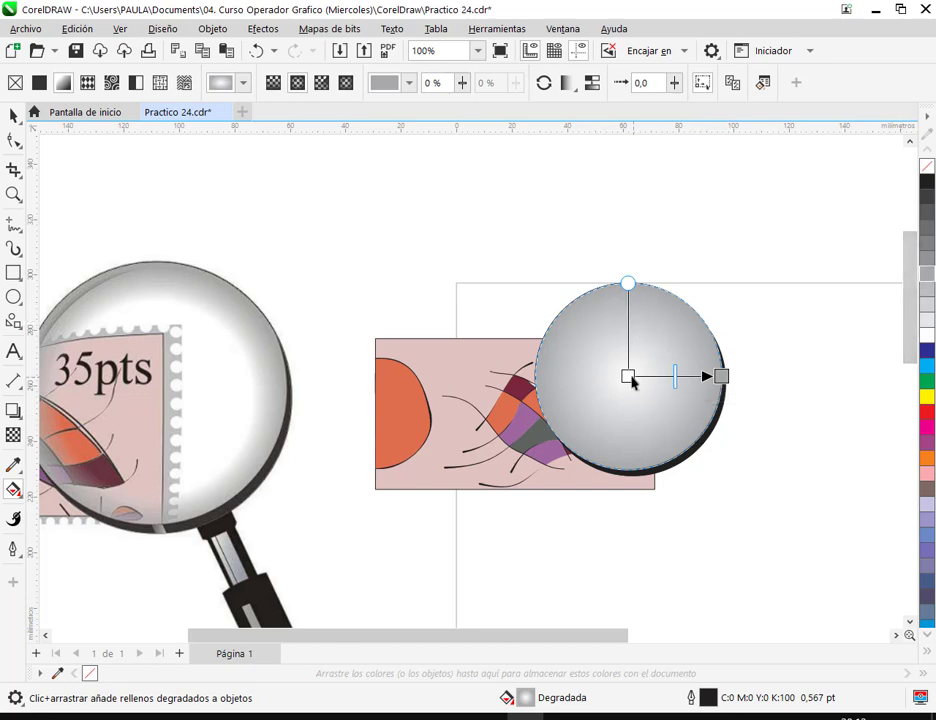
Step: Try 100% transparency on the gradient's centre node and set it back to 0%
{"action": "mouse_move", "coordinate": [642, 382]}
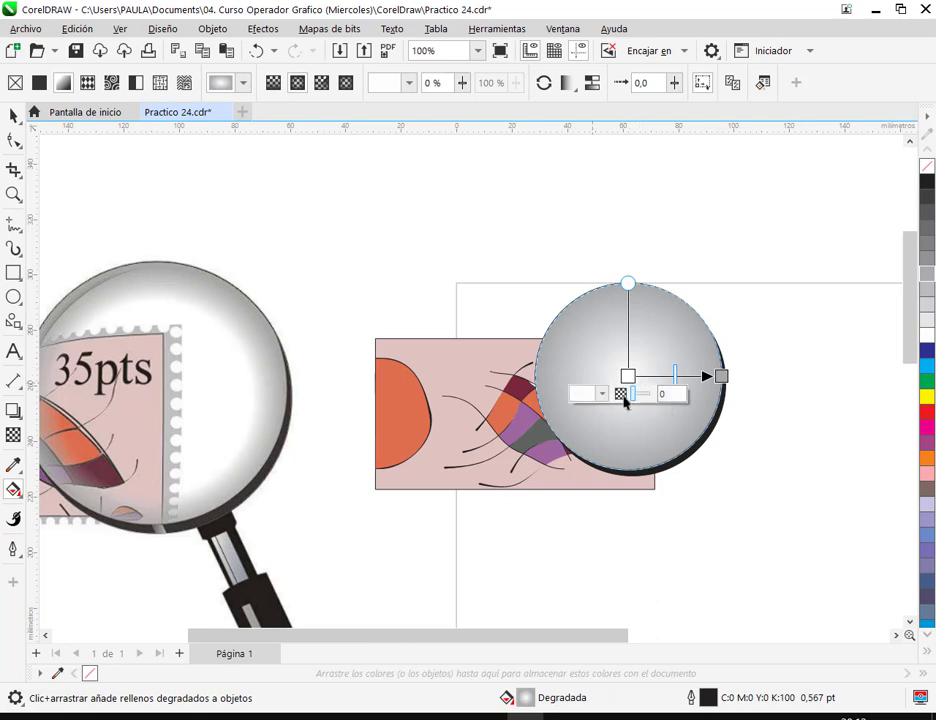
{"action": "mouse_move", "coordinate": [643, 411]}
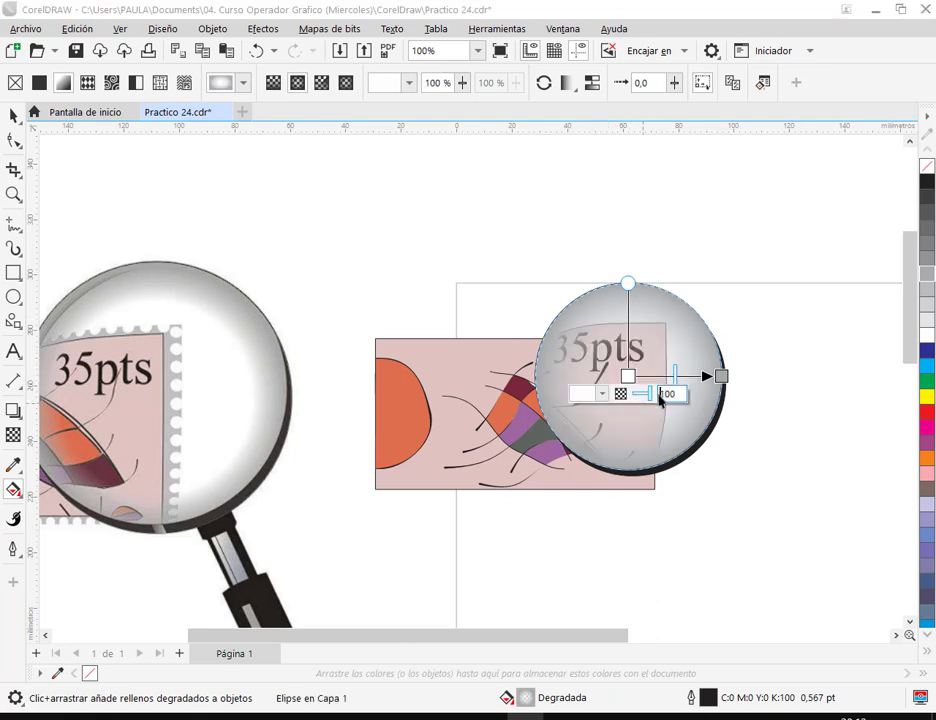
{"action": "left_click_drag", "start_coordinate": [652, 396], "coordinate": [632, 400]}
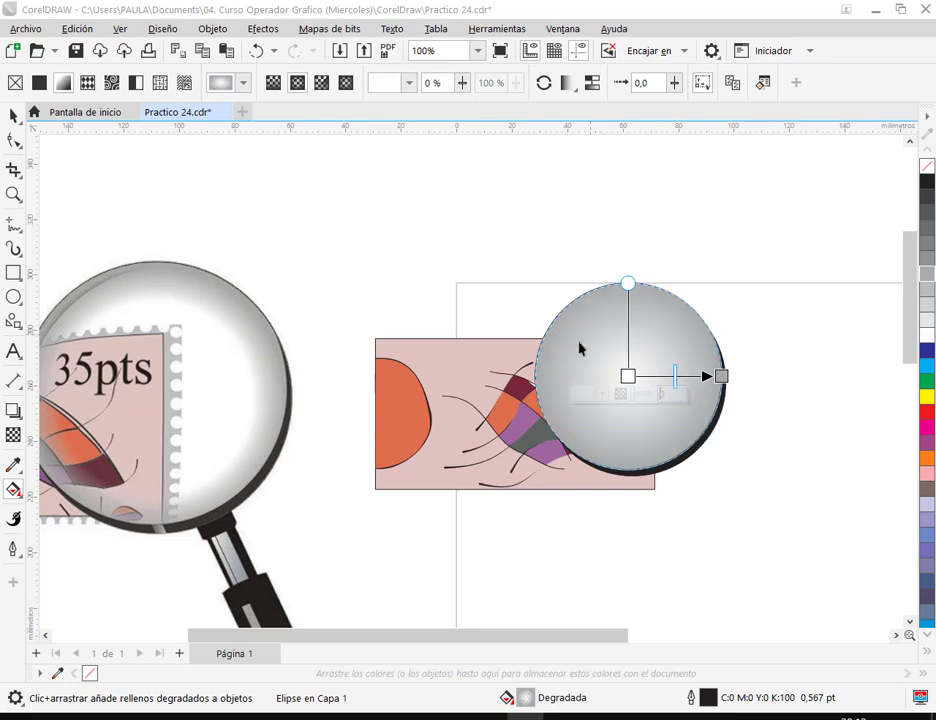
Step: Set the gradient's centre node to 100% transparency and shift the midpoint close to the outer grey node
{"action": "scroll", "coordinate": [714, 376], "scroll_direction": "up", "scroll_amount": 5}
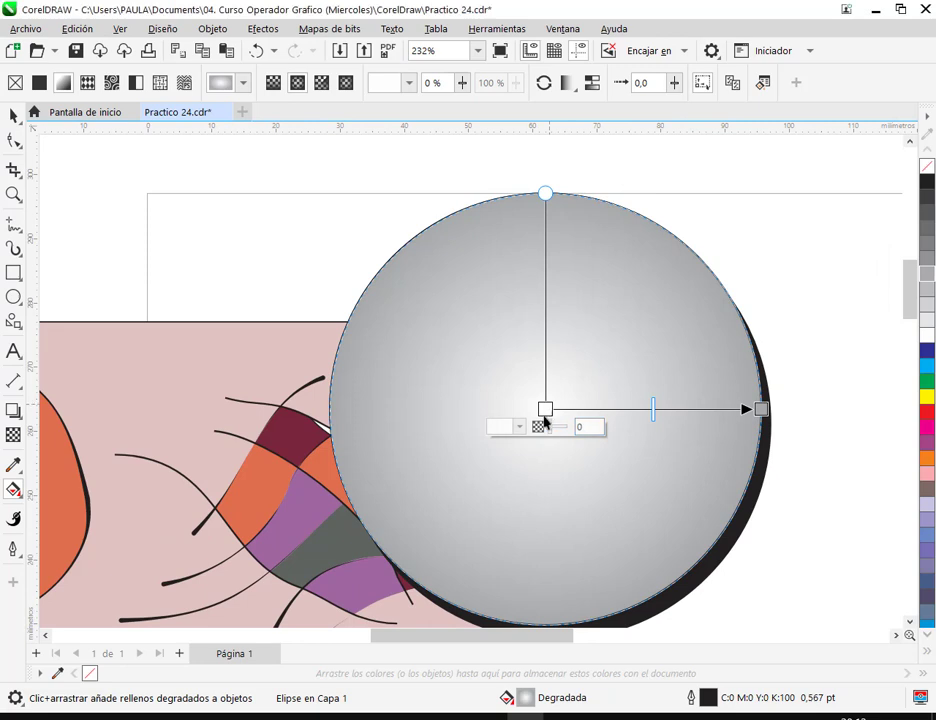
{"action": "left_click", "coordinate": [519, 427]}
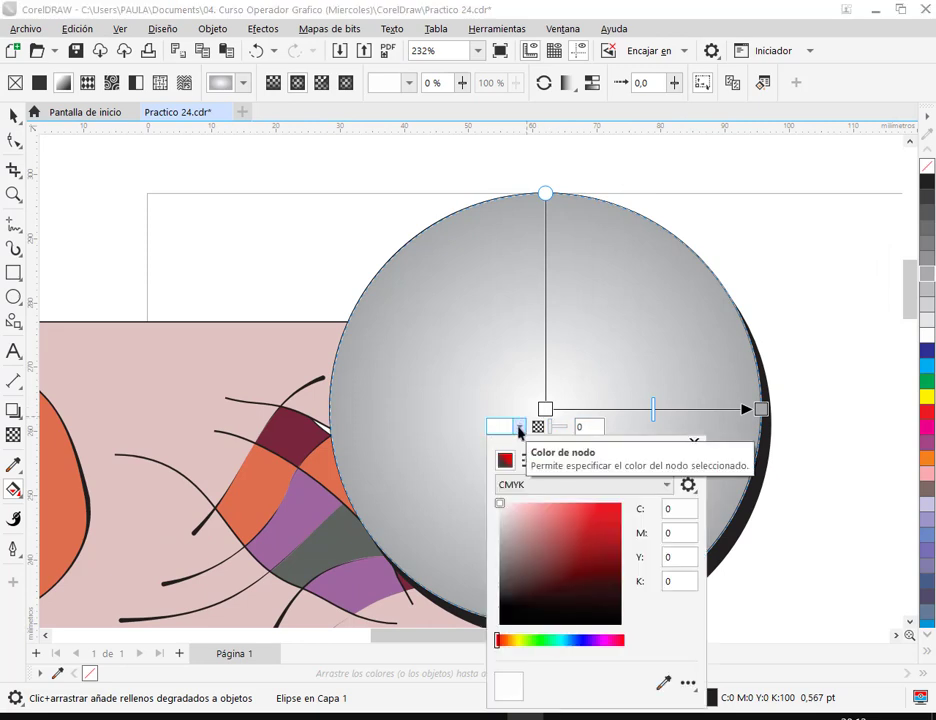
{"action": "left_click", "coordinate": [519, 428]}
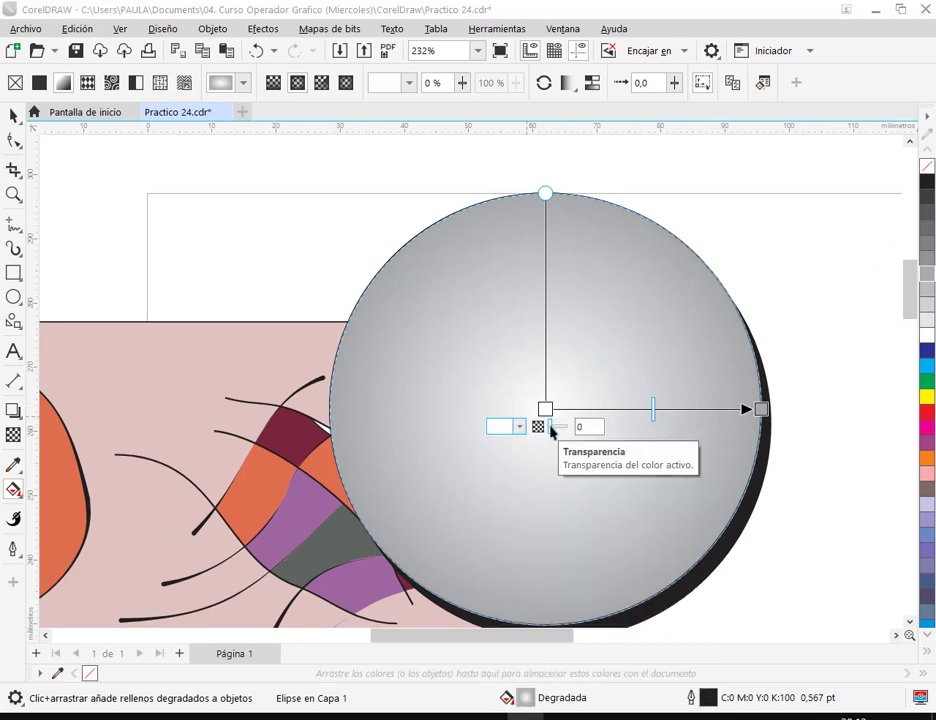
{"action": "left_click_drag", "start_coordinate": [551, 430], "coordinate": [637, 464]}
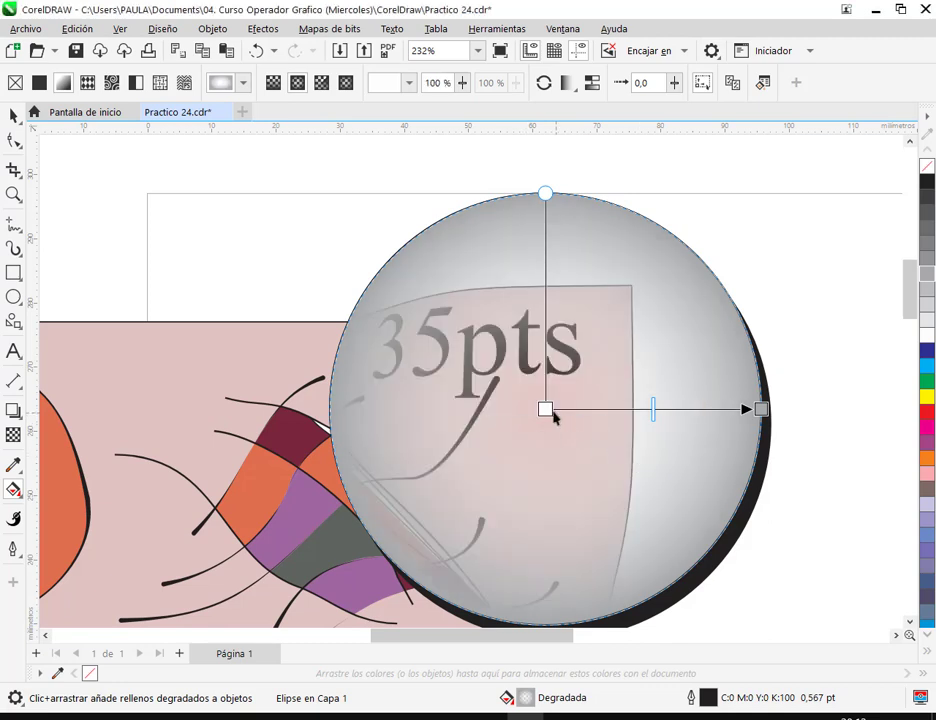
{"action": "left_click_drag", "start_coordinate": [656, 417], "coordinate": [737, 420]}
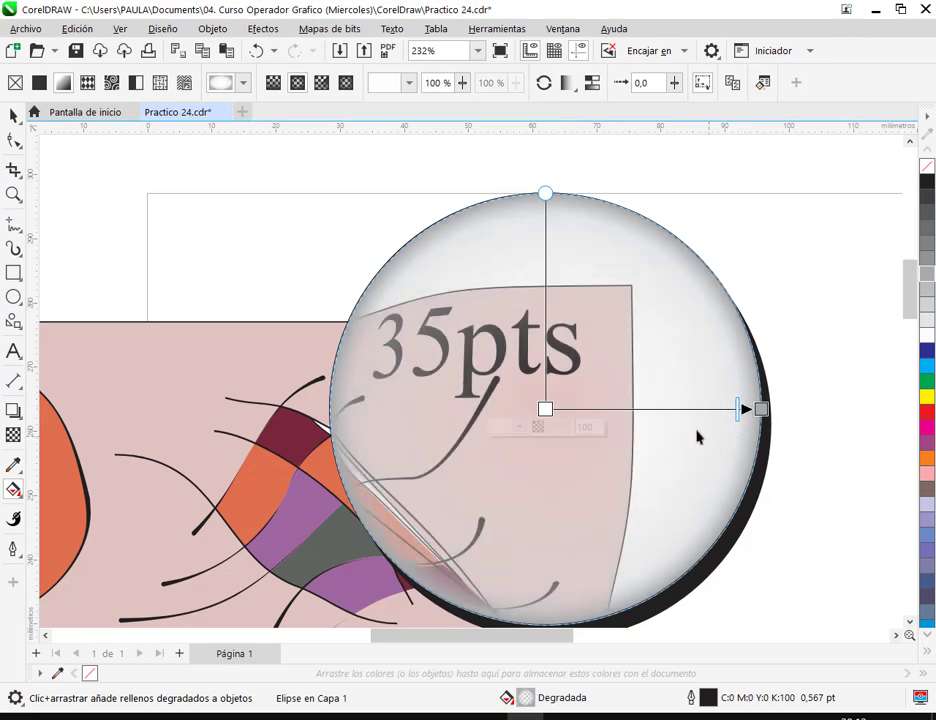
Step: Add an intermediate white gradient node with 100% transparency, positioned at 48%, and finish editing the lens fill
{"action": "double_click", "coordinate": [669, 410]}
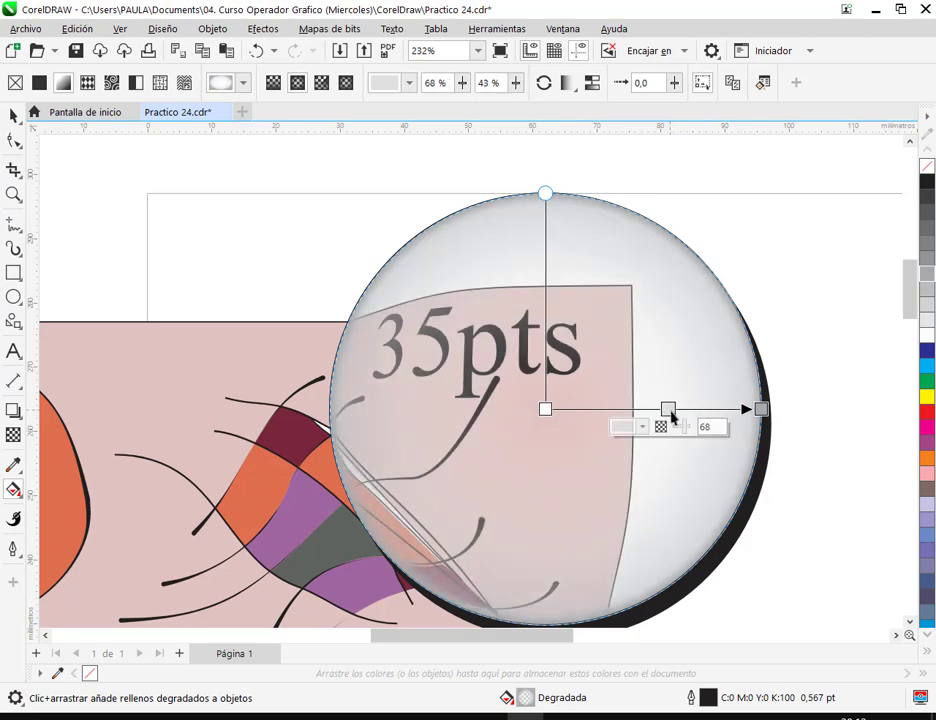
{"action": "mouse_move", "coordinate": [670, 409]}
{"action": "left_mouse_down"}
{"action": "mouse_move", "coordinate": [702, 434]}
{"action": "mouse_move", "coordinate": [666, 410]}
{"action": "mouse_move", "coordinate": [748, 410]}
{"action": "mouse_move", "coordinate": [684, 408]}
{"action": "left_mouse_up"}
{"action": "left_click", "coordinate": [751, 409]}
{"action": "mouse_move", "coordinate": [755, 411]}
{"action": "left_mouse_down"}
{"action": "mouse_move", "coordinate": [769, 407]}
{"action": "mouse_move", "coordinate": [761, 409]}
{"action": "left_mouse_up"}
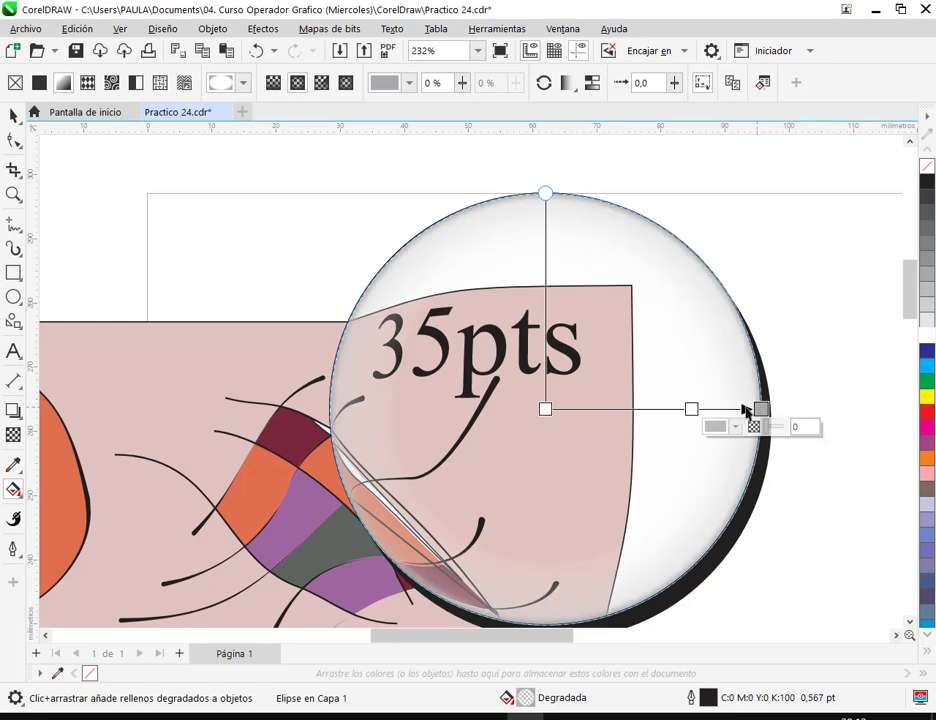
{"action": "left_click", "coordinate": [690, 409]}
{"action": "left_click_drag", "start_coordinate": [687, 409], "coordinate": [661, 411]}
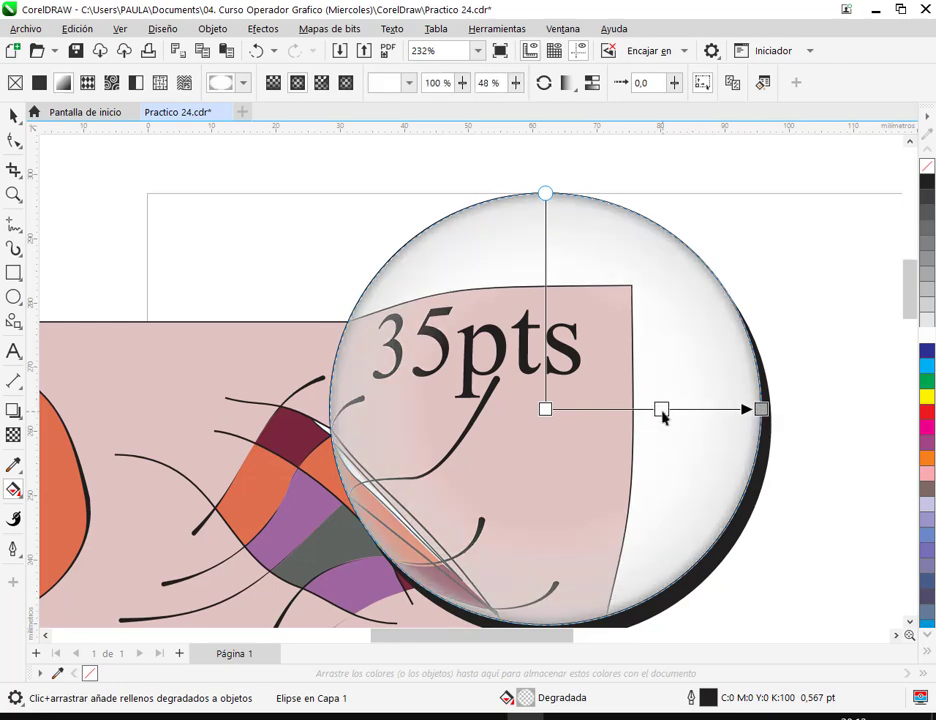
{"action": "left_click", "coordinate": [14, 117]}
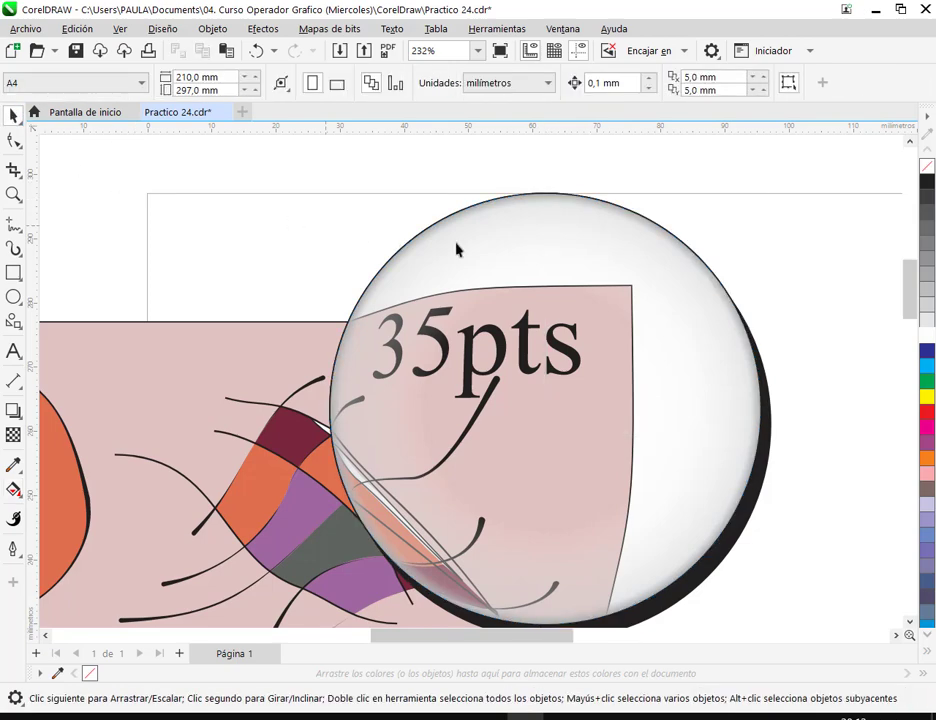
Step: Examine the lens's transparent gradient over the stamp and compare it with the reference magnifying glass
{"action": "scroll", "coordinate": [567, 341], "scroll_direction": "down", "scroll_amount": 2}
{"action": "scroll", "coordinate": [592, 368], "scroll_direction": "down", "scroll_amount": 1}
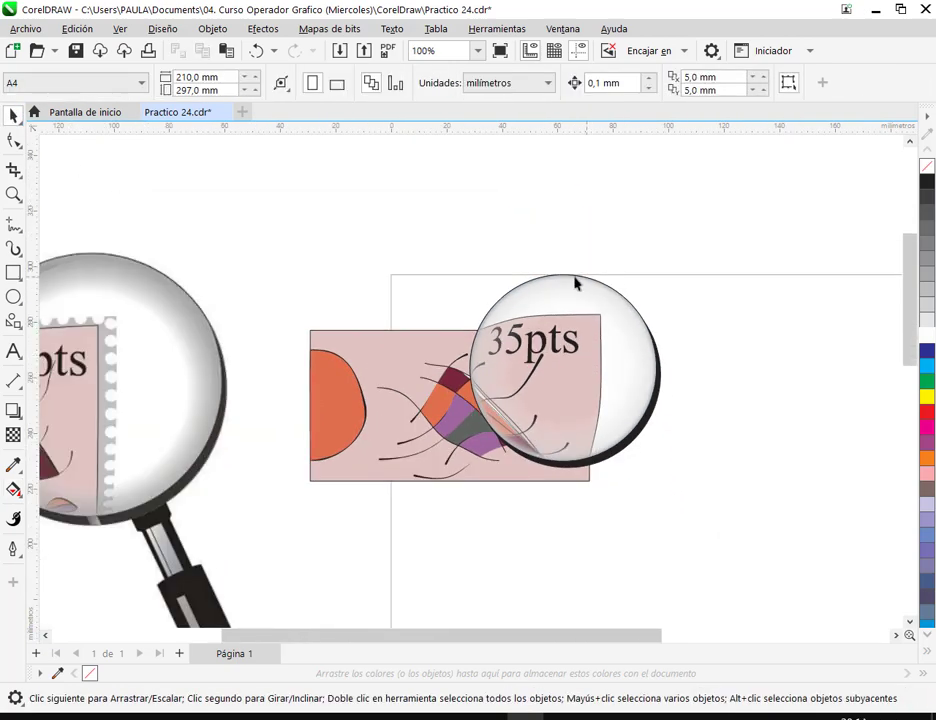
{"action": "left_click_drag", "start_coordinate": [112, 352], "coordinate": [190, 338]}
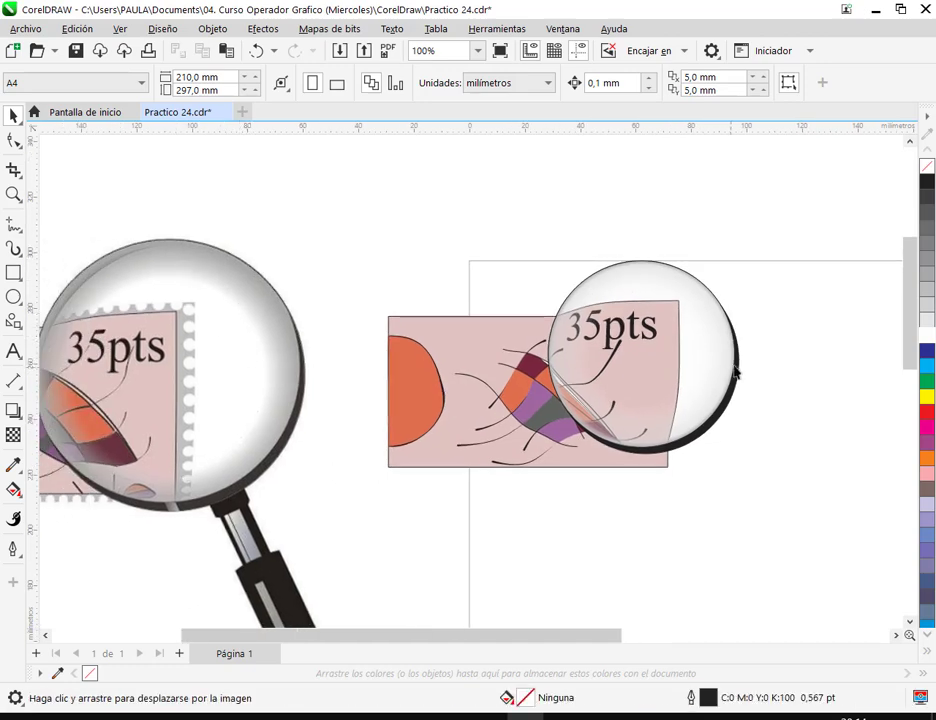
{"action": "scroll", "coordinate": [724, 360], "scroll_direction": "up", "scroll_amount": 1}
{"action": "scroll", "coordinate": [724, 360], "scroll_direction": "up", "scroll_amount": 1}
{"action": "left_click", "coordinate": [664, 324]}
{"action": "scroll", "coordinate": [452, 225], "scroll_direction": "up", "scroll_amount": 2}
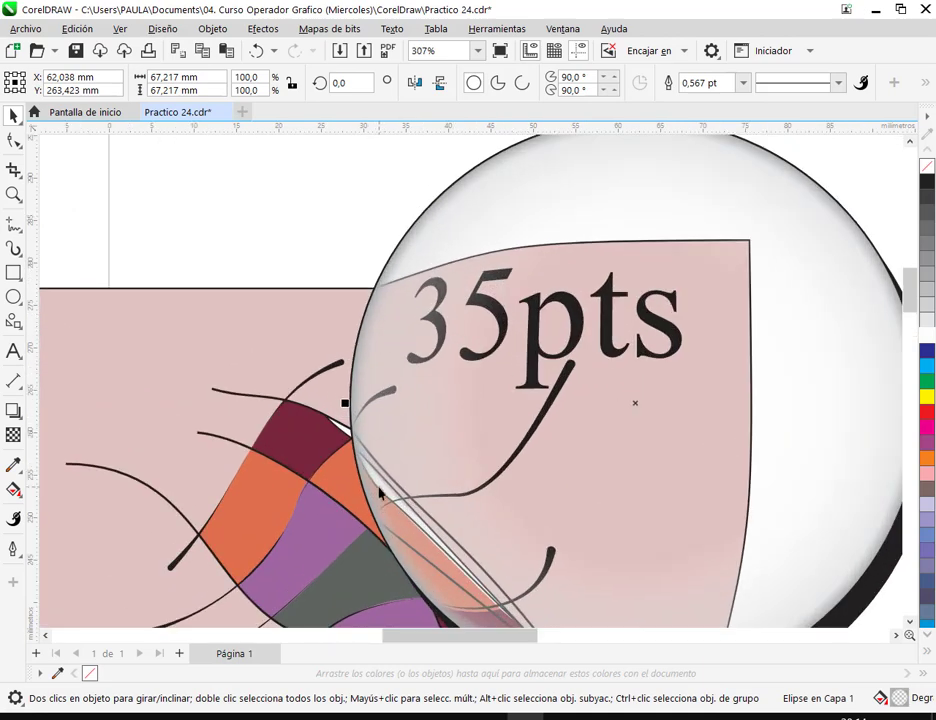
{"action": "scroll", "coordinate": [380, 490], "scroll_direction": "down", "scroll_amount": 2}
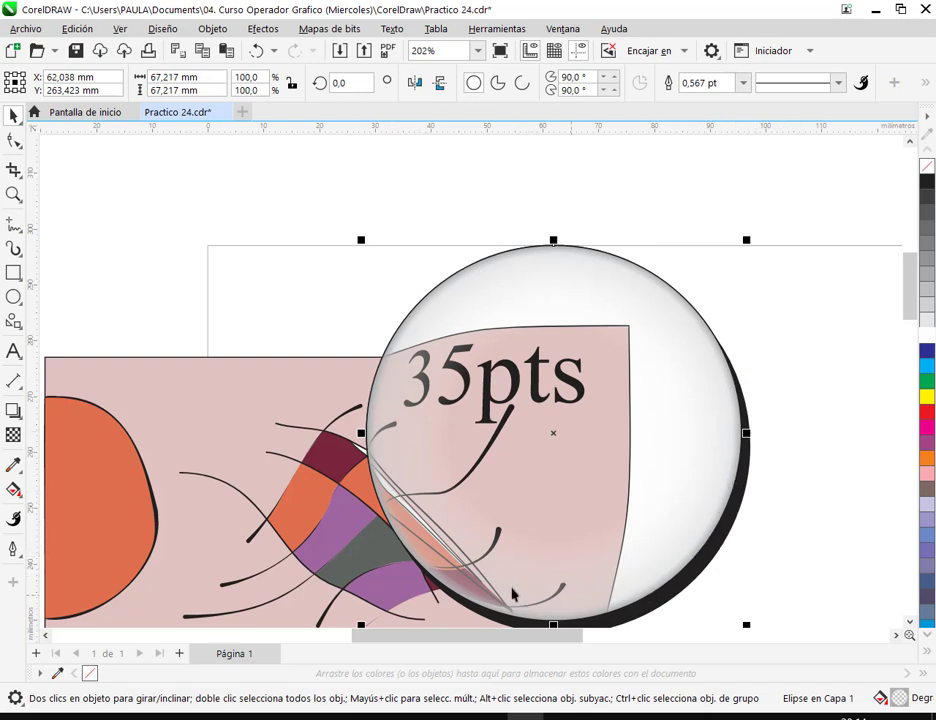
{"action": "scroll", "coordinate": [703, 362], "scroll_direction": "down", "scroll_amount": 2}
{"action": "scroll", "coordinate": [305, 338], "scroll_direction": "left", "scroll_amount": 3}
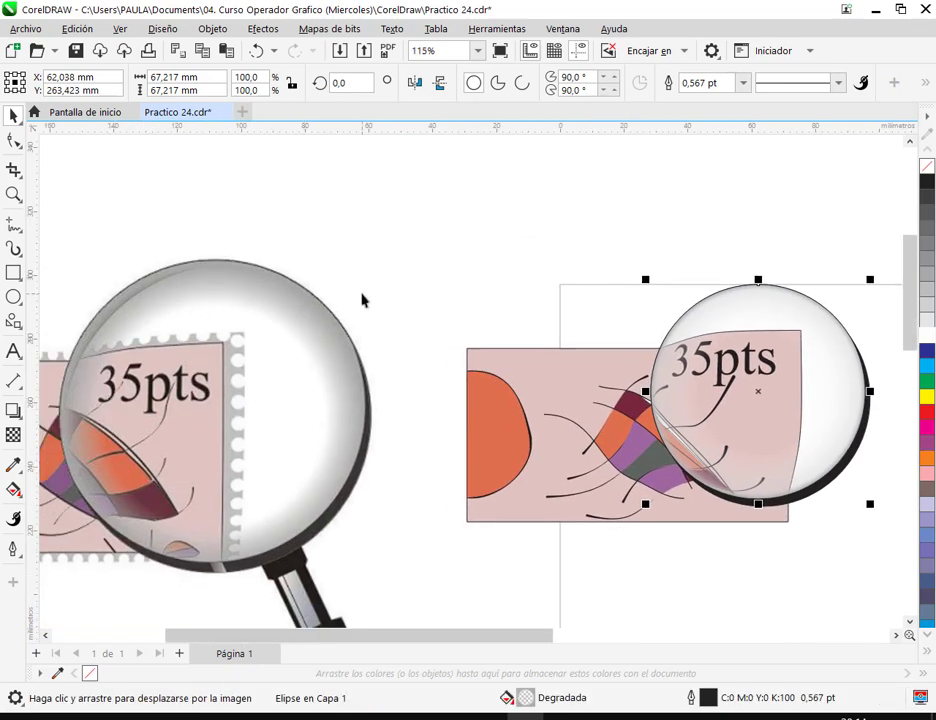
{"action": "scroll", "coordinate": [363, 299], "scroll_direction": "down", "scroll_amount": 1}
{"action": "scroll", "coordinate": [334, 324], "scroll_direction": "right", "scroll_amount": 5}
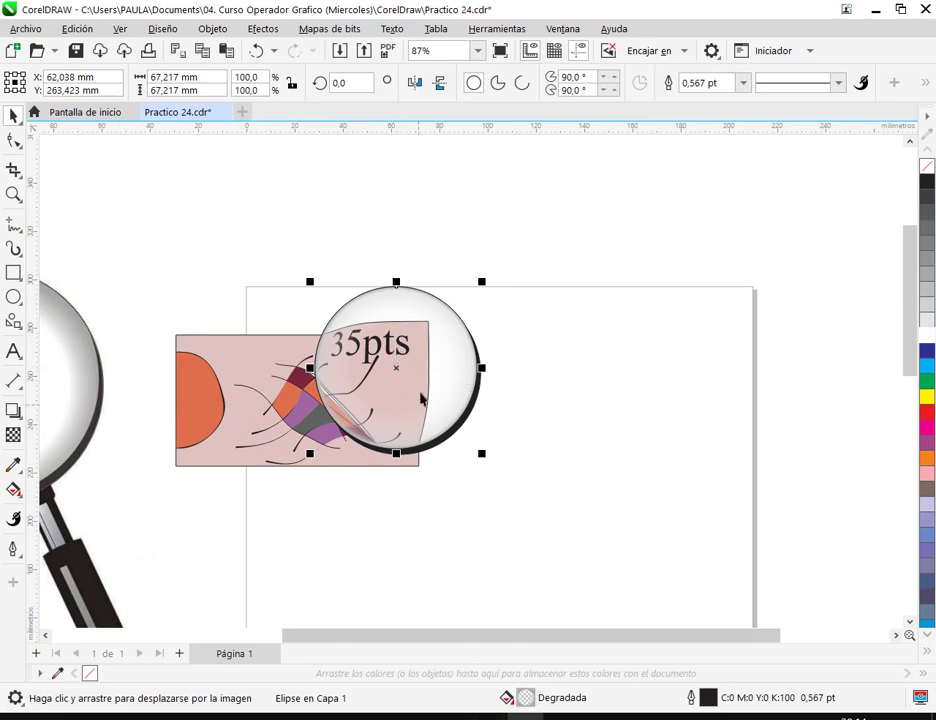
Step: Try placing a copy of the gradient lens circle on the page beside the stamp, and discard the copy
{"action": "left_click", "coordinate": [549, 354]}
{"action": "key", "text": "ctrl+d"}
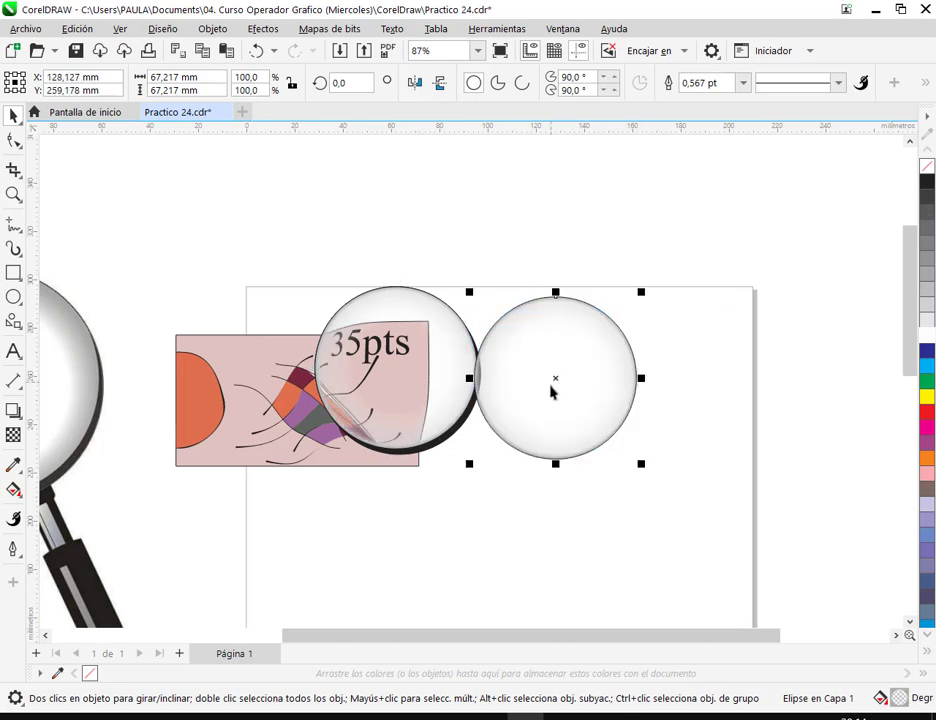
{"action": "left_click_drag", "start_coordinate": [554, 384], "coordinate": [587, 385]}
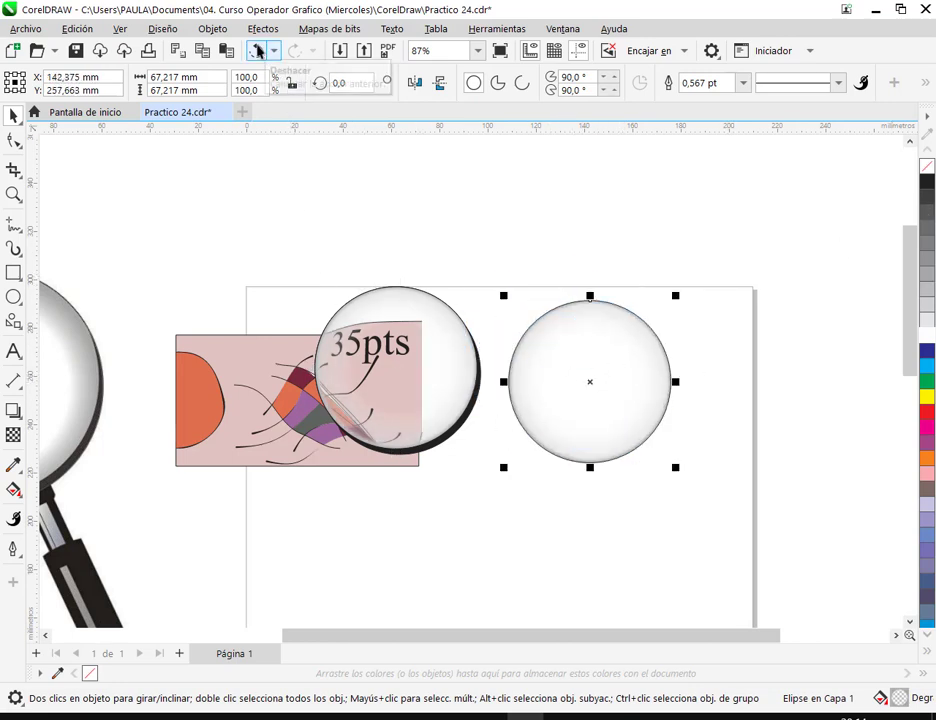
{"action": "key", "text": "Delete"}
Step: Place a copy of the lens and its black crescent on the blank page area, and delete the copied 35pts text
{"action": "left_click_drag", "start_coordinate": [299, 261], "coordinate": [577, 485]}
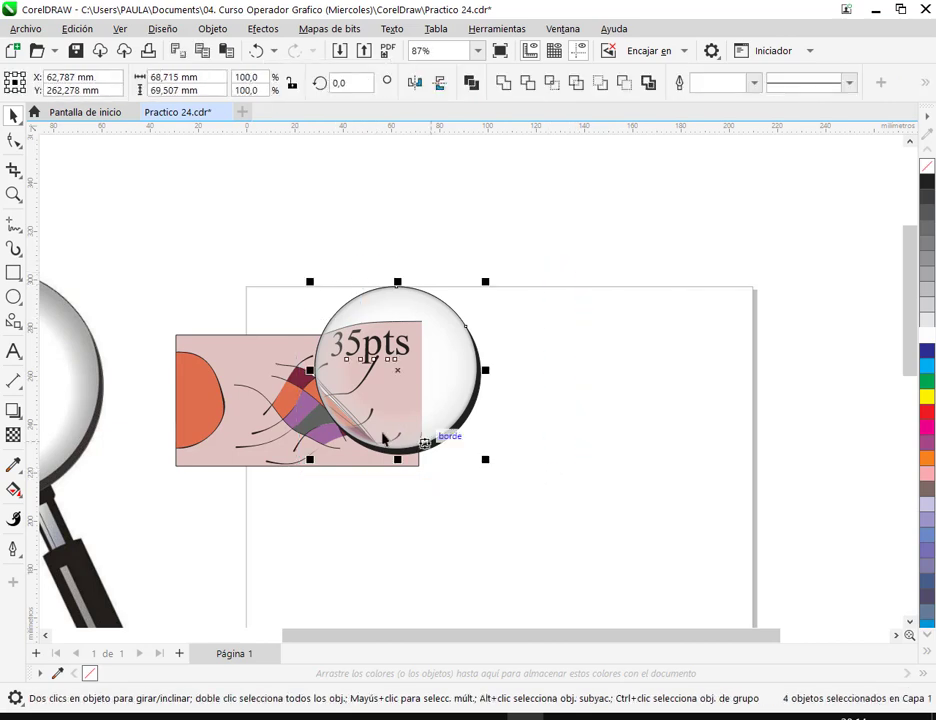
{"action": "left_click_drag", "start_coordinate": [383, 404], "coordinate": [642, 414]}
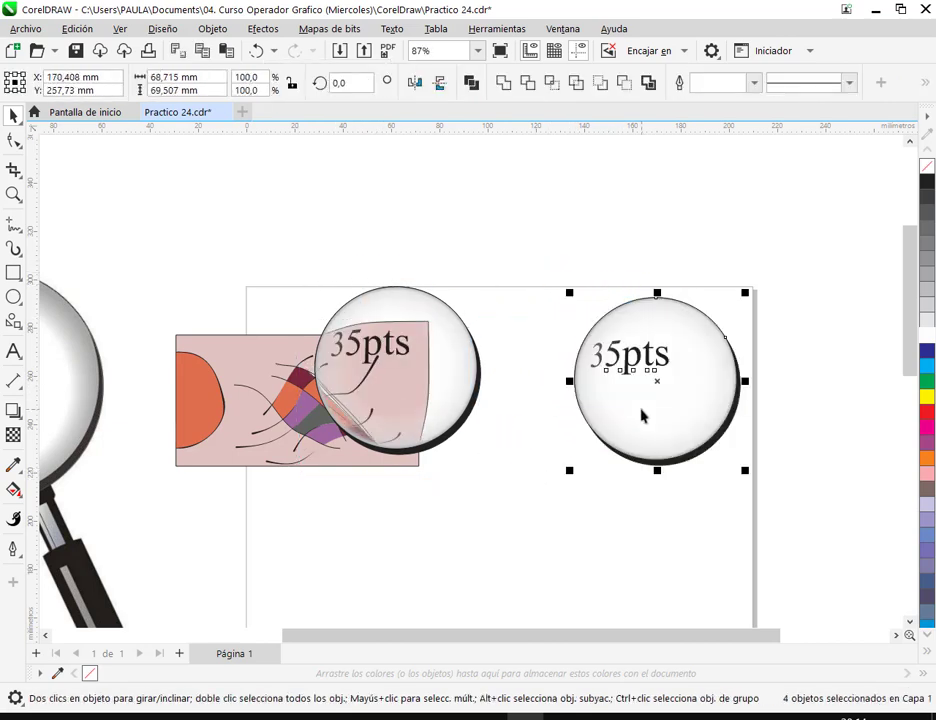
{"action": "left_click", "coordinate": [546, 293]}
{"action": "left_click_drag", "start_coordinate": [545, 293], "coordinate": [710, 411]}
{"action": "key", "text": "Delete"}
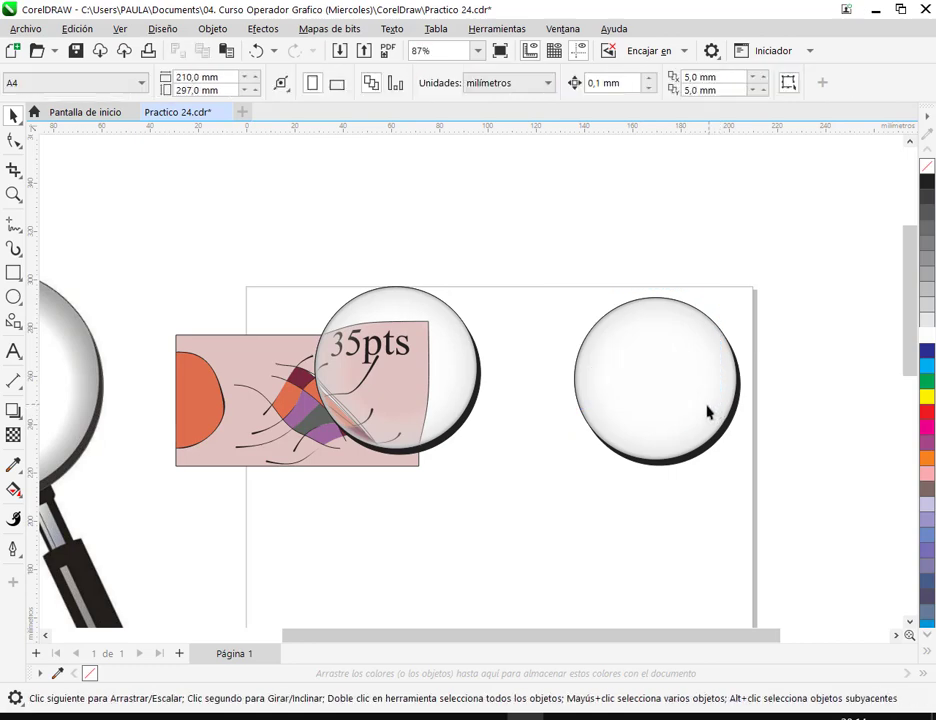
Step: Try replacing the elliptical gradient of the lens circle over the stamp with a uniform 40% black fill
{"action": "left_click", "coordinate": [463, 367]}
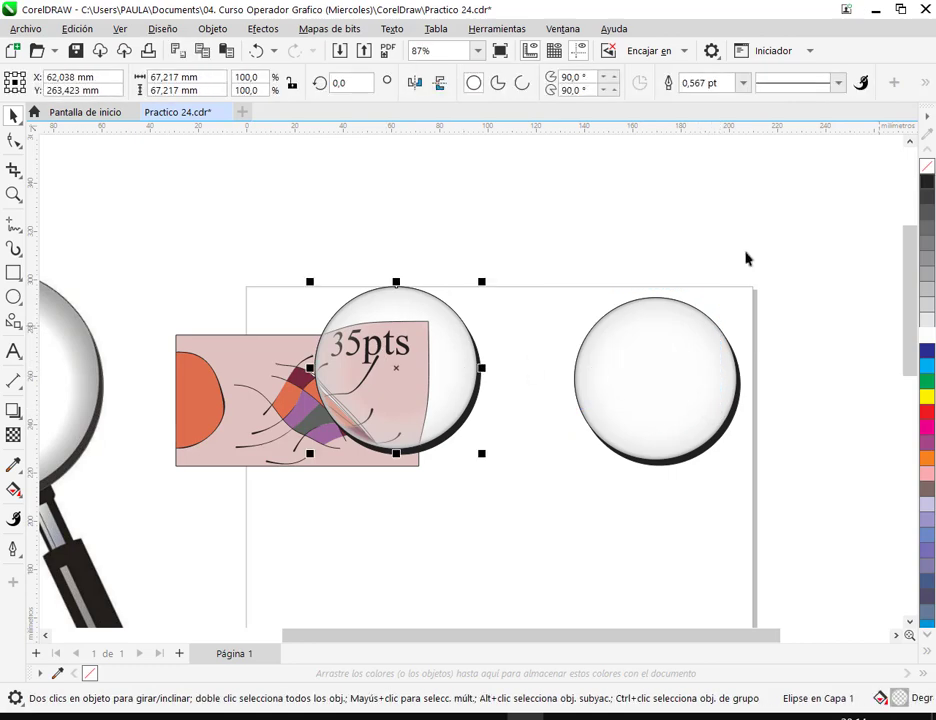
{"action": "left_click", "coordinate": [17, 492]}
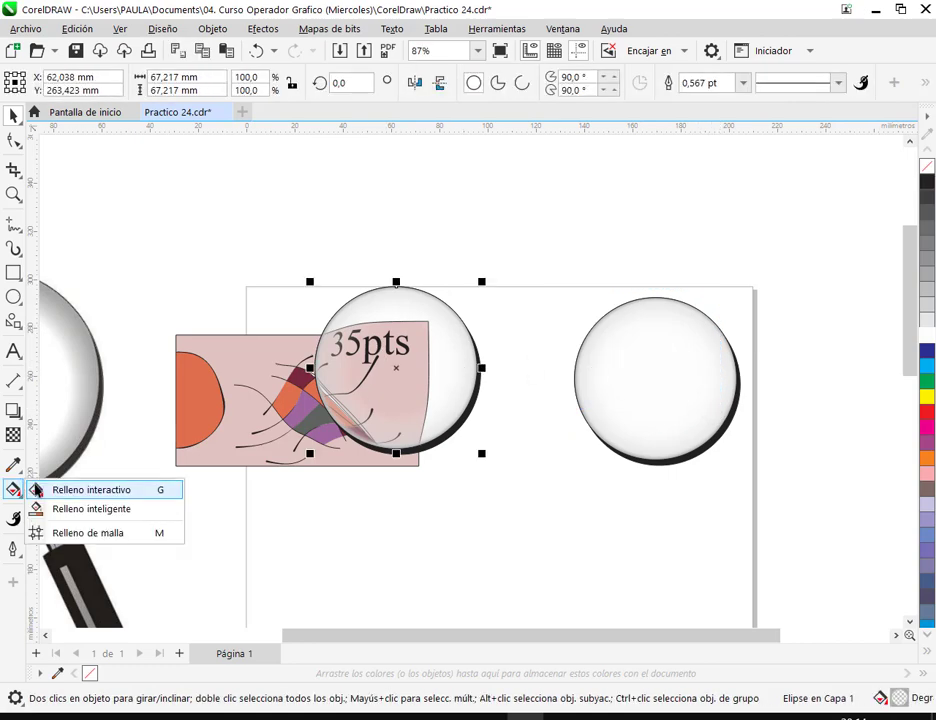
{"action": "left_click", "coordinate": [36, 489]}
{"action": "left_click", "coordinate": [39, 83]}
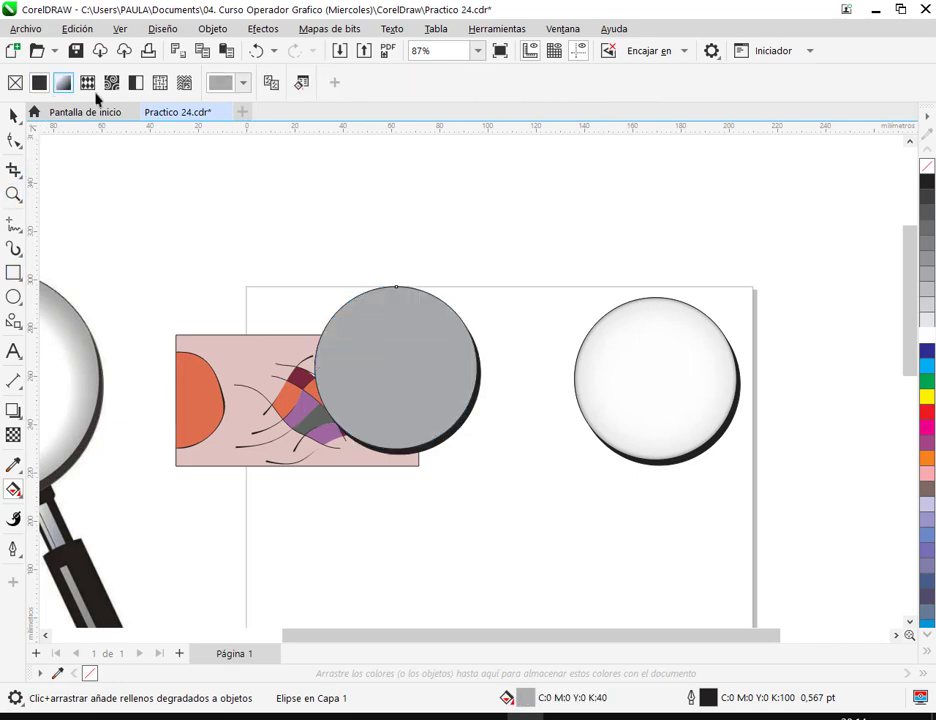
{"action": "left_click", "coordinate": [12, 117]}
{"action": "left_click", "coordinate": [405, 198]}
{"action": "left_click", "coordinate": [428, 392]}
{"action": "scroll", "coordinate": [474, 430], "scroll_direction": "left", "scroll_amount": 3}
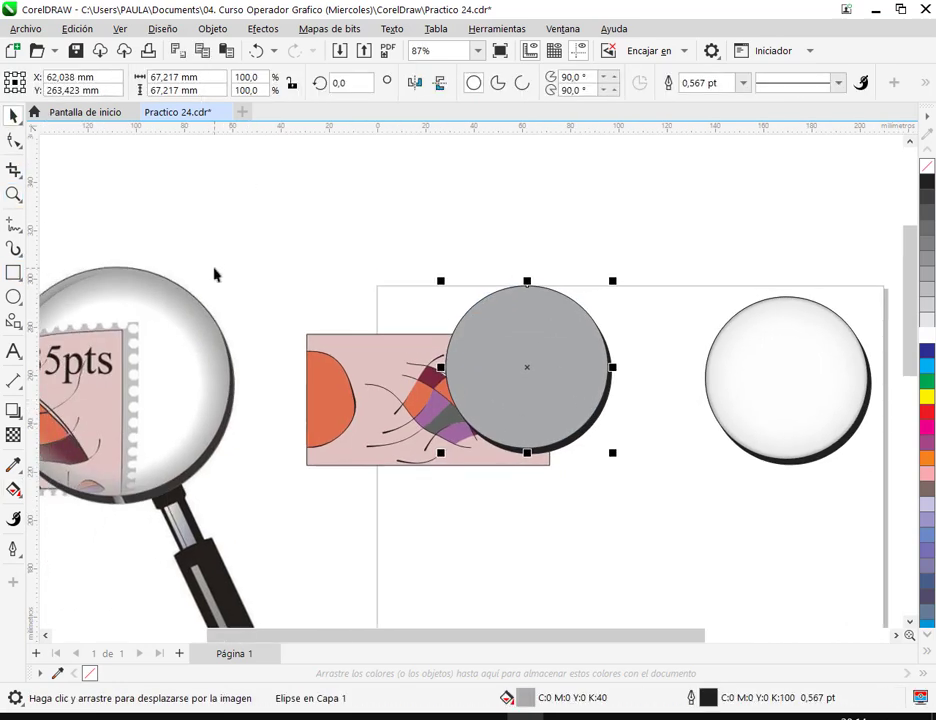
{"action": "scroll", "coordinate": [593, 349], "scroll_direction": "up", "scroll_amount": 2}
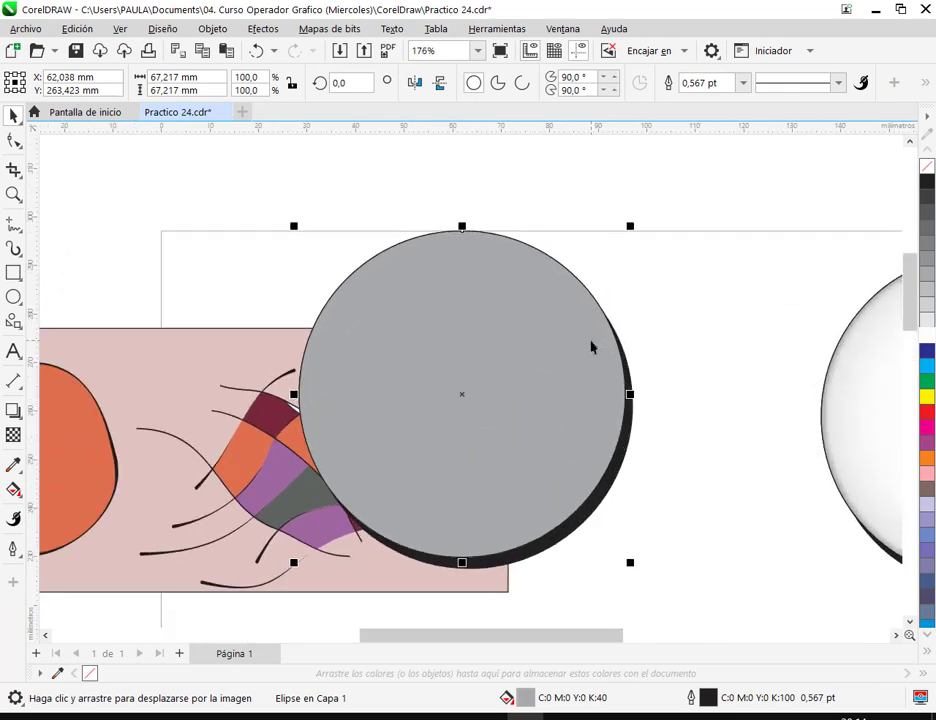
{"action": "left_click", "coordinate": [926, 299]}
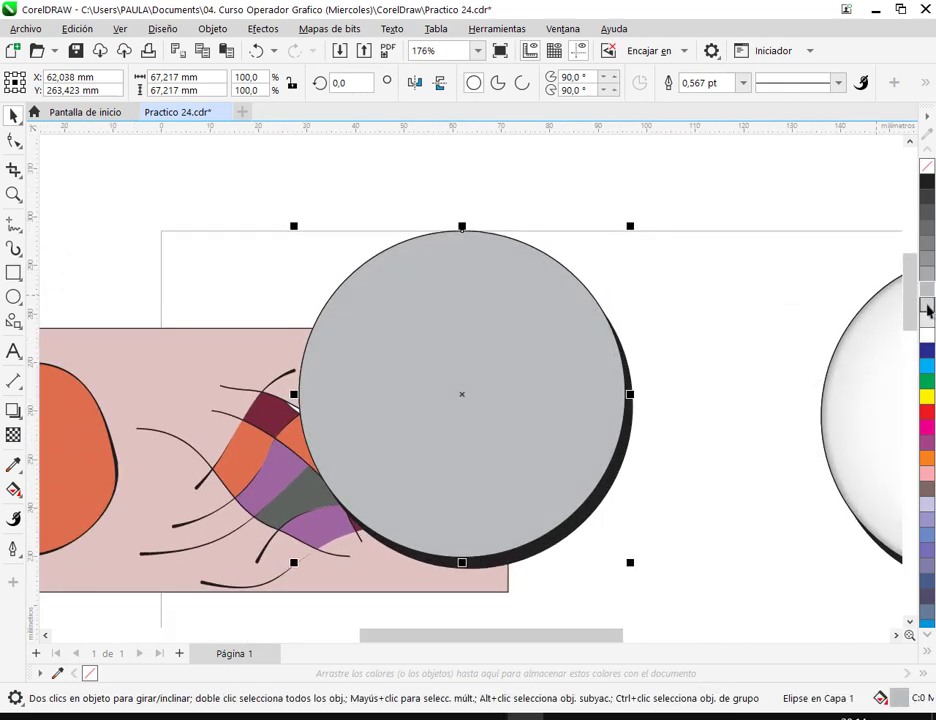
{"action": "left_click", "coordinate": [929, 286]}
{"action": "left_click", "coordinate": [928, 279]}
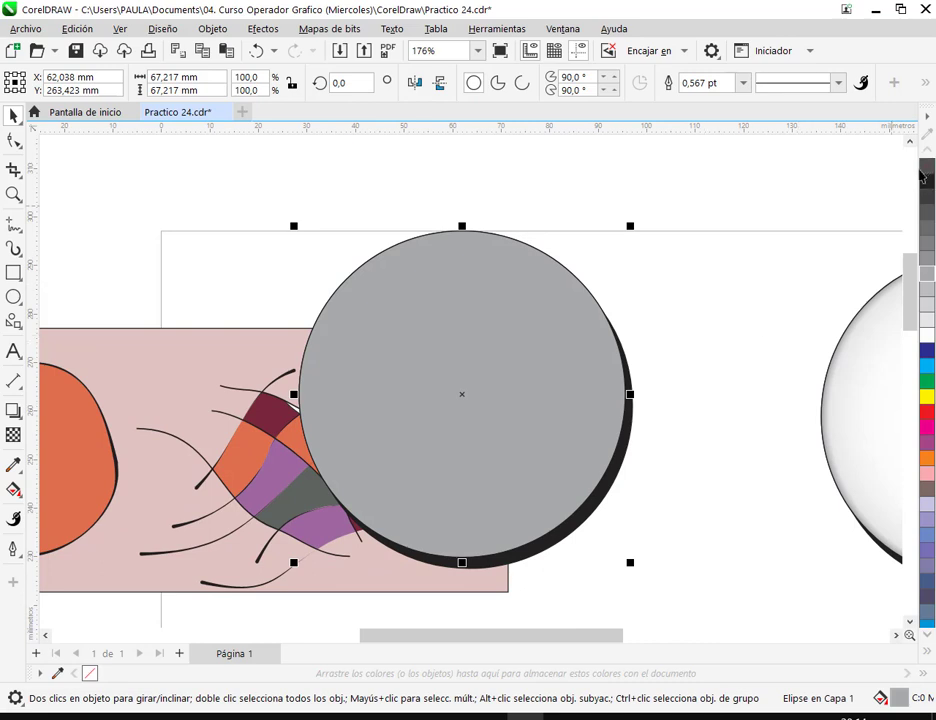
Step: Activate the Transparency tool for the grey lens, and locate the same tool among the interactive effects in CorelDRAW X5
{"action": "left_click", "coordinate": [13, 437]}
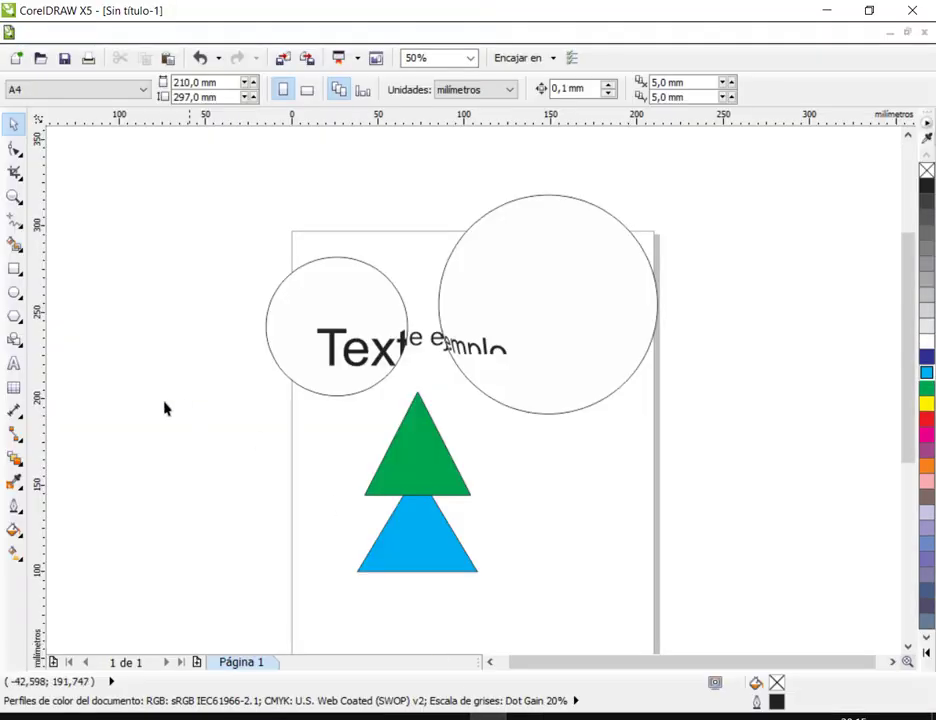
{"action": "left_click", "coordinate": [14, 460]}
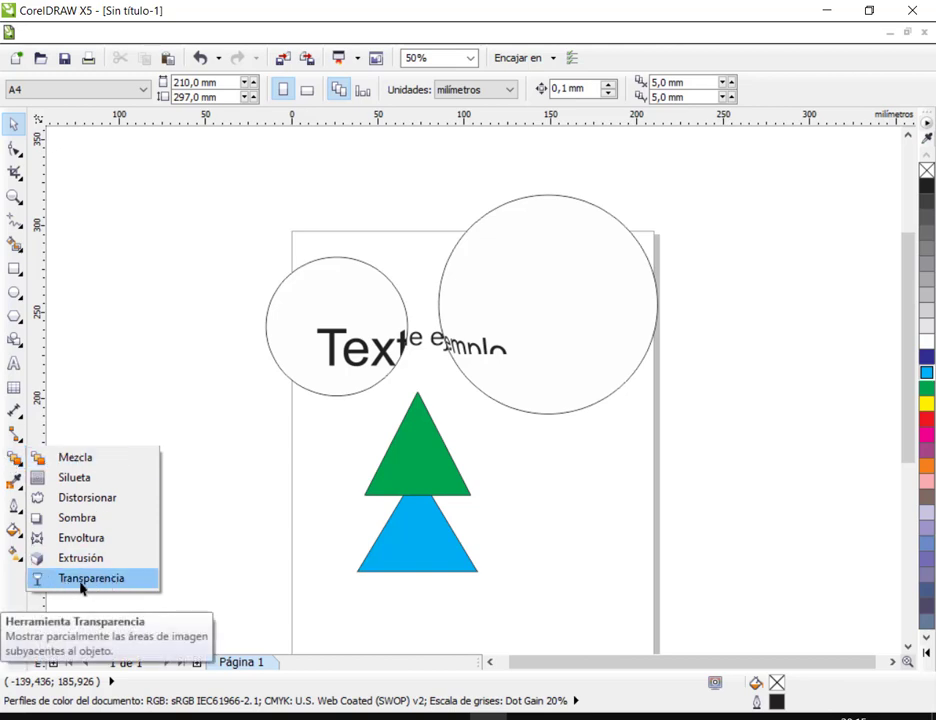
{"action": "left_click", "coordinate": [82, 584]}
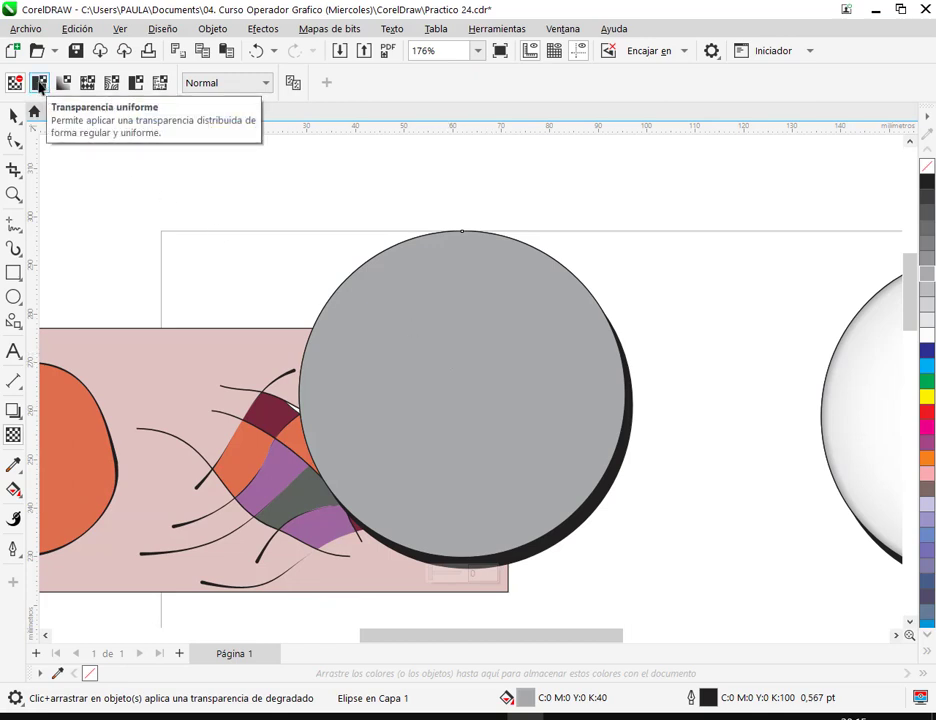
Step: Try a uniform 50% transparency on the grey lens circle, and switch it to an elliptical gradient transparency
{"action": "left_click", "coordinate": [39, 83]}
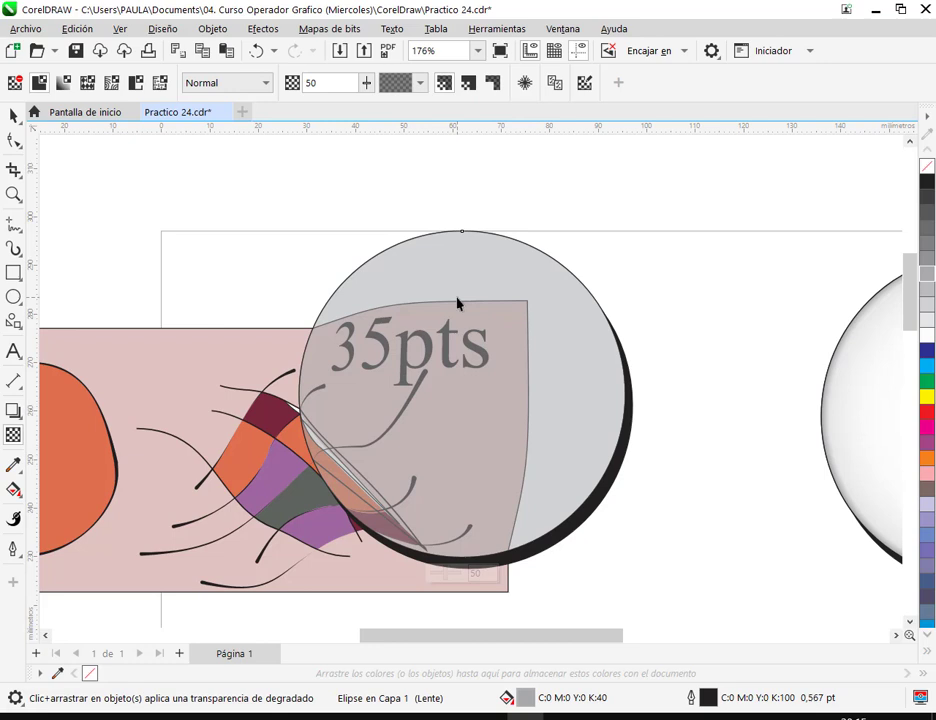
{"action": "left_click", "coordinate": [63, 83]}
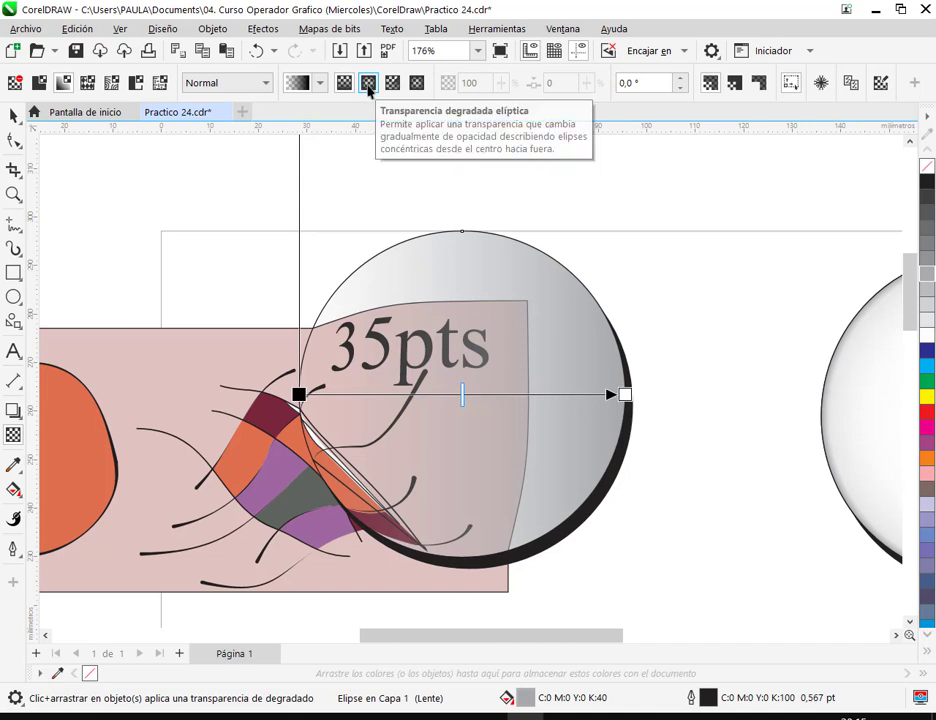
{"action": "left_click", "coordinate": [368, 85]}
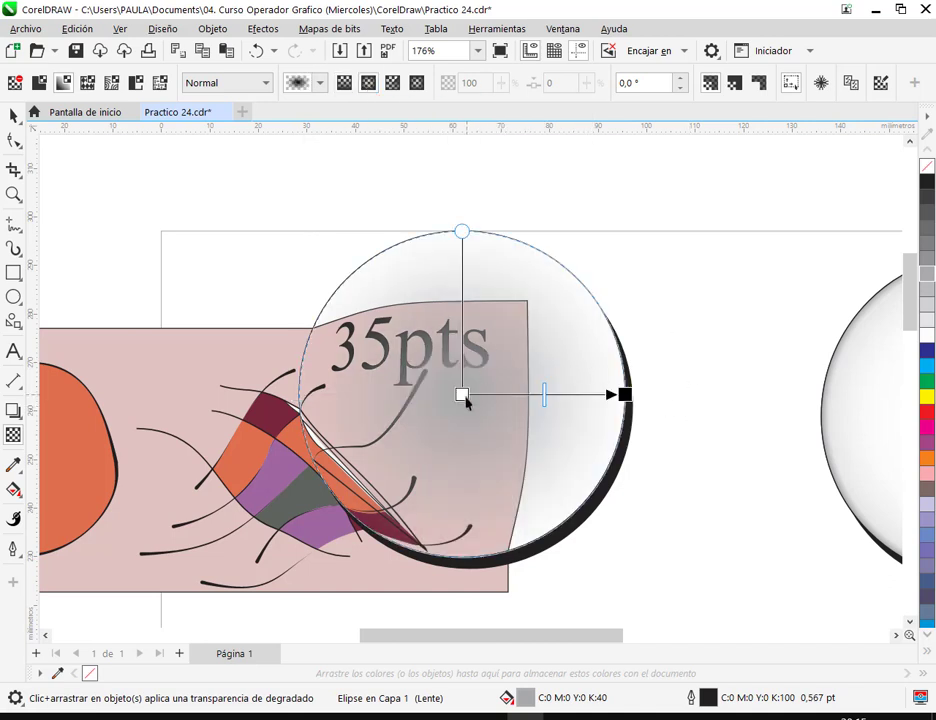
Step: Set the elliptical transparency to 0% at the grey lens's outer node and 100% at its centre node
{"action": "left_click", "coordinate": [463, 397]}
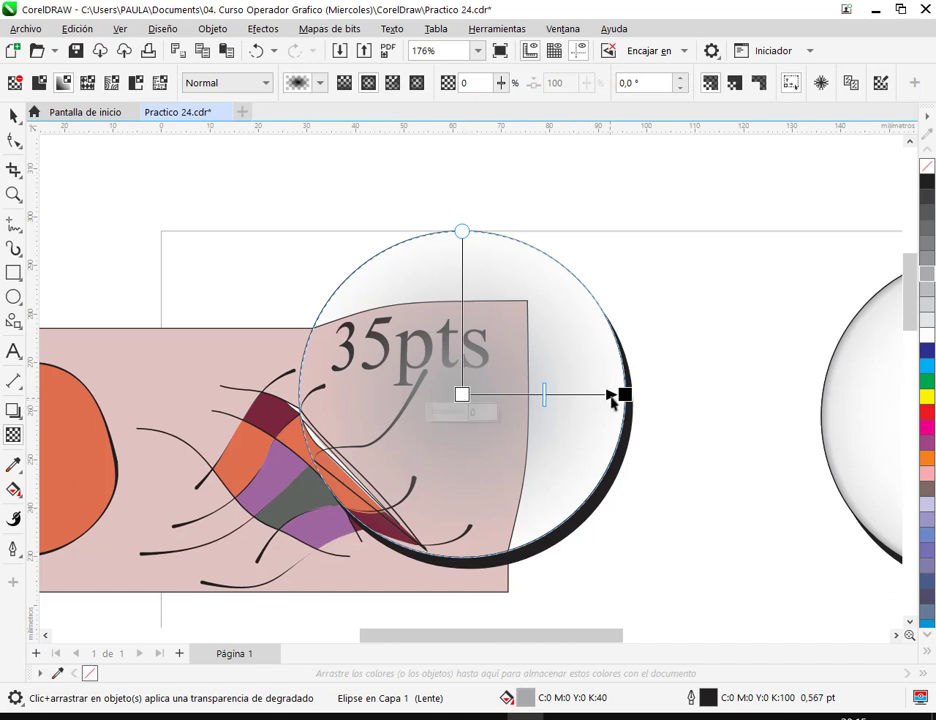
{"action": "left_click", "coordinate": [622, 396]}
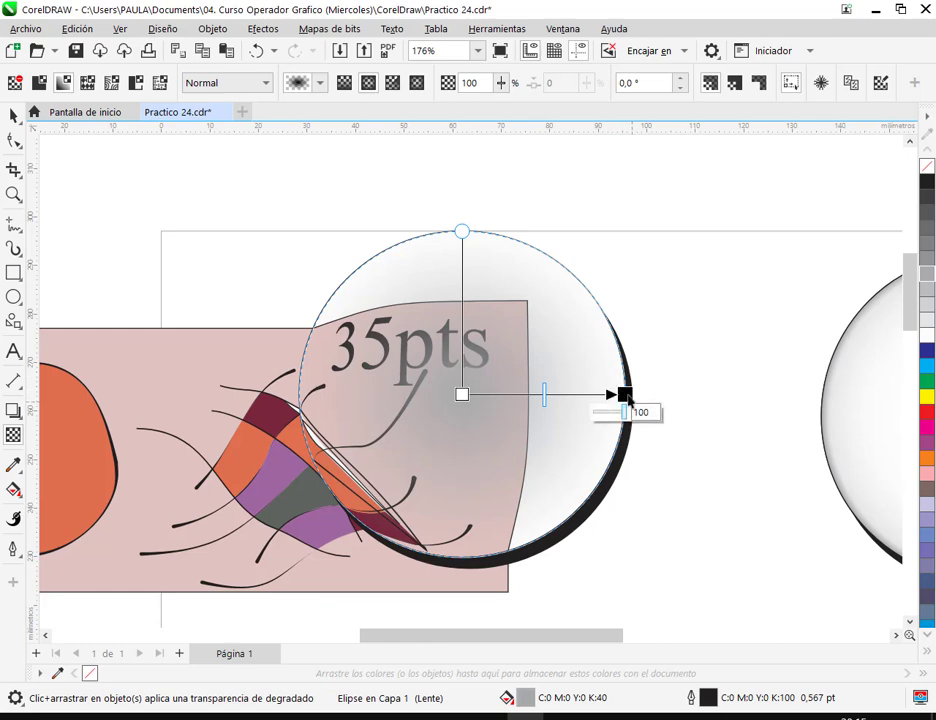
{"action": "scroll", "coordinate": [632, 400], "scroll_direction": "down", "scroll_amount": 3}
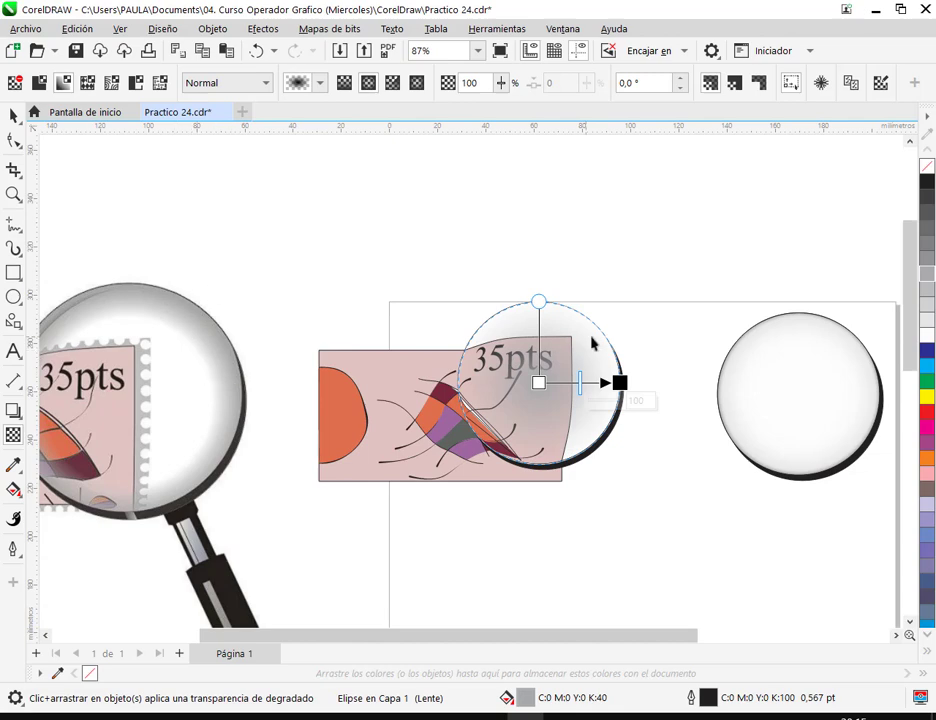
{"action": "scroll", "coordinate": [600, 380], "scroll_direction": "up", "scroll_amount": 3}
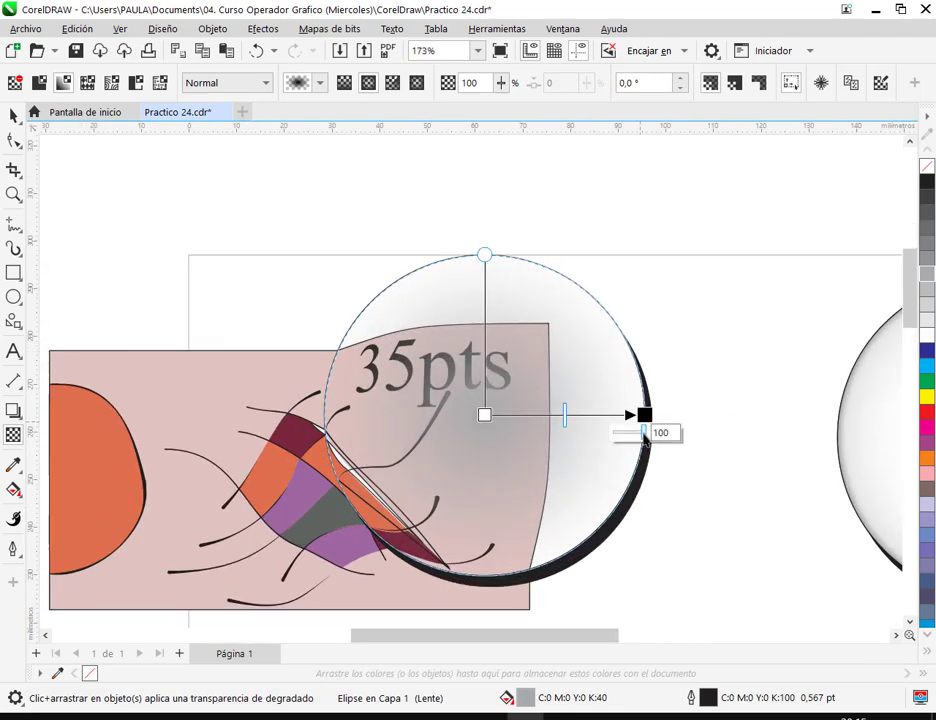
{"action": "left_click_drag", "start_coordinate": [645, 440], "coordinate": [607, 438]}
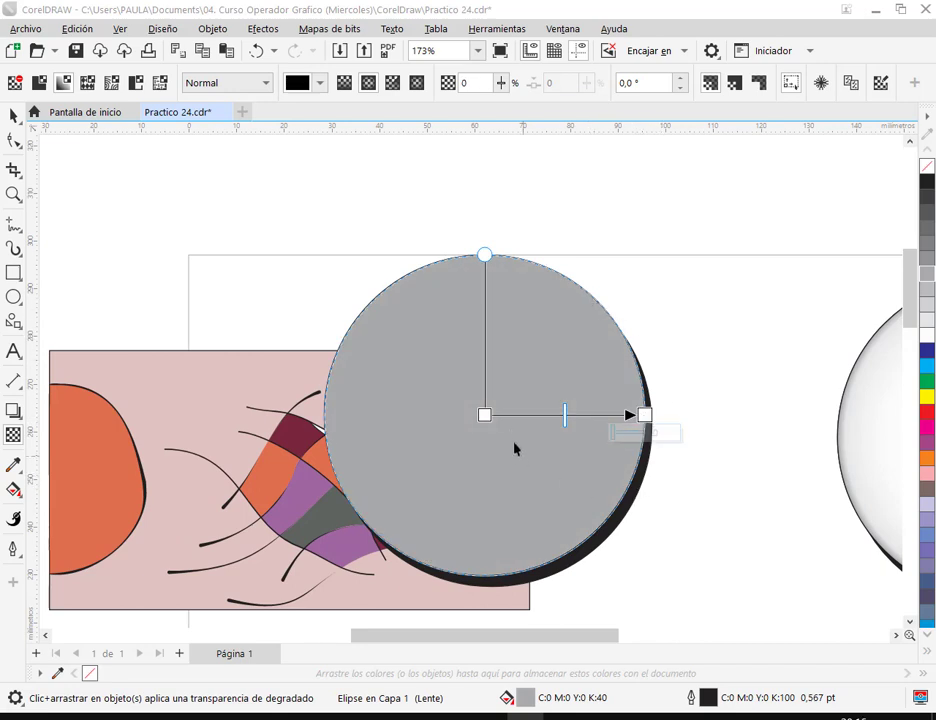
{"action": "left_click", "coordinate": [484, 416]}
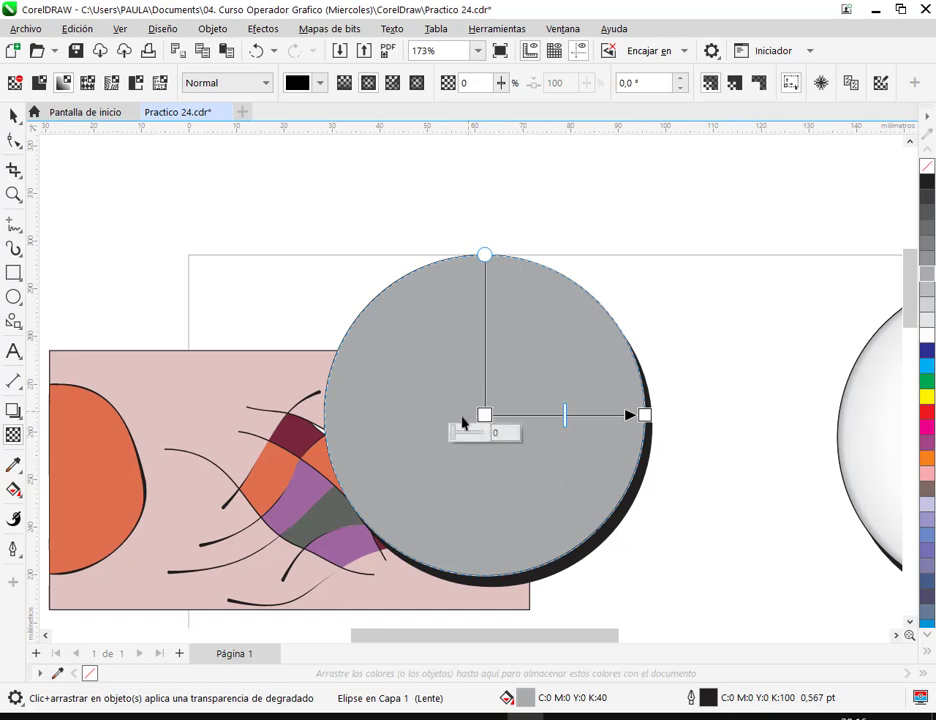
{"action": "left_click_drag", "start_coordinate": [455, 433], "coordinate": [501, 438]}
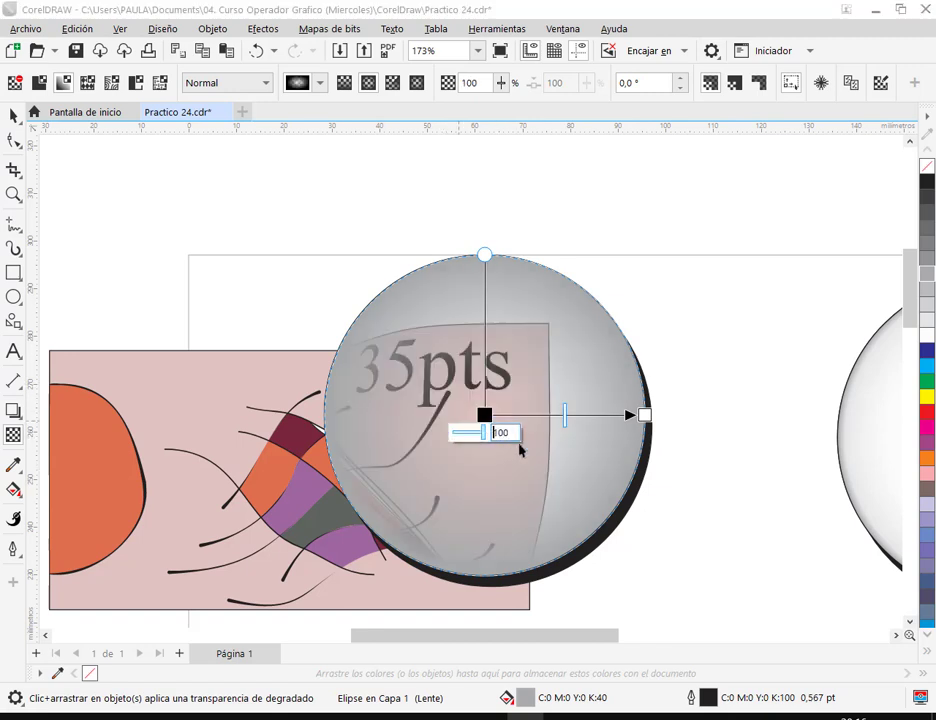
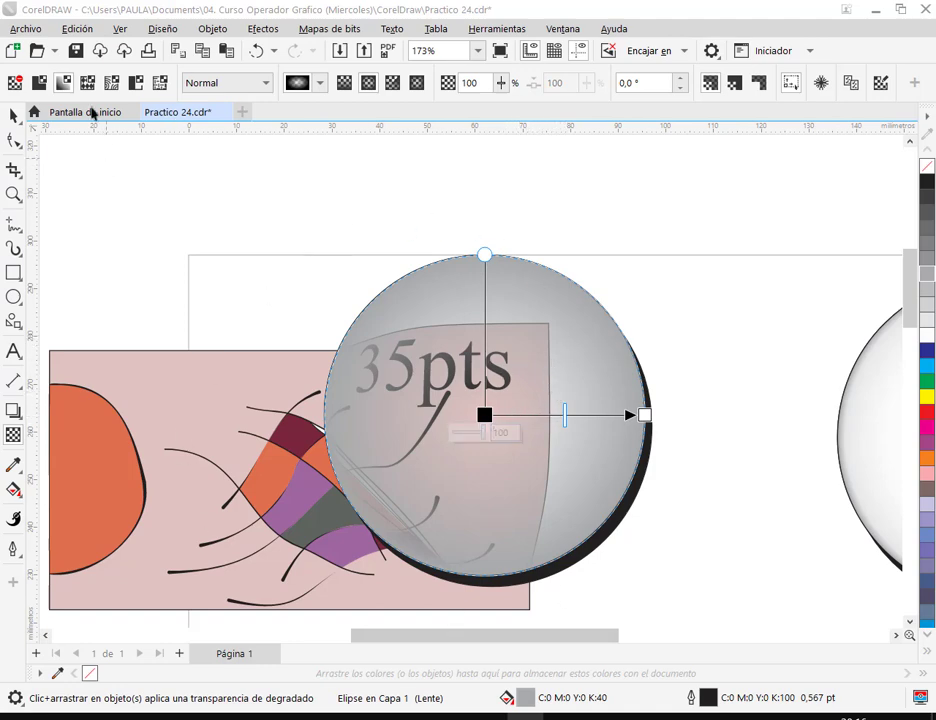
Step: Add an intermediate 100% transparency node to the grey lens and position it at 19%, near the outer edge
{"action": "double_click", "coordinate": [553, 415]}
{"action": "scroll", "coordinate": [565, 412], "scroll_direction": "up", "scroll_amount": 2}
{"action": "left_click_drag", "start_coordinate": [555, 412], "coordinate": [634, 416]}
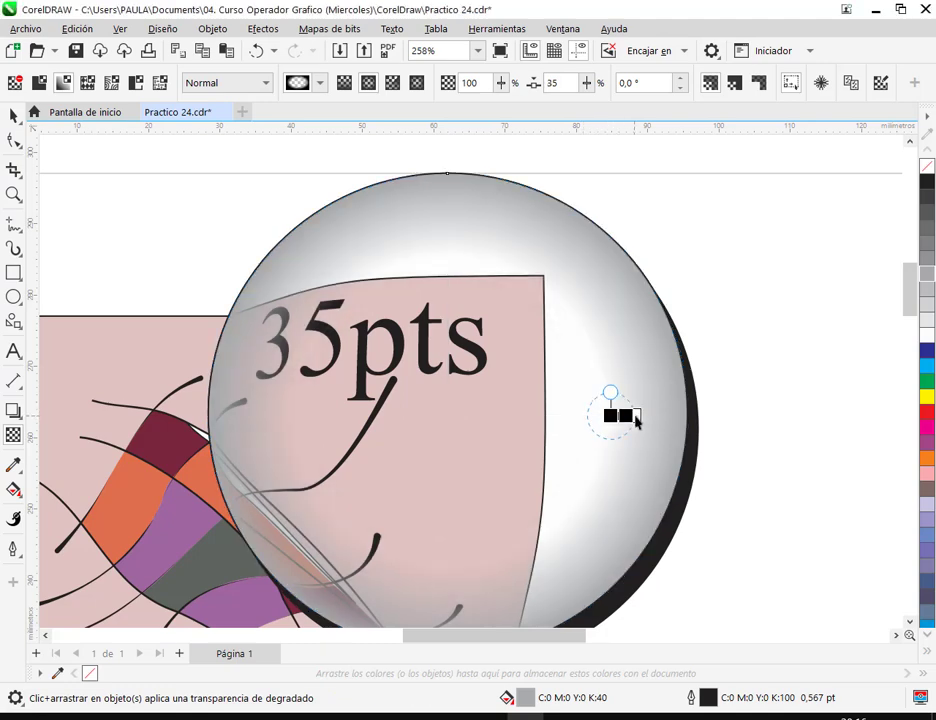
{"action": "left_click", "coordinate": [256, 50]}
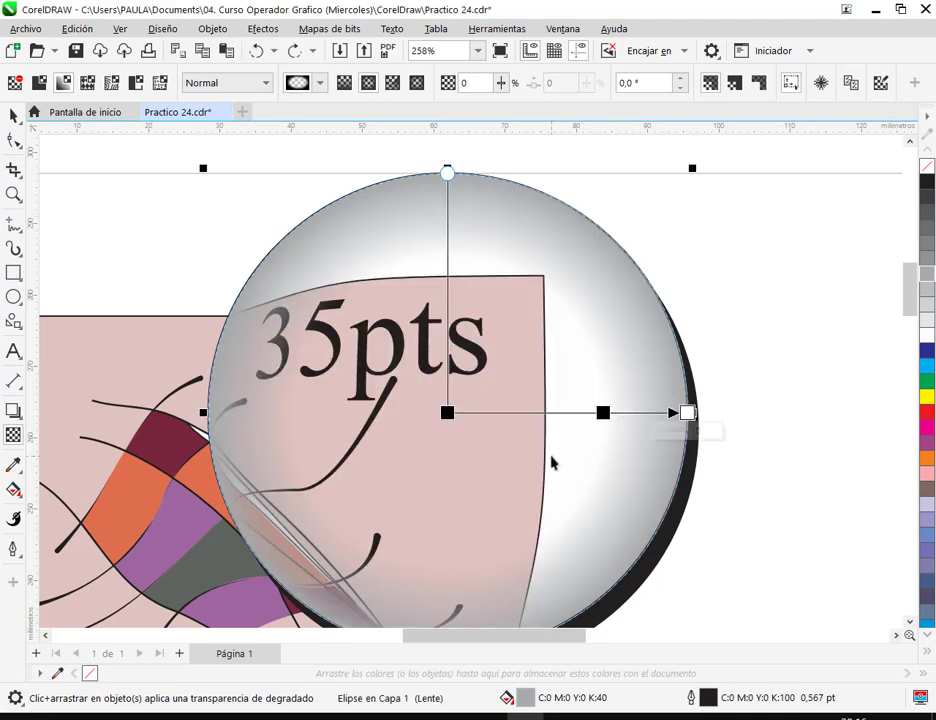
{"action": "left_click_drag", "start_coordinate": [621, 412], "coordinate": [649, 414]}
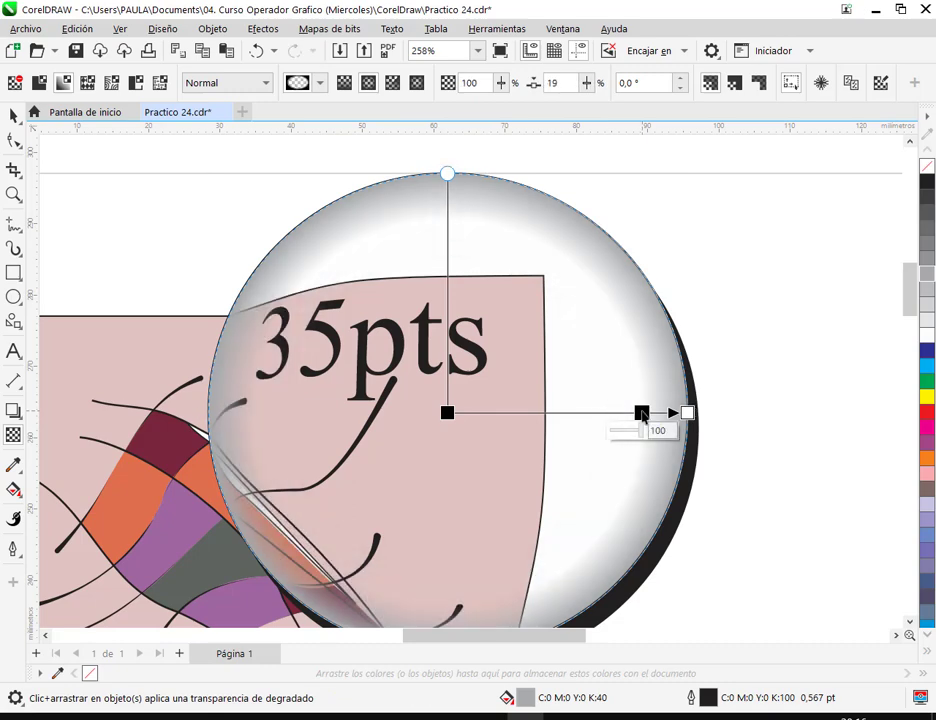
{"action": "left_click", "coordinate": [13, 115]}
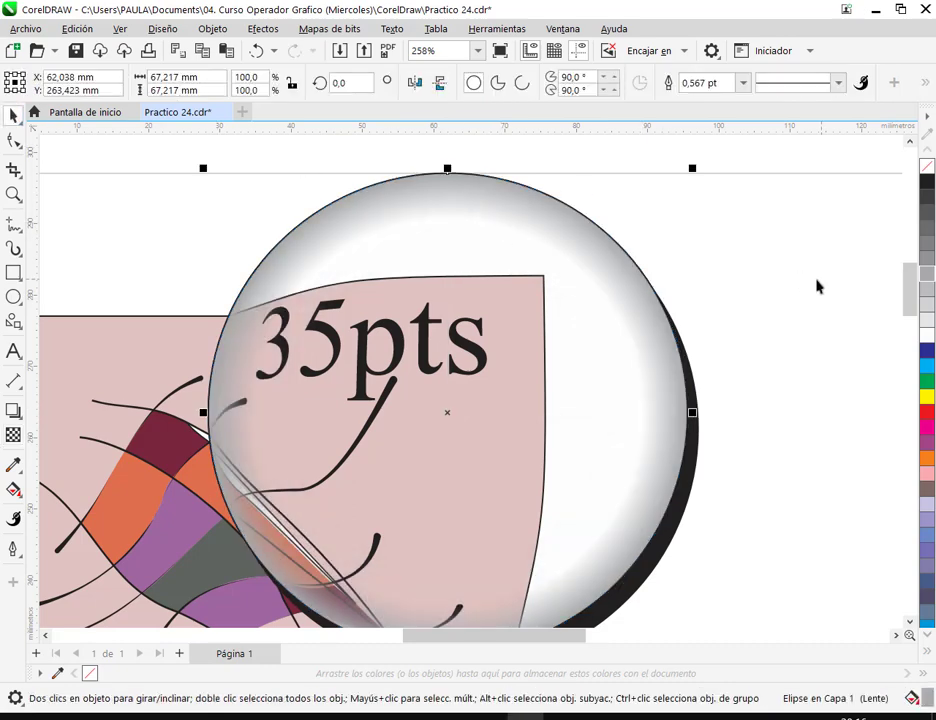
{"action": "left_click", "coordinate": [821, 286]}
{"action": "scroll", "coordinate": [610, 290], "scroll_direction": "down", "scroll_amount": 3}
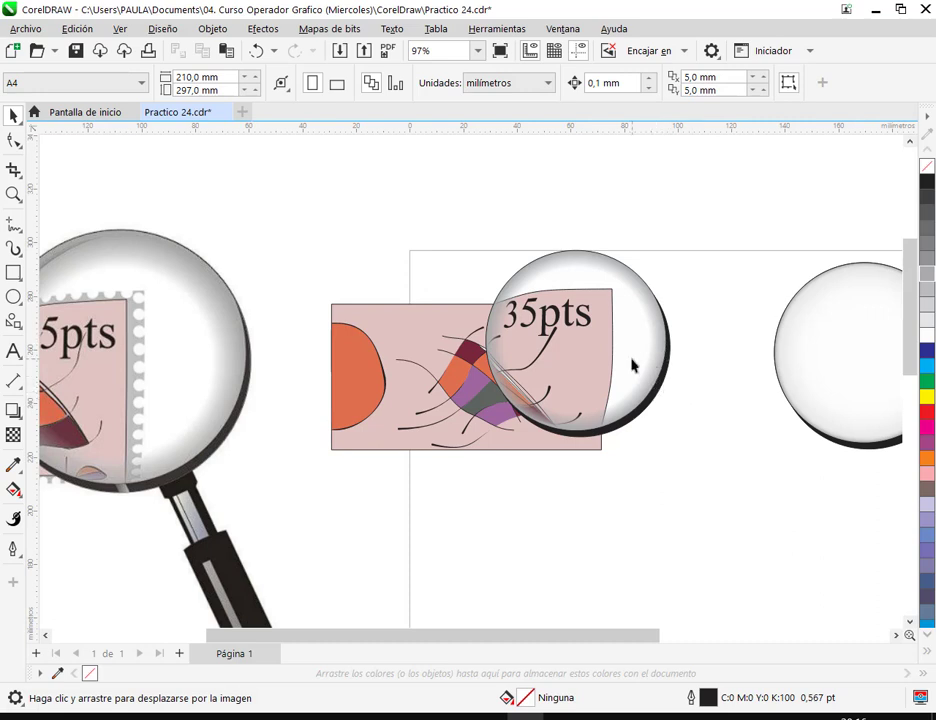
{"action": "left_click_drag", "start_coordinate": [631, 366], "coordinate": [620, 389]}
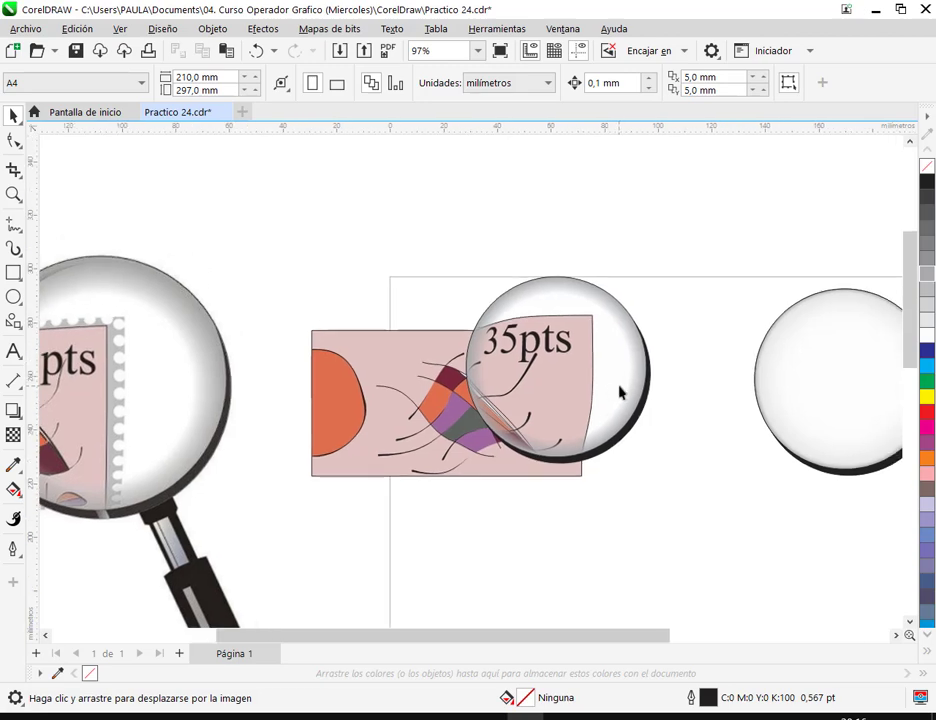
Step: Delete the grey transparency version of the lens circle and its black crescent from over the stamp
{"action": "left_click", "coordinate": [604, 378]}
{"action": "key", "text": "Delete"}
{"action": "left_click", "coordinate": [650, 393]}
{"action": "key", "text": "Delete"}
Step: Move the copied gradient lens and its black crescent onto the right end of the stamp, and save the drawing
{"action": "left_click_drag", "start_coordinate": [682, 368], "coordinate": [605, 360]}
{"action": "left_click_drag", "start_coordinate": [627, 230], "coordinate": [884, 506]}
{"action": "left_click_drag", "start_coordinate": [788, 410], "coordinate": [540, 392]}
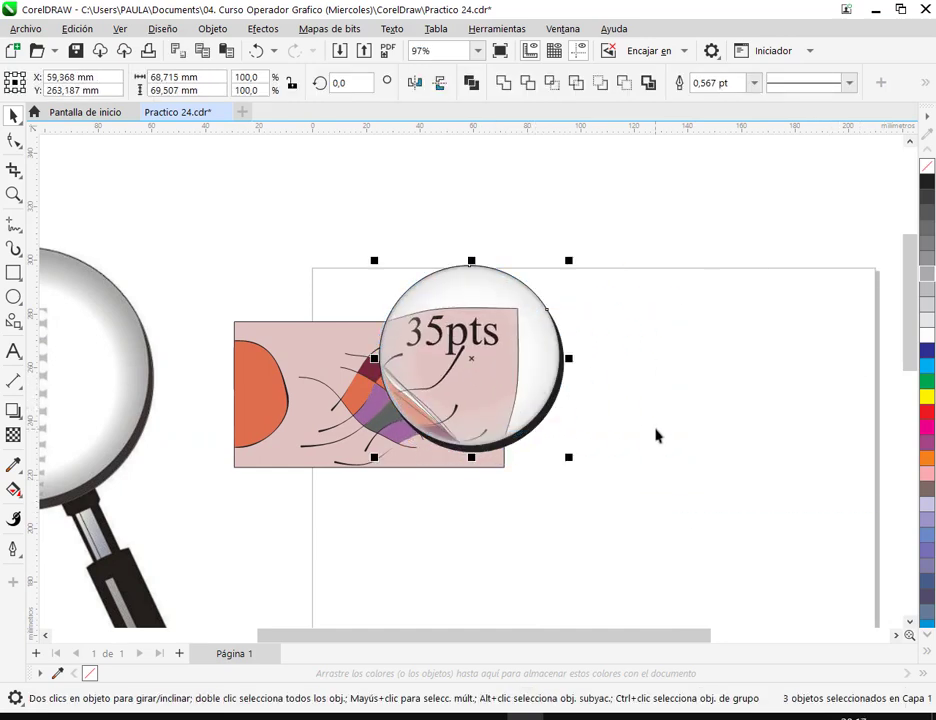
{"action": "left_click", "coordinate": [656, 435]}
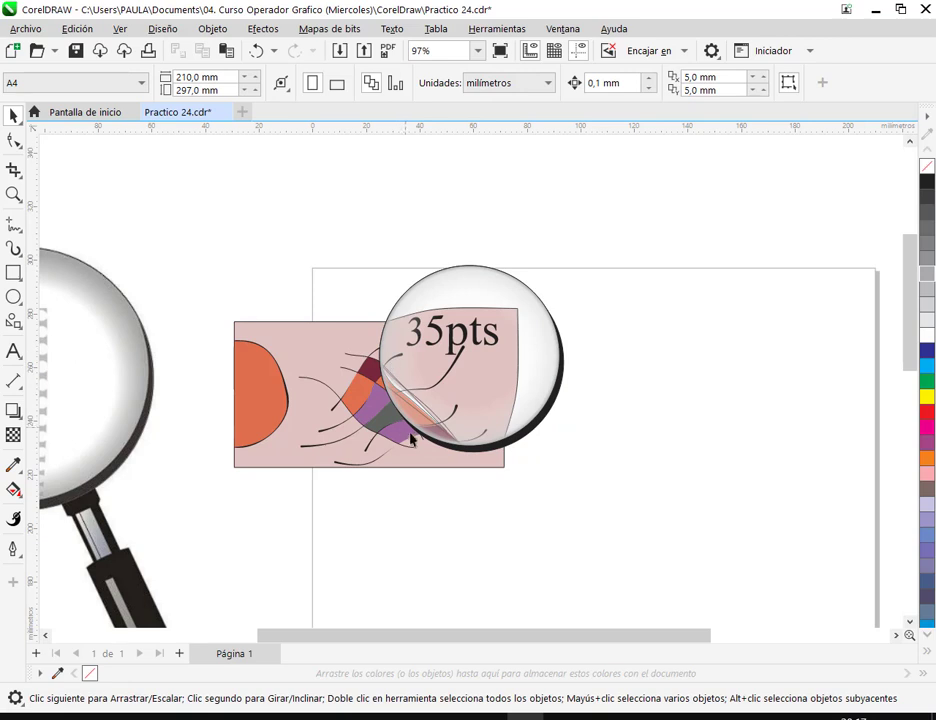
{"action": "scroll", "coordinate": [451, 370], "scroll_direction": "left", "scroll_amount": 3}
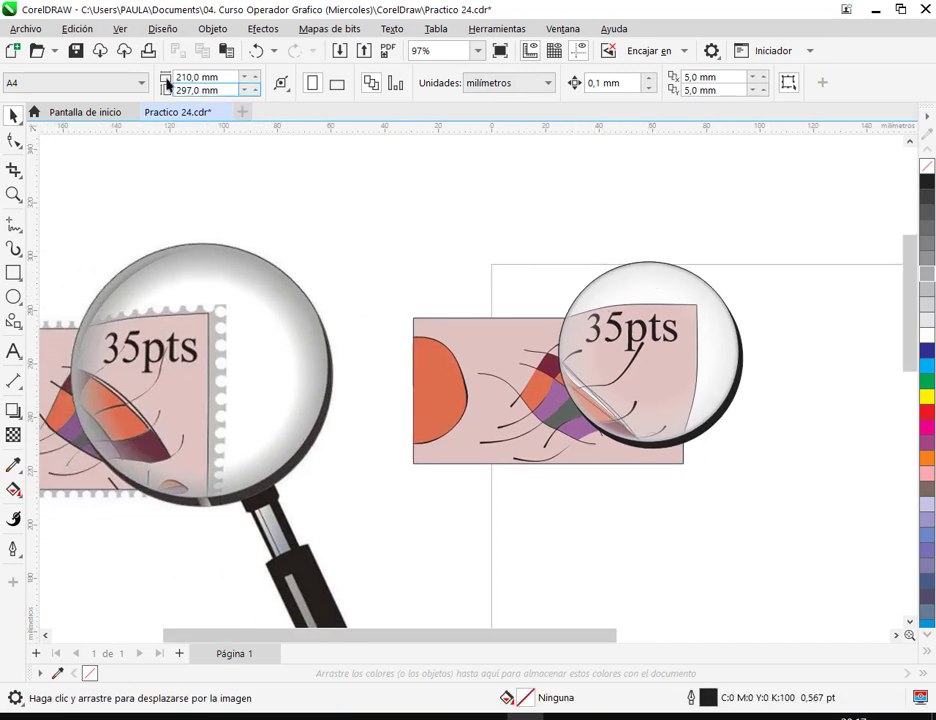
{"action": "left_click", "coordinate": [75, 50]}
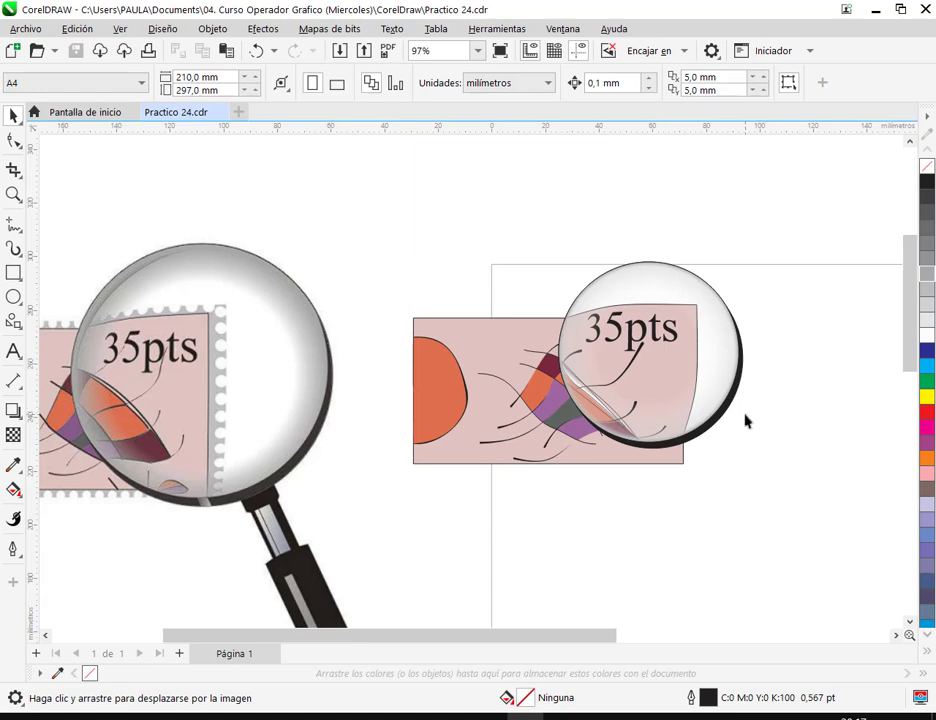
Step: Examine where the reference magnifying glass's handle meets its rim, and compare it with the lower crescent of the drawn lens
{"action": "scroll", "coordinate": [228, 540], "scroll_direction": "up", "scroll_amount": 4}
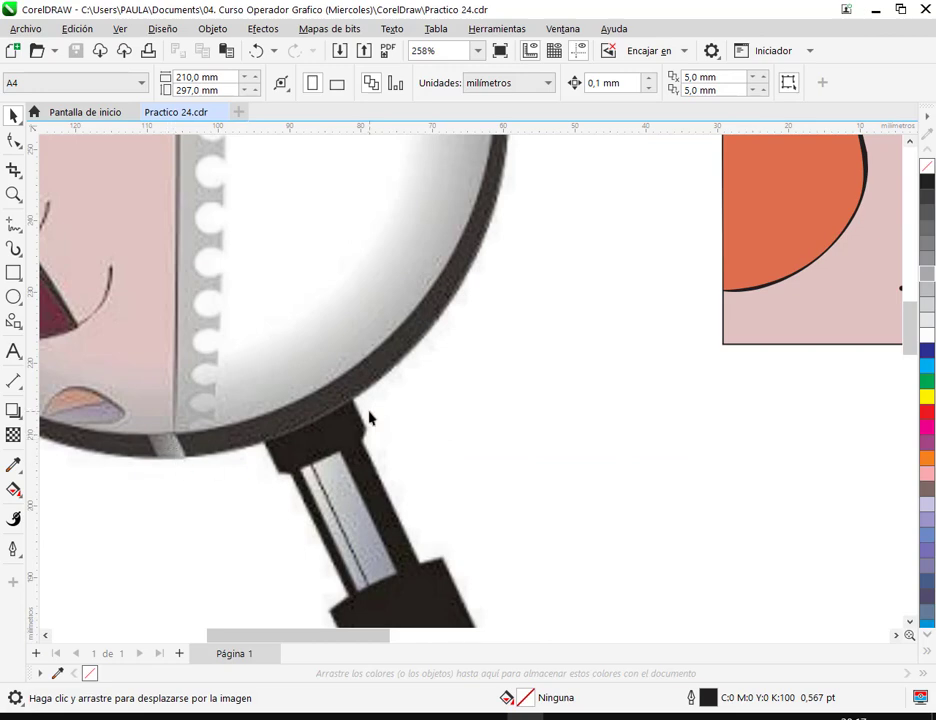
{"action": "scroll", "coordinate": [369, 418], "scroll_direction": "down", "scroll_amount": 2}
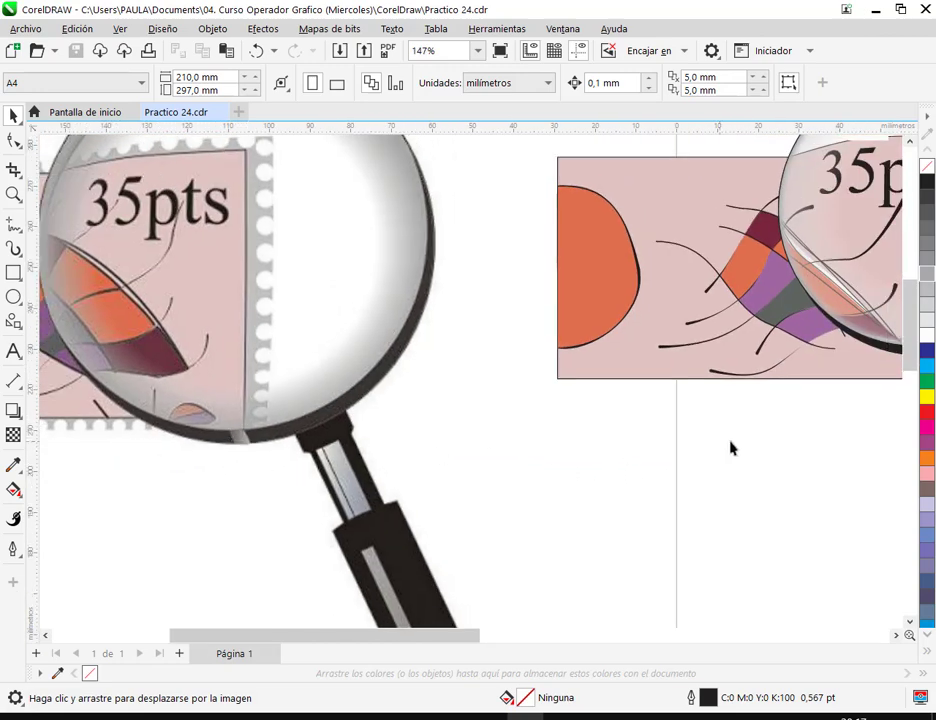
{"action": "left_click_drag", "start_coordinate": [730, 448], "coordinate": [453, 445]}
{"action": "scroll", "coordinate": [683, 360], "scroll_direction": "up", "scroll_amount": 2}
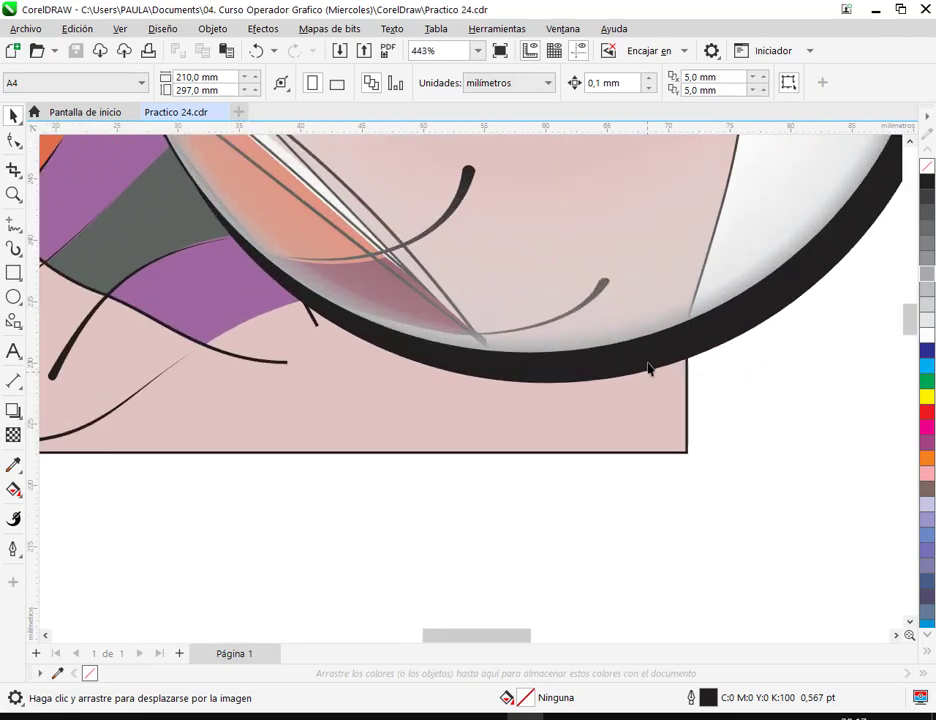
{"action": "scroll", "coordinate": [648, 376], "scroll_direction": "up", "scroll_amount": 1}
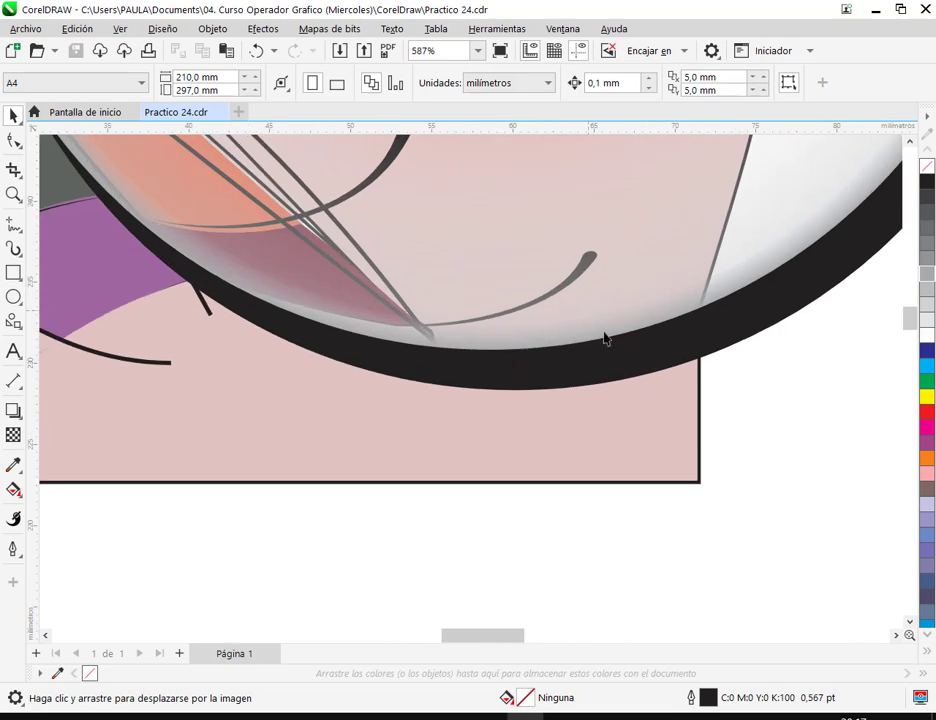
Step: Draw a slanted line about 3 mm wide and 8.3 mm high across the lens's lower black rim, with a cyan outline
{"action": "left_click", "coordinate": [13, 224]}
{"action": "left_click", "coordinate": [68, 245]}
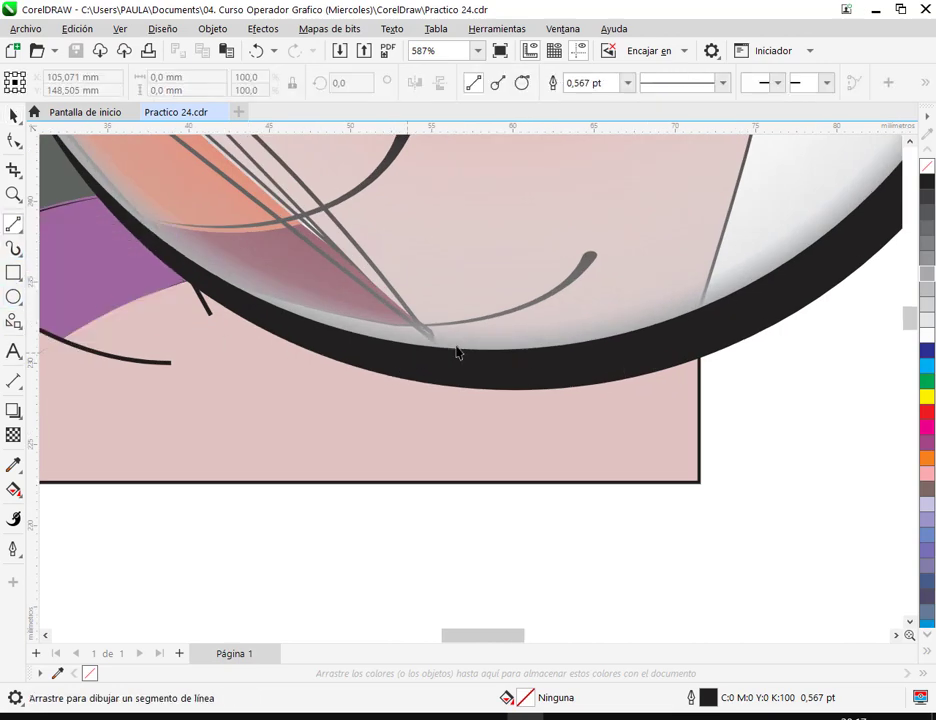
{"action": "mouse_move", "coordinate": [493, 314]}
{"action": "left_mouse_down"}
{"action": "mouse_move", "coordinate": [543, 432]}
{"action": "mouse_move", "coordinate": [541, 449]}
{"action": "left_mouse_up"}
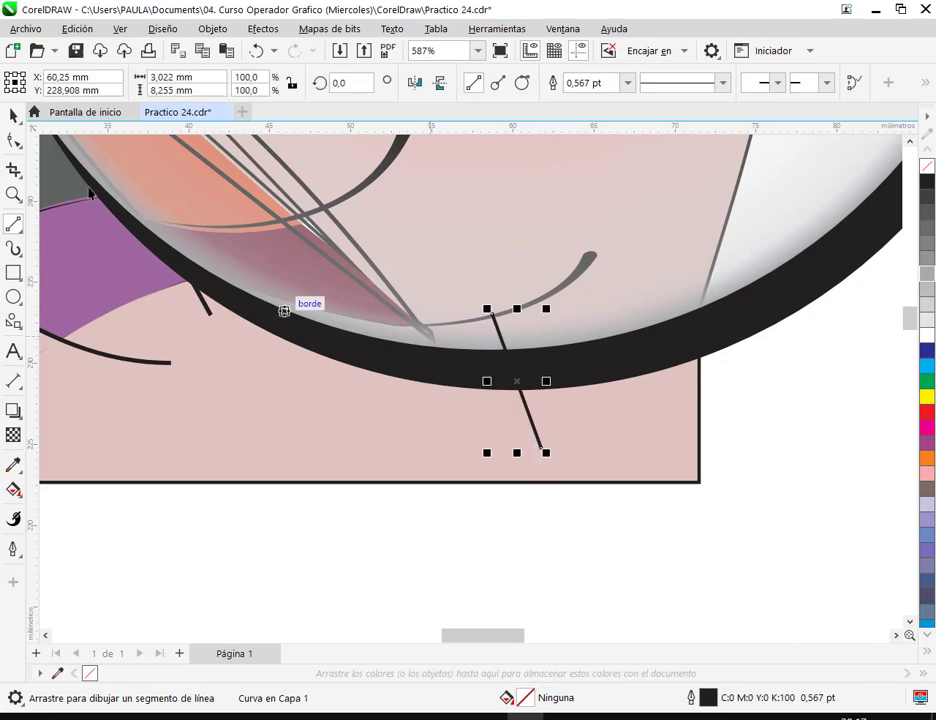
{"action": "left_click", "coordinate": [12, 117]}
{"action": "right_click", "coordinate": [928, 373]}
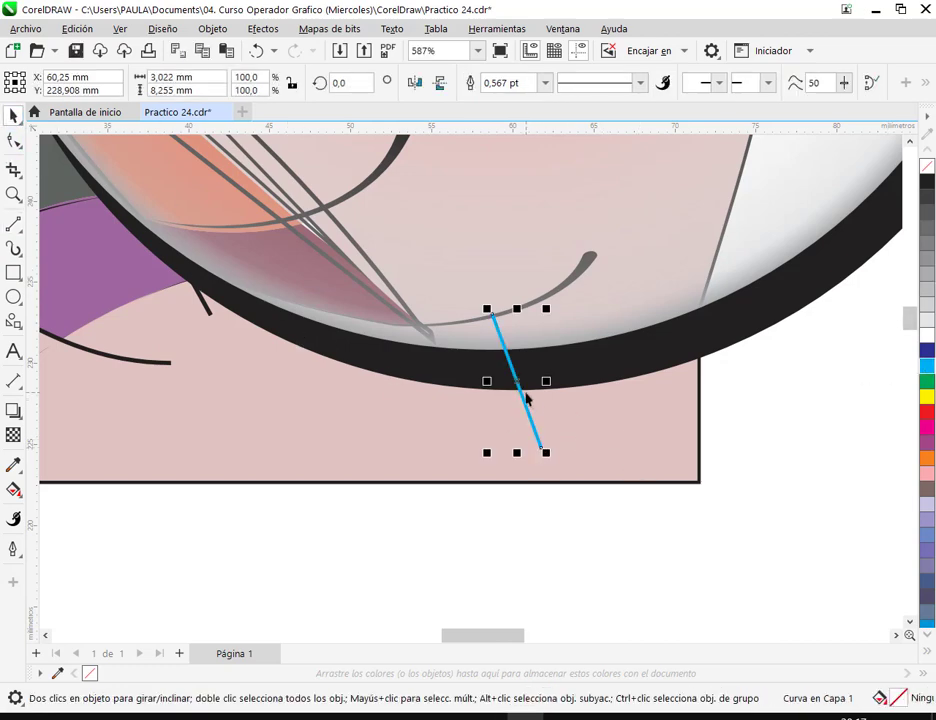
Step: Duplicate the cyan line a short distance to its right and shift both lines toward the stamp's lower-right corner
{"action": "left_click_drag", "start_coordinate": [520, 392], "coordinate": [581, 388]}
{"action": "left_click", "coordinate": [708, 424]}
{"action": "scroll", "coordinate": [585, 450], "scroll_direction": "down", "scroll_amount": 4}
{"action": "scroll", "coordinate": [597, 458], "scroll_direction": "down", "scroll_amount": 1}
{"action": "left_click_drag", "start_coordinate": [585, 495], "coordinate": [750, 372]}
{"action": "mouse_move", "coordinate": [745, 418]}
{"action": "left_mouse_down"}
{"action": "mouse_move", "coordinate": [762, 403]}
{"action": "mouse_move", "coordinate": [762, 412]}
{"action": "left_mouse_up"}
{"action": "left_click", "coordinate": [805, 478]}
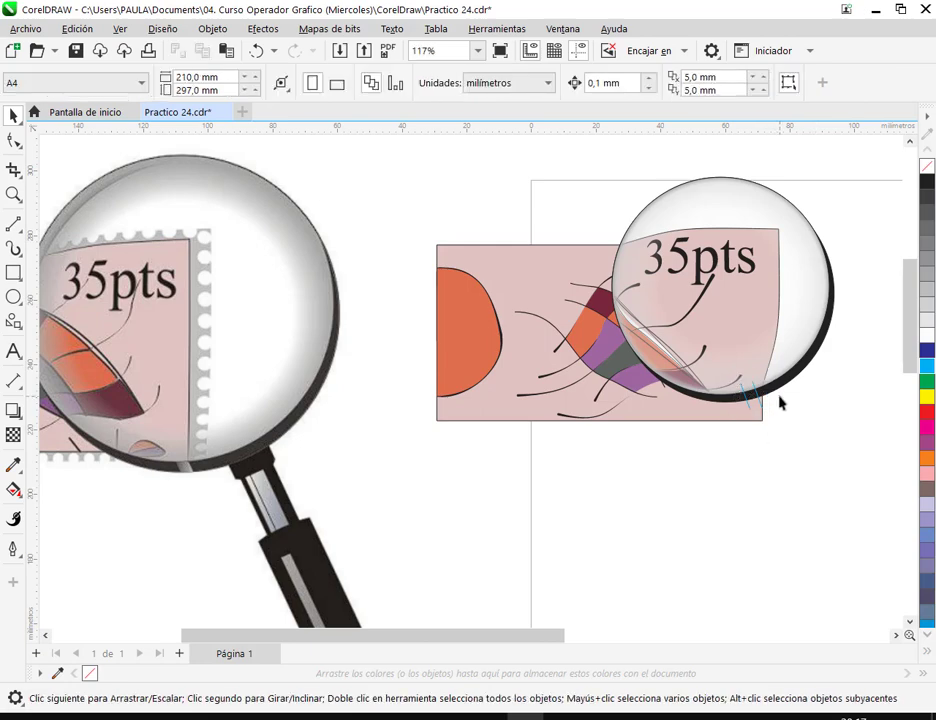
Step: Create a blue patch with Smart Fill in the section of black rim between the two cyan lines
{"action": "left_click_drag", "start_coordinate": [717, 462], "coordinate": [836, 430]}
{"action": "scroll", "coordinate": [834, 428], "scroll_direction": "down", "scroll_amount": 1}
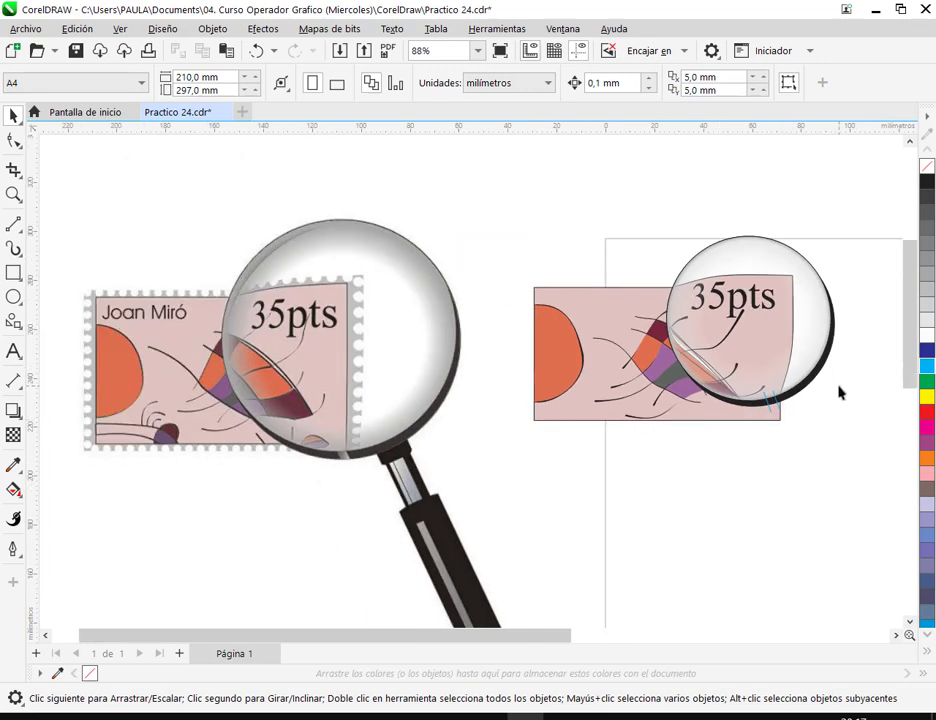
{"action": "left_click_drag", "start_coordinate": [838, 391], "coordinate": [762, 408]}
{"action": "scroll", "coordinate": [755, 350], "scroll_direction": "up", "scroll_amount": 1}
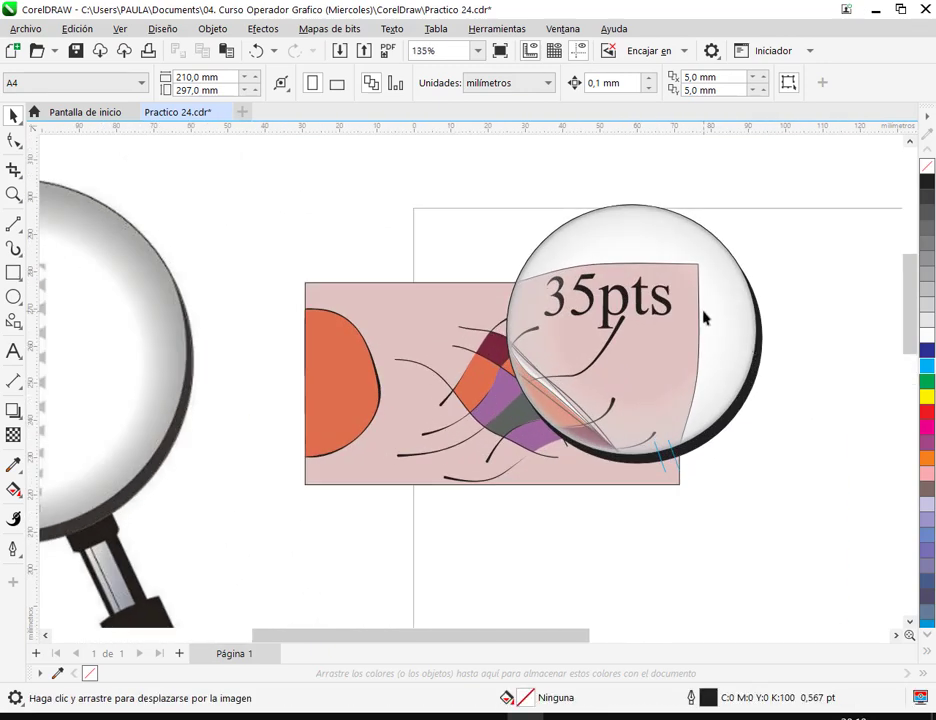
{"action": "scroll", "coordinate": [677, 487], "scroll_direction": "up", "scroll_amount": 2}
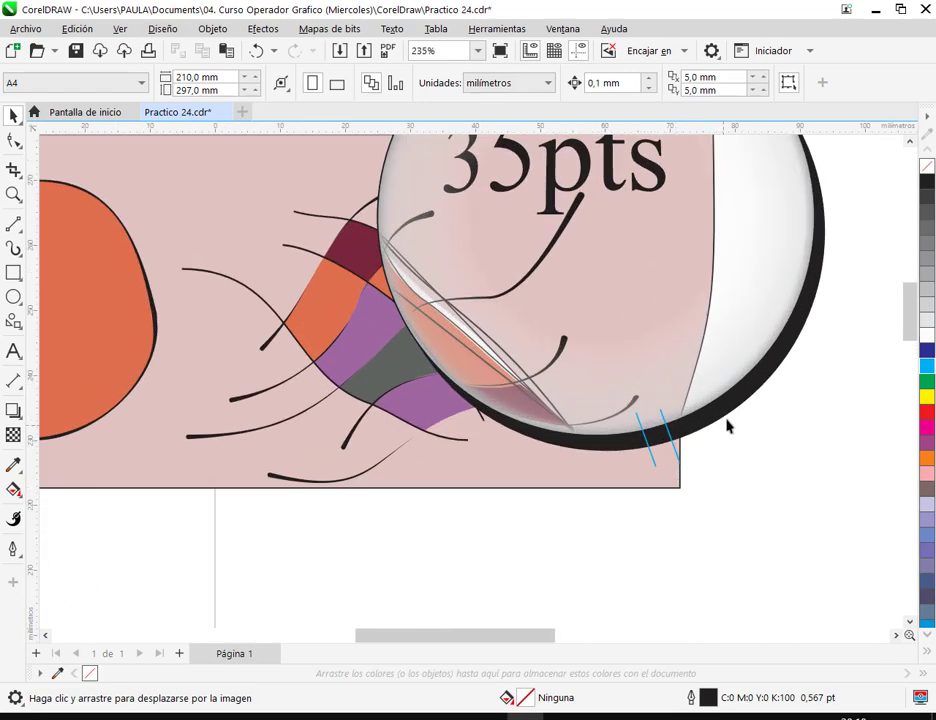
{"action": "left_click", "coordinate": [654, 460]}
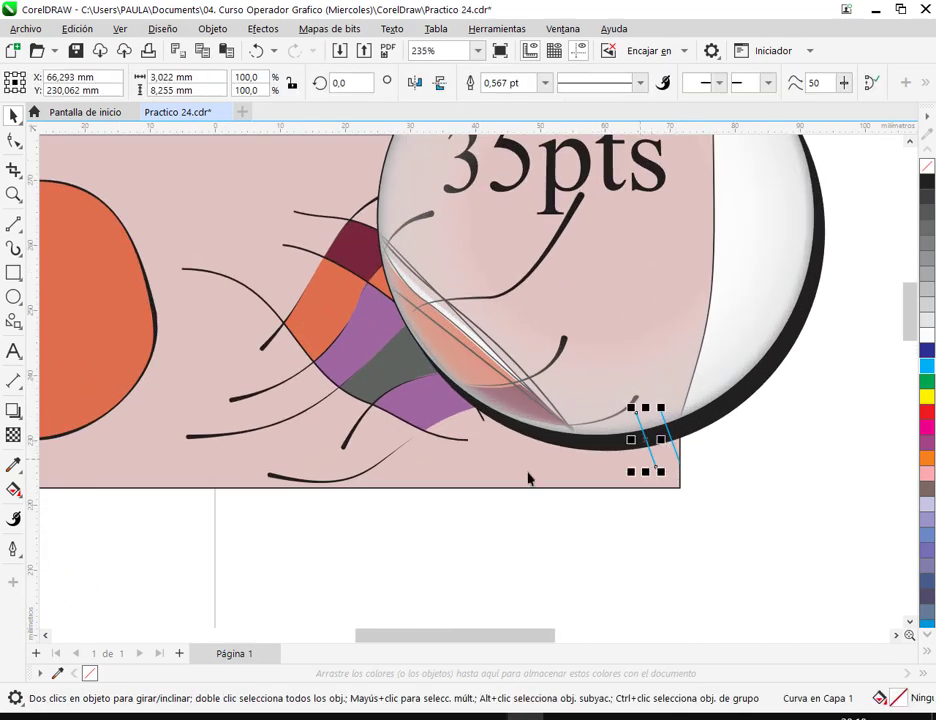
{"action": "left_click", "coordinate": [13, 489]}
{"action": "left_click", "coordinate": [80, 508]}
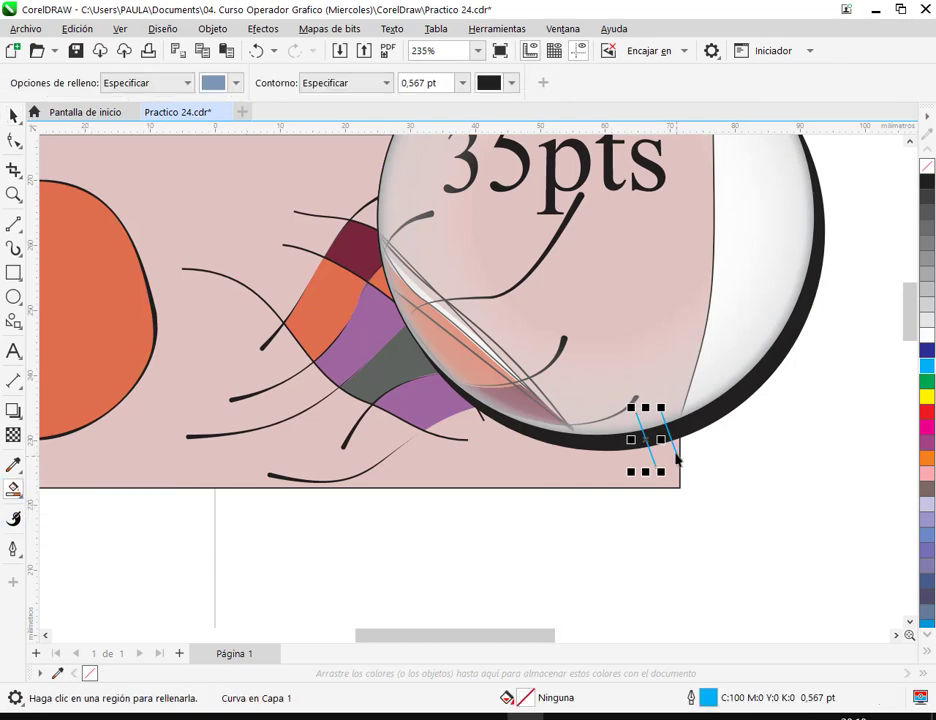
{"action": "scroll", "coordinate": [677, 450], "scroll_direction": "up", "scroll_amount": 2}
{"action": "left_click", "coordinate": [636, 428]}
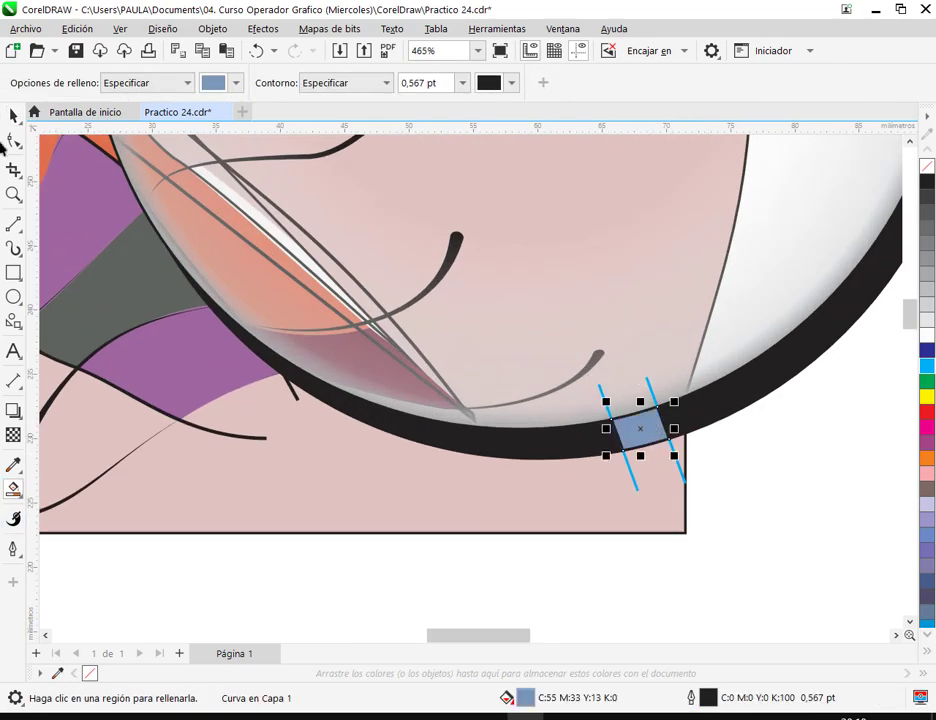
Step: Delete the two cyan guide lines crossing the lower rim
{"action": "left_click", "coordinate": [12, 117]}
{"action": "left_click", "coordinate": [809, 501]}
{"action": "left_click", "coordinate": [683, 480]}
{"action": "key", "text": "Delete"}
{"action": "left_click", "coordinate": [636, 482]}
{"action": "key", "text": "Delete"}
Step: Remove the outline from the blue patch on the rim
{"action": "left_click", "coordinate": [650, 426]}
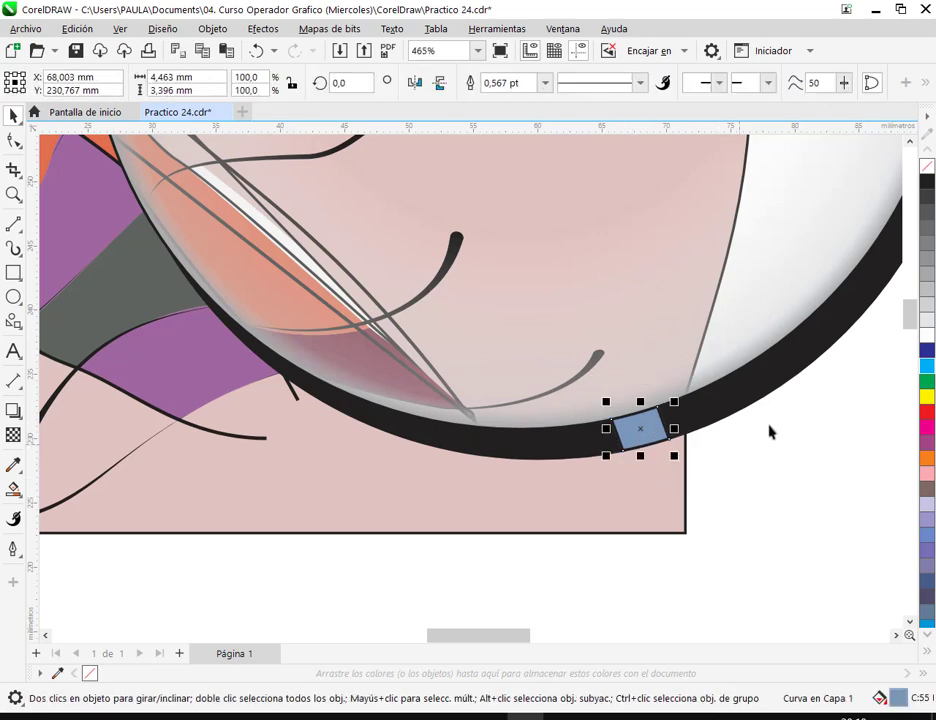
{"action": "right_click", "coordinate": [925, 167]}
{"action": "left_click", "coordinate": [763, 485]}
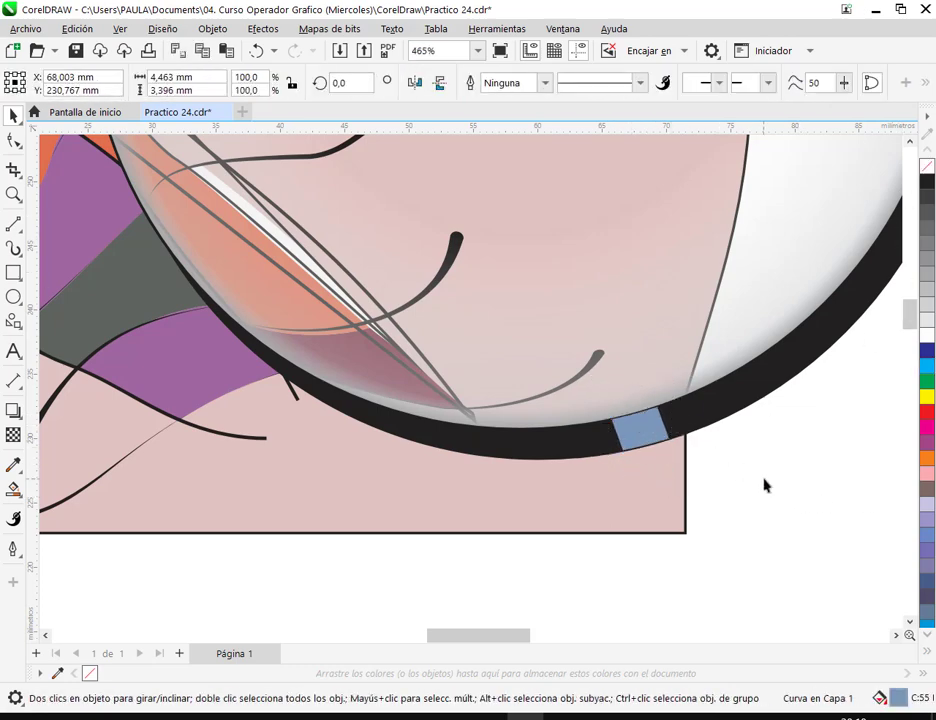
Step: Apply a linear gradient fill to the rim patch, running from mid-grey inside its left edge to white at its right edge
{"action": "scroll", "coordinate": [703, 480], "scroll_direction": "down", "scroll_amount": 2}
{"action": "scroll", "coordinate": [703, 480], "scroll_direction": "down", "scroll_amount": 3}
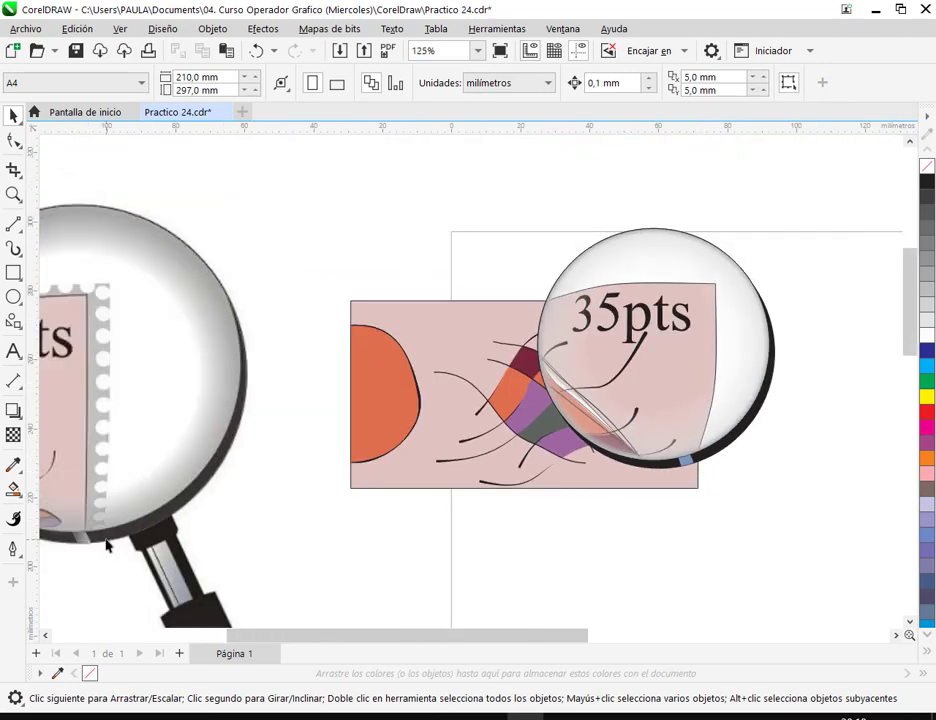
{"action": "scroll", "coordinate": [623, 492], "scroll_direction": "up", "scroll_amount": 5}
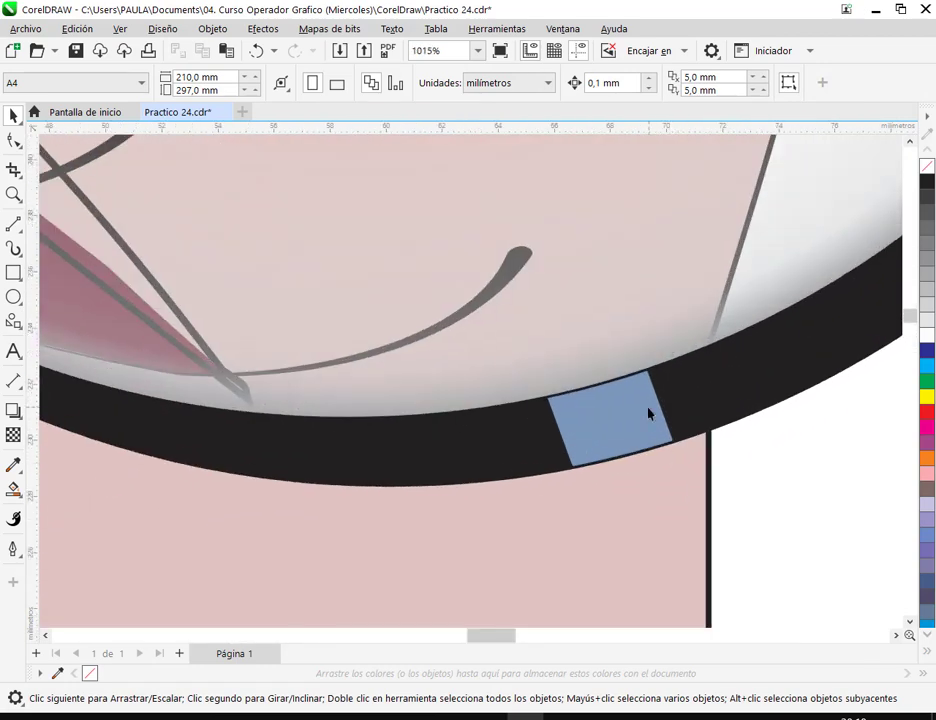
{"action": "left_click", "coordinate": [647, 413]}
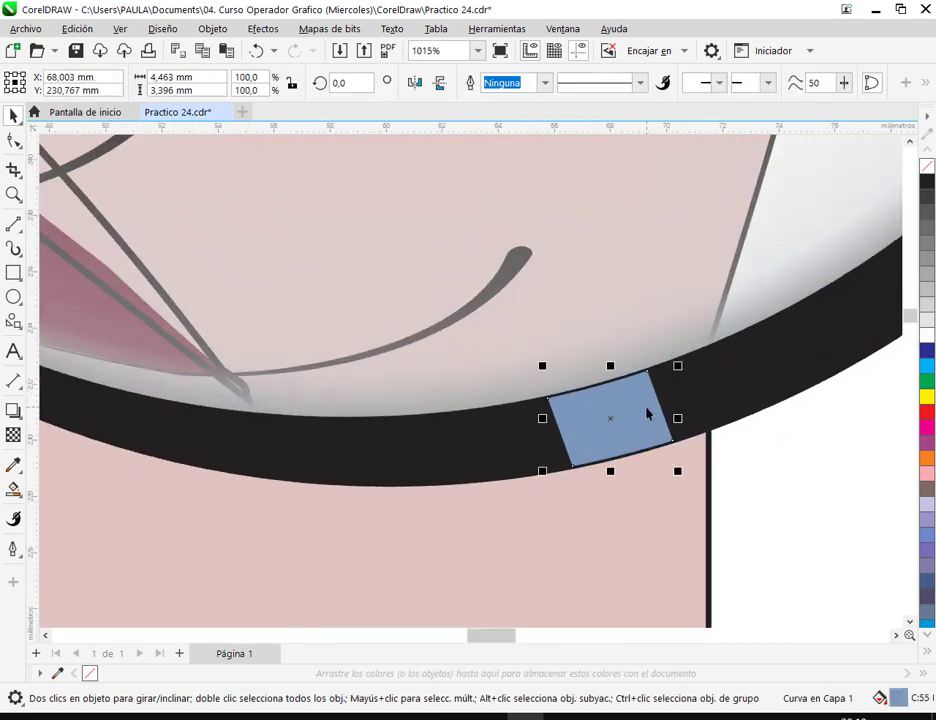
{"action": "left_click", "coordinate": [16, 492]}
{"action": "left_click", "coordinate": [57, 492]}
{"action": "left_click", "coordinate": [63, 82]}
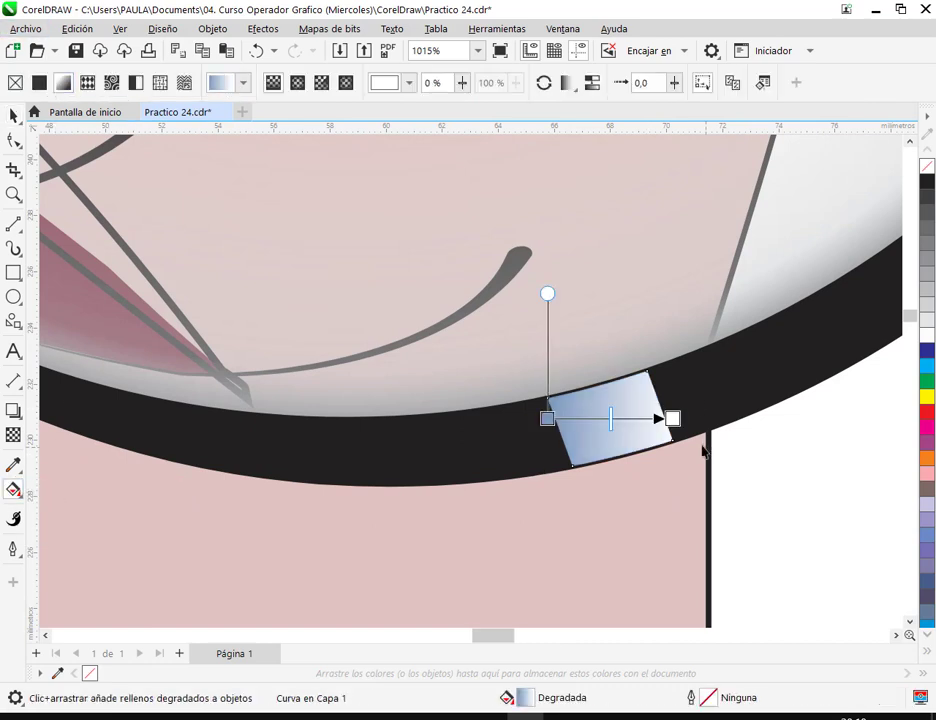
{"action": "scroll", "coordinate": [704, 442], "scroll_direction": "up", "scroll_amount": 1}
{"action": "left_click_drag", "start_coordinate": [472, 407], "coordinate": [500, 434]}
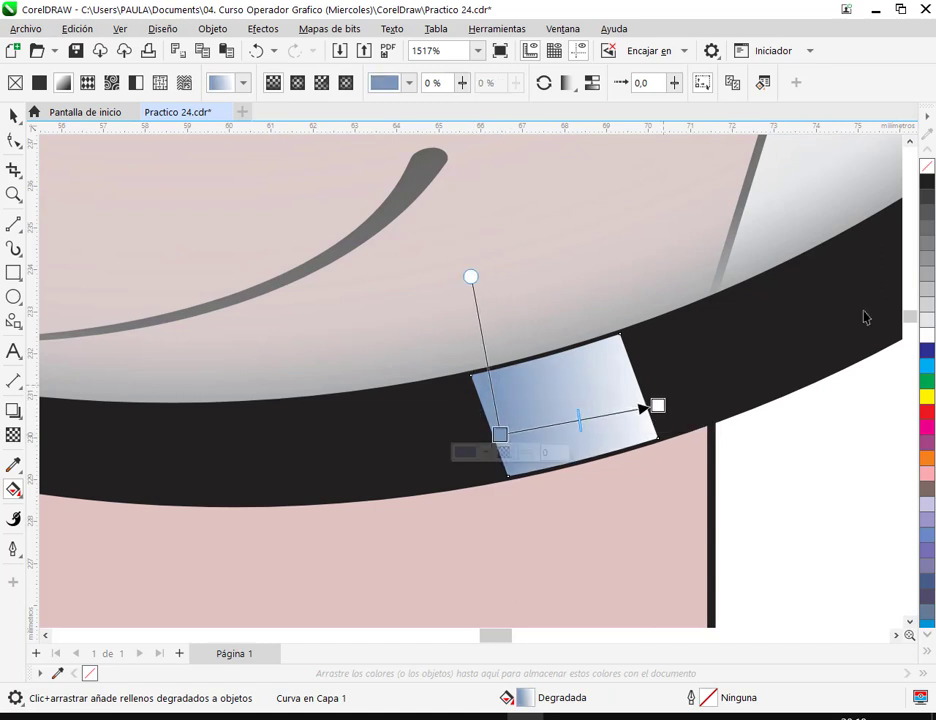
{"action": "left_click", "coordinate": [929, 276]}
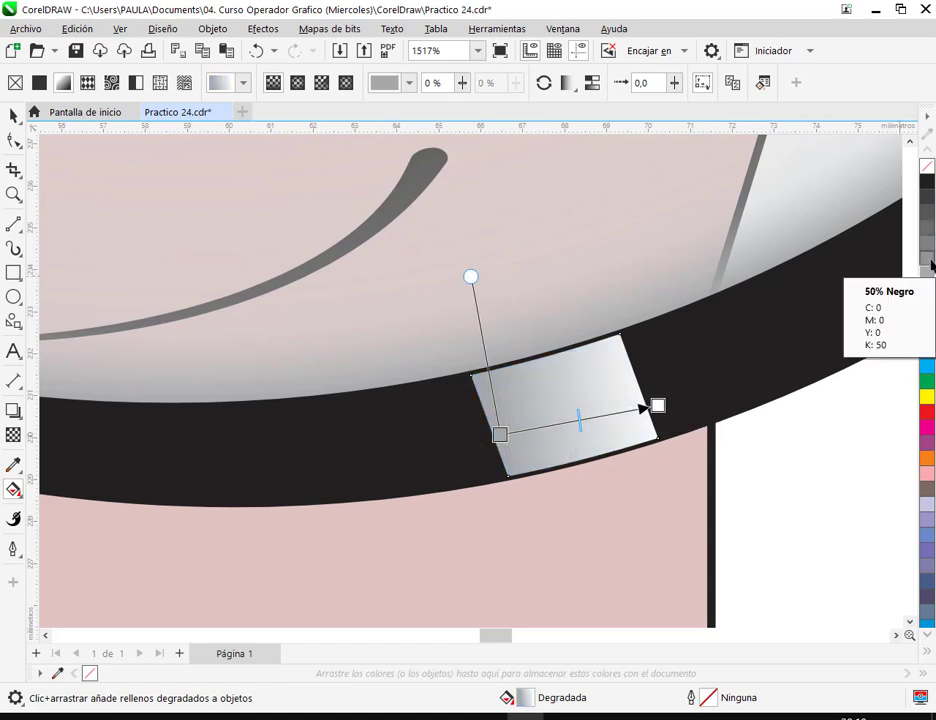
Step: Align the patch's gradient with its slanted sides and set the gradient's starting colour to dark grey
{"action": "left_click_drag", "start_coordinate": [658, 407], "coordinate": [645, 400]}
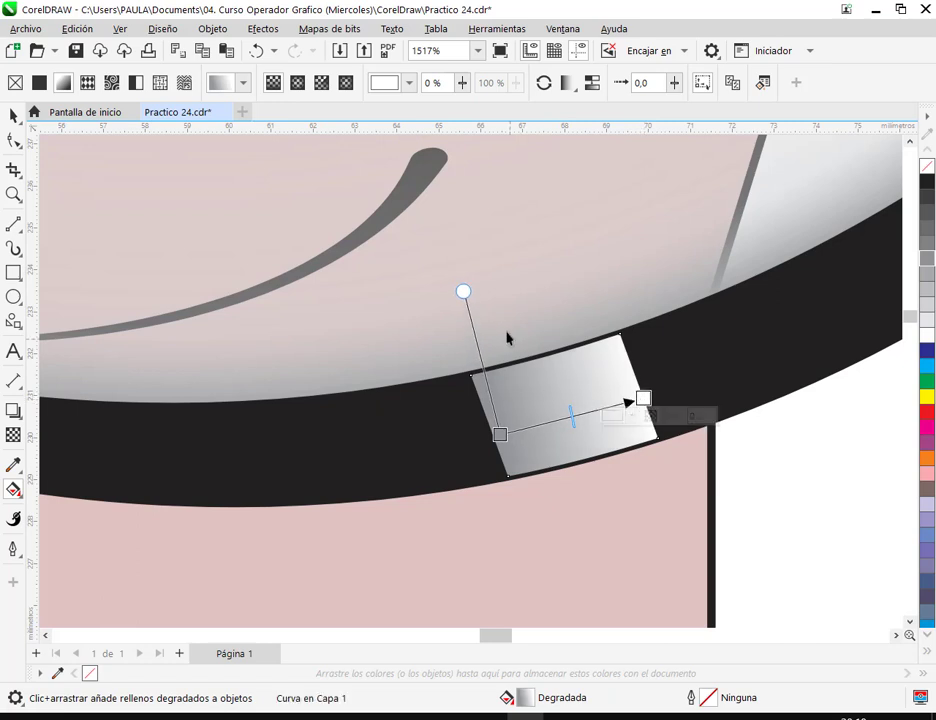
{"action": "left_click_drag", "start_coordinate": [466, 298], "coordinate": [542, 291]}
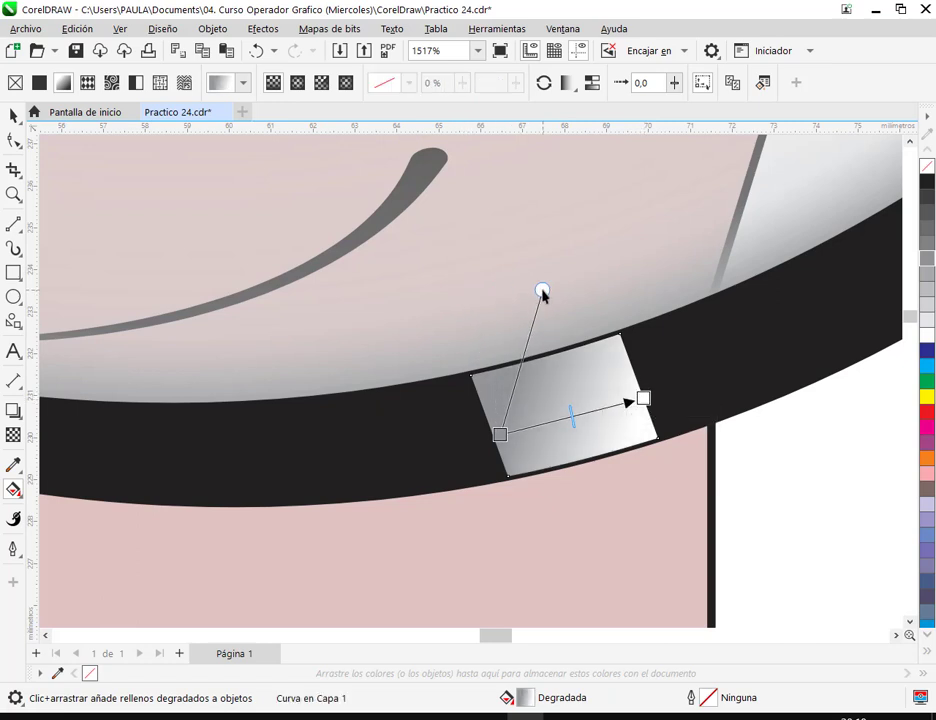
{"action": "left_click", "coordinate": [501, 437]}
{"action": "left_click", "coordinate": [928, 210]}
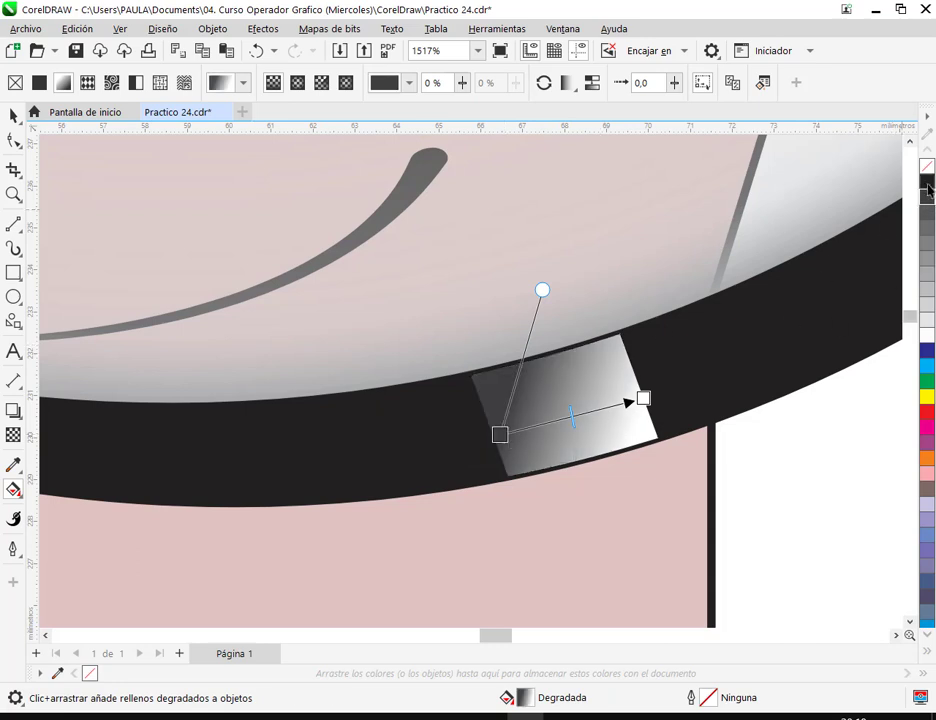
{"action": "scroll", "coordinate": [545, 445], "scroll_direction": "up", "scroll_amount": 2}
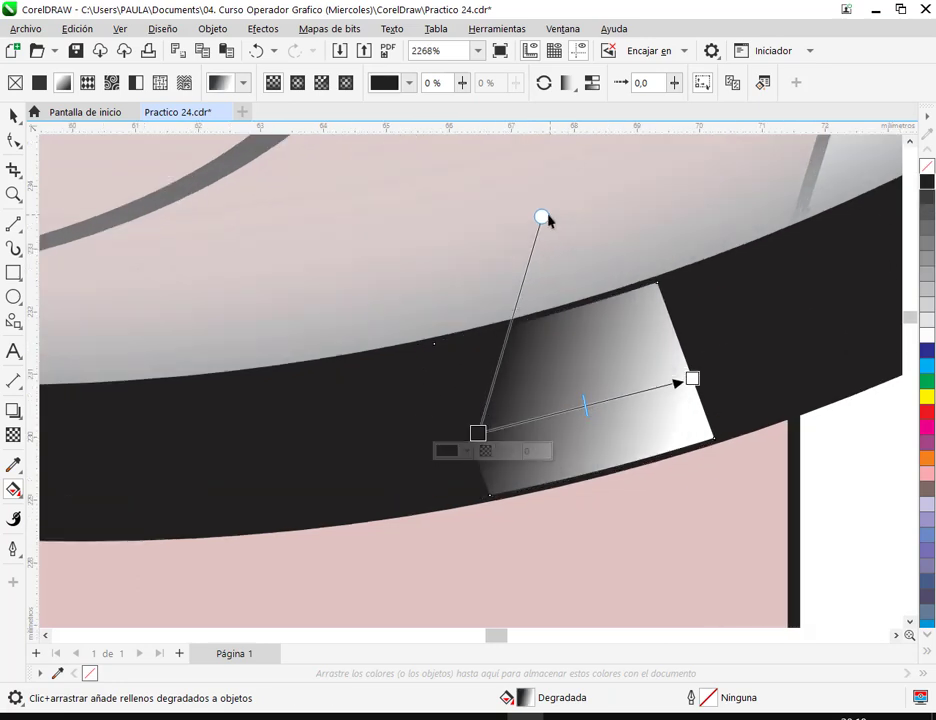
{"action": "left_click_drag", "start_coordinate": [543, 217], "coordinate": [427, 232]}
{"action": "left_click", "coordinate": [478, 434]}
{"action": "left_click", "coordinate": [928, 226]}
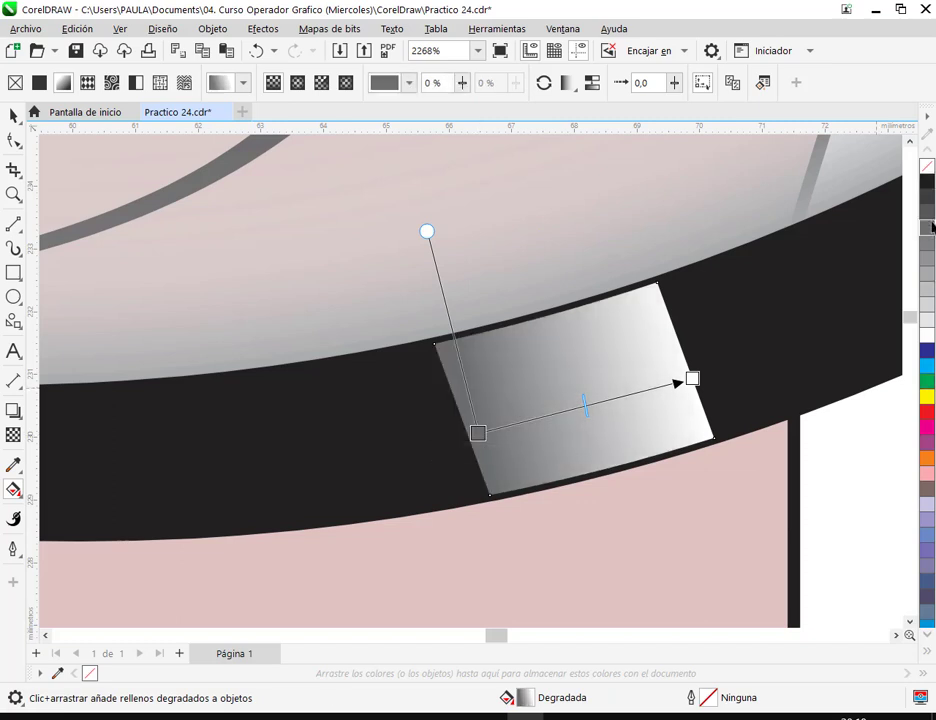
{"action": "left_click_drag", "start_coordinate": [431, 231], "coordinate": [413, 241]}
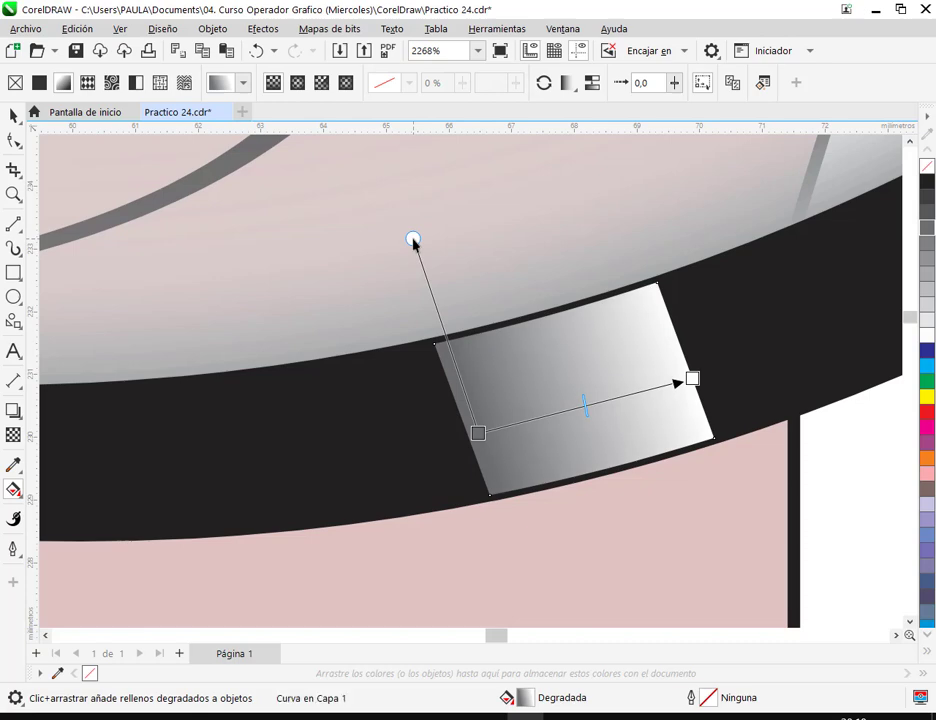
Step: Change the white end of the rim patch's gradient to a very light grey
{"action": "scroll", "coordinate": [585, 408], "scroll_direction": "down", "scroll_amount": 5}
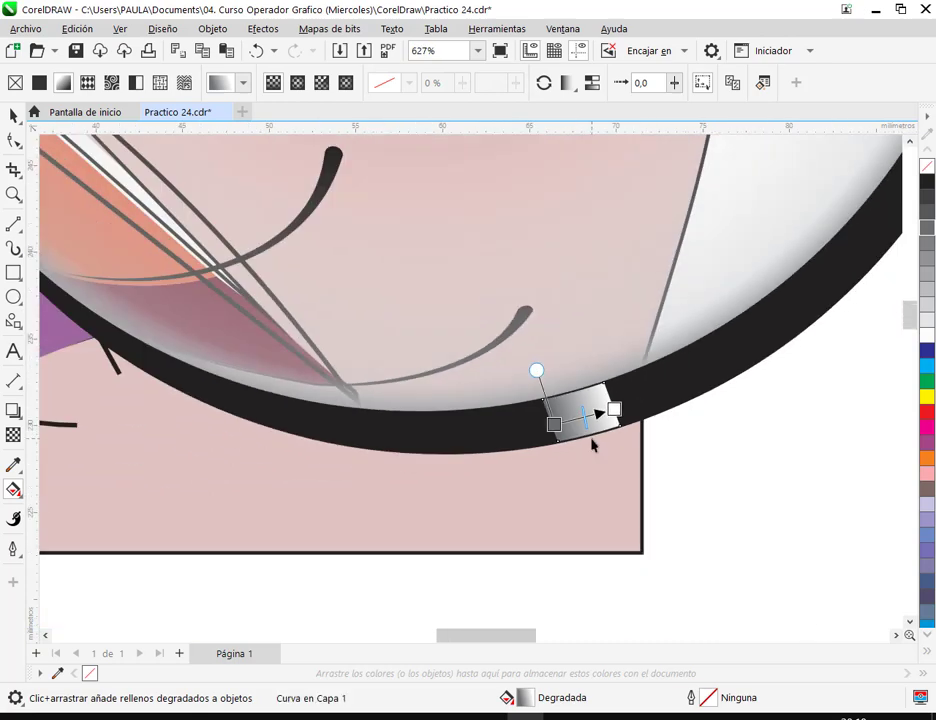
{"action": "scroll", "coordinate": [723, 516], "scroll_direction": "down", "scroll_amount": 2}
{"action": "key", "text": "space"}
{"action": "scroll", "coordinate": [719, 549], "scroll_direction": "down", "scroll_amount": 1}
{"action": "left_click", "coordinate": [725, 549]}
{"action": "scroll", "coordinate": [678, 503], "scroll_direction": "up", "scroll_amount": 5}
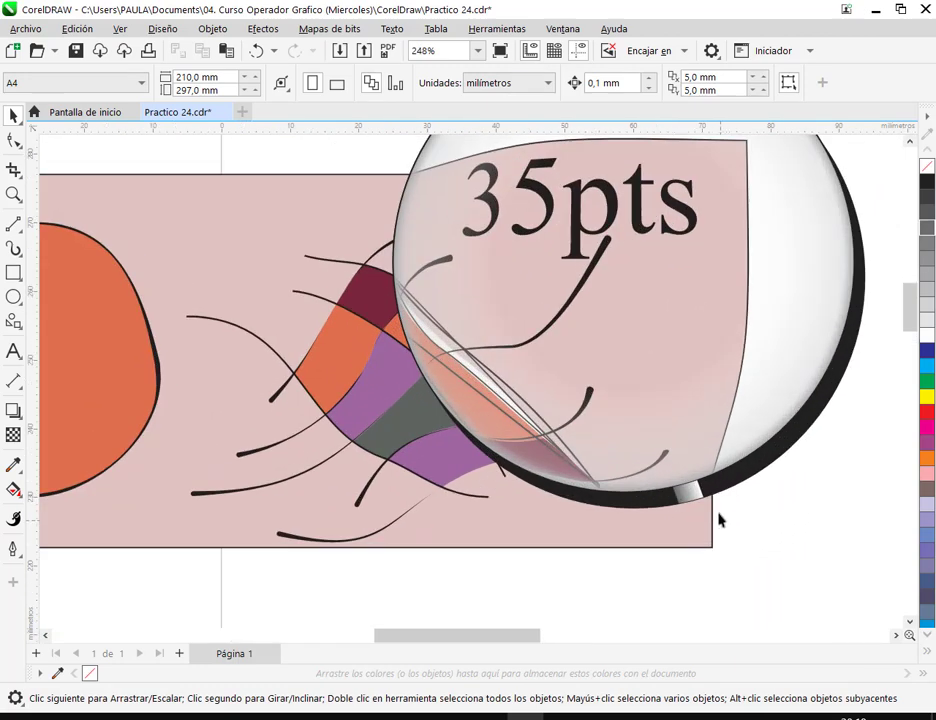
{"action": "left_click", "coordinate": [608, 417]}
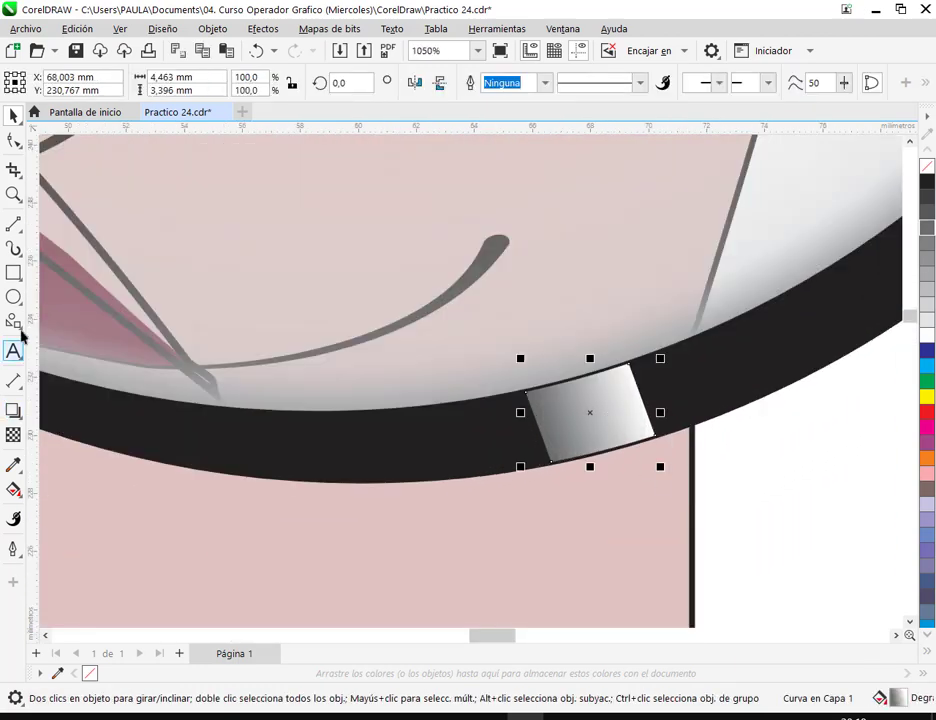
{"action": "left_click", "coordinate": [14, 489]}
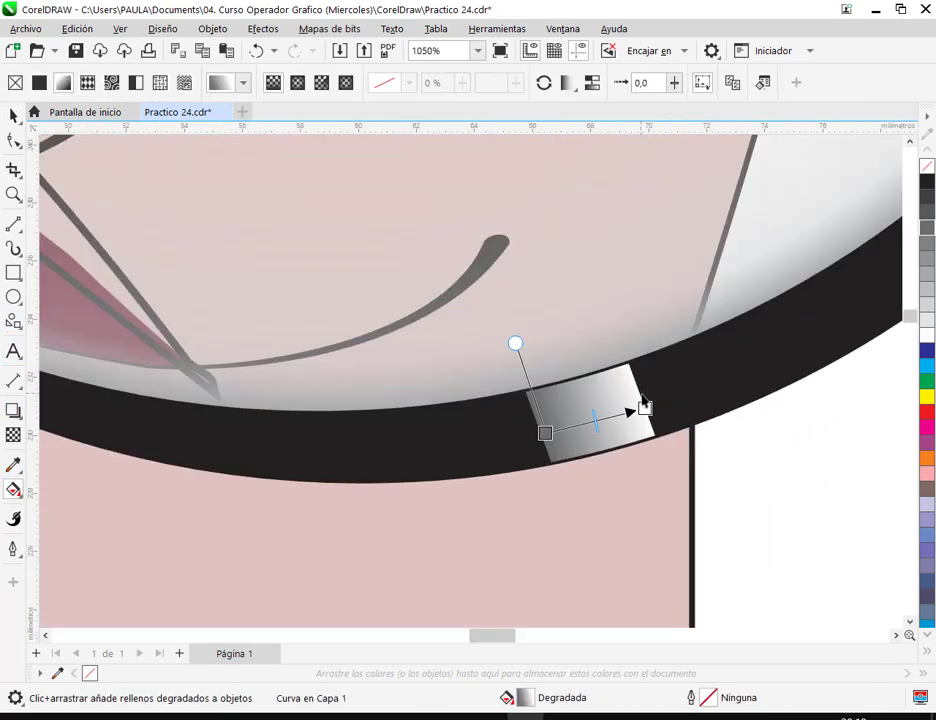
{"action": "scroll", "coordinate": [643, 403], "scroll_direction": "up", "scroll_amount": 2}
{"action": "left_click", "coordinate": [648, 425]}
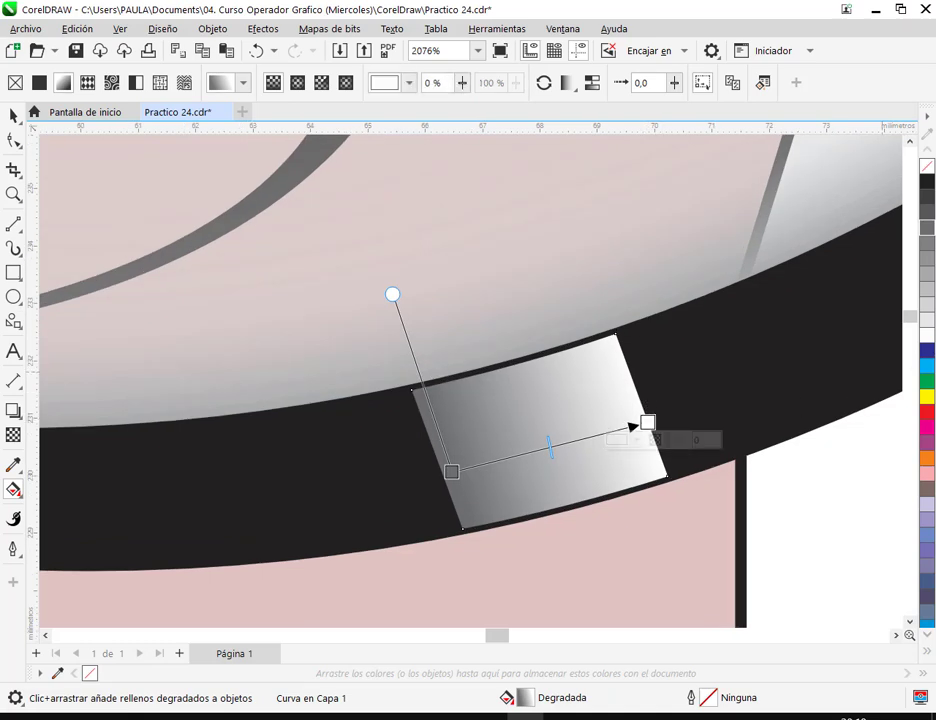
{"action": "left_click", "coordinate": [926, 323]}
Step: Move the gradient's starting node further into the rim patch, try lighter greys on it, and settle on dark grey
{"action": "left_click_drag", "start_coordinate": [451, 473], "coordinate": [482, 458]}
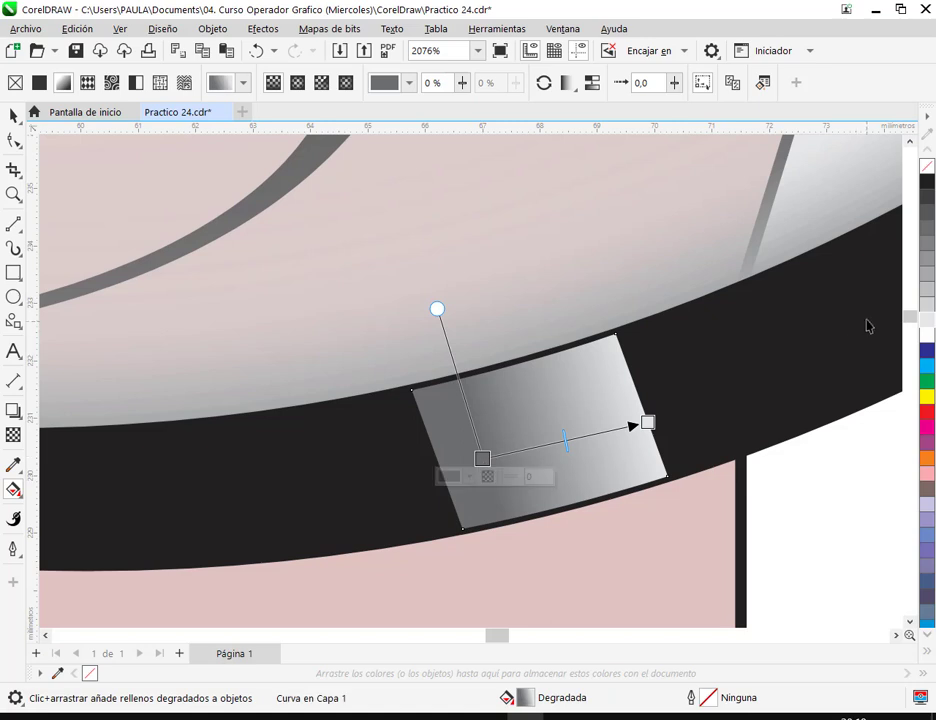
{"action": "left_click", "coordinate": [928, 280]}
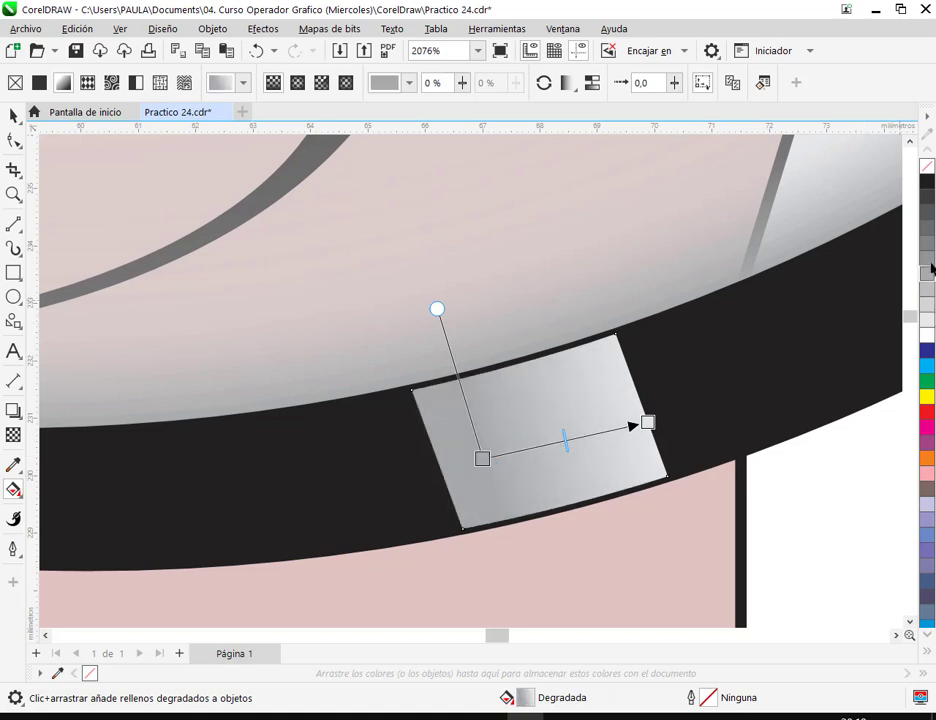
{"action": "left_click", "coordinate": [930, 257]}
{"action": "left_click", "coordinate": [930, 247]}
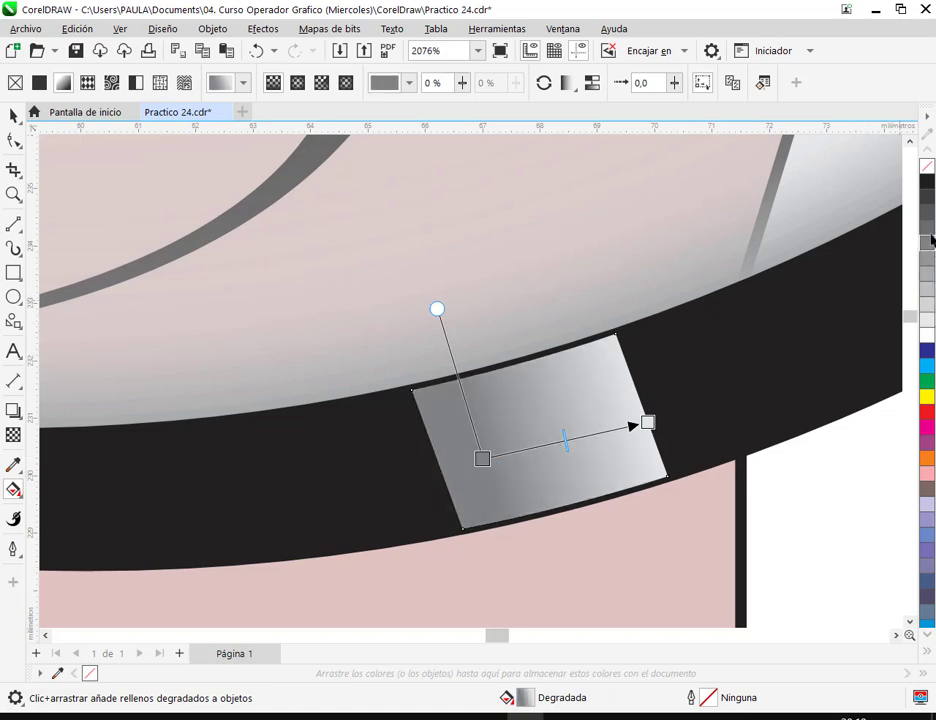
{"action": "left_click", "coordinate": [929, 228]}
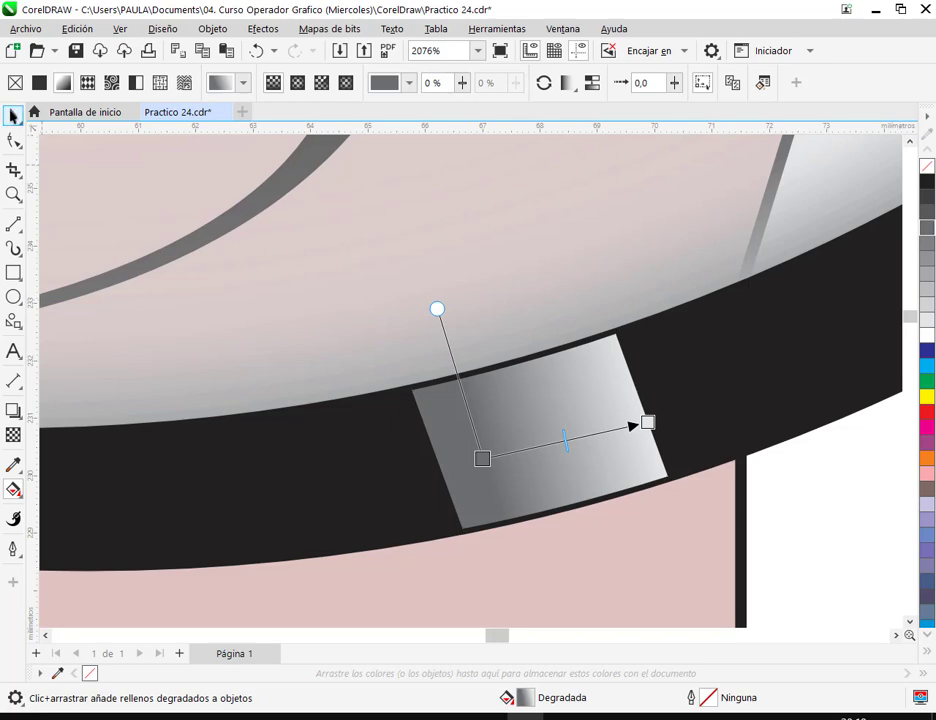
{"action": "left_click", "coordinate": [12, 115]}
{"action": "left_click", "coordinate": [880, 590]}
{"action": "scroll", "coordinate": [692, 518], "scroll_direction": "down", "scroll_amount": 2}
{"action": "scroll", "coordinate": [692, 518], "scroll_direction": "down", "scroll_amount": 4}
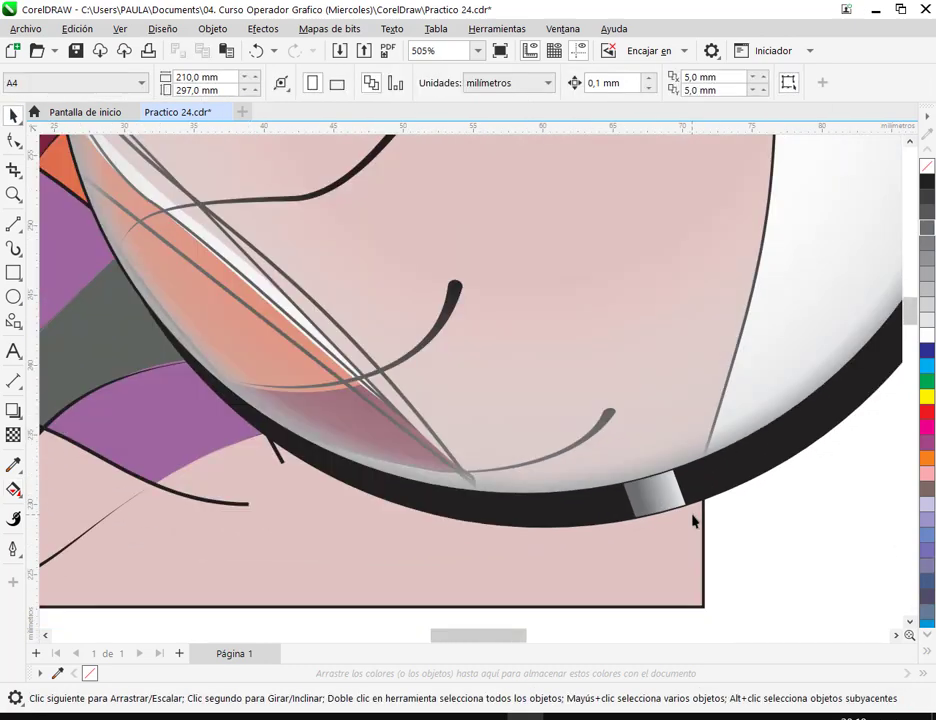
{"action": "scroll", "coordinate": [741, 520], "scroll_direction": "down", "scroll_amount": 1}
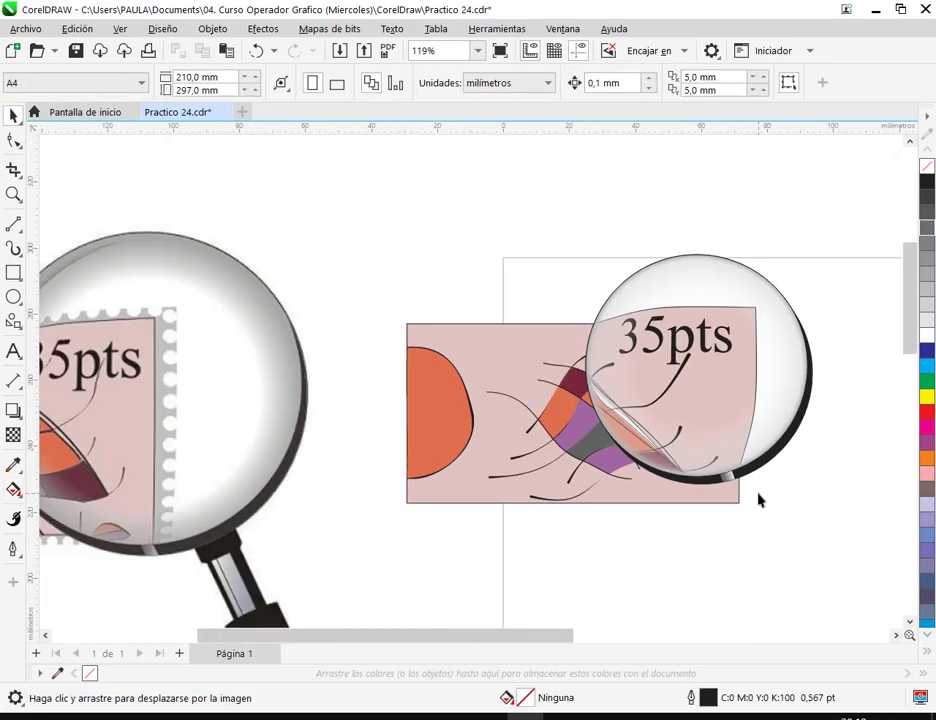
Step: Change the light end of the rim patch's gradient to a slightly darker light grey
{"action": "scroll", "coordinate": [736, 526], "scroll_direction": "up", "scroll_amount": 5}
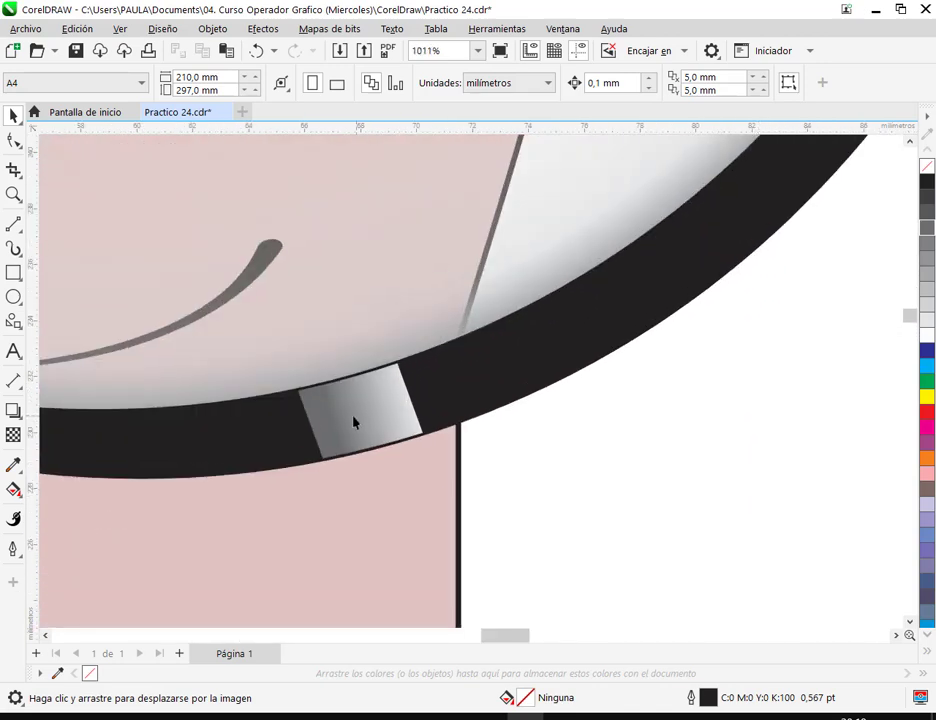
{"action": "left_click", "coordinate": [350, 420]}
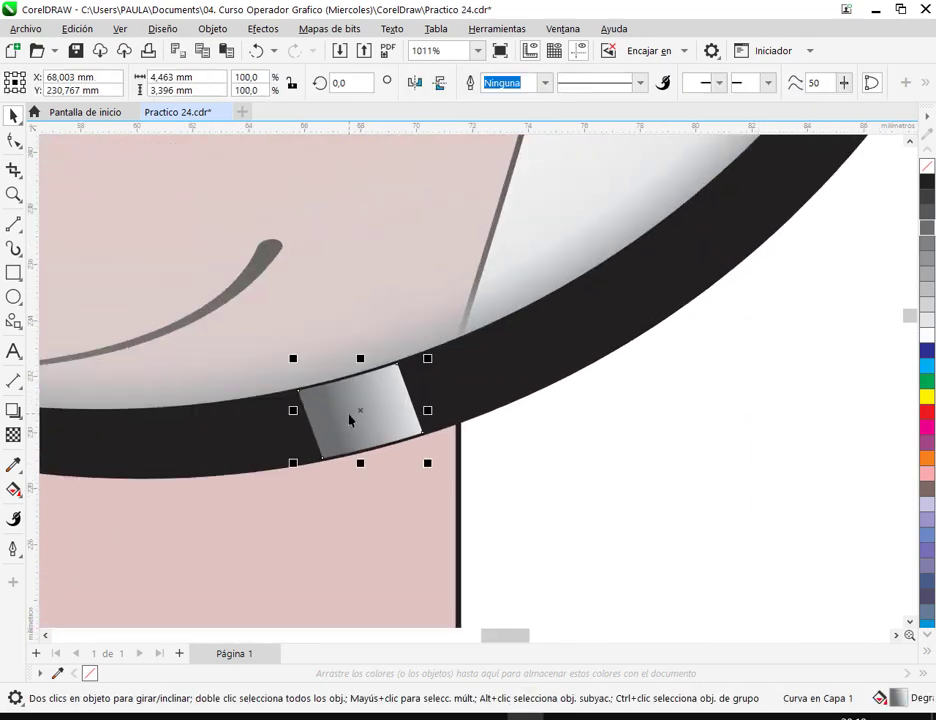
{"action": "left_click", "coordinate": [14, 489]}
{"action": "left_click", "coordinate": [412, 408]}
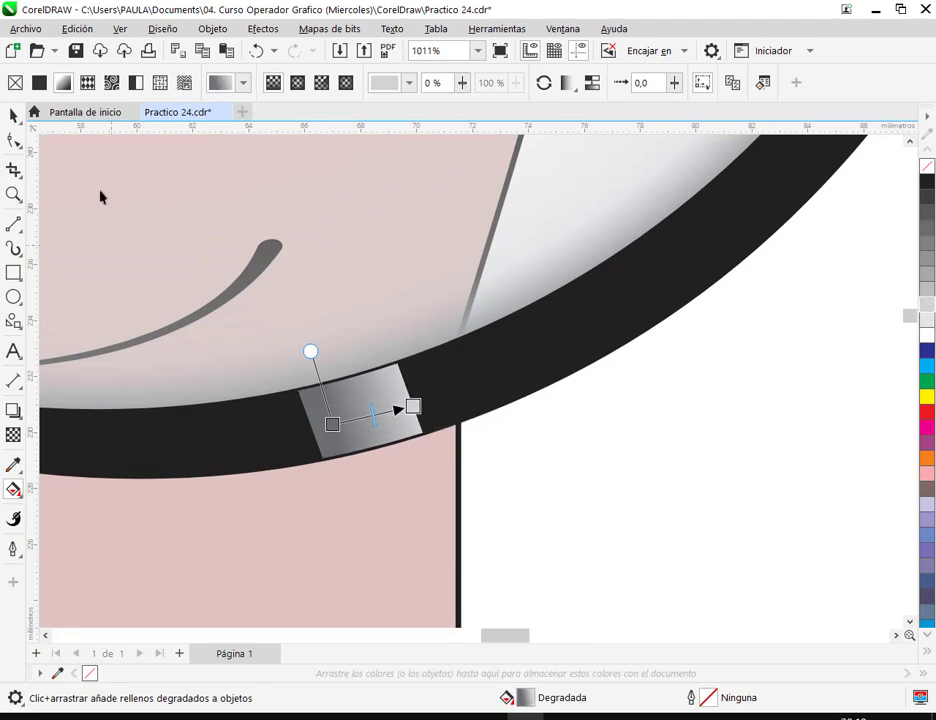
{"action": "left_click", "coordinate": [14, 115]}
{"action": "key", "text": "Escape"}
Step: Compare the finished rim patch with the reference, examine the reference handle, and save the document
{"action": "scroll", "coordinate": [375, 476], "scroll_direction": "down", "scroll_amount": 2}
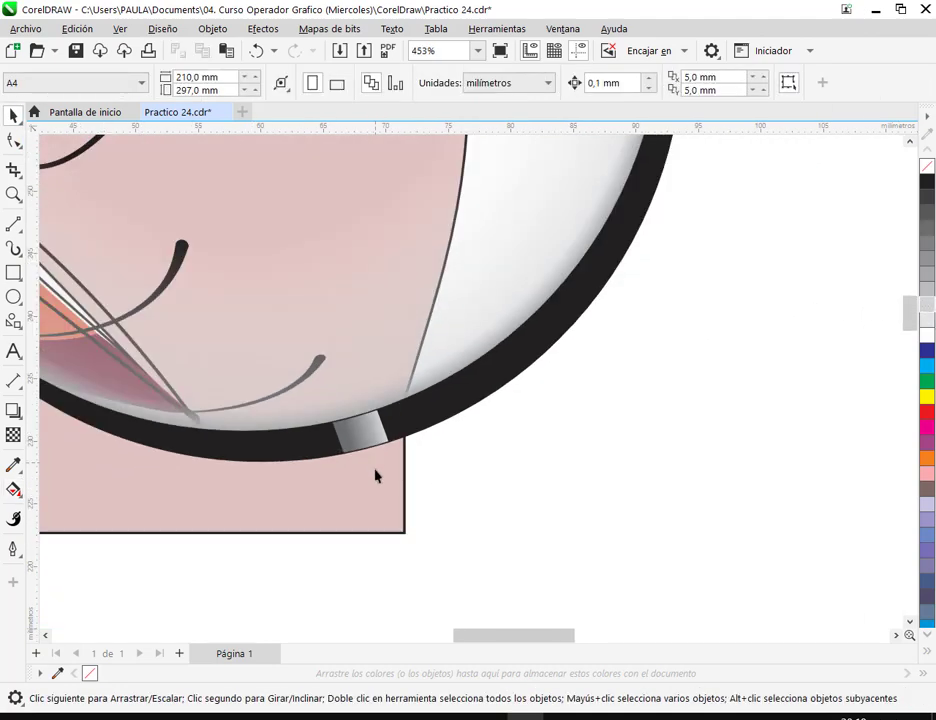
{"action": "scroll", "coordinate": [375, 476], "scroll_direction": "down", "scroll_amount": 4}
{"action": "mouse_move", "coordinate": [378, 476]}
{"action": "left_mouse_down"}
{"action": "mouse_move", "coordinate": [556, 425]}
{"action": "mouse_move", "coordinate": [566, 302]}
{"action": "left_mouse_up"}
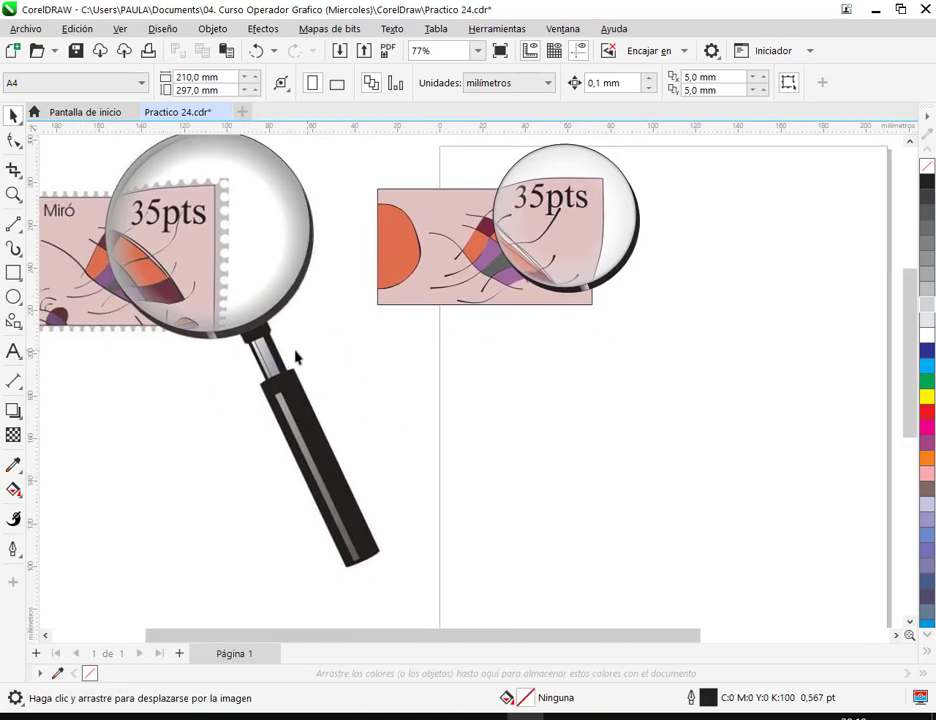
{"action": "left_click_drag", "start_coordinate": [232, 316], "coordinate": [408, 560]}
{"action": "left_click_drag", "start_coordinate": [338, 266], "coordinate": [268, 342]}
{"action": "left_click_drag", "start_coordinate": [650, 389], "coordinate": [698, 439]}
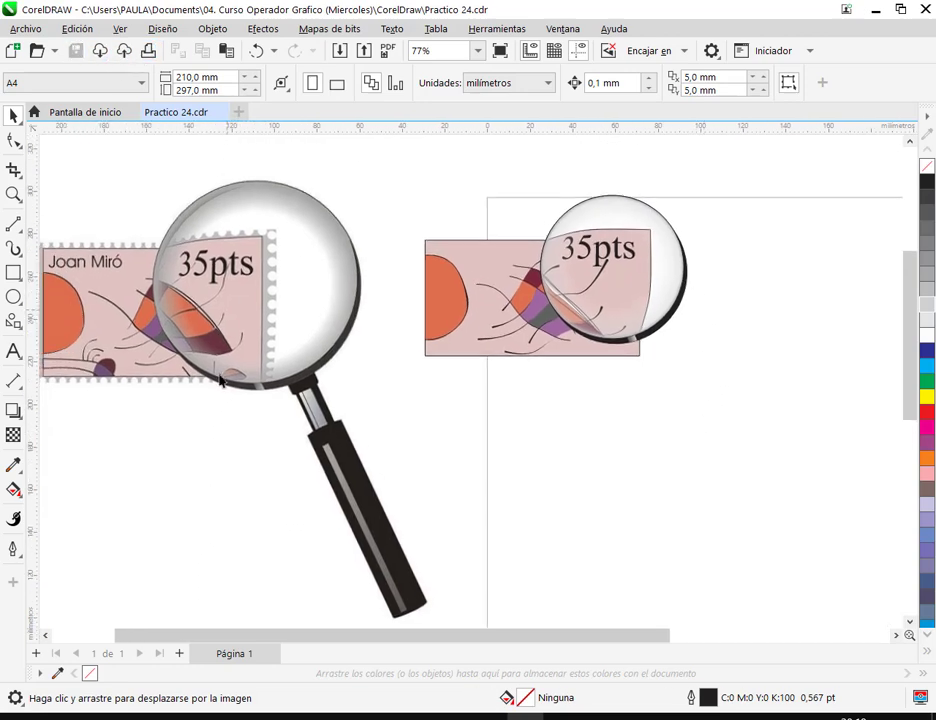
Step: Draw a rectangle about 17 × 83 mm below the copied stamp for the handle and convert it to curves
{"action": "scroll", "coordinate": [466, 501], "scroll_direction": "up", "scroll_amount": 1}
{"action": "left_click_drag", "start_coordinate": [466, 501], "coordinate": [457, 449]}
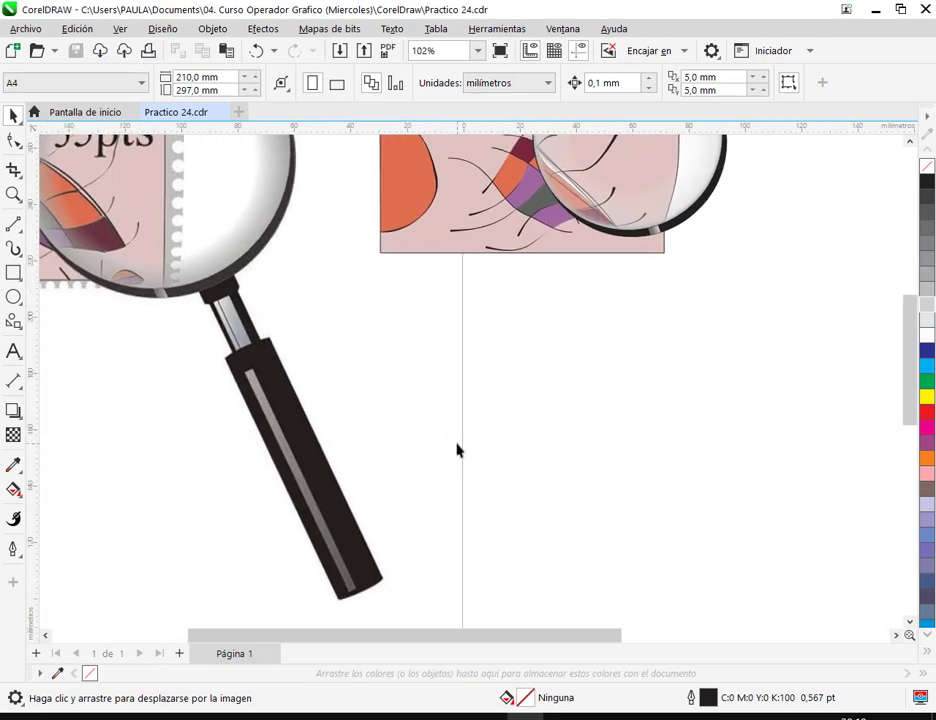
{"action": "left_click", "coordinate": [14, 272]}
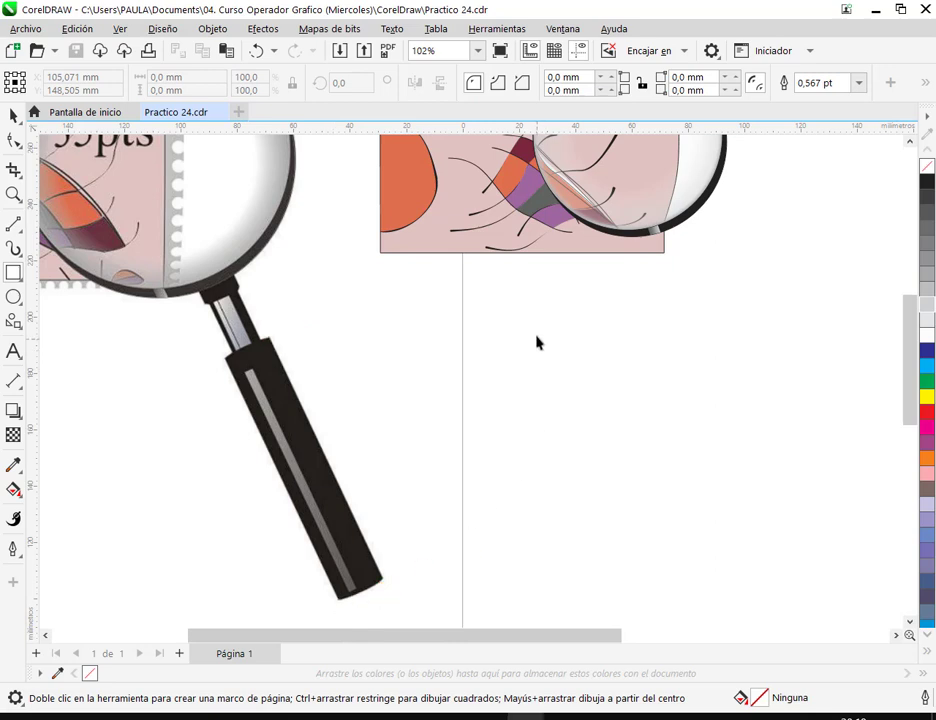
{"action": "left_click_drag", "start_coordinate": [536, 360], "coordinate": [584, 594]}
{"action": "left_click", "coordinate": [13, 141]}
{"action": "right_click", "coordinate": [550, 374]}
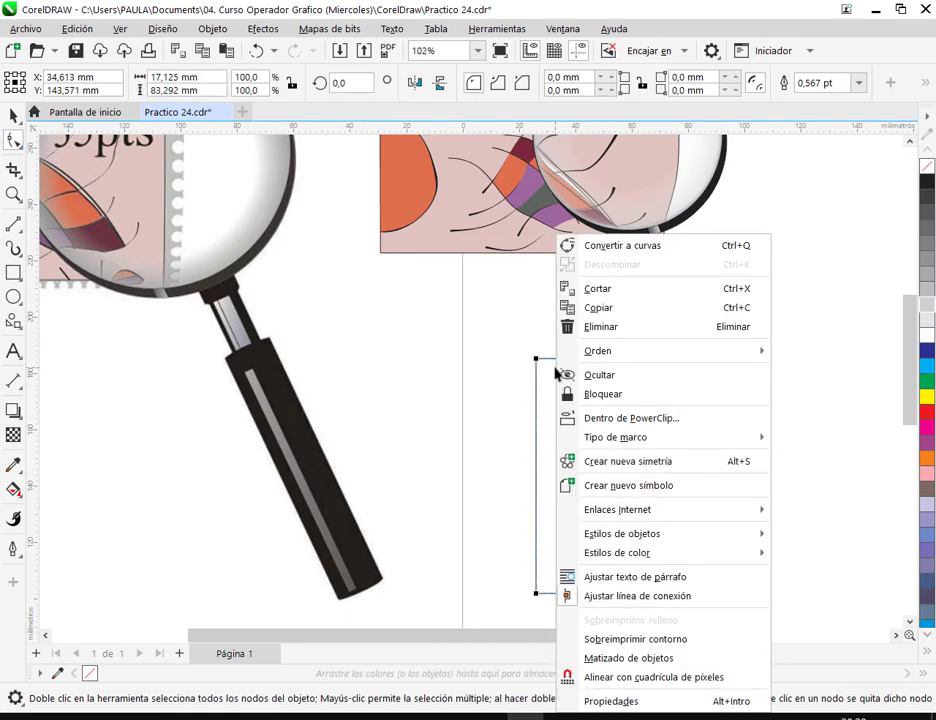
{"action": "left_click", "coordinate": [627, 244]}
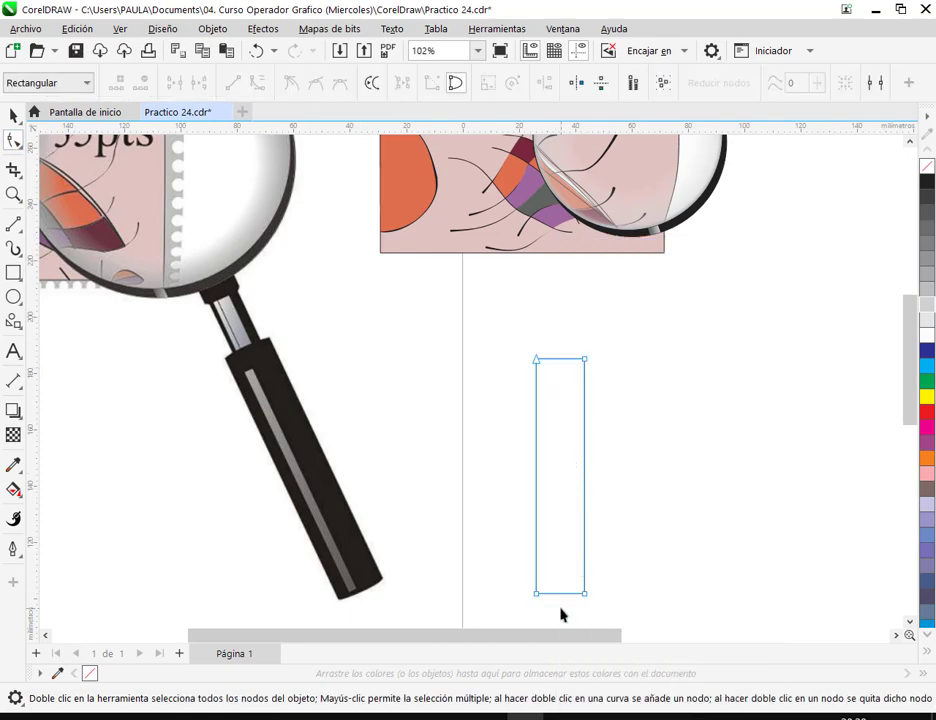
Step: Try to convert the handle rectangle's bottom edge to a curve and bow it slightly downward
{"action": "scroll", "coordinate": [563, 580], "scroll_direction": "up", "scroll_amount": 5}
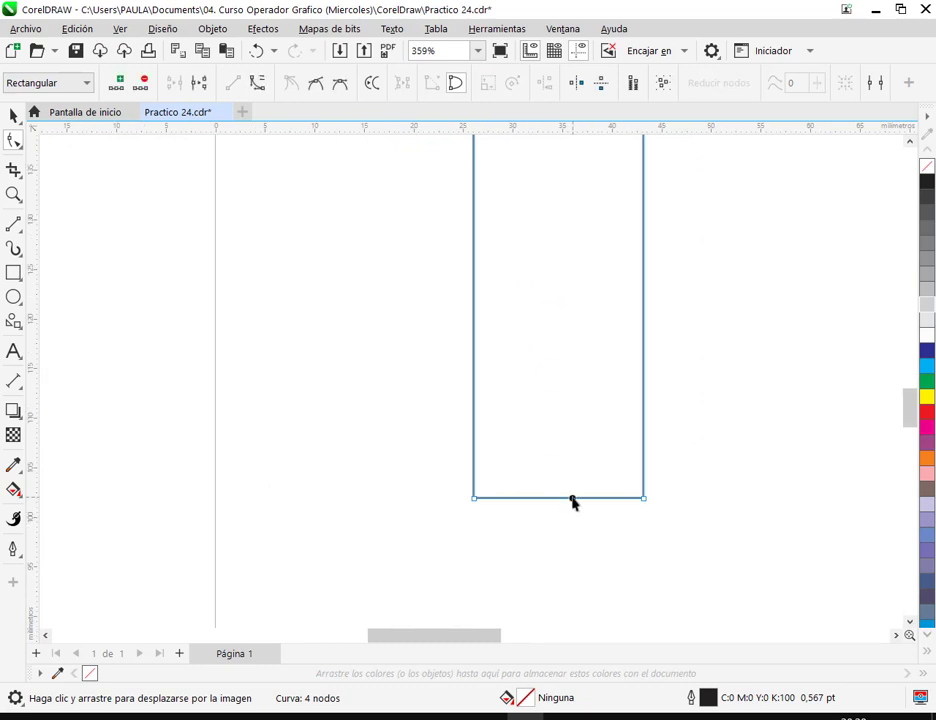
{"action": "right_click", "coordinate": [574, 504]}
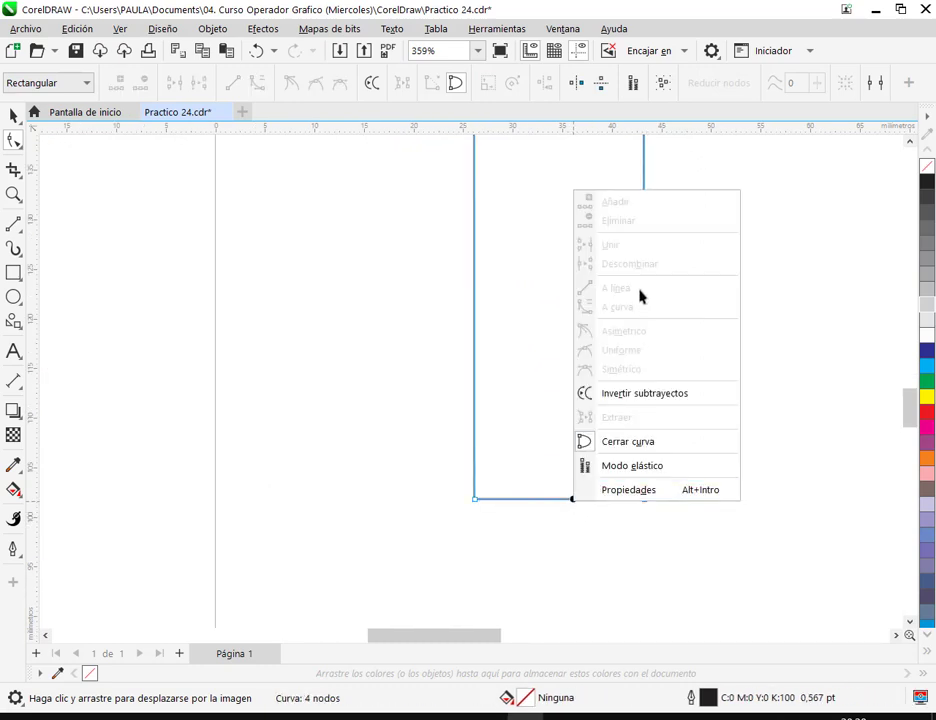
{"action": "left_click", "coordinate": [474, 438]}
{"action": "right_click", "coordinate": [548, 506]}
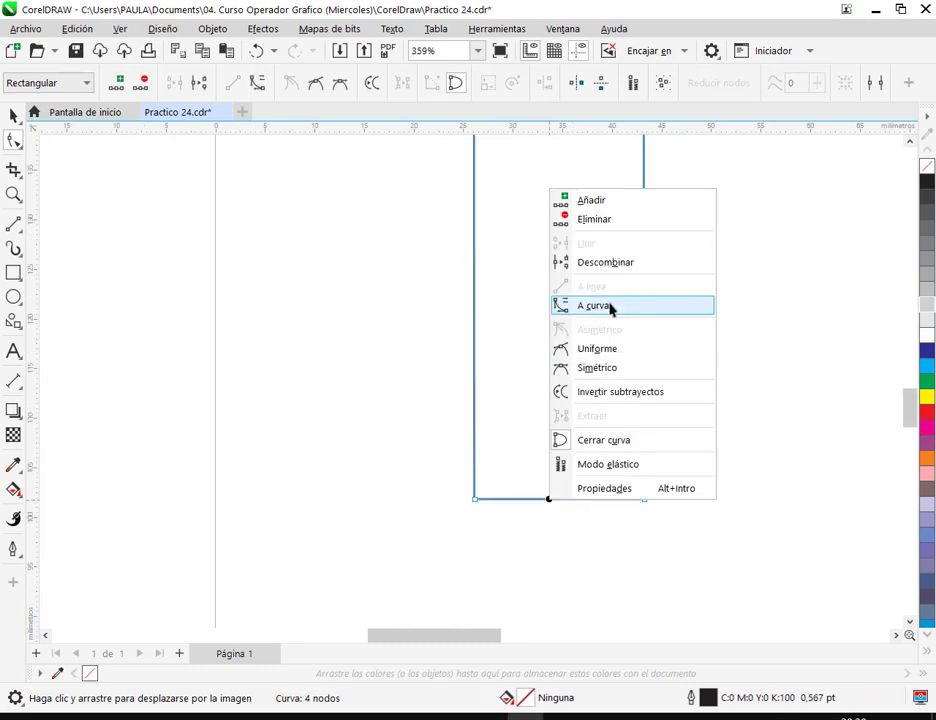
{"action": "left_click", "coordinate": [612, 309]}
{"action": "left_click", "coordinate": [556, 510]}
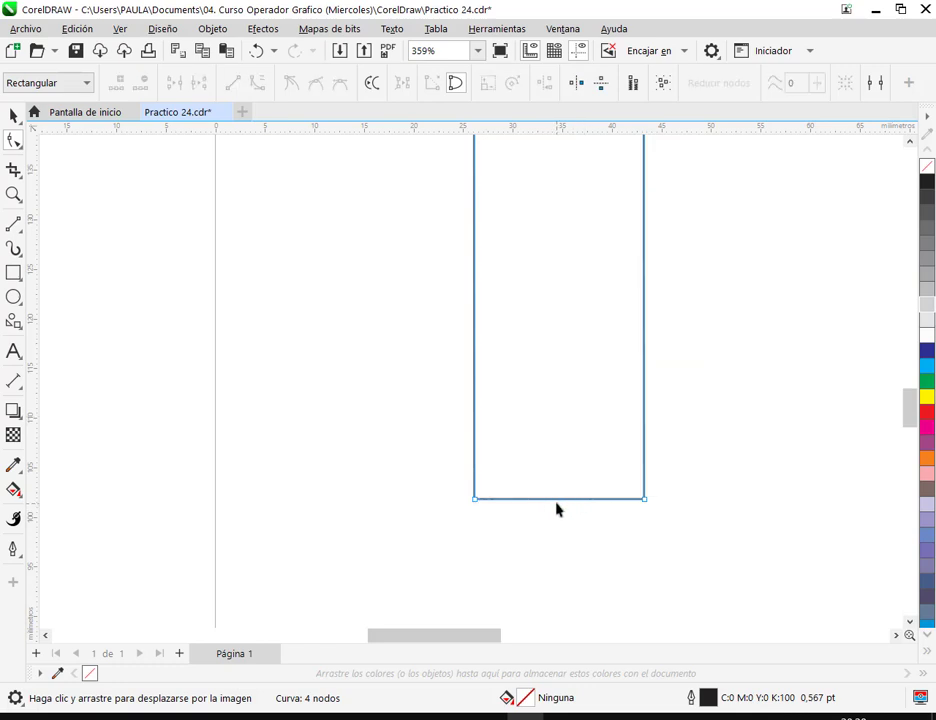
{"action": "left_click_drag", "start_coordinate": [555, 506], "coordinate": [556, 511]}
{"action": "left_click", "coordinate": [13, 116]}
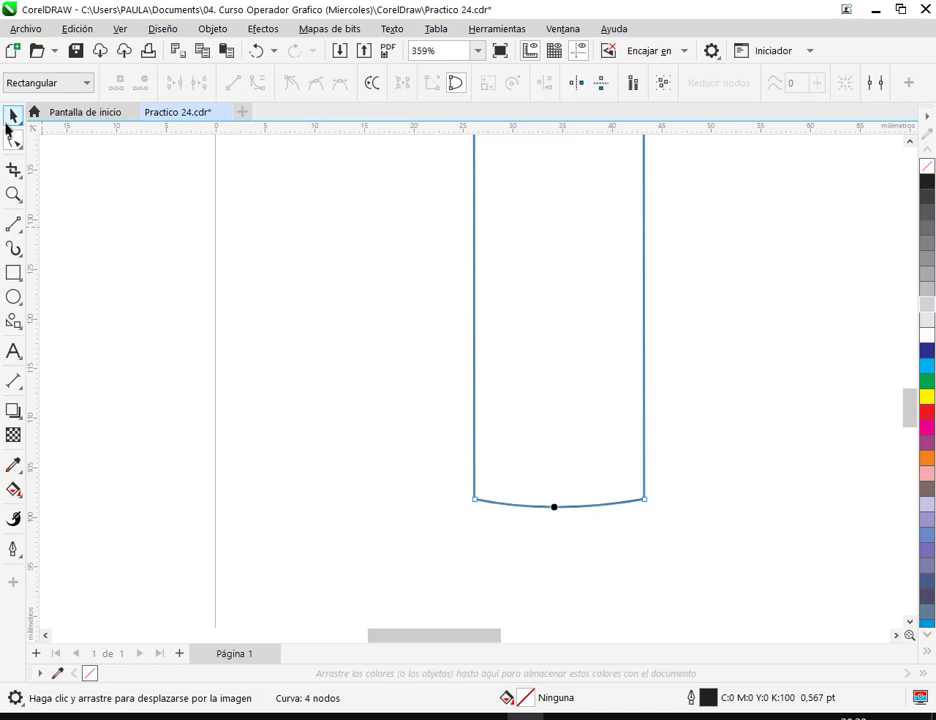
{"action": "left_click", "coordinate": [464, 416]}
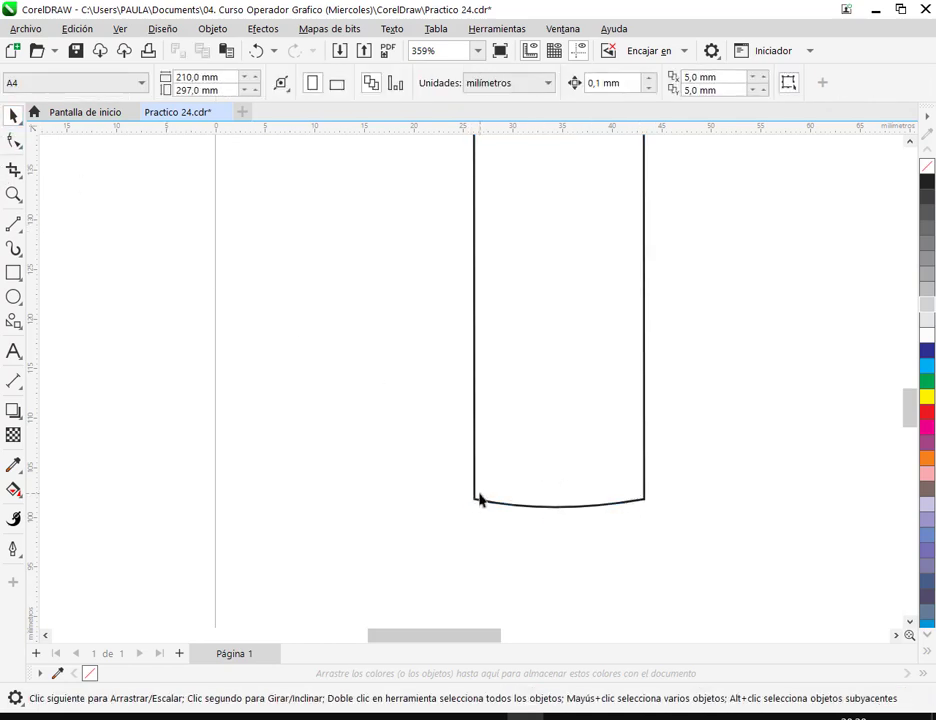
{"action": "left_click", "coordinate": [611, 459]}
{"action": "key", "text": "ctrl+z"}
Step: Narrow the handle rectangle to about 15 mm and shorten it from its top edge to about 79 mm
{"action": "scroll", "coordinate": [611, 459], "scroll_direction": "down", "scroll_amount": 4}
{"action": "left_click_drag", "start_coordinate": [612, 402], "coordinate": [629, 441]}
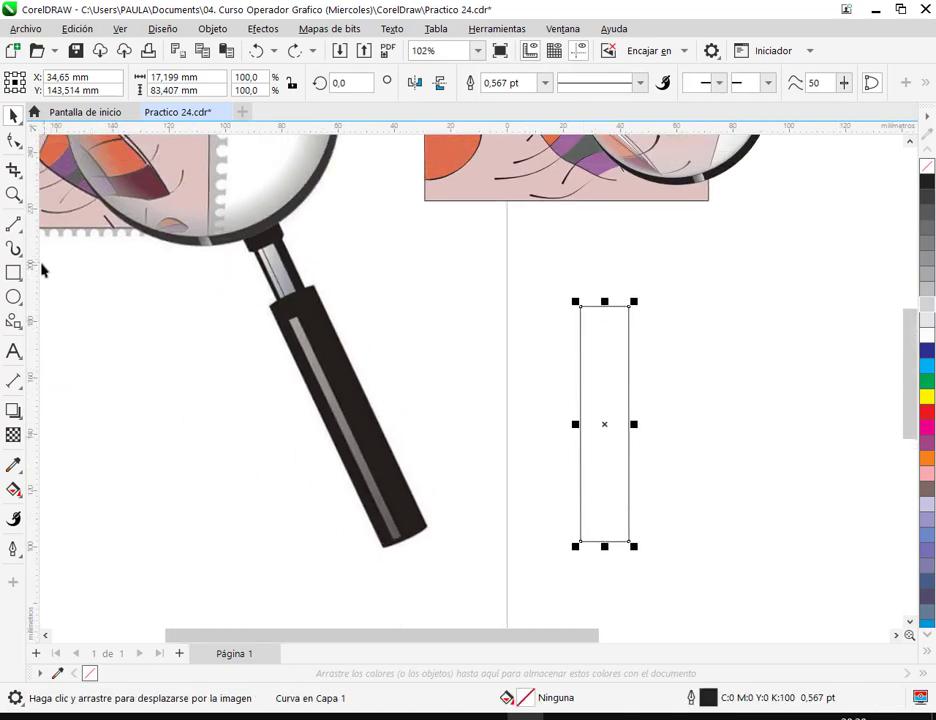
{"action": "left_click_drag", "start_coordinate": [574, 299], "coordinate": [572, 375]}
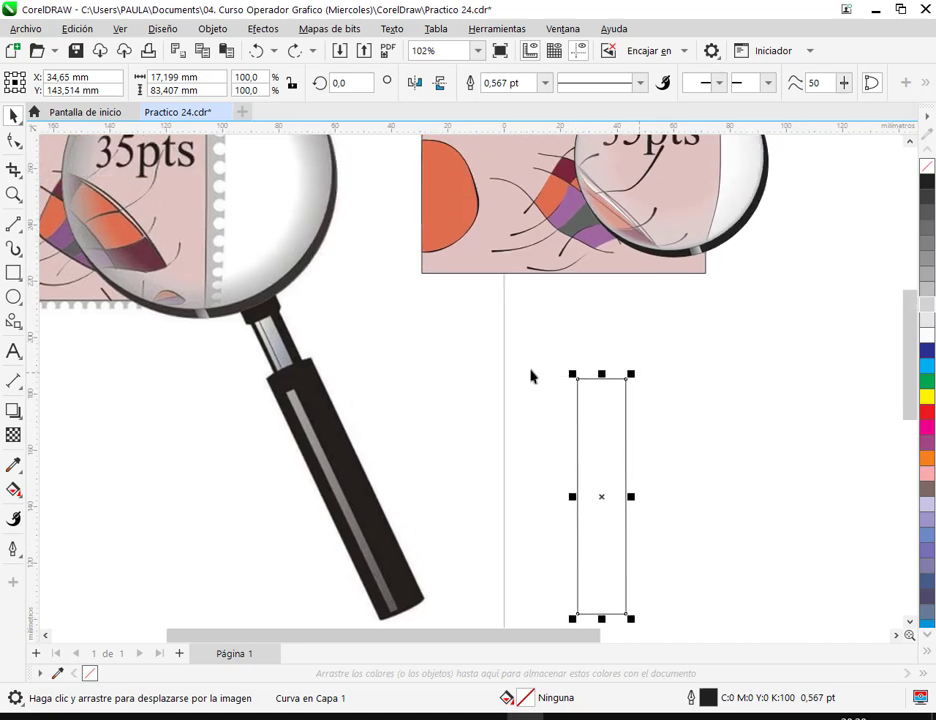
{"action": "scroll", "coordinate": [655, 445], "scroll_direction": "down", "scroll_amount": 1}
{"action": "key", "text": "space"}
{"action": "left_click", "coordinate": [629, 432]}
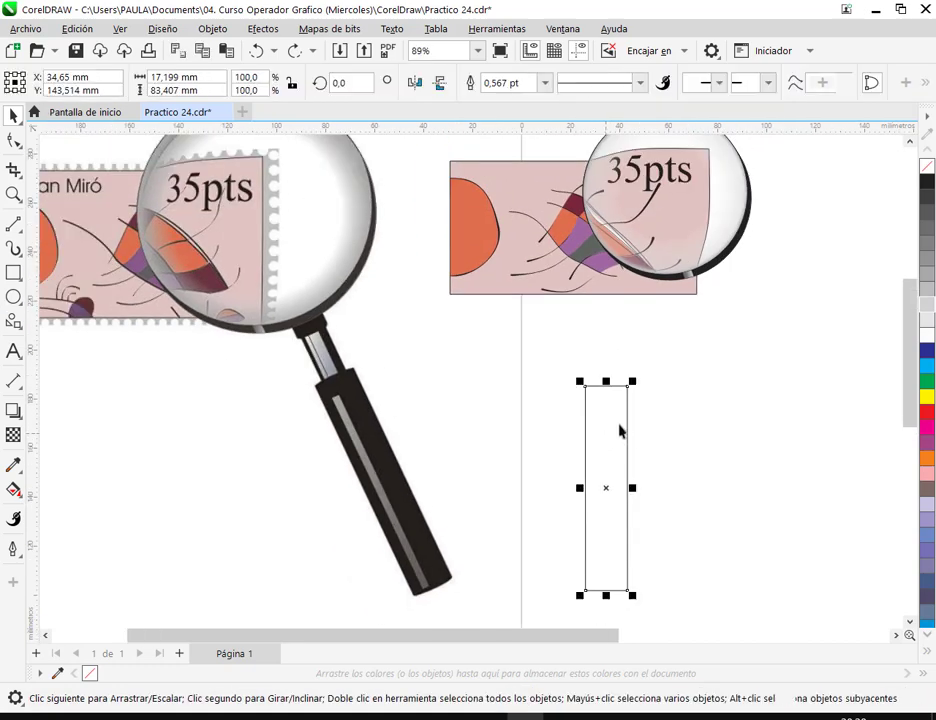
{"action": "scroll", "coordinate": [629, 386], "scroll_direction": "down", "scroll_amount": 1}
{"action": "left_click", "coordinate": [629, 386]}
{"action": "mouse_move", "coordinate": [631, 384]}
{"action": "left_mouse_down"}
{"action": "mouse_move", "coordinate": [622, 401]}
{"action": "mouse_move", "coordinate": [630, 386]}
{"action": "left_mouse_up"}
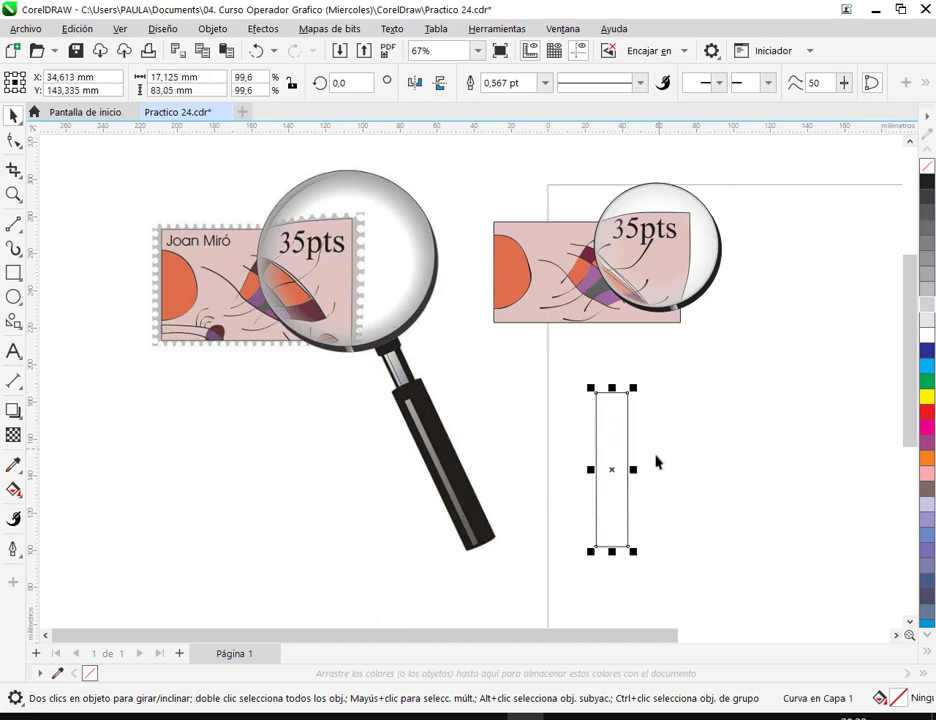
{"action": "scroll", "coordinate": [633, 480], "scroll_direction": "up", "scroll_amount": 2}
{"action": "left_click_drag", "start_coordinate": [627, 474], "coordinate": [614, 470]}
{"action": "left_click_drag", "start_coordinate": [585, 308], "coordinate": [587, 326]}
{"action": "left_click", "coordinate": [763, 408]}
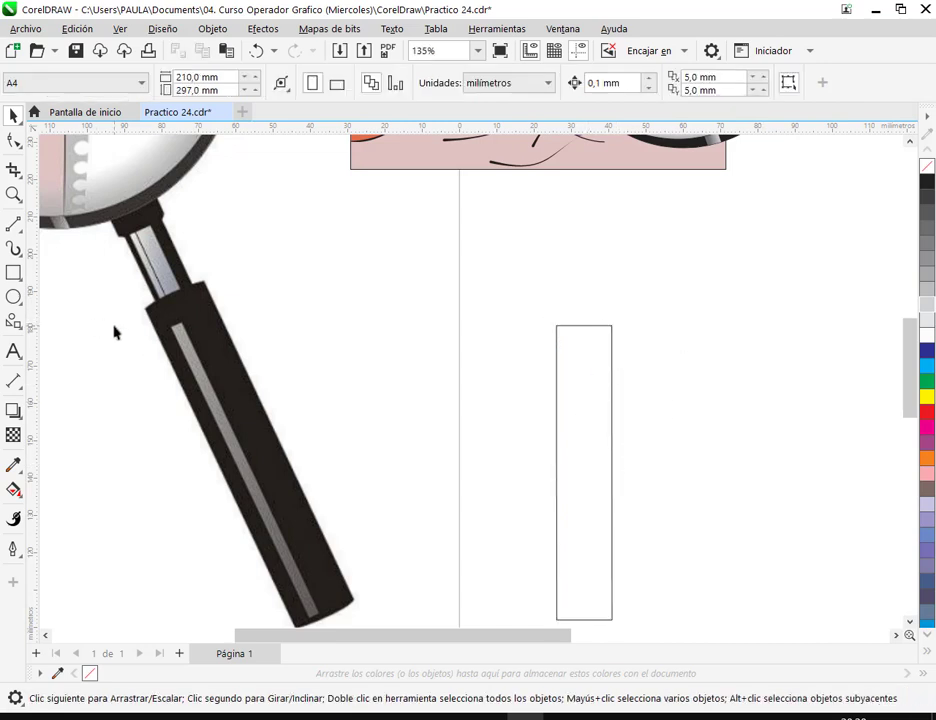
Step: Stack two rectangles on top of the handle: a neck about 10 × 20 mm and a cap about 15 × 6.5 mm
{"action": "left_click", "coordinate": [13, 272]}
{"action": "left_click_drag", "start_coordinate": [563, 325], "coordinate": [601, 259]}
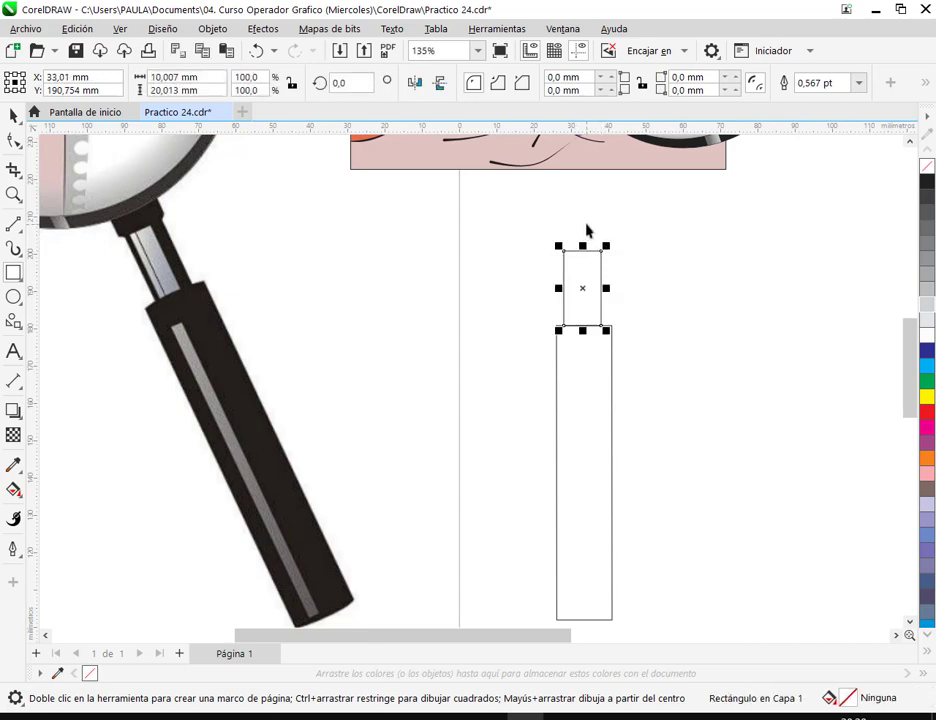
{"action": "key", "text": "Escape"}
{"action": "scroll", "coordinate": [587, 230], "scroll_direction": "up", "scroll_amount": 3}
{"action": "left_click_drag", "start_coordinate": [540, 274], "coordinate": [652, 234]}
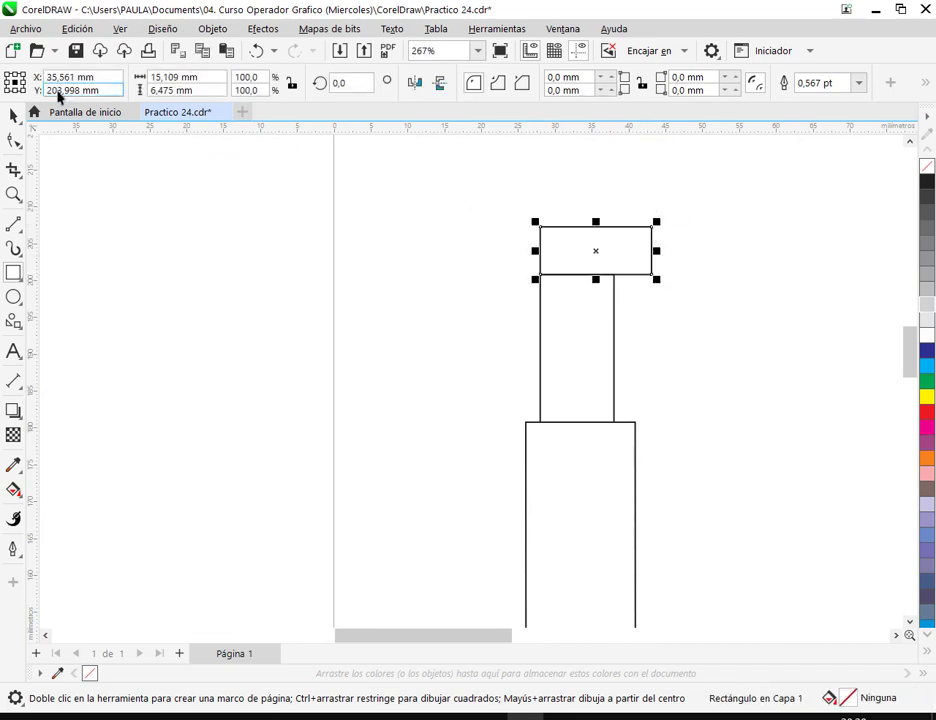
{"action": "left_click", "coordinate": [14, 116]}
{"action": "key", "text": "Escape"}
Step: Select the handle, neck and cap rectangles and align their centres horizontally
{"action": "scroll", "coordinate": [440, 315], "scroll_direction": "down", "scroll_amount": 3}
{"action": "scroll", "coordinate": [452, 318], "scroll_direction": "down", "scroll_amount": 1}
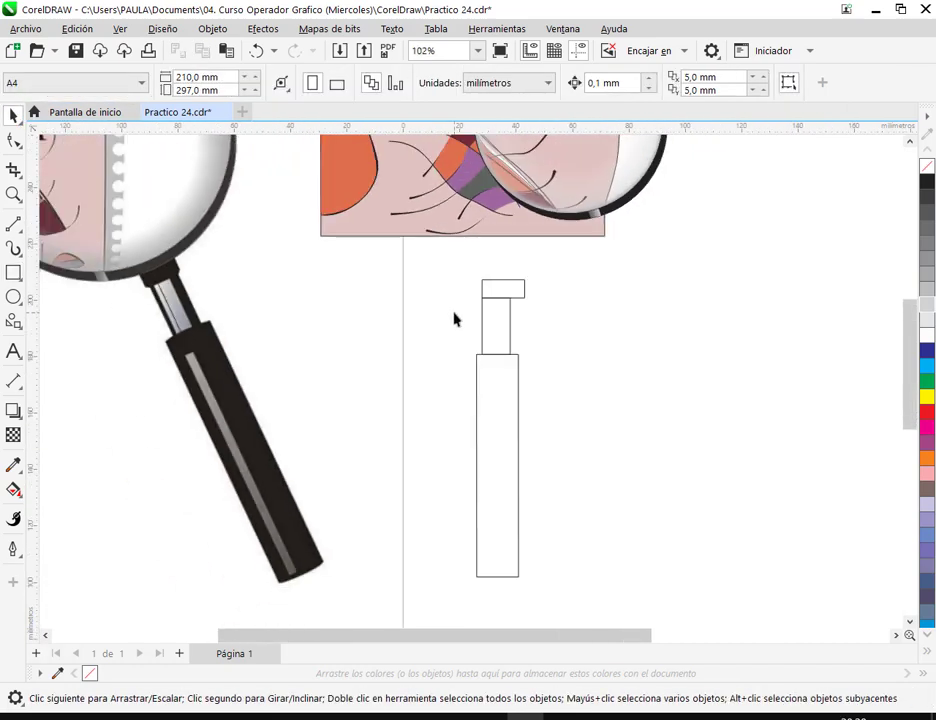
{"action": "left_click_drag", "start_coordinate": [424, 255], "coordinate": [590, 580]}
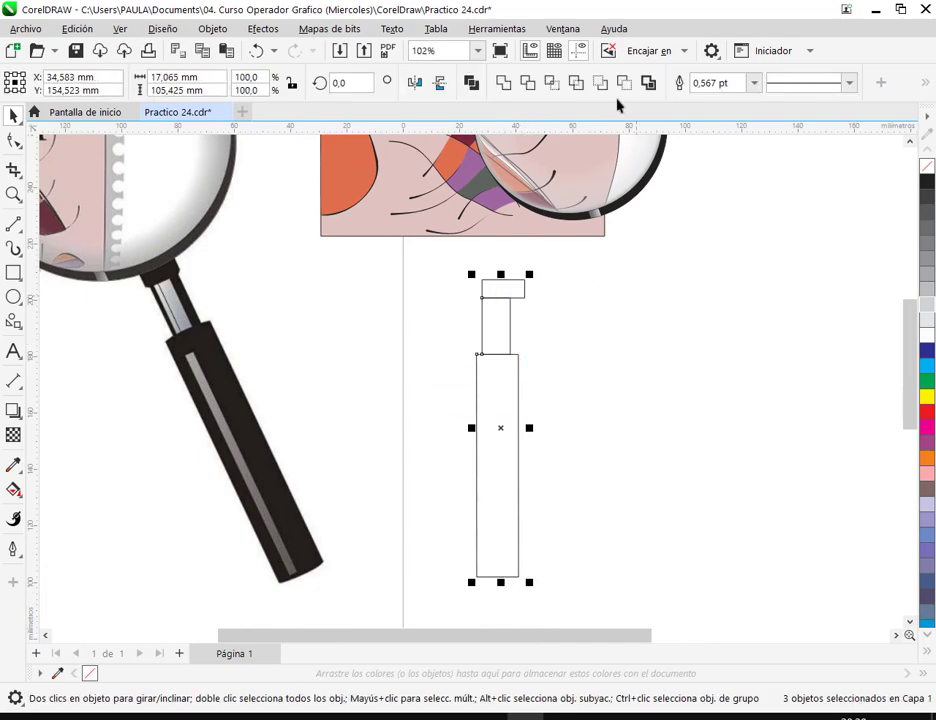
{"action": "left_click", "coordinate": [212, 28]}
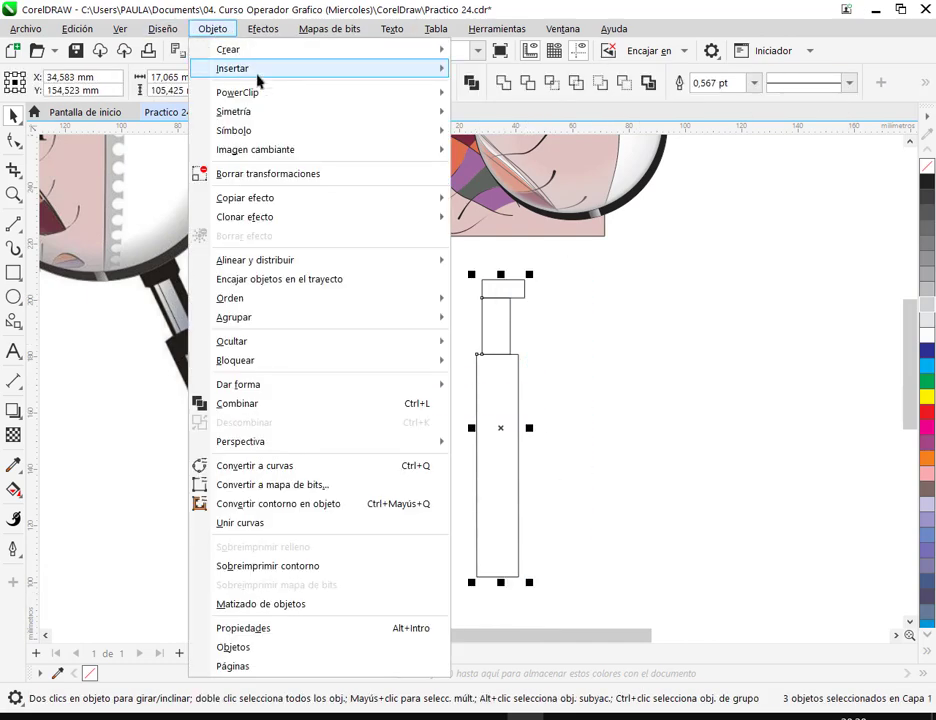
{"action": "mouse_move", "coordinate": [315, 262]}
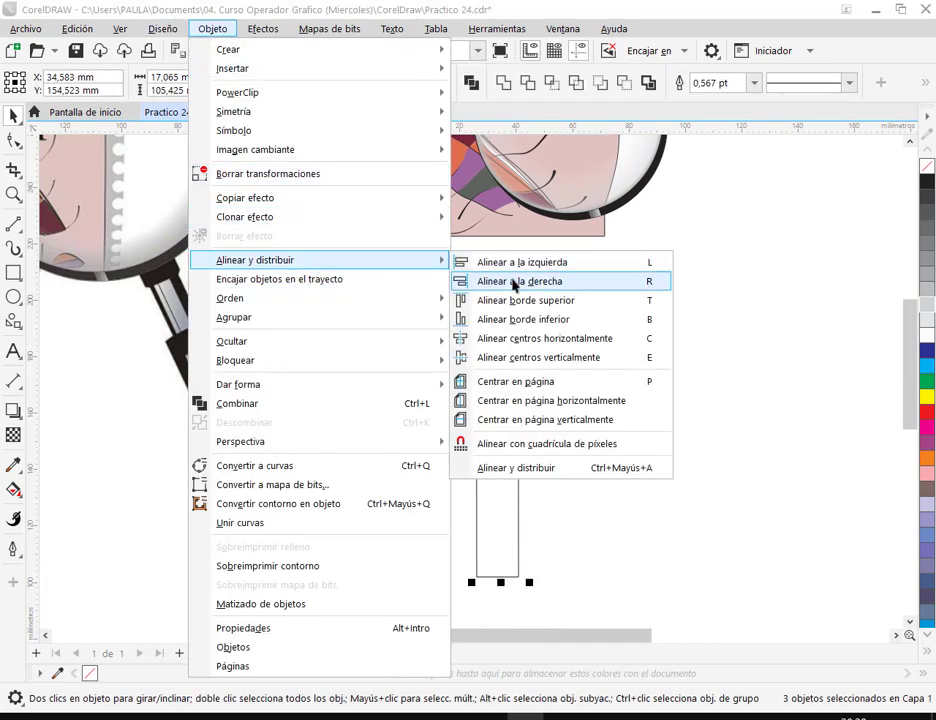
{"action": "left_click", "coordinate": [584, 341]}
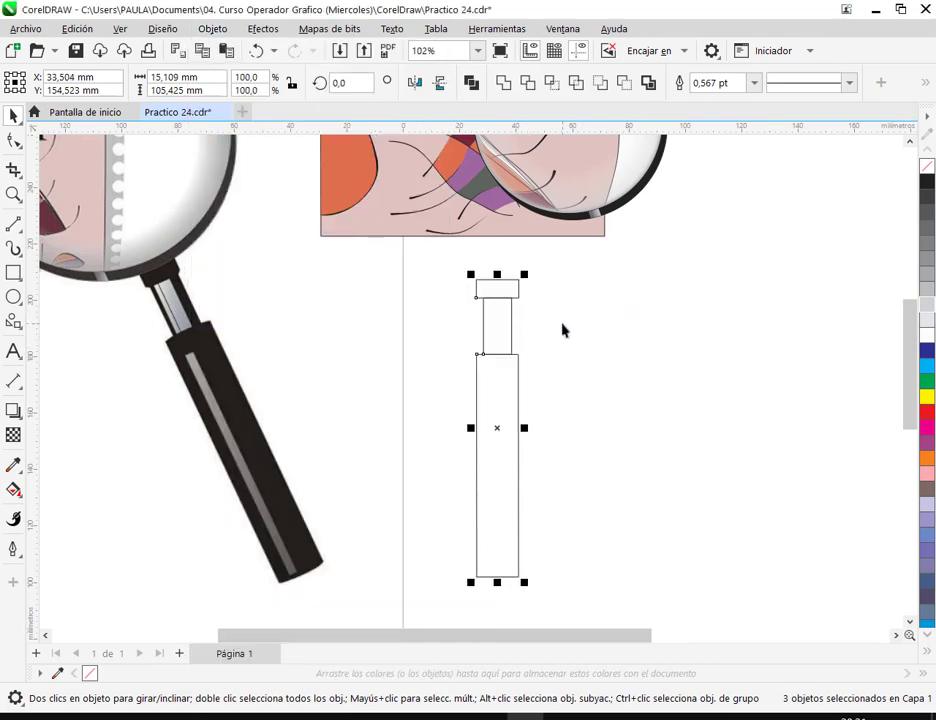
{"action": "left_click", "coordinate": [562, 330]}
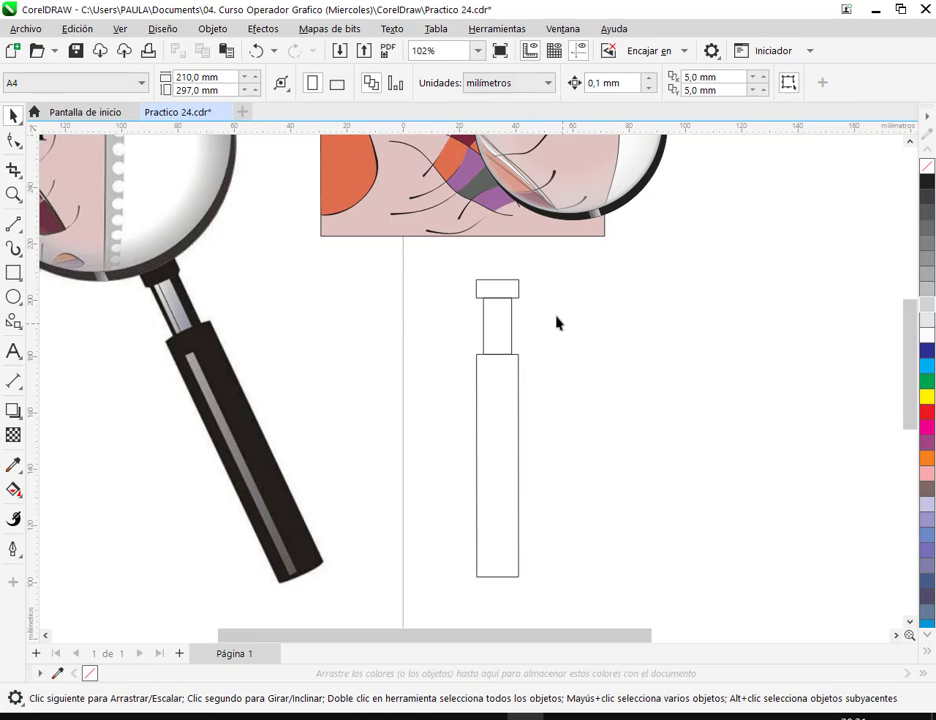
Step: Narrow the cap rectangle symmetrically about its centre to about 12.3 mm, slightly wider than the neck
{"action": "left_click", "coordinate": [502, 293]}
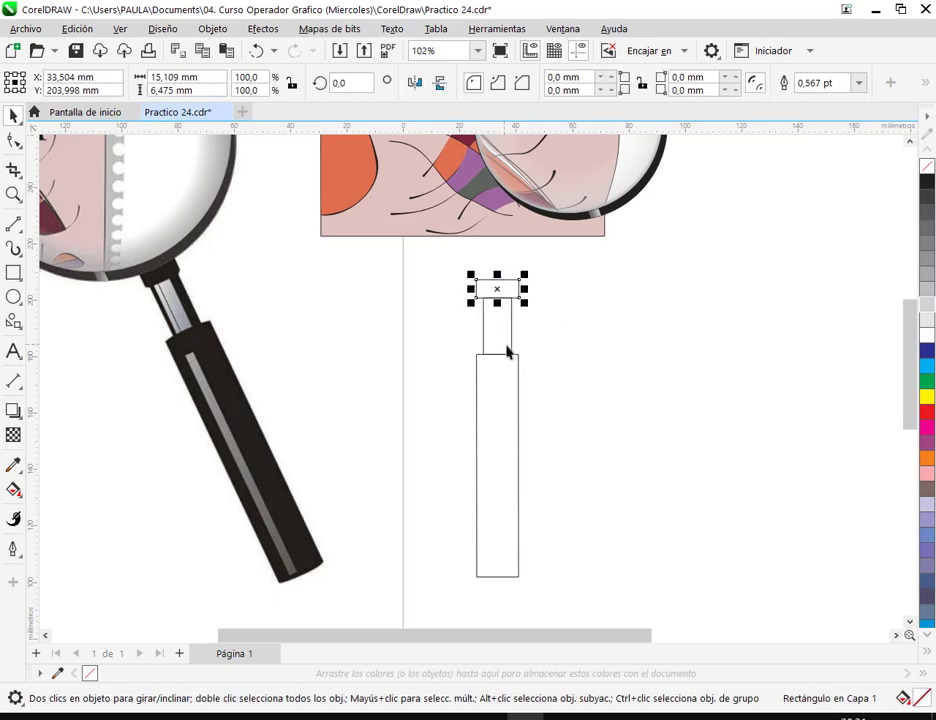
{"action": "scroll", "coordinate": [510, 283], "scroll_direction": "up", "scroll_amount": 5}
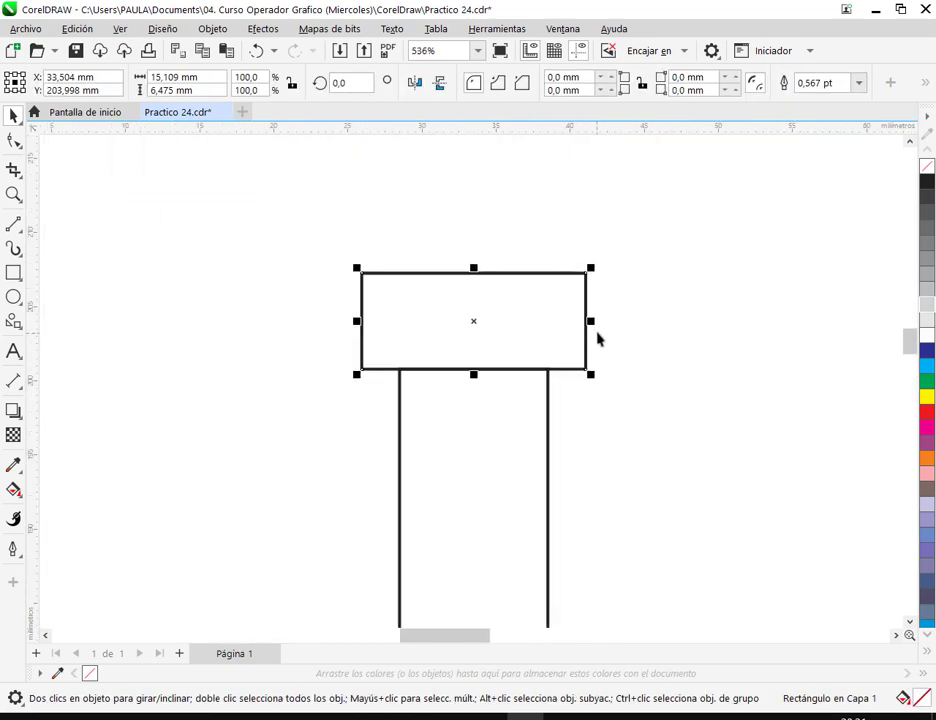
{"action": "left_click_drag", "start_coordinate": [591, 326], "coordinate": [561, 322]}
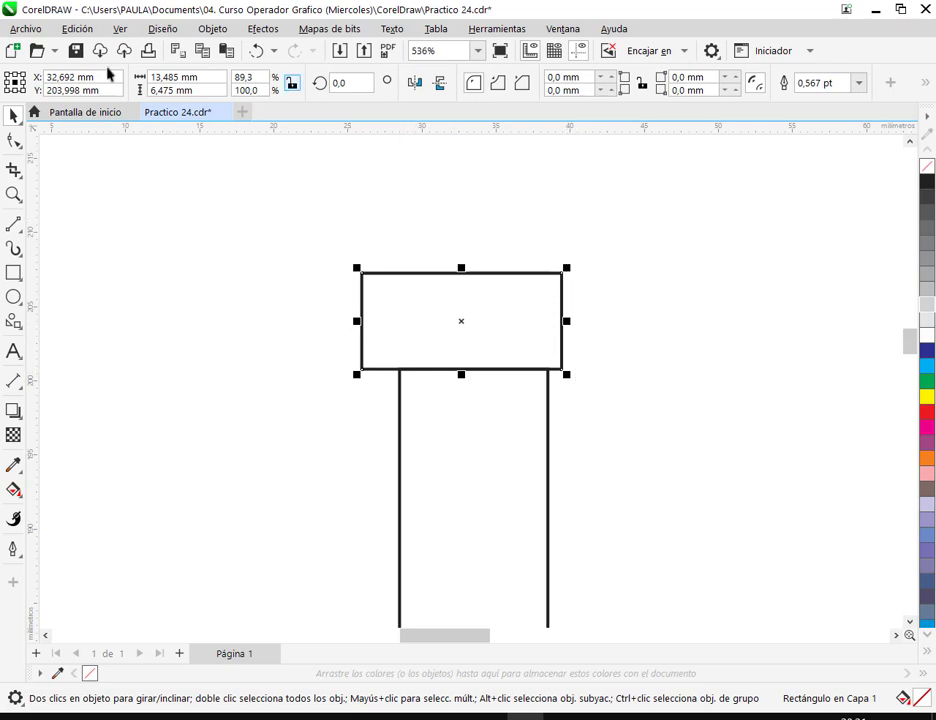
{"action": "key", "text": "ctrl+z"}
{"action": "scroll", "coordinate": [497, 324], "scroll_direction": "up", "scroll_amount": 1}
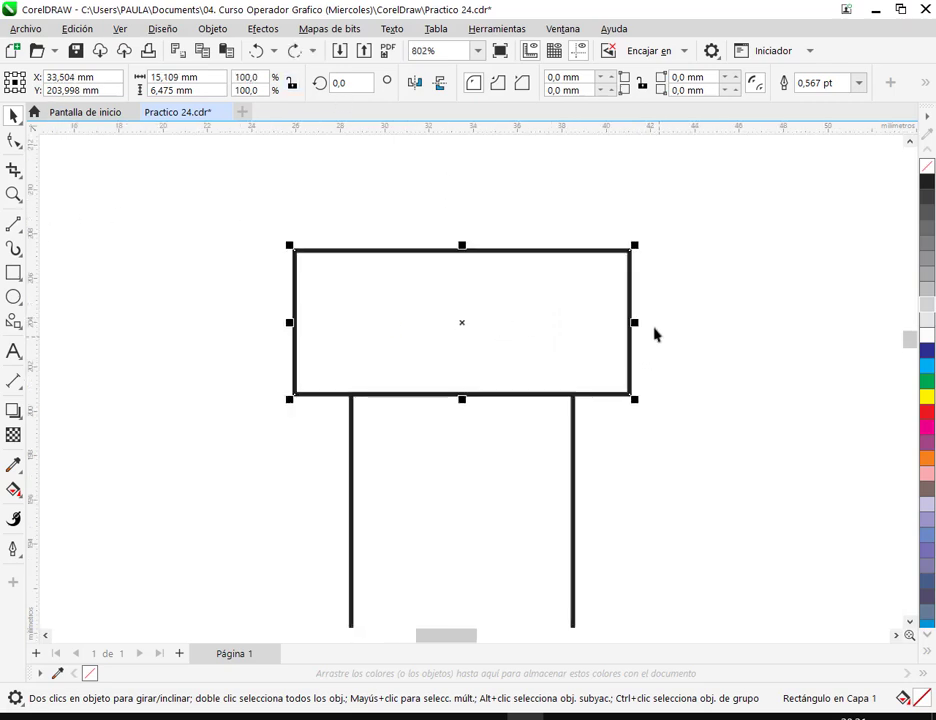
{"action": "left_click_drag", "start_coordinate": [635, 324], "coordinate": [606, 328]}
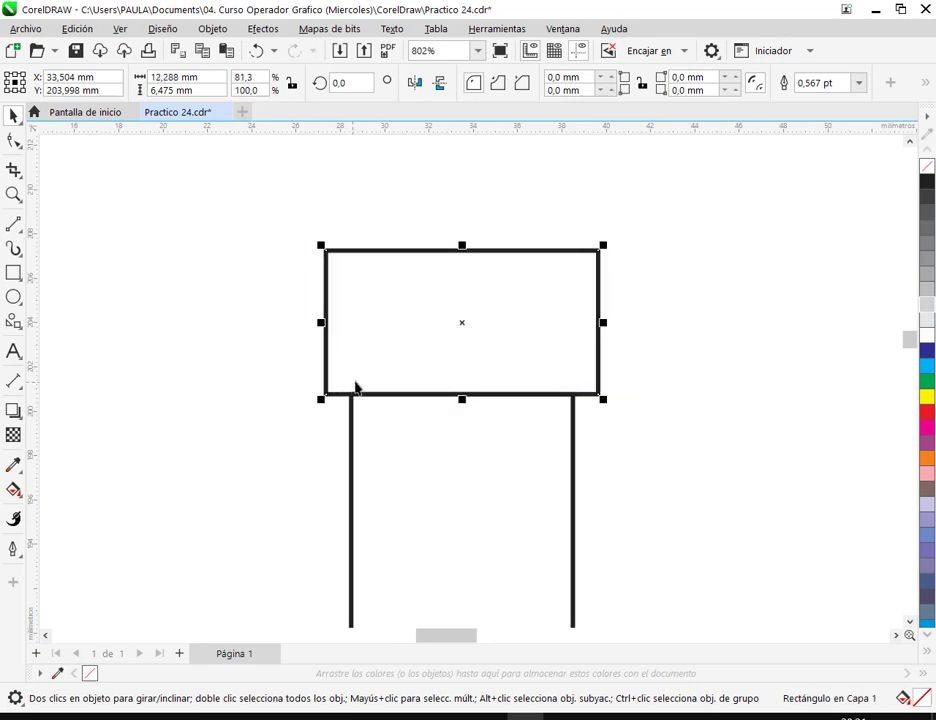
{"action": "left_click", "coordinate": [721, 372]}
{"action": "scroll", "coordinate": [470, 326], "scroll_direction": "down", "scroll_amount": 1}
{"action": "scroll", "coordinate": [470, 326], "scroll_direction": "down", "scroll_amount": 1}
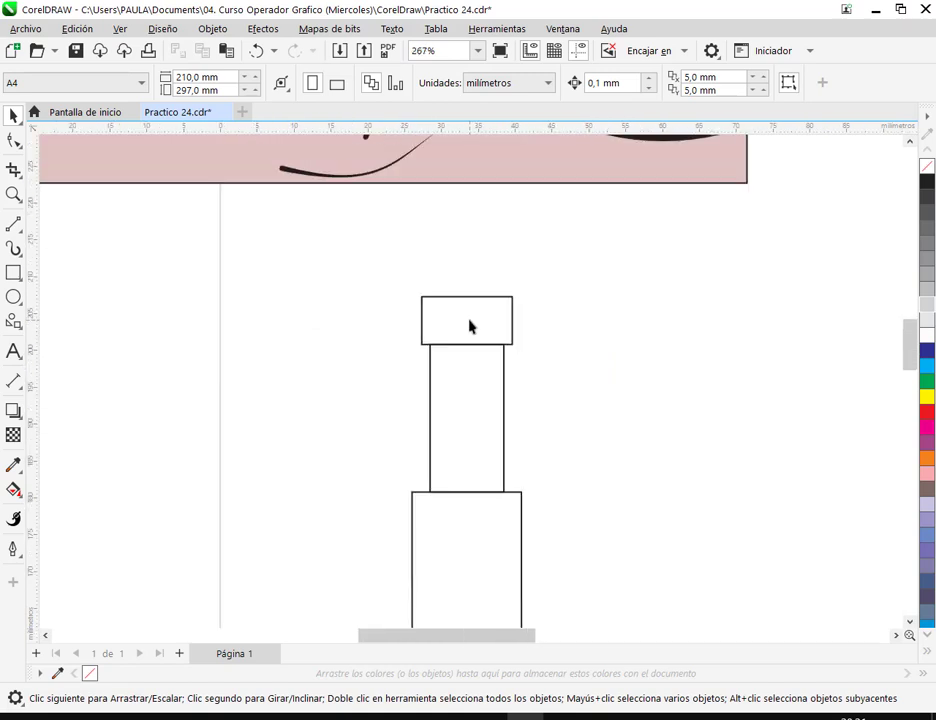
Step: Widen the handle rectangle symmetrically about its centre to about 17 mm
{"action": "scroll", "coordinate": [592, 322], "scroll_direction": "down", "scroll_amount": 2}
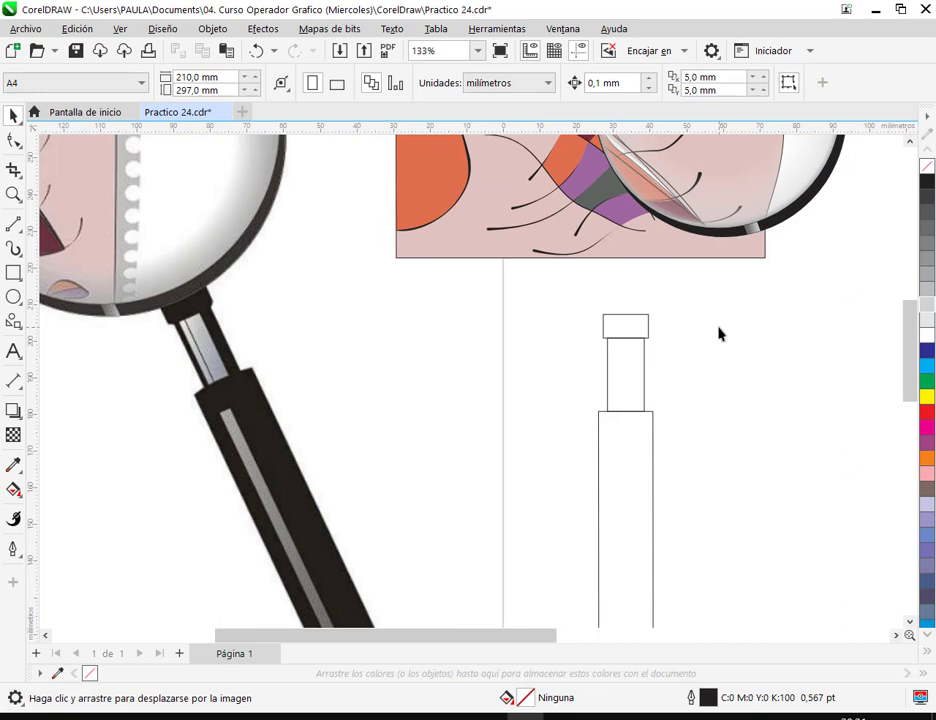
{"action": "left_click", "coordinate": [649, 441]}
{"action": "scroll", "coordinate": [654, 539], "scroll_direction": "up", "scroll_amount": 2}
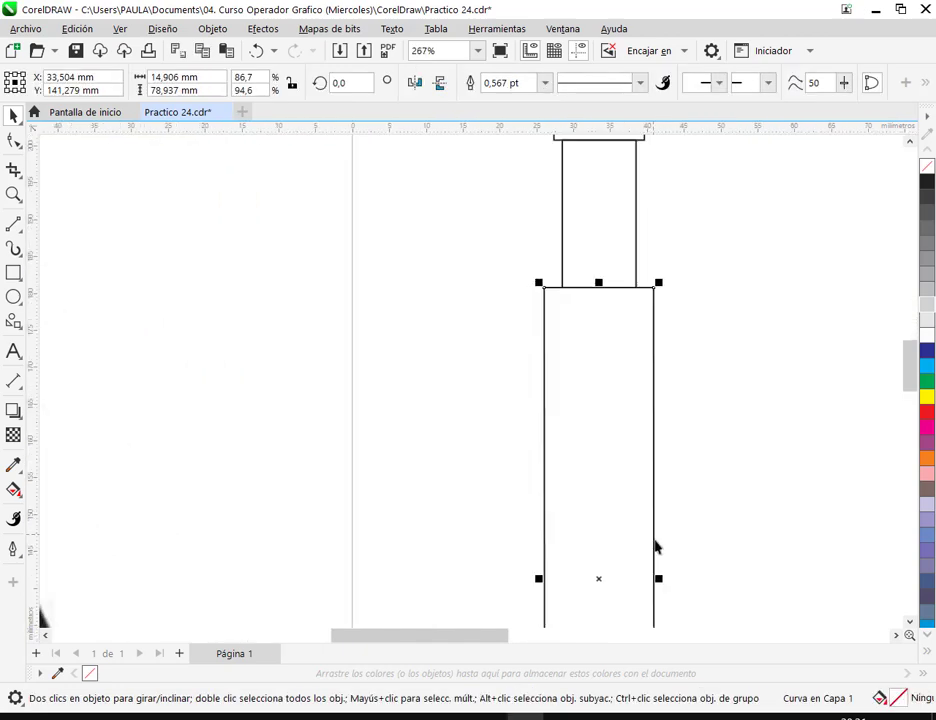
{"action": "left_click_drag", "start_coordinate": [659, 580], "coordinate": [675, 566]}
{"action": "scroll", "coordinate": [710, 462], "scroll_direction": "down", "scroll_amount": 2}
{"action": "left_click", "coordinate": [732, 463]}
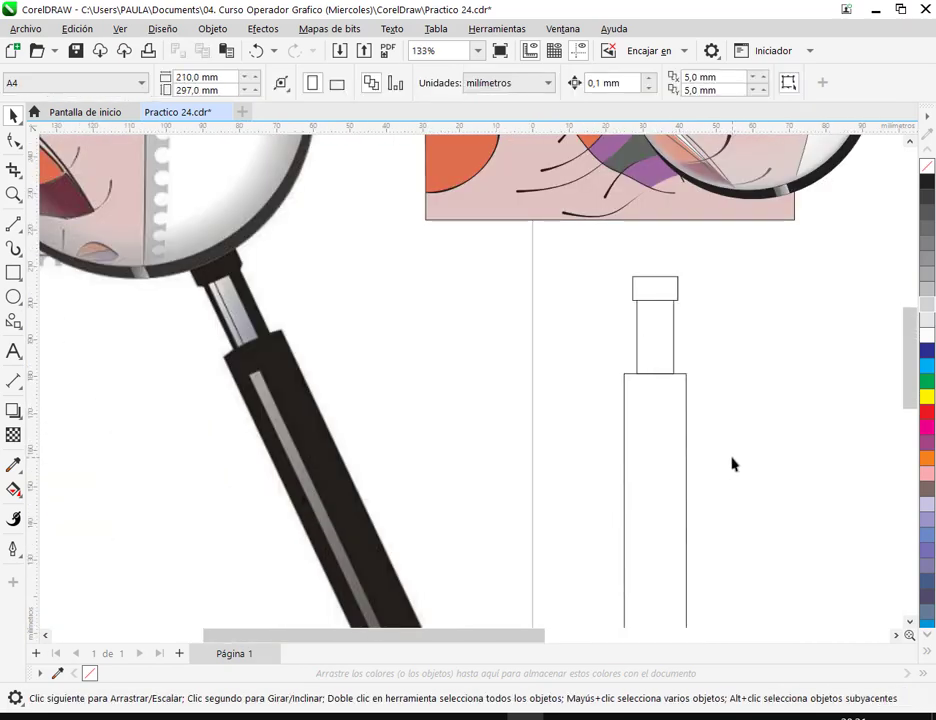
Step: Lengthen the handle rectangle from its bottom edge to a height of about 93.5 mm
{"action": "scroll", "coordinate": [712, 302], "scroll_direction": "down", "scroll_amount": 1}
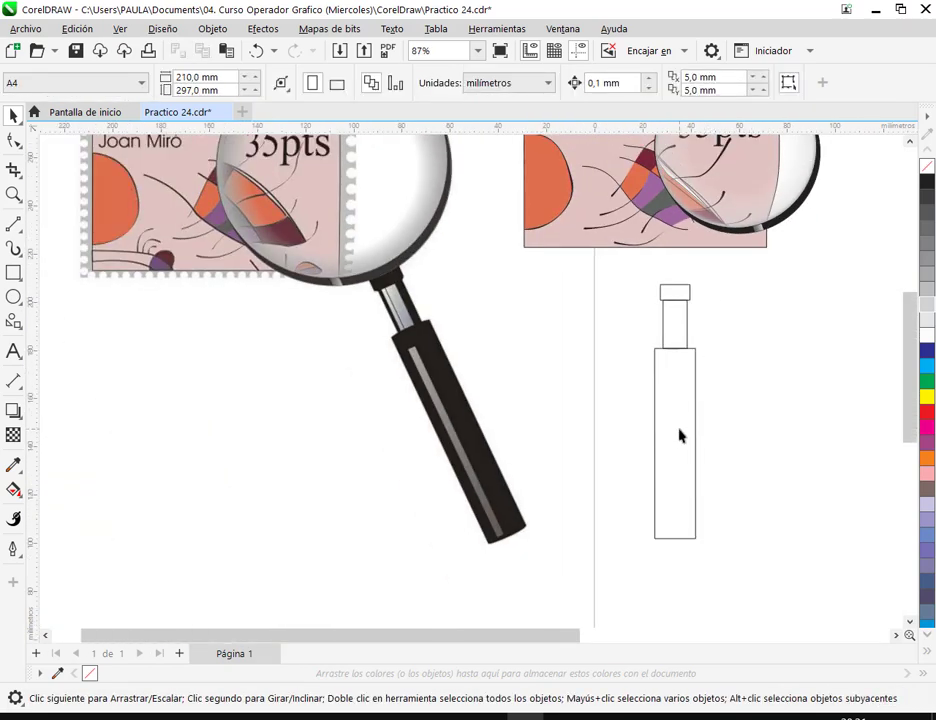
{"action": "left_click", "coordinate": [668, 538]}
{"action": "left_click_drag", "start_coordinate": [678, 546], "coordinate": [677, 571]}
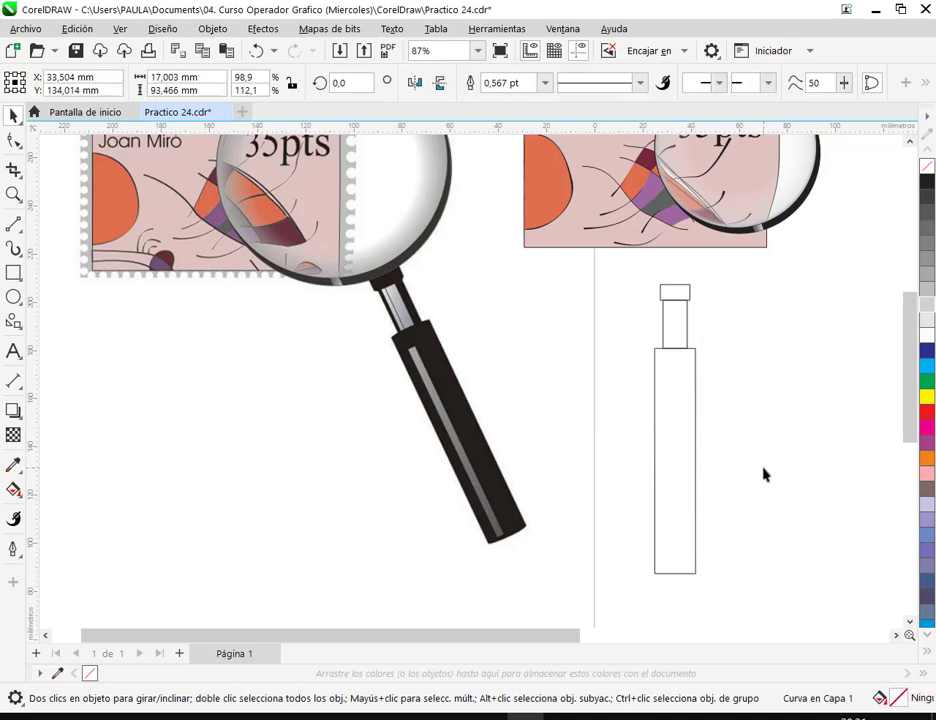
{"action": "left_click", "coordinate": [767, 334]}
{"action": "left_click_drag", "start_coordinate": [767, 334], "coordinate": [670, 343]}
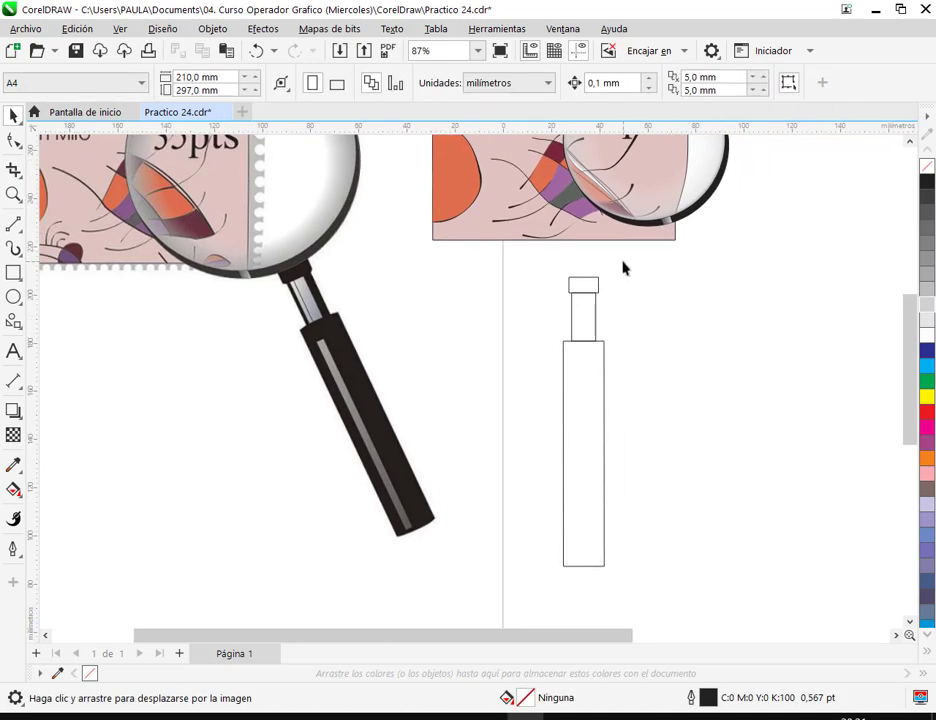
Step: Select the cap and neck rectangles together and move them straight up, a short distance off the handle
{"action": "scroll", "coordinate": [597, 326], "scroll_direction": "up", "scroll_amount": 2}
{"action": "left_click", "coordinate": [592, 327]}
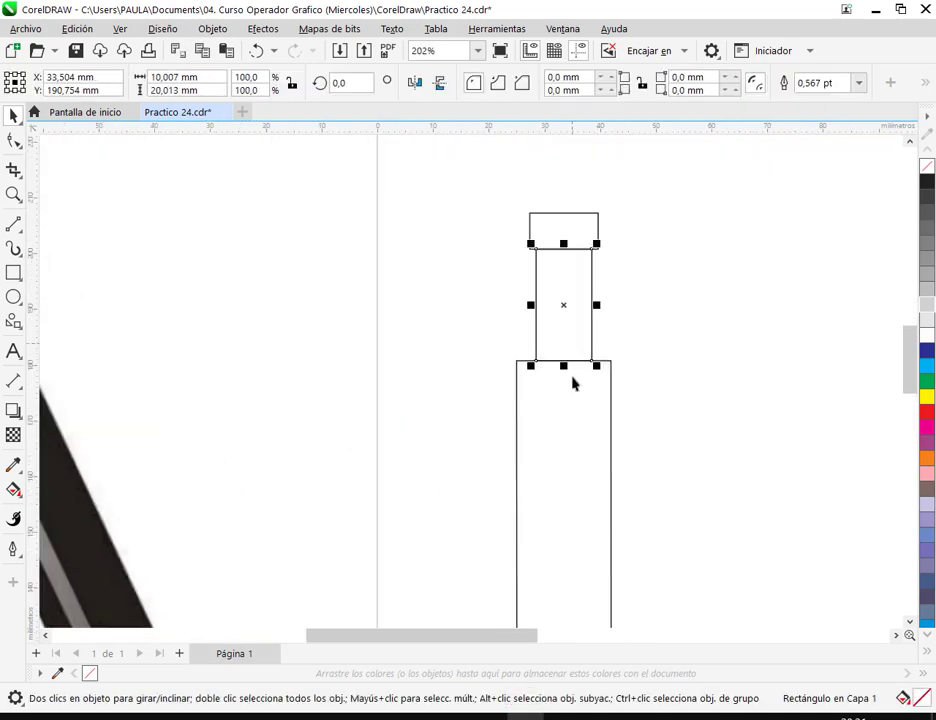
{"action": "left_click", "coordinate": [585, 436]}
{"action": "left_click", "coordinate": [683, 369]}
{"action": "scroll", "coordinate": [676, 366], "scroll_direction": "down", "scroll_amount": 2}
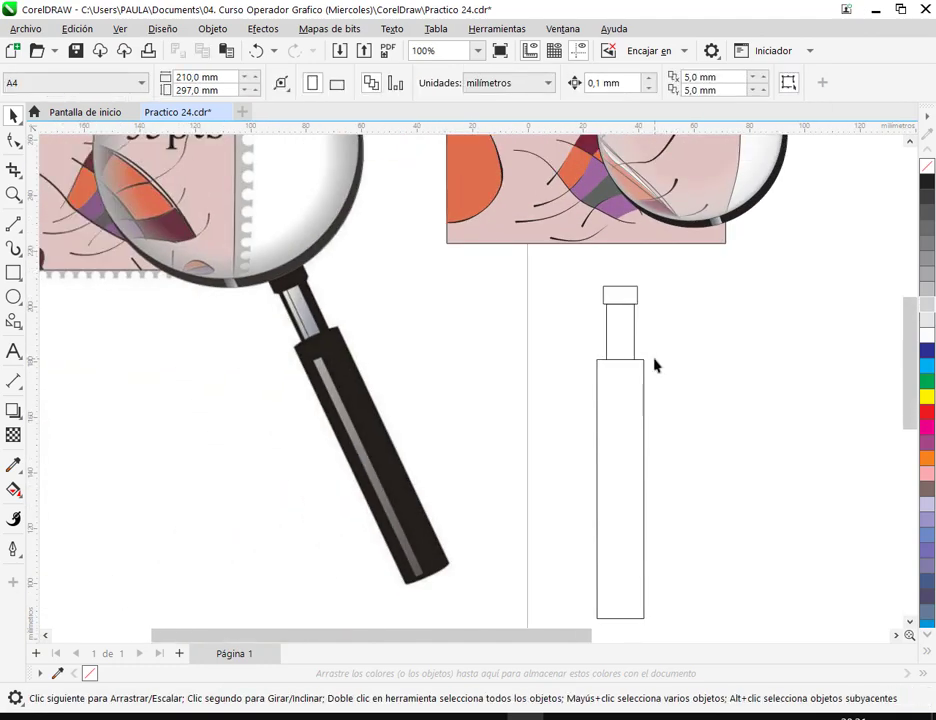
{"action": "scroll", "coordinate": [639, 295], "scroll_direction": "up", "scroll_amount": 2}
{"action": "left_click_drag", "start_coordinate": [529, 251], "coordinate": [662, 476]}
{"action": "left_click", "coordinate": [593, 460]}
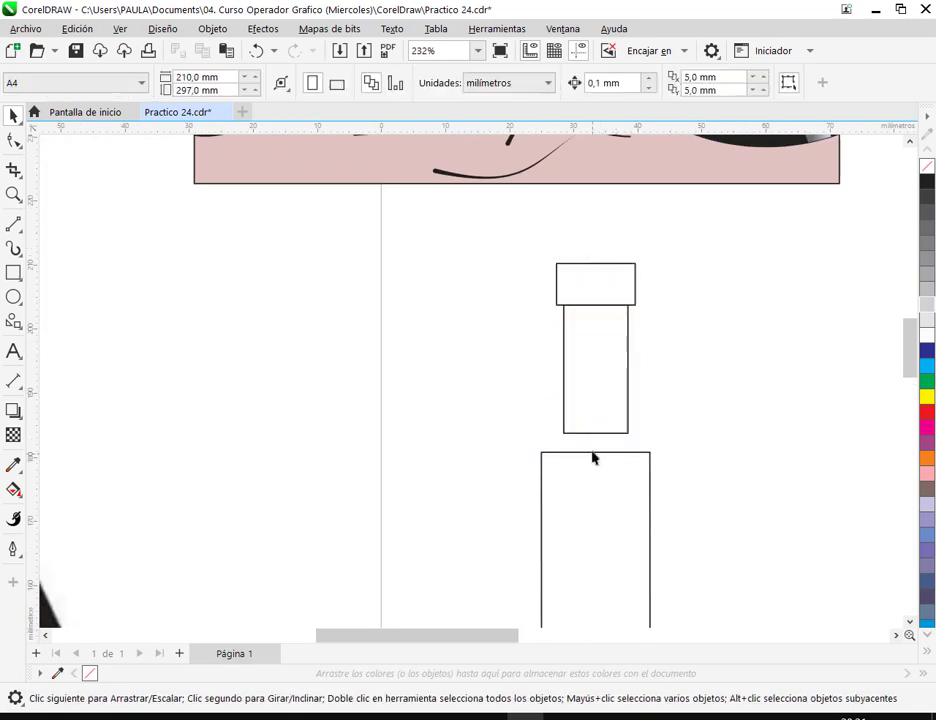
Step: Stretch the neck rectangle's bottom edge down to meet the top edge of the handle
{"action": "left_click", "coordinate": [595, 437]}
{"action": "left_click_drag", "start_coordinate": [595, 437], "coordinate": [598, 454]}
{"action": "left_click", "coordinate": [721, 414]}
{"action": "scroll", "coordinate": [721, 389], "scroll_direction": "down", "scroll_amount": 2}
Step: Draw a thin vertical highlight rectangle about 3.7 × 82.4 mm inside the handle, near its left edge
{"action": "left_click_drag", "start_coordinate": [714, 388], "coordinate": [689, 332]}
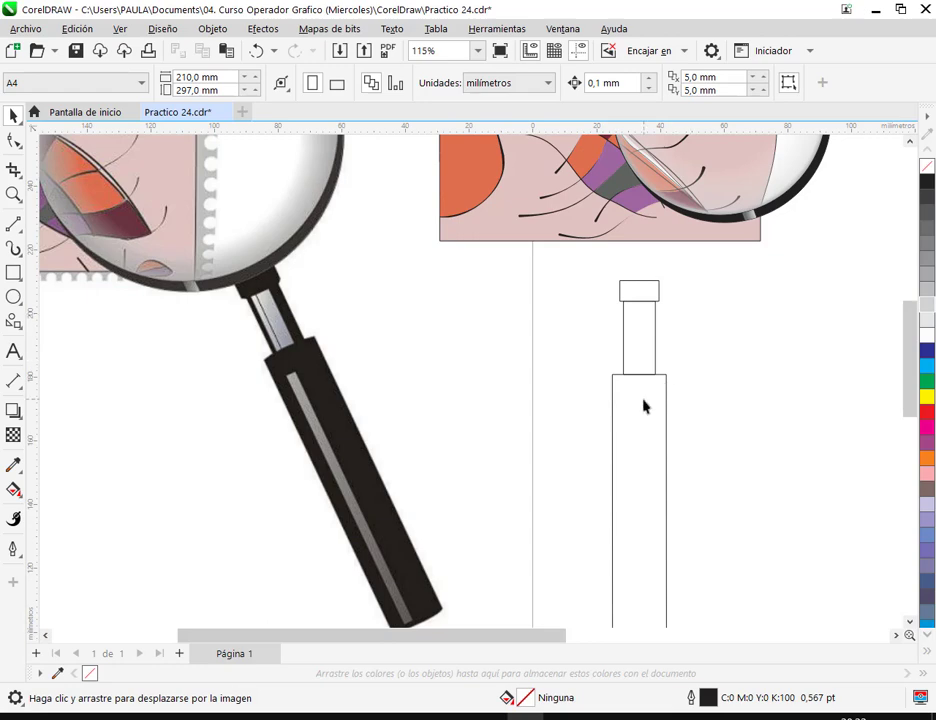
{"action": "left_click_drag", "start_coordinate": [656, 527], "coordinate": [637, 397]}
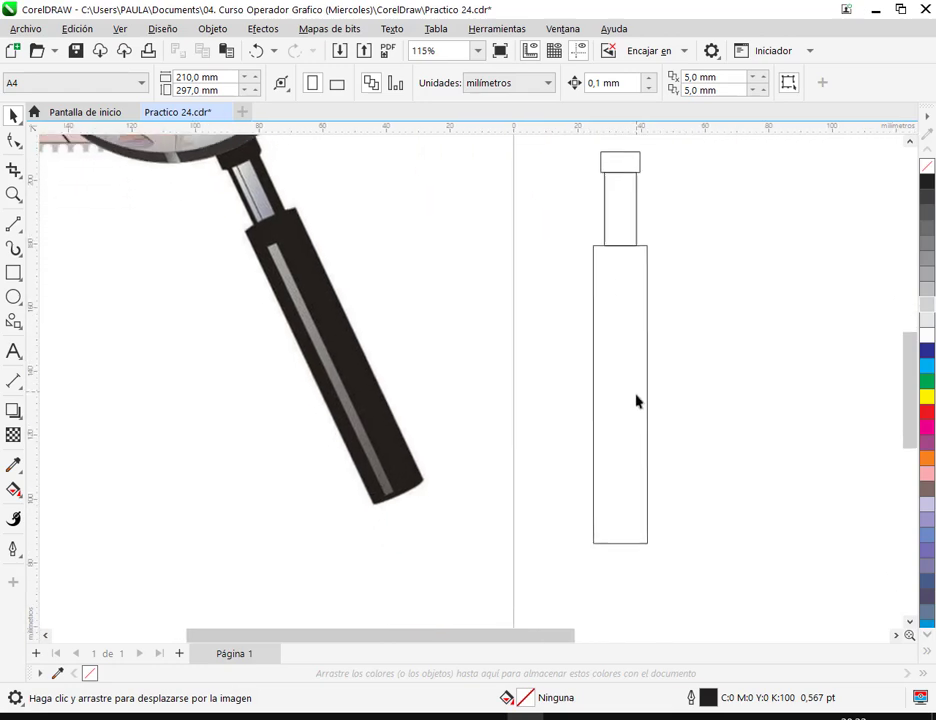
{"action": "left_click", "coordinate": [13, 272]}
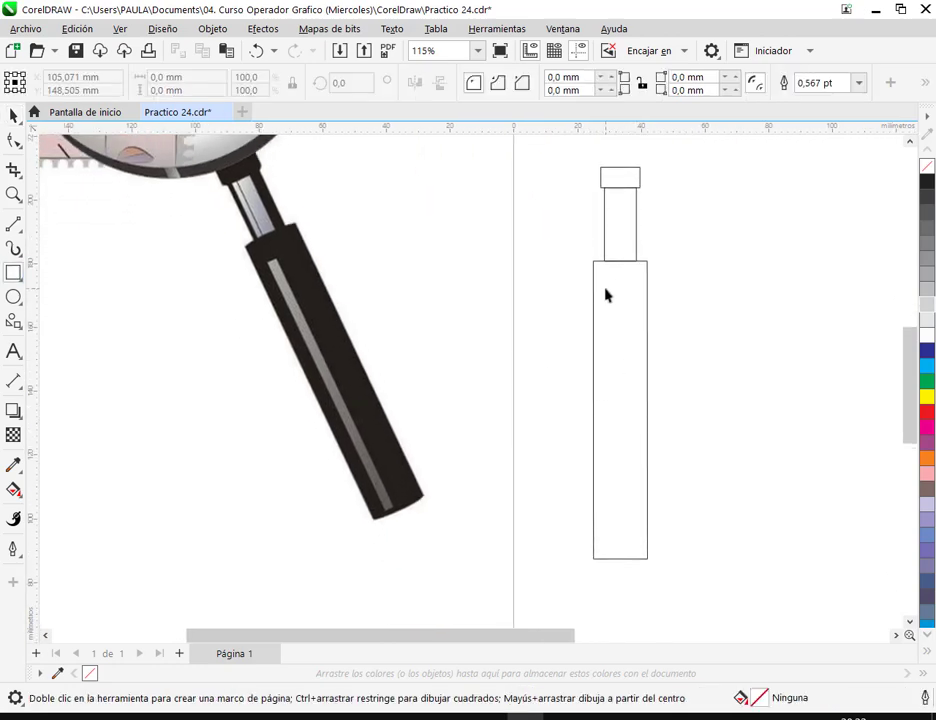
{"action": "left_click_drag", "start_coordinate": [605, 289], "coordinate": [617, 556]}
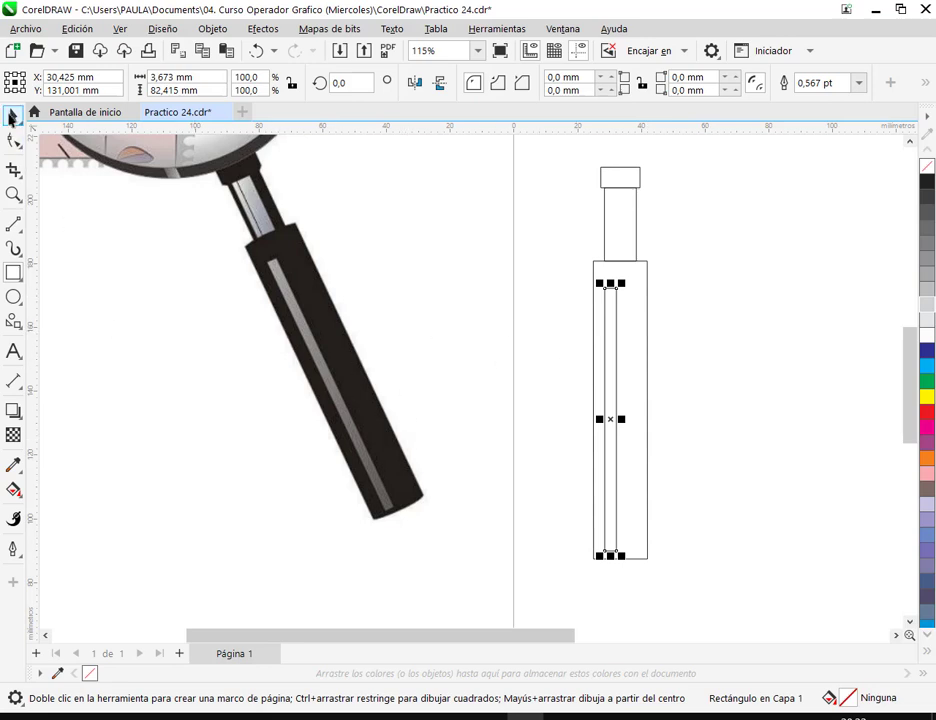
{"action": "left_click", "coordinate": [11, 117]}
{"action": "left_click", "coordinate": [742, 244]}
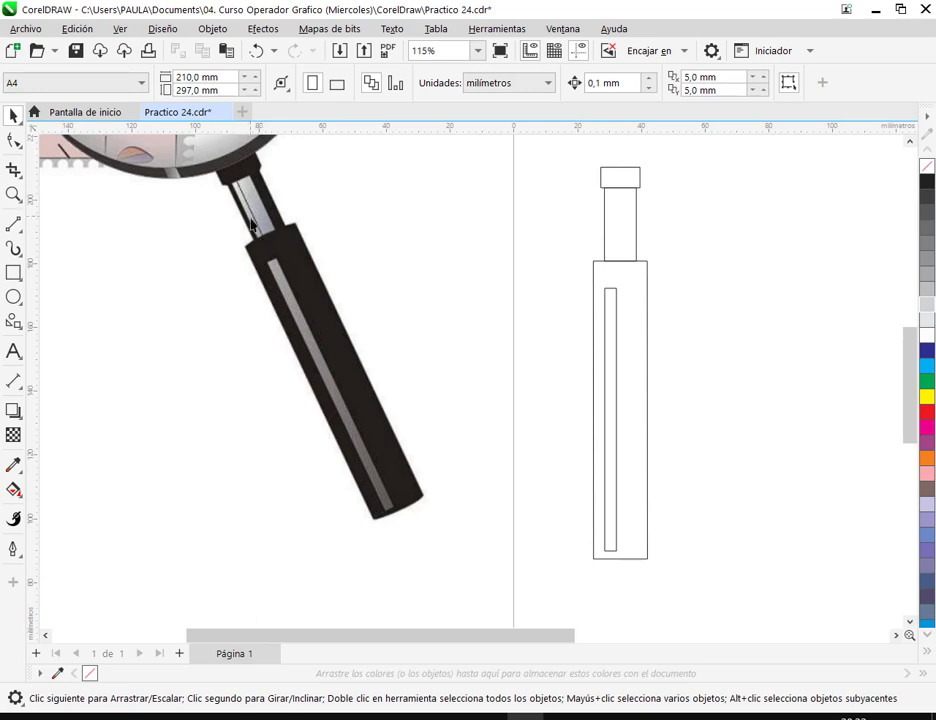
Step: Draw a rectangle about 5.5 × 23 mm inside the neck, spanning from the cap to the handle
{"action": "left_click", "coordinate": [13, 272]}
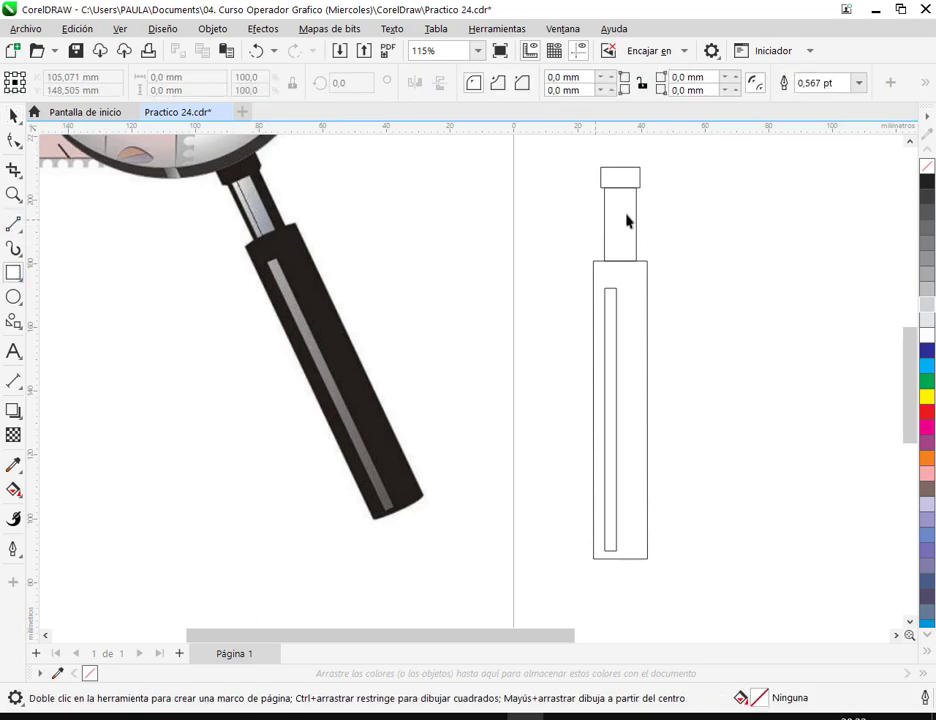
{"action": "left_click_drag", "start_coordinate": [609, 187], "coordinate": [629, 264]}
{"action": "left_click", "coordinate": [13, 115]}
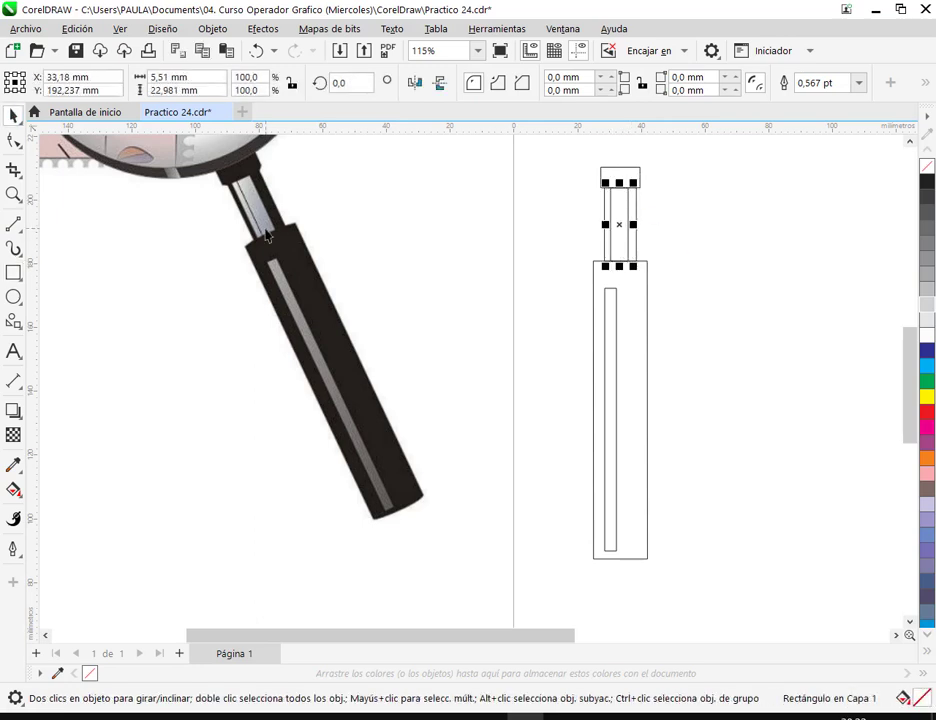
Step: Apply a linear black-to-white gradient fill to the inner neck rectangle
{"action": "scroll", "coordinate": [654, 211], "scroll_direction": "up", "scroll_amount": 3}
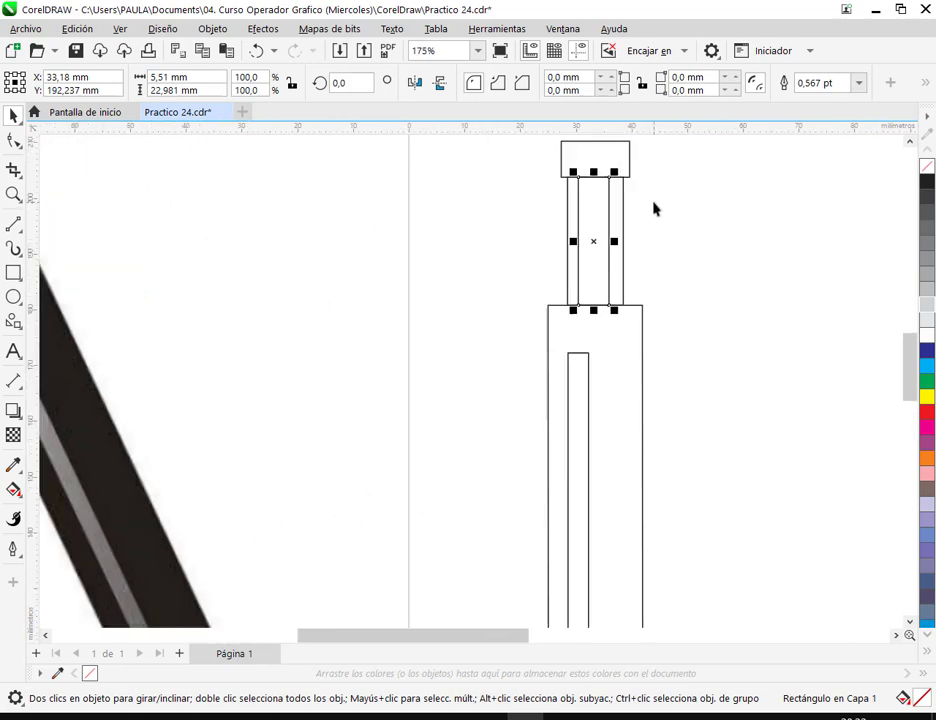
{"action": "scroll", "coordinate": [640, 237], "scroll_direction": "down", "scroll_amount": 2}
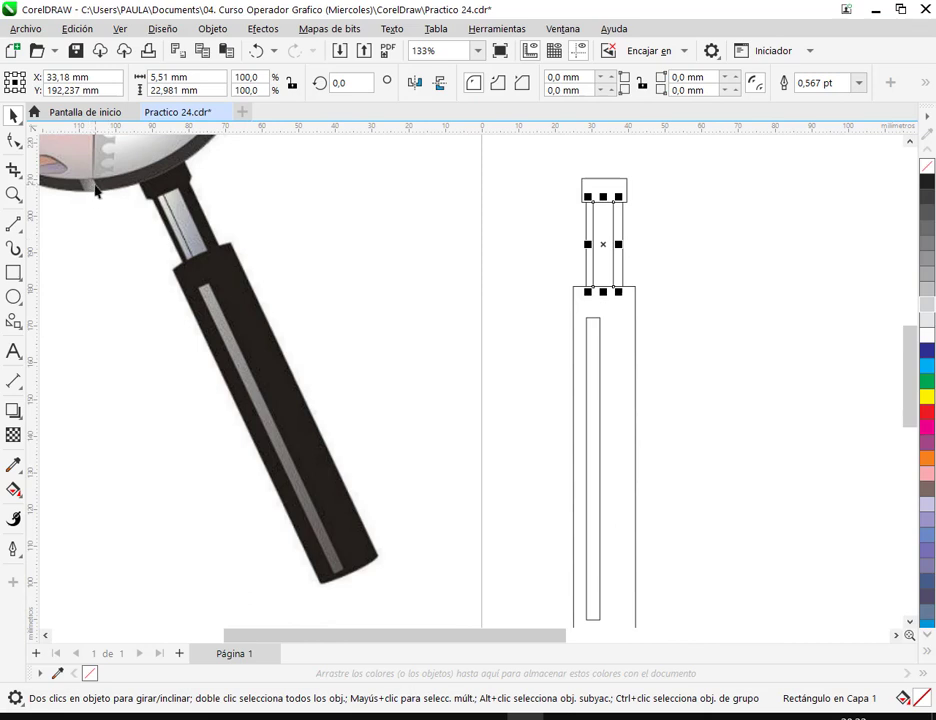
{"action": "key", "text": "h"}
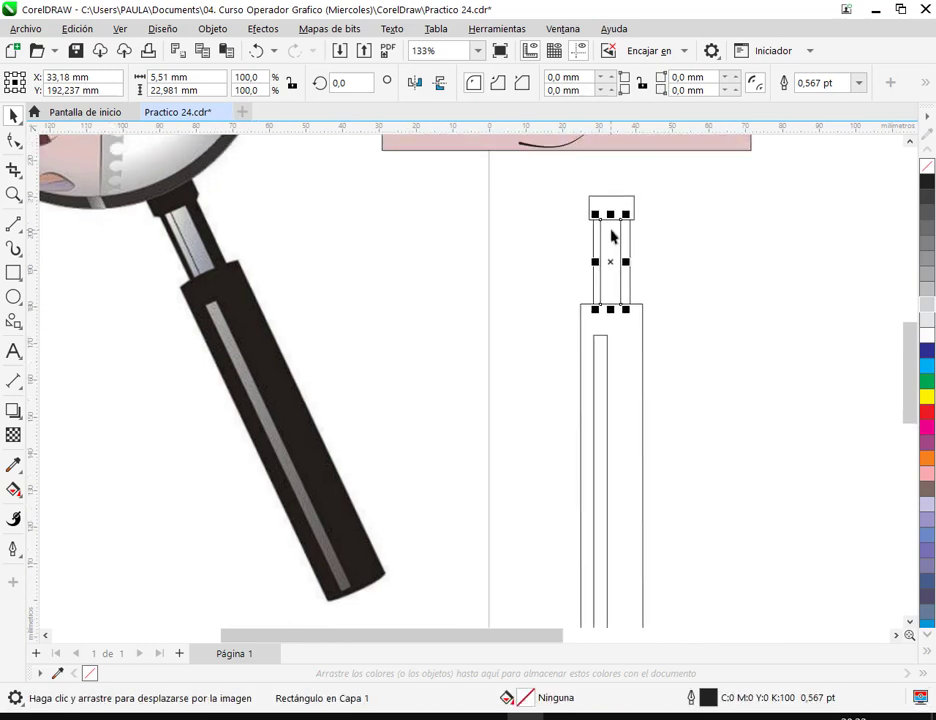
{"action": "scroll", "coordinate": [605, 240], "scroll_direction": "up", "scroll_amount": 2}
{"action": "scroll", "coordinate": [599, 288], "scroll_direction": "up", "scroll_amount": 3}
{"action": "scroll", "coordinate": [667, 251], "scroll_direction": "down", "scroll_amount": 1}
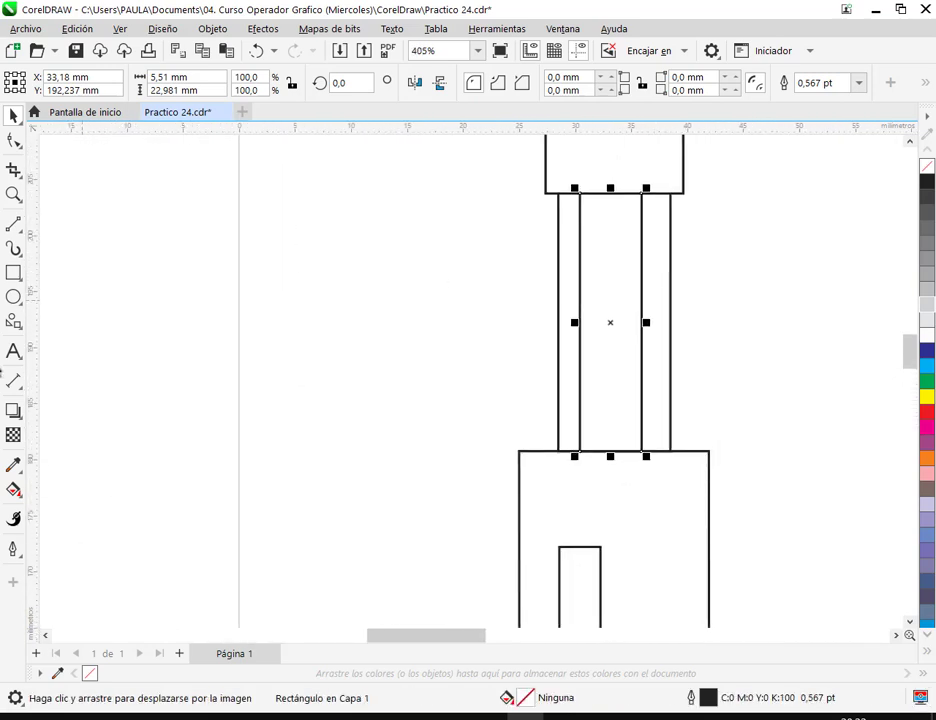
{"action": "left_click", "coordinate": [13, 489]}
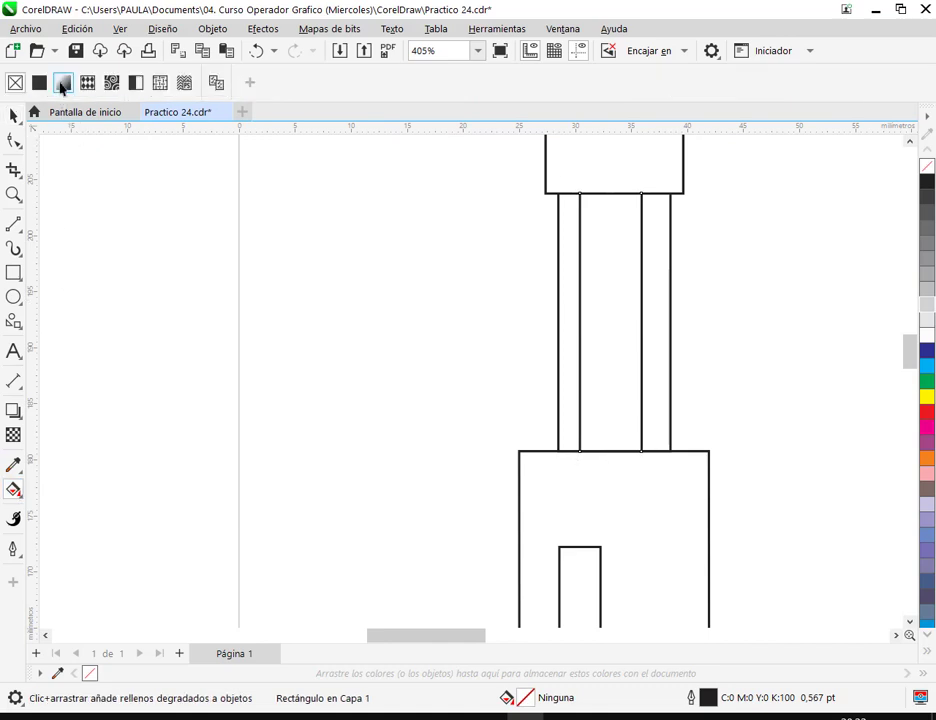
{"action": "left_click", "coordinate": [63, 83]}
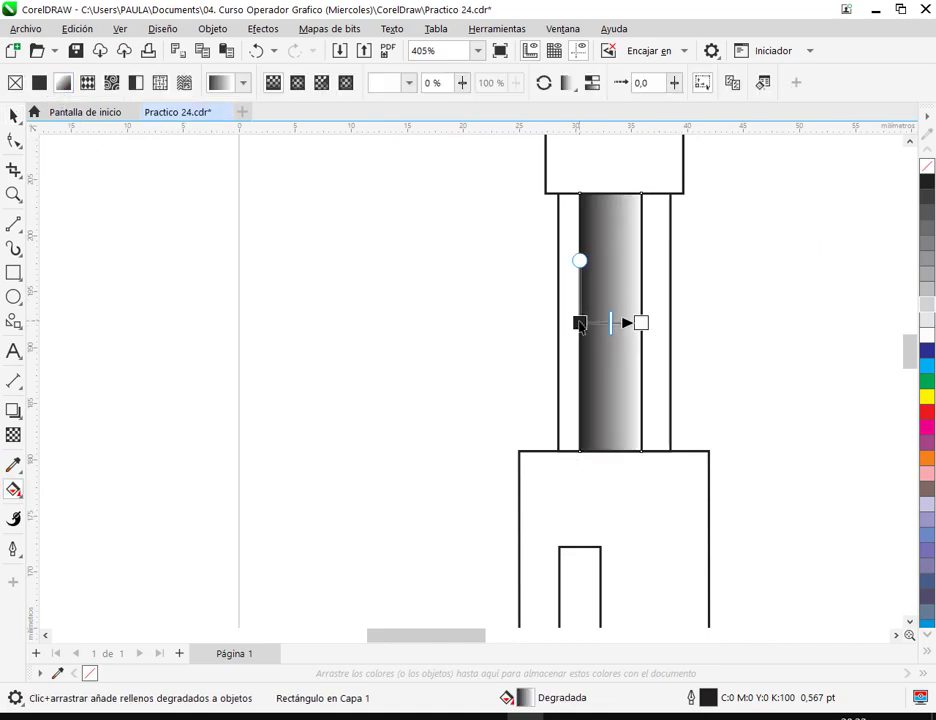
Step: Angle the neck gradient from black at the lower right to white at the upper left, undoing the grey applied to its white end
{"action": "scroll", "coordinate": [605, 323], "scroll_direction": "down", "scroll_amount": 2}
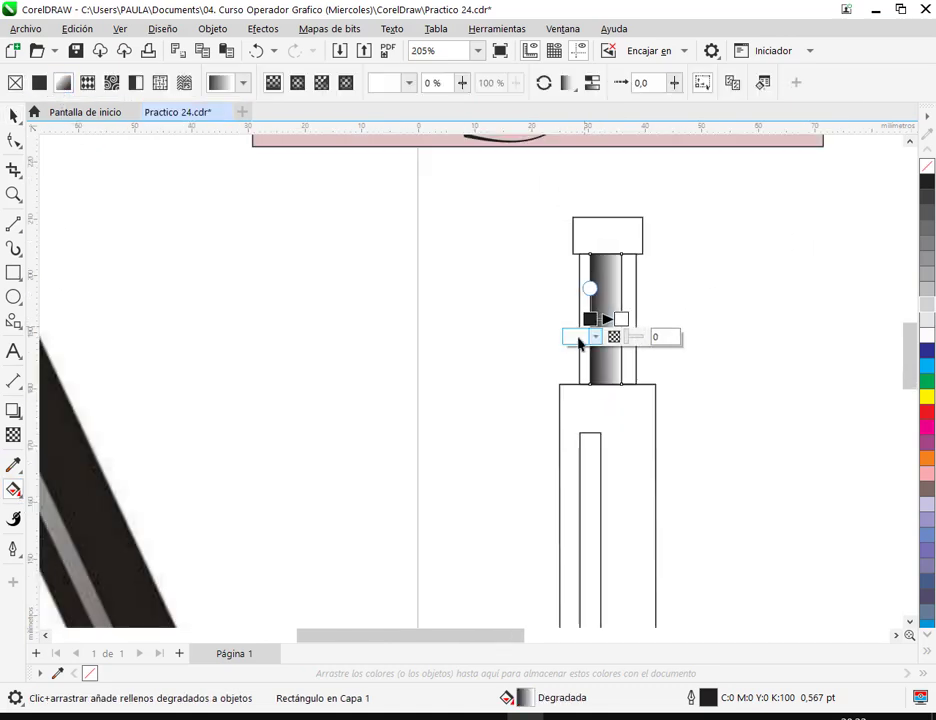
{"action": "scroll", "coordinate": [670, 298], "scroll_direction": "down", "scroll_amount": 1}
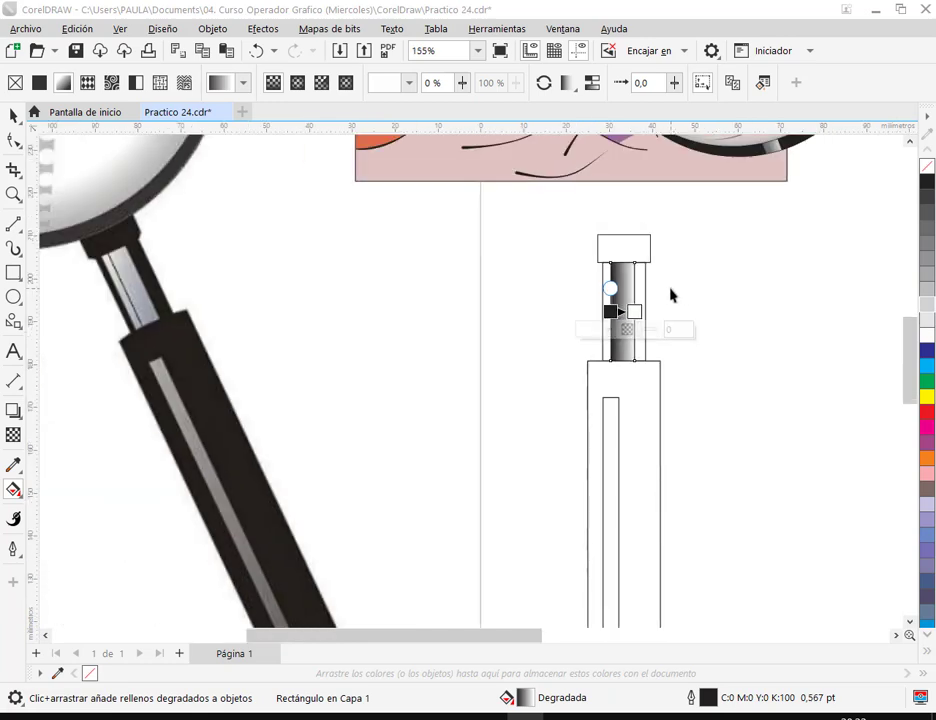
{"action": "scroll", "coordinate": [645, 316], "scroll_direction": "up", "scroll_amount": 1}
{"action": "left_click_drag", "start_coordinate": [628, 310], "coordinate": [593, 258]}
{"action": "left_click_drag", "start_coordinate": [593, 309], "coordinate": [634, 382]}
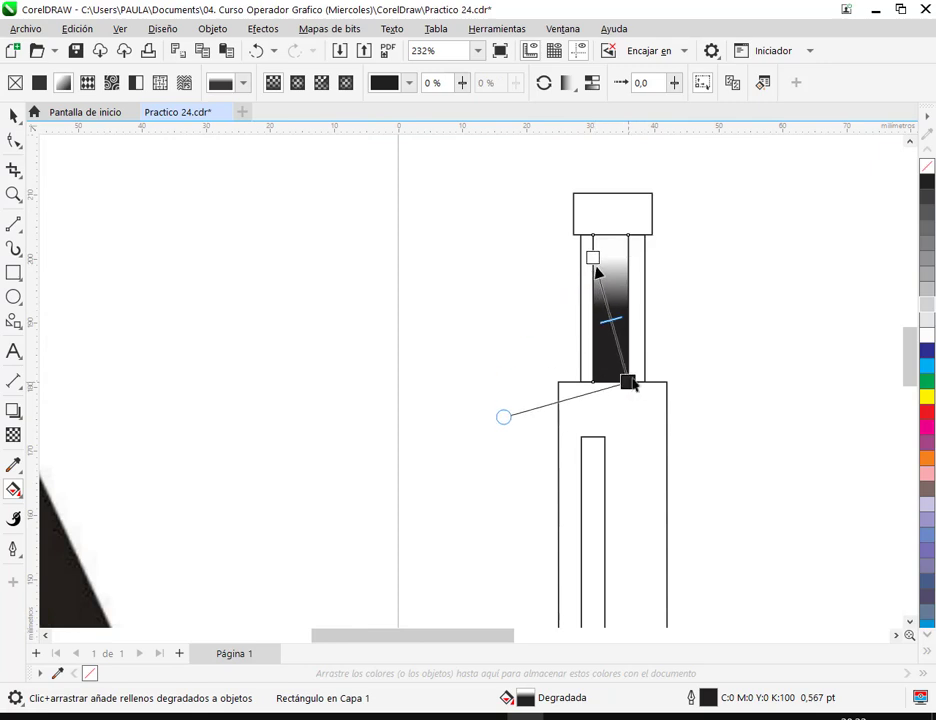
{"action": "scroll", "coordinate": [629, 318], "scroll_direction": "up", "scroll_amount": 1}
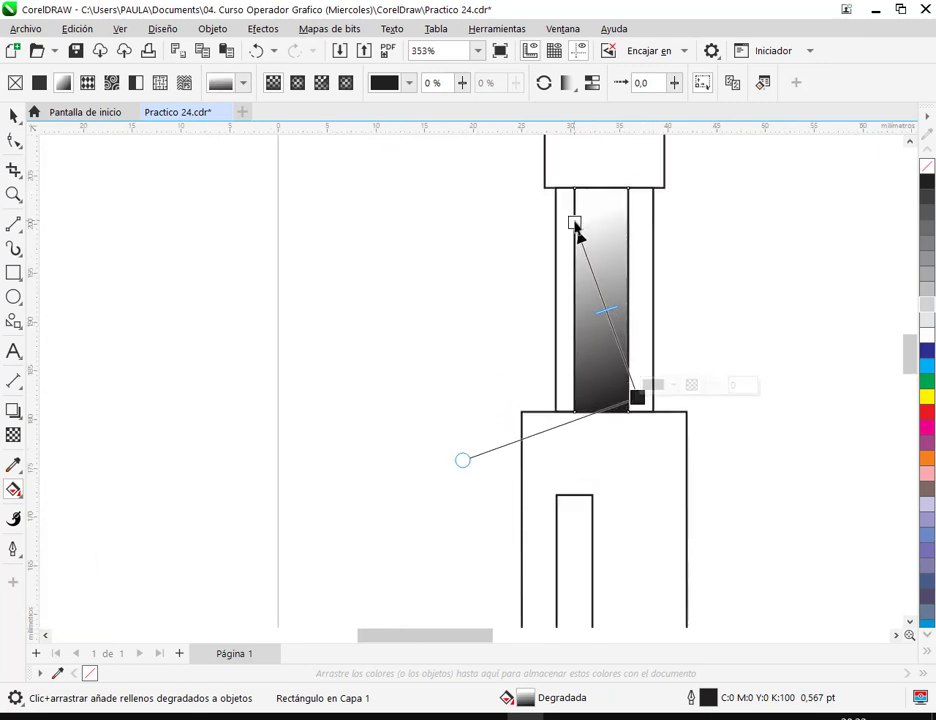
{"action": "left_click_drag", "start_coordinate": [575, 224], "coordinate": [568, 226]}
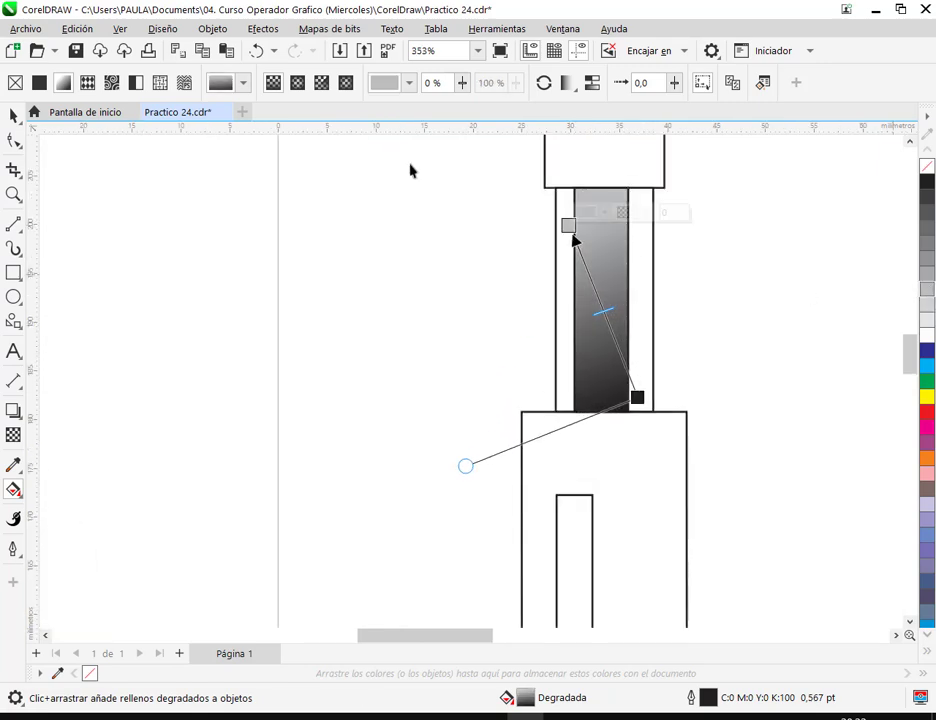
{"action": "left_click", "coordinate": [257, 52]}
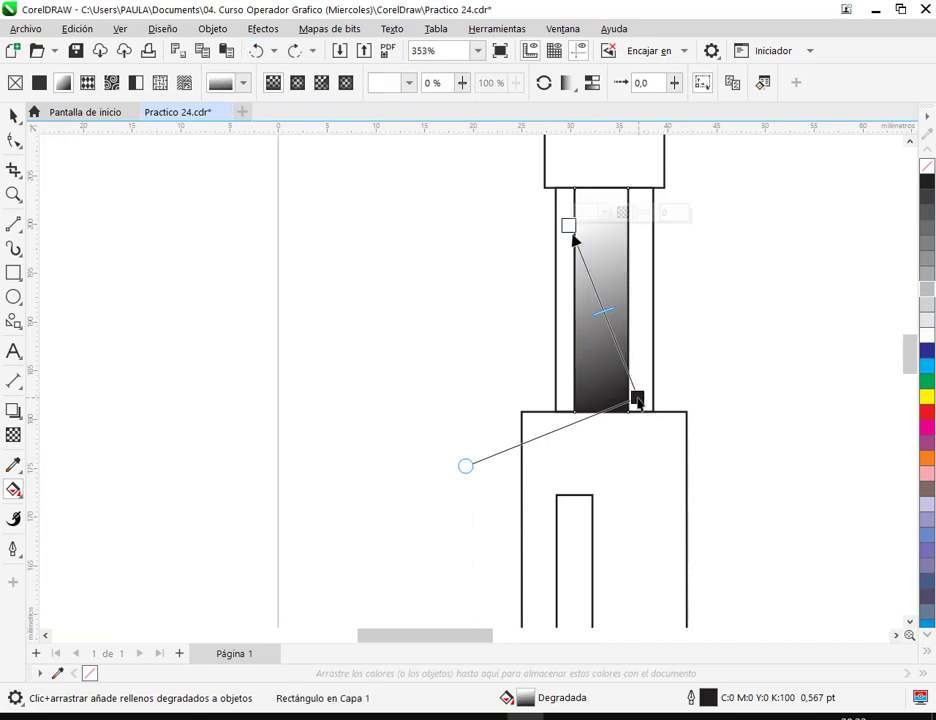
Step: Recolour the gradient's black end to 30% black and move it slightly up along the rectangle's right edge
{"action": "left_click_drag", "start_coordinate": [637, 400], "coordinate": [633, 393]}
{"action": "left_click", "coordinate": [929, 291]}
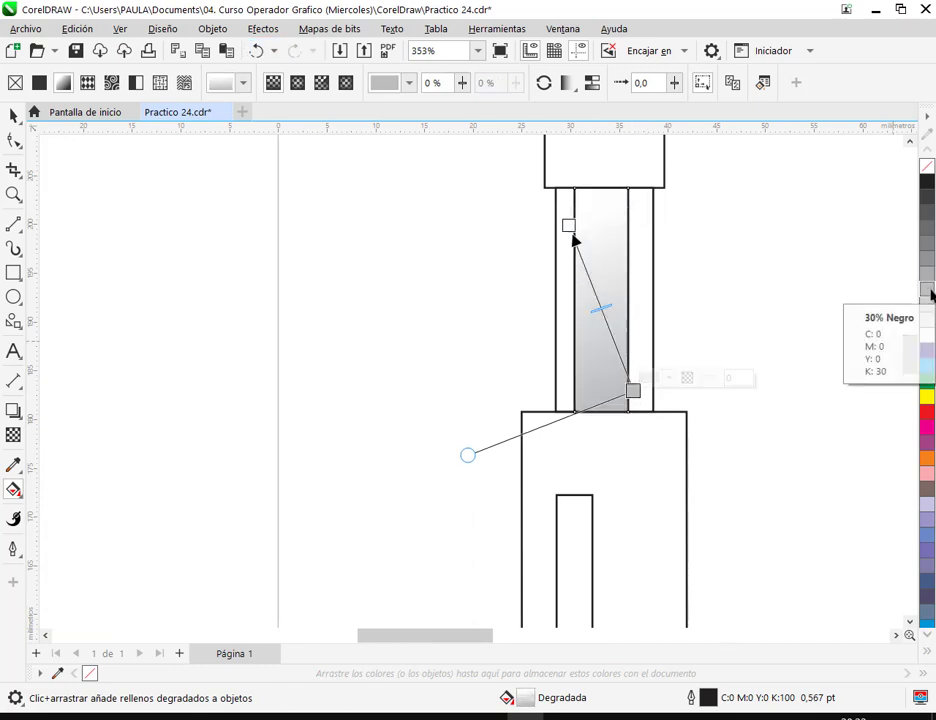
{"action": "left_click_drag", "start_coordinate": [634, 393], "coordinate": [628, 377]}
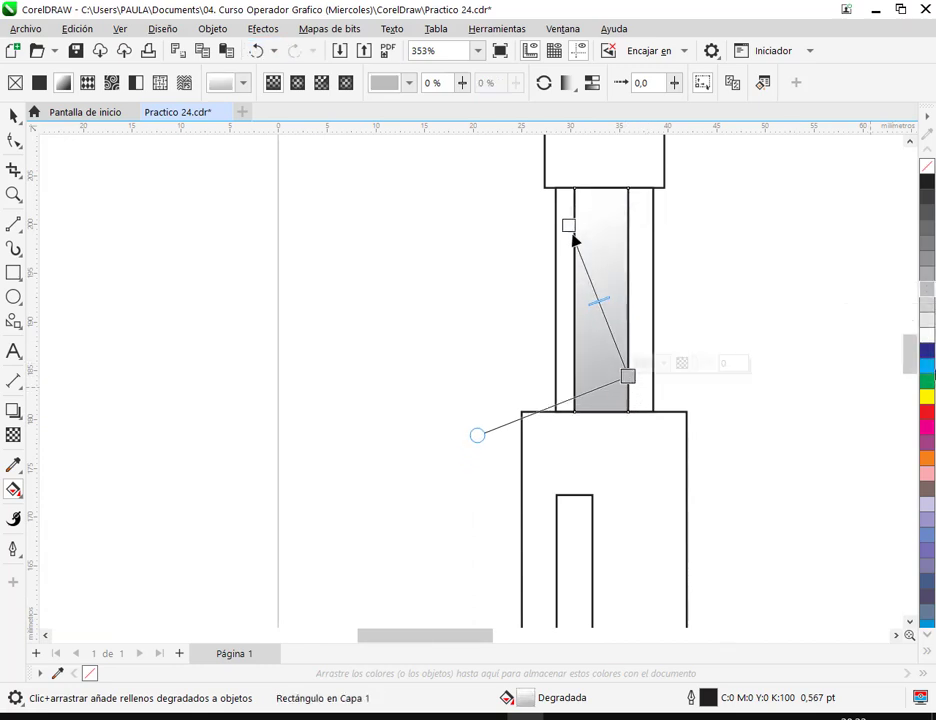
{"action": "scroll", "coordinate": [717, 380], "scroll_direction": "down", "scroll_amount": 3}
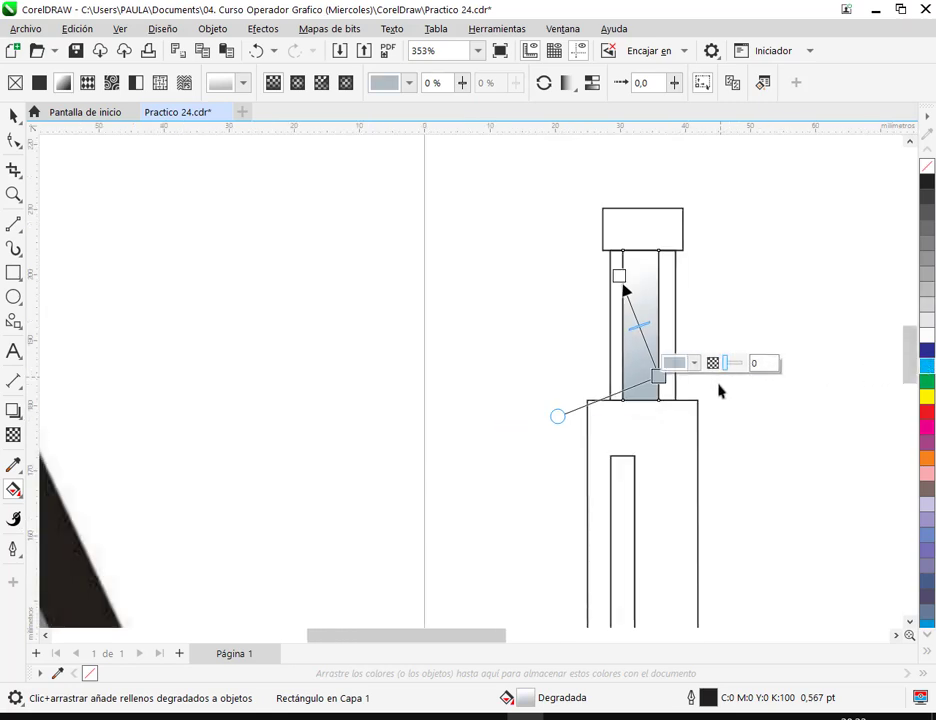
{"action": "scroll", "coordinate": [700, 414], "scroll_direction": "down", "scroll_amount": 1}
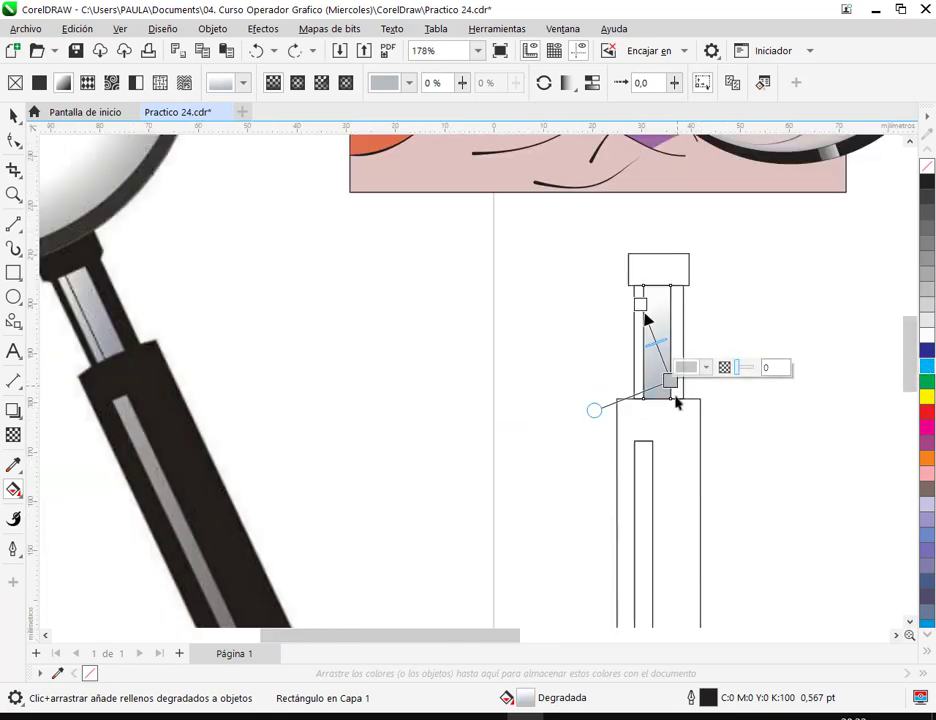
Step: Shift both ends of the neck gradient slightly outward and tint its grey end bluish to match the reference
{"action": "left_click", "coordinate": [643, 308]}
{"action": "left_click_drag", "start_coordinate": [643, 308], "coordinate": [638, 310]}
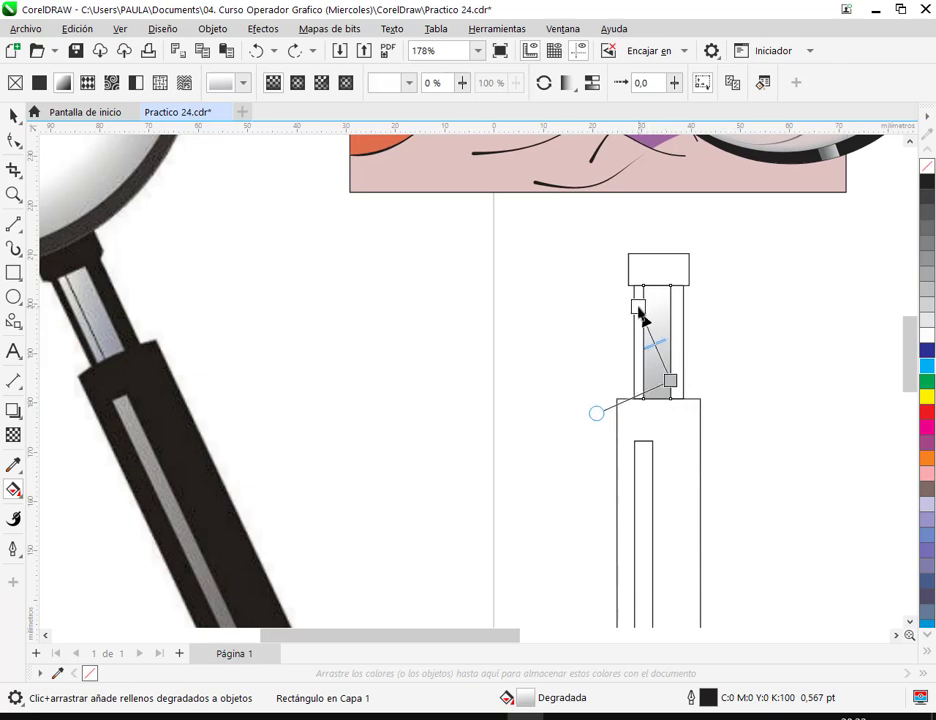
{"action": "left_click_drag", "start_coordinate": [671, 384], "coordinate": [676, 383]}
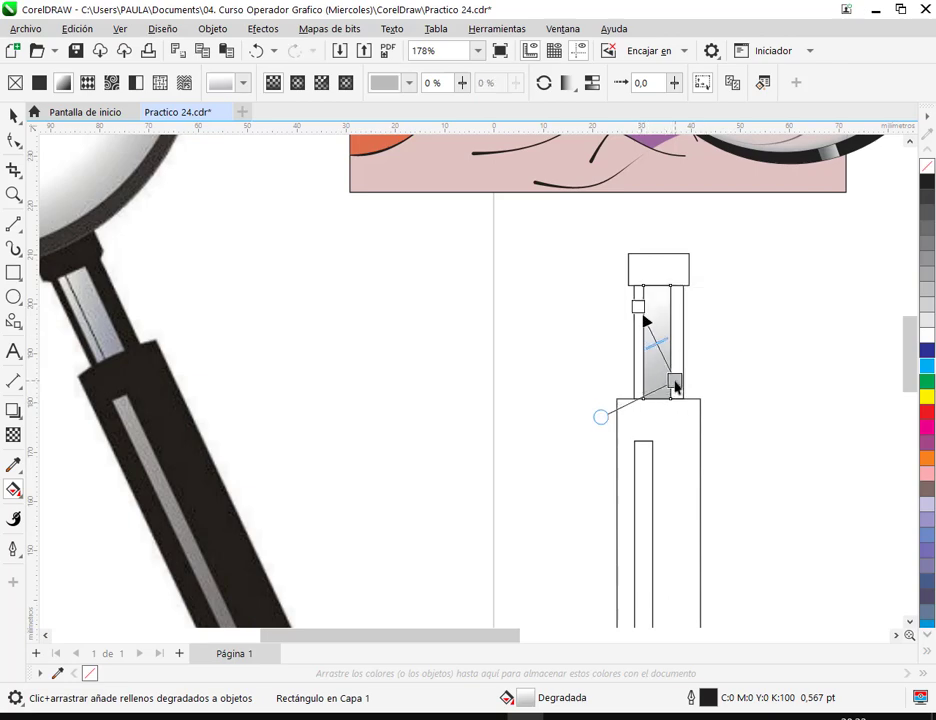
{"action": "left_click", "coordinate": [927, 337]}
{"action": "left_click", "coordinate": [638, 307]}
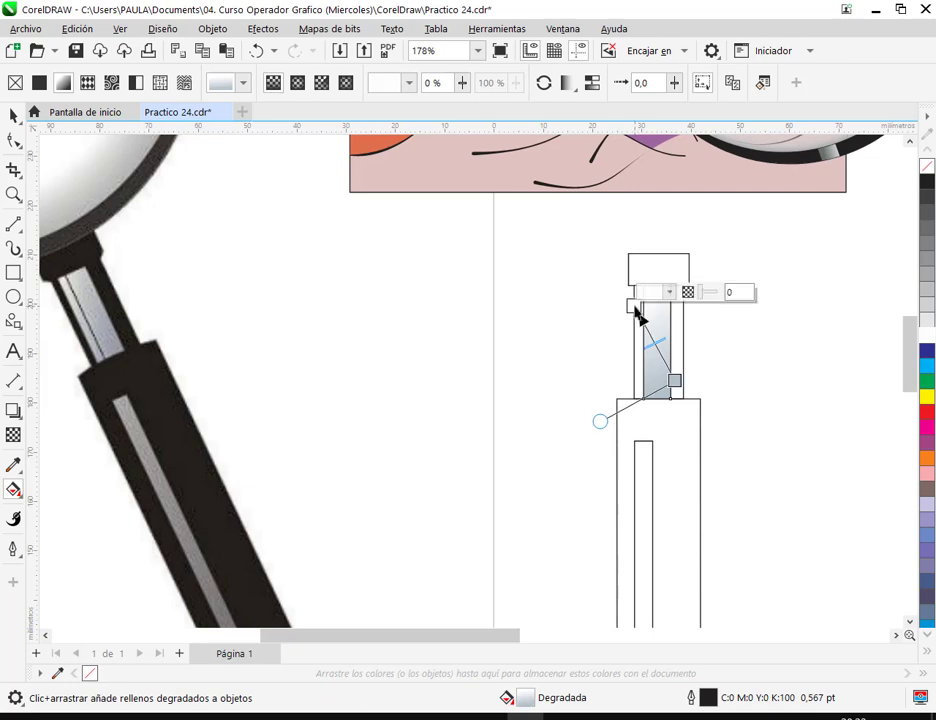
Step: Fill the outer neck rectangle behind the gradient strip with solid black
{"action": "key", "text": "space"}
{"action": "left_click", "coordinate": [355, 290]}
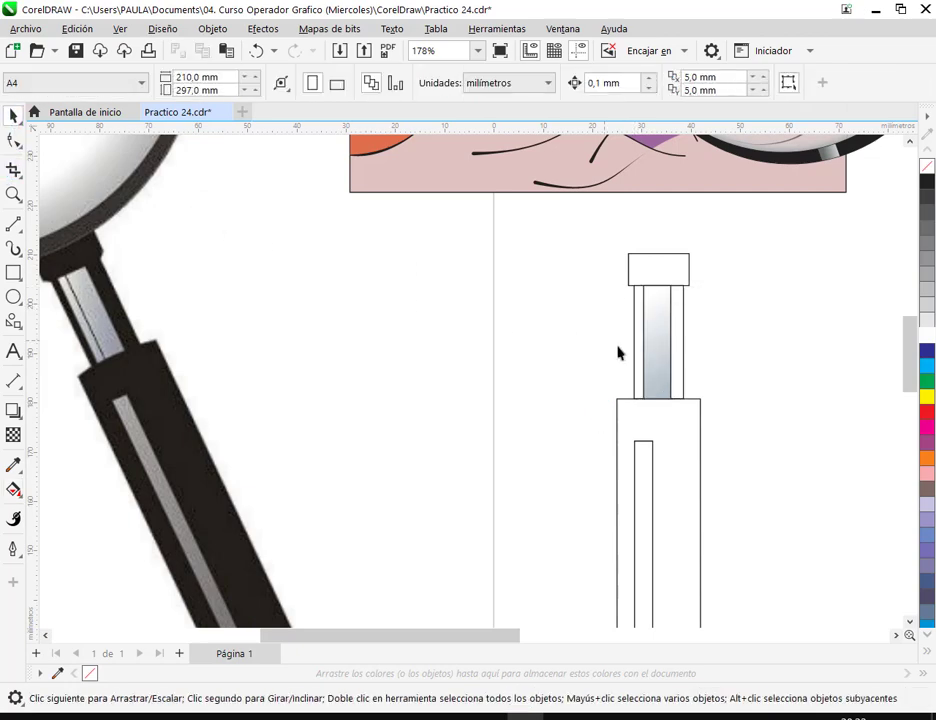
{"action": "left_click", "coordinate": [681, 330]}
{"action": "left_click", "coordinate": [927, 181]}
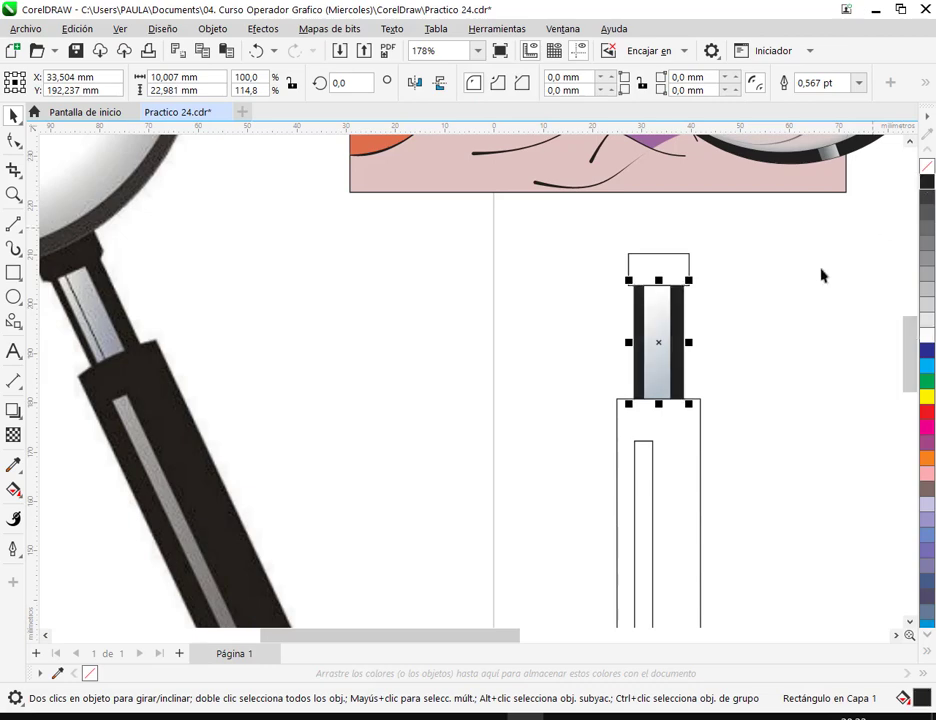
{"action": "left_click", "coordinate": [696, 351]}
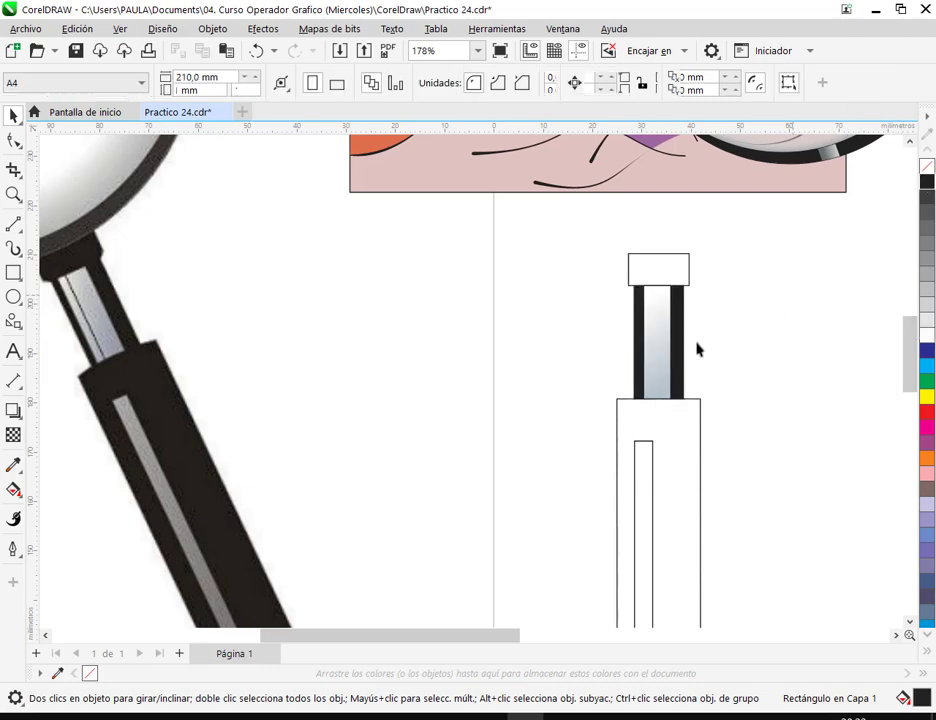
Step: Recolour the bluish end of the neck's gradient fill to a neutral light grey
{"action": "left_click", "coordinate": [663, 380]}
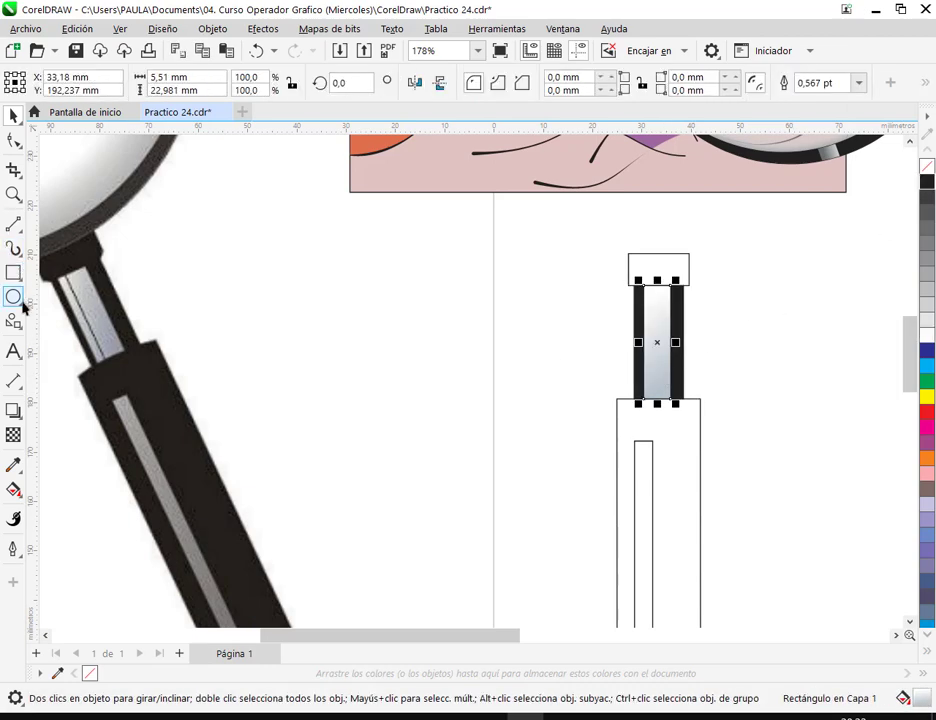
{"action": "left_click", "coordinate": [13, 489]}
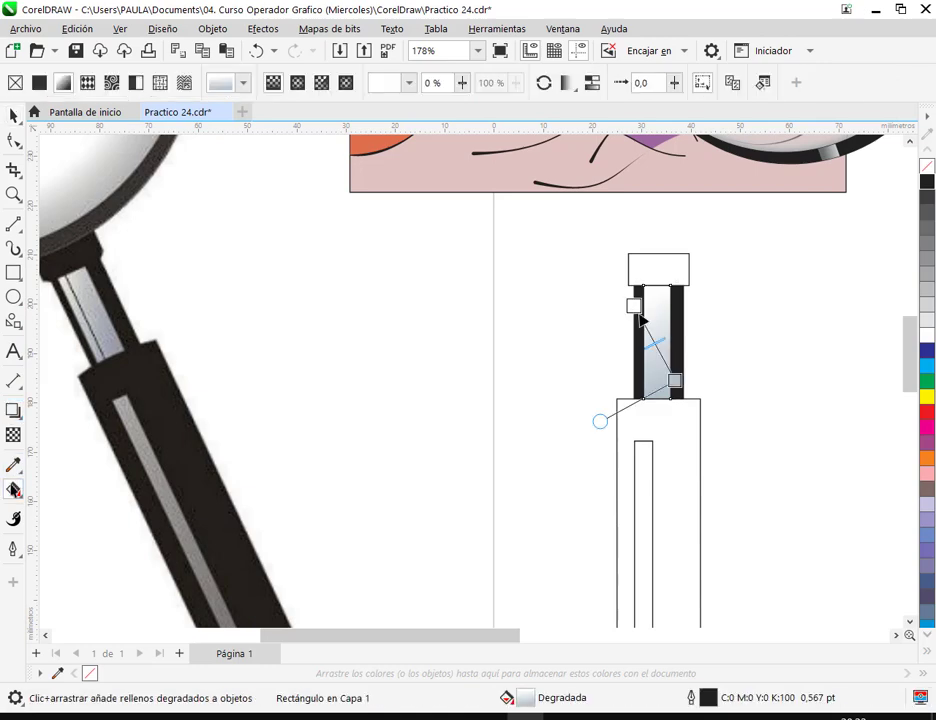
{"action": "left_click", "coordinate": [675, 383]}
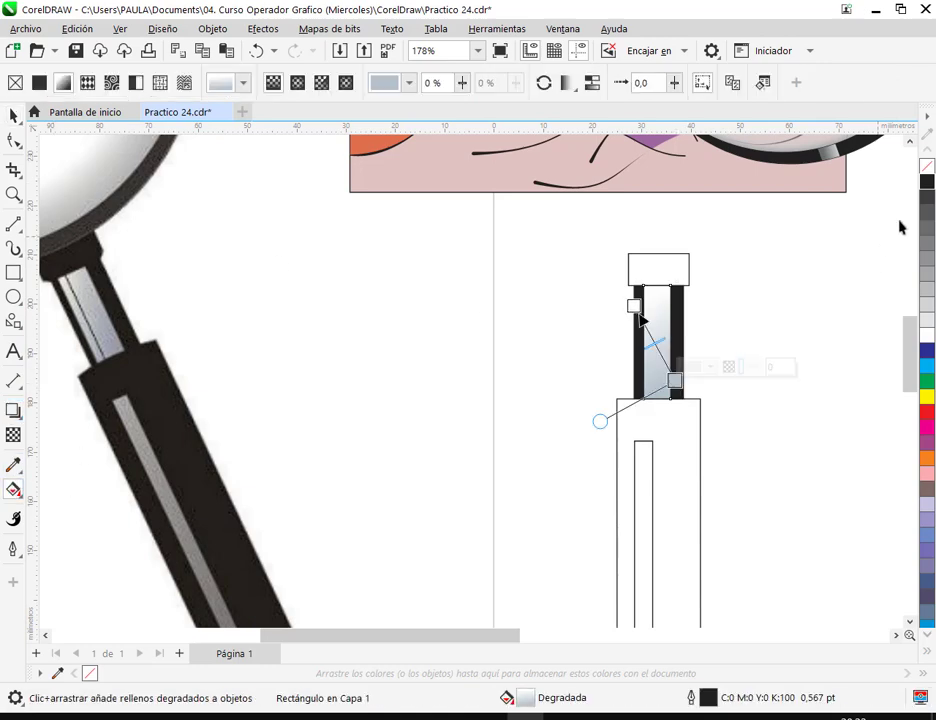
{"action": "left_click", "coordinate": [927, 304]}
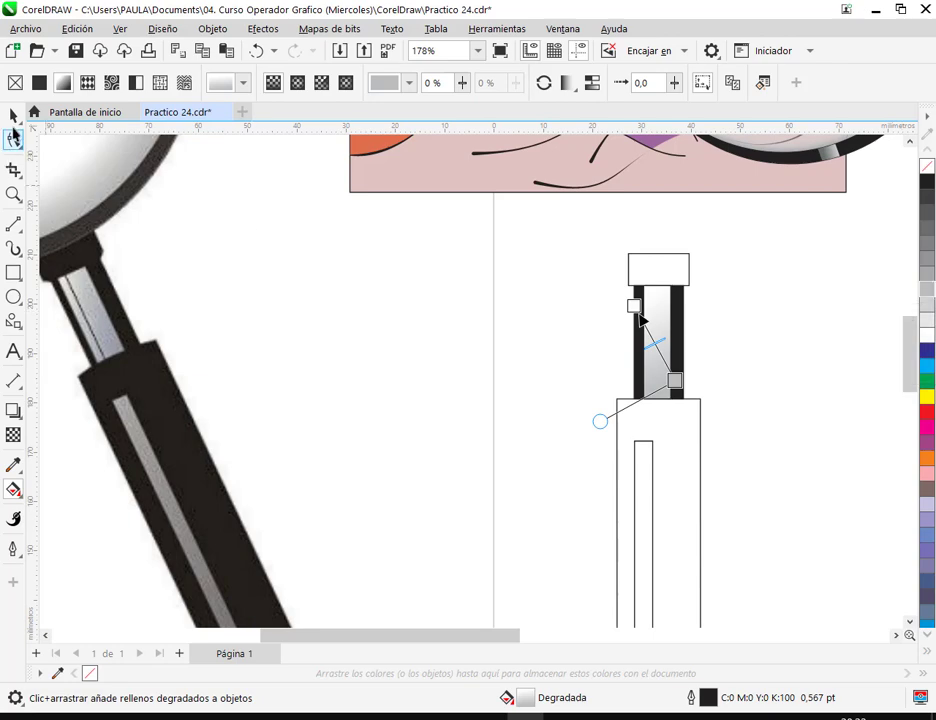
{"action": "left_click", "coordinate": [10, 117]}
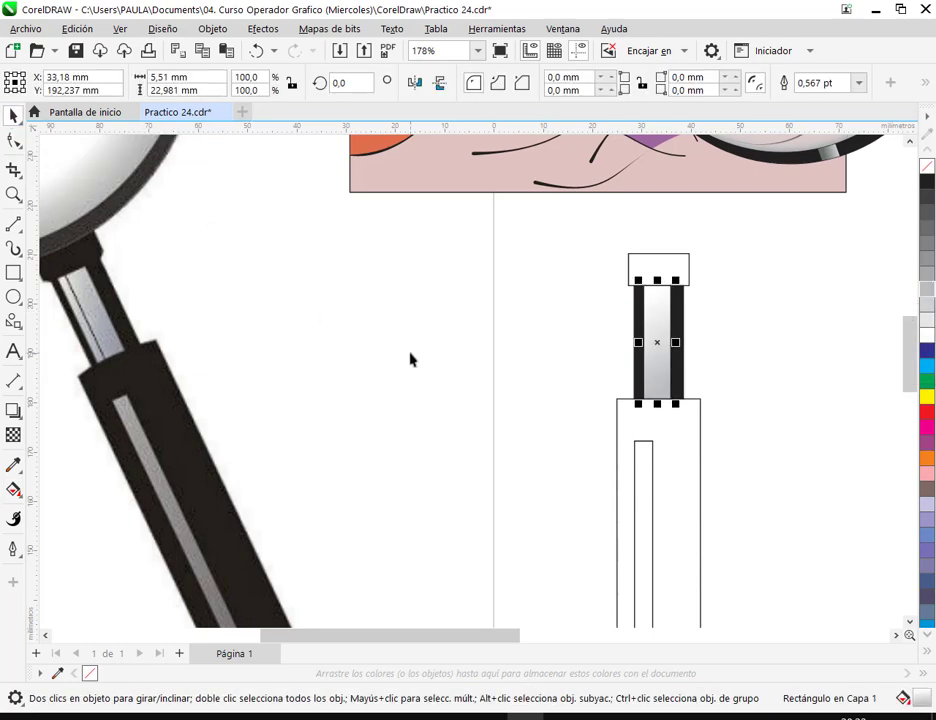
{"action": "left_click", "coordinate": [750, 372]}
Step: Widen the inner neck gradient rectangle to about 6.3 mm by extending its left edge
{"action": "scroll", "coordinate": [673, 334], "scroll_direction": "up", "scroll_amount": 5}
{"action": "left_click", "coordinate": [632, 334]}
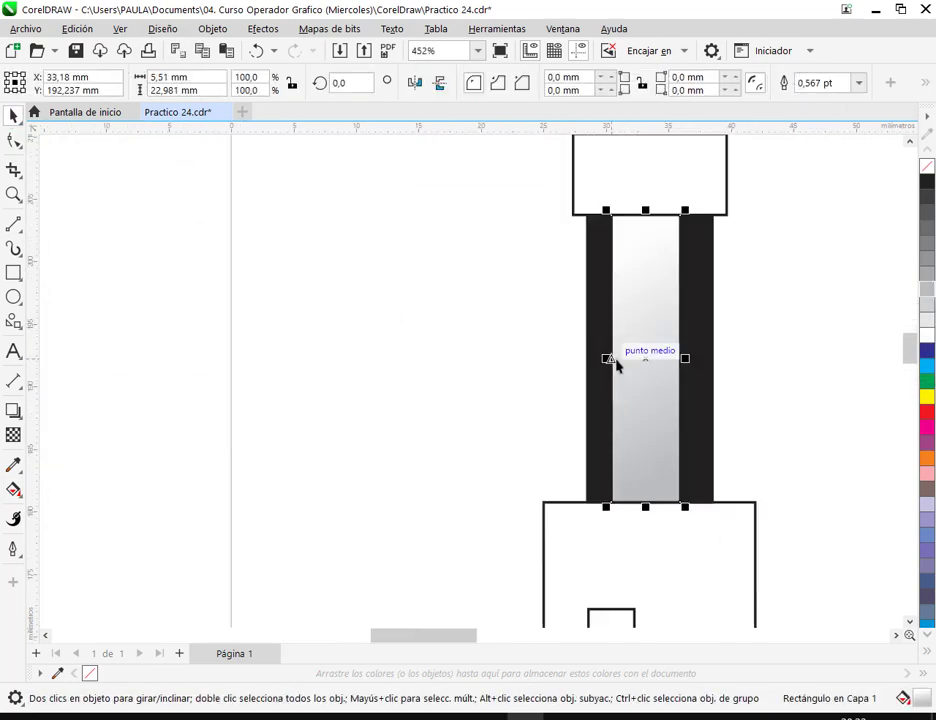
{"action": "left_click", "coordinate": [609, 362]}
{"action": "left_click", "coordinate": [607, 360]}
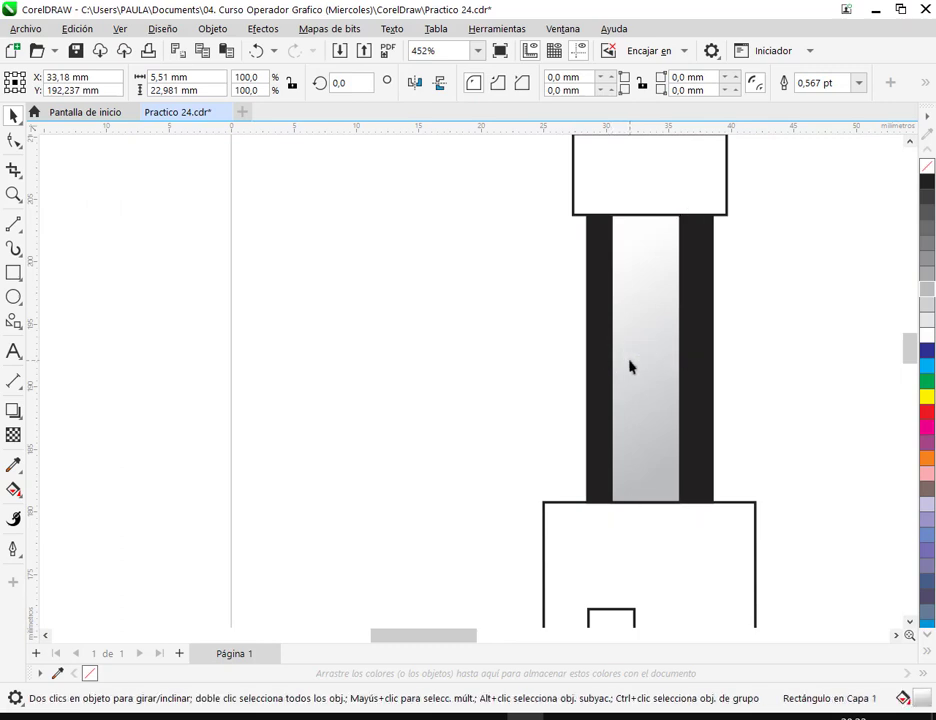
{"action": "left_click_drag", "start_coordinate": [607, 360], "coordinate": [598, 360]}
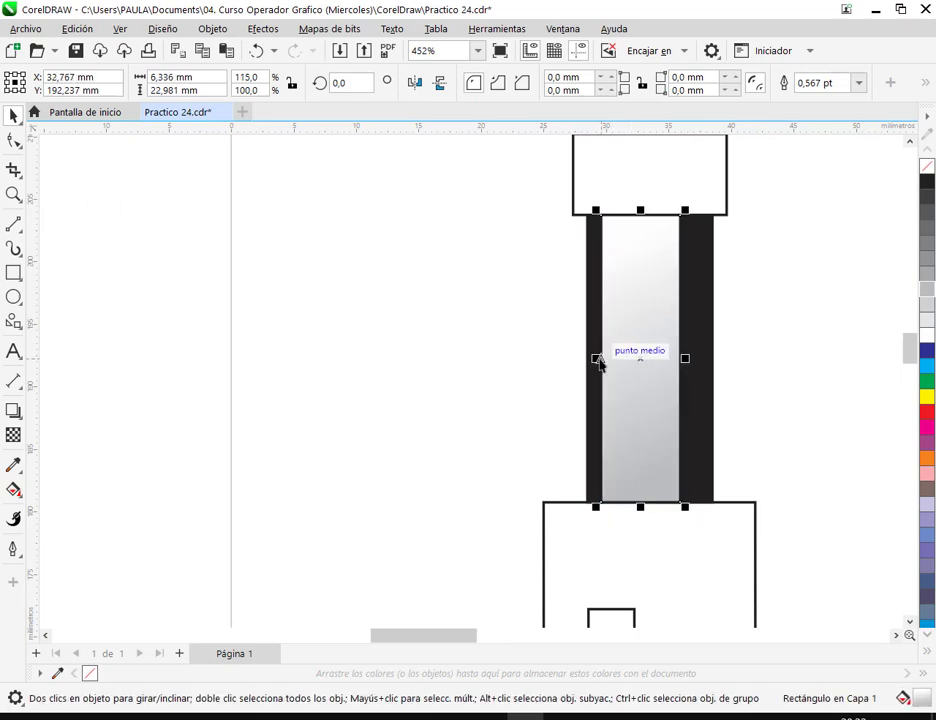
Step: Draw a vertical two-point line about 23 mm long down the neck's gradient strip, left of its centre
{"action": "left_click", "coordinate": [13, 224]}
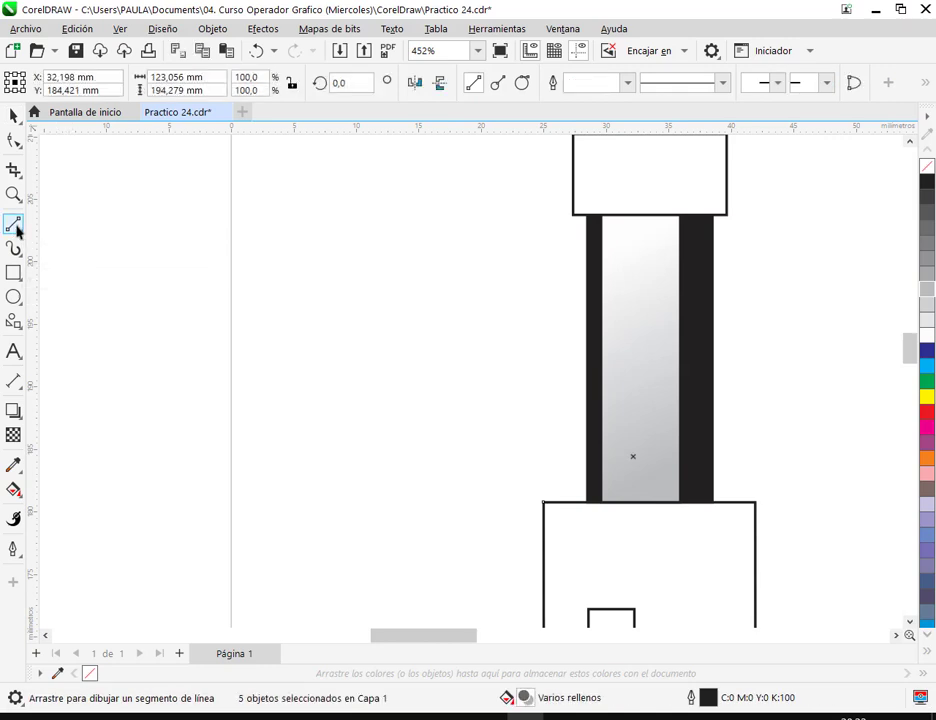
{"action": "left_click", "coordinate": [13, 224]}
{"action": "left_click", "coordinate": [60, 243]}
{"action": "left_click_drag", "start_coordinate": [631, 215], "coordinate": [630, 508]}
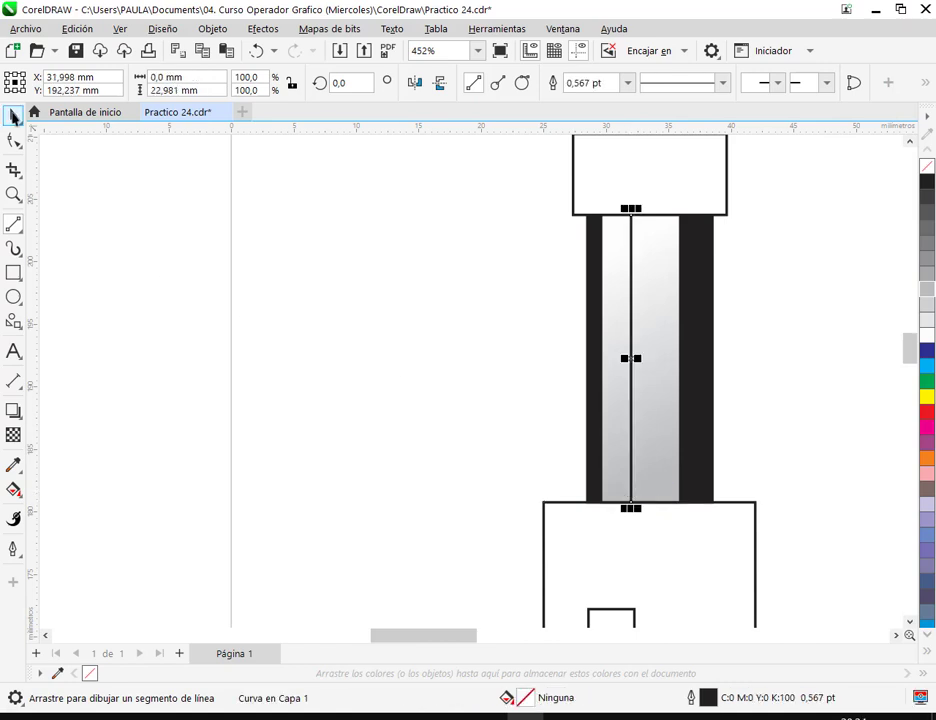
{"action": "left_click", "coordinate": [13, 116]}
{"action": "left_click", "coordinate": [412, 434]}
Step: Nudge the vertical neck line 0.4 mm to the left
{"action": "scroll", "coordinate": [458, 428], "scroll_direction": "down", "scroll_amount": 4}
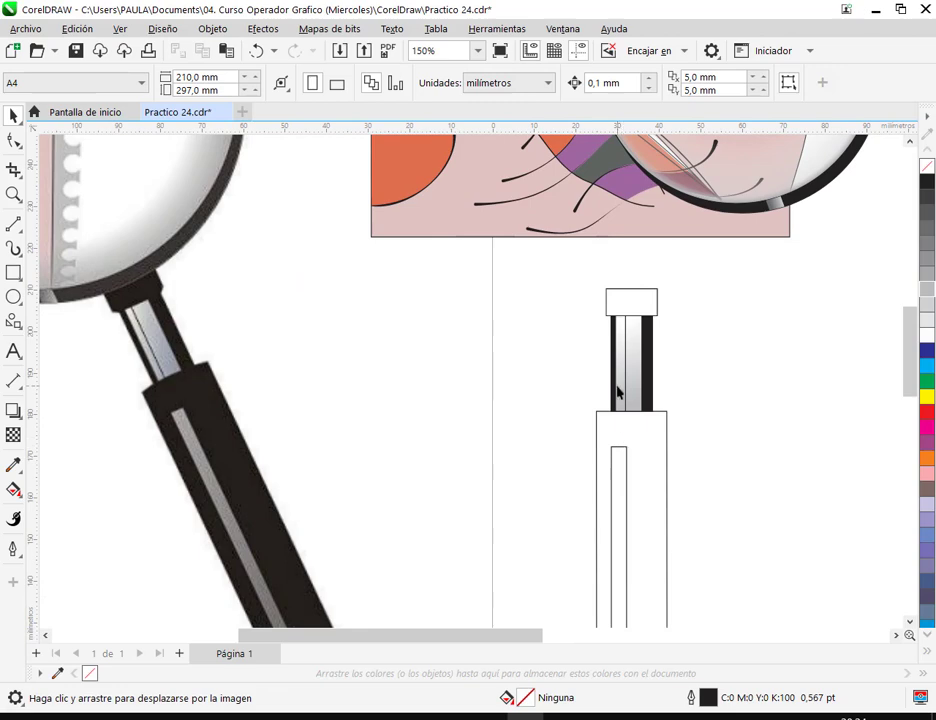
{"action": "scroll", "coordinate": [615, 385], "scroll_direction": "up", "scroll_amount": 6}
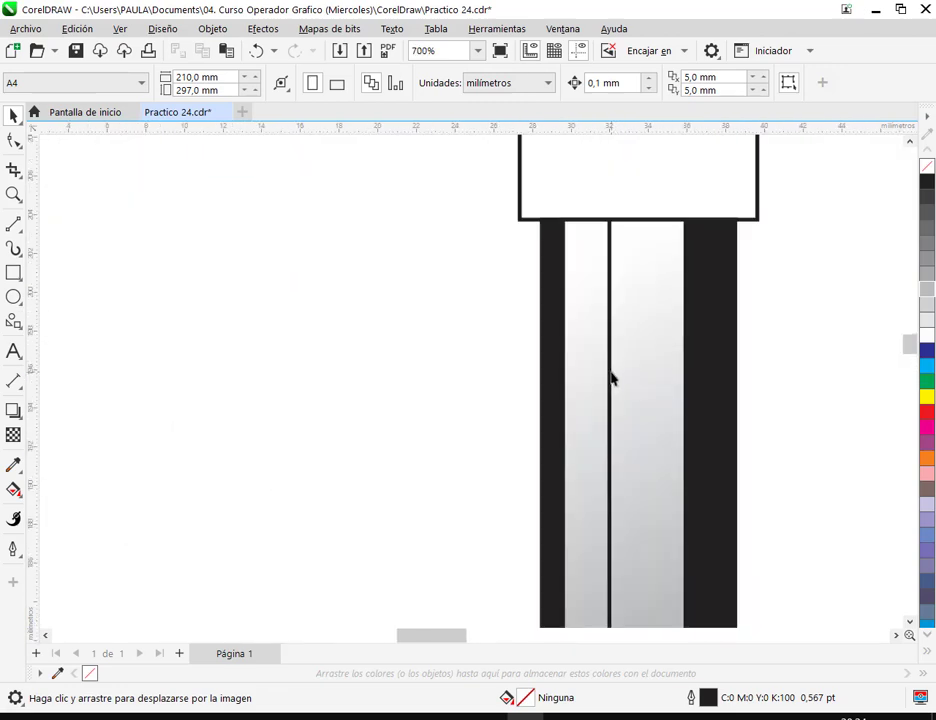
{"action": "left_click", "coordinate": [612, 376]}
{"action": "key", "text": "Left"}
{"action": "key", "text": "Left"}
{"action": "key", "text": "Left"}
{"action": "key", "text": "Left"}
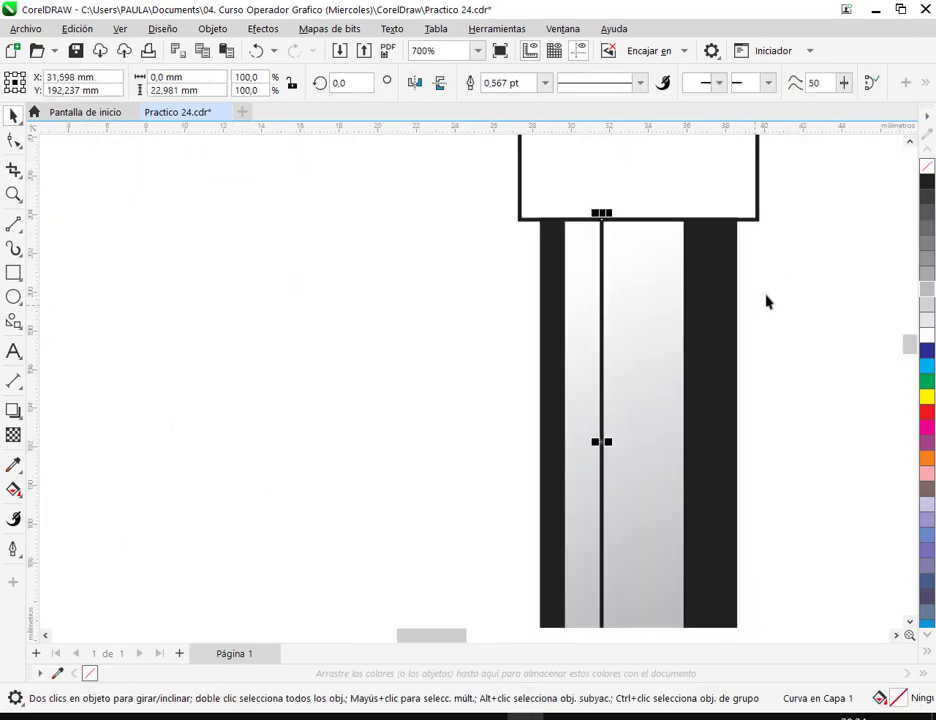
Step: Set the vertical neck line's outline width to 0.75 pt and compare the neck with the reference
{"action": "left_click", "coordinate": [545, 83]}
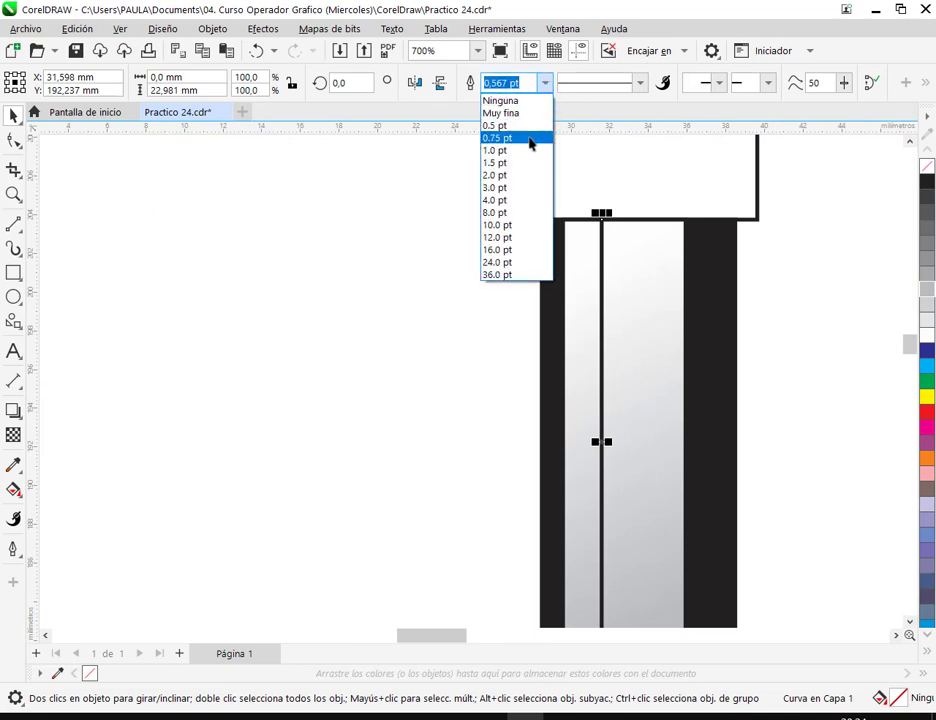
{"action": "left_click", "coordinate": [530, 139]}
{"action": "key", "text": "Escape"}
{"action": "scroll", "coordinate": [560, 397], "scroll_direction": "down", "scroll_amount": 5}
{"action": "left_click_drag", "start_coordinate": [665, 443], "coordinate": [740, 412]}
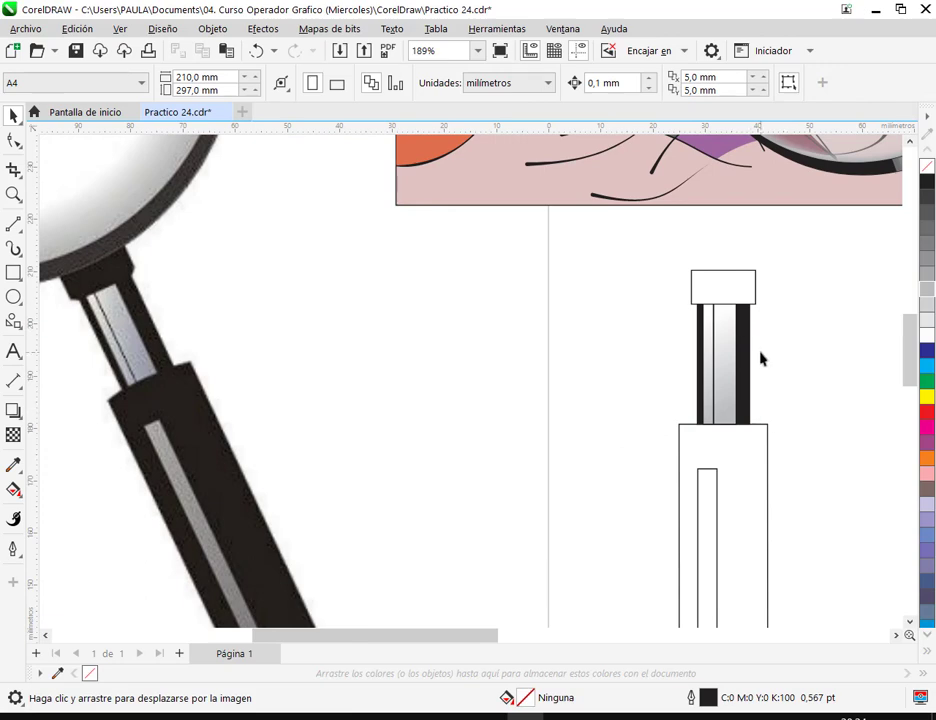
{"action": "scroll", "coordinate": [766, 343], "scroll_direction": "up", "scroll_amount": 3}
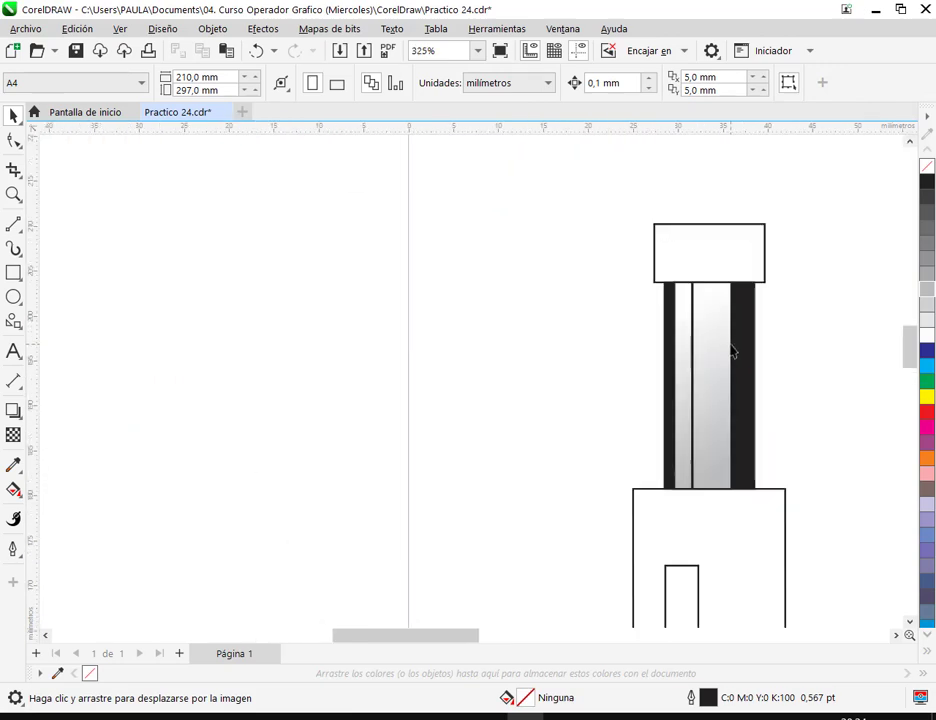
{"action": "scroll", "coordinate": [739, 358], "scroll_direction": "down", "scroll_amount": 2}
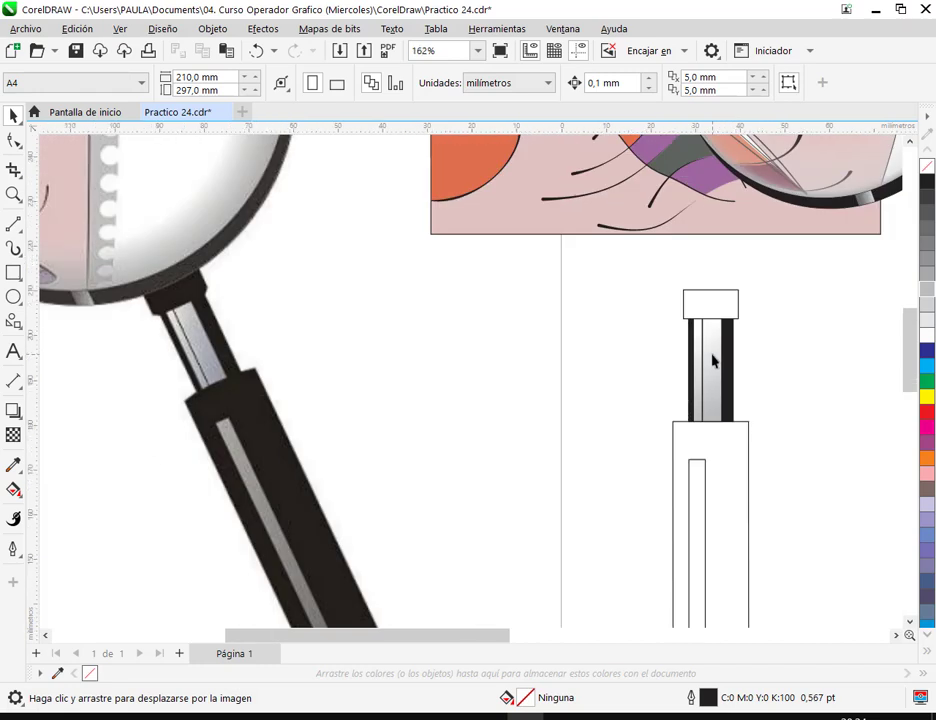
Step: Narrow the inner gradient rectangle slightly from its right edge to widen the black band beside it
{"action": "scroll", "coordinate": [720, 360], "scroll_direction": "up", "scroll_amount": 3}
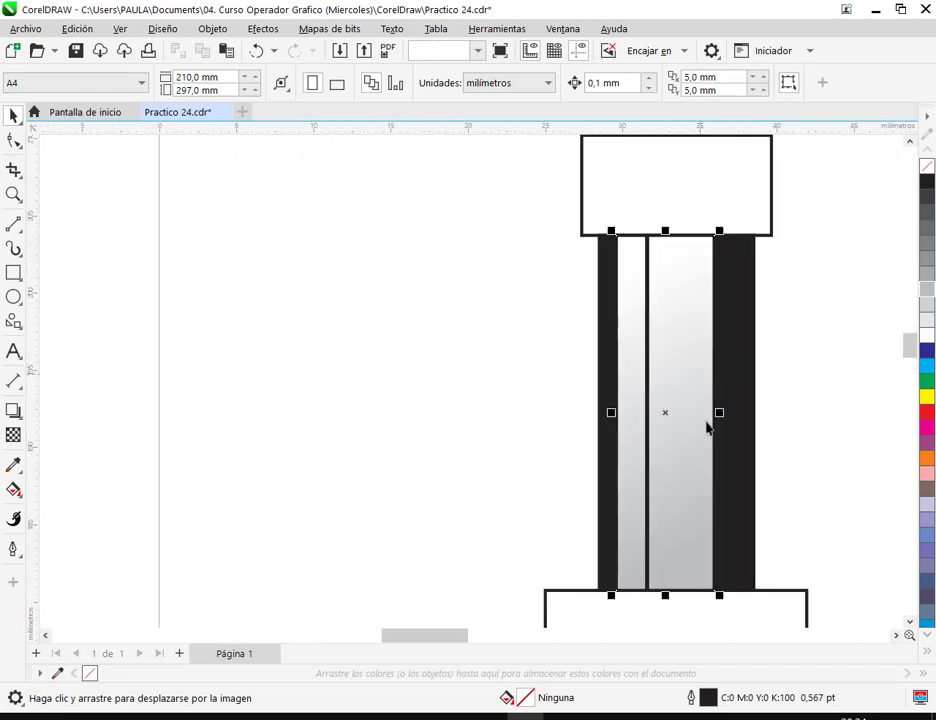
{"action": "left_click", "coordinate": [716, 408]}
{"action": "left_click_drag", "start_coordinate": [724, 420], "coordinate": [578, 412]}
{"action": "scroll", "coordinate": [822, 382], "scroll_direction": "down", "scroll_amount": 2}
{"action": "scroll", "coordinate": [822, 382], "scroll_direction": "down", "scroll_amount": 2}
{"action": "left_click", "coordinate": [676, 436]}
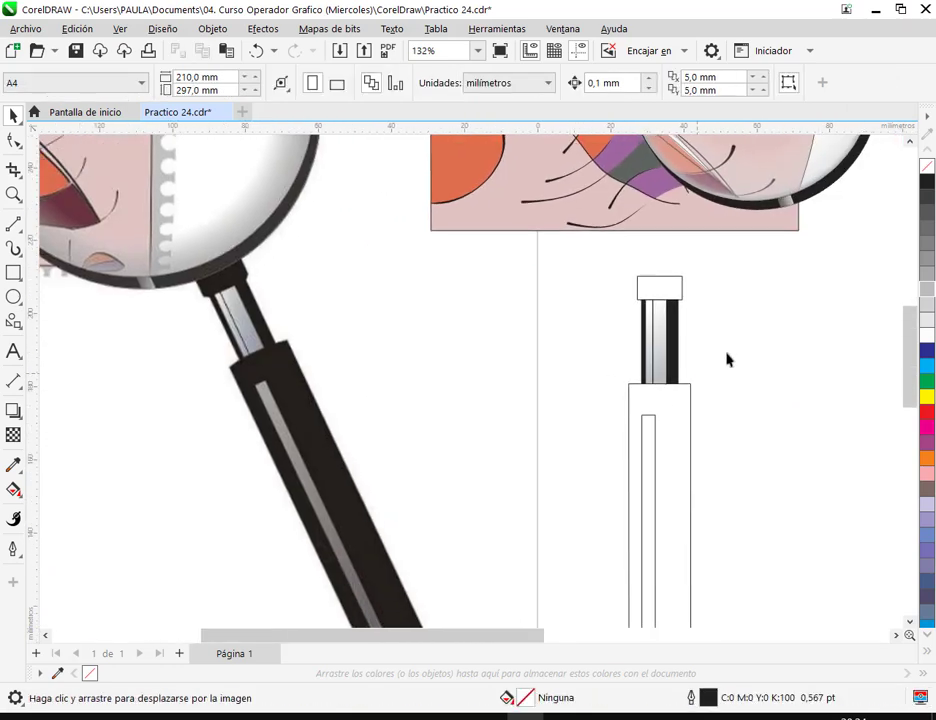
Step: Fill the collar rectangle above the neck with solid black
{"action": "left_click", "coordinate": [675, 295]}
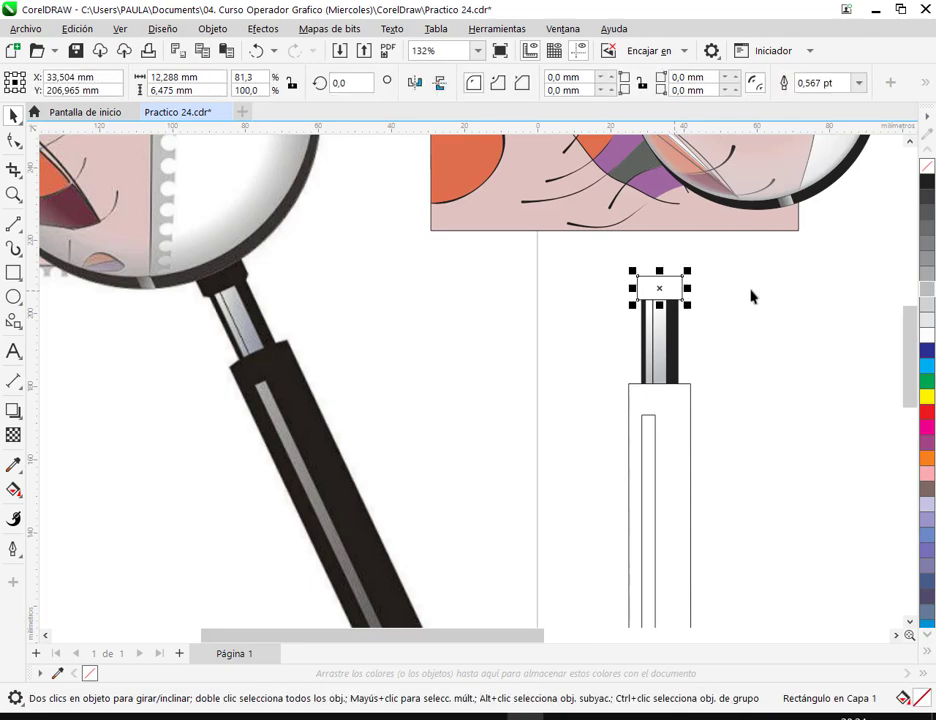
{"action": "left_click", "coordinate": [928, 183]}
{"action": "left_click", "coordinate": [564, 376]}
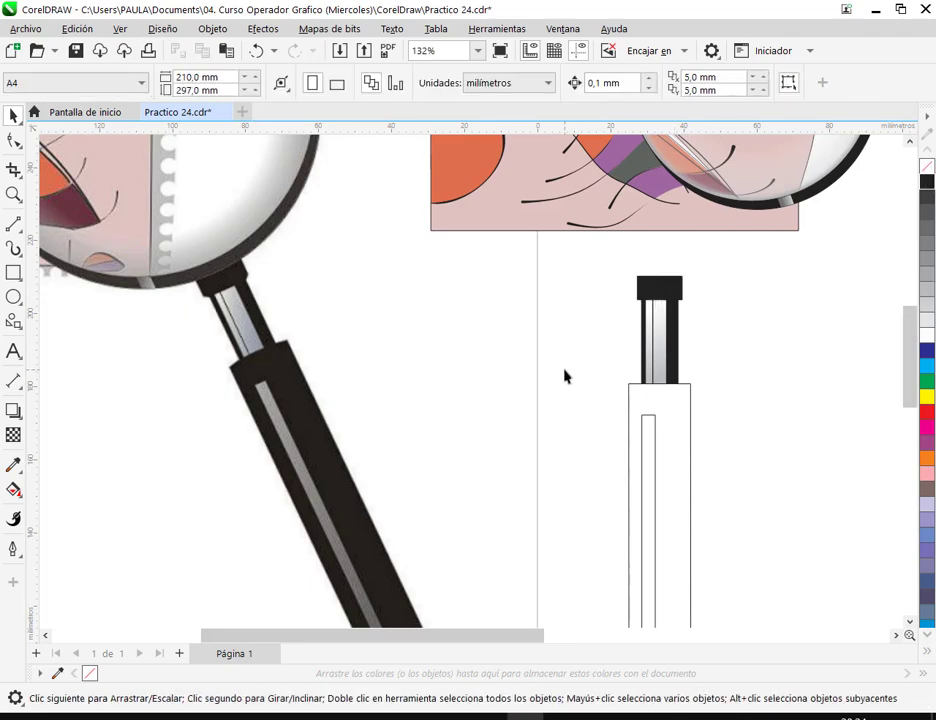
Step: Give the black collar rectangle a cyan outline and convert it to curves for node editing
{"action": "scroll", "coordinate": [200, 306], "scroll_direction": "up", "scroll_amount": 5}
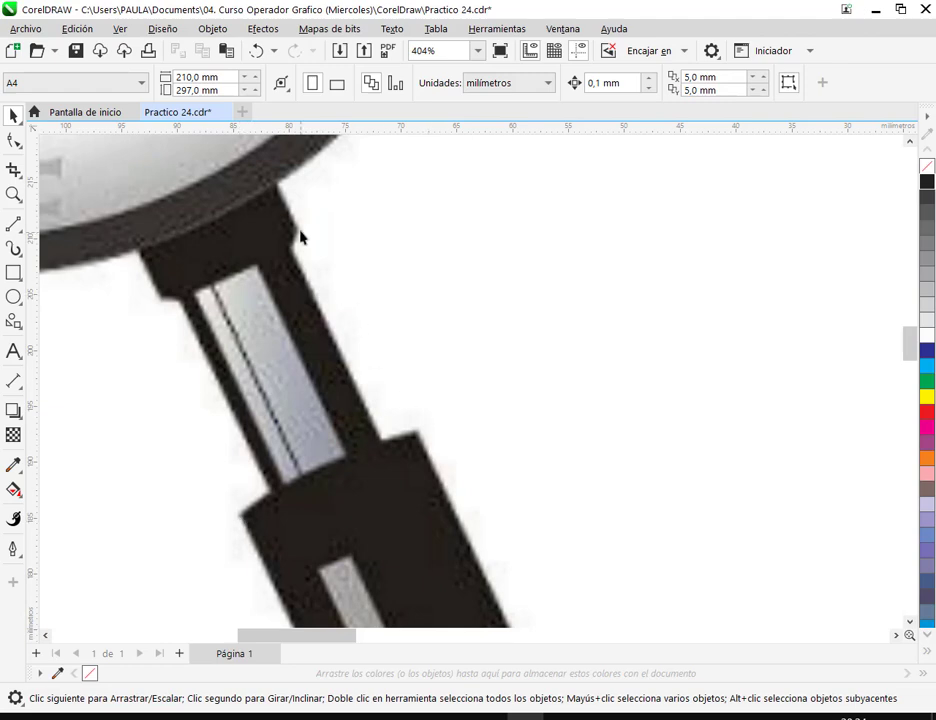
{"action": "scroll", "coordinate": [216, 305], "scroll_direction": "down", "scroll_amount": 3}
{"action": "left_click_drag", "start_coordinate": [606, 370], "coordinate": [299, 401]}
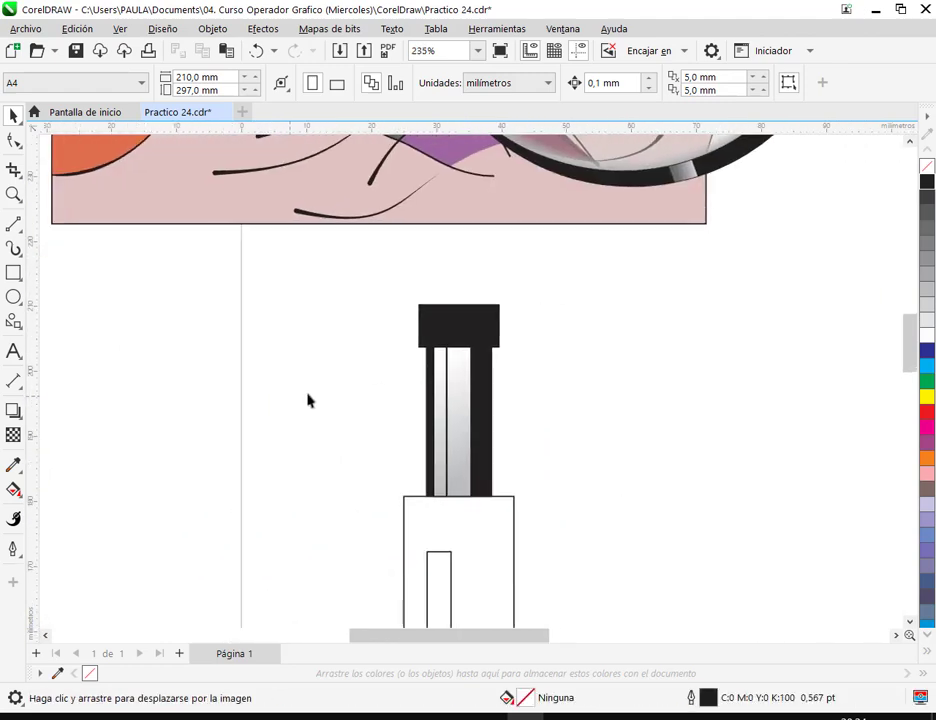
{"action": "scroll", "coordinate": [441, 366], "scroll_direction": "up", "scroll_amount": 3}
{"action": "left_click", "coordinate": [490, 300]}
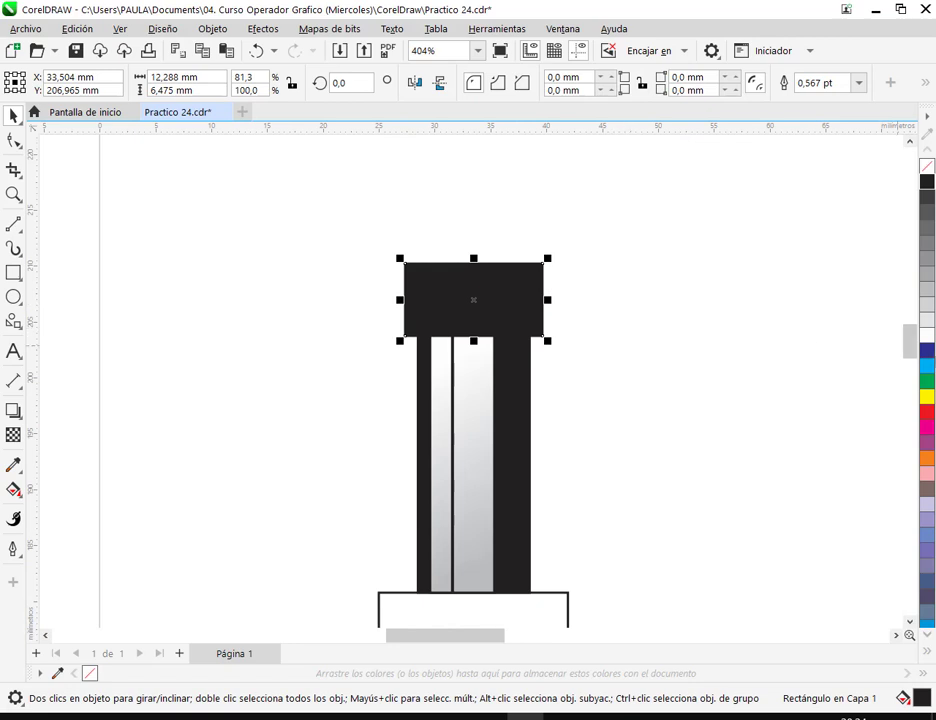
{"action": "scroll", "coordinate": [464, 330], "scroll_direction": "up", "scroll_amount": 2}
{"action": "key", "text": "F10"}
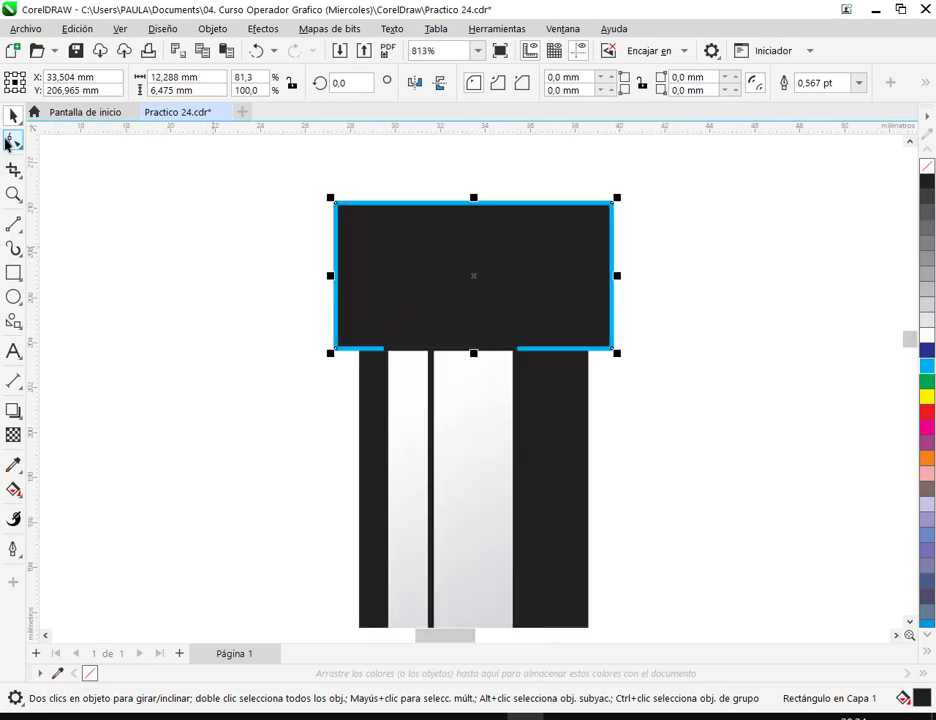
{"action": "right_click", "coordinate": [592, 240]}
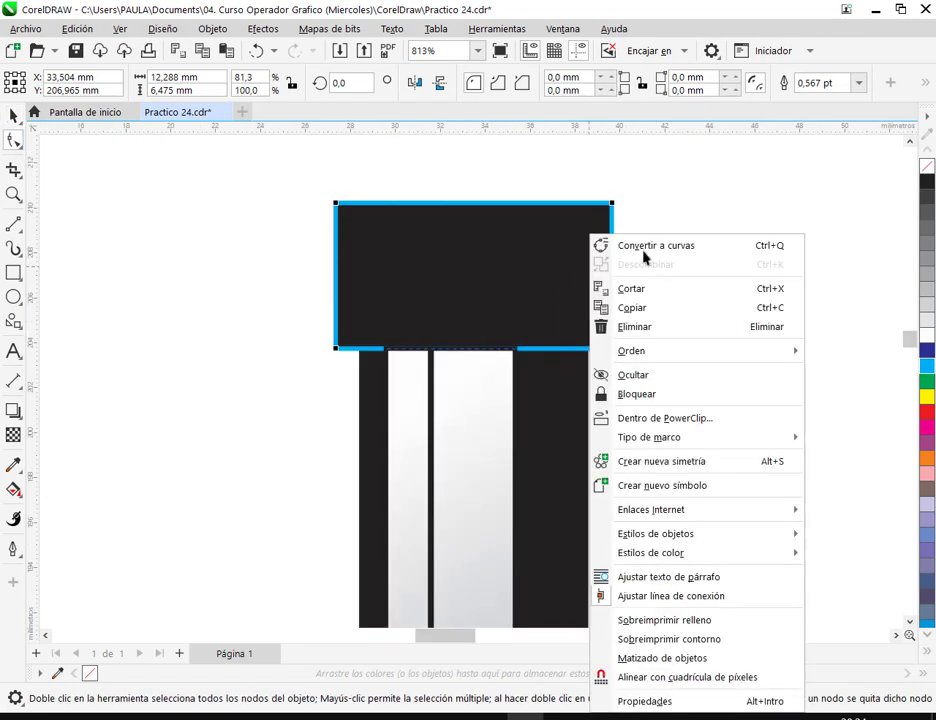
{"action": "left_click", "coordinate": [637, 261]}
Step: Add two nodes on the collar's bottom edge, in line with the left and right edges of the neck
{"action": "scroll", "coordinate": [385, 350], "scroll_direction": "up", "scroll_amount": 1}
{"action": "left_click", "coordinate": [356, 348]}
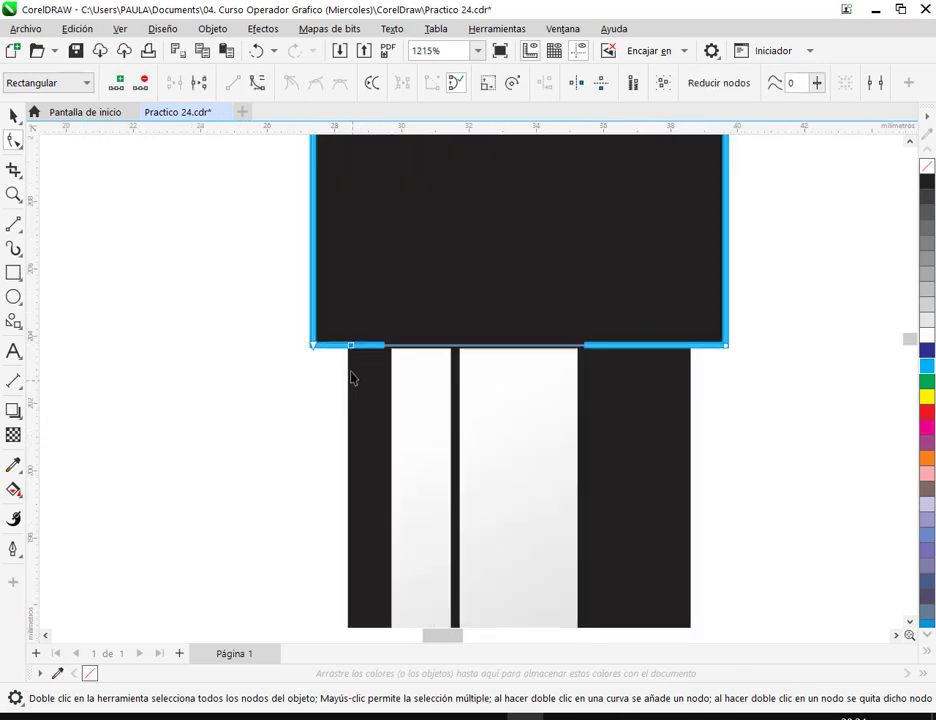
{"action": "left_click", "coordinate": [706, 347]}
{"action": "mouse_move", "coordinate": [351, 424]}
{"action": "left_mouse_down"}
{"action": "mouse_move", "coordinate": [339, 430]}
{"action": "mouse_move", "coordinate": [348, 420]}
{"action": "left_mouse_up"}
{"action": "key", "text": "space"}
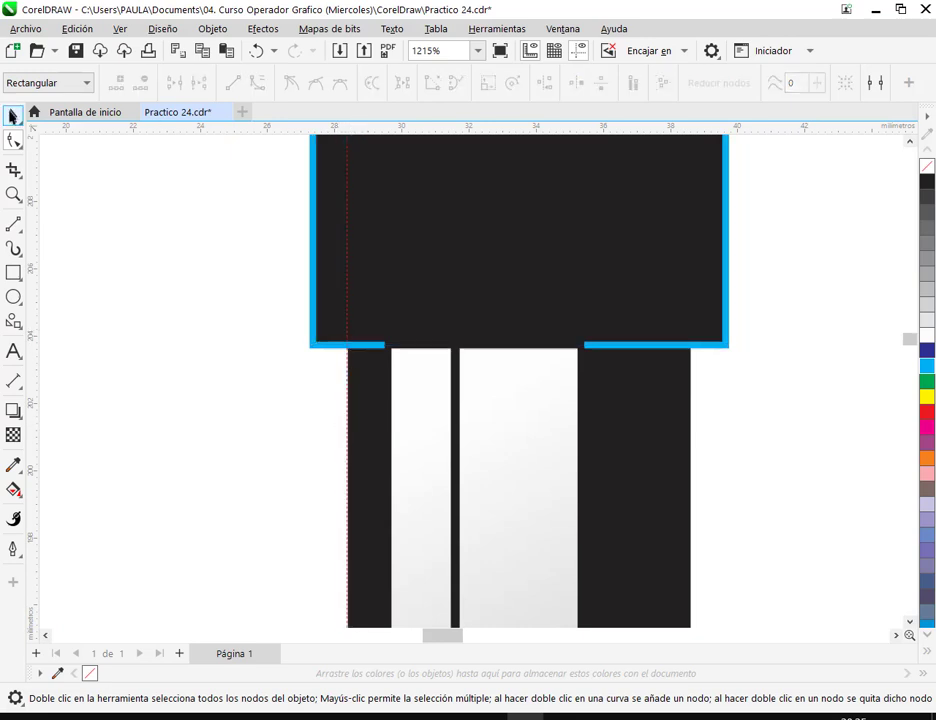
{"action": "key", "text": "Escape"}
{"action": "left_click", "coordinate": [696, 321]}
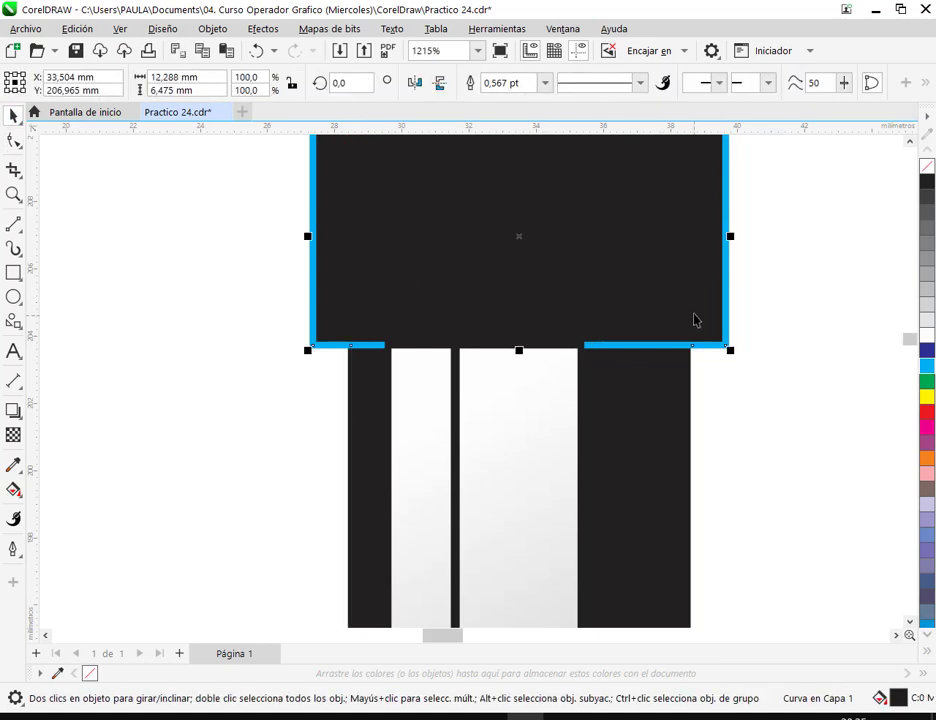
Step: Move the collar's two bottom corner nodes slightly upward to bevel its lower corners
{"action": "left_click", "coordinate": [14, 141]}
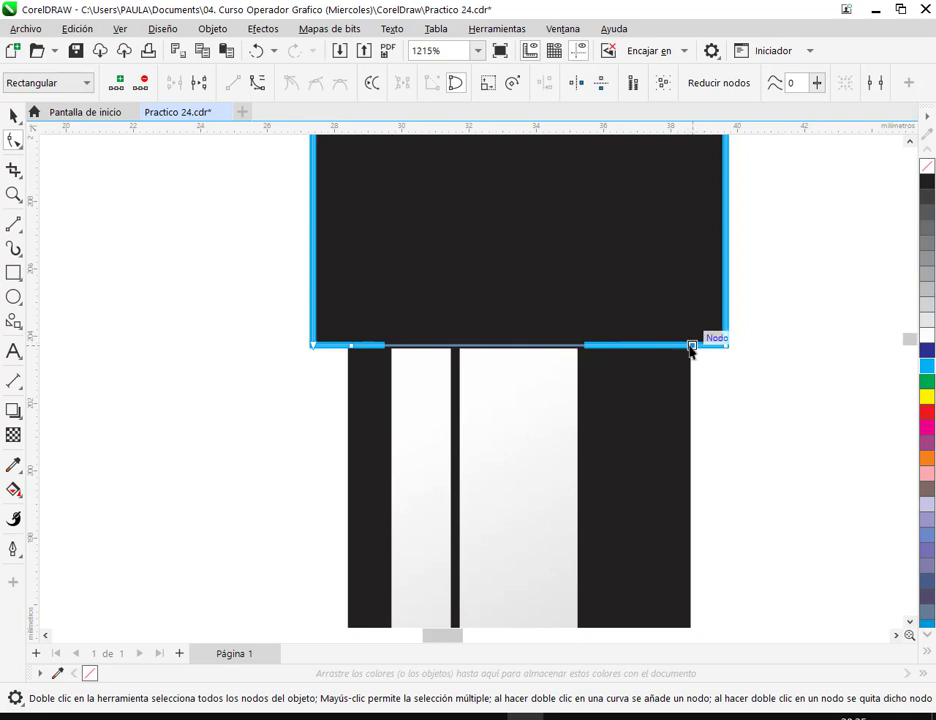
{"action": "left_click", "coordinate": [312, 346]}
{"action": "scroll", "coordinate": [725, 350], "scroll_direction": "up", "scroll_amount": 2}
{"action": "left_click_drag", "start_coordinate": [728, 348], "coordinate": [727, 331]}
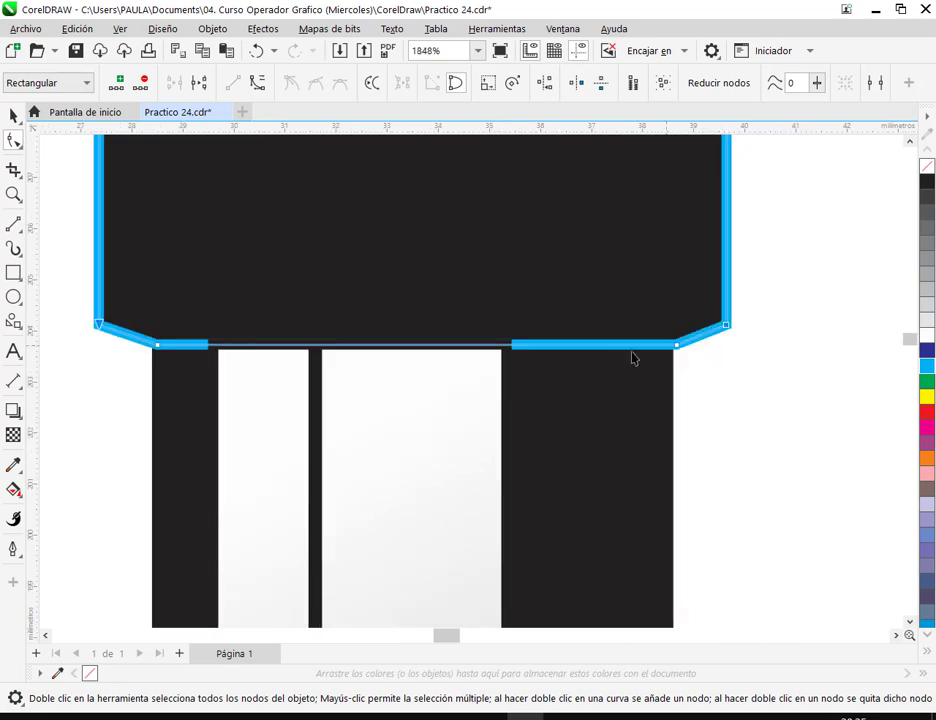
{"action": "left_click", "coordinate": [13, 115]}
{"action": "left_click", "coordinate": [720, 348]}
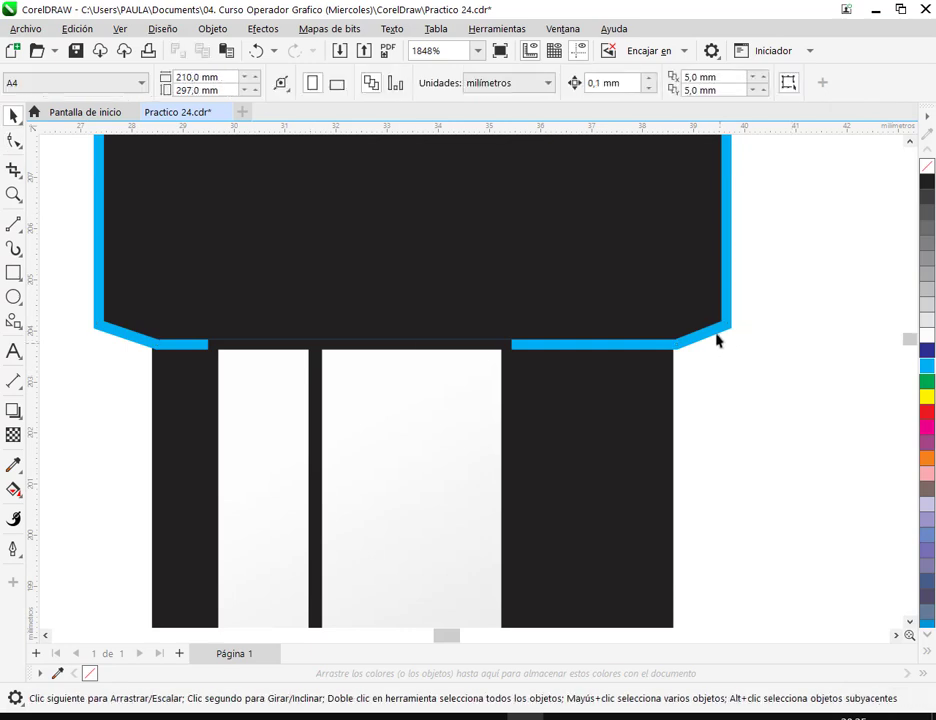
Step: Set the collar's outline to black and move its bottom-right bevel node inward to line up with the neck's right edge
{"action": "left_click", "coordinate": [719, 330]}
{"action": "left_click", "coordinate": [735, 333]}
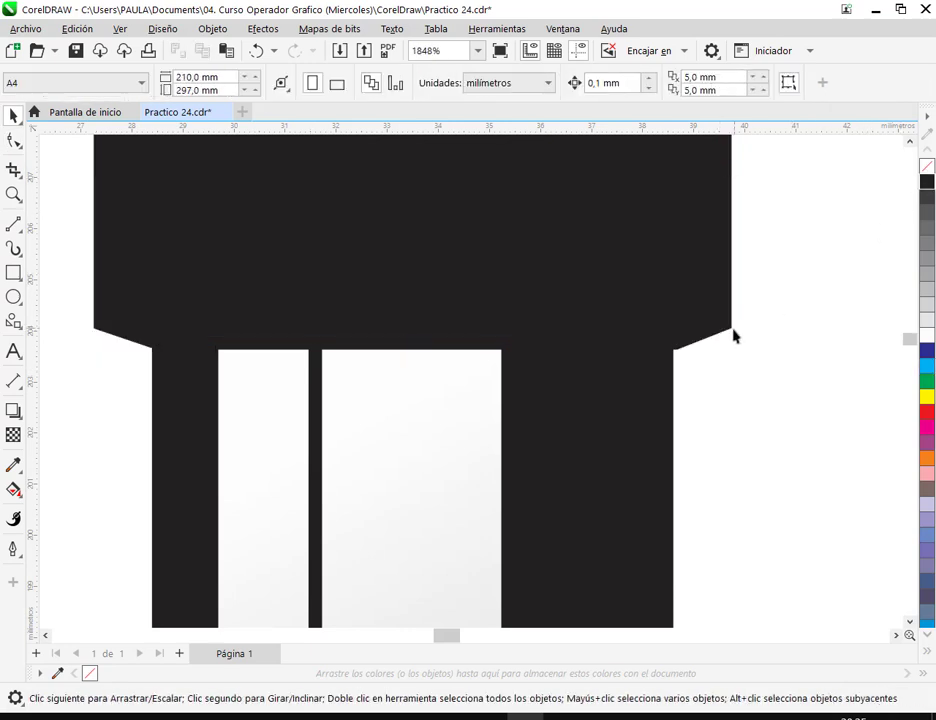
{"action": "left_click", "coordinate": [14, 140]}
{"action": "left_click", "coordinate": [676, 347]}
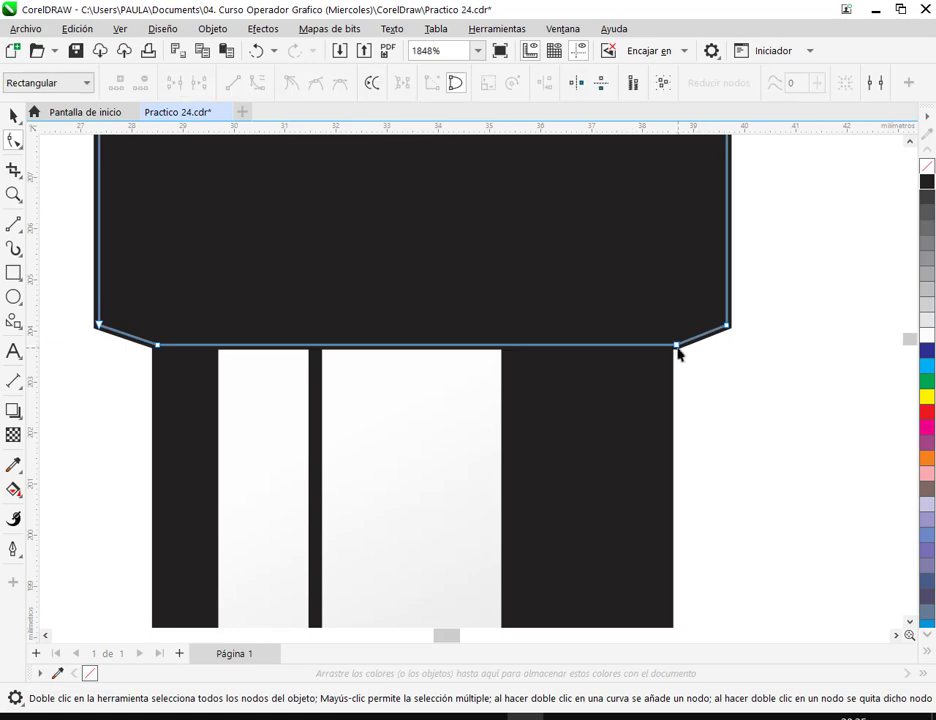
{"action": "left_click_drag", "start_coordinate": [677, 352], "coordinate": [673, 355]}
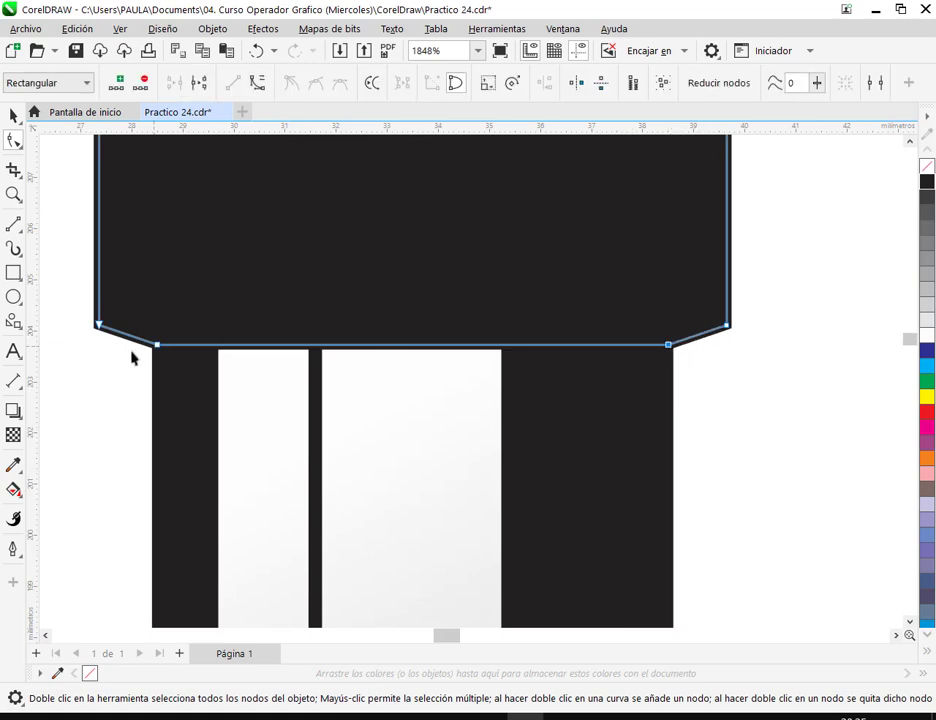
{"action": "left_click", "coordinate": [12, 116]}
{"action": "left_click", "coordinate": [831, 451]}
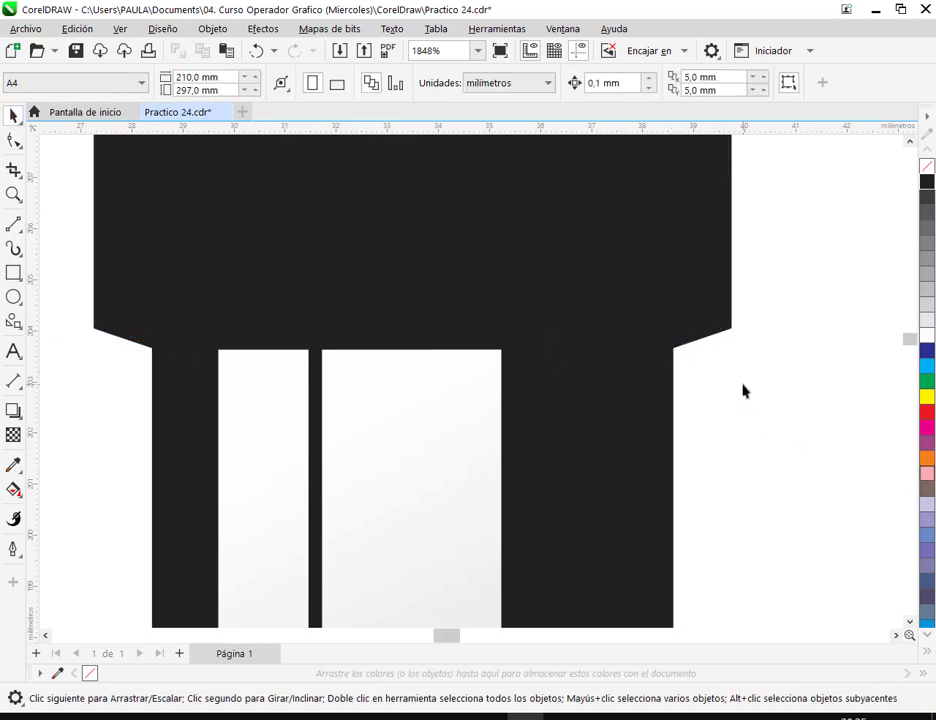
Step: Compare the bevelled collar with the reference magnifying glass and save the document
{"action": "scroll", "coordinate": [742, 390], "scroll_direction": "down", "scroll_amount": 1}
{"action": "scroll", "coordinate": [742, 390], "scroll_direction": "down", "scroll_amount": 2}
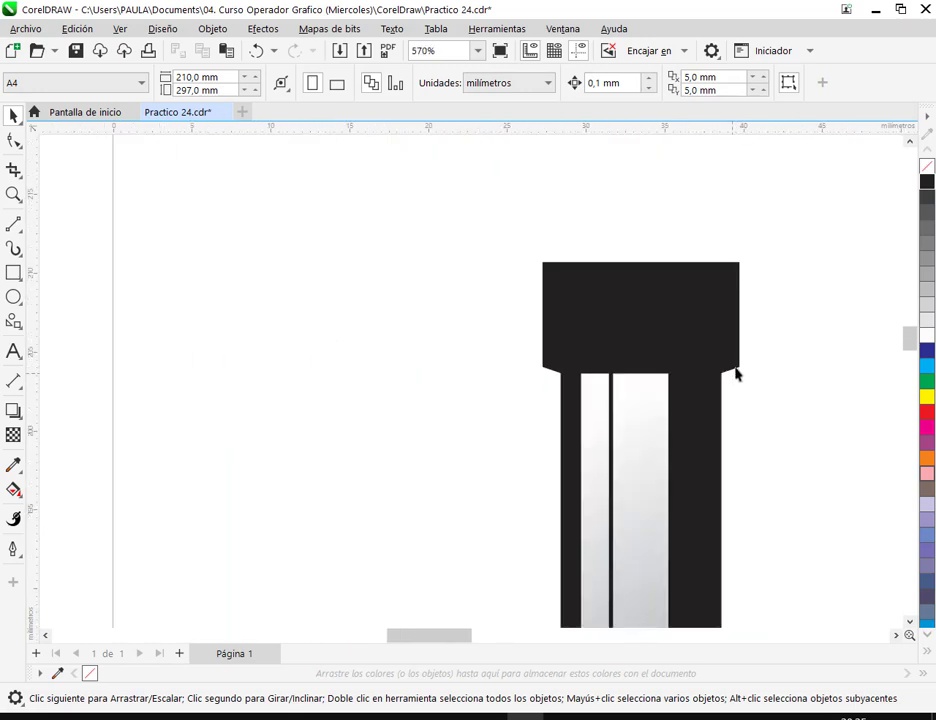
{"action": "scroll", "coordinate": [734, 374], "scroll_direction": "down", "scroll_amount": 1}
{"action": "scroll", "coordinate": [295, 439], "scroll_direction": "down", "scroll_amount": 1}
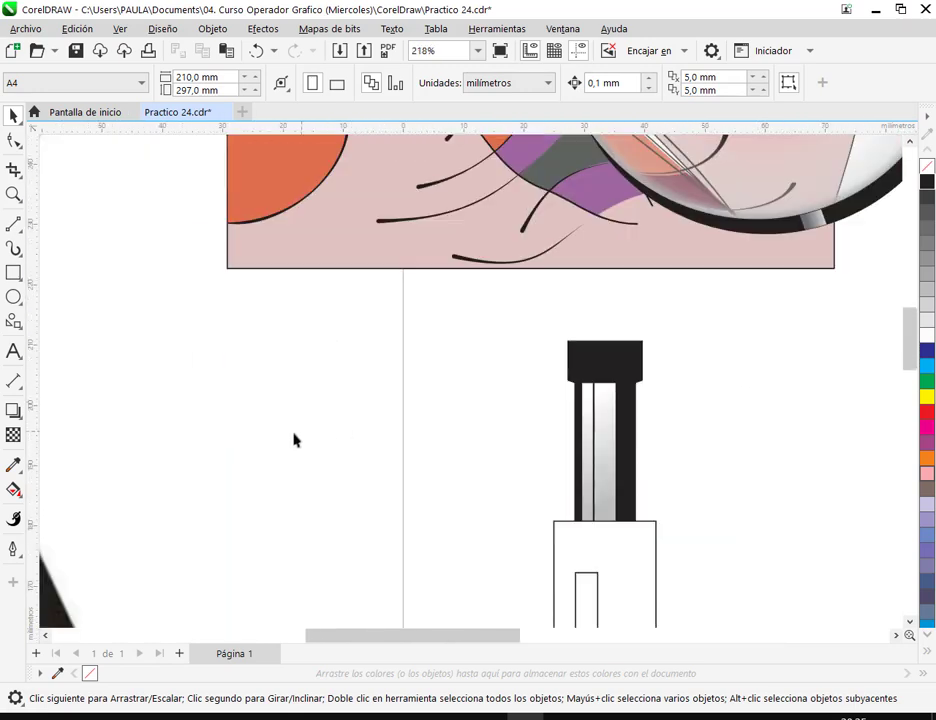
{"action": "scroll", "coordinate": [185, 401], "scroll_direction": "left", "scroll_amount": 3}
{"action": "scroll", "coordinate": [255, 310], "scroll_direction": "up", "scroll_amount": 1}
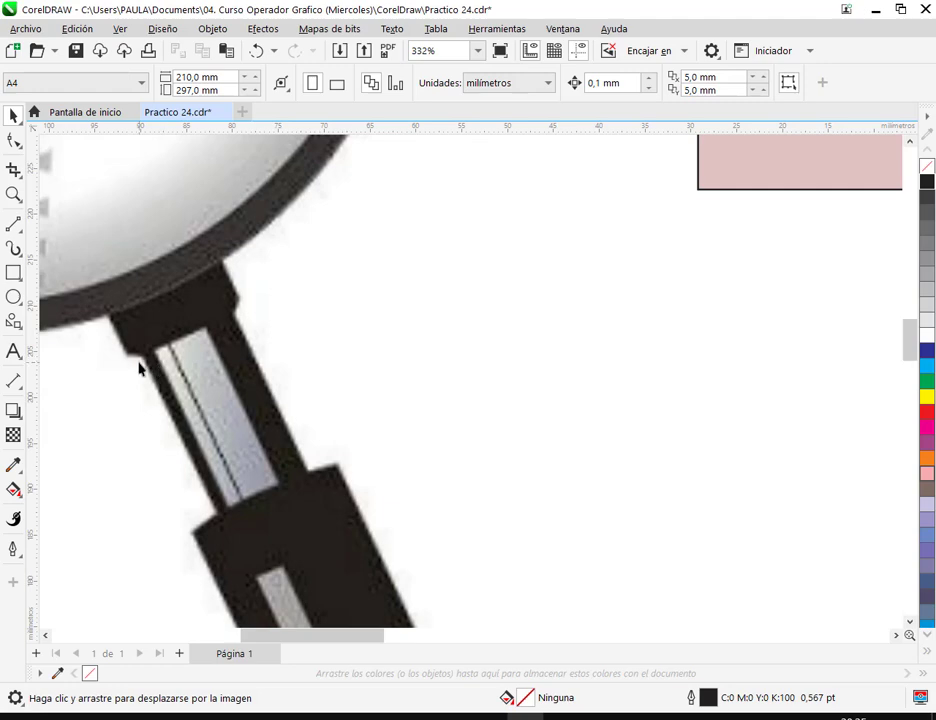
{"action": "scroll", "coordinate": [145, 368], "scroll_direction": "down", "scroll_amount": 1}
{"action": "scroll", "coordinate": [757, 363], "scroll_direction": "down", "scroll_amount": 1}
{"action": "scroll", "coordinate": [750, 370], "scroll_direction": "up", "scroll_amount": 3}
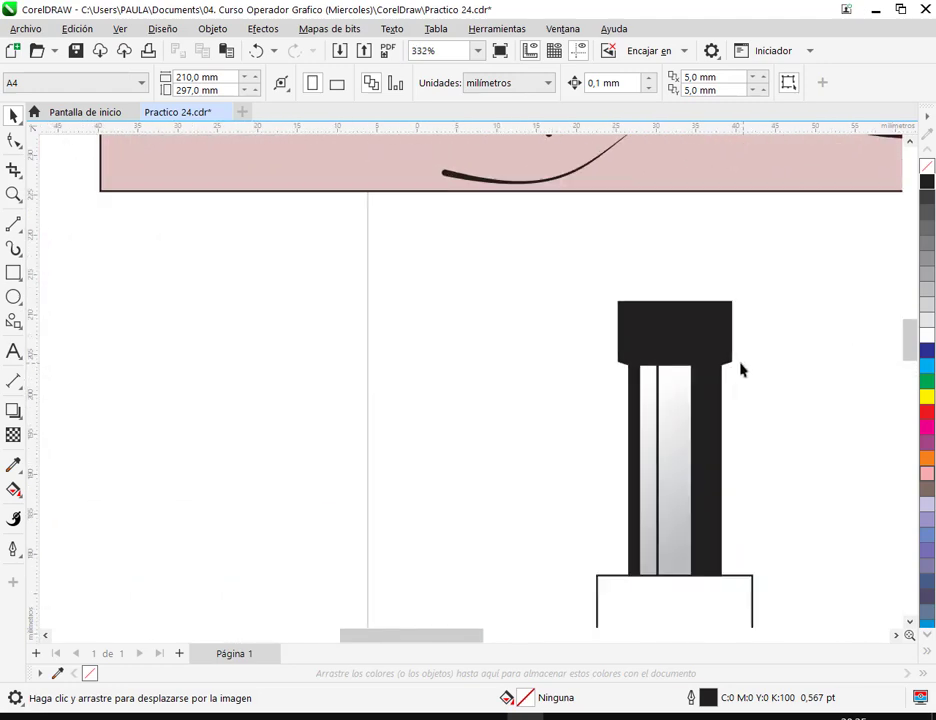
{"action": "scroll", "coordinate": [538, 362], "scroll_direction": "down", "scroll_amount": 4}
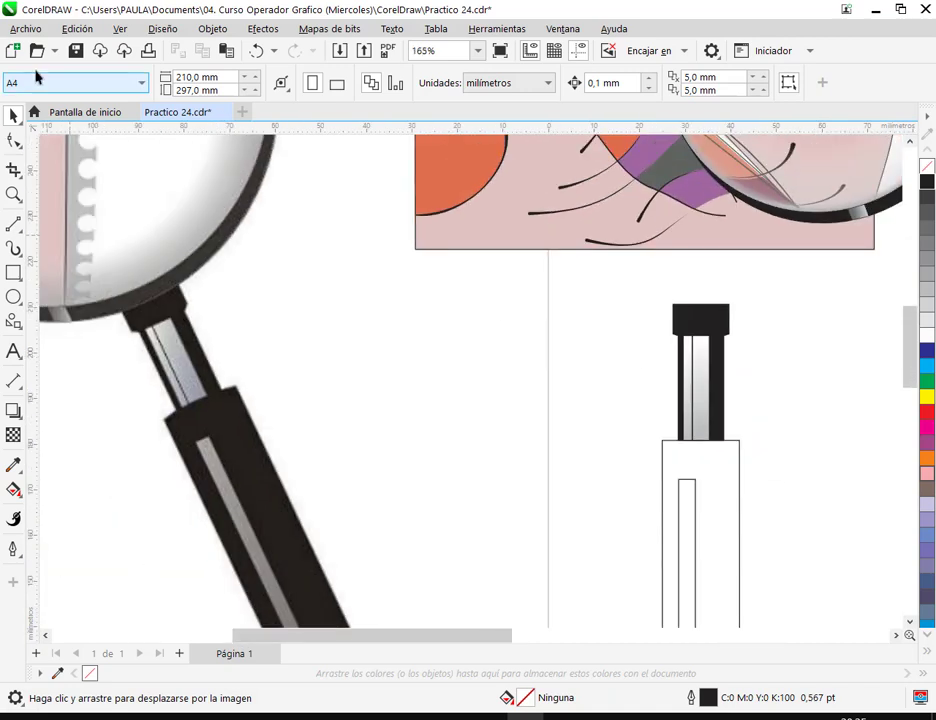
{"action": "left_click", "coordinate": [75, 50]}
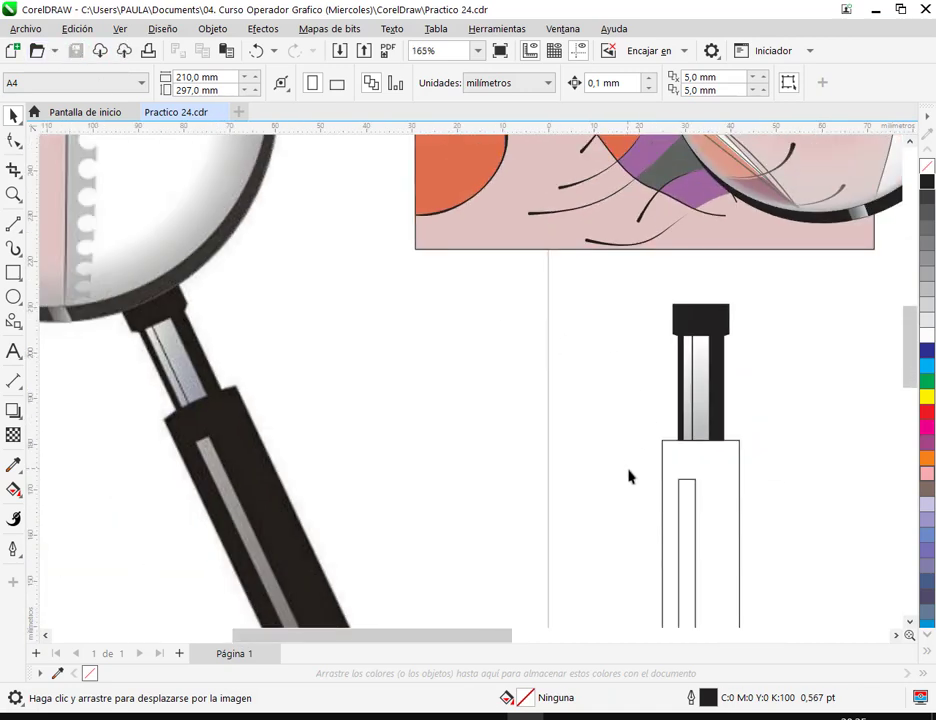
Step: Copy the gradient fill of the neck's highlight rectangle onto the narrow strip inside the grip
{"action": "left_click_drag", "start_coordinate": [629, 476], "coordinate": [547, 407]}
{"action": "left_click", "coordinate": [625, 343]}
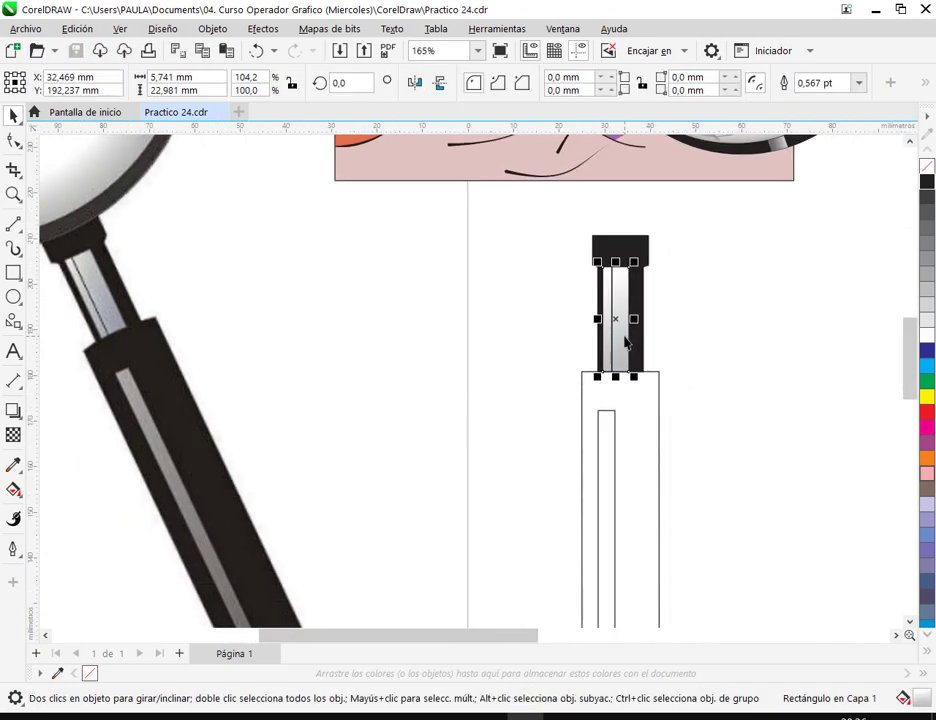
{"action": "scroll", "coordinate": [620, 325], "scroll_direction": "down", "scroll_amount": 1}
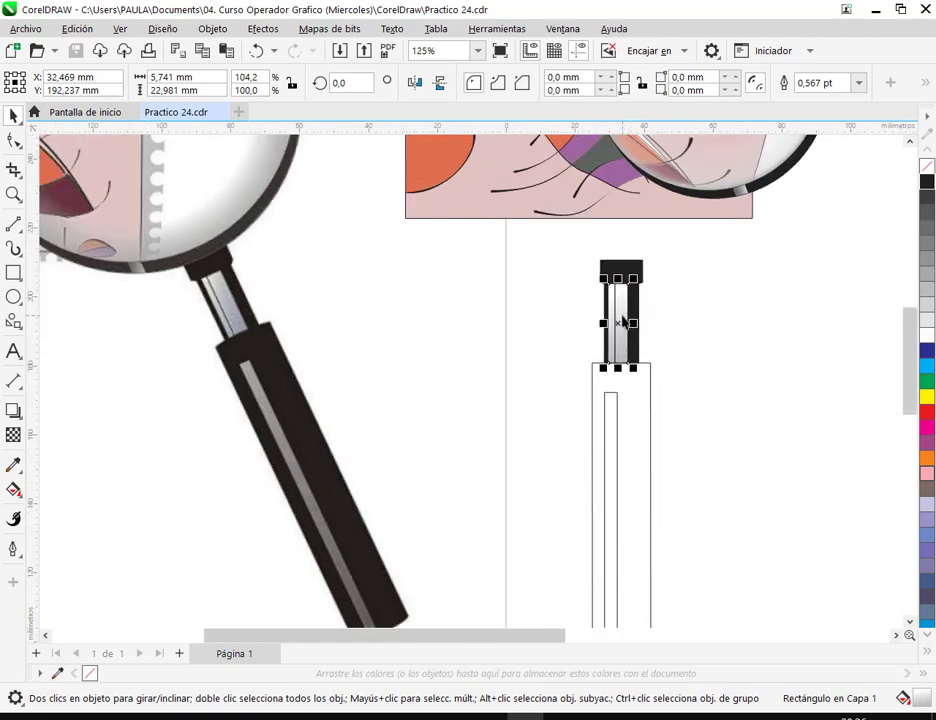
{"action": "left_click_drag", "start_coordinate": [625, 323], "coordinate": [609, 432]}
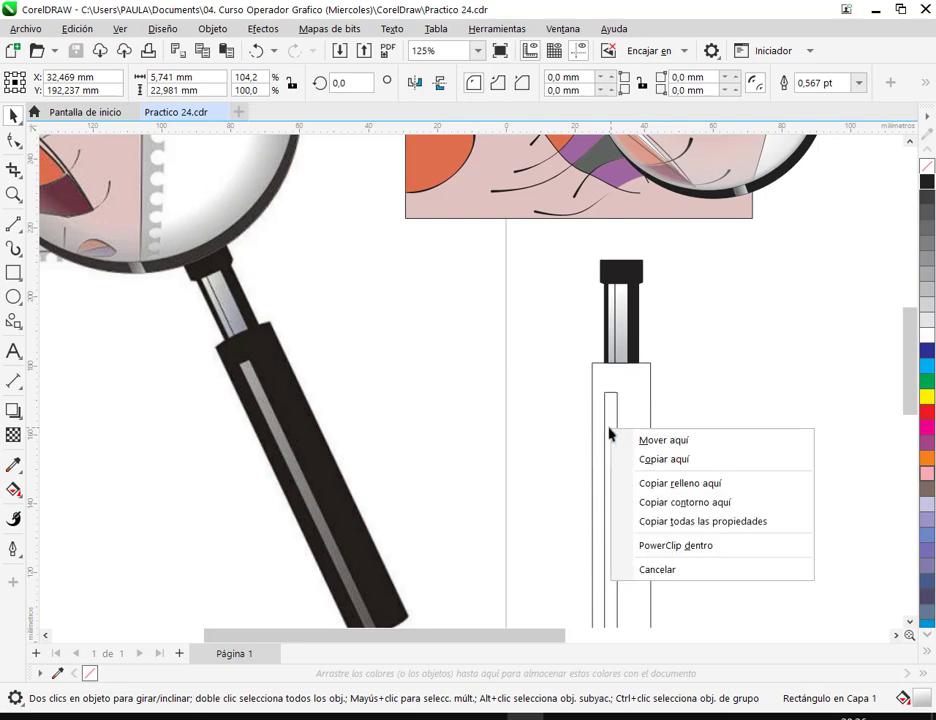
{"action": "left_click", "coordinate": [740, 484]}
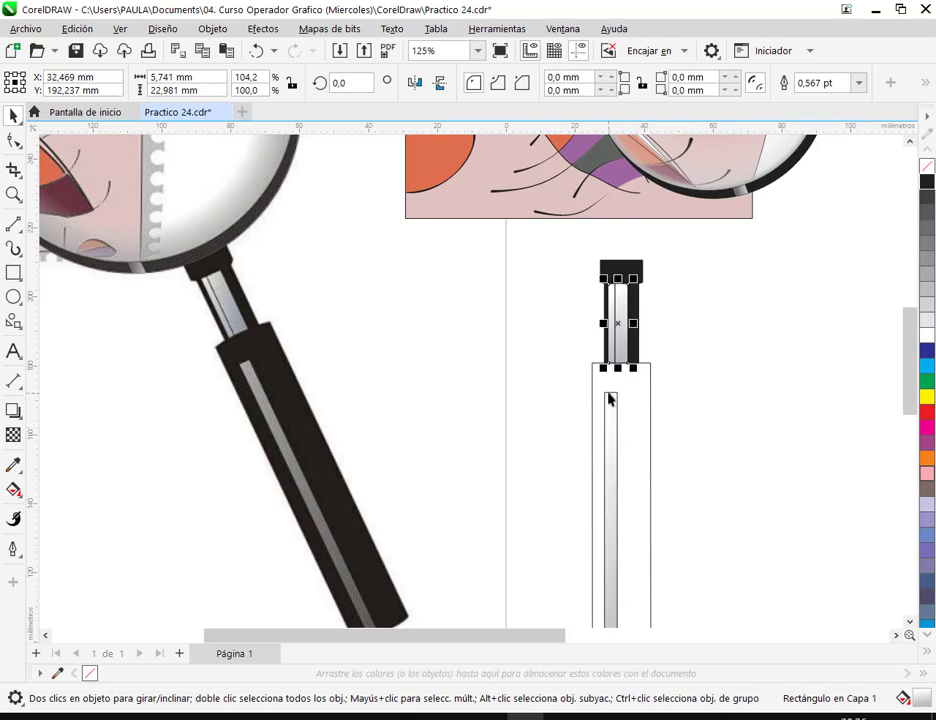
{"action": "left_click", "coordinate": [731, 516]}
Step: Fill the large grip rectangle with solid black
{"action": "left_click_drag", "start_coordinate": [731, 516], "coordinate": [637, 358]}
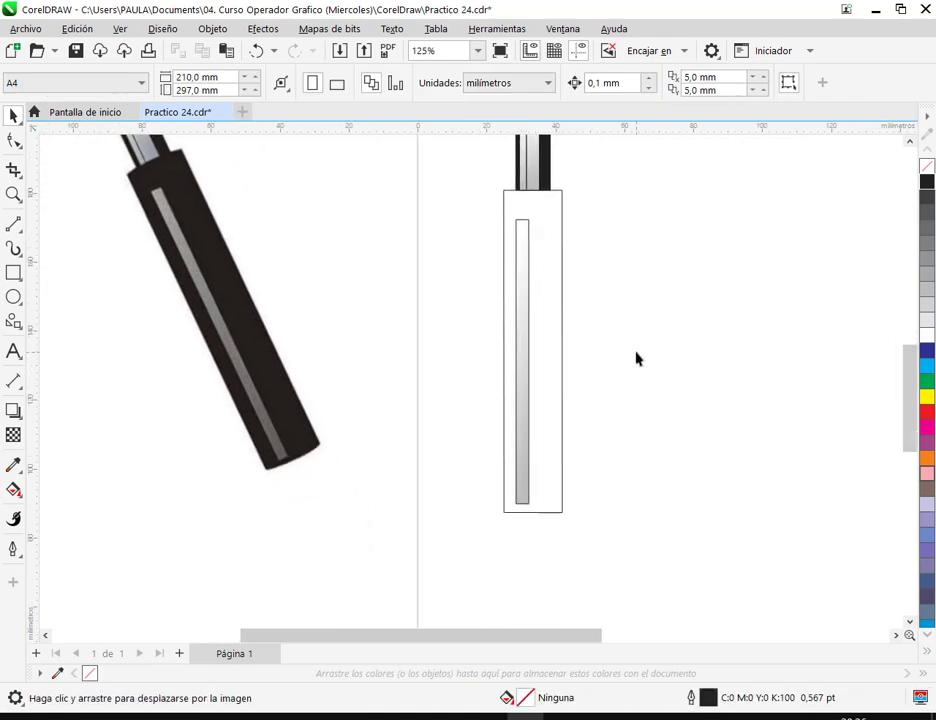
{"action": "left_click", "coordinate": [564, 386]}
{"action": "left_click", "coordinate": [927, 181]}
{"action": "left_click", "coordinate": [652, 299]}
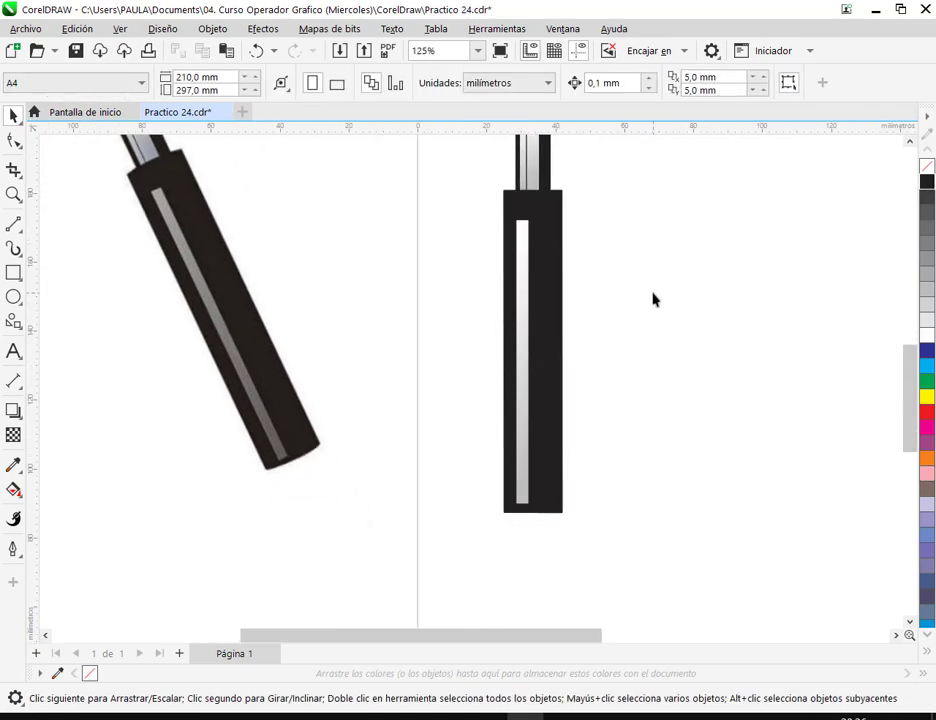
Step: Recolour the grip strip's gradient with light grey at the upper end and 80% black at the lower end
{"action": "left_click_drag", "start_coordinate": [652, 299], "coordinate": [704, 353]}
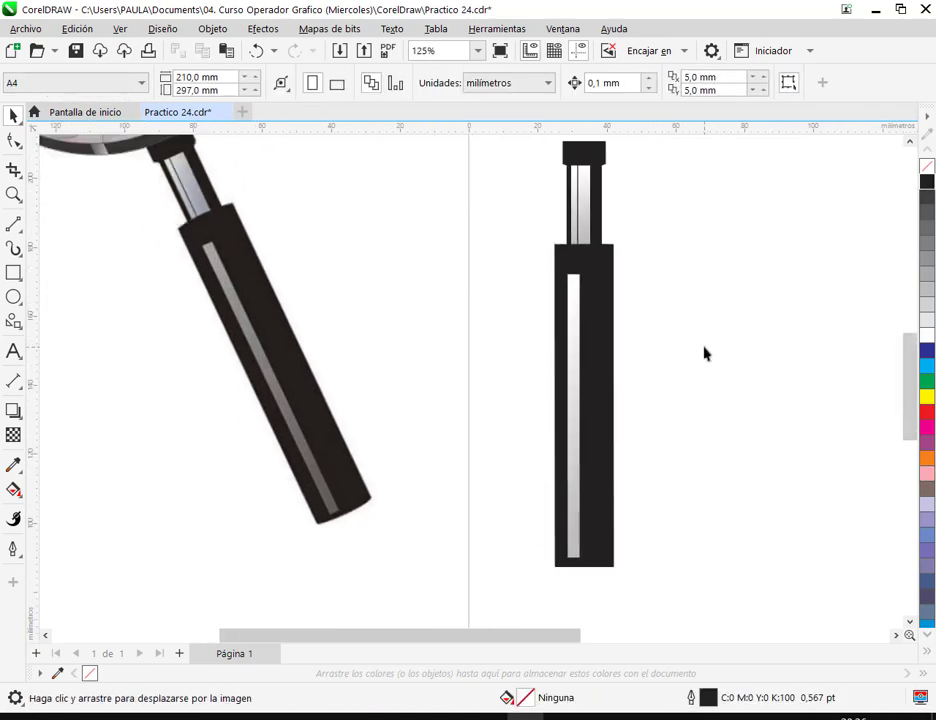
{"action": "left_click", "coordinate": [577, 299]}
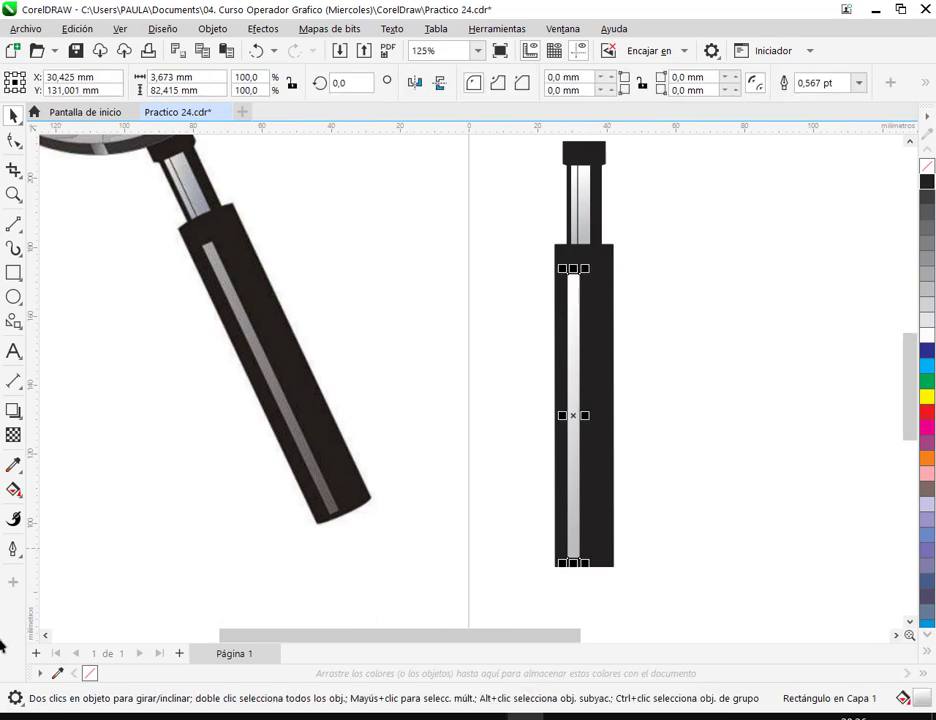
{"action": "left_click", "coordinate": [14, 489]}
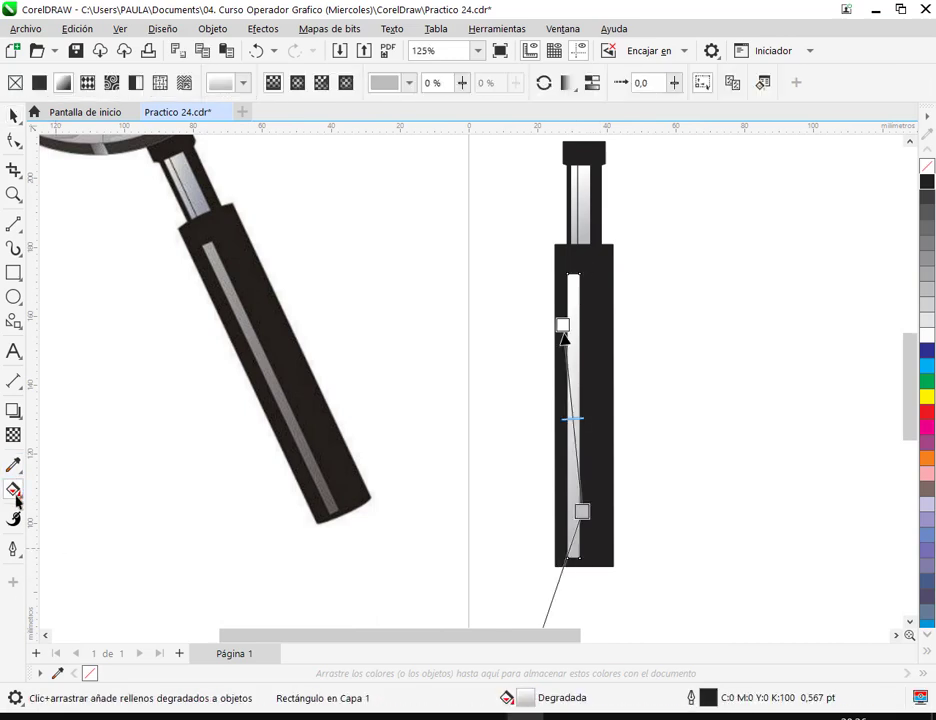
{"action": "left_click", "coordinate": [563, 326]}
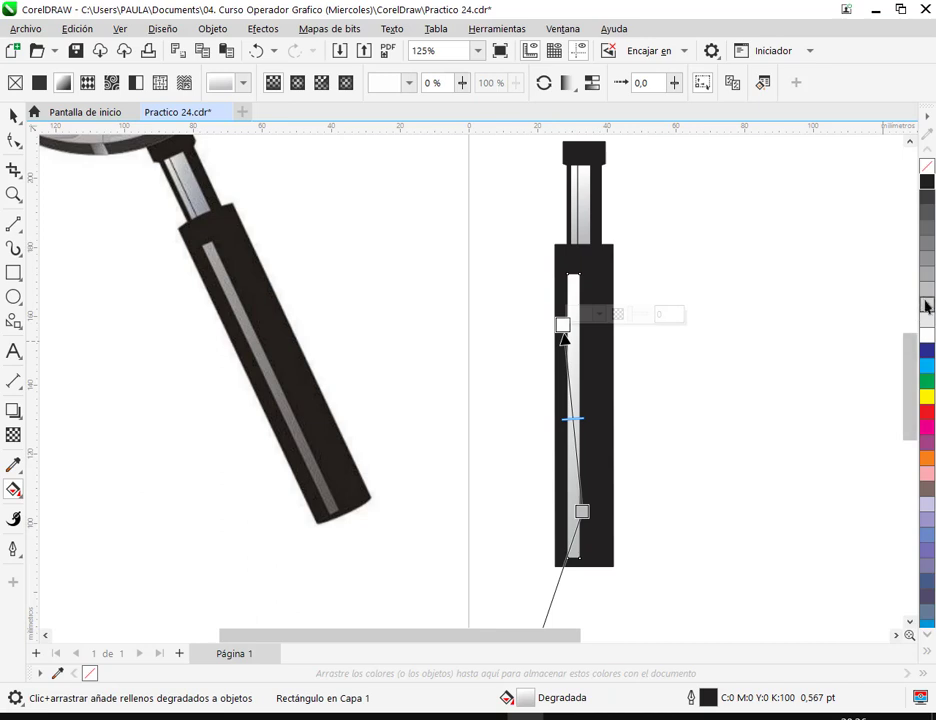
{"action": "left_click", "coordinate": [927, 305]}
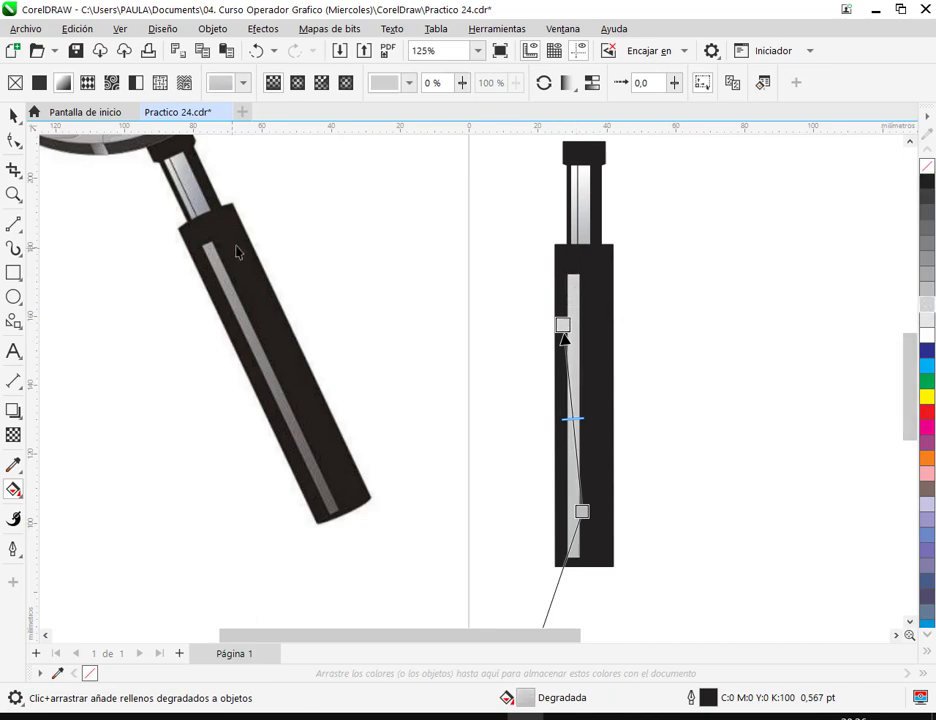
{"action": "left_click", "coordinate": [582, 512]}
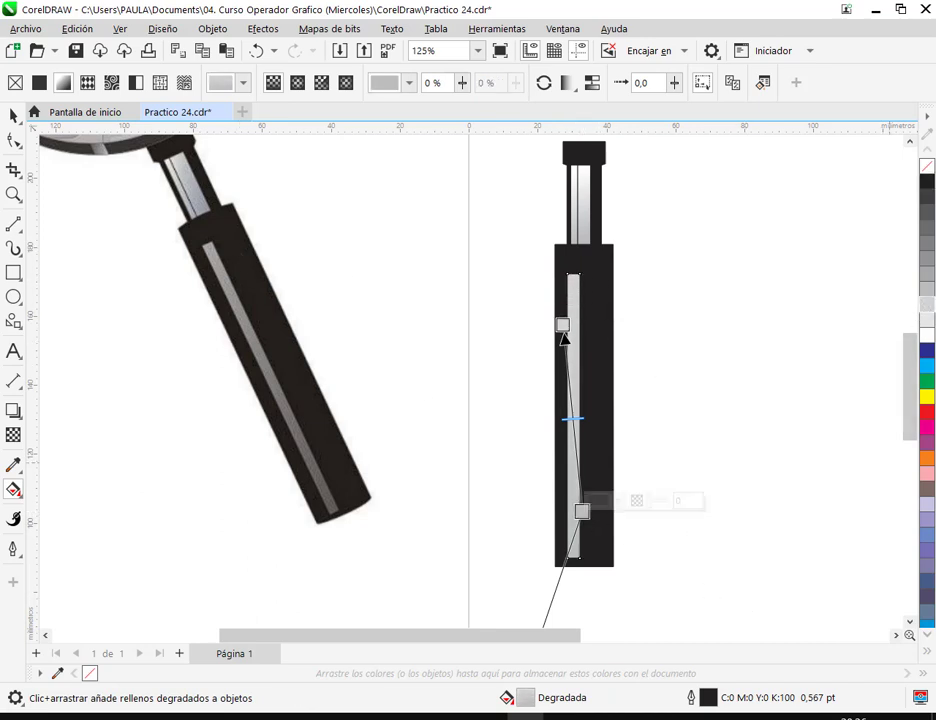
{"action": "left_click", "coordinate": [929, 246]}
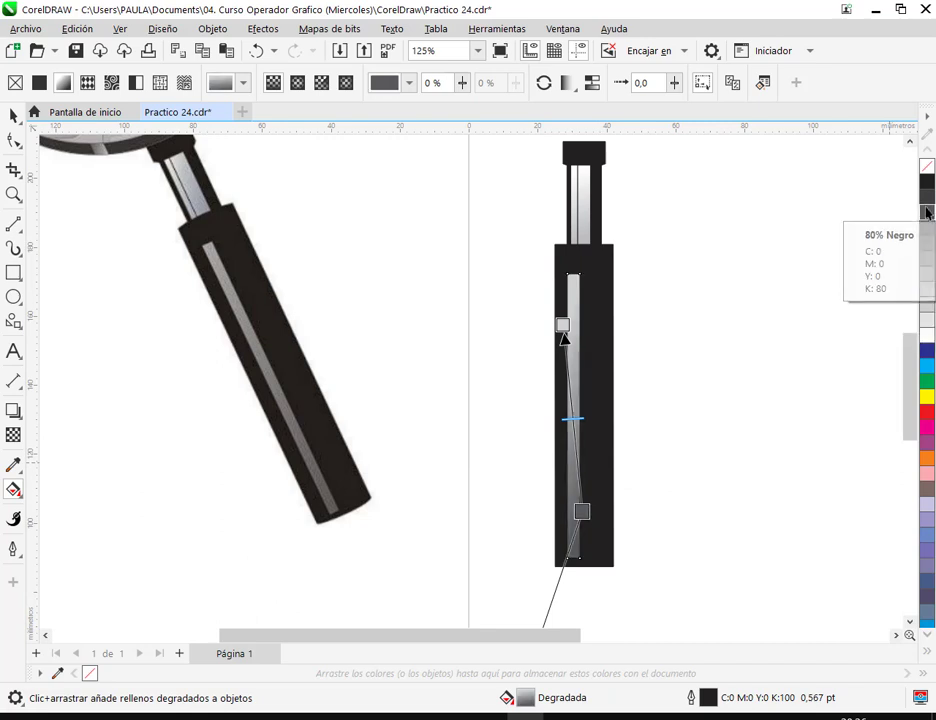
{"action": "left_click", "coordinate": [13, 115]}
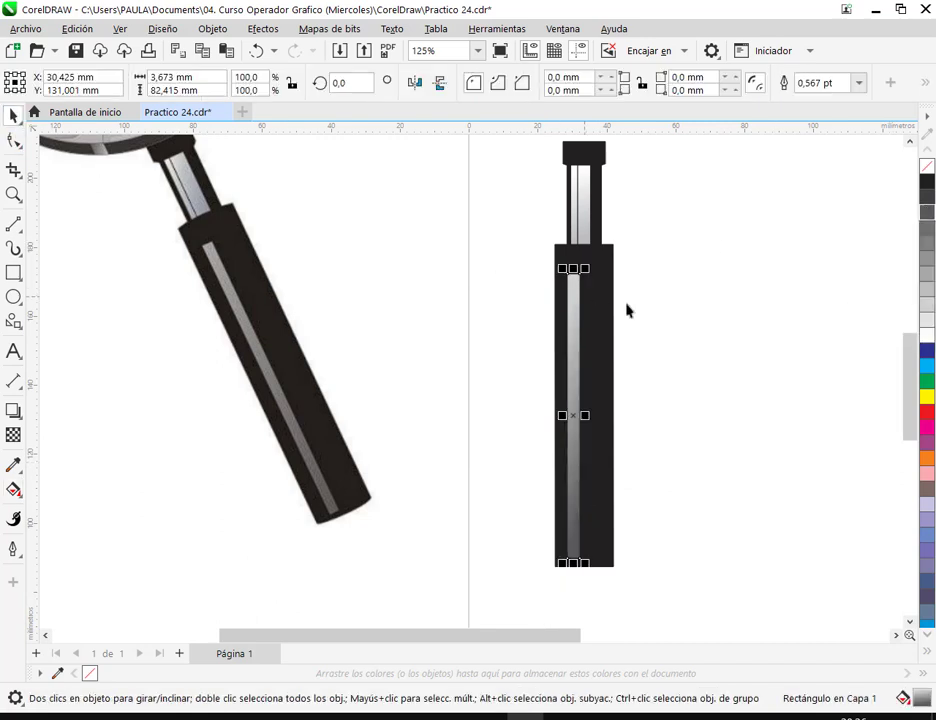
{"action": "left_click", "coordinate": [712, 320]}
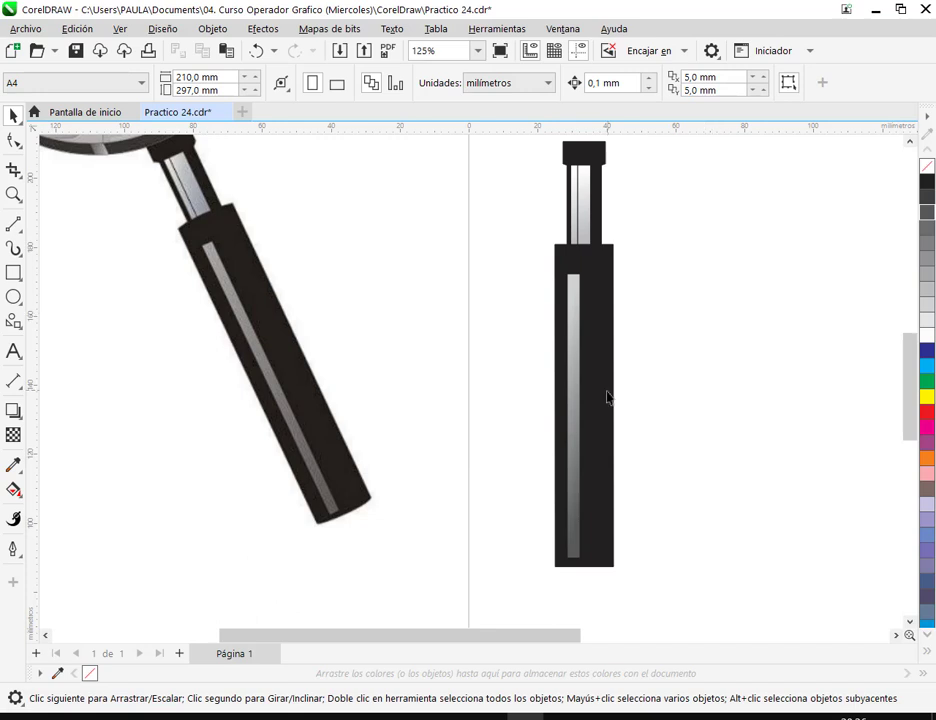
Step: Convert the black grip's top edge to a curve and bow it slightly upward like the reference handle
{"action": "scroll", "coordinate": [607, 397], "scroll_direction": "down", "scroll_amount": 2}
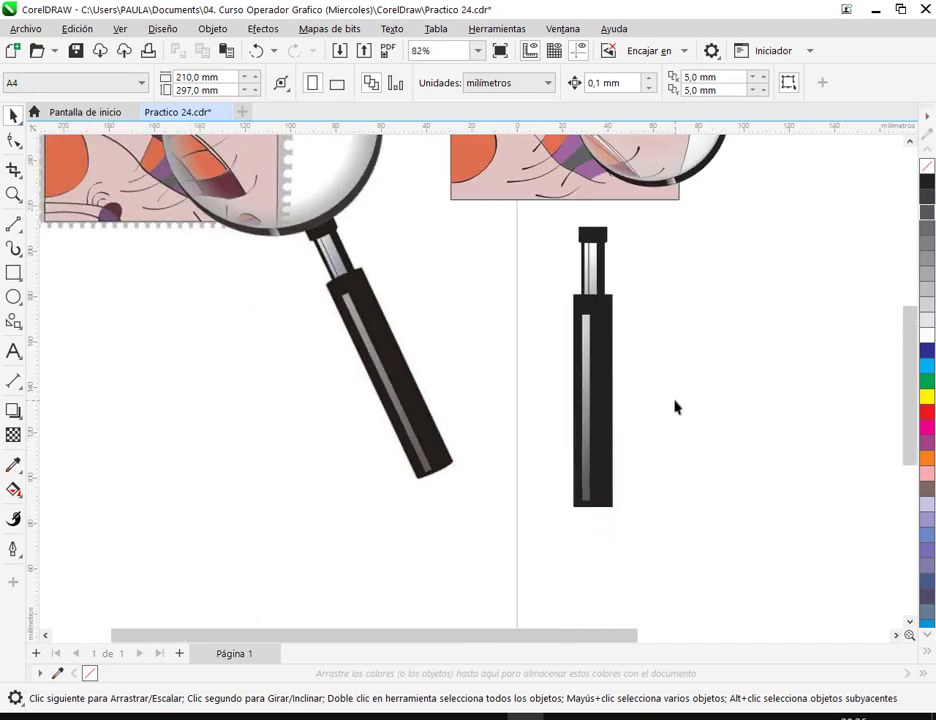
{"action": "scroll", "coordinate": [674, 406], "scroll_direction": "up", "scroll_amount": 3}
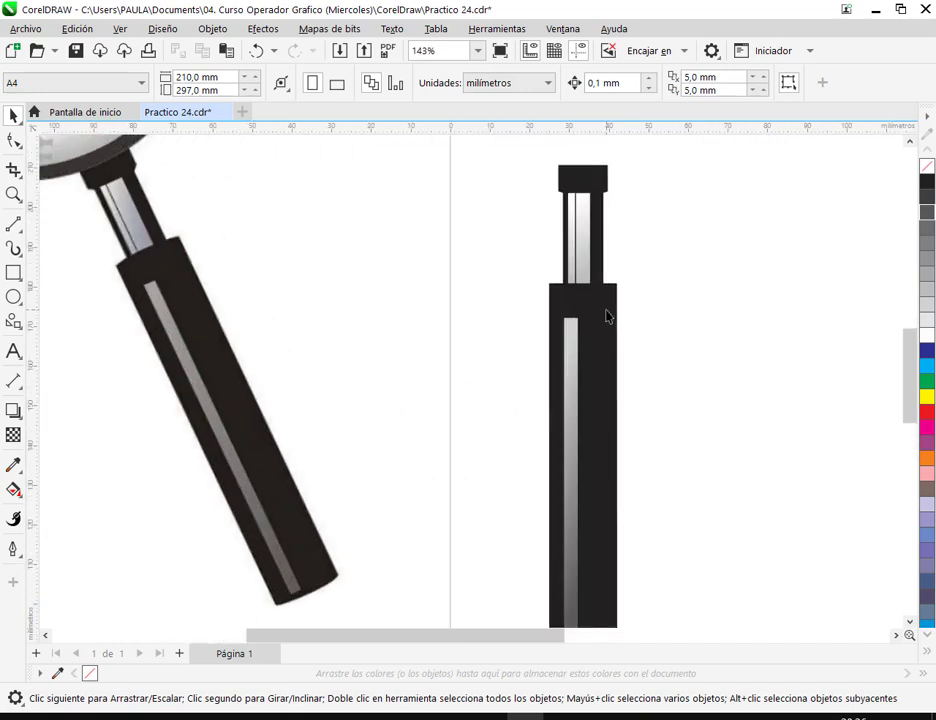
{"action": "left_click", "coordinate": [598, 309]}
{"action": "key", "text": "F10"}
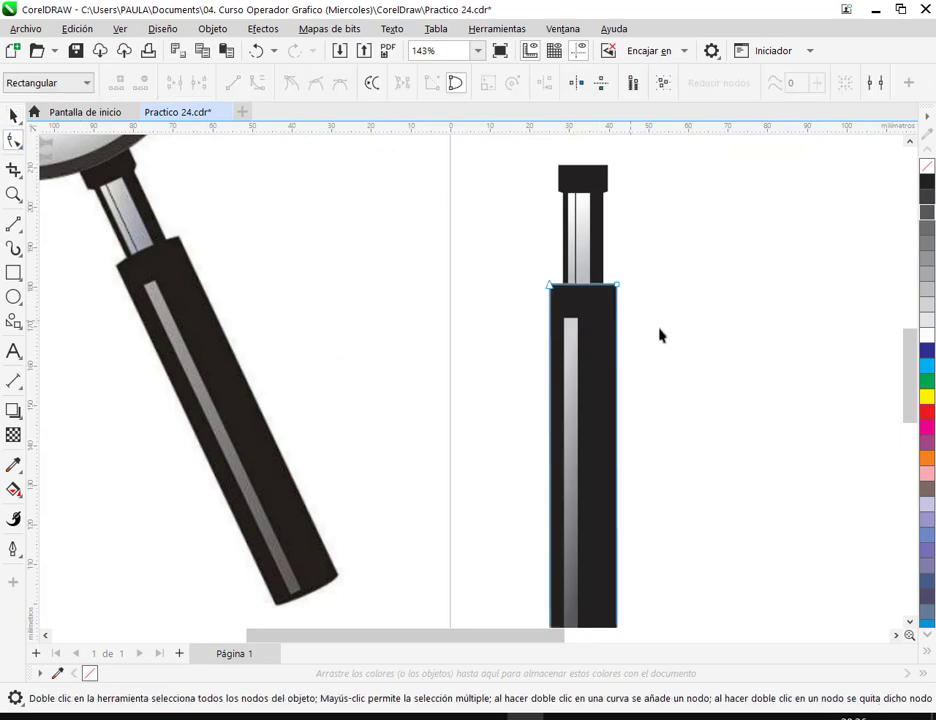
{"action": "scroll", "coordinate": [577, 291], "scroll_direction": "up", "scroll_amount": 2}
{"action": "right_click", "coordinate": [578, 291]}
{"action": "key", "text": "Escape"}
{"action": "right_click", "coordinate": [588, 291]}
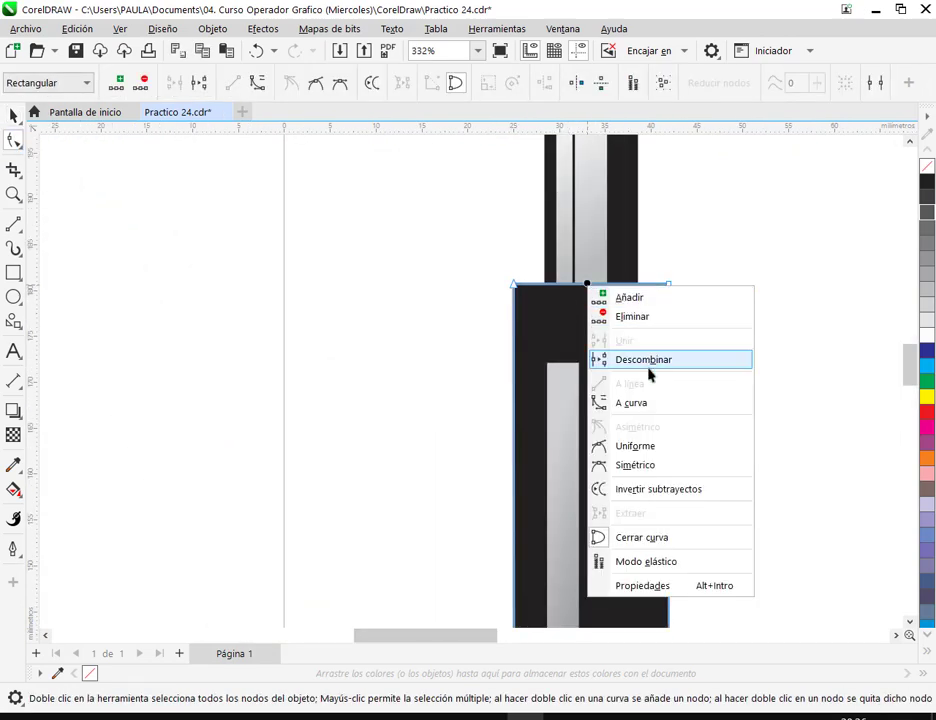
{"action": "left_click", "coordinate": [645, 399]}
{"action": "scroll", "coordinate": [605, 275], "scroll_direction": "up", "scroll_amount": 2}
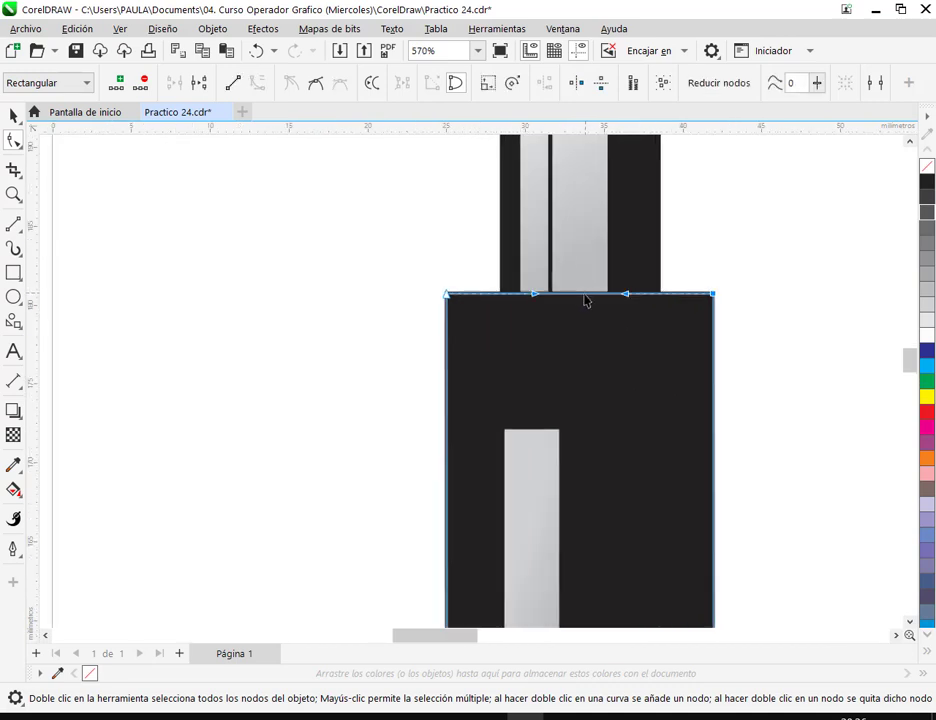
{"action": "left_click_drag", "start_coordinate": [586, 296], "coordinate": [585, 290]}
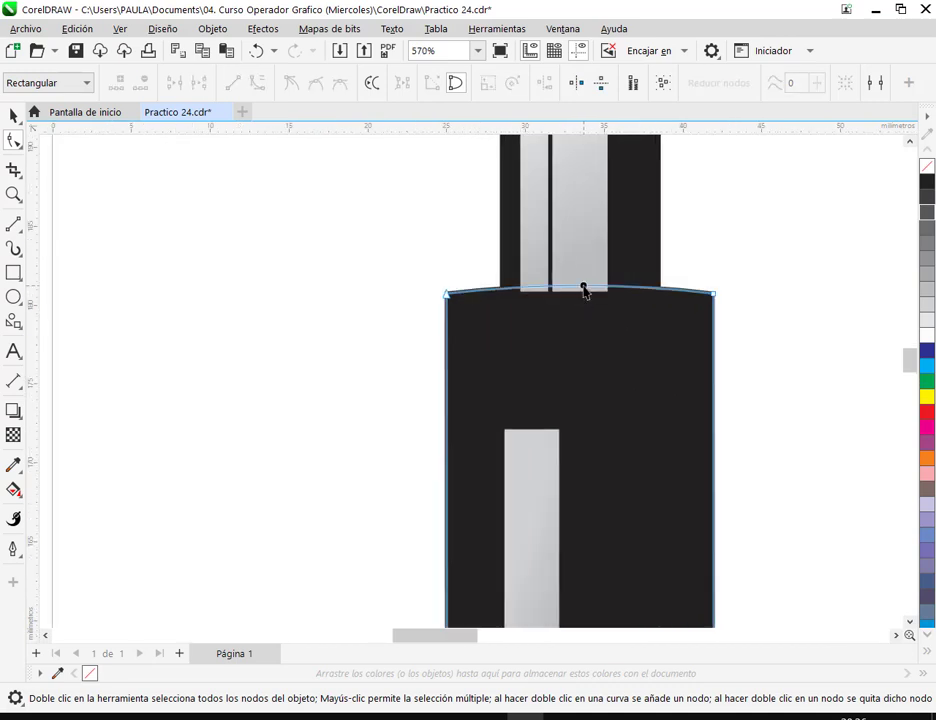
{"action": "key", "text": "space"}
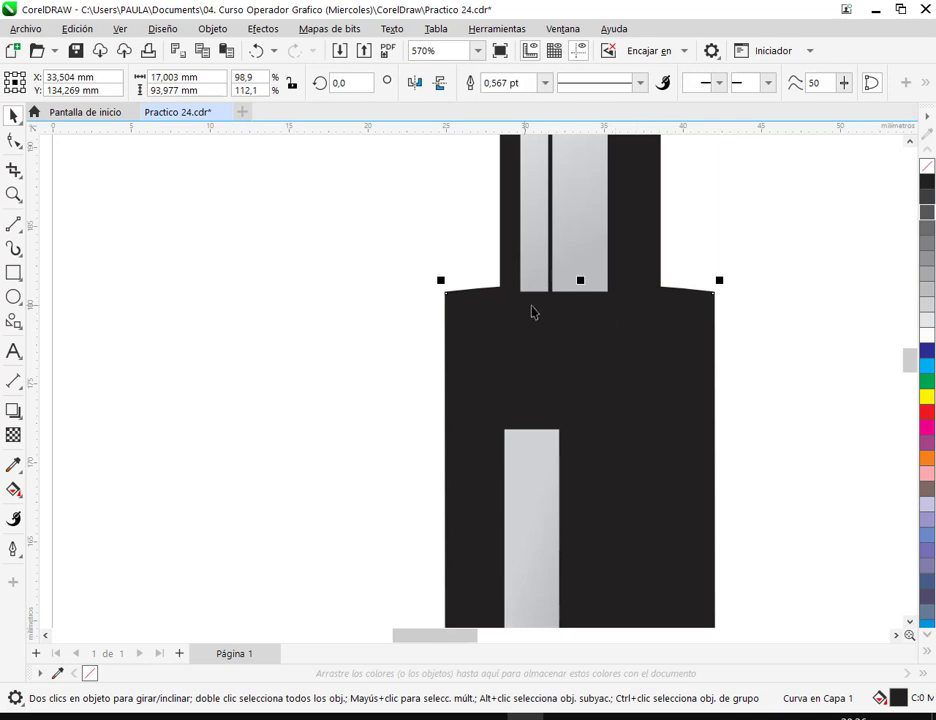
Step: Bring the black grip and its gradient strip in front of the neck so the grip's curved edge covers the neck highlights
{"action": "scroll", "coordinate": [530, 305], "scroll_direction": "down", "scroll_amount": 3}
{"action": "scroll", "coordinate": [180, 375], "scroll_direction": "left", "scroll_amount": 5}
{"action": "scroll", "coordinate": [633, 348], "scroll_direction": "right", "scroll_amount": 5}
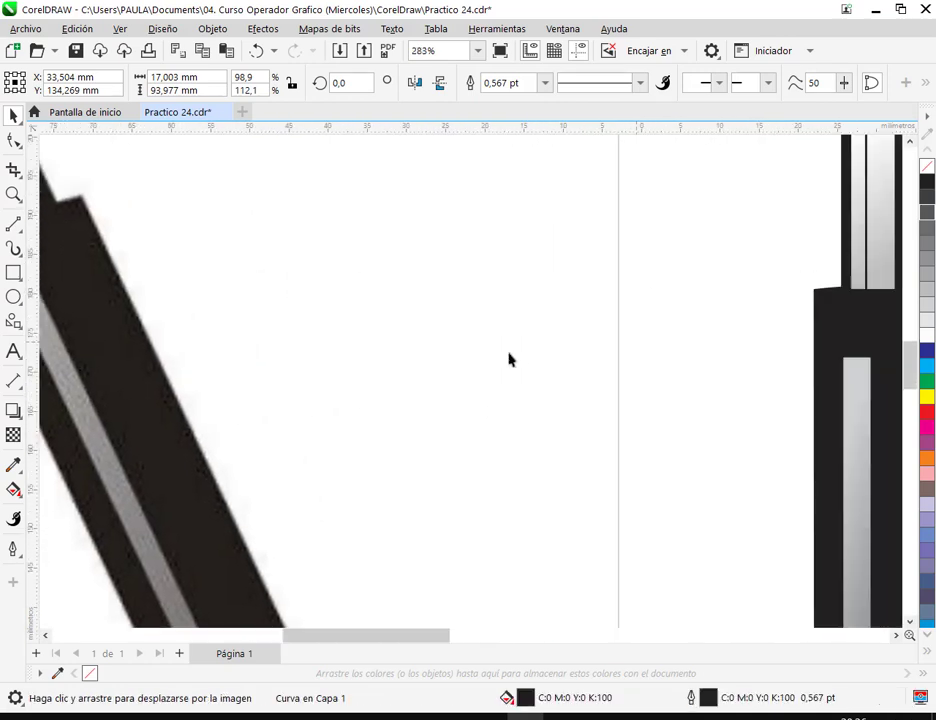
{"action": "scroll", "coordinate": [679, 324], "scroll_direction": "up", "scroll_amount": 2}
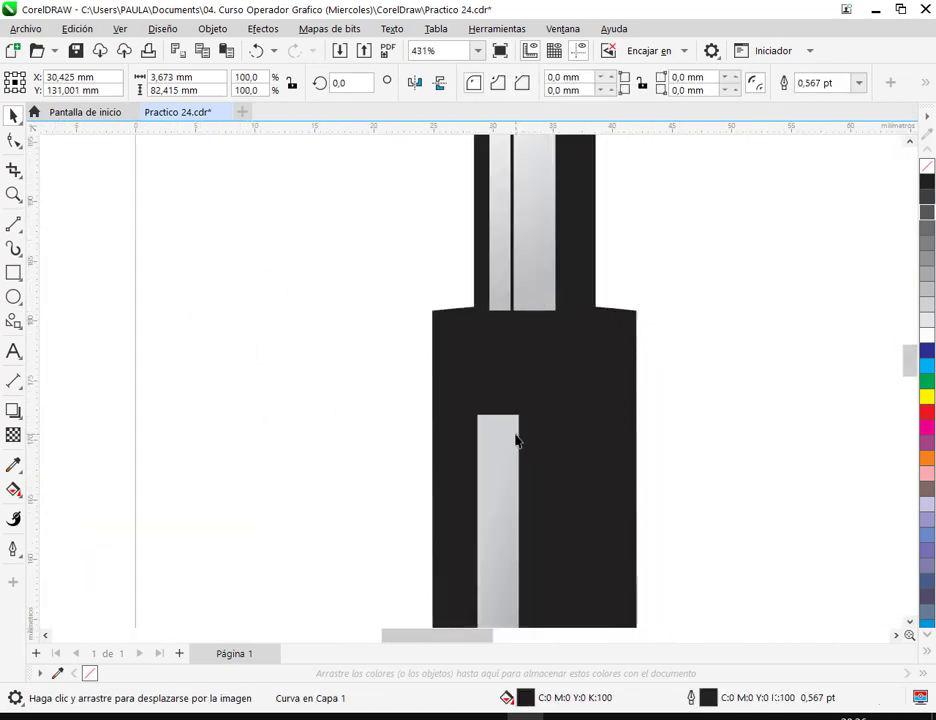
{"action": "left_click", "coordinate": [516, 440]}
{"action": "left_click", "coordinate": [591, 374], "text": "shift"}
{"action": "right_click", "coordinate": [591, 374]}
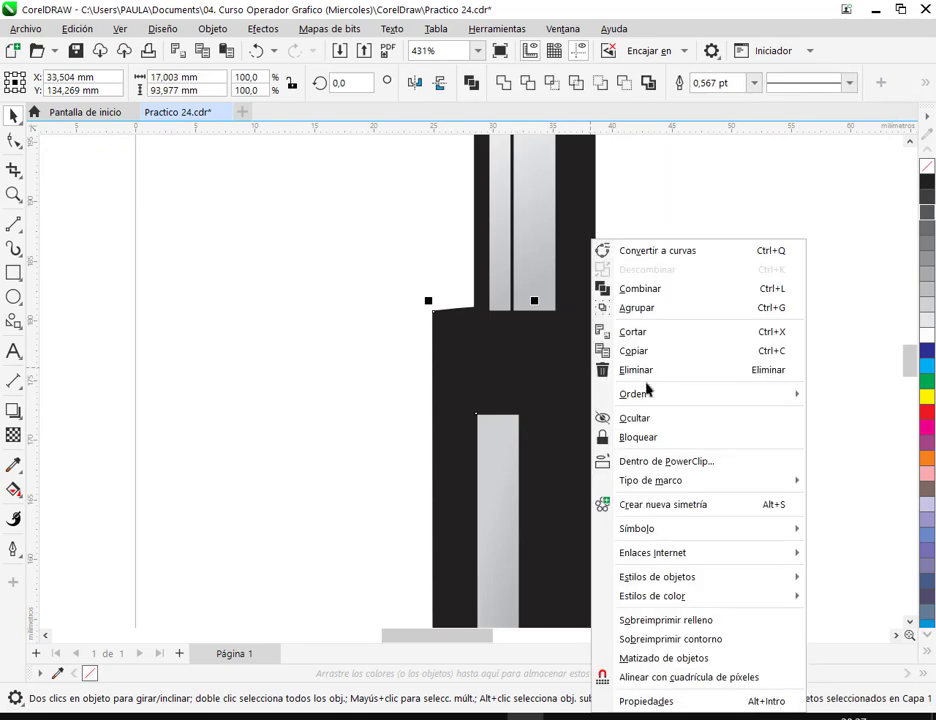
{"action": "mouse_move", "coordinate": [591, 393]}
{"action": "left_click", "coordinate": [388, 518]}
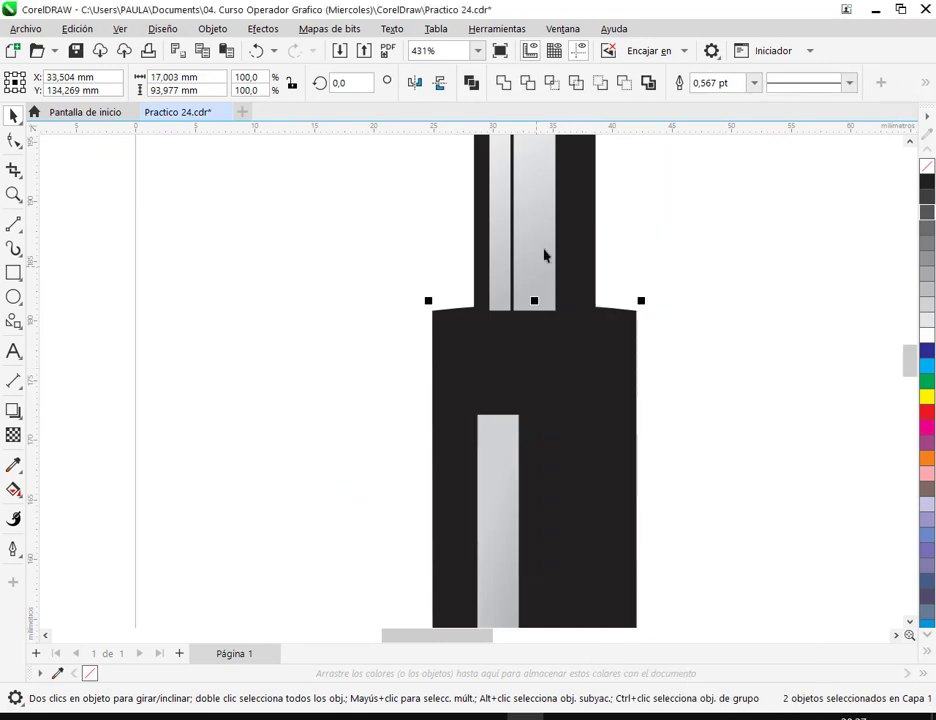
{"action": "left_click", "coordinate": [451, 341]}
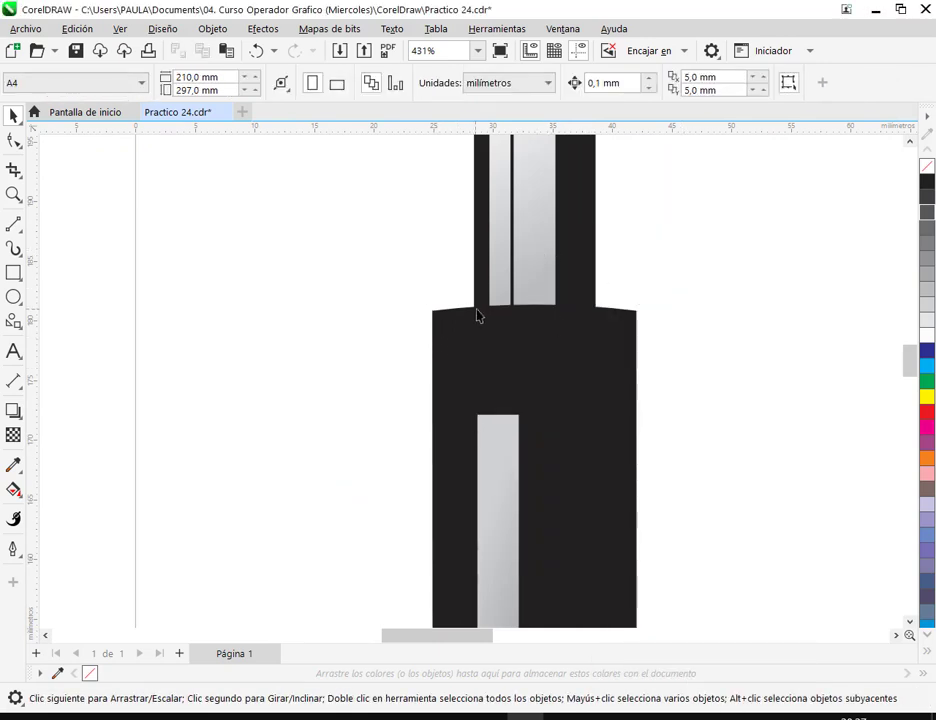
Step: Stretch the grip's gradient strip downward to a height of about 84.3 mm, ending just above the grip's lower edge
{"action": "scroll", "coordinate": [543, 313], "scroll_direction": "down", "scroll_amount": 4}
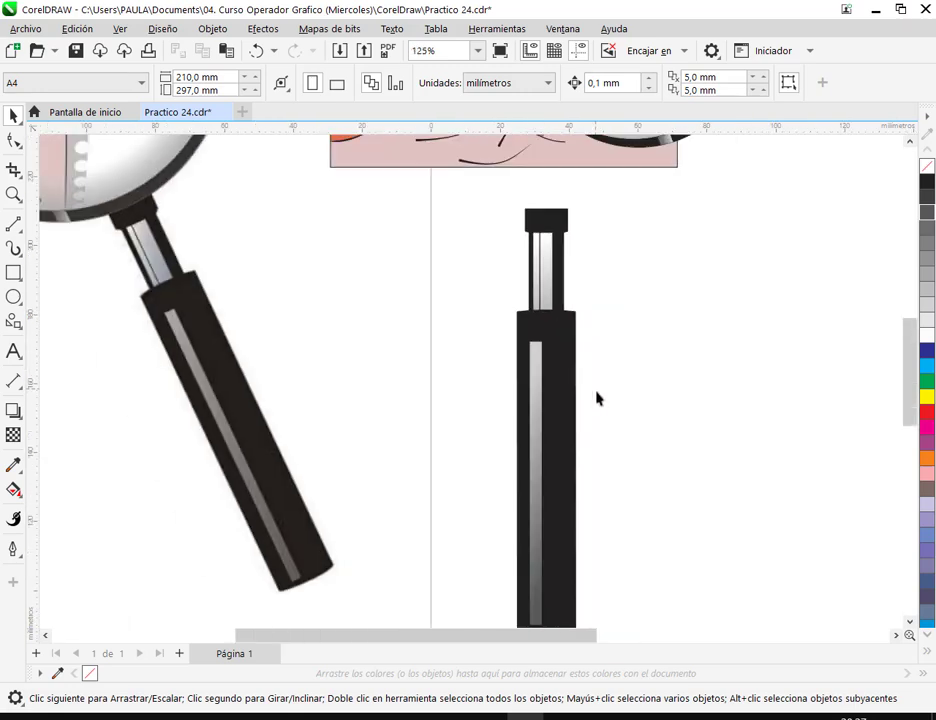
{"action": "scroll", "coordinate": [558, 380], "scroll_direction": "down", "scroll_amount": 4}
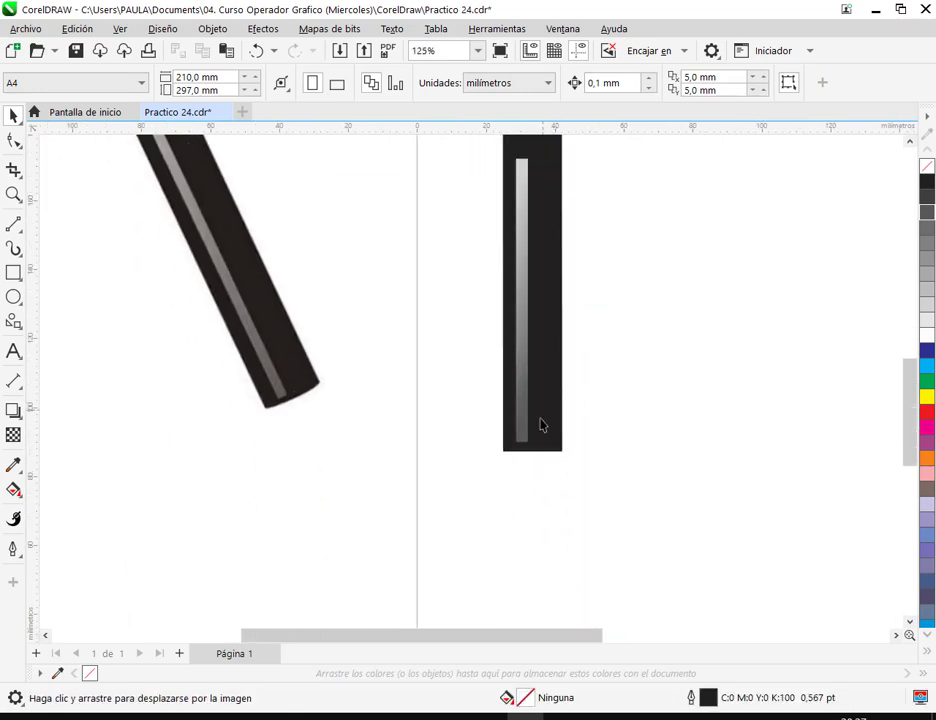
{"action": "scroll", "coordinate": [537, 451], "scroll_direction": "up", "scroll_amount": 2}
{"action": "scroll", "coordinate": [534, 452], "scroll_direction": "up", "scroll_amount": 3}
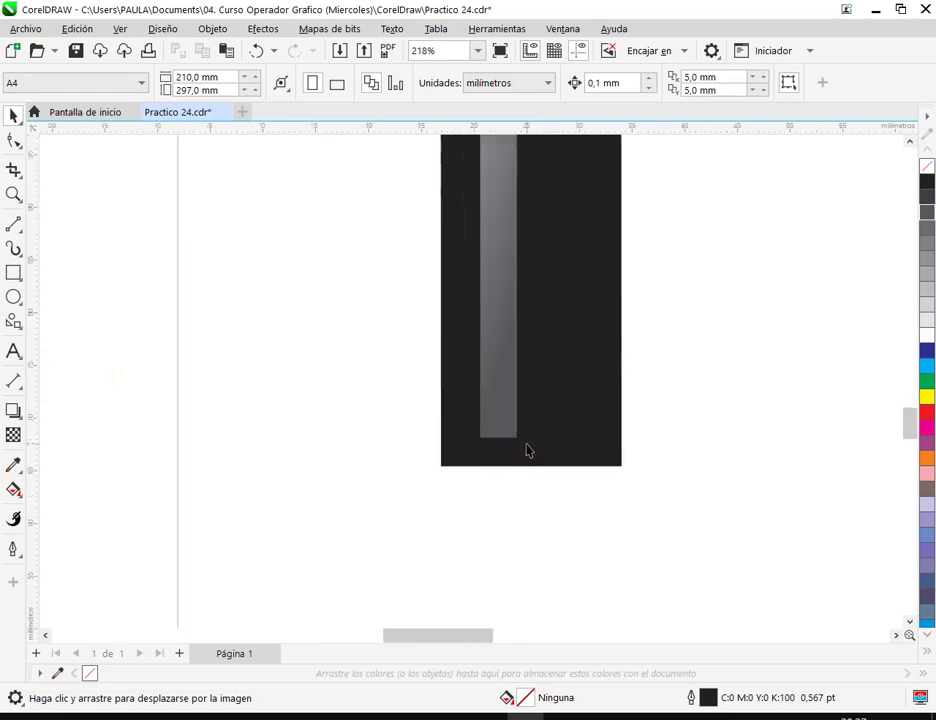
{"action": "left_click", "coordinate": [495, 435]}
{"action": "left_click_drag", "start_coordinate": [493, 451], "coordinate": [493, 497]}
Step: Convert the black grip's bottom edge to a curve and bow it slightly downward
{"action": "left_click", "coordinate": [14, 145]}
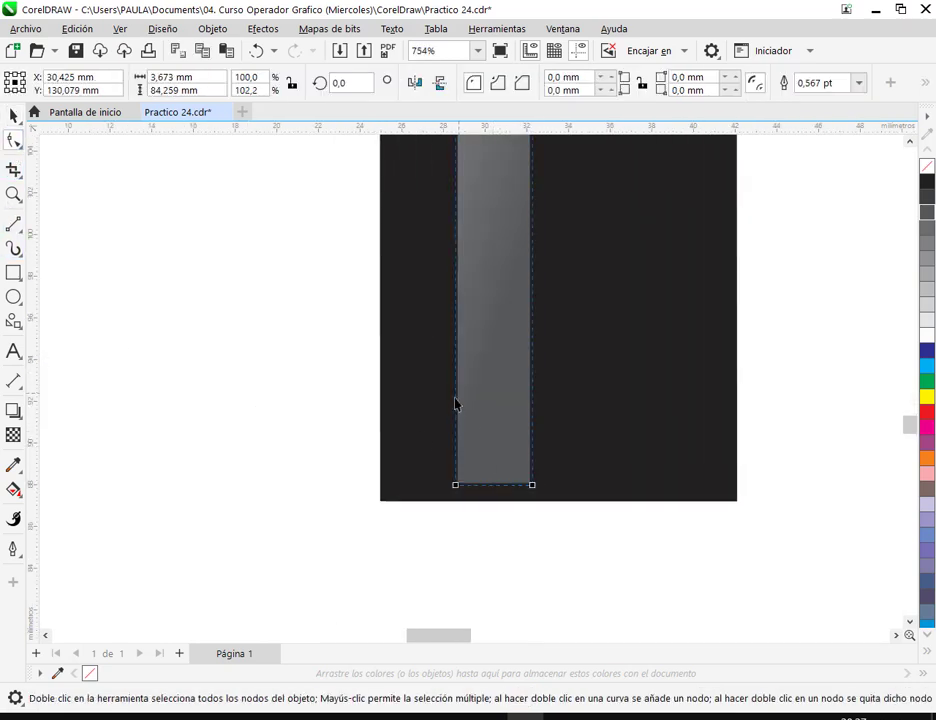
{"action": "left_click", "coordinate": [555, 502]}
{"action": "right_click", "coordinate": [563, 507]}
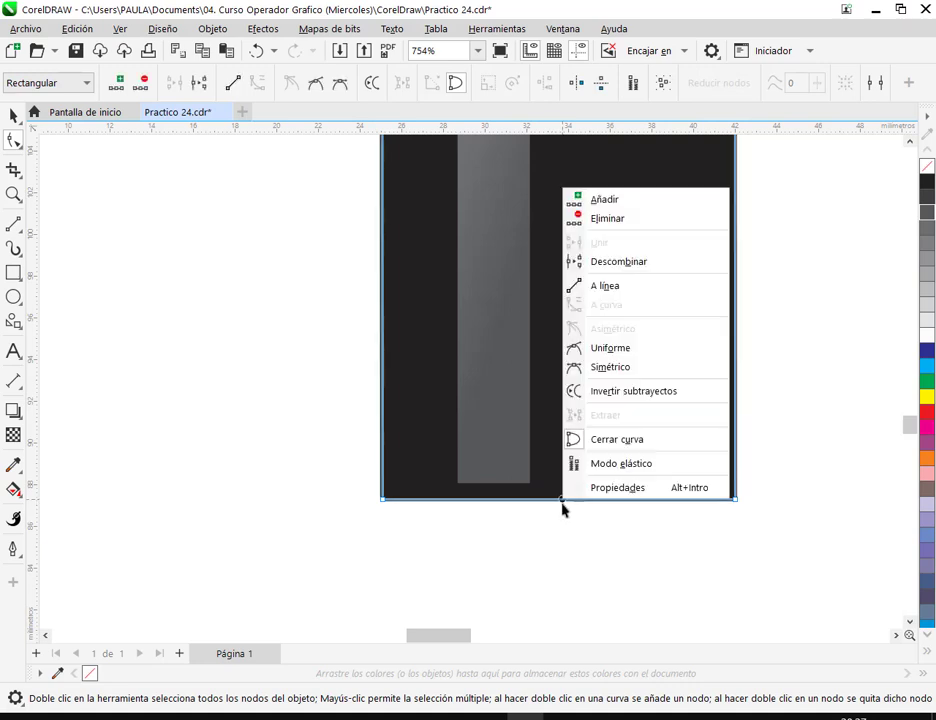
{"action": "left_click", "coordinate": [540, 512]}
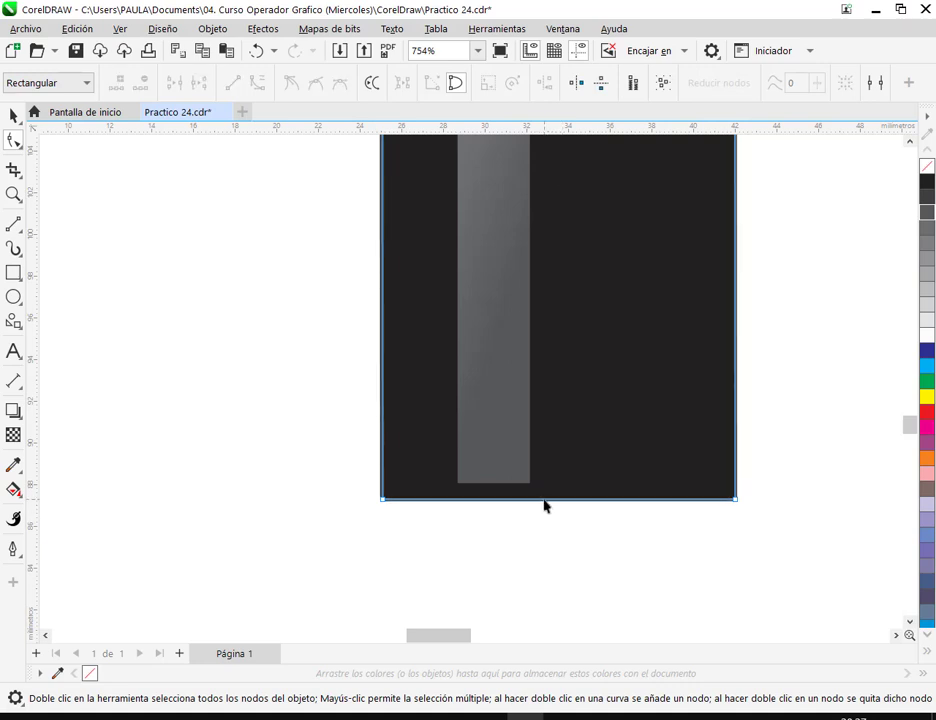
{"action": "right_click", "coordinate": [544, 504]}
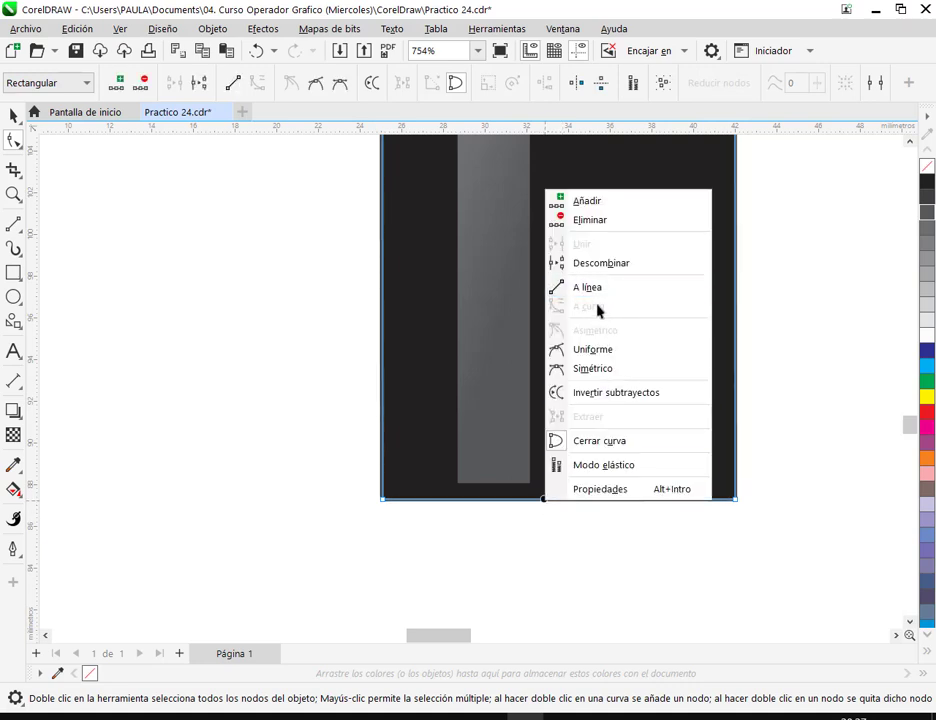
{"action": "left_click", "coordinate": [559, 507]}
{"action": "left_click_drag", "start_coordinate": [559, 507], "coordinate": [557, 518]}
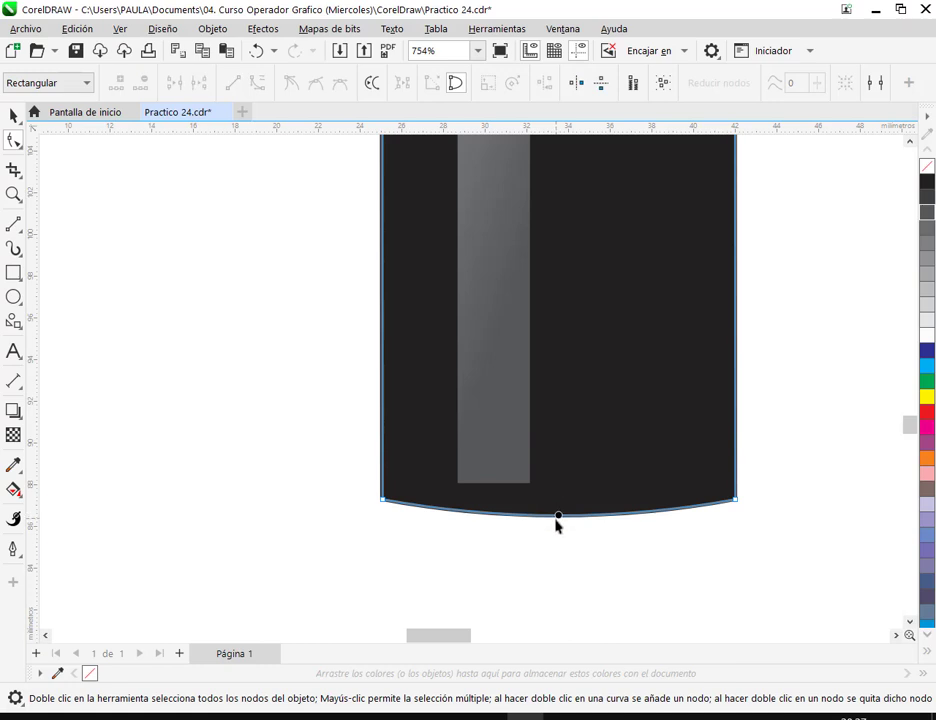
{"action": "left_click", "coordinate": [13, 115]}
{"action": "left_click", "coordinate": [251, 359]}
{"action": "scroll", "coordinate": [248, 360], "scroll_direction": "down", "scroll_amount": 3}
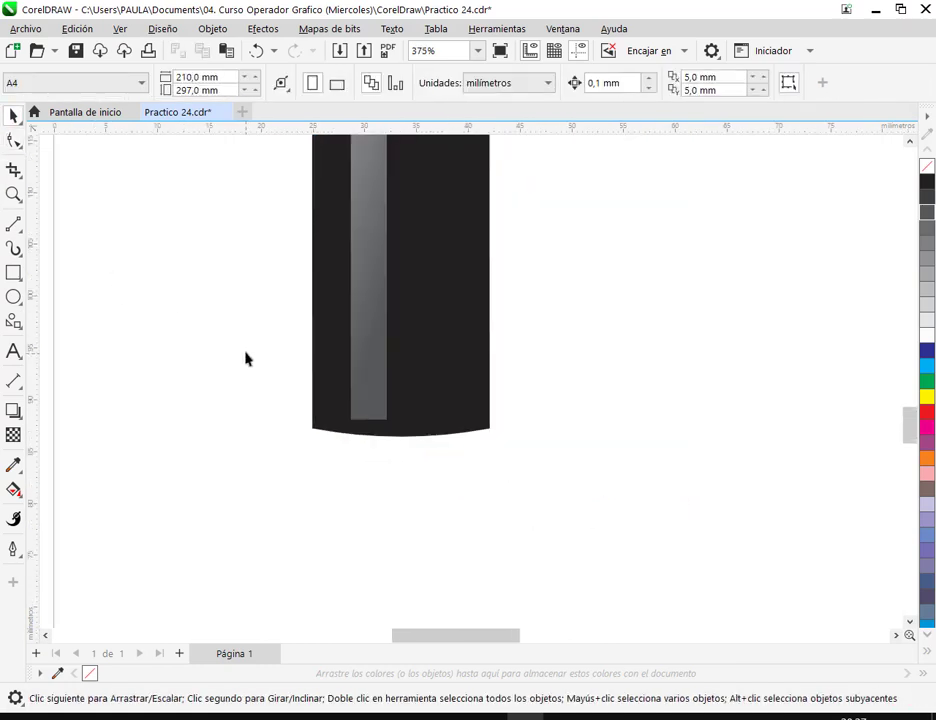
Step: Try to widen the collar symmetrically by stretching its upper and side nodes outward from the centre
{"action": "scroll", "coordinate": [262, 362], "scroll_direction": "down", "scroll_amount": 2}
{"action": "left_click_drag", "start_coordinate": [324, 345], "coordinate": [508, 431]}
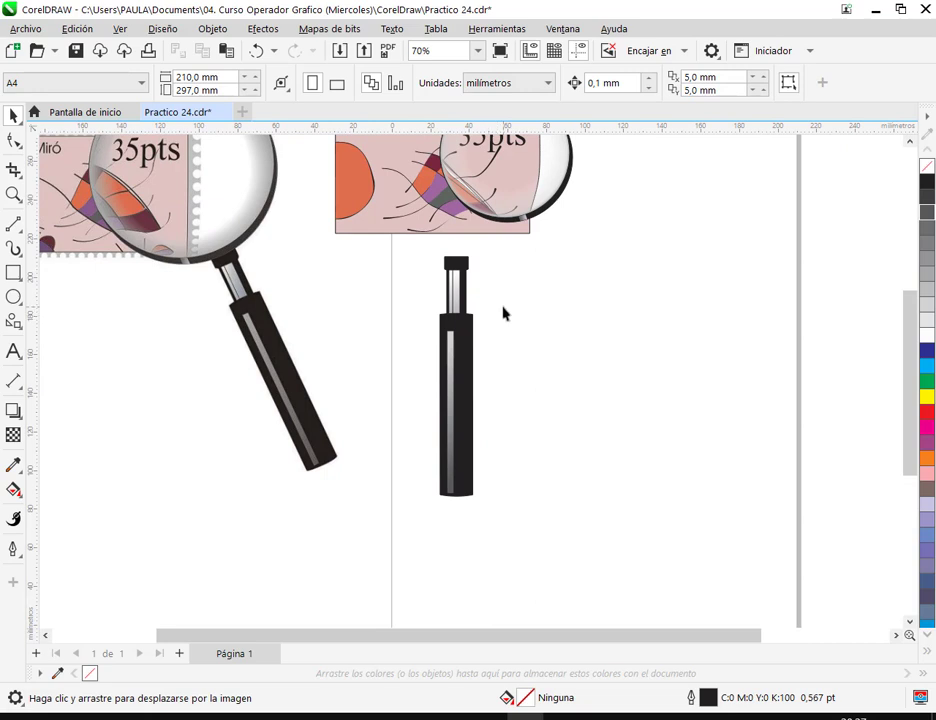
{"action": "left_click", "coordinate": [466, 264]}
{"action": "scroll", "coordinate": [466, 264], "scroll_direction": "up", "scroll_amount": 4}
{"action": "scroll", "coordinate": [494, 283], "scroll_direction": "up", "scroll_amount": 2}
{"action": "key", "text": "F10"}
{"action": "left_click_drag", "start_coordinate": [322, 183], "coordinate": [320, 270]}
{"action": "left_click_drag", "start_coordinate": [492, 153], "coordinate": [531, 297]}
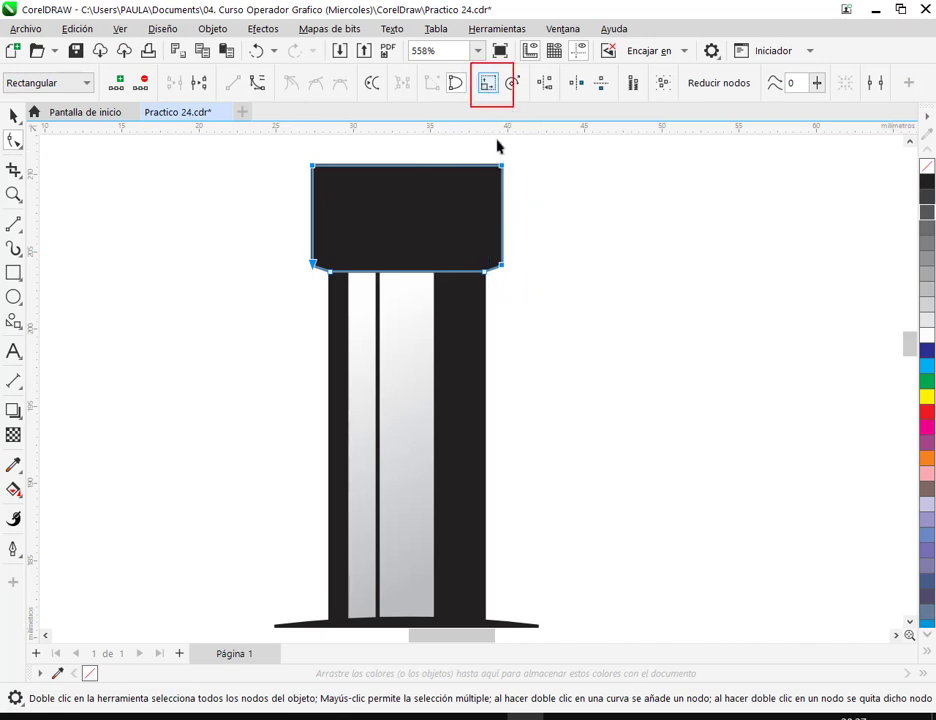
{"action": "left_click", "coordinate": [489, 88]}
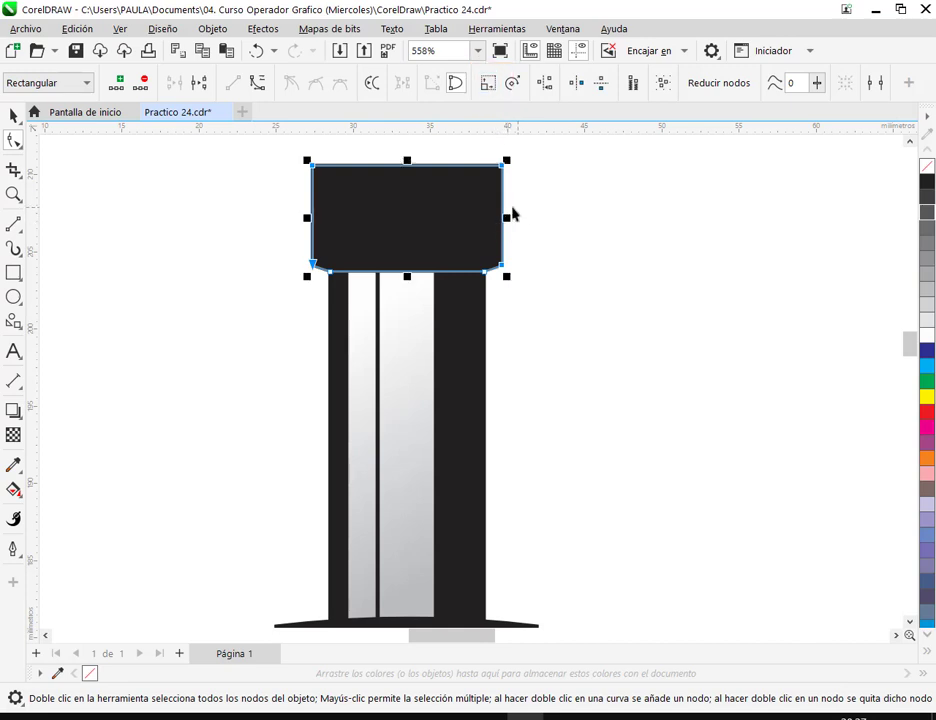
{"action": "left_click_drag", "start_coordinate": [507, 224], "coordinate": [517, 226]}
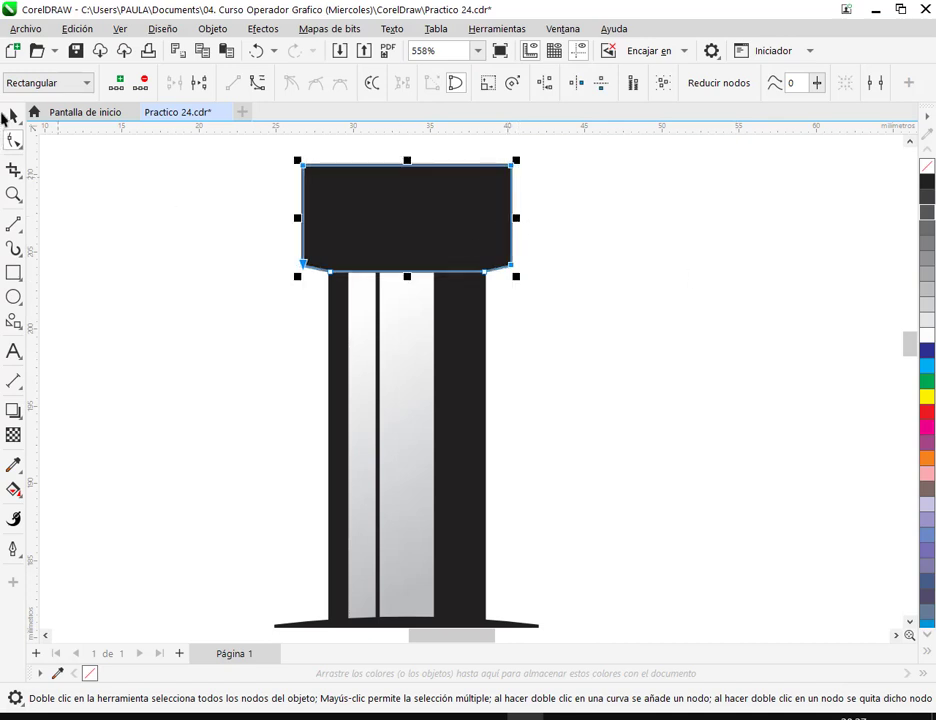
{"action": "left_click", "coordinate": [12, 117]}
{"action": "key", "text": "Escape"}
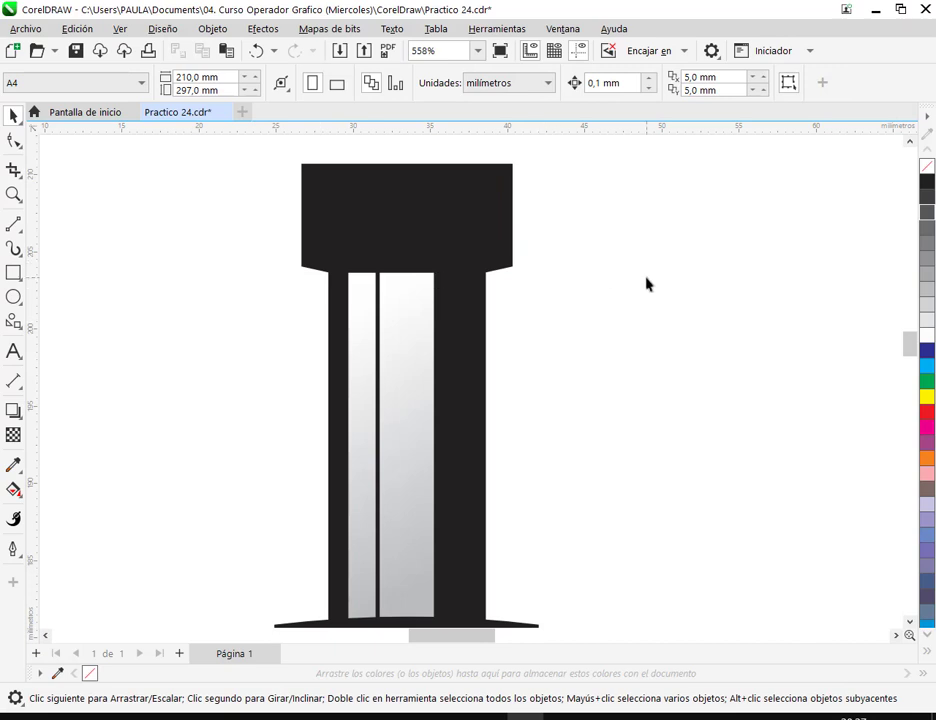
{"action": "scroll", "coordinate": [646, 285], "scroll_direction": "down", "scroll_amount": 5}
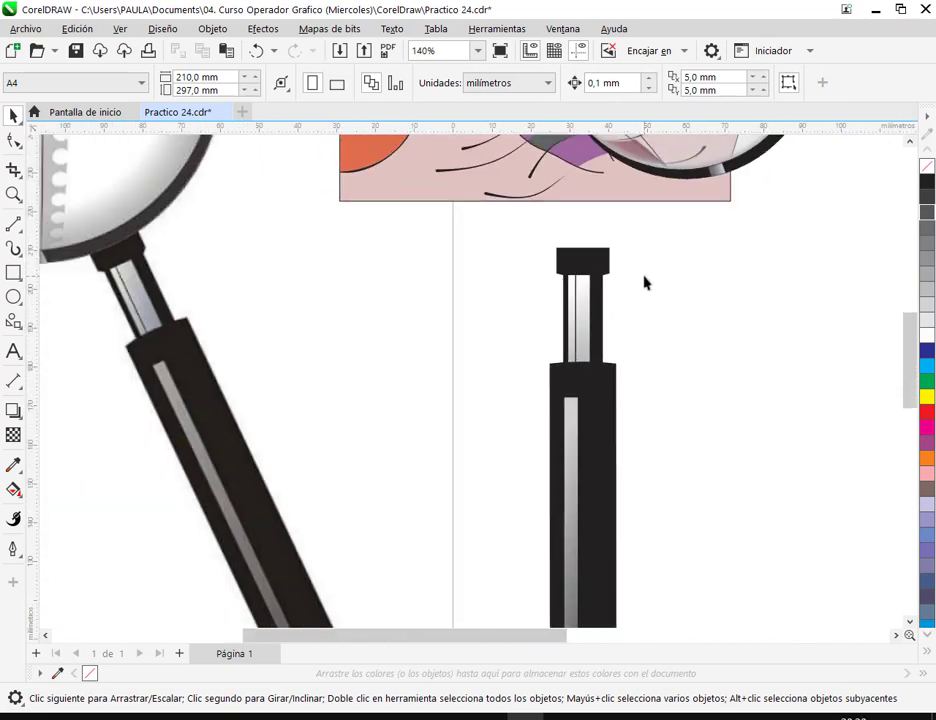
{"action": "key", "text": "ctrl+z"}
{"action": "key", "text": "Escape"}
Step: Move all six handle parts up to the lens's lower edge and group them
{"action": "scroll", "coordinate": [628, 257], "scroll_direction": "down", "scroll_amount": 2}
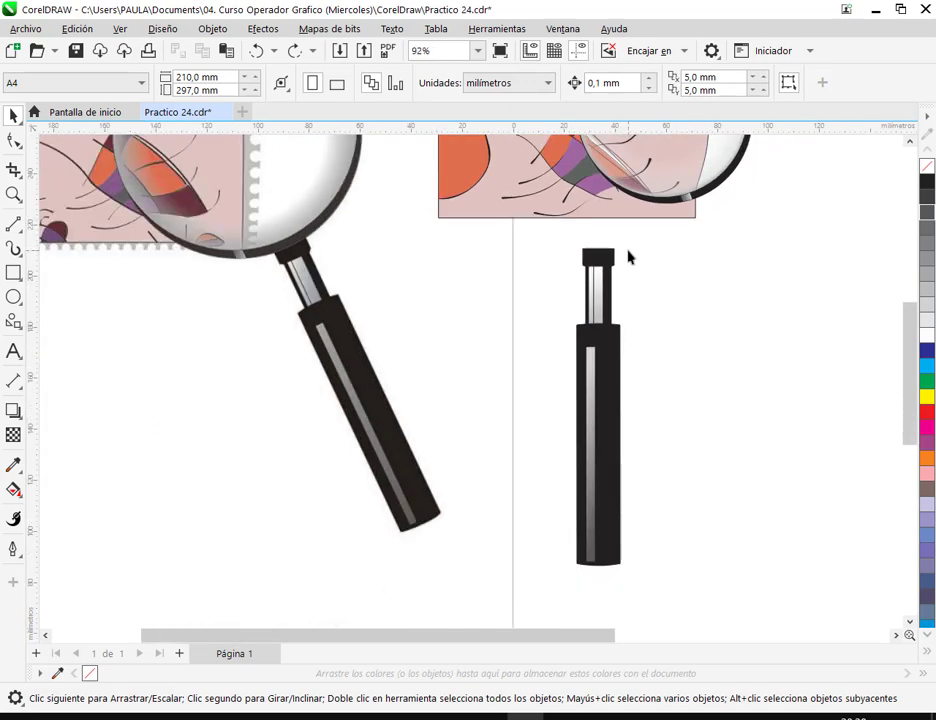
{"action": "left_click_drag", "start_coordinate": [547, 228], "coordinate": [673, 631]}
{"action": "scroll", "coordinate": [637, 449], "scroll_direction": "down", "scroll_amount": 1}
{"action": "scroll", "coordinate": [683, 403], "scroll_direction": "up", "scroll_amount": 2}
{"action": "left_click_drag", "start_coordinate": [474, 482], "coordinate": [565, 428]}
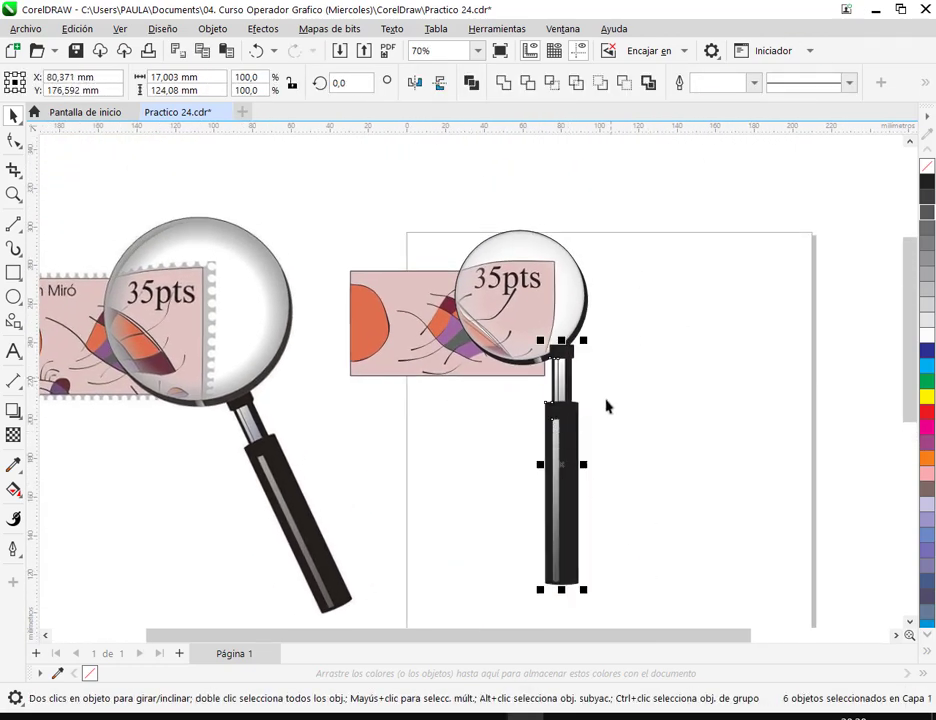
{"action": "right_click", "coordinate": [566, 446]}
{"action": "left_click", "coordinate": [637, 314]}
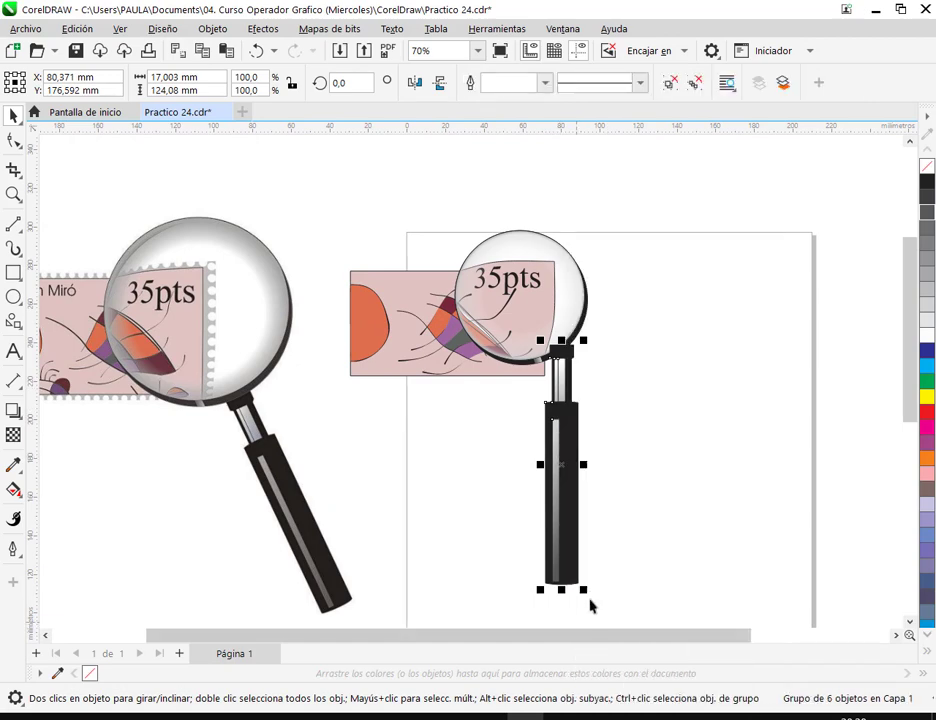
Step: Scale the handle group proportionally to about 73.9% and place it just below the lens
{"action": "left_click_drag", "start_coordinate": [589, 595], "coordinate": [579, 552]}
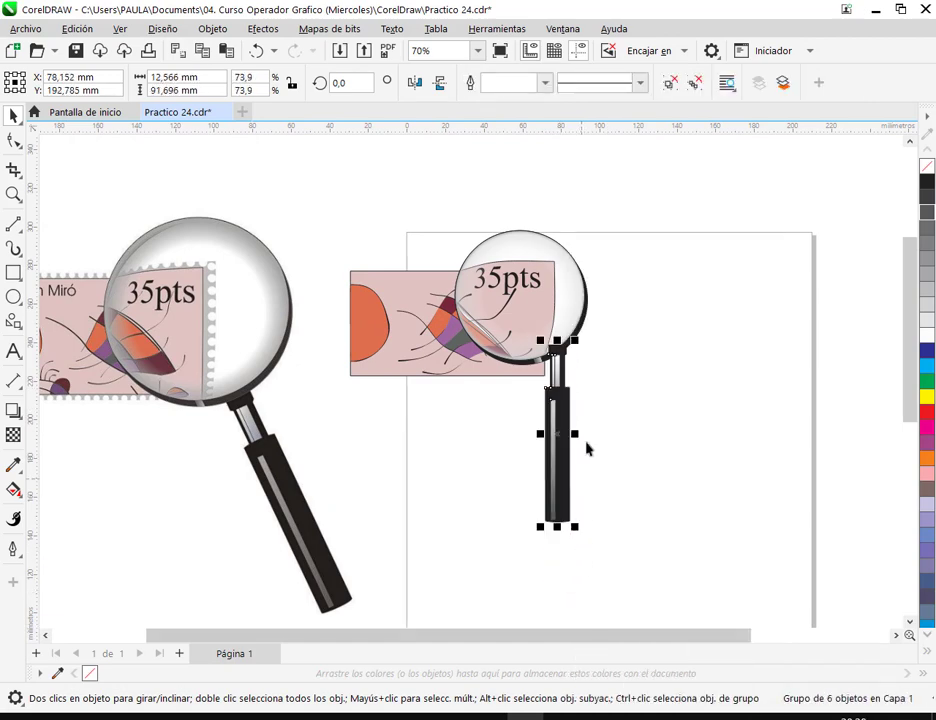
{"action": "left_click", "coordinate": [568, 451]}
{"action": "left_click_drag", "start_coordinate": [566, 451], "coordinate": [560, 476]}
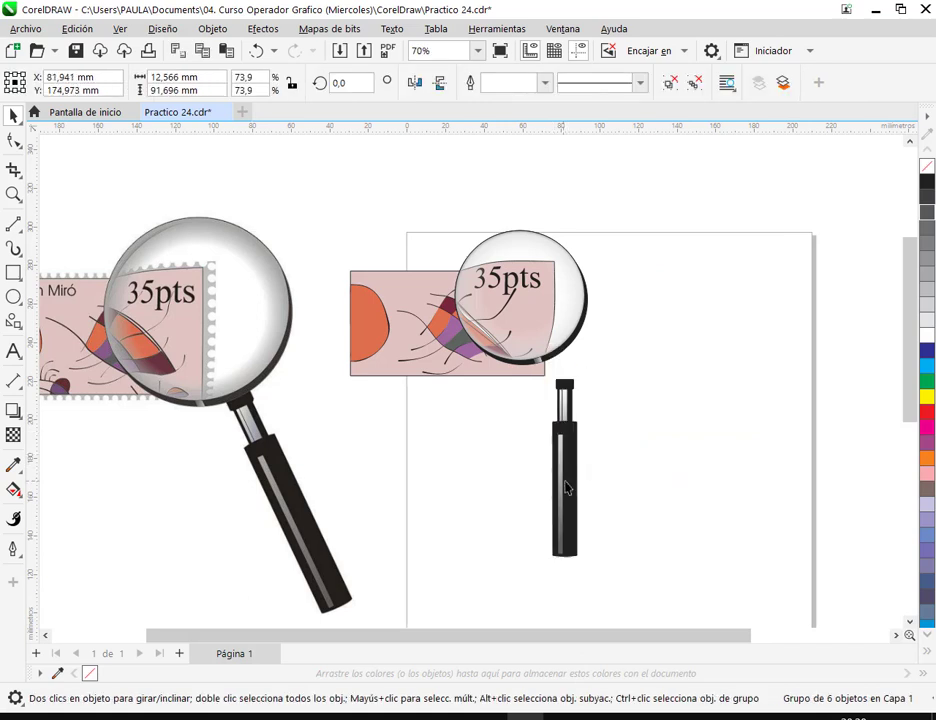
Step: Rotate the handle group to about 24.35° and move its collar against the lens rim
{"action": "left_click", "coordinate": [560, 476]}
{"action": "left_click_drag", "start_coordinate": [595, 560], "coordinate": [627, 500]}
{"action": "left_click", "coordinate": [629, 495]}
{"action": "left_click_drag", "start_coordinate": [565, 440], "coordinate": [591, 393]}
Step: Increase the handle's rotation to about 27.6° and shift it slightly up along the lens rim
{"action": "scroll", "coordinate": [592, 390], "scroll_direction": "up", "scroll_amount": 2}
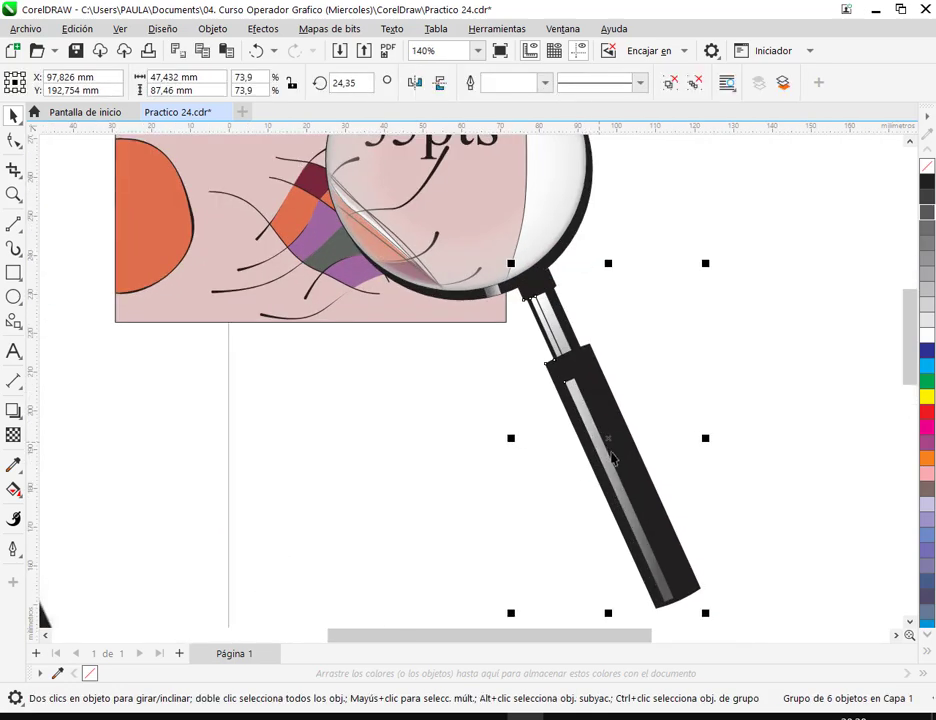
{"action": "left_click", "coordinate": [643, 475]}
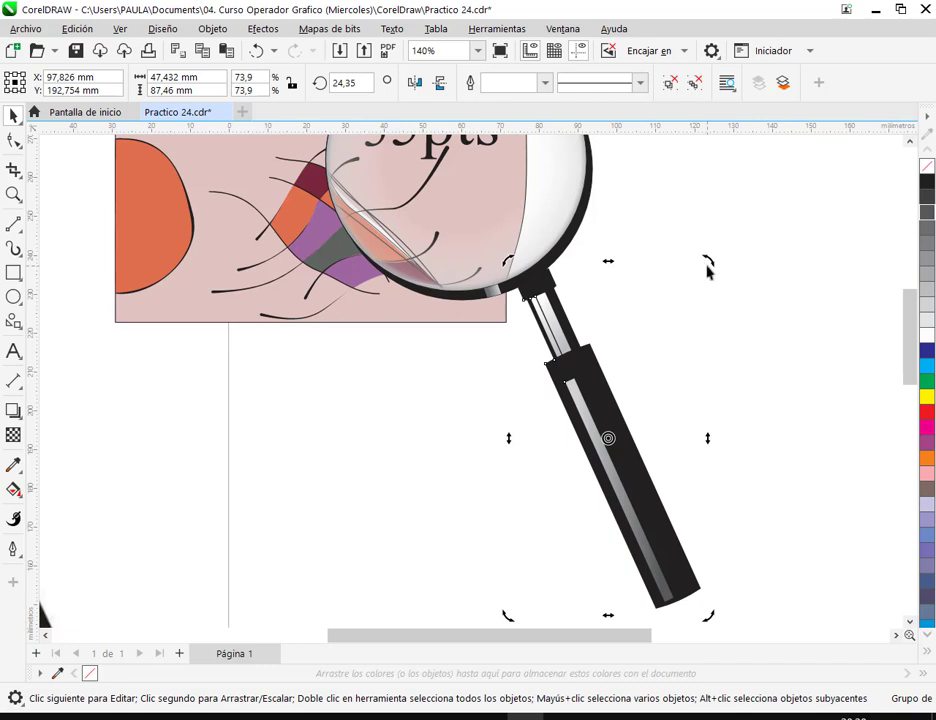
{"action": "left_click_drag", "start_coordinate": [505, 617], "coordinate": [523, 619]}
{"action": "left_click", "coordinate": [641, 295]}
{"action": "left_click_drag", "start_coordinate": [584, 367], "coordinate": [601, 355]}
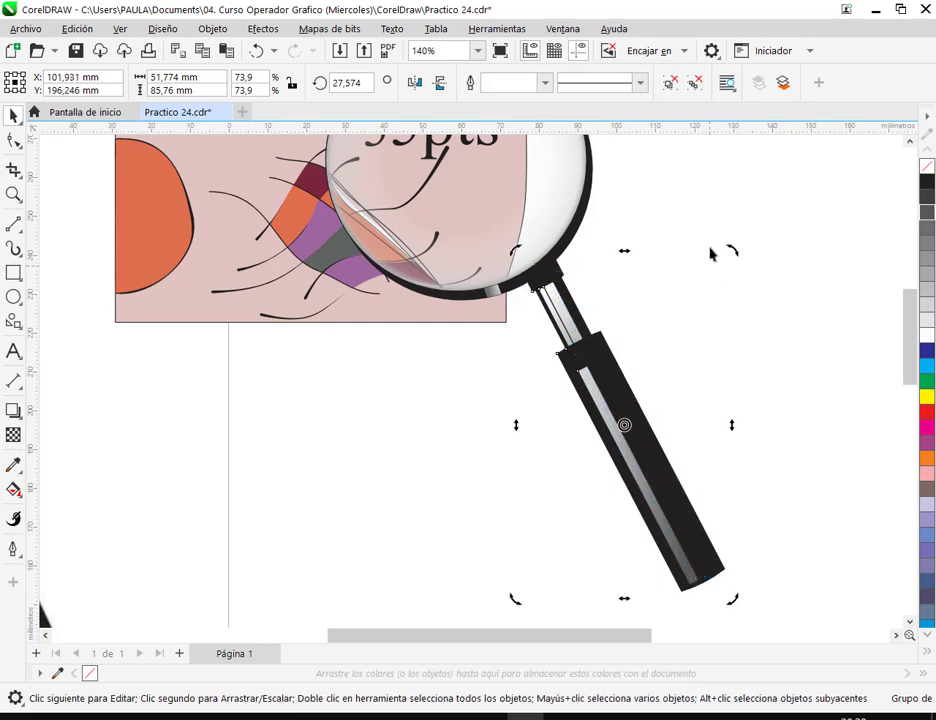
Step: Rotate the handle further to about 34° and nudge its collar to sit on the lens rim
{"action": "scroll", "coordinate": [435, 255], "scroll_direction": "up", "scroll_amount": 2}
{"action": "left_click_drag", "start_coordinate": [405, 268], "coordinate": [381, 286]}
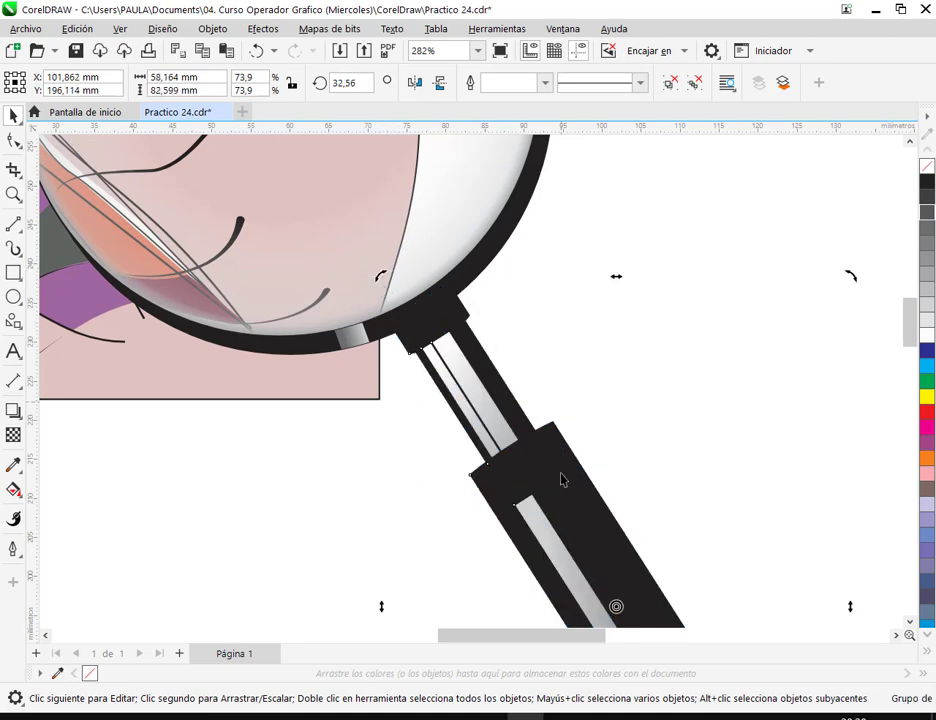
{"action": "left_click_drag", "start_coordinate": [558, 527], "coordinate": [578, 519]}
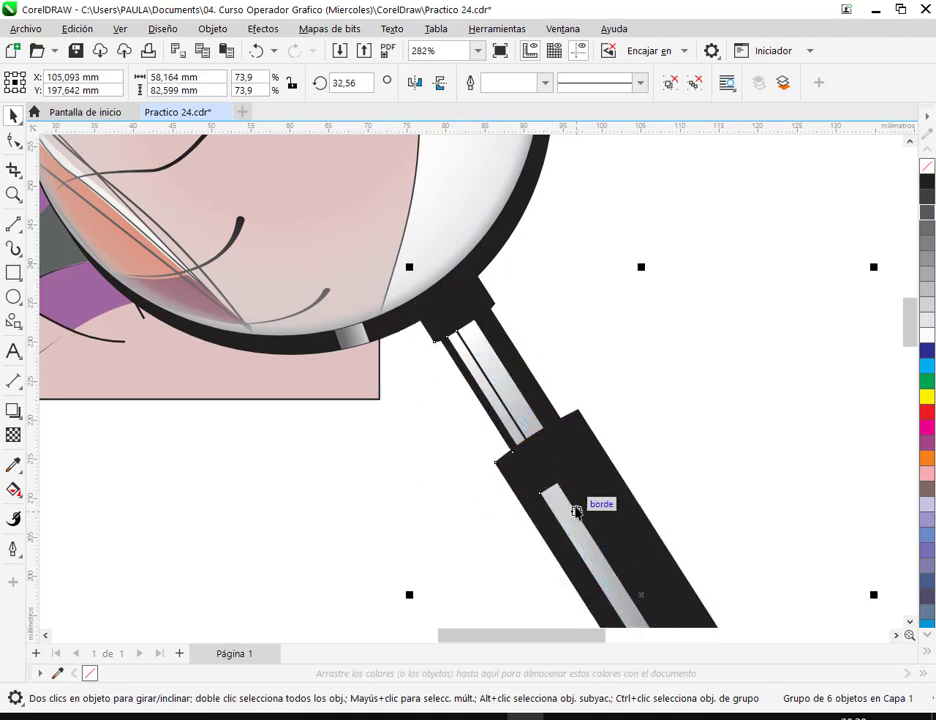
{"action": "left_click", "coordinate": [443, 345]}
{"action": "left_click_drag", "start_coordinate": [407, 265], "coordinate": [397, 272]}
{"action": "left_click", "coordinate": [418, 428]}
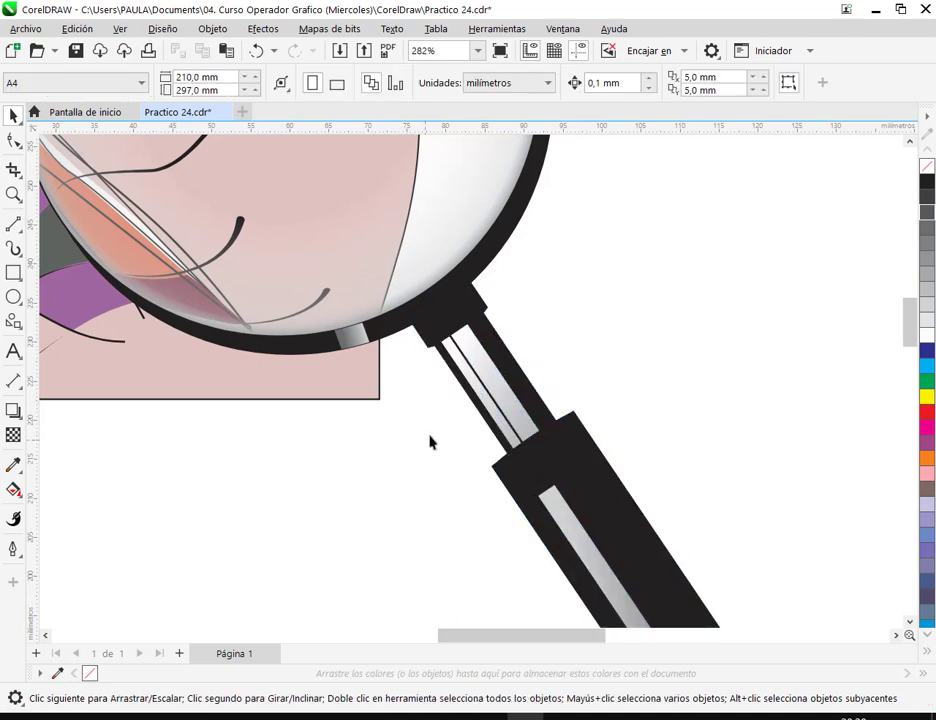
Step: Enlarge the attached handle group proportionally to about 79.2%
{"action": "scroll", "coordinate": [443, 428], "scroll_direction": "down", "scroll_amount": 5}
{"action": "left_click_drag", "start_coordinate": [560, 437], "coordinate": [687, 353]}
{"action": "left_click", "coordinate": [645, 404]}
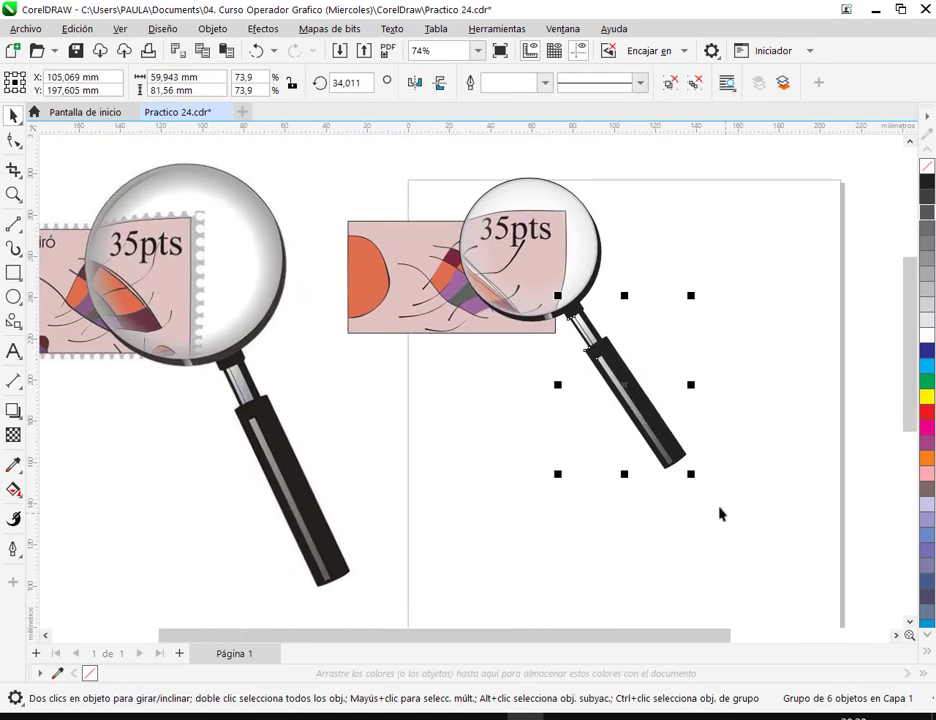
{"action": "left_click_drag", "start_coordinate": [698, 487], "coordinate": [712, 492]}
Step: Fine-tune the enlarged handle's rotation to about 35.4° so the collar lines up with the lens rim
{"action": "scroll", "coordinate": [543, 326], "scroll_direction": "up", "scroll_amount": 3}
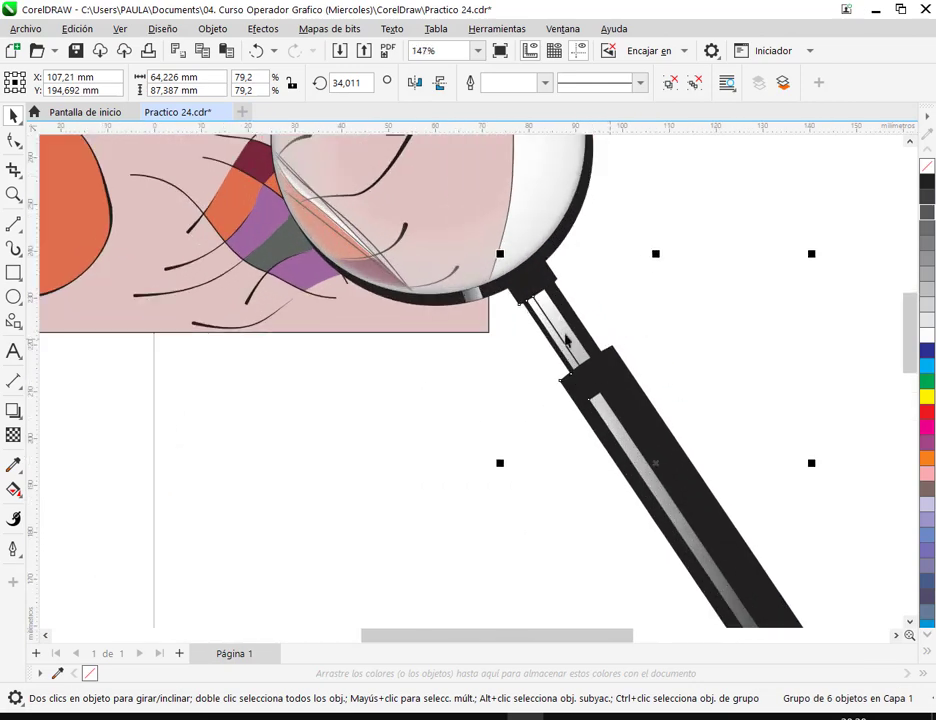
{"action": "left_click", "coordinate": [543, 326]}
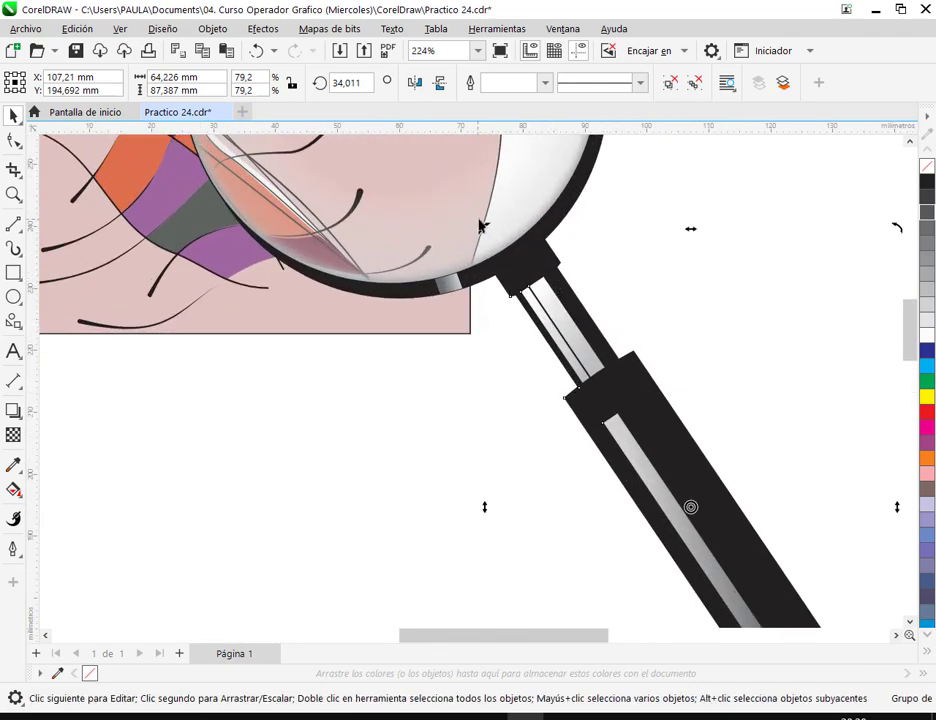
{"action": "left_click_drag", "start_coordinate": [481, 230], "coordinate": [487, 226]}
{"action": "mouse_move", "coordinate": [548, 273]}
{"action": "left_mouse_down"}
{"action": "mouse_move", "coordinate": [541, 292]}
{"action": "mouse_move", "coordinate": [547, 280]}
{"action": "left_mouse_up"}
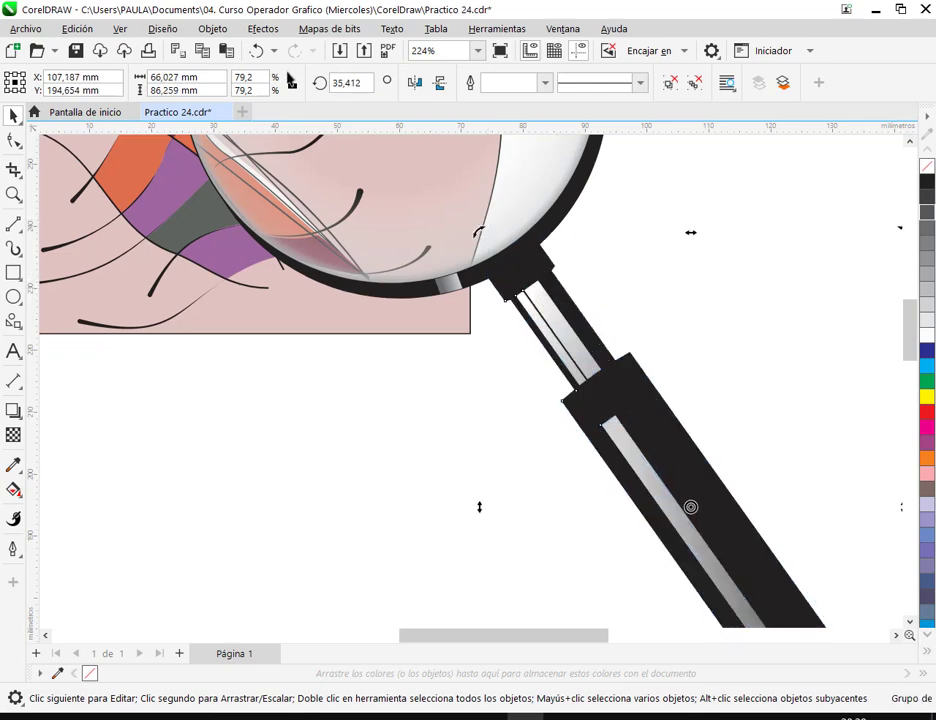
Step: Undo the last handle rotation and readjust the collar against the lens rim at a rotation of about 32.9°
{"action": "left_click", "coordinate": [255, 52]}
{"action": "left_click", "coordinate": [665, 174]}
{"action": "left_click_drag", "start_coordinate": [562, 304], "coordinate": [560, 310]}
{"action": "left_click", "coordinate": [726, 250]}
{"action": "scroll", "coordinate": [727, 251], "scroll_direction": "down", "scroll_amount": 5}
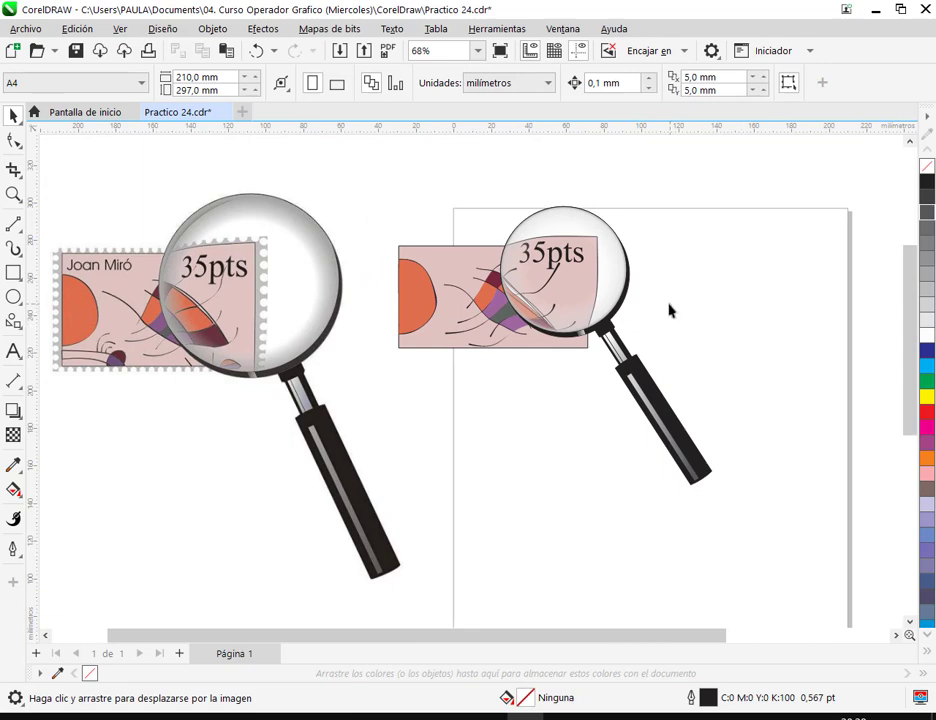
Step: Group the lens objects with the handle and try moving the whole magnifier off the stamp to check the lens effect
{"action": "left_click", "coordinate": [637, 378]}
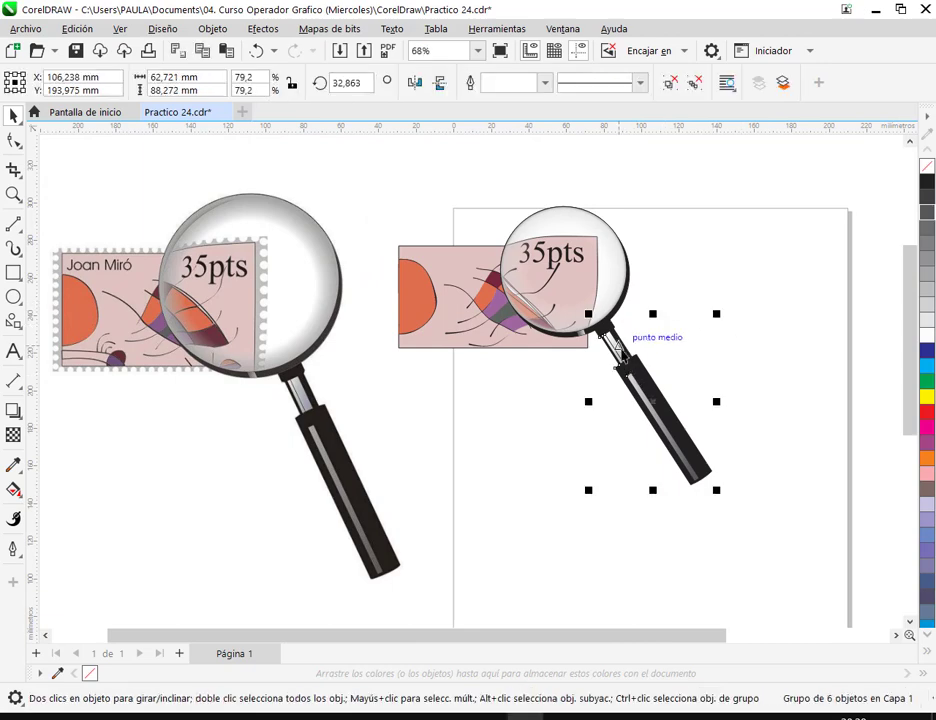
{"action": "scroll", "coordinate": [620, 270], "scroll_direction": "up", "scroll_amount": 2}
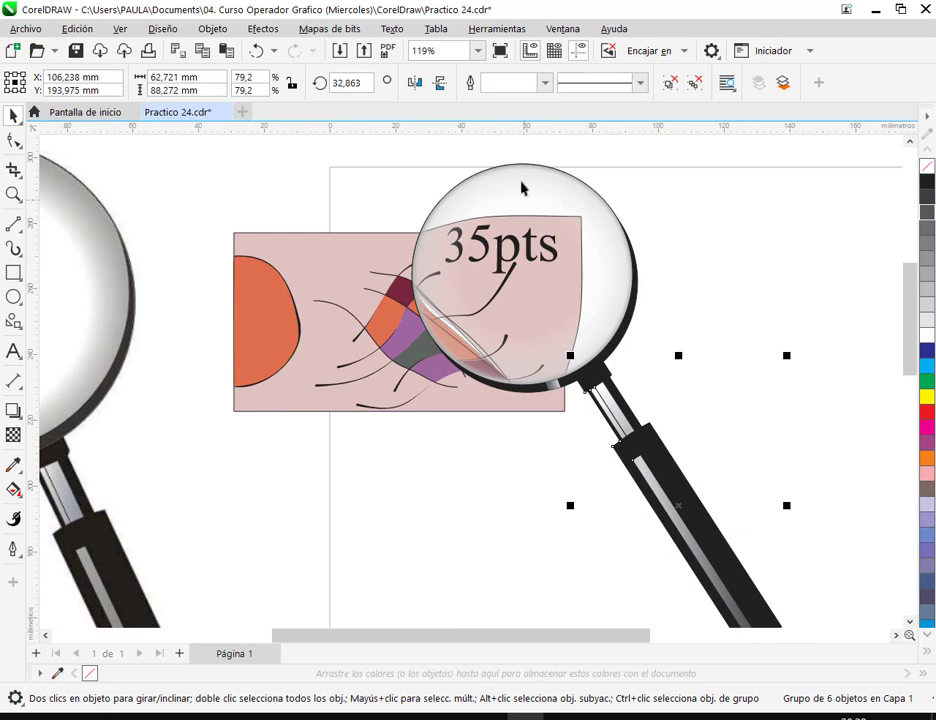
{"action": "left_click_drag", "start_coordinate": [681, 234], "coordinate": [627, 271]}
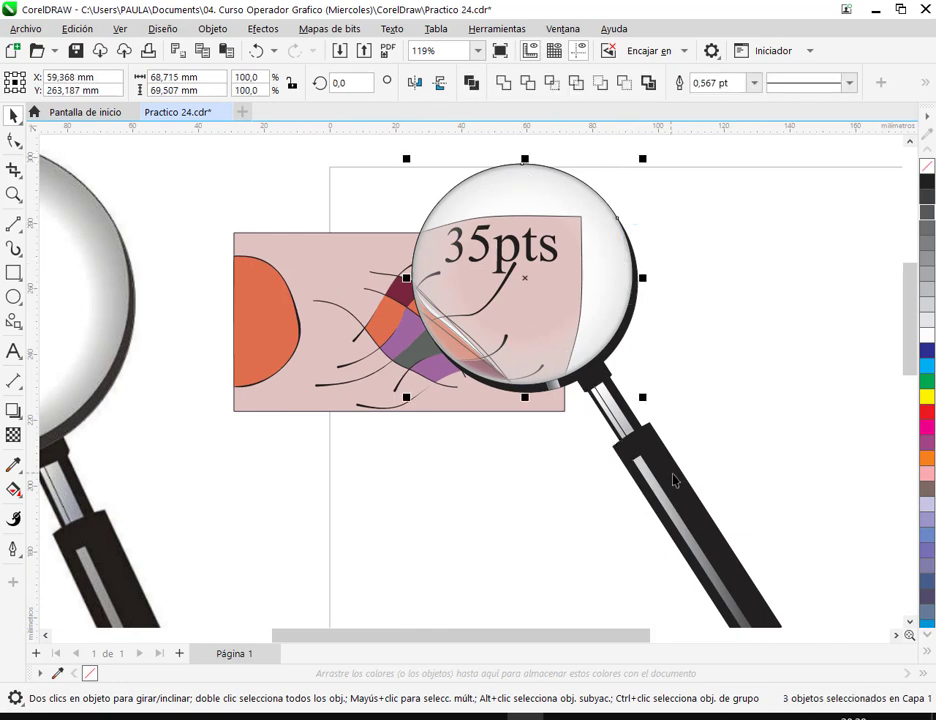
{"action": "left_click", "coordinate": [673, 478], "text": "shift"}
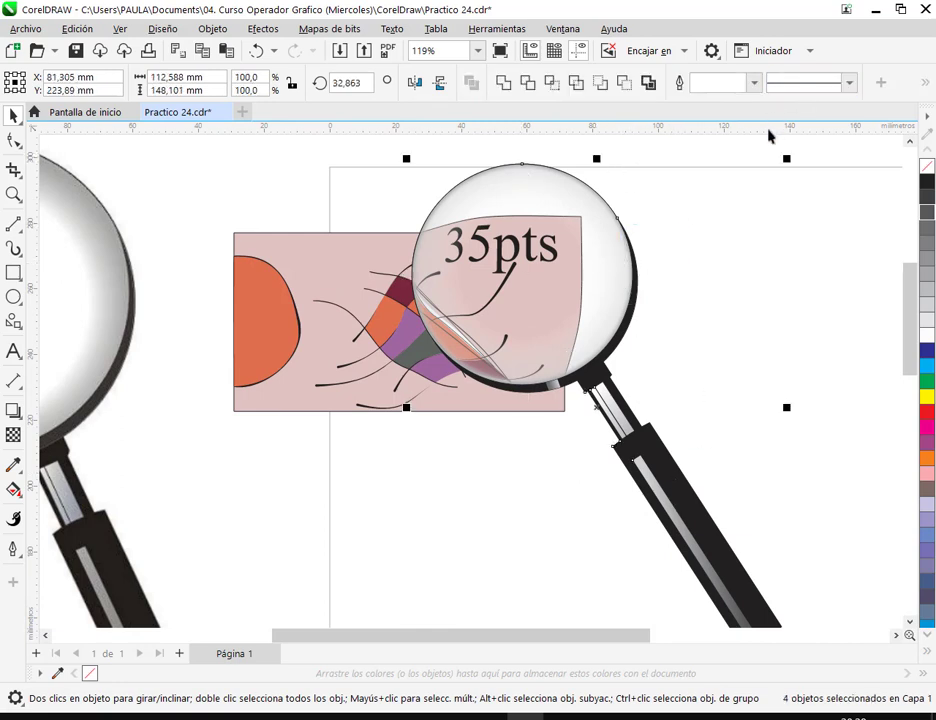
{"action": "key", "text": "ctrl+g"}
{"action": "scroll", "coordinate": [654, 211], "scroll_direction": "down", "scroll_amount": 2}
{"action": "left_click_drag", "start_coordinate": [656, 207], "coordinate": [854, 302]}
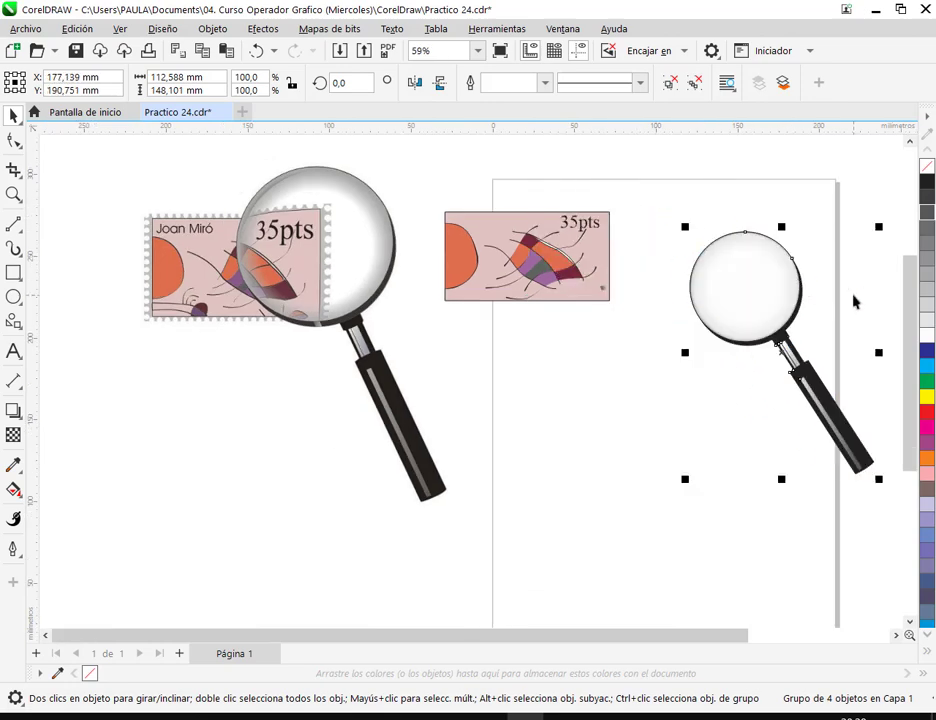
{"action": "key", "text": "ctrl+z"}
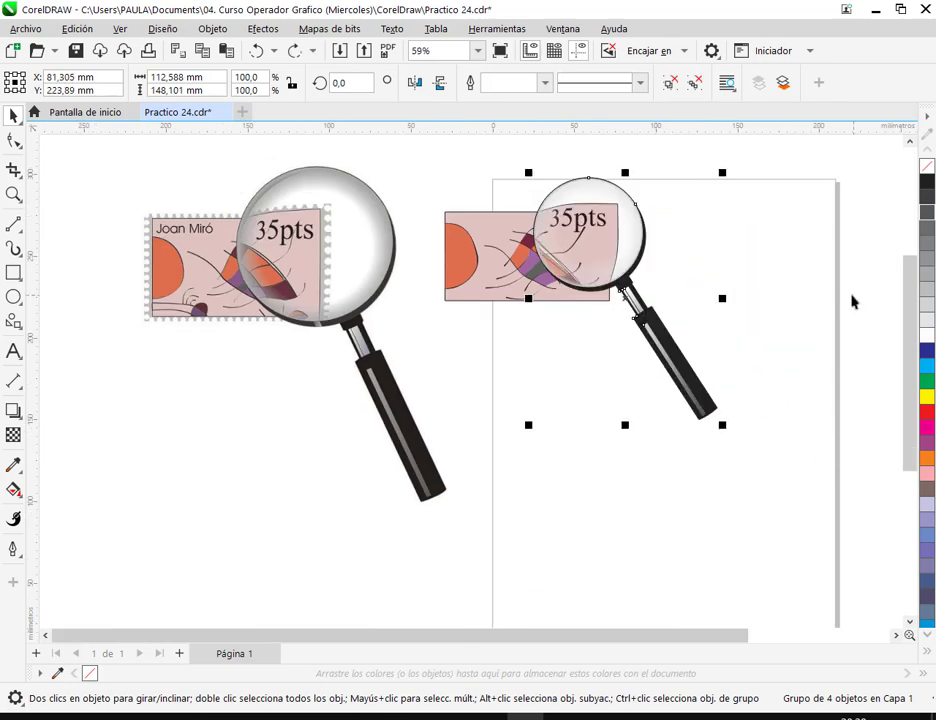
Step: Ungroup the magnifier so the lens objects and the handle are separate again
{"action": "left_click", "coordinate": [688, 272]}
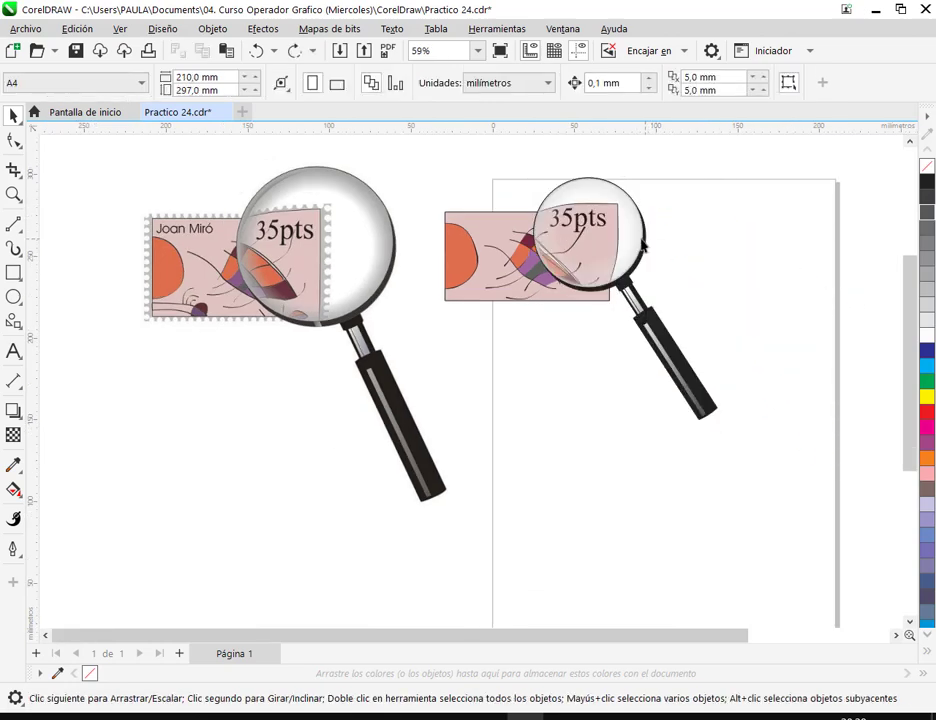
{"action": "left_click", "coordinate": [686, 290]}
{"action": "key", "text": "ctrl+u"}
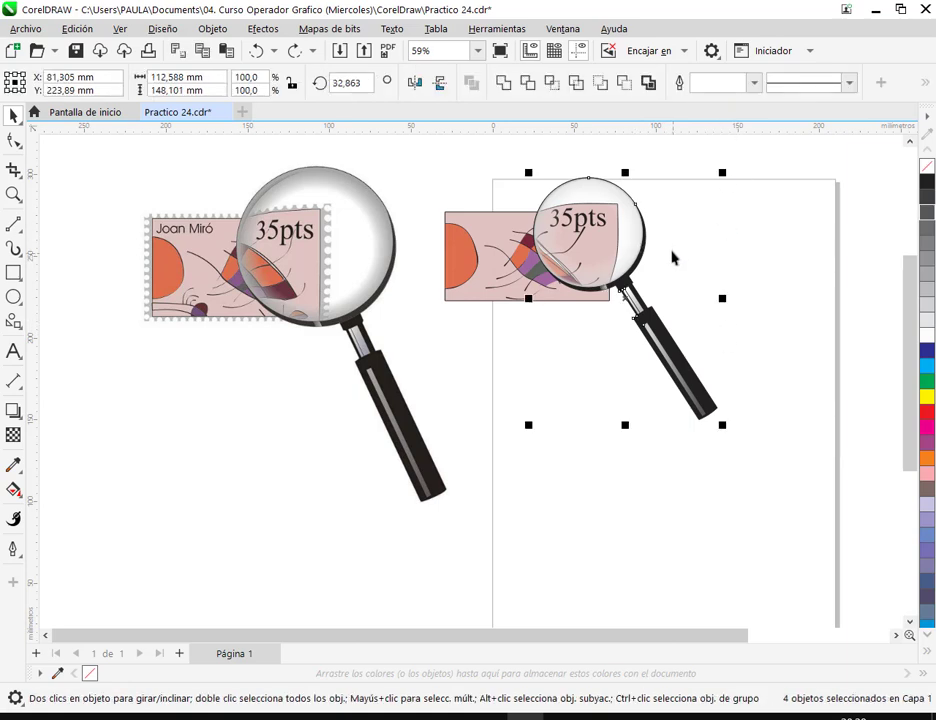
{"action": "left_click", "coordinate": [648, 230]}
{"action": "left_click", "coordinate": [672, 212]}
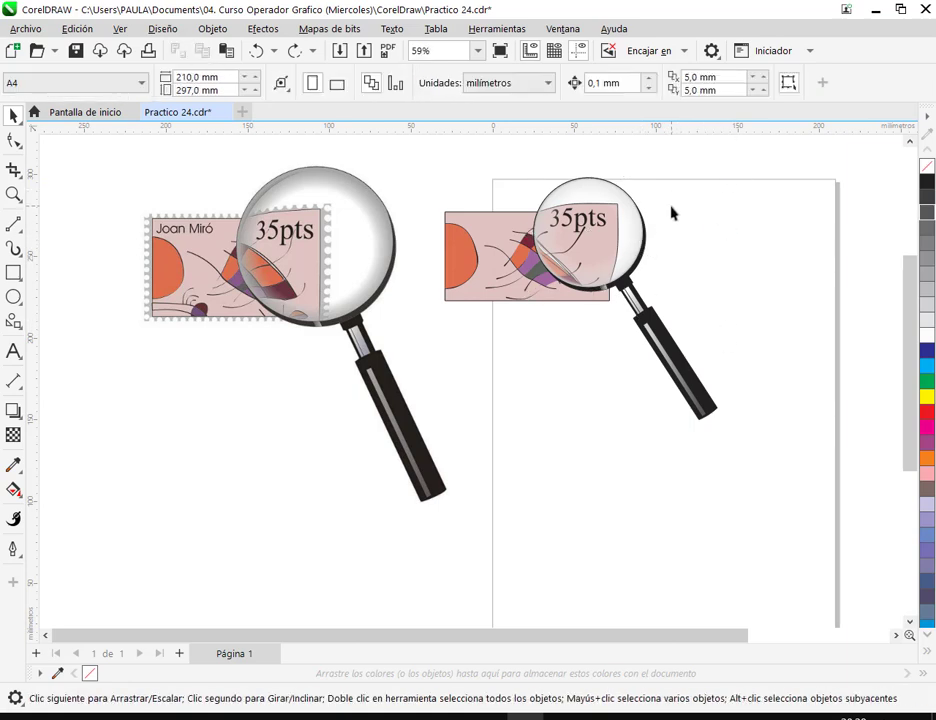
Step: Group the three lens objects and try enlarging the group proportionally to about 111.7%
{"action": "left_click_drag", "start_coordinate": [633, 247], "coordinate": [640, 240]}
{"action": "right_click", "coordinate": [630, 214]}
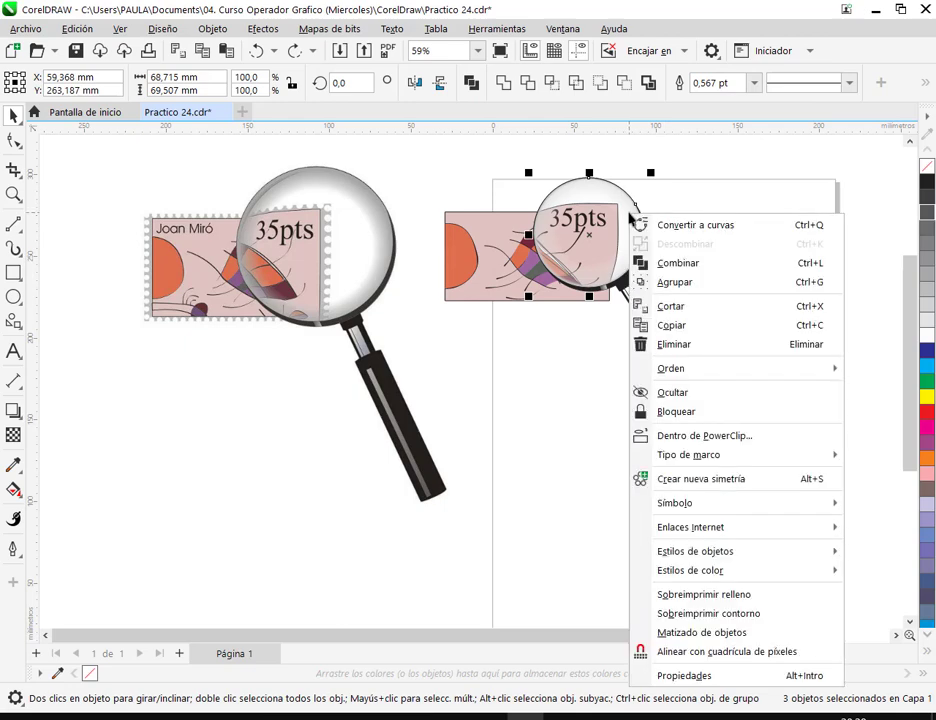
{"action": "left_click", "coordinate": [662, 282]}
{"action": "left_click_drag", "start_coordinate": [652, 177], "coordinate": [659, 170]}
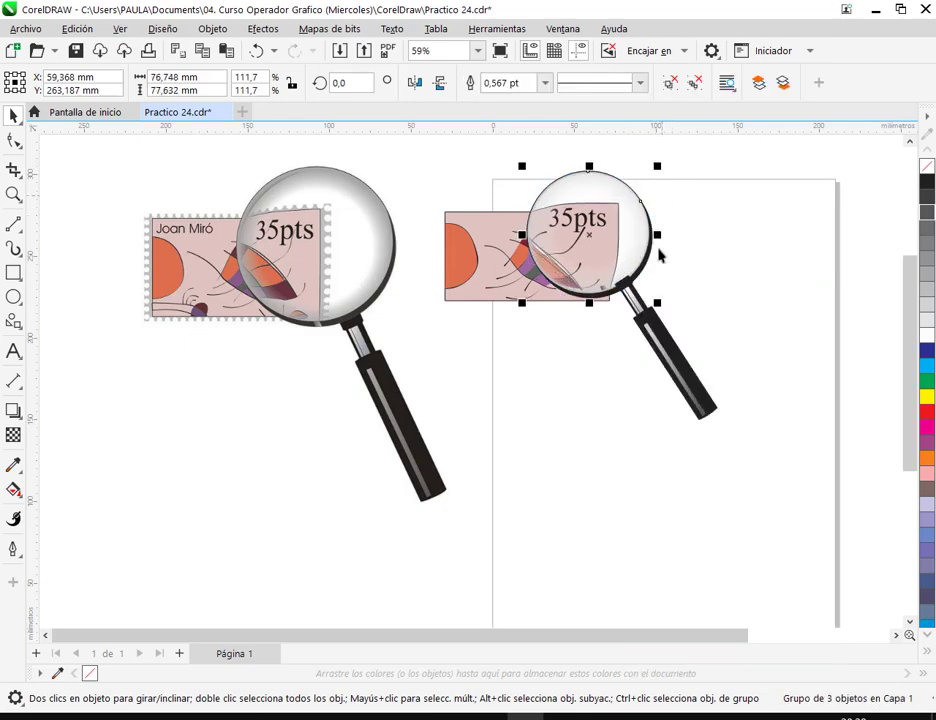
{"action": "key", "text": "ctrl+z"}
Step: Redo the lens grouping as a two-object group and enlarge it proportionally from its centre to about 111.7%
{"action": "scroll", "coordinate": [610, 280], "scroll_direction": "up", "scroll_amount": 5}
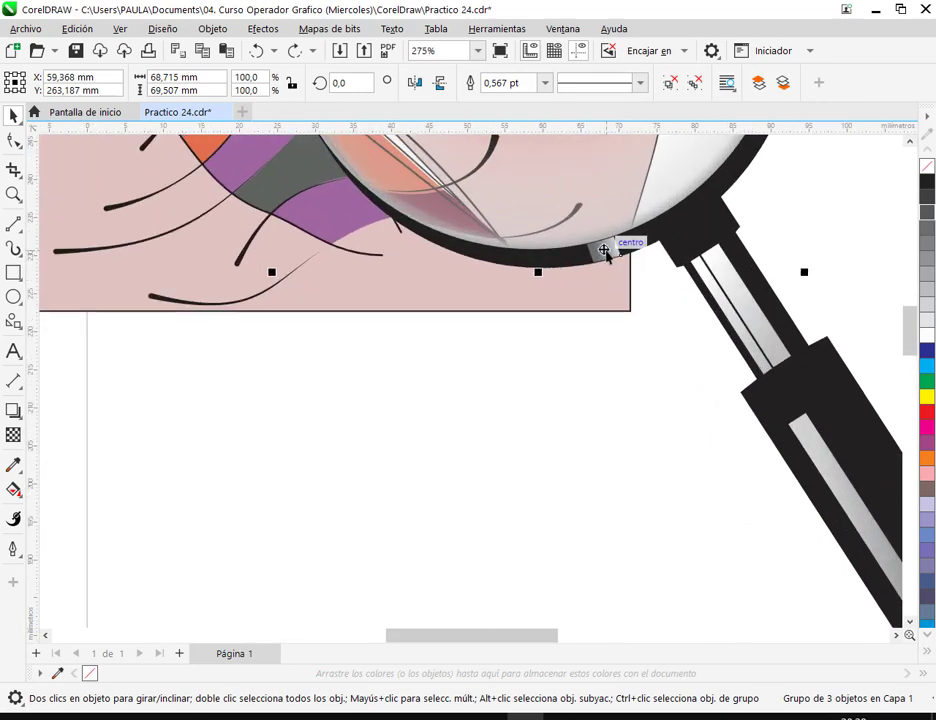
{"action": "key", "text": "ctrl+z"}
{"action": "key", "text": "ctrl+g"}
{"action": "scroll", "coordinate": [672, 280], "scroll_direction": "down", "scroll_amount": 5}
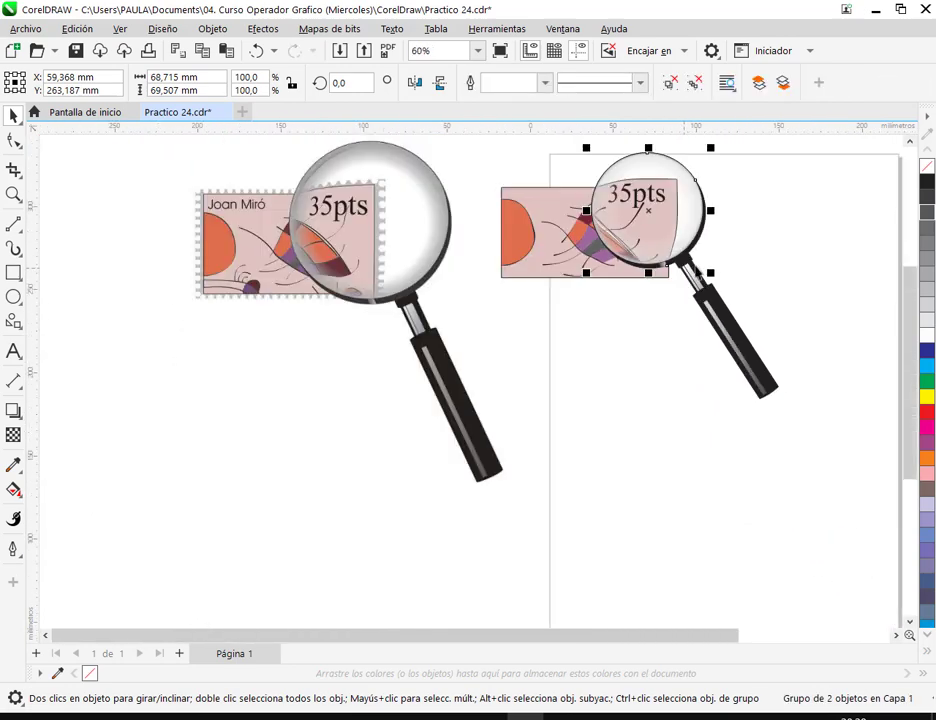
{"action": "scroll", "coordinate": [686, 272], "scroll_direction": "down", "scroll_amount": 2}
{"action": "mouse_move", "coordinate": [675, 226]}
{"action": "left_mouse_down"}
{"action": "mouse_move", "coordinate": [675, 234]}
{"action": "mouse_move", "coordinate": [683, 224]}
{"action": "left_mouse_up"}
Step: Move the handle out to meet the enlarged lens rim and set its rotation to 0°
{"action": "left_click", "coordinate": [697, 389]}
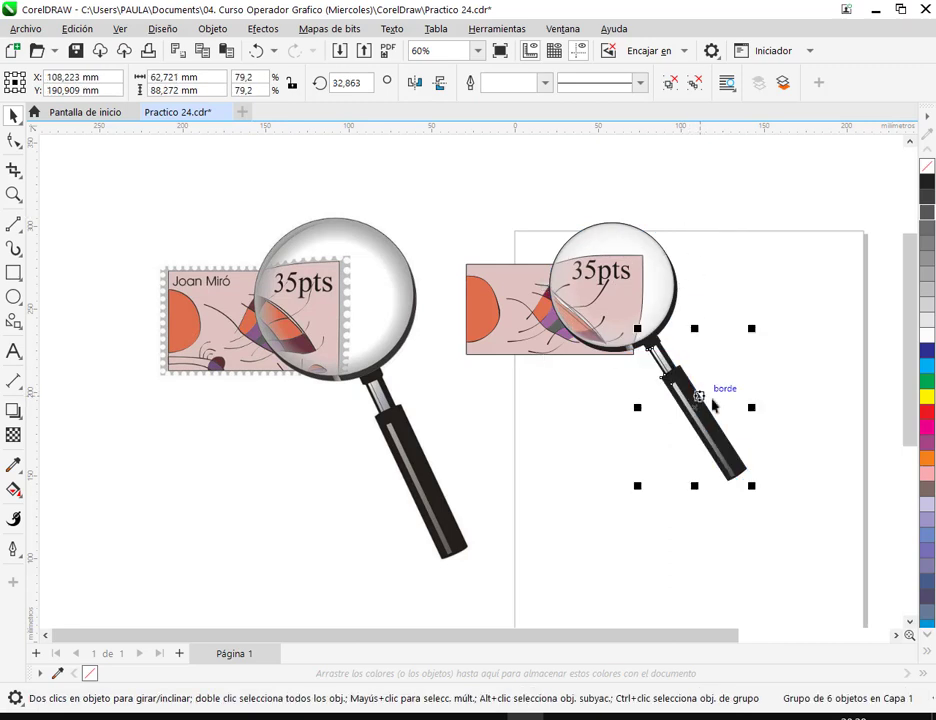
{"action": "left_click", "coordinate": [776, 352]}
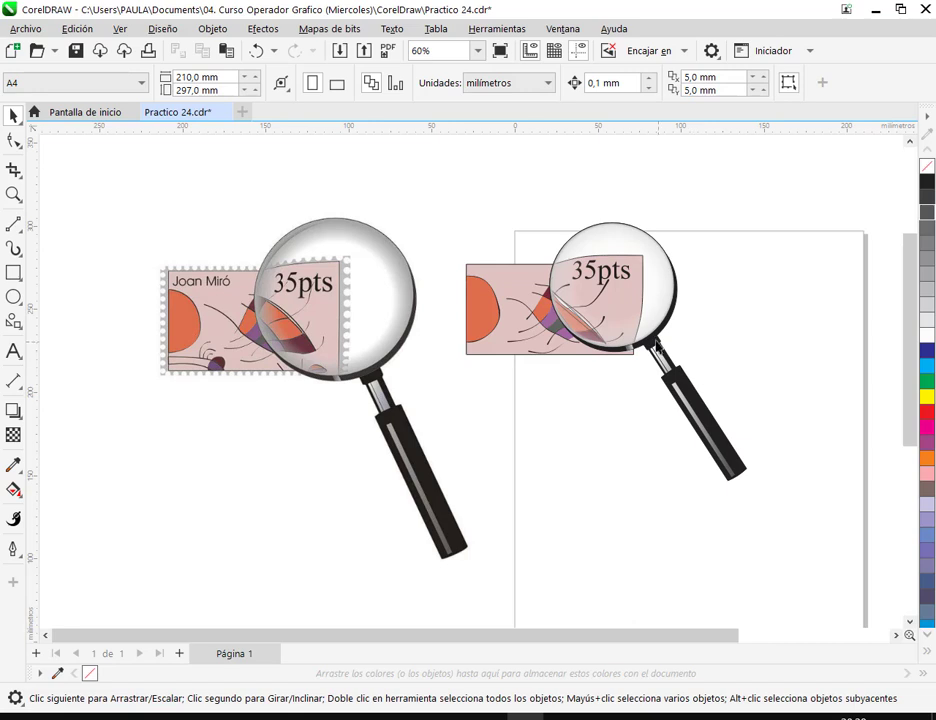
{"action": "left_click", "coordinate": [665, 376]}
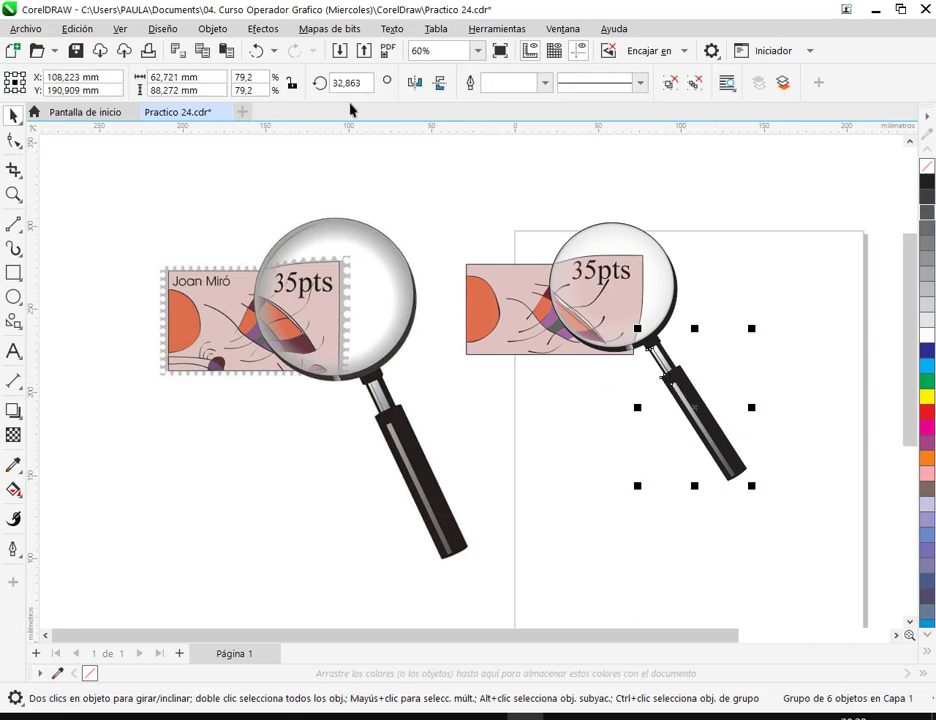
{"action": "double_click", "coordinate": [360, 84]}
{"action": "type", "text": "0"}
{"action": "key", "text": "Return"}
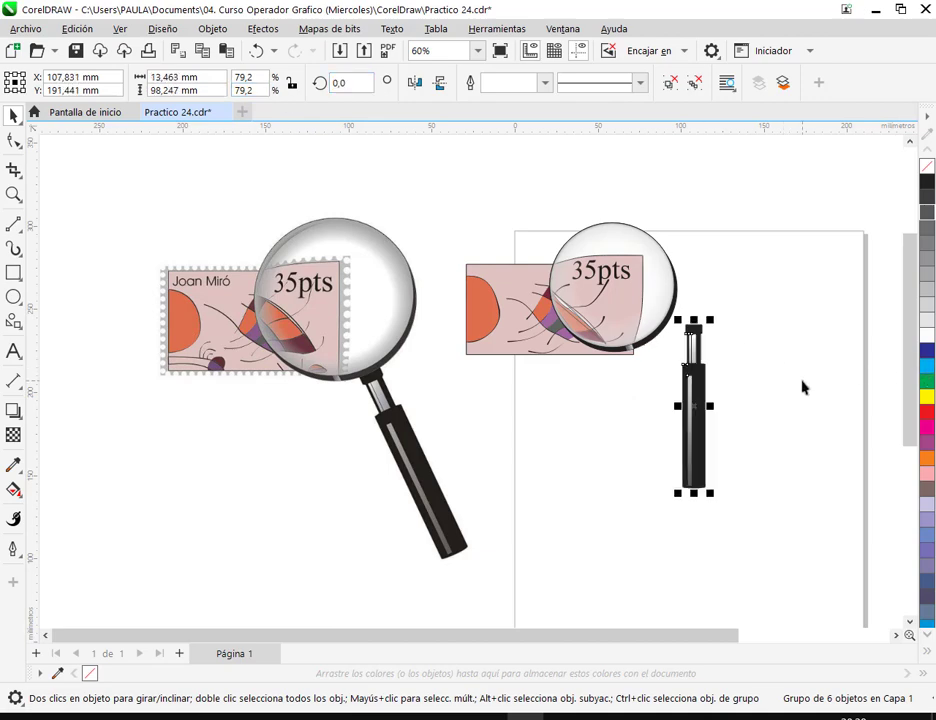
{"action": "key", "text": "Escape"}
Step: Ungroup the upright handle and select its black grip together with the grip's highlight
{"action": "right_click", "coordinate": [695, 389]}
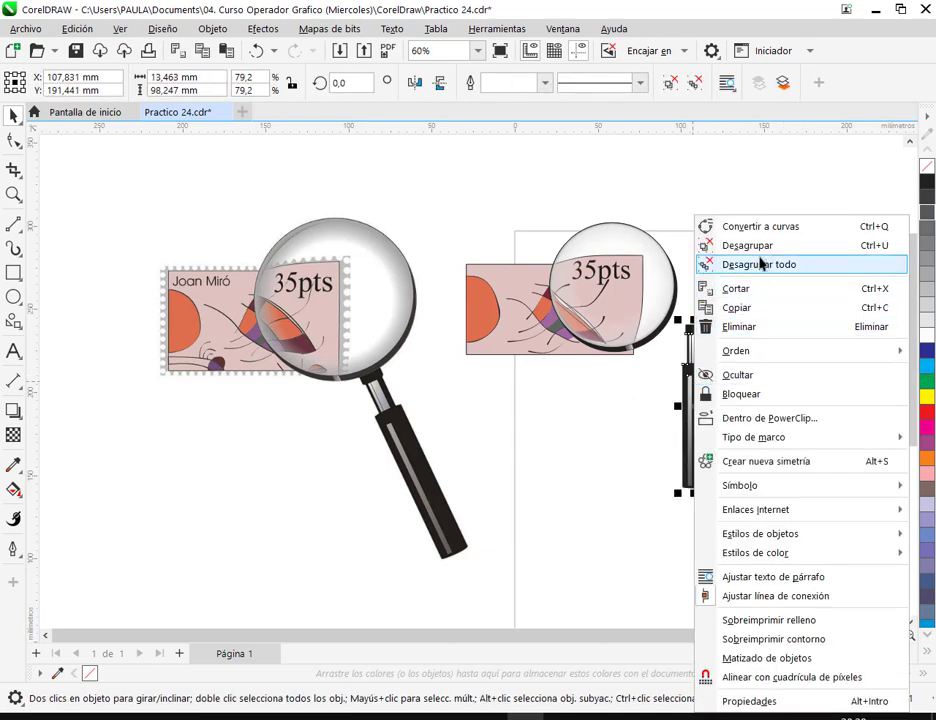
{"action": "left_click", "coordinate": [766, 328]}
{"action": "left_click", "coordinate": [723, 471]}
{"action": "scroll", "coordinate": [723, 471], "scroll_direction": "up", "scroll_amount": 1}
{"action": "scroll", "coordinate": [690, 480], "scroll_direction": "up", "scroll_amount": 1}
{"action": "left_click_drag", "start_coordinate": [618, 535], "coordinate": [735, 313]}
Step: Try moving the grip and its highlight up over the metal stem to shorten the neck
{"action": "scroll", "coordinate": [708, 321], "scroll_direction": "up", "scroll_amount": 1}
{"action": "scroll", "coordinate": [708, 321], "scroll_direction": "up", "scroll_amount": 1}
{"action": "left_click_drag", "start_coordinate": [673, 324], "coordinate": [673, 306]}
{"action": "left_click", "coordinate": [708, 311]}
{"action": "scroll", "coordinate": [735, 309], "scroll_direction": "down", "scroll_amount": 2}
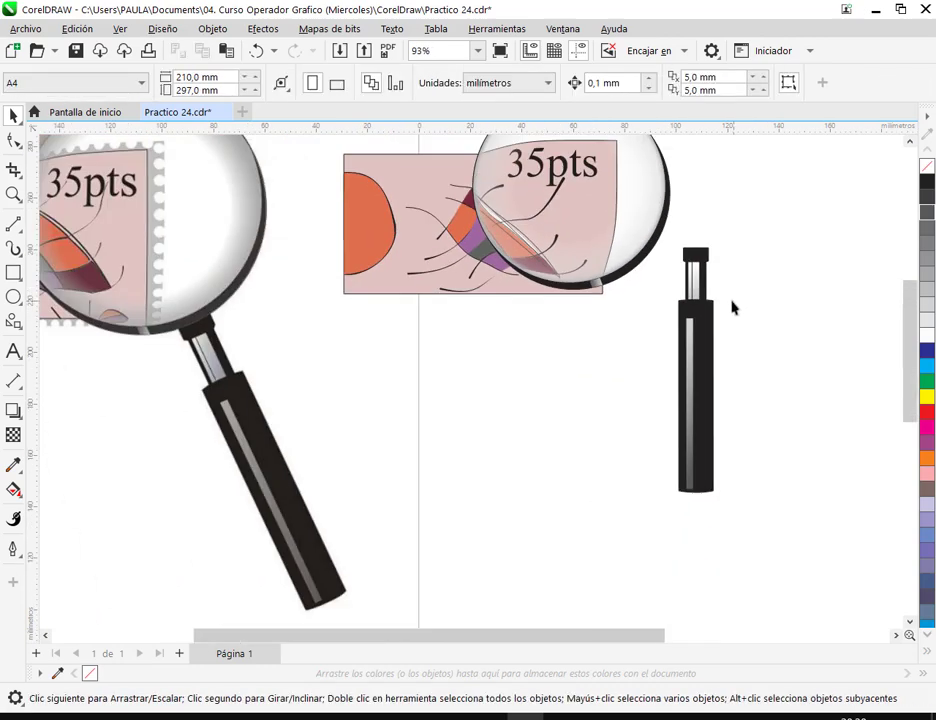
{"action": "key", "text": "ctrl+z"}
Step: Nudge the grip and its highlight up by 1 mm over the metal stem
{"action": "scroll", "coordinate": [717, 299], "scroll_direction": "up", "scroll_amount": 2}
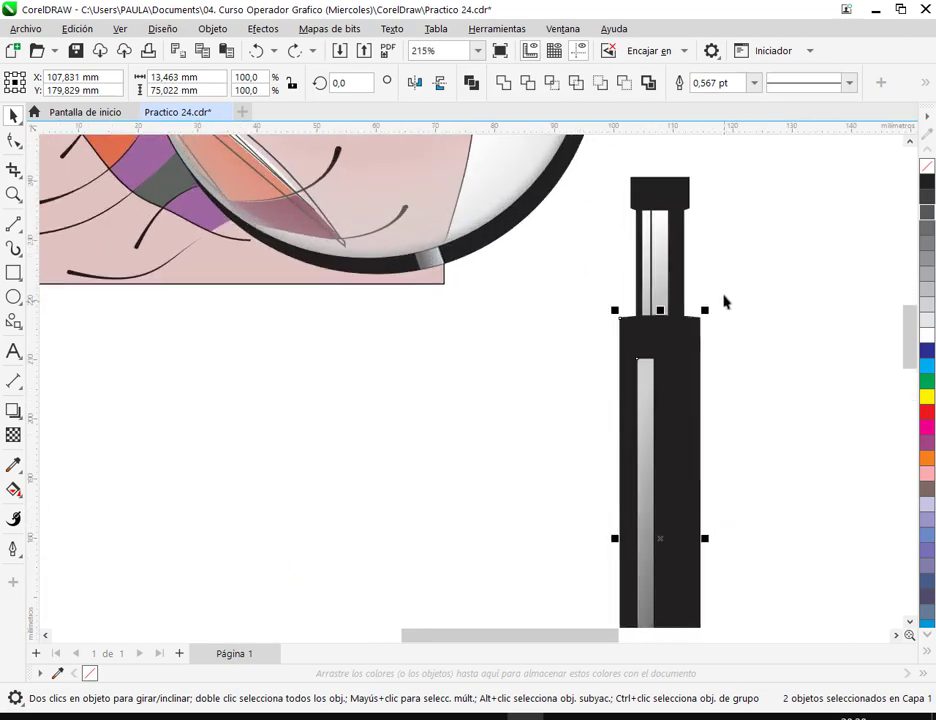
{"action": "key", "text": "Up"}
{"action": "key", "text": "Up"}
{"action": "key", "text": "Up"}
{"action": "key", "text": "Up"}
{"action": "key", "text": "Up"}
{"action": "key", "text": "Up"}
{"action": "key", "text": "Up"}
{"action": "key", "text": "Up"}
{"action": "key", "text": "Up"}
{"action": "key", "text": "Up"}
{"action": "key", "text": "Up"}
{"action": "key", "text": "Up"}
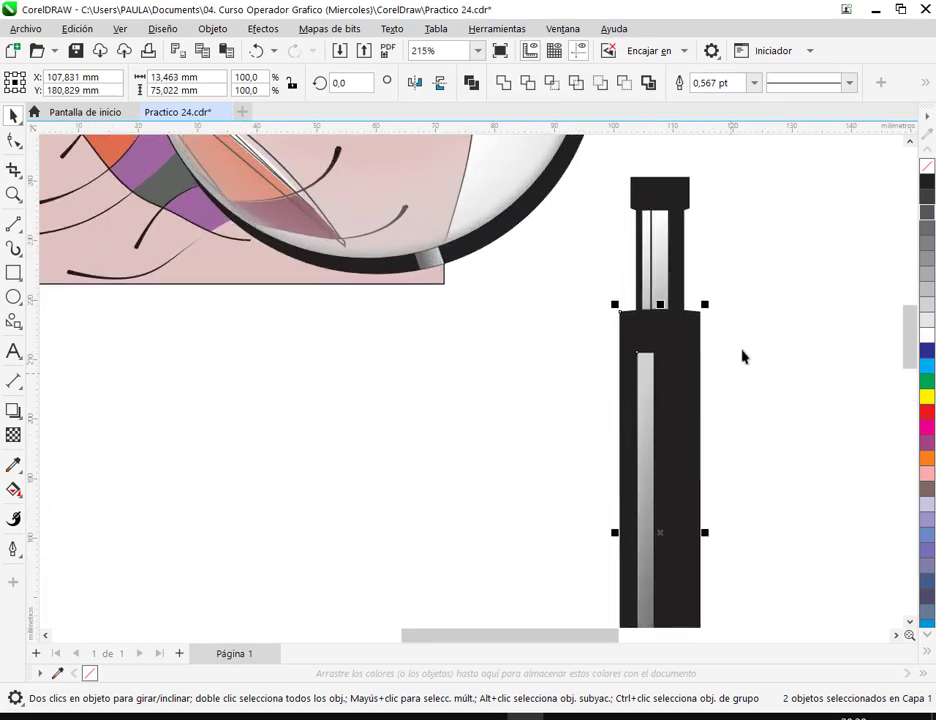
Step: Regroup all the handle parts, tilt the handle again and place its collar on the lens rim
{"action": "scroll", "coordinate": [752, 299], "scroll_direction": "down", "scroll_amount": 1}
{"action": "left_click_drag", "start_coordinate": [758, 220], "coordinate": [761, 549]}
{"action": "key", "text": "ctrl+g"}
{"action": "left_click", "coordinate": [702, 378]}
{"action": "left_click", "coordinate": [760, 349]}
{"action": "left_click_drag", "start_coordinate": [727, 388], "coordinate": [716, 402]}
{"action": "left_click", "coordinate": [790, 355]}
{"action": "scroll", "coordinate": [800, 357], "scroll_direction": "down", "scroll_amount": 5}
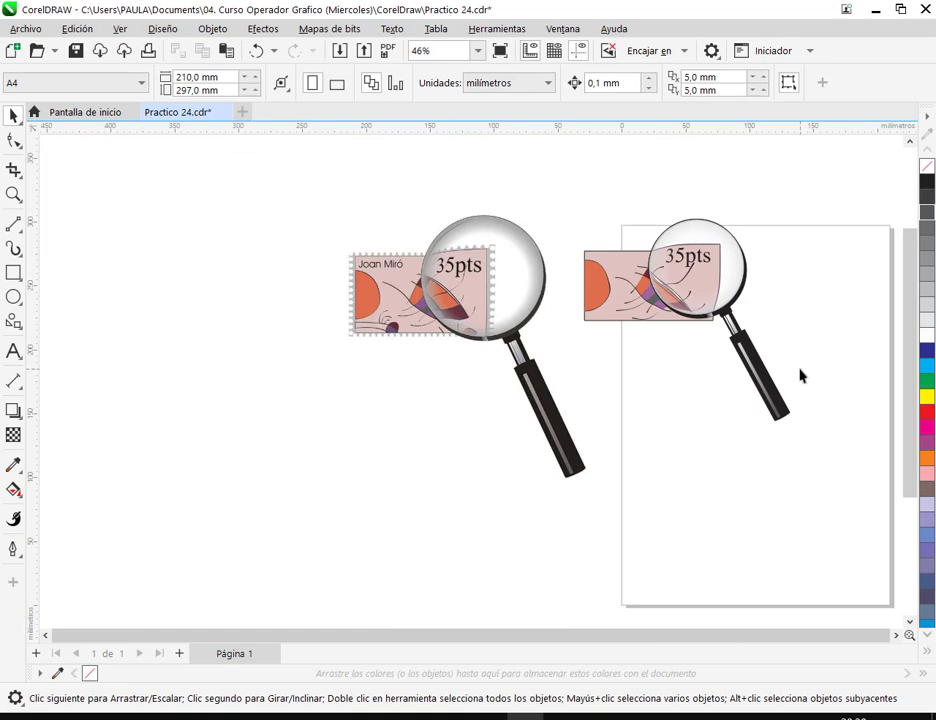
Step: Enlarge the lens and handle together slightly and realign the handle's collar with the lens rim
{"action": "left_click_drag", "start_coordinate": [762, 375], "coordinate": [687, 417]}
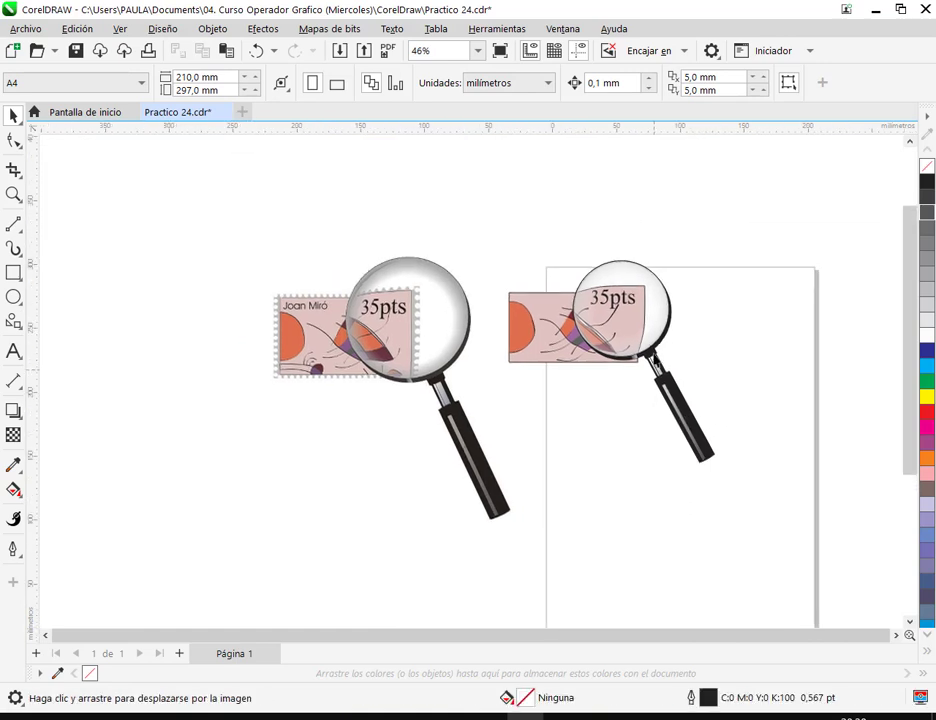
{"action": "left_click", "coordinate": [666, 292]}
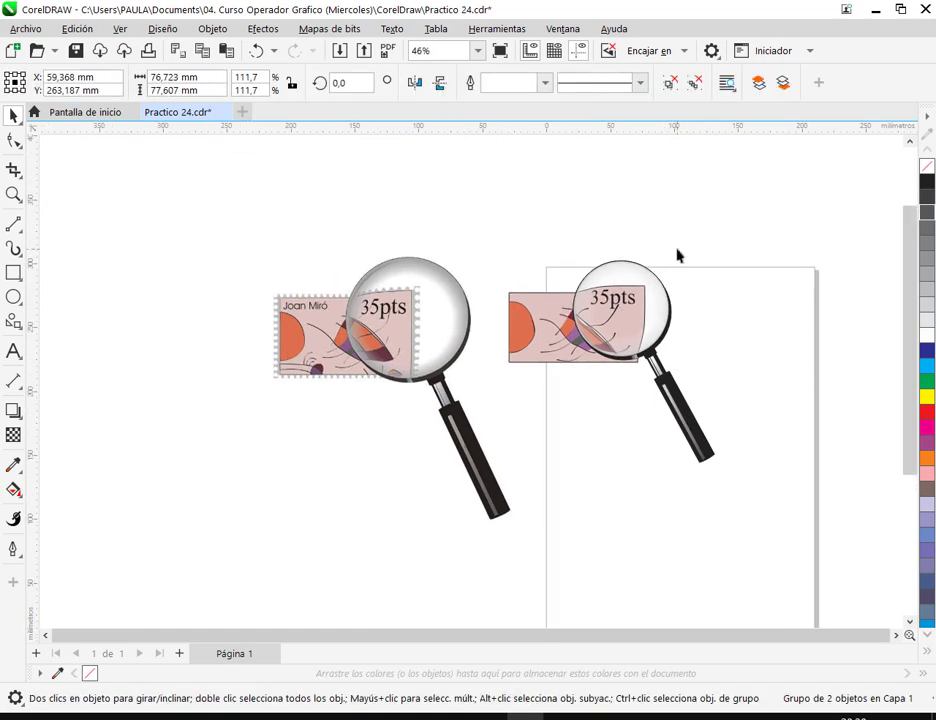
{"action": "left_click", "coordinate": [703, 308]}
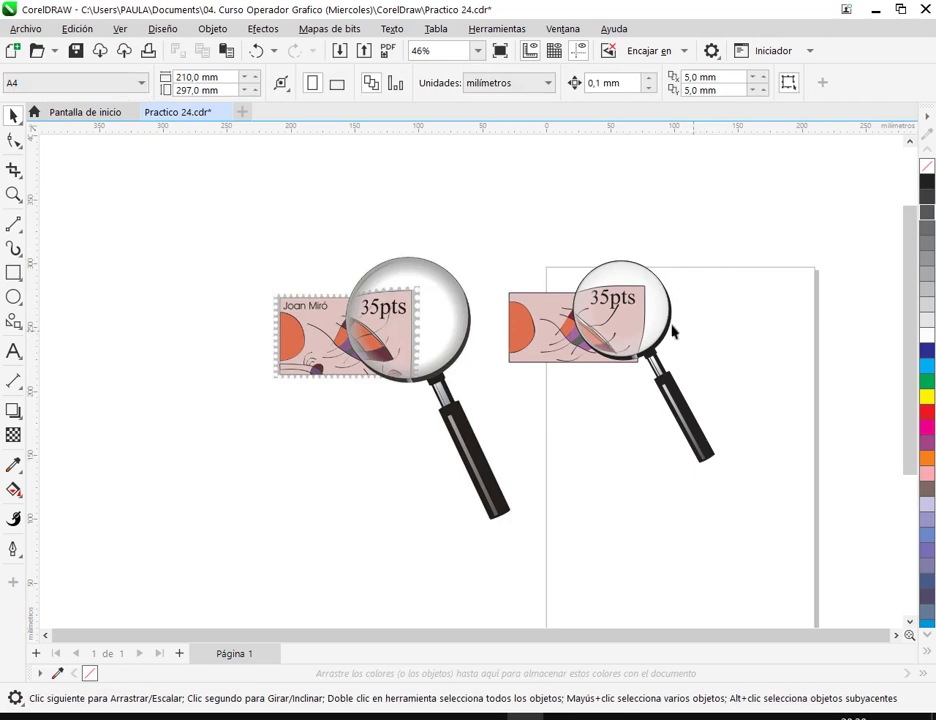
{"action": "left_click_drag", "start_coordinate": [570, 234], "coordinate": [667, 327]}
{"action": "left_click", "coordinate": [668, 327]}
{"action": "left_click", "coordinate": [691, 417], "text": "shift"}
{"action": "left_click_drag", "start_coordinate": [726, 477], "coordinate": [739, 489]}
{"action": "left_click_drag", "start_coordinate": [676, 403], "coordinate": [678, 399]}
{"action": "left_click", "coordinate": [691, 399]}
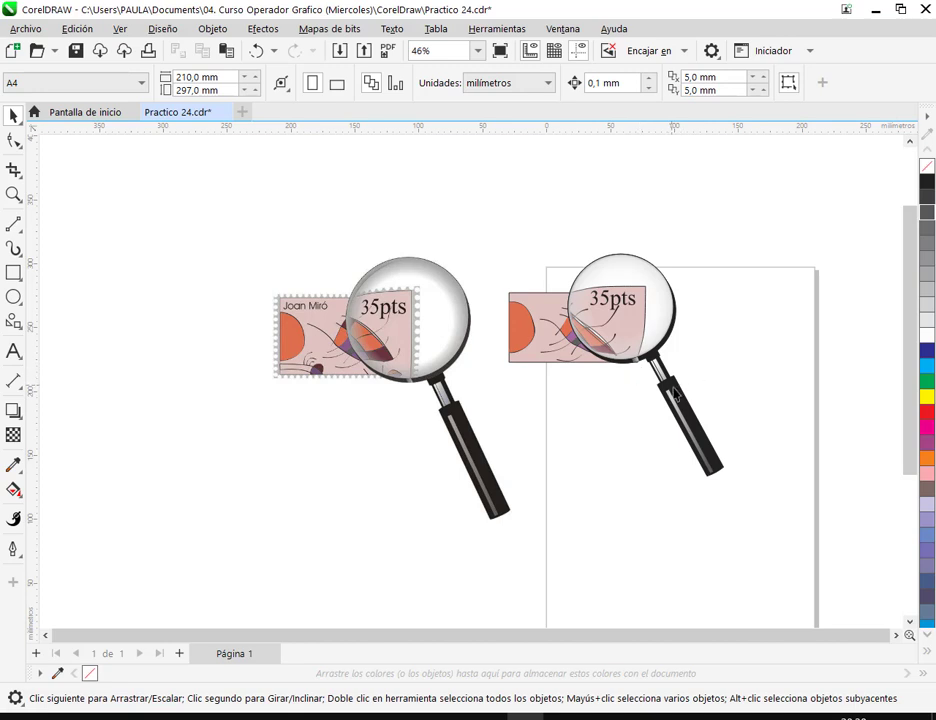
Step: Group the handle with the lens and shift the whole magnifier slightly down and right over the stamp
{"action": "left_click", "coordinate": [674, 392]}
{"action": "left_click", "coordinate": [676, 312], "text": "shift"}
{"action": "key", "text": "ctrl+g"}
{"action": "left_click_drag", "start_coordinate": [673, 318], "coordinate": [672, 326]}
{"action": "left_click", "coordinate": [738, 403]}
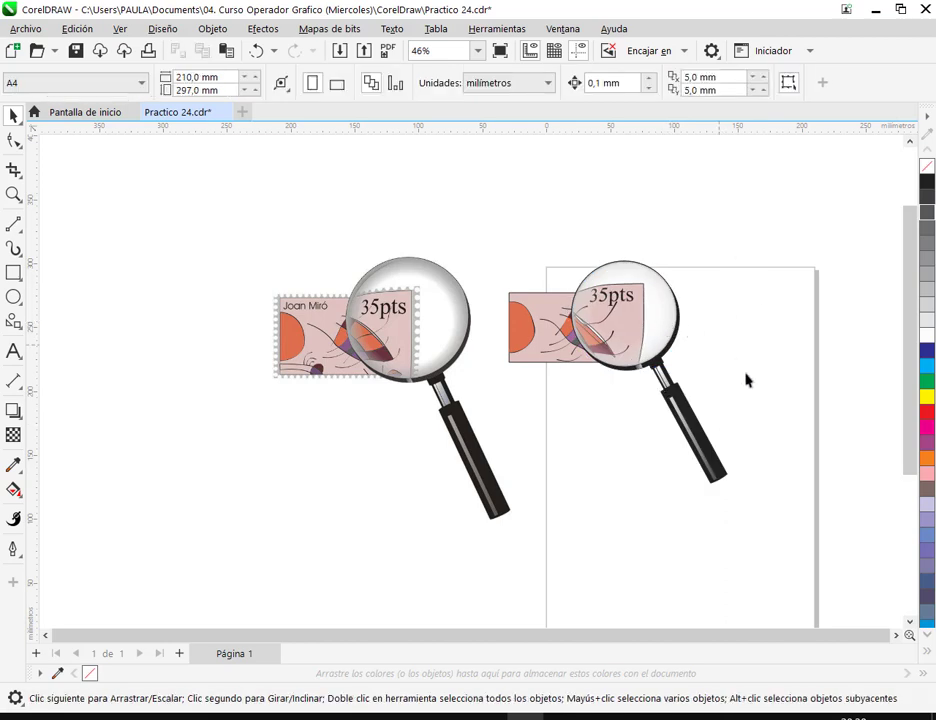